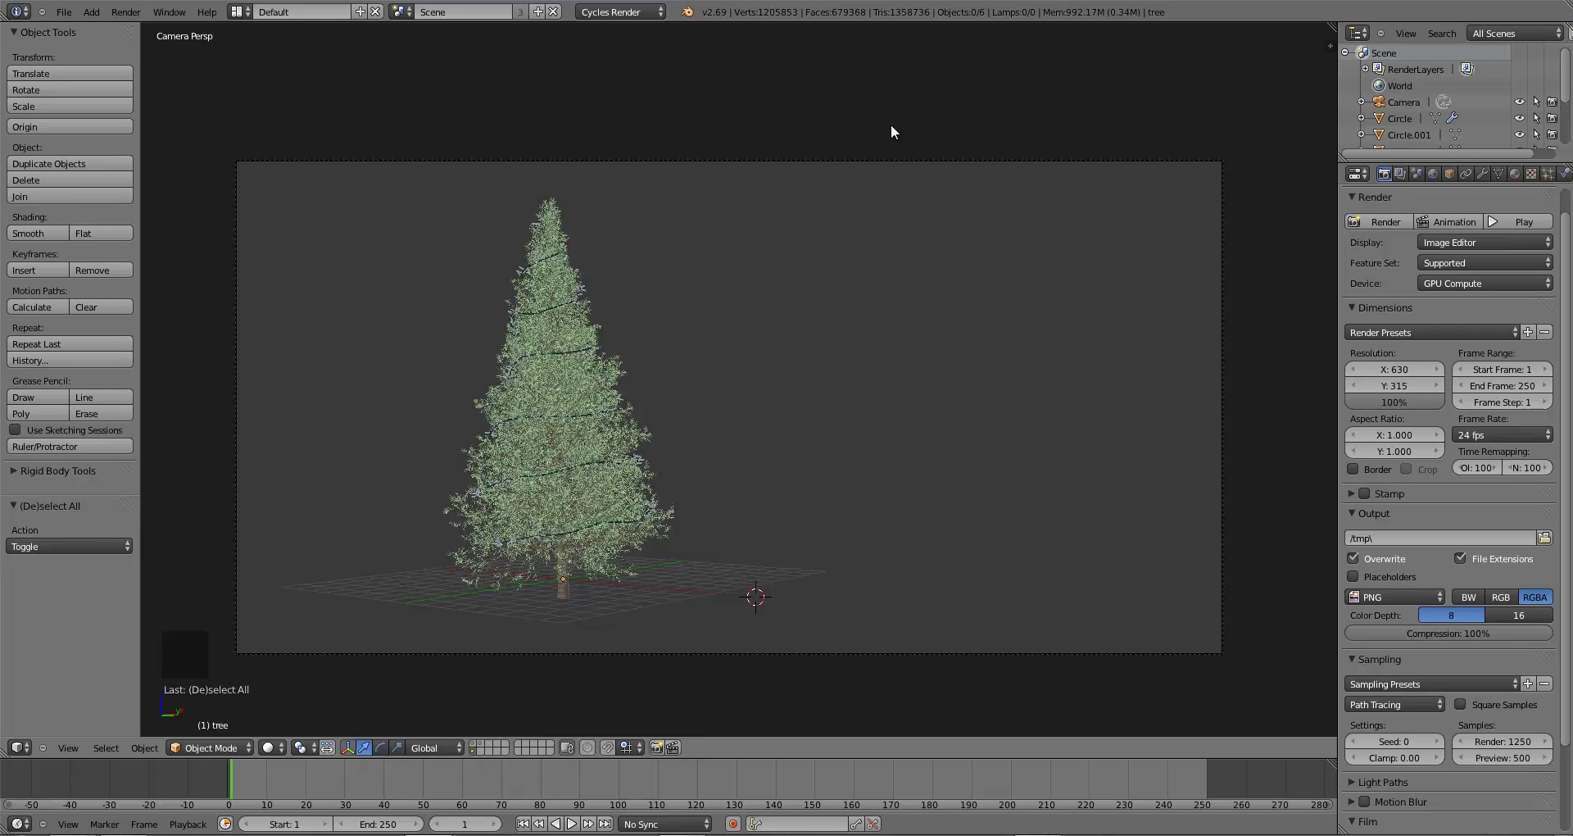
- Switch to the front view and show only an empty layer, hiding the tree
key(KP_1)
scroll(773, 495, up, 4)
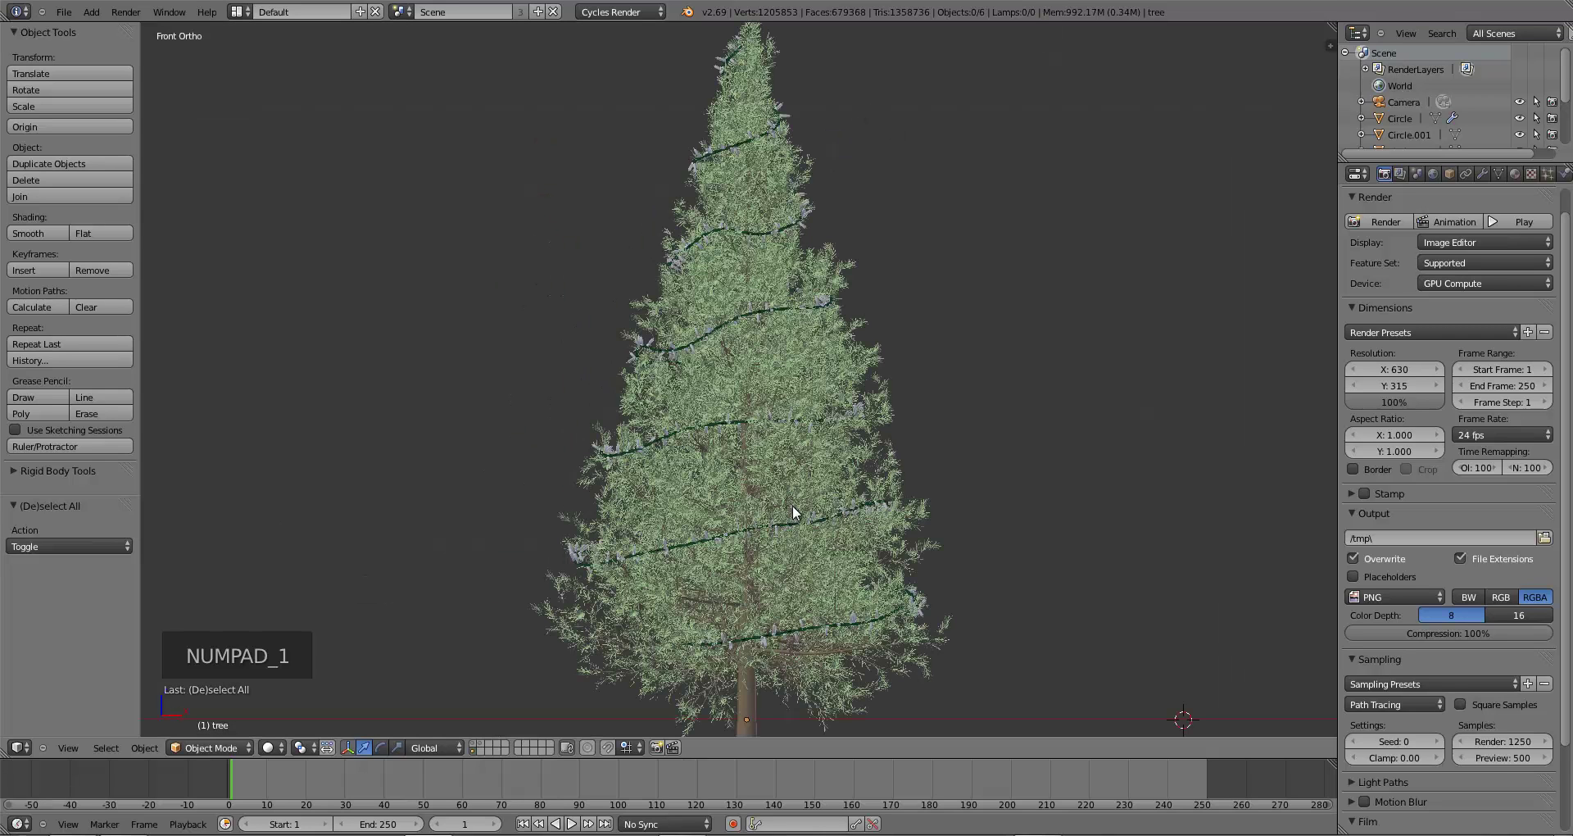
scroll(628, 470, down, 3)
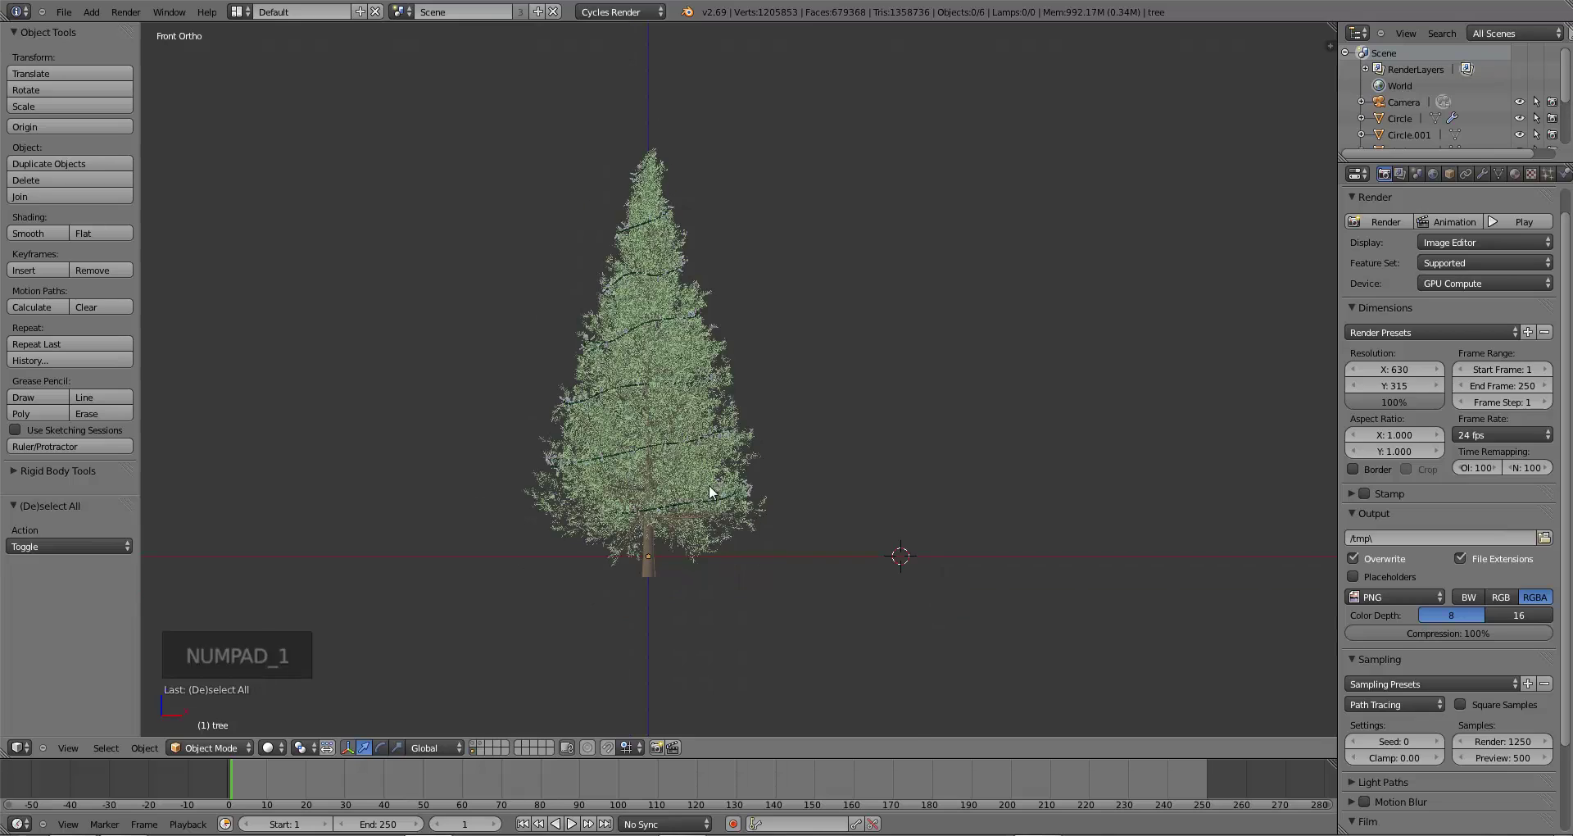
click(480, 751)
shift+middle_drag(639, 533, 708, 413)
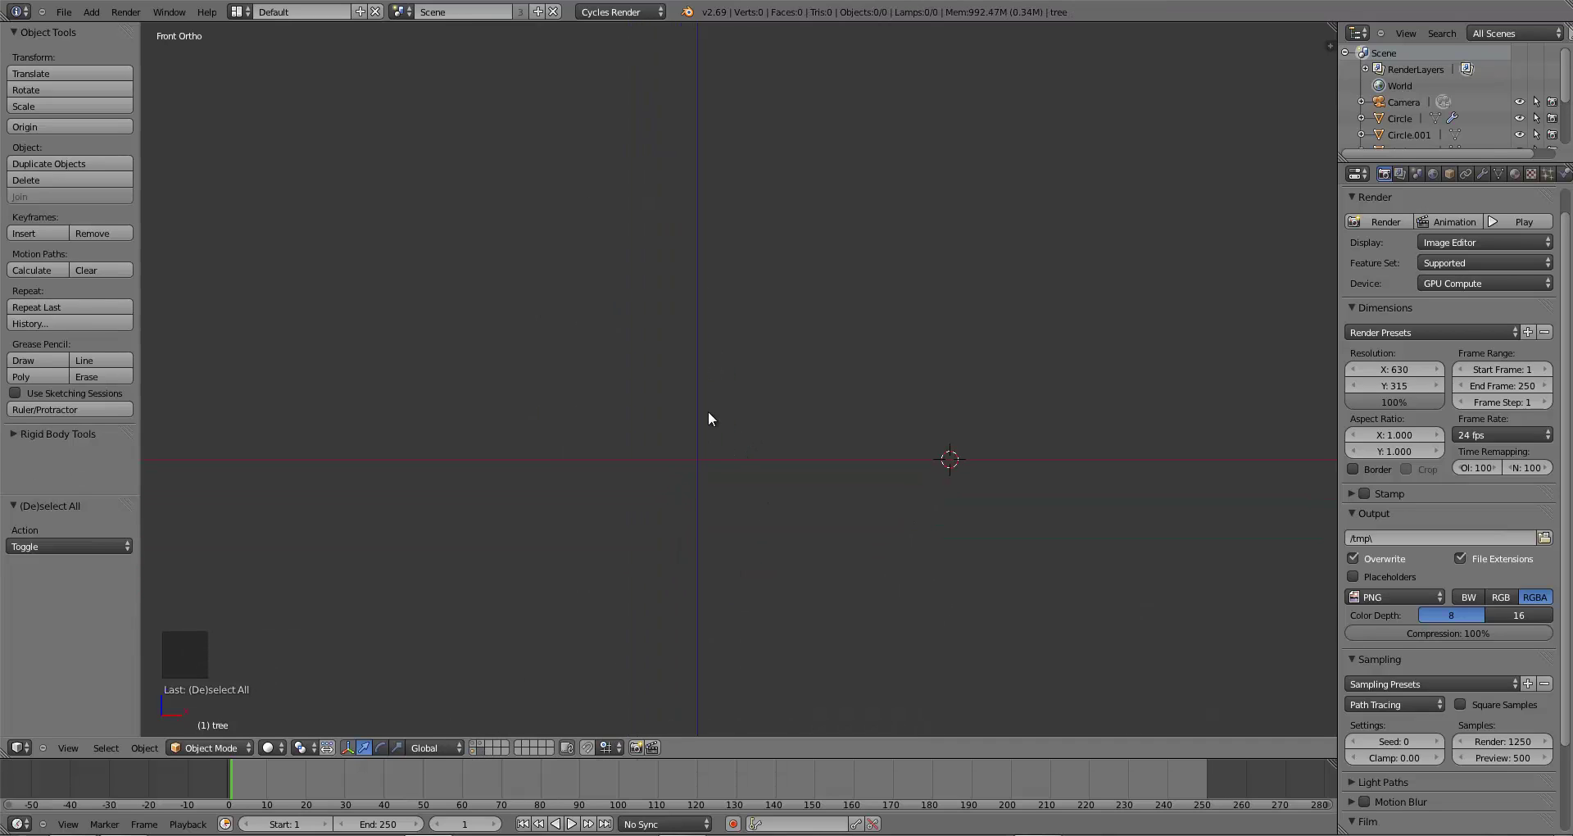
scroll(677, 431, up, 2)
key(shift+a)
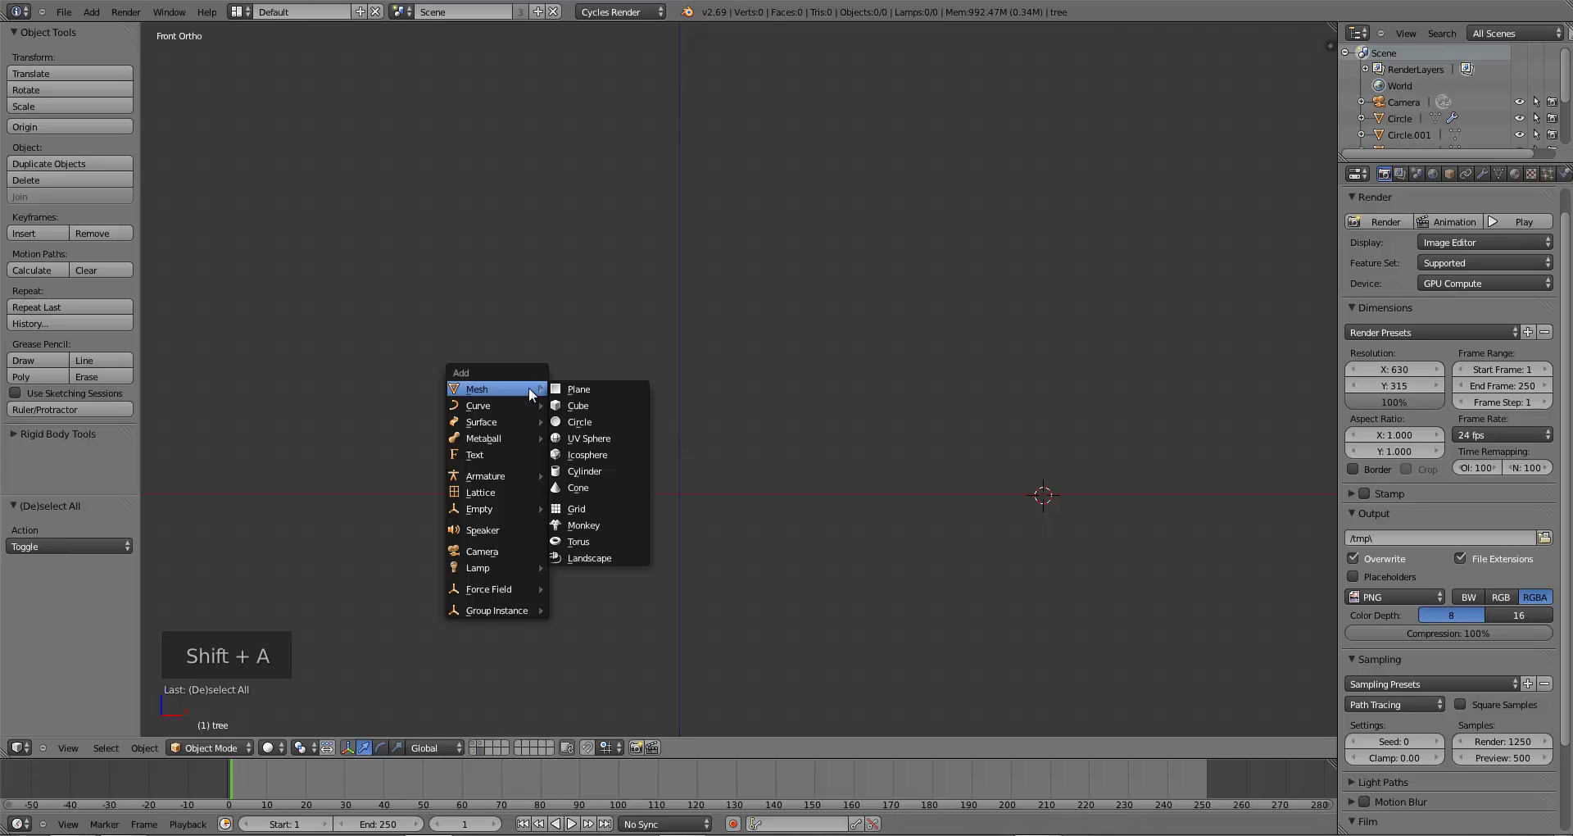
click(593, 437)
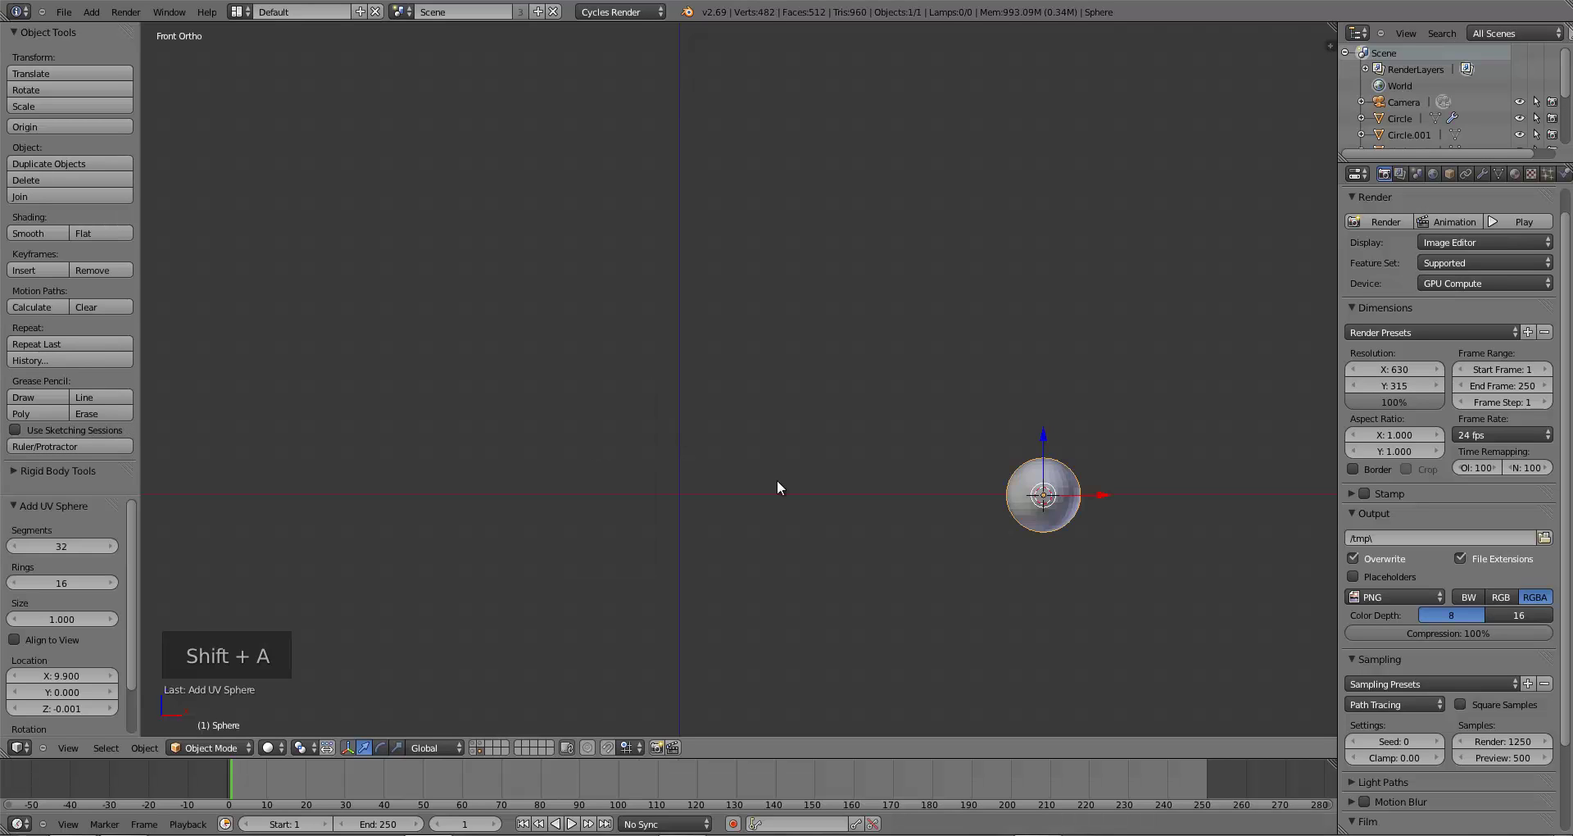
key(x)
click(947, 490)
- Snap the 3D cursor to the scene center and add a UV sphere there
key(shift+s)
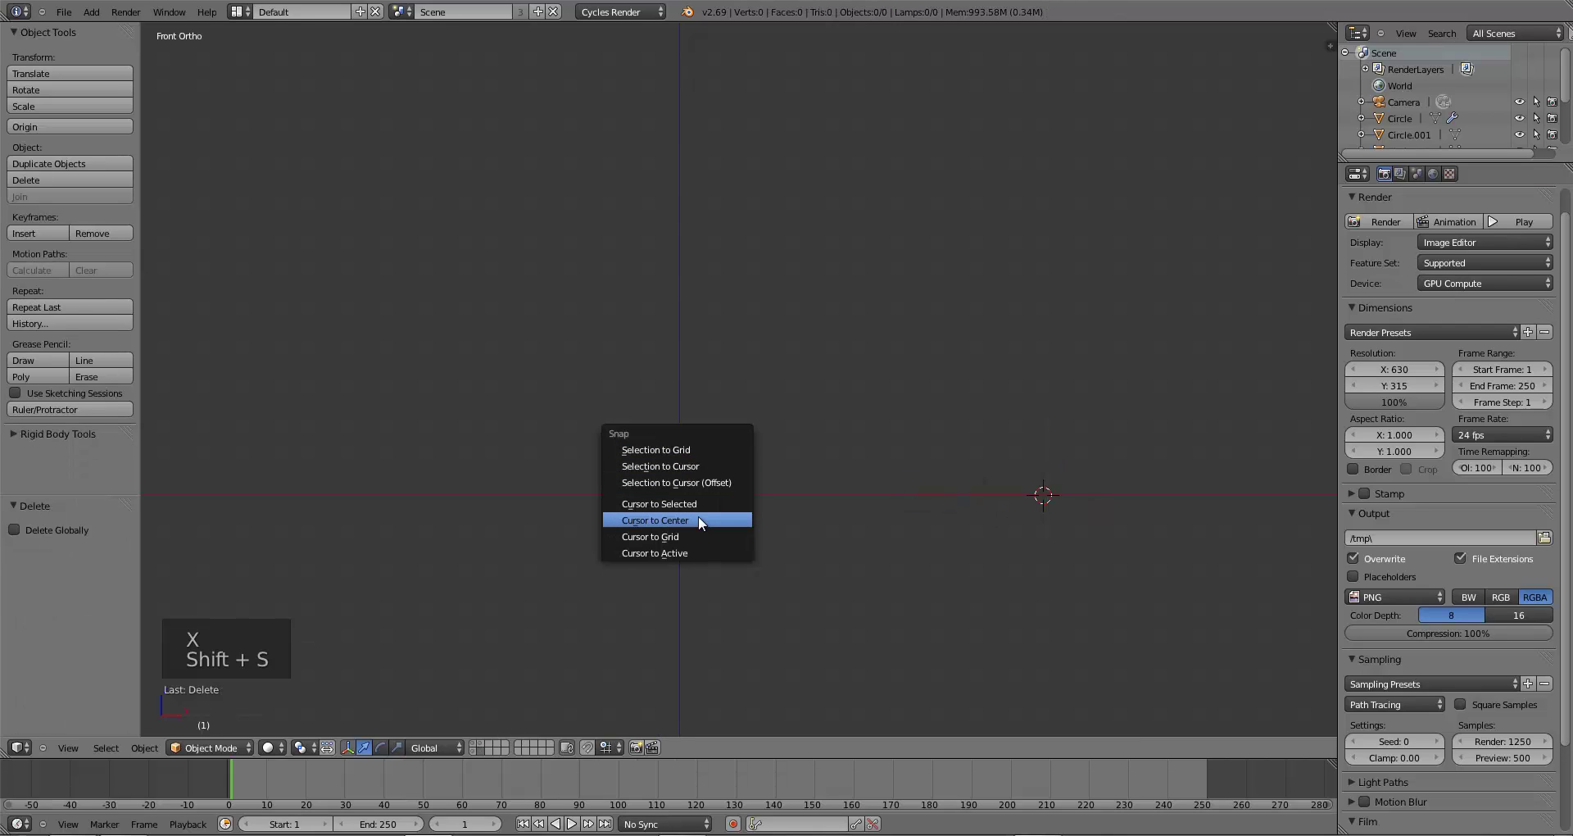
click(701, 521)
key(shift+a)
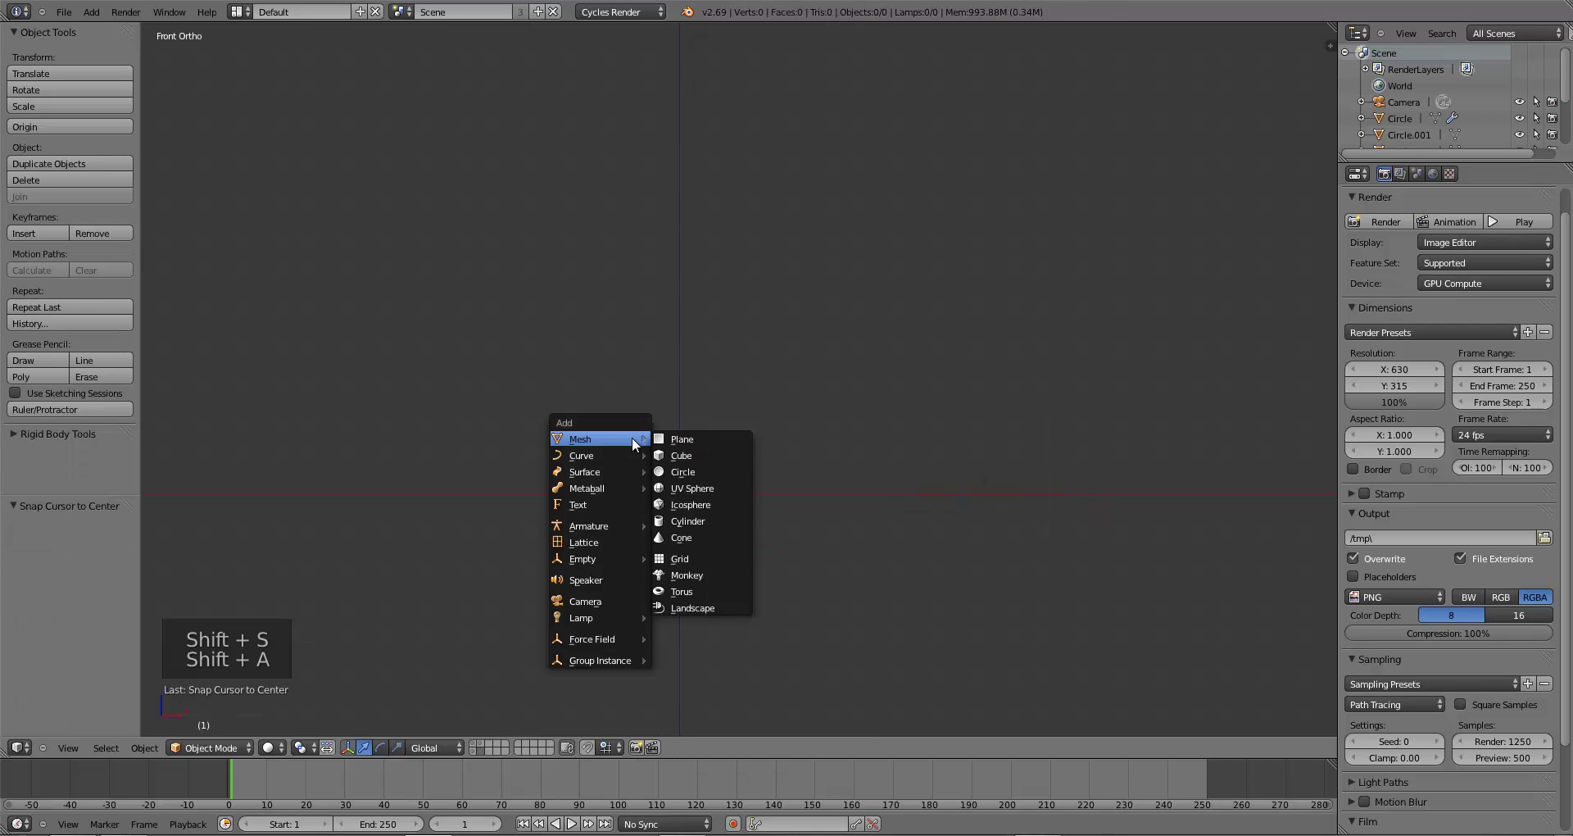
click(678, 488)
- Apply smooth shading to the new UV sphere
scroll(688, 574, up, 4)
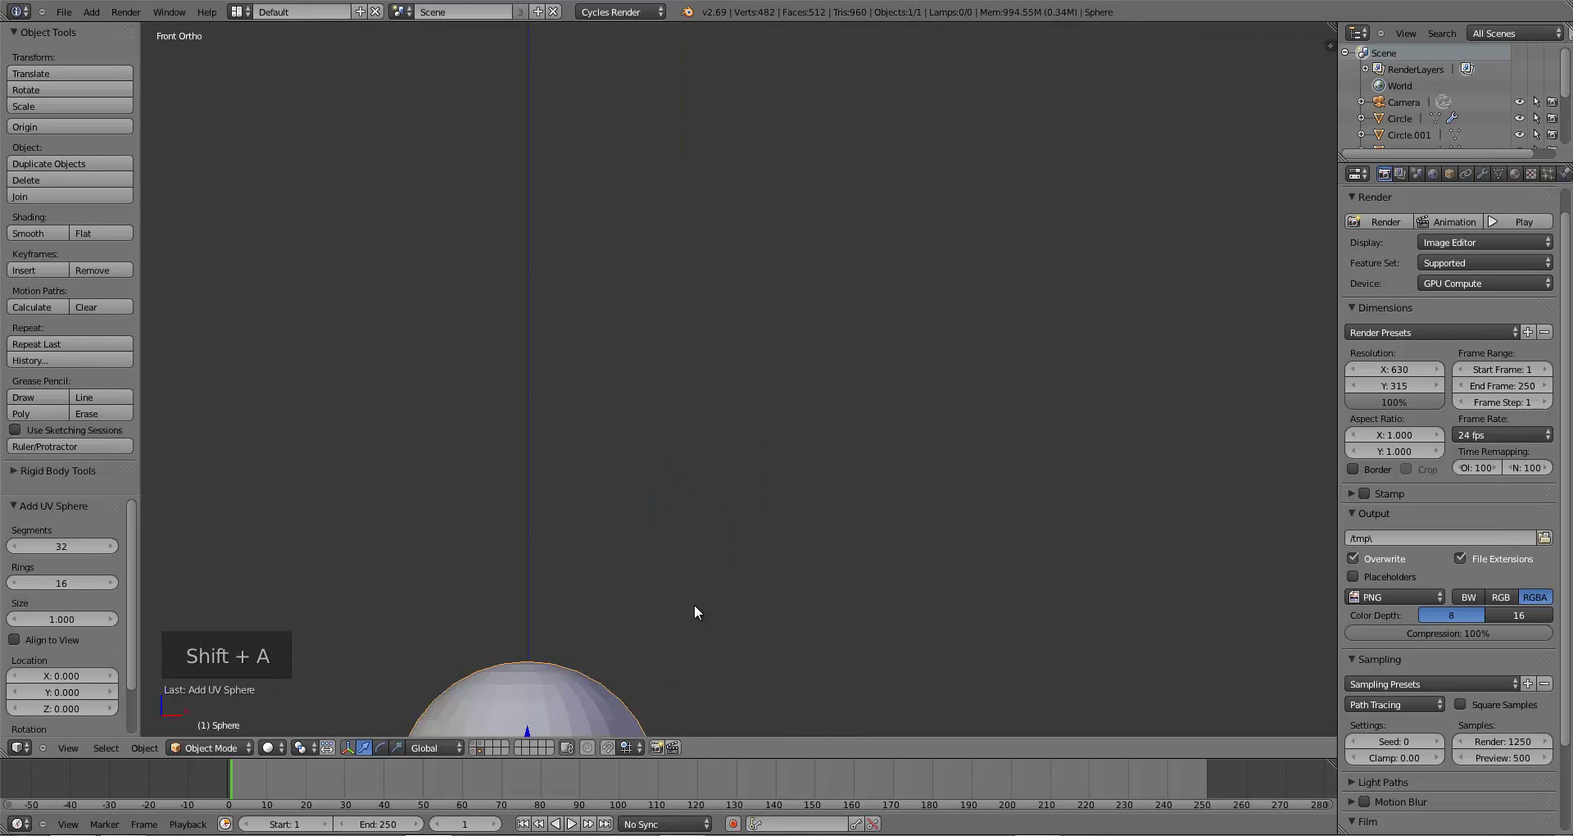
shift+middle_drag(695, 603, 814, 186)
scroll(814, 186, up, 4)
key(KP_3)
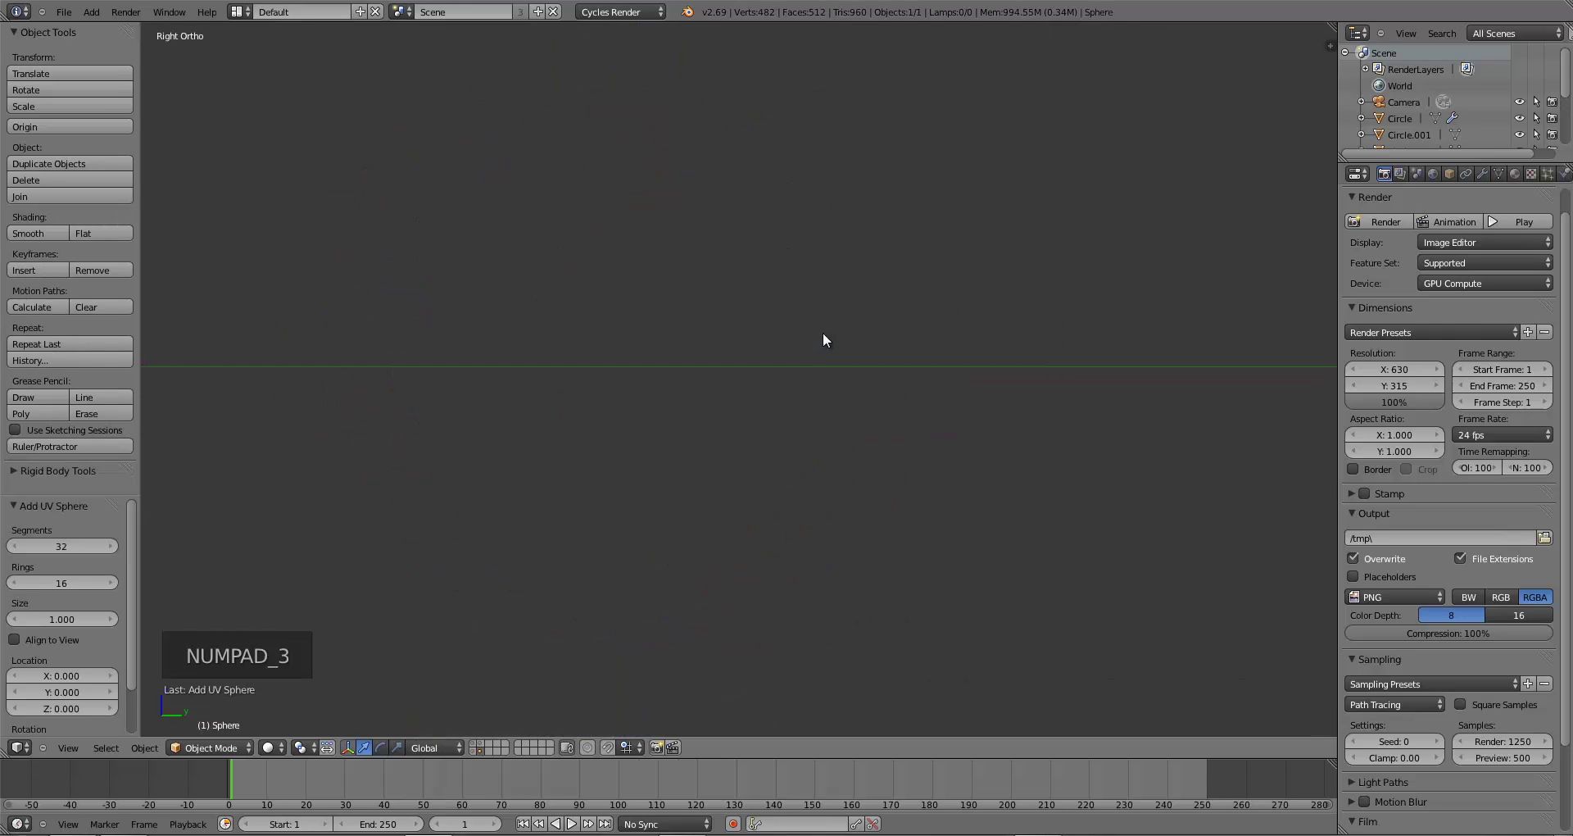
scroll(822, 332, down, 7)
scroll(770, 398, up, 8)
shift+middle_drag(1000, 395, 801, 395)
key(KP_1)
scroll(774, 390, down, 2)
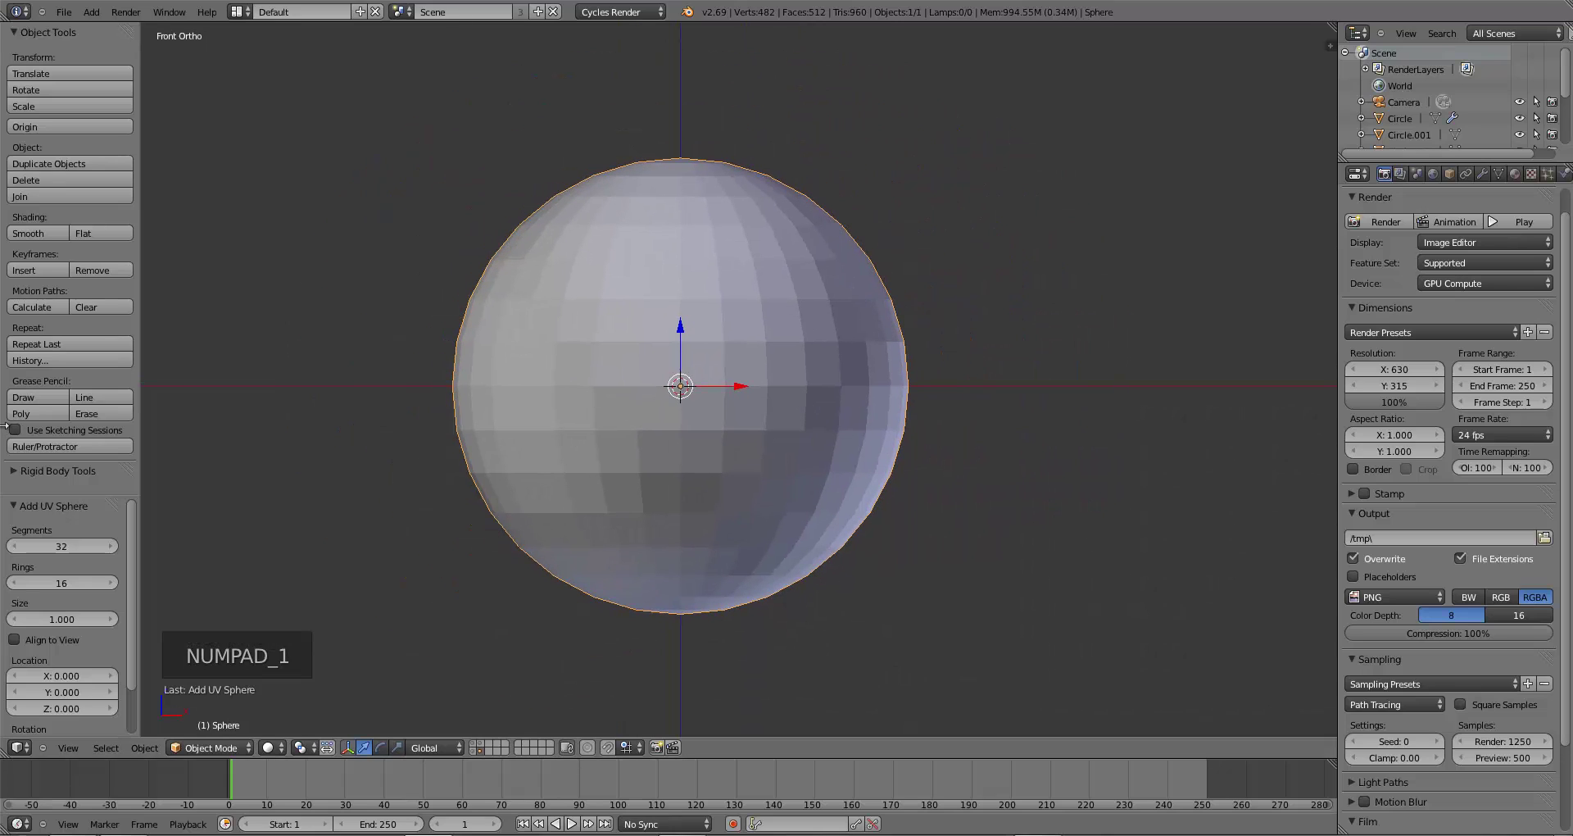
click(30, 234)
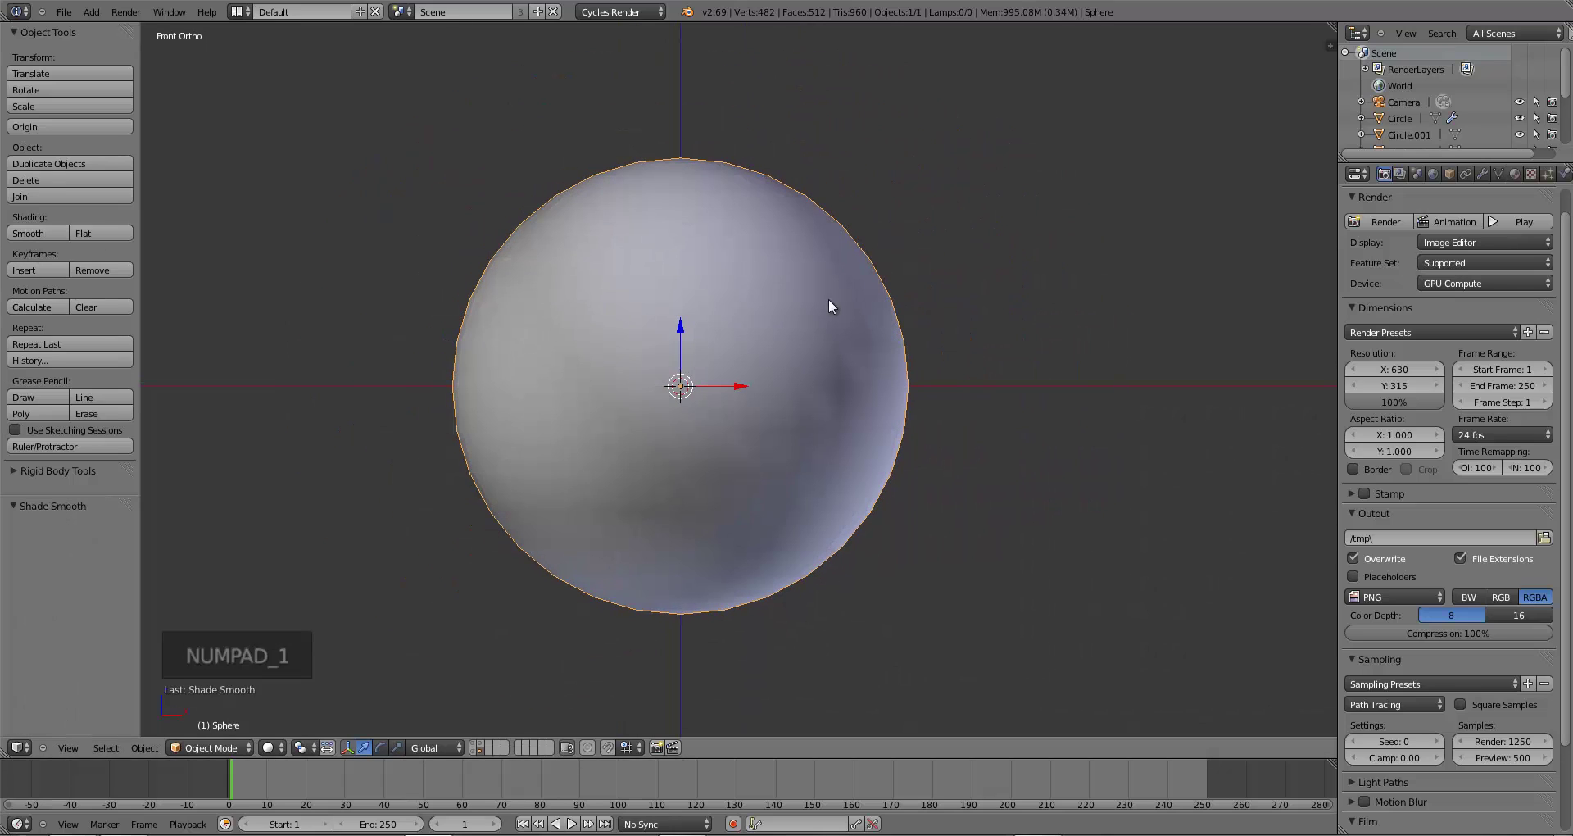
- Add a Subdivision Surface modifier to the sphere, with render subdivisions set to 1 and Optimal Display enabled
click(1482, 174)
click(1399, 229)
click(1246, 498)
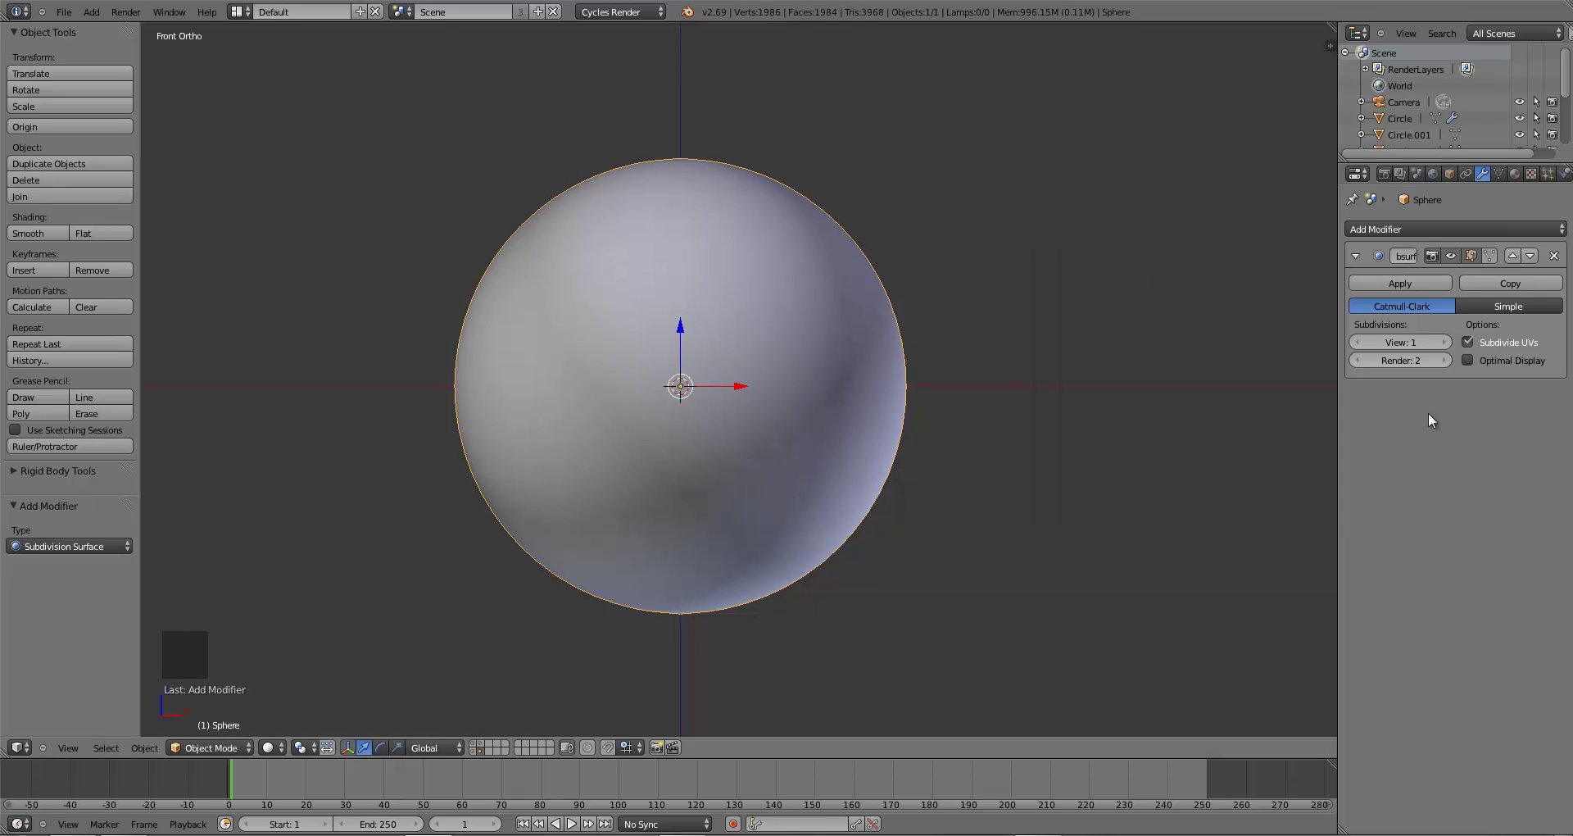
click(1359, 361)
click(1467, 360)
scroll(820, 289, down, 10)
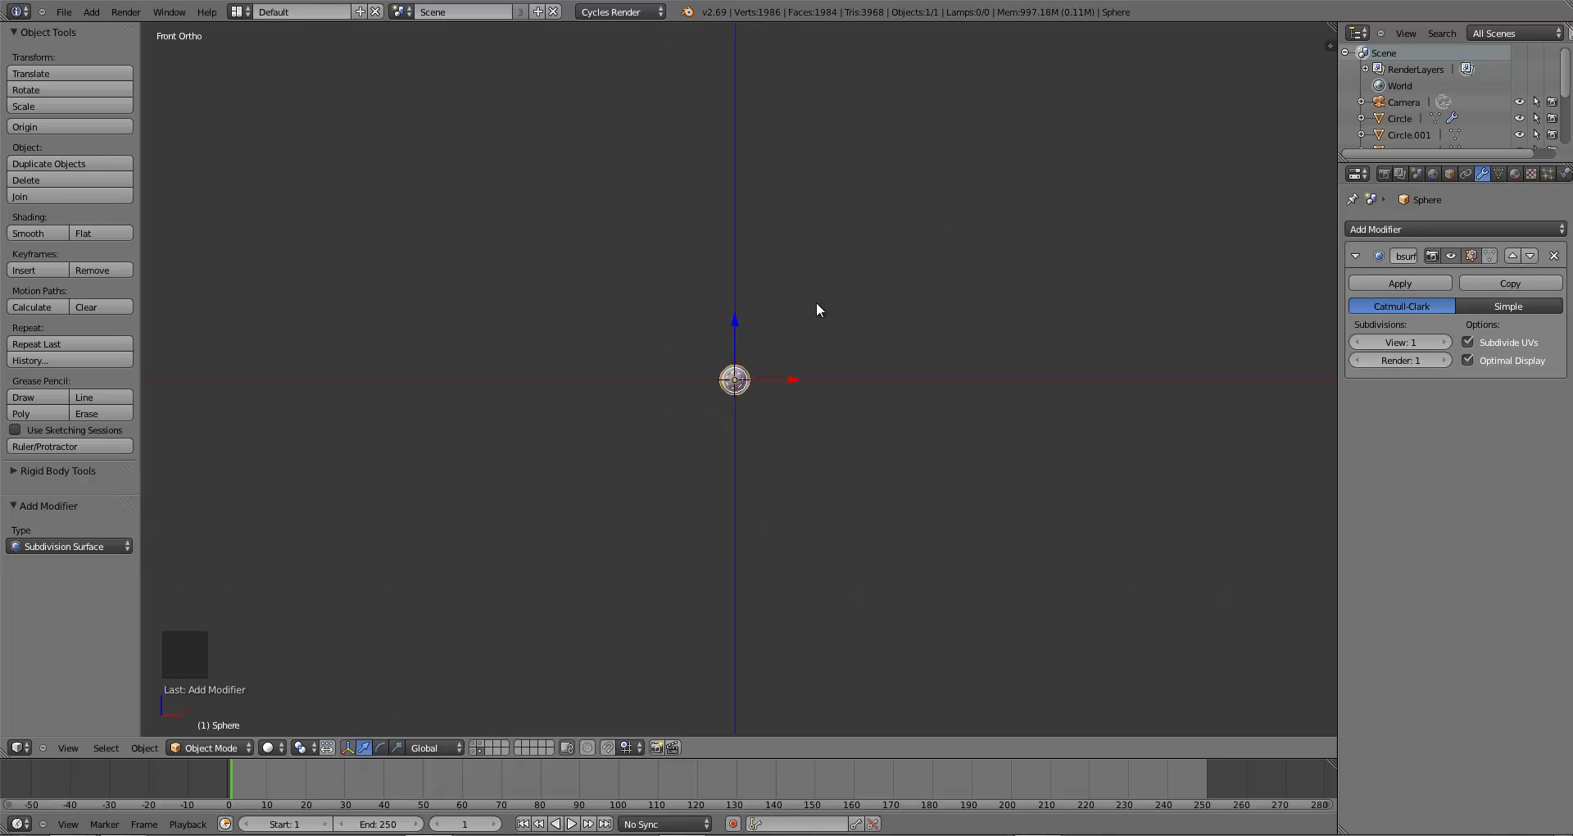
scroll(809, 337, up, 10)
scroll(809, 337, down, 4)
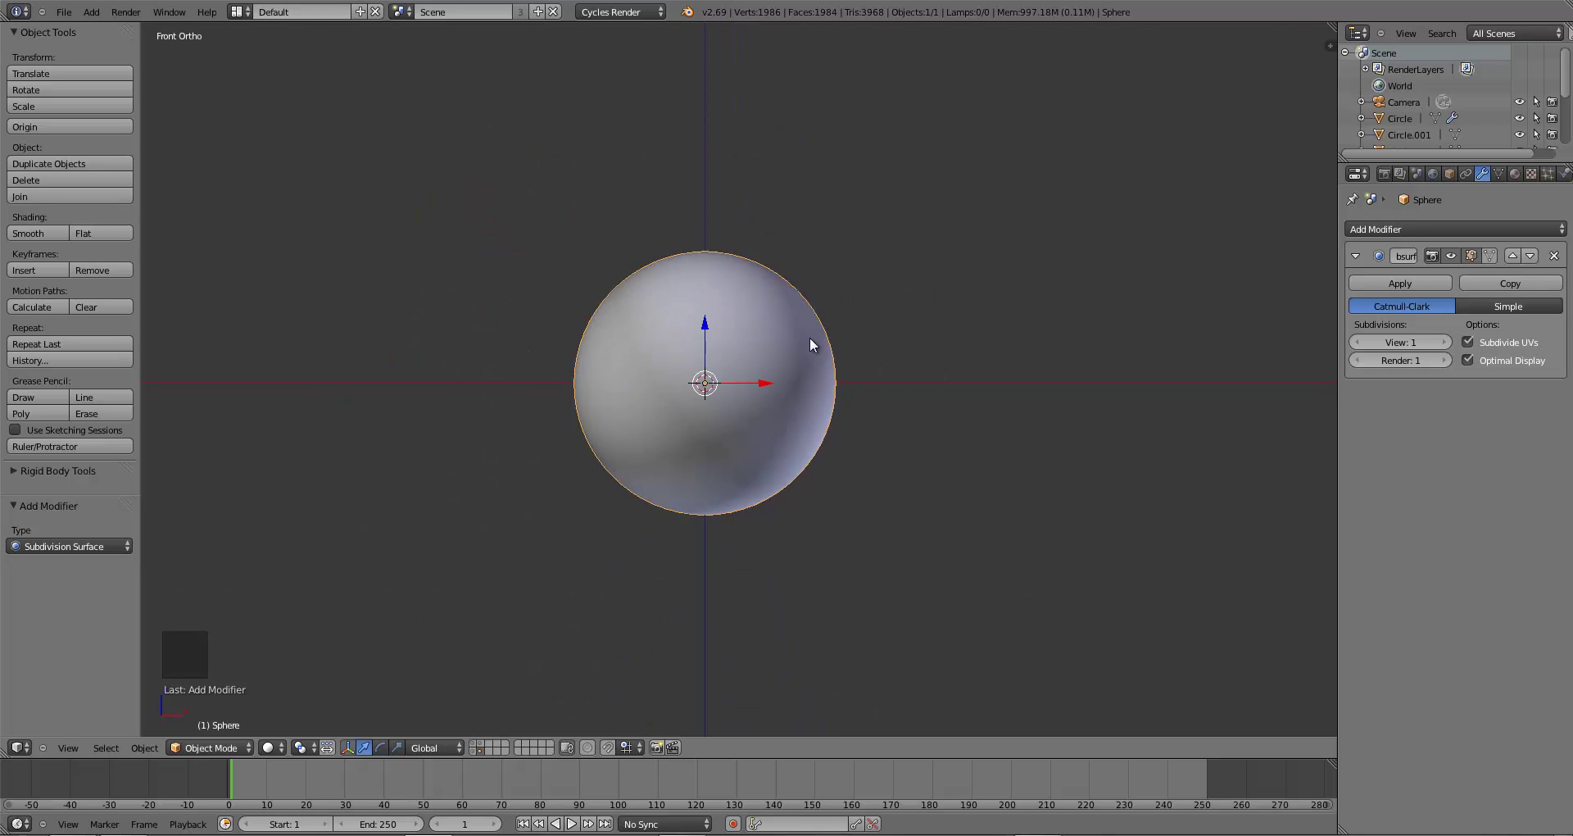
scroll(809, 337, down, 3)
scroll(810, 337, up, 12)
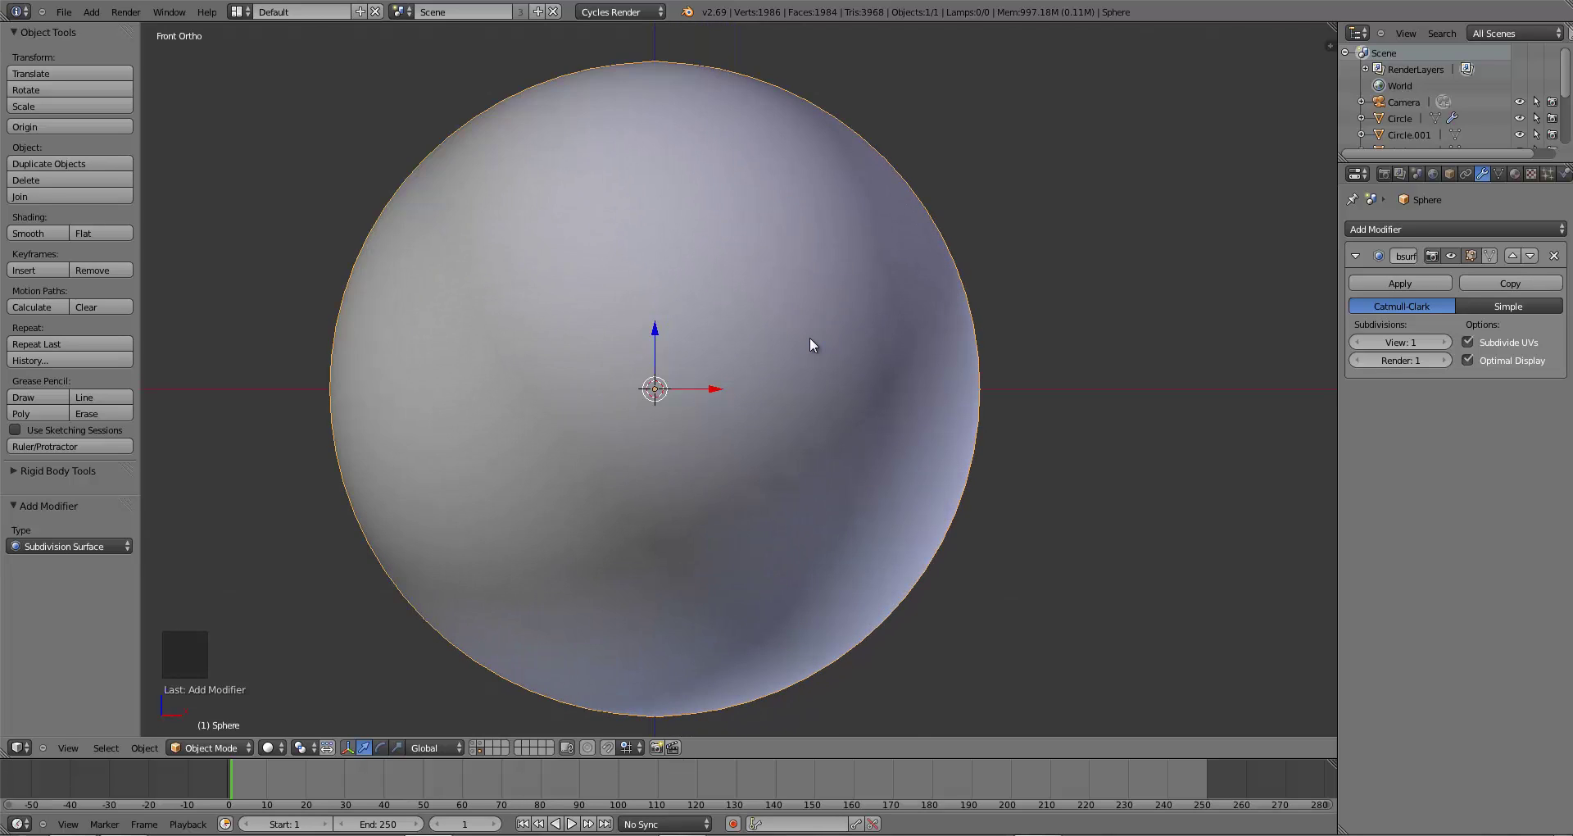
scroll(808, 340, down, 1)
scroll(811, 365, down, 5)
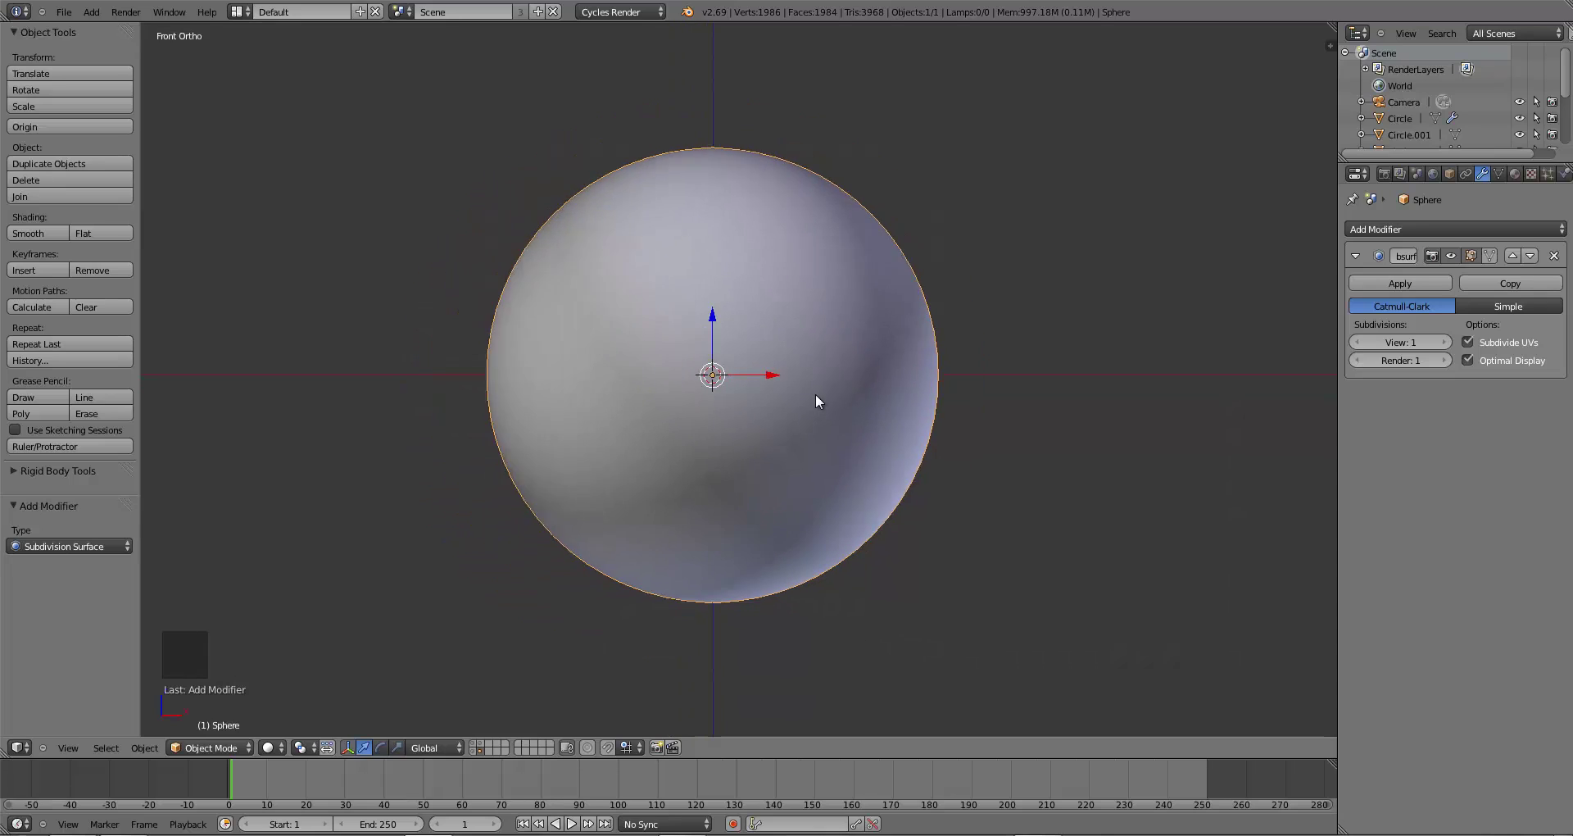
scroll(810, 397, down, 2)
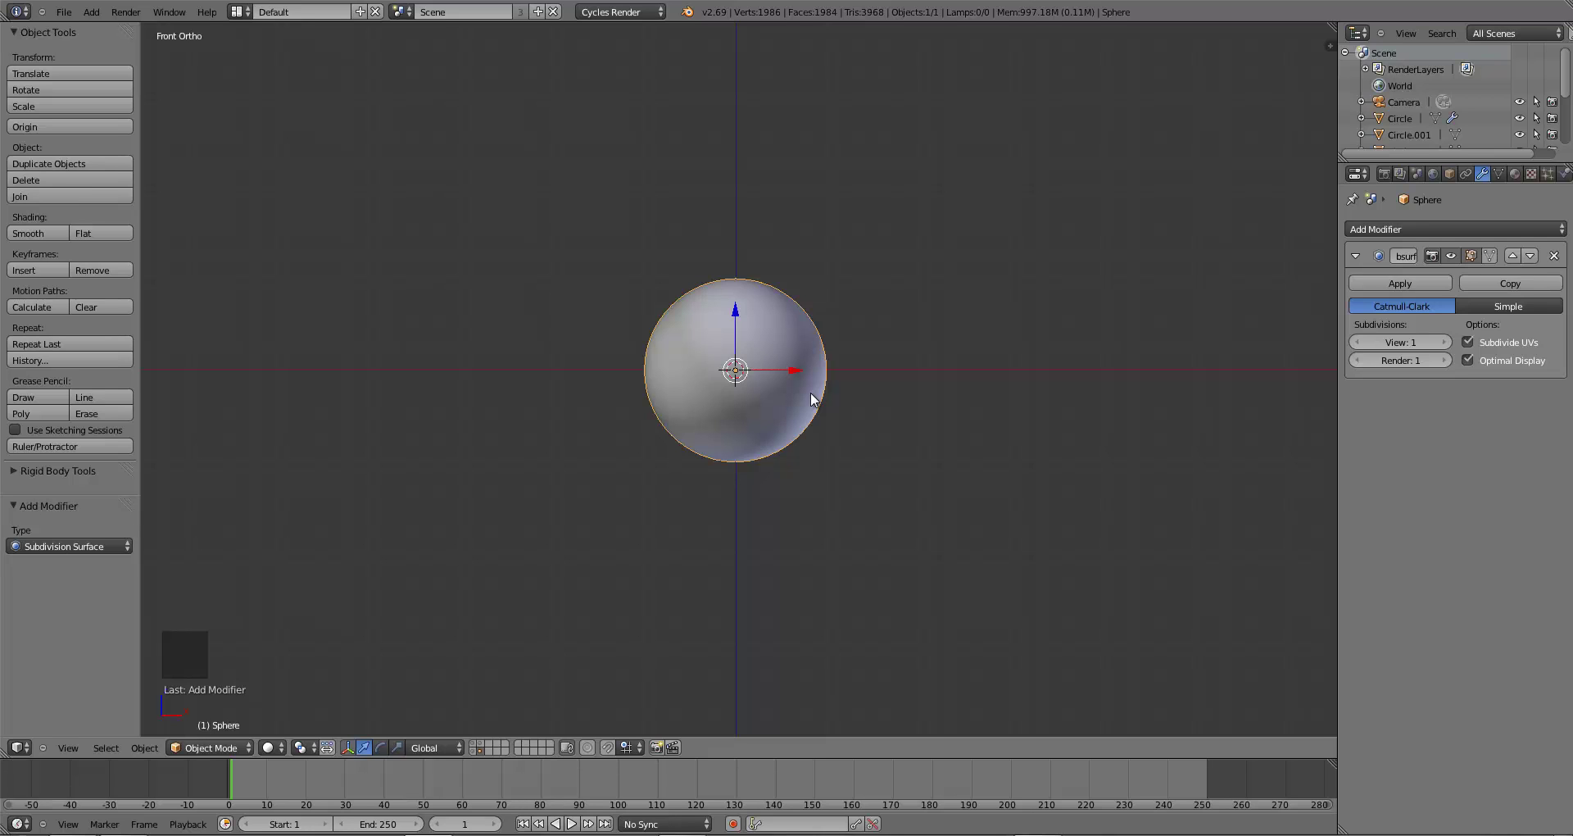
- Delete the pole vertex at the top of the sphere in Edit Mode to leave a round opening
key(KP_7)
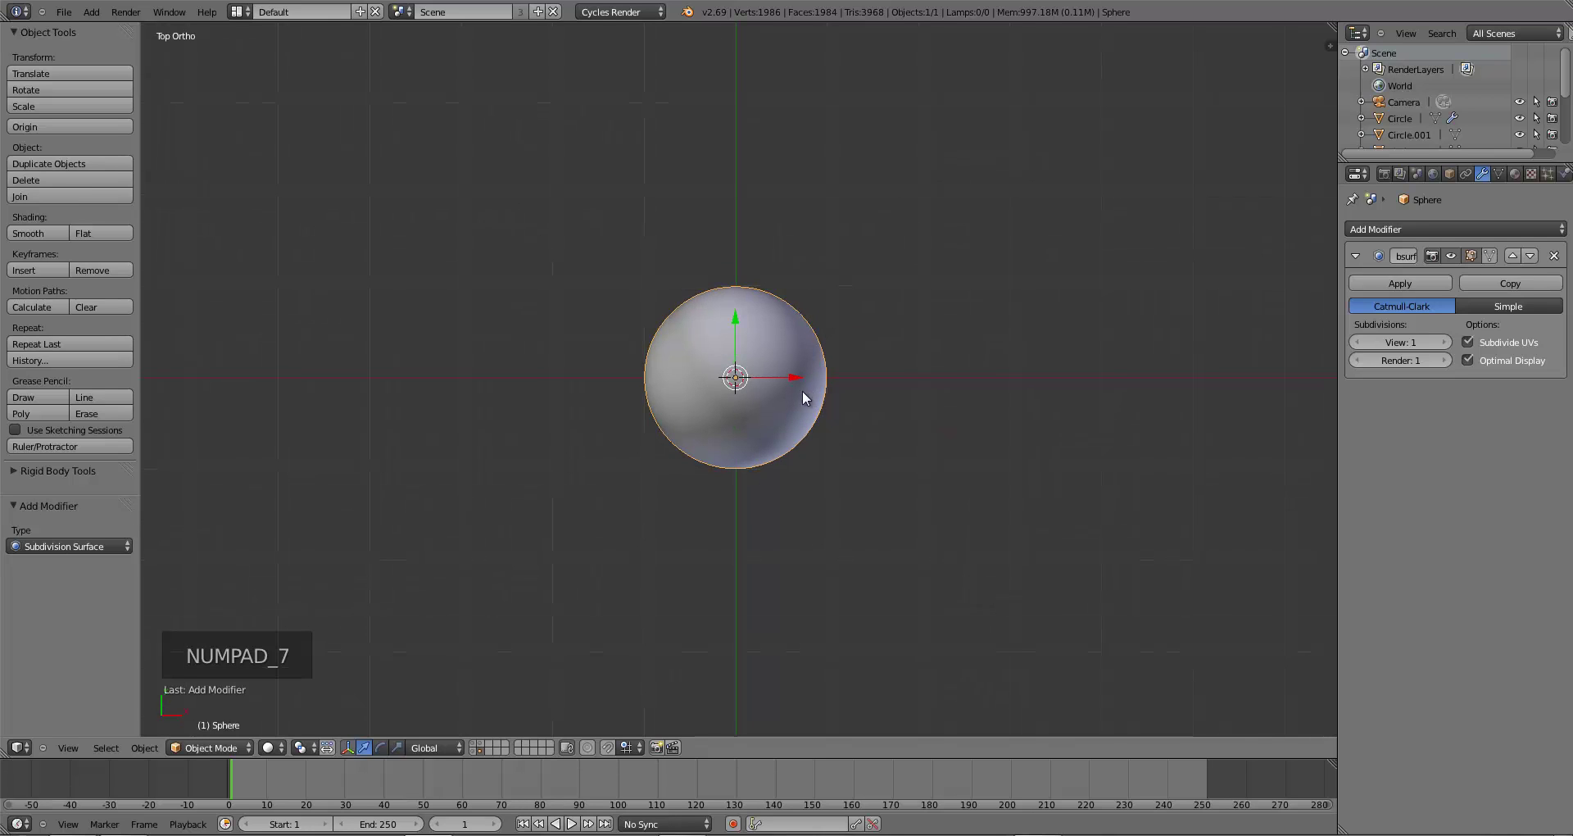
scroll(803, 391, up, 5)
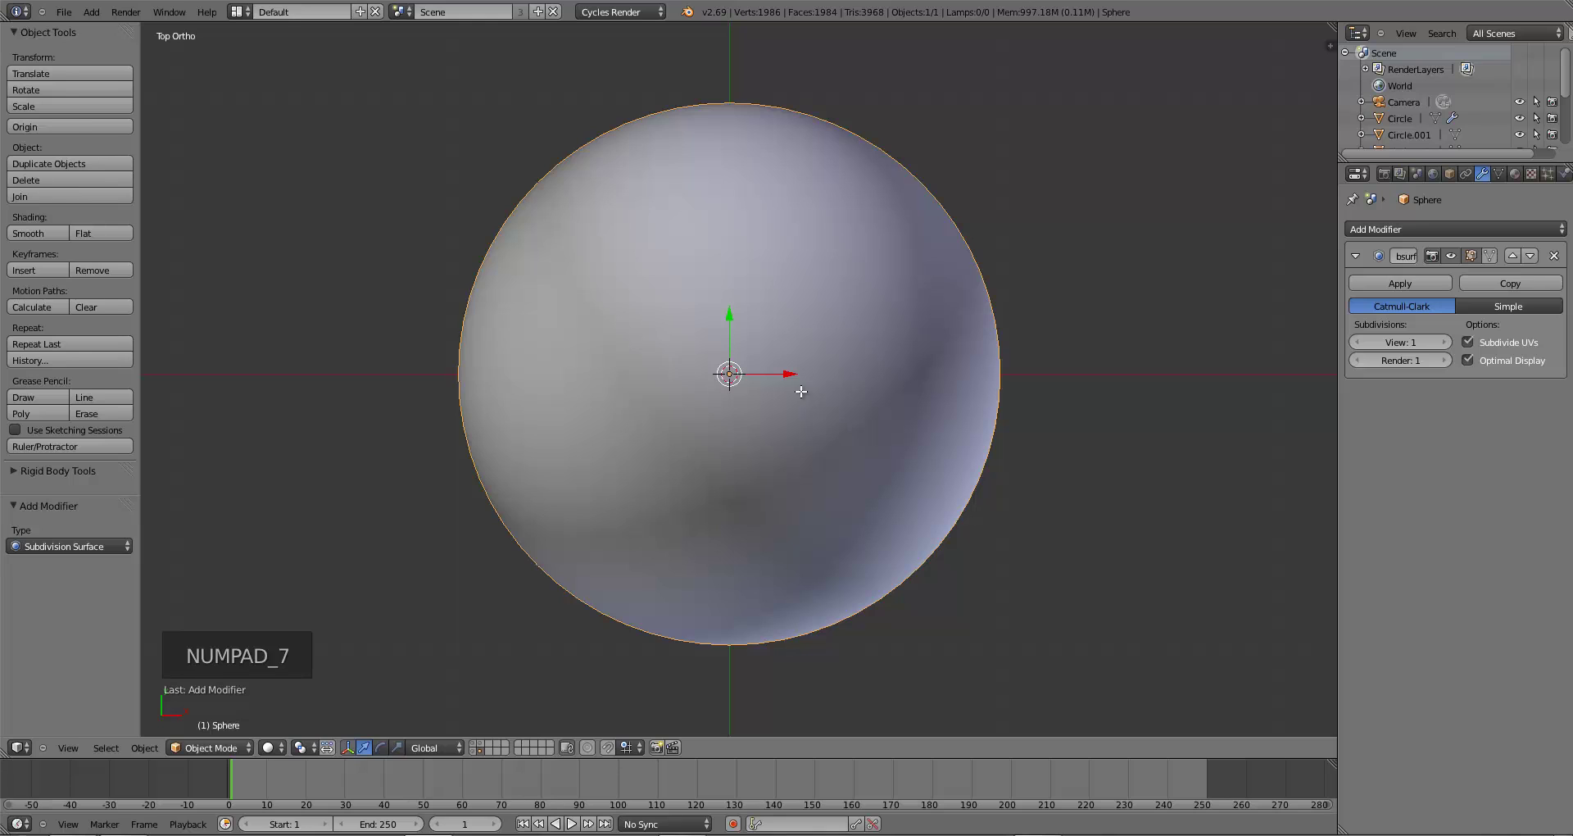
key(Tab)
middle_drag(783, 435, 755, 209)
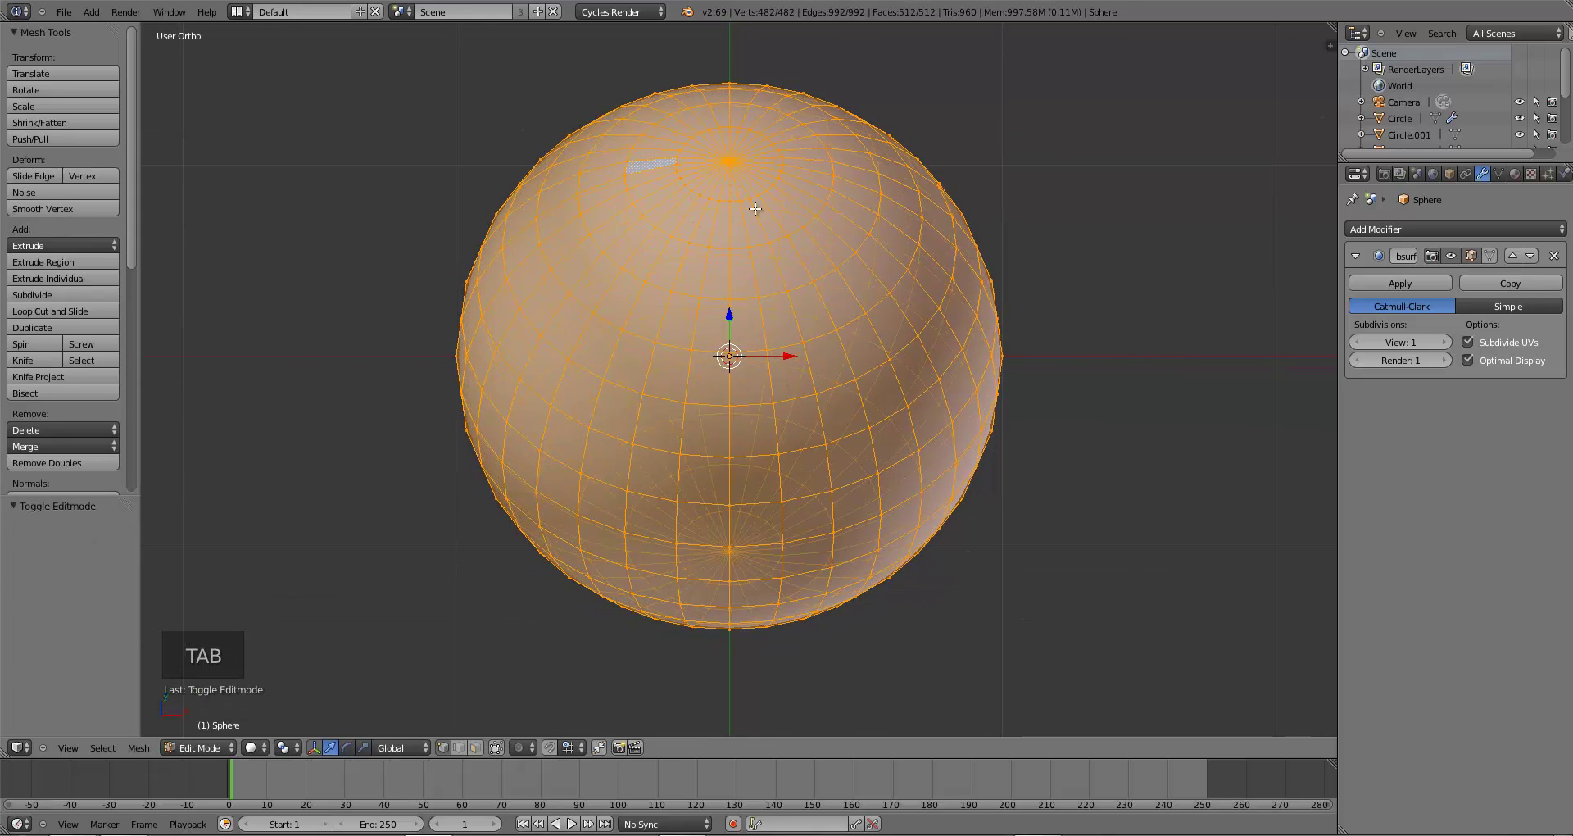
right_click(728, 160)
key(x)
click(727, 159)
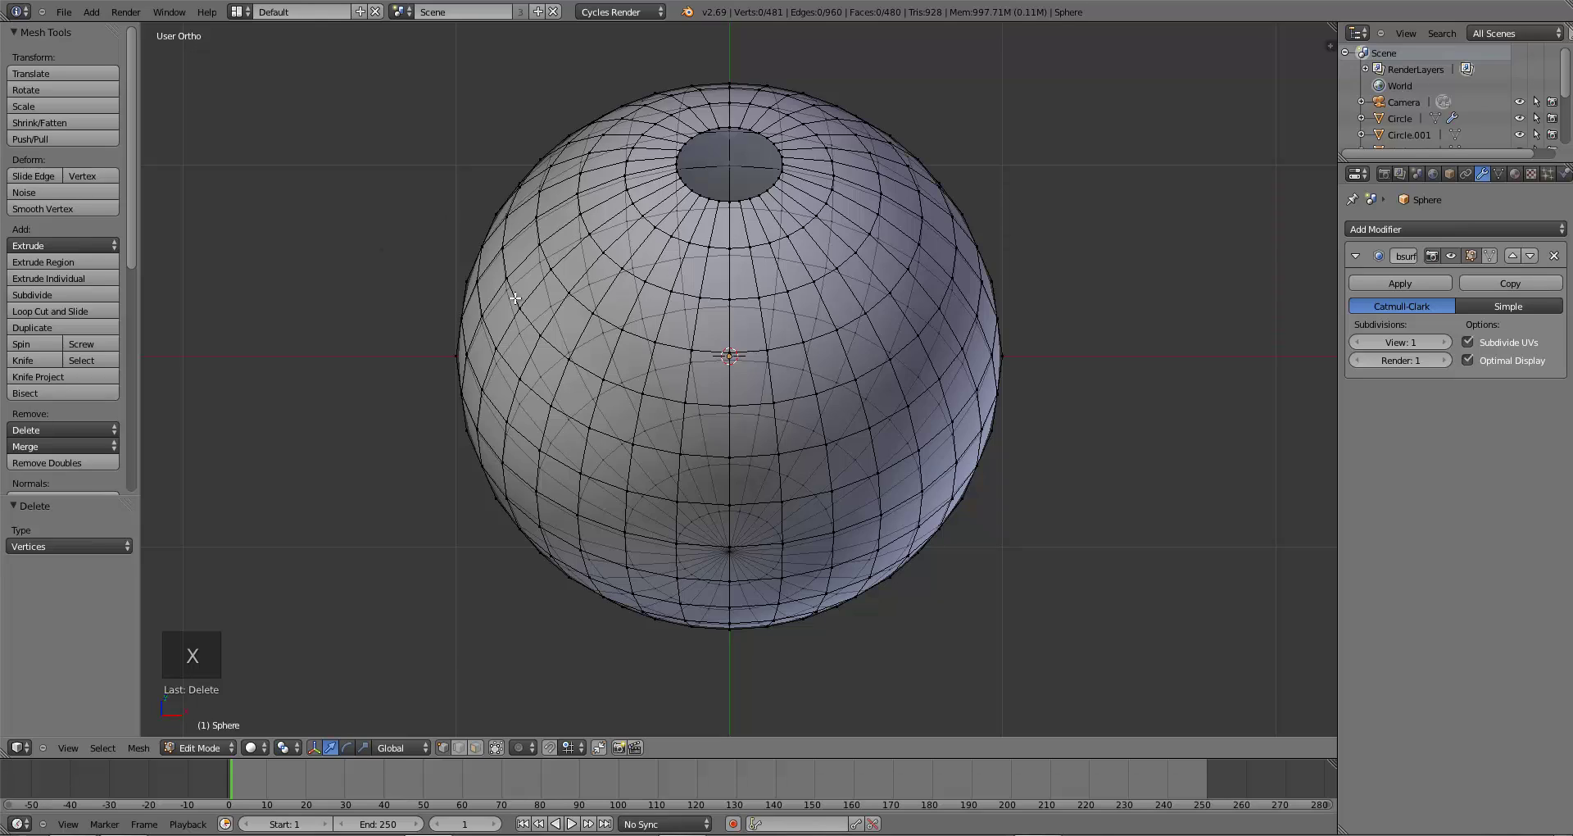
- Select the ring of vertices around the sphere's top opening from the front view and duplicate it in place
mouse_move(655, 394)
middle_down()
mouse_move(636, 372)
mouse_move(657, 399)
mouse_move(665, 388)
middle_up()
scroll(648, 410, down, 3)
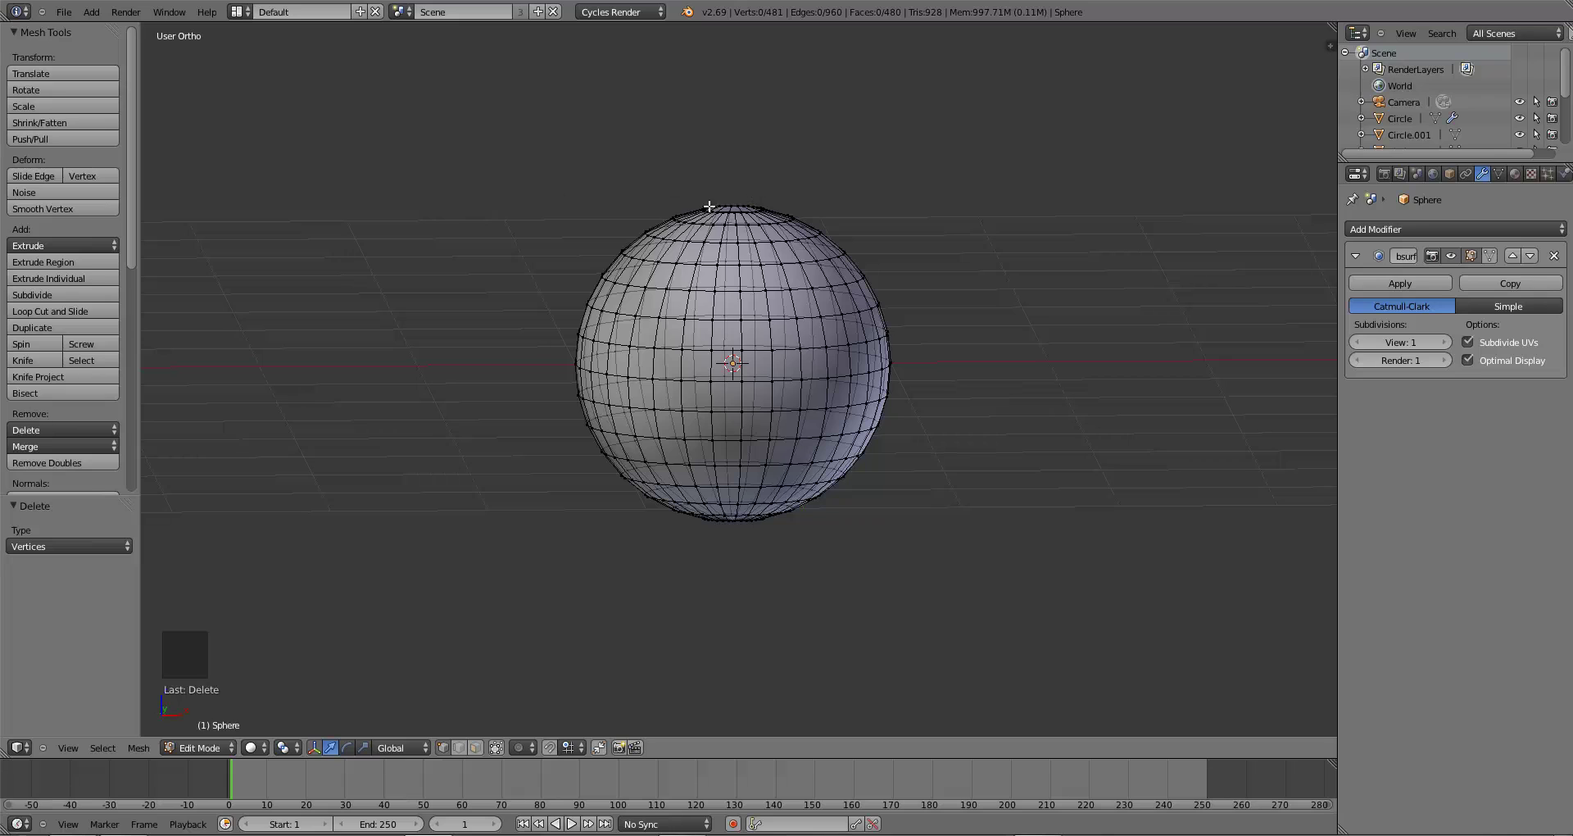
key(KP_1)
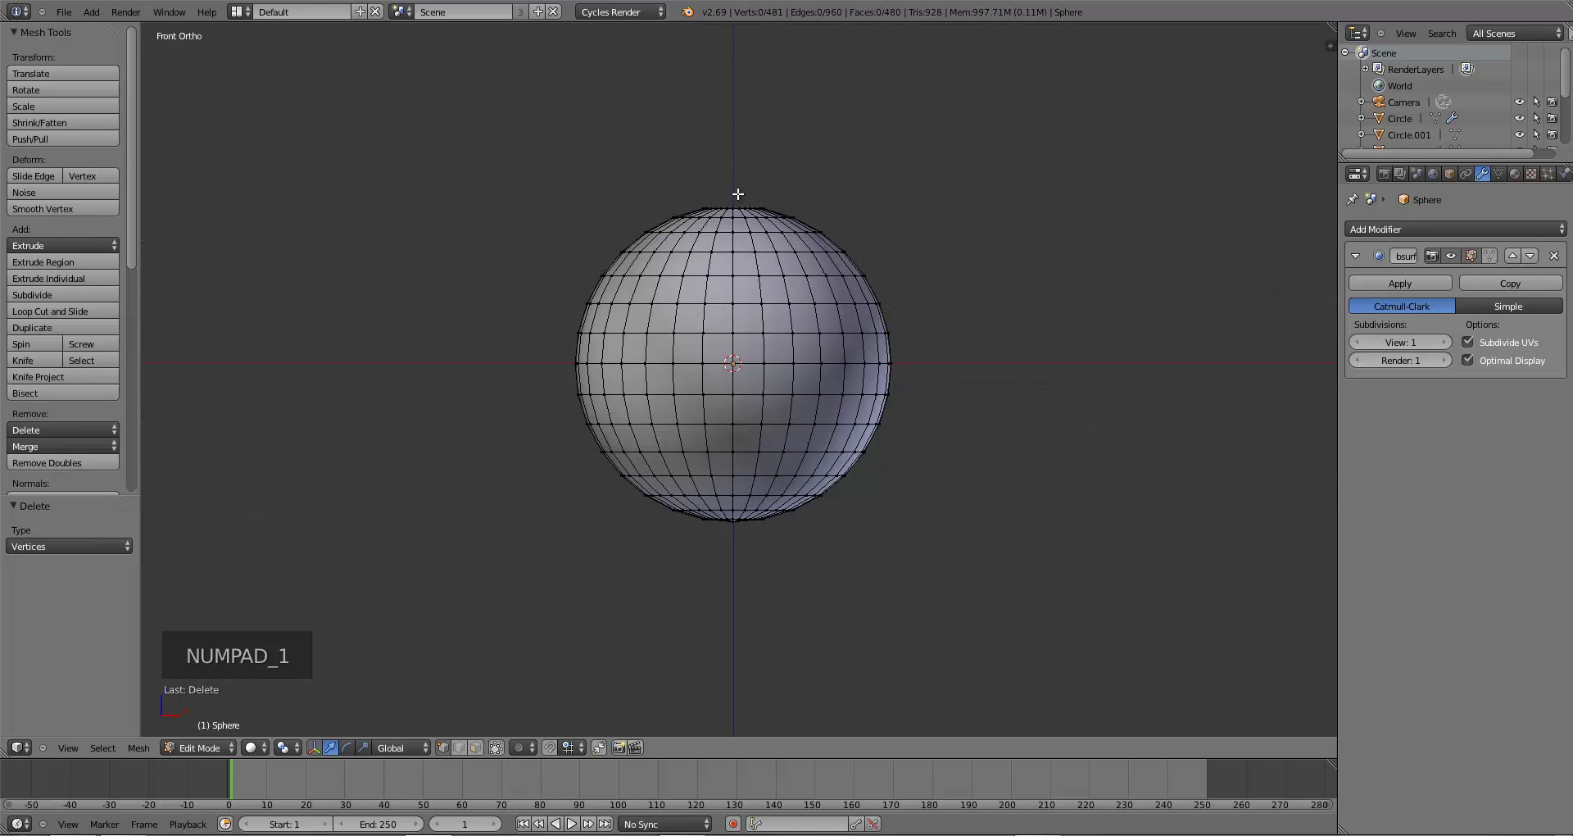
shift+middle_drag(738, 193, 745, 252)
scroll(749, 254, up, 3)
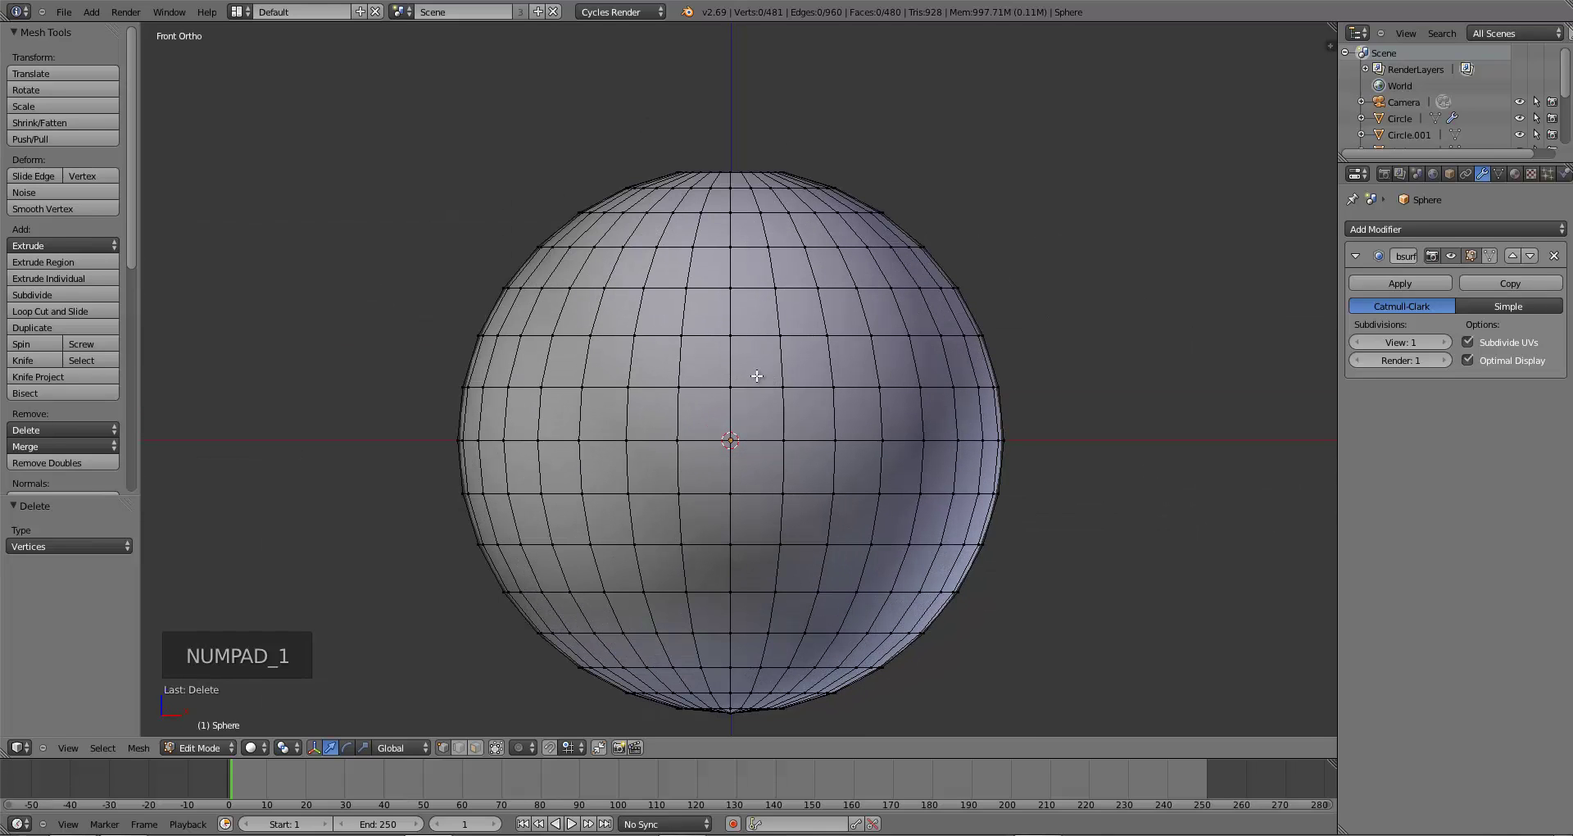
shift+middle_drag(760, 376, 739, 358)
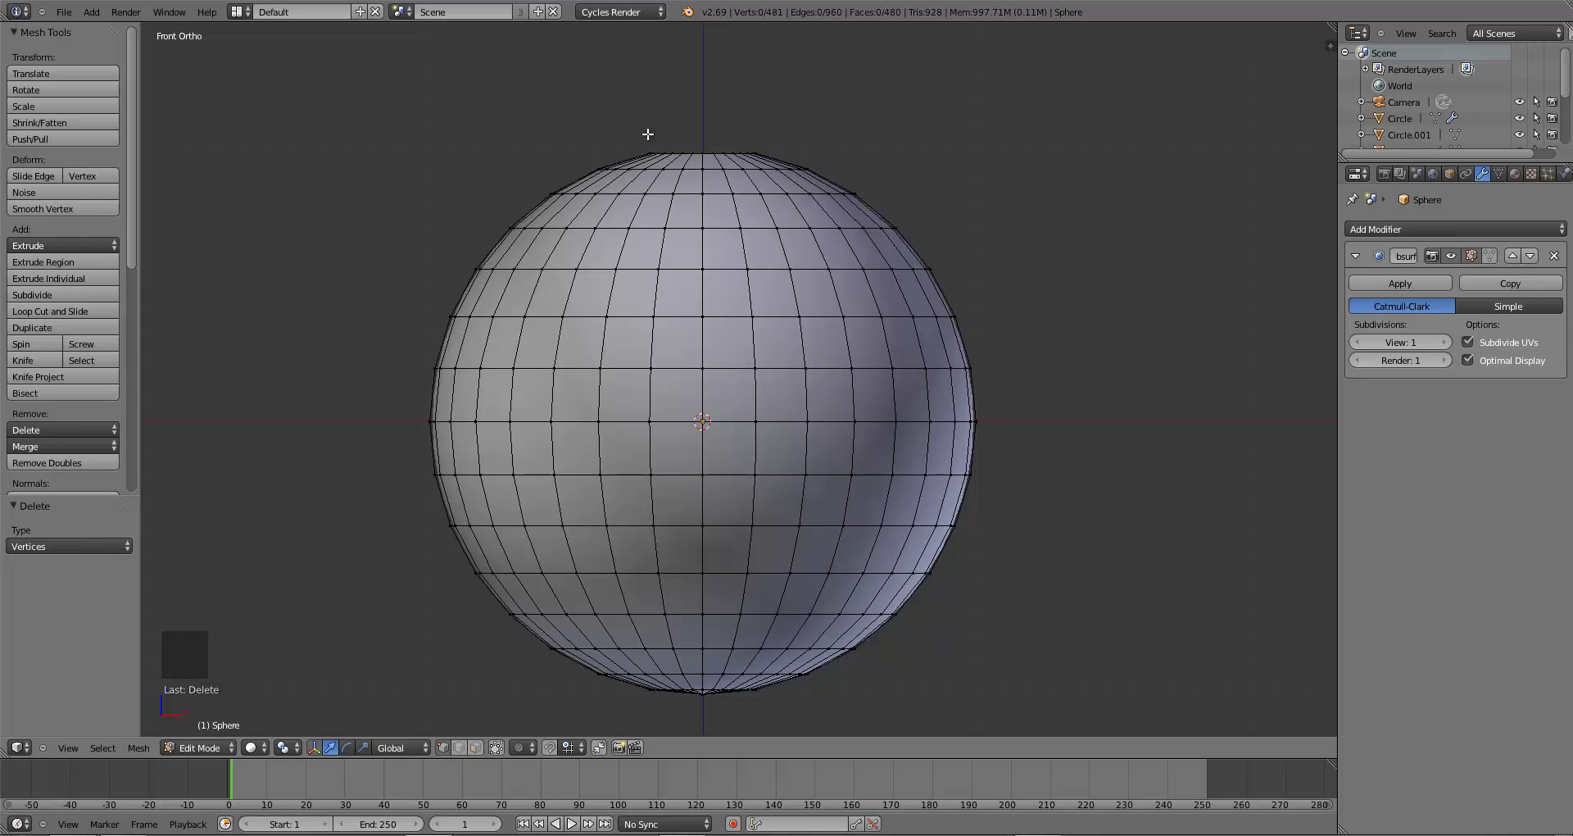
key(b)
drag(580, 105, 792, 158)
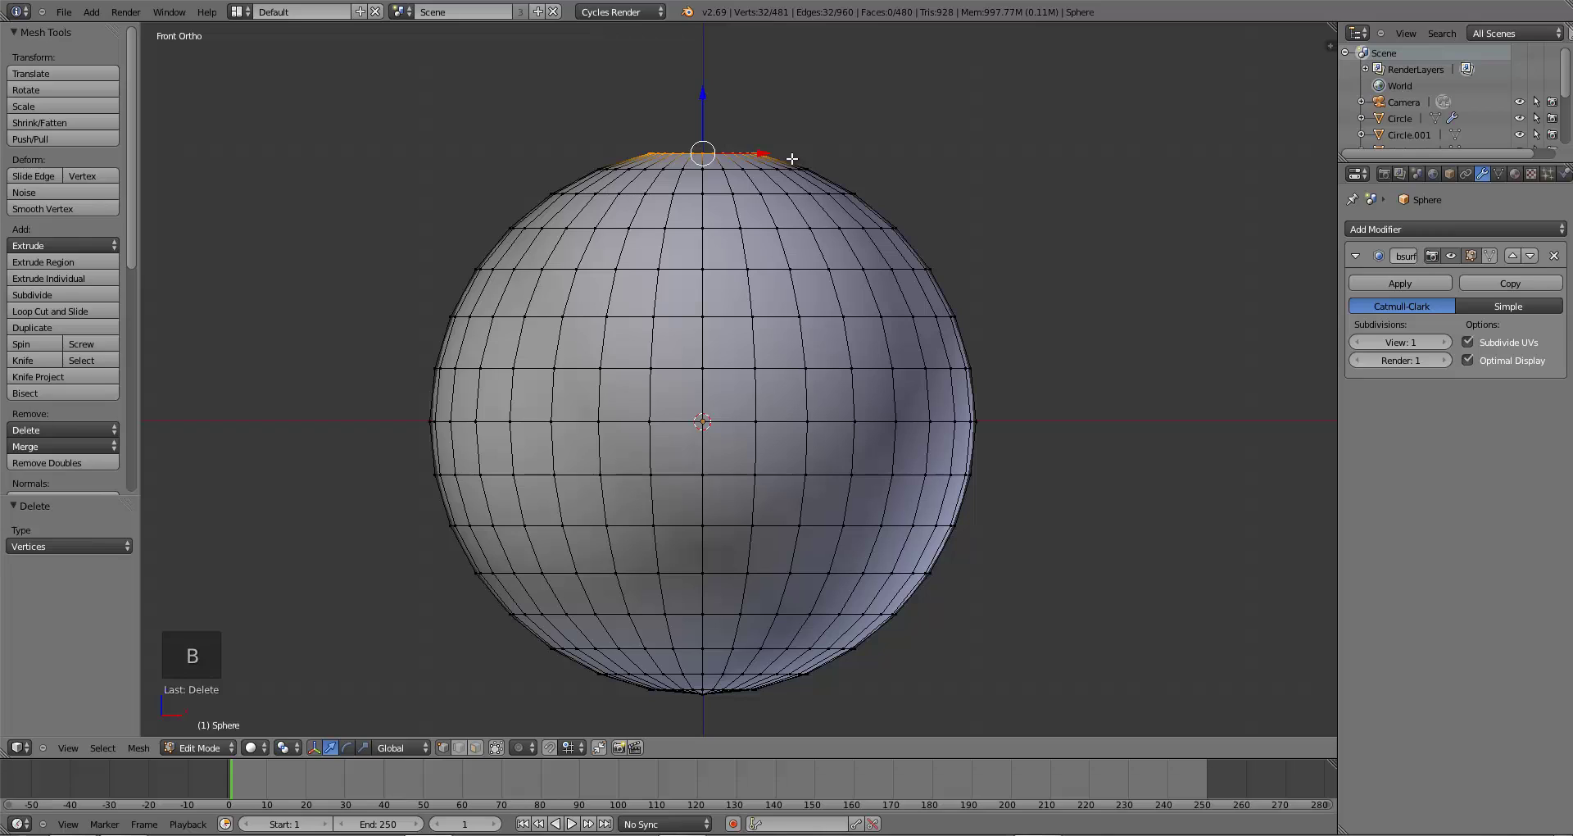
key(shift+d)
right_click(792, 158)
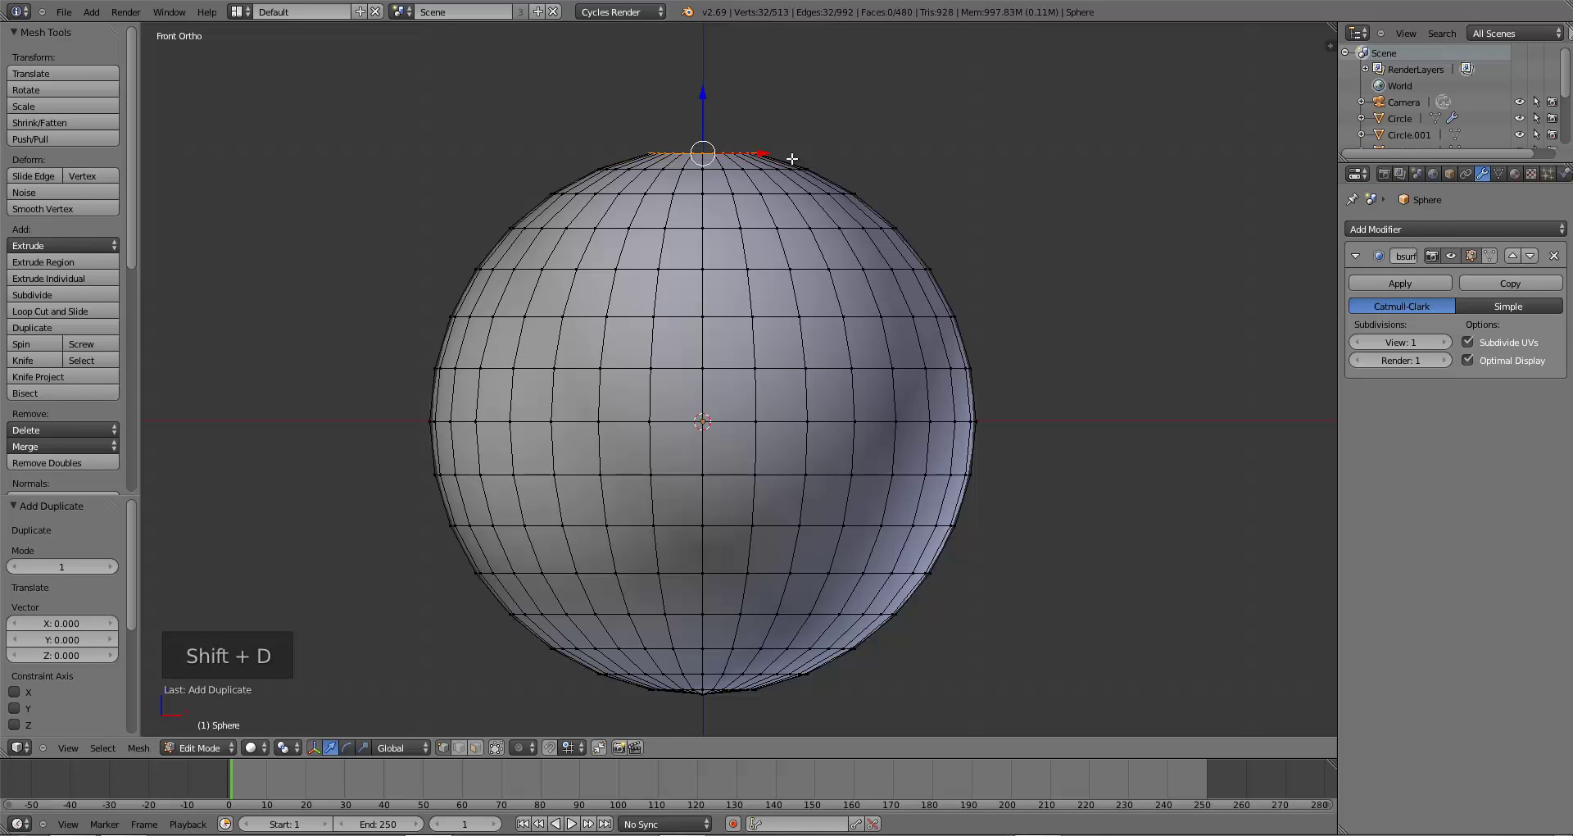
- Scale the duplicated ring up to about 1.084, separate it into its own object and leave Edit Mode
key(s)
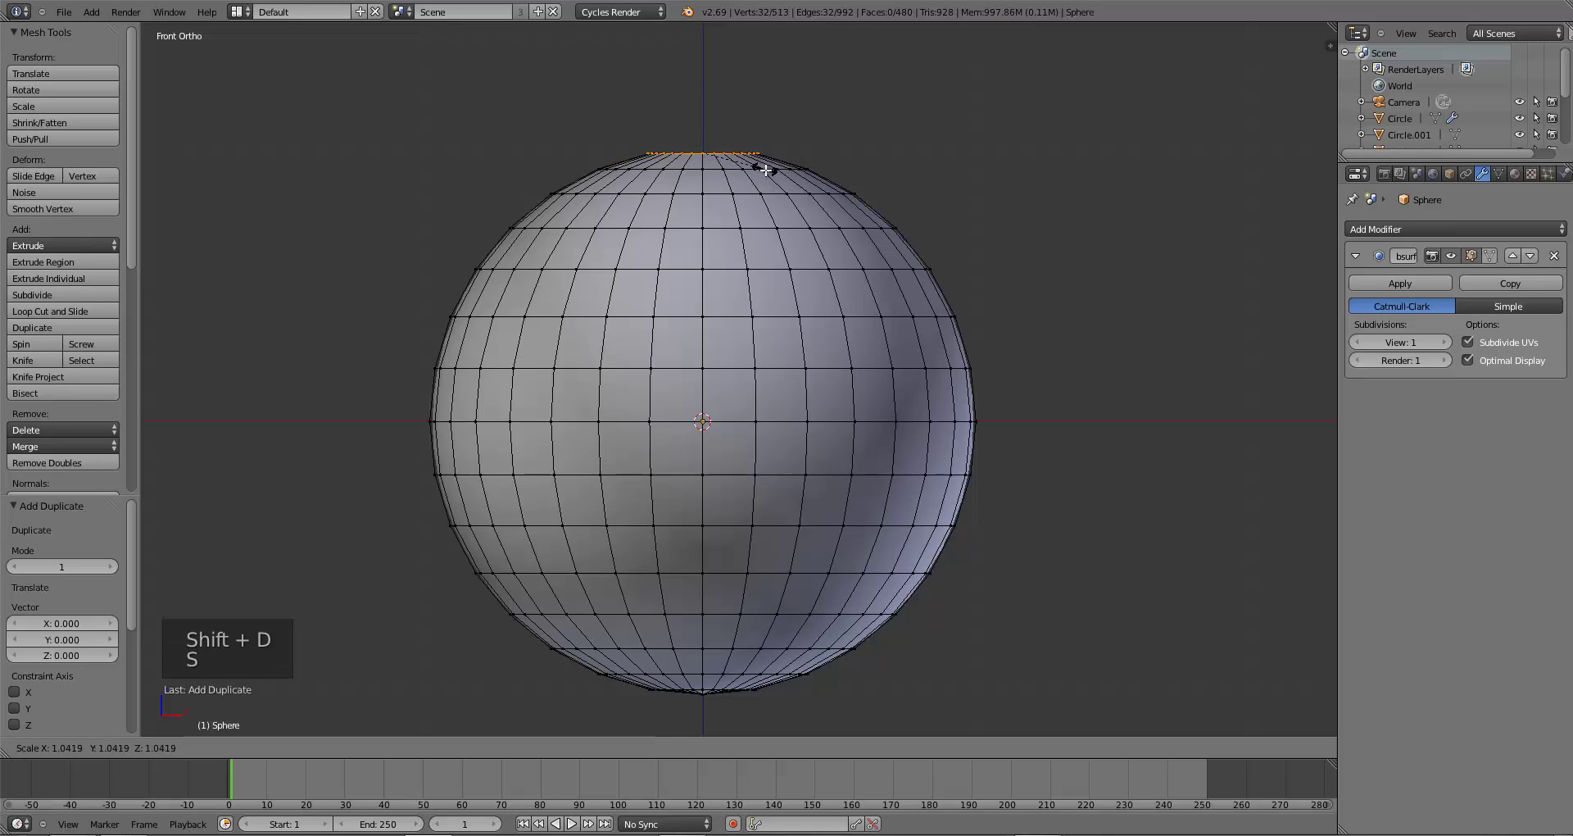
click(768, 170)
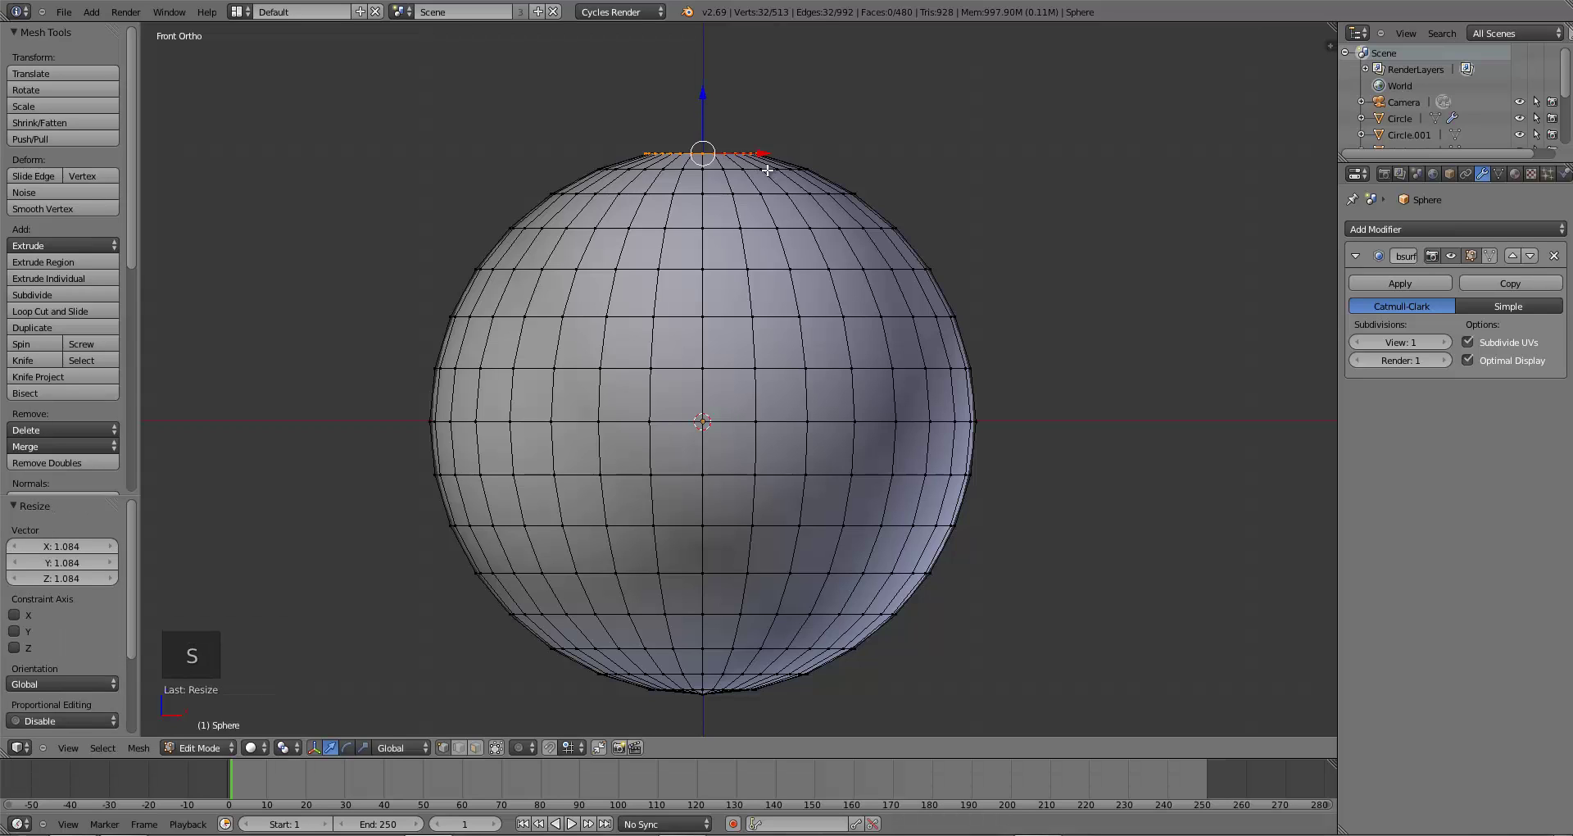
key(p)
click(768, 169)
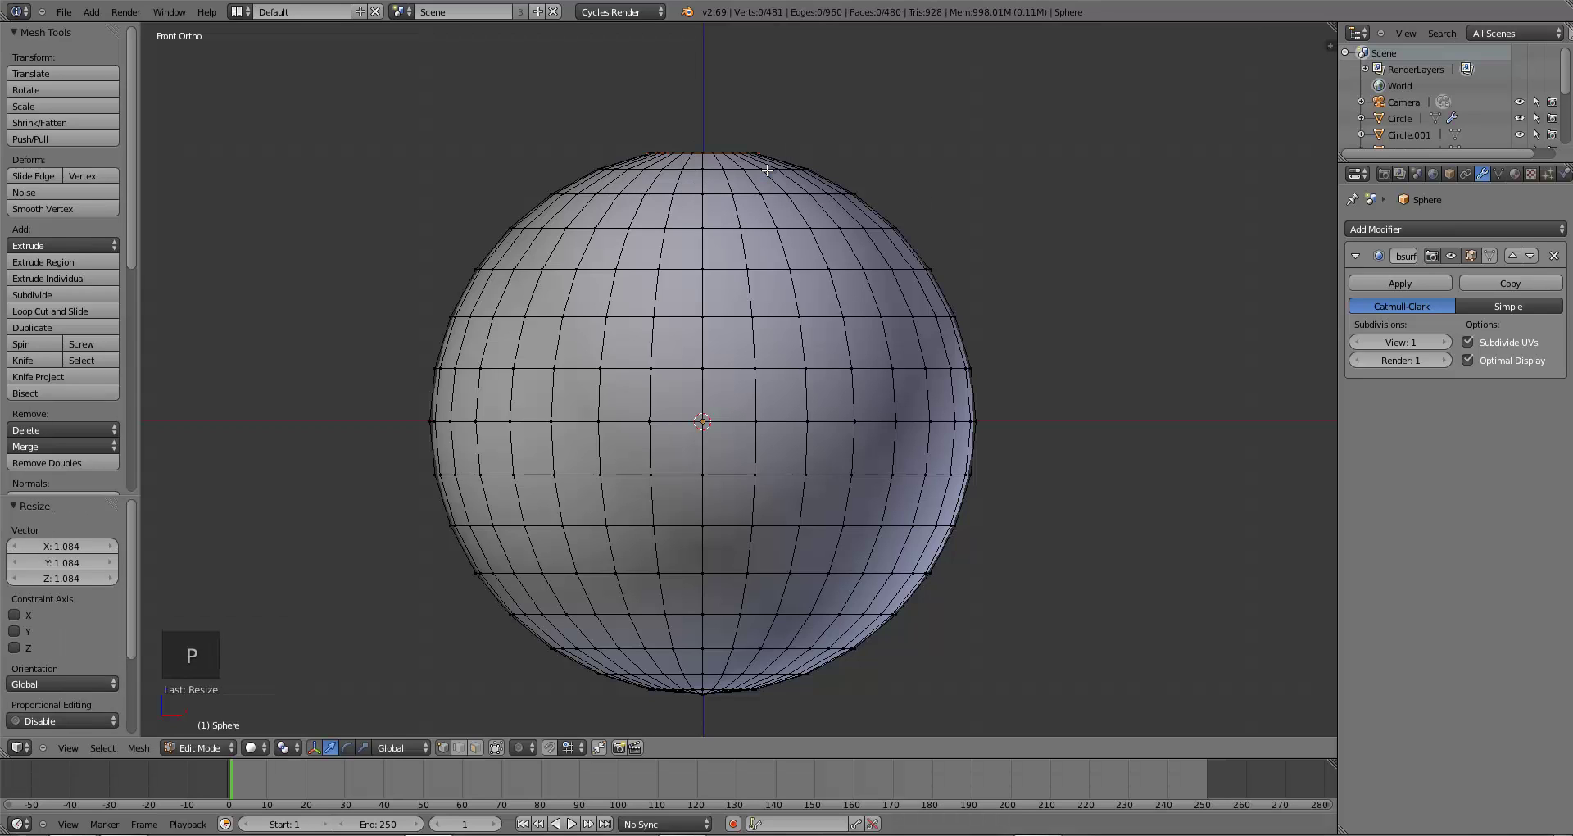
key(Tab)
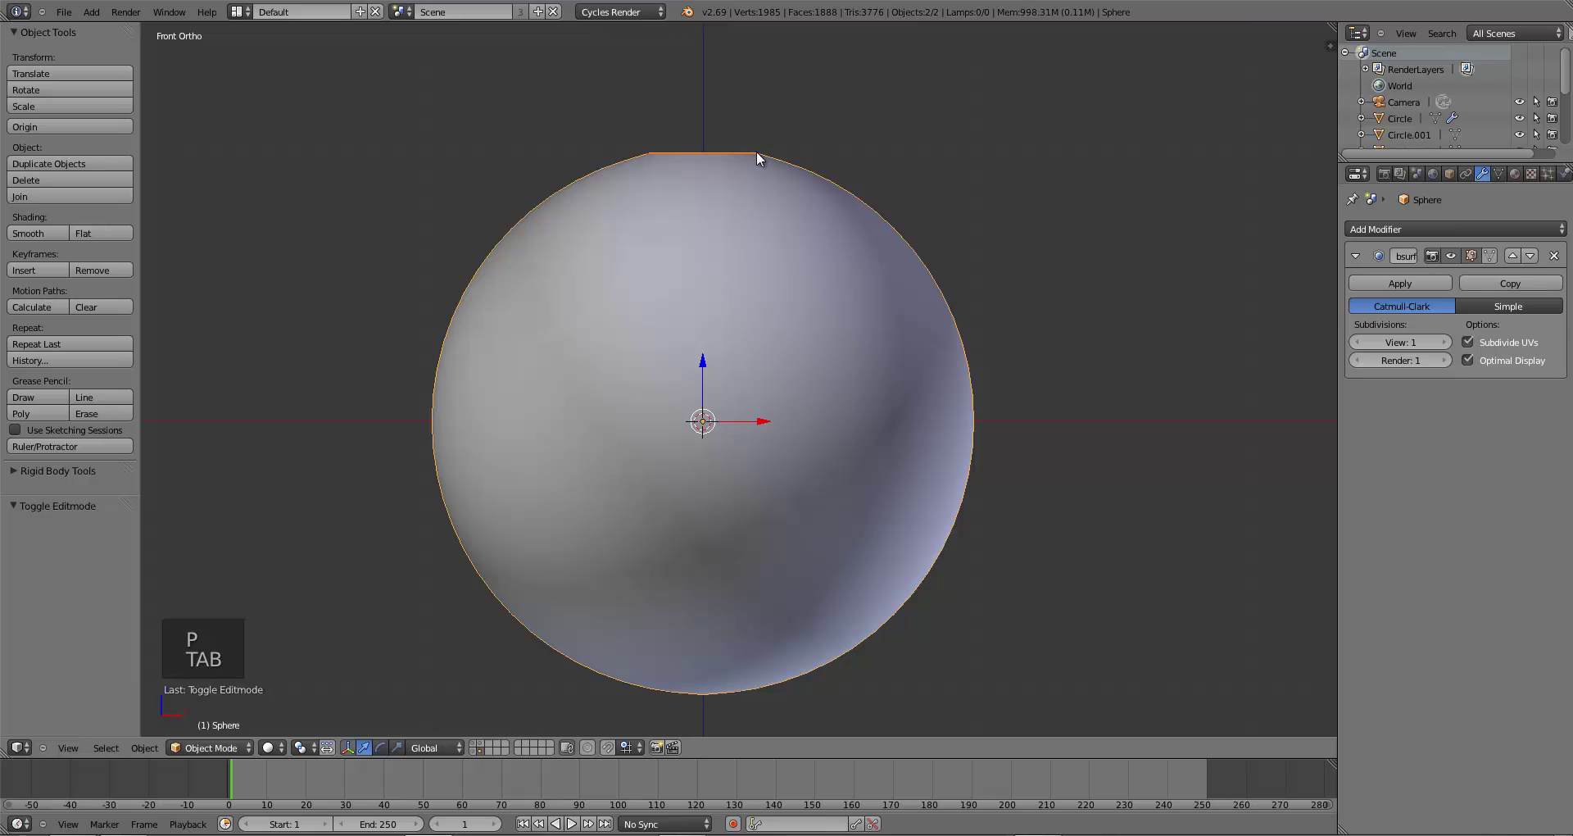
- Select the separated ring object and move it about 0.005 down along the Z axis
right_click(755, 153)
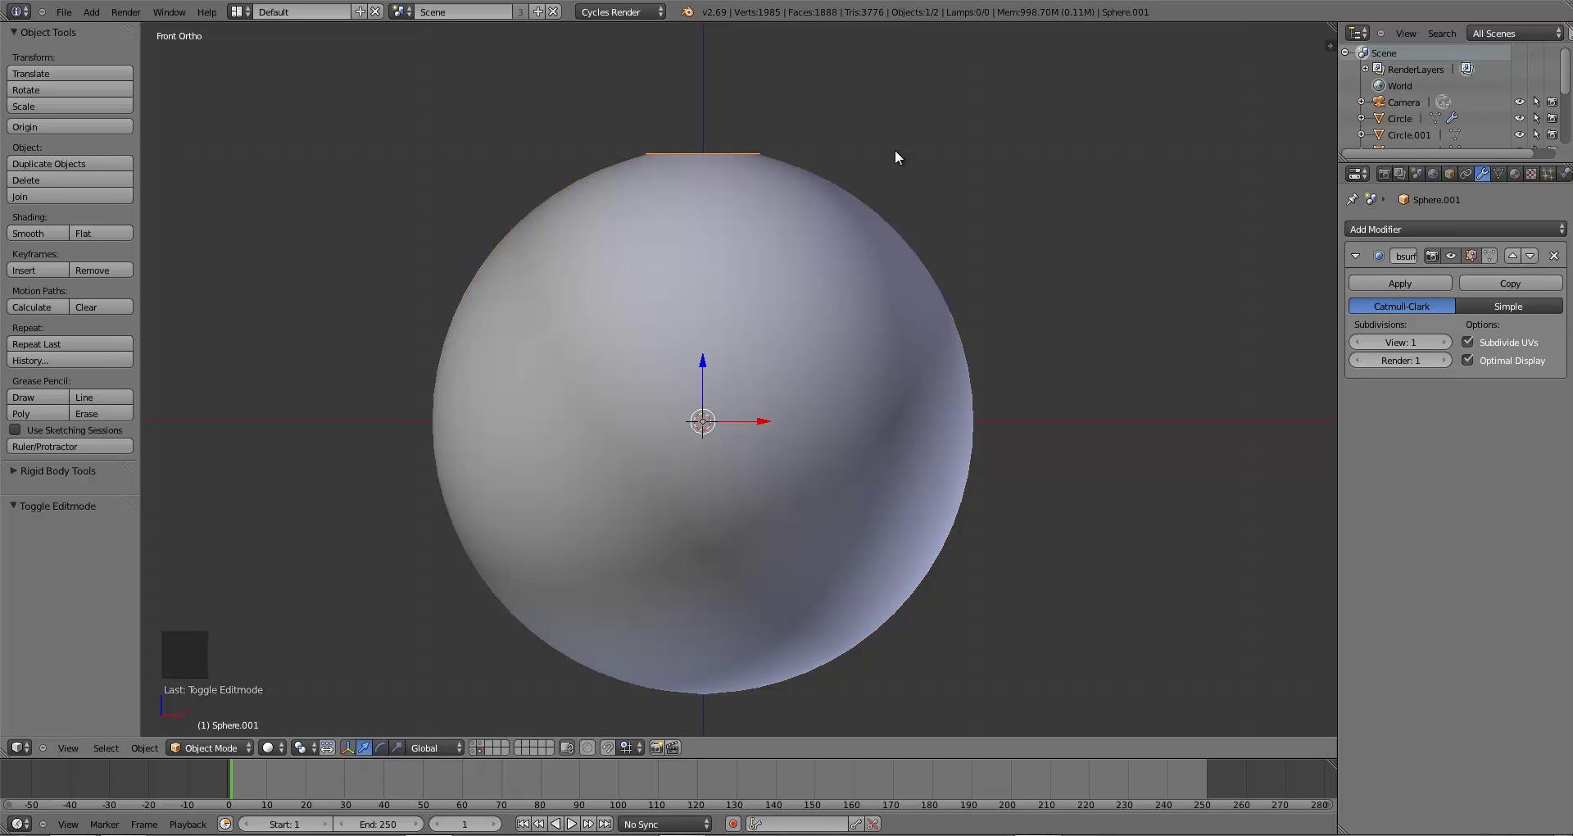
key(g)
key(z)
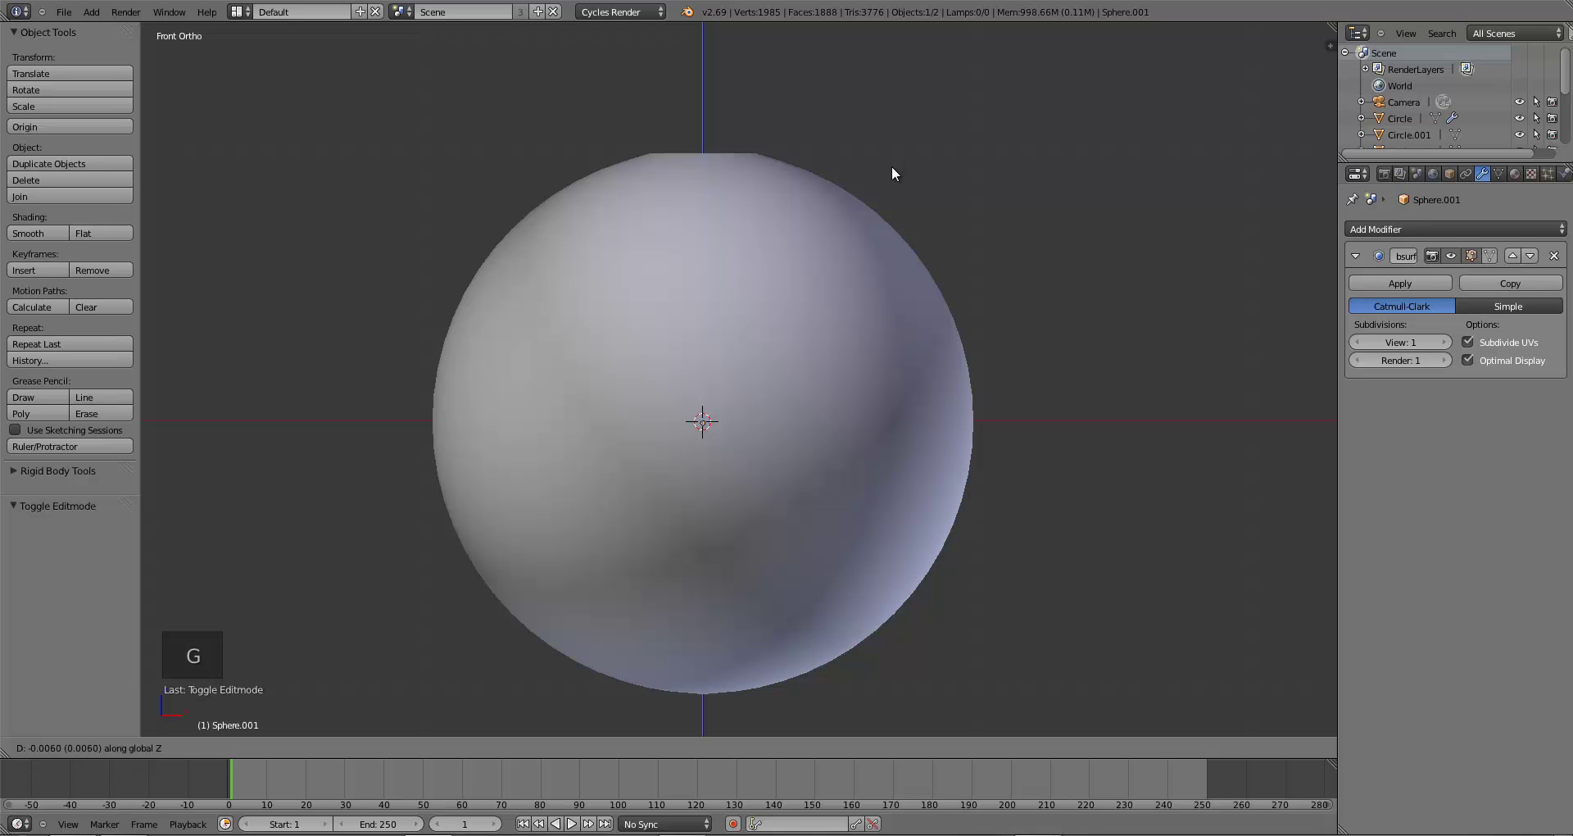
click(891, 170)
key(s)
right_click(898, 171)
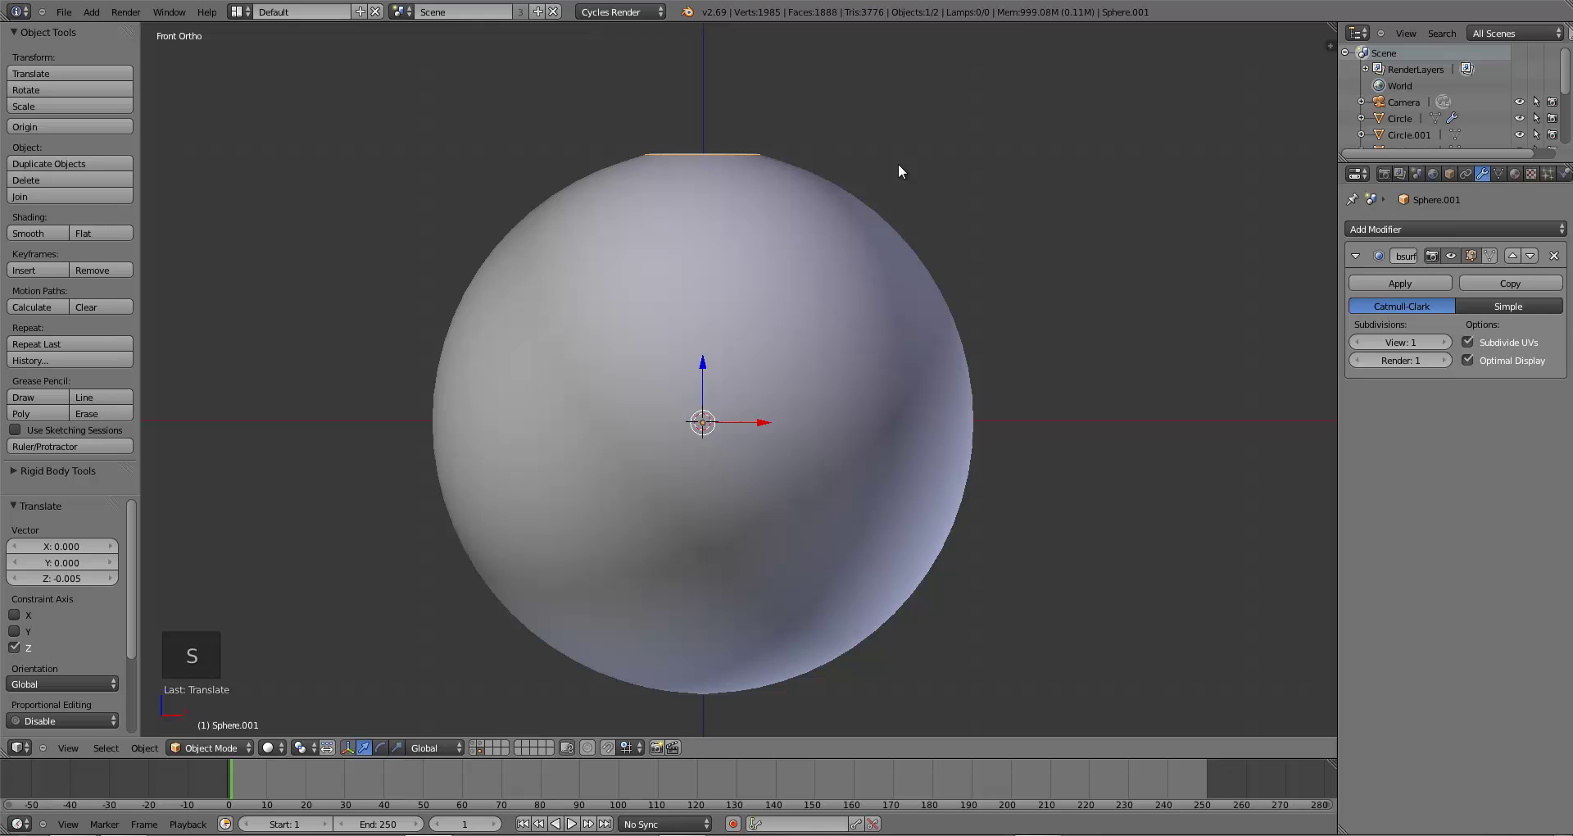
- Set the separated ring's origin to its geometry and scale the ring up to about 1.136
key(ctrl+alt+shift+c)
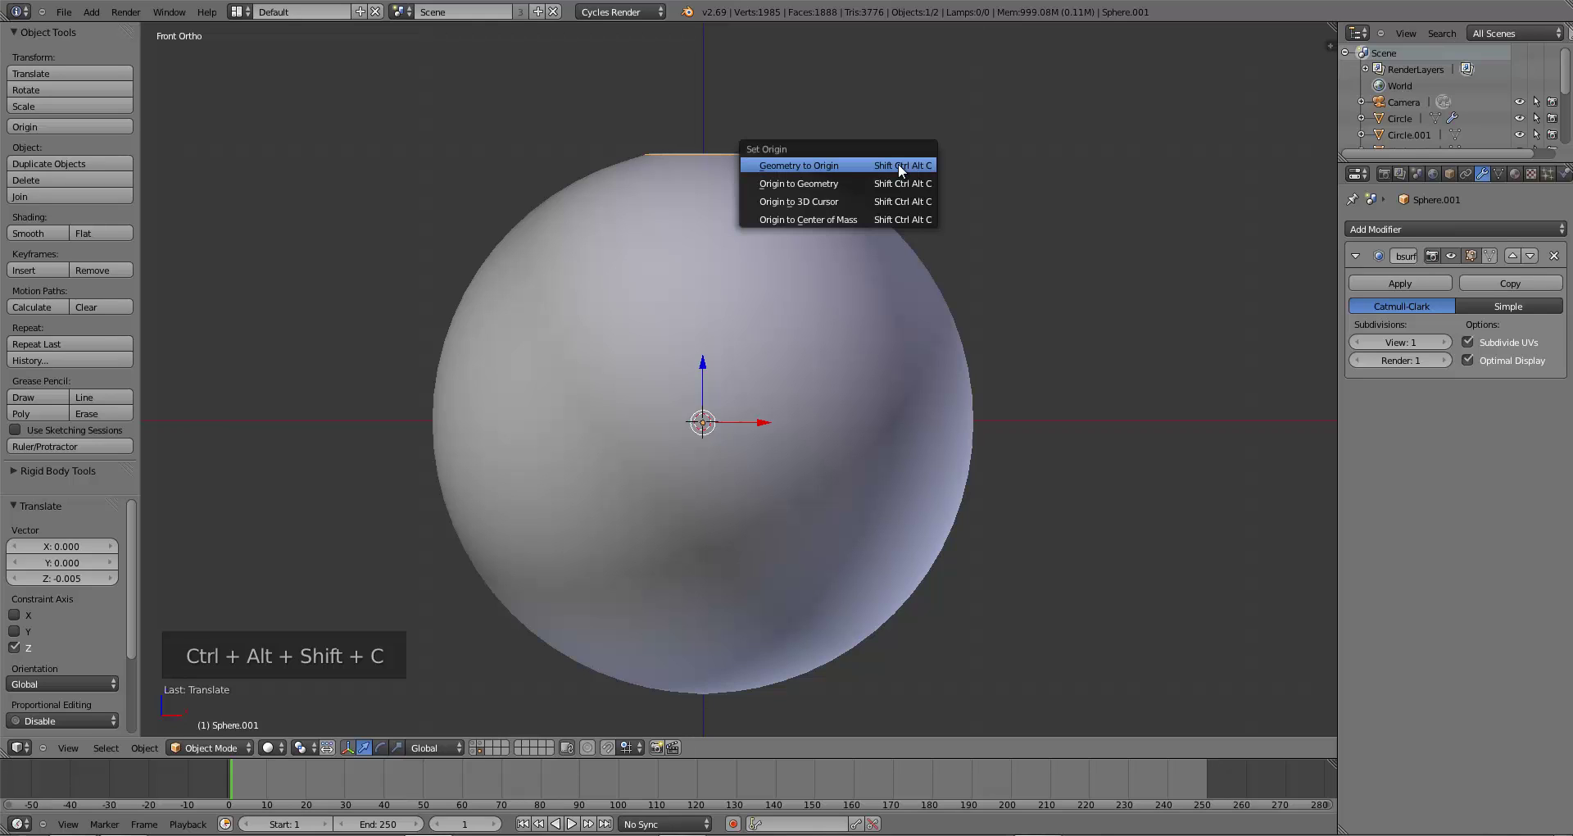
click(859, 185)
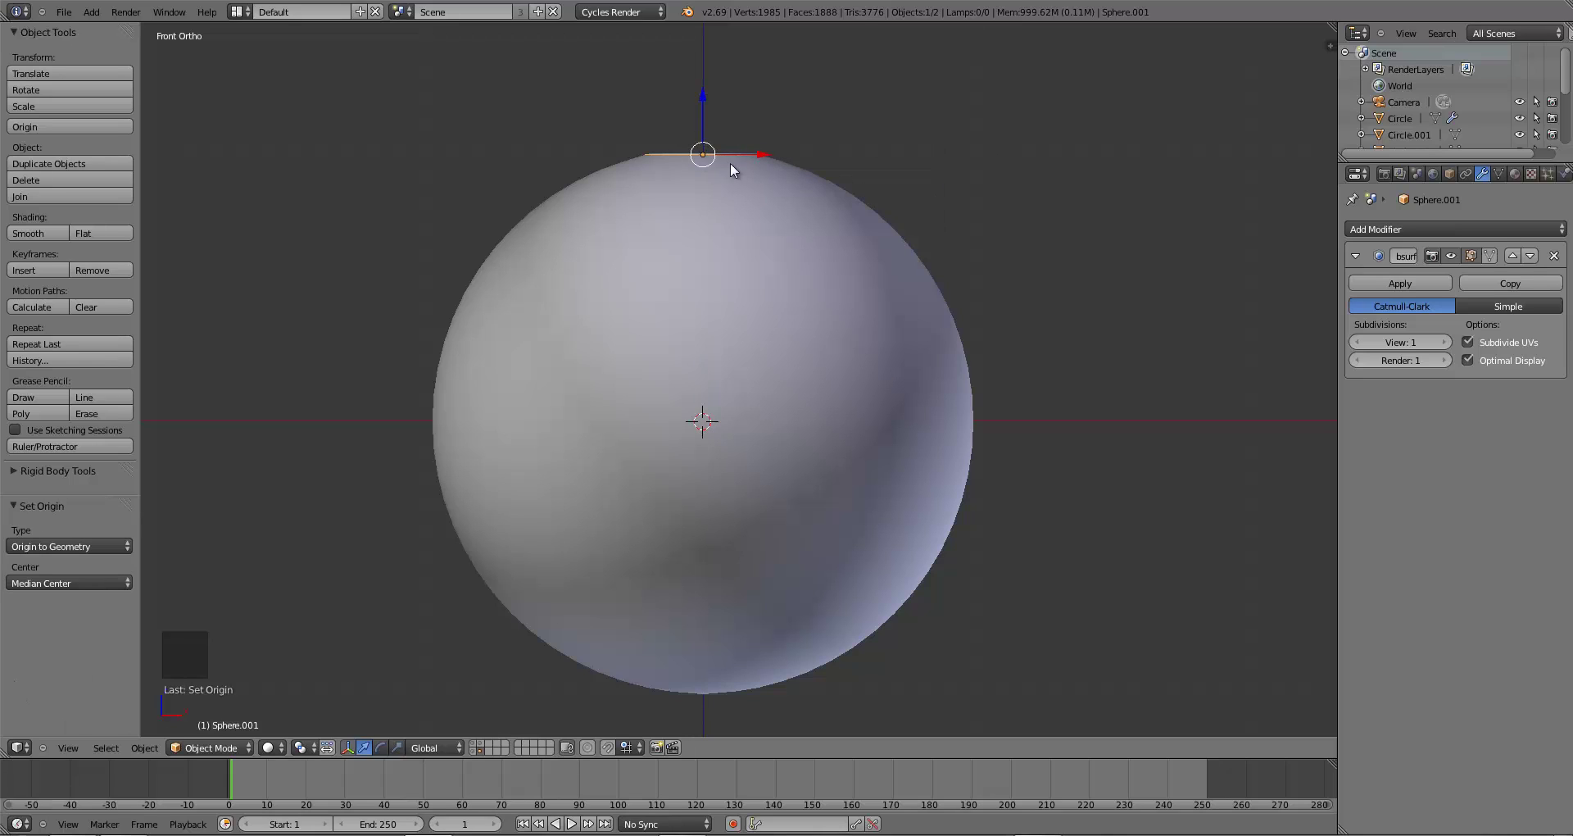
key(s)
right_click(853, 179)
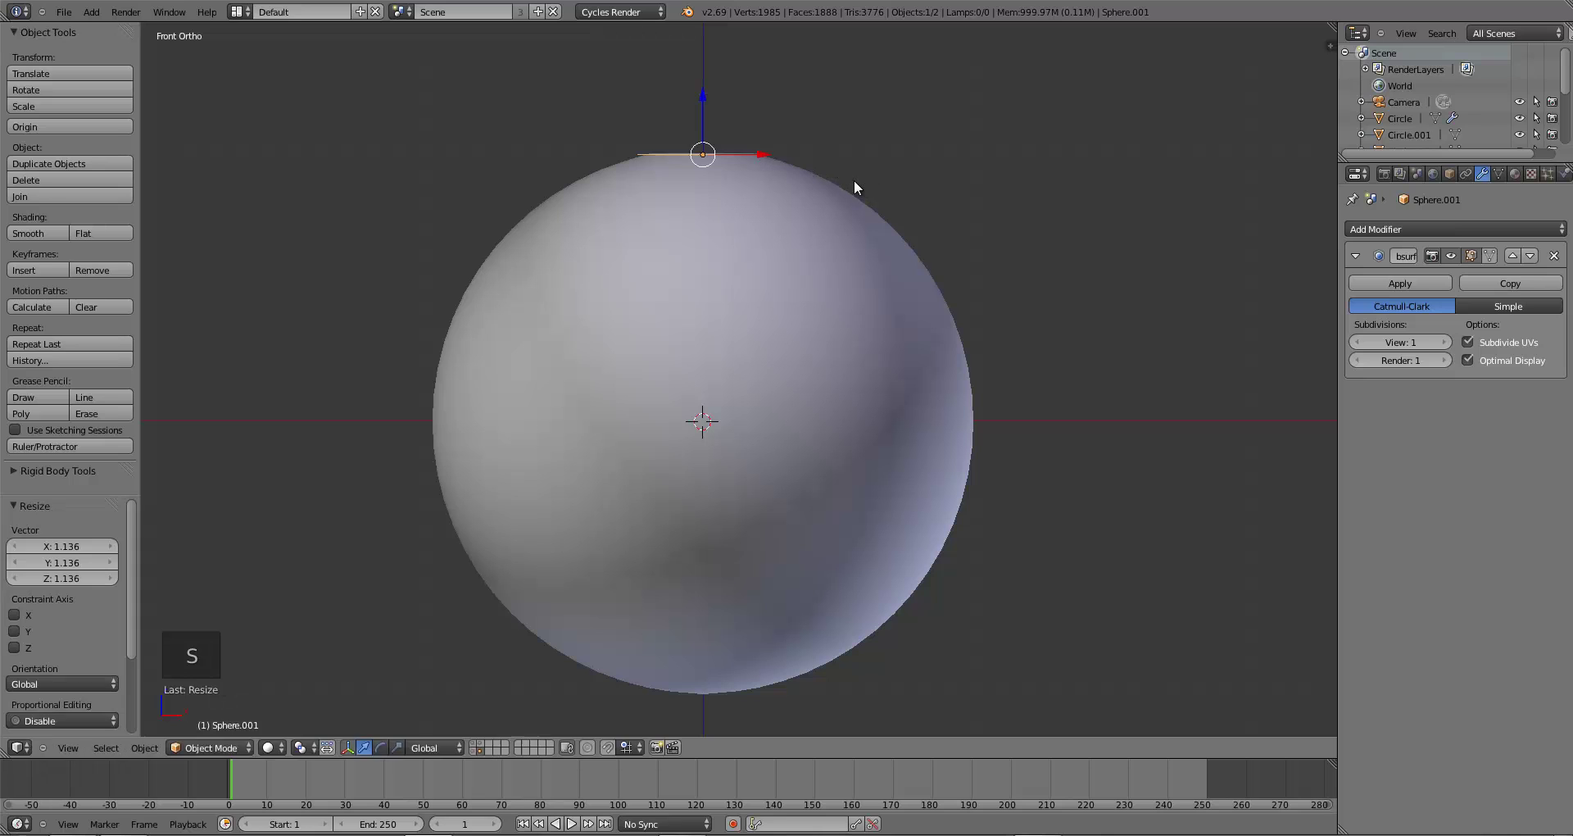
- Move the ring about 0.006 down along the Z axis so it sits on the sphere's opening
key(g)
click(849, 190)
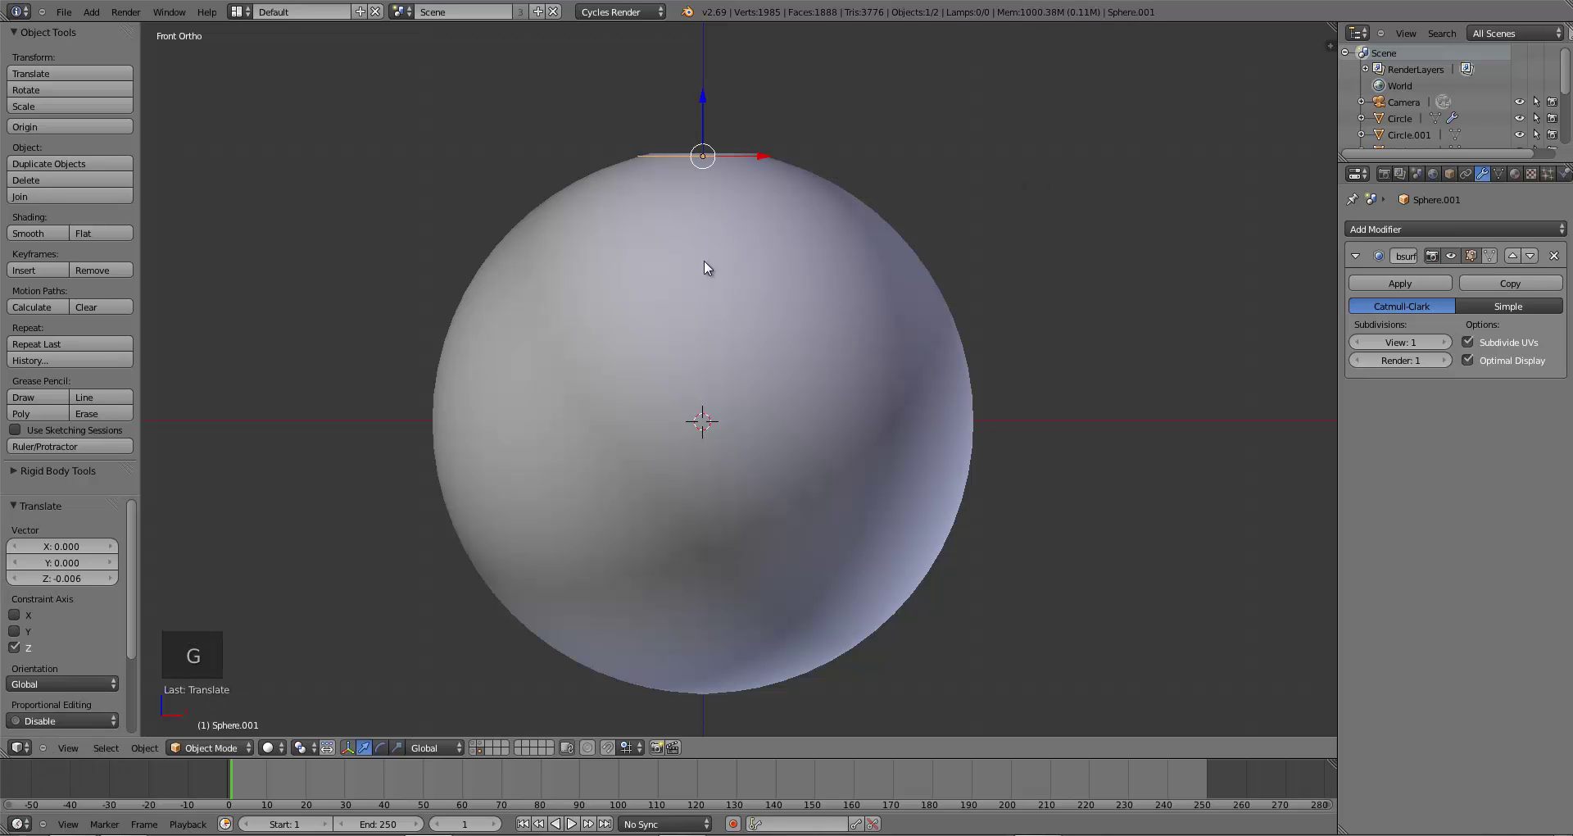
middle_drag(705, 259, 666, 342)
scroll(663, 344, down, 5)
- Select all of the ring's vertices in Edit Mode and extrude them about 0.220 up along the Z axis
key(KP_1)
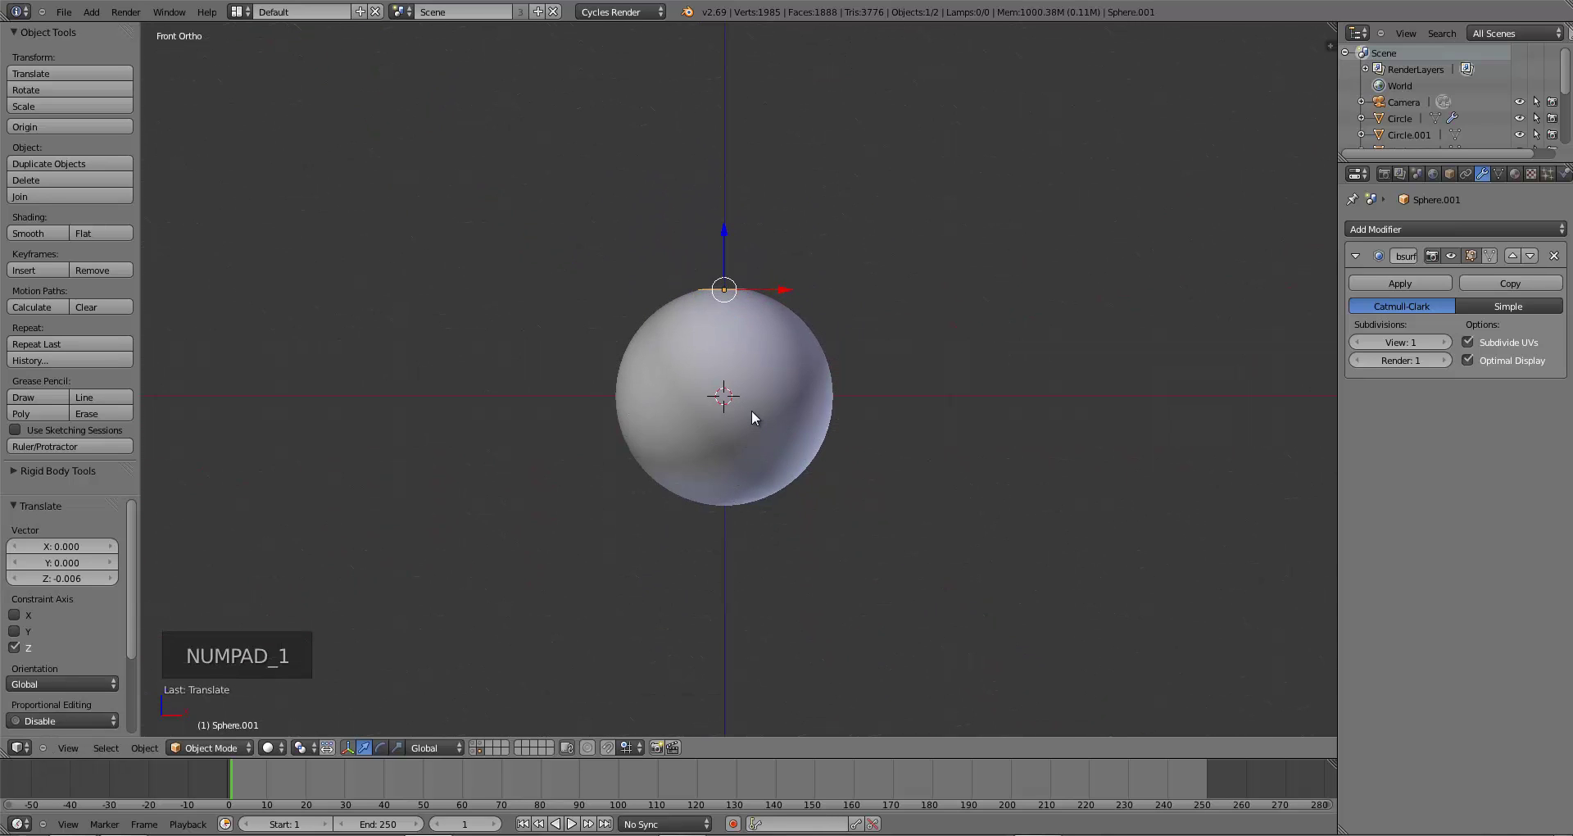
scroll(799, 361, up, 4)
key(Tab)
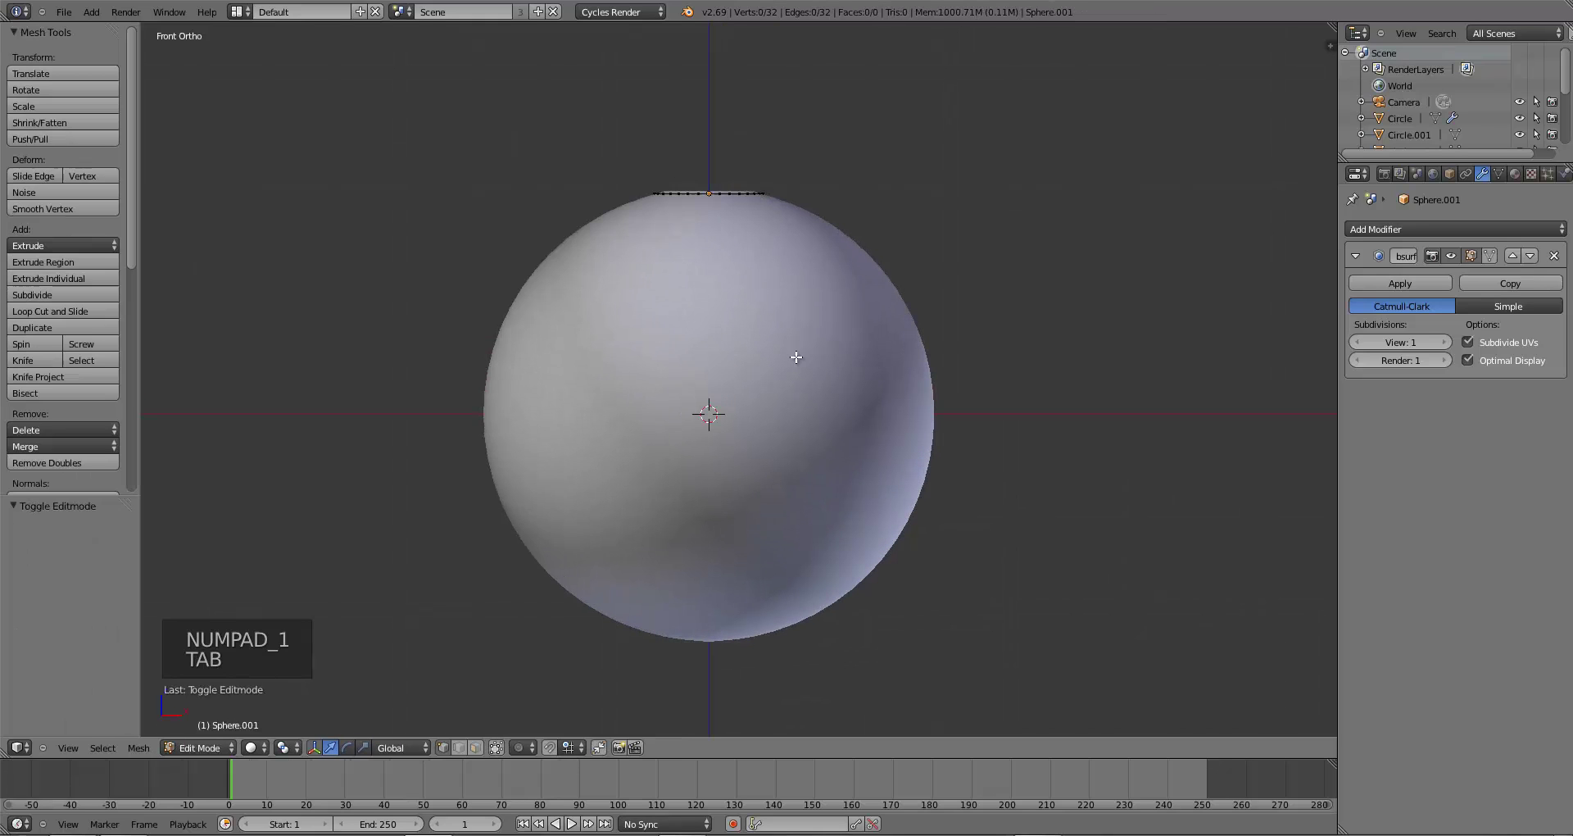
key(a)
key(a)
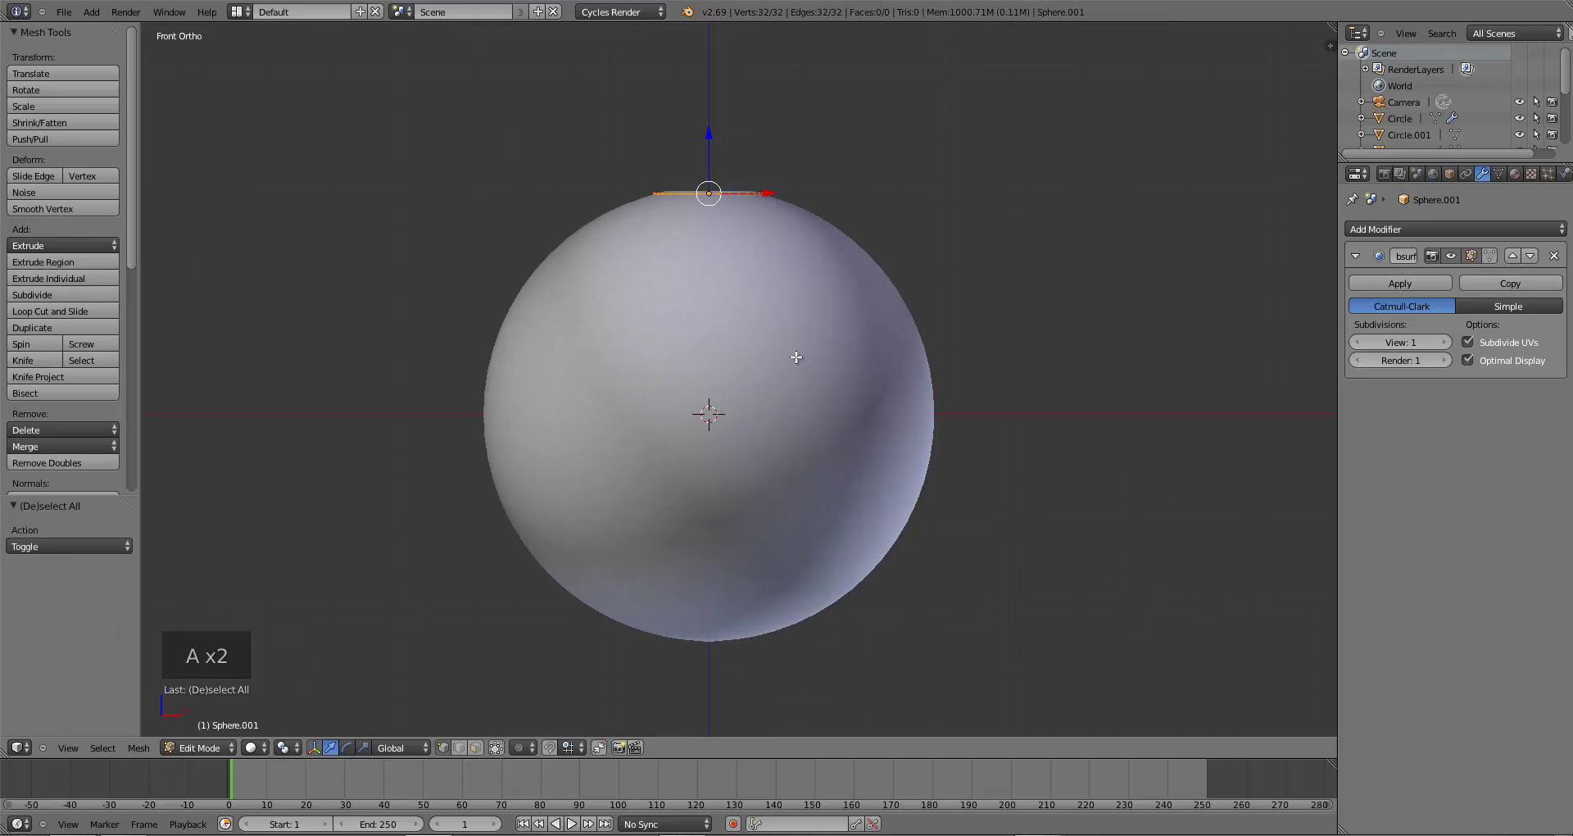
key(e)
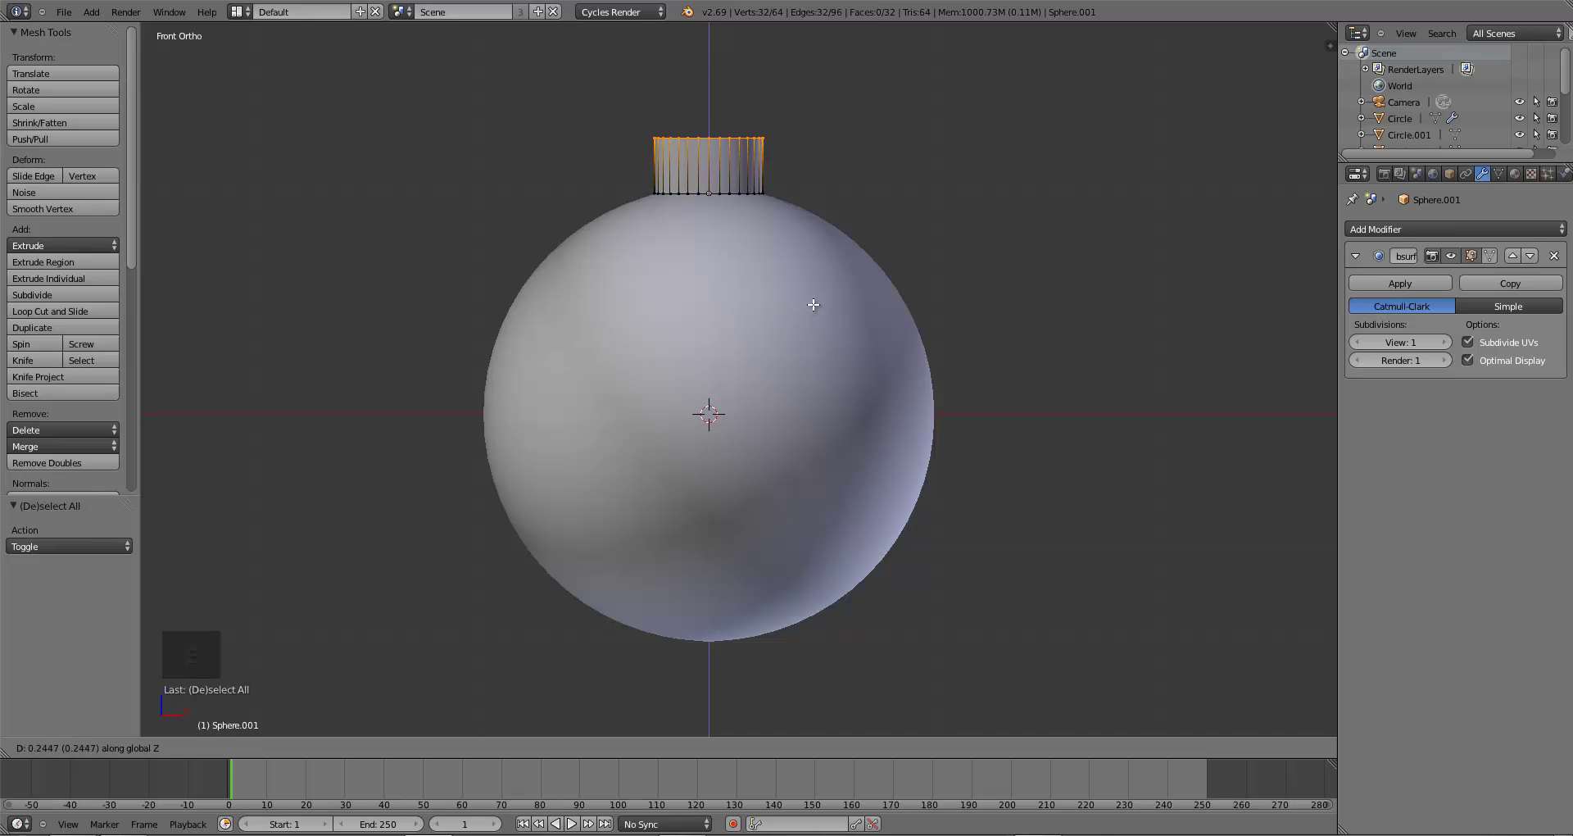
click(813, 305)
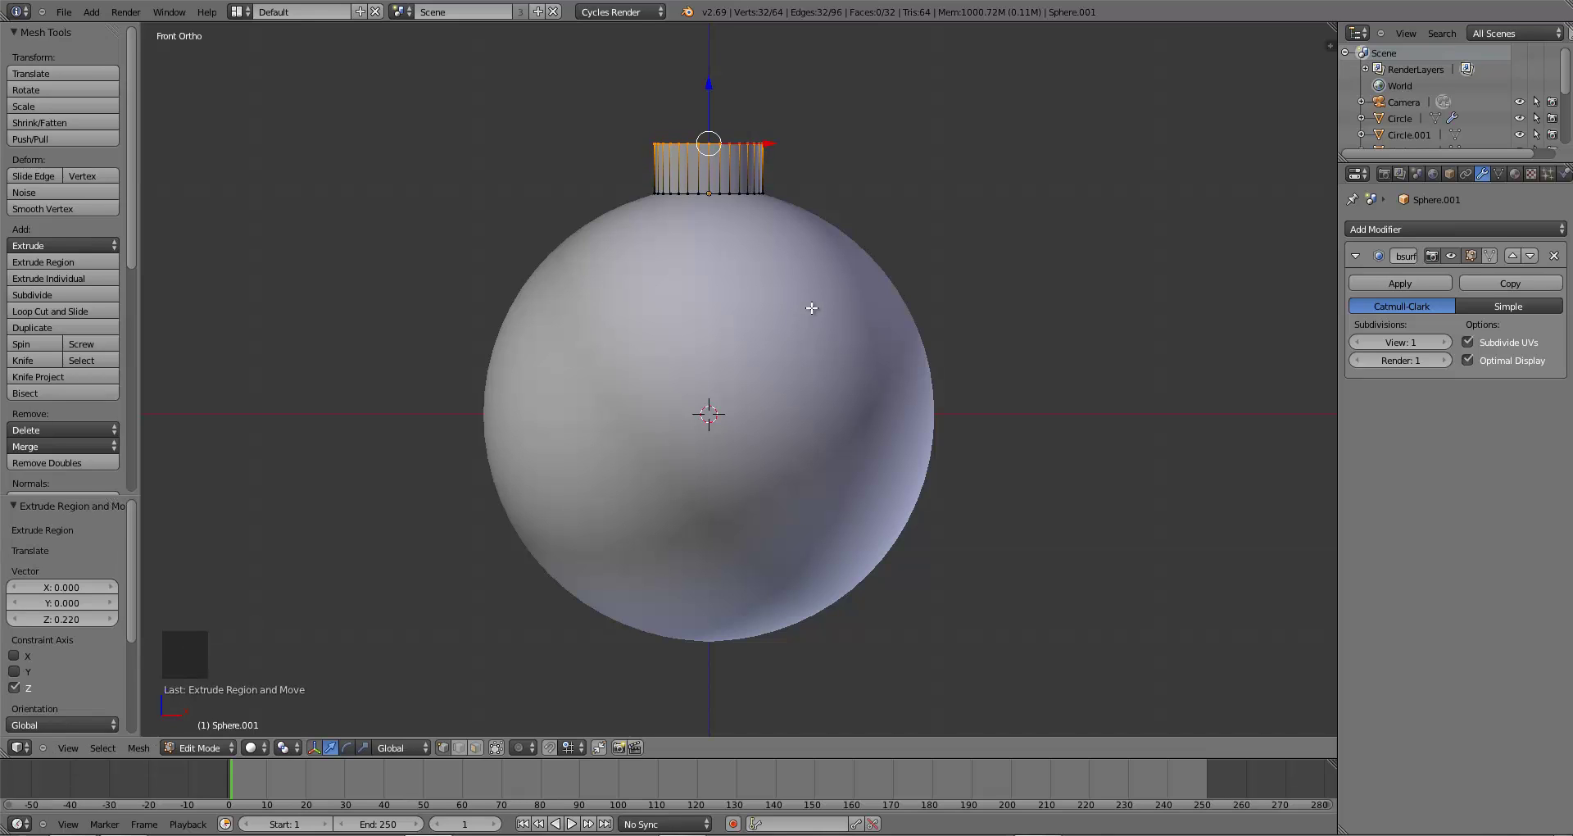
- Extrude the cap's top edge in place and scale it inward to about 0.399, then further to about 0.959
key(e)
right_click(814, 309)
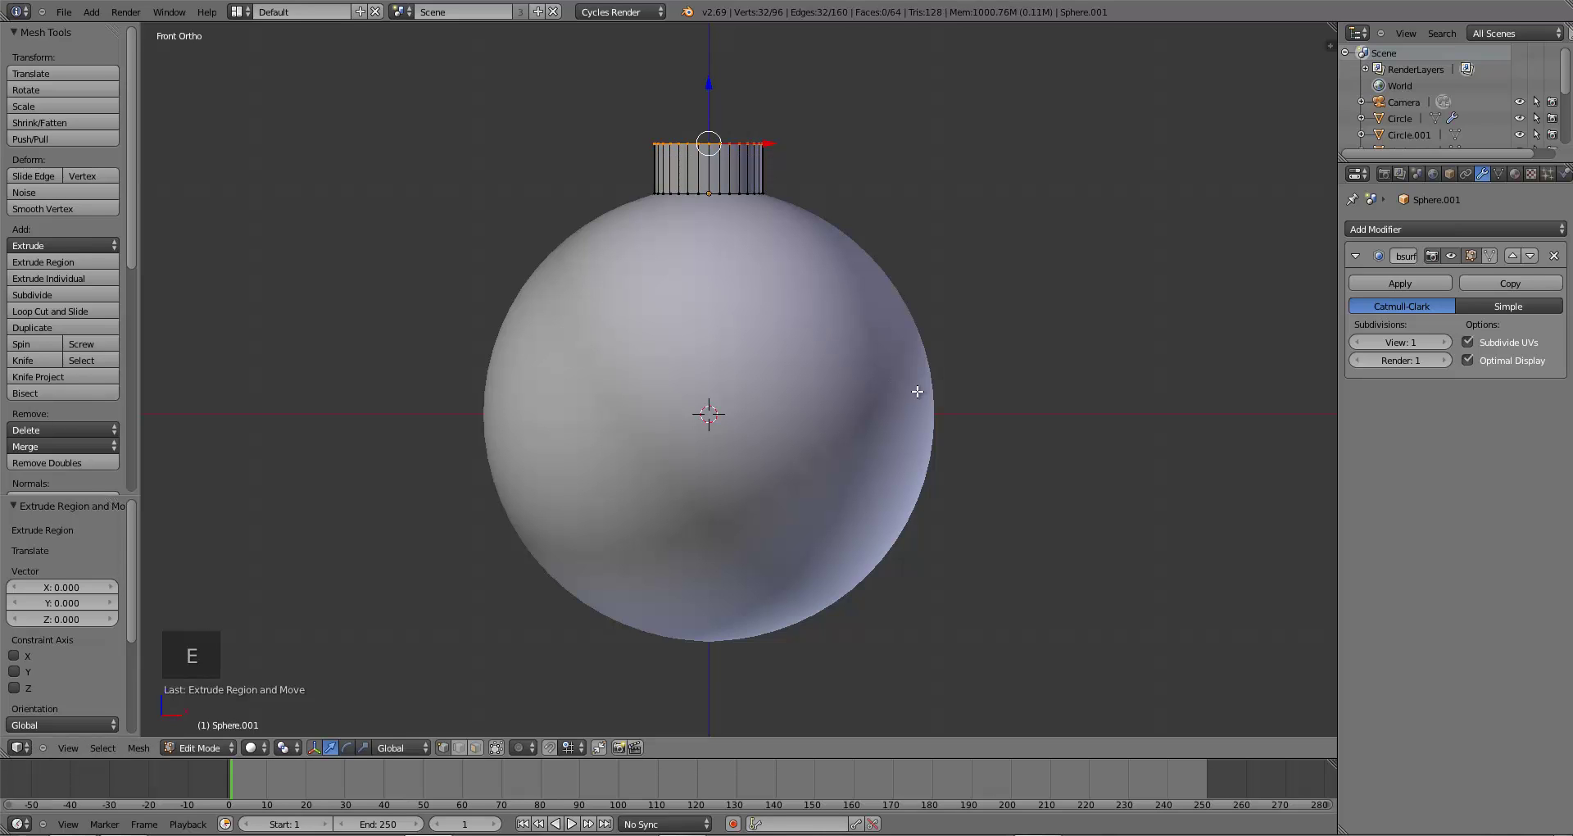
key(s)
click(781, 230)
middle_drag(780, 229, 808, 351)
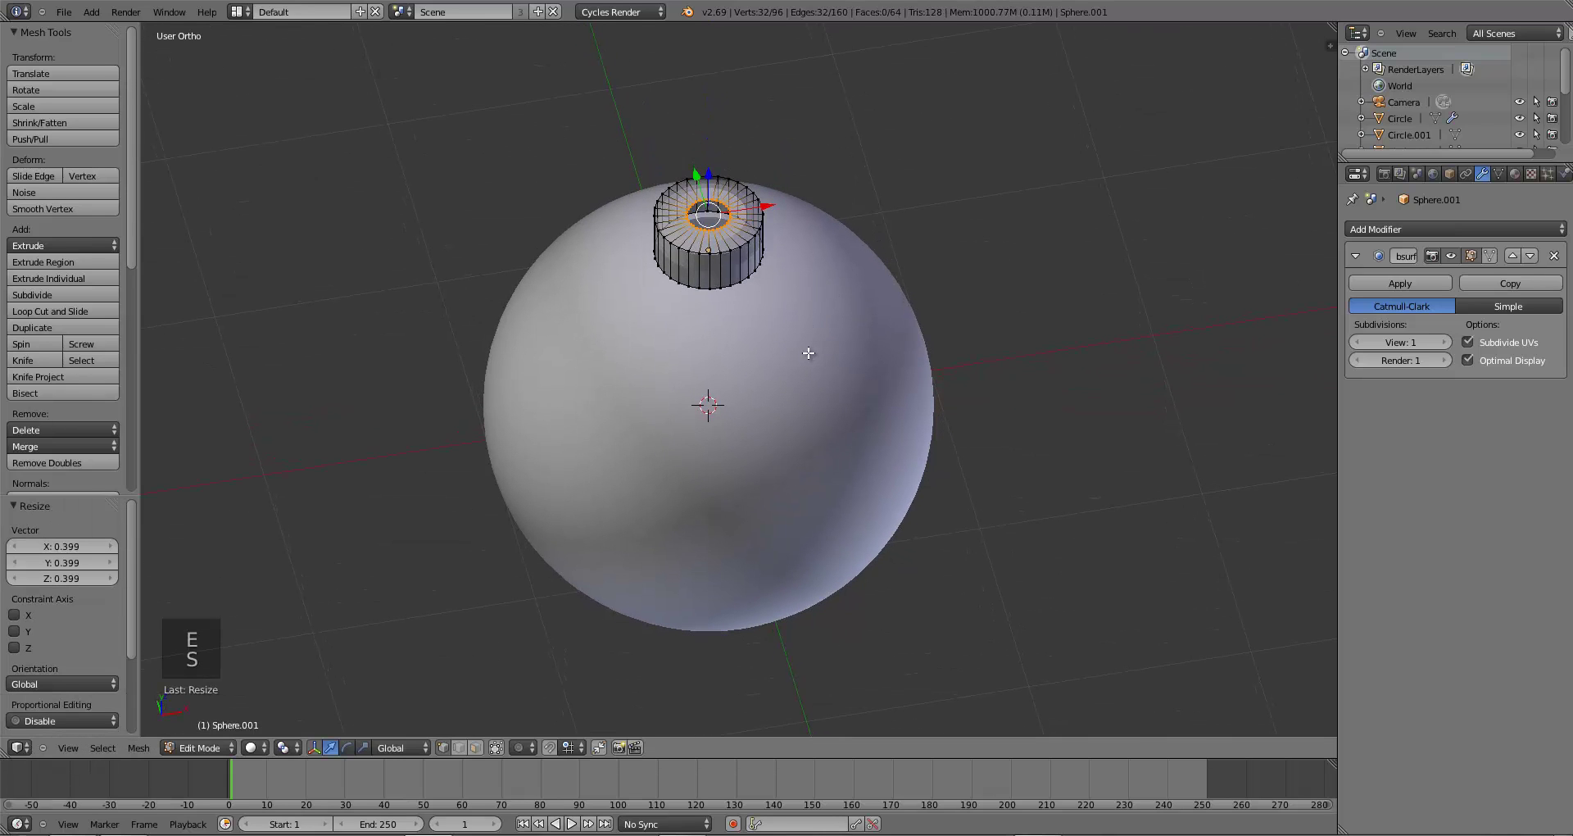
key(s)
right_click(811, 341)
- Extrude the inner loop on the cap's top in place and merge it at its center to close the hole
key(e)
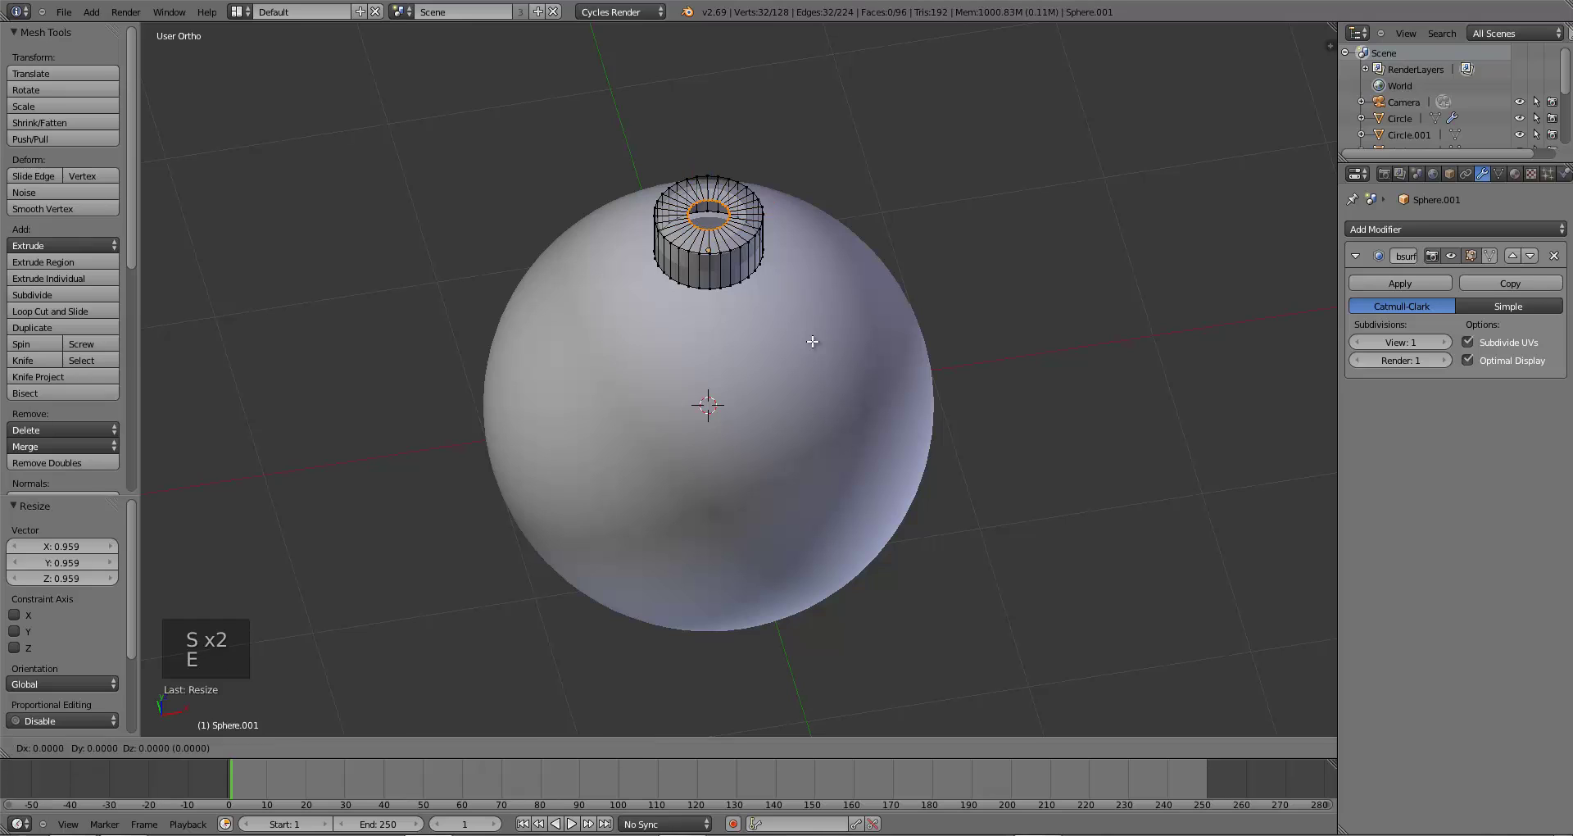
right_click(812, 342)
key(alt+m)
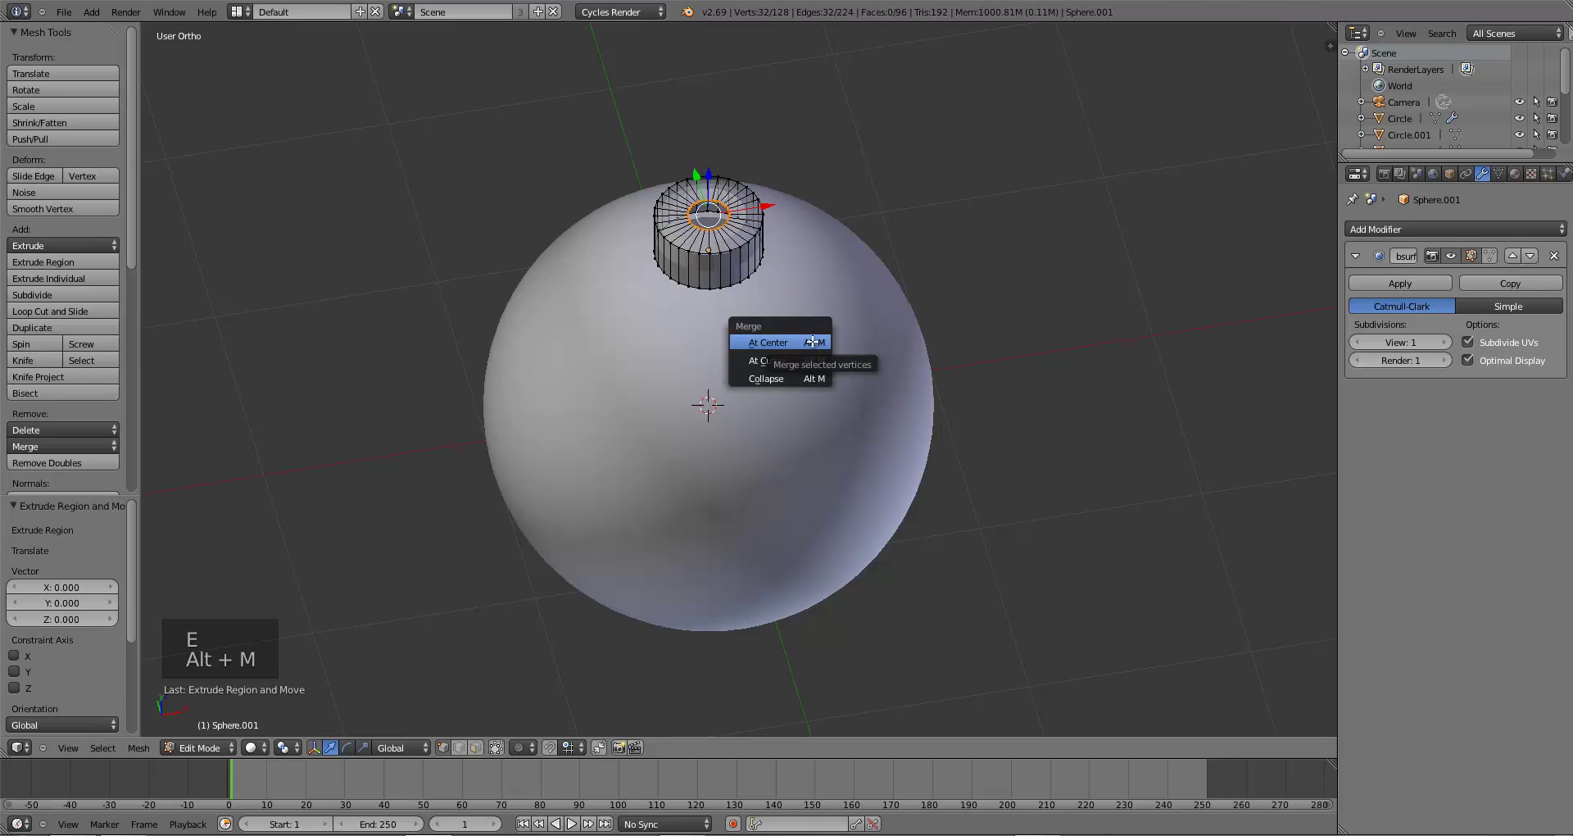
click(811, 343)
middle_drag(793, 381, 783, 349)
- Add a loop cut around the cap's side, slide it close to the upper edge and leave Edit Mode
key(KP_1)
scroll(783, 349, up, 2)
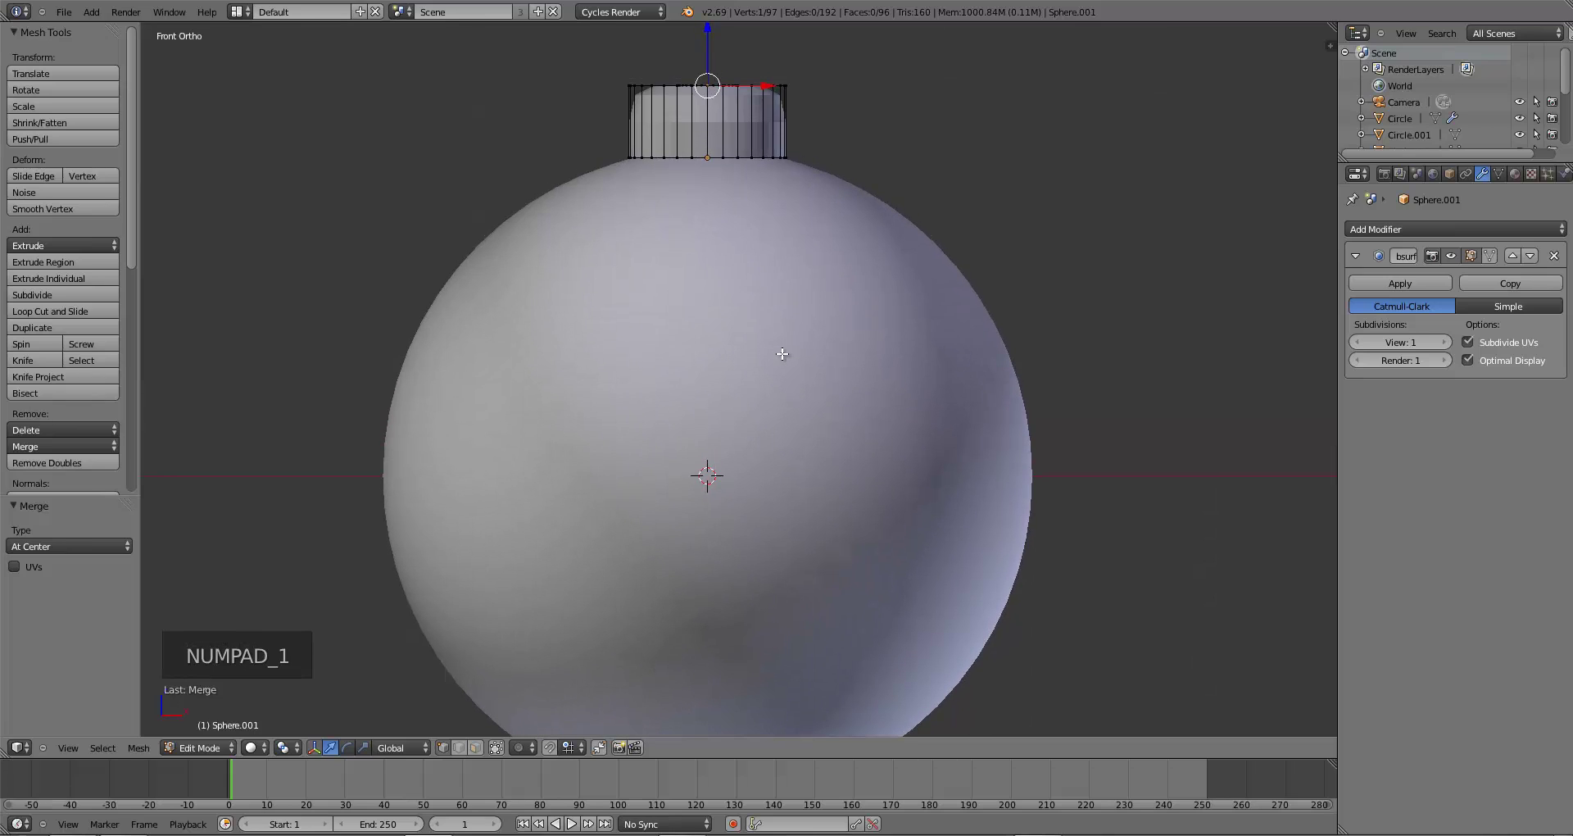
key(a)
key(a)
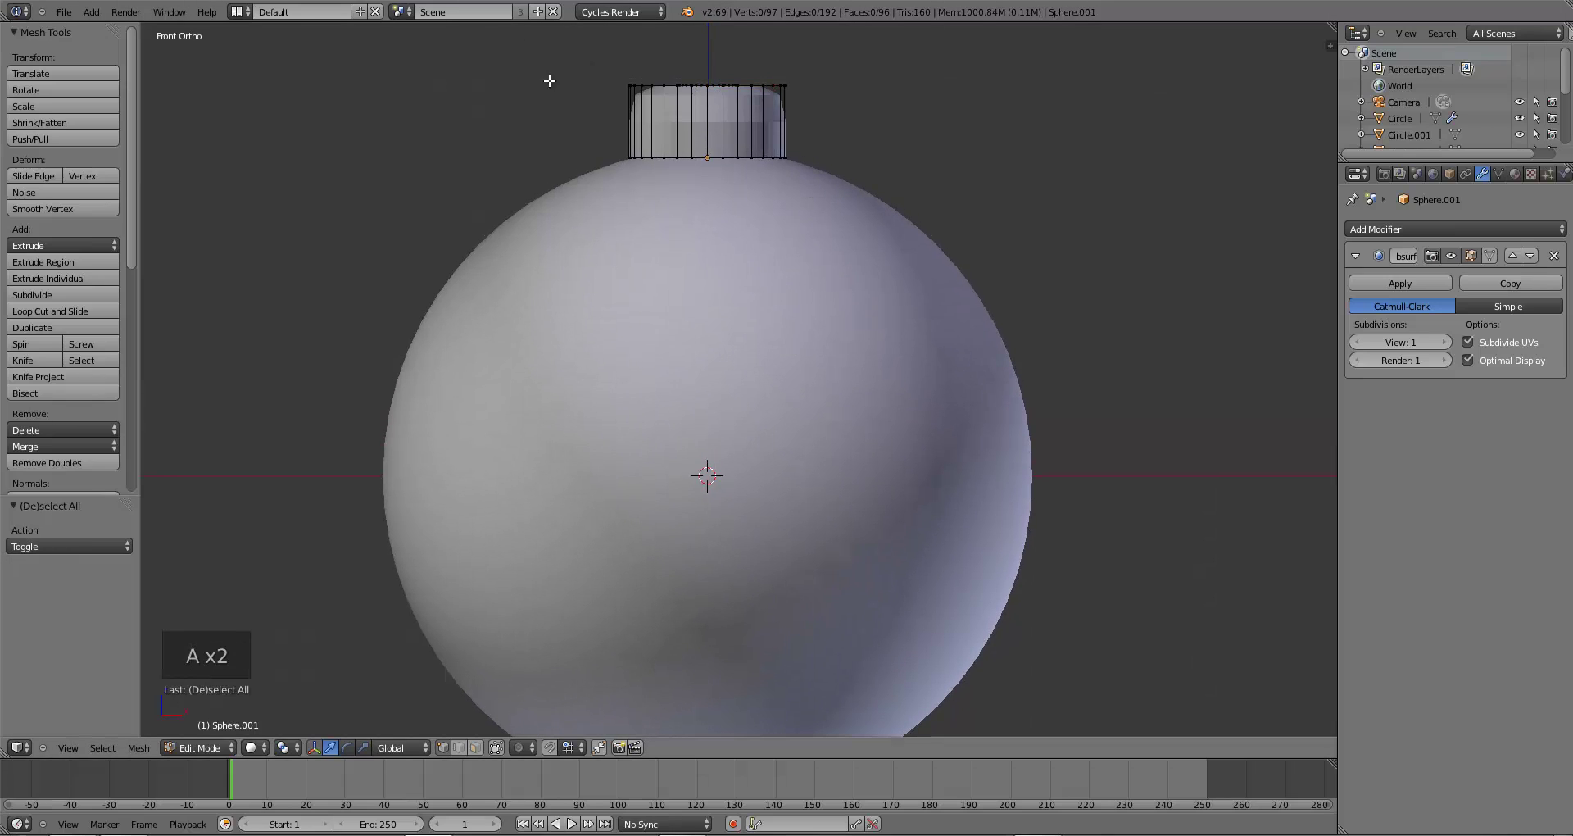
key(ctrl+r)
click(793, 114)
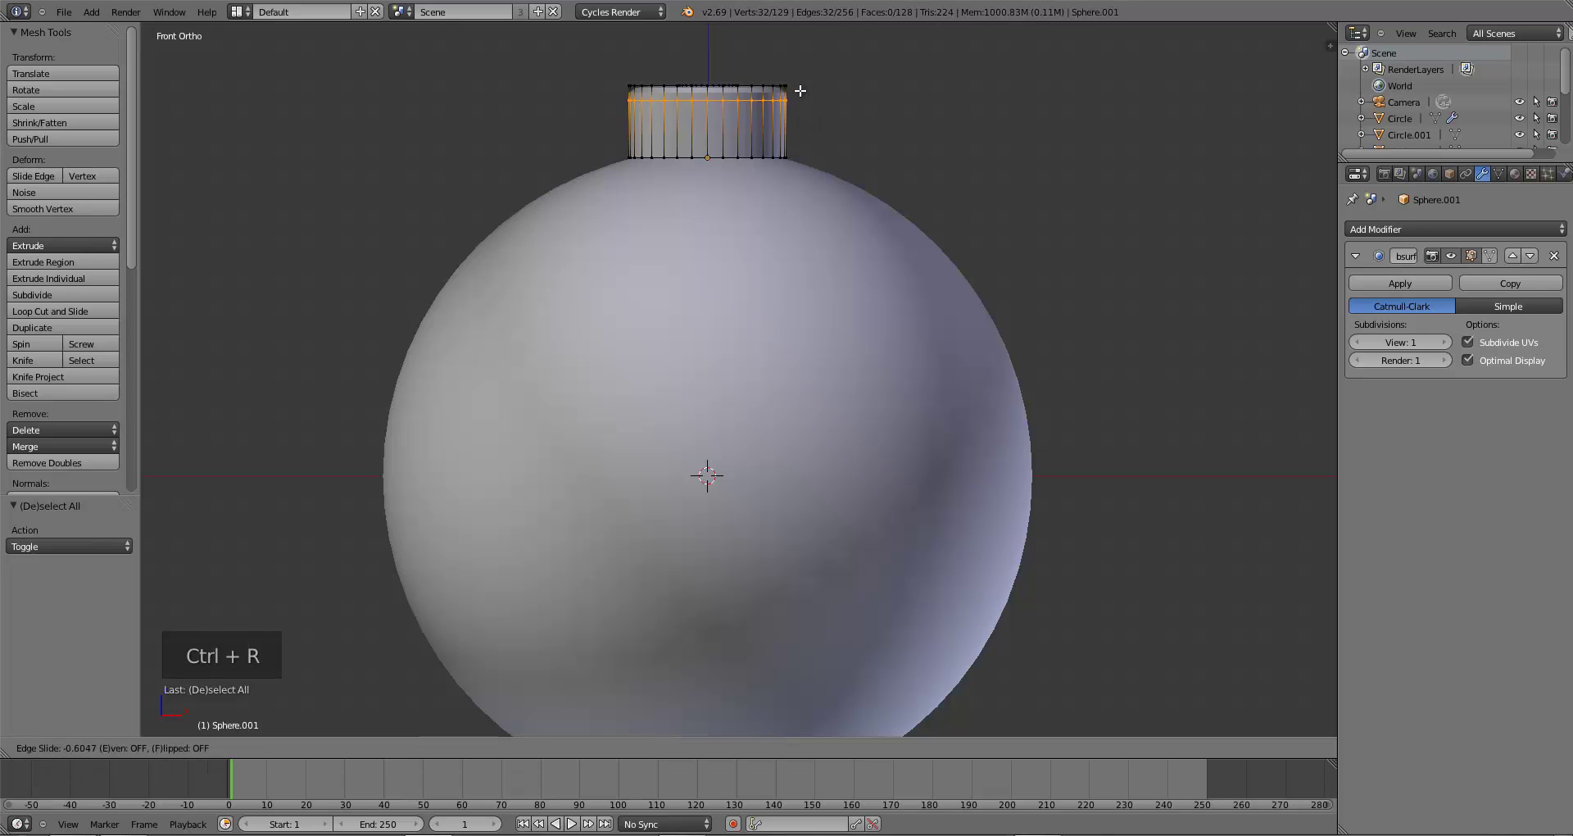
click(805, 81)
key(Tab)
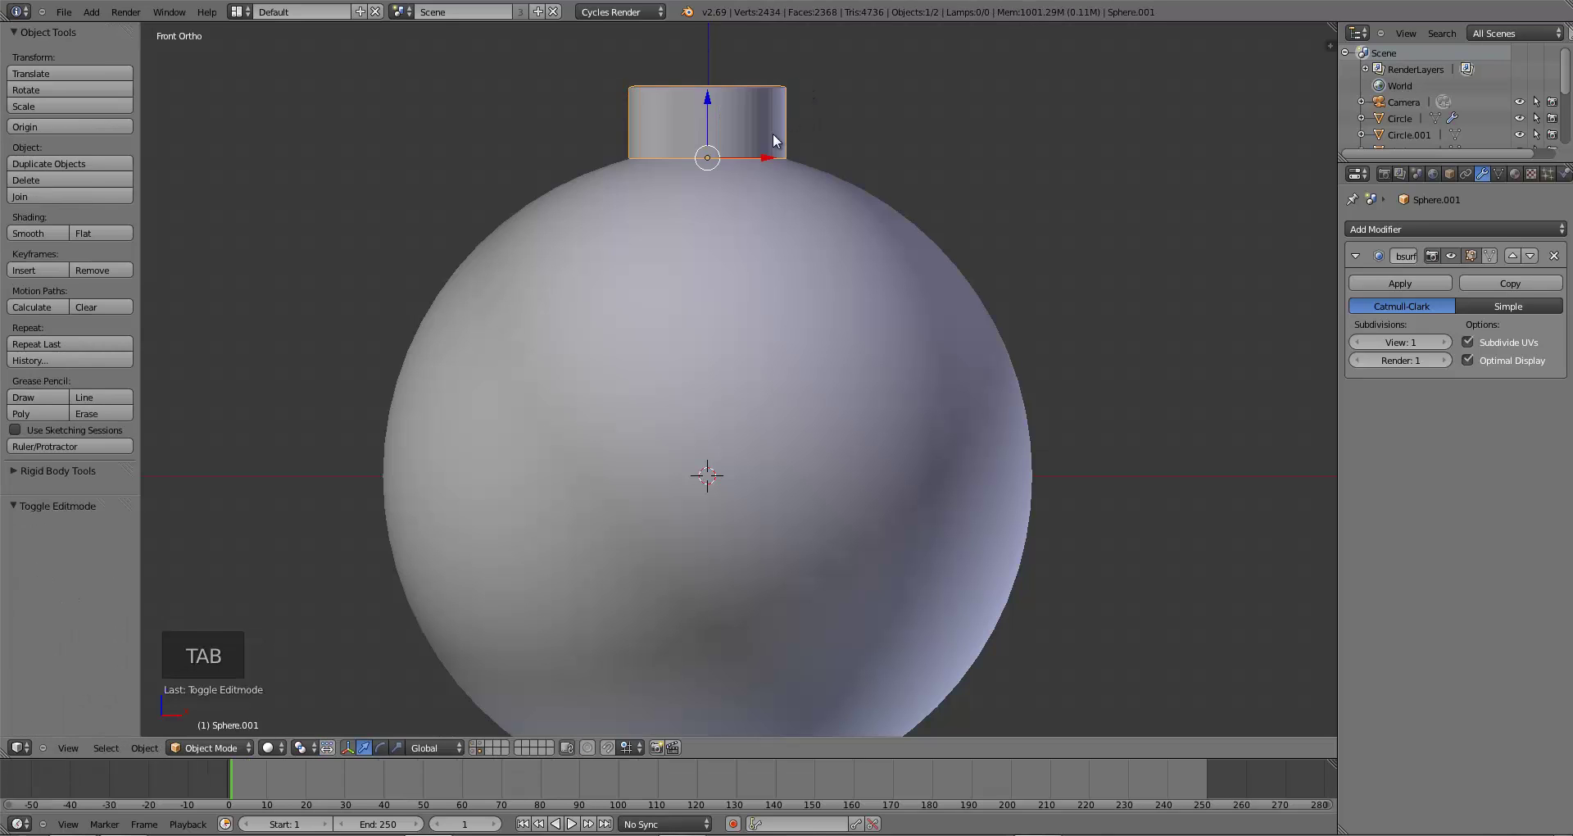
- Delete the center vertex on the cap's top face in Edit Mode to reopen the inner hole
middle_drag(774, 133, 735, 483)
scroll(734, 265, down, 5)
scroll(735, 307, down, 4)
key(KP_1)
scroll(742, 280, up, 8)
scroll(735, 483, up, 3)
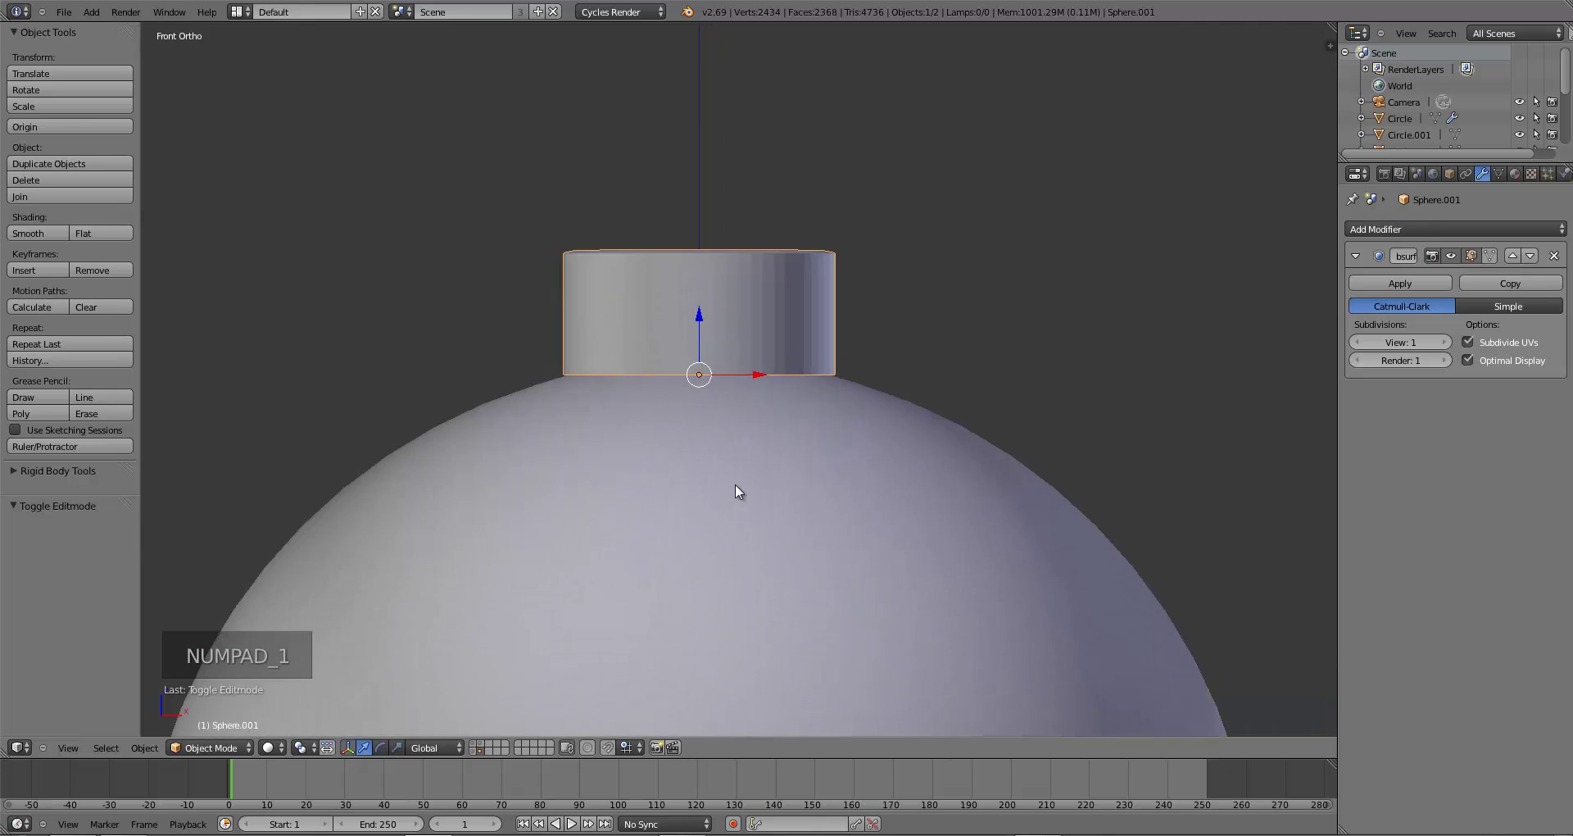
key(Tab)
middle_drag(707, 397, 692, 291)
right_click(696, 267)
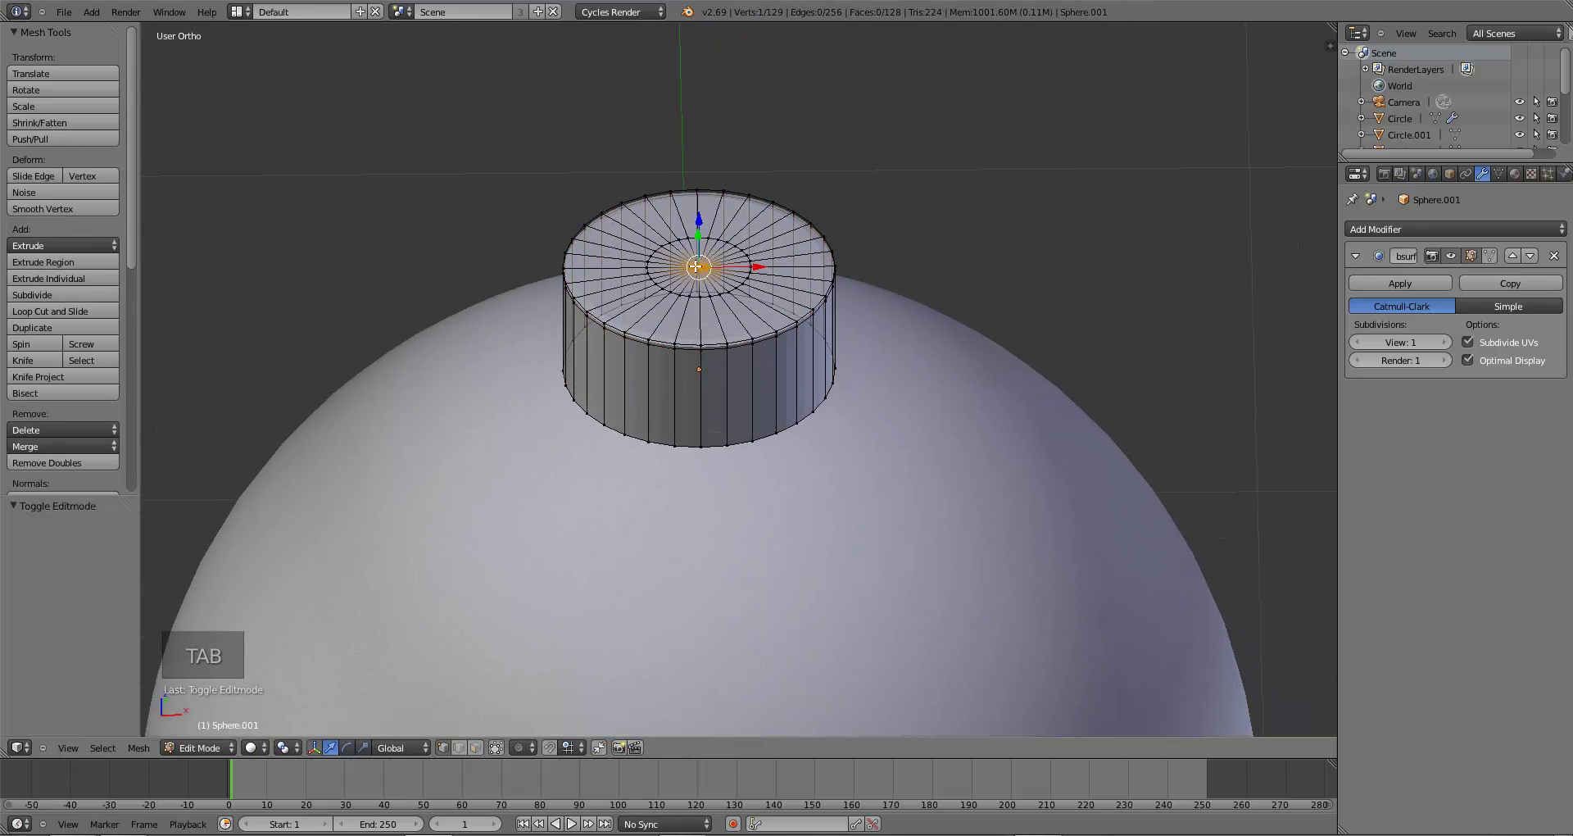
key(x)
click(695, 266)
- Extrude the inner loop about 0.036 up along Z, then extrude it again in place and merge that at center
alt+right_click(702, 237)
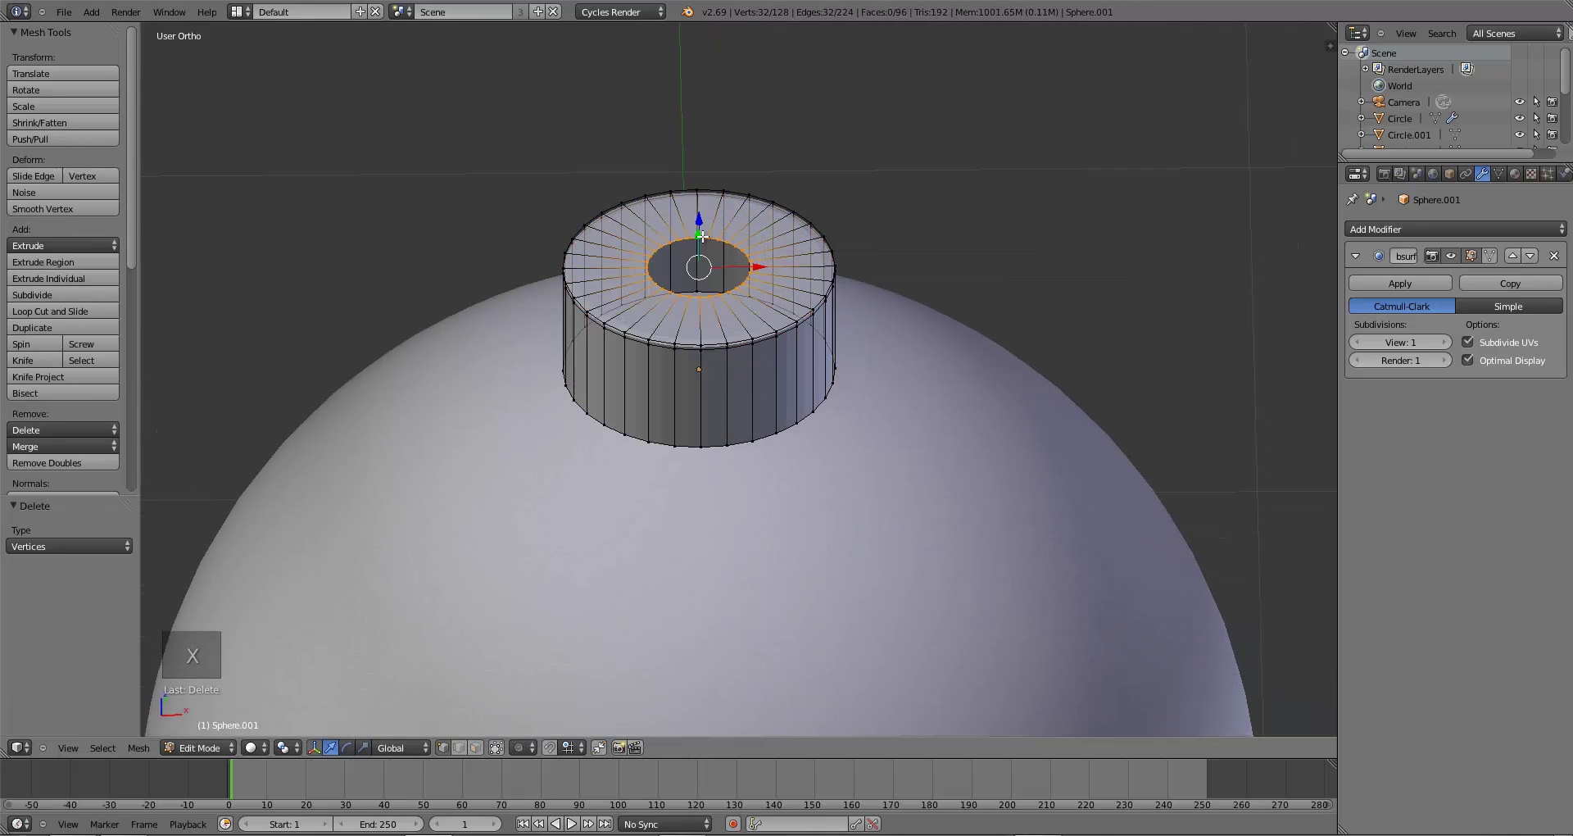
key(KP_1)
key(e)
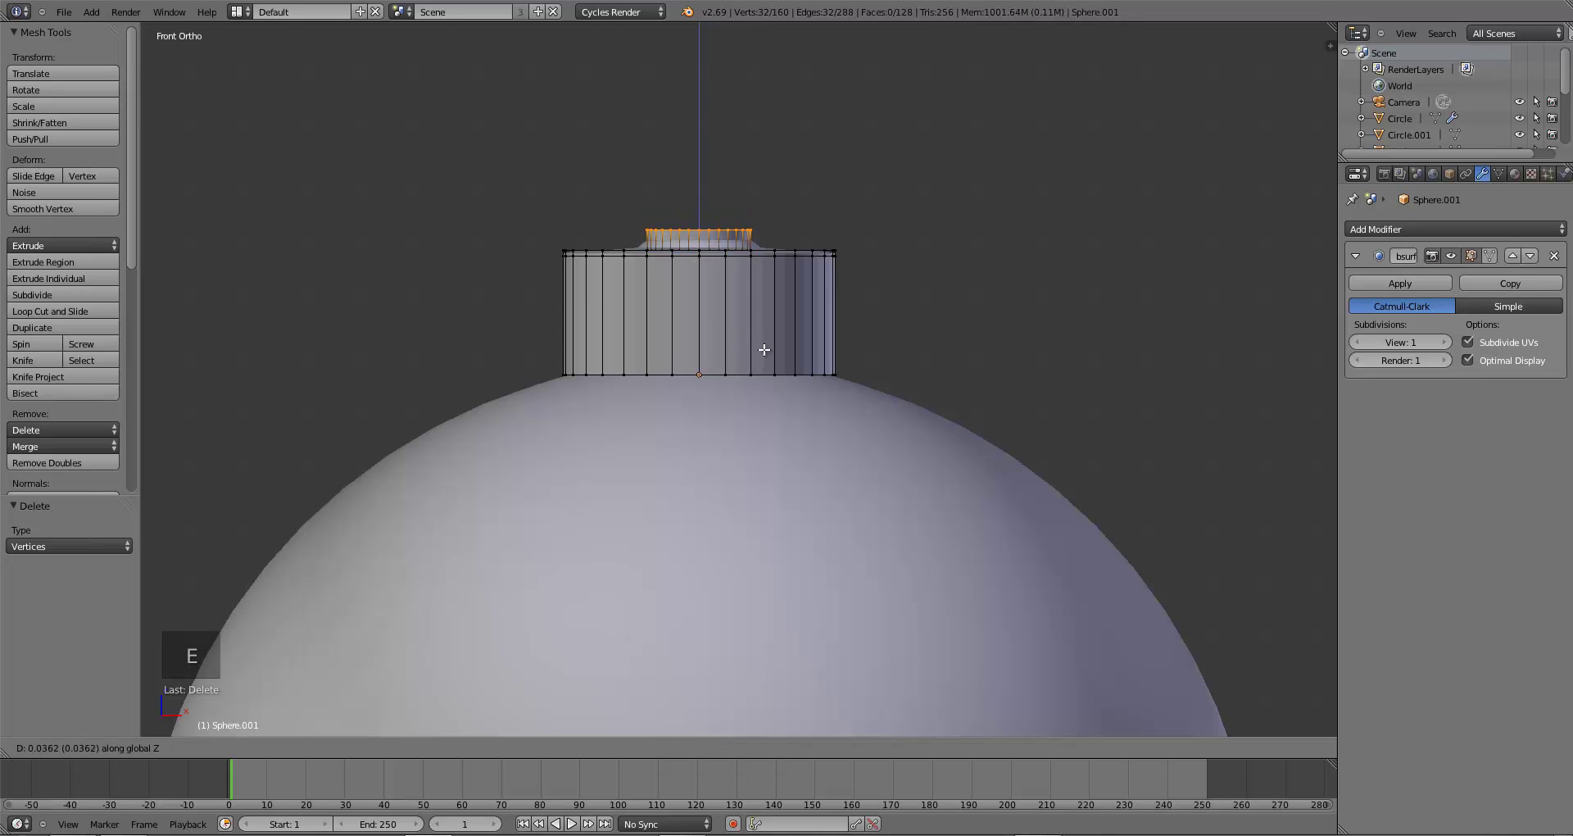
click(765, 350)
key(alt+m)
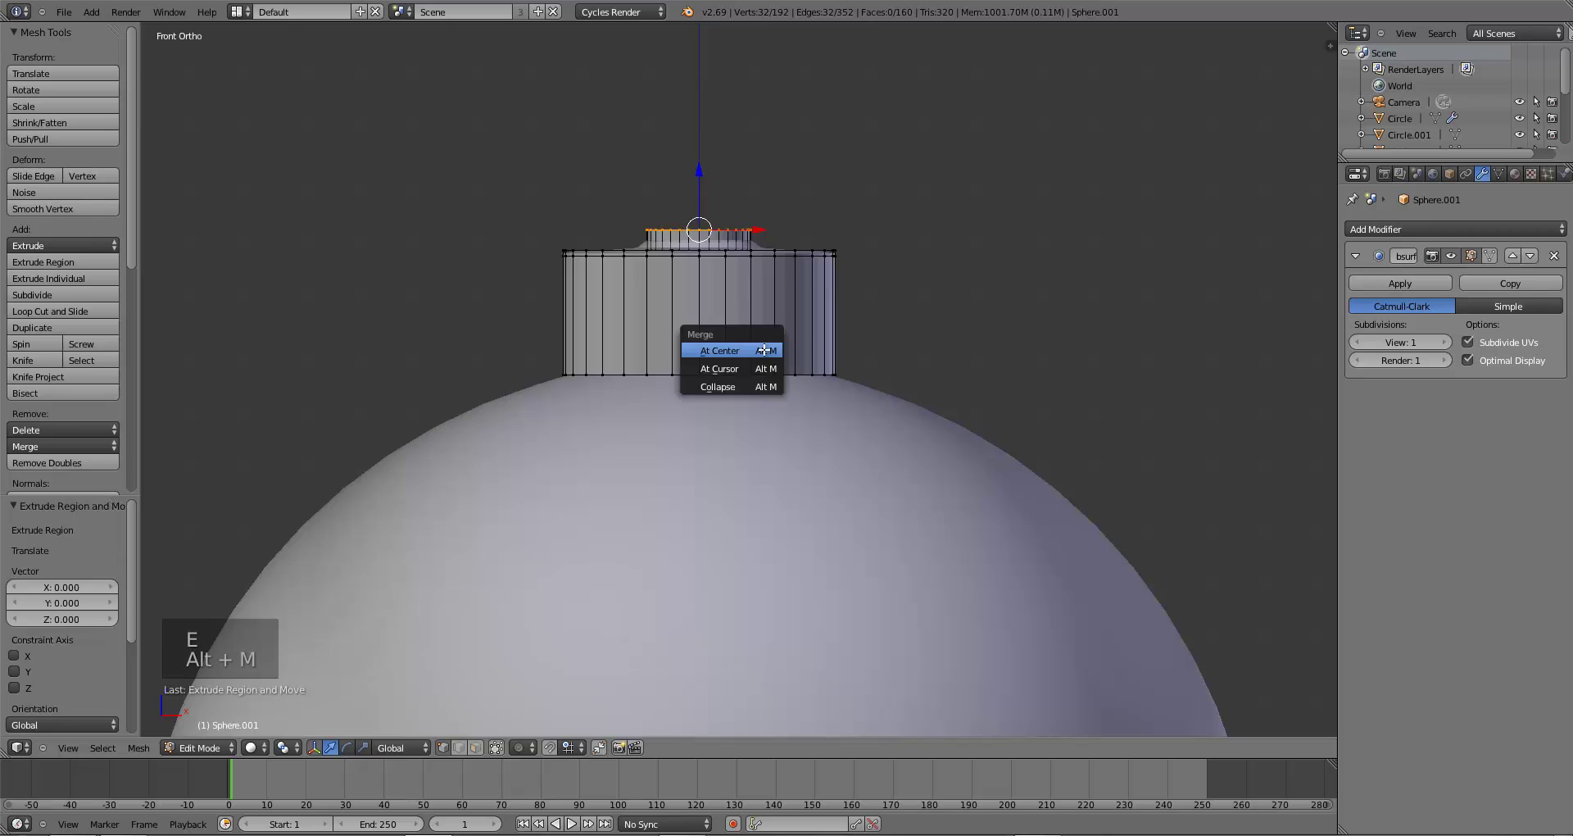
click(765, 350)
key(a)
- Add loop cuts near the upper and lower edges of the small raised knob and leave Edit Mode
middle_drag(770, 358, 744, 261)
key(ctrl+r)
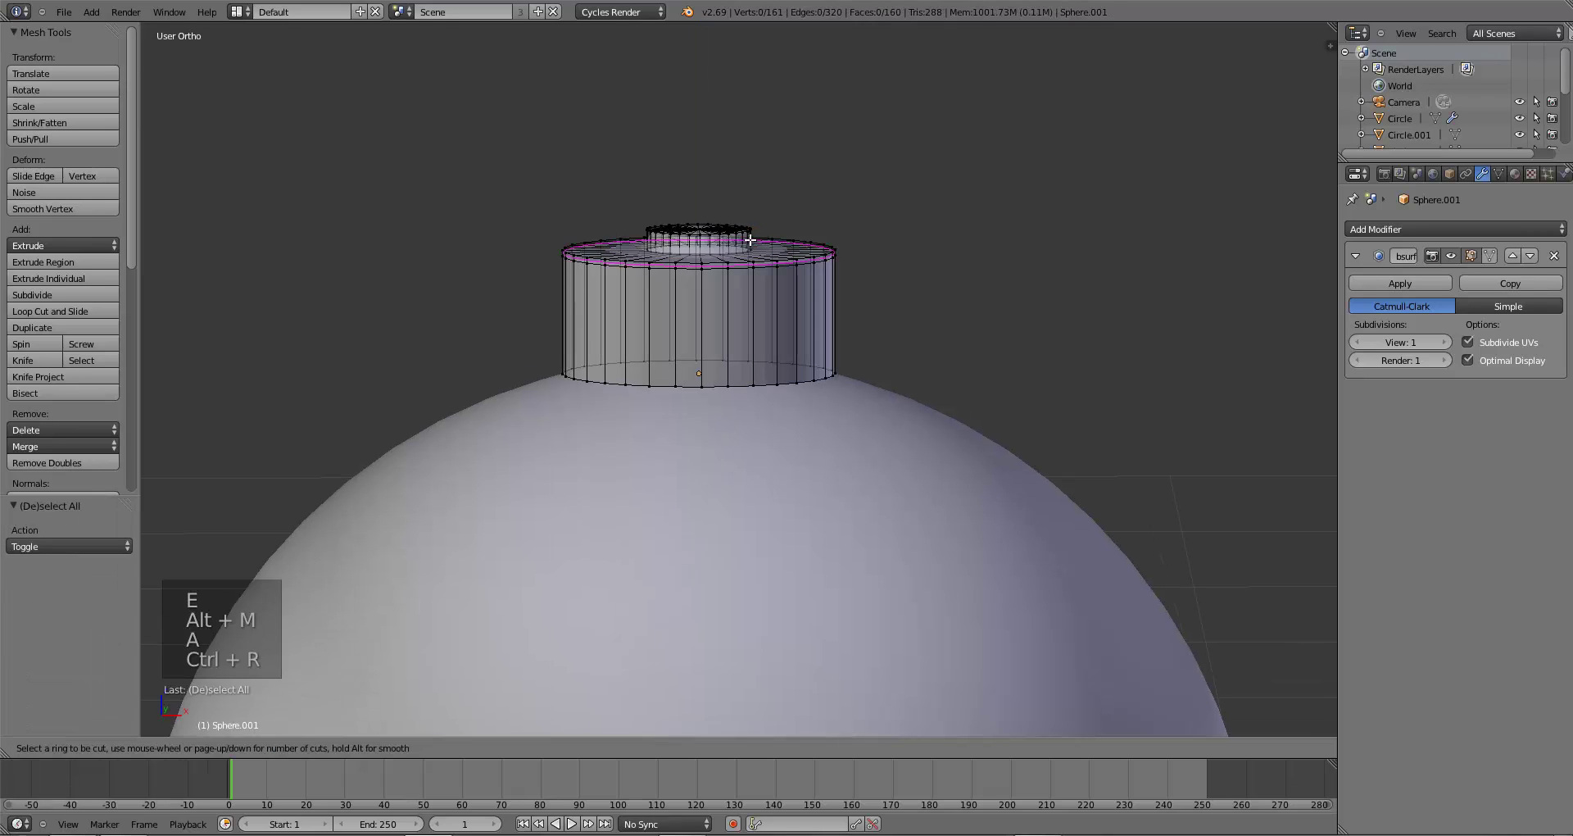
click(748, 236)
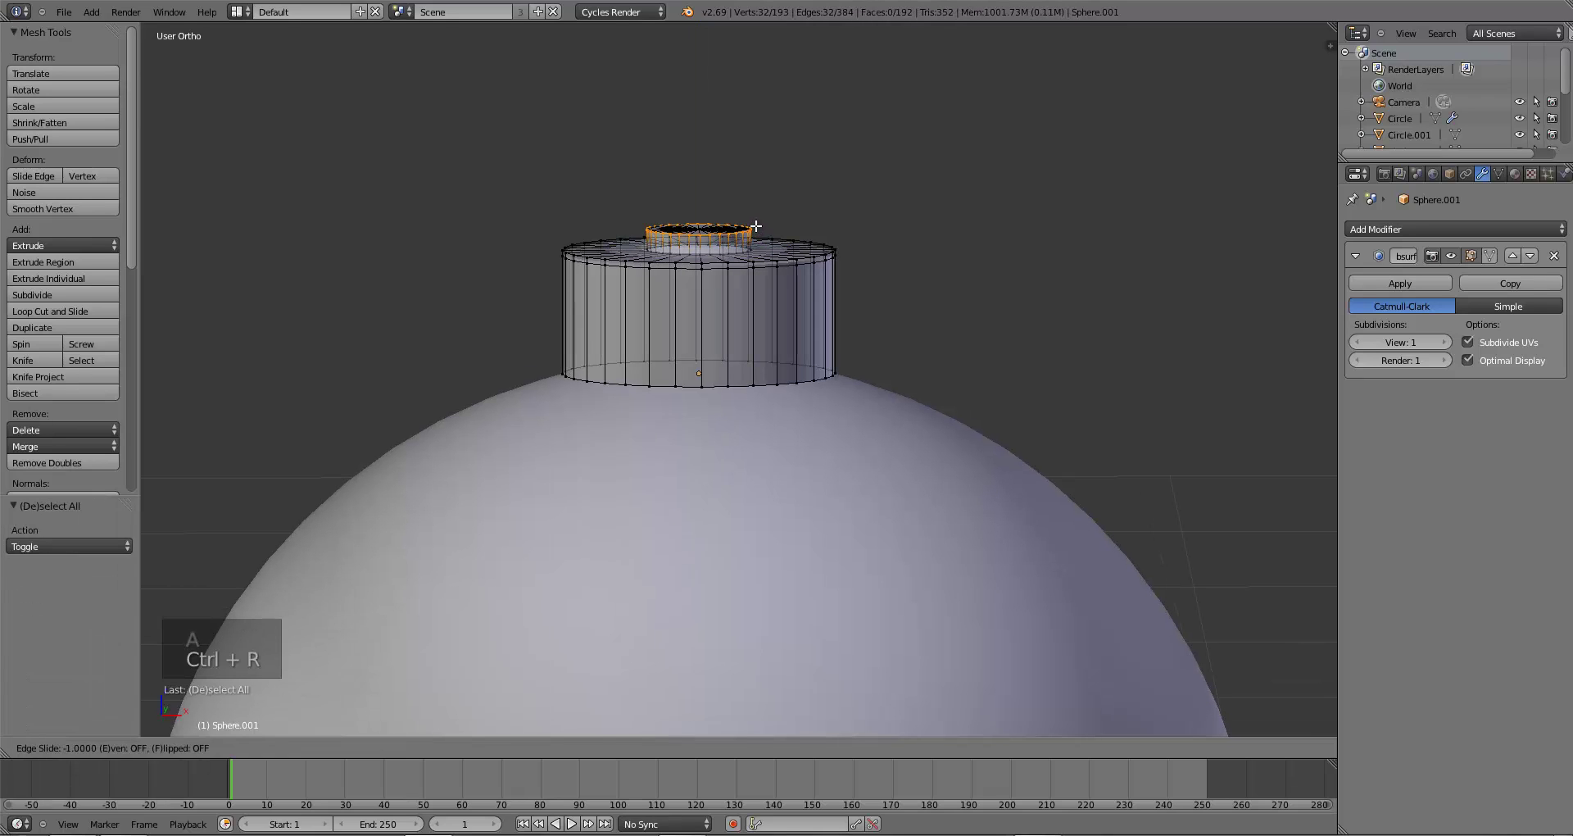
click(755, 226)
key(KP_1)
key(ctrl+r)
click(757, 239)
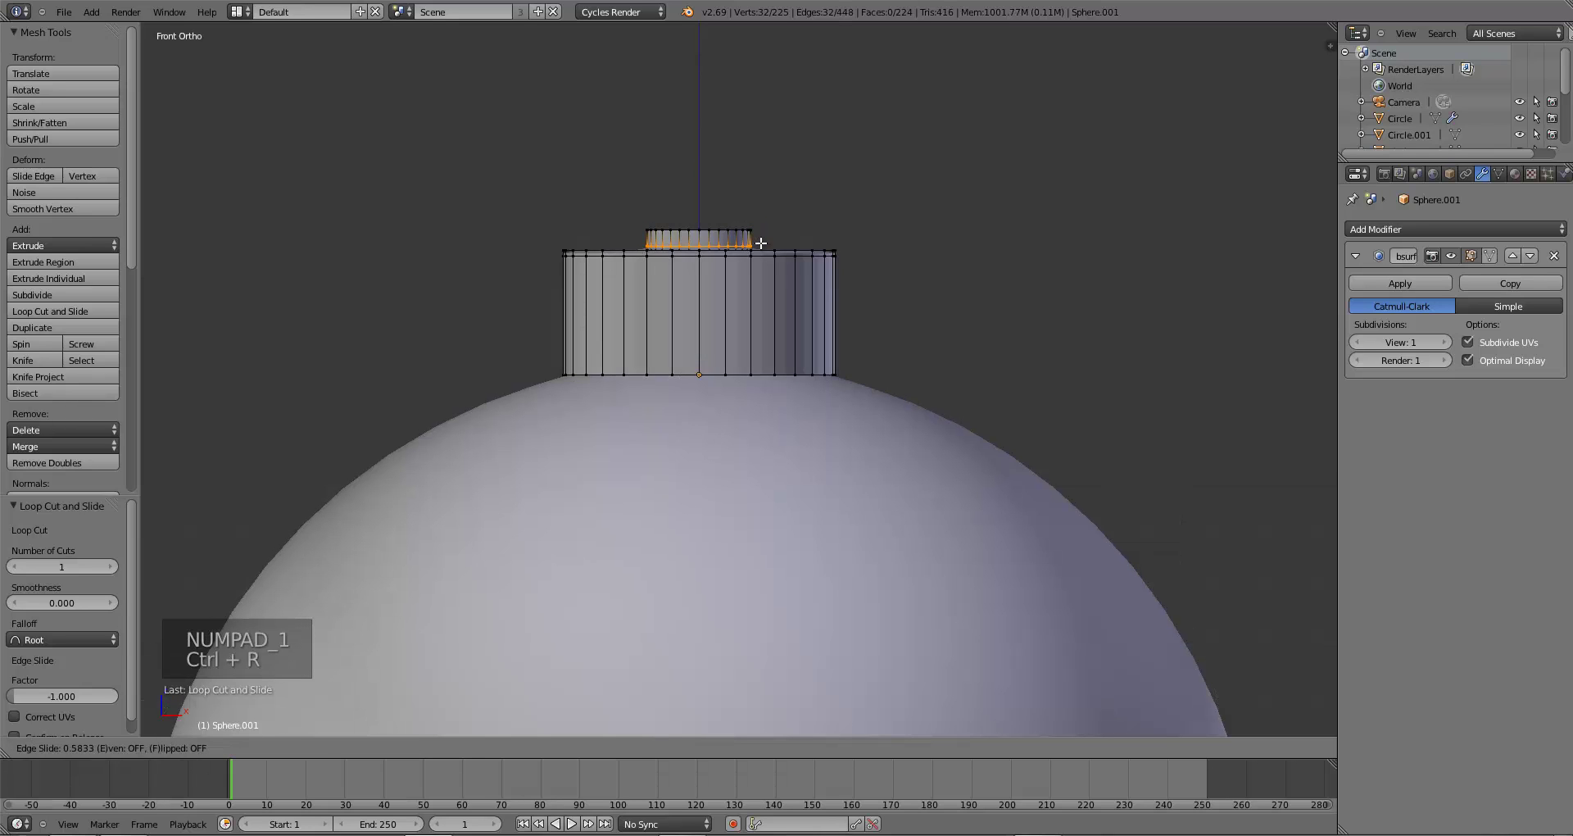
click(760, 242)
key(a)
key(Tab)
- Apply smooth shading to the ornament's cap
scroll(744, 385, down, 6)
middle_drag(744, 385, 384, 334)
scroll(799, 455, up, 3)
scroll(798, 456, up, 2)
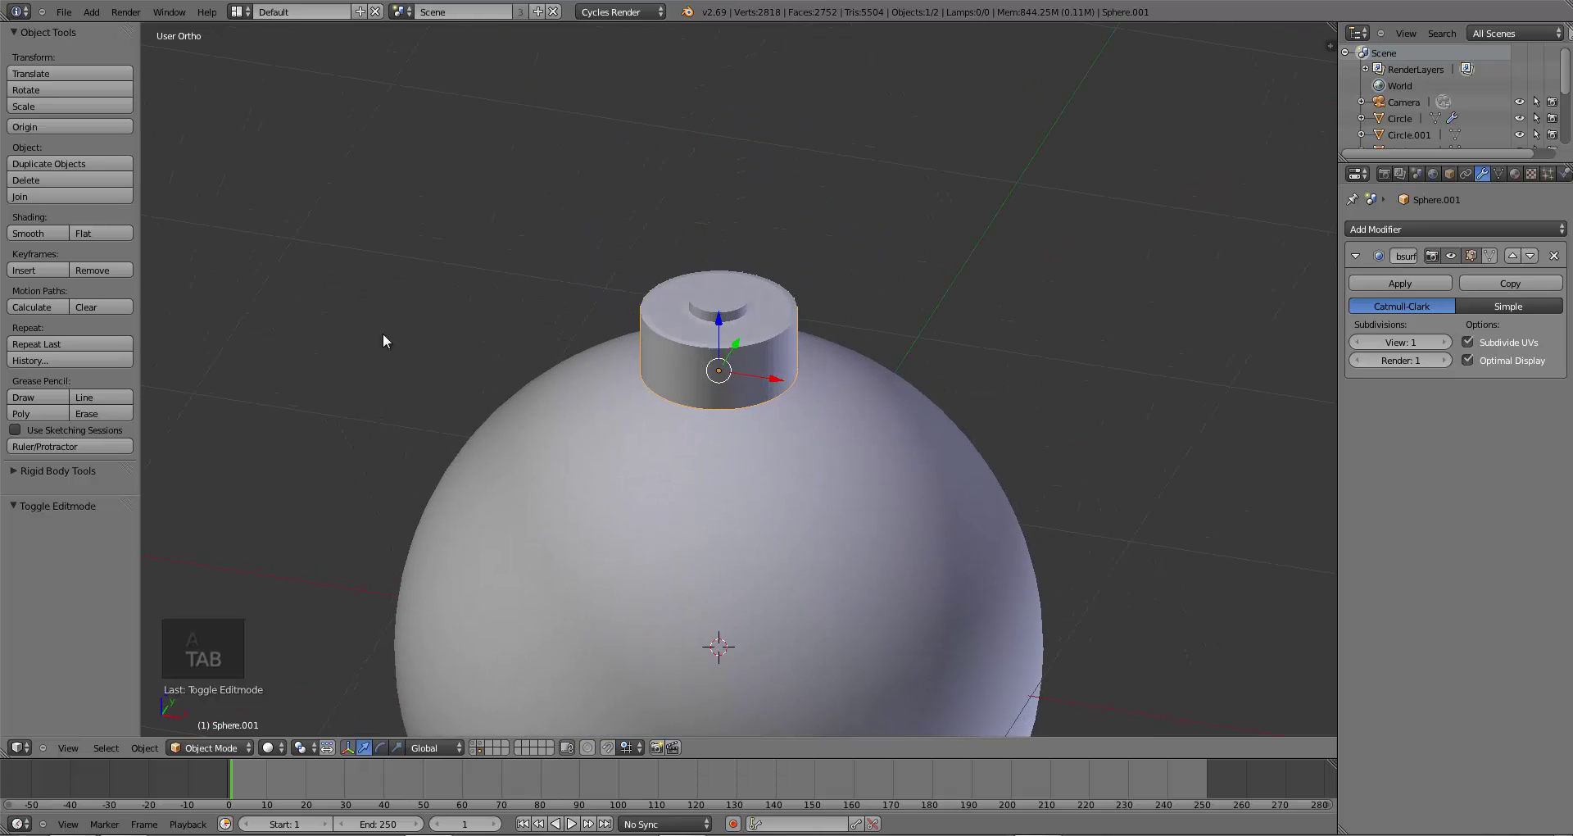
click(36, 233)
middle_drag(822, 457, 810, 413)
scroll(760, 478, down, 4)
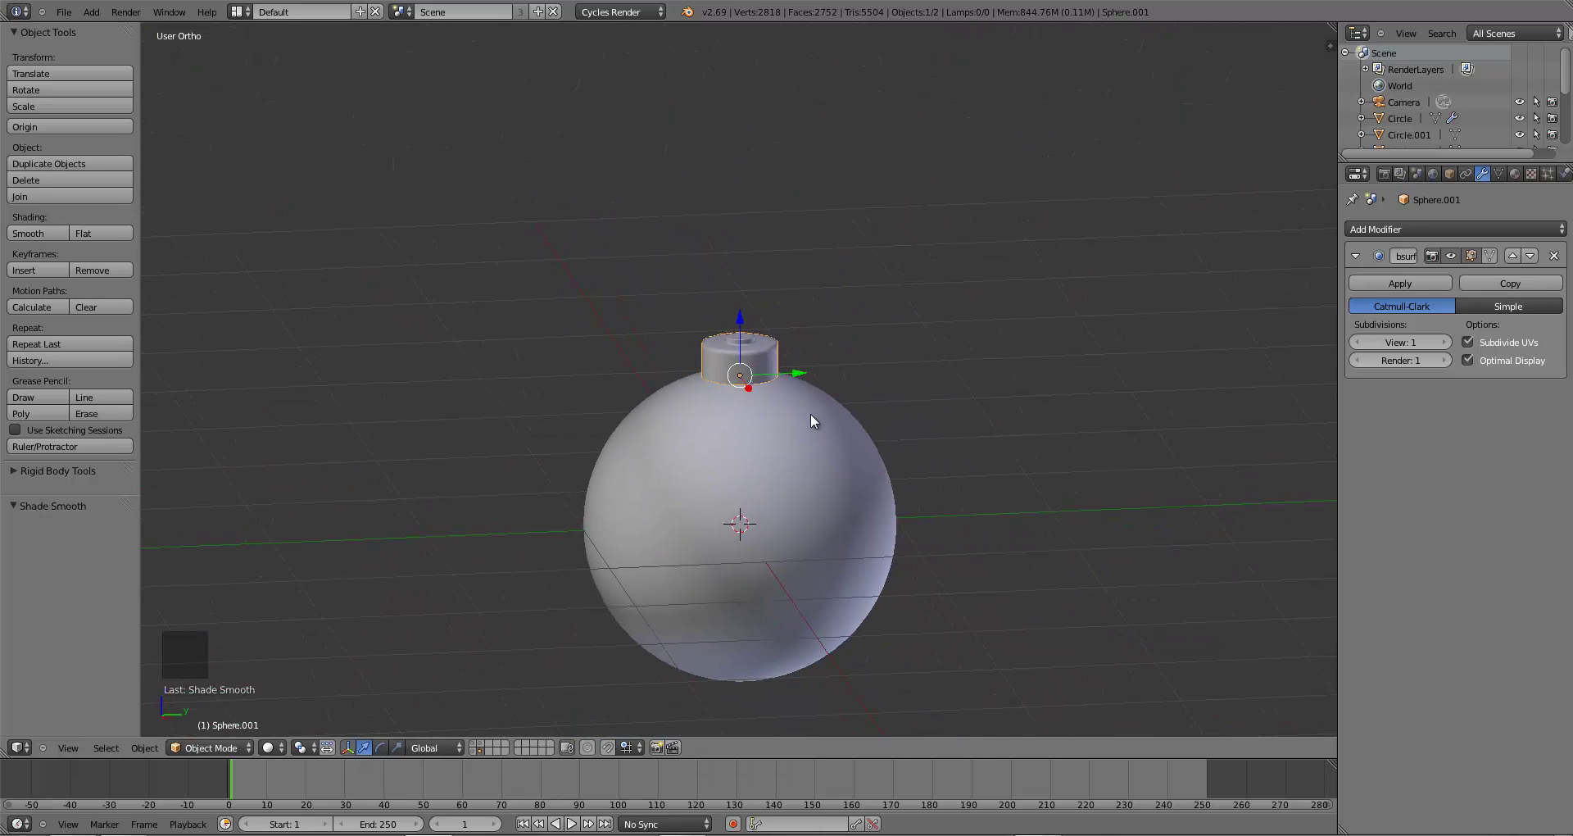
- Move the cap about 0.001 down along the Z axis from the front view
key(KP_1)
scroll(816, 421, up, 8)
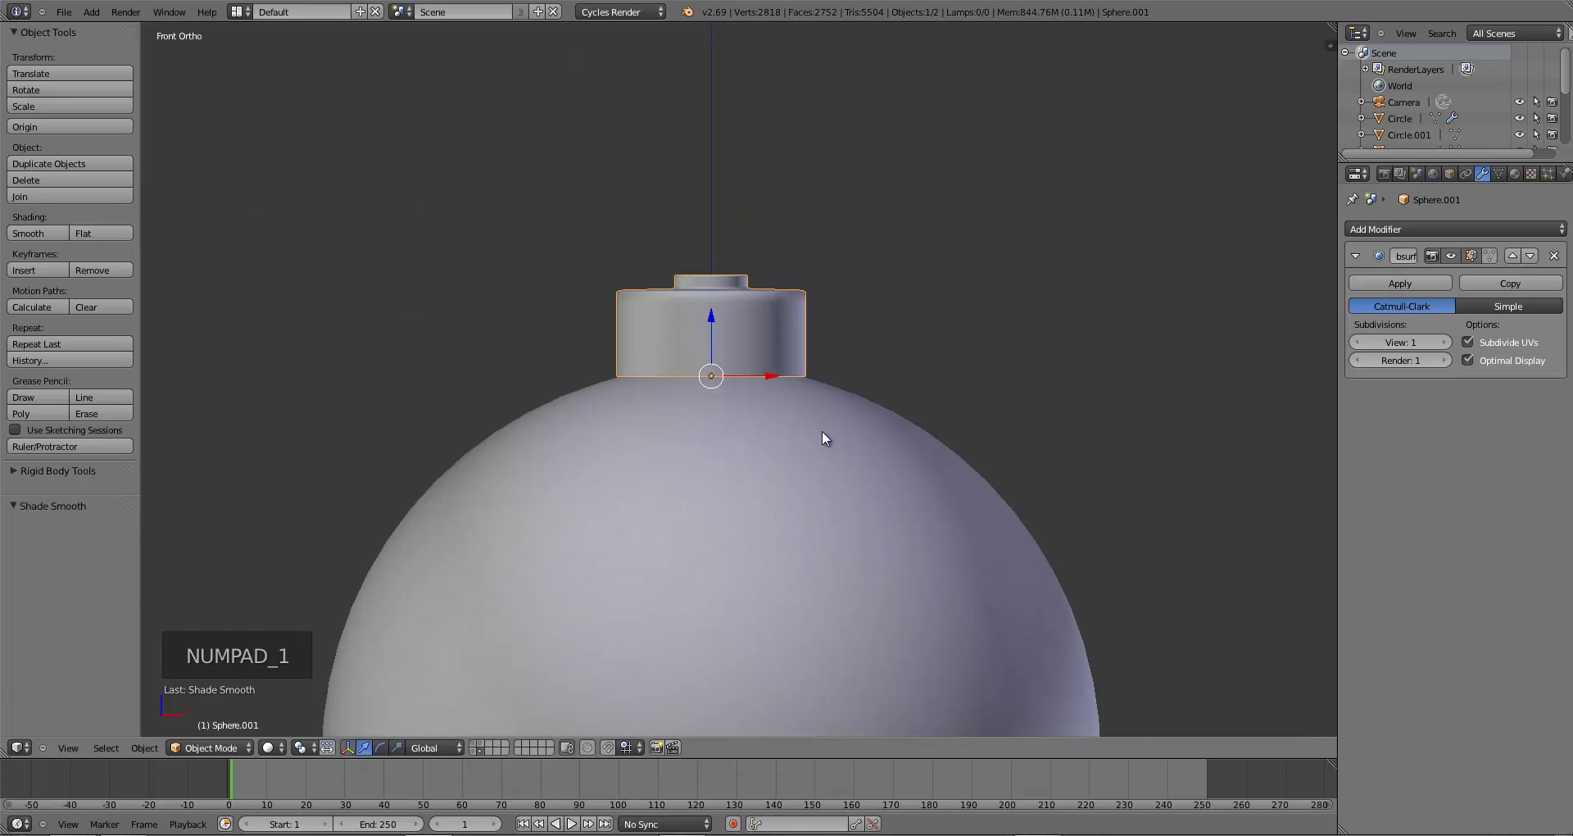
key(g)
key(z)
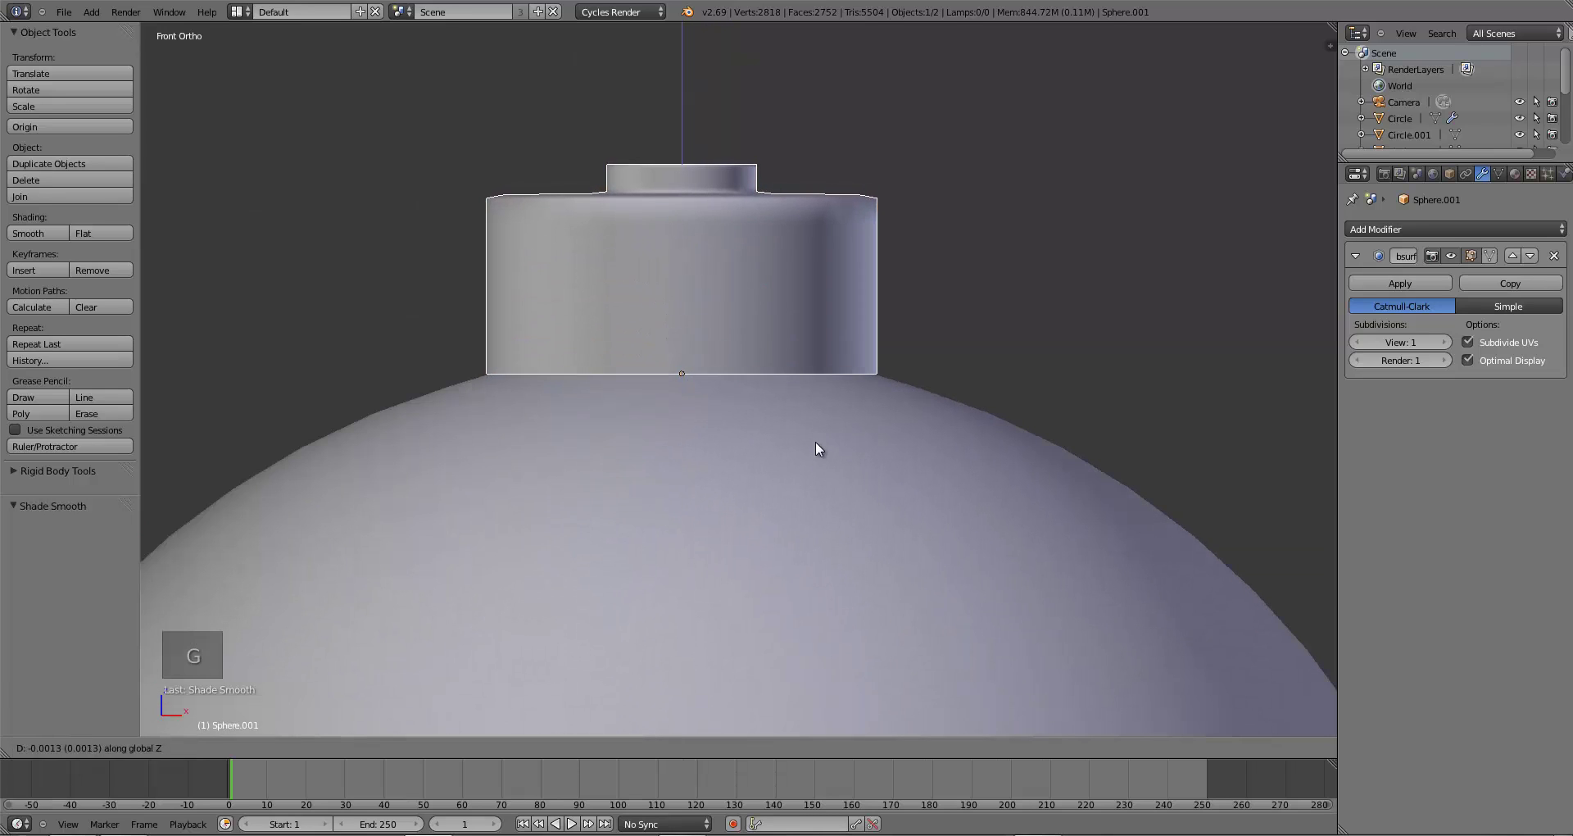
scroll(816, 447, down, 8)
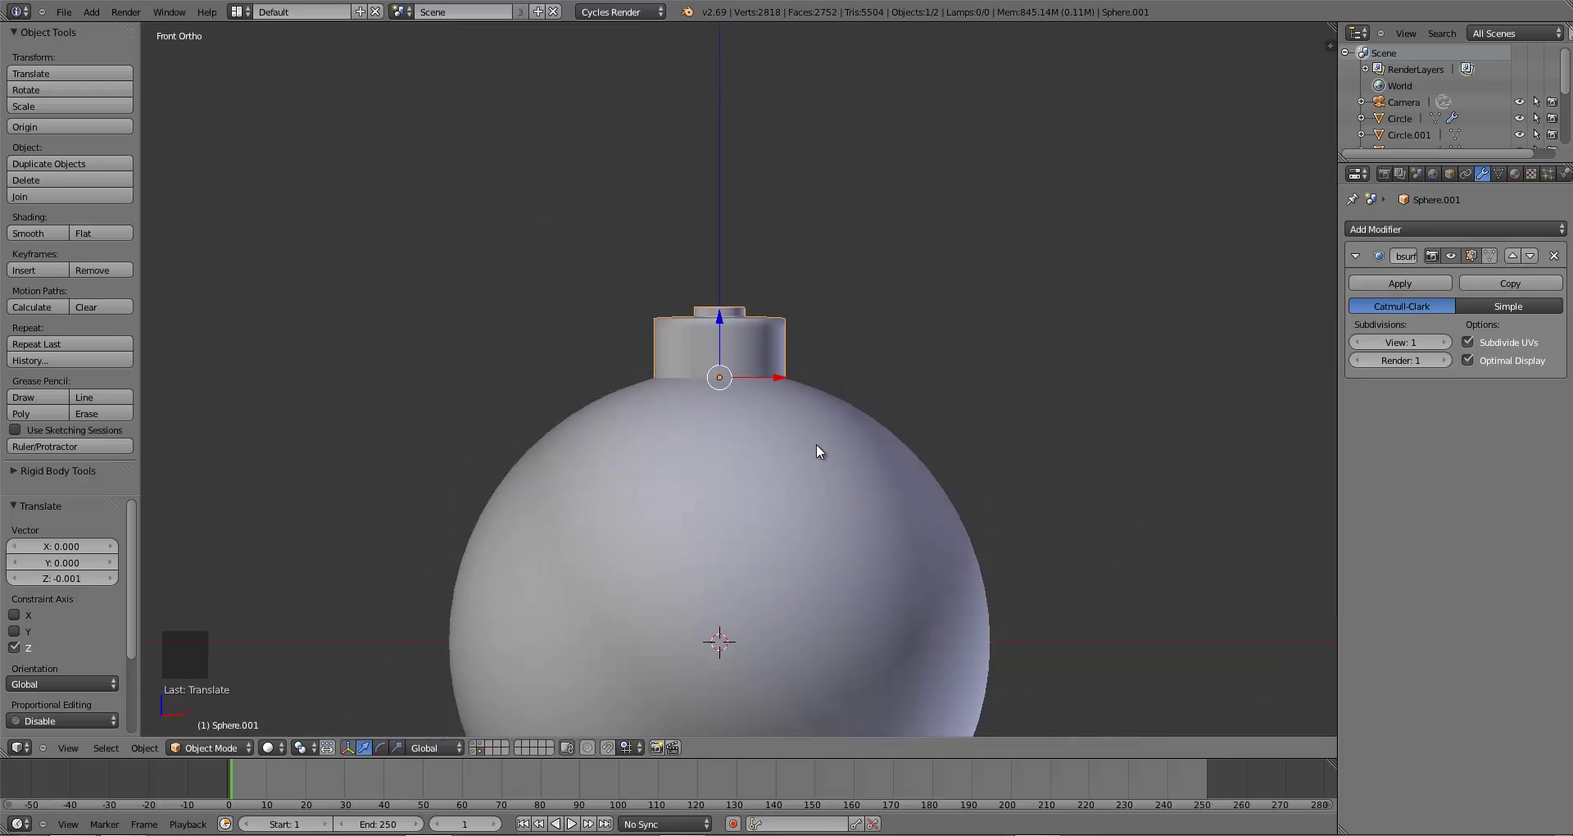
mouse_move(808, 423)
middle_down()
mouse_move(782, 513)
mouse_move(790, 441)
middle_up()
- Deselect everything and add a Bezier curve with radius 1.000 at the scene's center
key(KP_1)
scroll(790, 441, up, 3)
scroll(779, 438, up, 5)
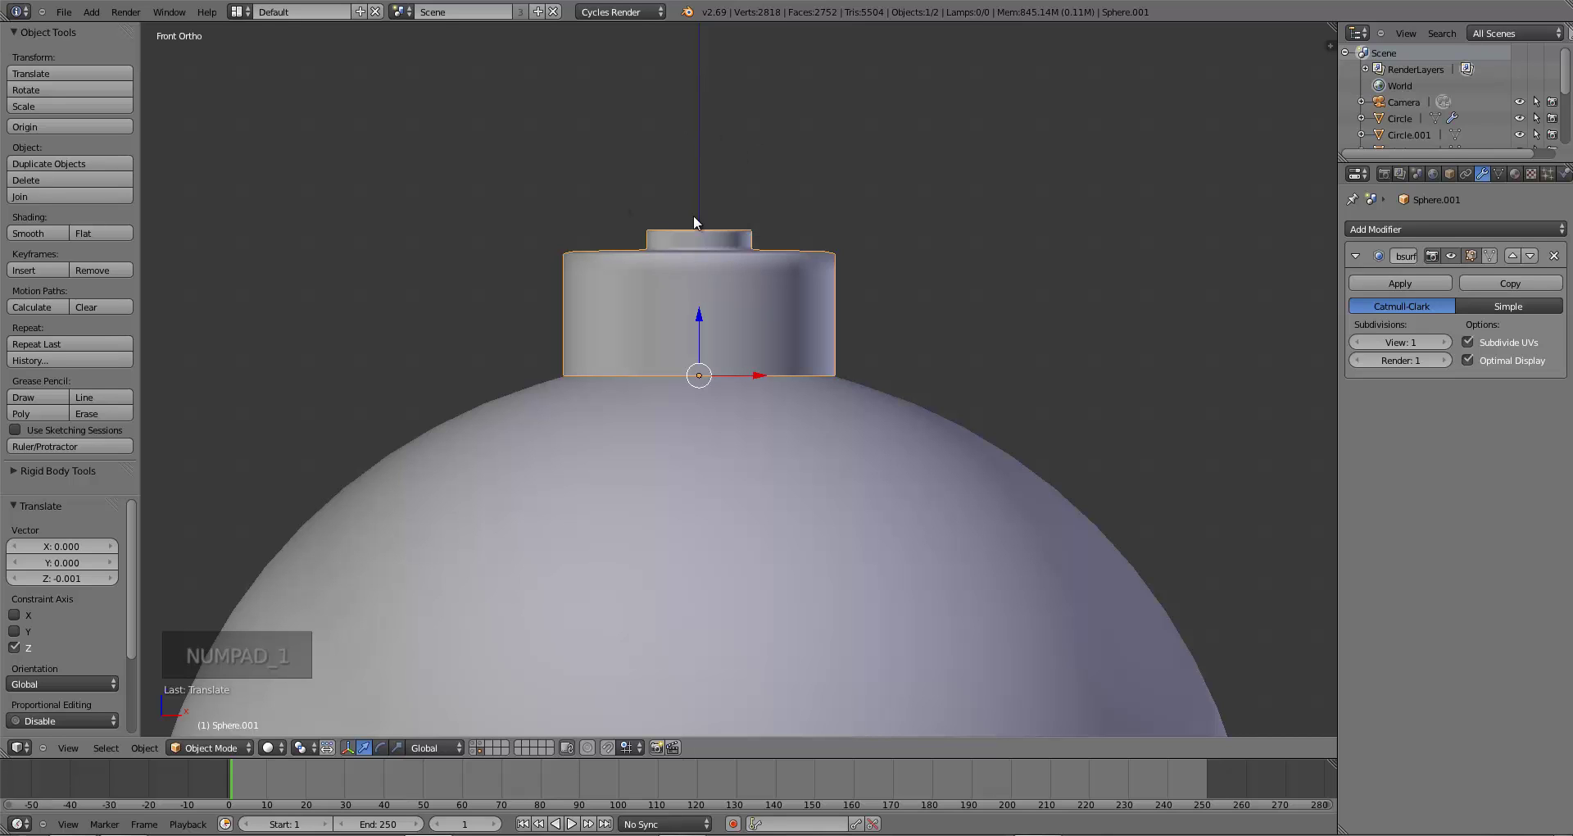
scroll(930, 344, down, 10)
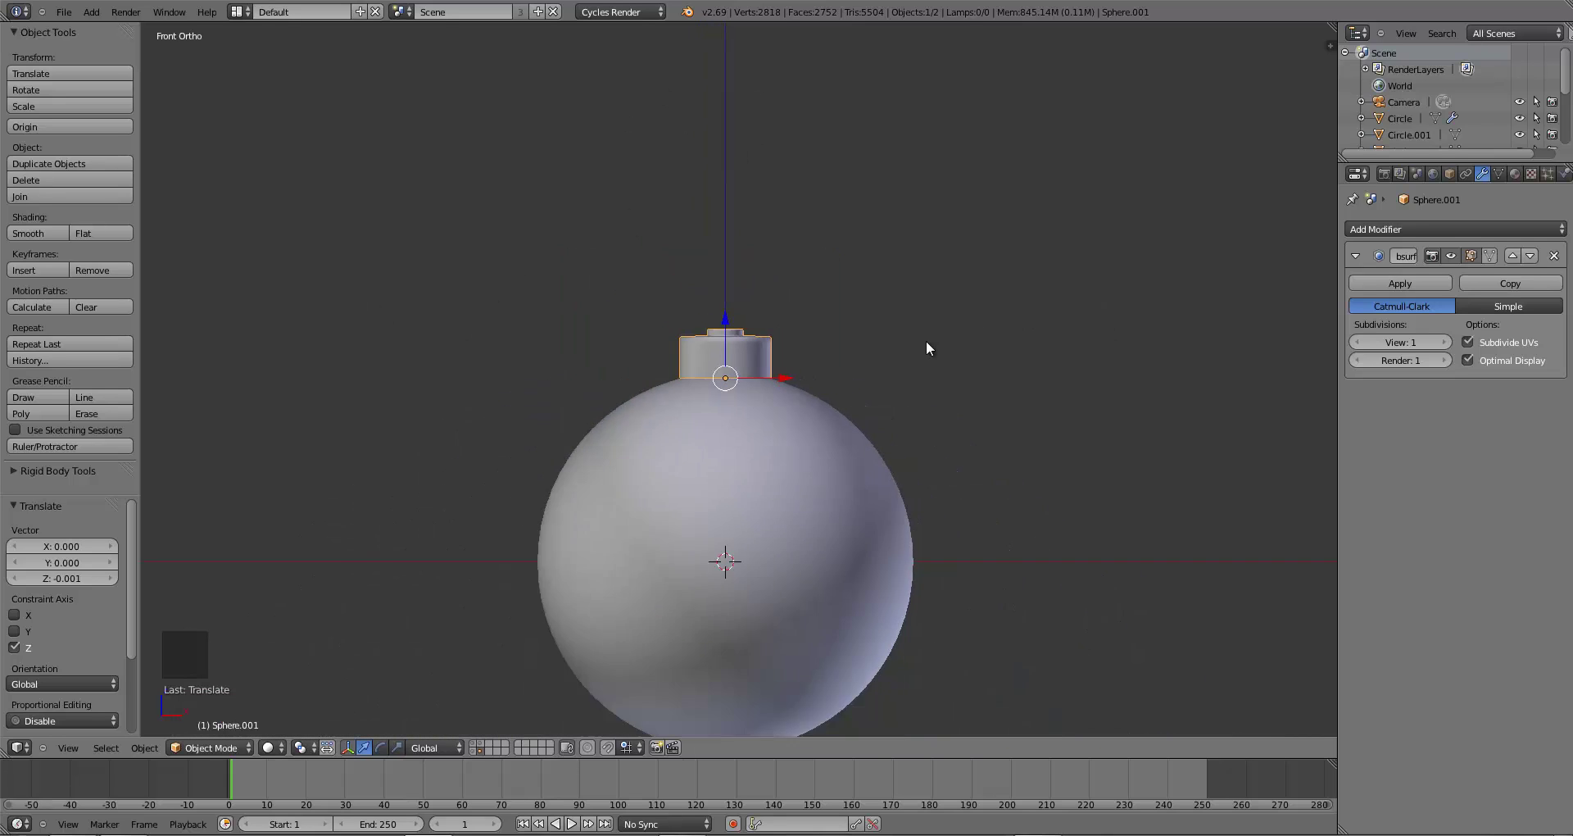
scroll(920, 352, up, 8)
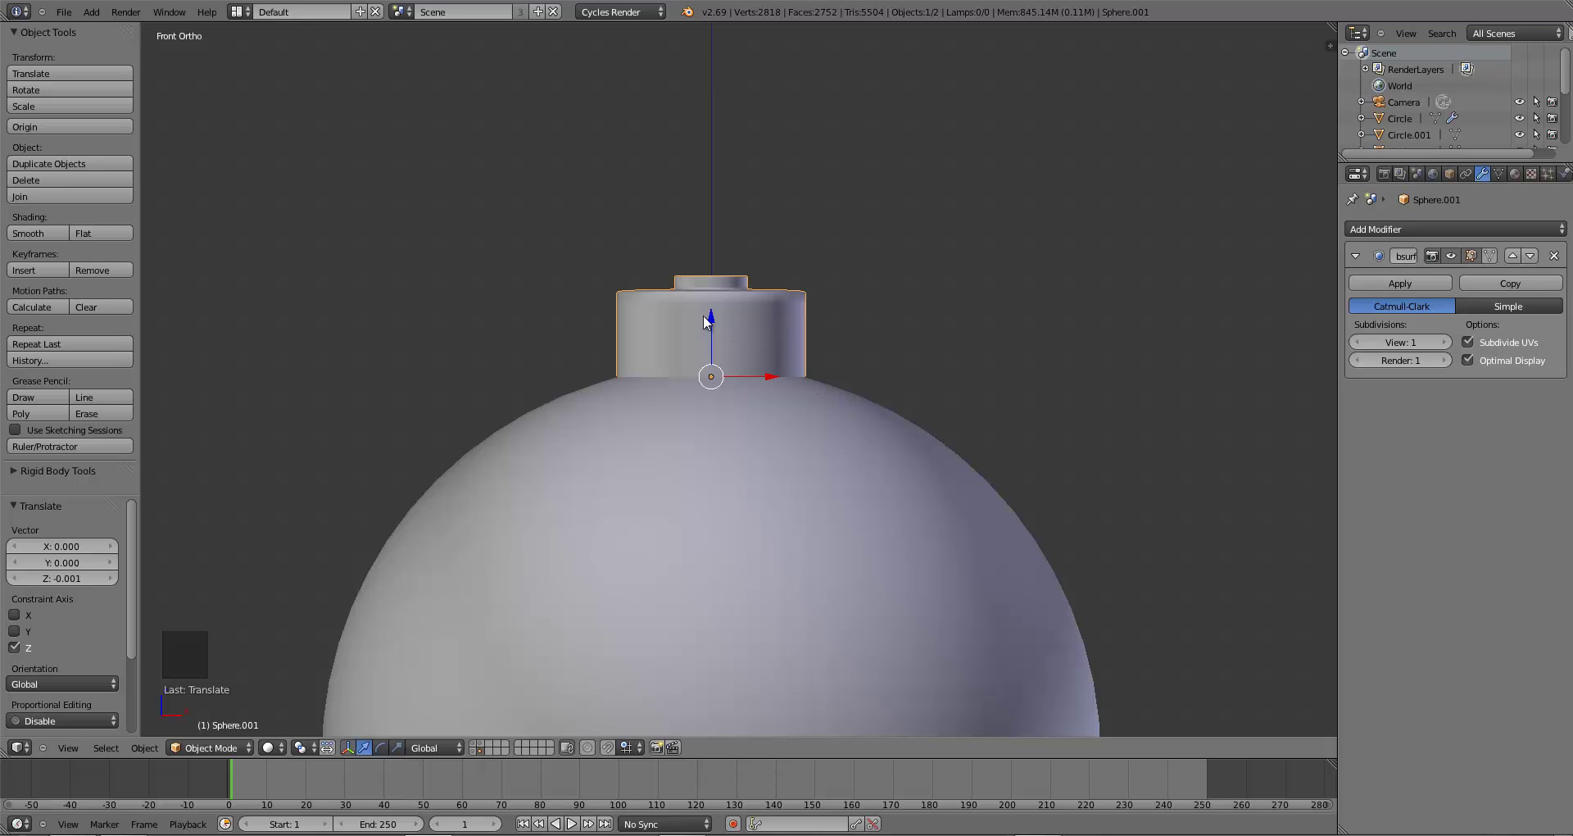
key(a)
key(shift+a)
mouse_move(651, 252)
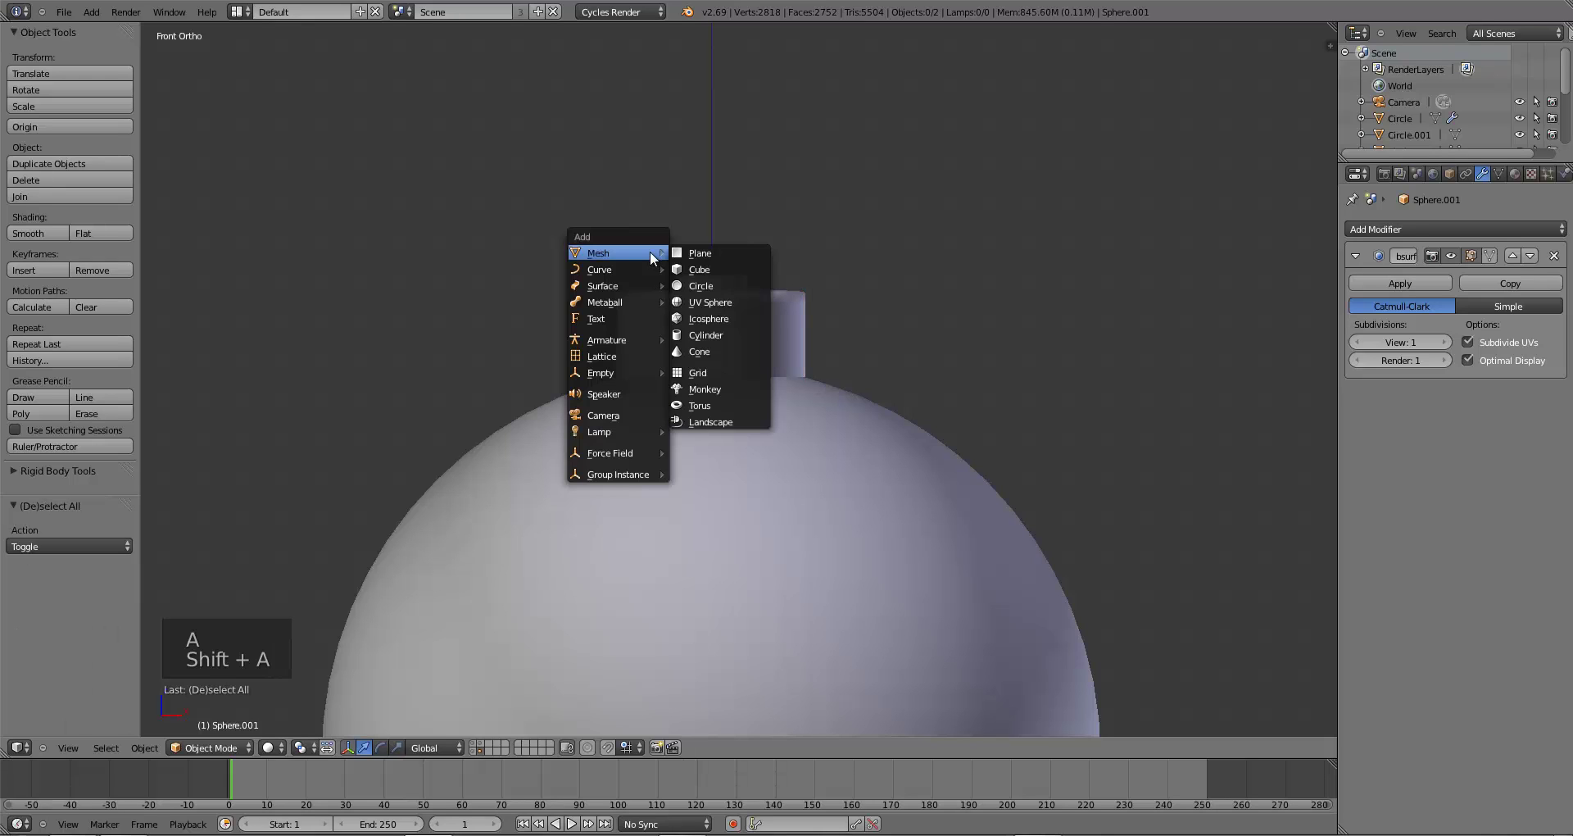
click(688, 269)
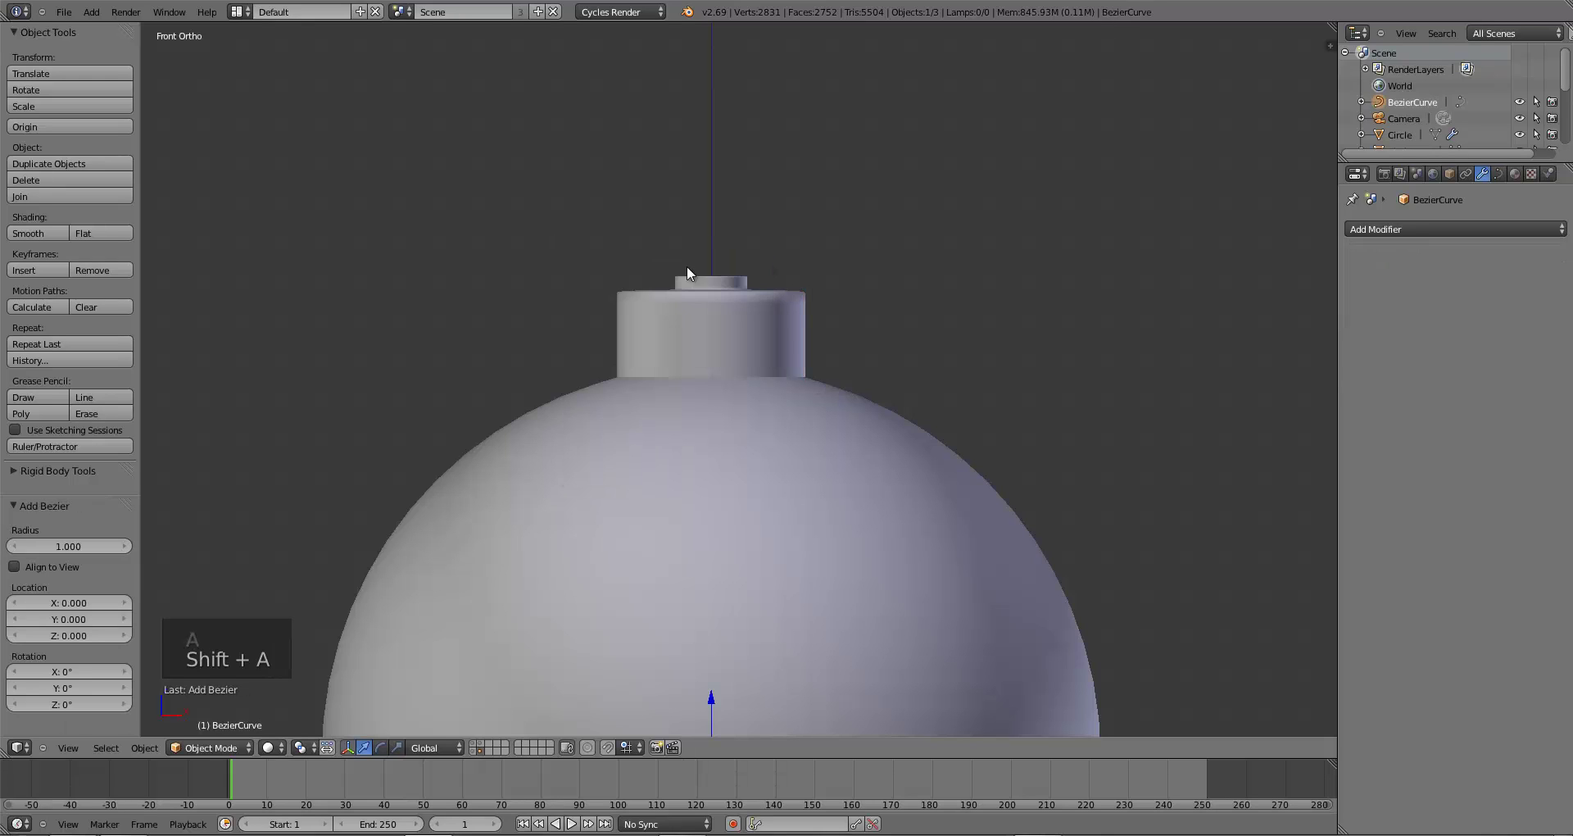
- Raise the Bezier curve 1.422 along Z, rotate it 90° about X and enter Edit Mode
key(g)
key(z)
click(822, 133)
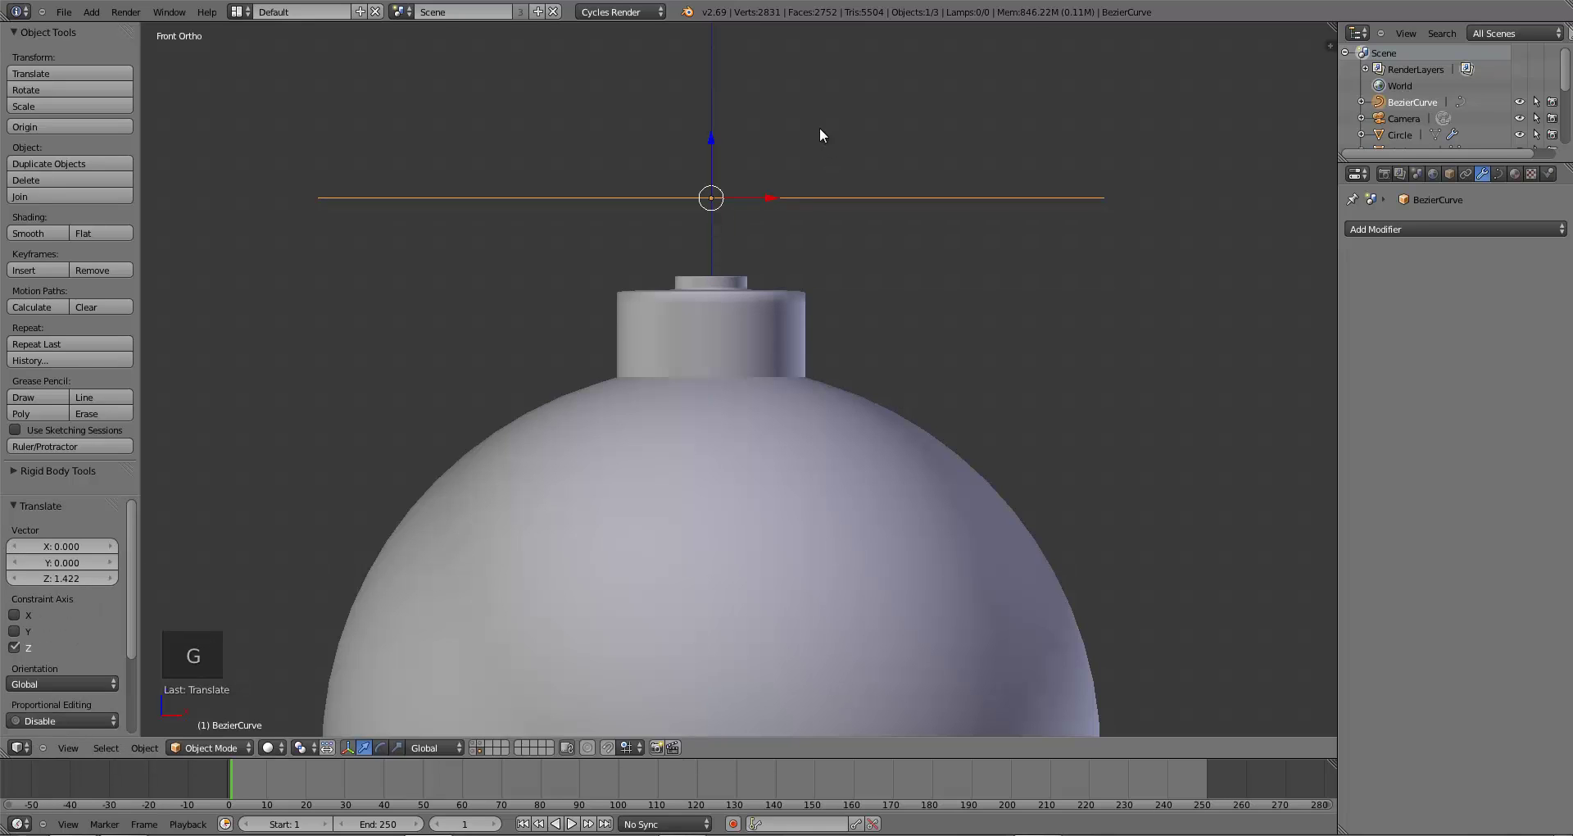
text(rx90)
key(Return)
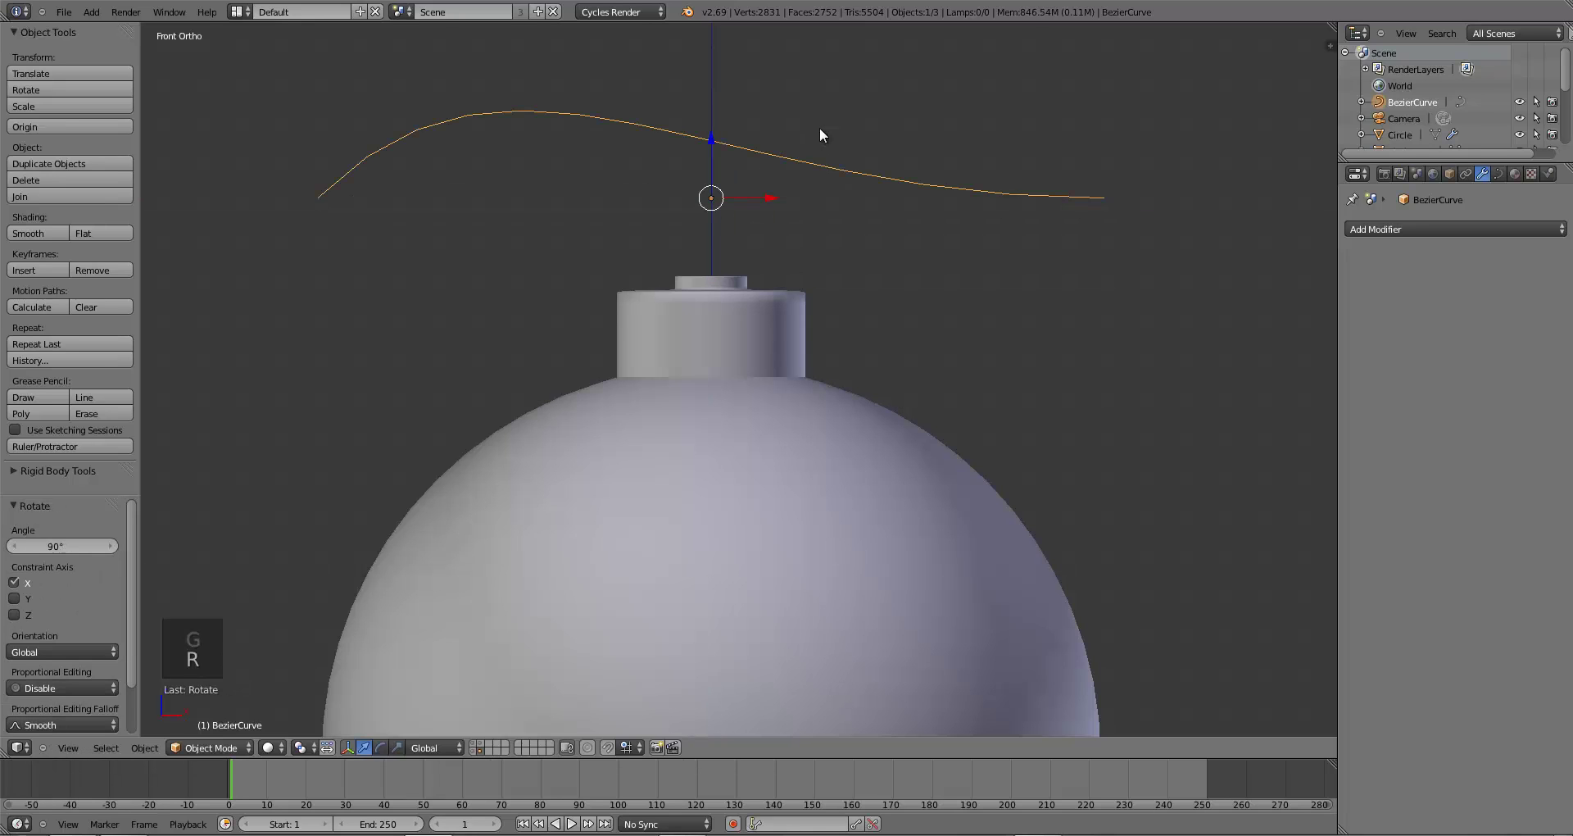
key(Tab)
scroll(820, 126, down, 3)
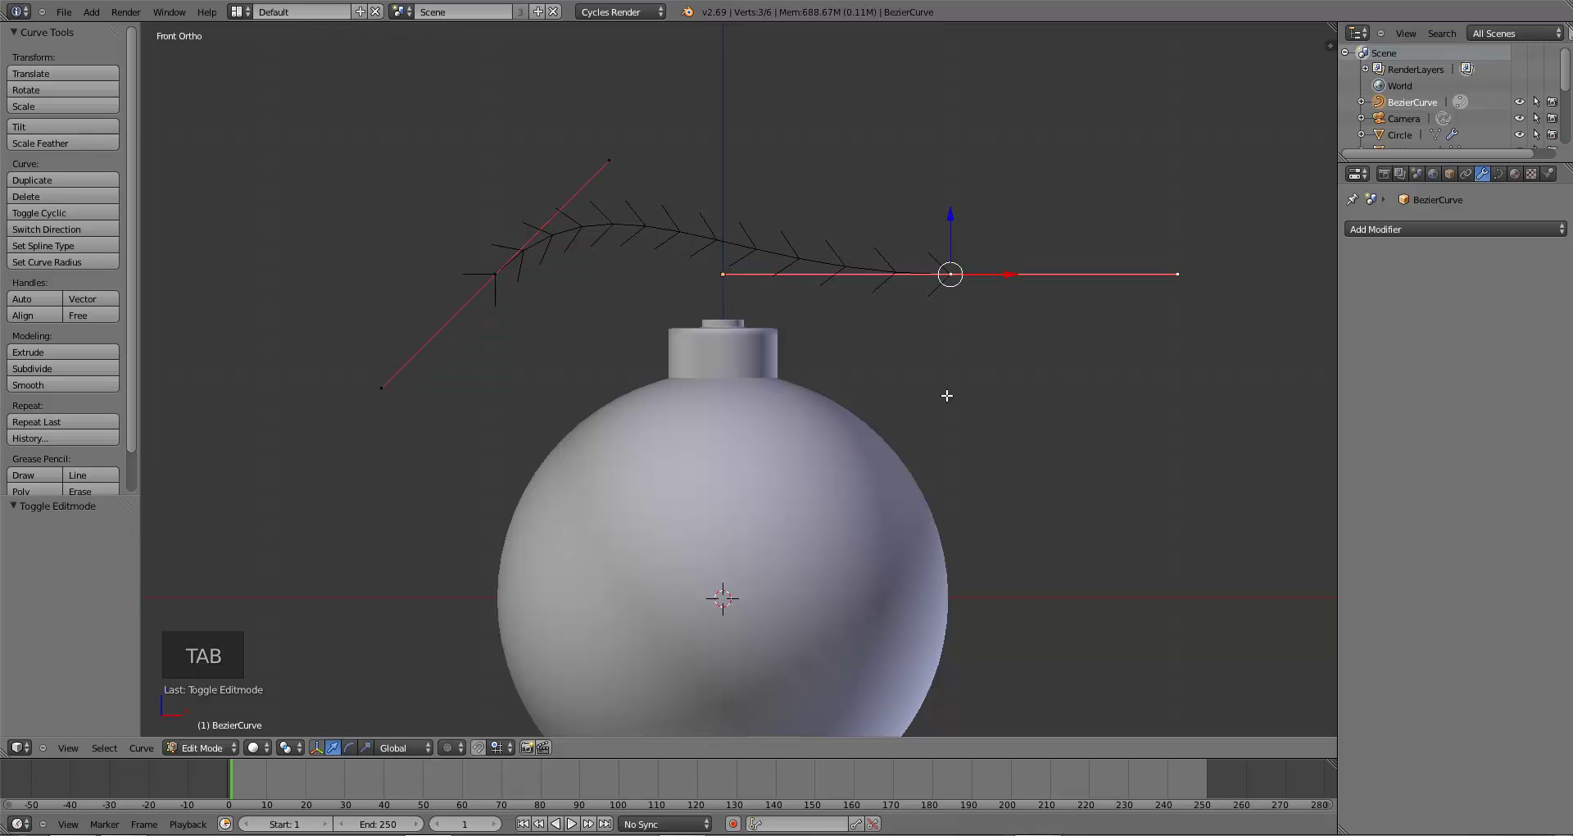
key(r)
key(Escape)
key(g)
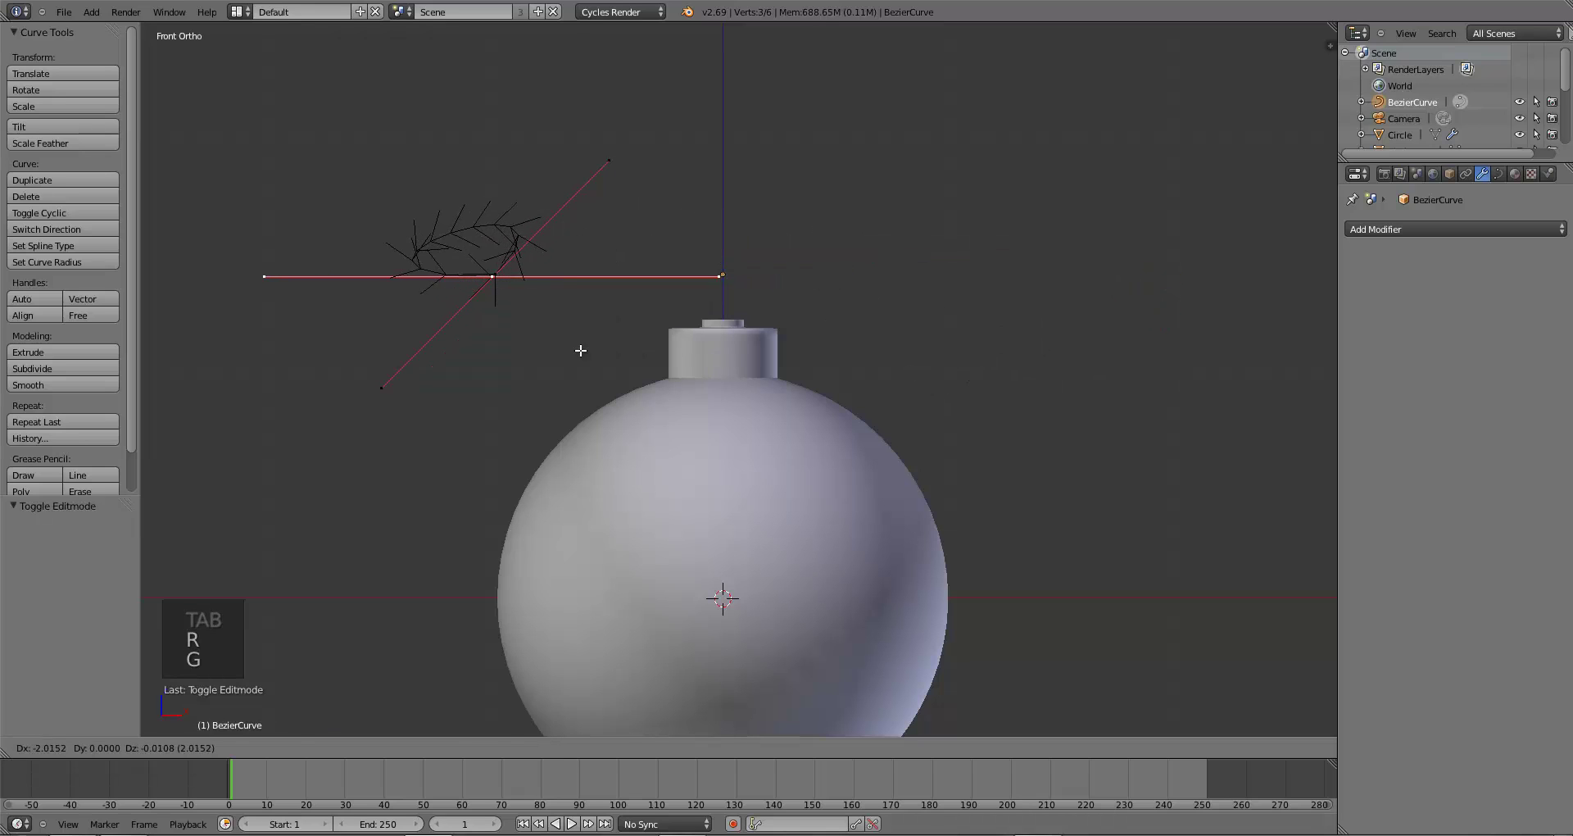
key(Escape)
- Scale the handles of the curve's right end point to about 0.762
key(s)
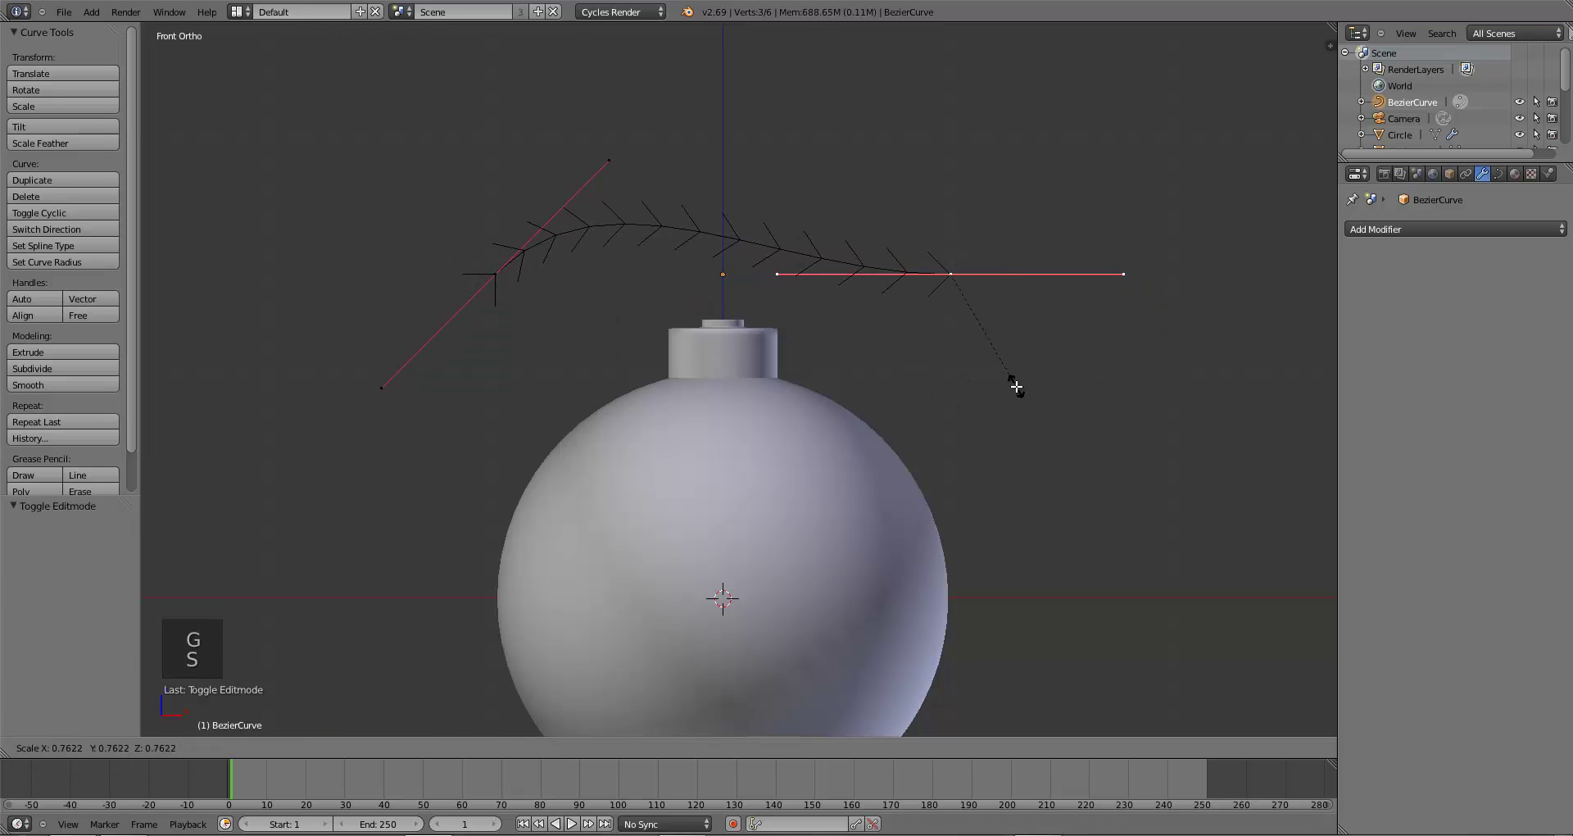
click(1019, 386)
key(r)
key(Escape)
key(r)
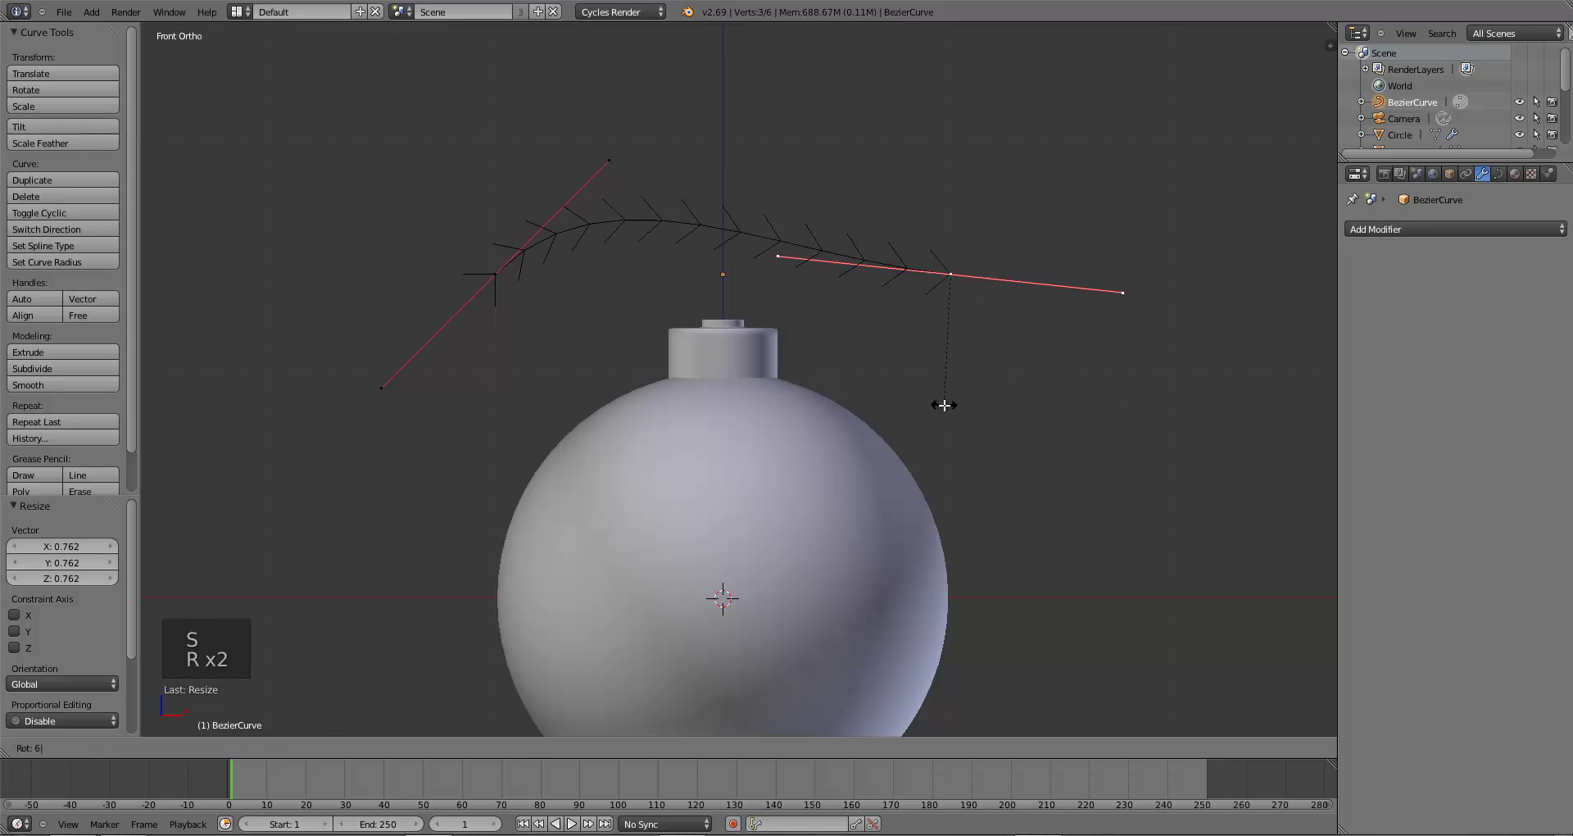
key(Escape)
text(r60)
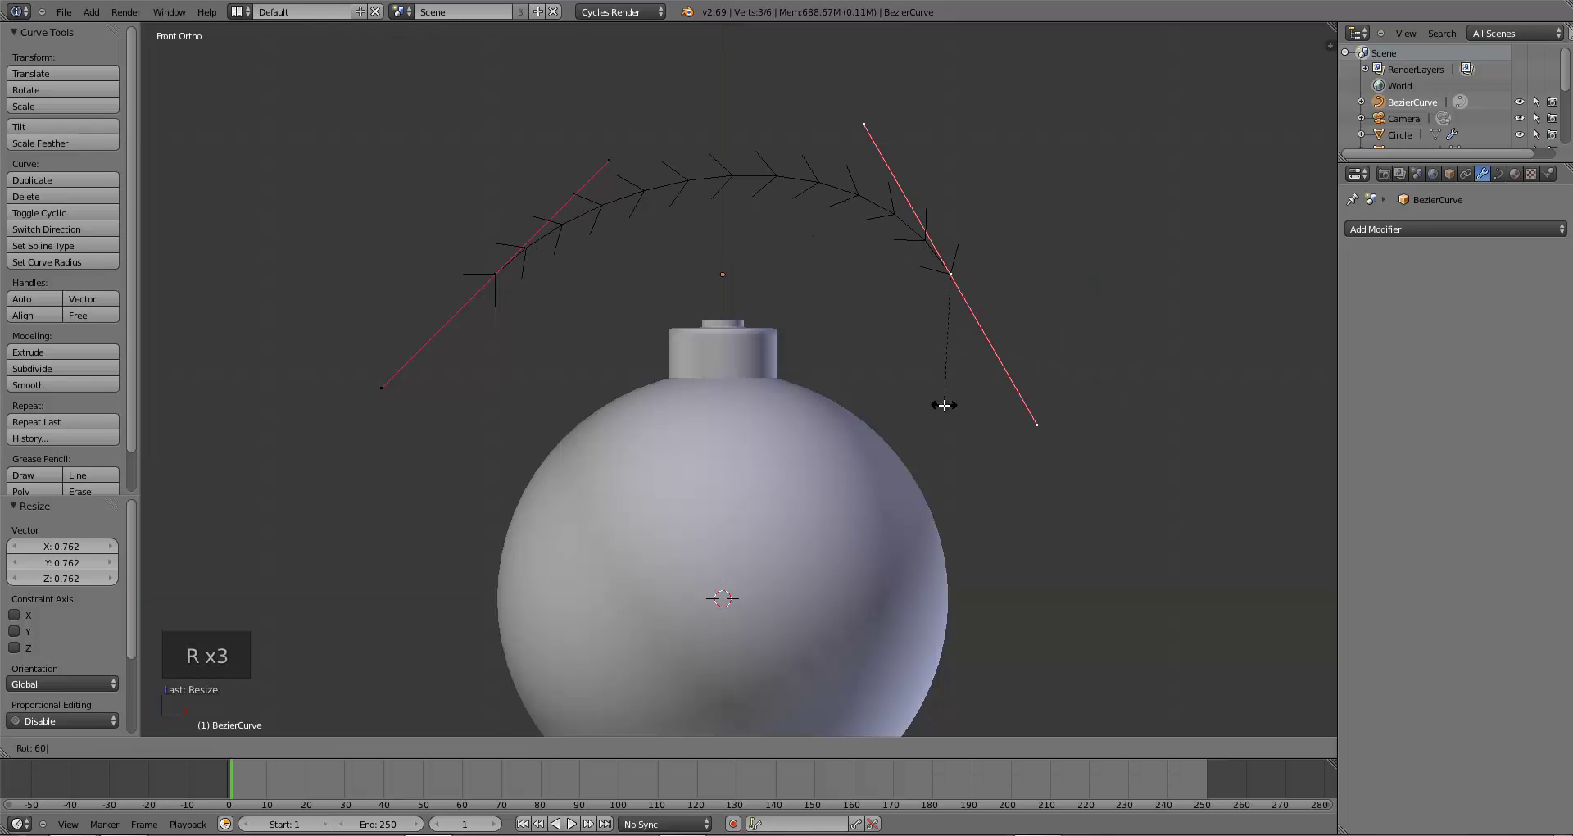
key(Escape)
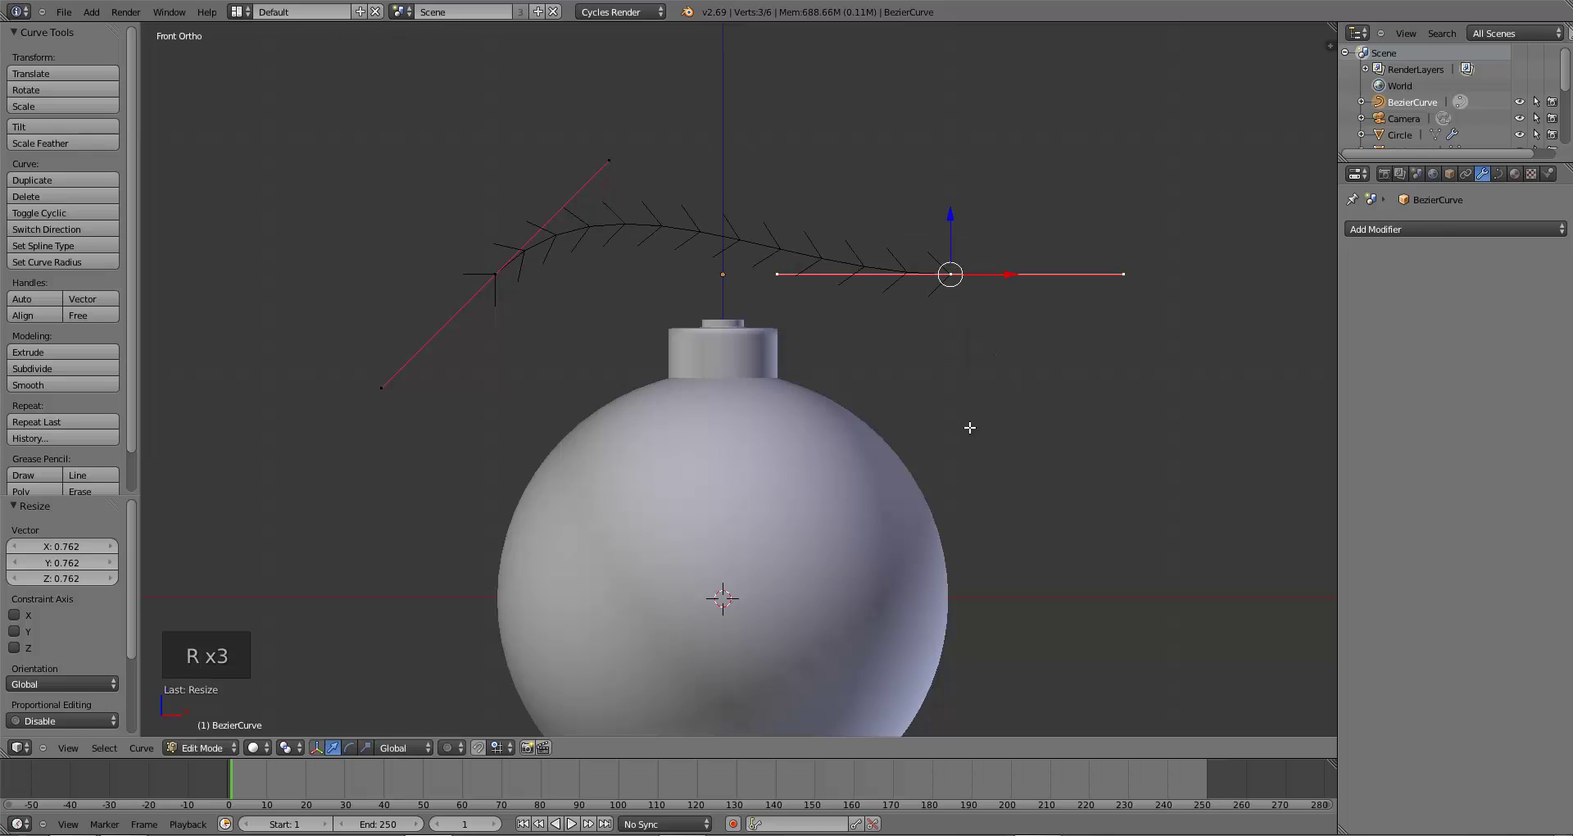
text(r25)
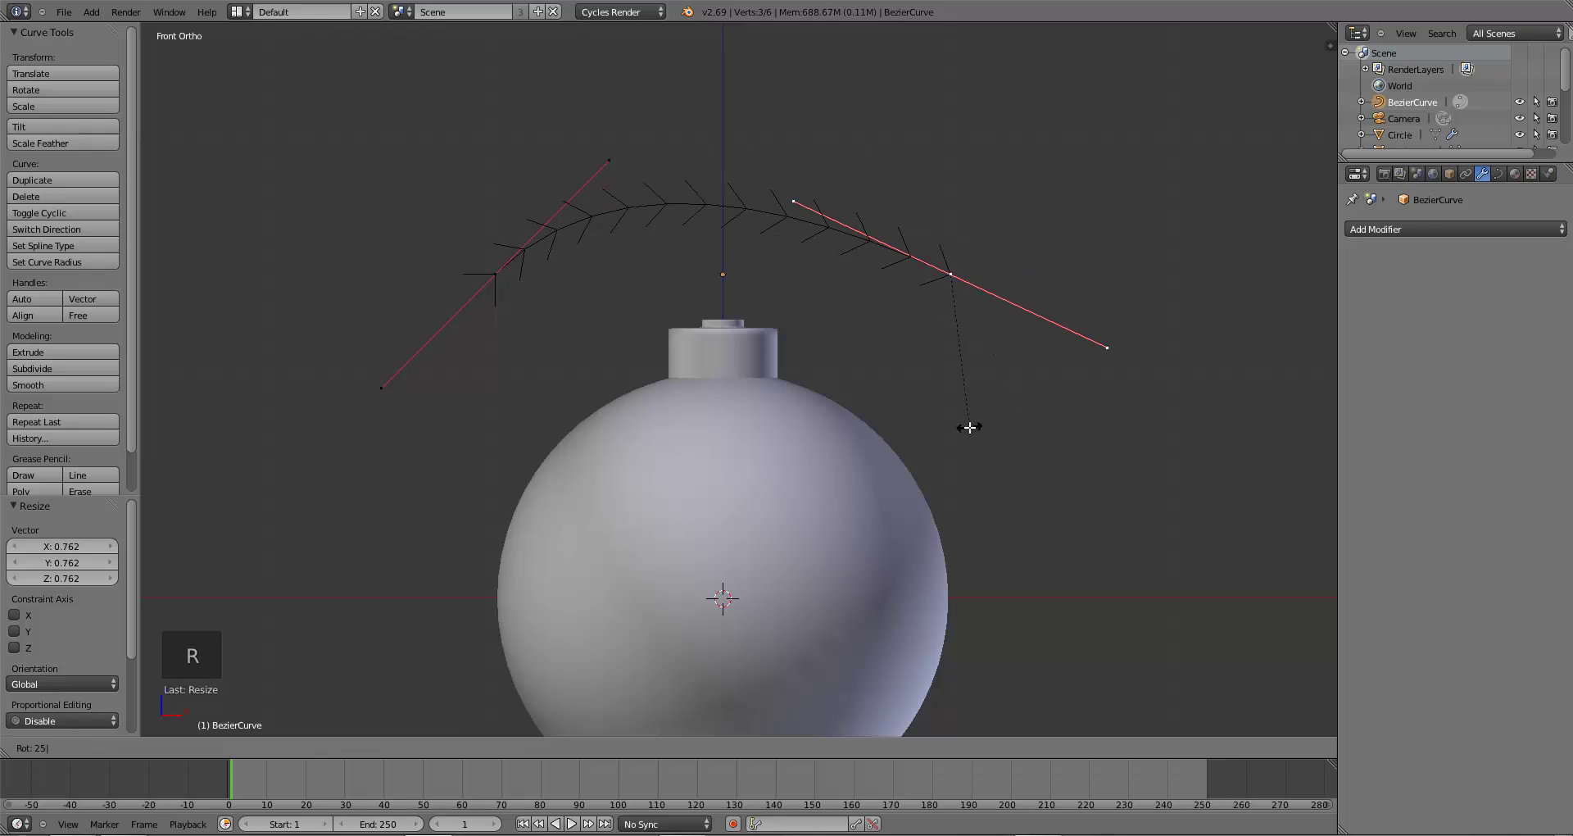
text(r30)
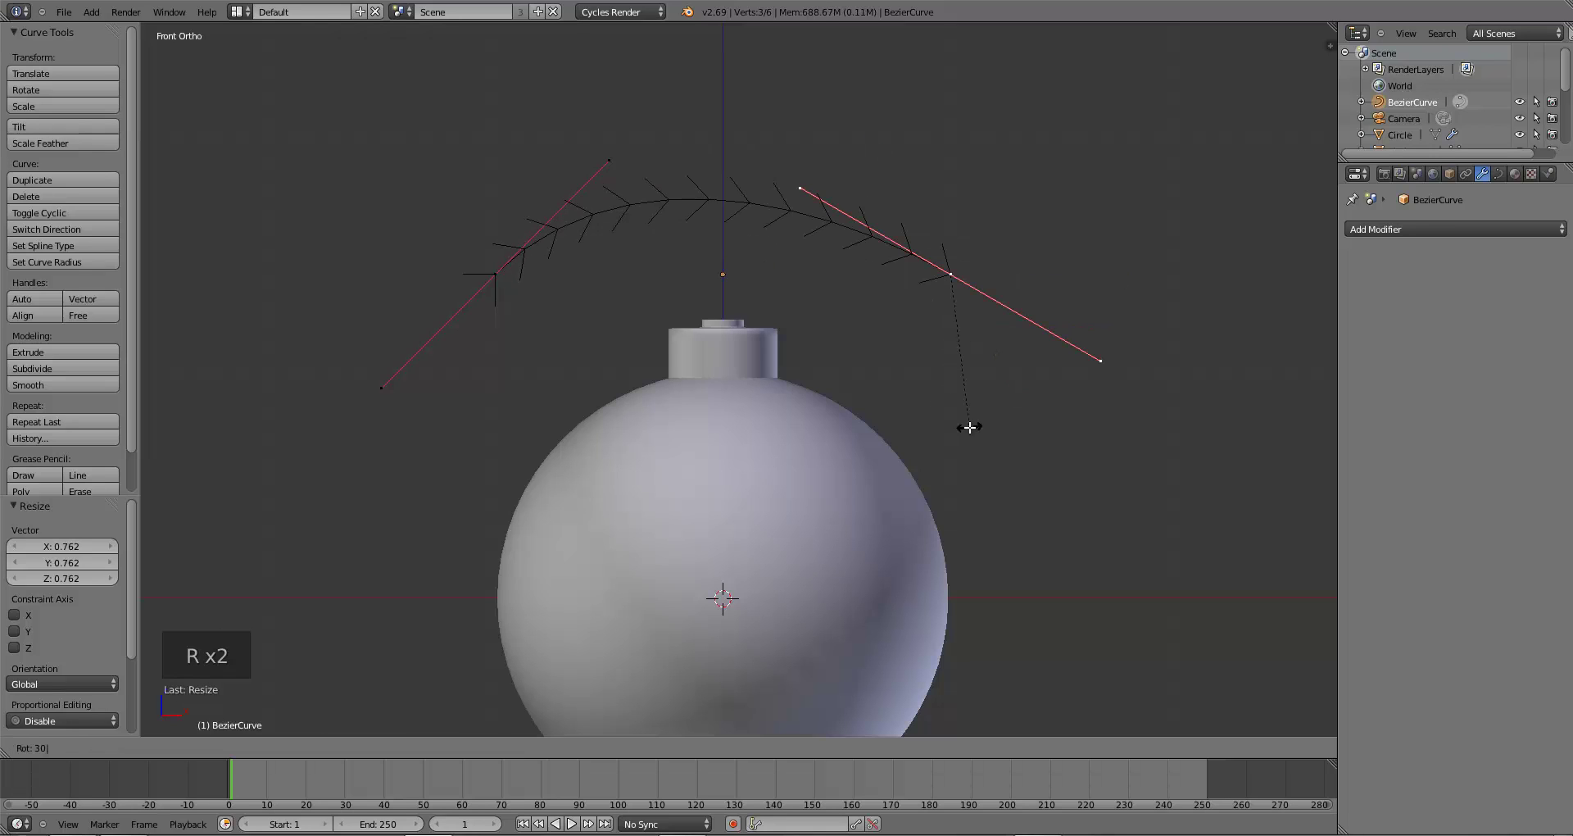
text(r3)
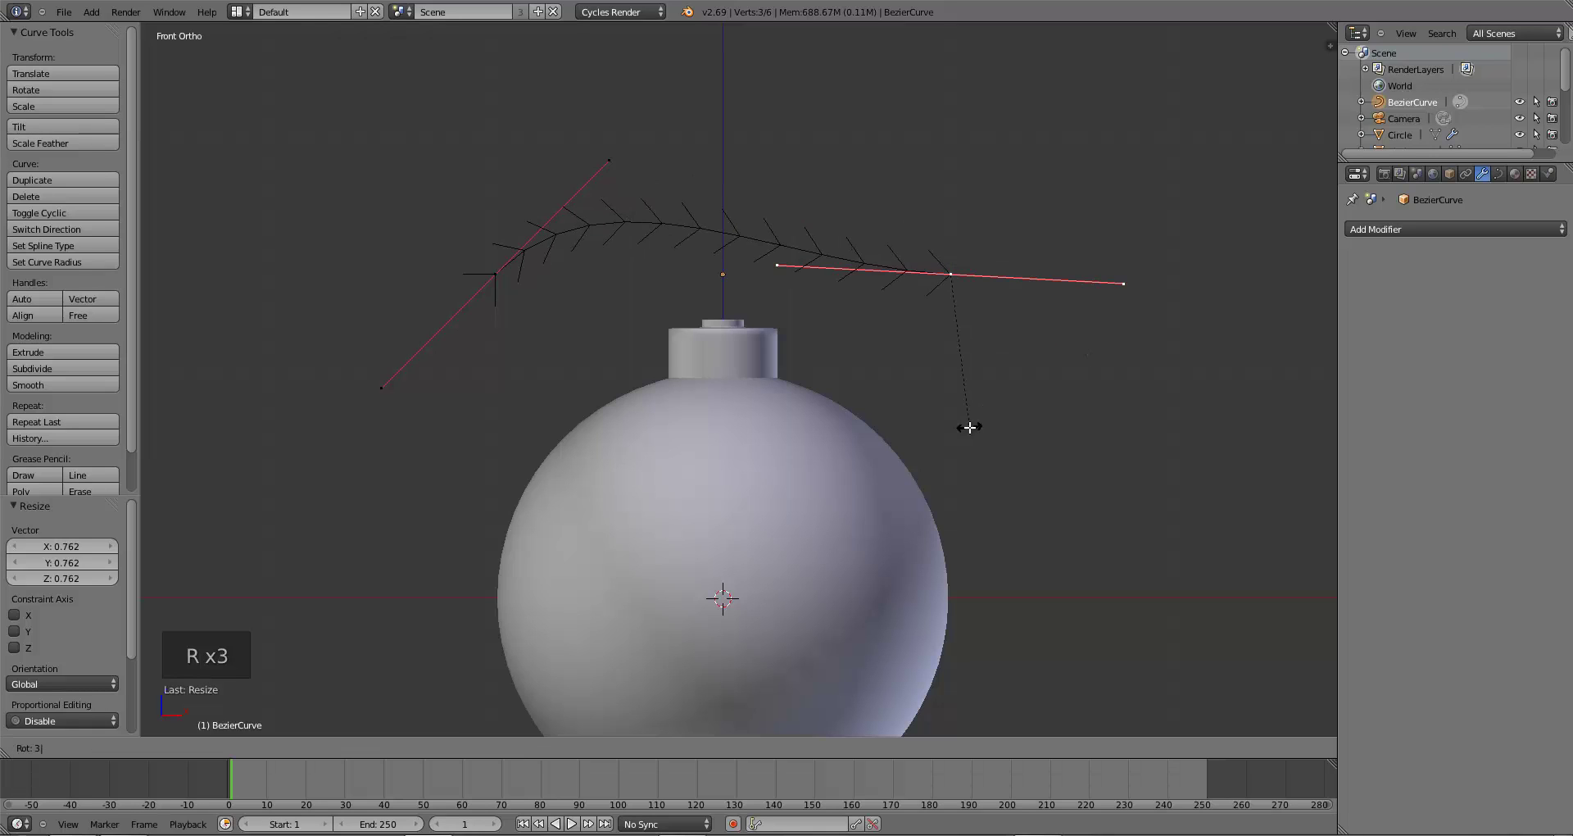
- Rotate the handles of the curve's right end point by 40° to make a symmetrical arch
text(5r)
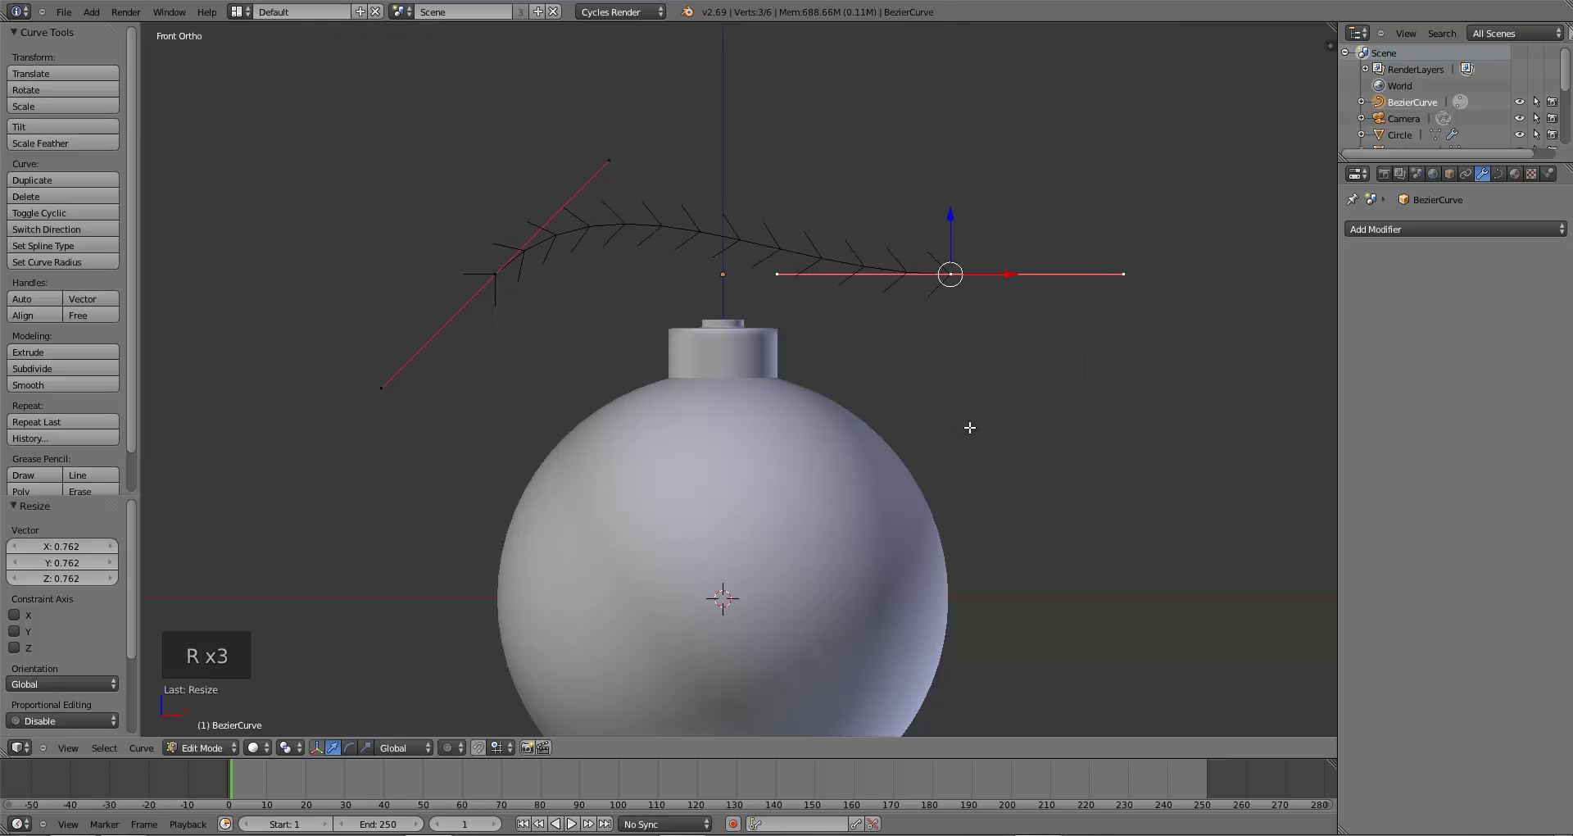
text(40)
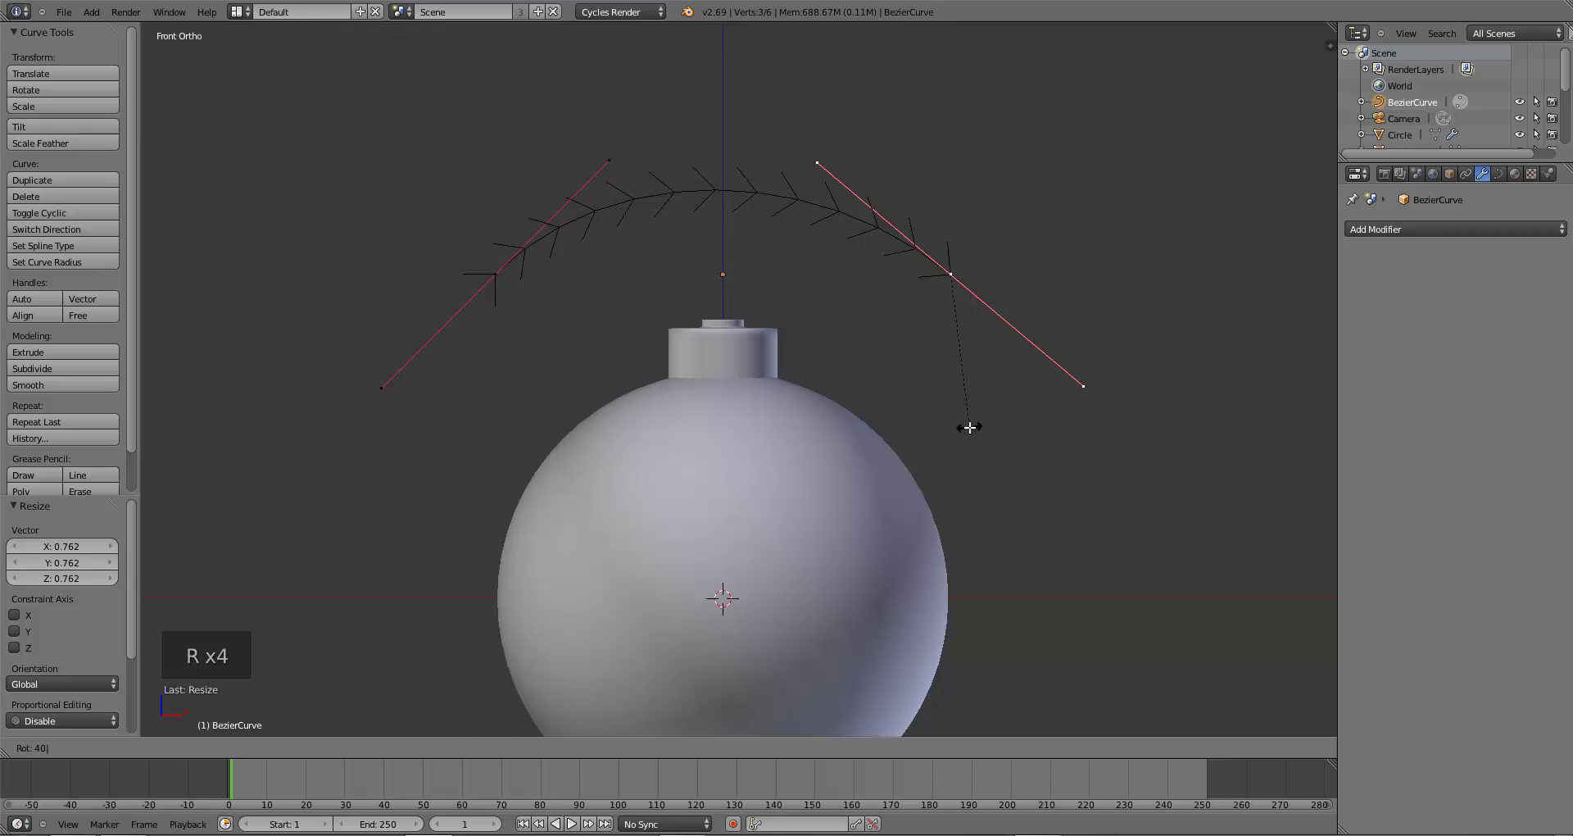
key(Return)
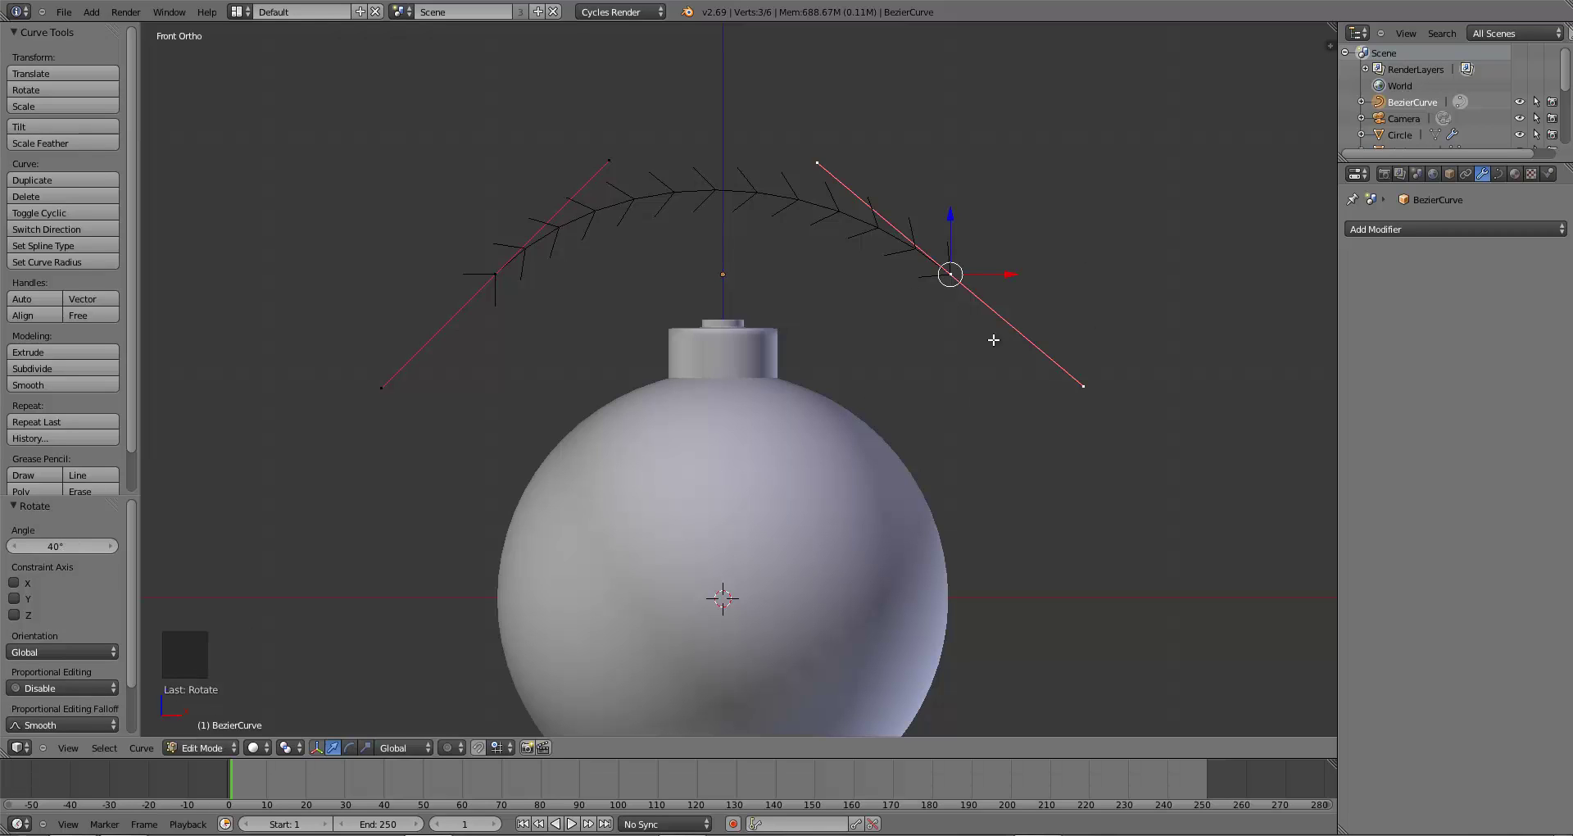
- Scale the whole curve to about 0.181 in Object Mode, lower it along Z to just above the cap's knob, and return to Edit Mode
key(Tab)
key(s)
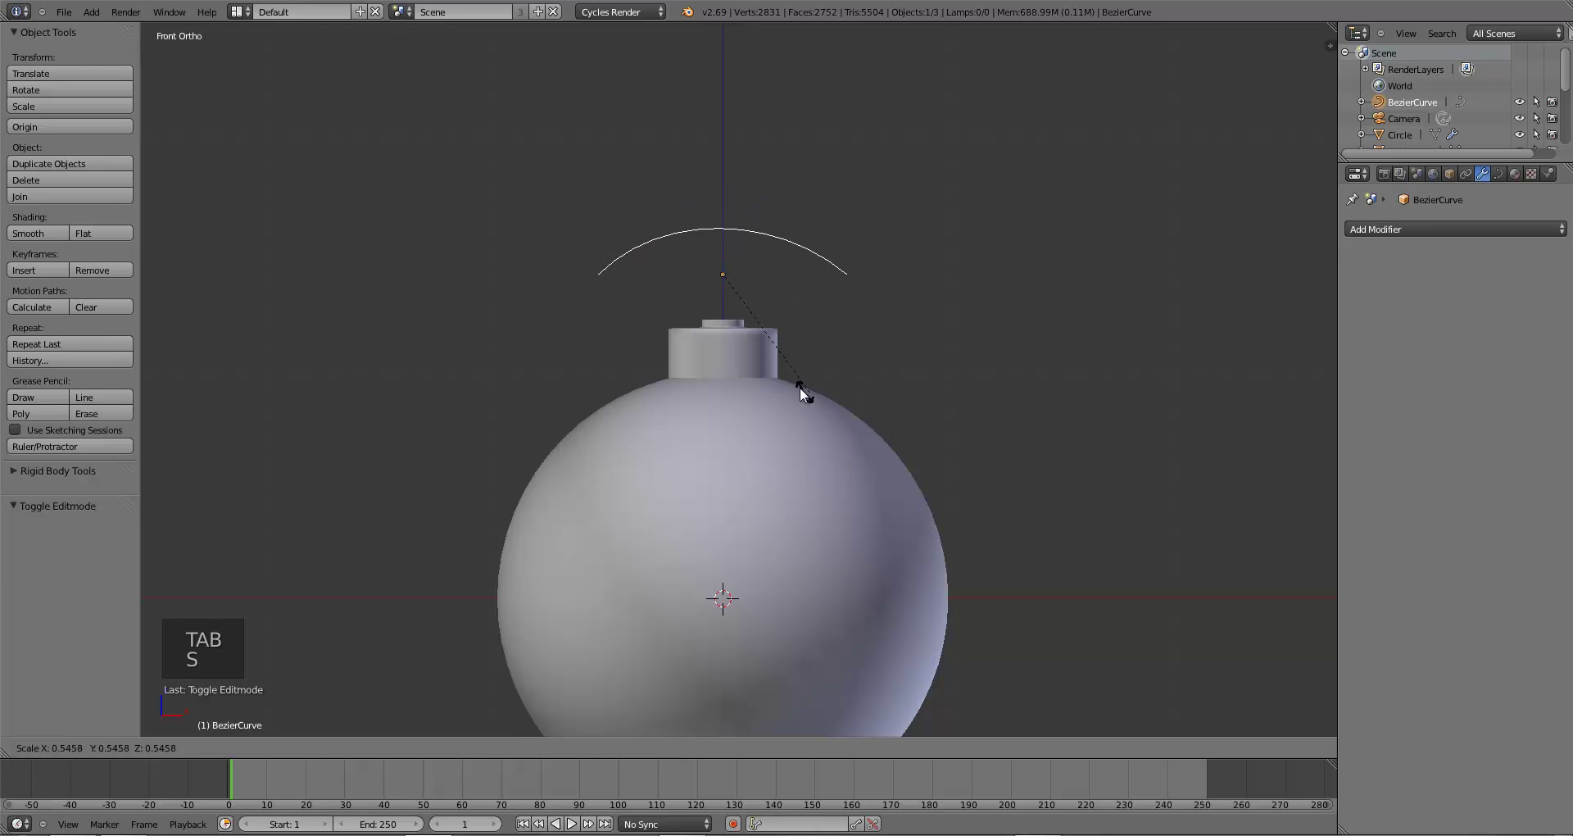
click(742, 327)
scroll(741, 327, up, 8)
shift+middle_drag(744, 263, 808, 494)
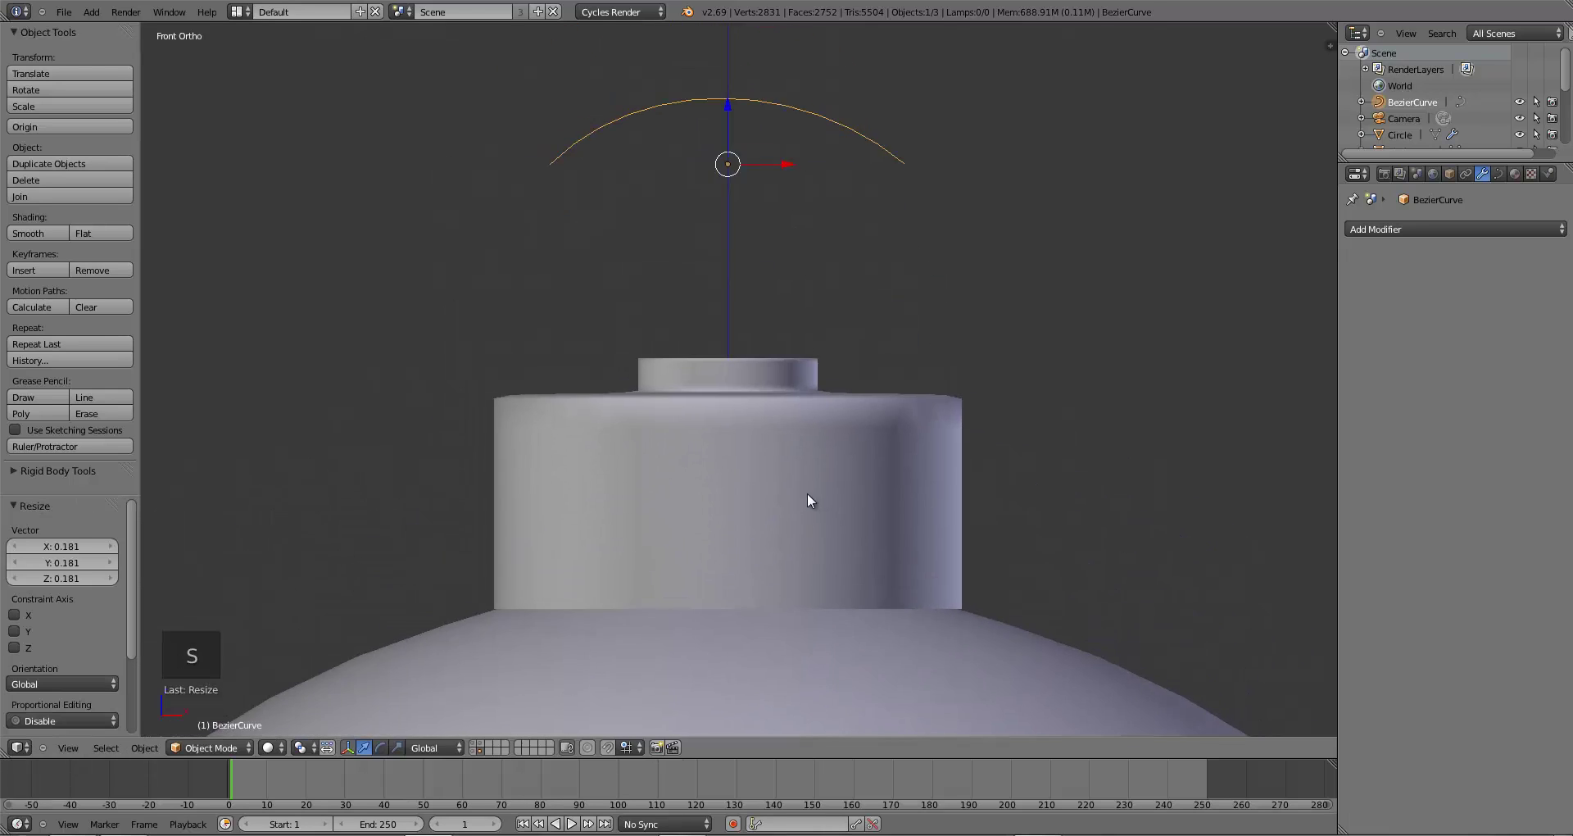
scroll(808, 495, up, 2)
key(g)
key(z)
click(824, 508)
key(Tab)
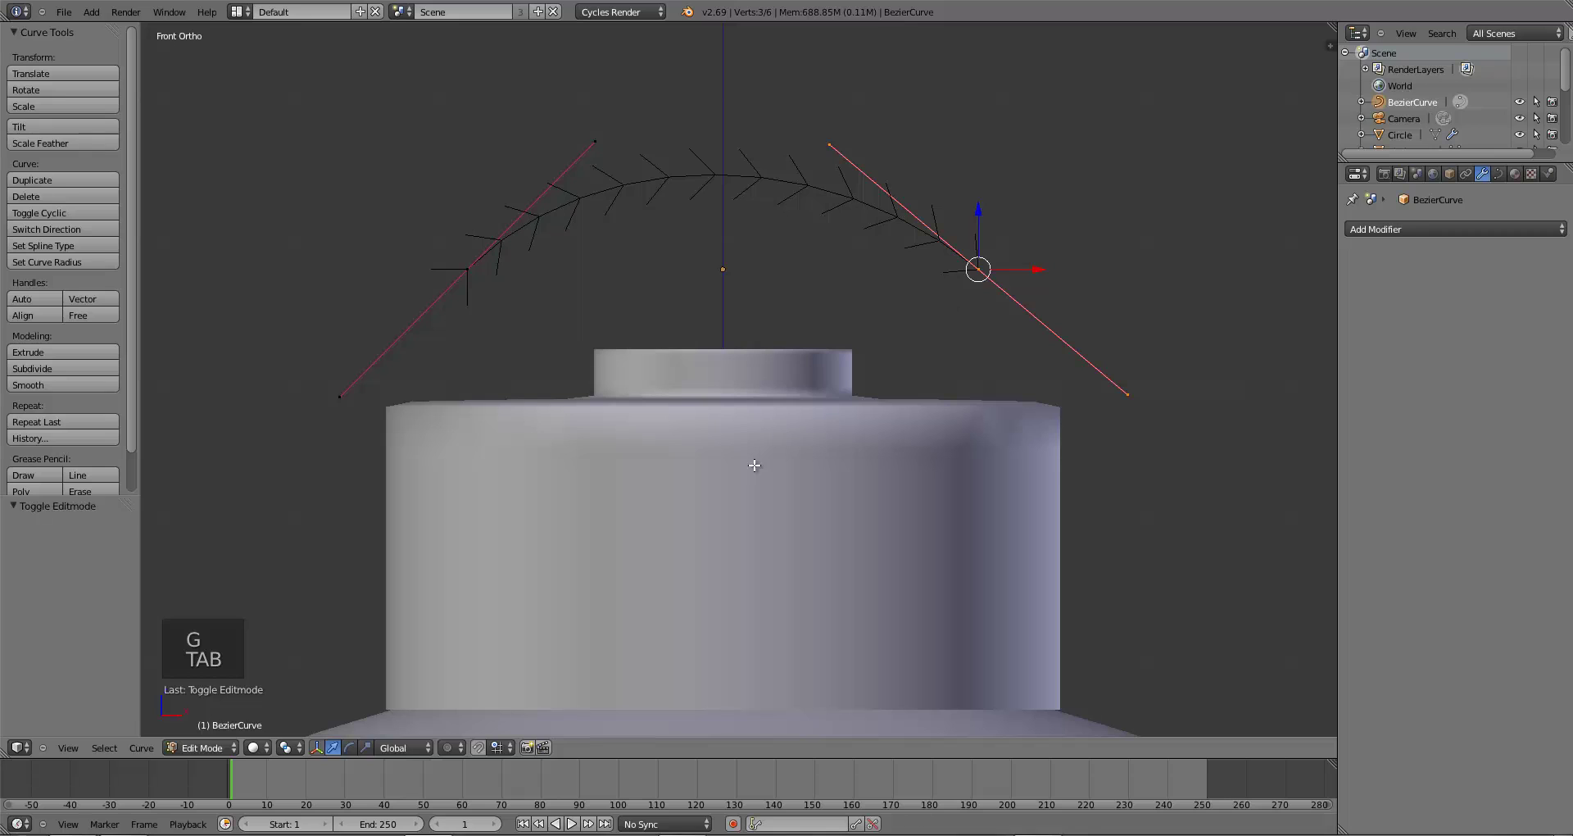
key(r)
click(708, 349)
text(r)
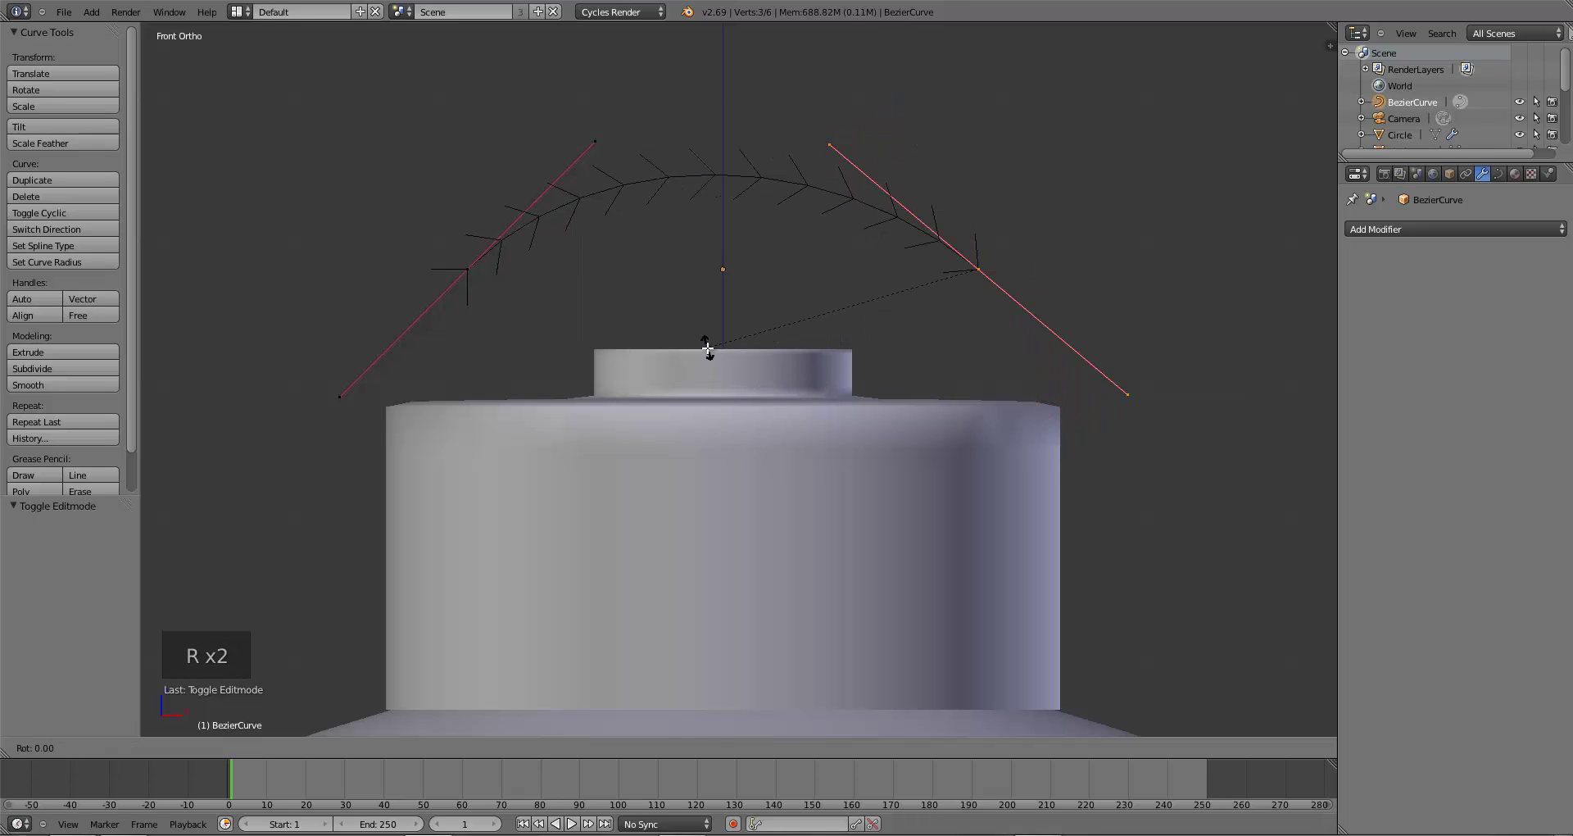
text(20)
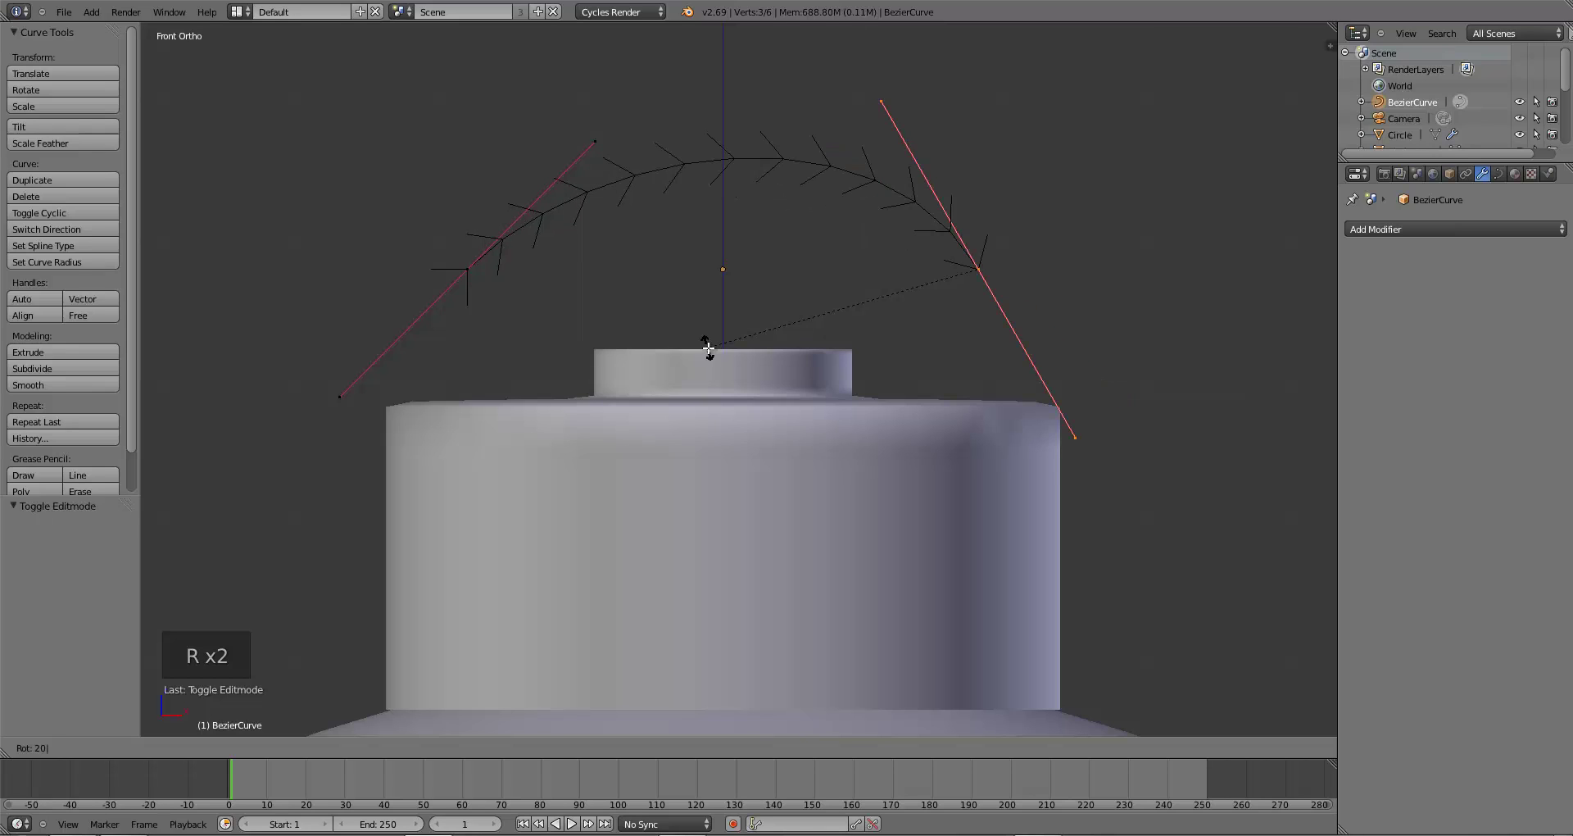
key(Escape)
- Rotate the right end point's handles by 25° and the left end point's handles by -25°
text(r25)
key(Return)
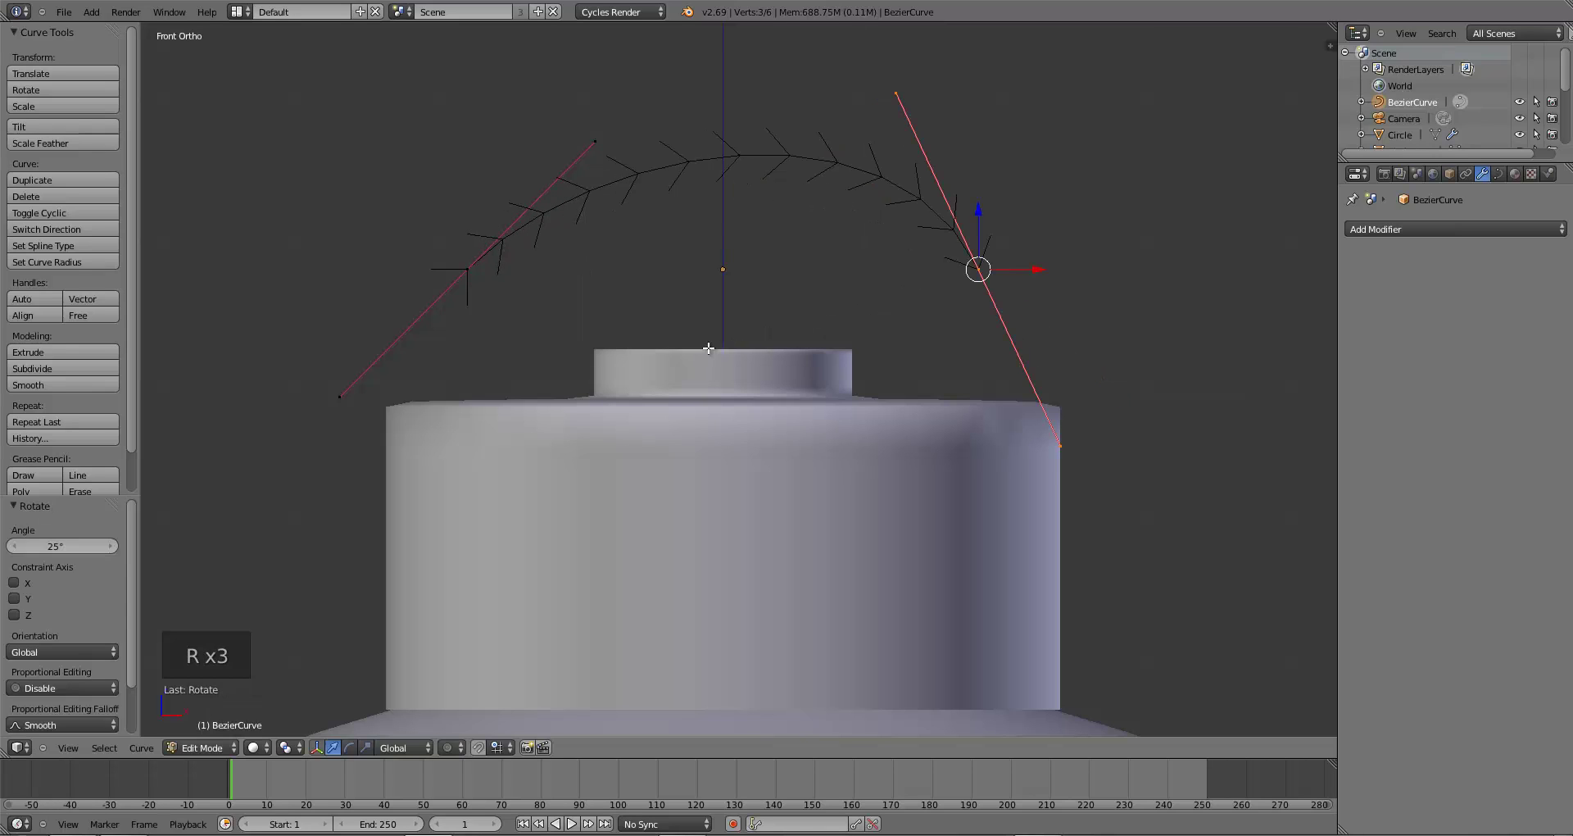
key(a)
right_click(442, 269)
text(r)
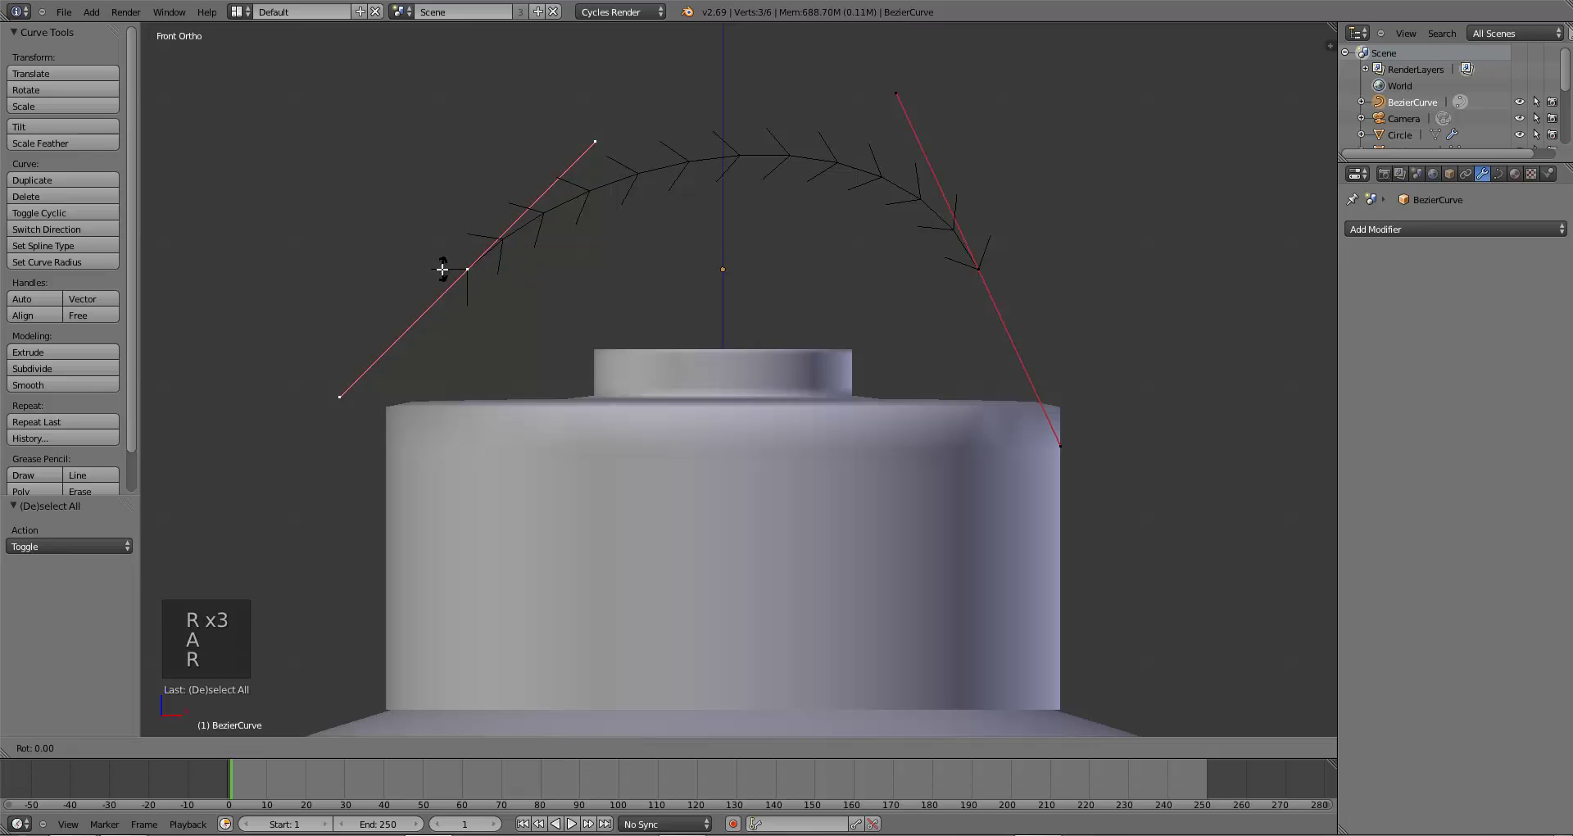
text(-25)
key(Return)
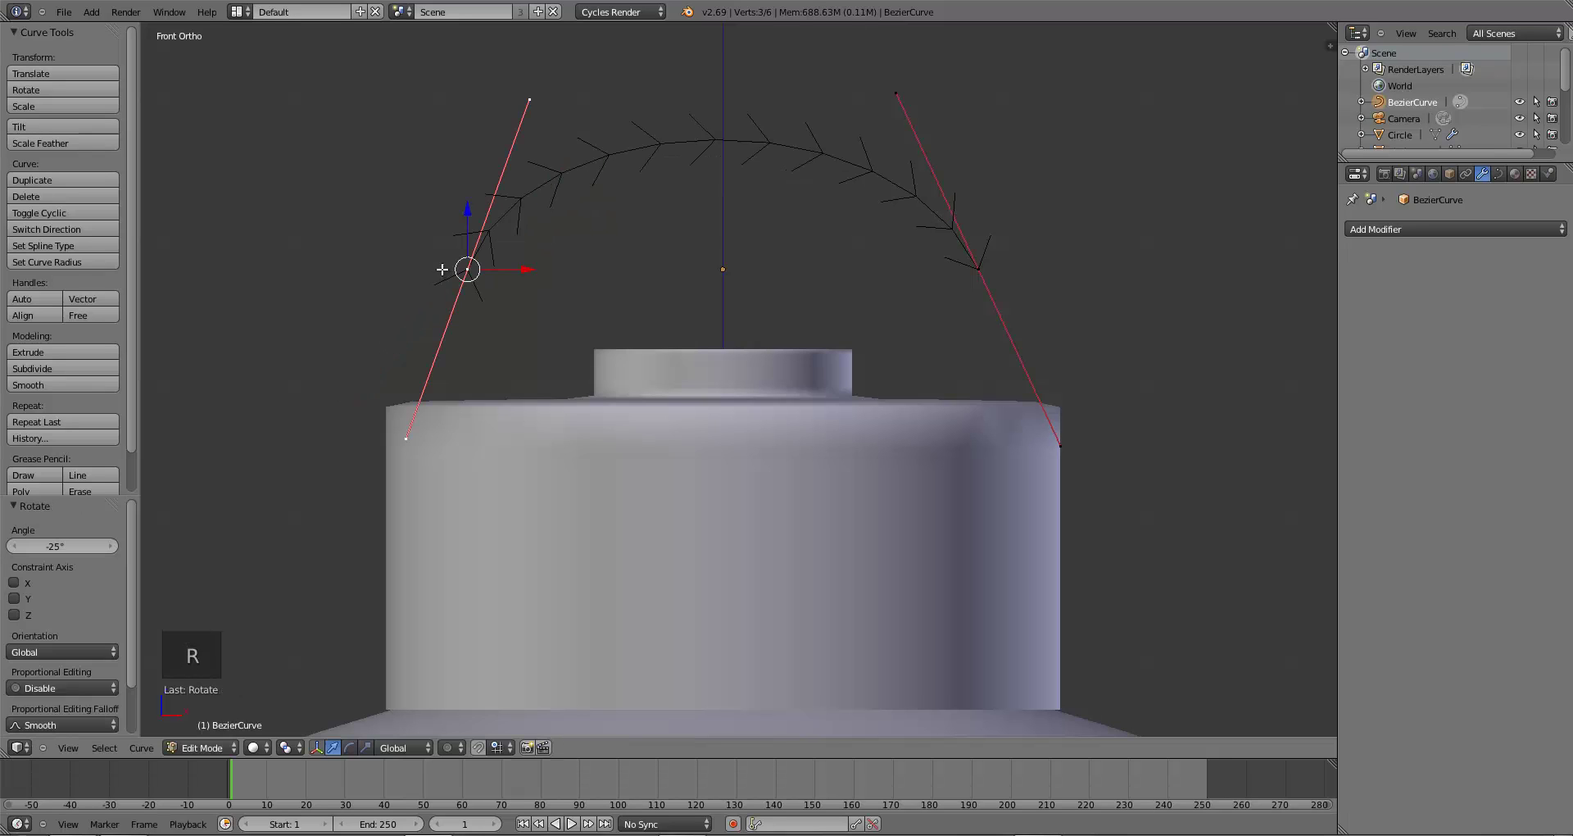
- Move the right end point about 0.077 inward along X and the left one inward by a similar amount, leaving Edit Mode
right_click(982, 279)
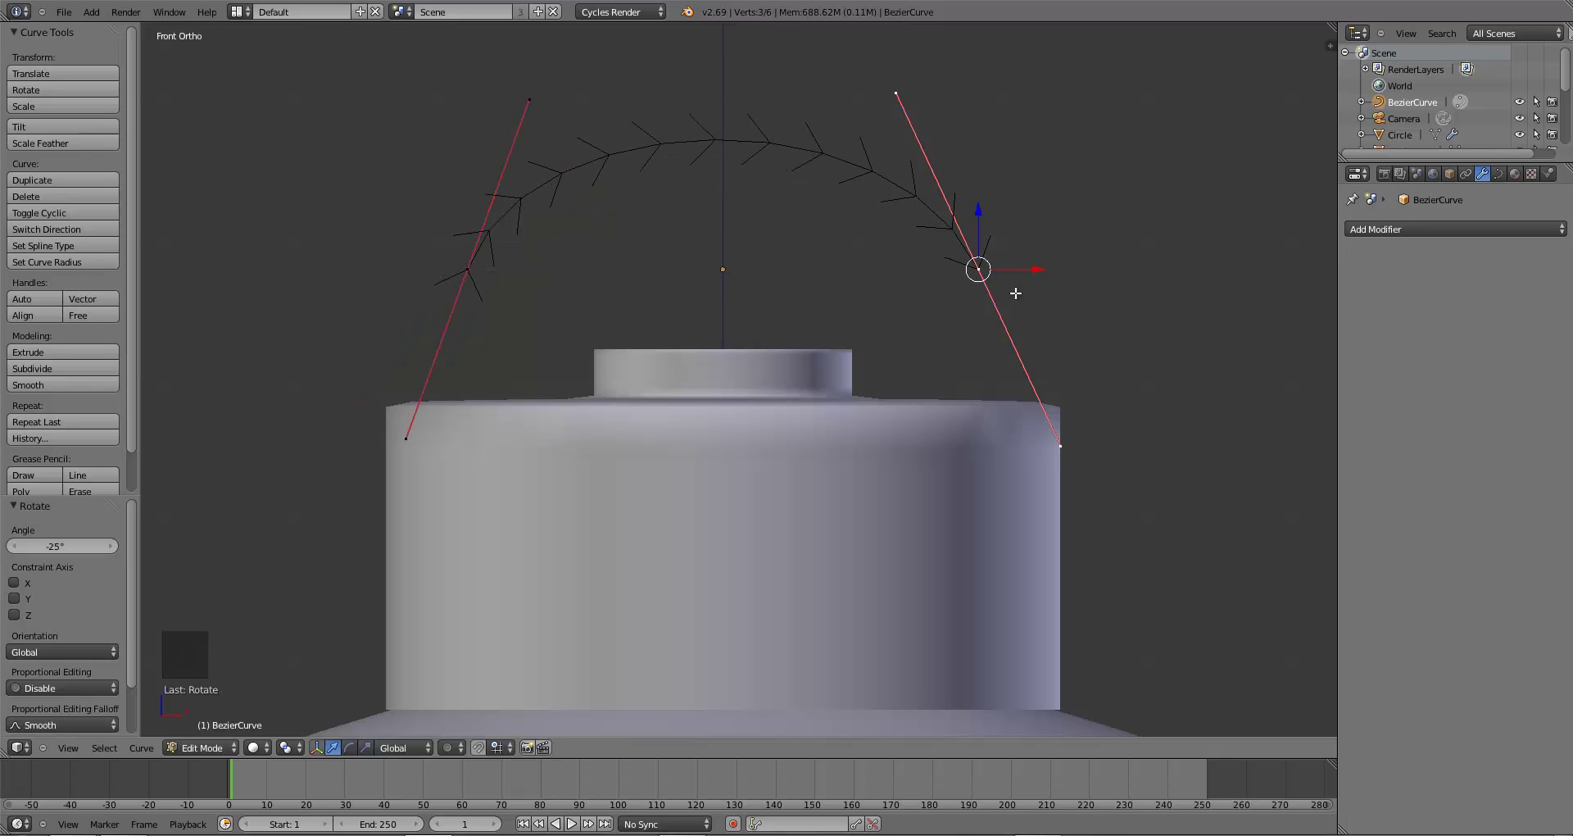
key(g)
key(x)
click(913, 292)
right_click(467, 268)
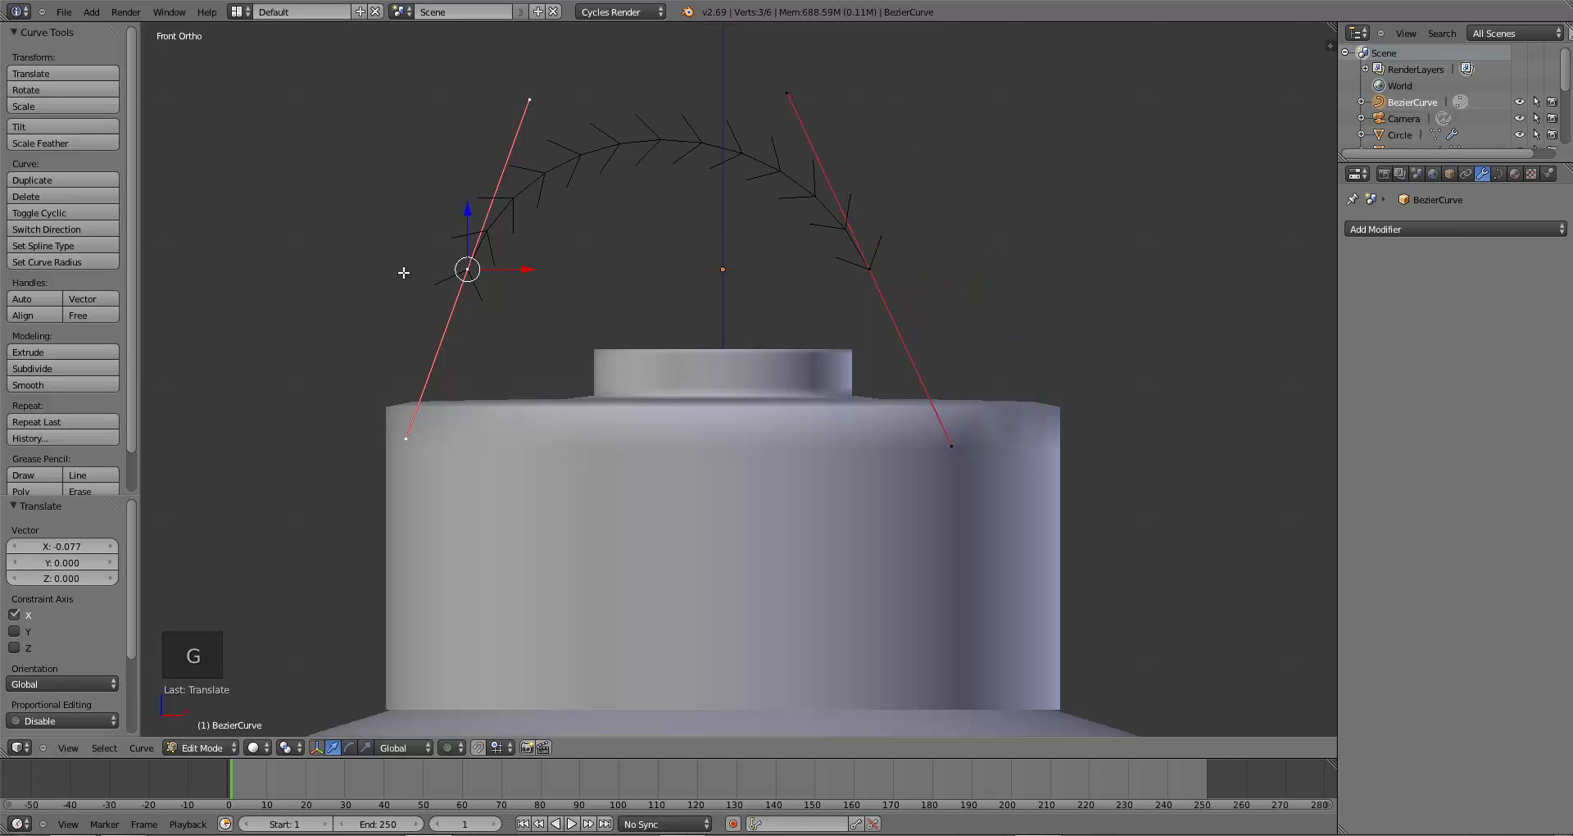
key(g)
key(x)
click(578, 270)
key(a)
key(Tab)
- Lower the curve along Z to the knob's upper face and scale it down to fit within the knob's width
key(g)
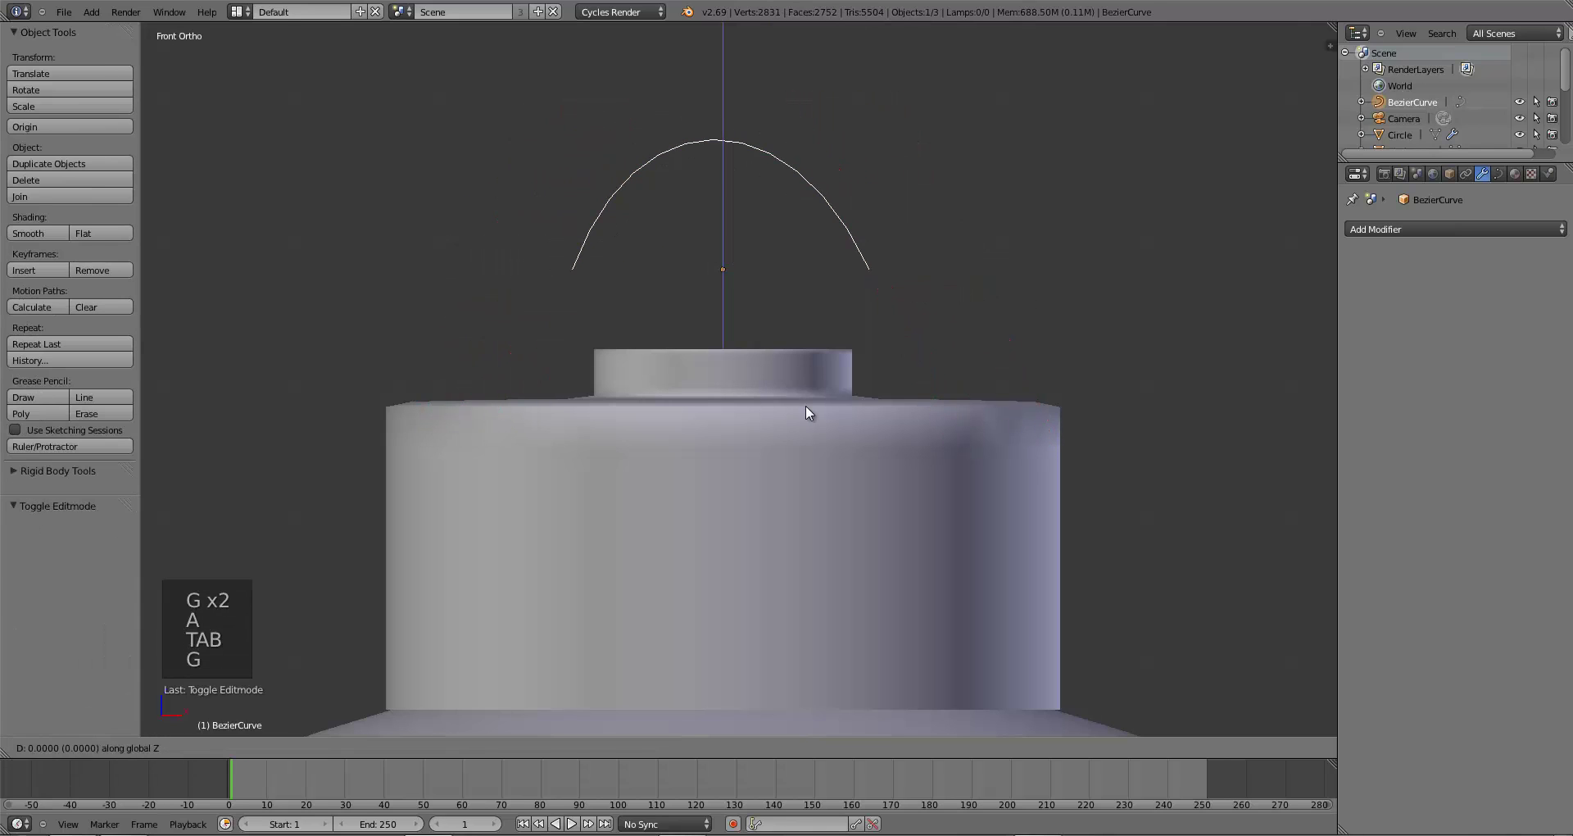
click(825, 503)
key(s)
click(759, 480)
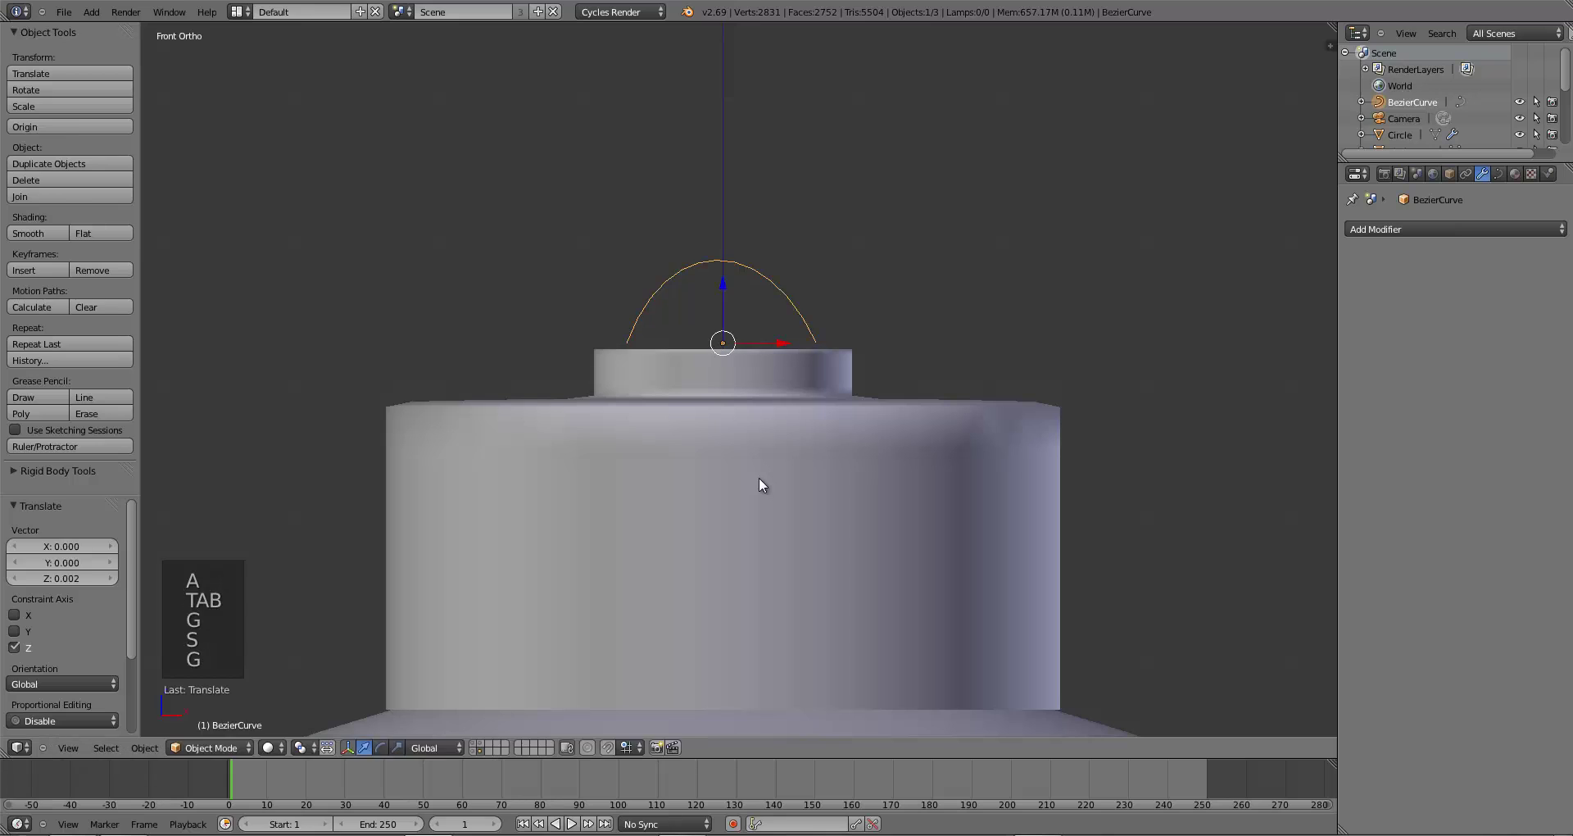
- Rotate the right end point's handles about 10° and the left end point's handles the opposite way to round the arch
key(Tab)
right_click(816, 344)
key(r)
click(847, 428)
right_click(626, 344)
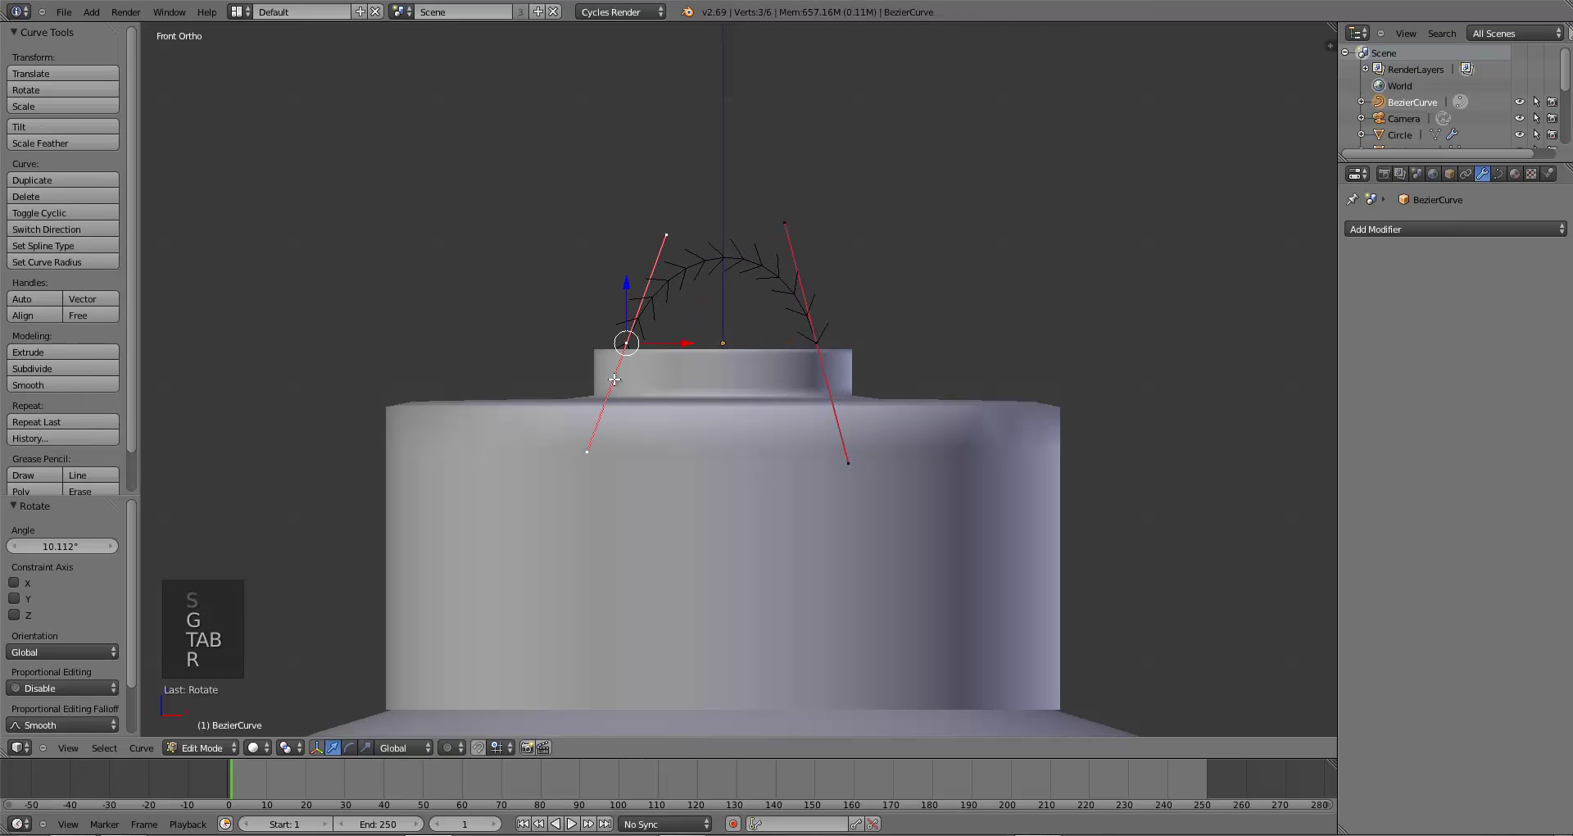
key(r)
click(711, 365)
key(Tab)
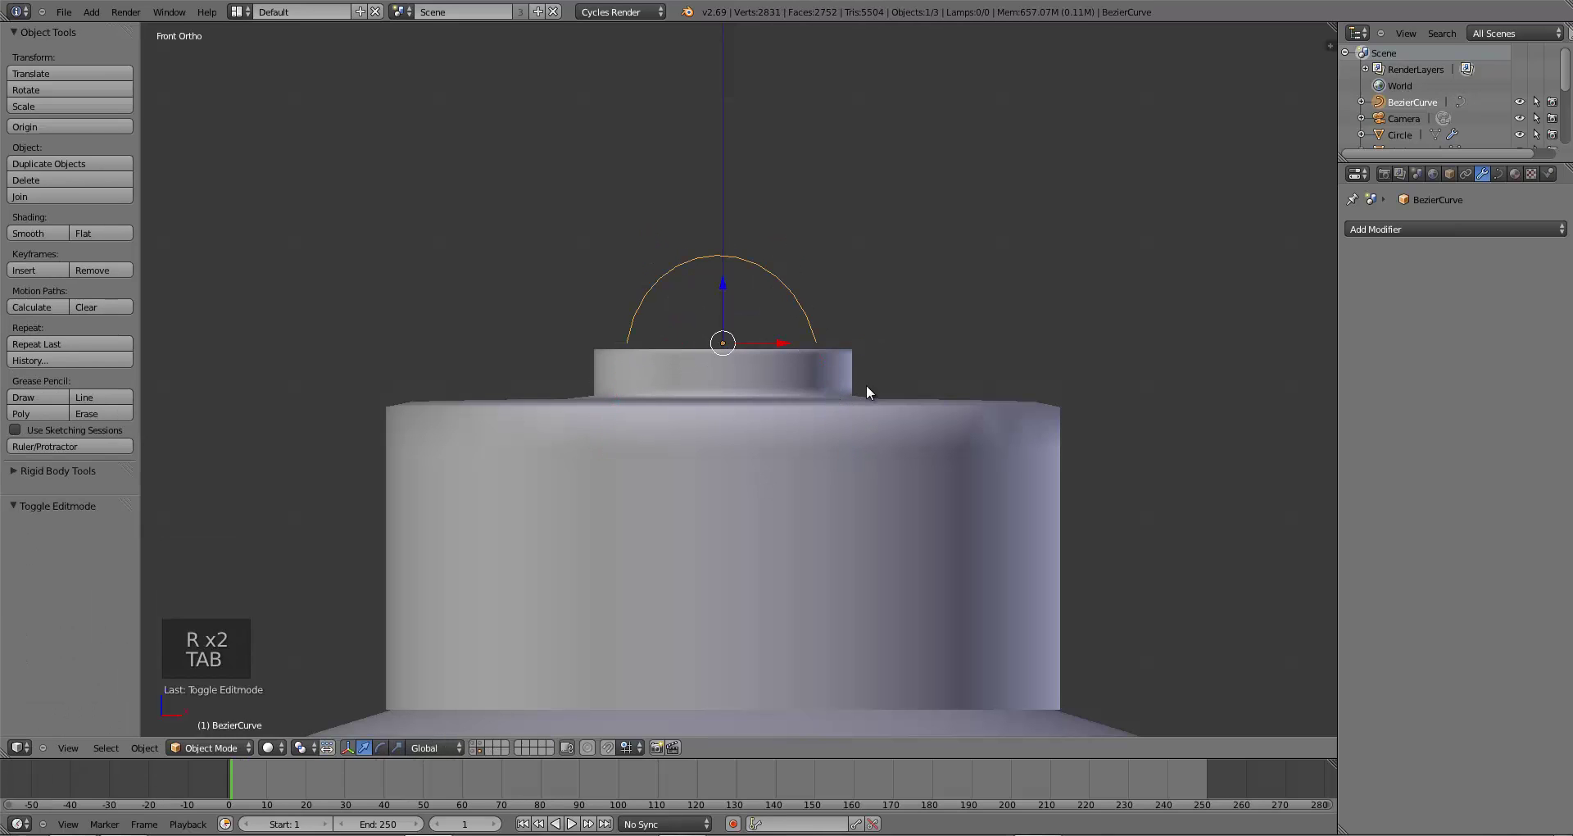
- Lower the curve about 0.007 along Z so its ends sink into the knob
key(g)
key(z)
click(860, 410)
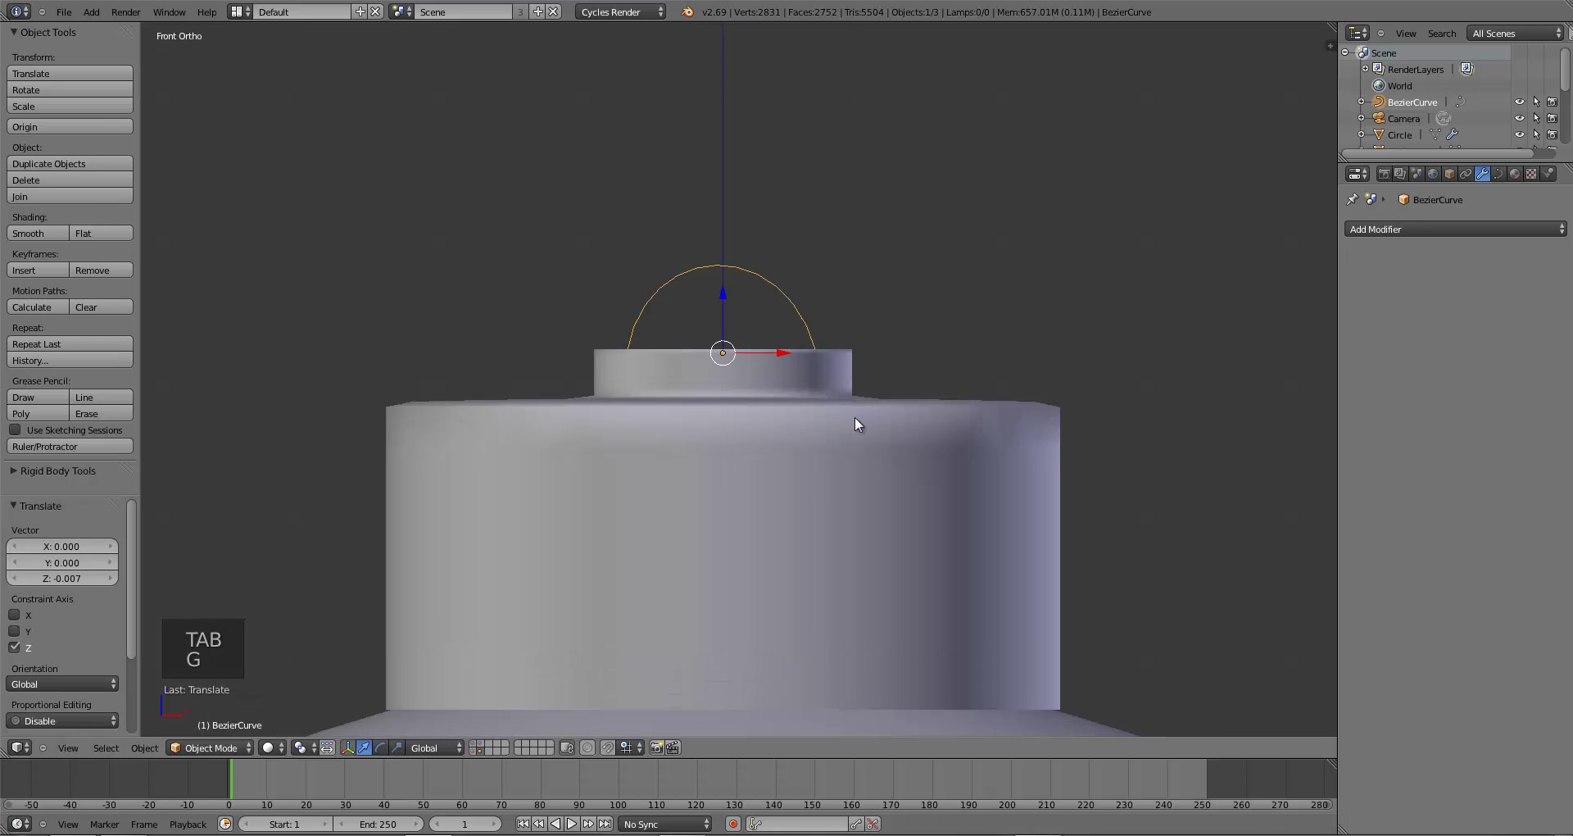
- Rotate the right end point's handles about 3.8° further in Edit Mode to even out the arch
key(Tab)
scroll(857, 414, up, 1)
key(t)
key(t)
key(t)
key(r)
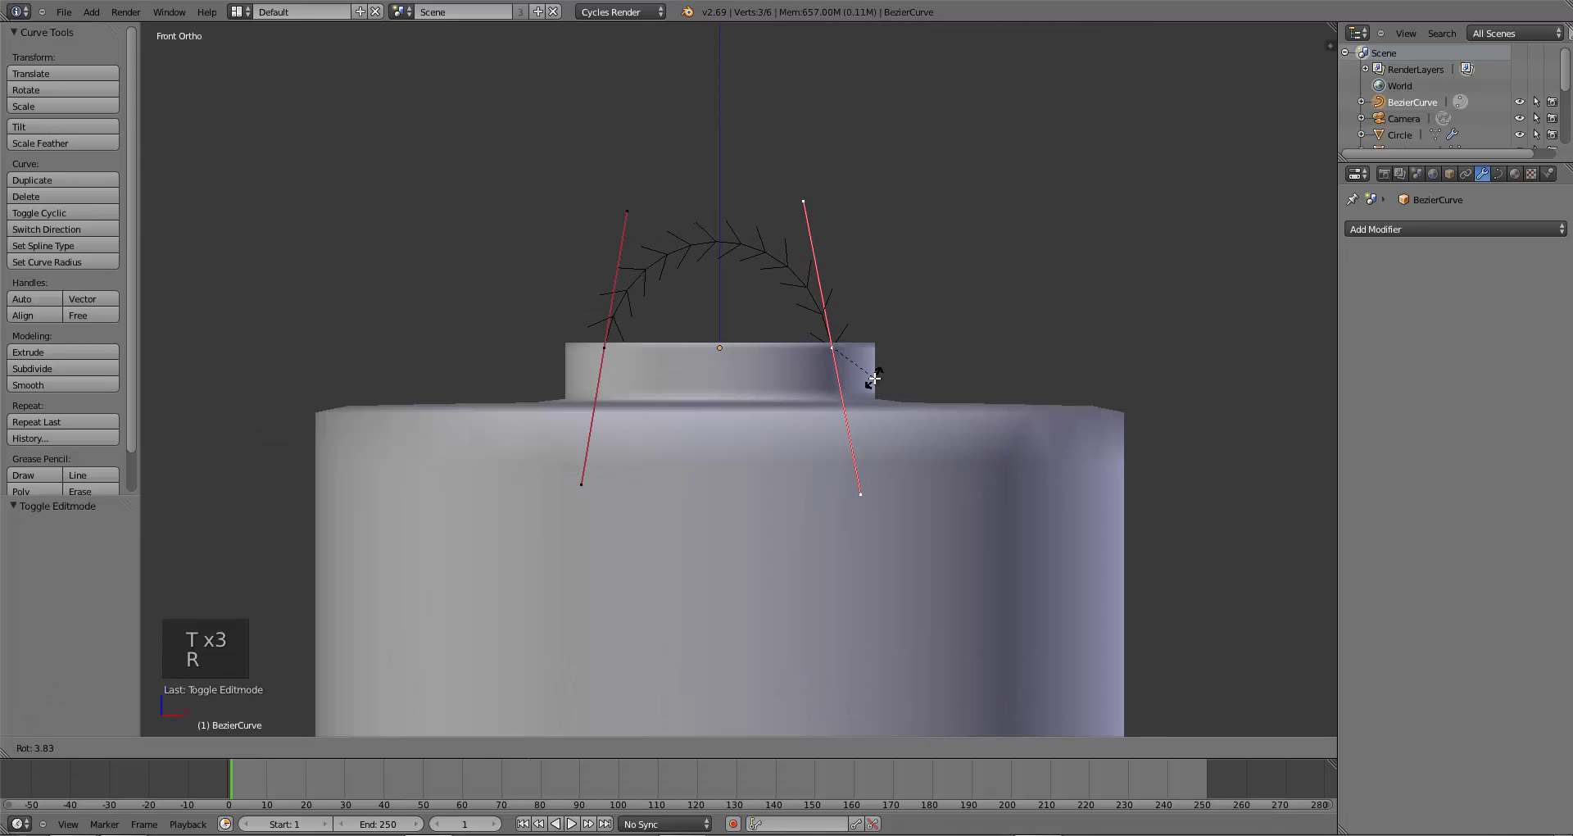
click(874, 377)
key(Tab)
- Stretch all of the curve's points along the Z axis into a taller loop and return to Object Mode
scroll(887, 413, down, 1)
scroll(881, 417, down, 5)
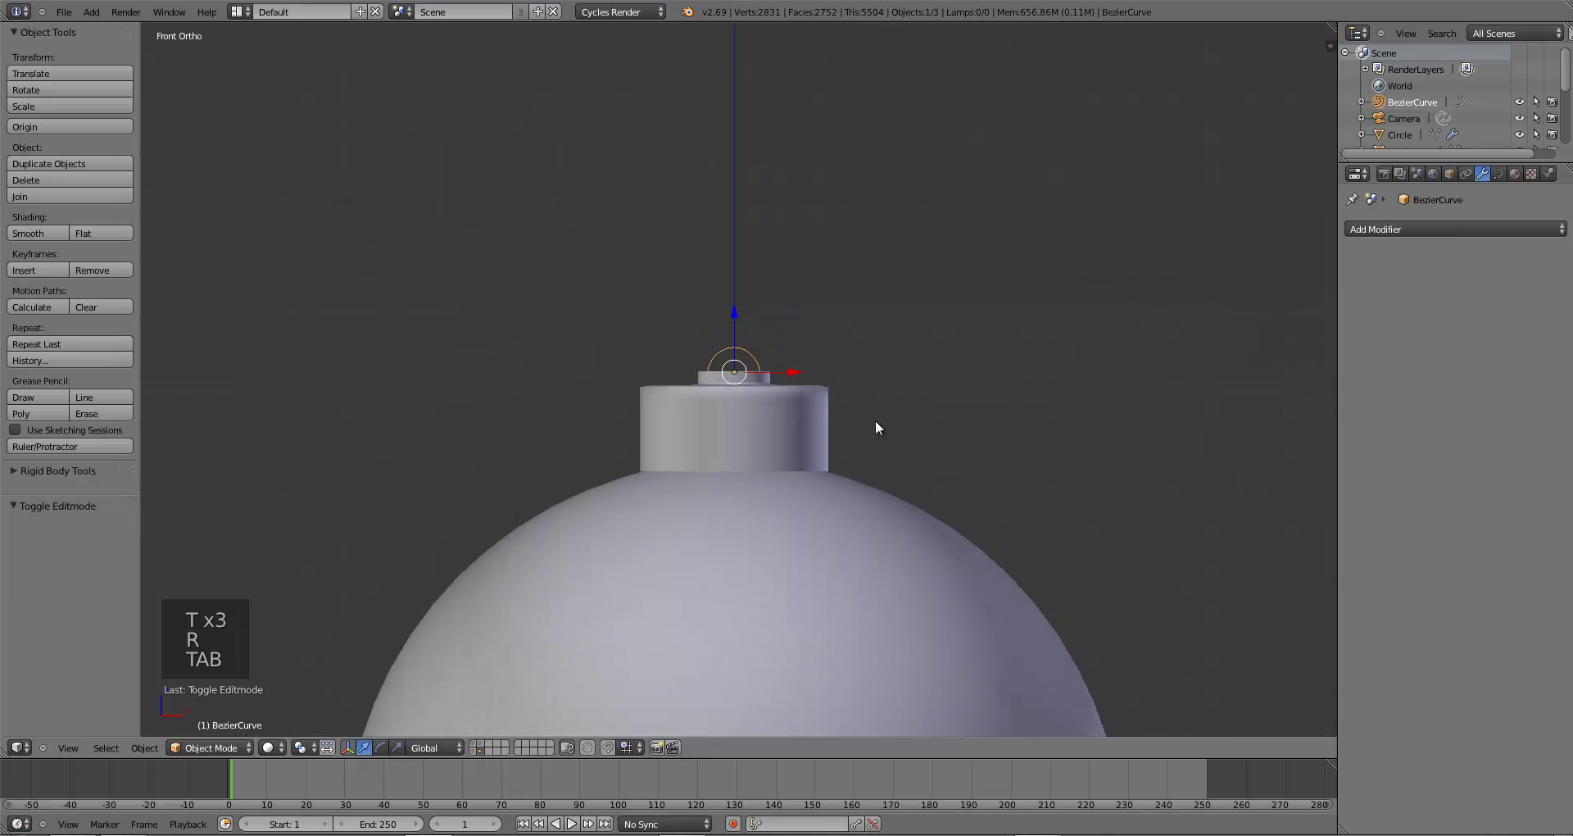
key(Tab)
scroll(828, 491, up, 5)
key(s)
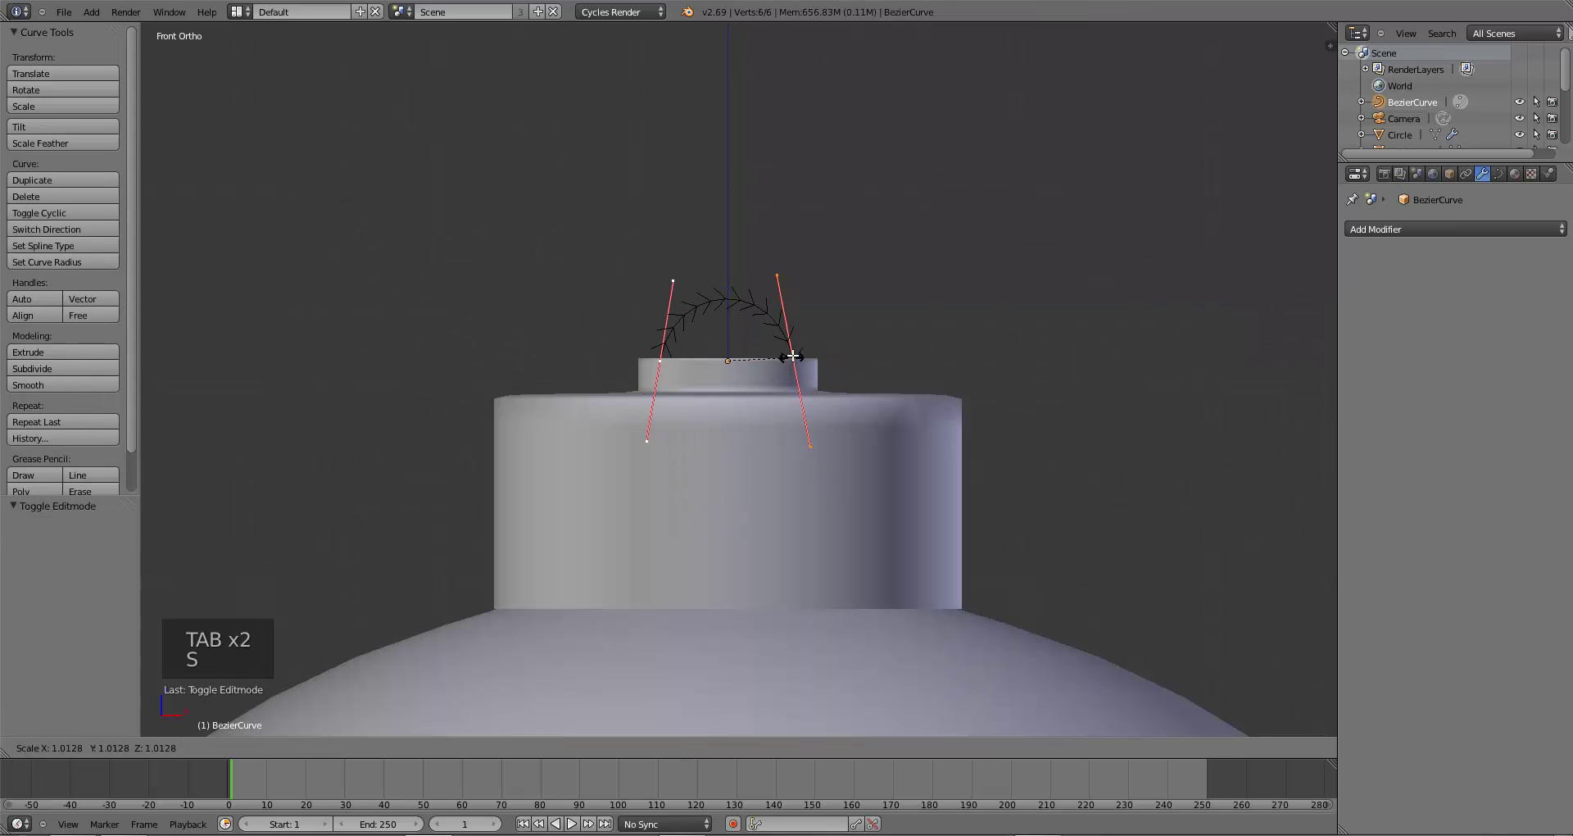
right_click(797, 347)
key(s)
middle_click(801, 341)
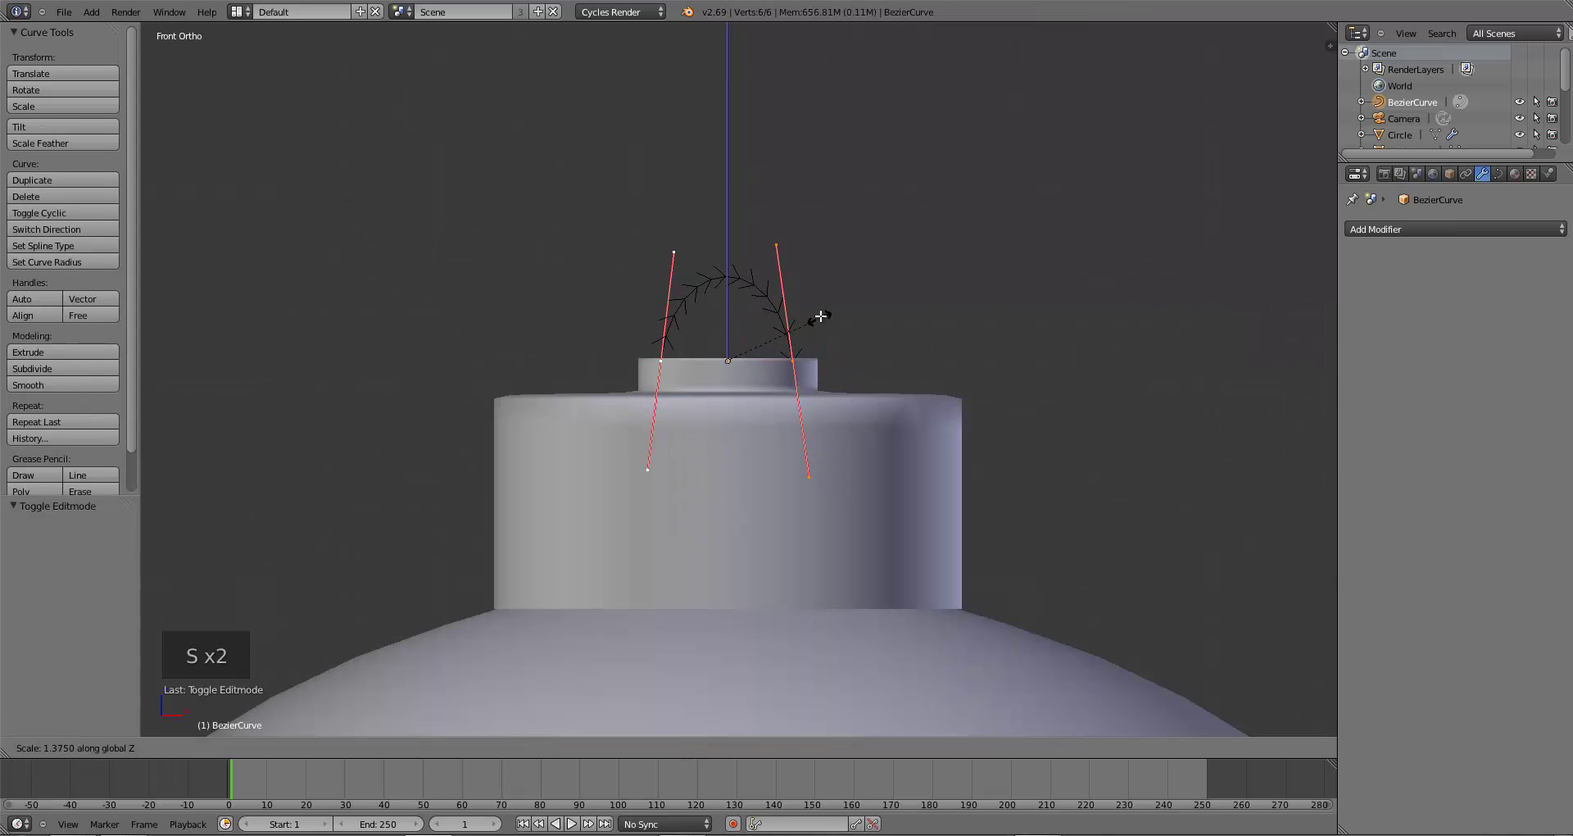
click(825, 309)
key(a)
key(Tab)
scroll(822, 453, down, 6)
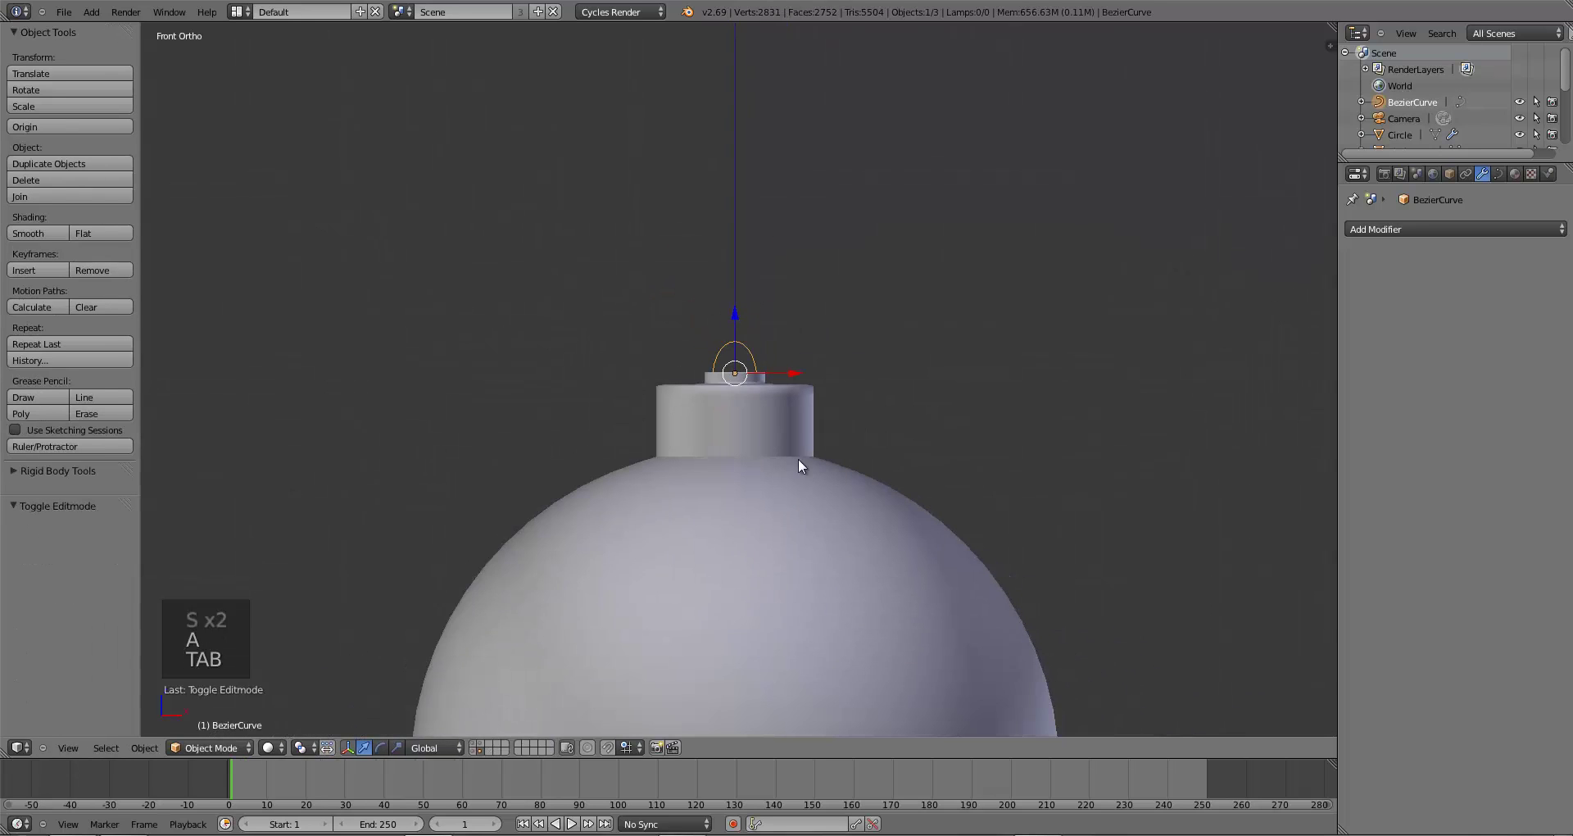
scroll(783, 476, up, 4)
scroll(770, 505, up, 8)
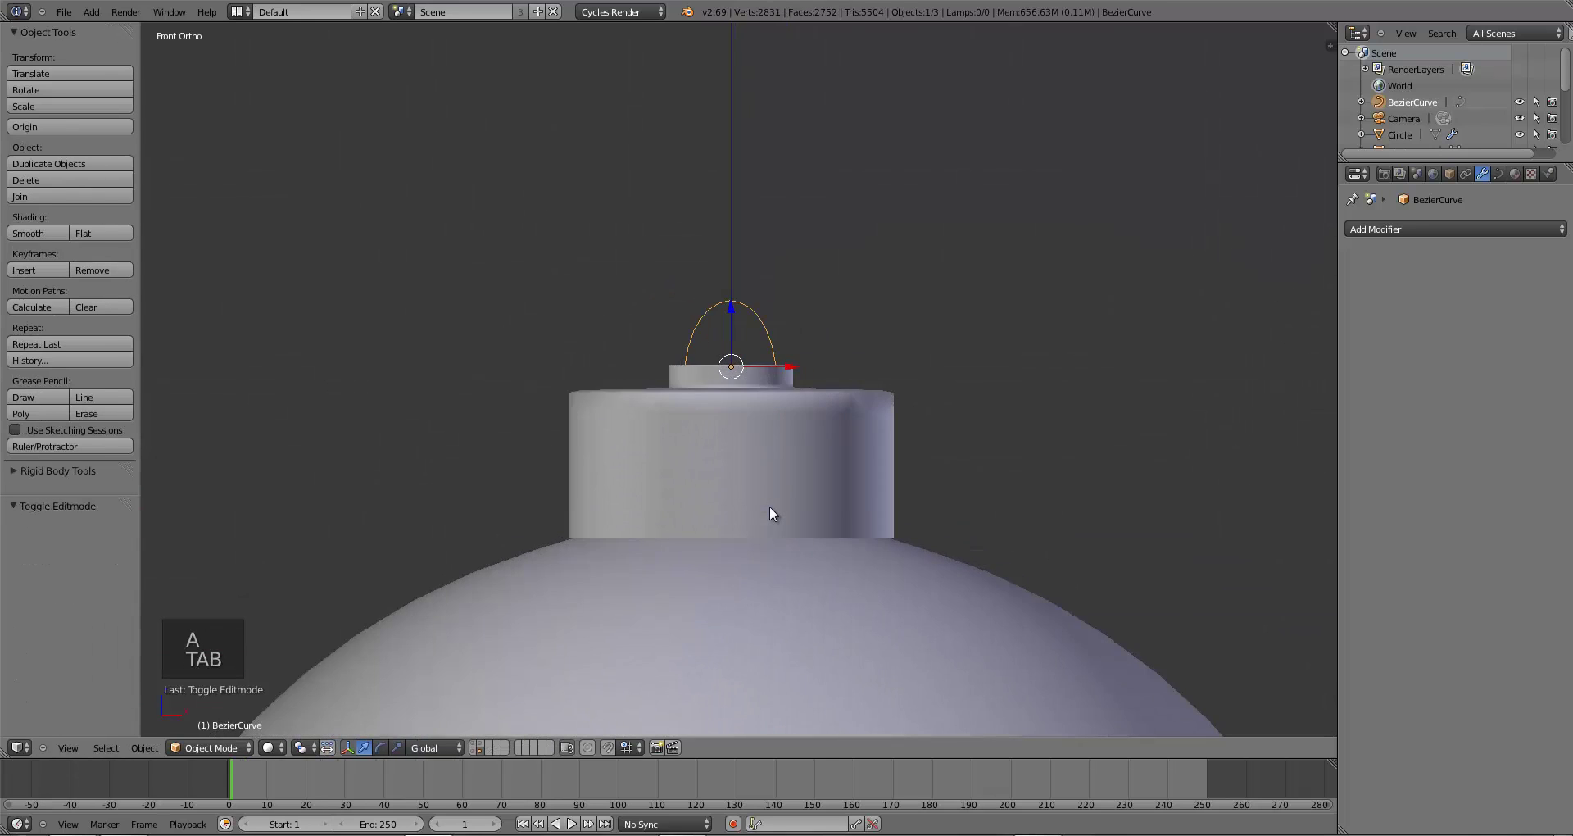
- Widen the knob on top of the cap to about 1.73 times in X and Y only, and return to Object Mode
scroll(796, 385, down, 3)
right_click(797, 381)
middle_drag(798, 380, 787, 435)
key(Tab)
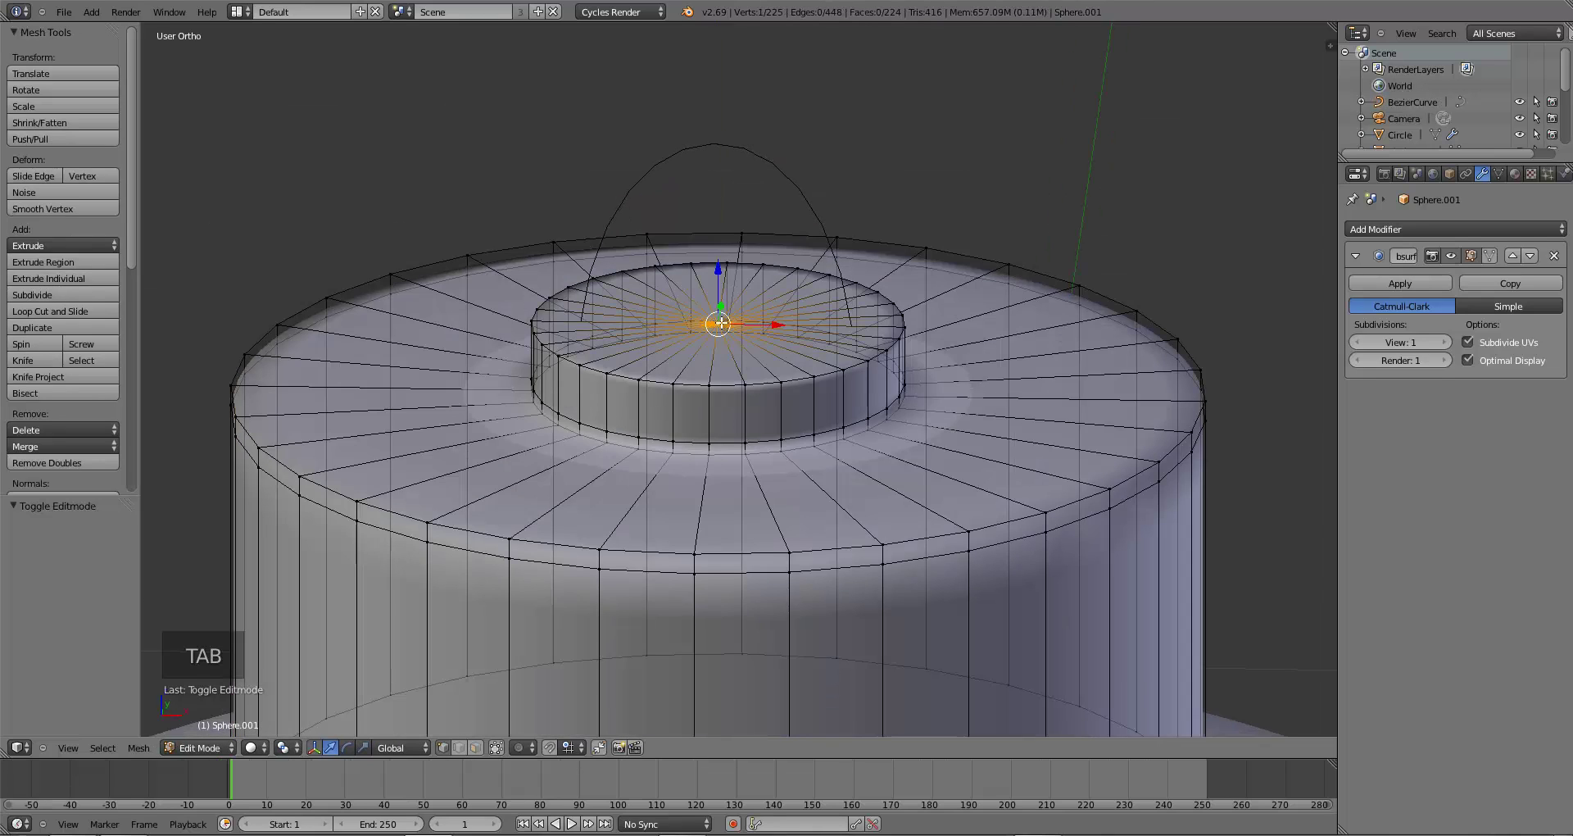
key(ctrl+KP_Add)
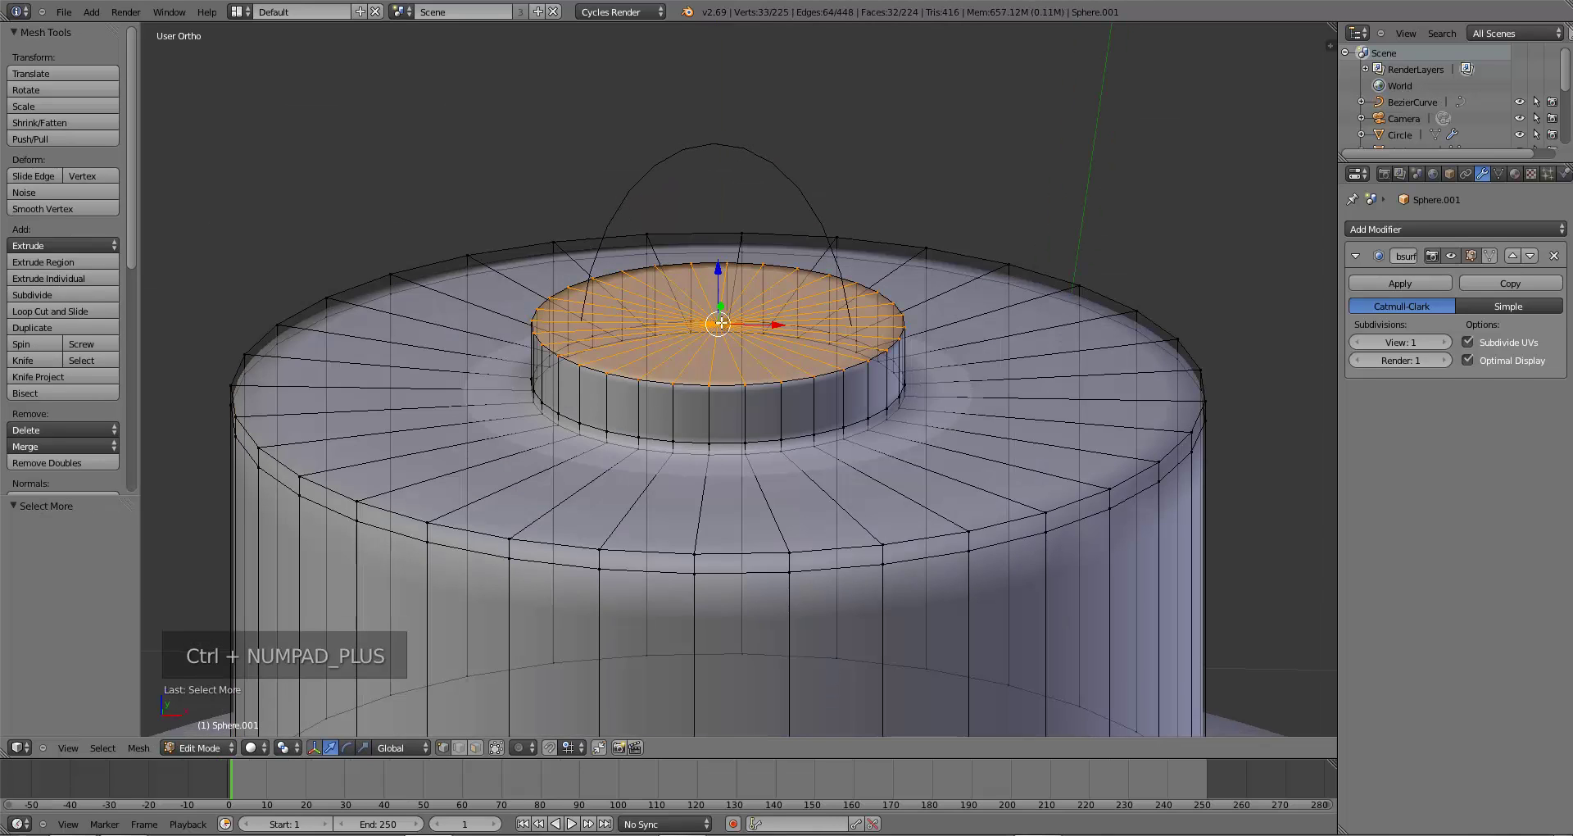
key(ctrl+KP_Add)
key(ctrl+KP_Add)
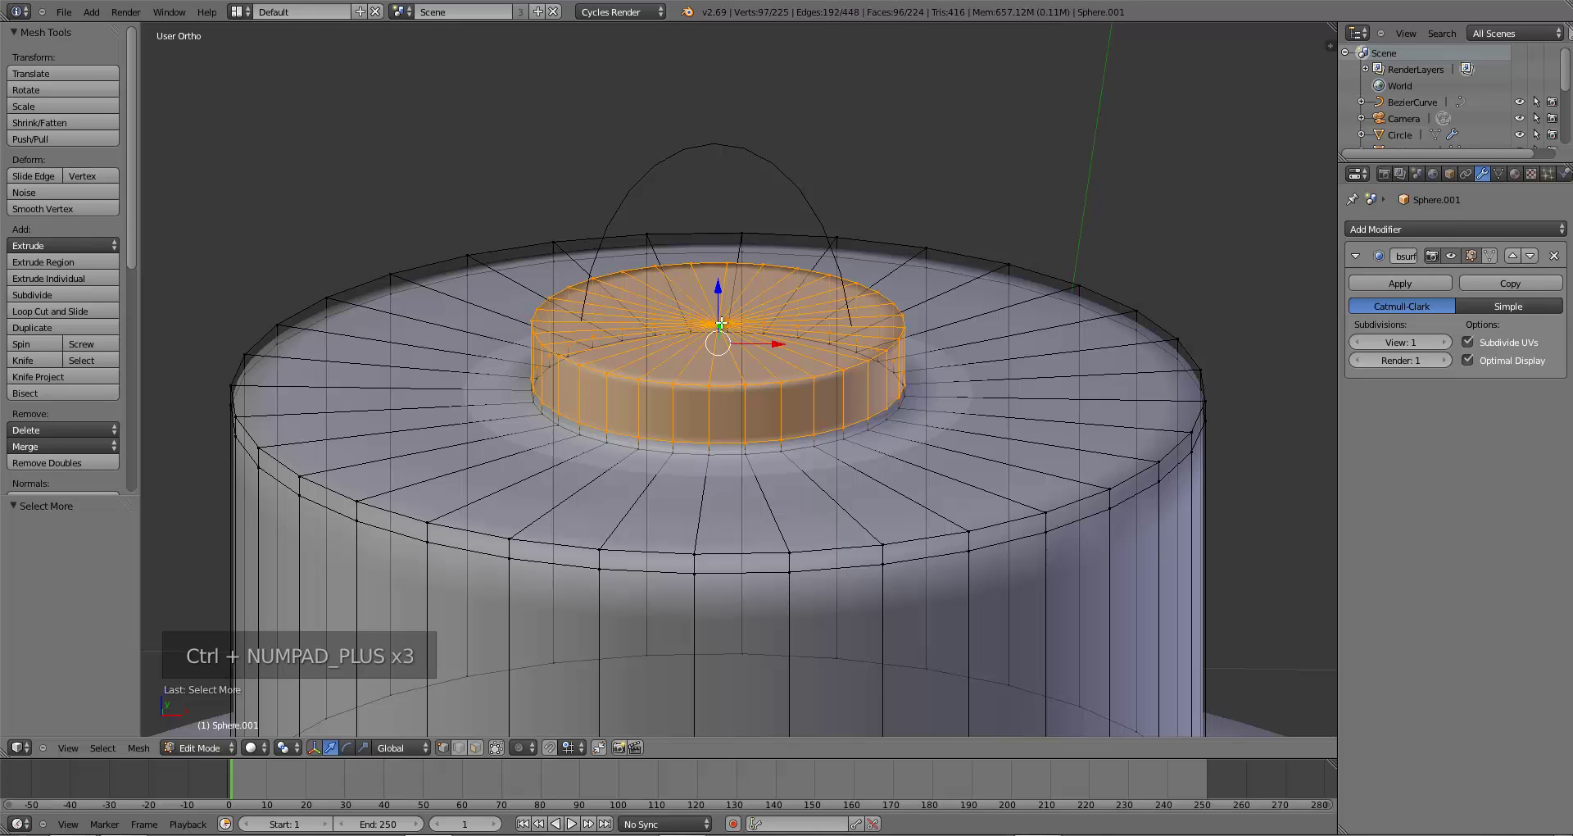
key(ctrl+KP_Add)
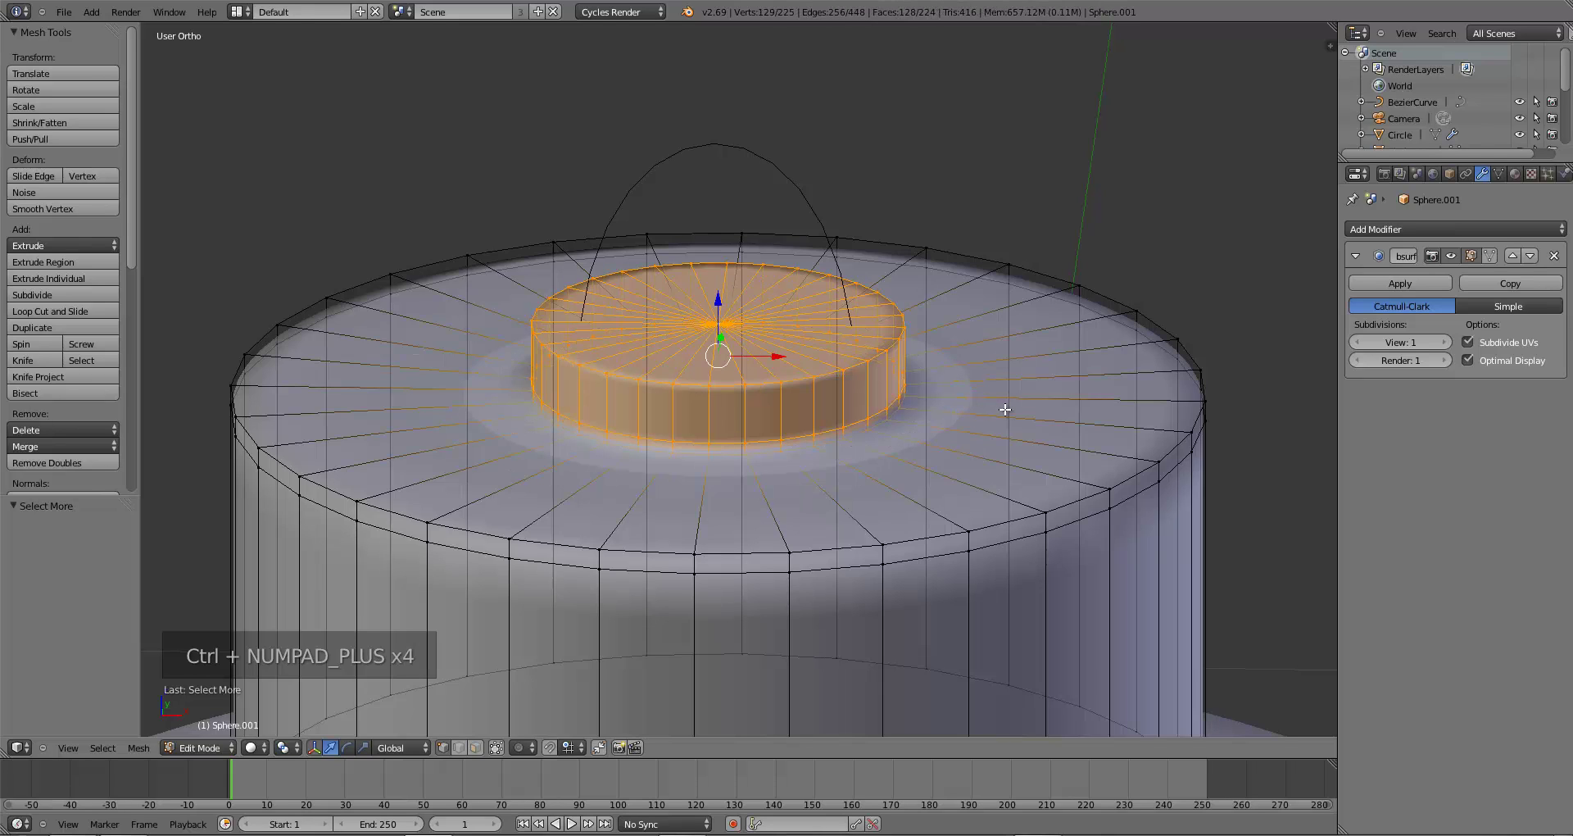
key(s)
key(shift+z)
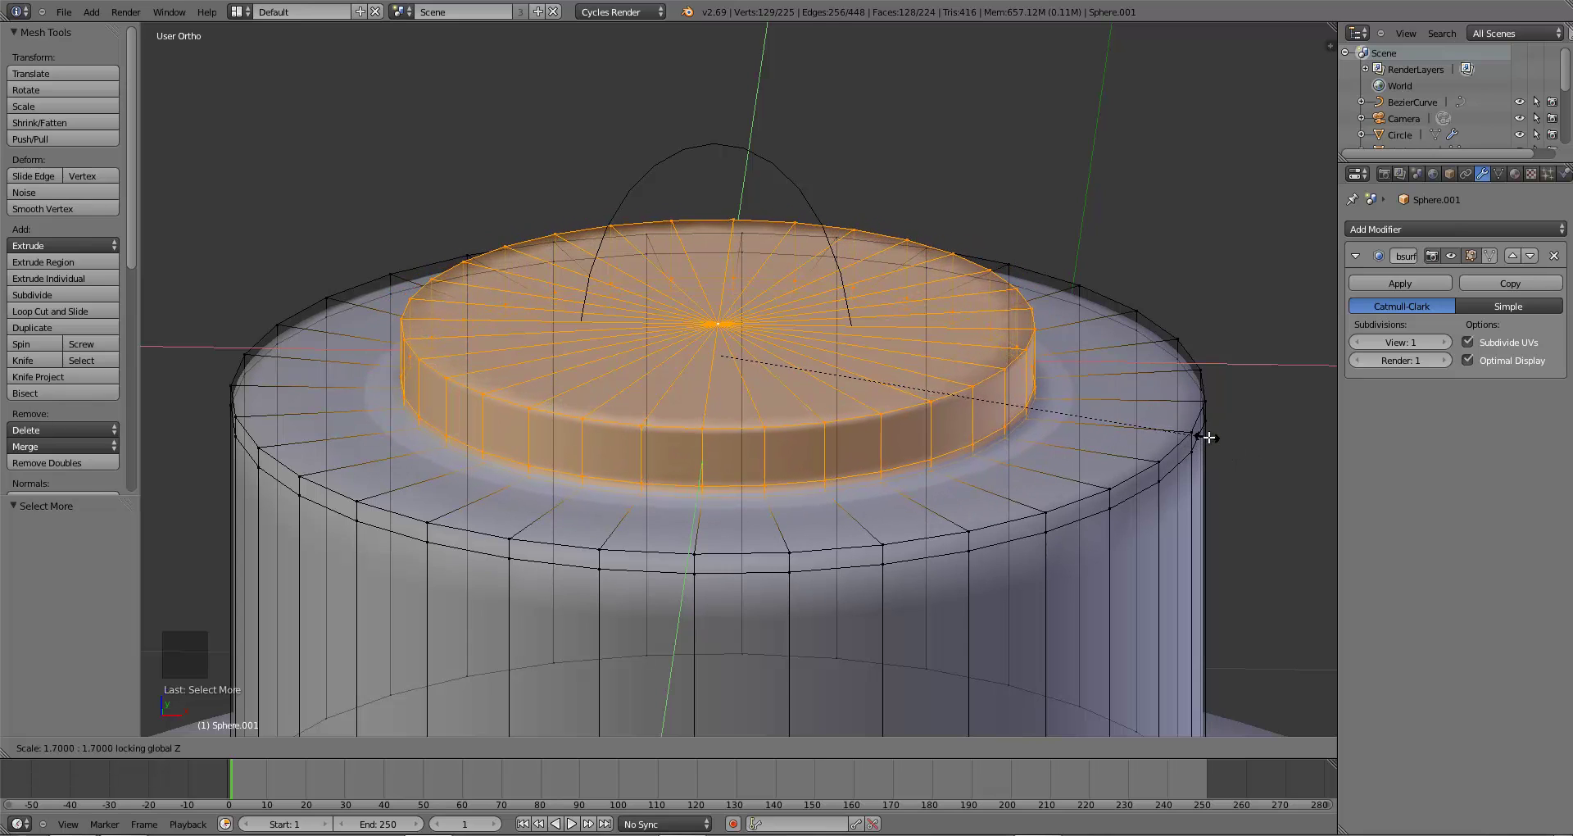
click(1212, 435)
key(KP_1)
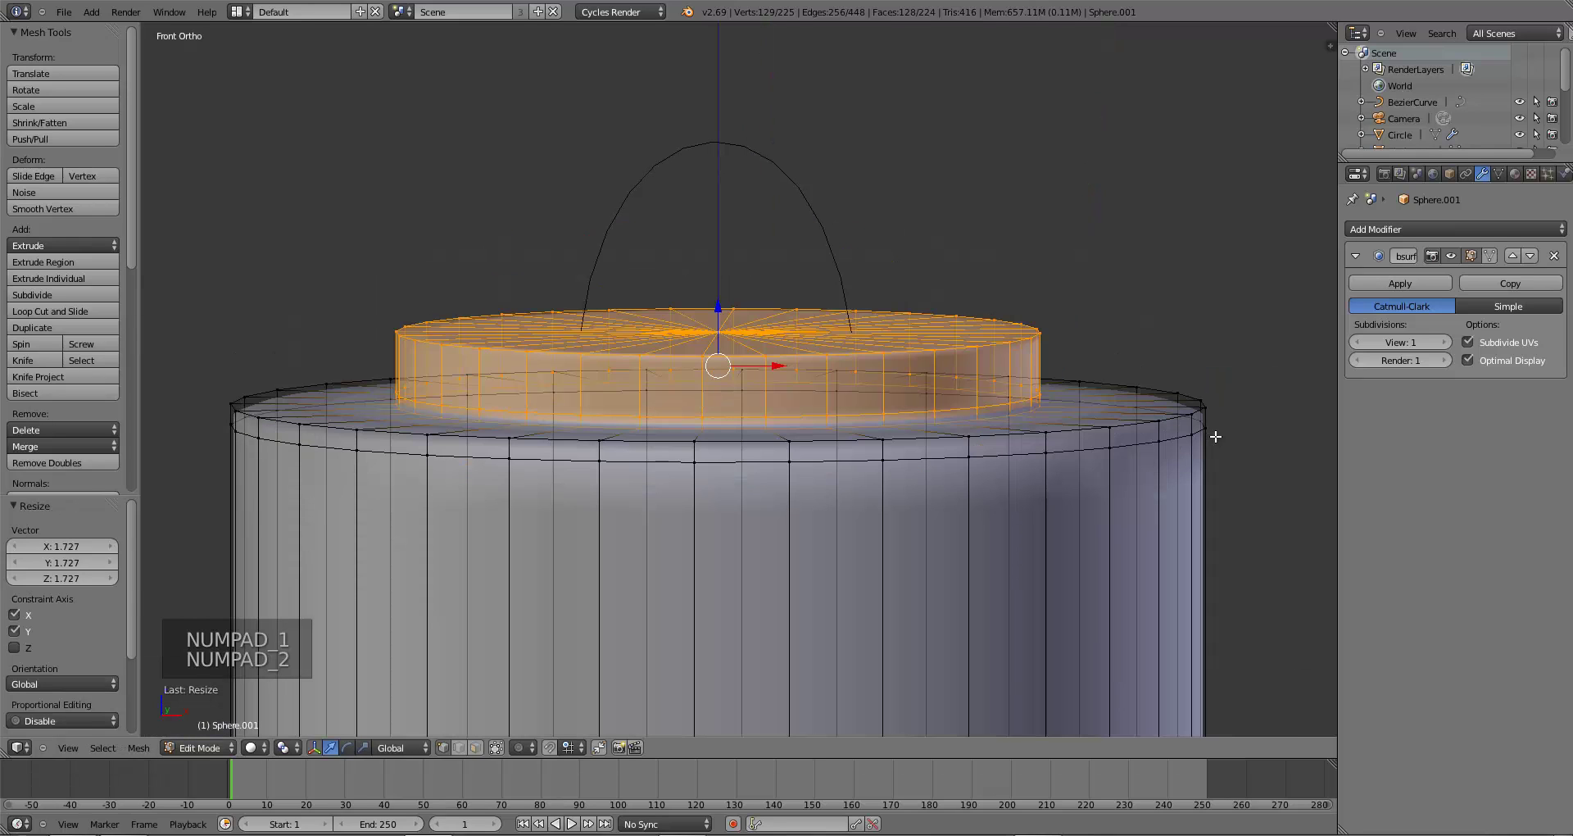
key(KP_1)
key(Tab)
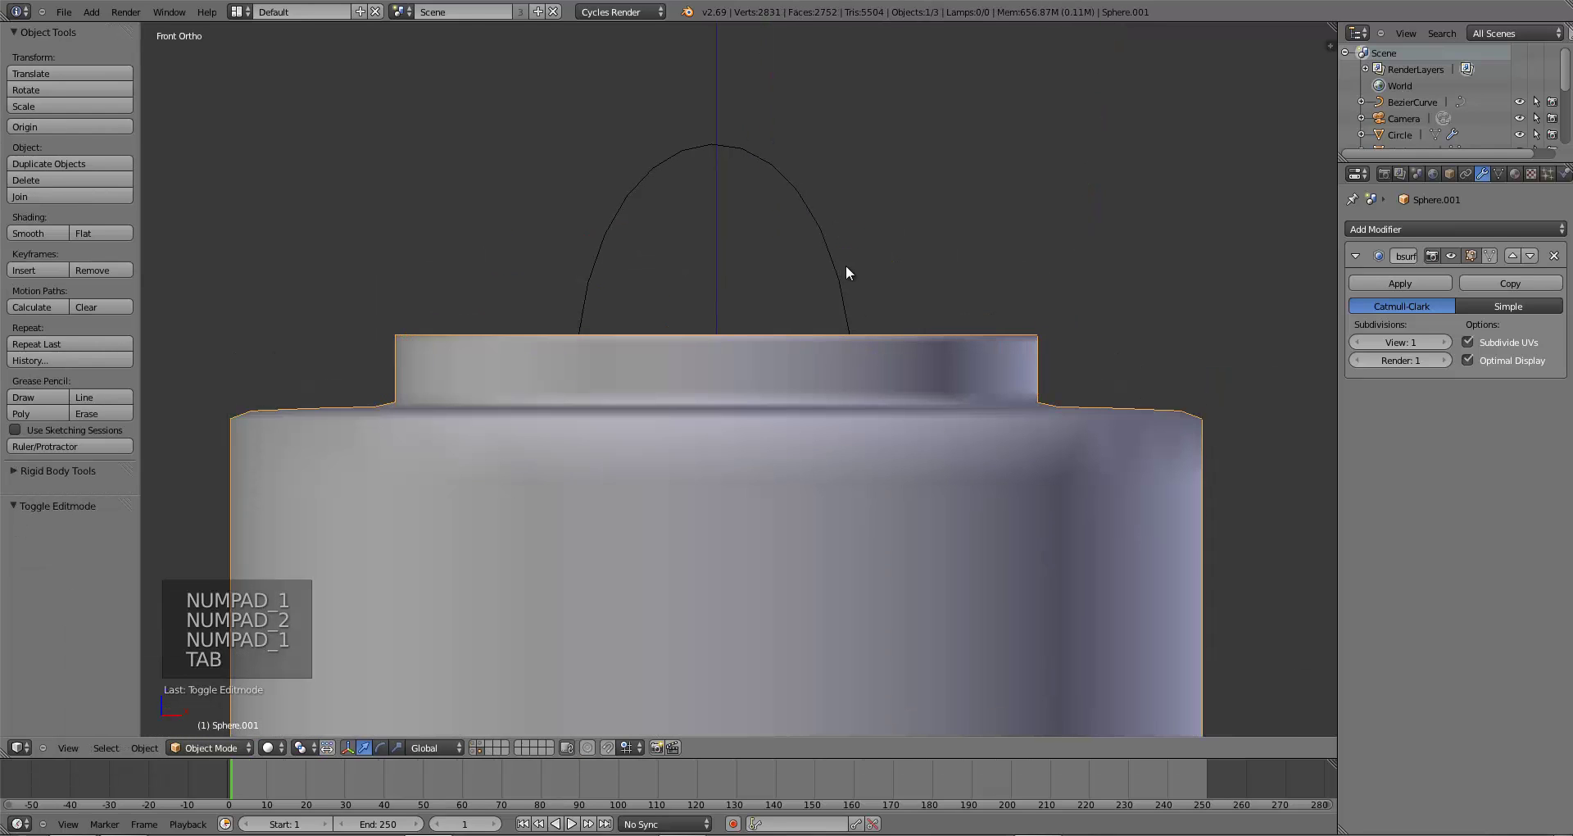
- Enlarge the loop curve uniformly to about 2.1 times and flatten it along Z to about 0.85
right_click(844, 264)
key(s)
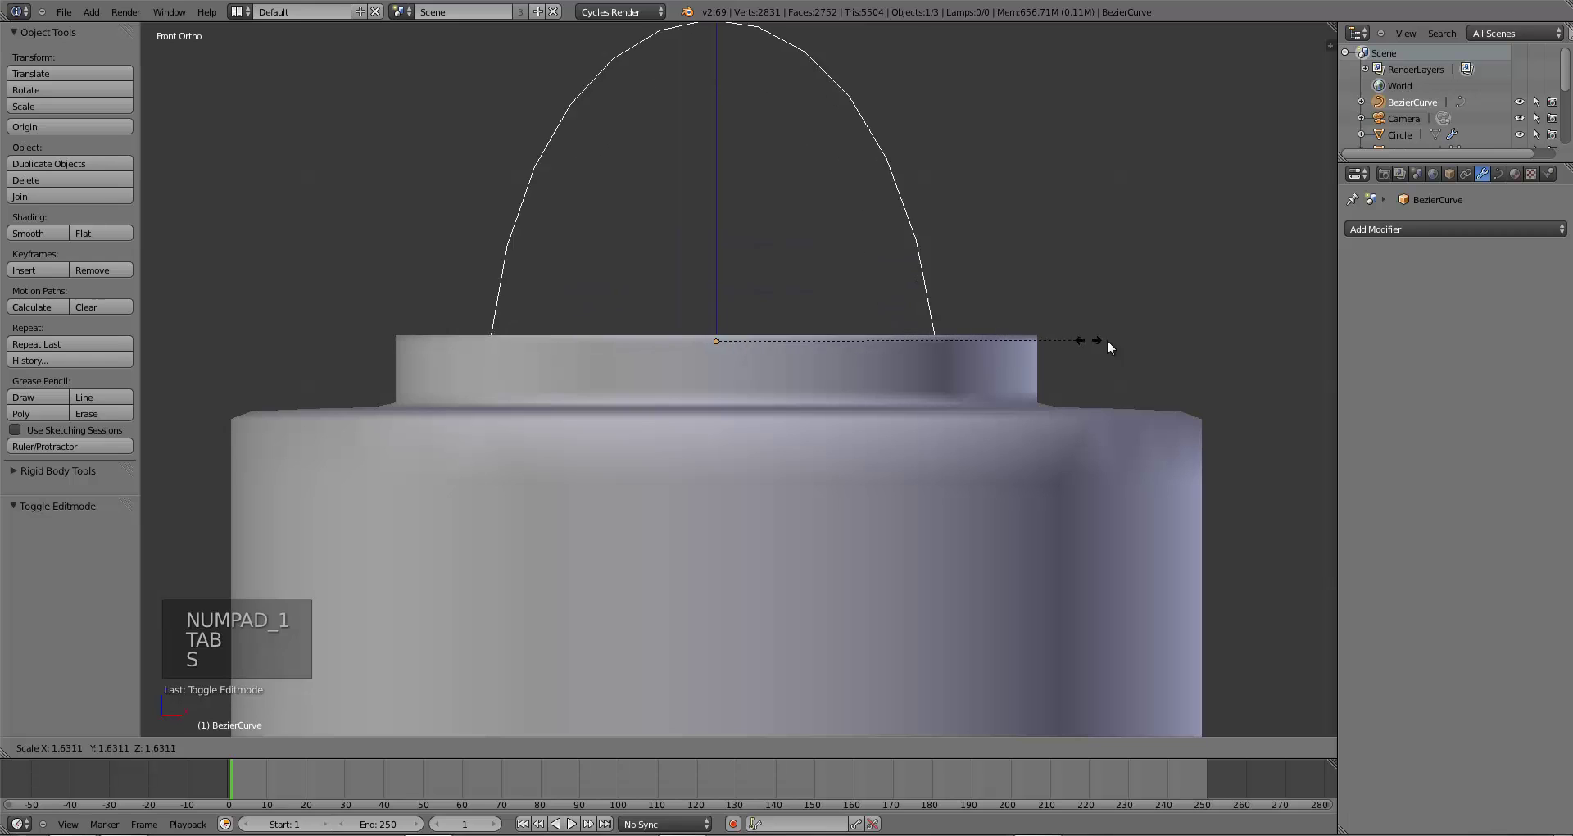
click(1184, 339)
scroll(1020, 408, down, 7)
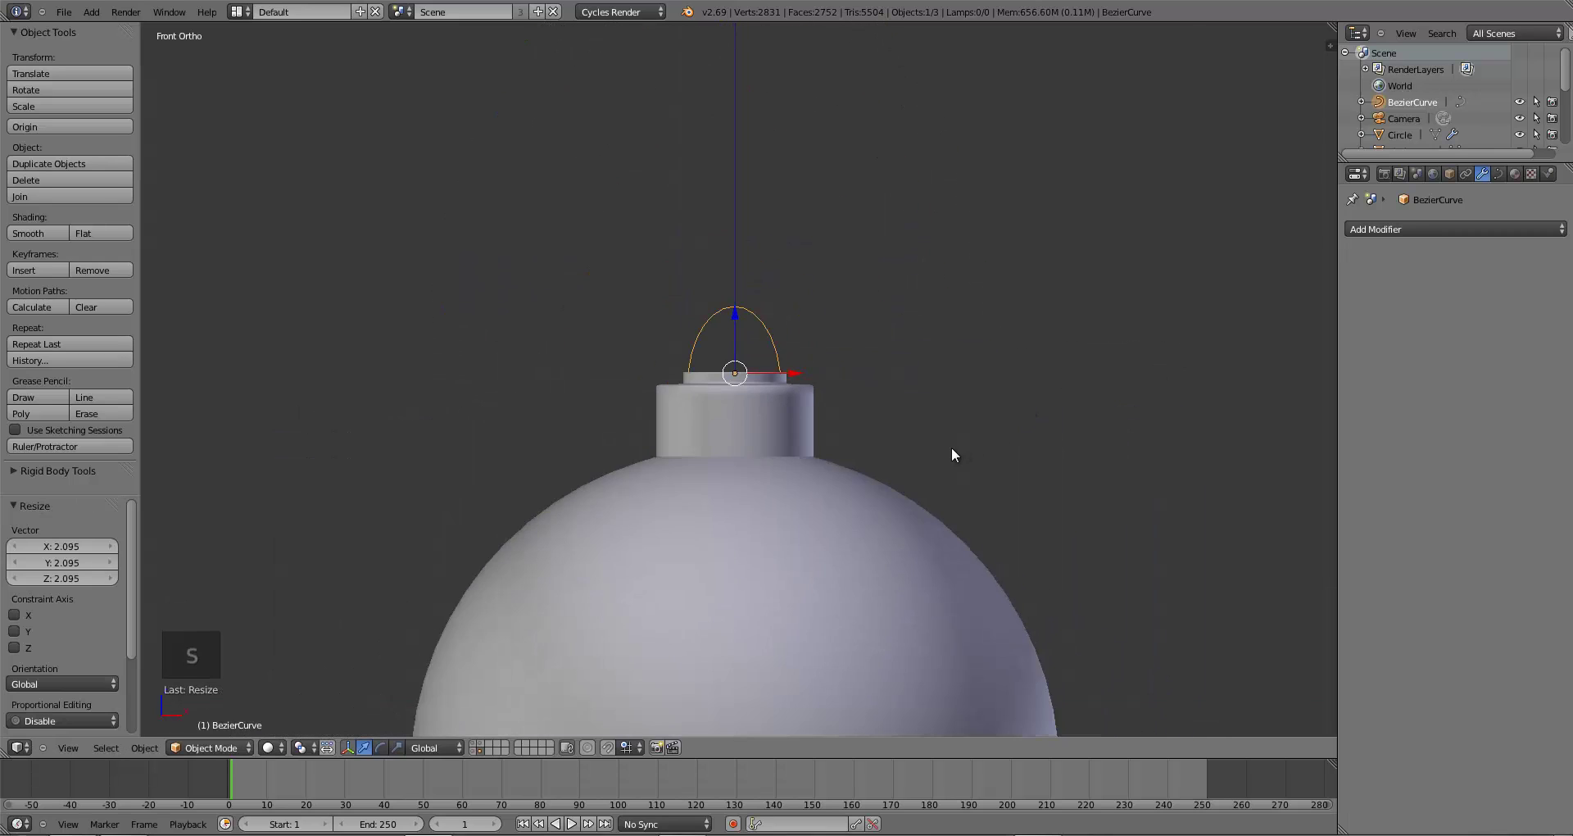
key(s)
key(z)
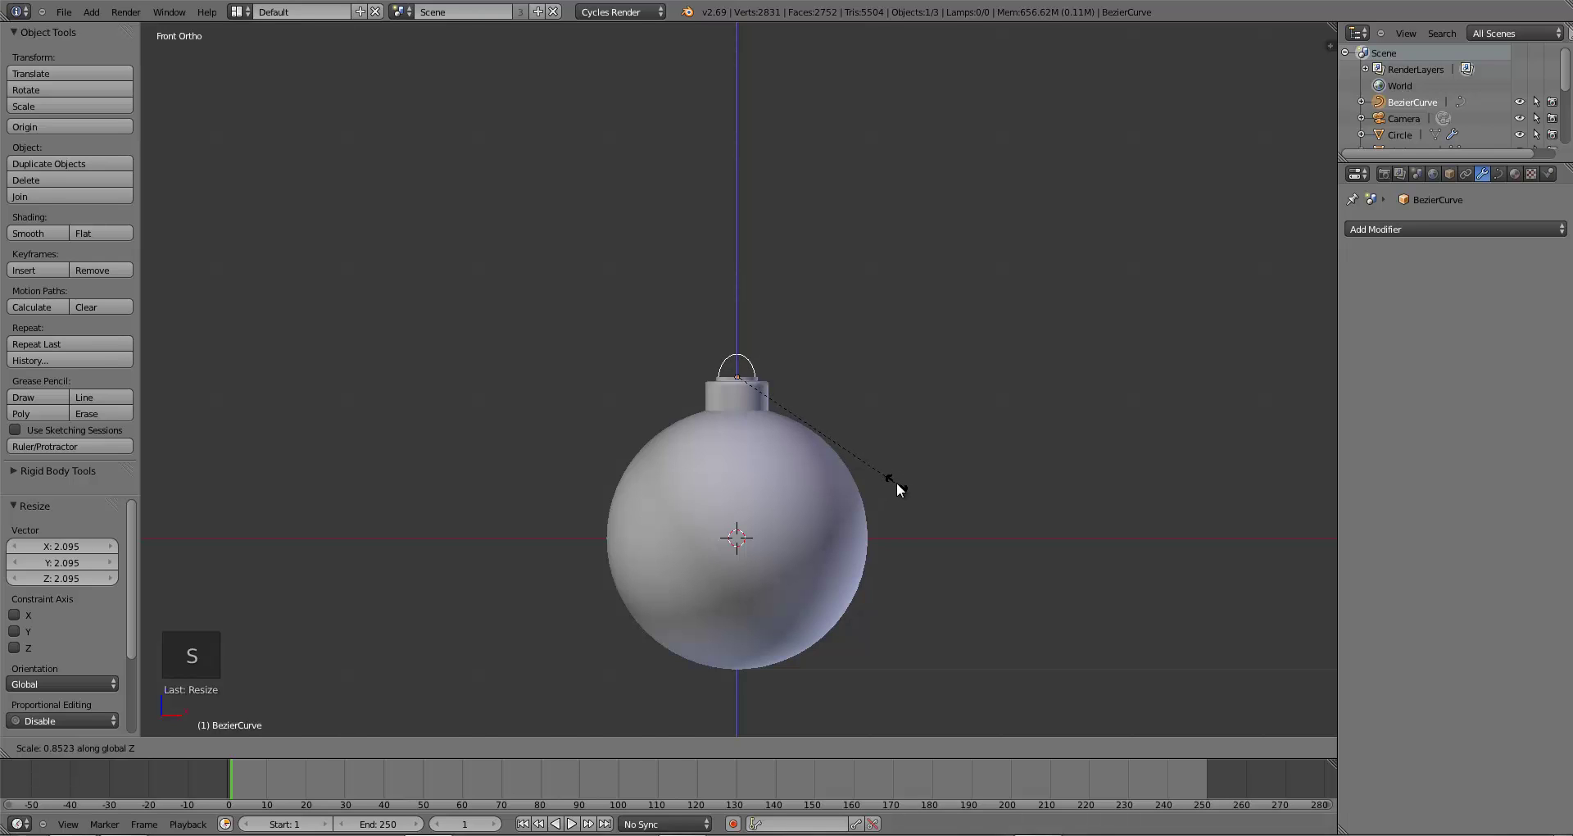
click(897, 482)
- Shrink the loop curve uniformly to about 0.974 so its ends sit within the knob's rim
scroll(895, 485, up, 2)
scroll(894, 485, up, 6)
middle_drag(821, 455, 854, 503)
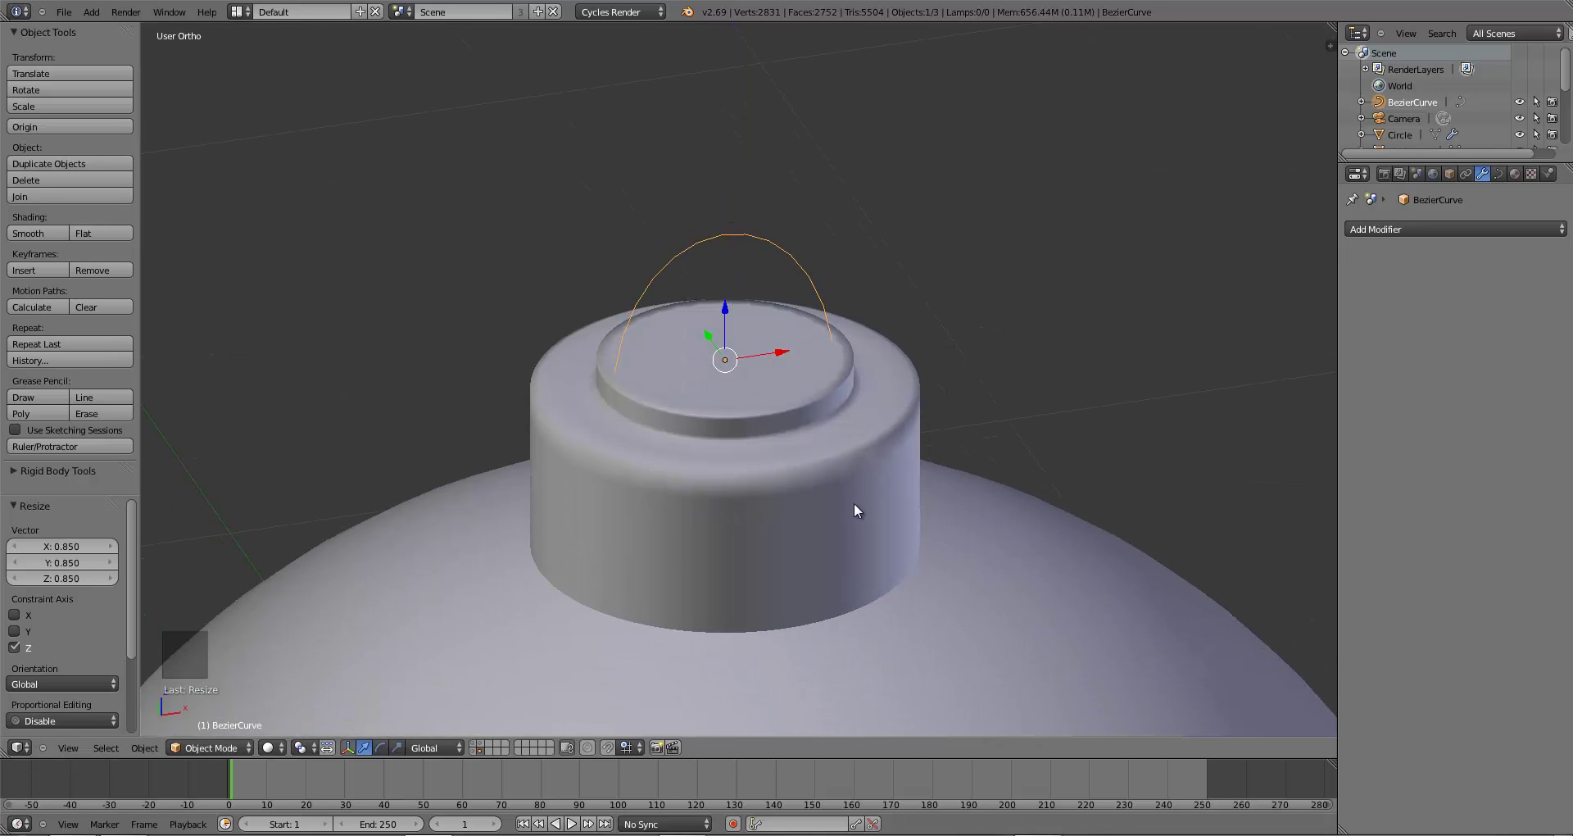
key(s)
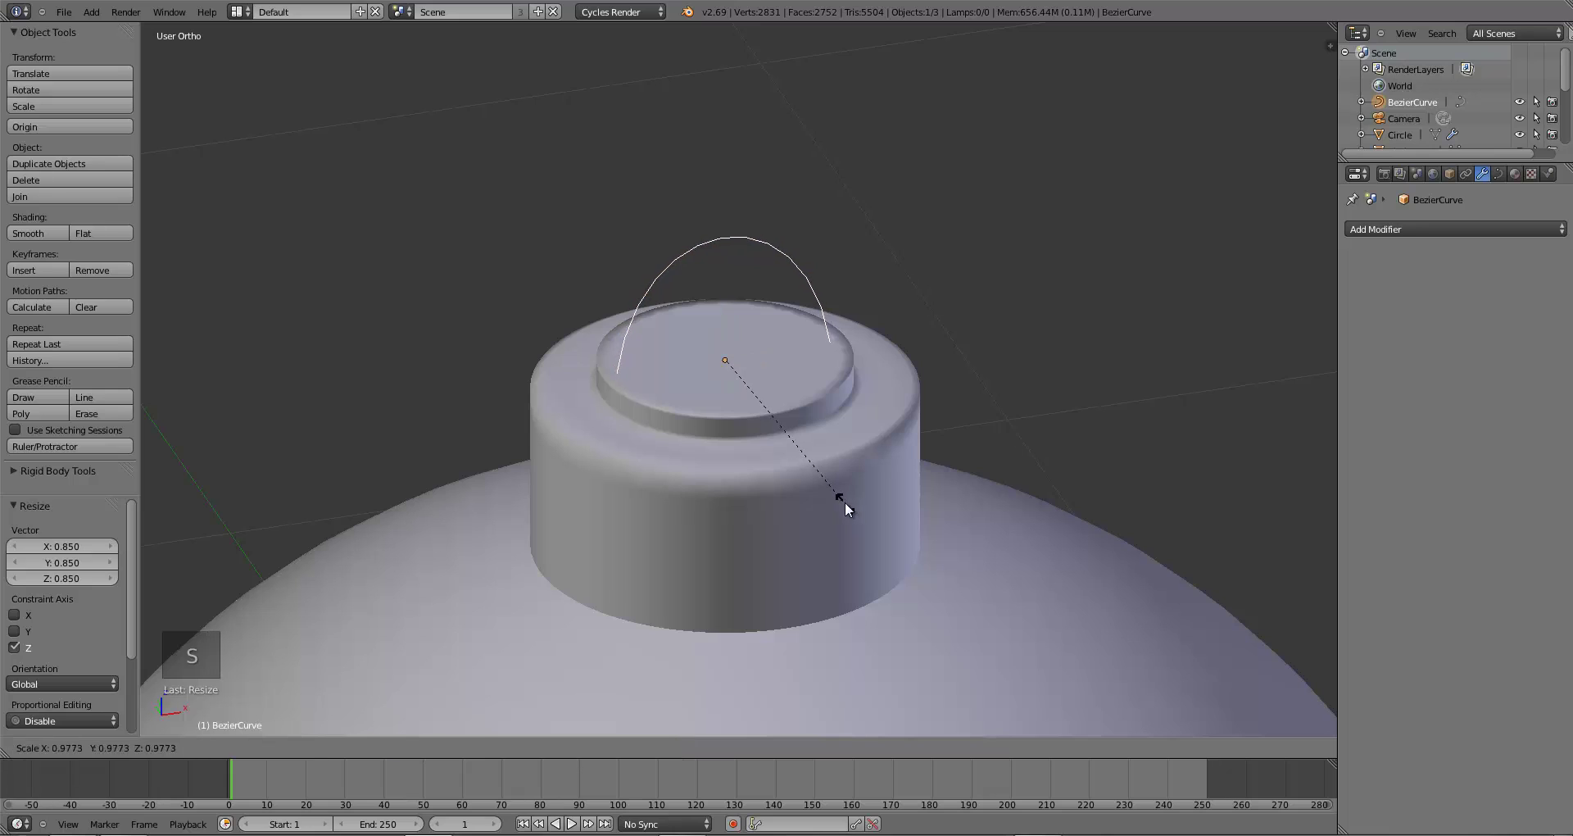
click(844, 502)
- Give the loop curve round thickness with its fill mode set to Full and a bevel depth of 0.025
click(1498, 174)
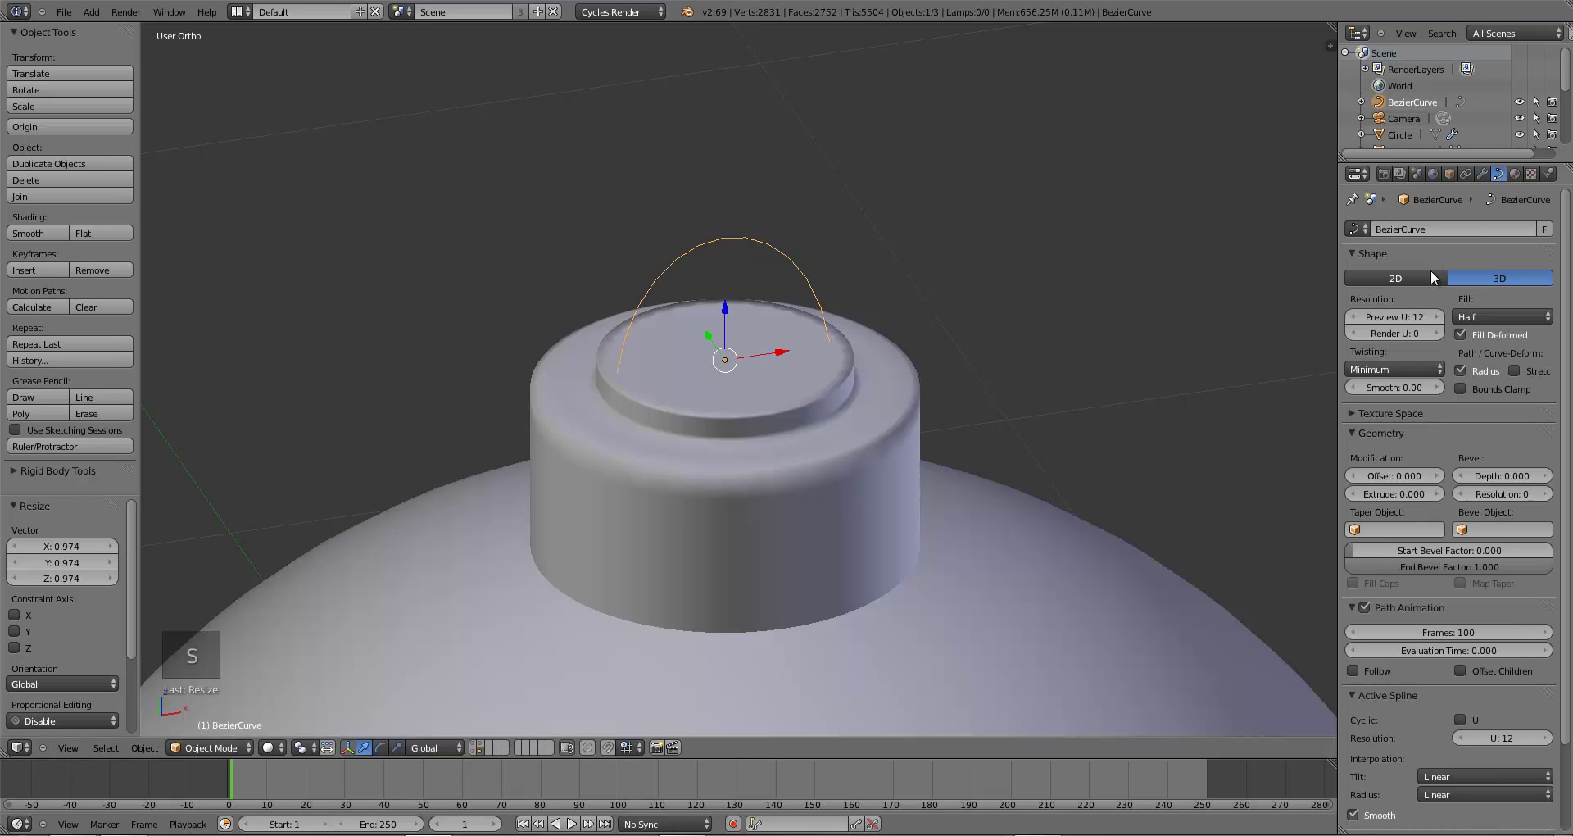
click(1479, 318)
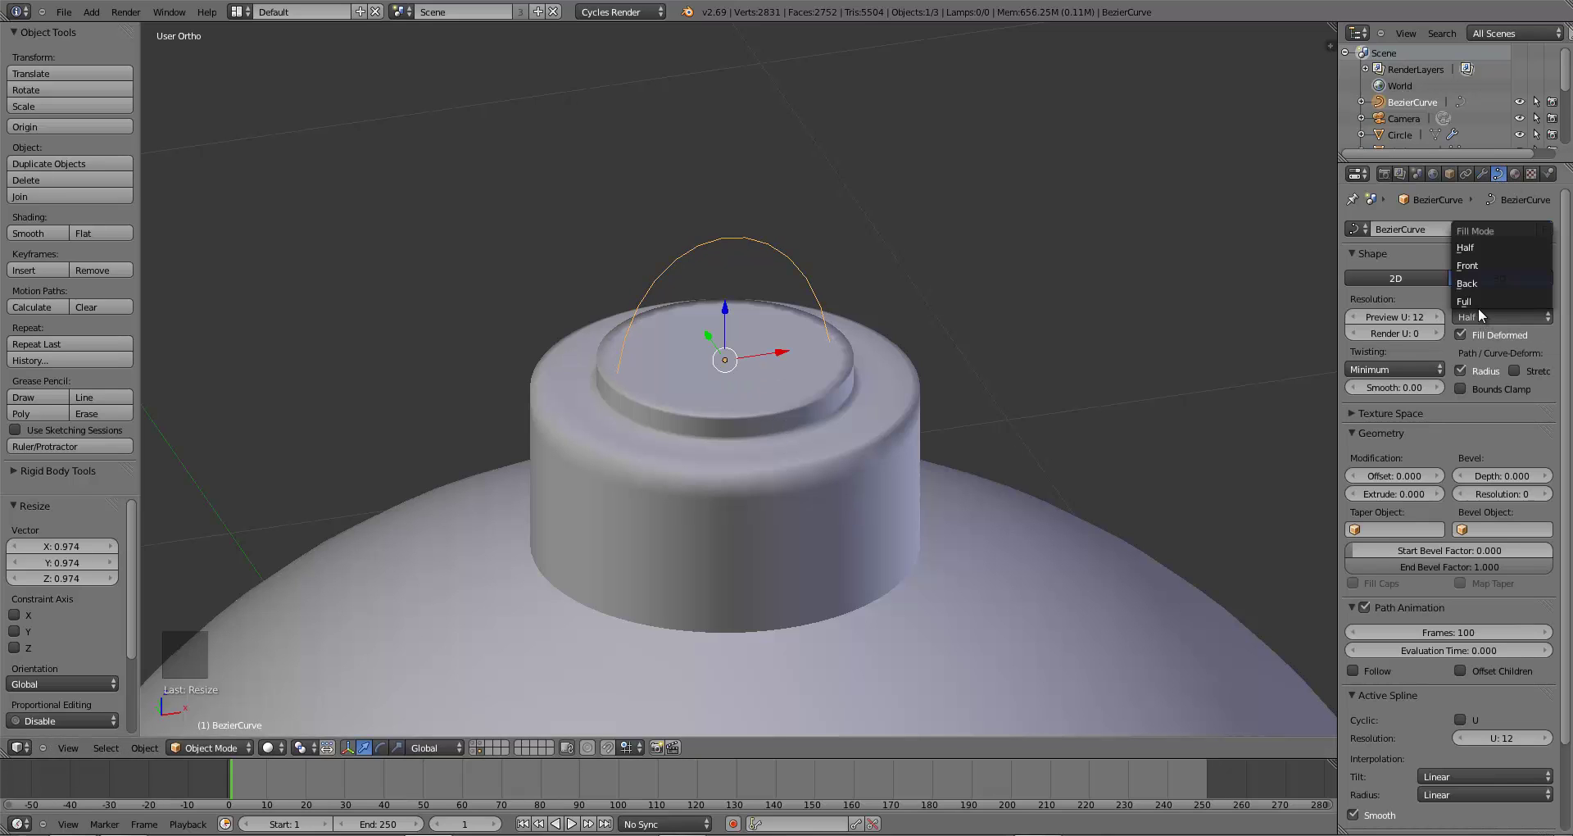
click(1478, 300)
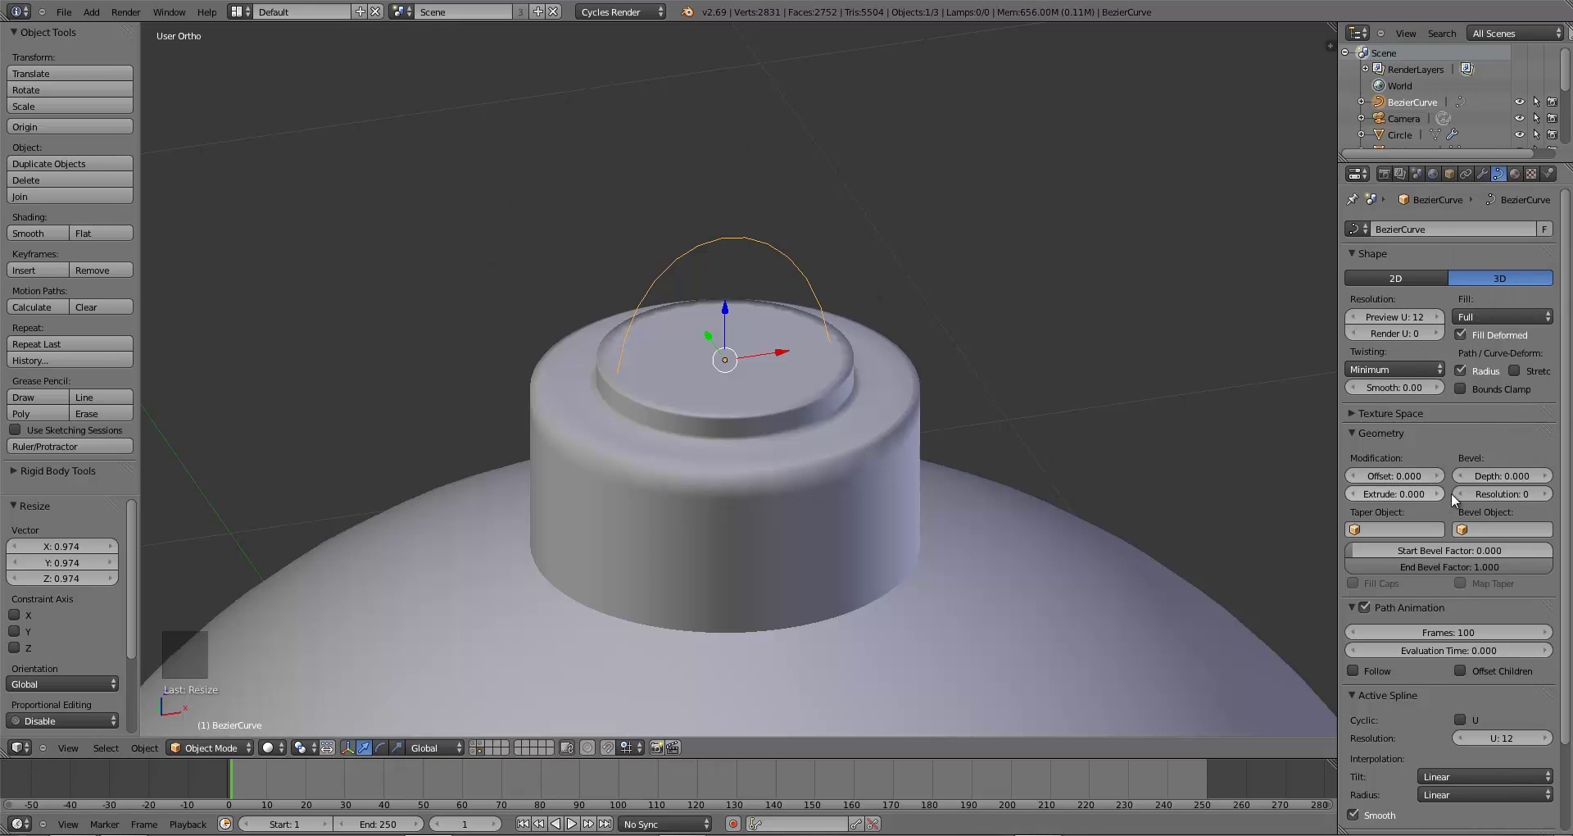
click(1539, 476)
drag(1522, 475, 1537, 480)
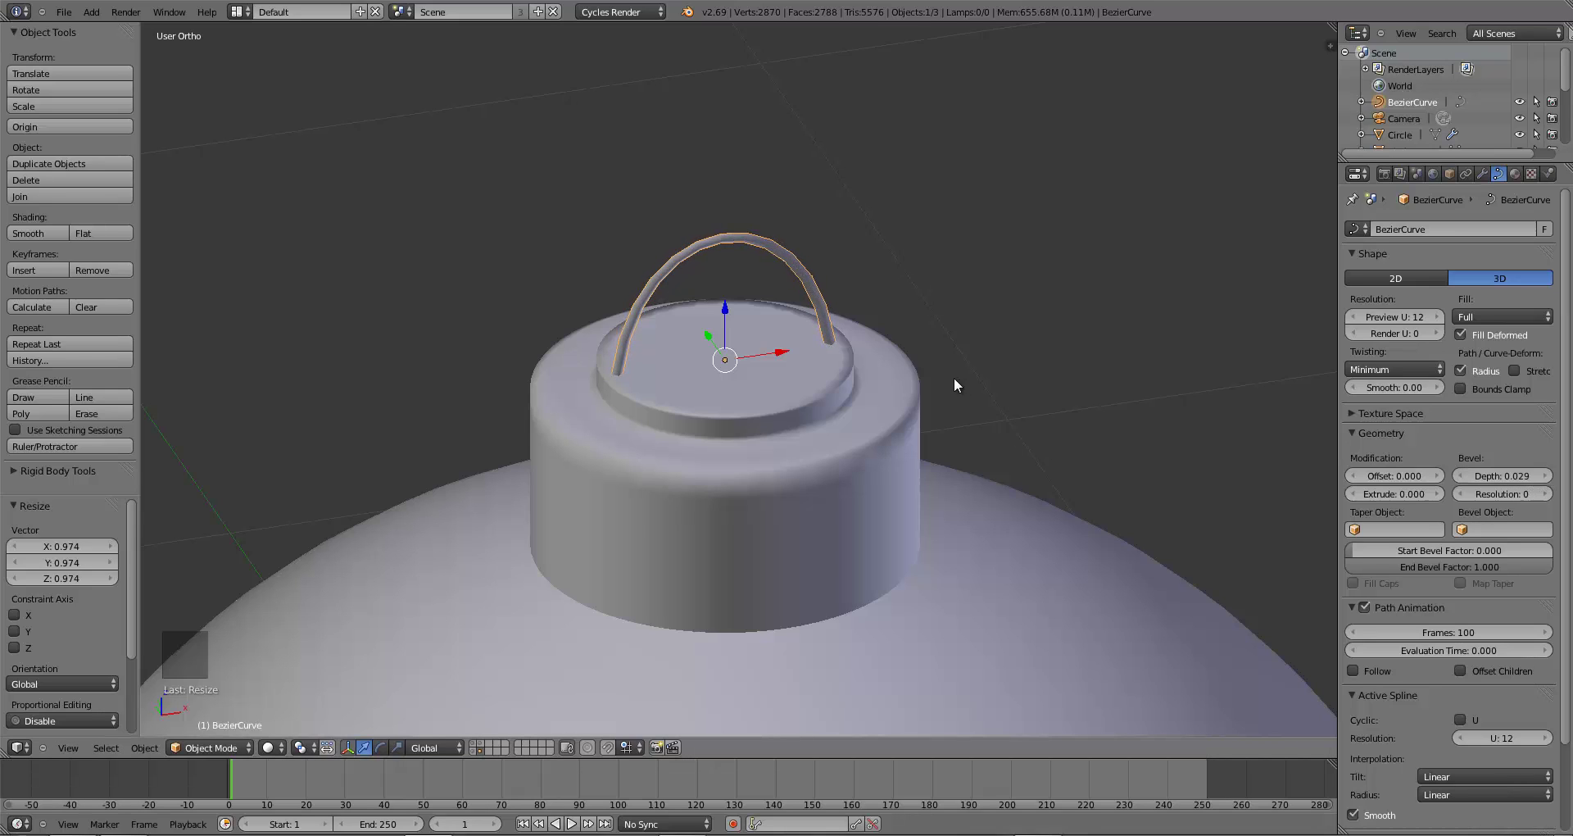
key(KP_1)
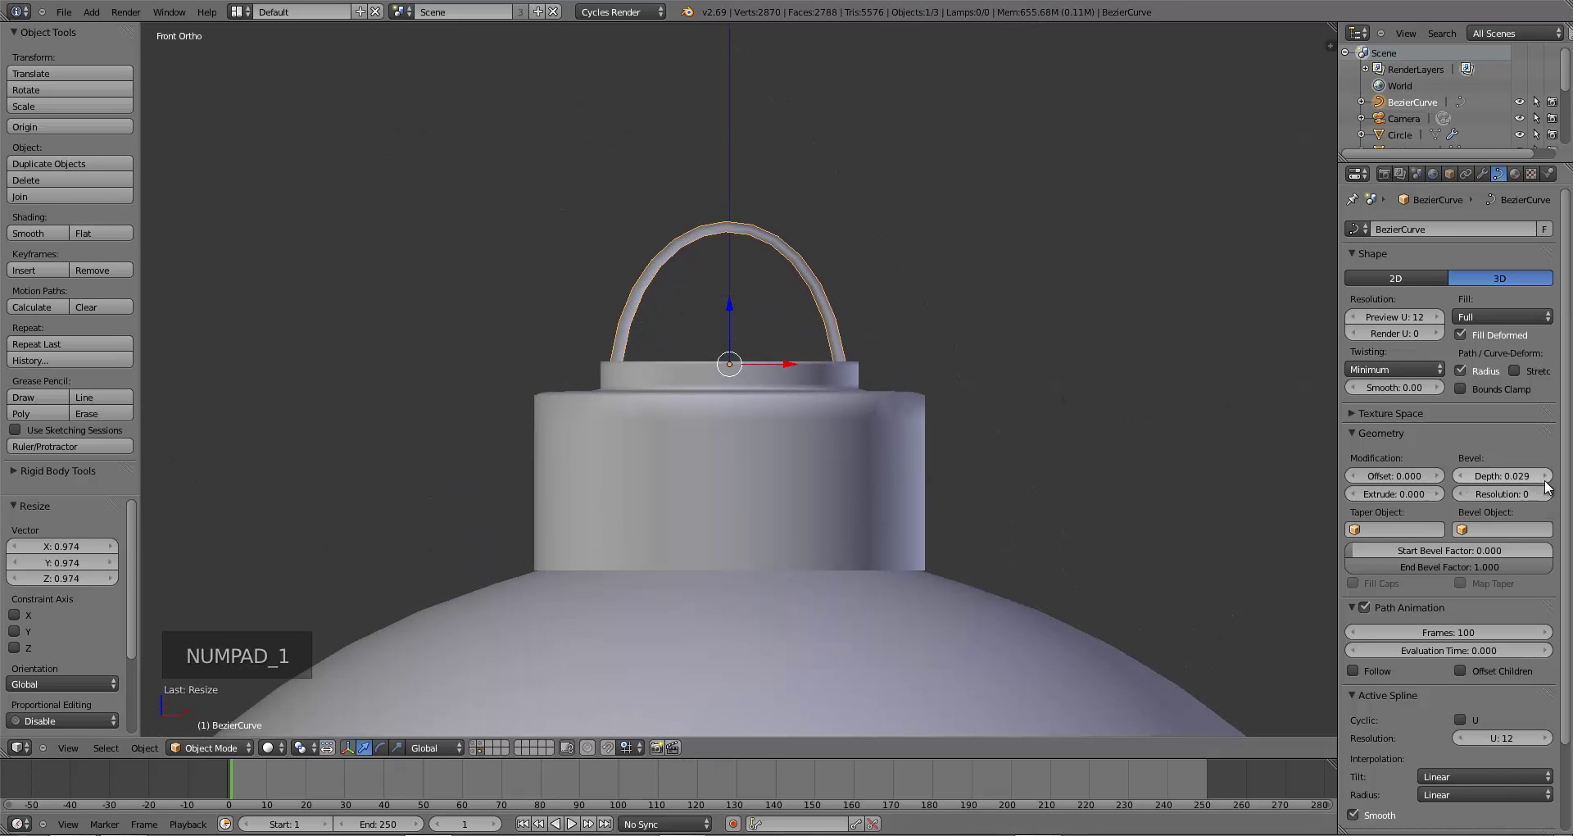
text(025)
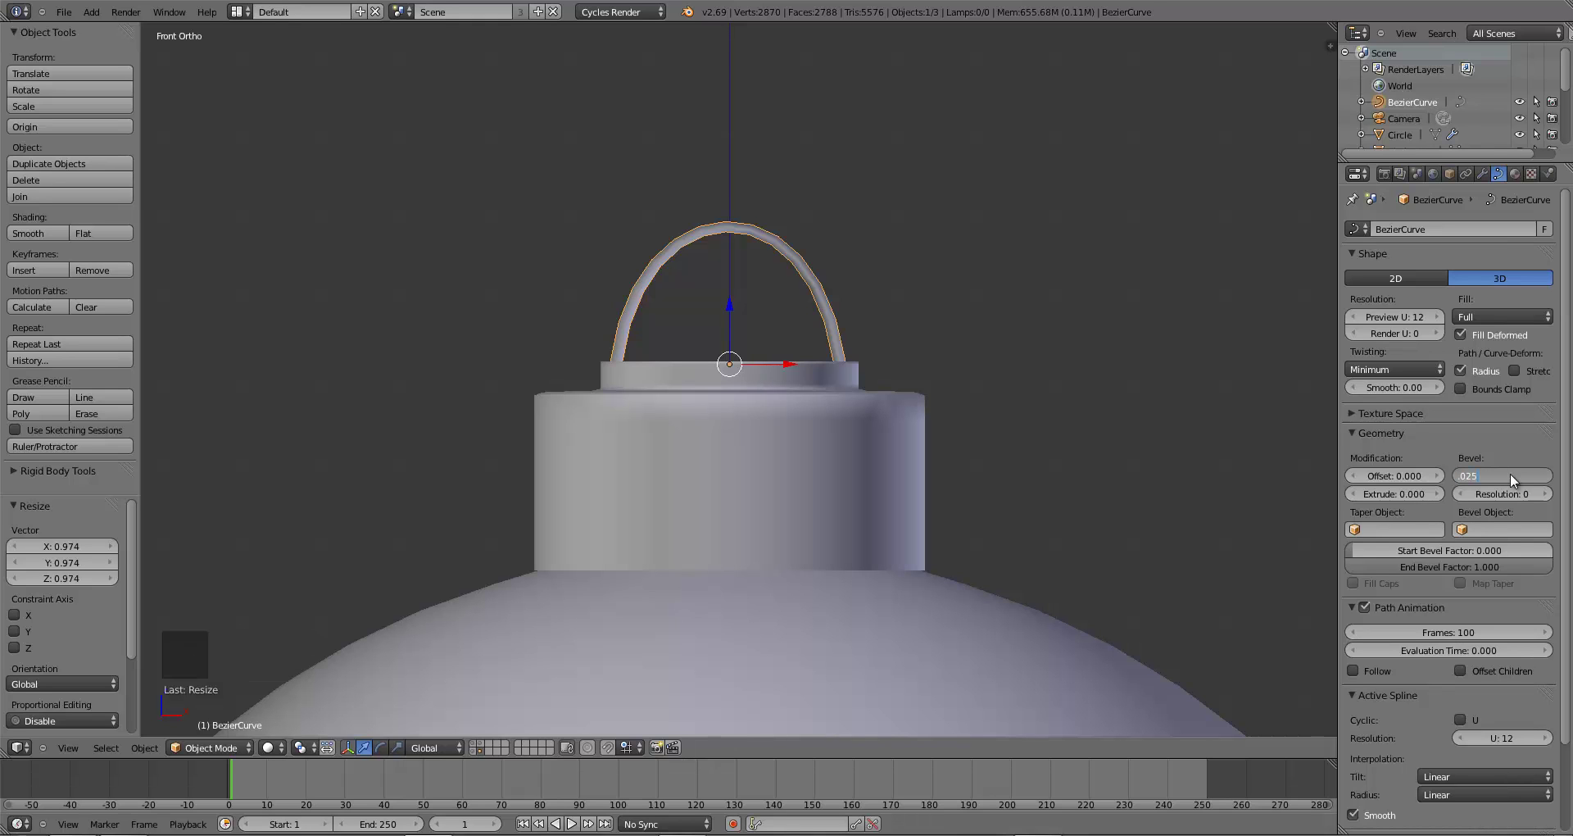
key(Return)
- Examine the loop's thickness and its contact with the knob from several angles, with everything deselected
scroll(951, 462, down, 8)
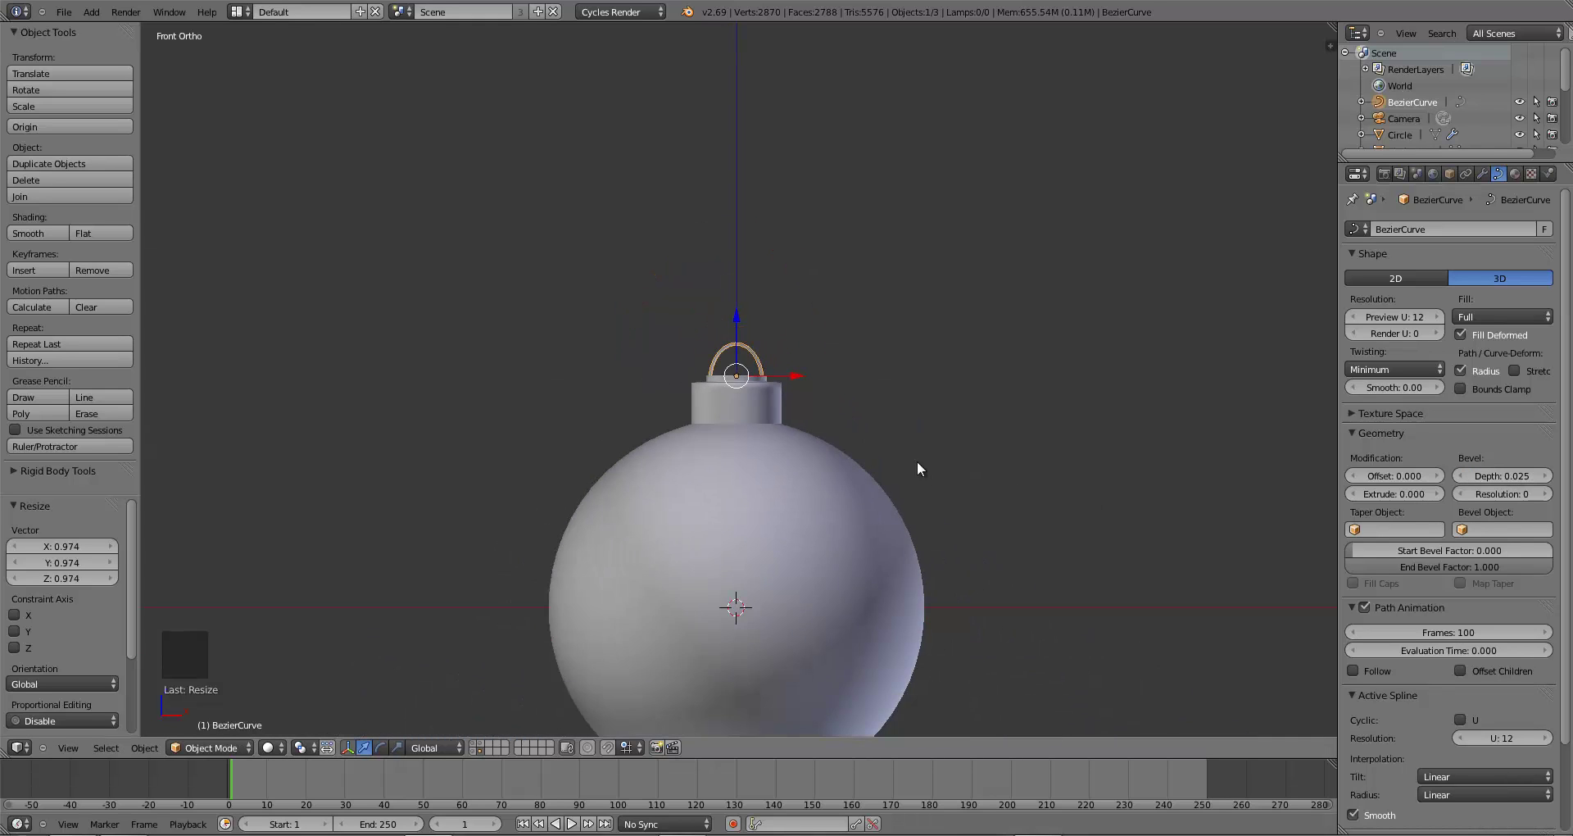
middle_drag(917, 462, 983, 493)
scroll(982, 493, up, 3)
scroll(981, 491, up, 10)
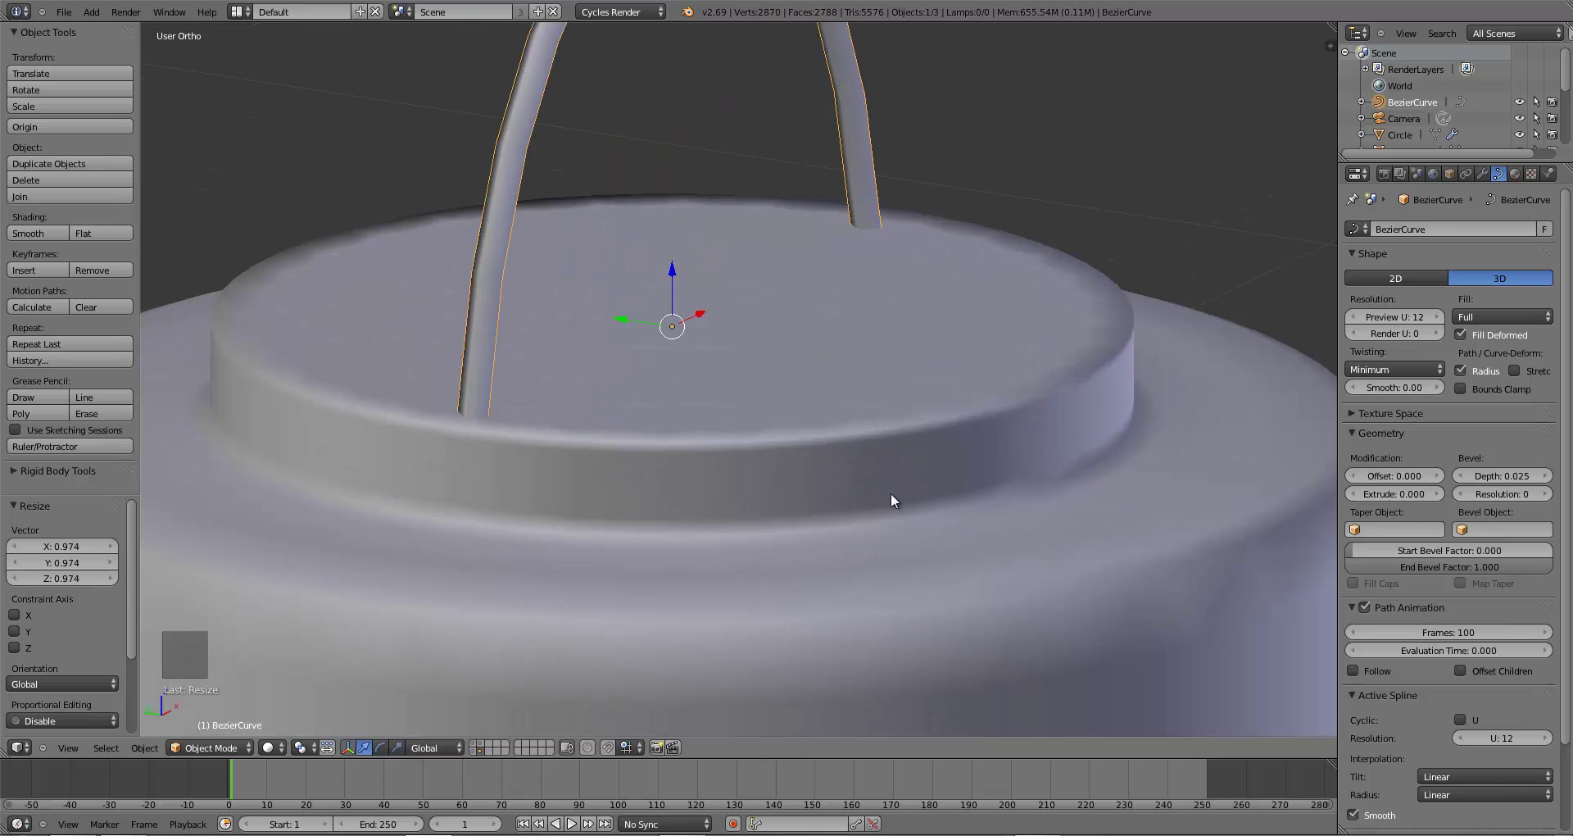
scroll(946, 499, down, 10)
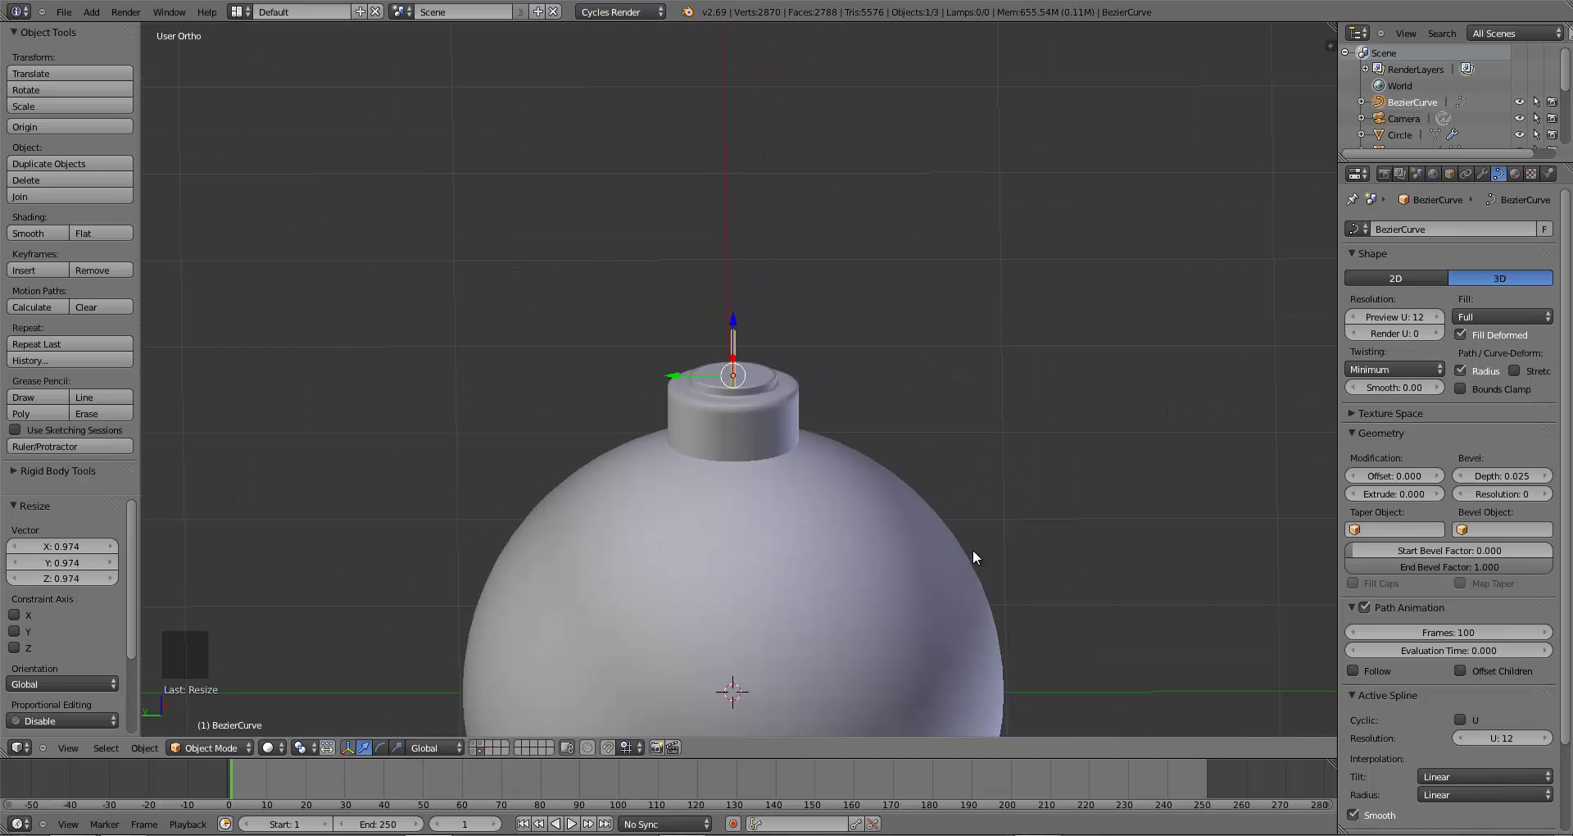
scroll(744, 516, down, 8)
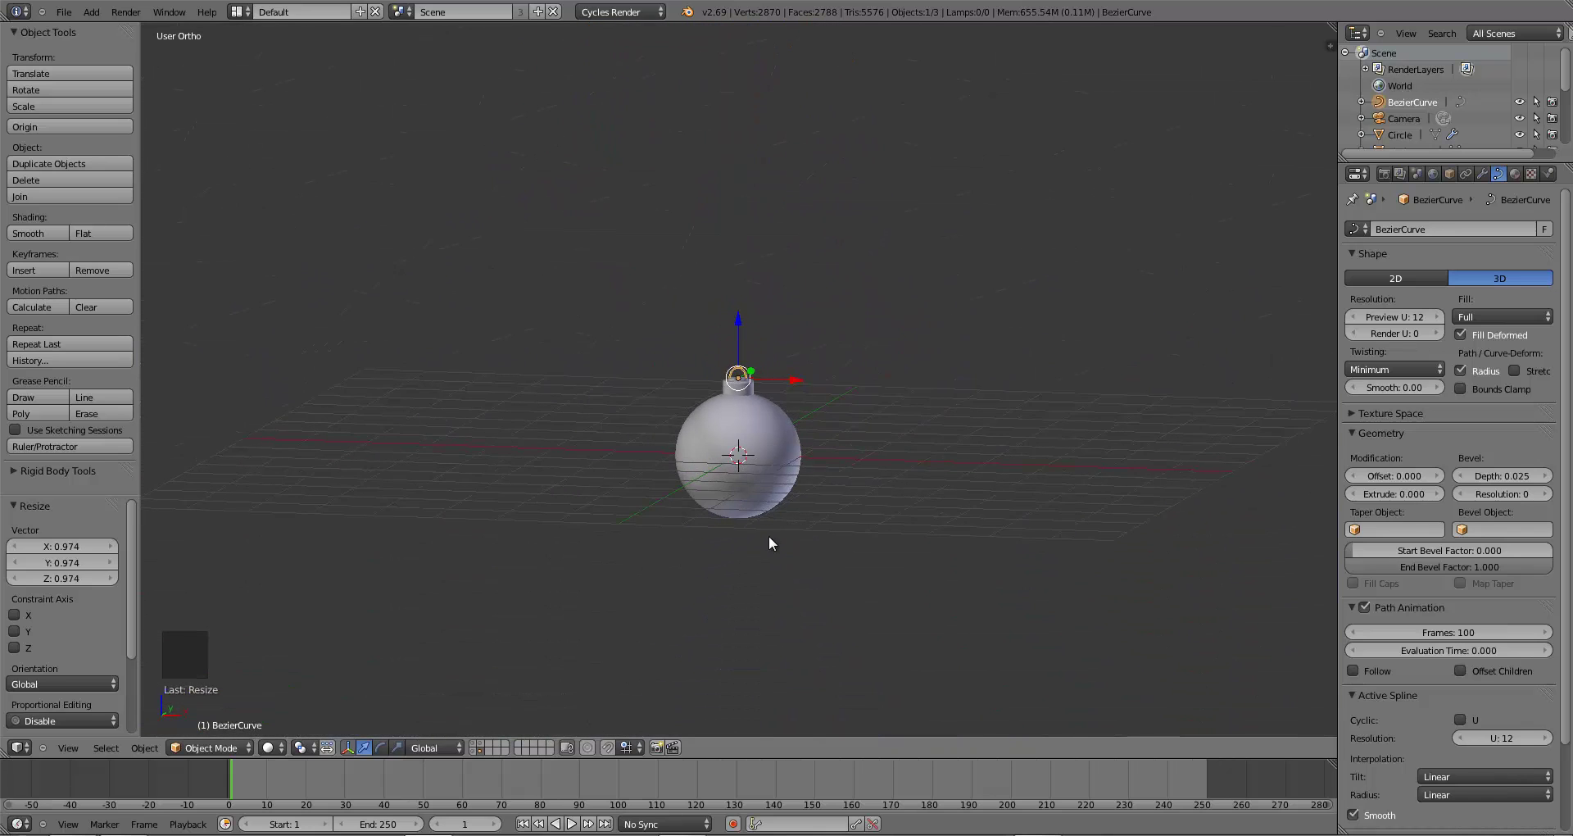
key(a)
scroll(819, 517, up, 10)
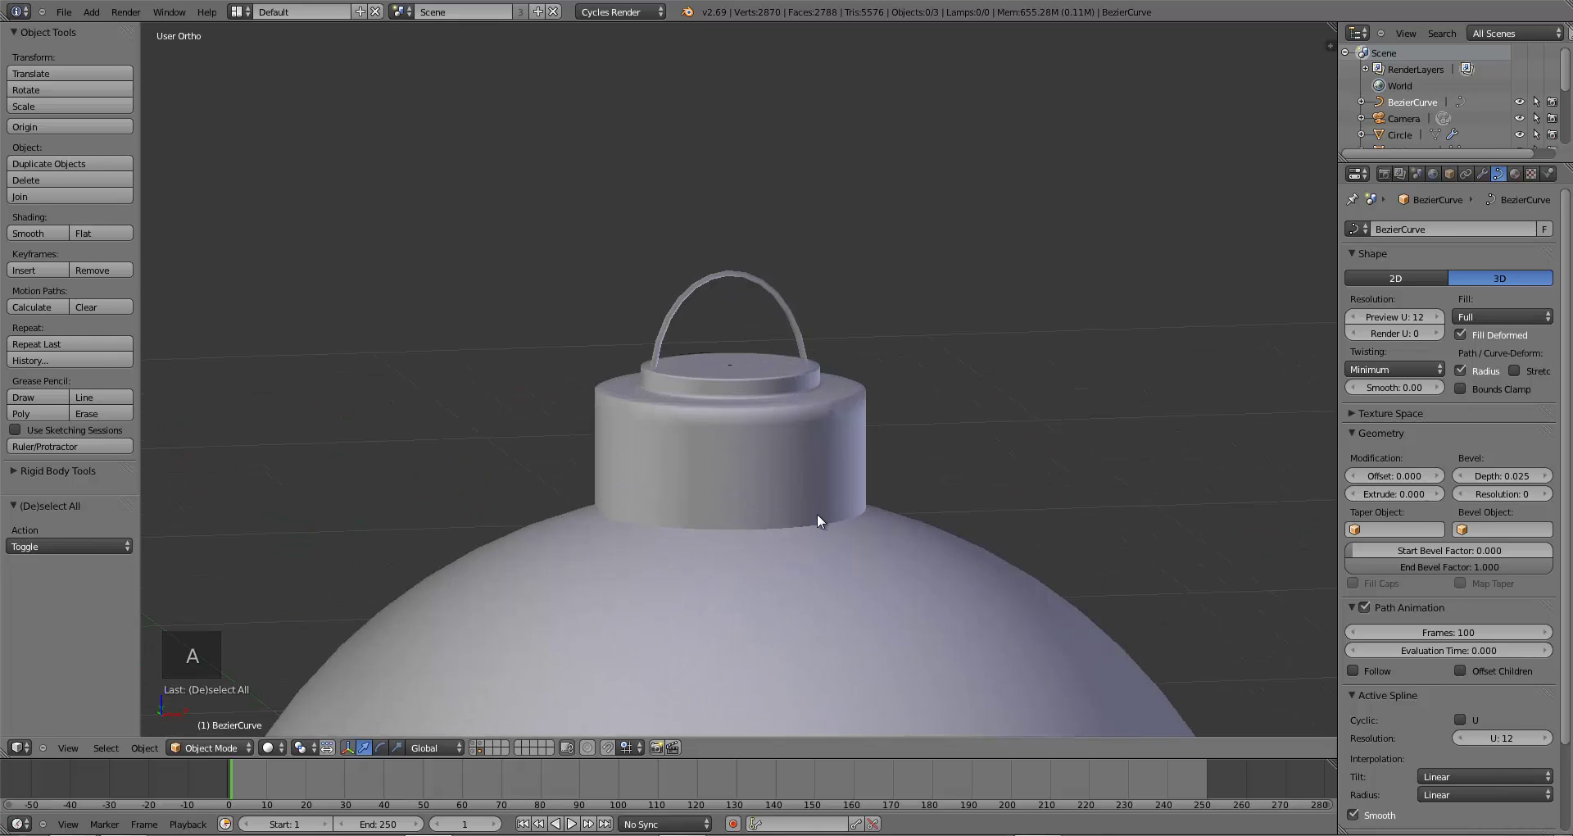
- Set the loop curve's bevel depth to 0.035
right_click(816, 295)
click(1500, 475)
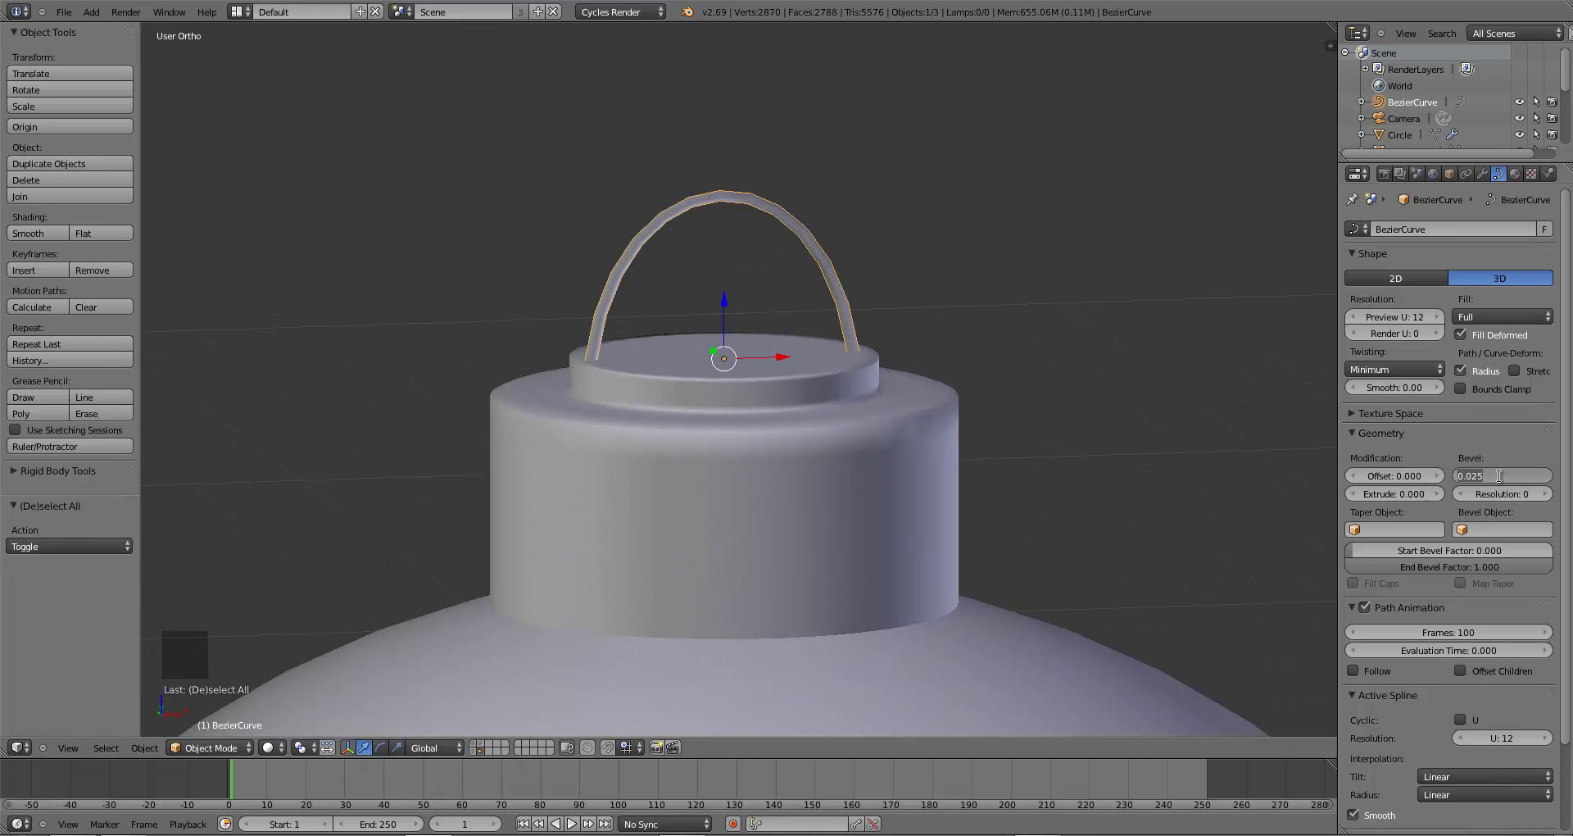
key(Return)
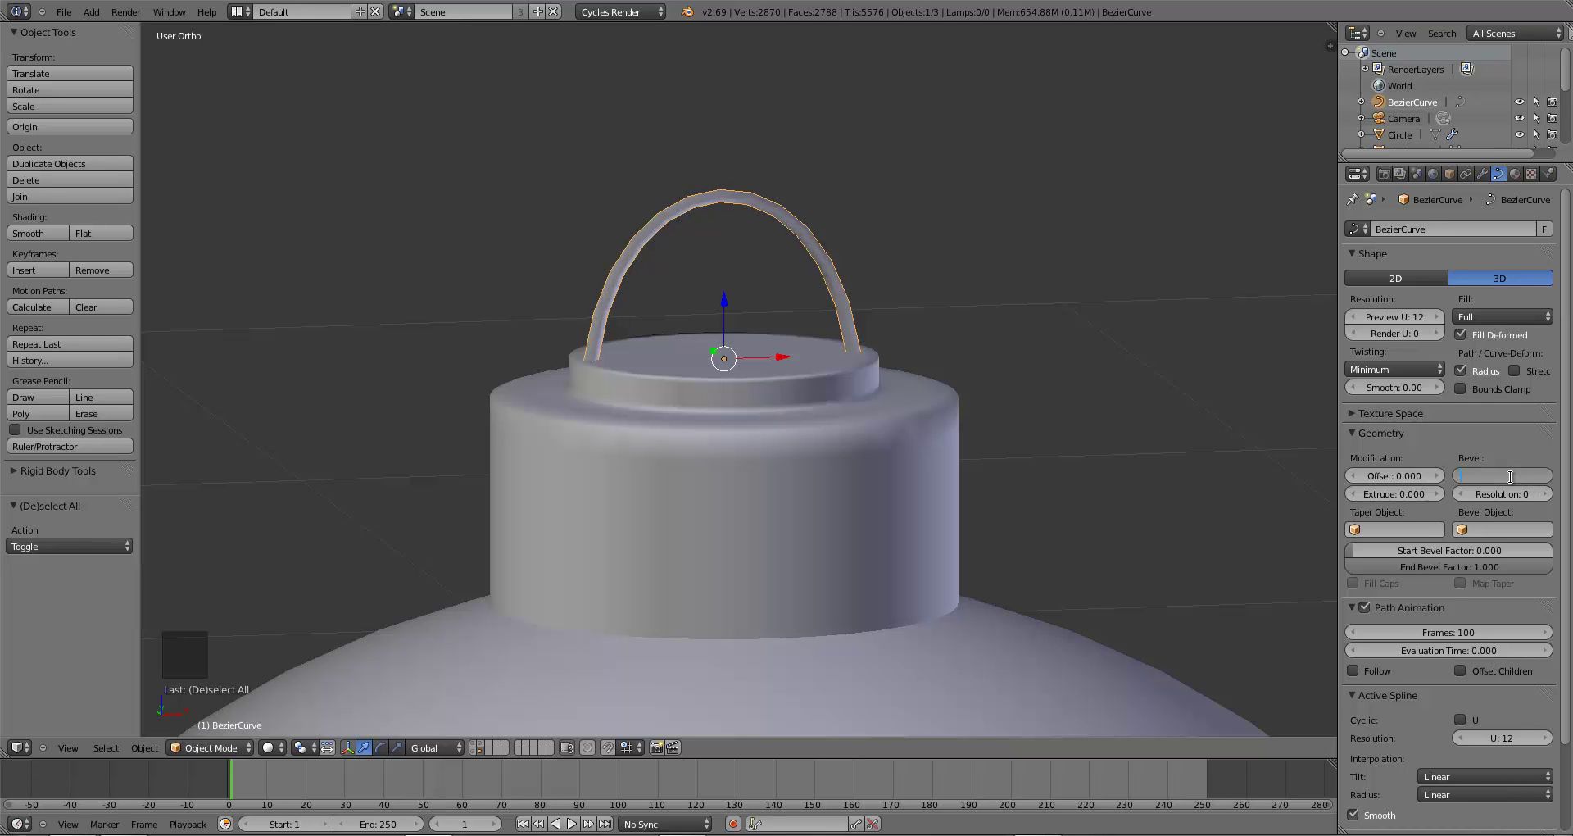
text(.035)
key(Return)
- Convert the loop curve to a mesh
scroll(814, 451, down, 8)
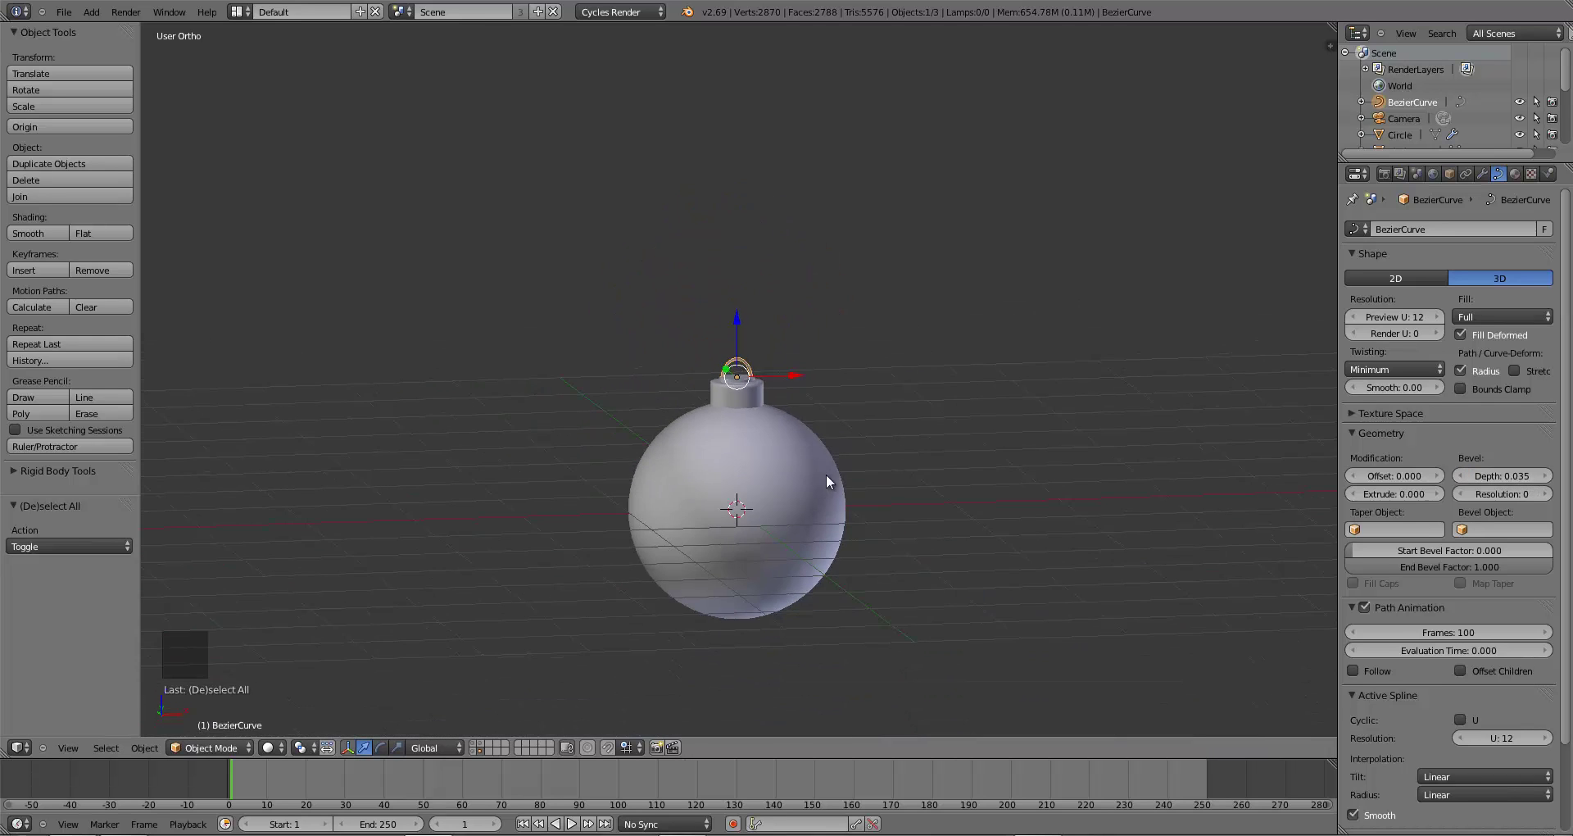
scroll(770, 485, up, 10)
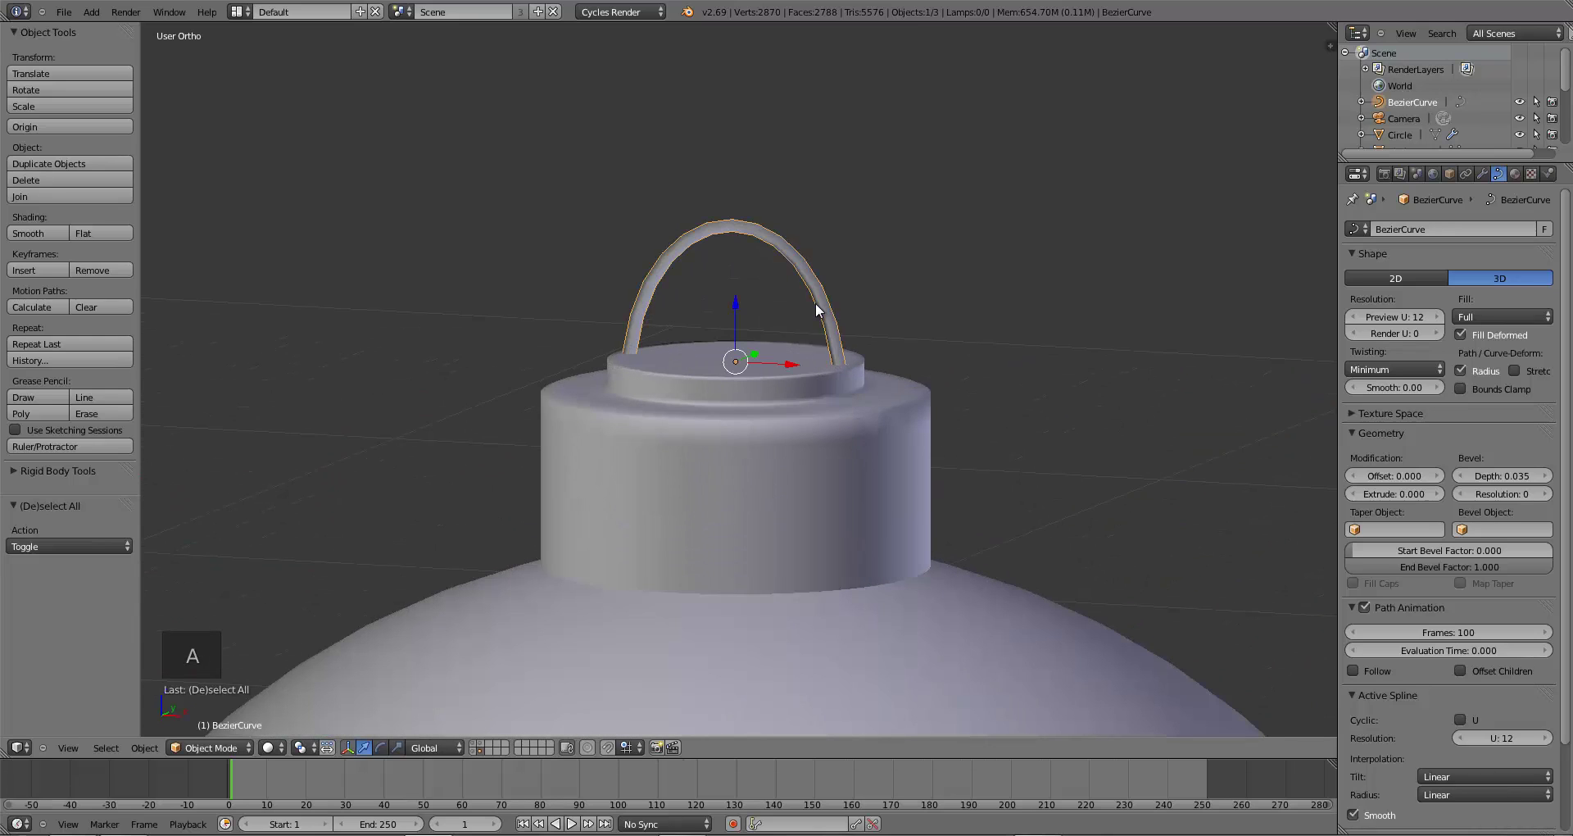
key(alt+c)
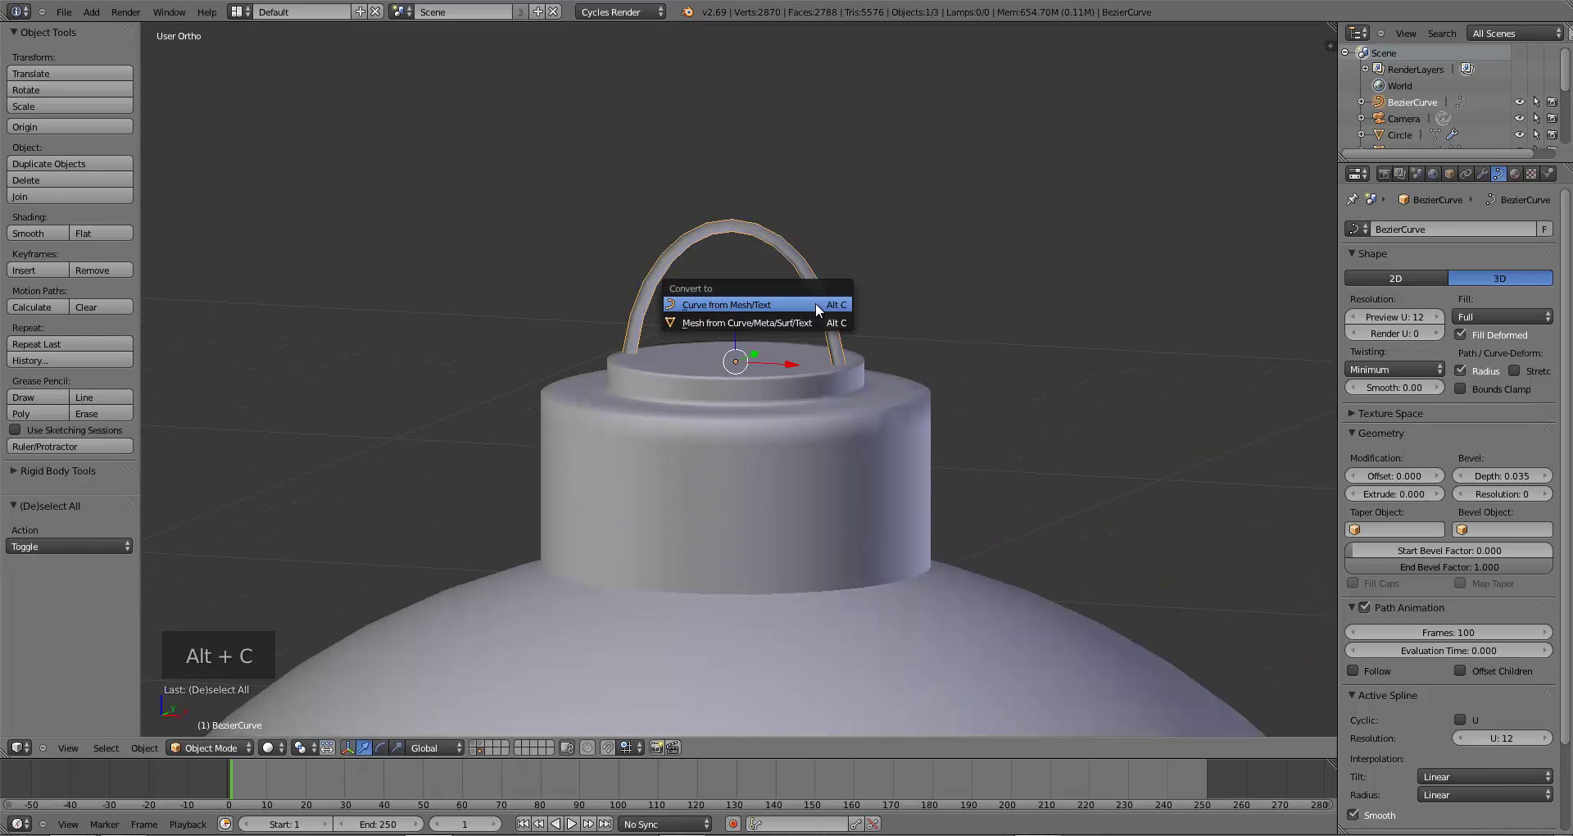
click(814, 322)
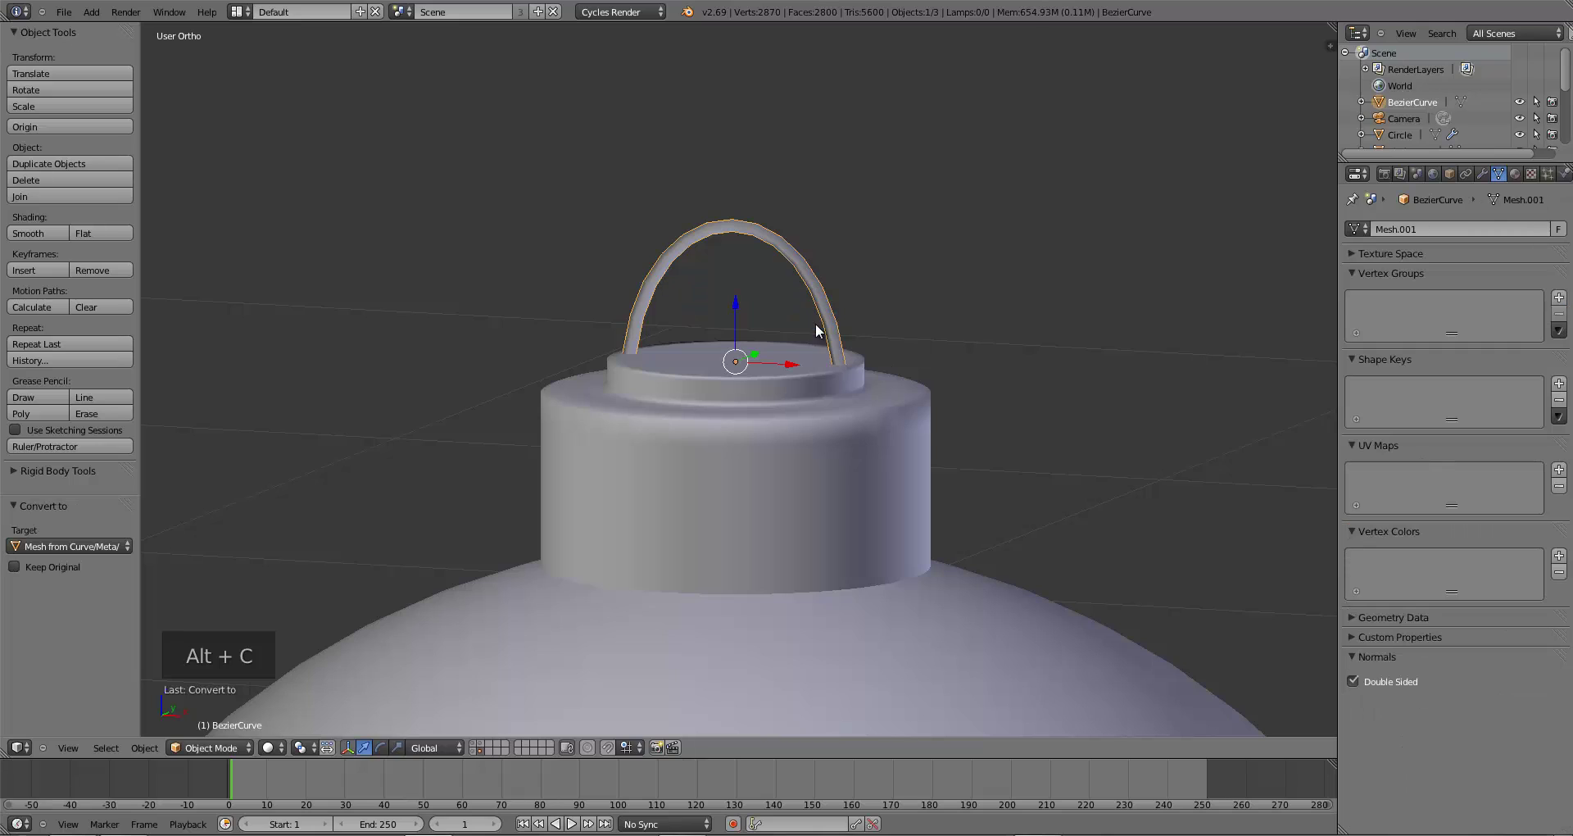
- Select only the cap and remove its Subdivision Surface modifier
shift+right_click(780, 377)
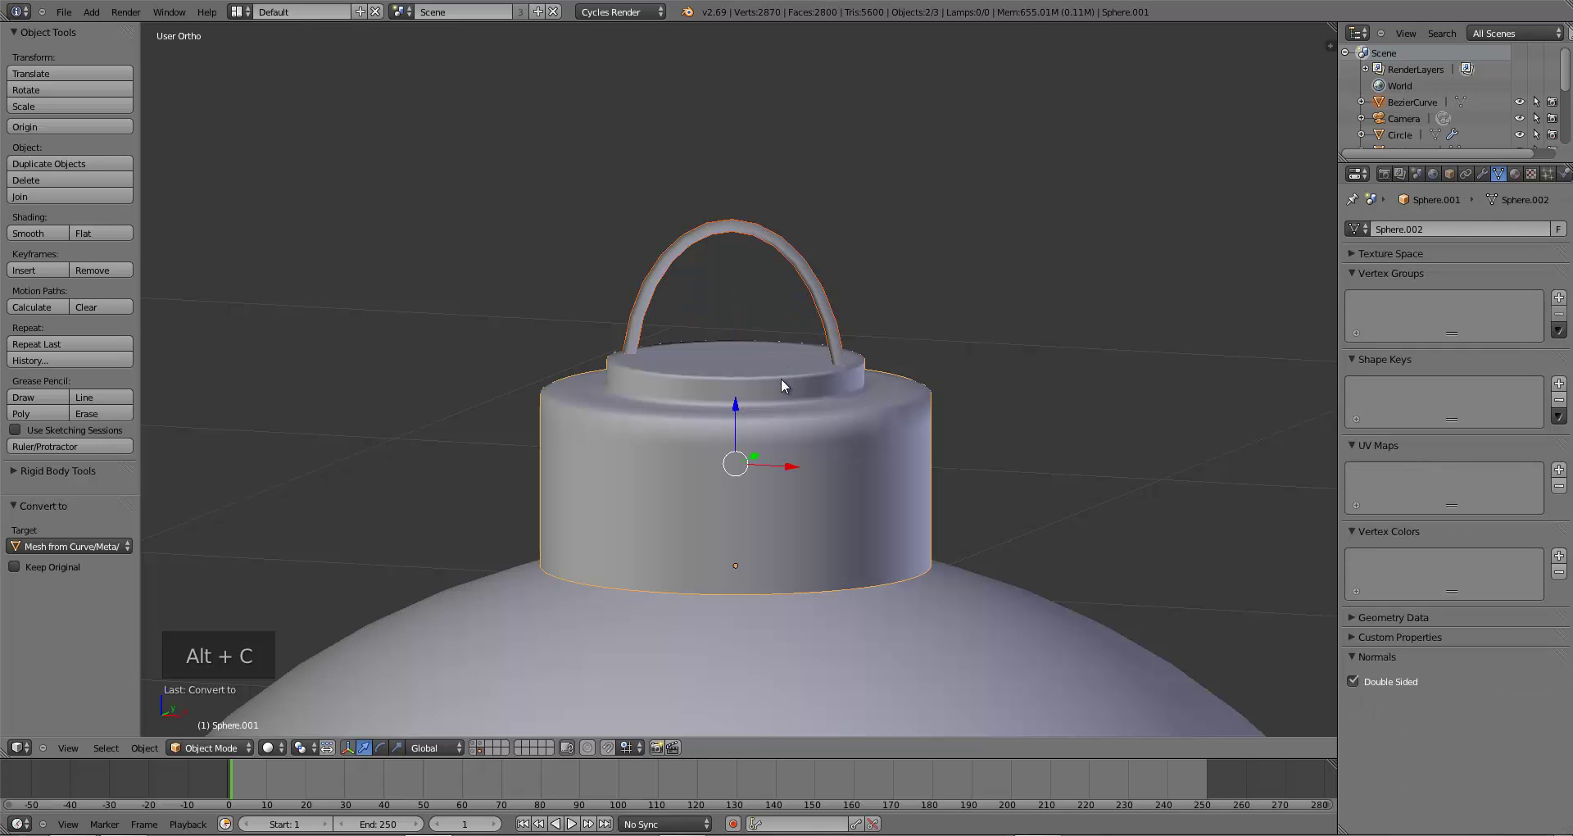
right_click(912, 390)
click(1482, 174)
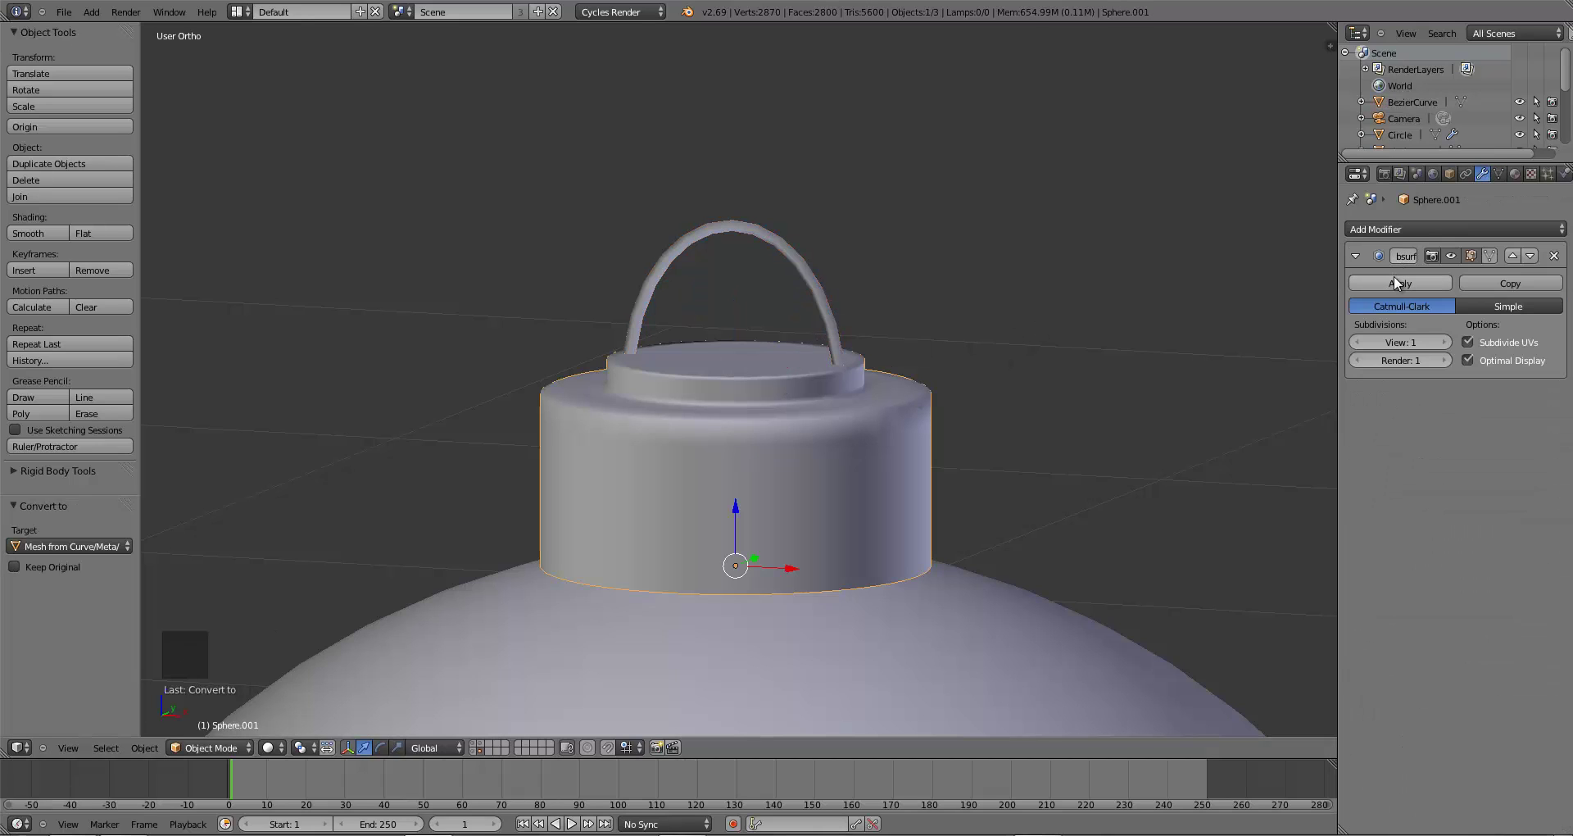
click(1554, 256)
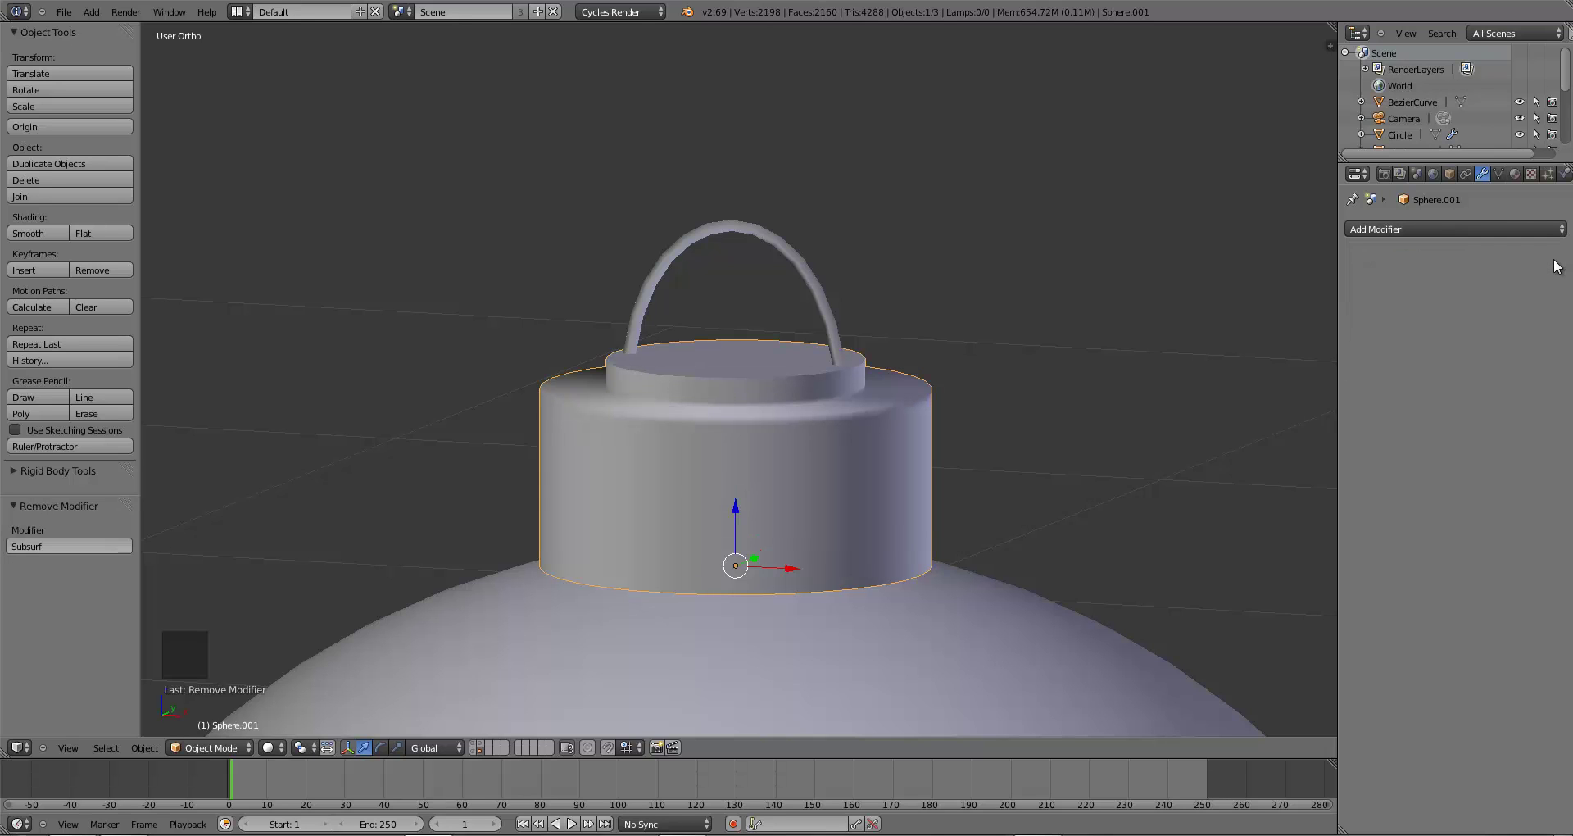
- Delete the edge loop around the top rim of the cap's knob, then deselect everything and return to Object Mode
scroll(864, 551, down, 5)
mouse_move(825, 552)
middle_down()
mouse_move(885, 549)
mouse_move(858, 522)
mouse_move(838, 540)
middle_up()
scroll(885, 548, down, 5)
scroll(832, 544, up, 6)
key(KP_1)
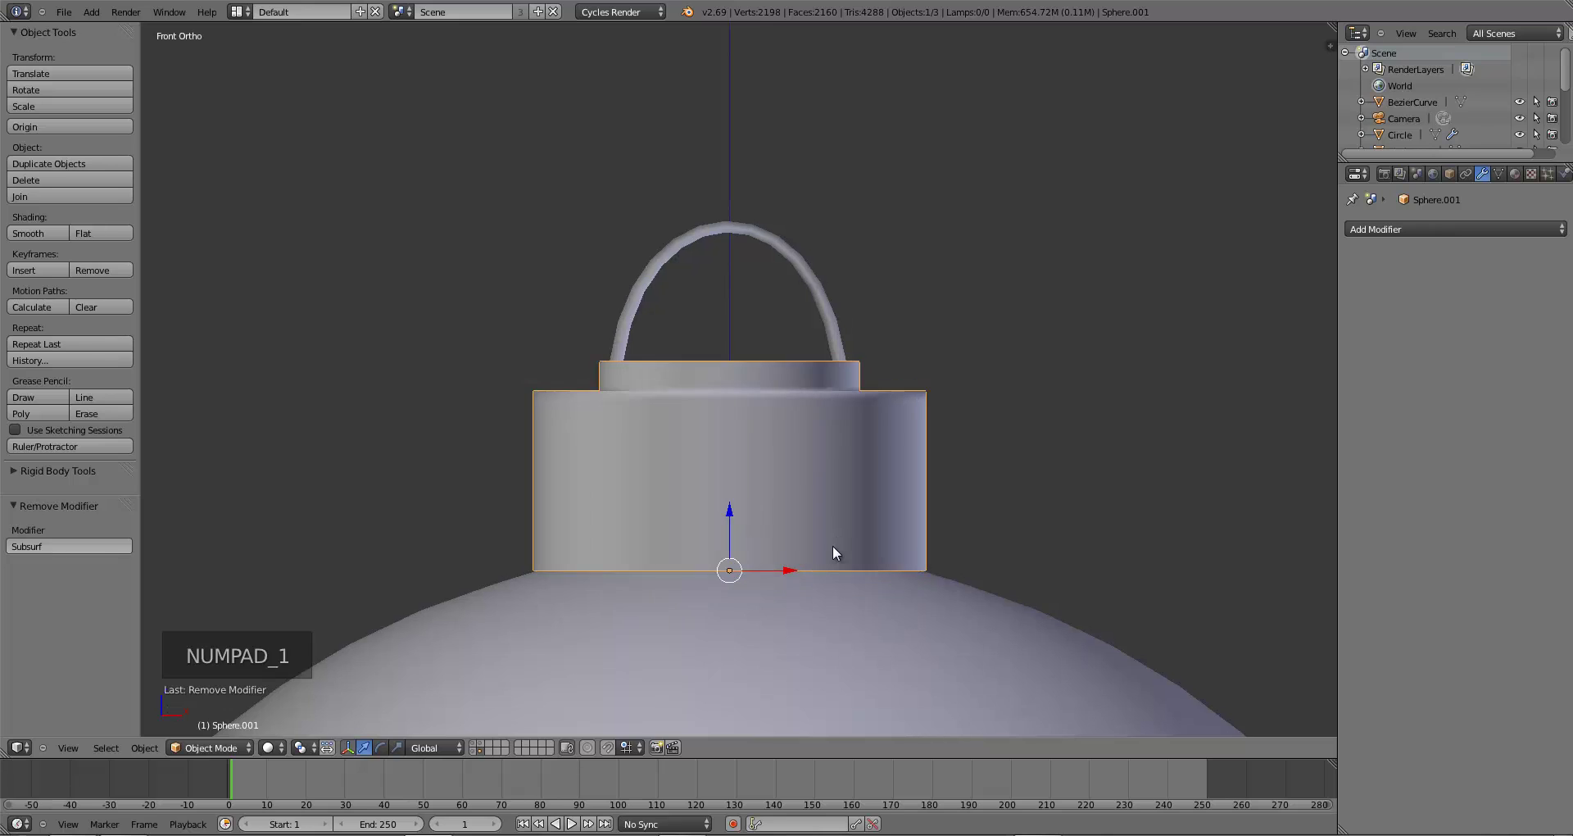
key(Tab)
scroll(828, 446, up, 3)
middle_drag(827, 385, 826, 444)
scroll(827, 442, up, 3)
alt+right_click(884, 435)
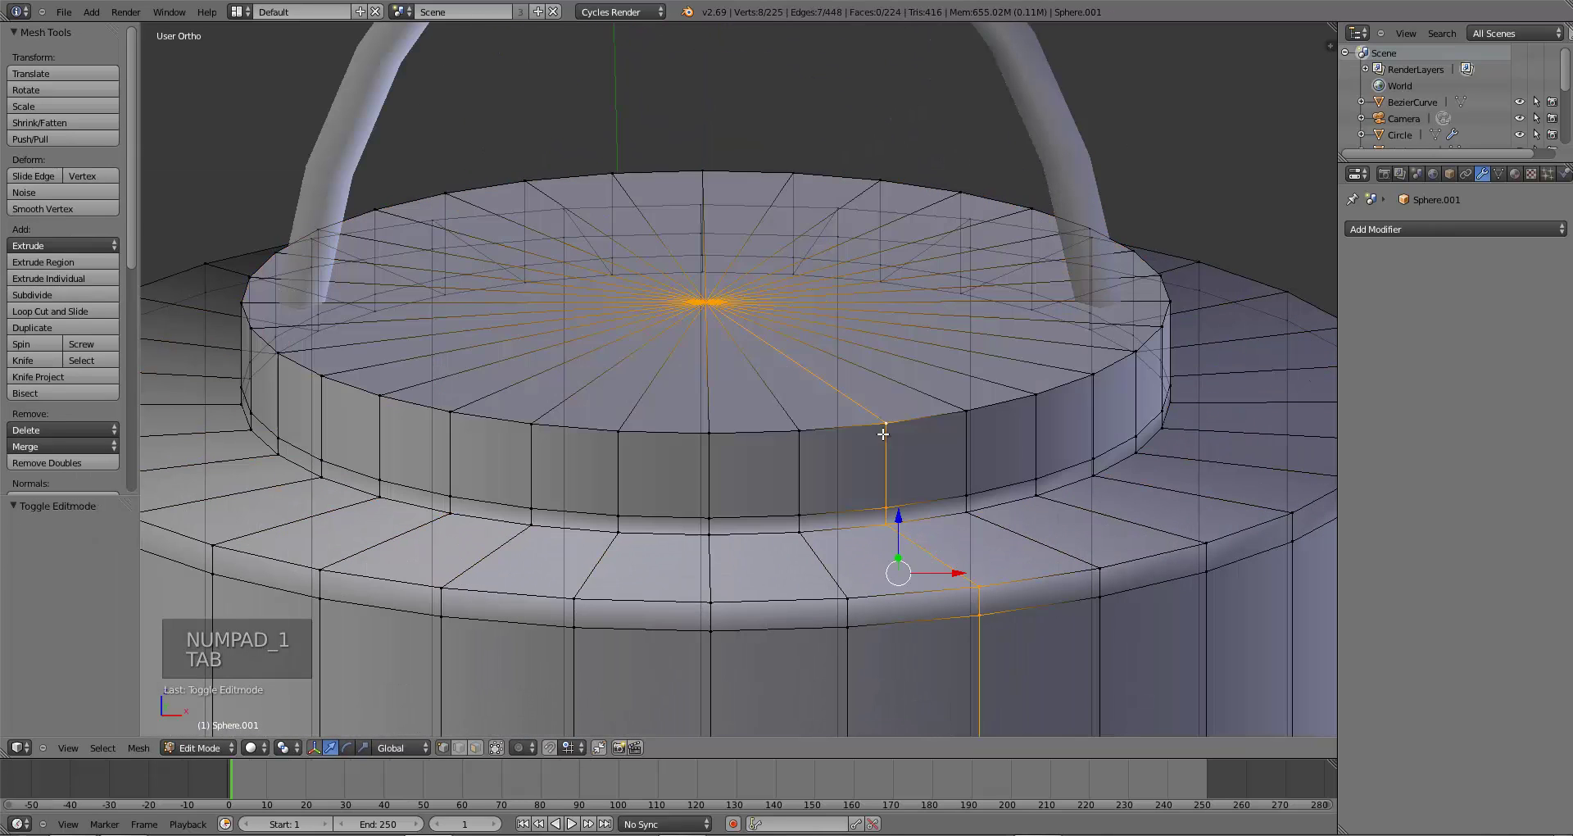
alt+right_click(868, 430)
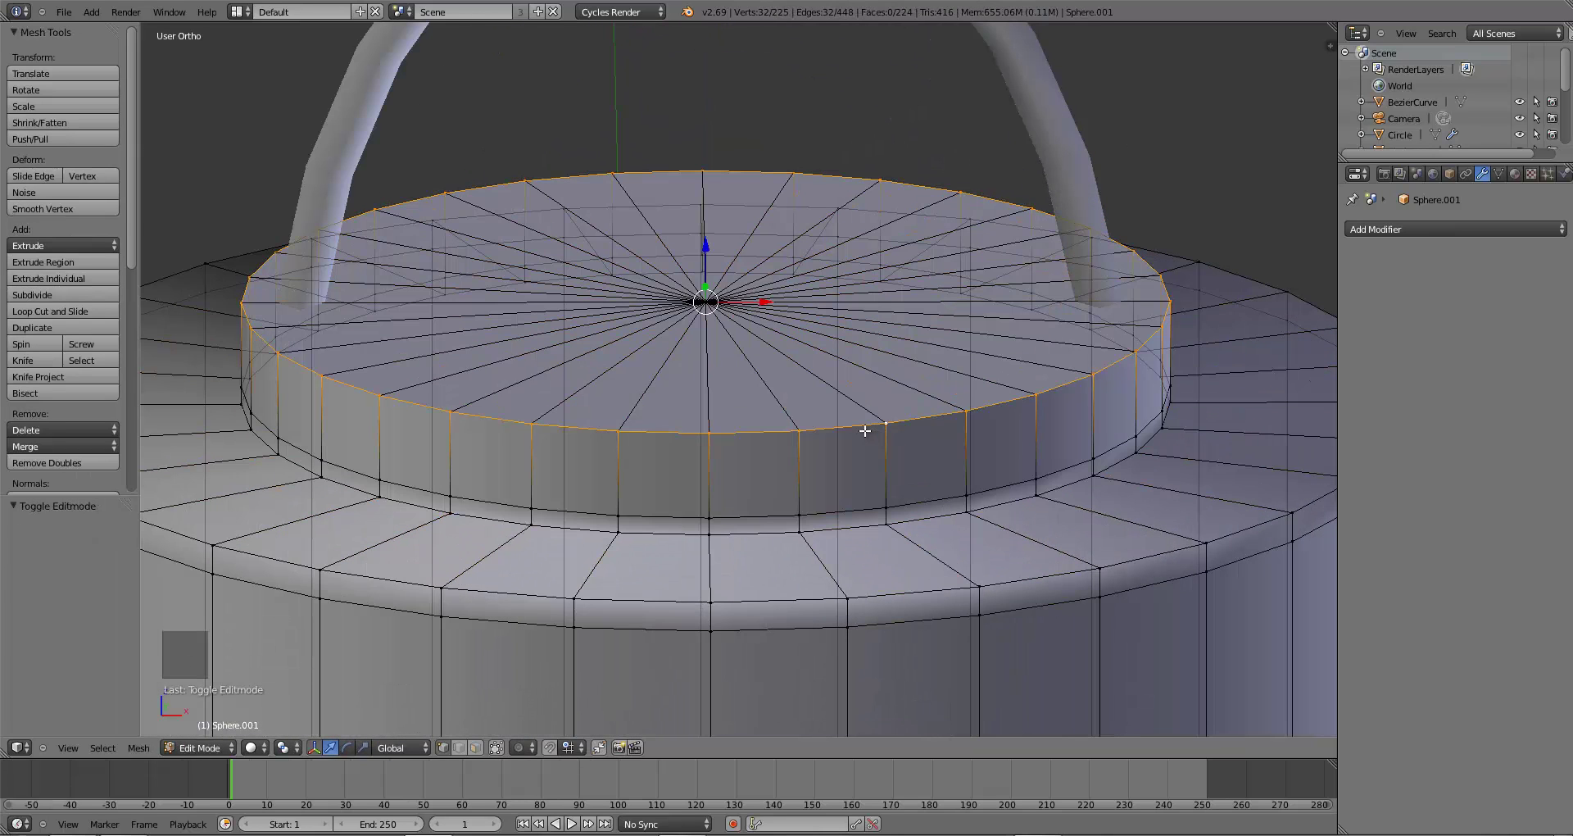
key(c)
key(x)
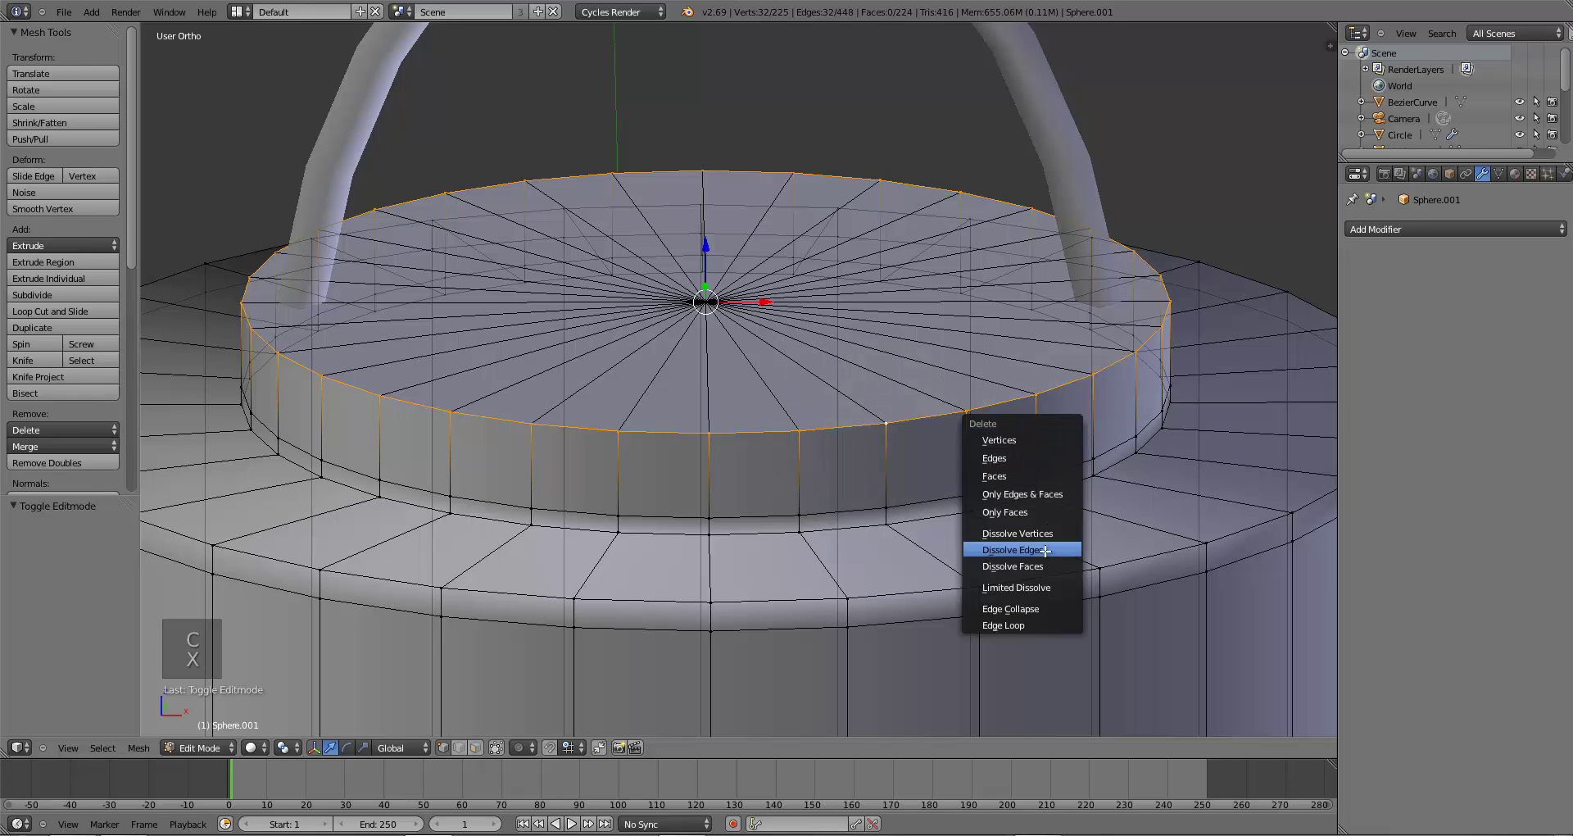
click(1037, 626)
scroll(998, 567, down, 4)
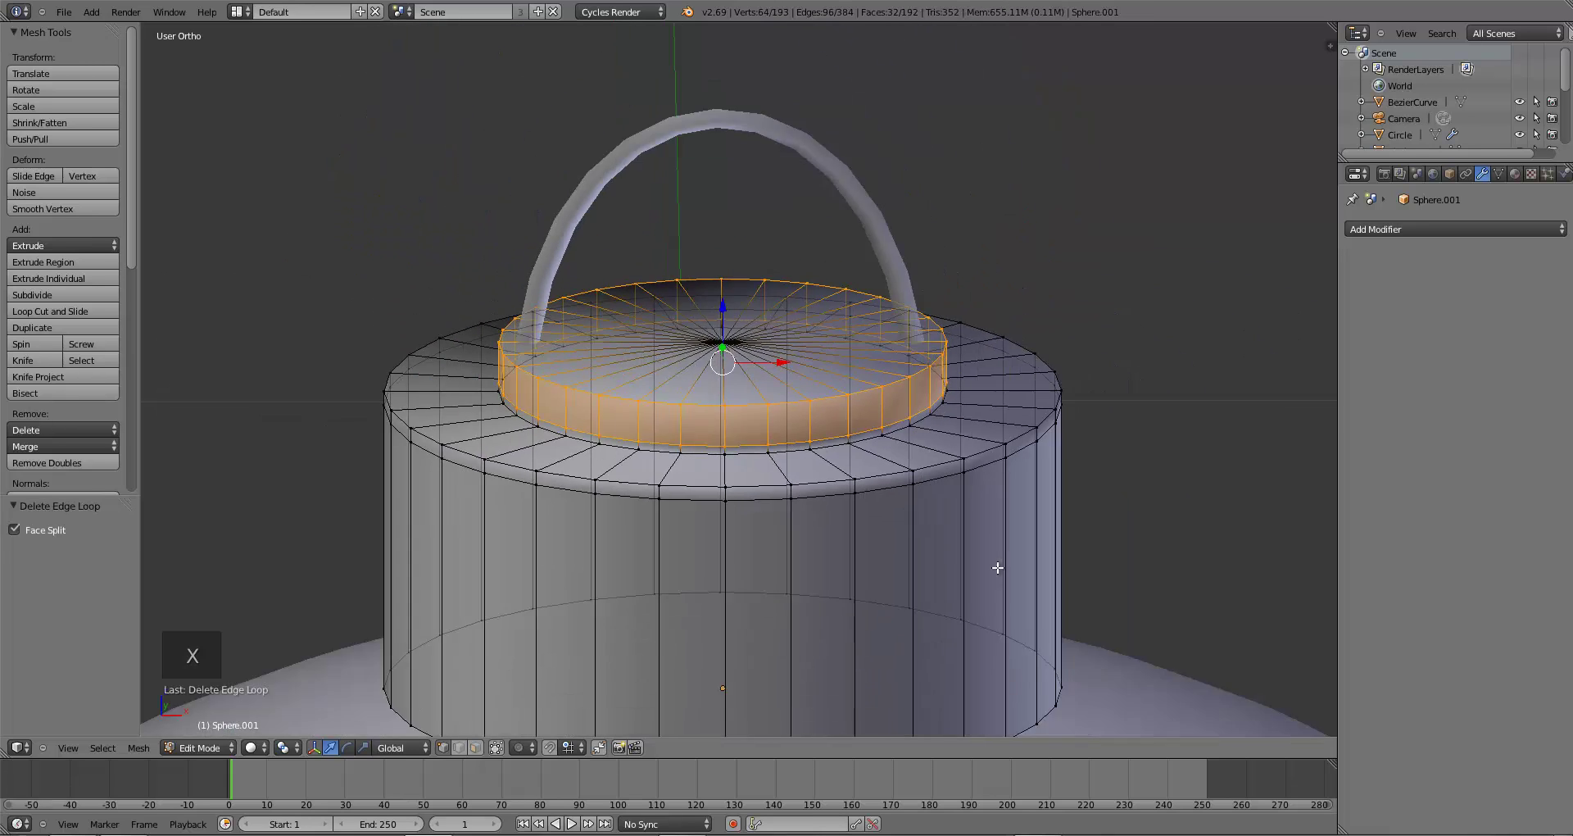
scroll(997, 566, up, 1)
key(a)
key(Tab)
- Join the cap and the hanging loop into one object and set its origin to geometry
scroll(997, 564, down, 5)
middle_drag(952, 527, 941, 567)
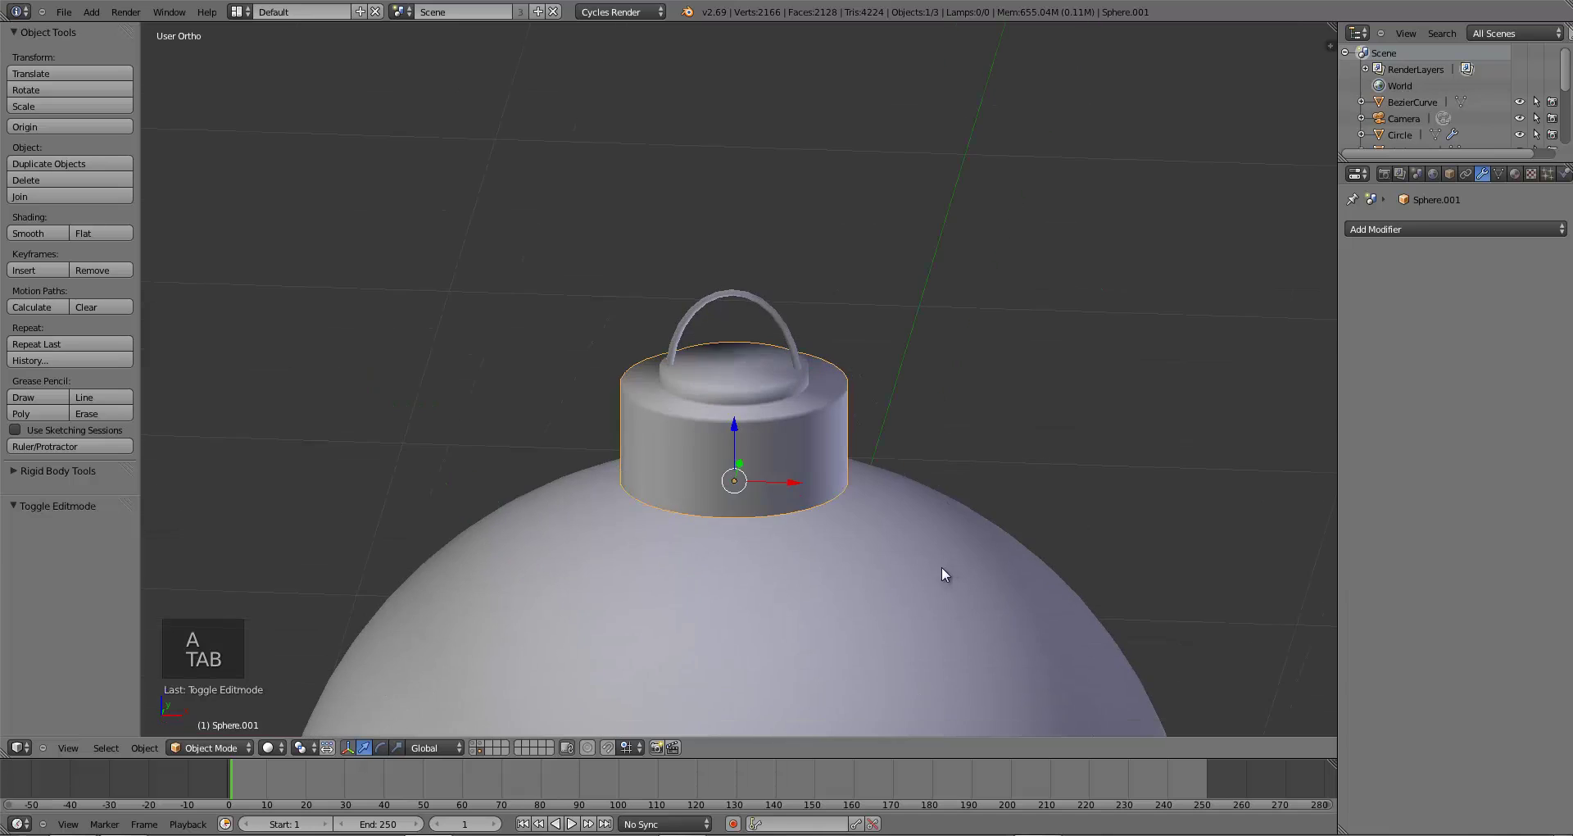
scroll(942, 567, down, 2)
scroll(896, 474, down, 3)
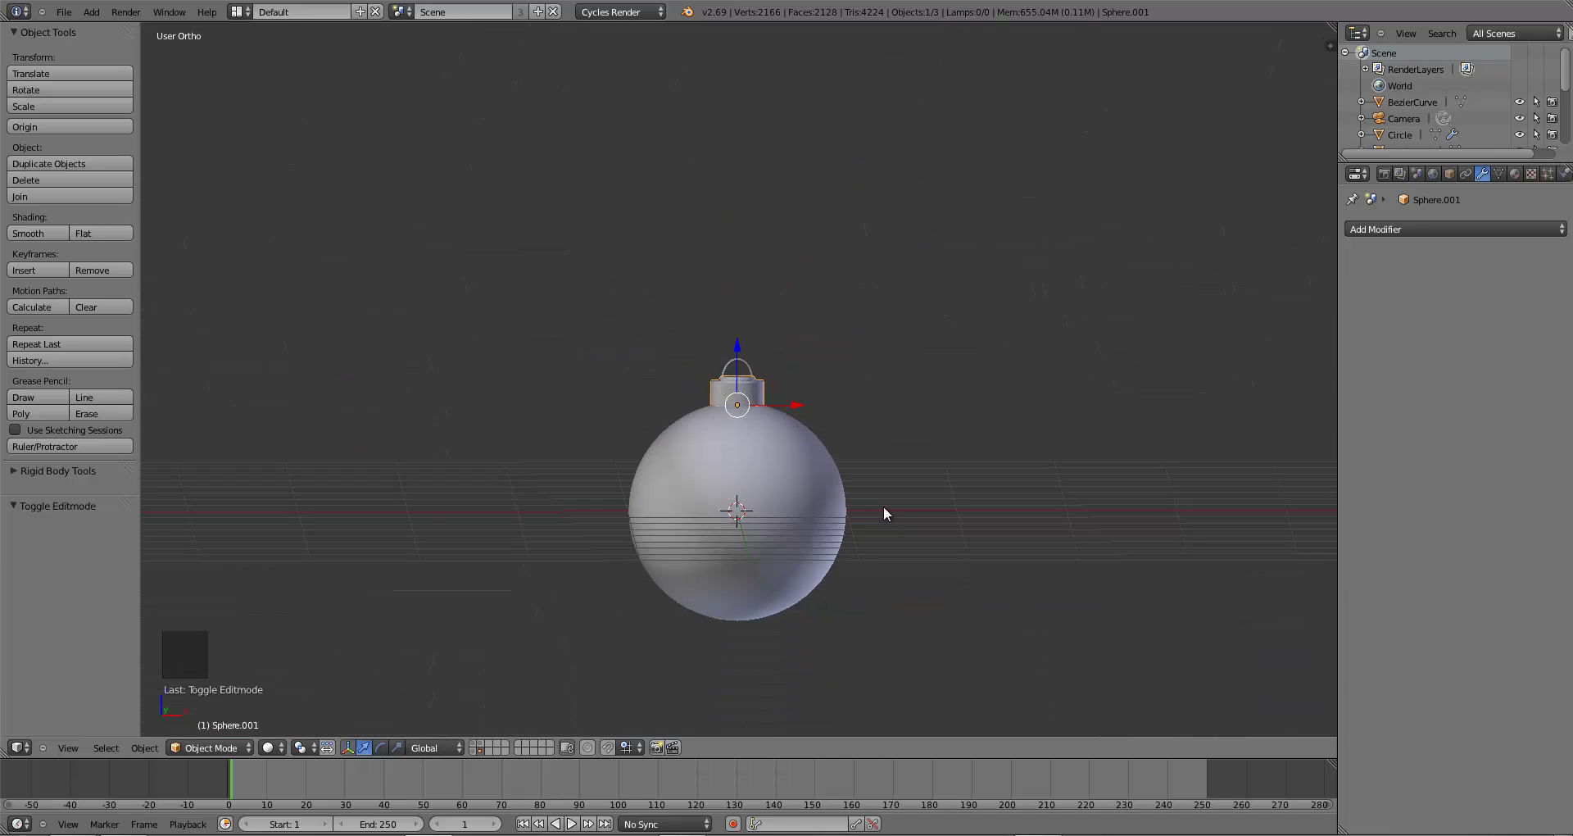
middle_drag(885, 516, 862, 545)
scroll(858, 537, up, 9)
shift+right_click(774, 297)
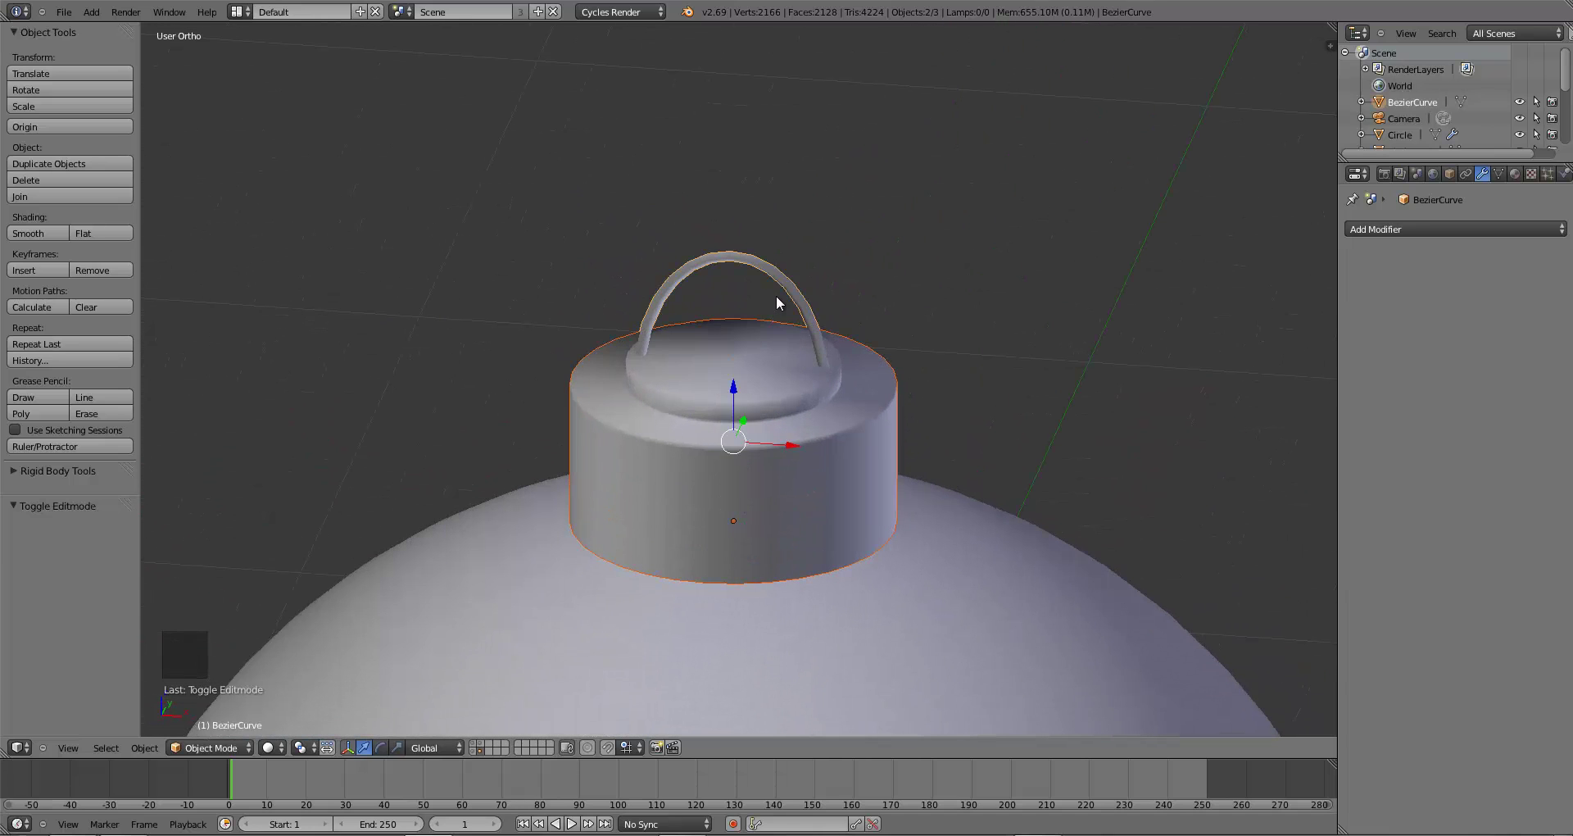
key(ctrl+j)
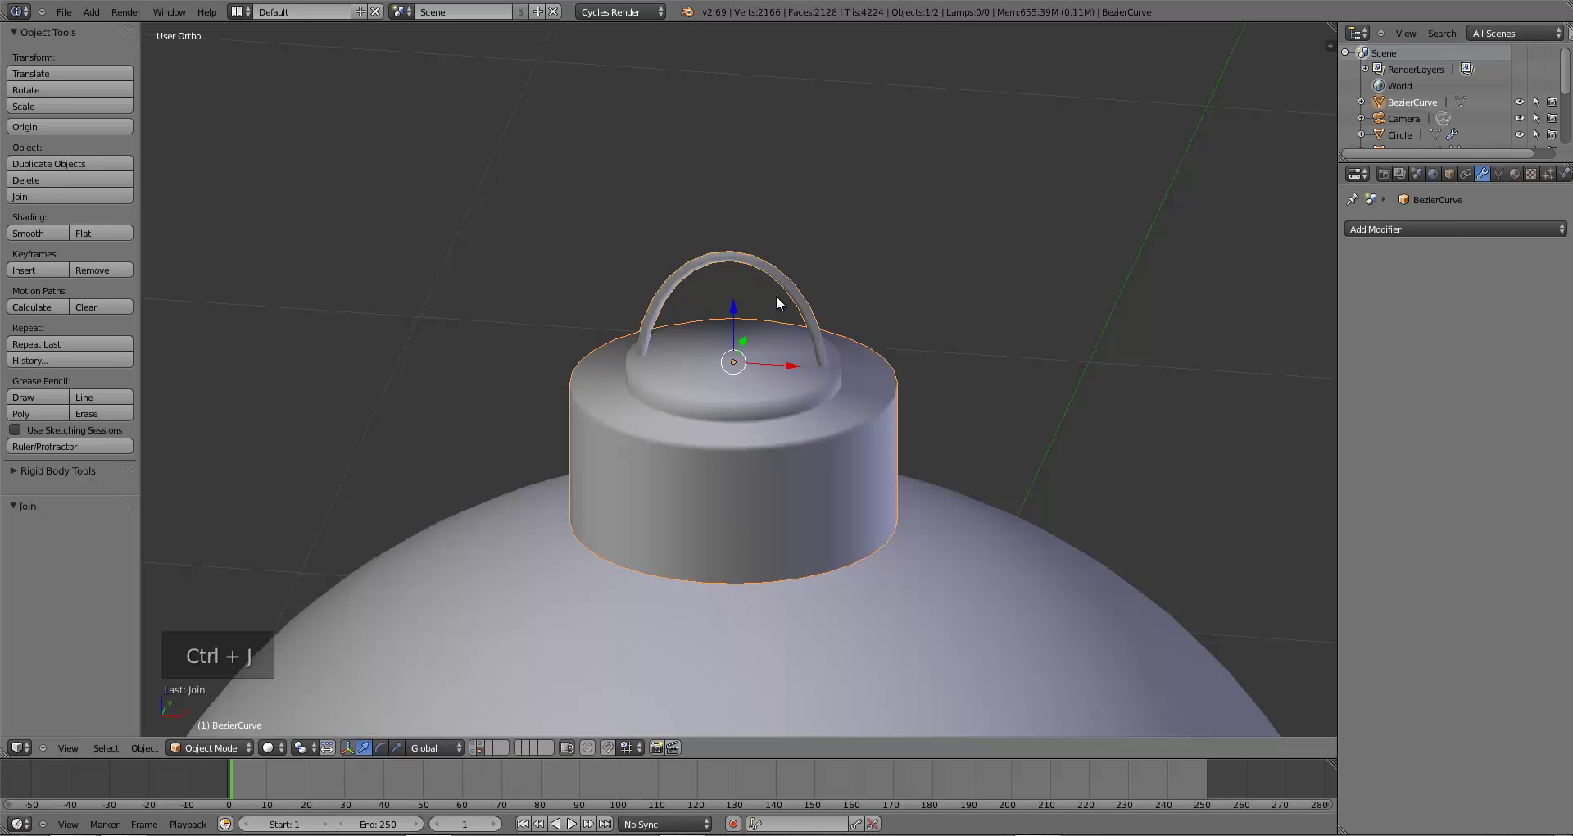
key(ctrl+alt+shift+c)
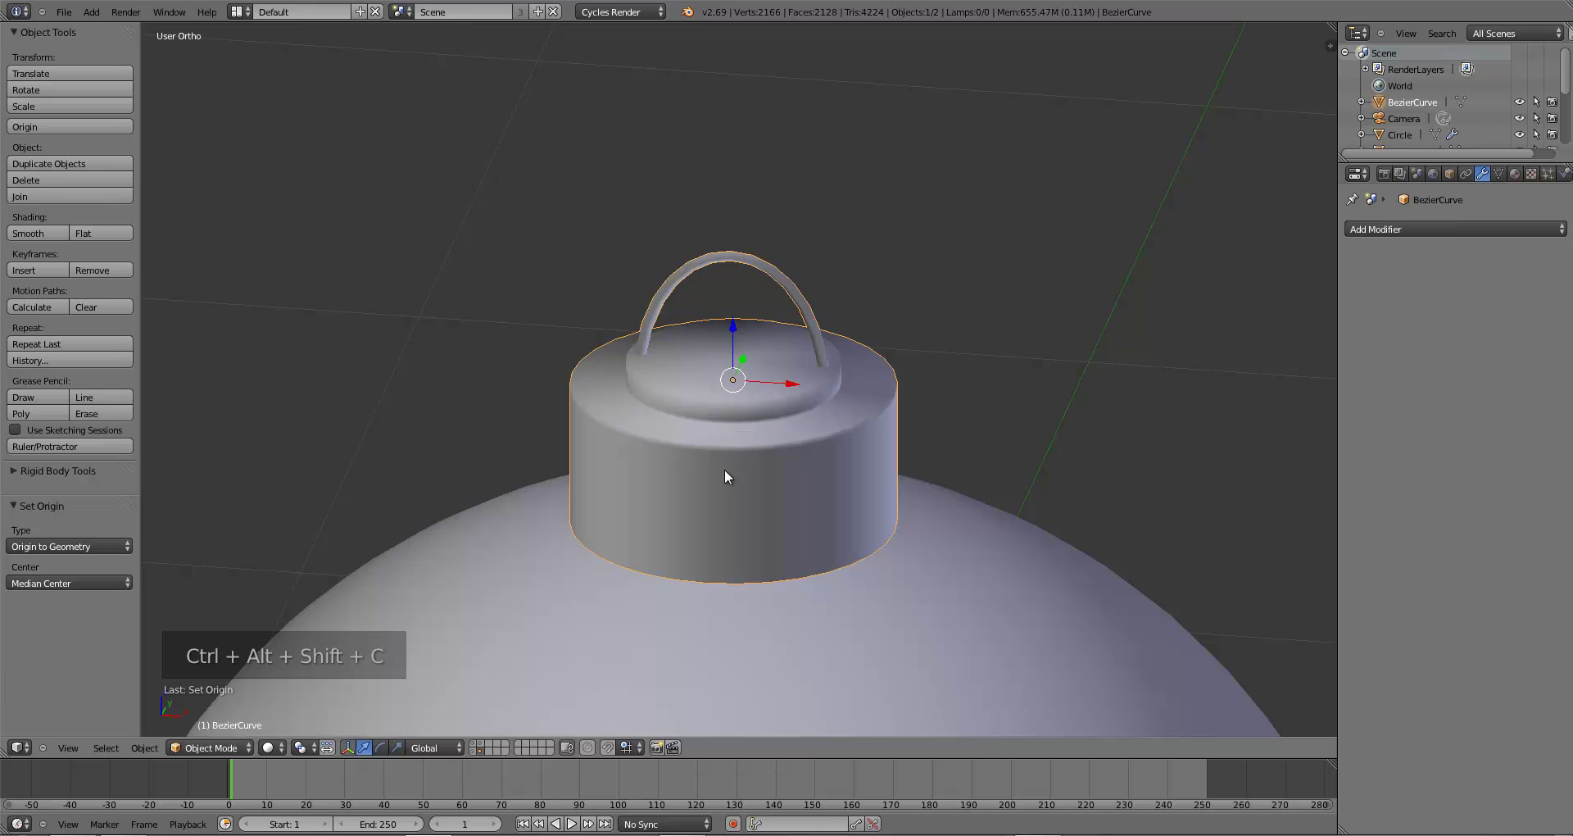
- Show the layer holding the decorated Christmas tree and bring its light plane into view
scroll(725, 469, down, 8)
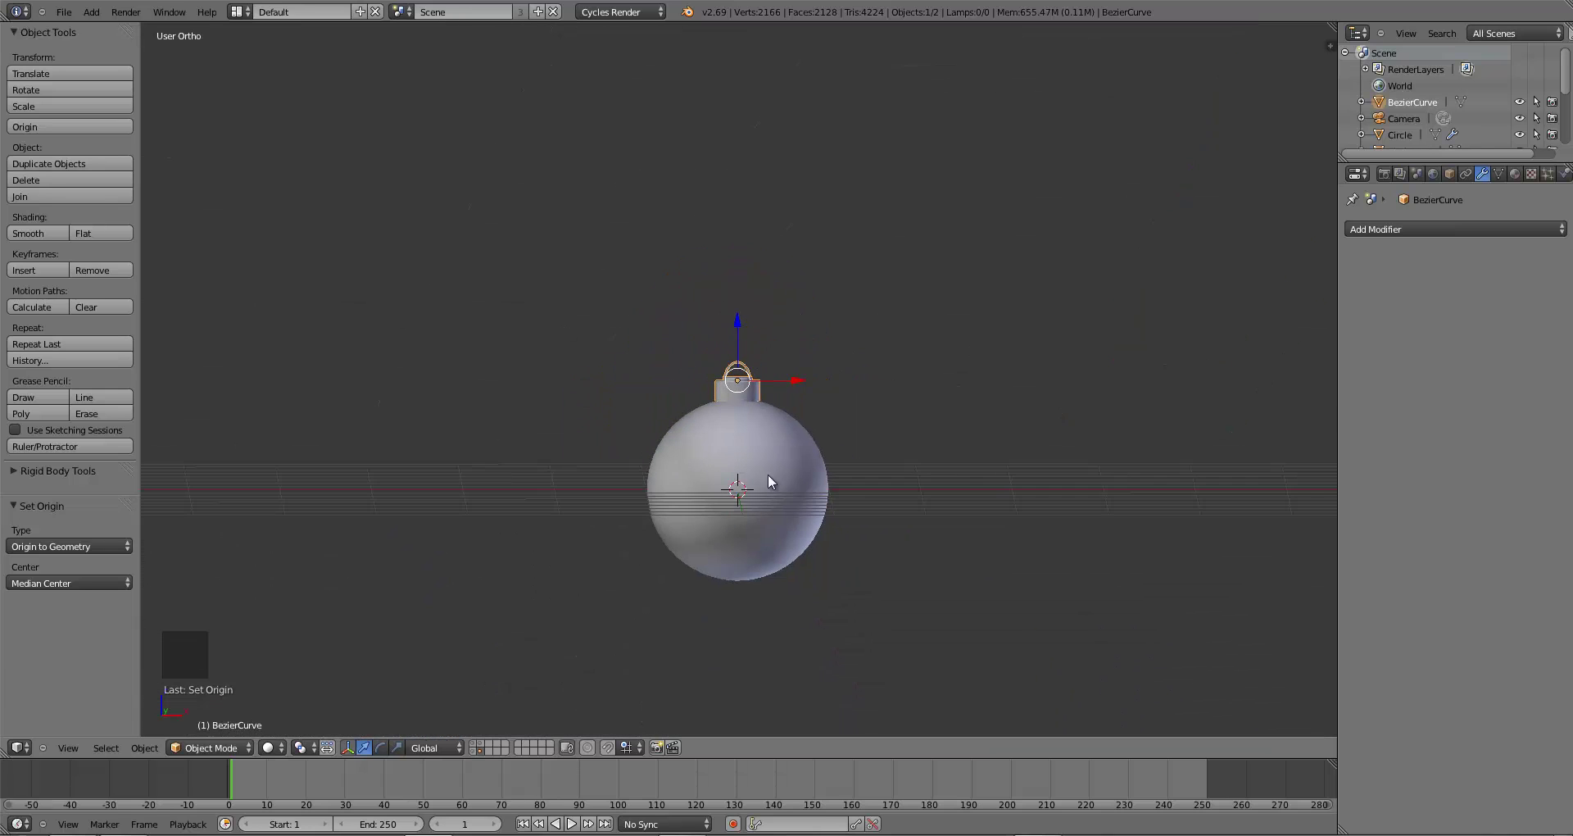
middle_drag(768, 475, 736, 487)
scroll(734, 475, up, 2)
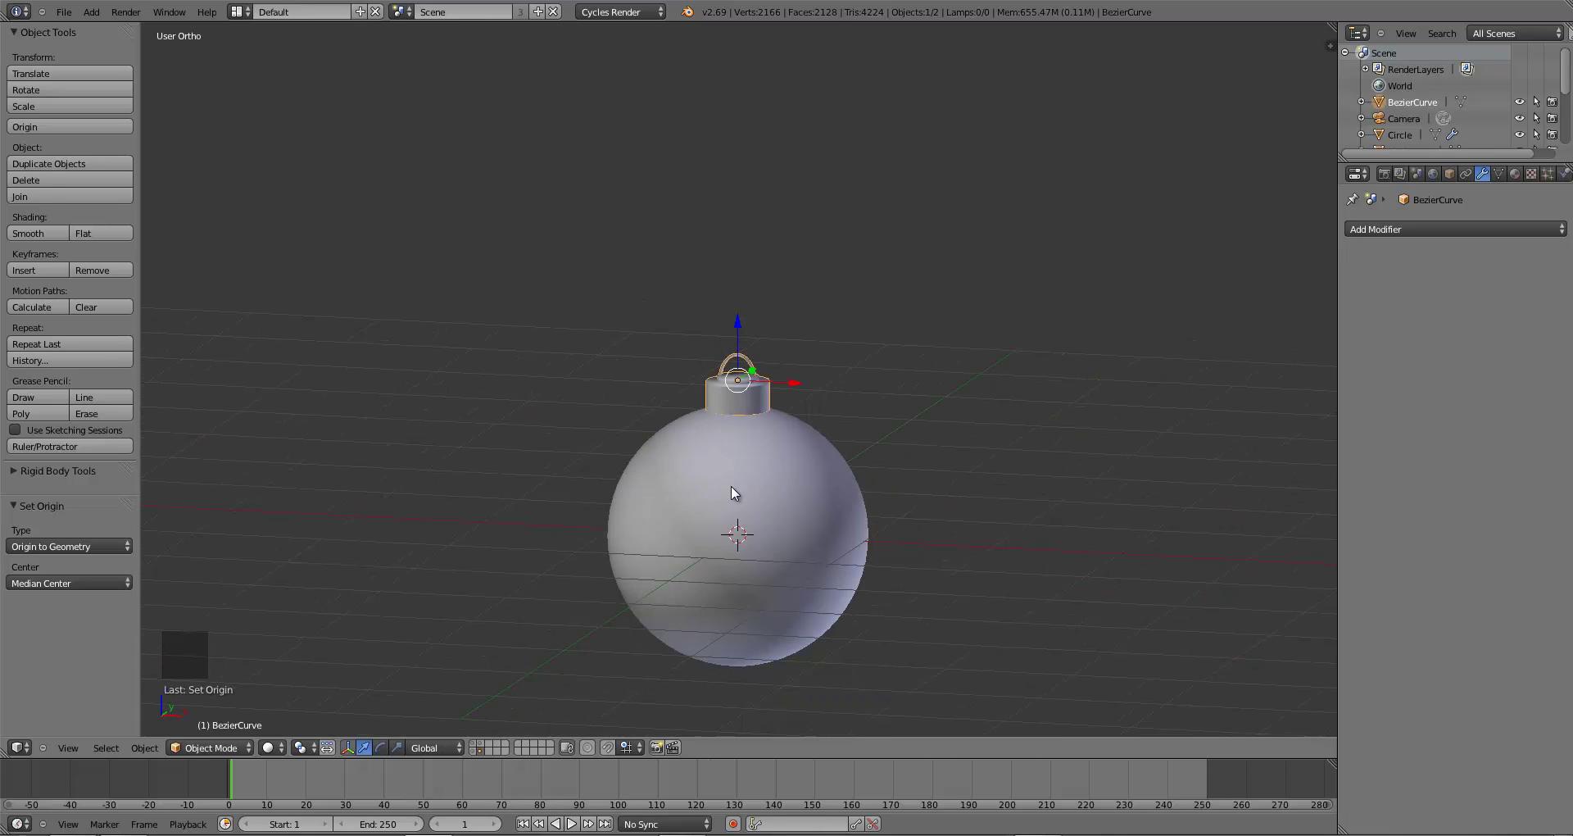
key(KP_1)
scroll(731, 485, down, 5)
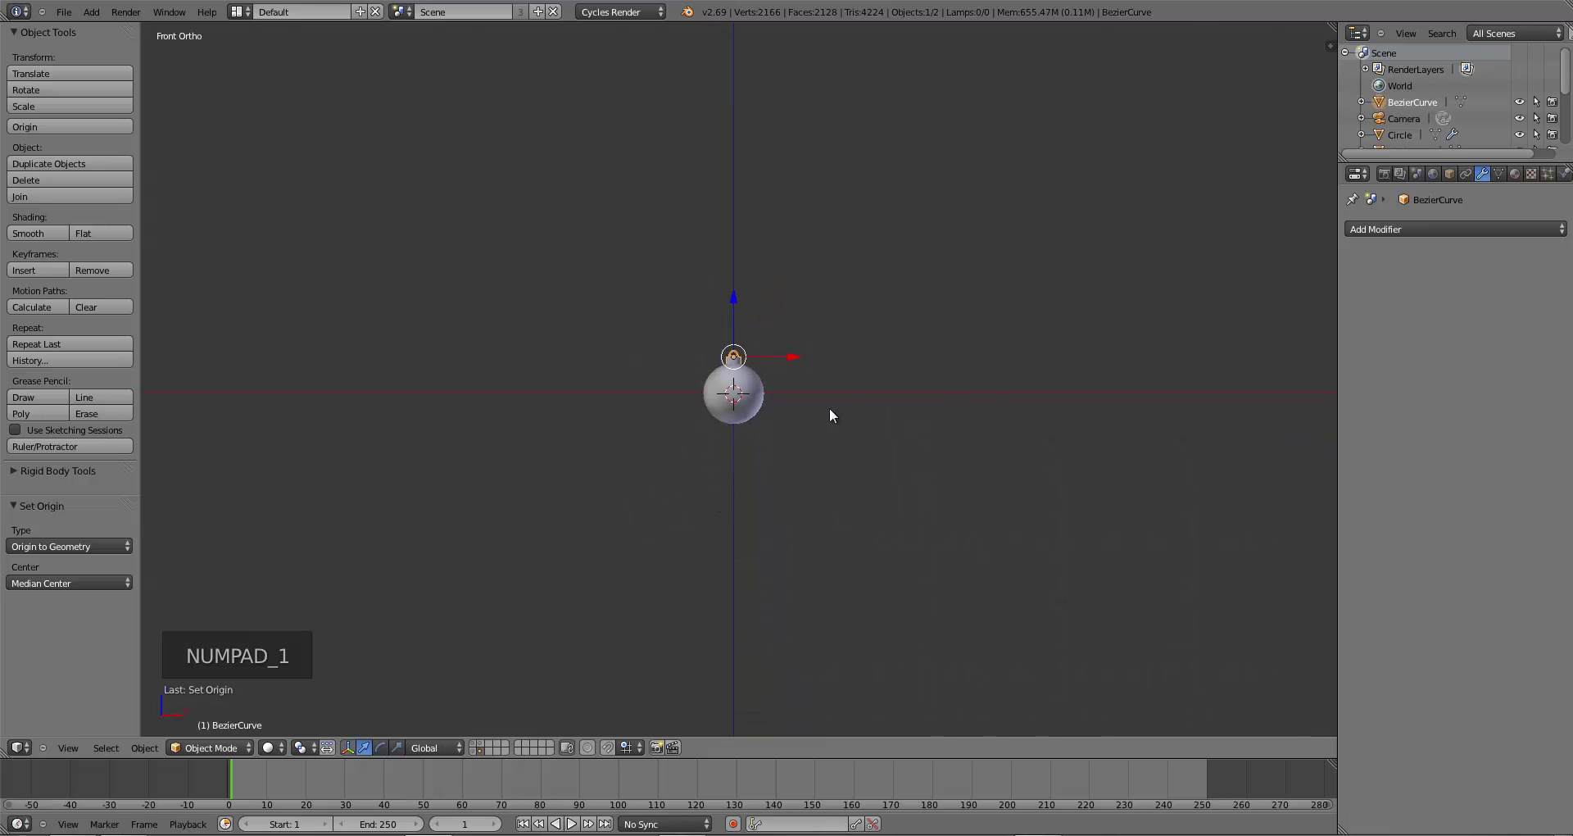
middle_drag(831, 416, 755, 464)
click(481, 744)
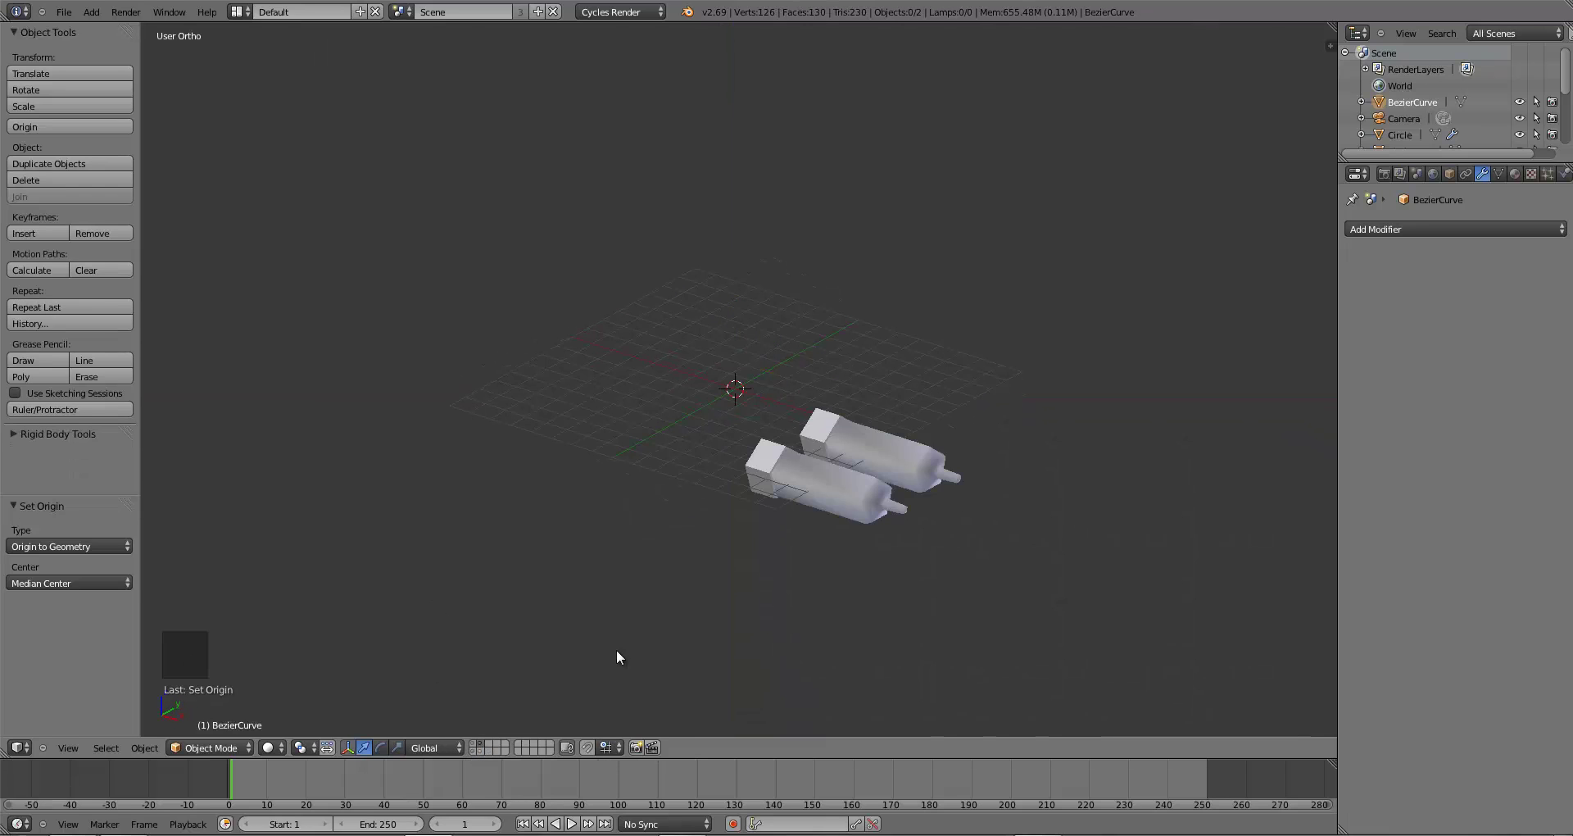
scroll(647, 641, up, 2)
click(475, 749)
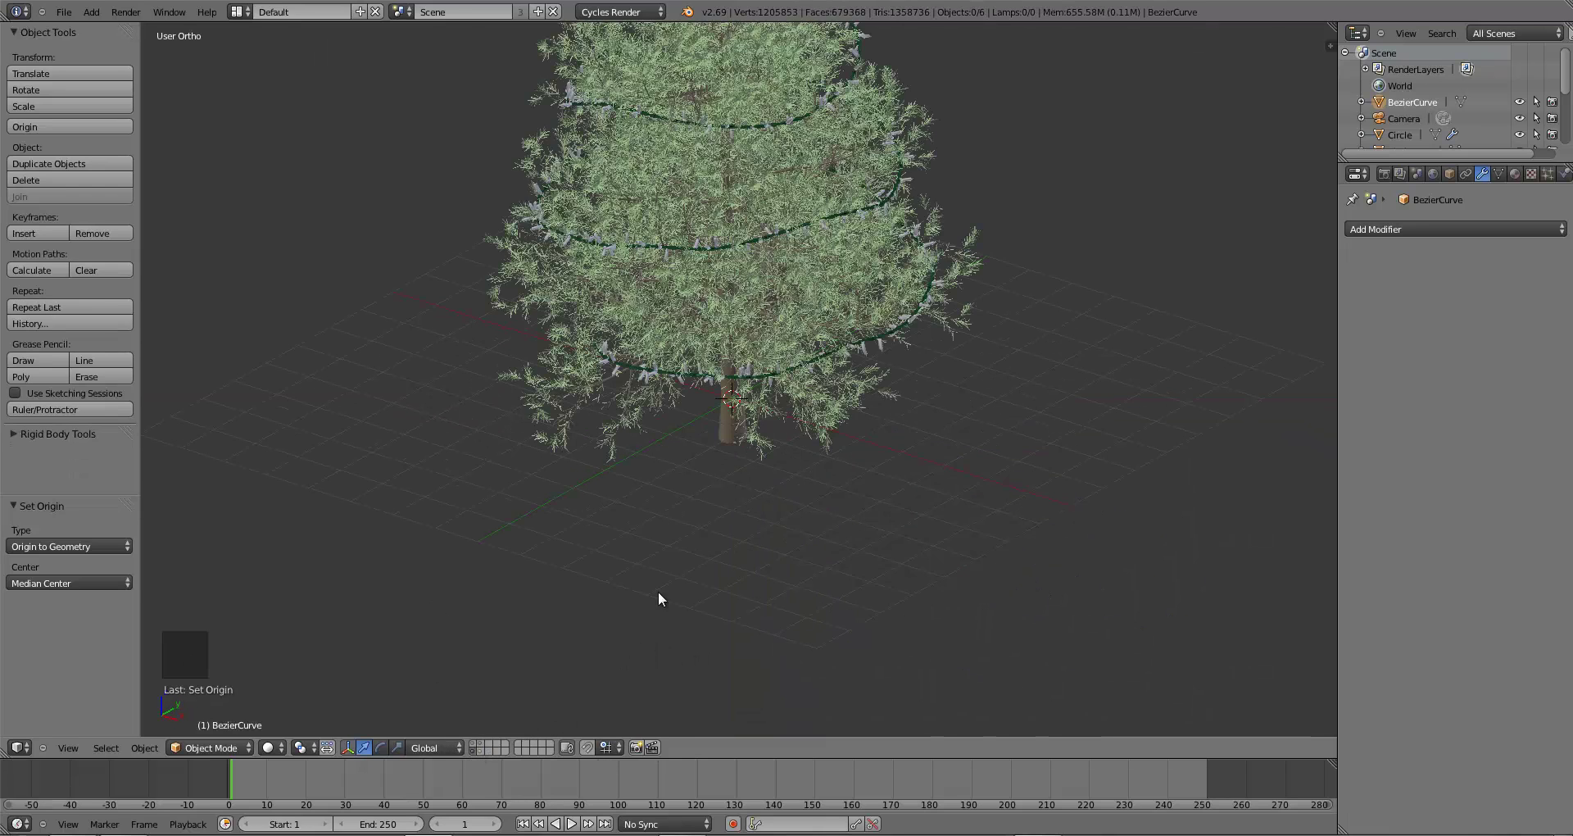
scroll(782, 545, down, 3)
middle_drag(782, 545, 803, 426)
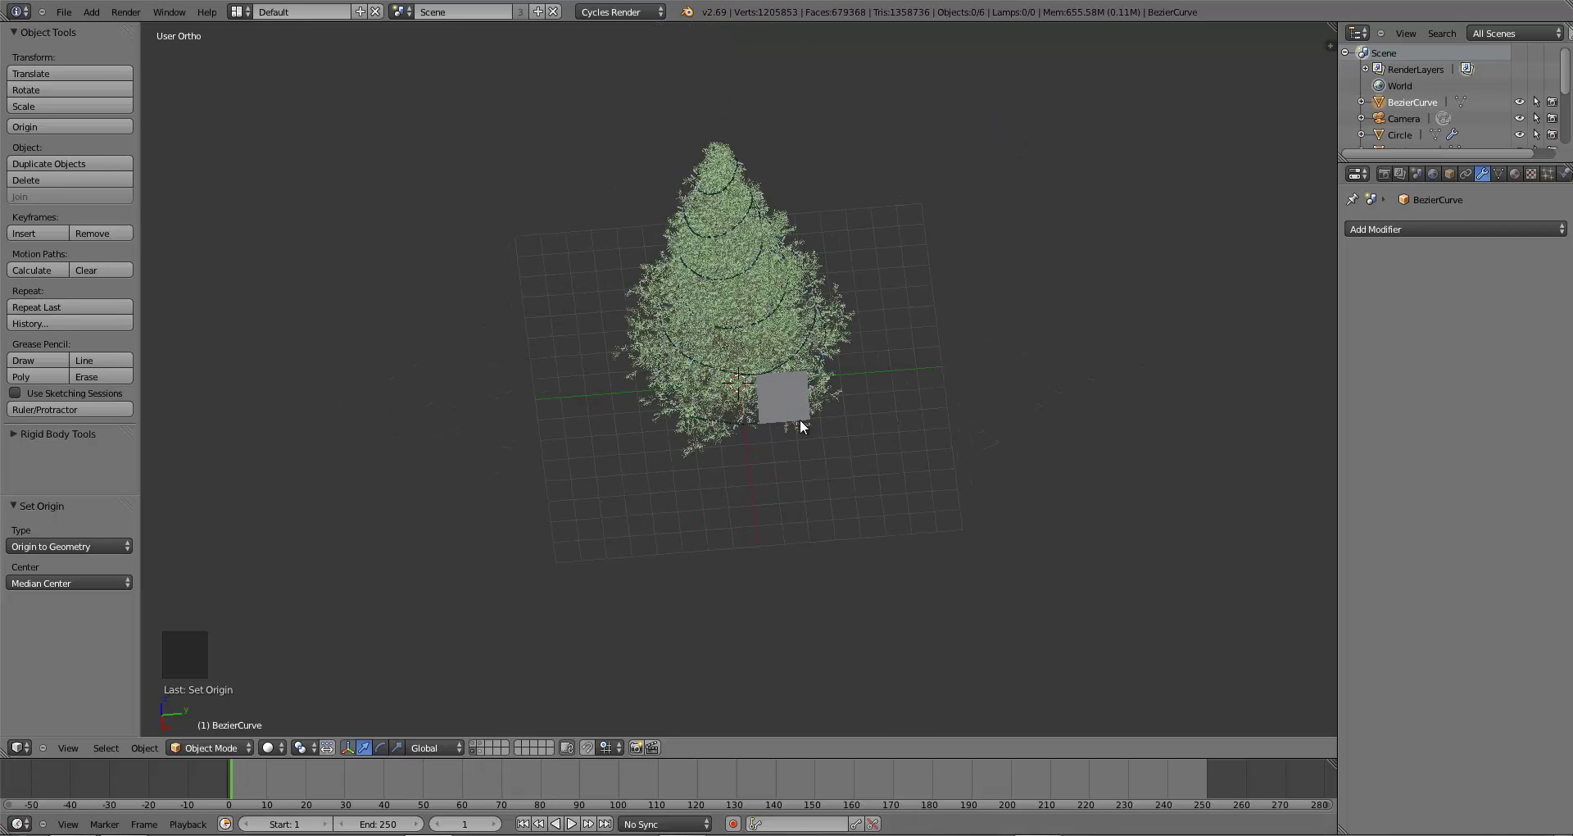
- Duplicate the light plane in place, move the copy to the ornament's layer and show that layer
right_click(801, 423)
key(shift+d)
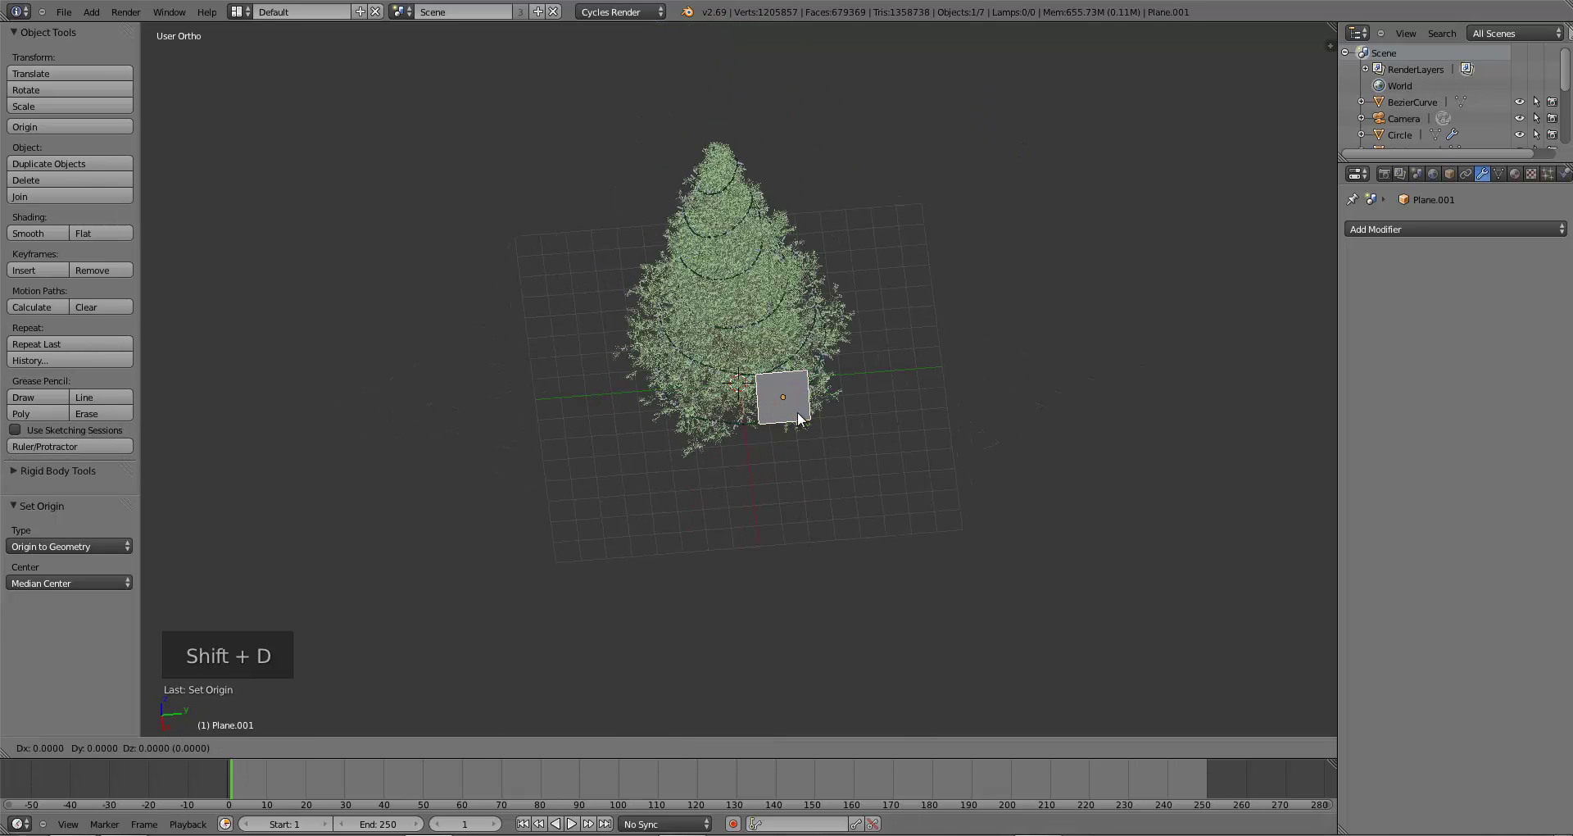
right_click(801, 419)
key(m)
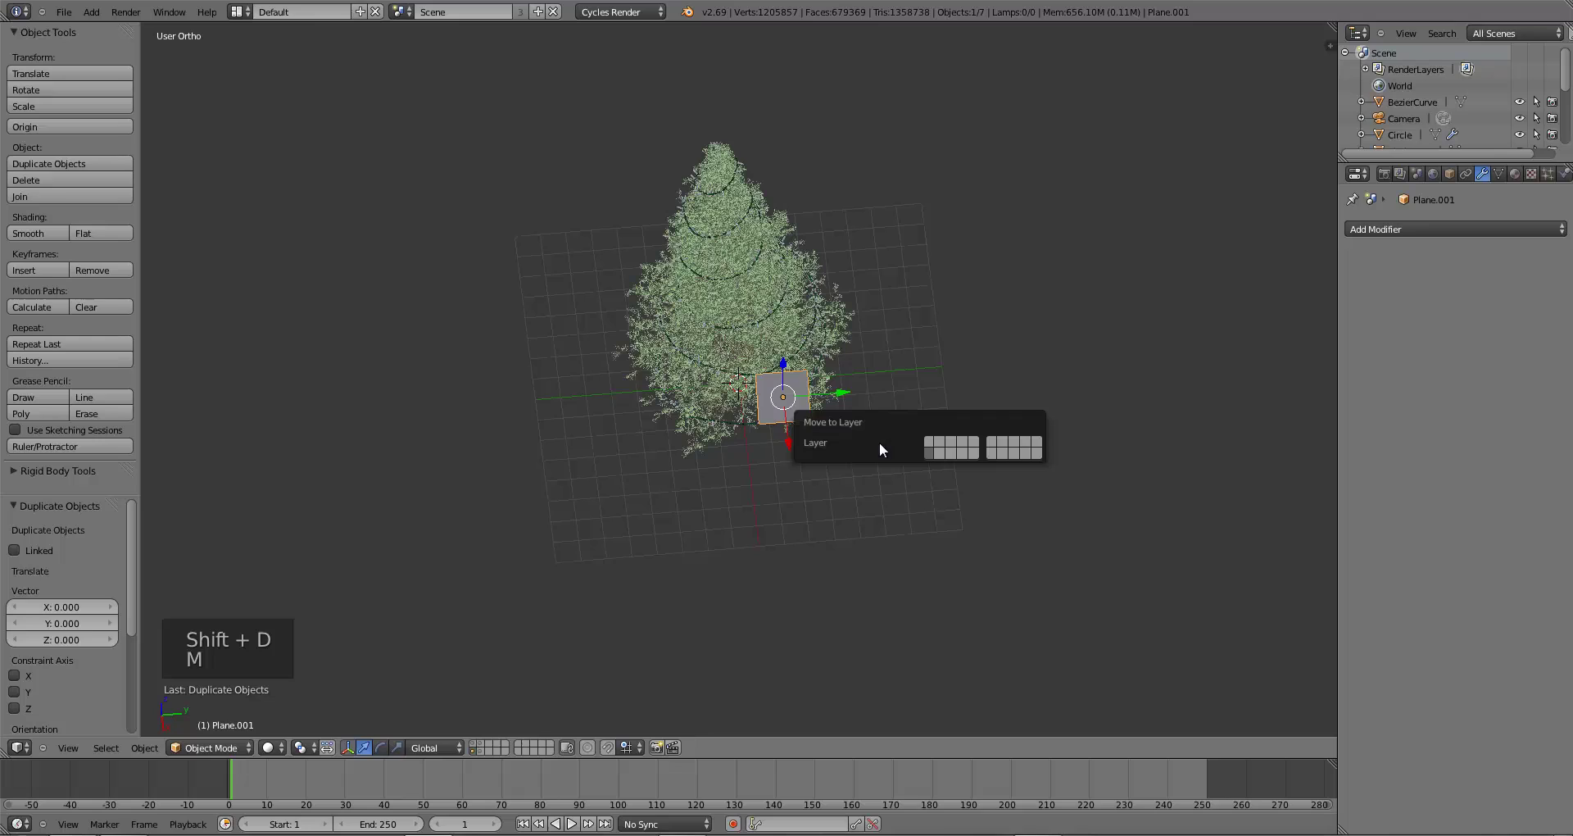
click(936, 455)
click(489, 744)
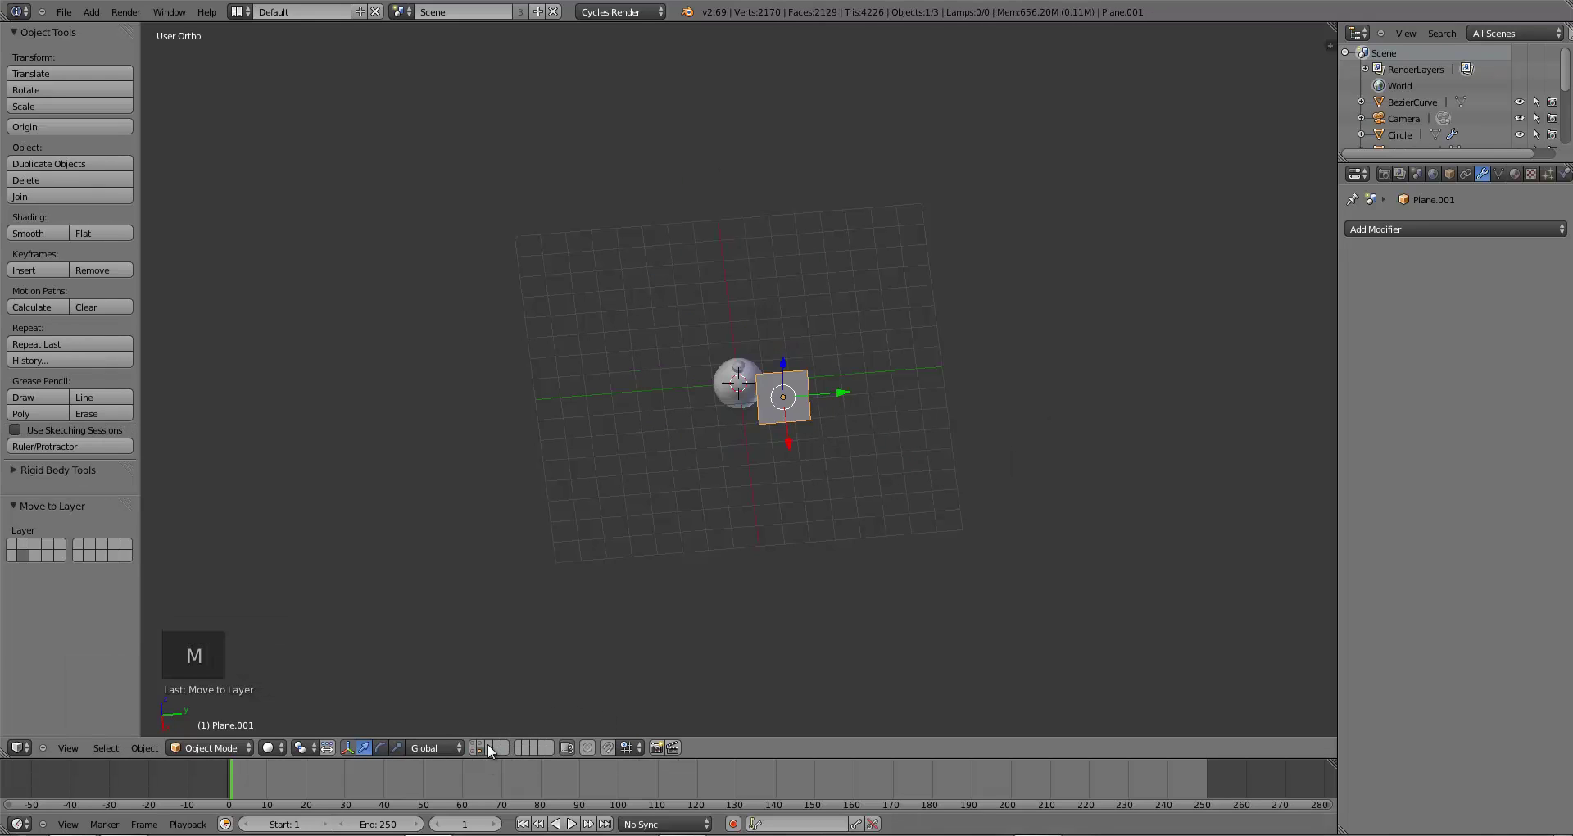
- In front view, move the light plane about -5.851 in X and -11.038 in Z, nearer to the ornament
key(KP_1)
key(g)
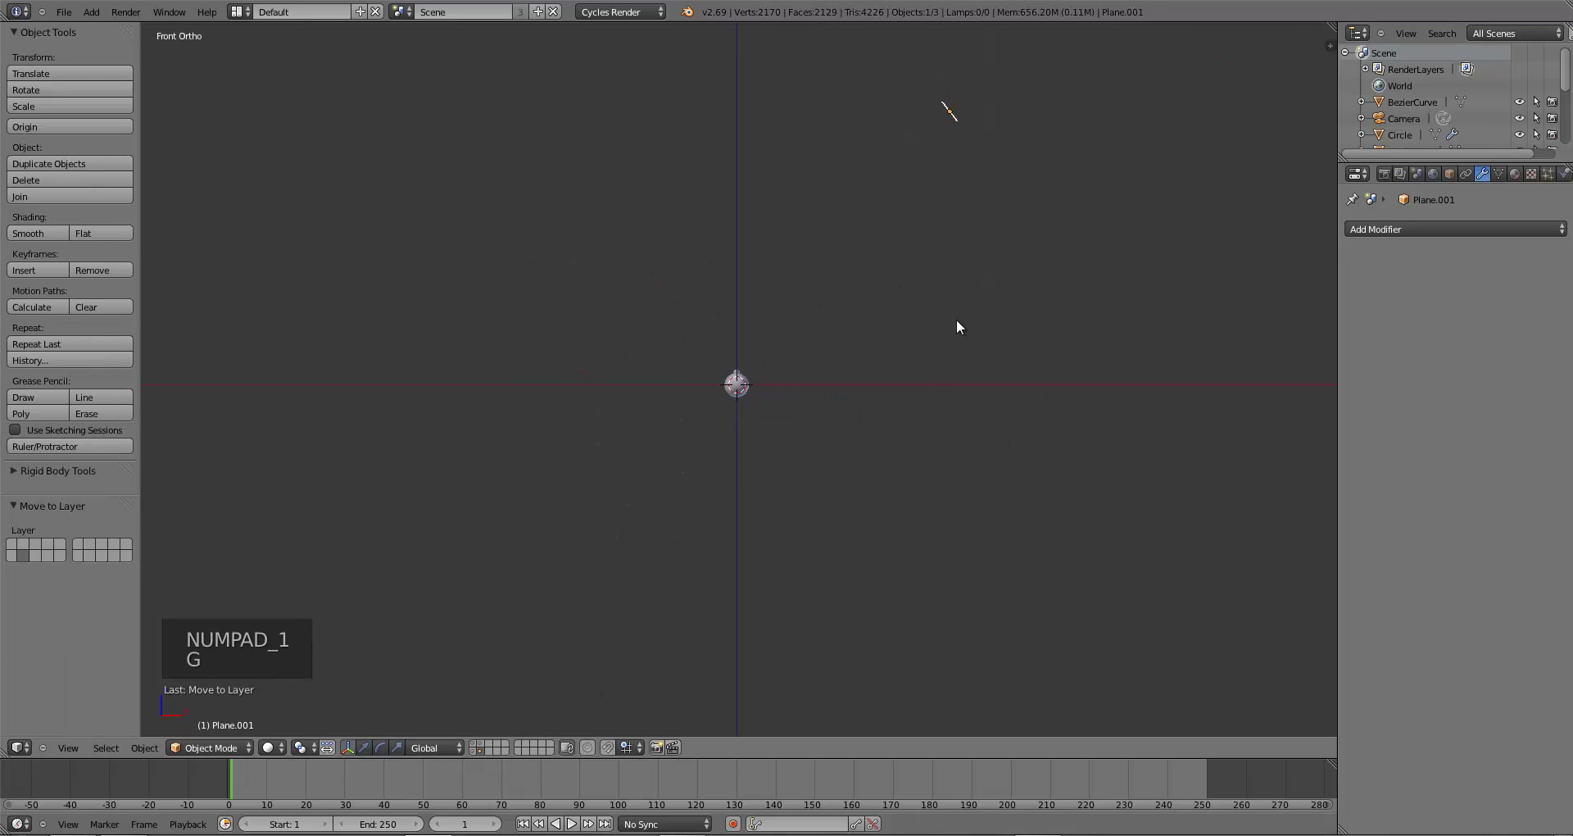
click(897, 425)
- Switch the viewport showing the ornament to Rendered shading
scroll(864, 449, up, 10)
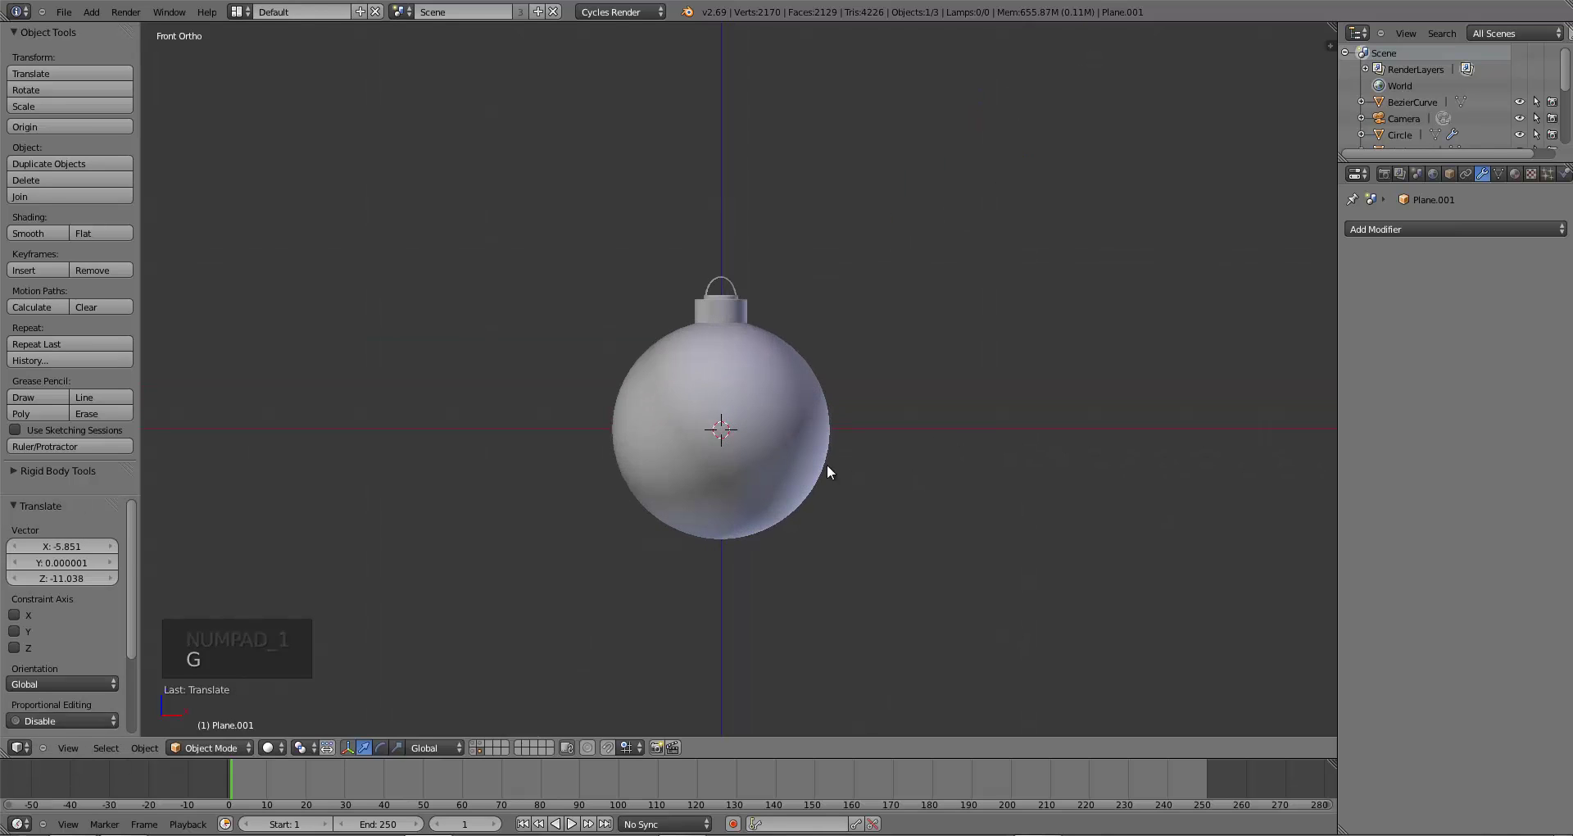
middle_drag(827, 467, 659, 514)
scroll(659, 515, up, 3)
click(266, 748)
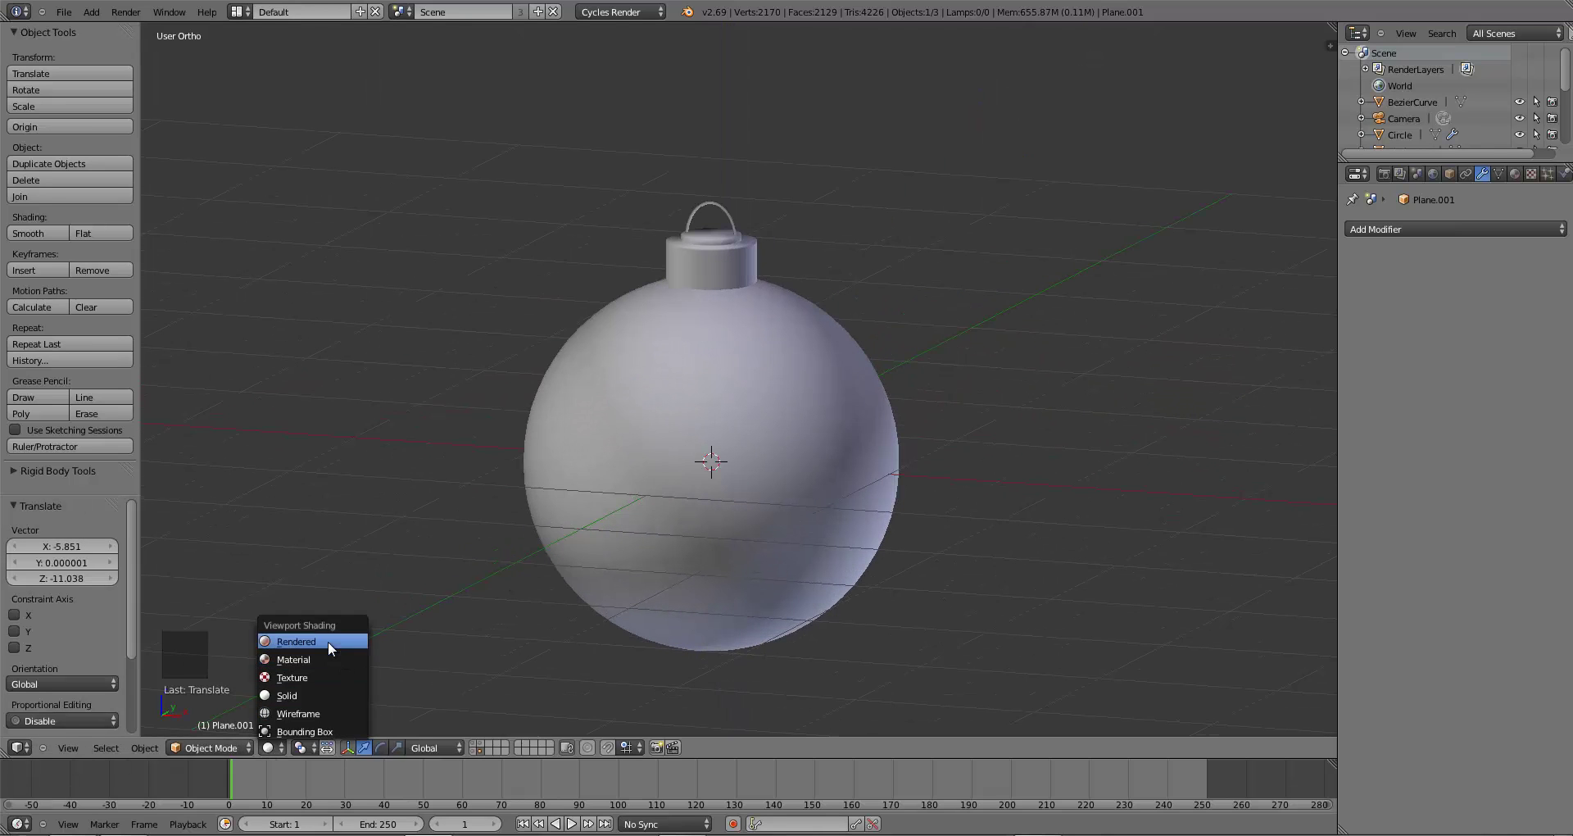
click(328, 640)
- Adjust the light plane's emission strength, trying 10 and settling on 150
click(1515, 174)
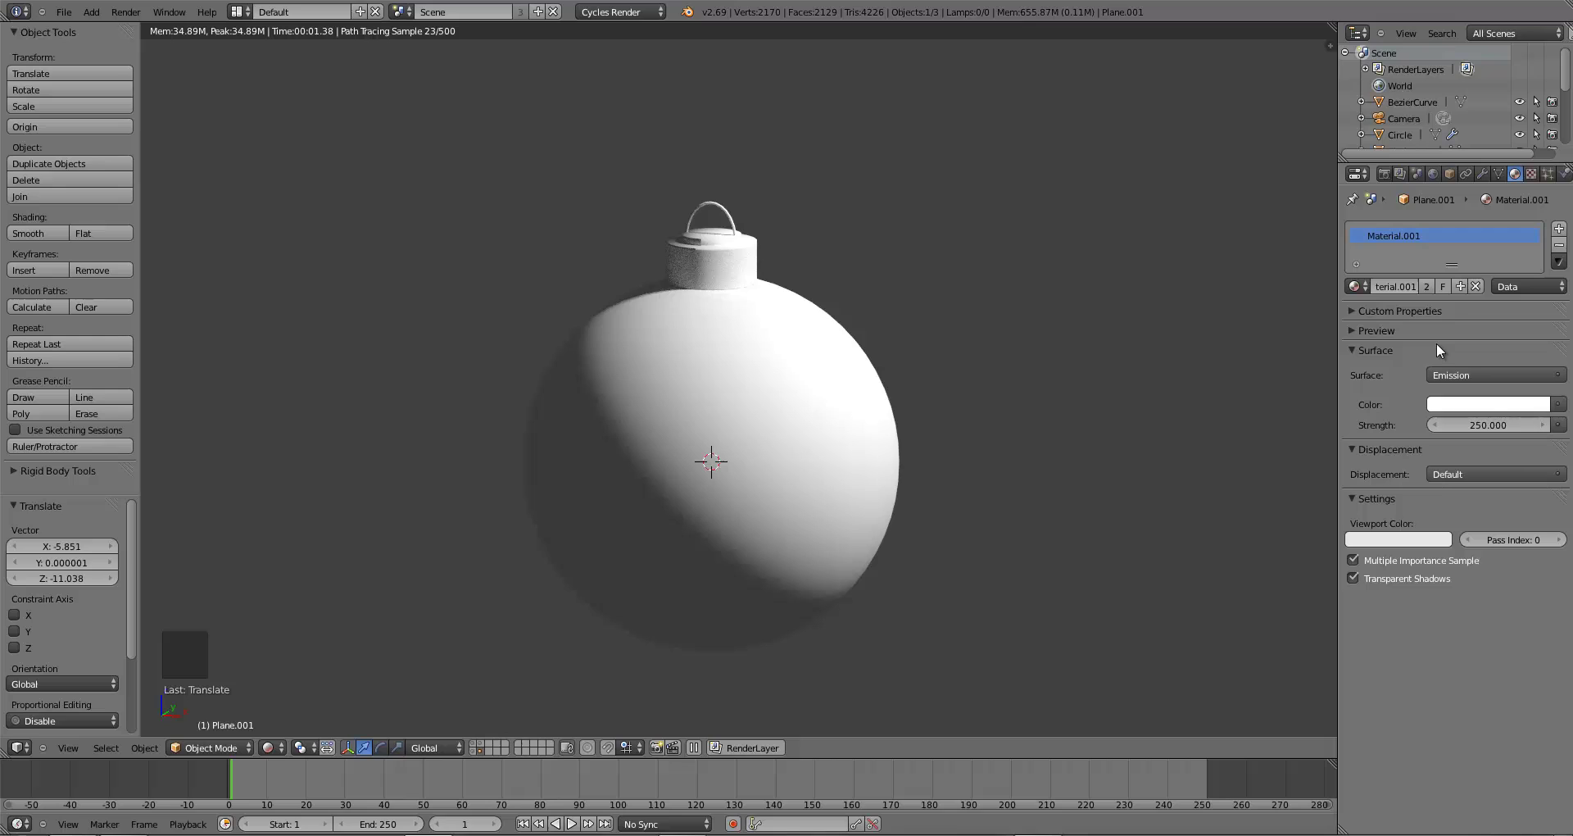
click(1482, 428)
text(10)
key(Return)
click(1481, 426)
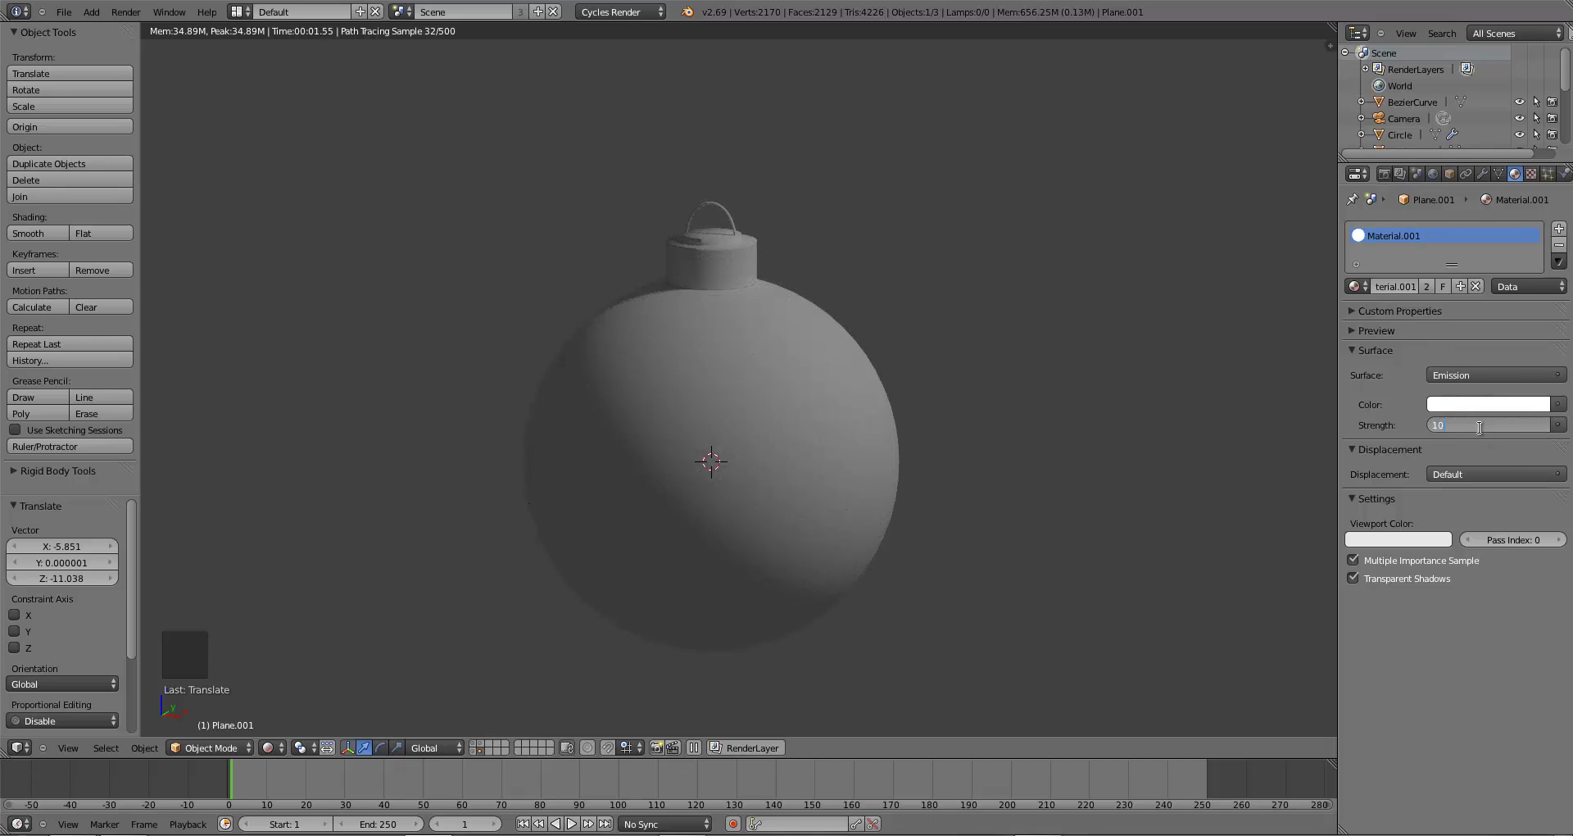
text(150)
key(Return)
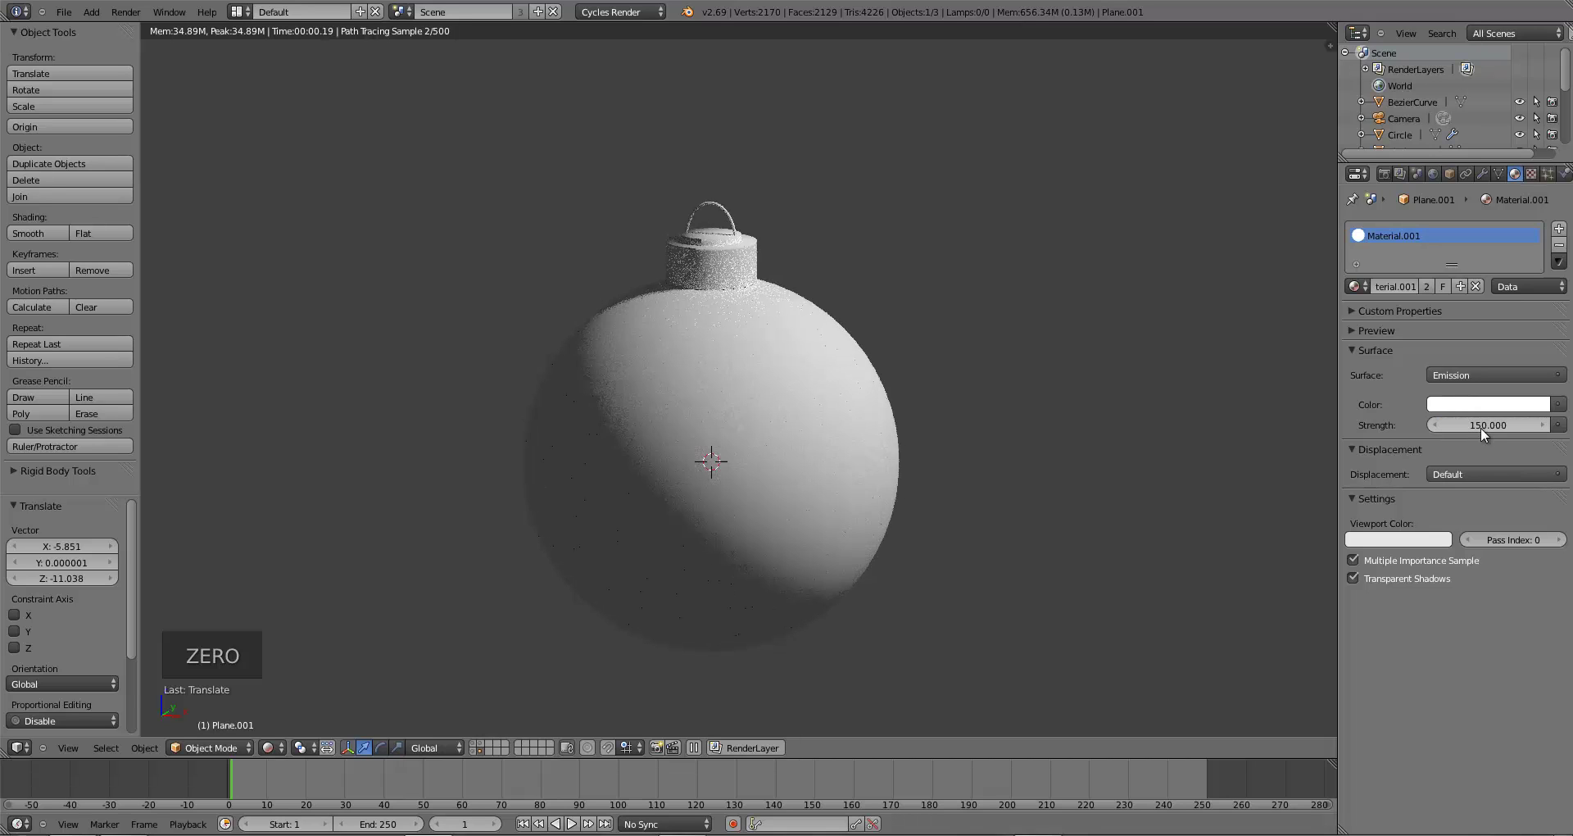
scroll(622, 478, down, 3)
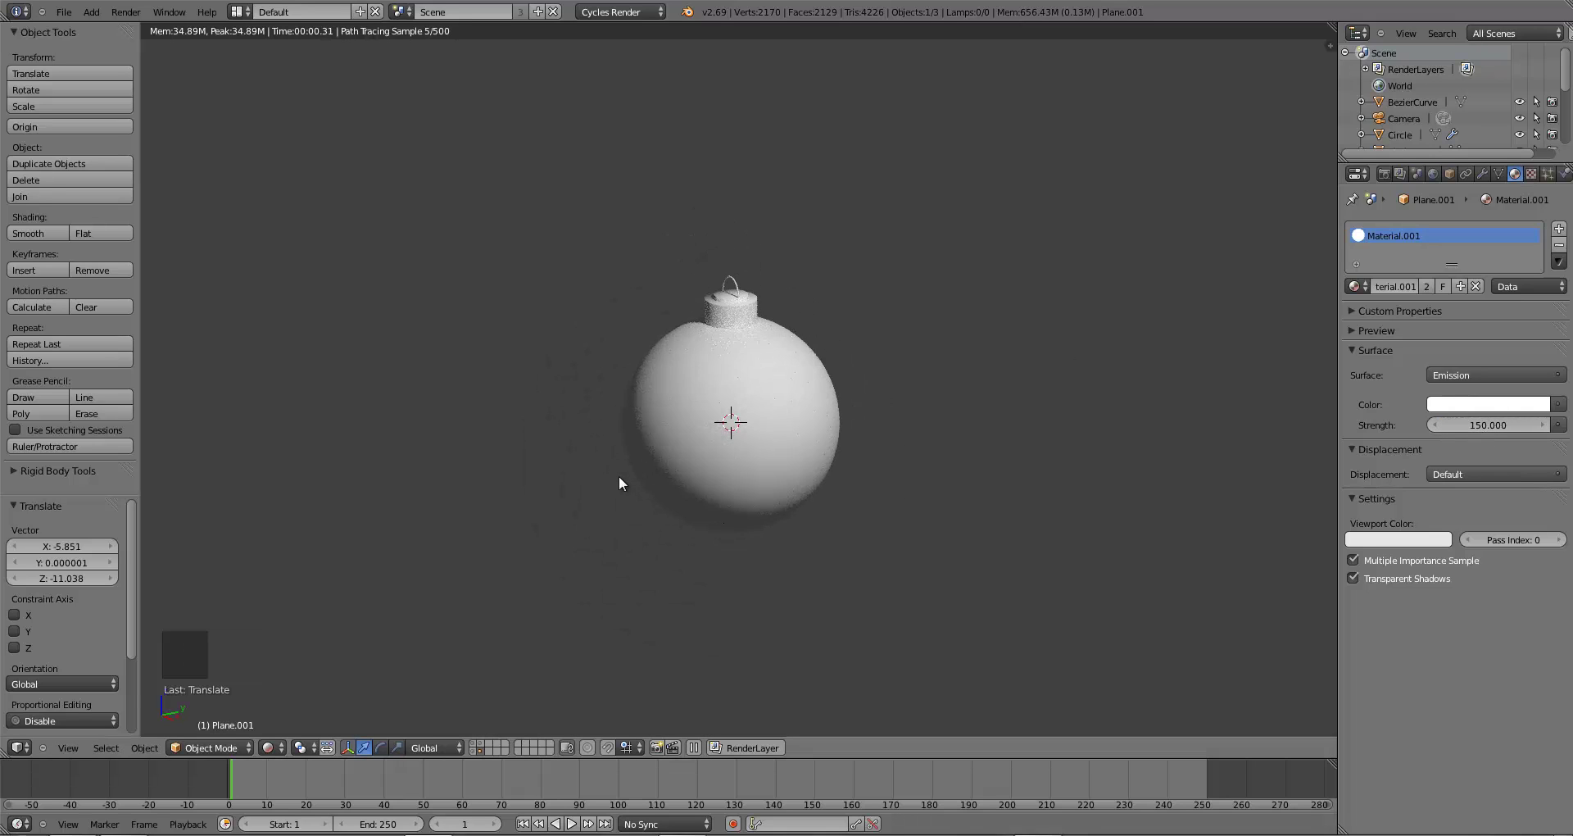
middle_drag(618, 475, 706, 494)
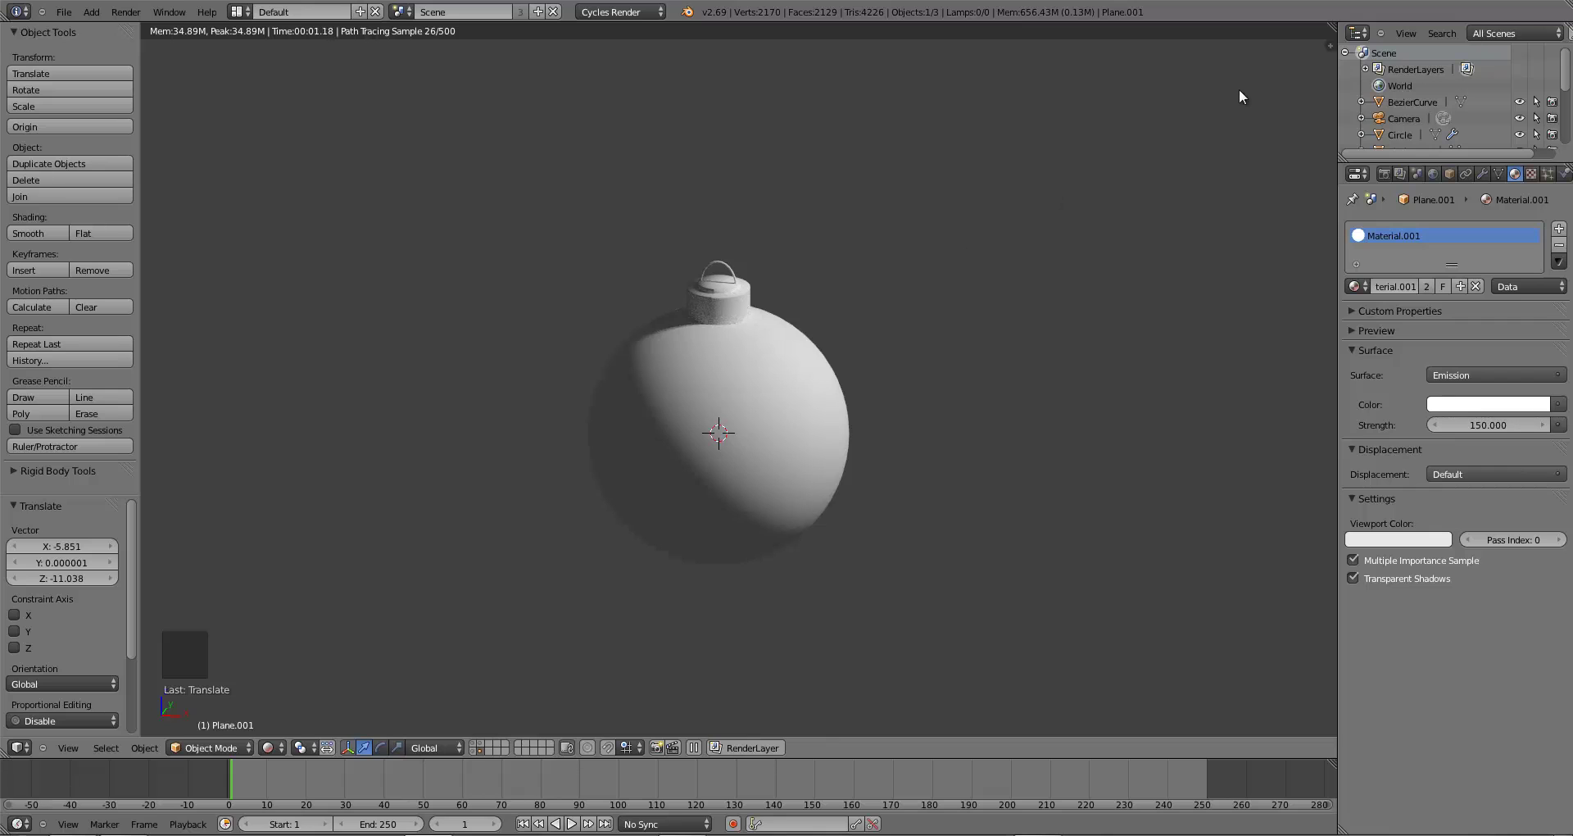
- Split the 3D view horizontally and turn the upper area into a Node Editor
drag(1332, 27, 1311, 276)
click(20, 265)
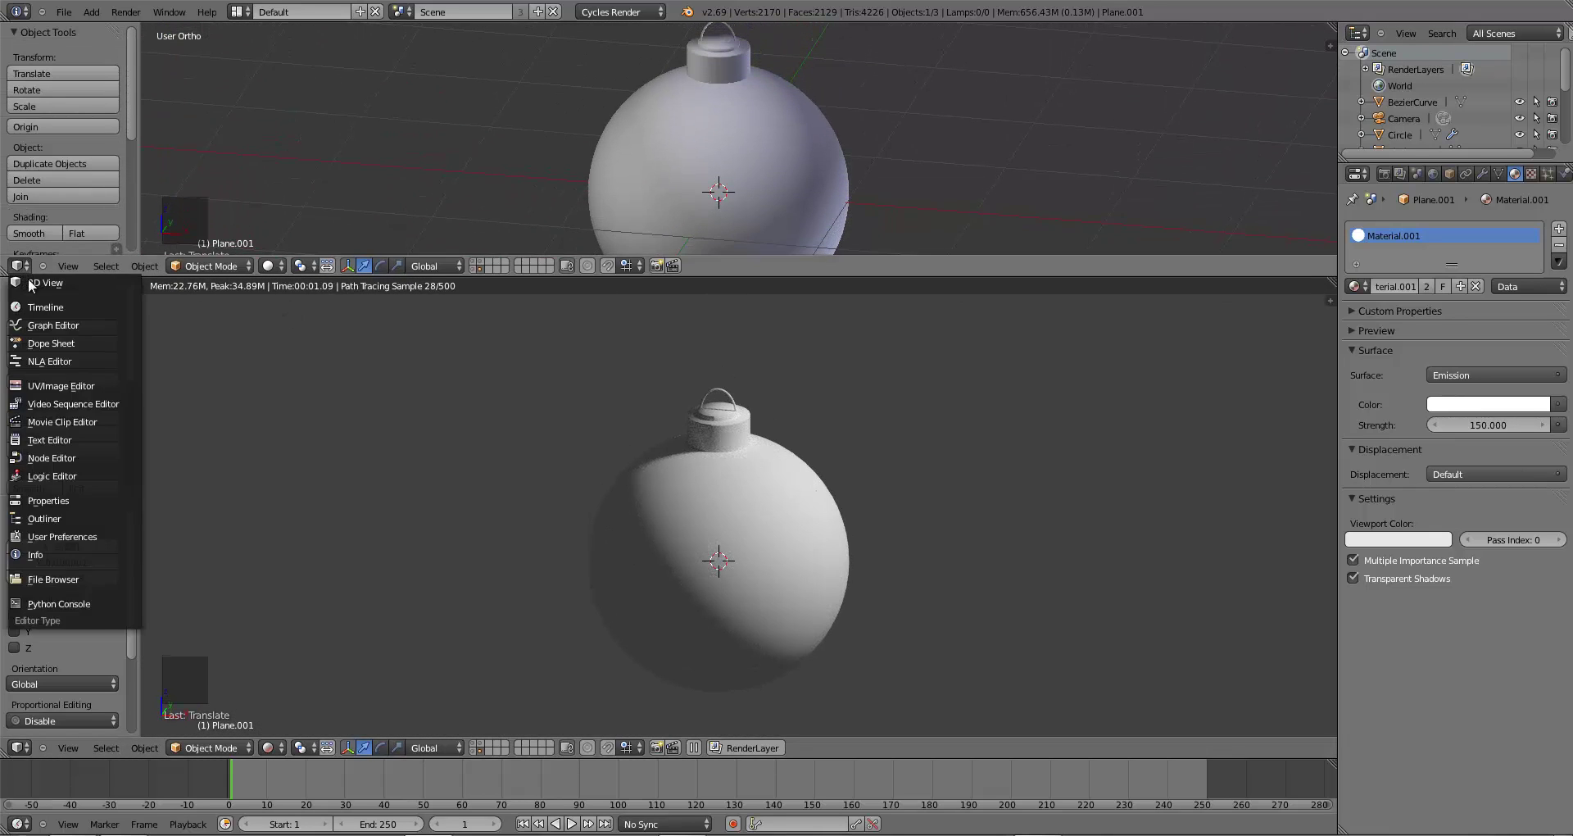
click(51, 457)
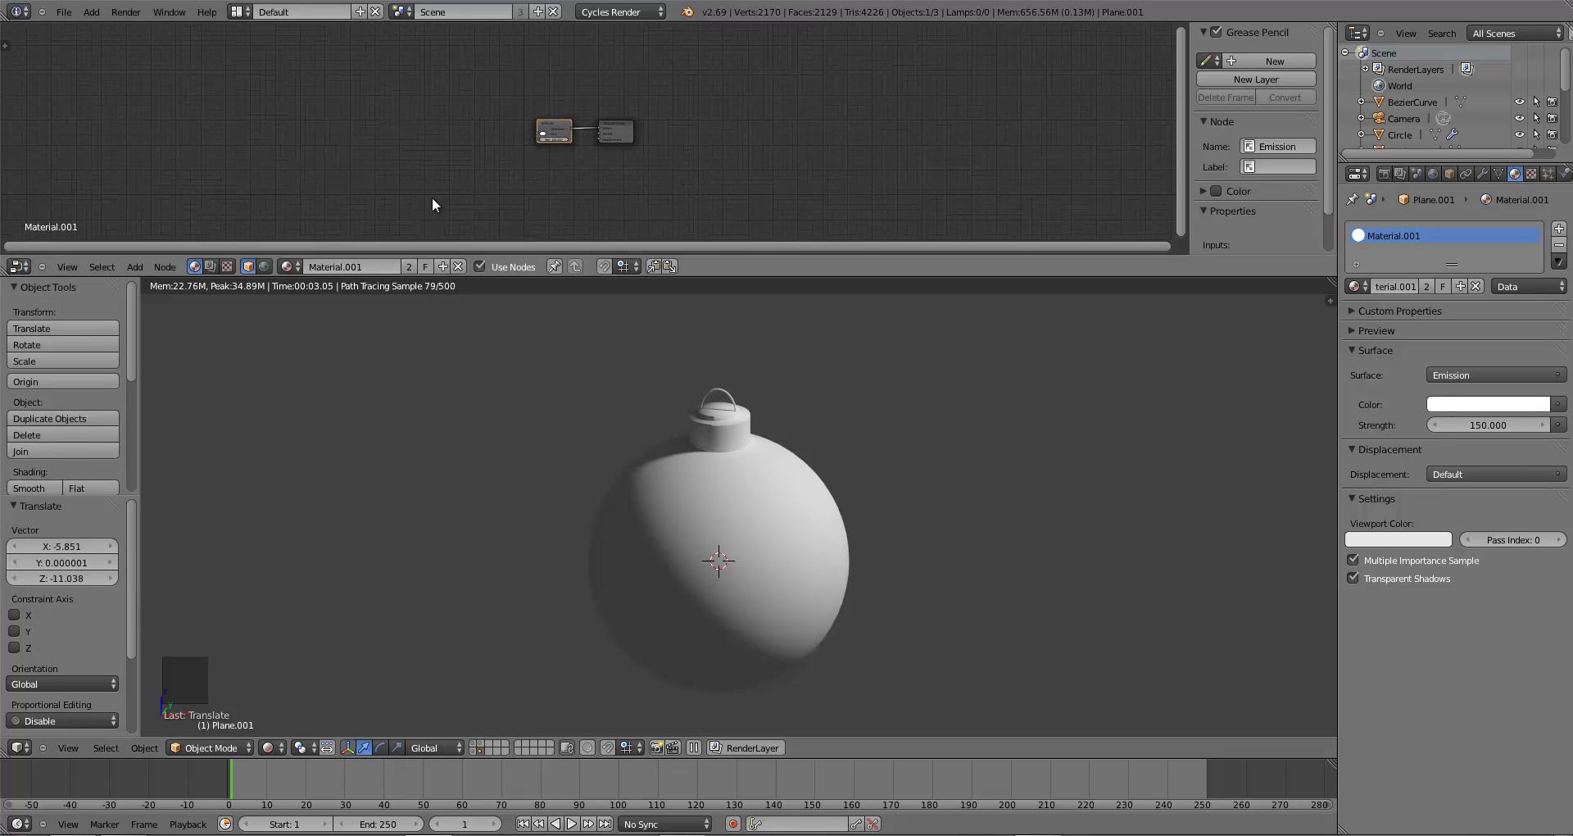
- Select the ornament's ball and give it a new material
scroll(498, 163, up, 6)
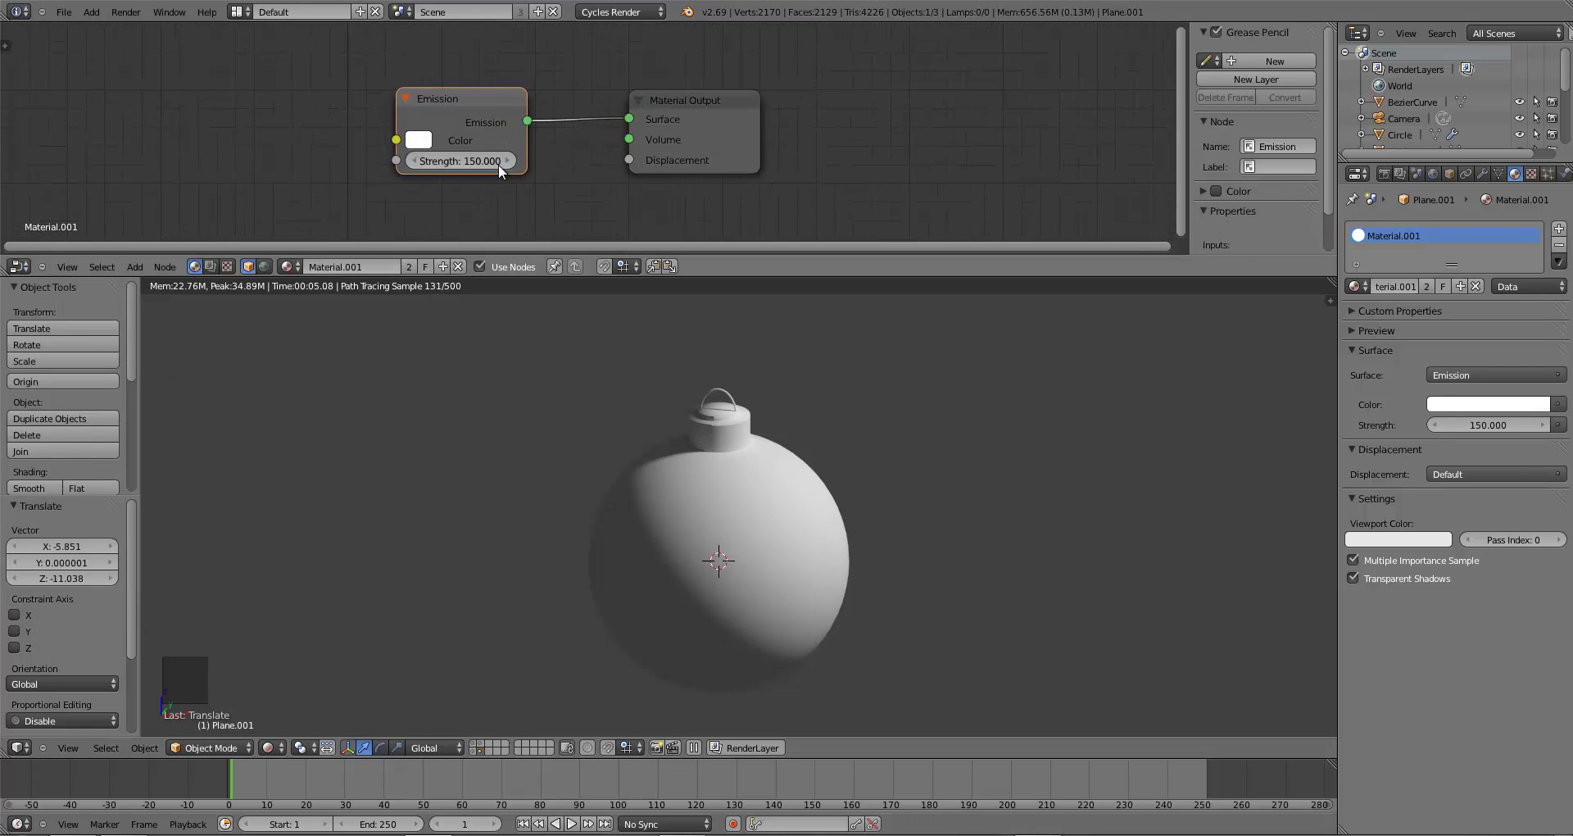
scroll(499, 164, down, 3)
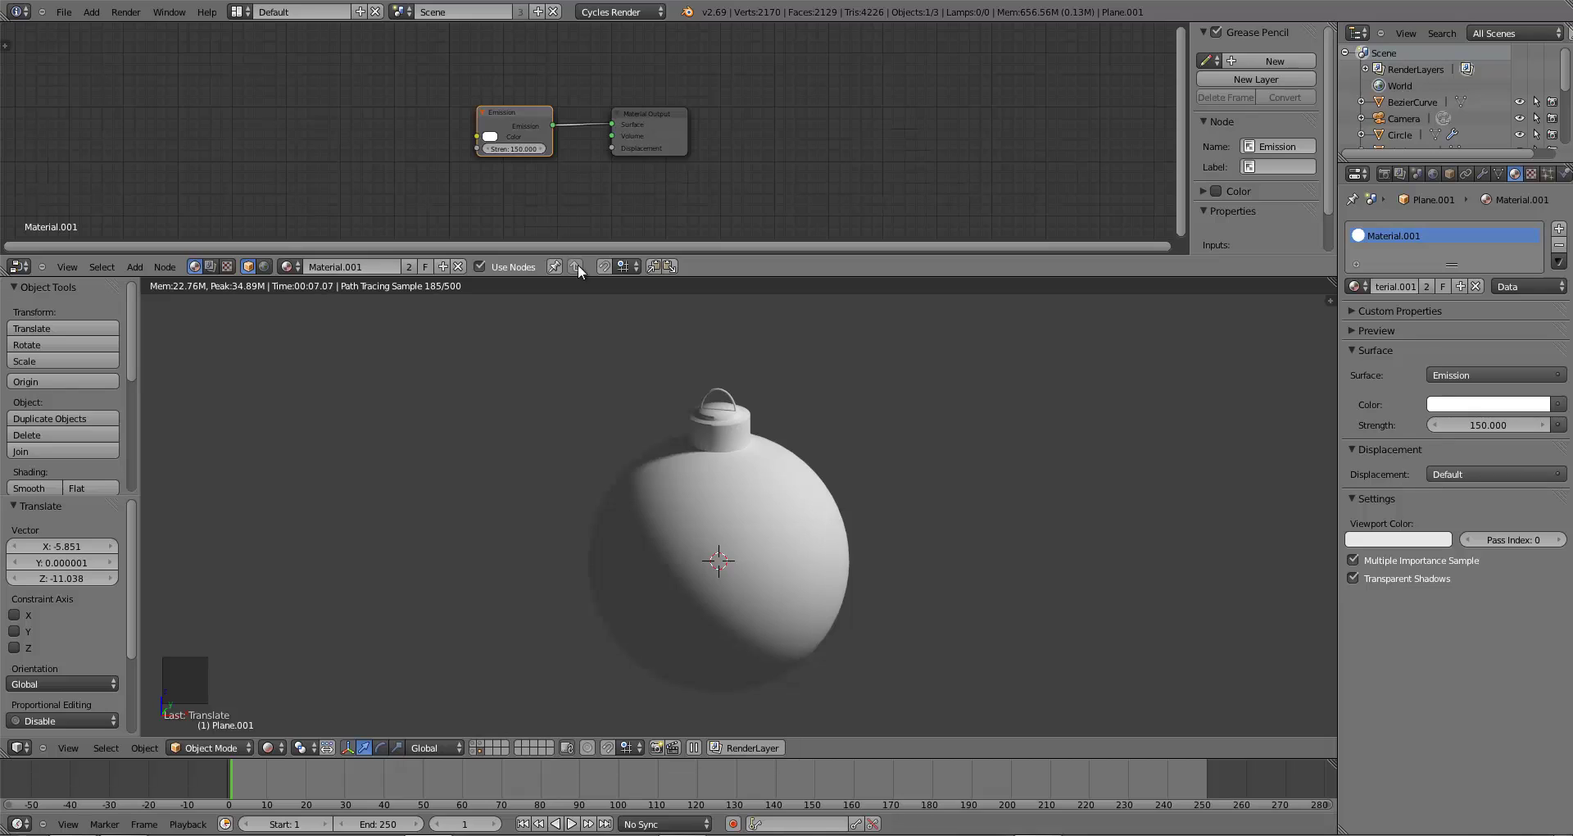
right_click(804, 490)
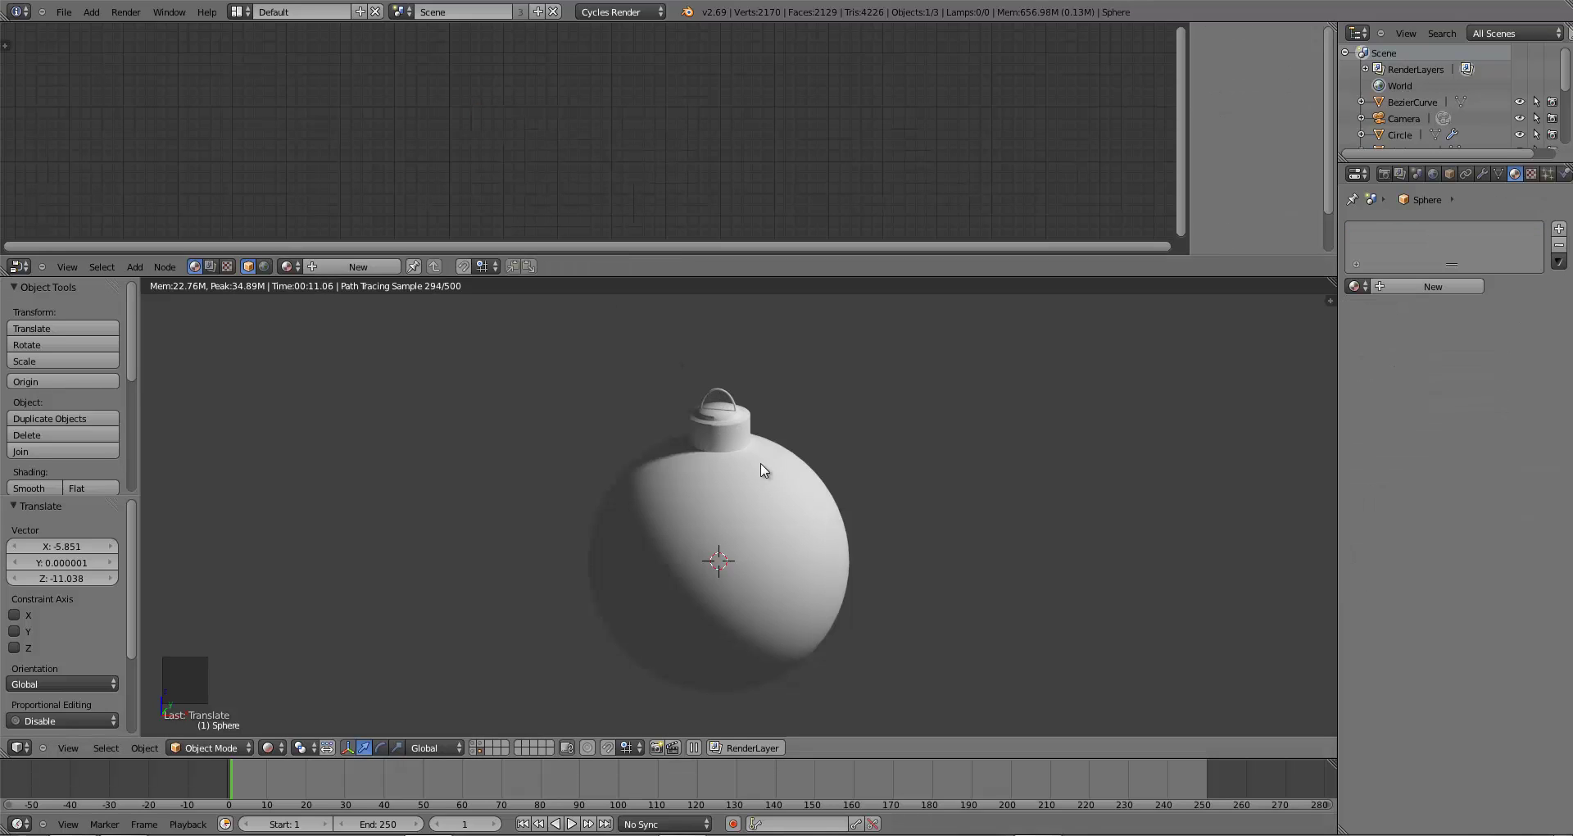
click(349, 266)
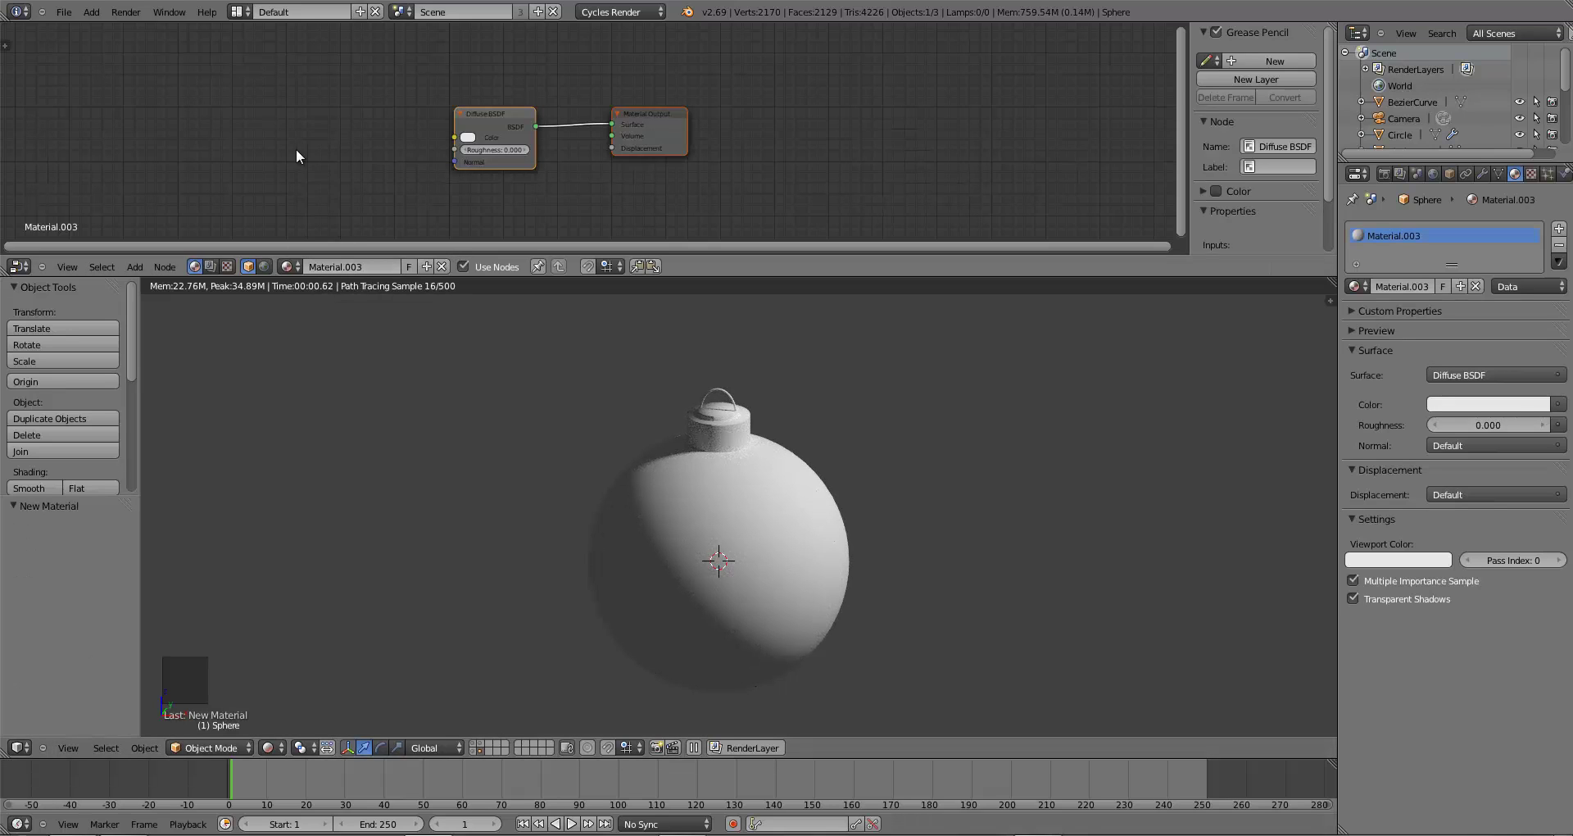
click(210, 265)
click(226, 265)
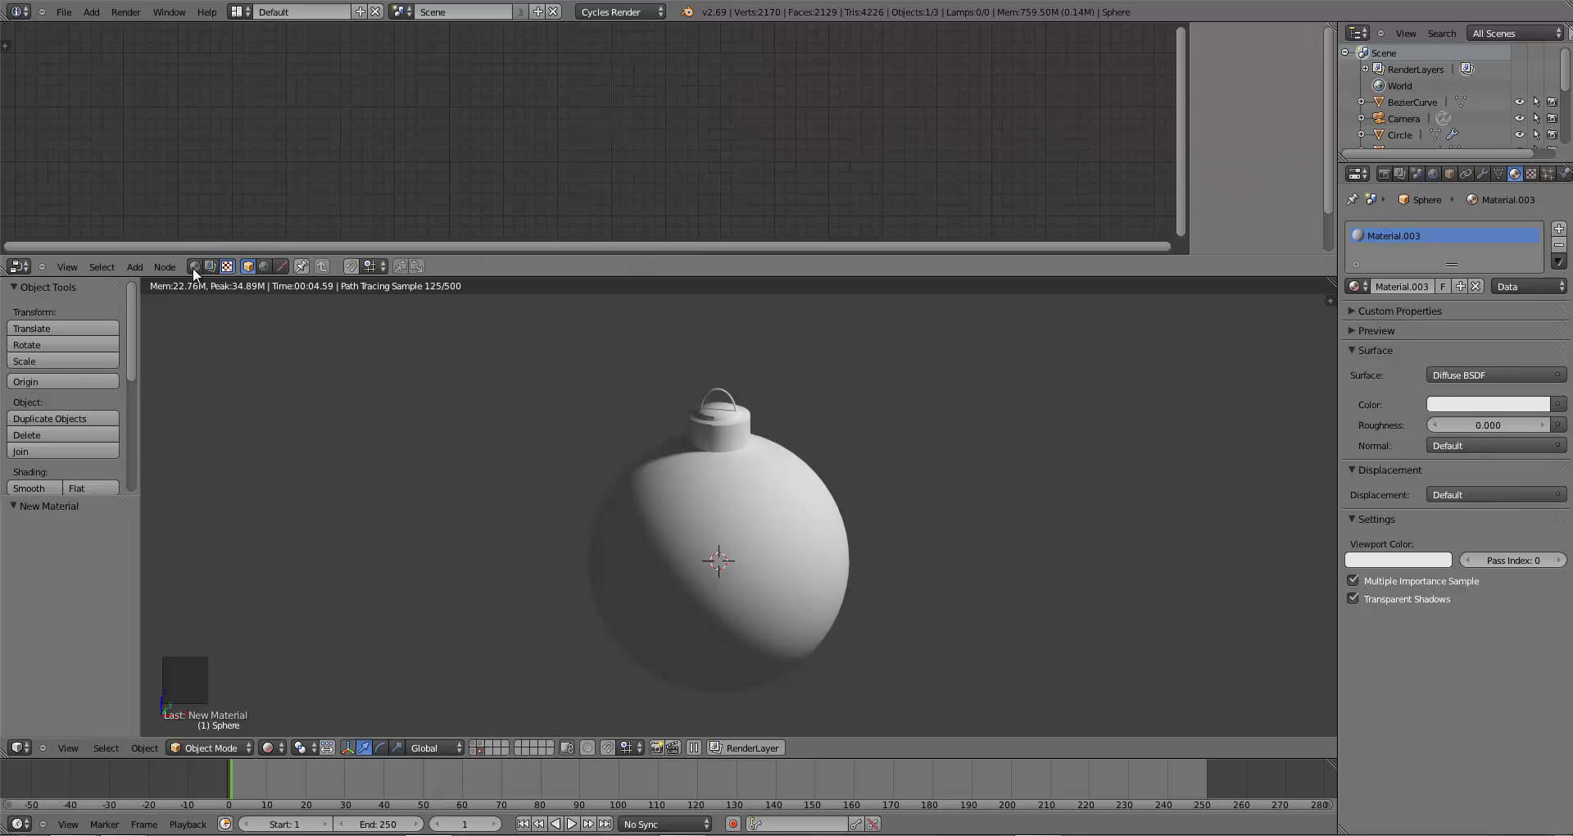
click(194, 265)
scroll(592, 150, up, 3)
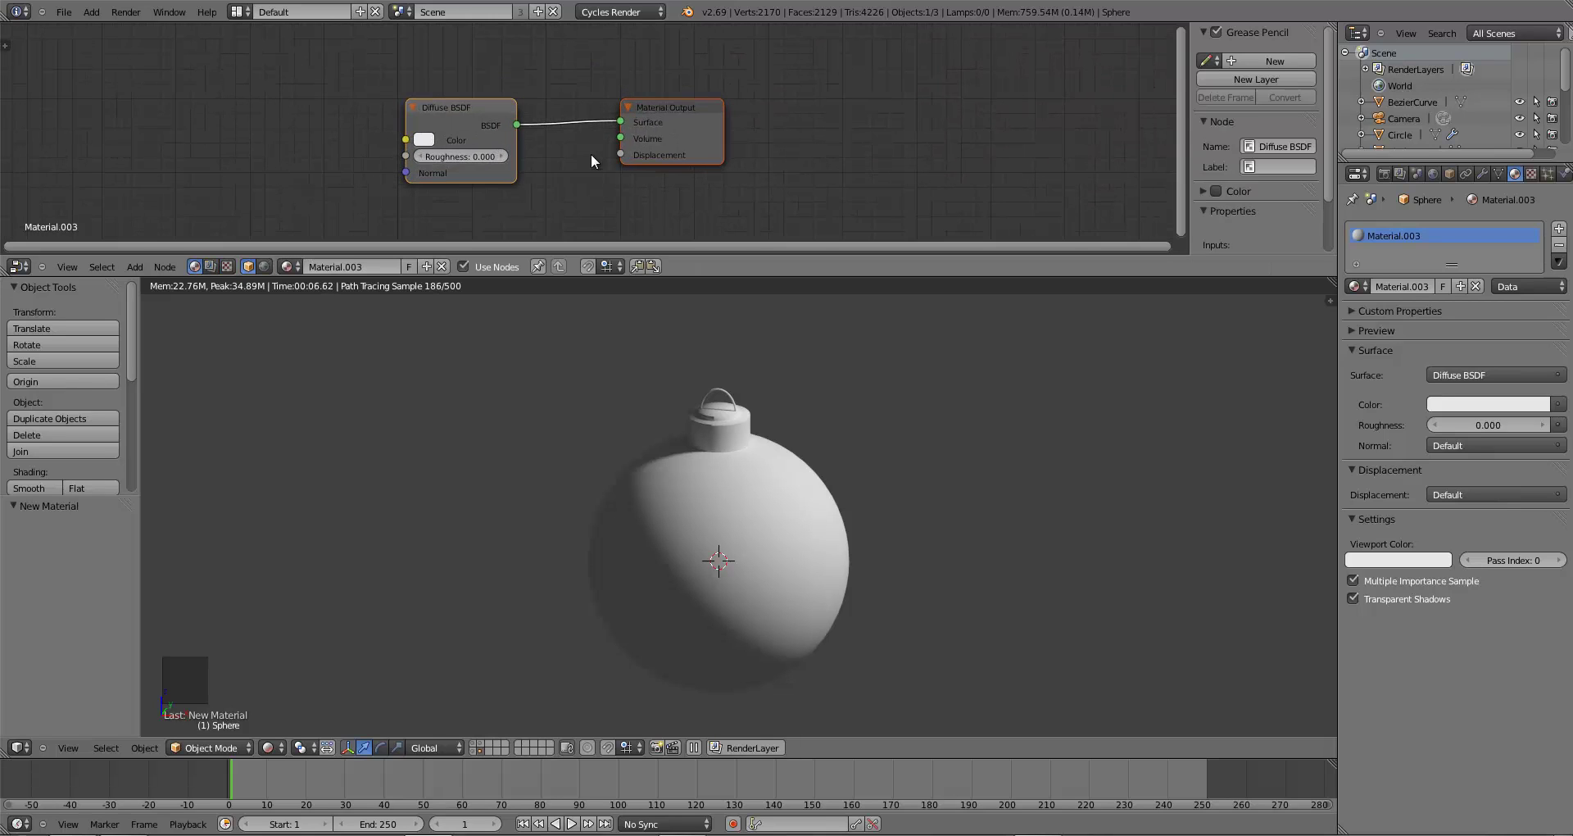
- Spread the Diffuse BSDF and Material Output nodes apart and add a Glossy BSDF node below the Diffuse BSDF
drag(473, 124, 190, 65)
drag(681, 118, 801, 109)
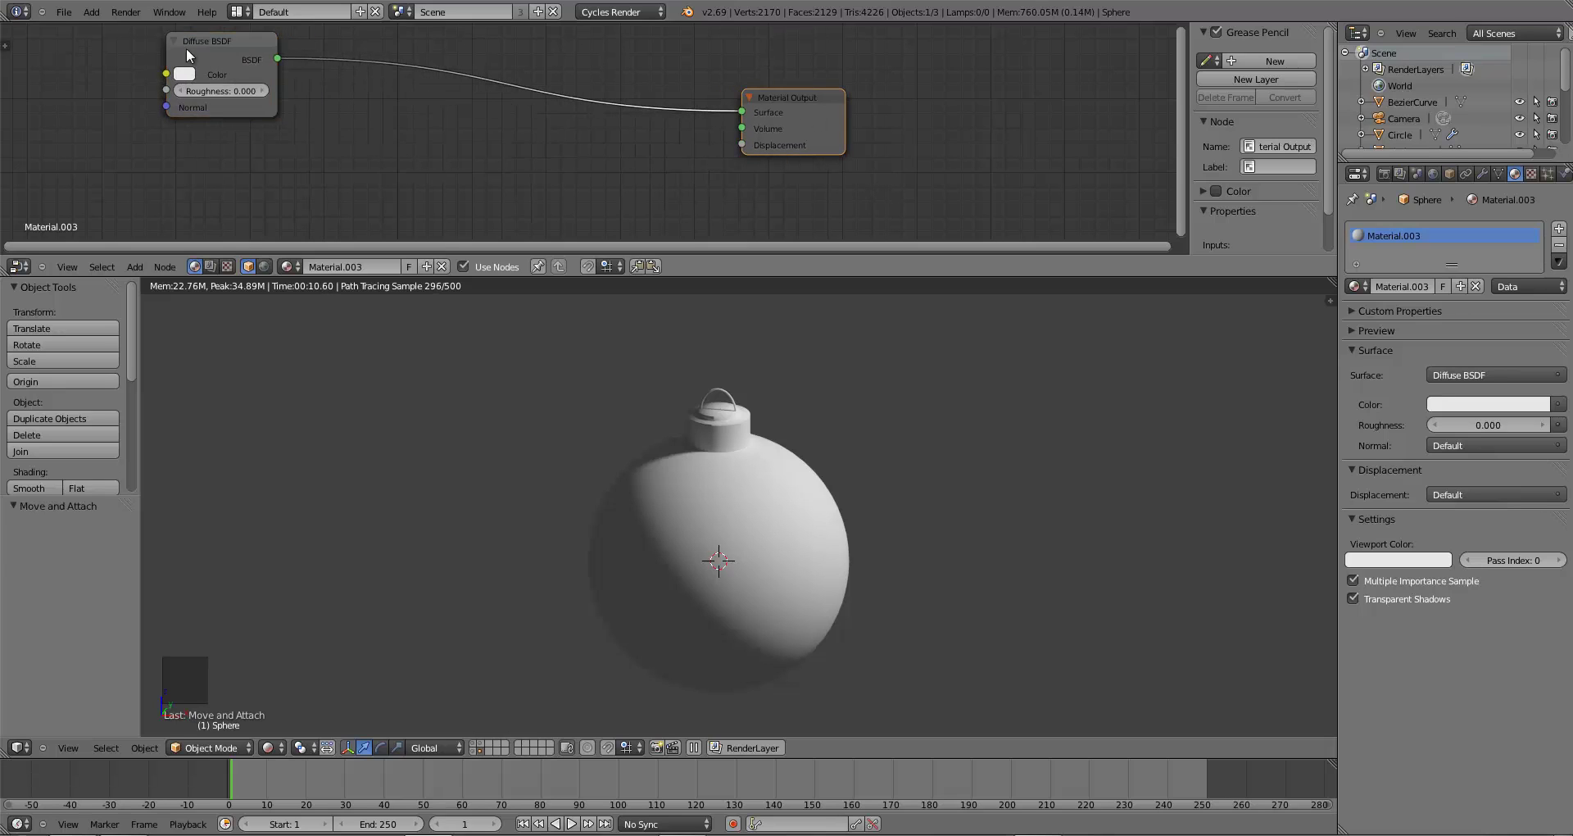
click(191, 51)
key(a)
key(shift+a)
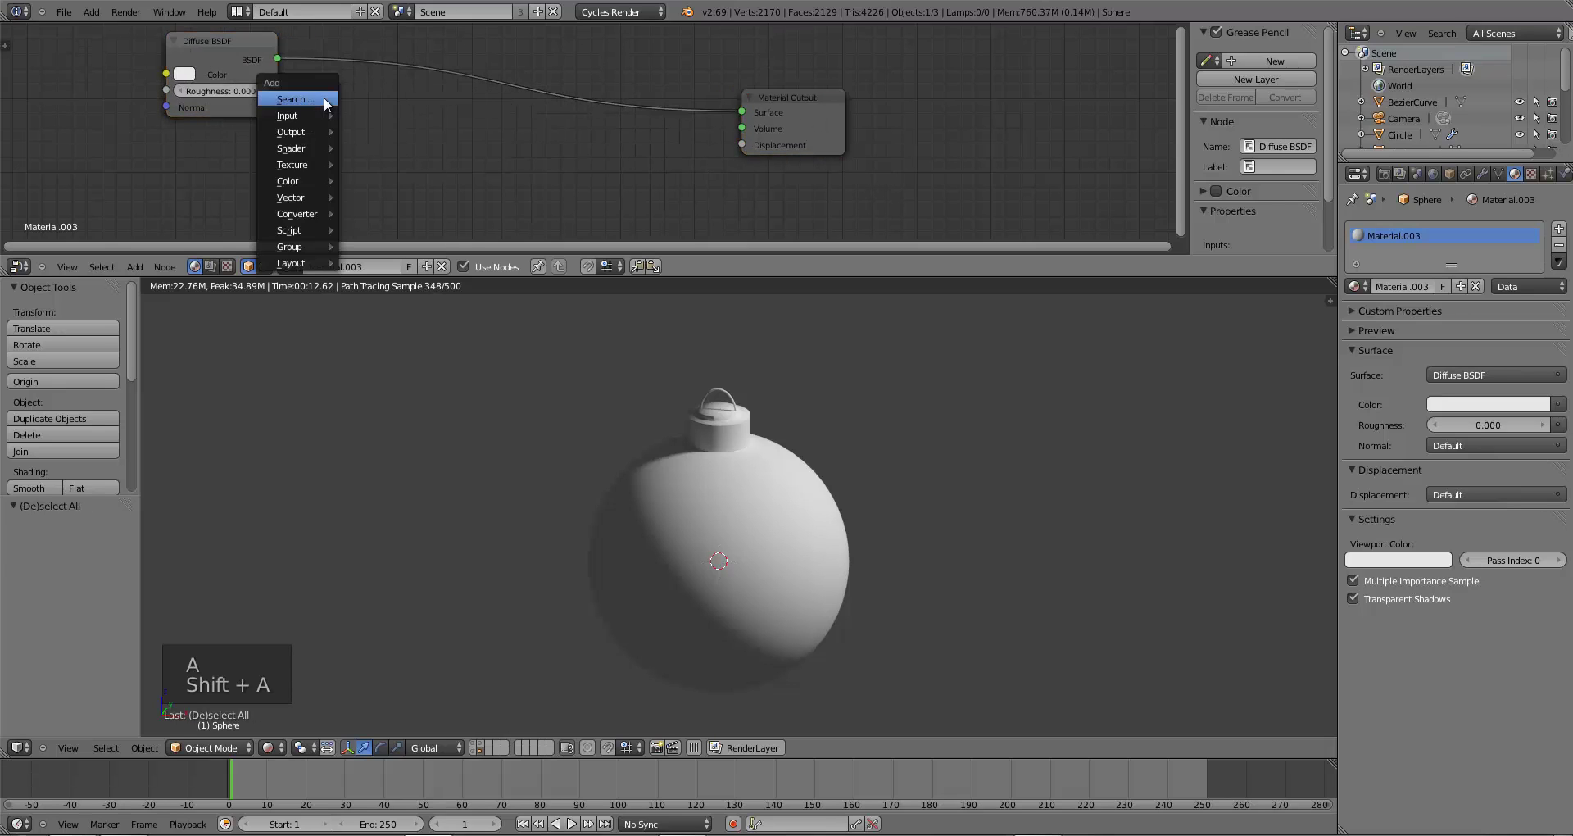
mouse_move(308, 149)
click(367, 198)
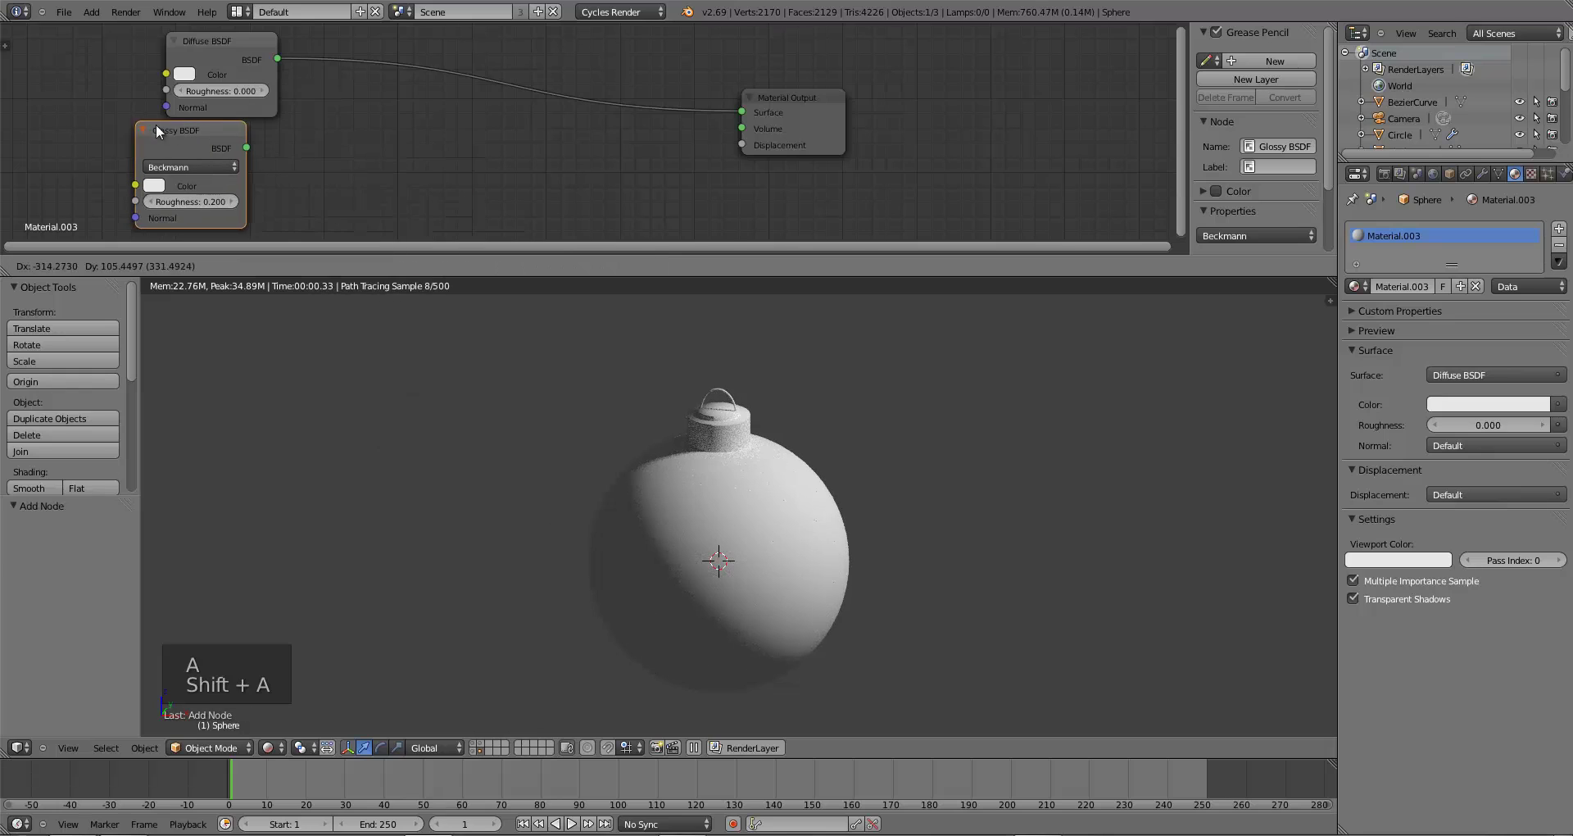
click(156, 125)
- Insert a Mix Shader between the Diffuse BSDF and Material Output, and connect the Glossy BSDF to its second shader input
key(shift+a)
click(420, 91)
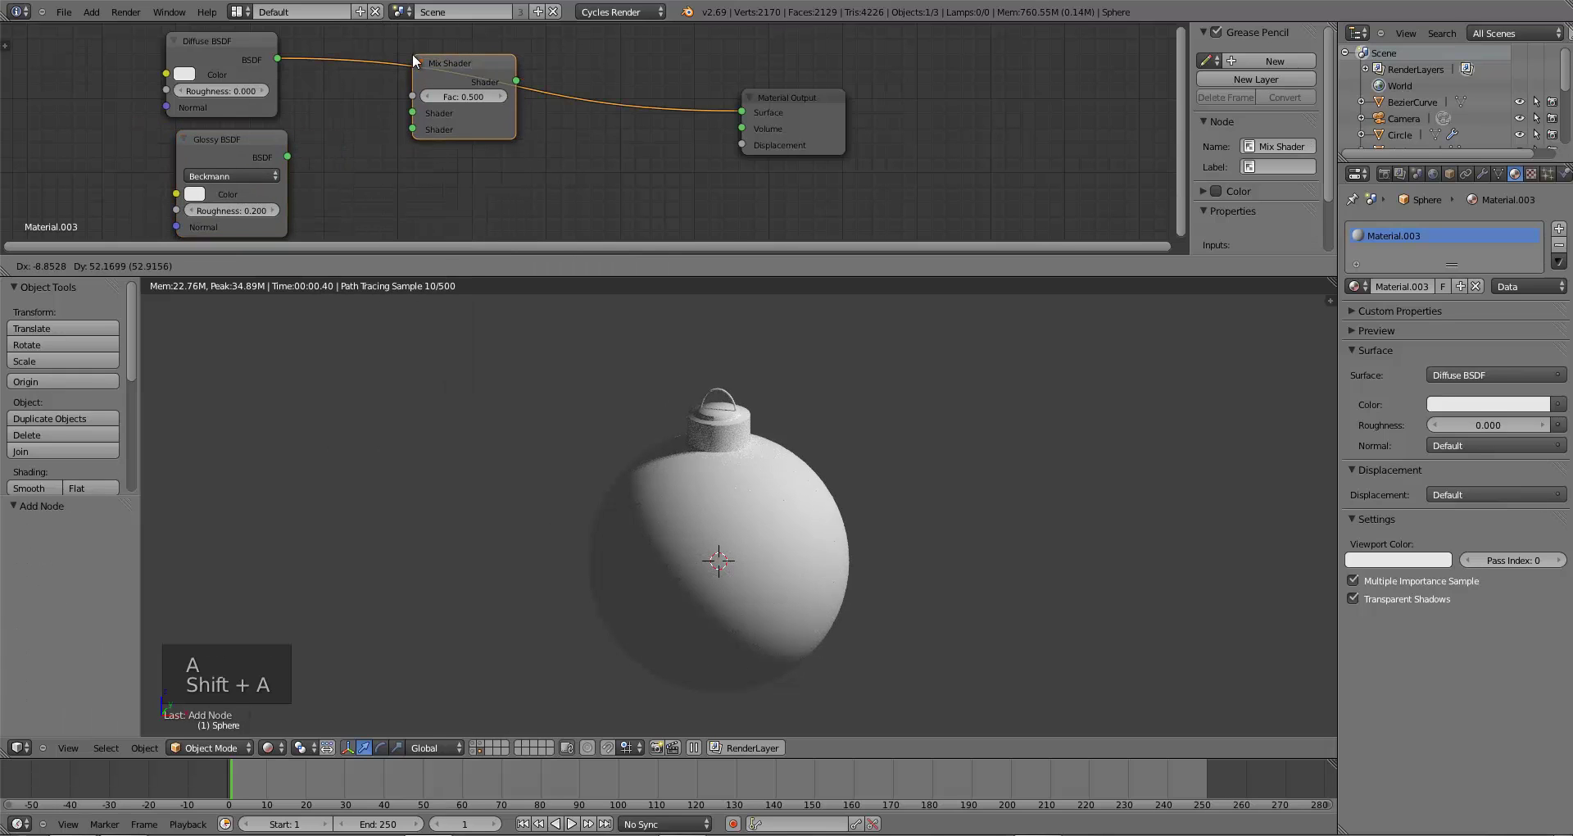
click(411, 52)
drag(291, 159, 411, 131)
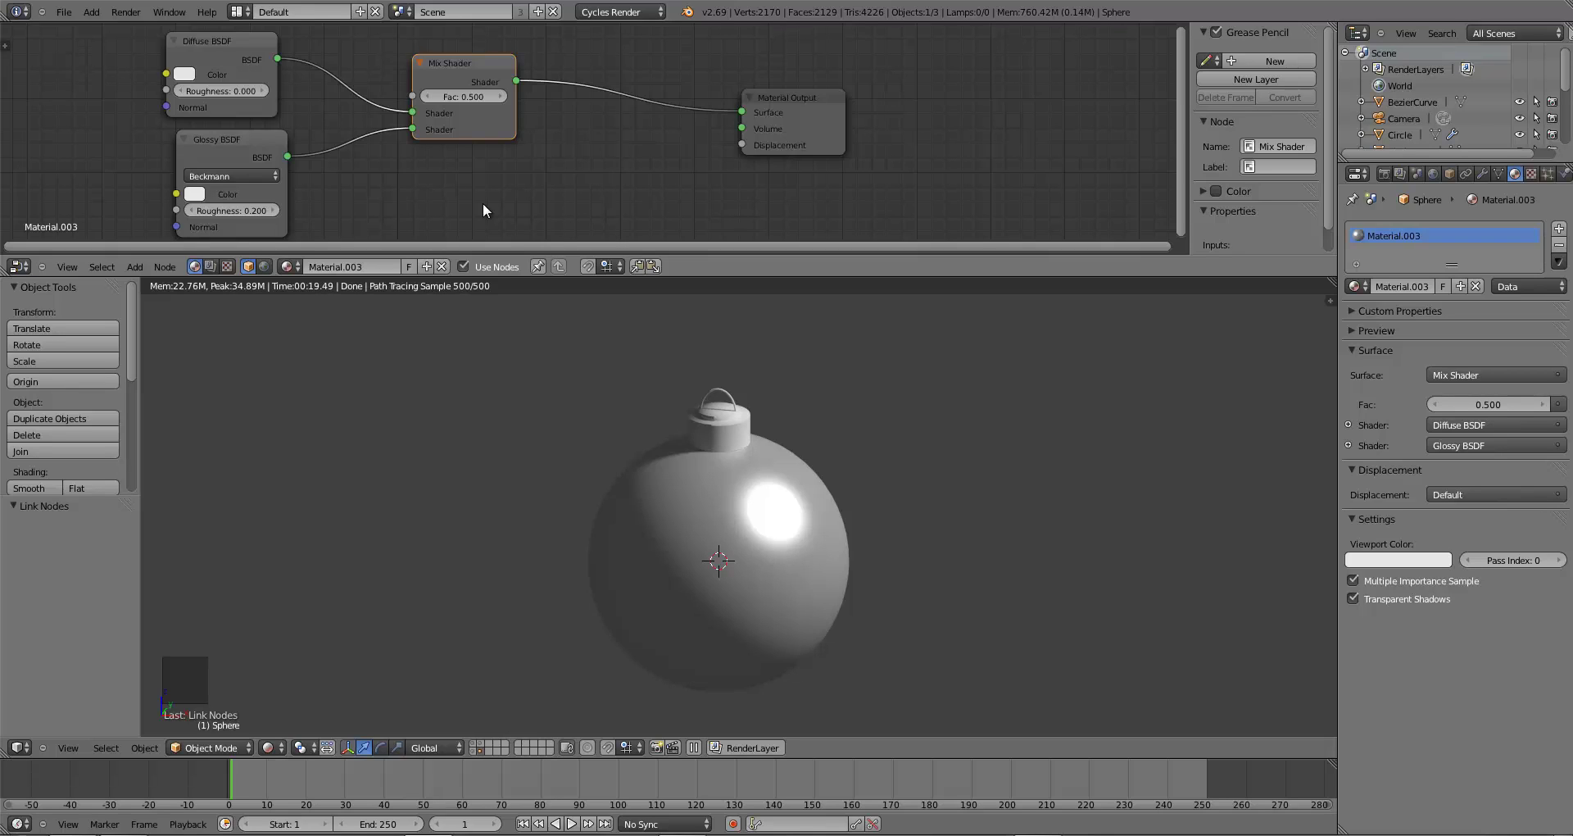
- Adjust the Glossy BSDF's roughness, trying 0.025 and settling on 0.015
click(244, 209)
key(BackSpace)
key(Return)
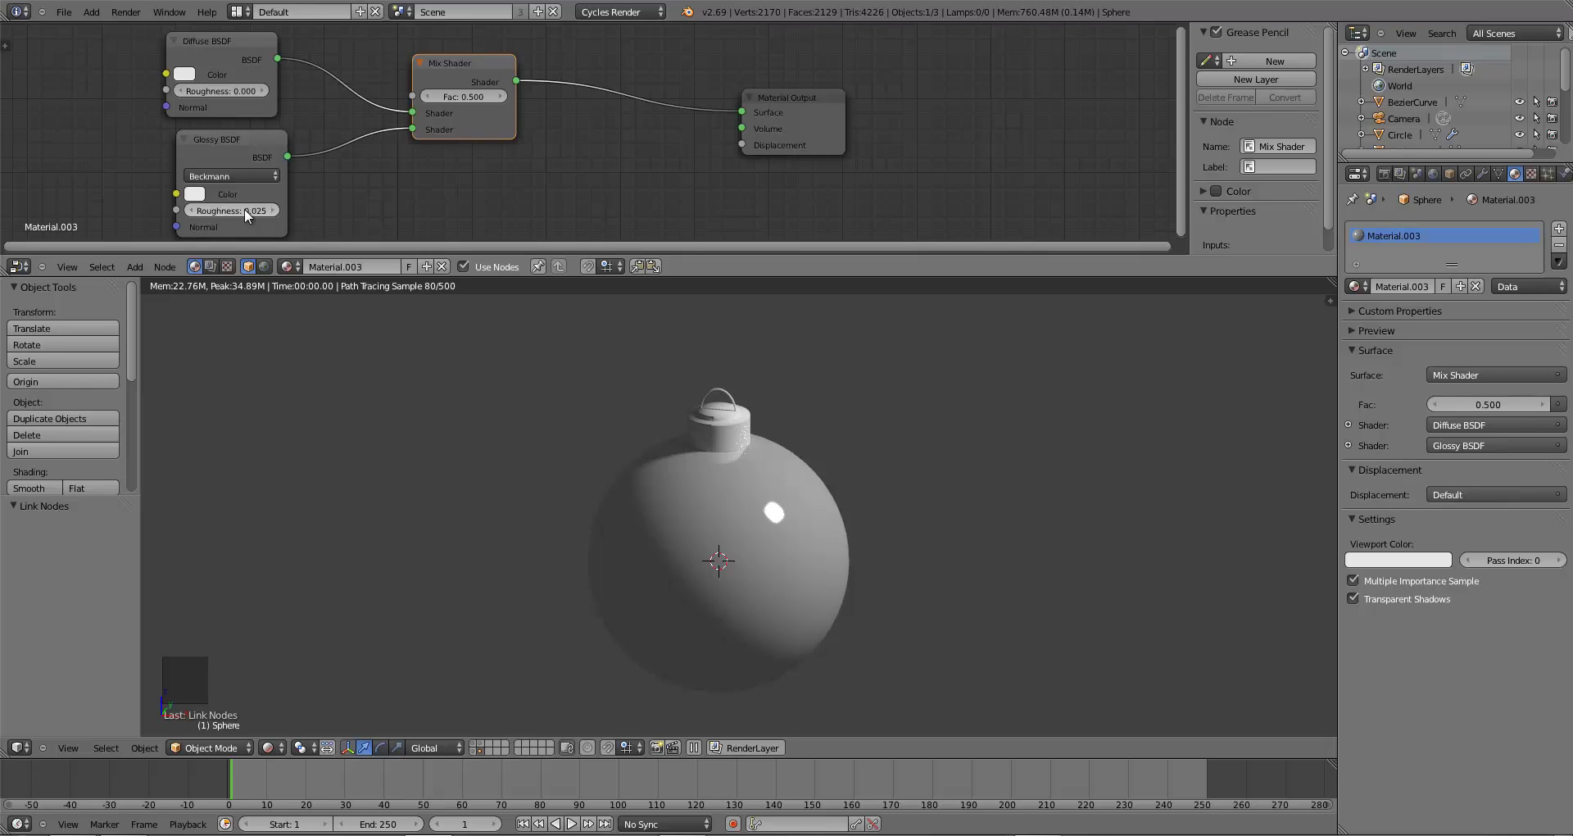
click(244, 210)
key(BackSpace)
text(.015)
key(Return)
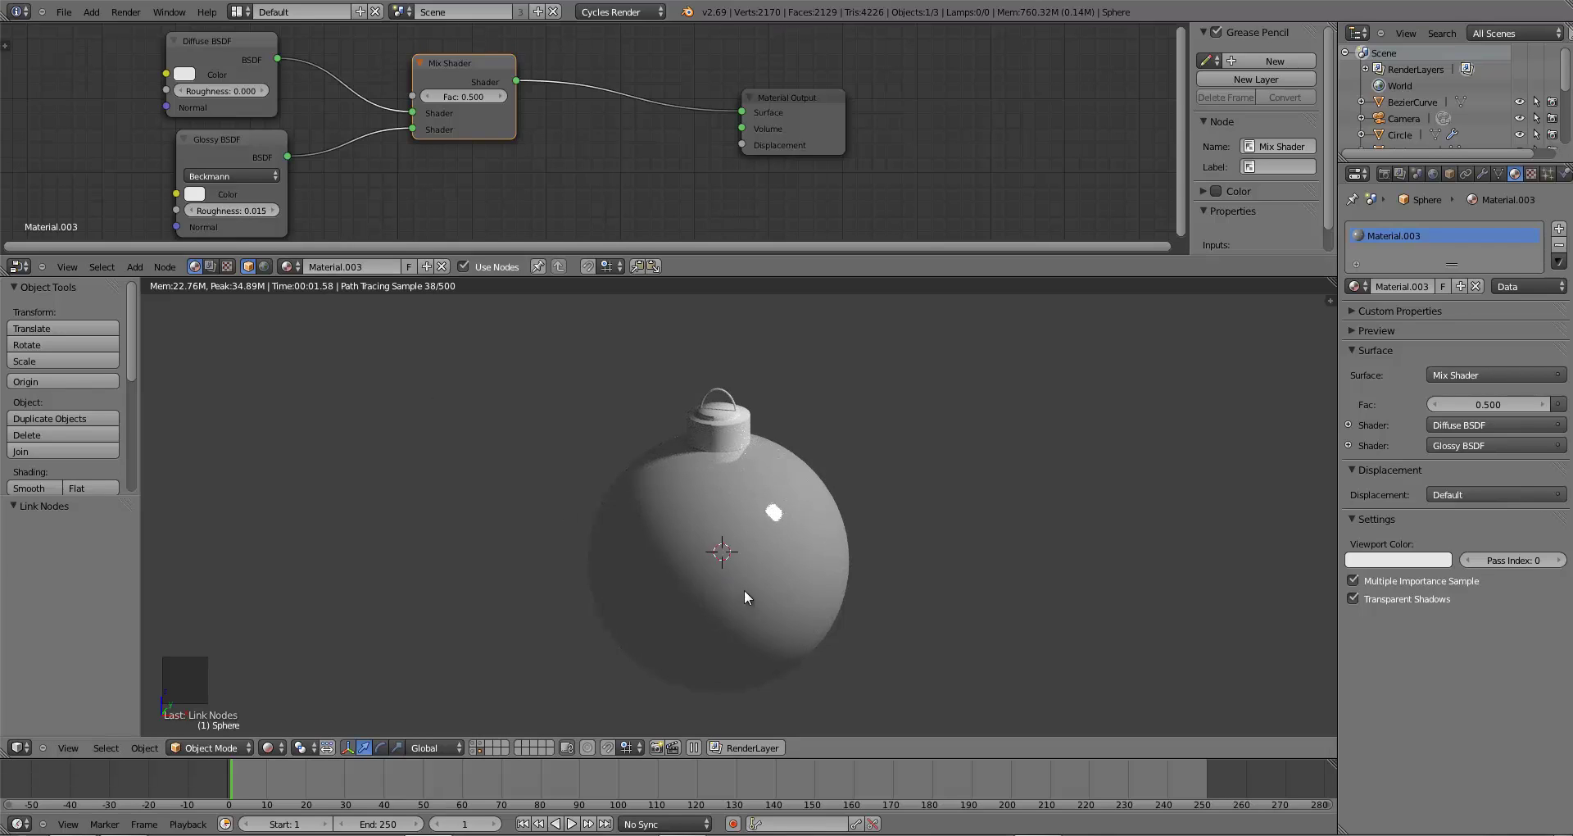
- Set the Mix Shader's factor to 0.75 and check the ornament's look from near and far
scroll(745, 592, down, 5)
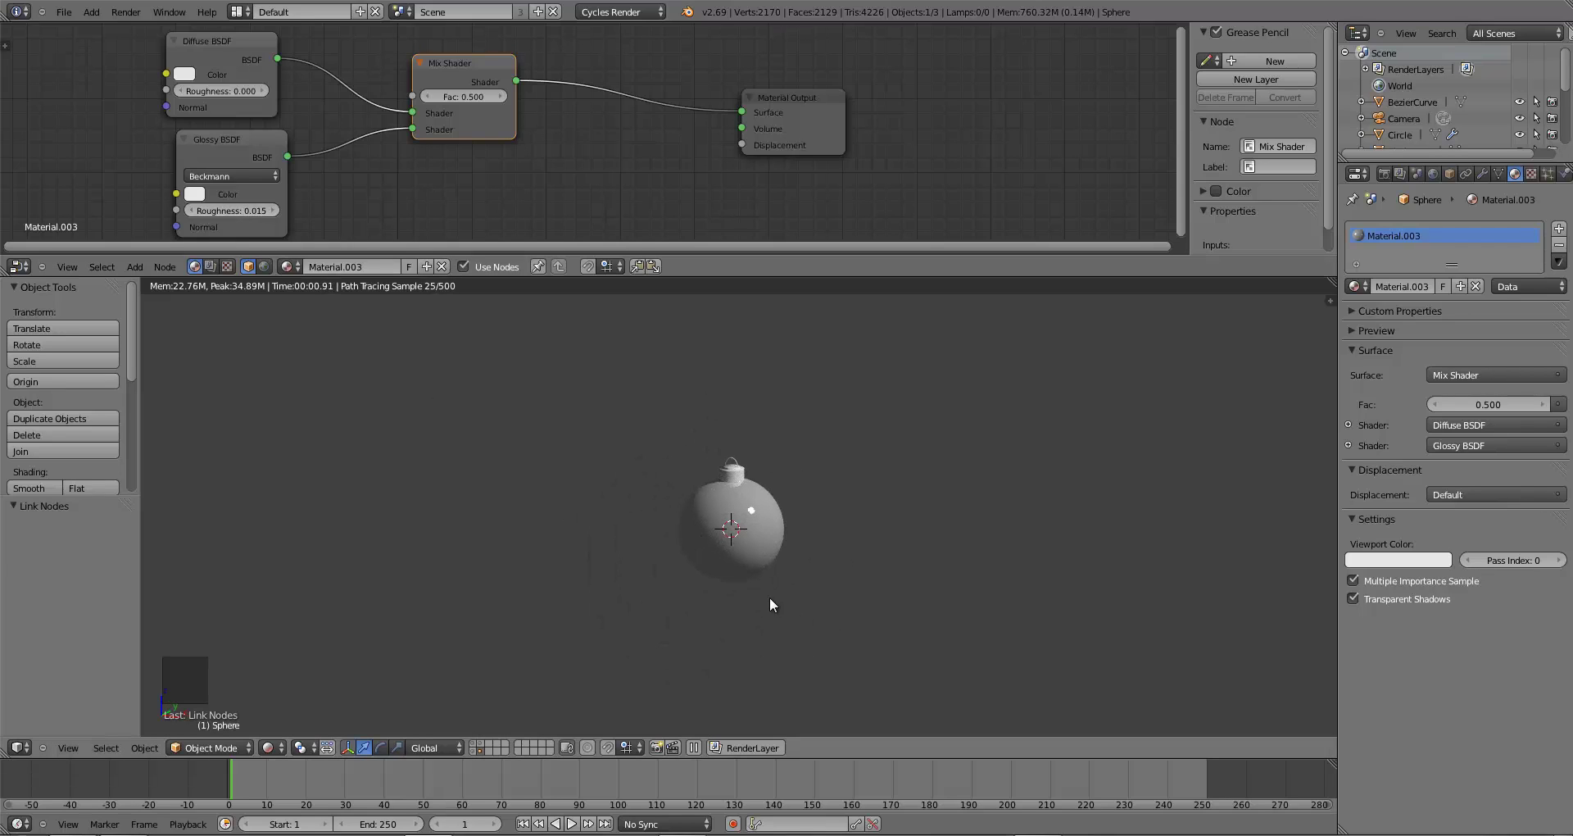
click(458, 96)
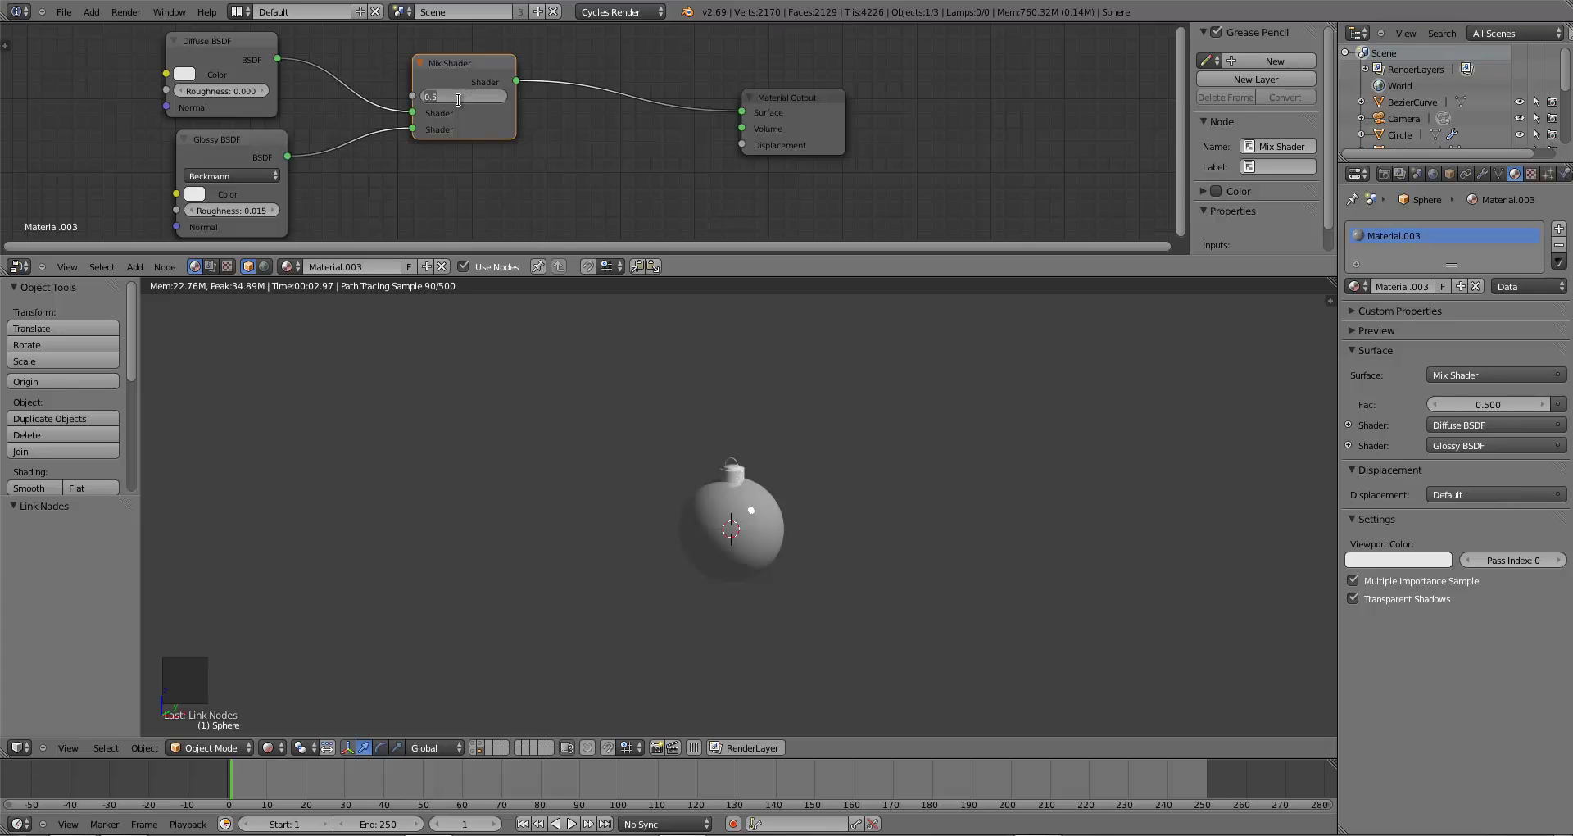
key(BackSpace)
text(0.75)
key(Return)
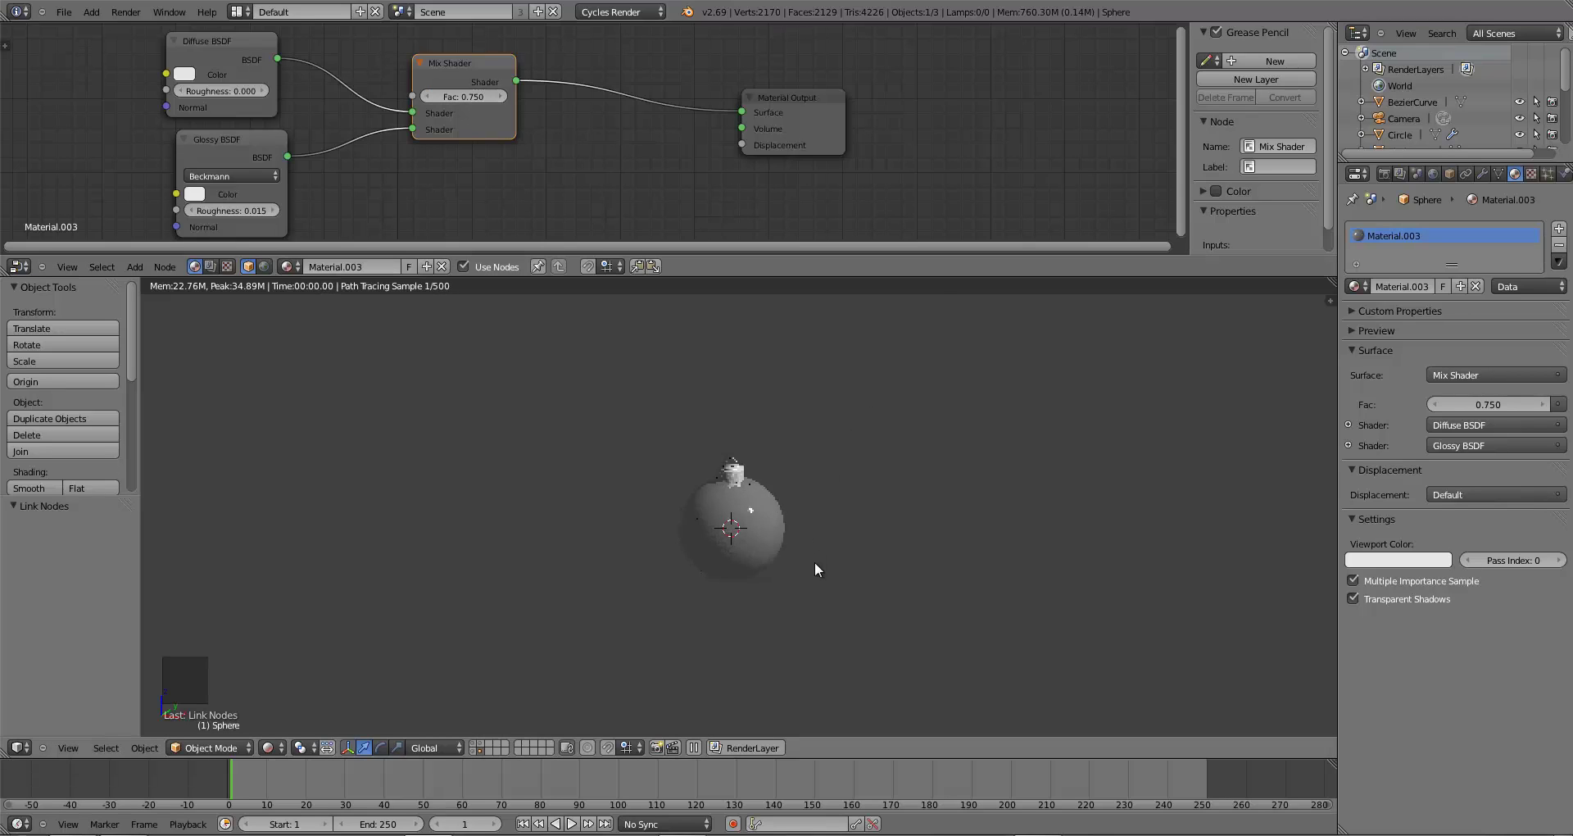
scroll(814, 562, up, 6)
scroll(629, 419, down, 2)
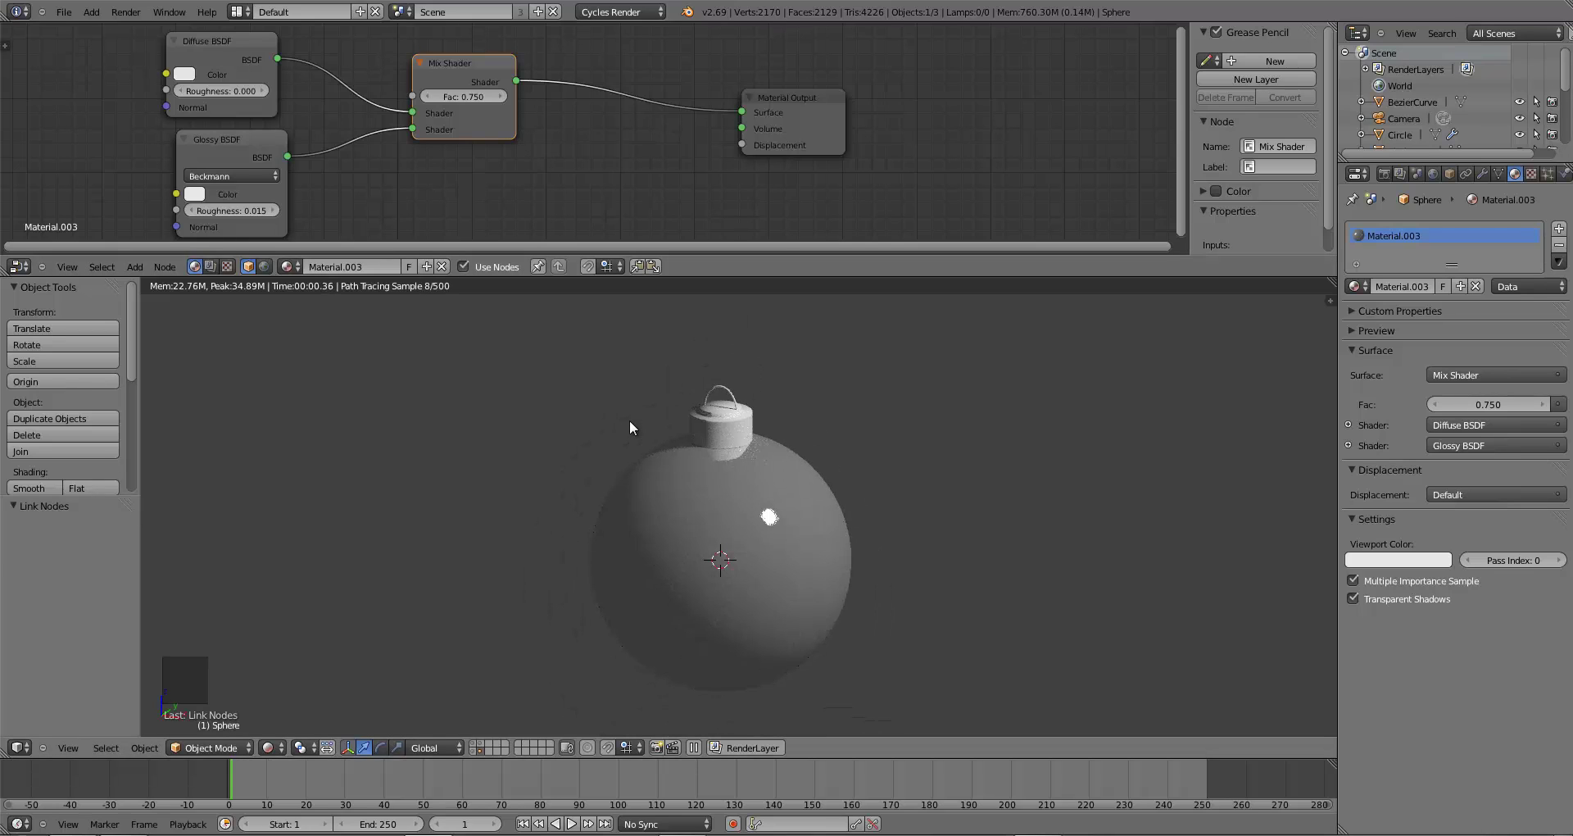
scroll(641, 509, down, 4)
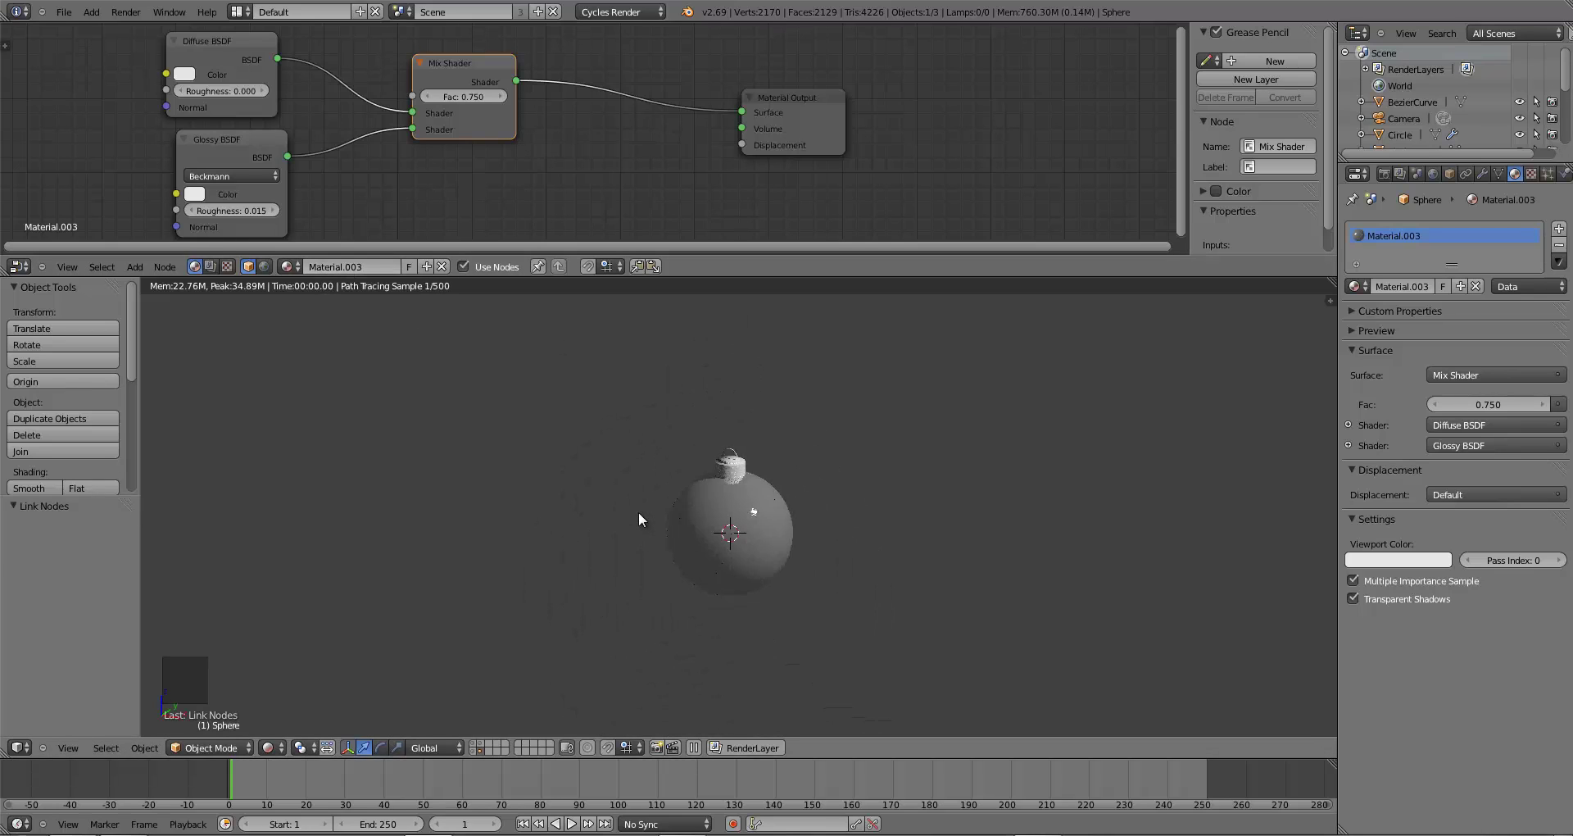
scroll(695, 587, up, 3)
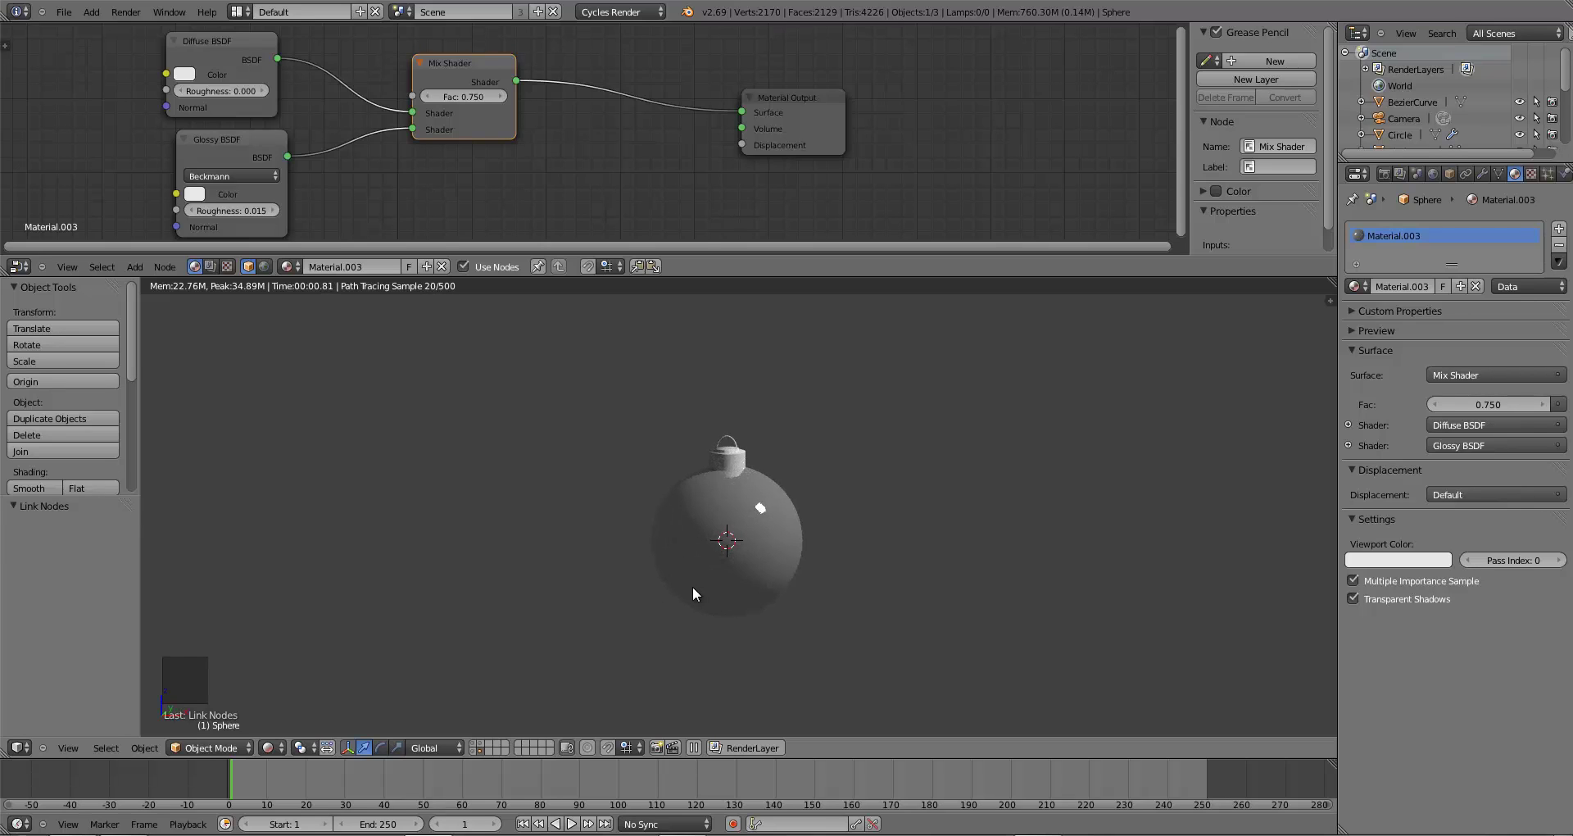
- Reposition the Glossy and Diffuse BSDF nodes slightly and change the Diffuse BSDF's colour to a slightly darkened red
drag(274, 156, 294, 152)
drag(197, 79, 210, 80)
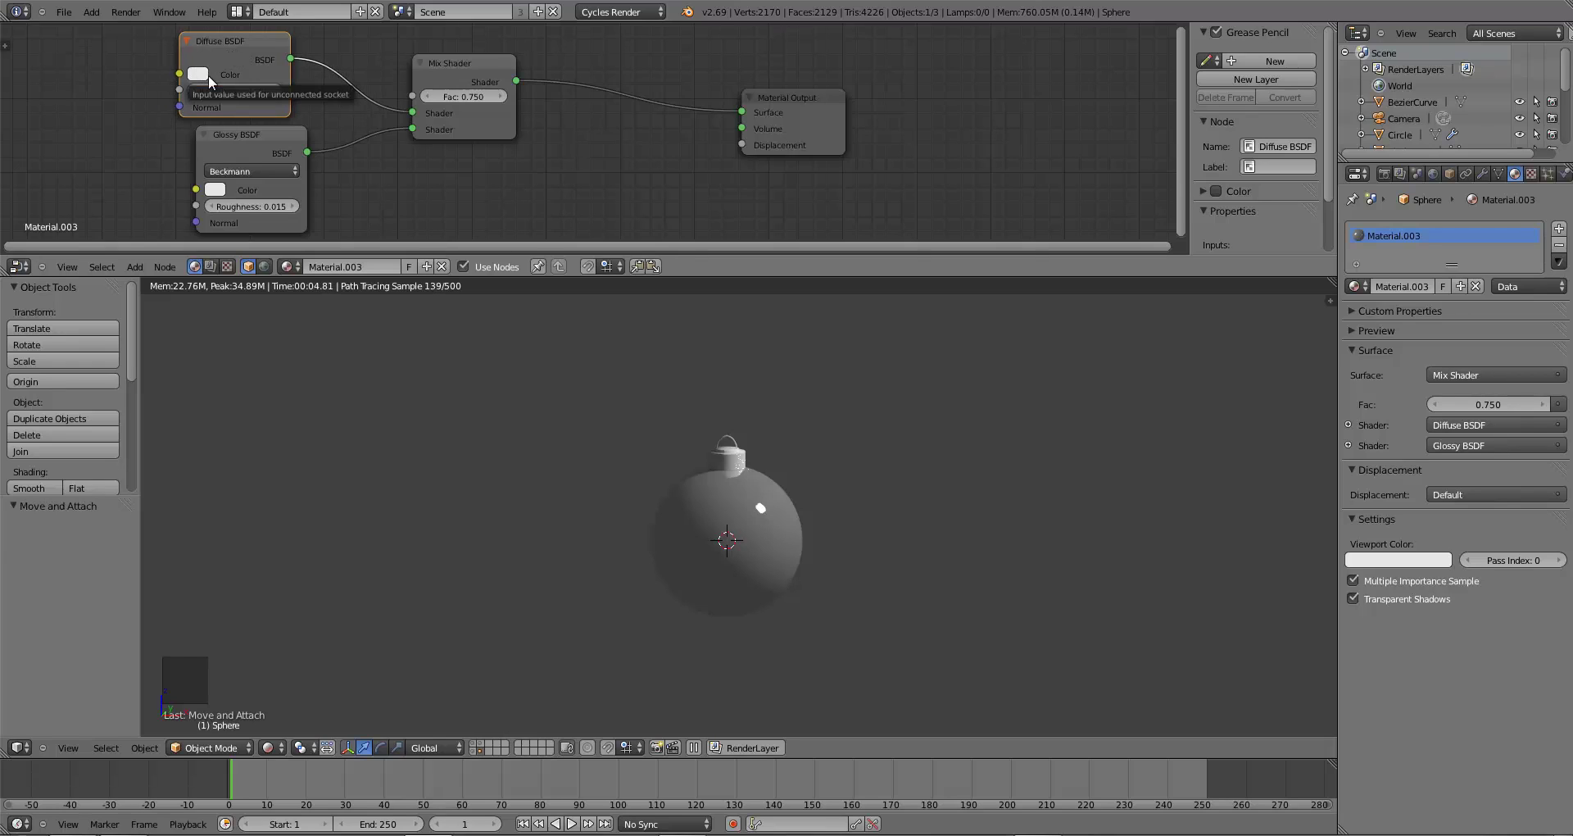
click(202, 78)
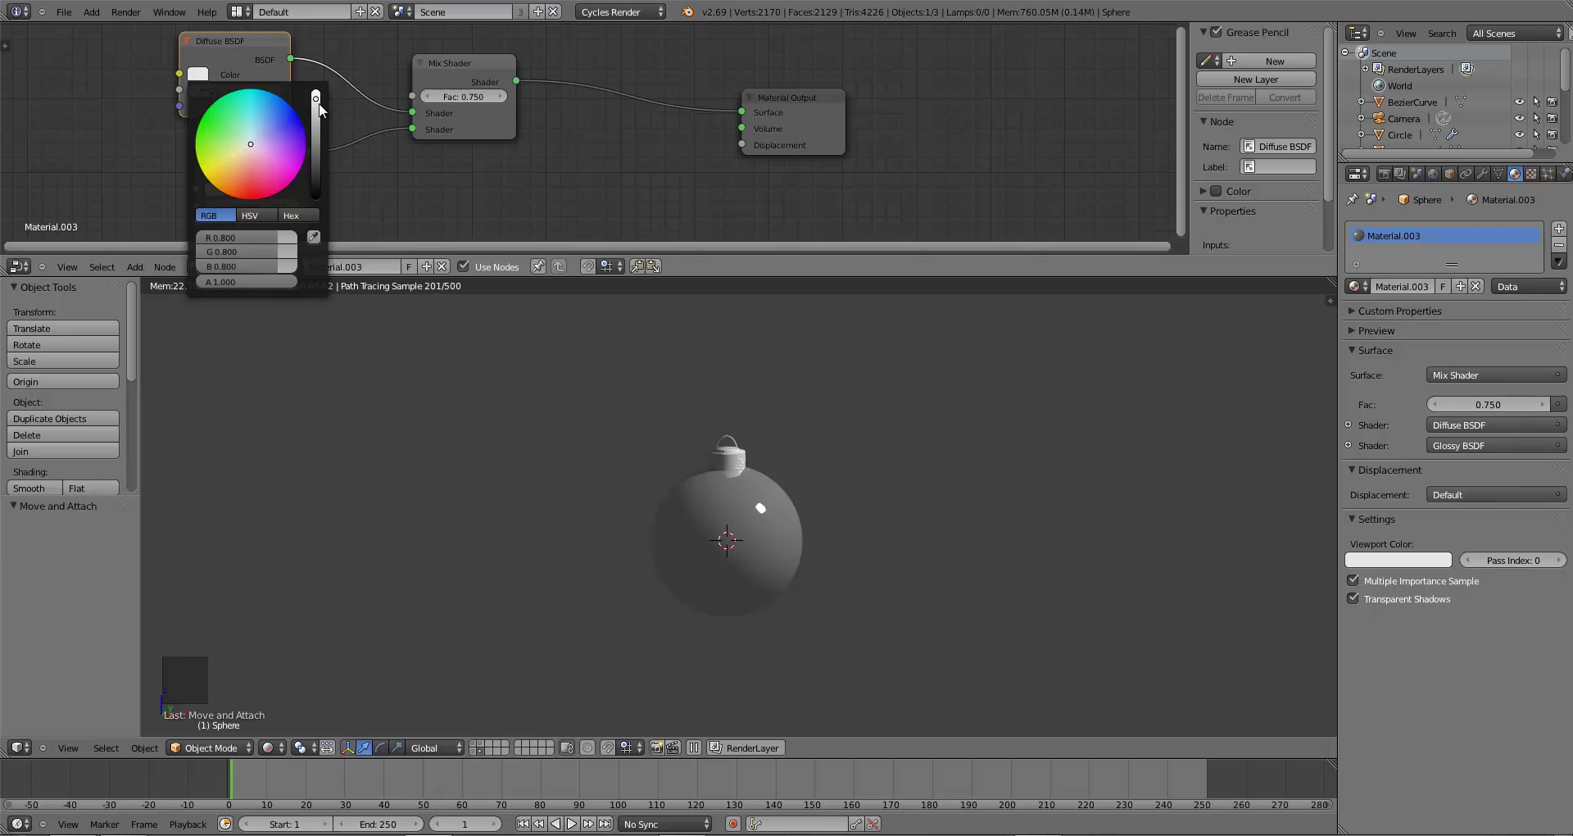
drag(319, 105, 316, 91)
click(249, 192)
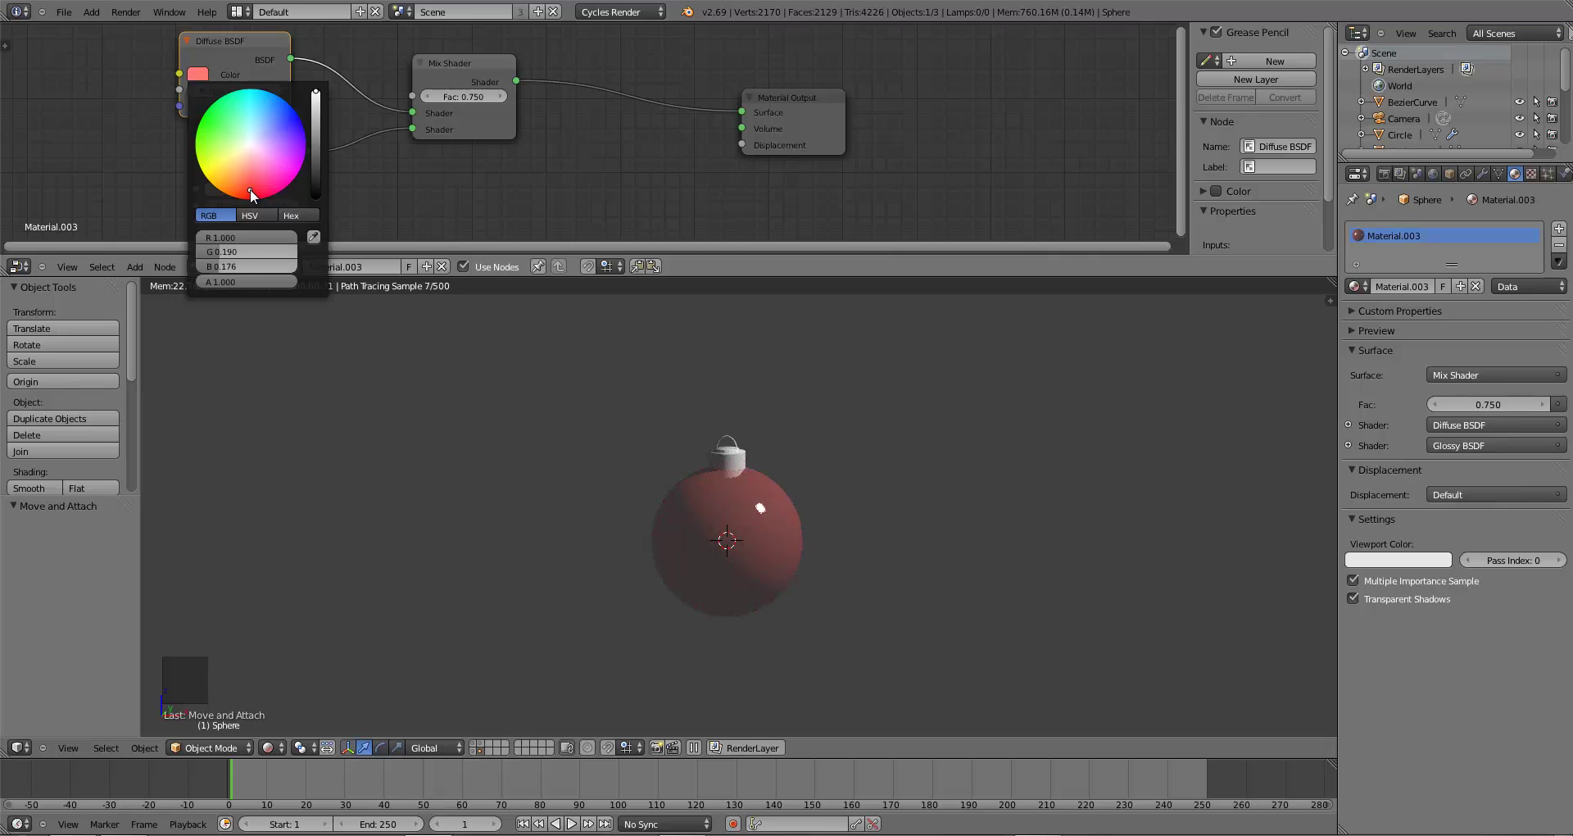
drag(254, 187, 254, 194)
drag(310, 122, 315, 133)
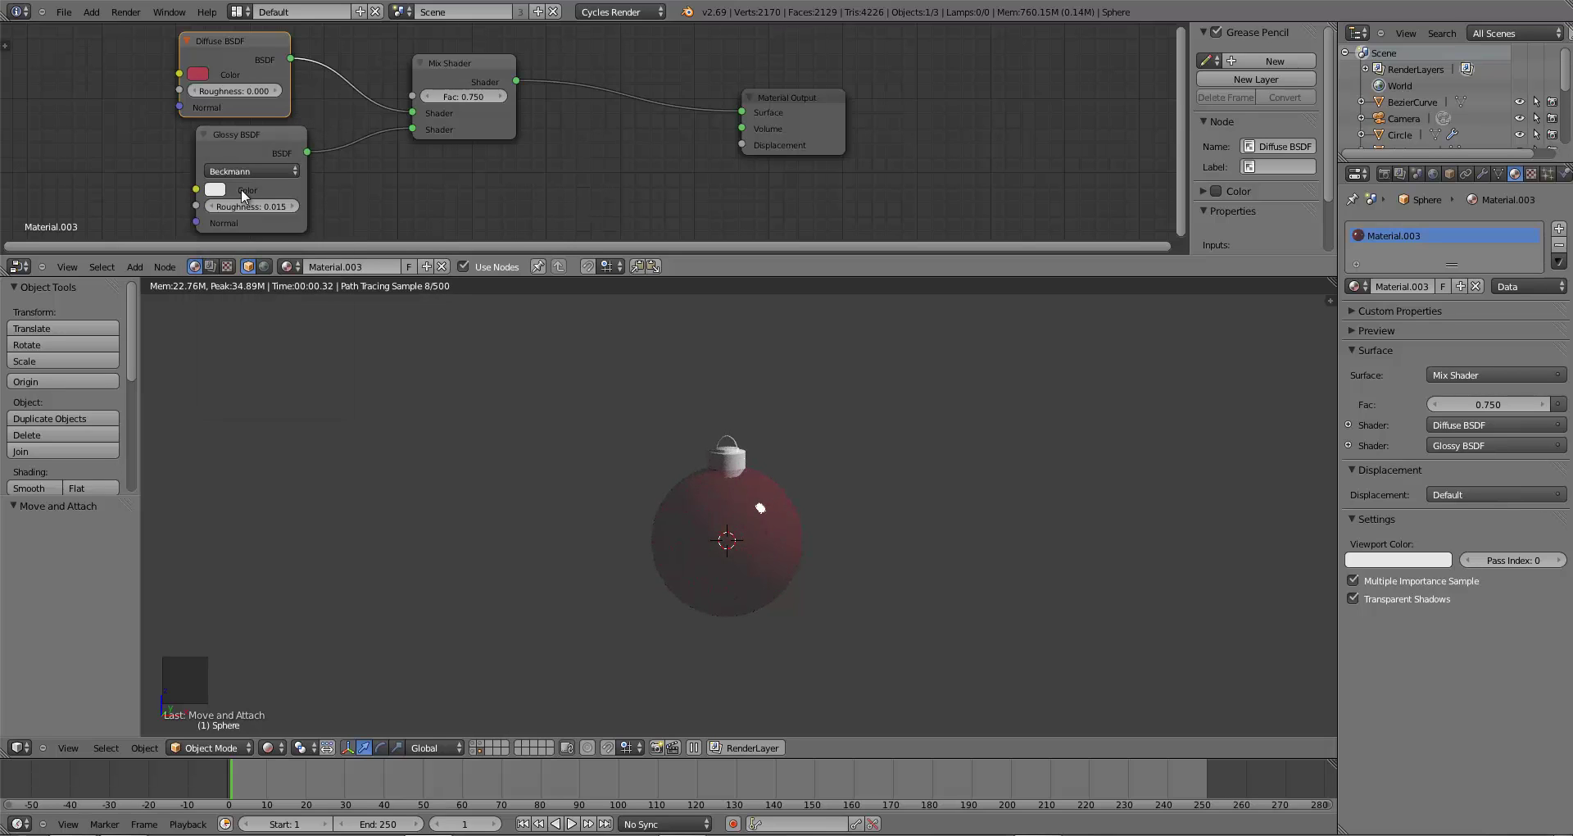
- Change the Glossy BSDF's colour to a deep pinkish red and inspect the ornament in the render
click(215, 189)
drag(333, 220, 332, 206)
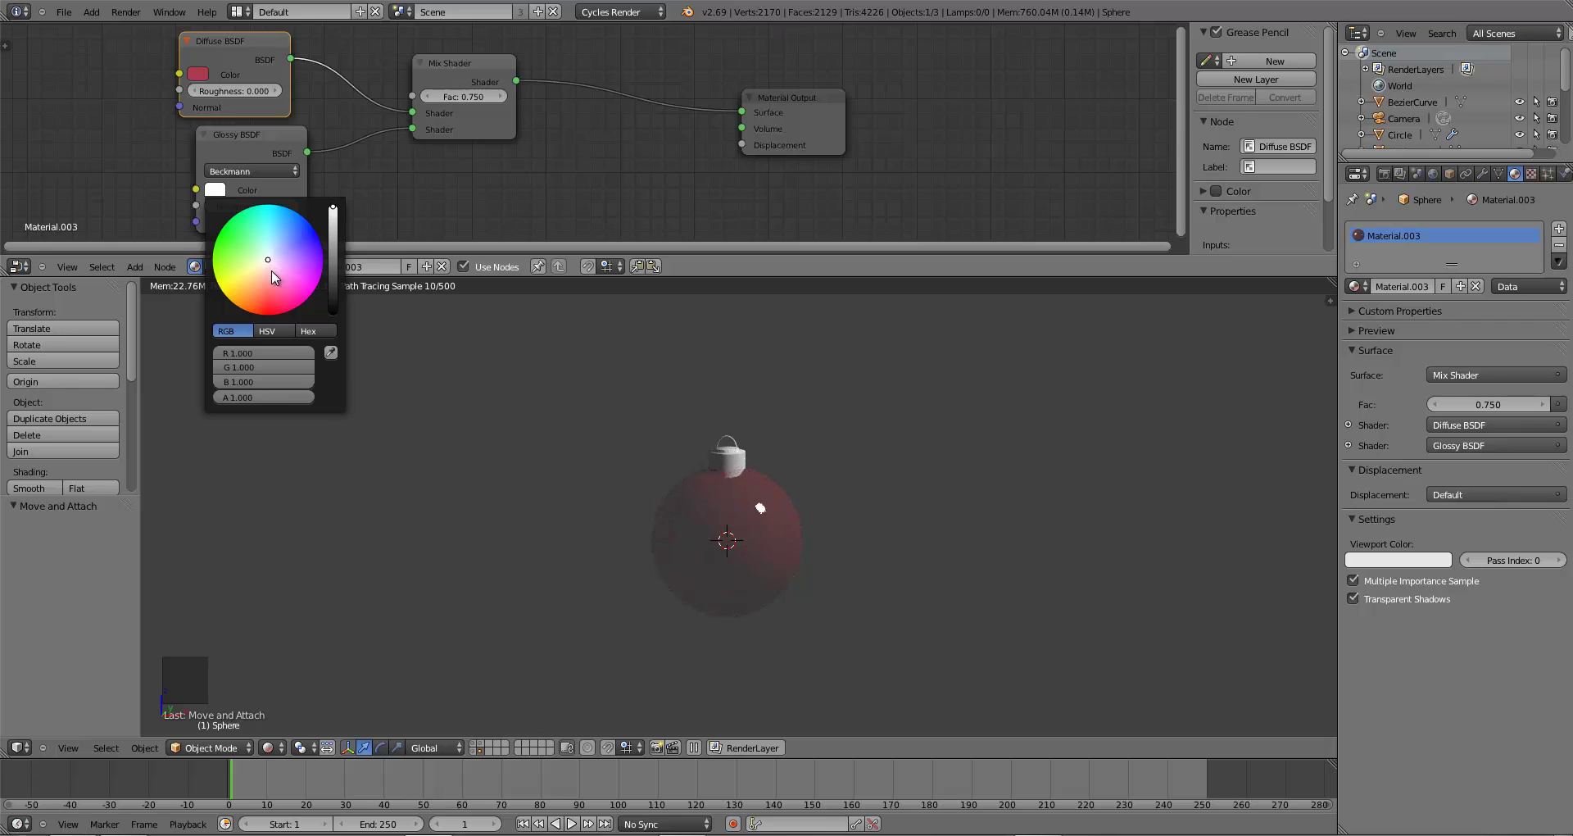
drag(275, 274, 336, 243)
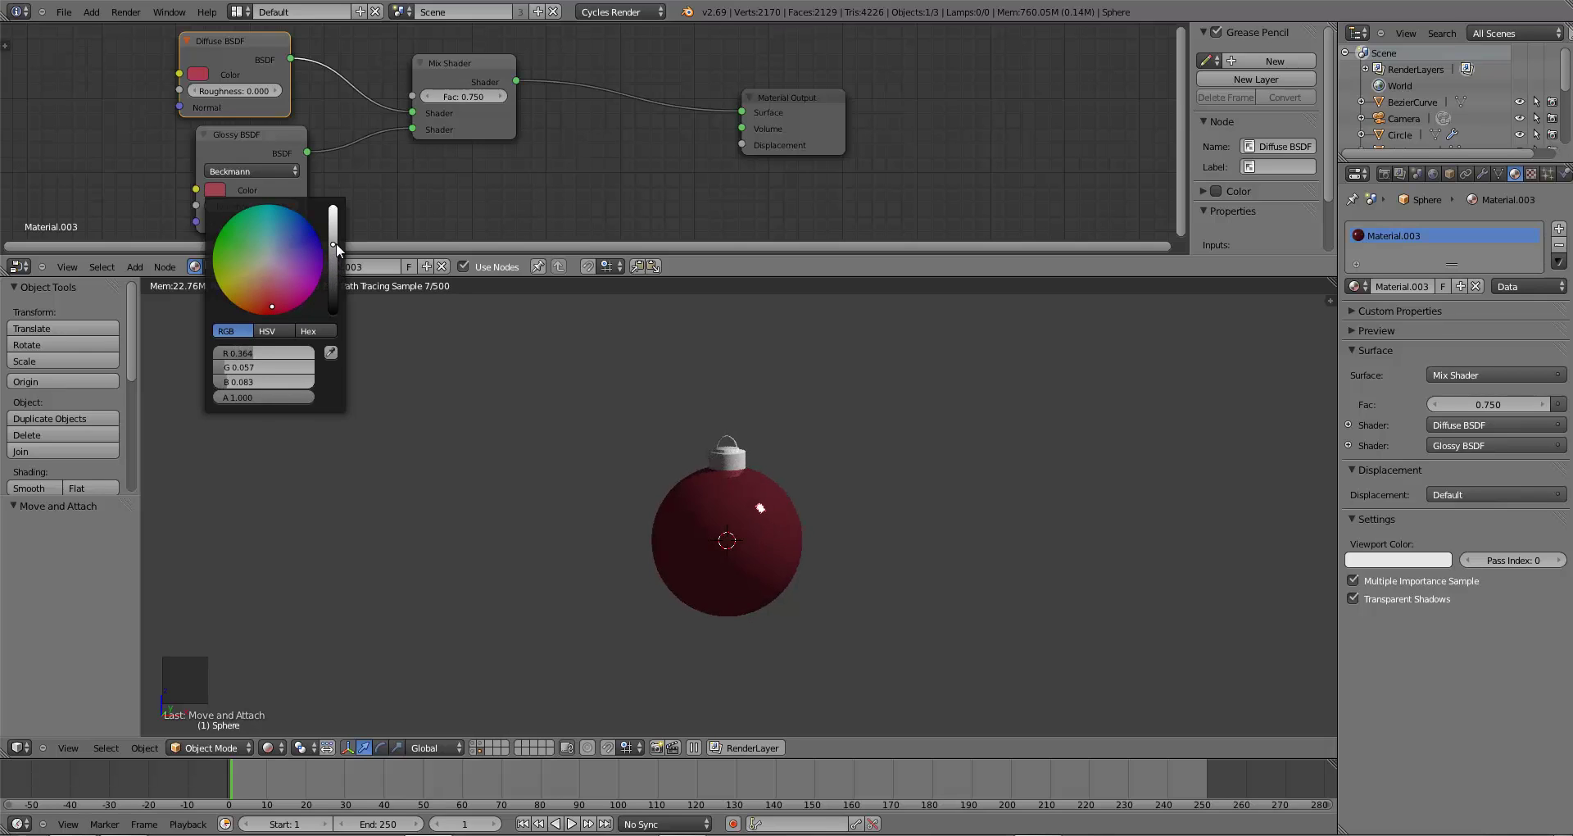
drag(277, 310, 280, 313)
drag(332, 247, 332, 240)
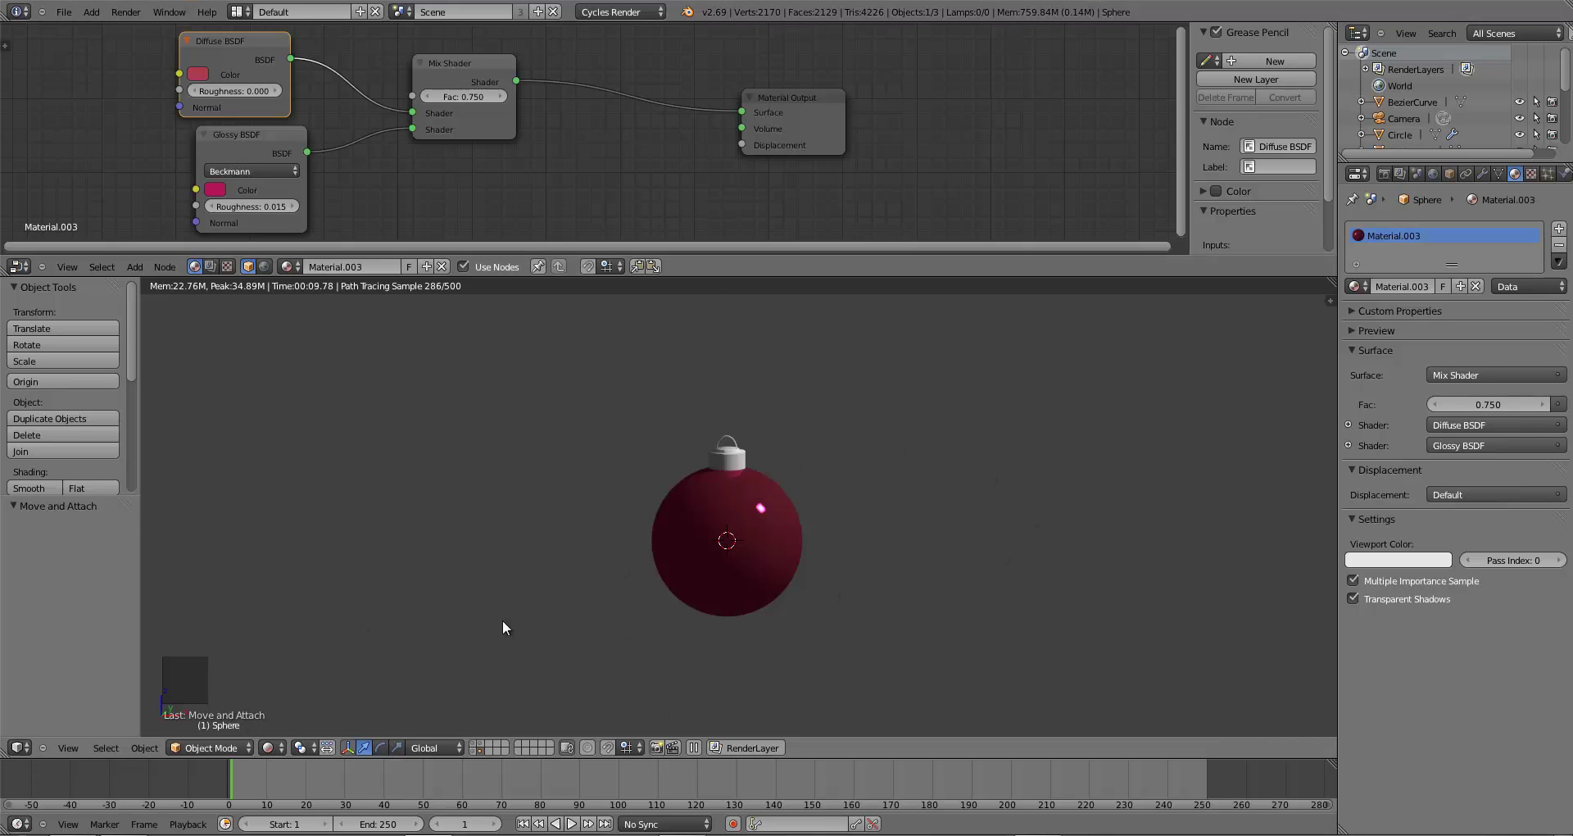
middle_drag(502, 620, 442, 587)
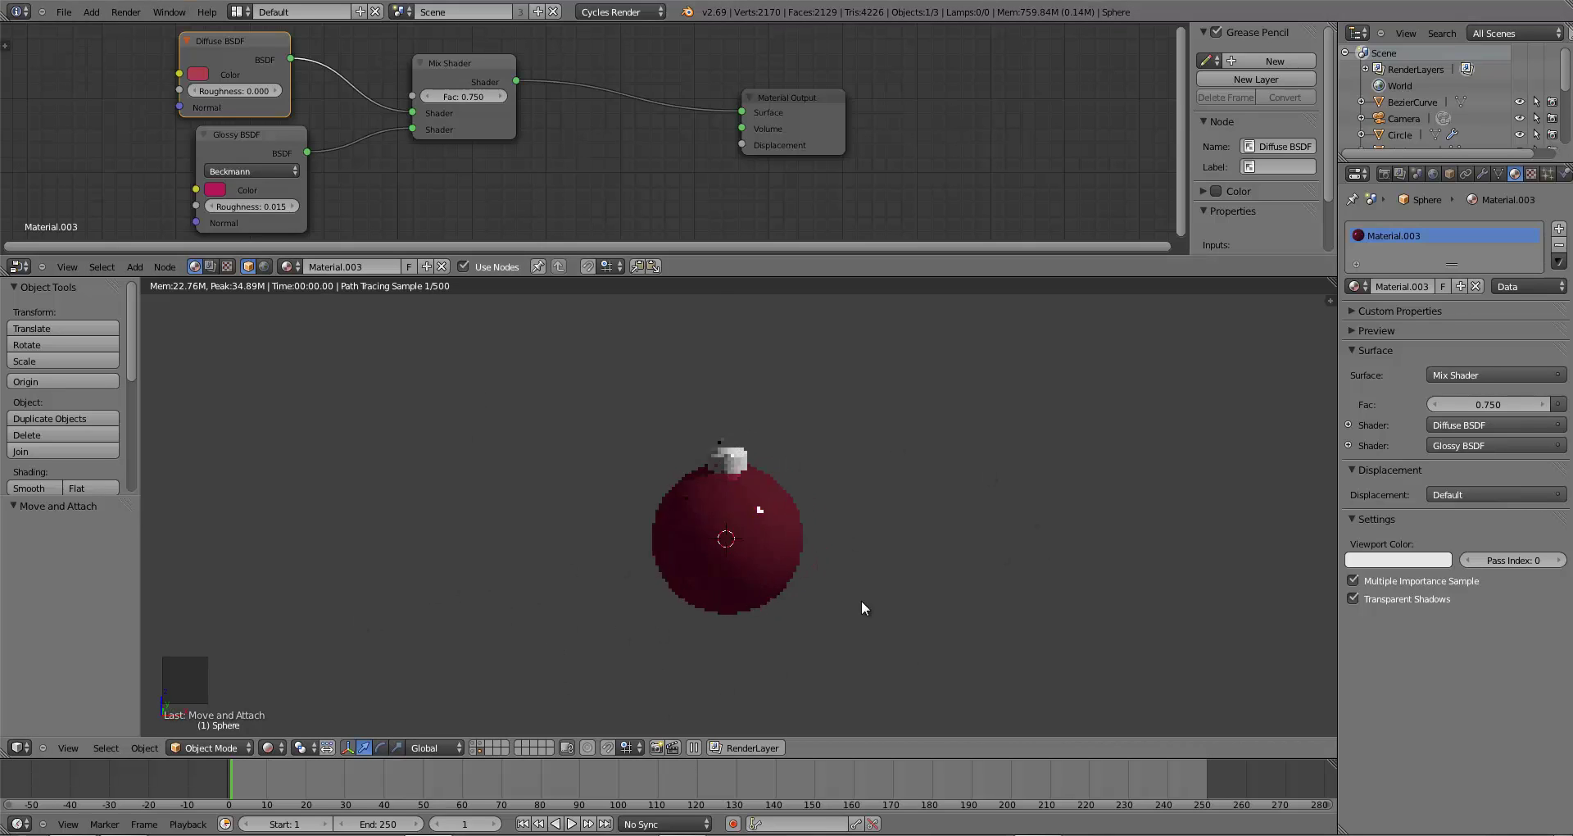
scroll(782, 613, up, 3)
scroll(748, 572, up, 1)
scroll(759, 563, down, 3)
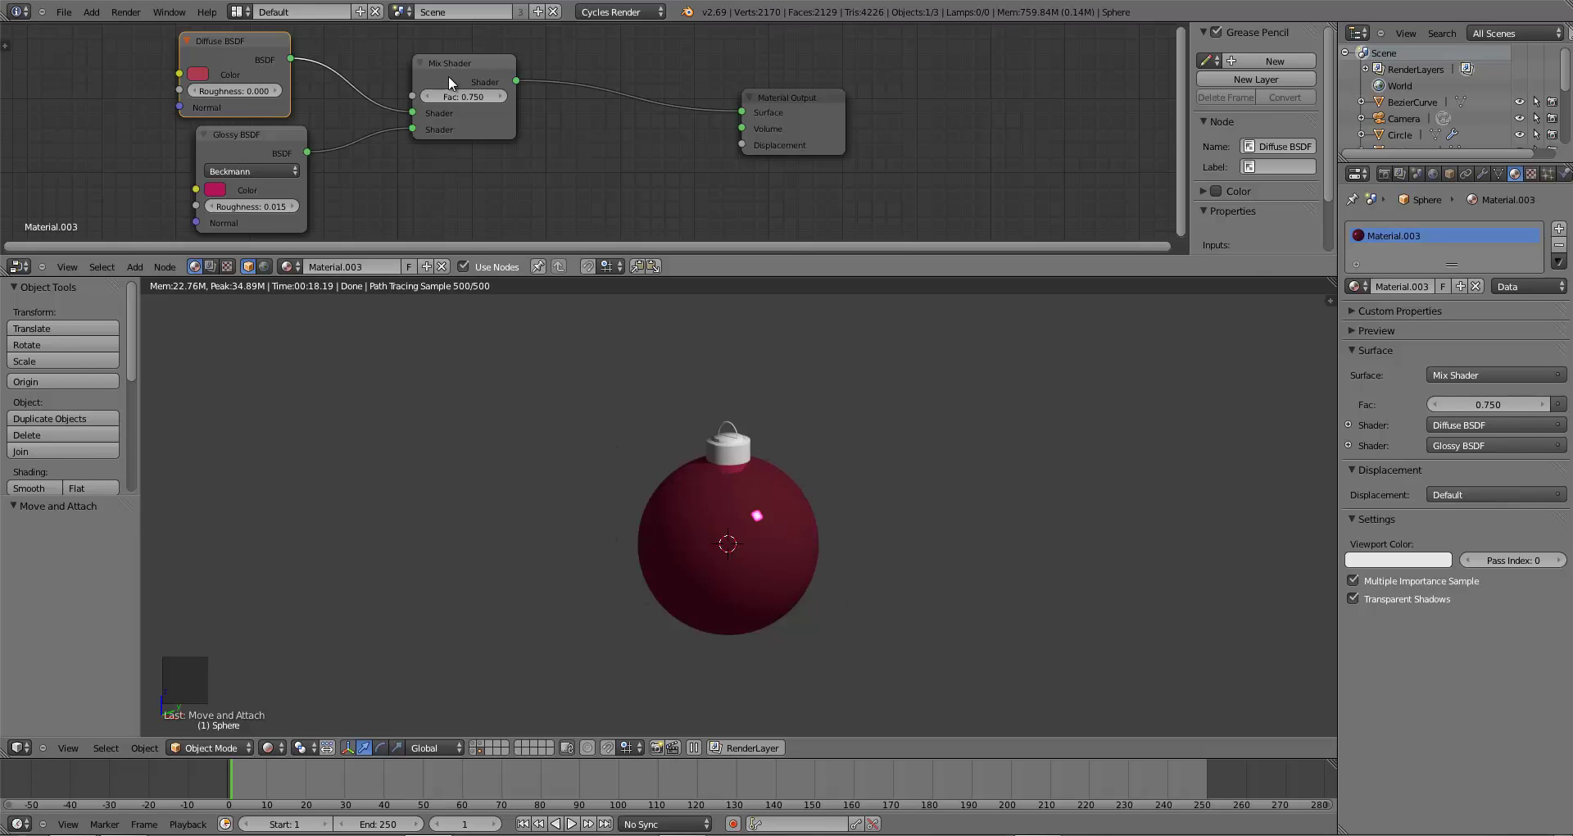
- Space out the existing nodes and insert a second Mix Shader between the first Mix Shader and the Material Output
drag(449, 75, 406, 76)
drag(804, 120, 992, 106)
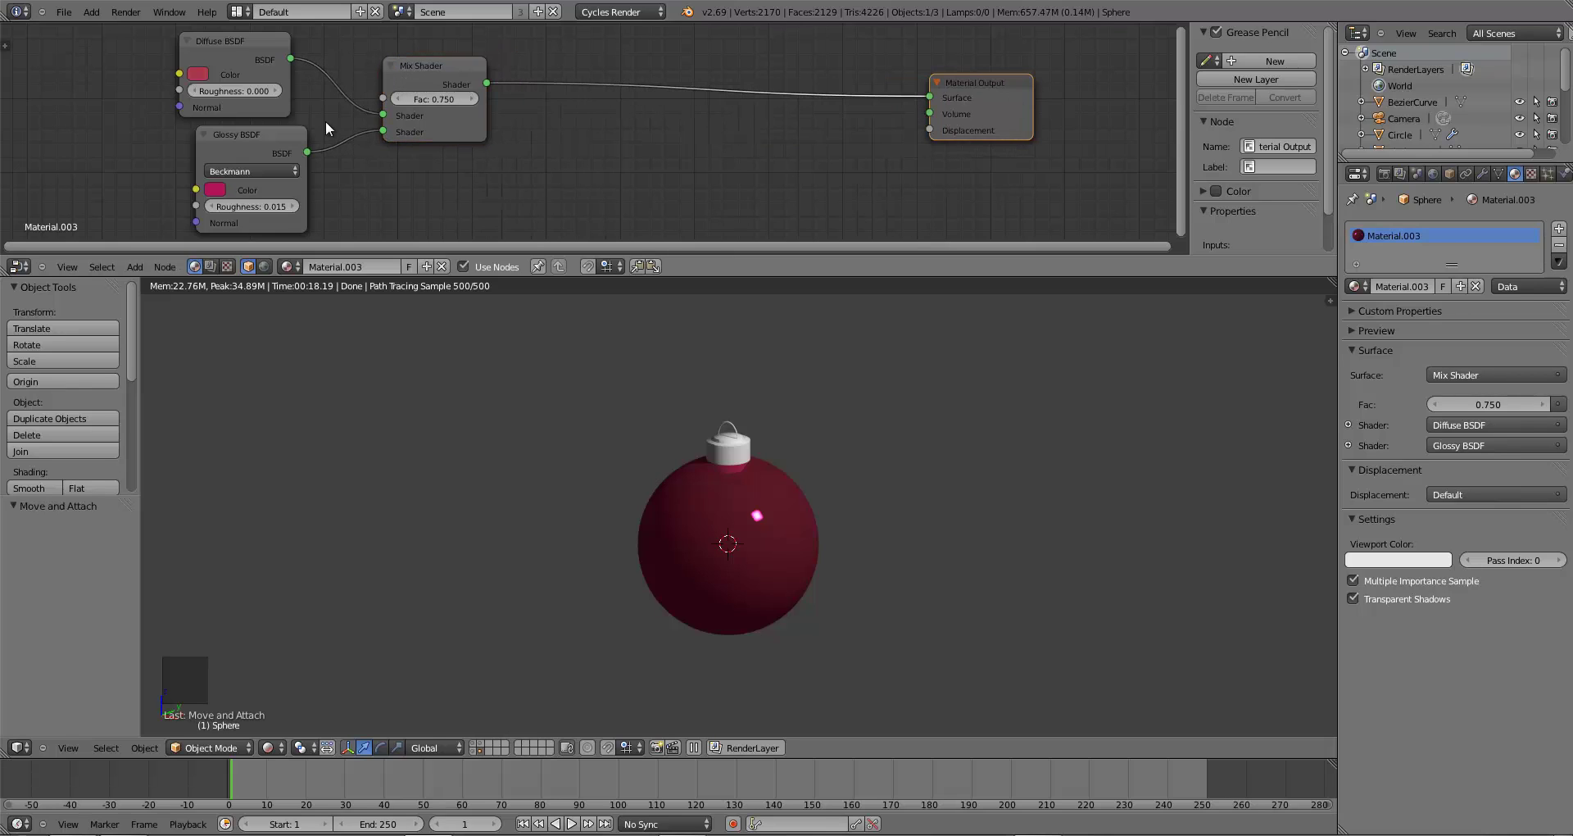
drag(263, 144, 219, 142)
click(391, 86)
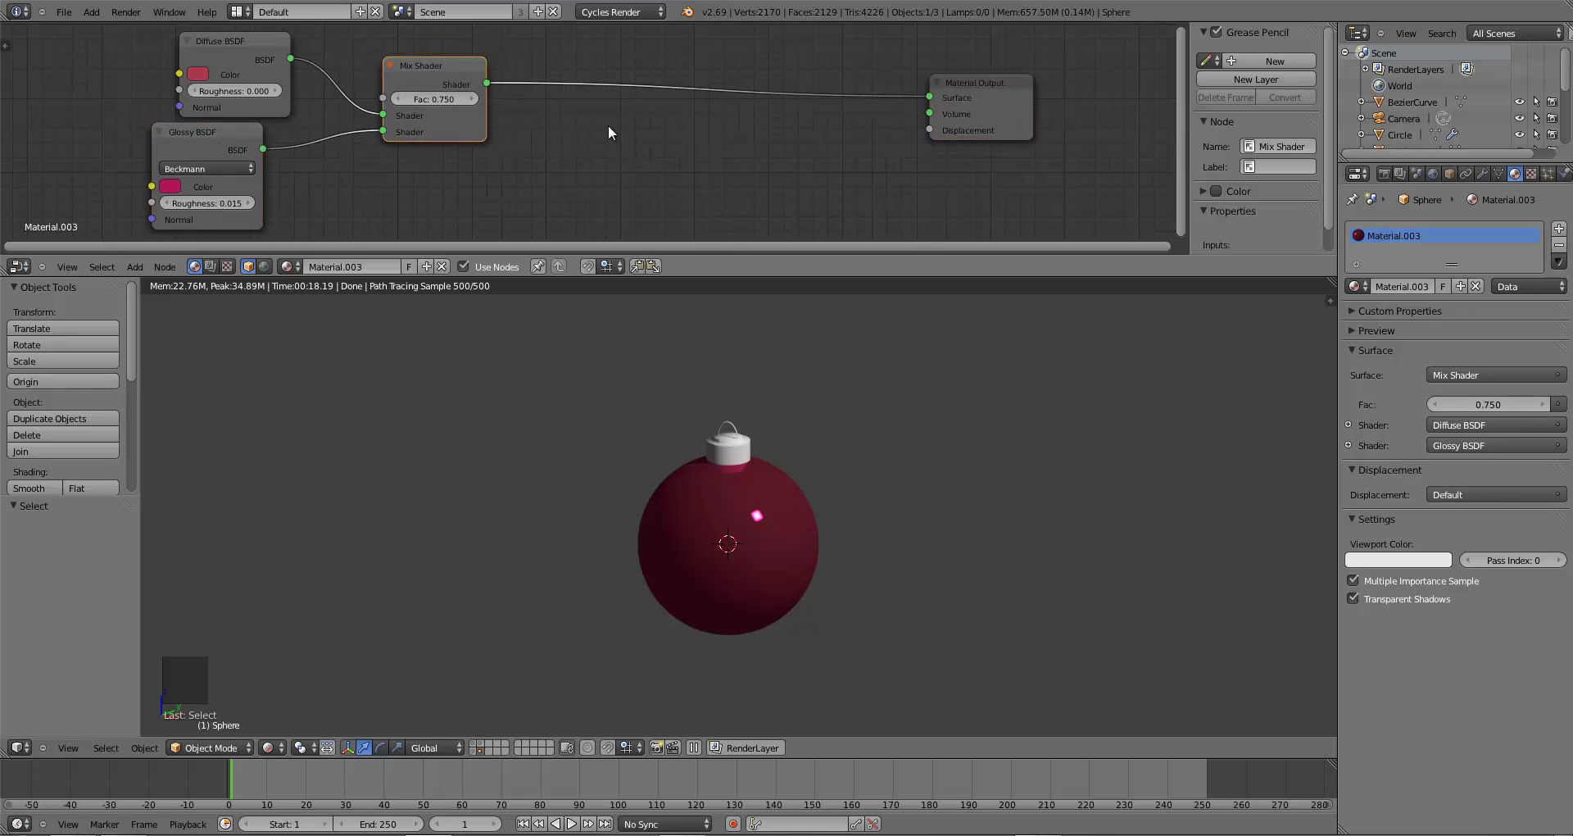
key(a)
key(shift+a)
mouse_move(592, 106)
click(654, 107)
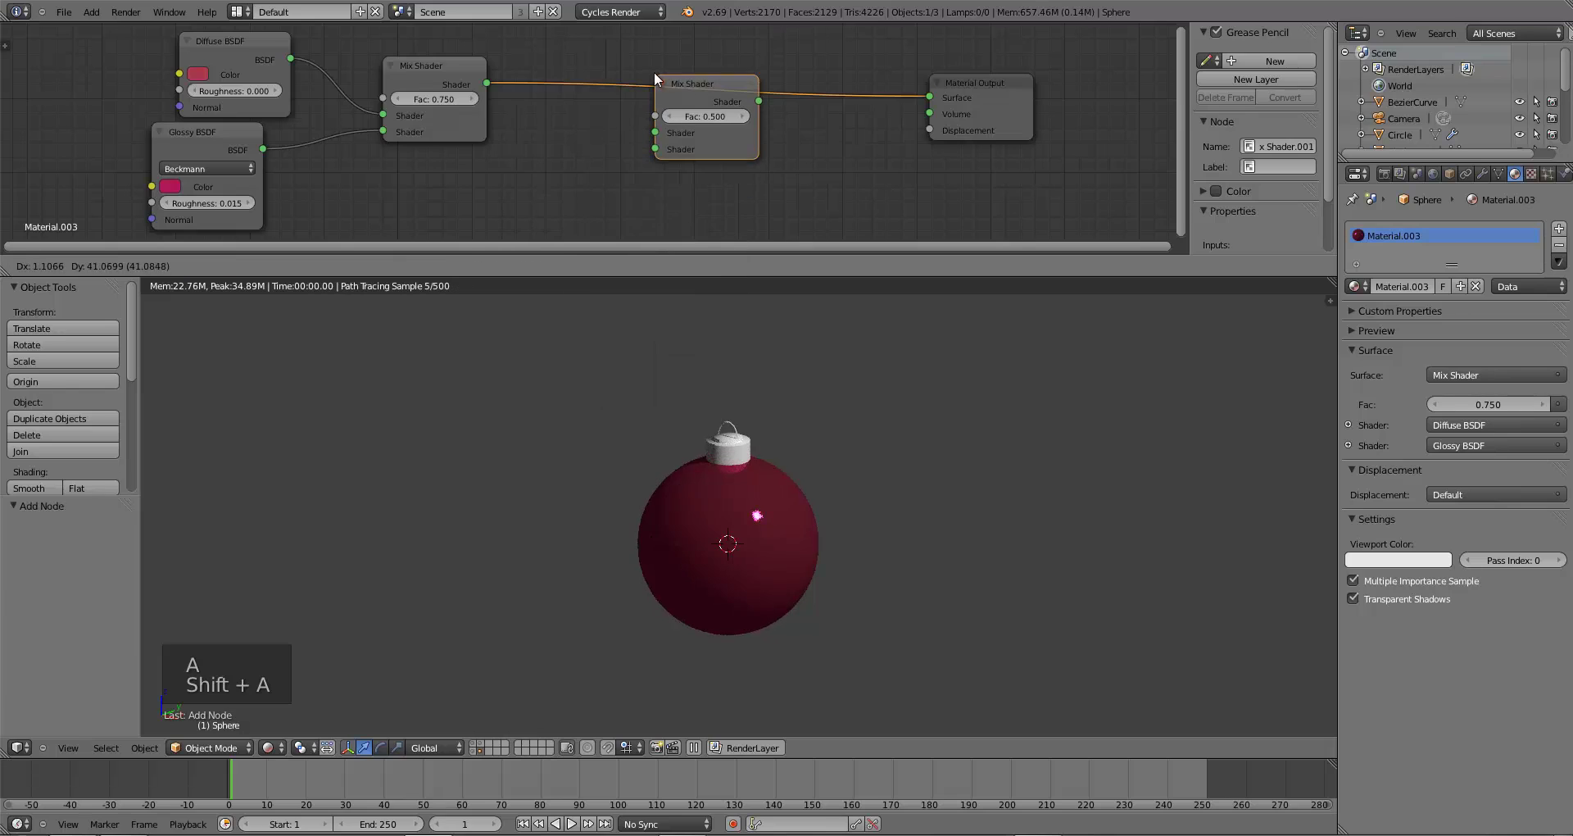
click(653, 78)
- Add a white Diffuse BSDF below the first Mix Shader and connect it to the second Mix Shader's lower shader input
key(shift+a)
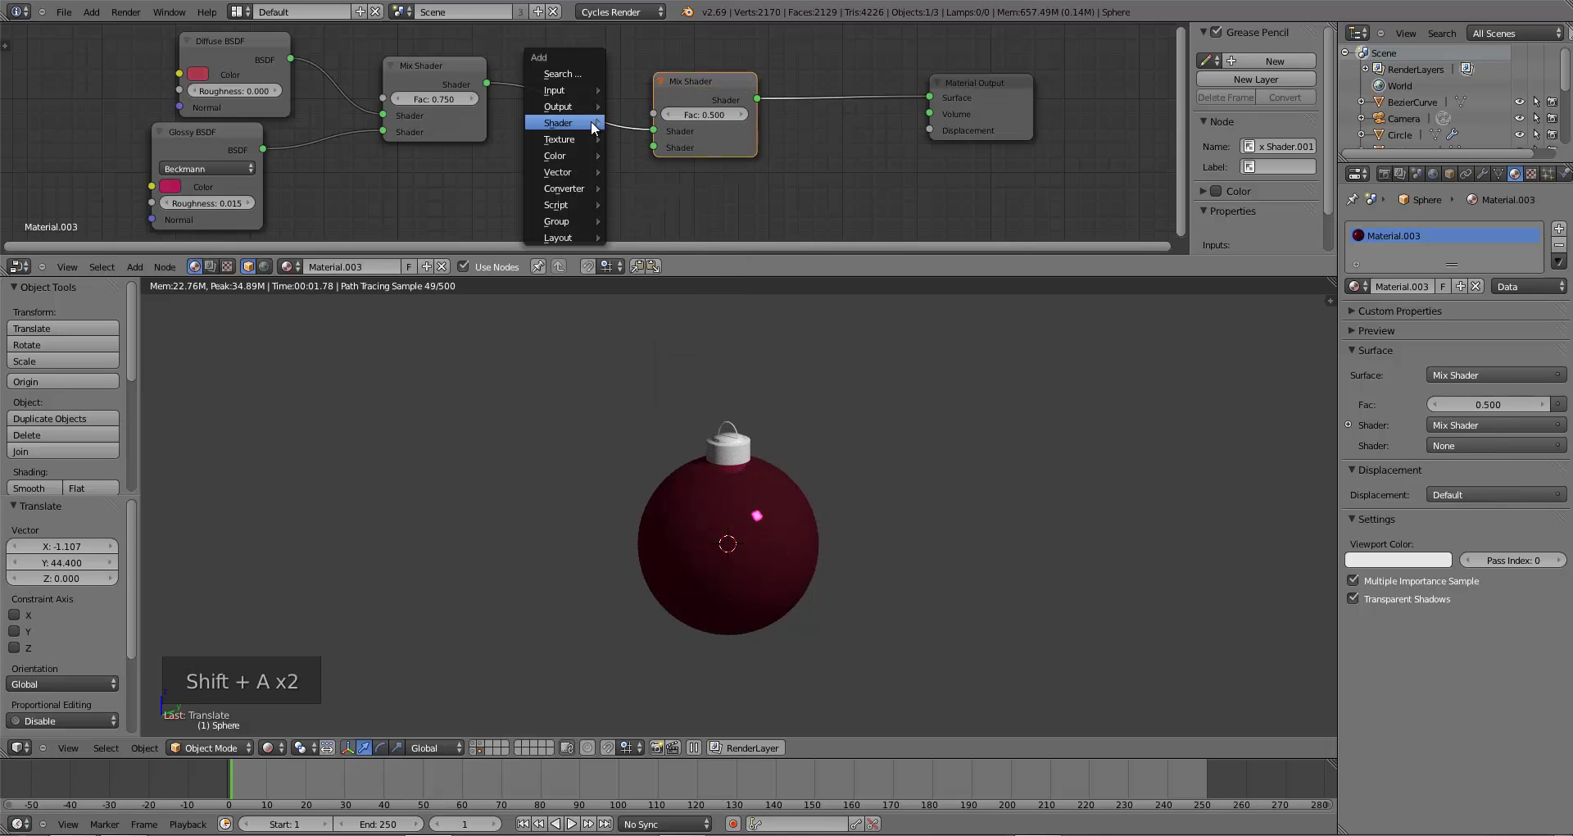
mouse_move(594, 125)
click(644, 154)
click(490, 150)
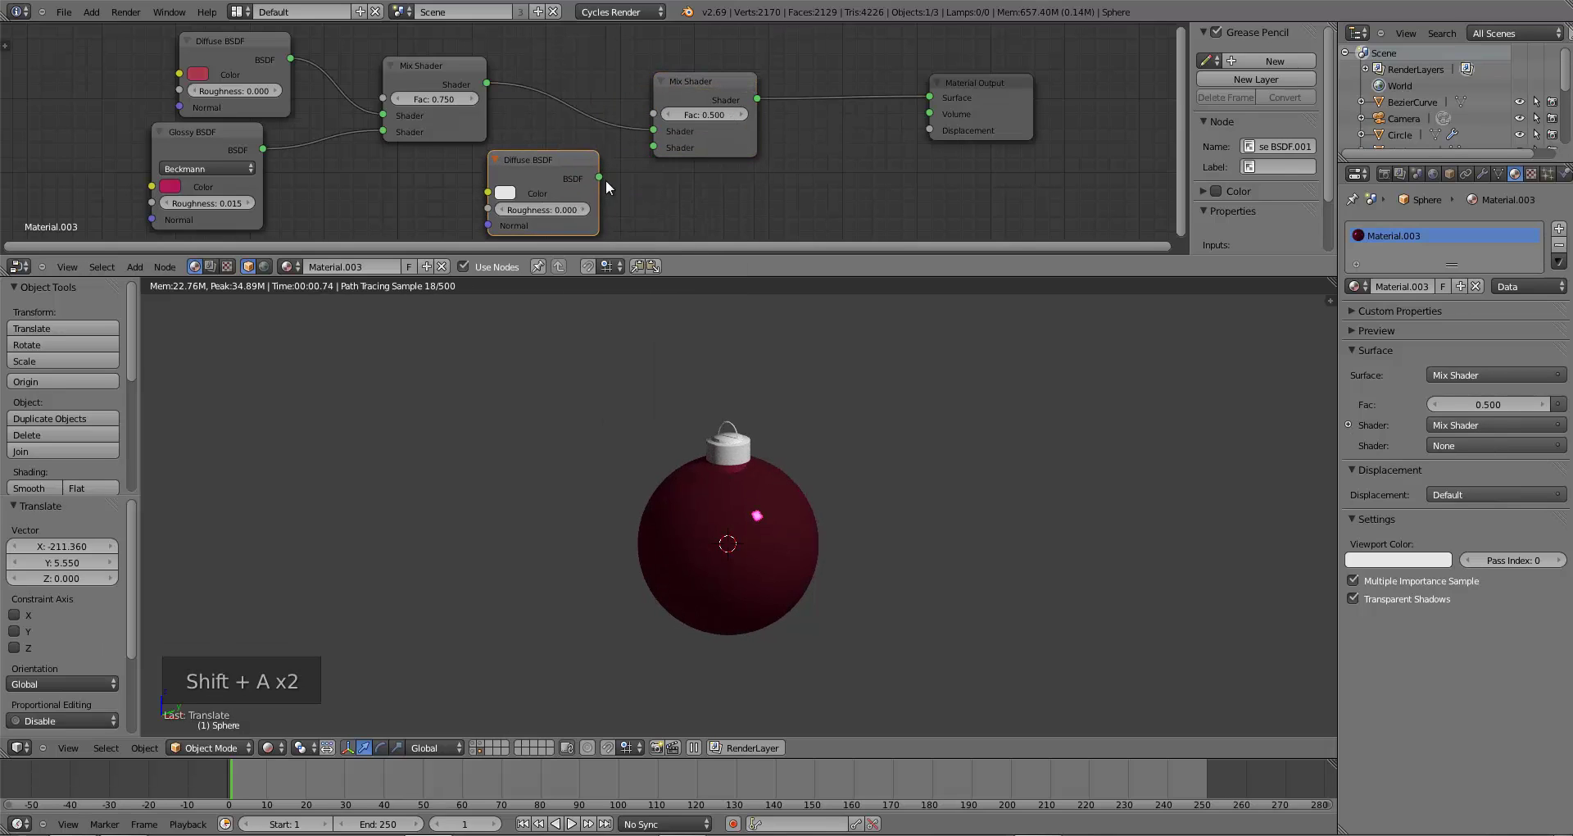
drag(599, 177, 653, 147)
drag(688, 100, 711, 97)
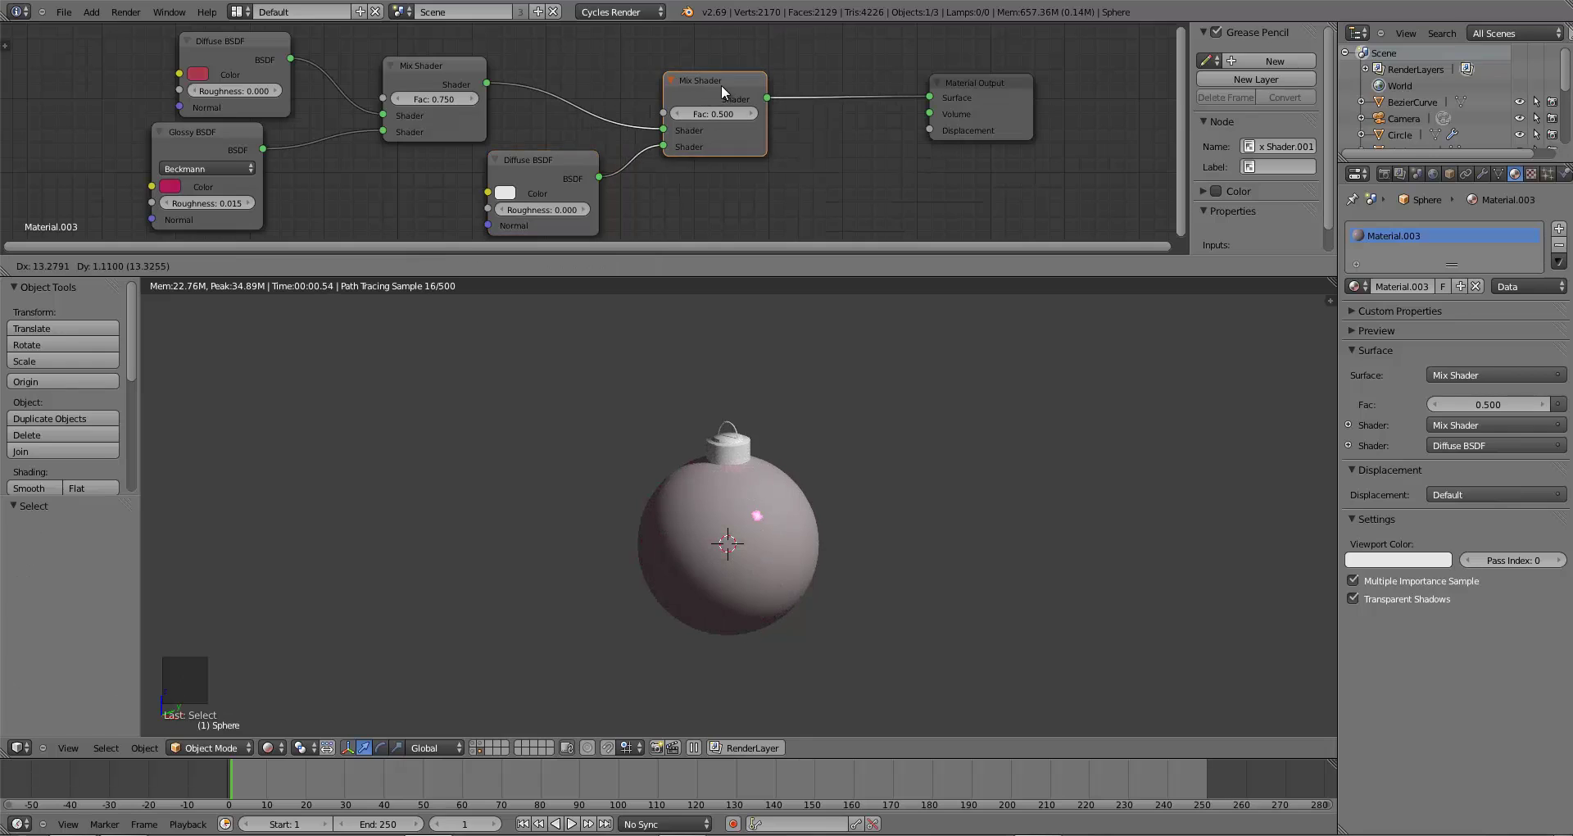
click(581, 170)
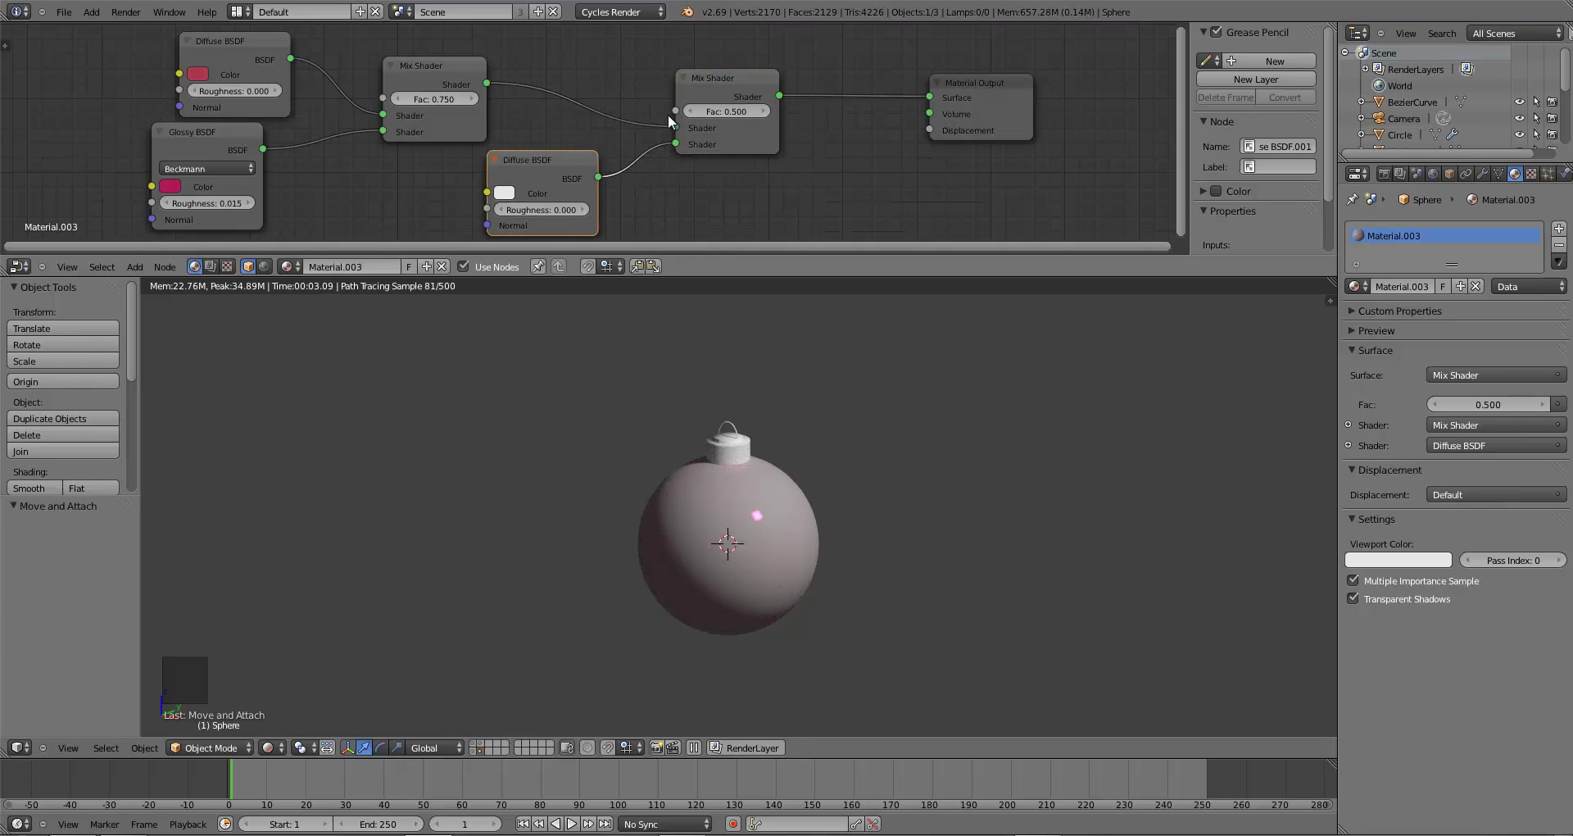
- Add a Fresnel node above the link between the two Mix Shaders and connect it to the second Mix Shader's factor
drag(675, 110, 662, 109)
key(a)
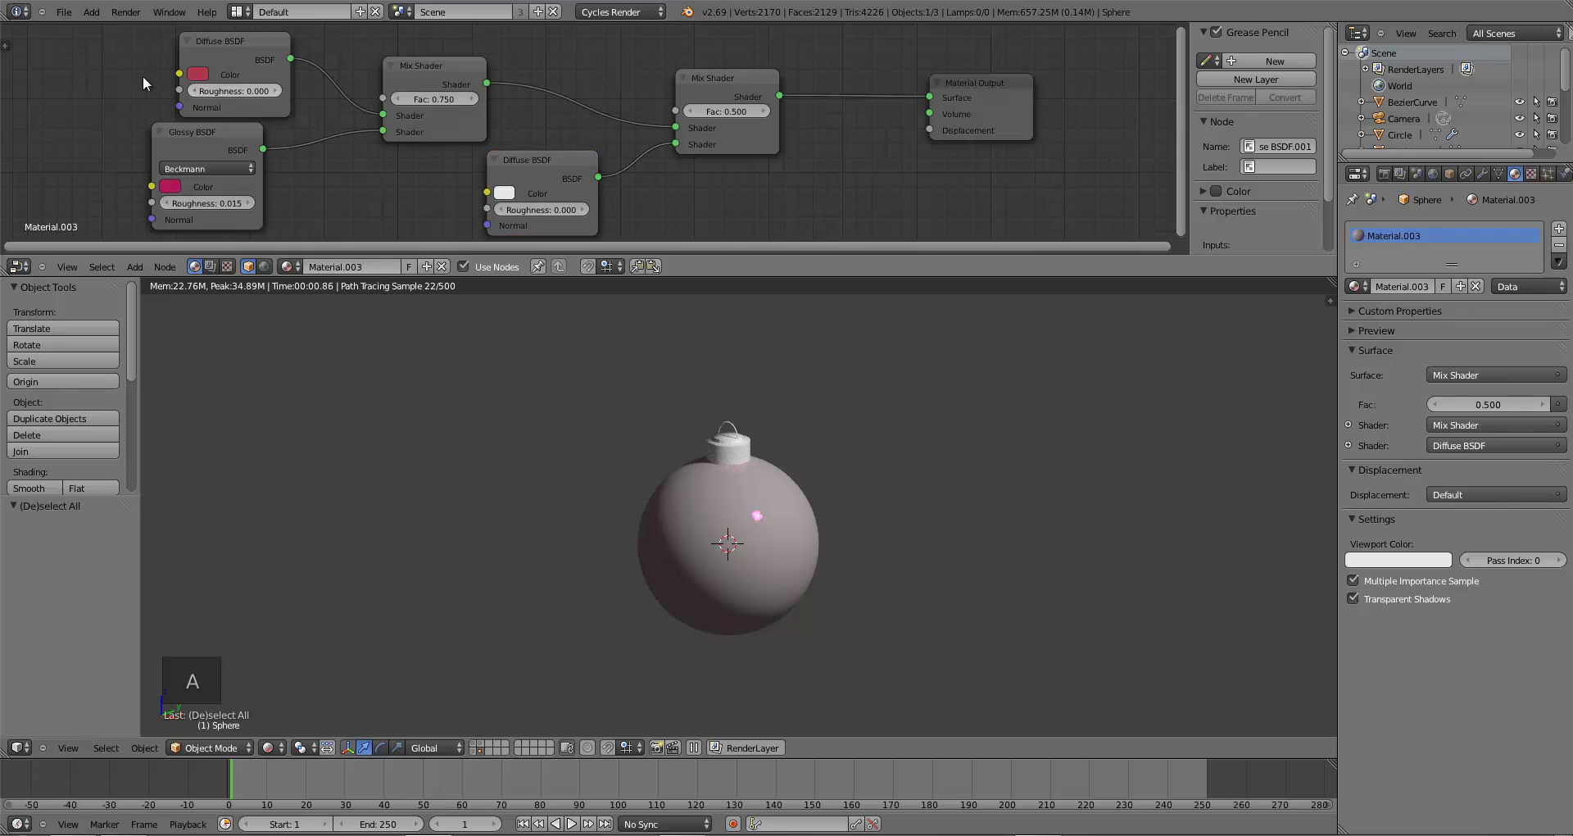
key(shift+a)
mouse_move(77, 51)
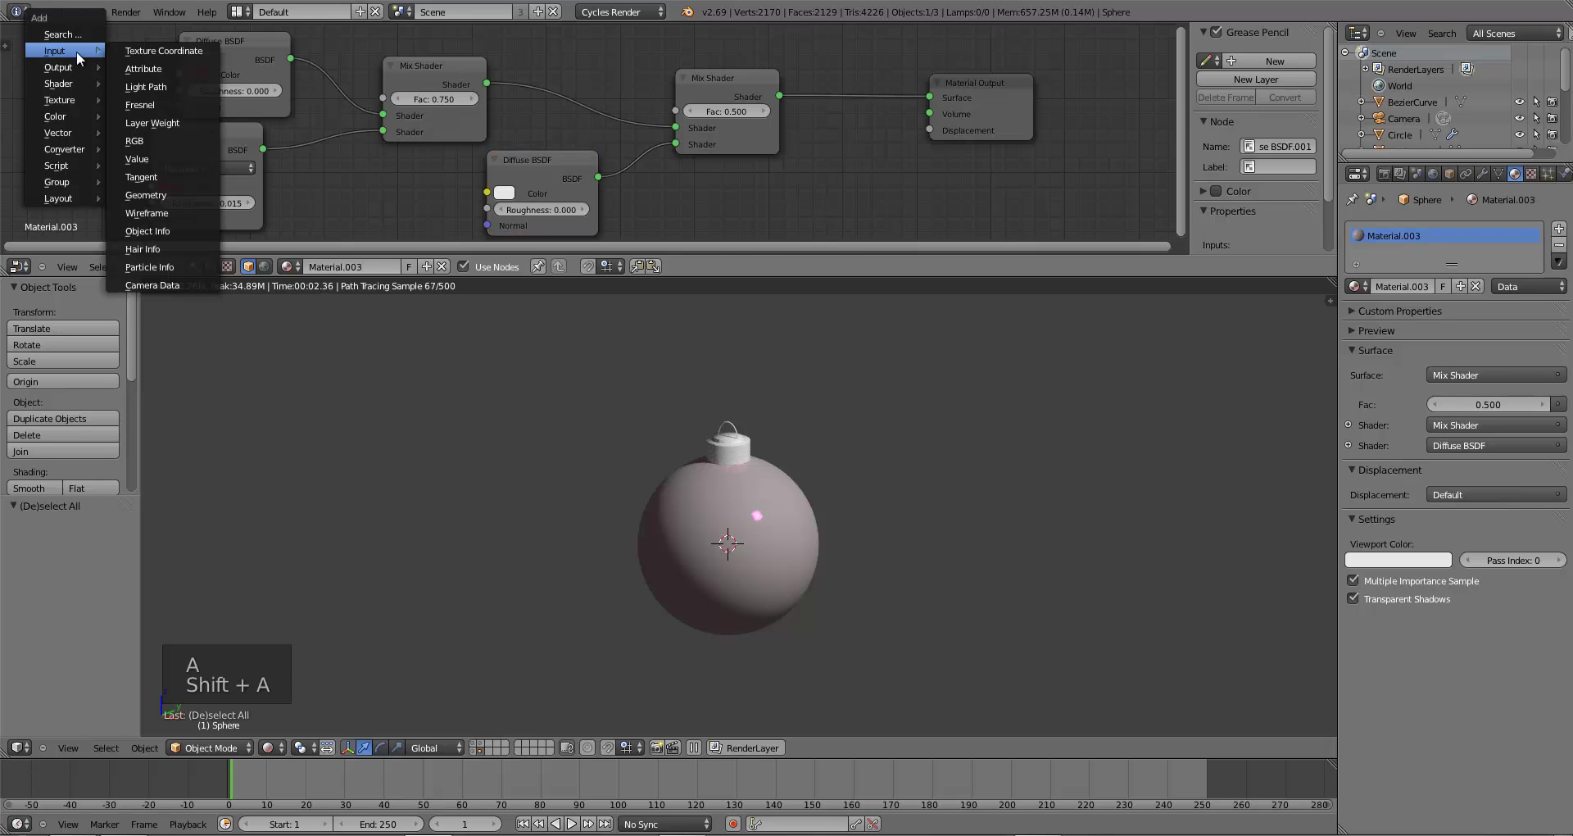
click(136, 104)
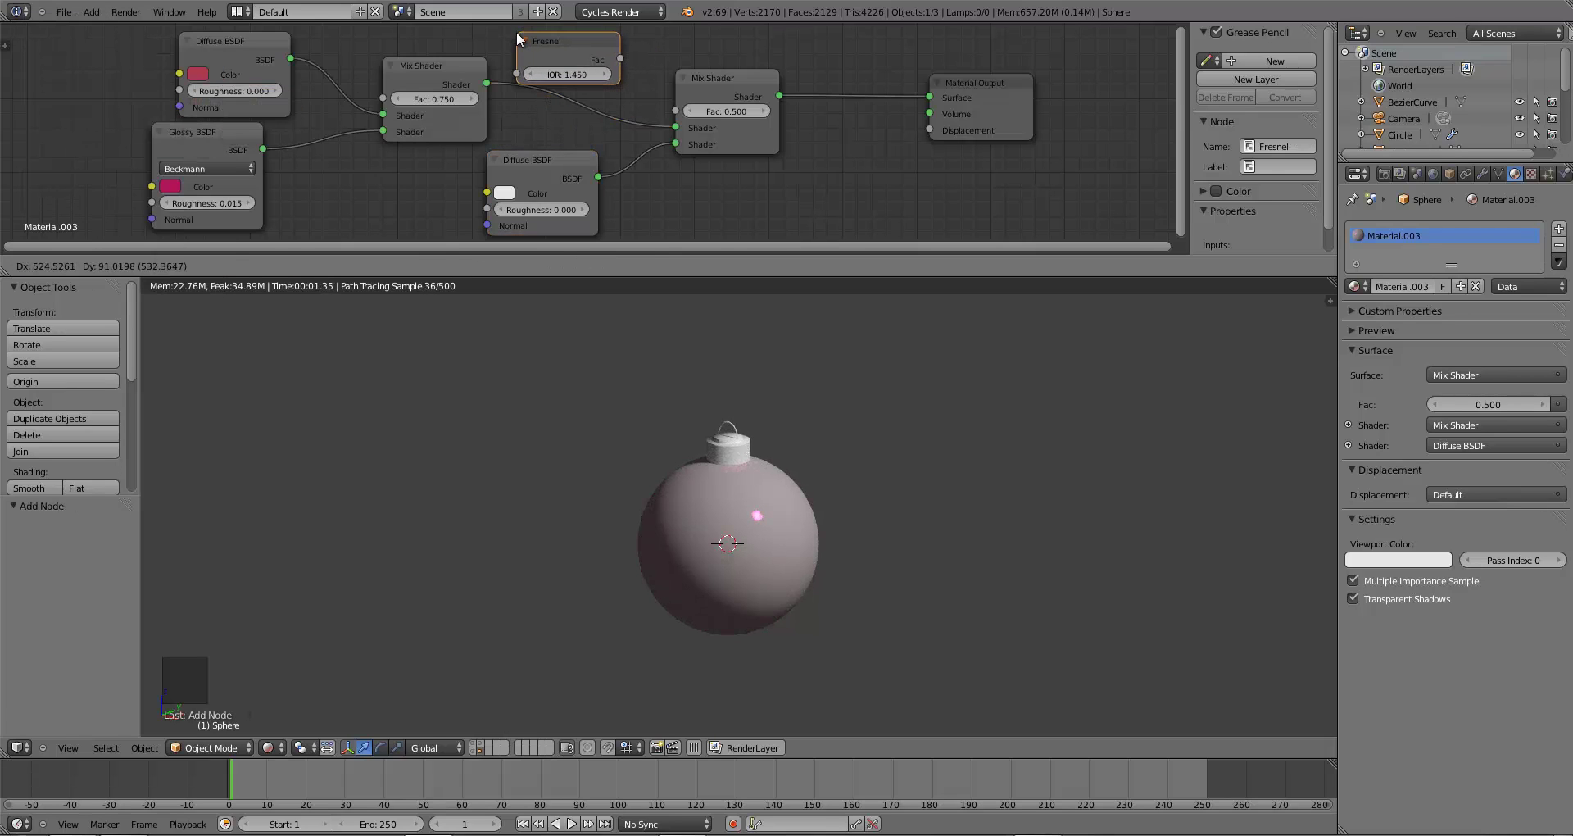
click(516, 31)
drag(662, 98, 675, 111)
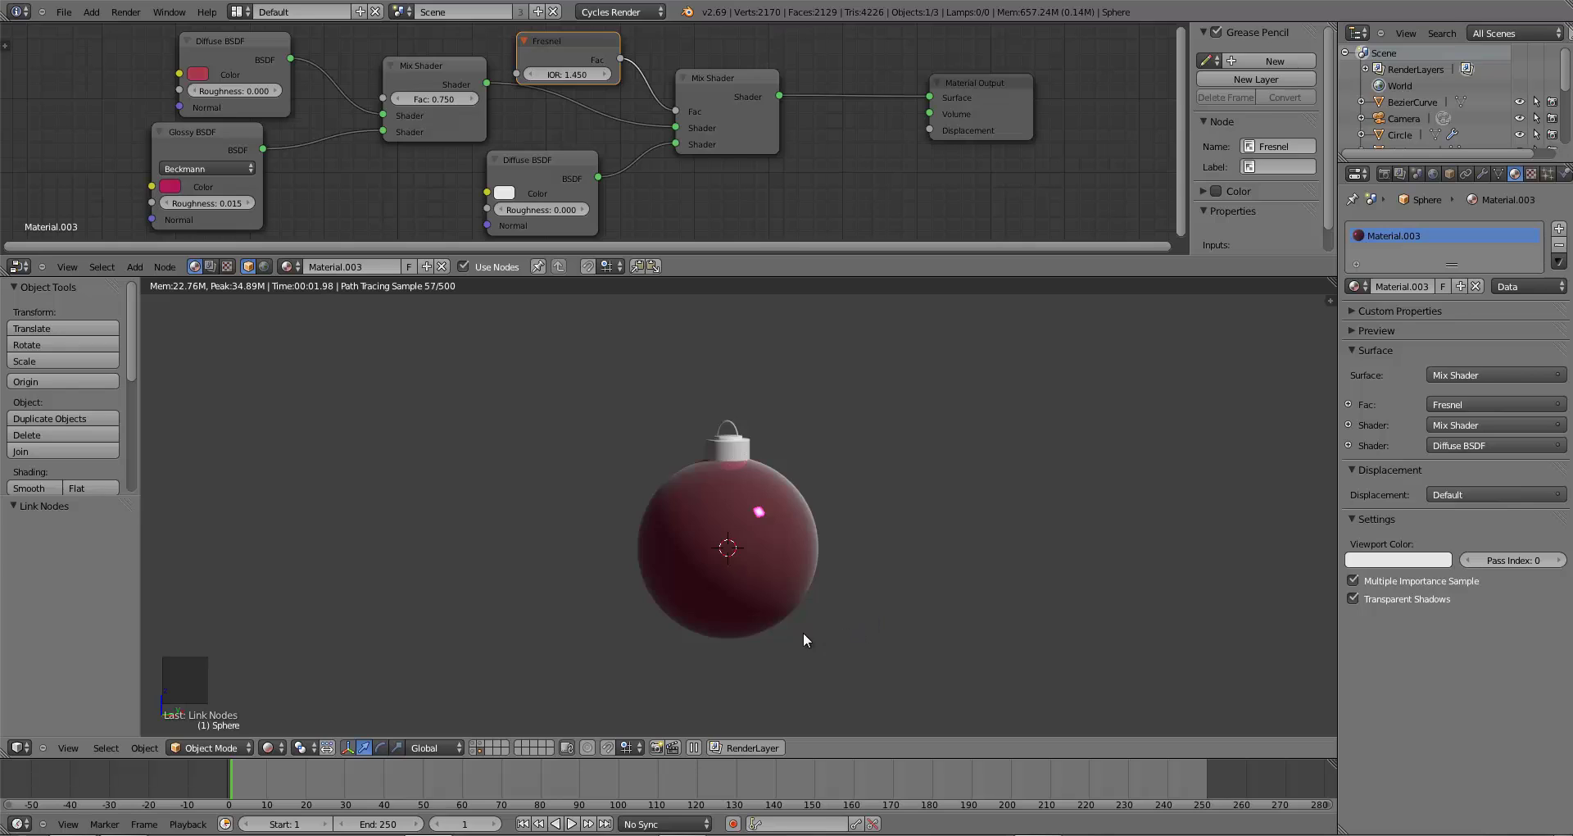
mouse_move(803, 632)
middle_down()
mouse_move(720, 612)
mouse_move(788, 627)
middle_up()
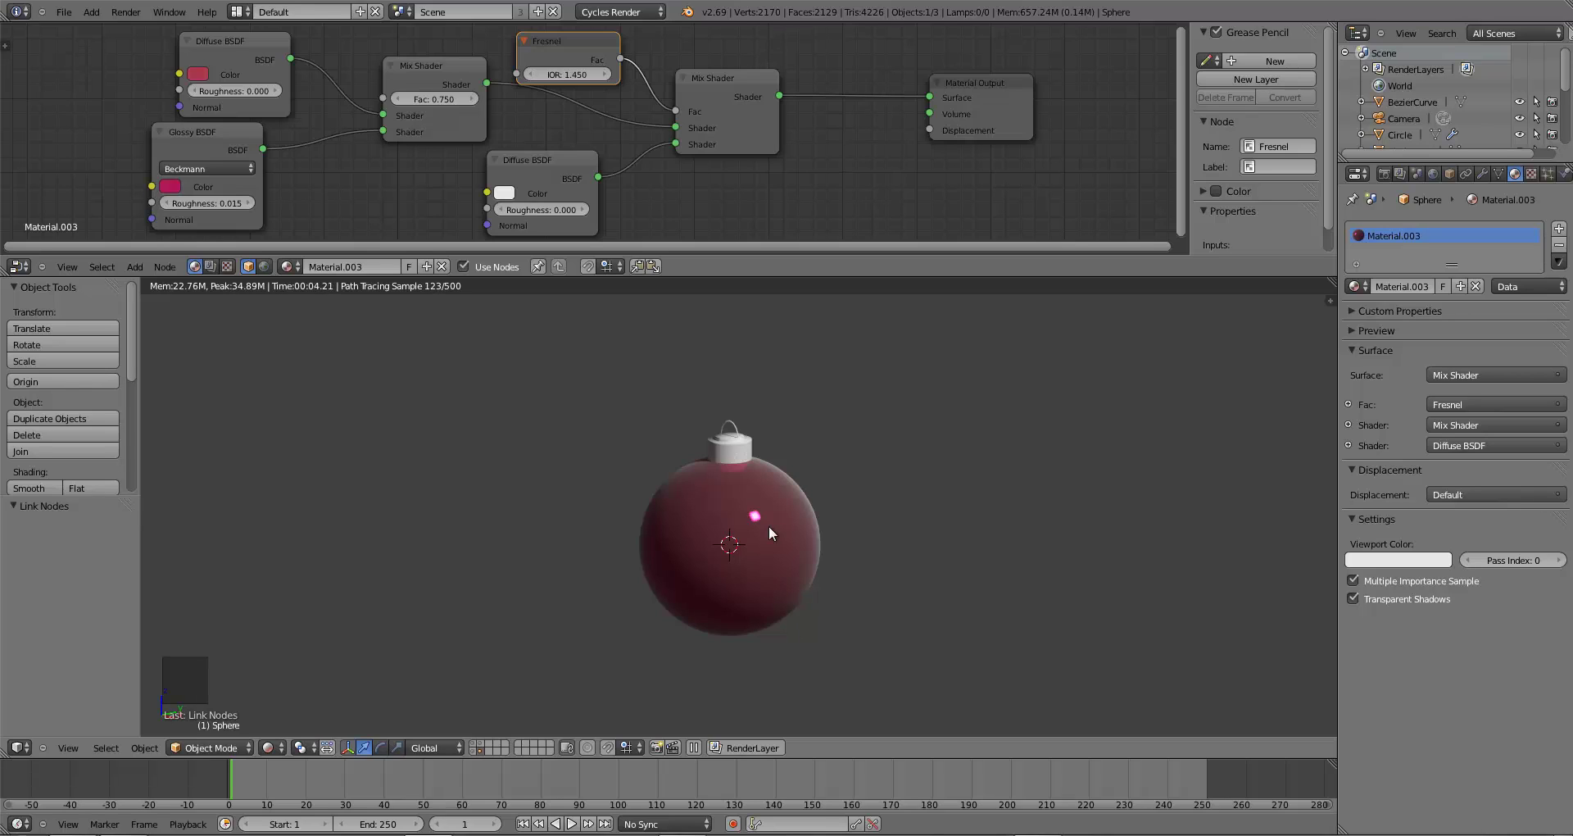
drag(569, 52, 566, 56)
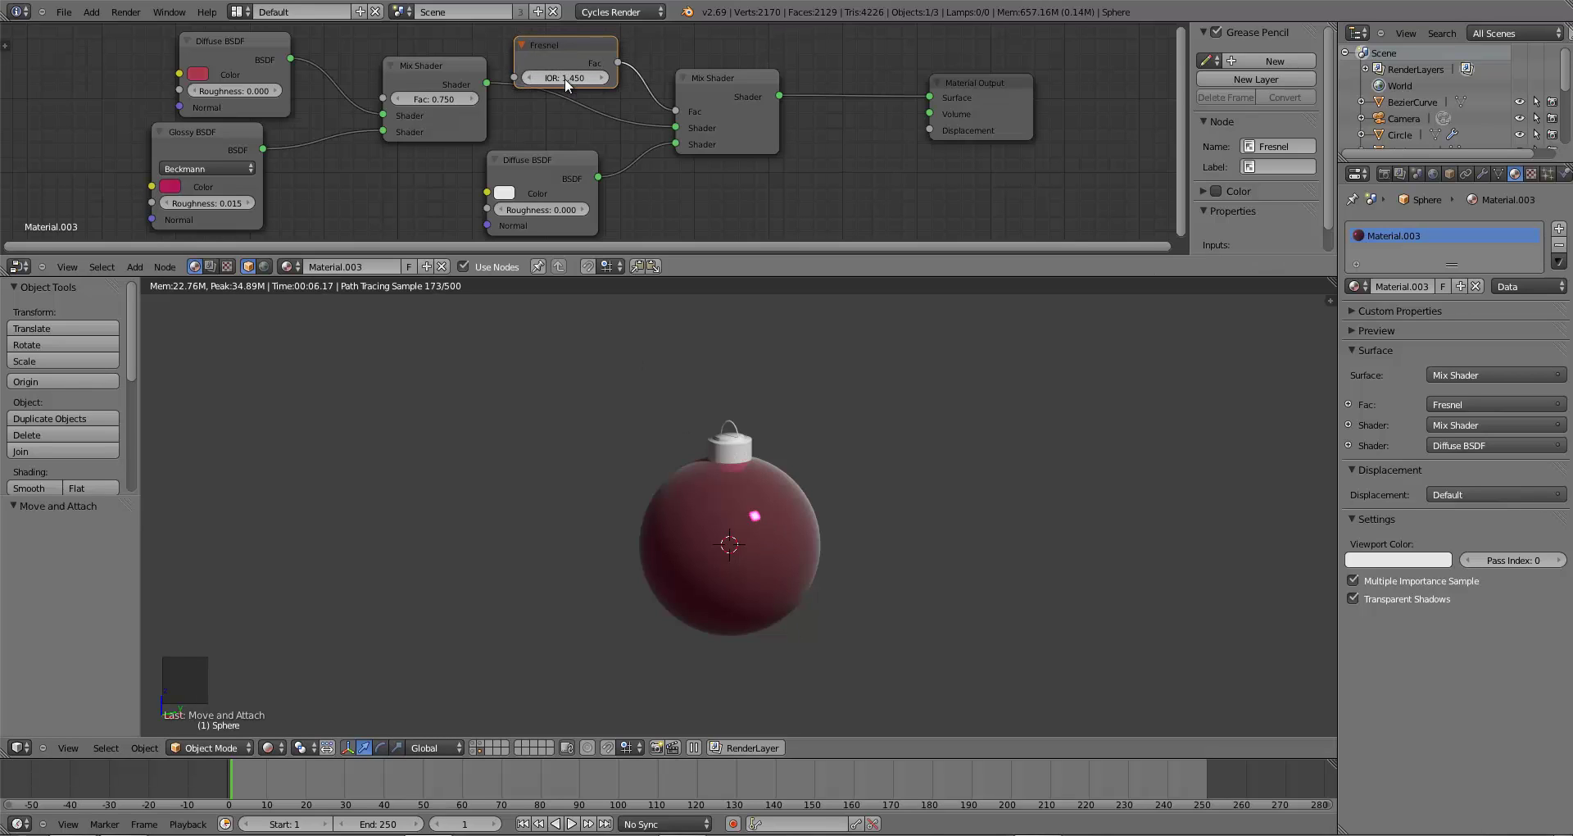
- Set the Fresnel node's IOR to 1.2 and check the ornament's rim in the render
key(BackSpace)
key(BackSpace)
key(BackSpace)
key(Return)
click(564, 78)
text(1.2)
key(Return)
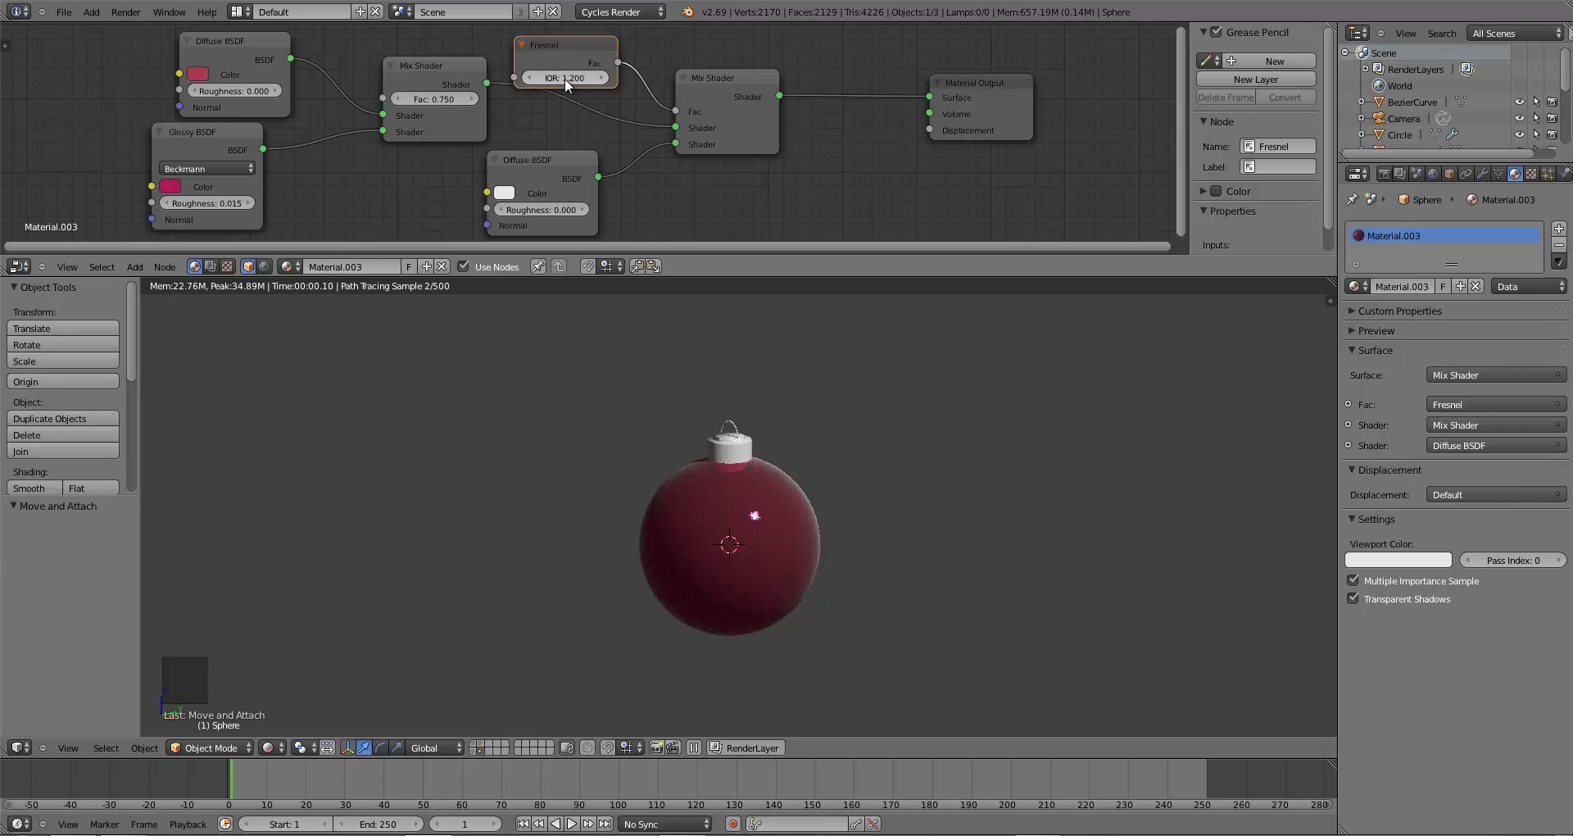
middle_drag(769, 549, 734, 520)
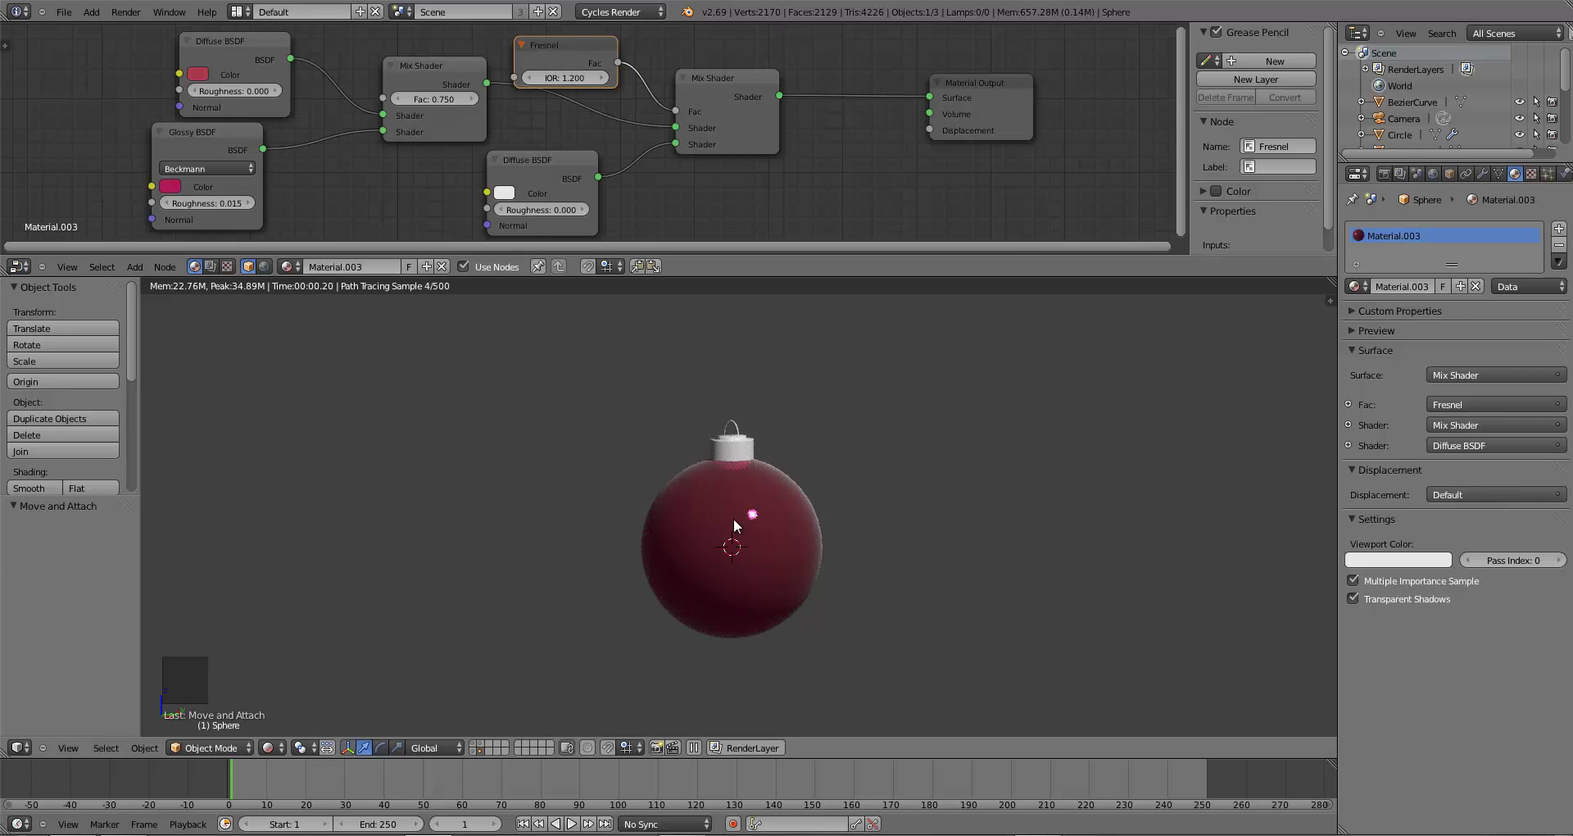
- Try Fresnel IOR values of 1.0, 1.05 and 1.2 to compare the pale rim on the ornament
click(562, 78)
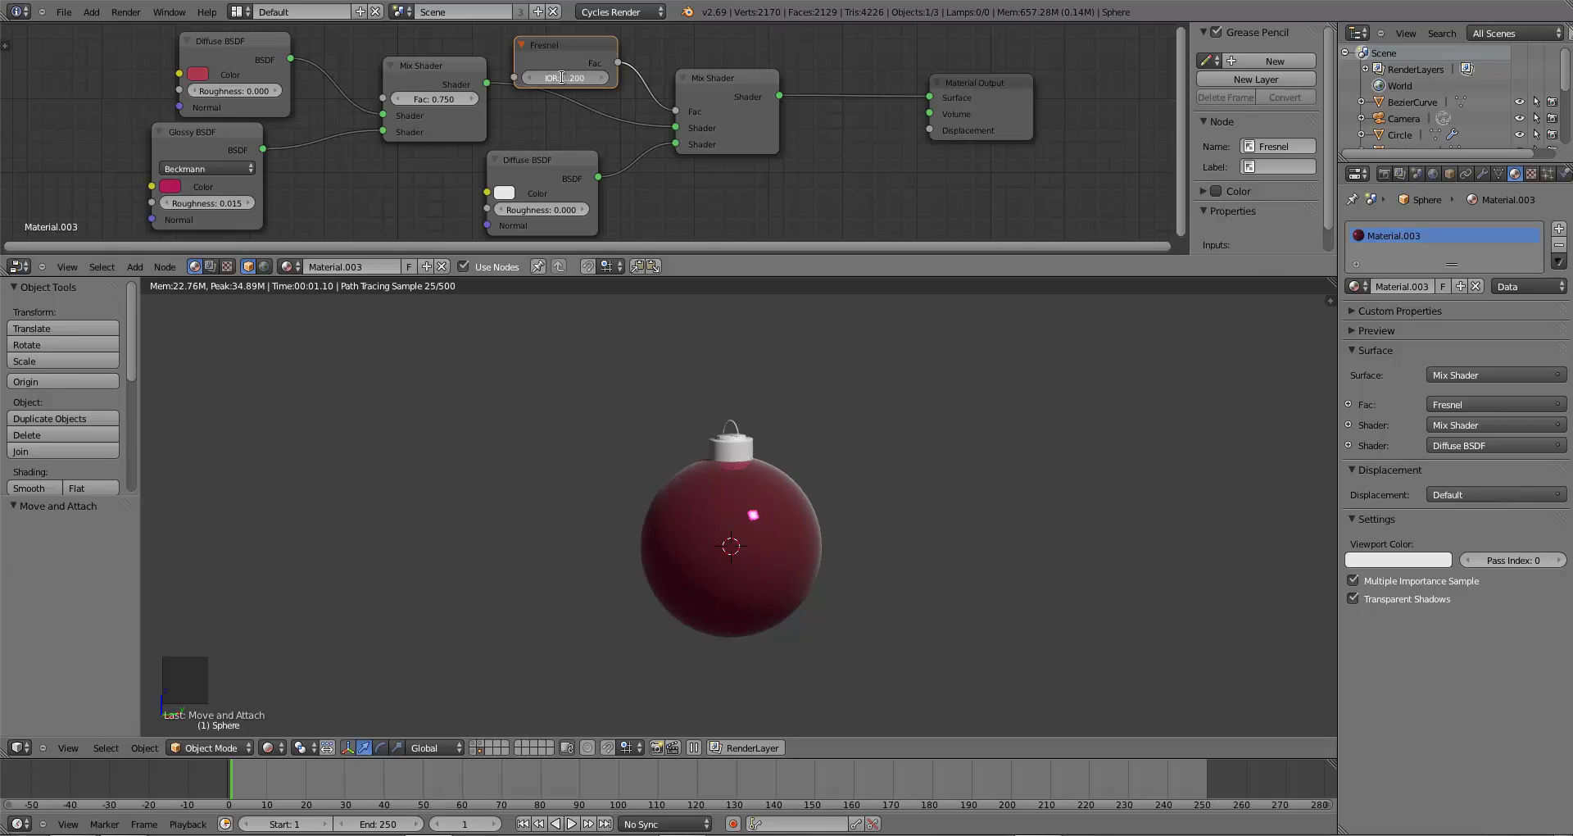
text(1.2)
key(Return)
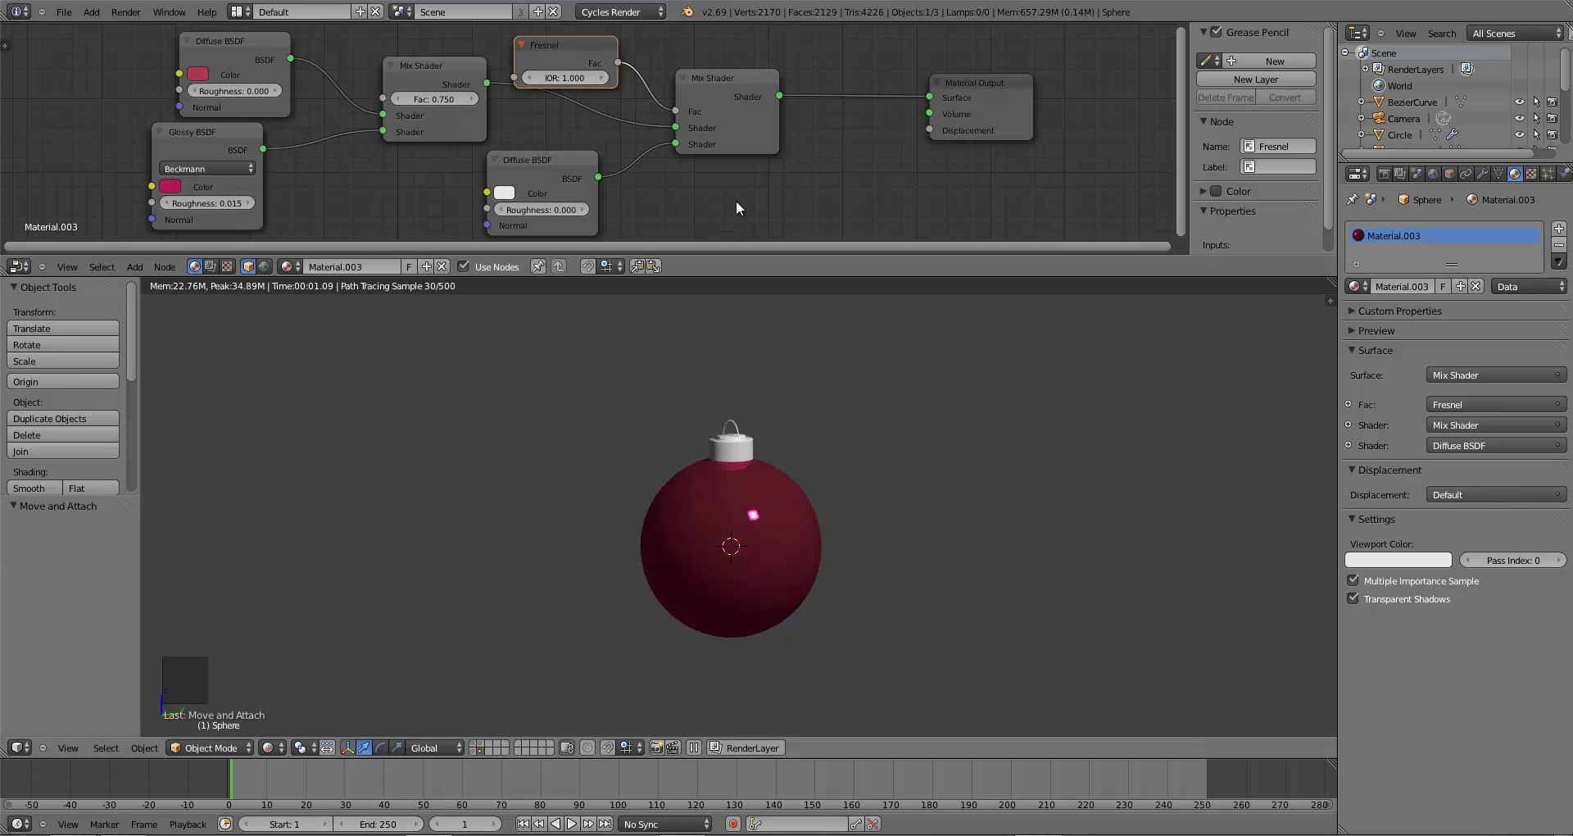
text(1.05)
key(Return)
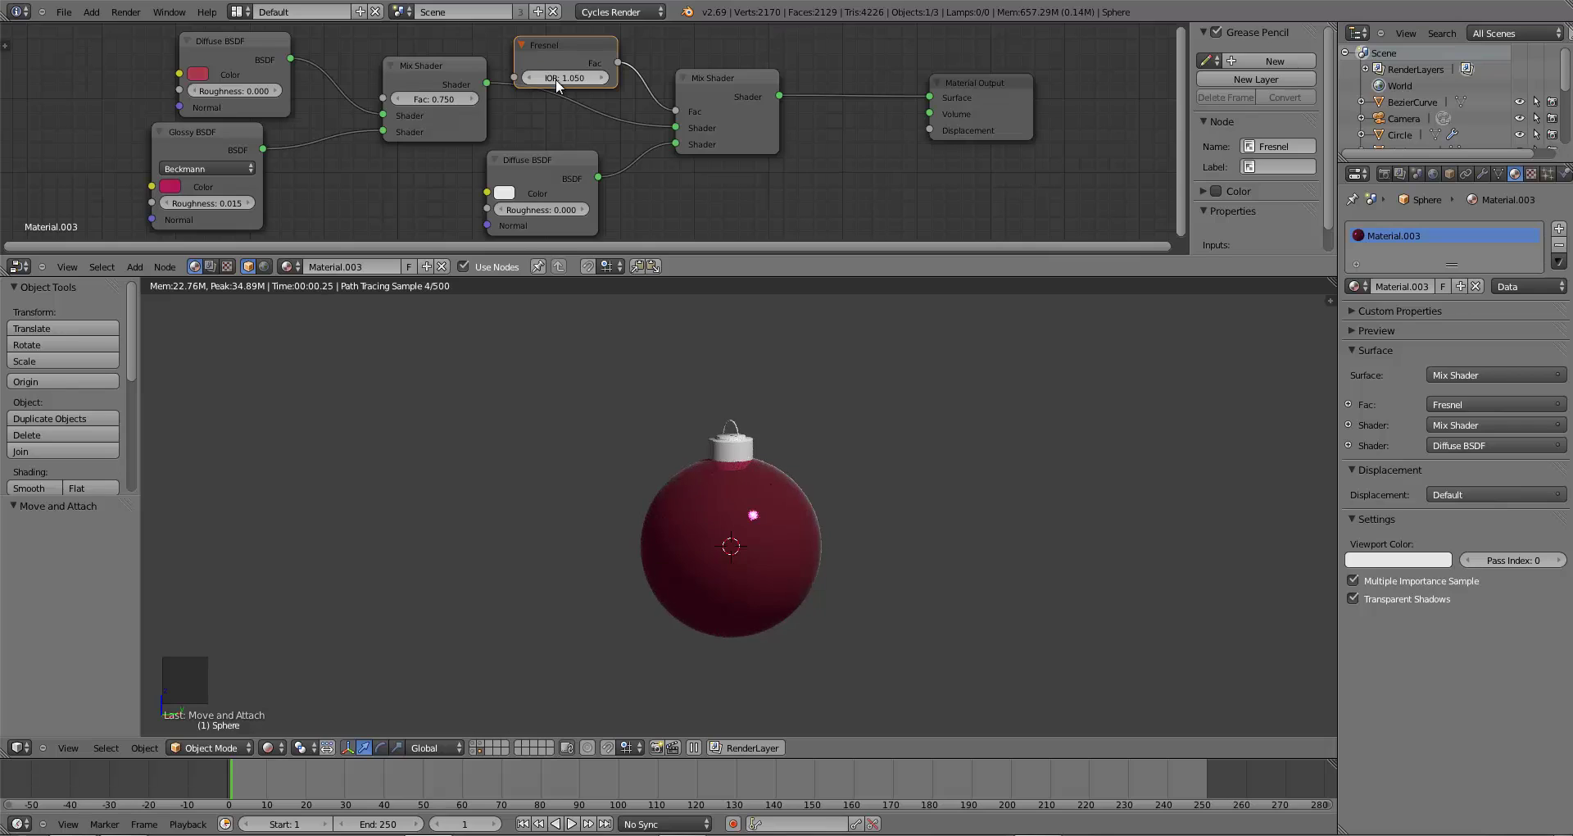
click(565, 77)
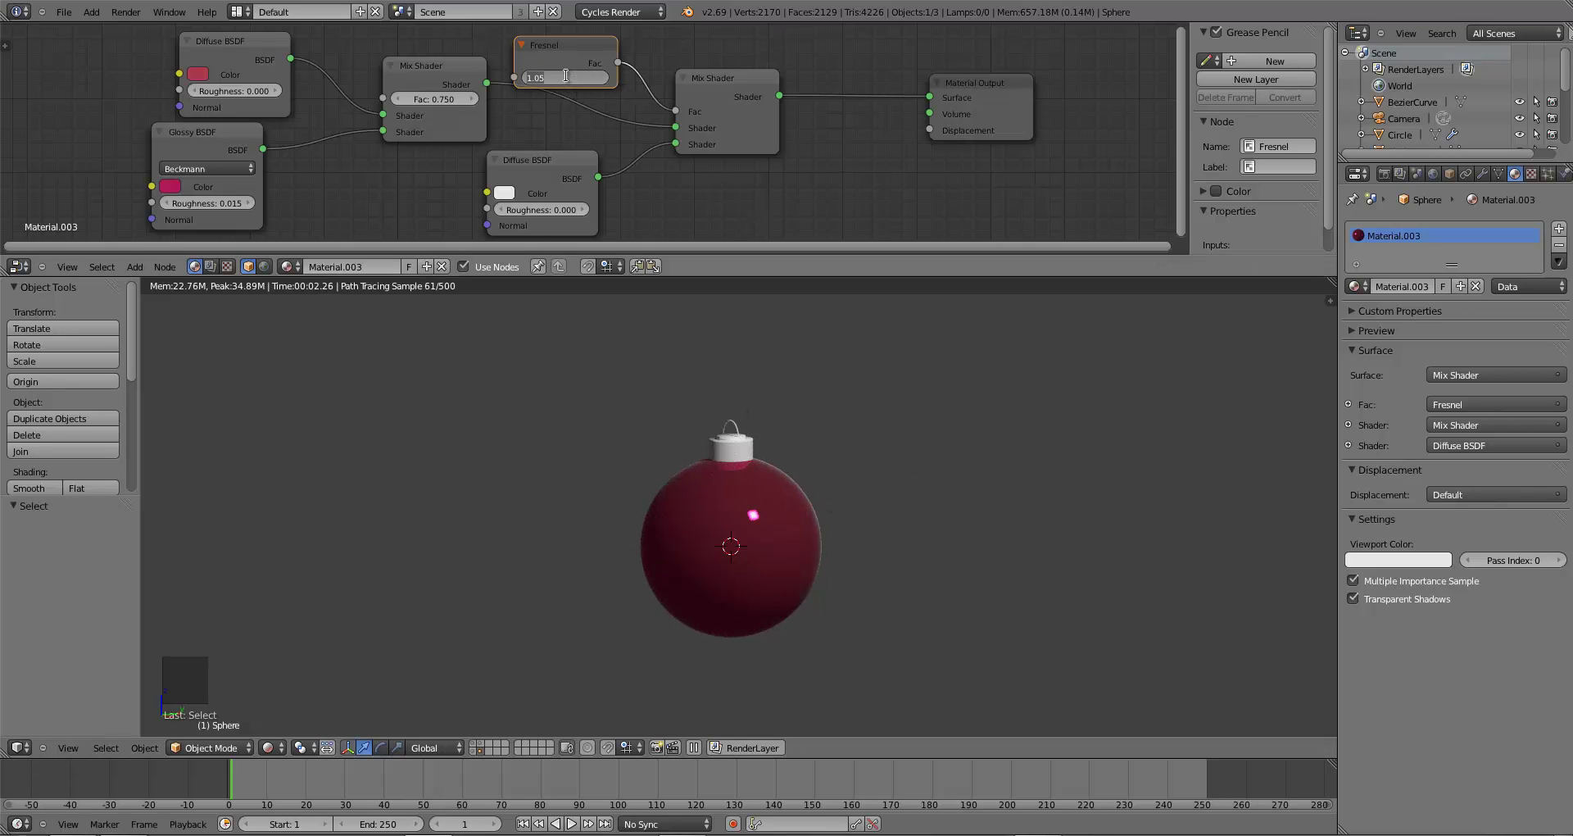
text(1.2)
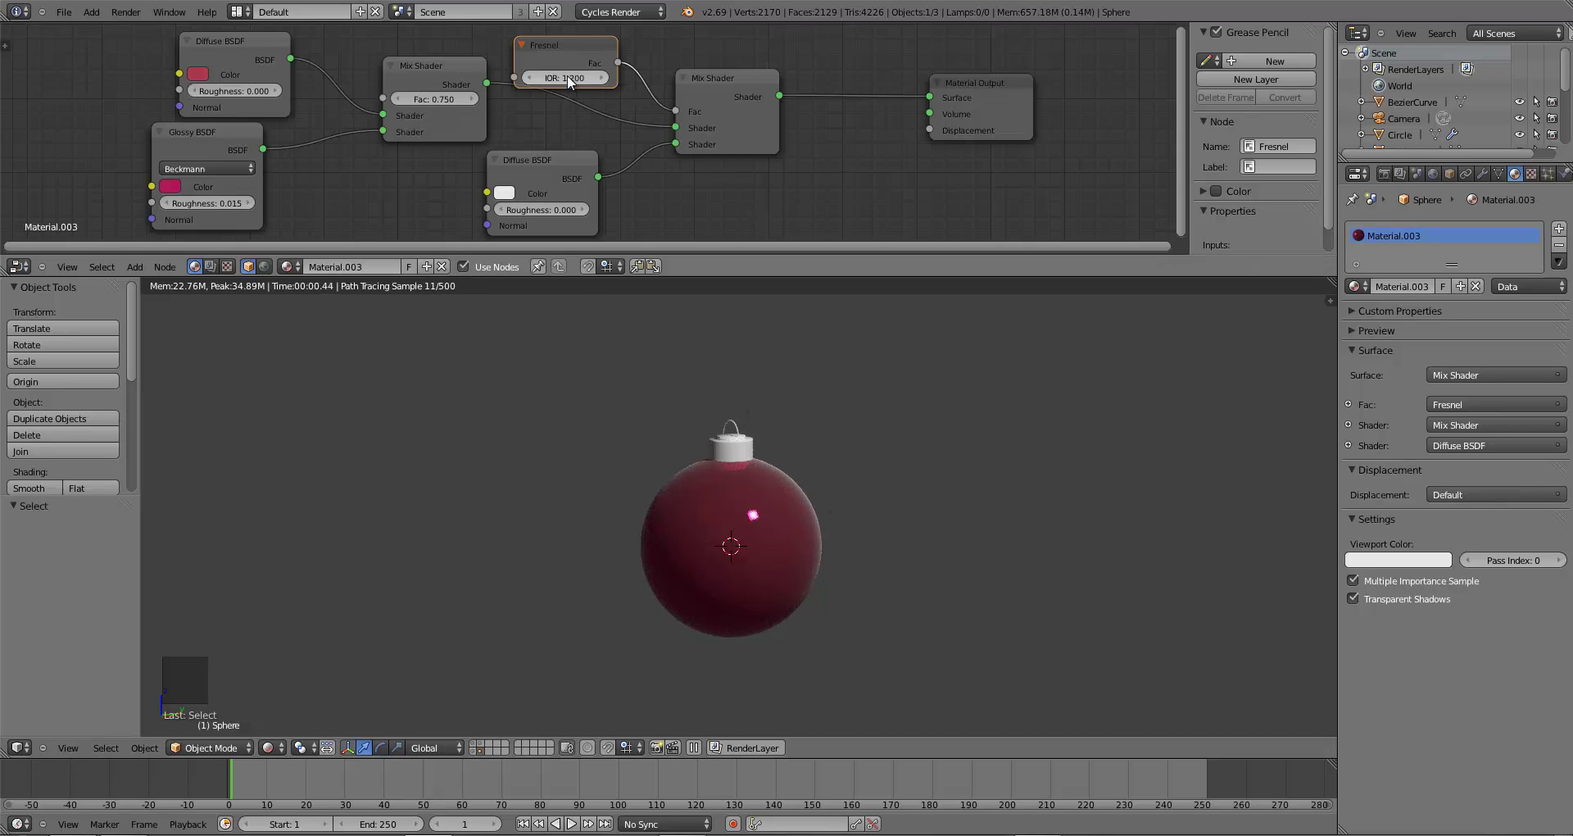
key(Return)
scroll(755, 499, down, 4)
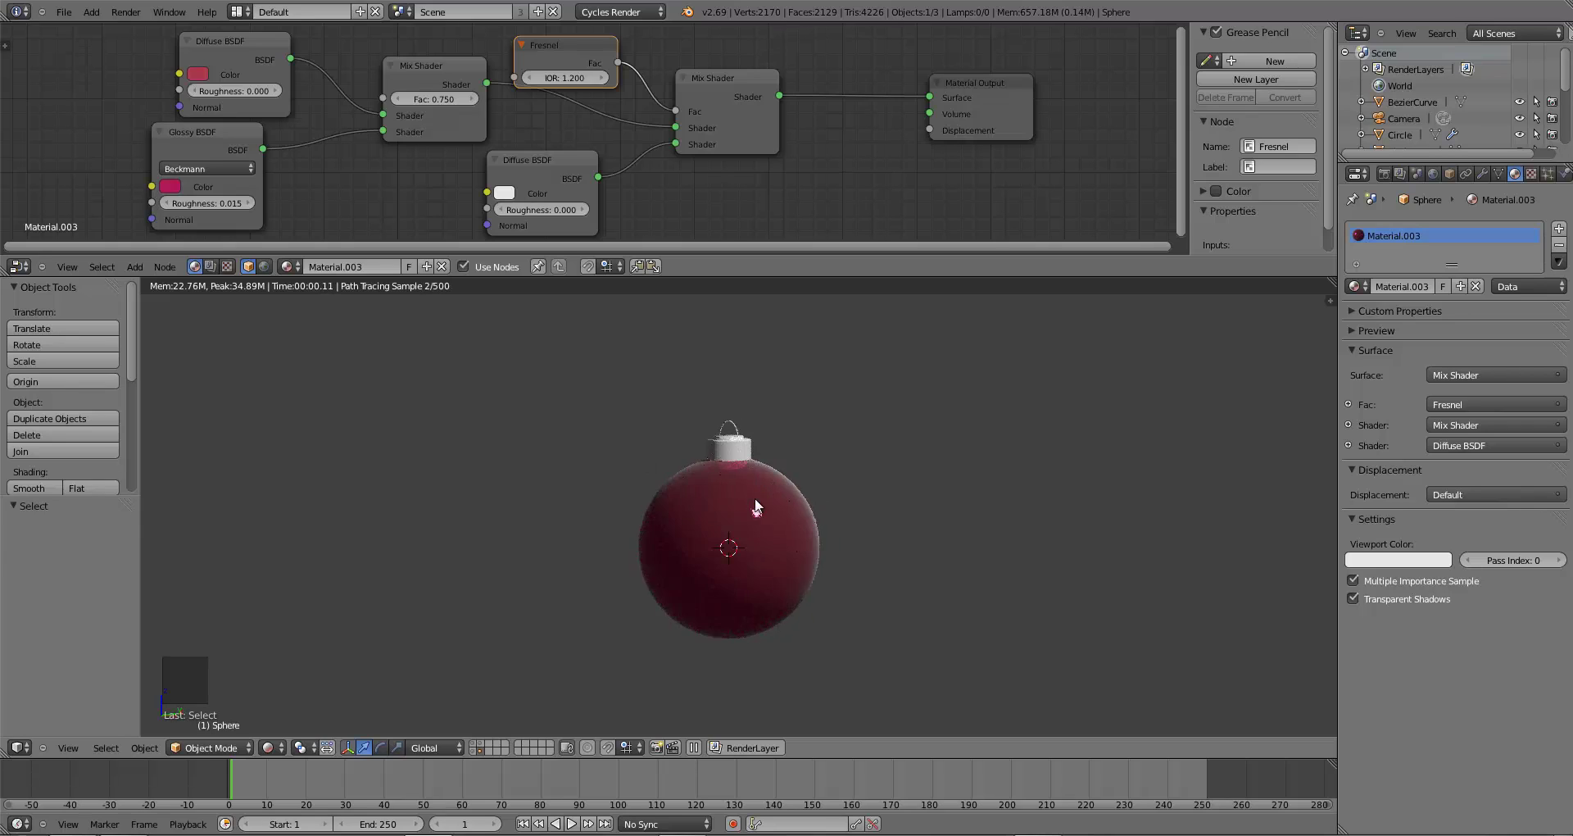
- Set the Fresnel node's IOR to 1.25 and inspect the rendered ornament from near and far
click(565, 78)
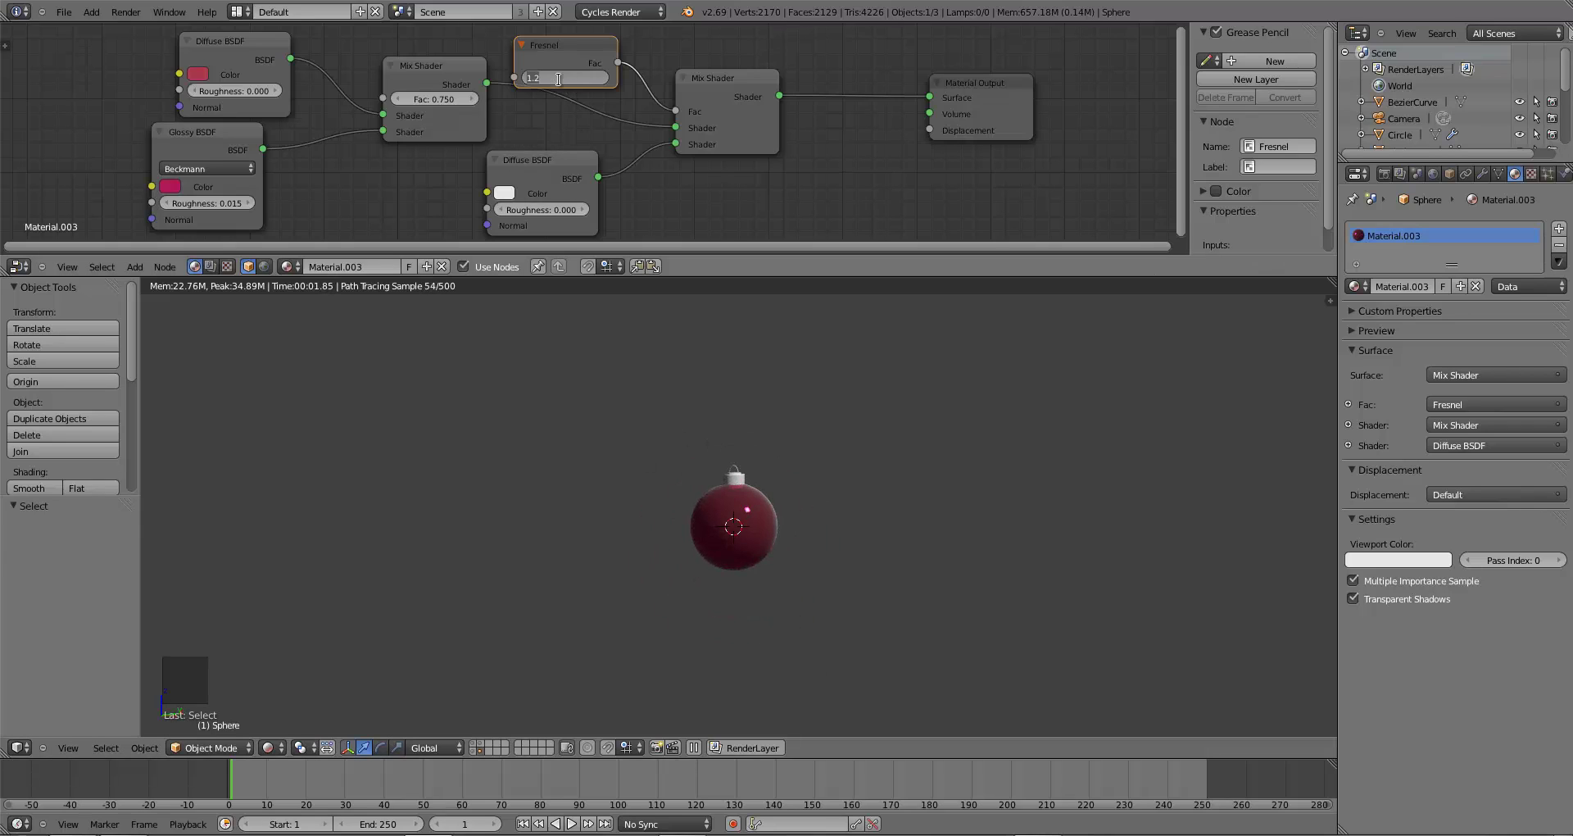
text(1.25)
key(Return)
scroll(698, 483, down, 3)
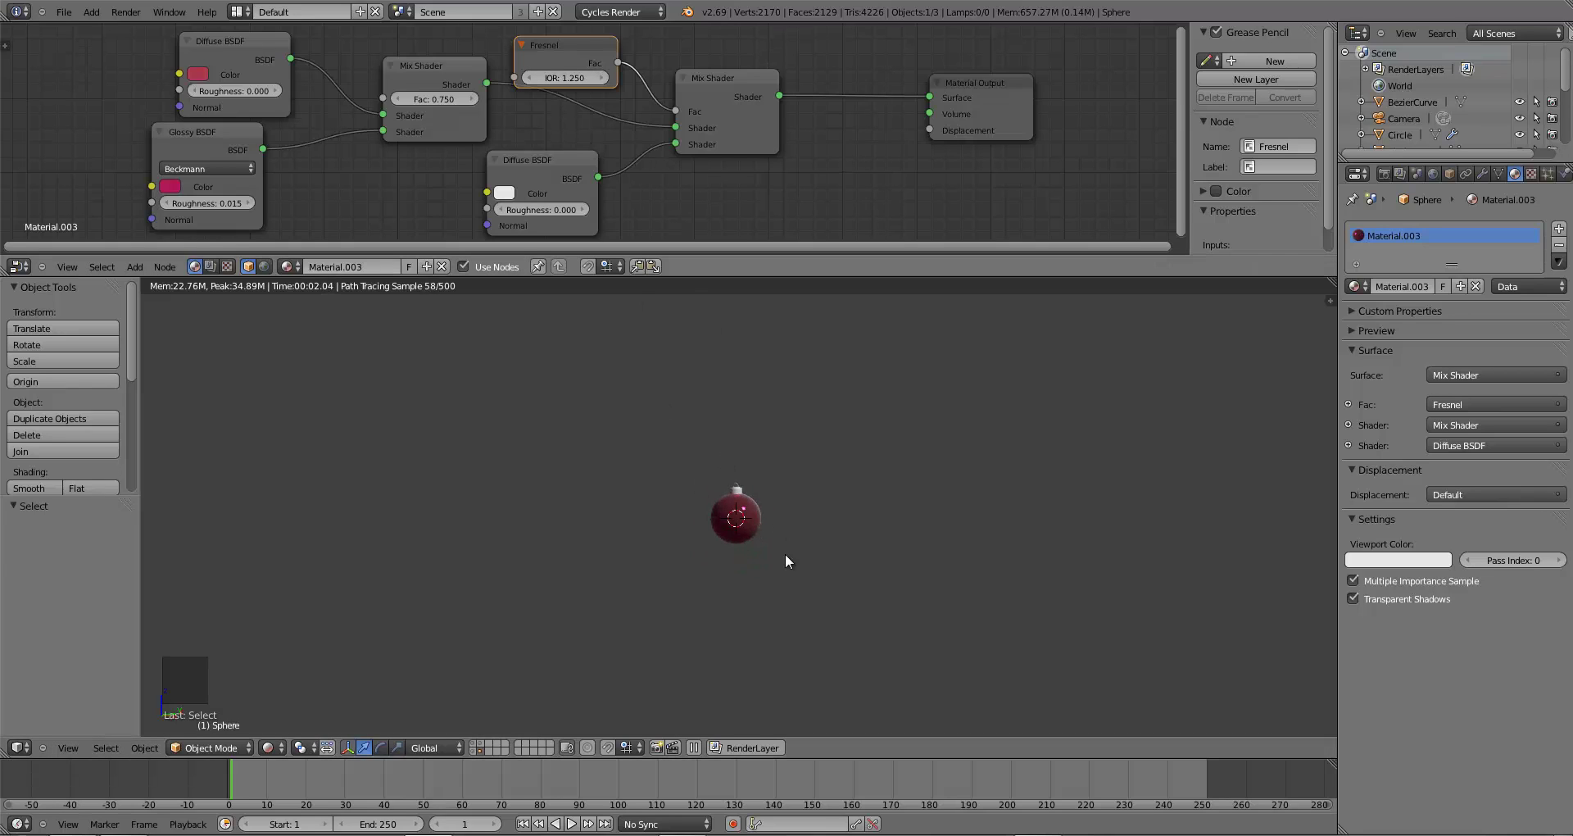
scroll(785, 555, up, 5)
scroll(779, 560, up, 4)
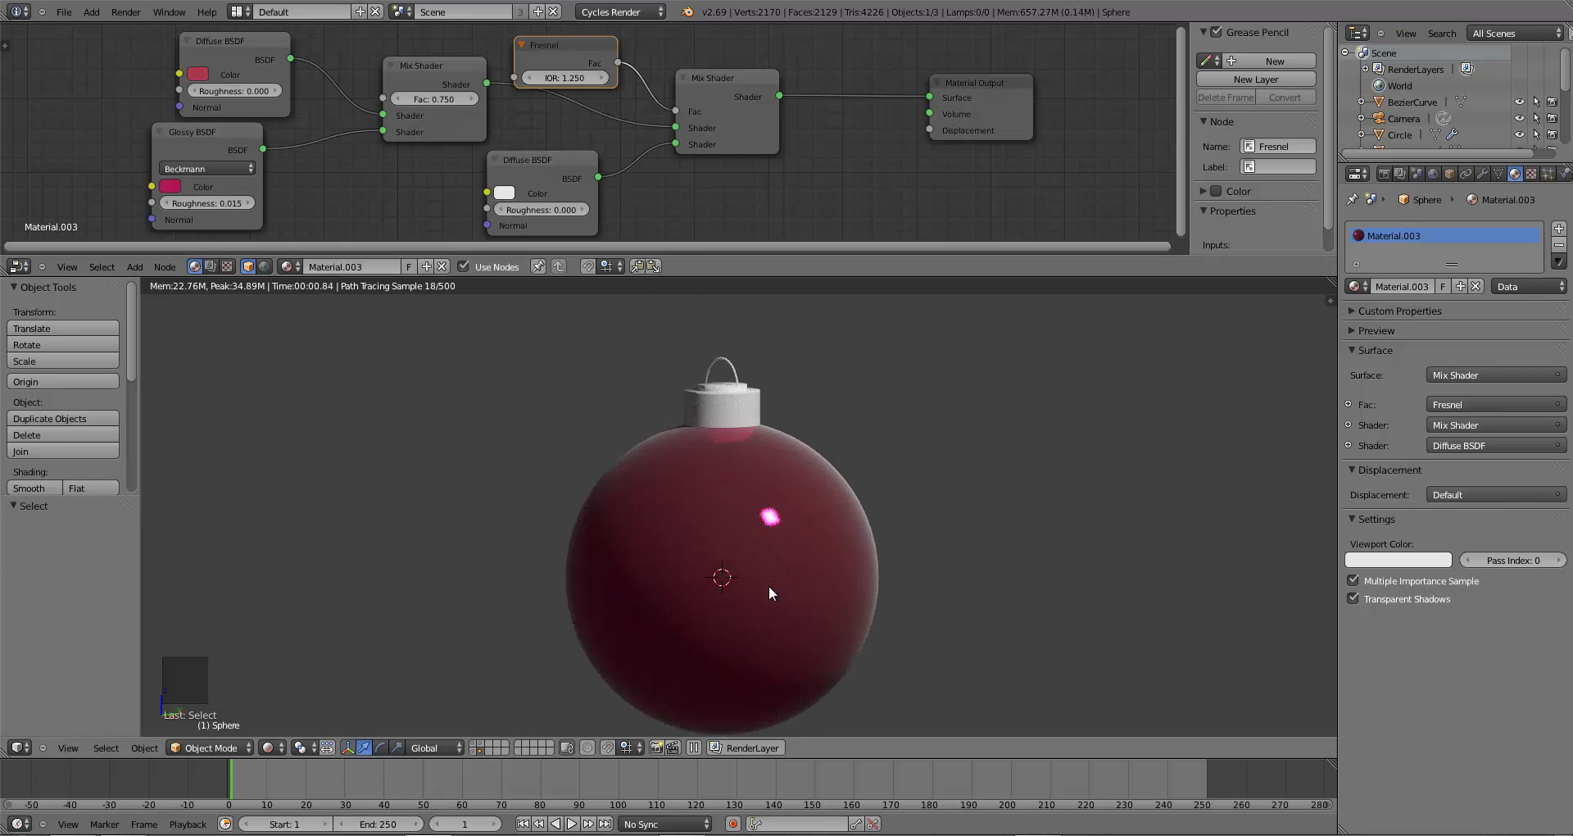
scroll(766, 602, down, 3)
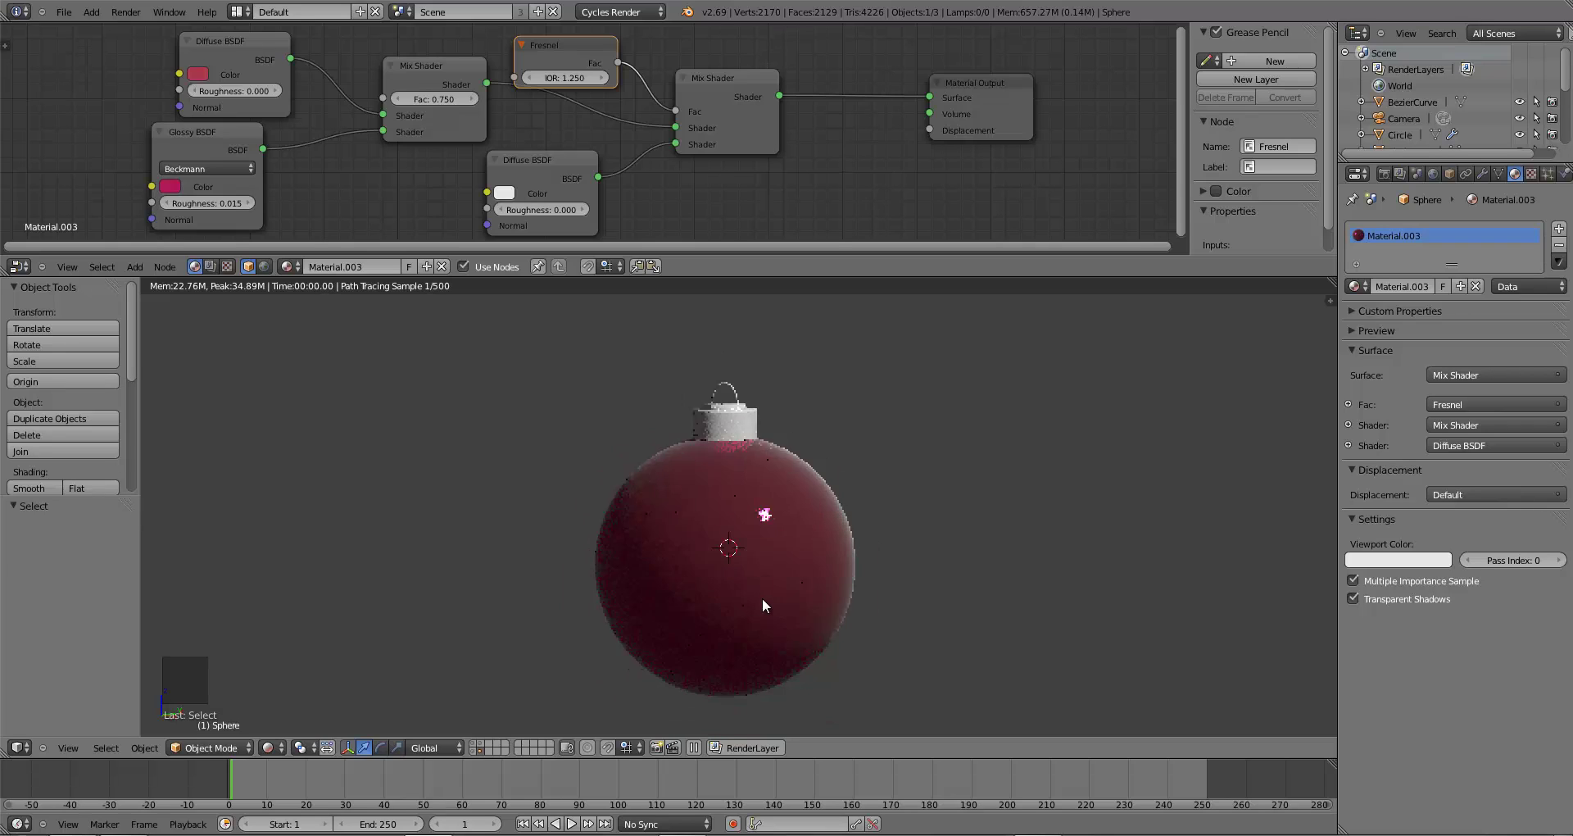
- Set the Glossy BSDF's roughness to 0.01 and inspect the ornament's highlight in the render
click(212, 202)
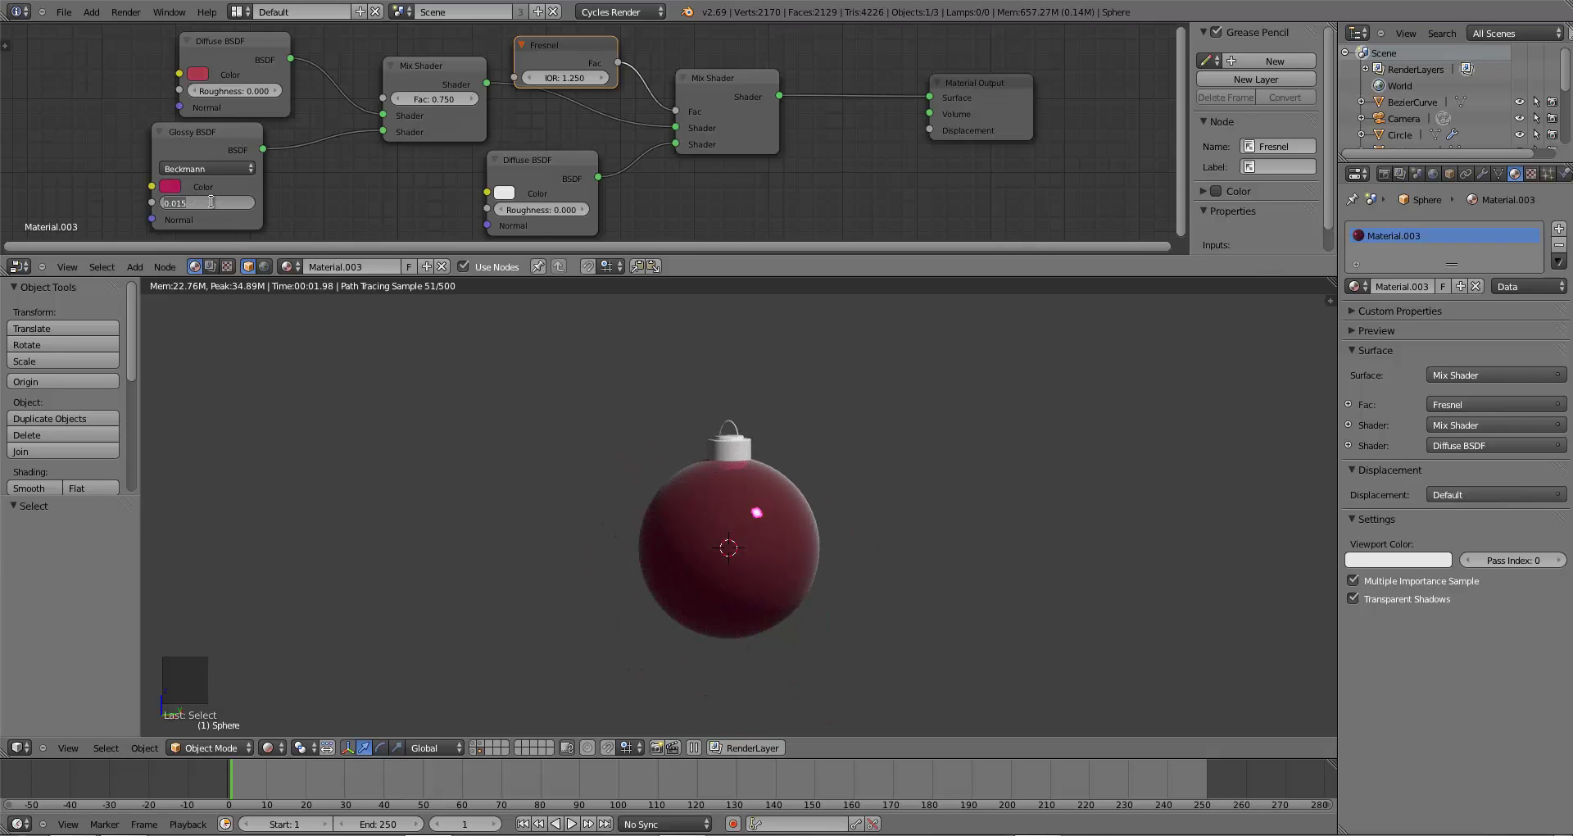
key(BackSpace)
text(.01)
key(Return)
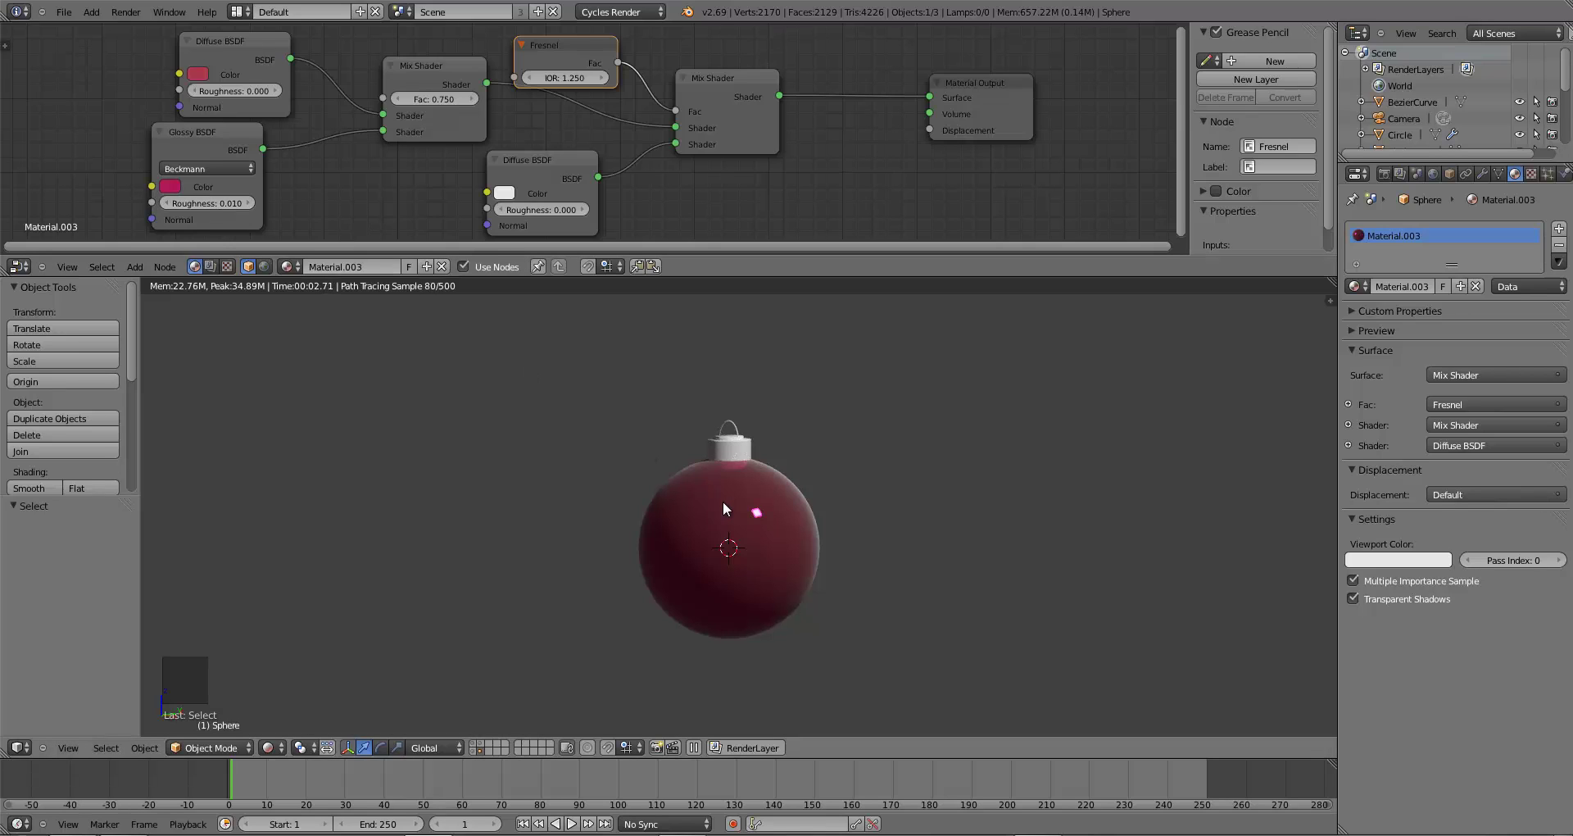
scroll(723, 500, down, 5)
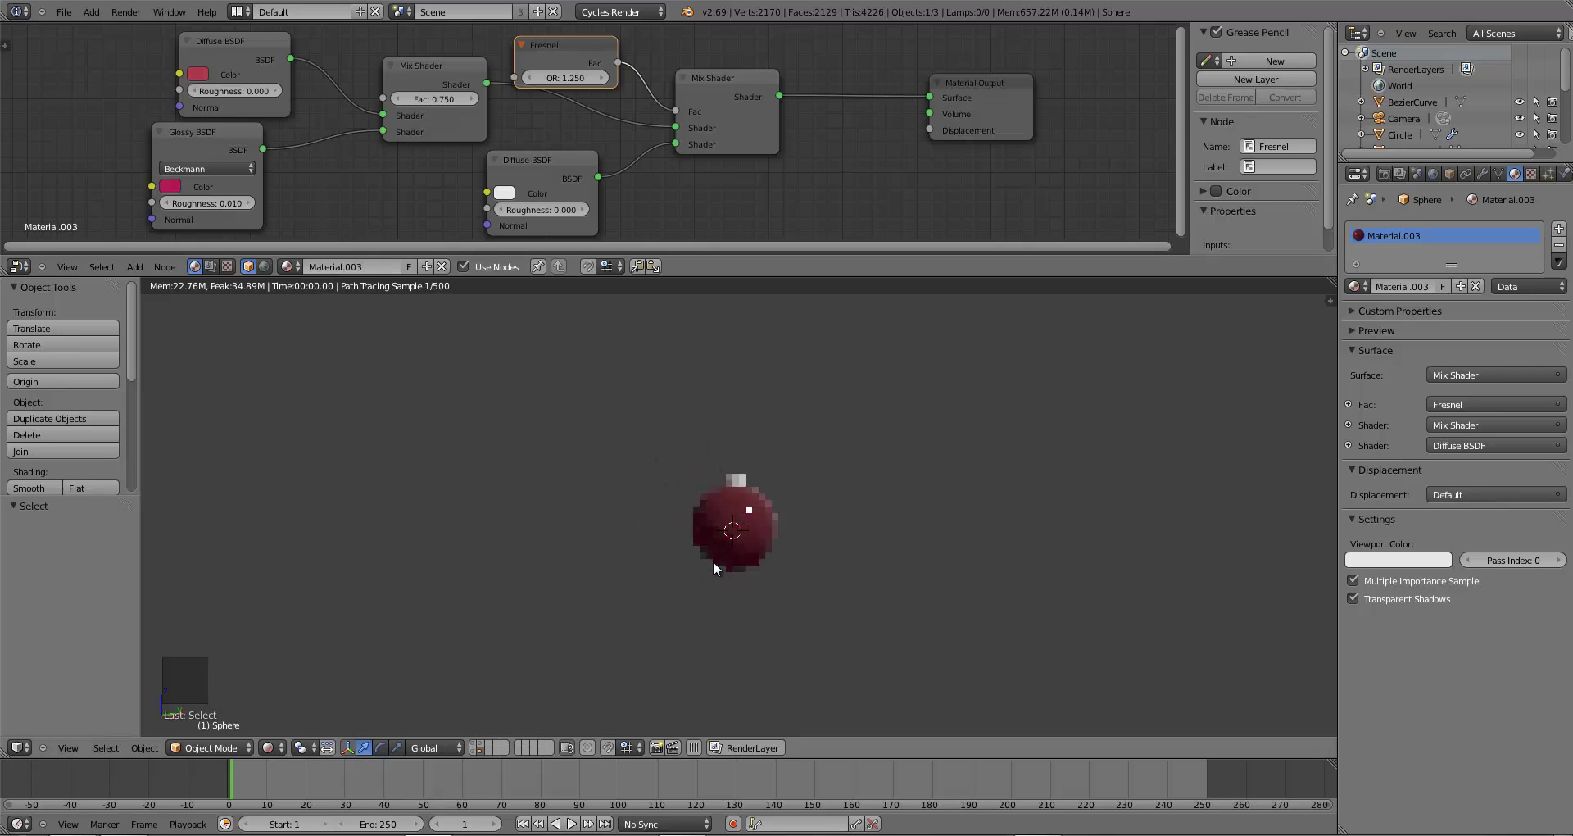
scroll(712, 566, up, 7)
- Rename the ornament ball's material to Red Orb
right_click(717, 420)
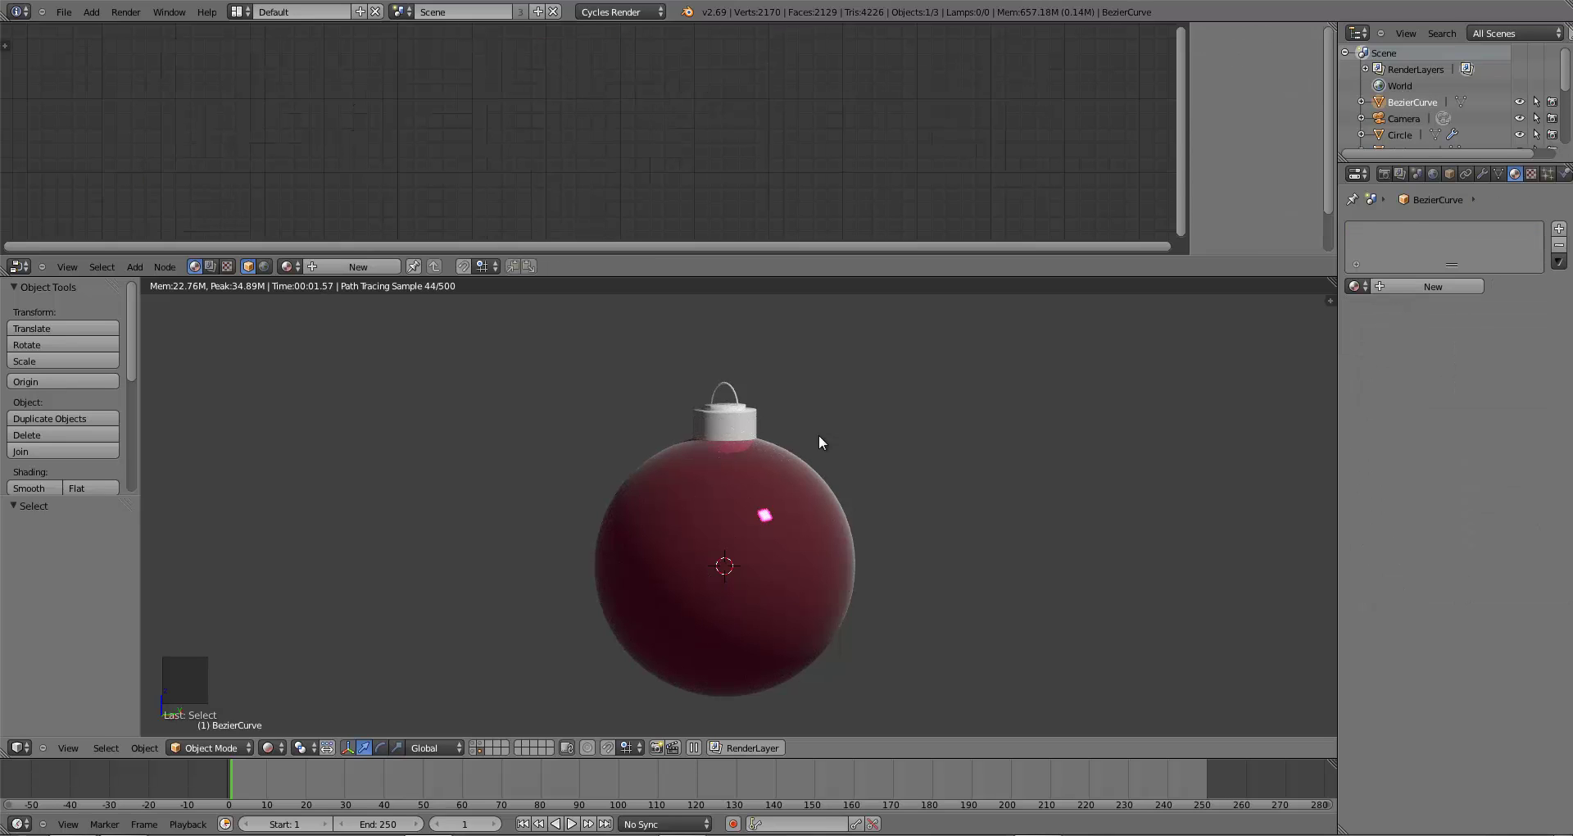
right_click(632, 516)
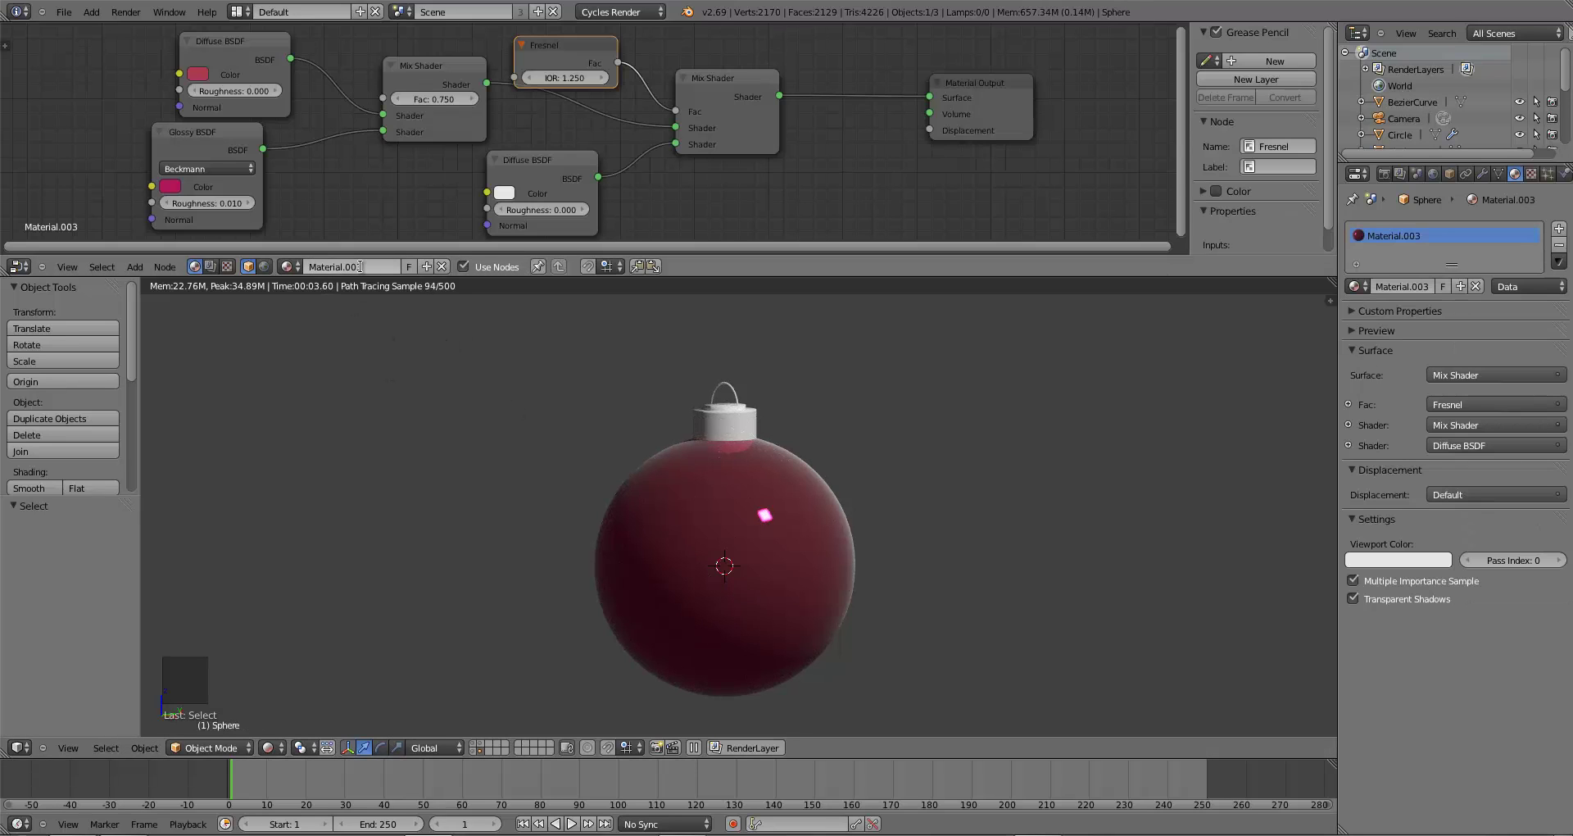
click(360, 266)
text(Red Orb)
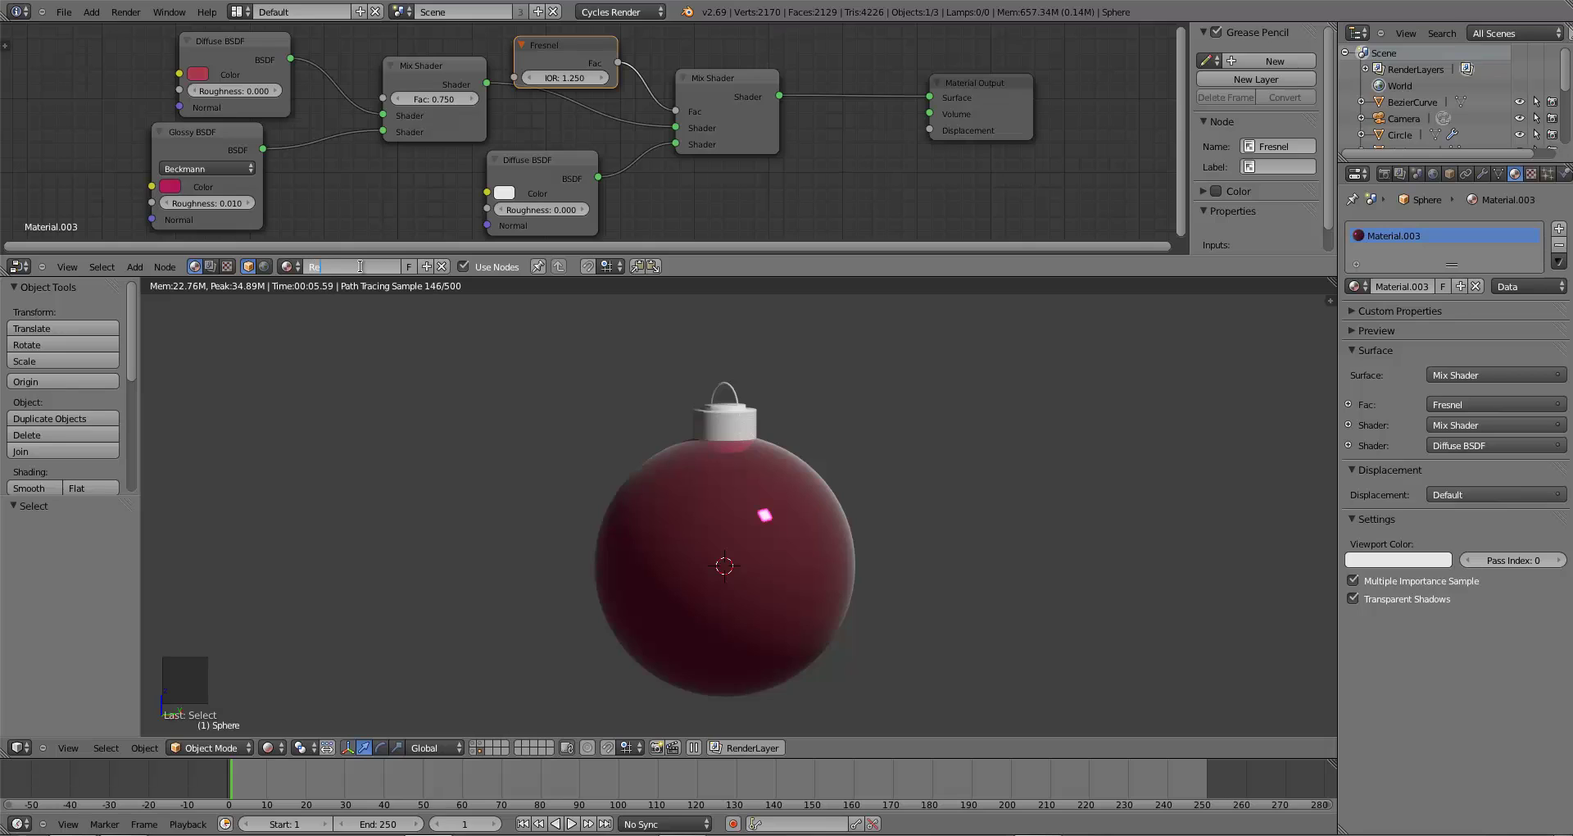
key(Return)
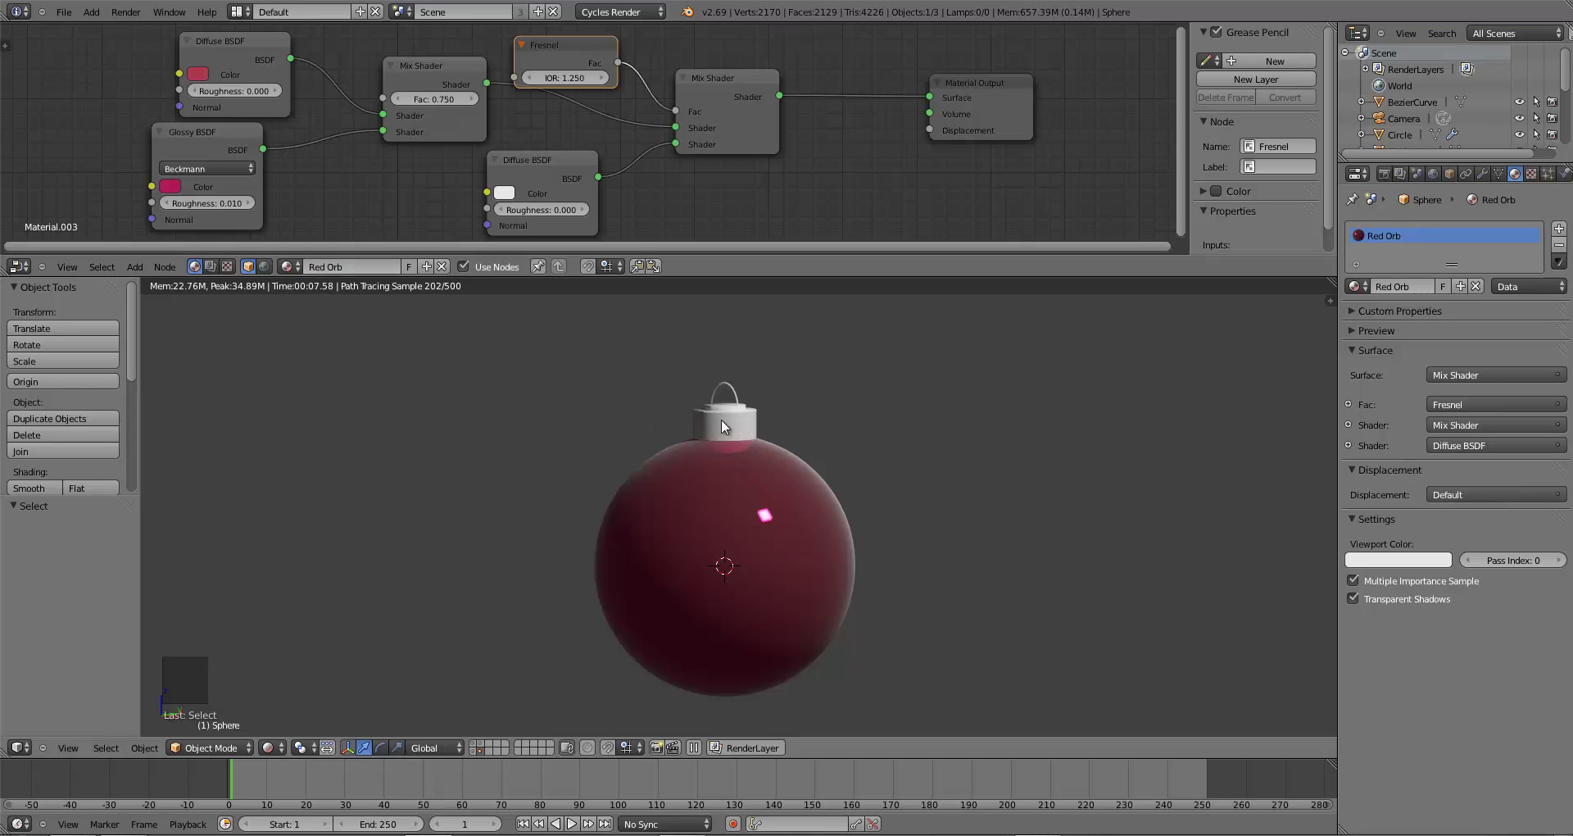
- Create a new material for the ornament's cap and hanging loop and name it Orb Top
right_click(721, 419)
click(364, 266)
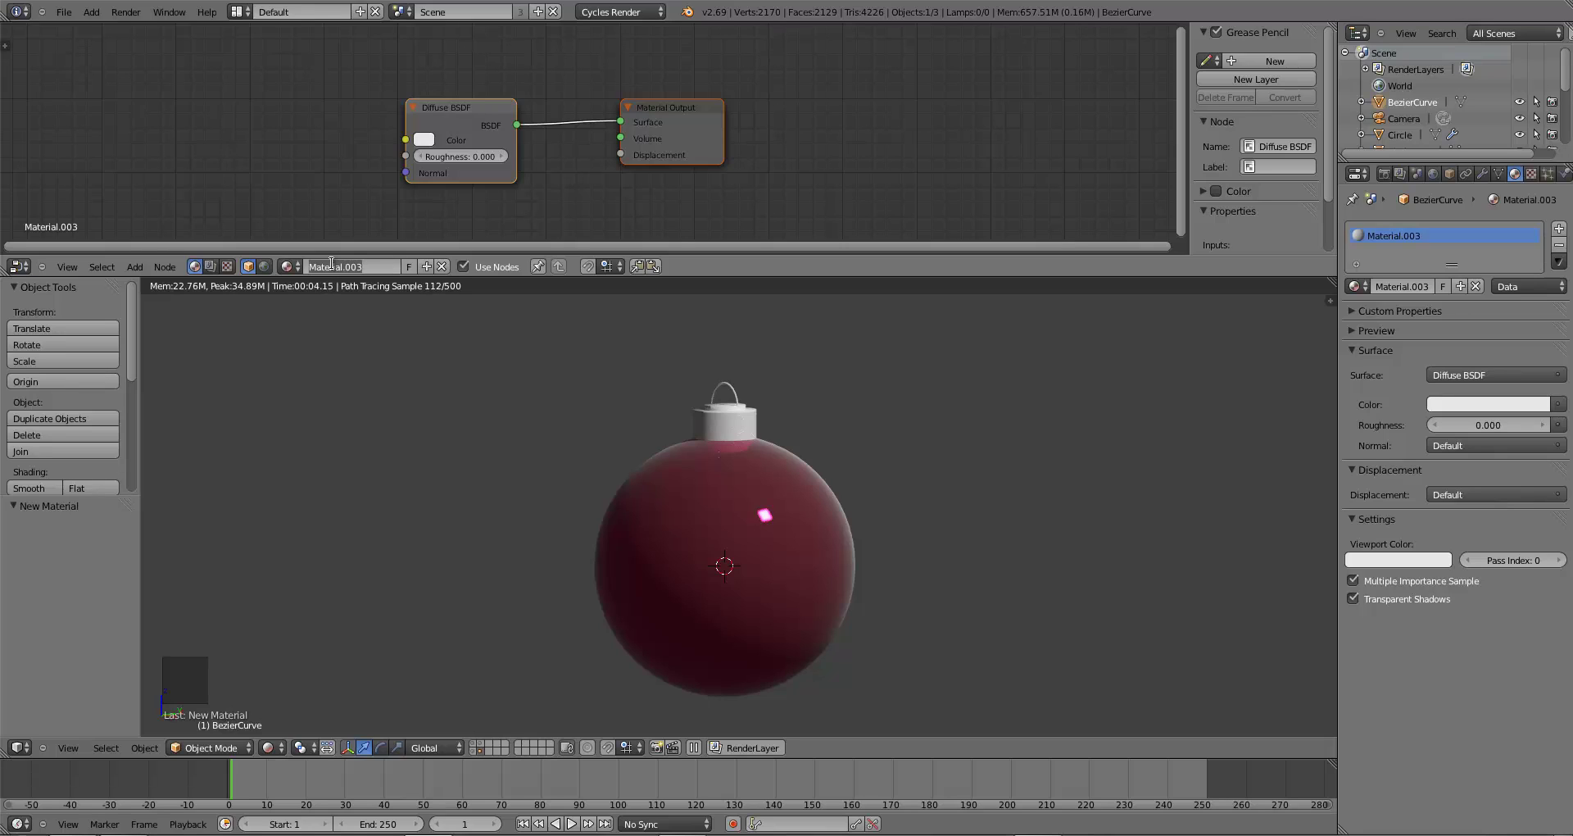
click(331, 266)
text(Orb Top)
key(Return)
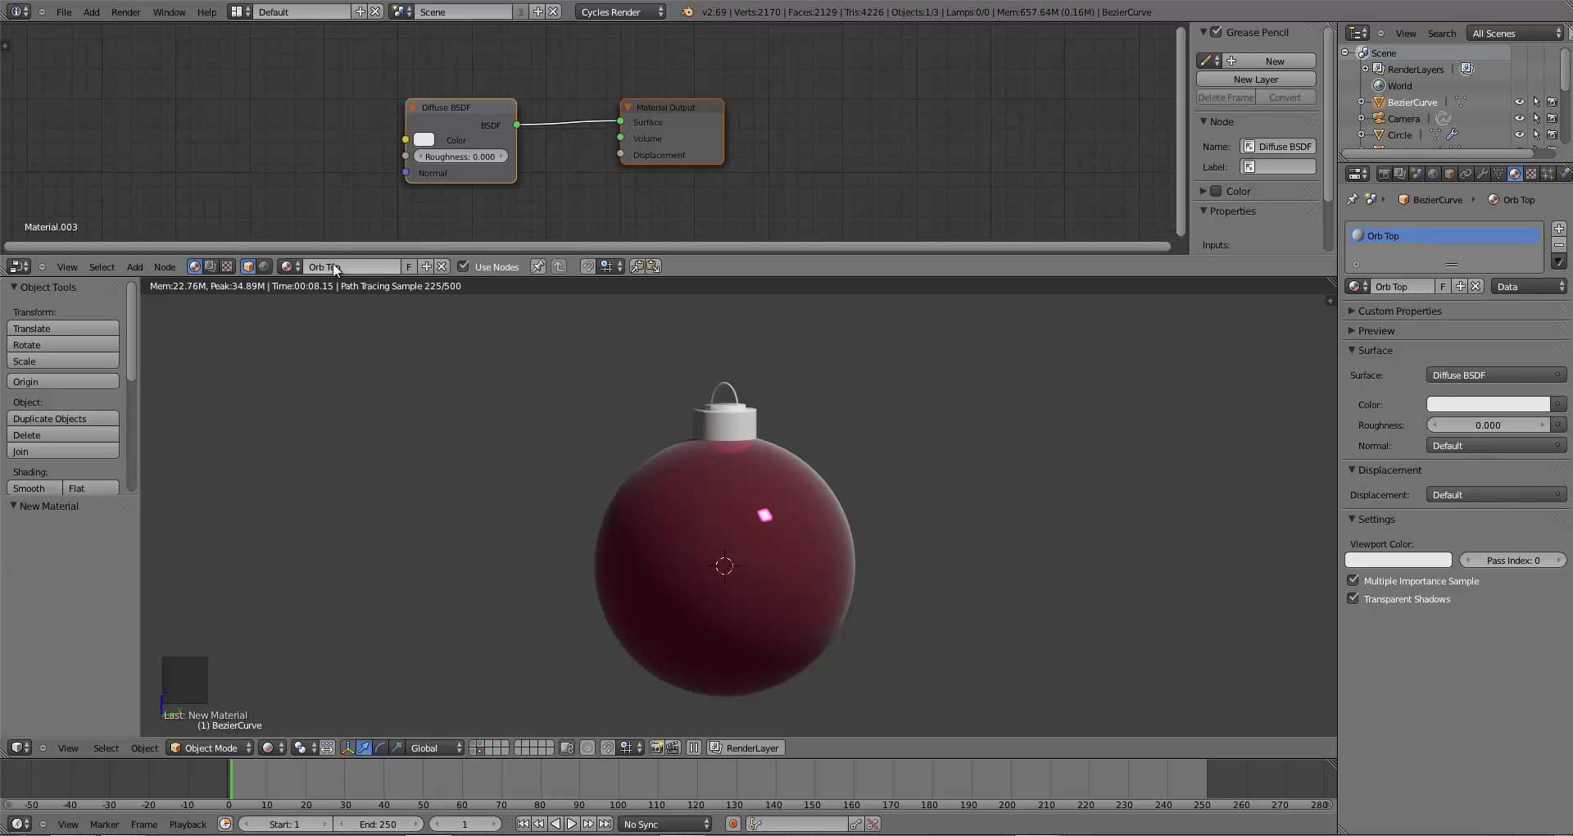
- Spread the Diffuse BSDF and Material Output nodes apart and add a Glossy BSDF below the Diffuse BSDF
drag(431, 111, 247, 55)
click(697, 135)
drag(688, 107, 817, 116)
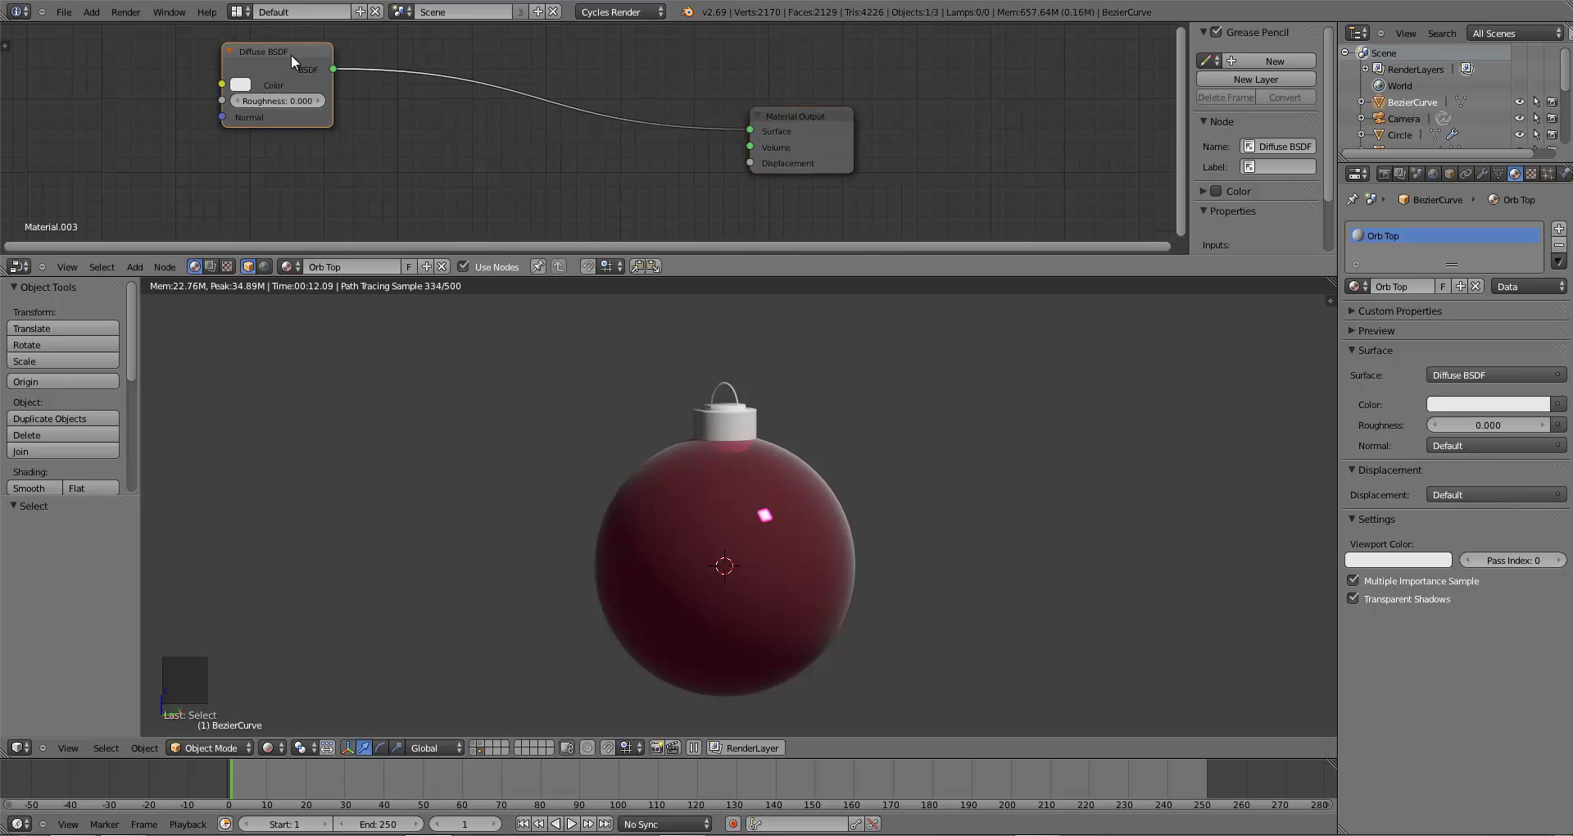
drag(292, 54, 295, 47)
key(a)
key(shift+a)
mouse_move(197, 184)
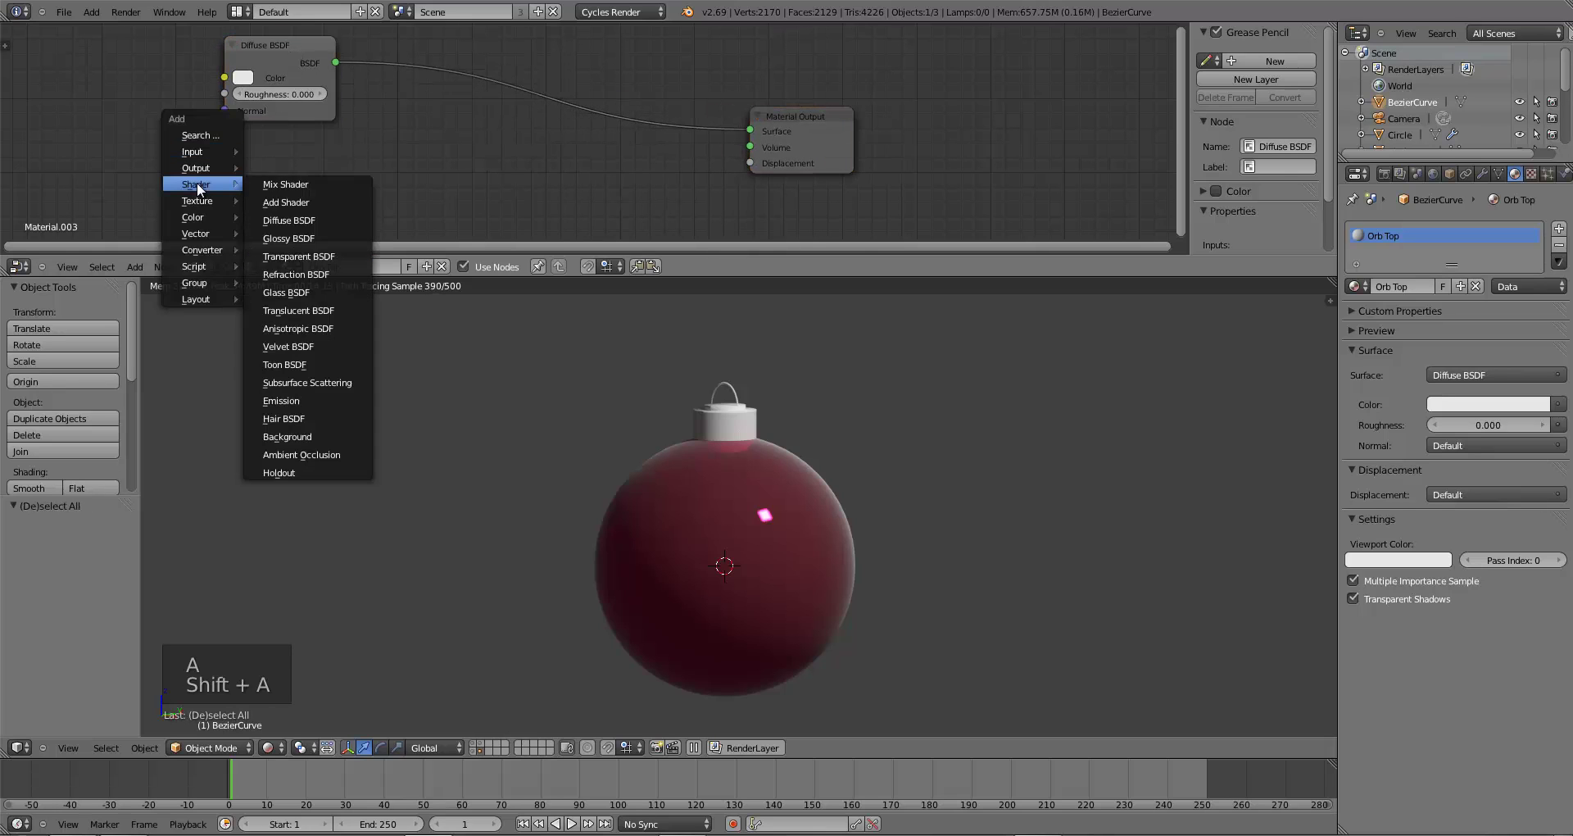
click(272, 238)
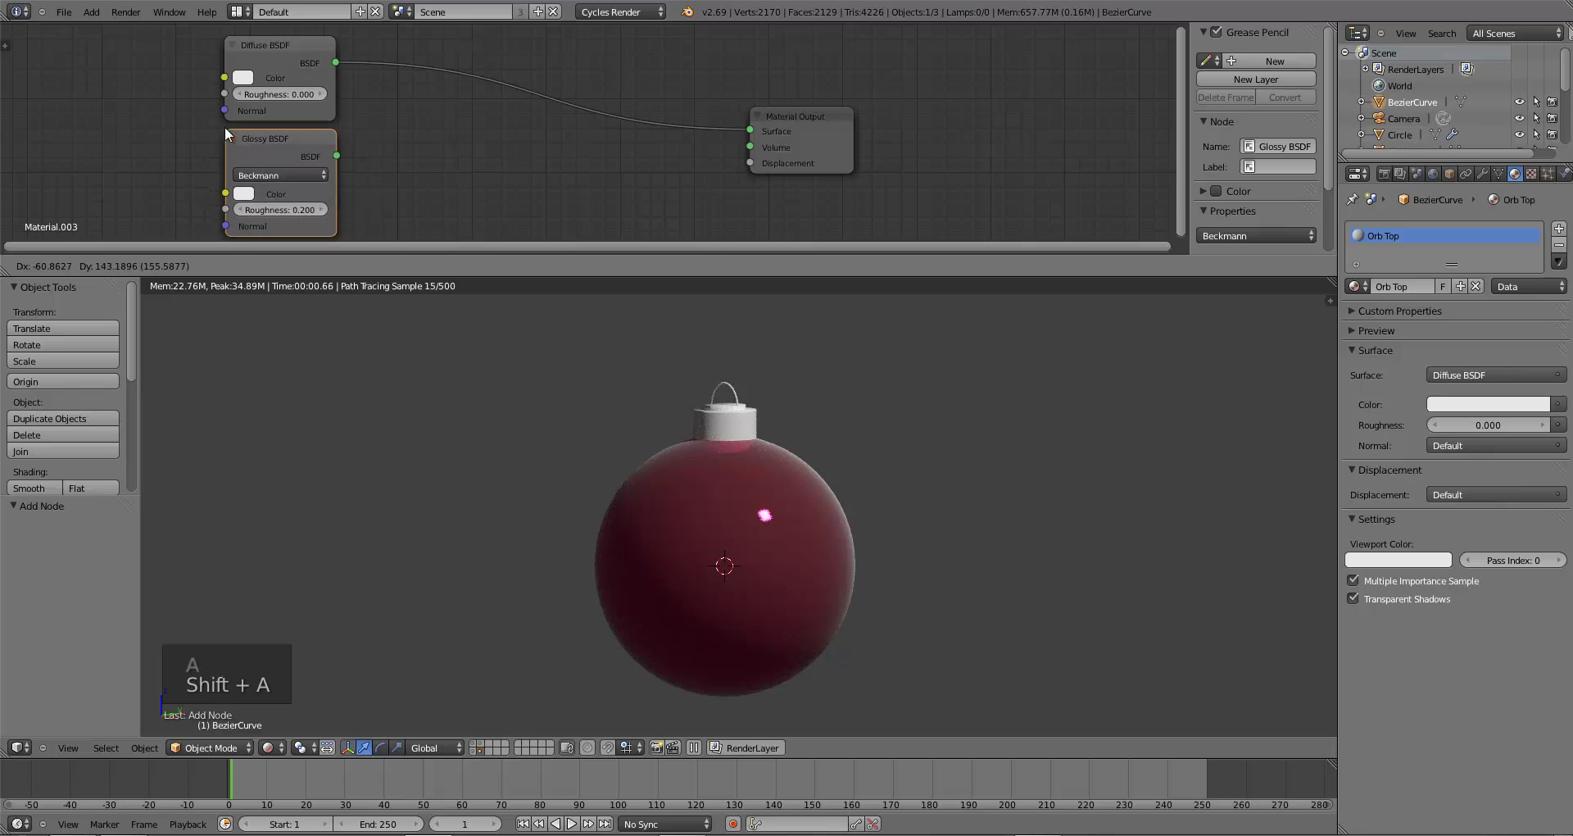
click(224, 126)
- Insert a Mix Shader between the Diffuse BSDF and Material Output, and connect the Glossy BSDF to its lower shader input
key(shift+a)
mouse_move(392, 128)
click(464, 126)
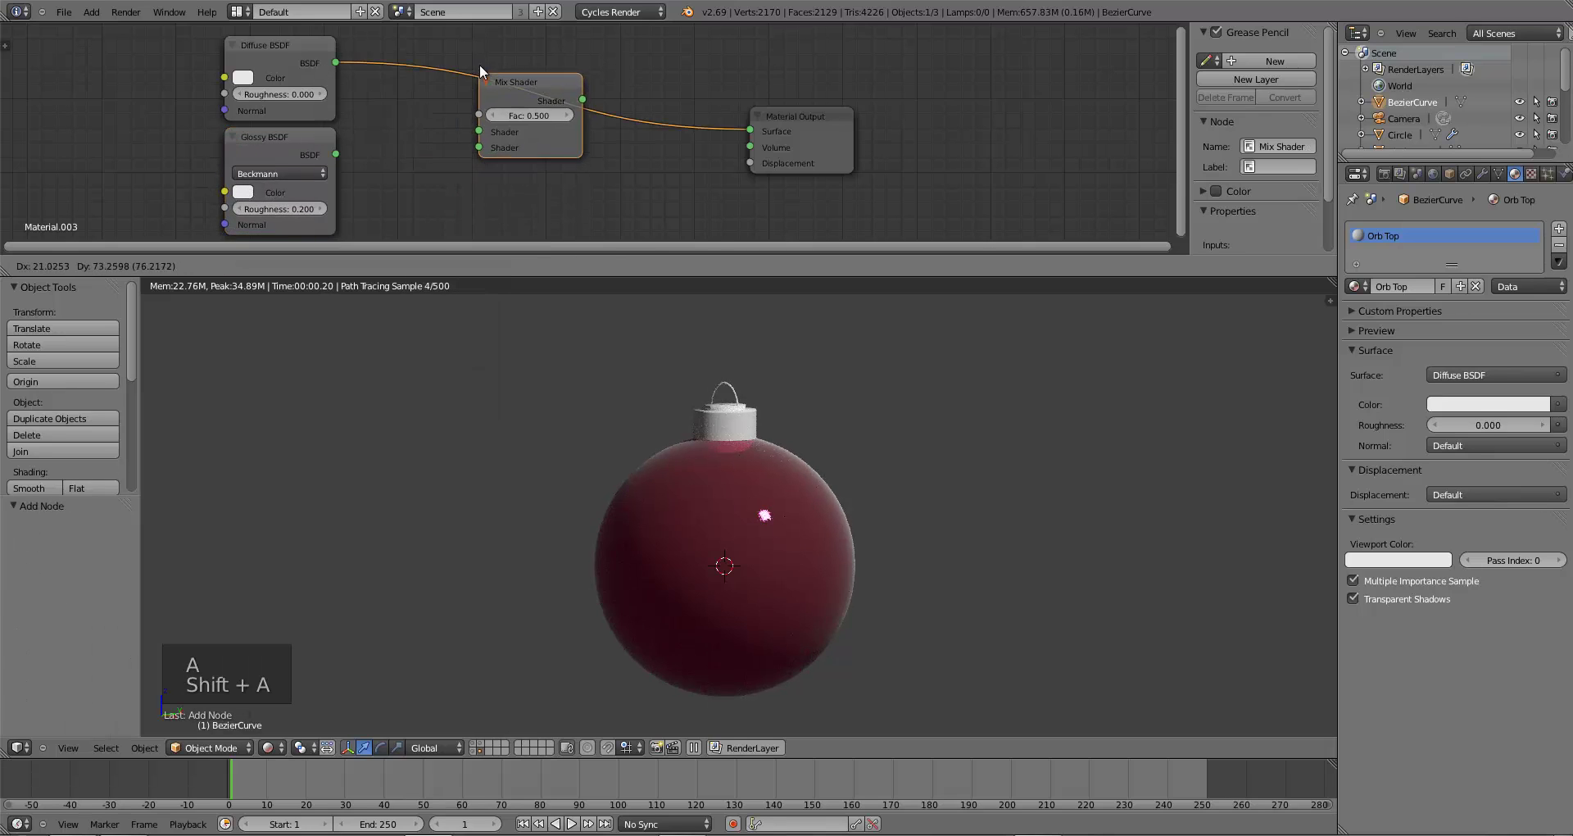
click(480, 64)
drag(335, 154, 481, 136)
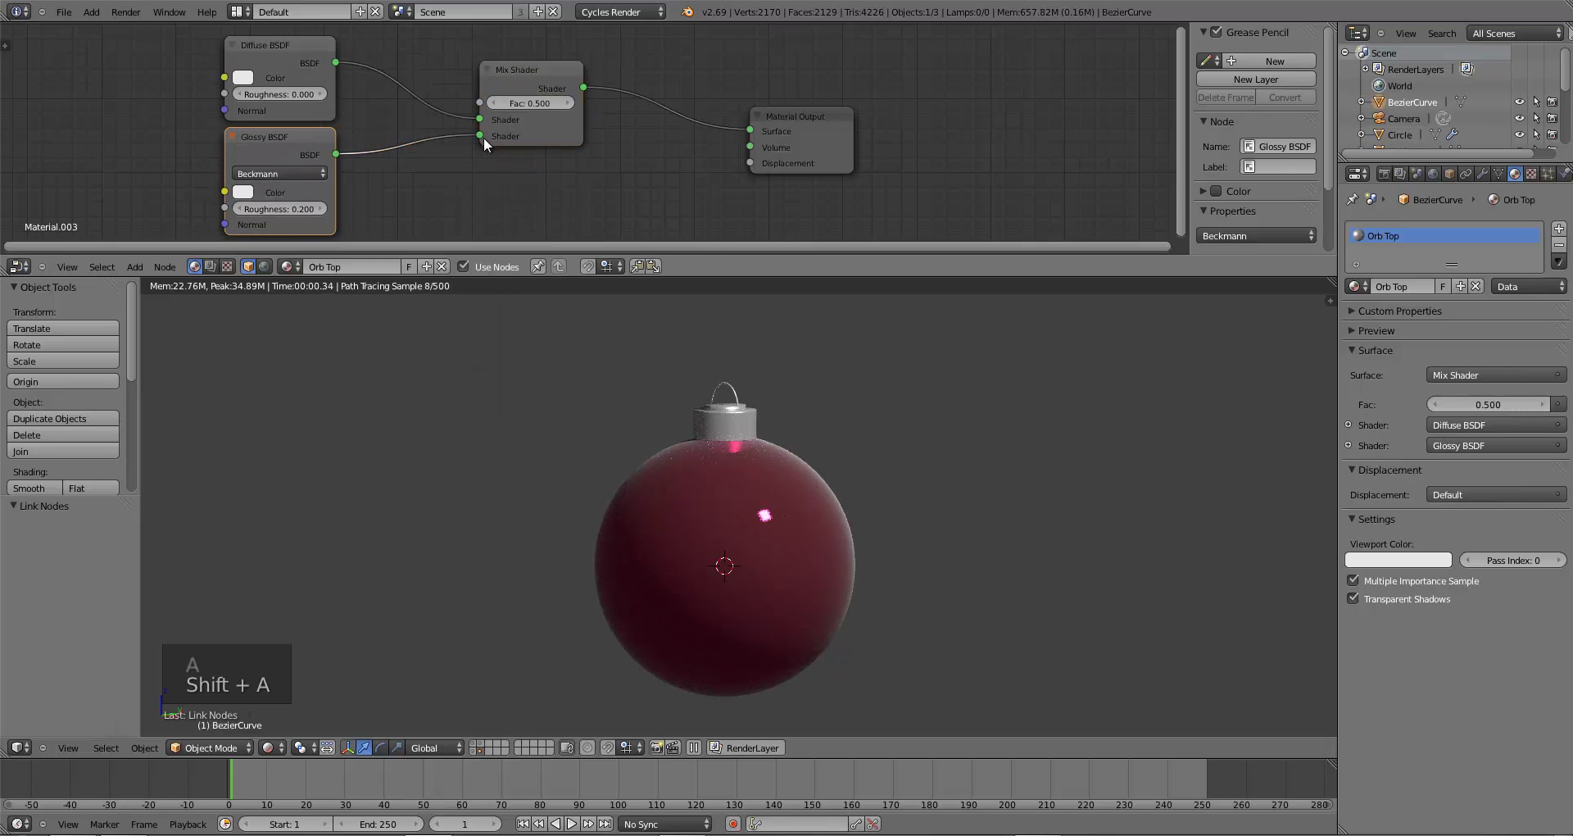
- Set the colours of the Orb Top material's Diffuse BSDF and Glossy BSDF to pure white
click(249, 79)
click(244, 192)
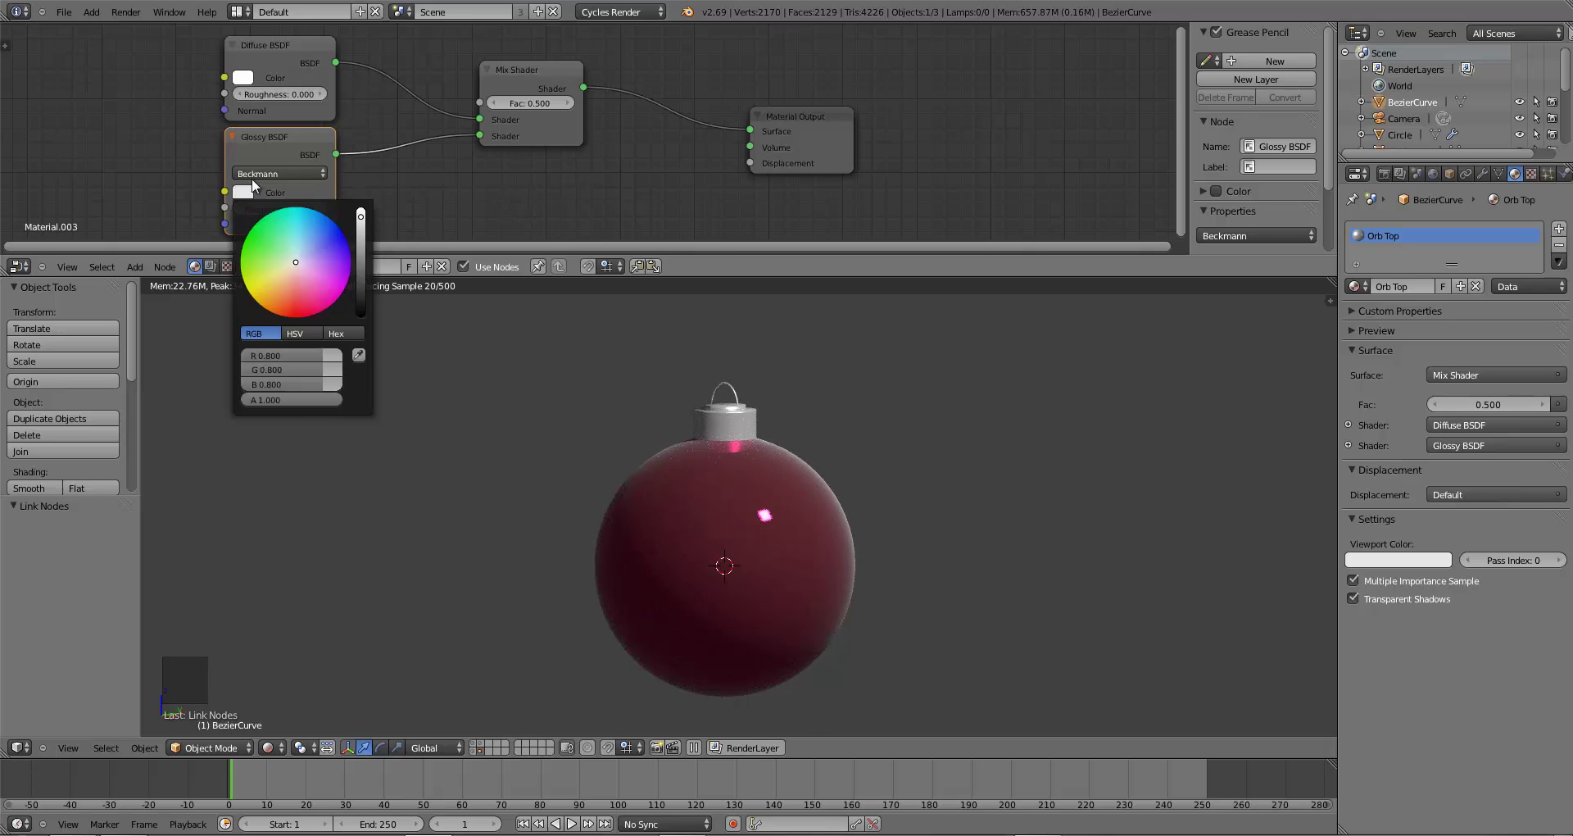
click(244, 192)
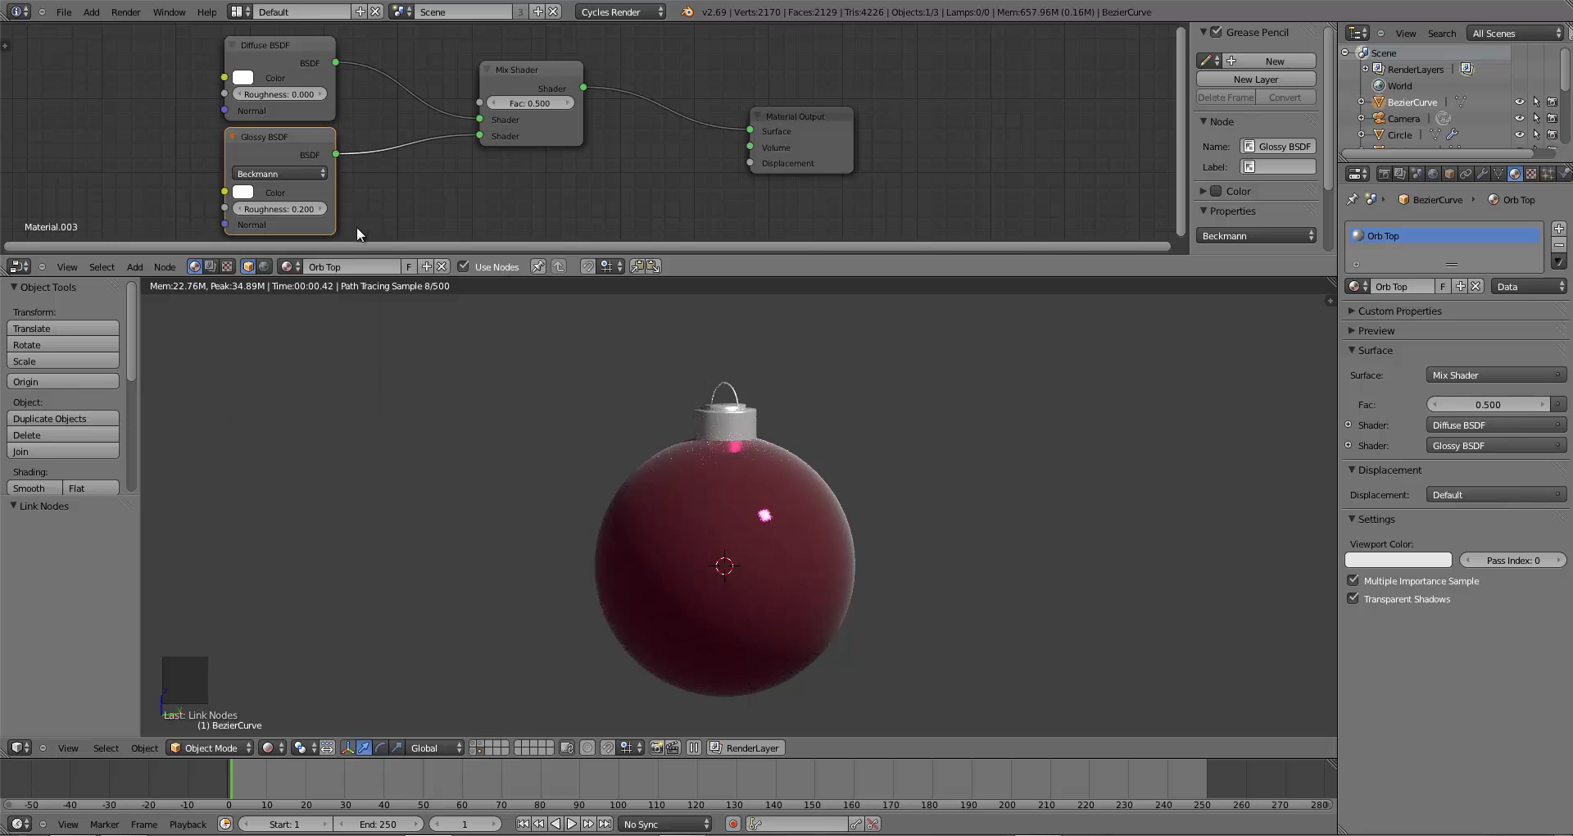
- Set the roughness of the Orb Top material's Glossy BSDF to 0.01
click(287, 209)
key(BackSpace)
text(.01)
key(Return)
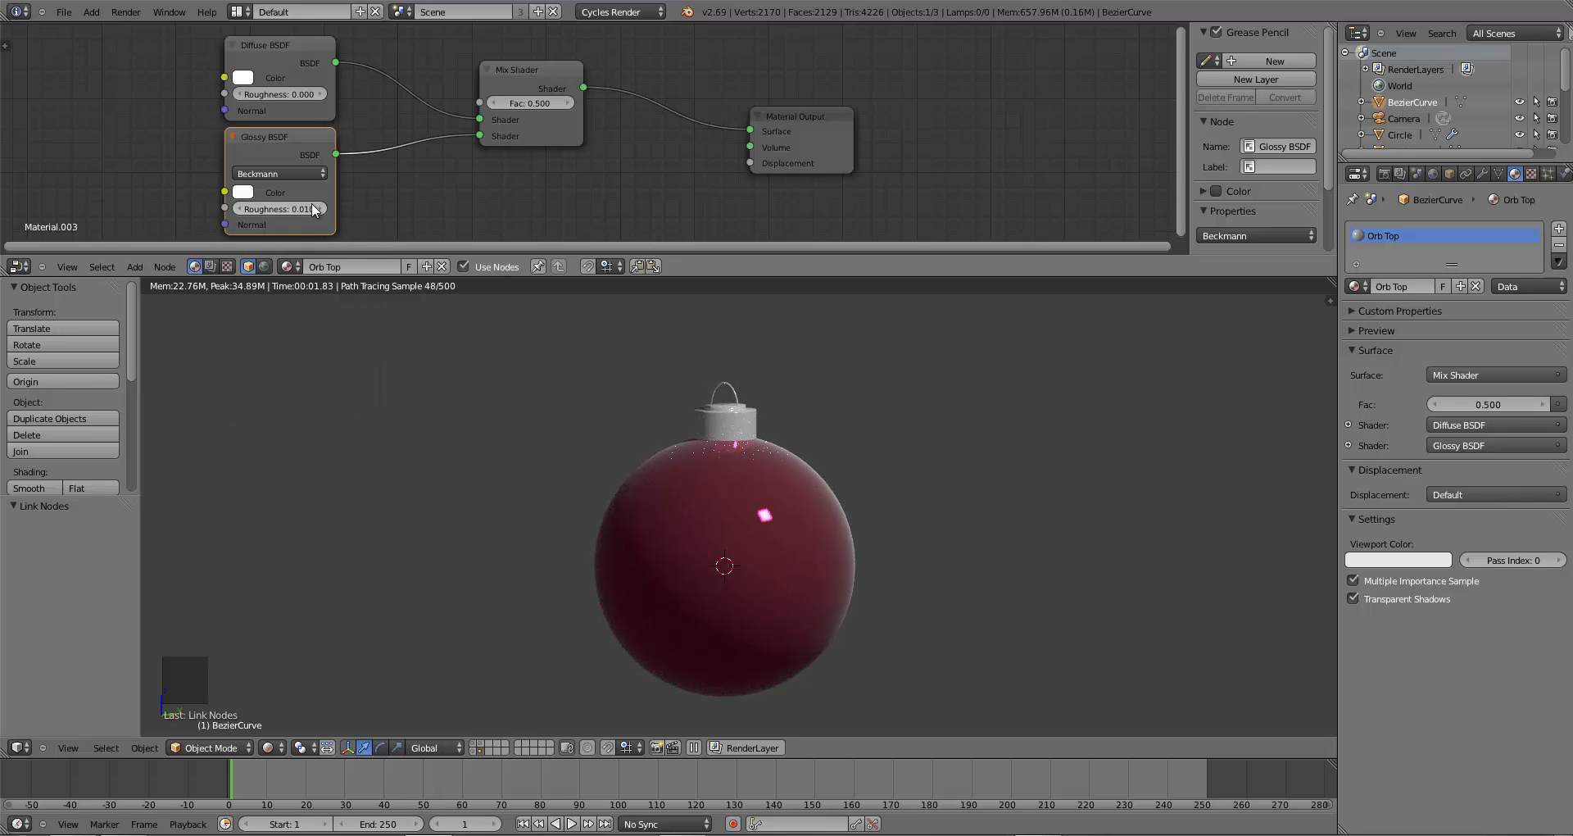
- Try a Mix Shader factor of 0.75 on the Orb Top material and settle on 0.65
text(.75)
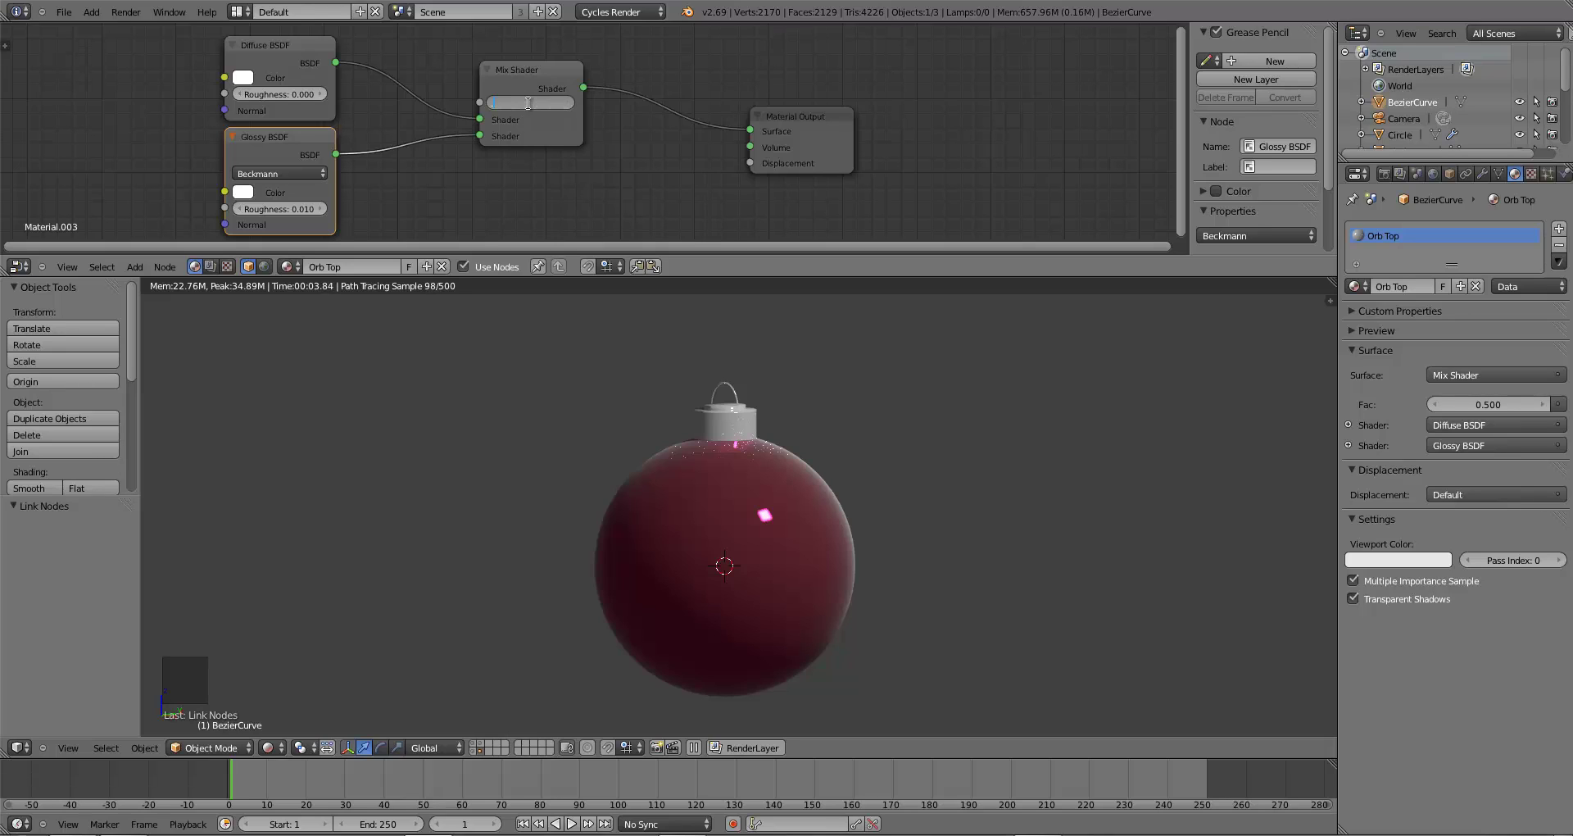
key(Return)
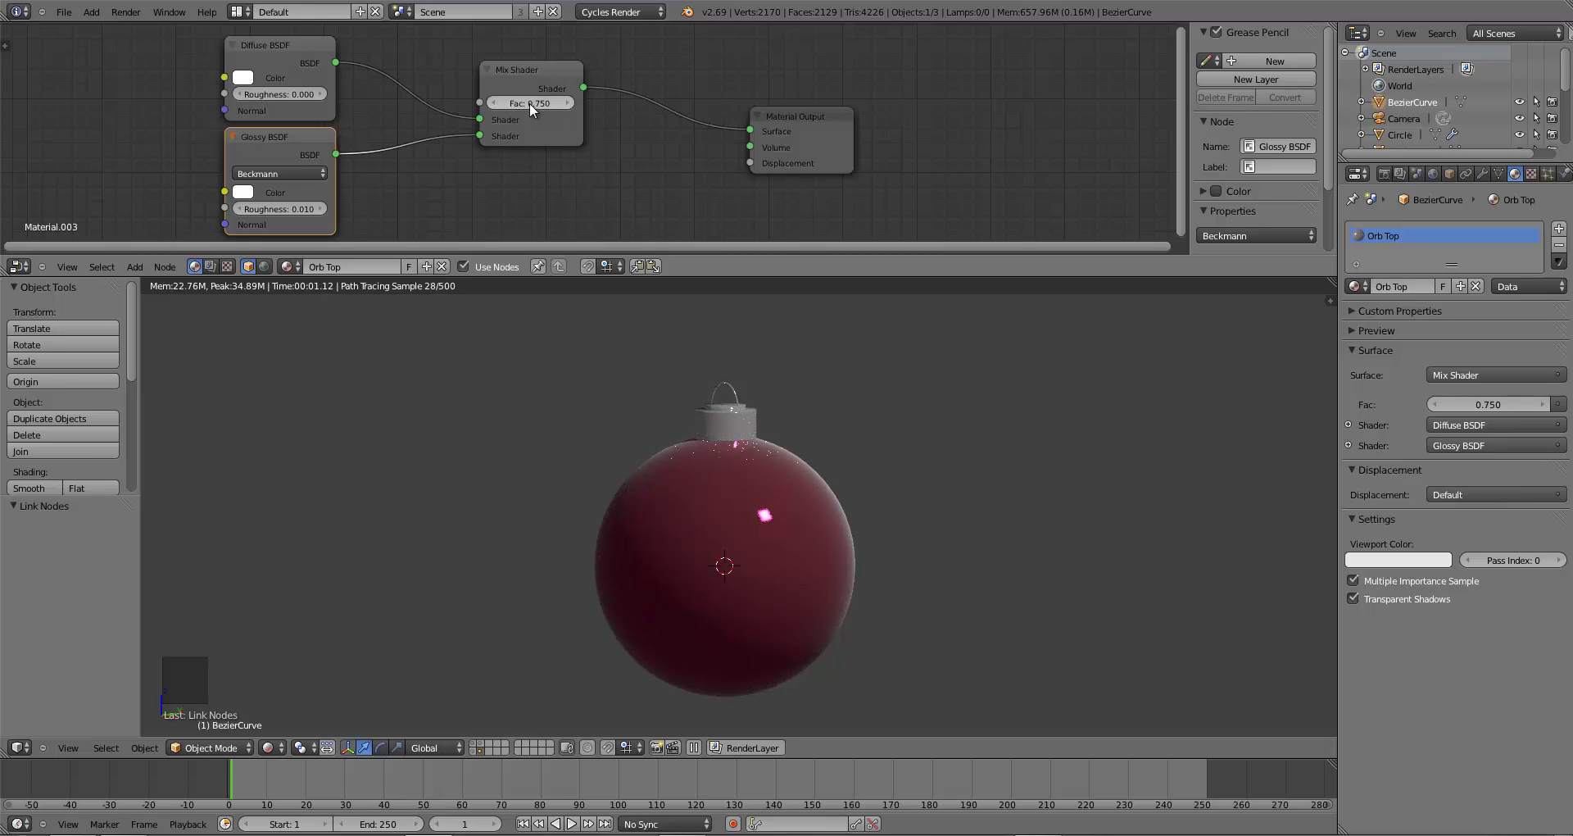
key(BackSpace)
key(BackSpace)
key(BackSpace)
key(BackSpace)
text(.65)
key(Return)
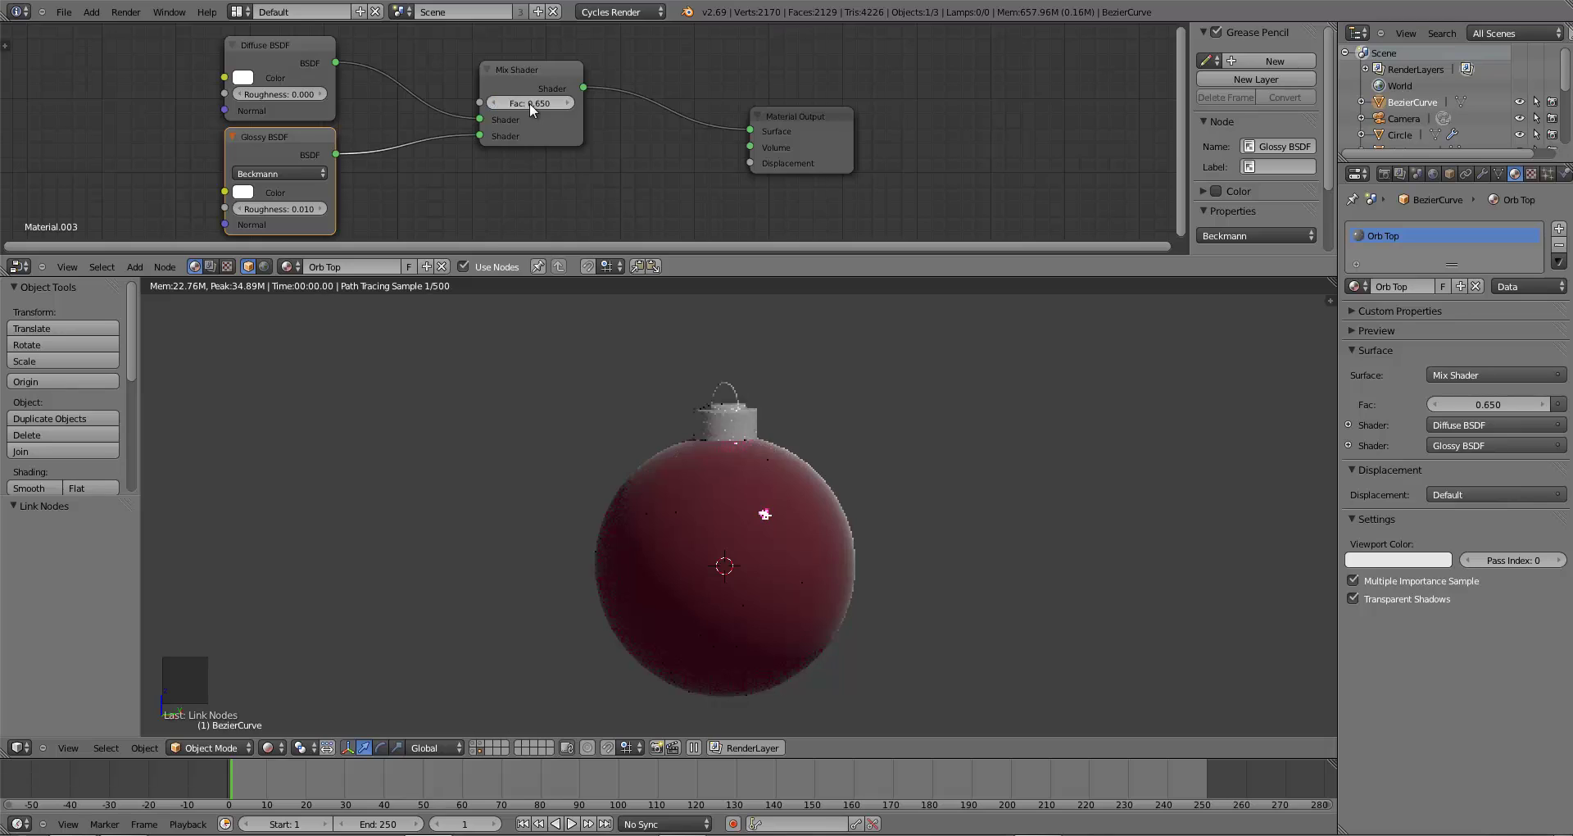
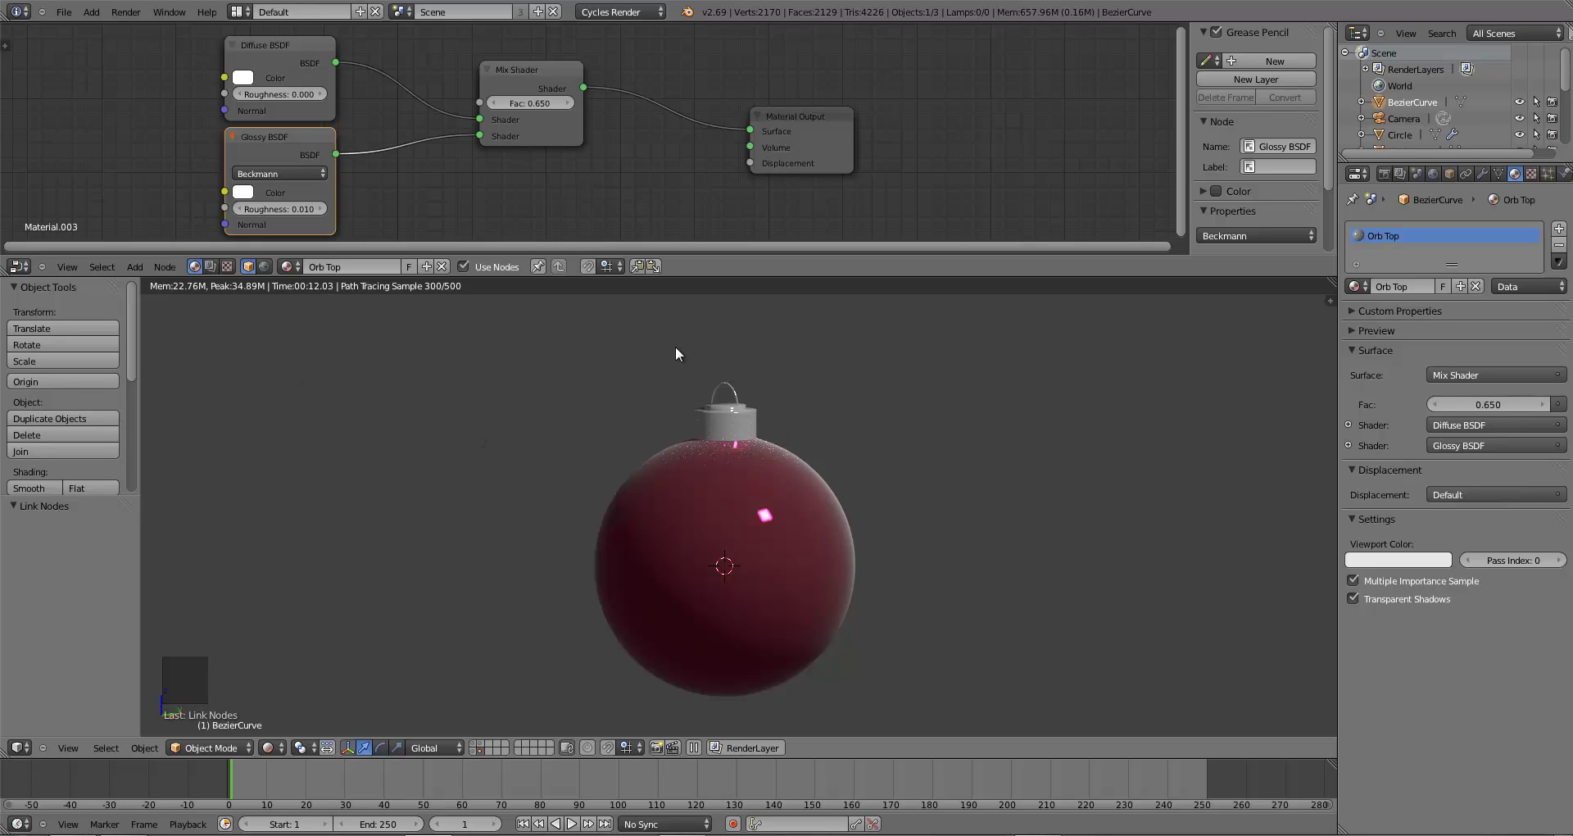
- Try a muted tan for the Orb Top material's Diffuse BSDF colour and a light orange for its Glossy BSDF colour
click(245, 77)
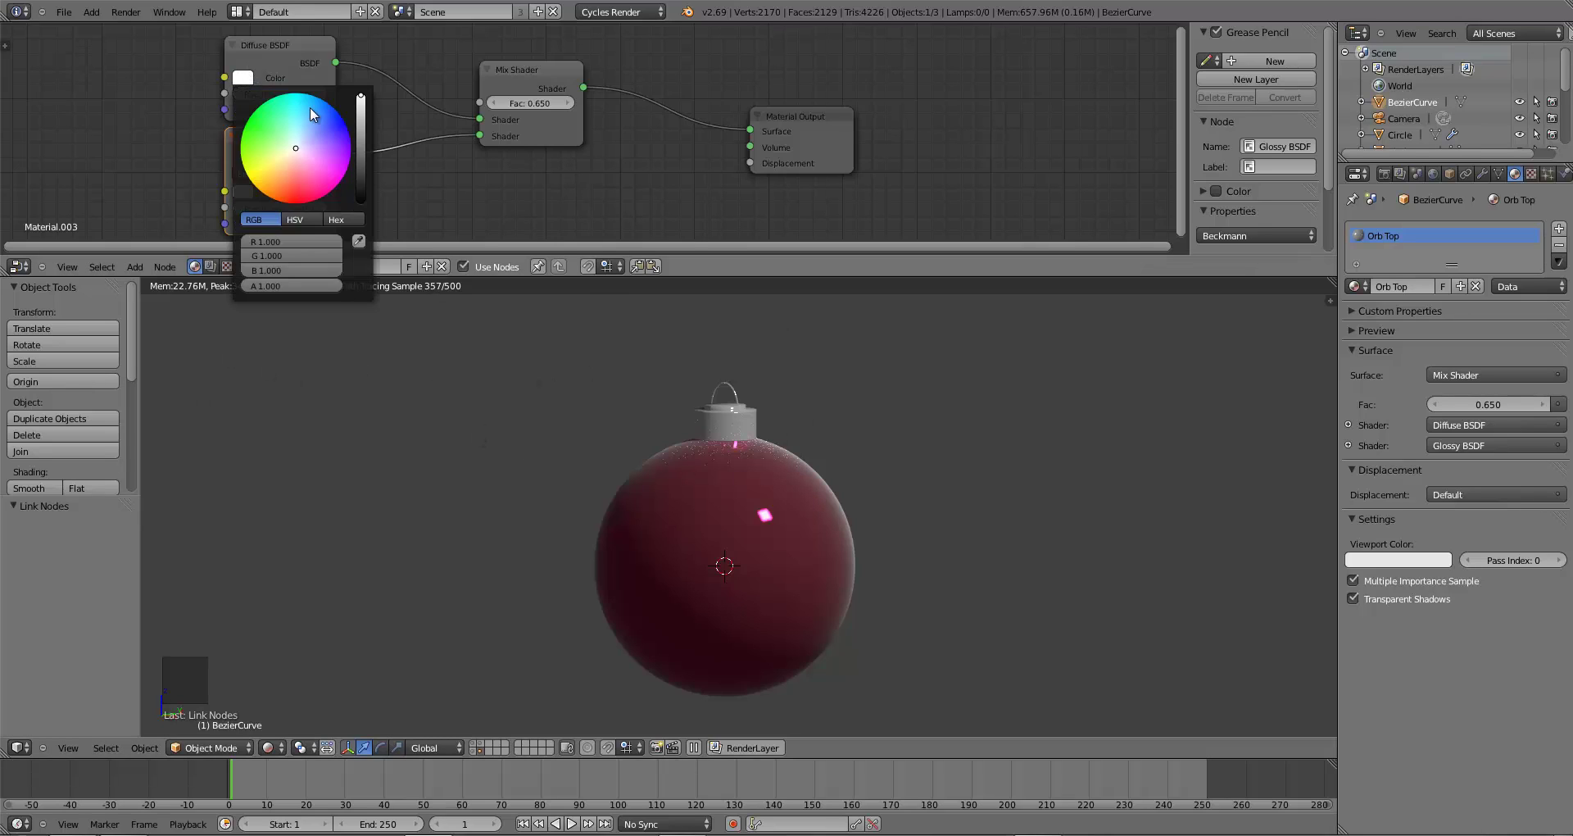
click(288, 168)
drag(289, 170, 279, 180)
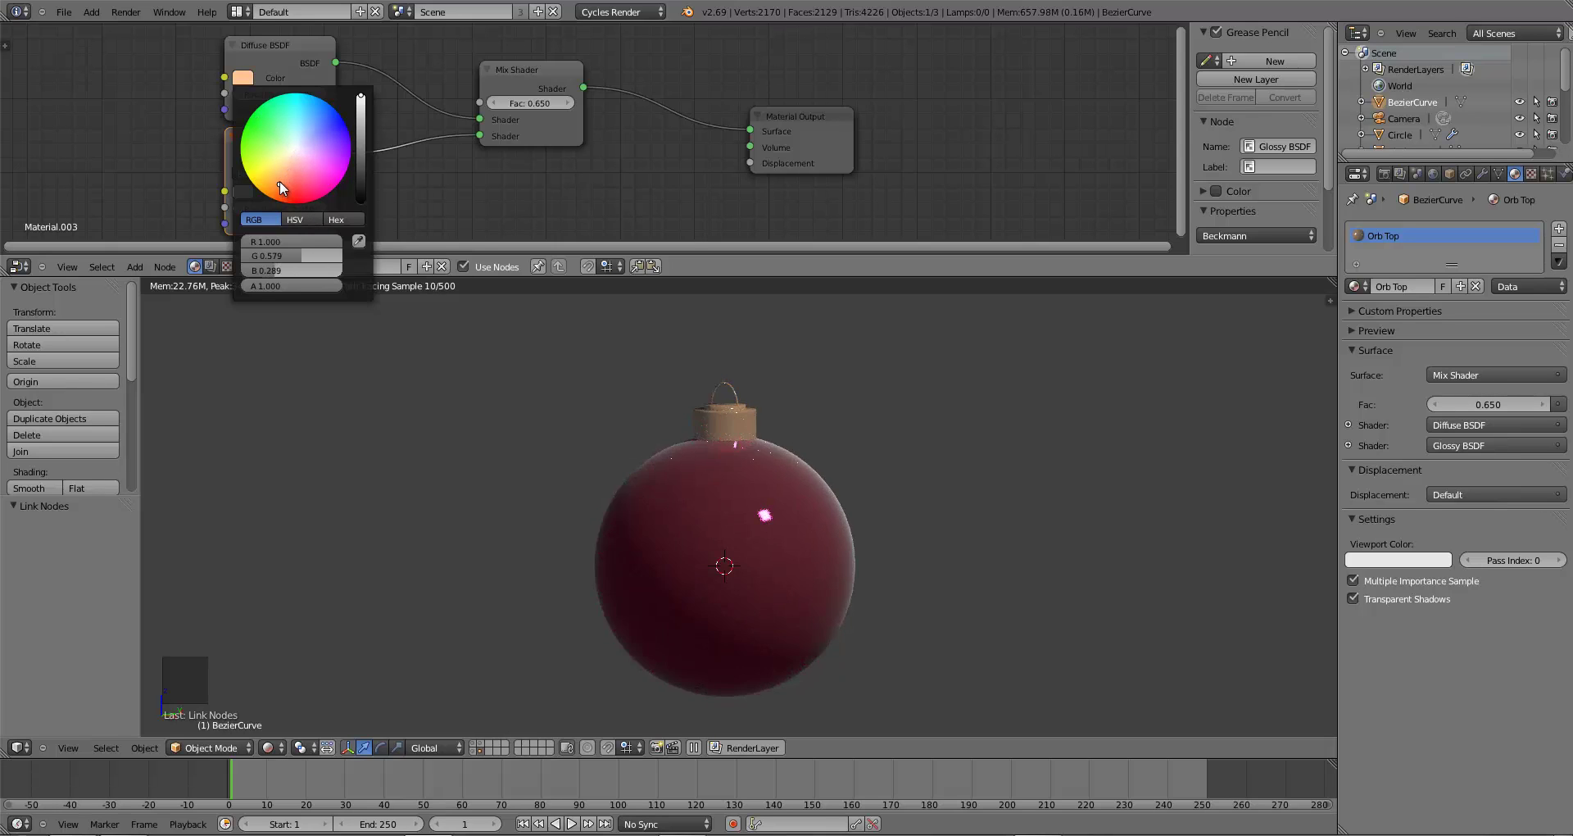
click(360, 114)
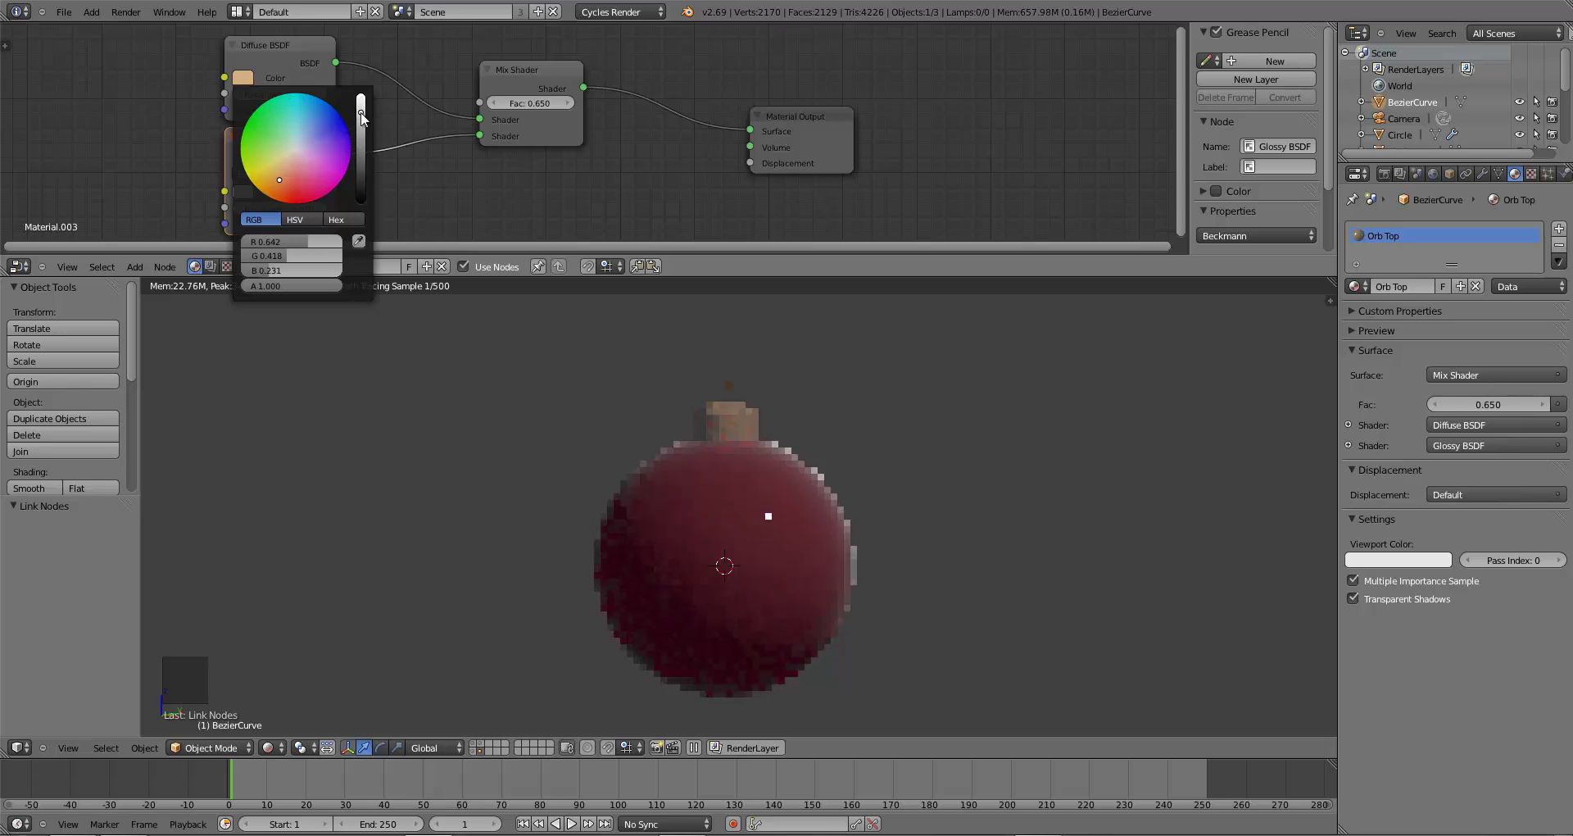
click(278, 169)
click(242, 195)
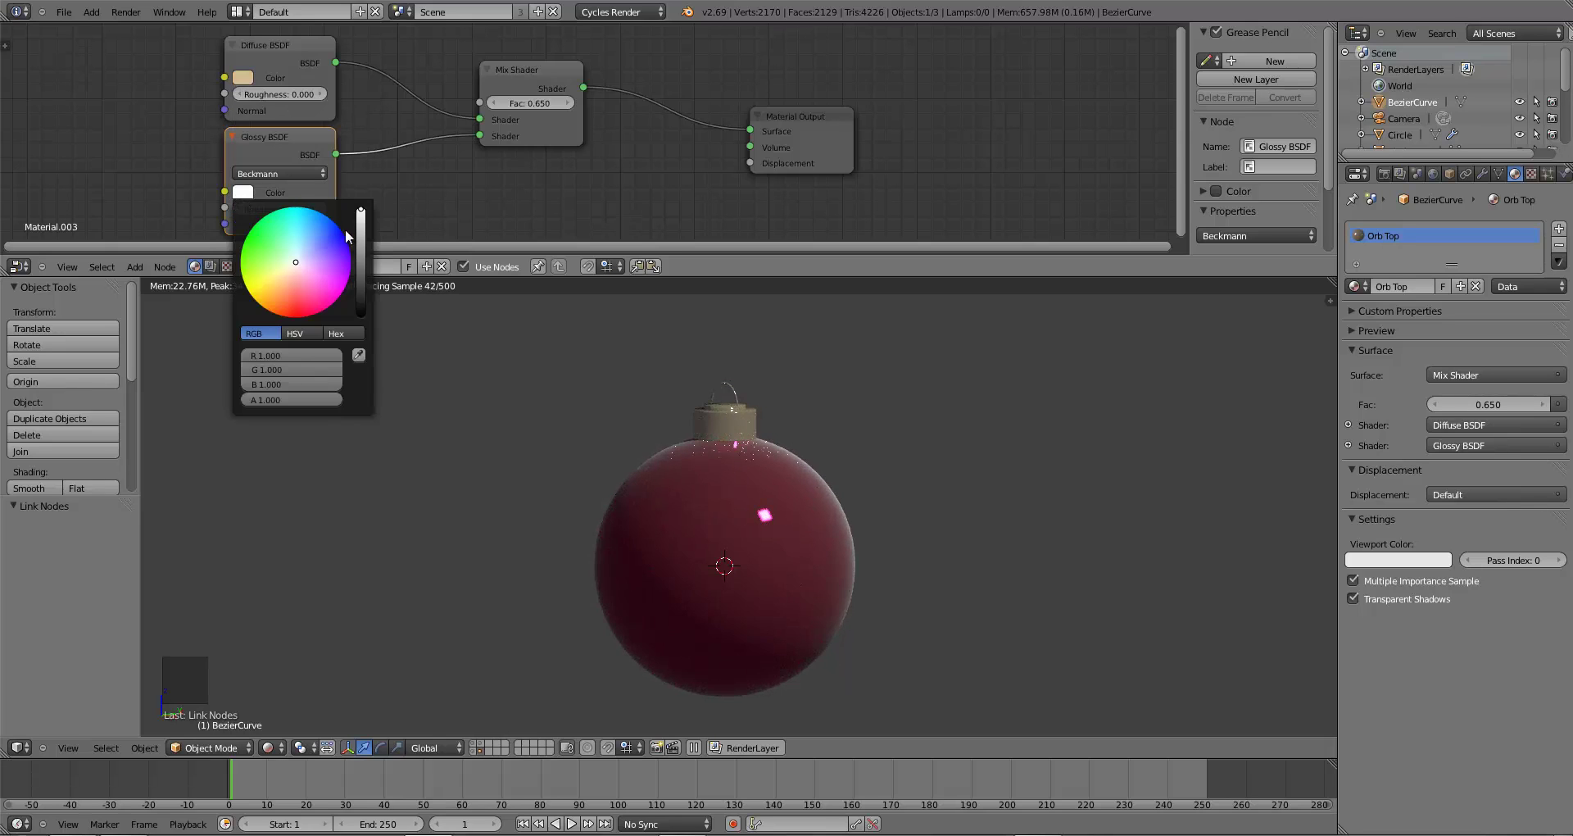
drag(273, 302, 288, 290)
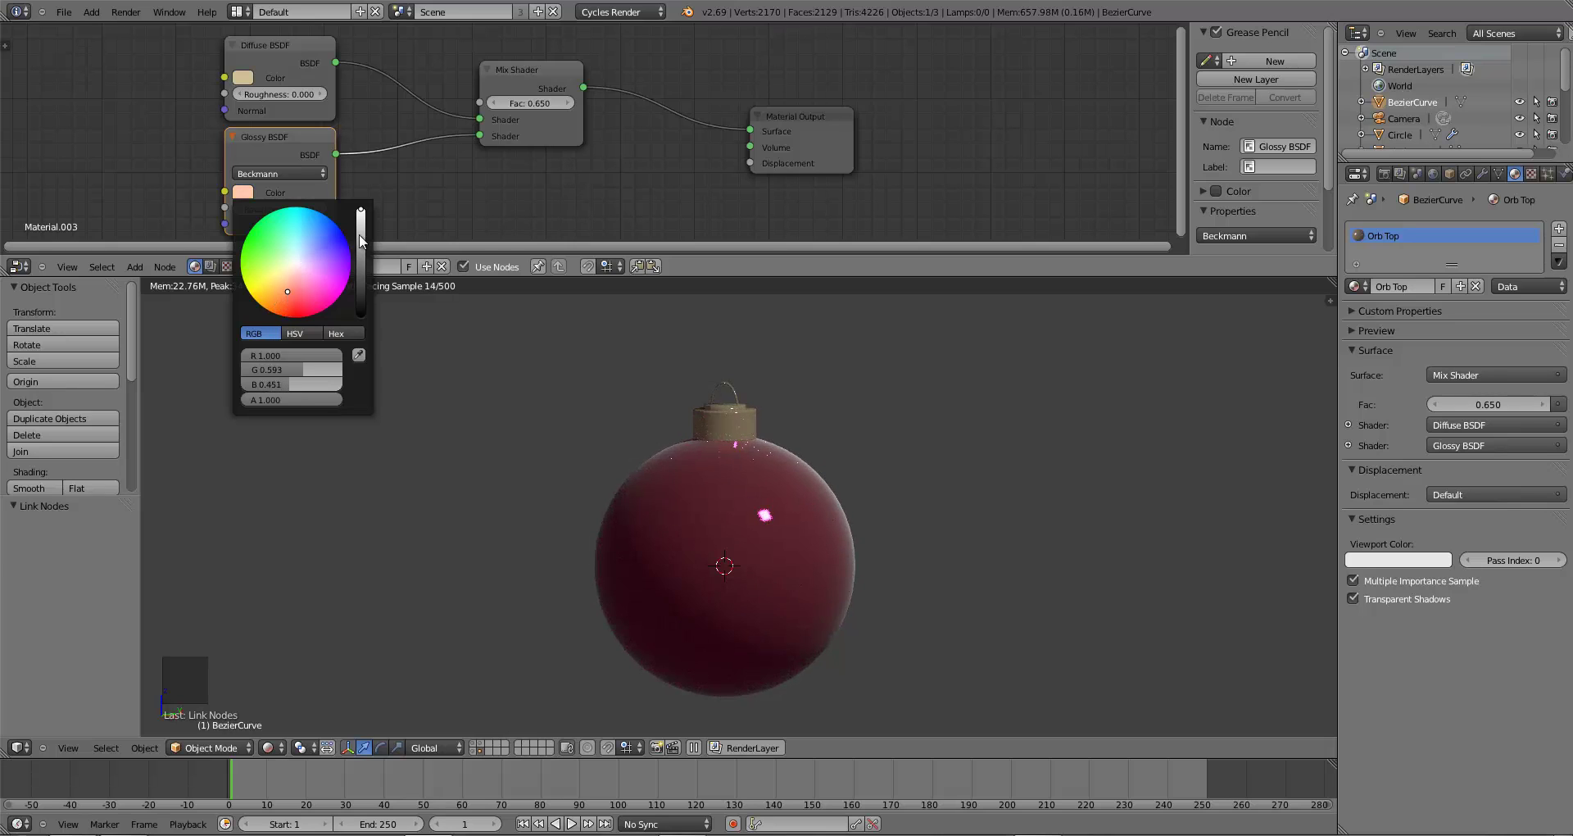
mouse_move(361, 213)
mouse_down()
mouse_move(363, 234)
mouse_move(367, 194)
mouse_up()
drag(284, 294, 283, 306)
- Set the Orb Top material's Diffuse BSDF colour to a bright golden yellow and its Glossy BSDF colour to a pale yellow
click(242, 78)
drag(263, 185, 271, 187)
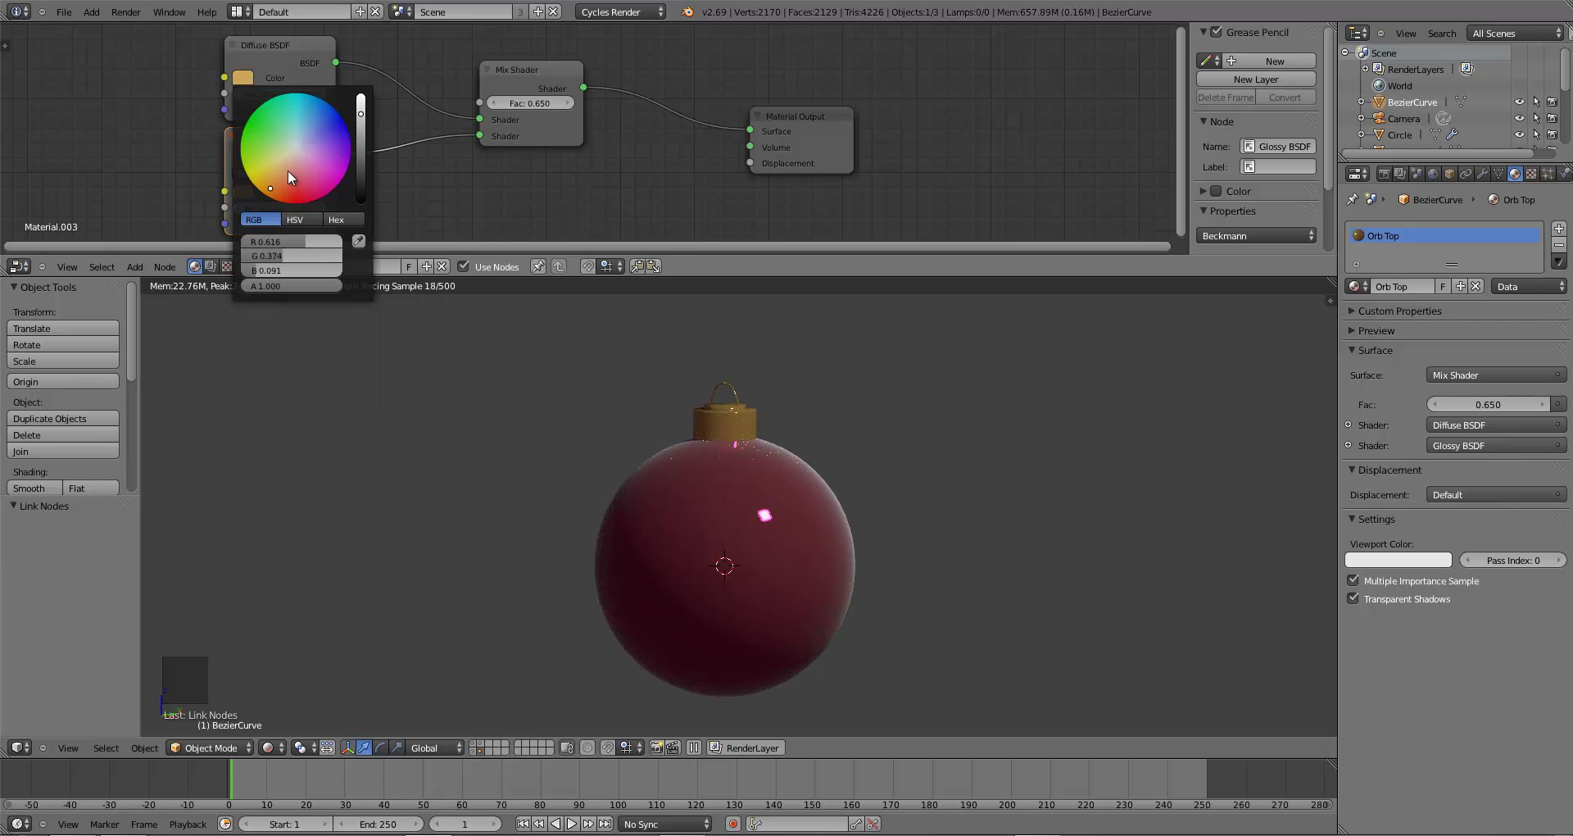
drag(362, 115, 369, 55)
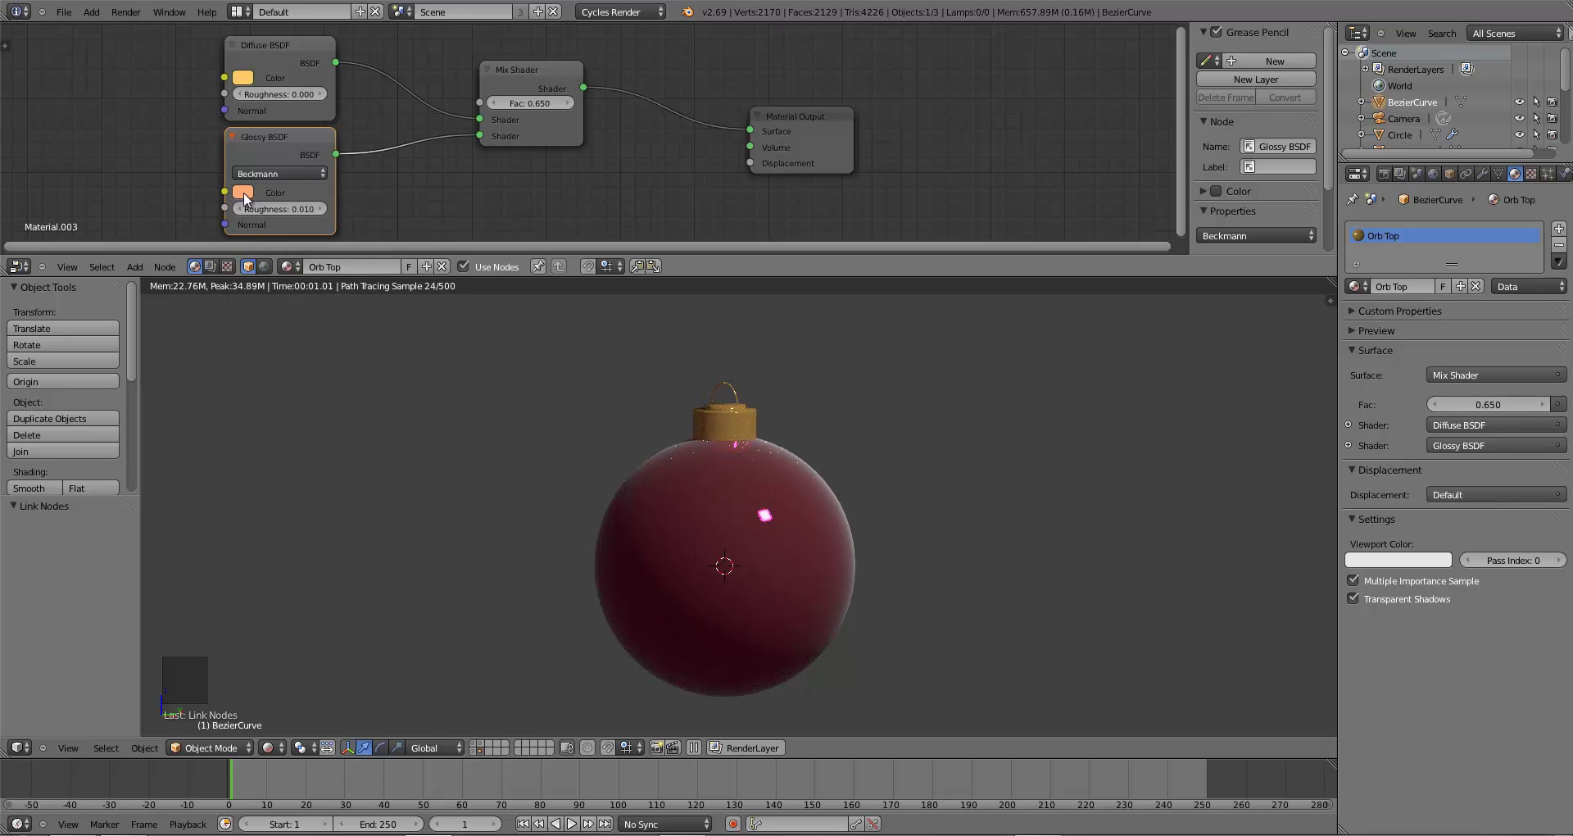
click(243, 192)
drag(284, 293, 277, 293)
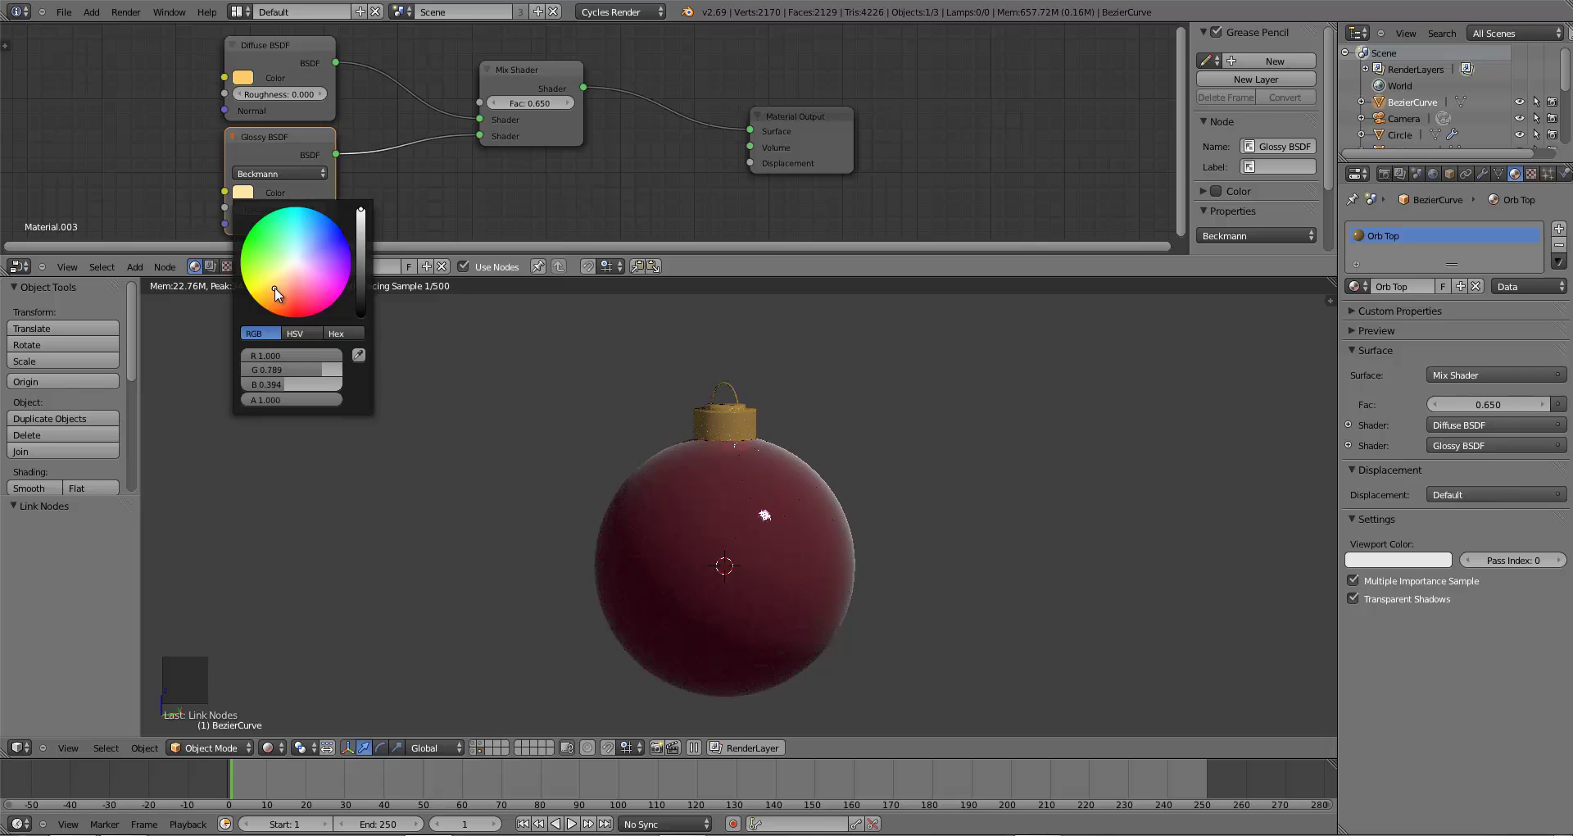
- Spread out the Orb Top nodes, with the Diffuse and Glossy BSDFs farther away from the Mix Shader
mouse_move(522, 77)
mouse_down()
mouse_move(508, 54)
mouse_move(500, 72)
mouse_up()
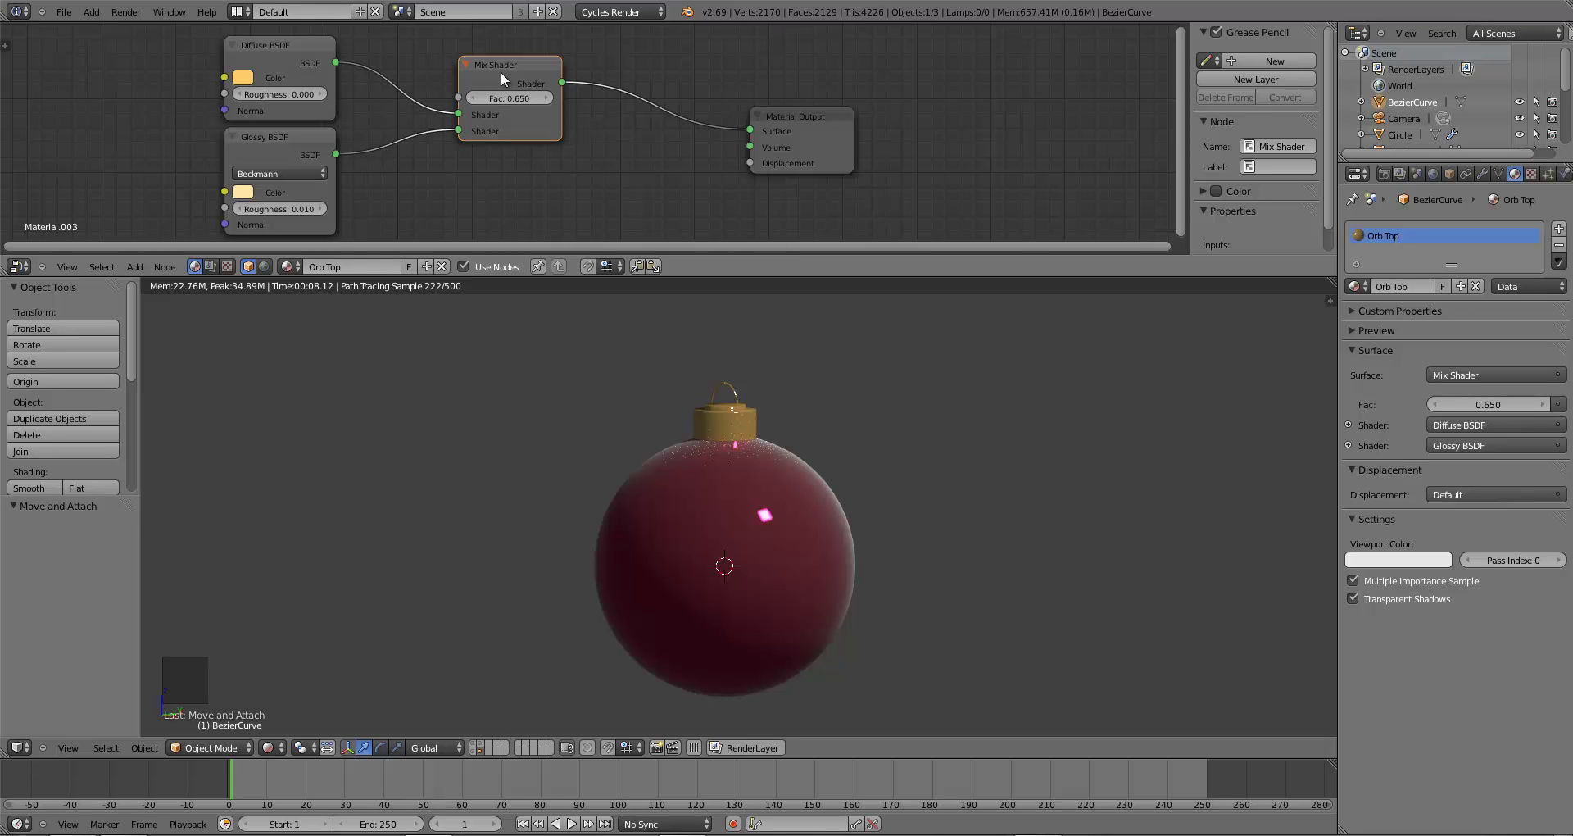
drag(502, 80, 545, 82)
drag(279, 55, 249, 55)
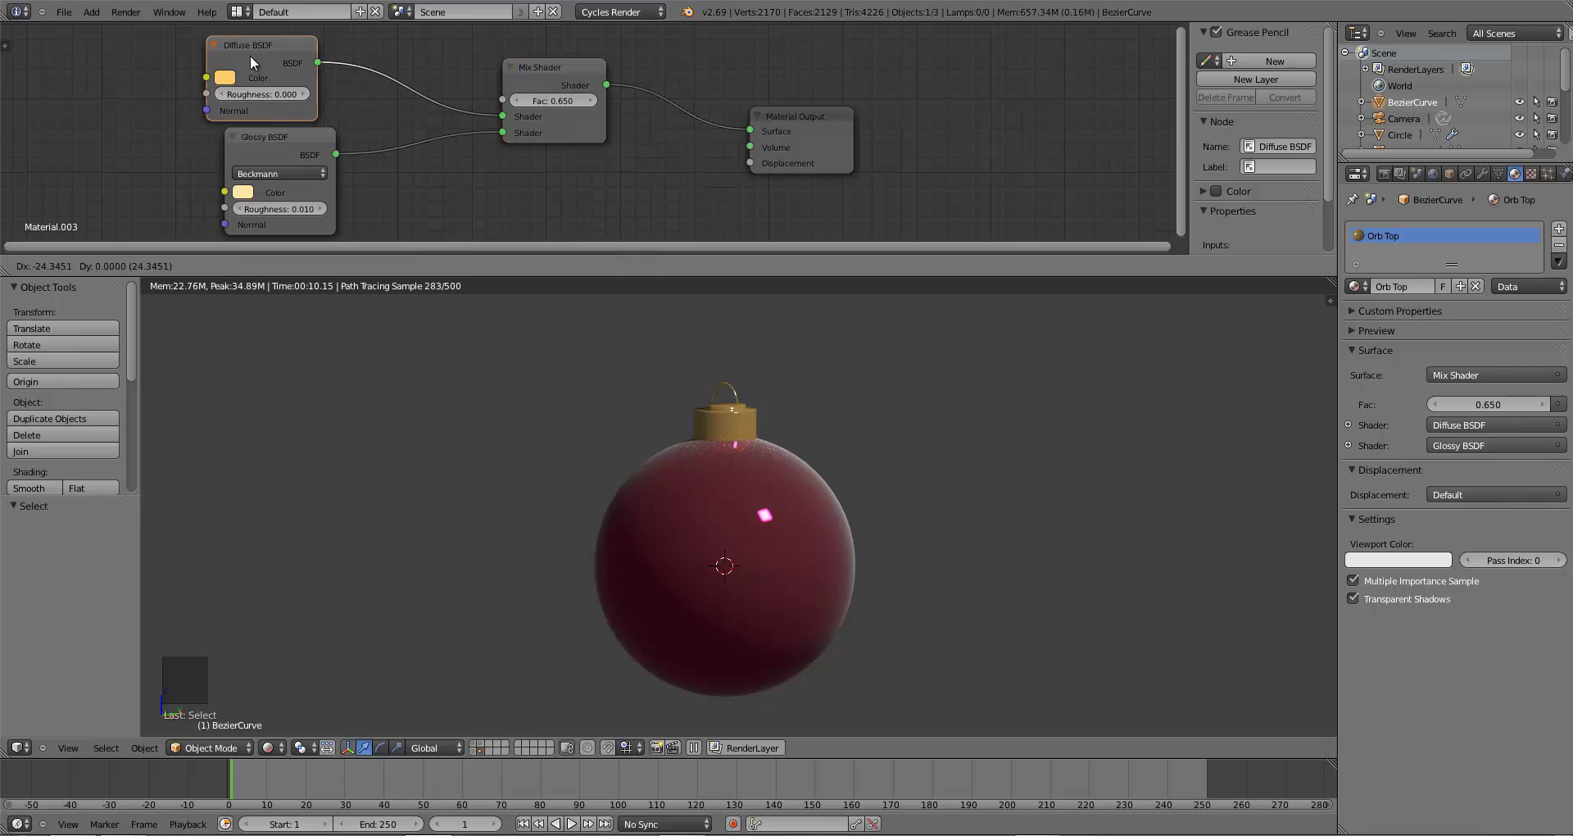
drag(285, 149, 265, 145)
- Try Glossy BSDF roughness values of 0.2 and 0.5 on the Orb Top material and settle on 0.35
text(0.2)
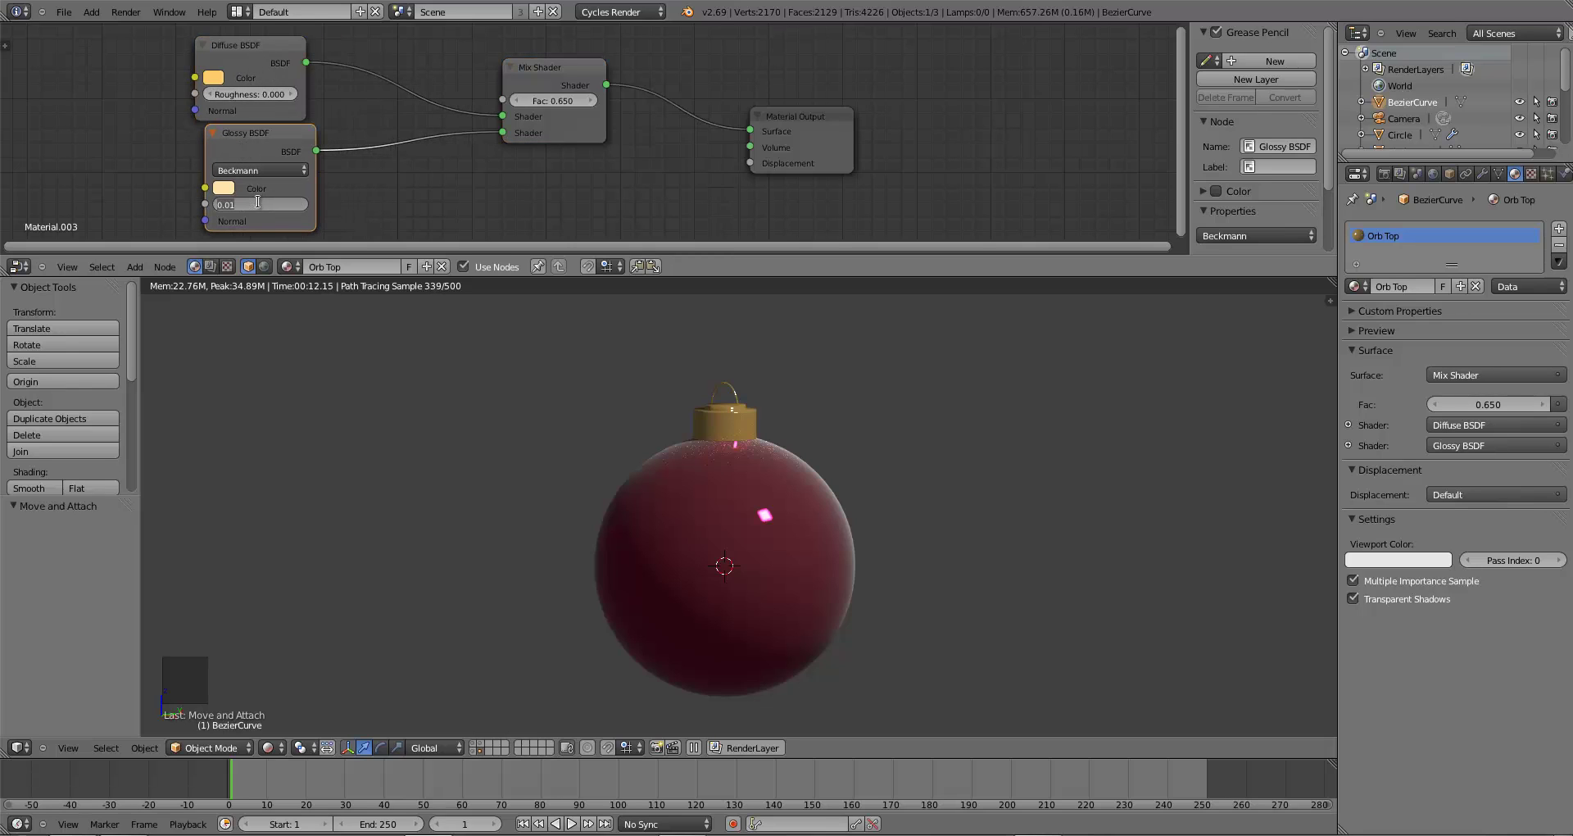
key(Return)
click(258, 204)
text(0.5)
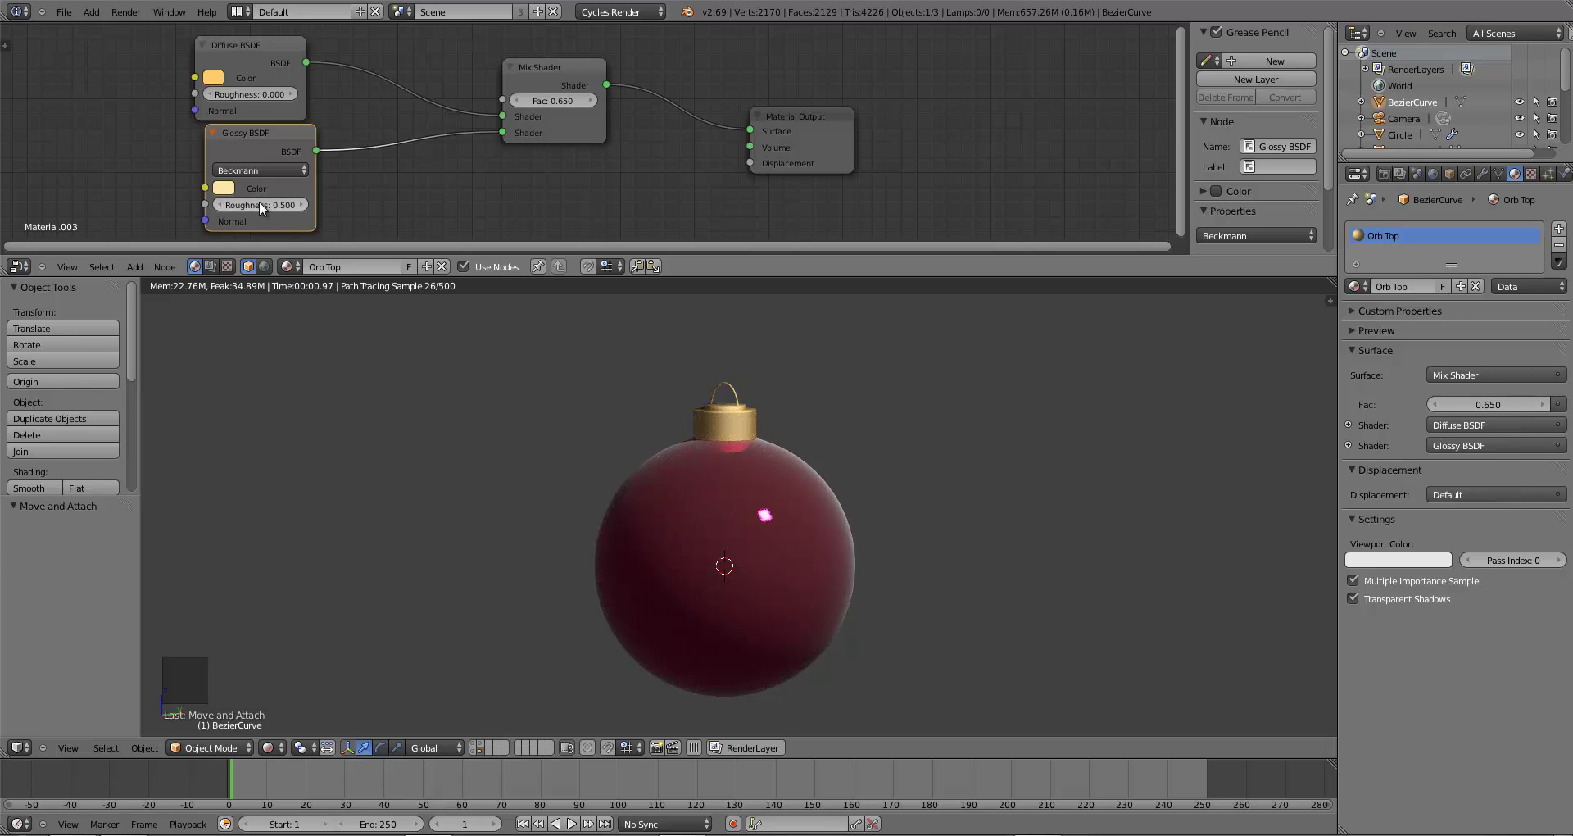
text(0.35)
key(Return)
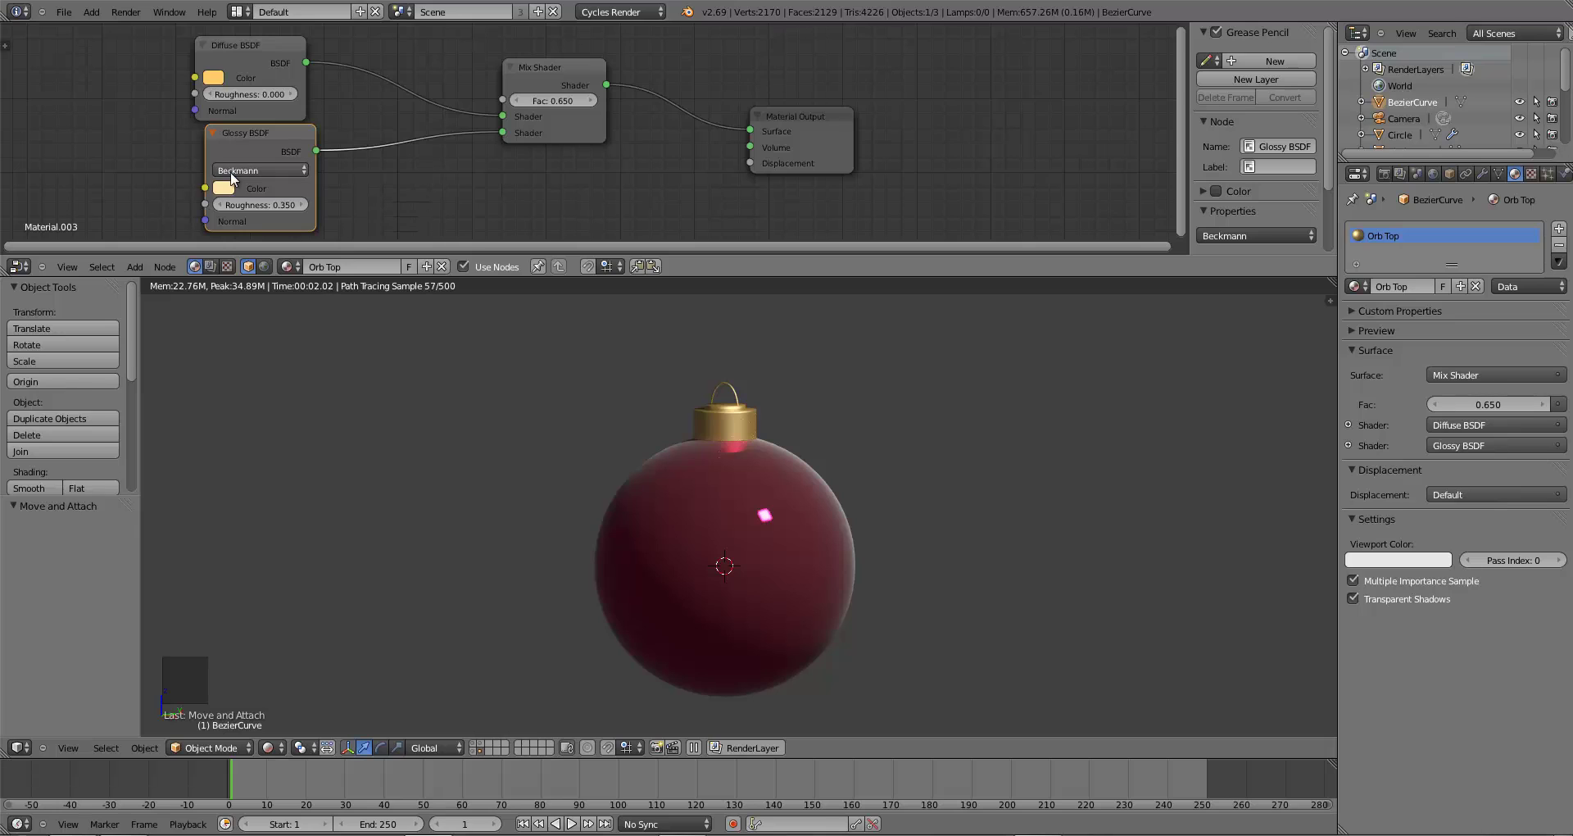
- Lighten the Orb Top material's Glossy BSDF colour to a very pale cream
click(224, 187)
click(273, 268)
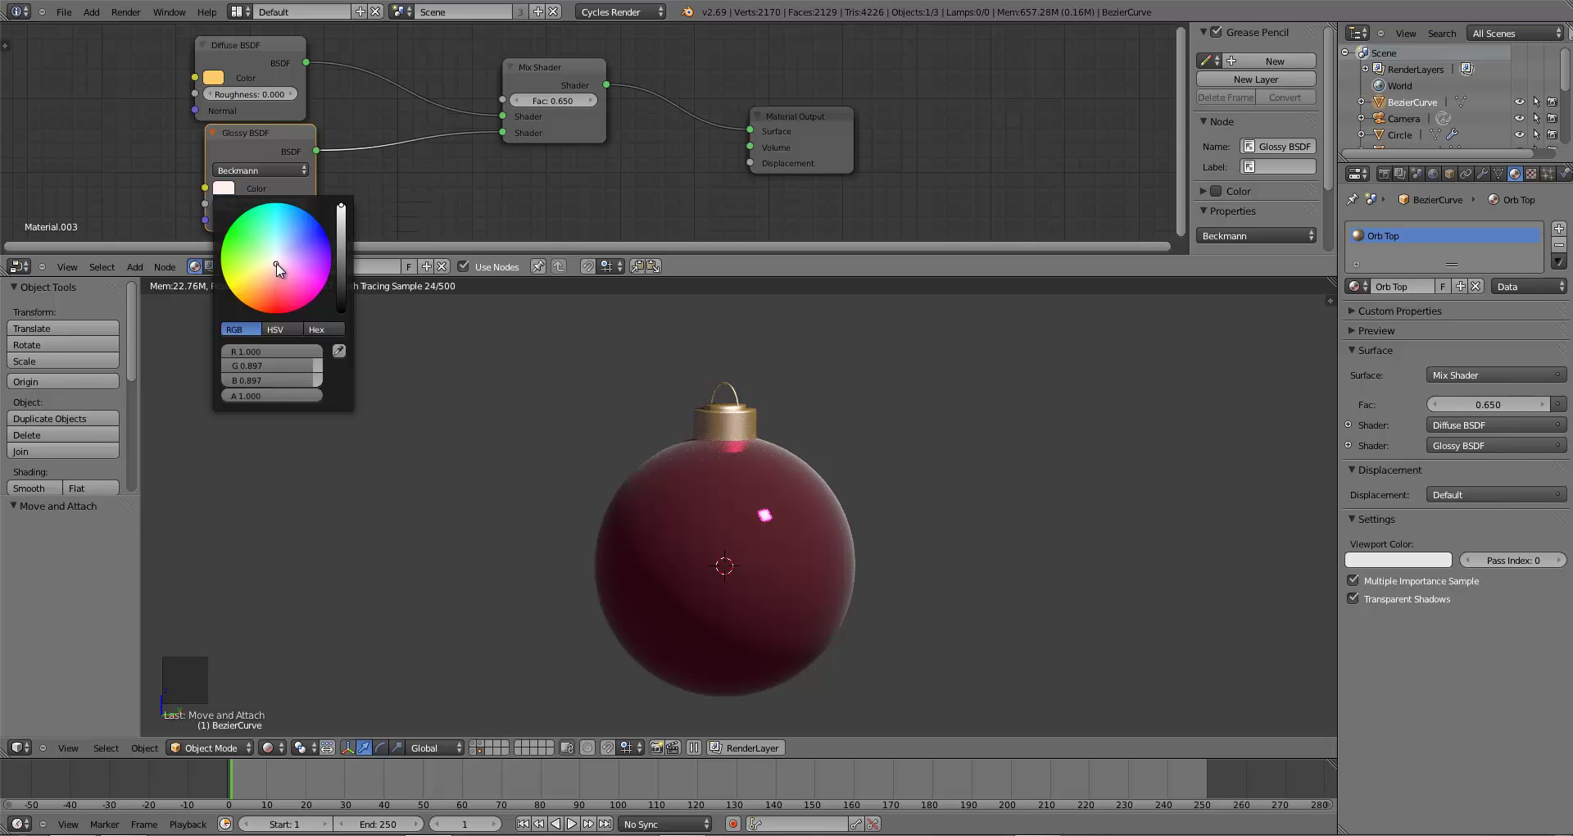
drag(273, 269, 264, 271)
- Try a Mix Shader factor of 0.2 on the Orb Top material and settle on 0.4
click(555, 98)
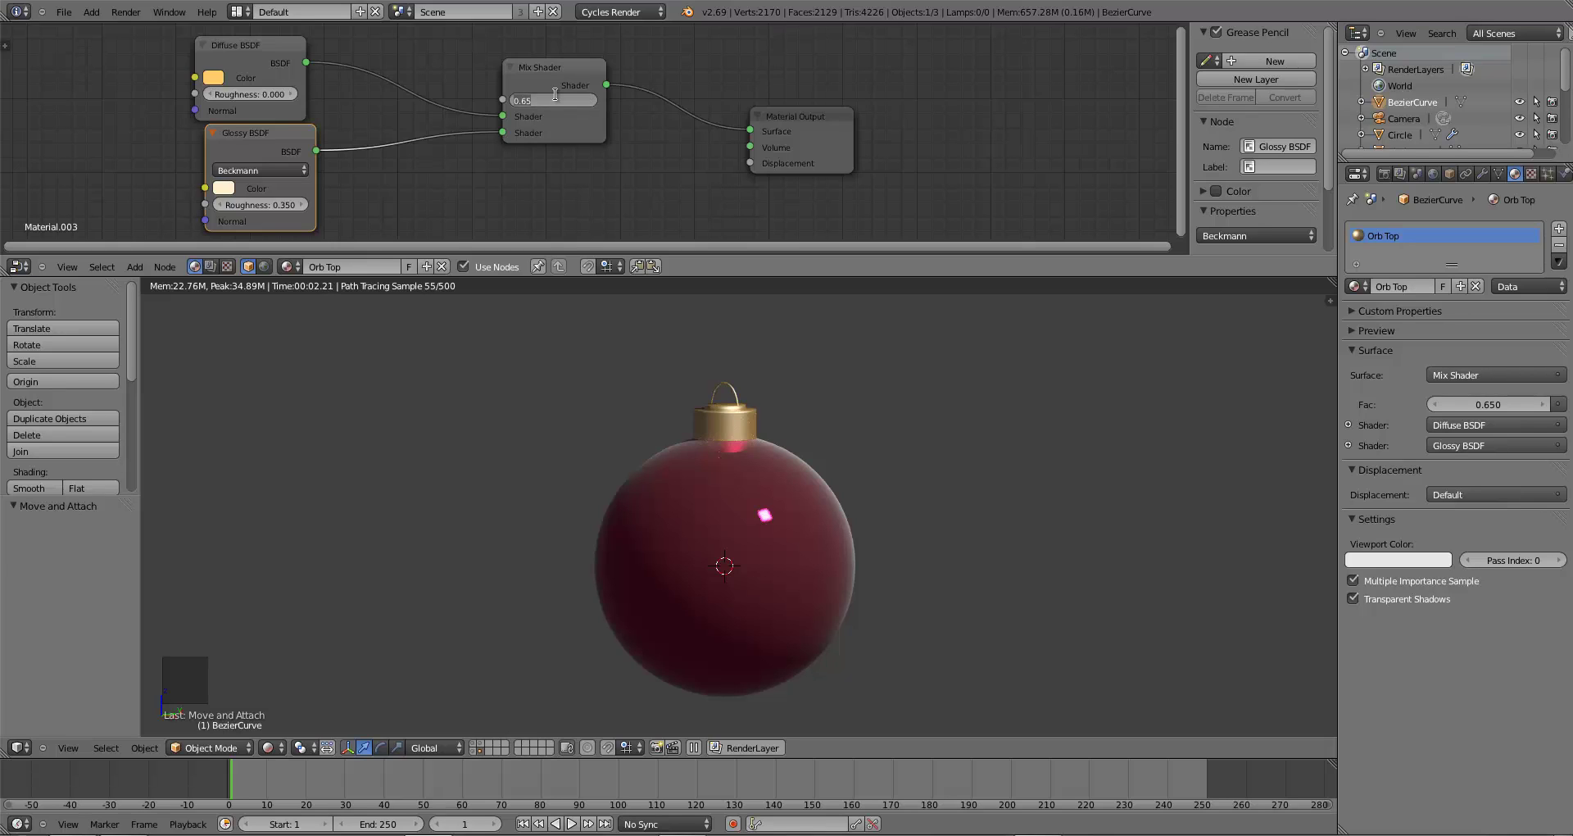
text(0.2)
key(Return)
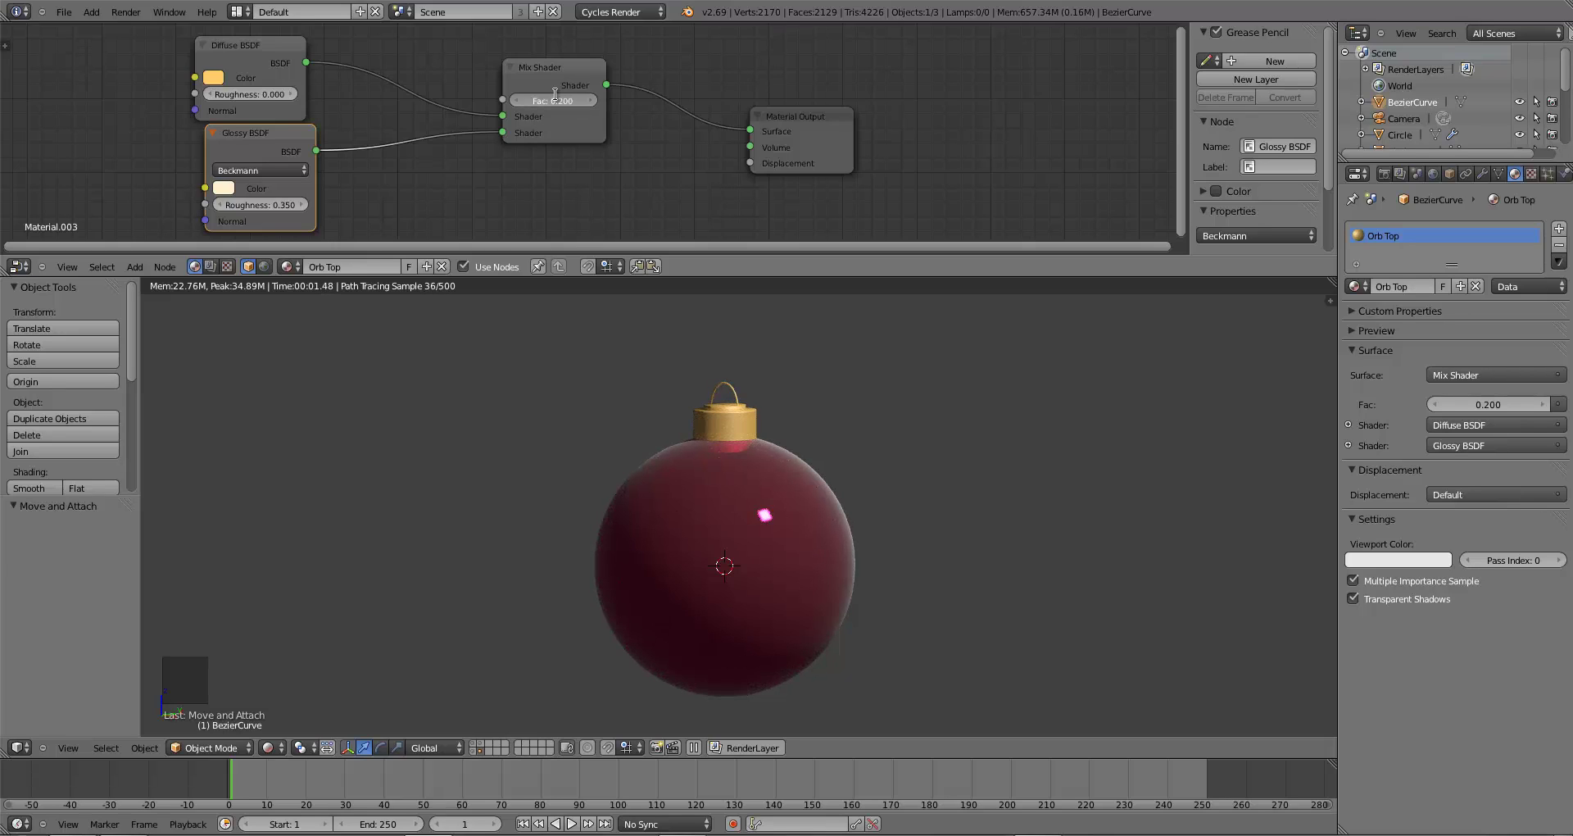
click(557, 97)
text(.4)
key(Return)
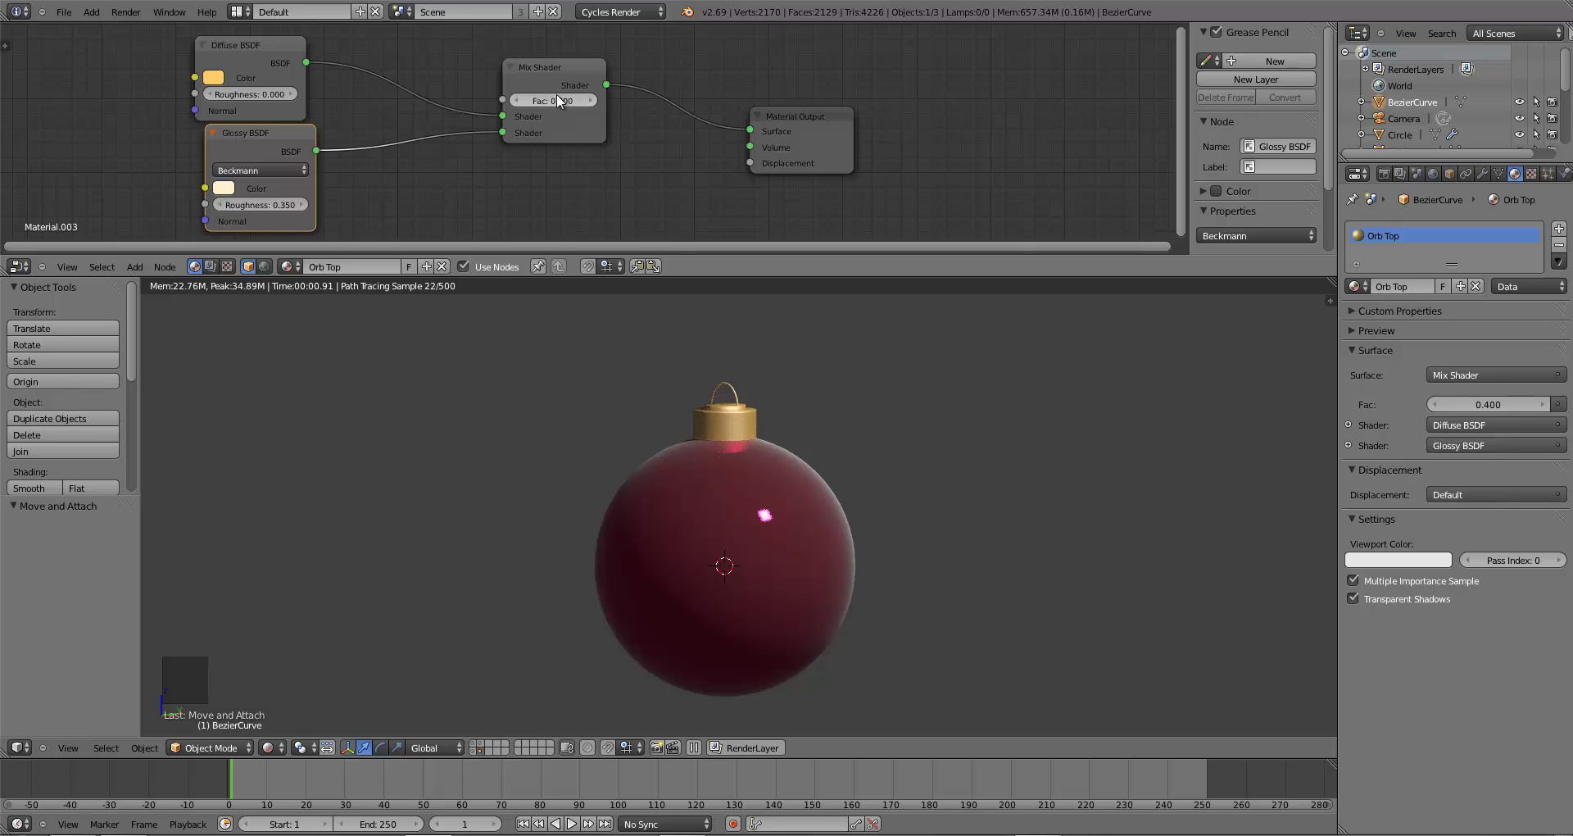
- Move the Material Output farther away and insert a duplicate of the Mix Shader into the link leading to it
drag(820, 123, 942, 112)
click(557, 72)
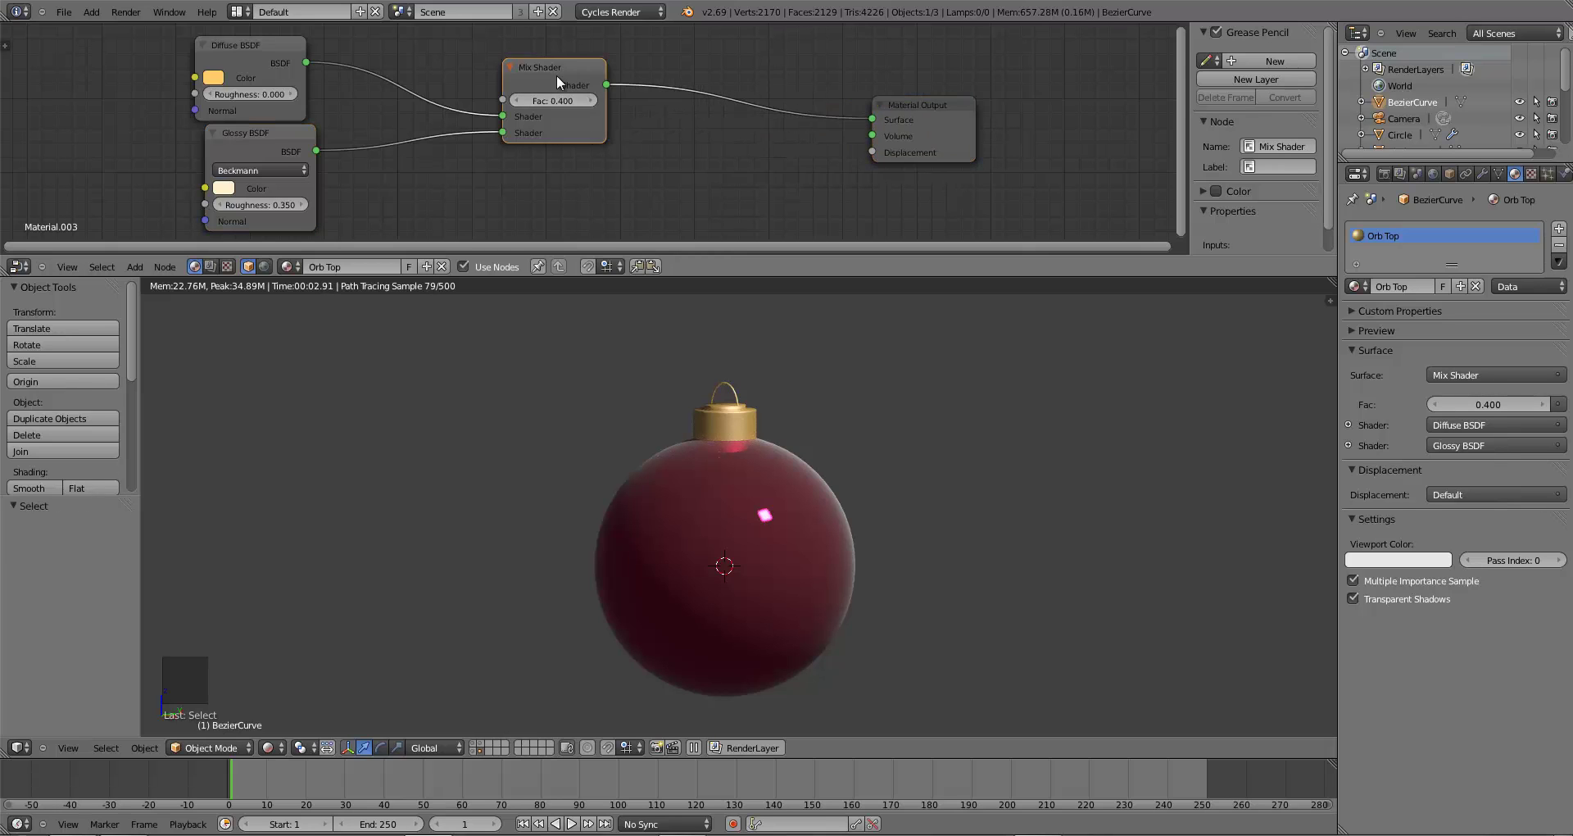
key(shift+d)
click(726, 77)
- Duplicate the Glossy BSDF and connect the copy to the second Mix Shader's lower shader input
click(263, 146)
key(shift+d)
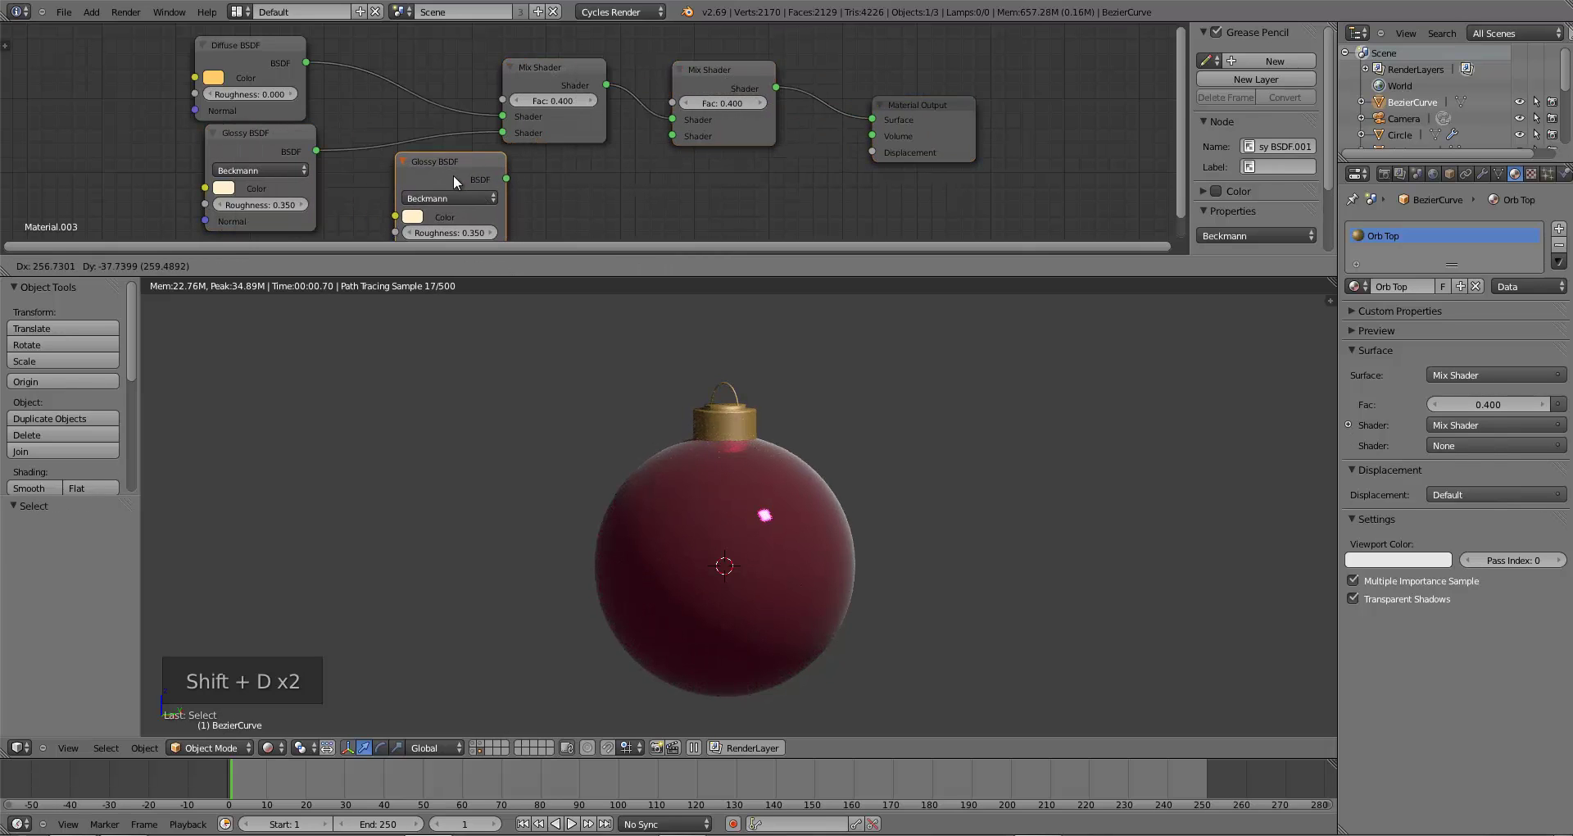
click(454, 175)
drag(509, 177, 672, 136)
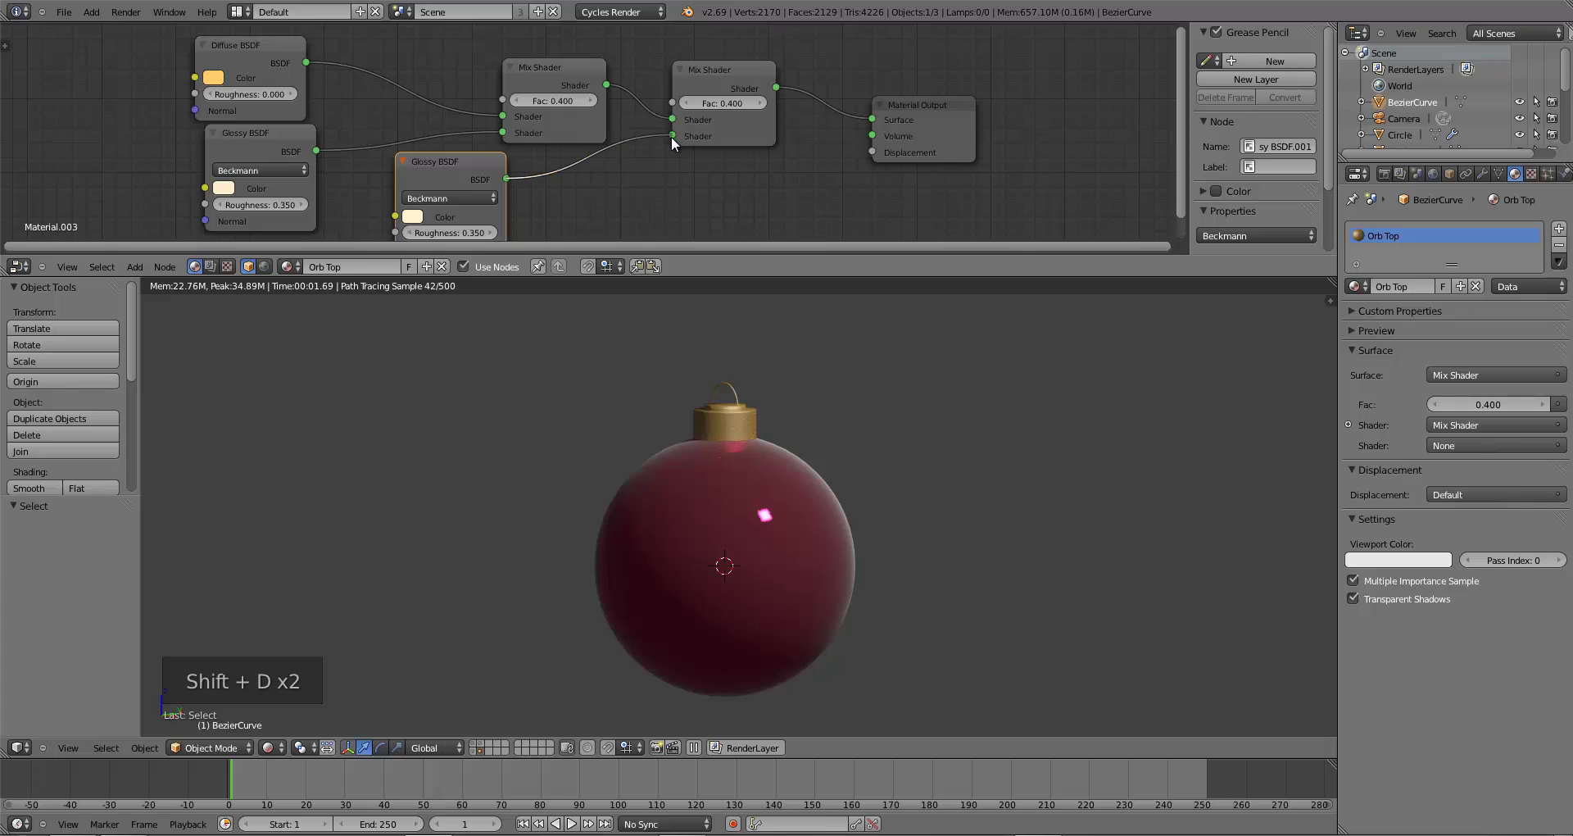
- Try a roughness of 0.012 and a warmer pale yellow (R 1.0, G 0.809, B 0.476) on the duplicated Glossy BSDF
click(450, 232)
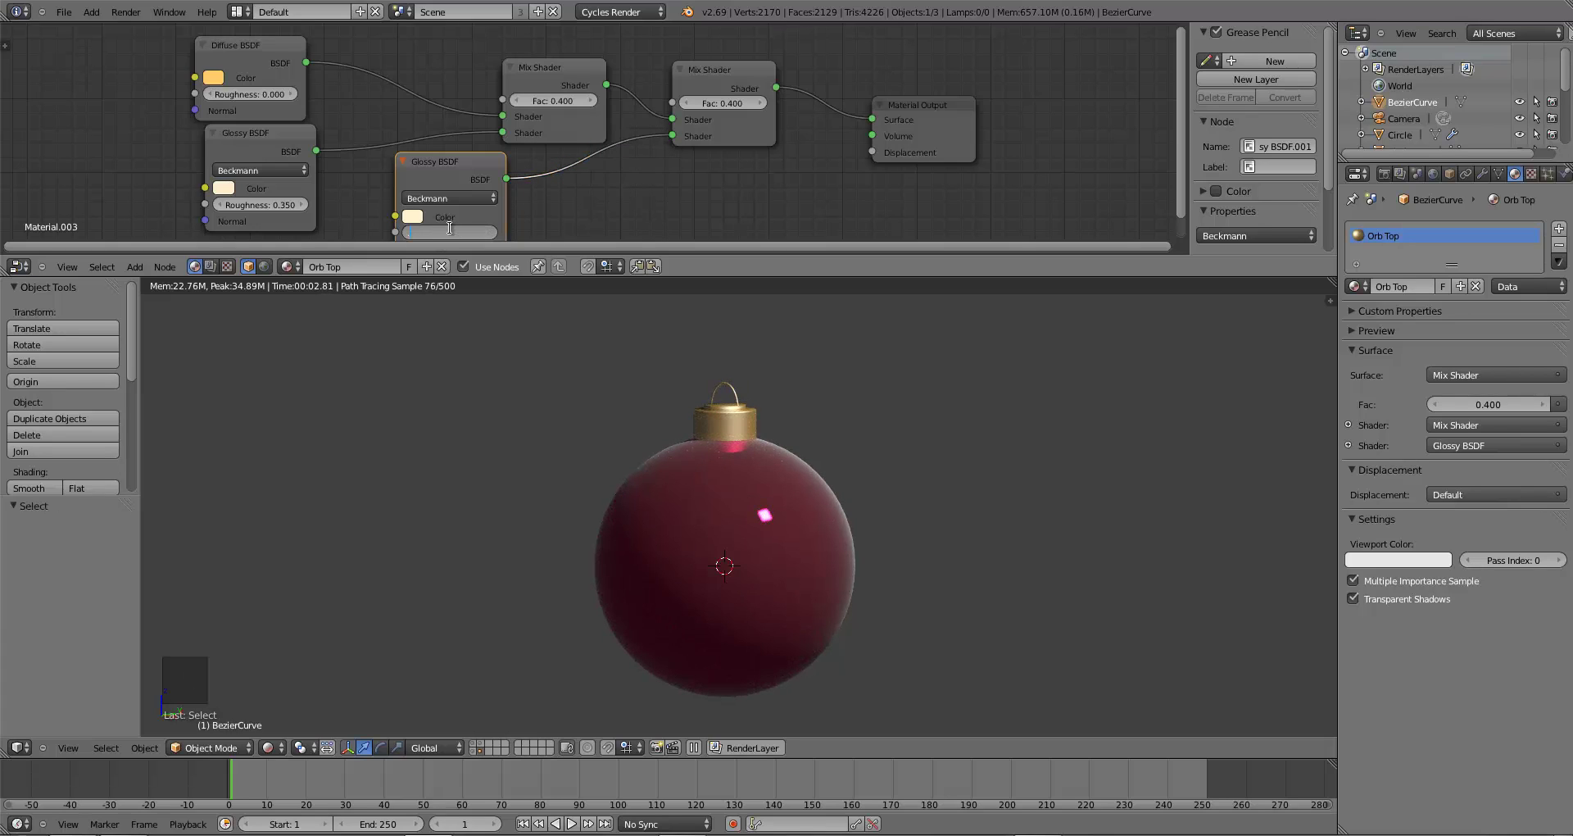
text(.012)
key(Return)
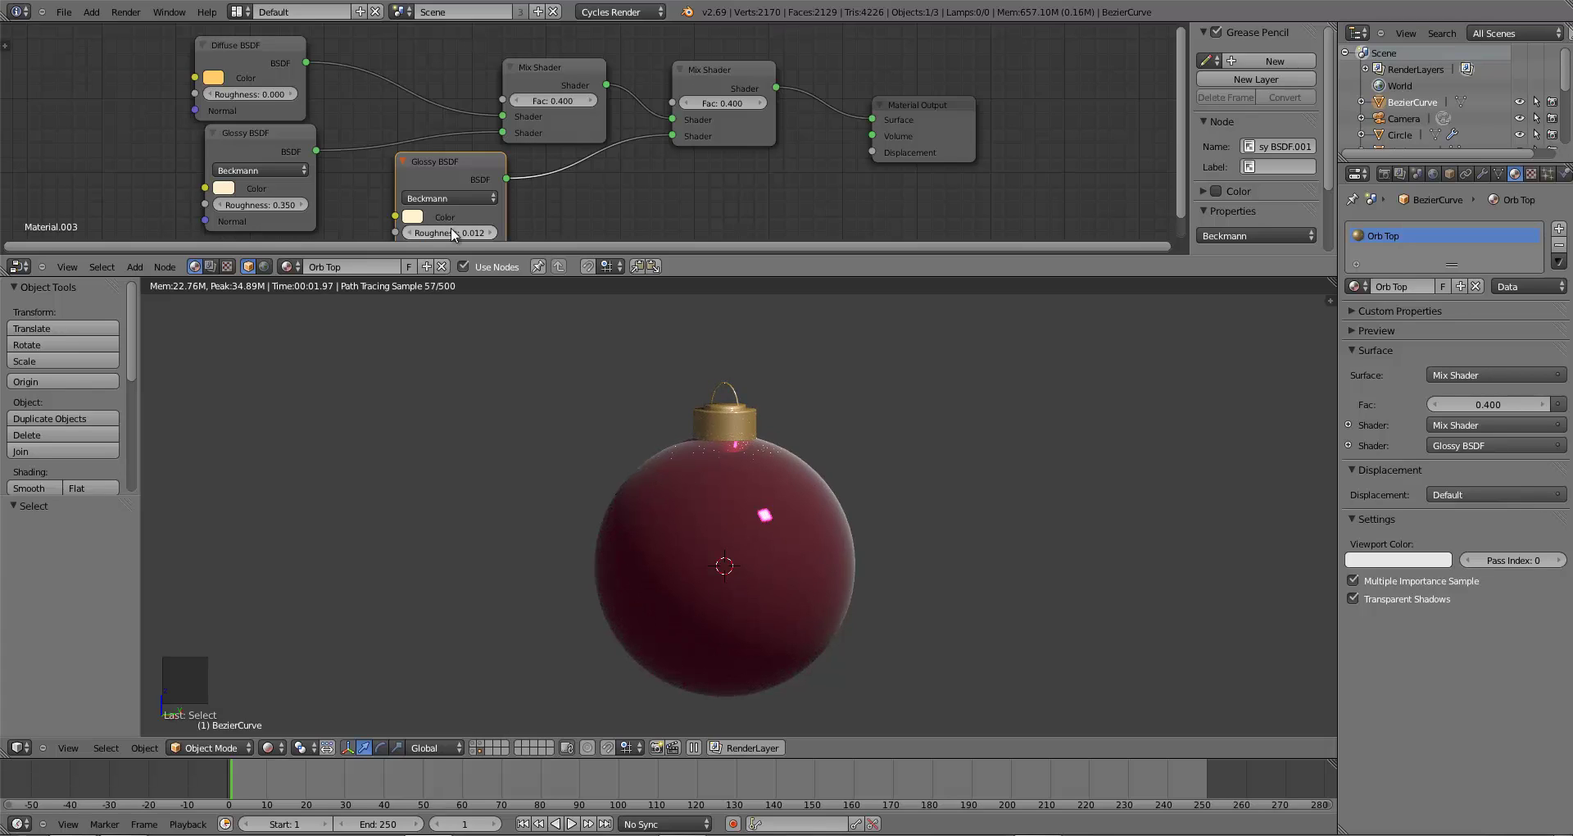
click(414, 217)
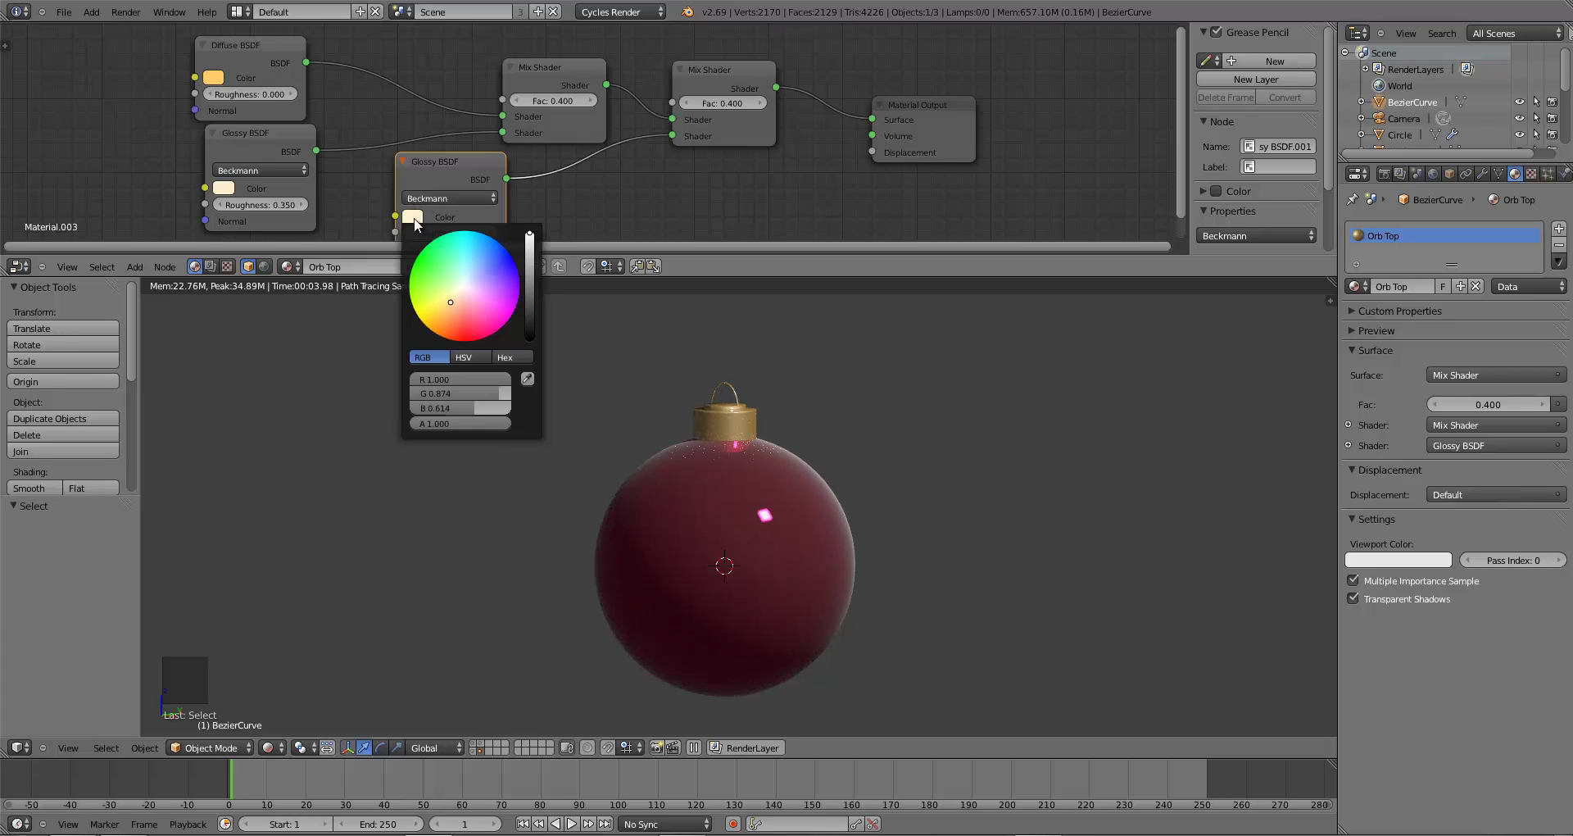
click(445, 310)
- Examine the rendered gold cap and loop up close, and check the whole ornament from a distance
mouse_move(720, 526)
middle_down()
mouse_move(713, 568)
mouse_move(748, 574)
middle_up()
scroll(747, 573, up, 3)
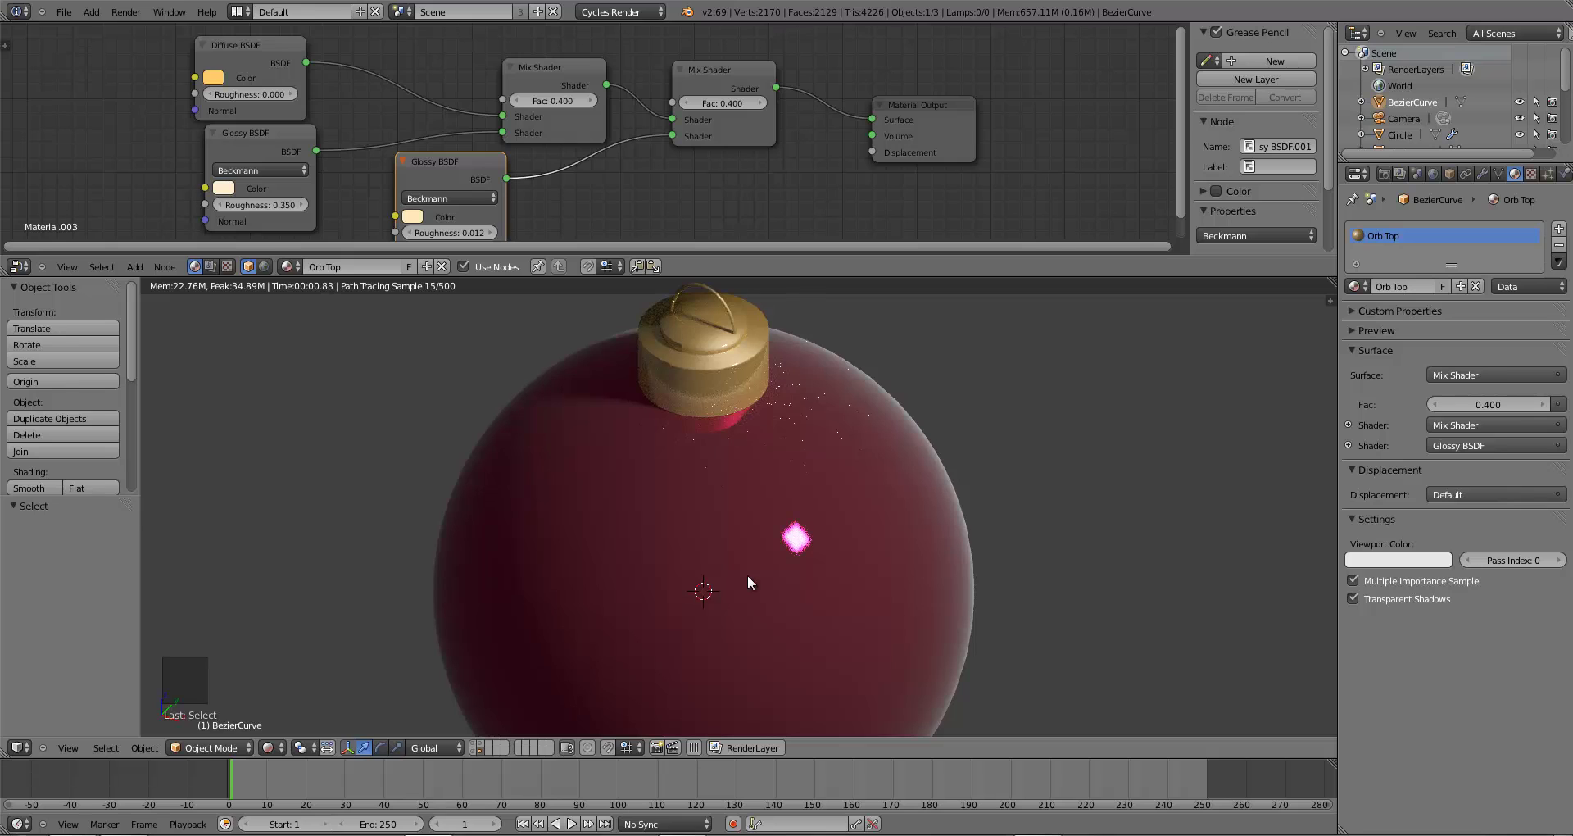
scroll(748, 573, up, 4)
scroll(724, 543, down, 3)
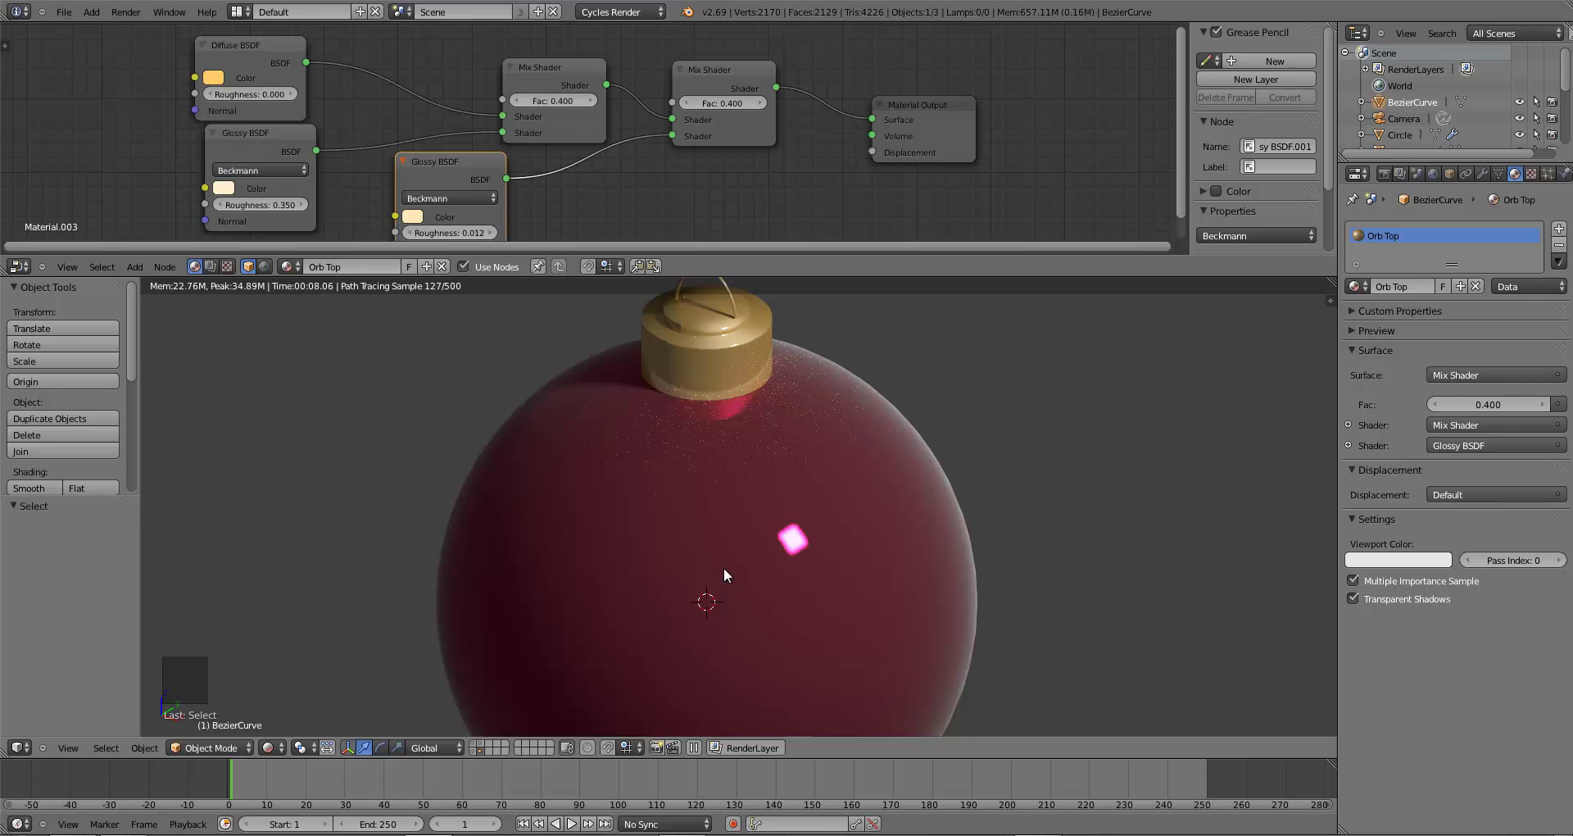
scroll(753, 574, down, 4)
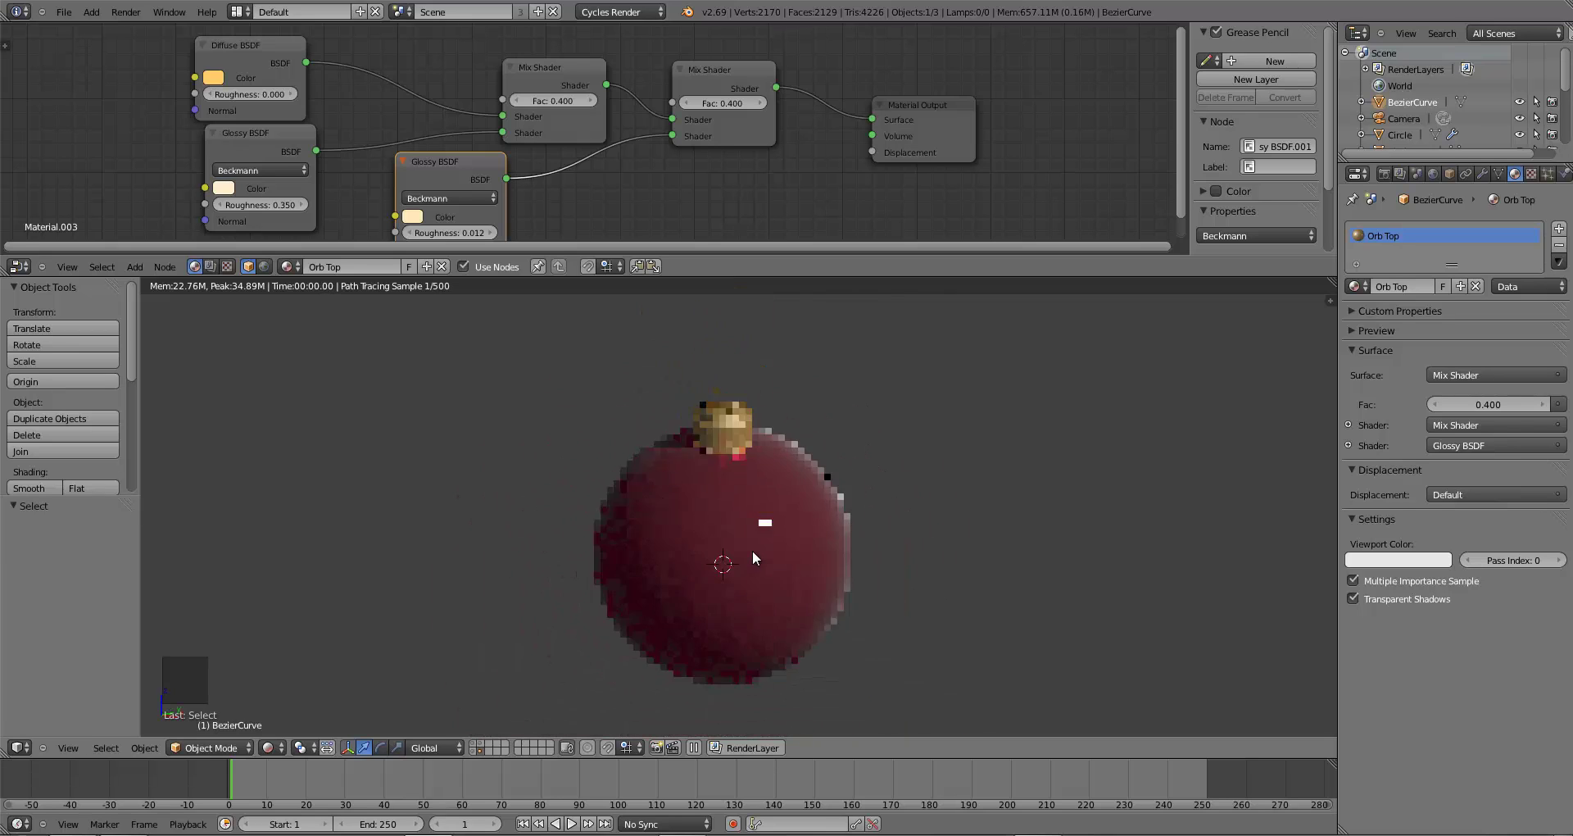
scroll(751, 554, down, 6)
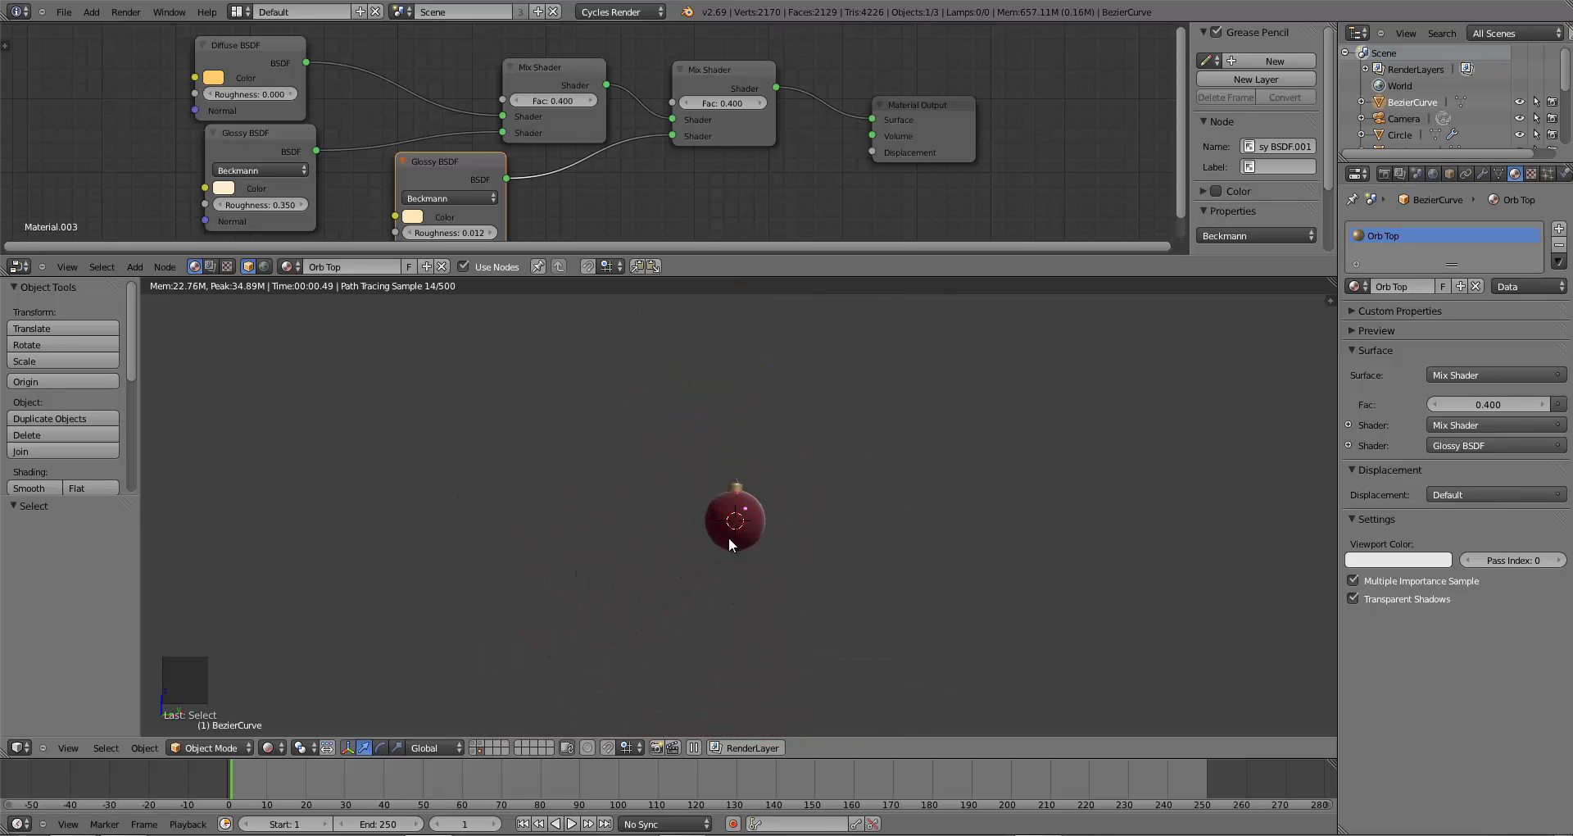
scroll(725, 593, up, 8)
scroll(724, 593, down, 3)
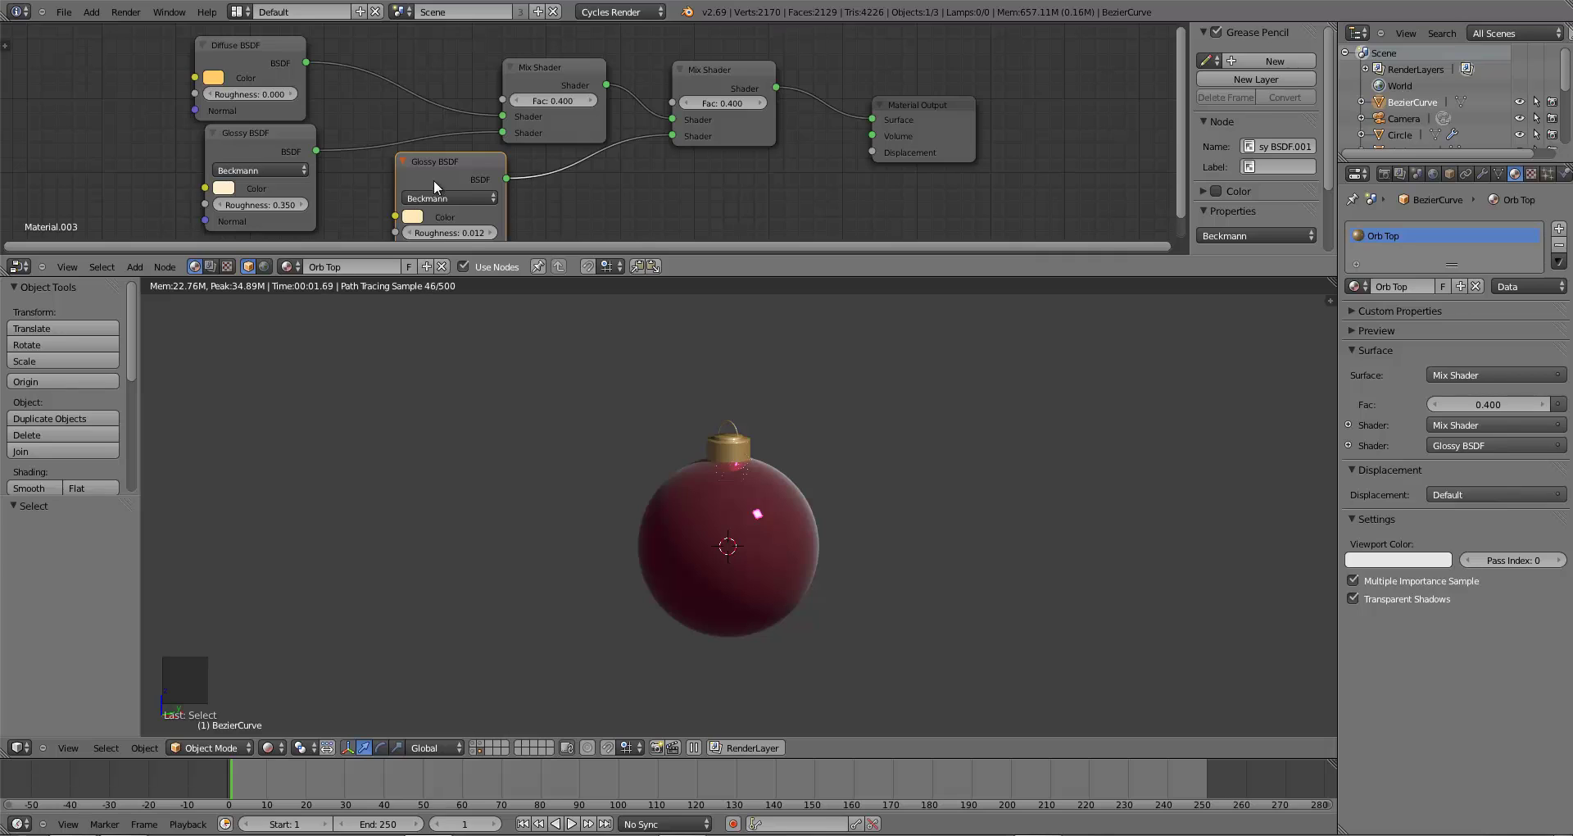
- Set the duplicated Glossy BSDF's colour to near white and its roughness to 0.015, and reposition it and the second Mix Shader
drag(434, 179, 417, 154)
click(403, 200)
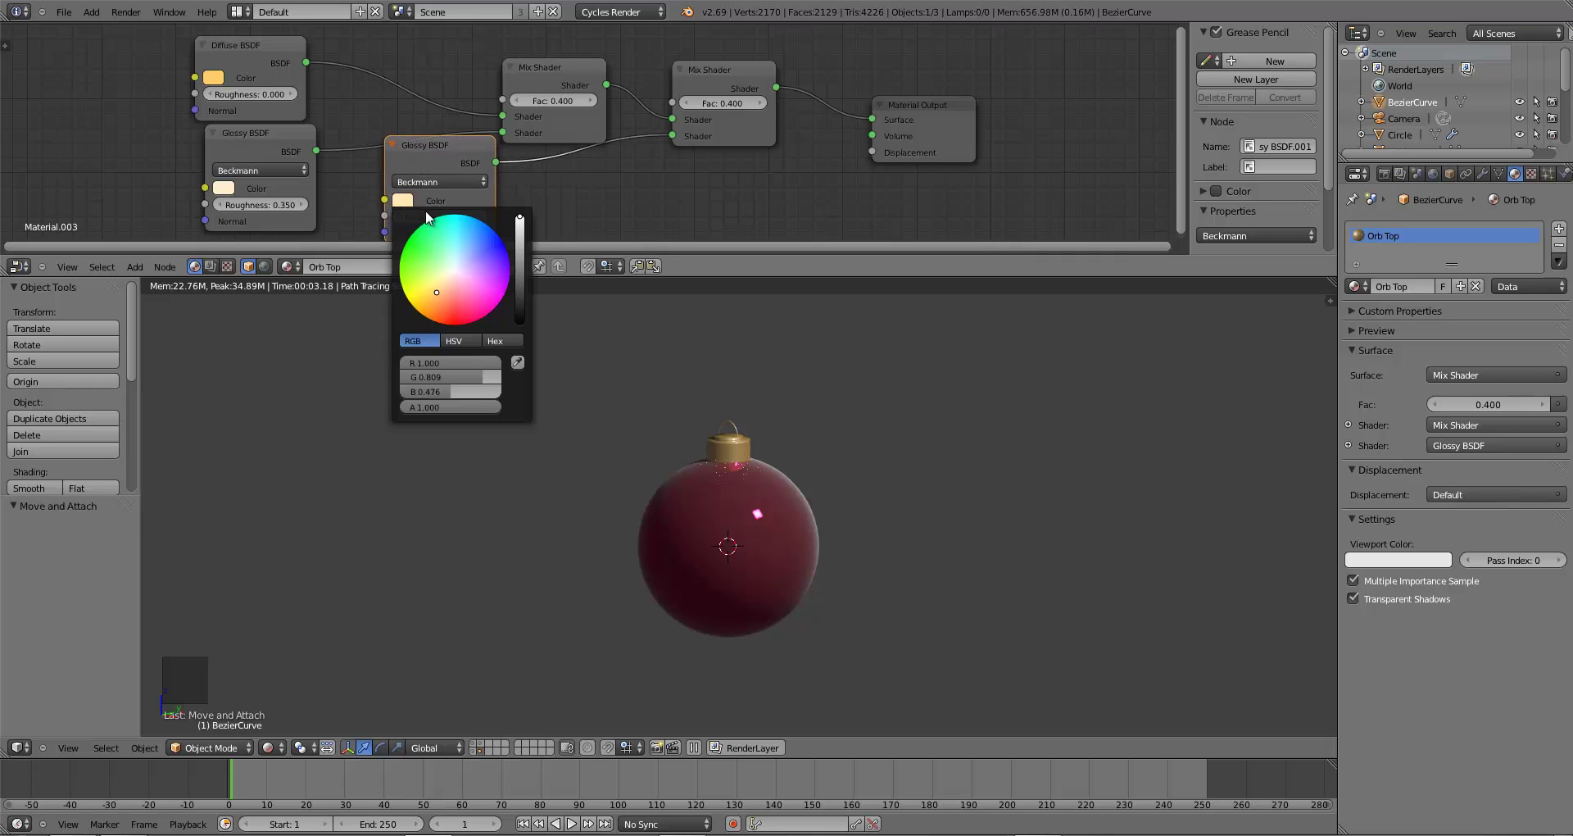
click(449, 280)
click(448, 276)
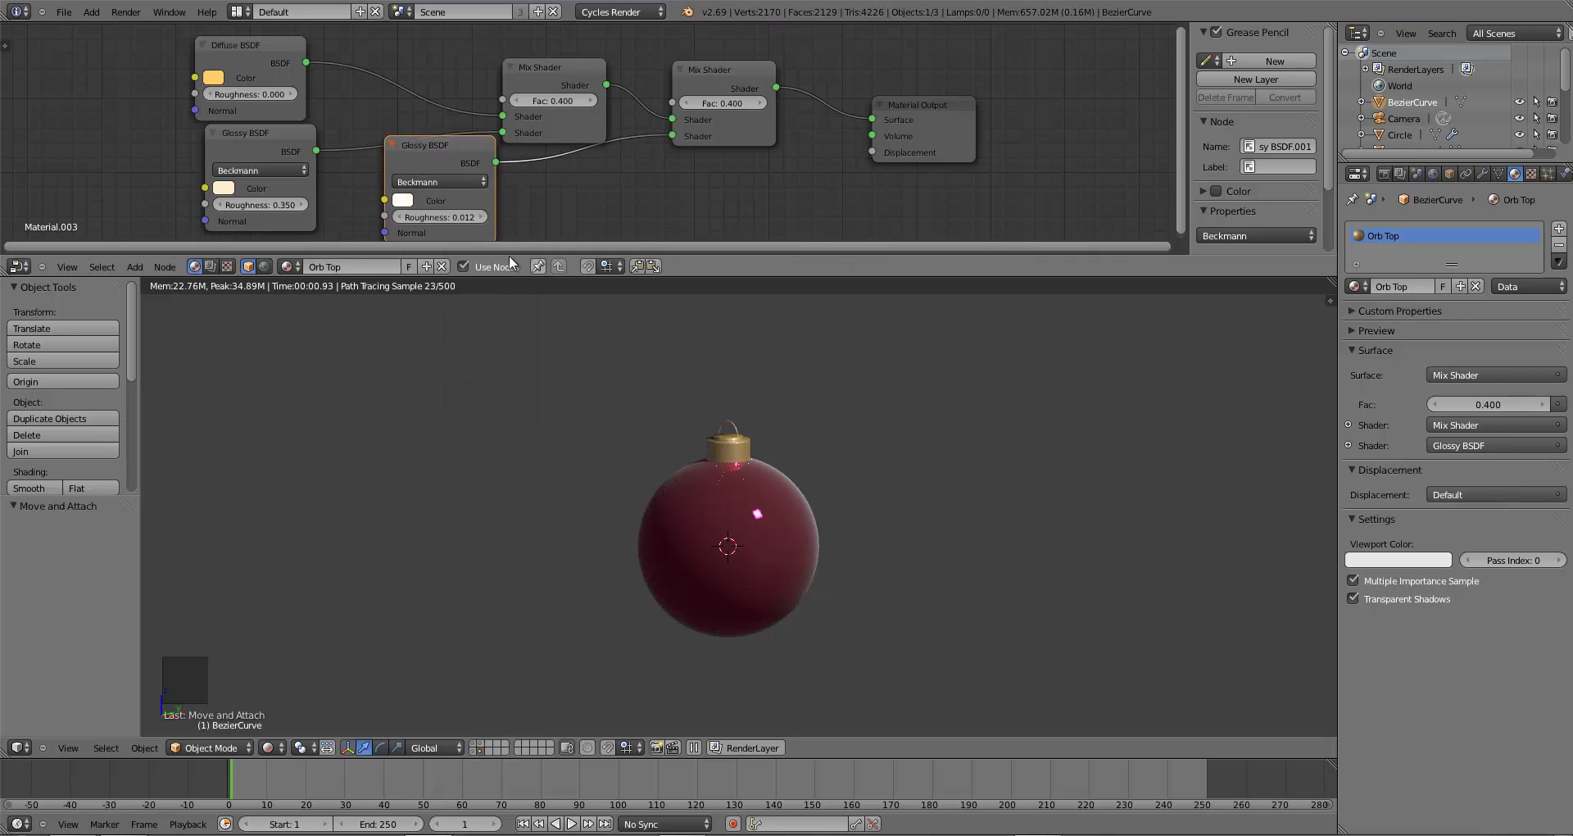
click(441, 217)
text(.015)
key(Return)
drag(749, 82, 782, 92)
- Check the rendered ornament from a distance, and switch the 3D view to solid shading in front orthographic view
scroll(721, 459, down, 4)
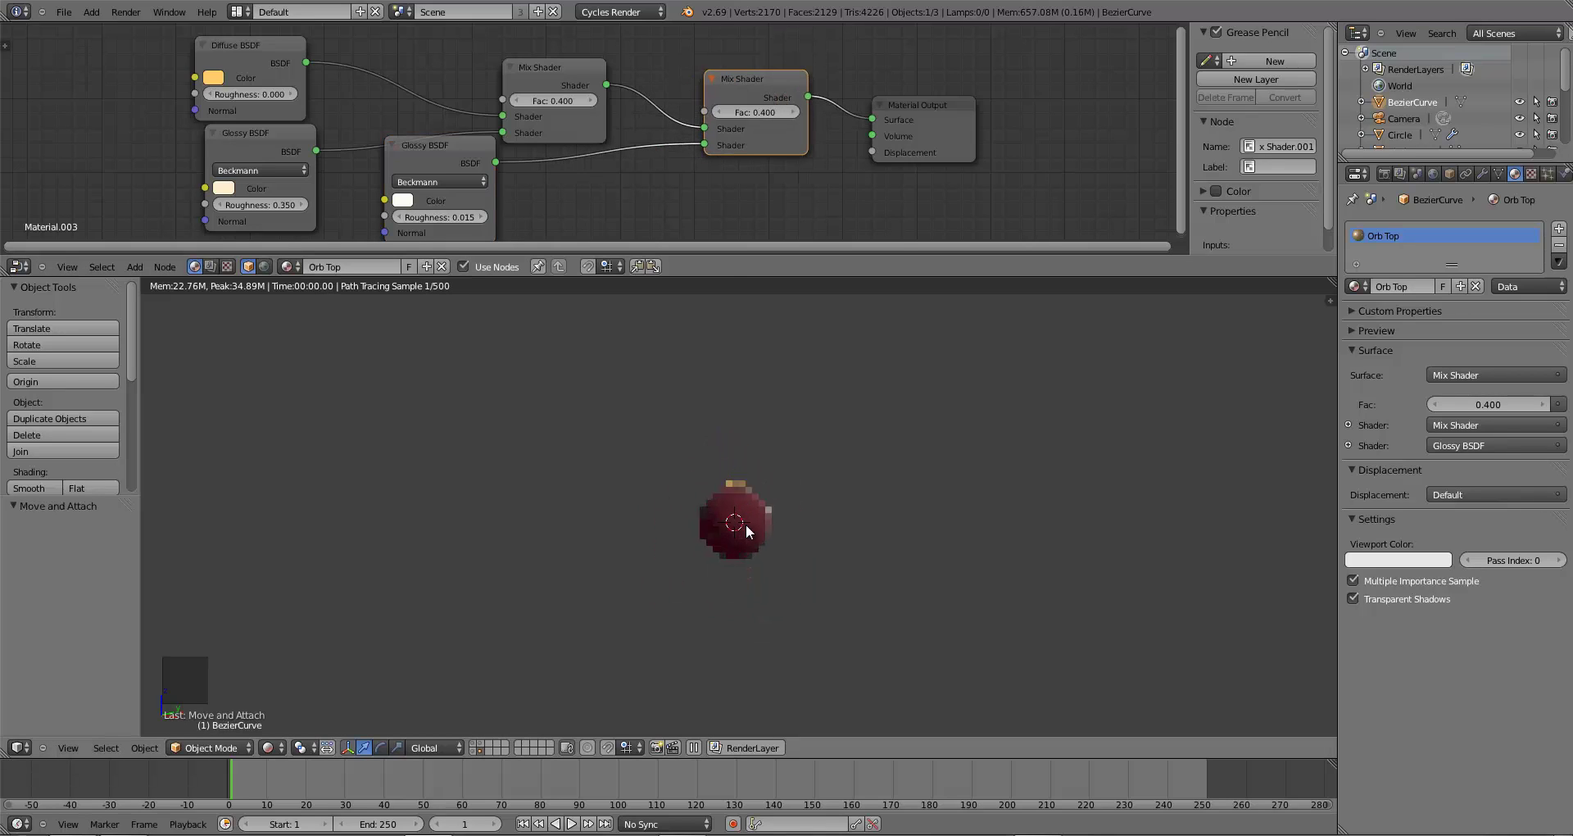
scroll(745, 524, down, 3)
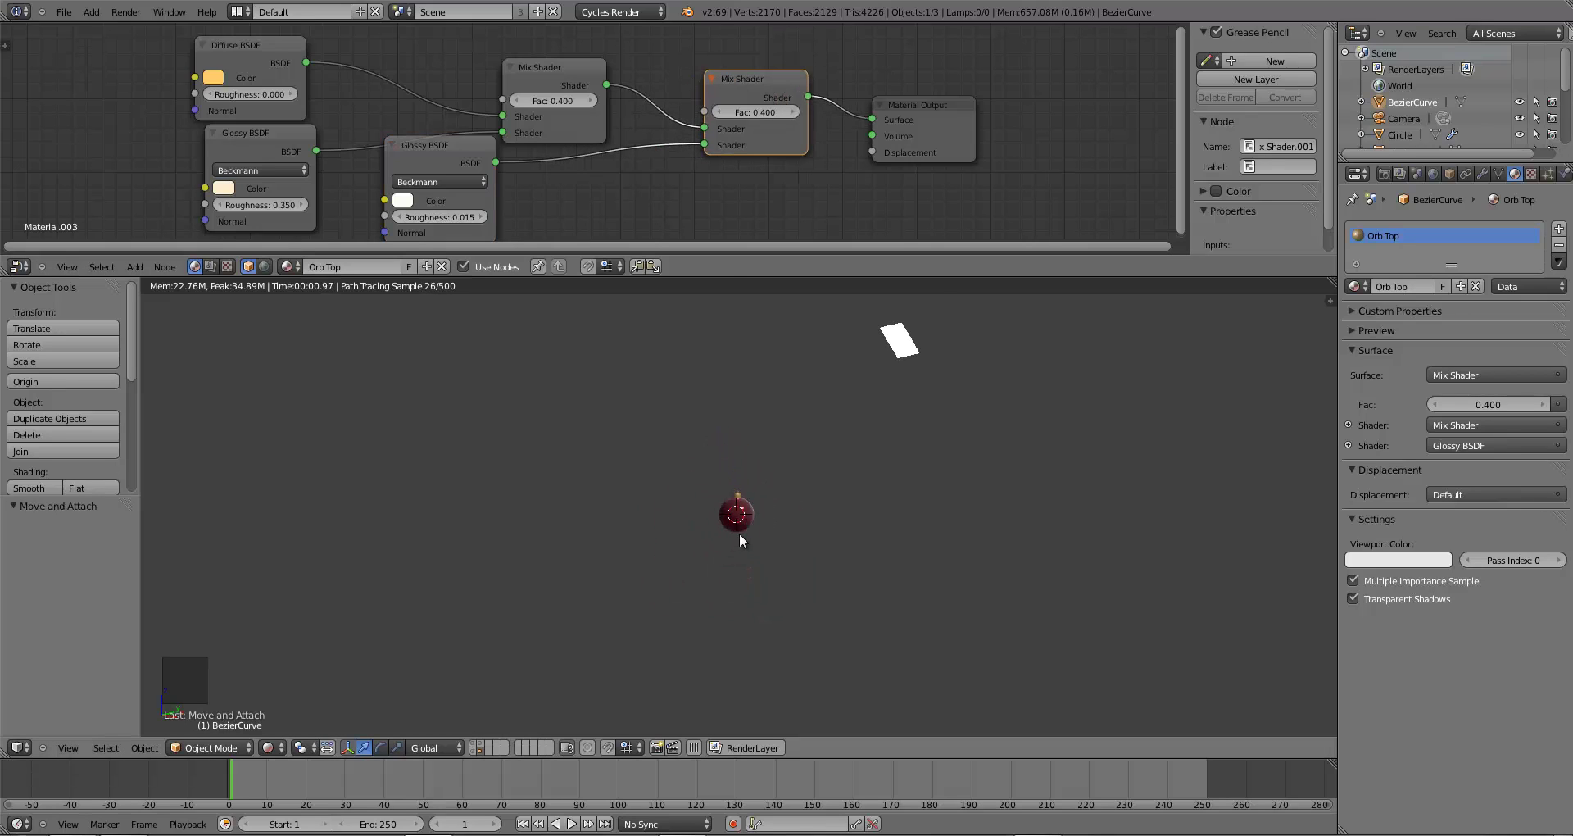
scroll(721, 570, up, 8)
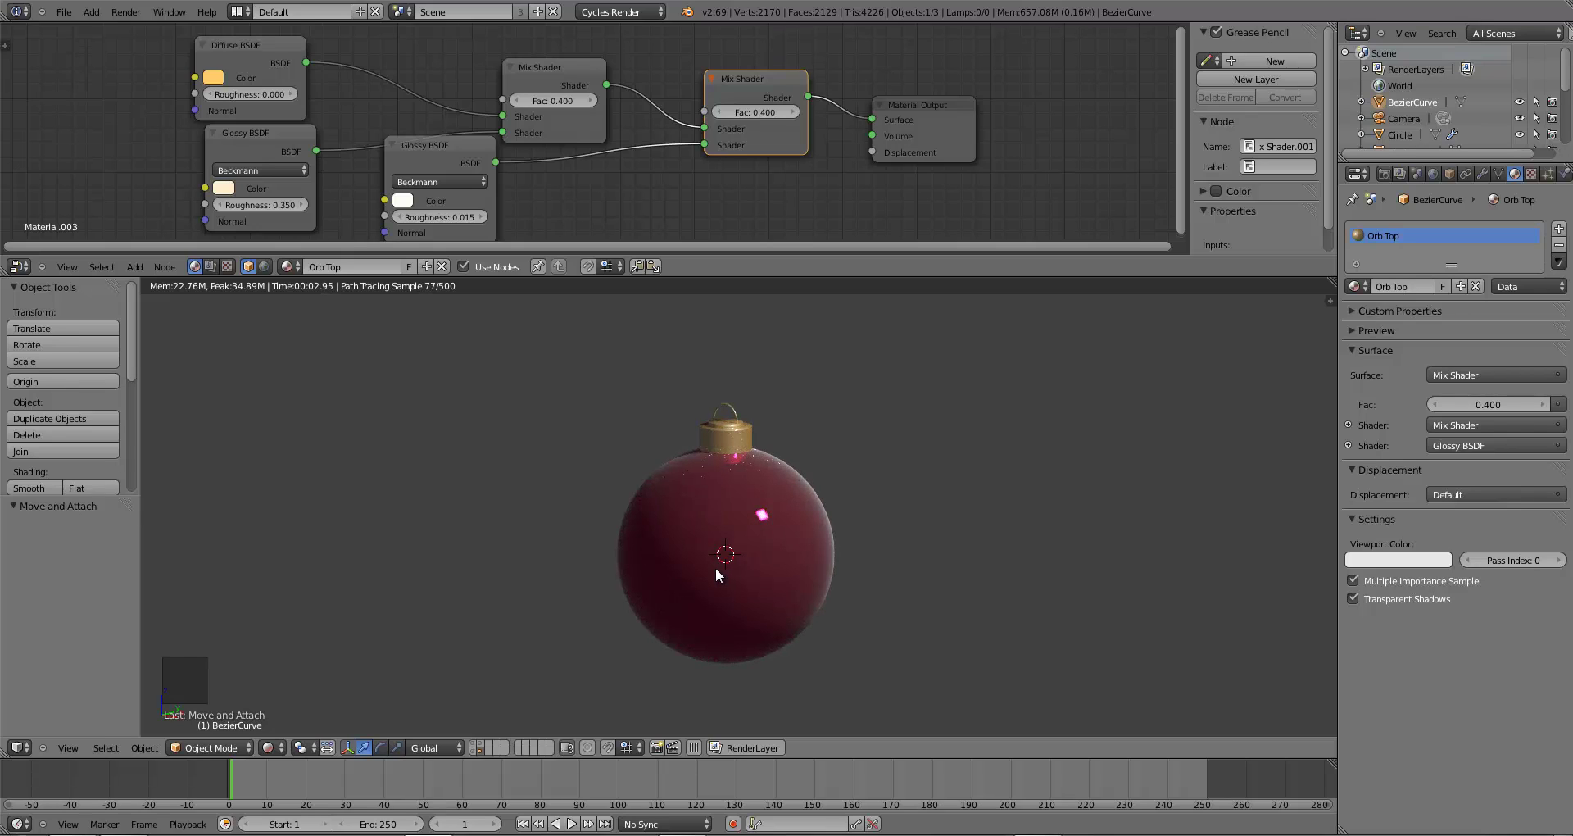
key(z)
key(z)
key(z)
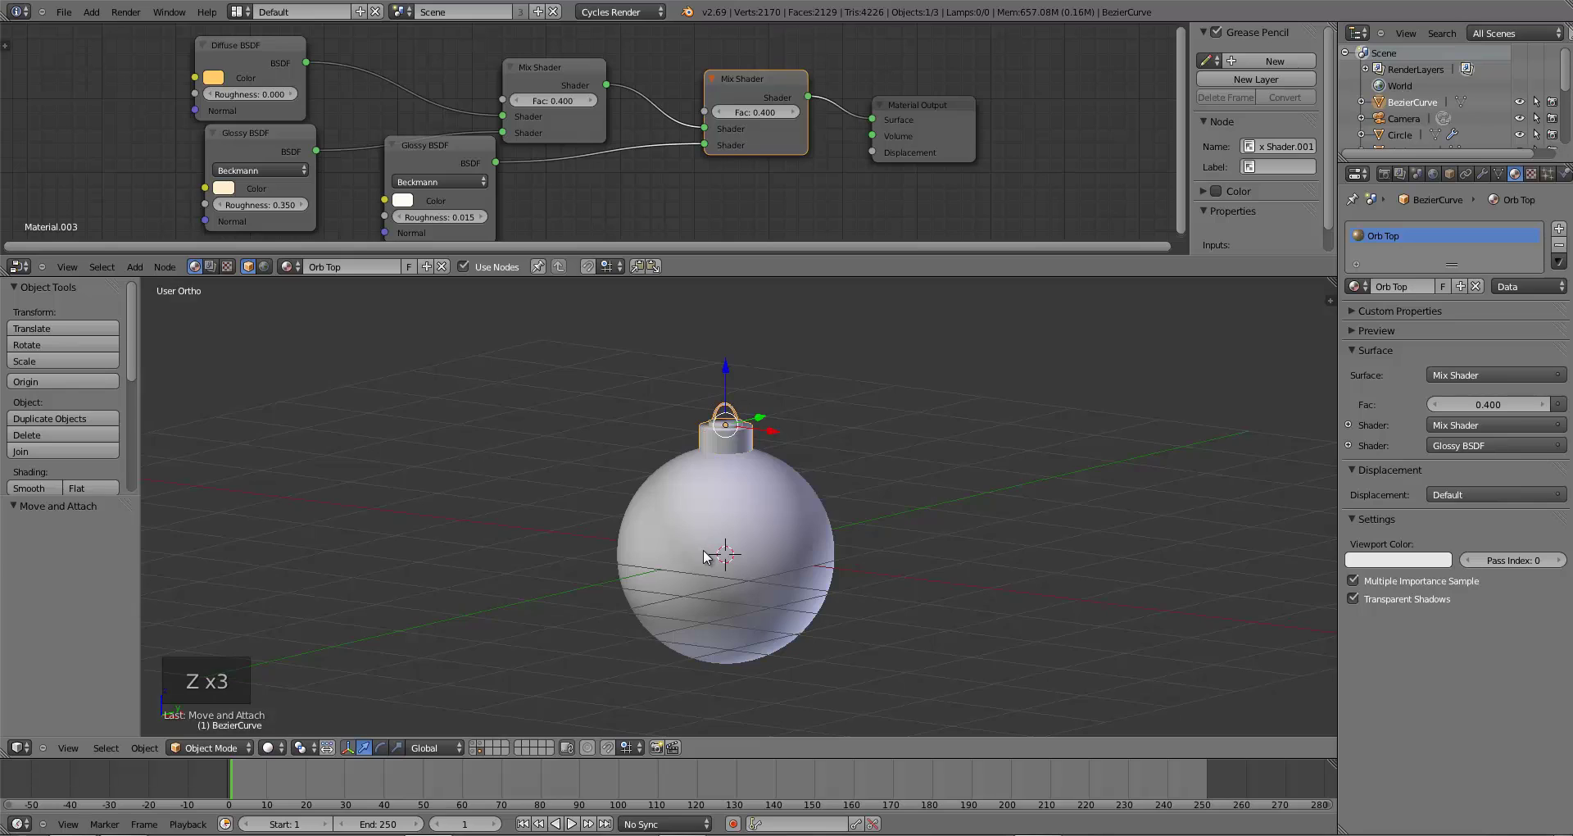
key(KP_1)
key(KP_1)
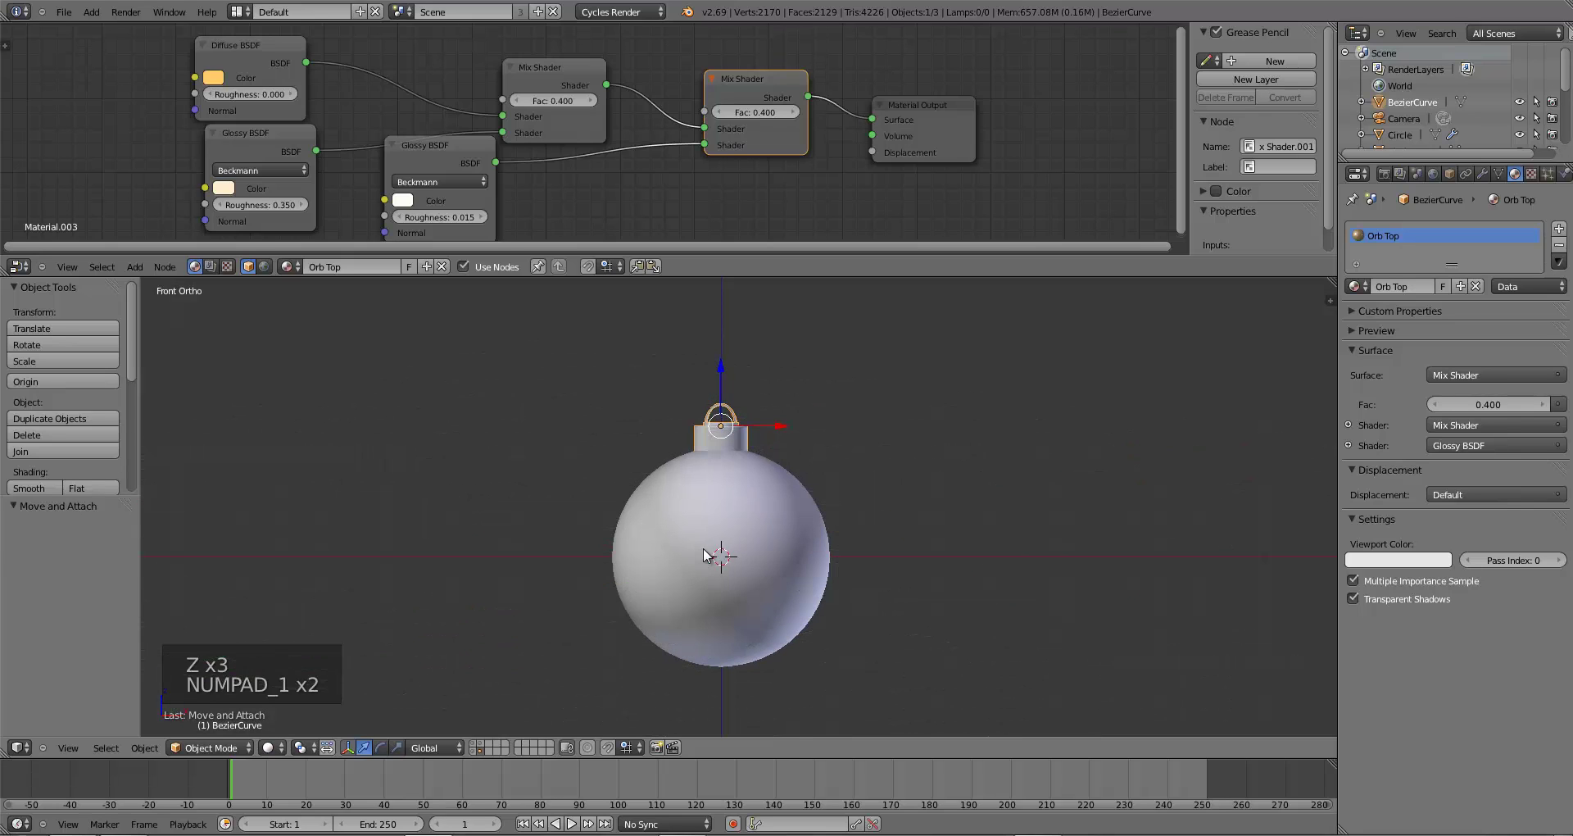
- Duplicate the whole ornament about 2.214 units along the X axis and select the copy's ball
key(a)
key(a)
key(a)
shift+right_click(703, 509)
key(shift+d)
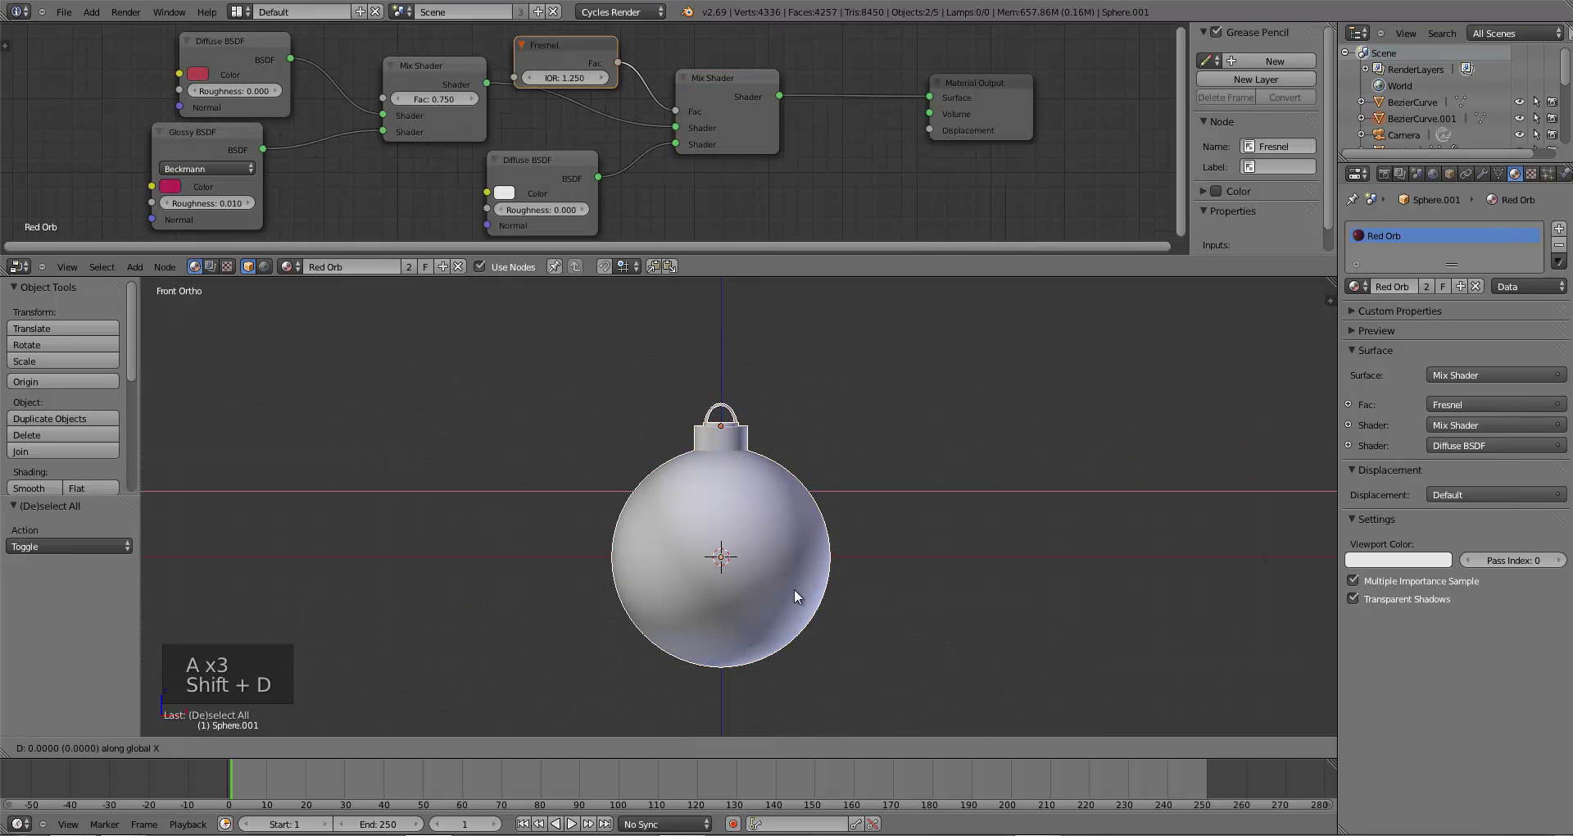
click(980, 584)
right_click(980, 583)
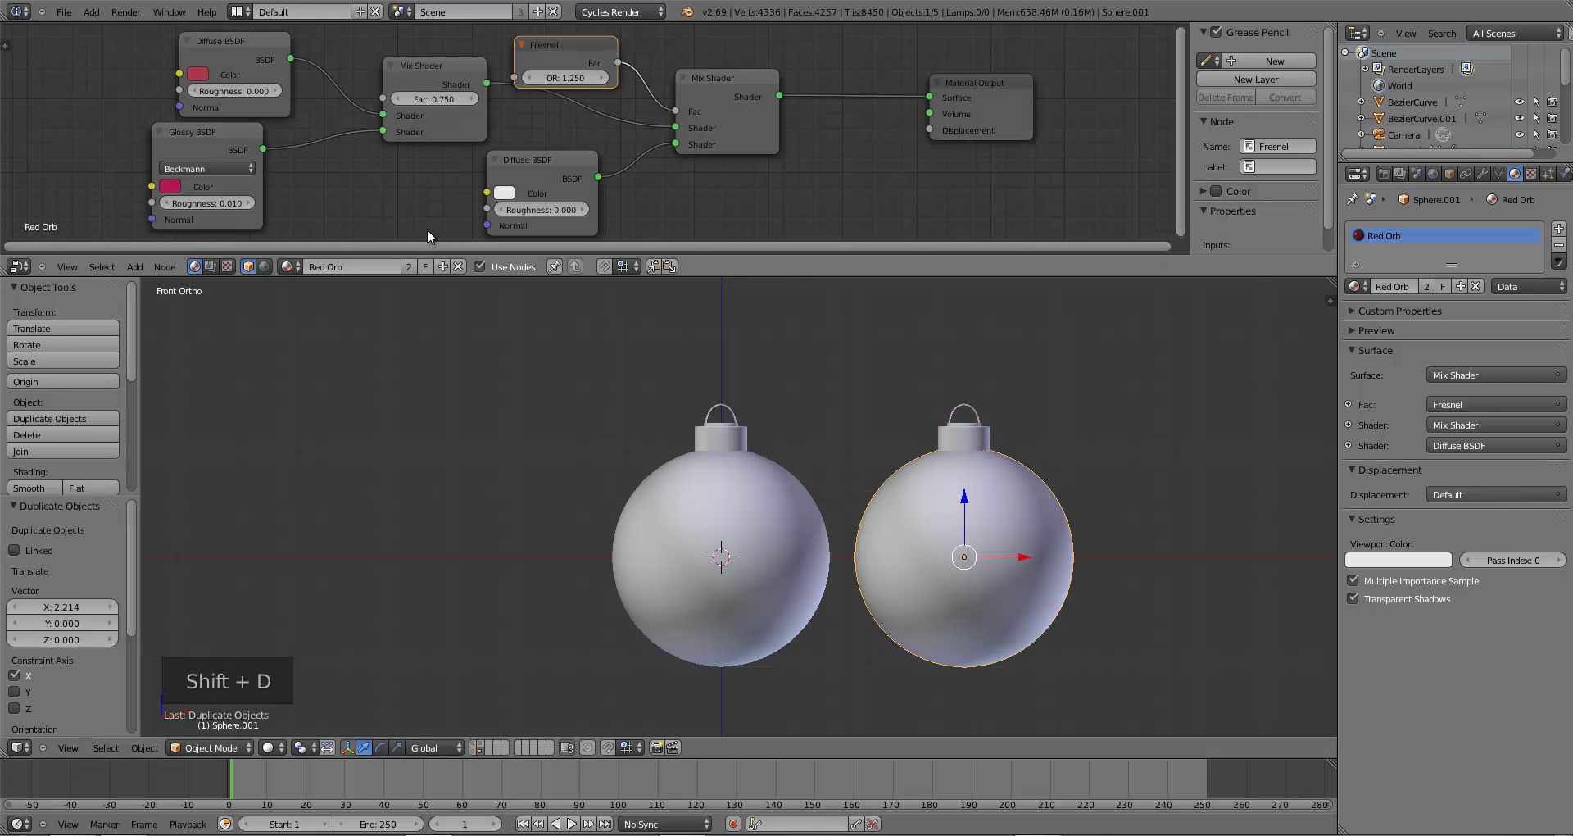
- Make the duplicated ball's material a separate copy and rename it Yellow Orb
click(407, 266)
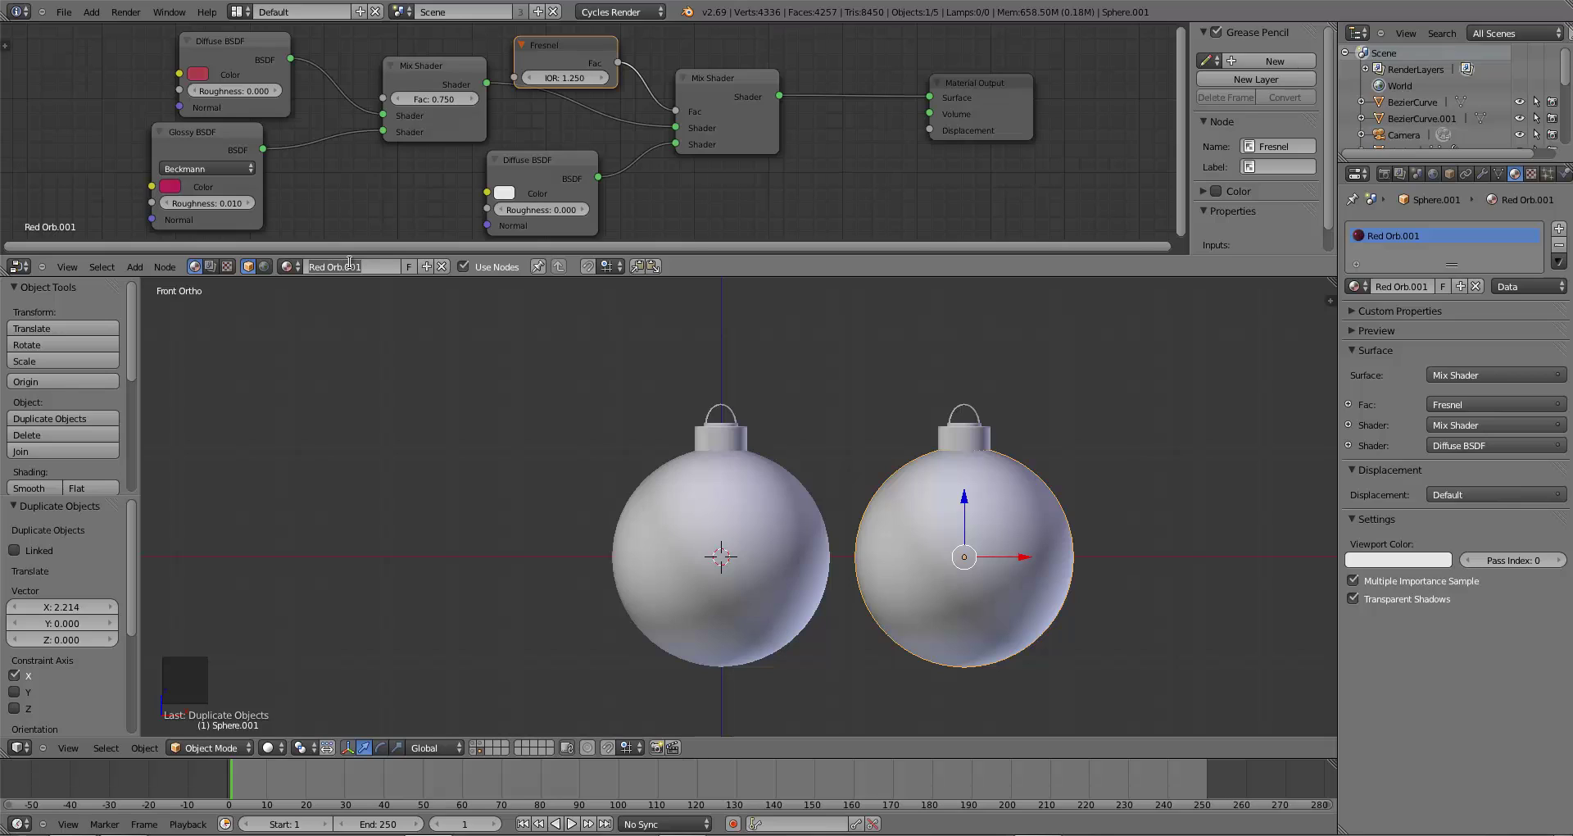
text(Yellow Orb)
key(Return)
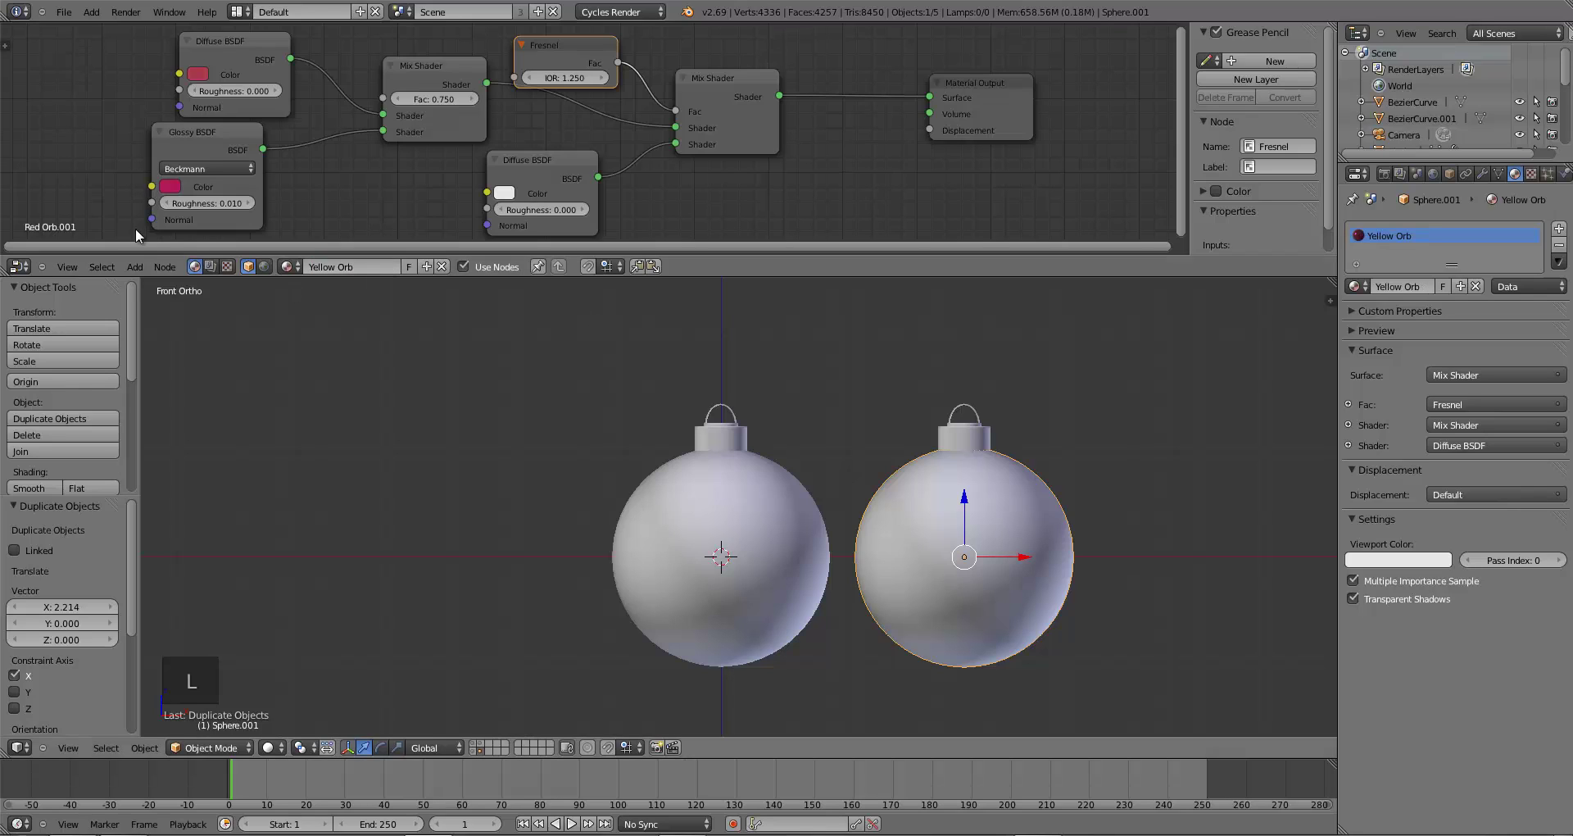
- Preview in rendered shading and set the copy's coloured Diffuse BSDF to a pale orange-yellow (about R 1.0, G 0.73, B 0.33)
click(267, 748)
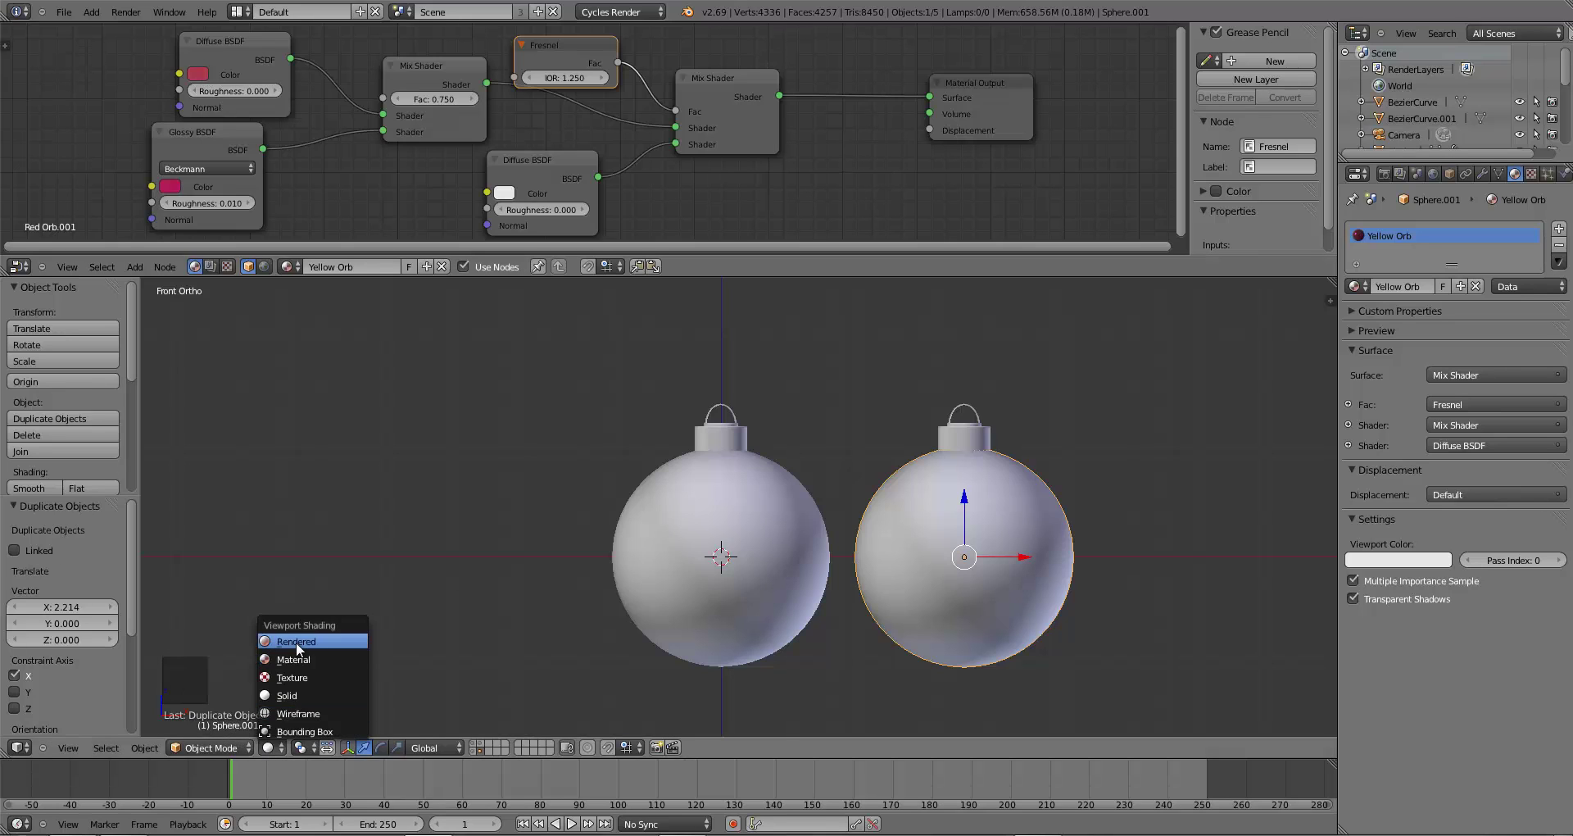
click(295, 640)
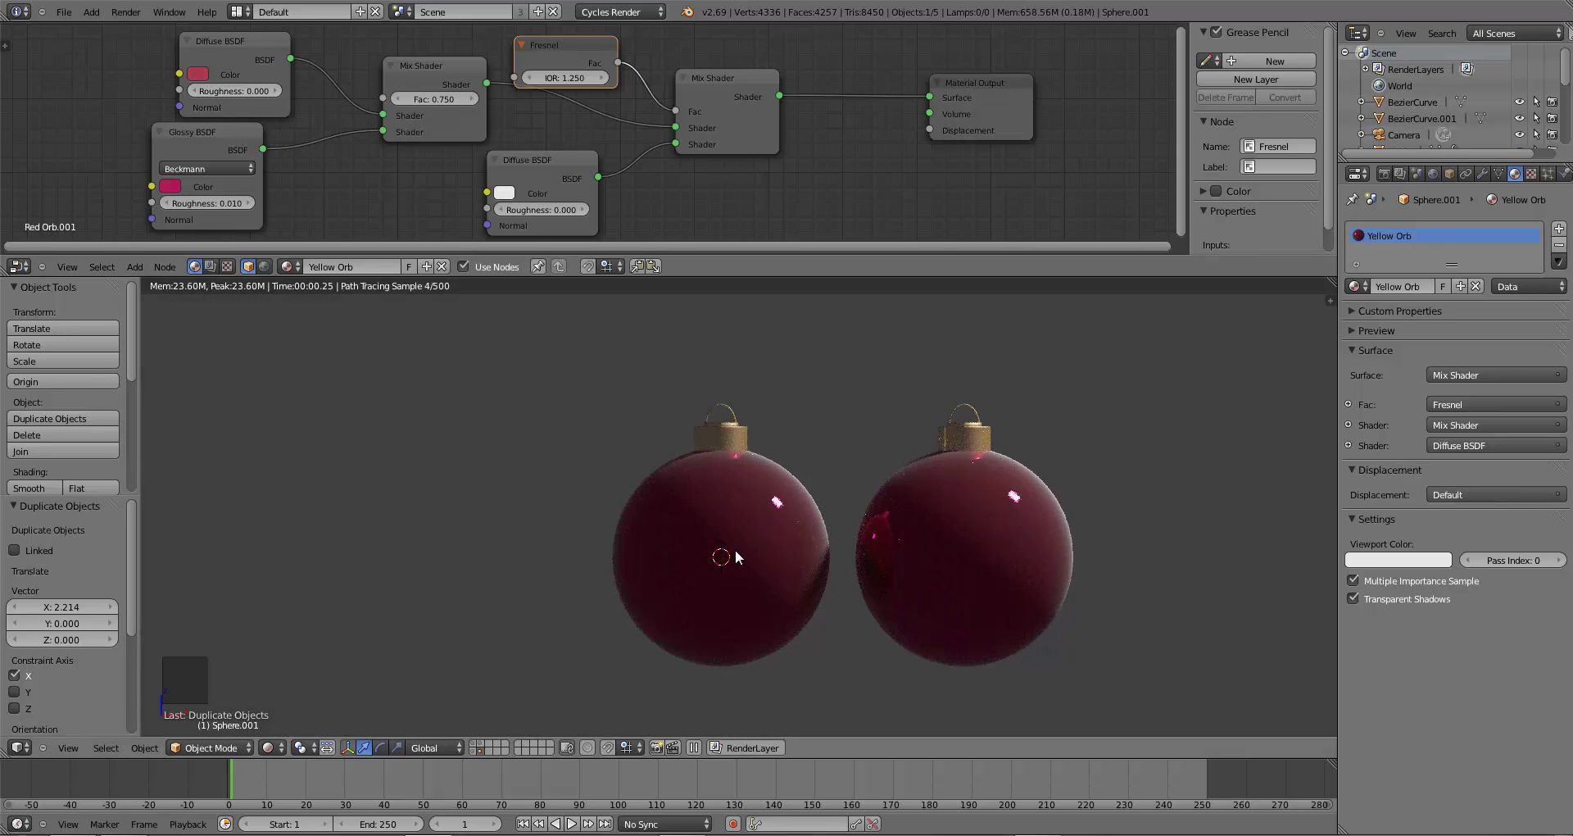
click(197, 75)
click(243, 154)
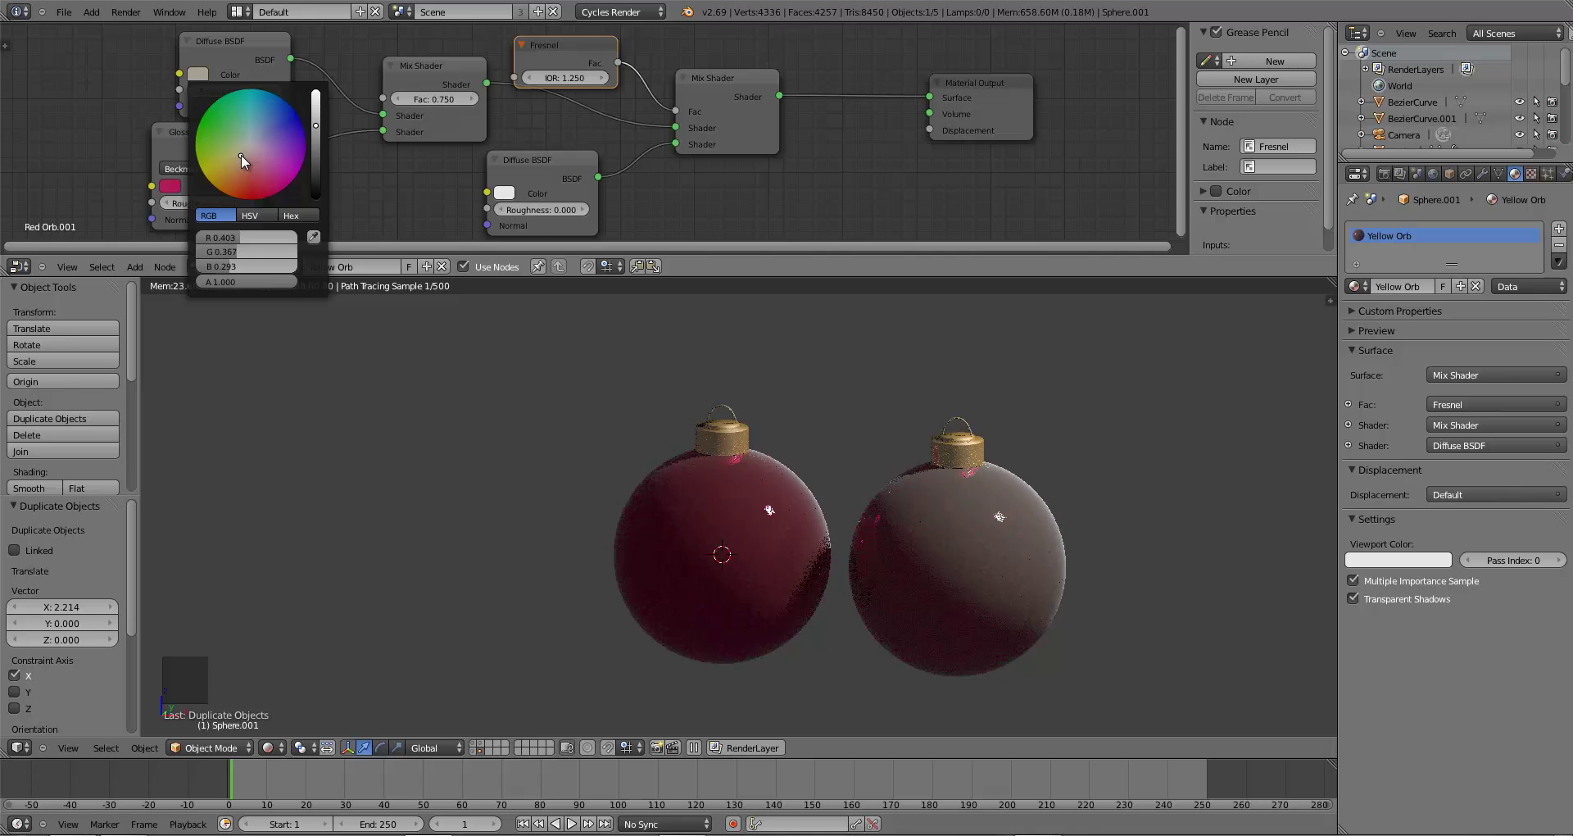
drag(314, 126, 320, 86)
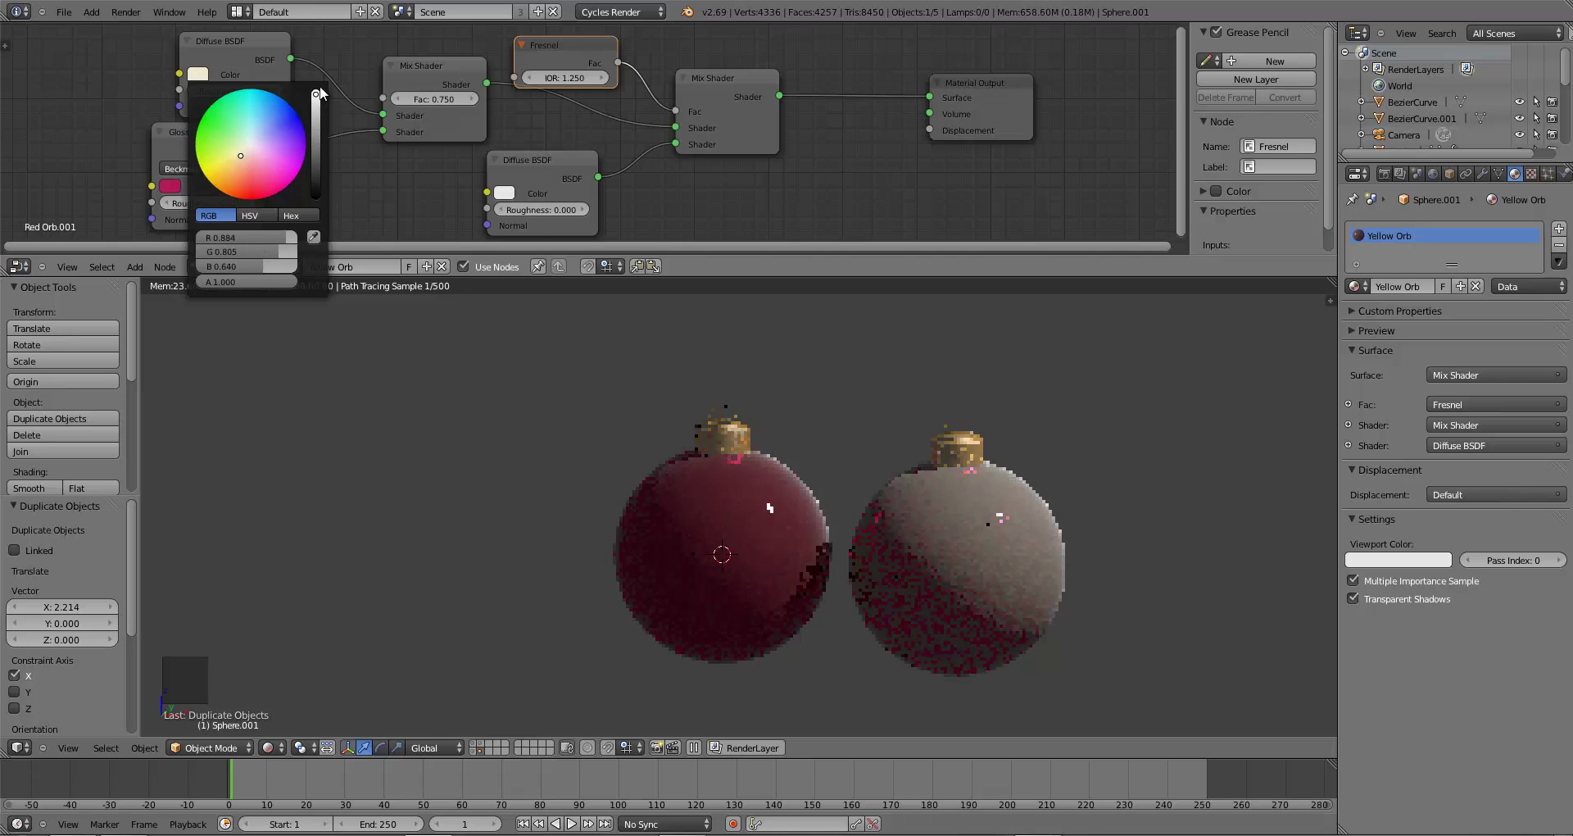
click(226, 174)
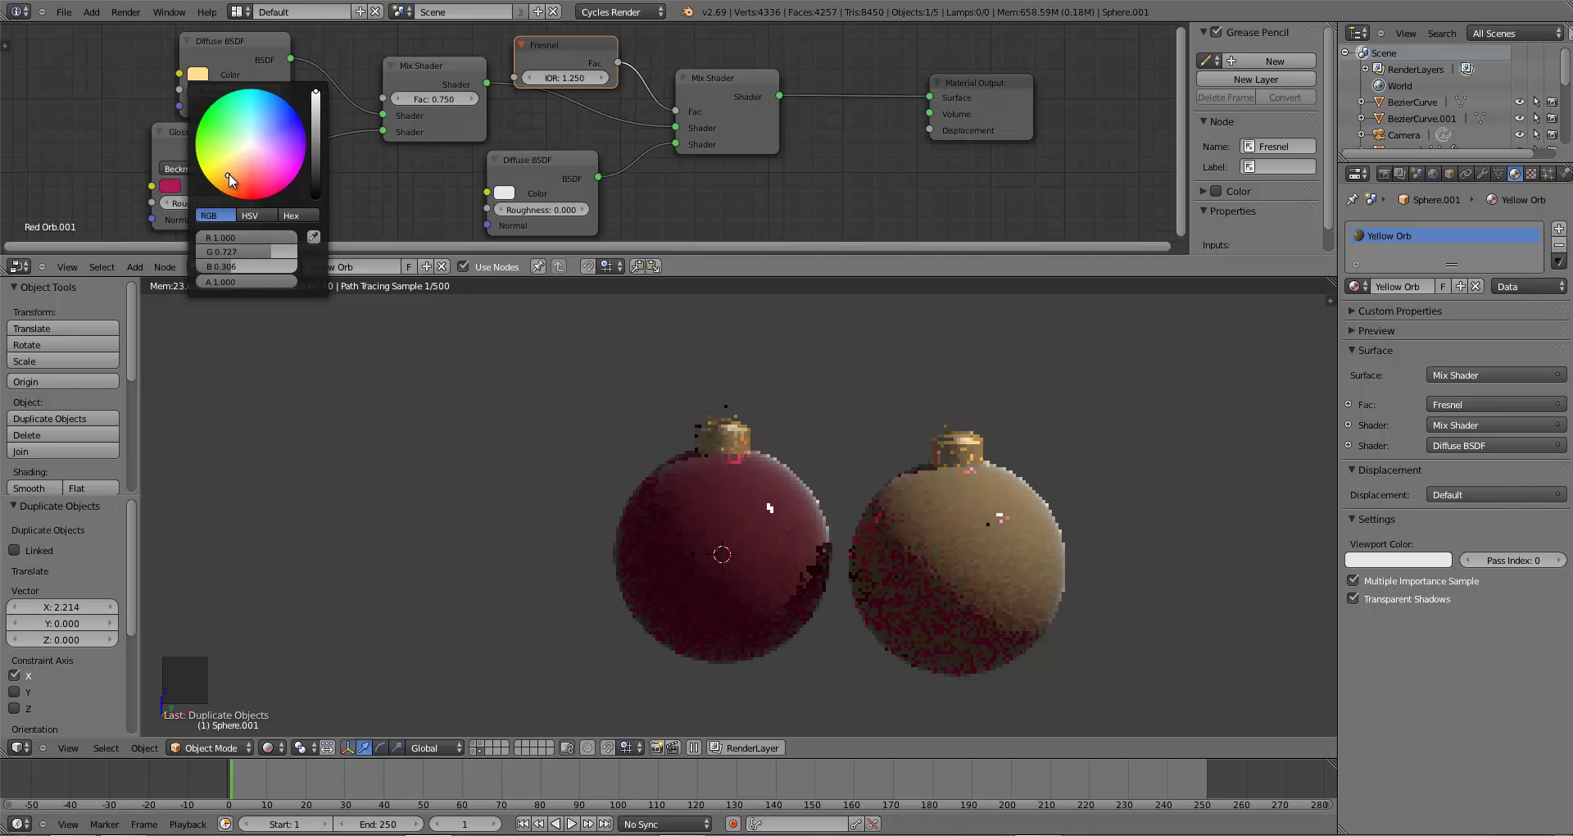
- Try an orange-yellow (R 0.838, G 0.528, B 0.168) on the copy's Glossy BSDF and check both ornaments from a distance
click(172, 186)
drag(289, 241, 287, 210)
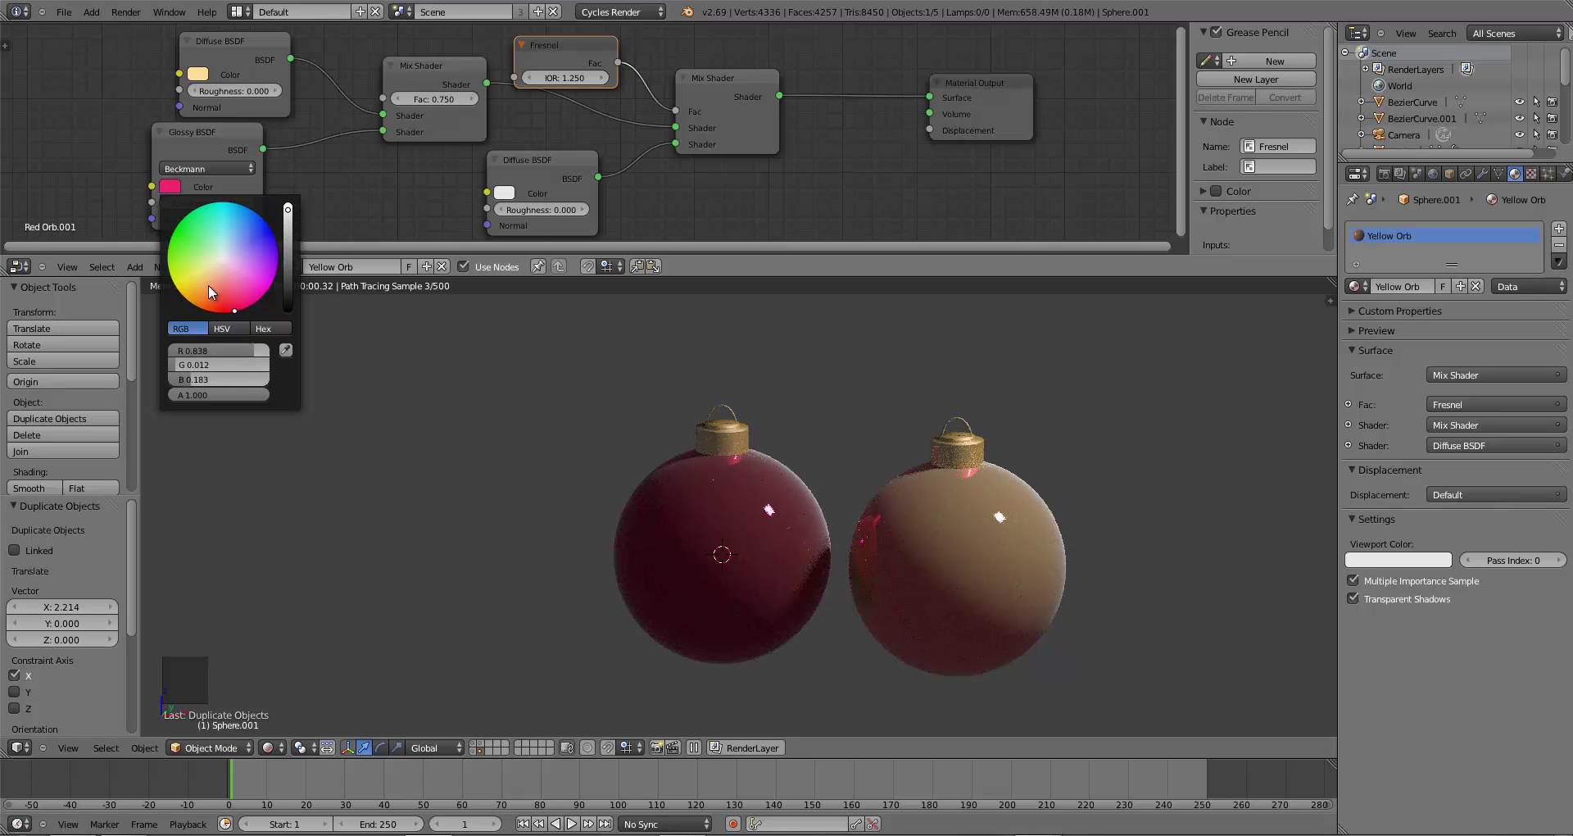
drag(208, 284, 200, 293)
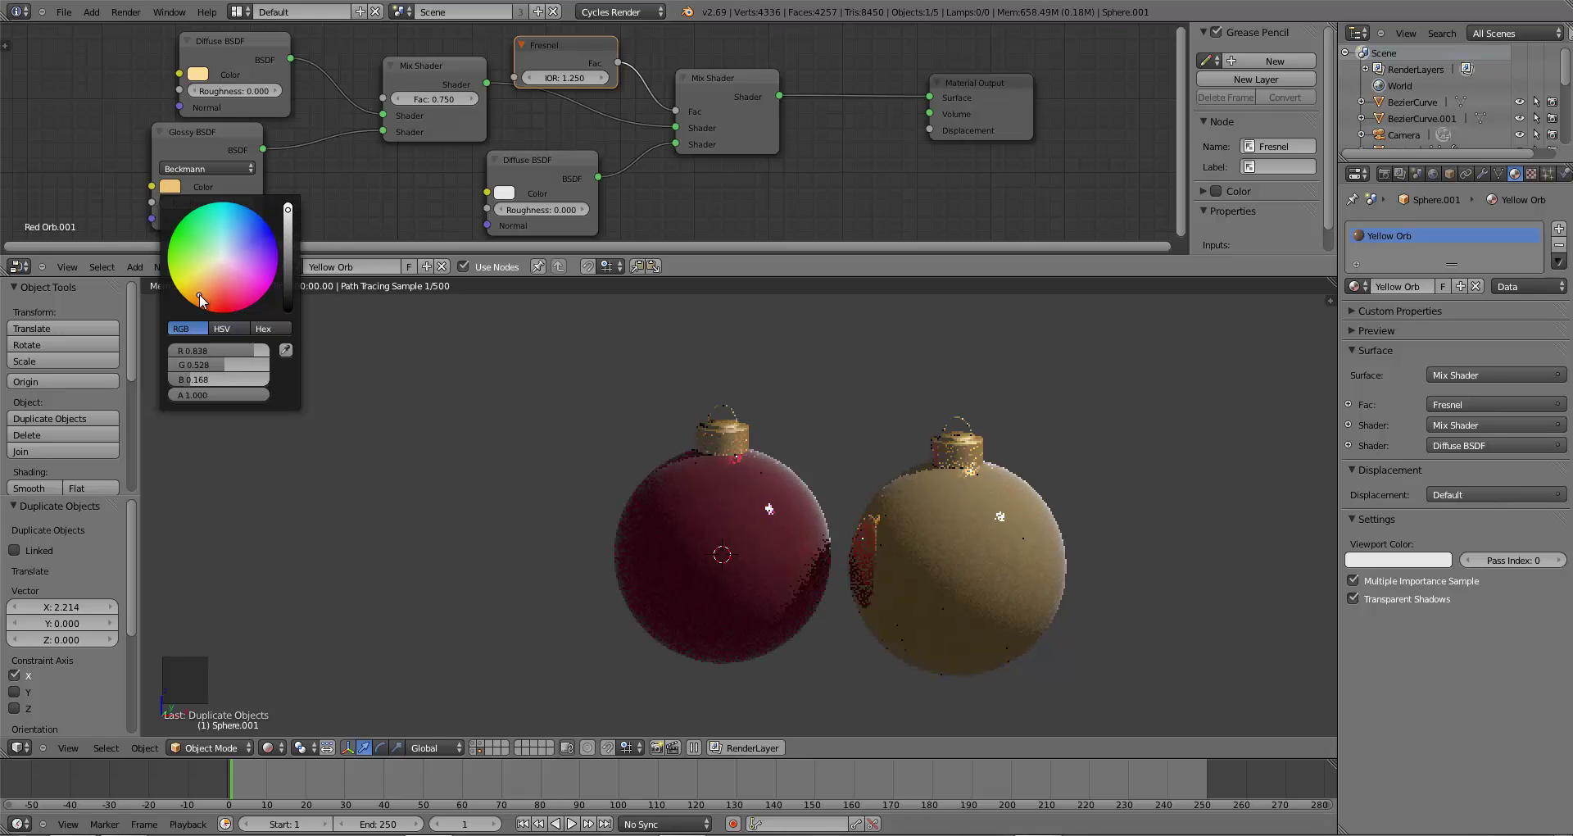
scroll(721, 524, down, 3)
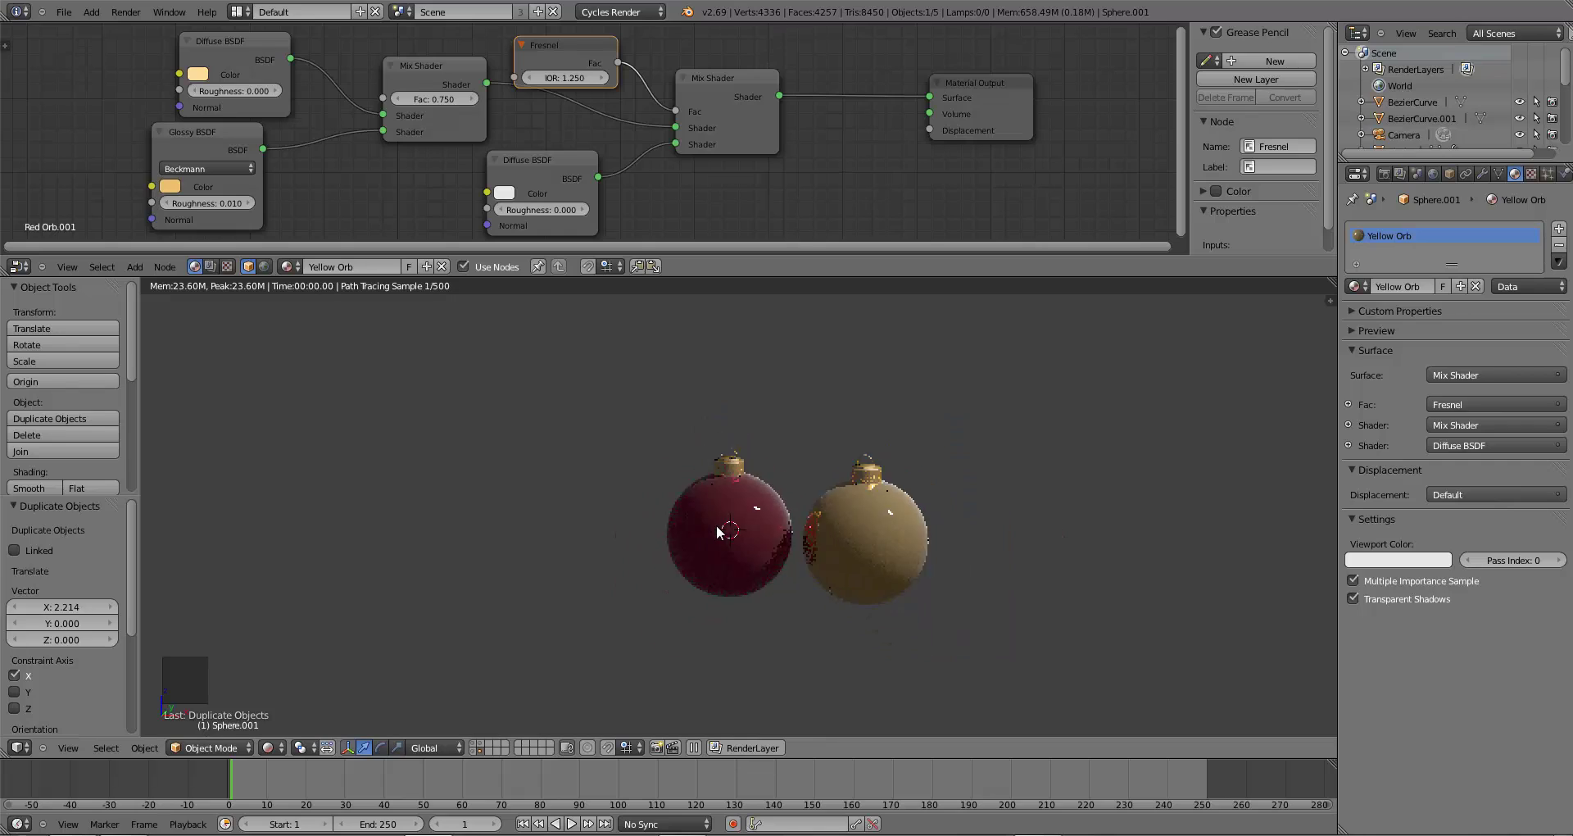
scroll(713, 529, down, 3)
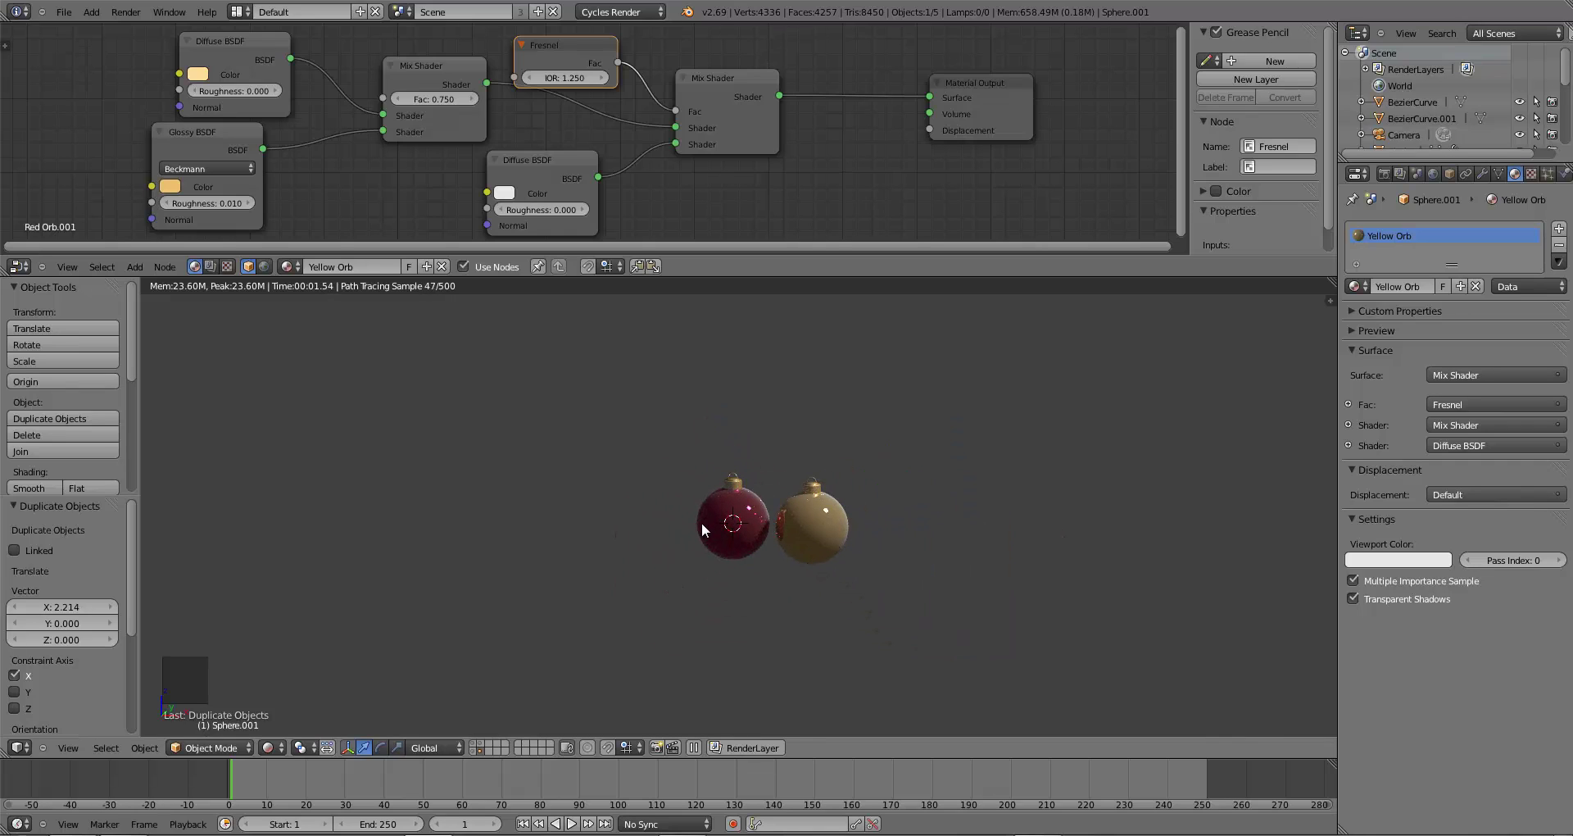
middle_drag(849, 601, 608, 597)
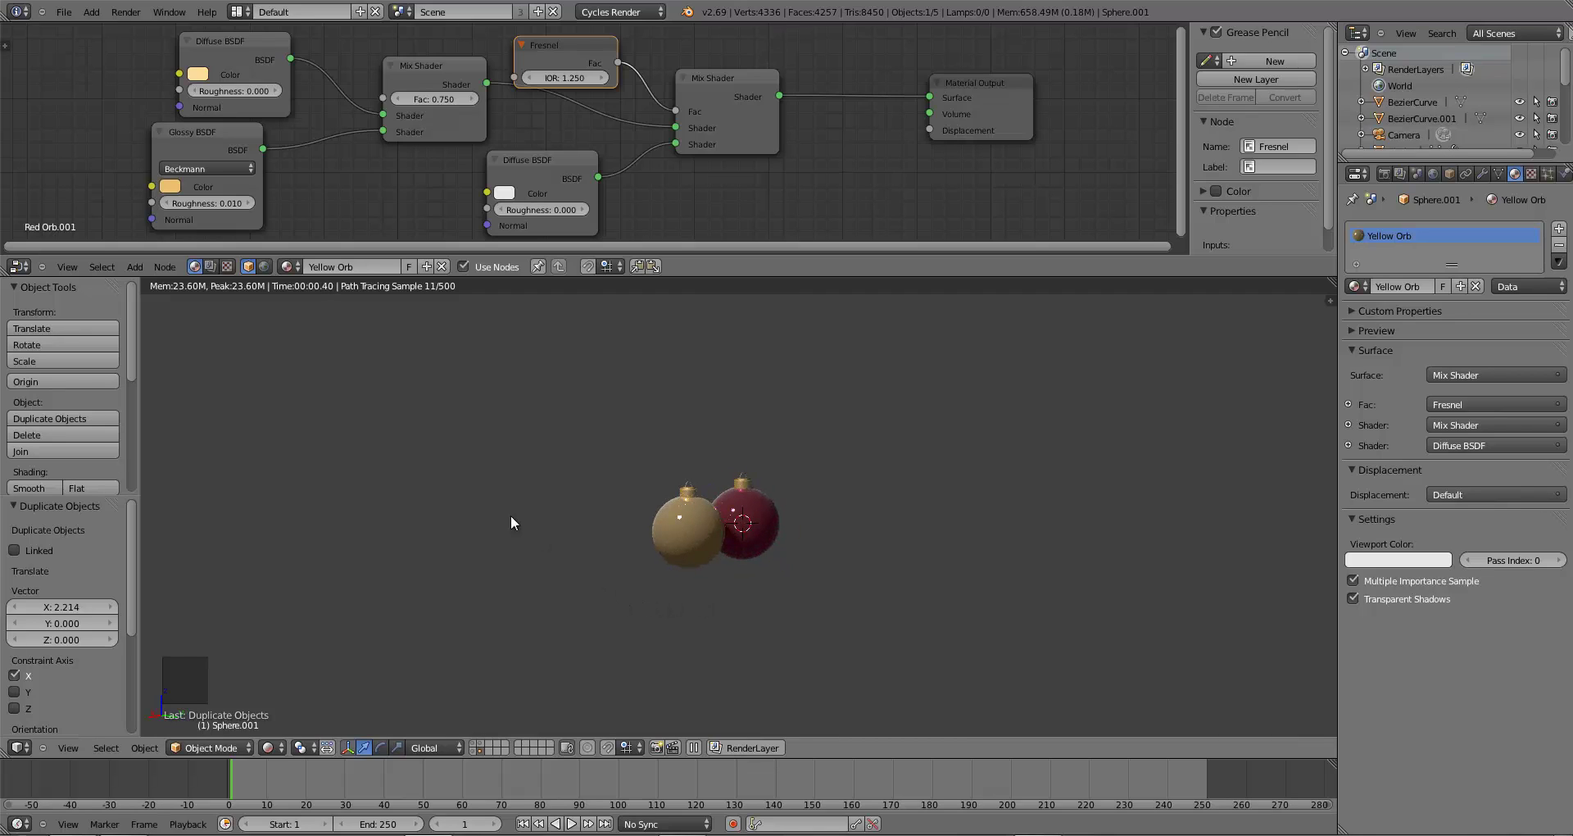
- Set the Yellow Orb's Glossy BSDF colour to about R 1.0, G 0.572, B 0.130, and make its pale yellow Diffuse BSDF colour more saturated
click(170, 186)
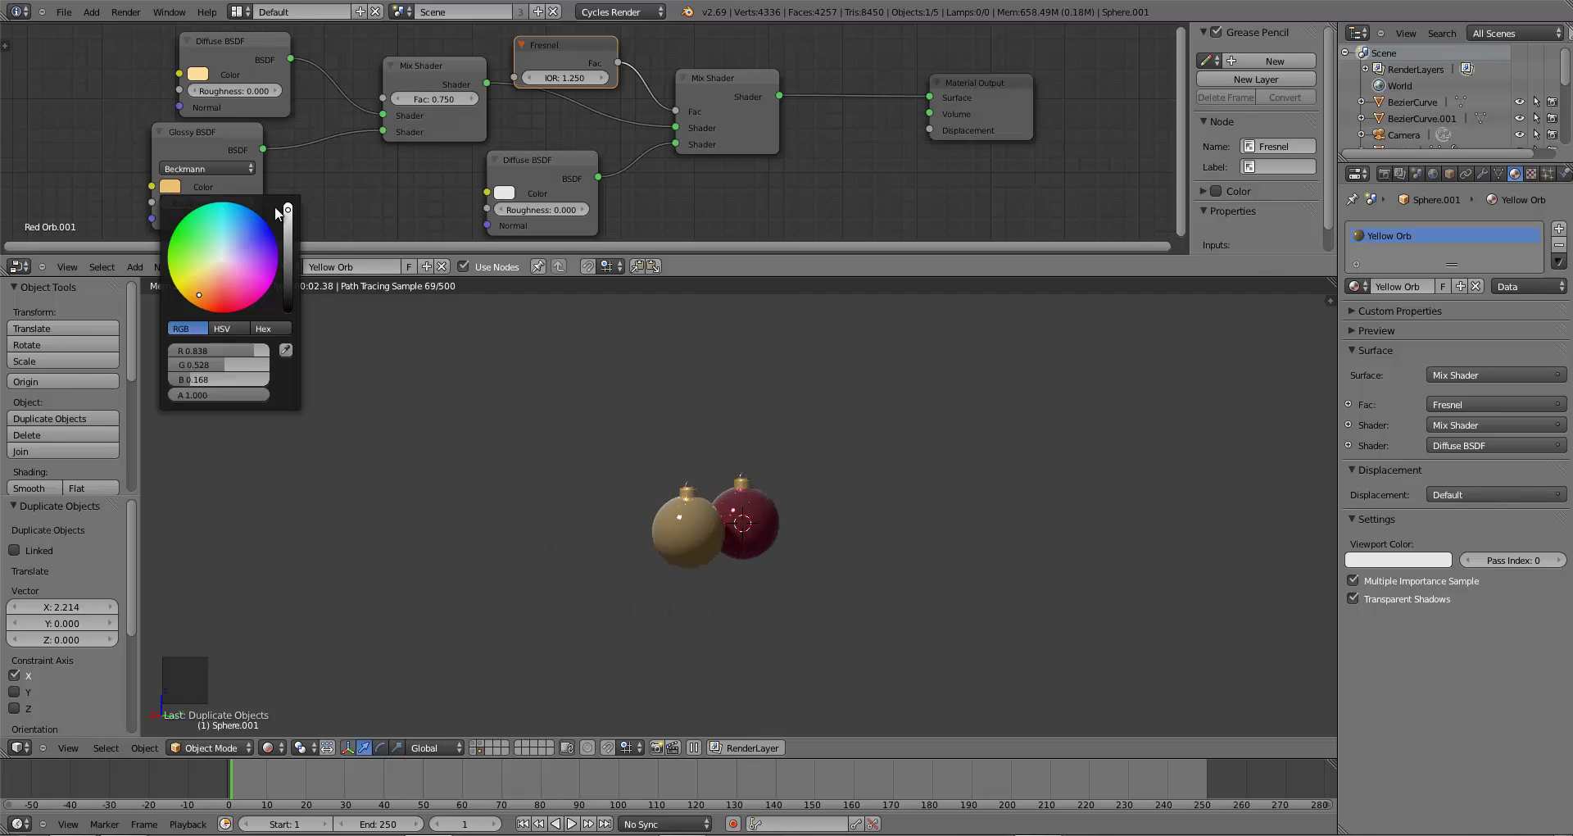
drag(287, 210, 297, 188)
click(198, 299)
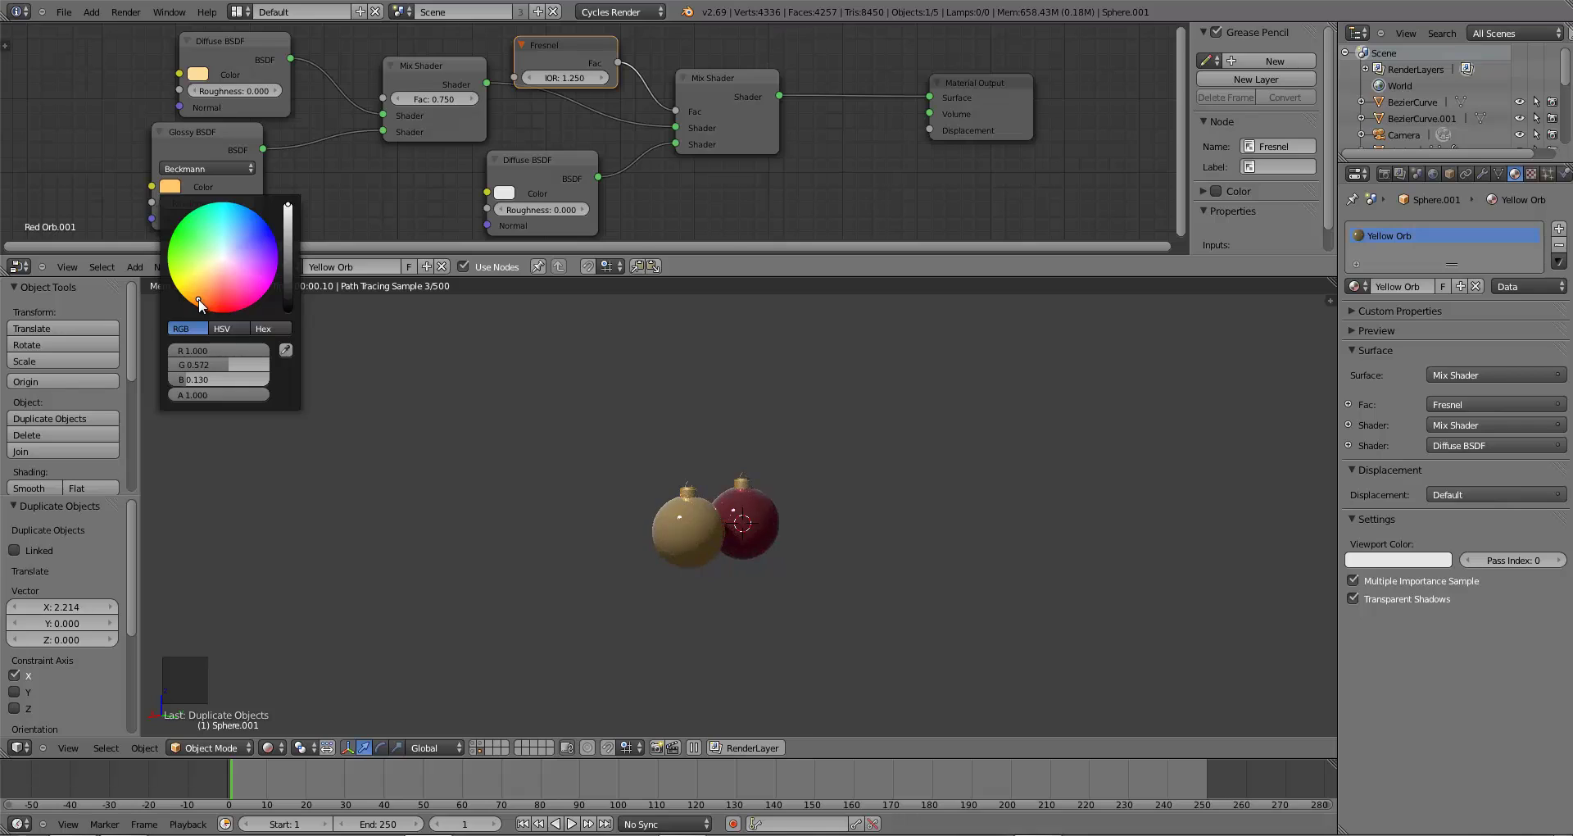
click(197, 74)
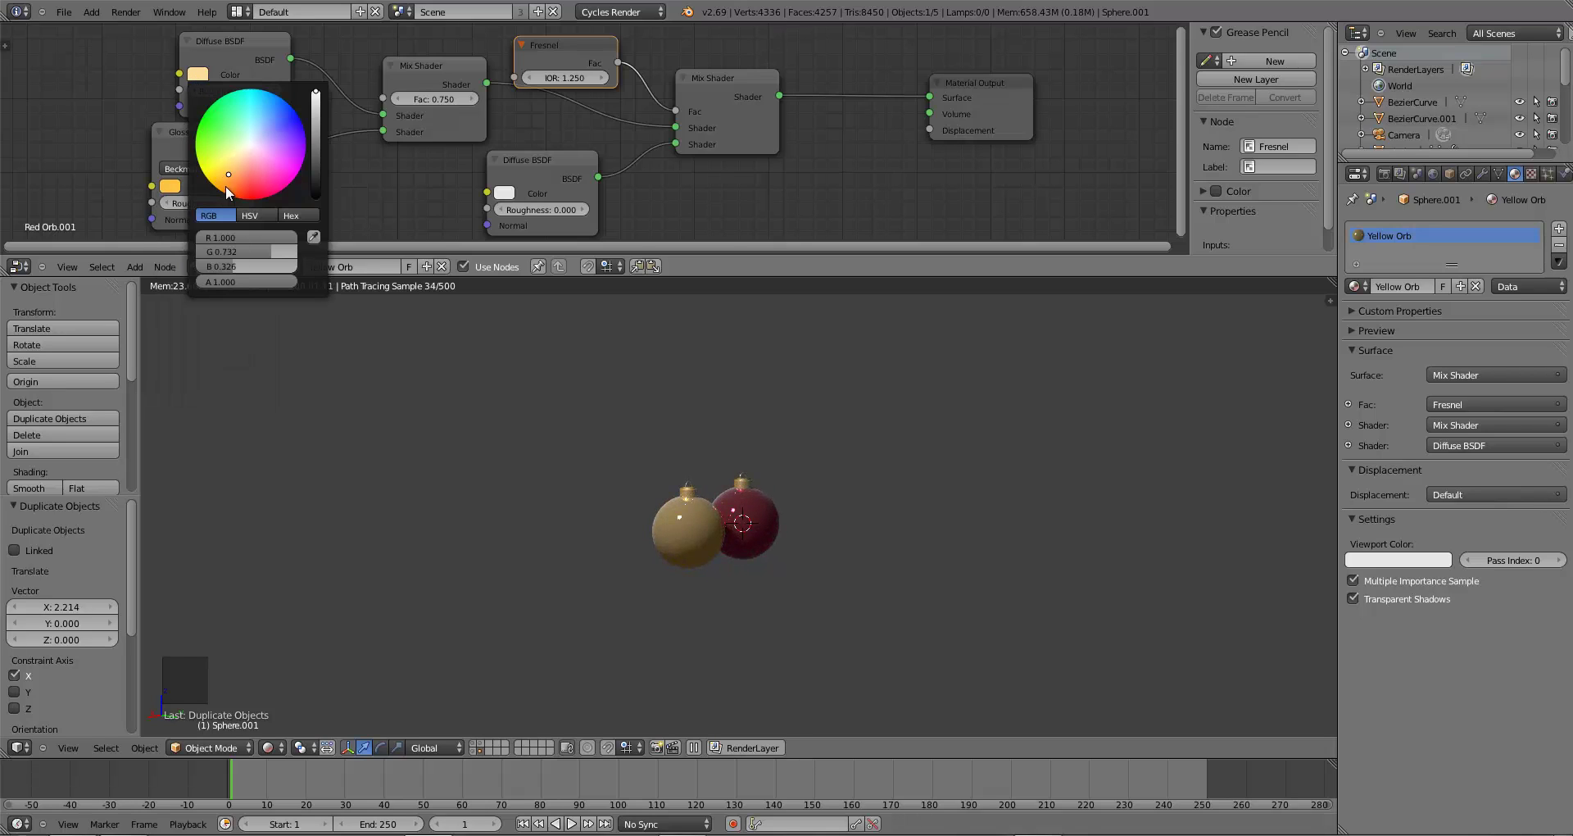
click(228, 182)
- Check both rendered ornaments from a distance and up close, and switch the 3D view to solid shading in front orthographic view
middle_drag(852, 608, 888, 575)
key(KP_1)
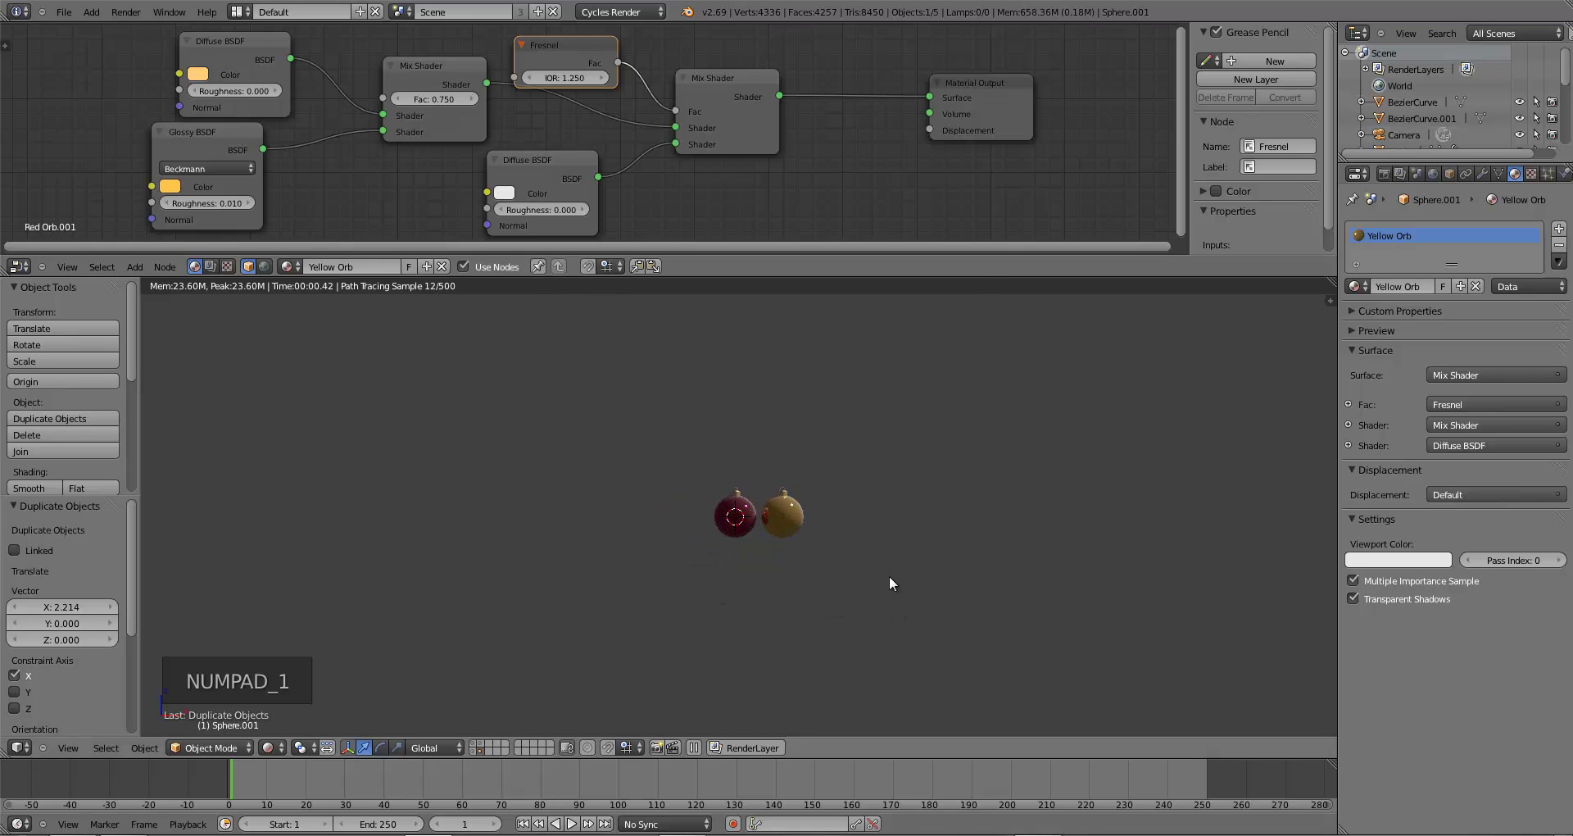
scroll(760, 570, up, 3)
scroll(759, 574, up, 4)
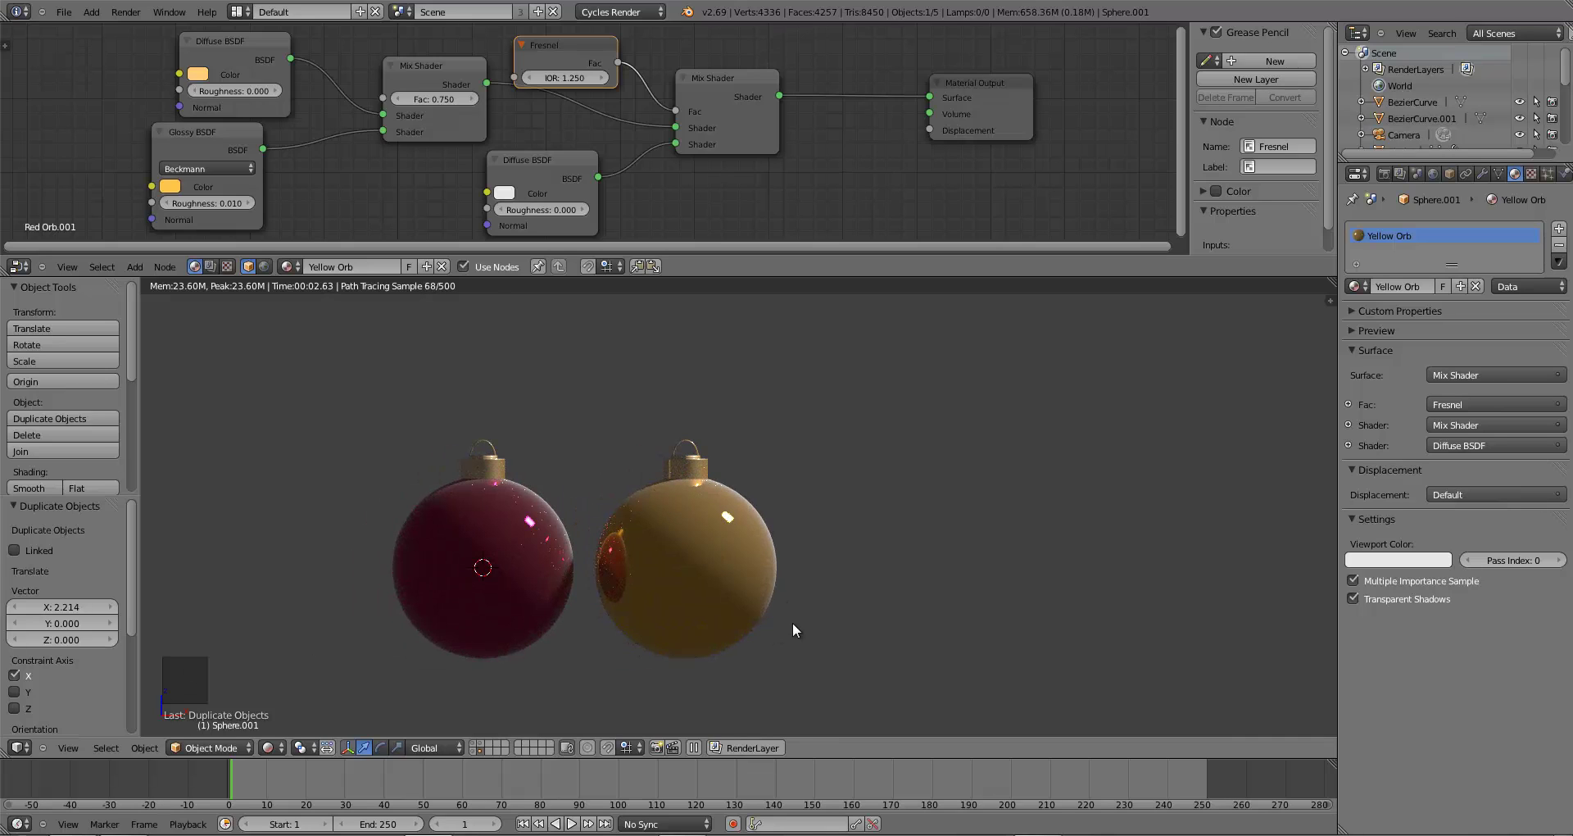
key(KP_1)
key(KP_1)
key(KP_5)
key(z)
key(z)
key(z)
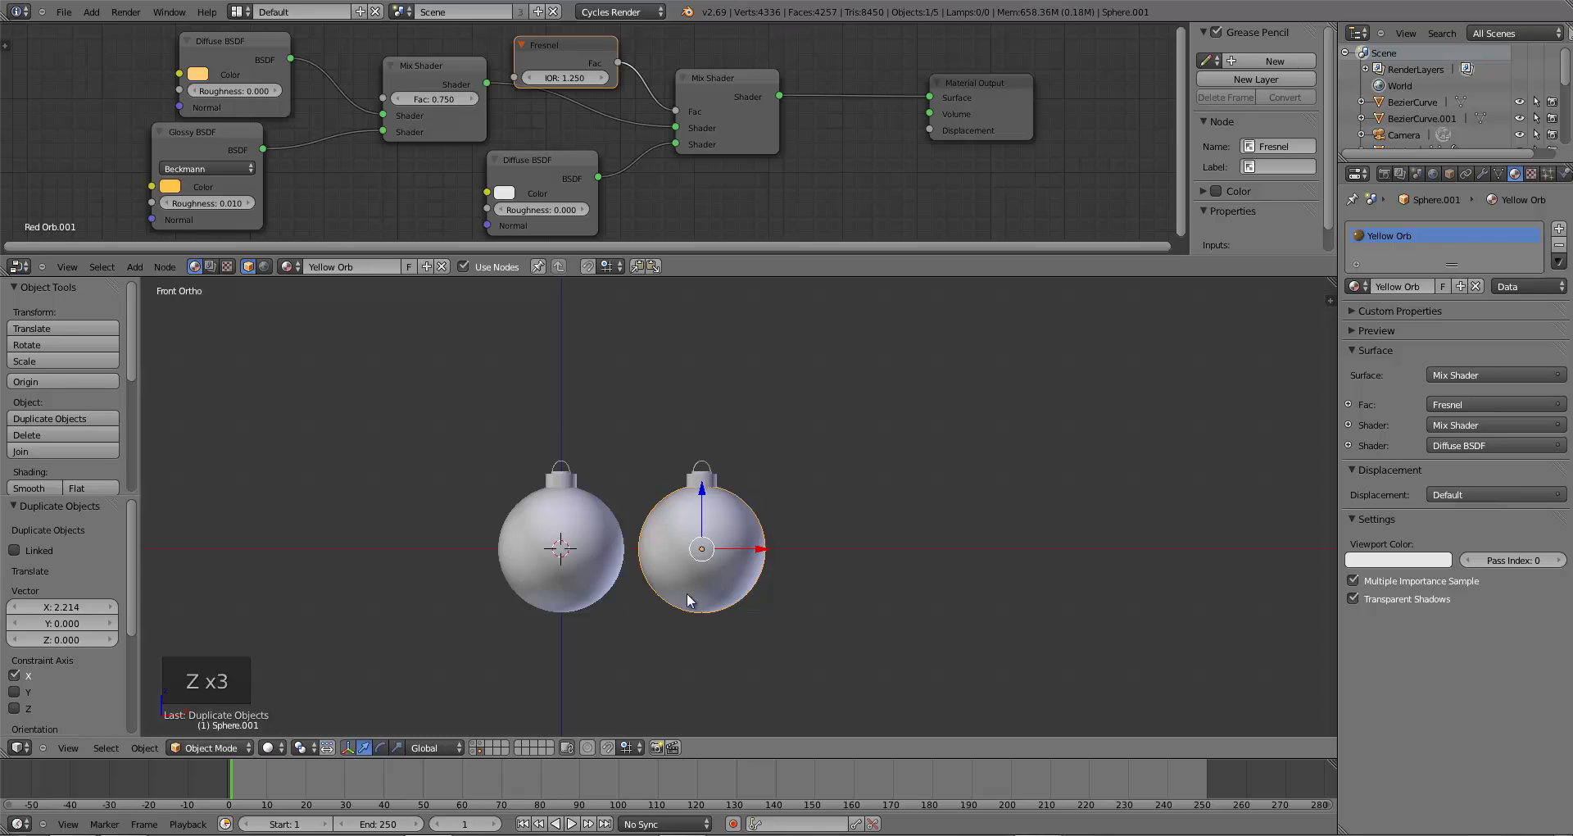
- Move both complete ornaments to the Christmas tree's layer and show that layer in front view
key(a)
key(b)
drag(478, 426, 987, 667)
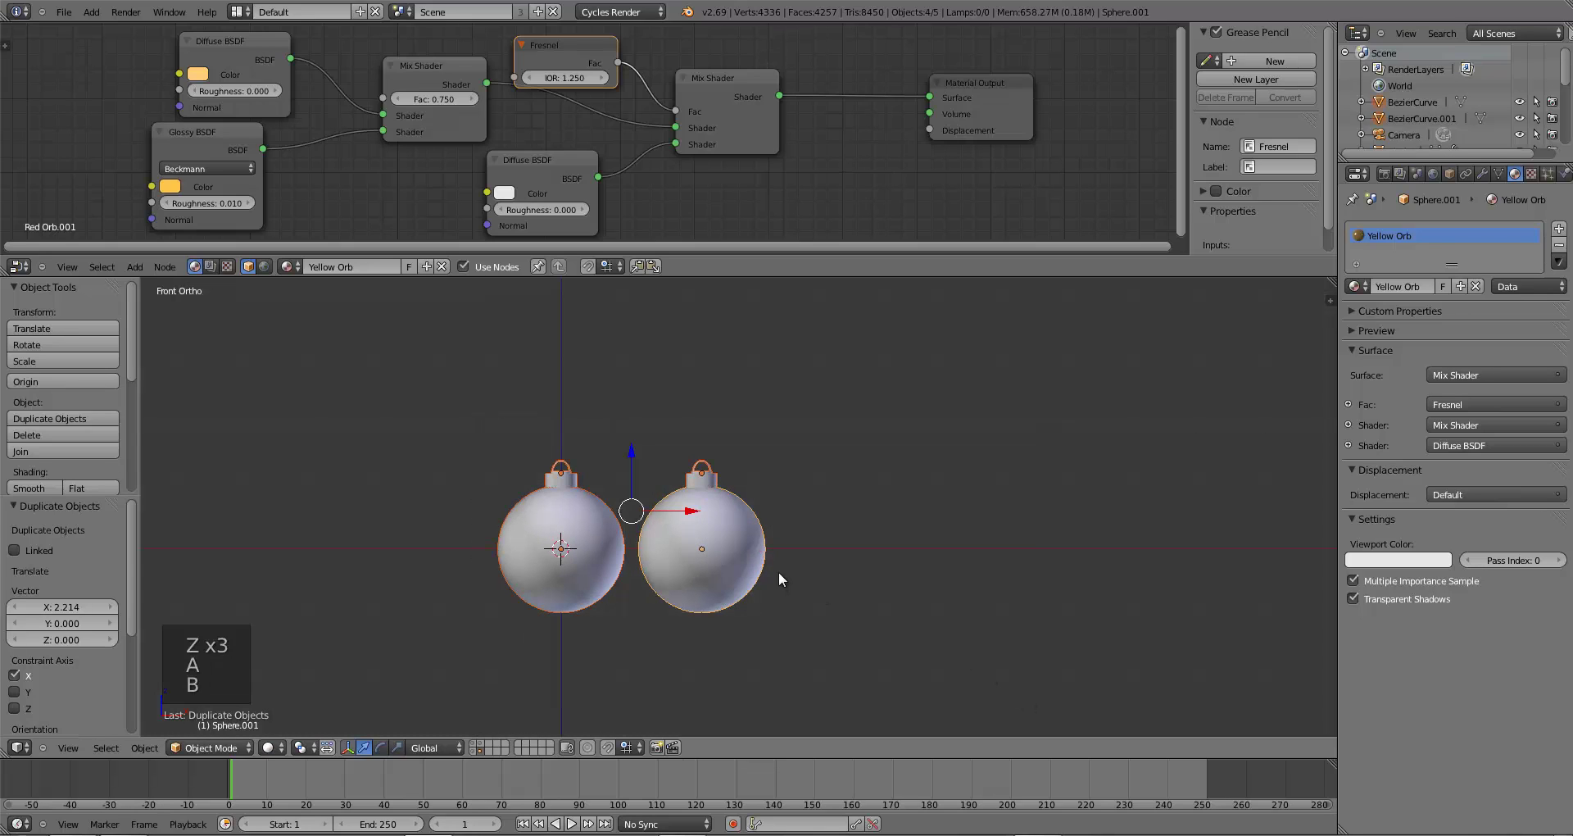
key(m)
click(896, 586)
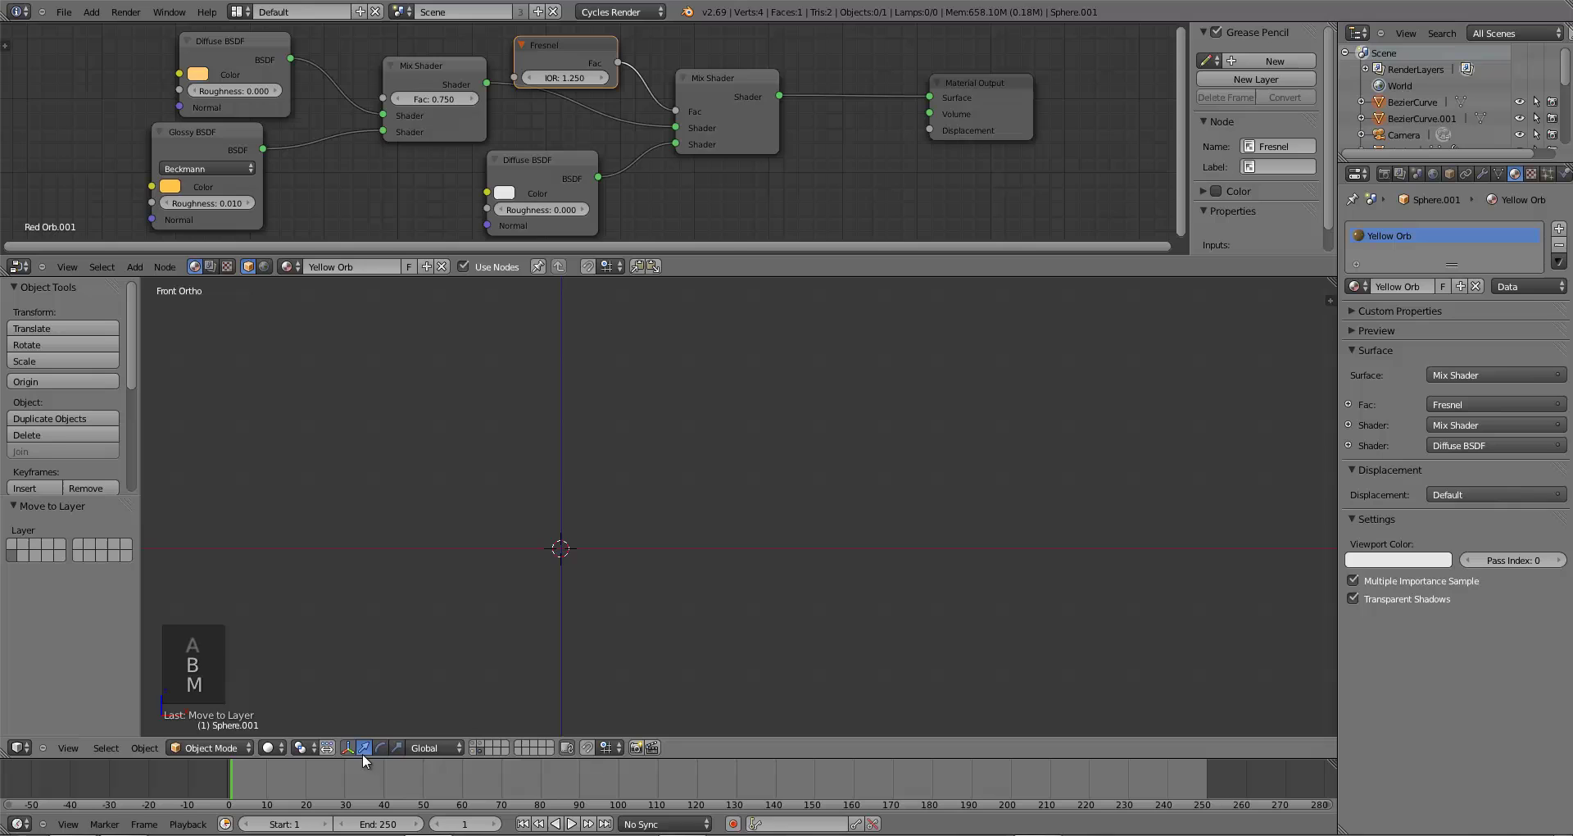
shift+click(475, 751)
key(KP_1)
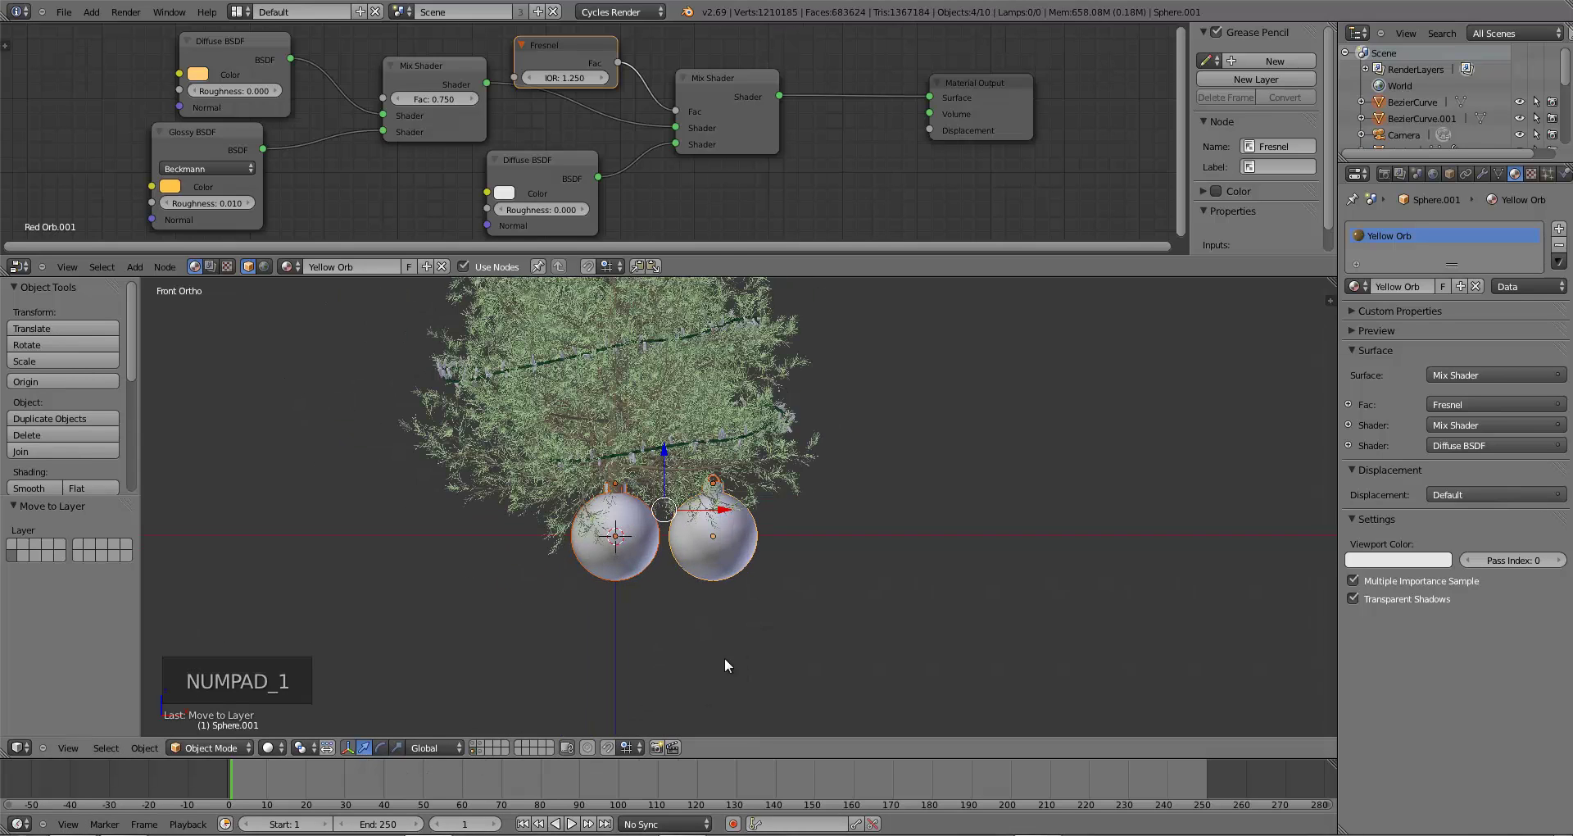
- Move both ornaments beside the tree, about 5.231 units along X and 4.118 units along Z
key(g)
click(911, 537)
shift+middle_drag(911, 536, 872, 641)
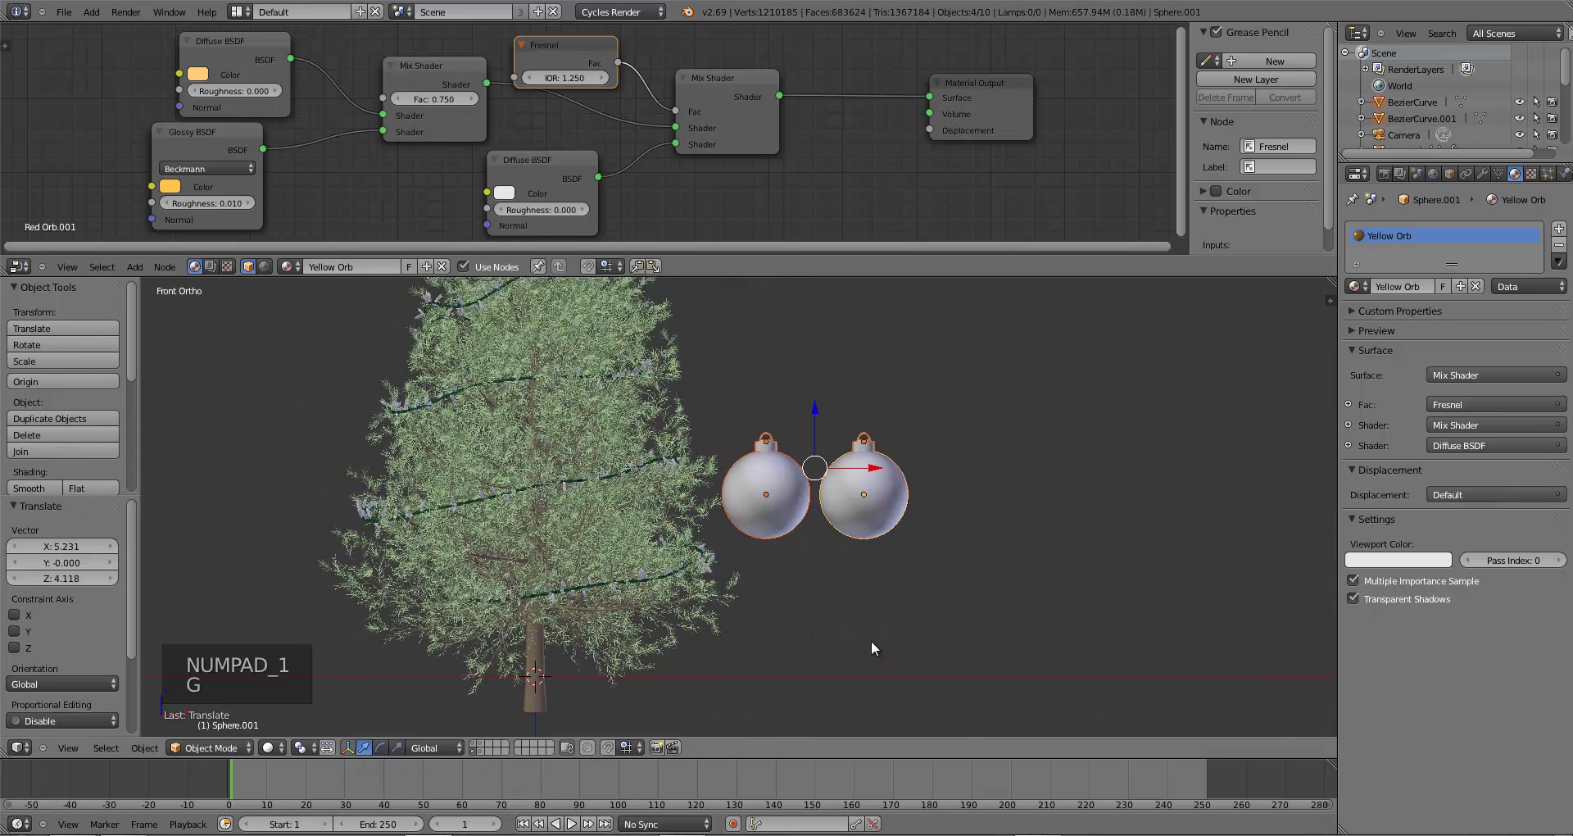
- Scale both ornaments by about 0.261 and shift them about -0.278 along X and 0.761 along Z
key(s)
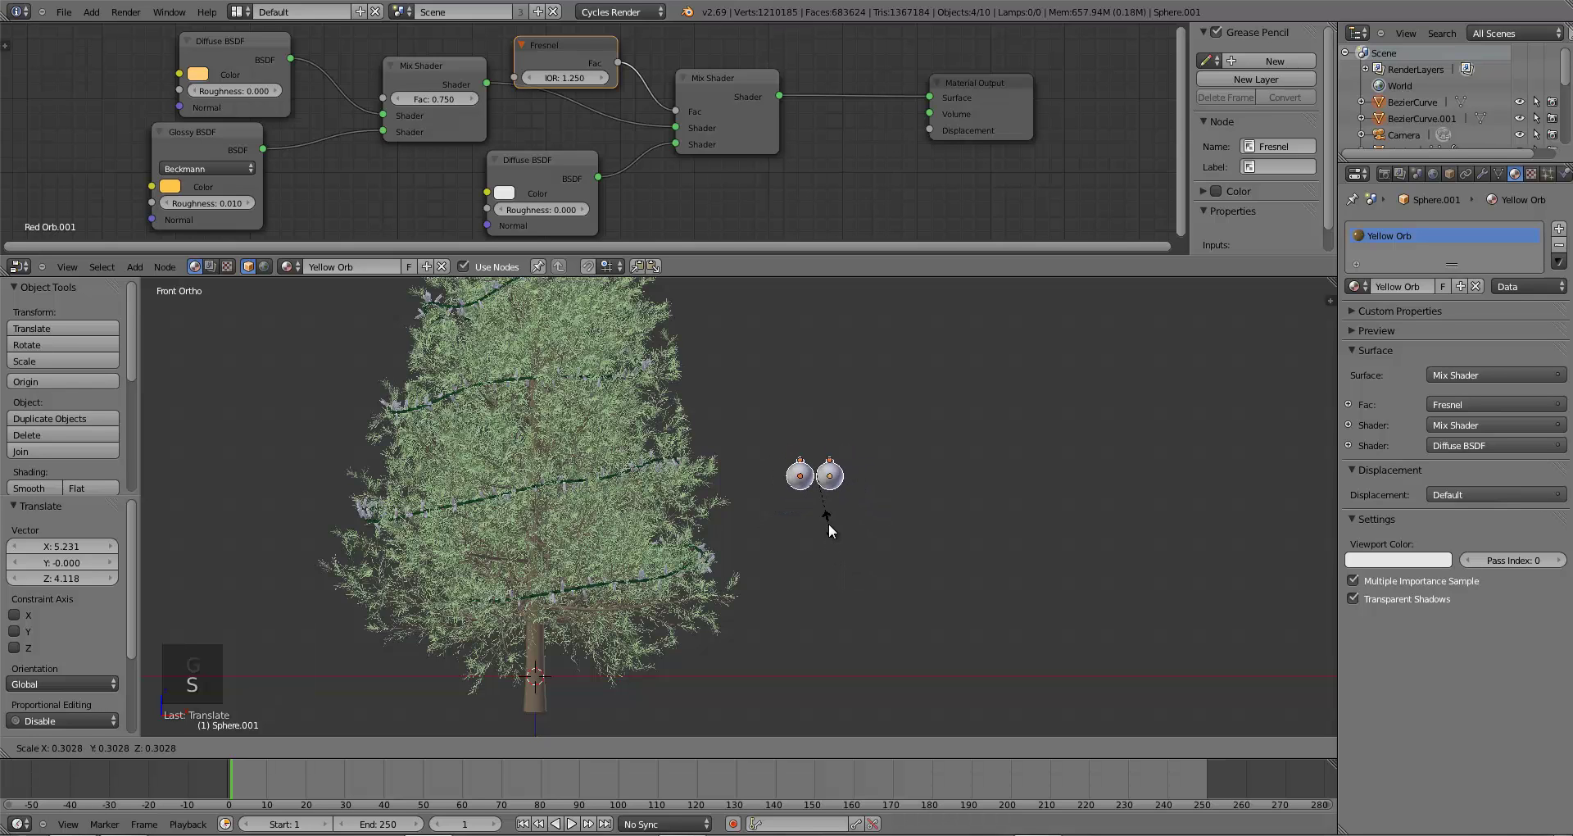
click(831, 513)
key(g)
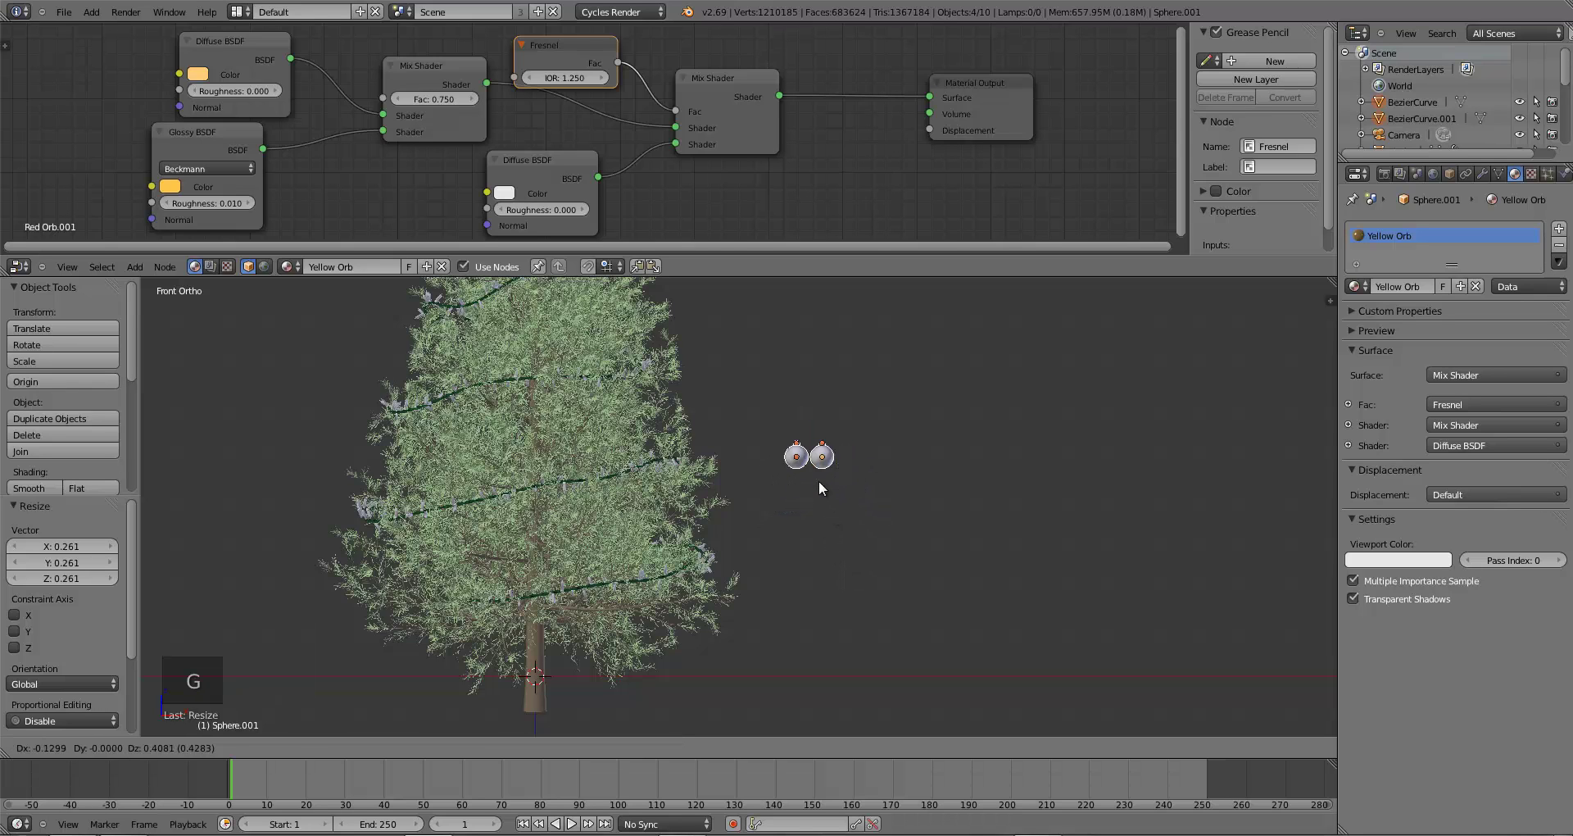
click(814, 533)
- Compare the ornaments' size with the branches, and adjust their scale and position beside the tree
scroll(812, 574, up, 1)
scroll(809, 607, up, 7)
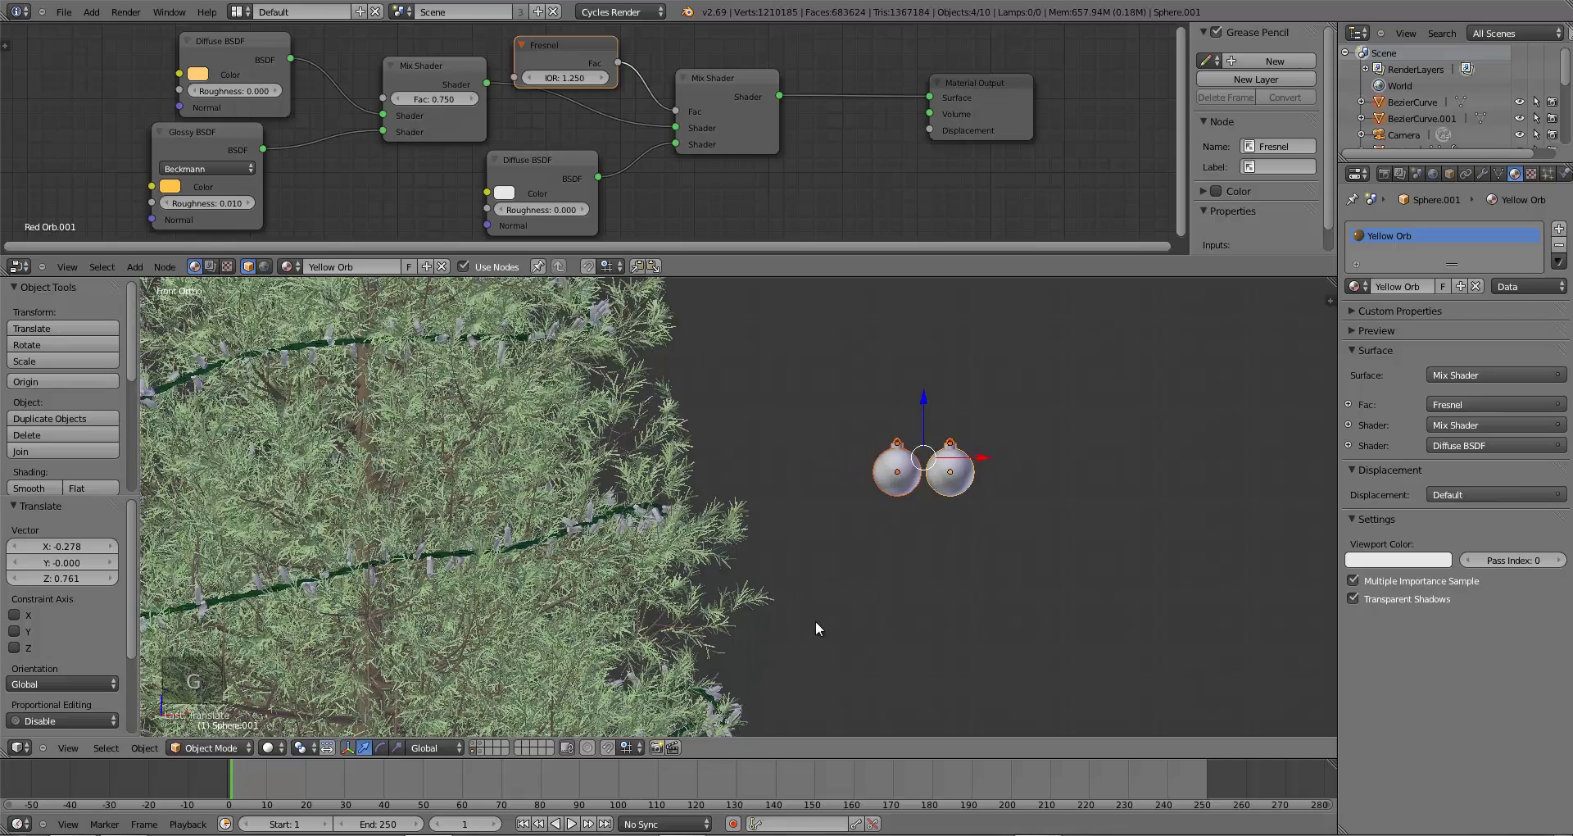
scroll(787, 598, up, 2)
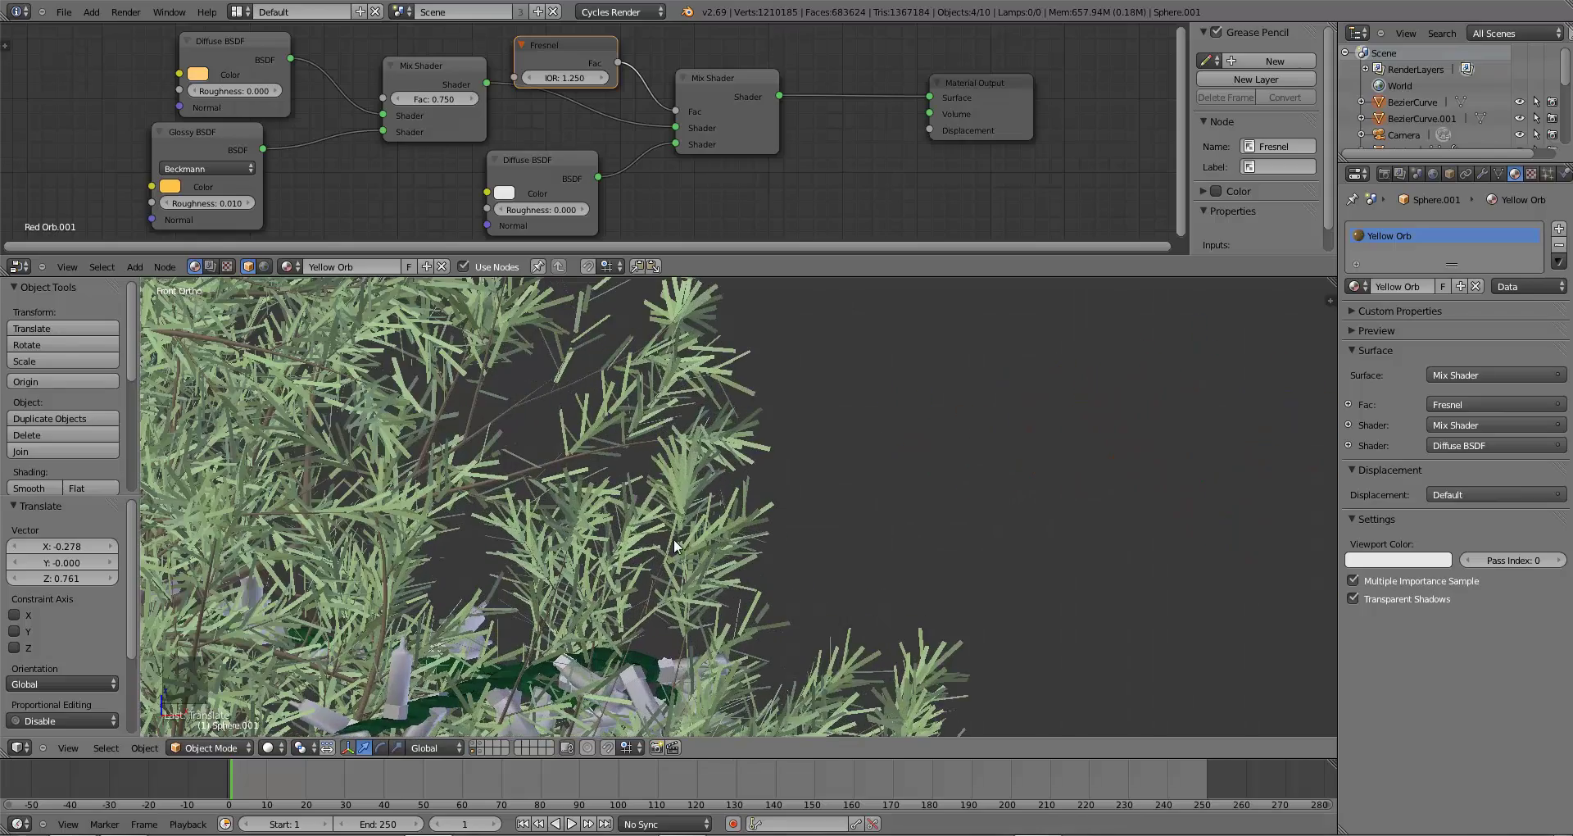
scroll(787, 598, down, 4)
shift+middle_drag(712, 560, 483, 502)
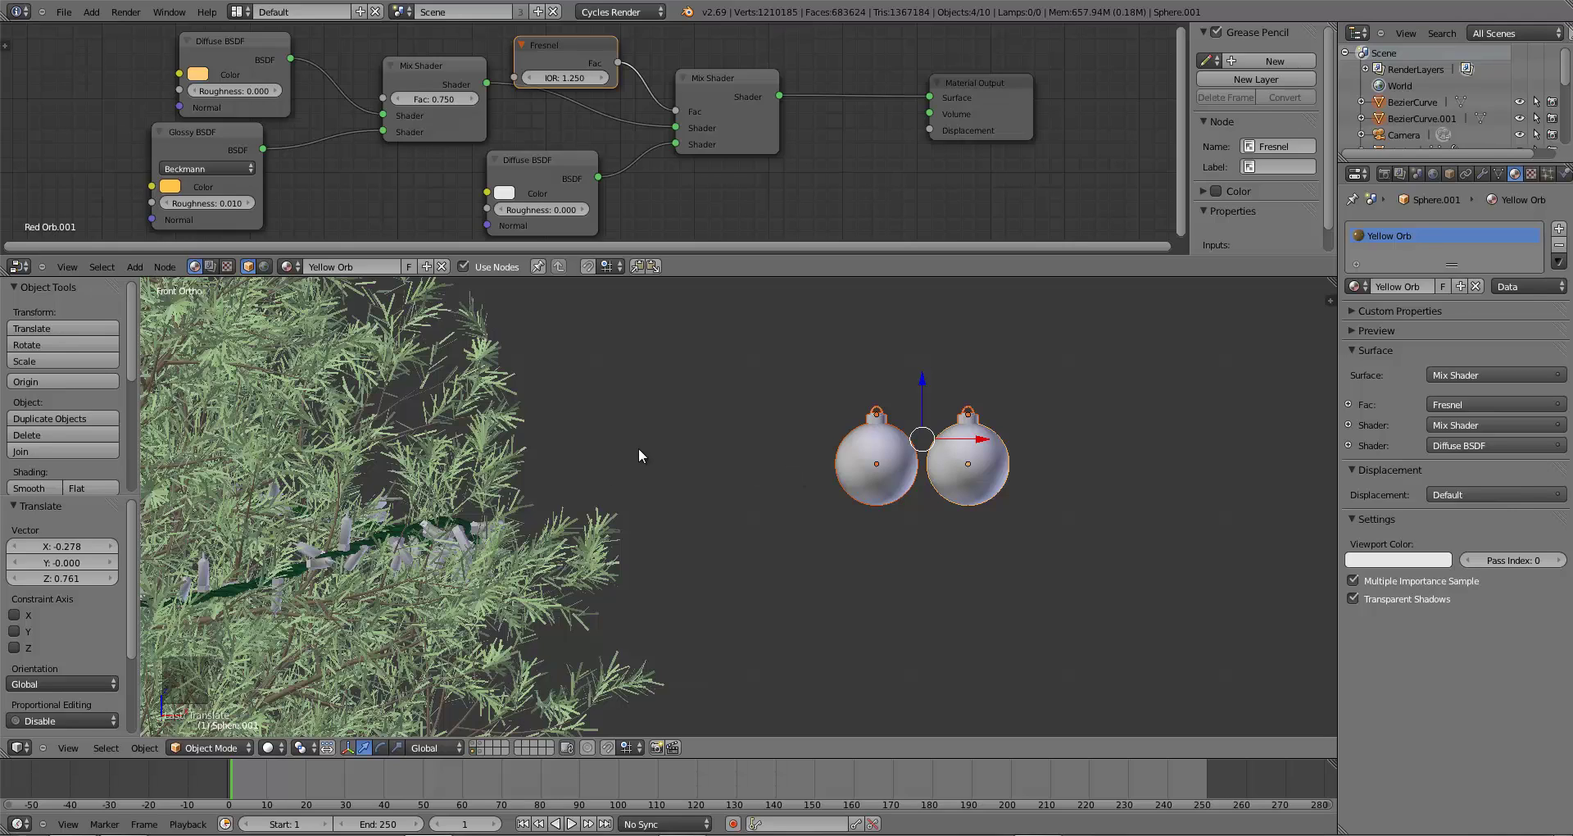
scroll(734, 520, down, 7)
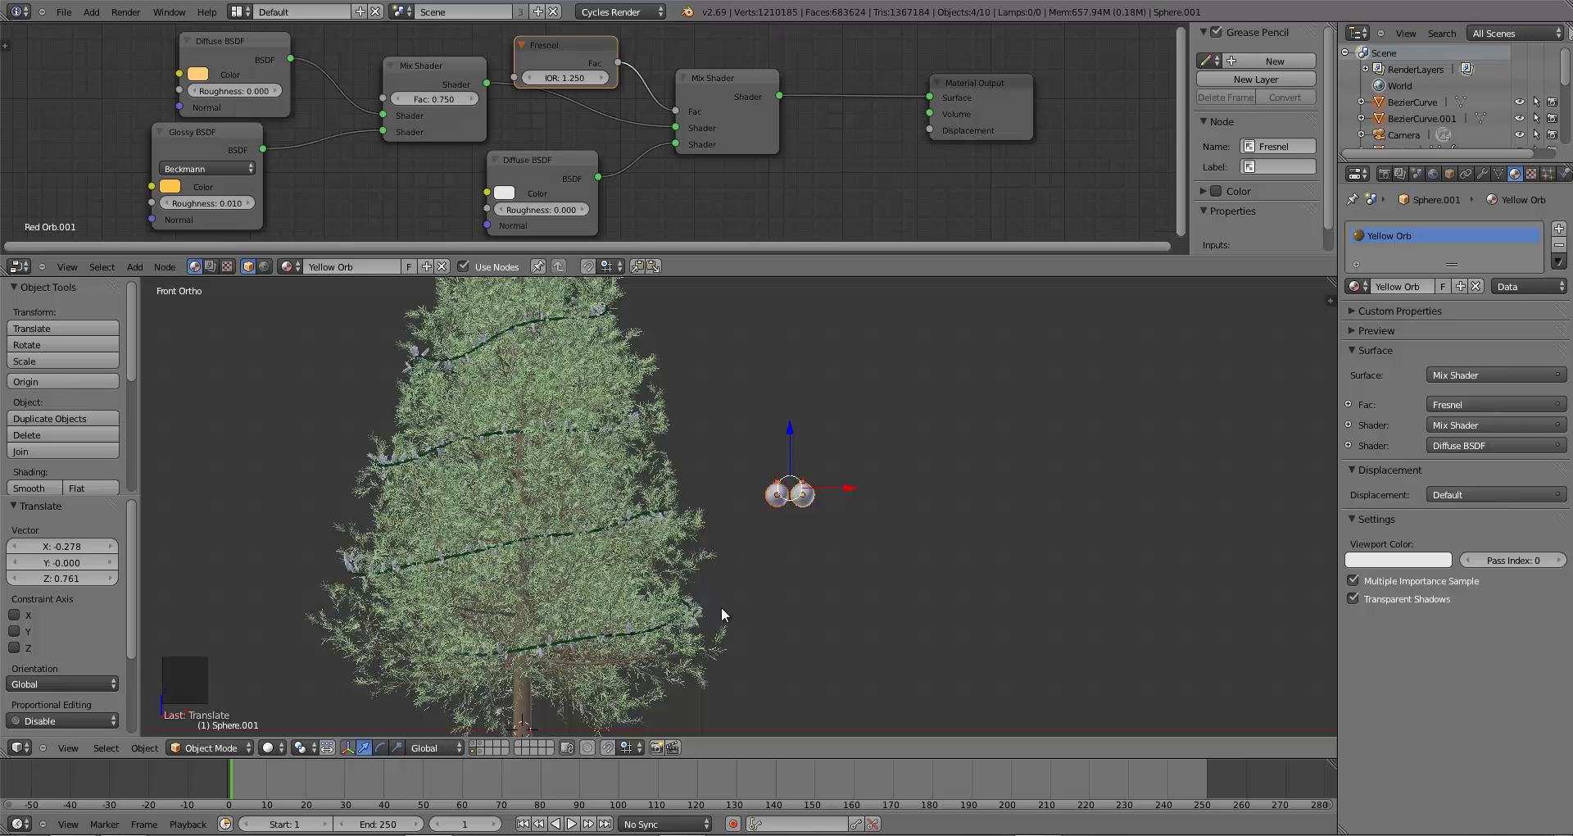
scroll(721, 613, down, 3)
key(s)
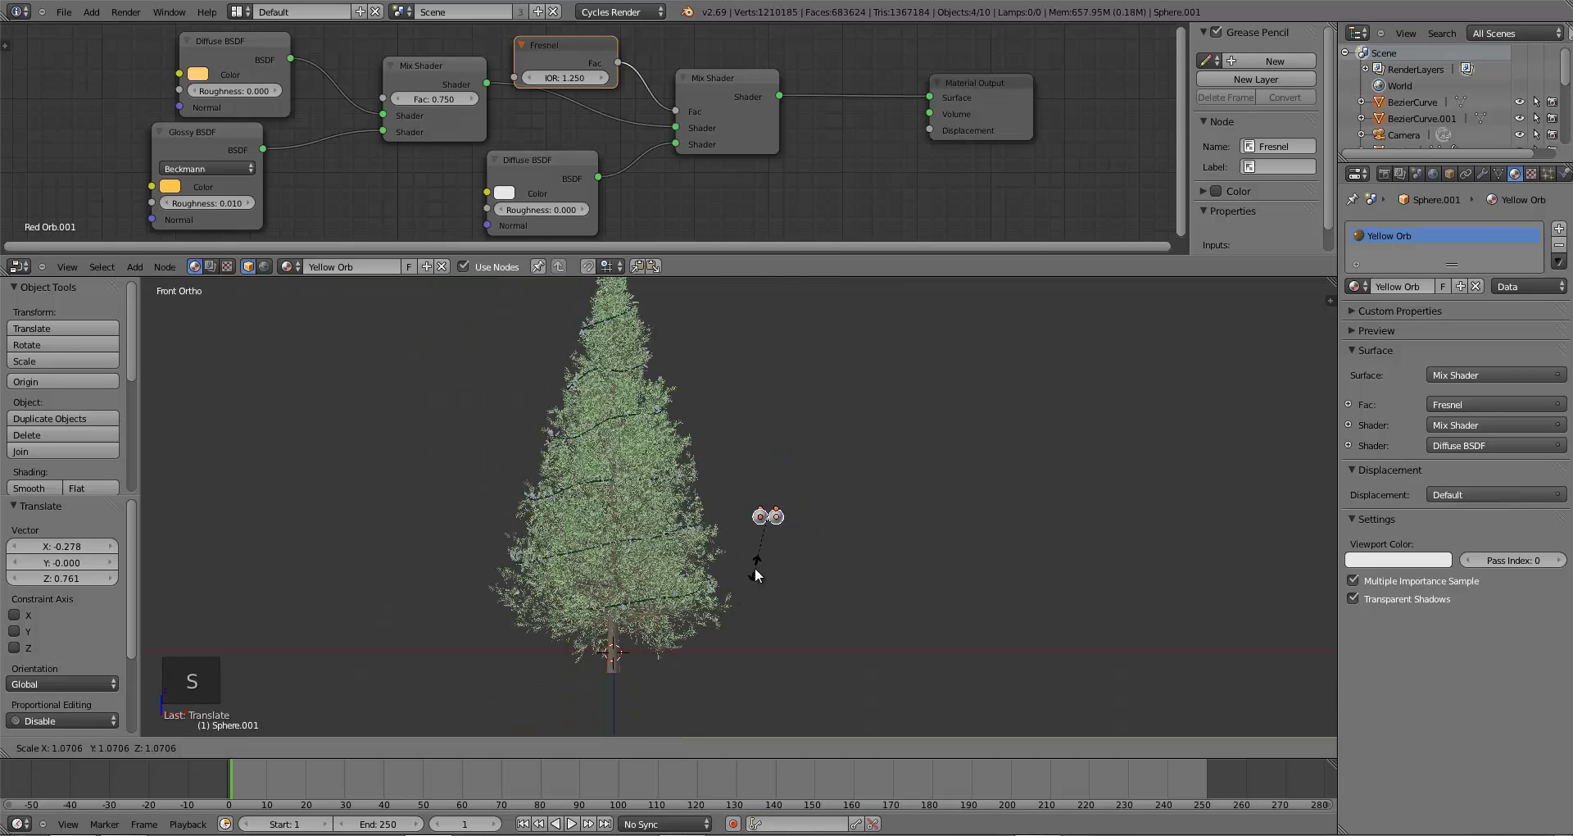
key(g)
click(759, 530)
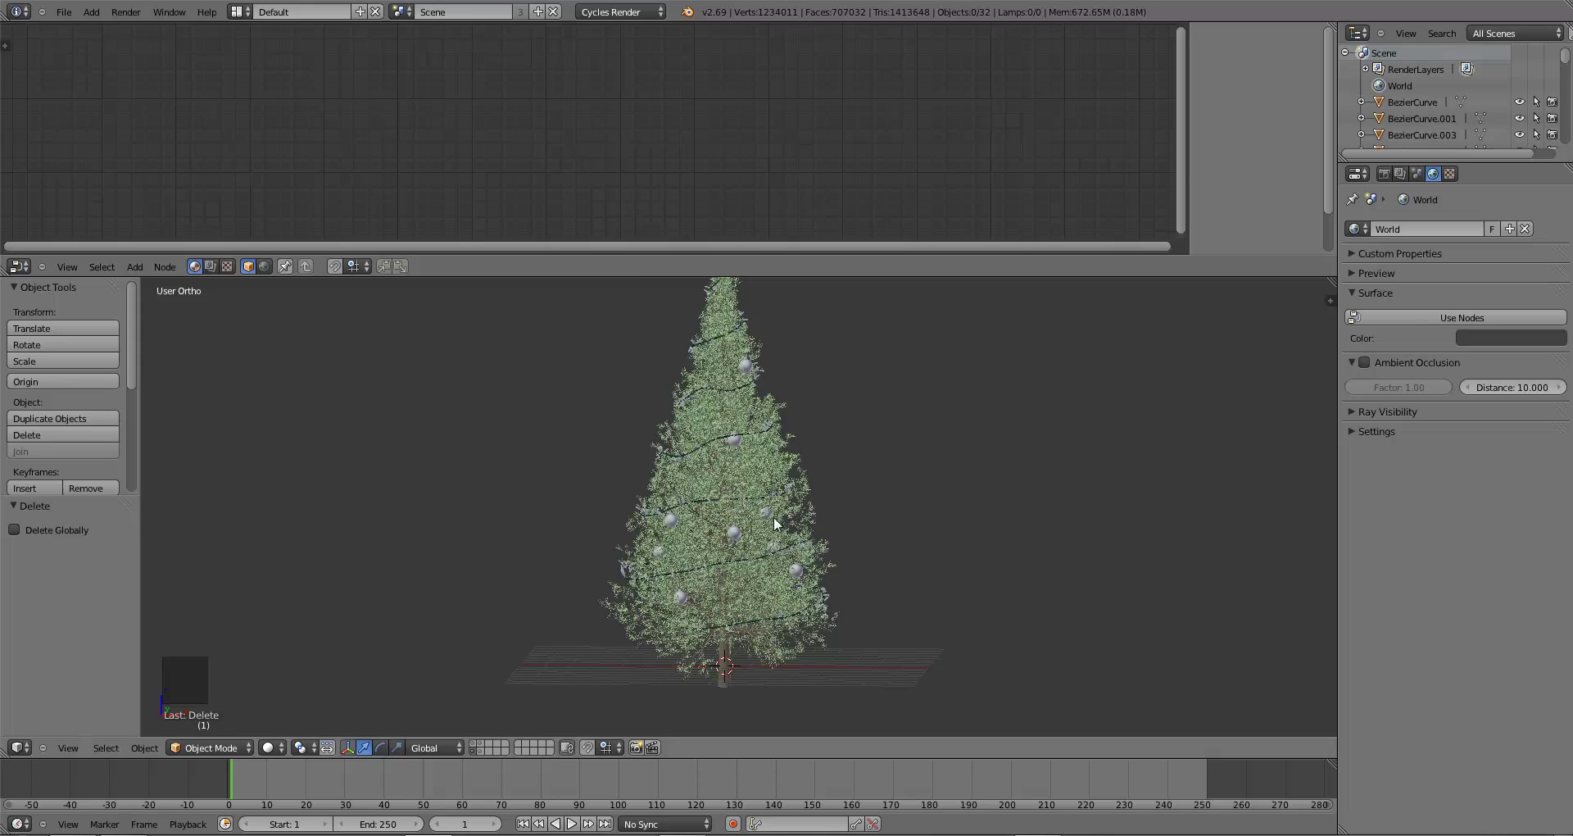
- Preview the decorated tree in rendered shading from a slightly raised angle
mouse_move(780, 522)
middle_down()
mouse_move(586, 551)
mouse_move(812, 545)
middle_up()
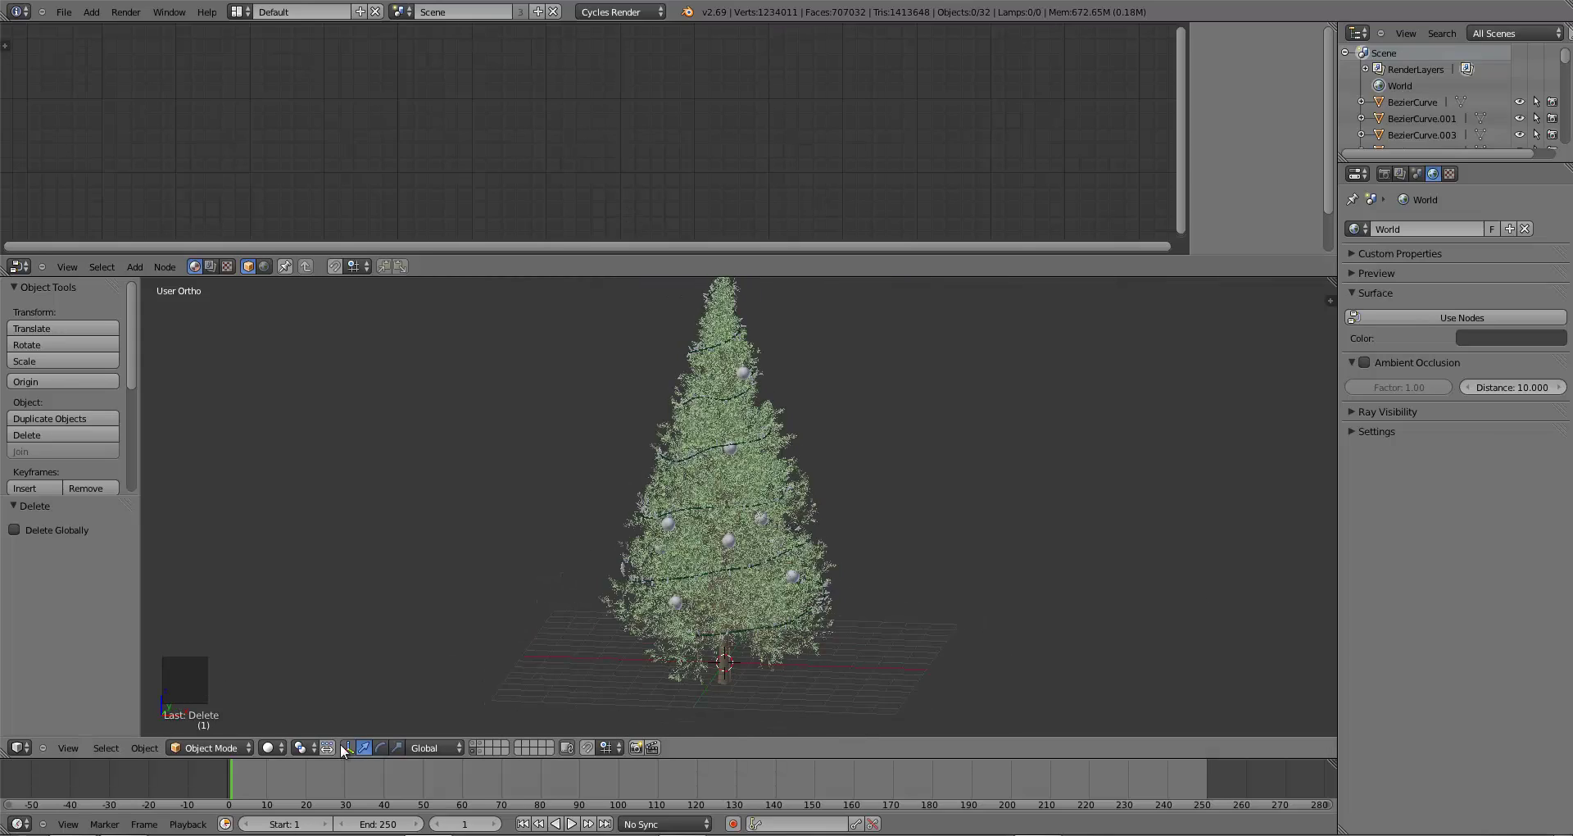
click(268, 747)
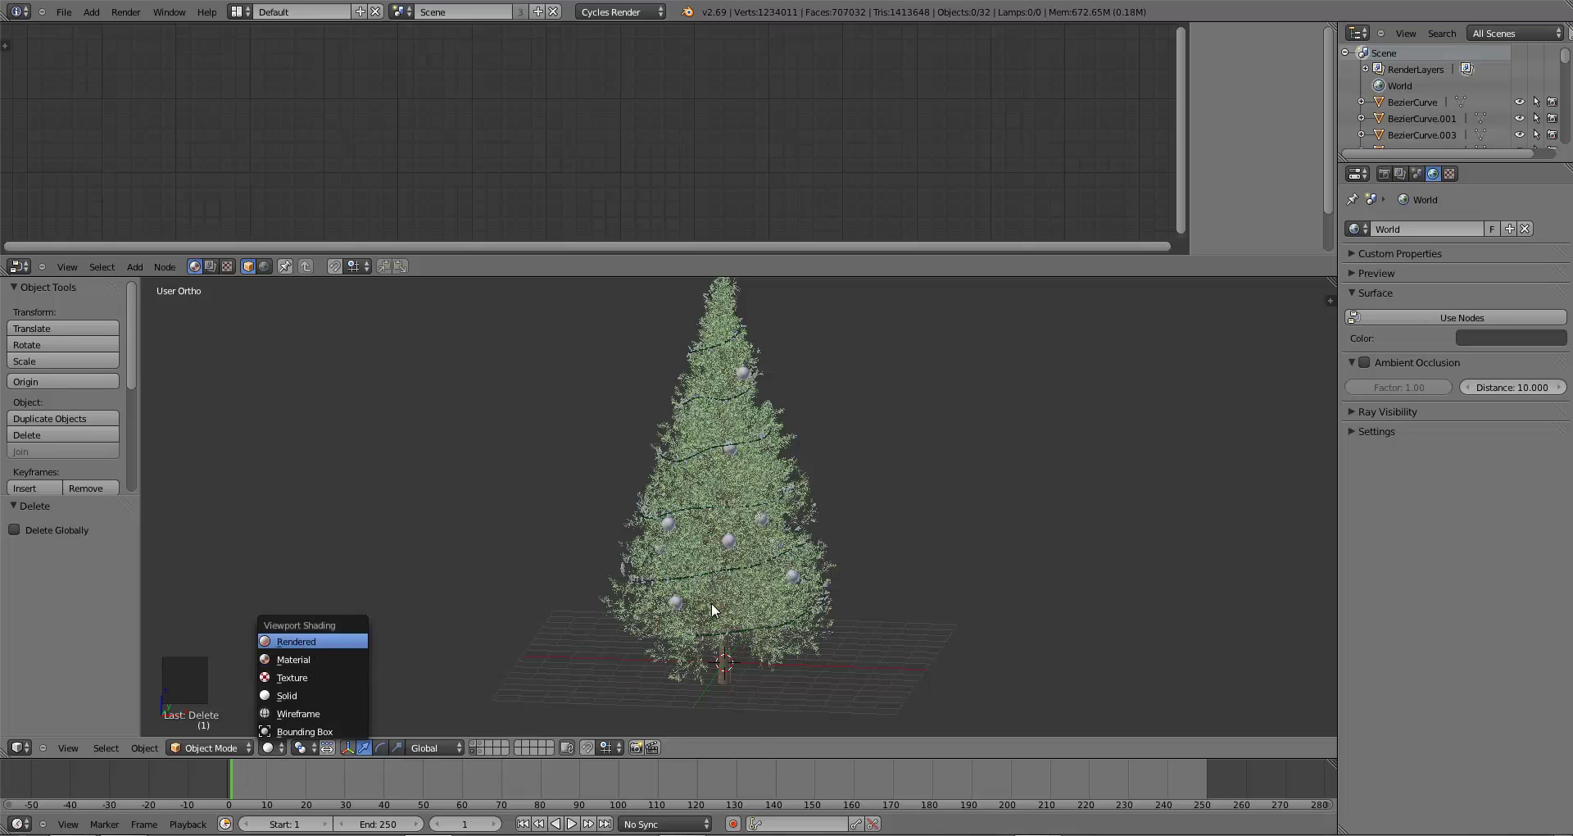
click(297, 641)
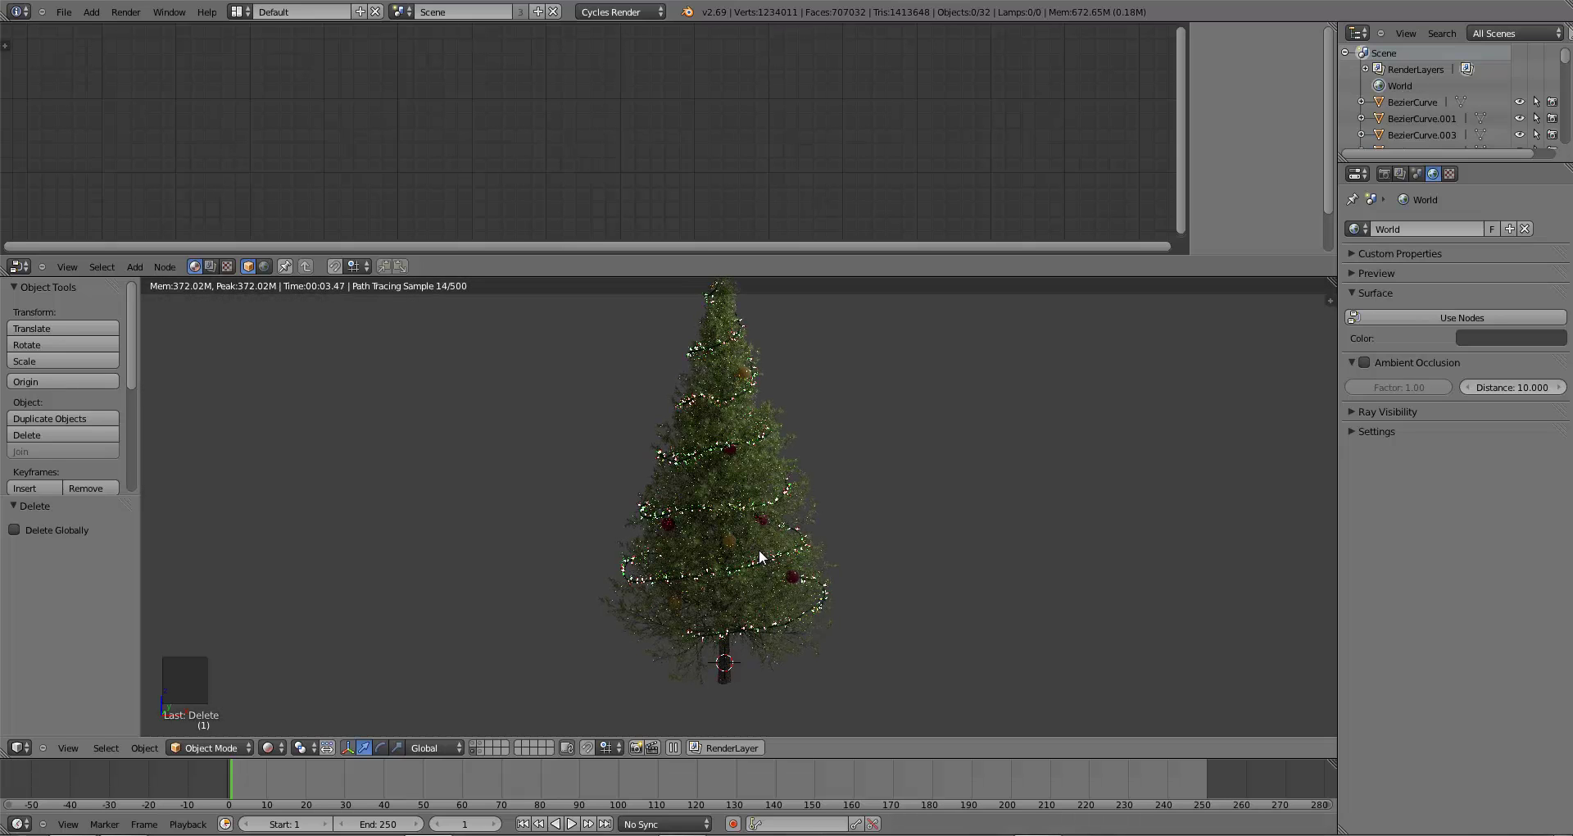
- Raise the emission strength of the light plane beside the tree, trying 200 first and settling on 250
middle_drag(789, 583, 746, 583)
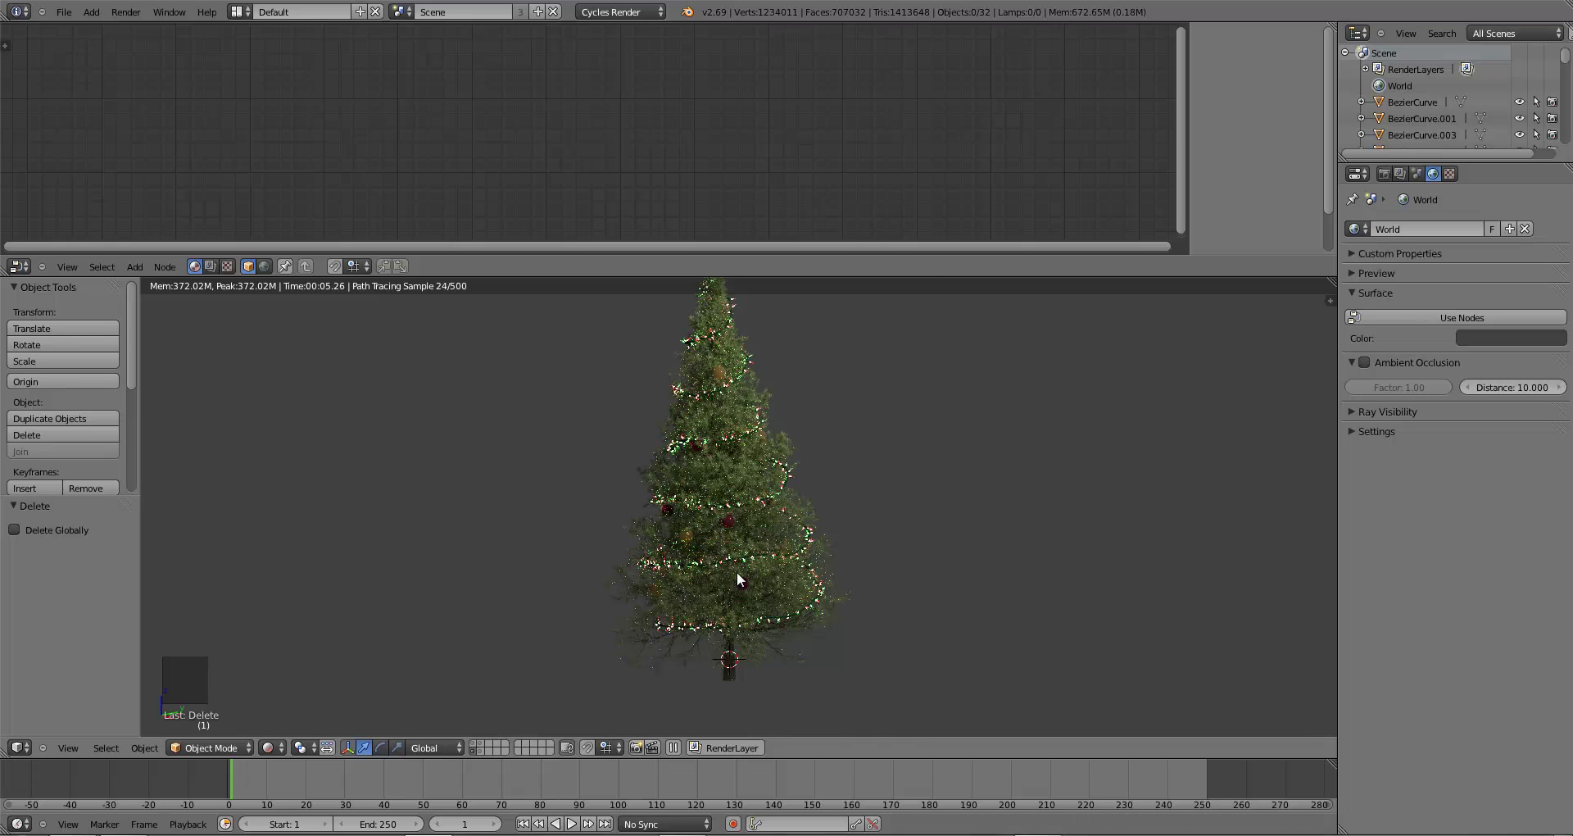
scroll(735, 572, down, 7)
scroll(777, 572, up, 5)
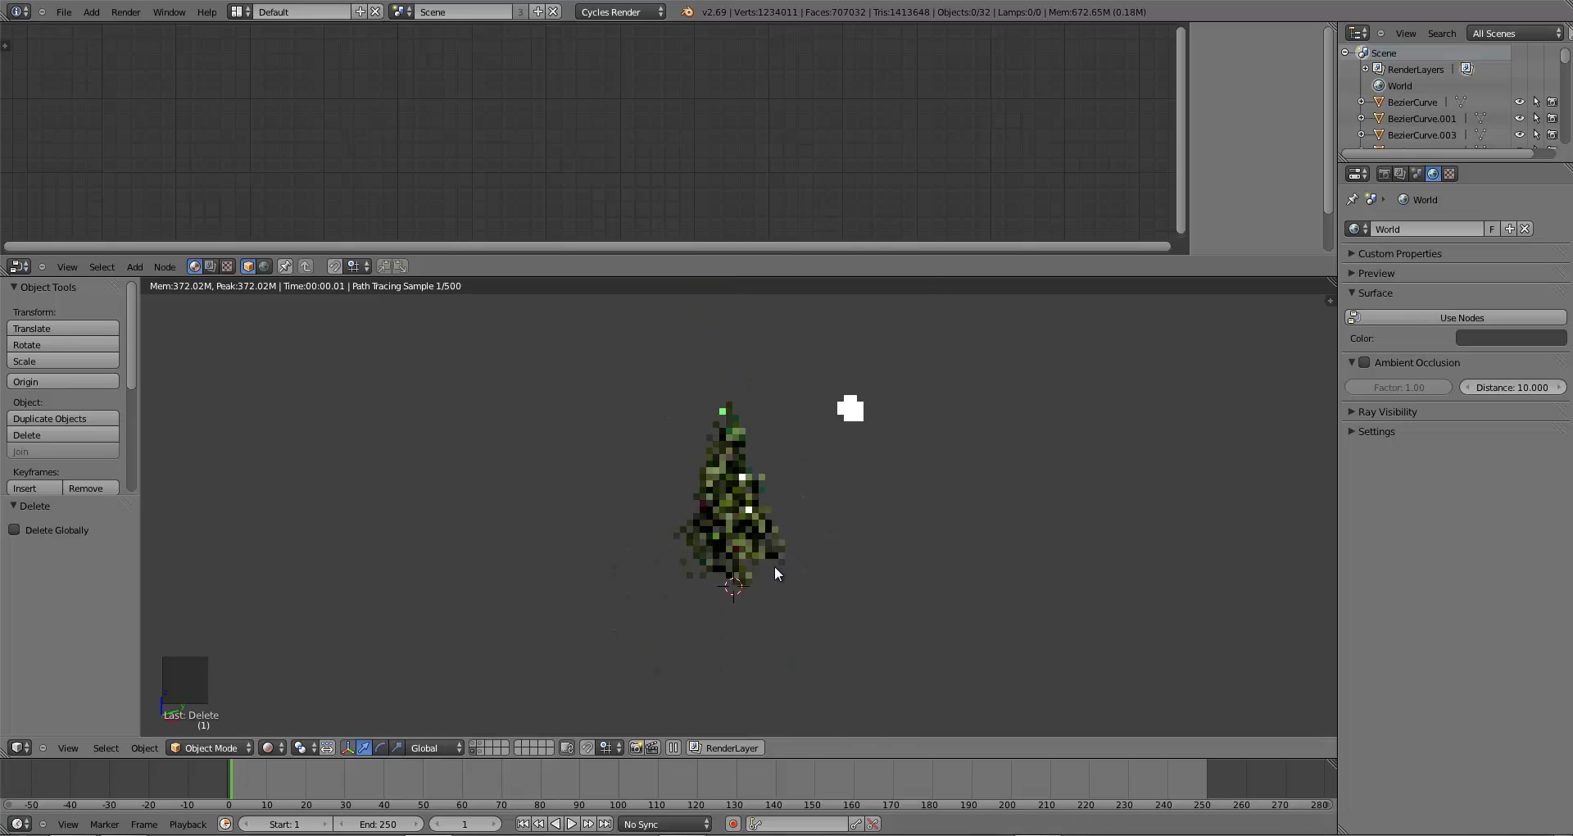
right_click(900, 367)
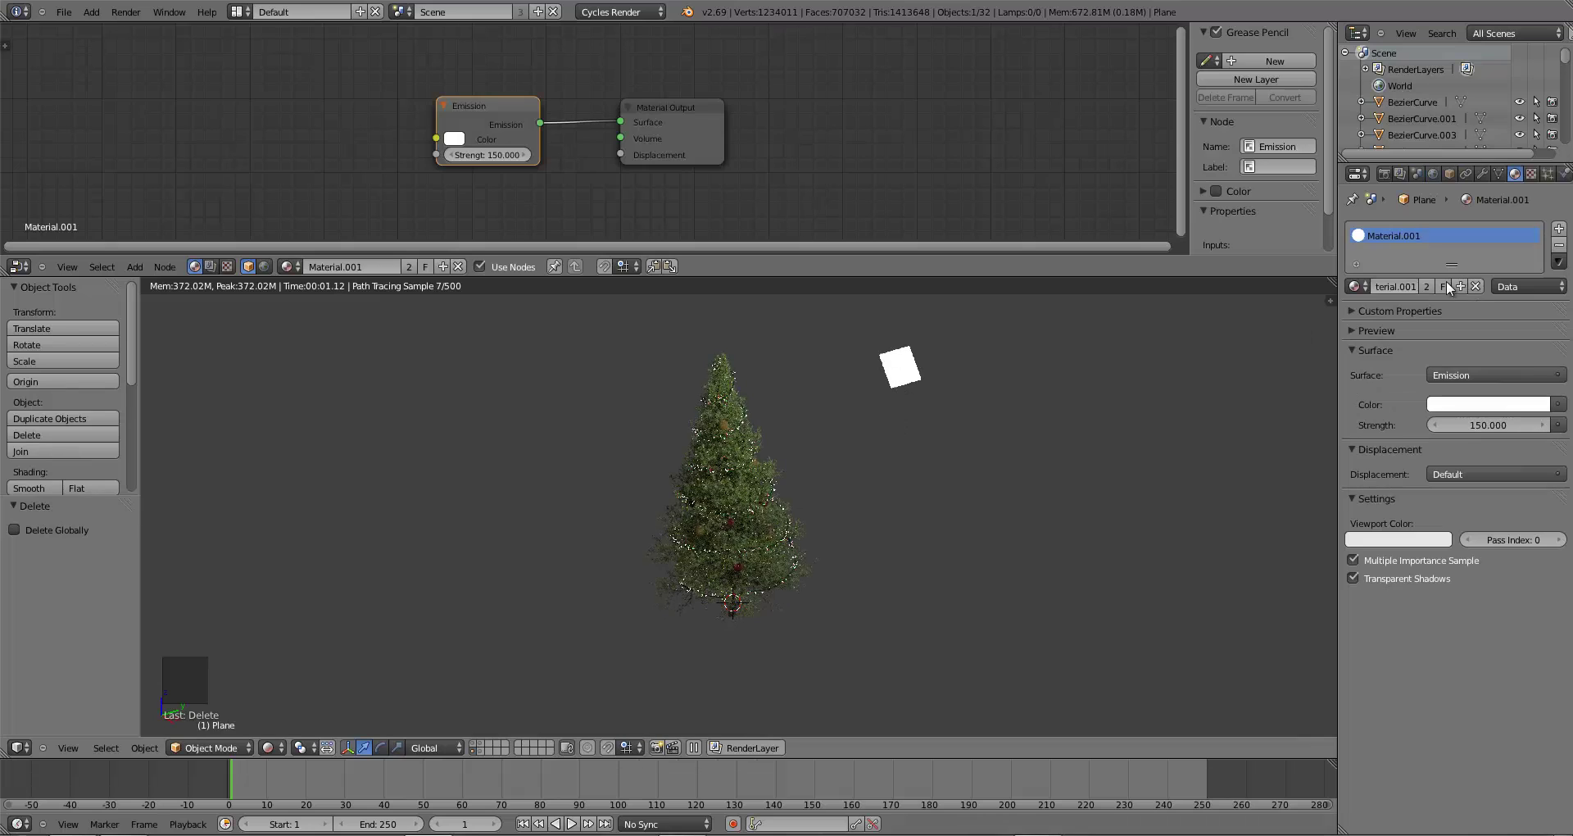
click(1474, 418)
text(2)
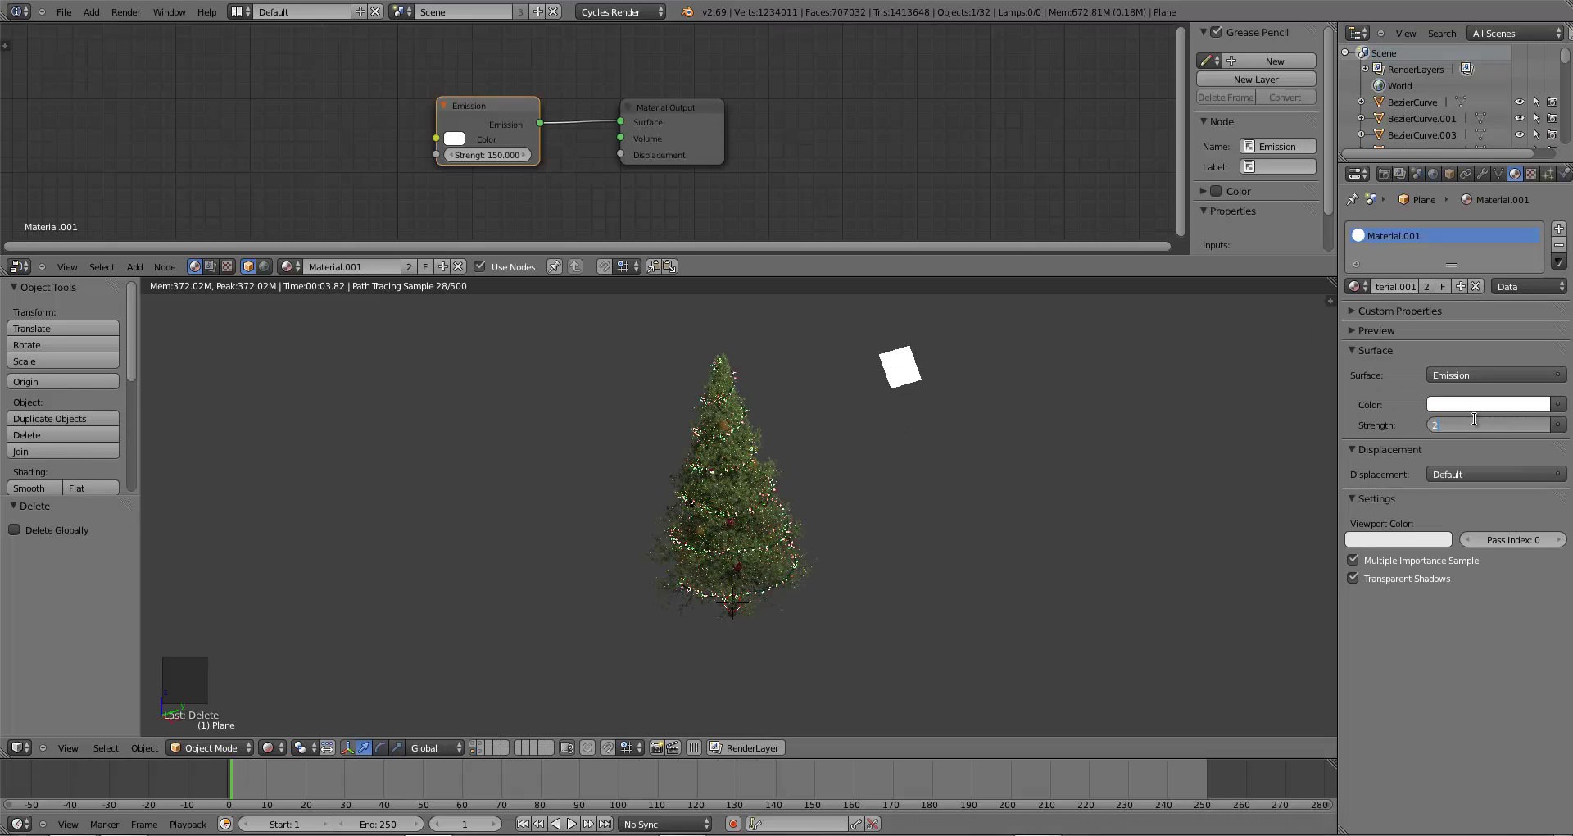
text(000)
key(Return)
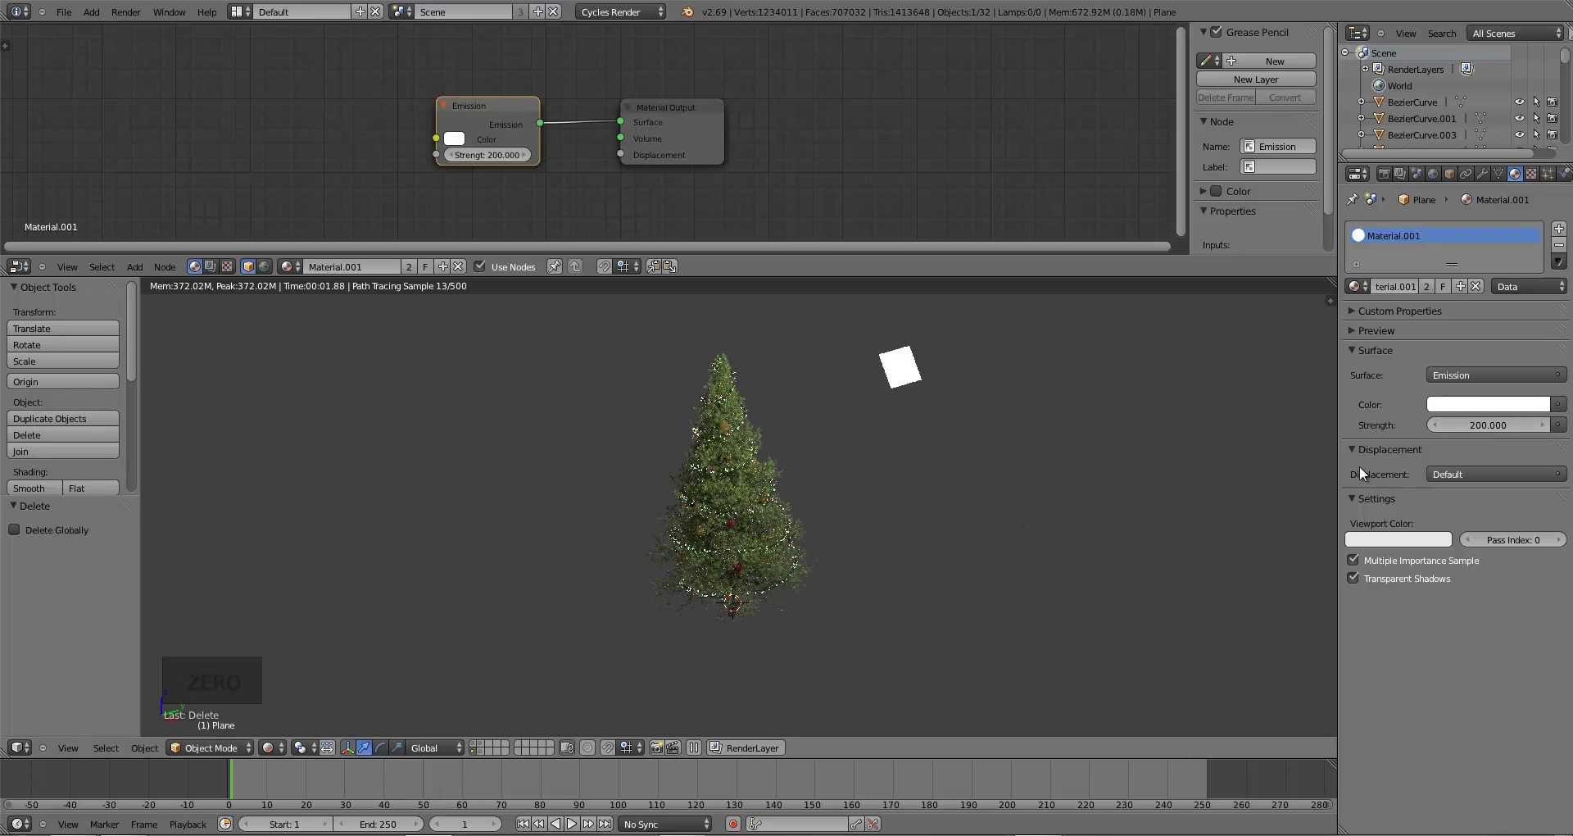
click(1484, 420)
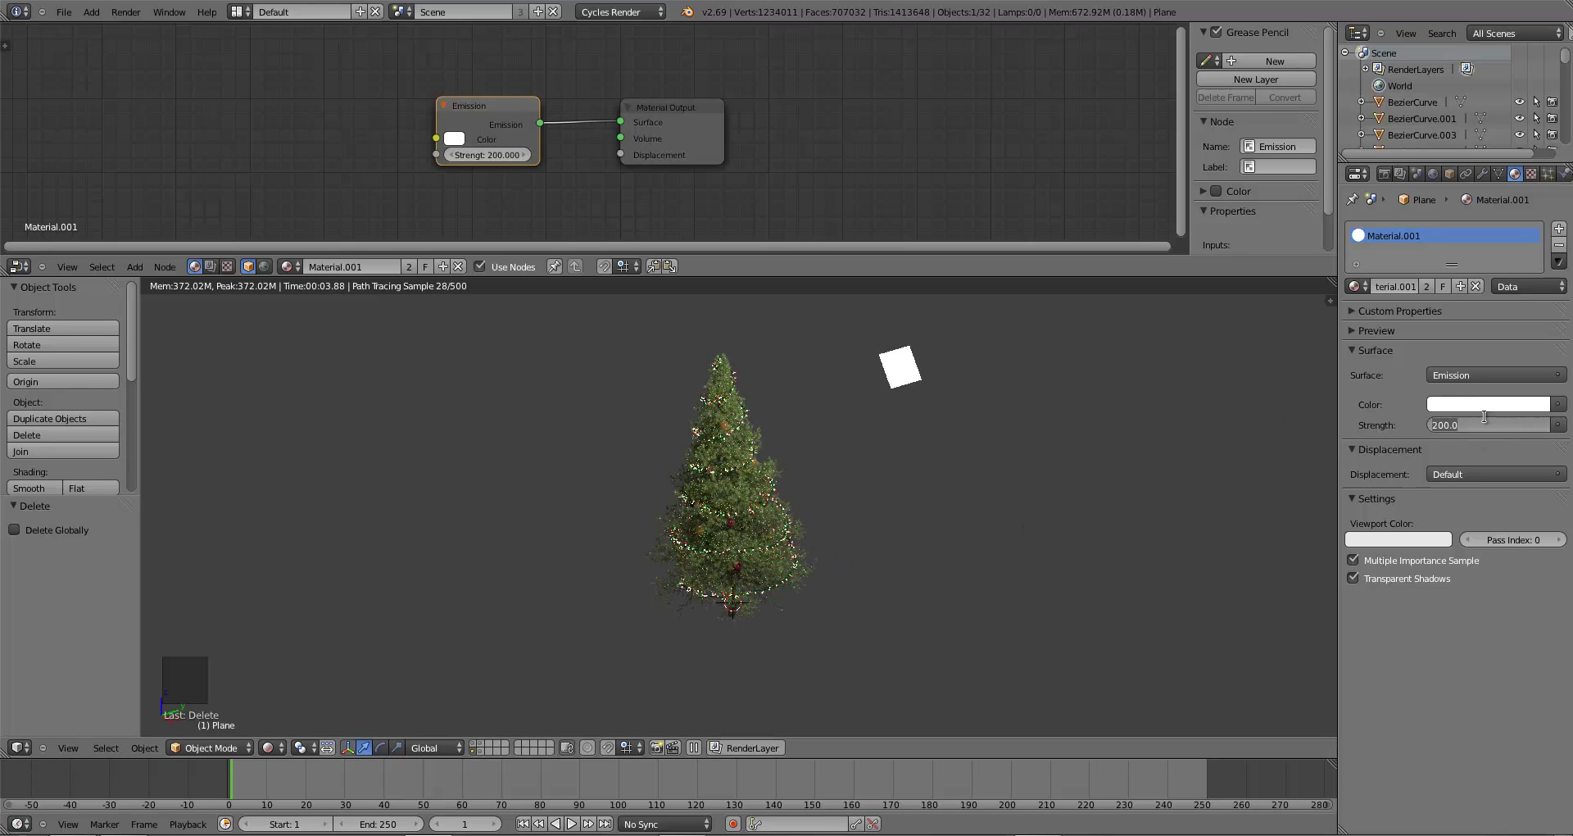
text(250)
key(Return)
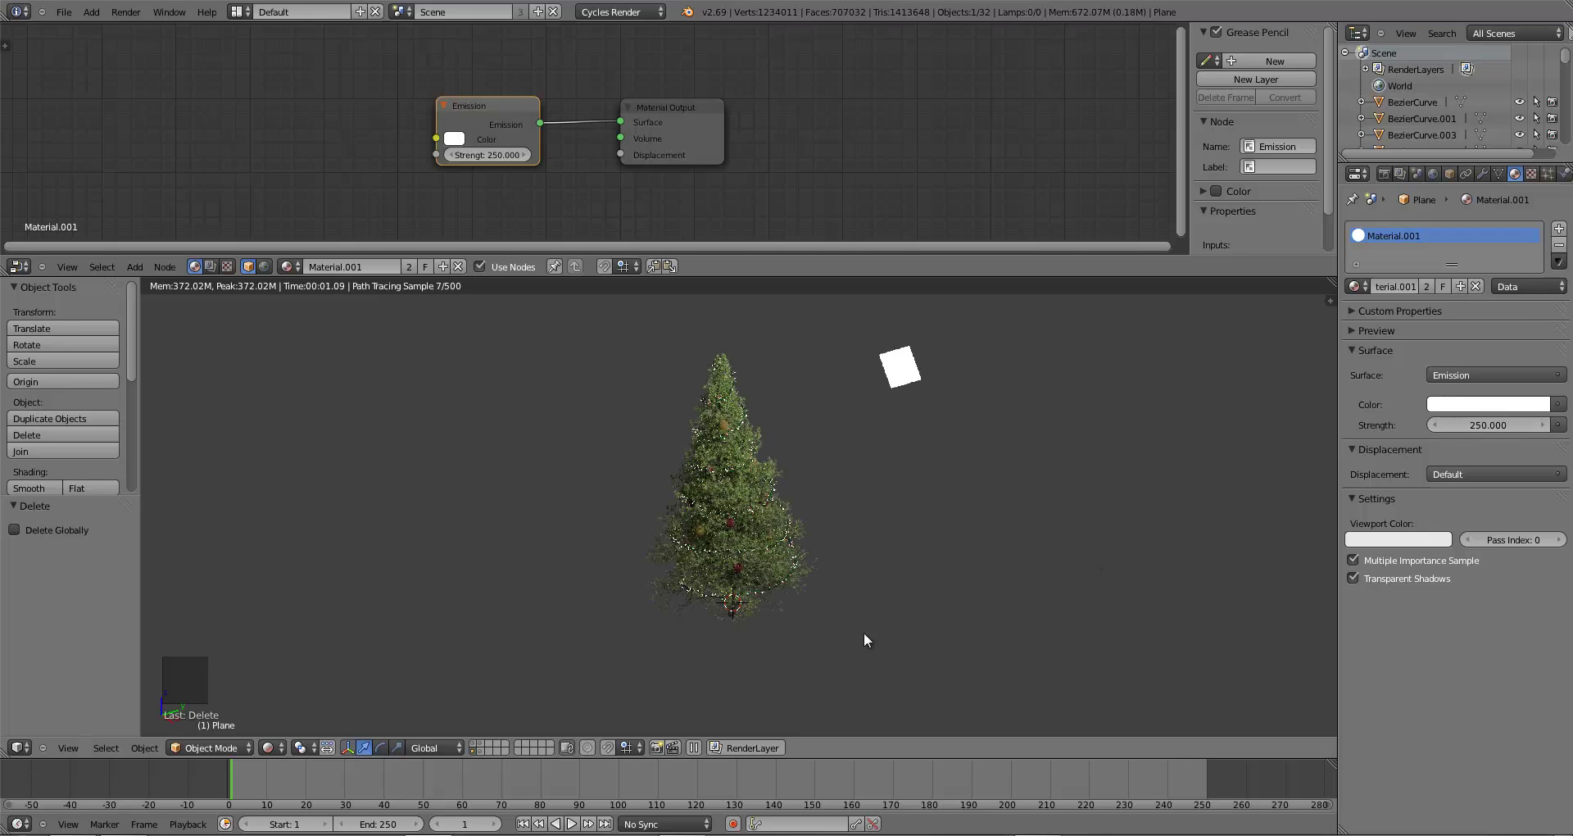
- Brighten the Red Orb material's red diffuse colour and its glossy colour, with the glossy at about R 0.695, G 0.010, B 0.153
middle_drag(853, 625, 880, 570)
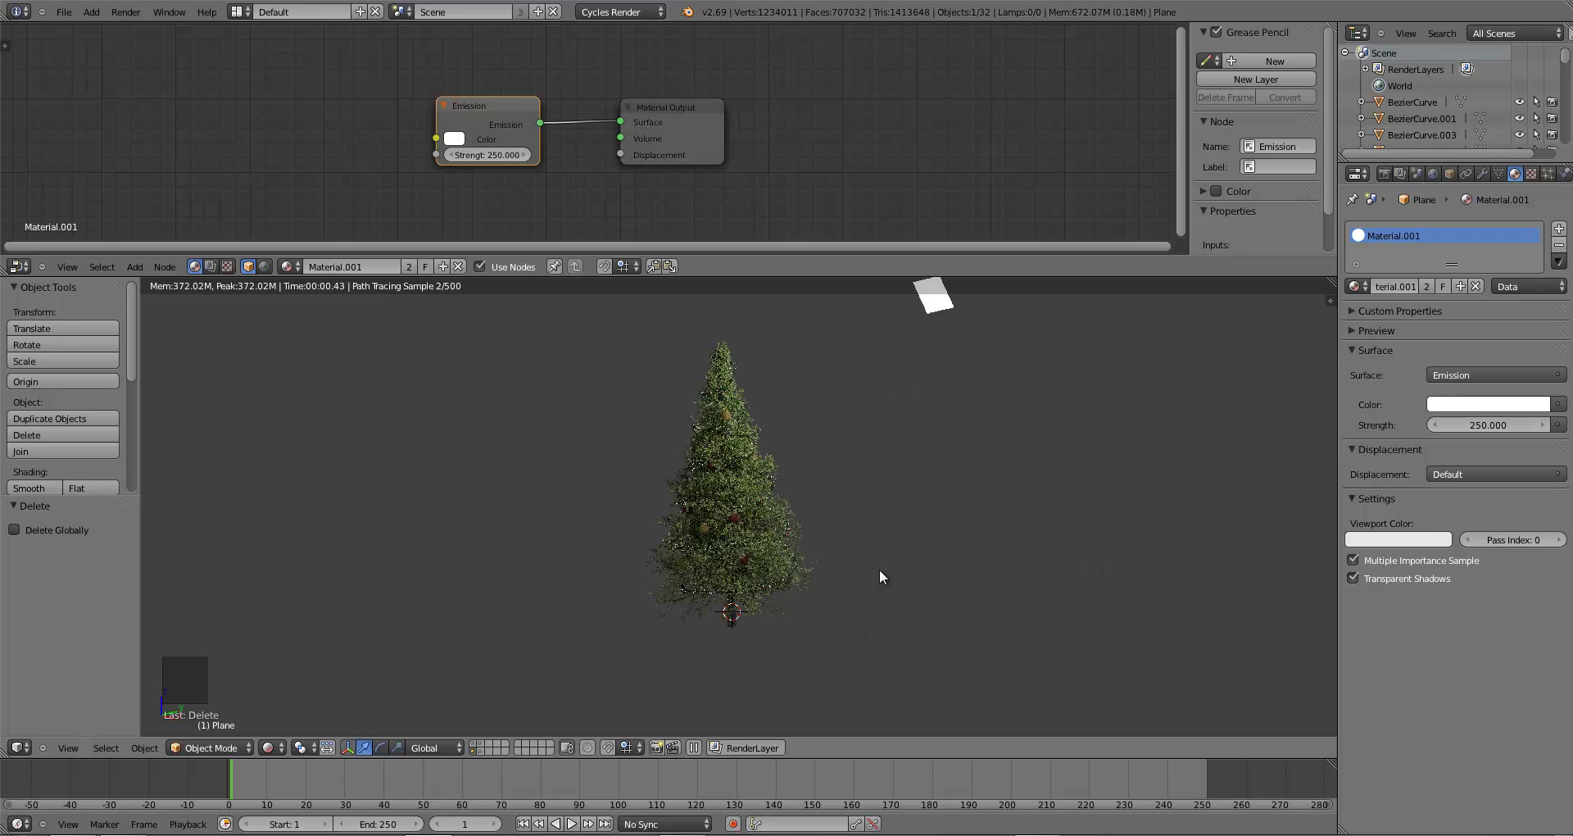
scroll(871, 598, up, 2)
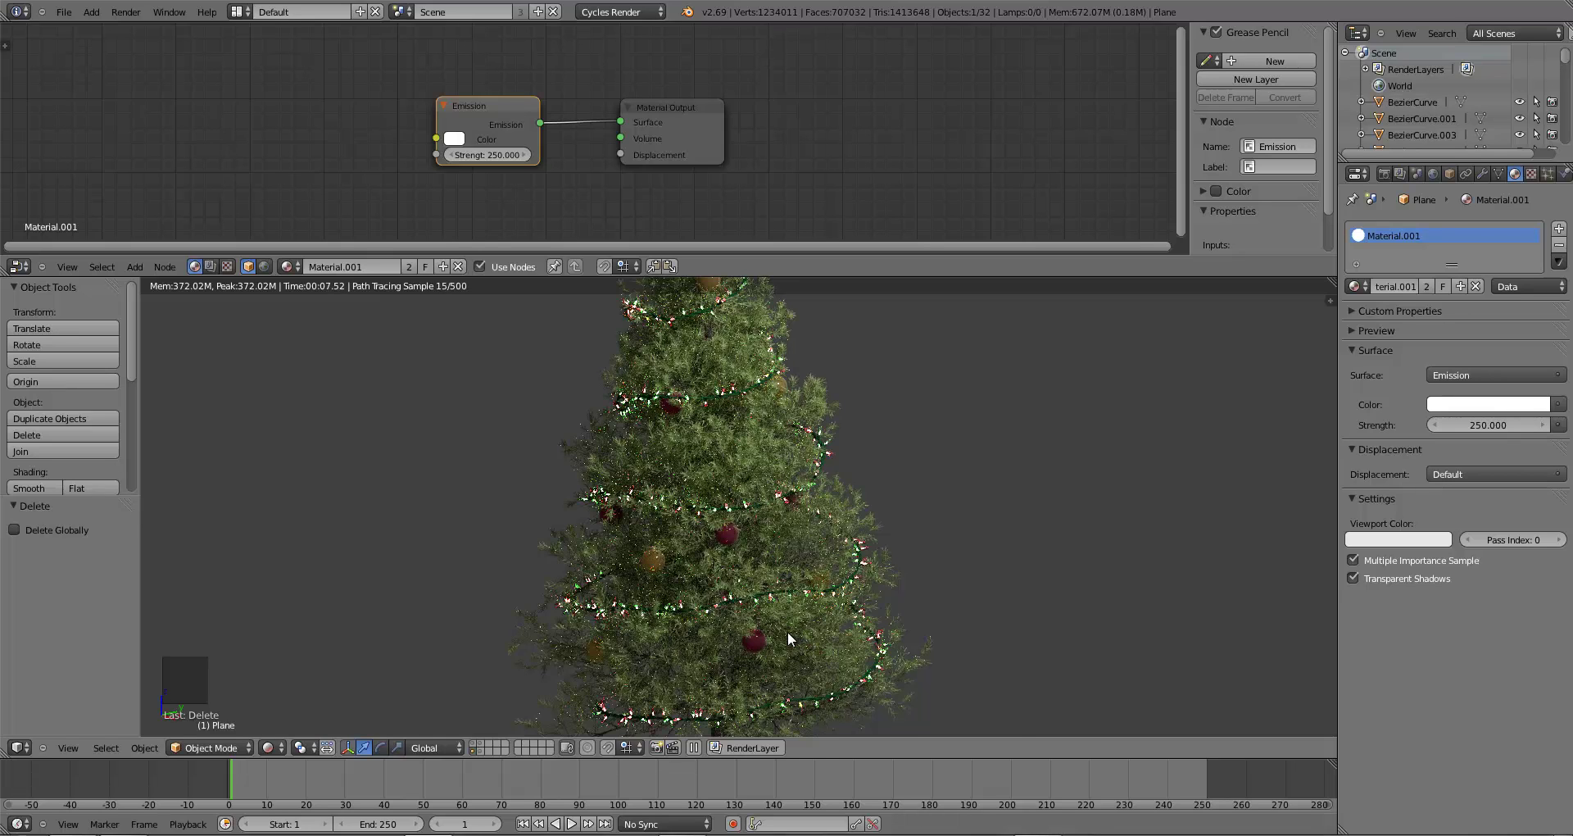
key(z)
key(z)
right_click(724, 526)
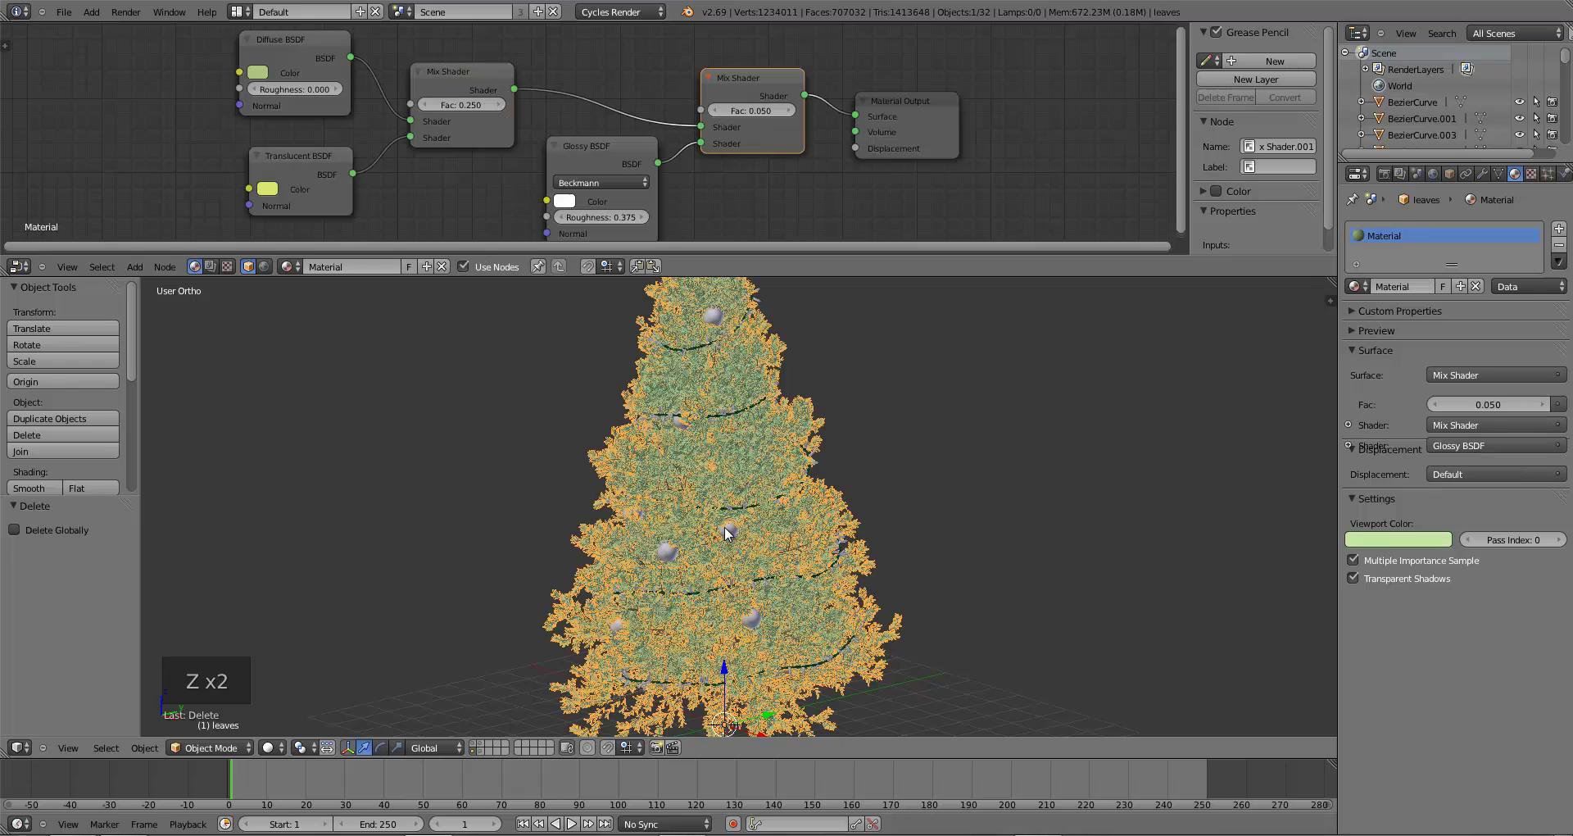
right_click(725, 529)
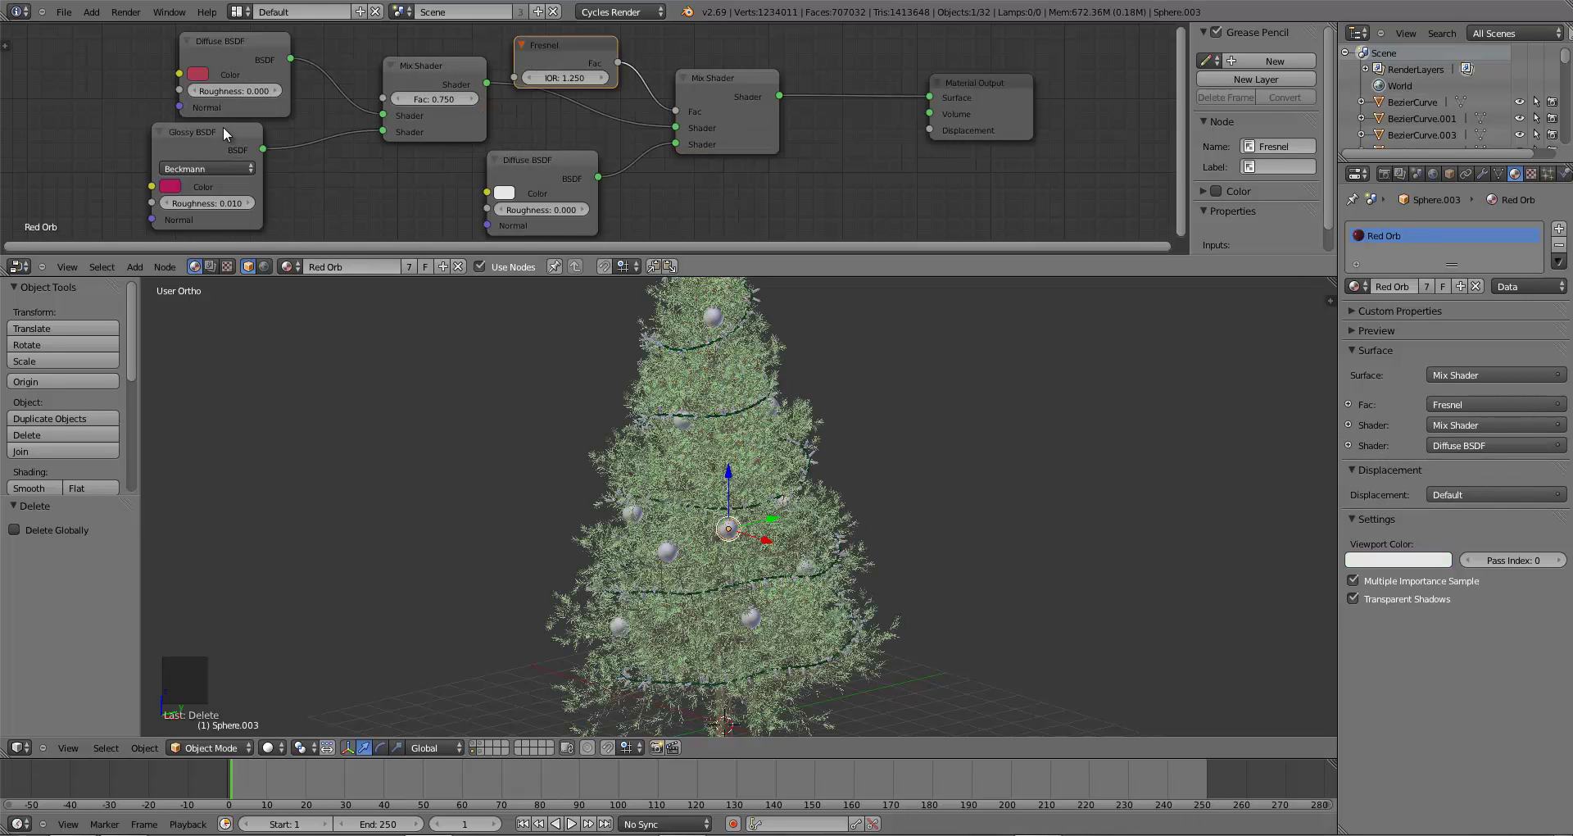
click(197, 74)
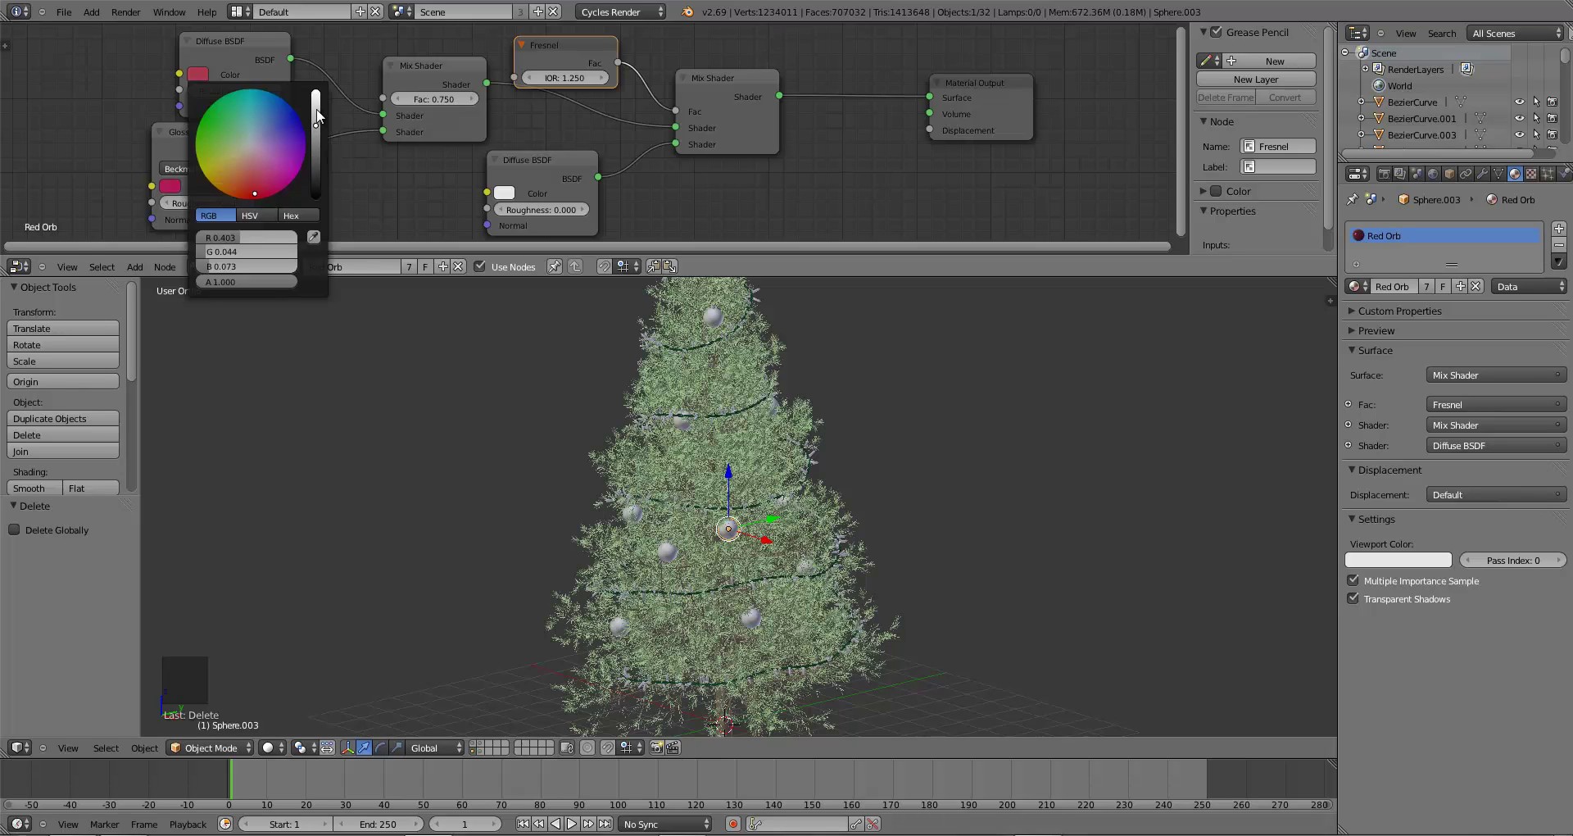
drag(316, 119, 316, 107)
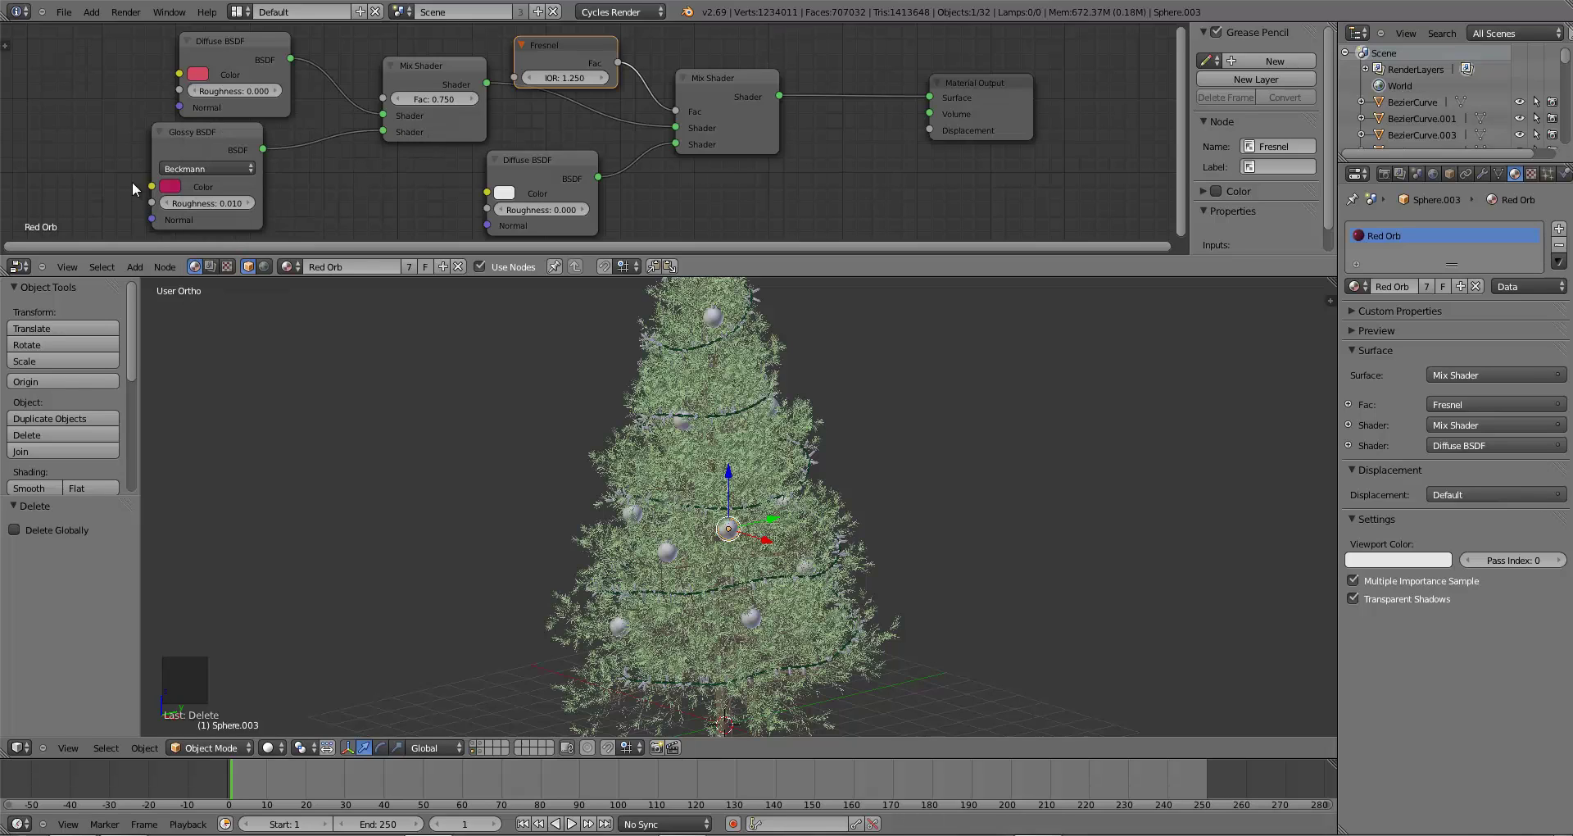
click(170, 187)
drag(288, 223, 288, 212)
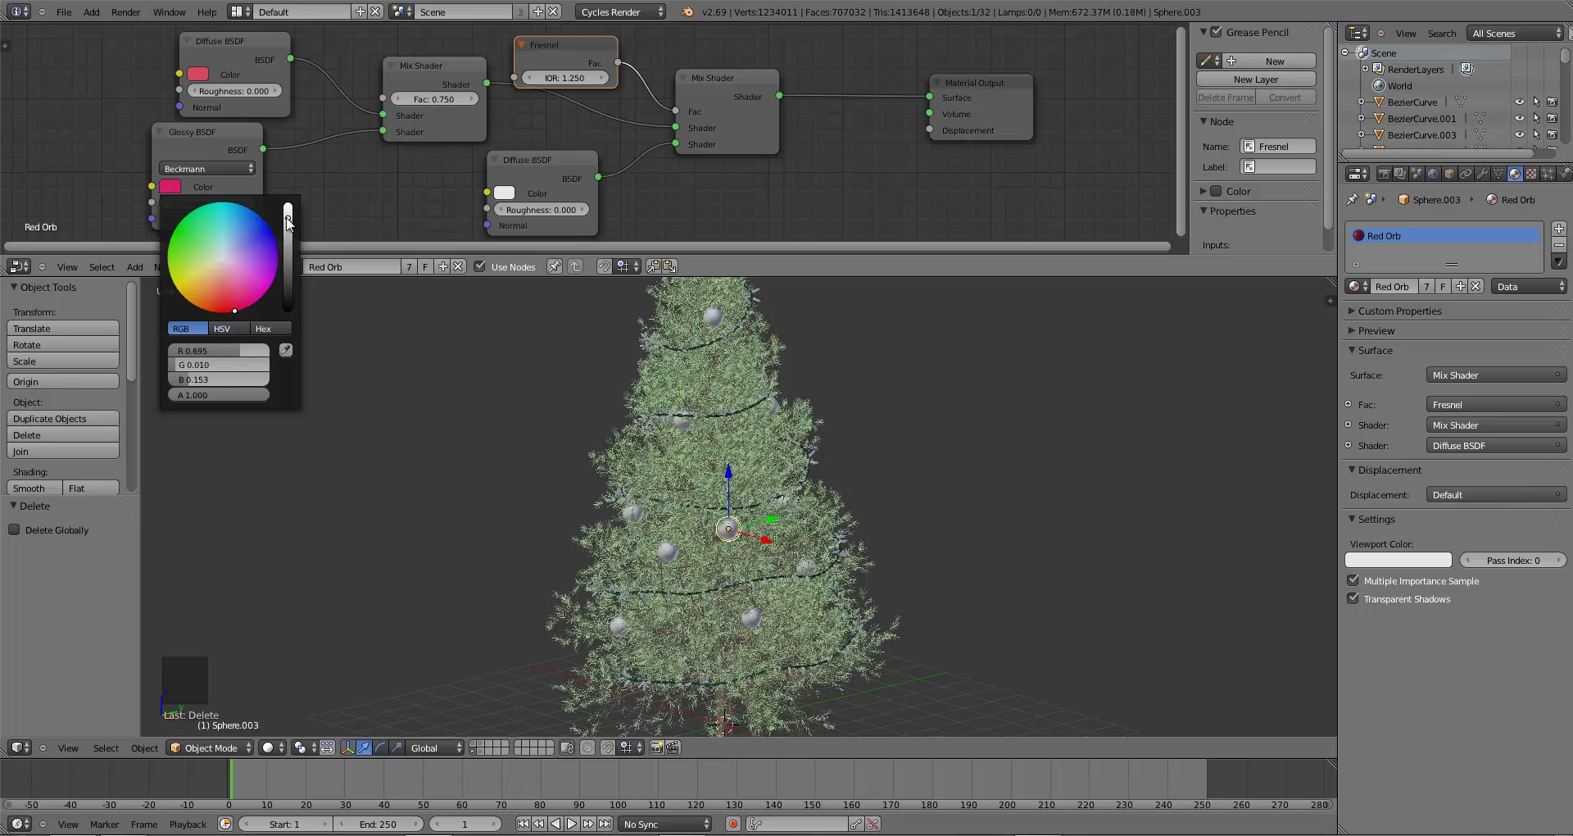
- Brighten the whitish Diffuse BSDF to pure white in the Red Orb material, save the file, and do the same in Yellow Orb
click(504, 197)
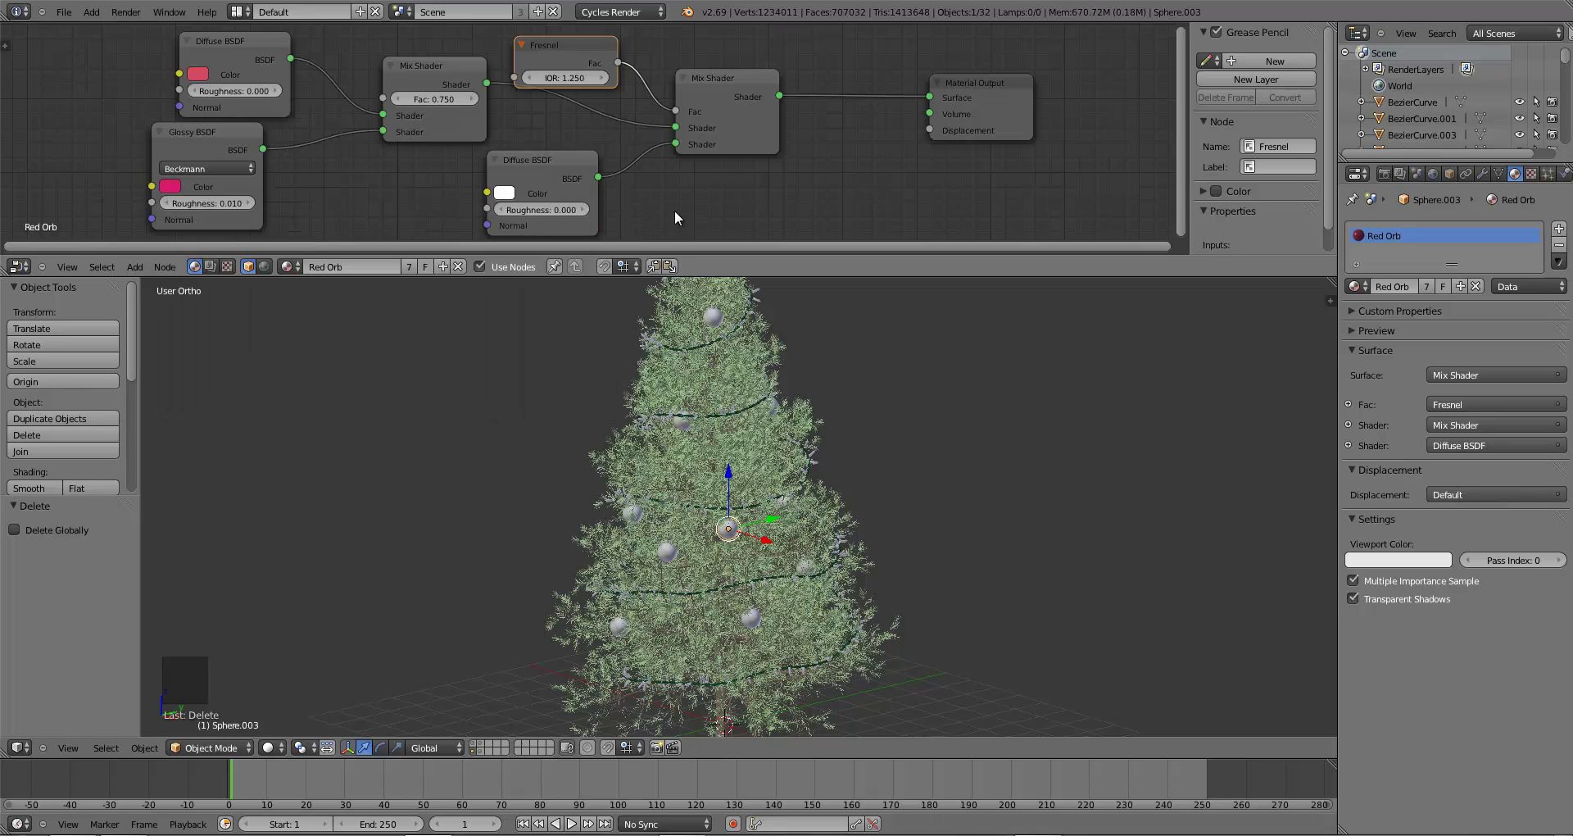
key(ctrl+s)
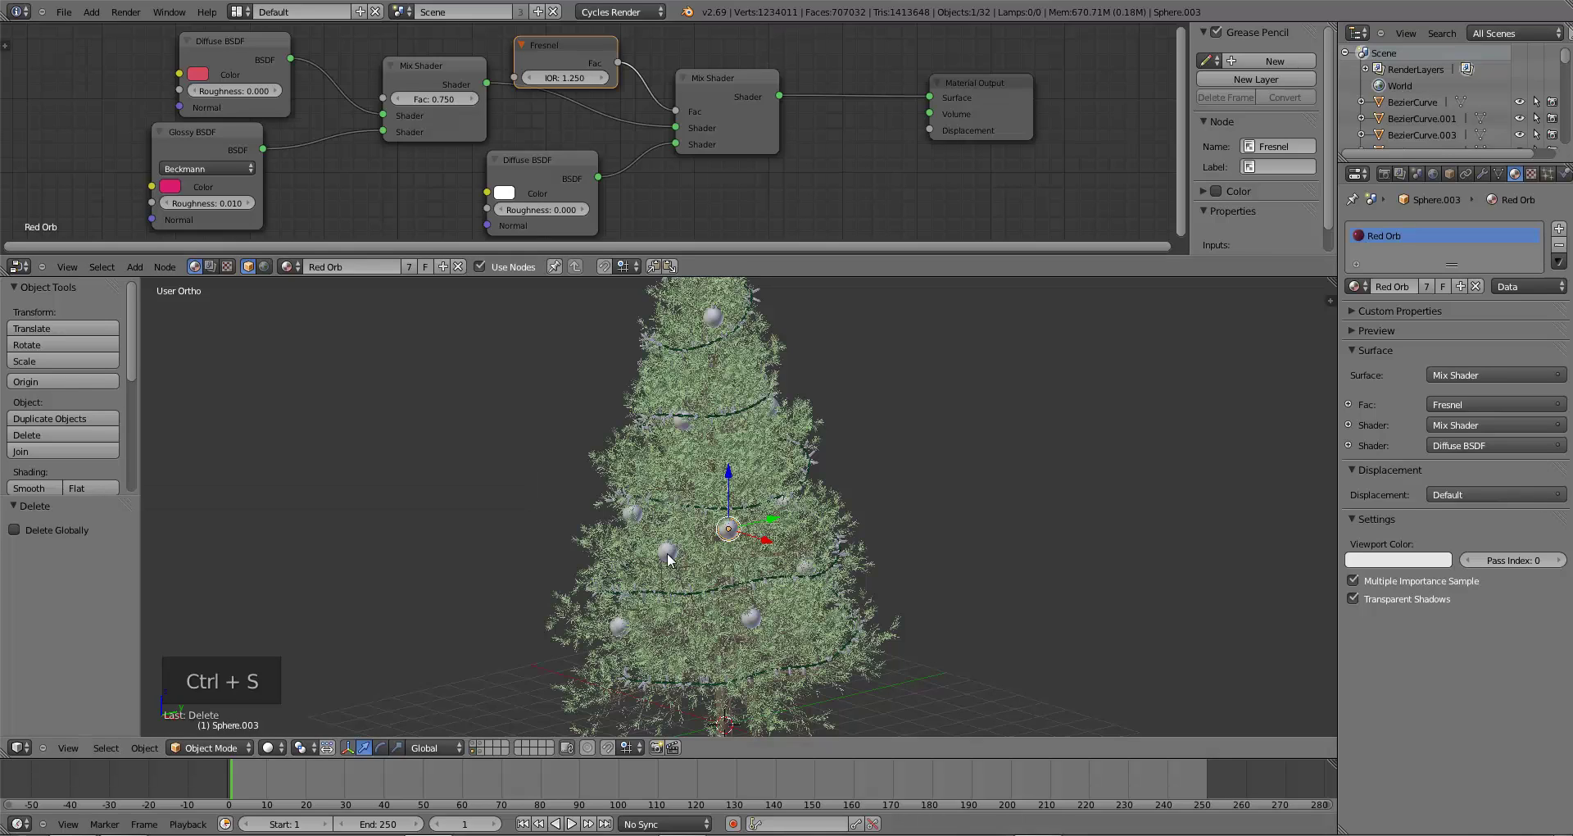
right_click(669, 559)
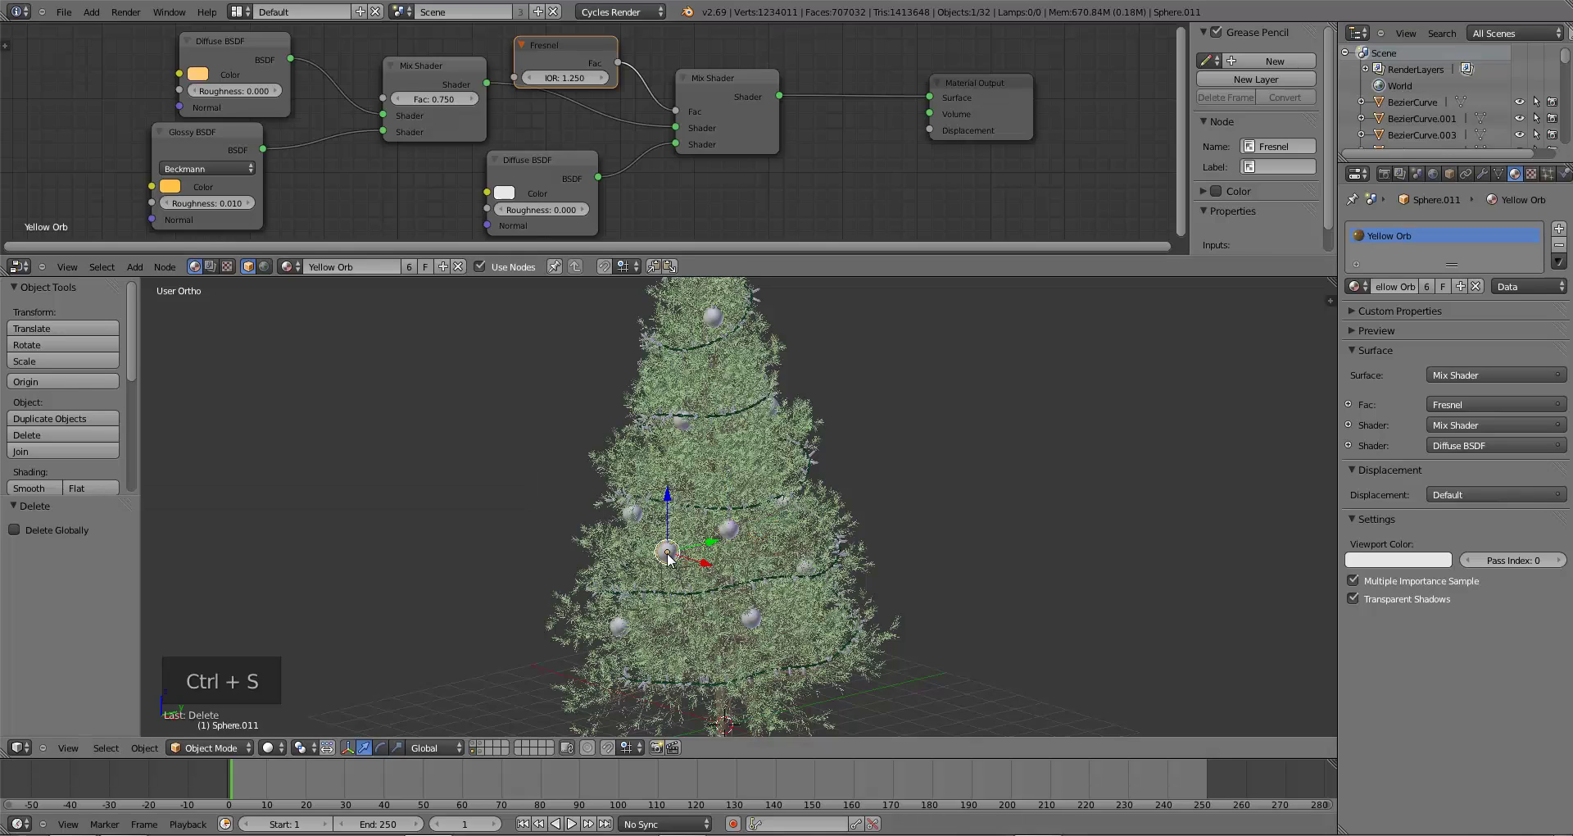
click(499, 195)
drag(621, 215, 628, 156)
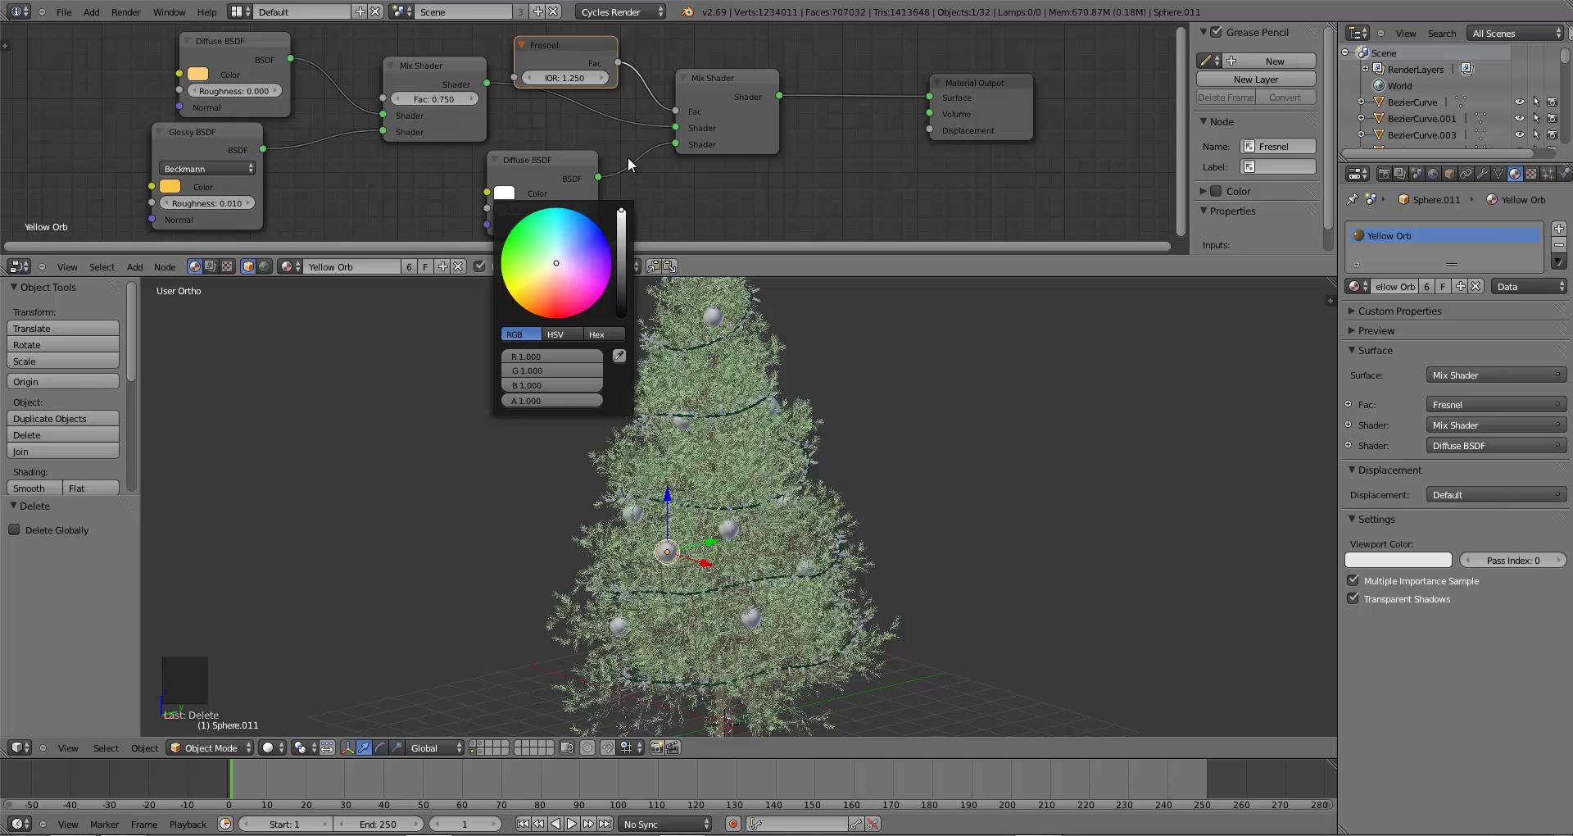
- Preview the tree with the brightened ornaments in rendered shading from a slightly rotated angle
click(268, 747)
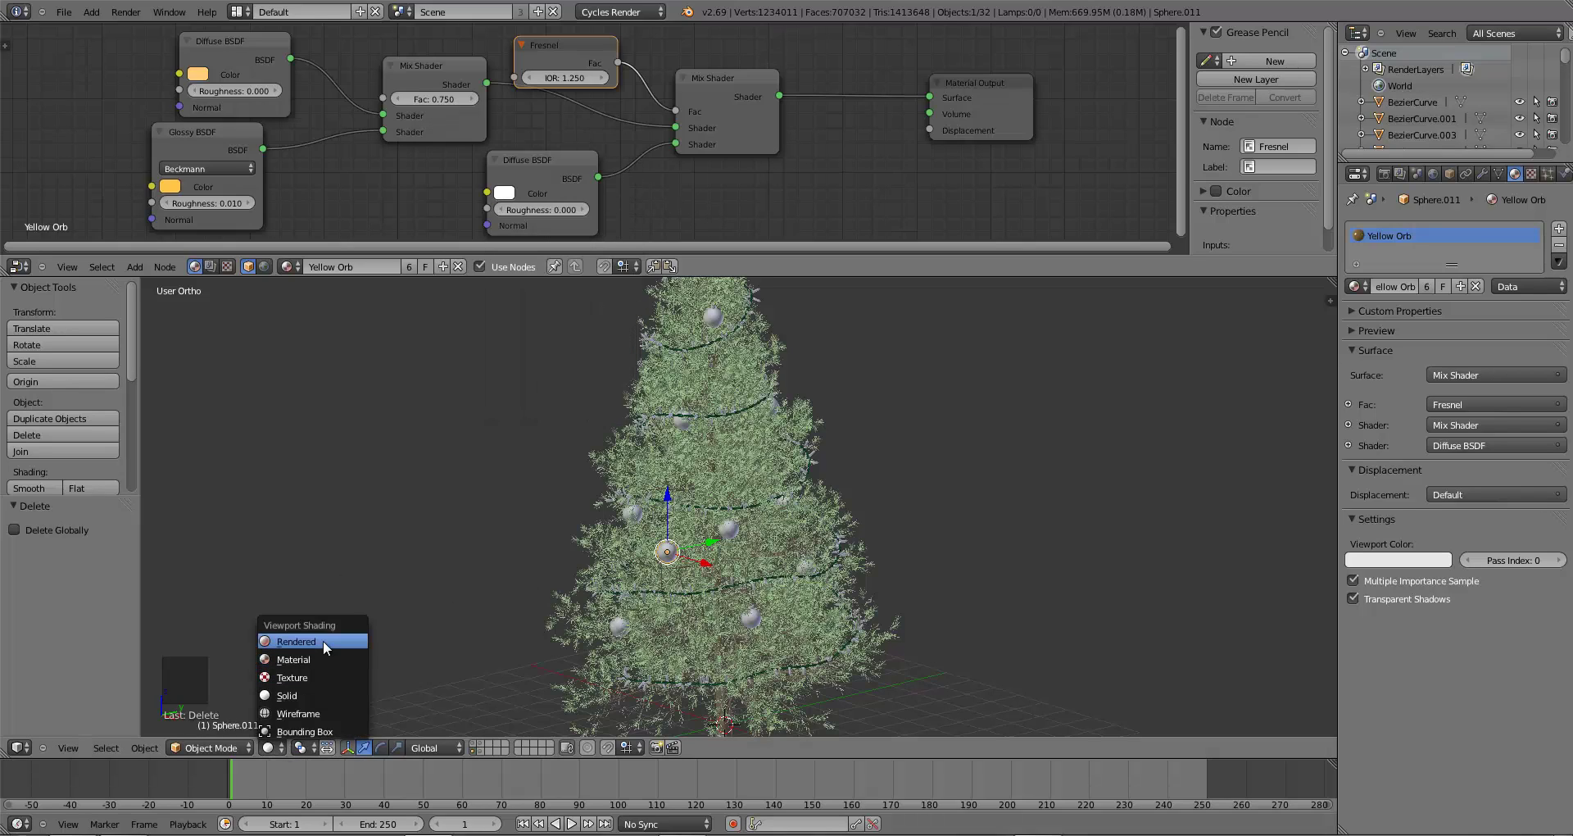
click(323, 641)
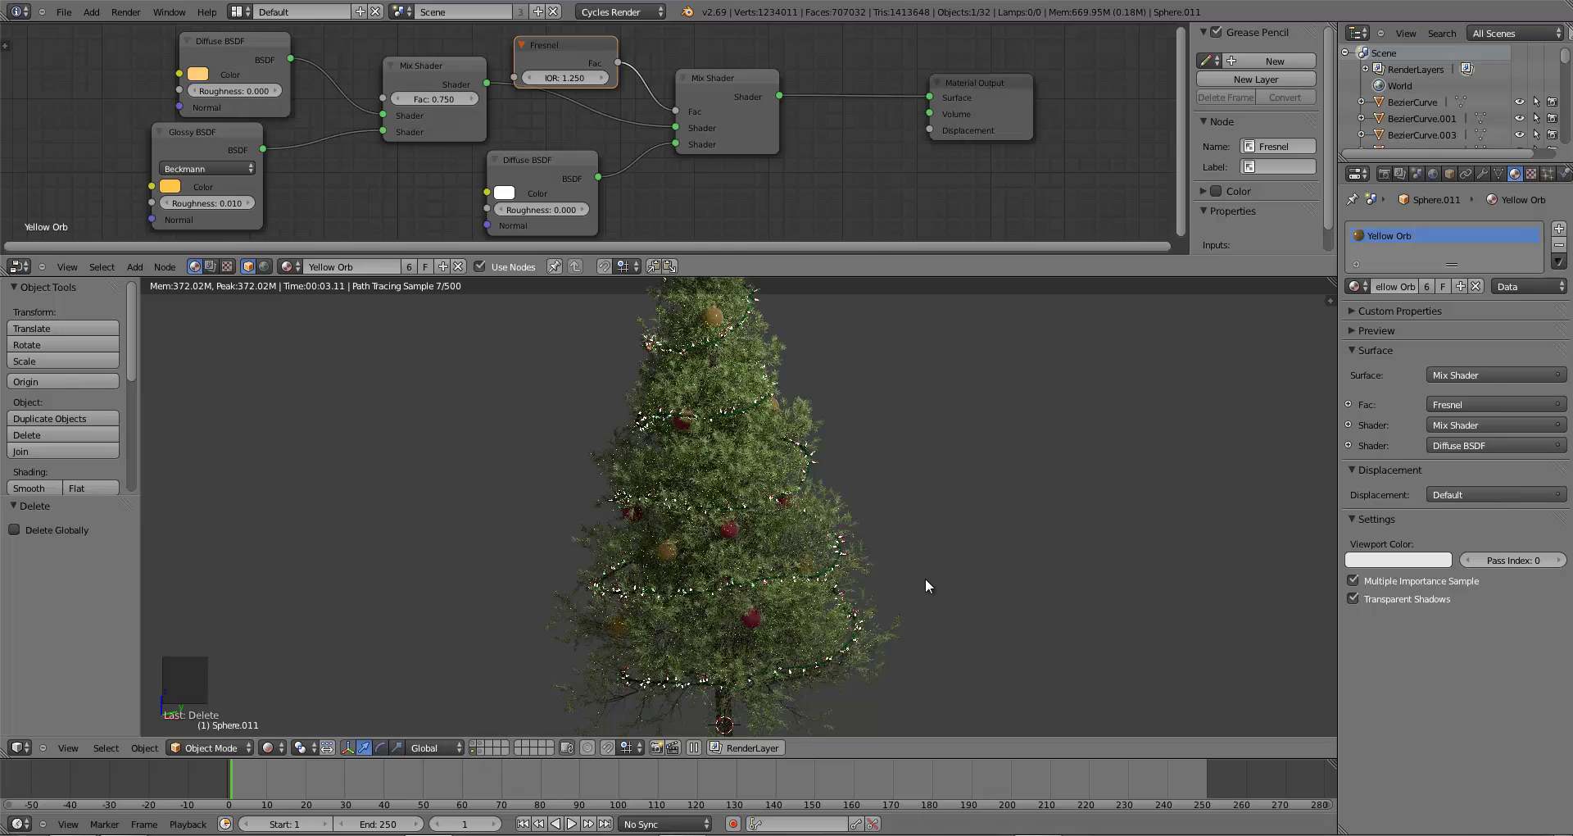
key(KP_6)
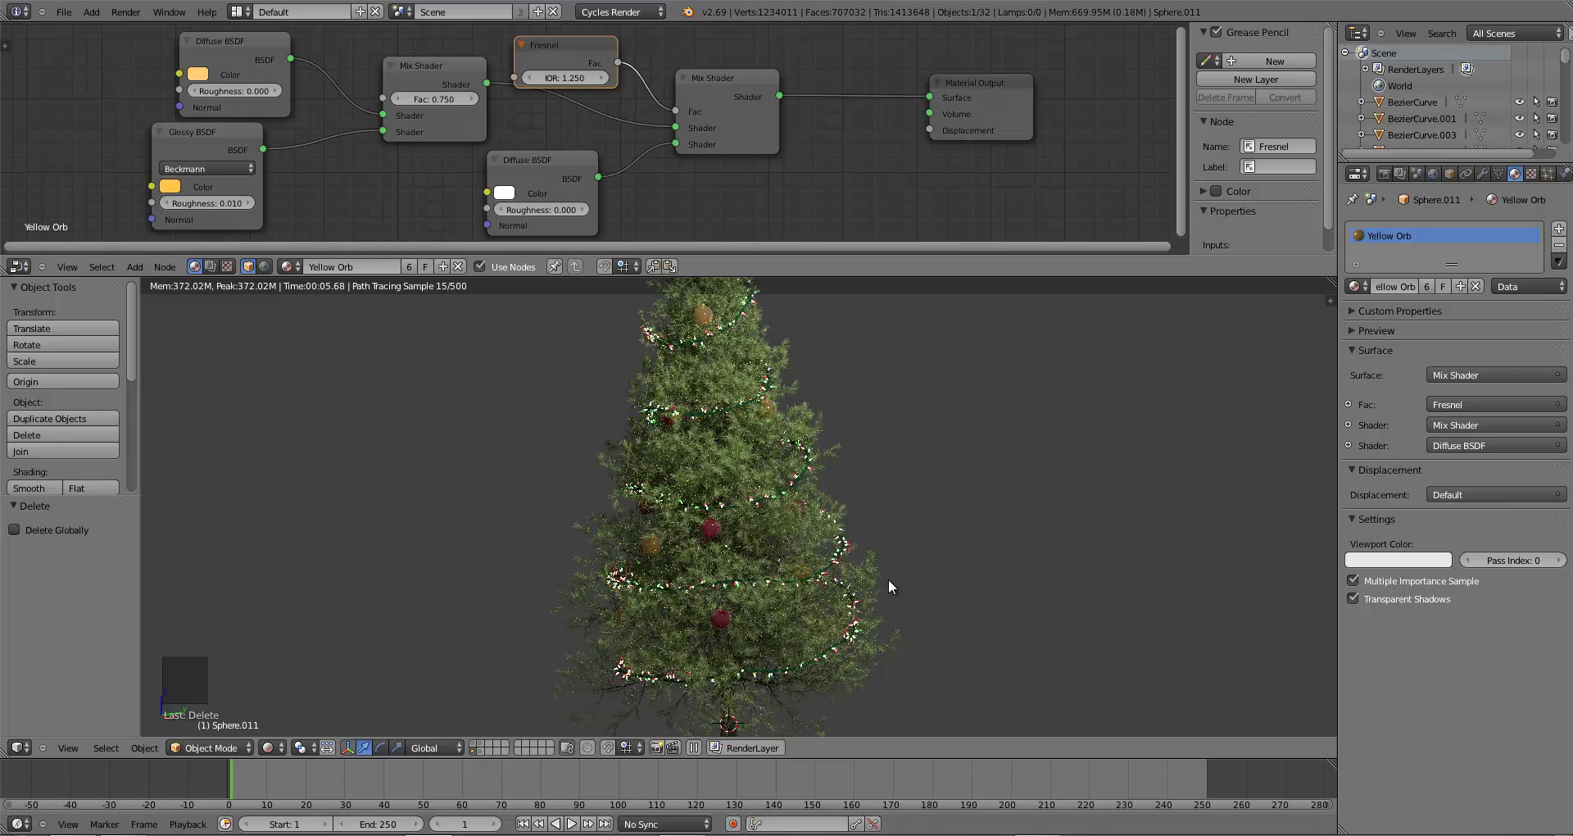
- Set the roughness of the Yellow Orb material's Glossy BSDF node to 0.02
click(212, 205)
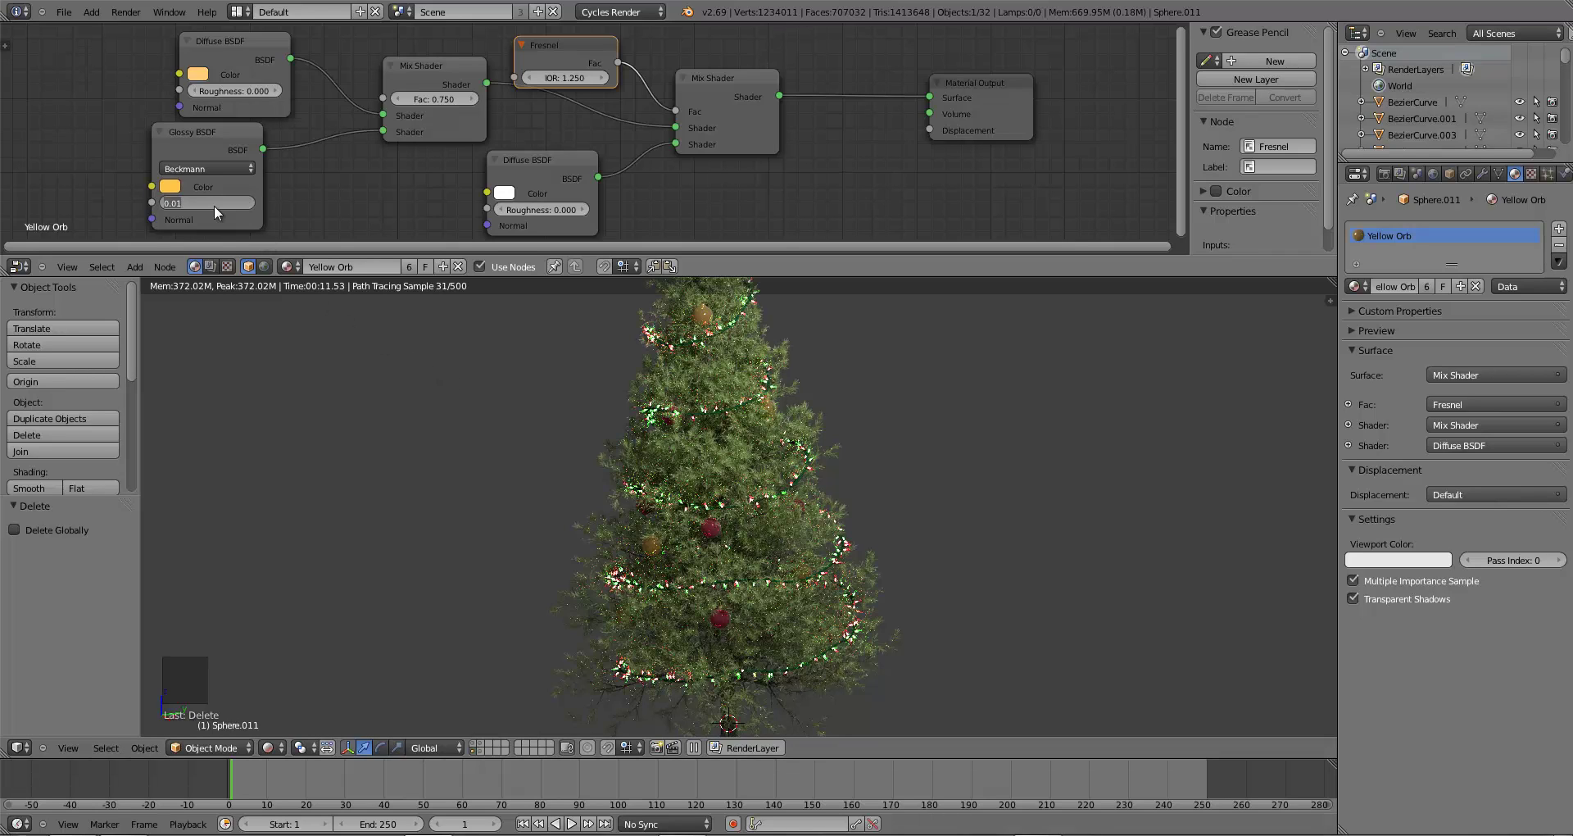
text(0.02)
key(Return)
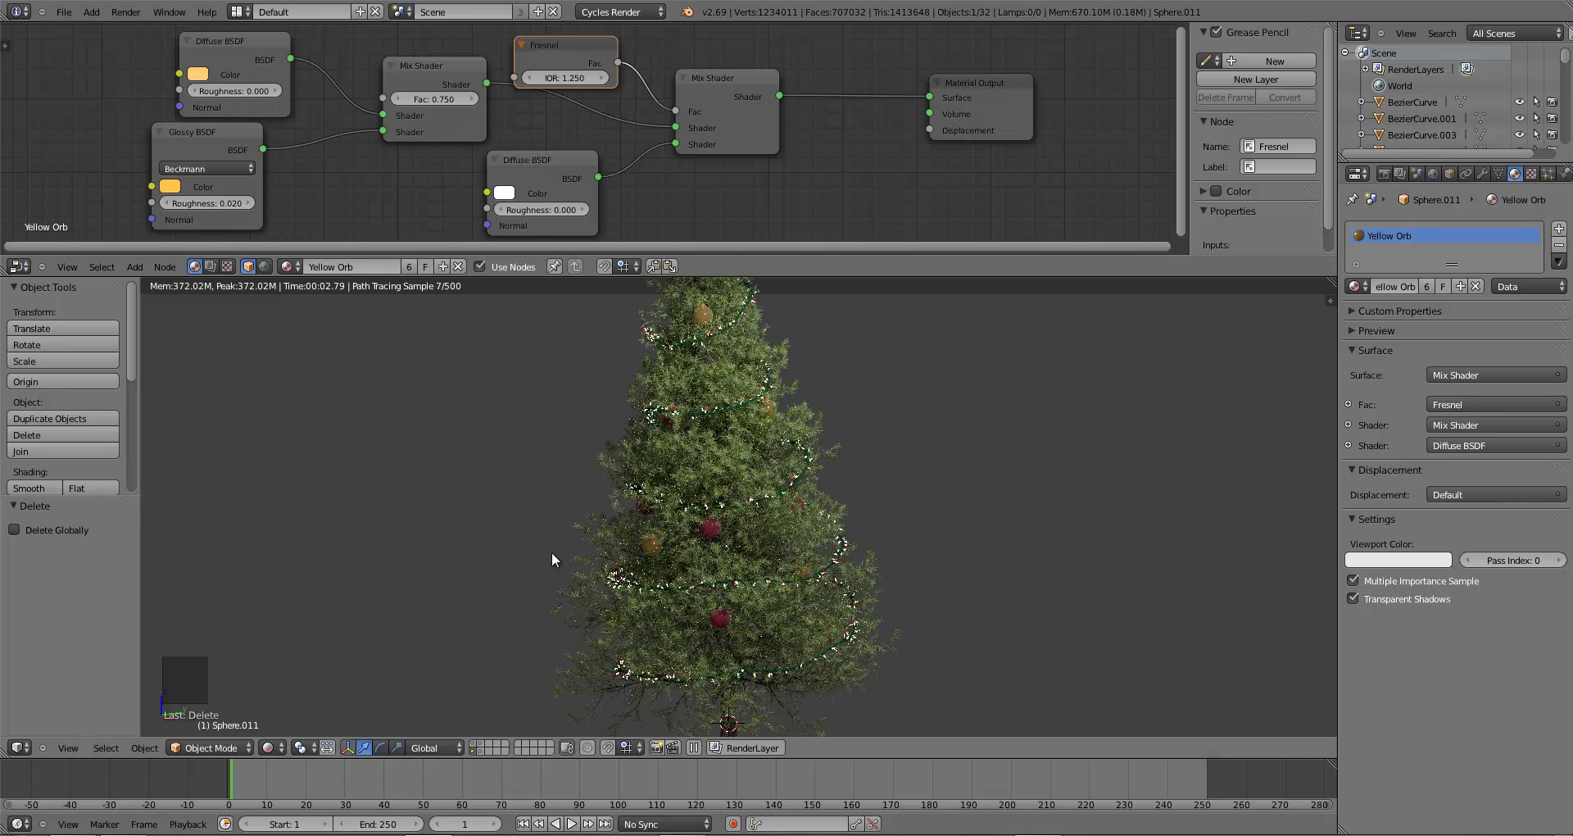
- Switch the viewport to solid shading and set the Glossy BSDF roughness of the lower ornament's Red Orb material to 0.02
key(z)
key(z)
key(z)
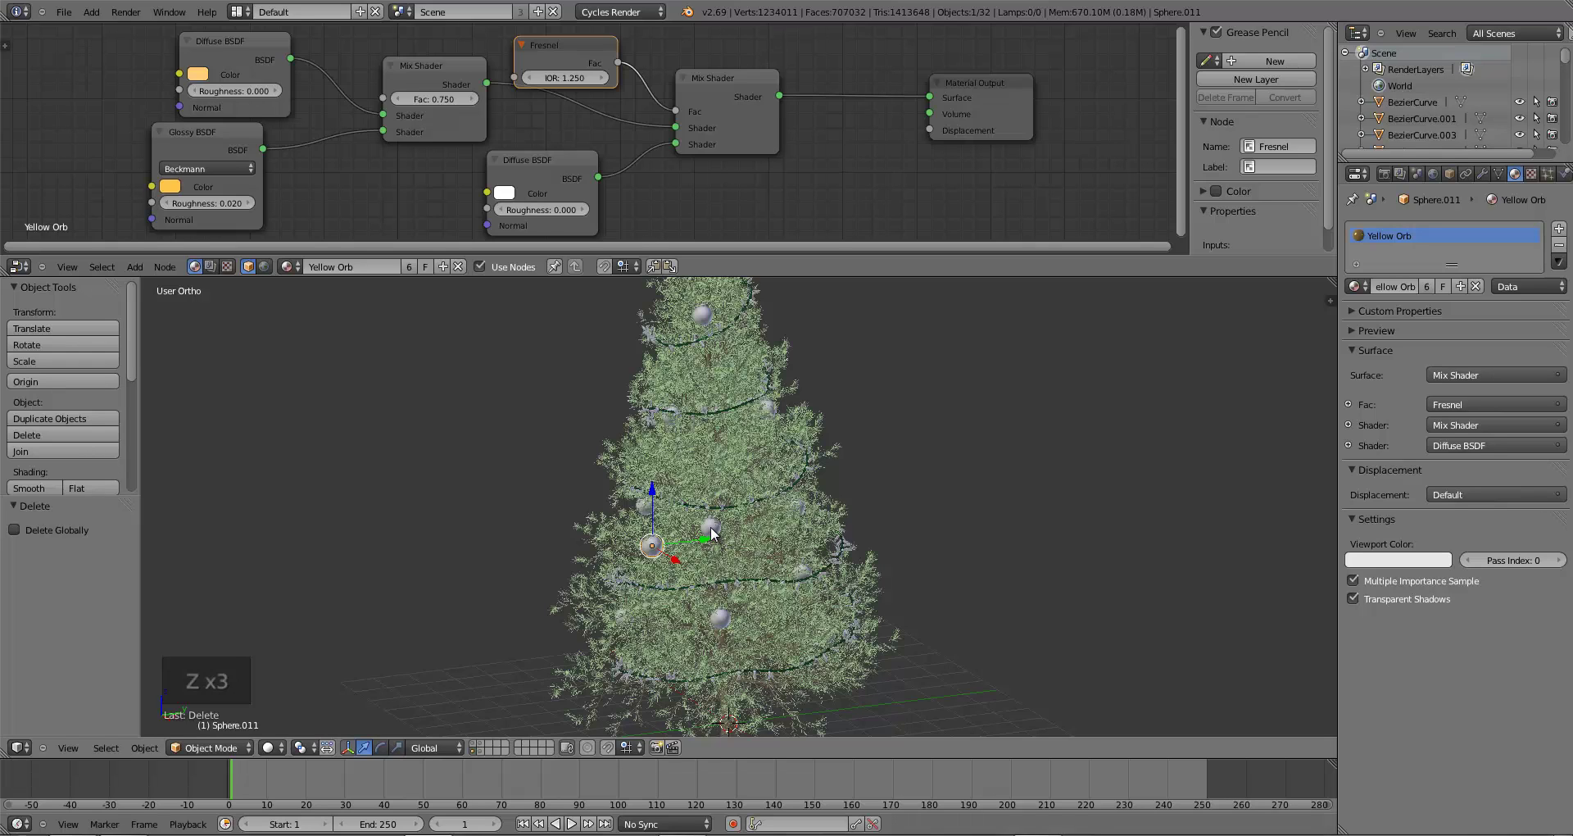
right_click(712, 532)
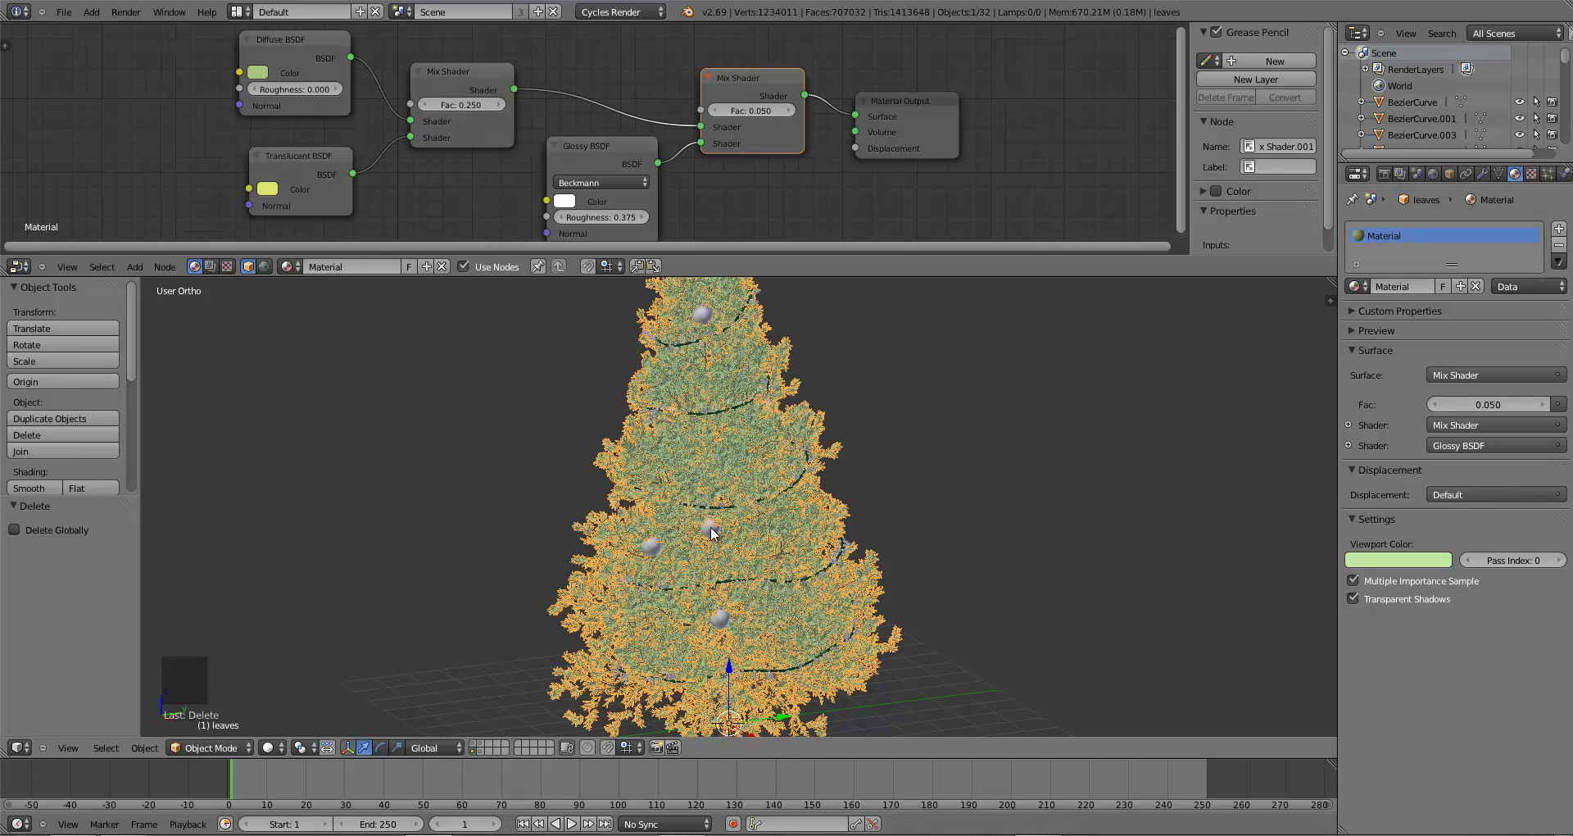
right_click(712, 532)
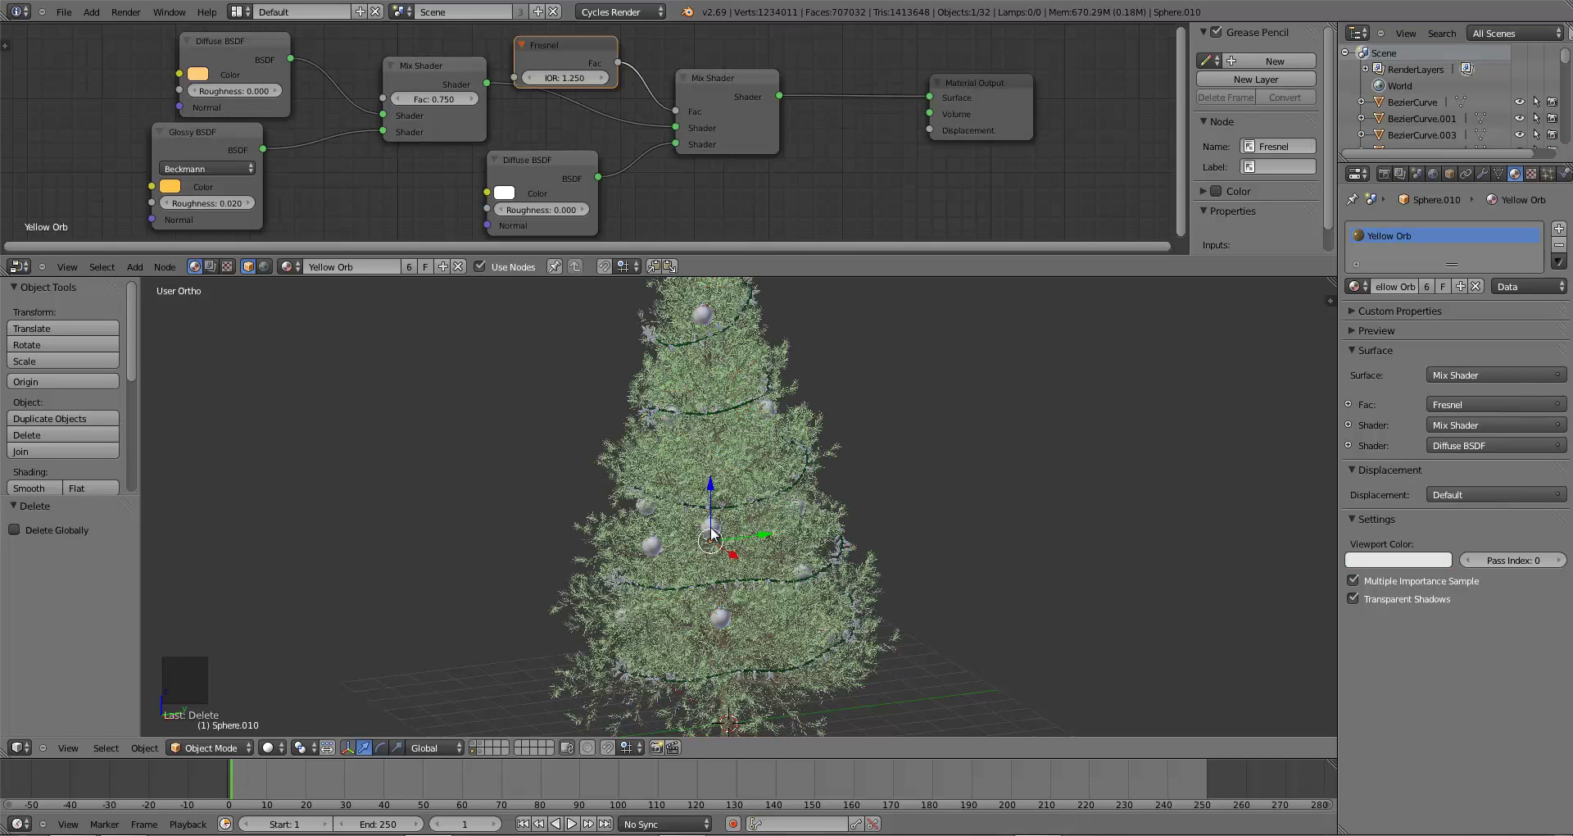
right_click(712, 533)
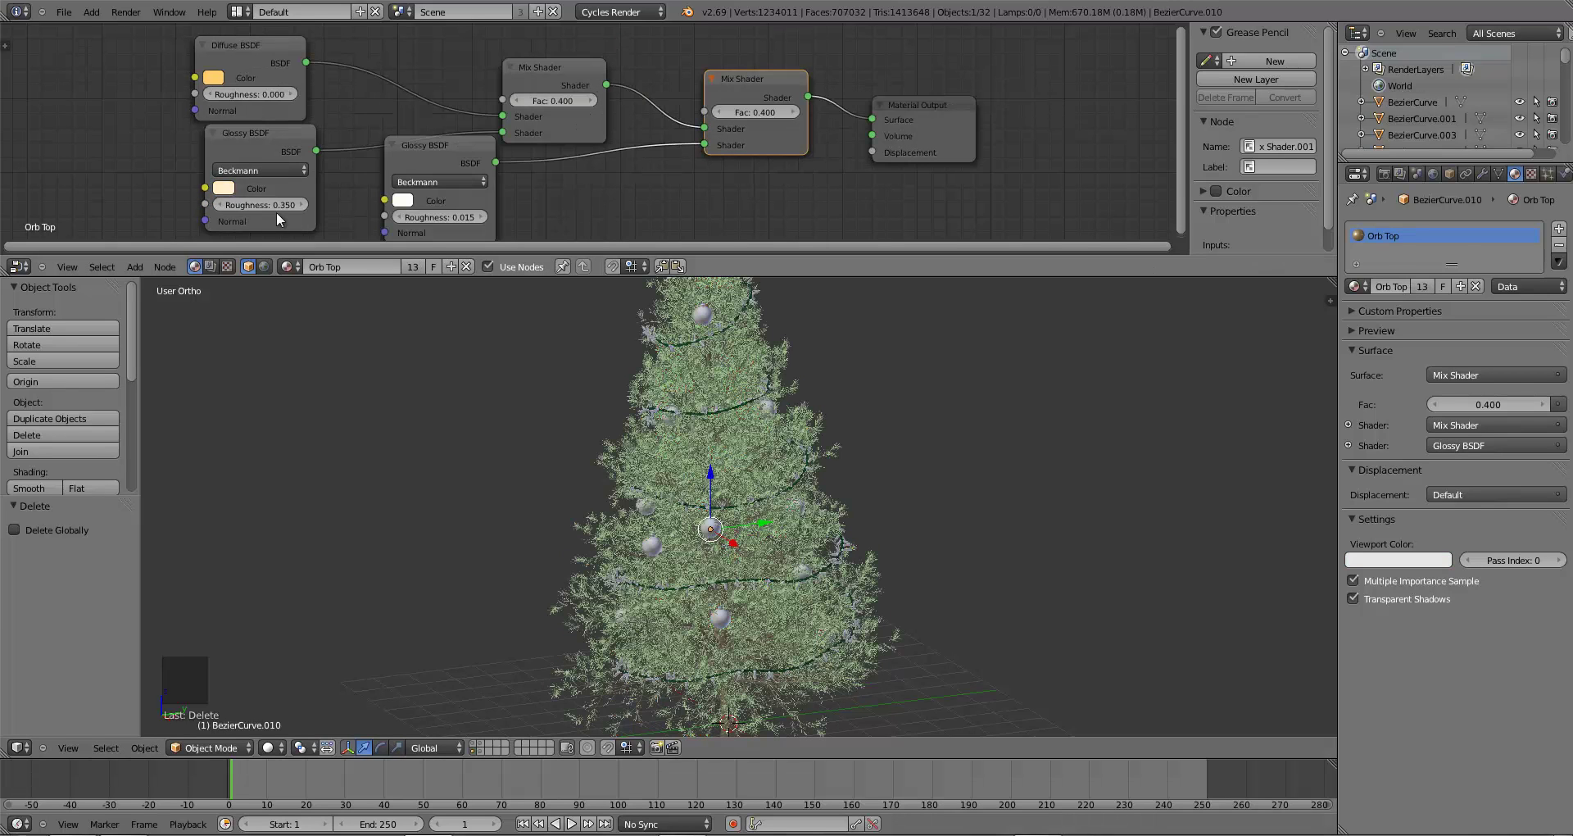
right_click(647, 544)
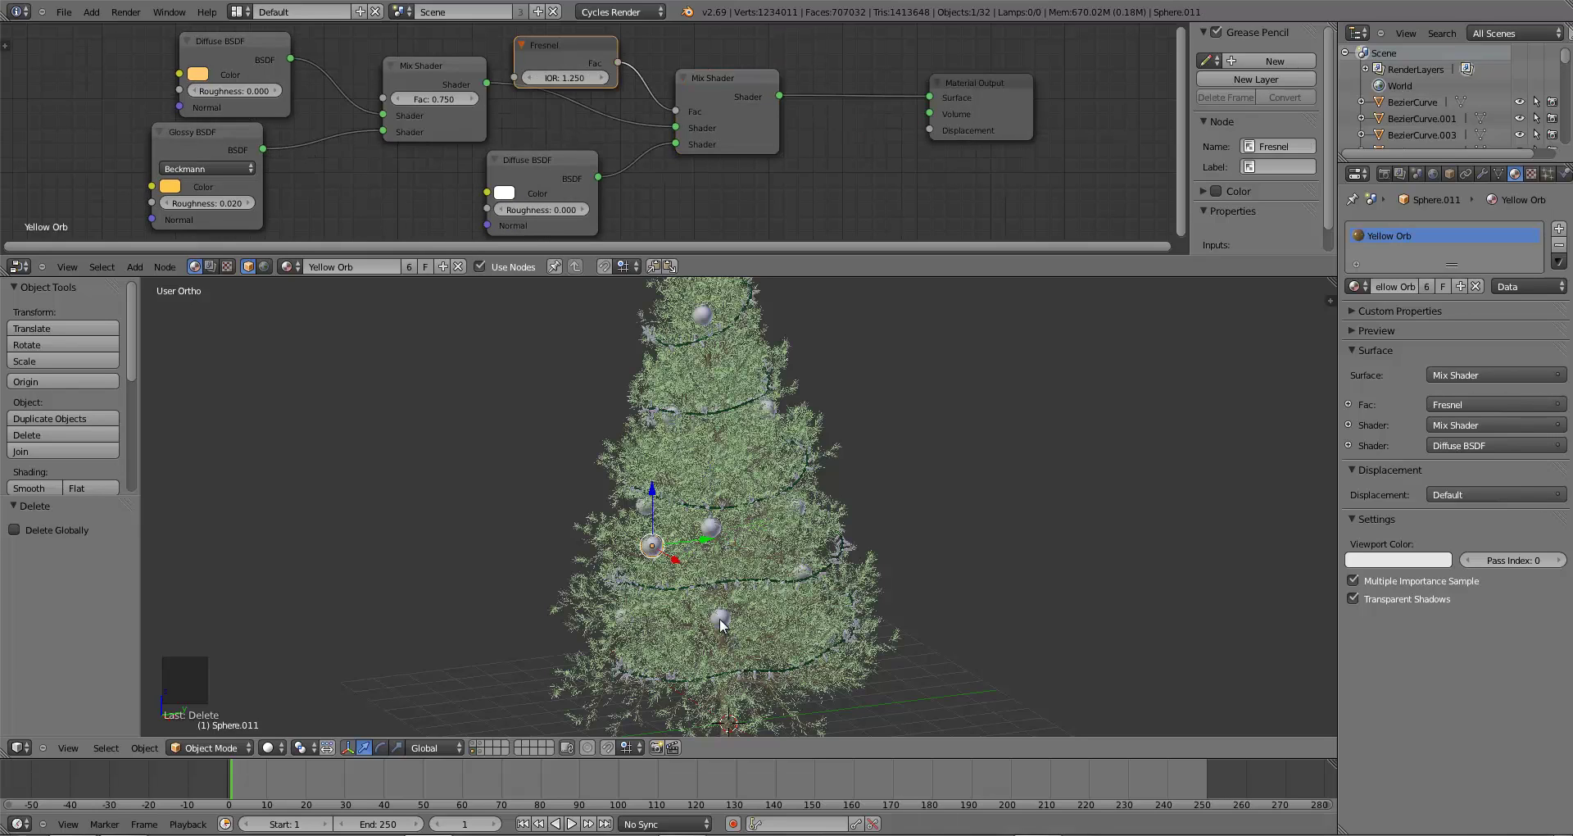
right_click(720, 618)
click(212, 203)
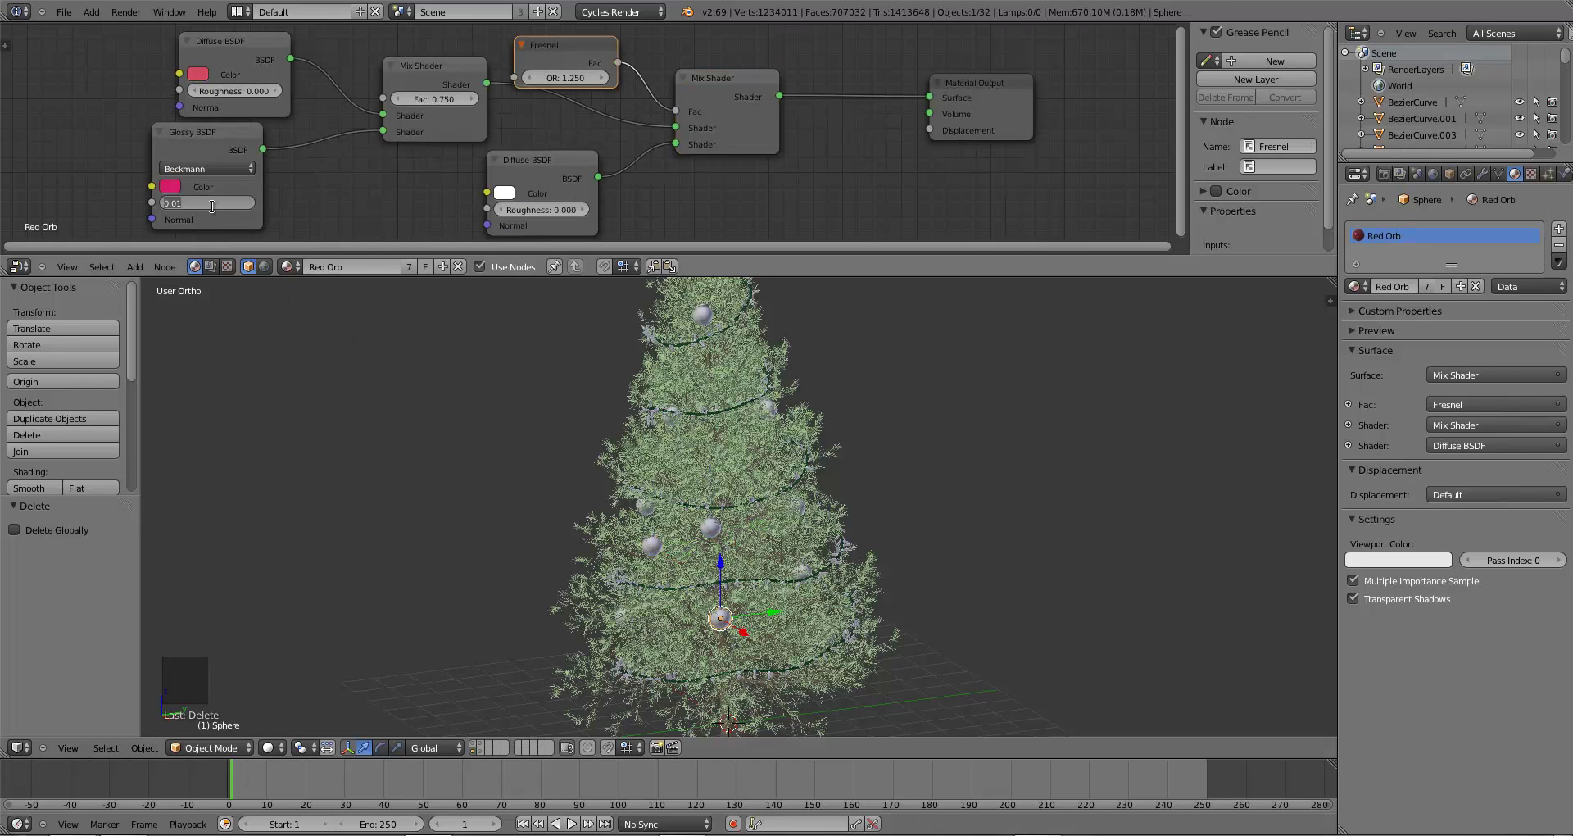
key(BackSpace)
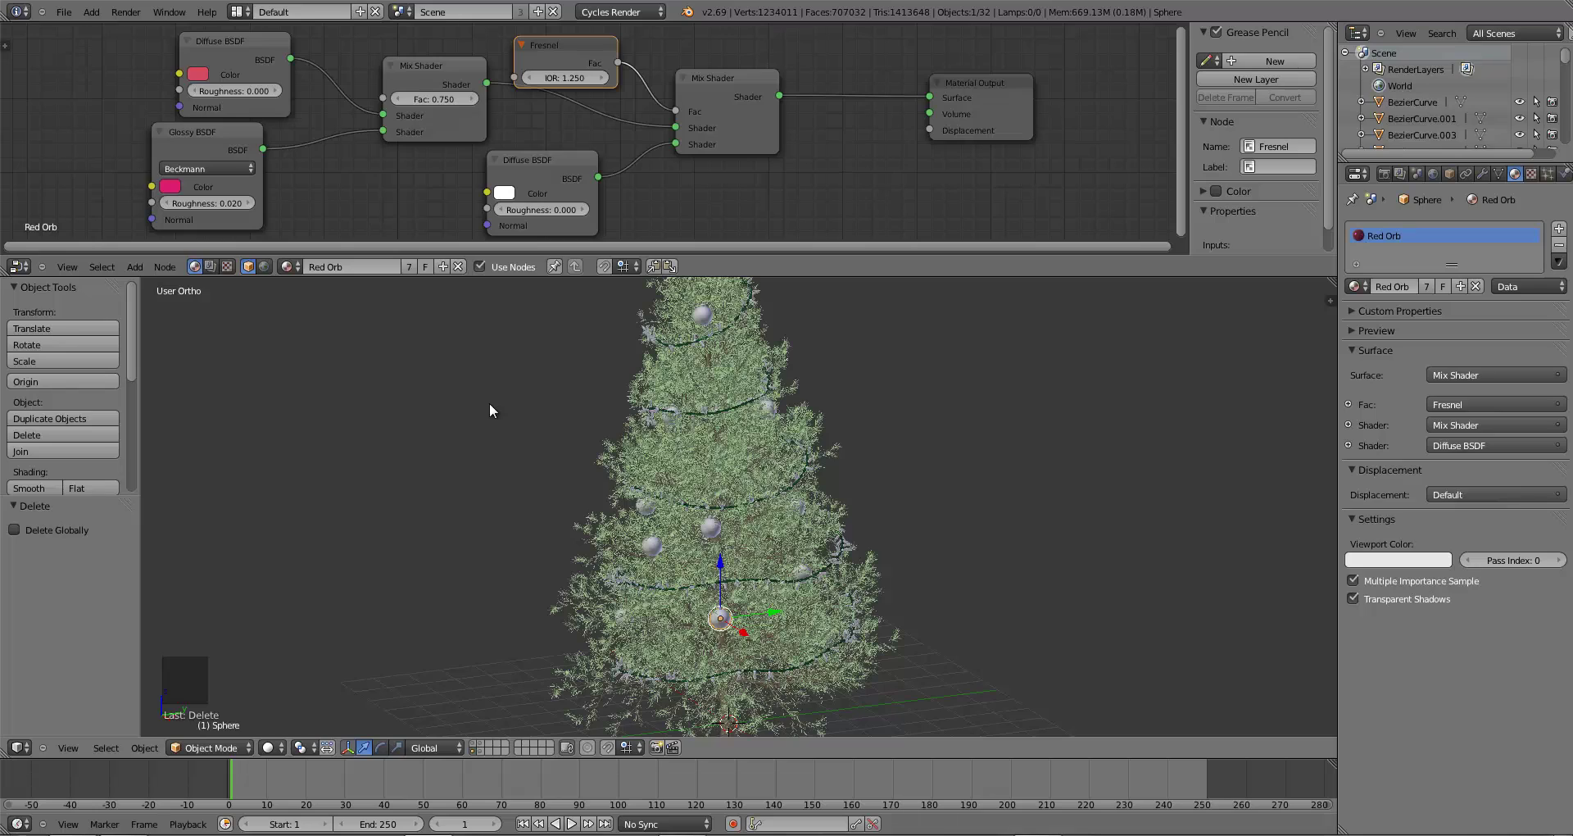
- Set the factor of the Mix Shader blending the coloured diffuse and glossy nodes to 0.65 in both the Red Orb and Yellow Orb materials
click(432, 99)
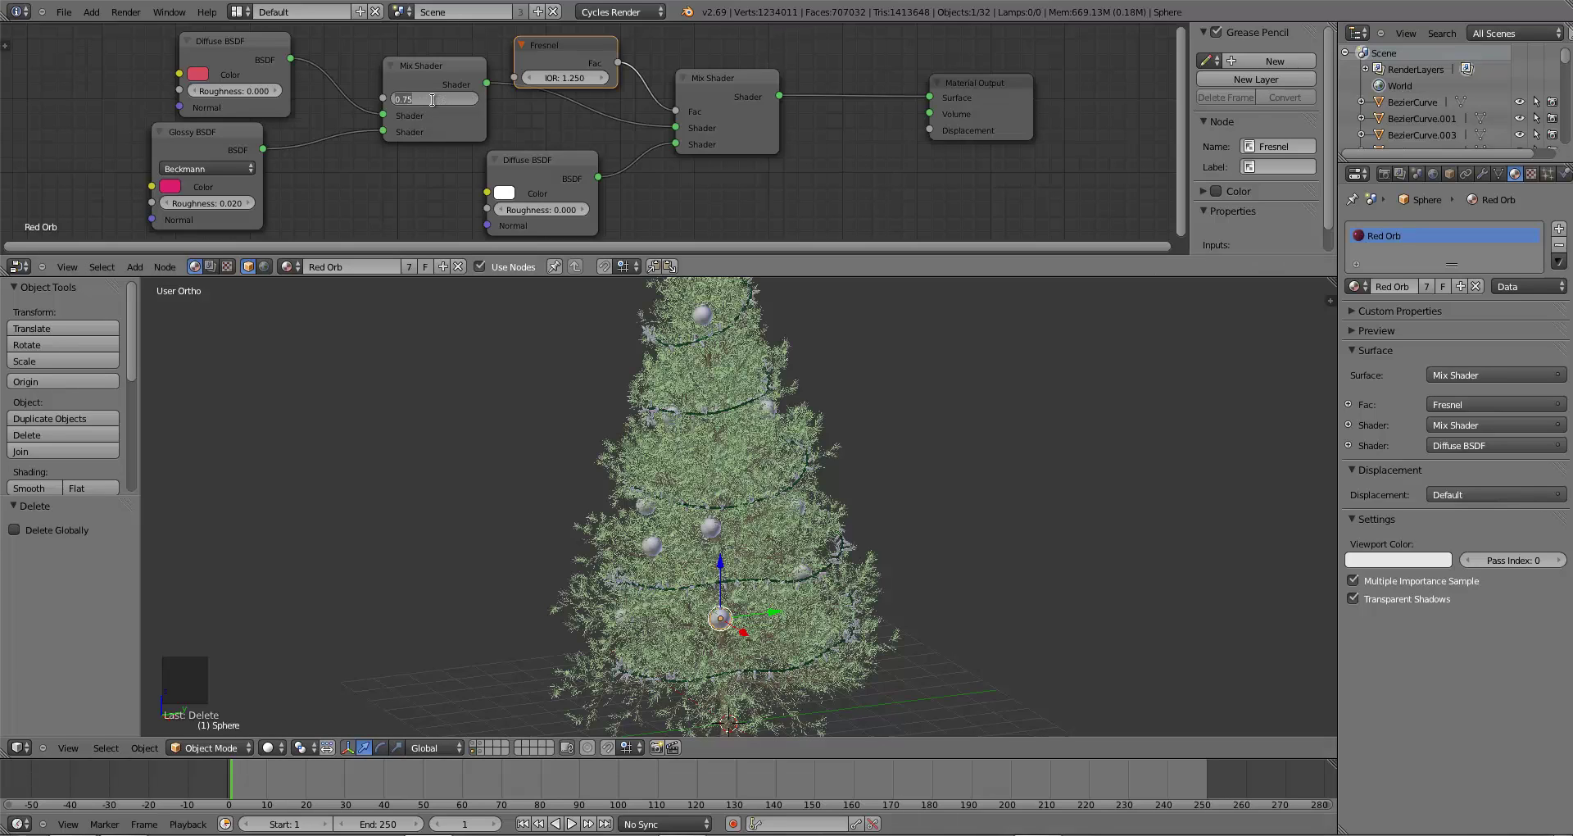
text(.65)
right_click(703, 316)
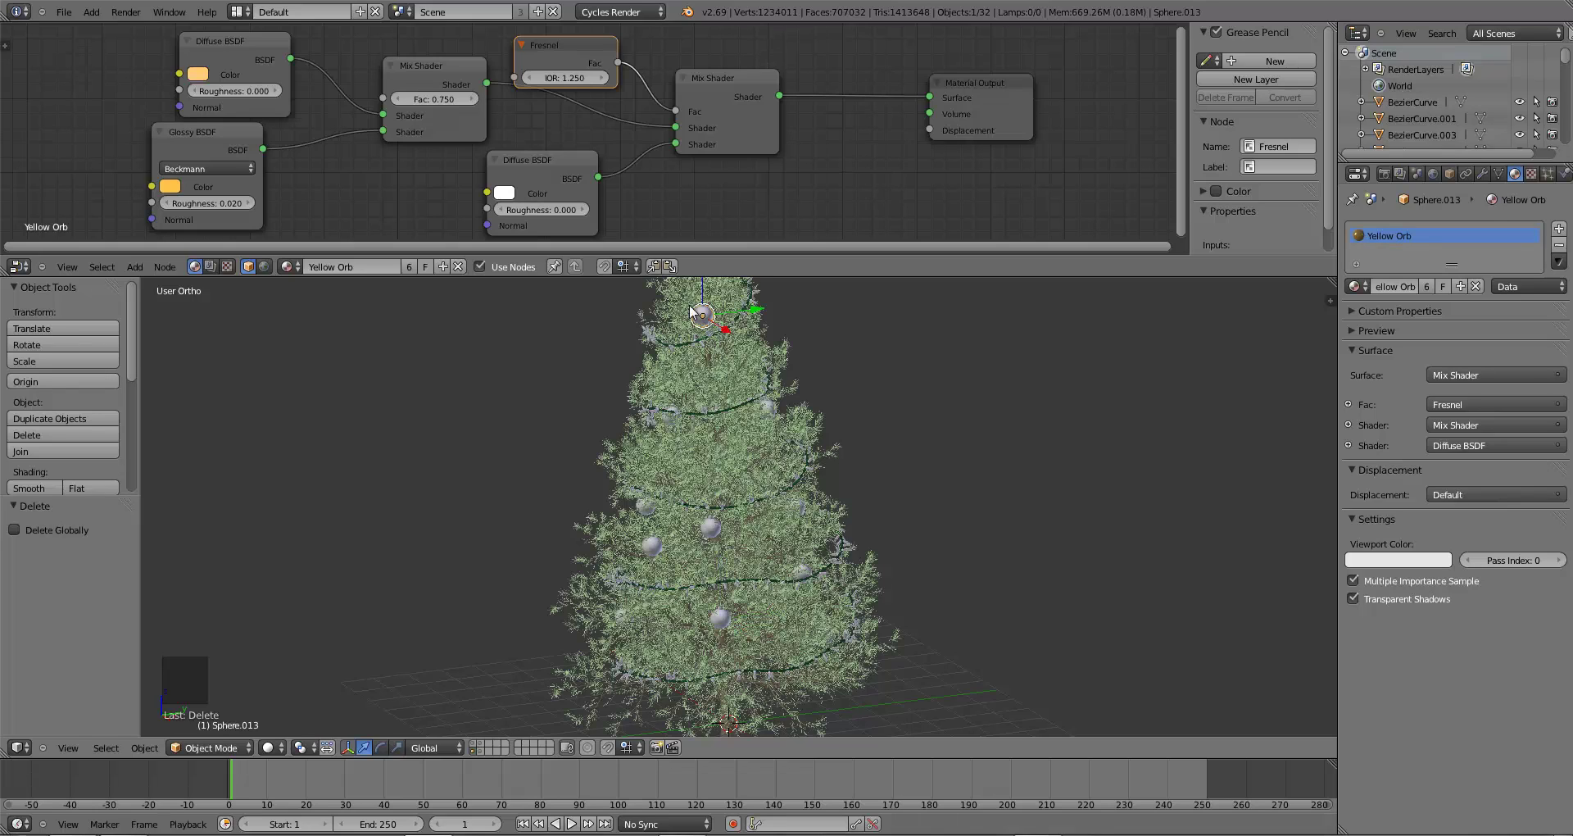
click(436, 99)
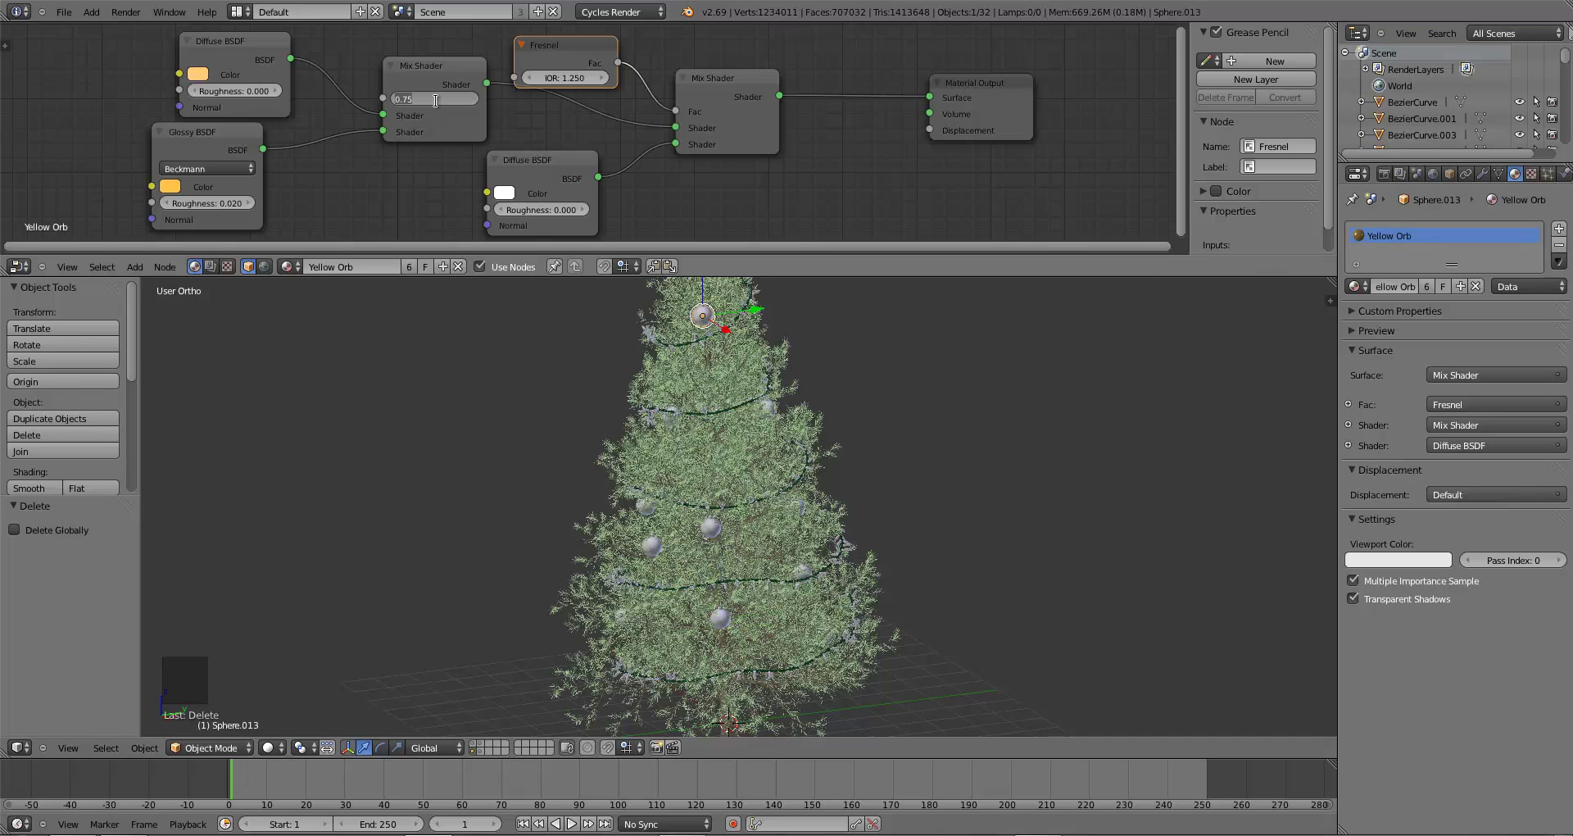
text(.65)
key(Return)
- Deselect all objects and save over christmas-tree-tutorial_3.blend
key(a)
key(ctrl+s)
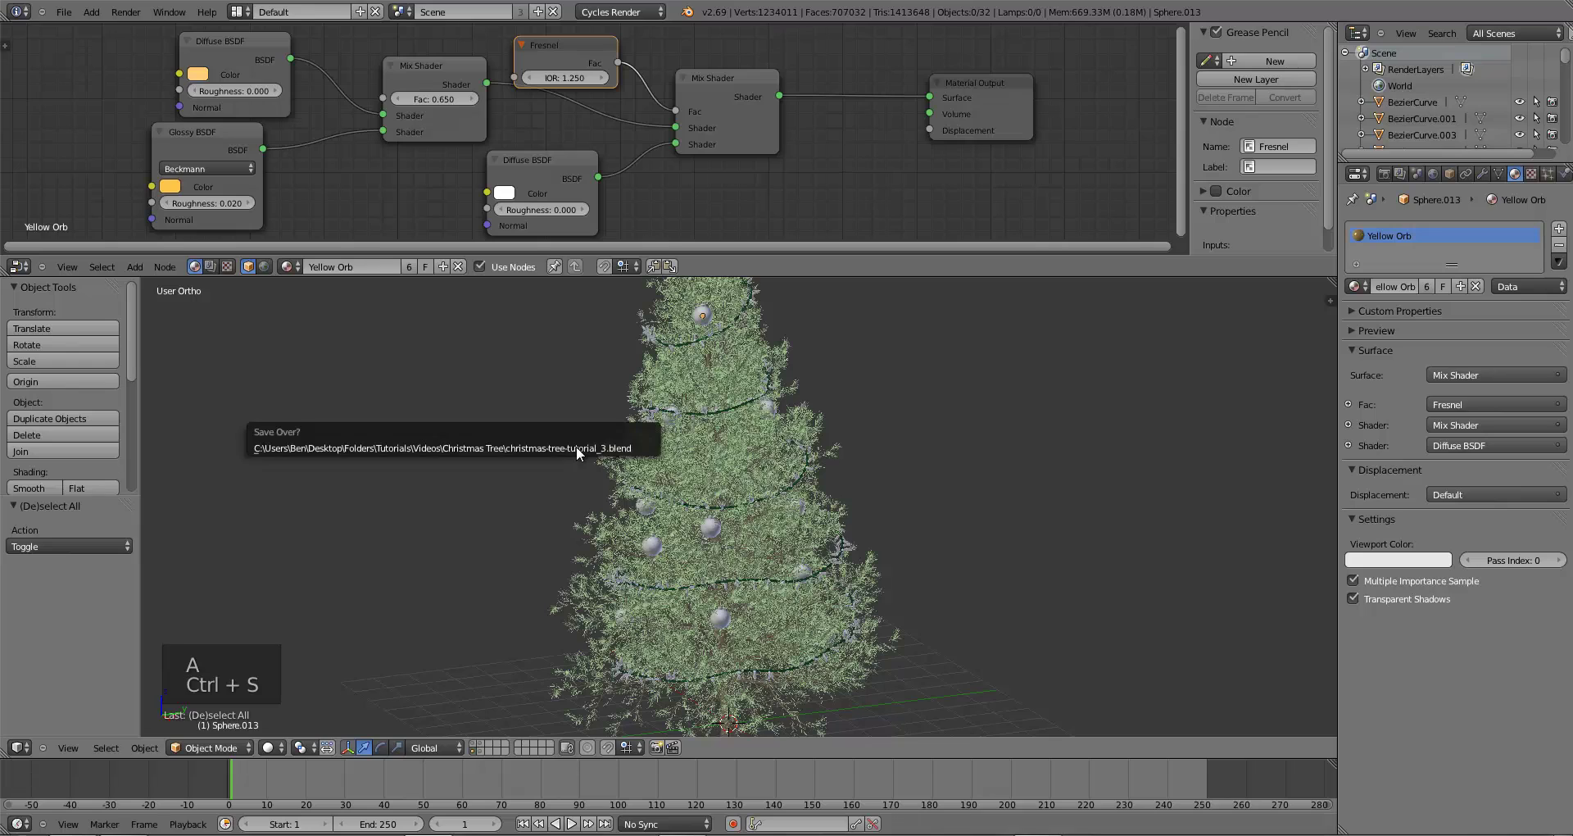
- Preview the whole decorated tree in rendered shading and examine it from another angle
scroll(626, 518, down, 2)
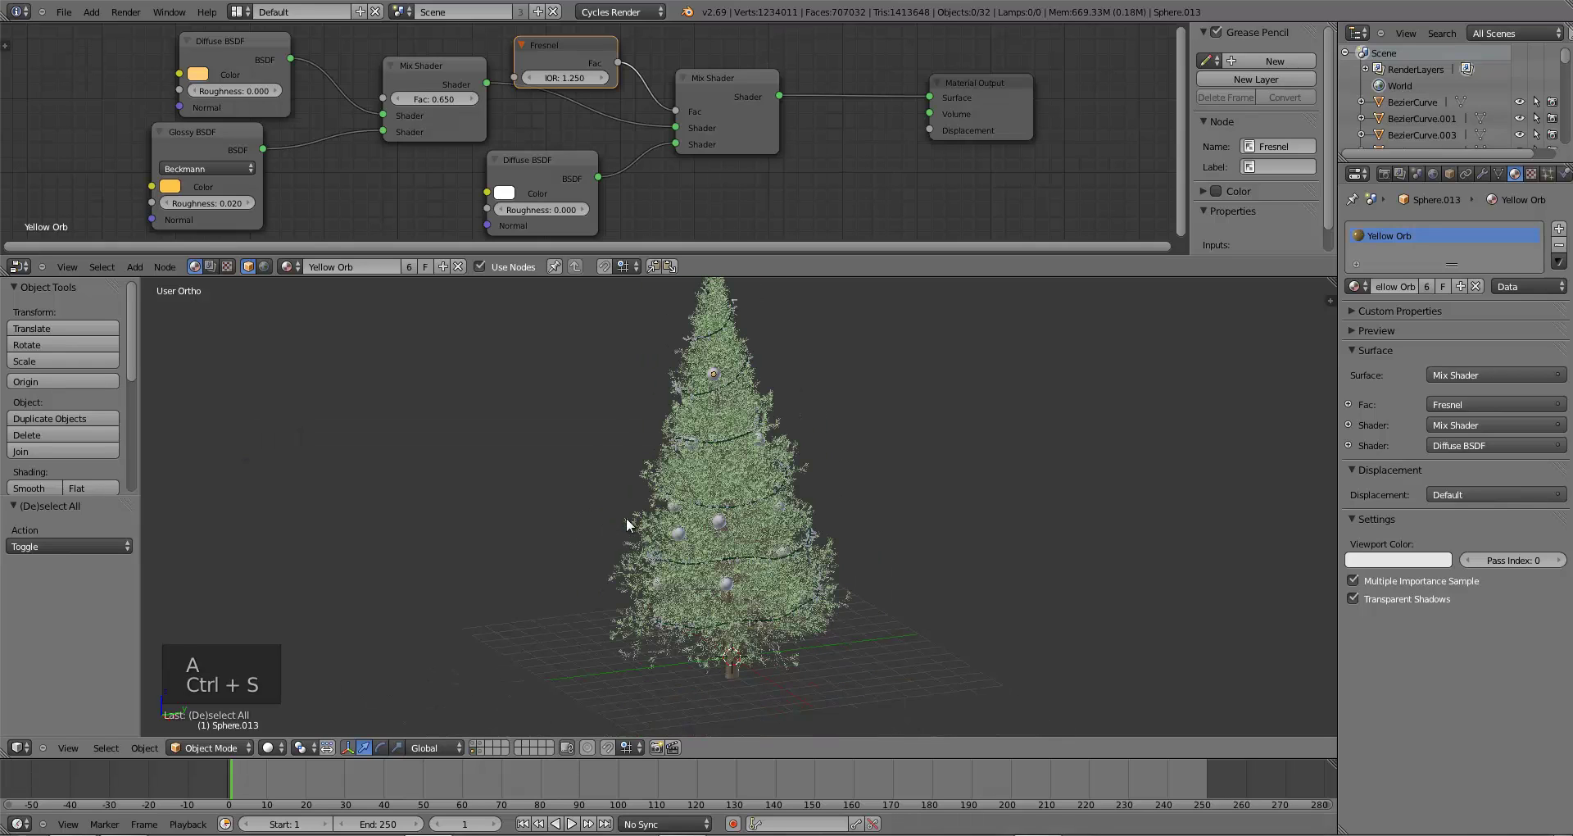
click(268, 747)
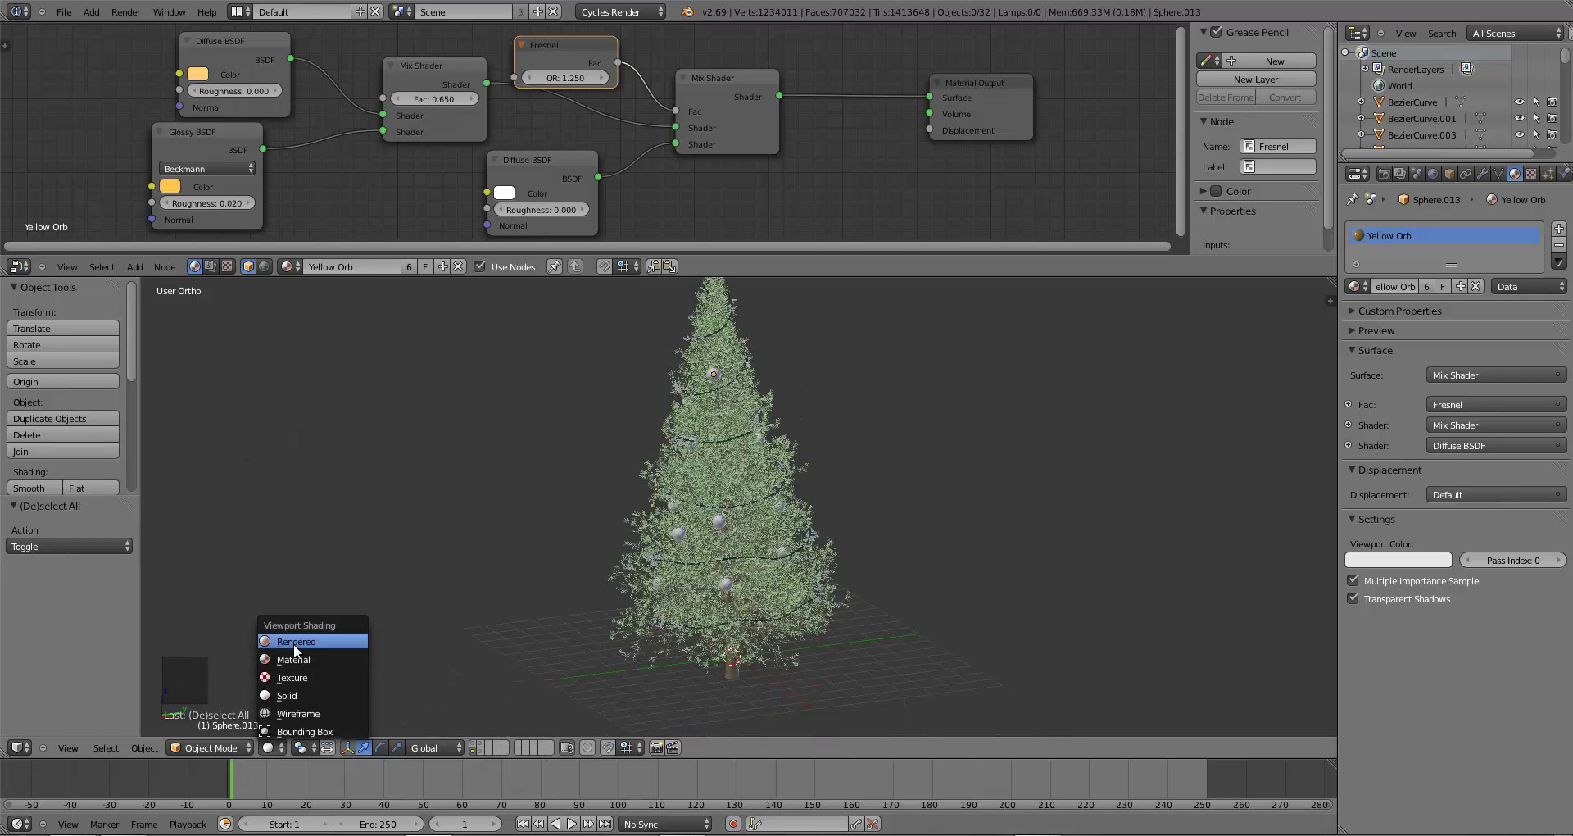
click(167, 187)
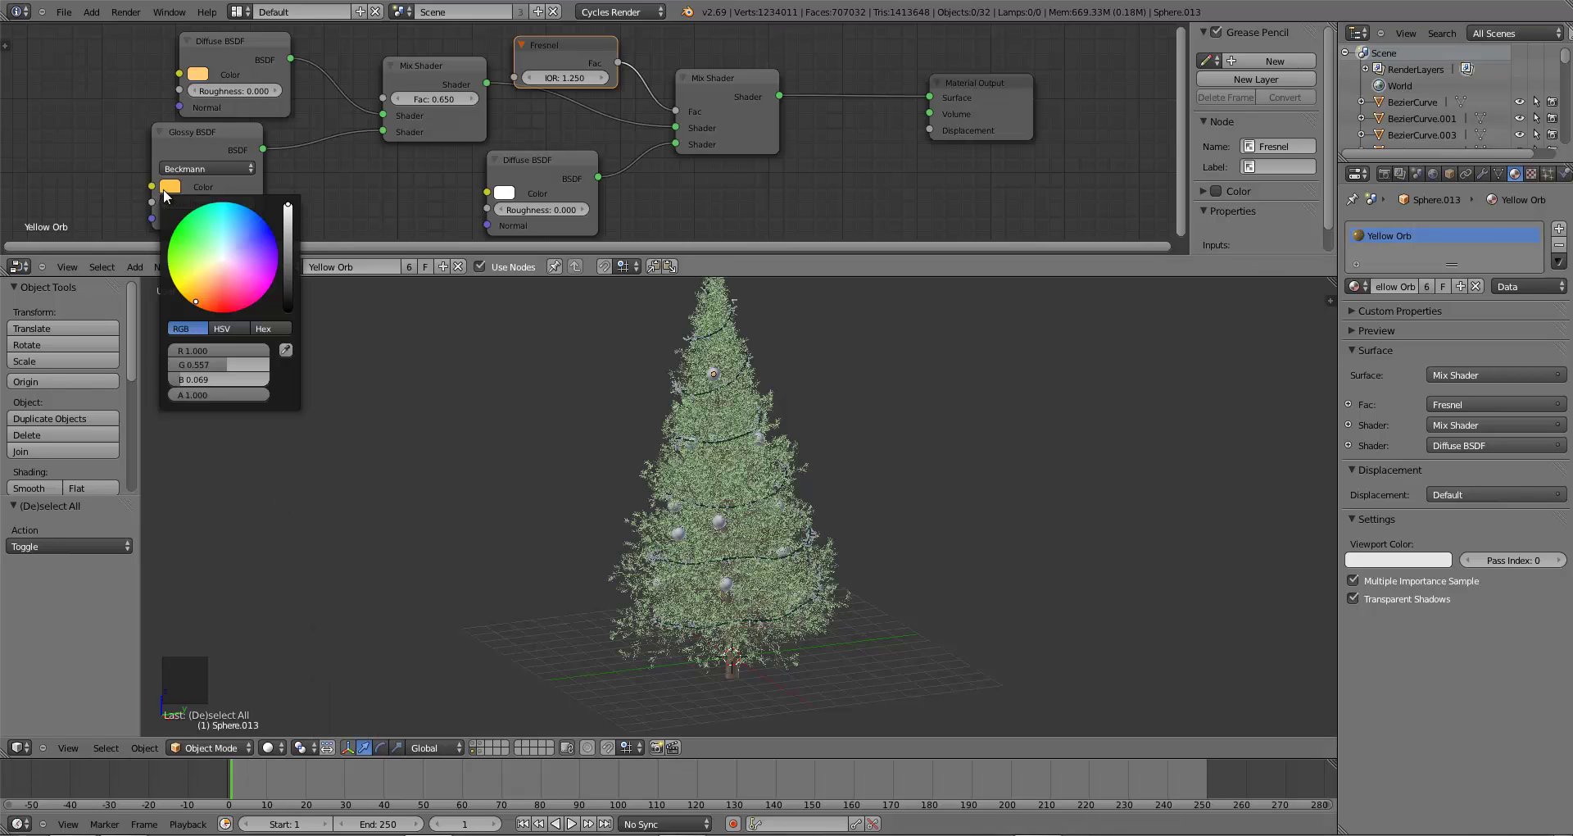
click(275, 755)
click(297, 637)
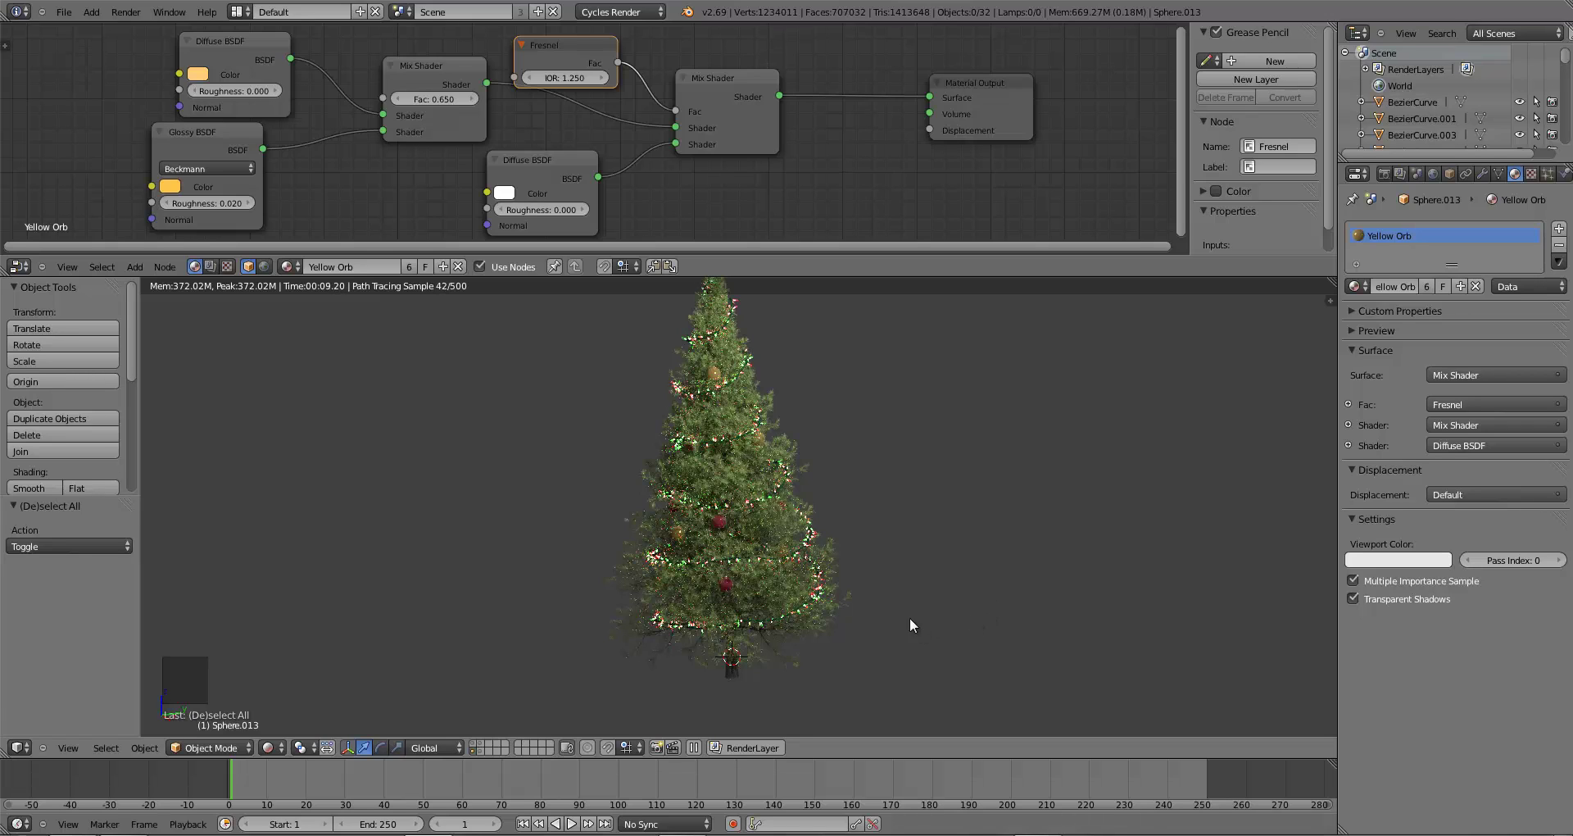
middle_drag(817, 544, 800, 543)
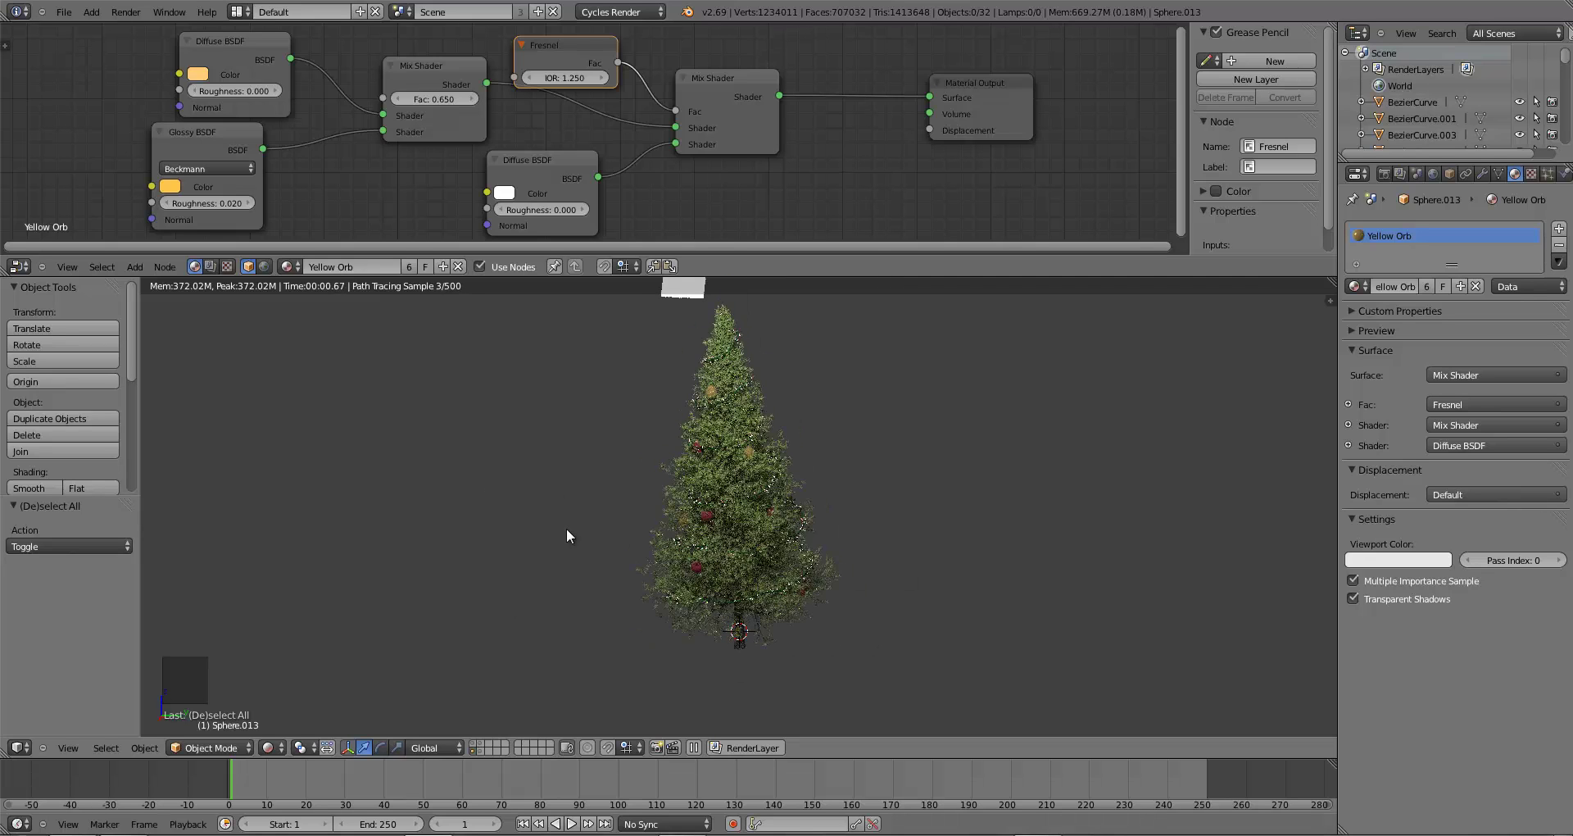
- Return the viewport to solid shading and switch to the front orthographic view
key(z)
key(z)
key(KP_1)
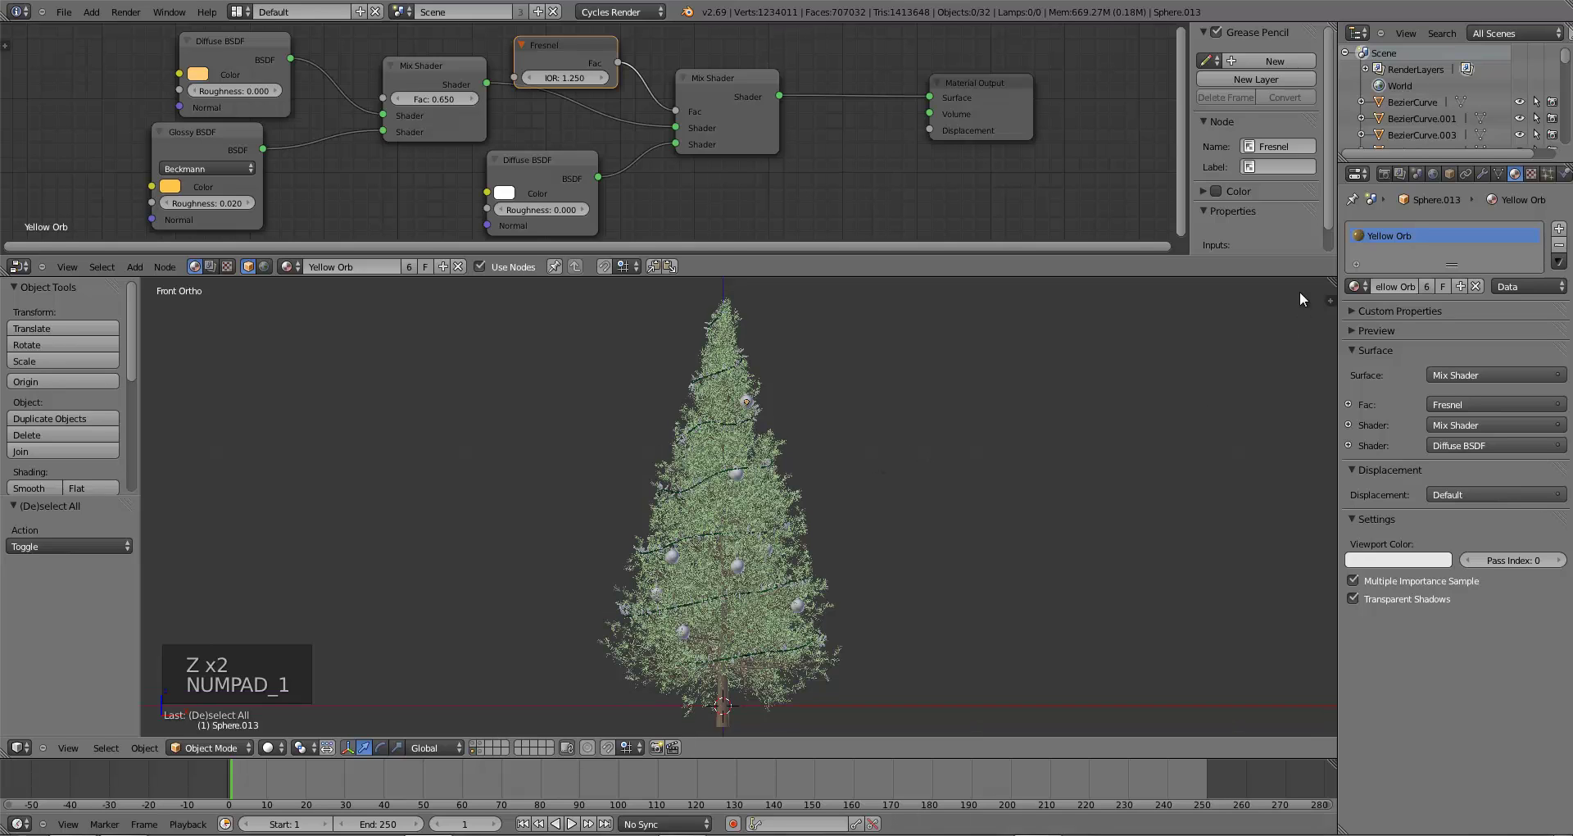
- Expand the 3D view over the node editor and show only the layer that holds the single flat plane
drag(1332, 282, 1189, 90)
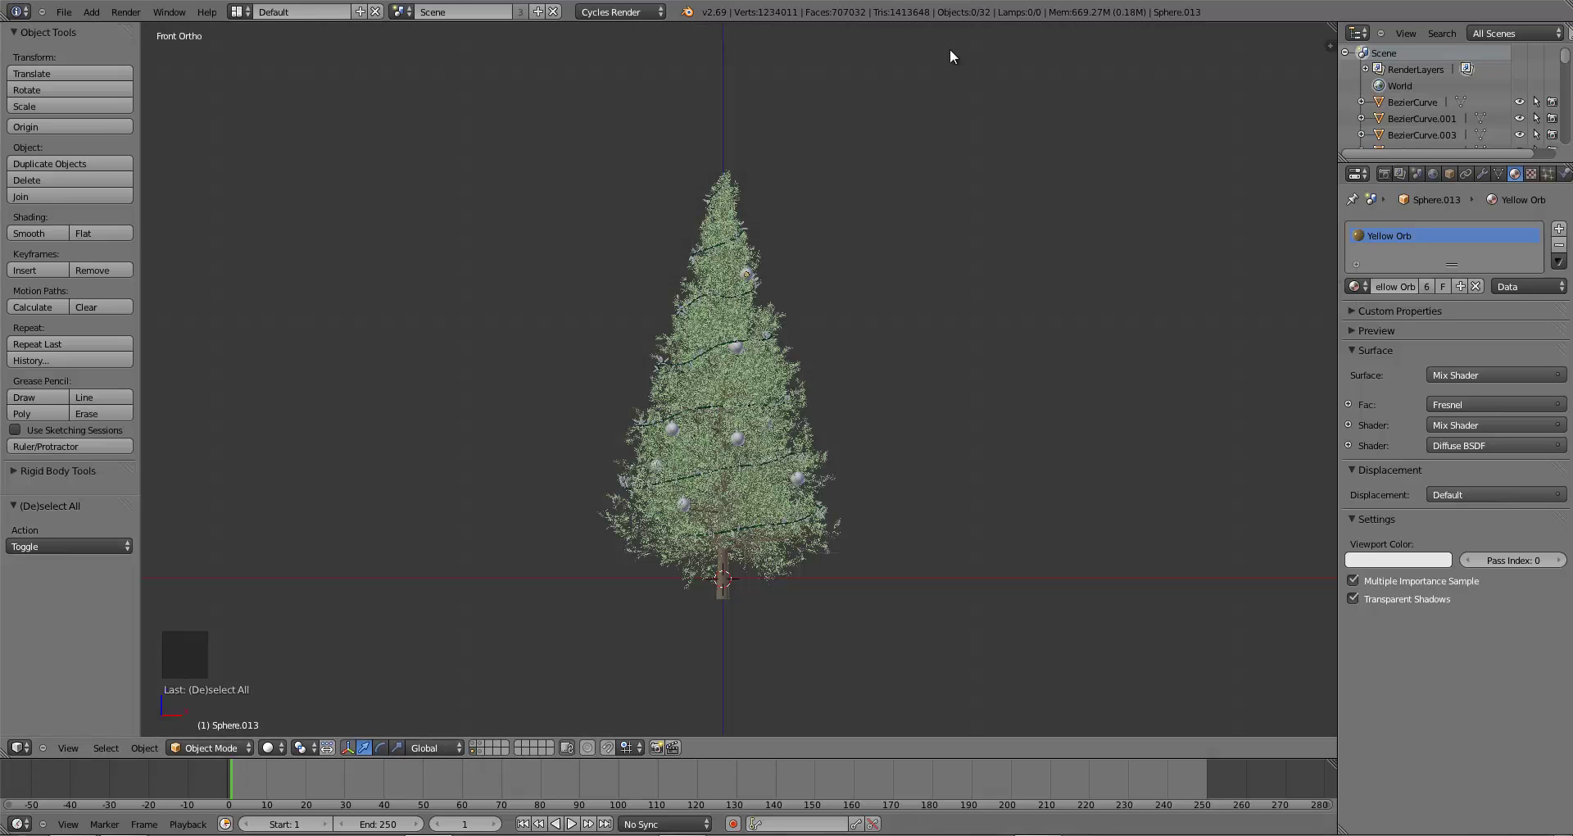
middle_drag(758, 532, 734, 494)
click(483, 747)
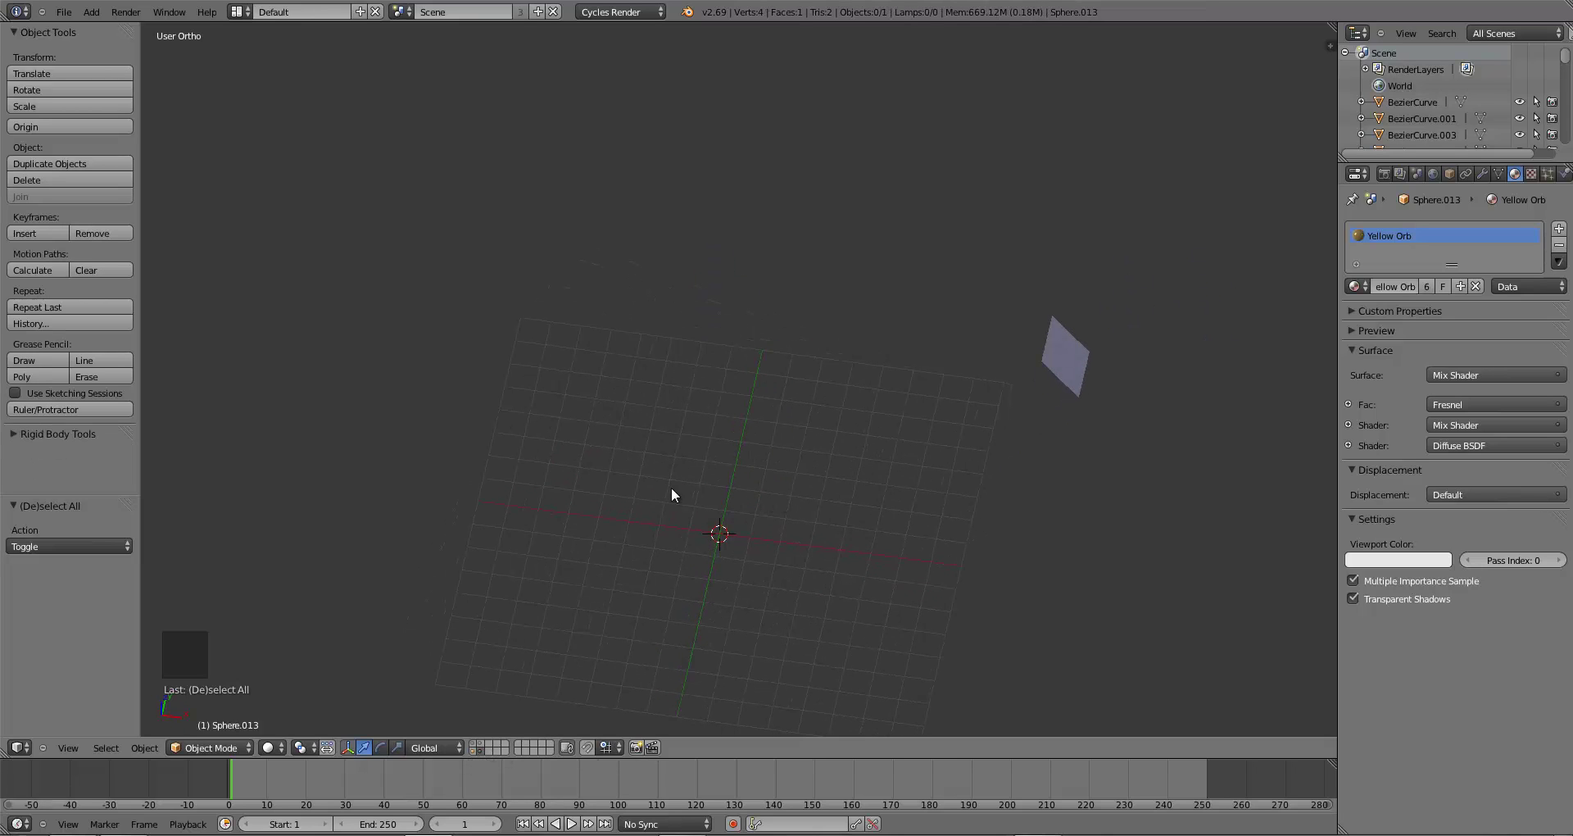
- Enable the Add Mesh: Extra Objects add-on in the user preferences and close the preferences window
key(ctrl+alt+u)
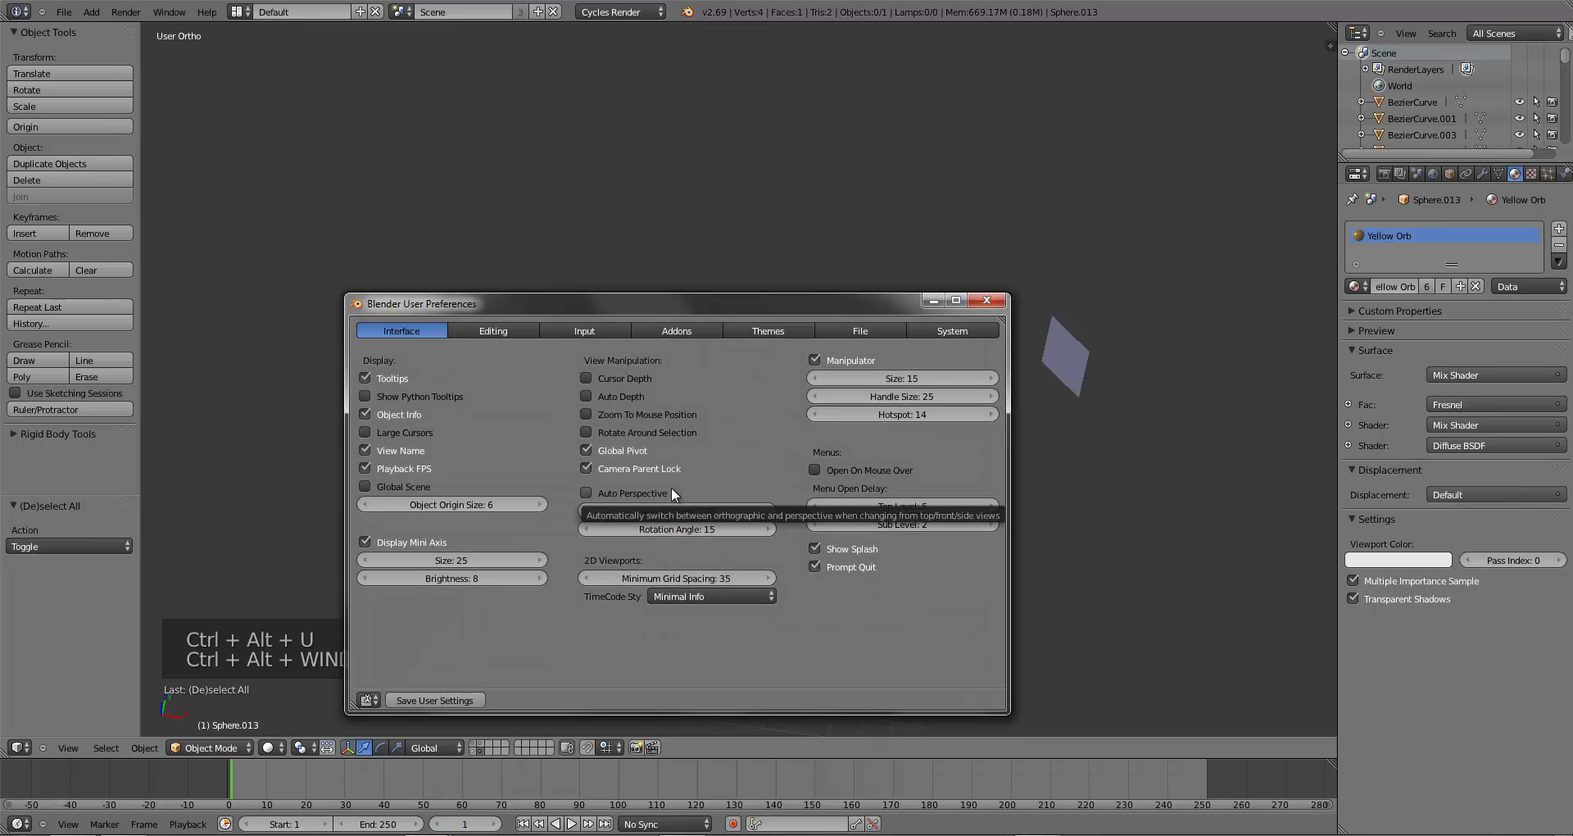
drag(699, 305, 758, 181)
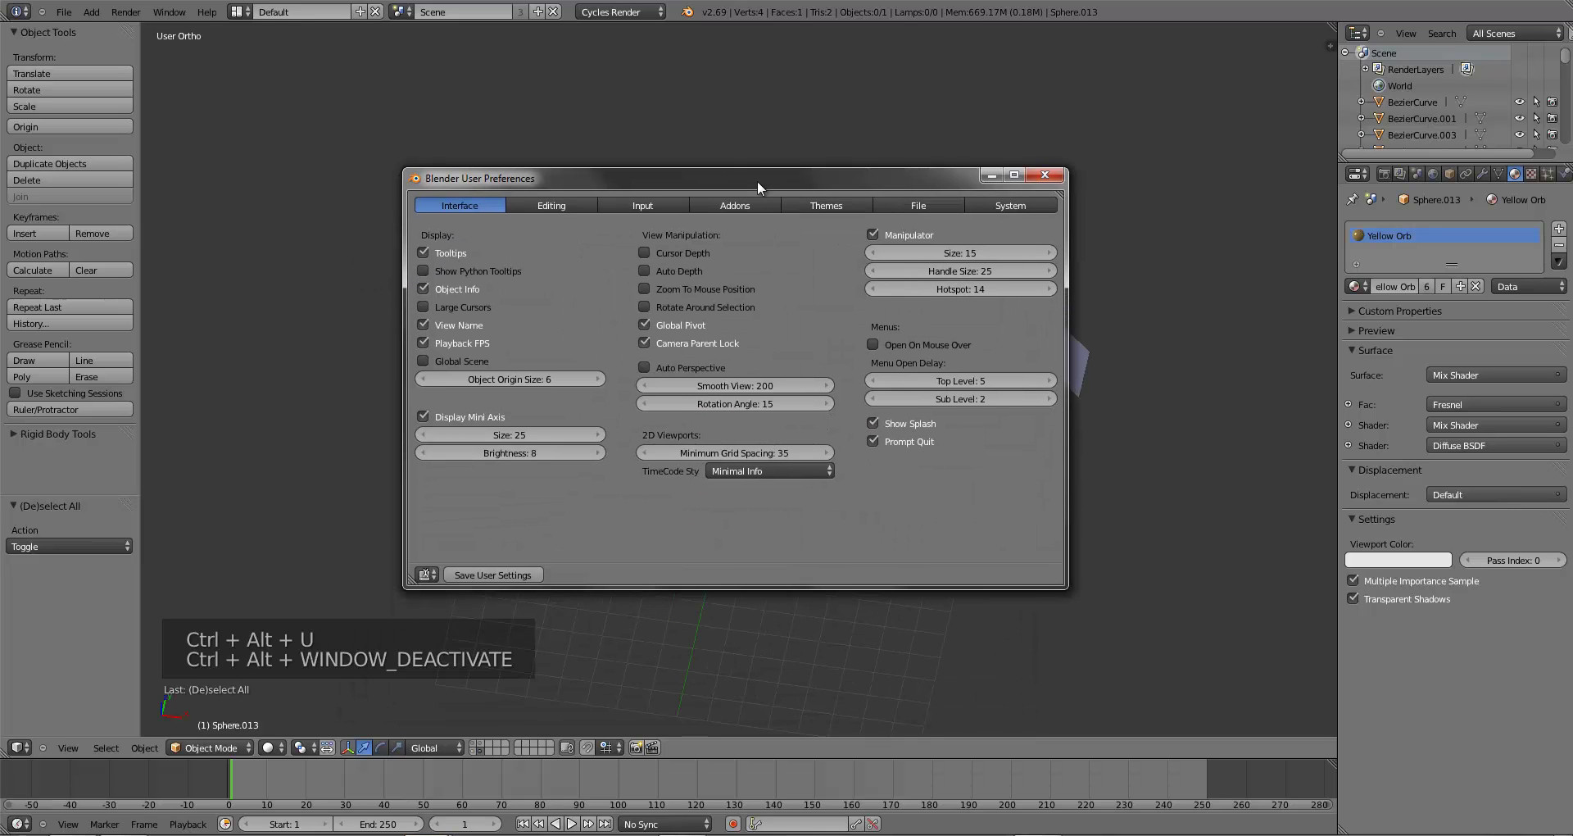
click(736, 204)
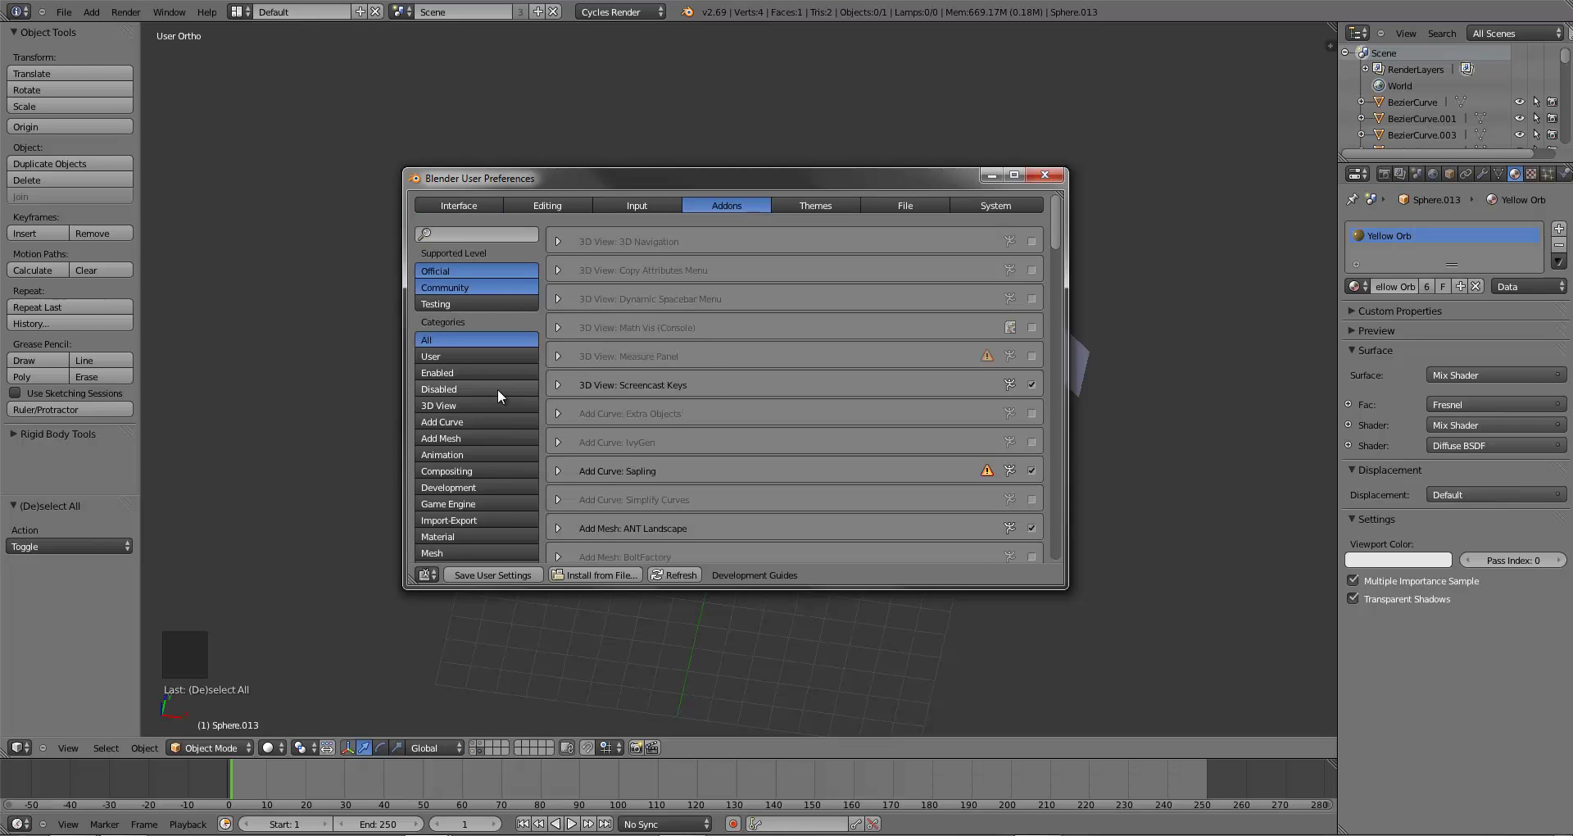
scroll(454, 529, down, 2)
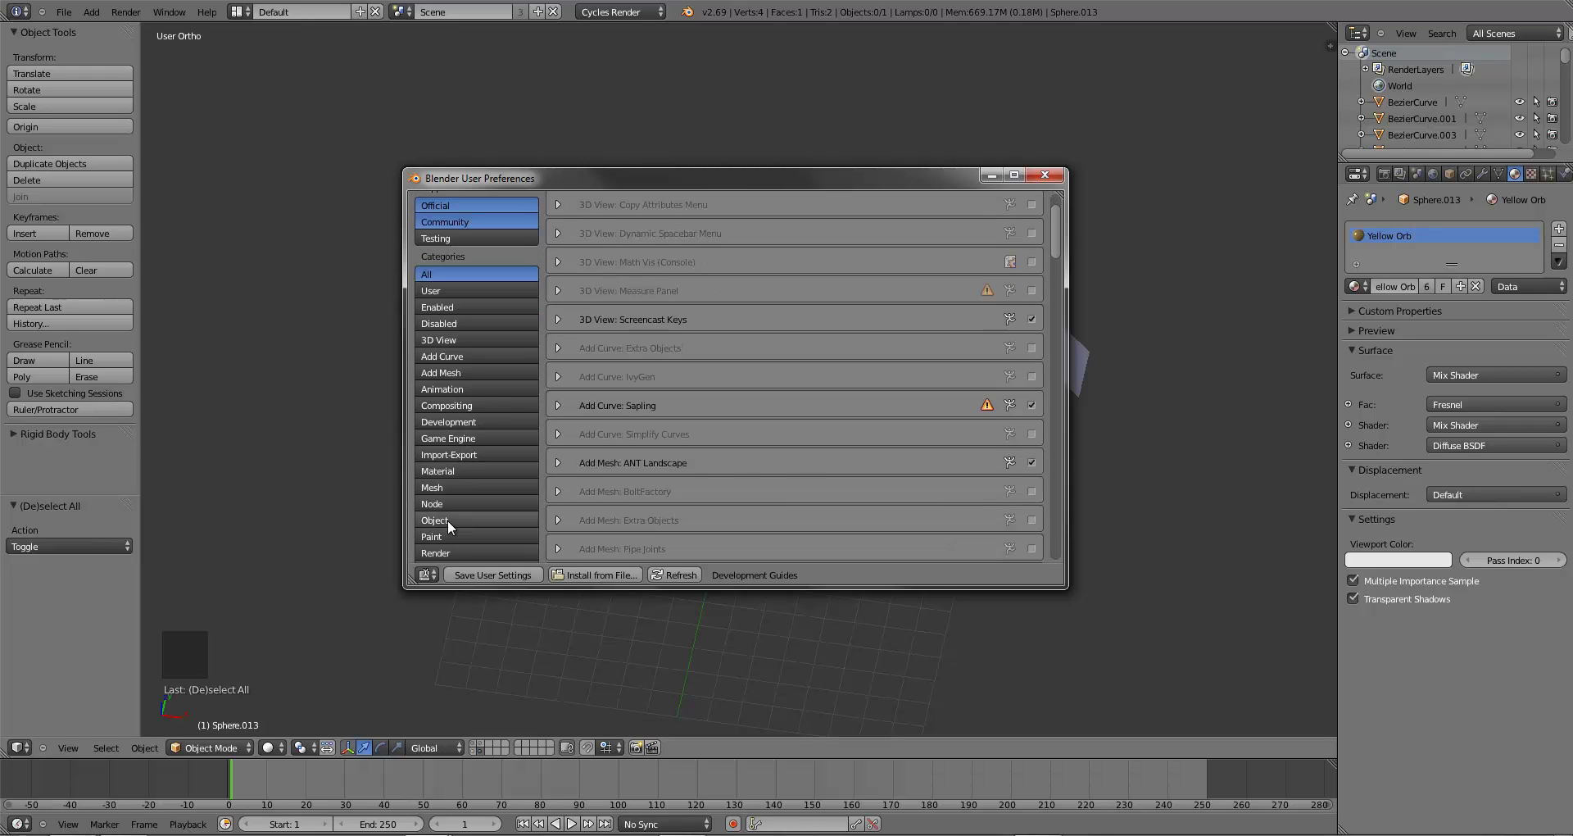
click(447, 519)
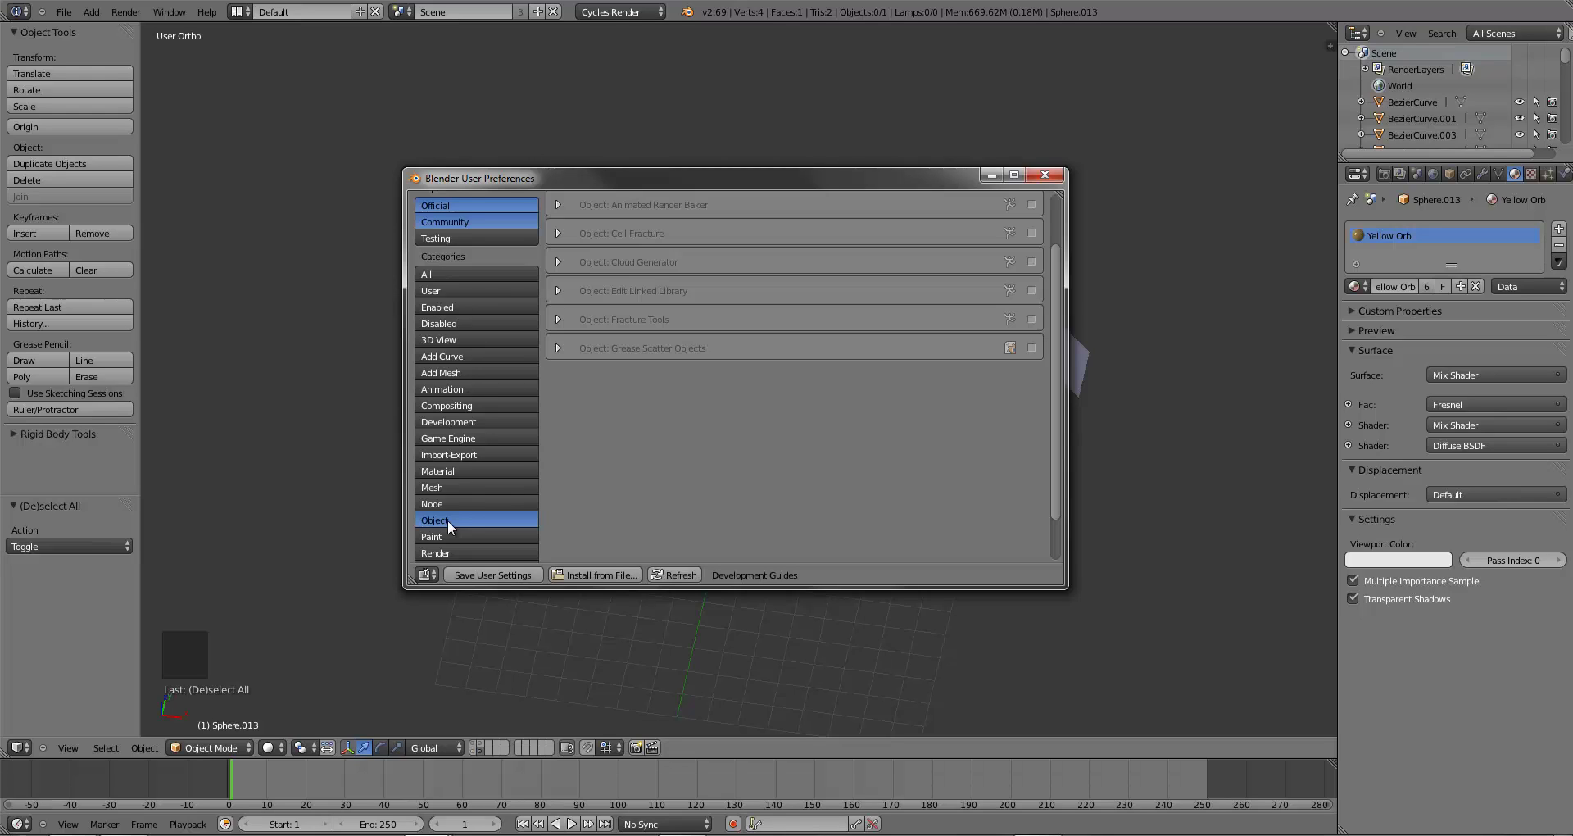
click(448, 490)
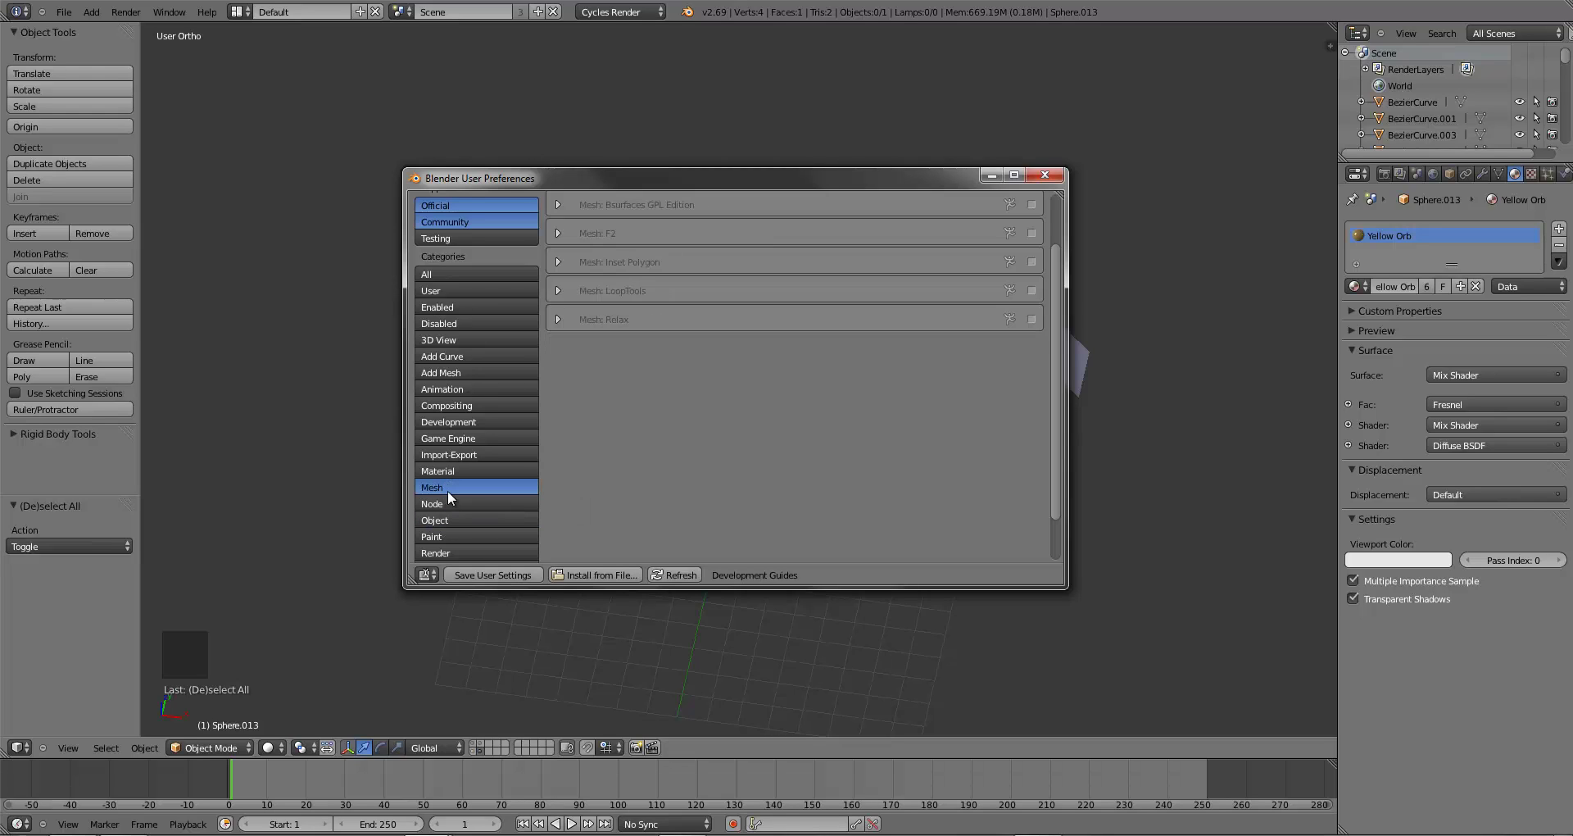
click(475, 373)
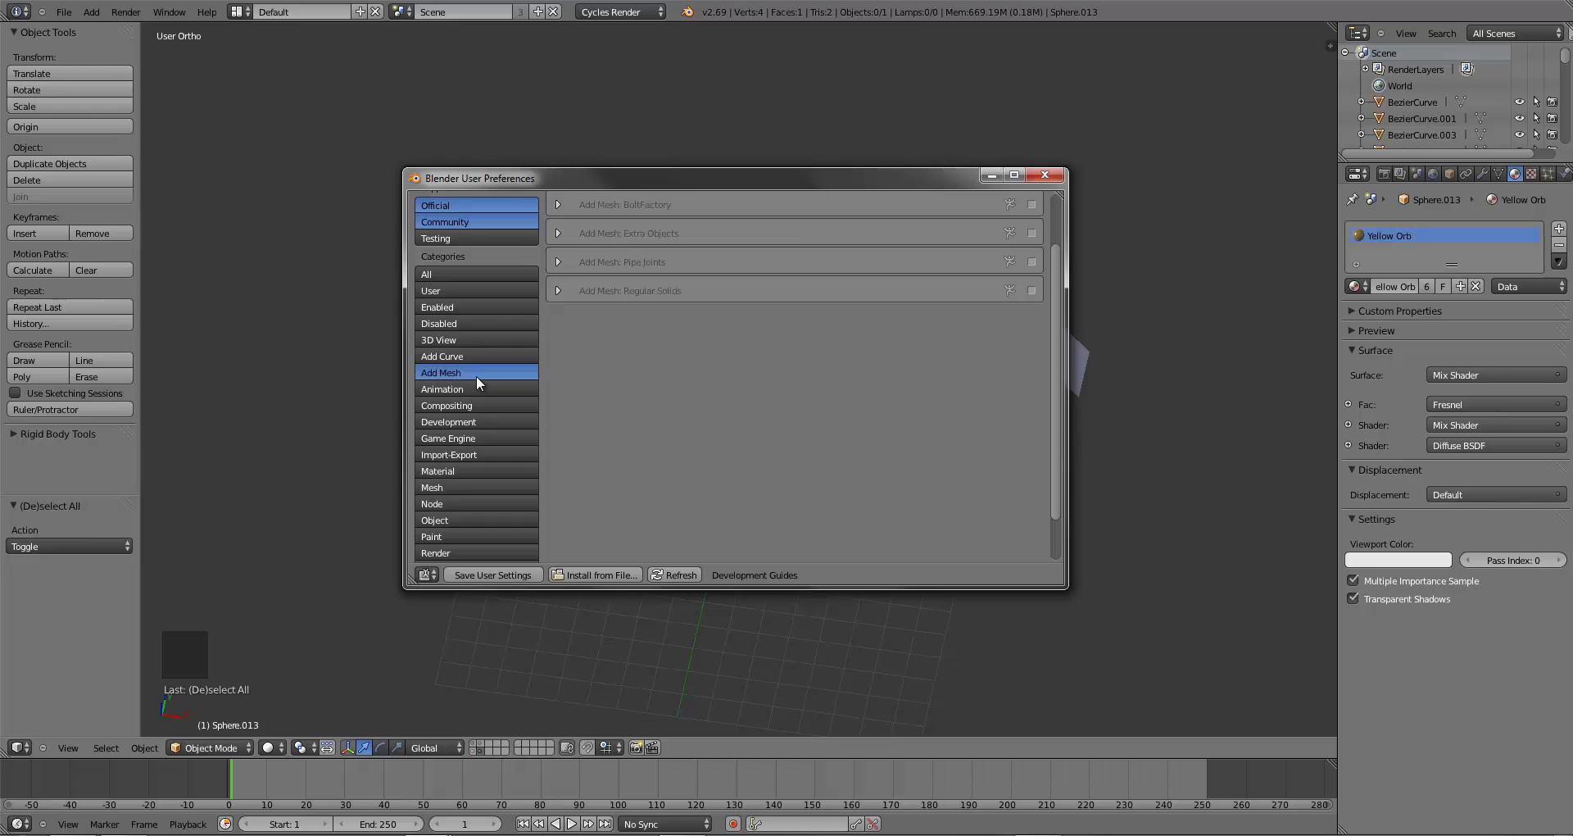
click(1032, 233)
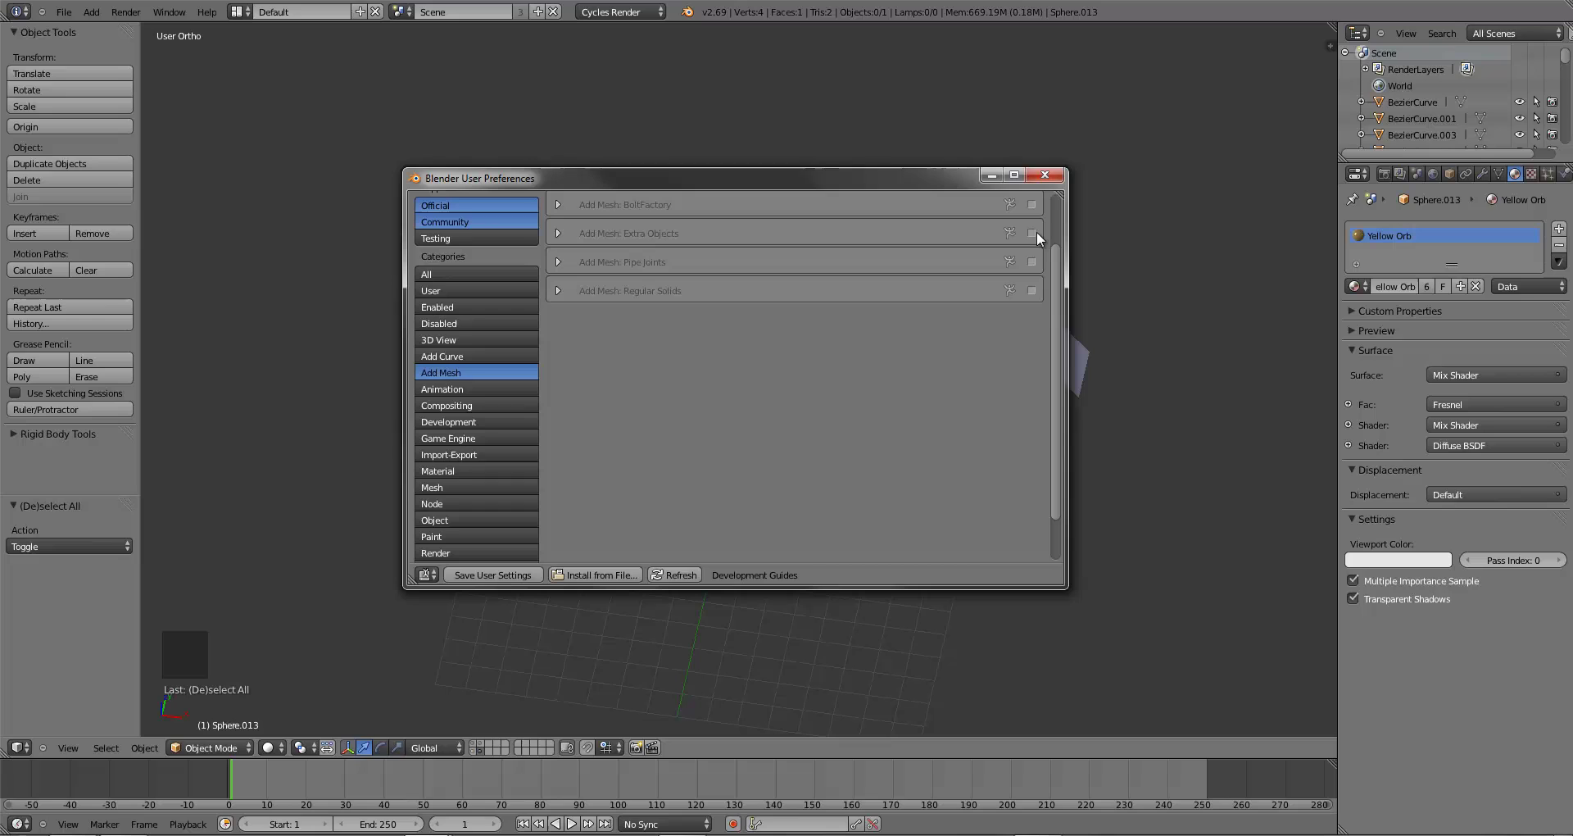
click(1042, 175)
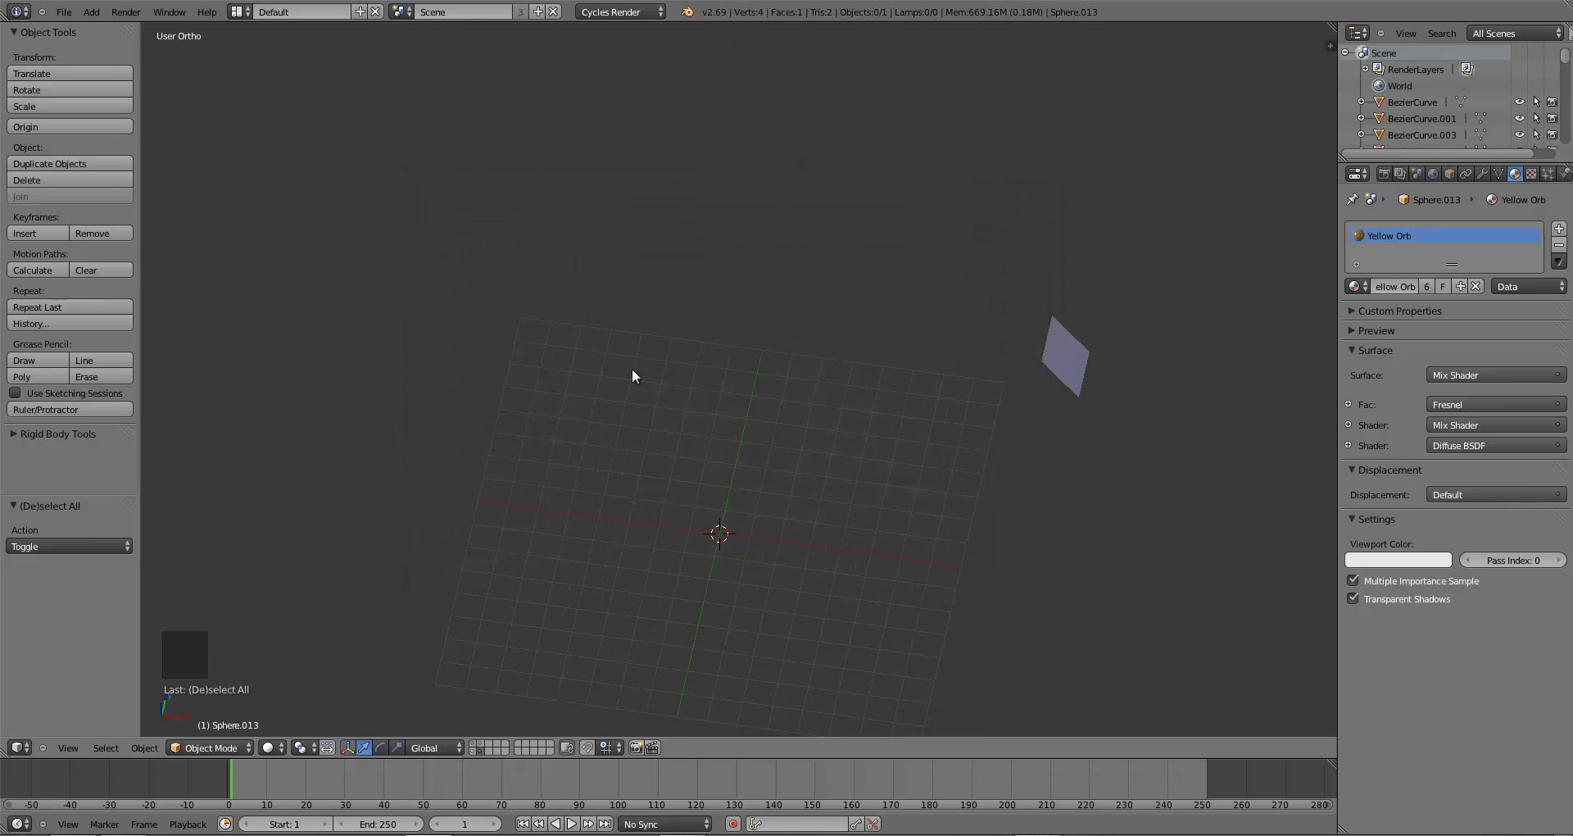
- Add a Star mesh from the extra basic objects at the 3D cursor
key(shift+a)
mouse_move(670, 476)
mouse_move(726, 663)
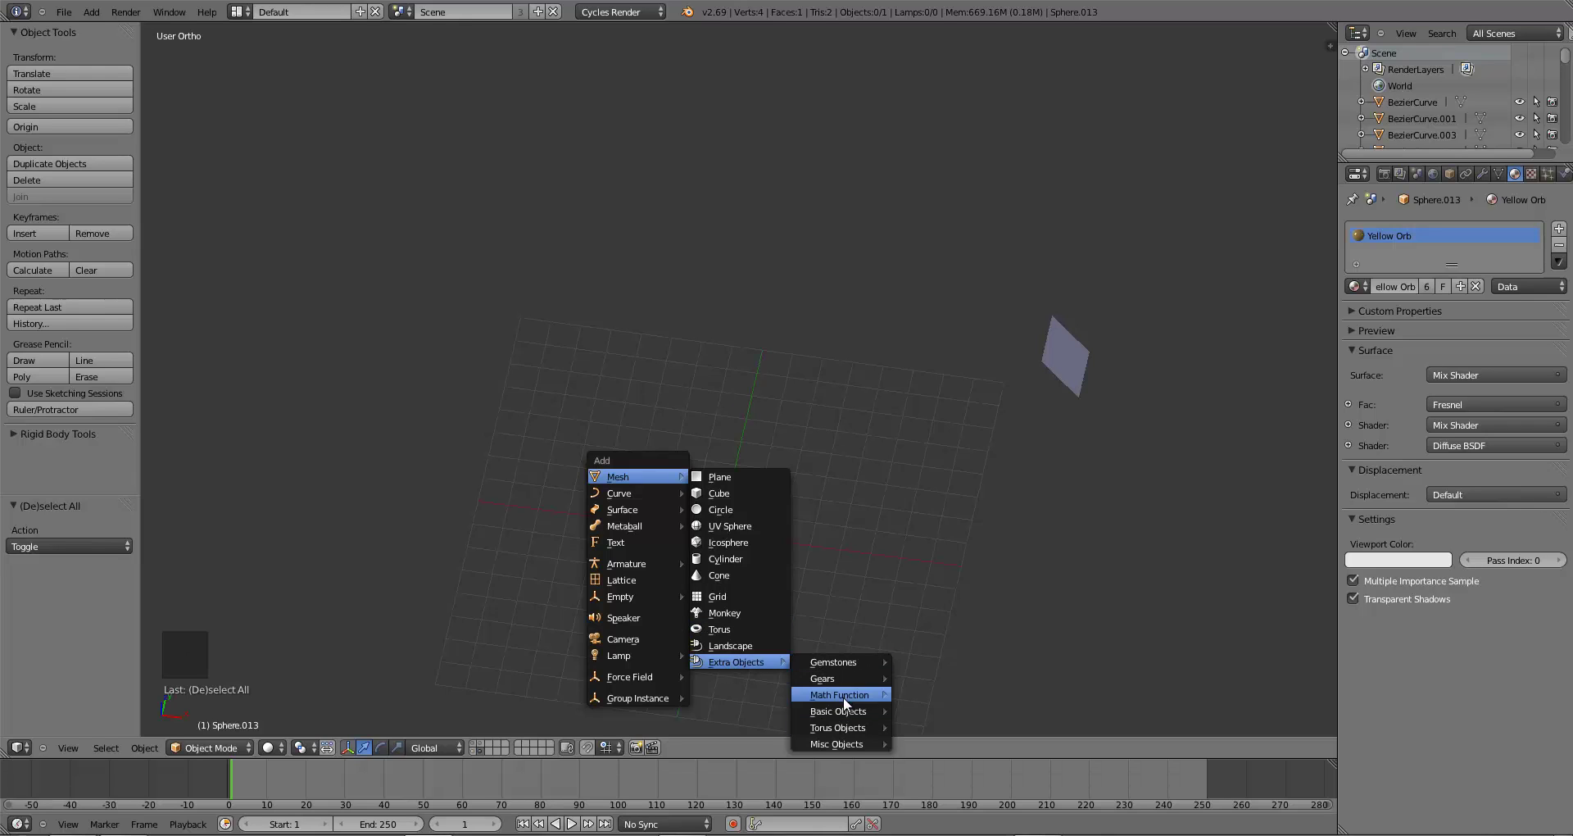
mouse_move(852, 742)
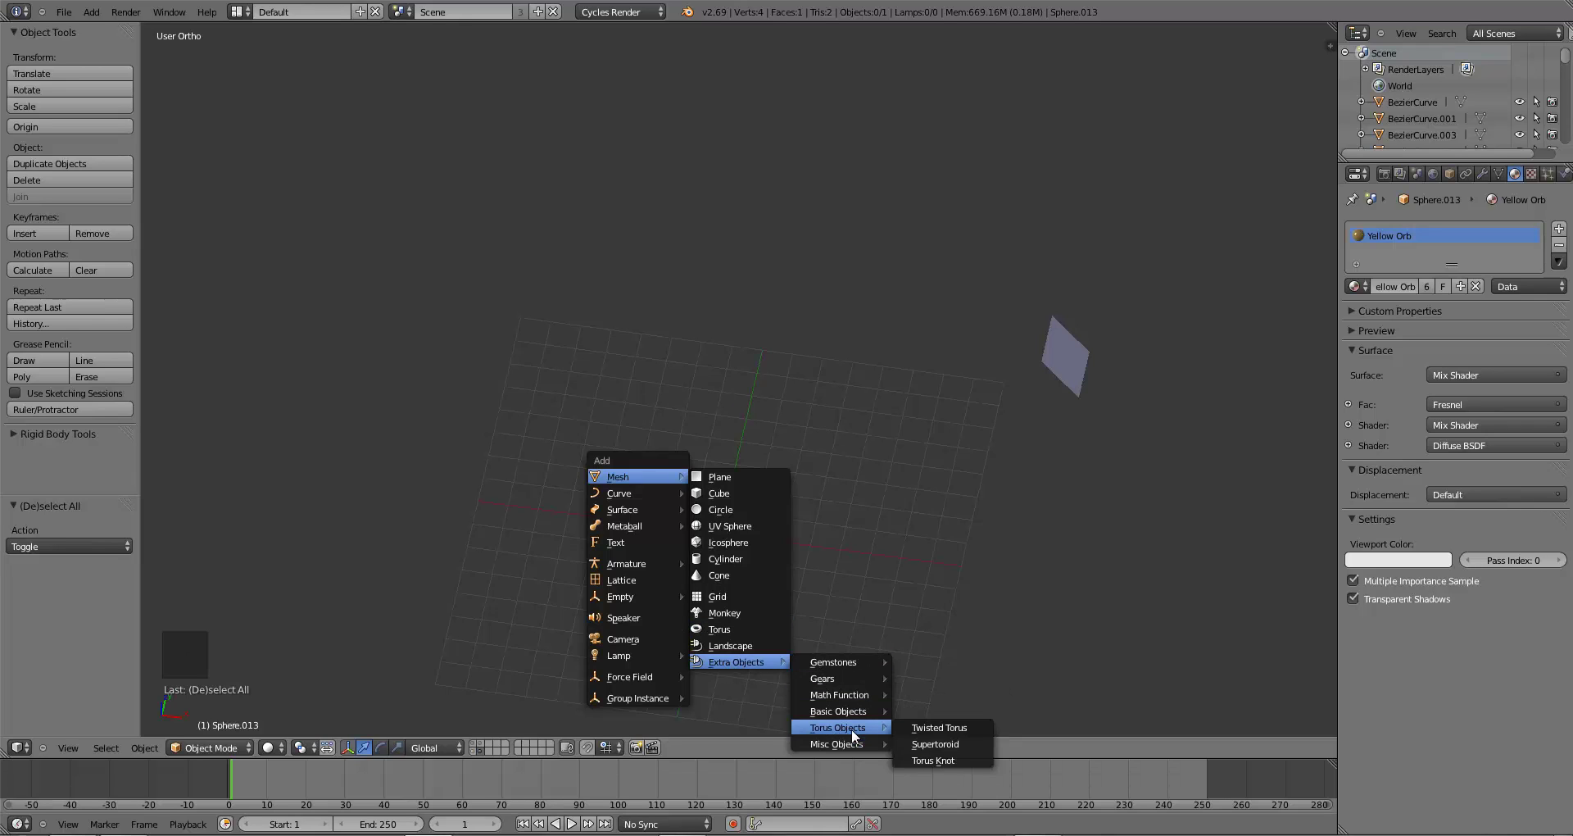
mouse_move(840, 664)
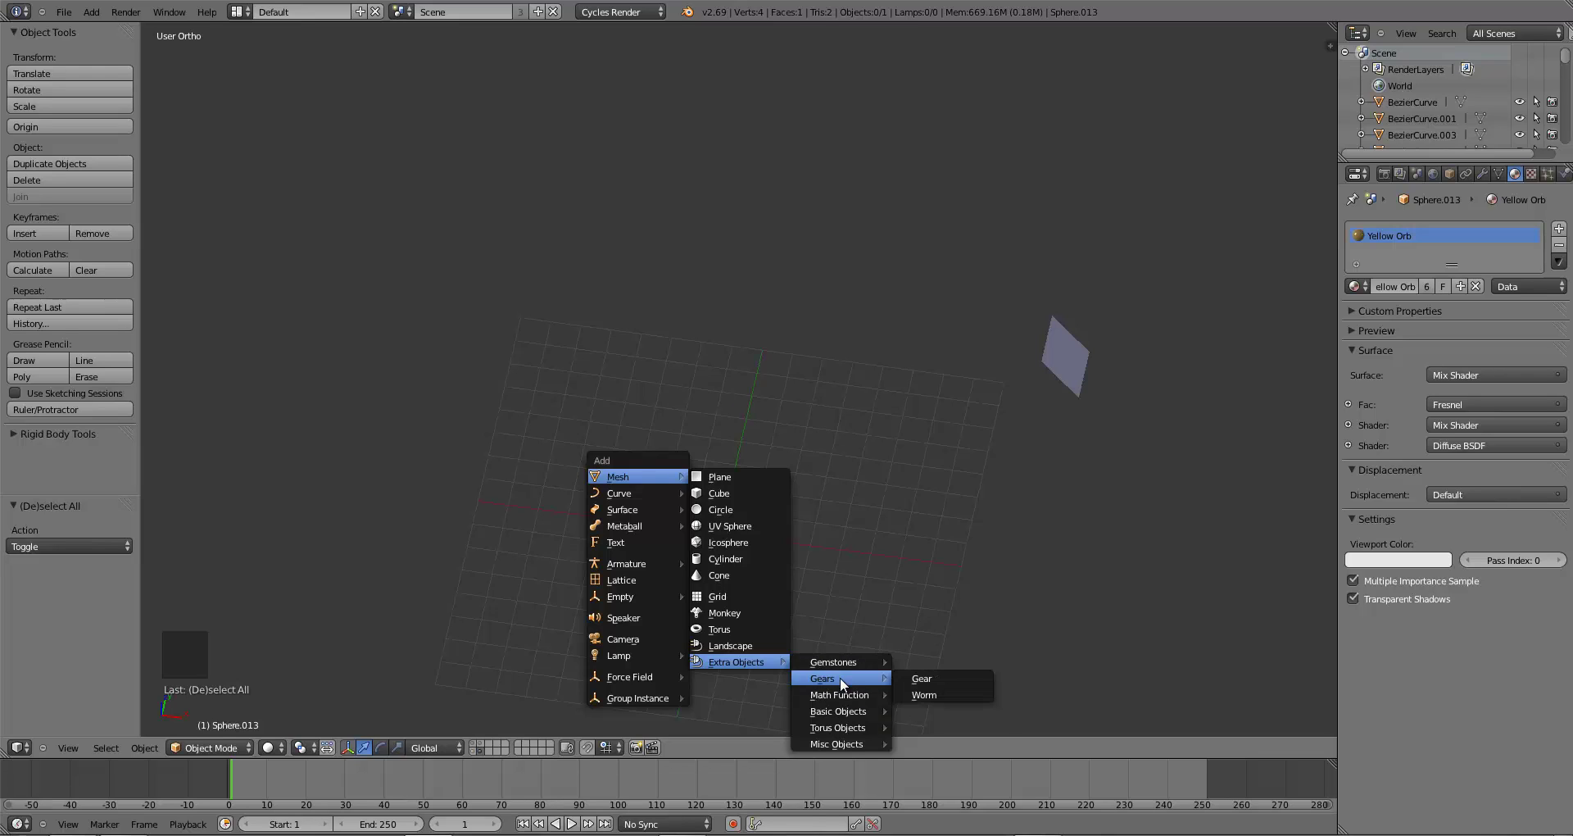
mouse_move(843, 712)
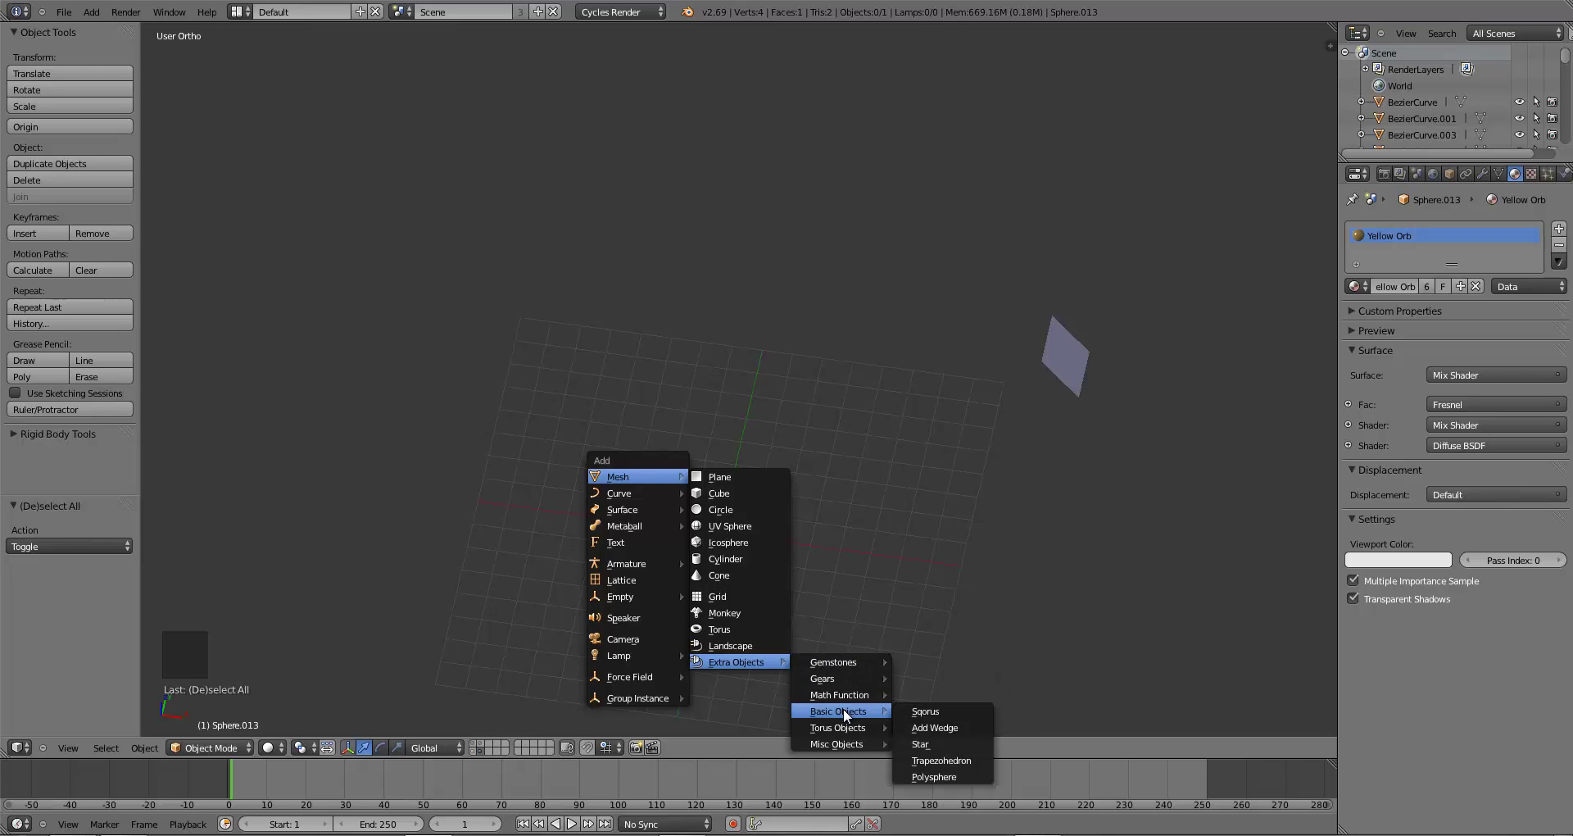
click(936, 744)
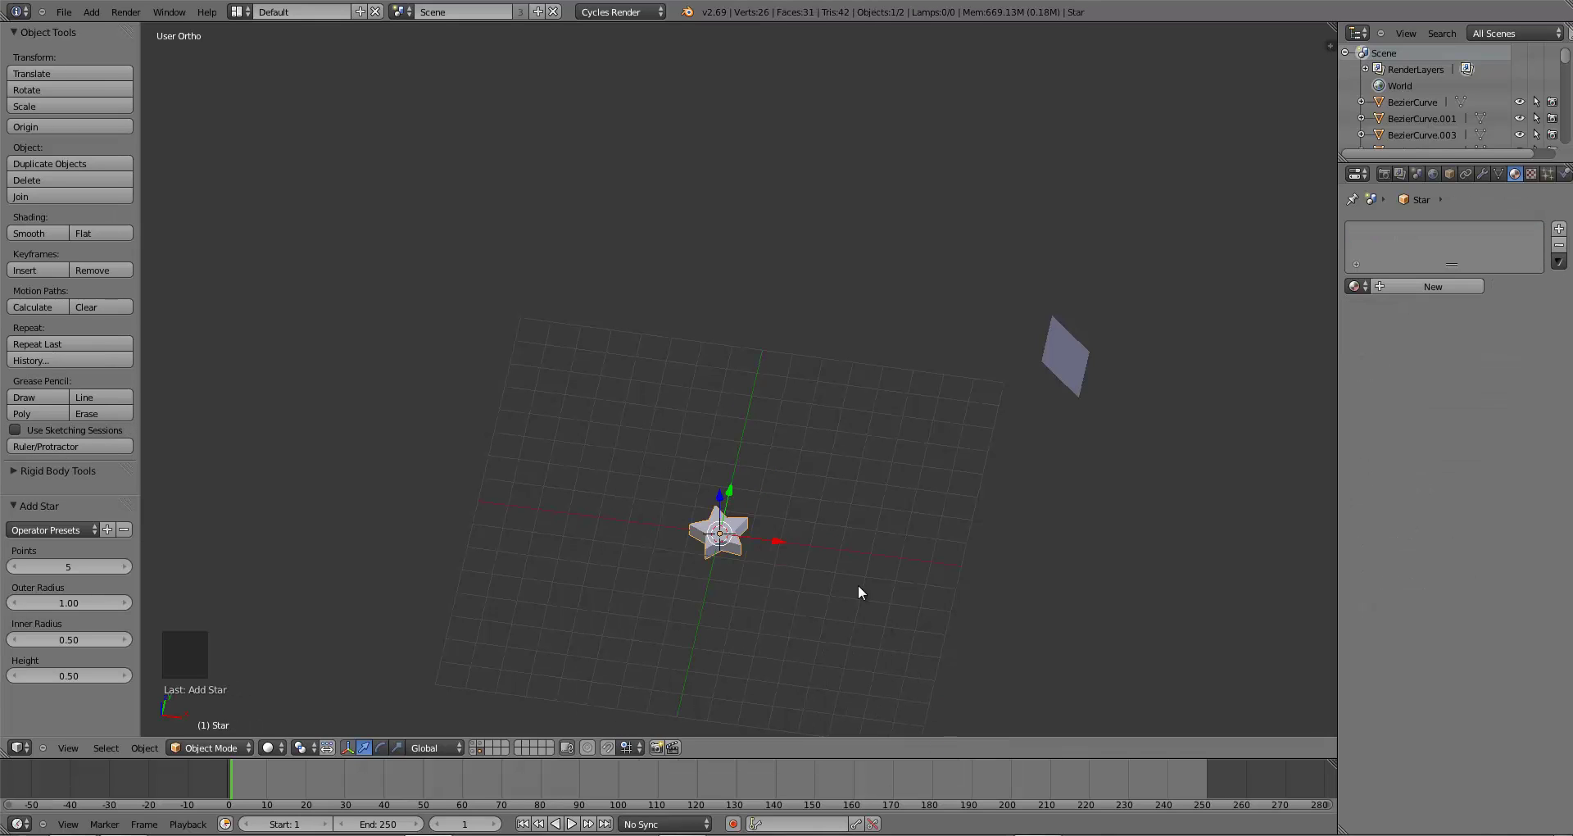
- In the top view, rotate the star about 18° so one of its points faces straight up
key(KP_7)
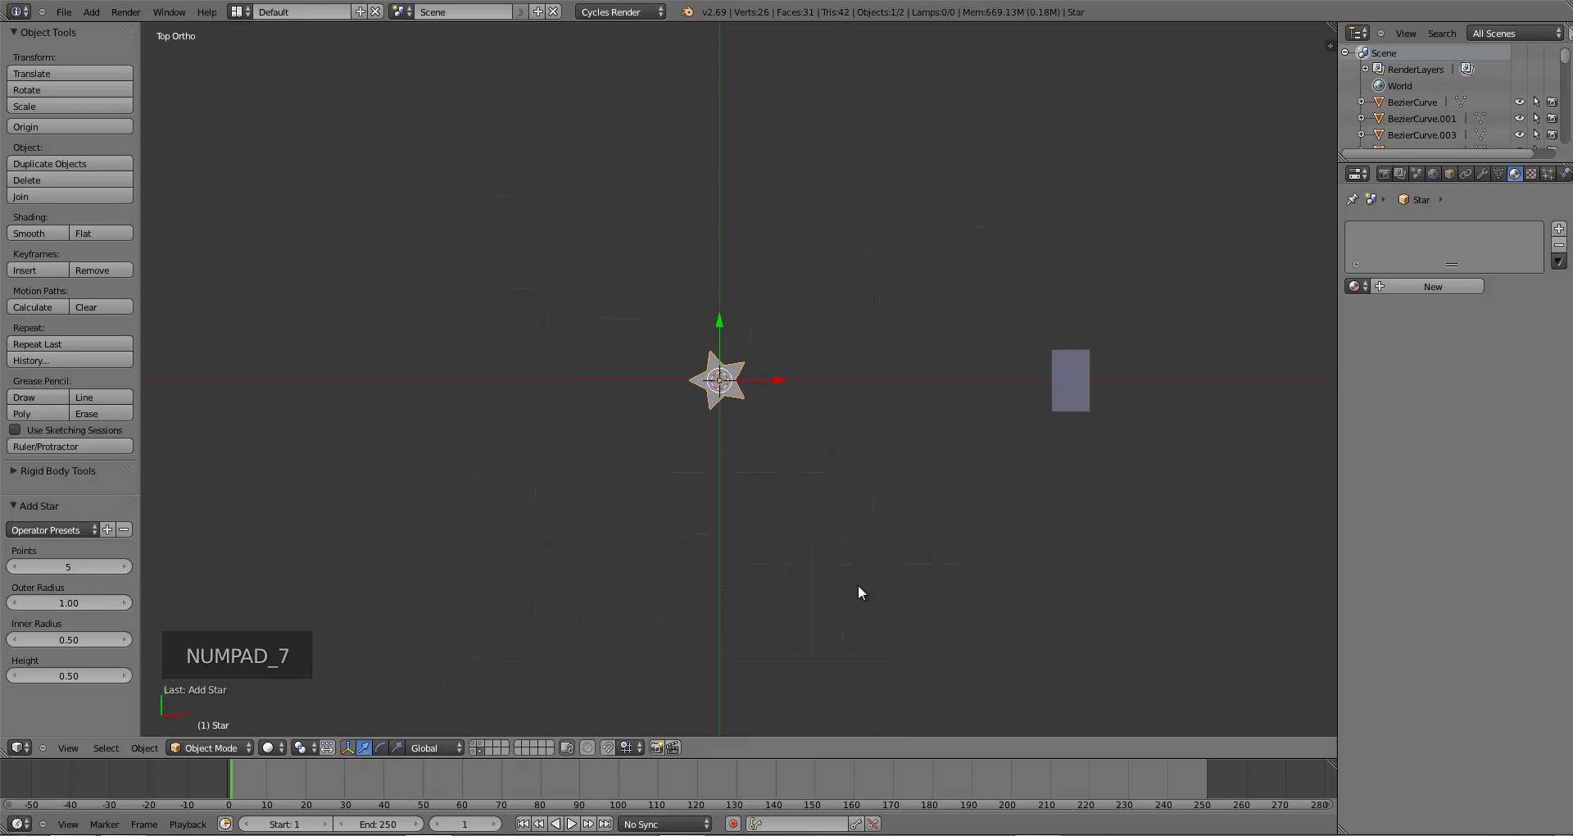
scroll(856, 586, up, 6)
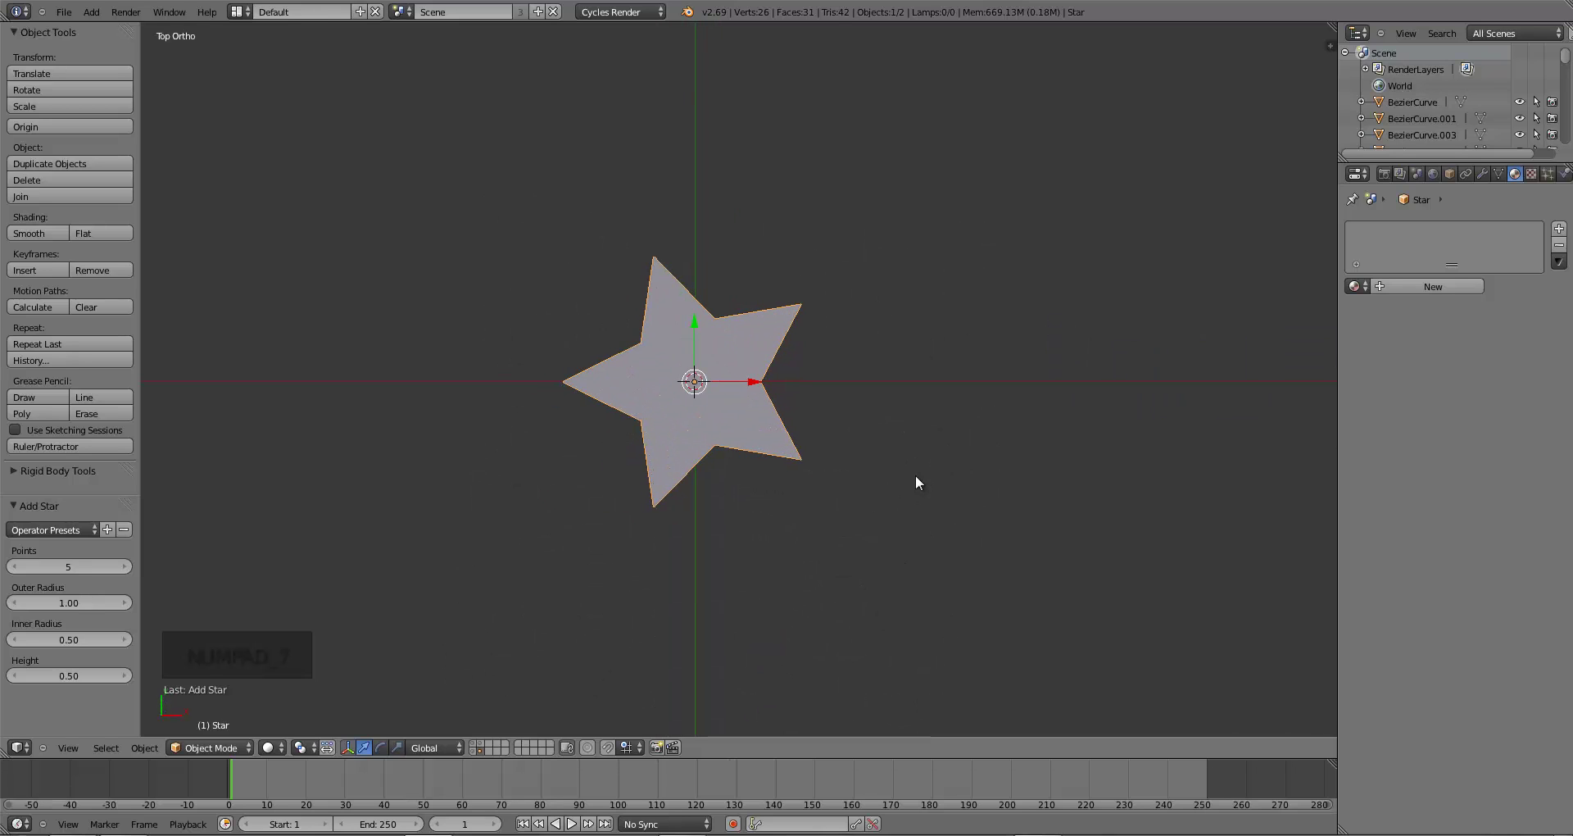
key(r)
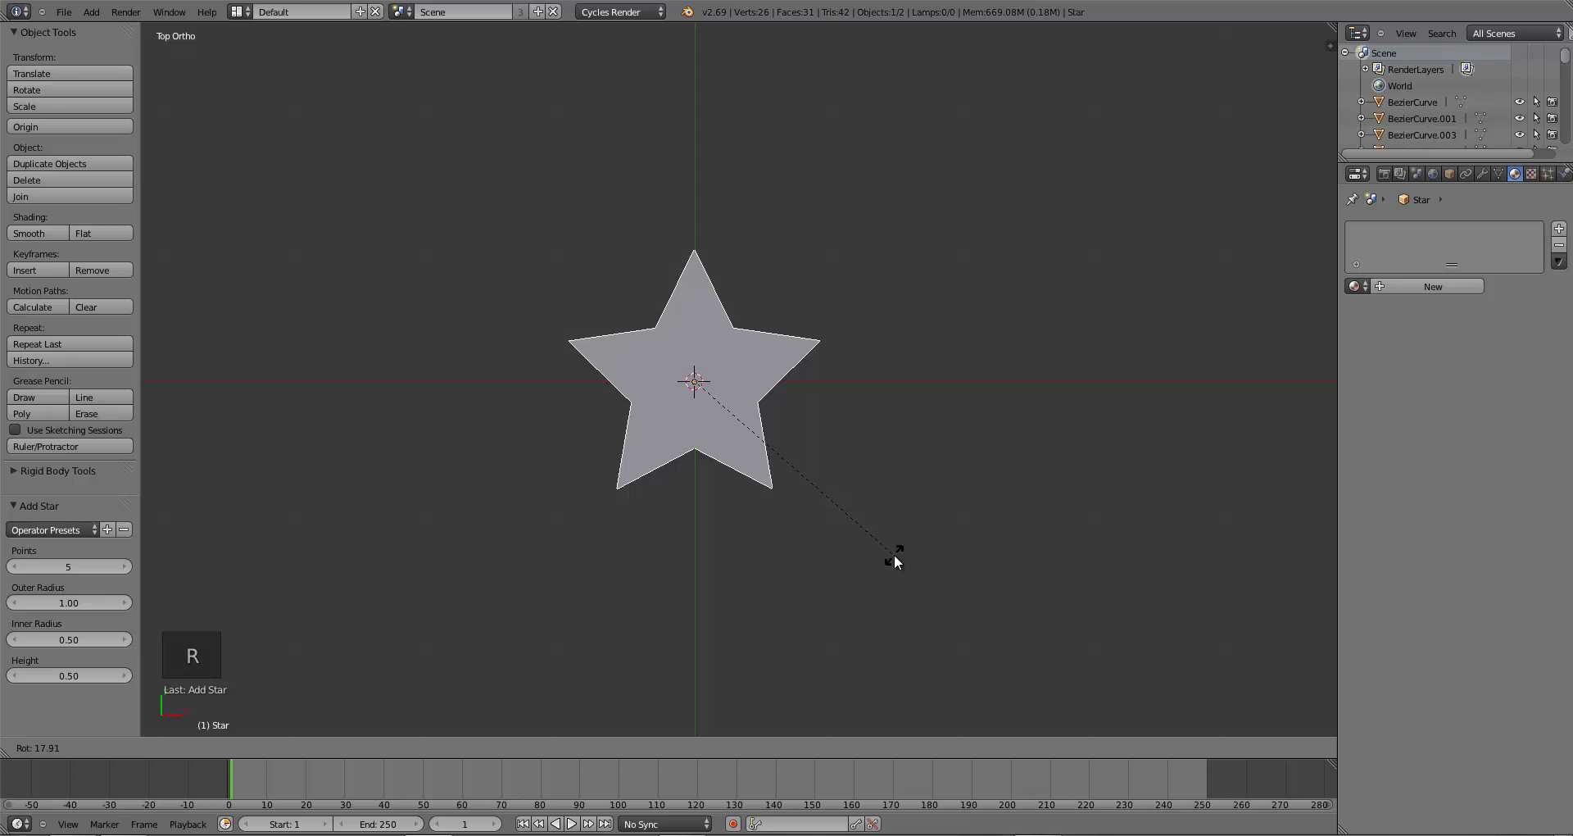
click(894, 557)
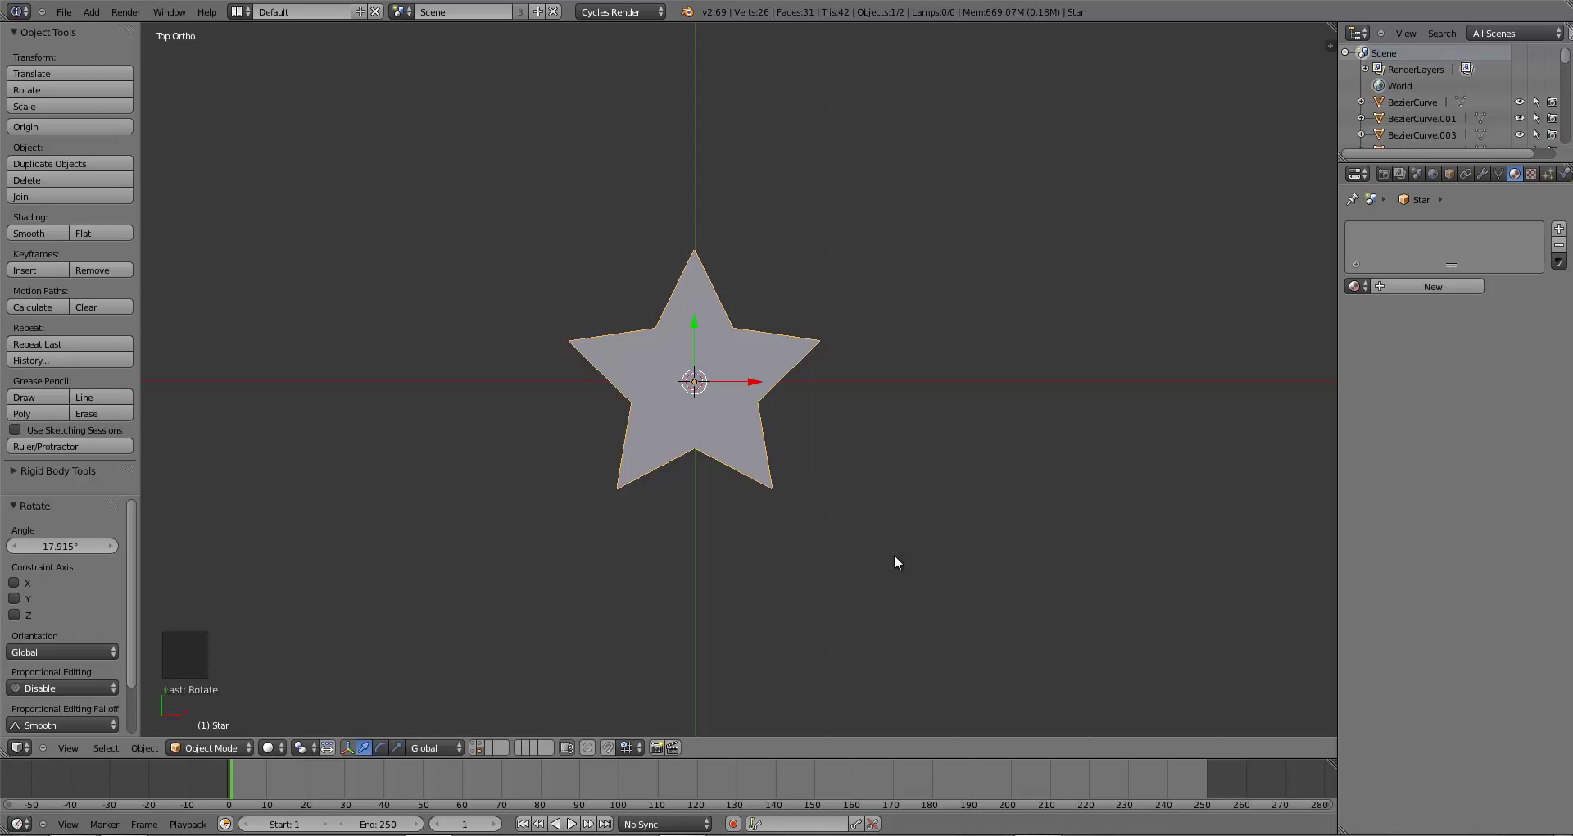
- In Edit Mode, delete the centre vertices of both the upper and lower faces of the star
key(Tab)
scroll(738, 459, up, 2)
key(a)
key(a)
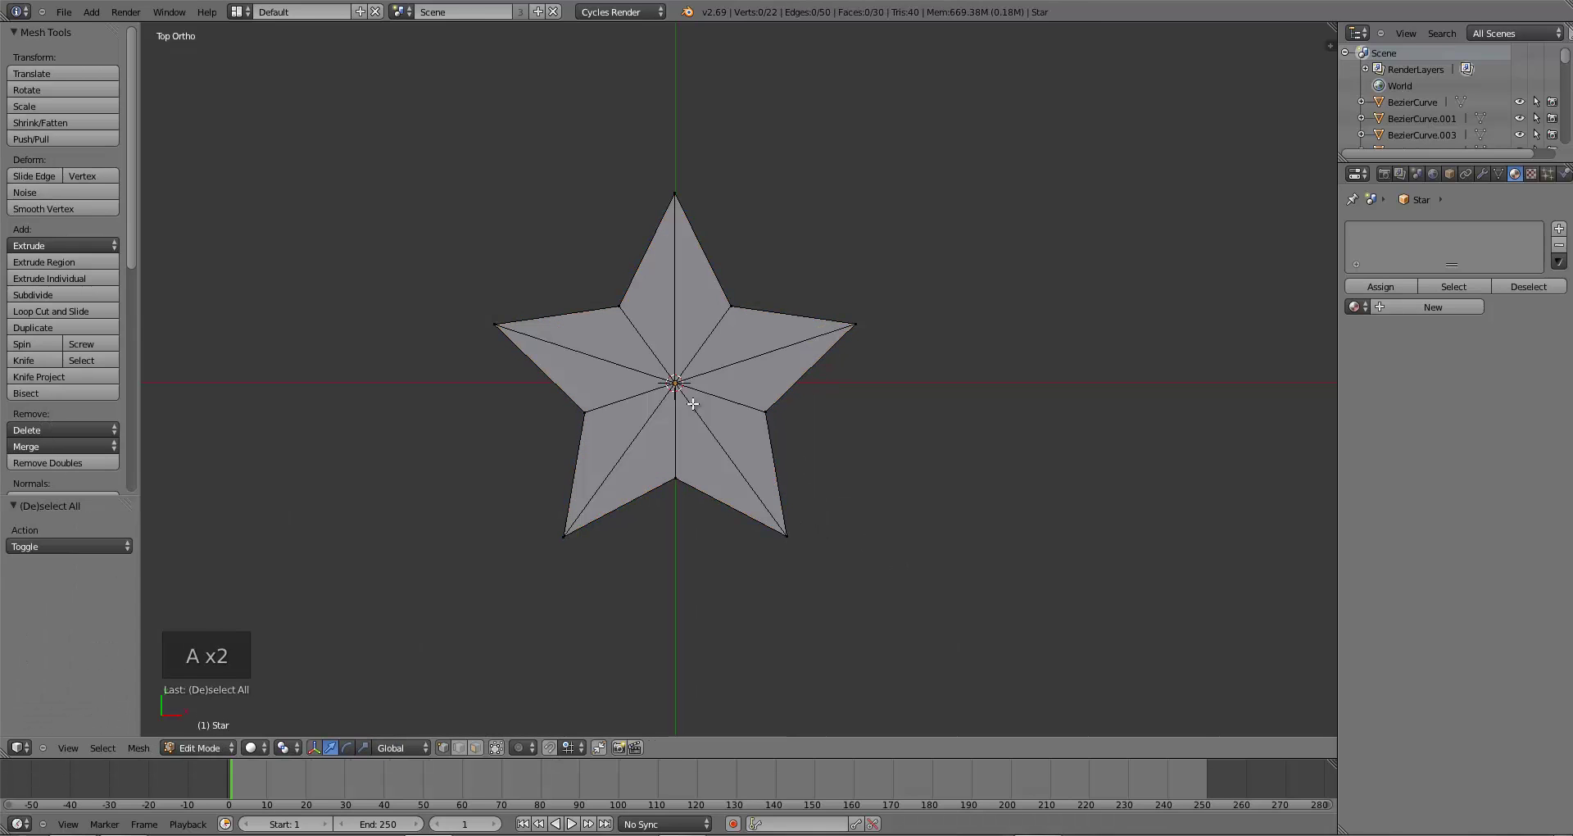
key(x)
click(668, 190)
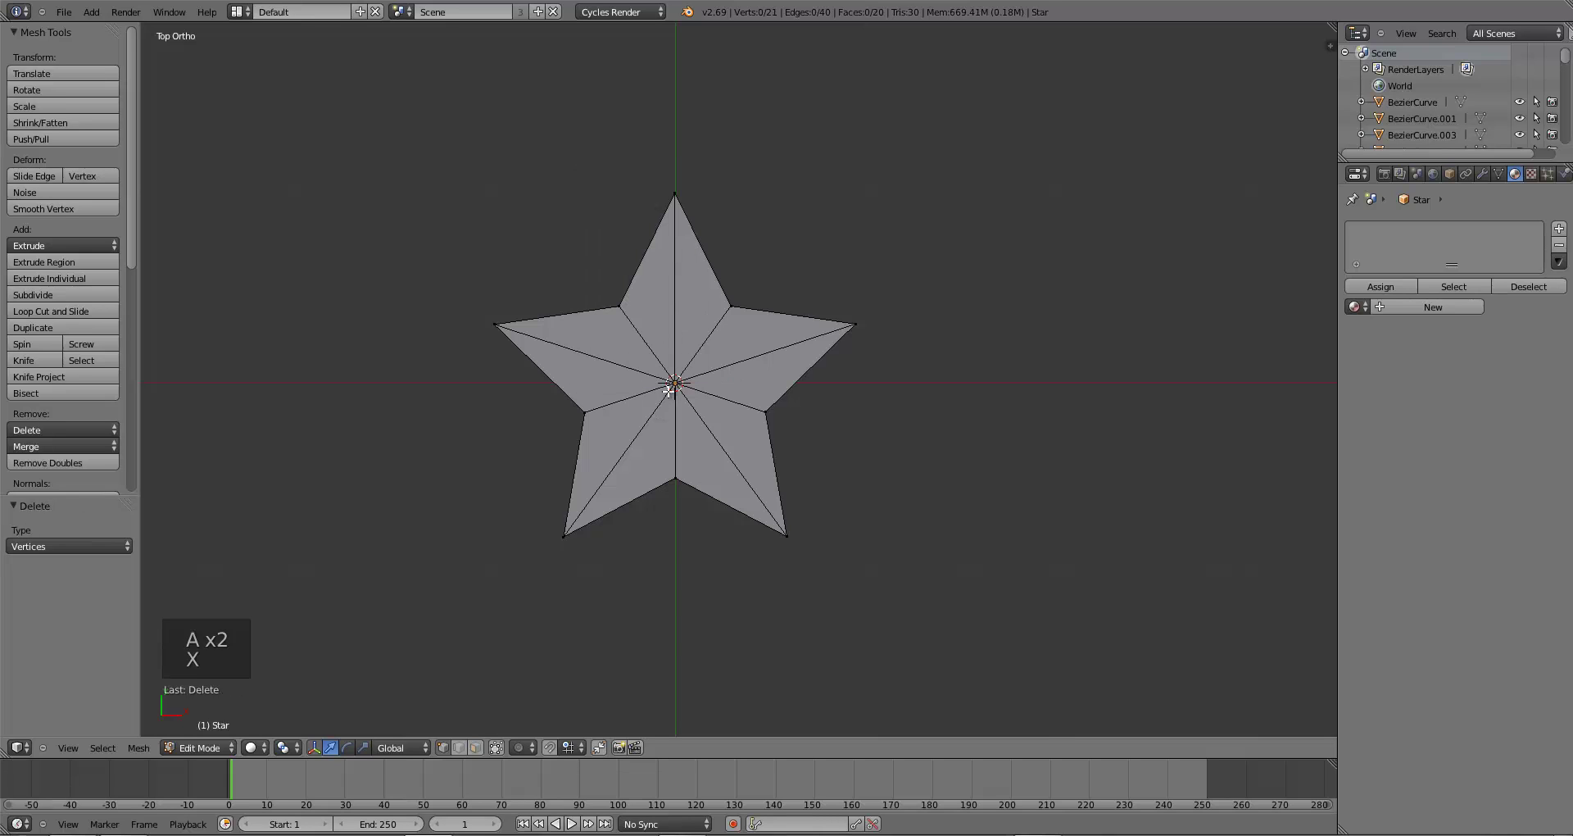
key(x)
click(668, 392)
- In the front view, delete the star's entire lower ring of vertices so only the upper outline remains
middle_drag(710, 508, 676, 505)
scroll(673, 506, down, 7)
key(KP_1)
shift+middle_drag(678, 560, 688, 449)
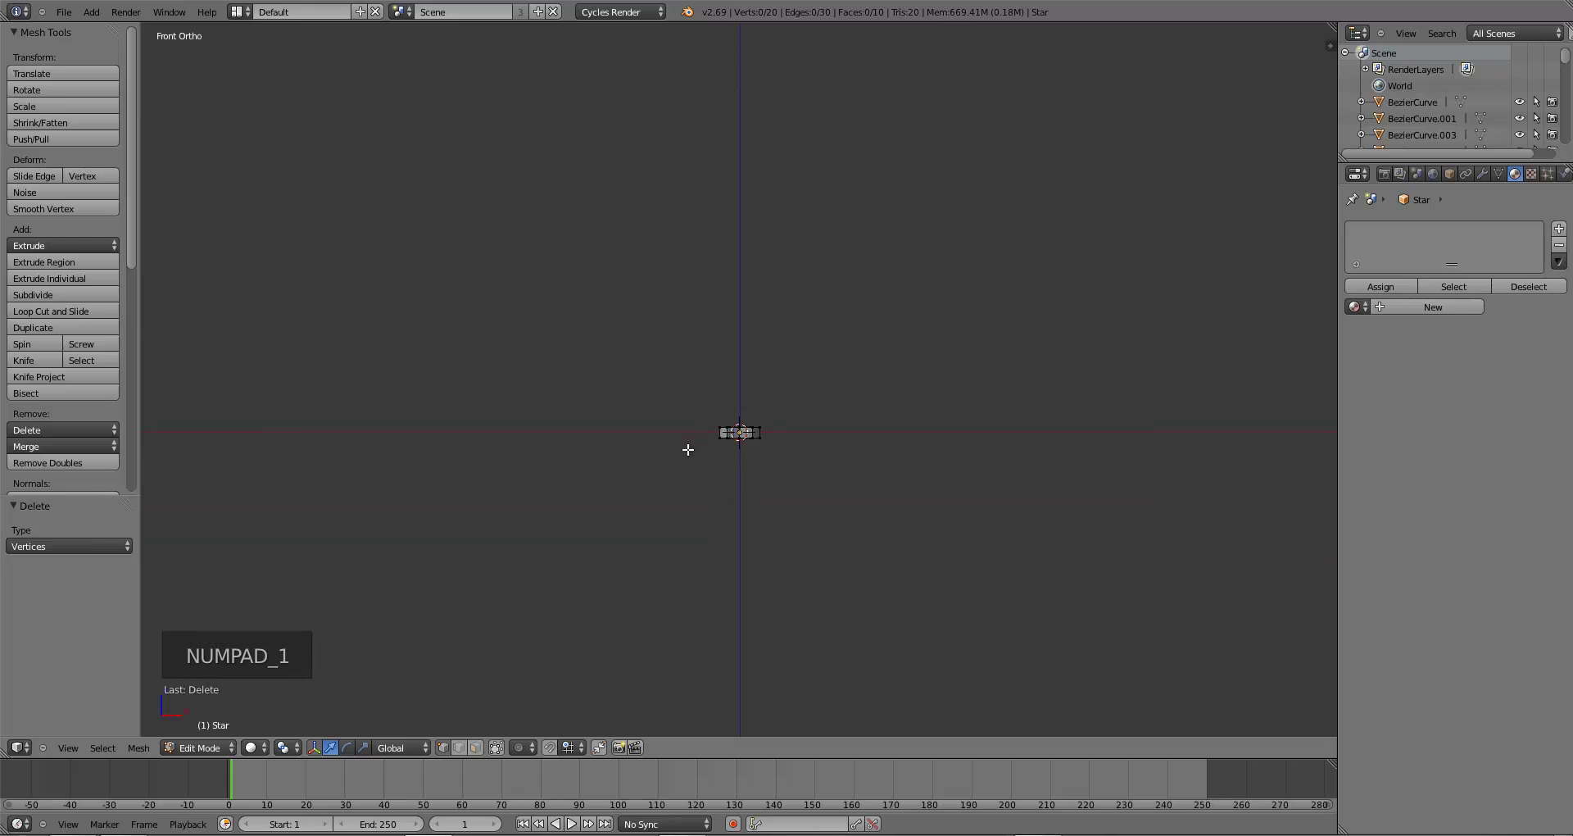
scroll(690, 500, up, 7)
scroll(693, 549, up, 6)
key(b)
drag(418, 568, 997, 645)
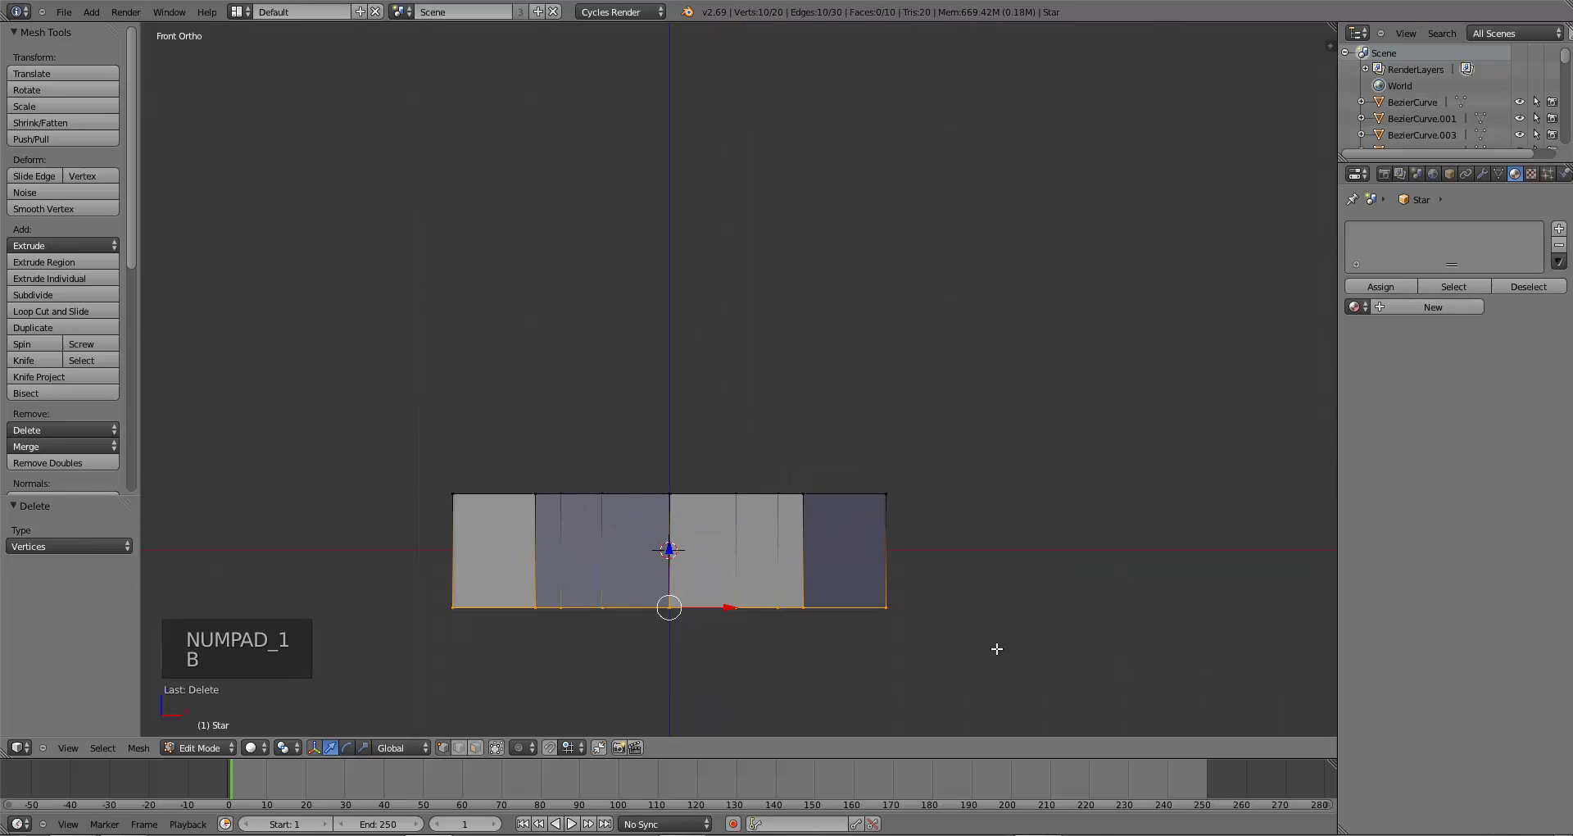
key(x)
click(935, 619)
scroll(832, 552, down, 2)
middle_drag(832, 551, 833, 552)
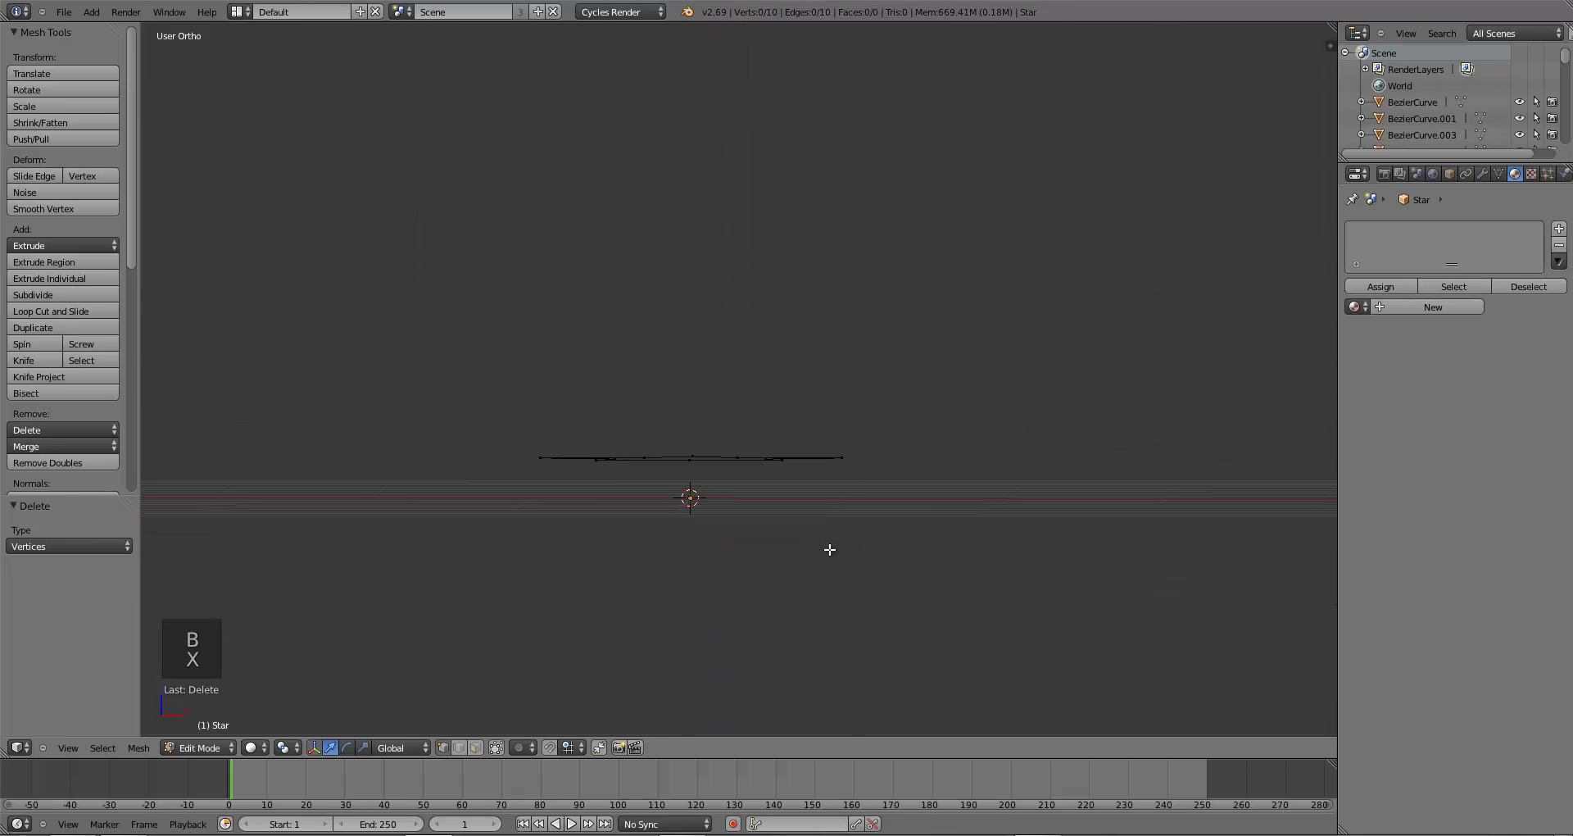
- Move the whole star outline down about 0.238 along Z to the level of its origin
key(KP_1)
key(a)
key(a)
key(g)
key(z)
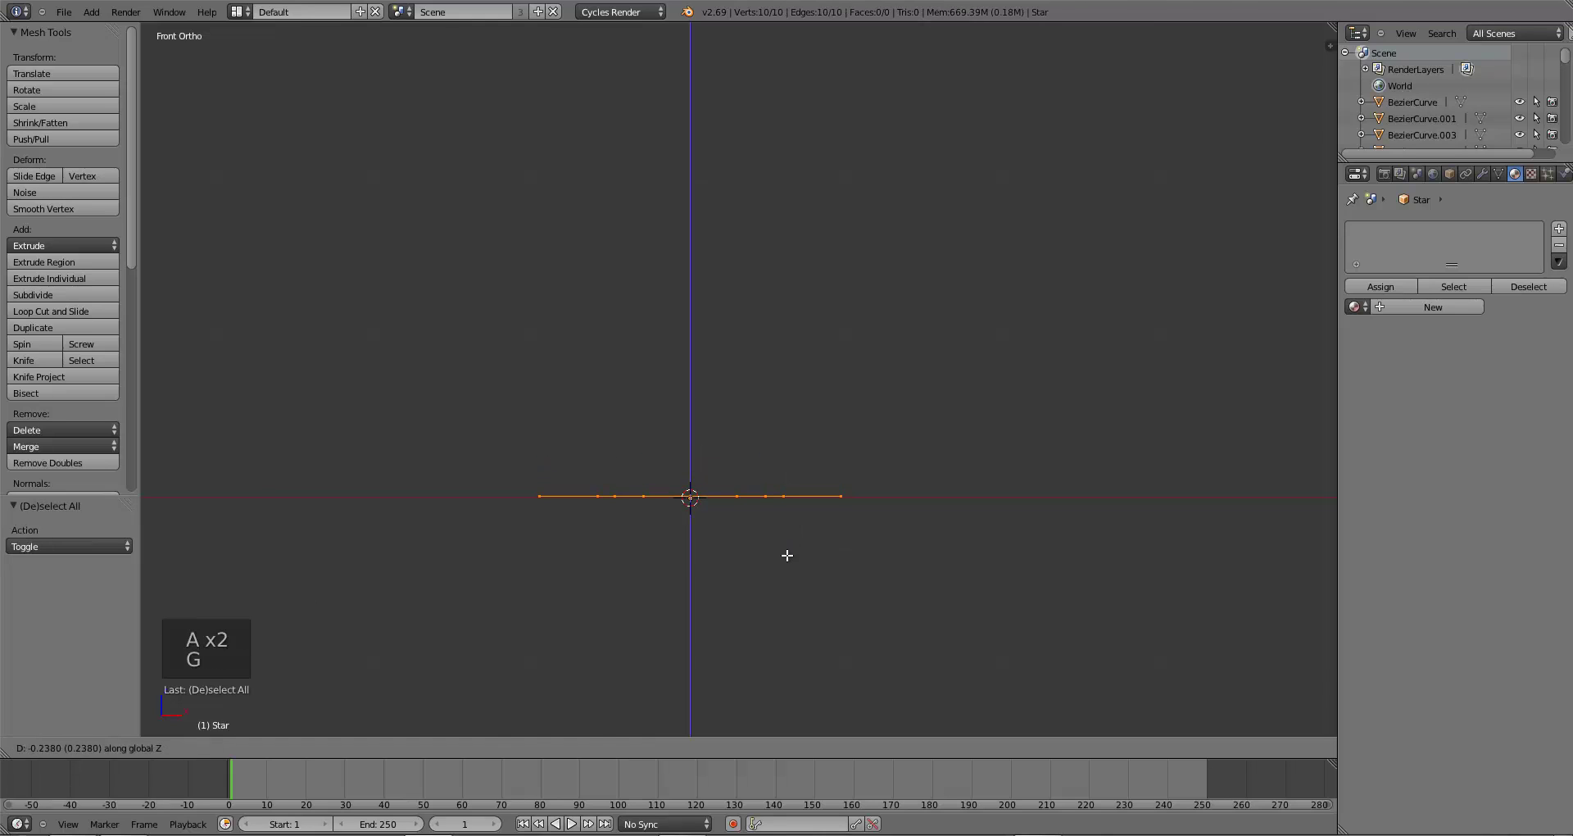
click(786, 556)
key(a)
- View the star outline from the top in Edit Mode with all vertices deselected
key(Tab)
key(KP_7)
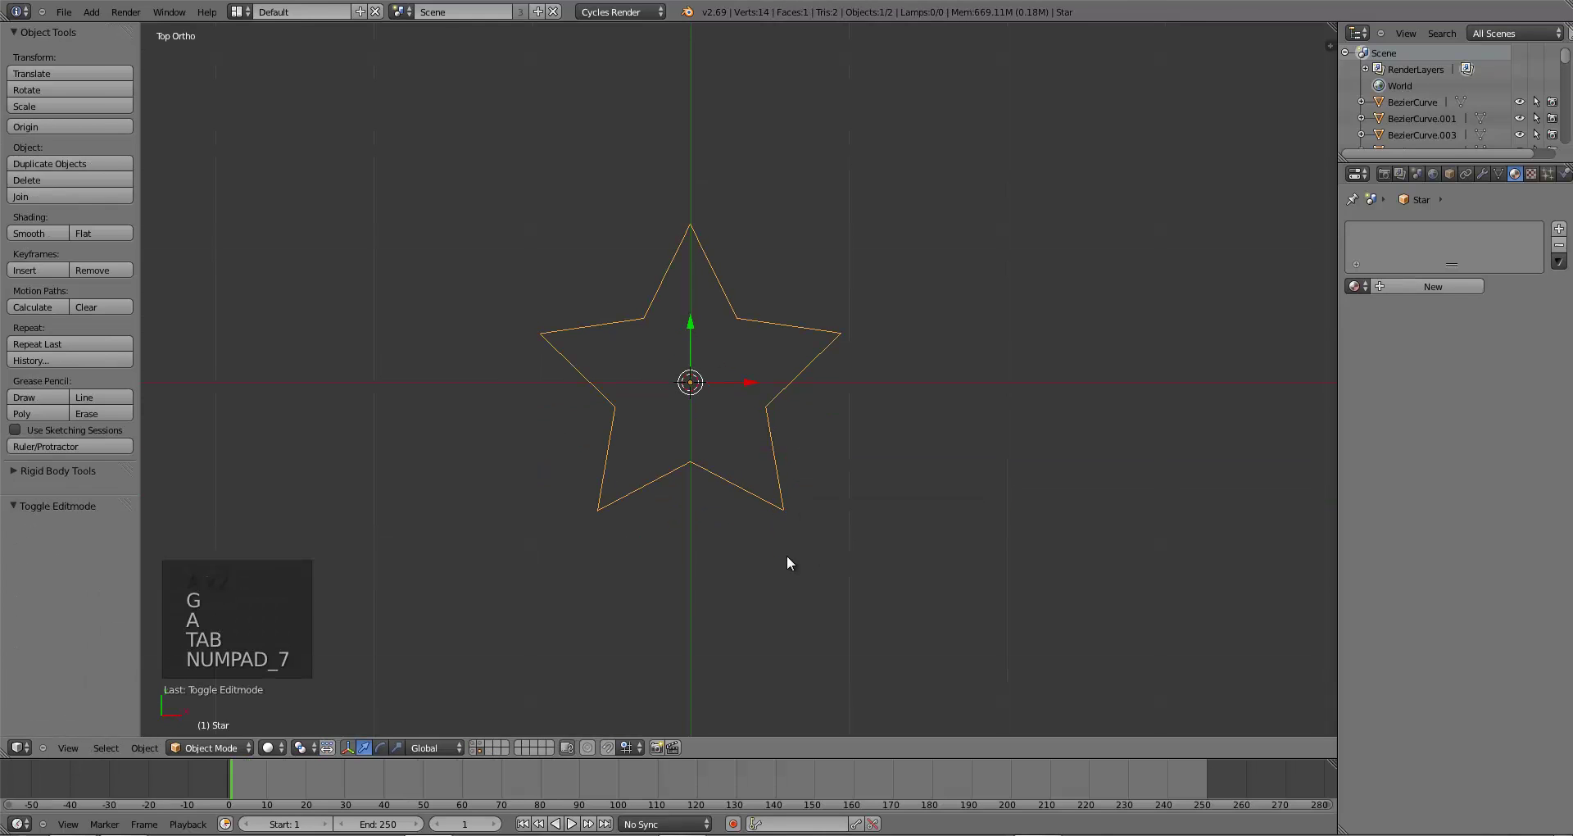
scroll(791, 531, up, 2)
key(Tab)
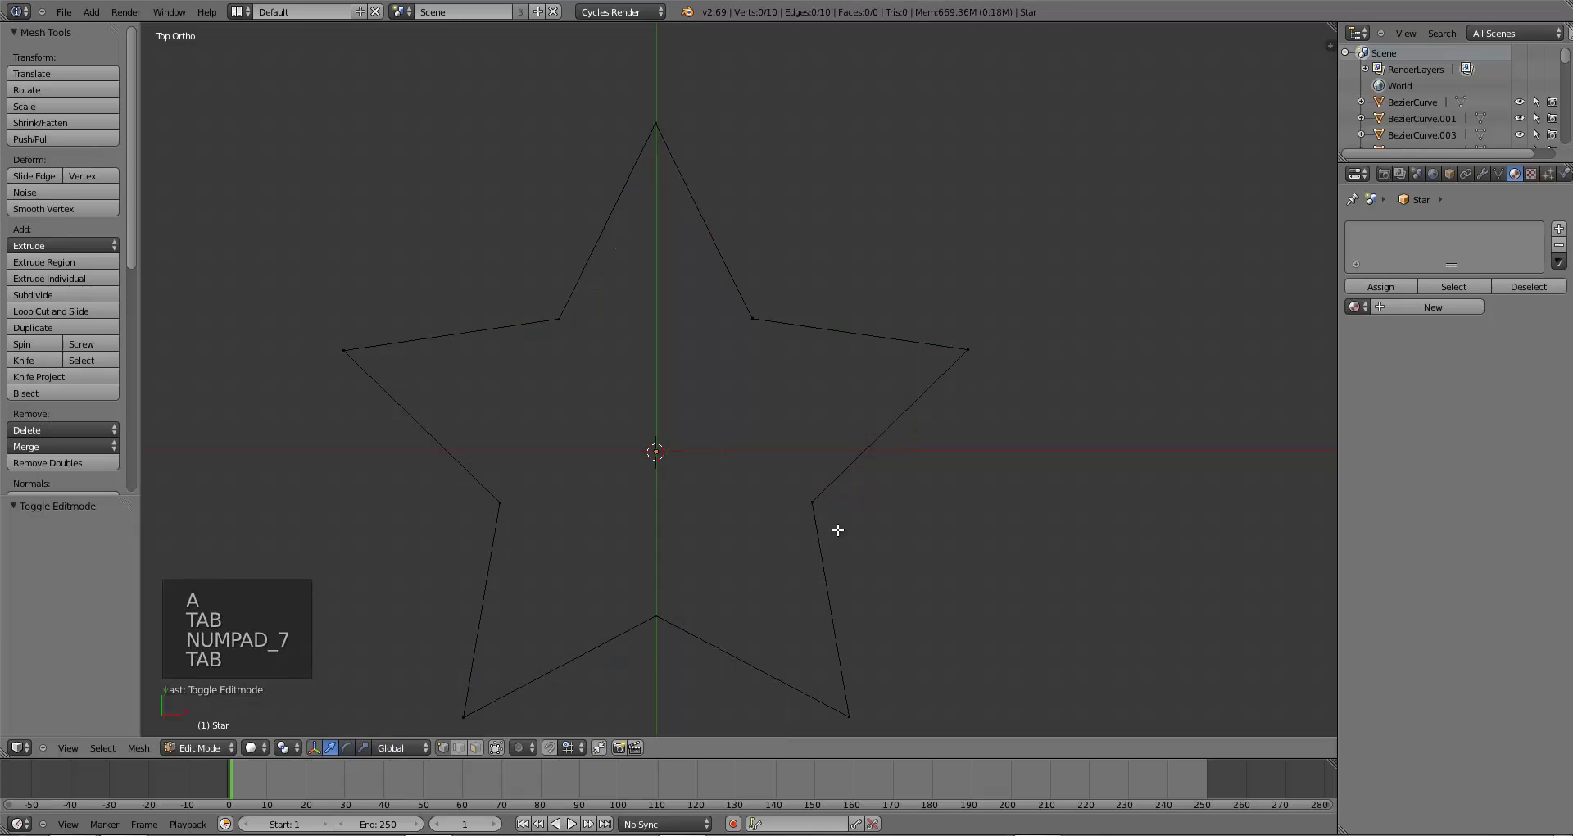
scroll(664, 607, down, 2)
shift+middle_drag(696, 565, 736, 515)
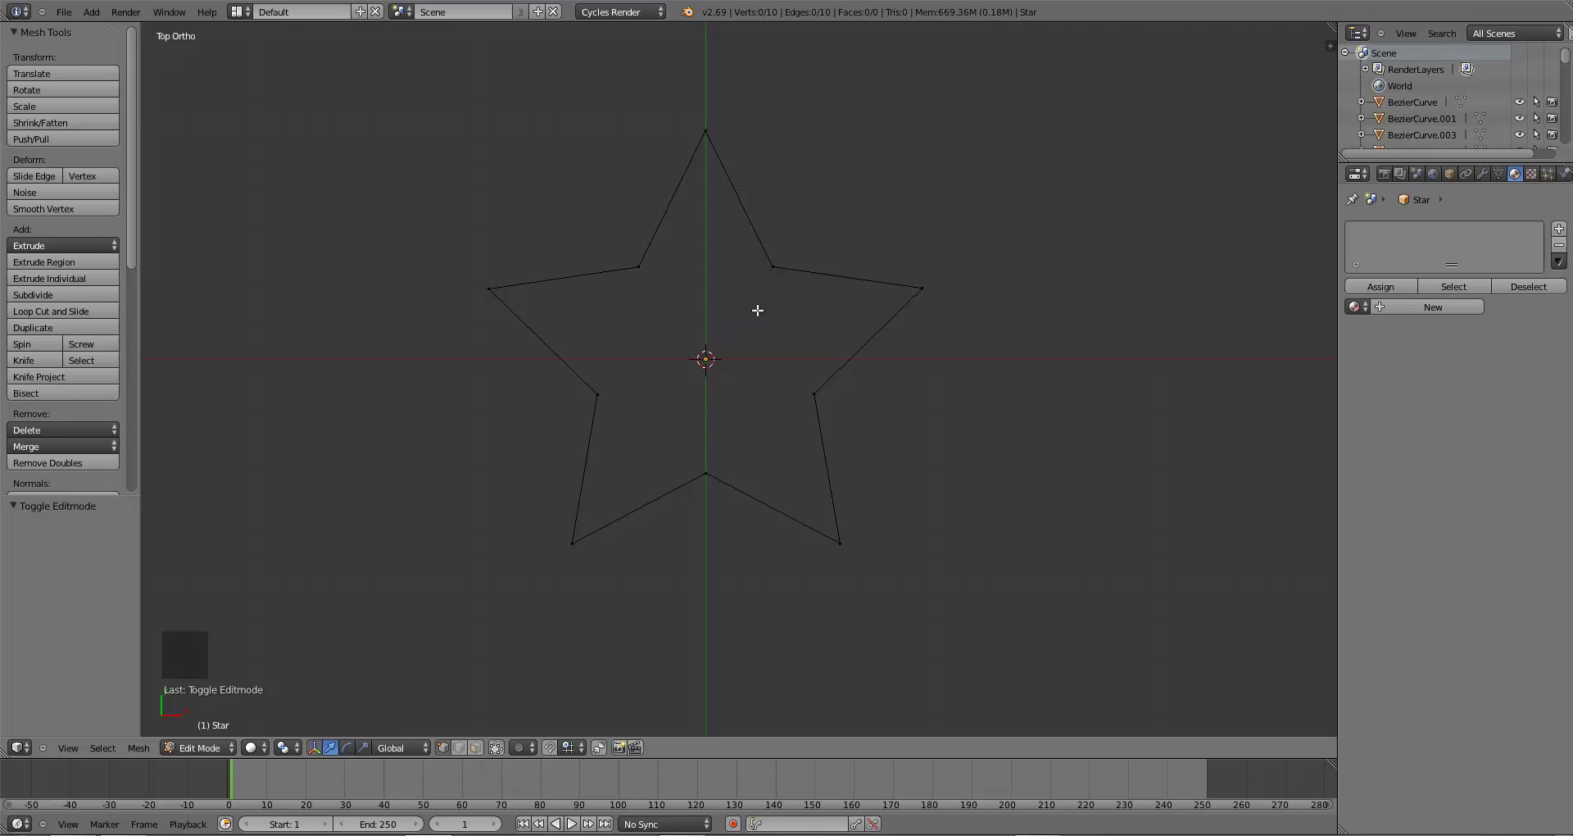
right_click(703, 482)
key(a)
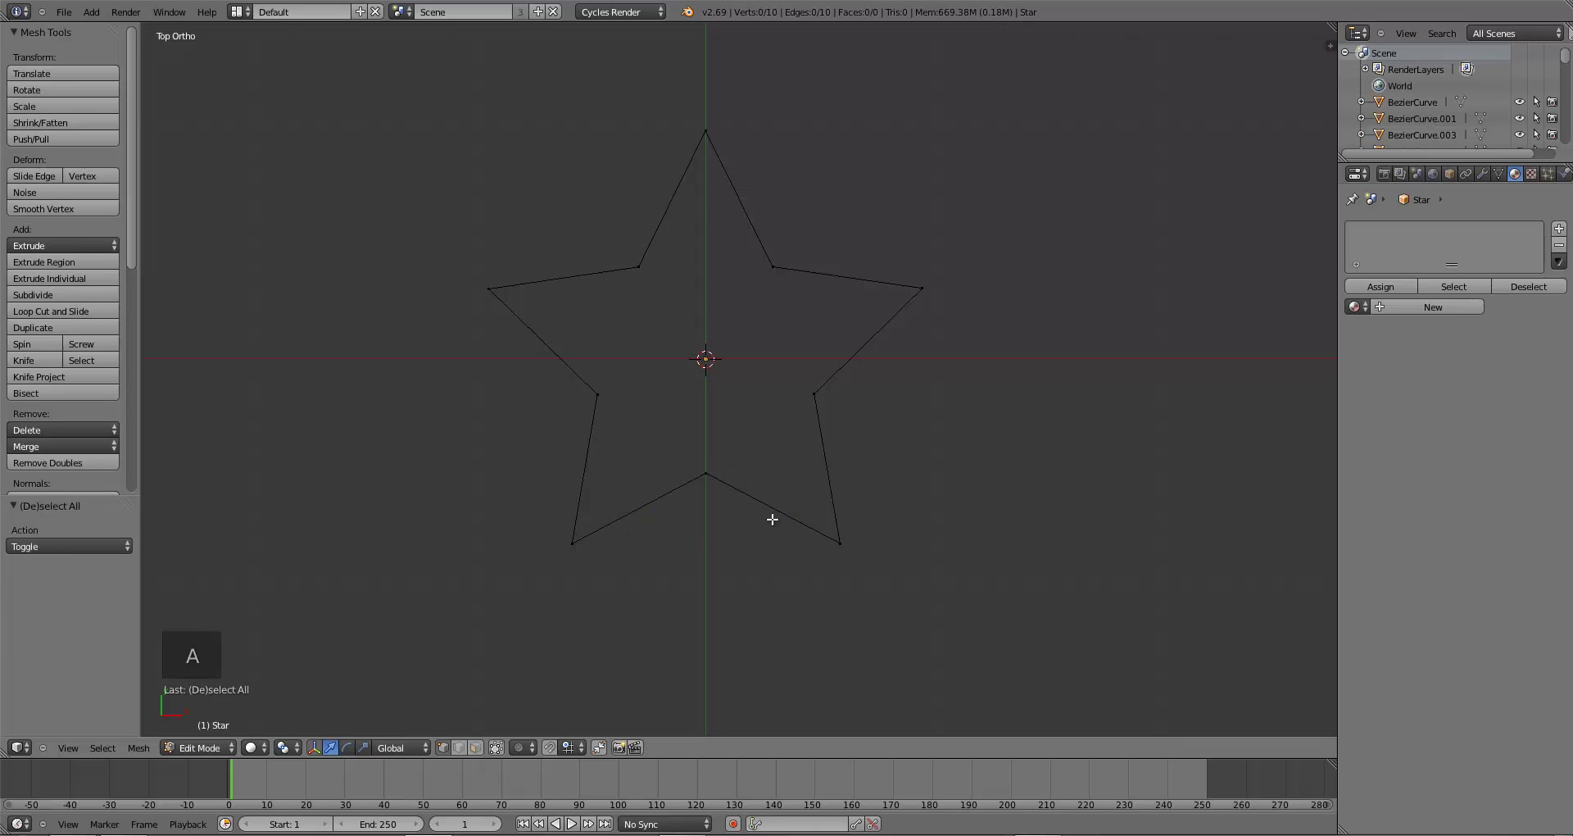
- Add a single centred loop cut to each of the two edges meeting at the star's bottom inner corner
key(ctrl+r)
click(760, 506)
right_click(760, 507)
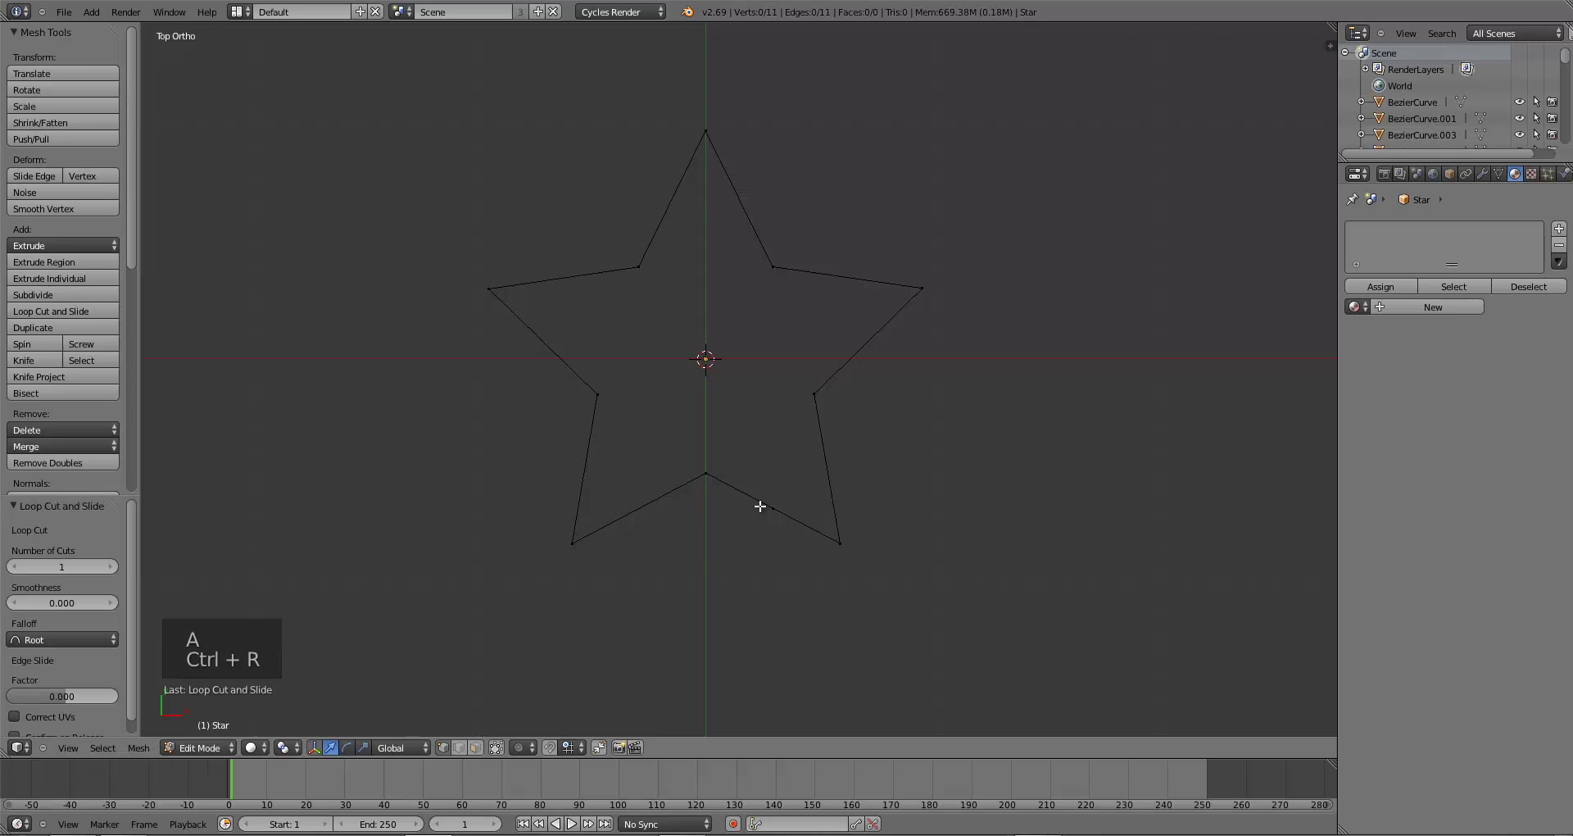
key(ctrl+r)
click(636, 514)
right_click(635, 514)
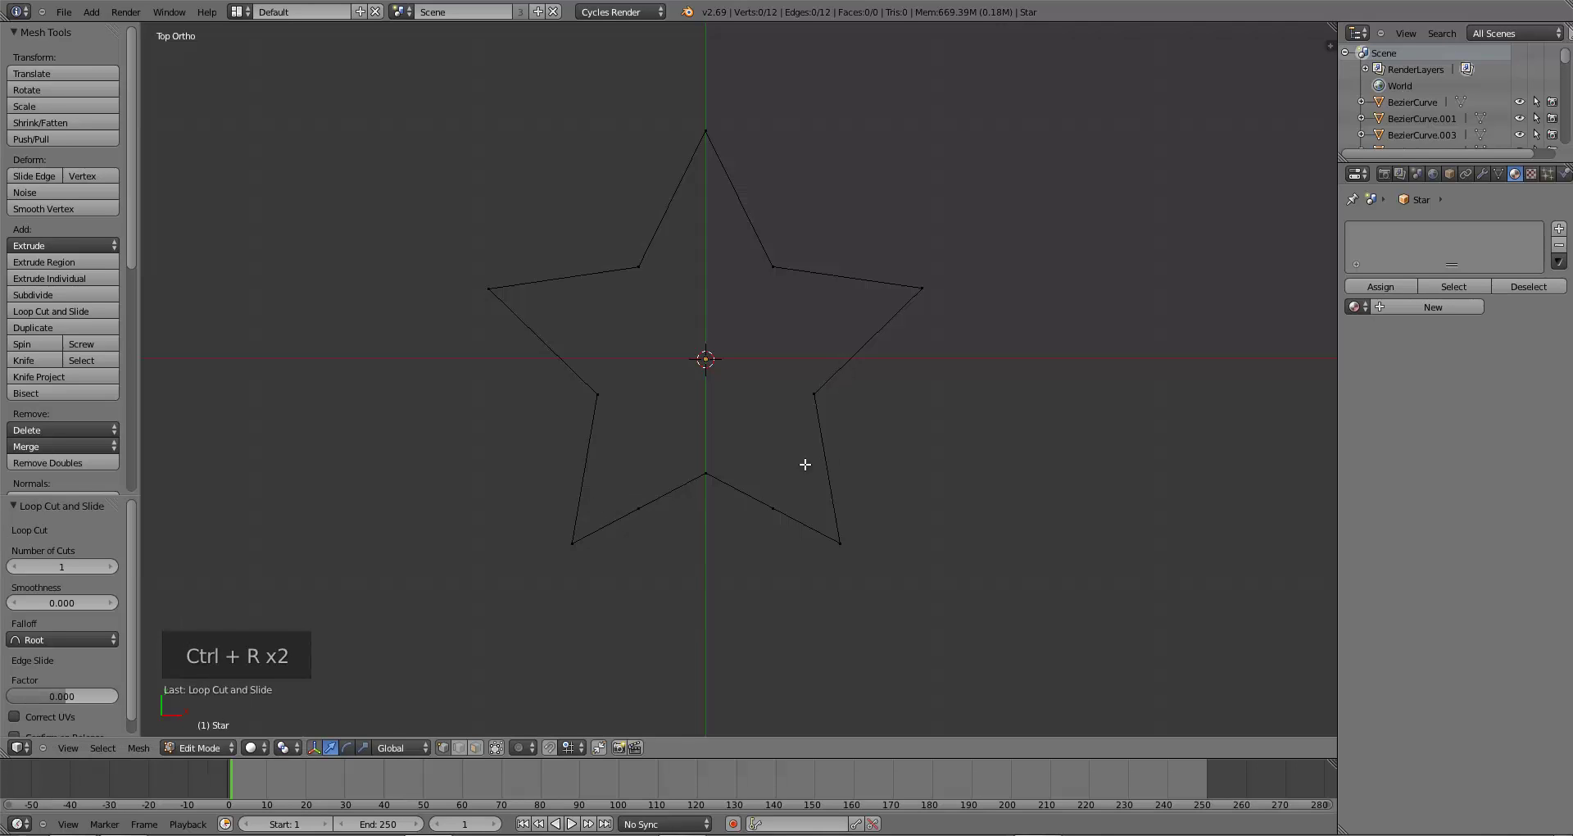
- Try to edge slide the new middle vertex on the star's bottom-right edge
right_click(771, 509)
right_click(692, 482)
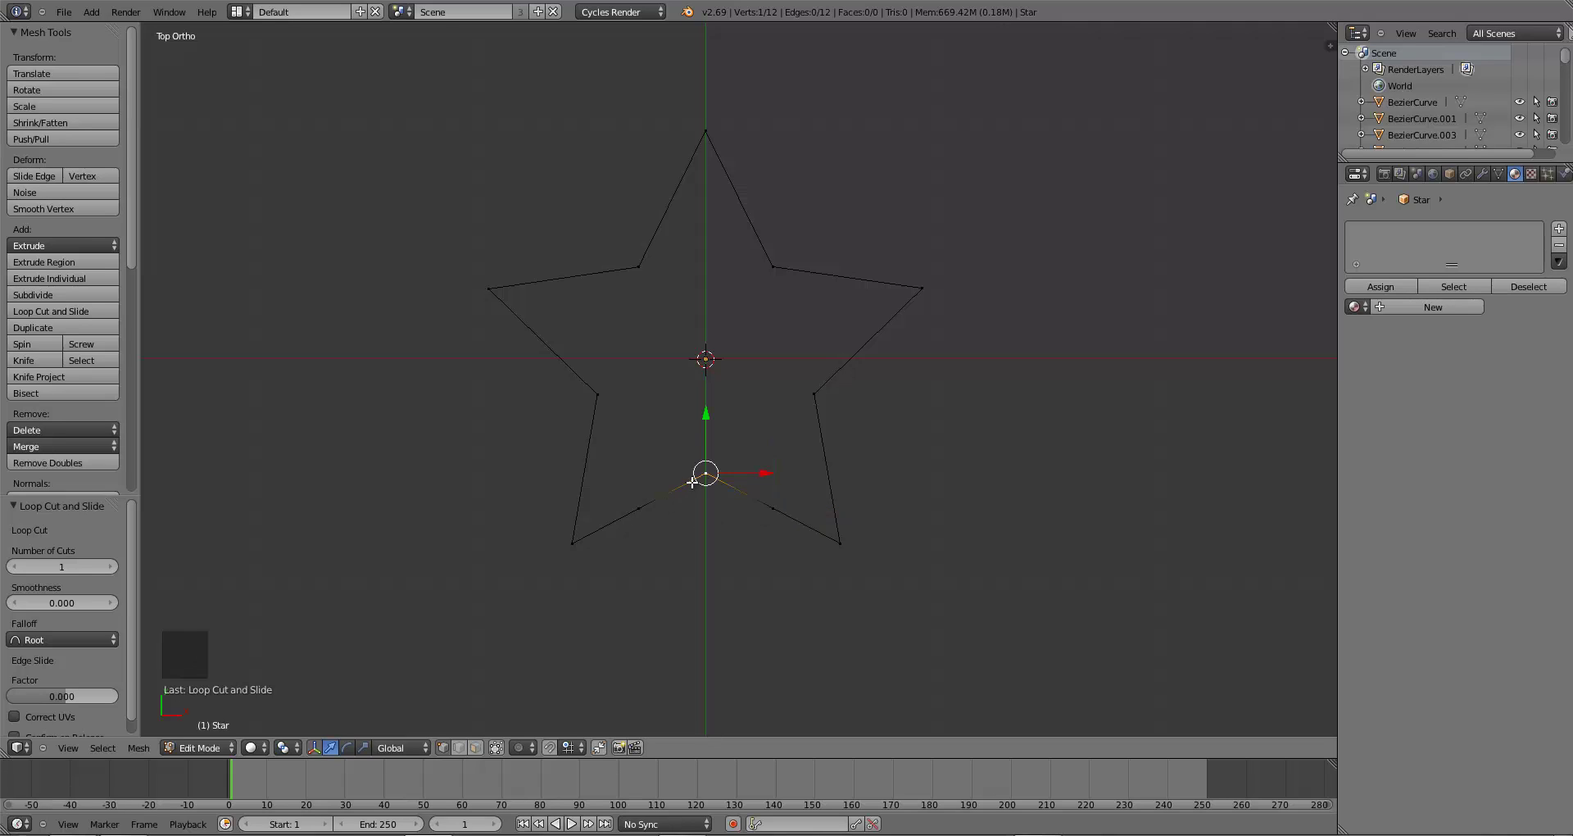
right_click(769, 505)
key(ctrl+e)
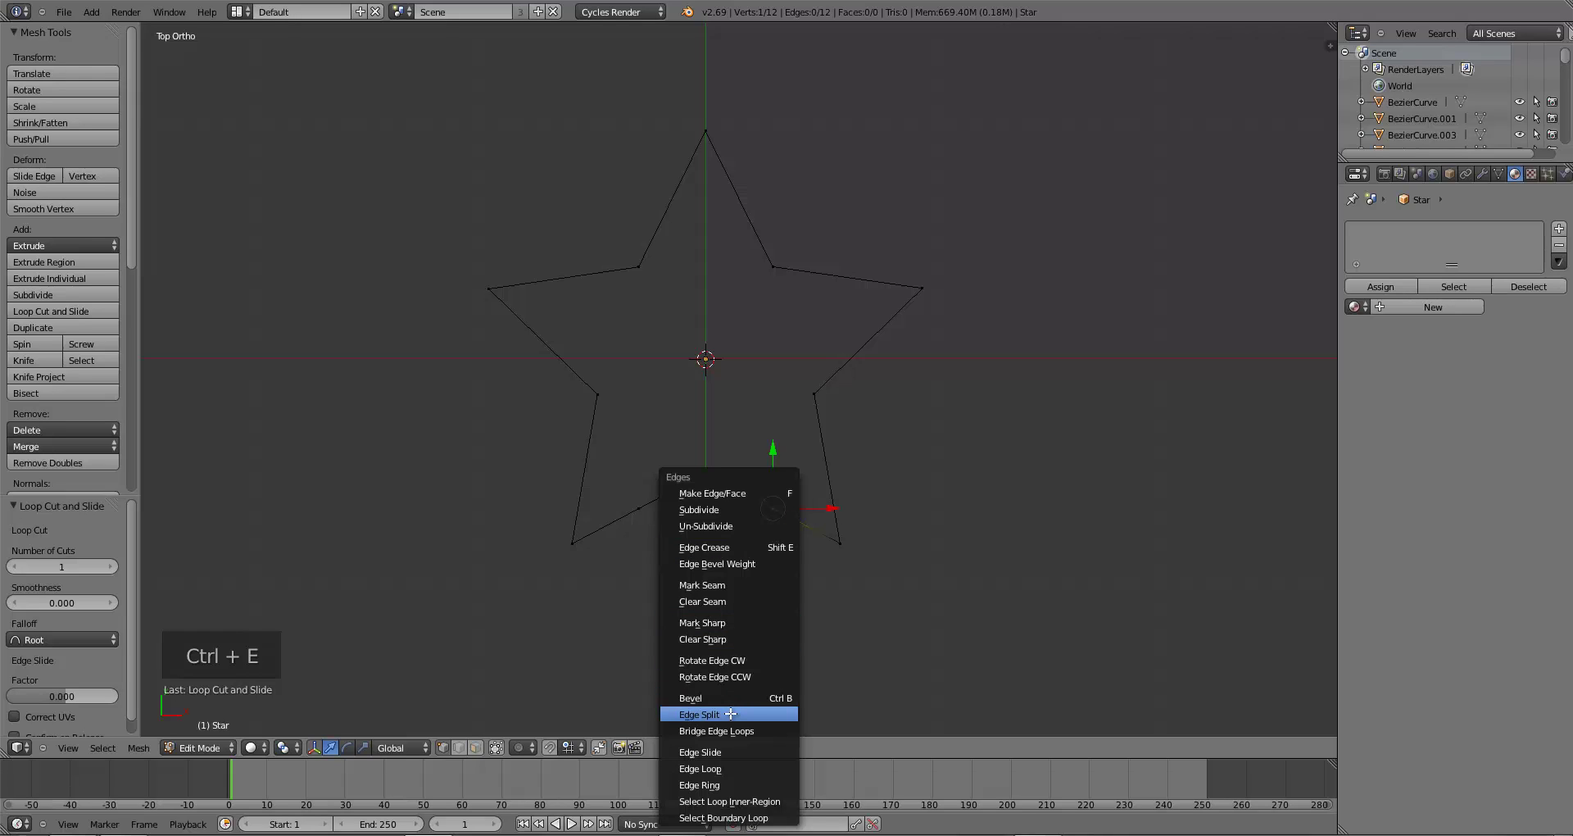
click(717, 752)
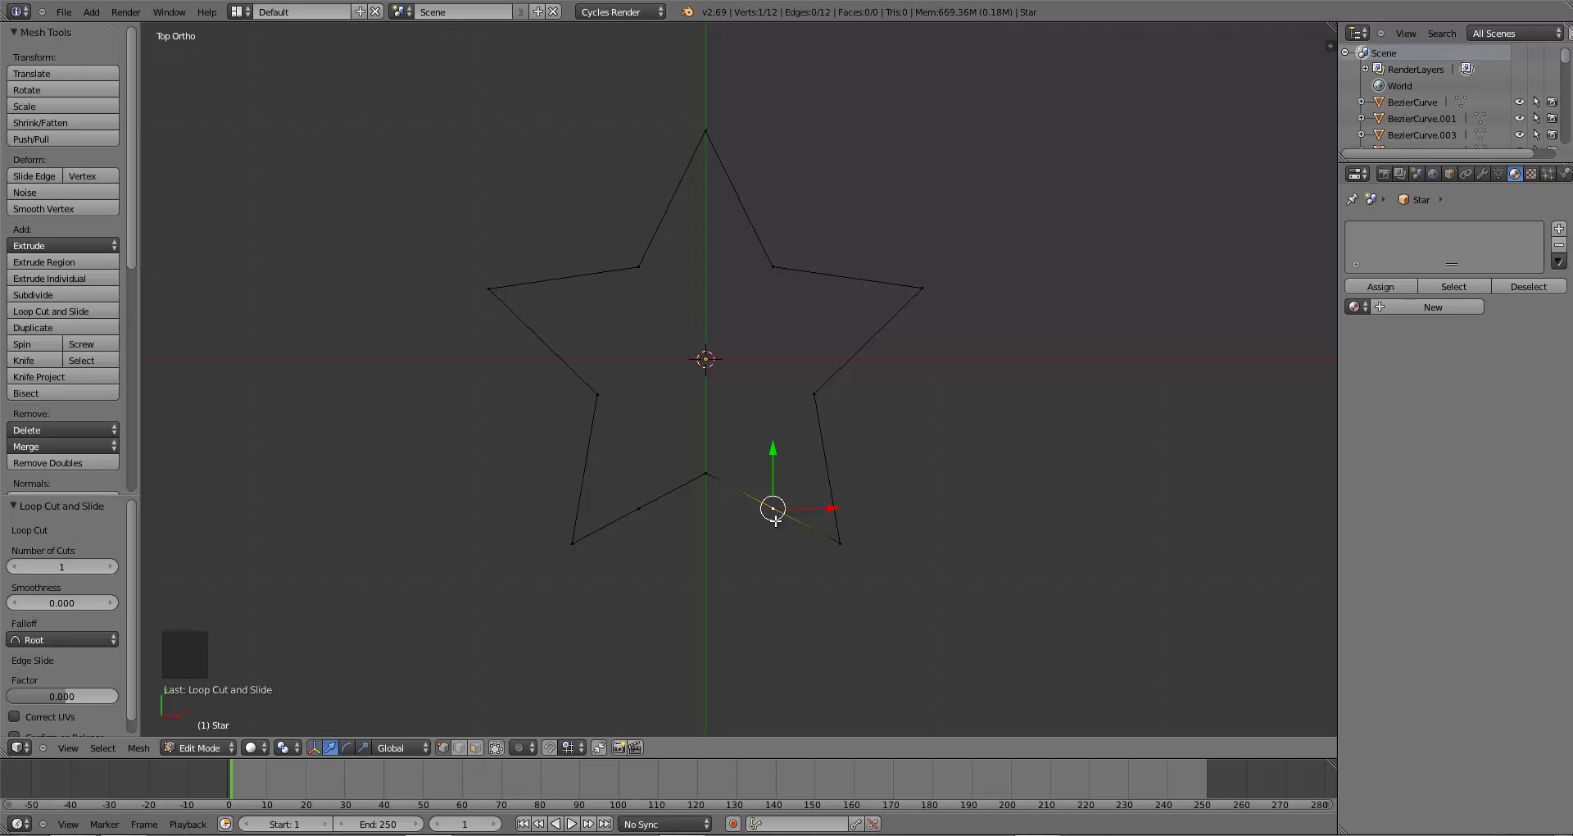
- Undo the single cuts on the star's two bottom edges
key(ctrl+z)
key(ctrl+z)
key(ctrl+z)
key(ctrl+z)
key(ctrl+z)
key(ctrl+z)
key(ctrl+z)
key(ctrl+z)
key(ctrl+z)
key(ctrl+z)
key(ctrl+z)
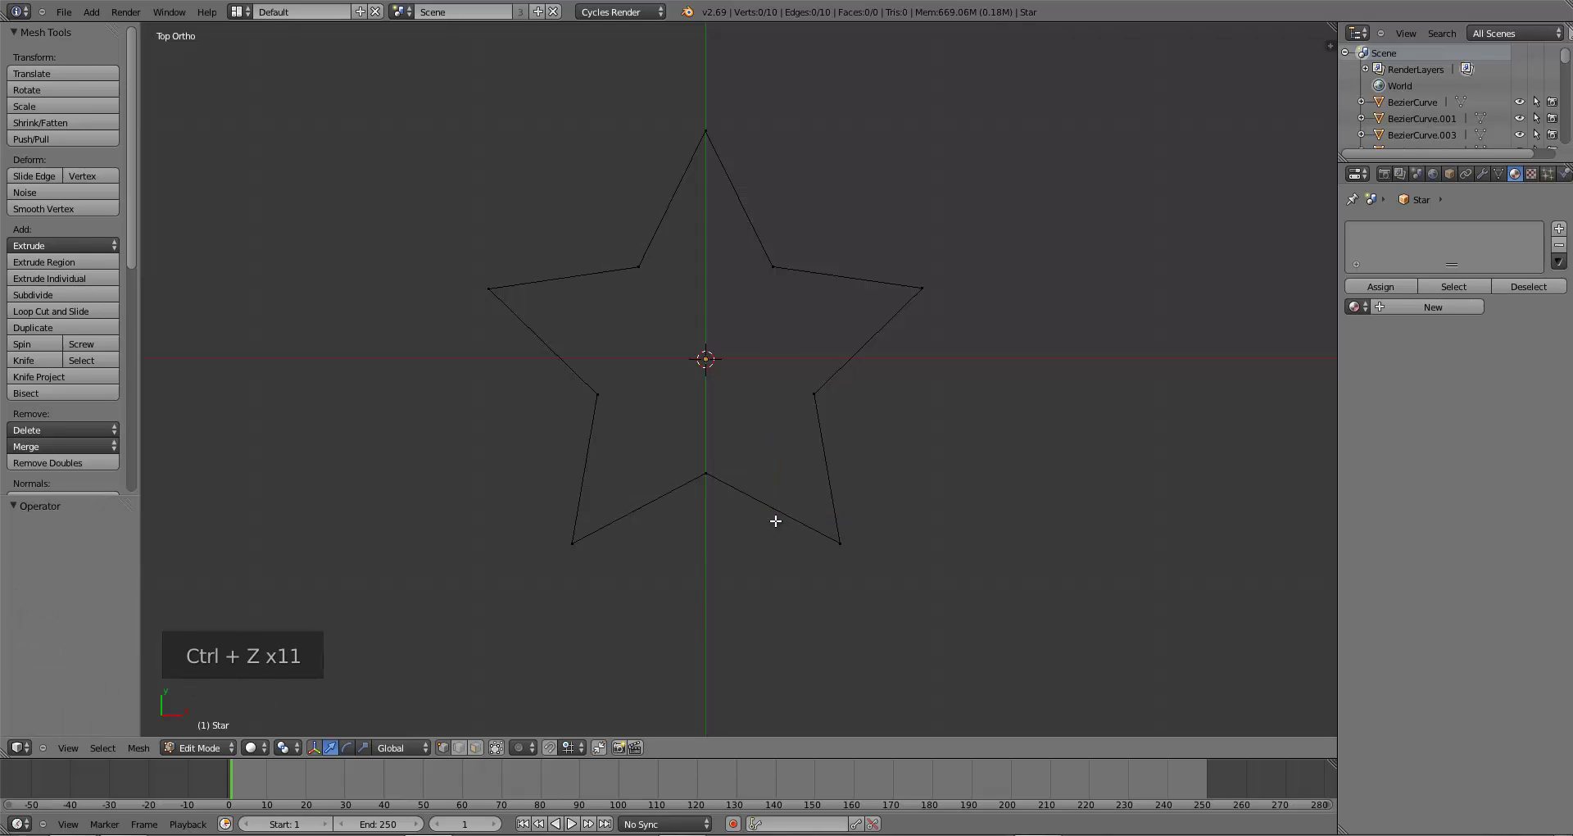
- Add three loop cuts to each of the two edges meeting at the star's bottom inner corner, and deselect everything
key(ctrl+r)
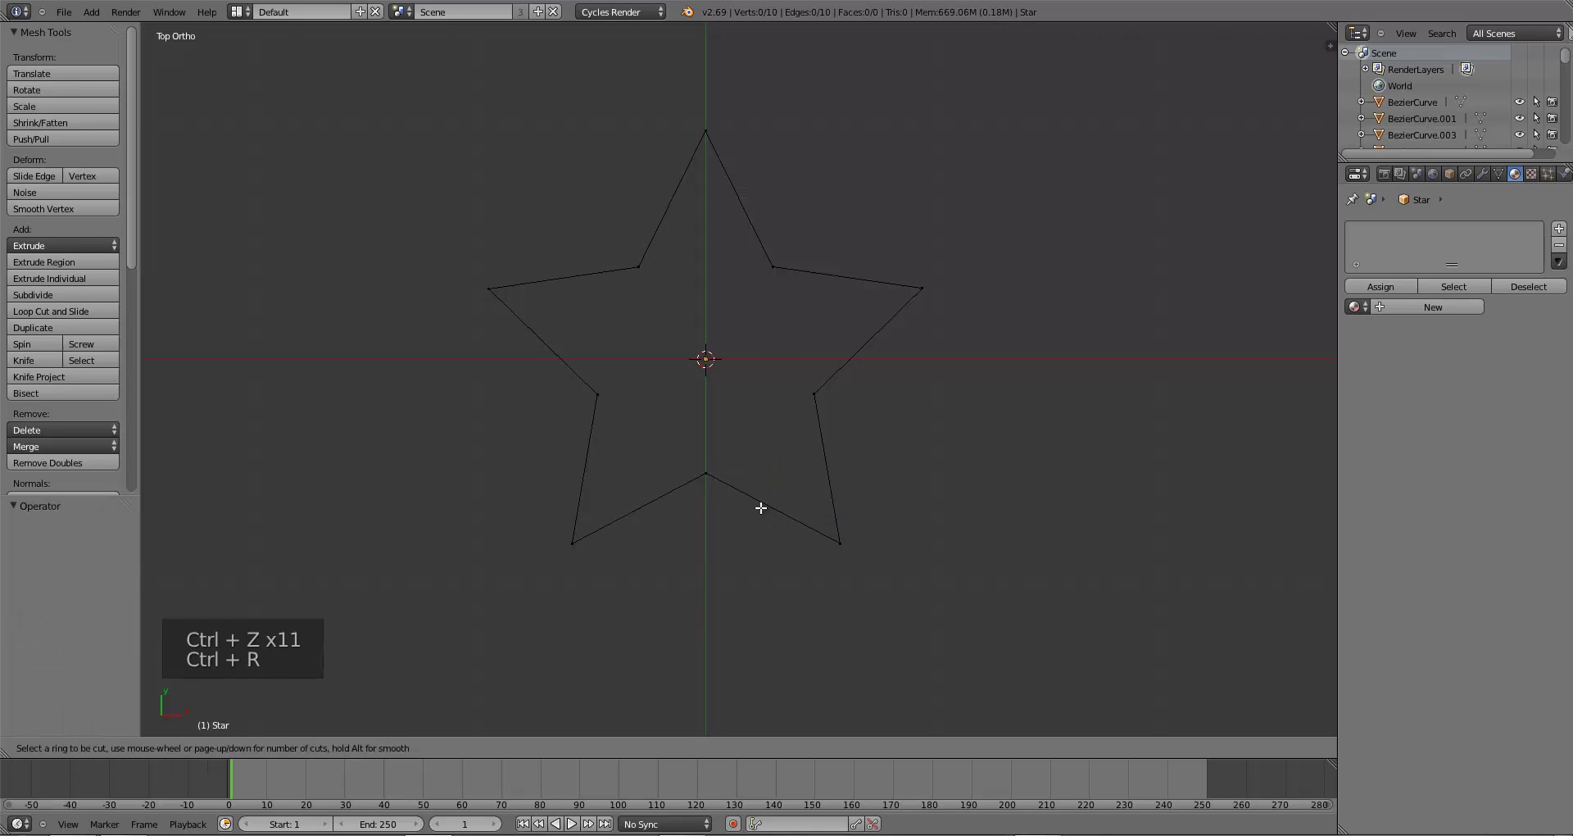
scroll(760, 508, up, 1)
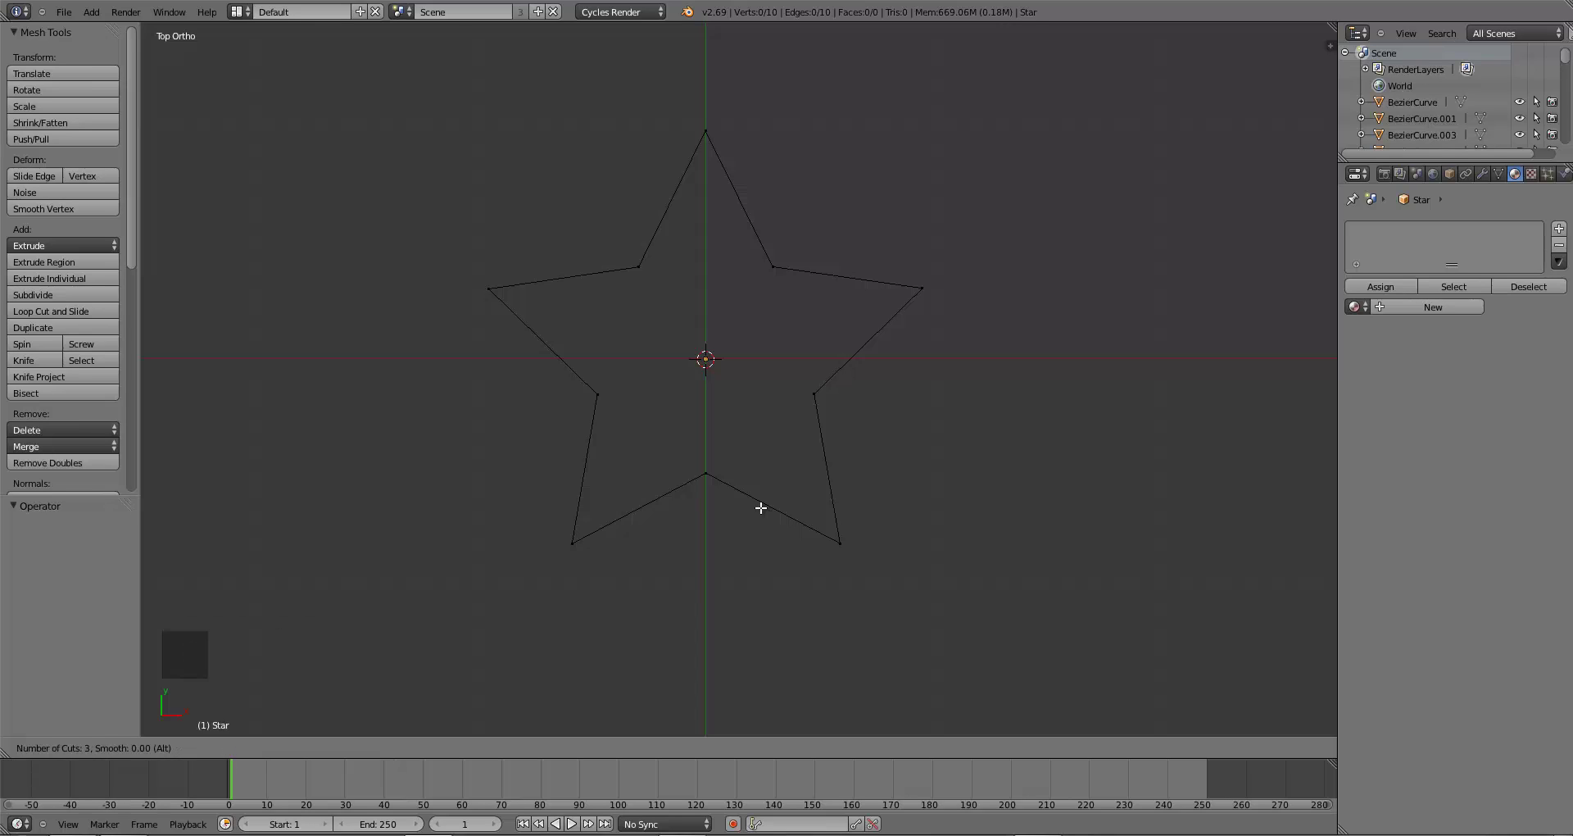
click(762, 508)
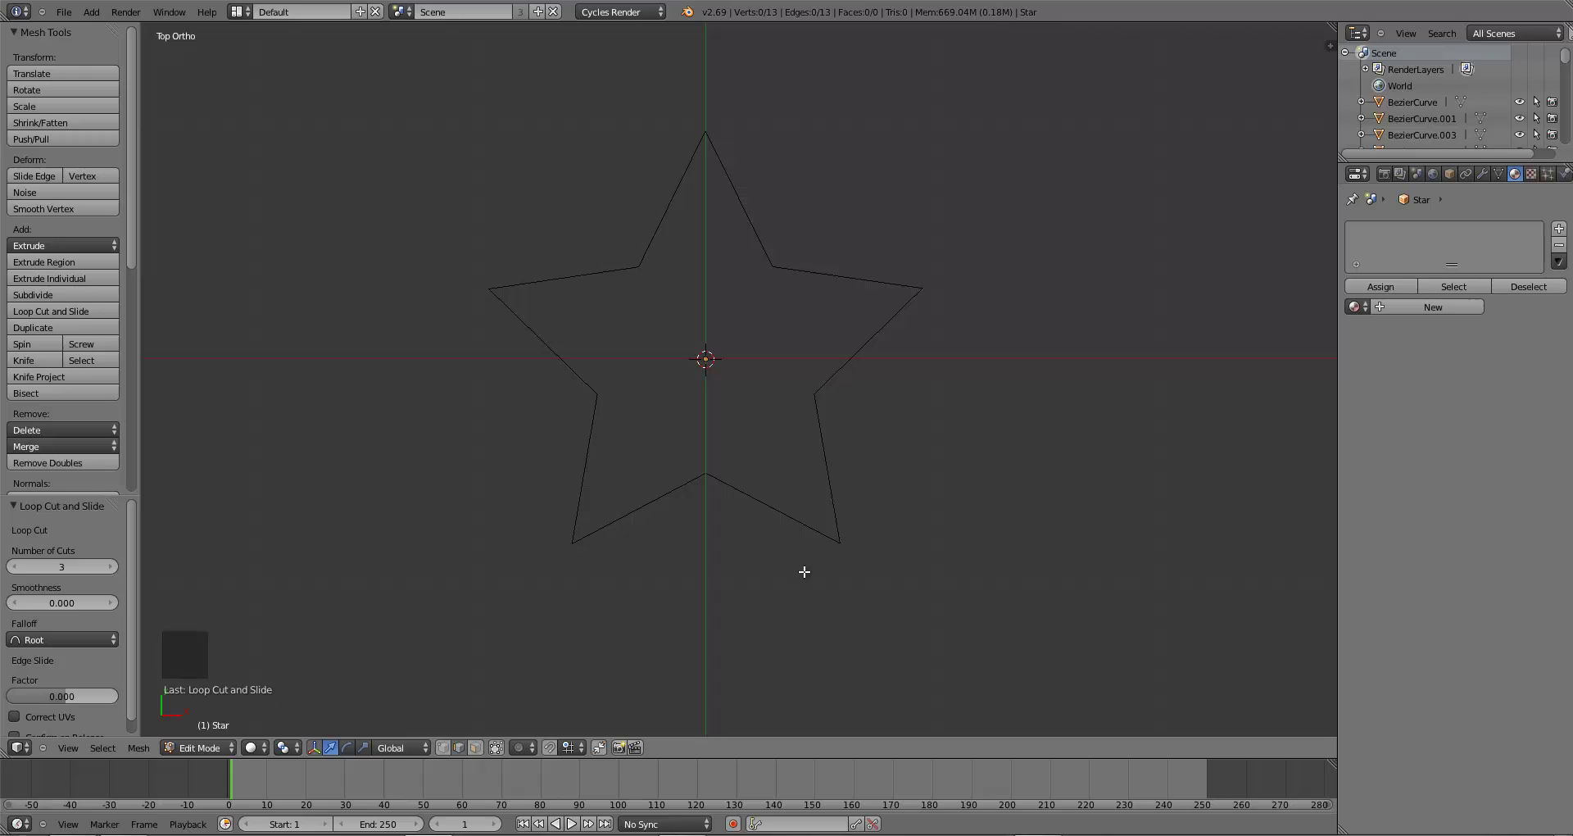
right_click(793, 538)
key(ctrl+Tab)
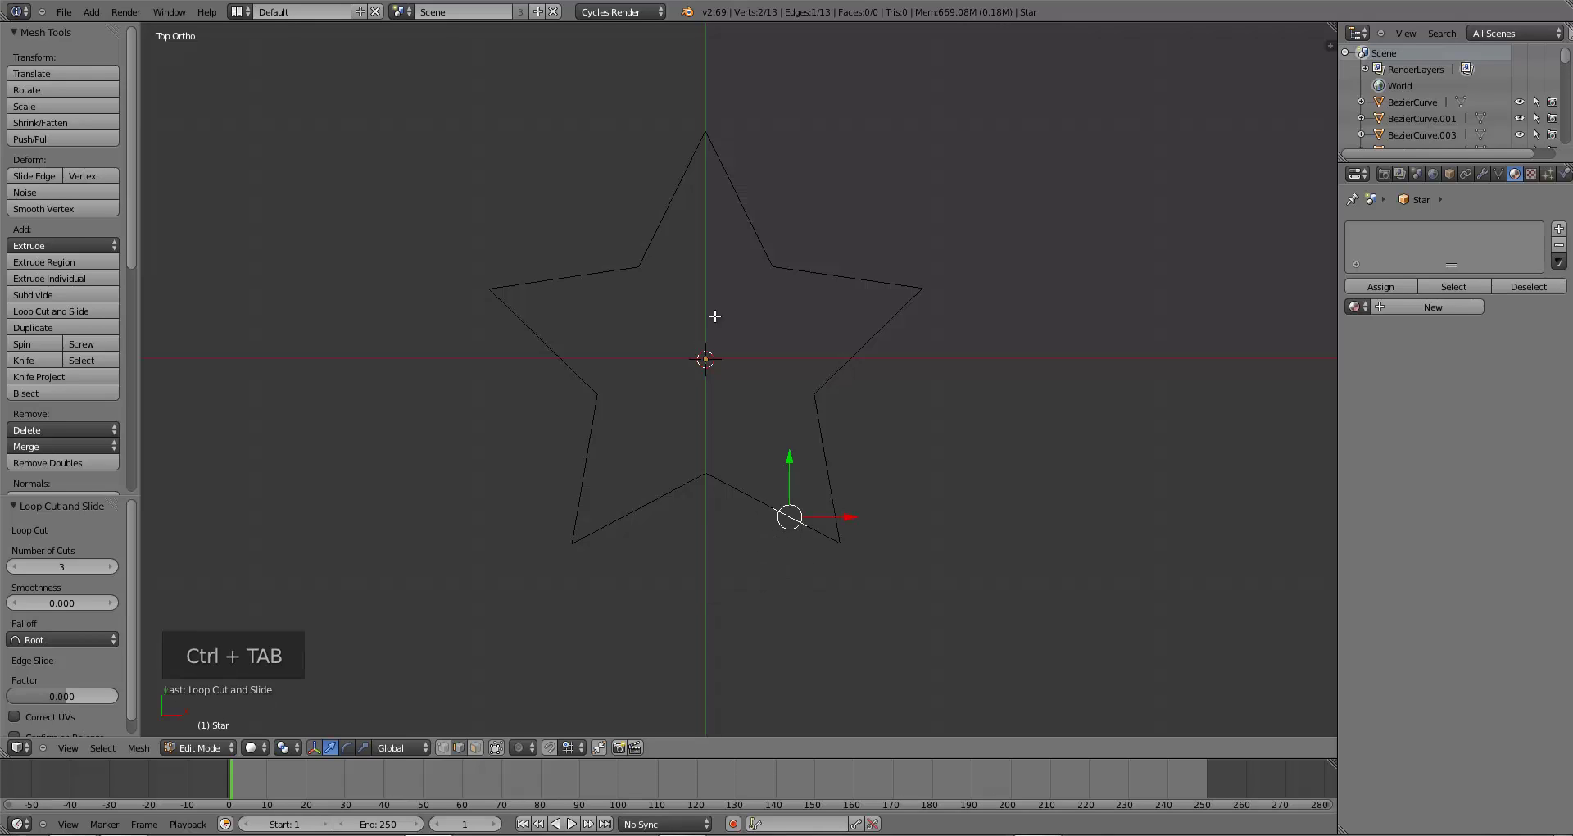
key(ctrl+r)
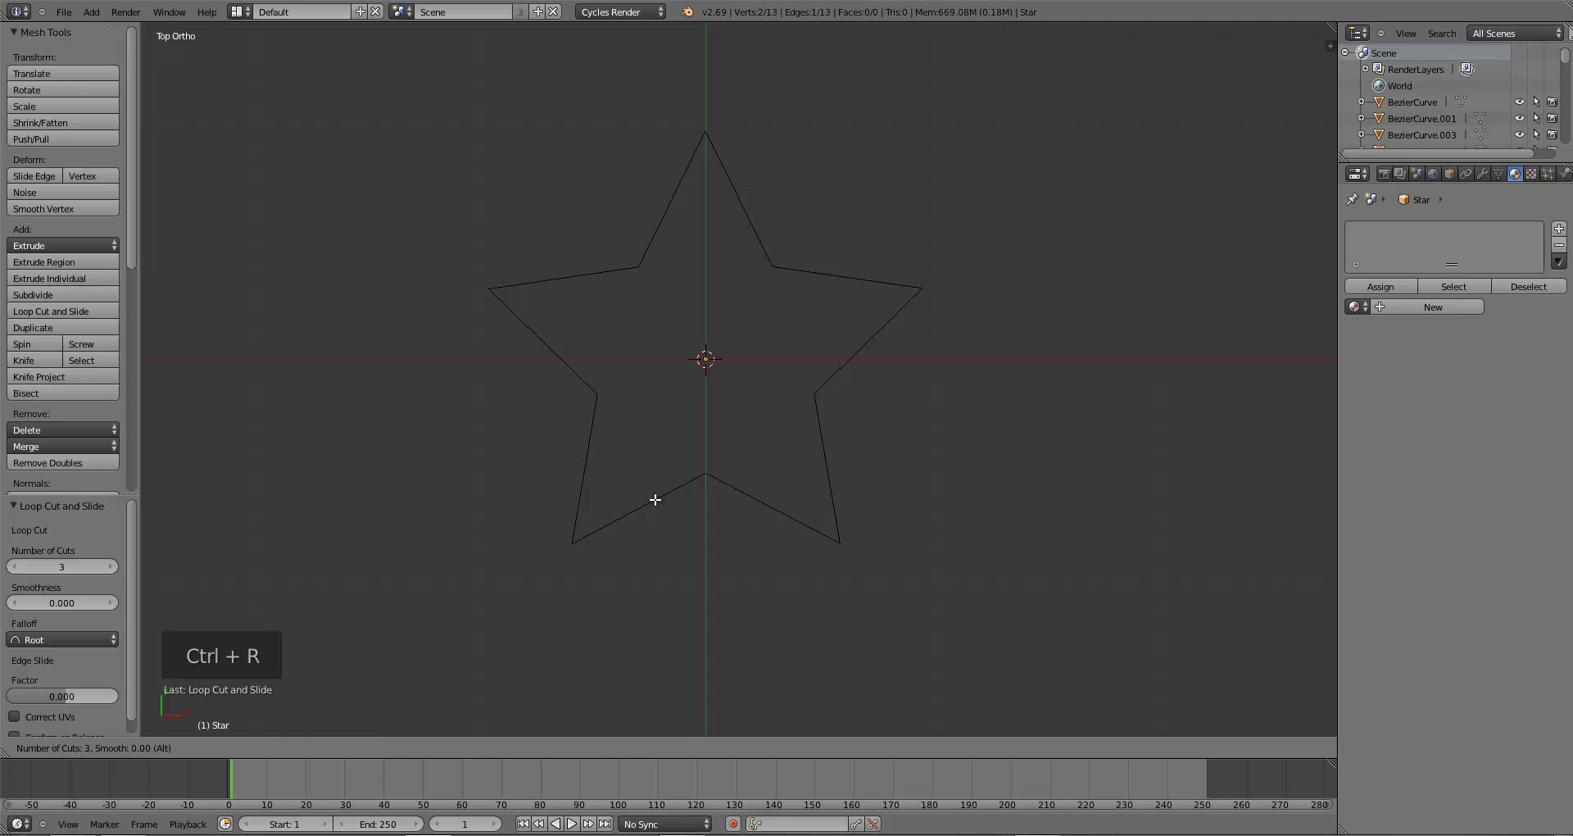
click(653, 495)
key(a)
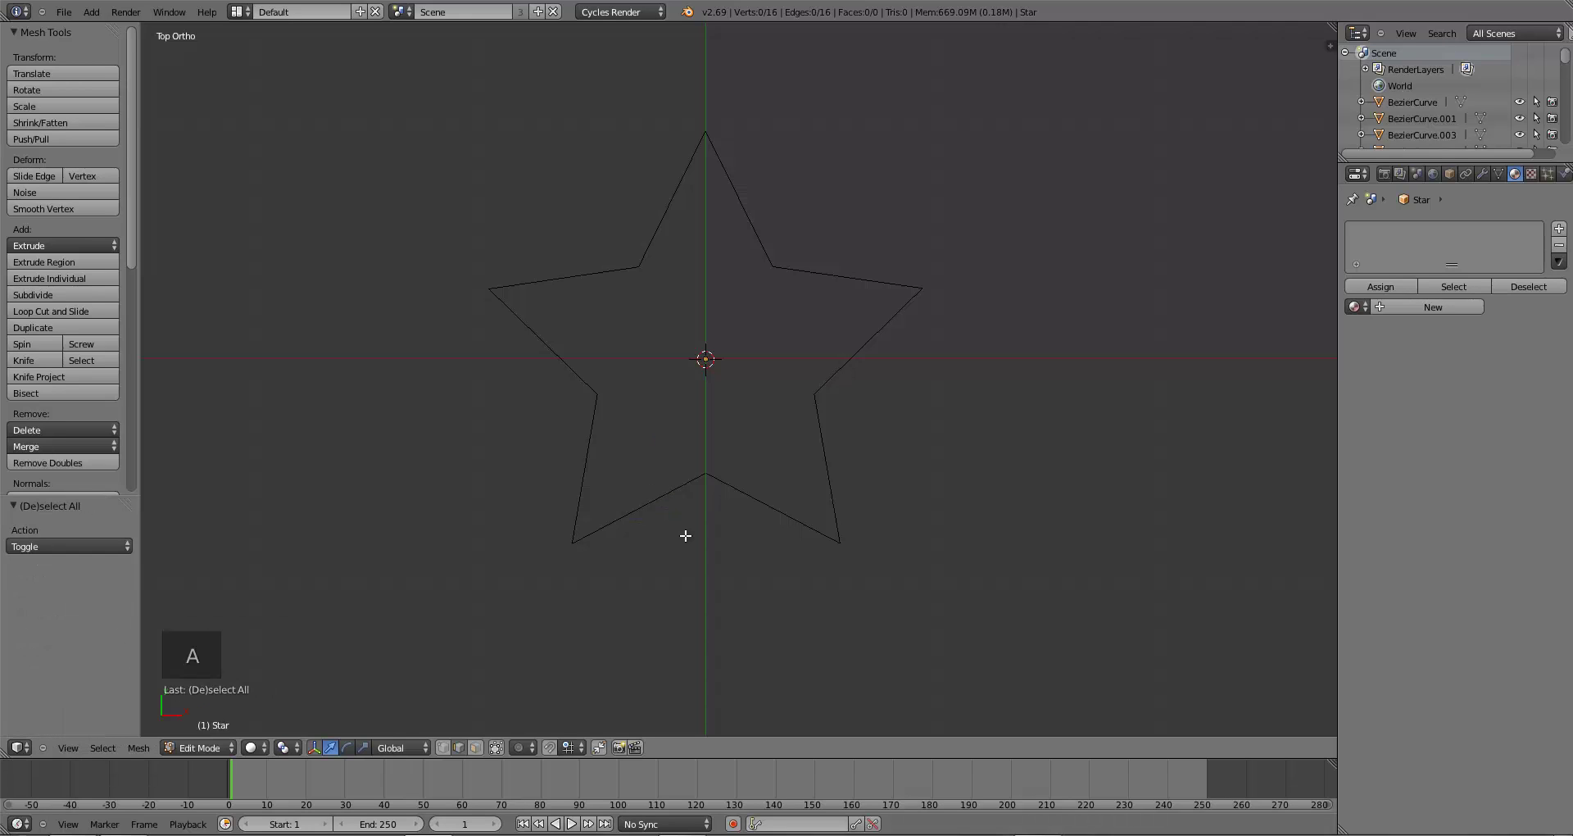
- In vertex select mode, move the innermost new vertex of the bottom-right edge outward by about 0.051 in X and -0.024 in Y
click(449, 750)
scroll(702, 544, up, 1)
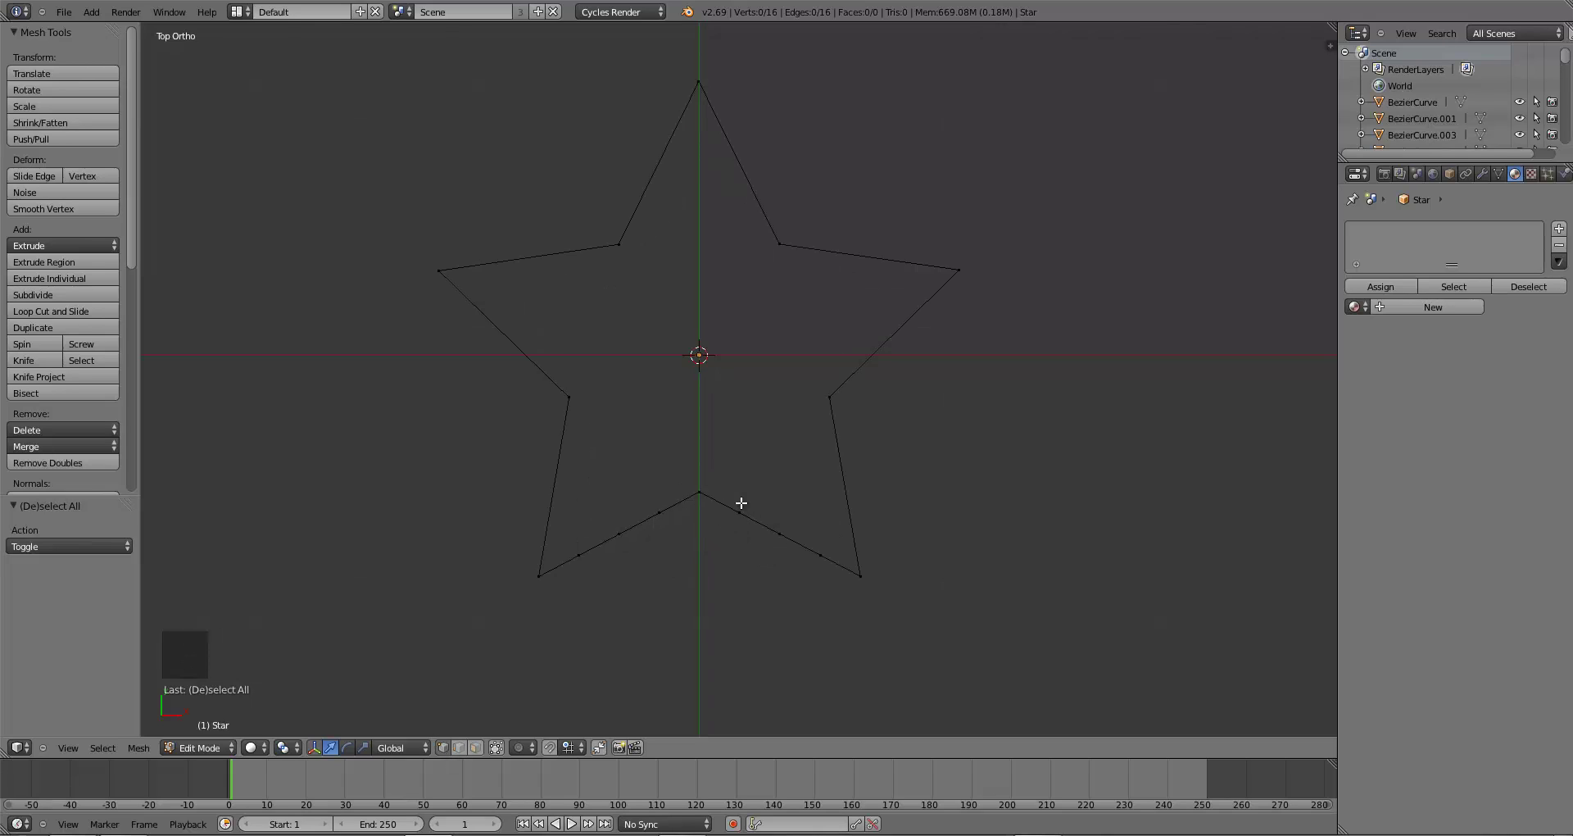
right_click(658, 516)
right_click(746, 518)
right_click(667, 518)
right_click(738, 515)
right_click(657, 524)
right_click(748, 519)
right_click(657, 514)
right_click(742, 522)
key(g)
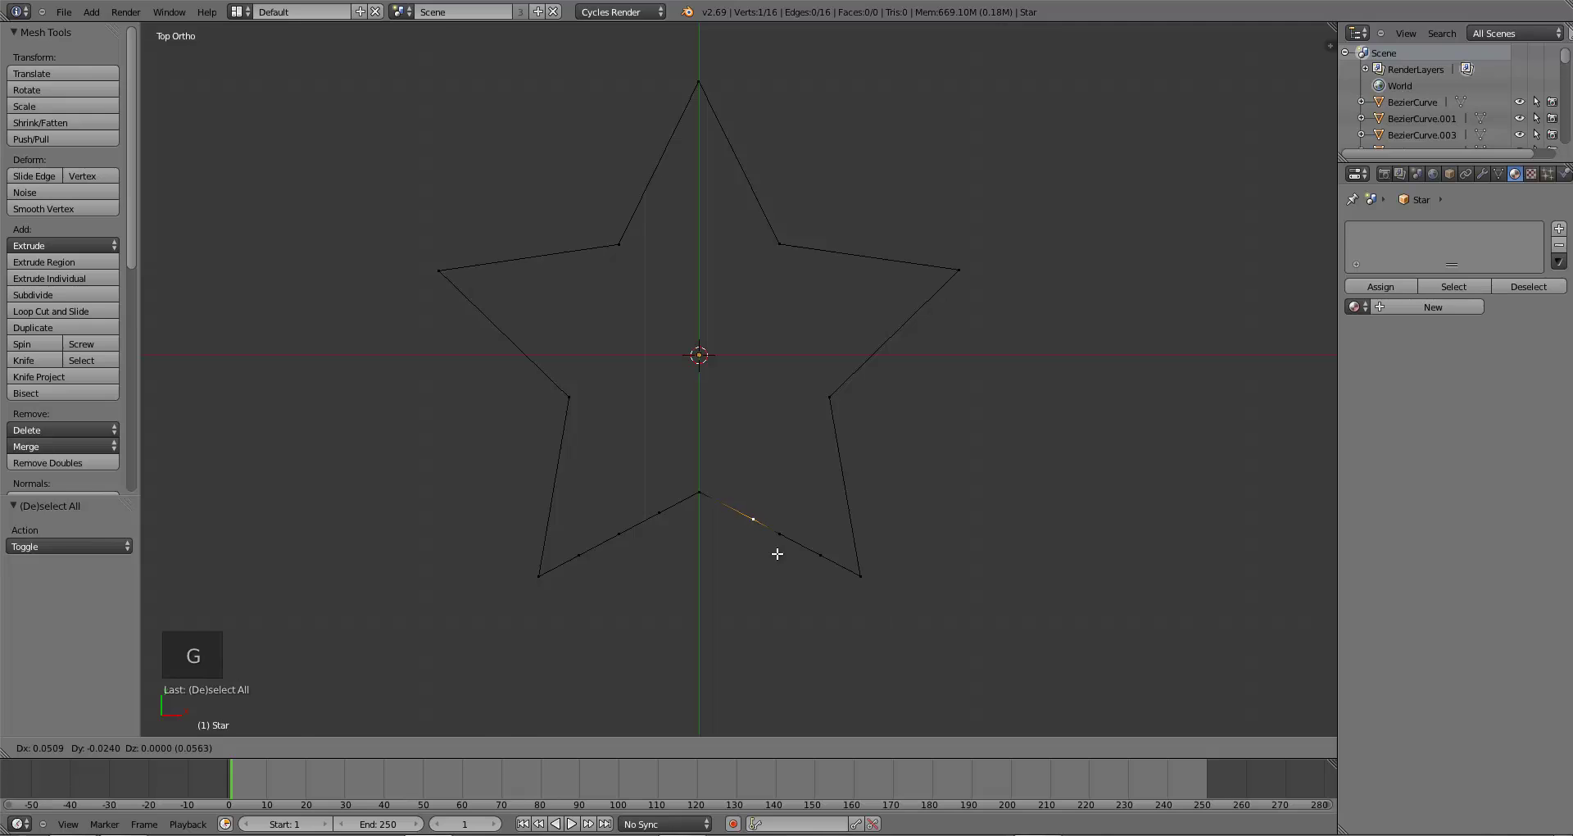
click(778, 554)
- Move the innermost new vertex of the bottom-left edge outward by about -0.054 in X and -0.028 in Y
right_click(662, 516)
key(g)
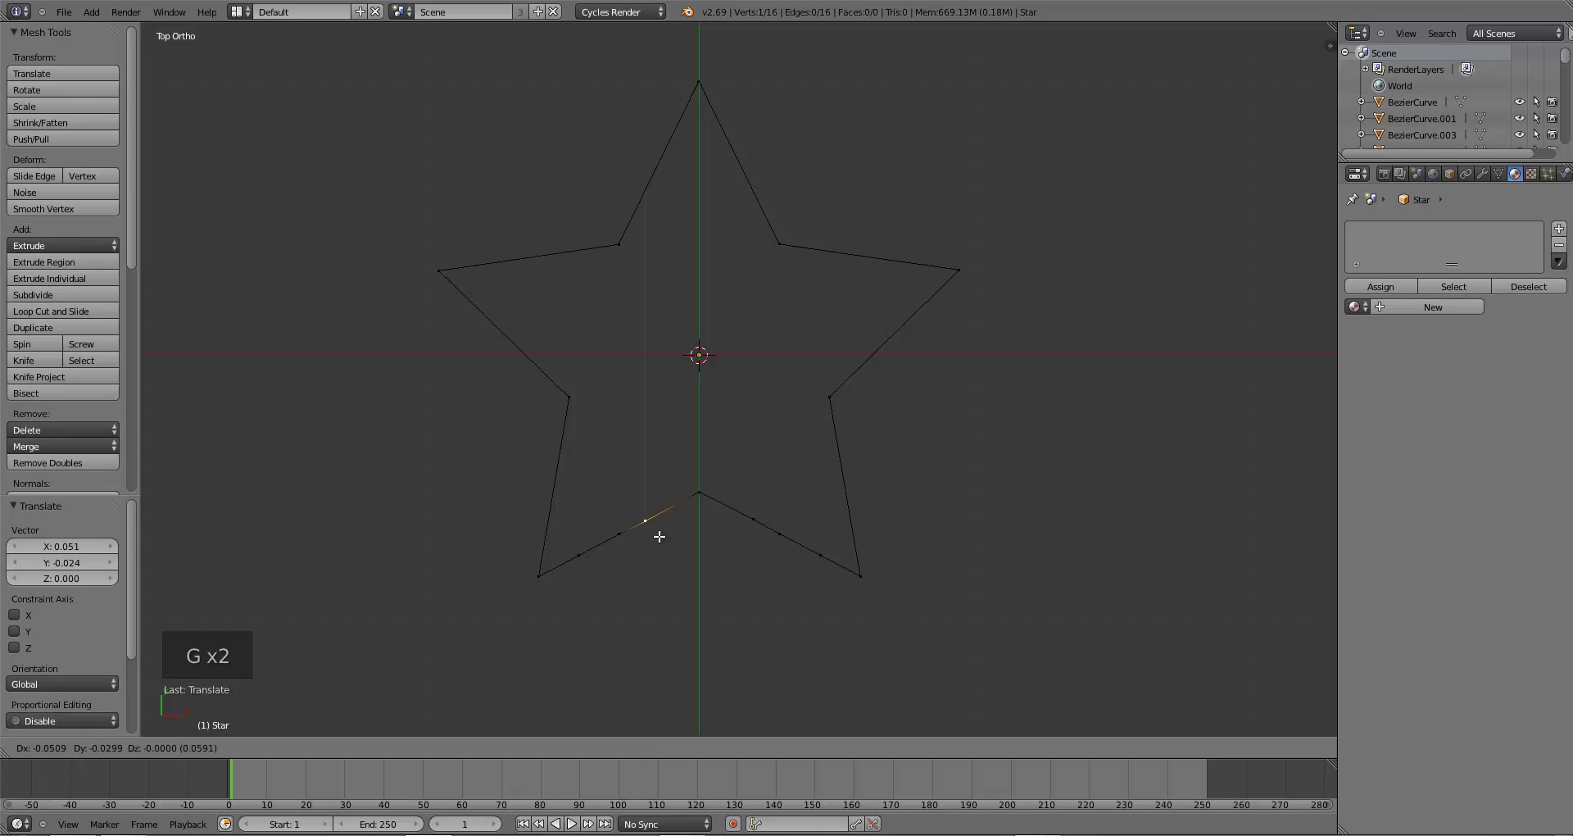
click(668, 523)
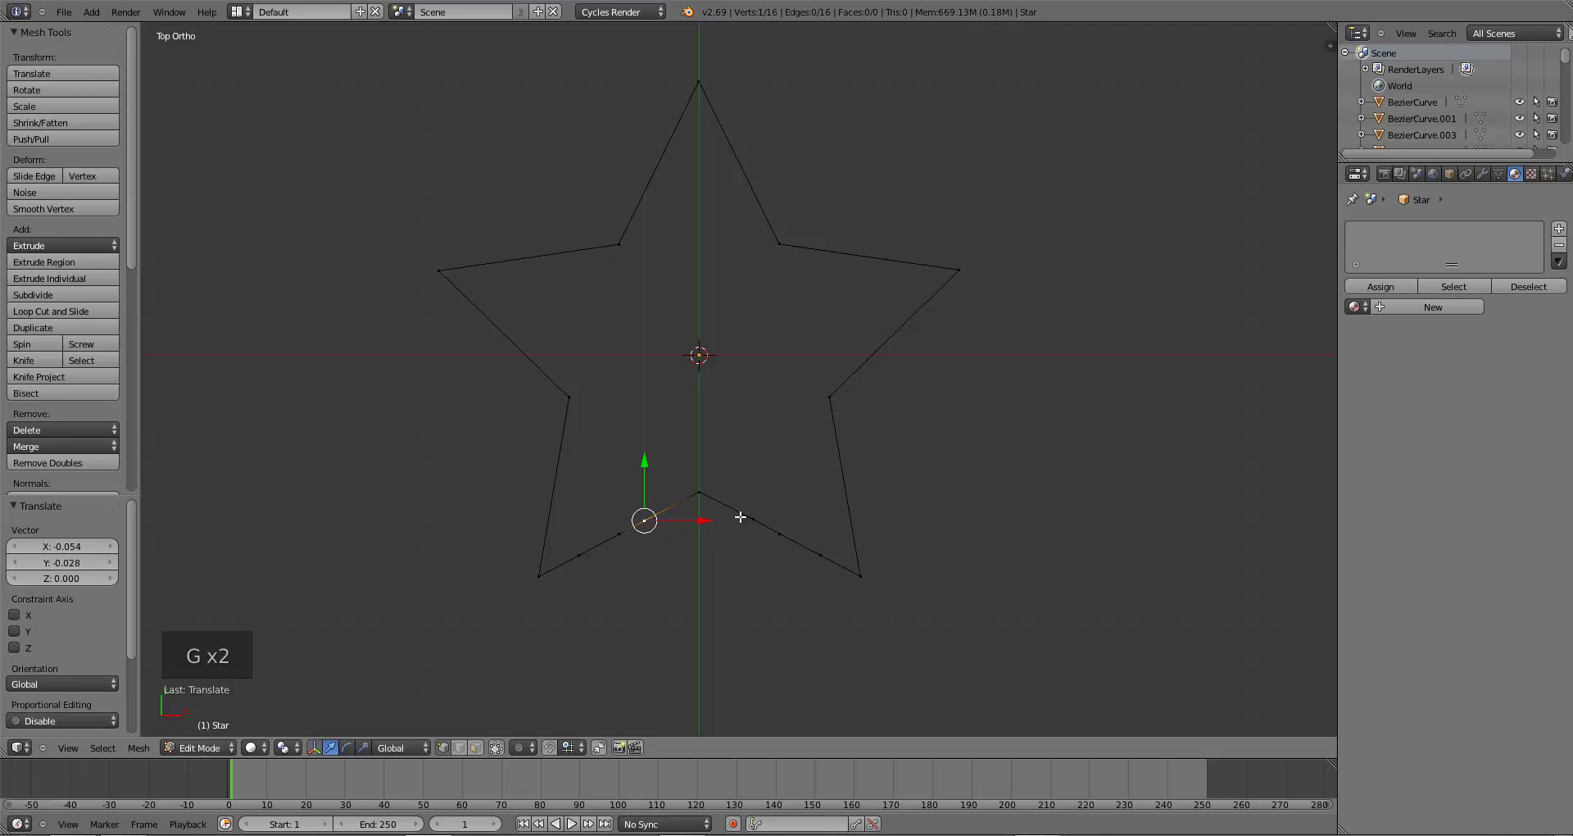
- Delete the star's bottom inner corner vertex to open a gap in the outline
right_click(698, 491)
key(x)
click(698, 493)
scroll(729, 567, down, 2)
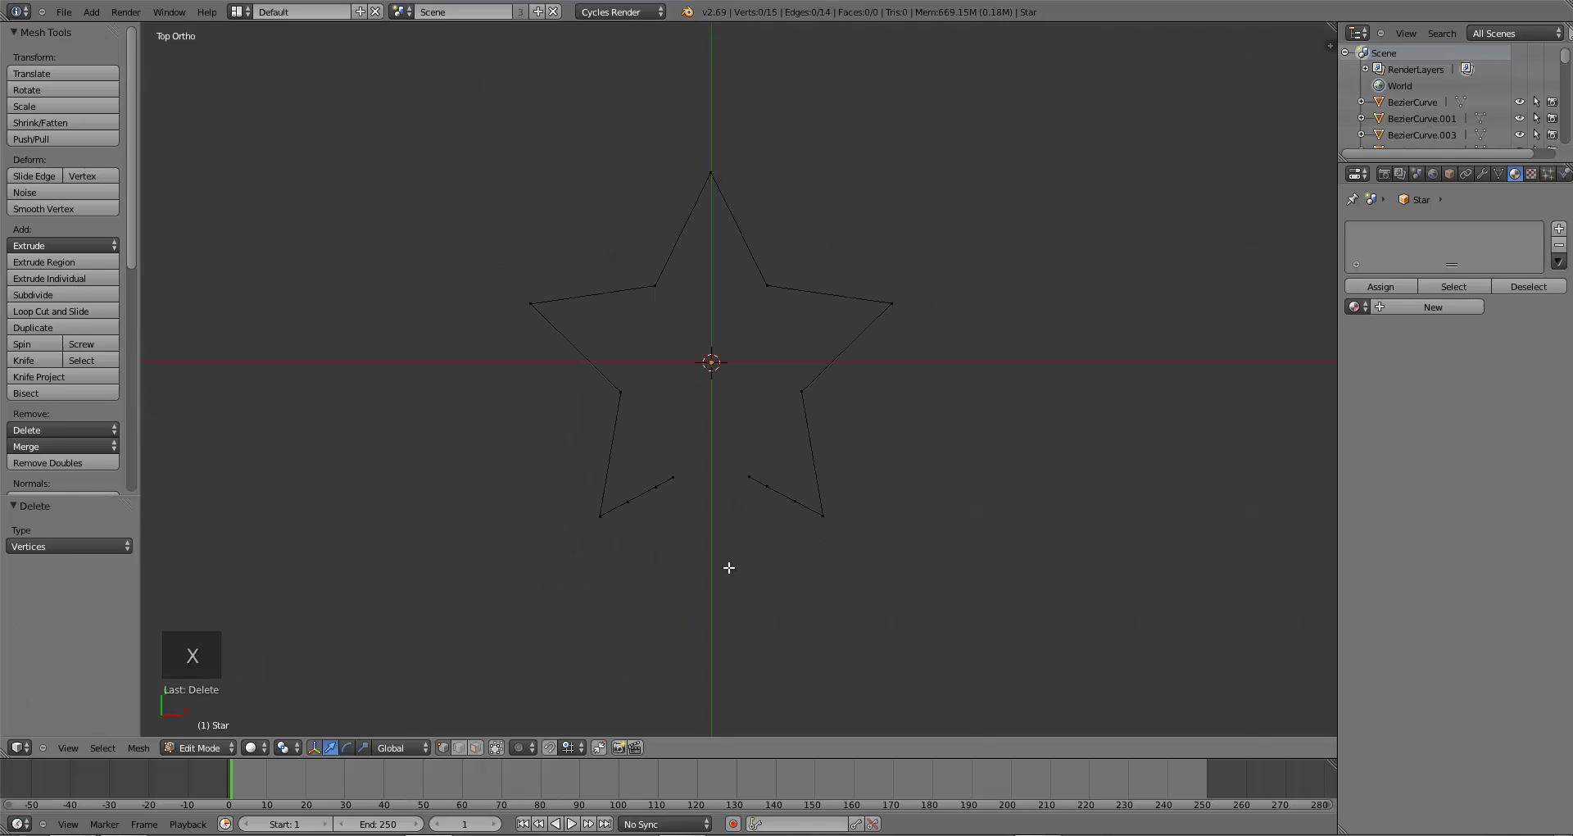
- Delete the two extra vertices on the bottom-left edge and join its open end to the lower-left tip with one edge
scroll(729, 567, up, 3)
right_click(639, 513)
key(x)
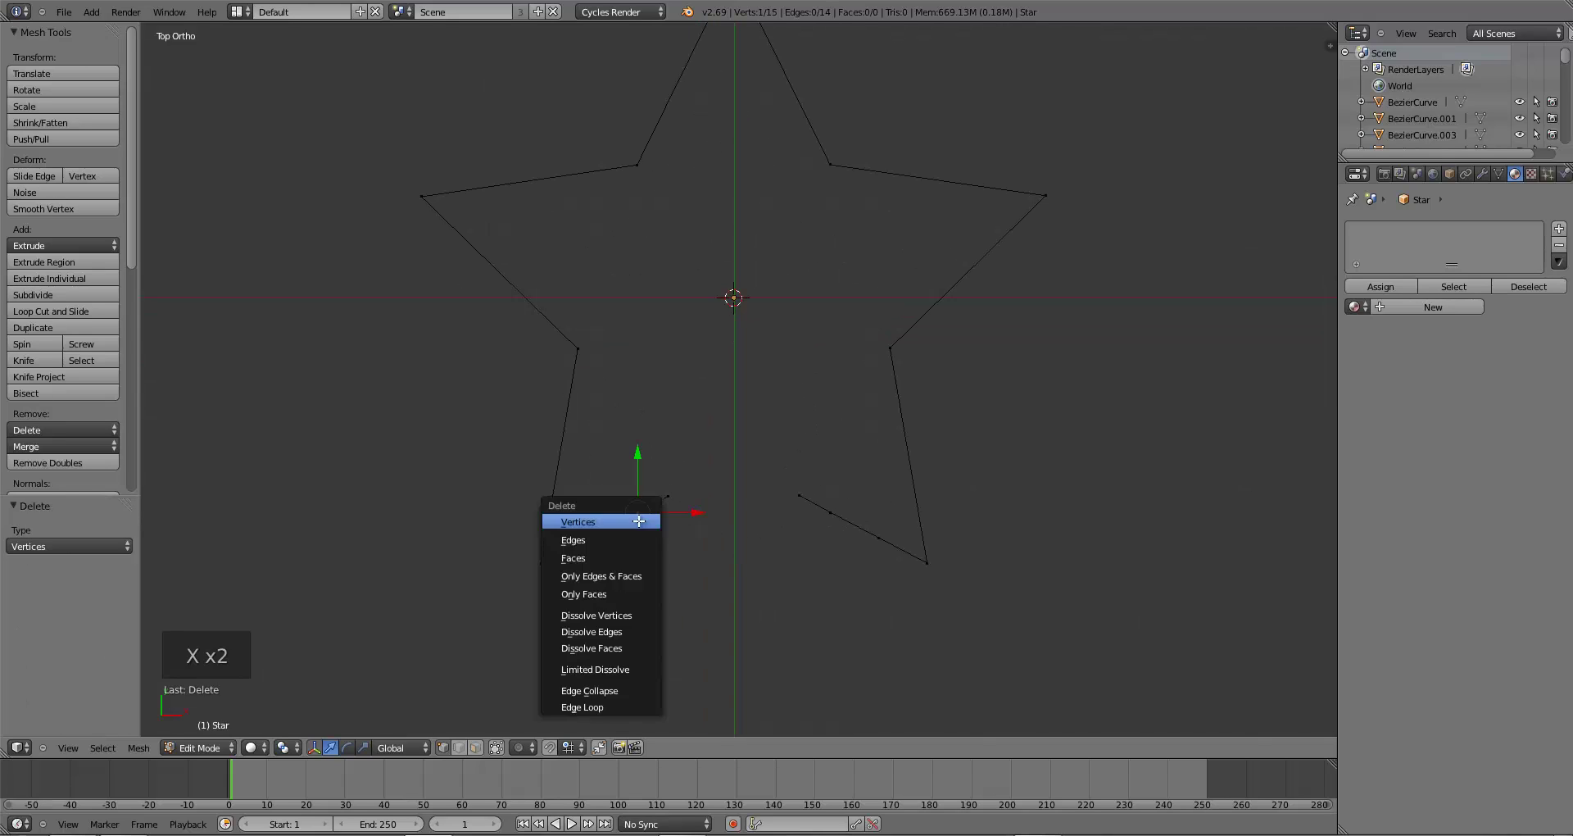
click(639, 521)
right_click(603, 538)
key(x)
click(603, 544)
right_click(664, 509)
shift+right_click(565, 573)
key(f)
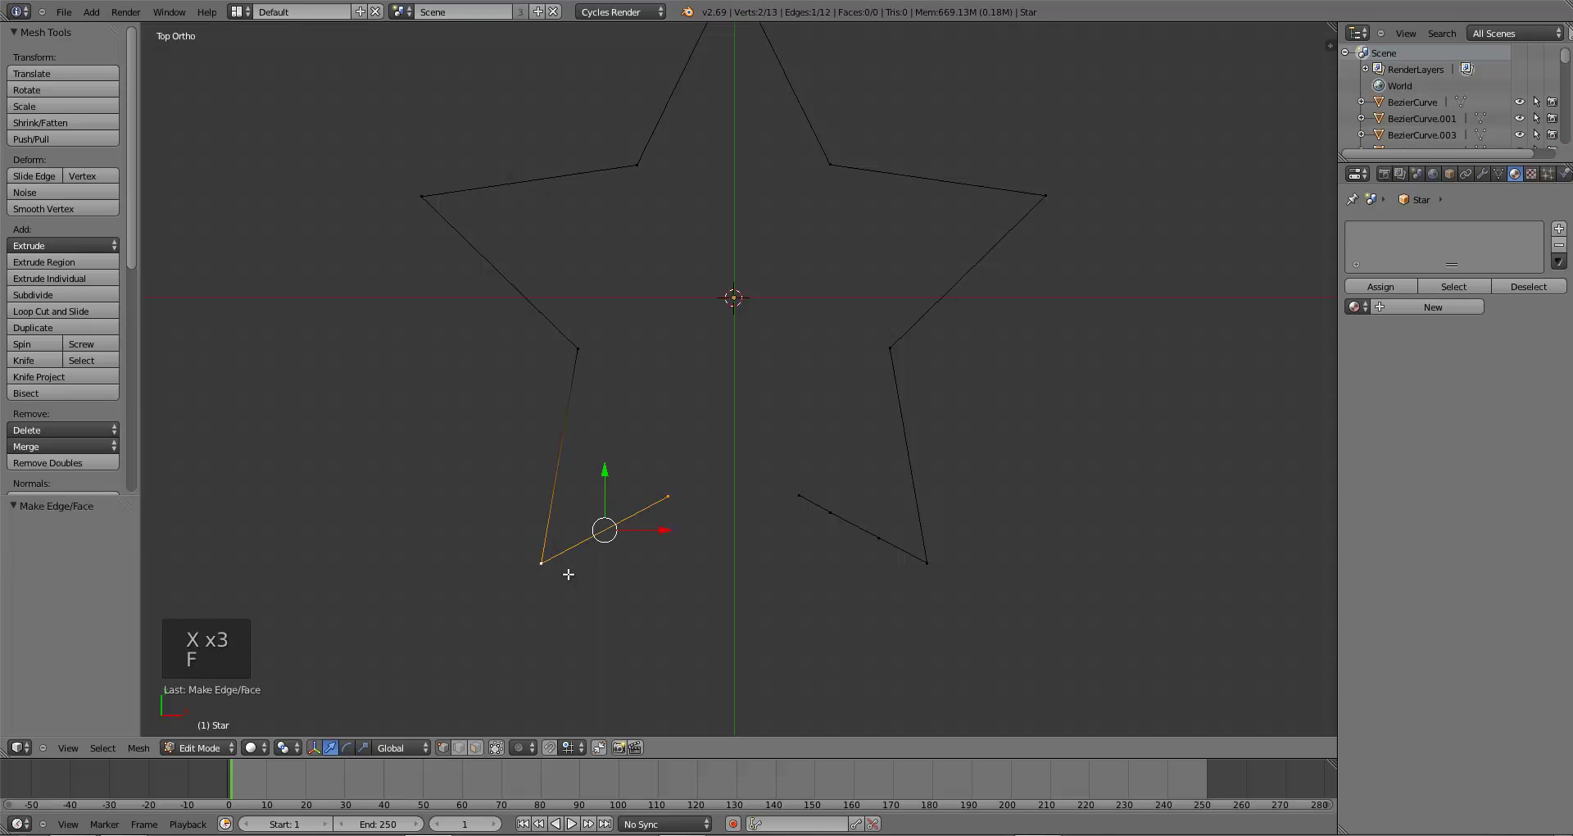
- Delete the two extra vertices on the bottom-right edge and join its open end to the lower-right tip with one edge
key(a)
right_click(830, 512)
shift+right_click(879, 538)
key(x)
click(844, 534)
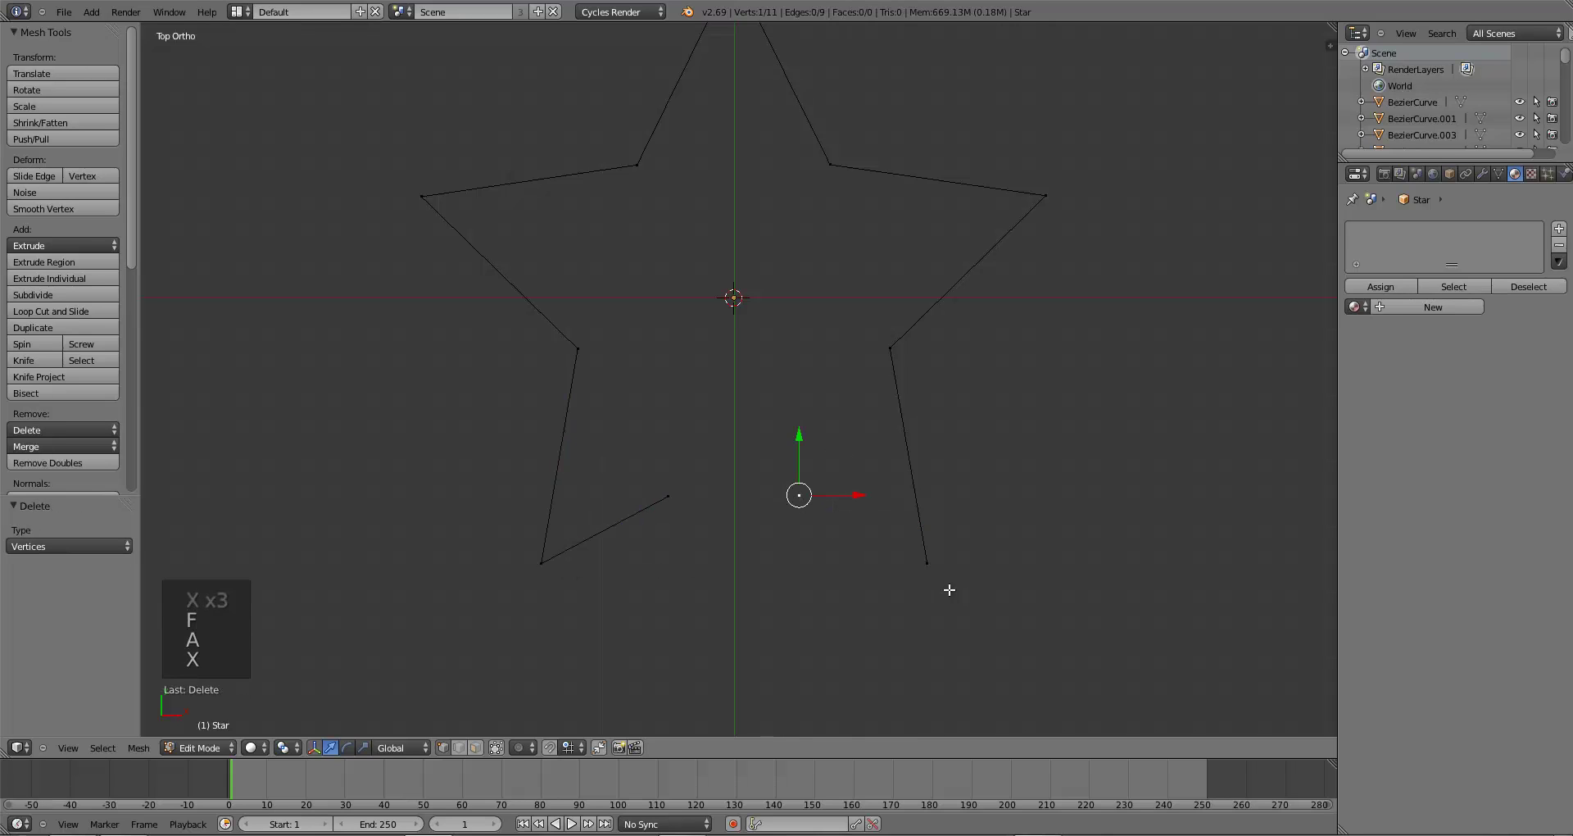
shift+right_click(927, 563)
key(f)
- Extrude the outline's two open end vertices about -0.323 along Y and scale the new ends apart by about 1.356
key(a)
right_click(799, 495)
shift+right_click(668, 496)
shift+scroll(720, 552, down, 3)
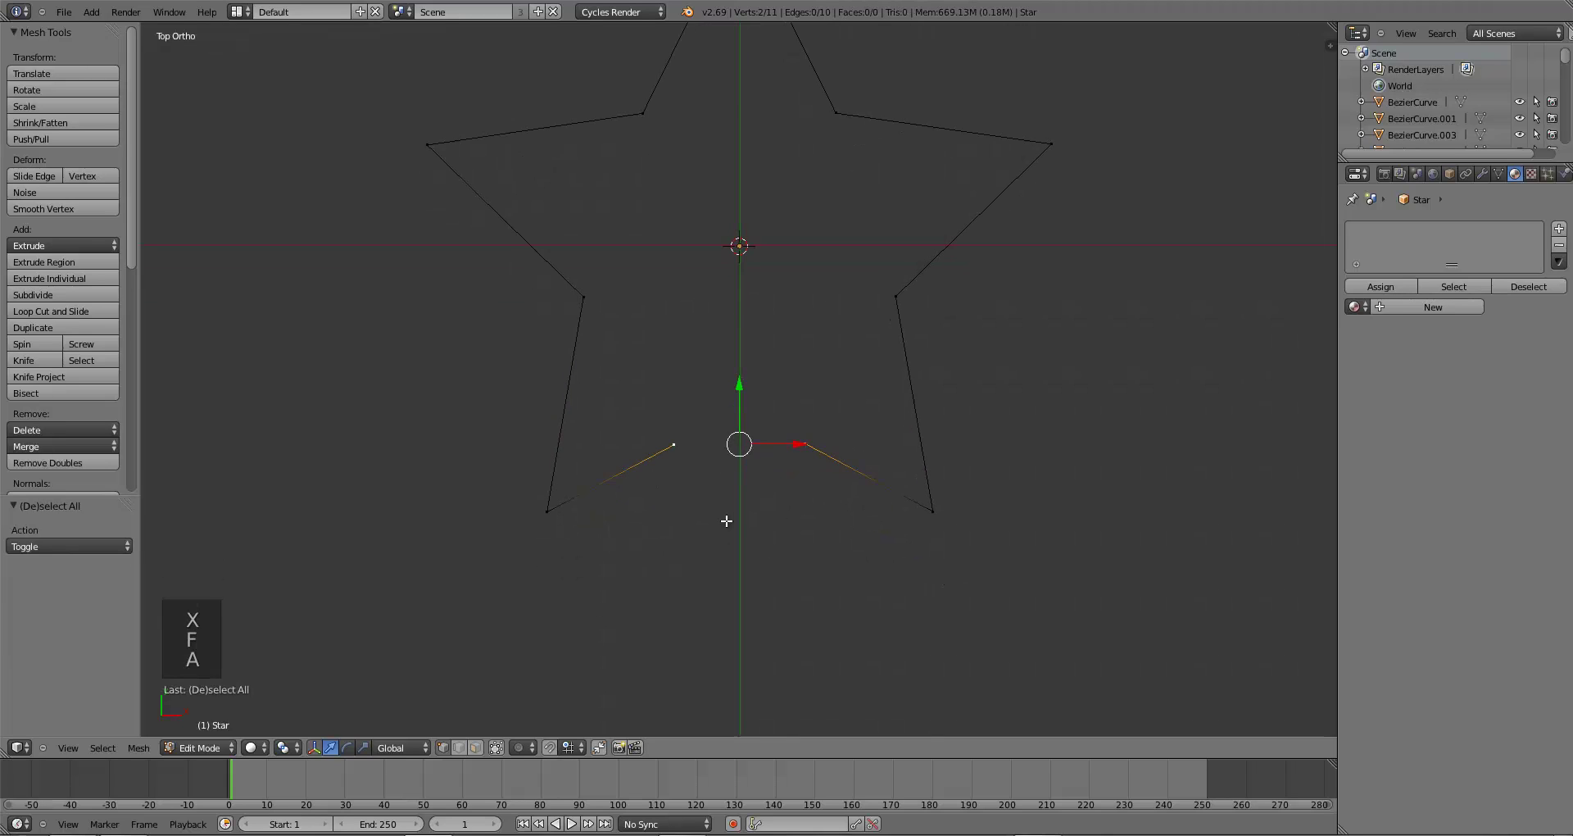
scroll(726, 521, down, 3)
key(e)
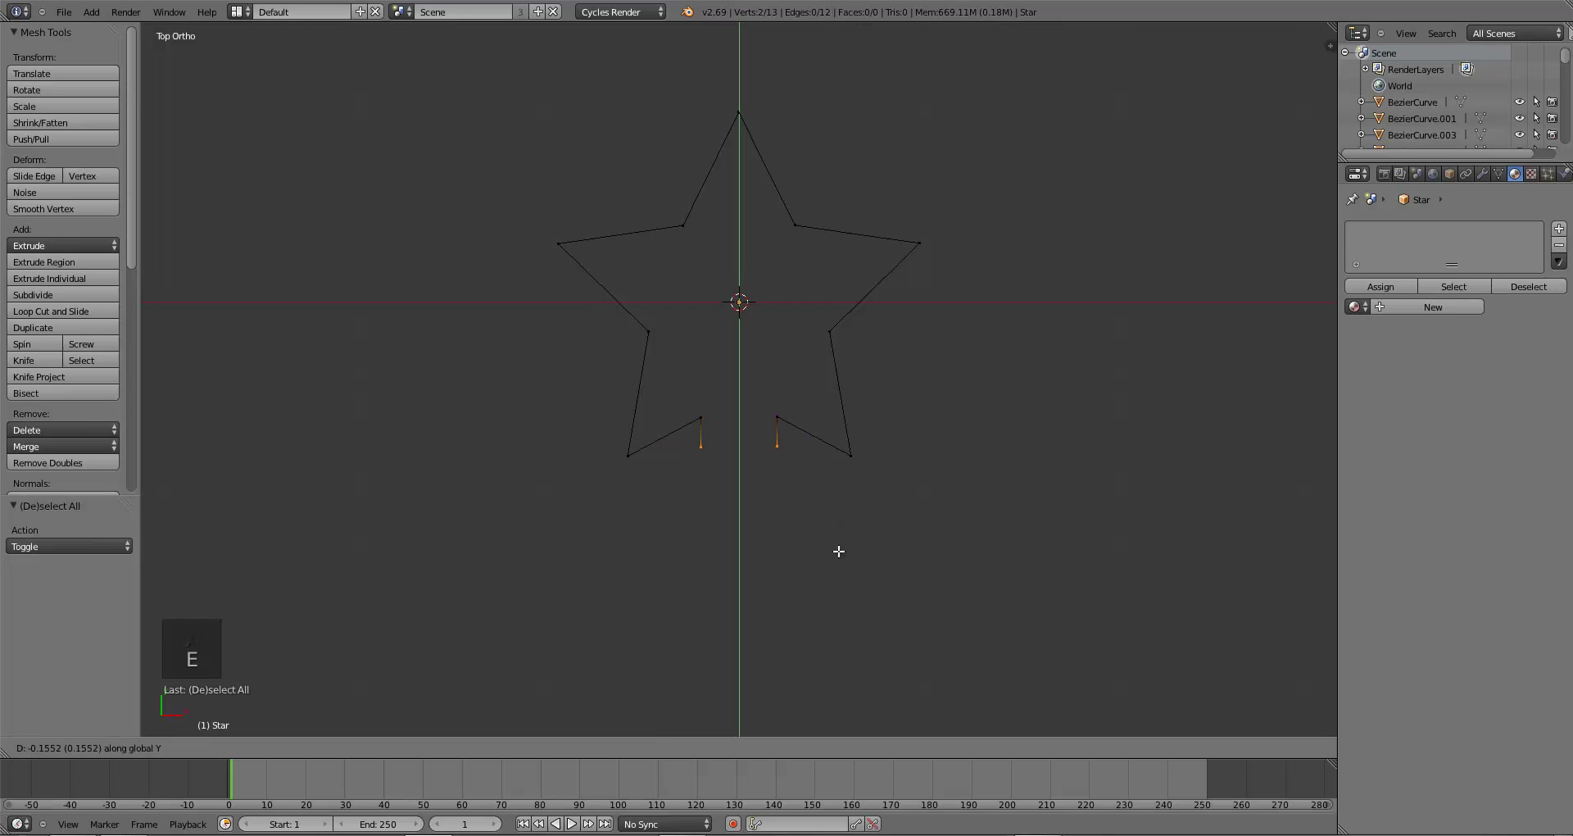
click(839, 579)
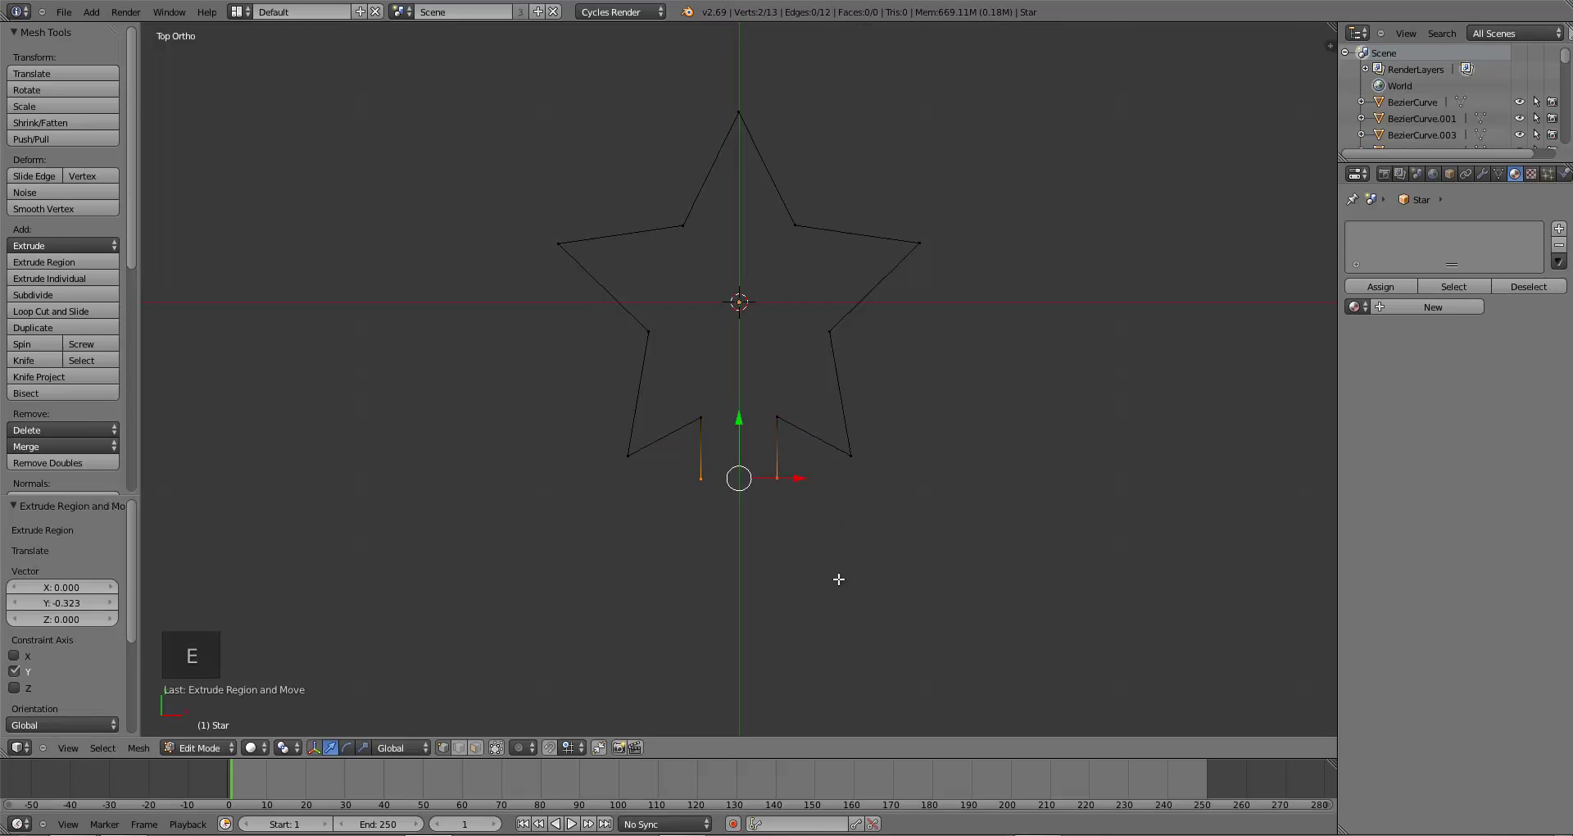
key(s)
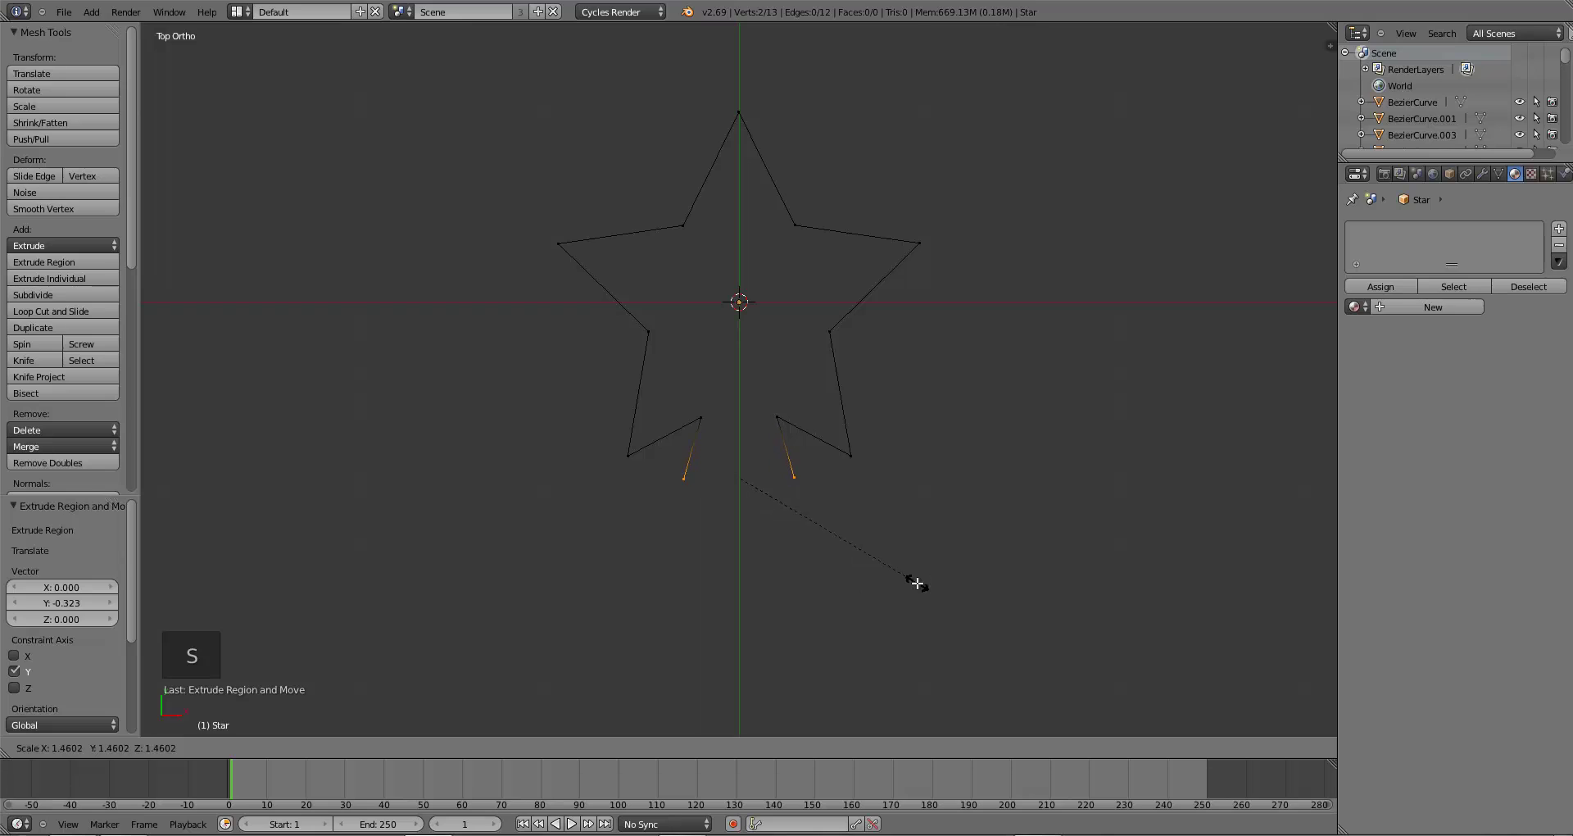
click(895, 589)
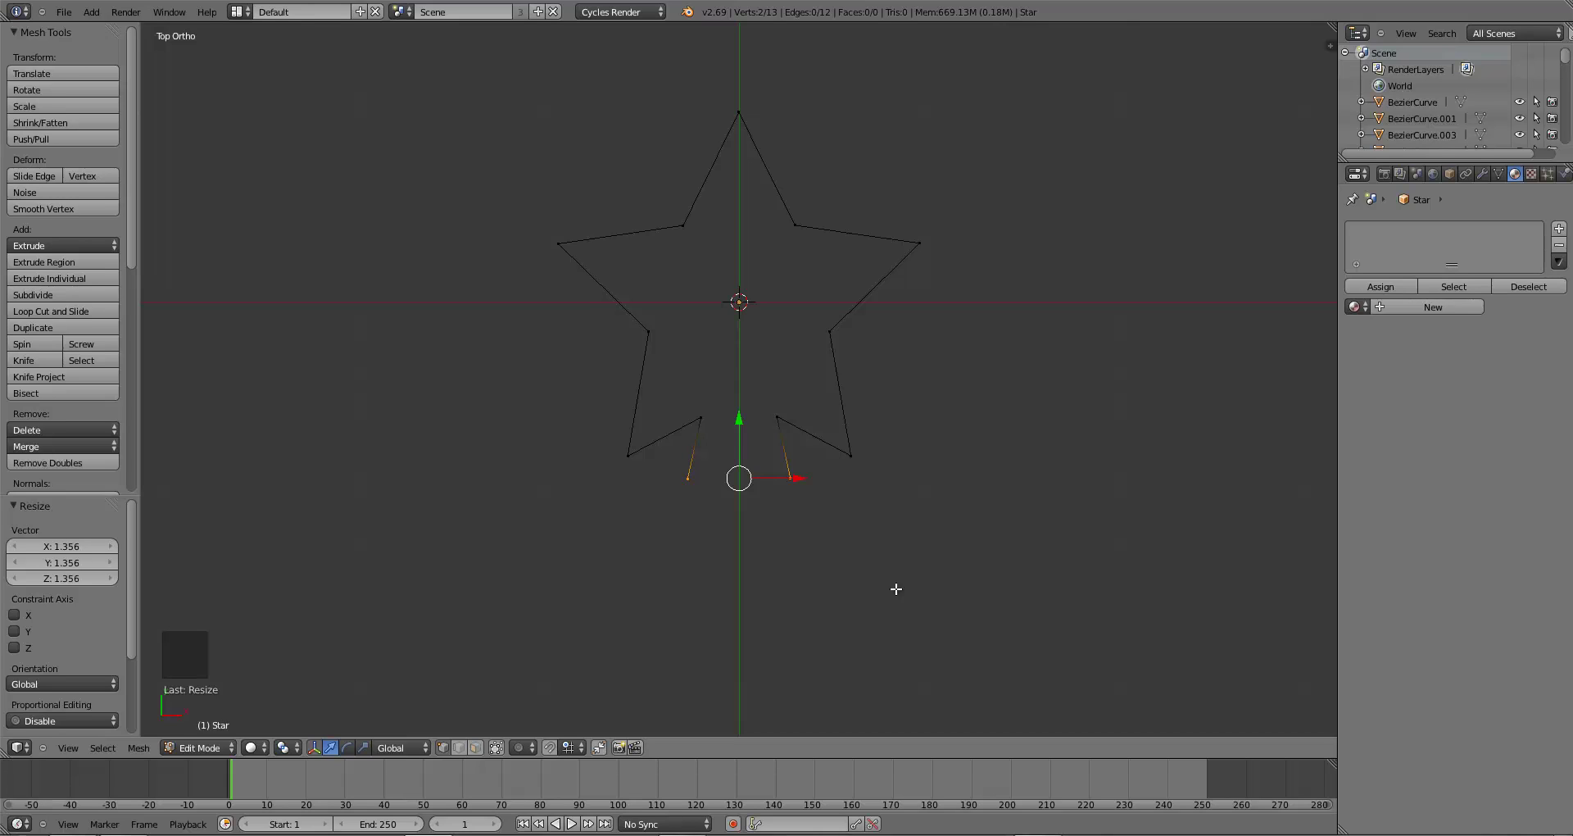
- Scale the star's two lower tips apart by about 1.105 along X
scroll(893, 589, up, 3)
right_click(926, 516)
shift+right_click(549, 514)
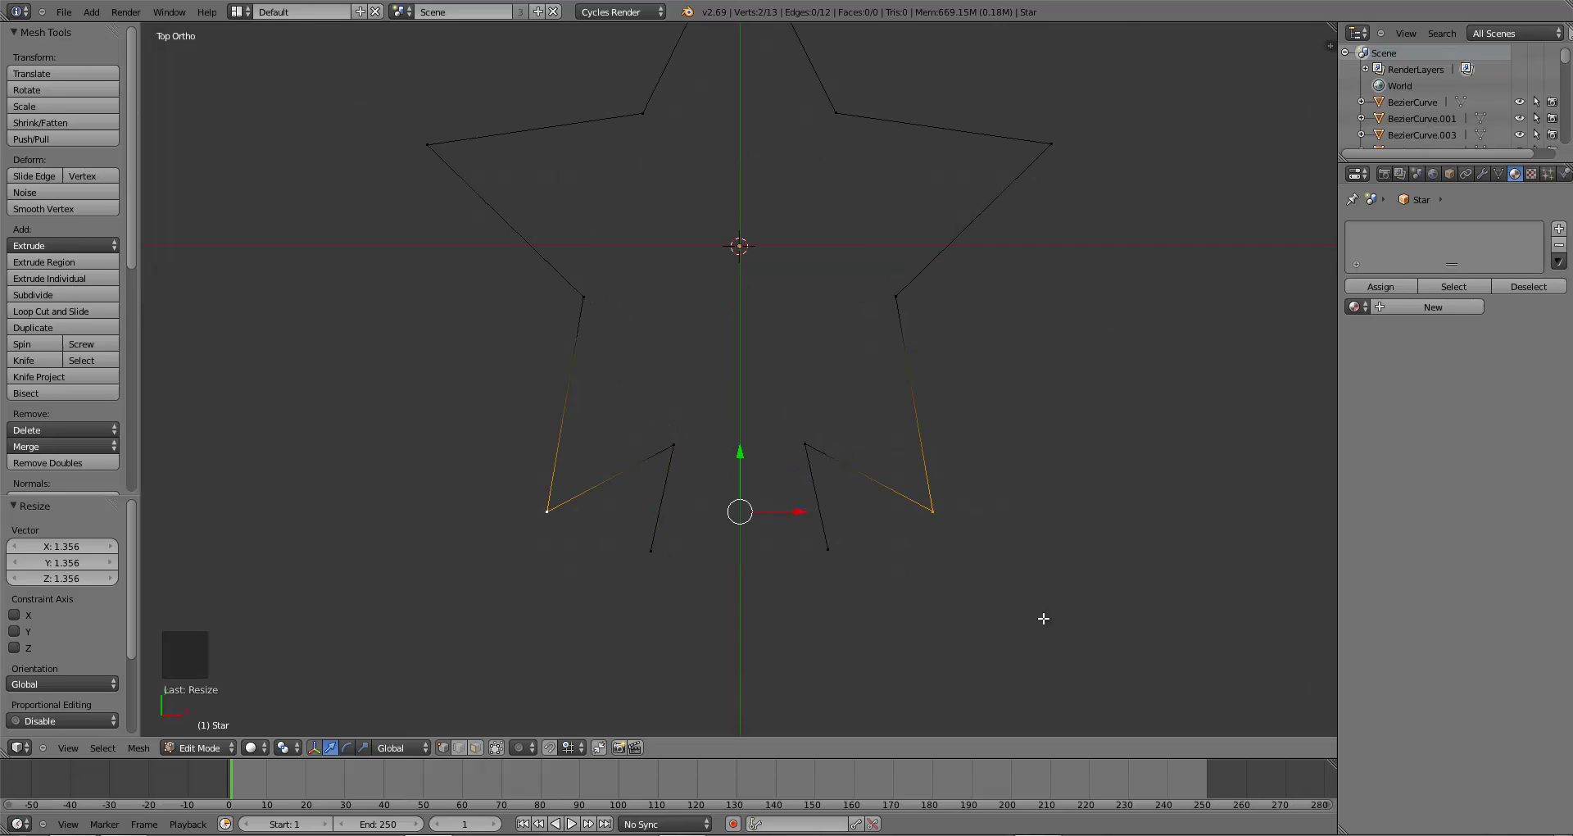
key(s)
key(x)
key(s)
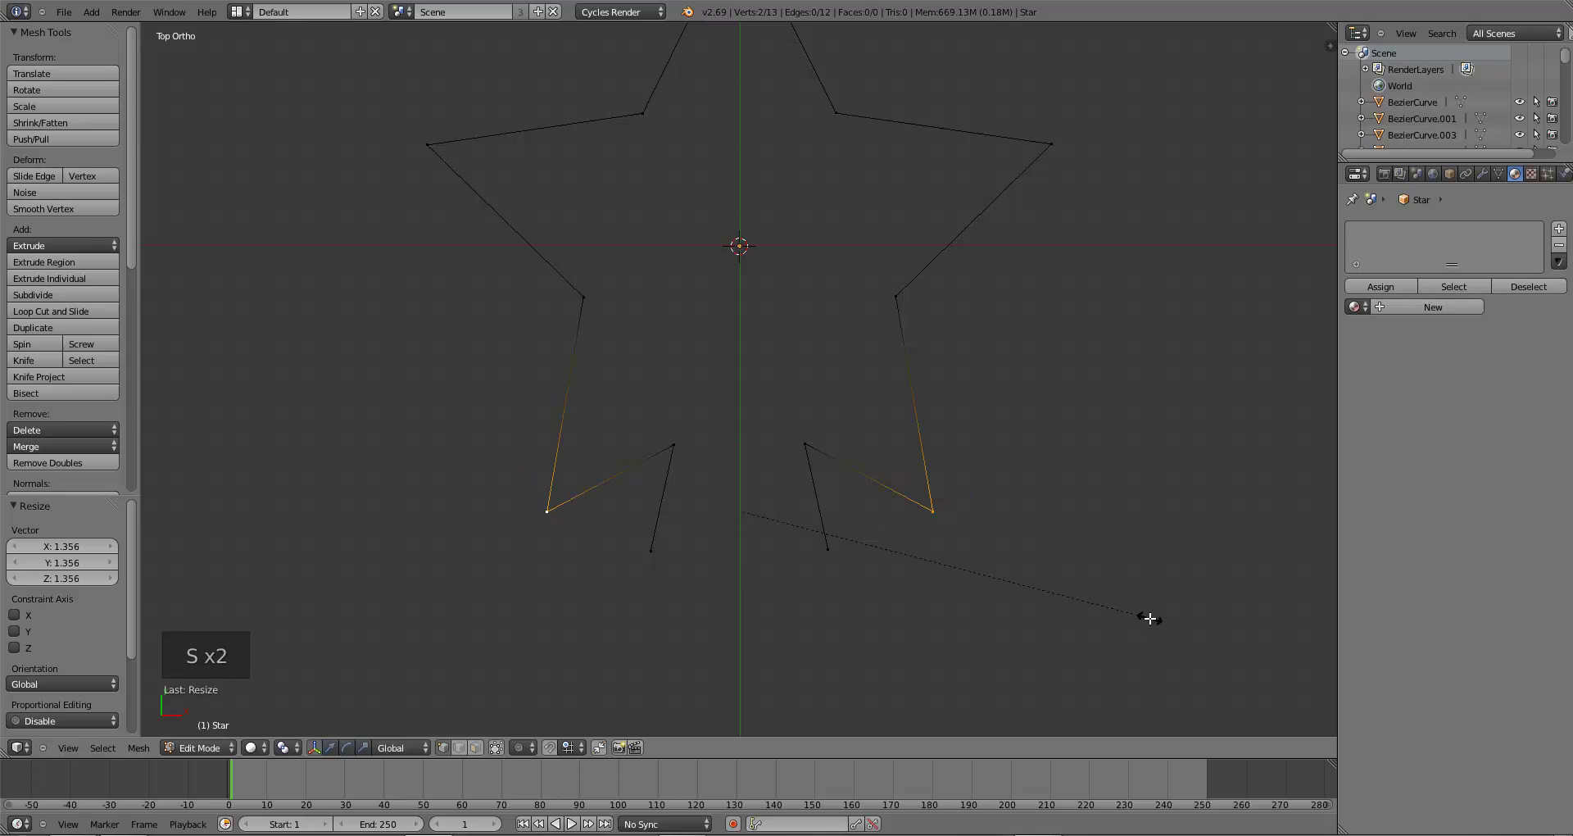
click(1197, 604)
scroll(863, 604, down, 5)
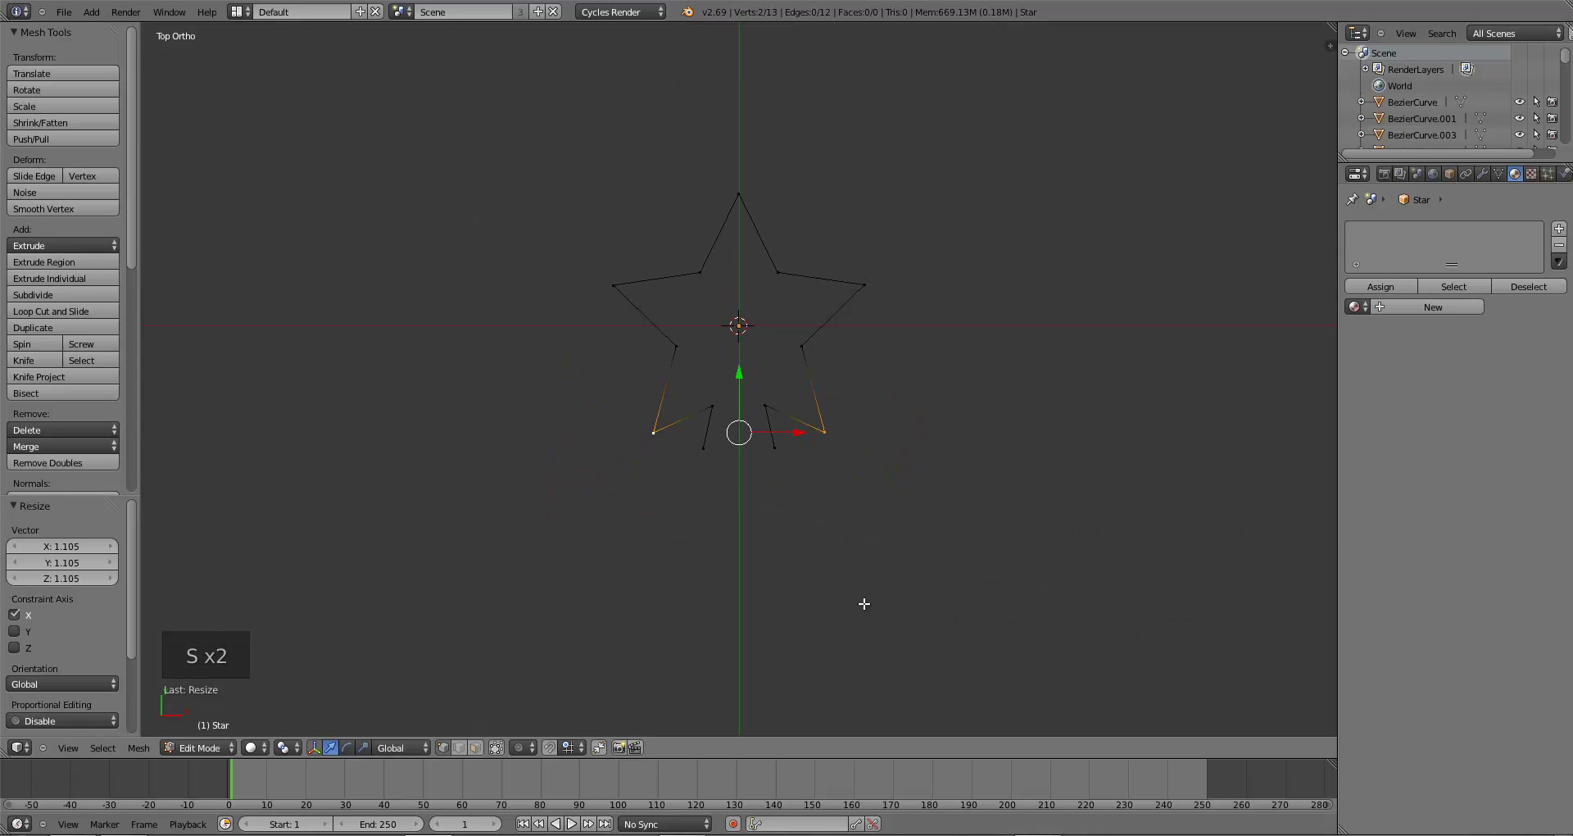
- Refine the spacing of the two lower tips with a scale of about 1.004 along X
key(s)
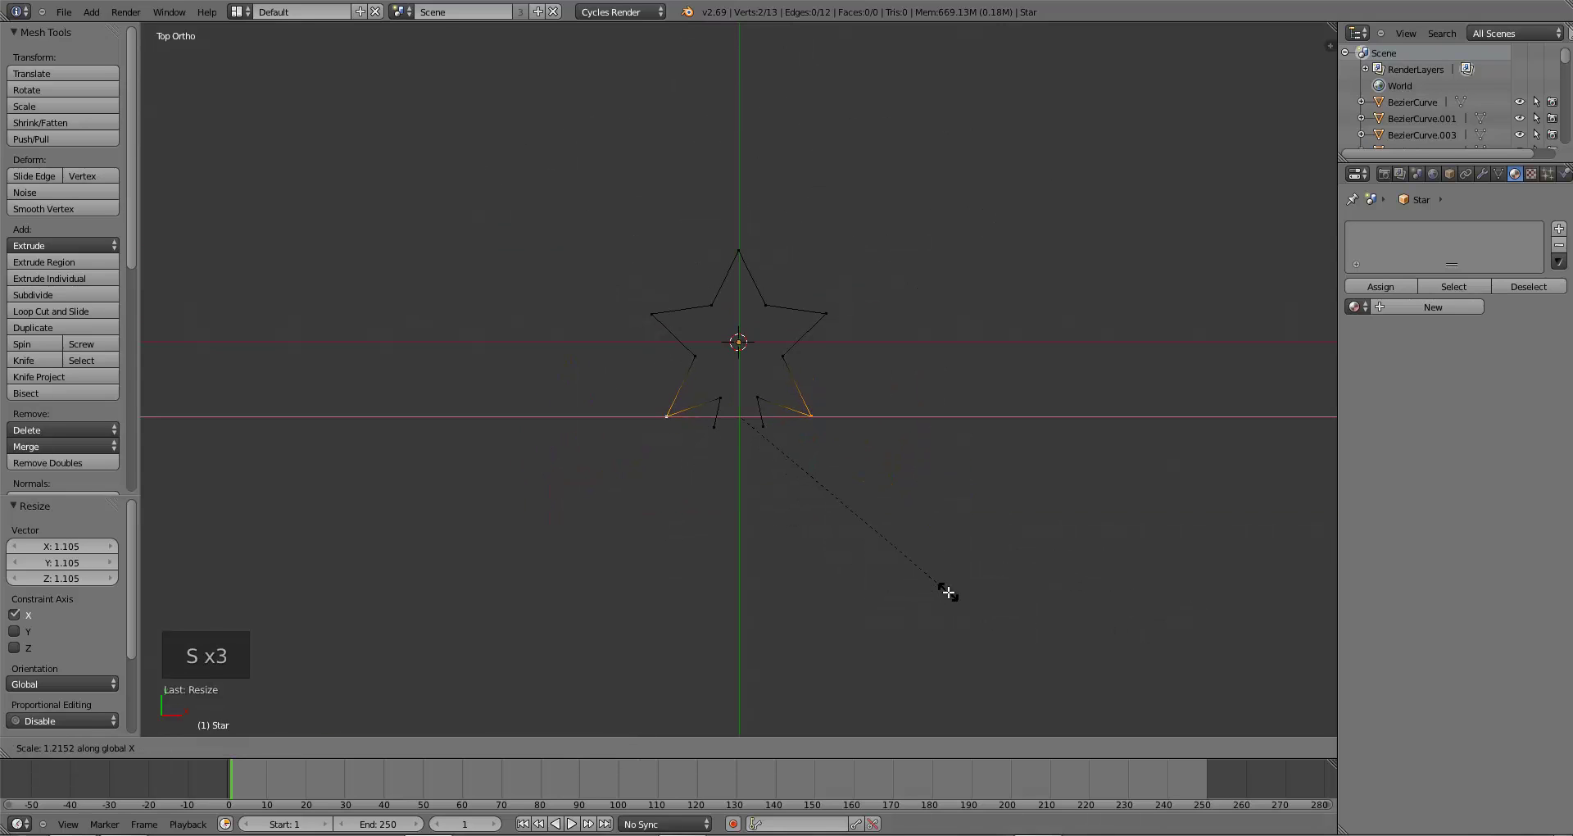
right_click(900, 600)
key(s)
click(901, 599)
scroll(878, 615, up, 3)
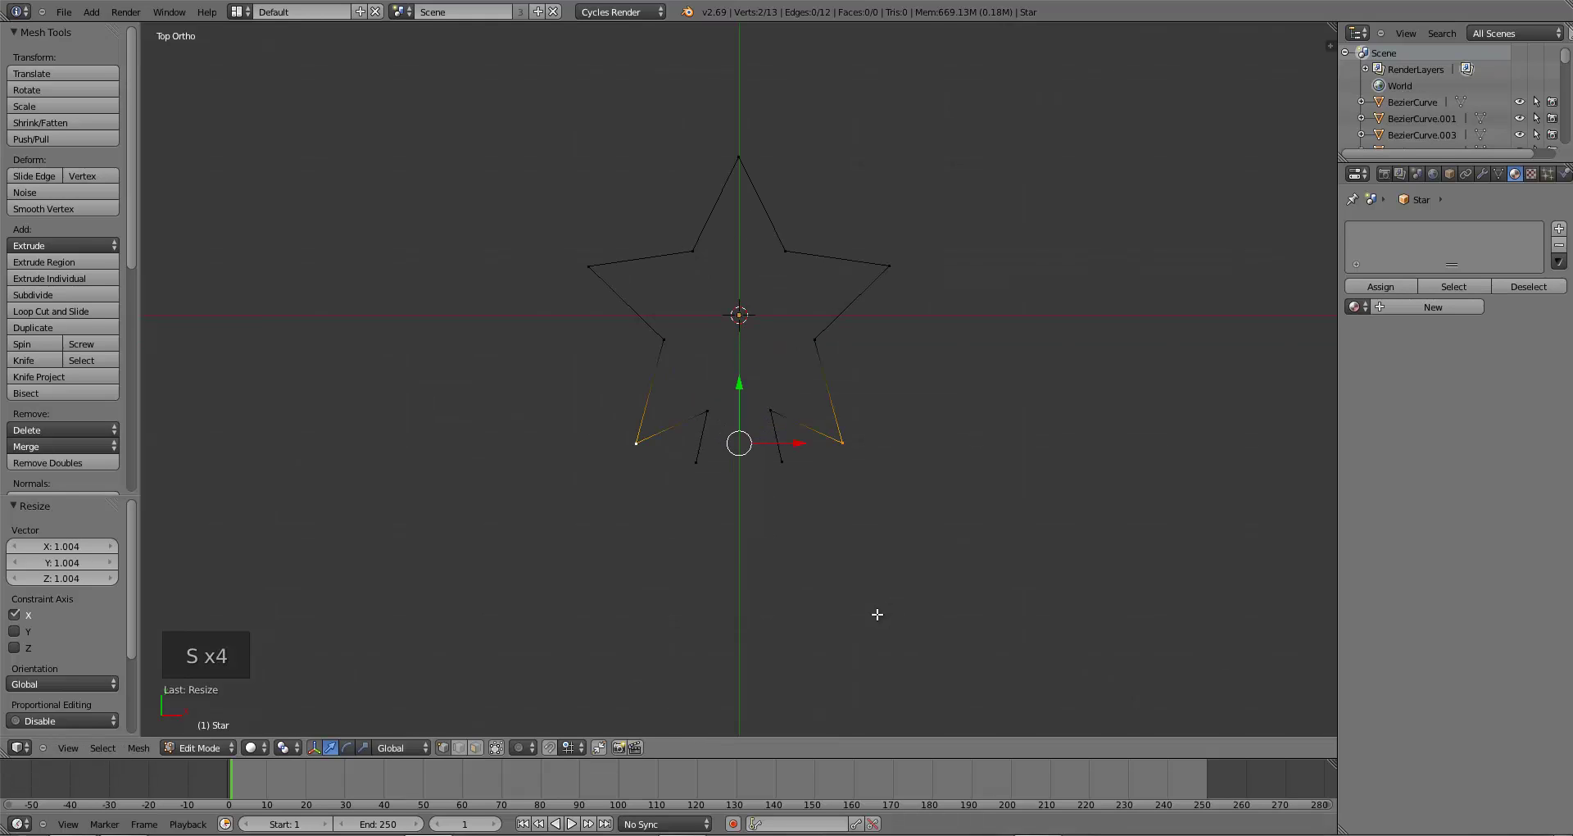
key(a)
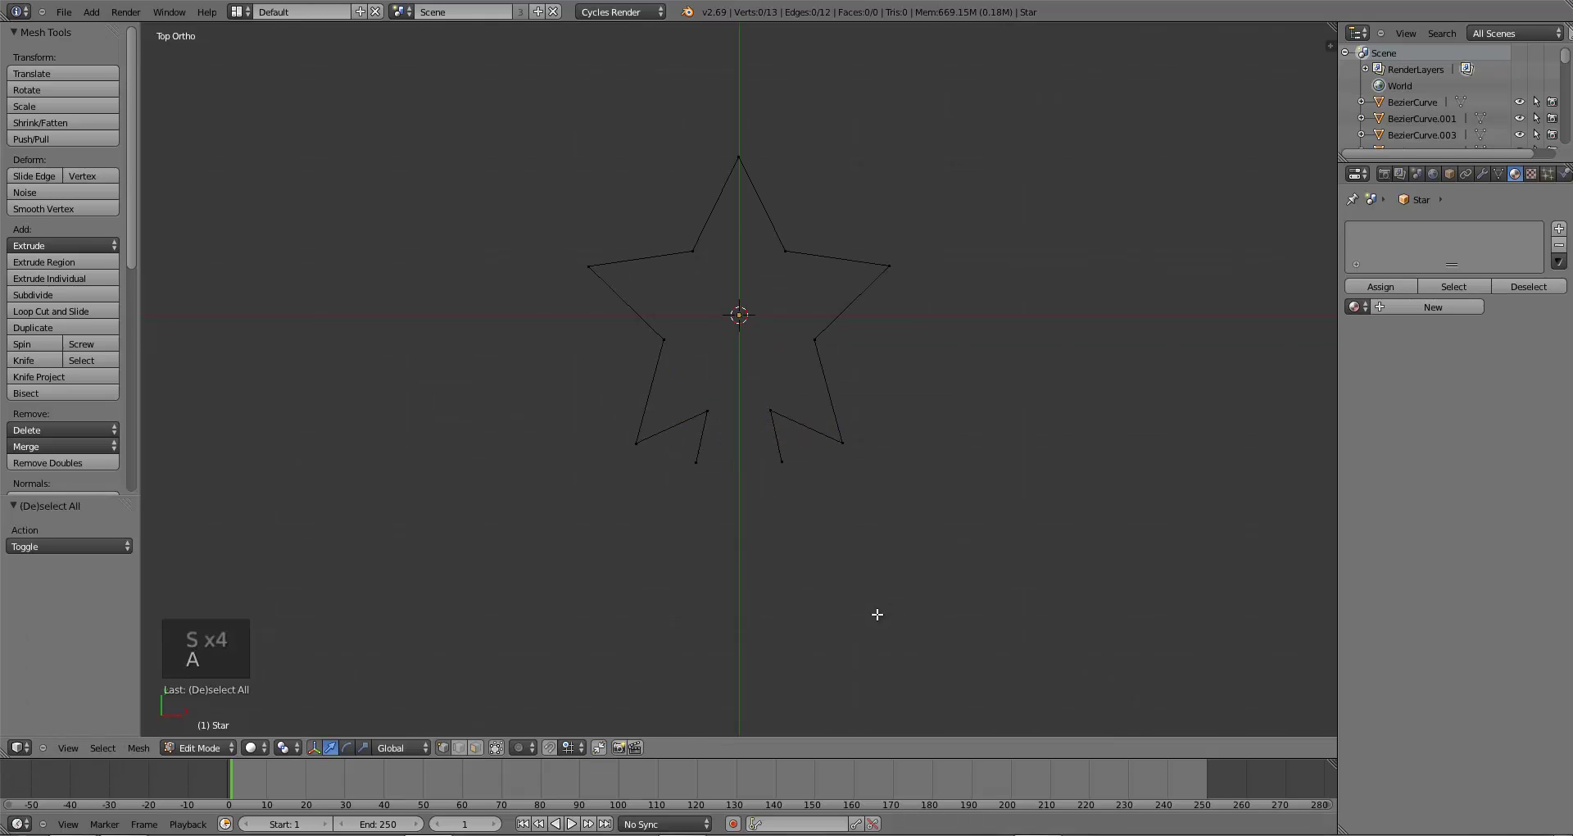
key(n)
key(b)
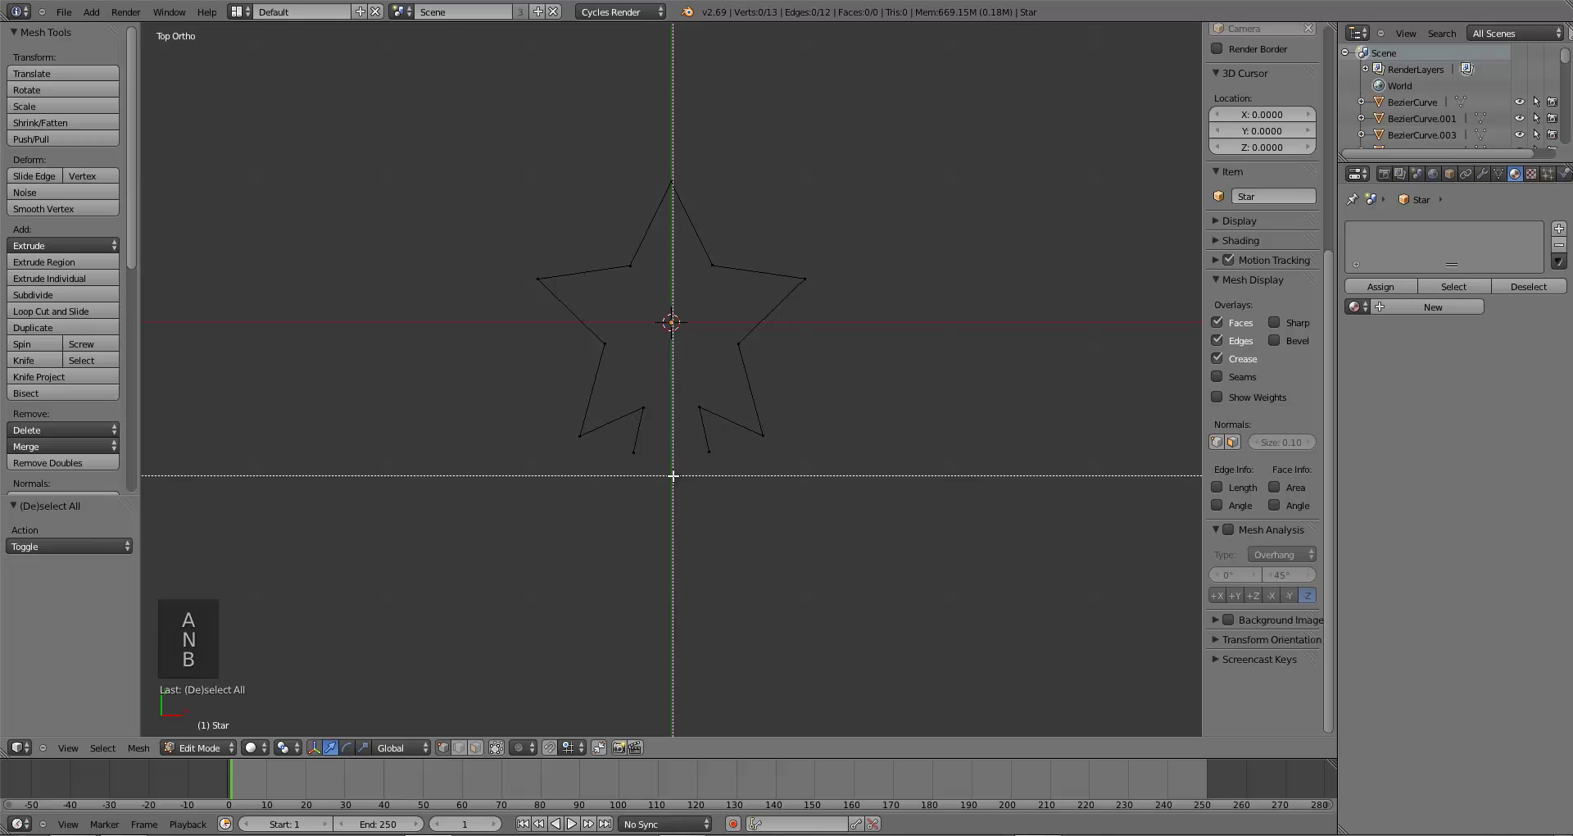
key(n)
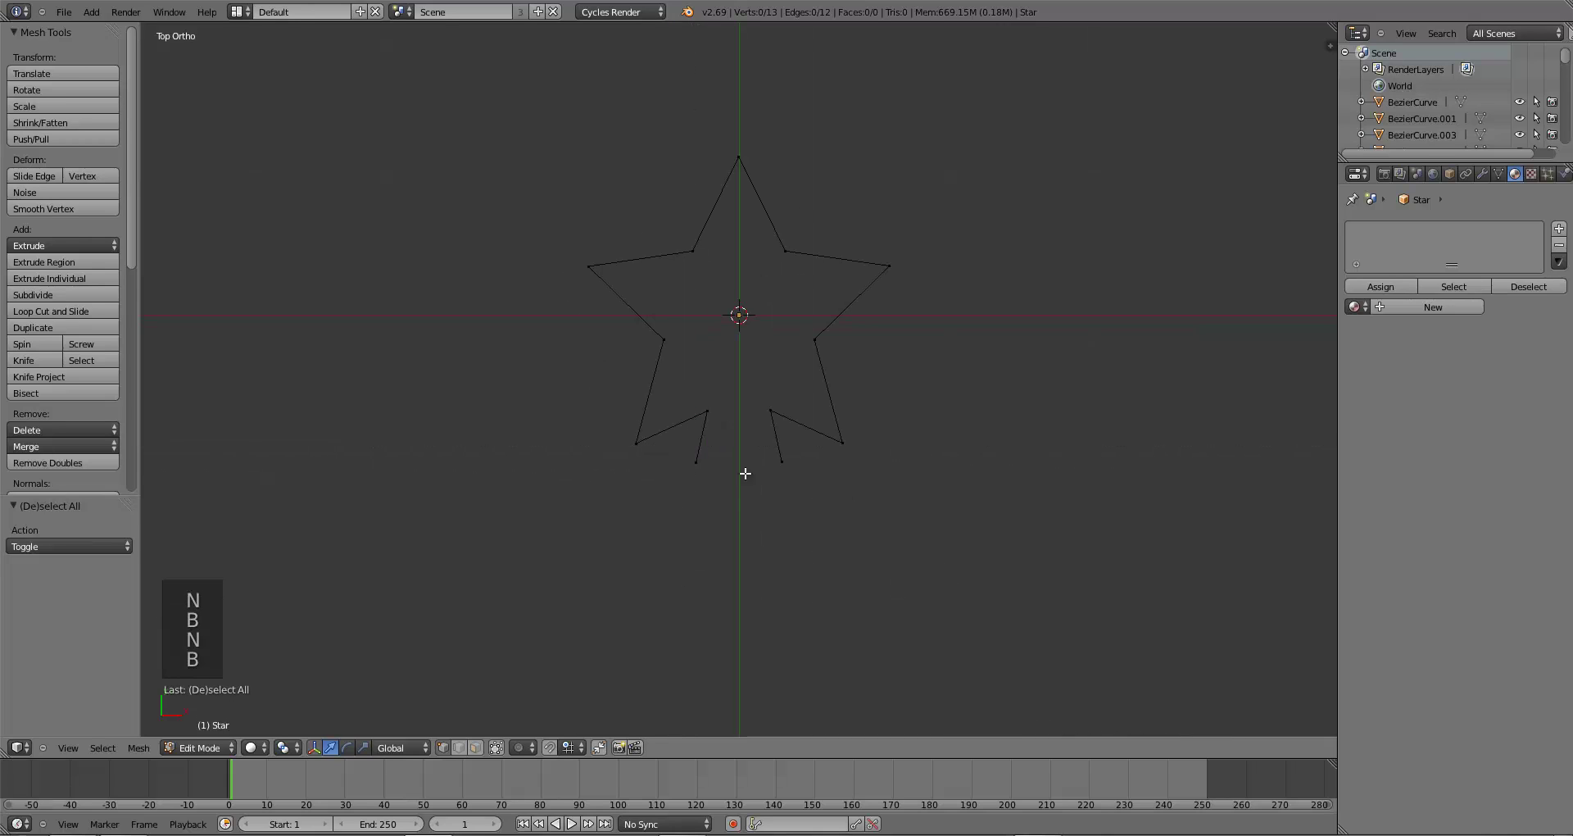
- Move the two lower end vertices of the base about -0.078 along Y
key(b)
drag(671, 442, 828, 516)
key(g)
key(y)
click(827, 522)
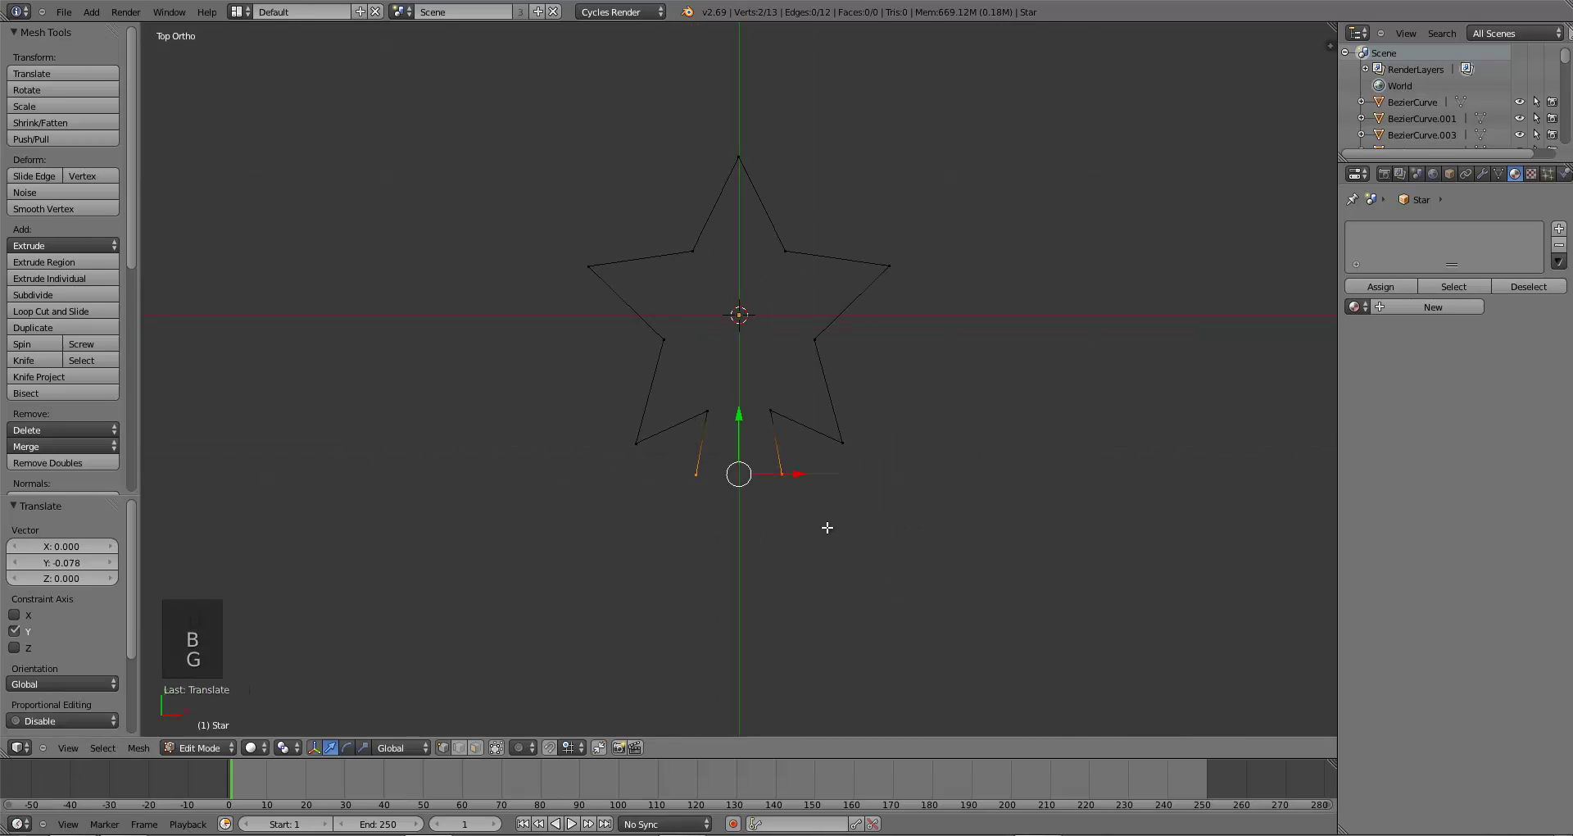
- Scale the two base end vertices slightly apart and adjust their position
key(s)
right_click(832, 527)
key(g)
right_click(835, 532)
key(a)
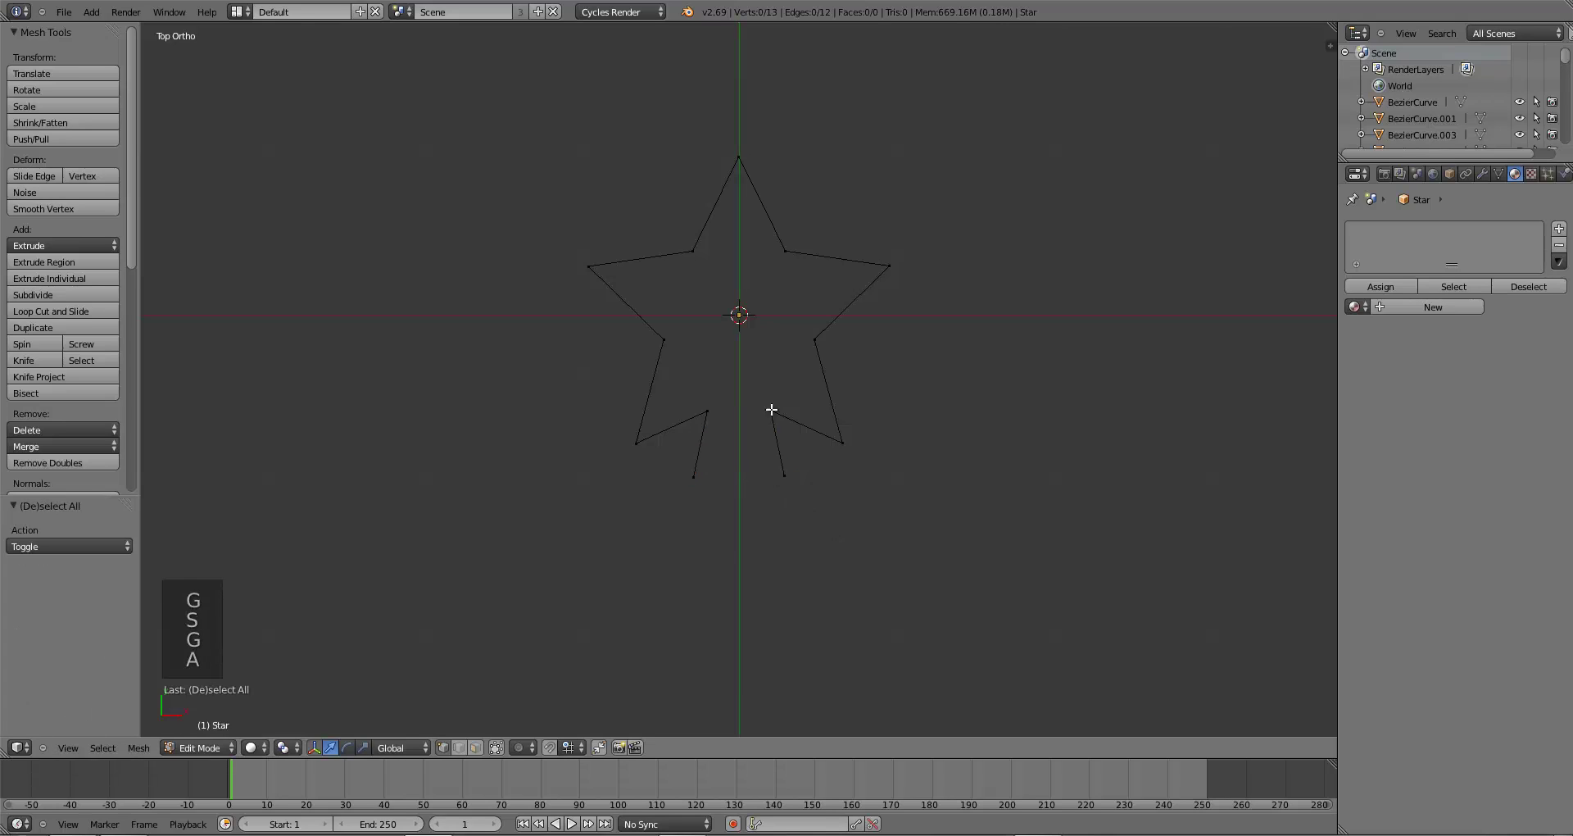
- Fill a four-sided face between the two bottom inner corners and the two base end vertices
right_click(769, 411)
shift+right_click(707, 411)
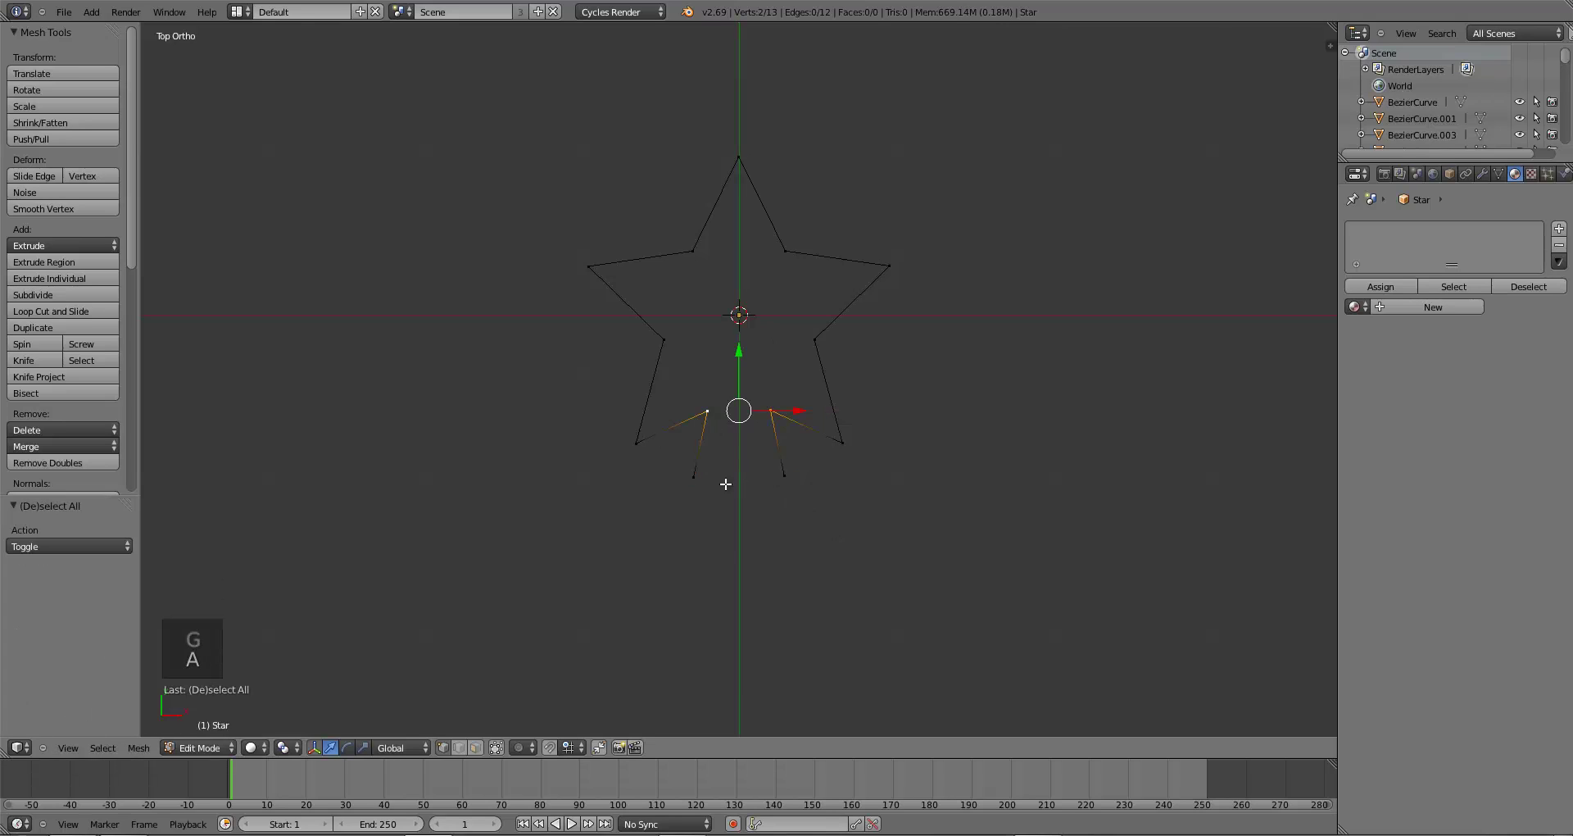
shift+right_click(694, 477)
shift+right_click(785, 475)
key(f)
key(a)
- Add one centred vertical loop cut that splits the base face into two halves
key(ctrl+r)
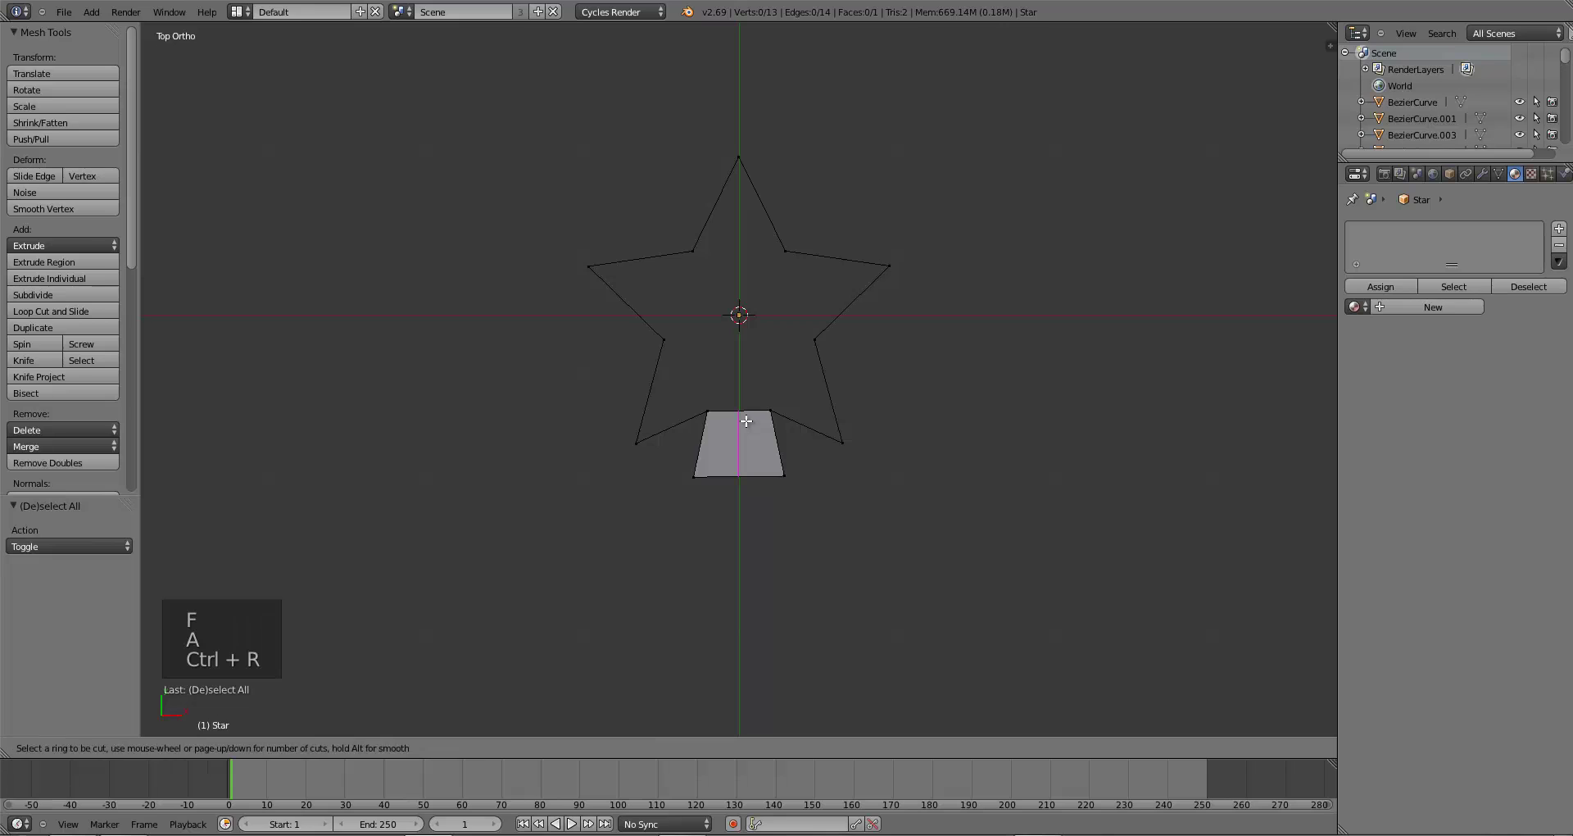
click(741, 451)
right_click(742, 451)
key(a)
- Raise the centre edge of the base along Z to form a ridge and check the shape in Object Mode
right_click(748, 472)
shift+right_click(740, 411)
middle_drag(794, 524, 793, 421)
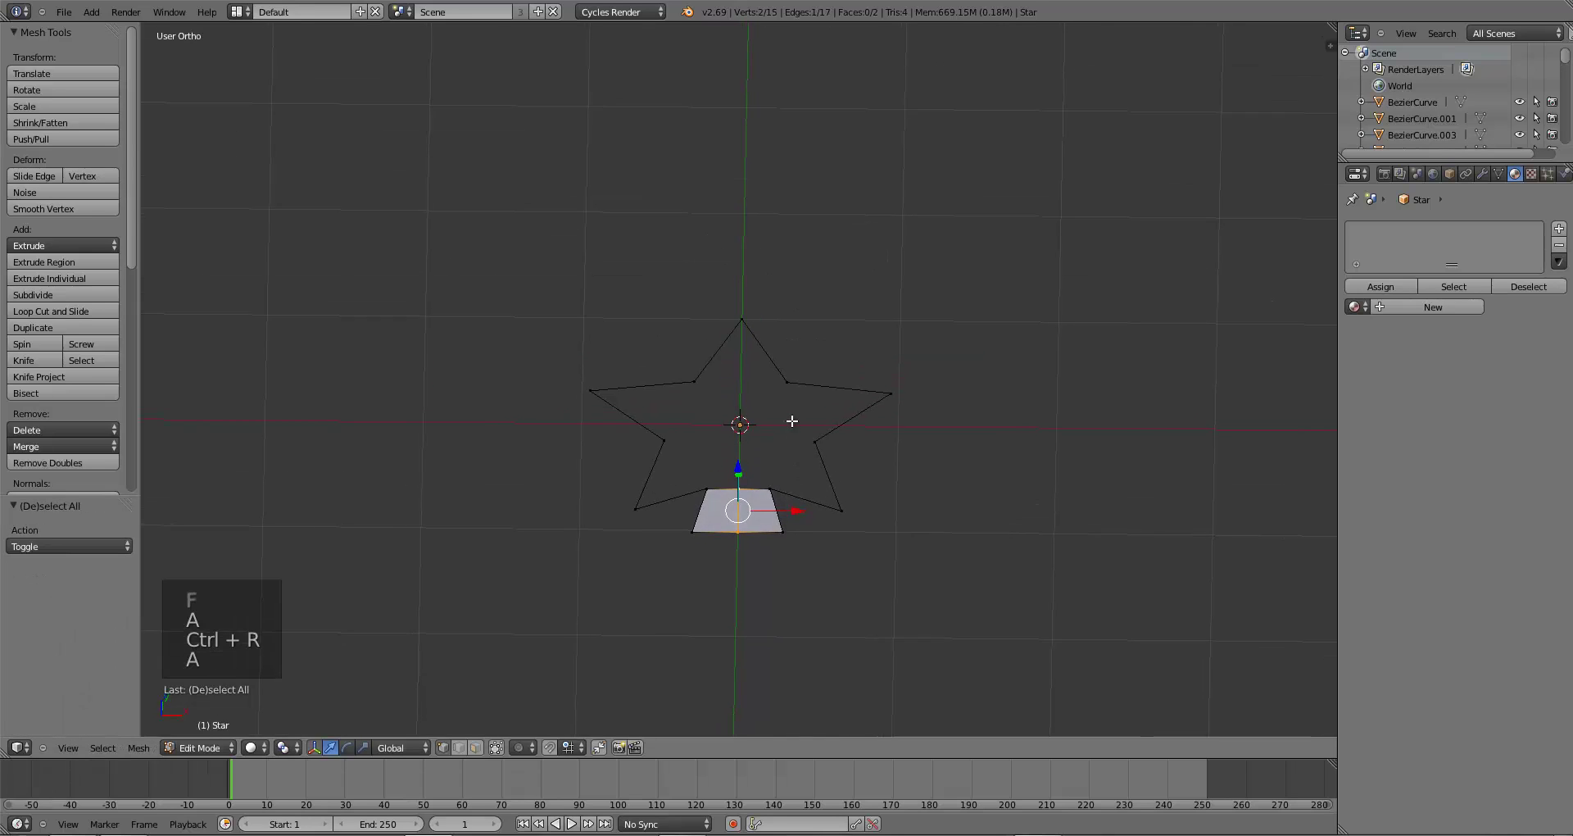
key(g)
key(z)
click(797, 398)
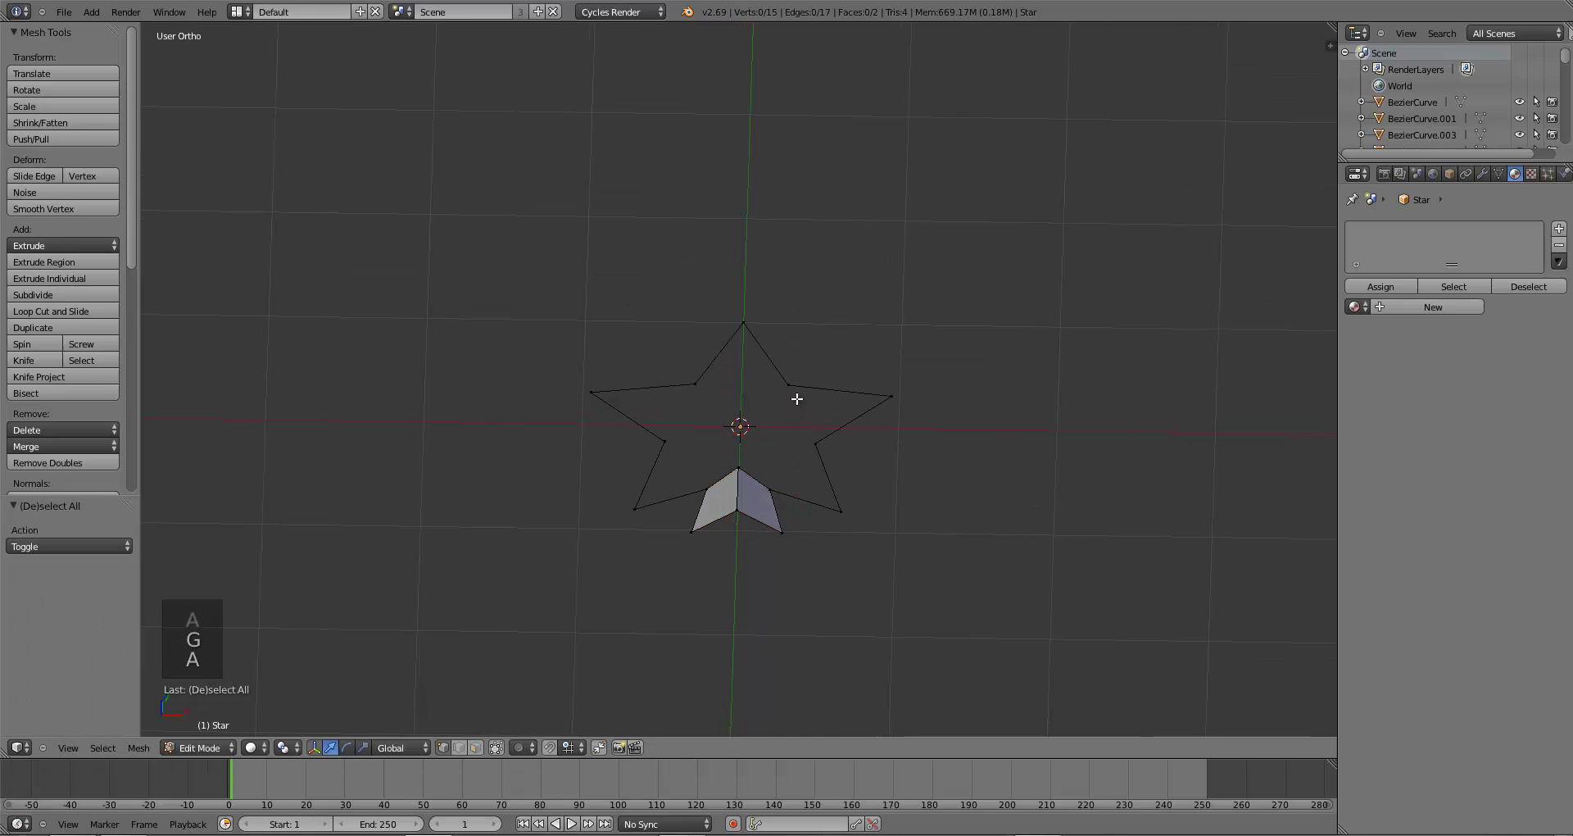
key(Tab)
middle_drag(872, 500, 838, 618)
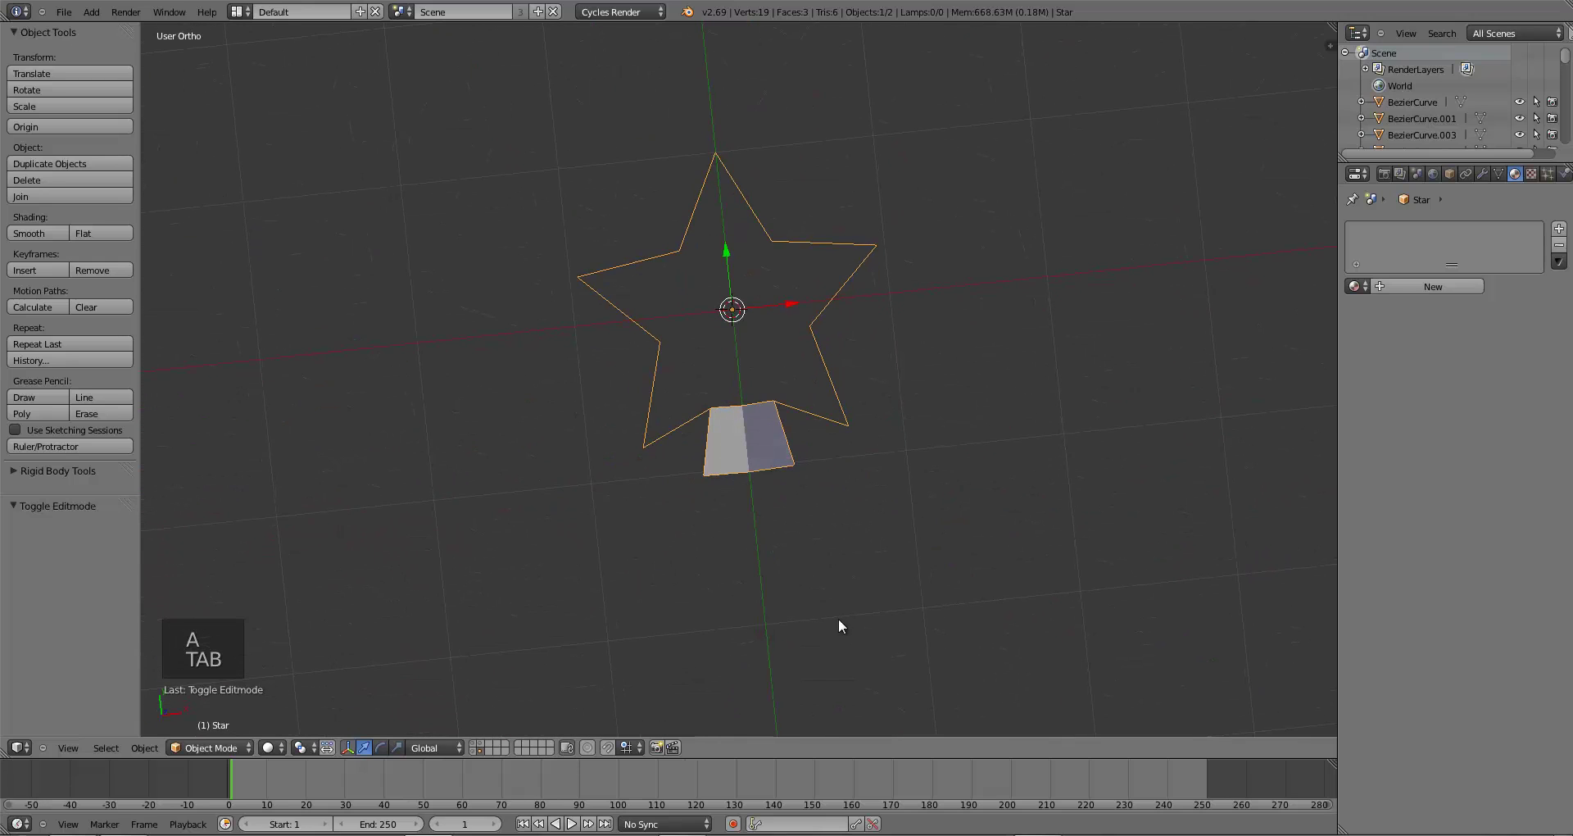
- Extrude the star's five tip vertices in place and scale the new vertices toward the centre by about 0.057
key(KP_7)
scroll(807, 599, up, 3)
key(Tab)
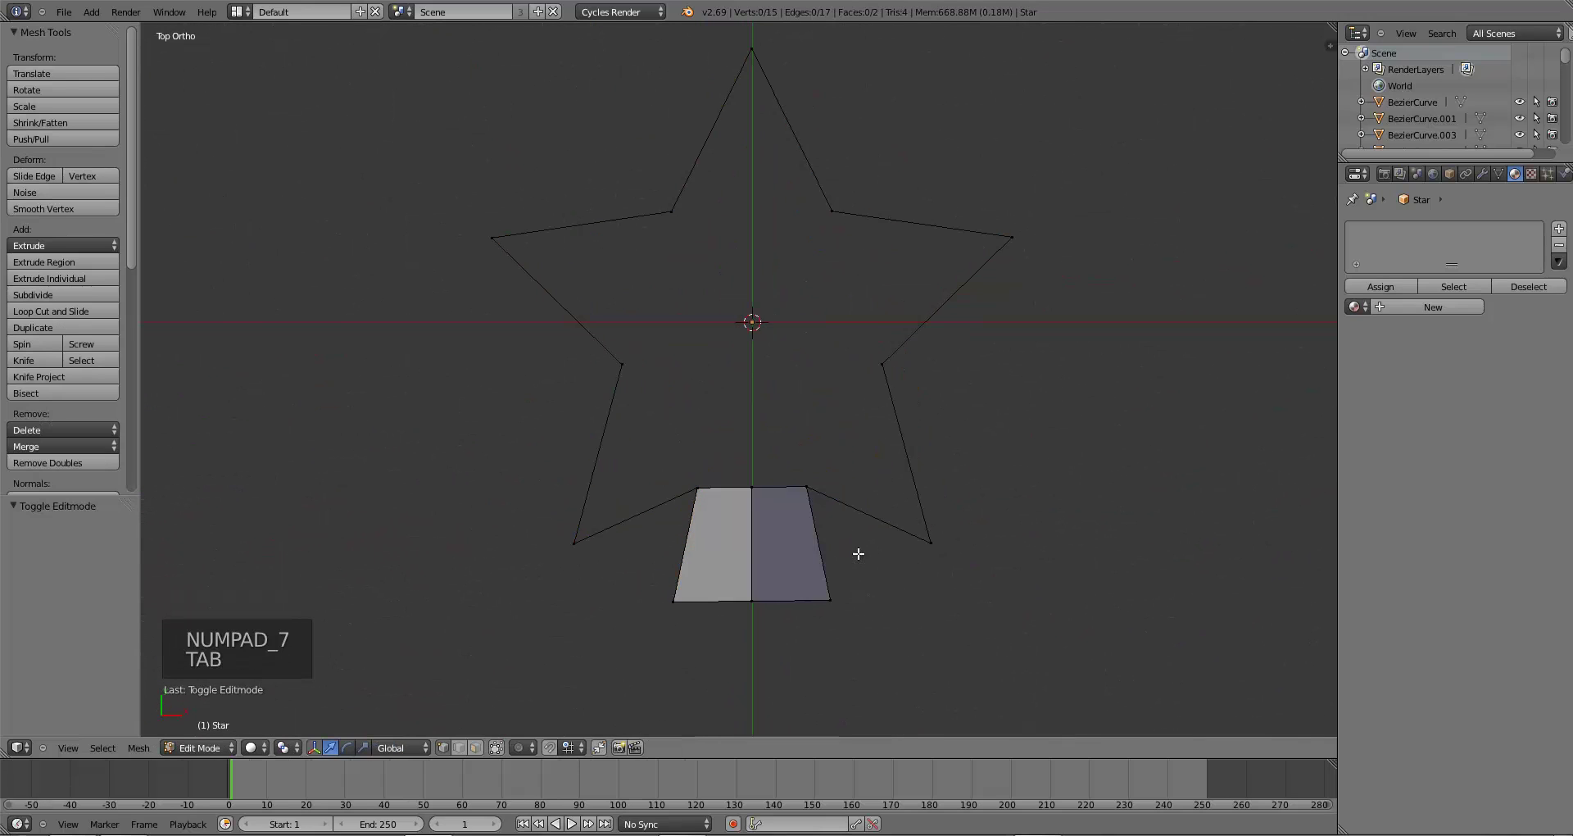
right_click(749, 477)
right_click(923, 561)
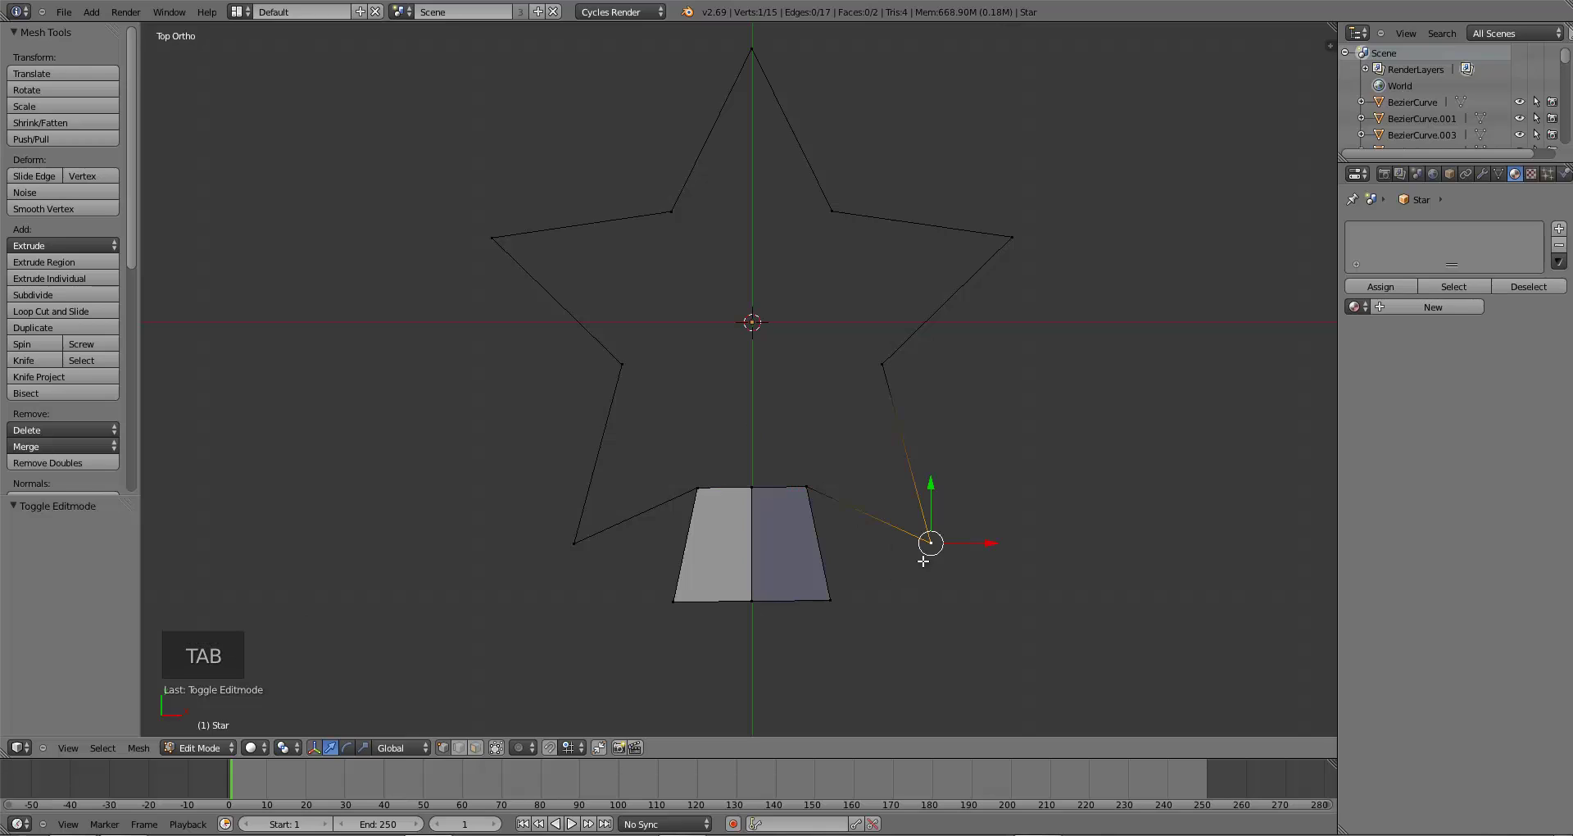
shift+right_click(1041, 232)
shift+right_click(734, 78)
shift+right_click(483, 233)
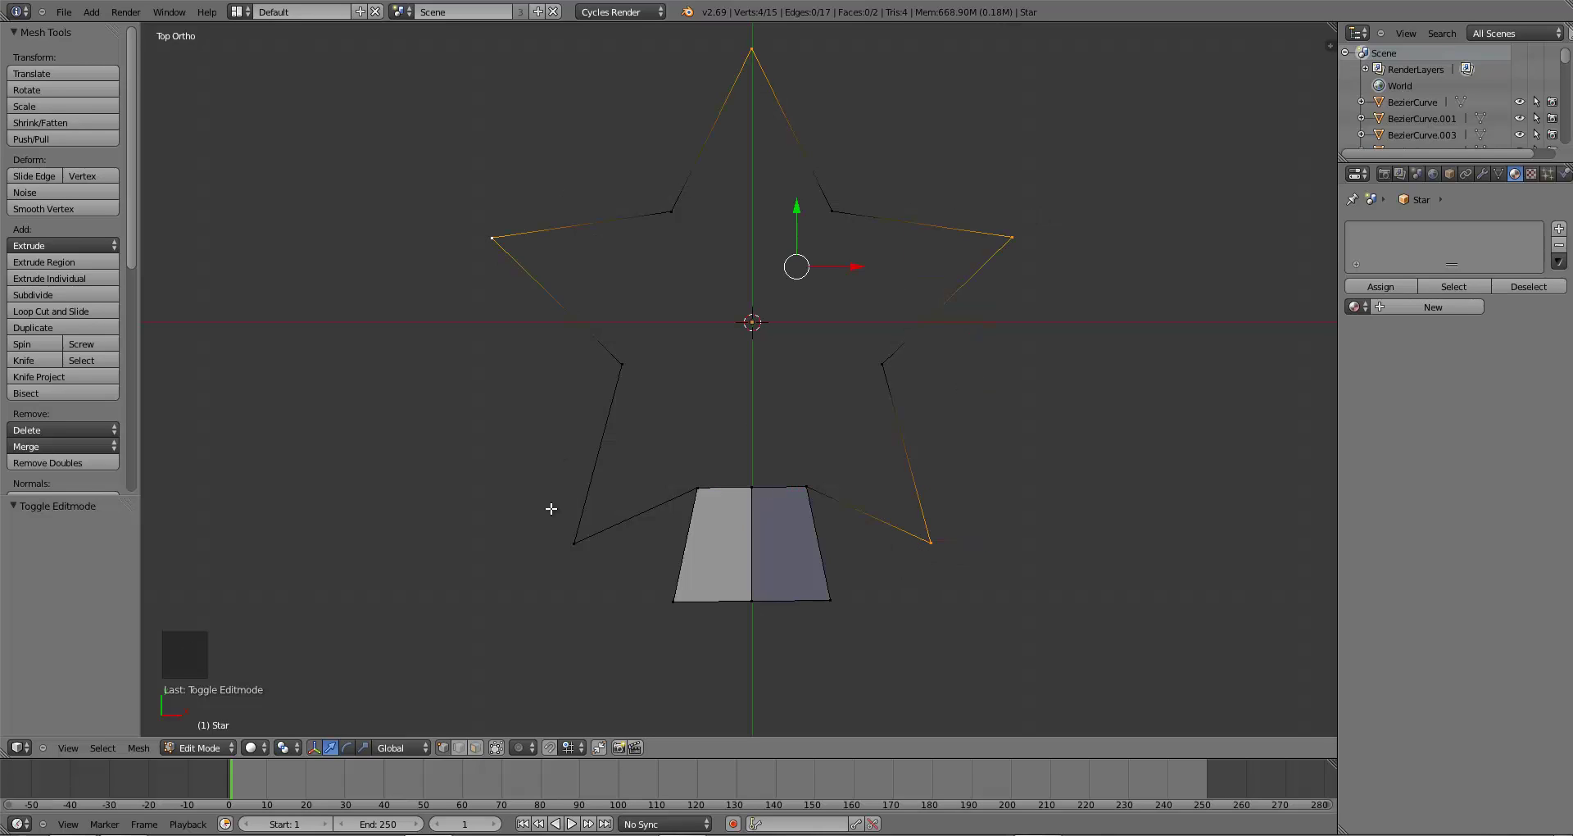
shift+right_click(585, 528)
key(e)
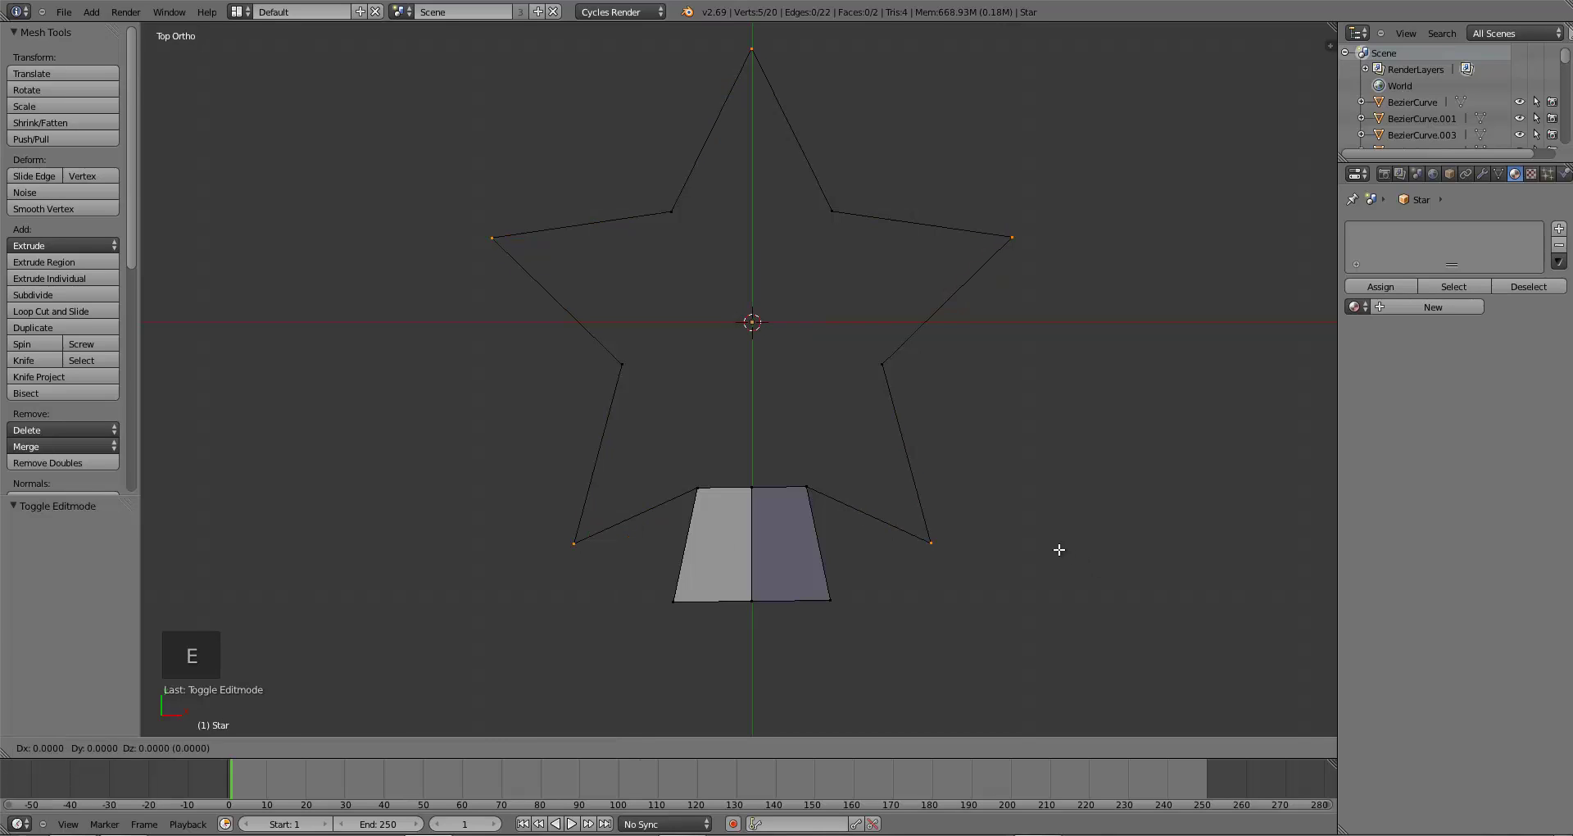
key(s)
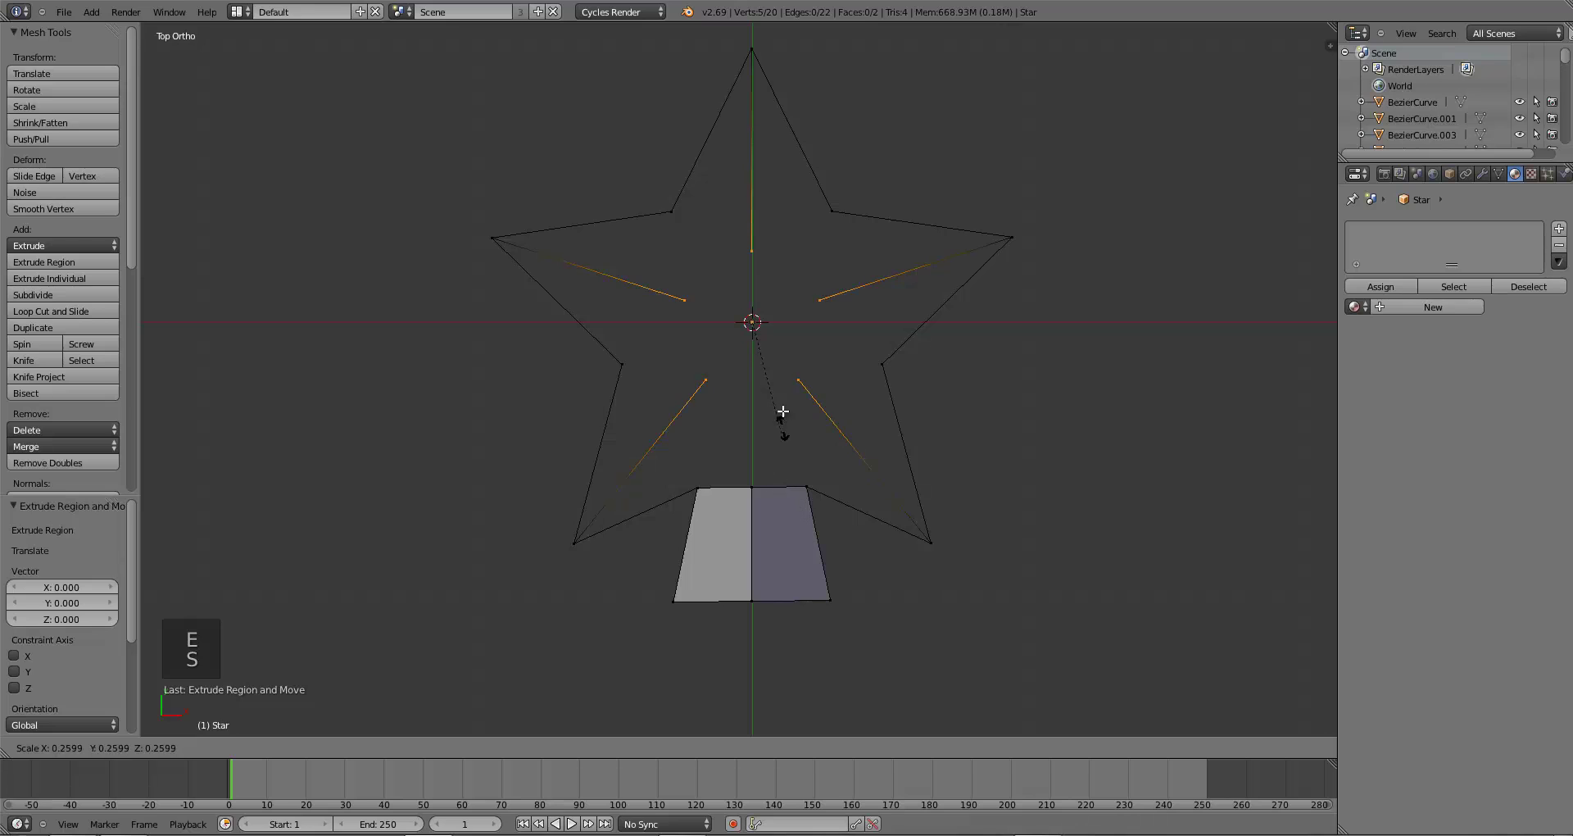
click(782, 355)
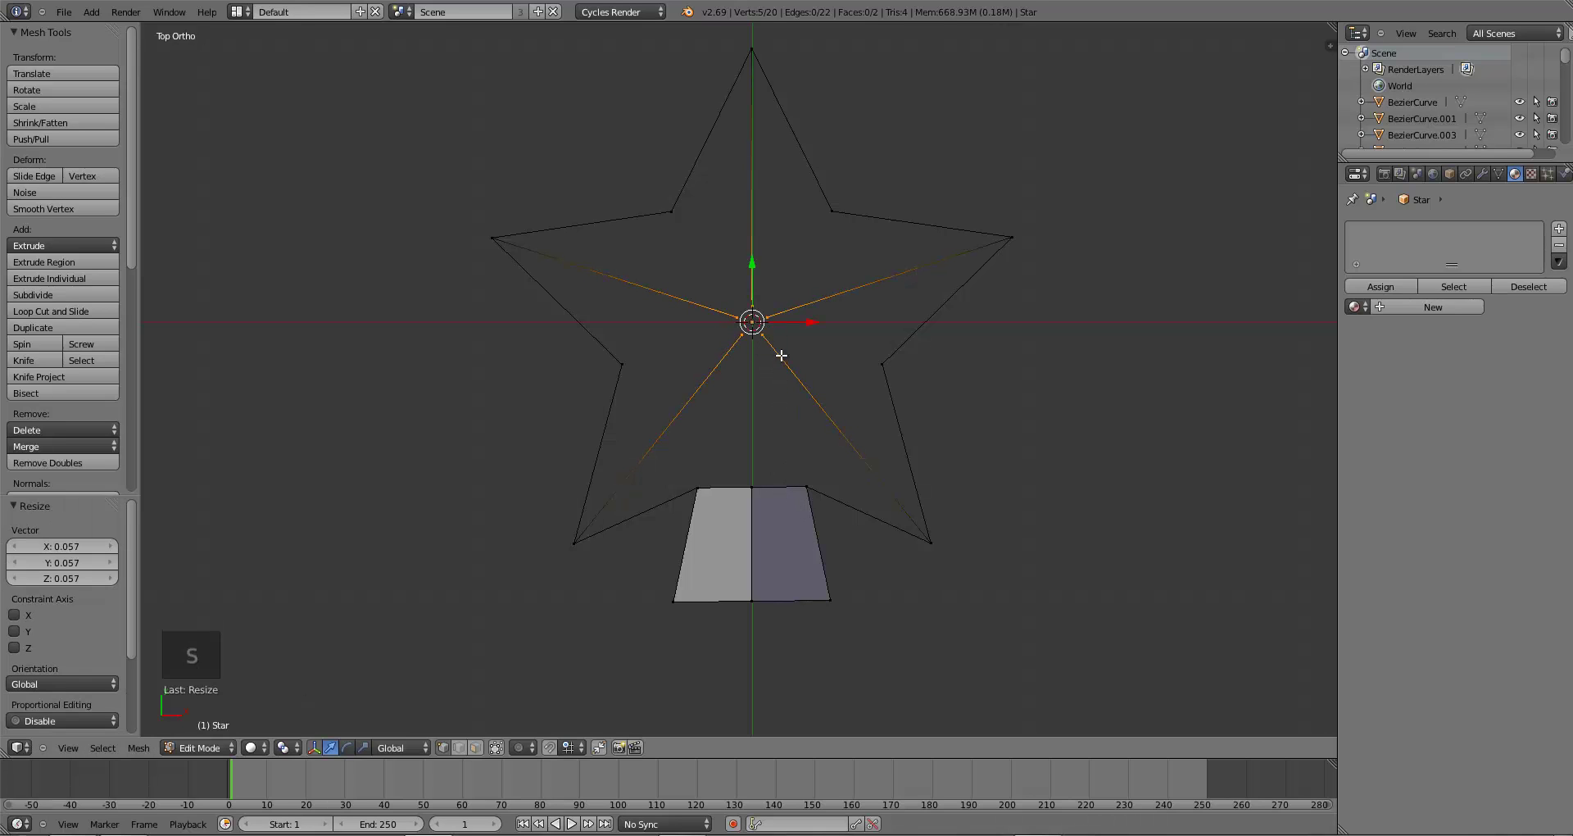
- Merge the five inner vertices at their centre and raise the merged vertex about 0.238 along Z
key(alt+m)
click(782, 355)
middle_drag(808, 412, 804, 288)
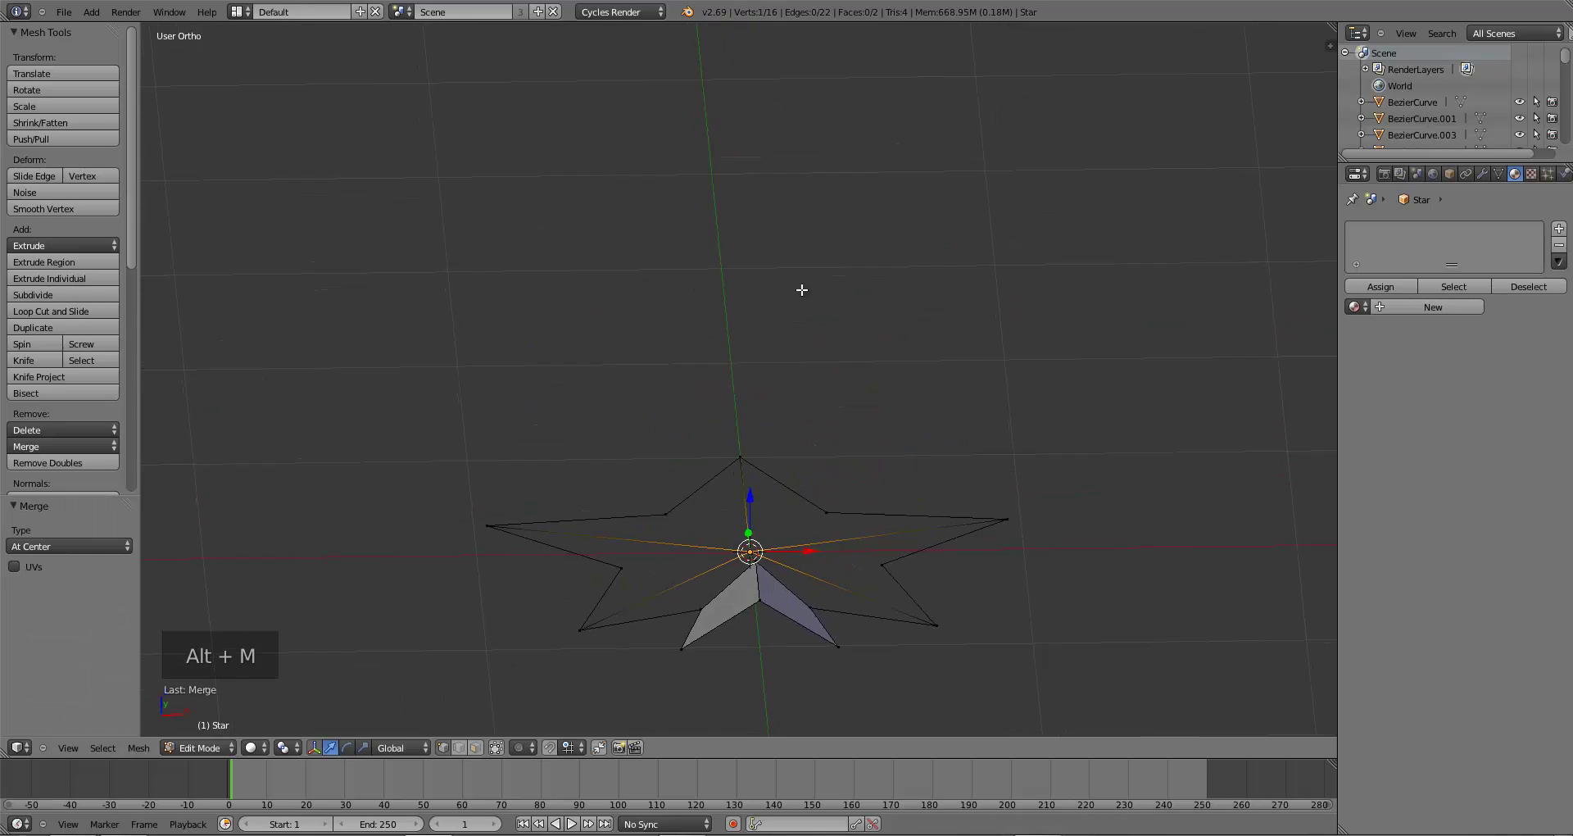
key(g)
key(z)
click(859, 440)
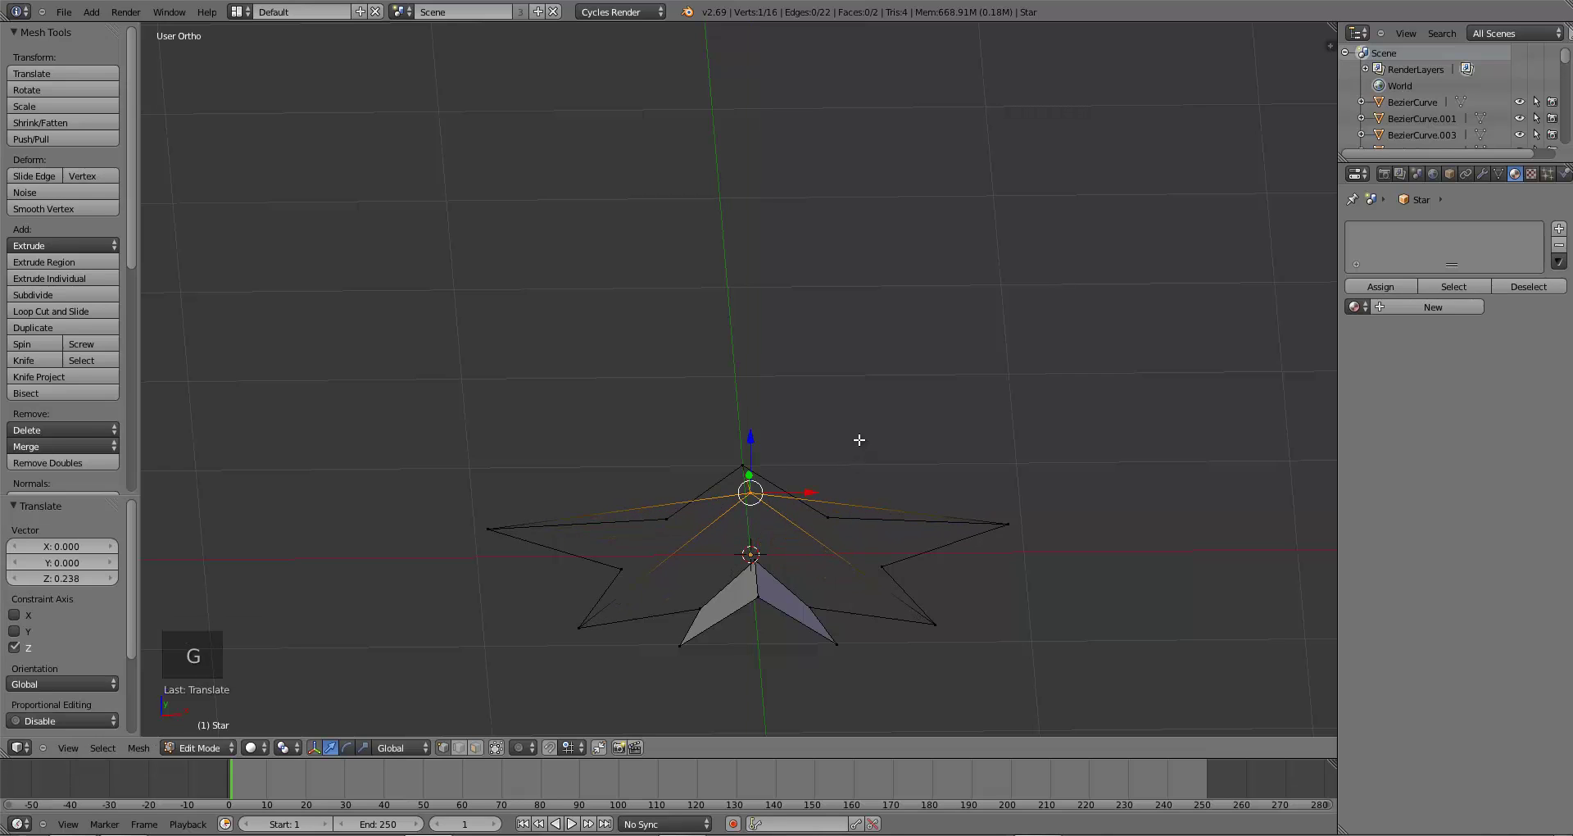
- Try to fill a face between the star's centre, the base ridge, the base's upper-right corner and the lower-right tip, and undo it
middle_drag(894, 526, 944, 632)
key(a)
right_click(801, 519)
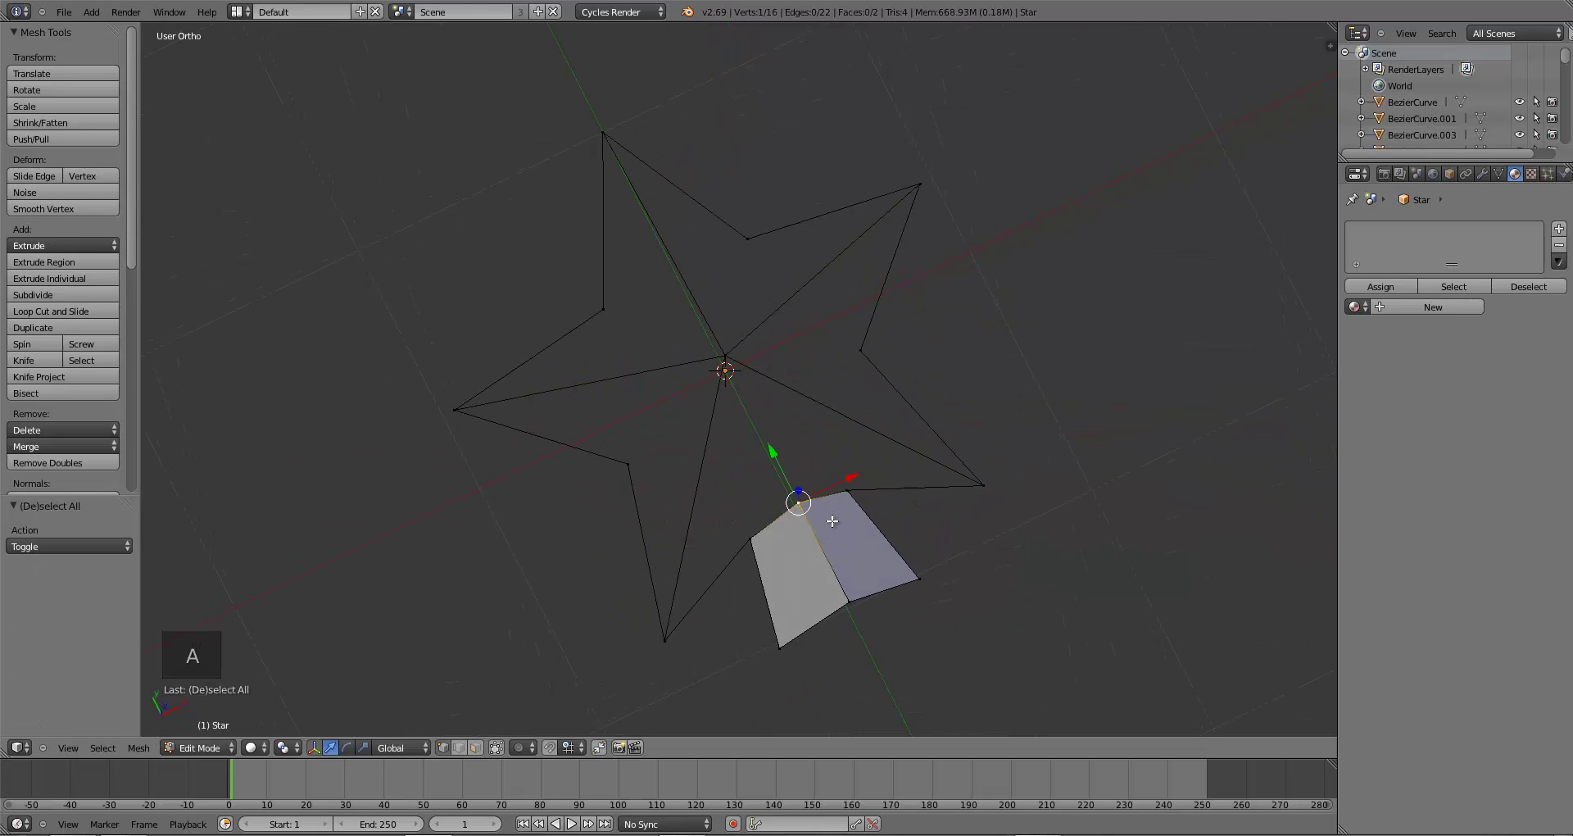
middle_drag(859, 518, 831, 605)
shift+right_click(736, 331)
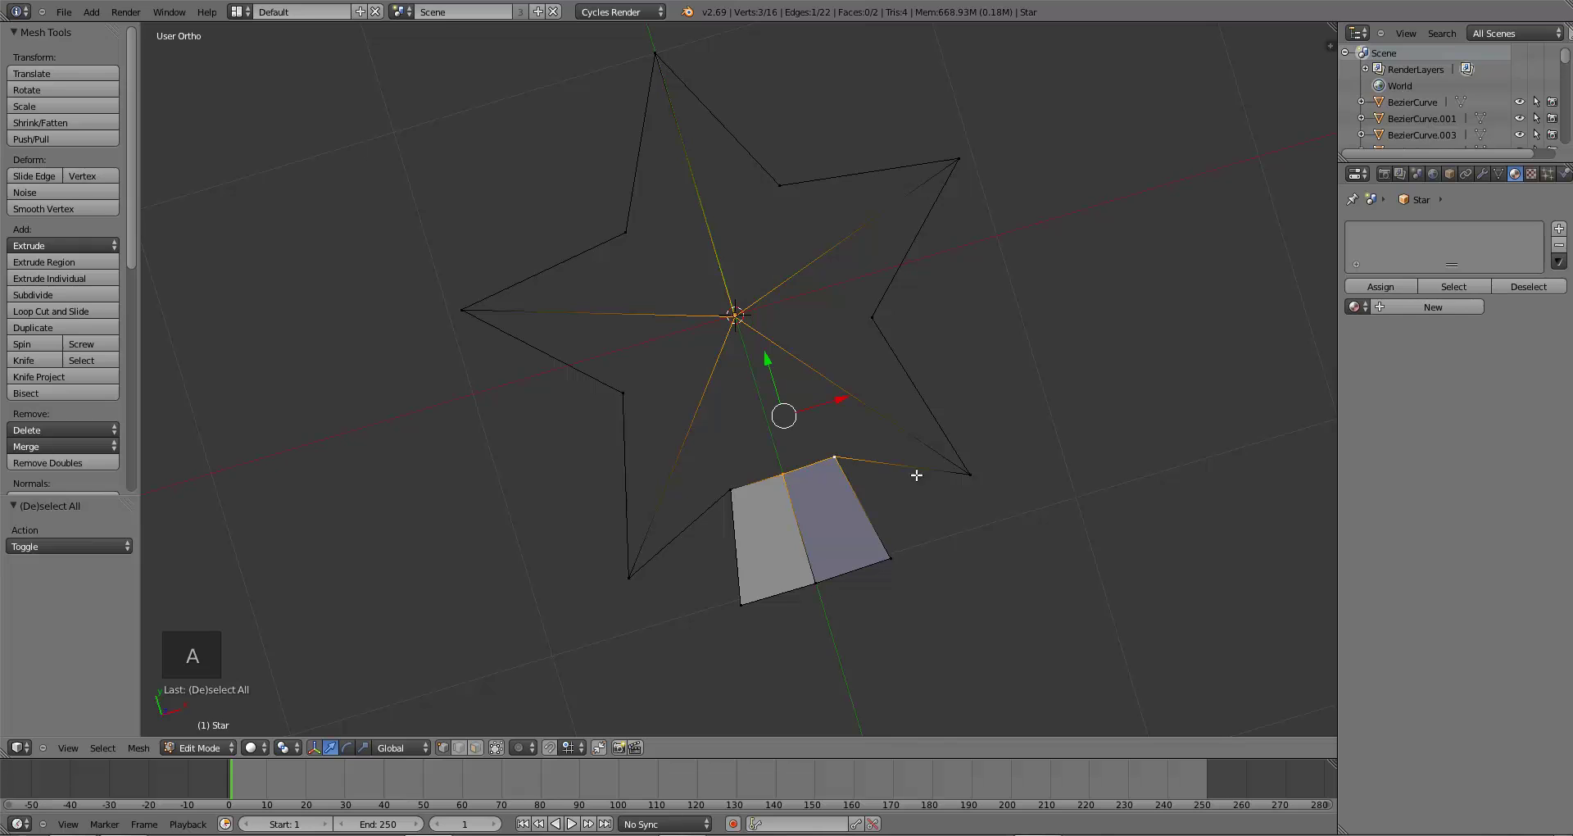
shift+right_click(960, 472)
key(f)
key(a)
middle_drag(906, 478, 888, 691)
key(ctrl+z)
key(ctrl+z)
key(ctrl+z)
- Fill a triangle between the lower-right tip, the adjacent right inner corner and the raised centre vertex
key(a)
right_click(975, 564)
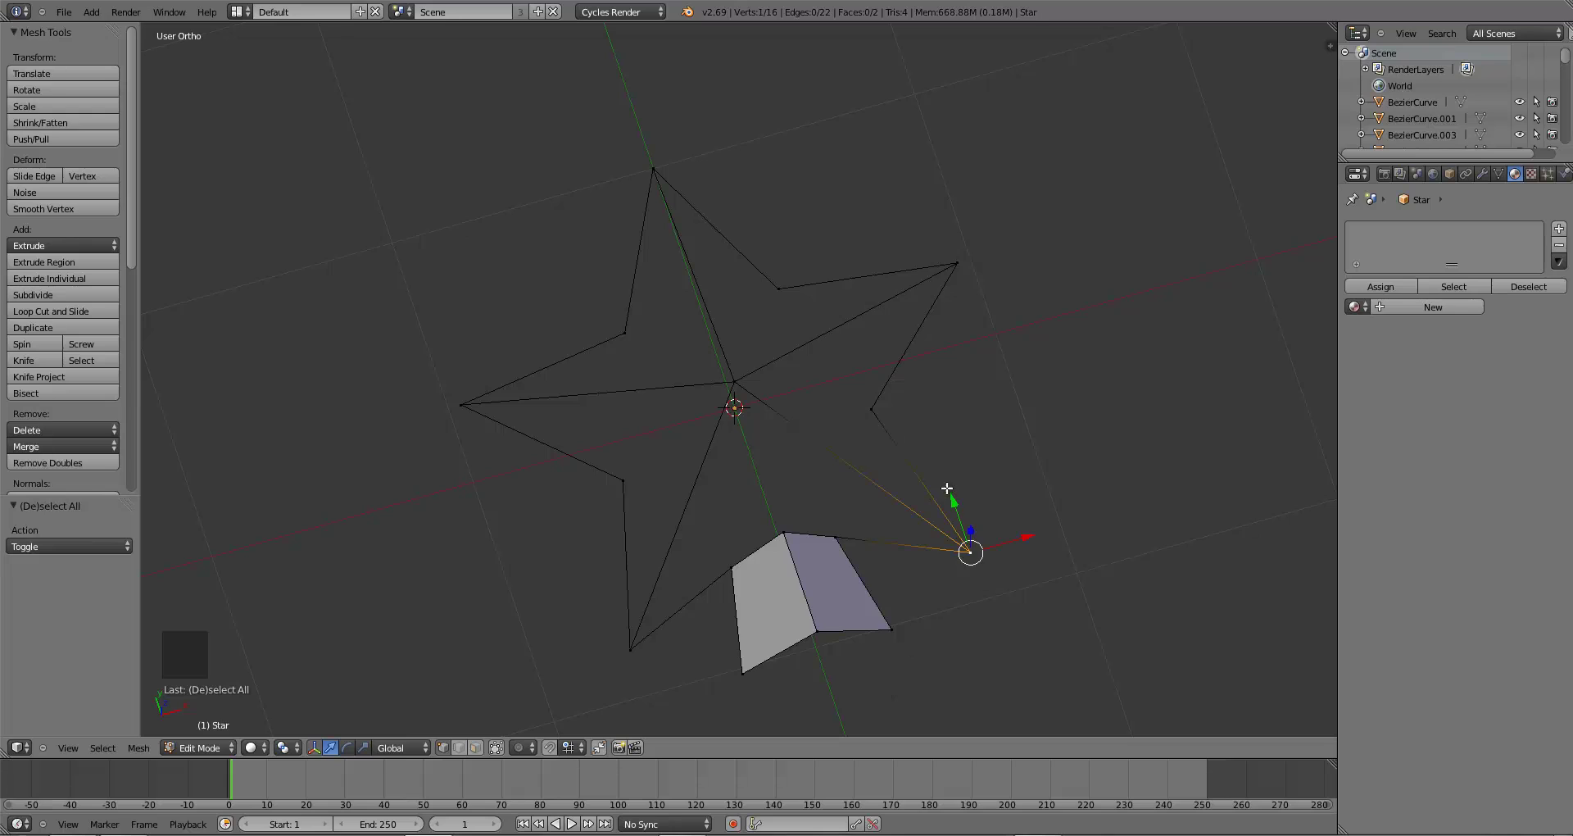
shift+right_click(875, 421)
shift+right_click(742, 388)
key(f)
key(a)
- Fill the two triangles of the upper-right arm between its tip, its neighbouring inner corners and the centre vertex
right_click(866, 412)
shift+right_click(952, 271)
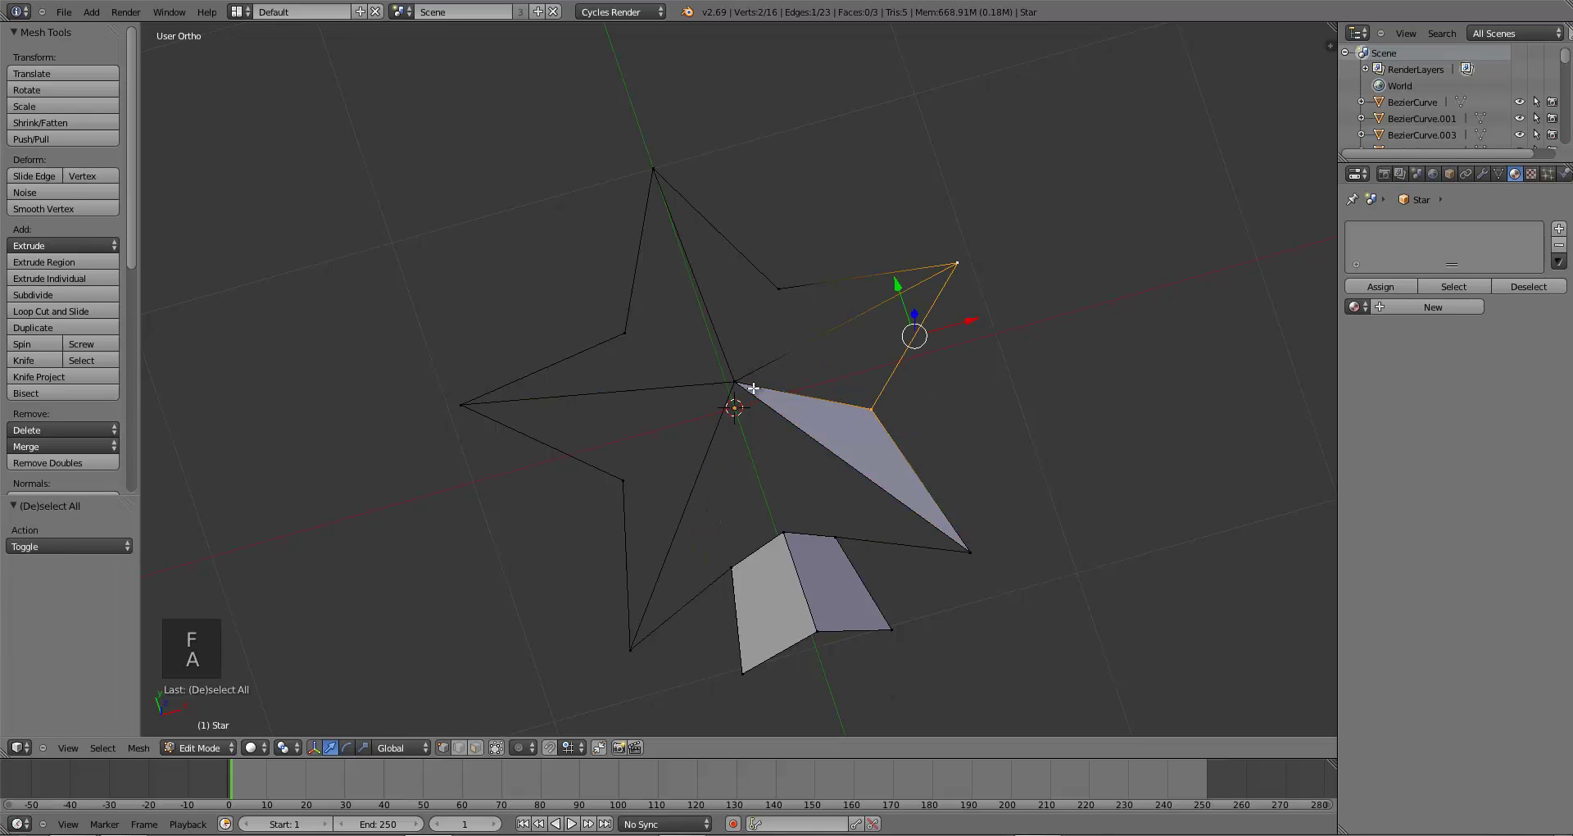
shift+right_click(735, 384)
key(f)
key(a)
right_click(735, 383)
shift+right_click(778, 289)
shift+right_click(955, 265)
key(f)
key(a)
- Fill the two triangles of the top arm between its tip, its neighbouring inner corners and the centre vertex
right_click(723, 393)
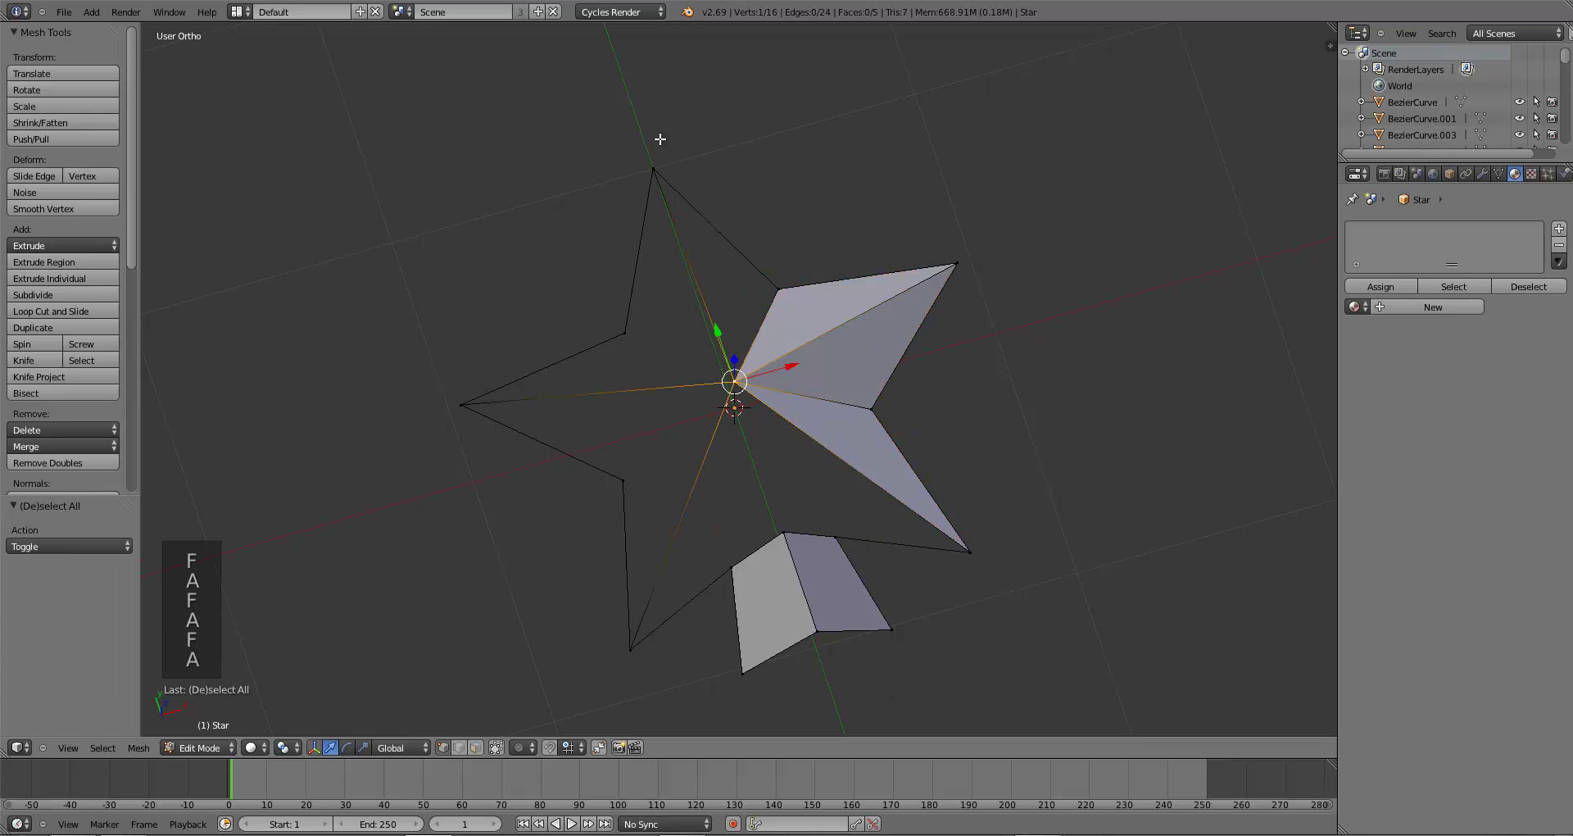
shift+right_click(659, 141)
shift+right_click(774, 247)
key(f)
key(a)
right_click(734, 381)
shift+right_click(657, 139)
shift+right_click(606, 326)
key(f)
key(a)
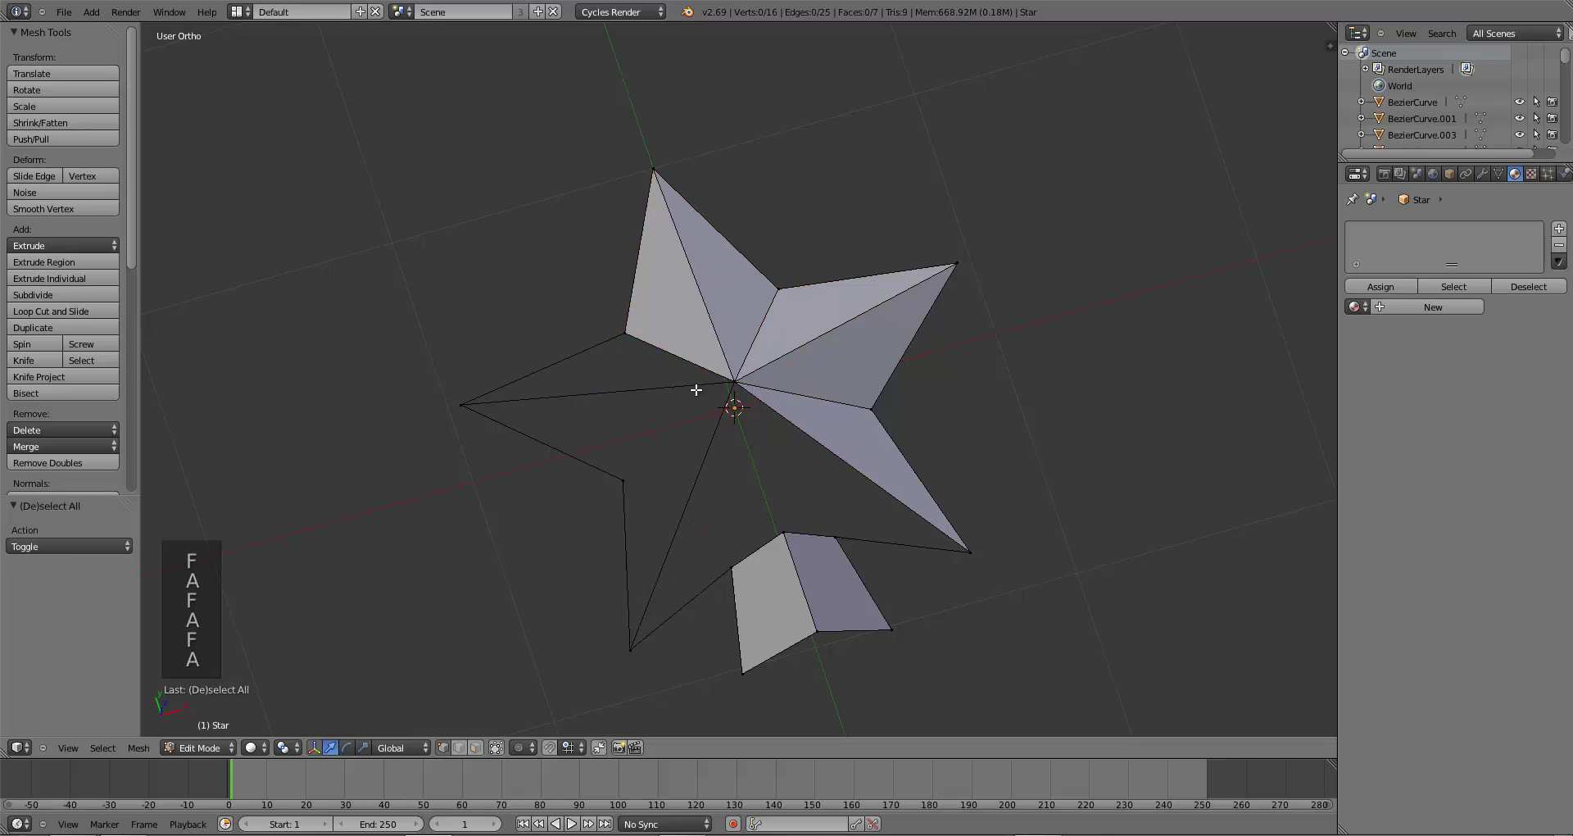
- Fill the two triangles of the left arm between its tip, its neighbouring inner corners and the centre vertex
right_click(696, 389)
shift+right_click(624, 341)
shift+right_click(473, 416)
key(f)
key(a)
right_click(624, 480)
shift+right_click(691, 407)
shift+right_click(466, 419)
key(f)
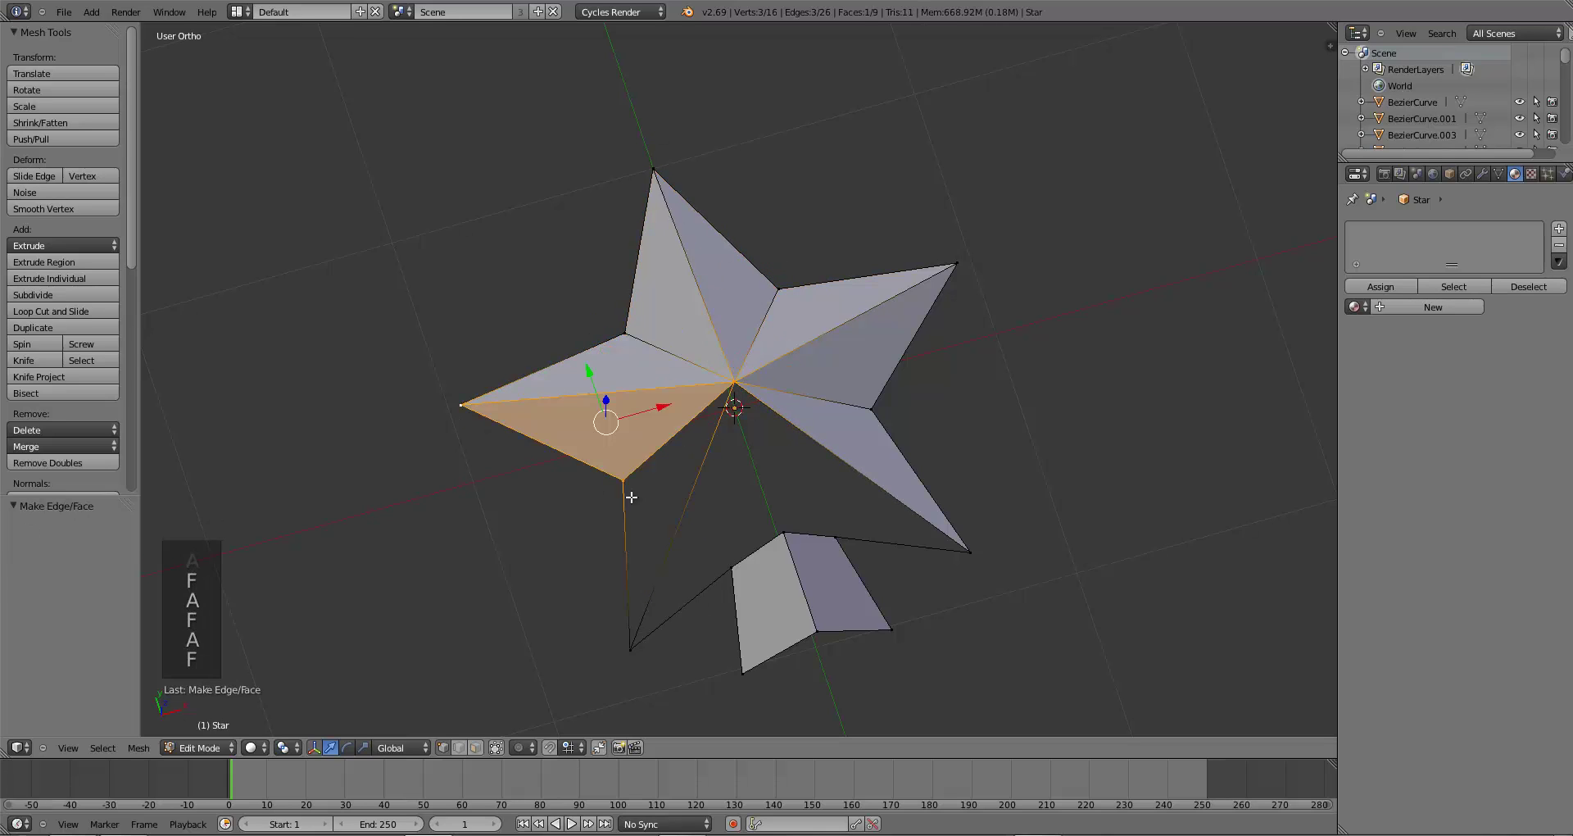
- Fill the triangle between the left arm's lower inner corner, the lower-left tip and the raised centre vertex
key(a)
right_click(628, 490)
shift+right_click(632, 645)
key(f)
key(a)
right_click(730, 568)
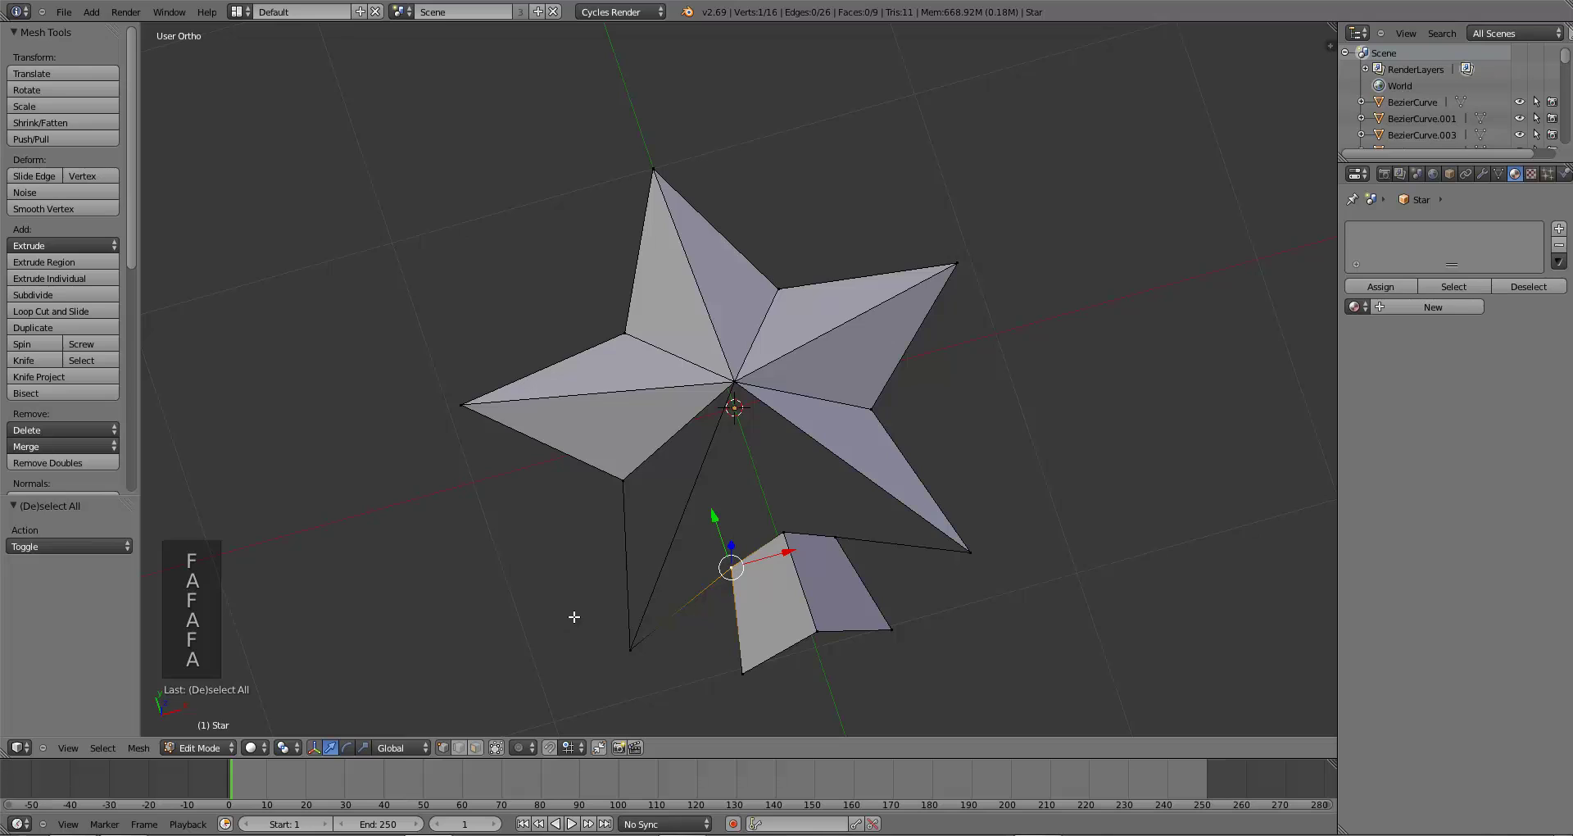
key(ctrl+z)
key(ctrl+z)
shift+right_click(732, 385)
key(f)
key(a)
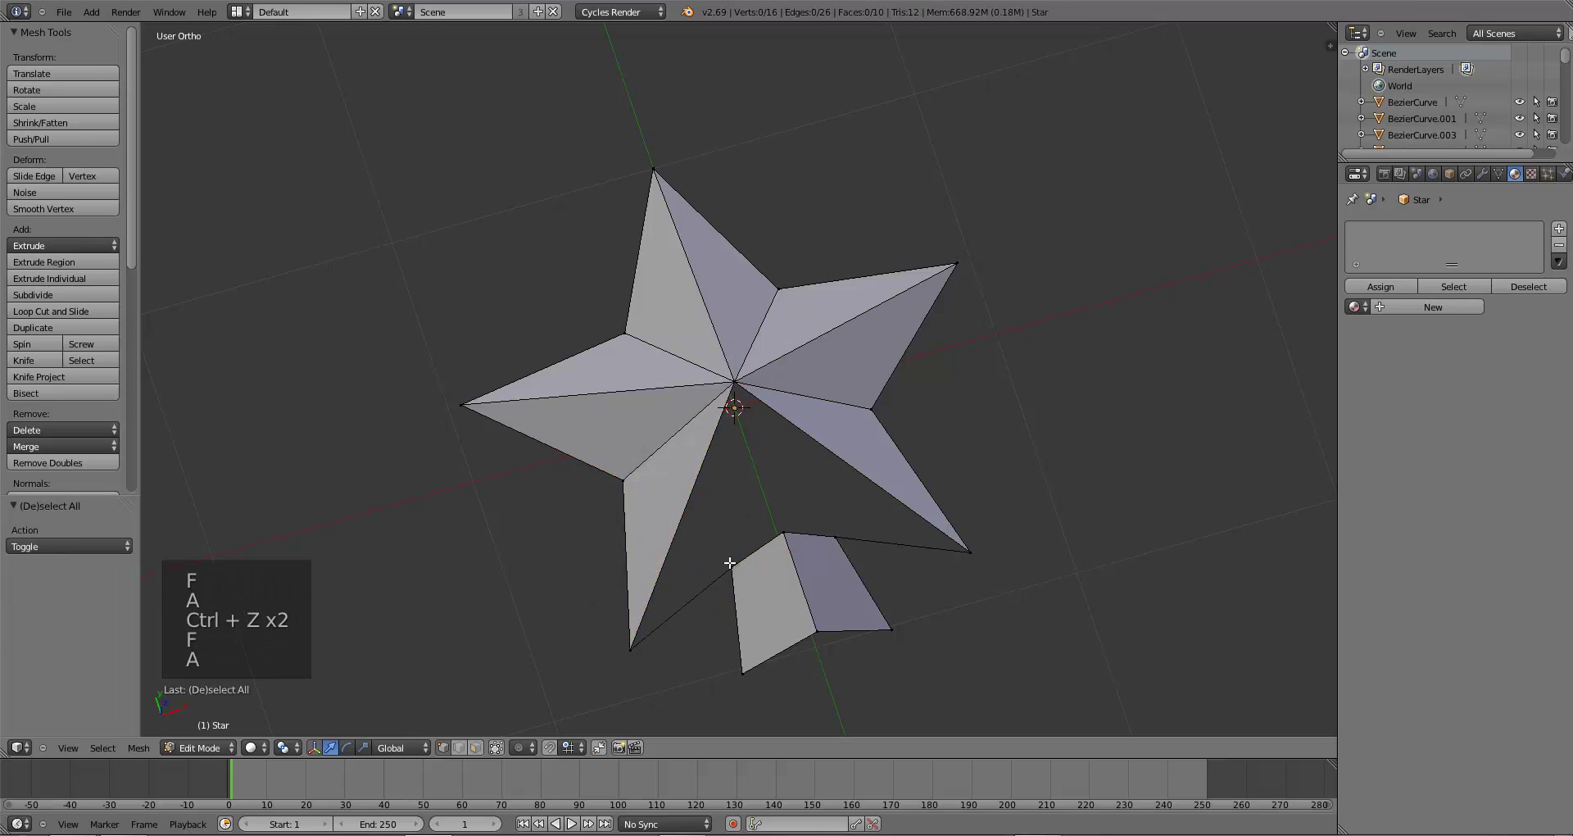
- Fill the triangle between the lower-left tip, the base's upper-left corner and the raised centre vertex
right_click(731, 566)
shift+right_click(631, 649)
shift+right_click(734, 382)
key(f)
key(a)
- Fill the two triangles joining the base's upper-left corner, ridge vertex and upper-right corner to the raised centre vertex
right_click(731, 567)
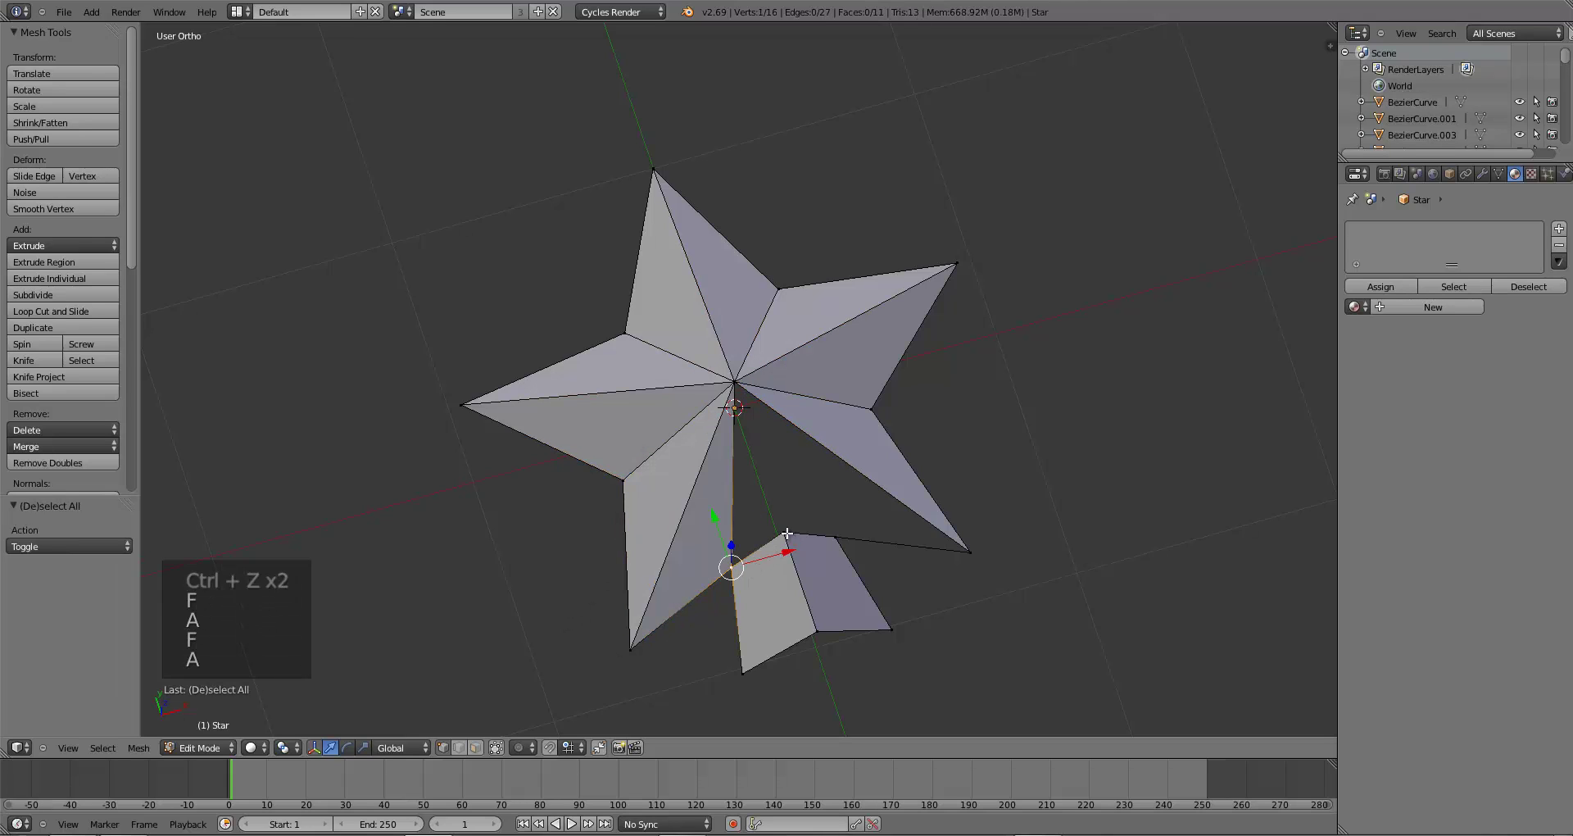
shift+right_click(786, 534)
shift+right_click(735, 382)
key(f)
key(a)
middle_drag(784, 557, 700, 468)
right_click(750, 564)
shift+right_click(754, 443)
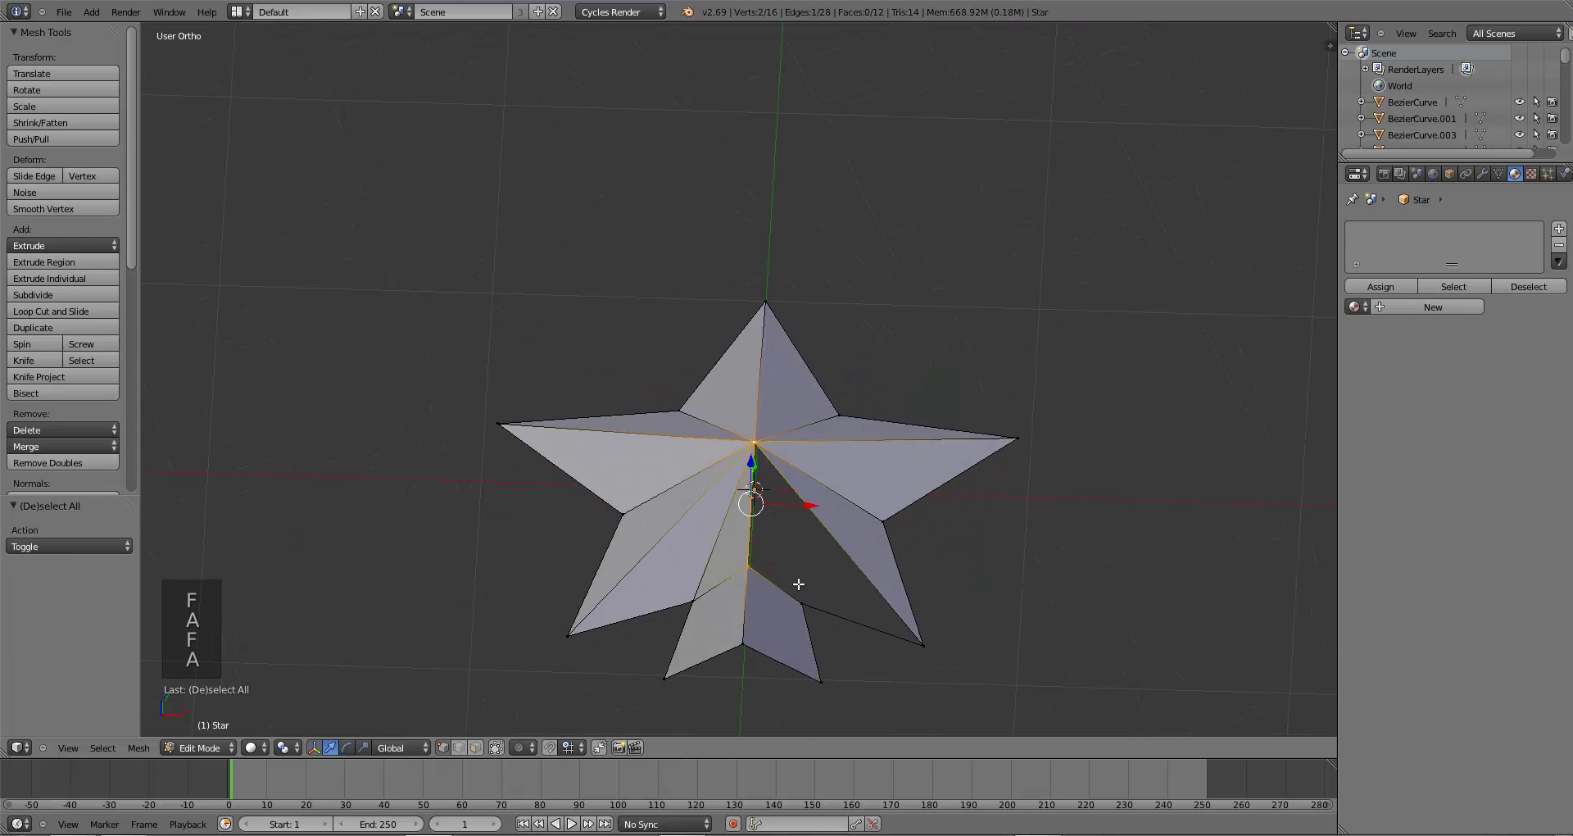
shift+right_click(803, 605)
key(f)
key(a)
- Fill the triangle between the base's upper-right corner, the lower-right tip and the raised centre vertex
right_click(803, 605)
shift+right_click(754, 443)
shift+right_click(919, 643)
key(f)
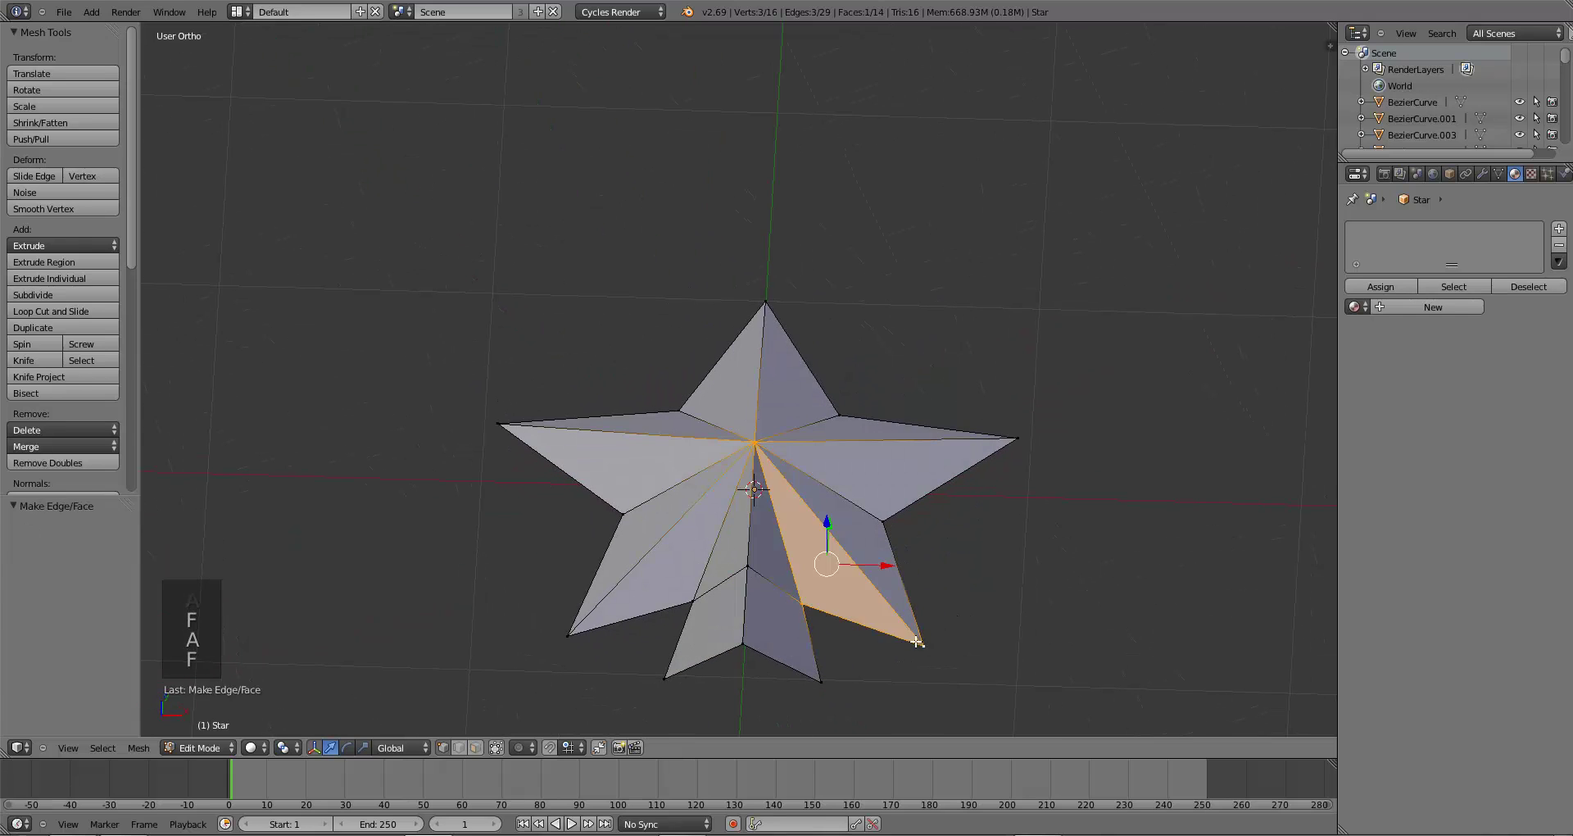
key(a)
- Add a Mirror modifier to the Star object that mirrors across Z instead of X
key(Tab)
scroll(816, 584, down, 3)
middle_drag(816, 584, 755, 572)
key(KP_1)
key(KP_7)
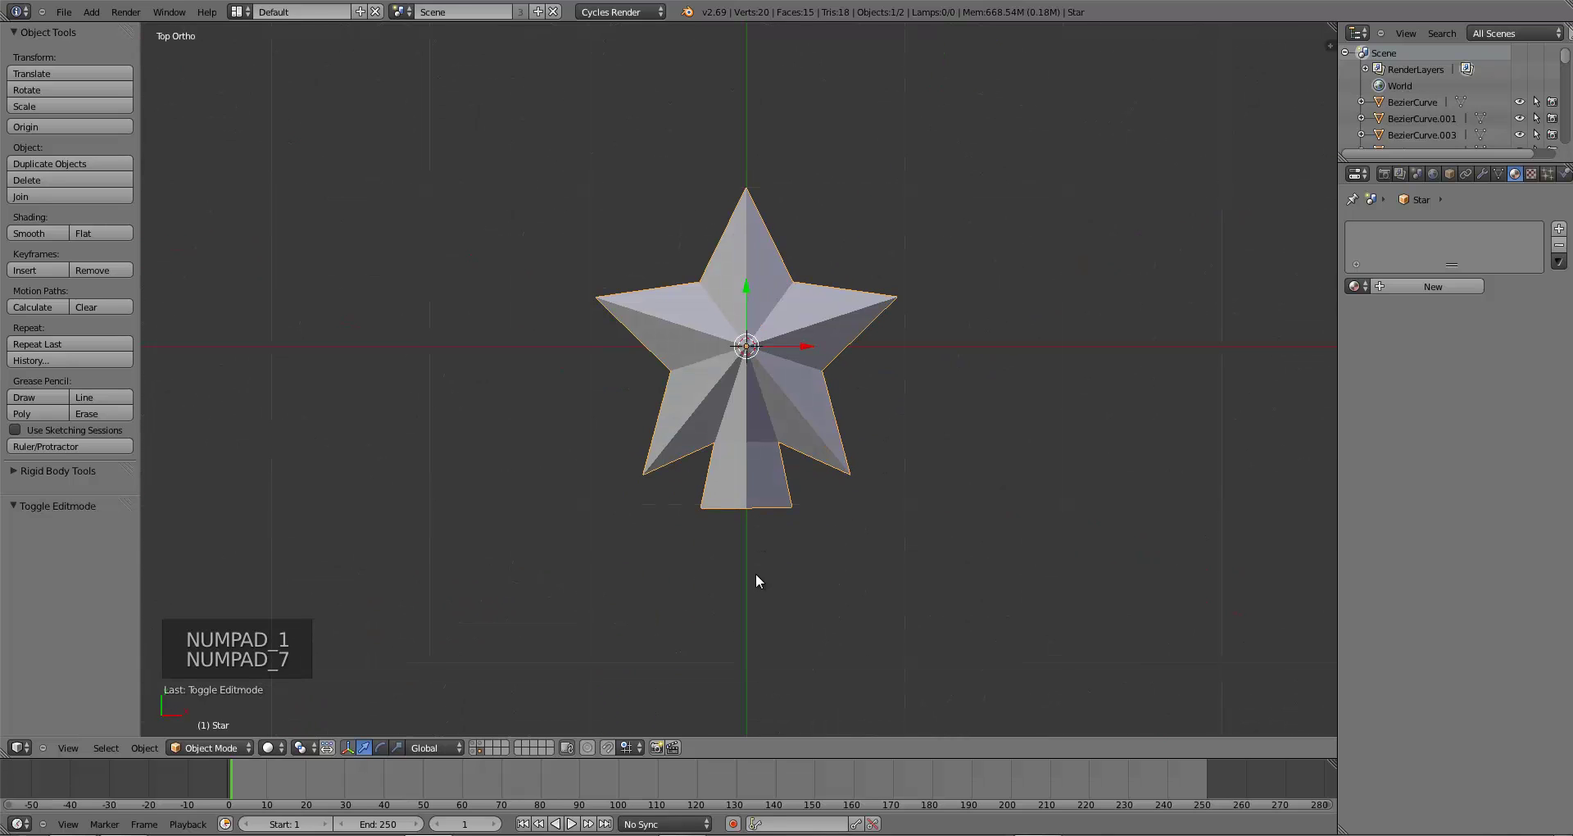
key(KP_1)
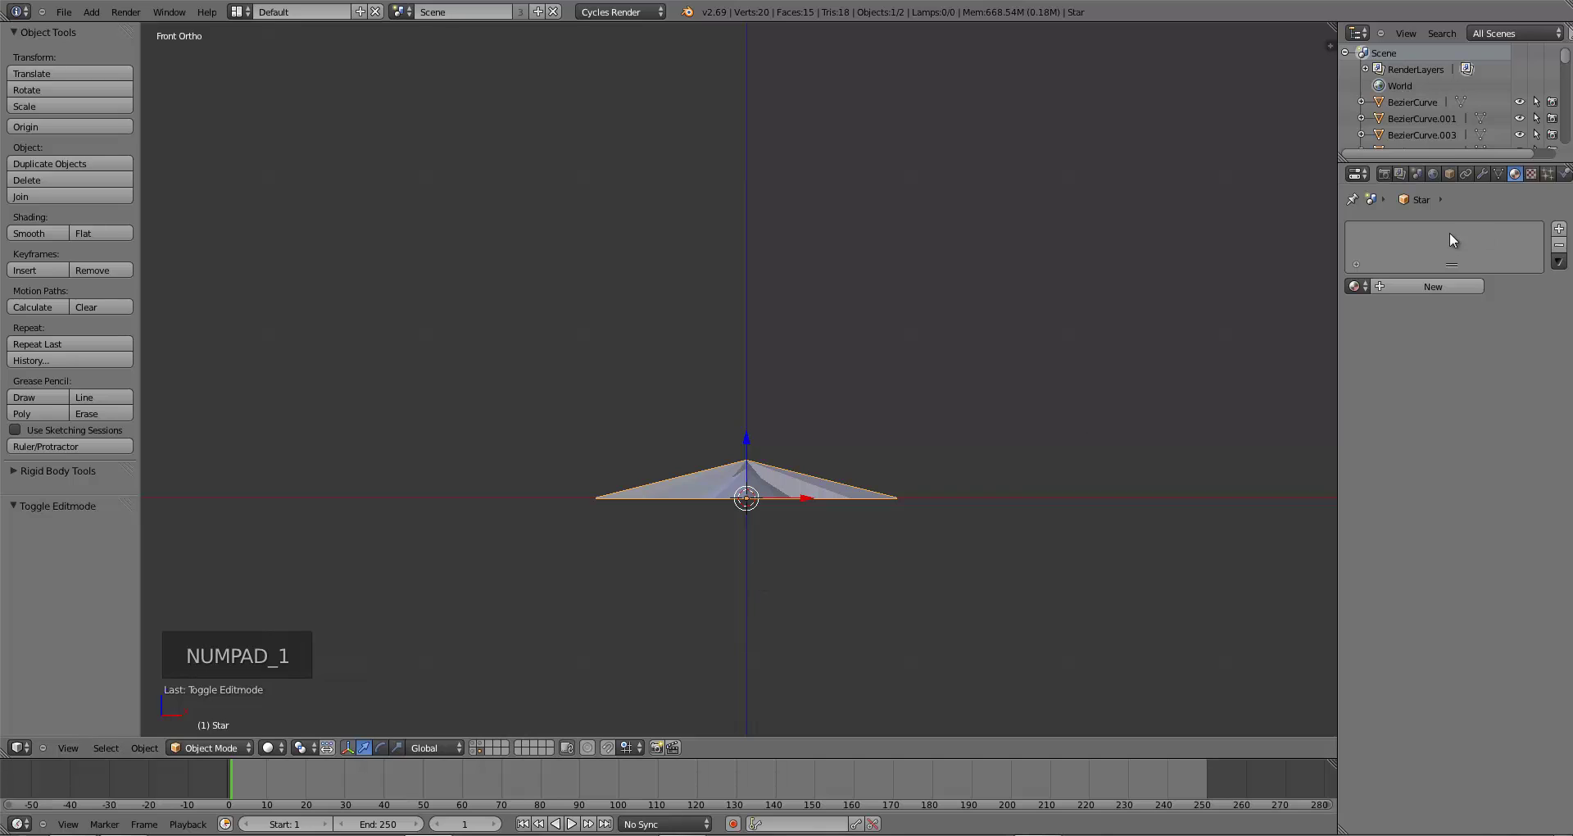
click(1482, 173)
click(1424, 230)
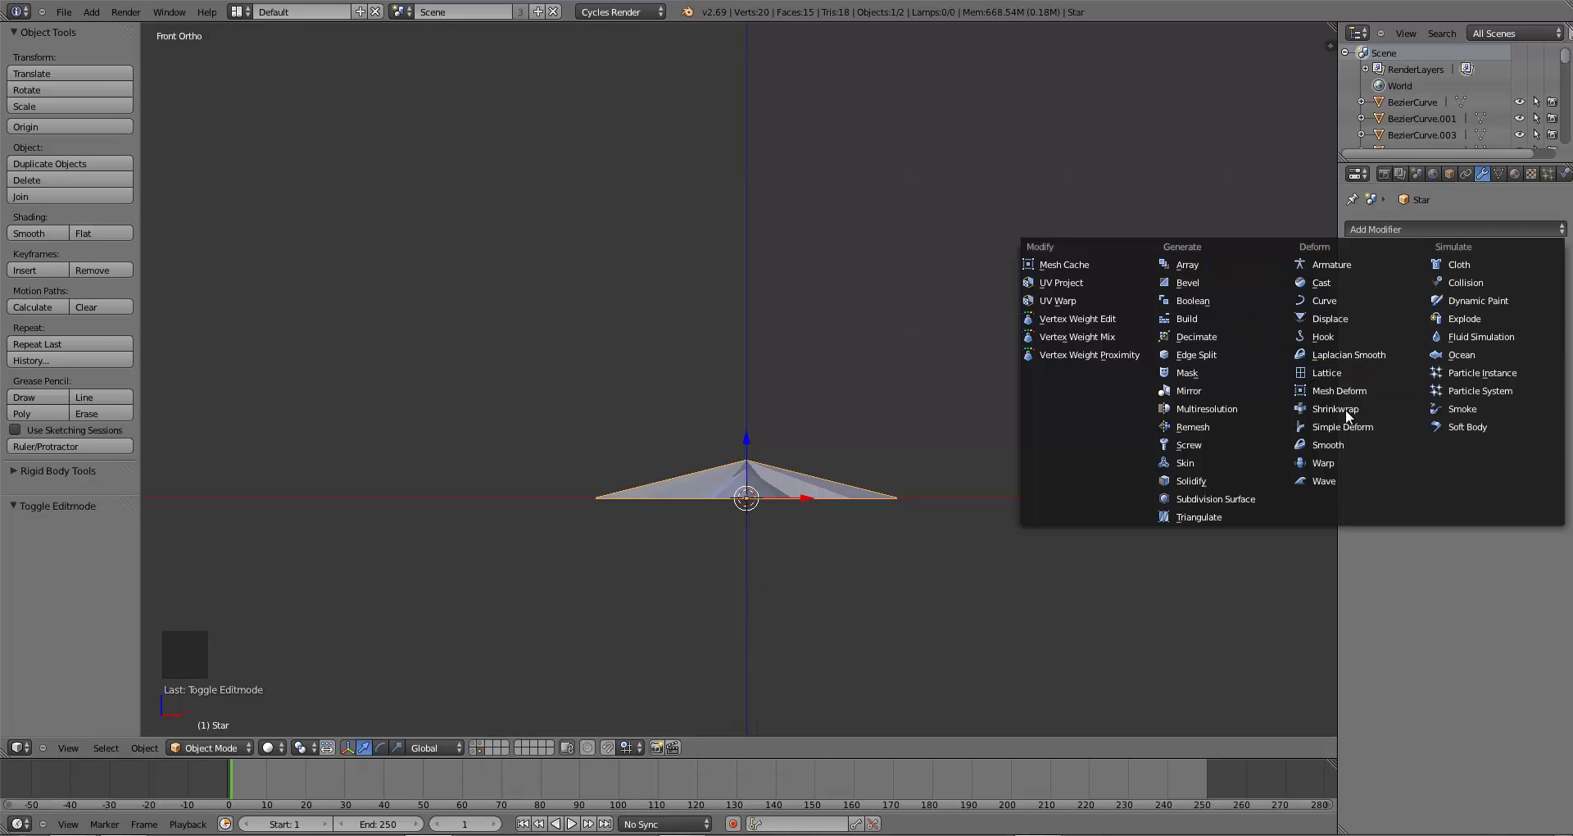
click(1202, 390)
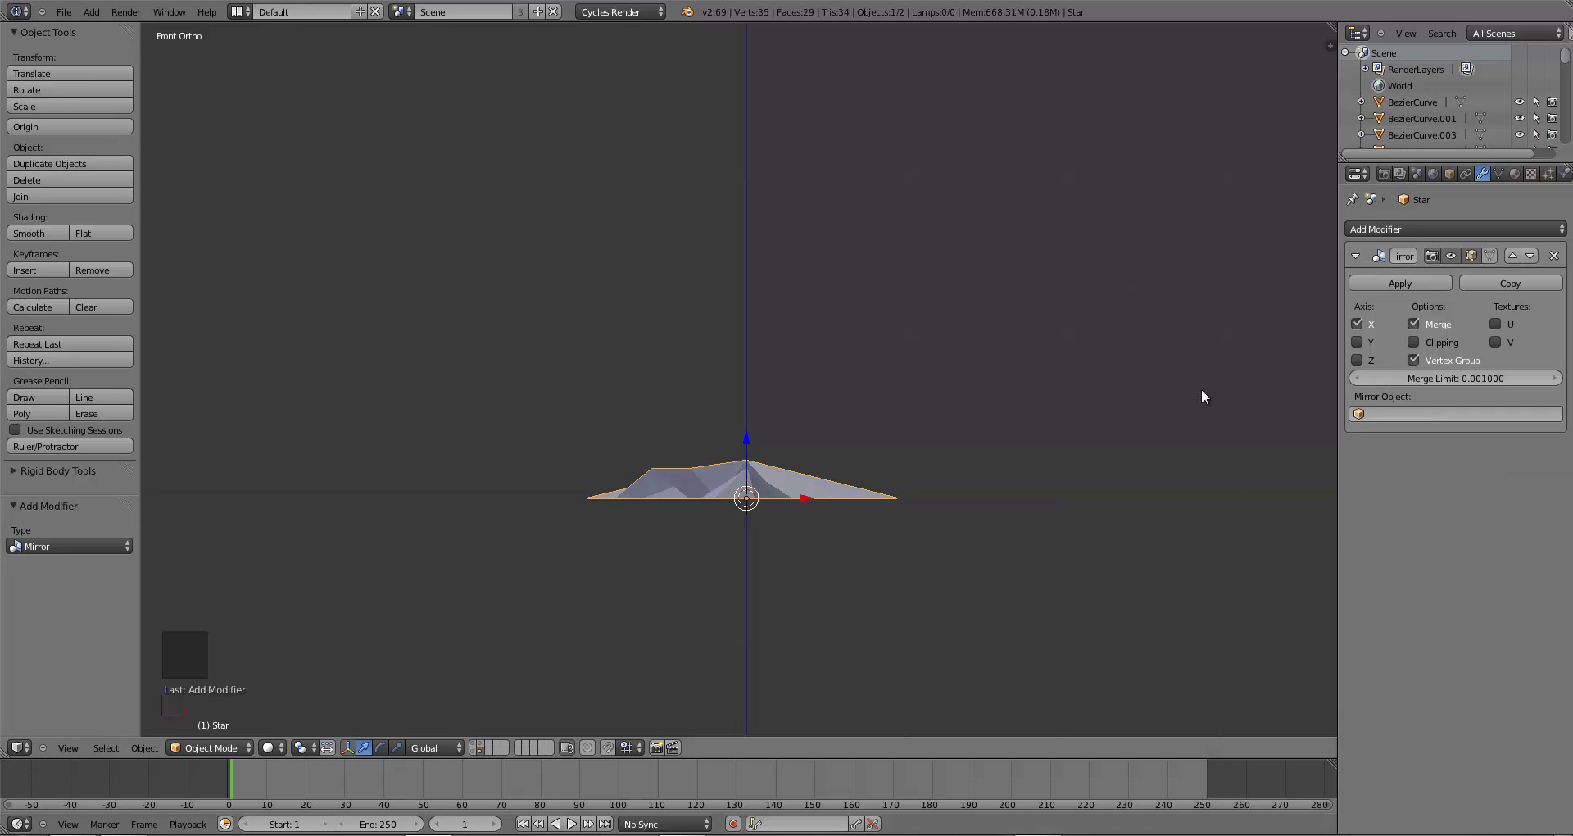
click(1357, 324)
click(1357, 361)
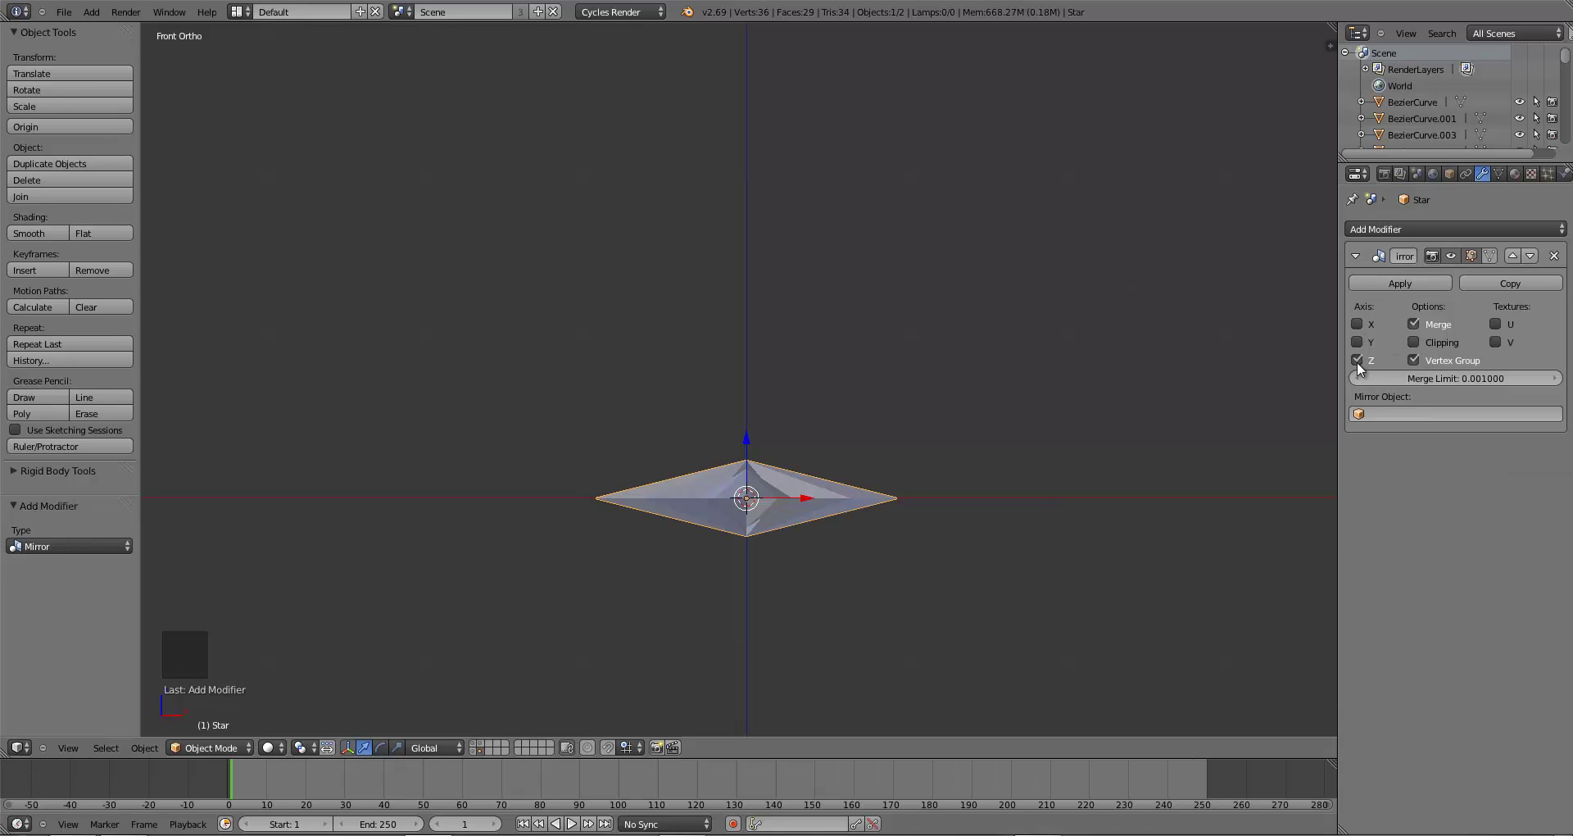
- Enable Clipping on the Mirror modifier and move the whole Star mesh by about -0.004 along Z
middle_drag(1045, 457, 1043, 458)
middle_drag(975, 447, 1010, 434)
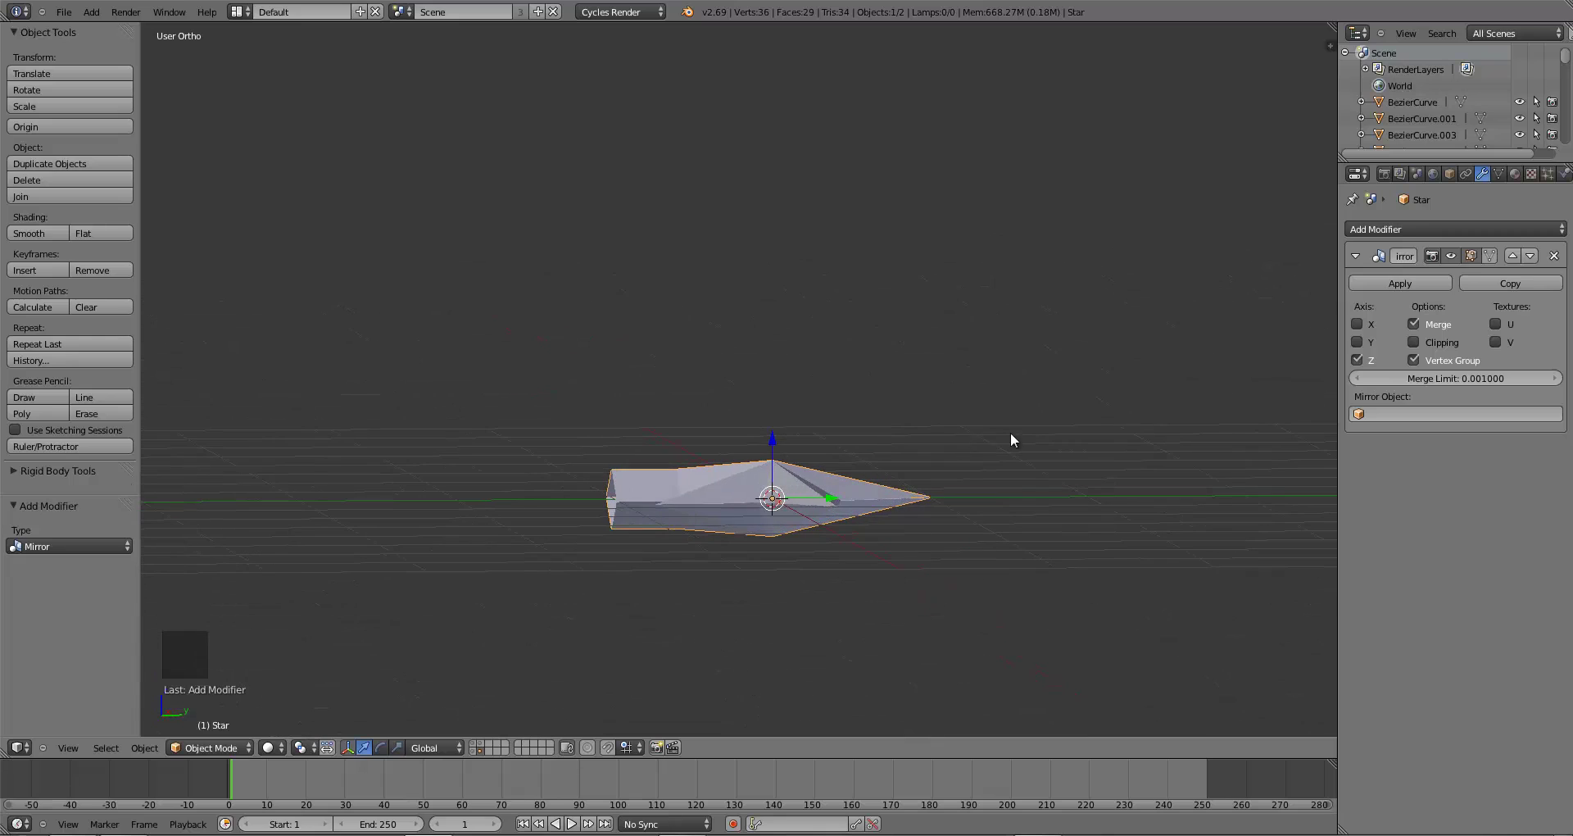
key(KP_1)
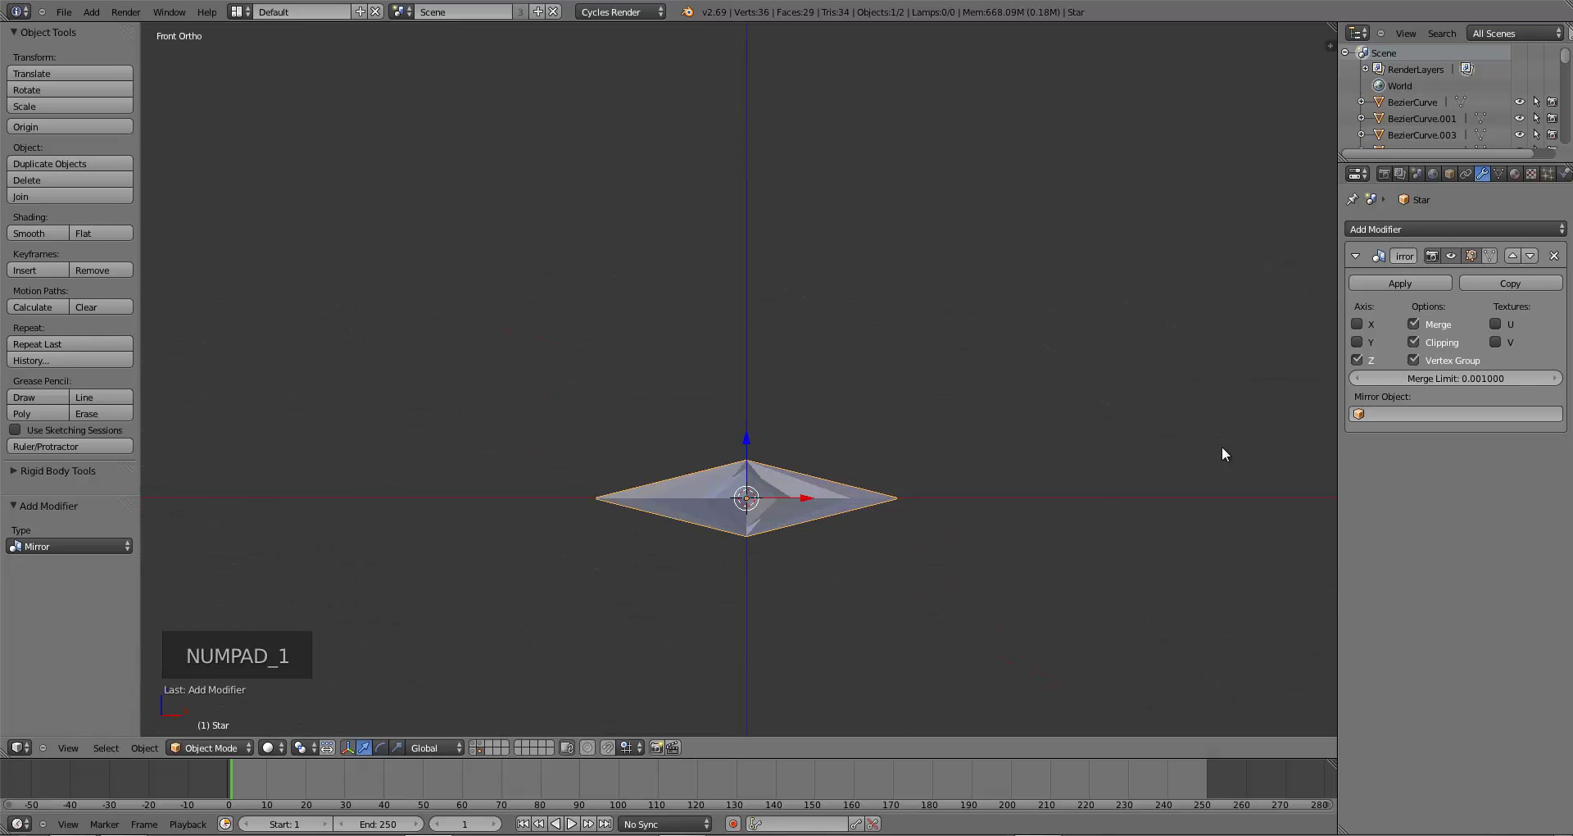
key(Tab)
key(a)
key(a)
key(g)
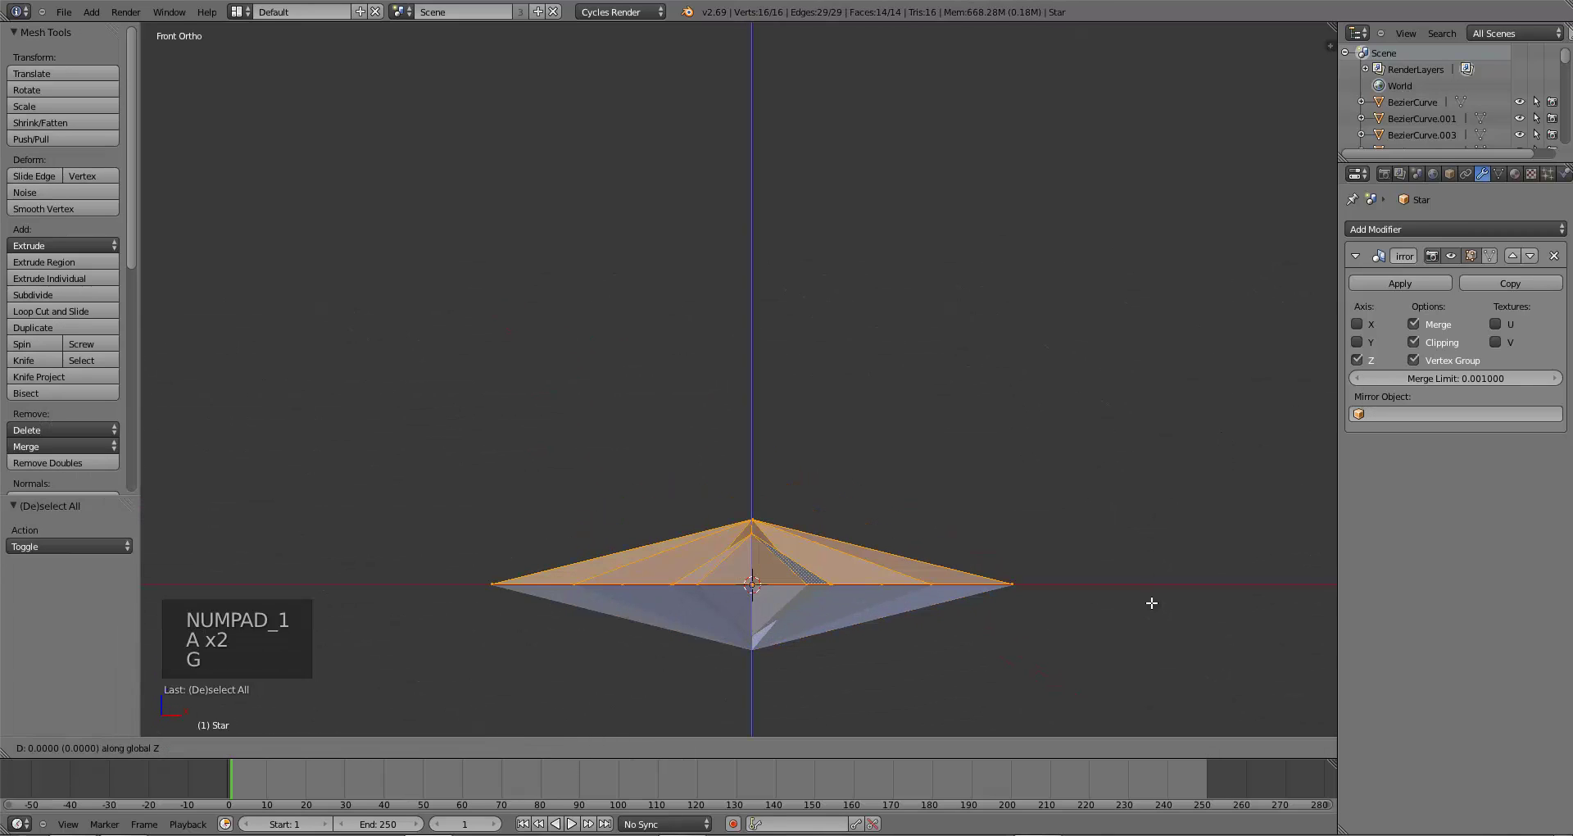
click(1147, 613)
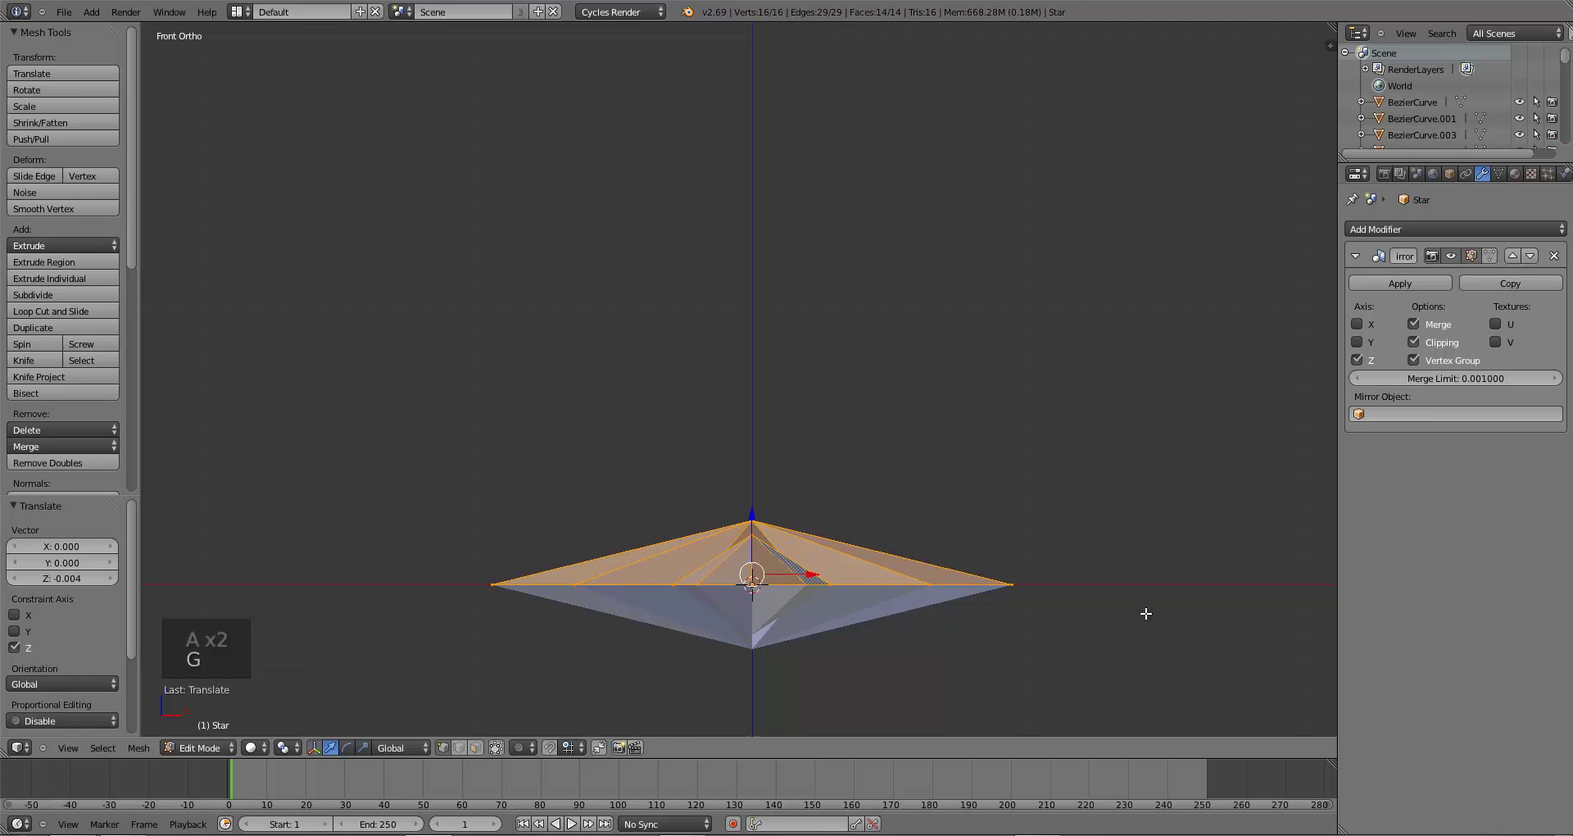
- Apply the Mirror modifier to the Star in Object Mode
key(Tab)
middle_drag(991, 604, 885, 590)
scroll(885, 590, down, 3)
middle_drag(924, 489, 1131, 475)
click(1360, 283)
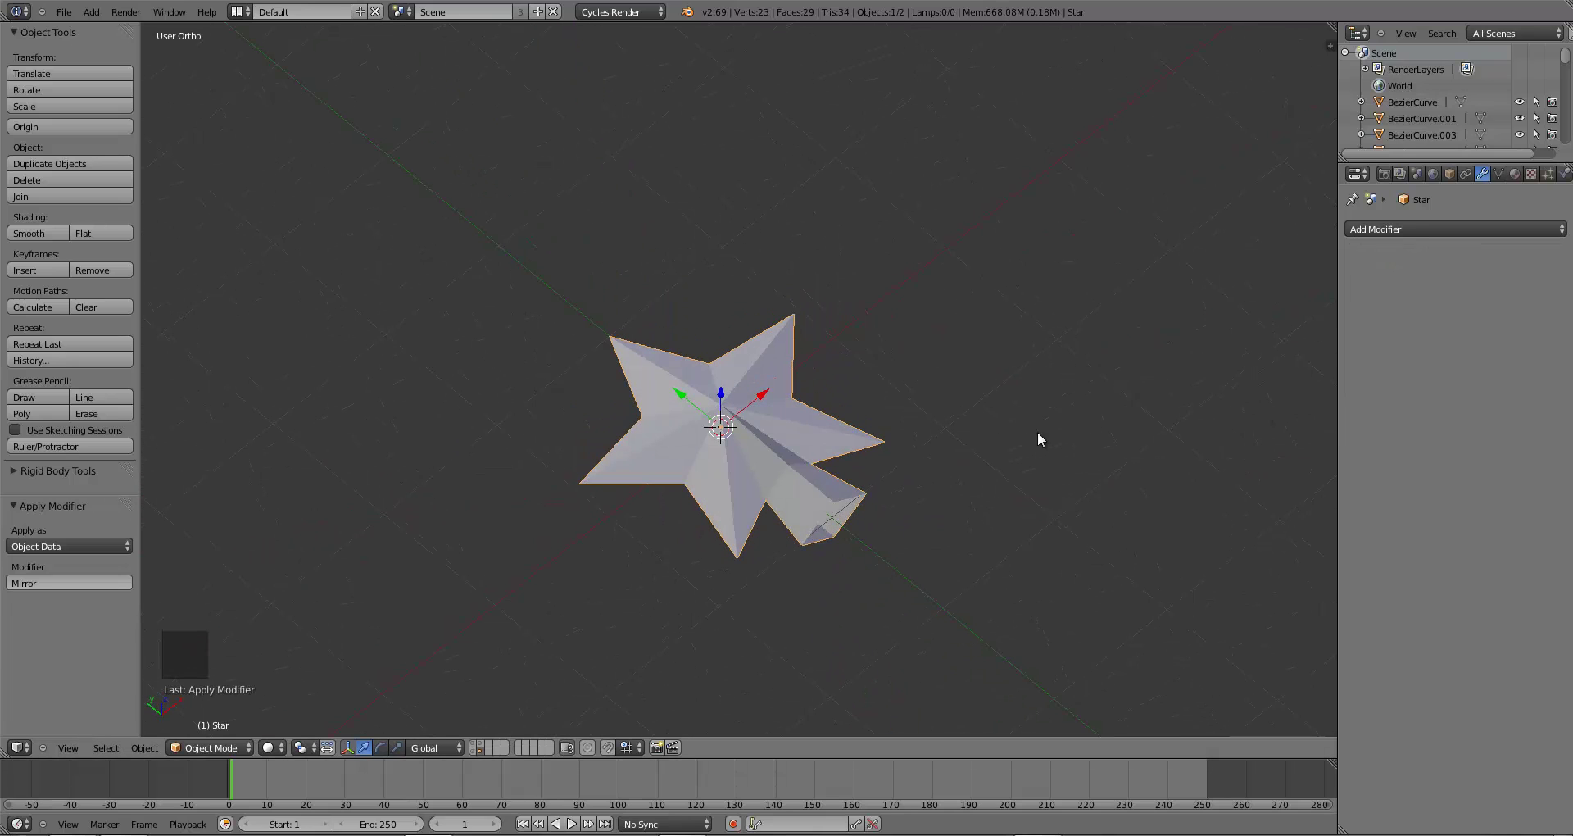
- Scale the ridge edges on both faces of the base apart along Z, finishing with factors of about 1.291 and 0.997
key(Tab)
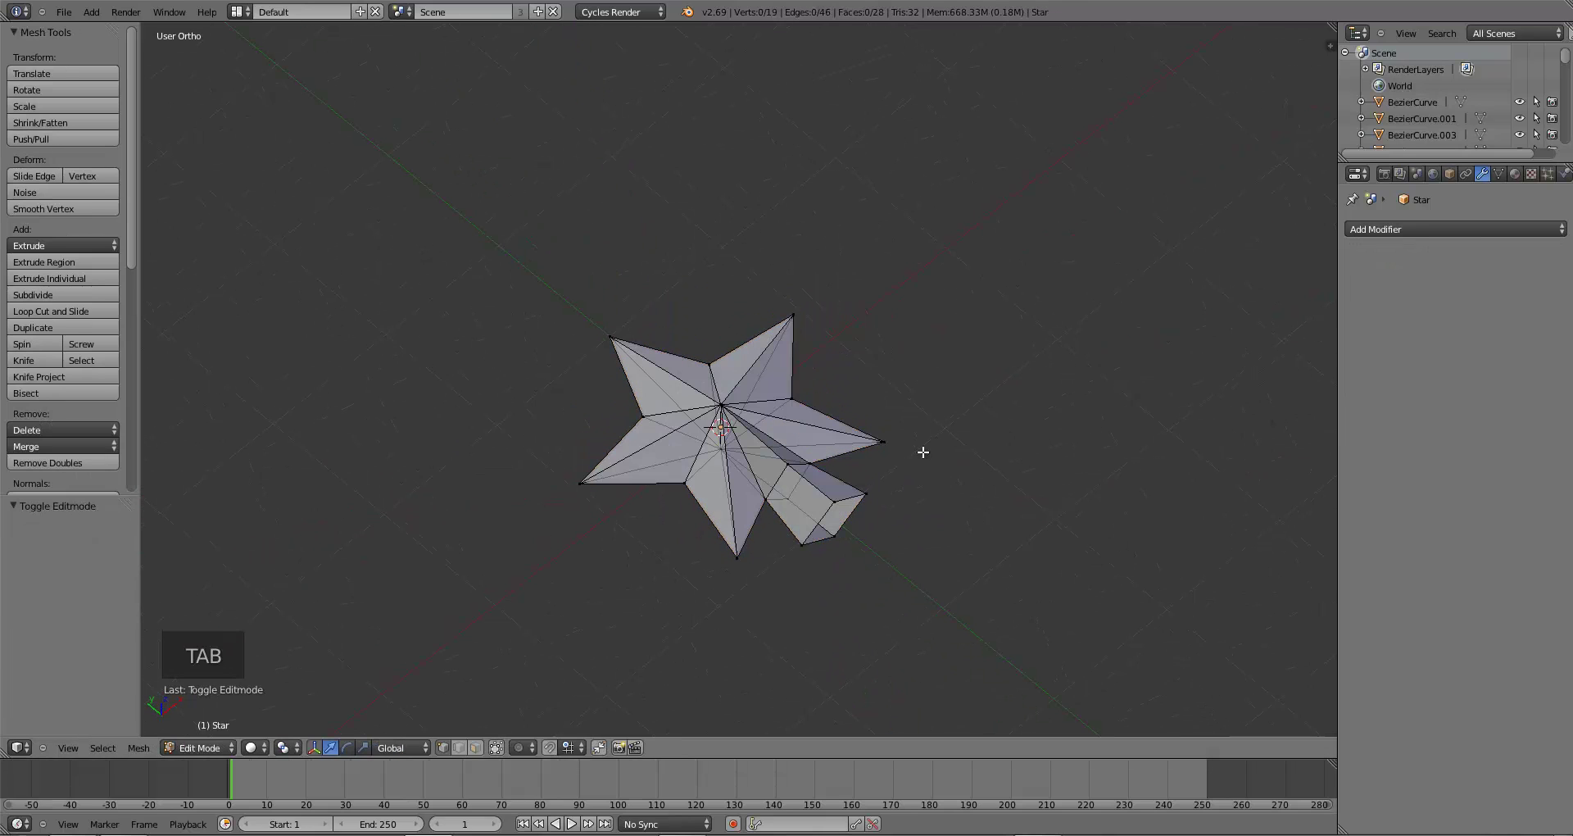
middle_drag(948, 533, 1057, 662)
key(g)
key(KP_3)
scroll(825, 488, up, 5)
key(a)
key(a)
right_click(950, 494)
middle_drag(968, 537, 993, 460)
middle_drag(894, 559, 1085, 598)
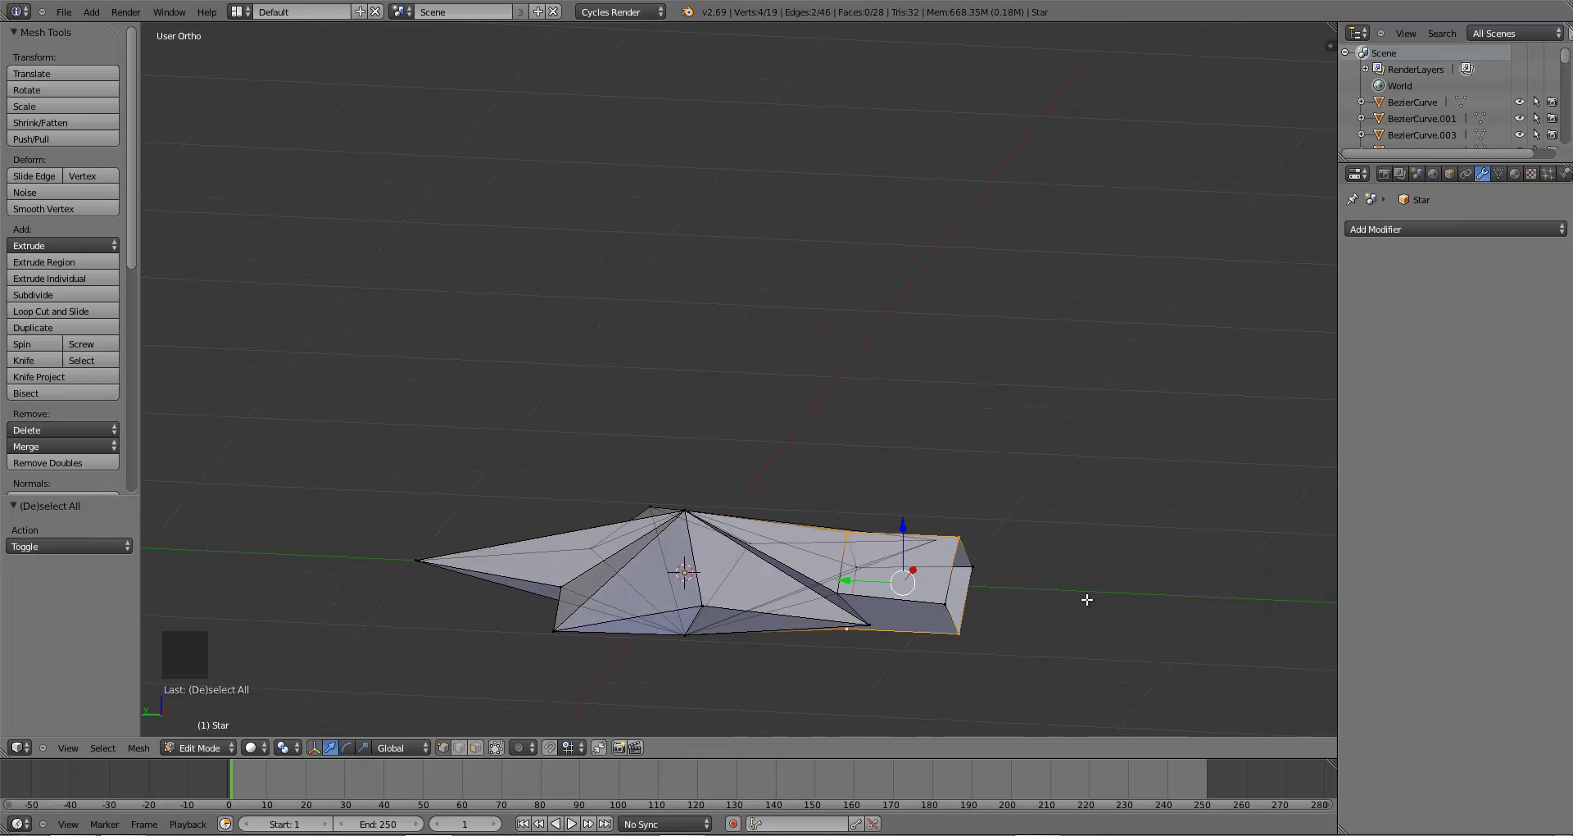
key(s)
key(z)
click(1090, 620)
middle_drag(940, 589, 947, 590)
key(s)
click(1012, 612)
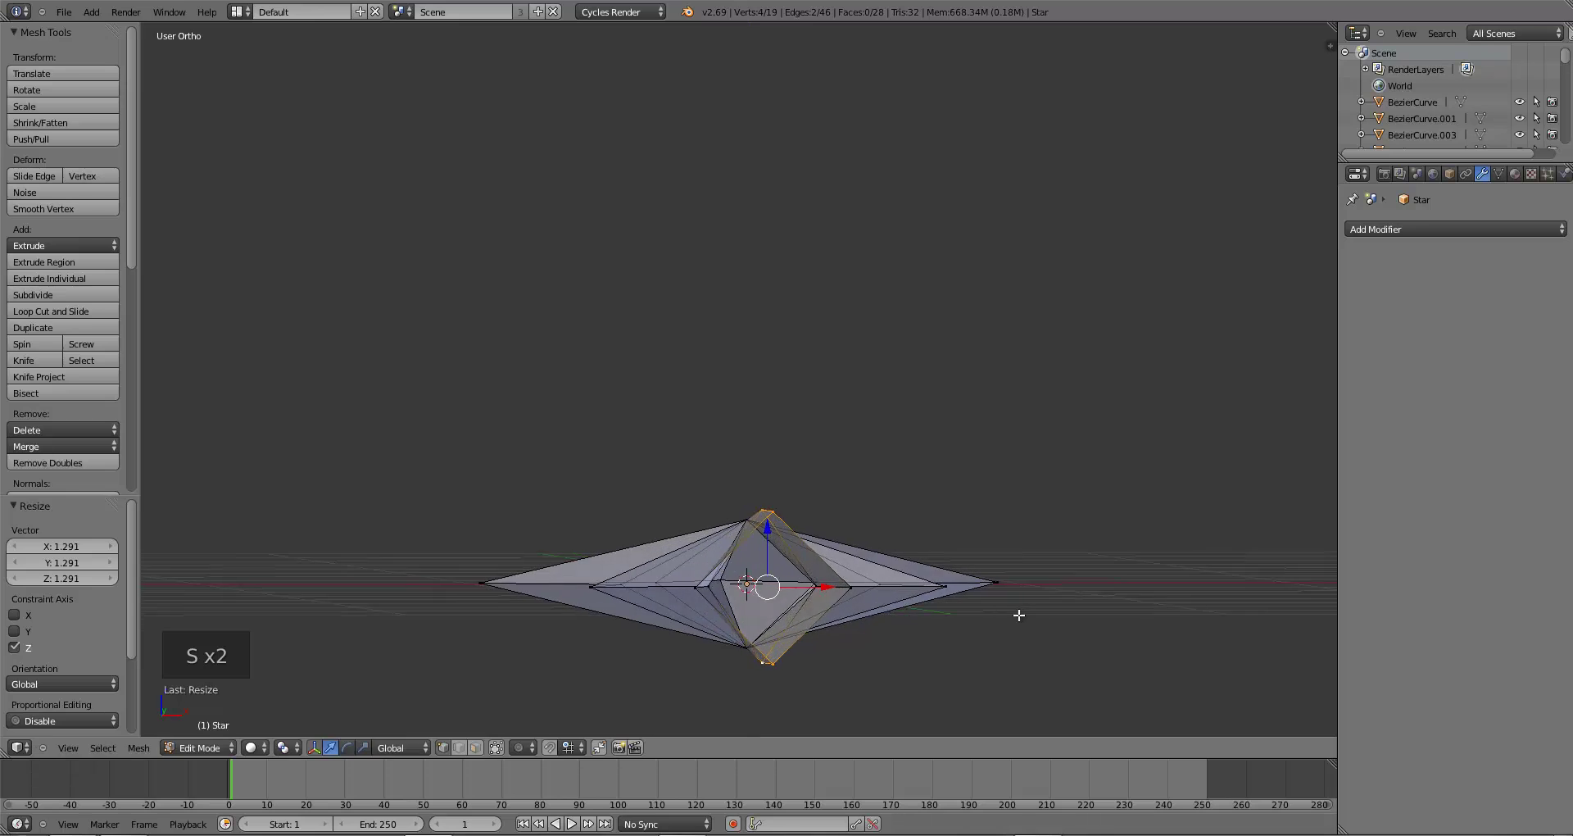
key(s)
key(z)
click(1018, 618)
- Lengthen the base by moving its open end loop about -0.108 and 0.022 along Y, and scale that loop wider
middle_drag(1018, 618, 1166, 622)
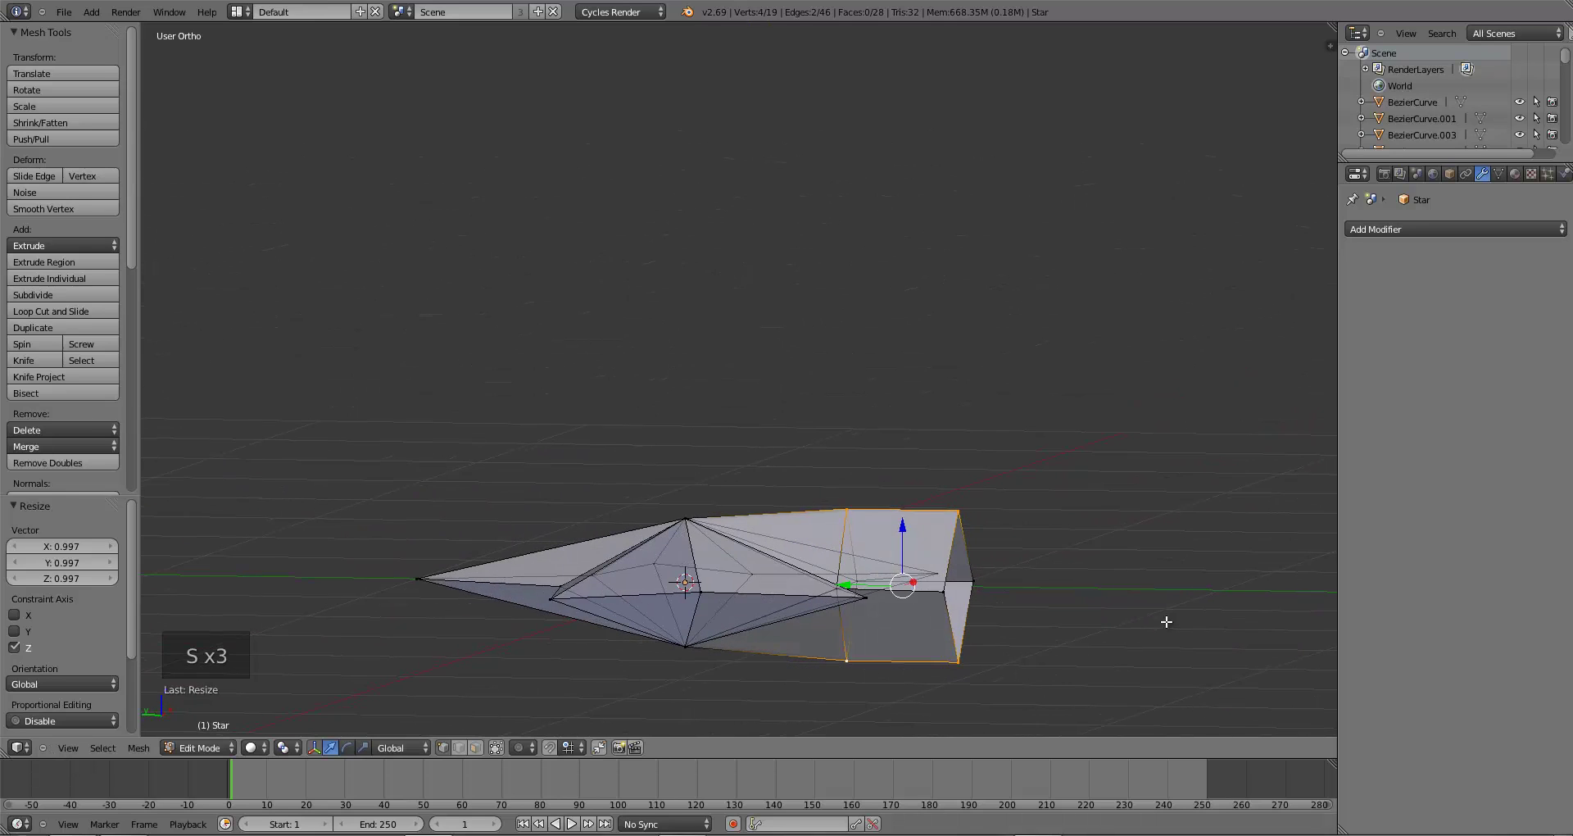
shift+right_click(969, 683)
mouse_move(968, 683)
middle_down()
mouse_move(1014, 677)
mouse_move(990, 678)
middle_up()
scroll(990, 678, down, 6)
middle_drag(892, 615, 765, 593)
key(KP_7)
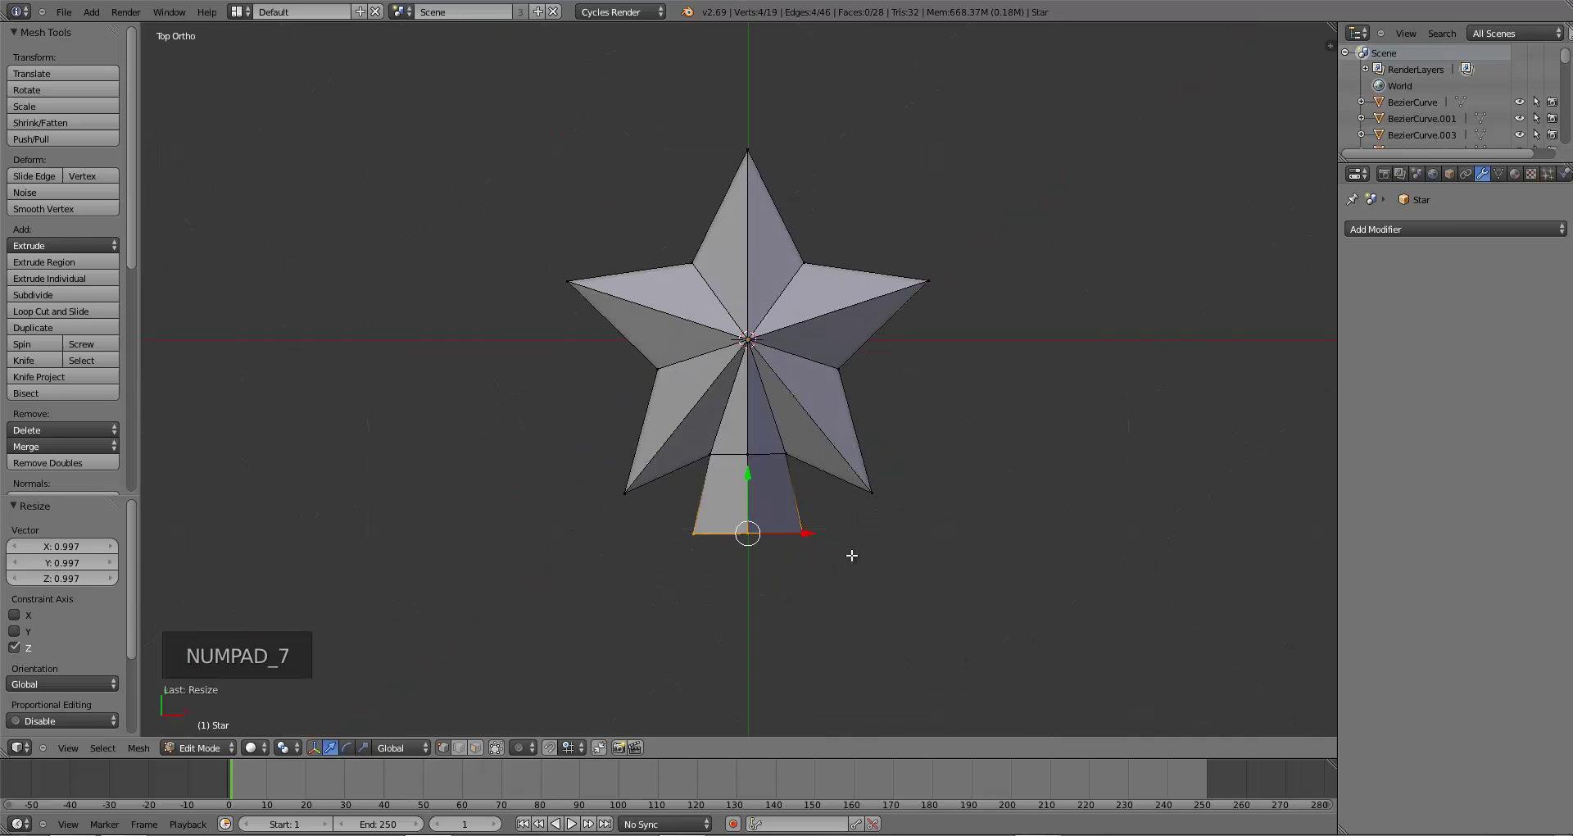
key(g)
click(817, 593)
key(s)
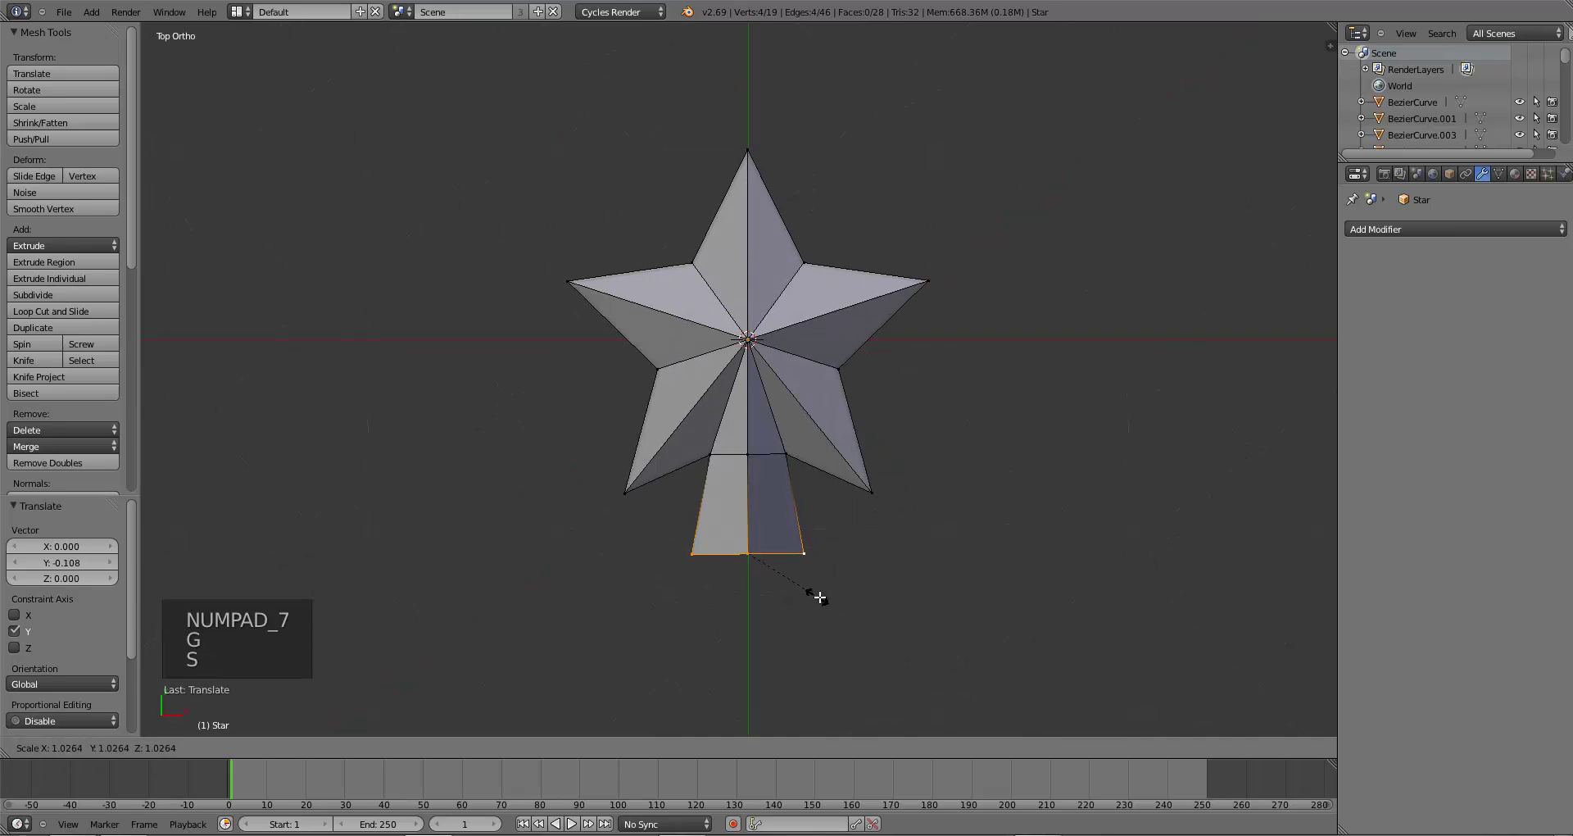
key(g)
click(826, 592)
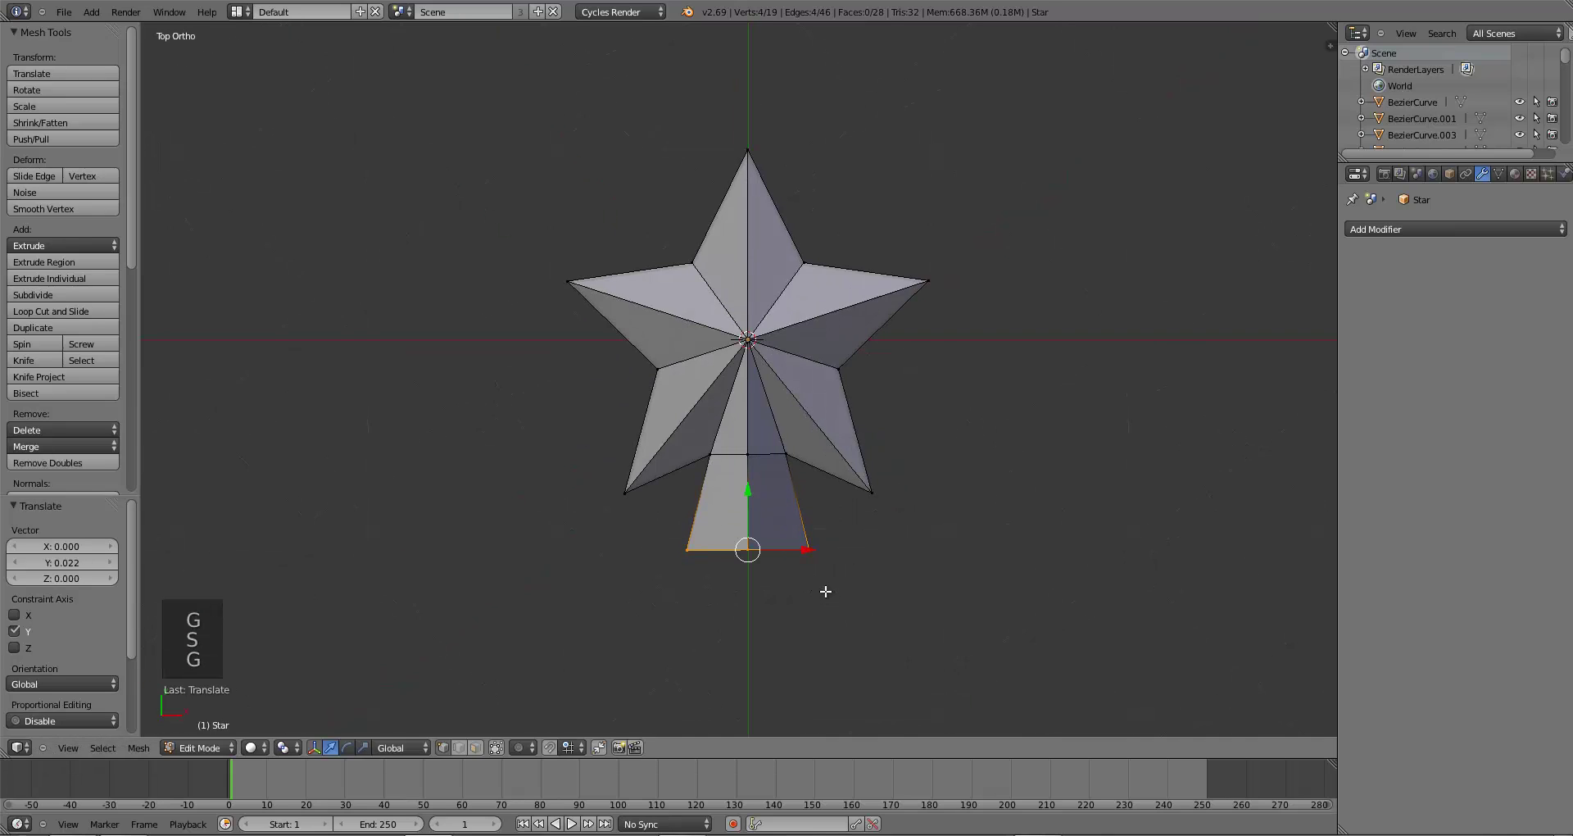
key(s)
click(825, 591)
key(a)
key(Tab)
- Add a centred lengthwise loop cut through each of the base's four side faces
middle_drag(825, 592, 742, 583)
key(KP_7)
key(Tab)
key(ctrl+r)
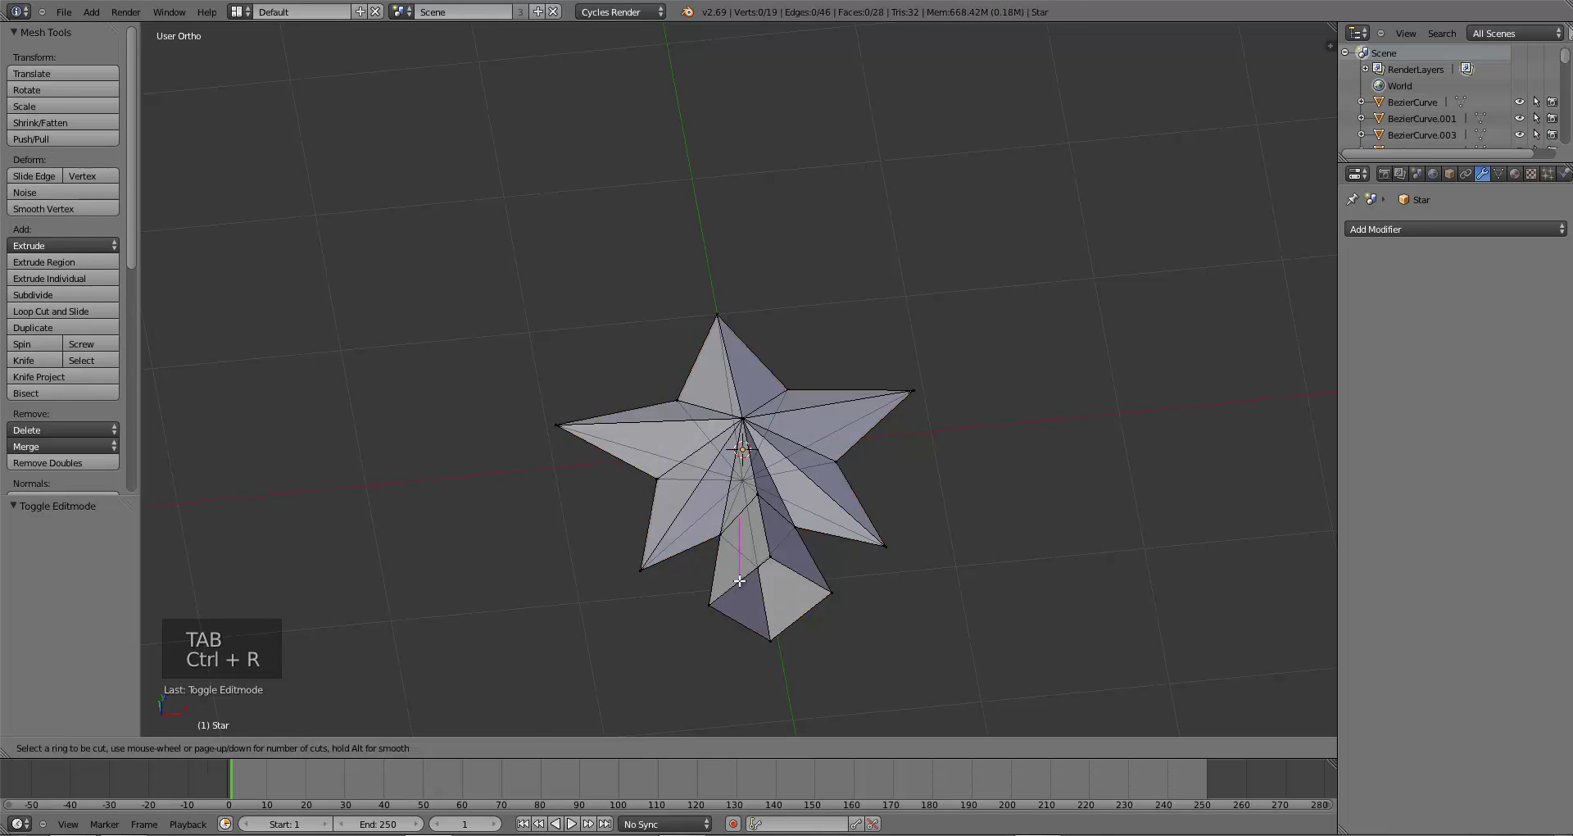
click(739, 581)
middle_drag(740, 581, 698, 569)
key(ctrl+r)
right_click(641, 565)
key(ctrl+r)
right_click(737, 623)
key(ctrl+r)
click(687, 607)
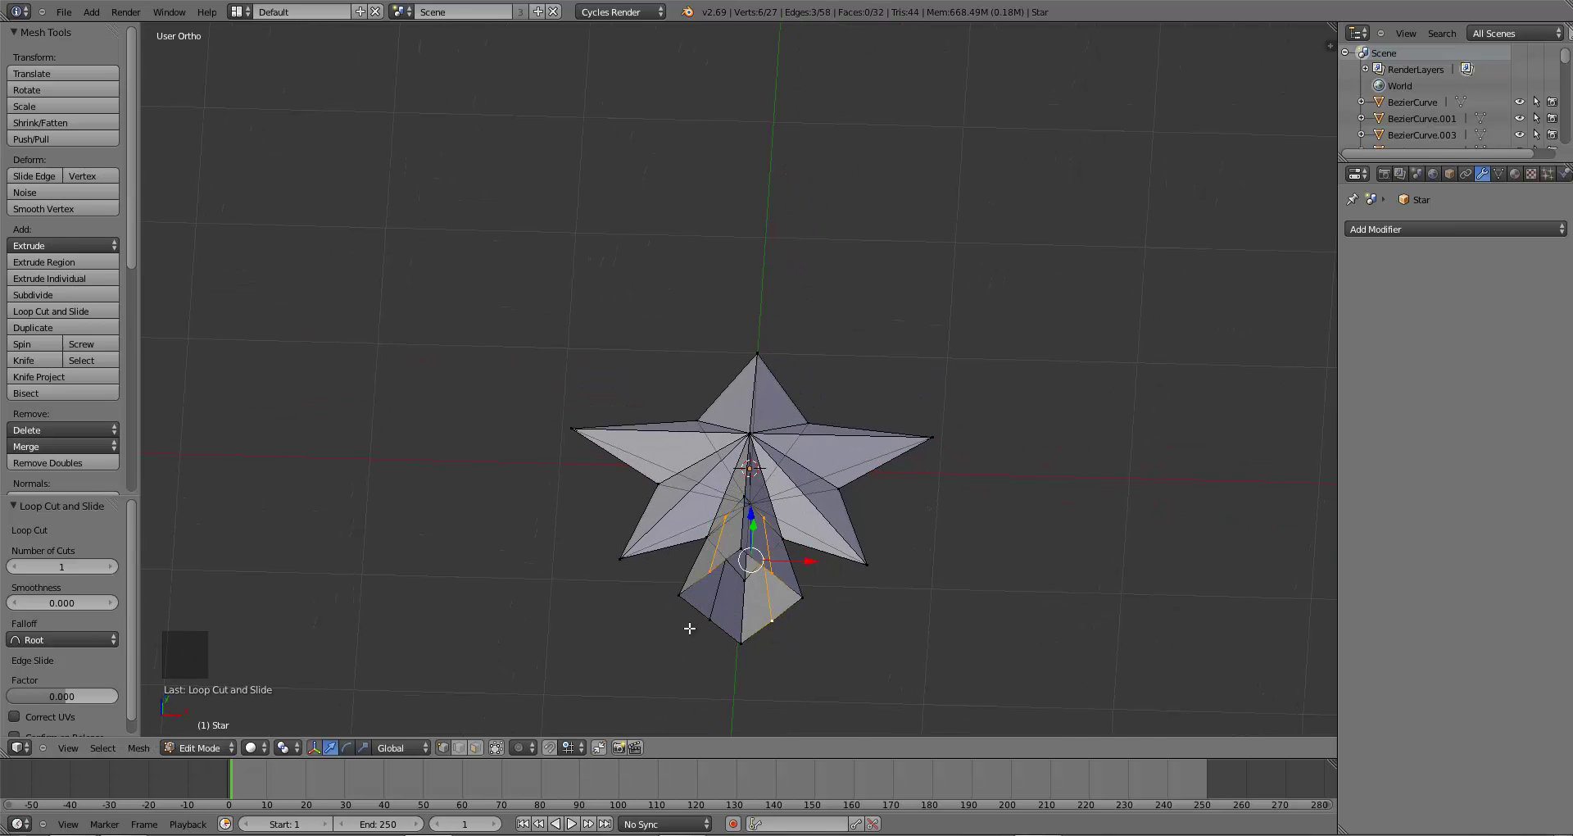
- Scale the four new lengthwise base edges outward by about 1.29 in X and Z, excluding Y
key(KP_1)
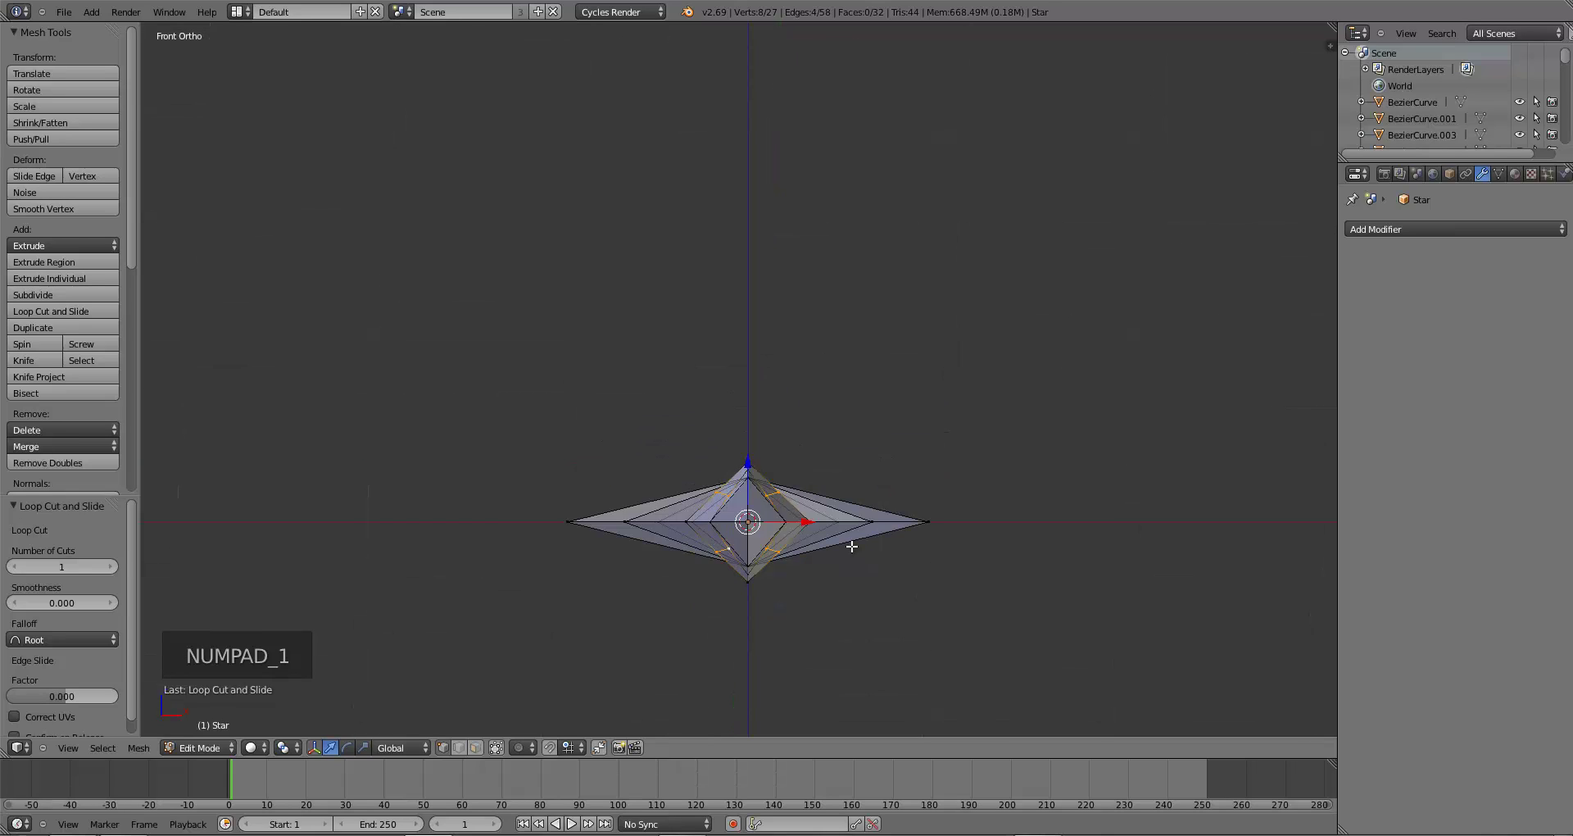
key(s)
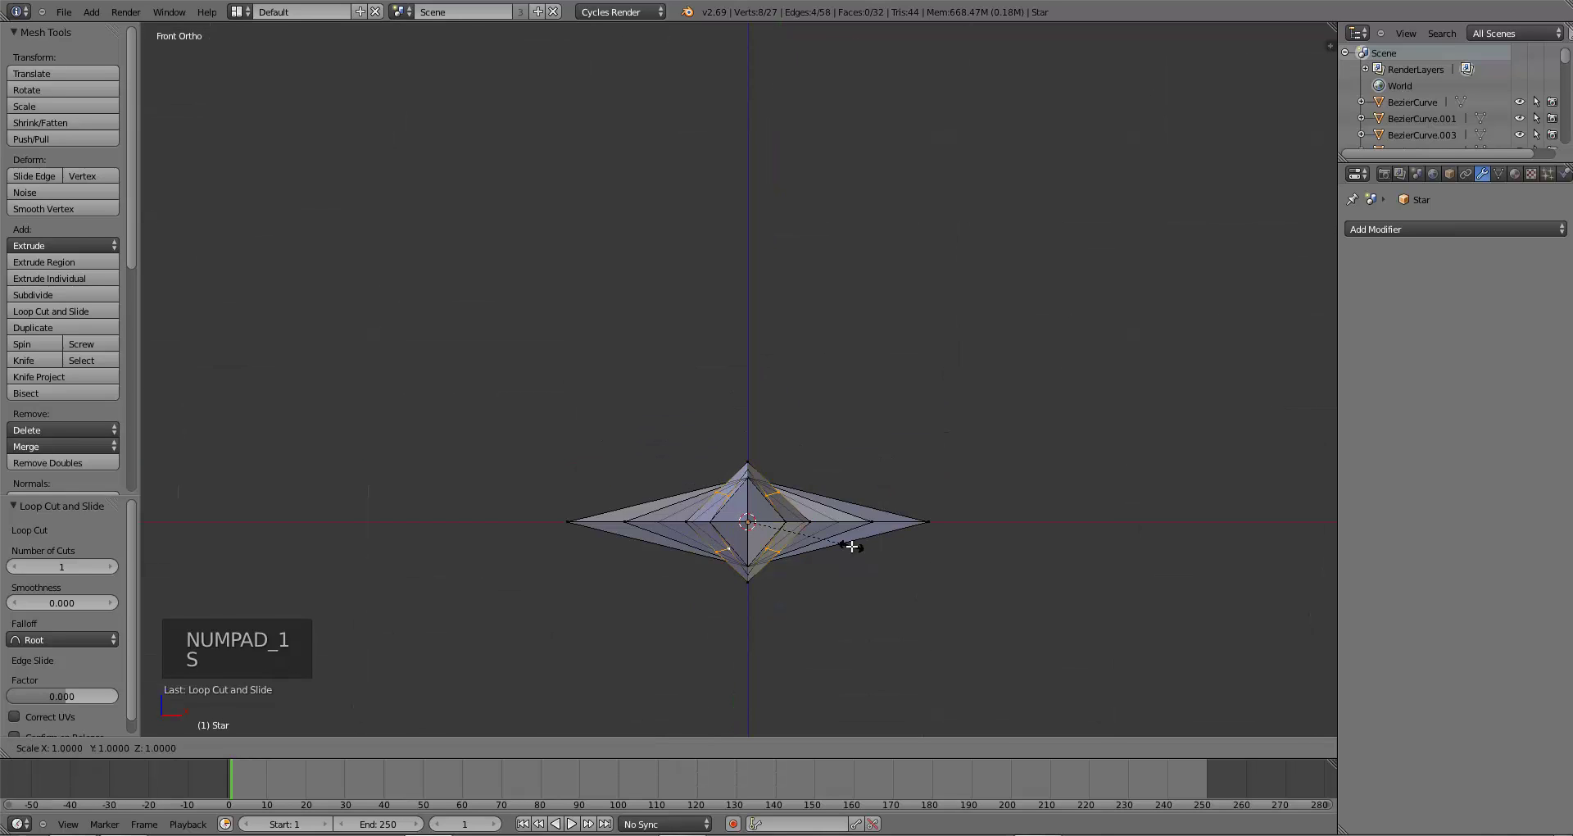
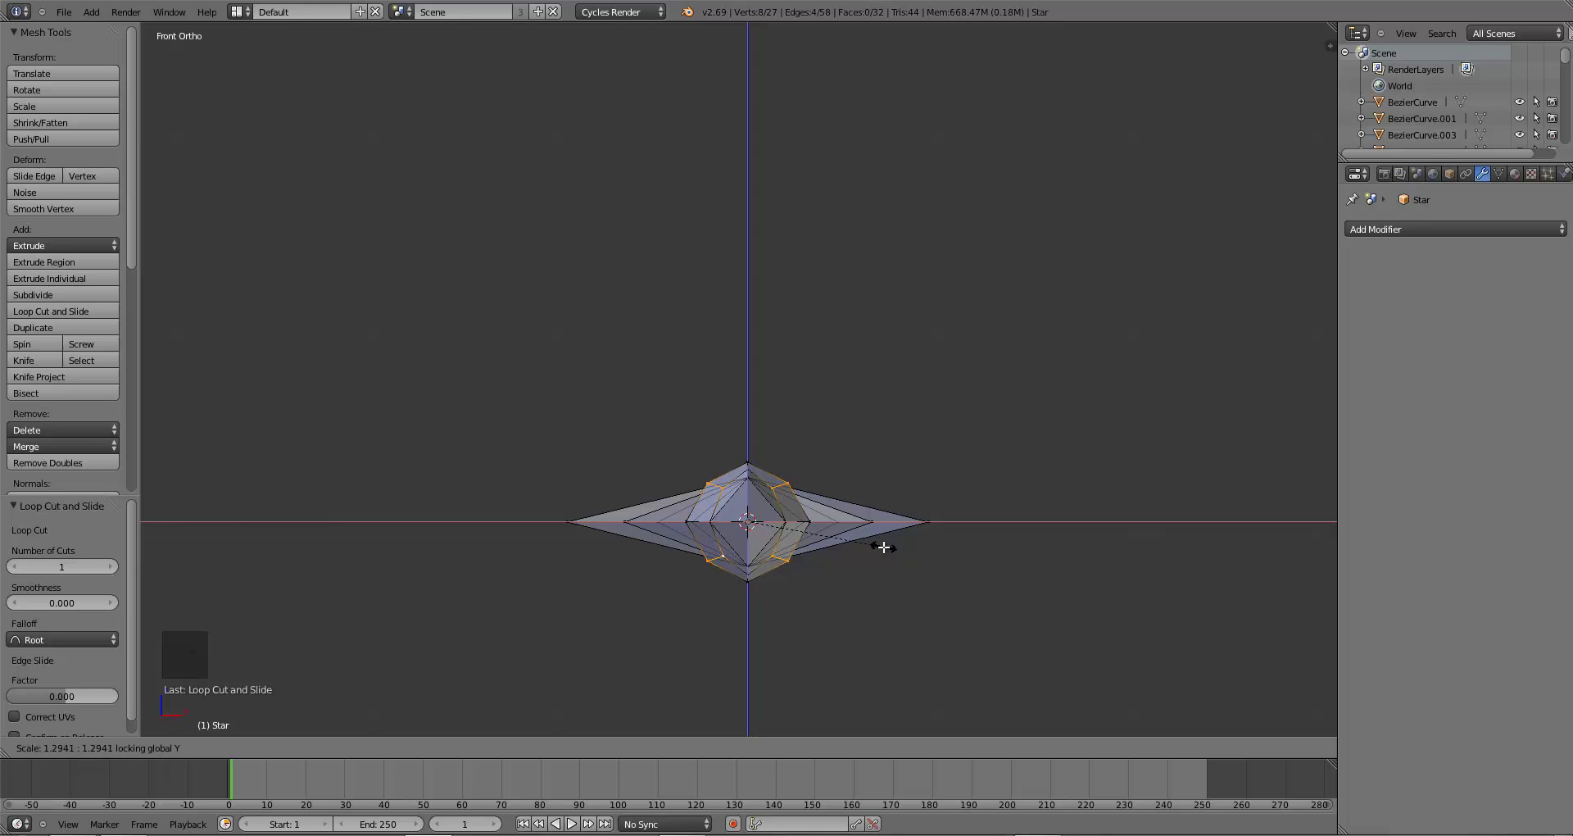
click(884, 546)
middle_drag(857, 566, 819, 625)
key(Tab)
key(Tab)
- Subdivide the base's eight side faces with a centred lengthwise loop cut through each
scroll(784, 621, up, 3)
key(ctrl+r)
click(748, 611)
key(ctrl+r)
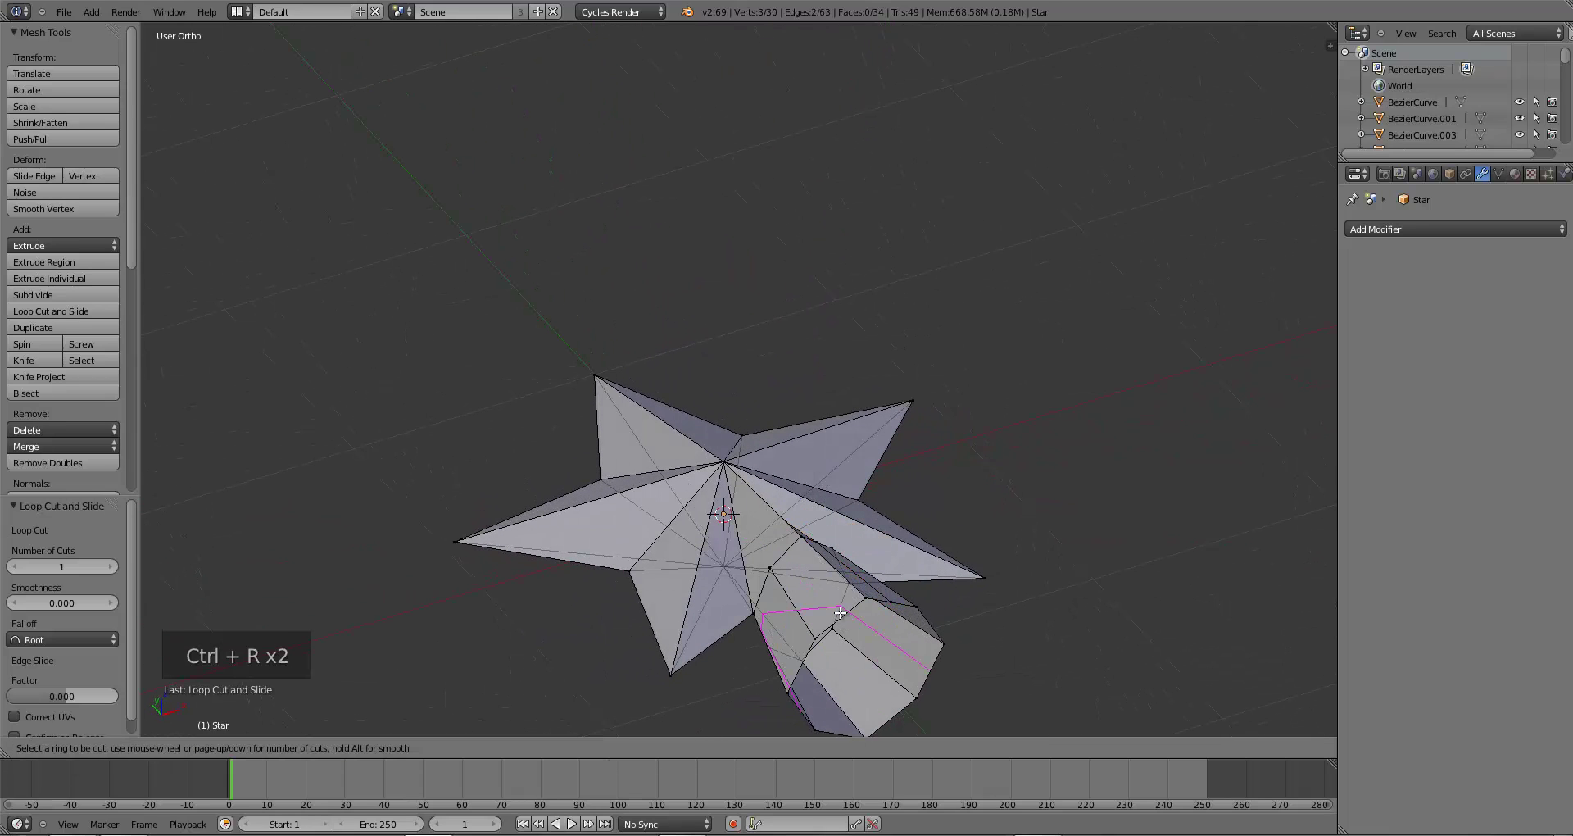
click(840, 620)
middle_drag(840, 621, 736, 582)
key(ctrl+r)
click(931, 589)
key(ctrl+r)
click(933, 619)
click(933, 618)
key(ctrl+r)
click(943, 563)
click(949, 600)
key(ctrl+r)
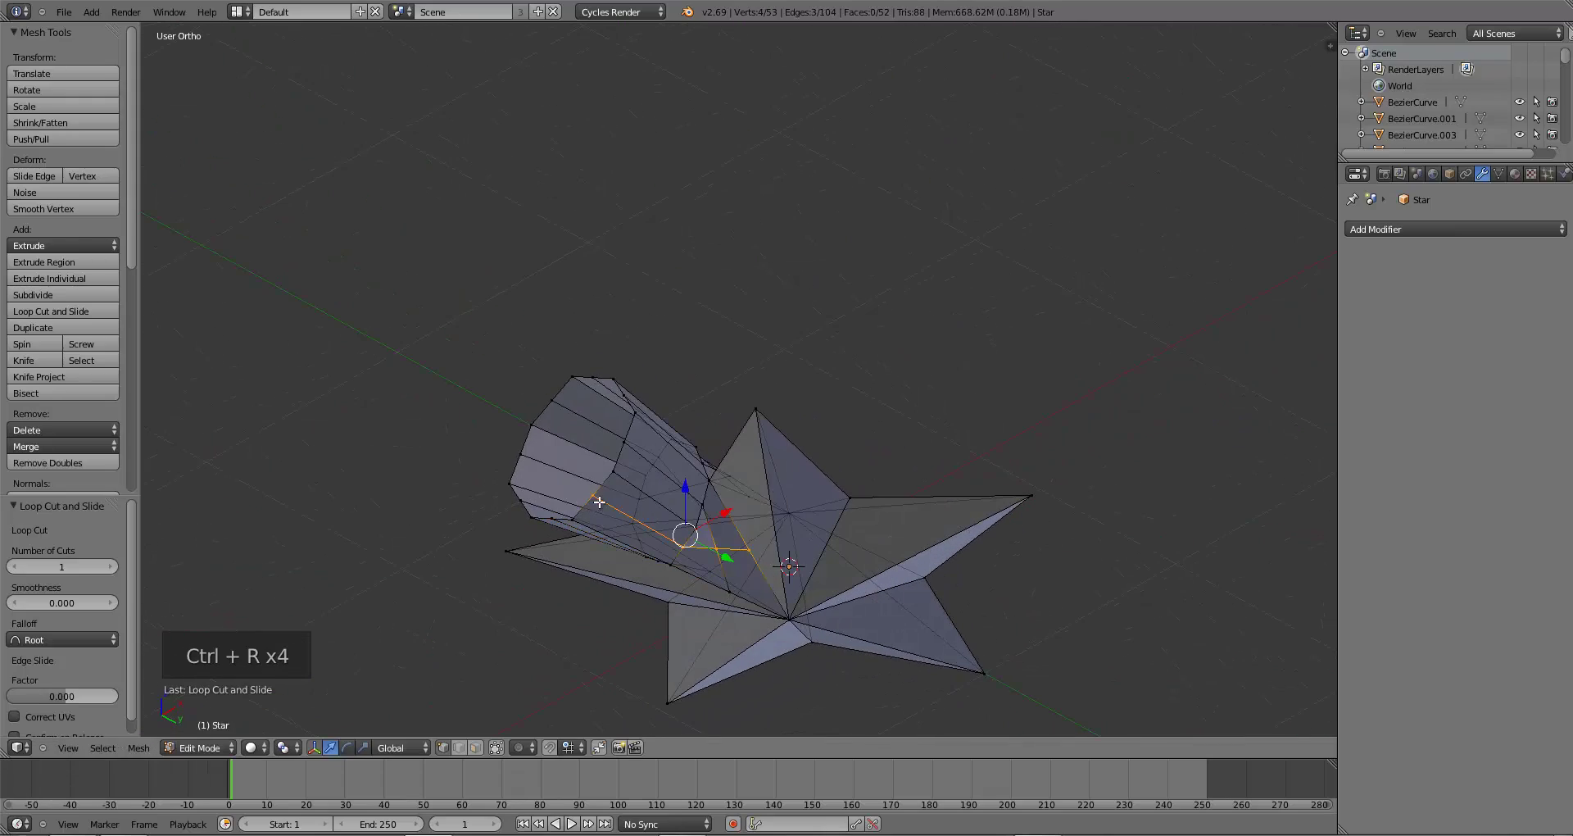
click(680, 533)
click(680, 532)
- Round the base by scaling its eight newest lengthwise edges outward by about 1.09 in X and Z, and return to Object Mode
middle_drag(680, 533, 806, 456)
key(a)
right_click(835, 547)
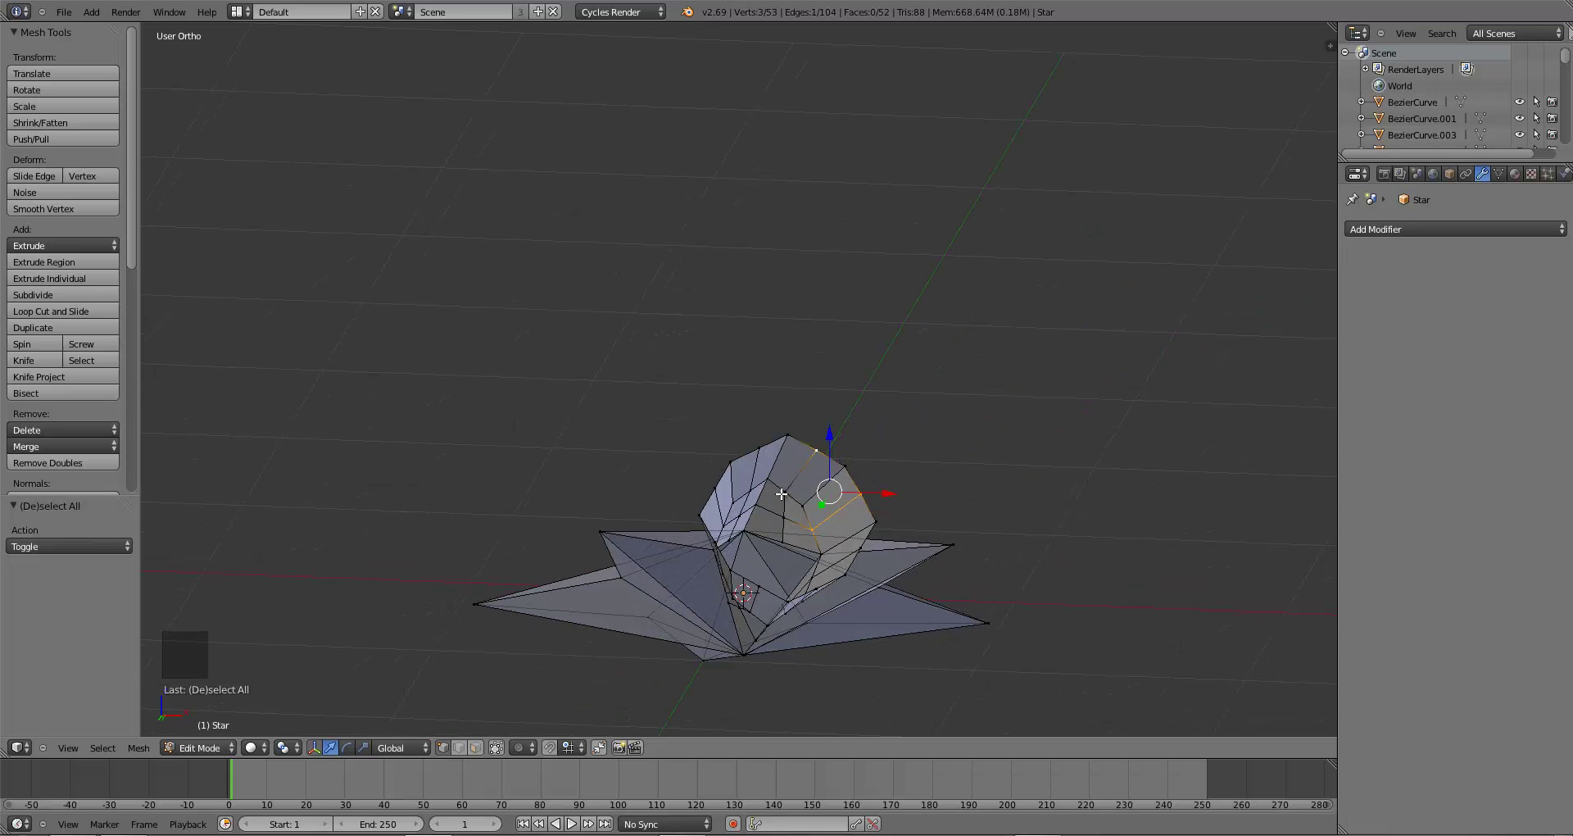
shift+right_click(709, 484)
middle_drag(709, 483, 690, 579)
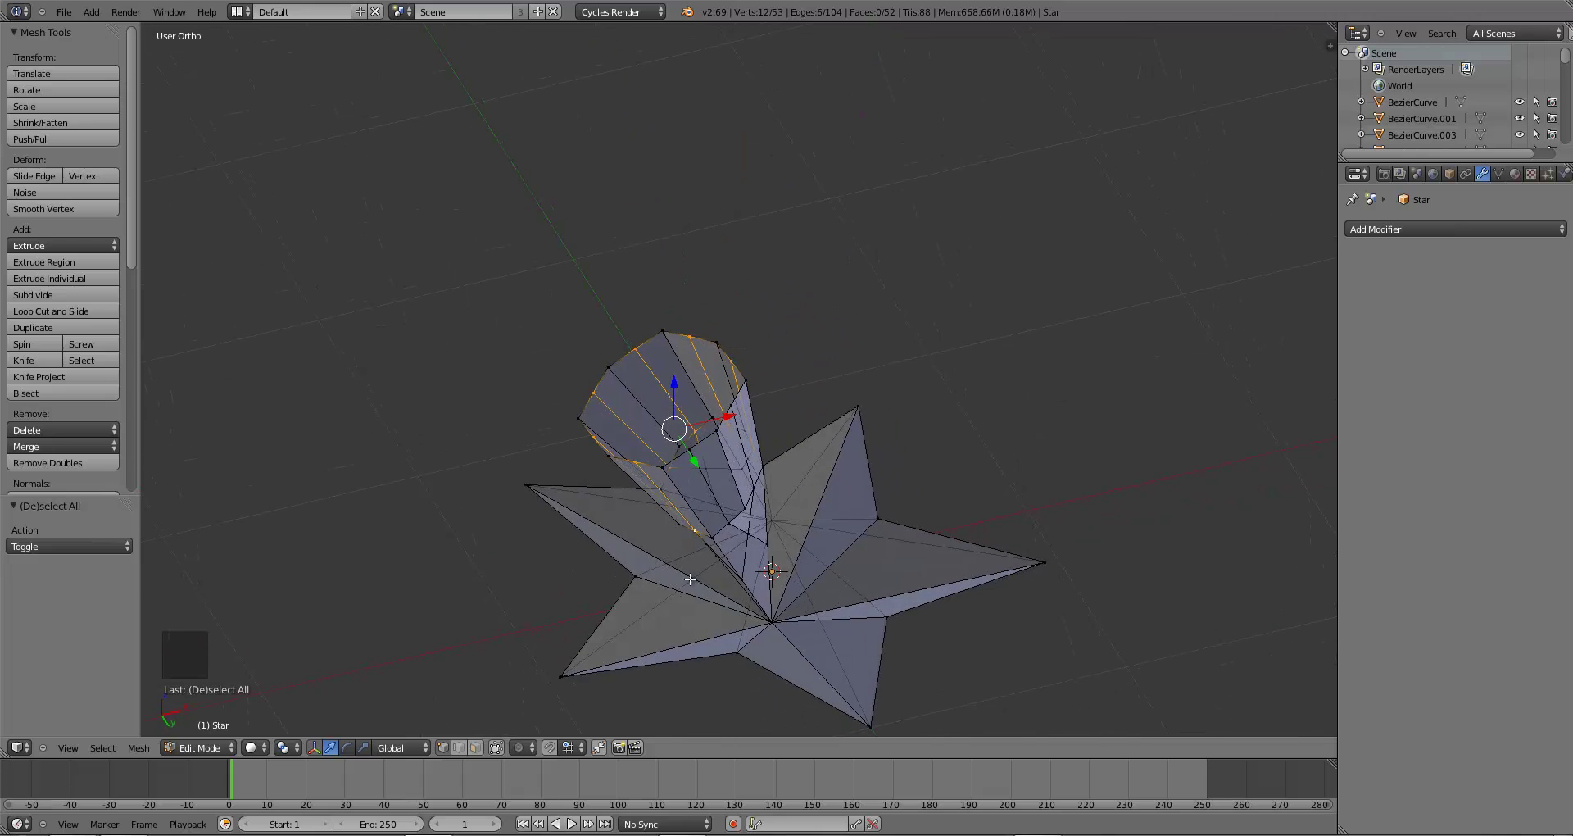
shift+right_click(689, 458)
middle_drag(689, 459, 682, 595)
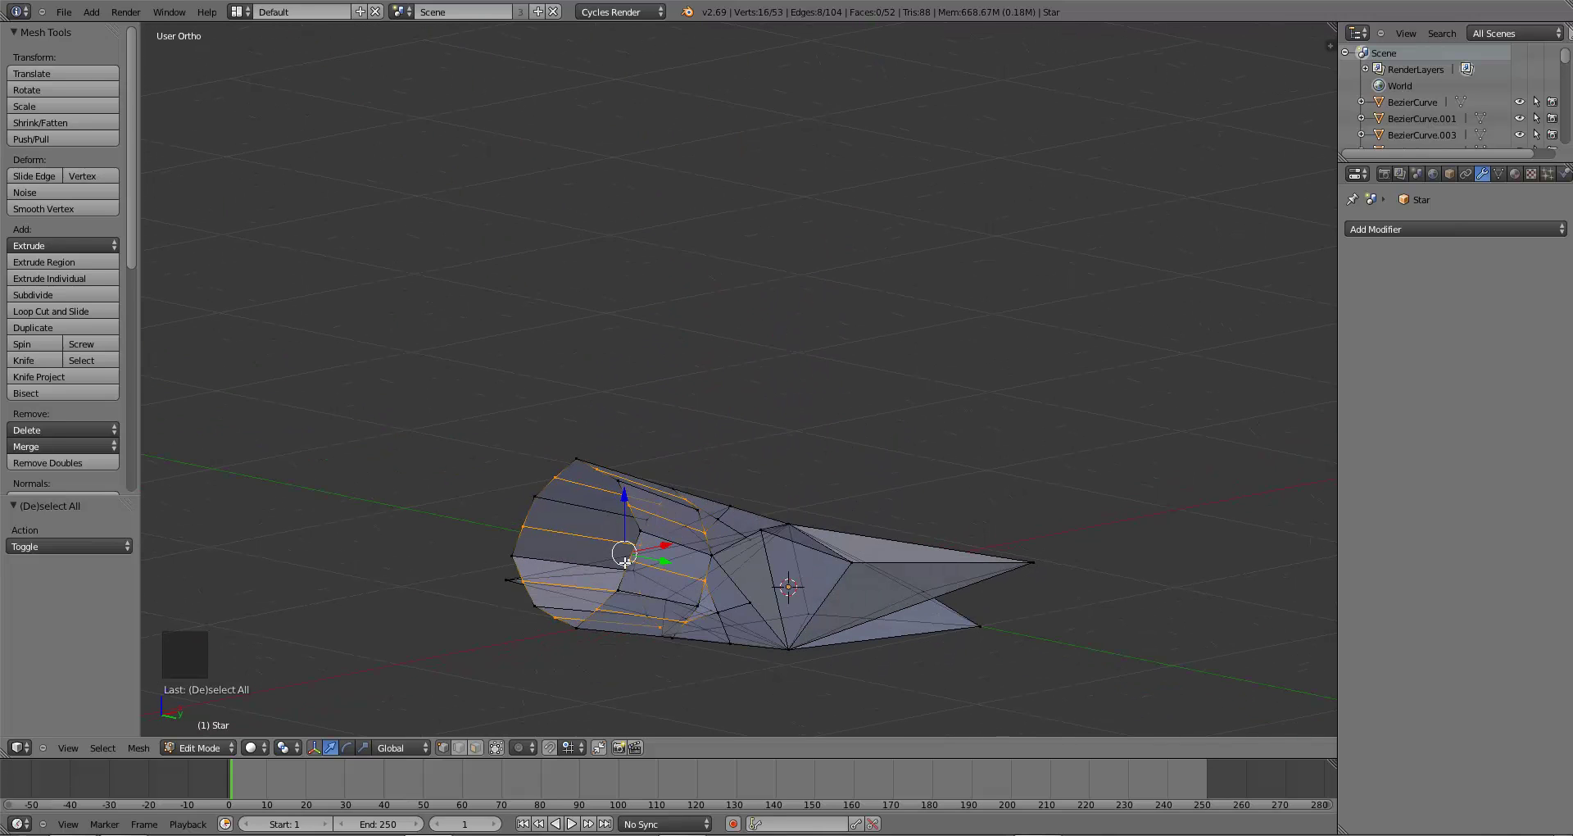
key(KP_1)
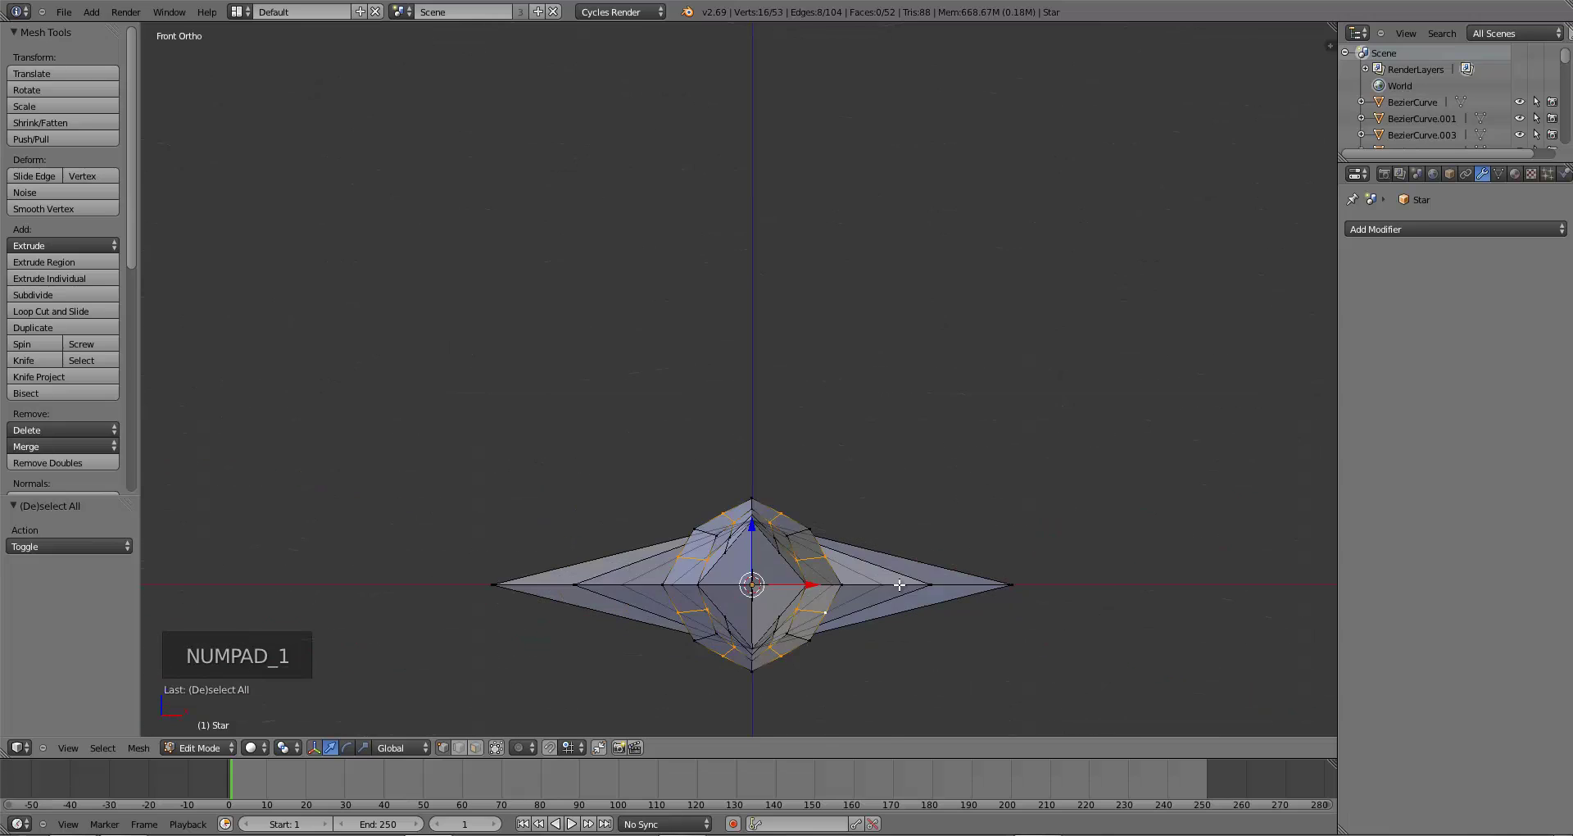
key(s)
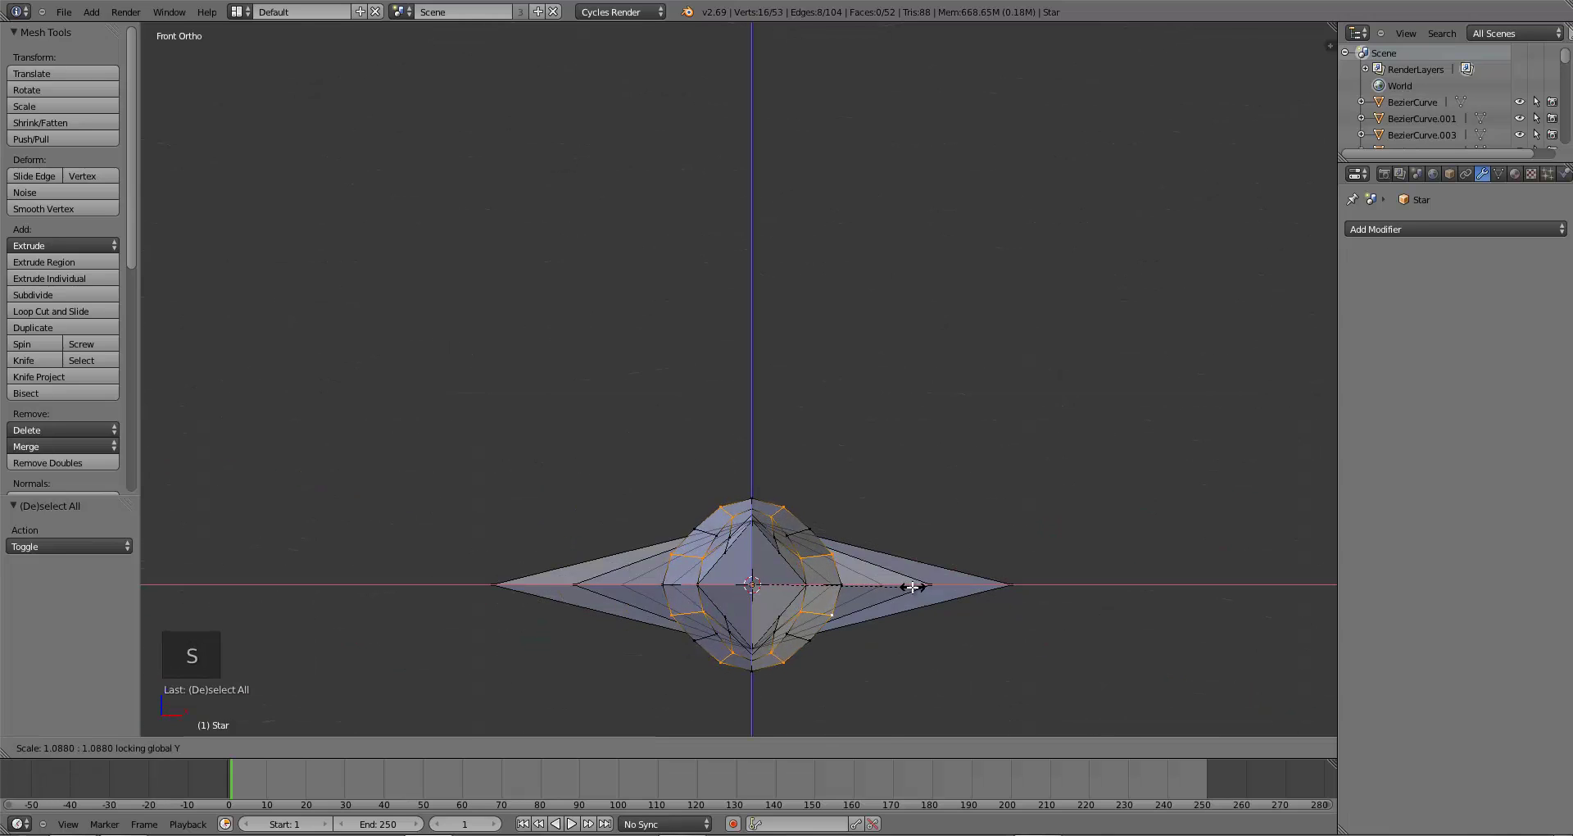
click(914, 587)
key(a)
key(Tab)
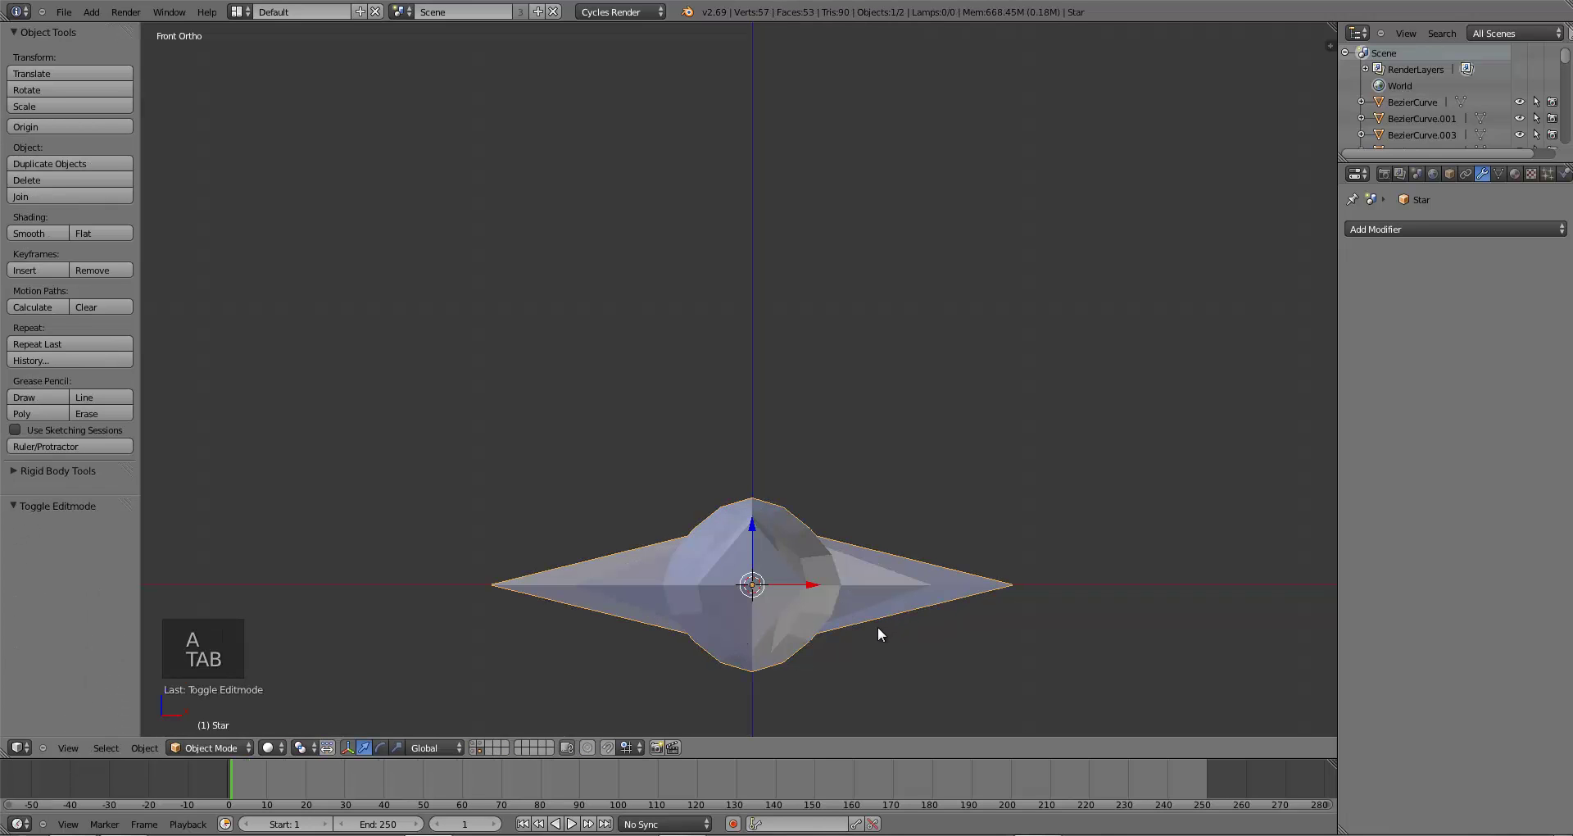
- Shade the star topper smooth and make all of its mesh normals consistent
mouse_move(873, 626)
middle_down()
mouse_move(824, 650)
mouse_move(754, 646)
mouse_move(759, 563)
mouse_move(646, 461)
mouse_move(660, 465)
mouse_move(318, 445)
middle_up()
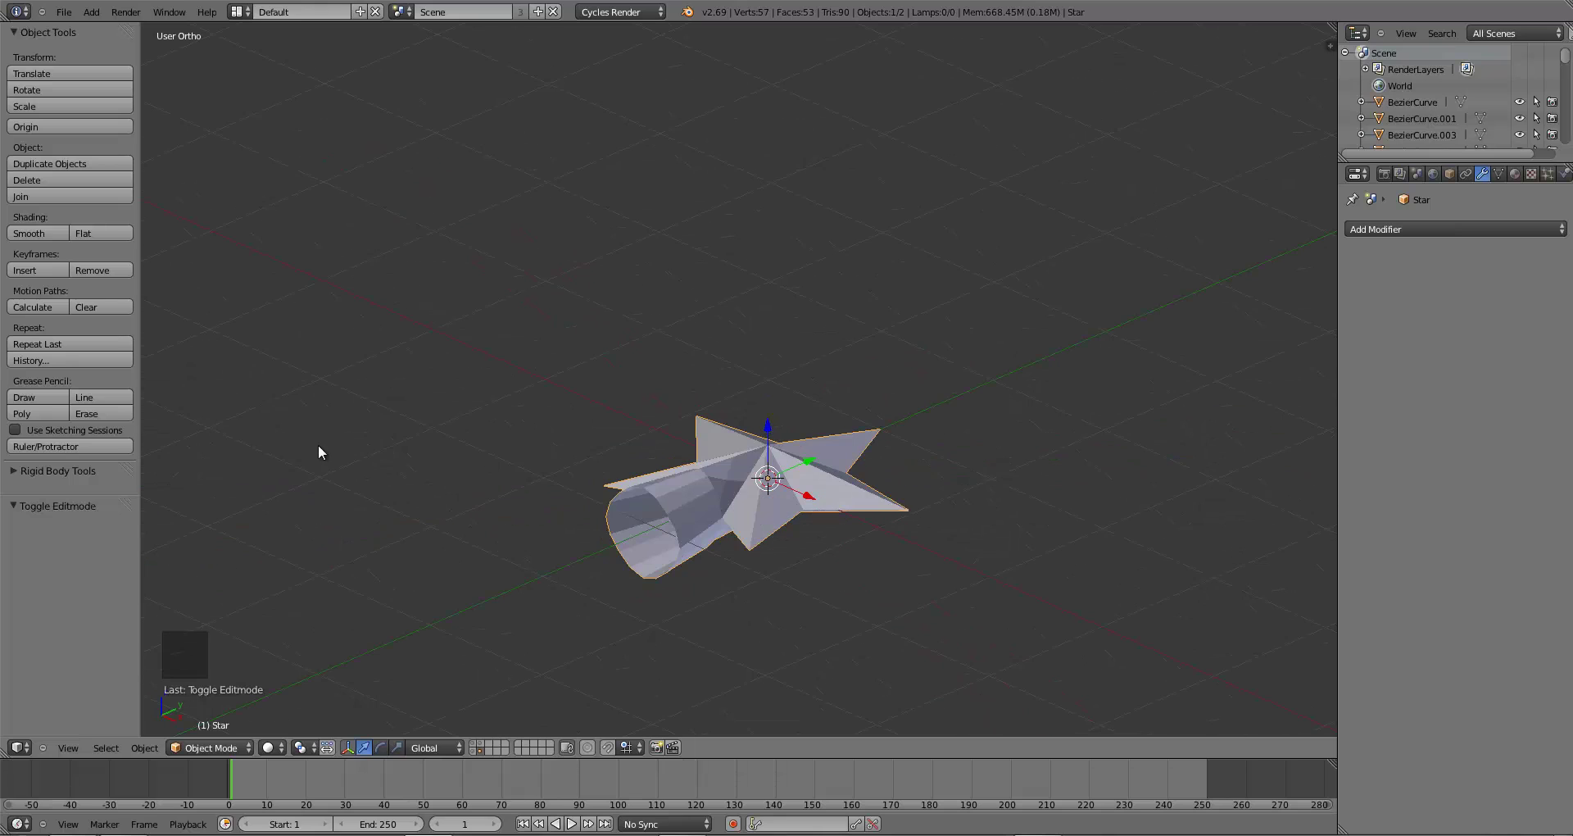
click(33, 230)
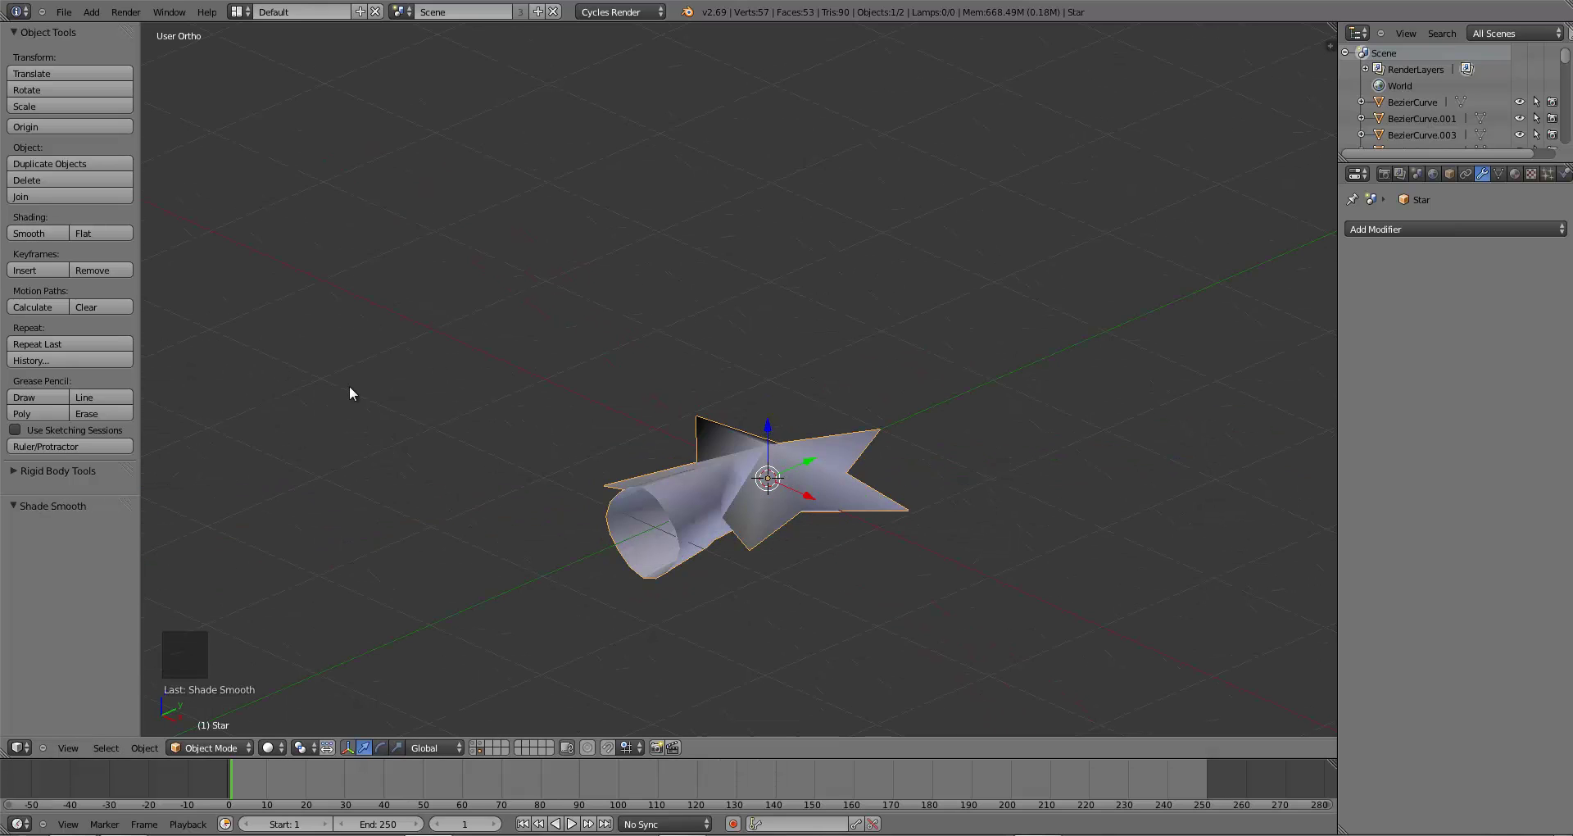
key(KP_7)
scroll(385, 401, down, 3)
scroll(421, 419, up, 7)
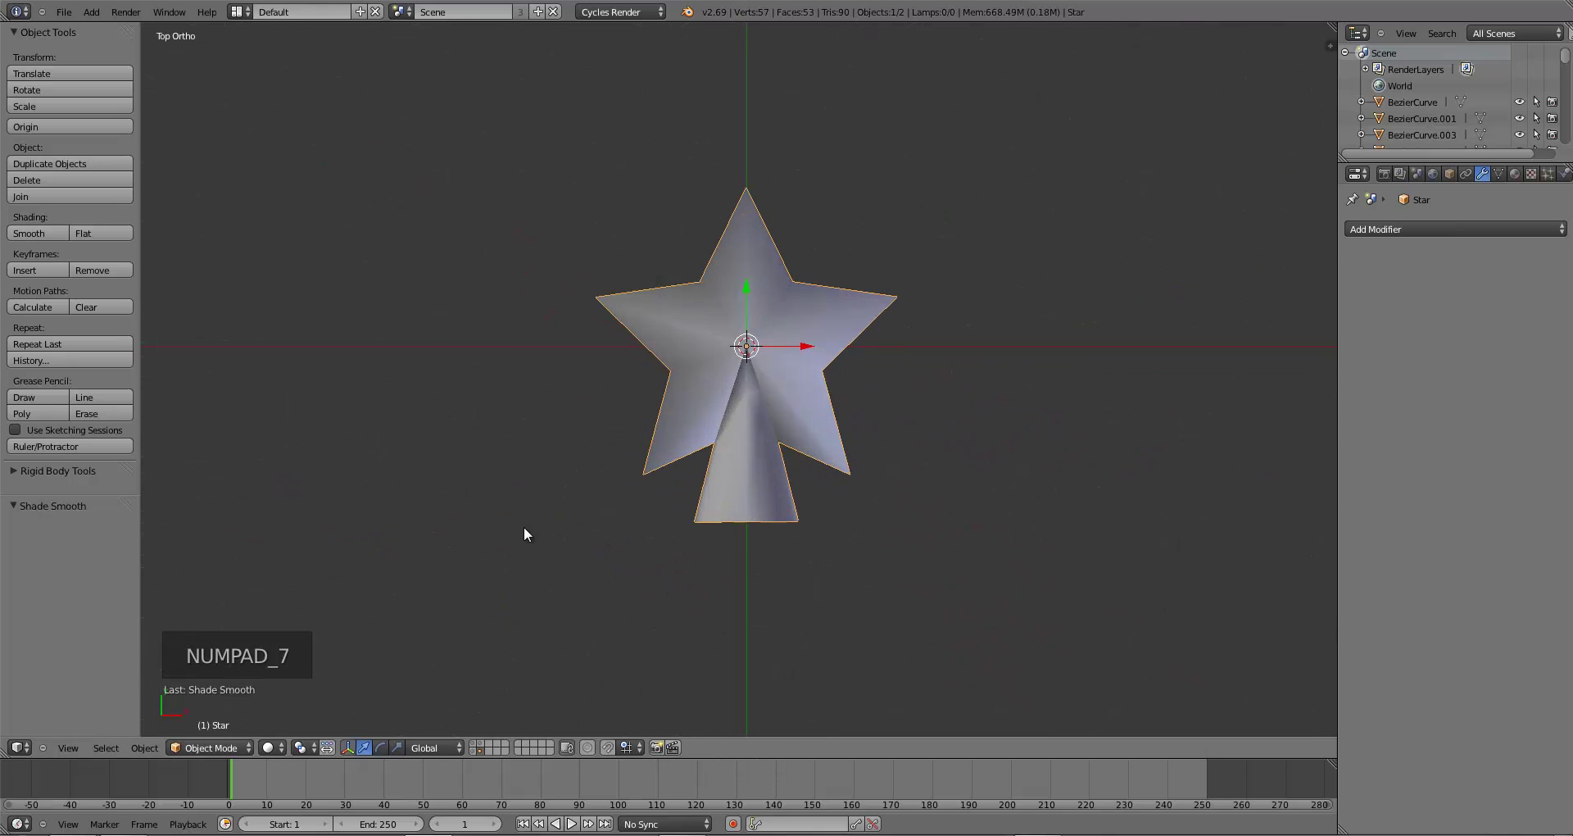
key(Tab)
key(a)
key(a)
key(ctrl+n)
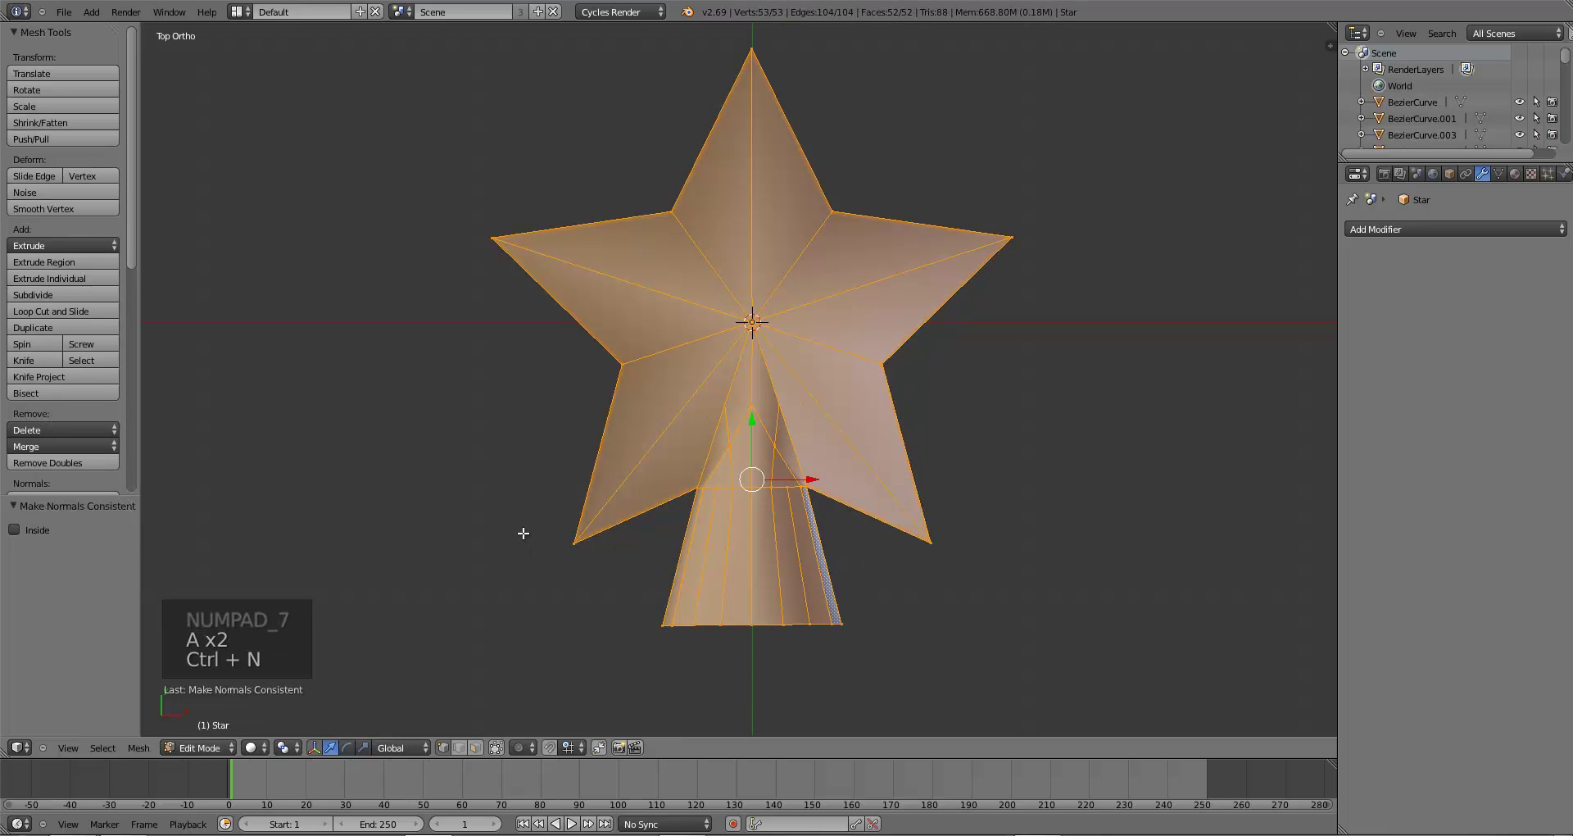
key(Tab)
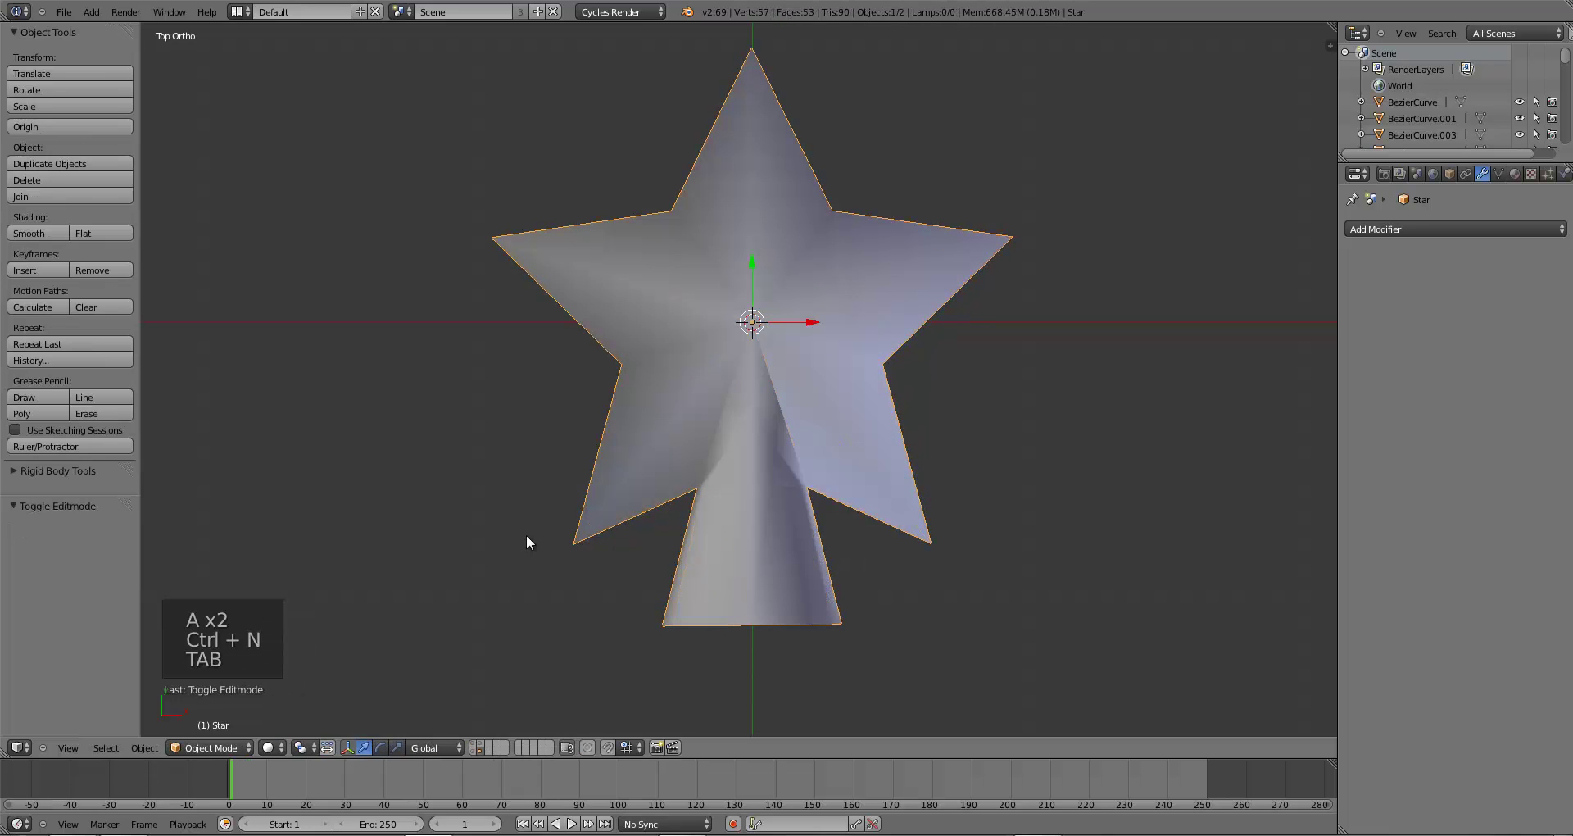
- Try a Subdivision Surface modifier on the star with 2 view subdivisions and Optimal Display enabled
mouse_move(526, 534)
middle_down()
mouse_move(632, 439)
mouse_move(717, 279)
mouse_move(649, 244)
mouse_move(526, 541)
middle_up()
scroll(527, 544, down, 4)
middle_drag(651, 482, 1005, 487)
scroll(641, 578, up, 4)
click(1404, 229)
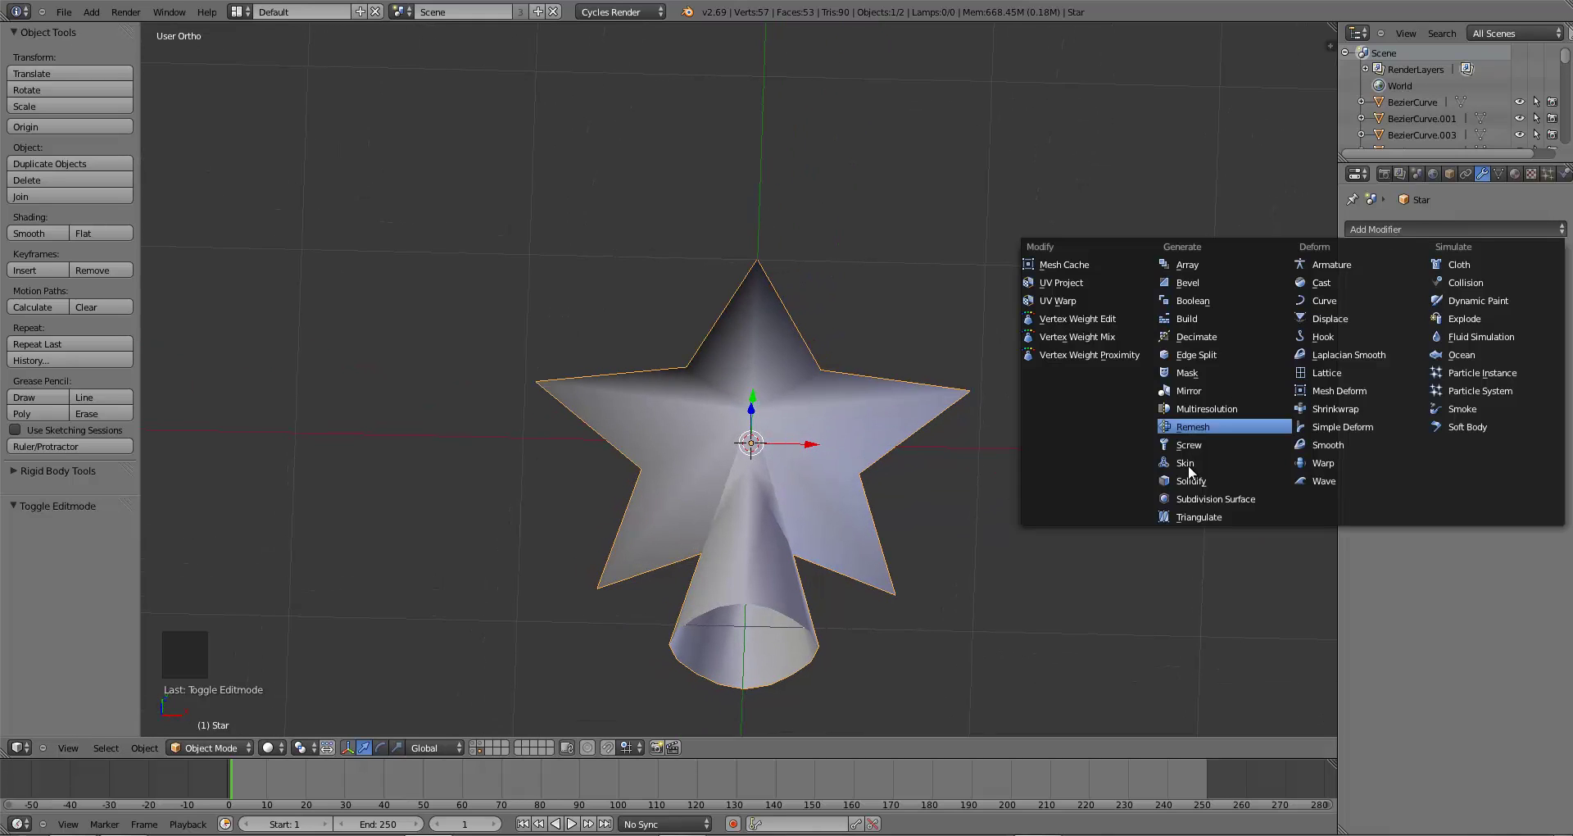
click(1201, 496)
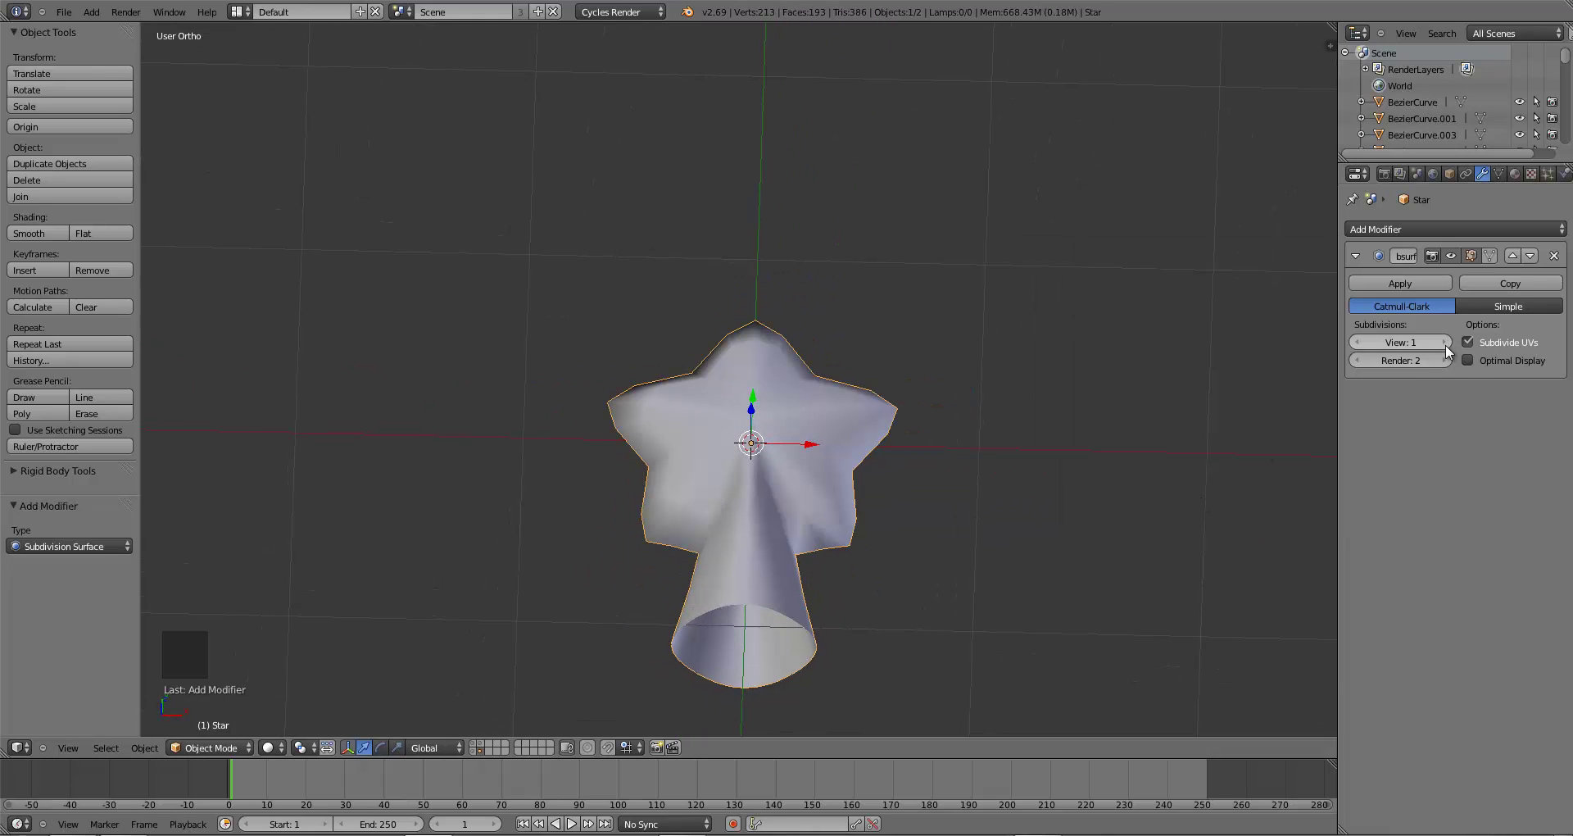
middle_drag(1042, 491, 737, 625)
- Try marking the star's outer outline edge loop as sharp, and undo it
key(Tab)
scroll(741, 620, up, 6)
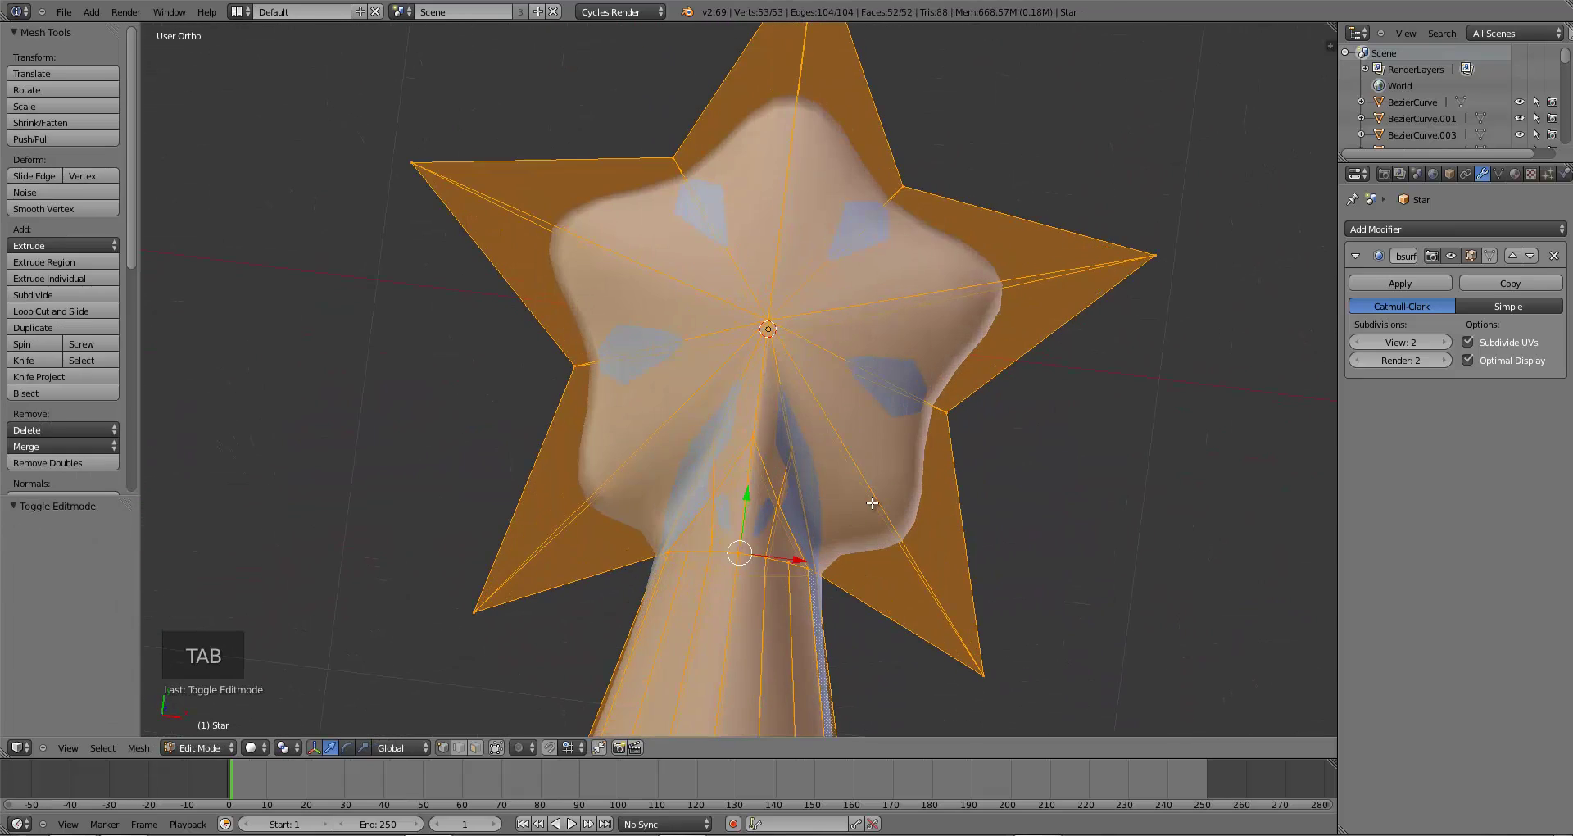
key(a)
key(a)
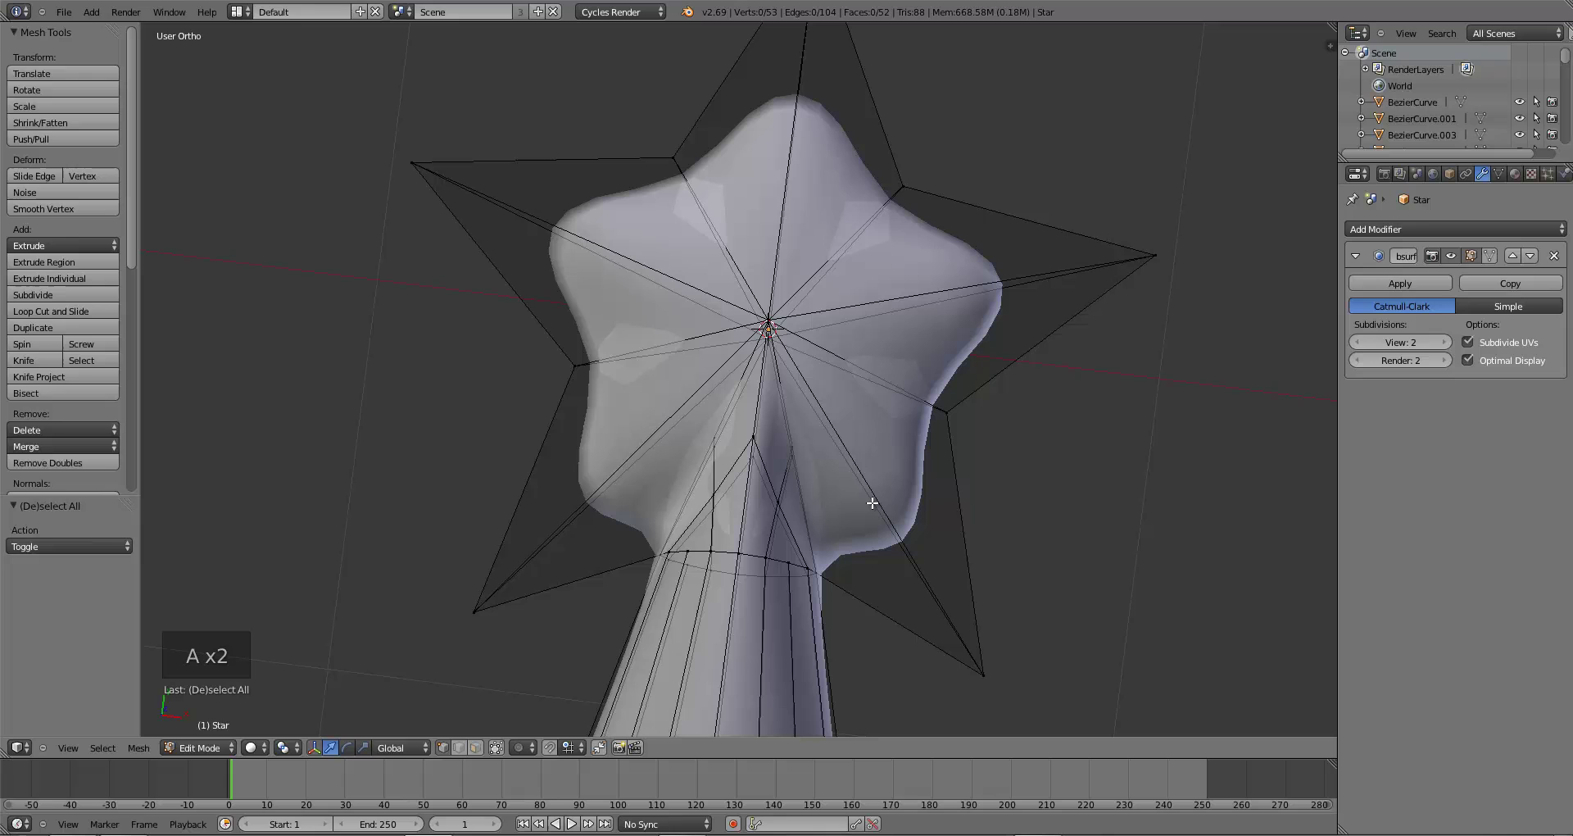
alt+right_click(972, 216)
middle_drag(973, 217, 947, 287)
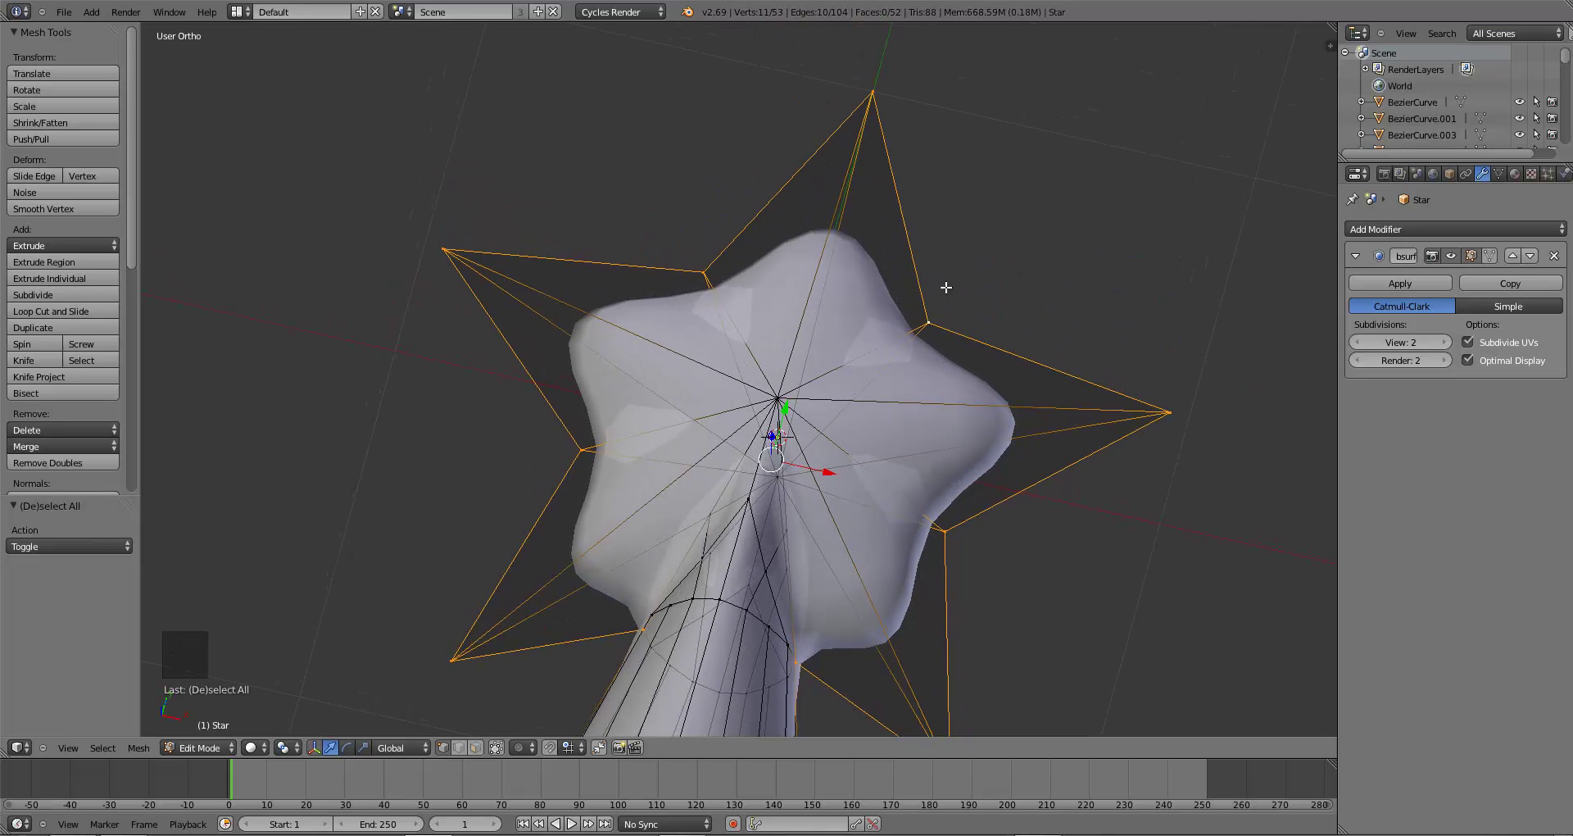
key(ctrl+e)
click(876, 164)
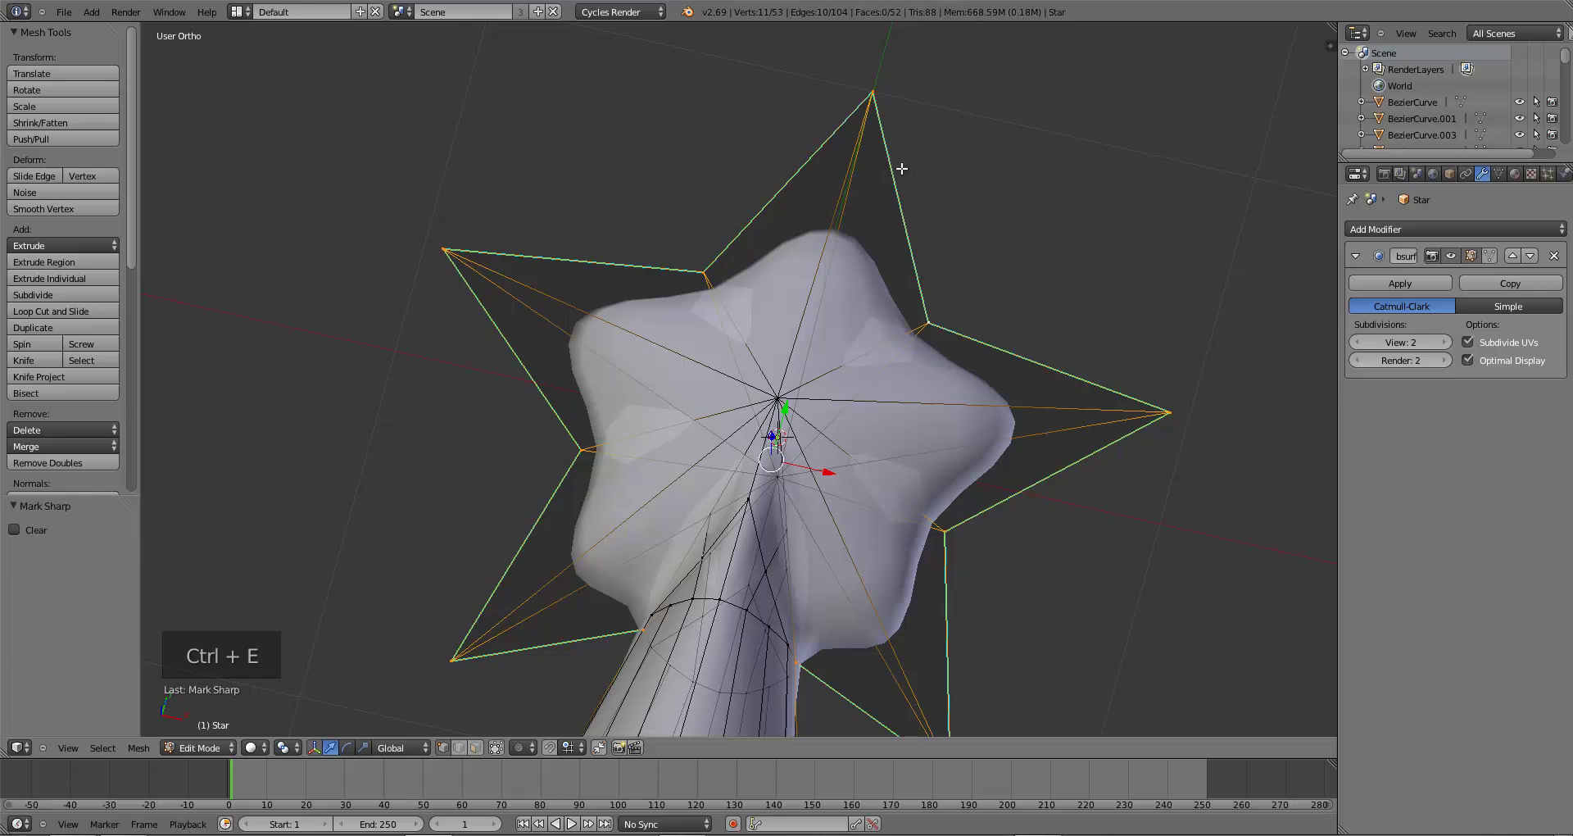
middle_drag(908, 306, 913, 263)
key(ctrl+z)
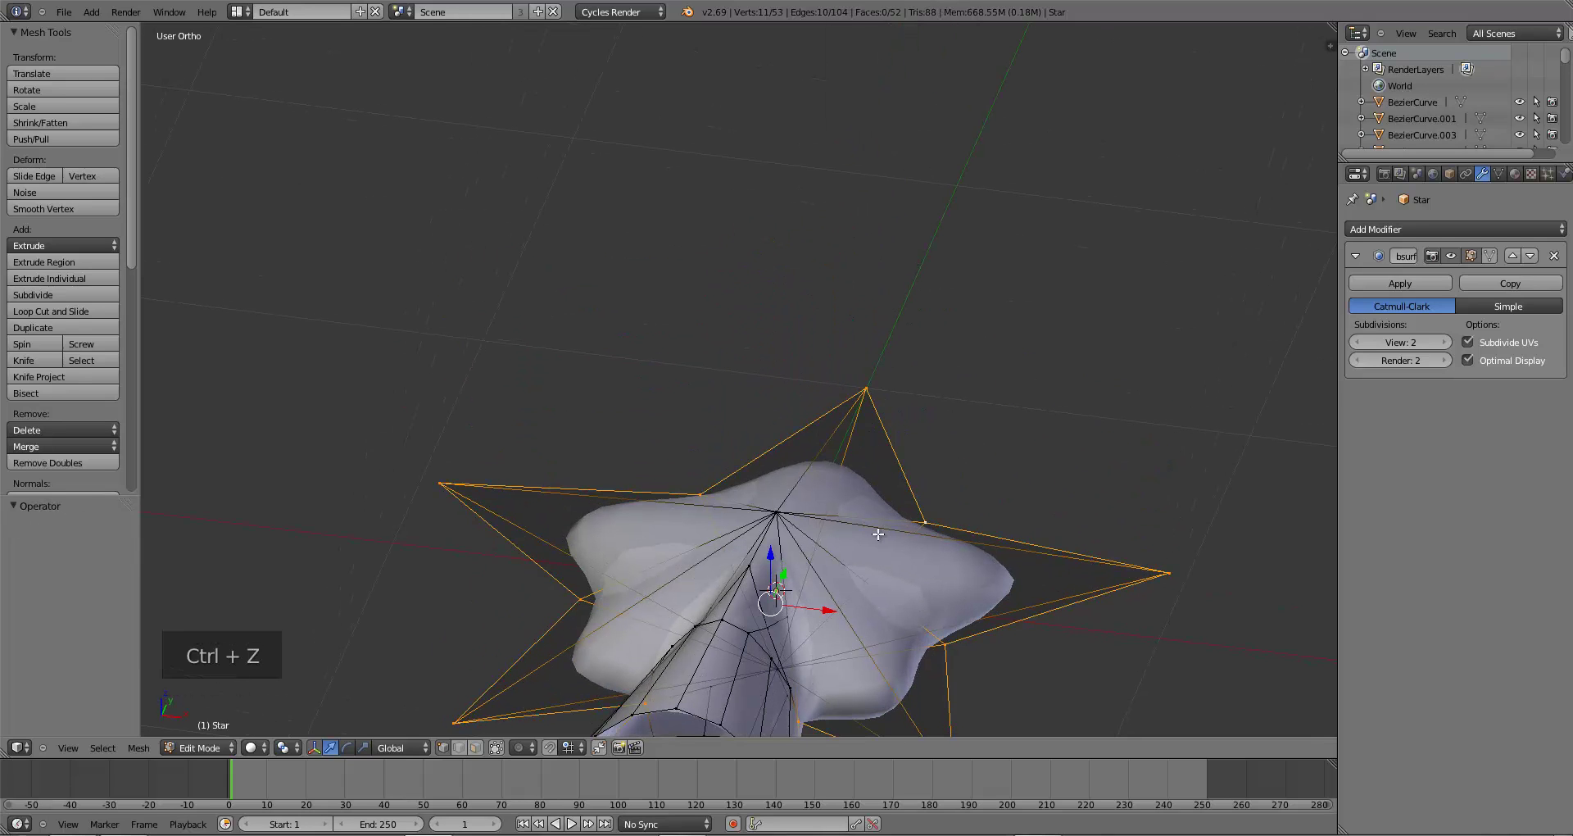
- Try a loop cut near one of the star's points, and undo it
scroll(877, 534, down, 4)
key(Tab)
middle_drag(869, 531, 594, 474)
key(Tab)
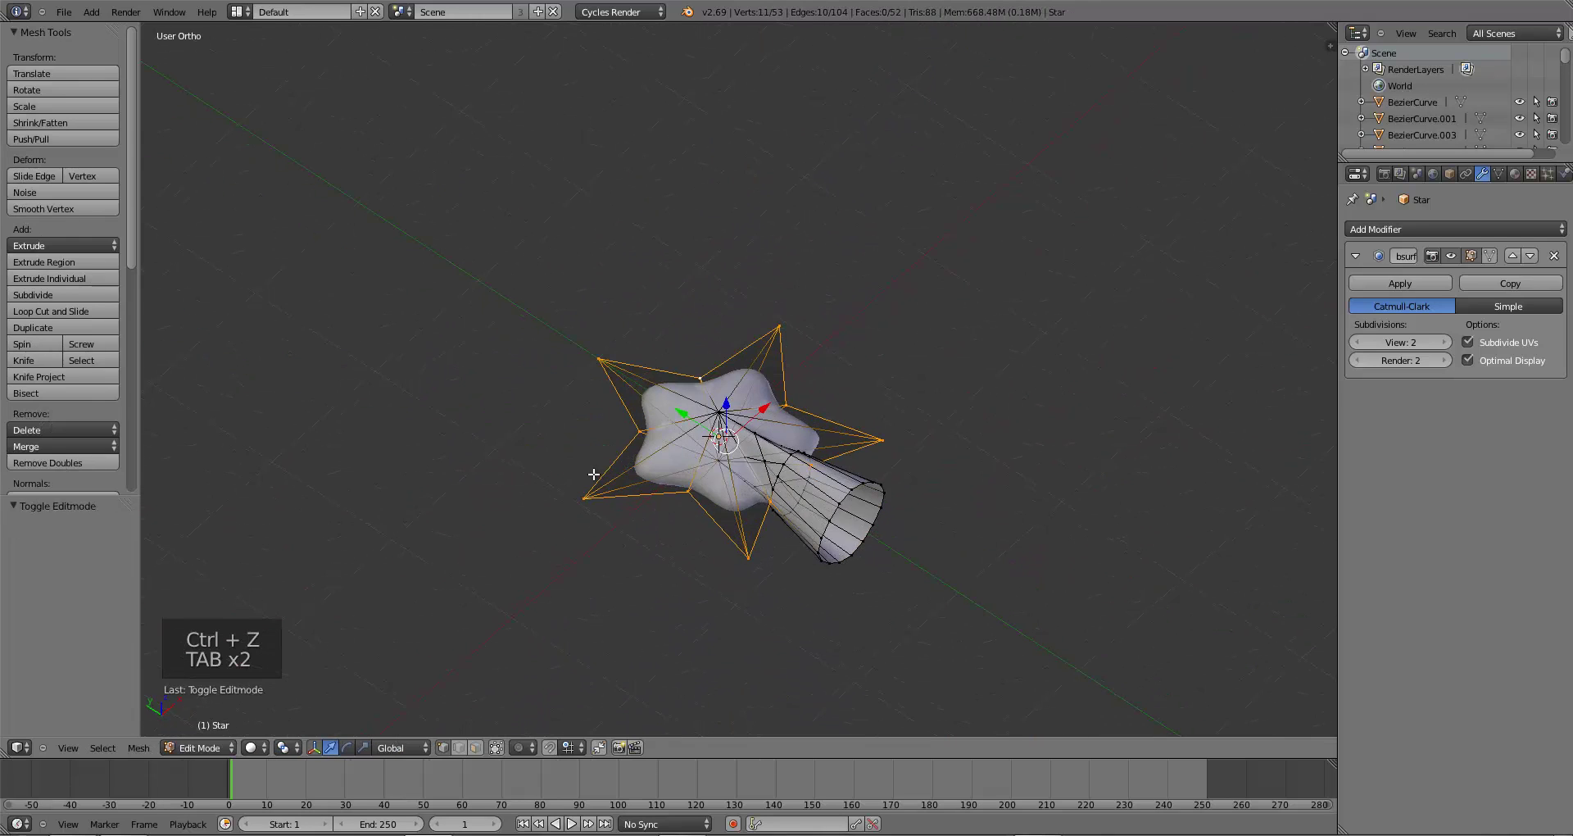
key(ctrl+r)
right_click(671, 389)
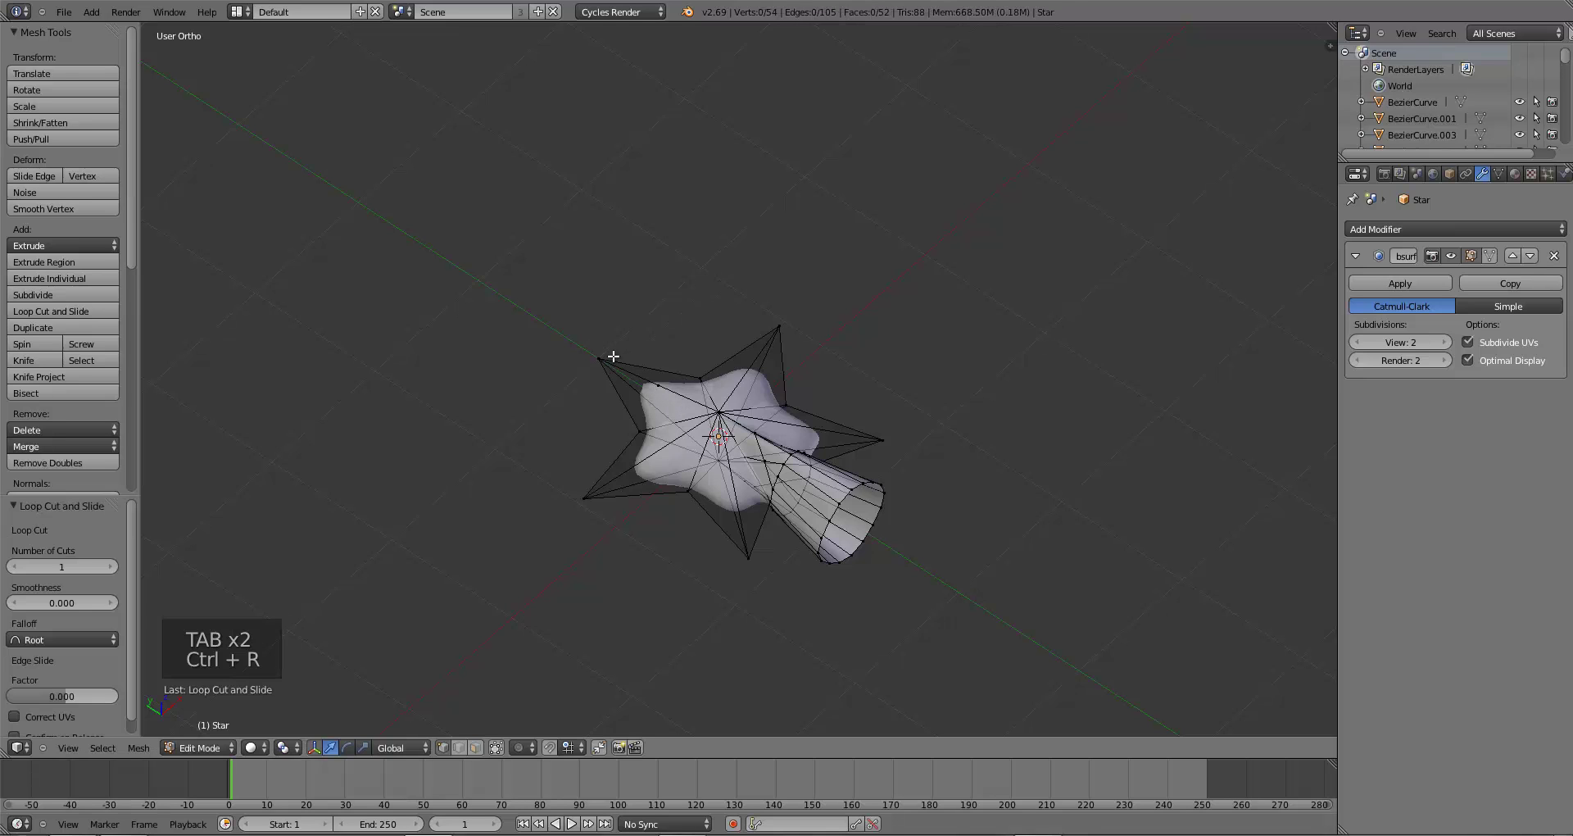
key(ctrl+z)
- Return to Object Mode and remove the Subdivision Surface modifier from the star
middle_drag(676, 422, 688, 552)
key(Tab)
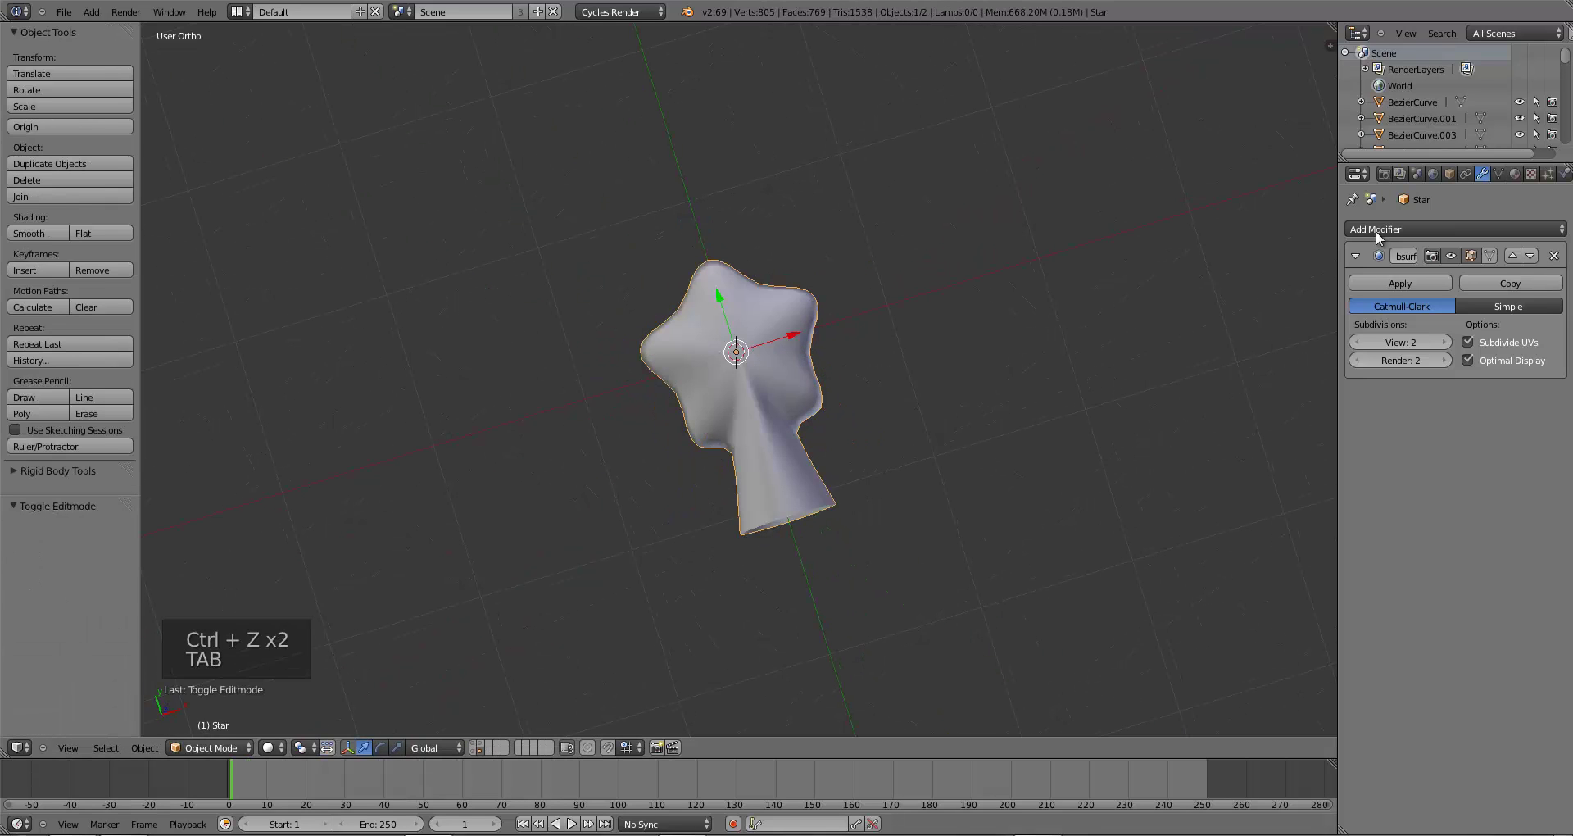
click(1554, 256)
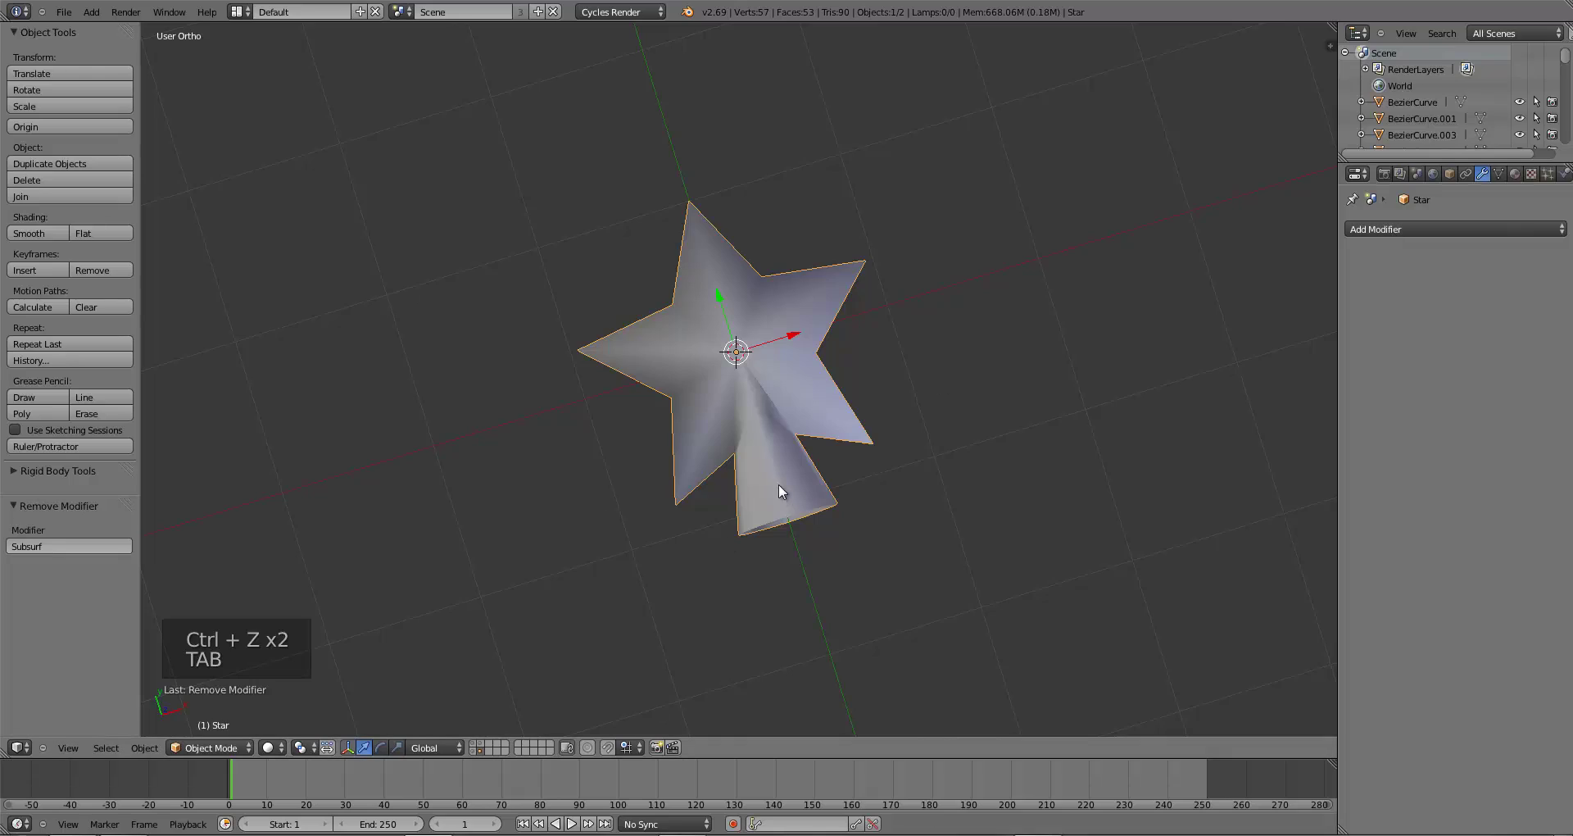
- Examine the star's smooth shading and the mesh where the base meets the star, in Object and Edit Mode
middle_drag(779, 488, 766, 645)
key(KP_7)
scroll(765, 627, up, 3)
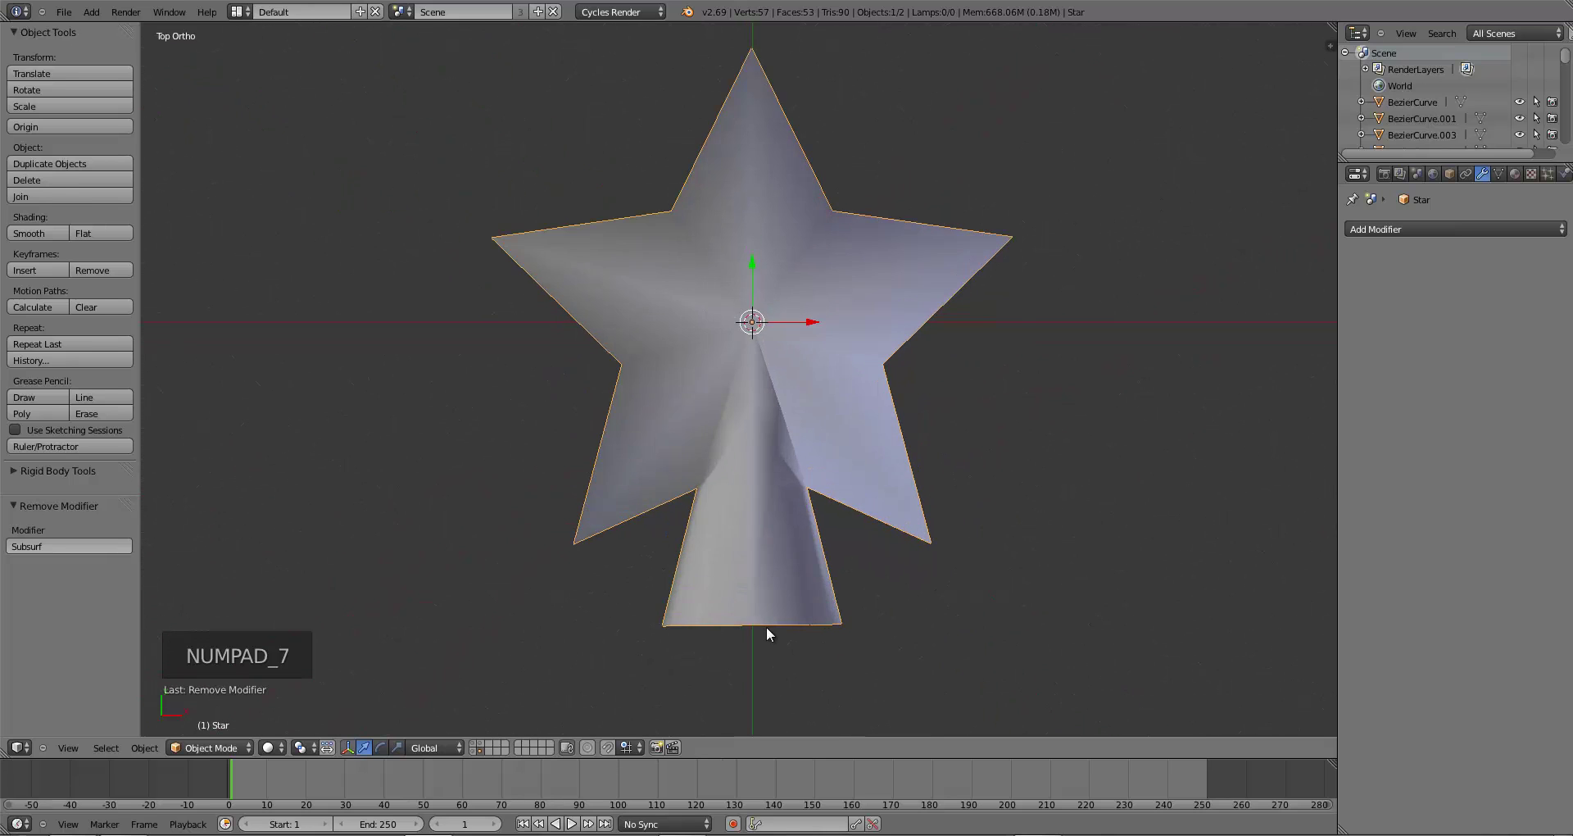
key(Tab)
scroll(776, 524, up, 4)
key(a)
key(a)
scroll(776, 524, down, 2)
middle_drag(776, 524, 716, 426)
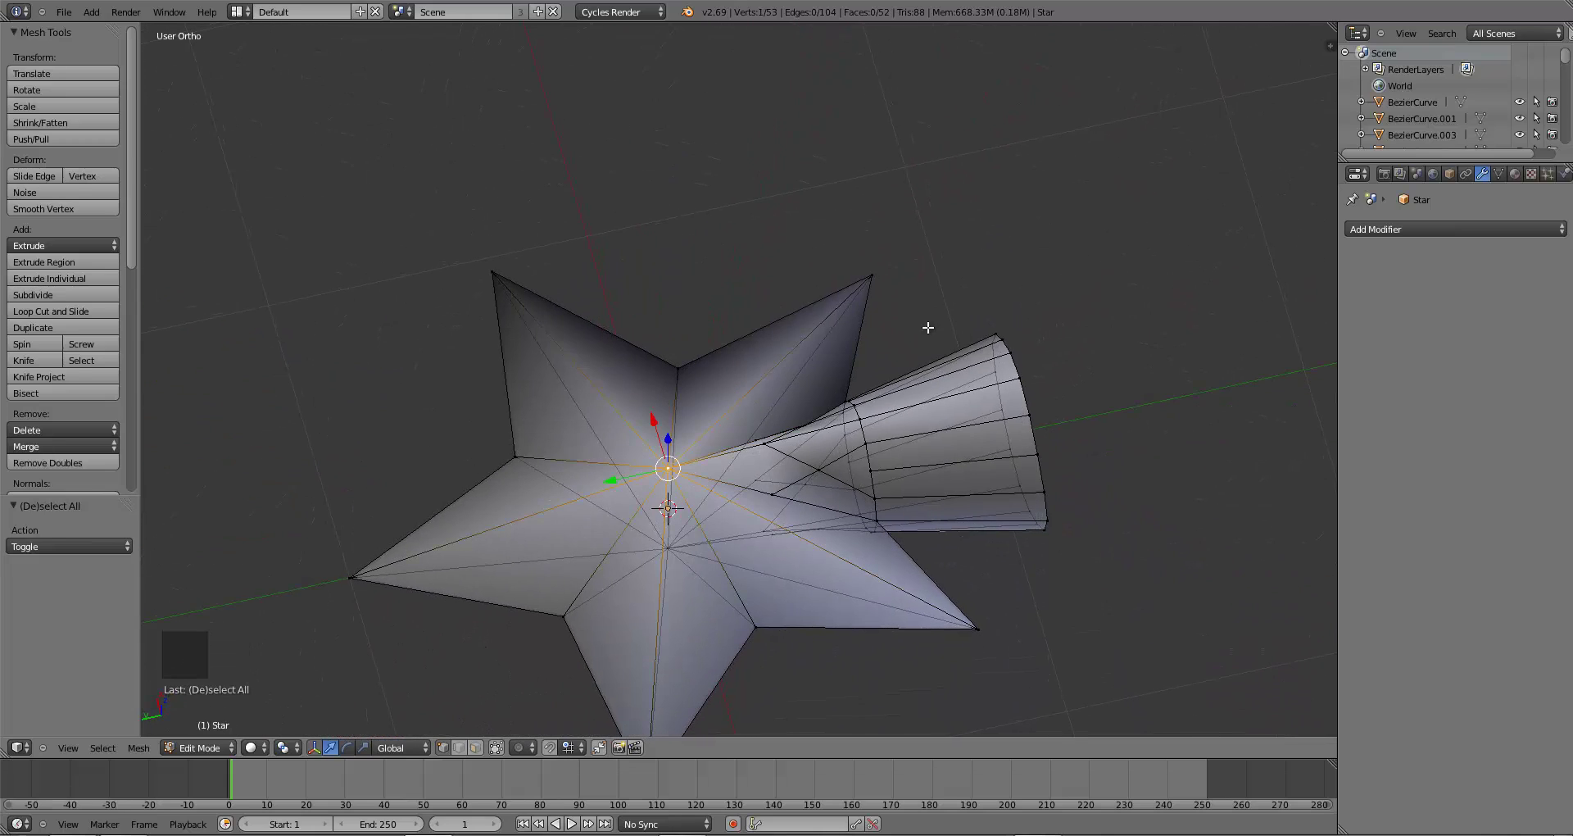
key(Tab)
middle_drag(940, 435, 797, 479)
key(KP_1)
key(Tab)
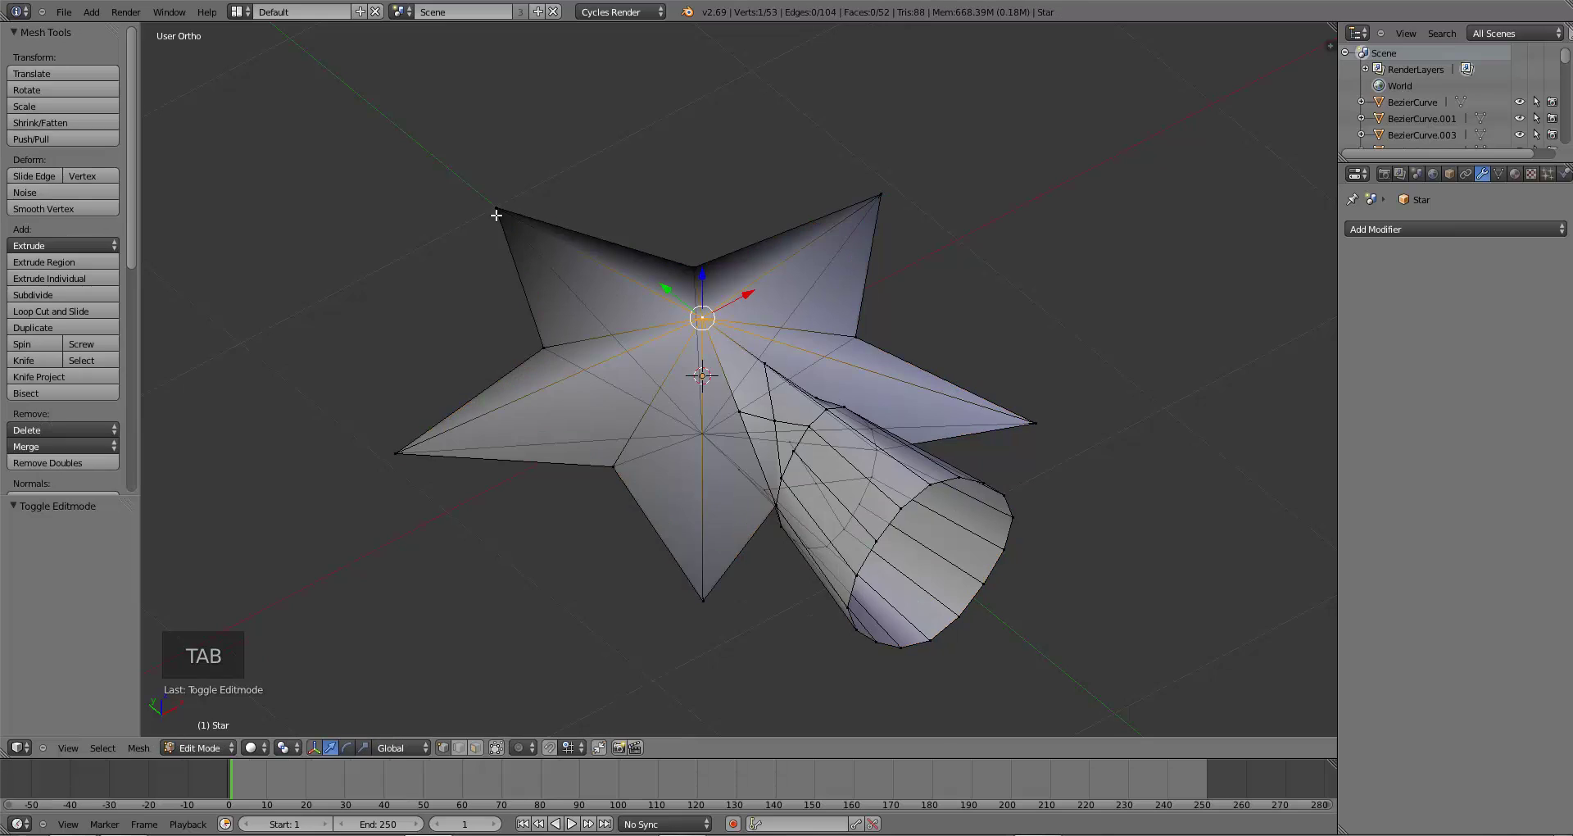
key(Tab)
- Add an Edge Split modifier to the star to sharpen its faceted edges
click(1380, 229)
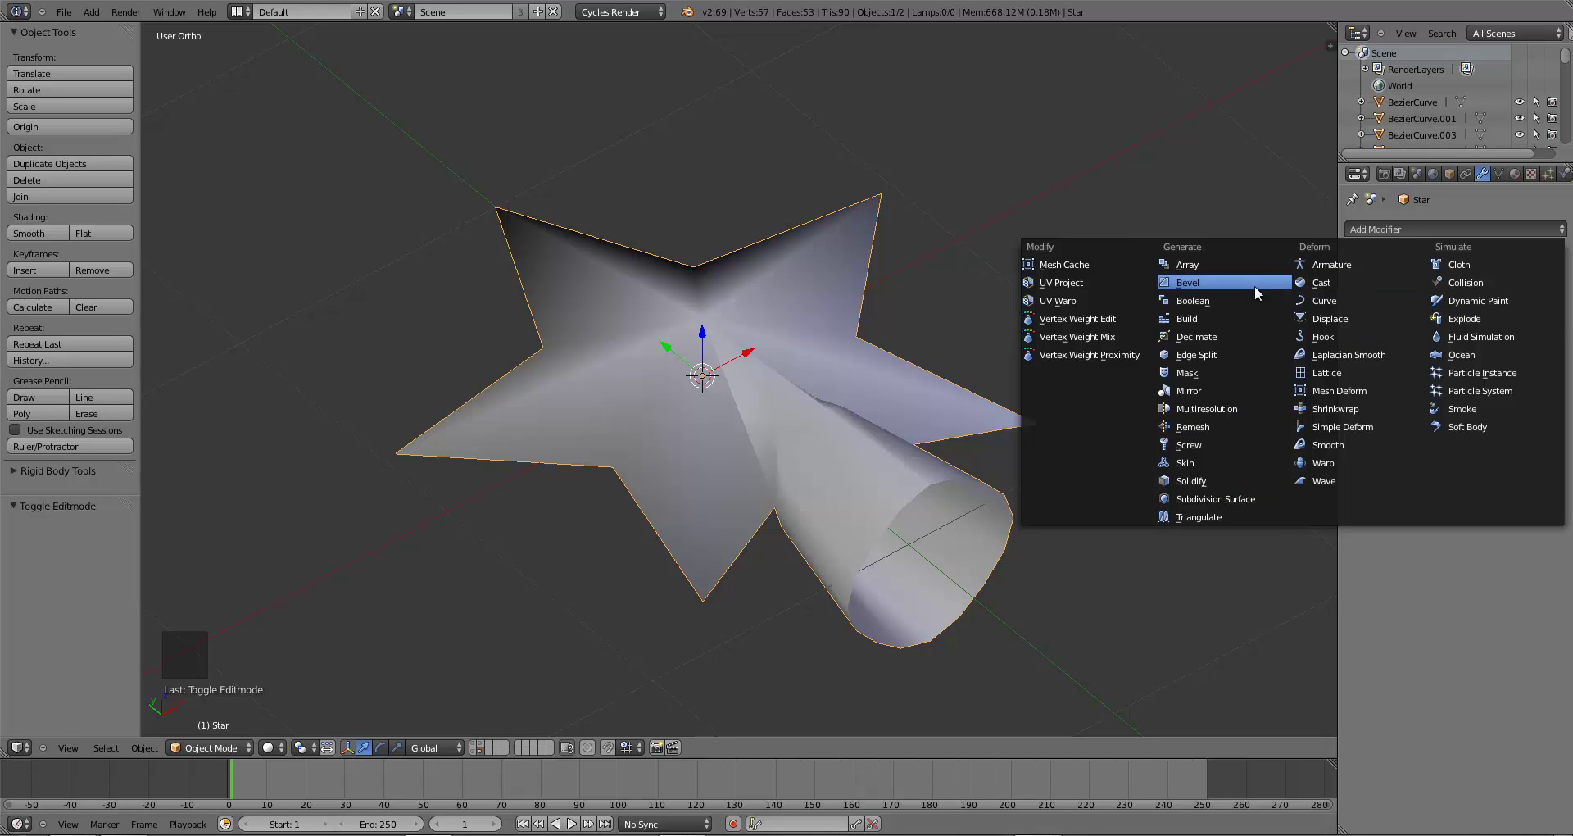
click(1204, 354)
middle_drag(913, 375, 903, 405)
middle_drag(1026, 415, 1293, 404)
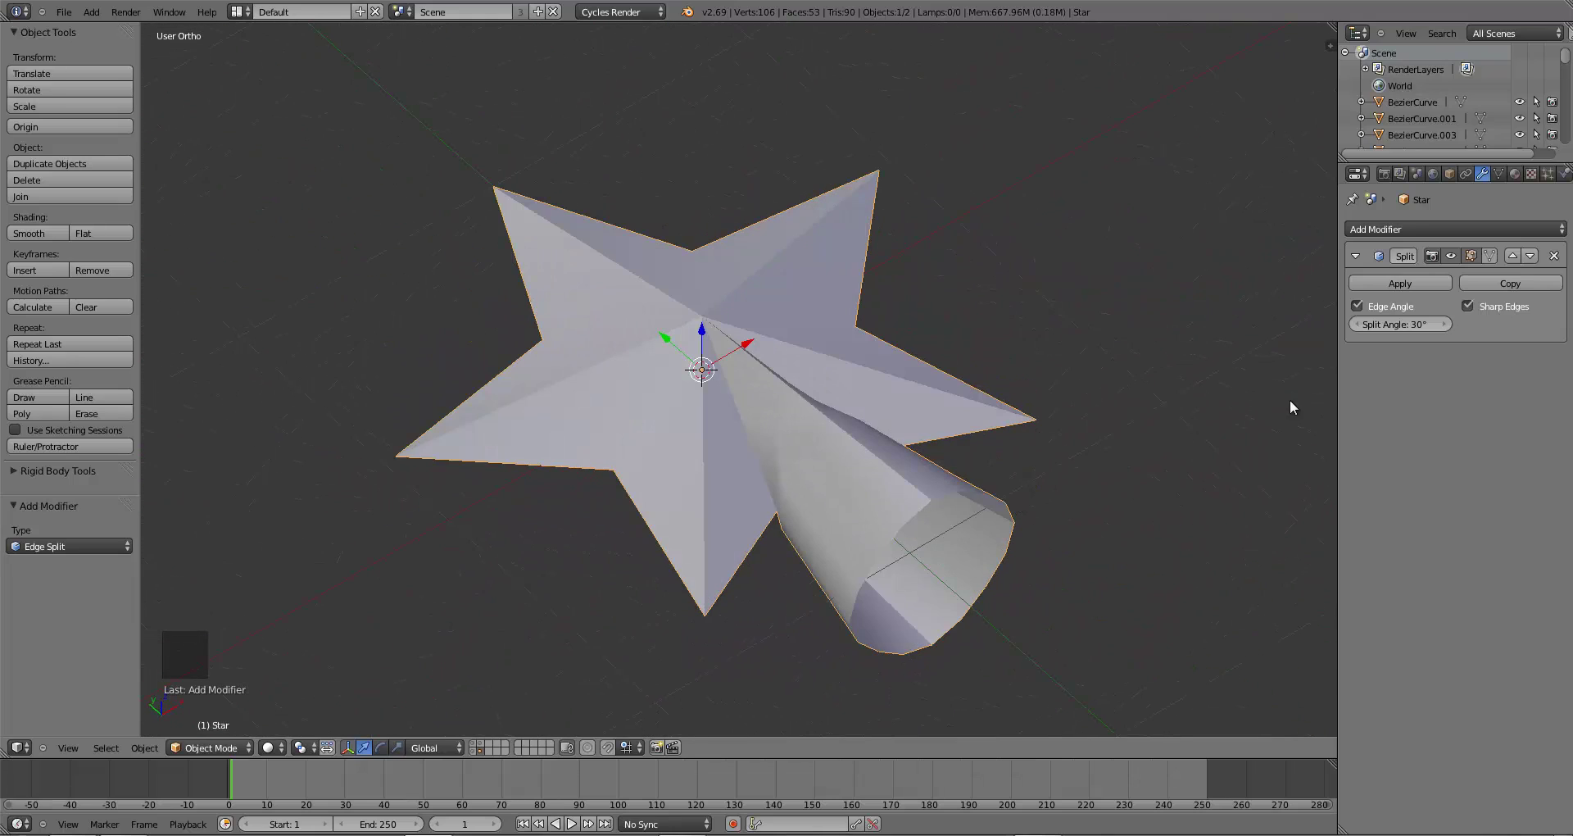
- Set the Edge Split modifier's split angle to 49°
click(1360, 326)
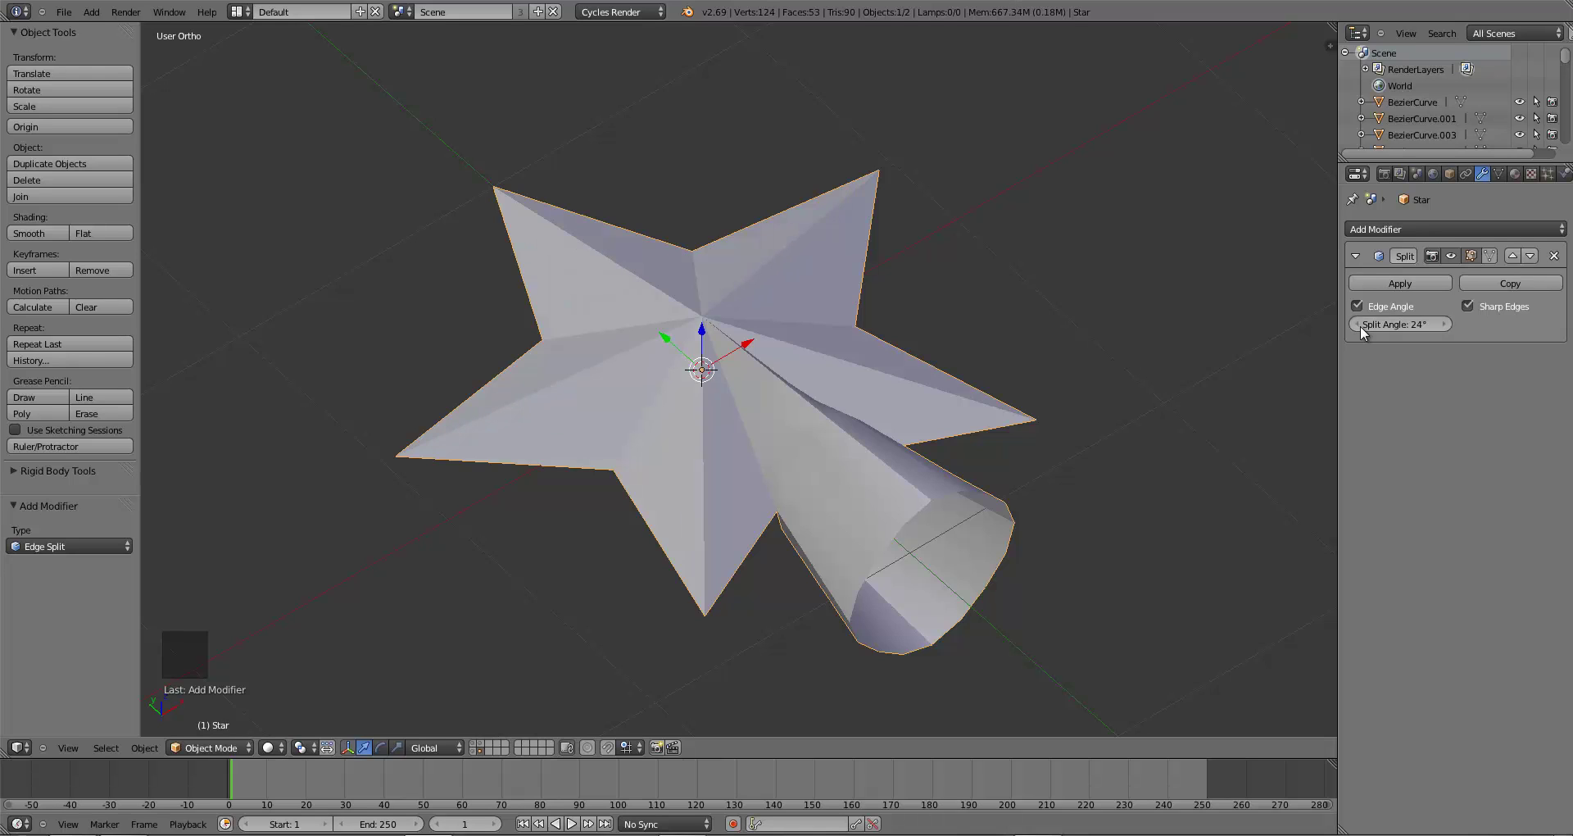
click(1360, 327)
click(1438, 326)
click(1438, 325)
click(1438, 325)
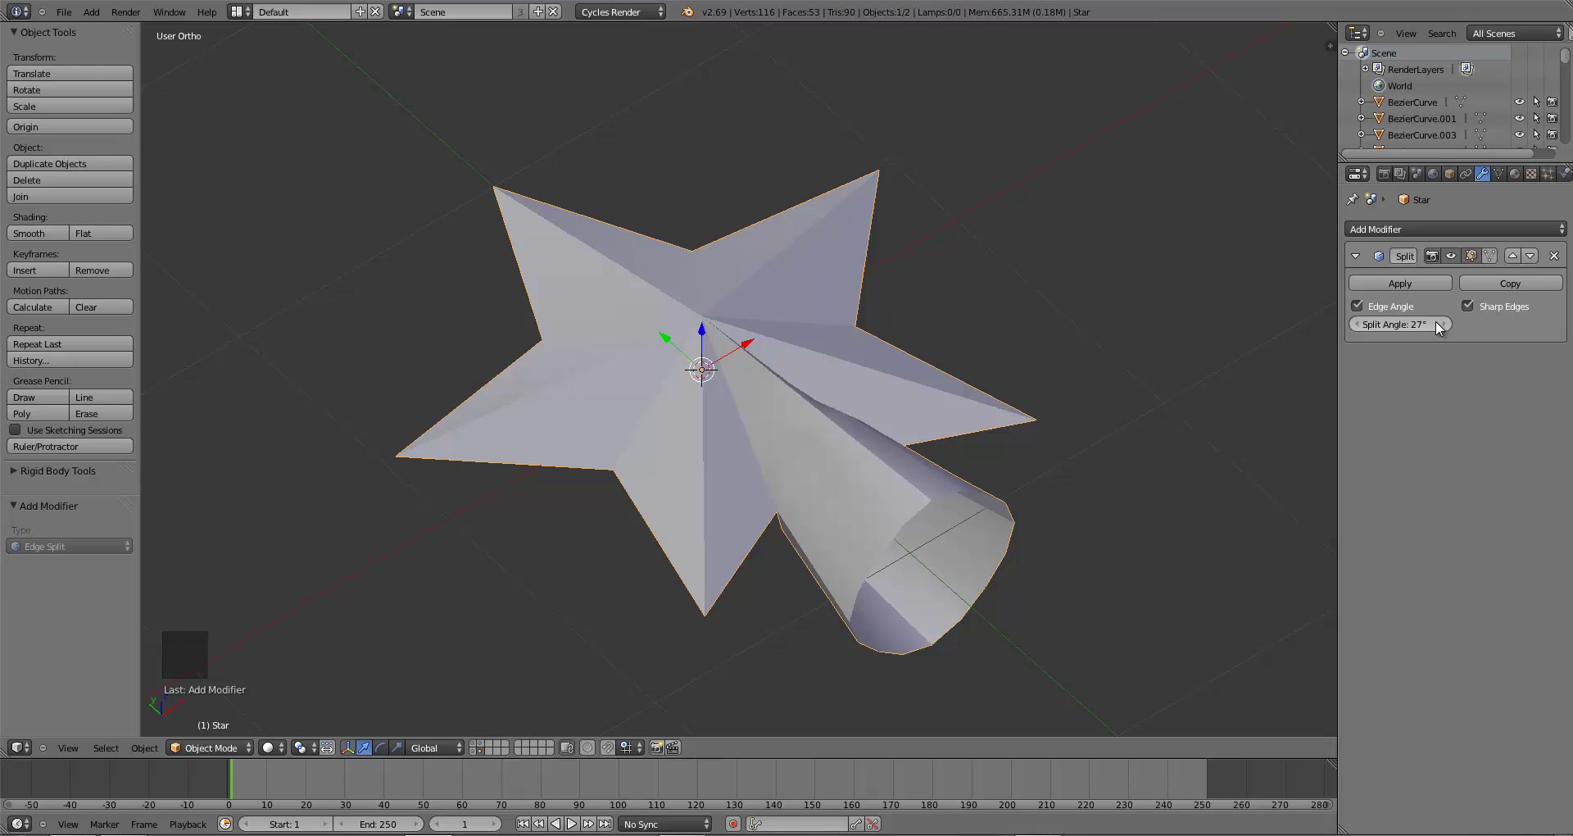
drag(1399, 325, 1420, 322)
- Reposition a vertex at the junction between the base and the star's faces
middle_drag(994, 519, 1043, 509)
scroll(848, 571, up, 3)
key(Tab)
scroll(888, 424, up, 4)
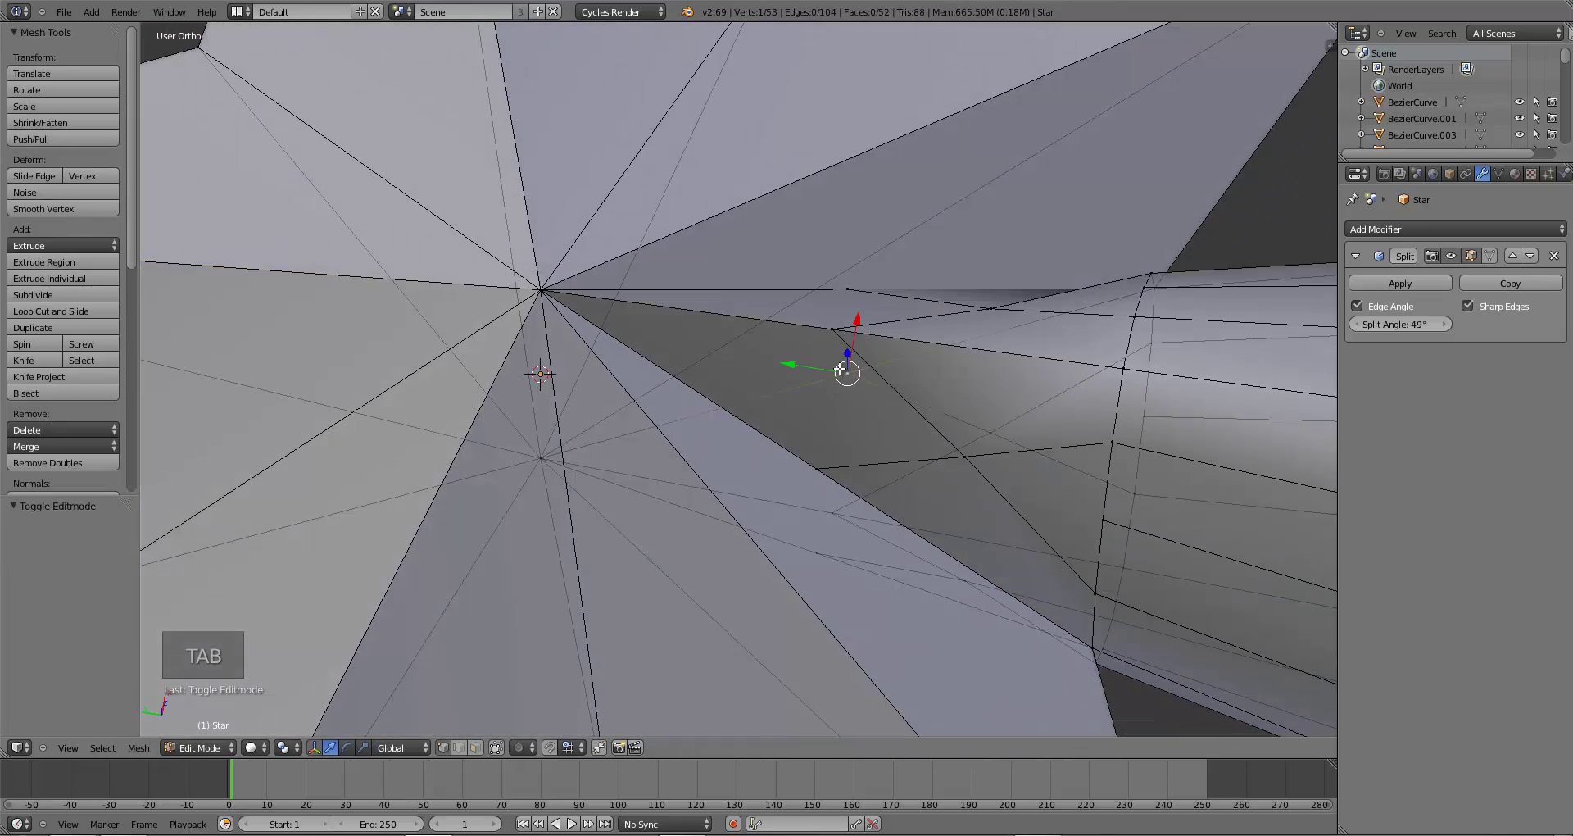
middle_drag(831, 353, 909, 551)
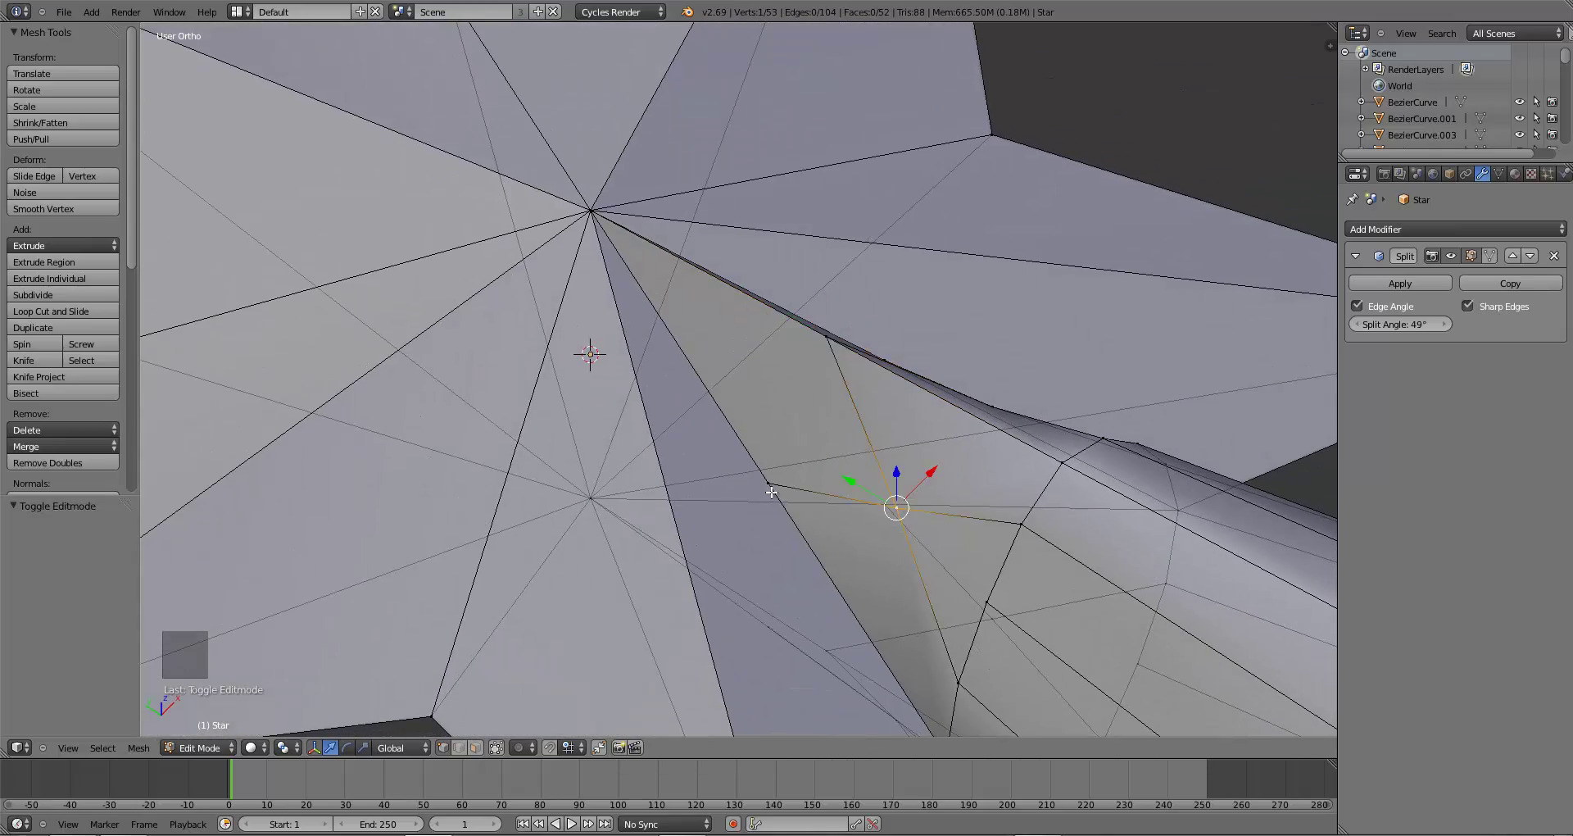
key(g)
click(821, 465)
- Adjust the base junction's selected geometry by moving it along Z and along Y
middle_drag(821, 465, 924, 562)
key(g)
key(z)
click(748, 460)
key(g)
key(y)
click(926, 565)
- Move the selected junction geometry along Z, scale it along X, and return to Object Mode
key(g)
key(z)
click(534, 509)
key(s)
key(x)
click(844, 604)
key(Tab)
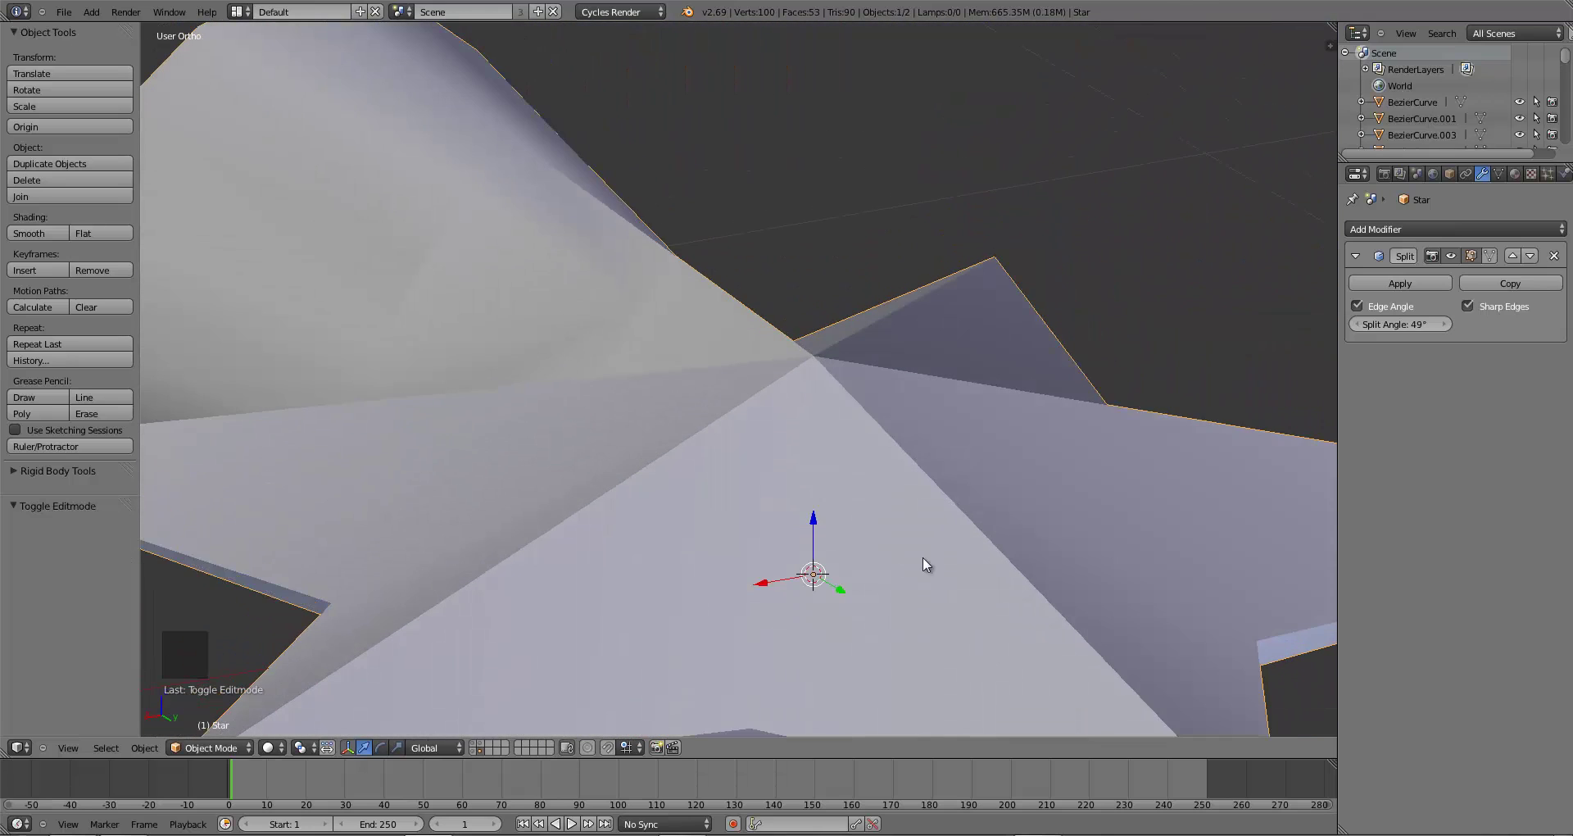
- Examine the star's faceted shading and its base junction from above and from oblique angles
scroll(922, 558, down, 6)
middle_drag(808, 471, 782, 444)
scroll(825, 590, down, 5)
key(a)
middle_drag(617, 450, 562, 540)
scroll(636, 580, down, 3)
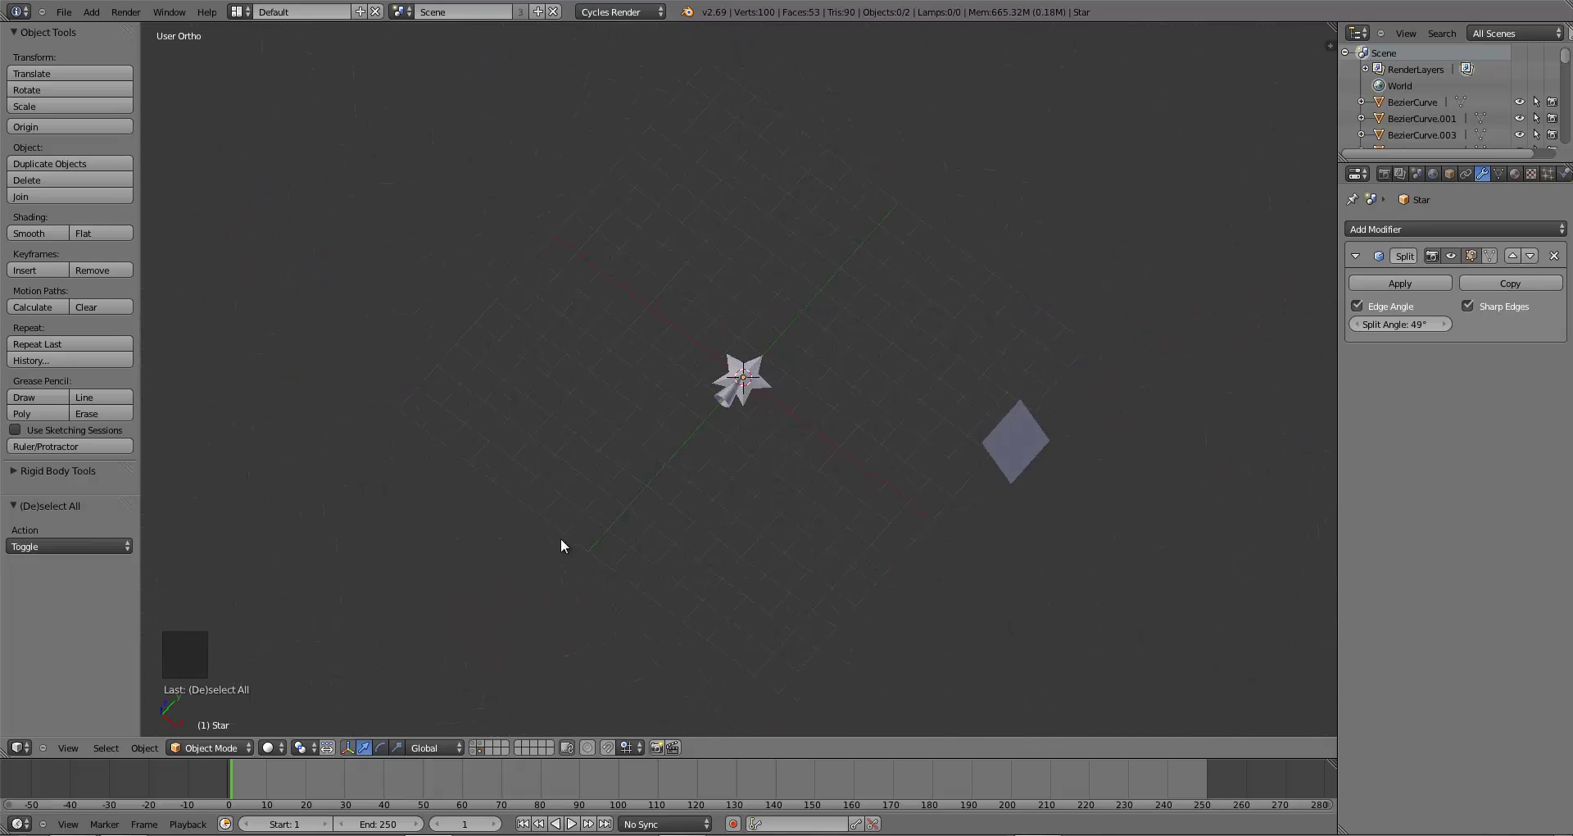
key(KP_7)
scroll(576, 535, up, 6)
right_click(680, 427)
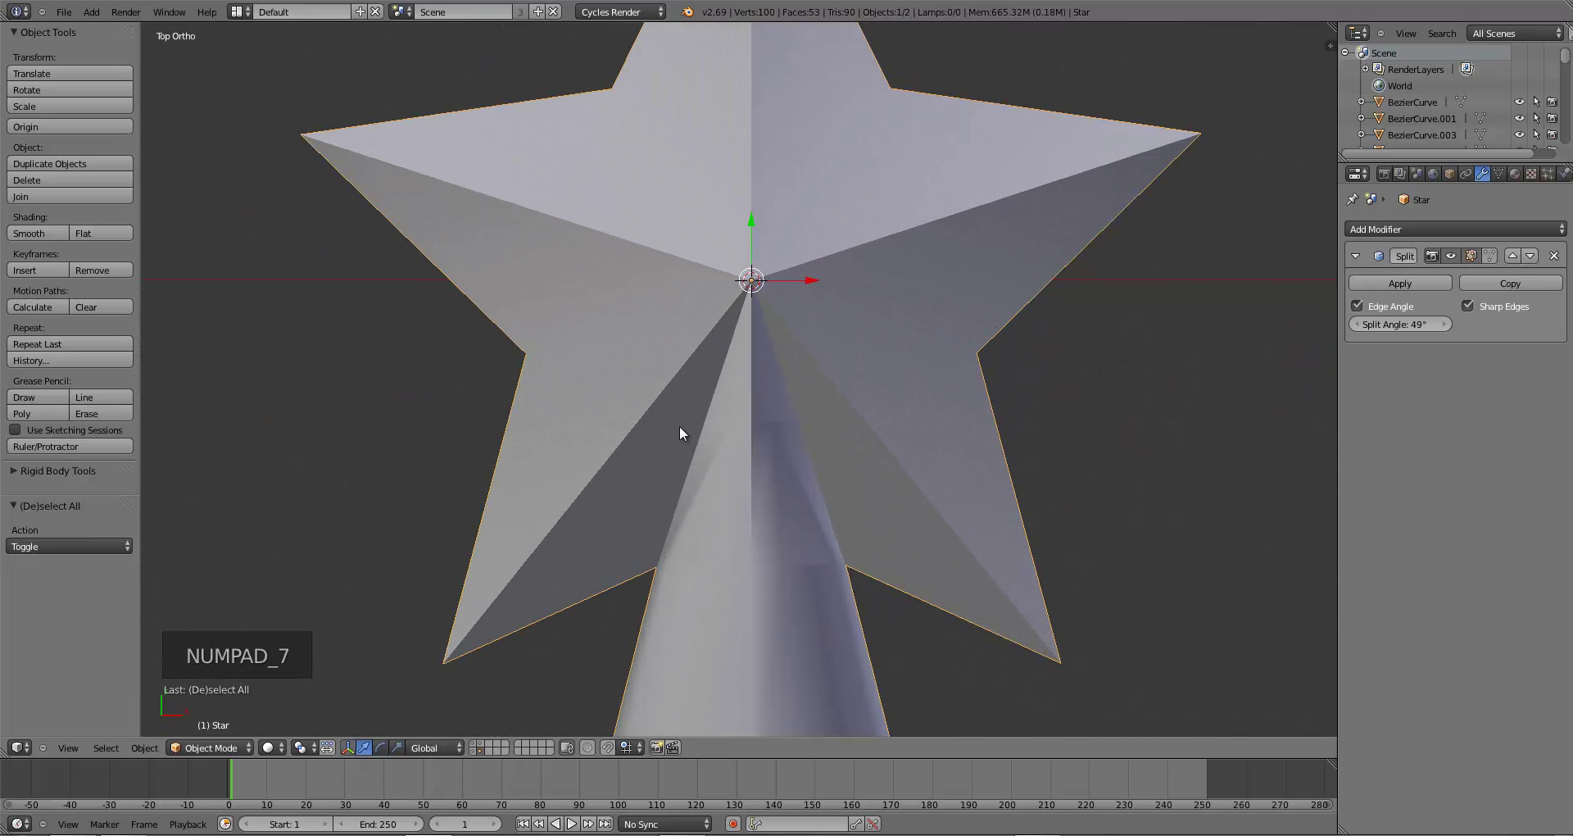
scroll(652, 456, down, 4)
middle_drag(647, 461, 811, 565)
scroll(1237, 348, up, 5)
- Try a Bevel modifier on the star at about 0.175 width, and remove it
click(1356, 255)
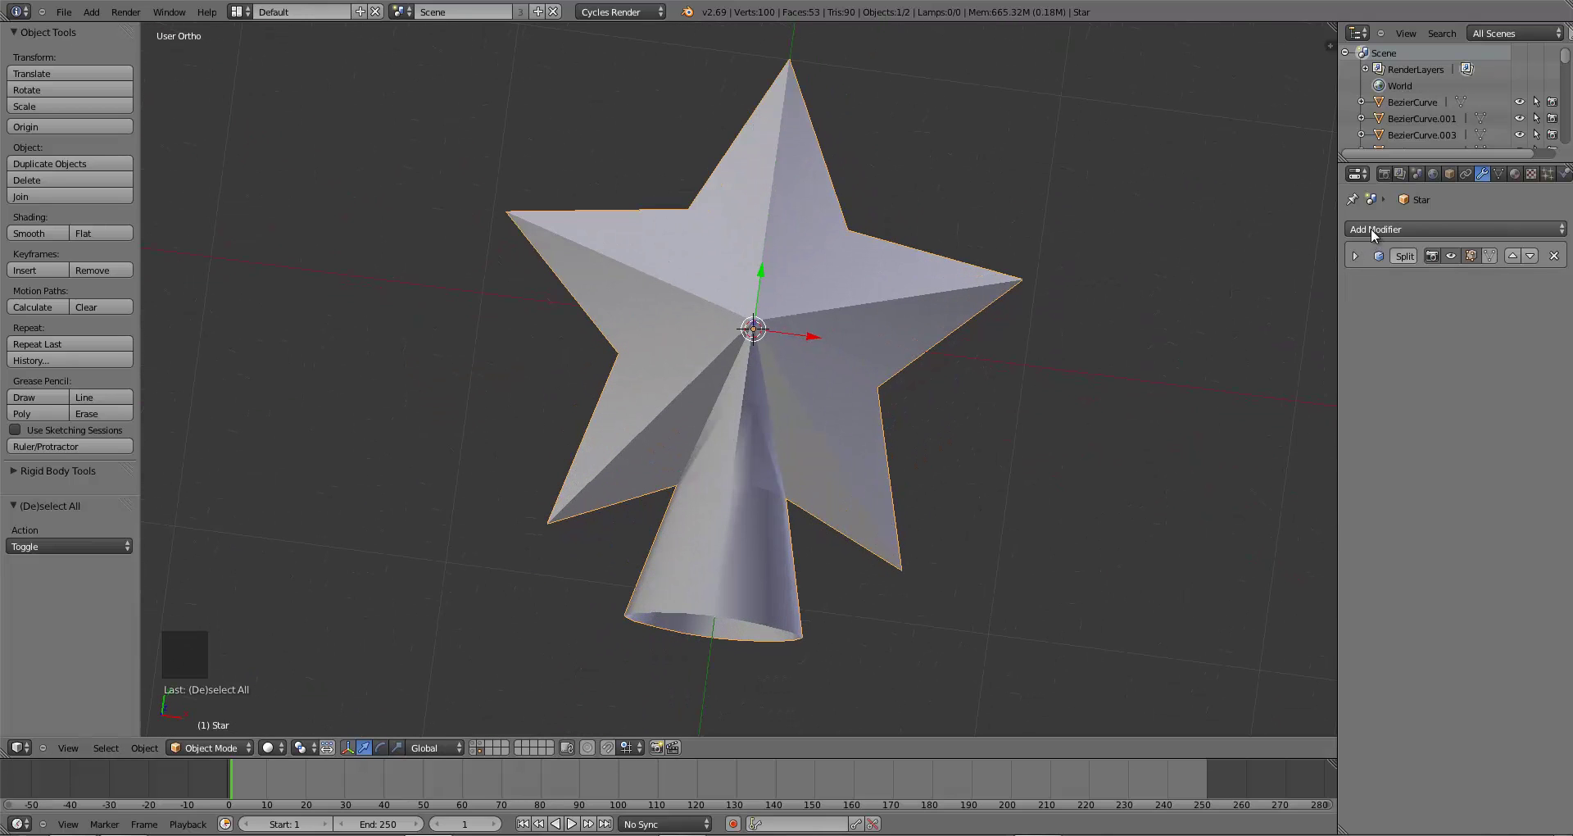
click(1360, 229)
click(1180, 282)
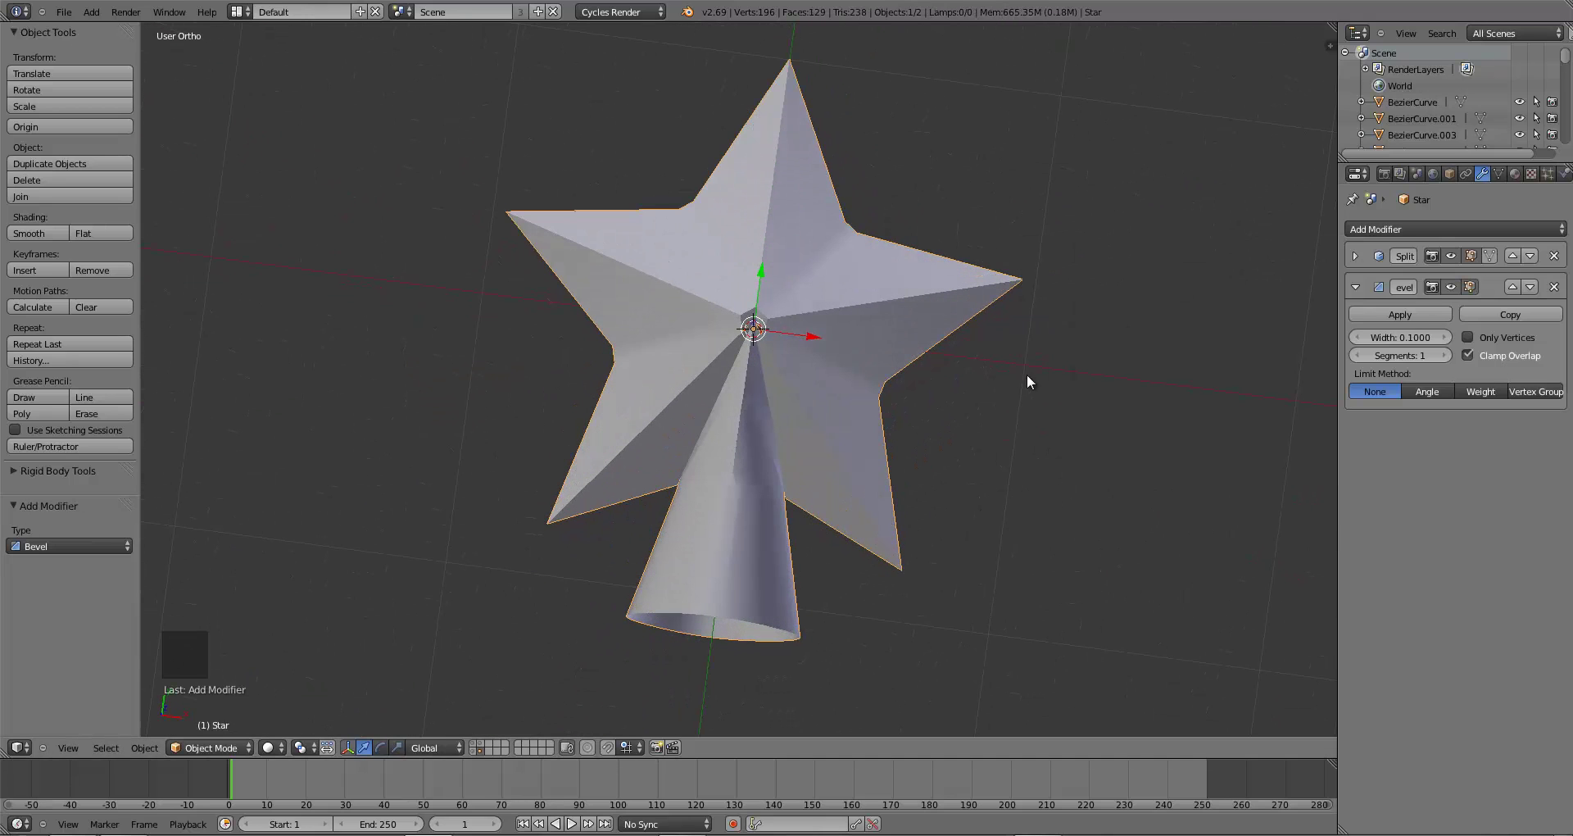
middle_drag(1026, 374, 1057, 414)
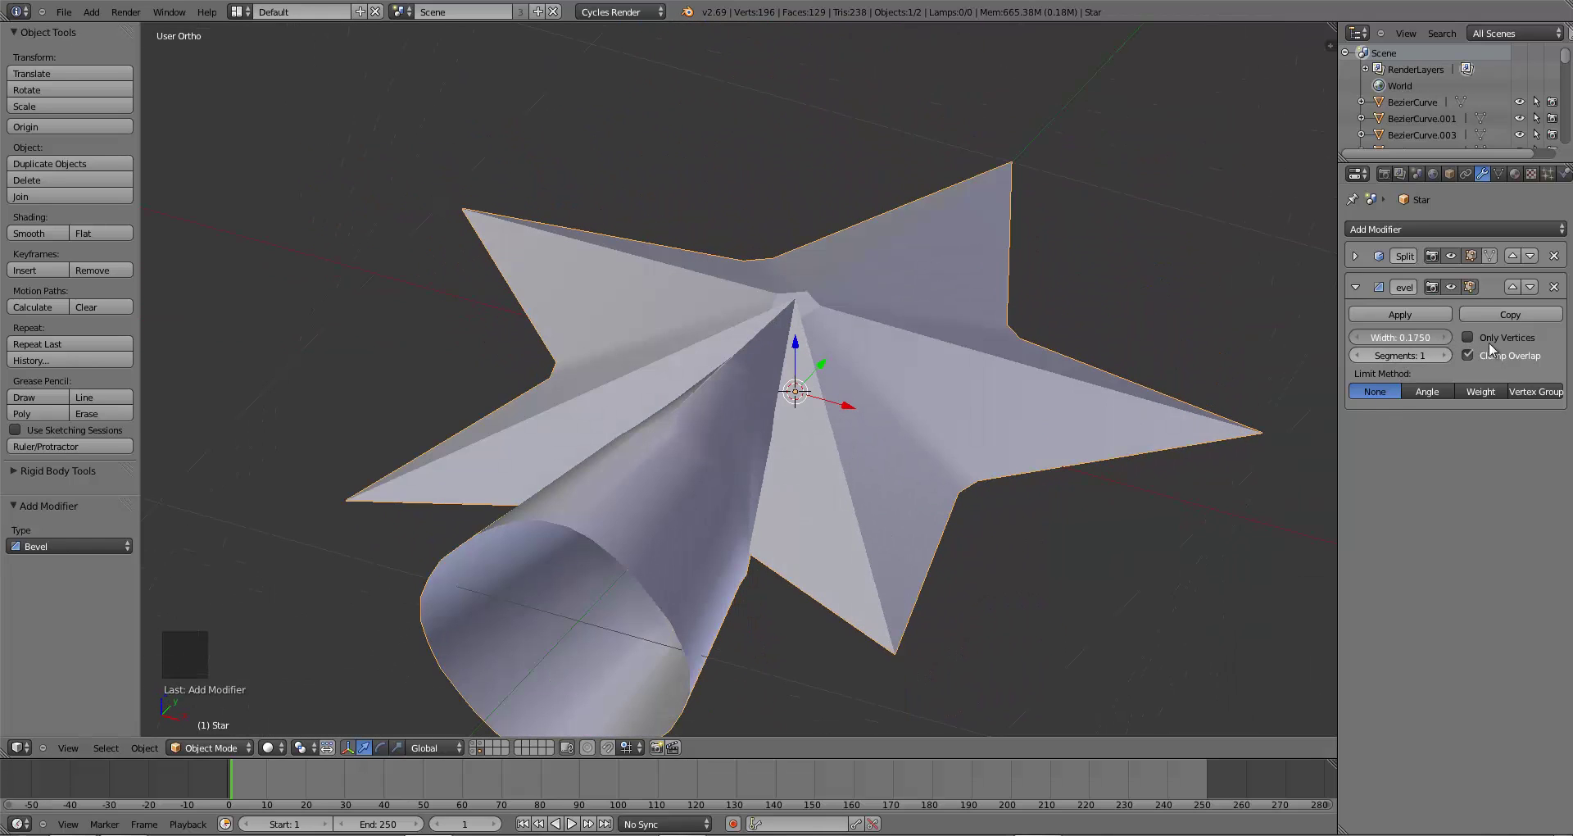
click(1553, 287)
scroll(763, 426, down, 5)
middle_drag(762, 426, 790, 445)
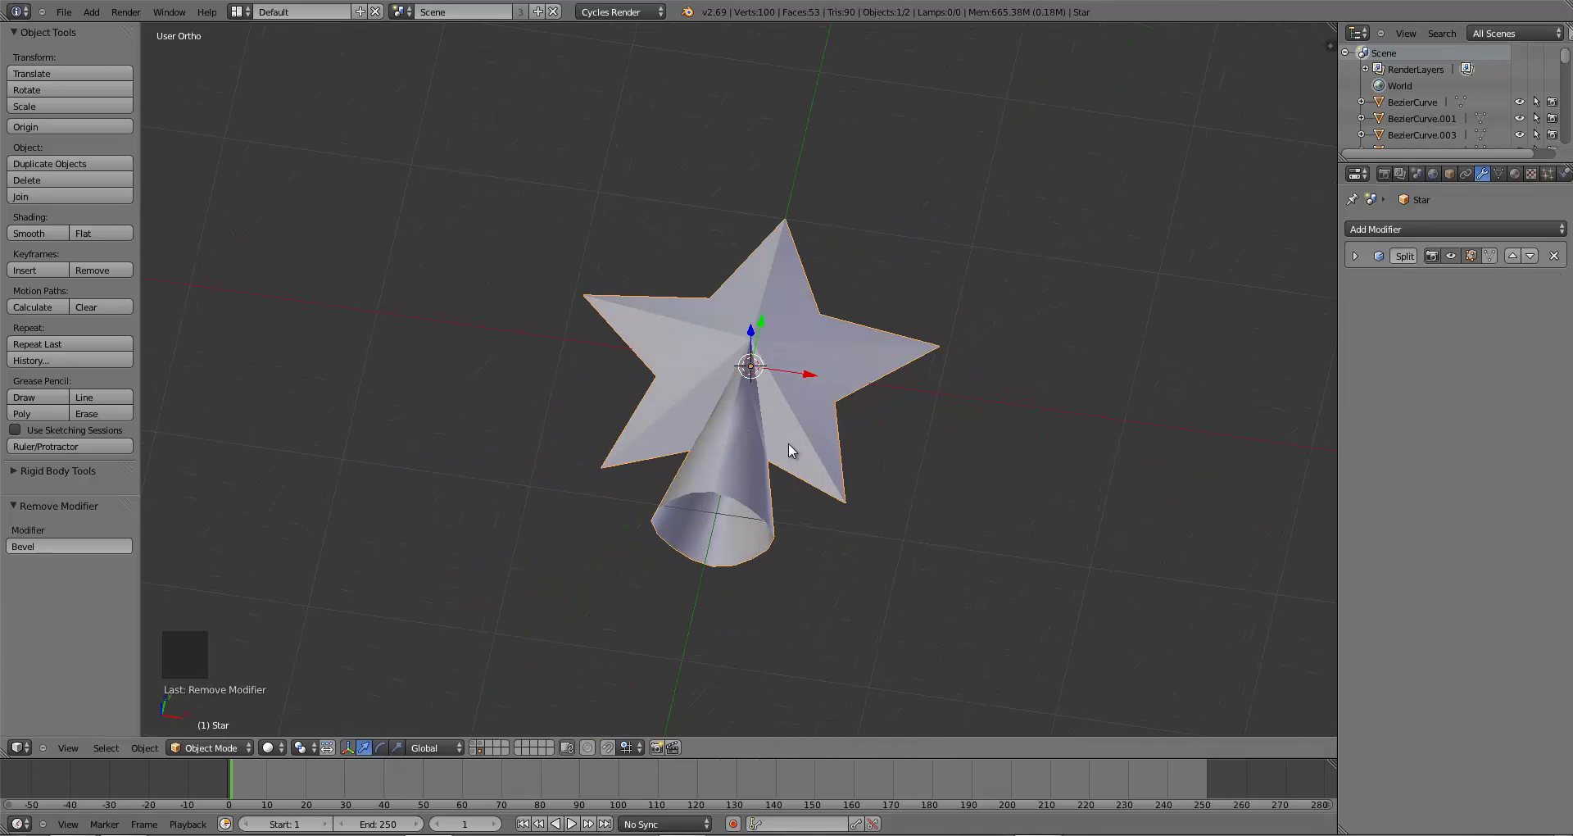
- Apply the Edge Split modifier, try a Bevel modifier at about 0.114 width, and remove the bevel
click(1356, 255)
click(1362, 283)
click(1370, 230)
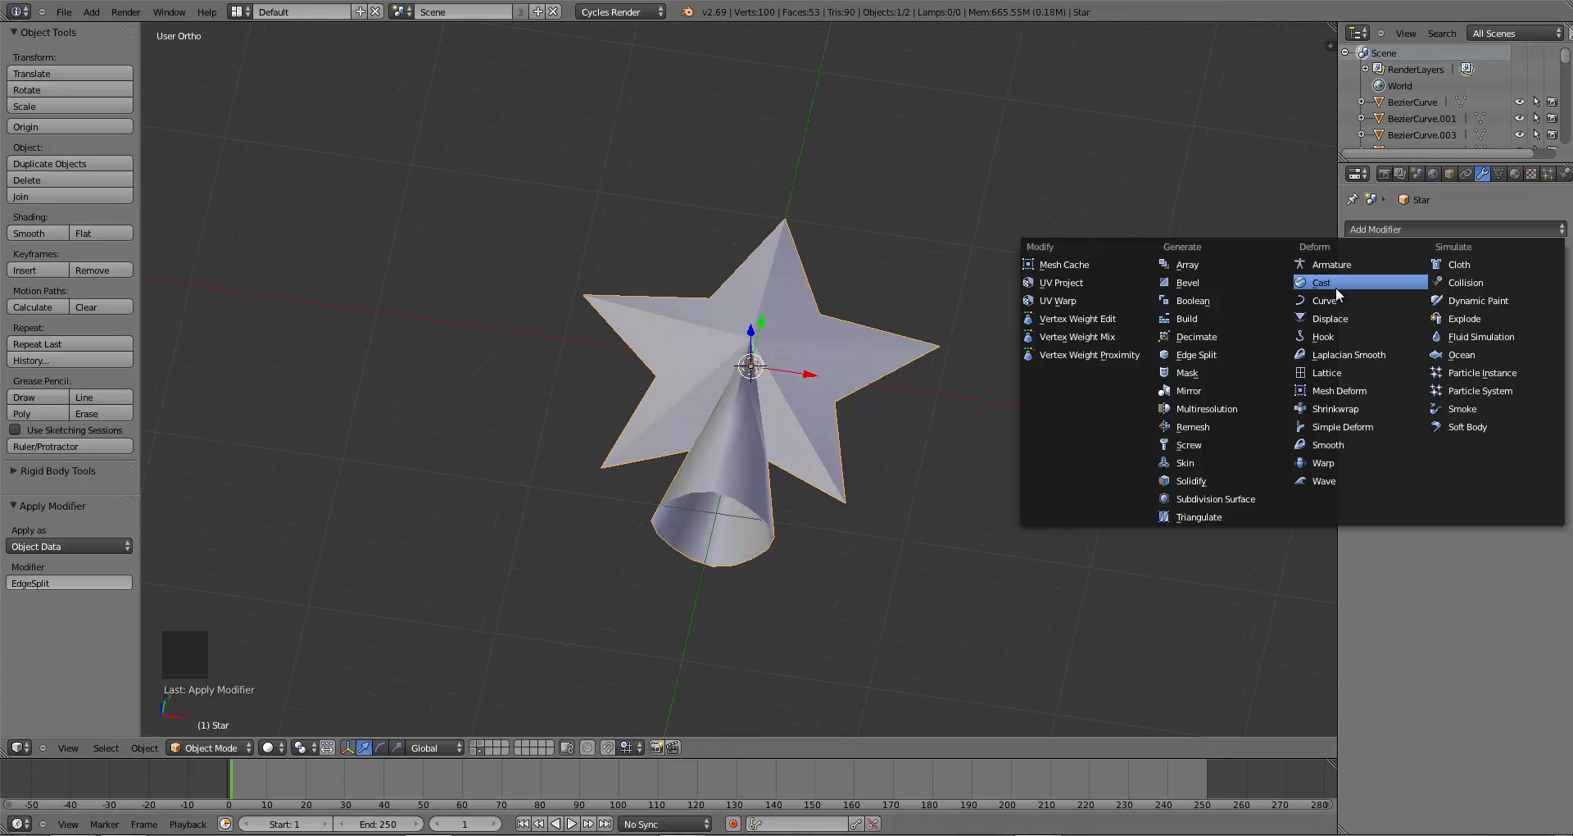
click(1183, 283)
middle_drag(842, 402, 849, 459)
scroll(849, 459, up, 8)
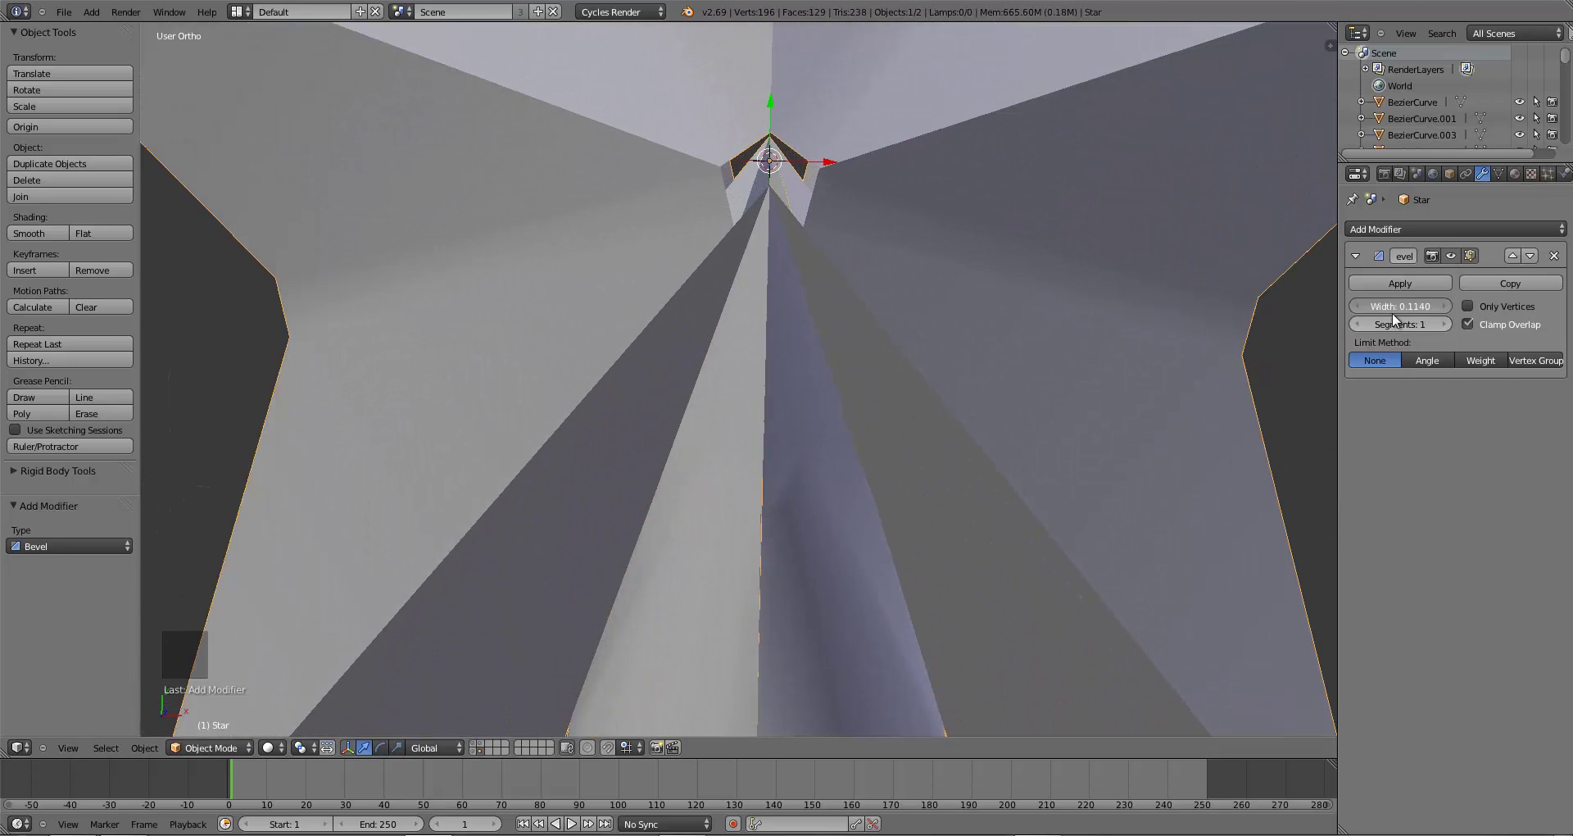
click(1554, 256)
- Undo the recent bevel attempts and the applied Edge Split on the star
key(ctrl+z)
key(ctrl+z)
key(ctrl+z)
key(ctrl+z)
key(ctrl+z)
key(ctrl+z)
key(ctrl+z)
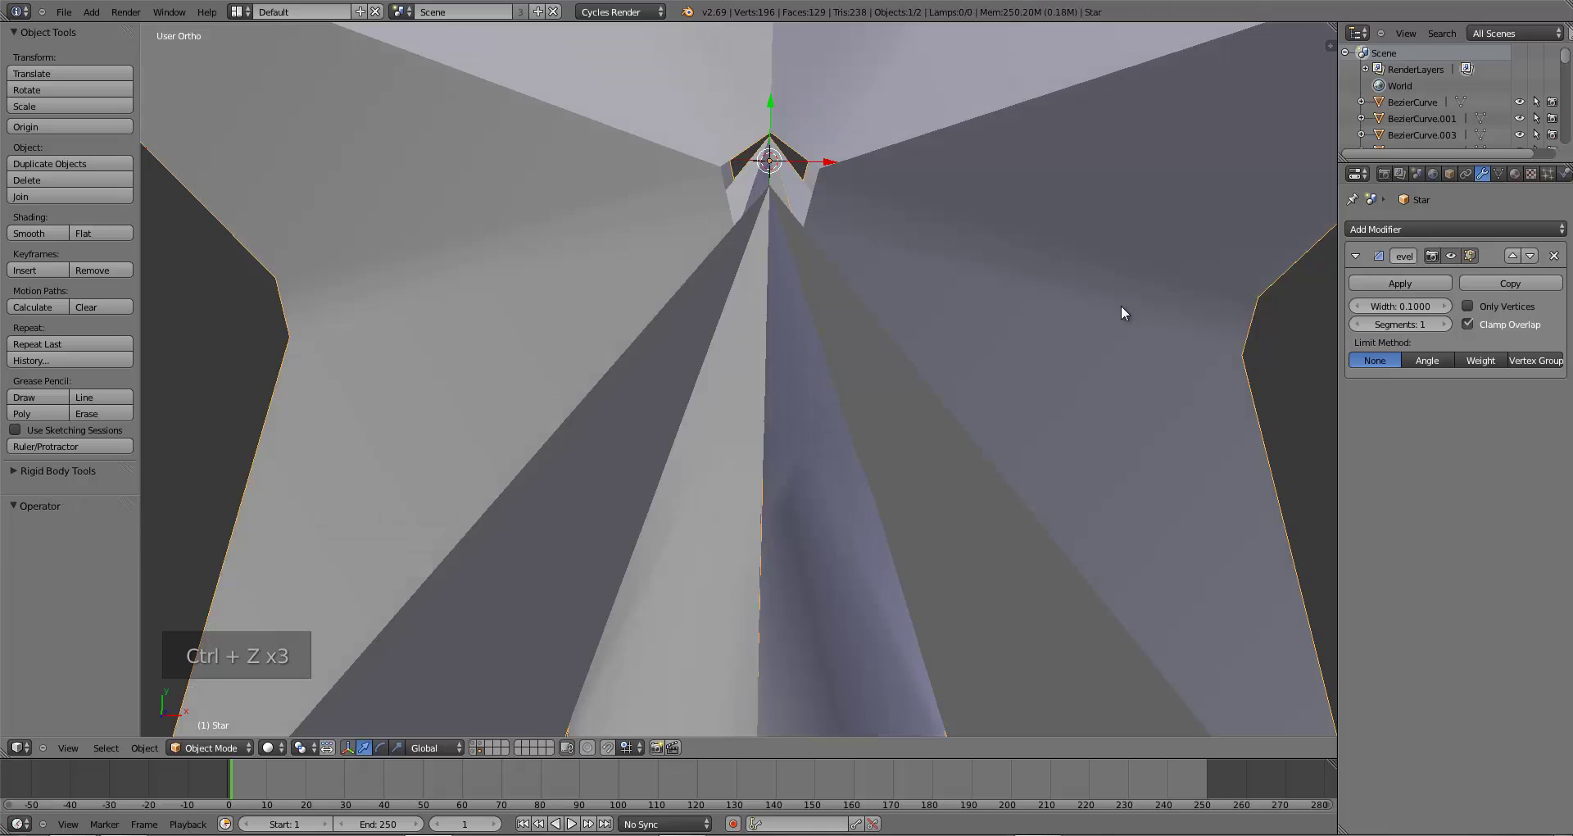
- Examine the star's mesh and its base junction in Edit Mode from oblique angles, and return to Object Mode
scroll(808, 548, down, 6)
middle_drag(808, 552, 735, 367)
key(Tab)
key(a)
key(a)
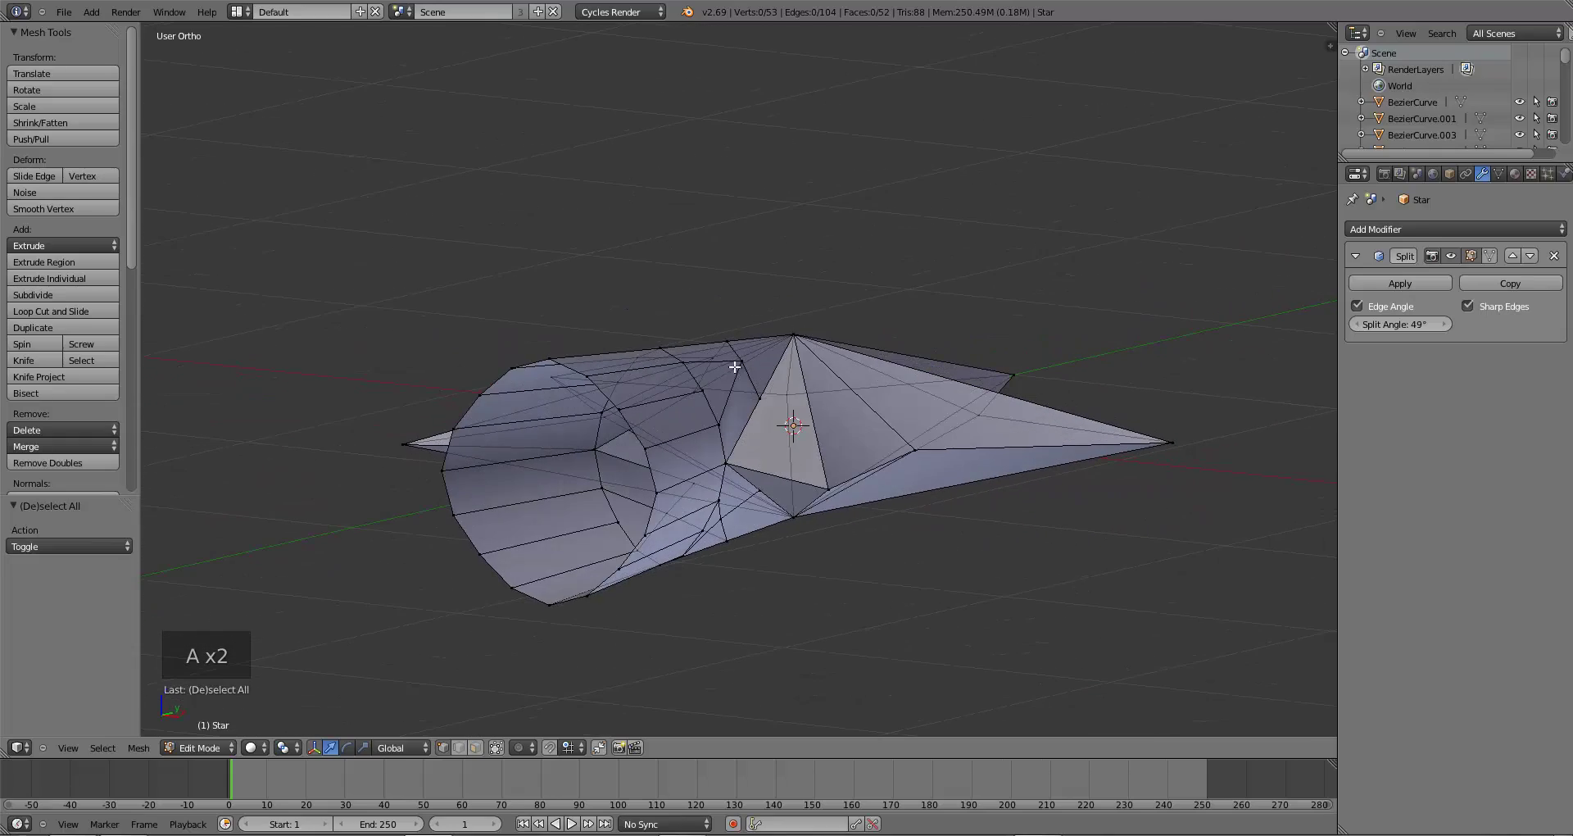
middle_drag(755, 428, 783, 585)
key(Tab)
key(Tab)
key(Tab)
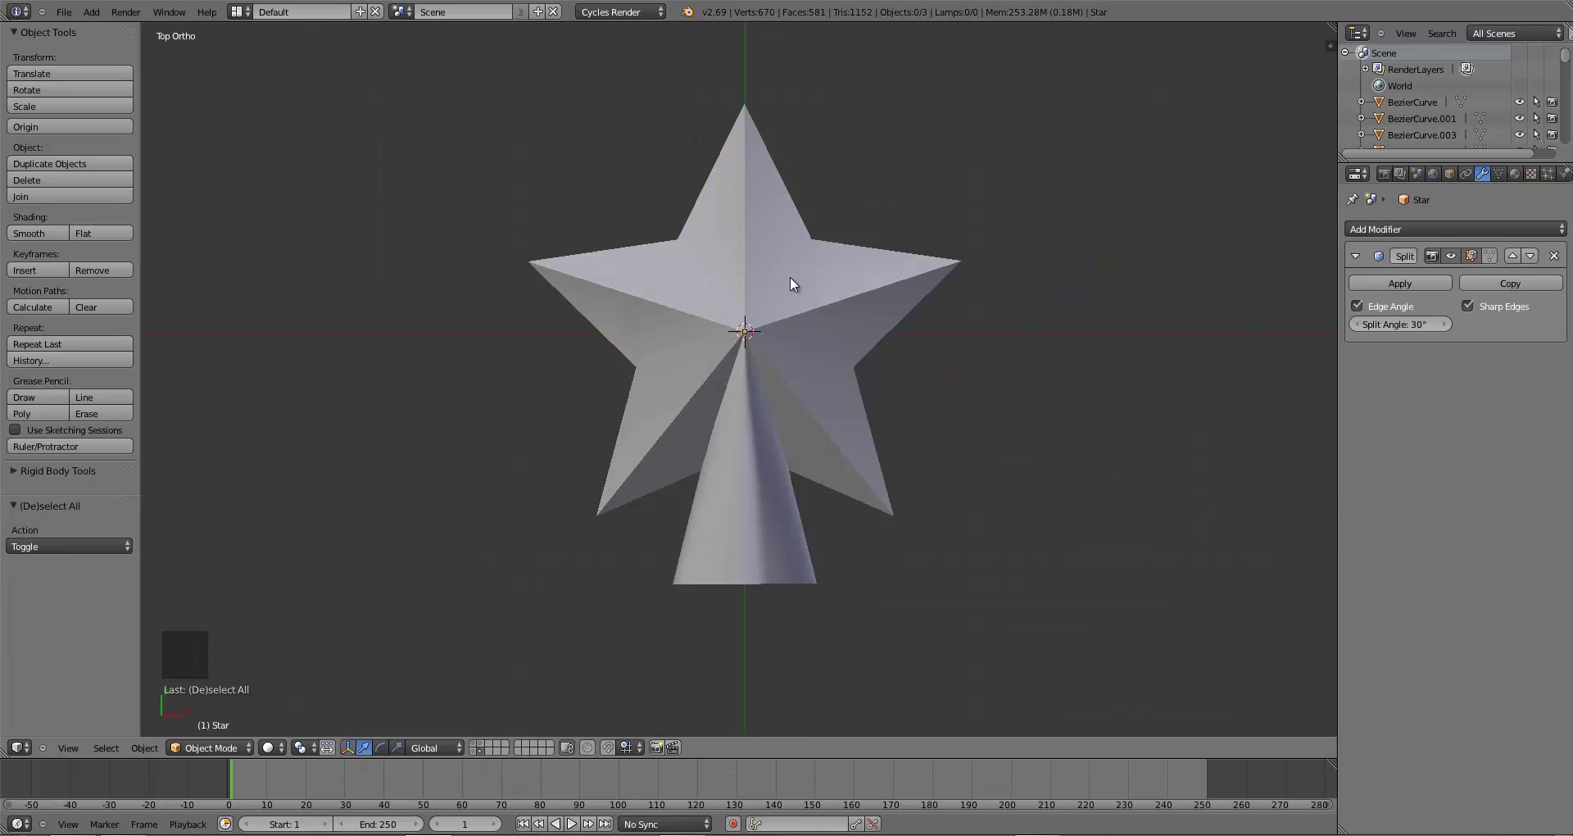
- Inspect the separate star mesh in Edit Mode from several oblique angles, and return to Object Mode
scroll(820, 401, down, 2)
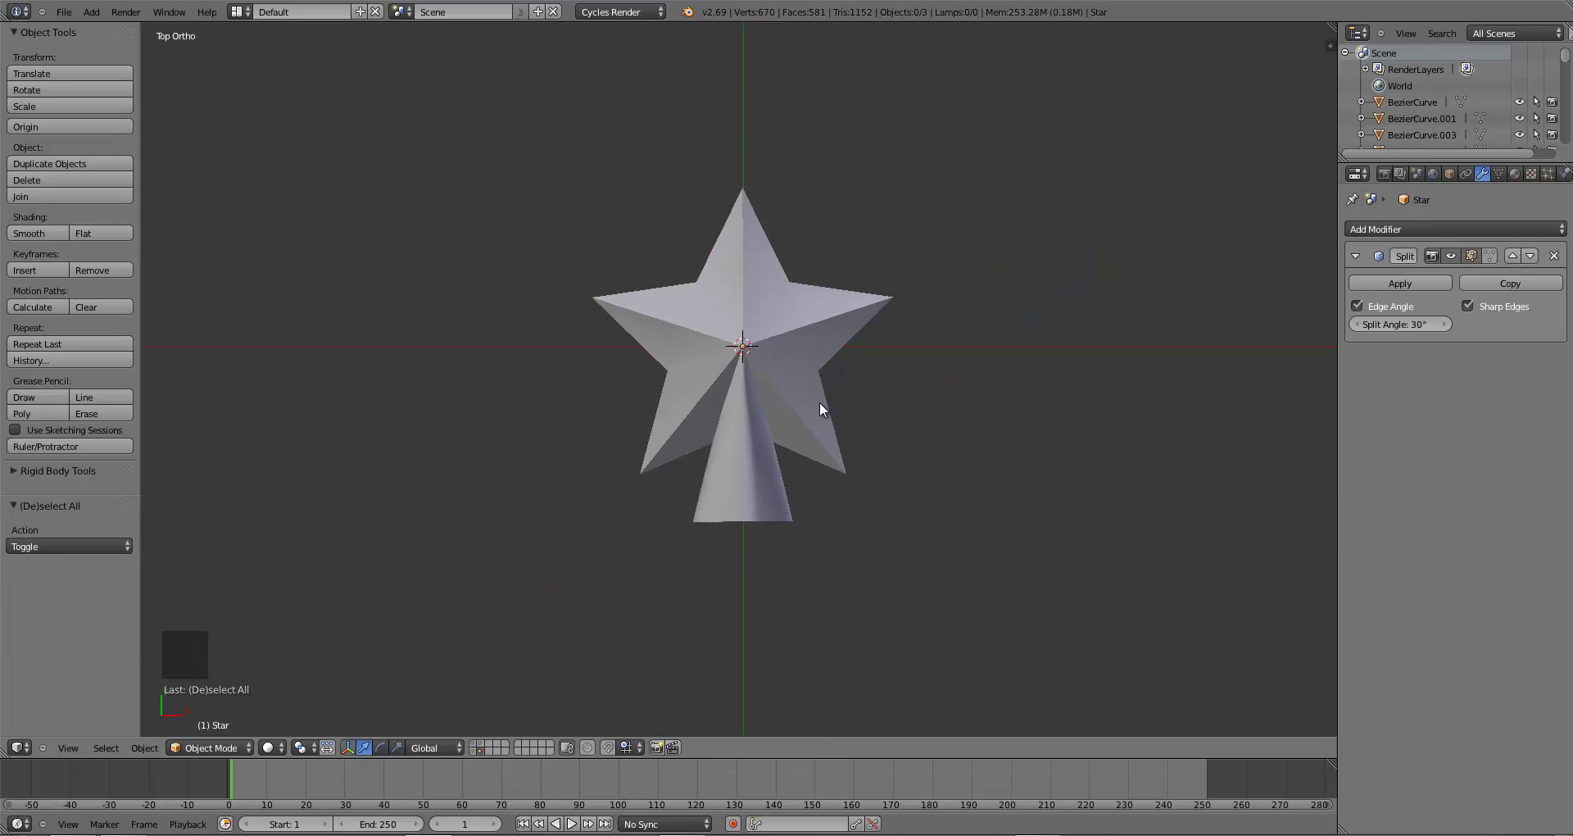
middle_drag(819, 402, 712, 341)
scroll(872, 485, up, 5)
right_click(884, 448)
key(Tab)
key(Tab)
right_click(666, 430)
key(Tab)
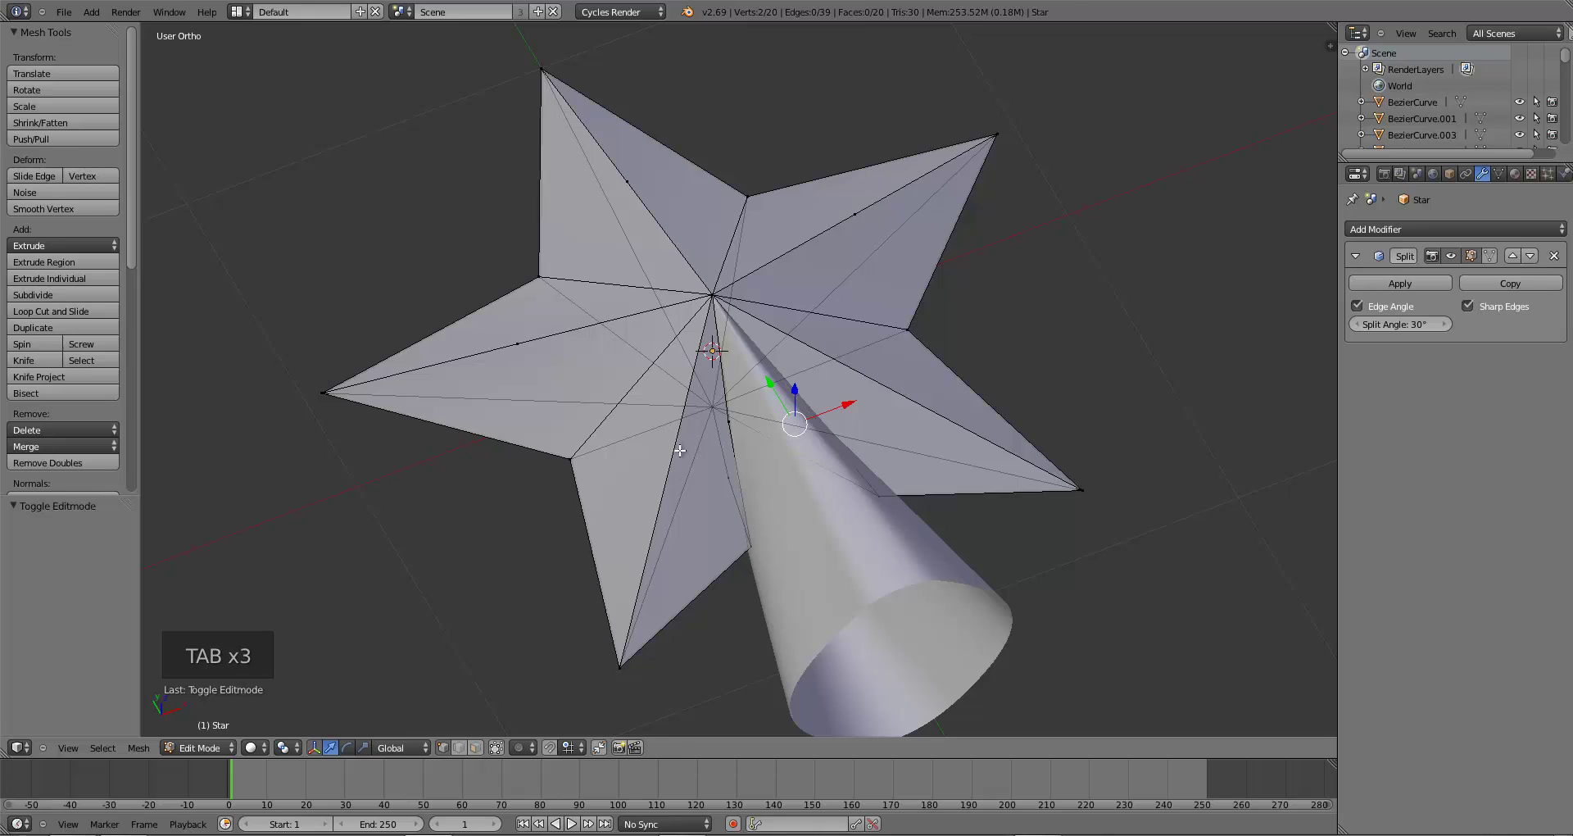
key(Tab)
middle_drag(680, 450, 774, 483)
key(Tab)
key(a)
key(a)
key(a)
key(a)
key(a)
key(a)
key(Tab)
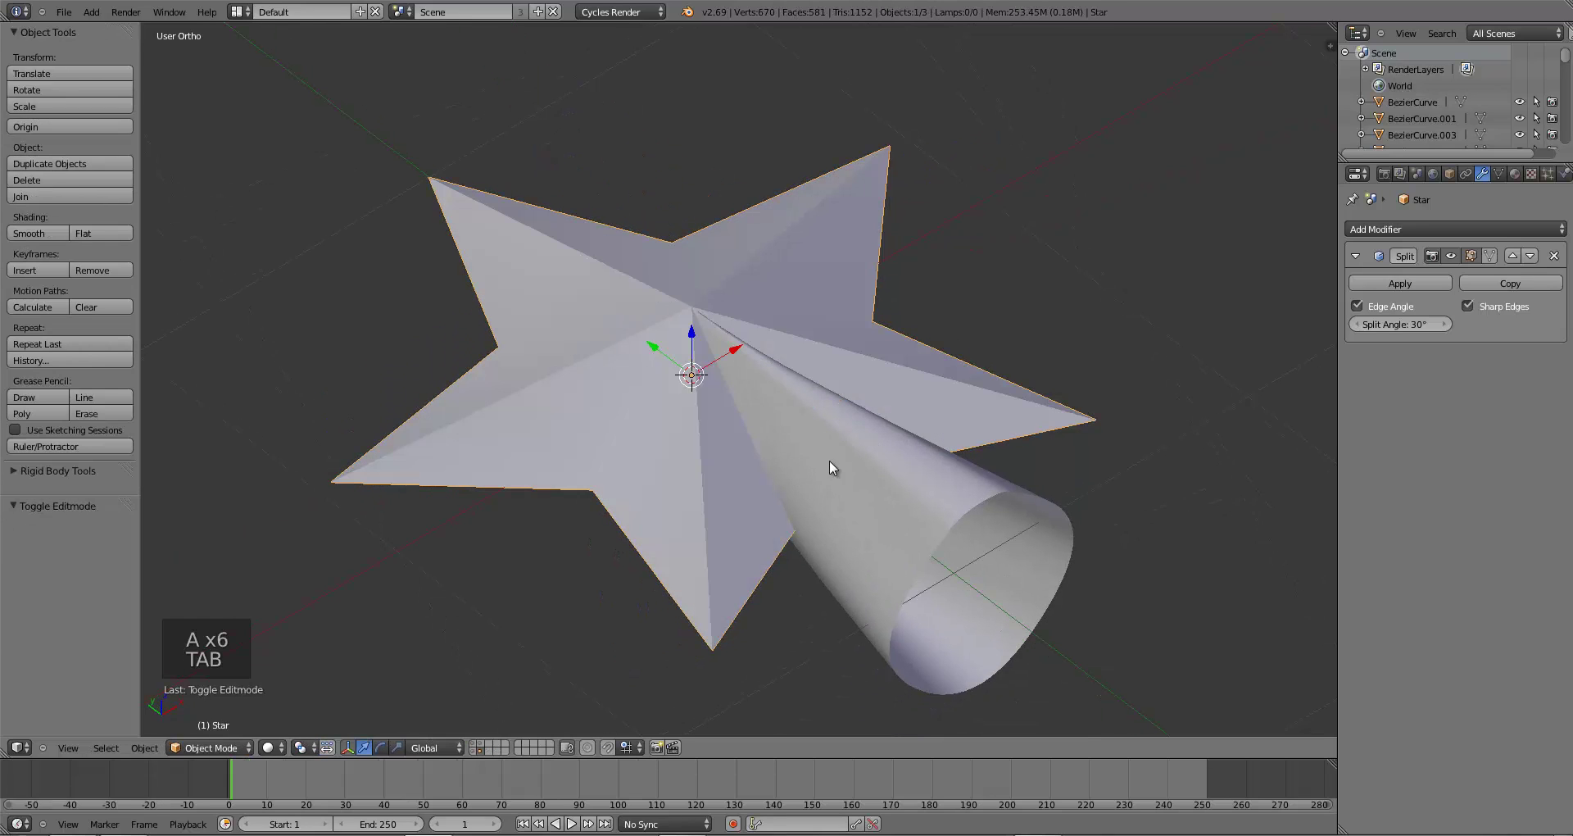
- Inspect the cone's mesh in Edit Mode and compare the modifiers of the cone and the star
right_click(847, 475)
key(Tab)
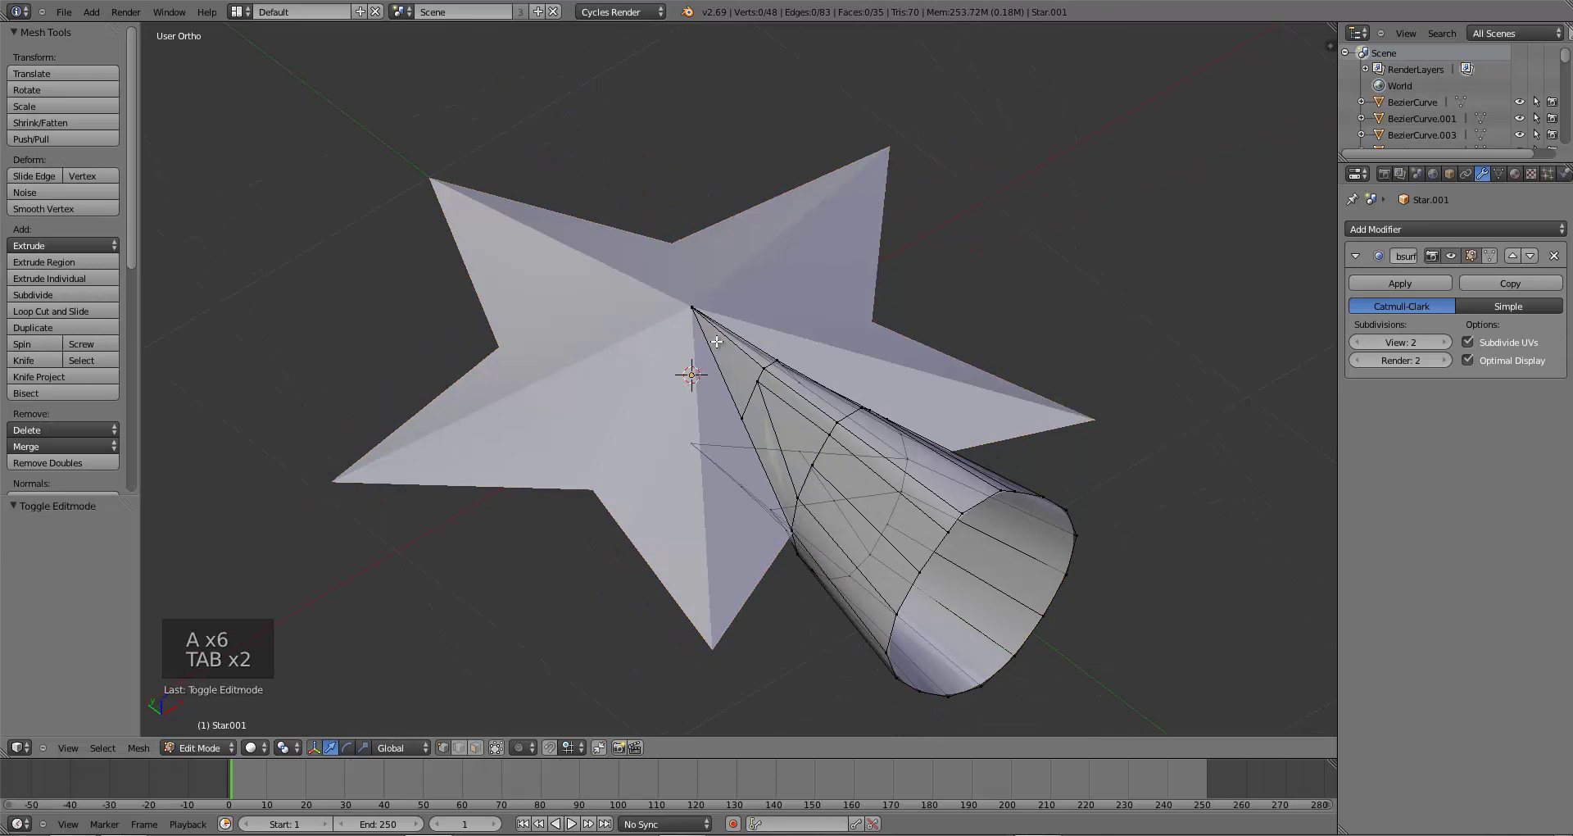
key(Tab)
right_click(802, 474)
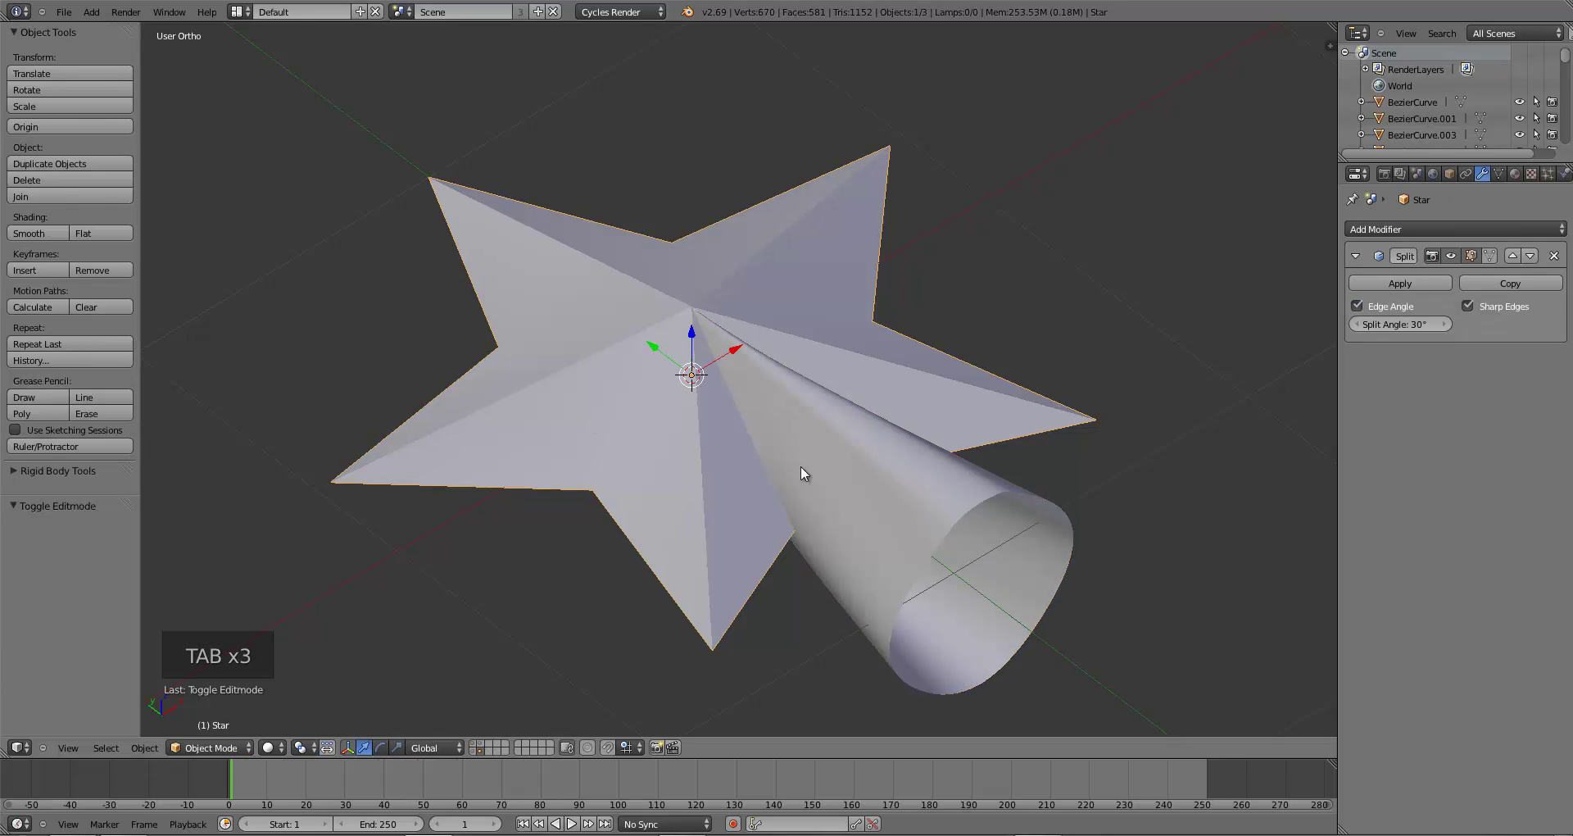
right_click(869, 485)
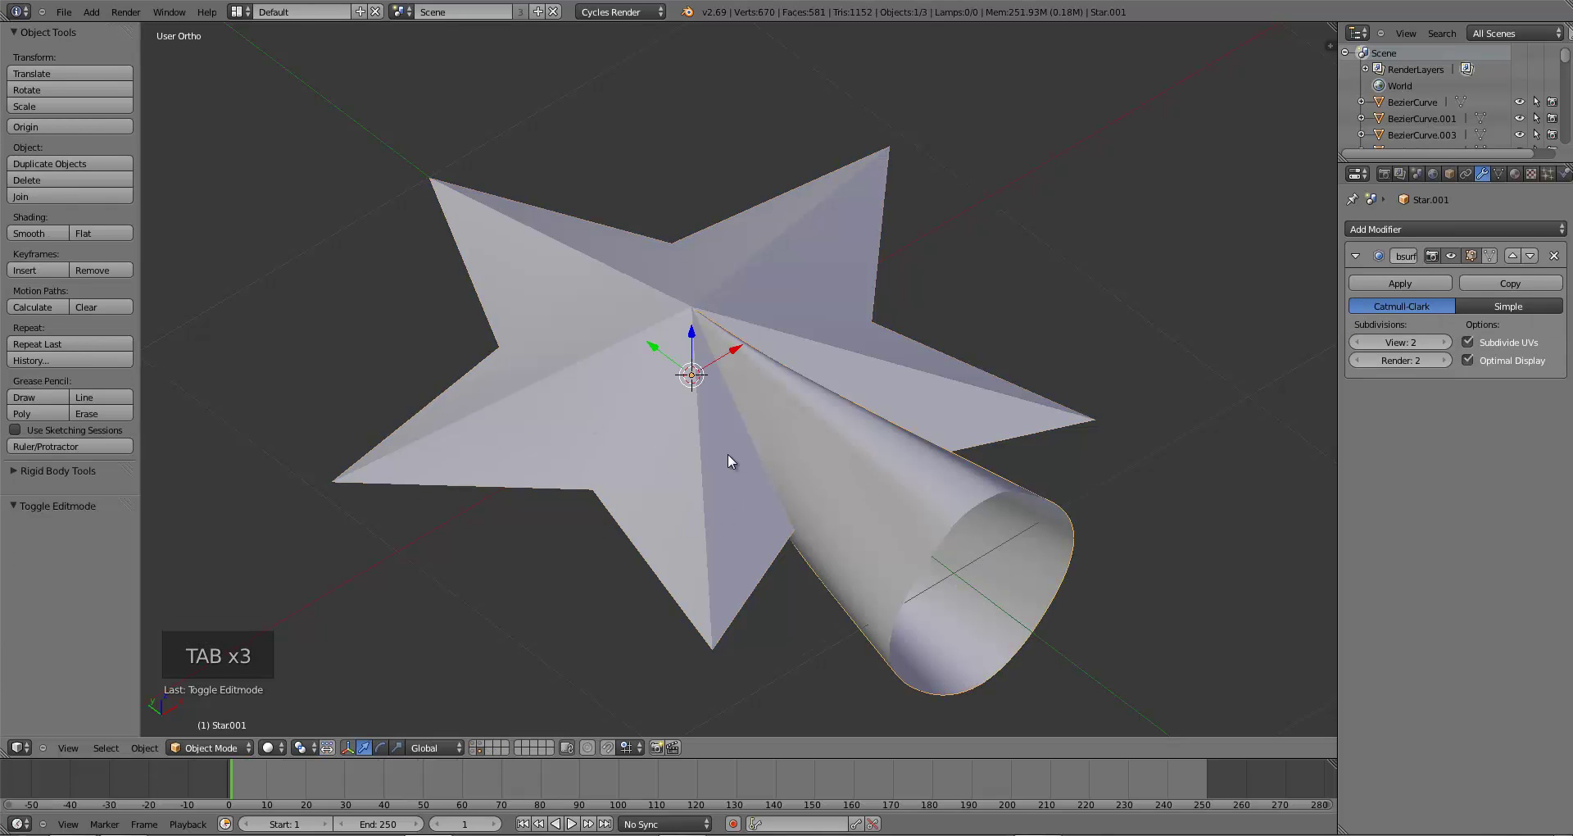
right_click(683, 460)
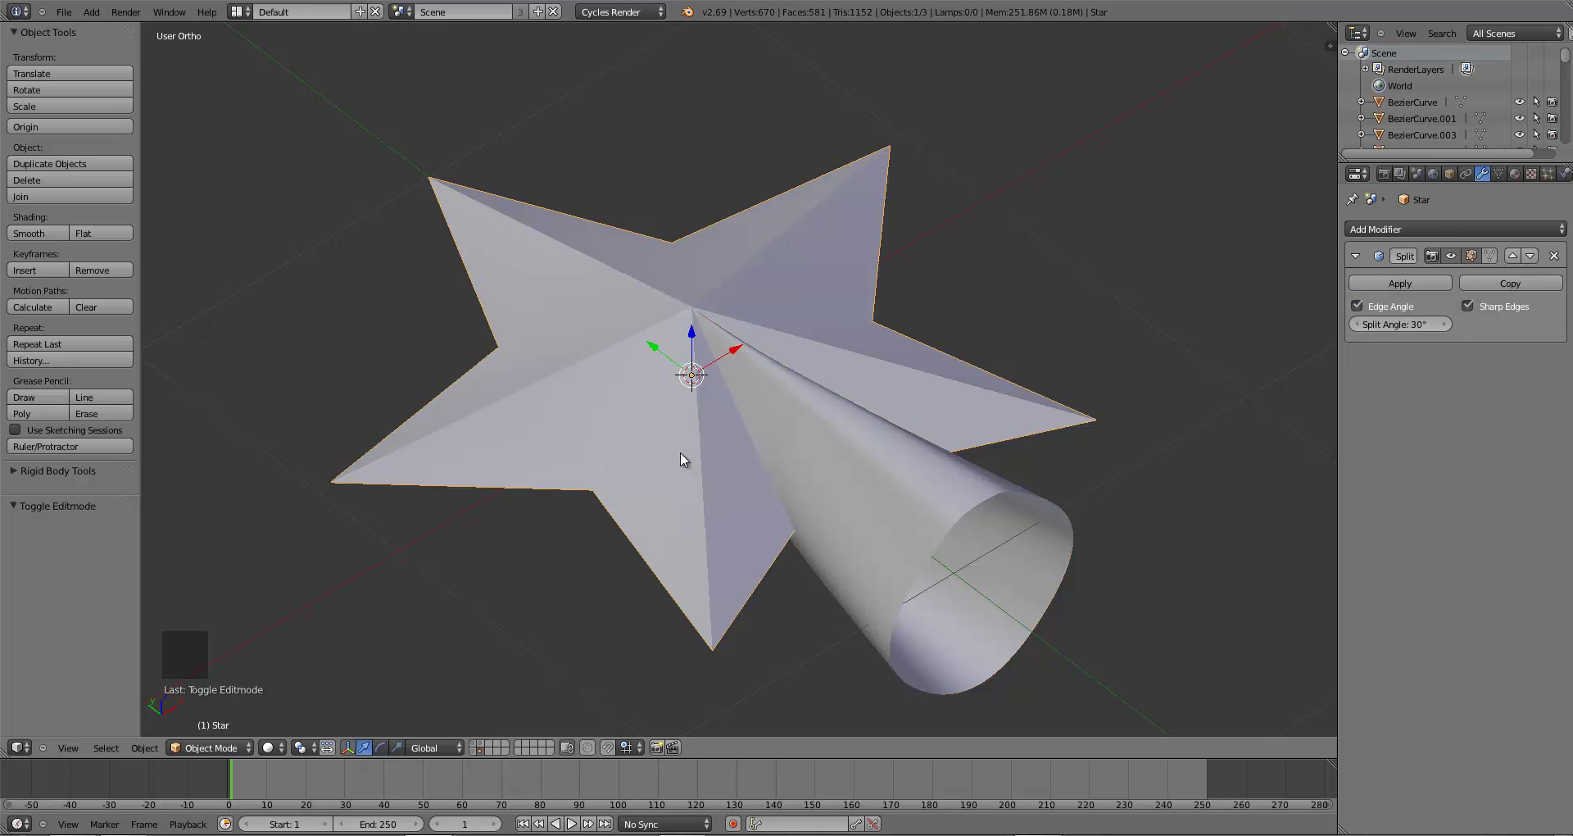
- Examine the faceted star together with its smooth cone base from an oblique angle, with nothing selected
middle_drag(828, 459, 702, 560)
right_click(572, 492)
scroll(788, 485, down, 4)
key(a)
scroll(658, 577, up, 6)
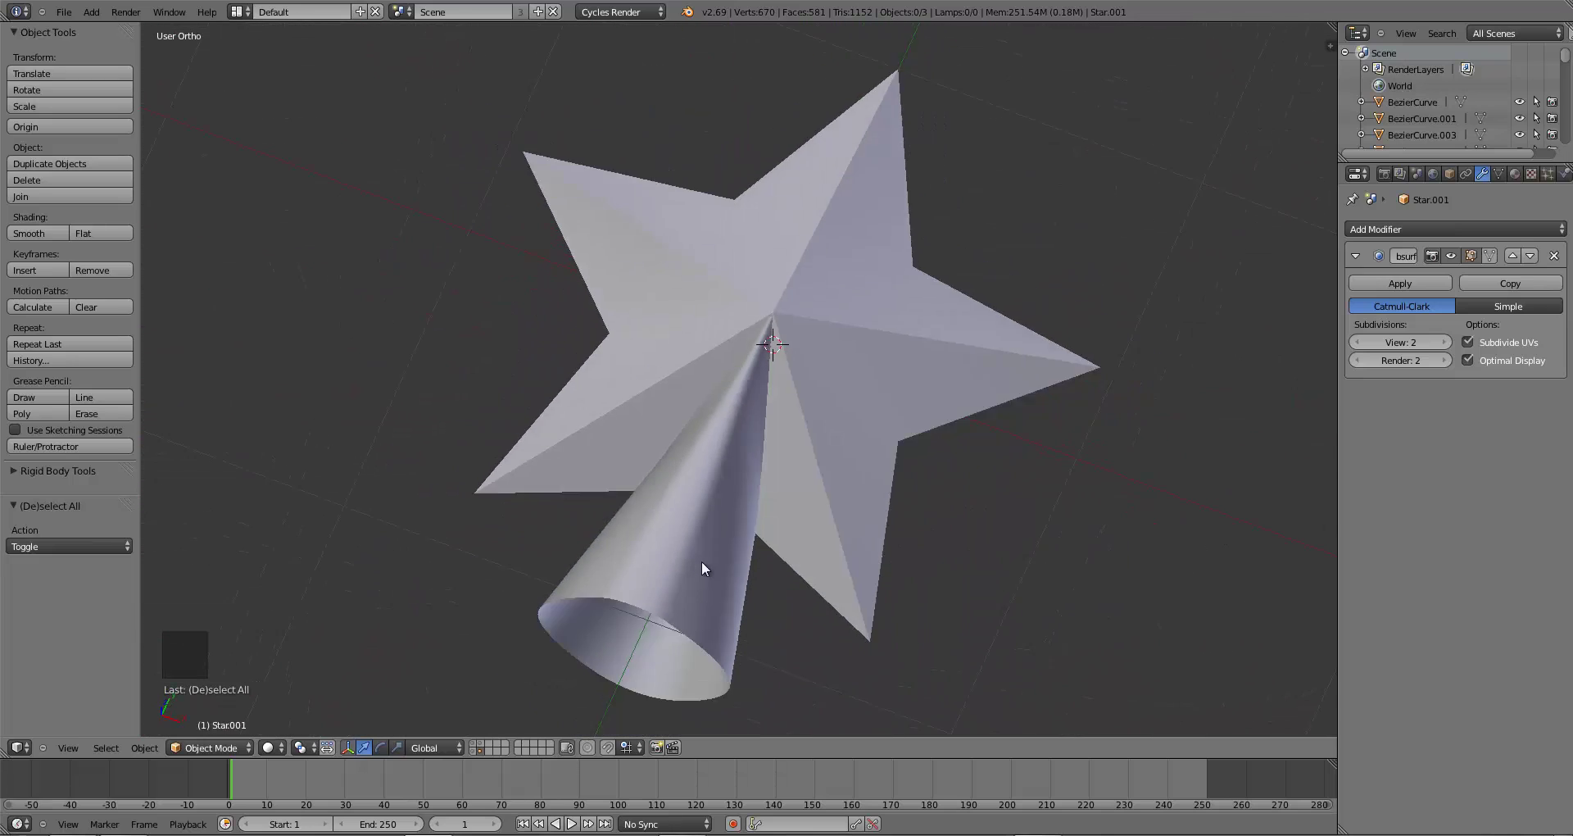
scroll(735, 593, down, 4)
scroll(685, 560, down, 3)
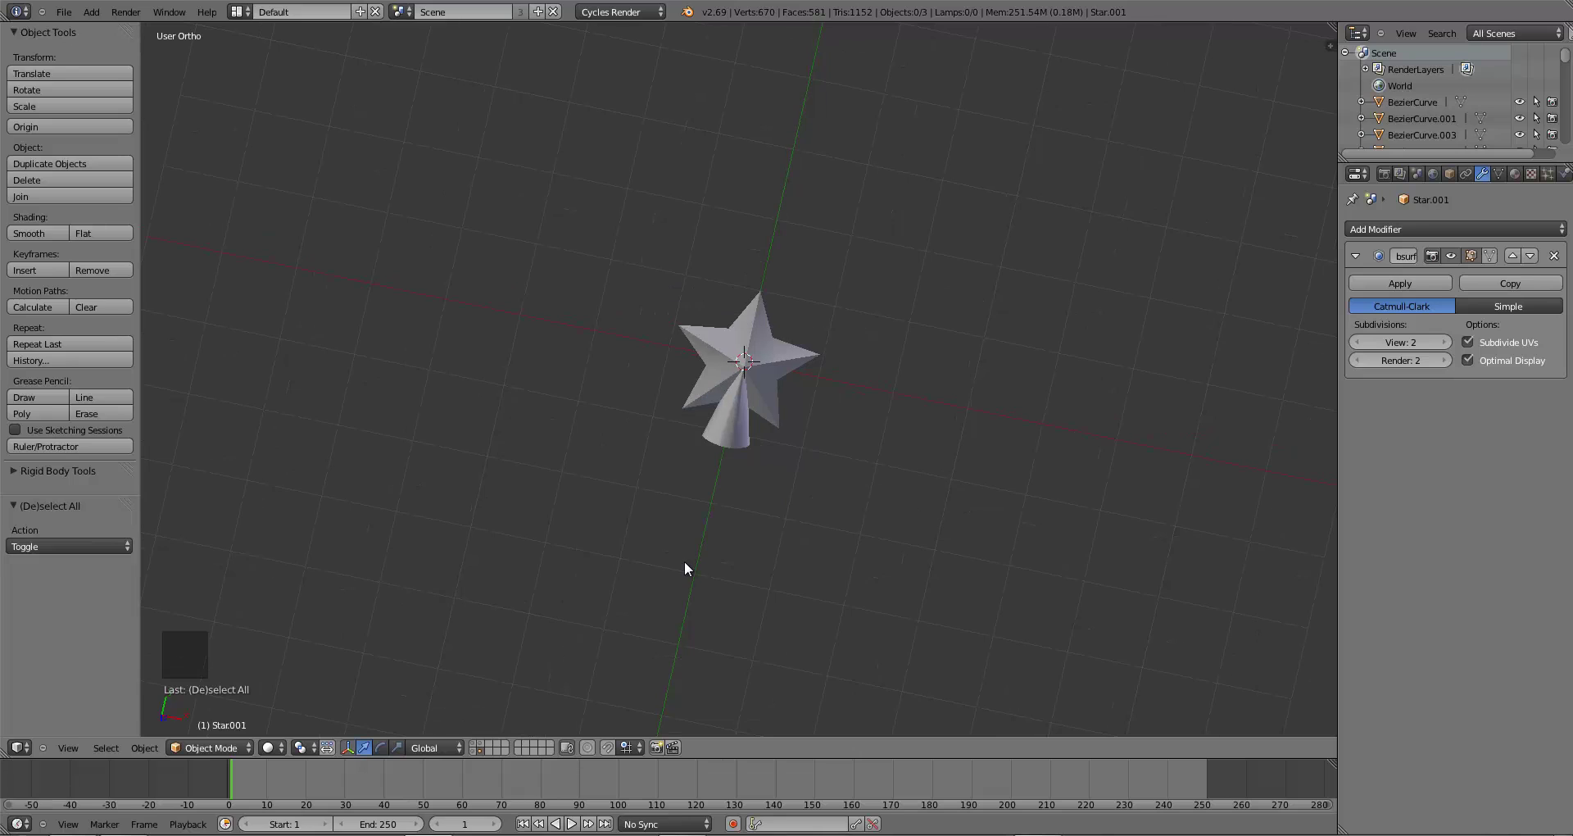
- Show the topper from the top view with rendered viewport shading
key(KP_7)
scroll(688, 564, up, 6)
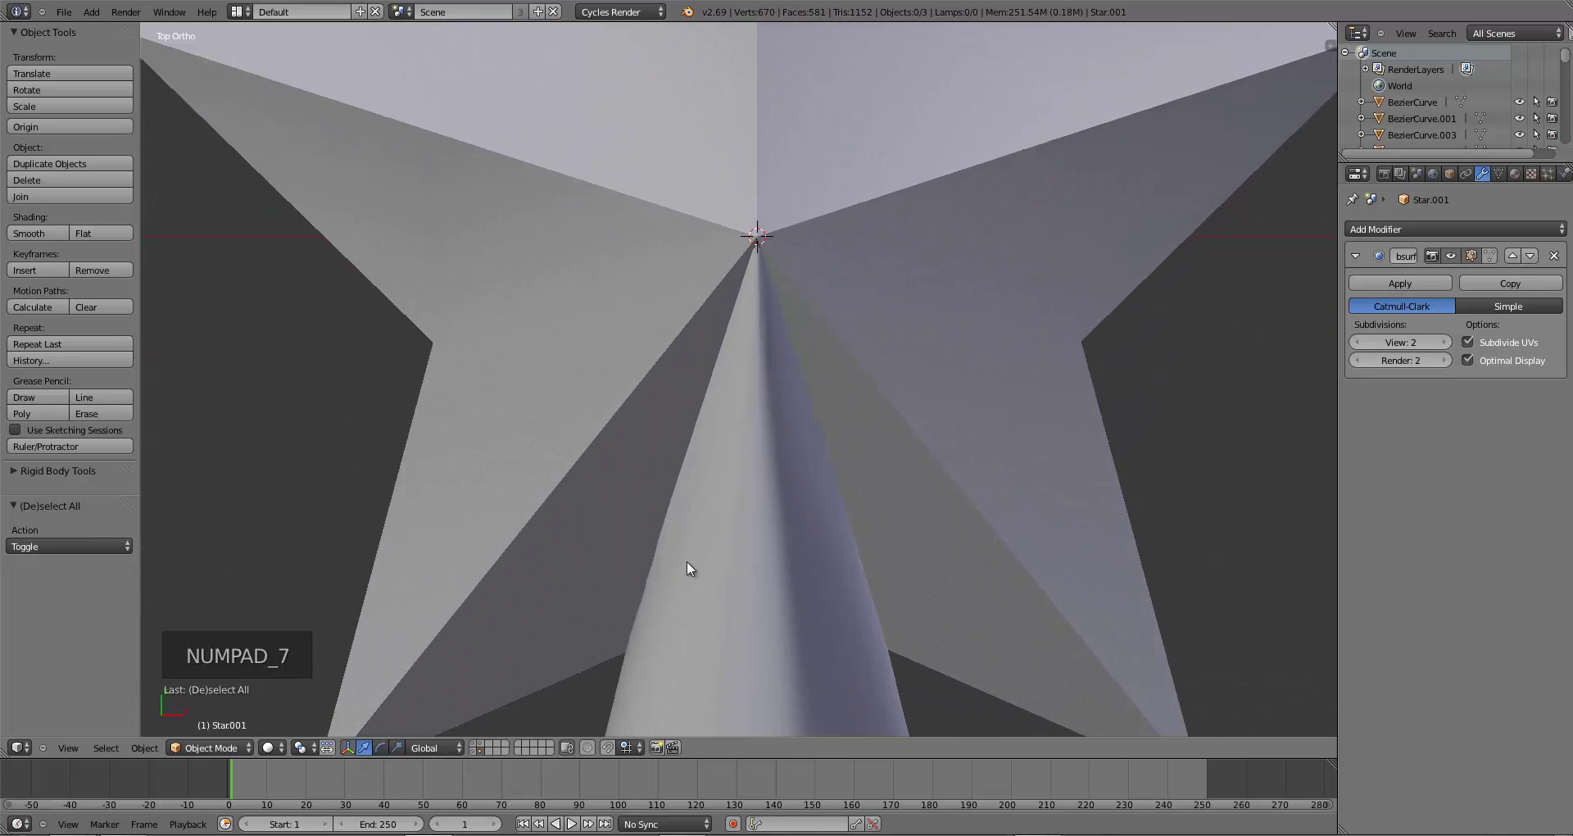
scroll(686, 565, down, 5)
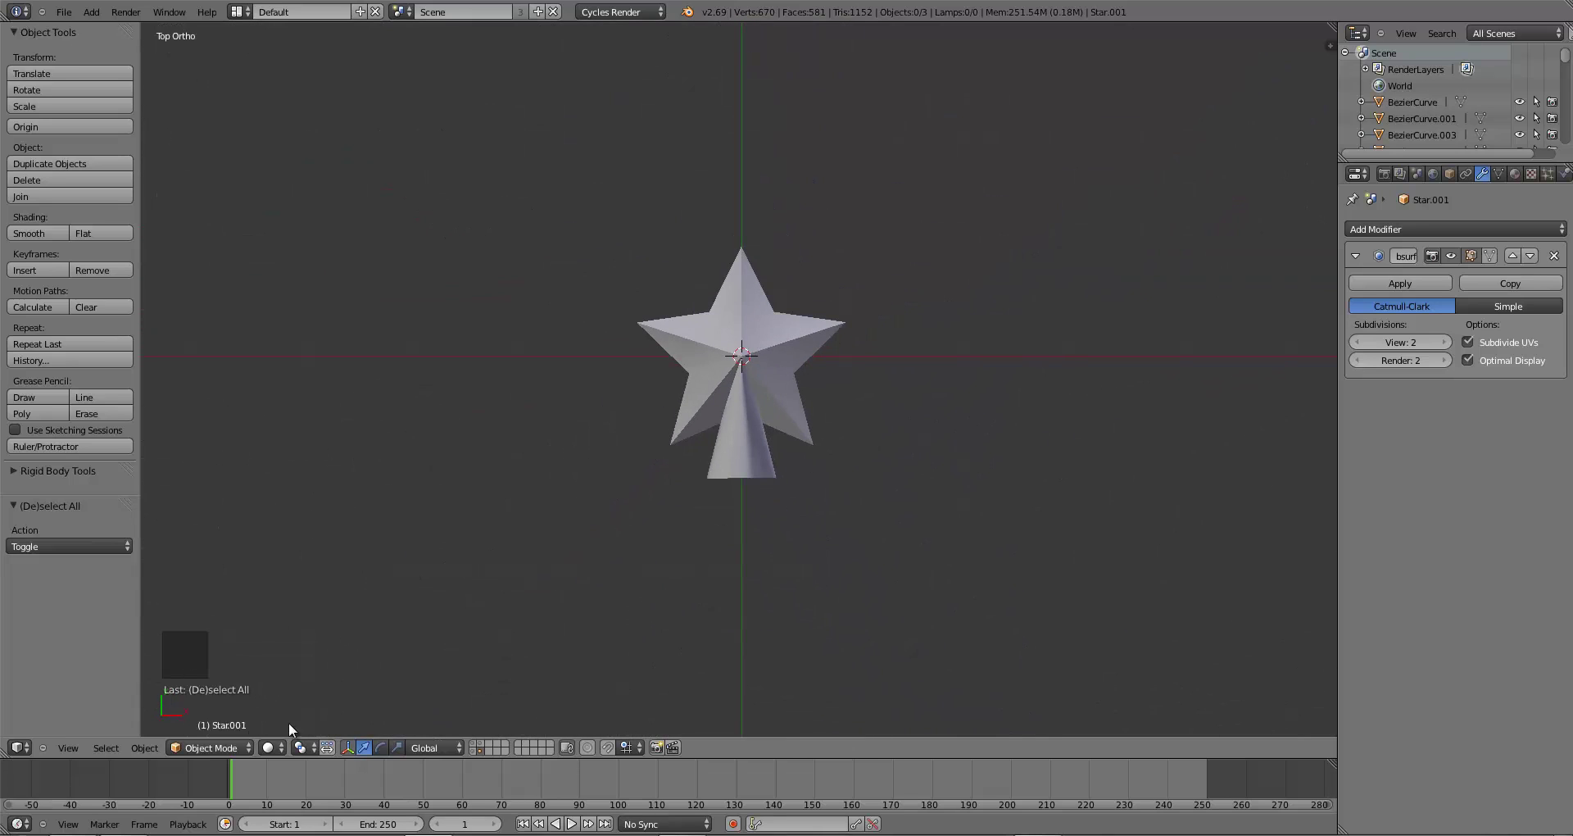
click(271, 747)
click(282, 639)
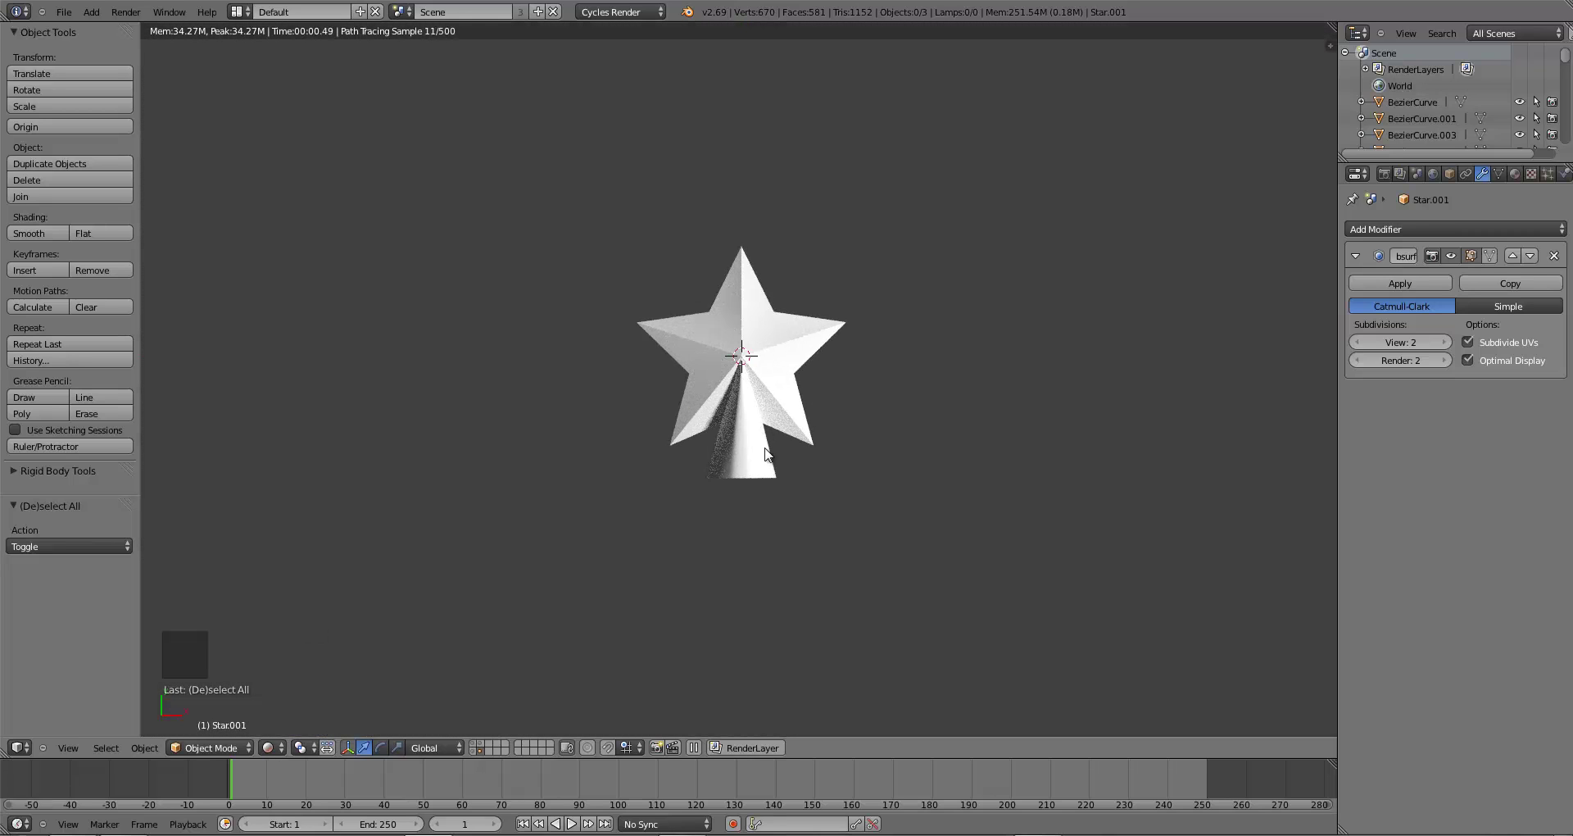
- Rotate the star and cone together by 90° about X and move them up 0.17 along Z
right_click(753, 360)
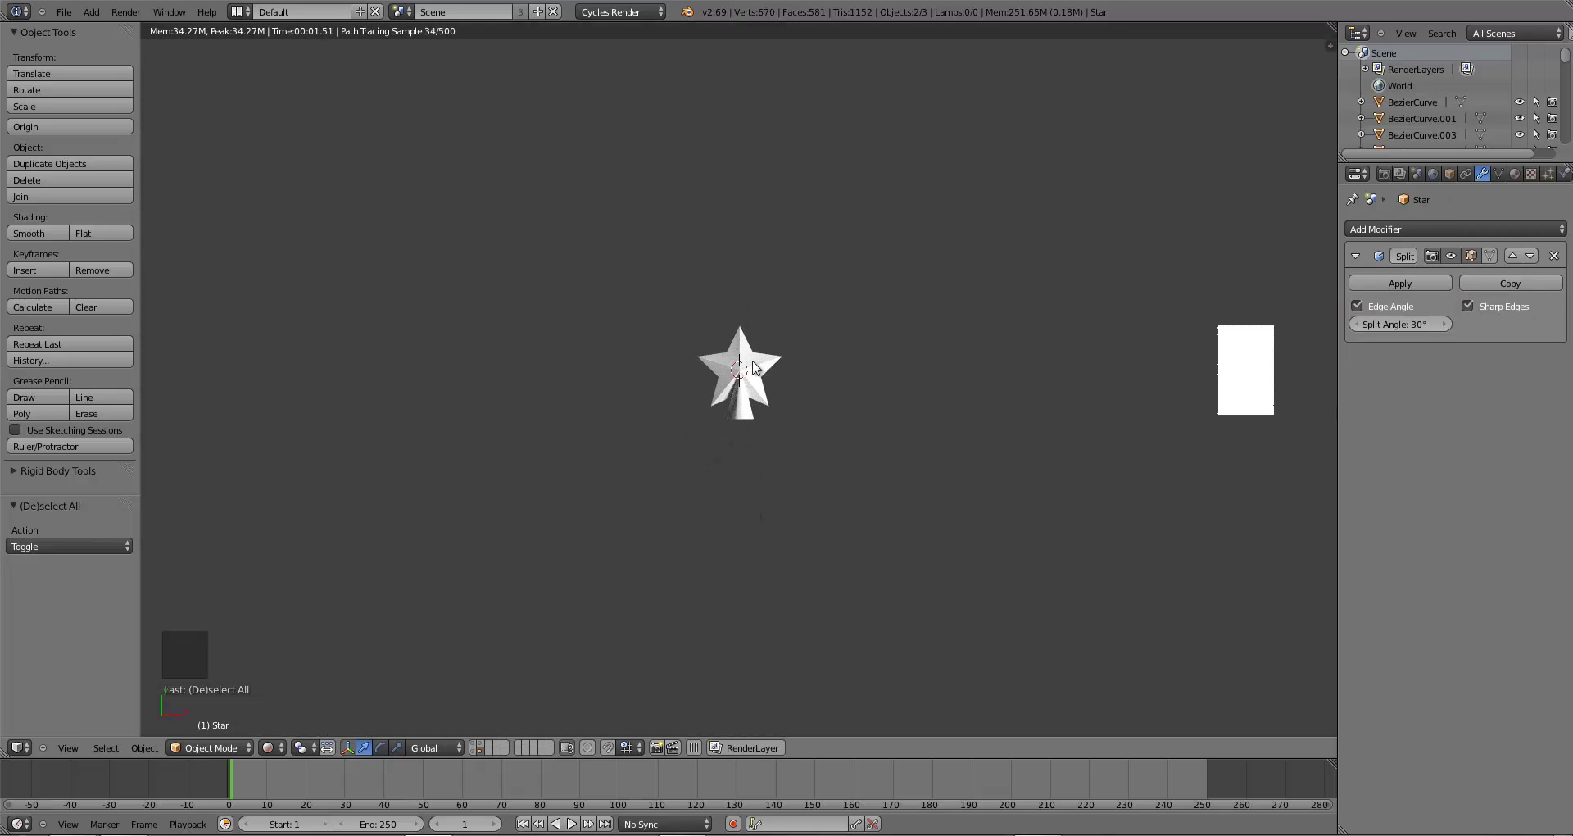
key(r)
key(x)
key(9)
key(0)
key(Return)
key(KP_1)
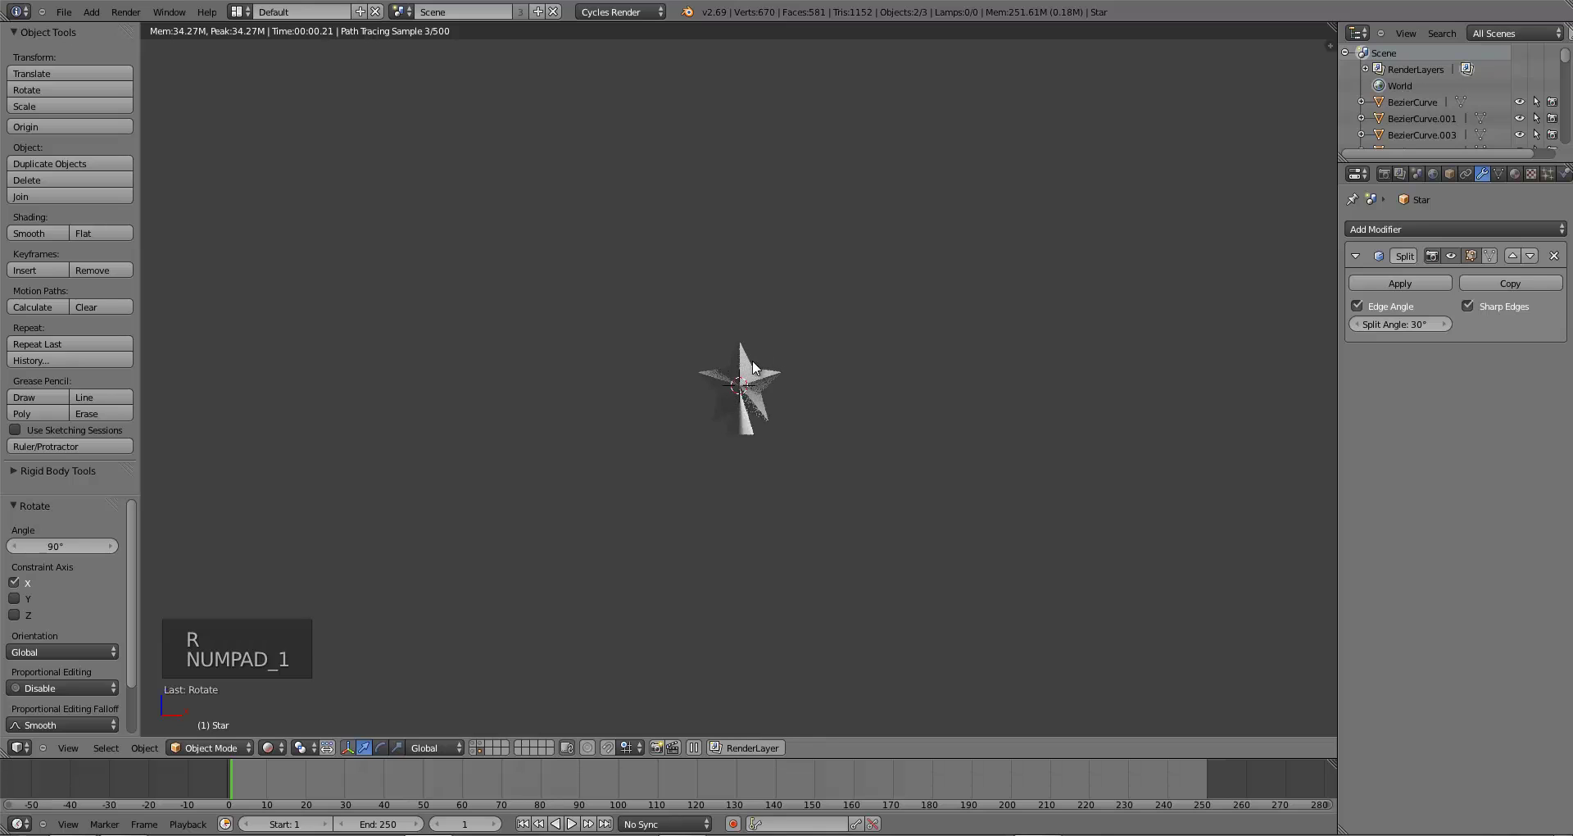
key(g)
key(z)
click(772, 398)
middle_drag(775, 423, 739, 459)
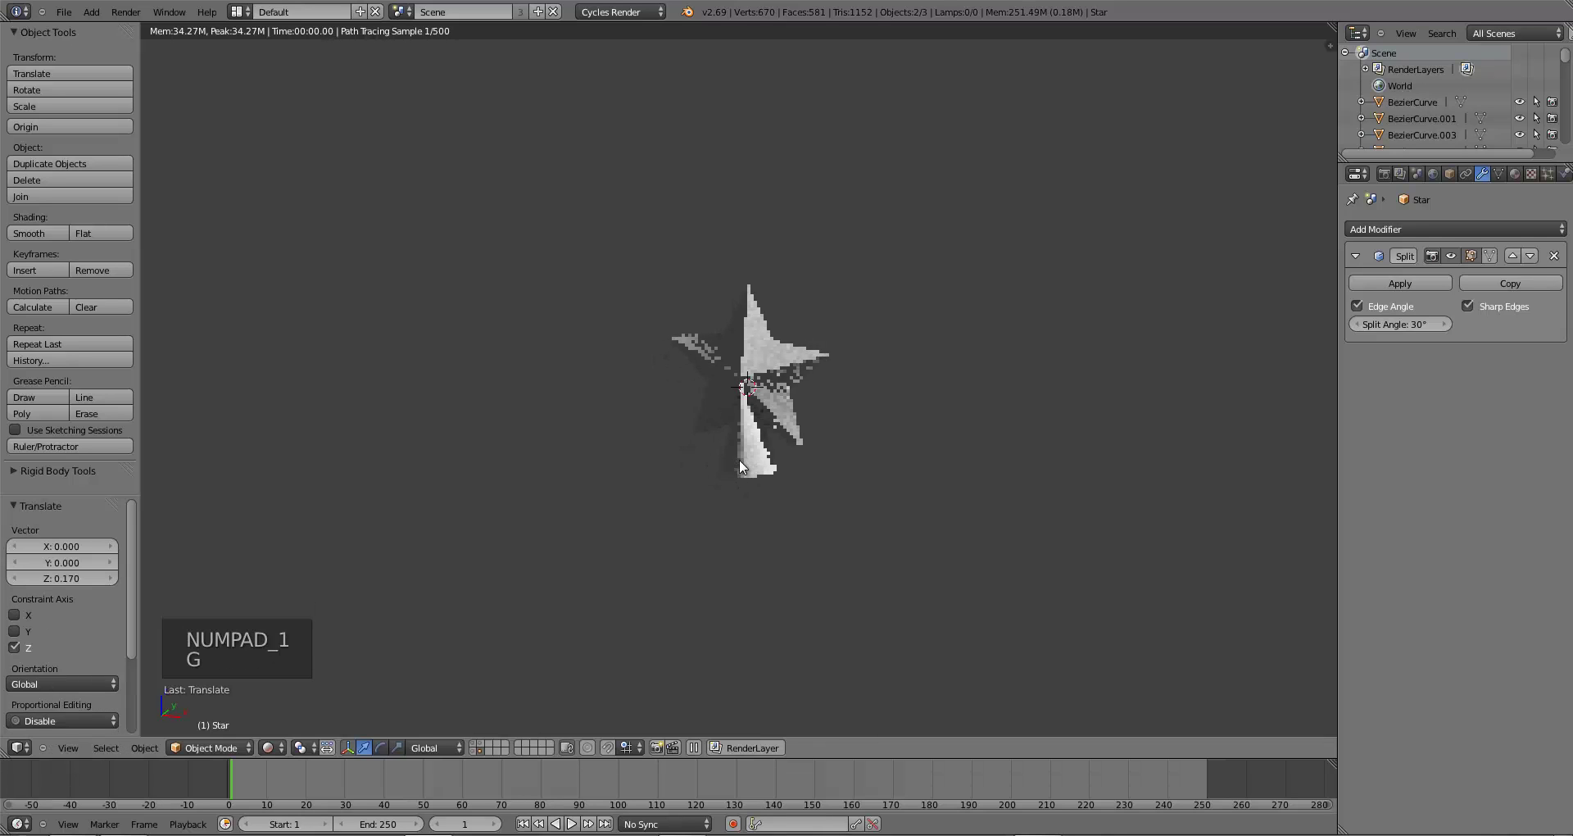
- Split the 3D view horizontally and turn the upper area into a Node Editor
drag(1331, 27, 1310, 296)
click(19, 292)
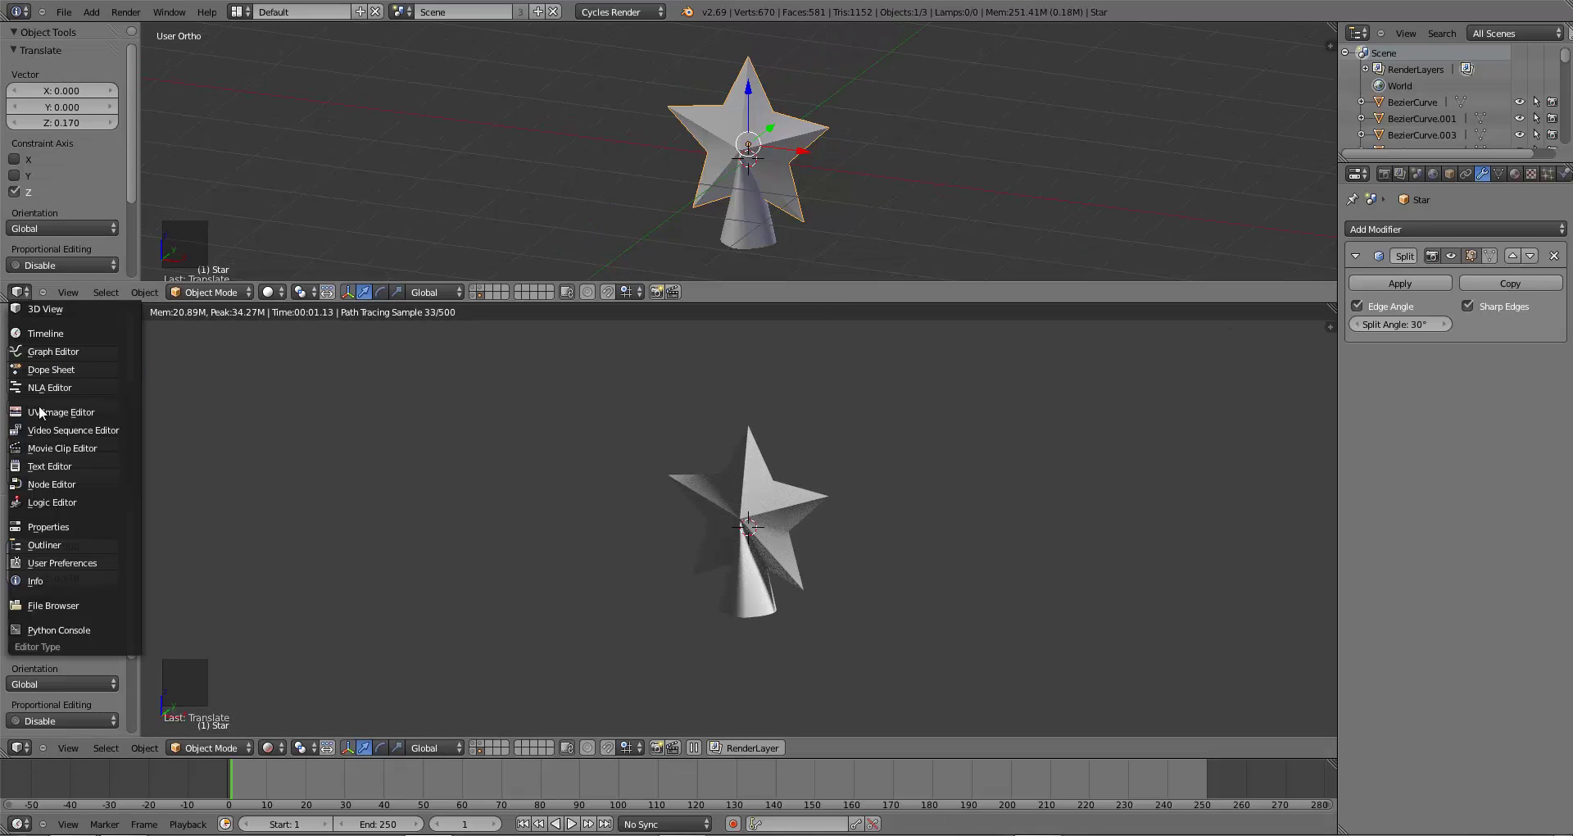
click(42, 484)
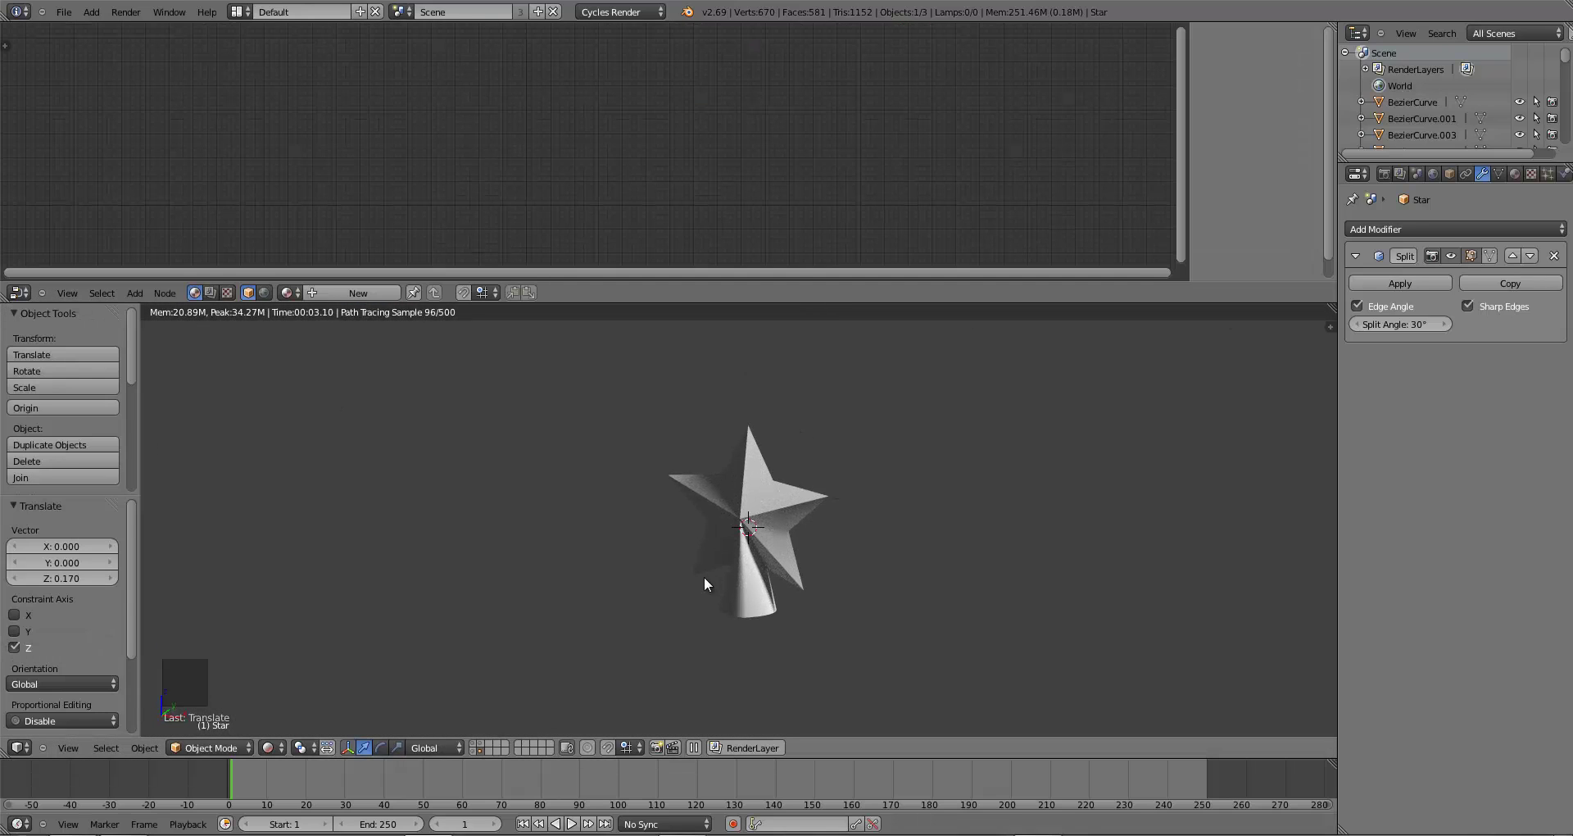
- Apply the star's Edge Split and the cone's Subdivision Surface modifiers, and join both into one object
click(1387, 282)
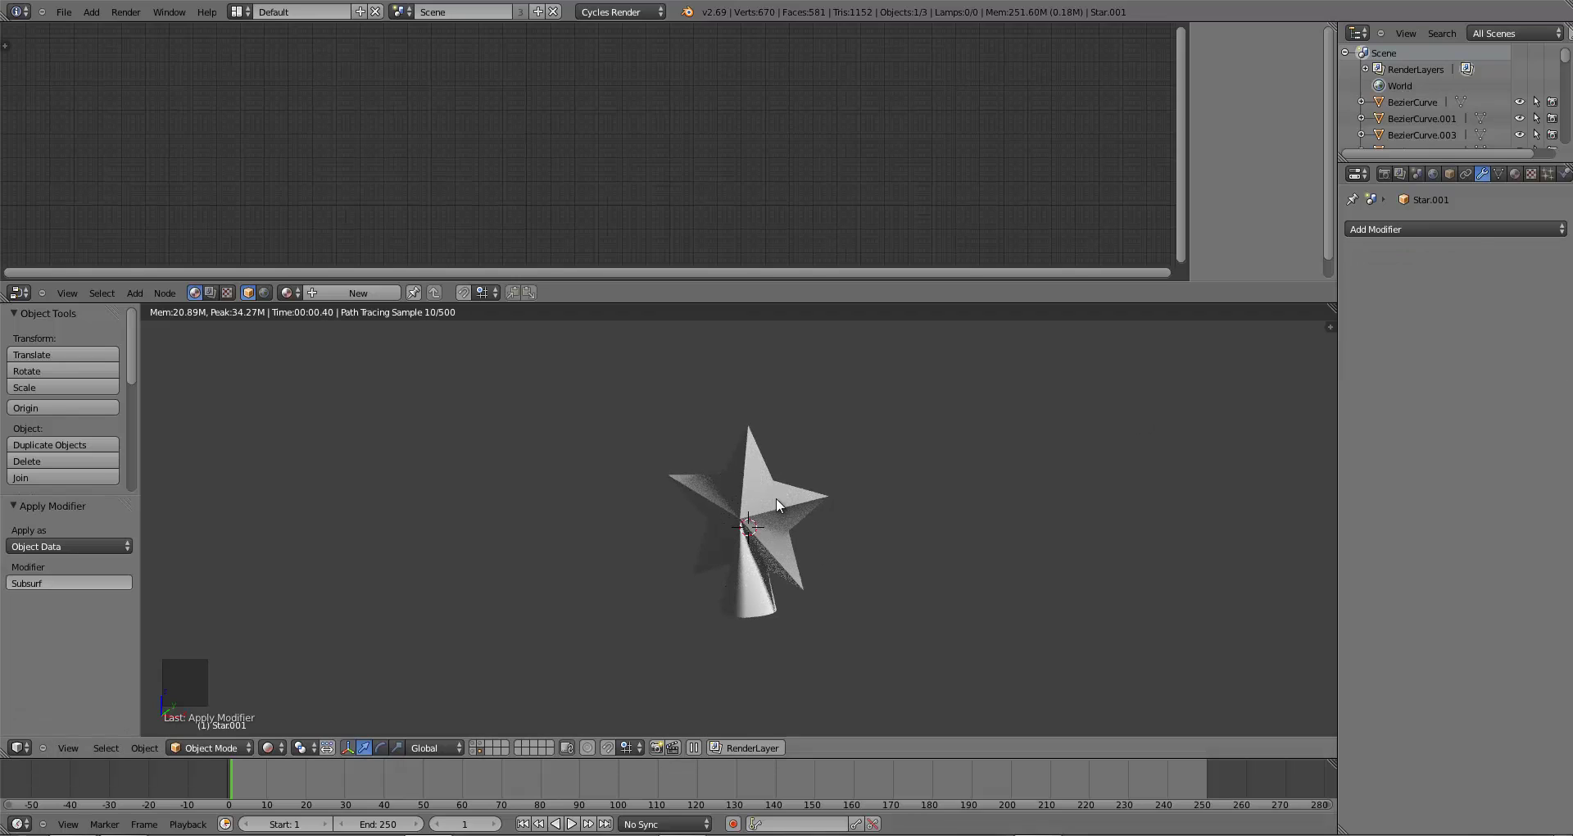
right_click(775, 498)
click(1413, 282)
key(ctrl+j)
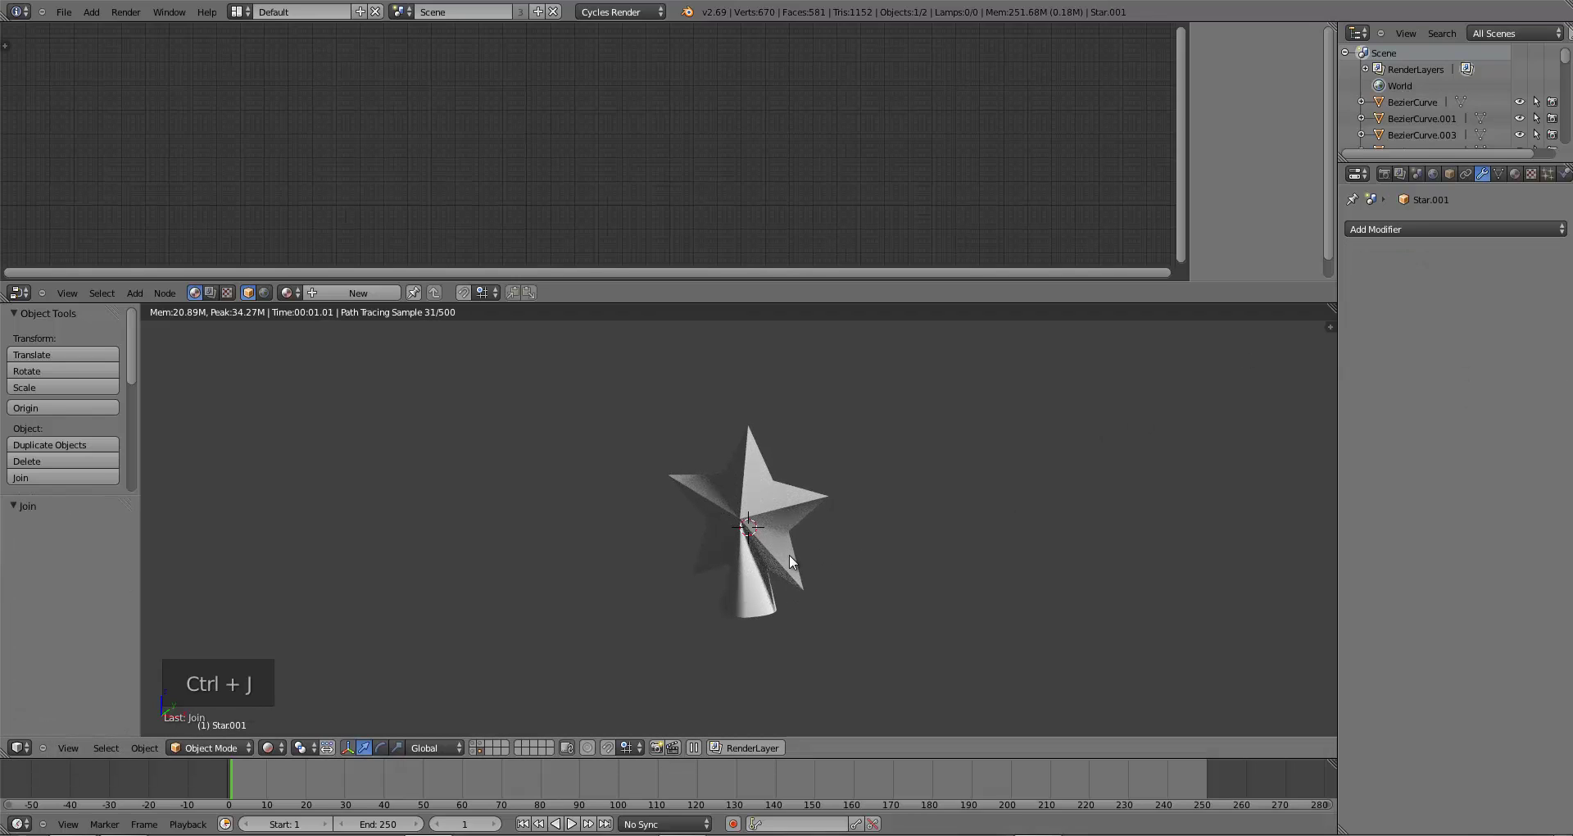
- Create a new material for the topper and name it Star
click(329, 292)
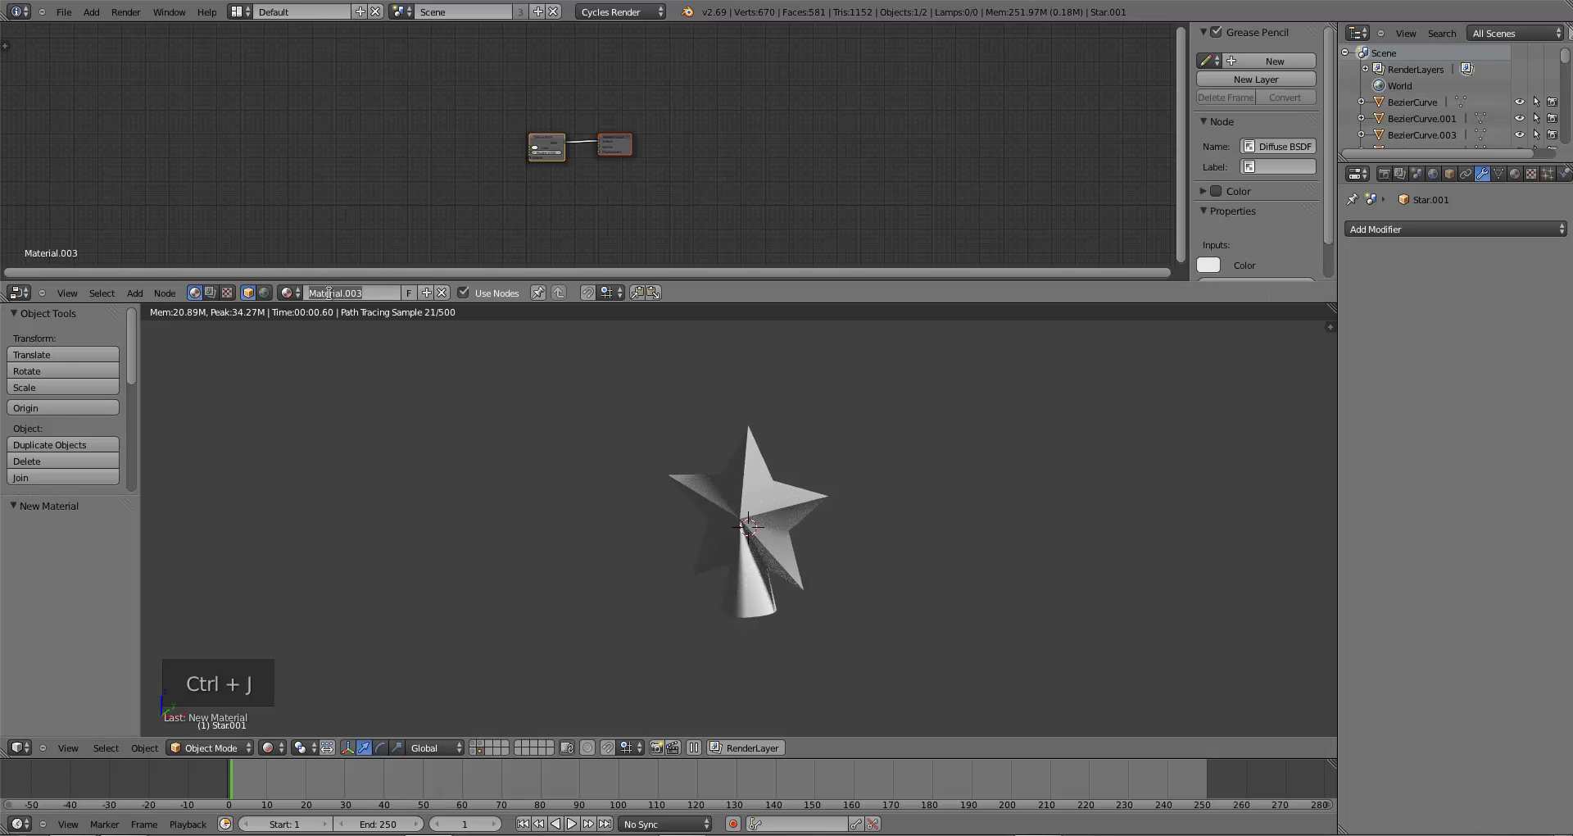
text(Star)
key(Return)
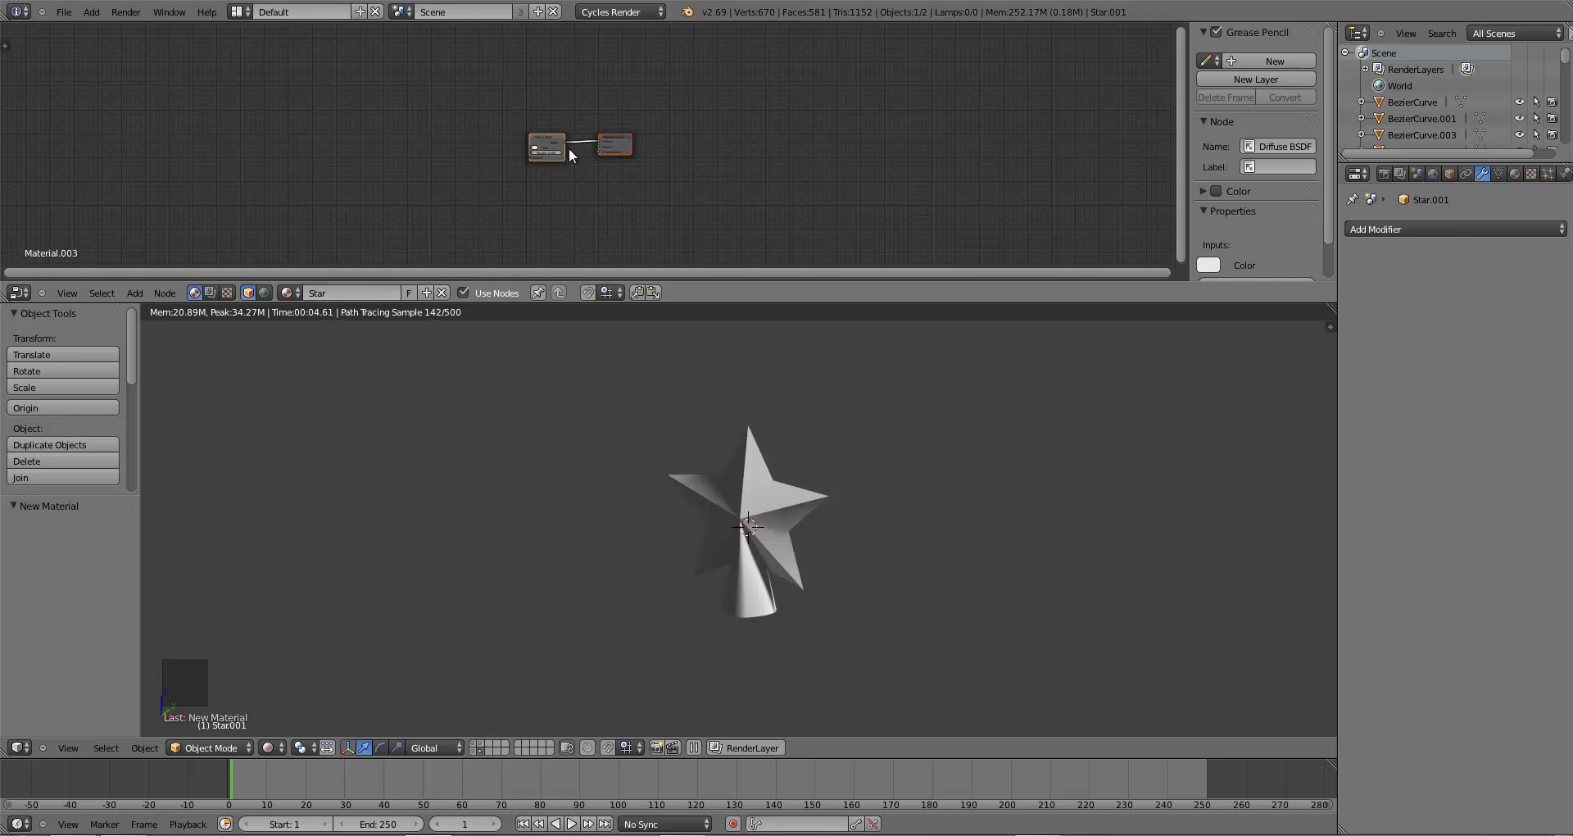
- Spread the material nodes apart and insert a Mix Shader between the Diffuse BSDF and the Material Output
scroll(568, 147, up, 5)
scroll(583, 162, up, 1)
drag(682, 143, 742, 141)
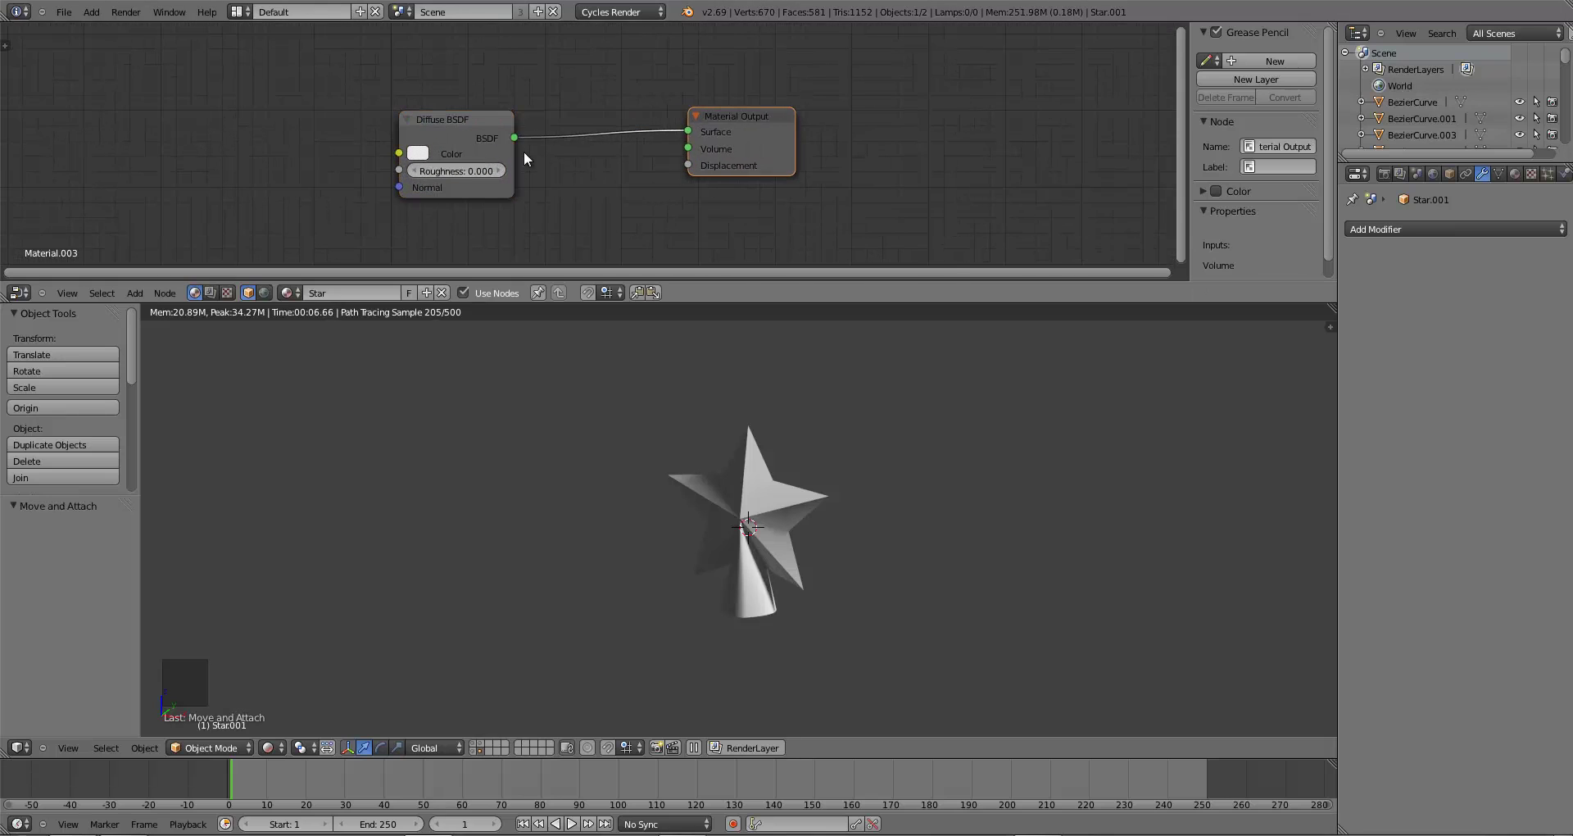
drag(439, 118, 209, 48)
key(a)
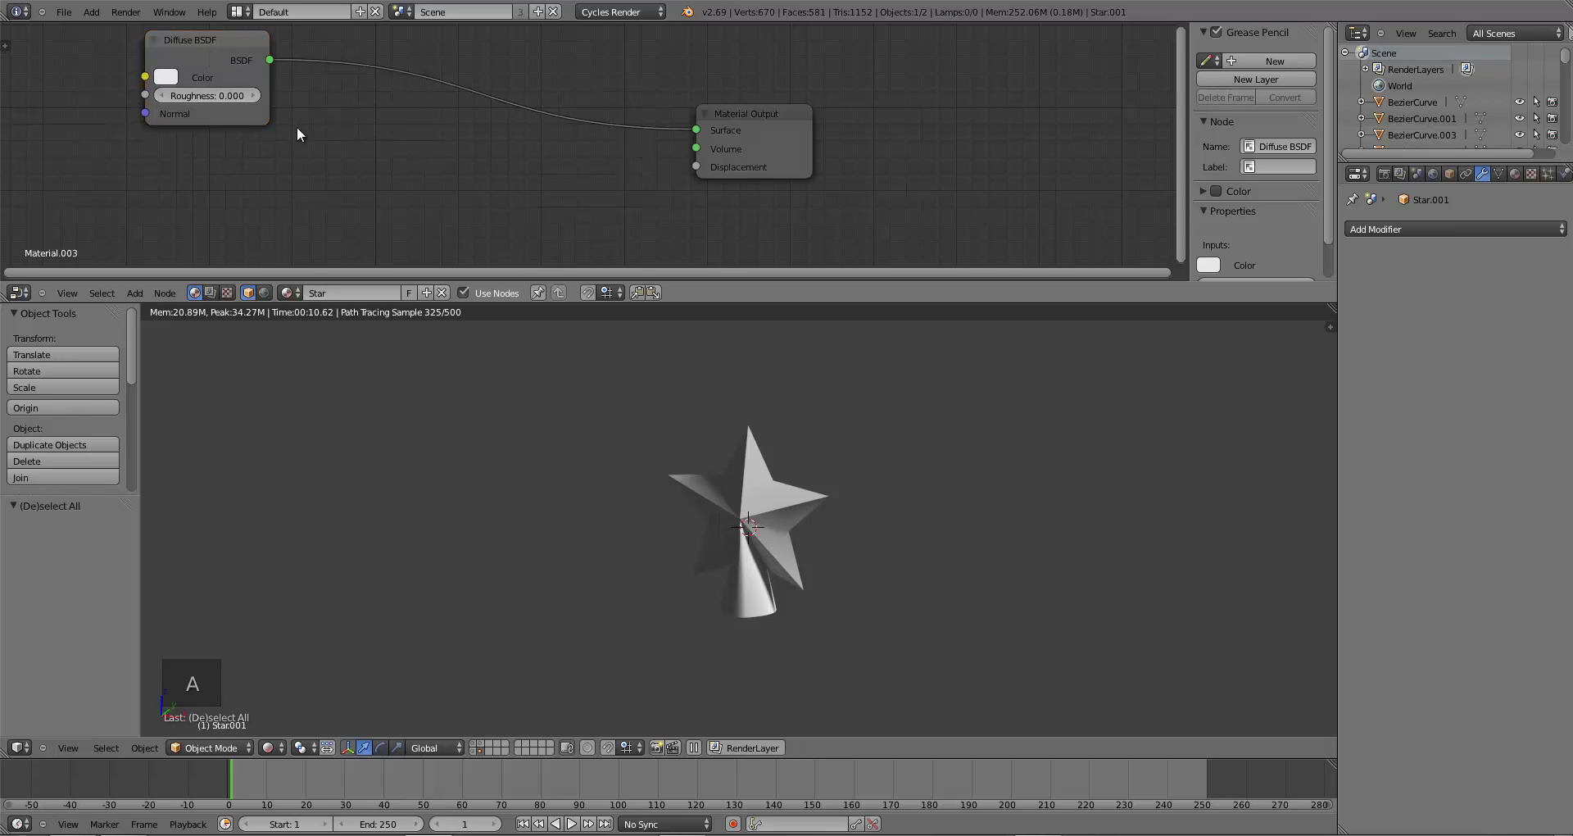
key(shift+a)
mouse_move(297, 147)
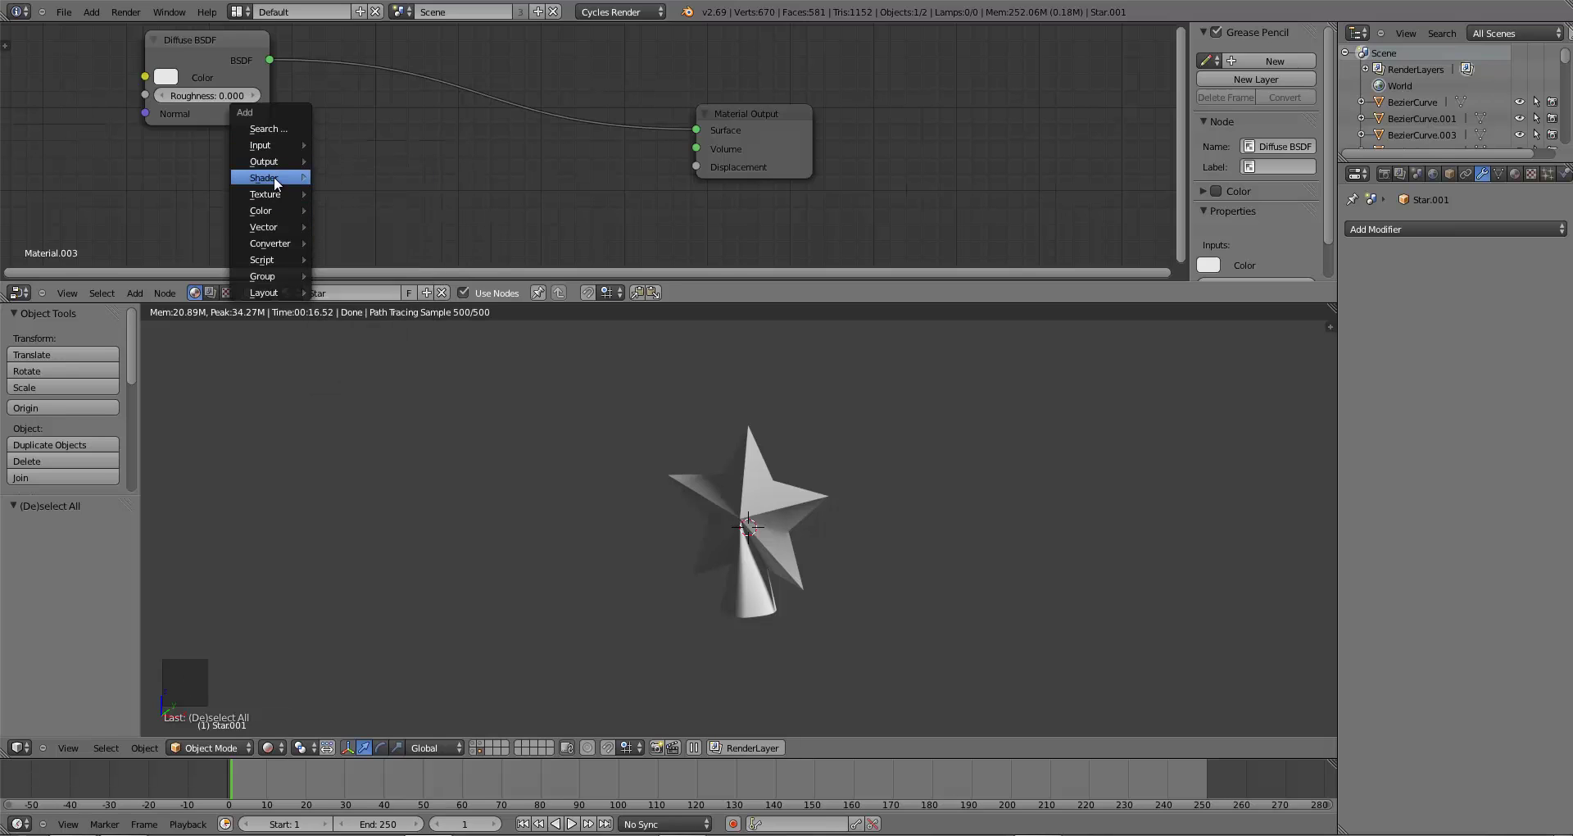
click(314, 177)
click(413, 61)
- Add a Glossy BSDF below the Diffuse BSDF and connect it to the Mix Shader's second shader input
key(shift+a)
mouse_move(257, 136)
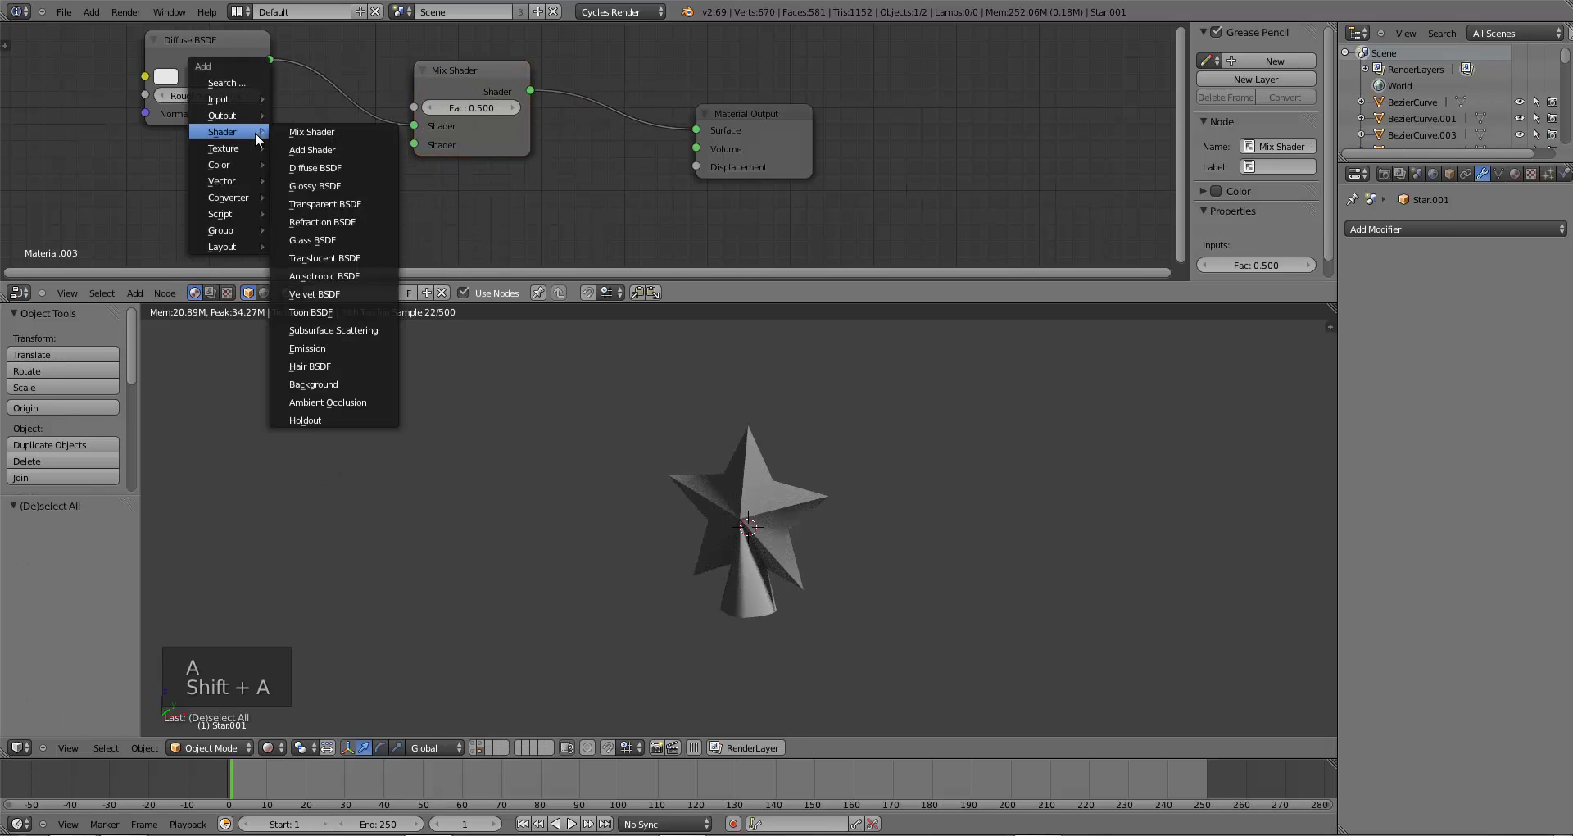
click(320, 186)
click(299, 176)
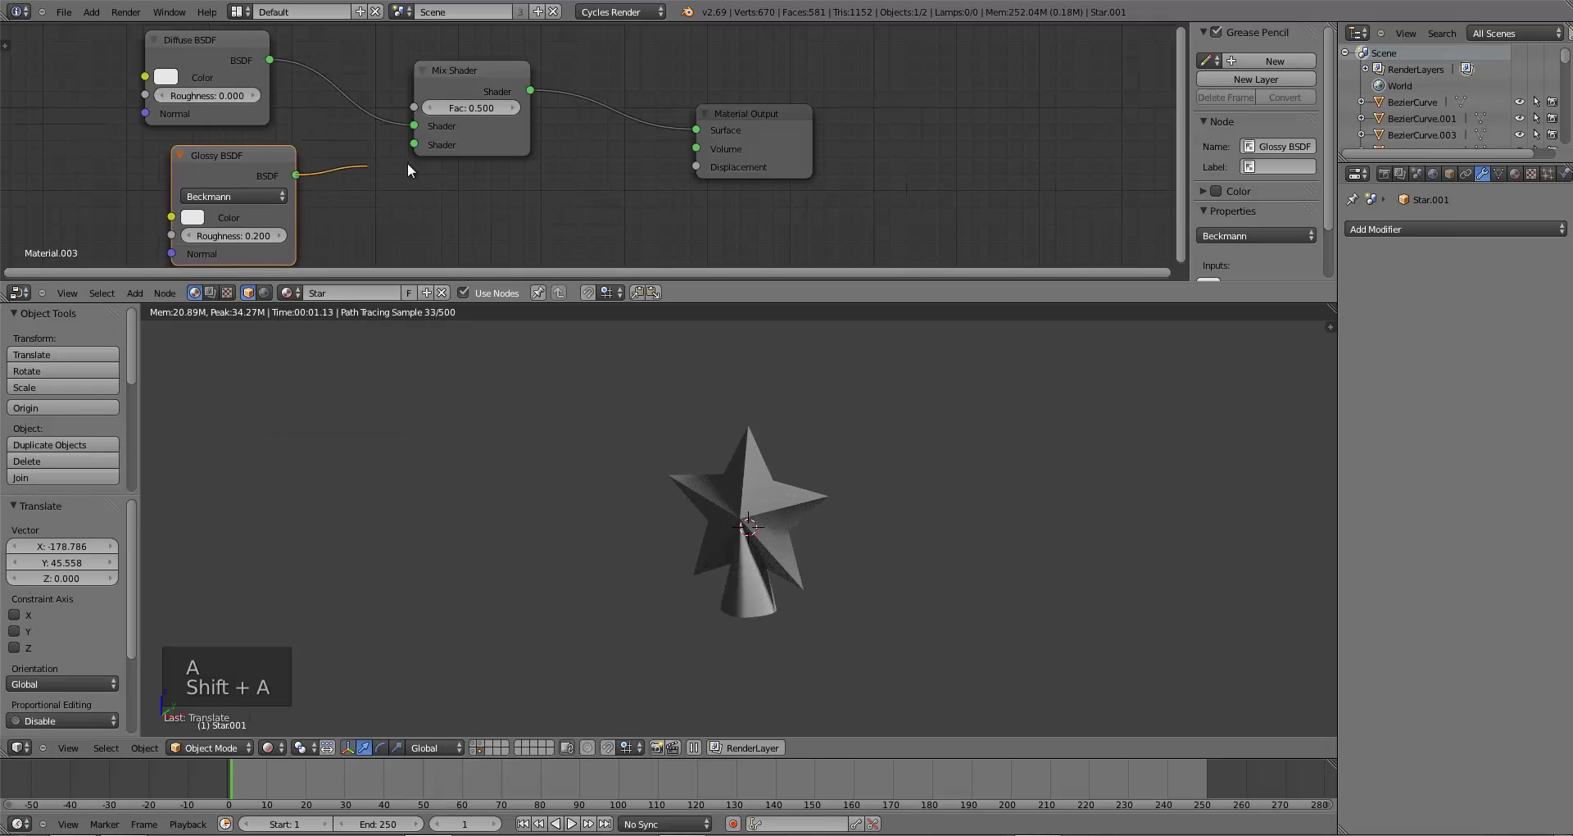
click(205, 214)
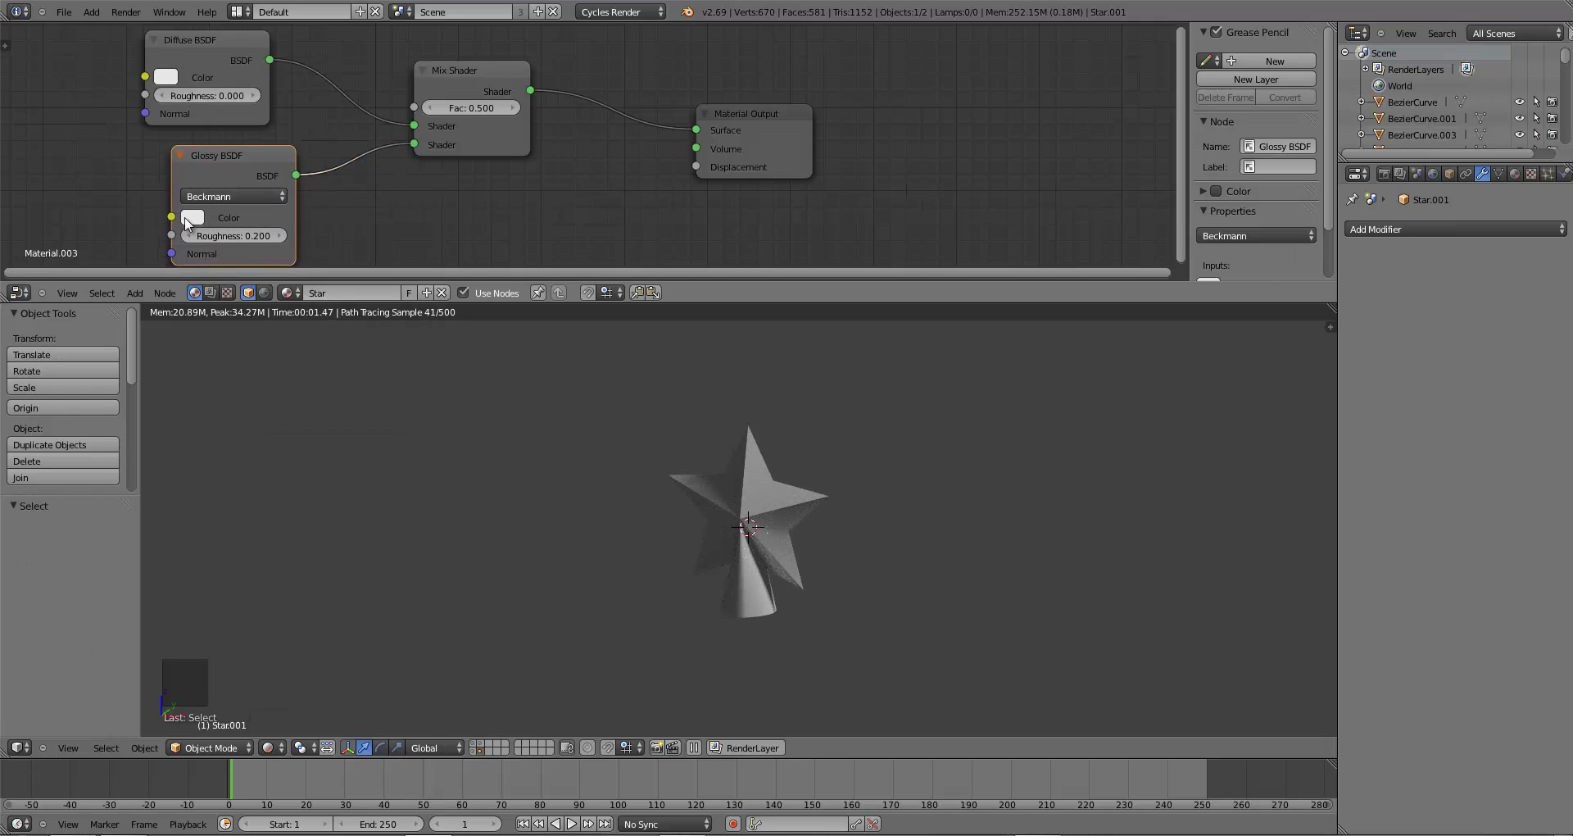
- Set the Diffuse BSDF colour to a bright pale yellow
click(167, 77)
click(211, 190)
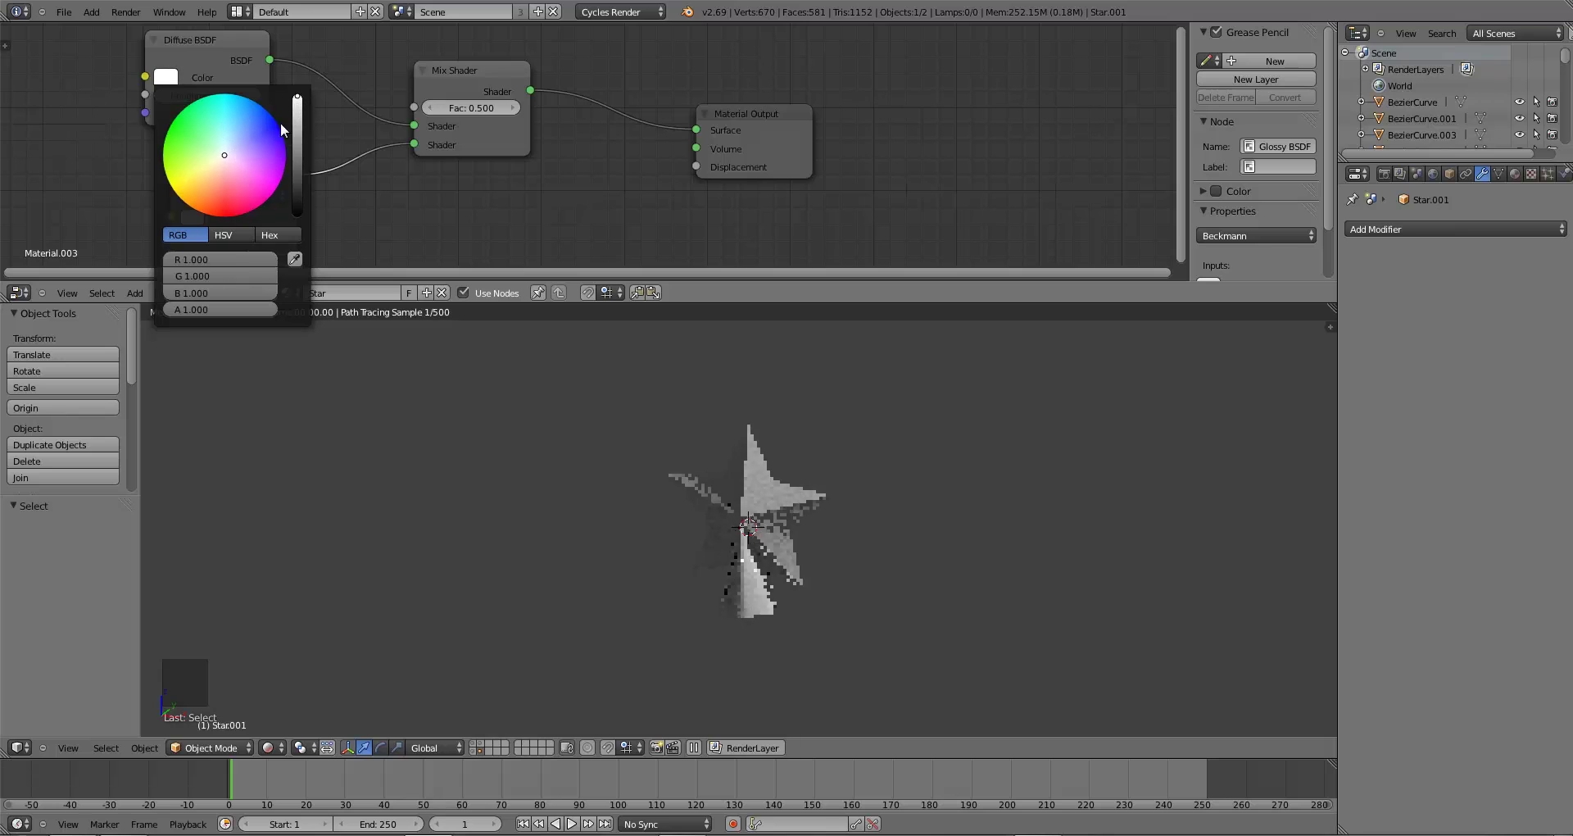
drag(206, 184, 191, 185)
- Set the Glossy BSDF colour to a bright, pale golden yellow
click(195, 217)
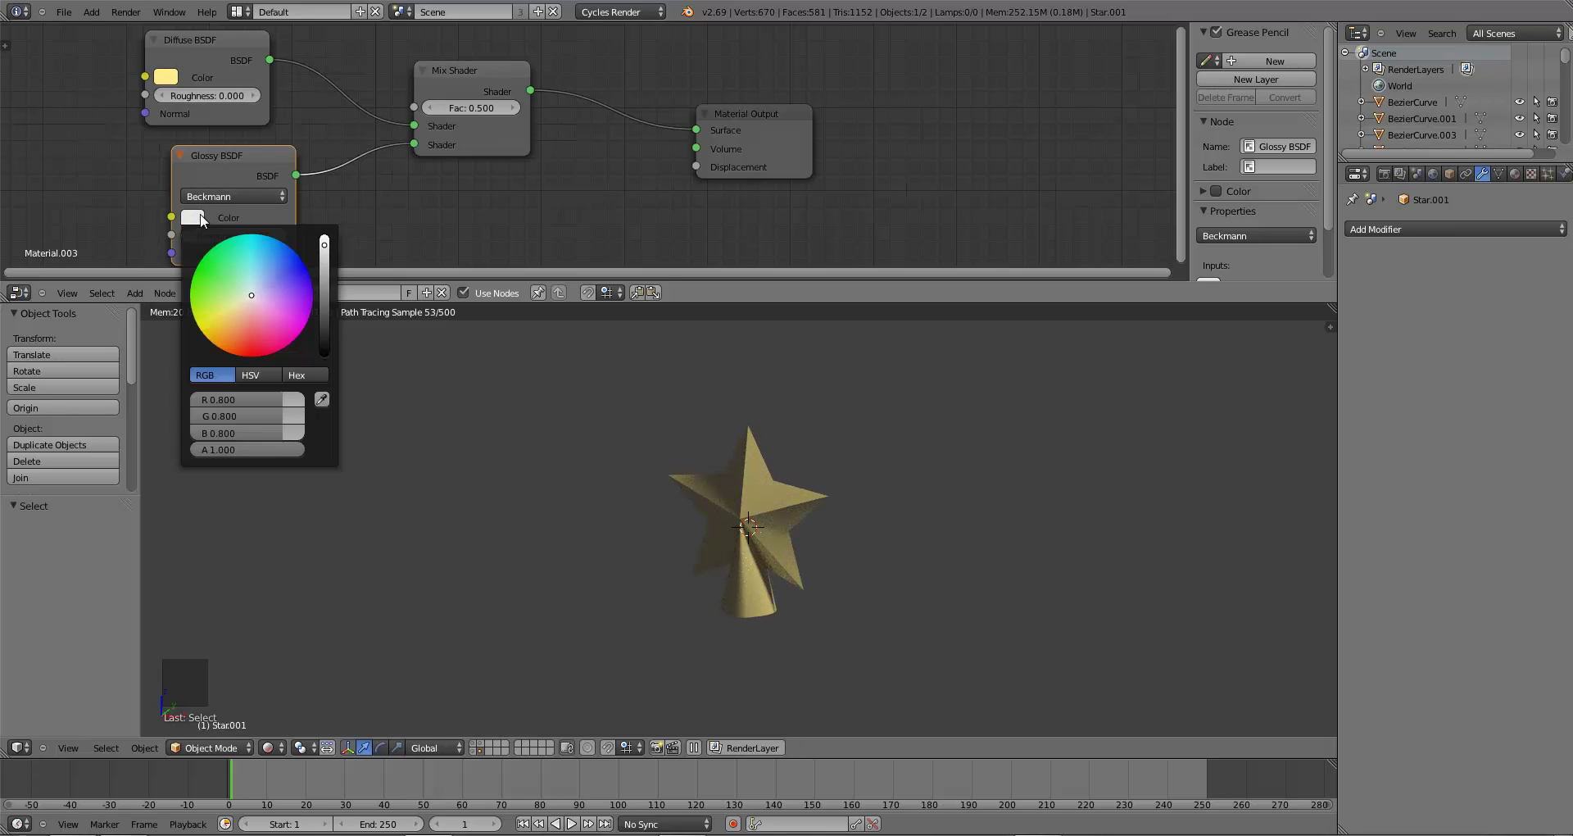
drag(324, 264, 329, 205)
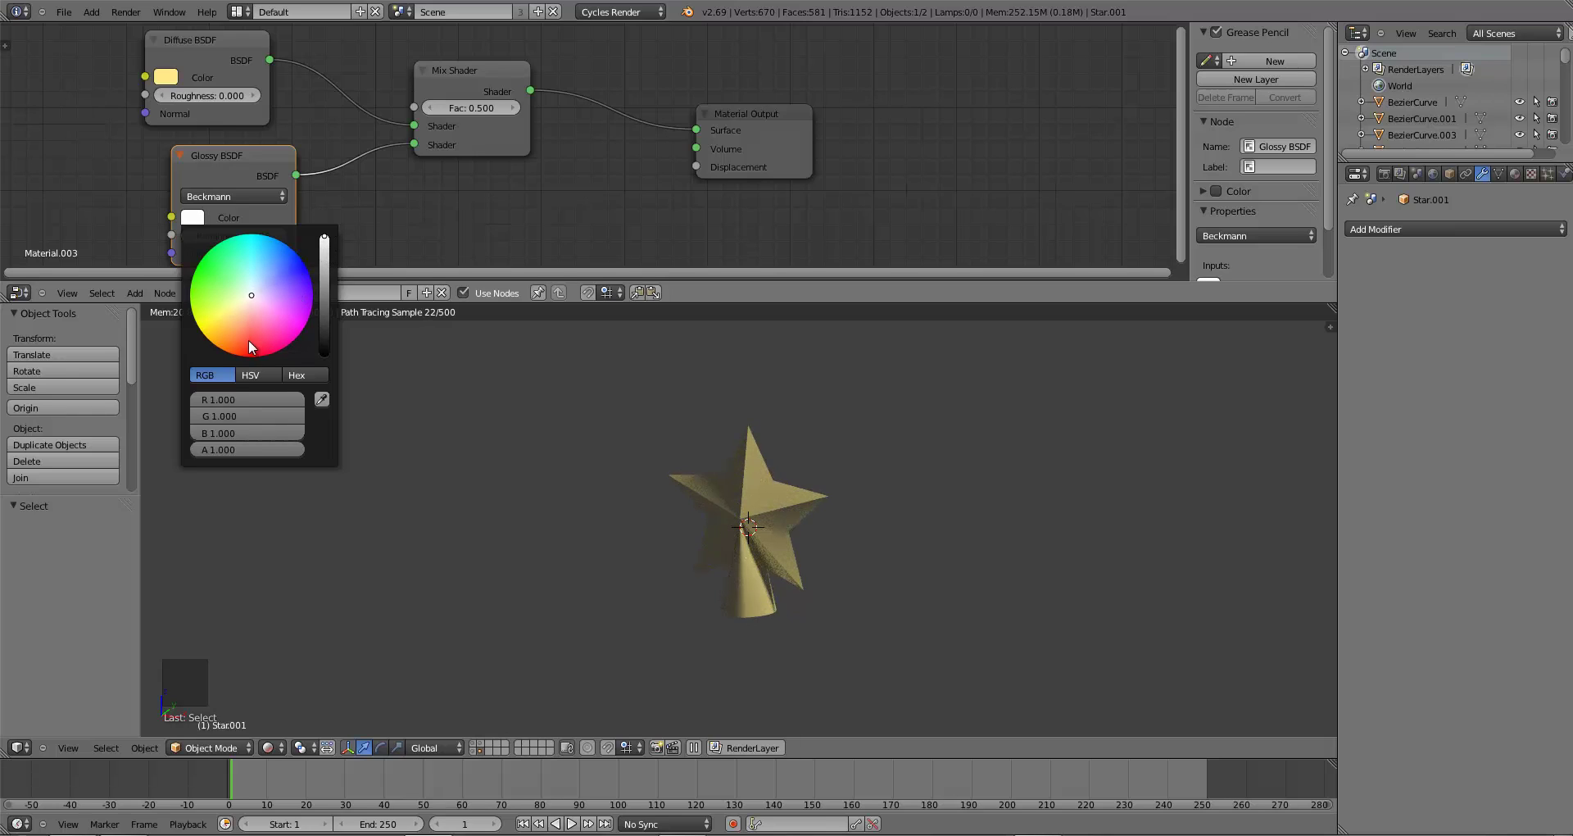
click(227, 324)
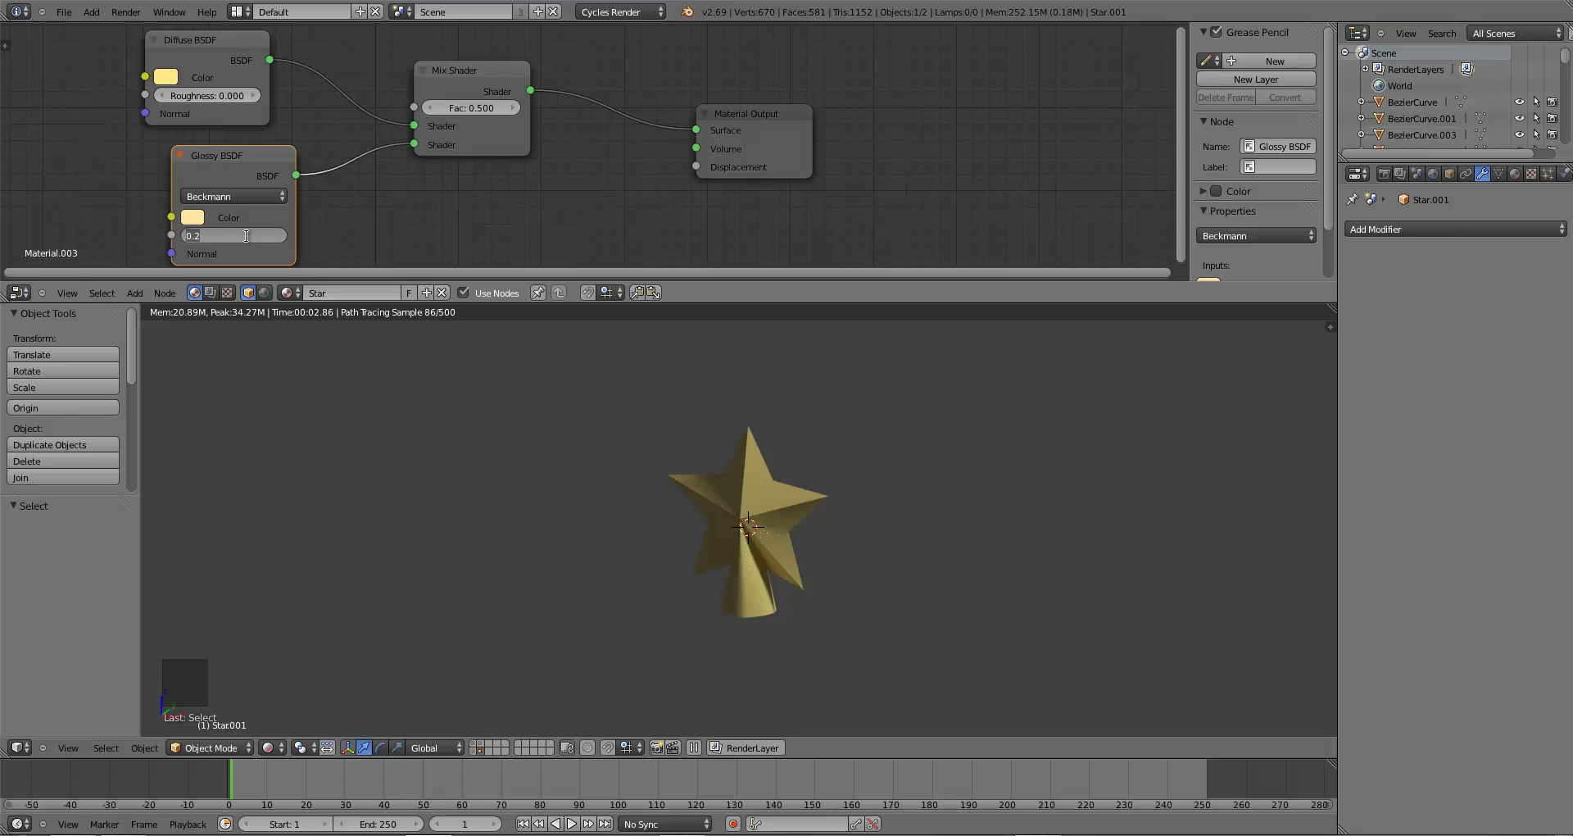
key(Return)
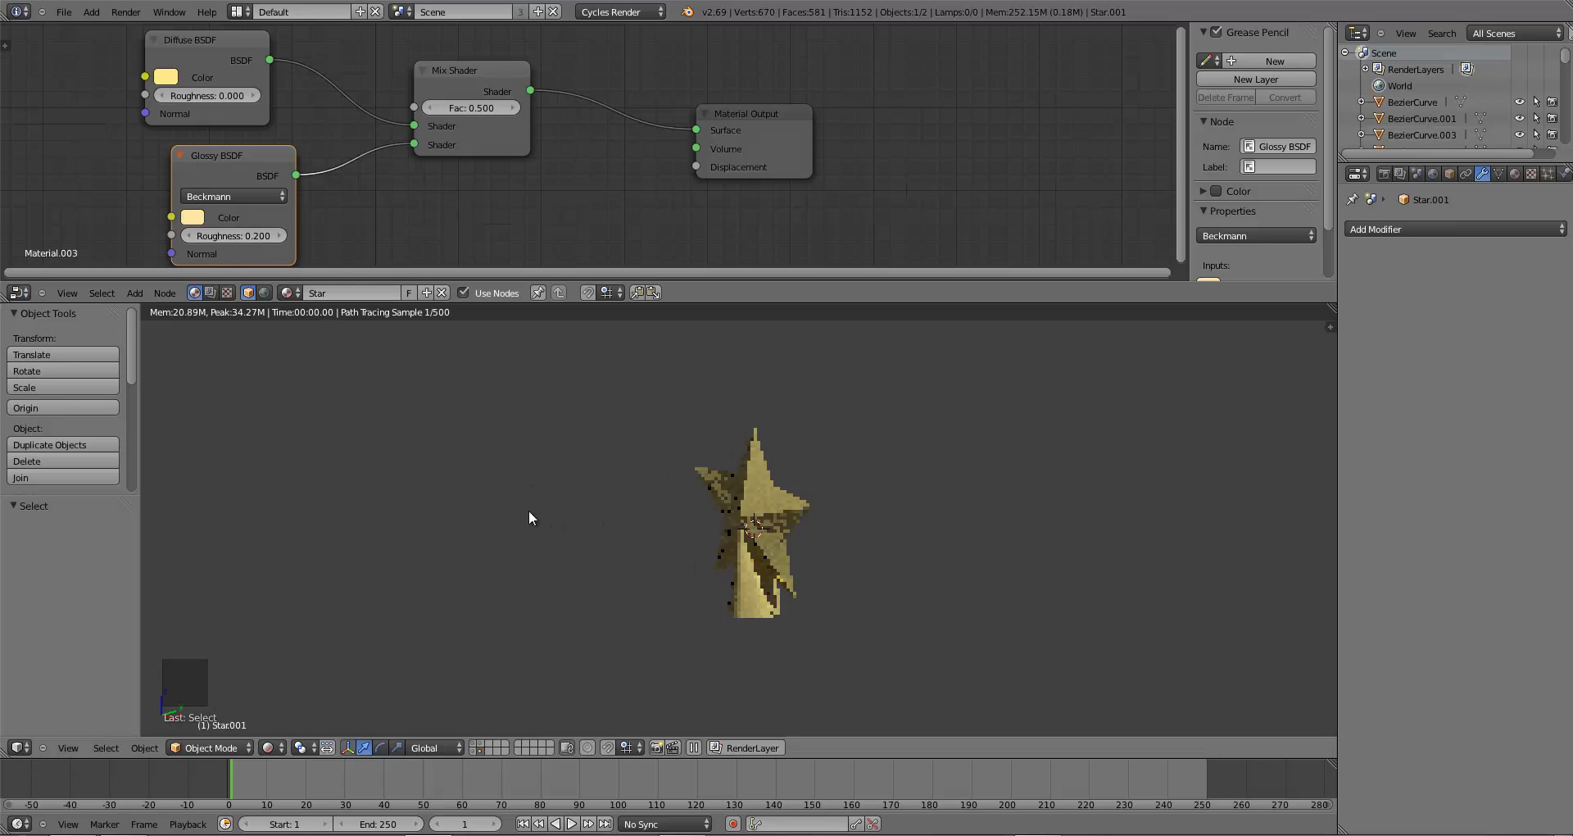
- Set the Glossy BSDF roughness to 0.1 and save over the existing blend file
middle_drag(528, 510, 592, 529)
click(246, 236)
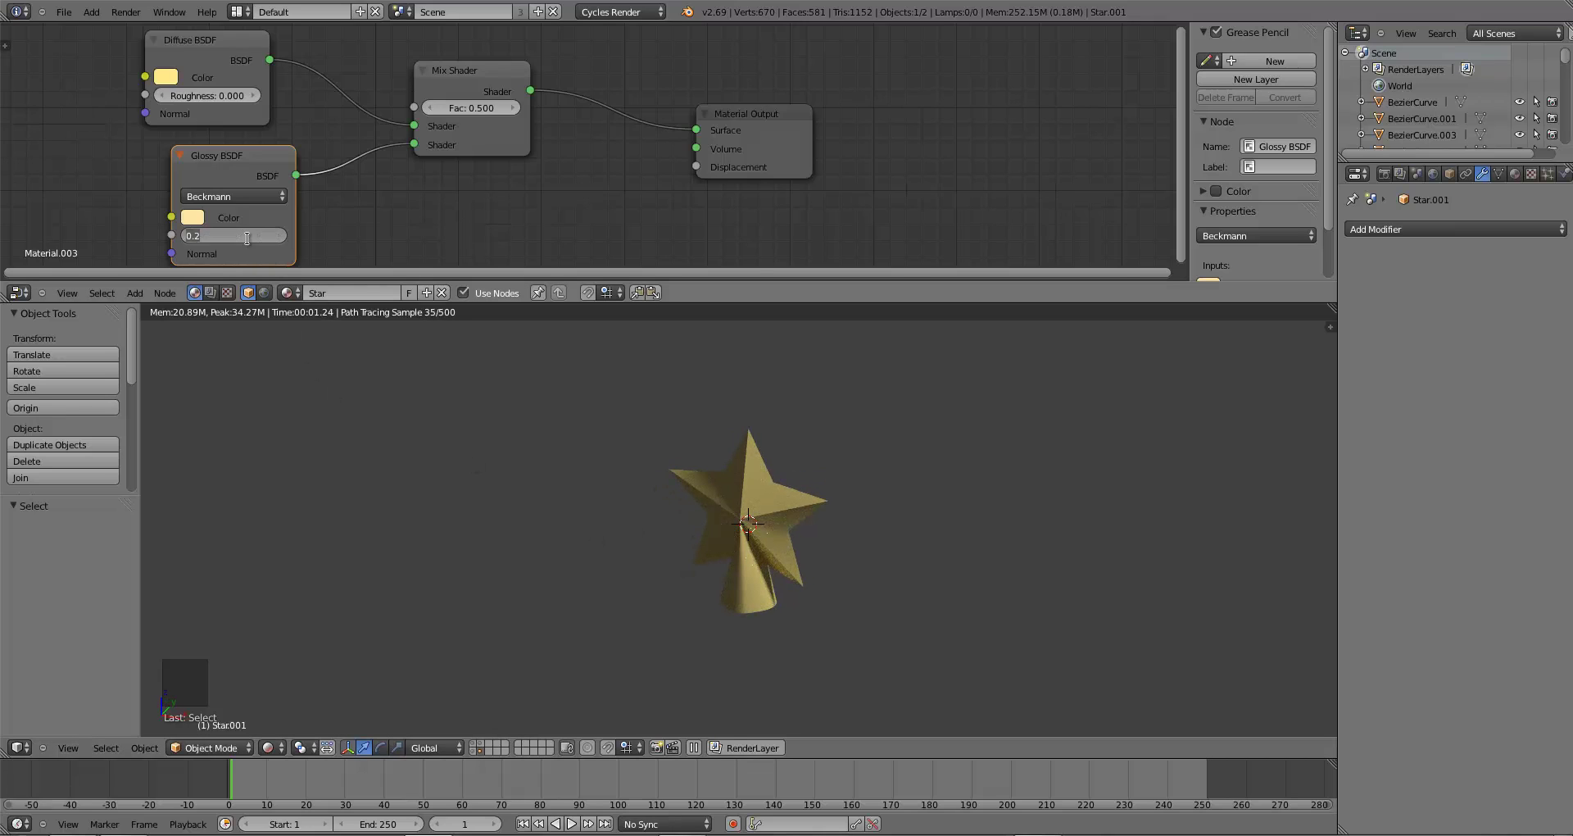
text(0.1)
key(Return)
key(ctrl+s)
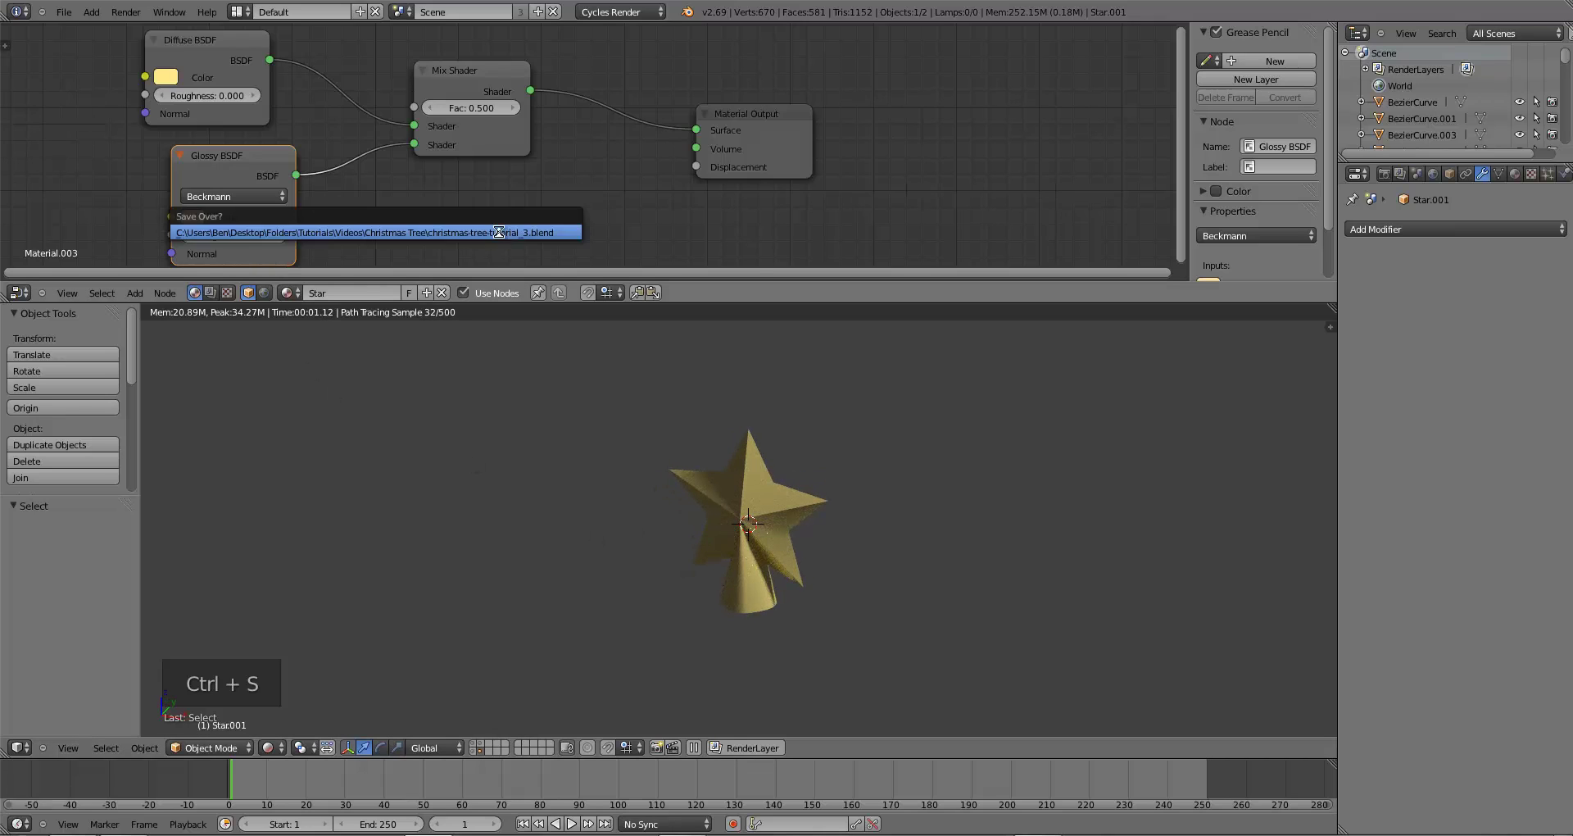
click(451, 230)
- Move the Mix Shader and Material Output nodes further apart and save the file again
drag(427, 80, 396, 77)
drag(791, 151, 880, 145)
key(ctrl+s)
click(696, 197)
mouse_move(806, 615)
middle_down()
mouse_move(916, 586)
mouse_move(792, 592)
middle_up()
scroll(788, 592, down, 5)
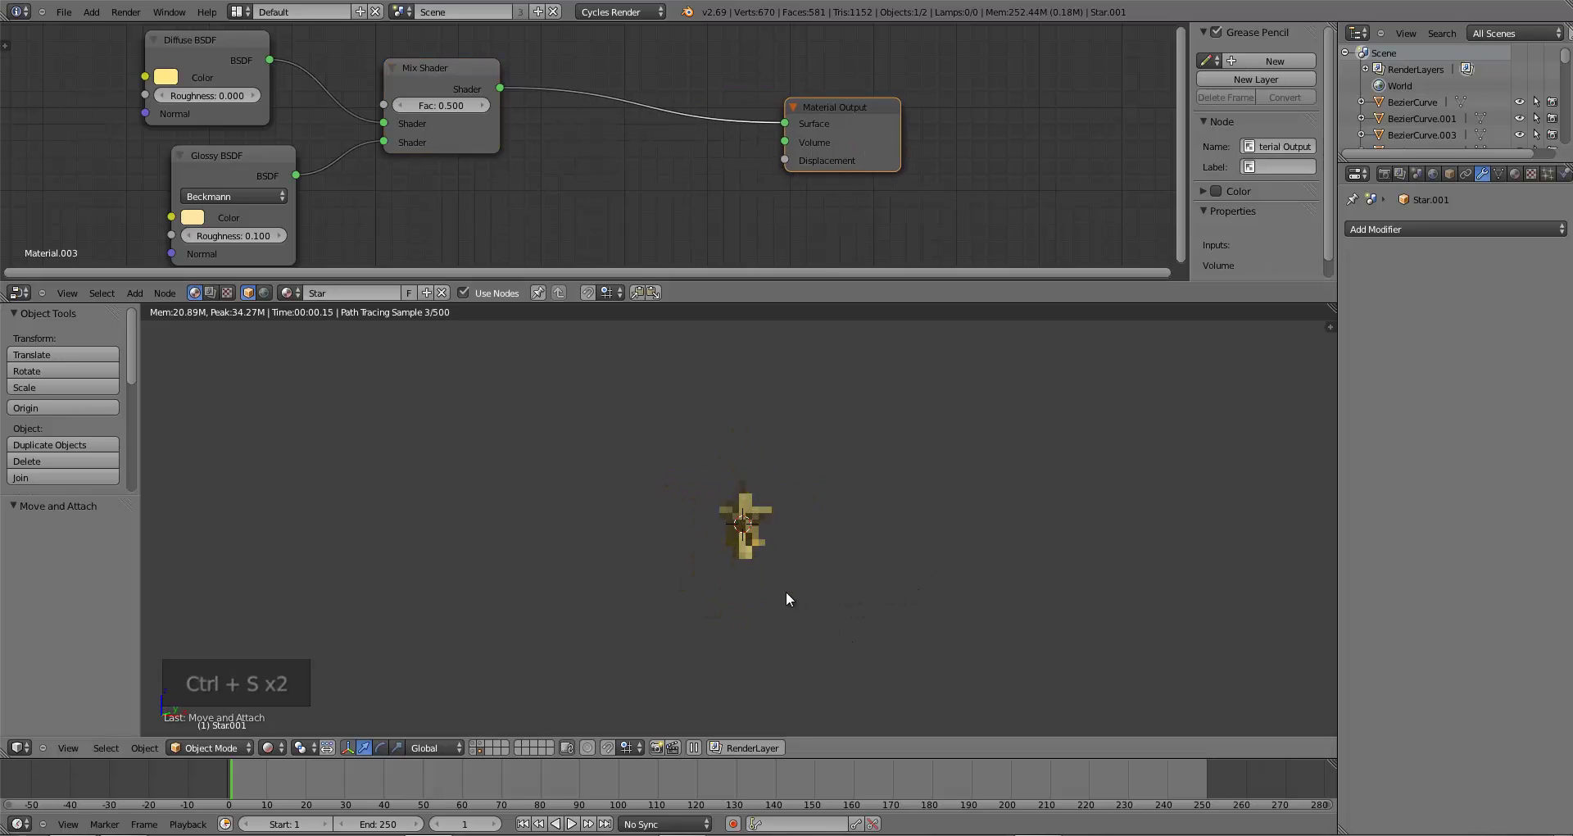
scroll(770, 631, up, 6)
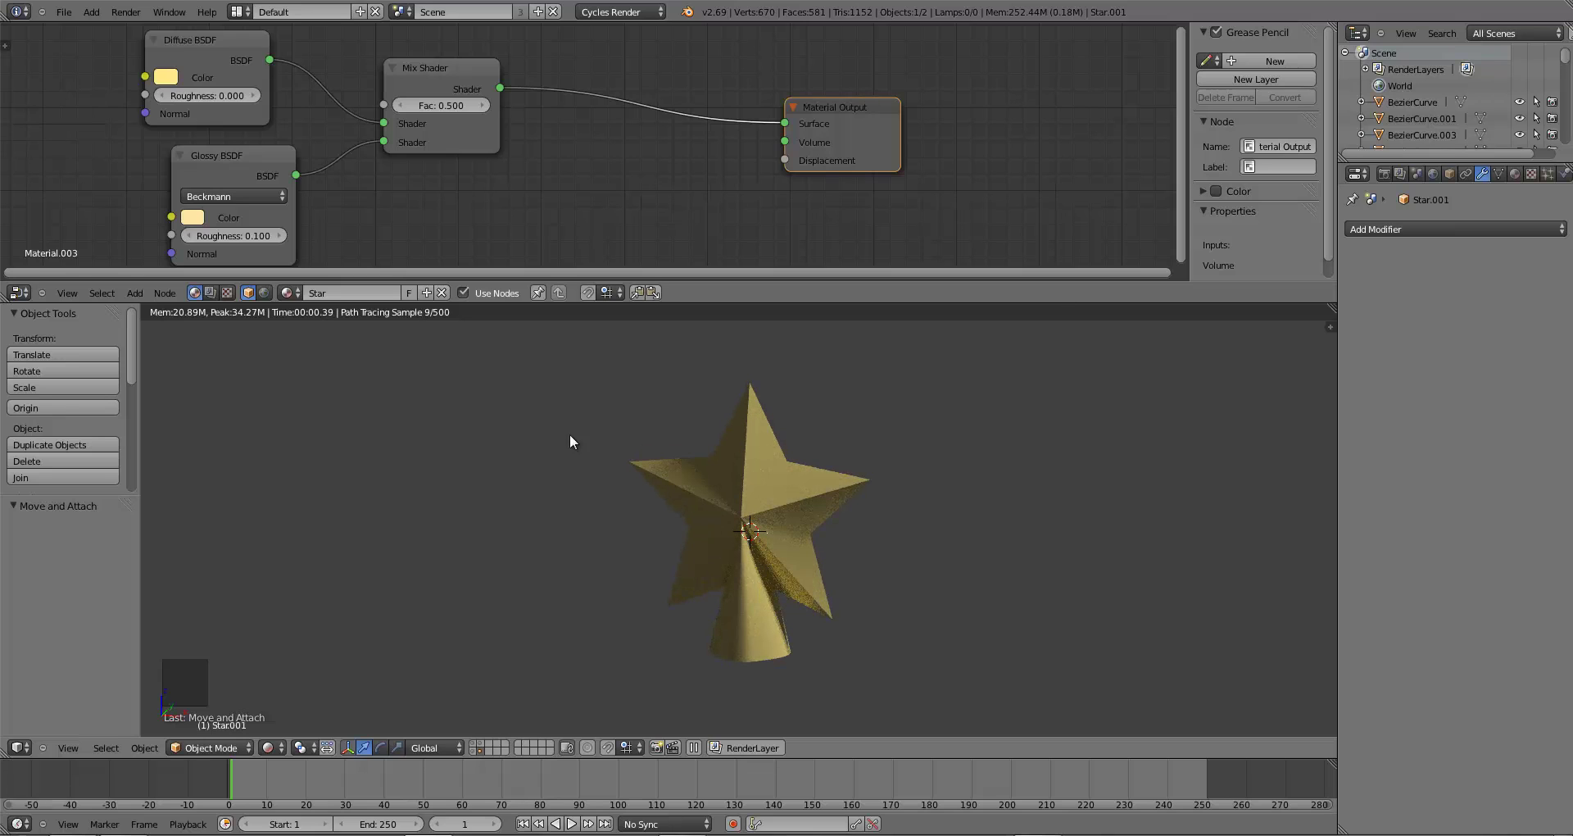
- Add a Noise Texture below the Mix Shader and connect its Color output to the Material Output's Displacement input
drag(438, 87, 414, 71)
key(a)
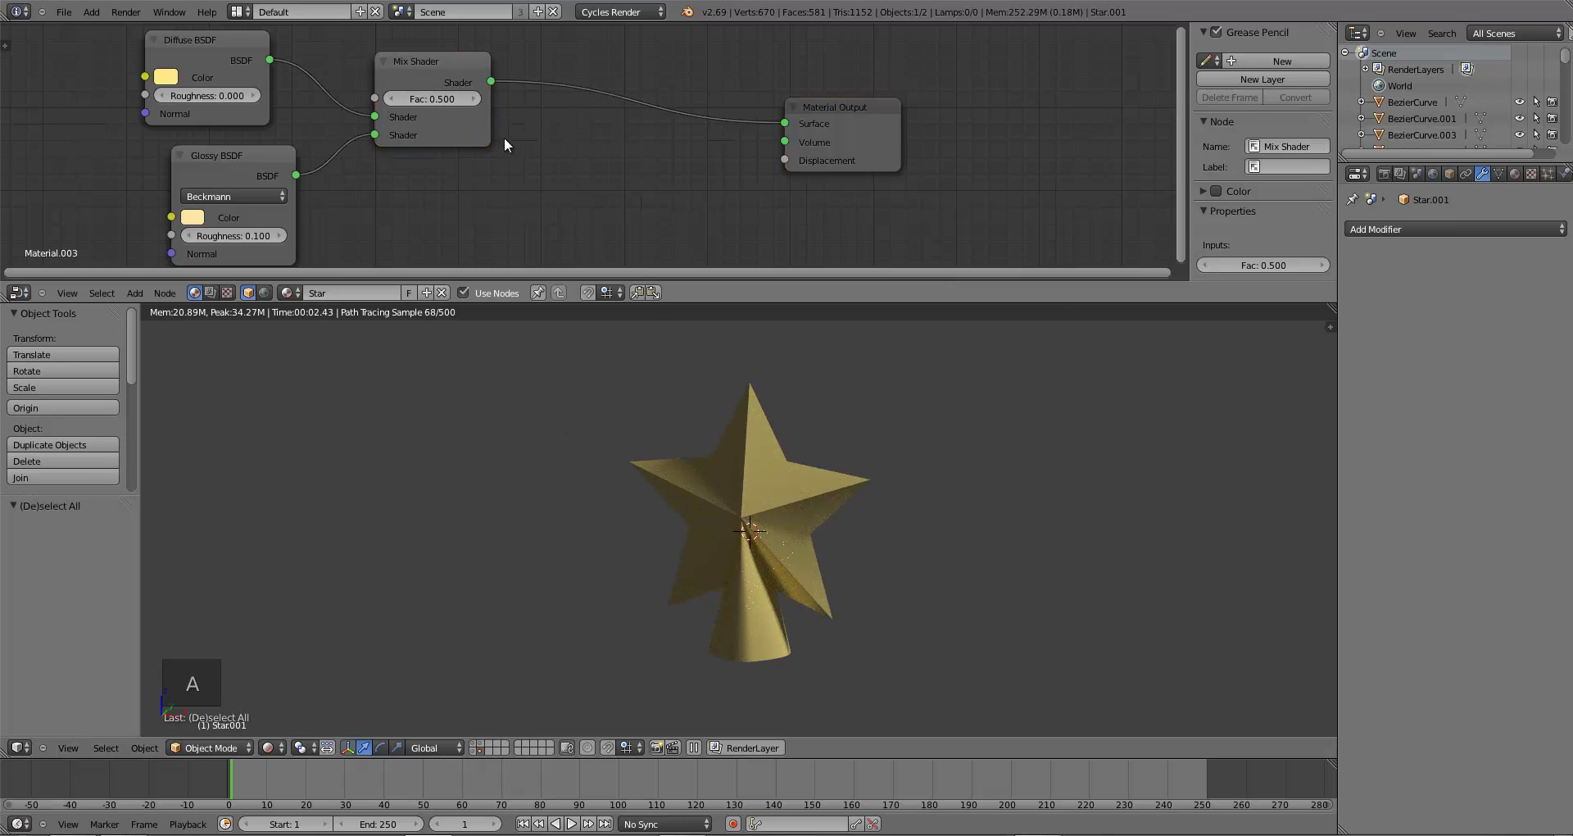
key(shift+a)
mouse_move(506, 140)
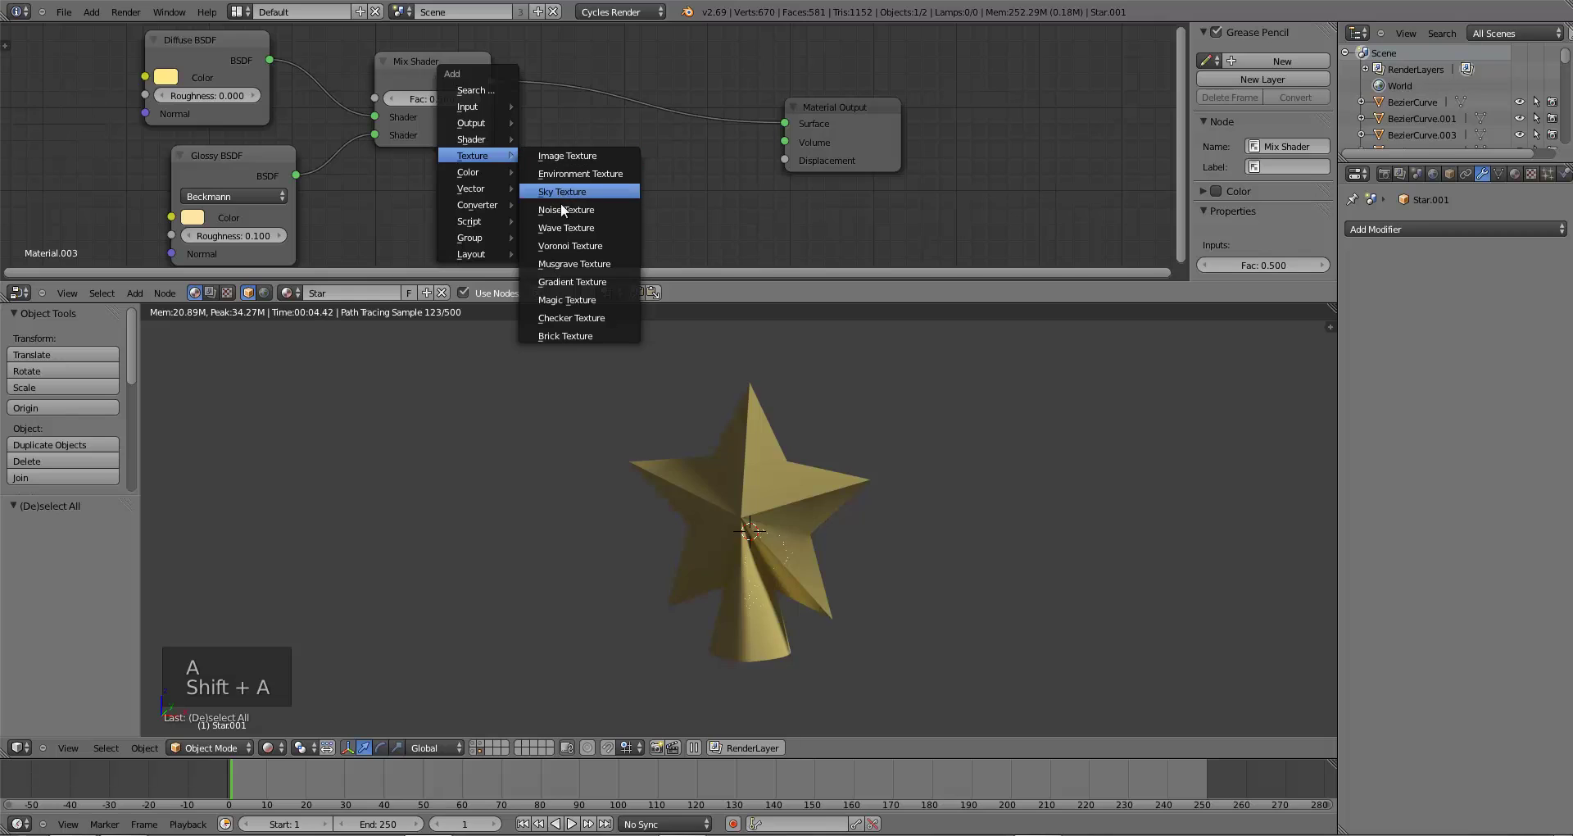
click(562, 206)
click(395, 173)
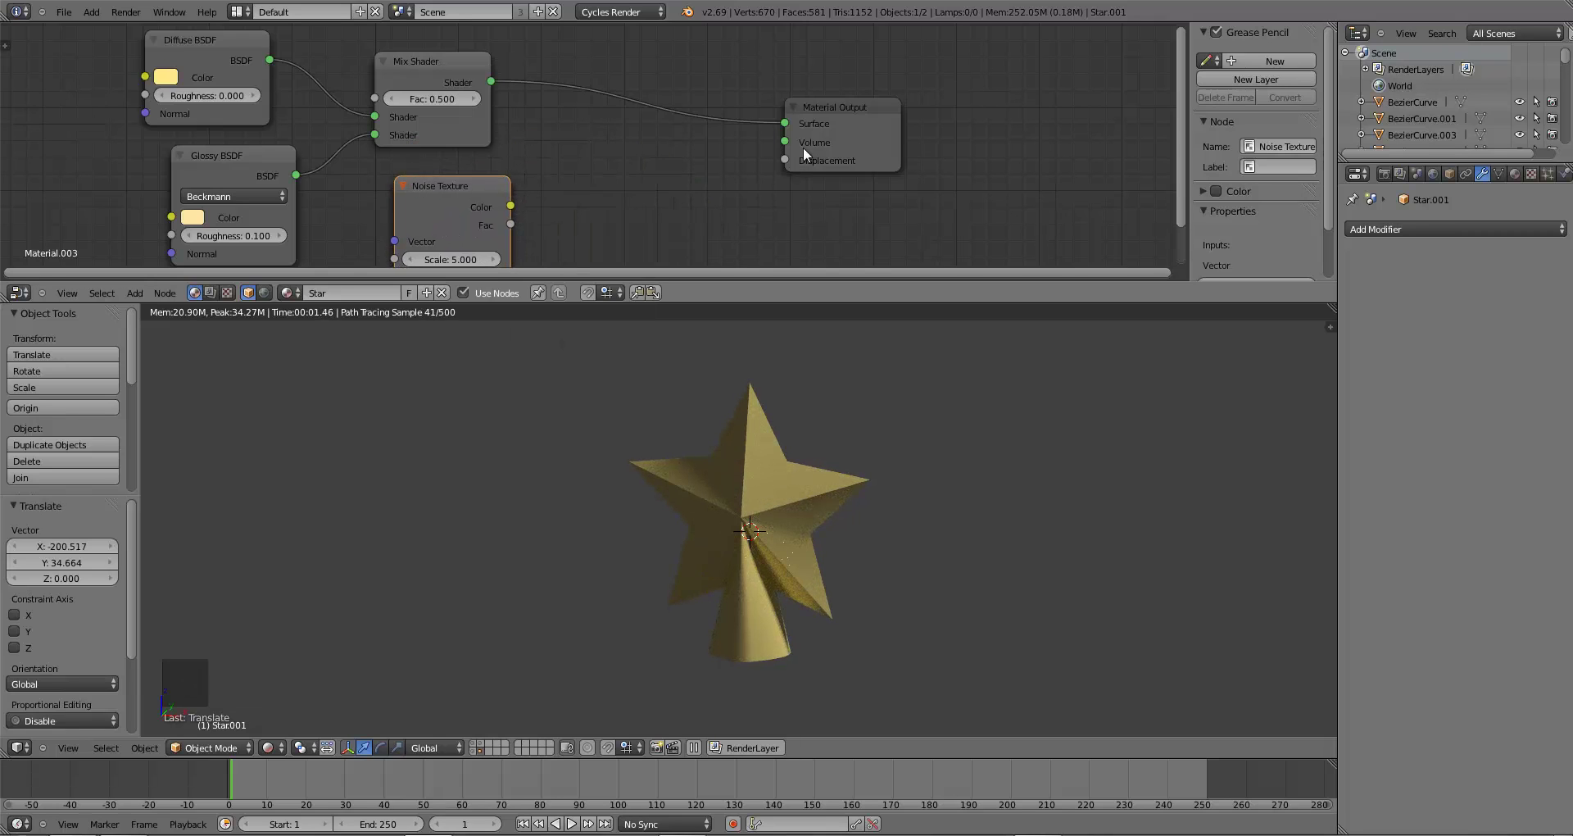
drag(803, 146, 864, 143)
drag(420, 180, 406, 152)
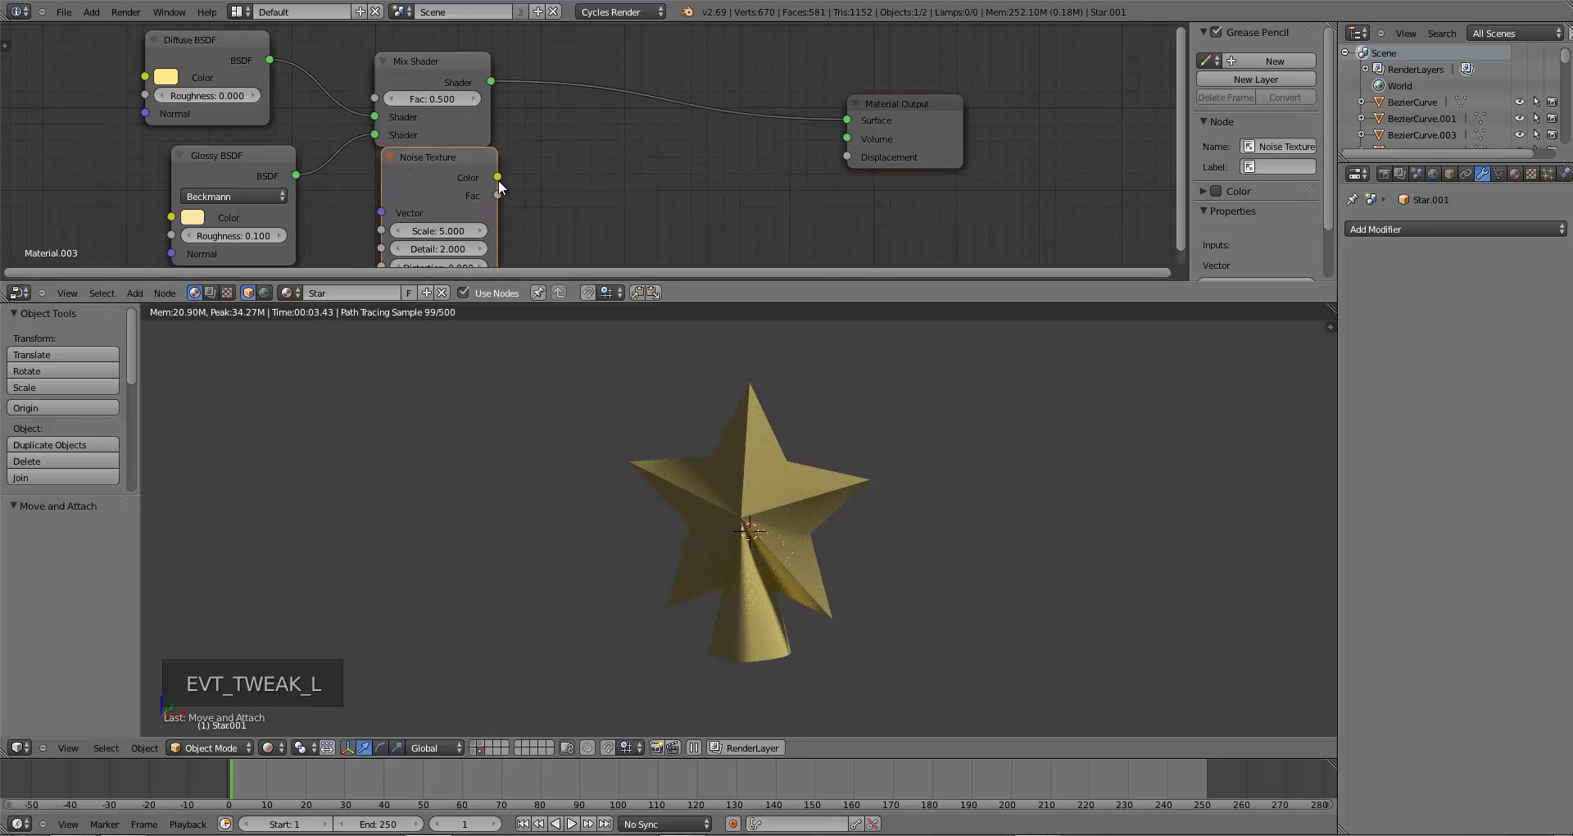
drag(498, 178, 849, 157)
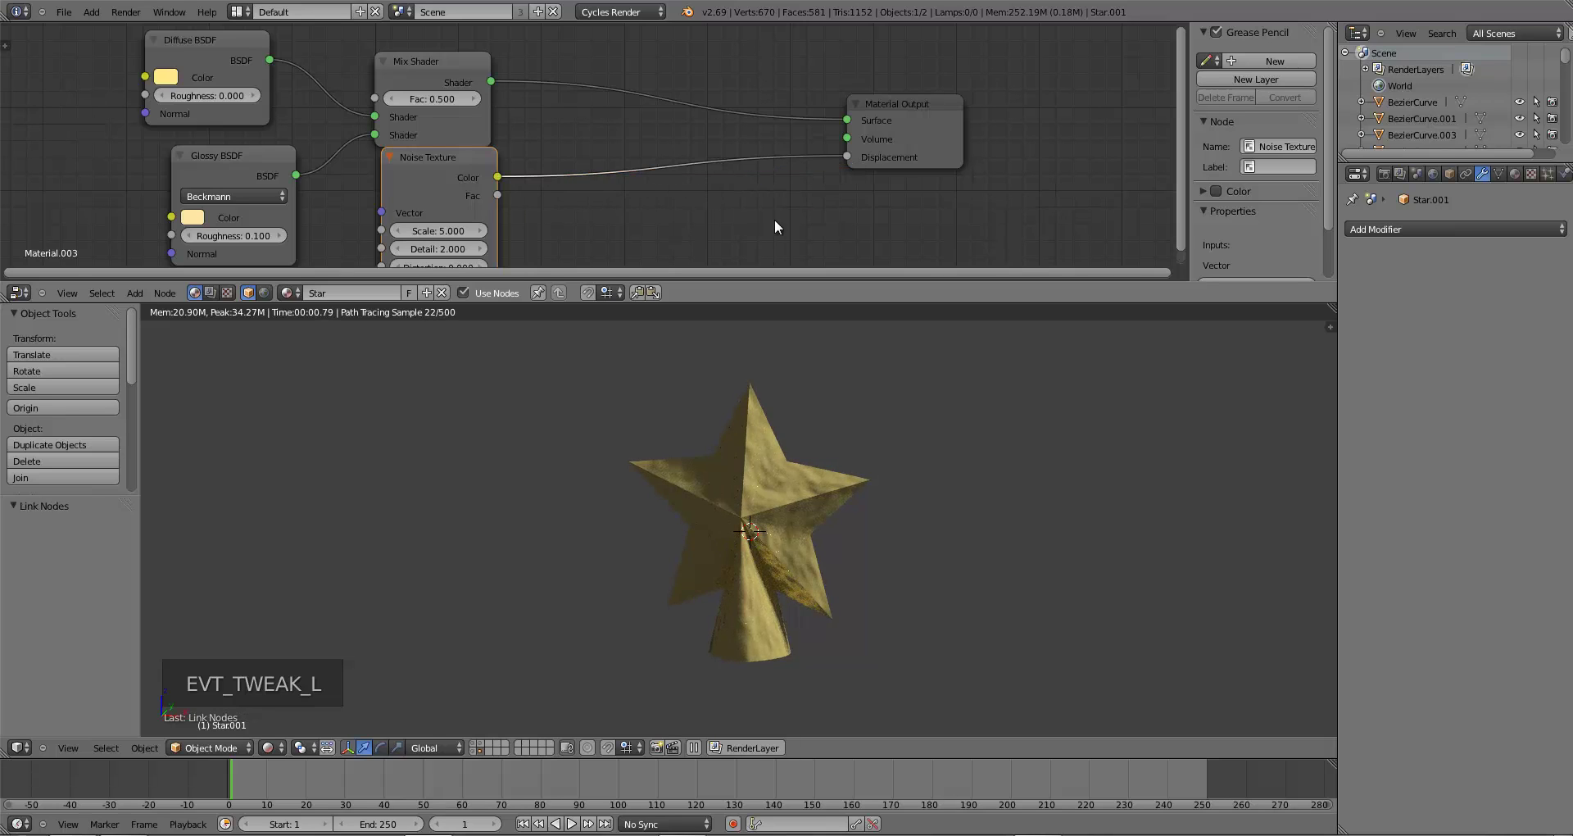
- Set the Noise Texture's scale to 10 for a finer bump on the star
scroll(707, 606, down, 3)
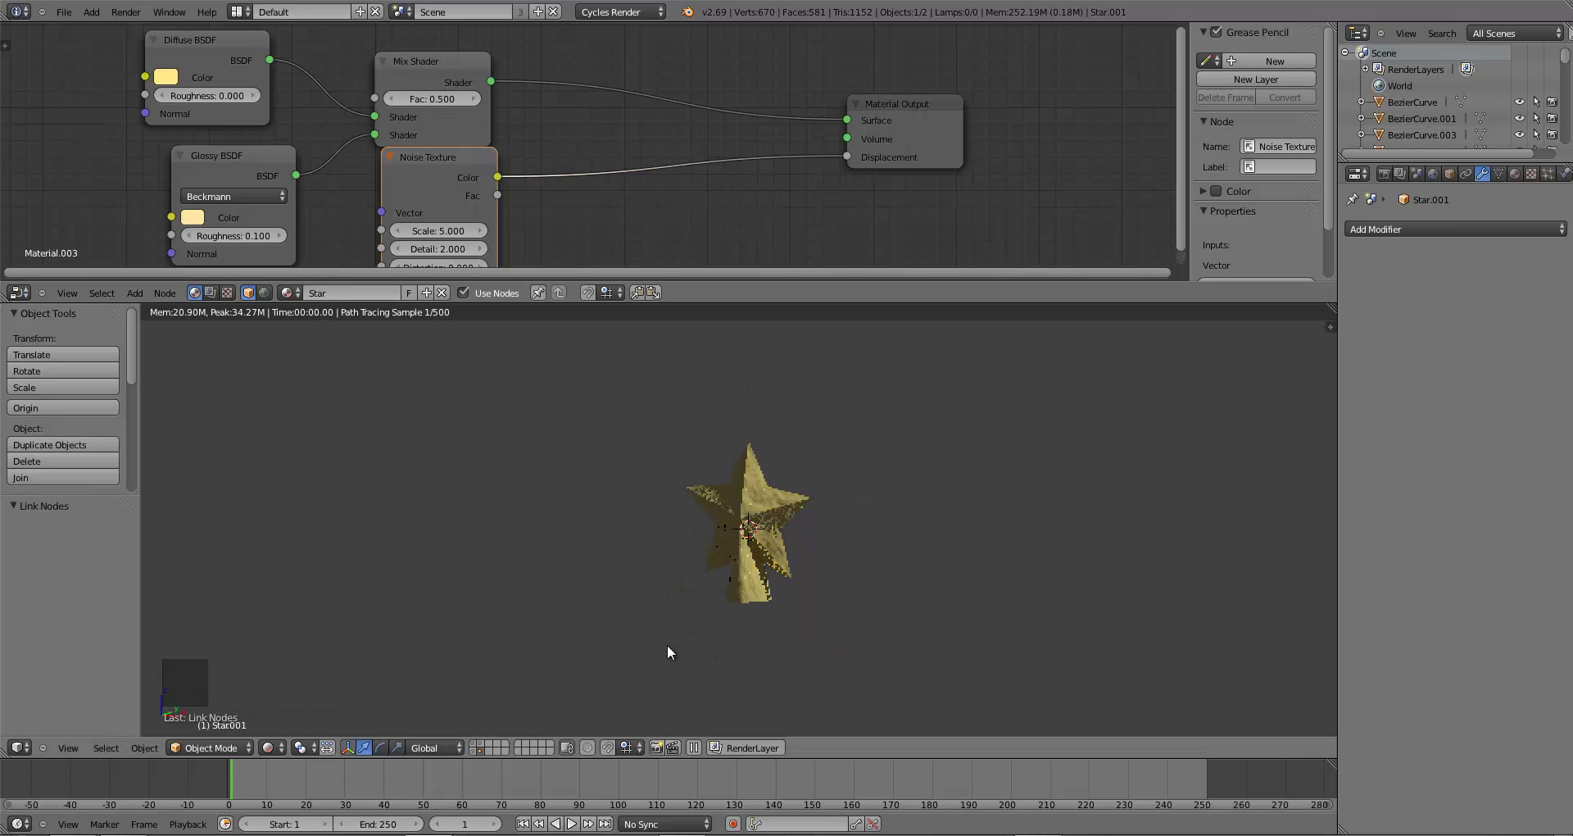
scroll(667, 652, up, 4)
drag(449, 165, 514, 154)
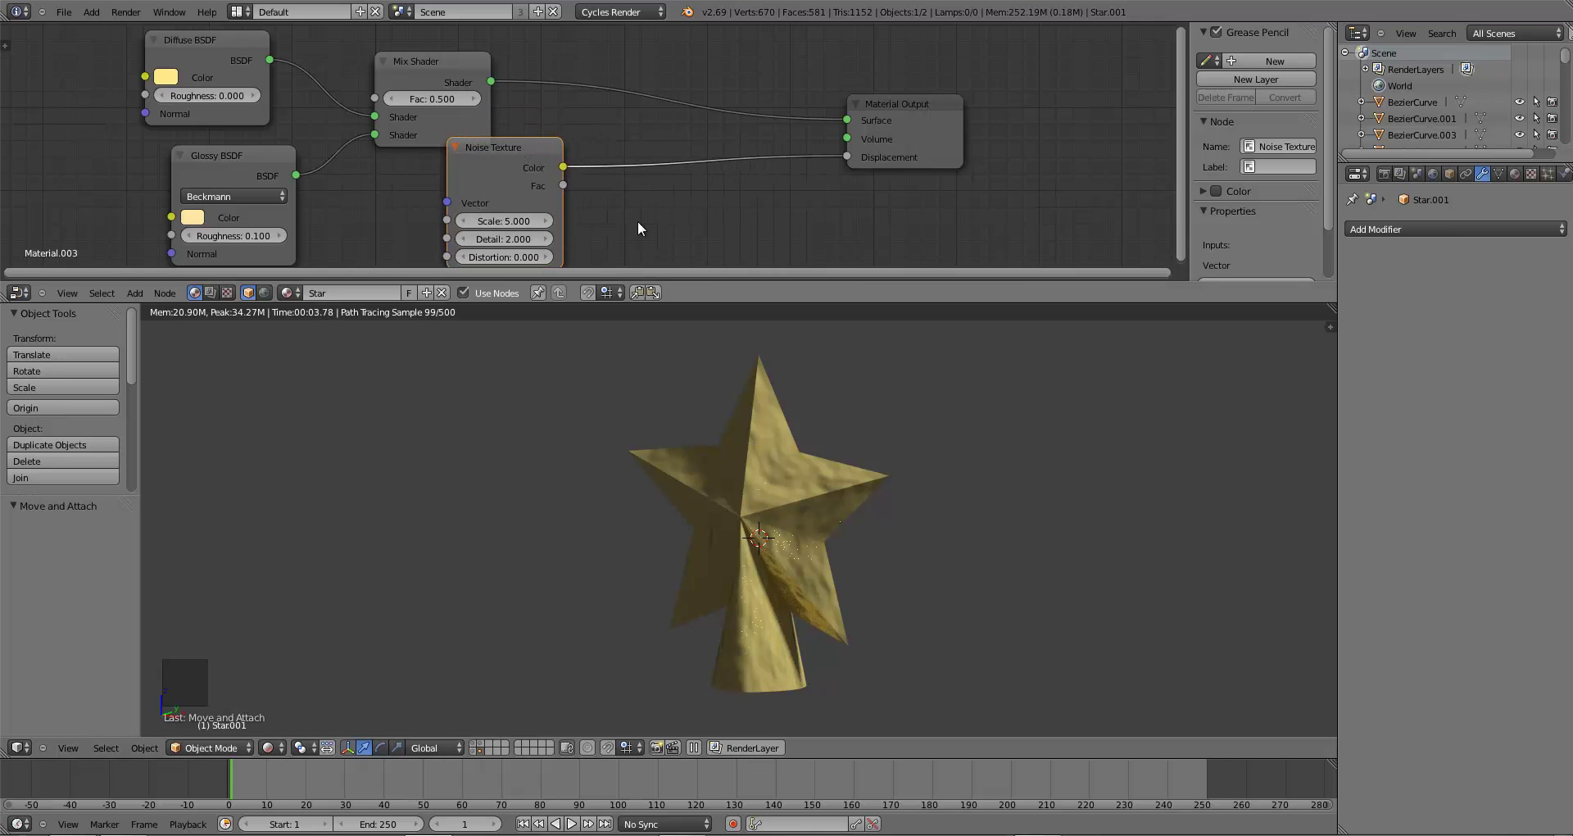
key(KP_1)
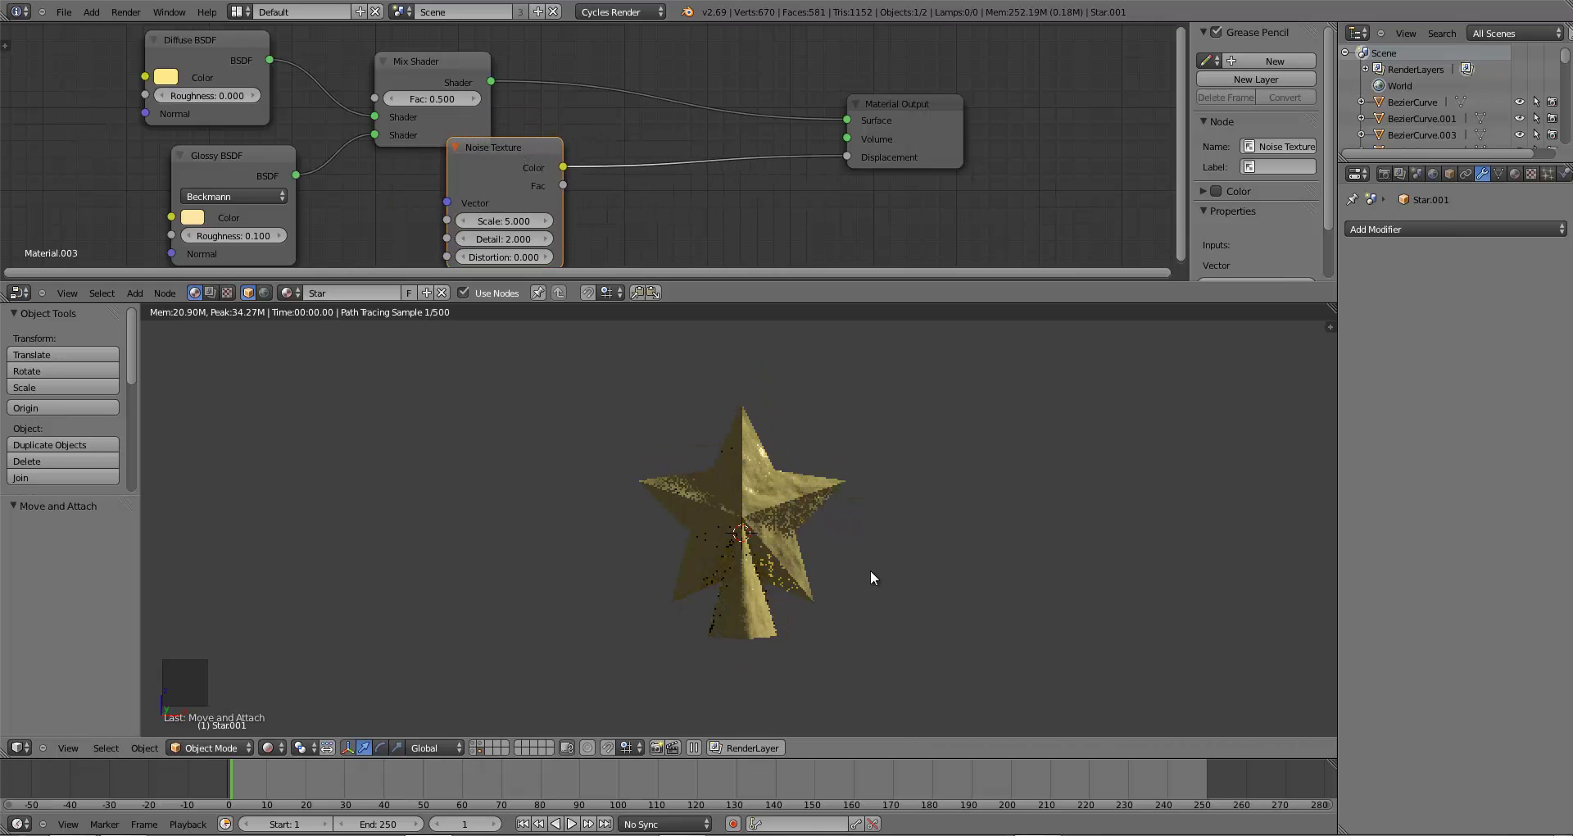
scroll(812, 645, down, 3)
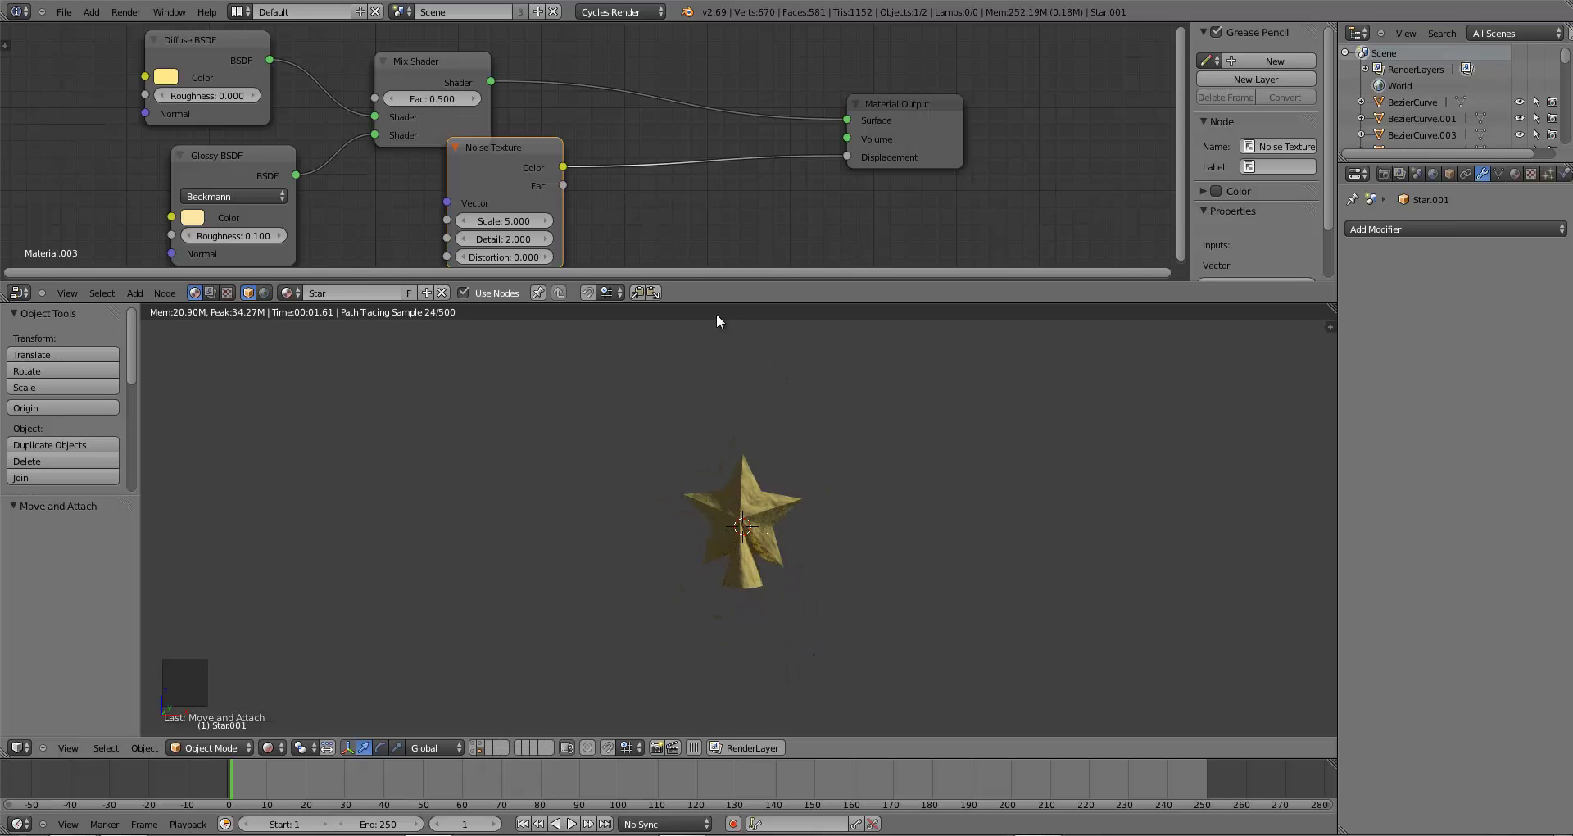
drag(491, 167, 493, 161)
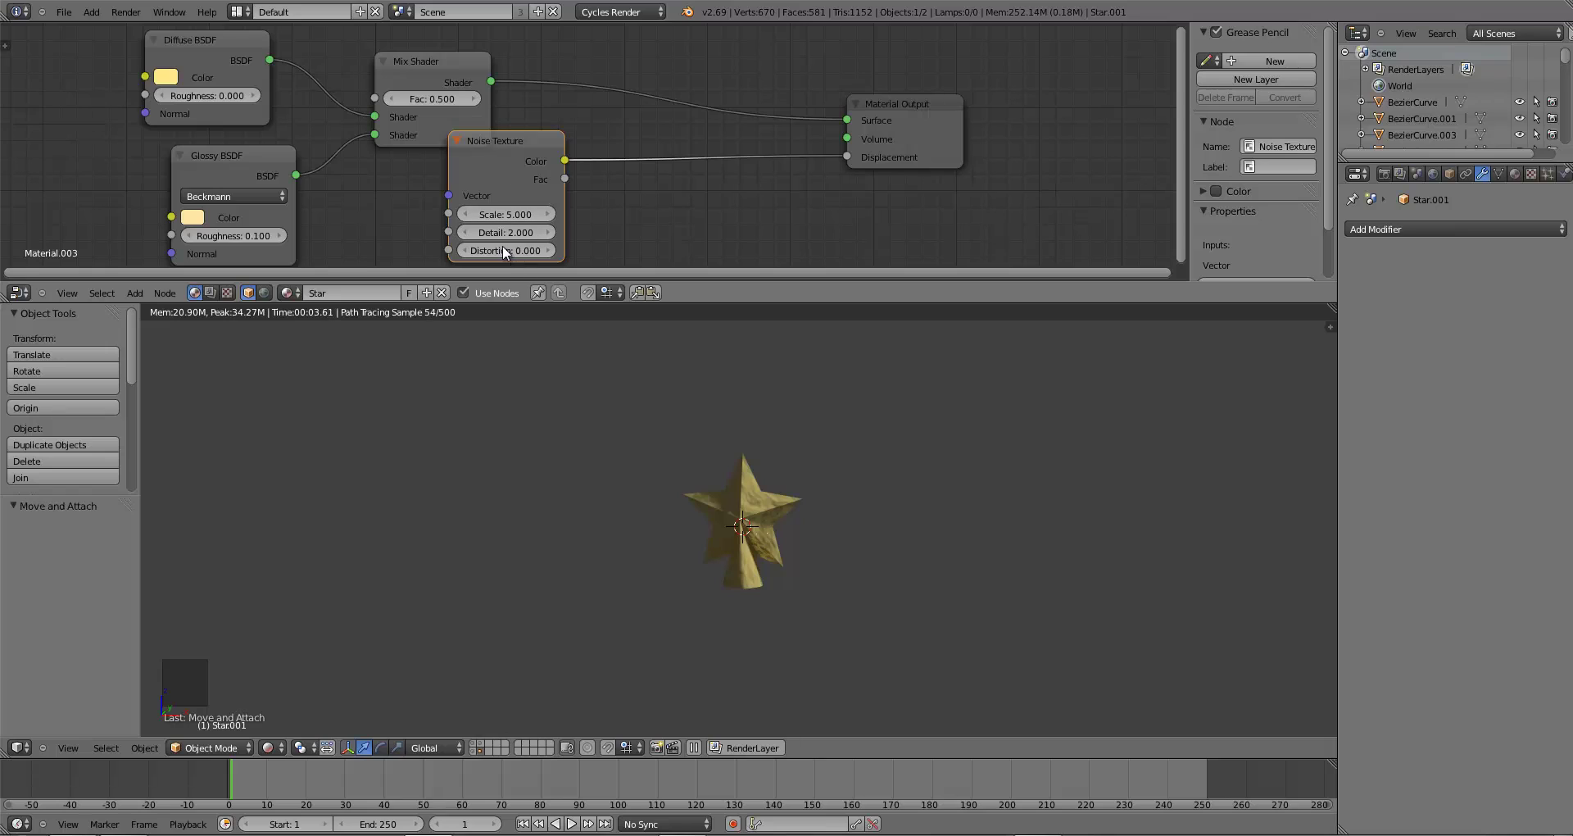
click(510, 213)
text(10)
key(Return)
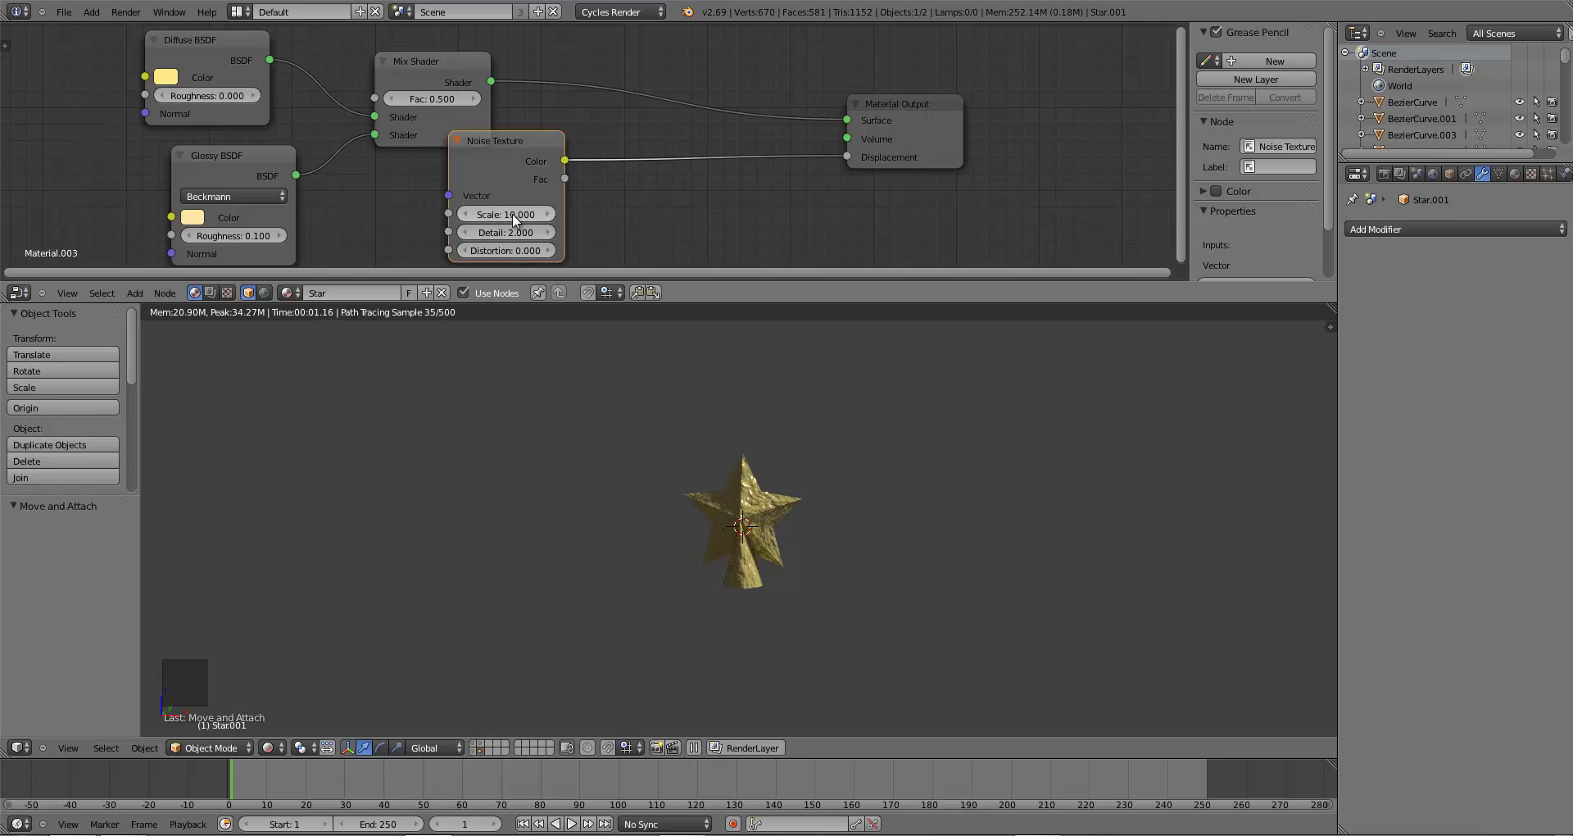
- Rearrange the Noise Texture and Mix Shader nodes so that they are stacked without overlapping
drag(515, 171, 464, 177)
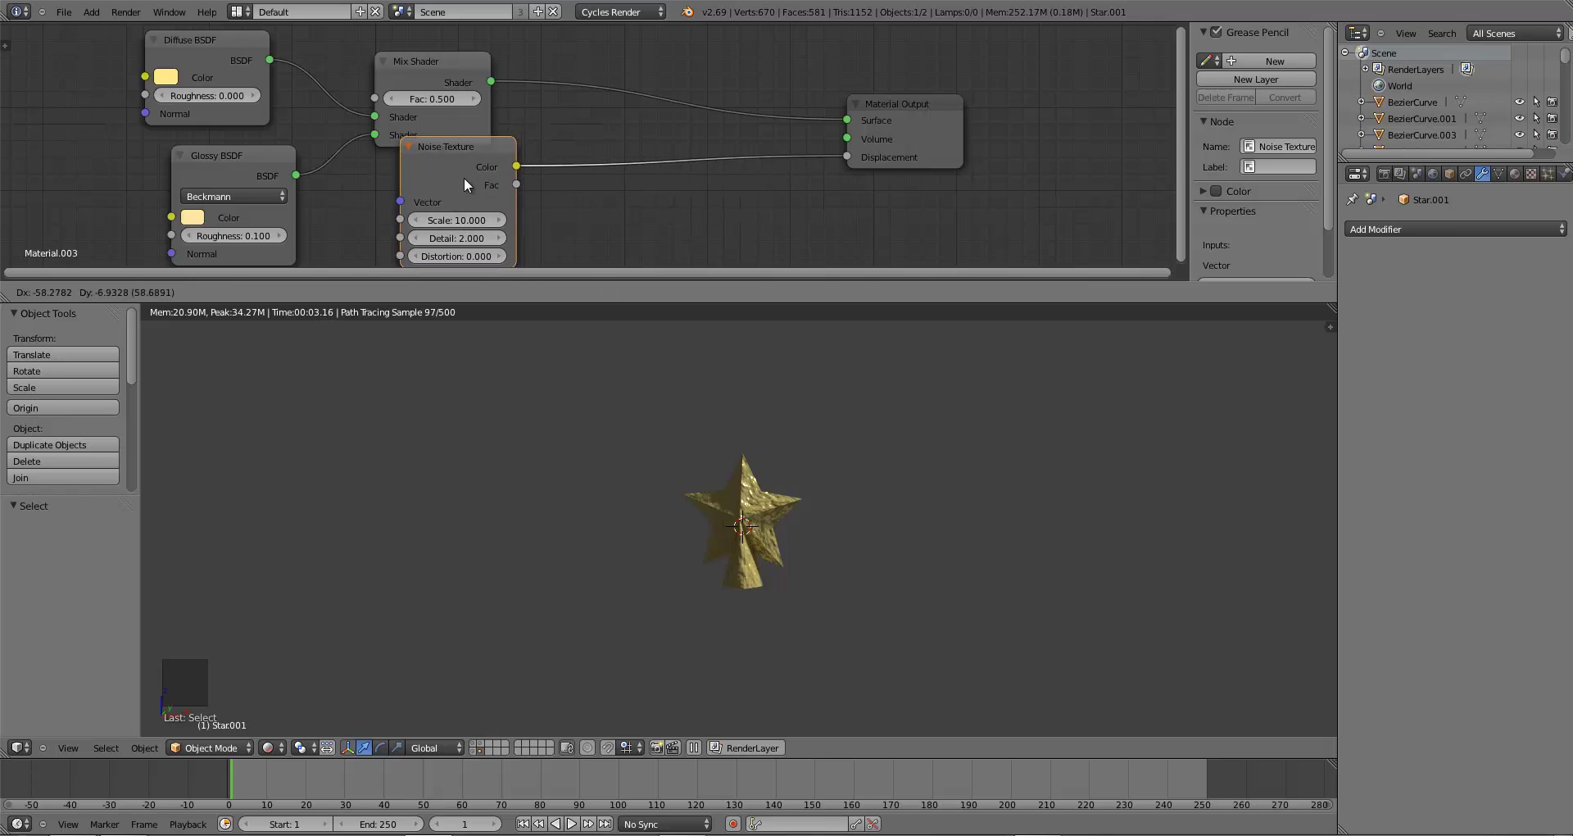
drag(432, 68, 436, 53)
drag(440, 179, 415, 177)
click(449, 57)
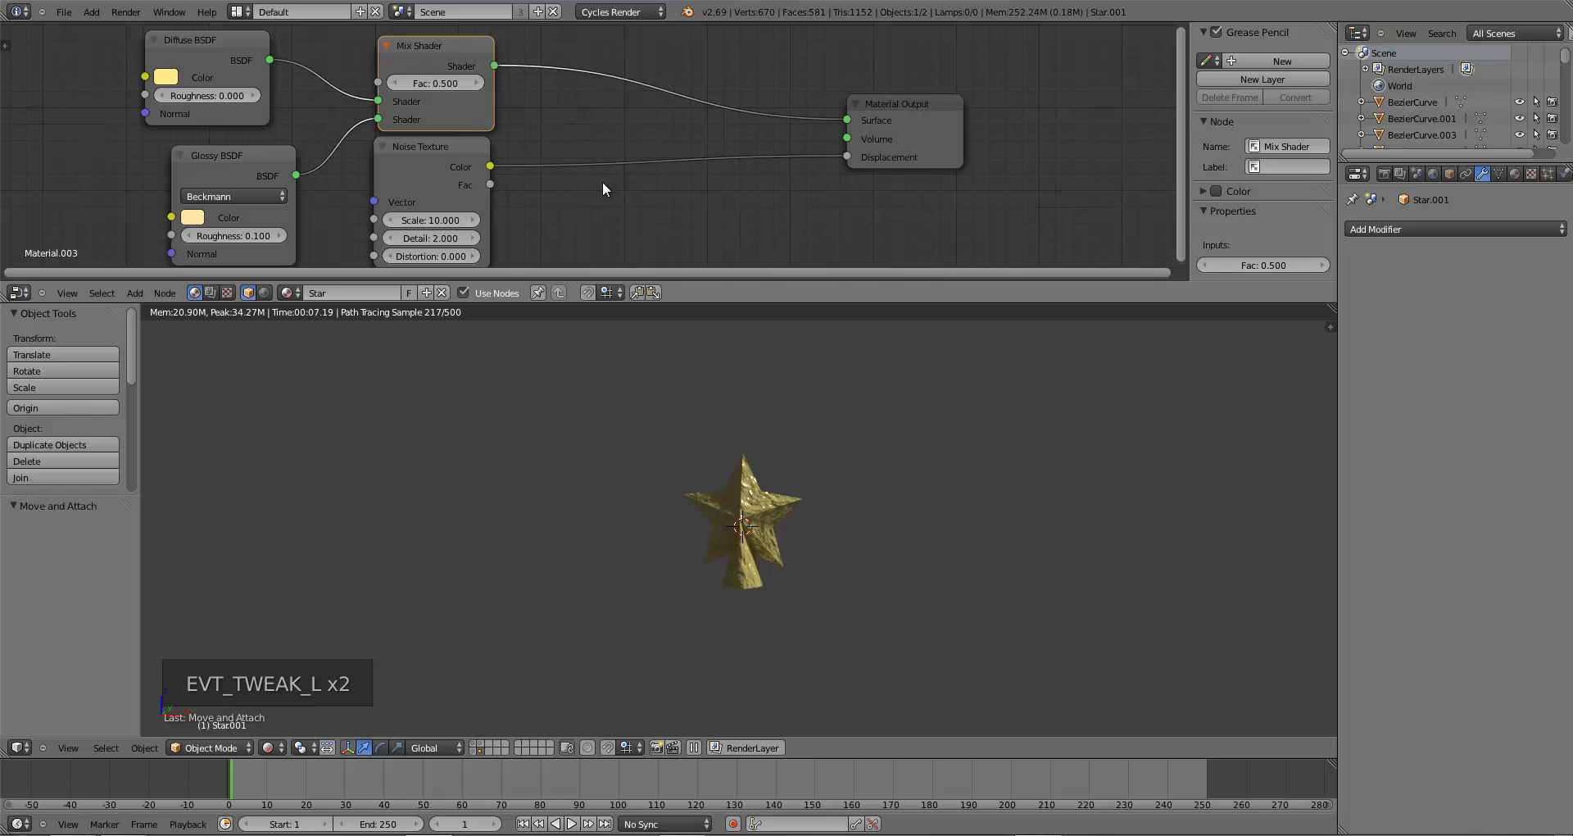
- Insert a Math node between the Noise Texture and the Displacement input, and set its operation to Multiply
key(a)
key(a)
key(a)
key(shift+a)
mouse_move(590, 235)
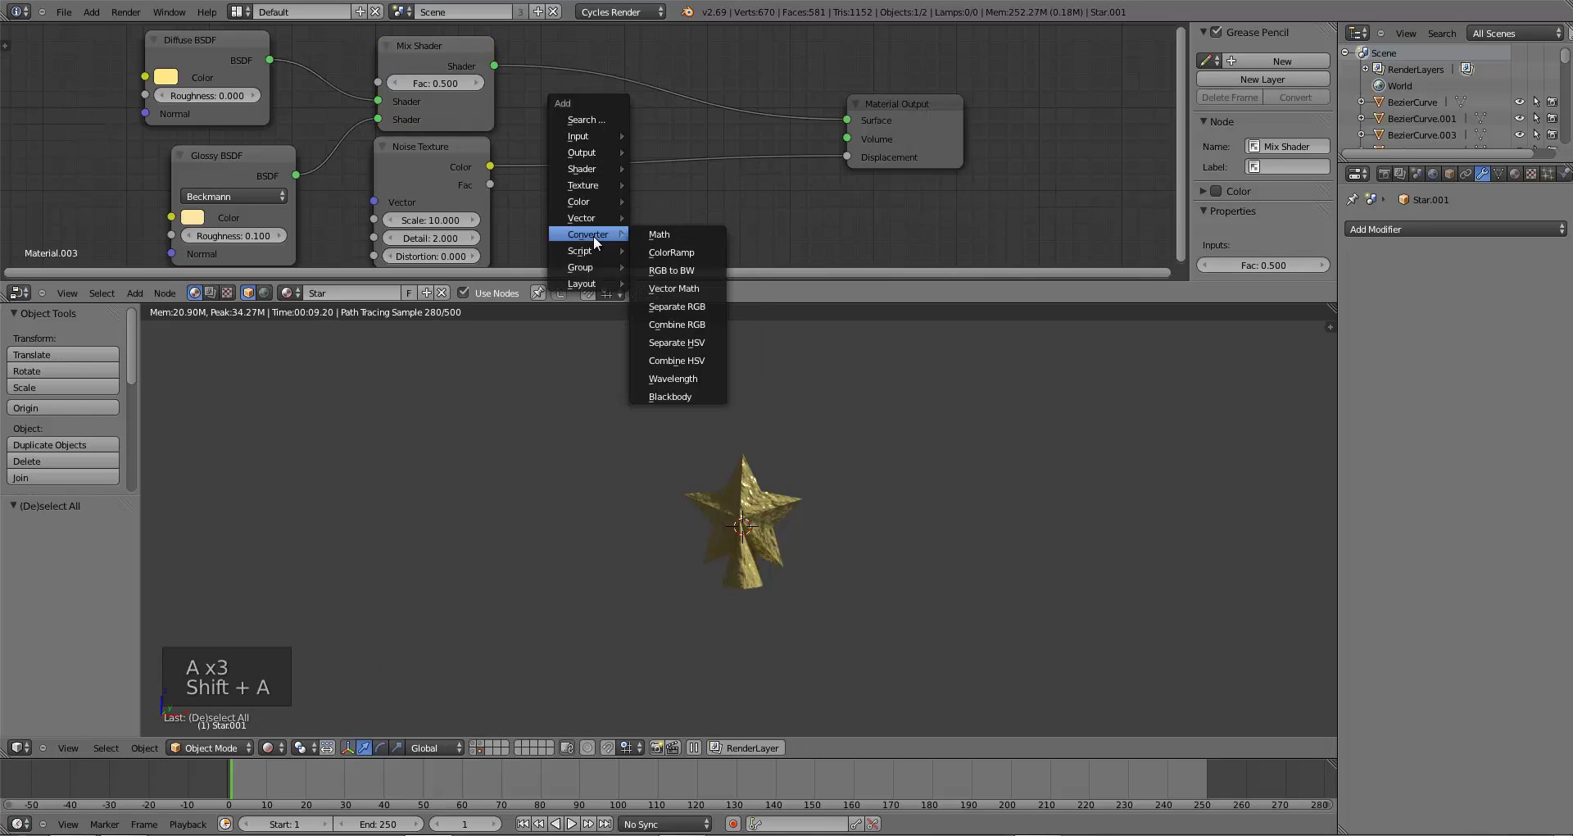
click(657, 234)
click(641, 163)
click(654, 179)
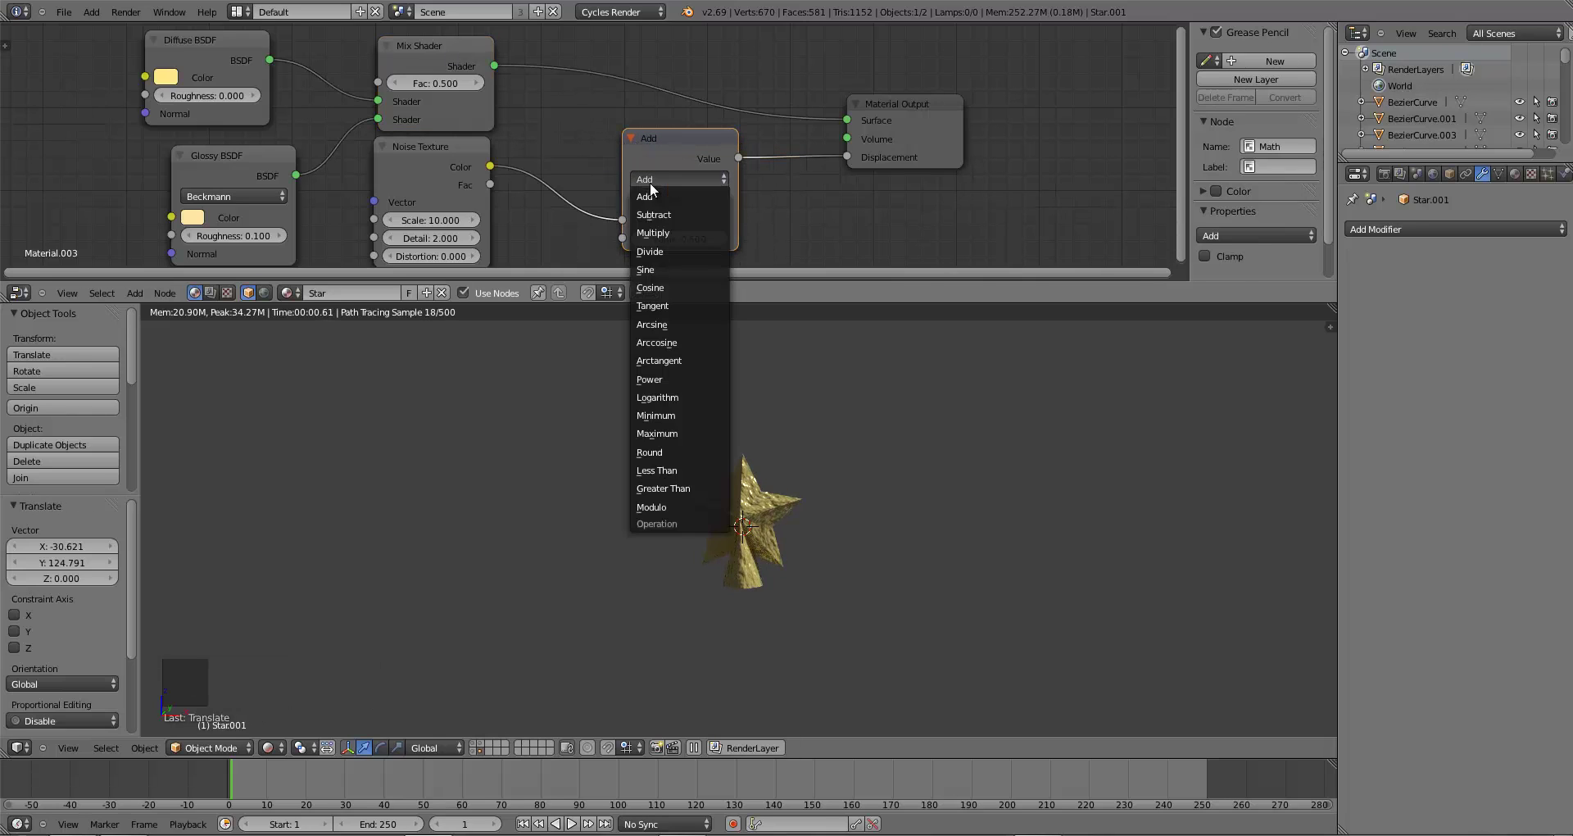
click(666, 233)
- Set the Multiply node's second value to 0.25 to soften the displacement
drag(676, 164, 647, 142)
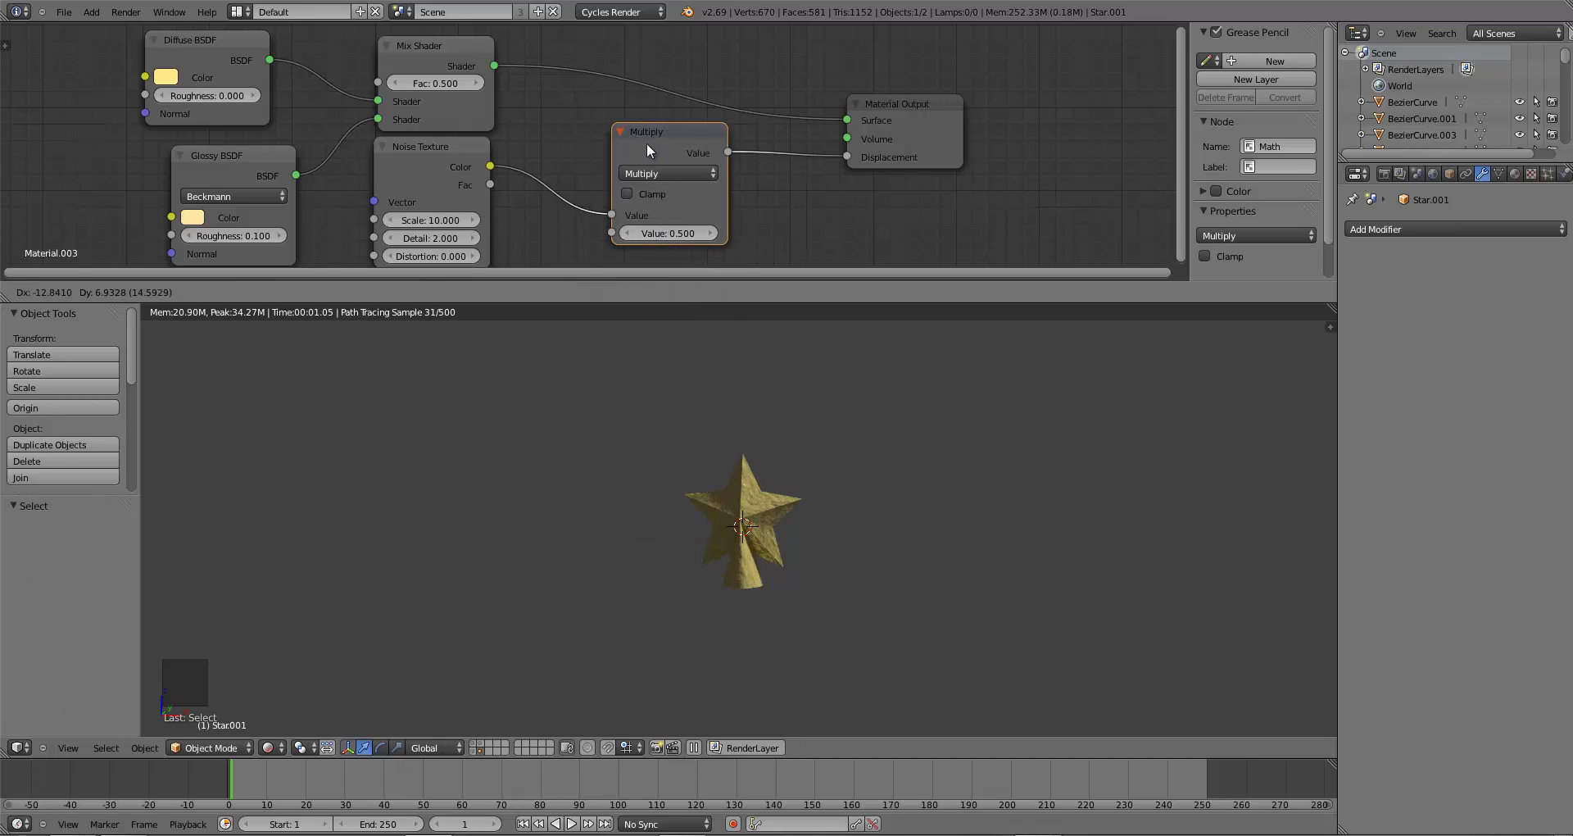
click(666, 229)
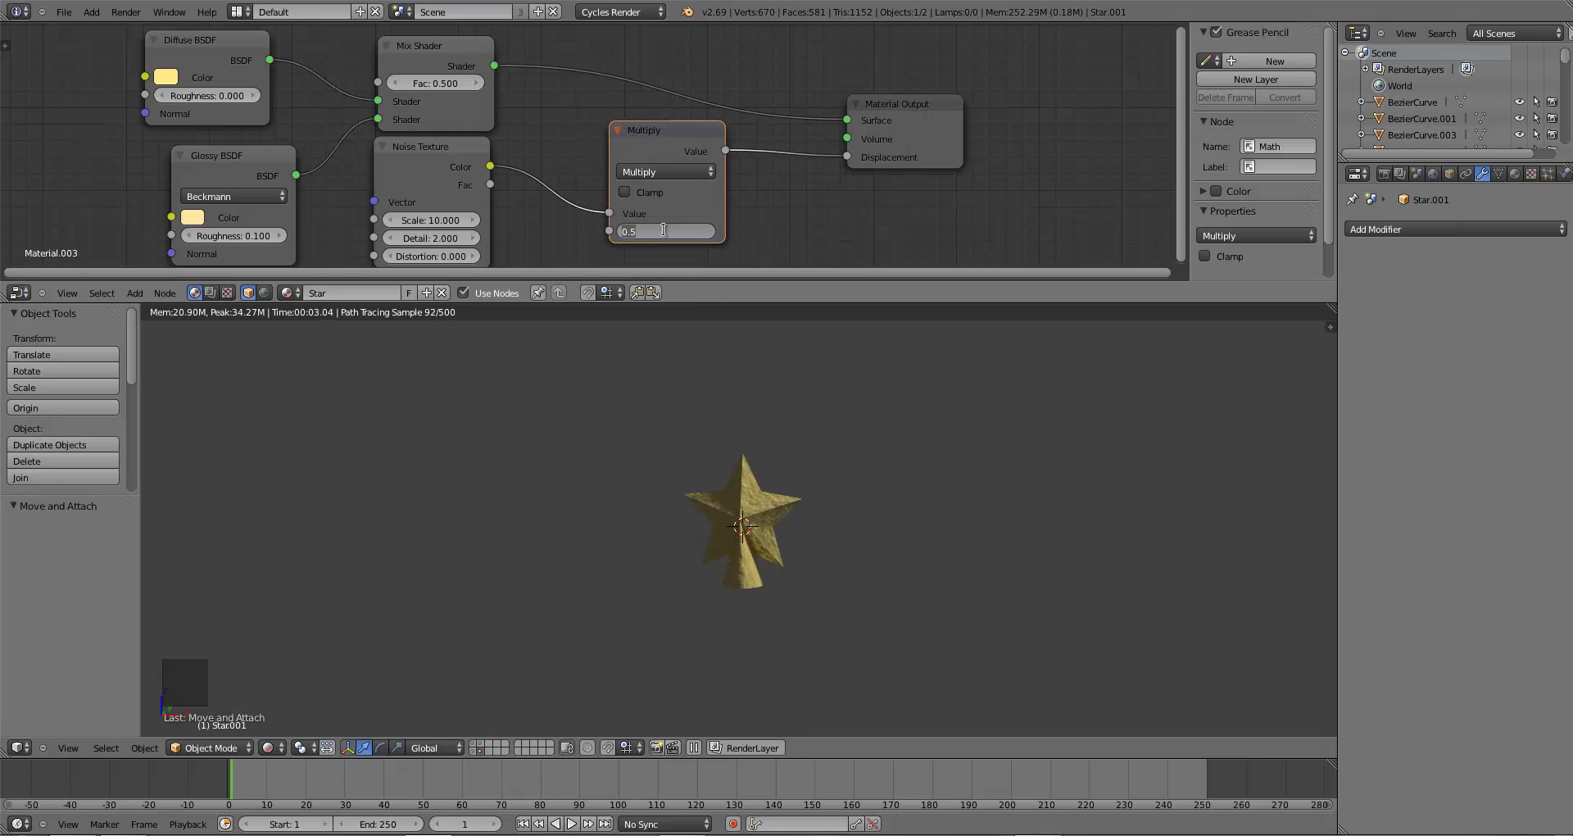
text(0.1)
key(Return)
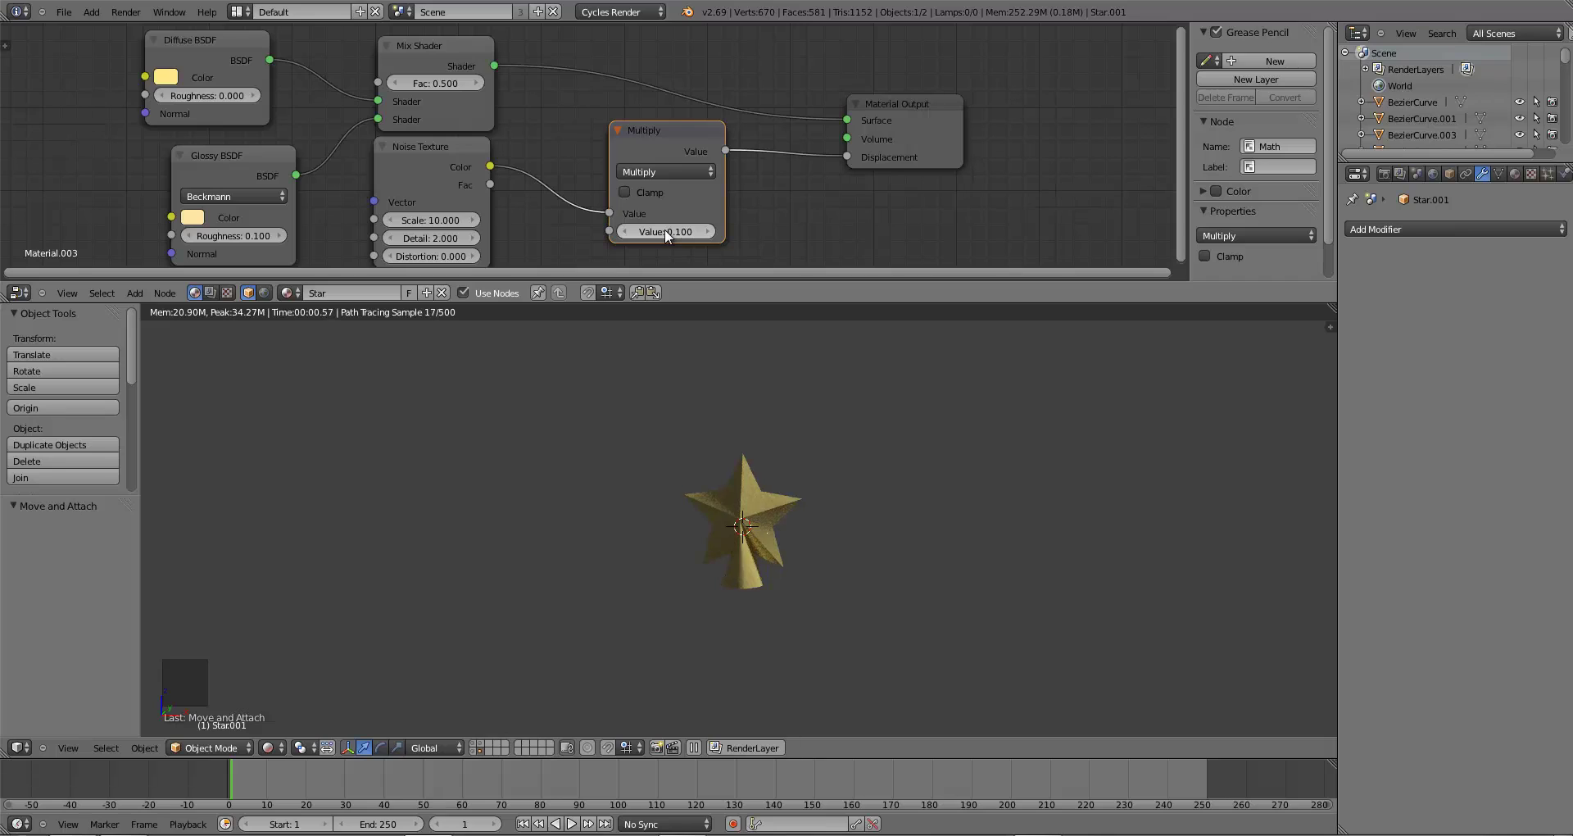
click(665, 232)
text(0.2)
key(Return)
text(0.25)
key(Return)
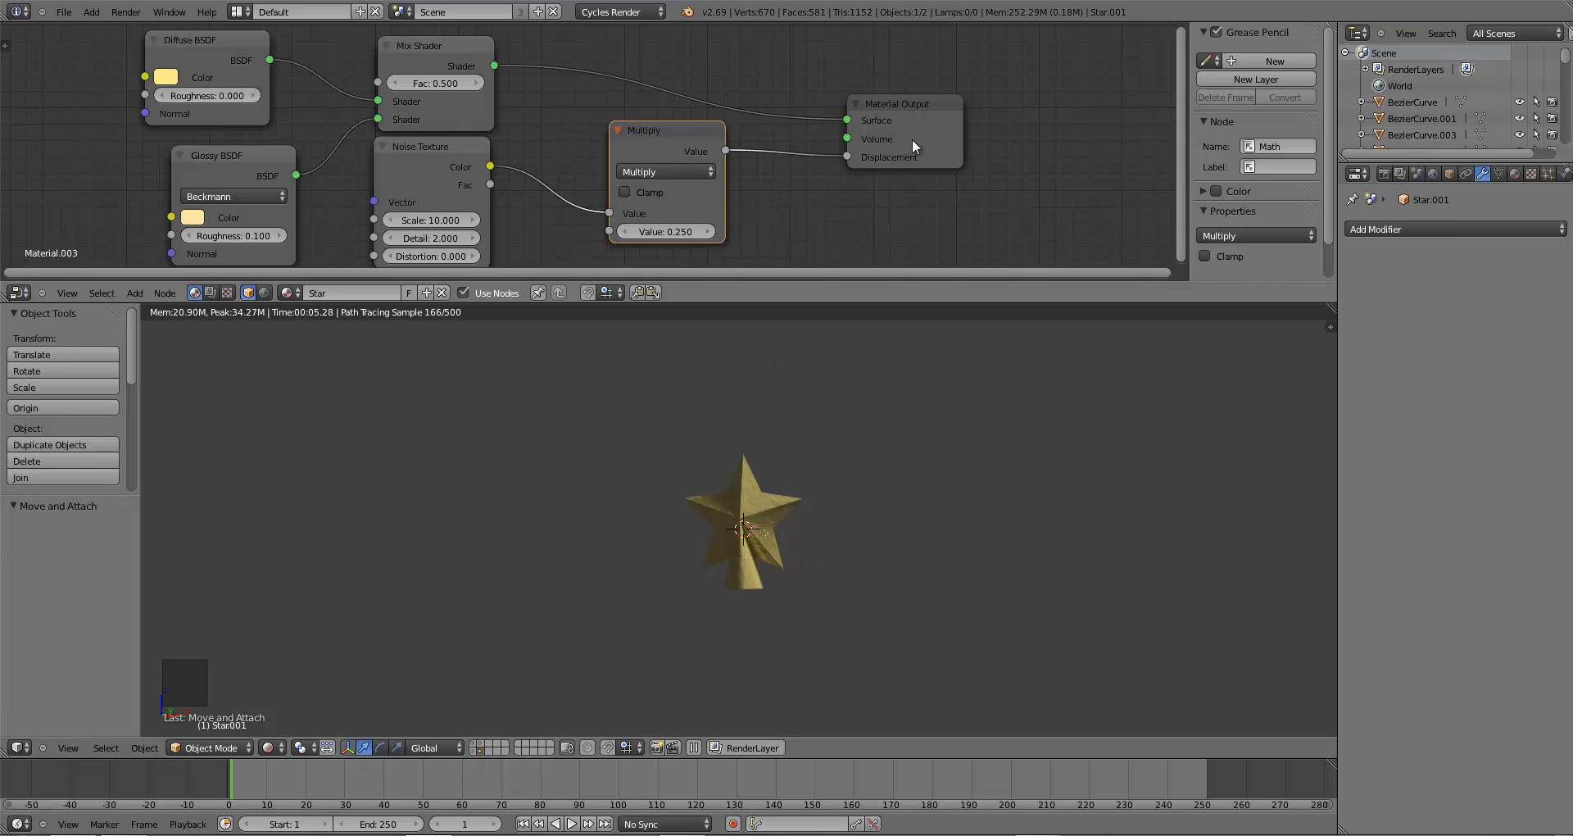
- Make room before the Material Output and insert a second Mix Shader between the first Mix Shader and the Surface input
drag(912, 139, 983, 142)
drag(655, 141, 562, 136)
drag(988, 129, 1051, 121)
key(a)
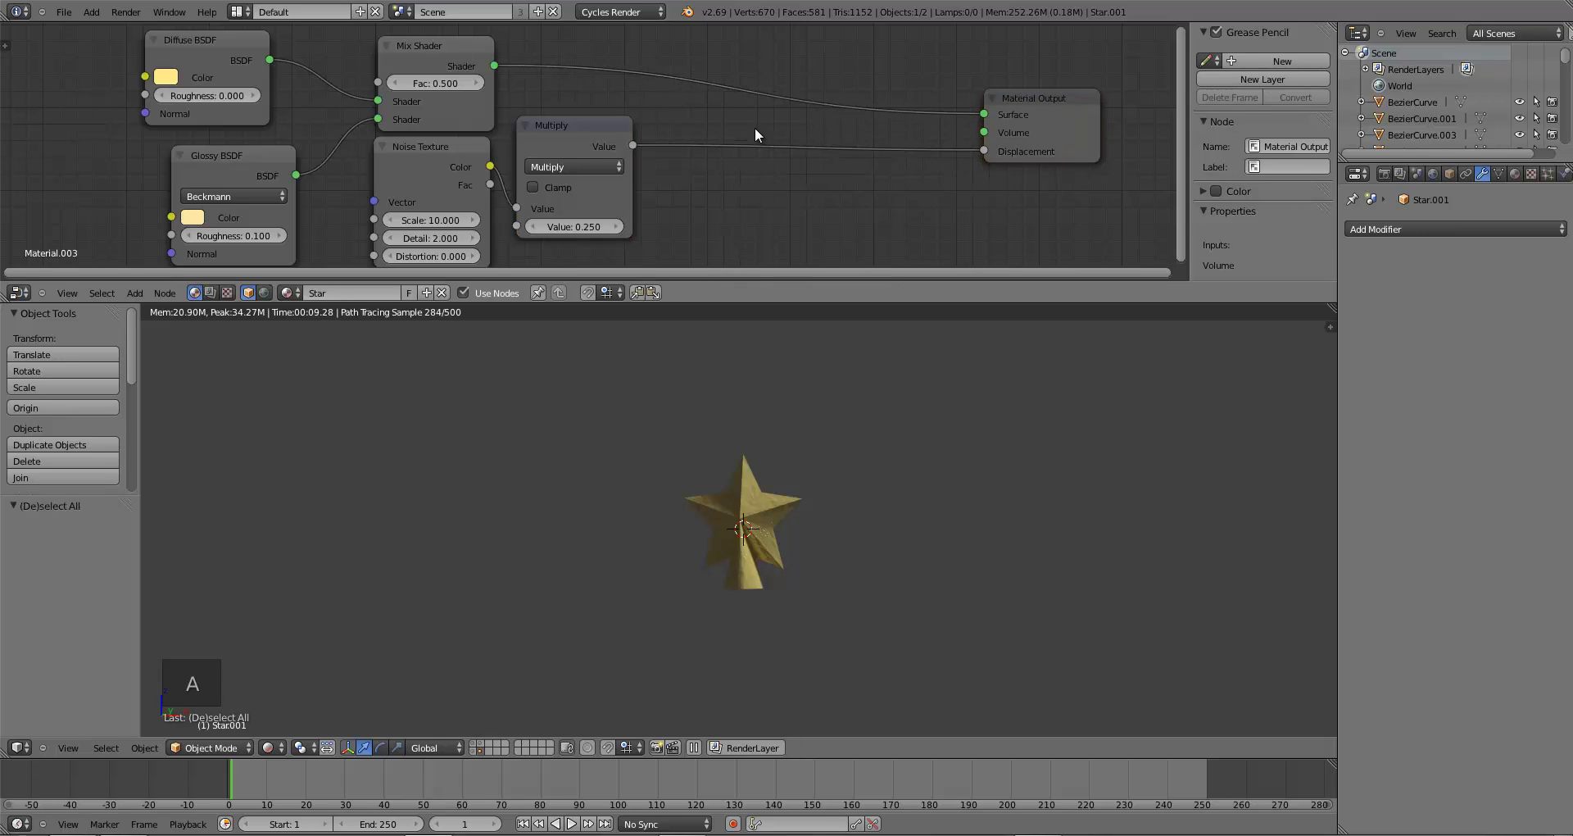
key(shift+a)
mouse_move(723, 87)
click(788, 83)
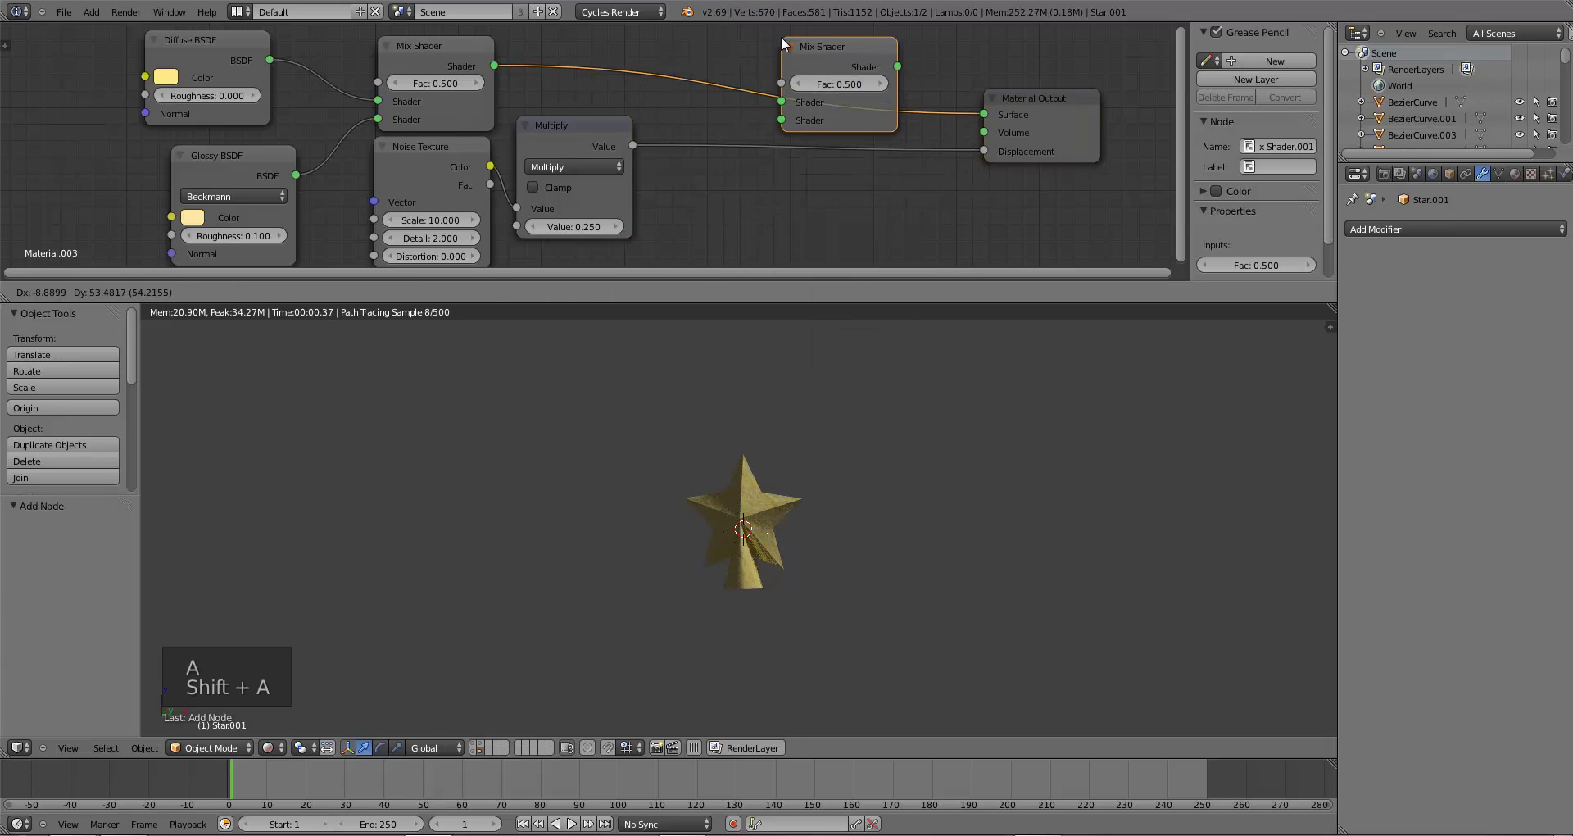
click(780, 36)
- Duplicate the Diffuse BSDF and connect the copy to the new Mix Shader's second shader input
drag(601, 158, 601, 168)
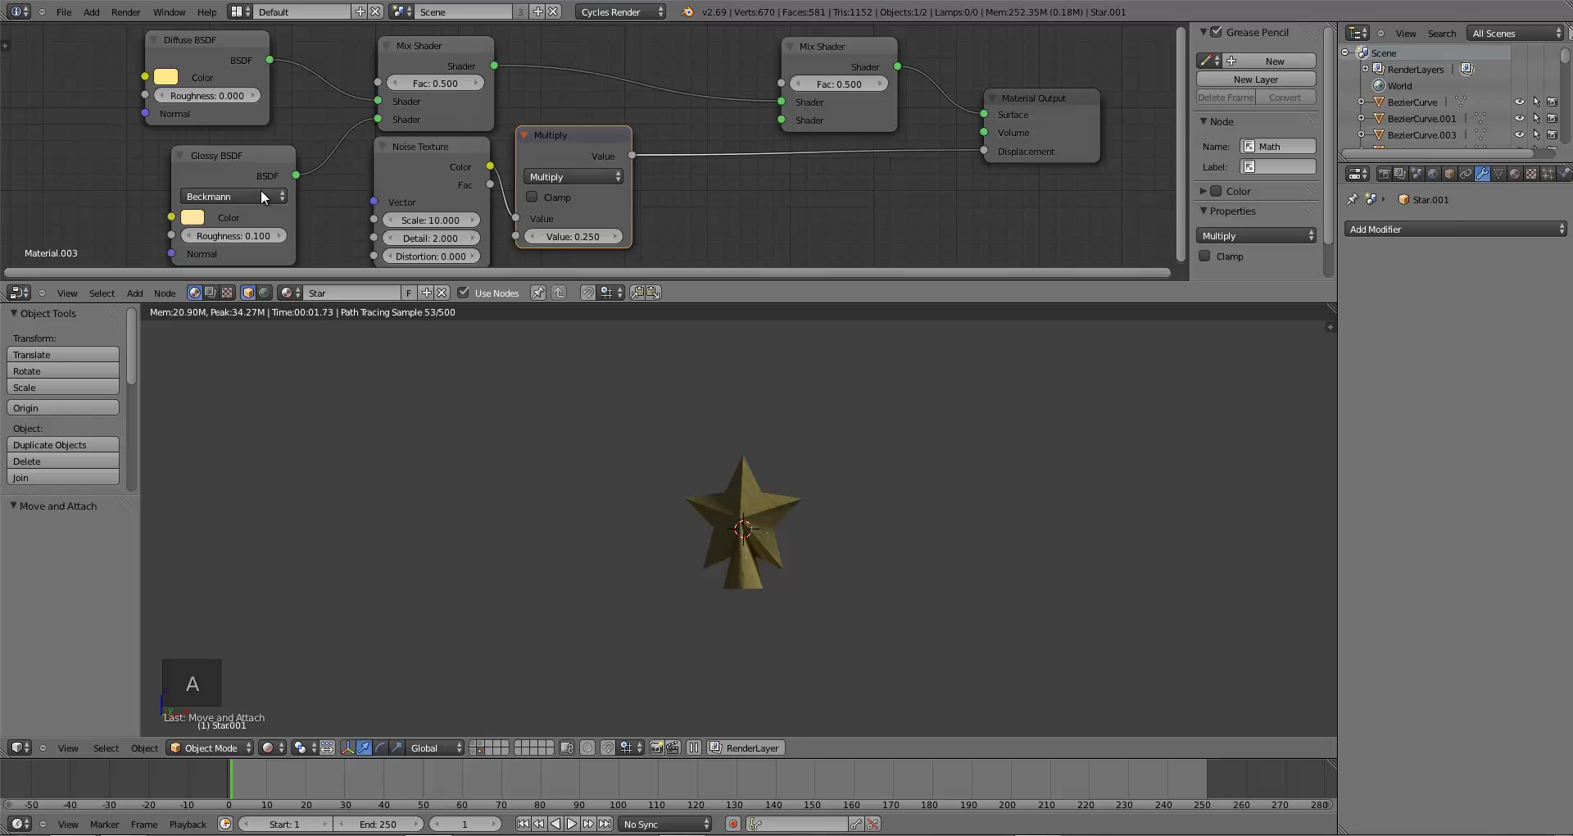
click(225, 47)
key(shift+d)
click(721, 199)
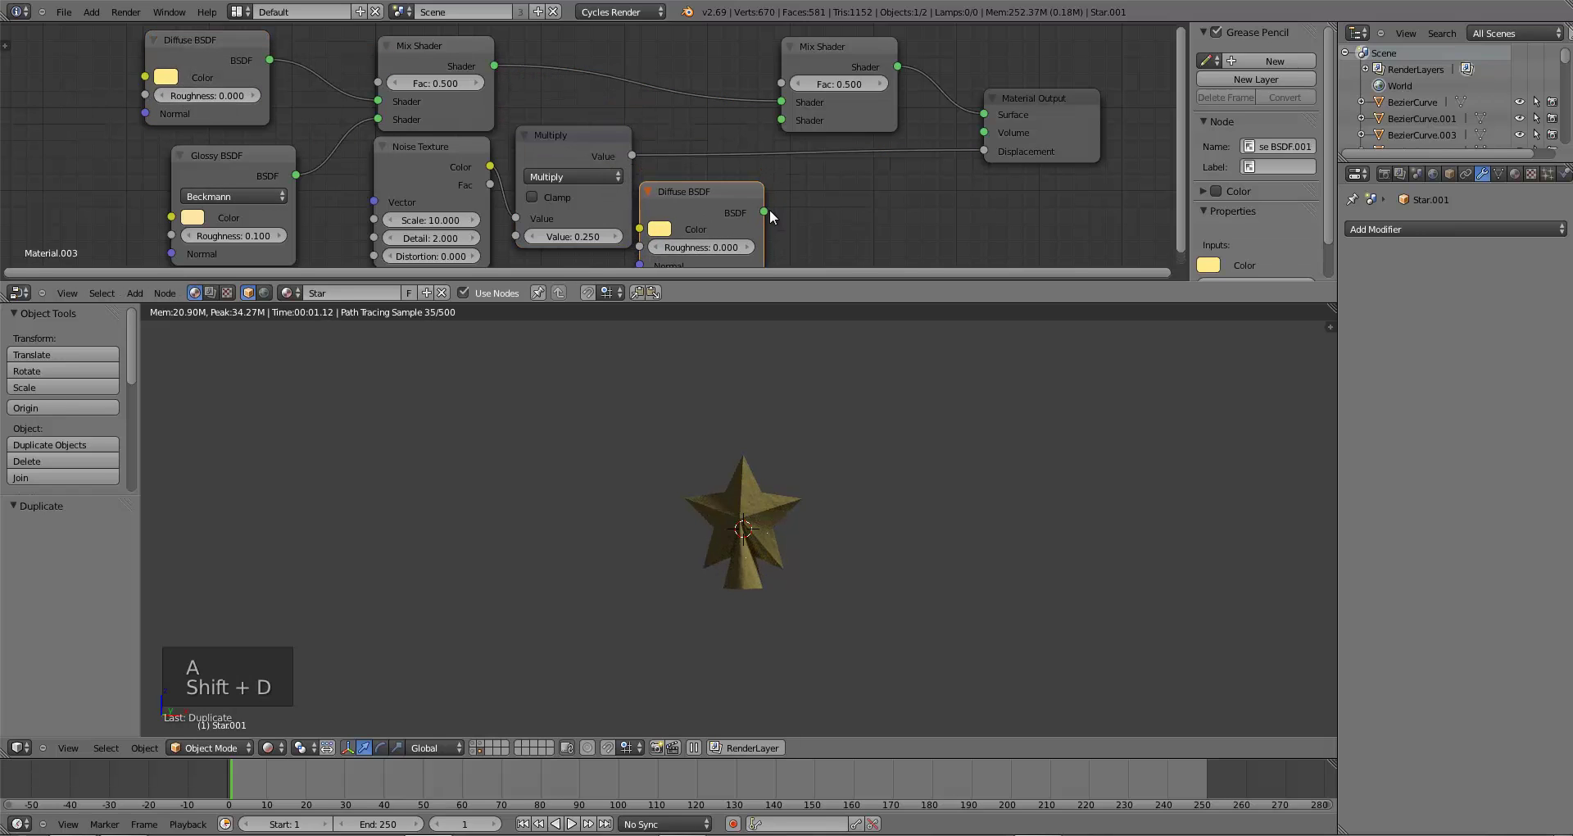
drag(764, 212, 779, 130)
- Set the duplicated Diffuse BSDF's colour to near-white and place the node beside the Multiply node
drag(706, 189, 690, 135)
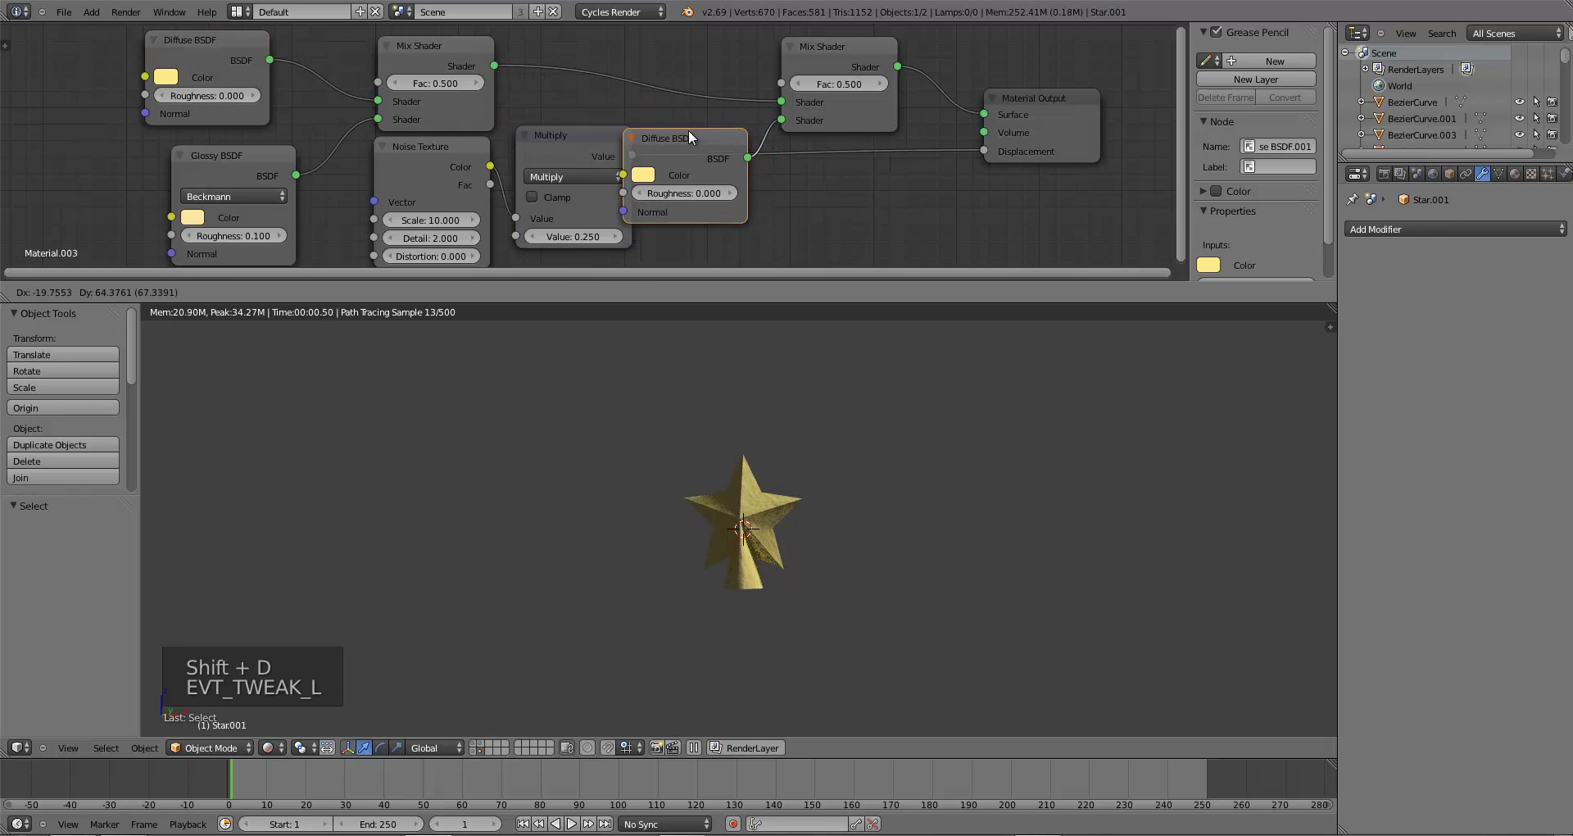
click(644, 175)
click(701, 257)
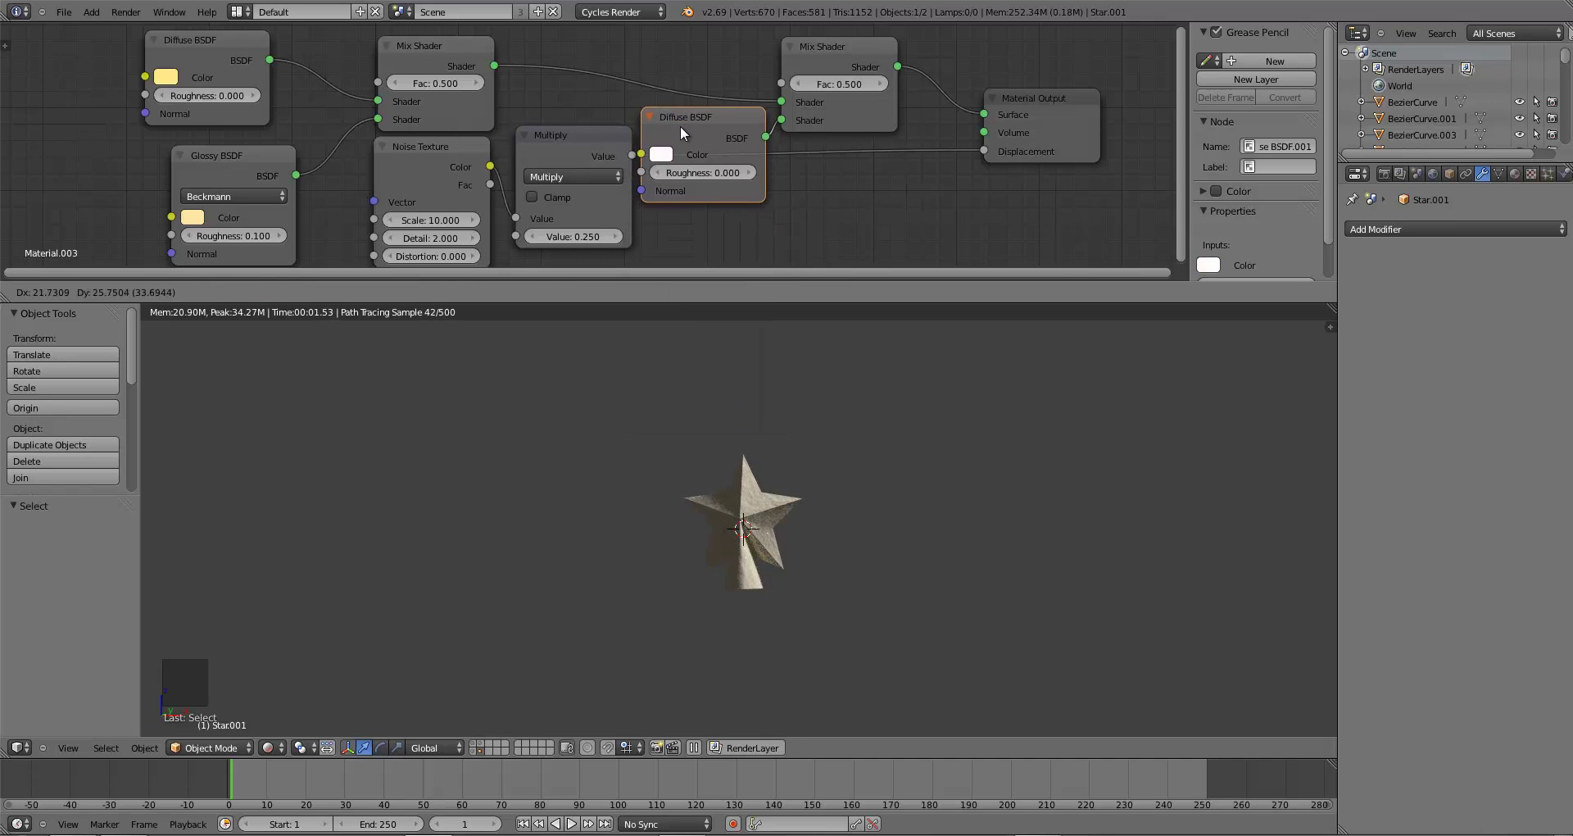
- Add a Fresnel node above the Multiply node and connect it to the second Mix Shader's Fac input
key(a)
key(shift+a)
mouse_move(539, 52)
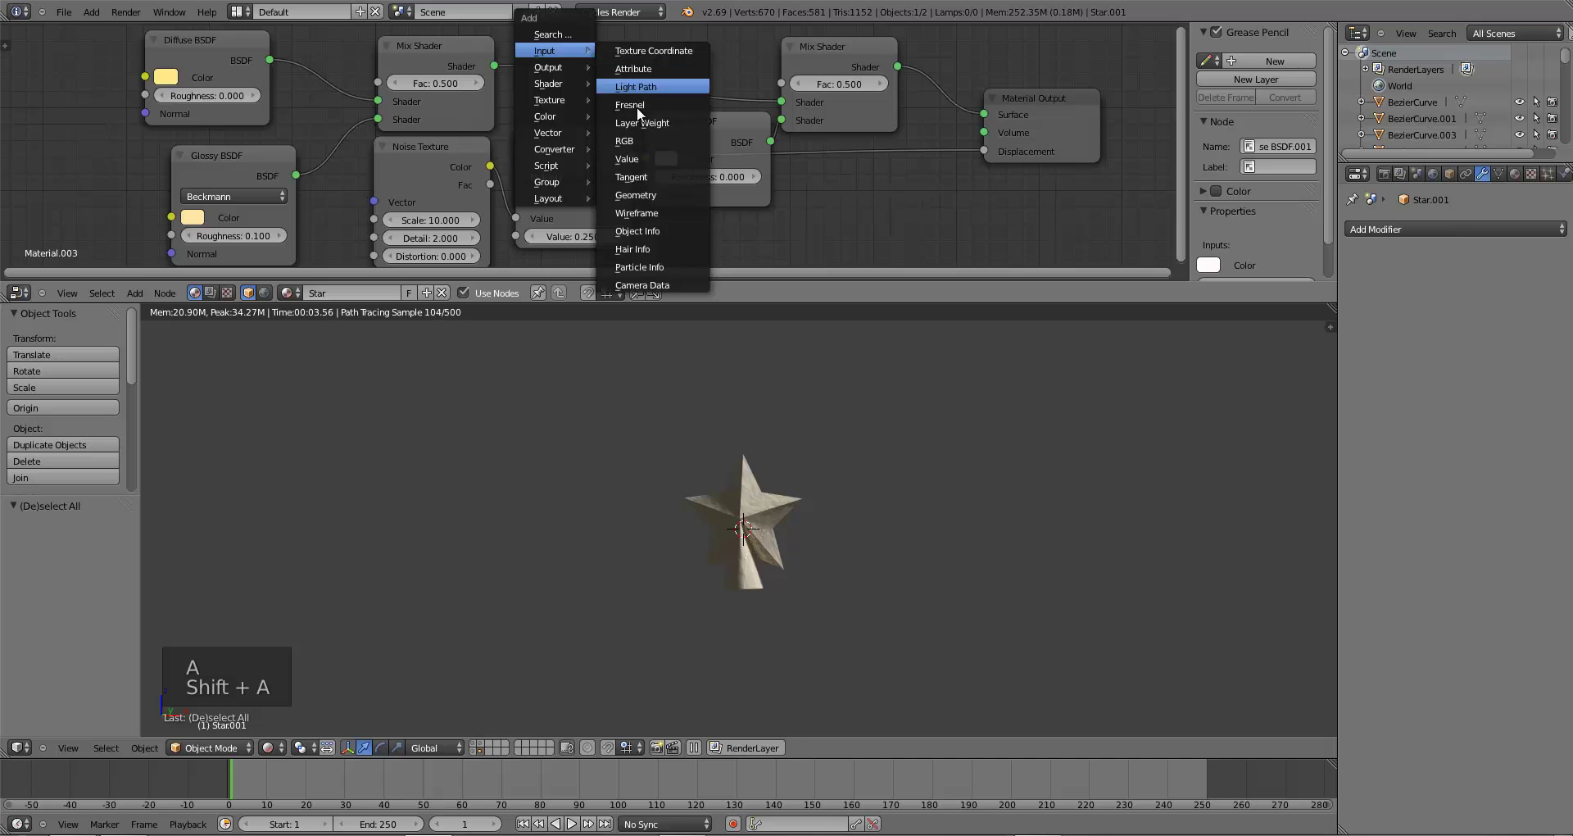
click(635, 105)
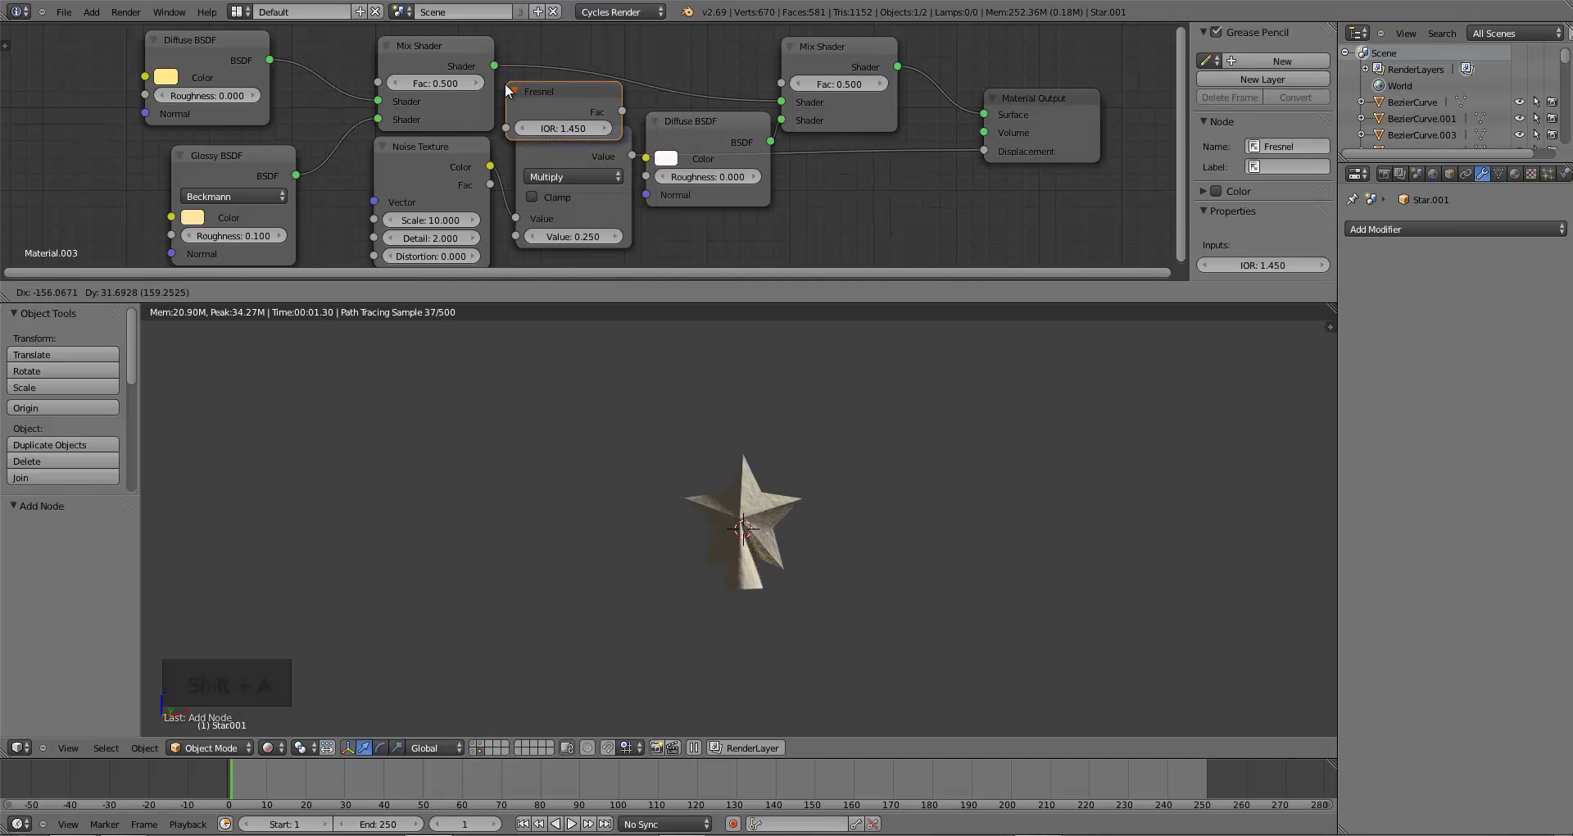
click(504, 82)
drag(774, 82, 774, 82)
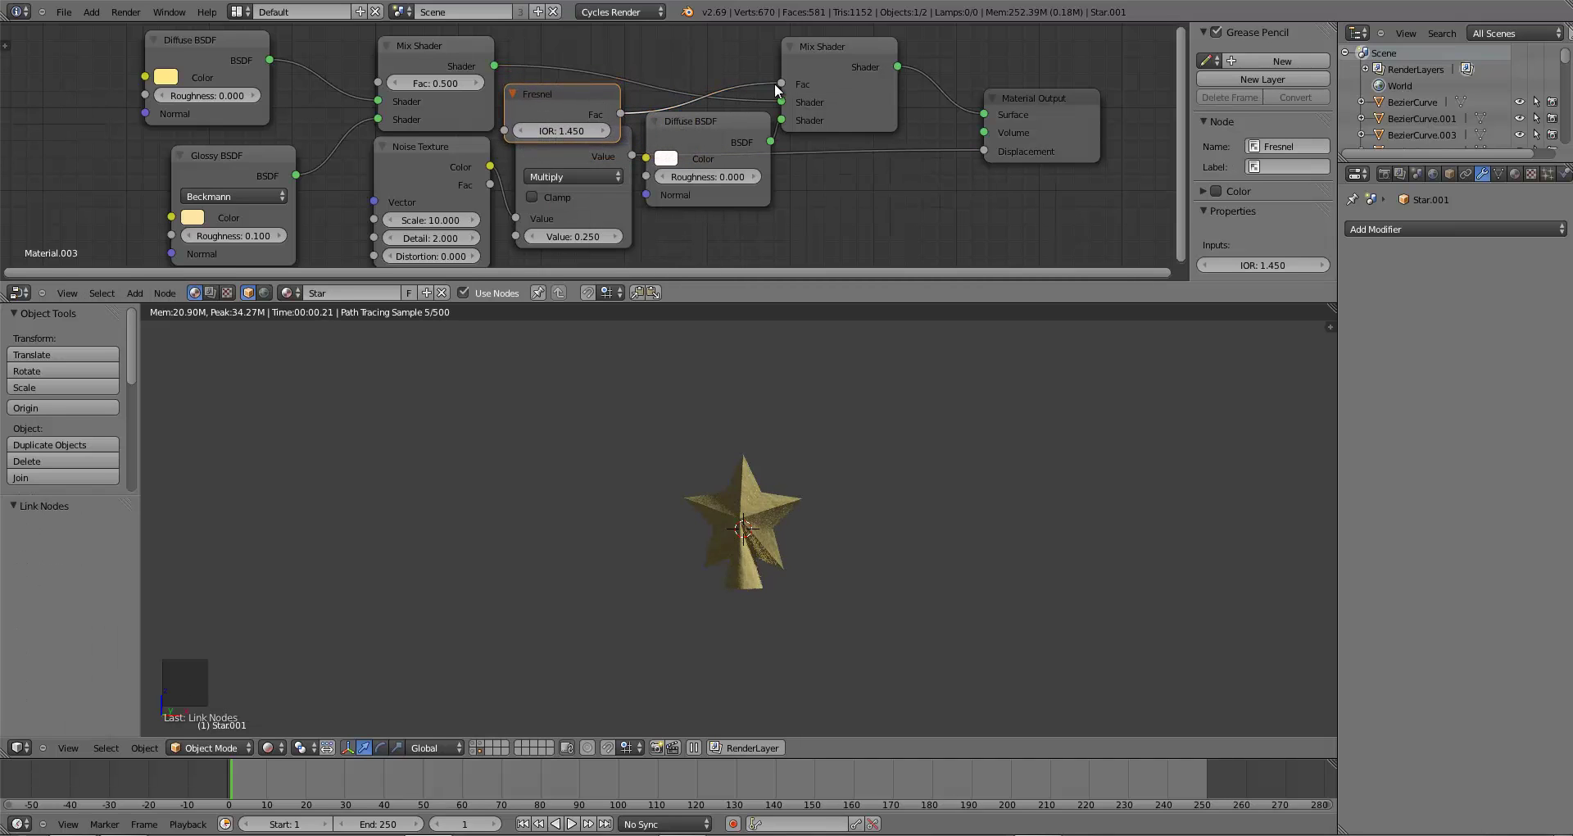
drag(572, 100, 599, 72)
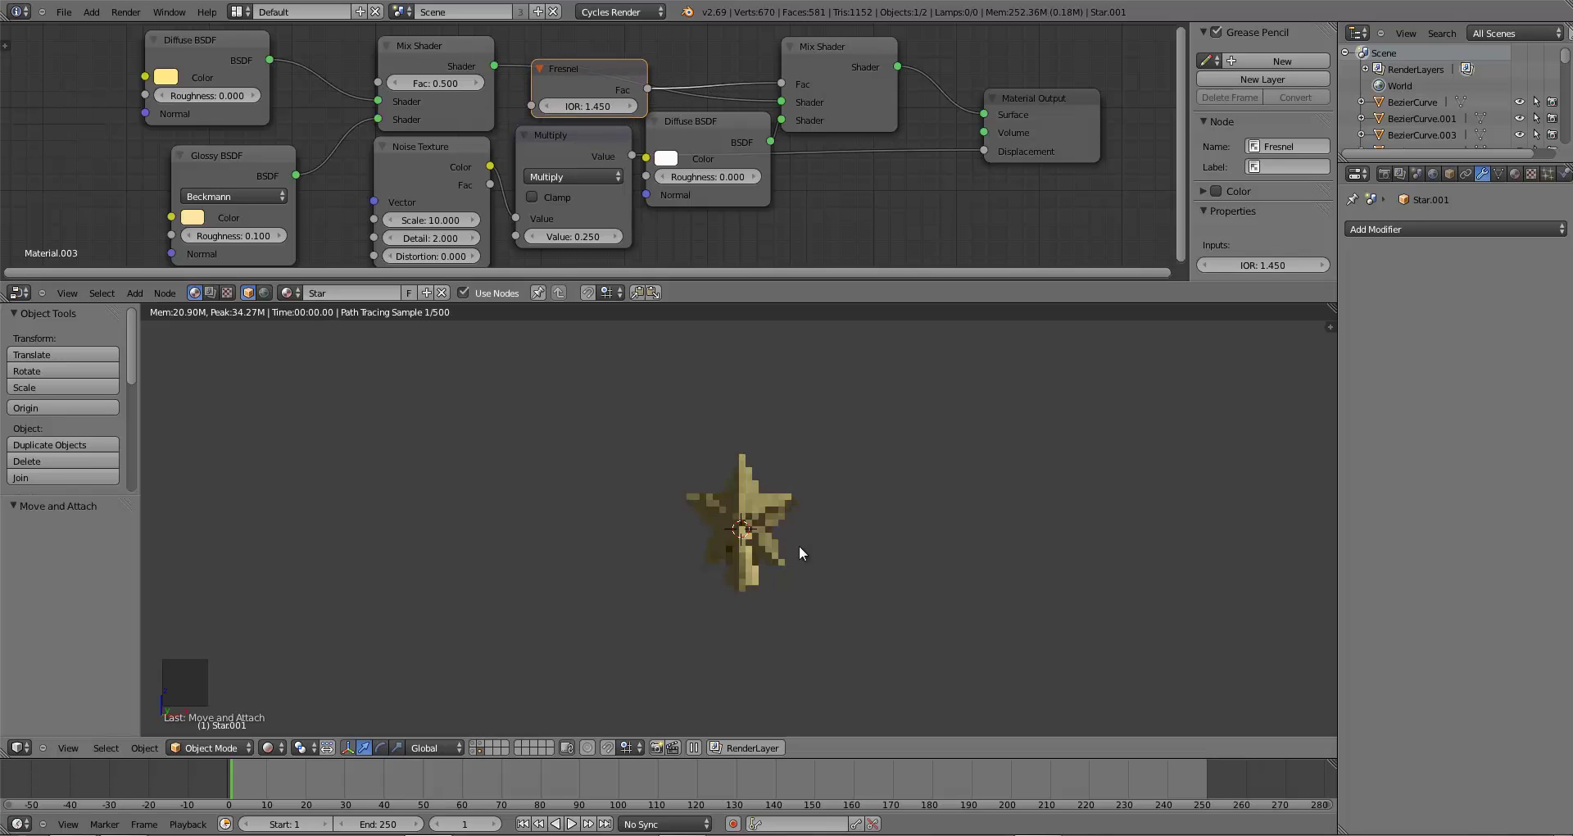
- Change the white Diffuse BSDF's colour to a darker, saturated green
scroll(790, 583, up, 5)
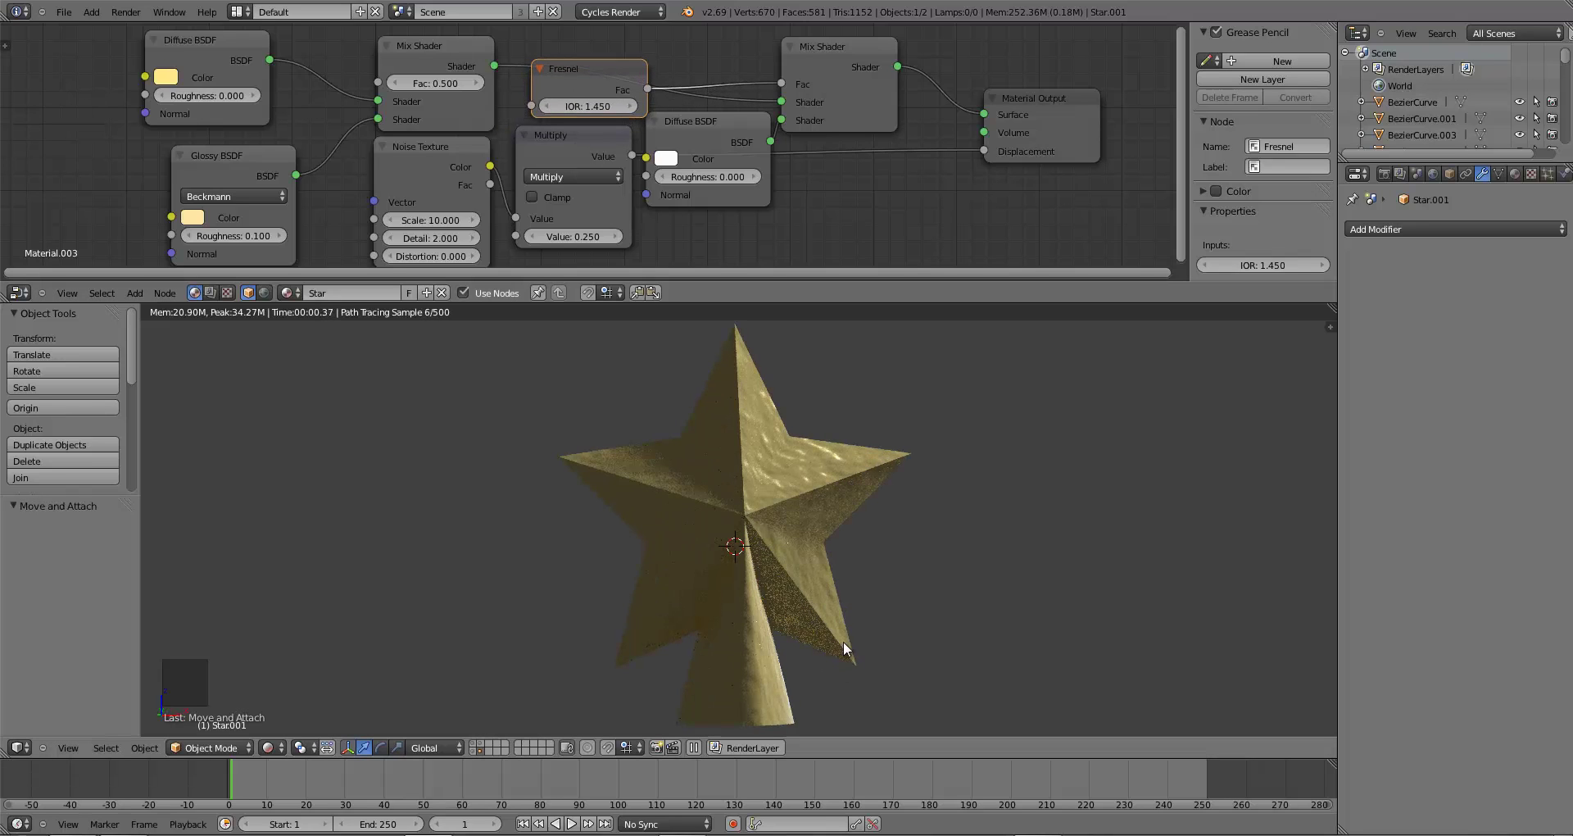
click(665, 158)
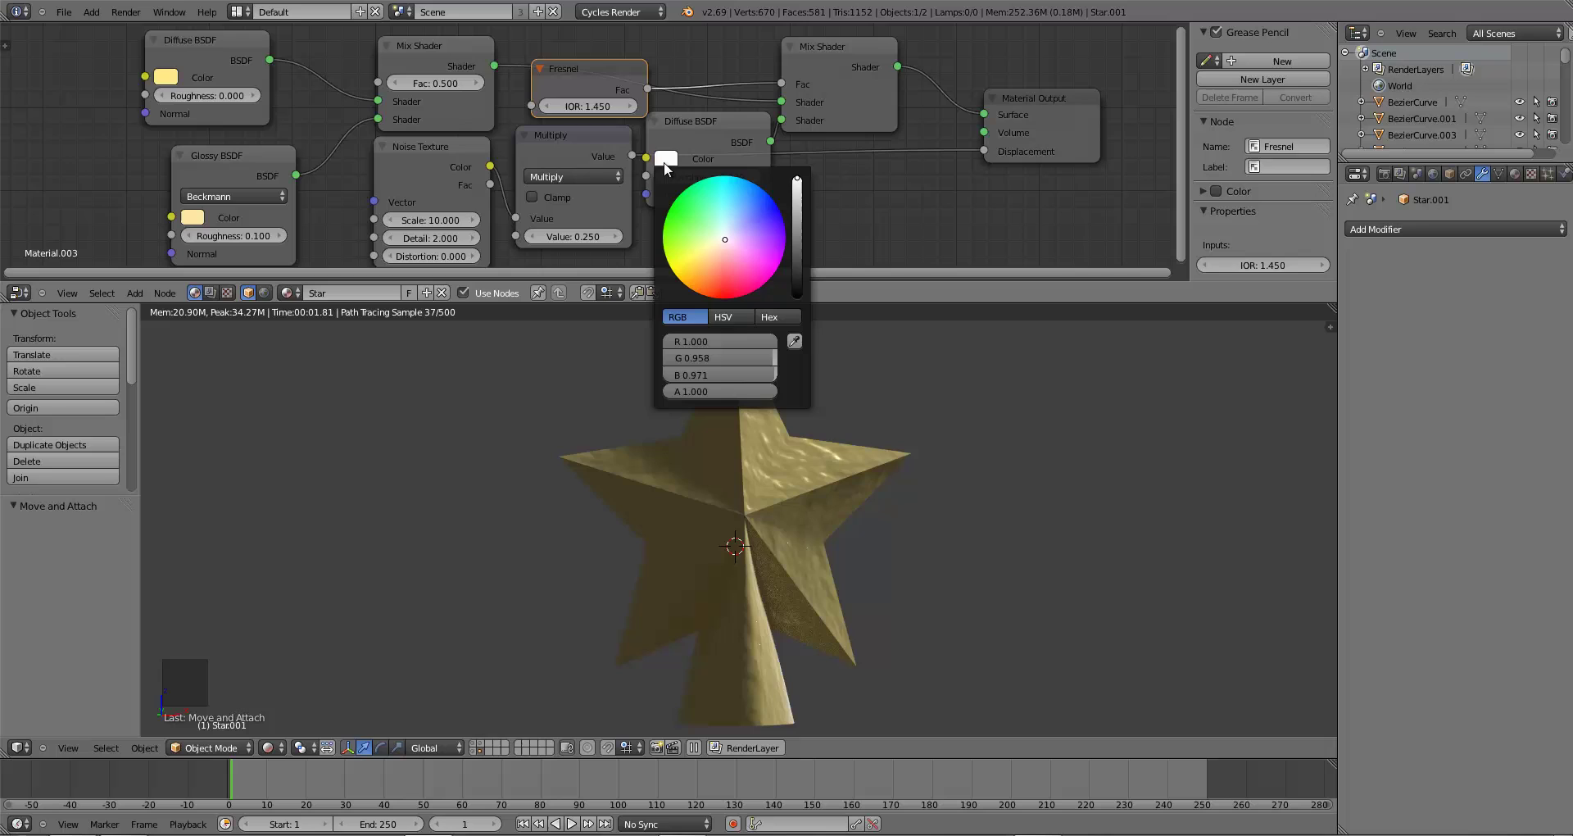
click(678, 223)
click(675, 230)
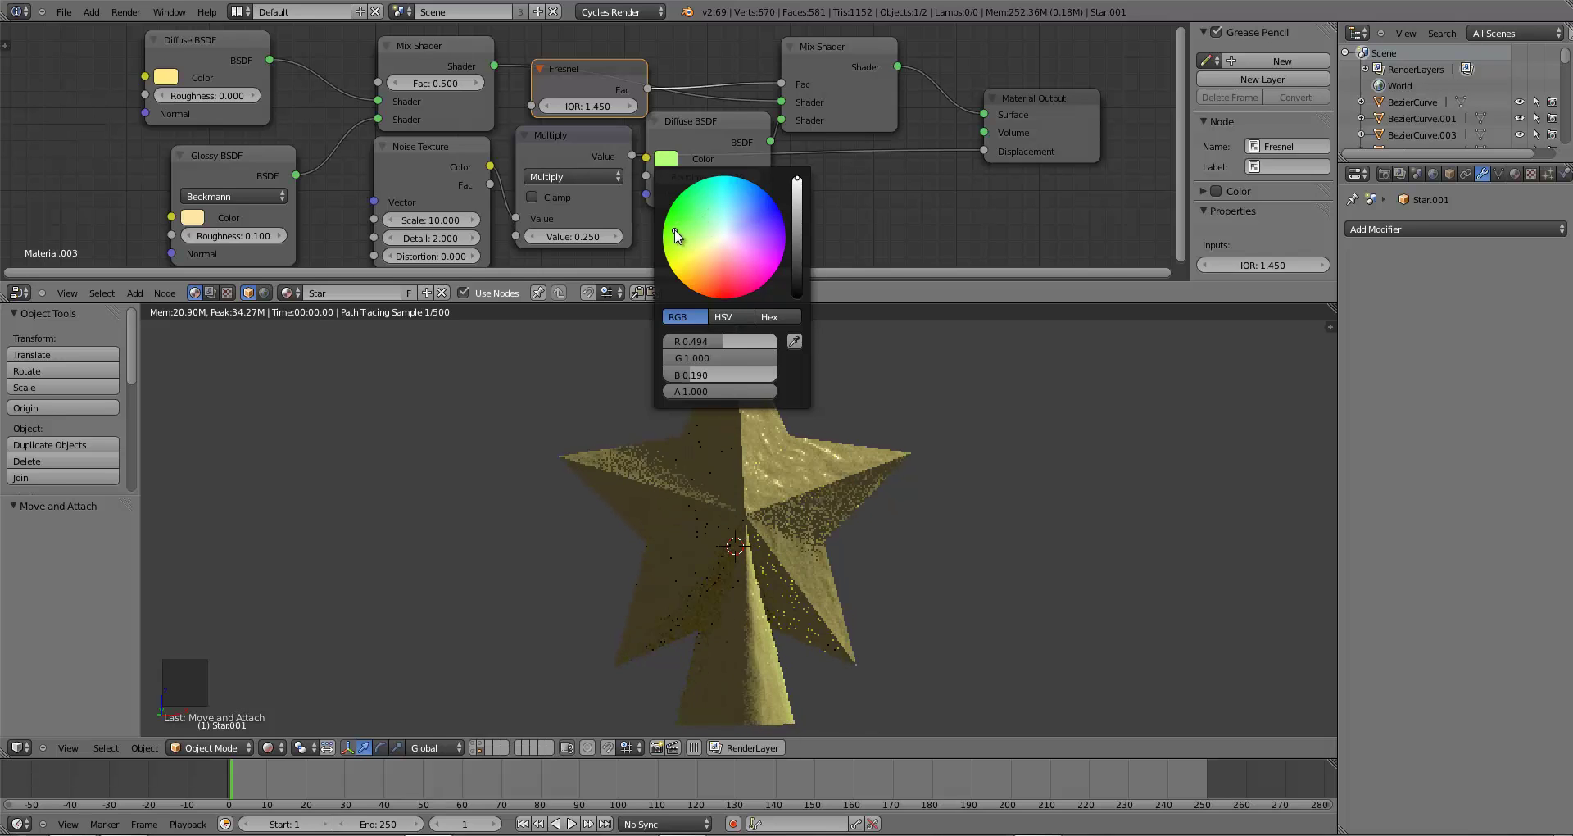
click(797, 211)
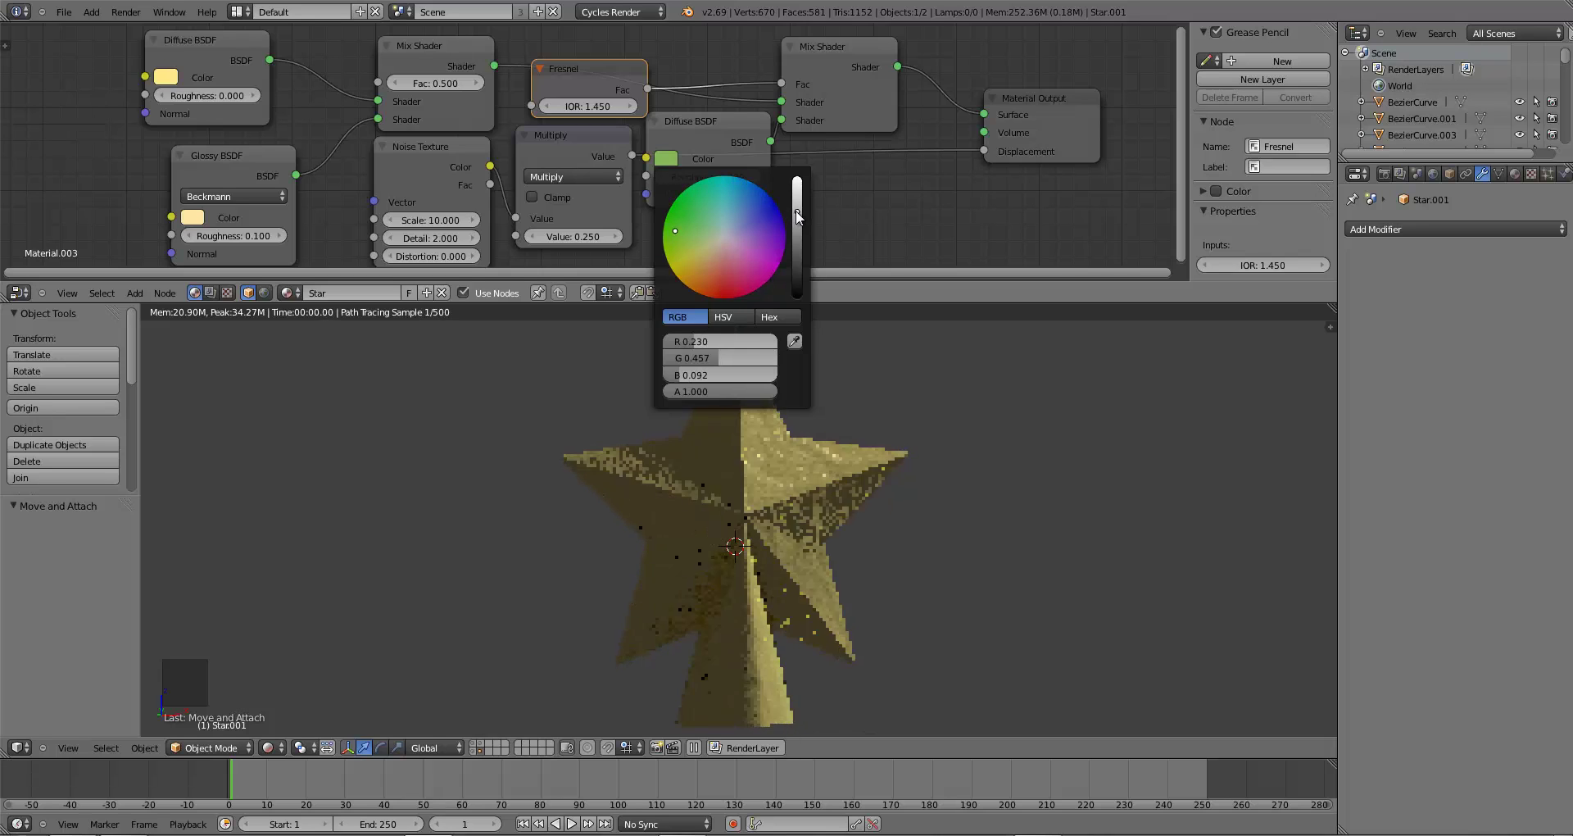
click(670, 219)
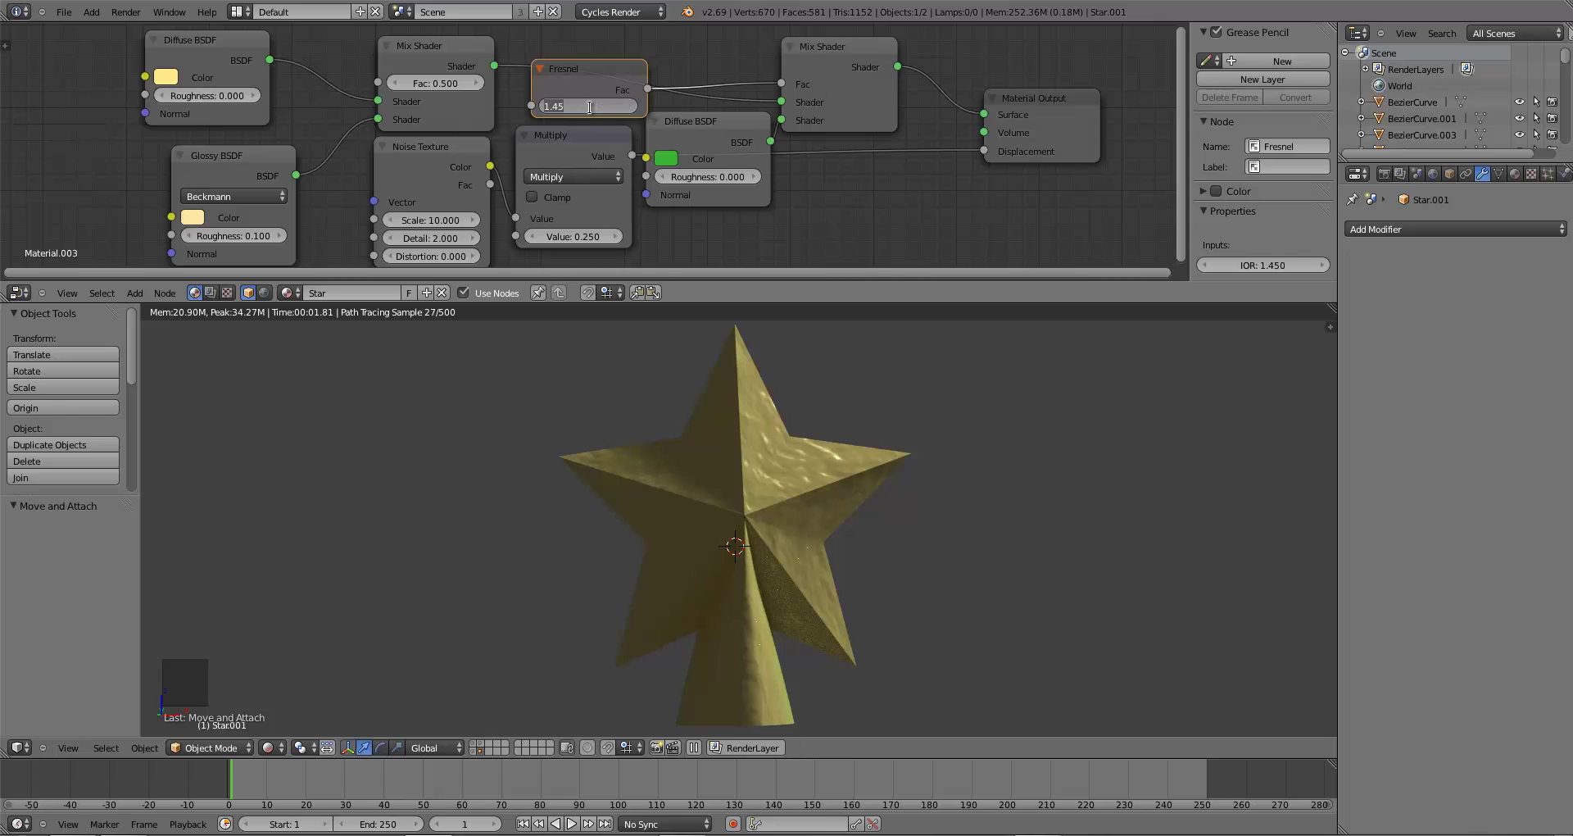
- Set the Fresnel node's IOR to 1.75 and check the rendered star from several angles
text(75)
key(Return)
scroll(827, 554, down, 3)
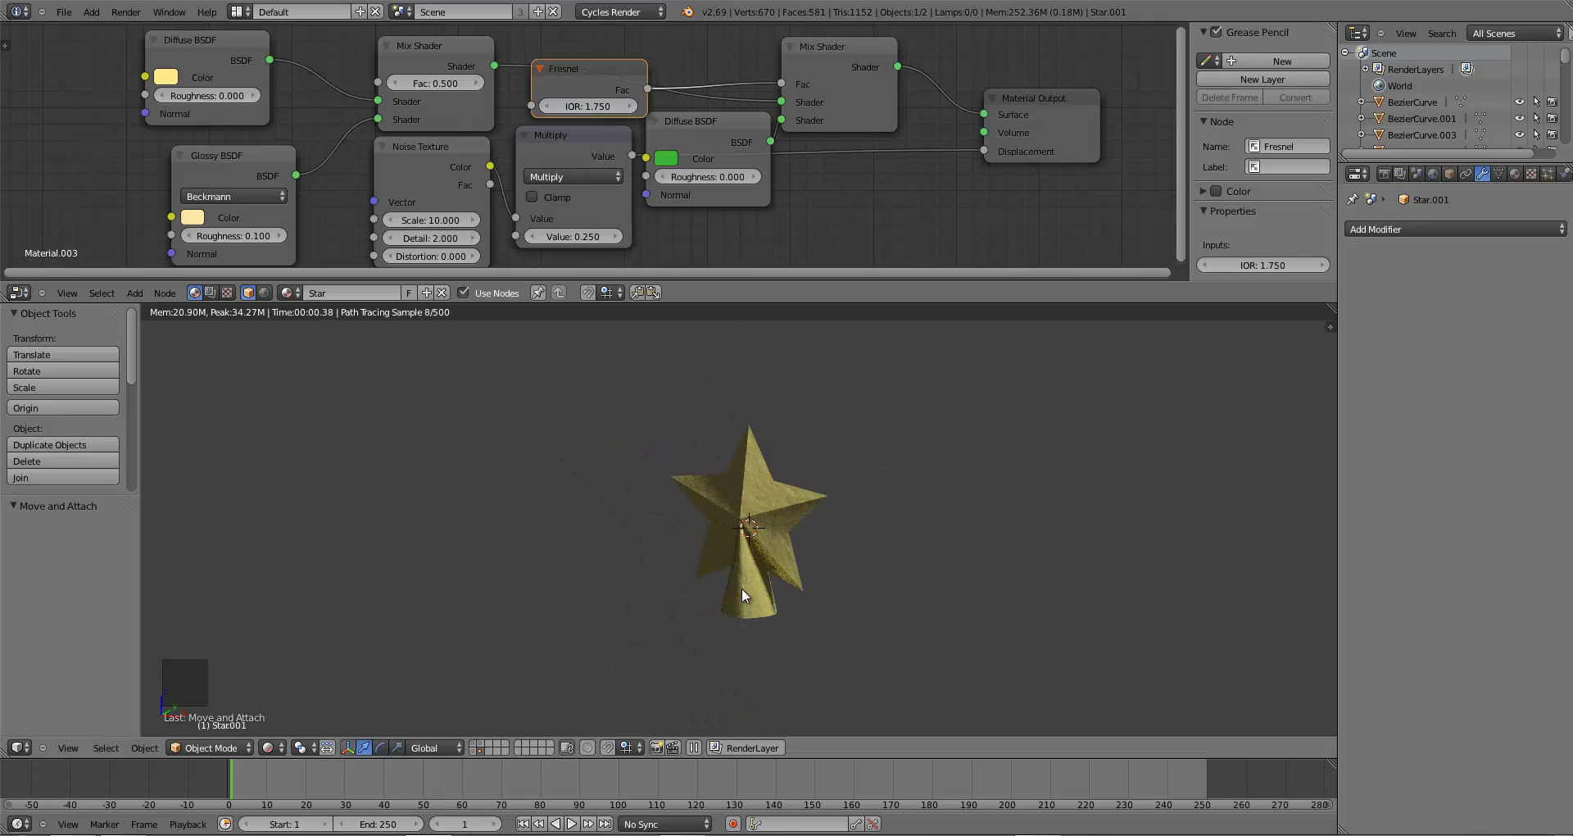
middle_drag(750, 621, 795, 610)
scroll(803, 621, down, 2)
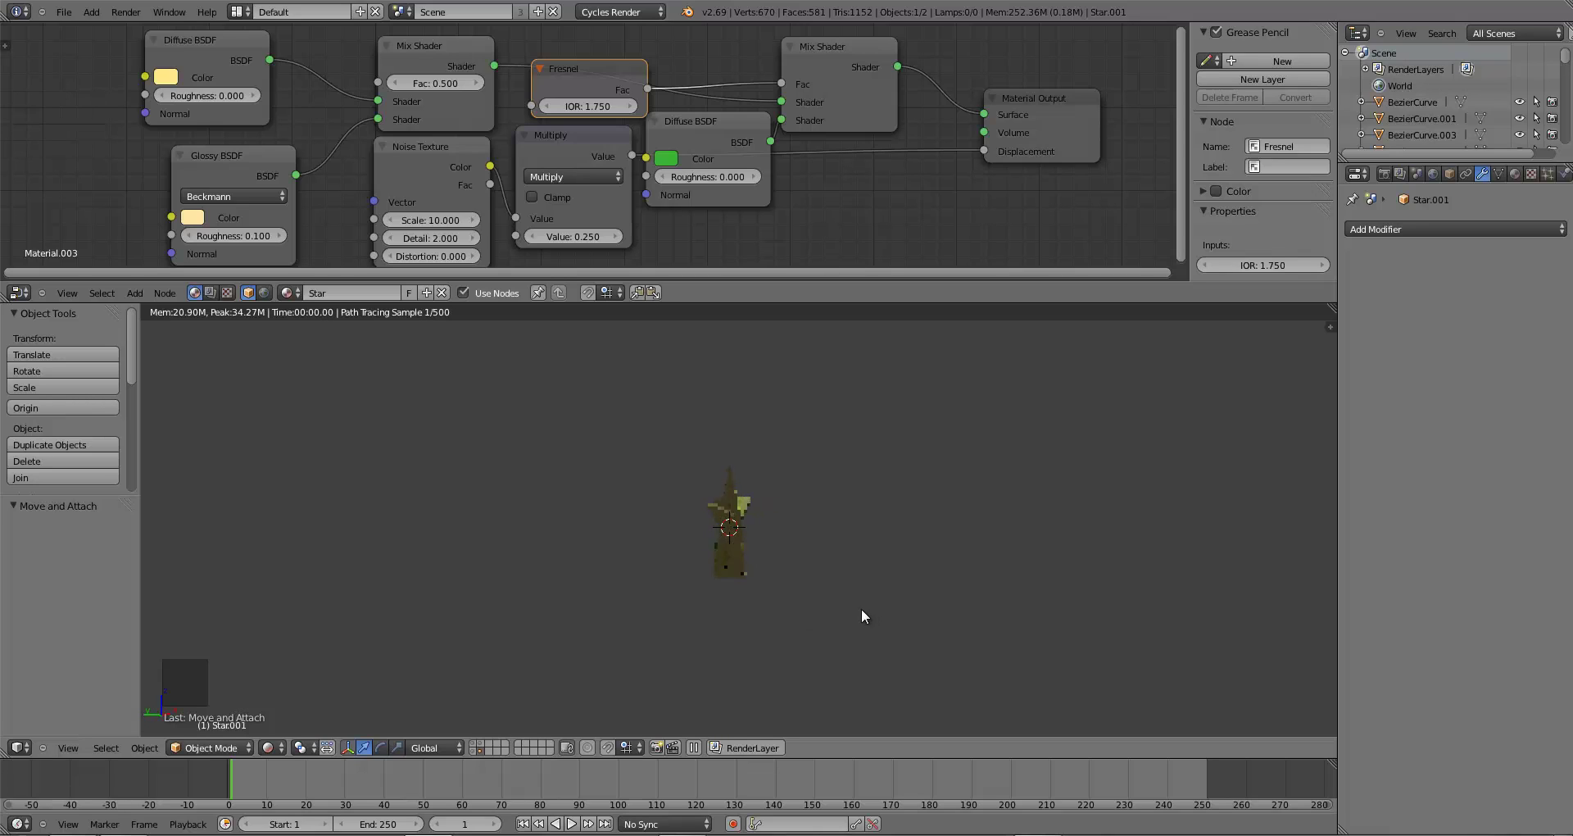
- Soften the second Diffuse BSDF's green to a paler, less saturated tone and check the star
click(675, 162)
drag(697, 232, 685, 218)
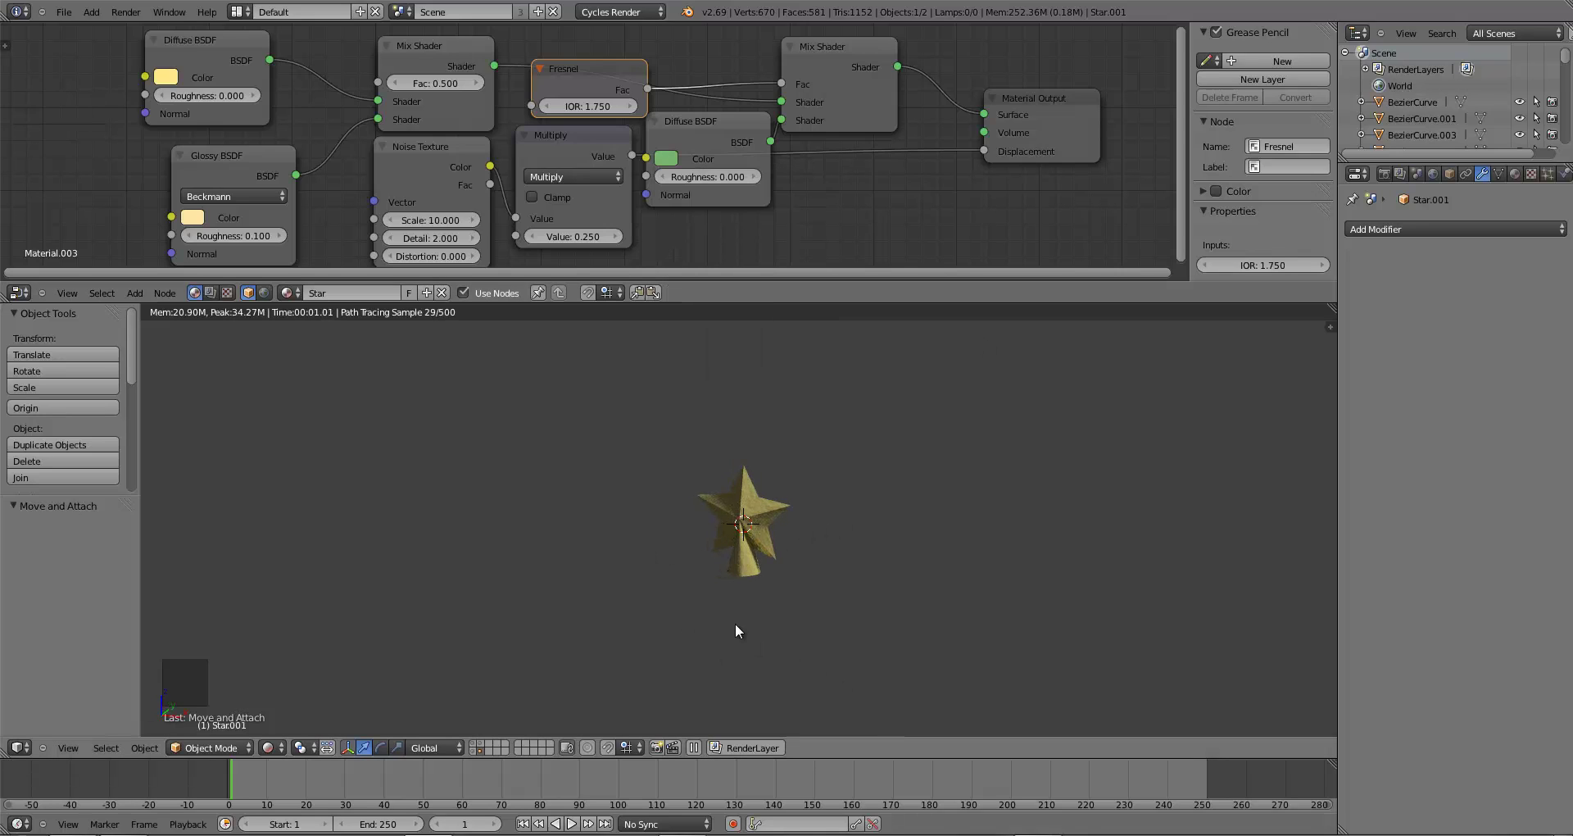
middle_drag(706, 599, 774, 485)
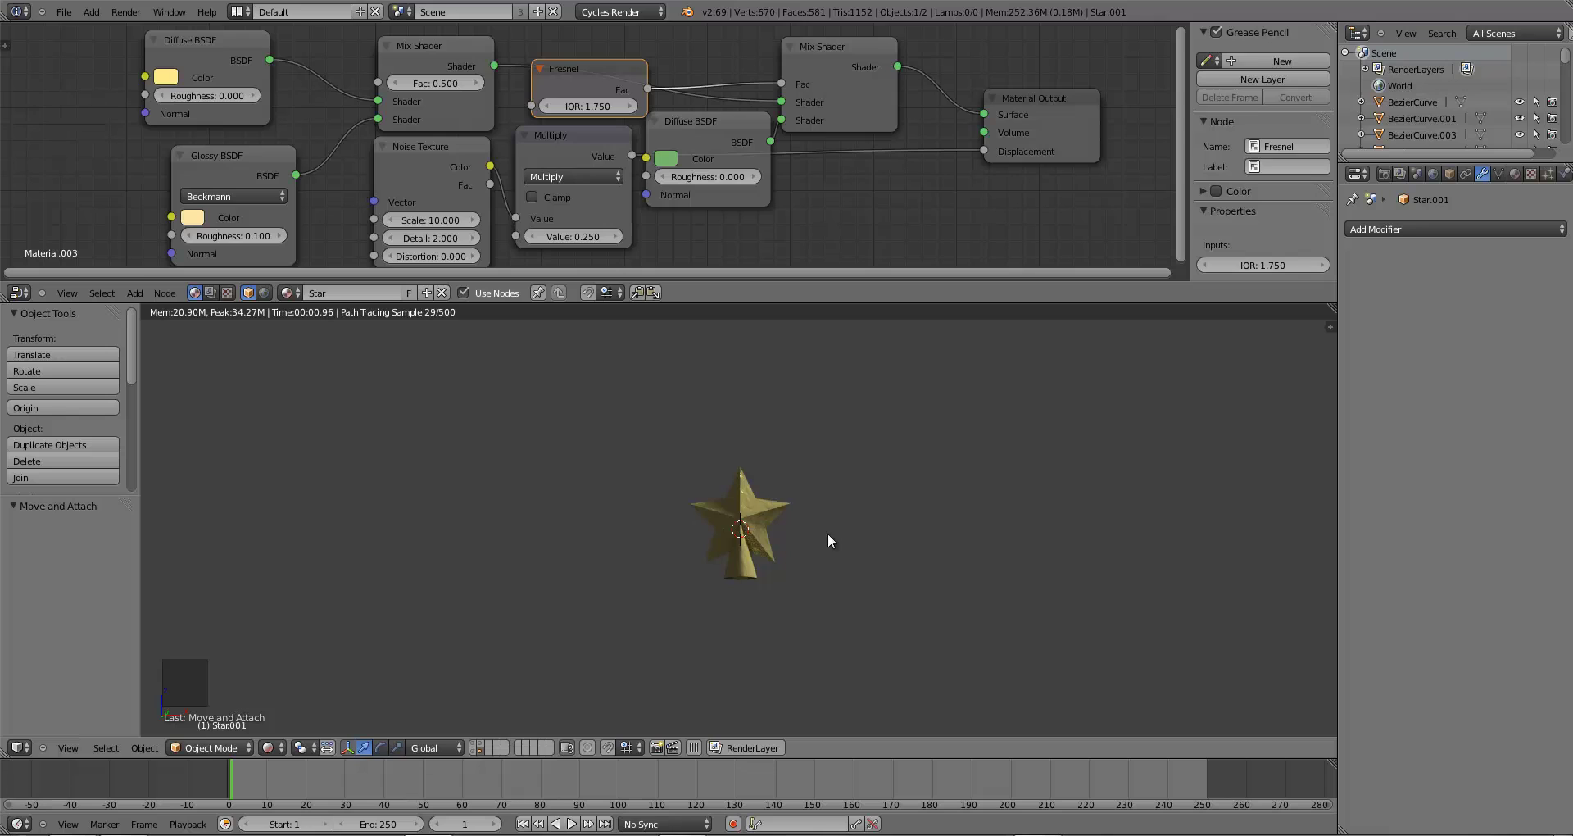
scroll(827, 580, down, 1)
scroll(828, 580, up, 5)
- In solid shading, extrude the edge loop around the cone's open base and scale it inward to about 0.76
key(z)
key(z)
key(z)
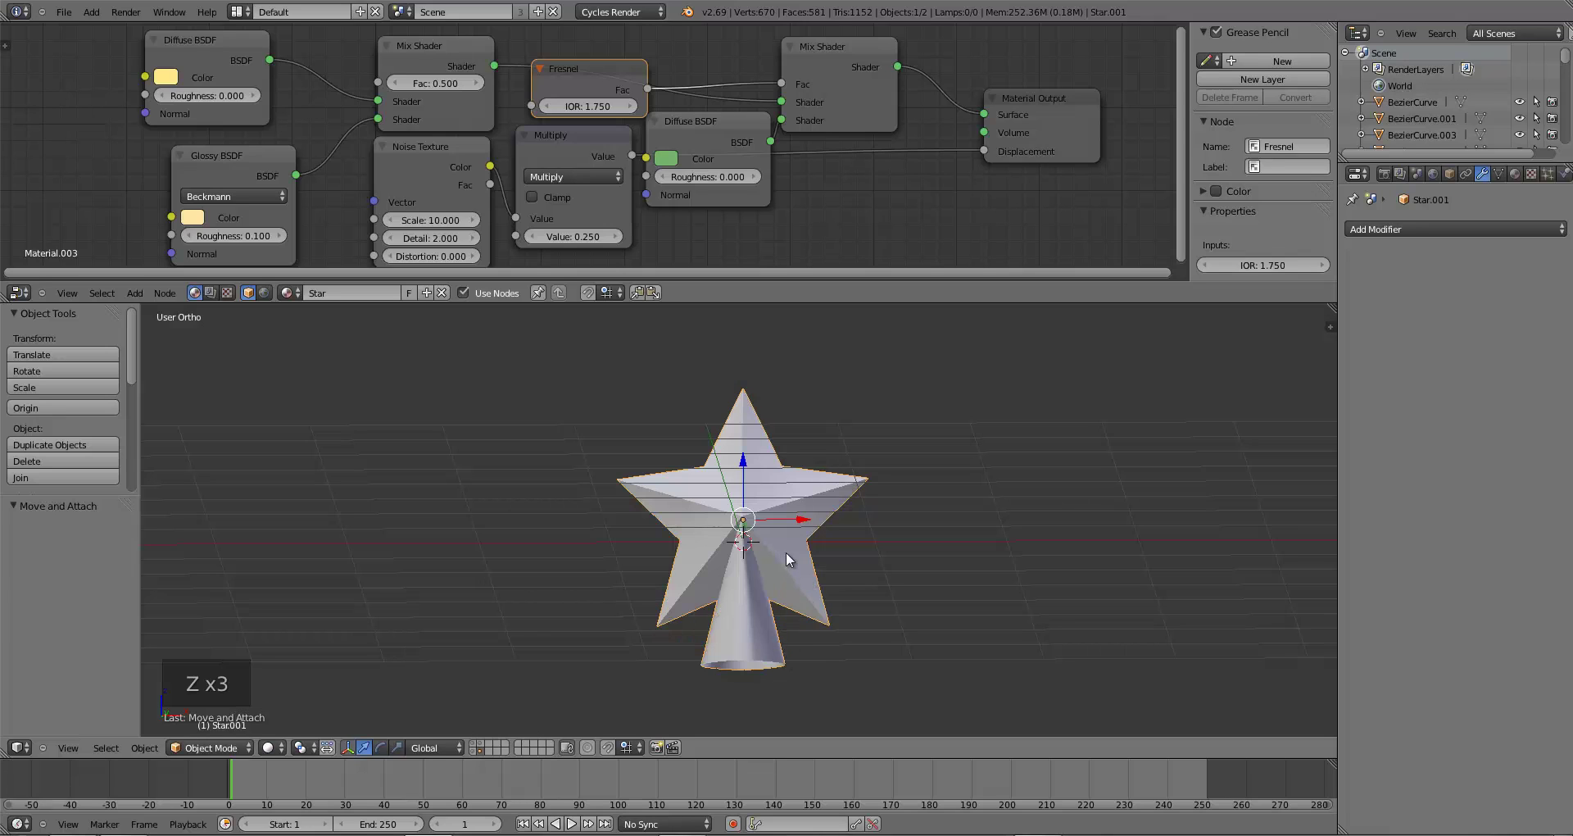
middle_drag(800, 630, 849, 531)
key(Tab)
scroll(778, 598, up, 4)
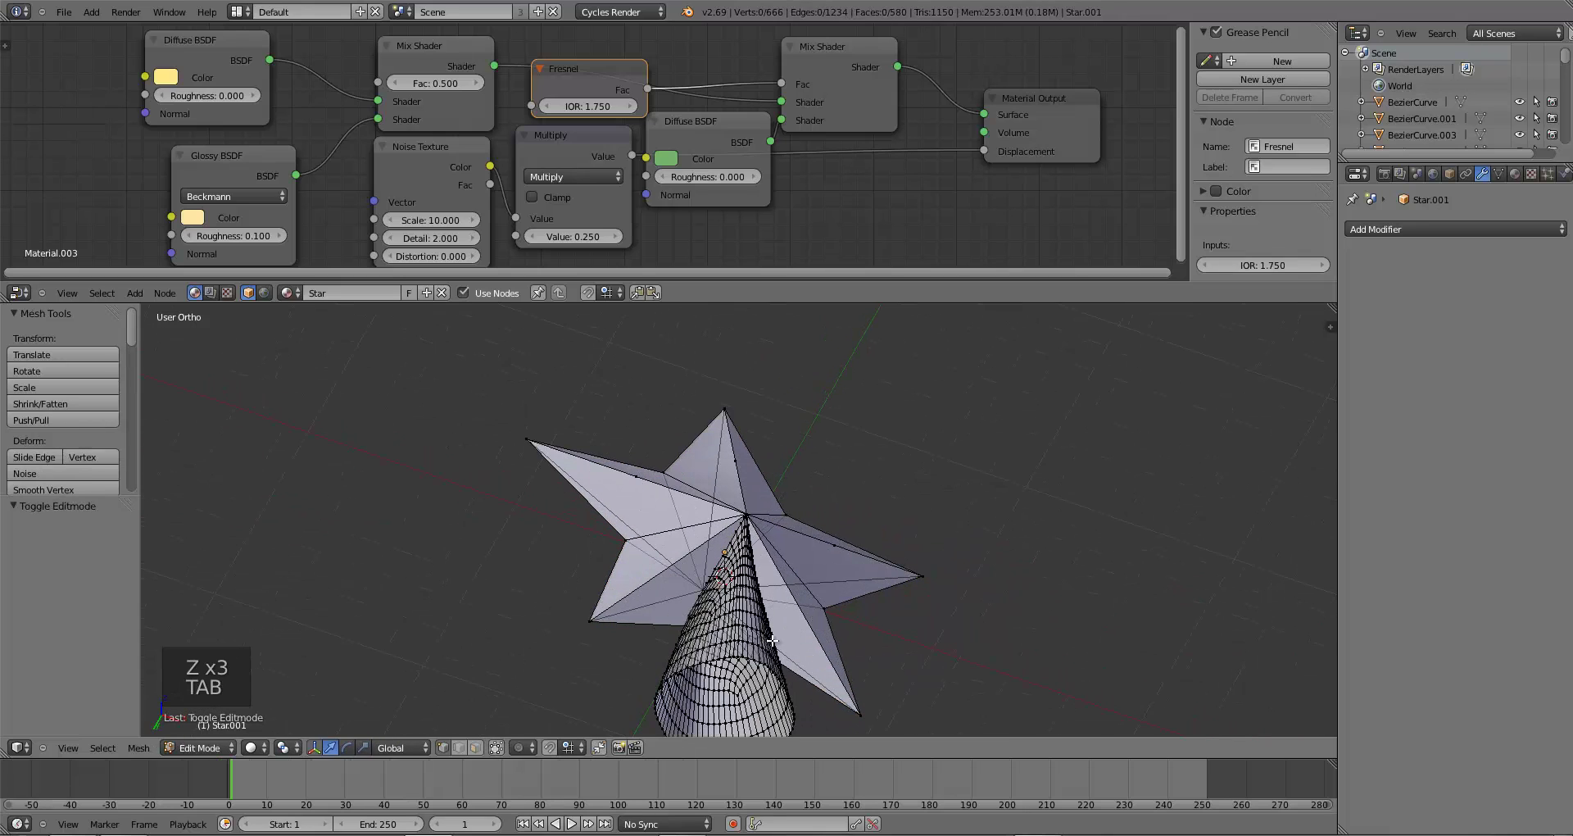
shift+middle_drag(771, 682, 787, 536)
scroll(779, 508, up, 4)
alt+right_click(763, 461)
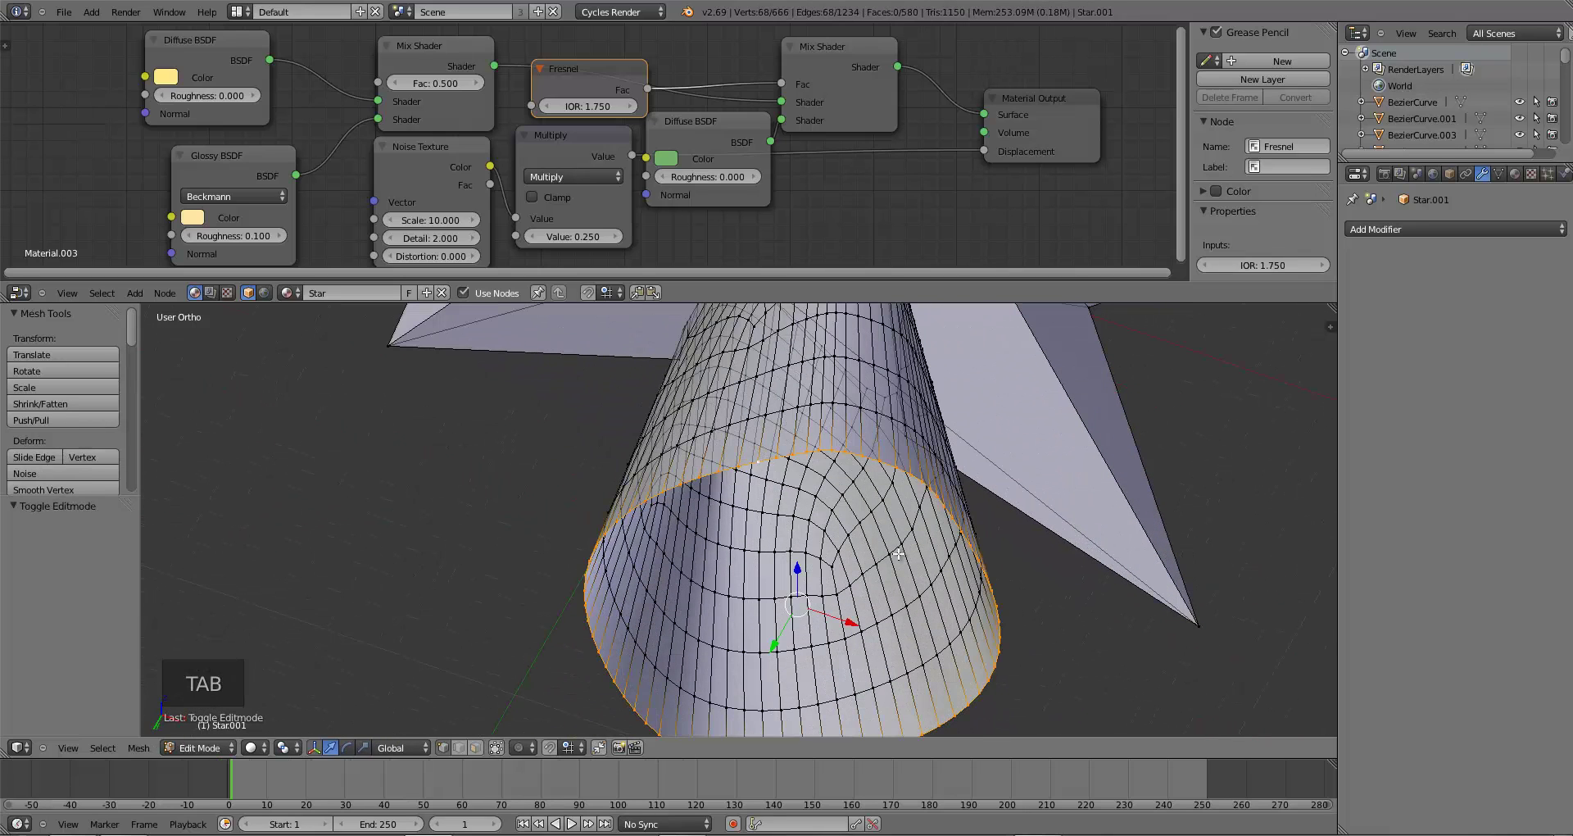
key(e)
key(s)
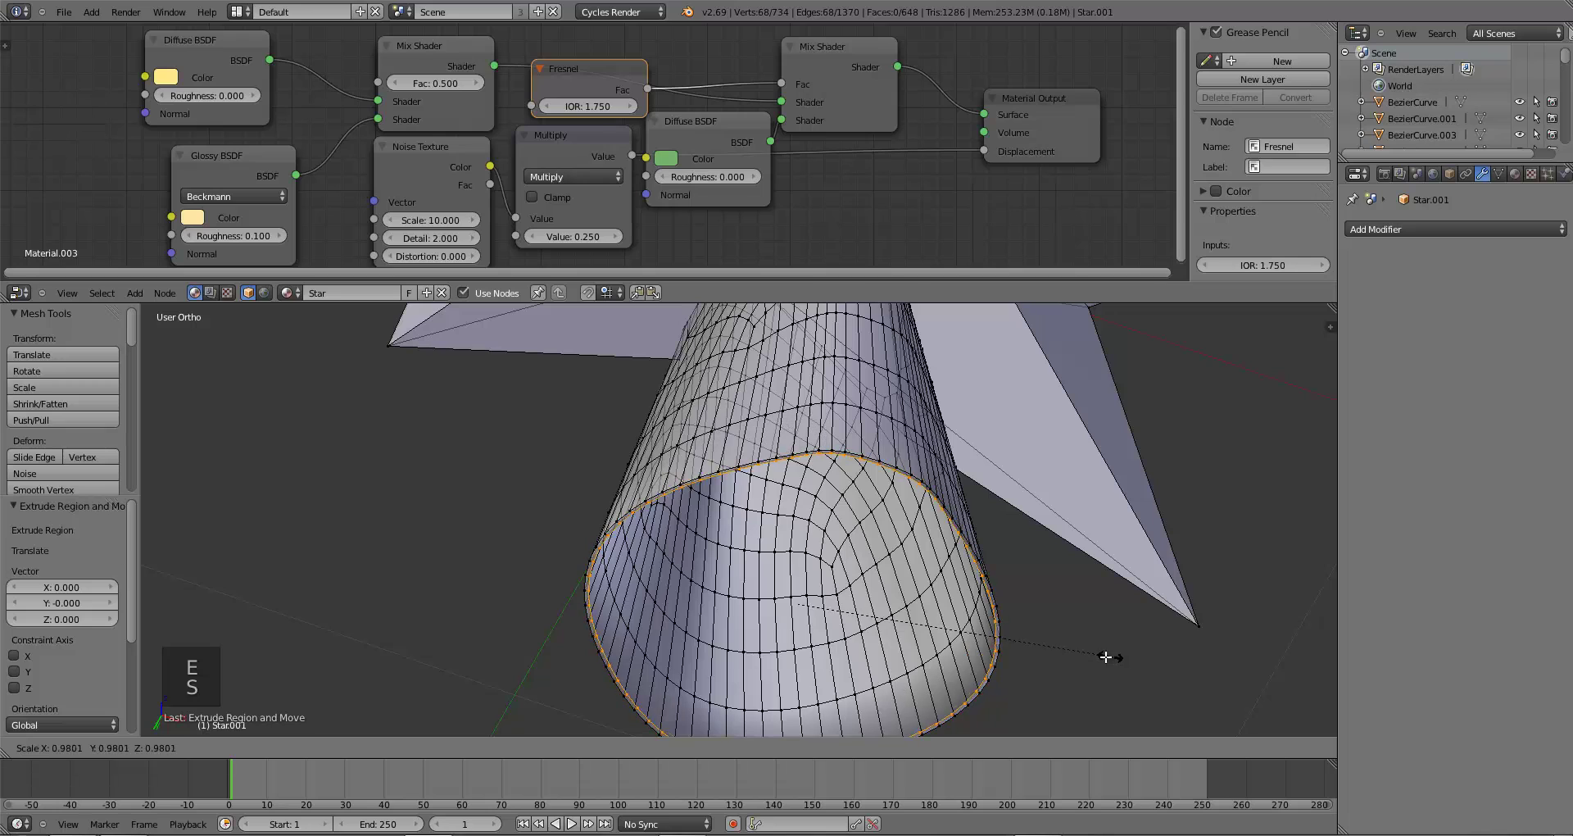
click(1034, 653)
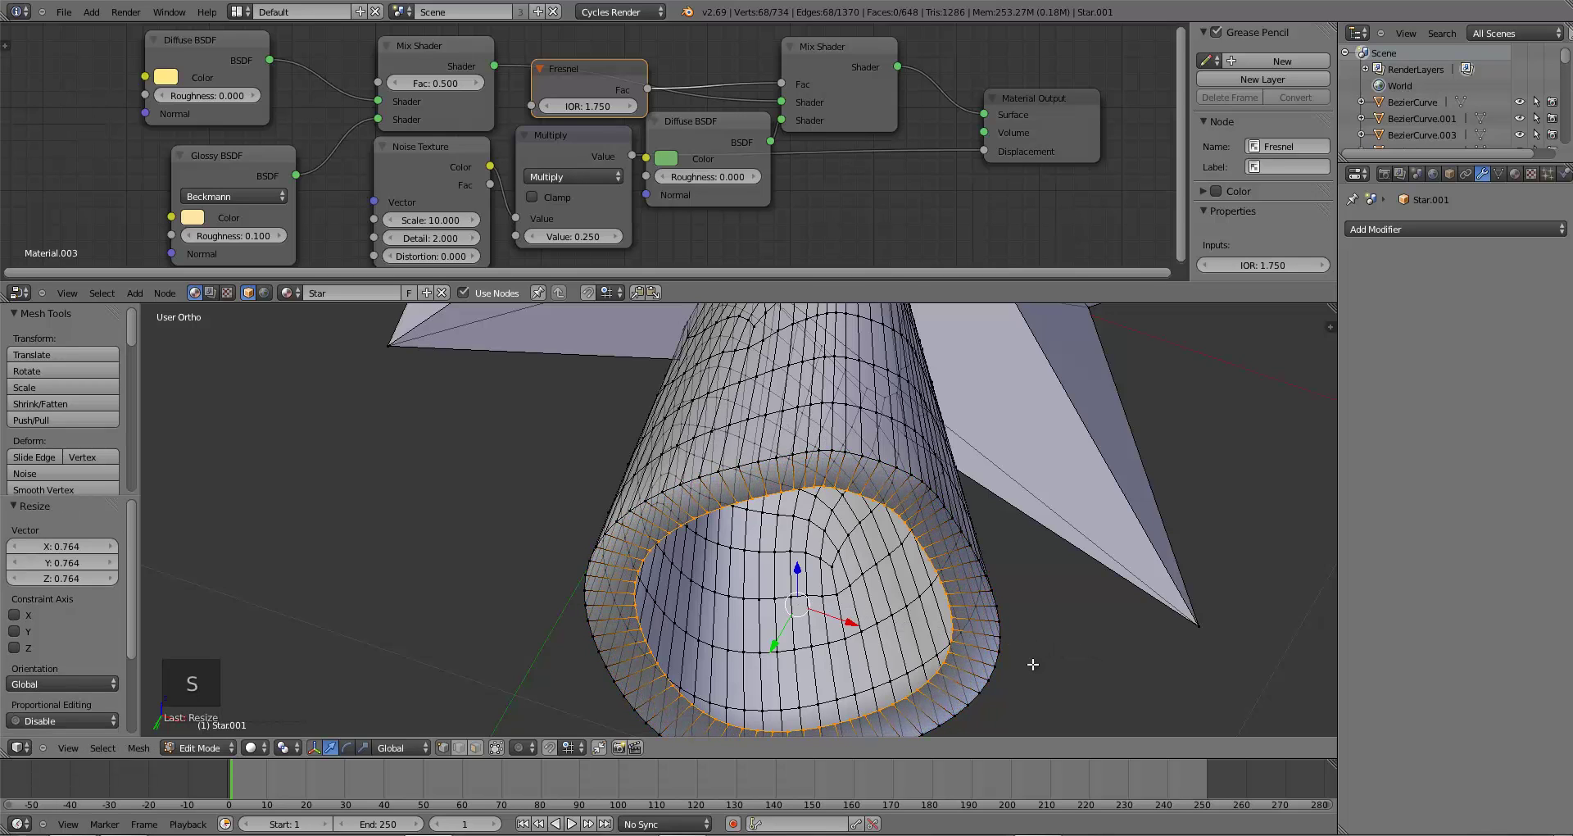
- Extrude the inner rim about 0.36 up along Z inside the cone and scale it in slightly
key(e)
click(1001, 510)
key(s)
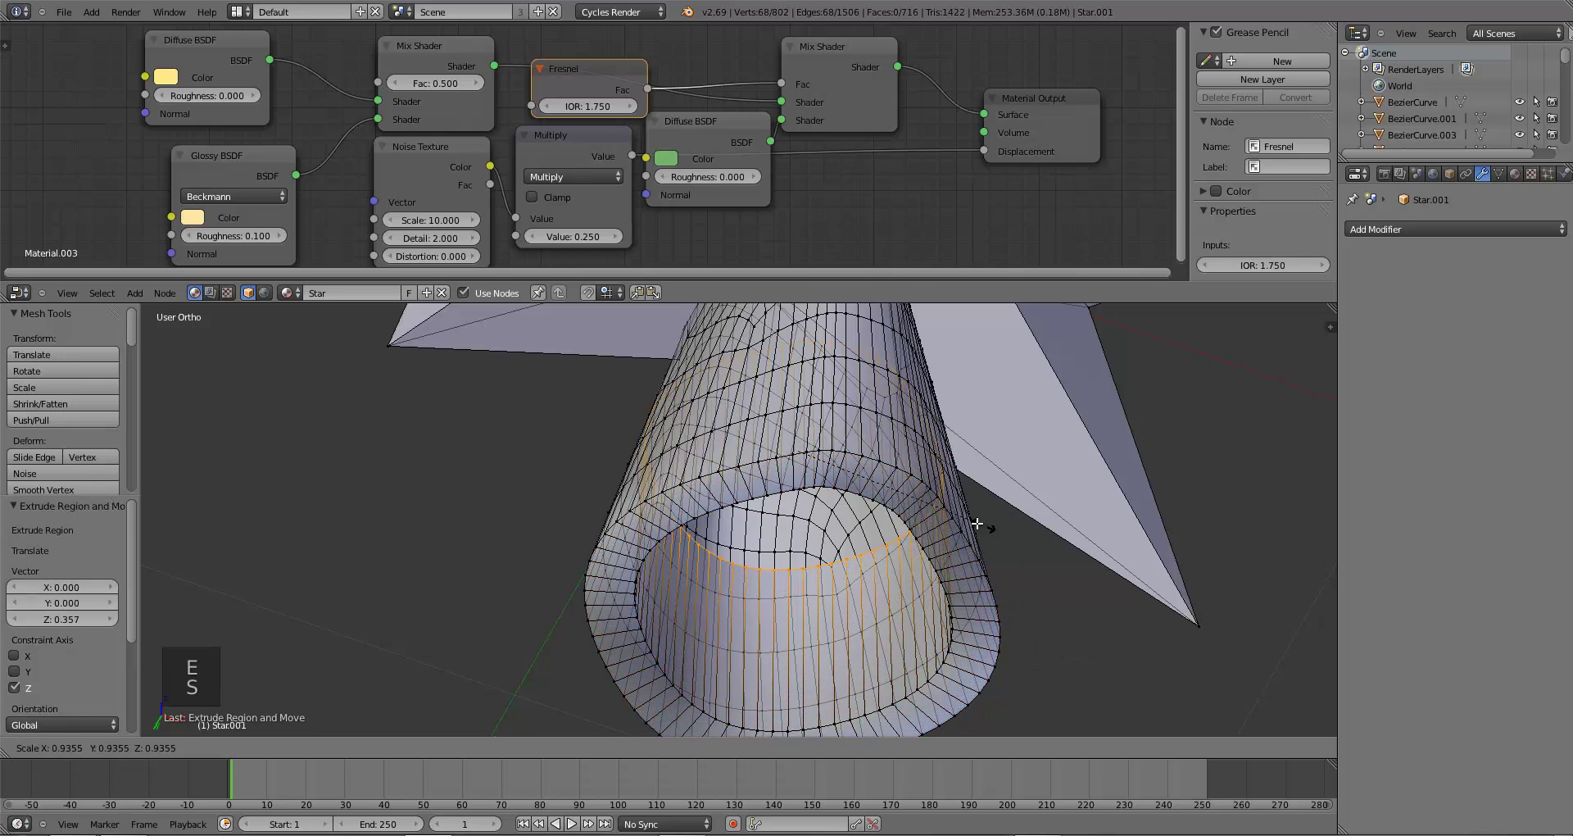
click(946, 512)
key(a)
key(Tab)
middle_drag(912, 549, 853, 643)
- Add a loop cut around the cone close to its base edge to sharpen the rim
key(Tab)
key(ctrl+r)
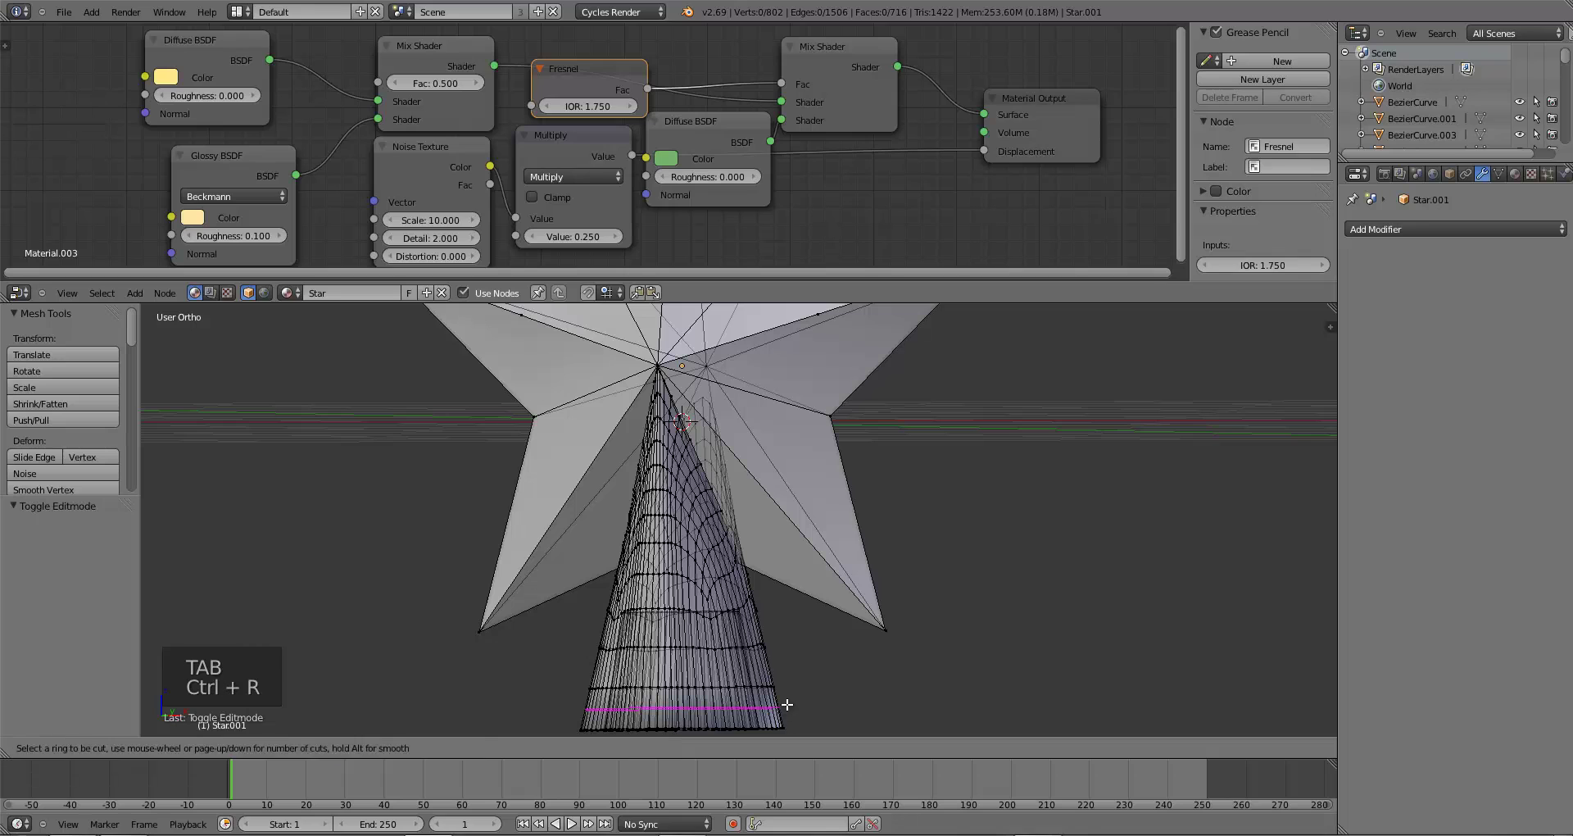
click(785, 710)
click(785, 708)
key(a)
key(Tab)
middle_drag(780, 701, 783, 601)
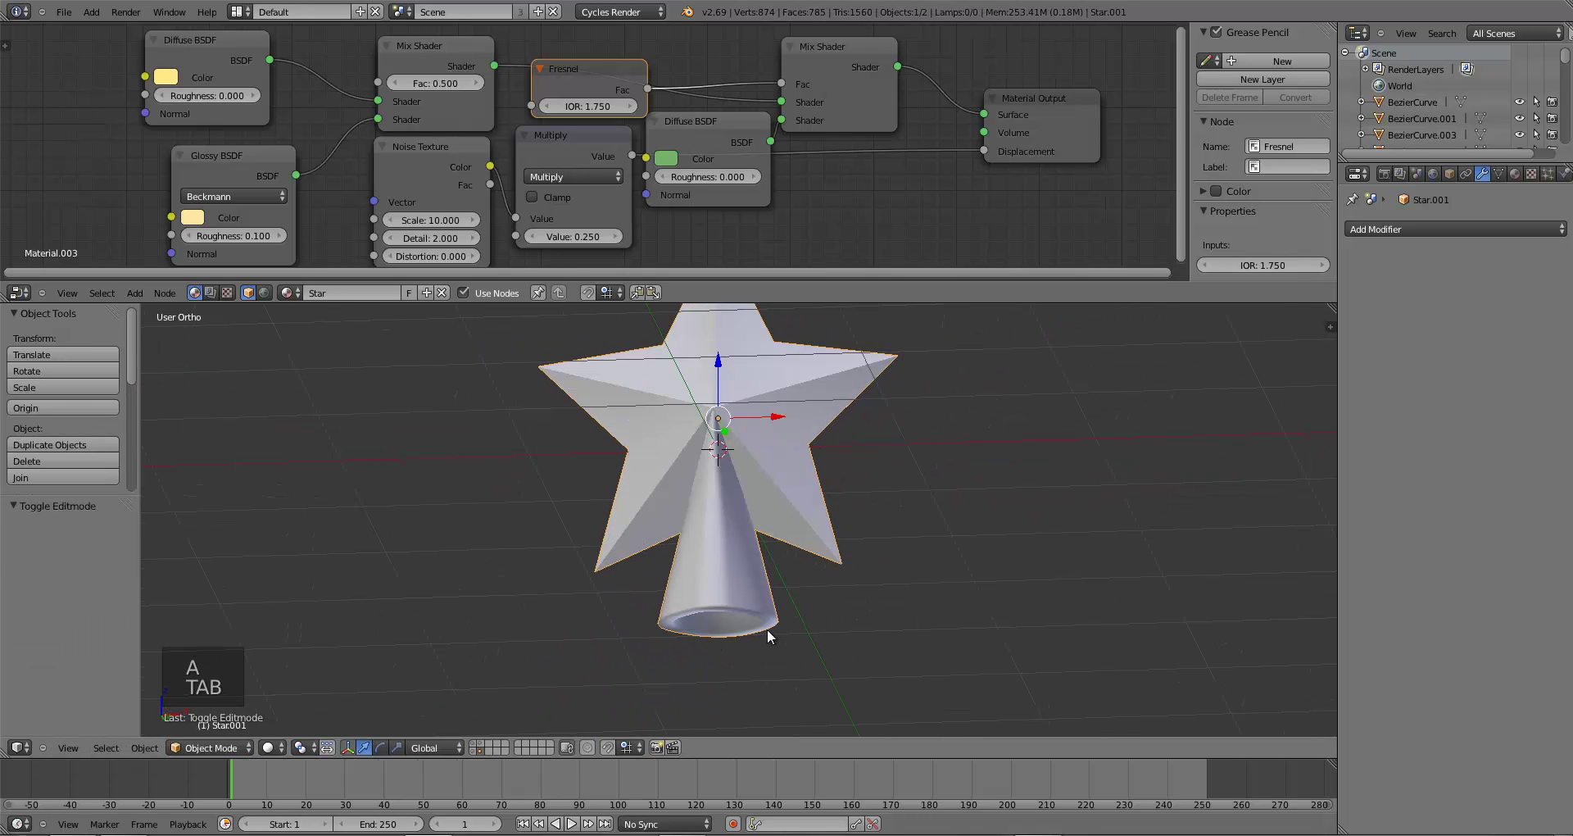
- Return to the front view and save the file over the existing one
key(KP_1)
scroll(745, 583, down, 3)
key(a)
key(ctrl+s)
click(750, 527)
- Move the star to the first layer of the lower row and display it together with the decorated tree
right_click(712, 579)
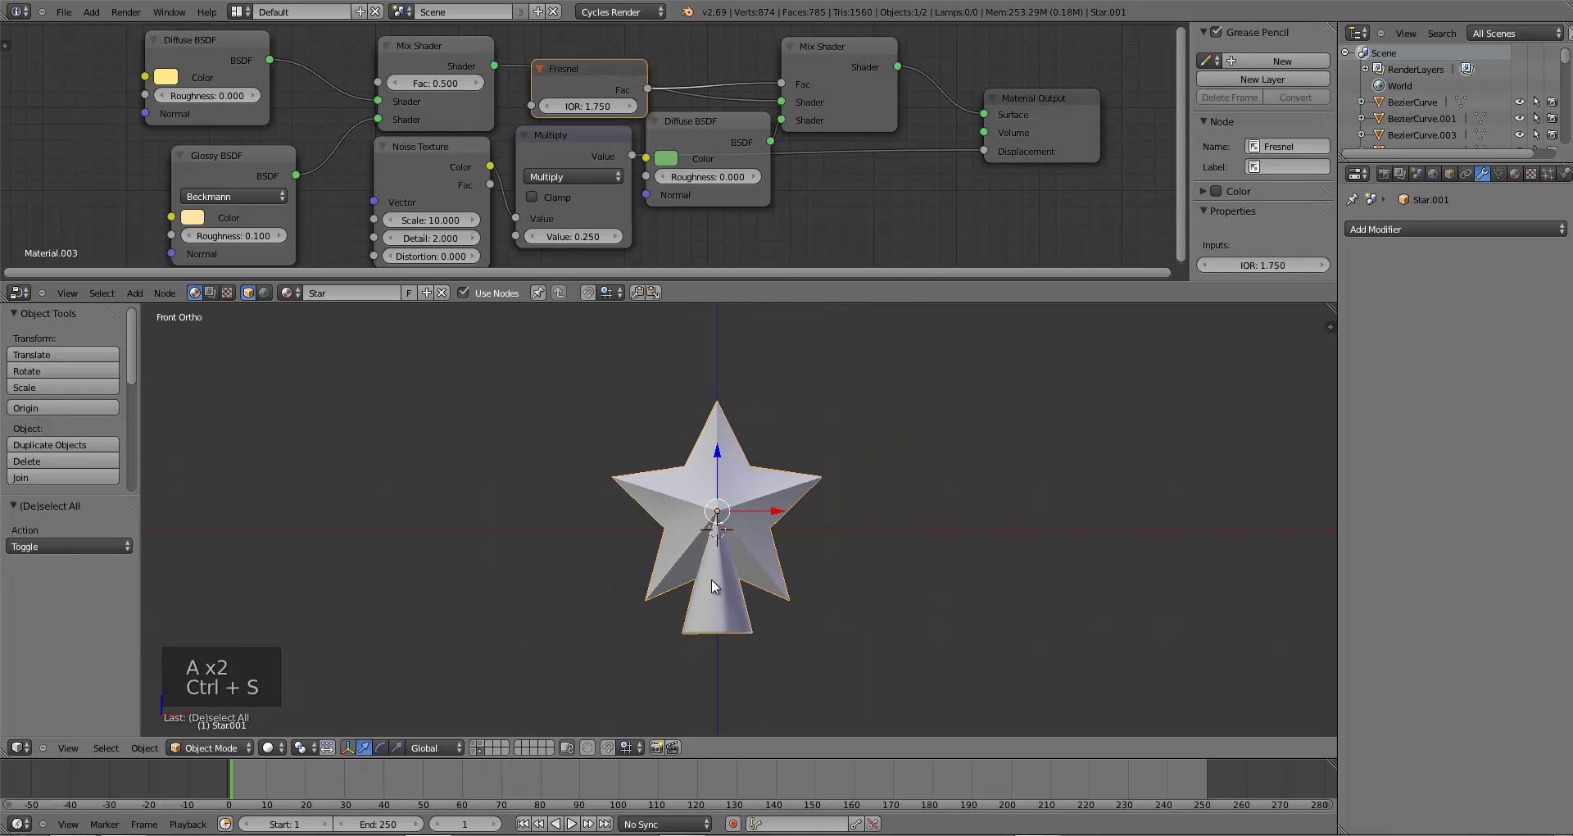
key(m)
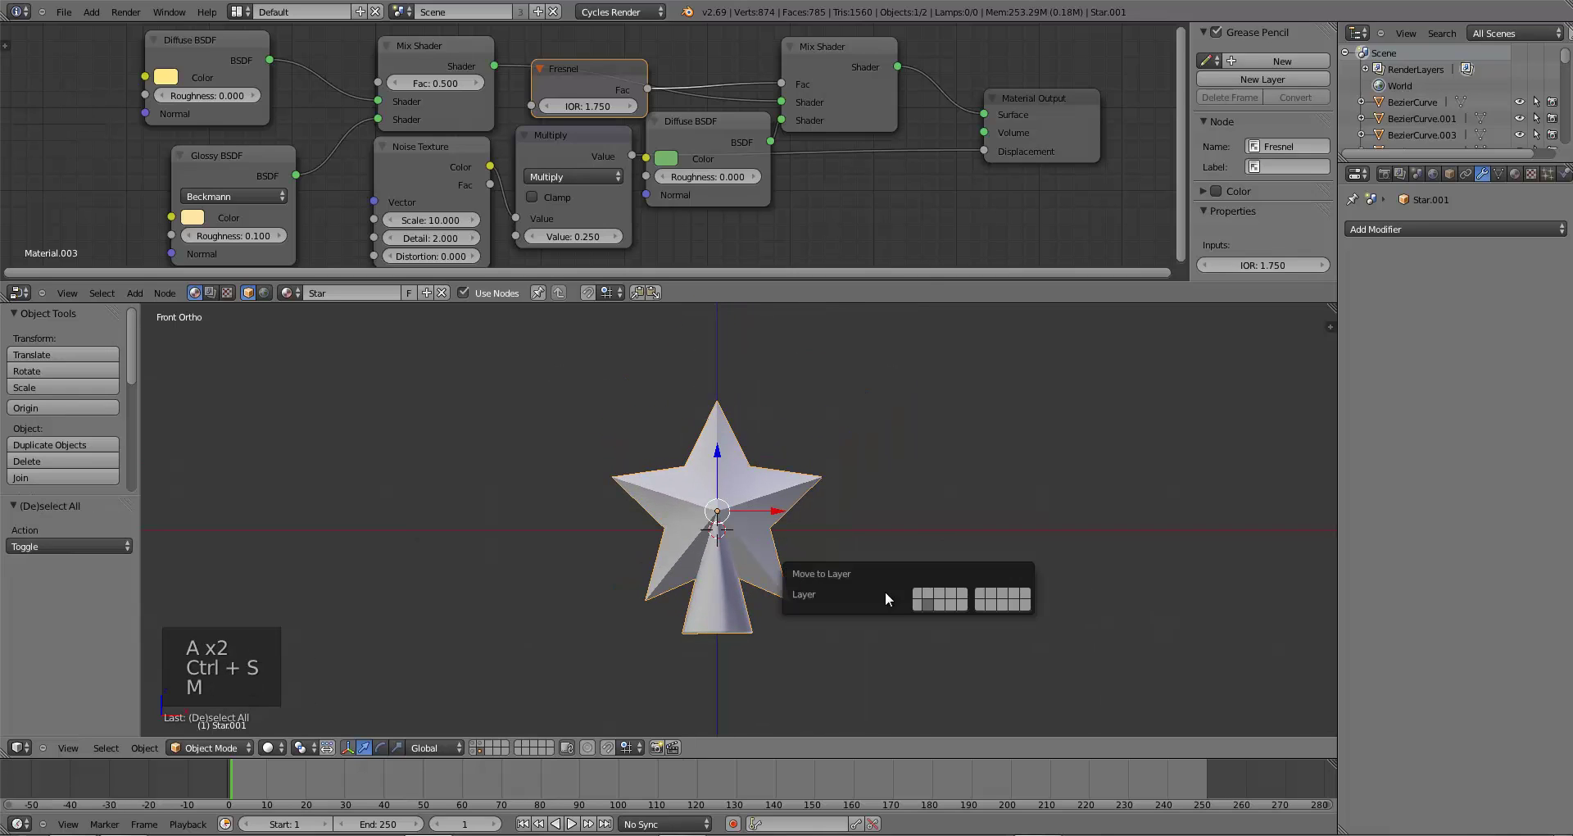
click(916, 599)
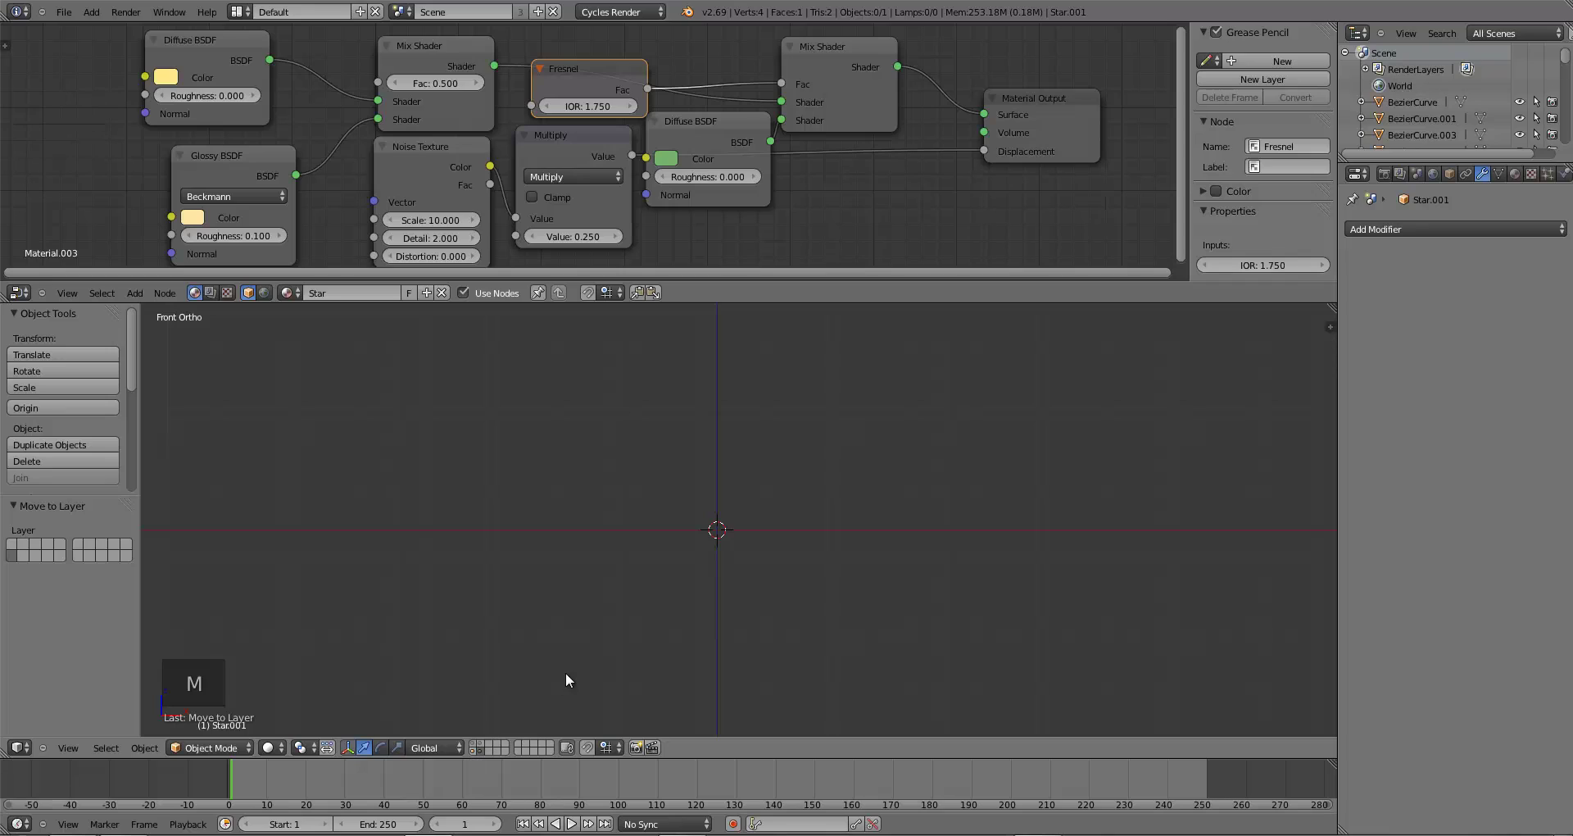
key(KP_1)
scroll(649, 625, down, 4)
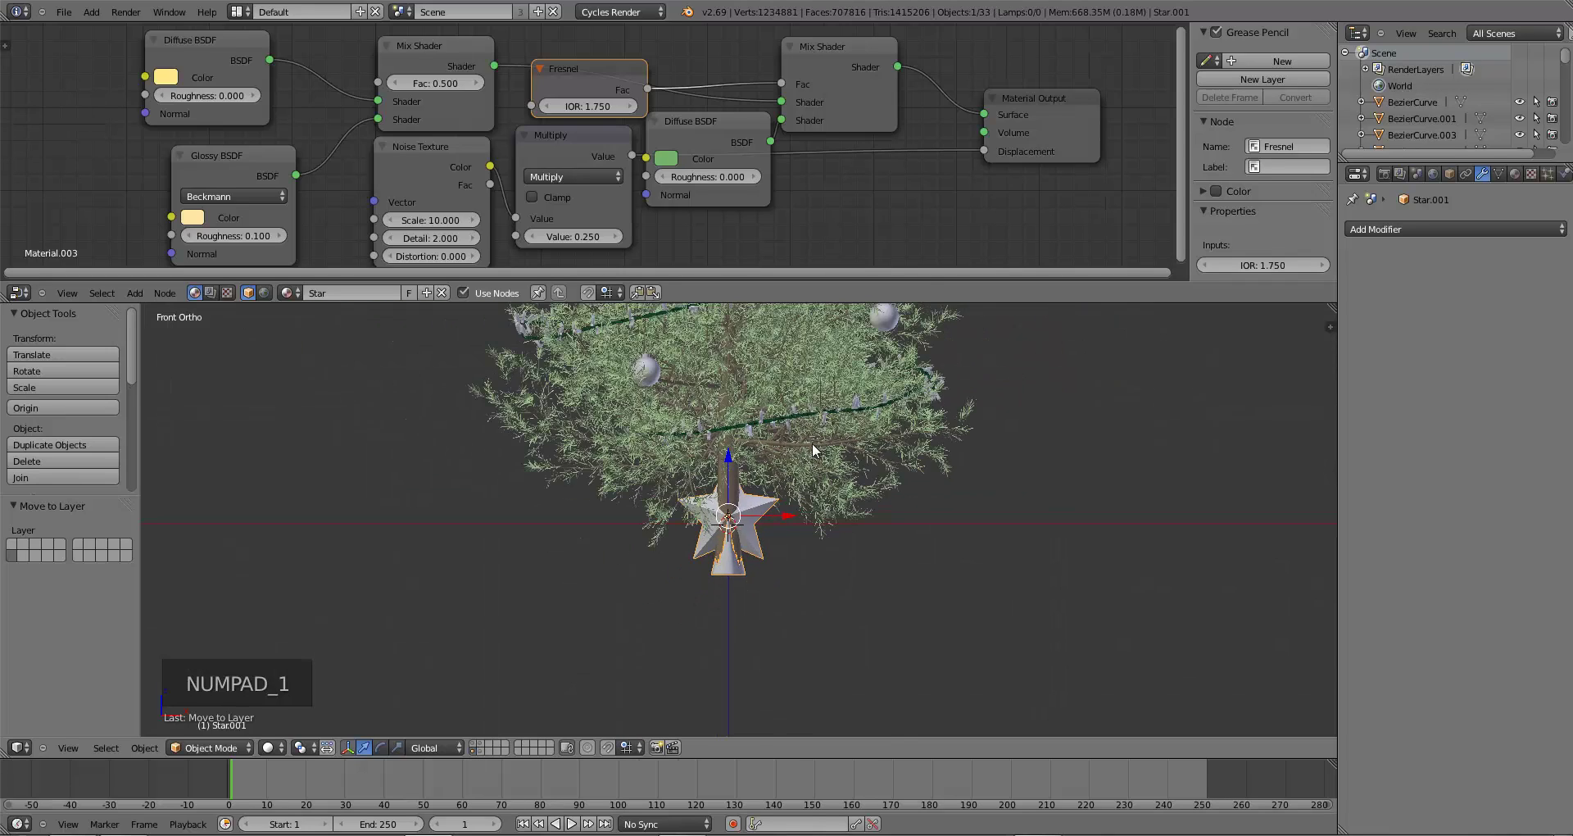
- Raise the star along Z from the tree's base to just above the treetop
shift+middle_drag(812, 443, 813, 686)
key(g)
key(z)
click(790, 363)
mouse_move(800, 628)
shift+middle_down()
mouse_move(793, 503)
mouse_move(806, 633)
shift+middle_up()
key(g)
key(z)
click(830, 322)
shift+middle_drag(785, 473, 812, 602)
key(g)
key(z)
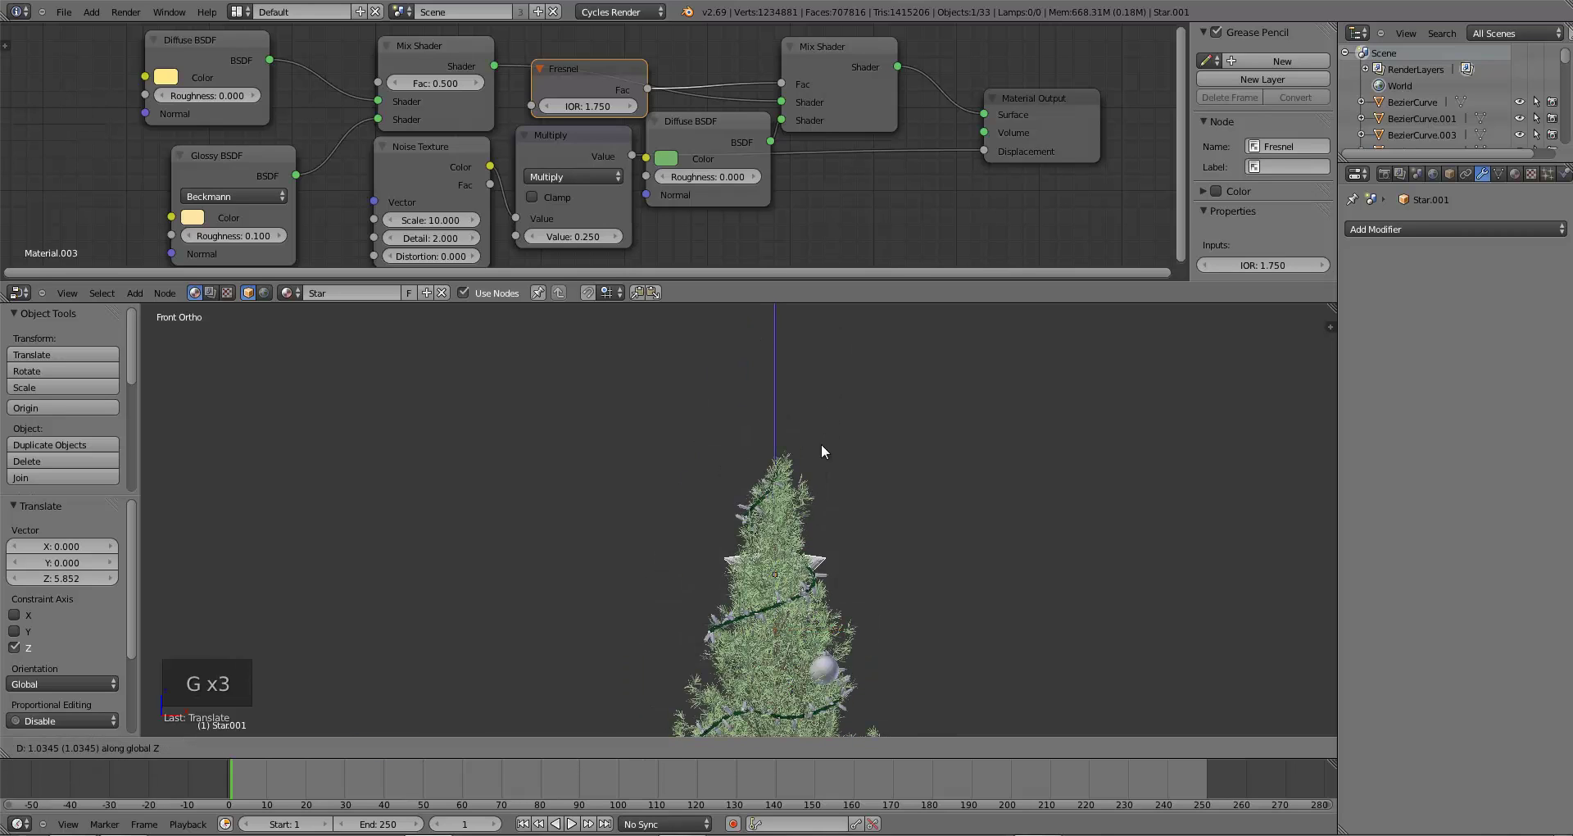
click(827, 381)
- Nudge the star about 0.007 down along Z and shift it horizontally over the treetop with Z locked
scroll(797, 549, up, 3)
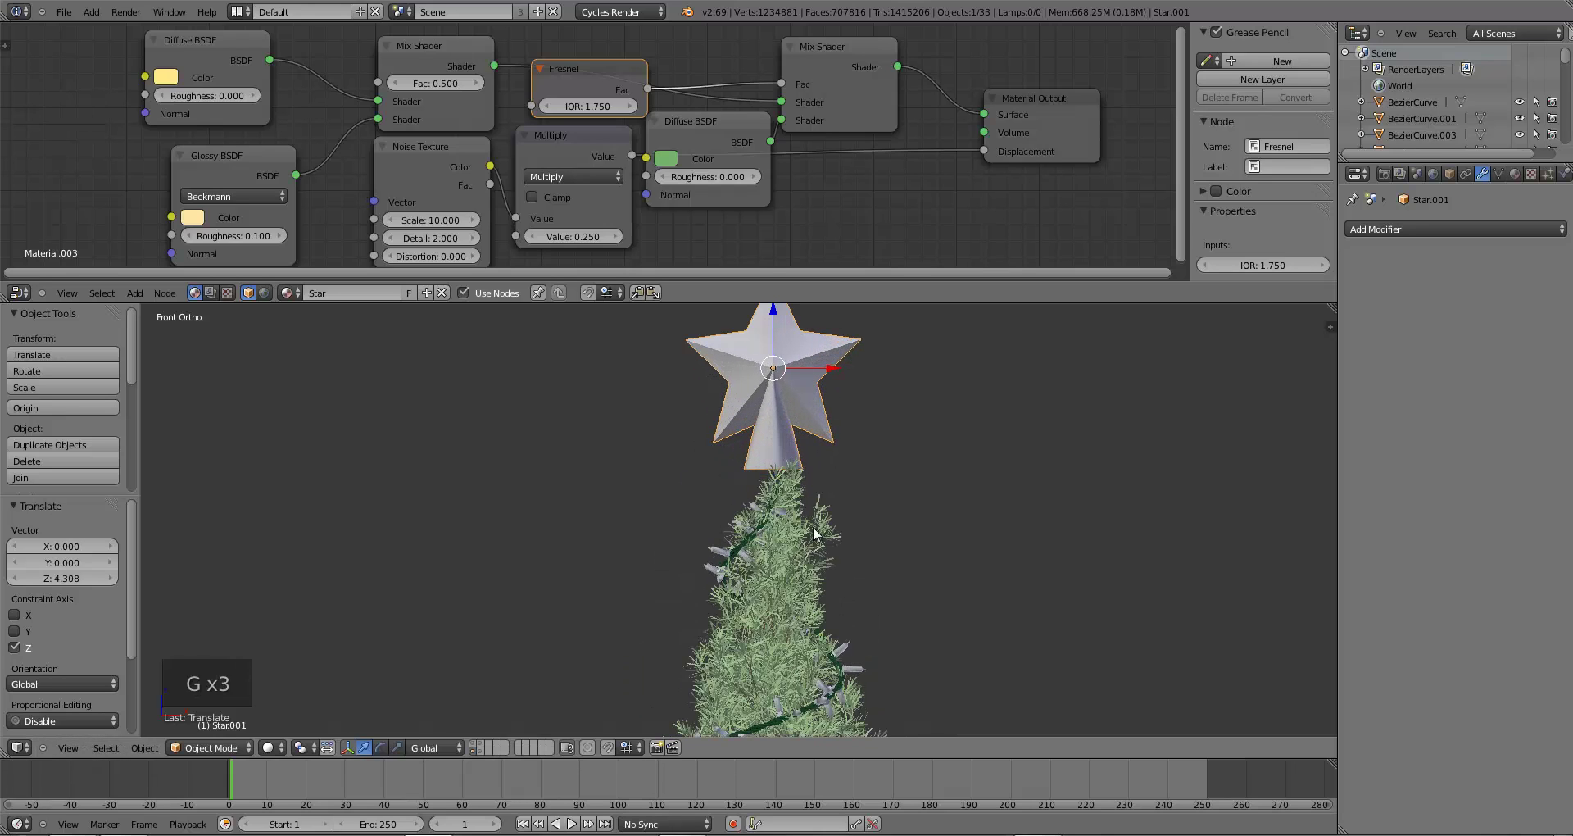
scroll(774, 602, up, 1)
key(g)
key(z)
click(779, 600)
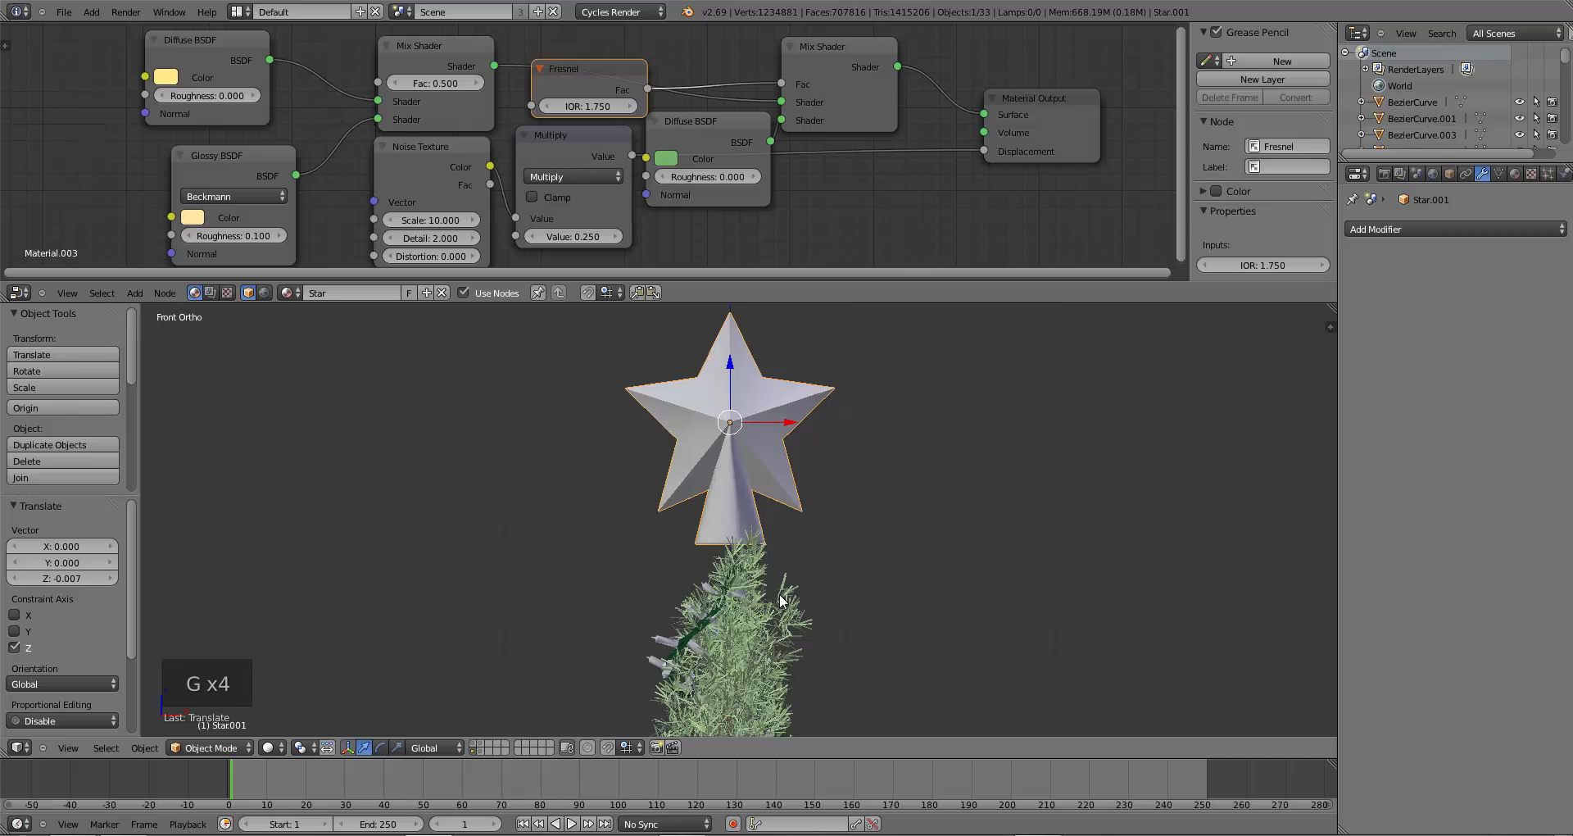
middle_drag(721, 652, 801, 550)
key(g)
right_click(813, 542)
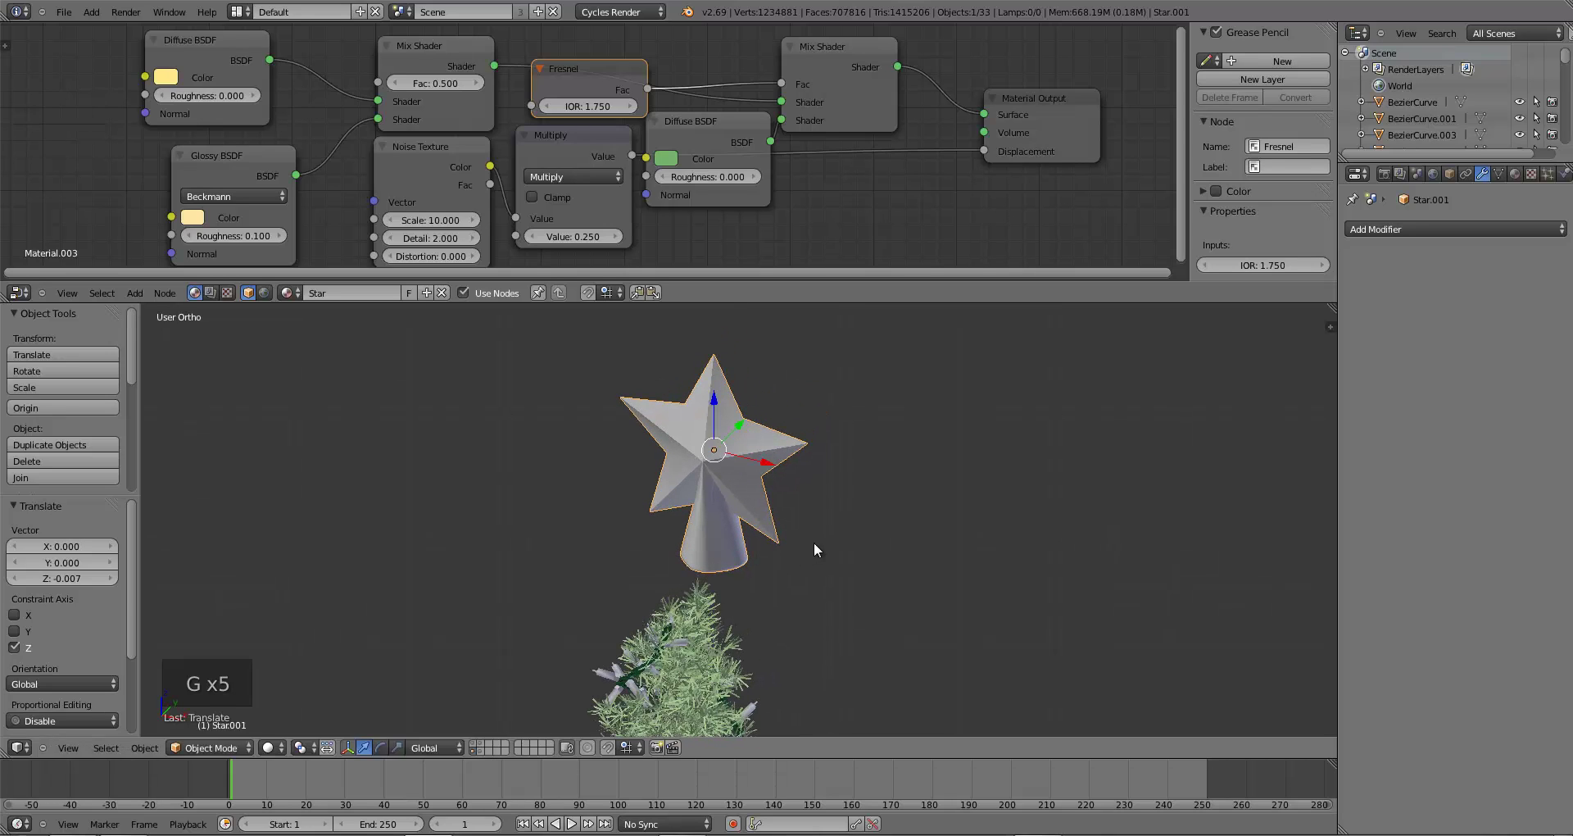
key(g)
key(shift+z)
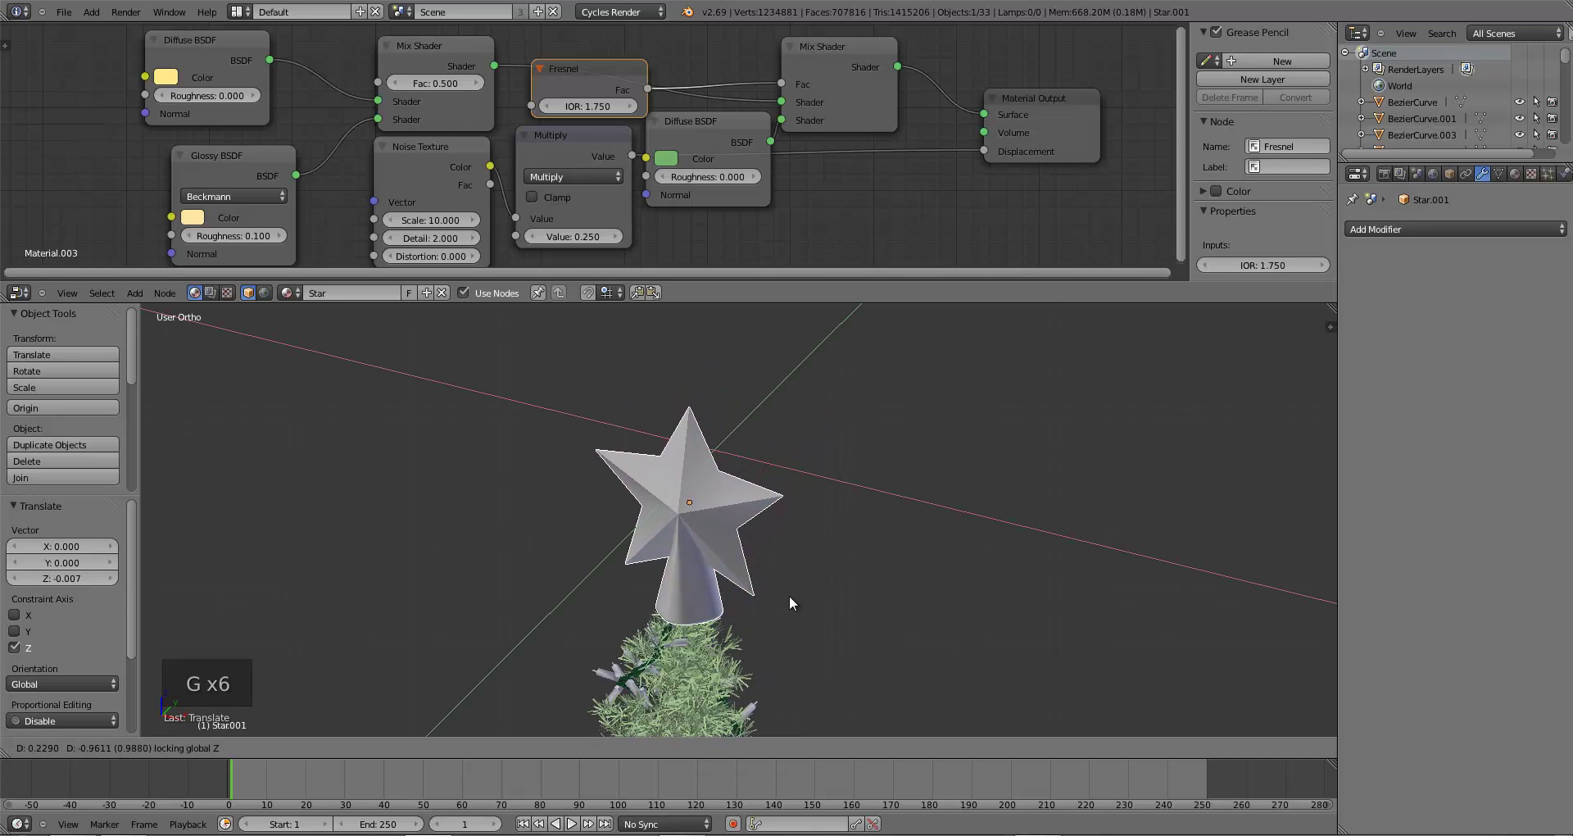
click(790, 595)
- In front view, shift the star about -0.14 in X and -0.11 in Z to centre it on the treetop
key(KP_1)
key(g)
key(g)
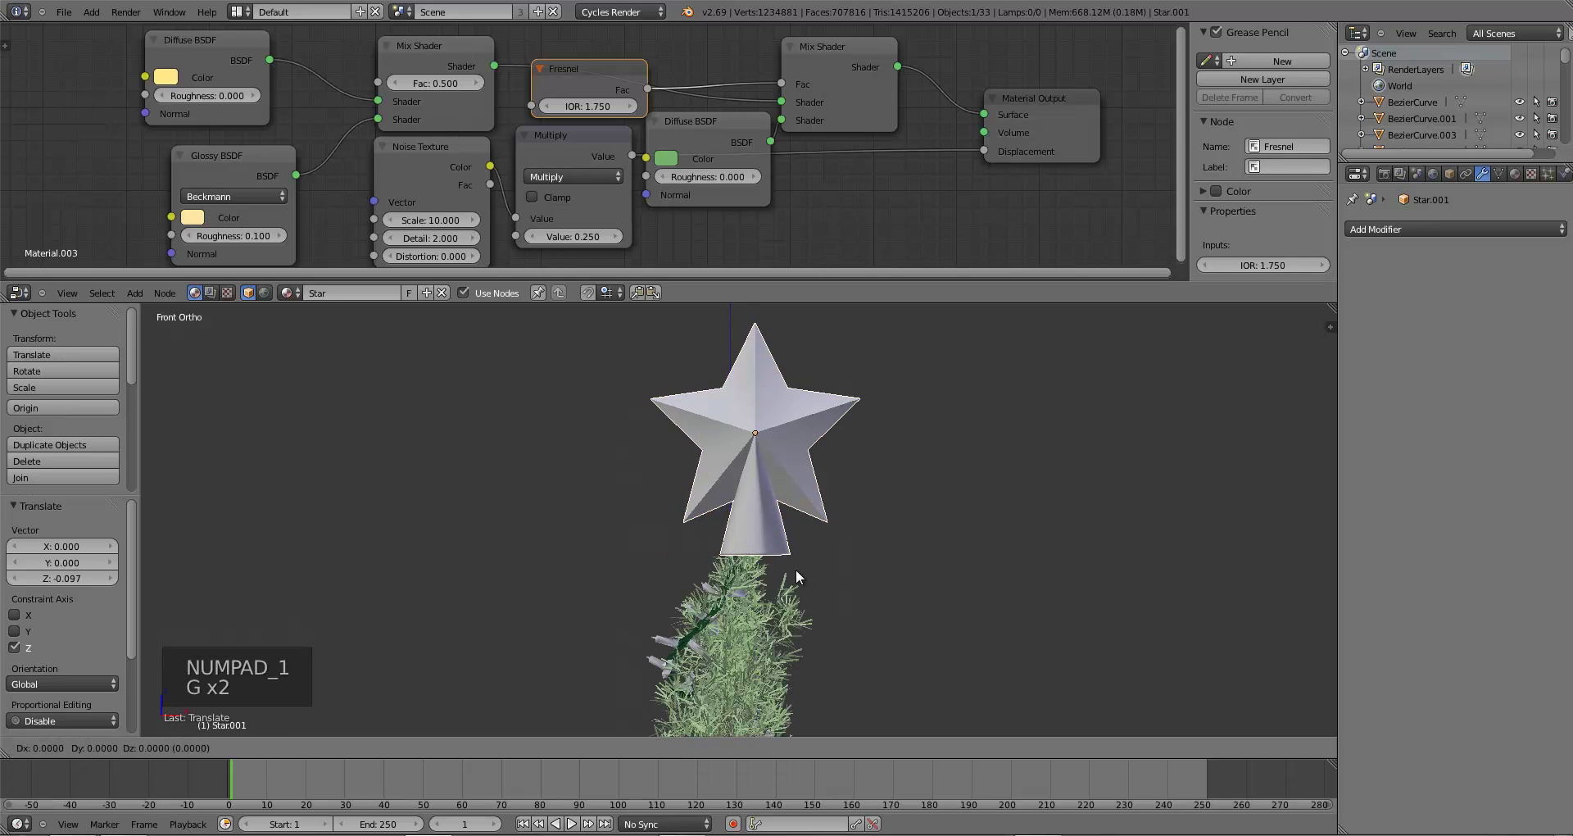
click(790, 588)
middle_drag(791, 588, 623, 590)
- In side view, align the star with the treetop along Y and tilt it slightly to follow the tip
key(KP_3)
key(g)
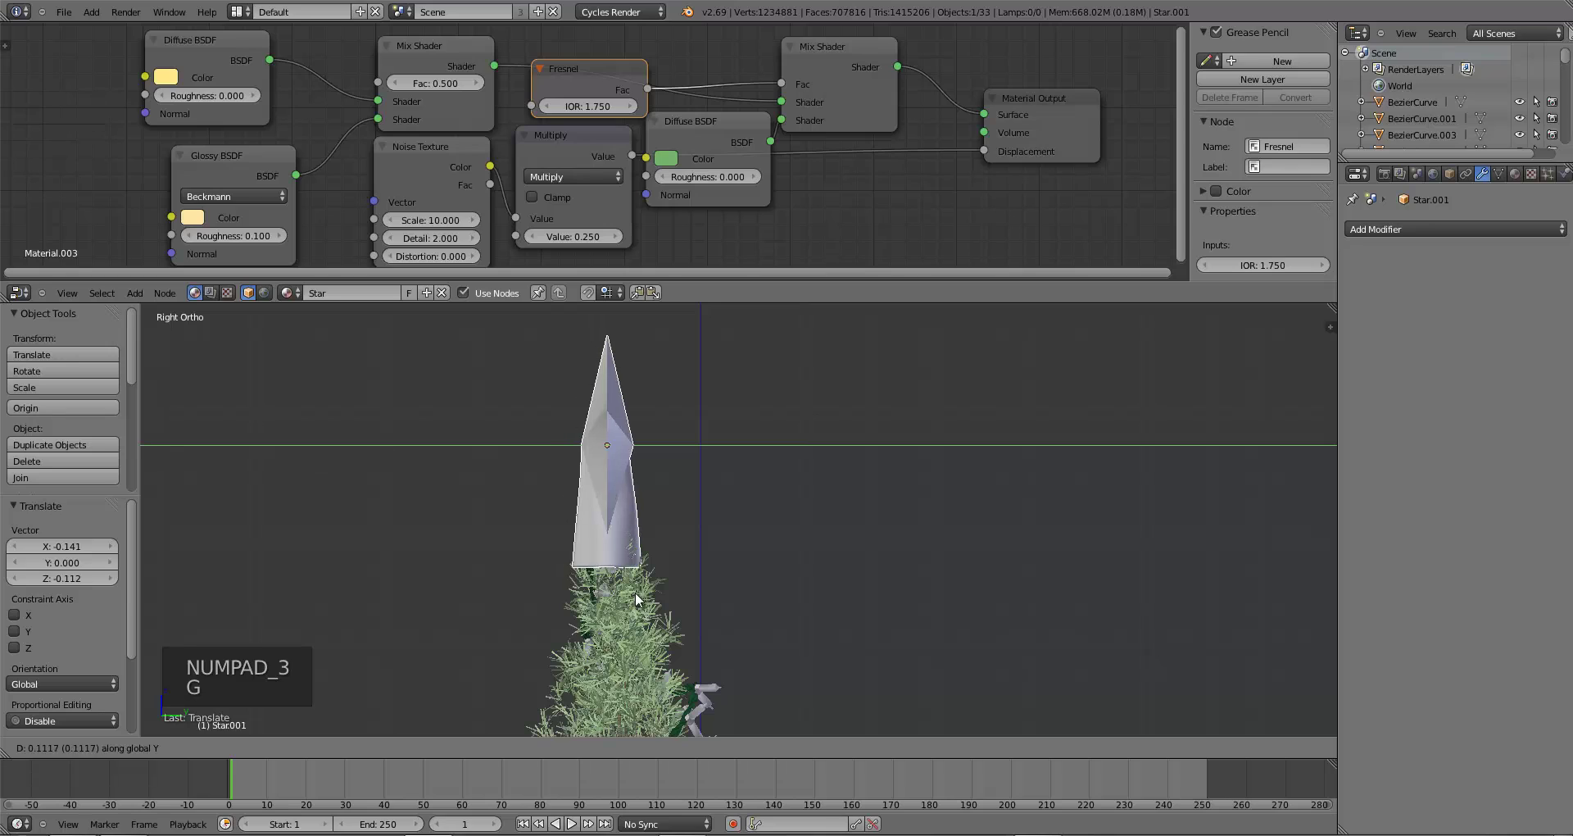
click(639, 594)
key(r)
click(643, 596)
key(g)
key(y)
click(641, 595)
- Raise the star about 0.03 along Z and fine-tune its Y position and tilt on the treetop
key(g)
key(z)
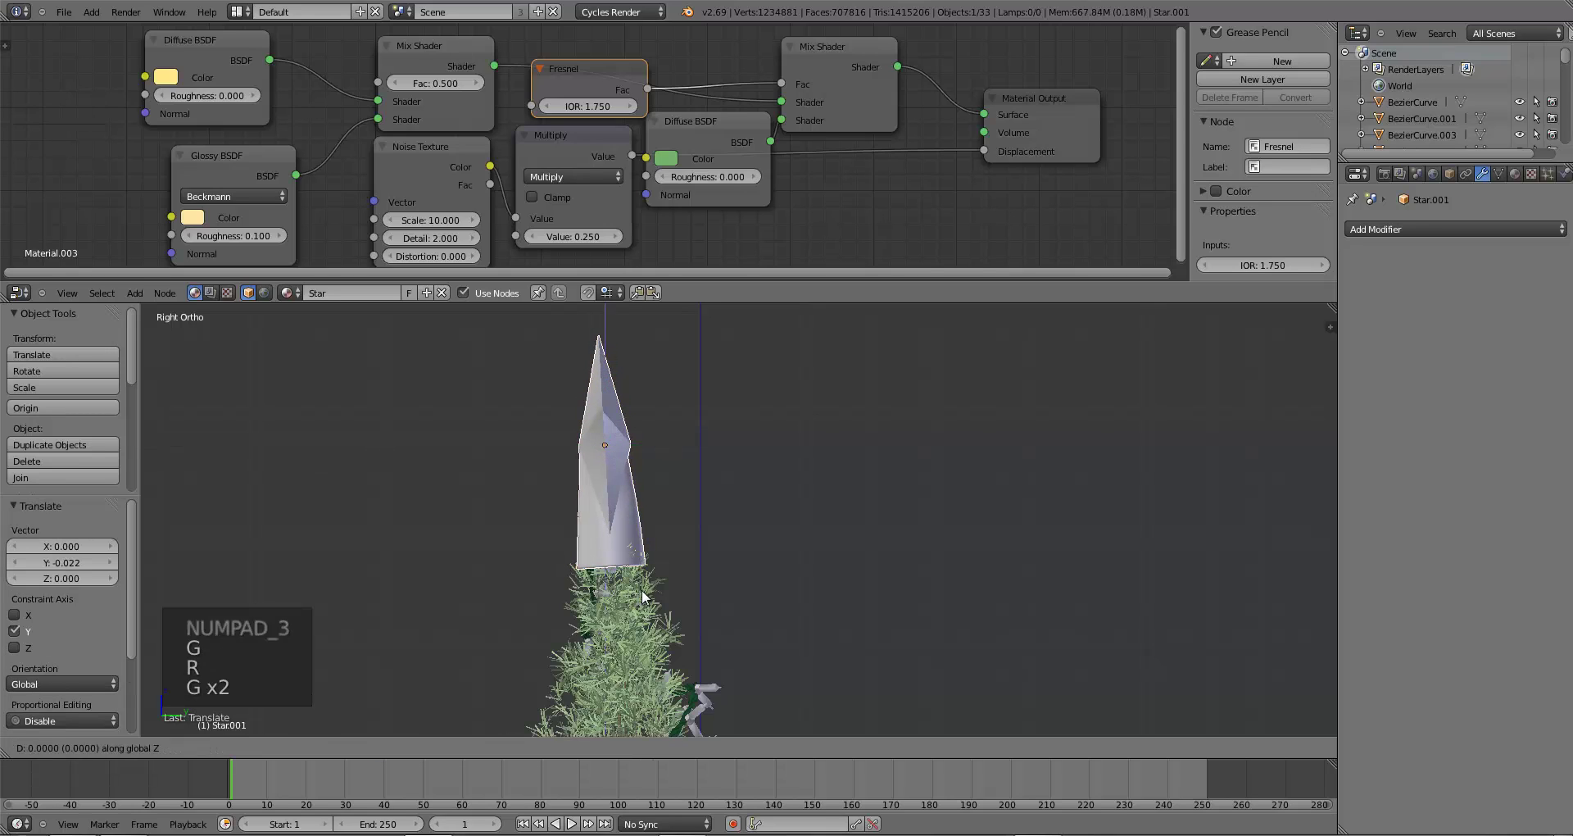
click(642, 591)
key(g)
key(y)
click(644, 591)
key(r)
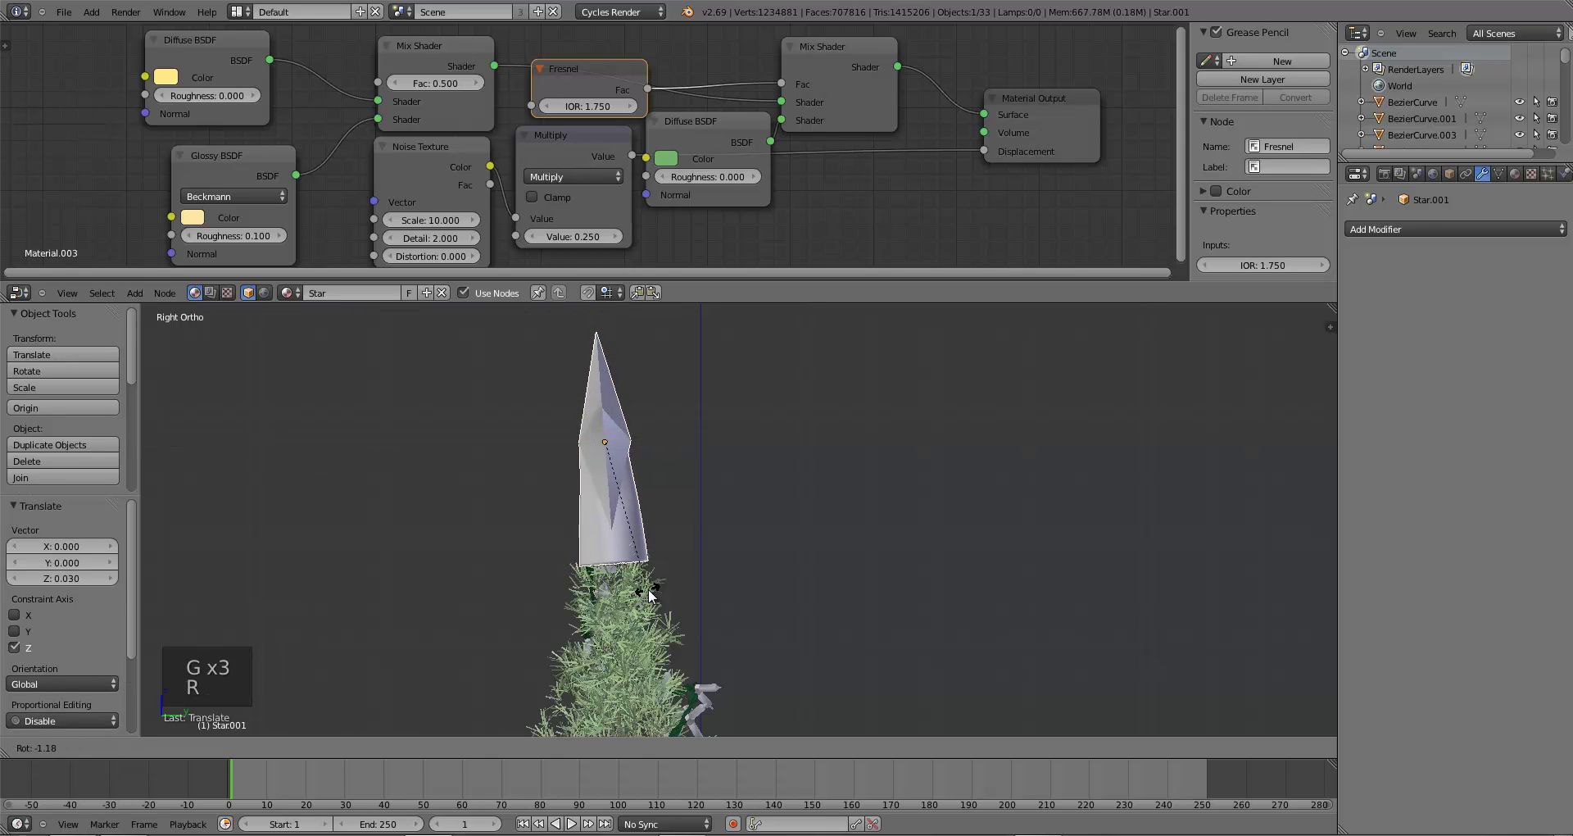
click(648, 591)
key(g)
click(649, 595)
middle_drag(649, 595, 762, 629)
scroll(749, 616, down, 9)
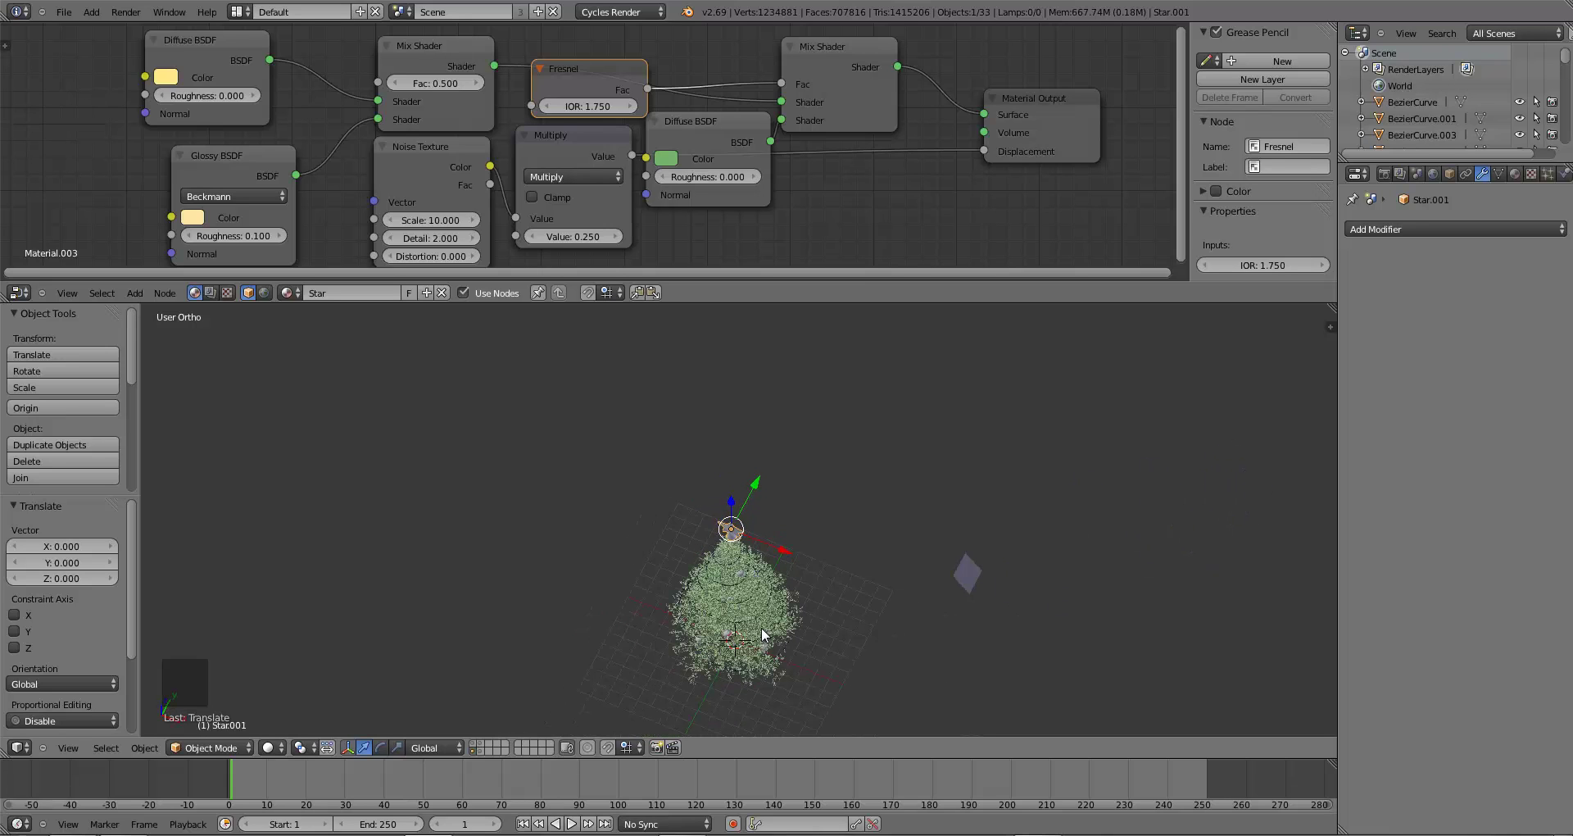
- Clear the star's rotation and rotate it 90° about the X axis
key(alt+r)
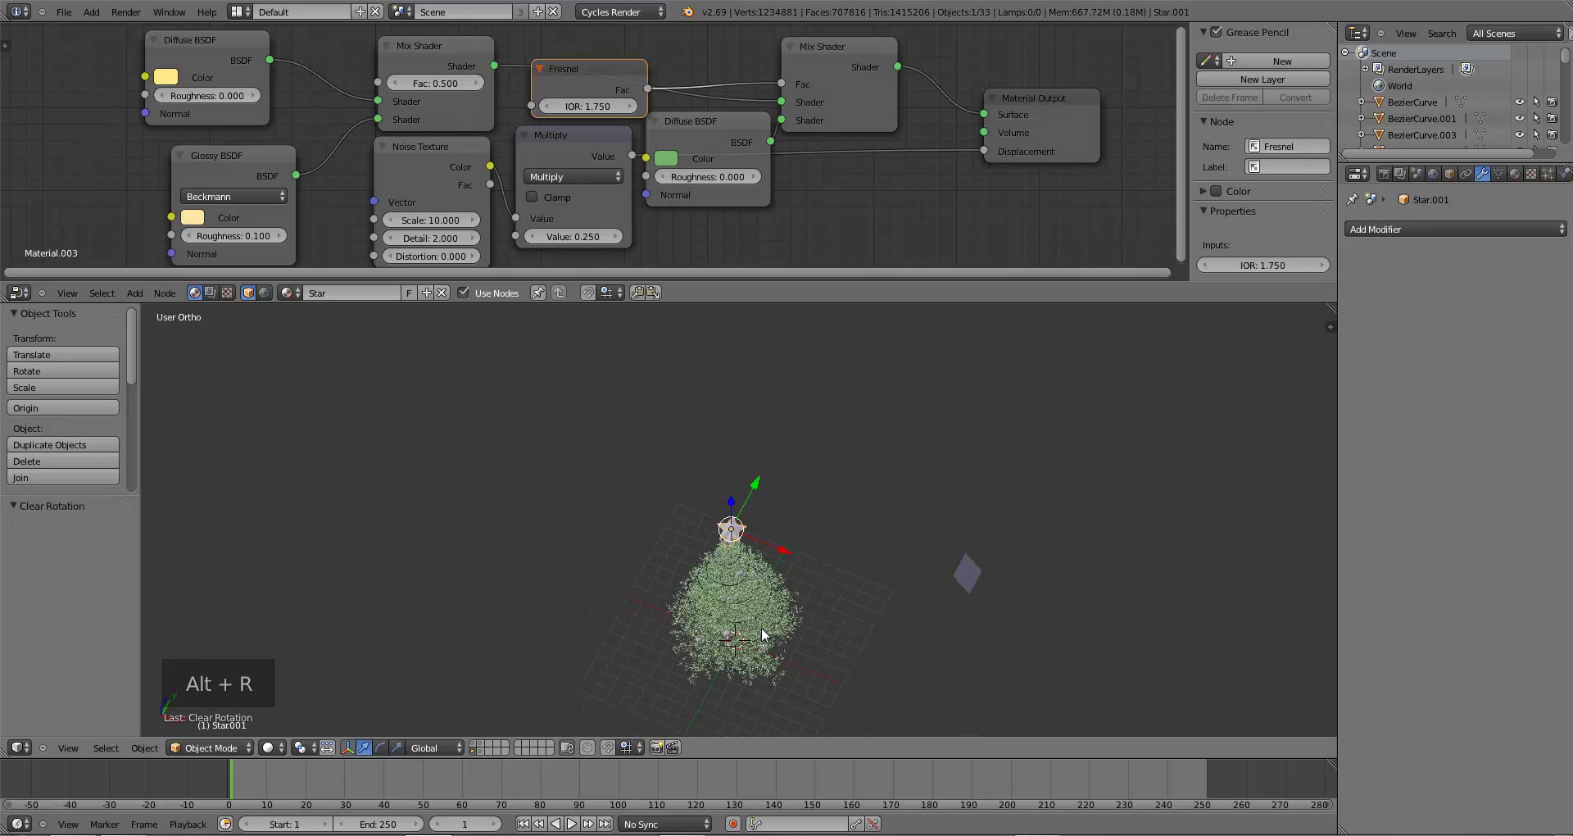
key(KP_1)
scroll(761, 622, up, 3)
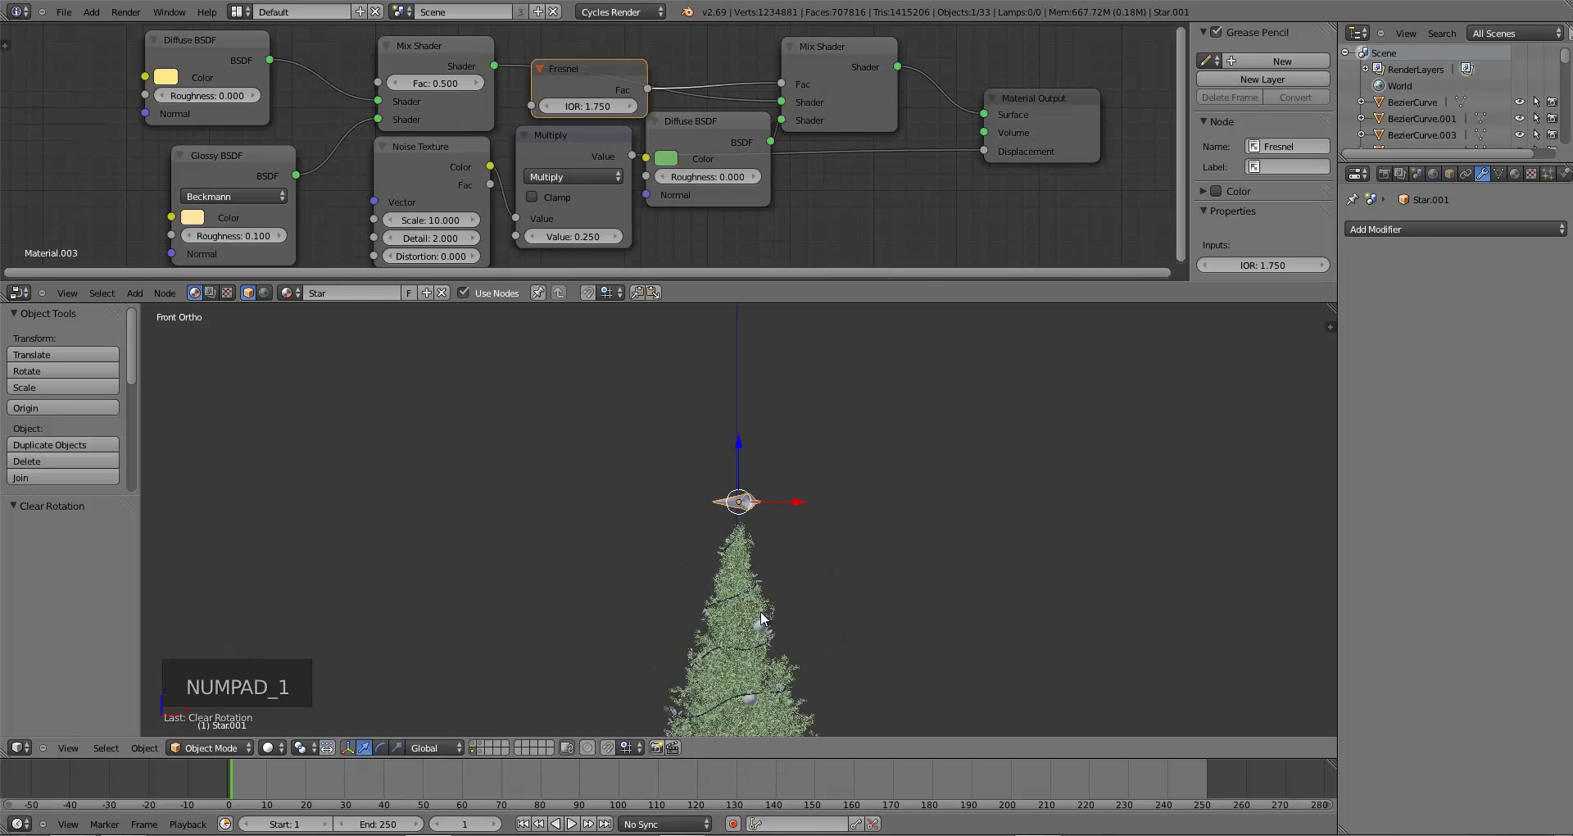
key(r)
key(x)
key(9)
key(0)
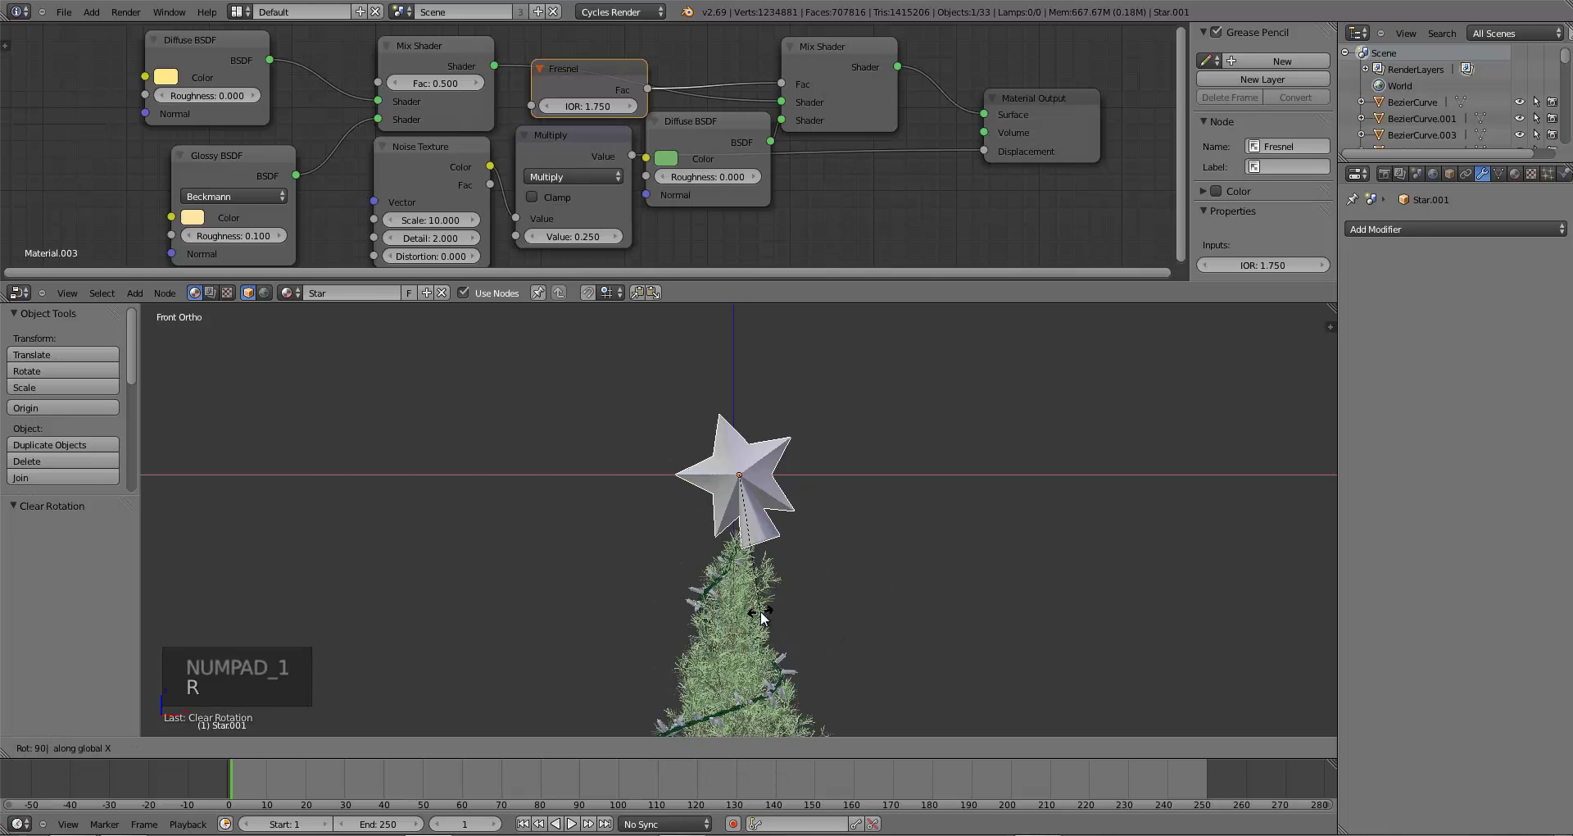
key(Return)
- In front view, rotate the star about 18.77° so that one point stands straight up
key(r)
key(r)
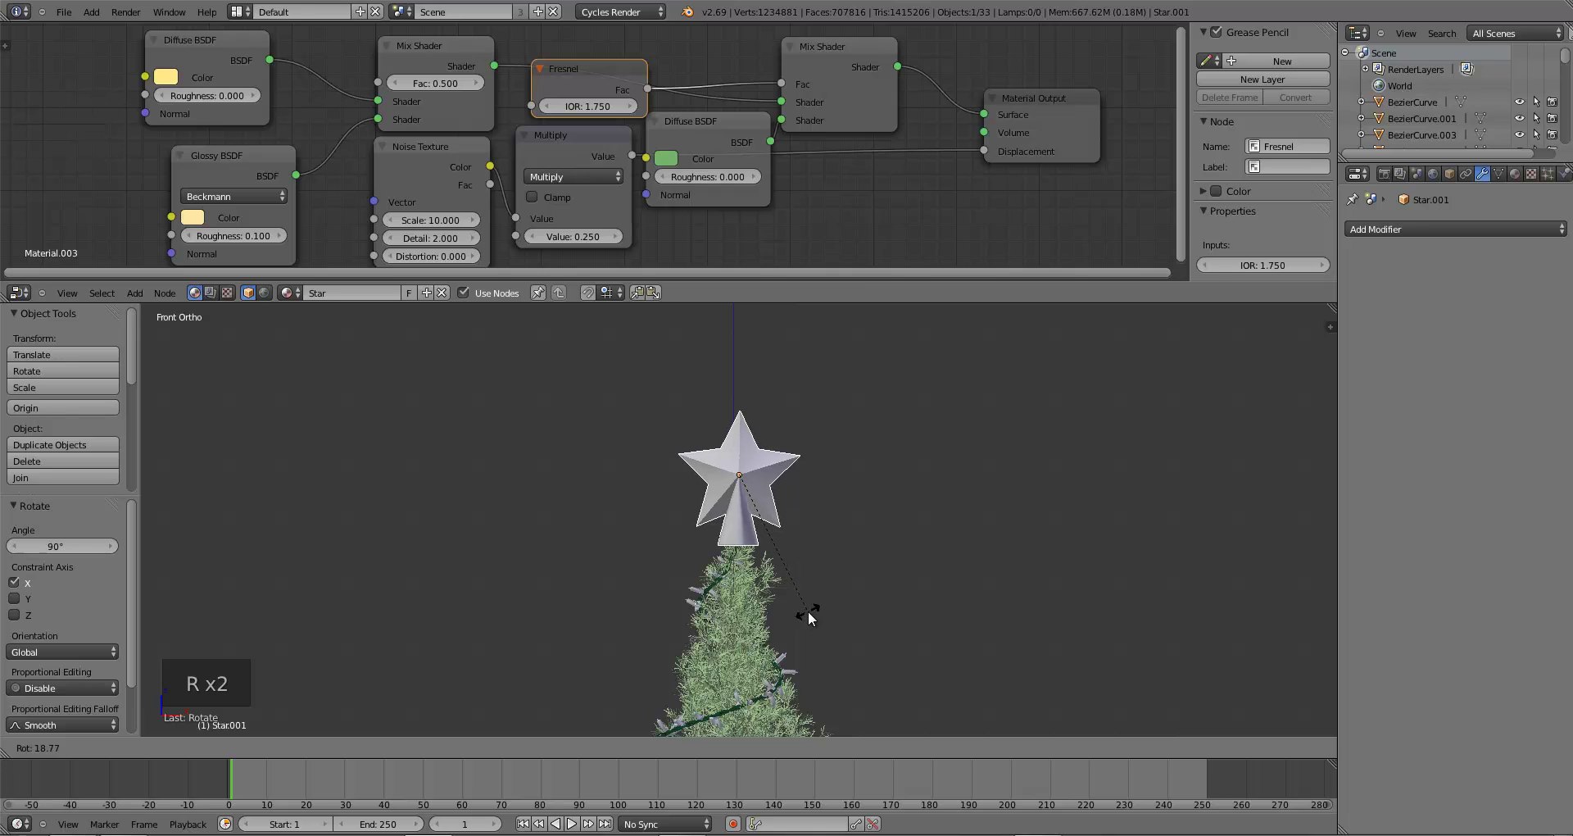
click(797, 594)
- In top view, rotate the star about -46.5° around the tree's vertical axis
scroll(793, 594, down, 2)
middle_drag(791, 594, 755, 361)
key(KP_4)
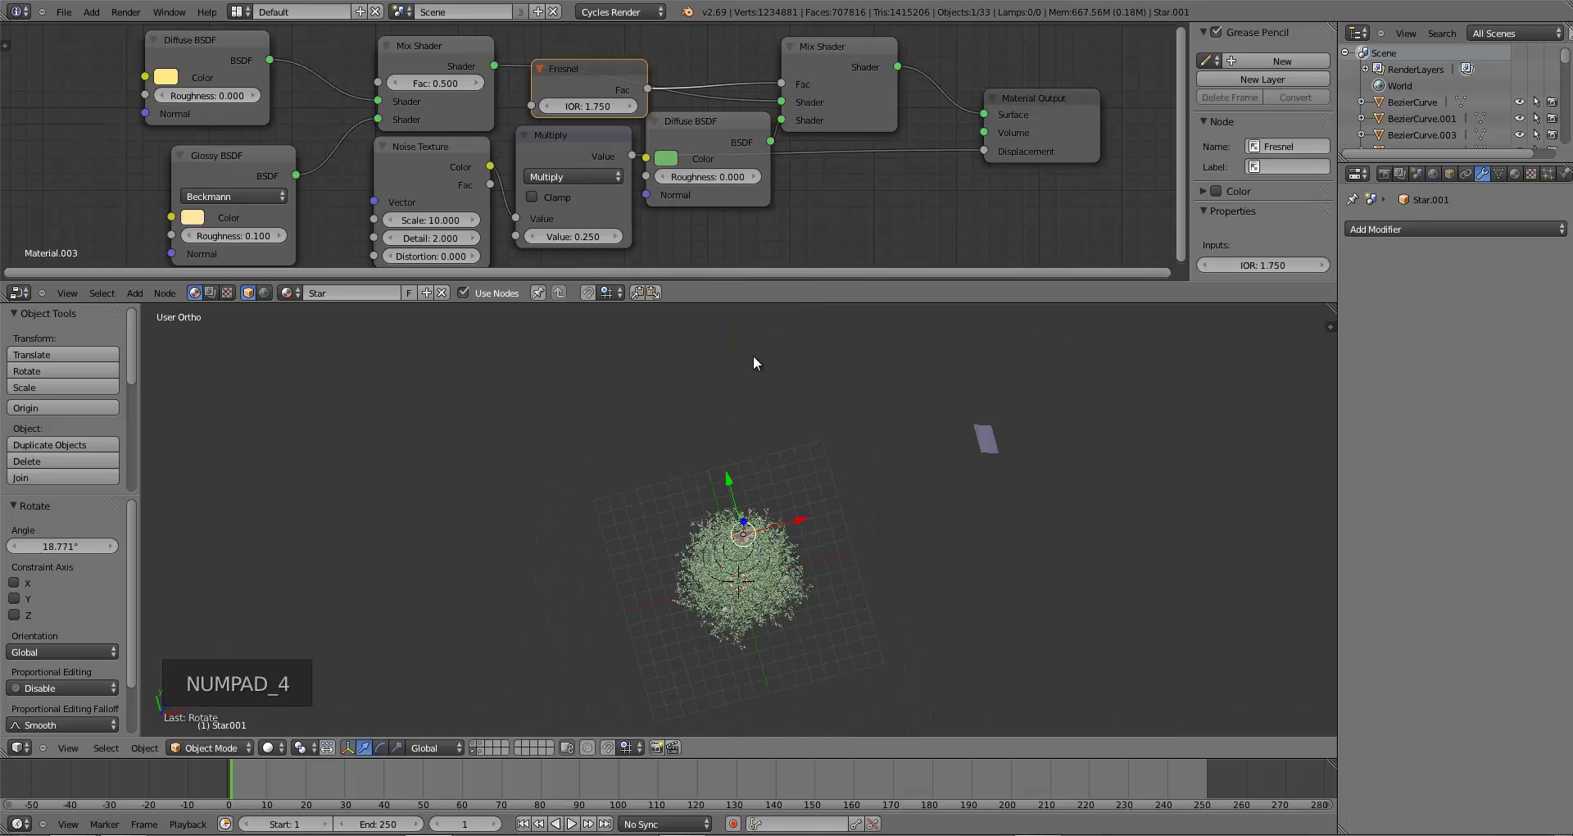
key(KP_7)
scroll(749, 404, down, 4)
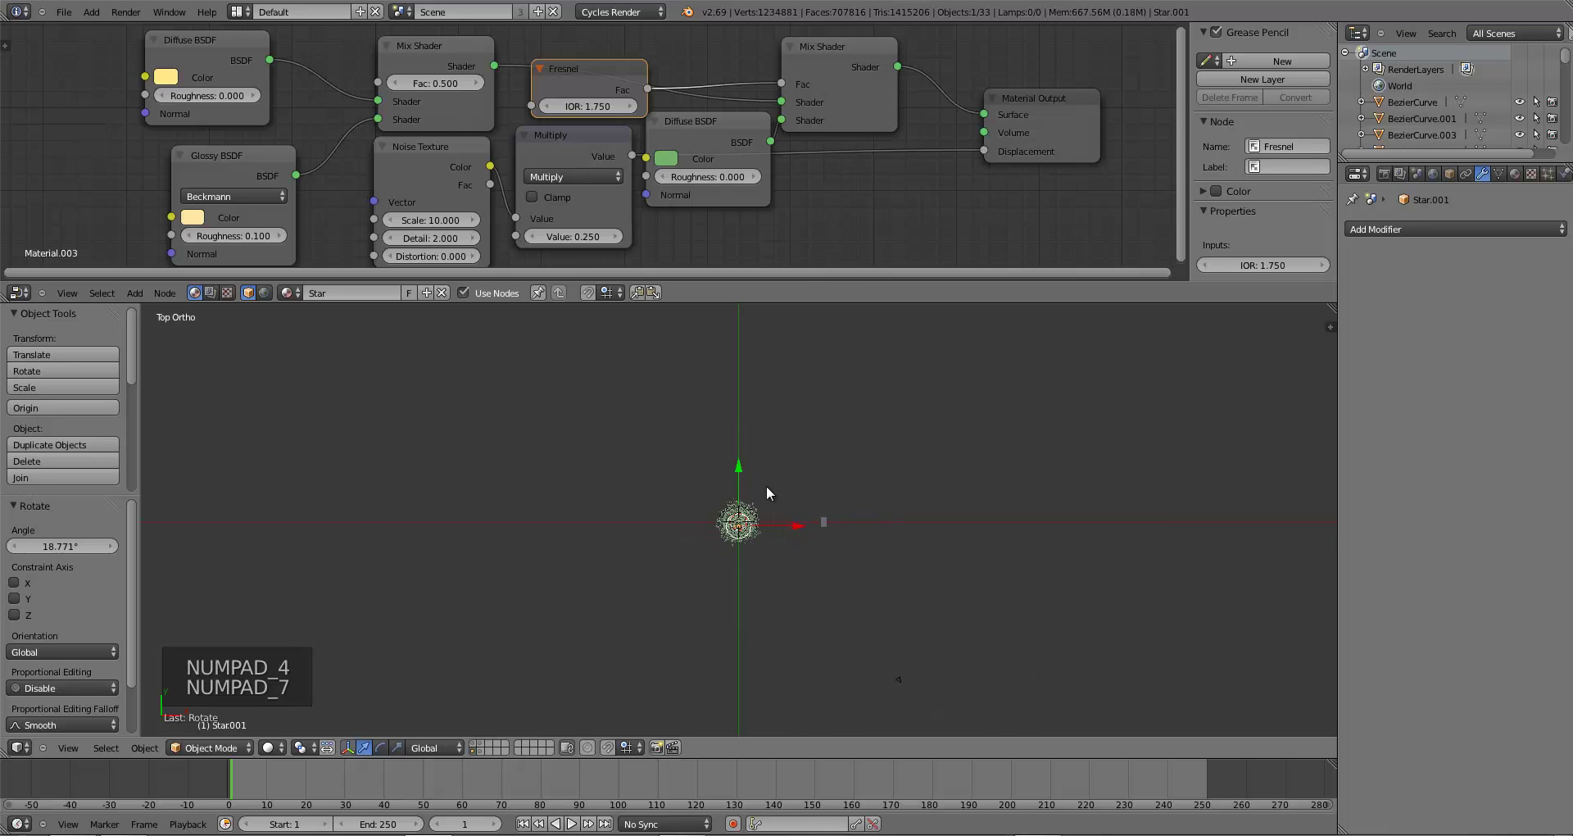
scroll(769, 488, up, 10)
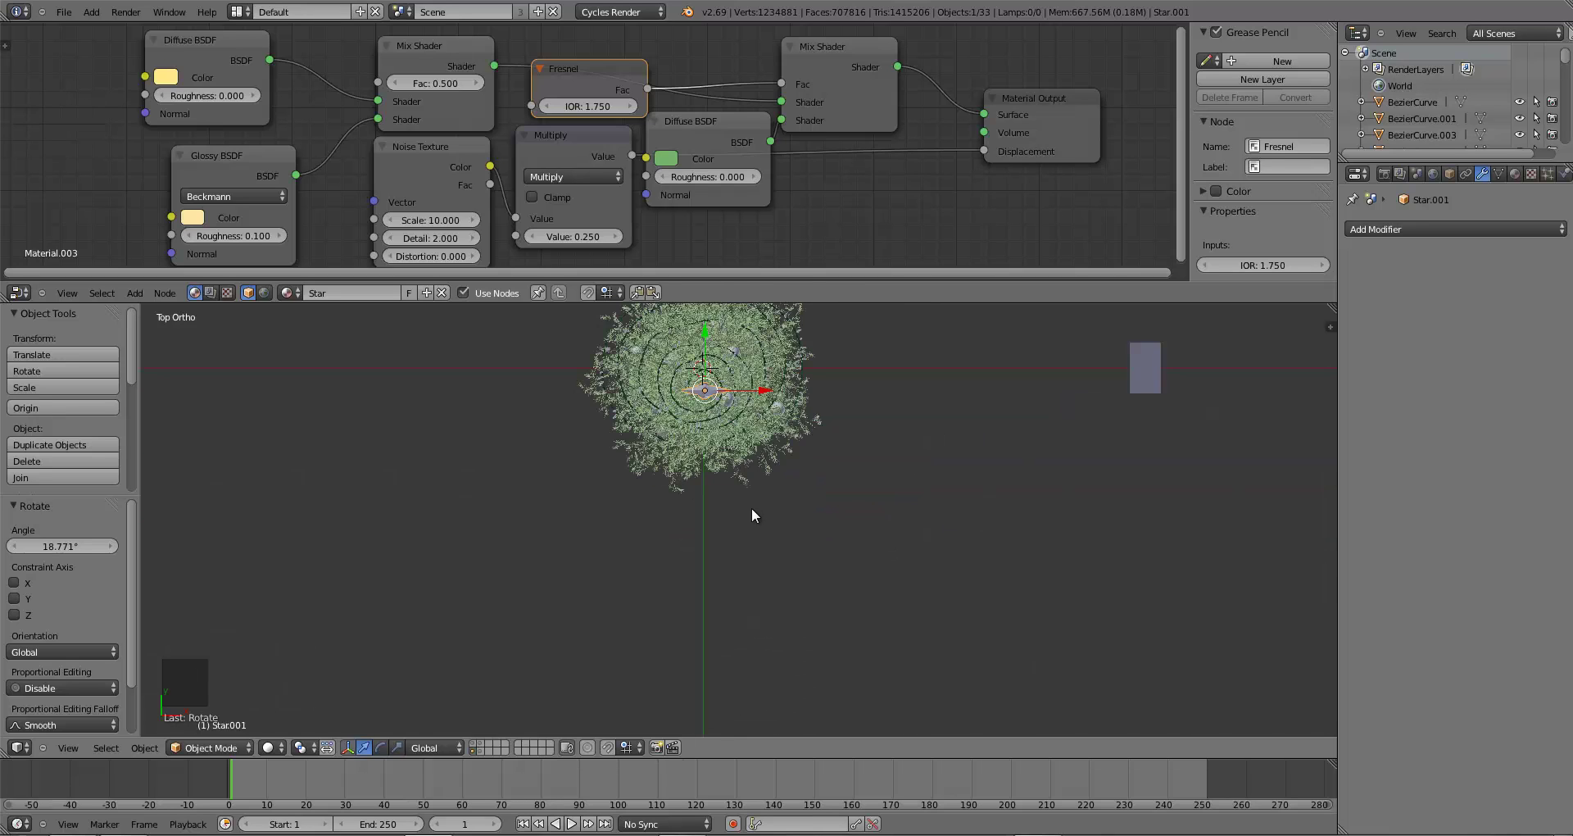
scroll(754, 513, up, 5)
key(r)
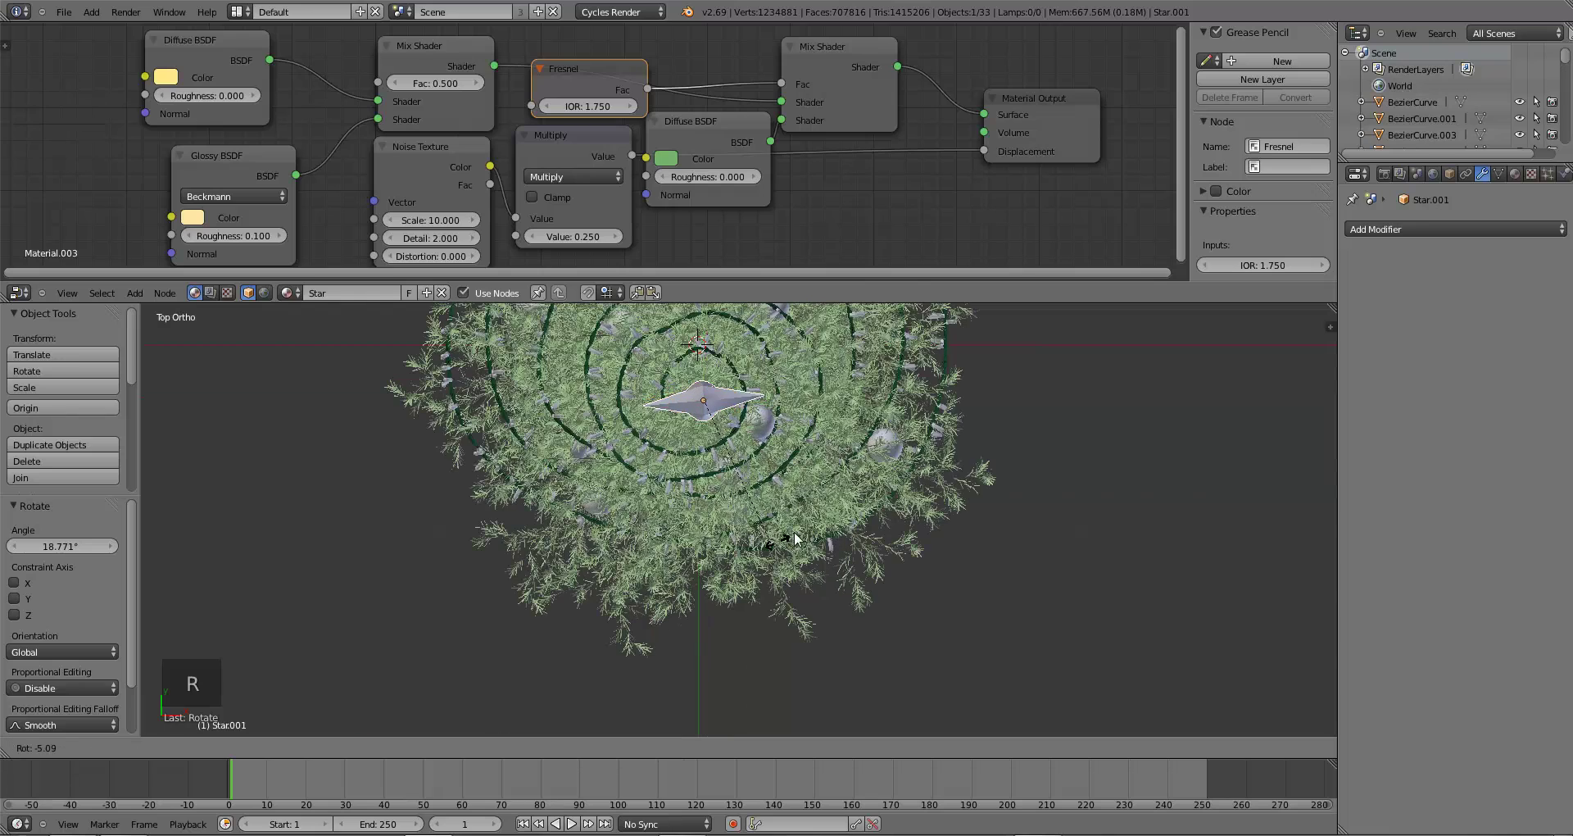
click(850, 462)
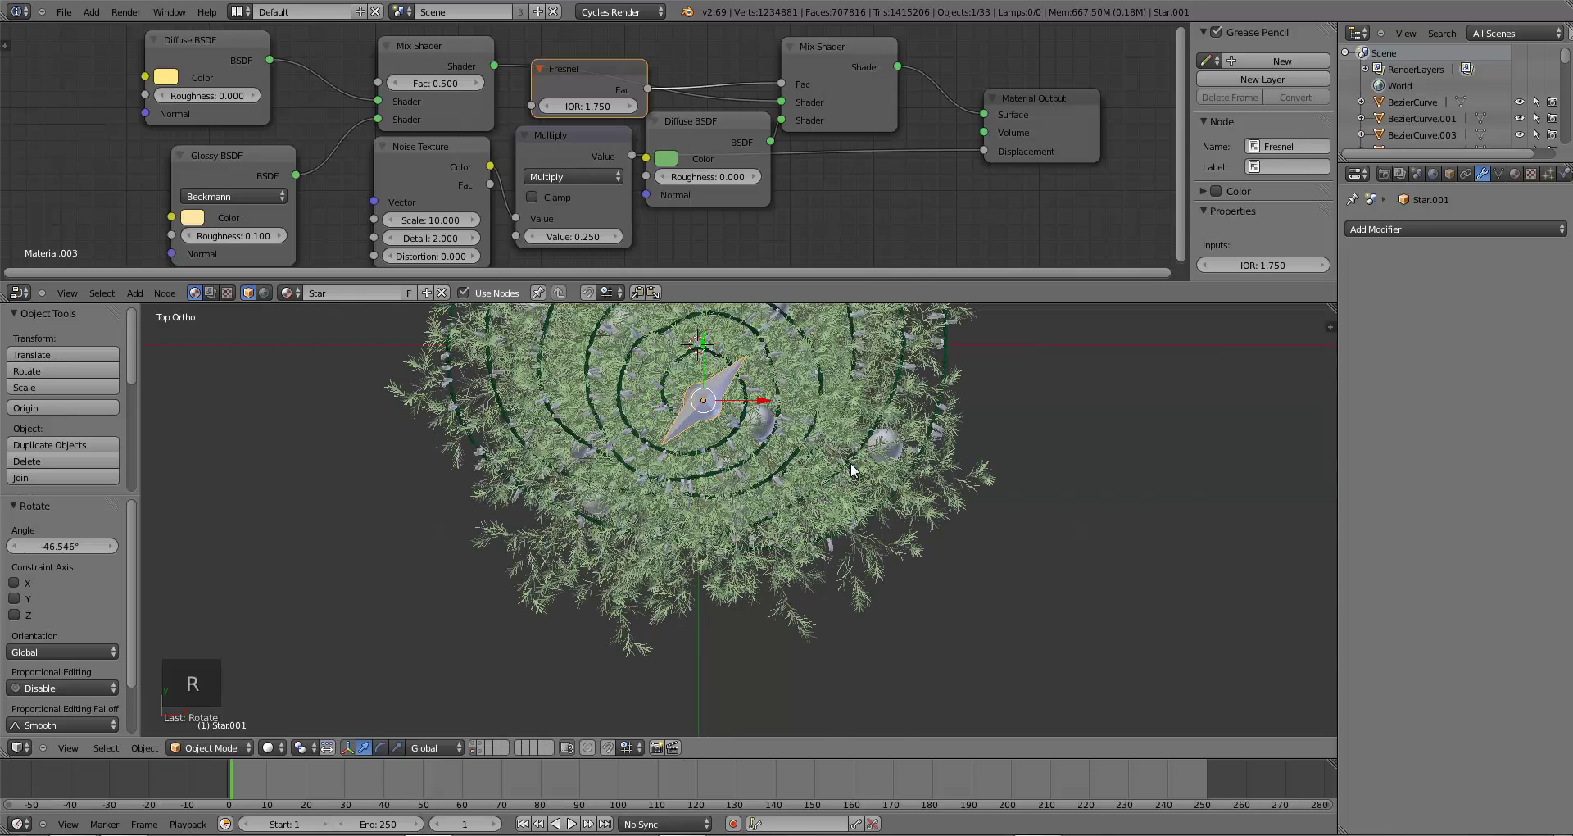
- In side view, shift the star over the treetop and lower it about 0.054 along Z
key(KP_3)
scroll(892, 518, up, 2)
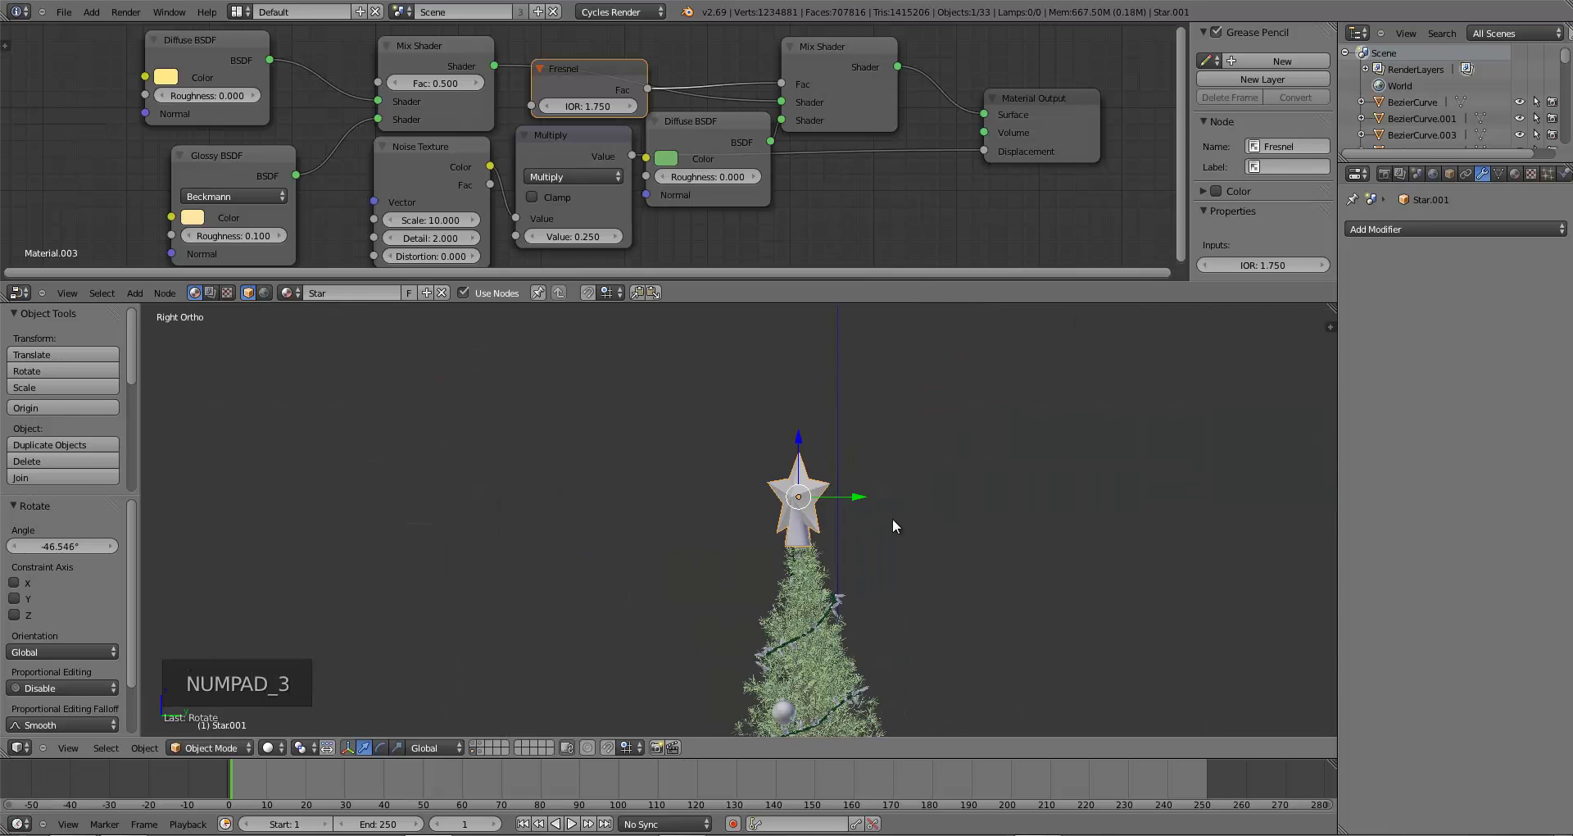
key(g)
click(965, 549)
middle_drag(965, 549, 907, 567)
key(g)
middle_click(916, 570)
click(917, 573)
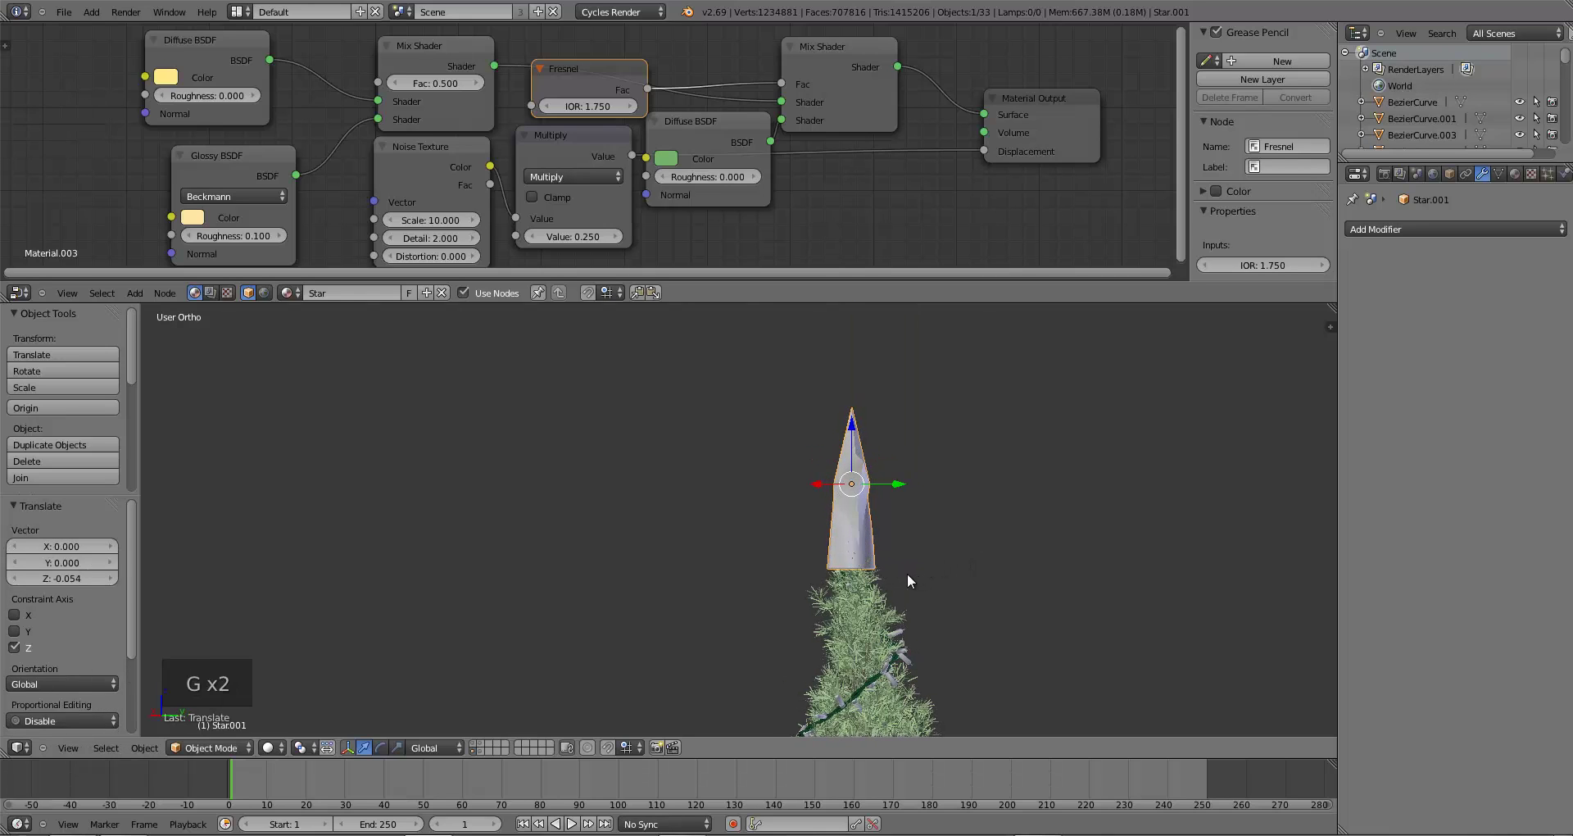
- Tilt the star about -3° and nudge it about 0.019 in X, -0.026 in Y and 0.021 in Z
key(r)
right_click(914, 572)
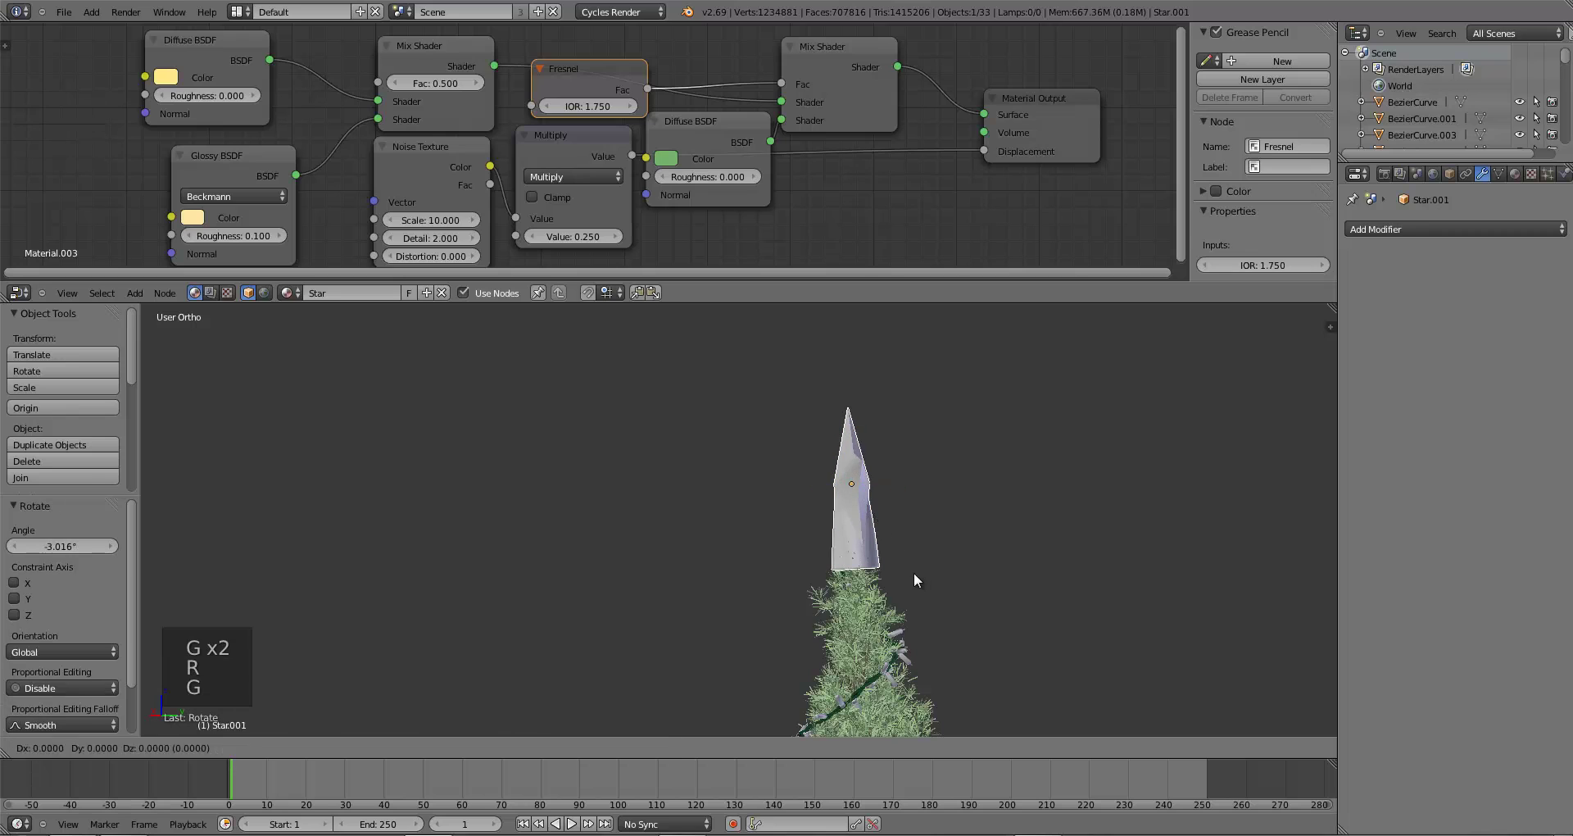
key(g)
key(g)
click(905, 571)
middle_drag(903, 573, 721, 579)
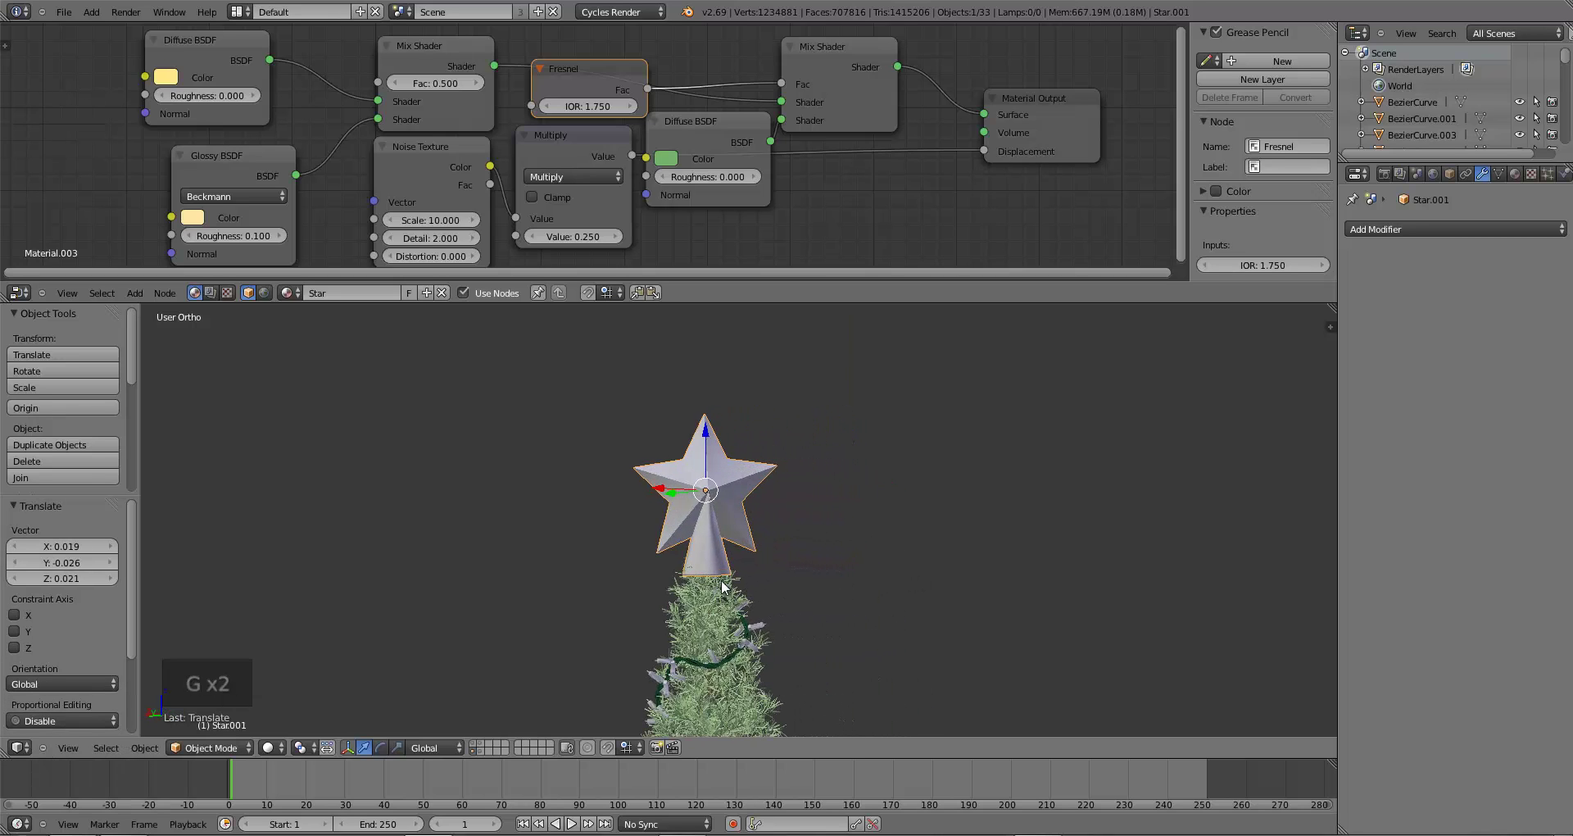
- Tilt the star about -0.3° and shift it about 0.034 in X and 0.026 in Y
key(r)
click(848, 587)
key(g)
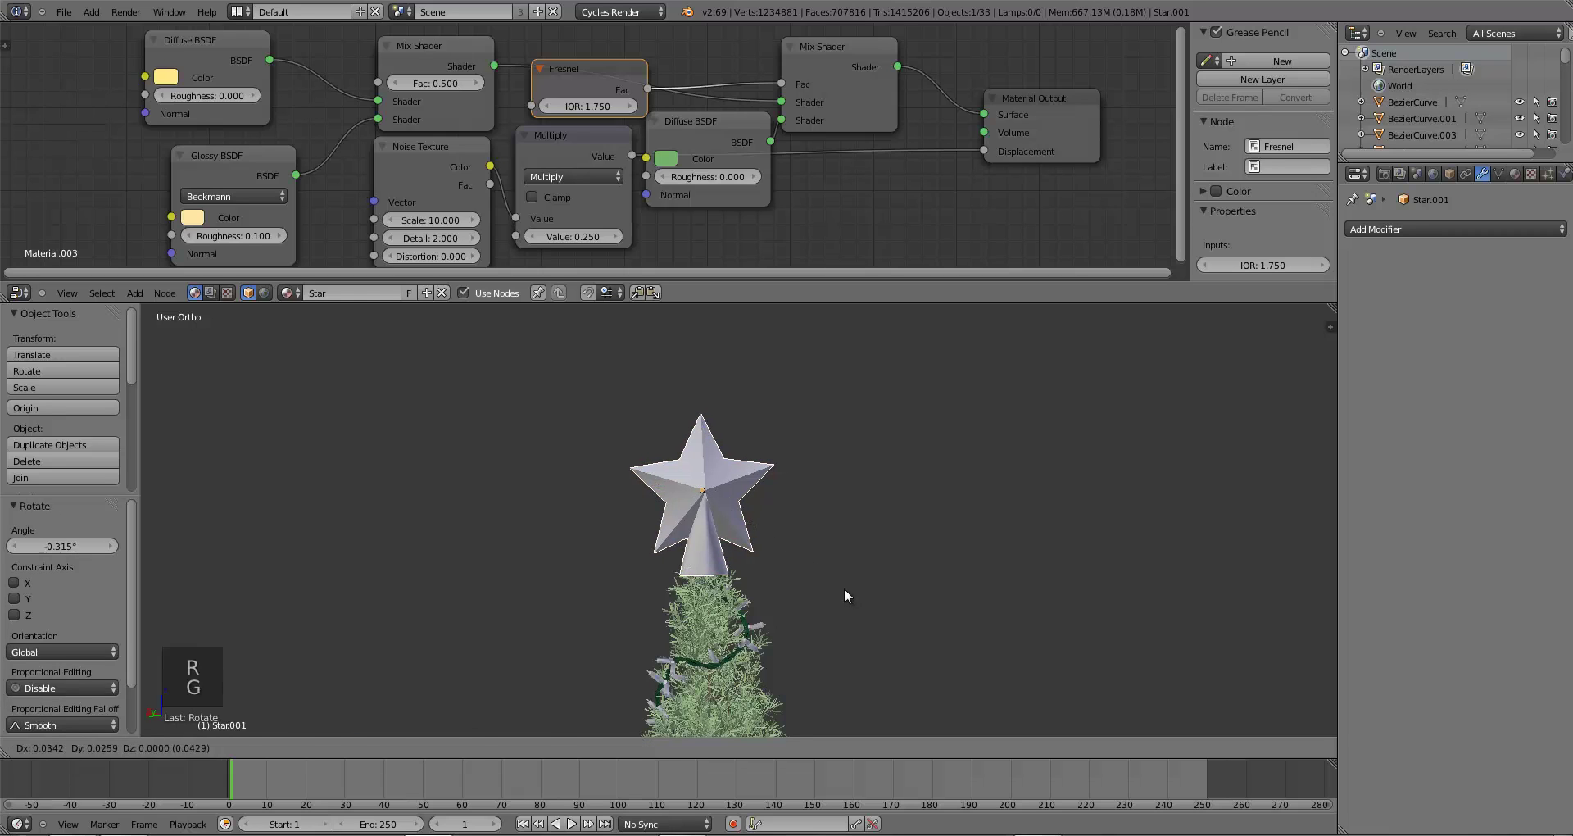
click(844, 588)
middle_drag(783, 595, 1044, 600)
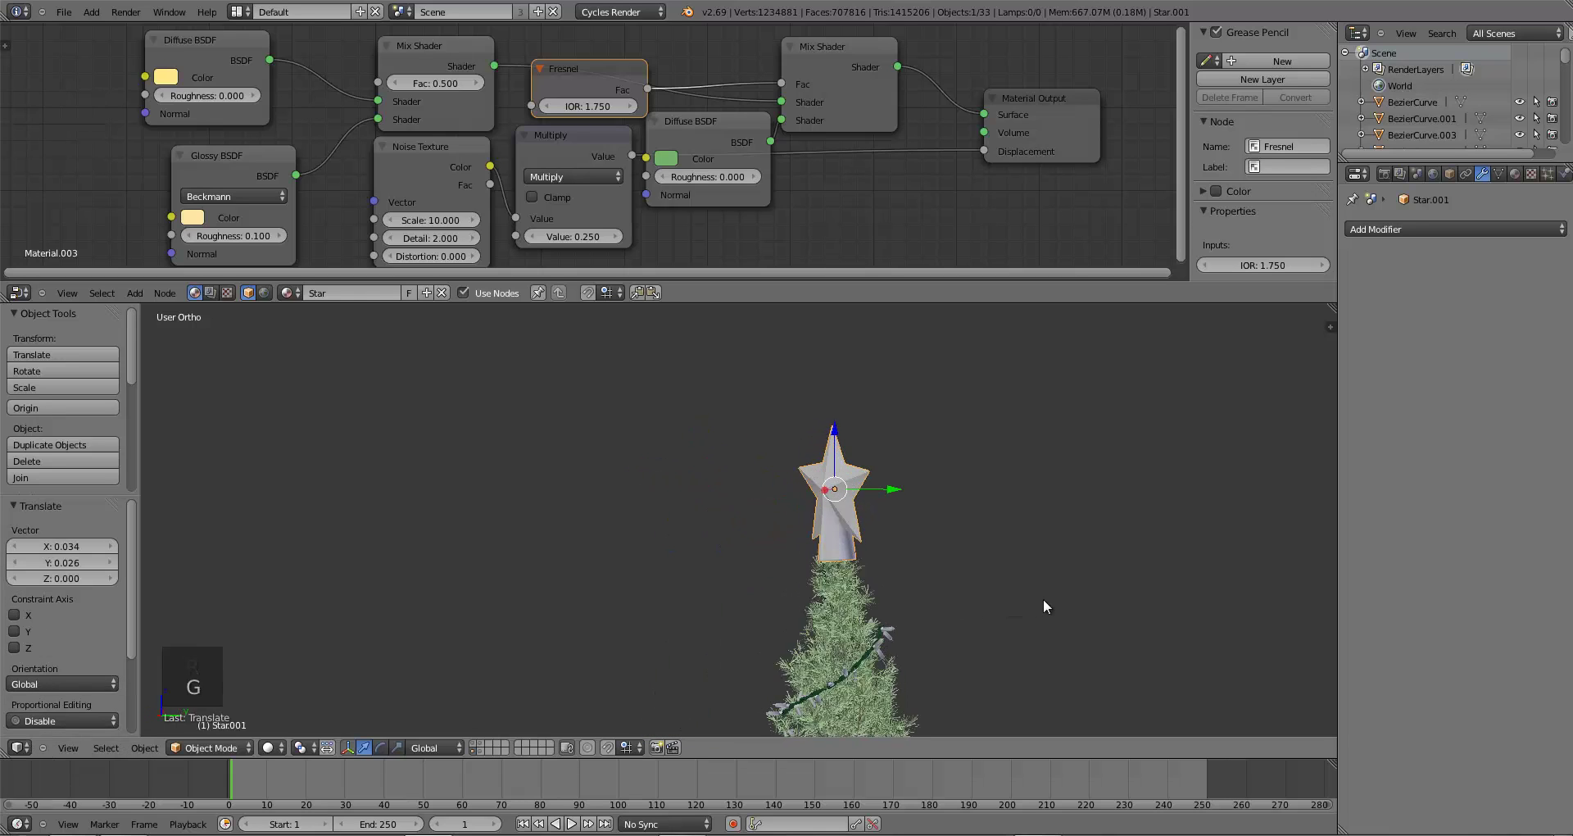
- Lower the star about 0.039 along Z and nudge it about -0.018 in X, -0.019 in Y and 0.013 in Z
key(KP_0)
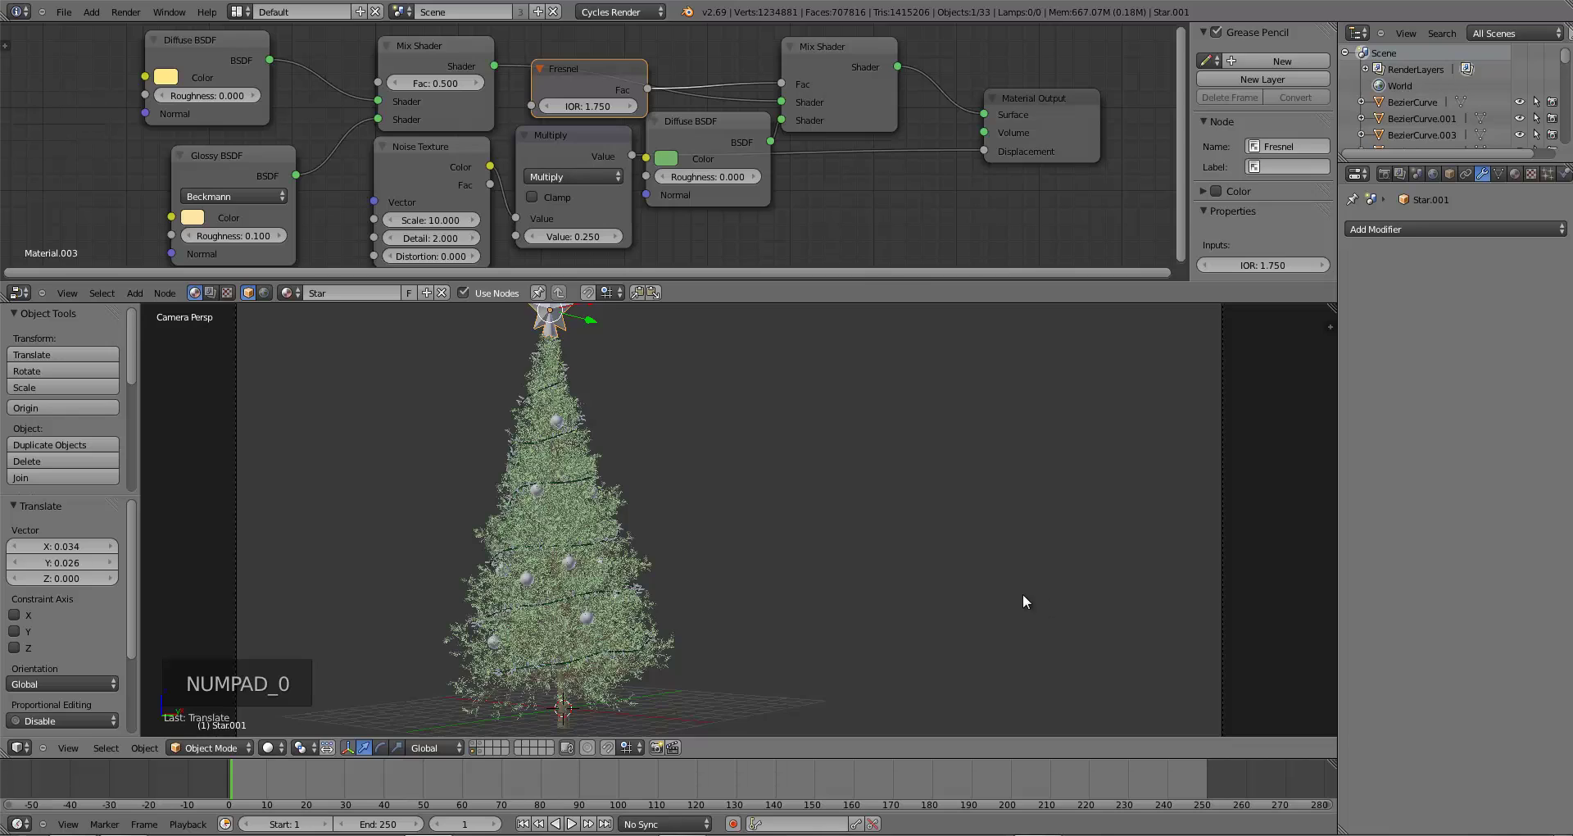
scroll(983, 599, down, 2)
scroll(946, 590, down, 1)
scroll(868, 533, up, 1)
key(a)
key(a)
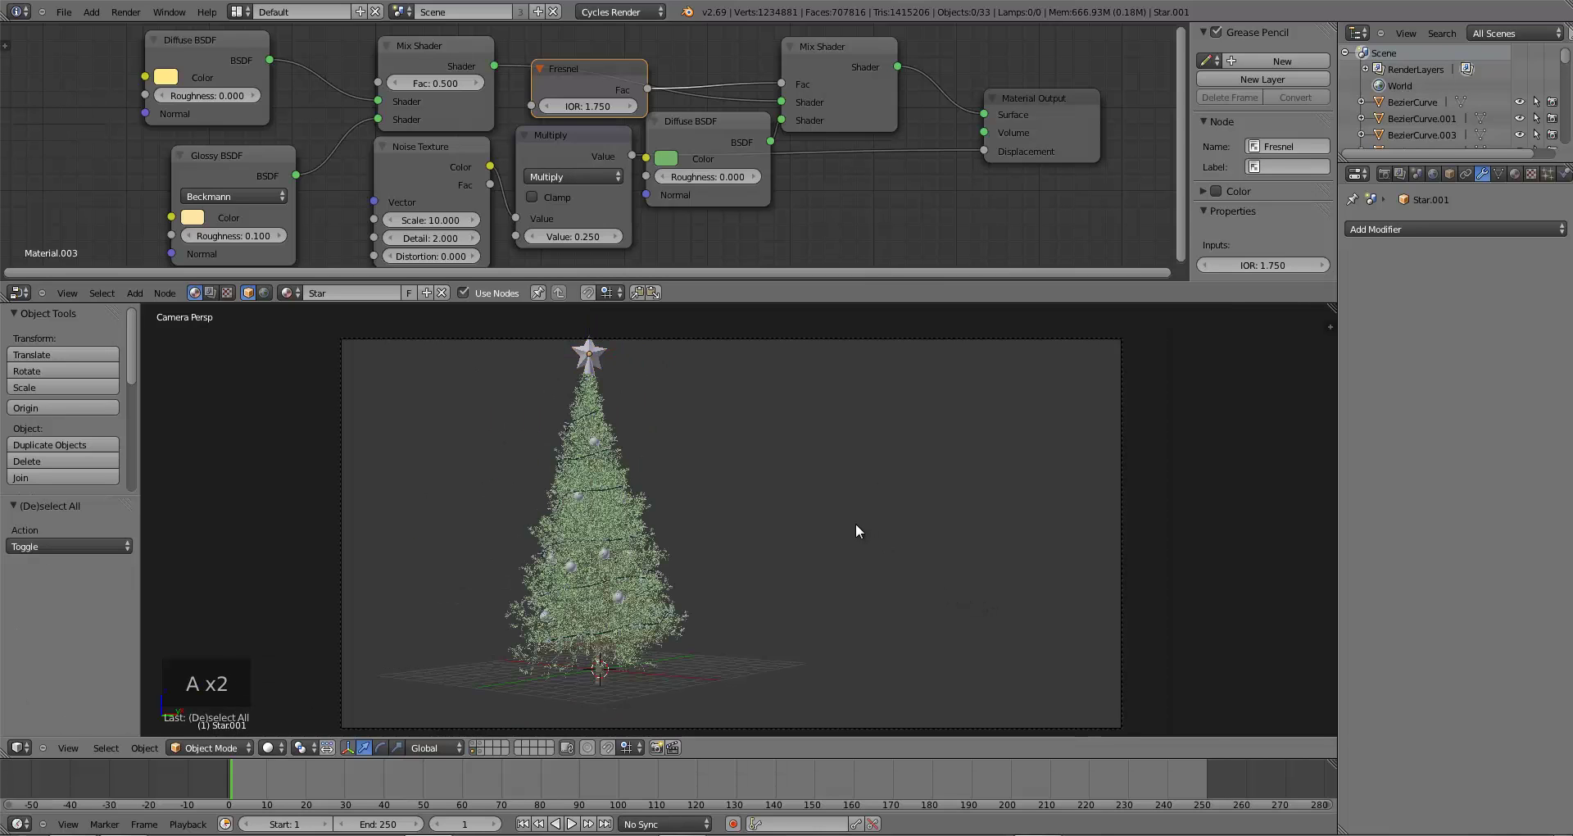
key(KP_1)
mouse_move(849, 473)
shift+middle_down()
mouse_move(721, 426)
mouse_move(705, 456)
mouse_move(828, 493)
shift+middle_up()
key(g)
key(g)
key(g)
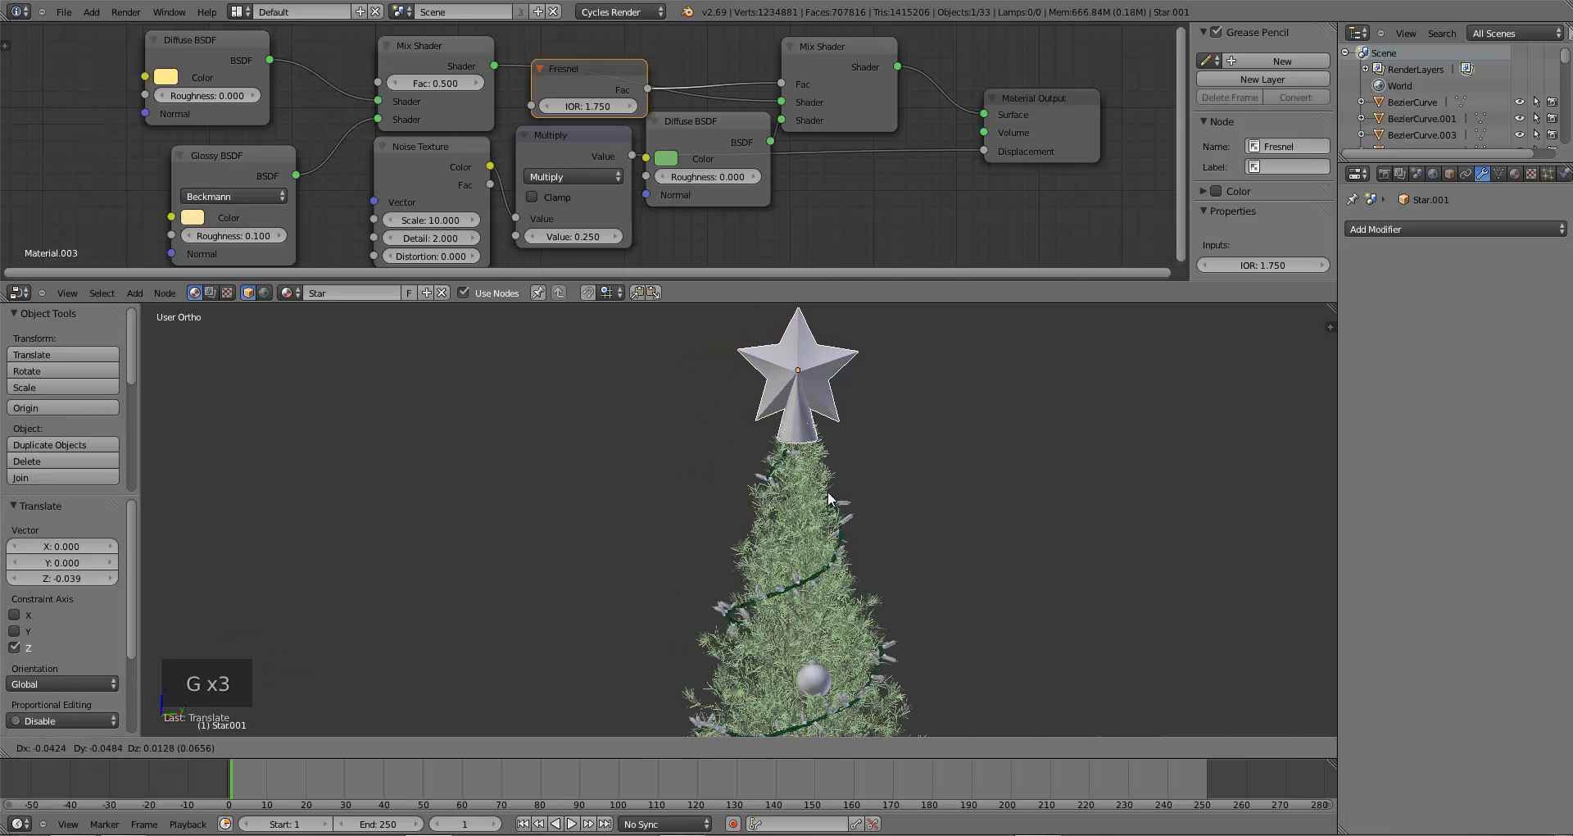
click(830, 494)
- Raise the star about 0.038 along Z and scale it by about 1.023
key(z)
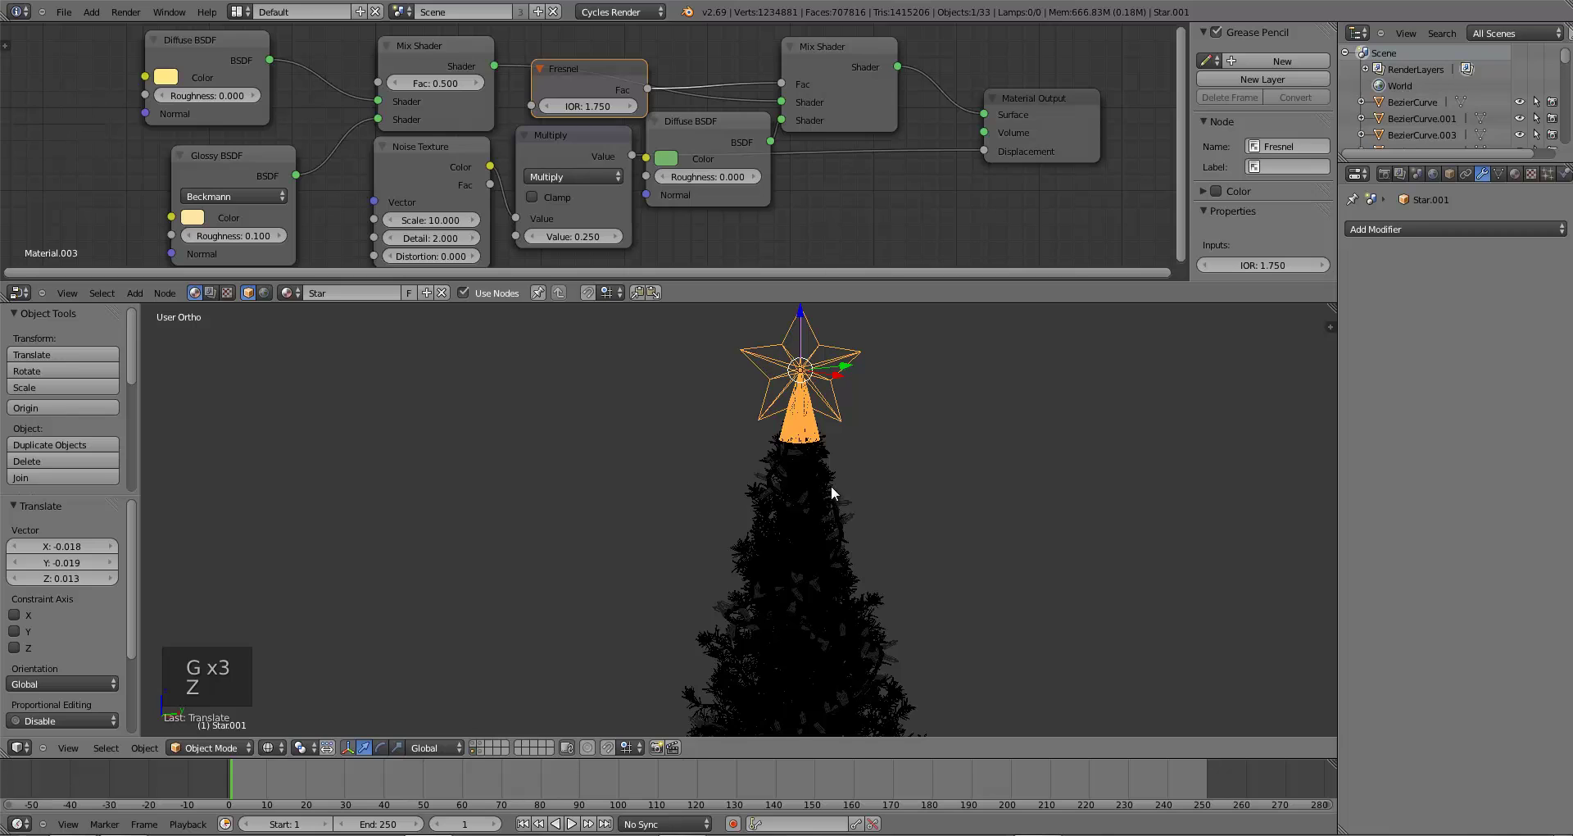
key(z)
key(g)
middle_click(836, 464)
click(844, 463)
key(s)
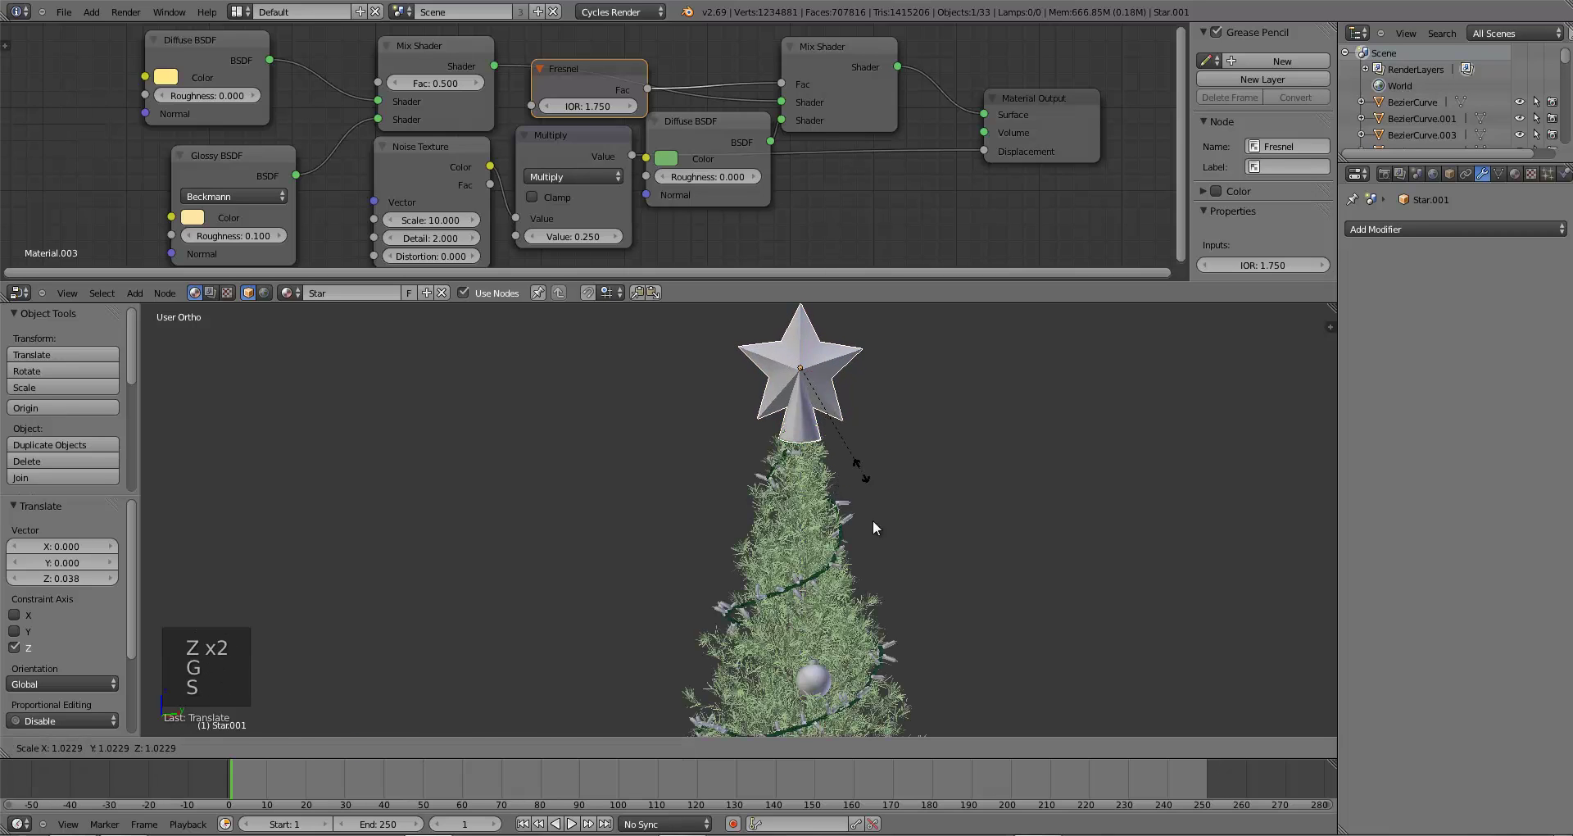
click(873, 519)
- Scale the star down by a factor of about 0.832 on the treetop
scroll(849, 568, down, 5)
mouse_move(896, 481)
middle_down()
mouse_move(905, 450)
mouse_move(903, 481)
middle_up()
key(s)
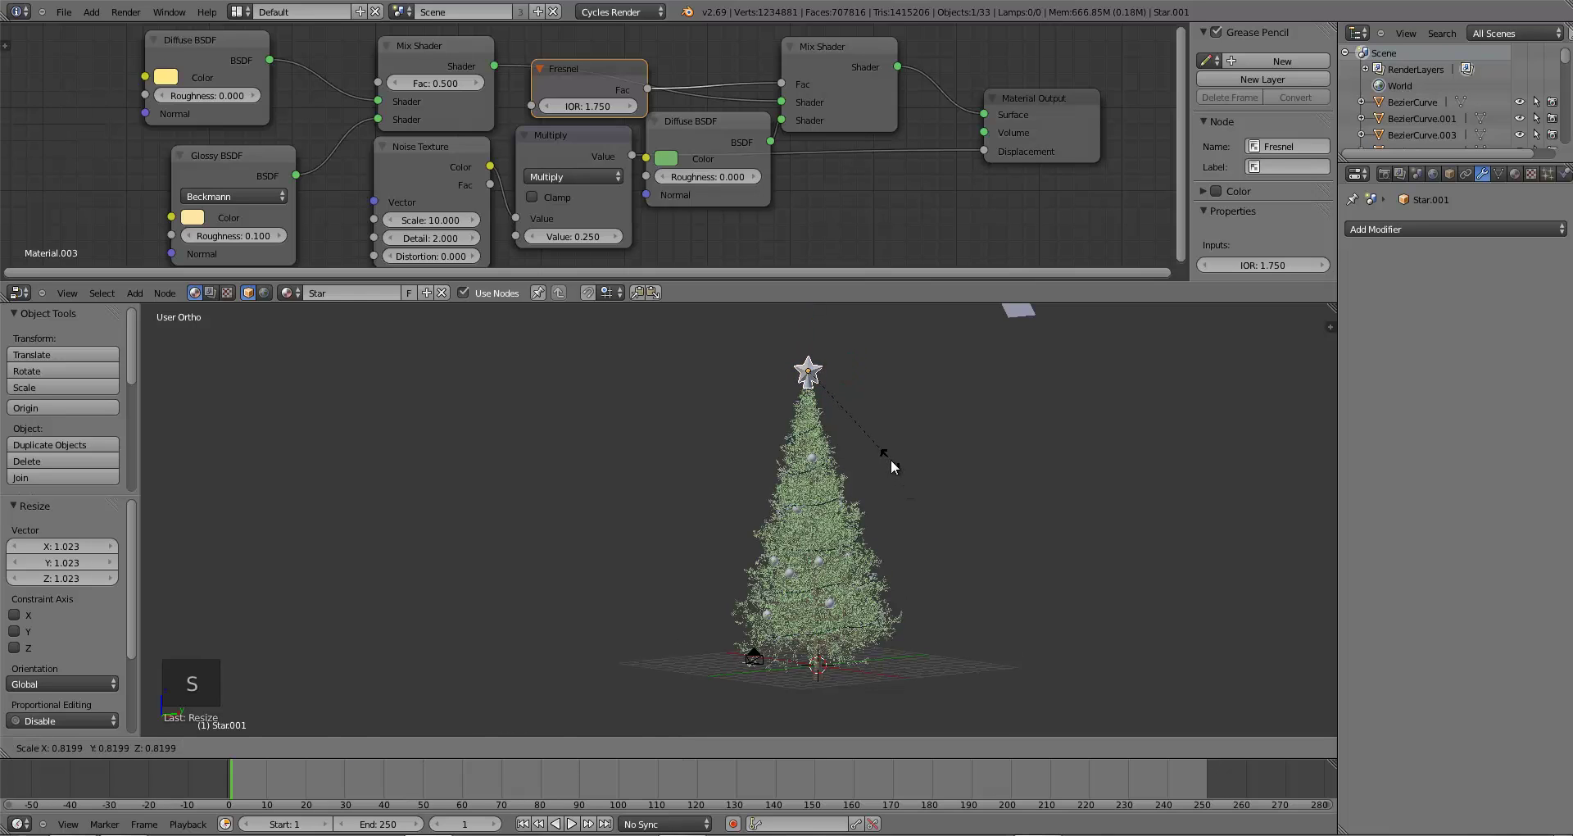
click(891, 459)
scroll(896, 580, up, 4)
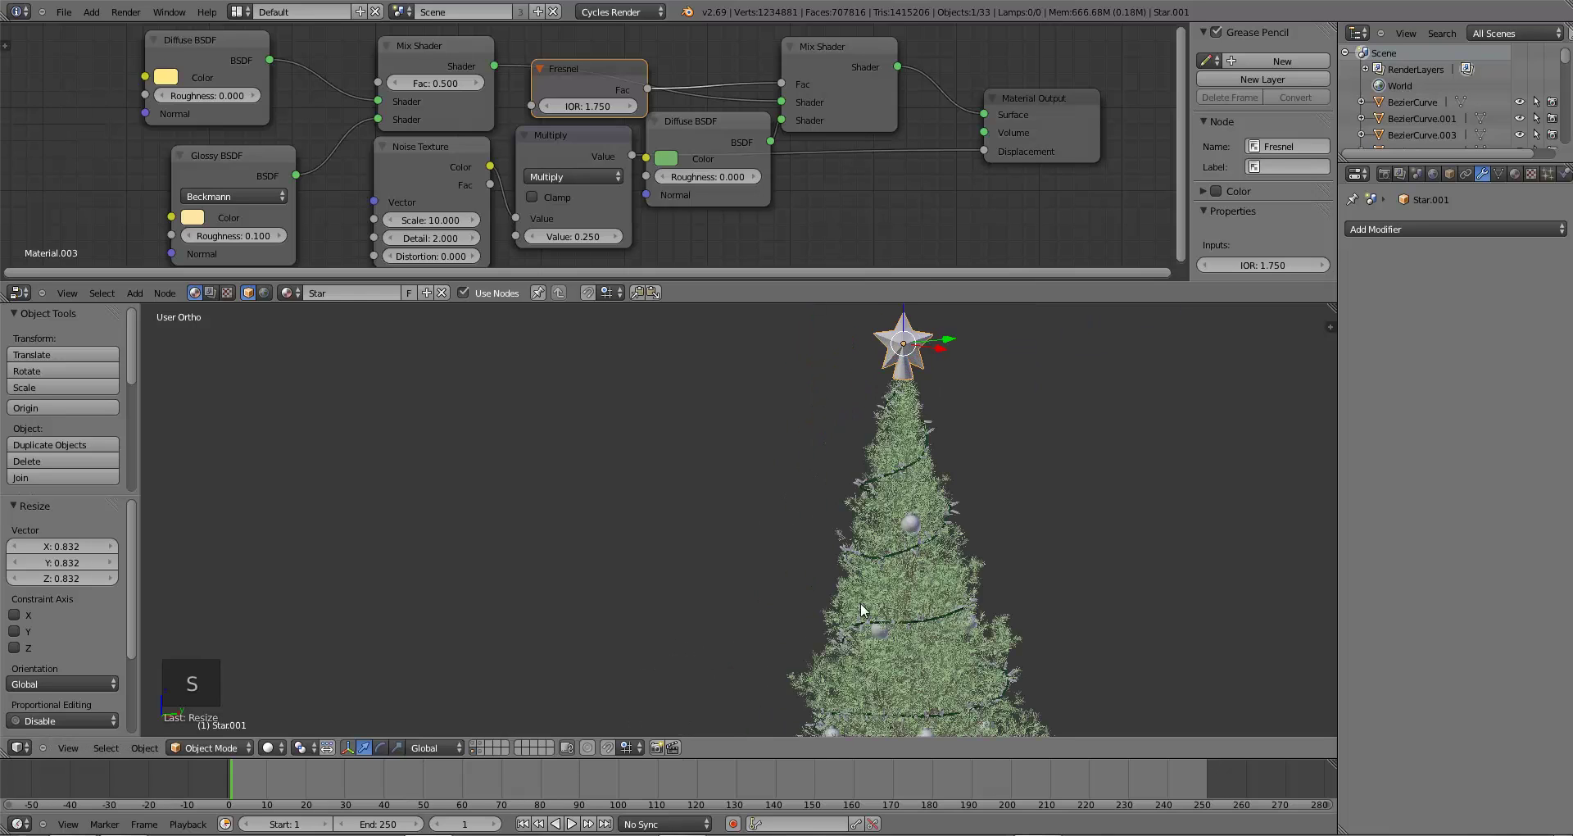
shift+middle_drag(861, 604, 854, 608)
scroll(853, 608, up, 4)
shift+middle_drag(912, 568, 845, 598)
key(g)
key(z)
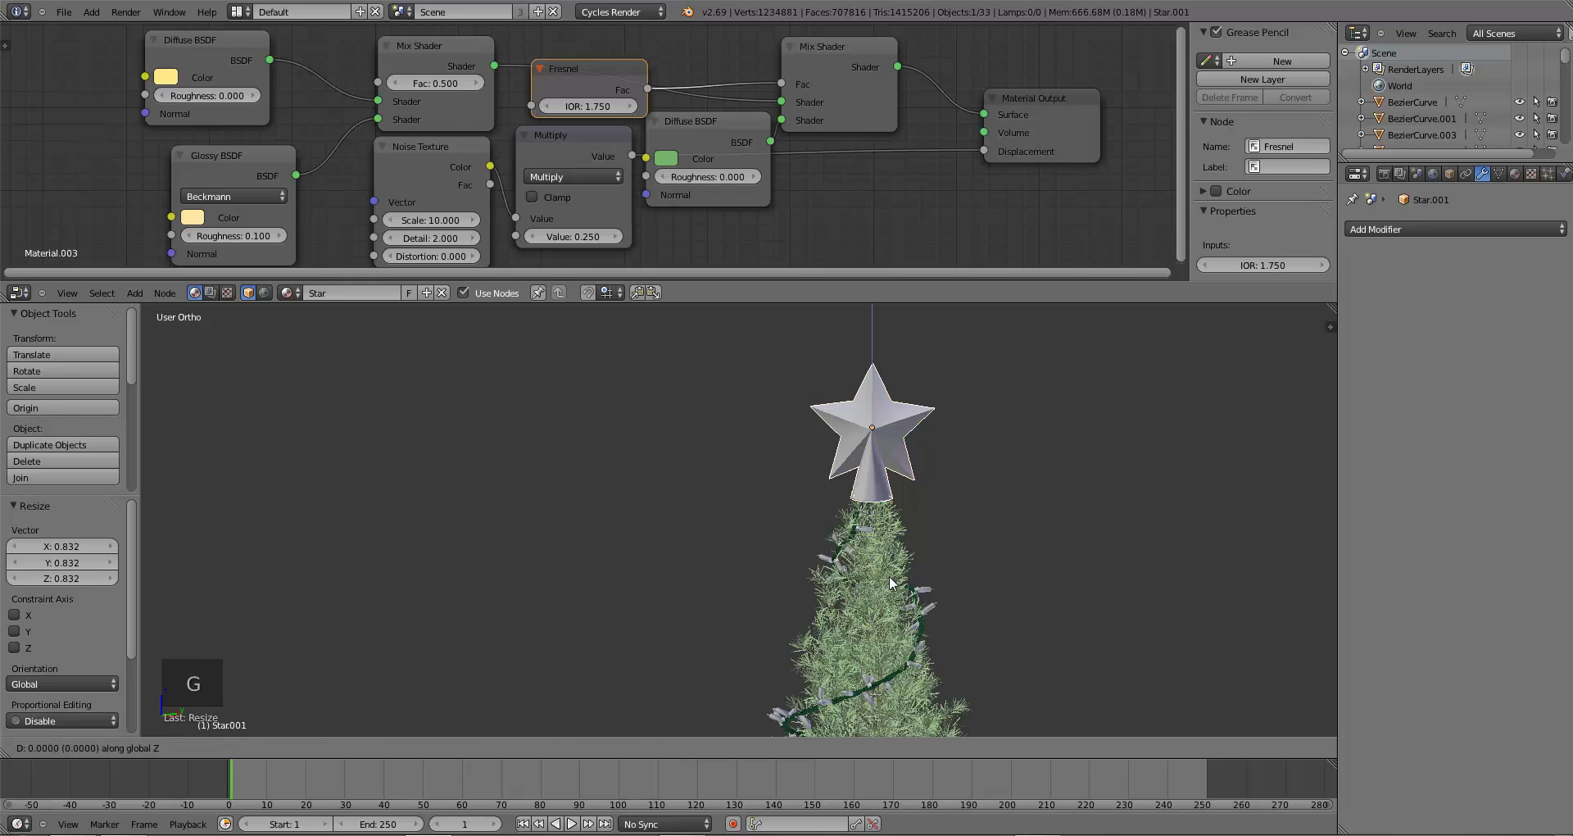
click(888, 576)
- Deselect all objects in front view and save over christmas-tree-tutorial_3.blend
key(KP_1)
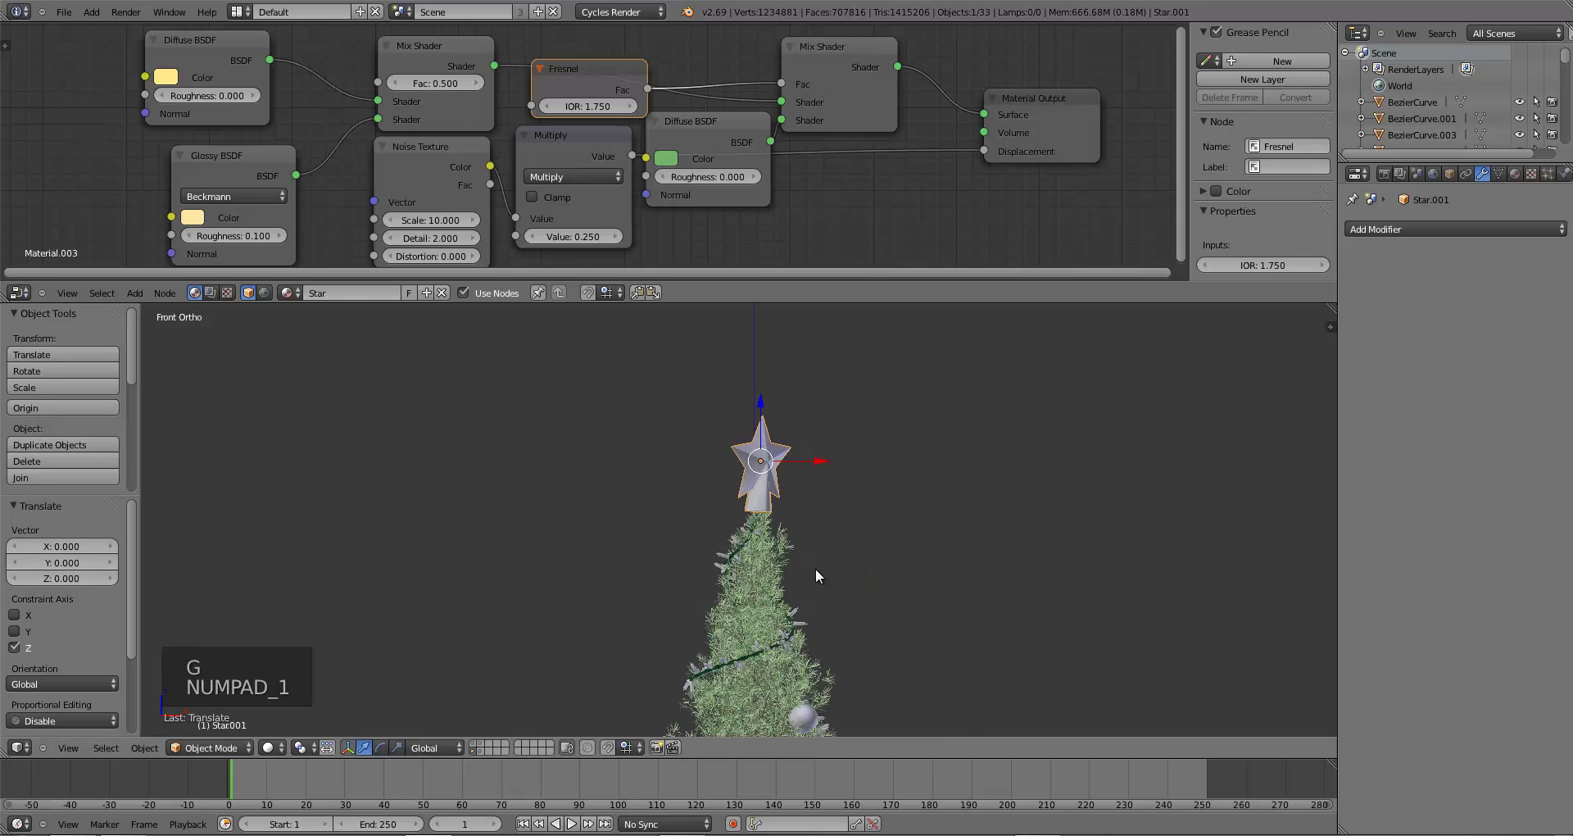
middle_drag(838, 567, 858, 439)
key(KP_1)
scroll(877, 597, down, 2)
key(a)
key(a)
key(ctrl+s)
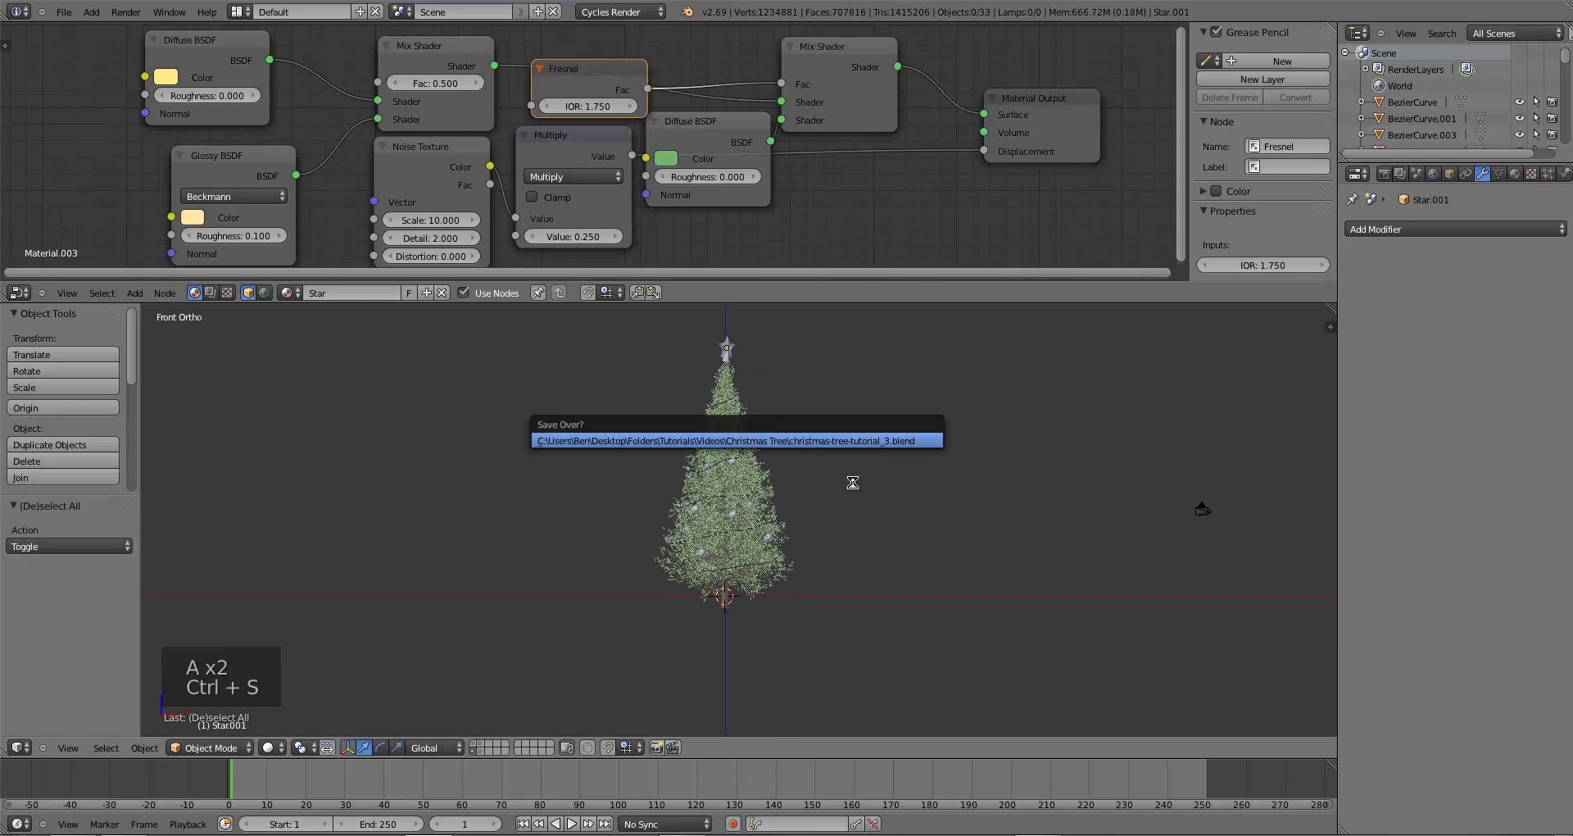
- Replace the node editor with the full 3D view and split off a narrow UV/Image Editor beside it
scroll(875, 528, up, 1)
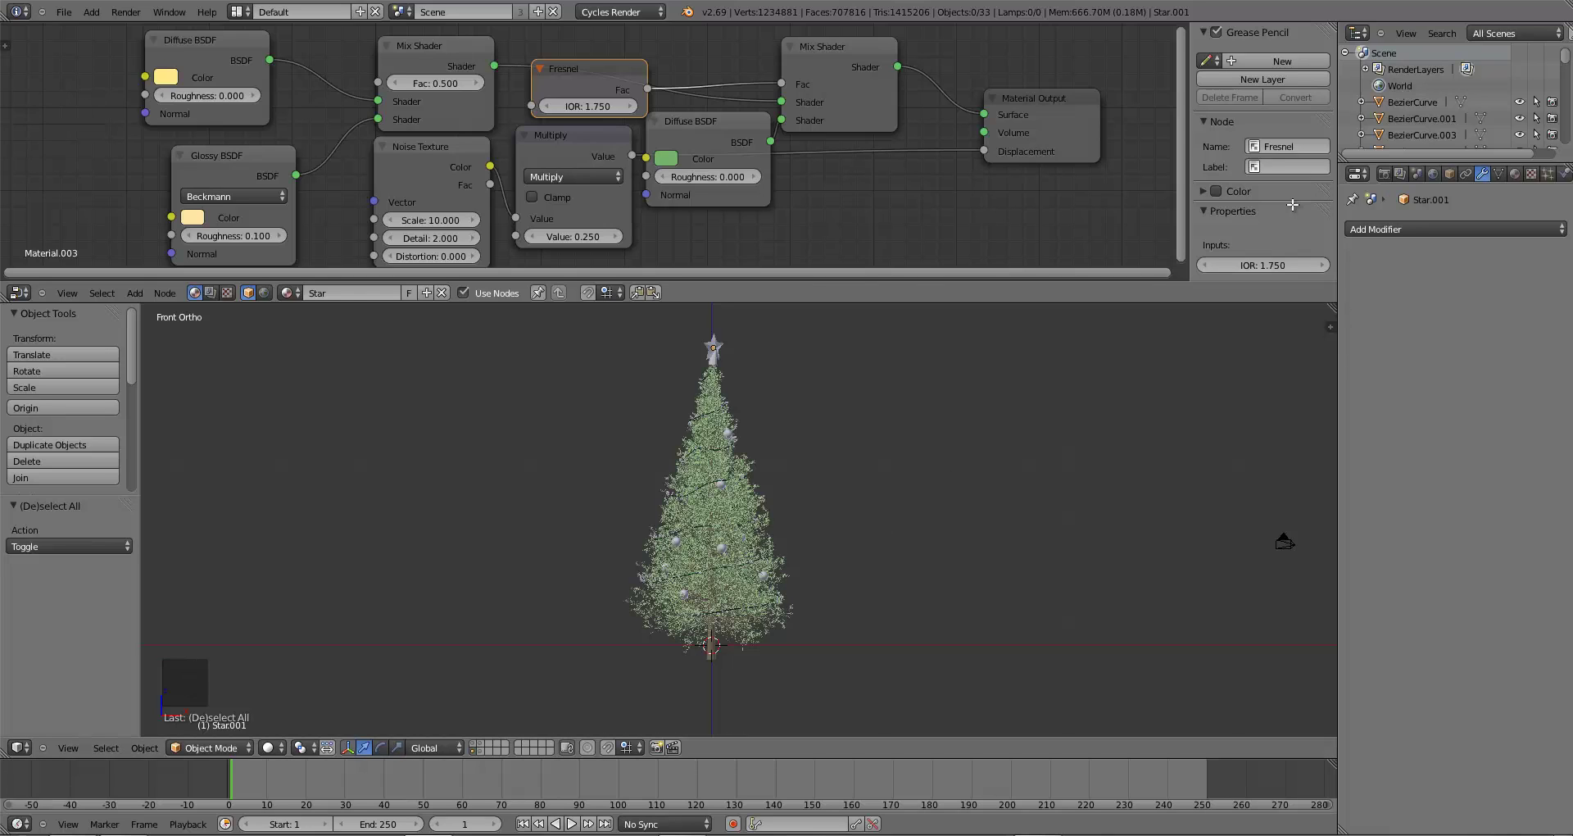
drag(1293, 205, 1282, 123)
drag(1329, 30, 1079, 32)
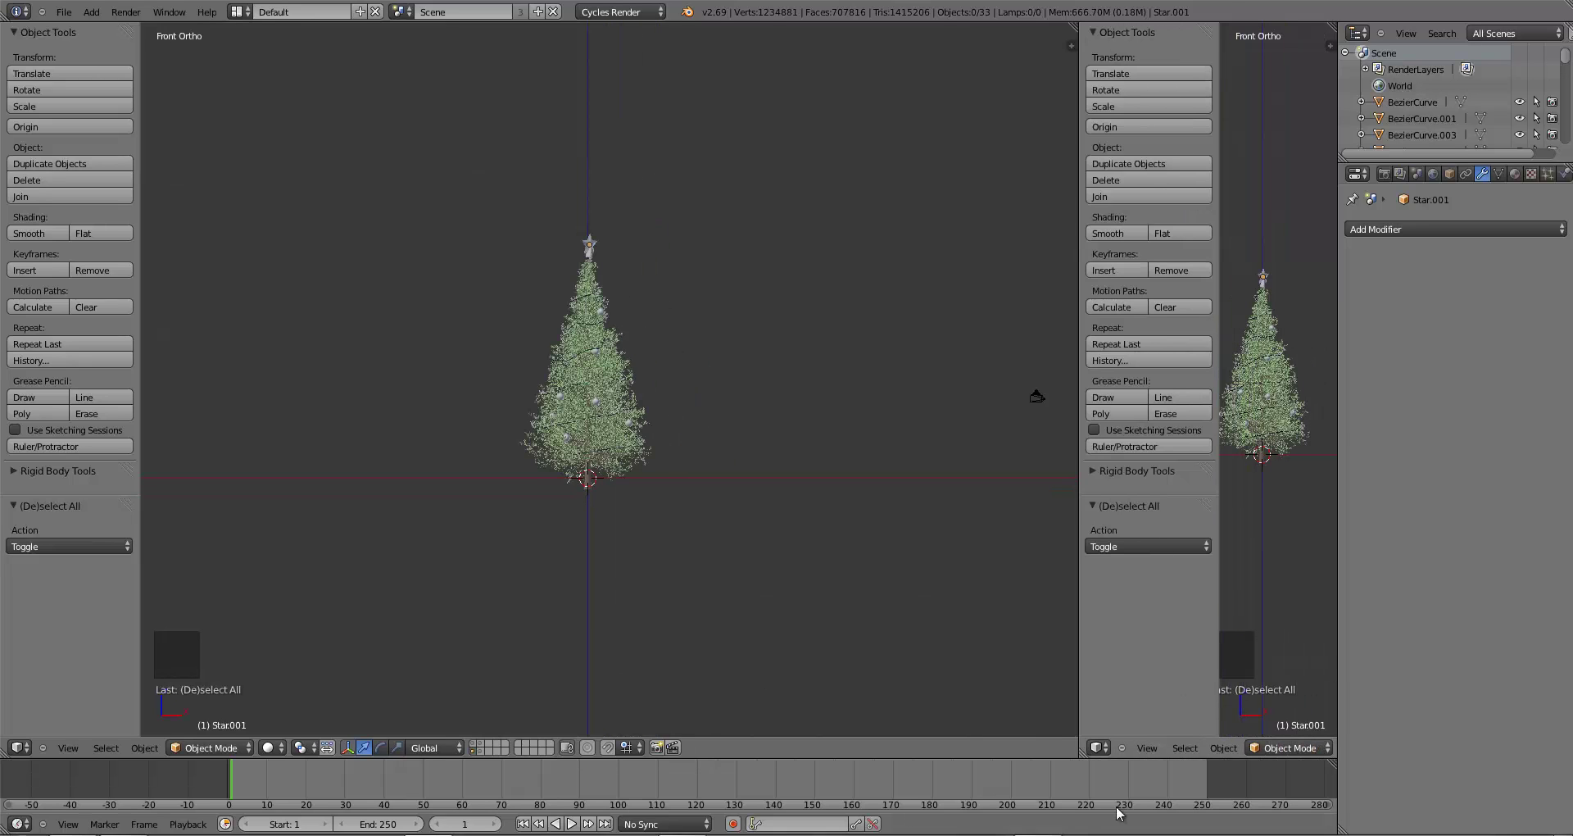
click(1099, 747)
click(1123, 627)
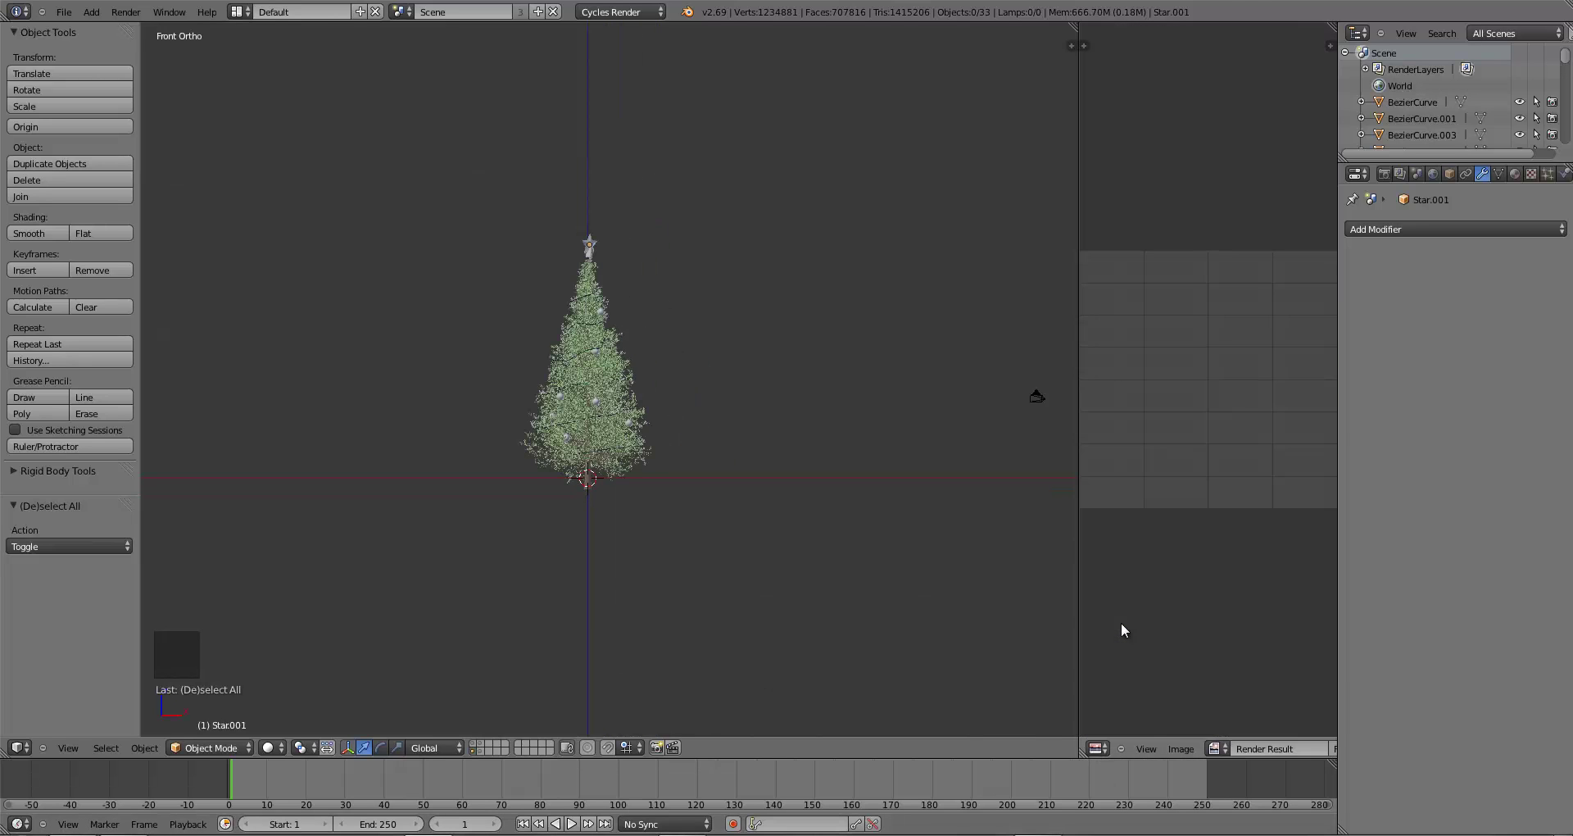
- Snap the misplaced 3D cursor back to the scene center
click(1074, 602)
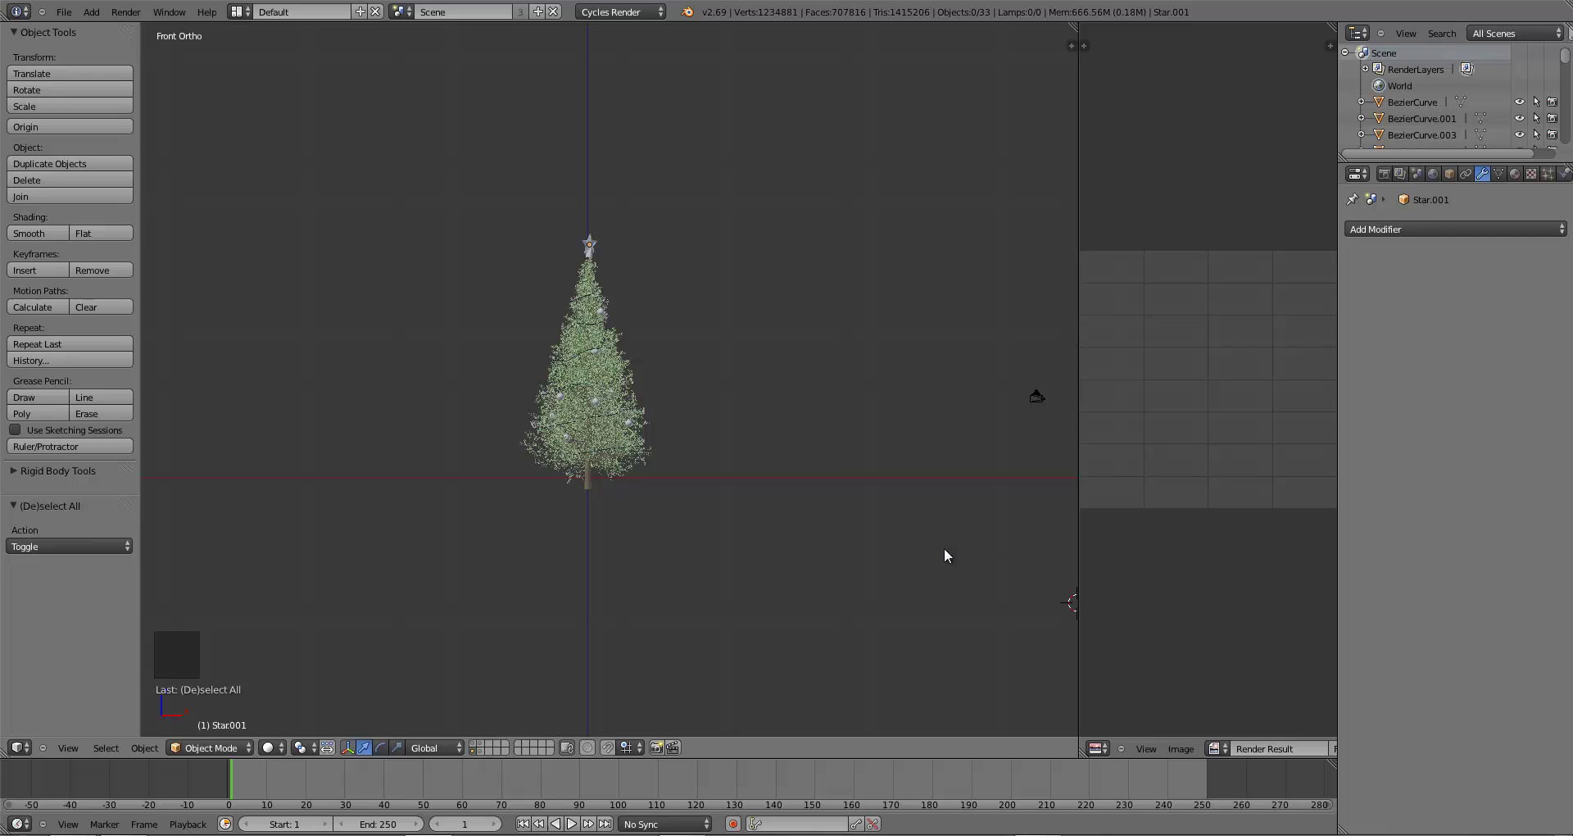
key(shift+s)
click(818, 481)
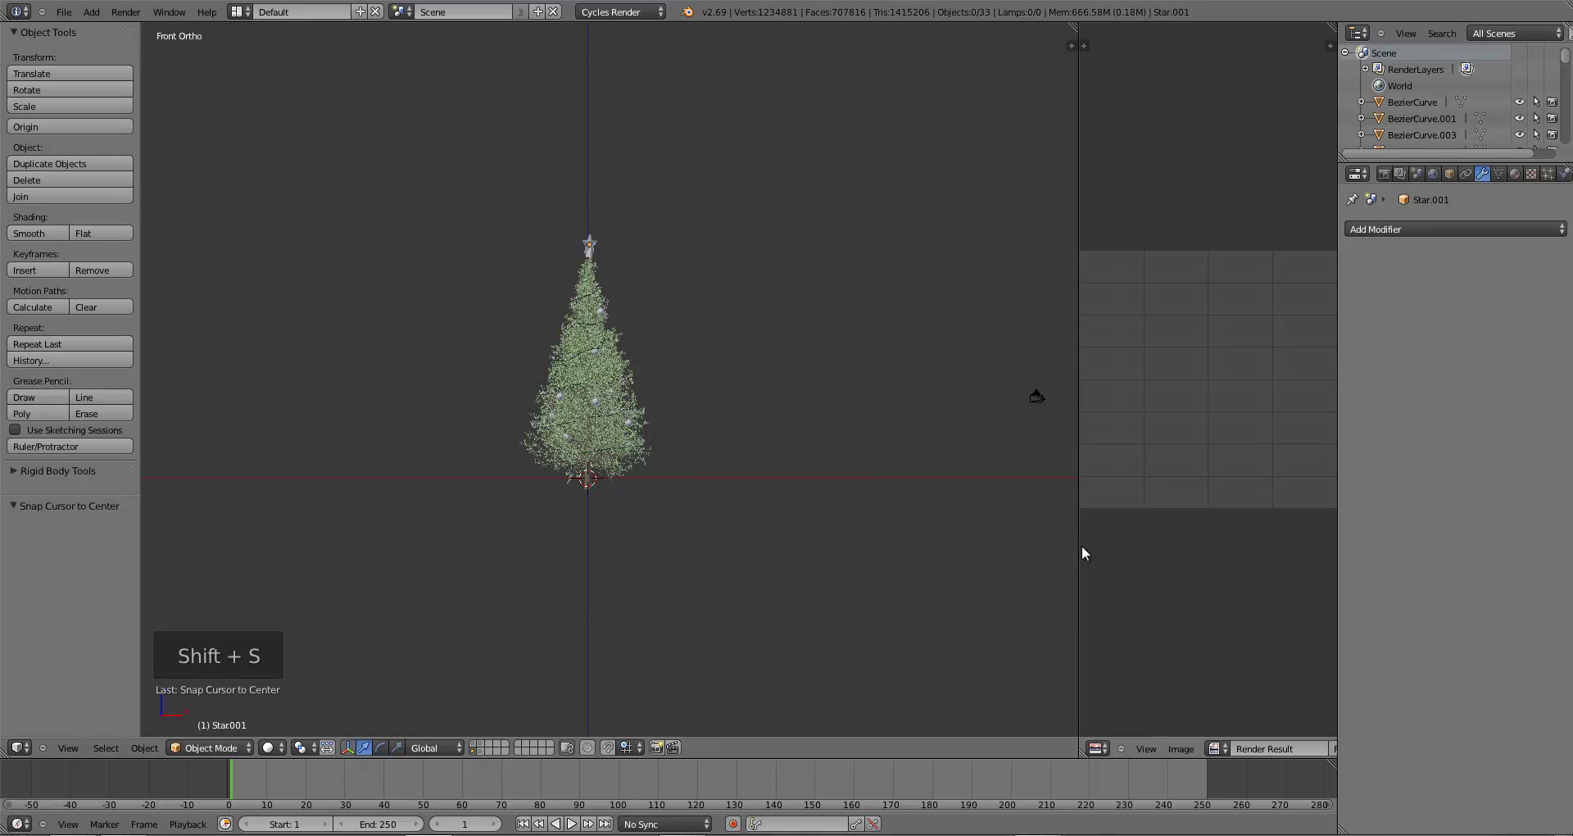
- Widen the image editor and display the tree stand reference picture 10045m.jpg in it
drag(1075, 545, 987, 537)
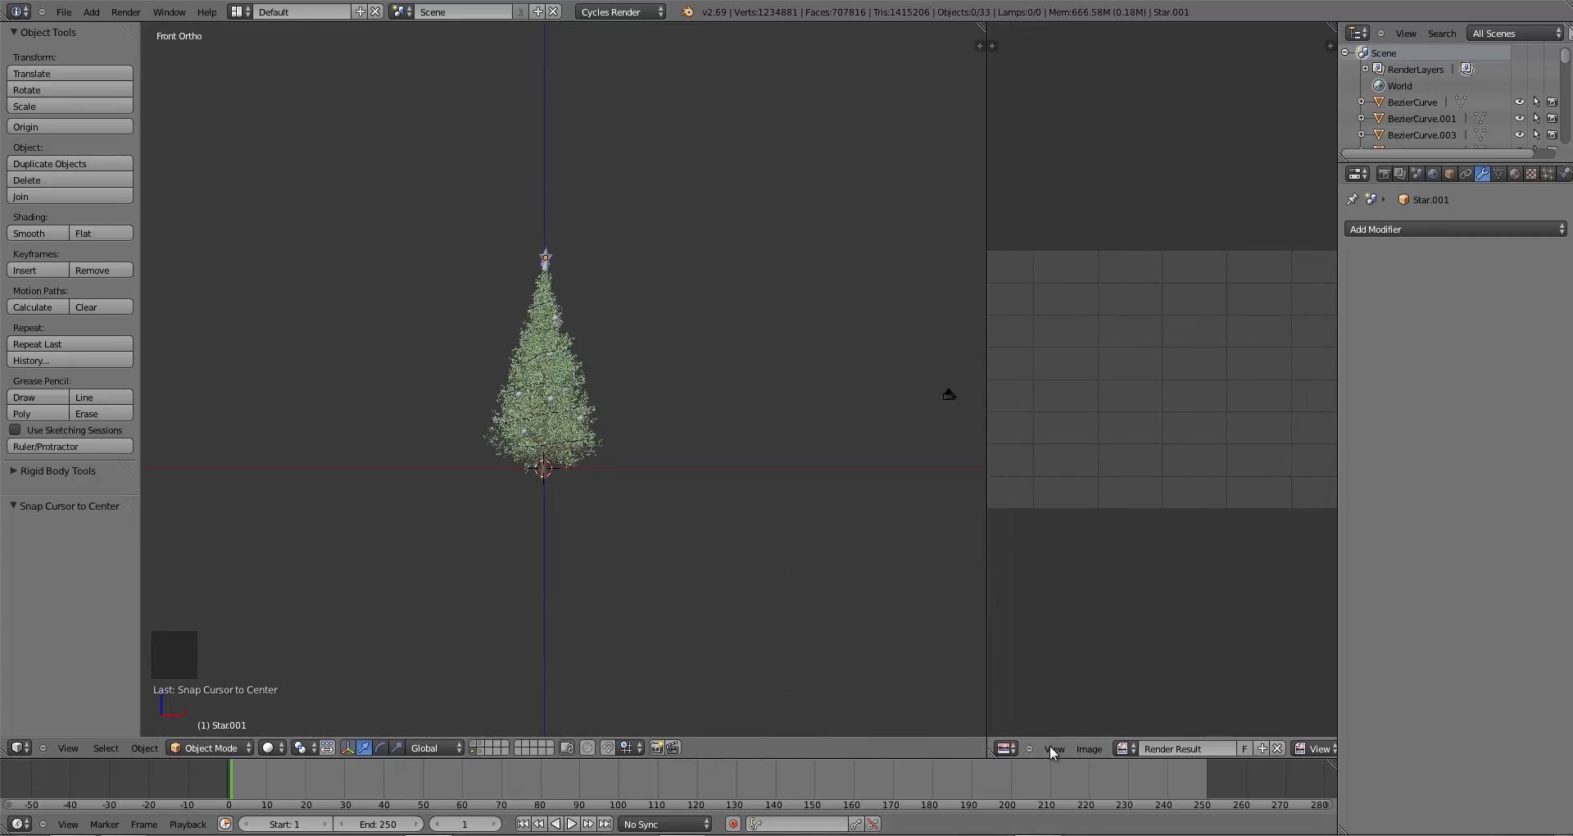
click(1128, 748)
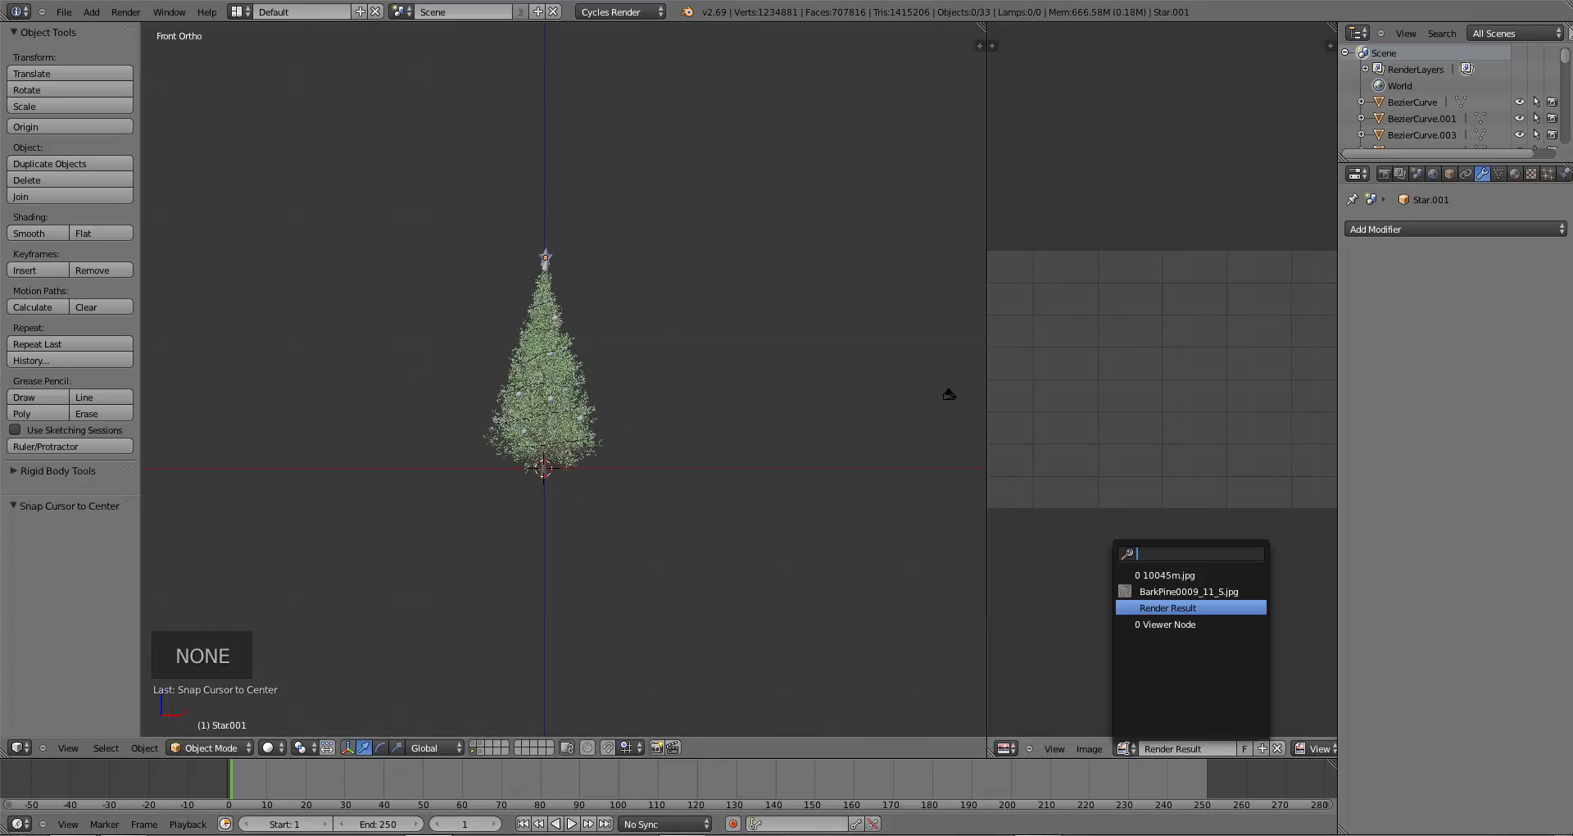
click(1156, 572)
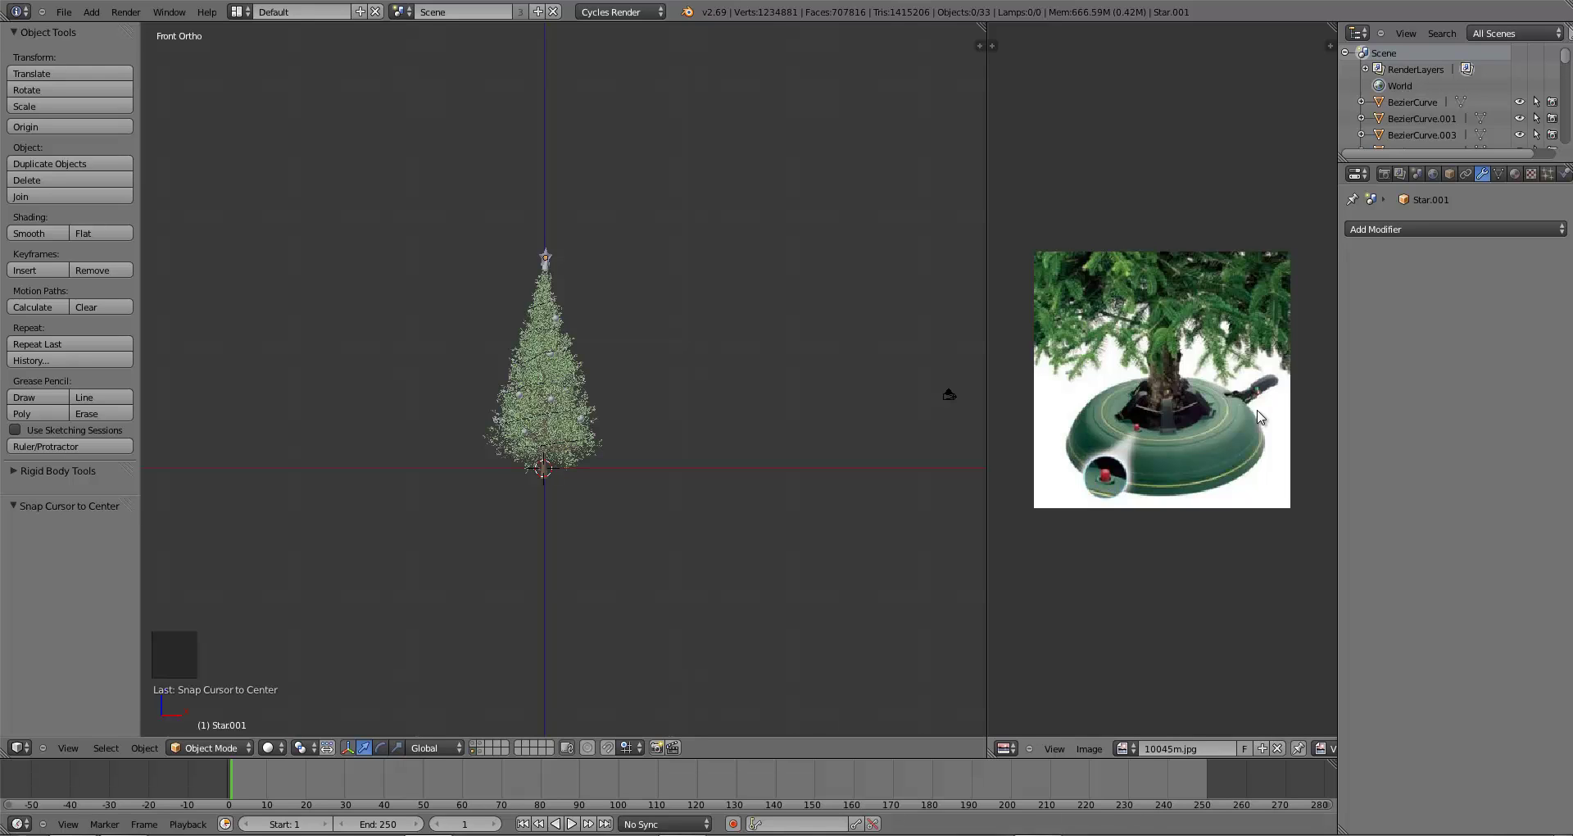
drag(1250, 397, 1177, 418)
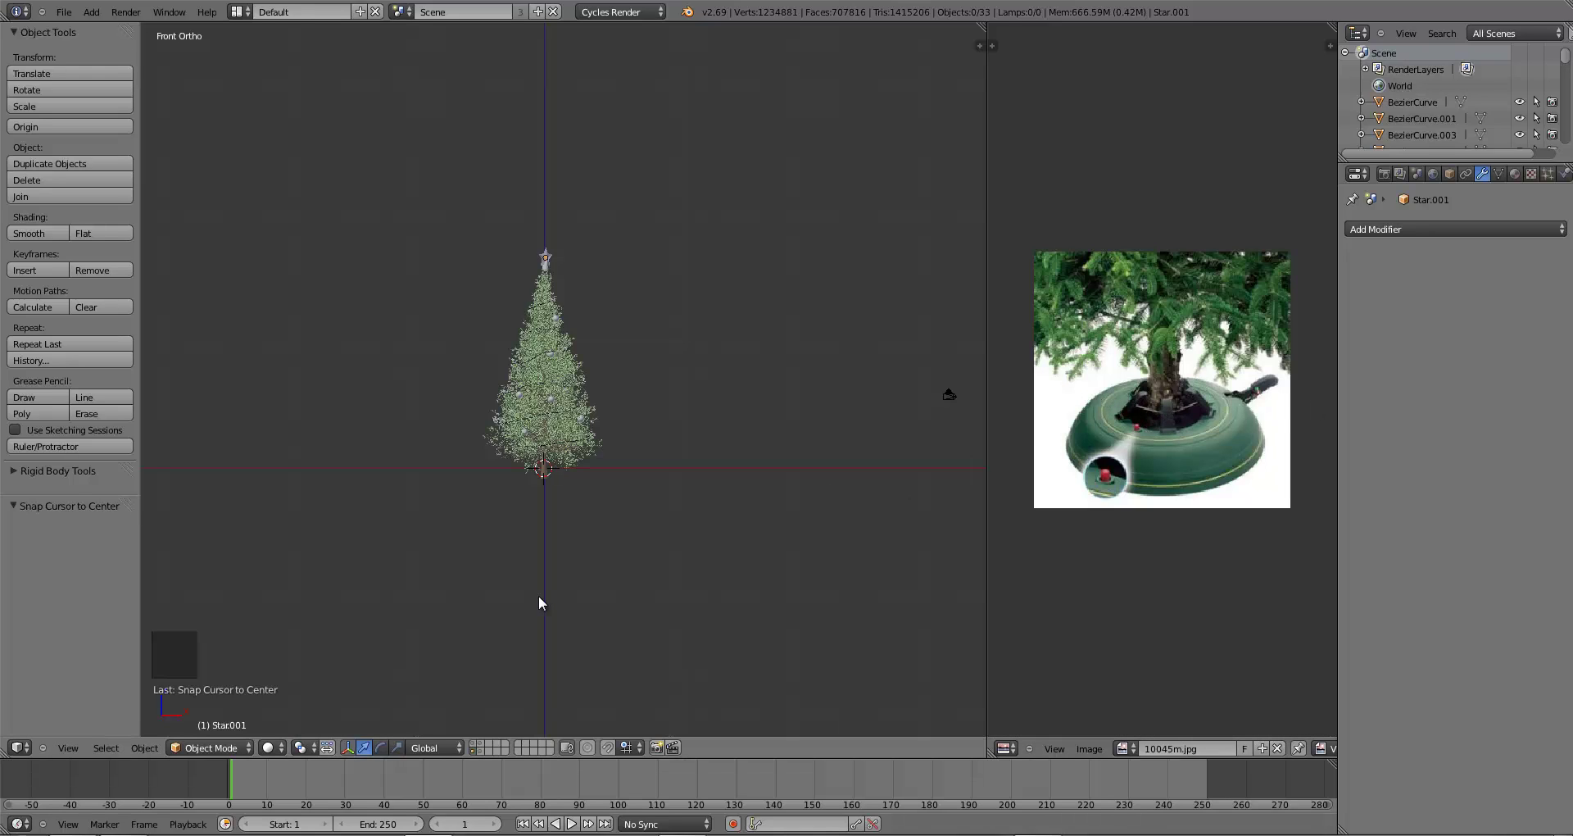
- Switch to a layer without the tree and add a 32-vertex mesh circle of radius 1 at the origin
click(482, 749)
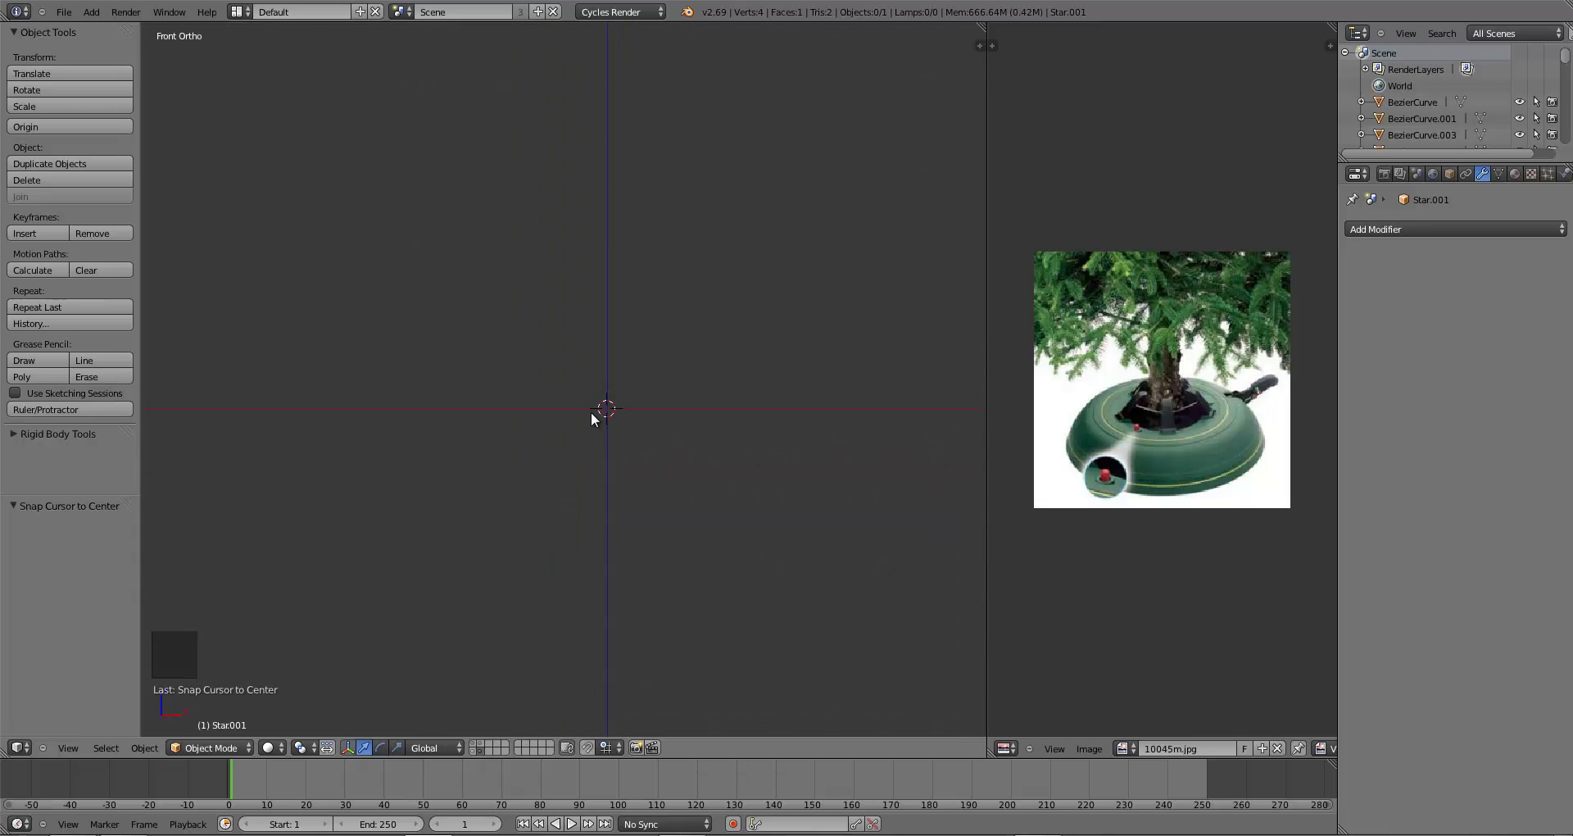
key(KP_7)
shift+middle_drag(641, 291, 621, 453)
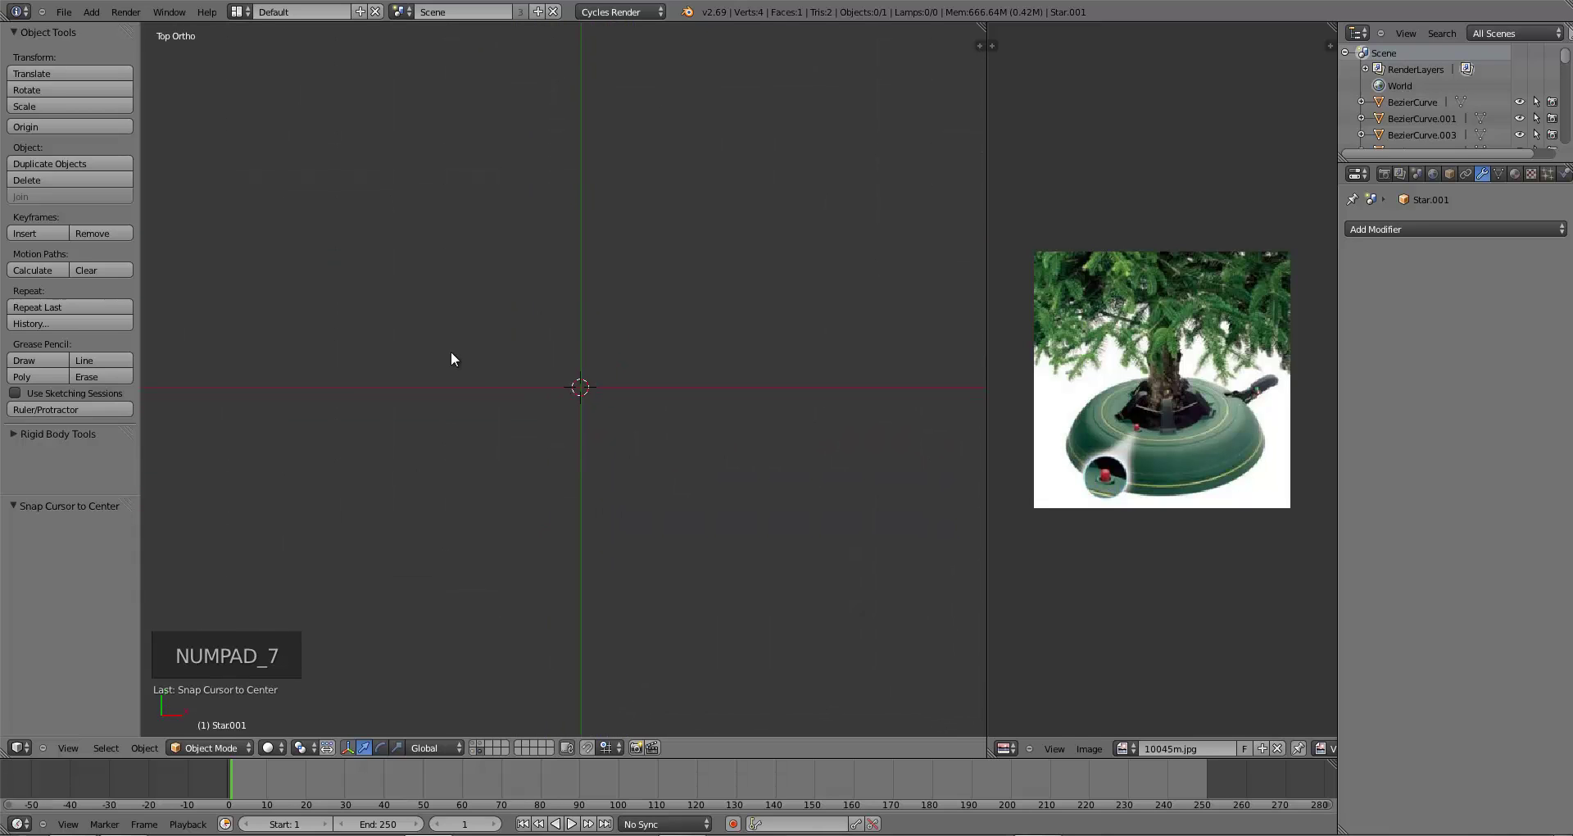
key(shift+a)
mouse_move(452, 352)
click(493, 387)
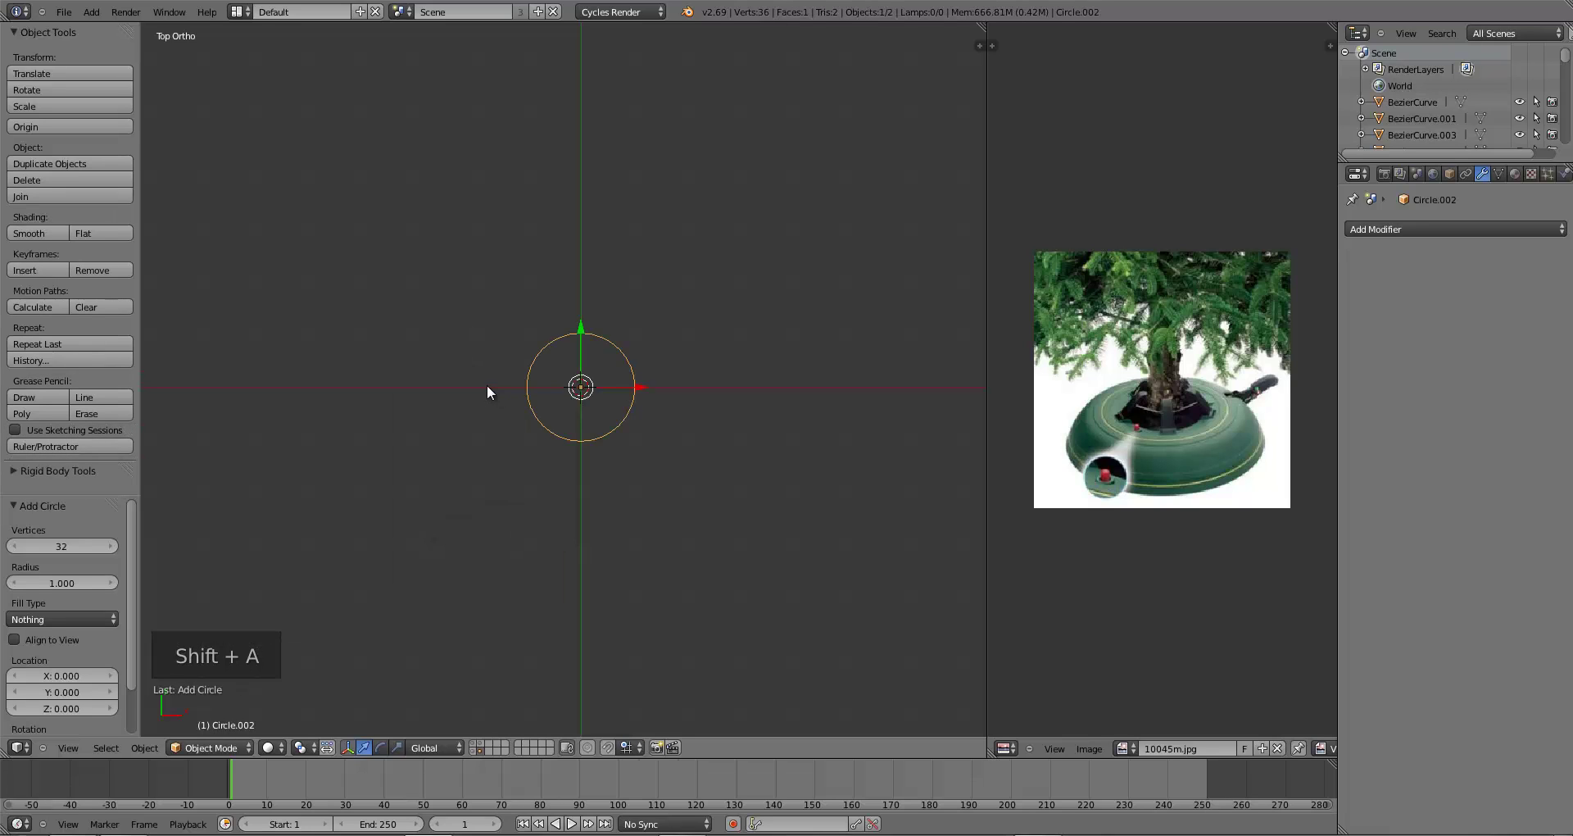
key(KP_1)
scroll(608, 464, up, 8)
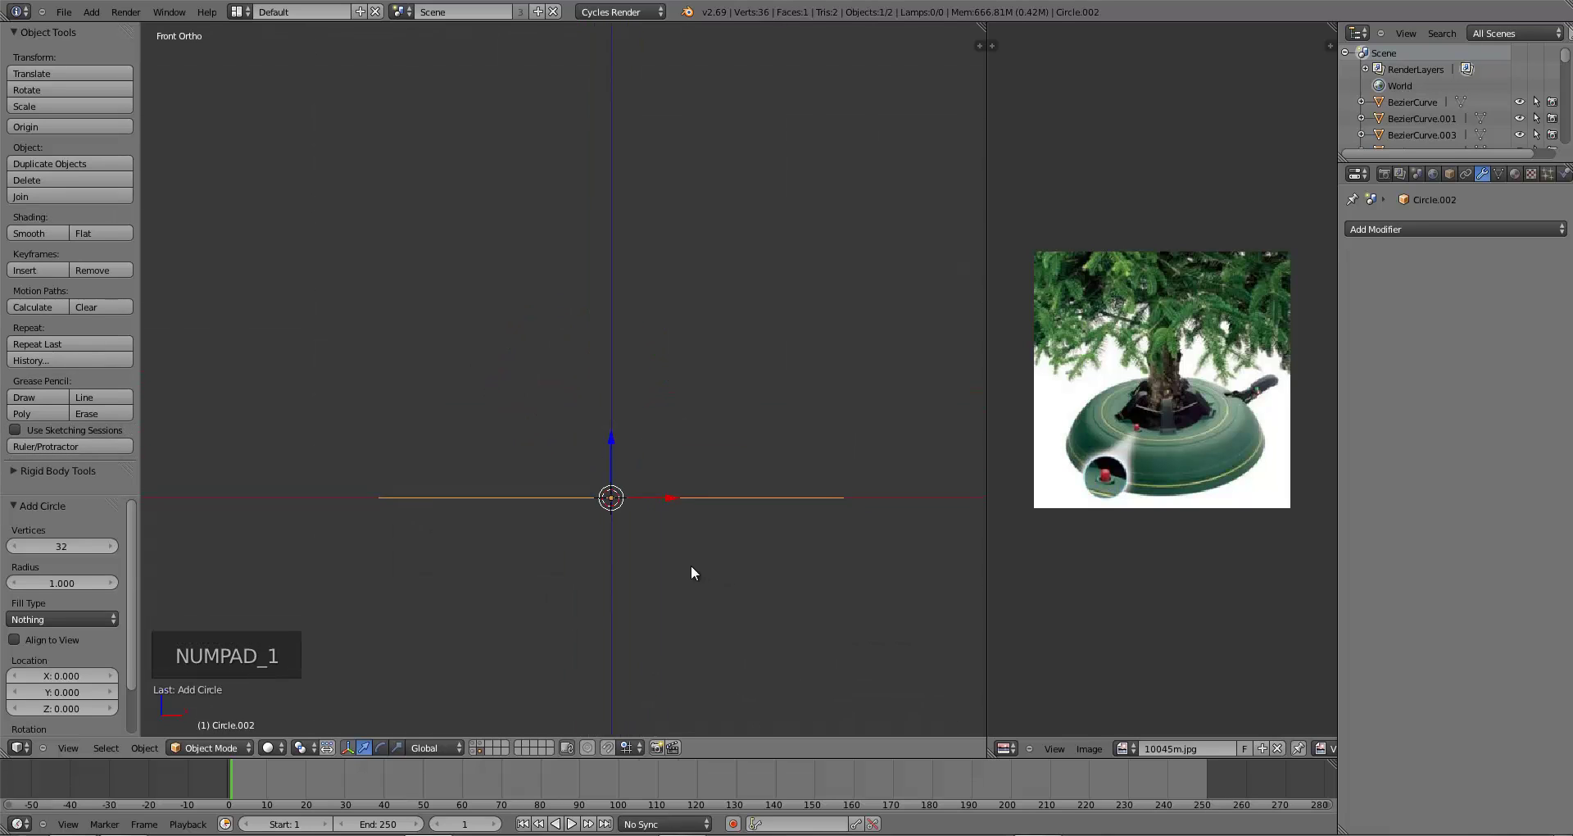
- Extrude the circle upward about 0.056 along Z in Edit Mode and narrow its top ring slightly to form the base's lower wall
scroll(691, 572, up, 2)
key(Tab)
key(e)
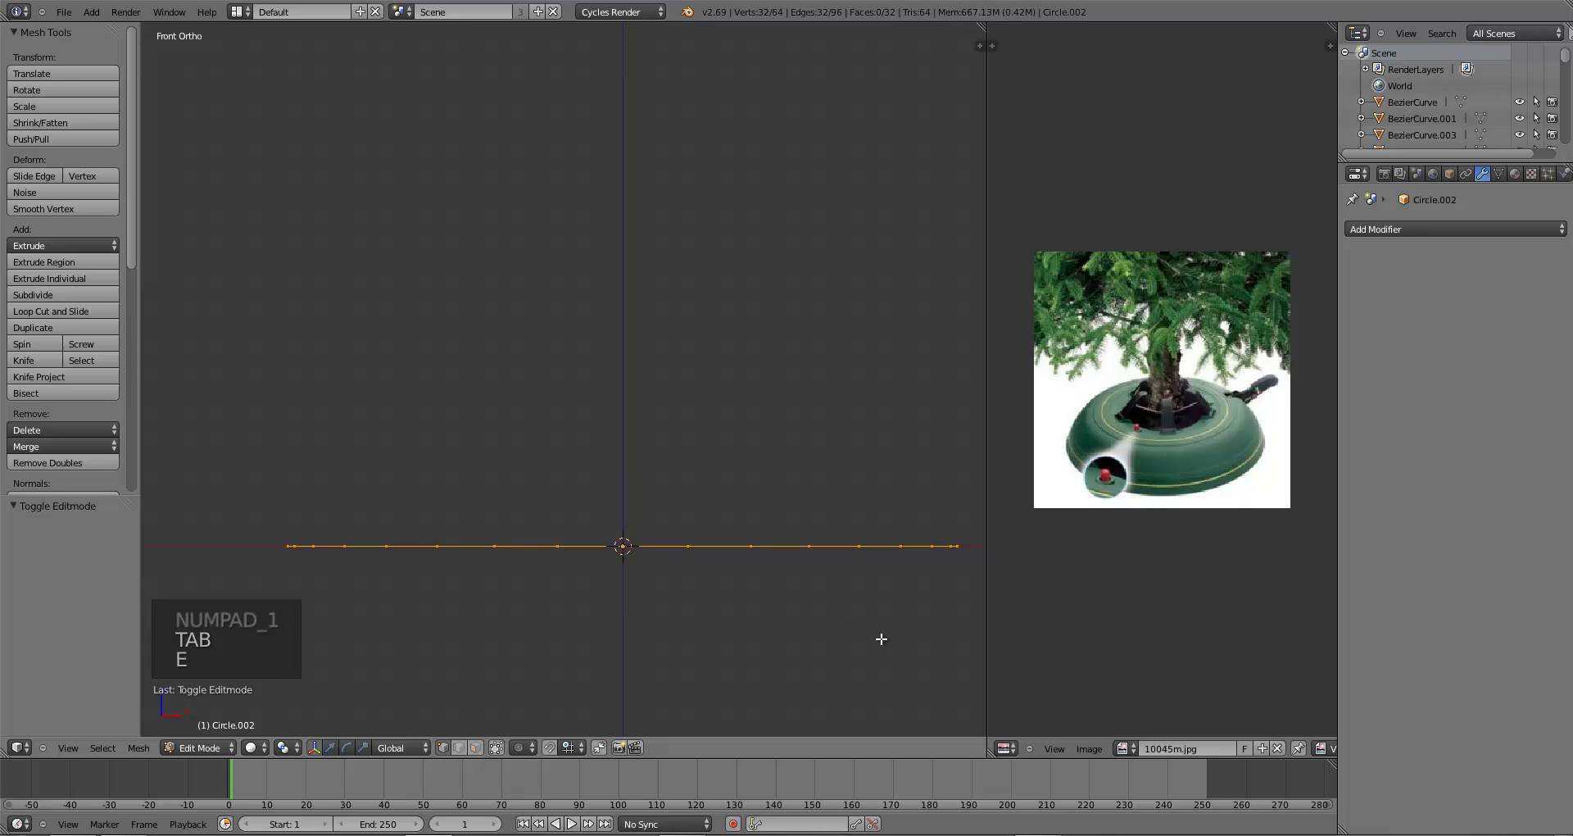
click(877, 619)
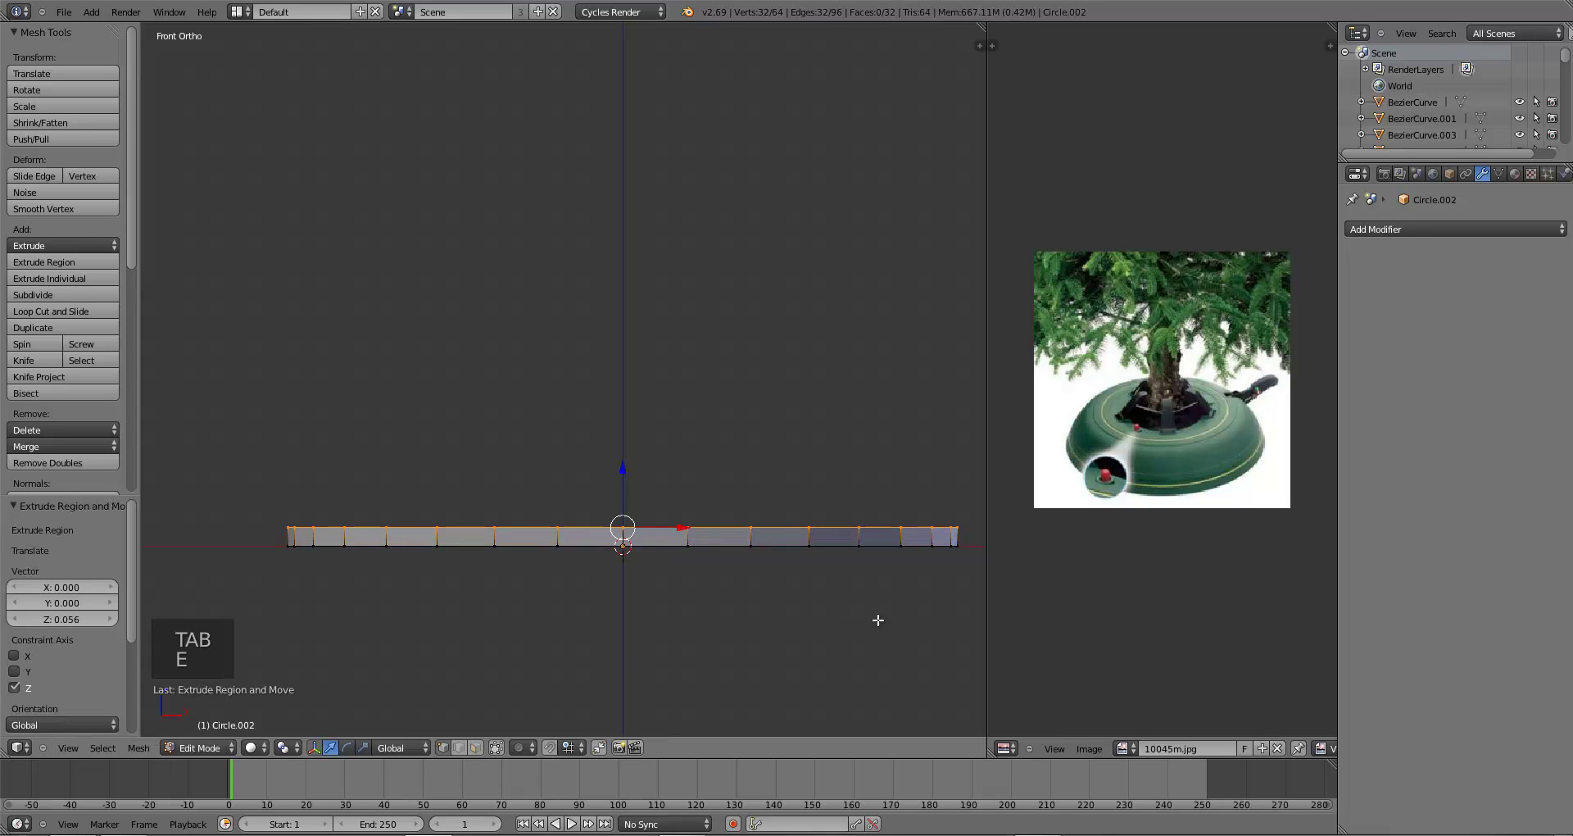
key(s)
click(875, 618)
- Extrude the top ring in place and scale it to about 0.986 to form a narrow inward step
key(e)
click(876, 617)
key(s)
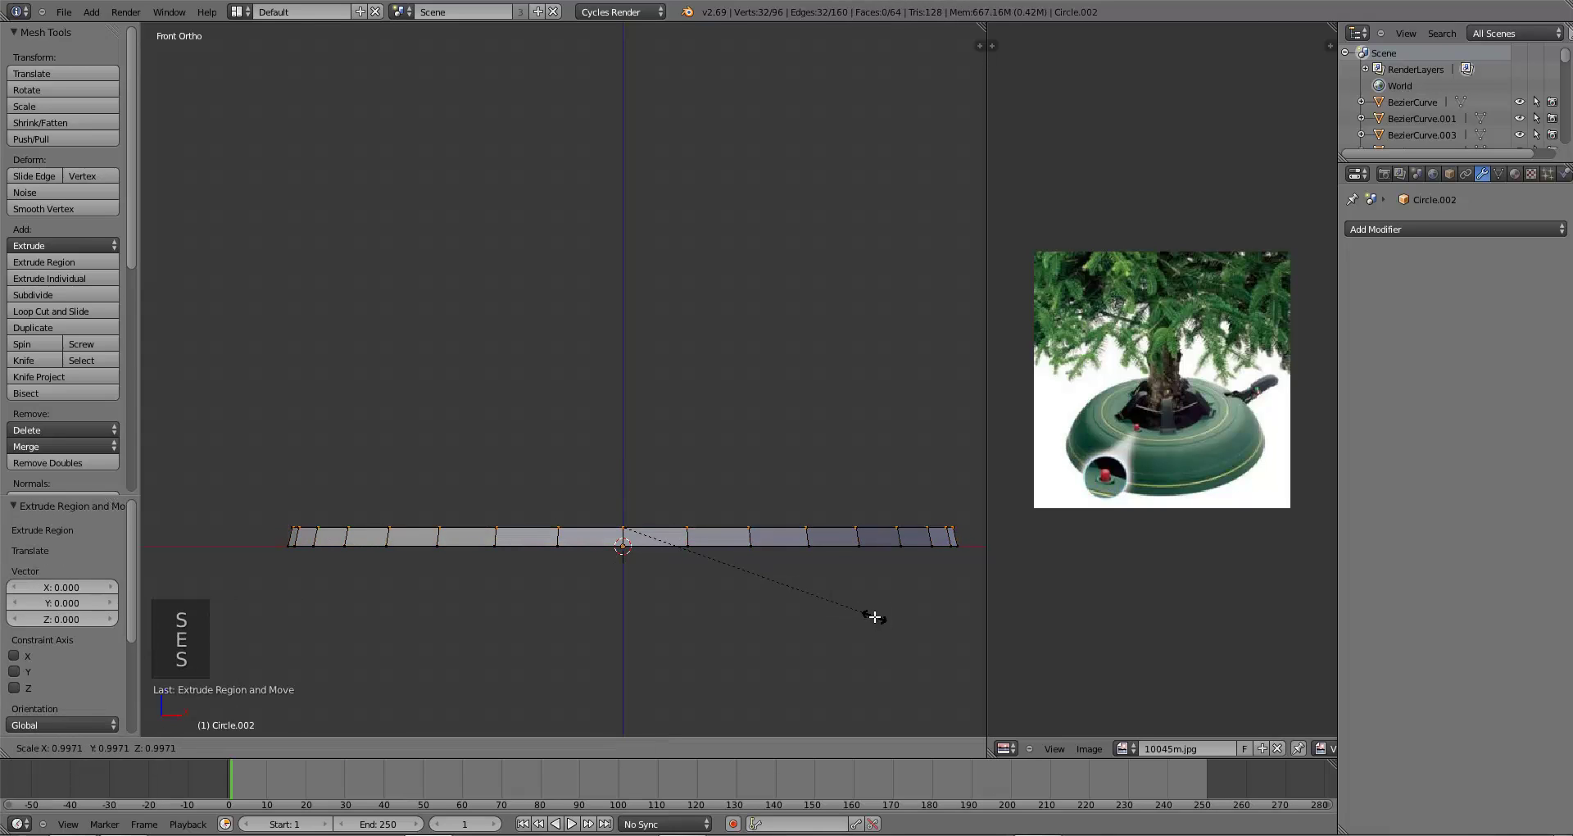
click(872, 615)
- Extrude the inset ring upward, taper it slightly inward and raise it to form the stand's second wall band
key(e)
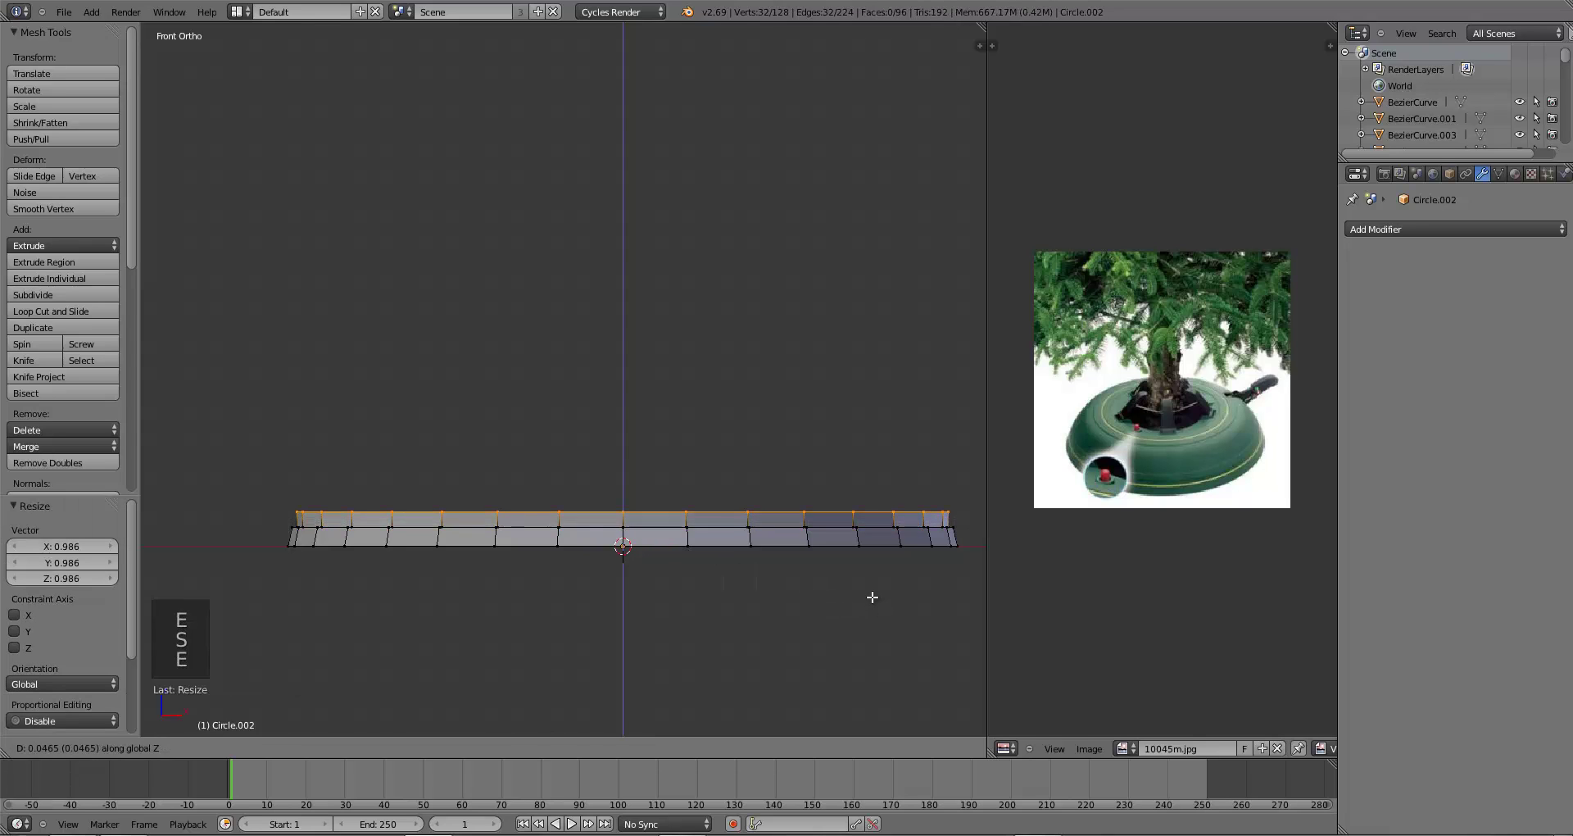
key(s)
key(g)
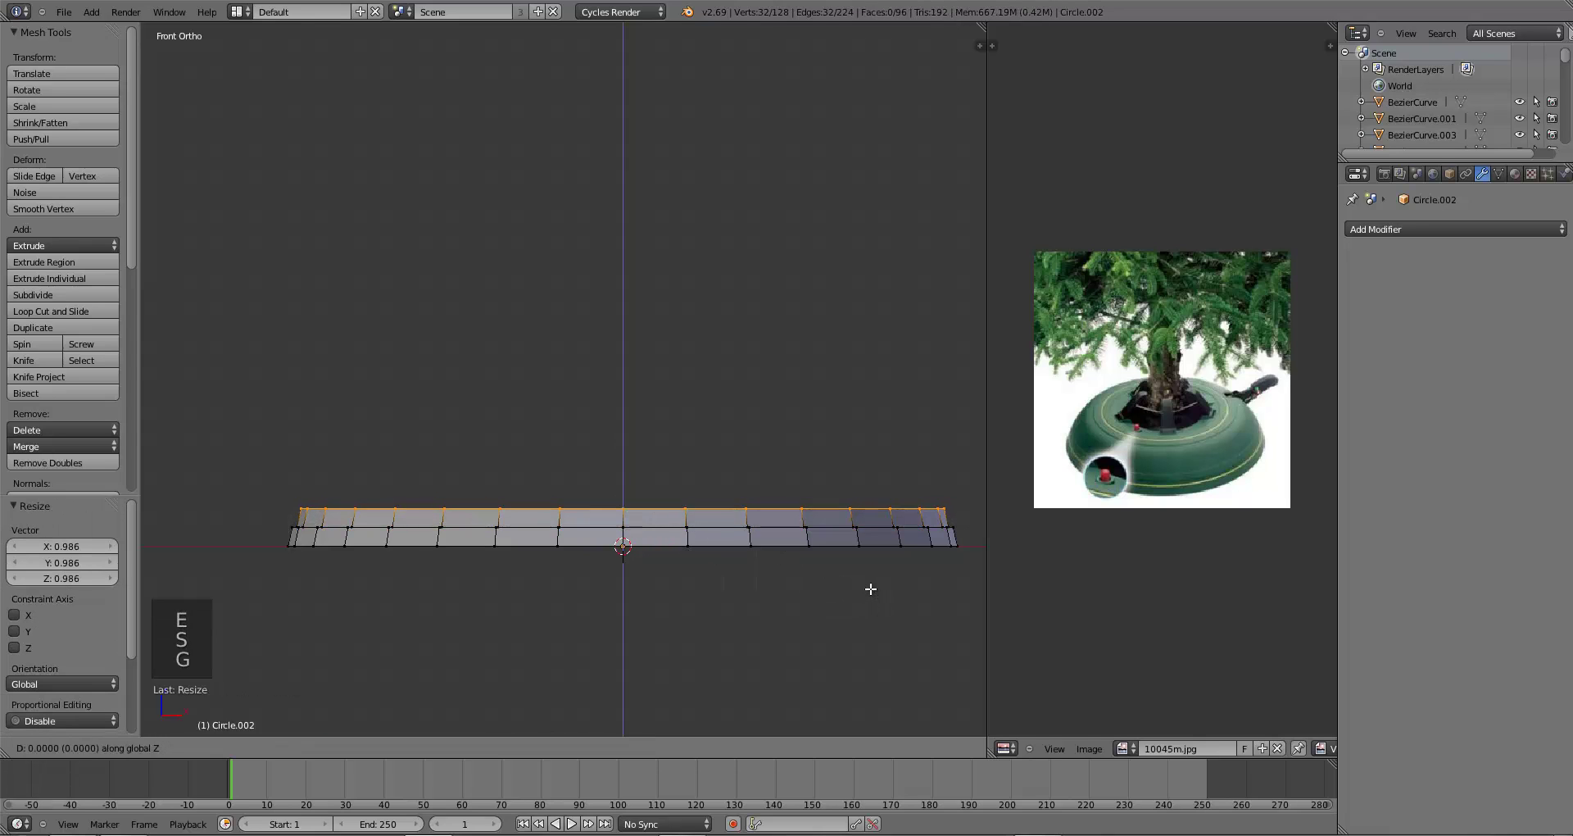
click(868, 580)
key(s)
key(g)
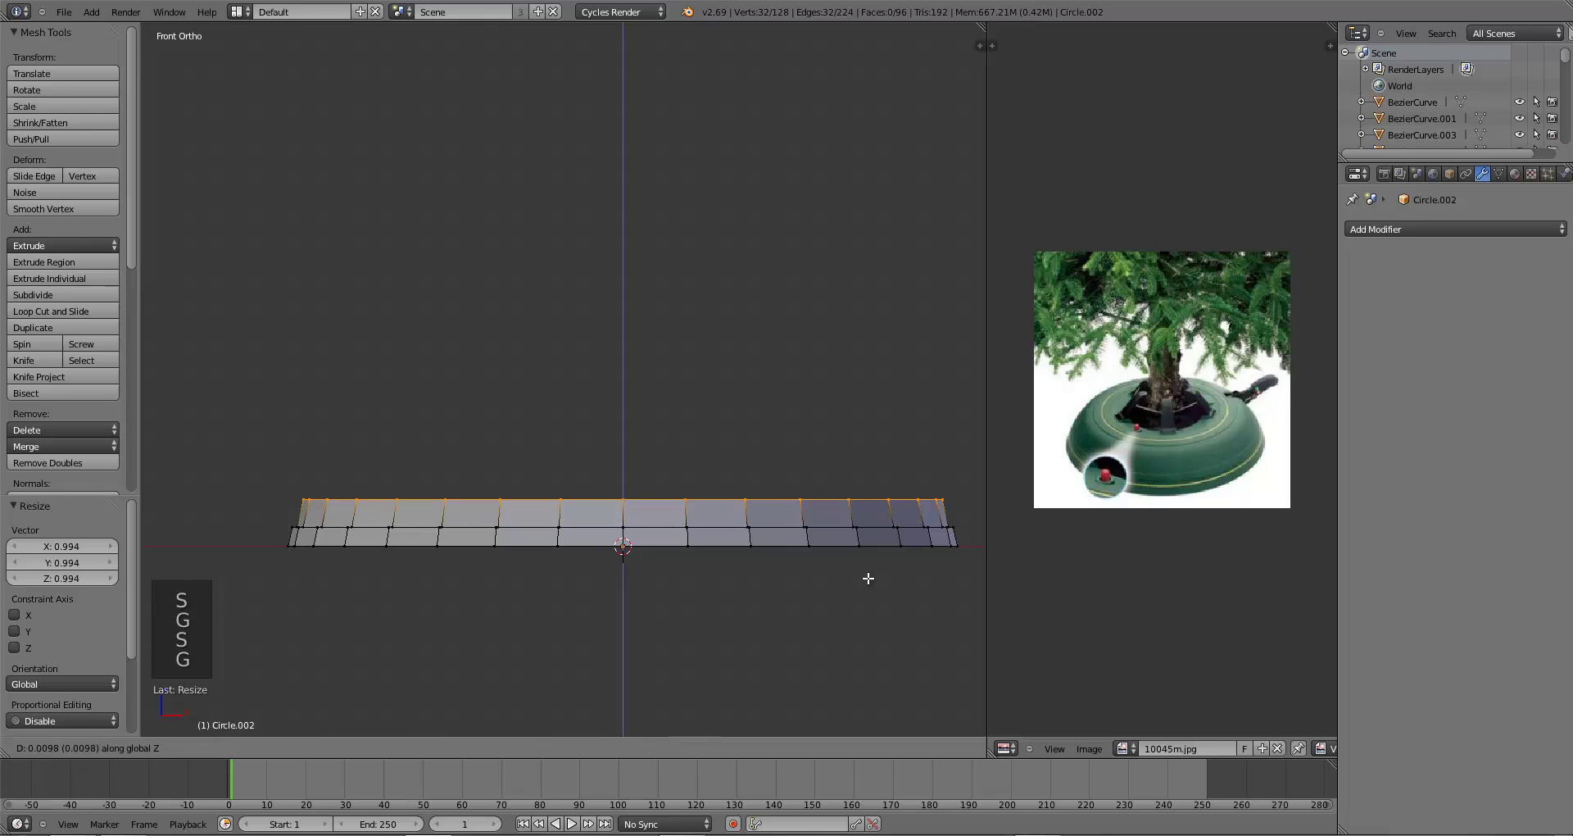
click(868, 579)
- Extrude the upper ring in place, scale it to about 0.981 and raise it slightly to start a thin groove
key(e)
click(868, 579)
key(s)
click(864, 573)
key(g)
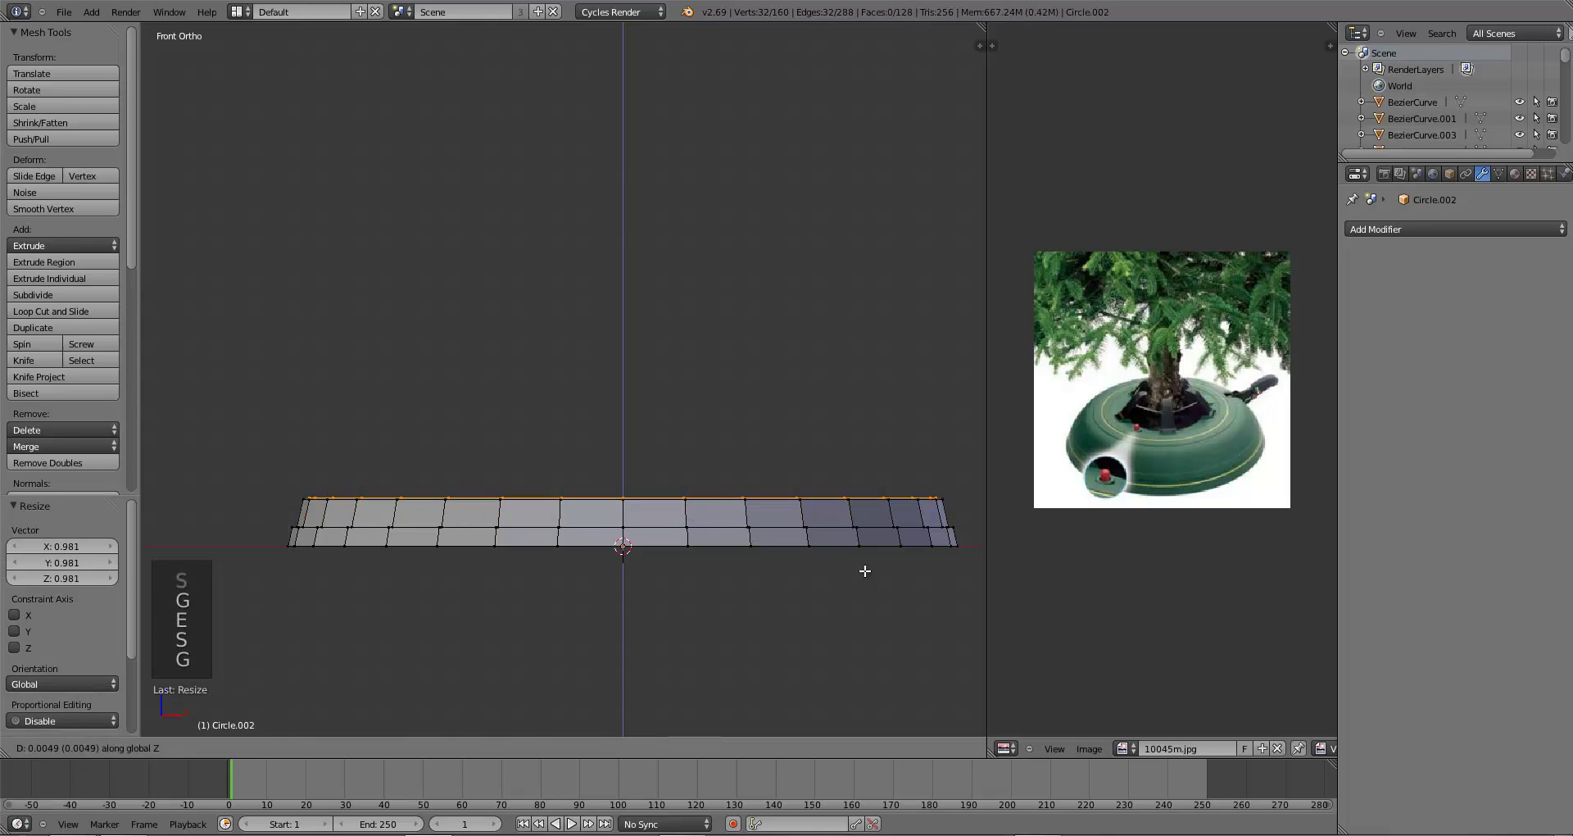
click(864, 571)
- Extrude the groove ring again, scale it outward to about 1.016 and raise it about 0.005 along Z to close the groove
key(e)
click(864, 571)
key(g)
key(z)
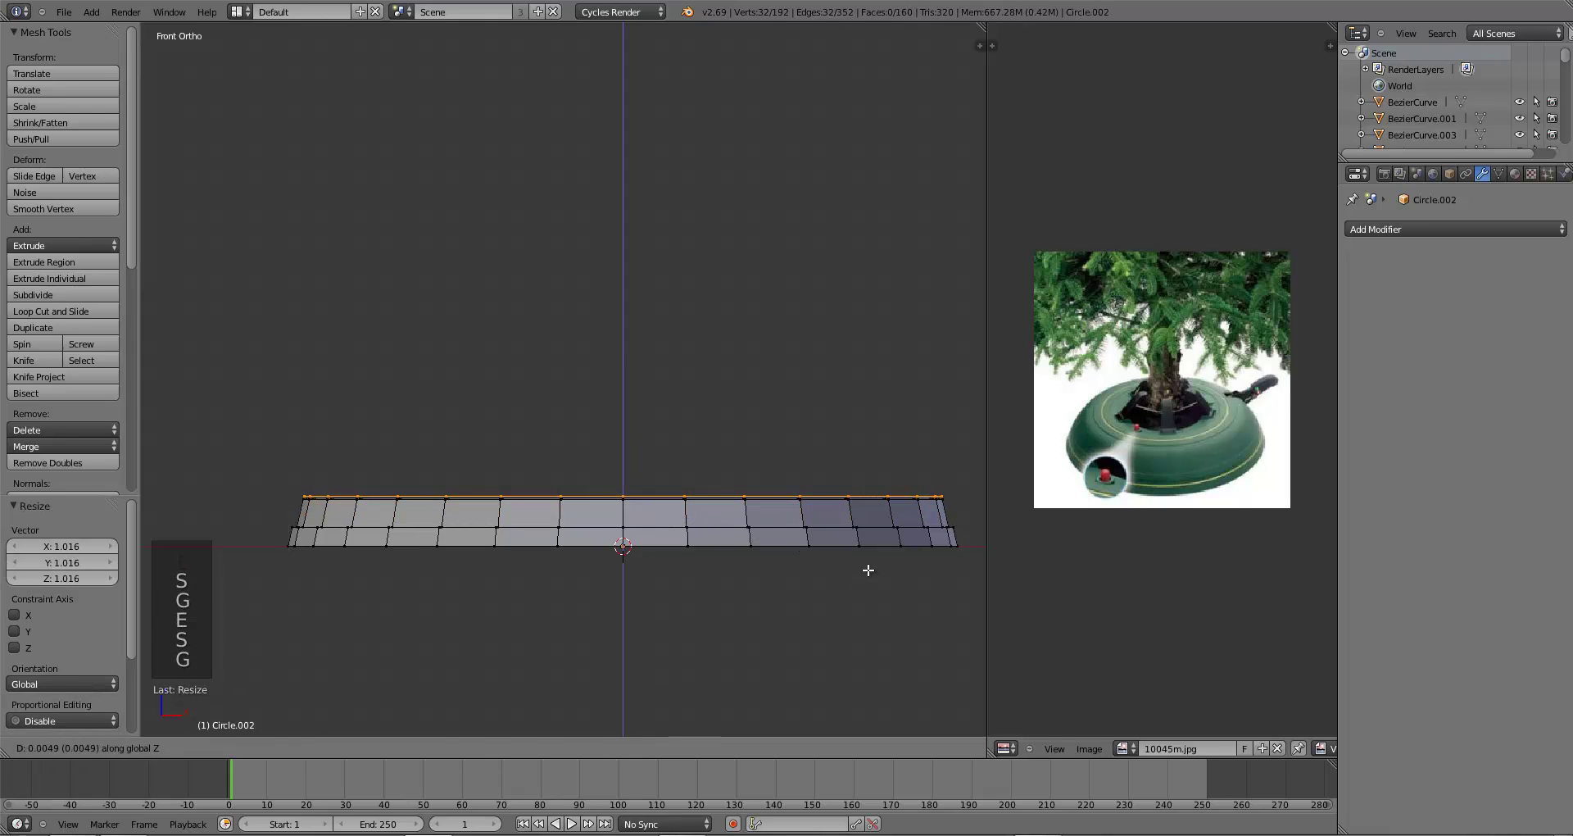
click(867, 569)
key(s)
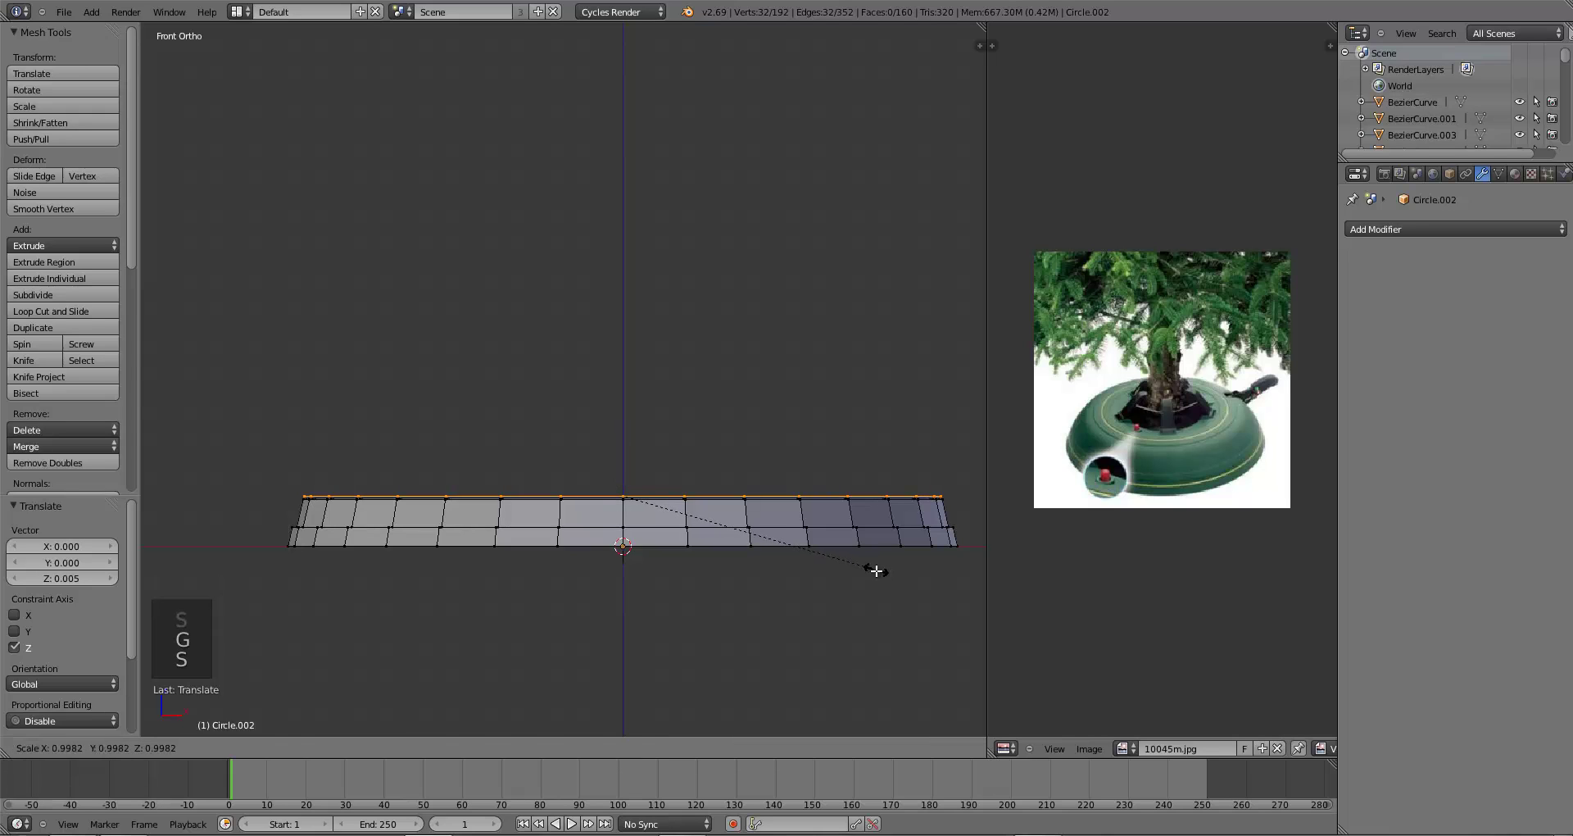
click(878, 571)
- Extrude a taller band up from the groove, raising and shrinking its top ring so the wall slopes inward
key(e)
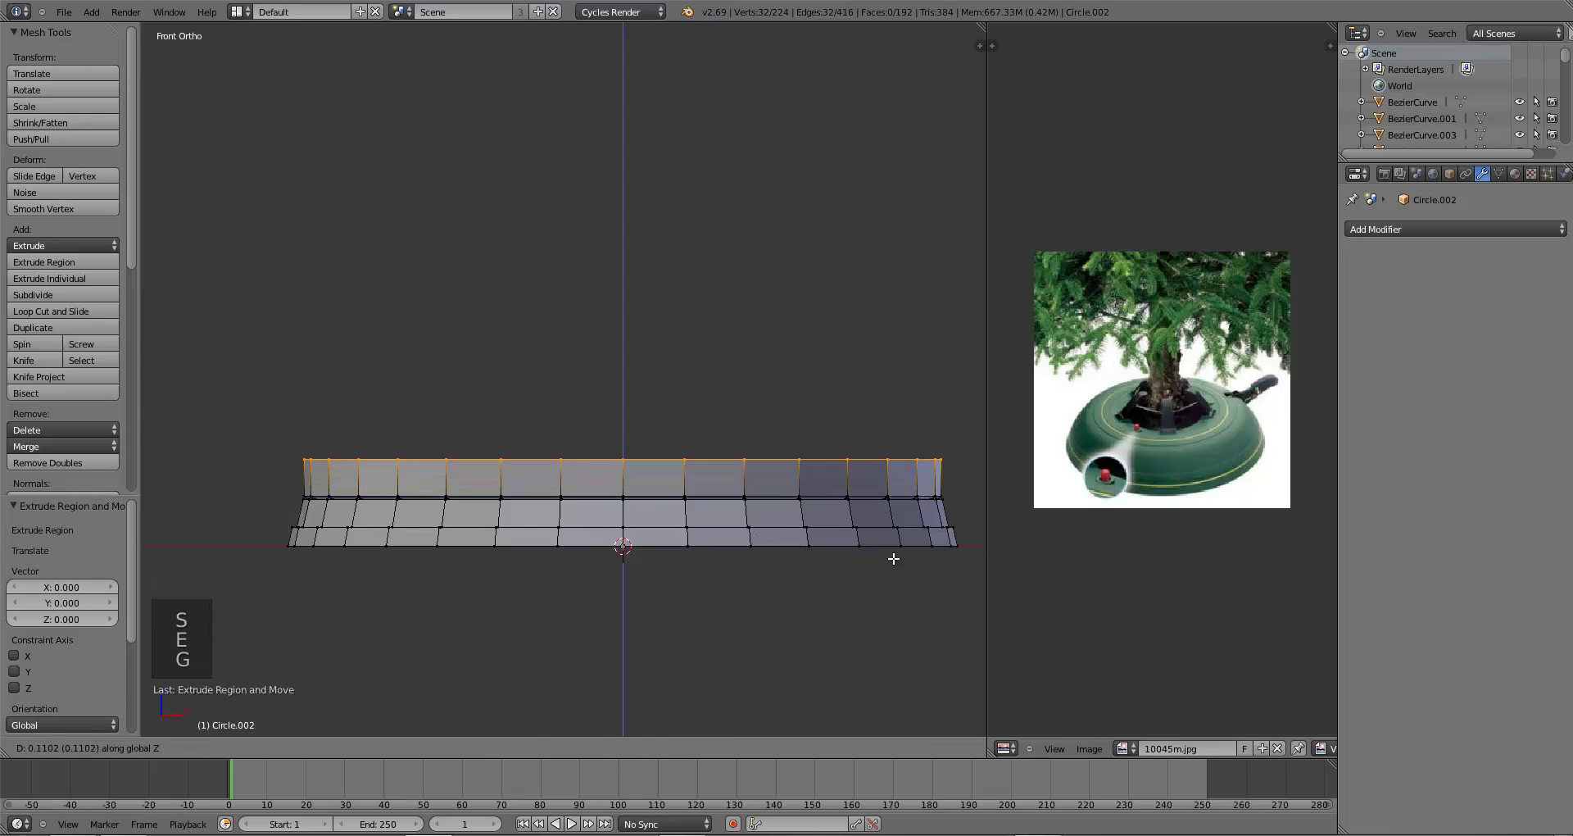
click(893, 563)
key(s)
click(876, 537)
key(g)
key(z)
click(875, 530)
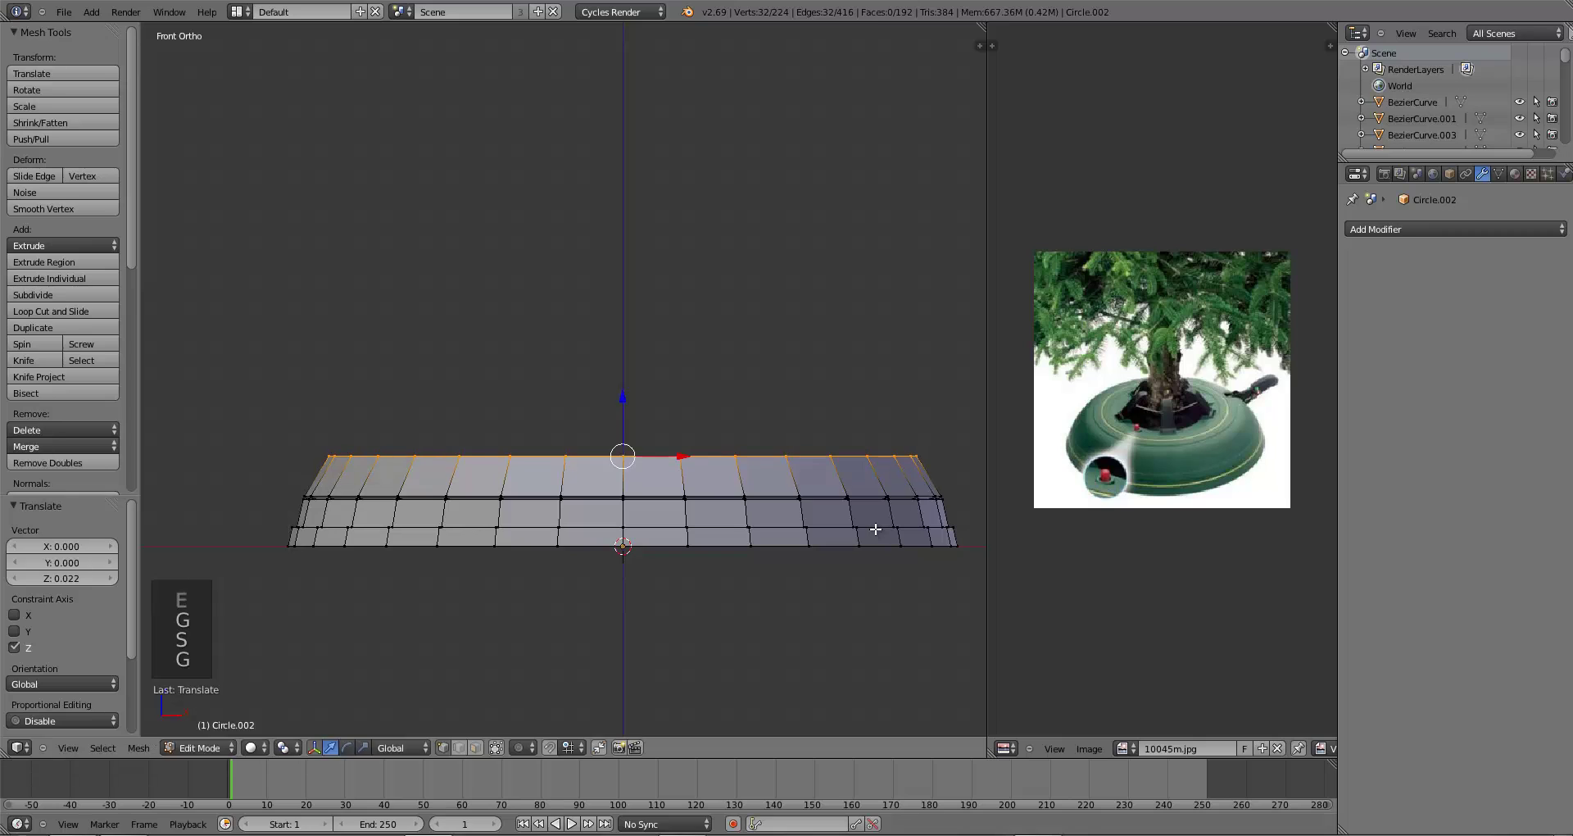
key(s)
click(870, 528)
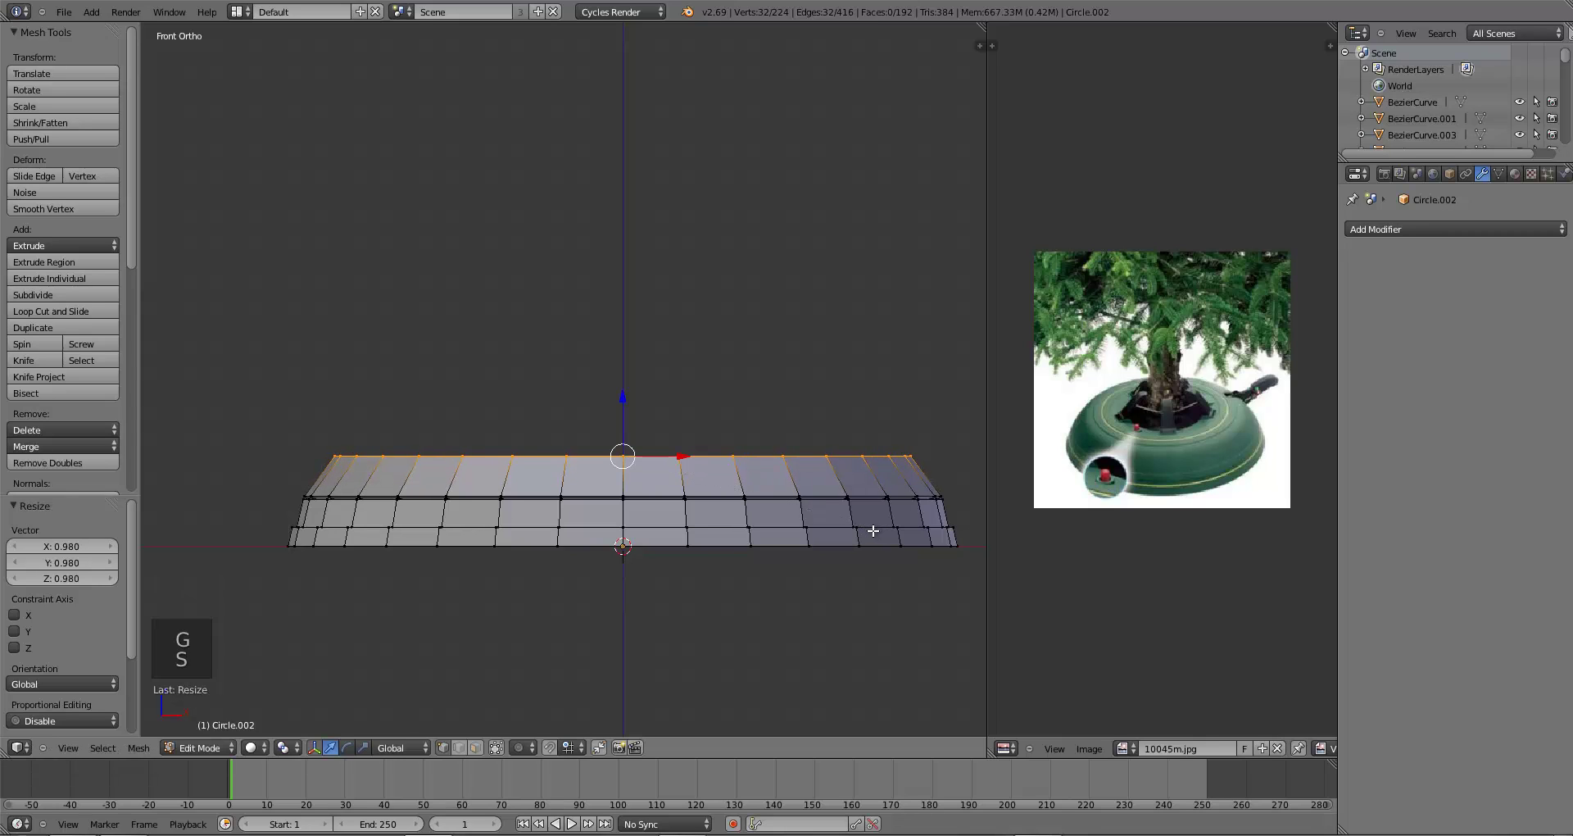
- Extrude another band upward and scale its top ring to about 0.892 to round the stand's shoulder
key(e)
click(862, 500)
key(s)
click(852, 495)
key(g)
key(z)
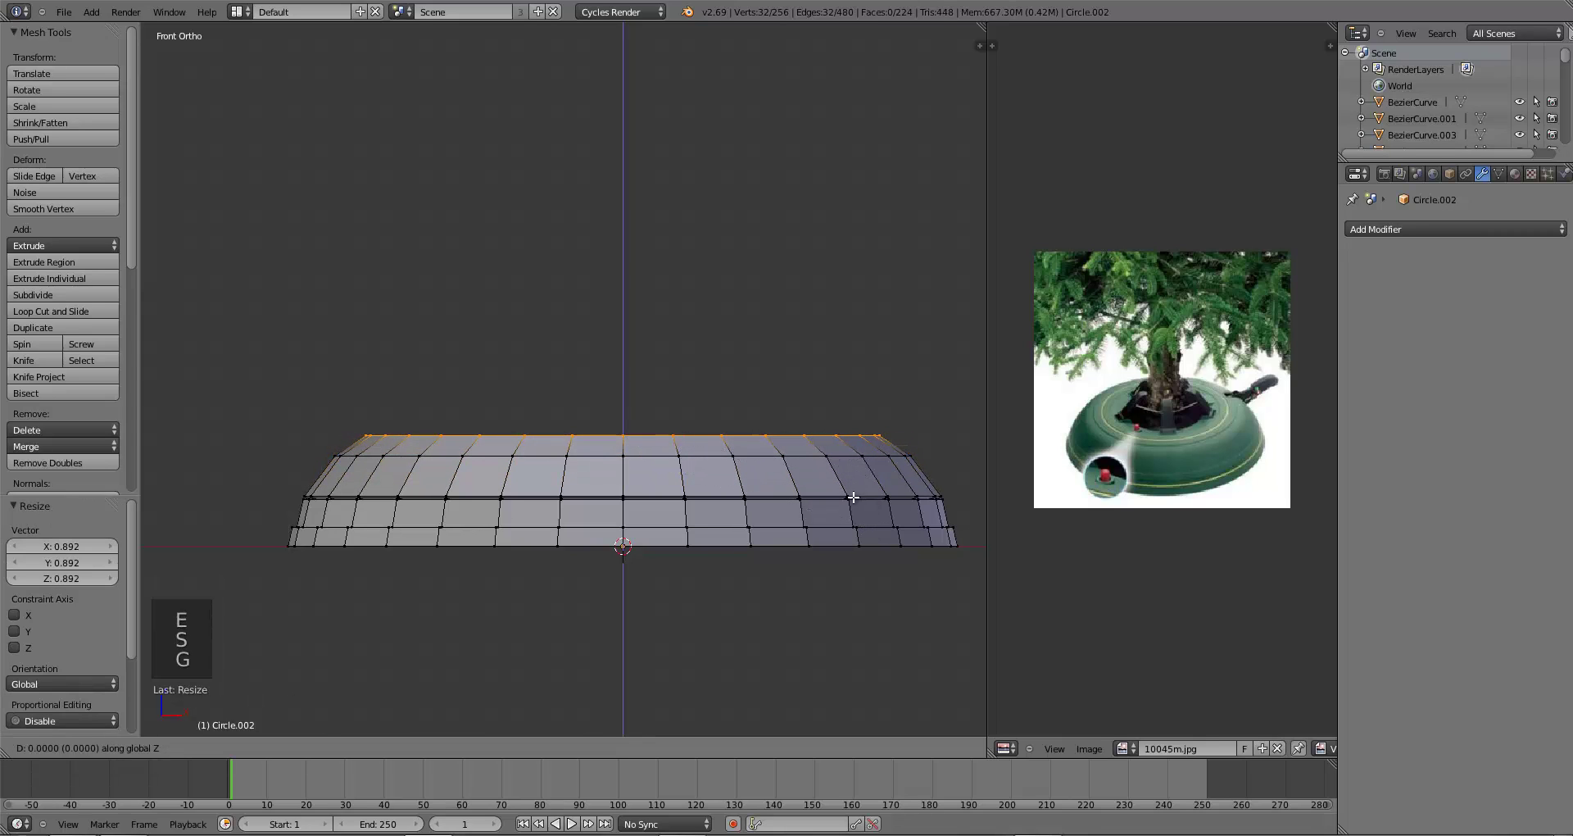
click(853, 496)
- Extrude a small lip from the shoulder's top ring, scaling it to about 1.008, raising it about 0.007 along Z and rescaling it to about 0.996
key(e)
key(s)
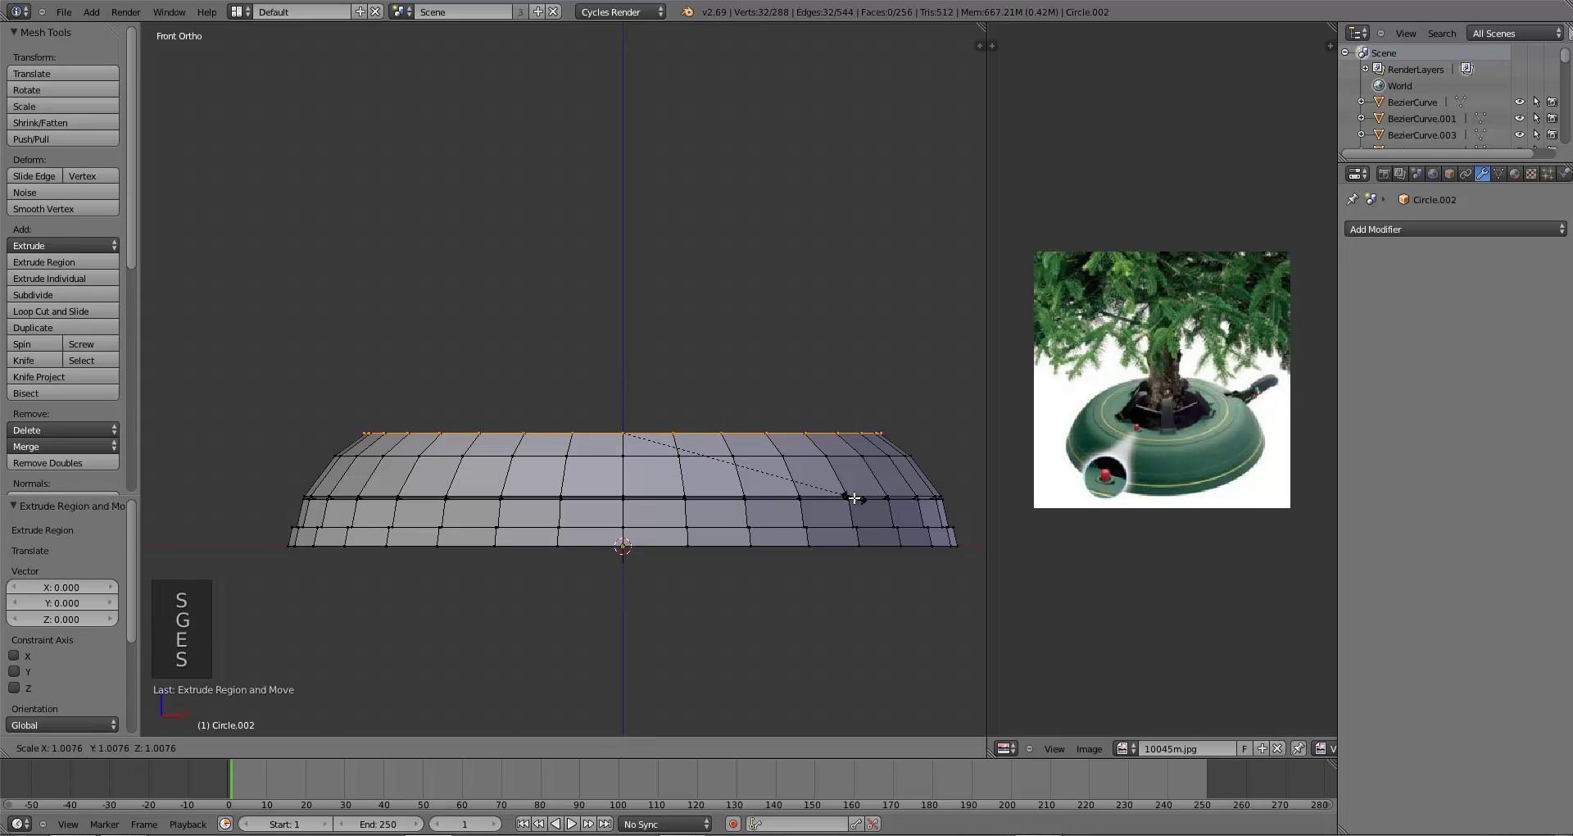
click(854, 498)
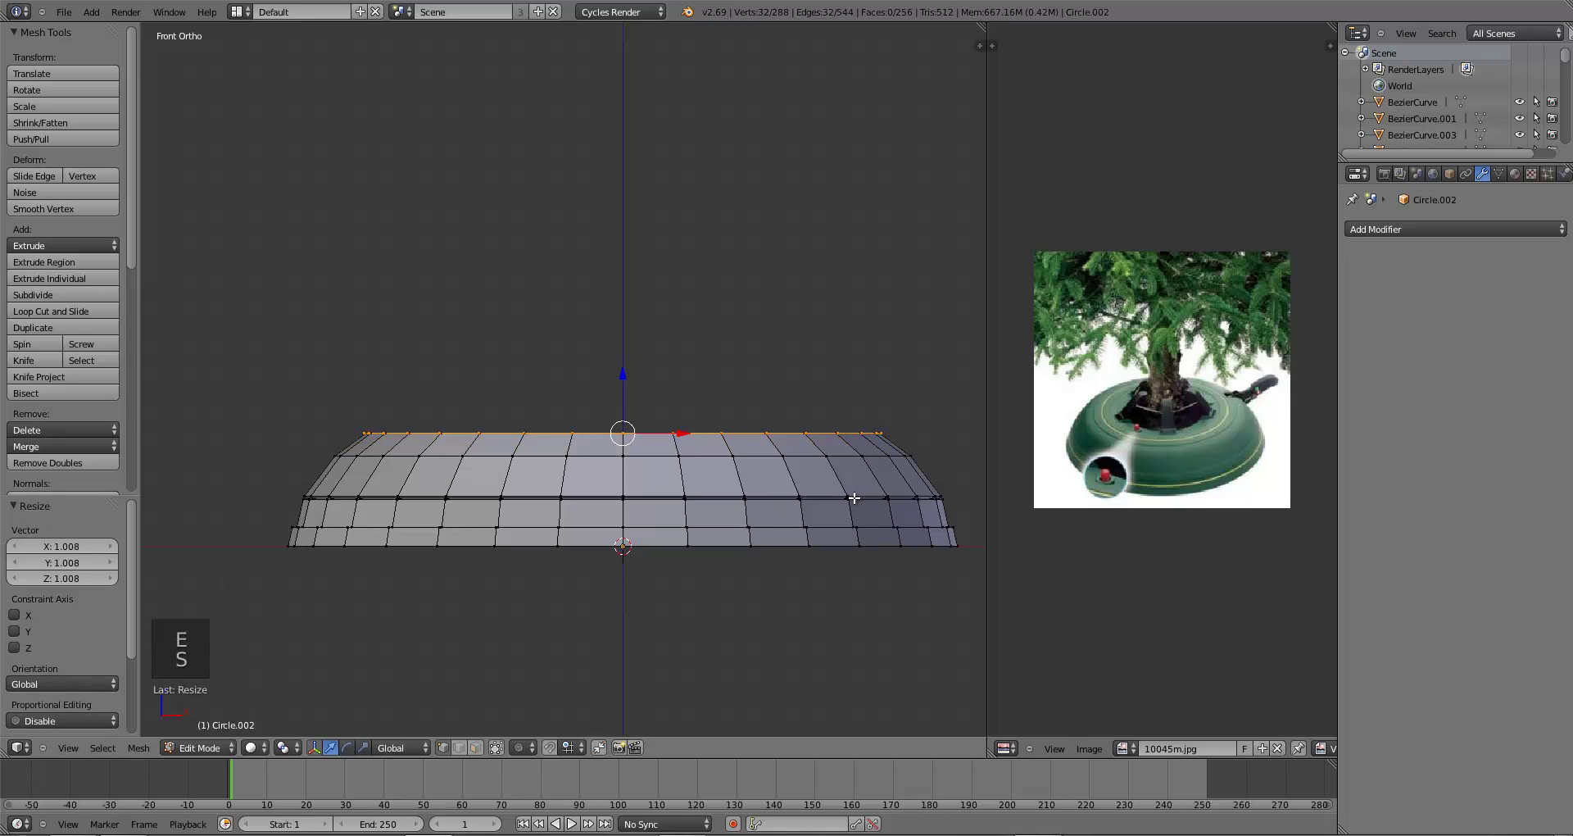
key(g)
key(z)
click(854, 497)
key(s)
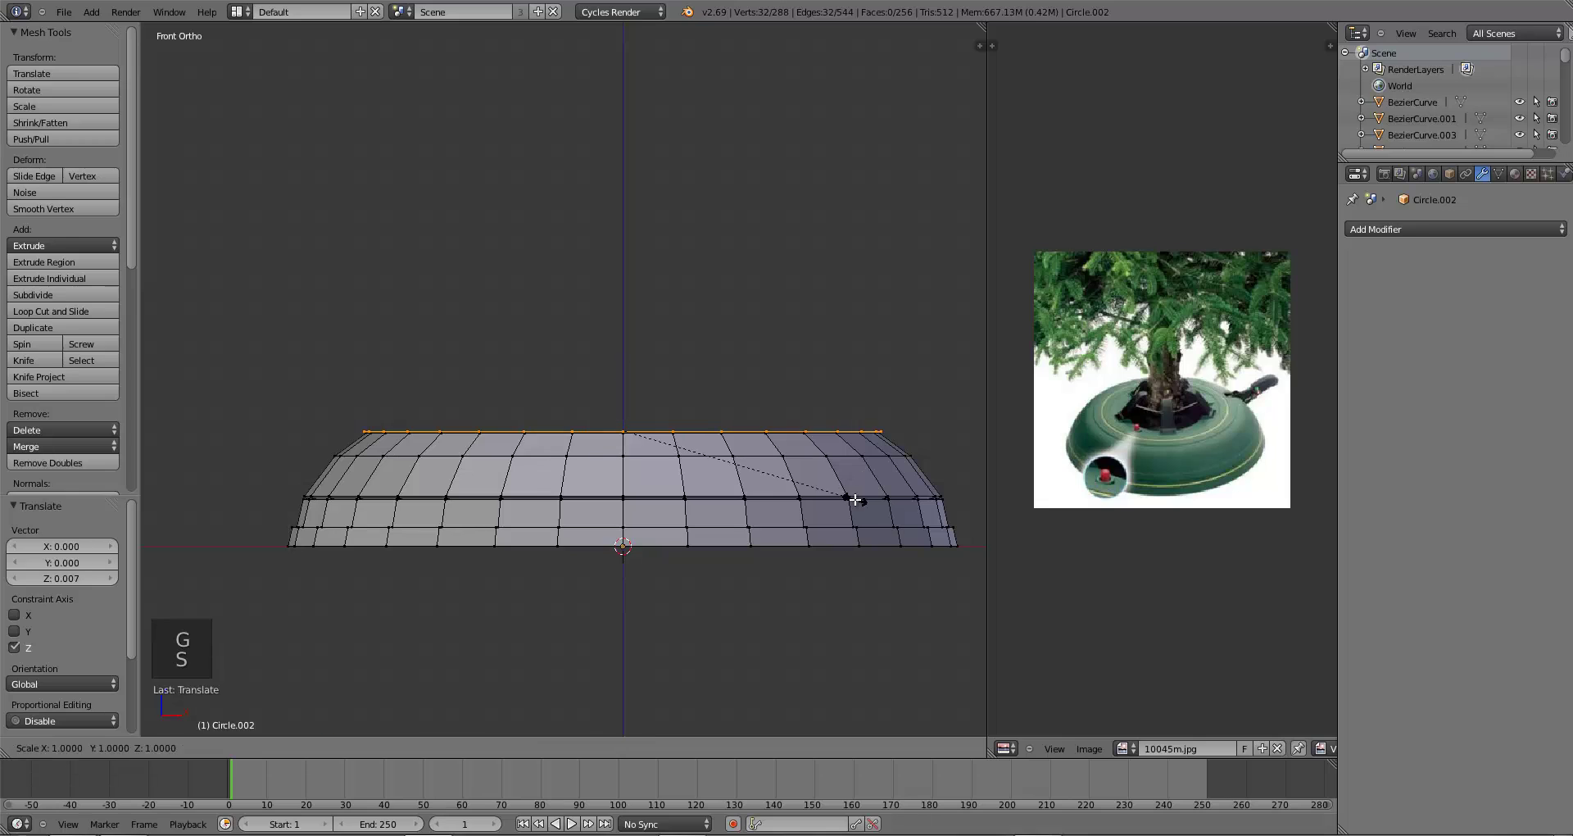
click(854, 498)
- Extrude the lip once more, extrude a flat top surface inward at about 0.663 scale, and shrink the central opening further
key(e)
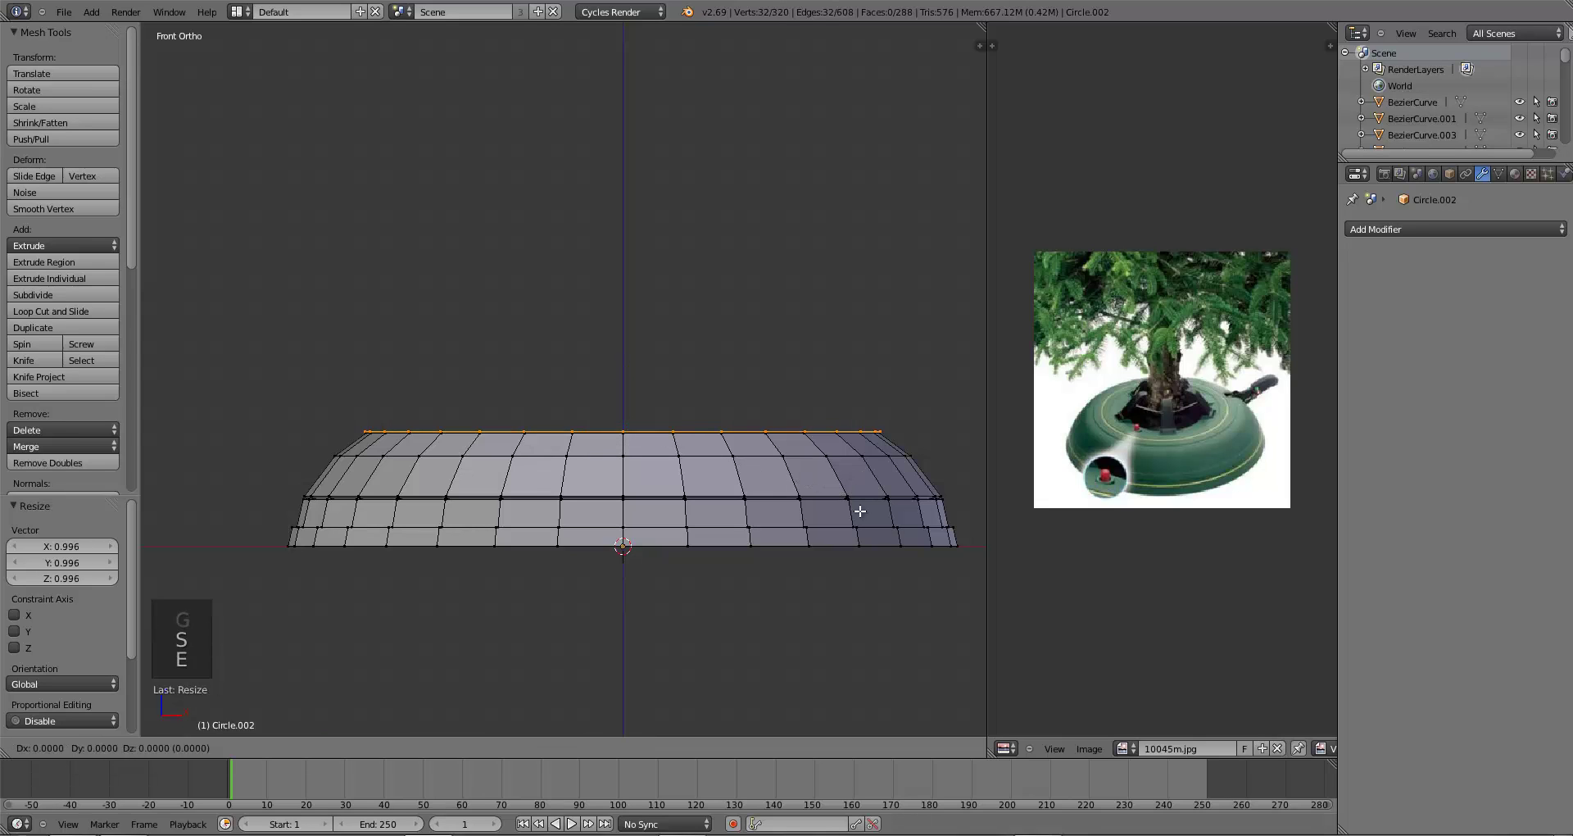
click(859, 508)
key(e)
key(s)
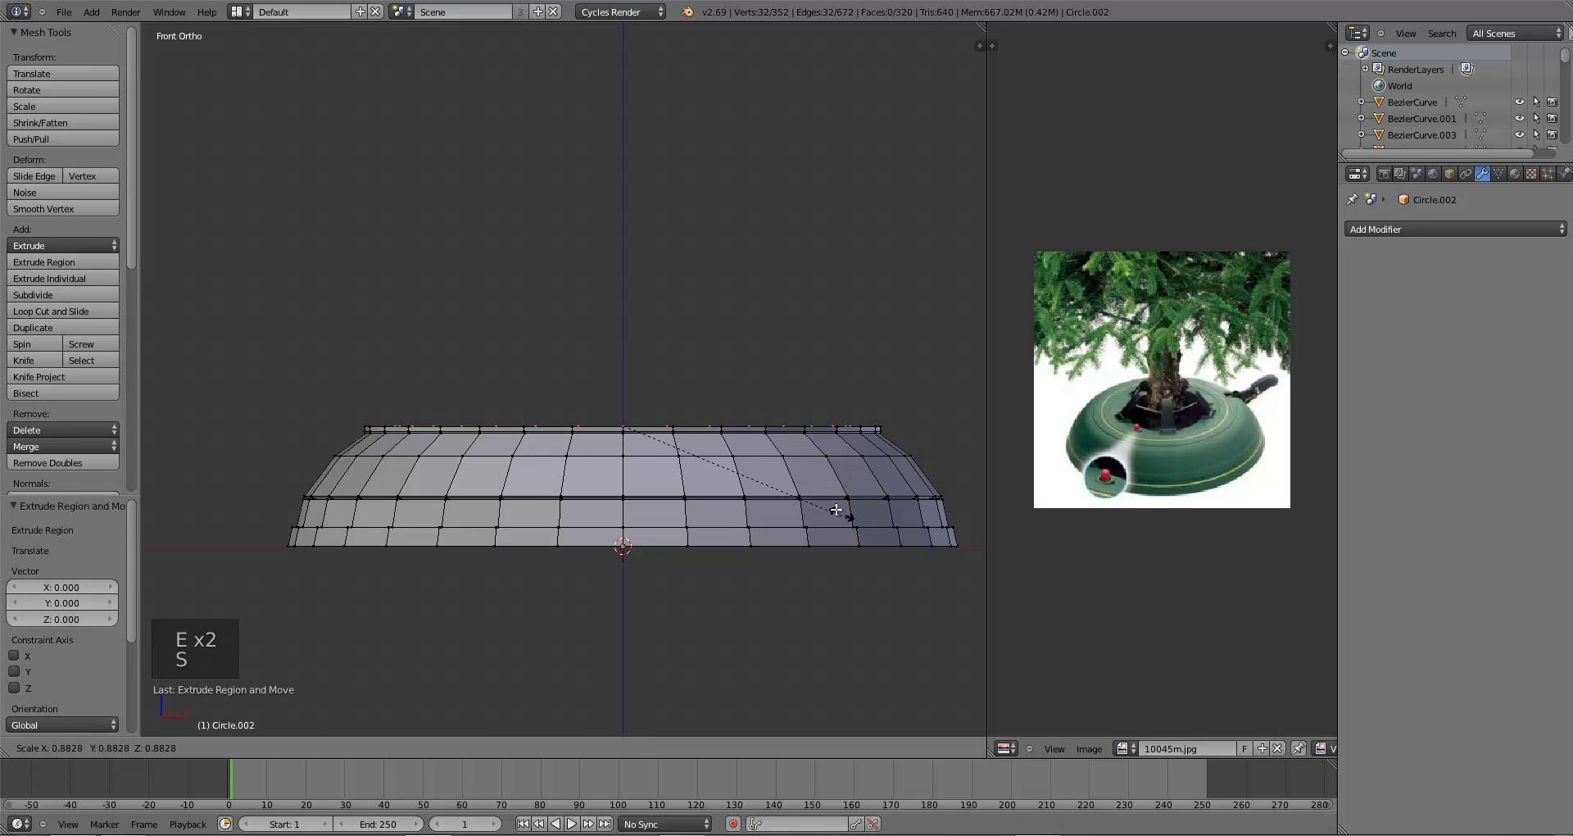
click(806, 473)
middle_drag(805, 473, 787, 612)
key(s)
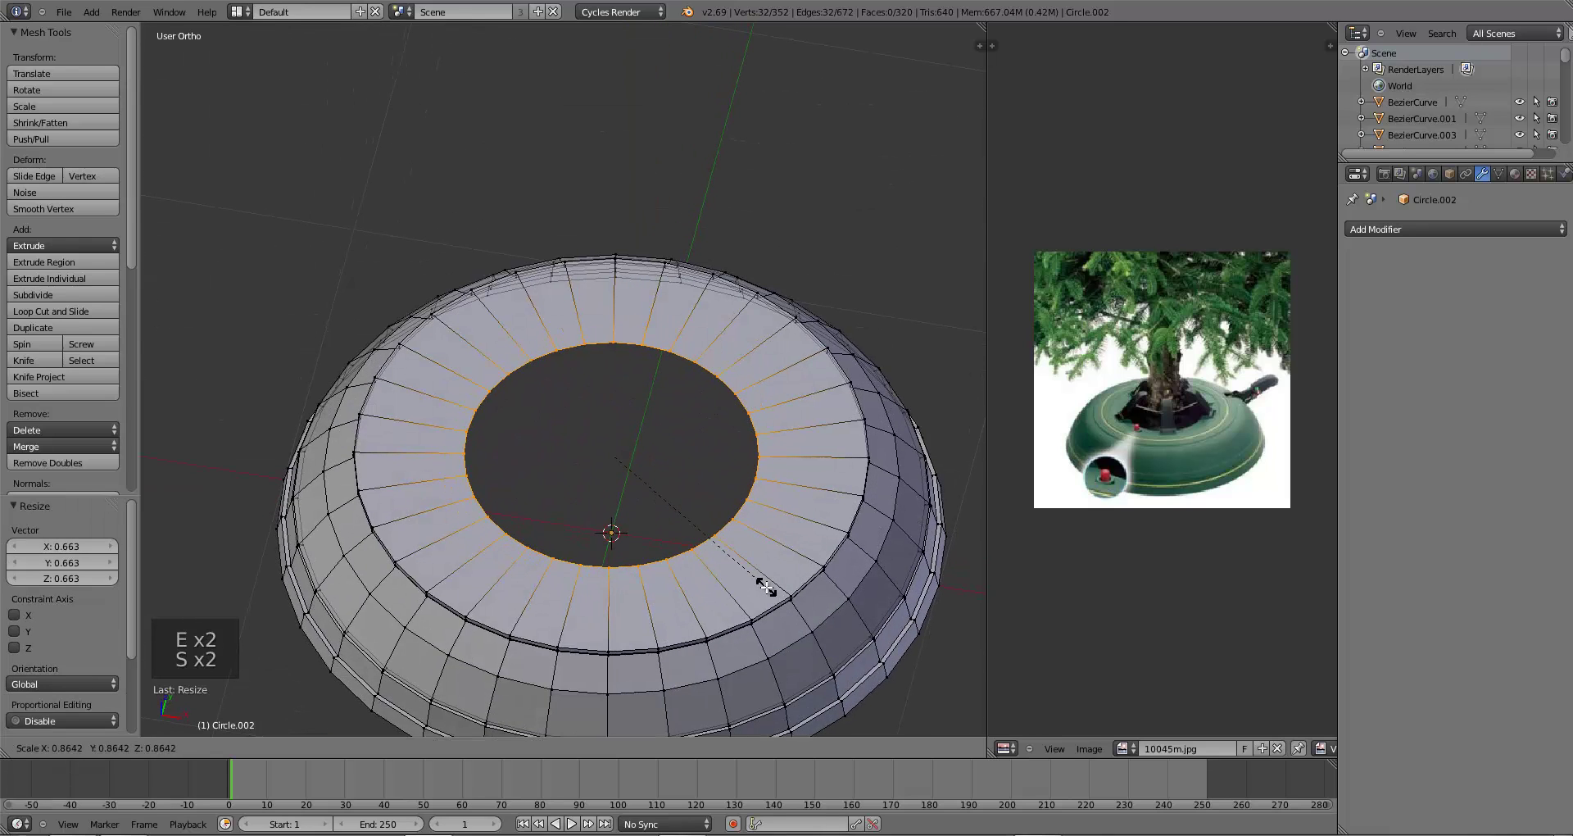
- Scale the base's inner ring to about 0.734 and extrude it downward to form the hole's wall
click(744, 565)
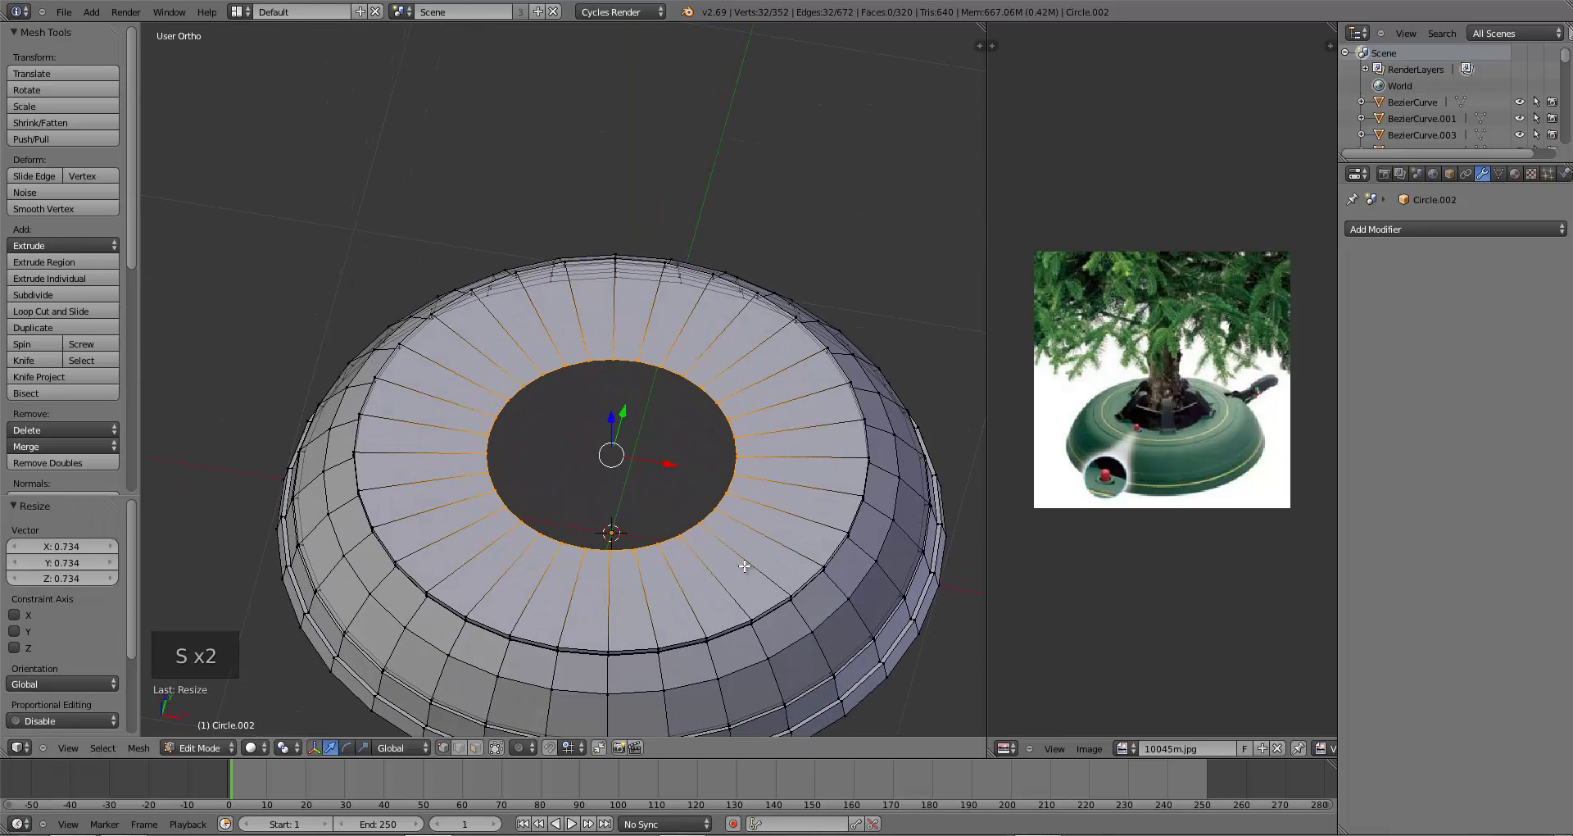
key(e)
key(g)
click(754, 598)
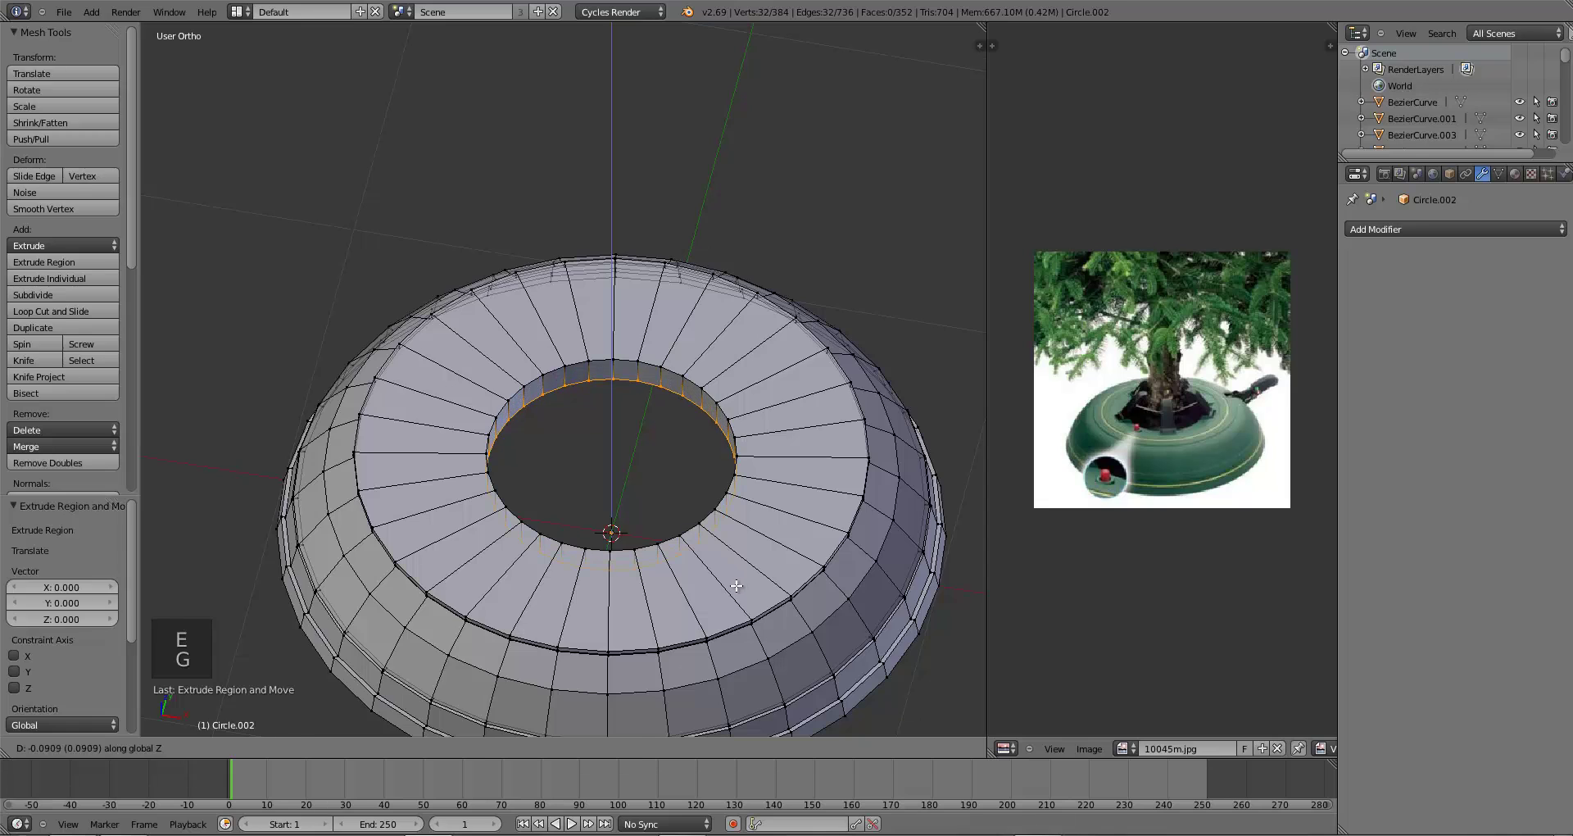
key(a)
key(Tab)
scroll(757, 599, down, 3)
middle_drag(739, 580, 756, 568)
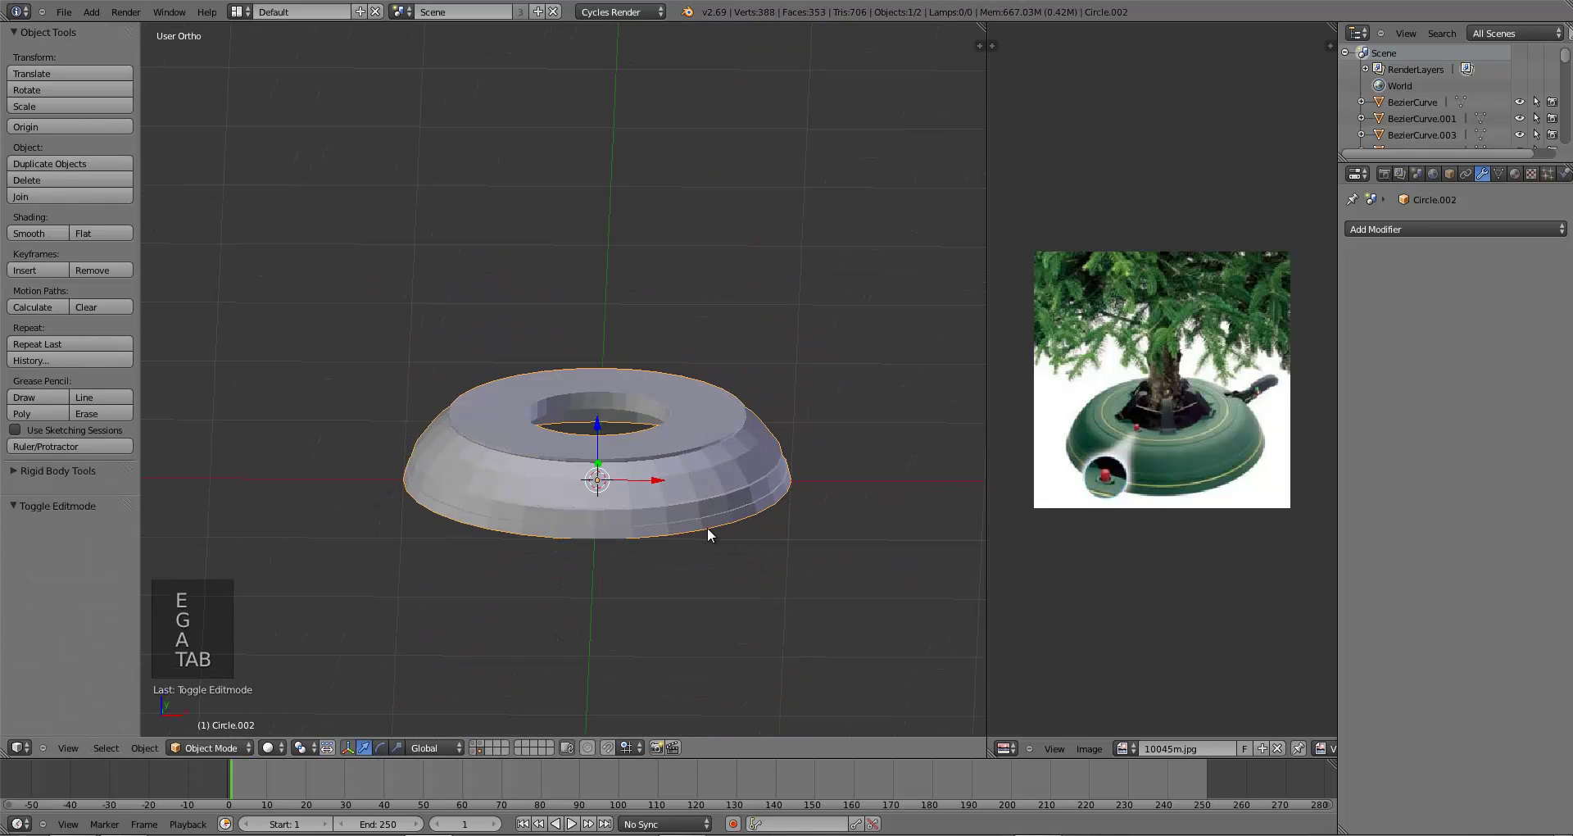
- Scale the whole stand base by about 1.14 along the Z axis
key(KP_1)
key(s)
key(z)
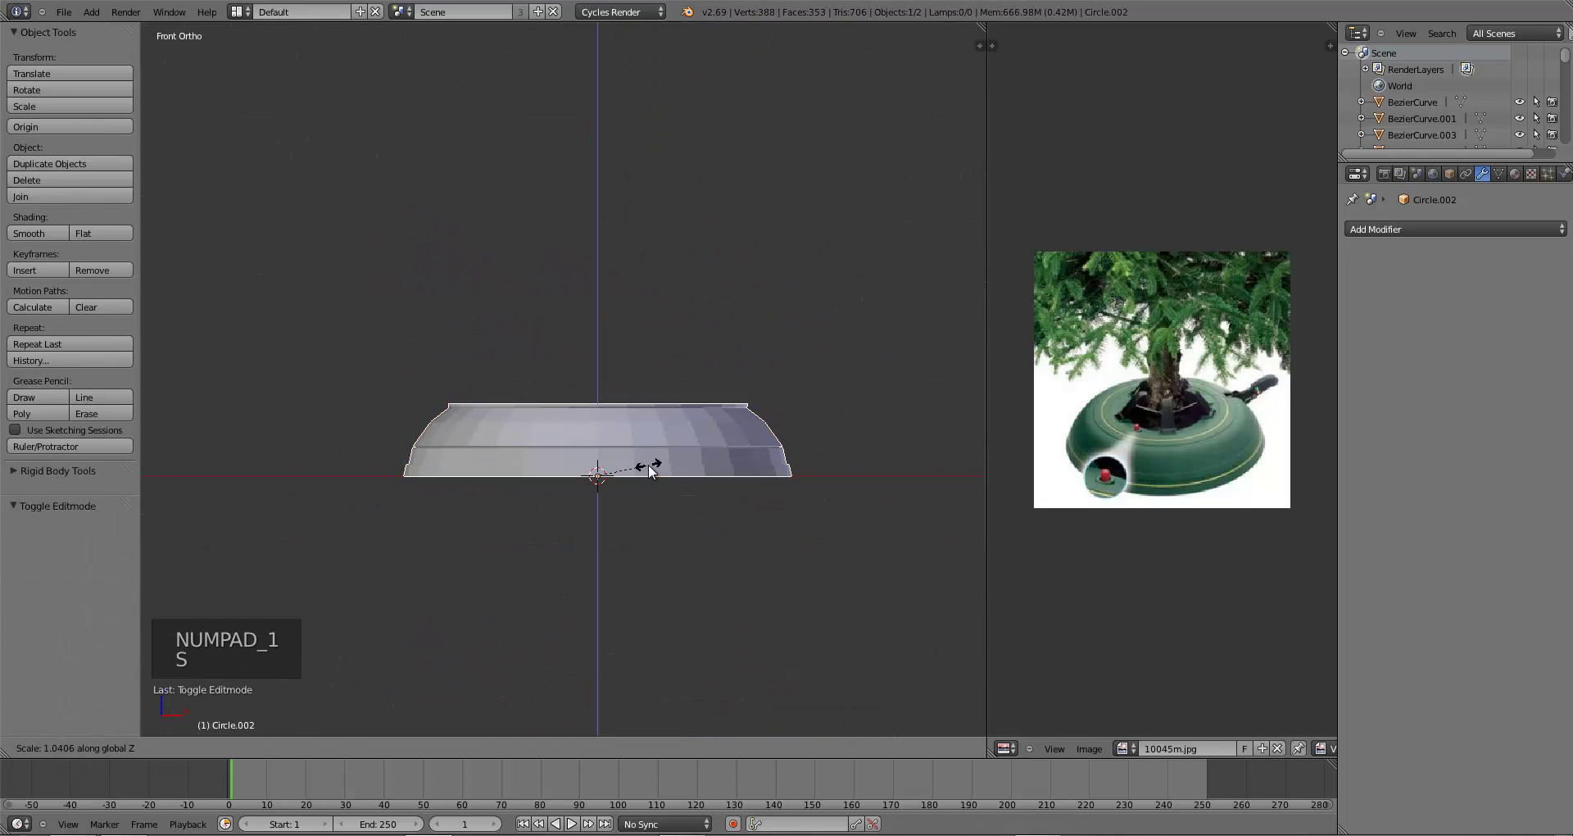
click(653, 464)
middle_drag(652, 464, 627, 544)
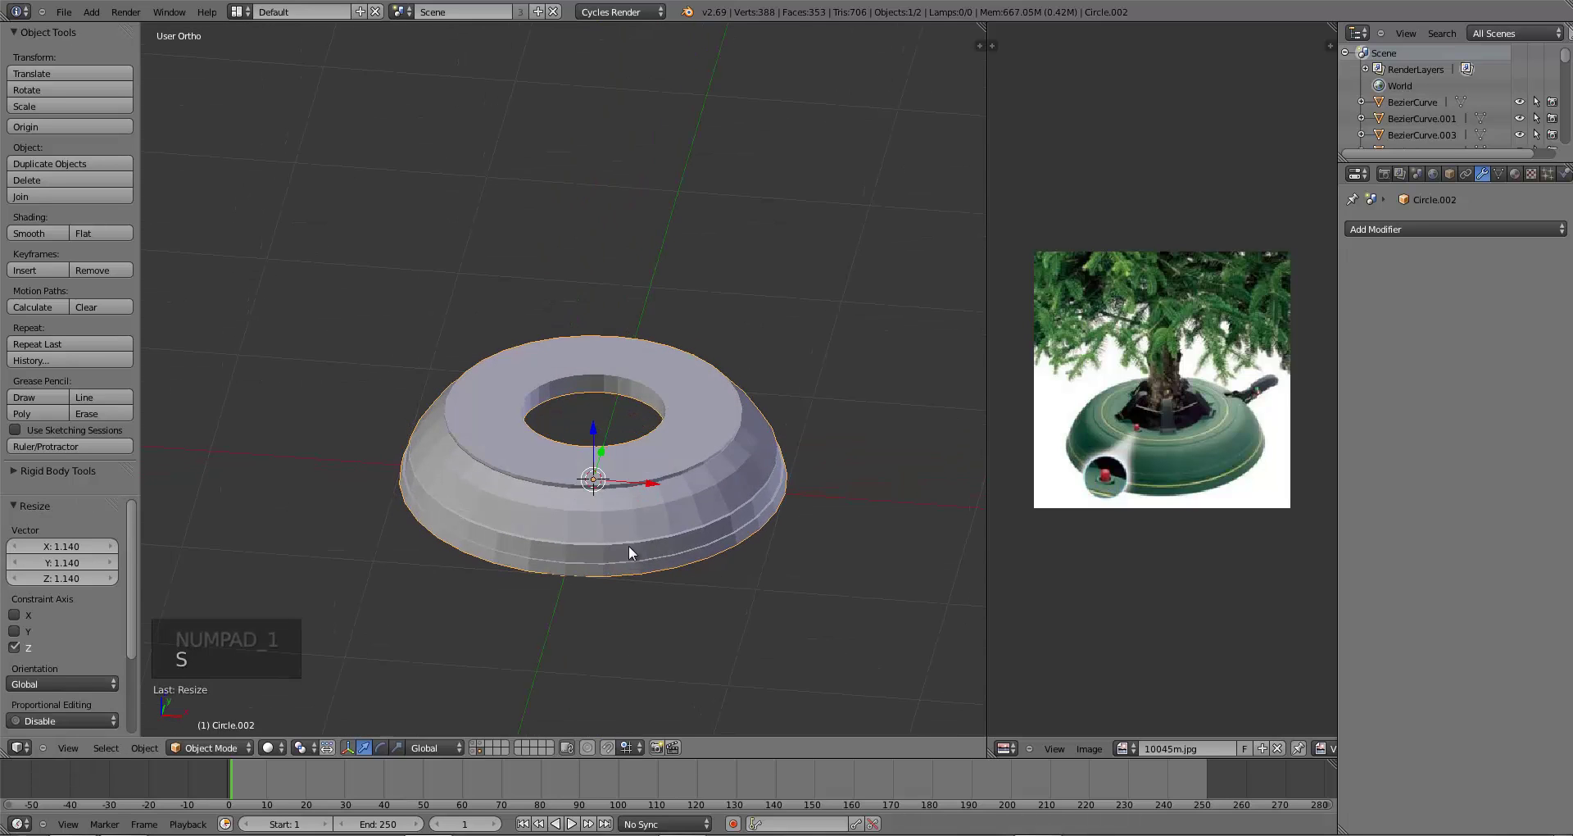
- Add a Subdivision Surface modifier to the base with view level 2 and Optimal Display, and shade it smooth
scroll(628, 544, up, 2)
click(1370, 230)
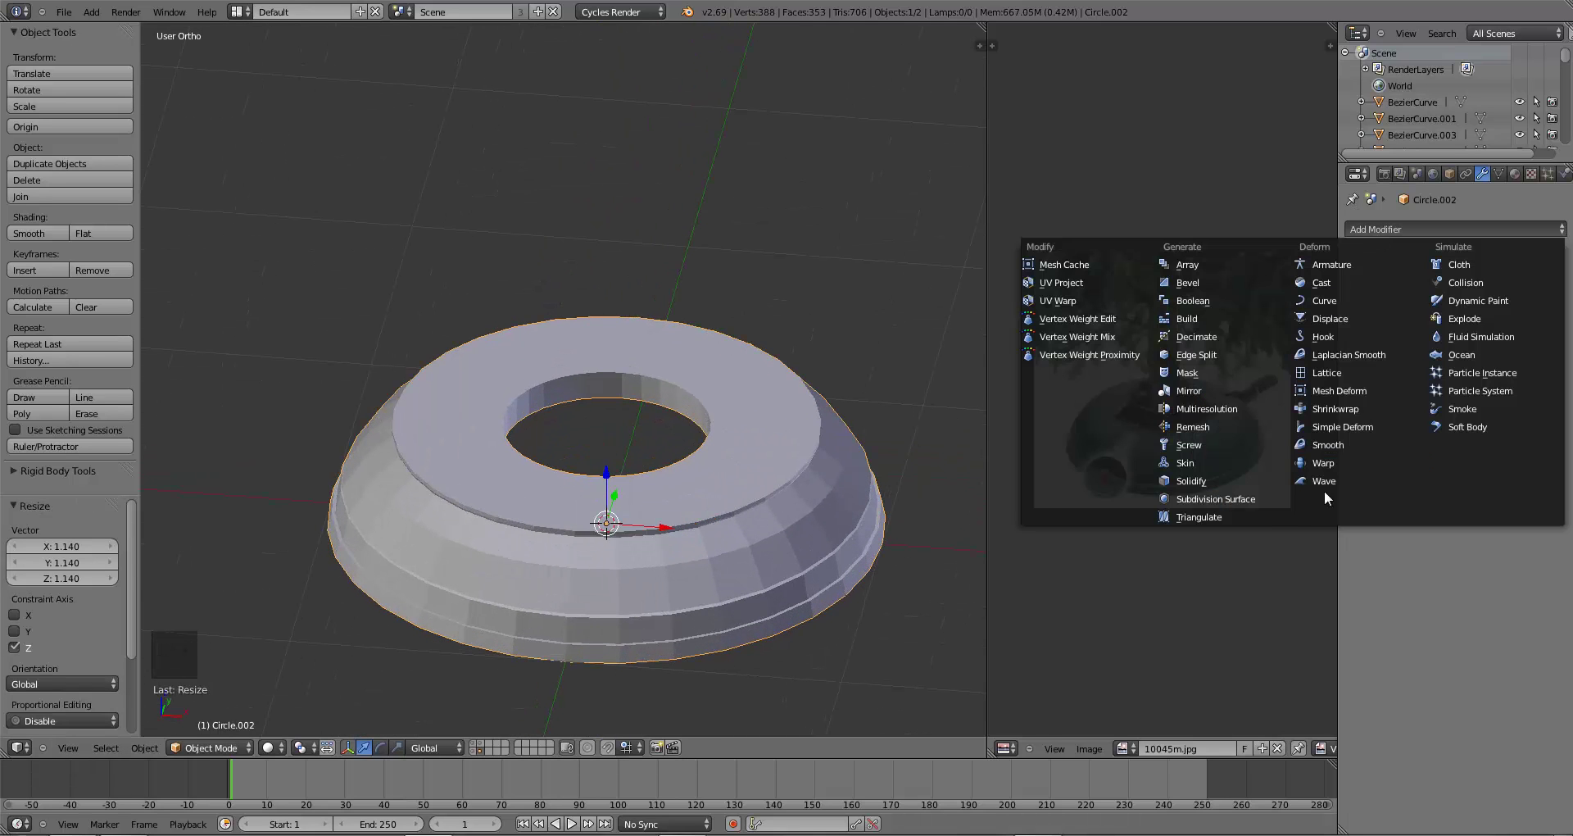
click(1227, 498)
click(1444, 342)
click(1468, 359)
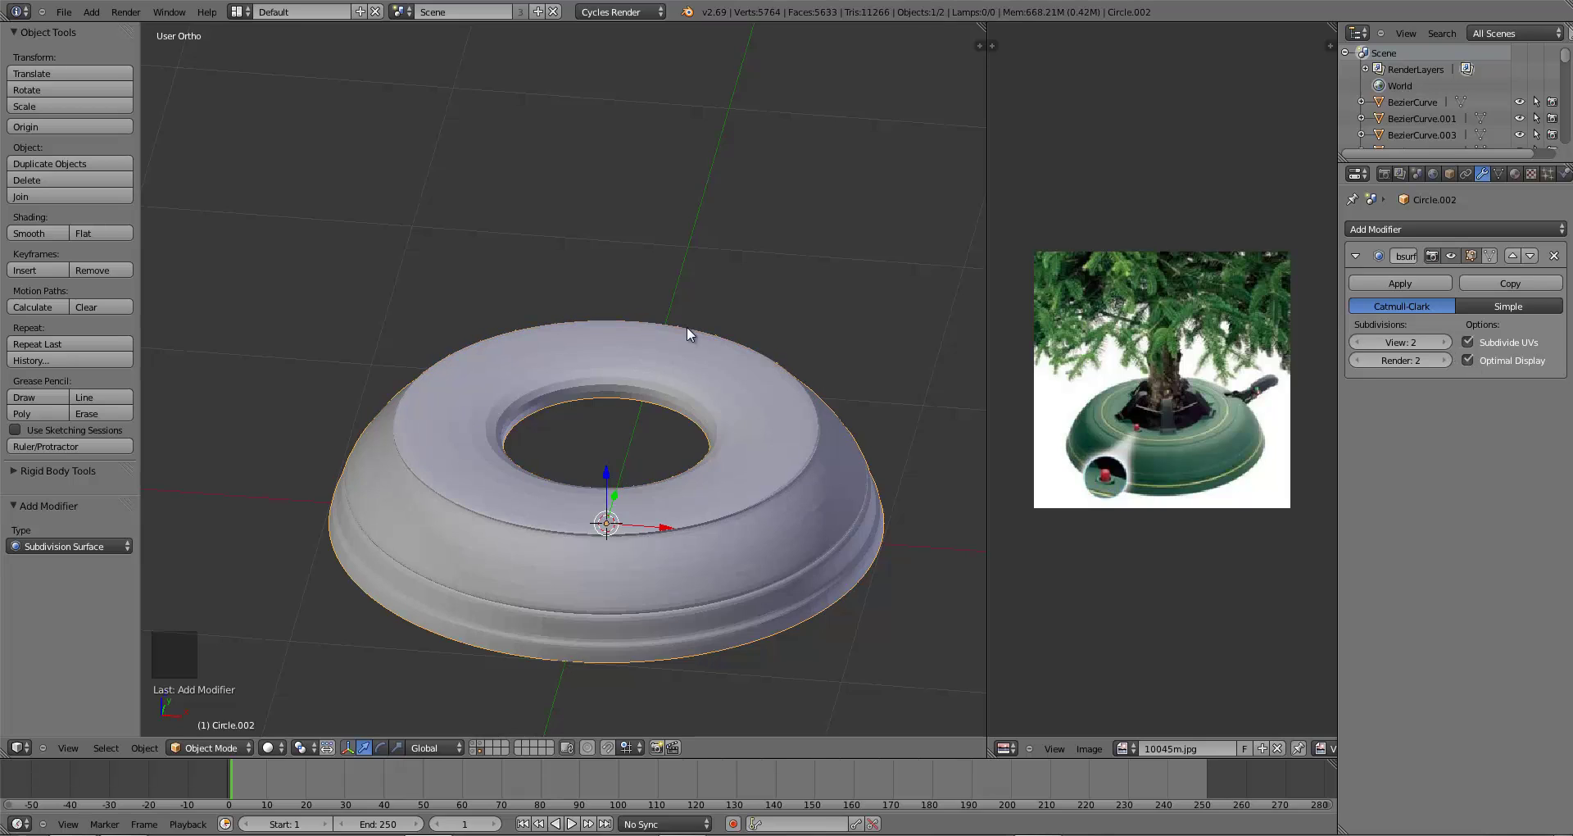
click(33, 234)
- Add a loop cut around the lowest band of the base to sharpen its bottom edge
key(KP_1)
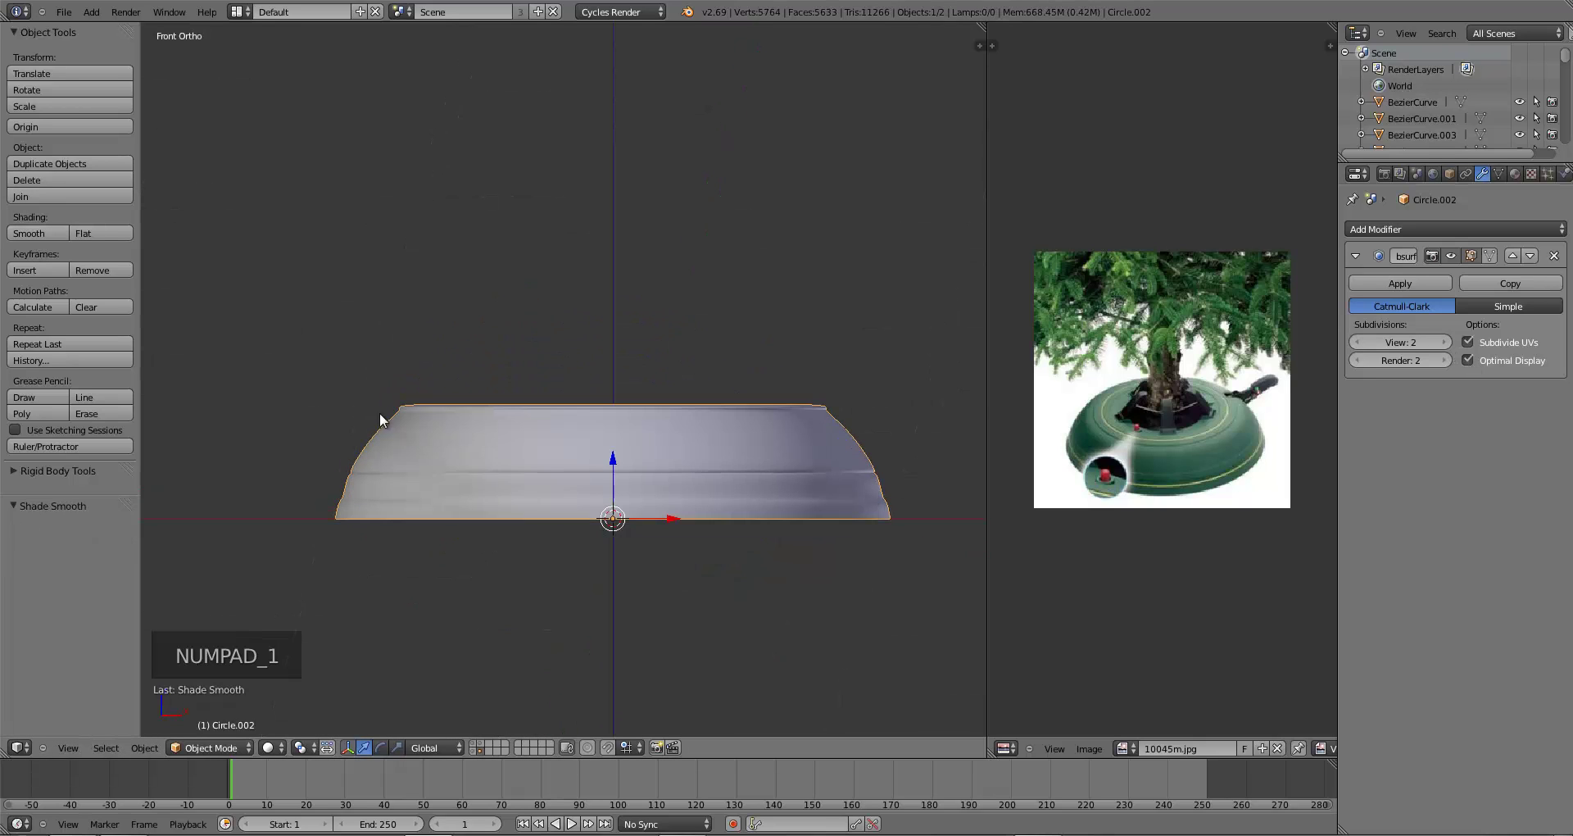
key(Tab)
key(ctrl+r)
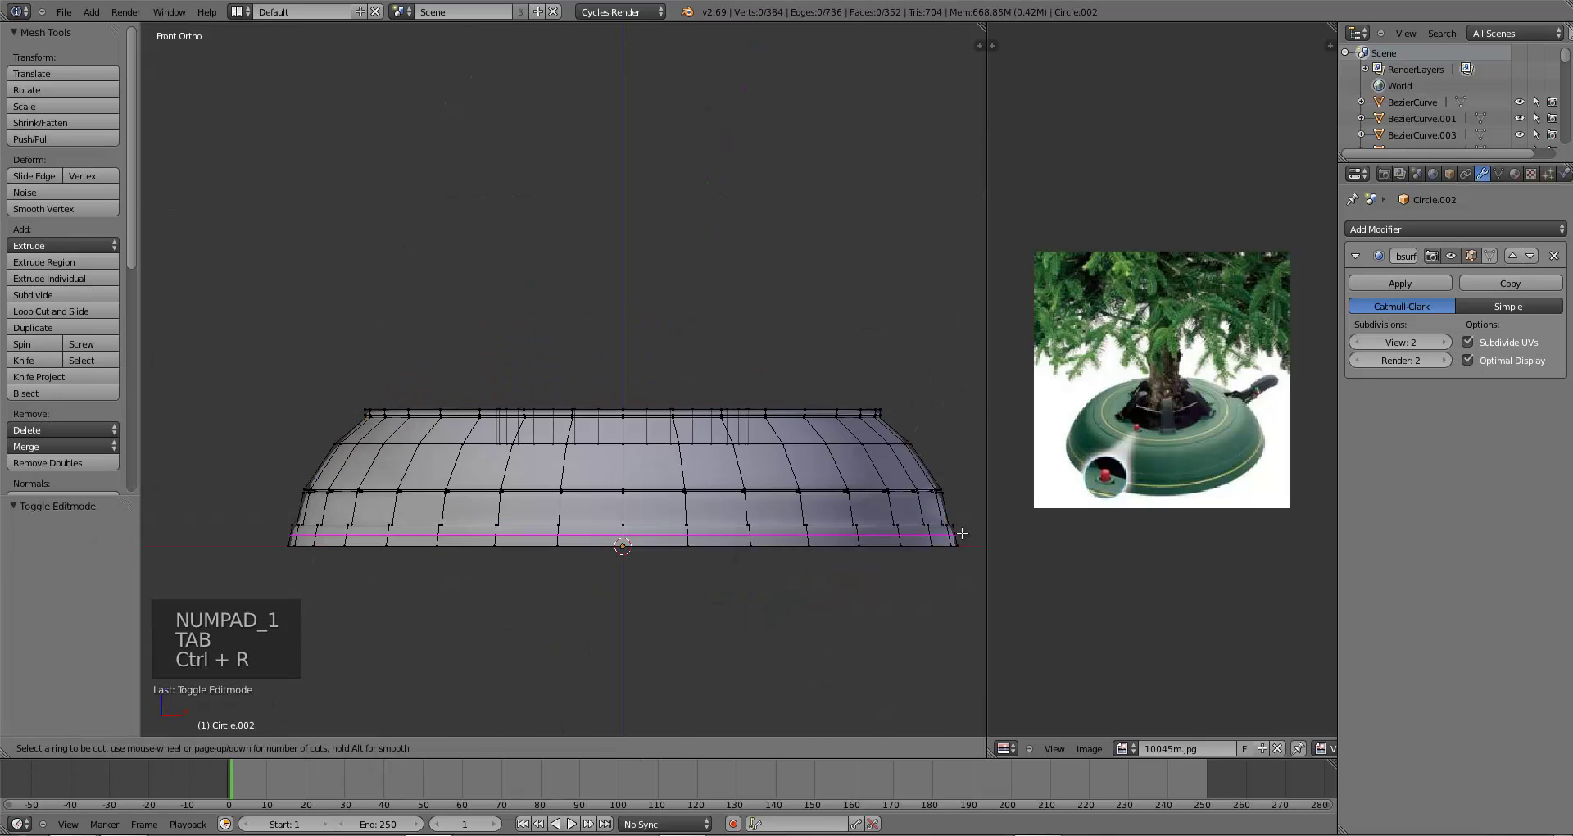
key(Tab)
- Add a loop cut on the base's flat top face and slide it close to the outer rim
middle_drag(700, 531, 819, 434)
key(Tab)
key(ctrl+r)
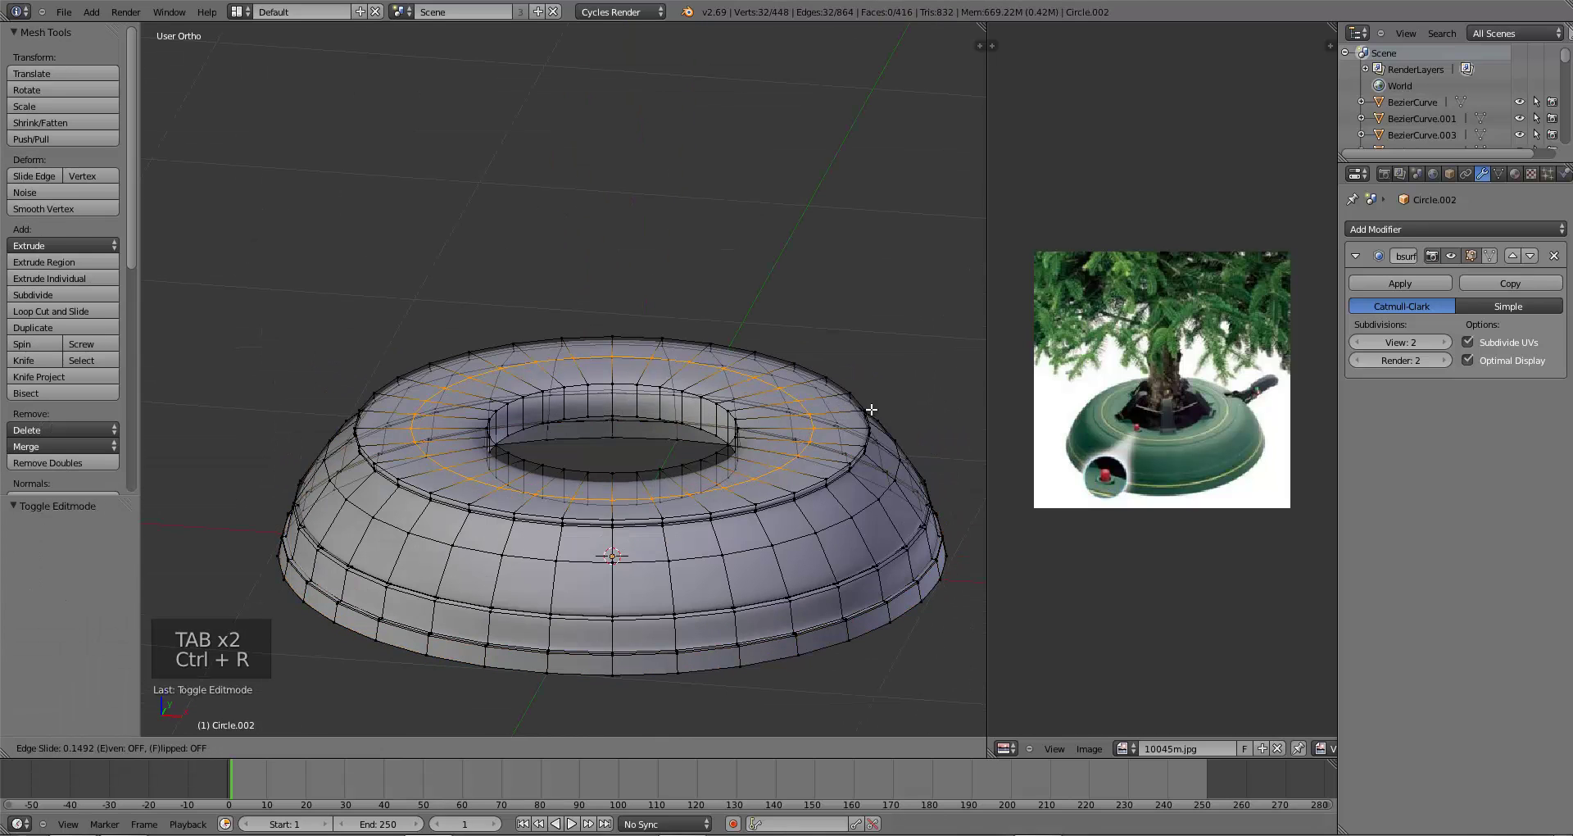
key(Tab)
mouse_move(828, 509)
middle_down()
mouse_move(821, 492)
mouse_move(811, 508)
middle_up()
scroll(712, 517, up, 3)
- Add a loop cut around the thin vertical lip below the base's top rim and slide it toward the edge
key(Tab)
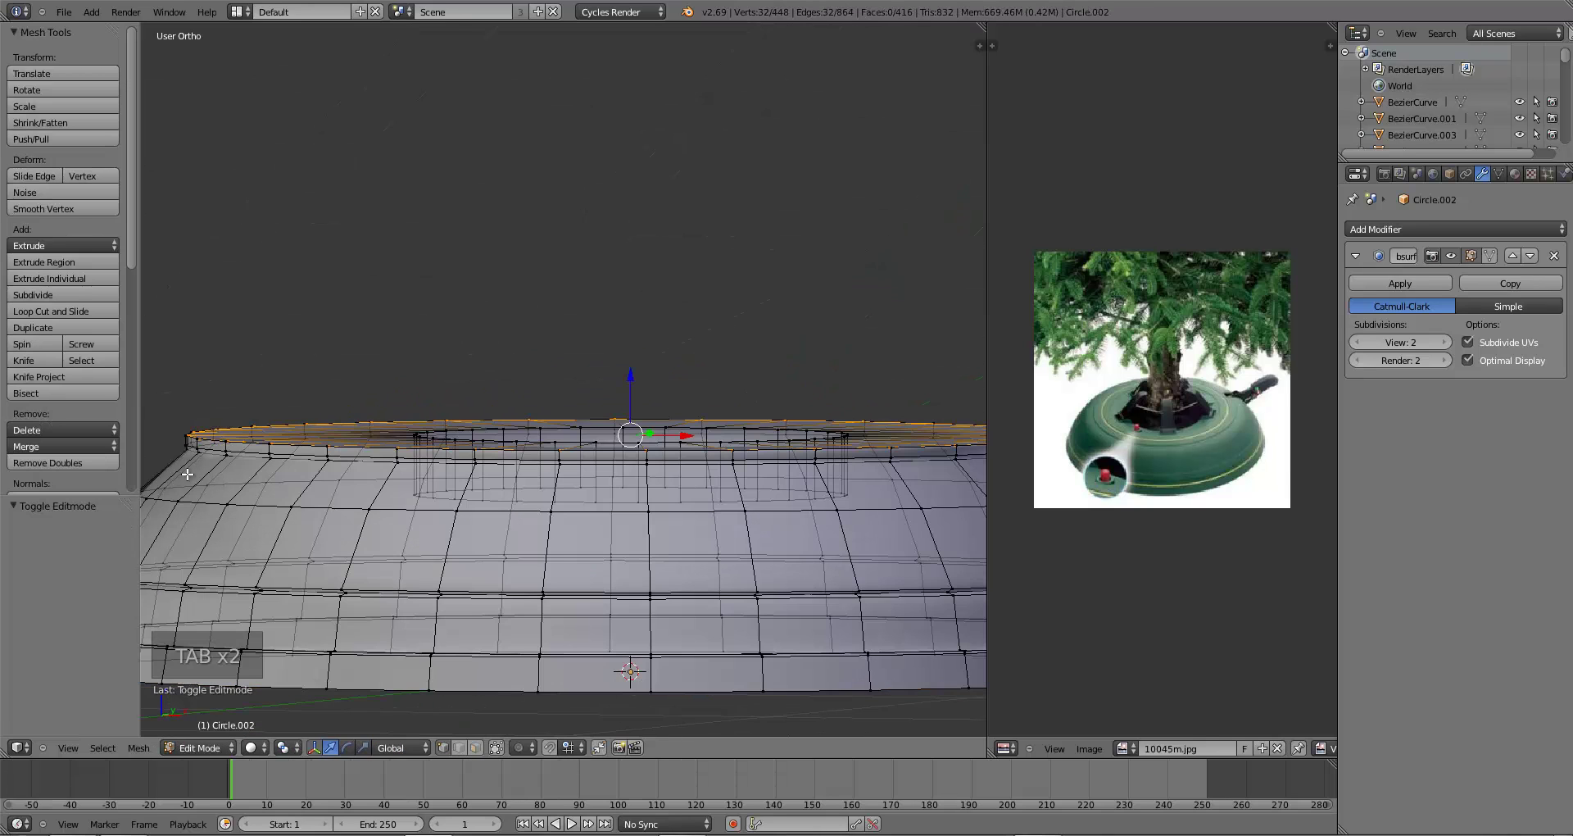
key(ctrl+r)
click(186, 467)
click(197, 438)
key(a)
key(Tab)
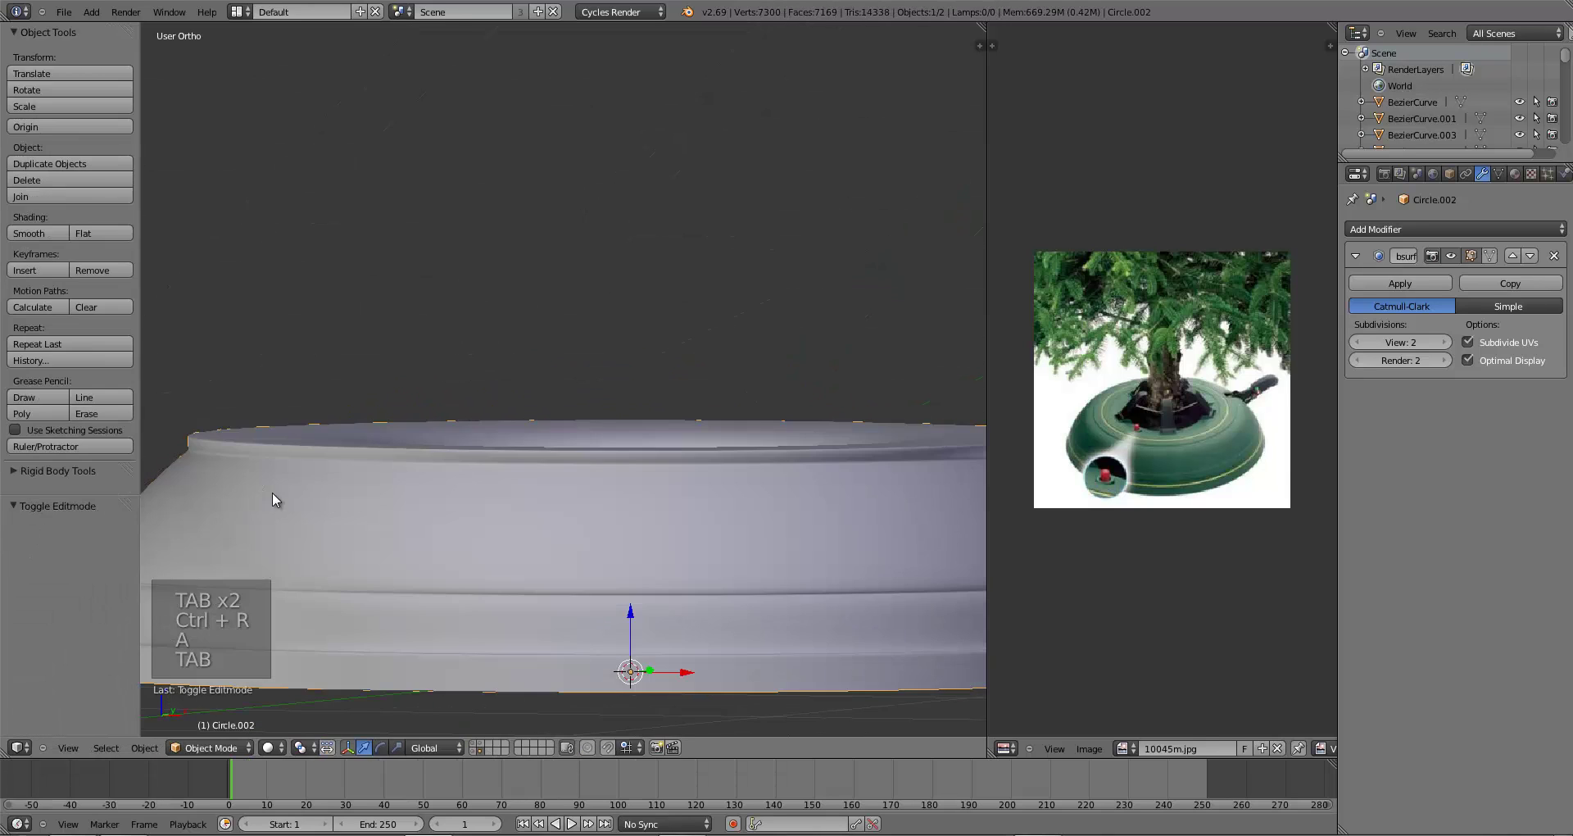
- Add a loop cut on the inner hole wall near its upper edge
middle_drag(274, 495, 281, 538)
key(Tab)
key(ctrl+r)
click(470, 447)
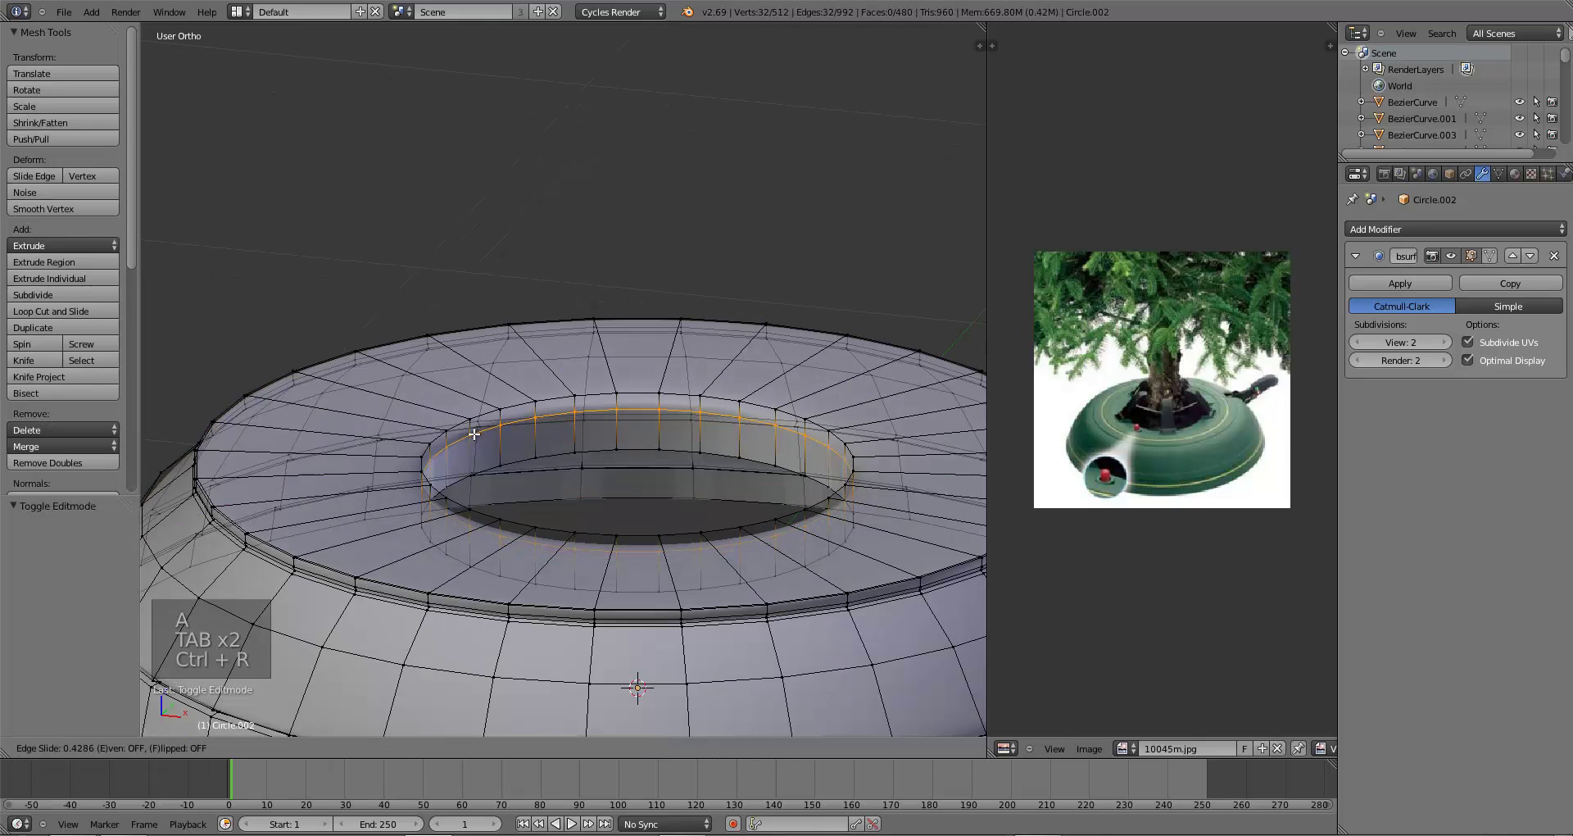
click(470, 447)
key(a)
key(Tab)
- Deselect the base and save the project over christmas-tree-tutorial_3.blend
scroll(494, 504, down, 4)
middle_drag(495, 503, 511, 596)
scroll(526, 494, down, 3)
key(a)
scroll(493, 549, up, 5)
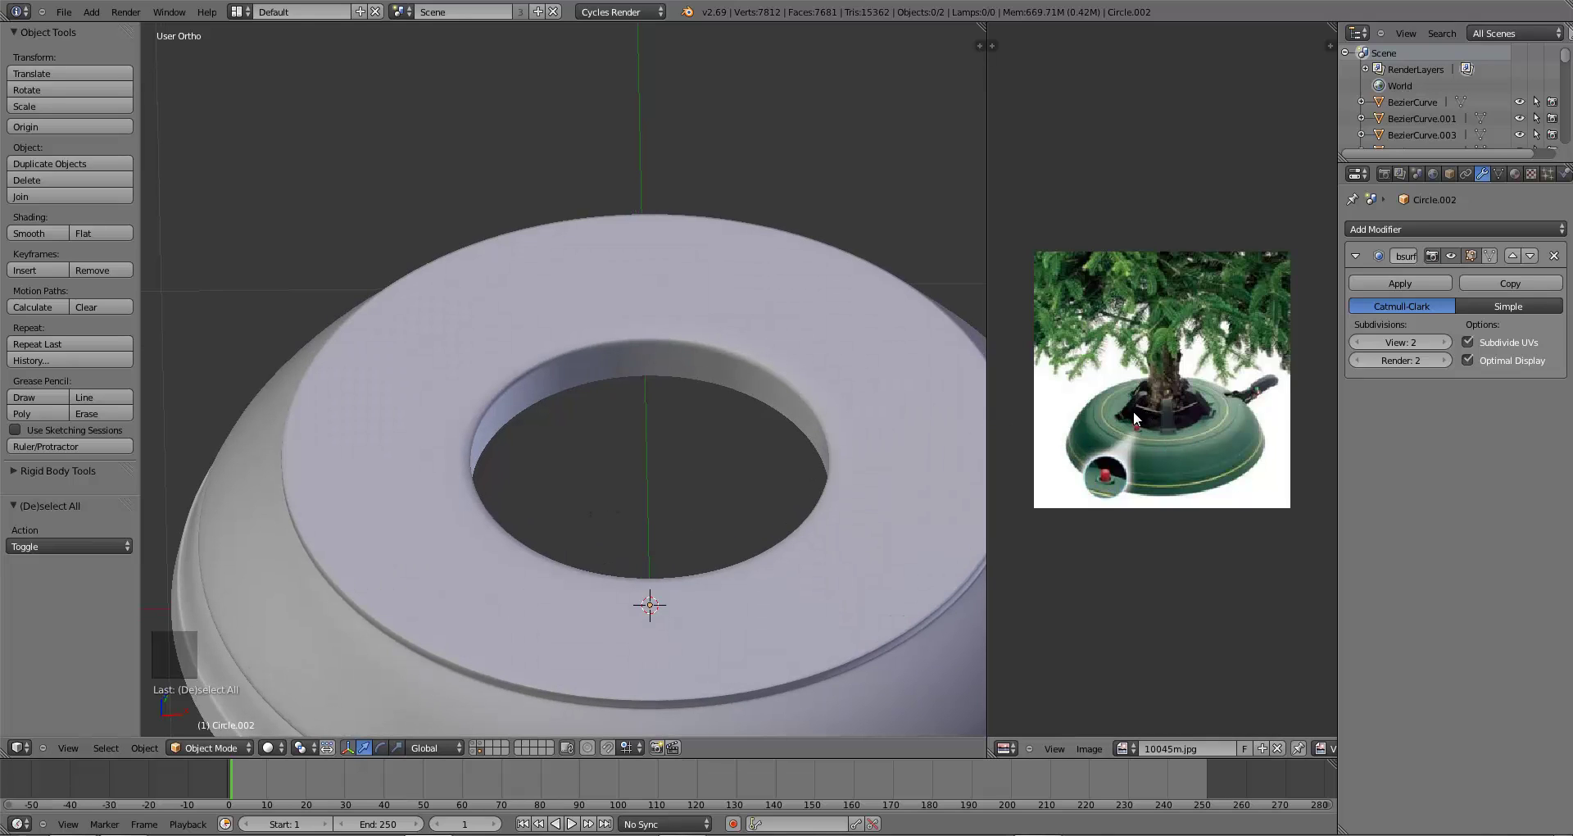
scroll(689, 470, down, 4)
key(ctrl+s)
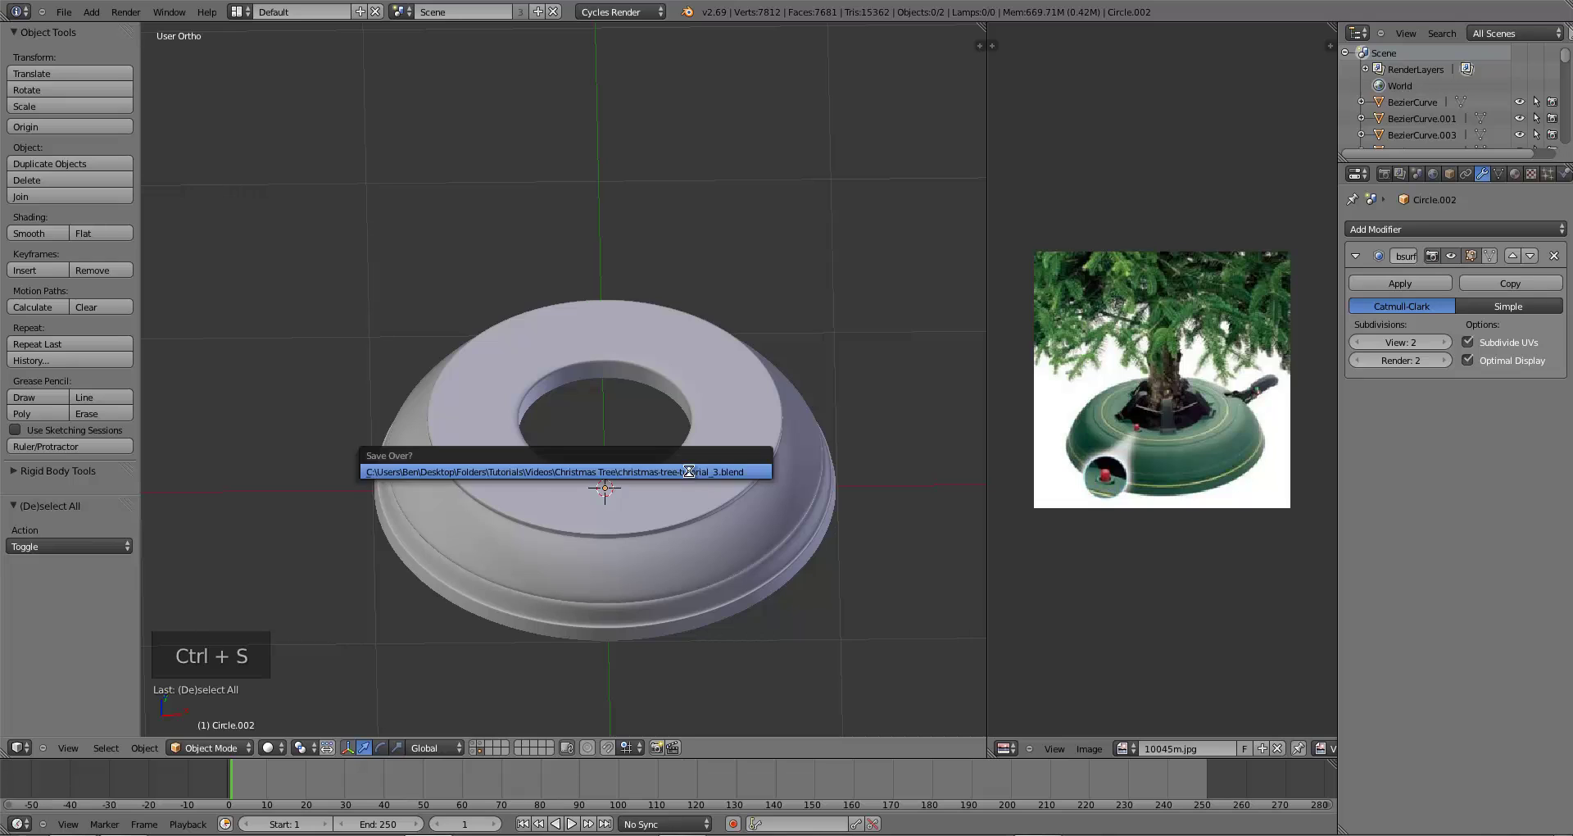
click(688, 470)
- Add a plane at the centre of the base, scaled to about 0.218 and rotated 45 degrees
key(KP_7)
key(shift+a)
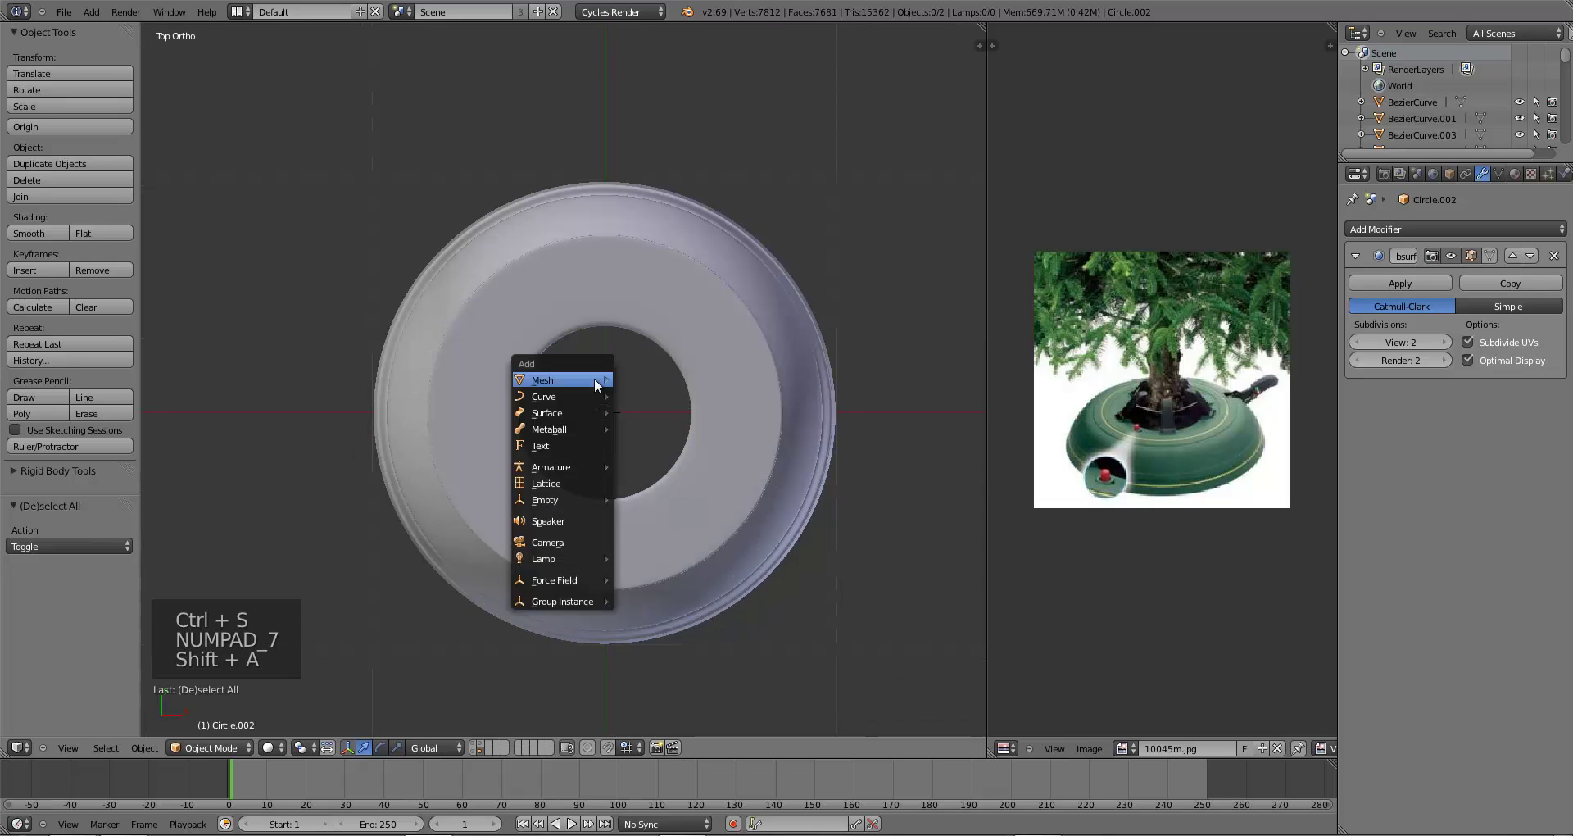
click(652, 379)
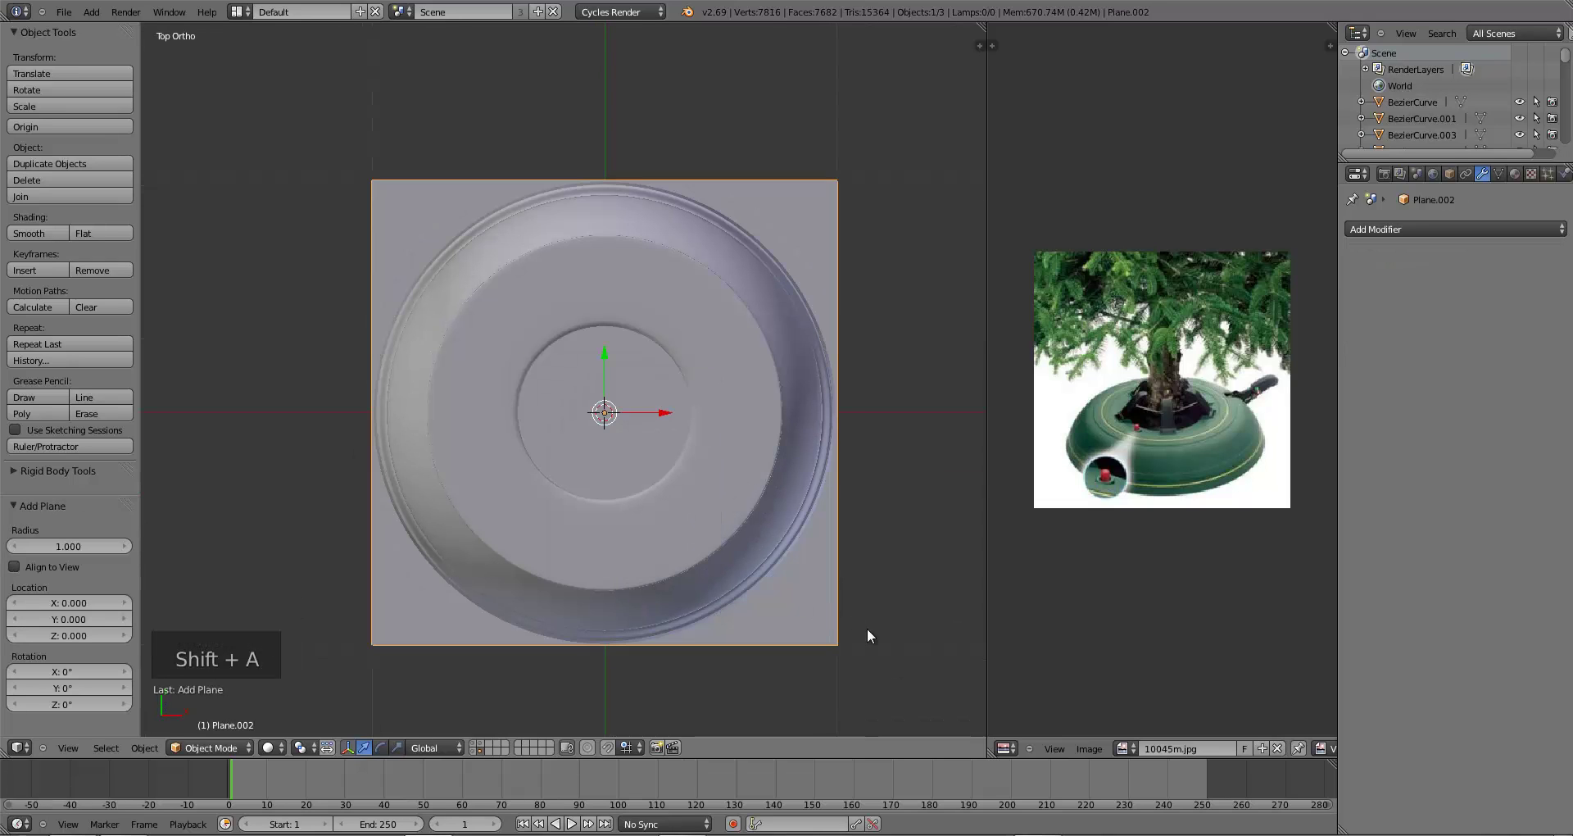
key(s)
click(662, 458)
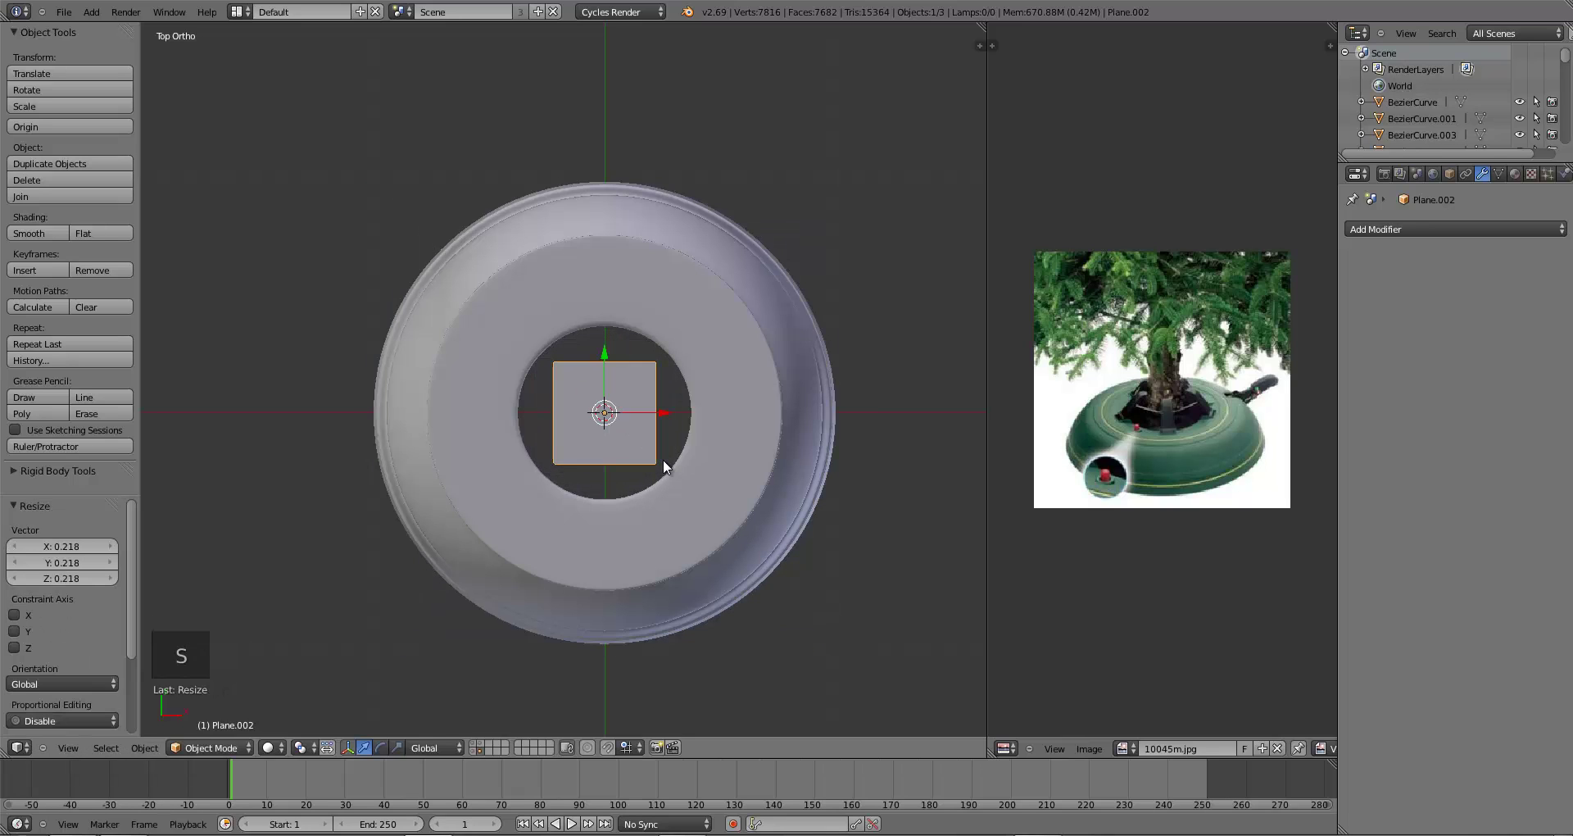
text(r45)
click(662, 459)
- Delete only the plane's face and scale the remaining square outline by about 1.226 so its corners meet the hole's edge
key(Tab)
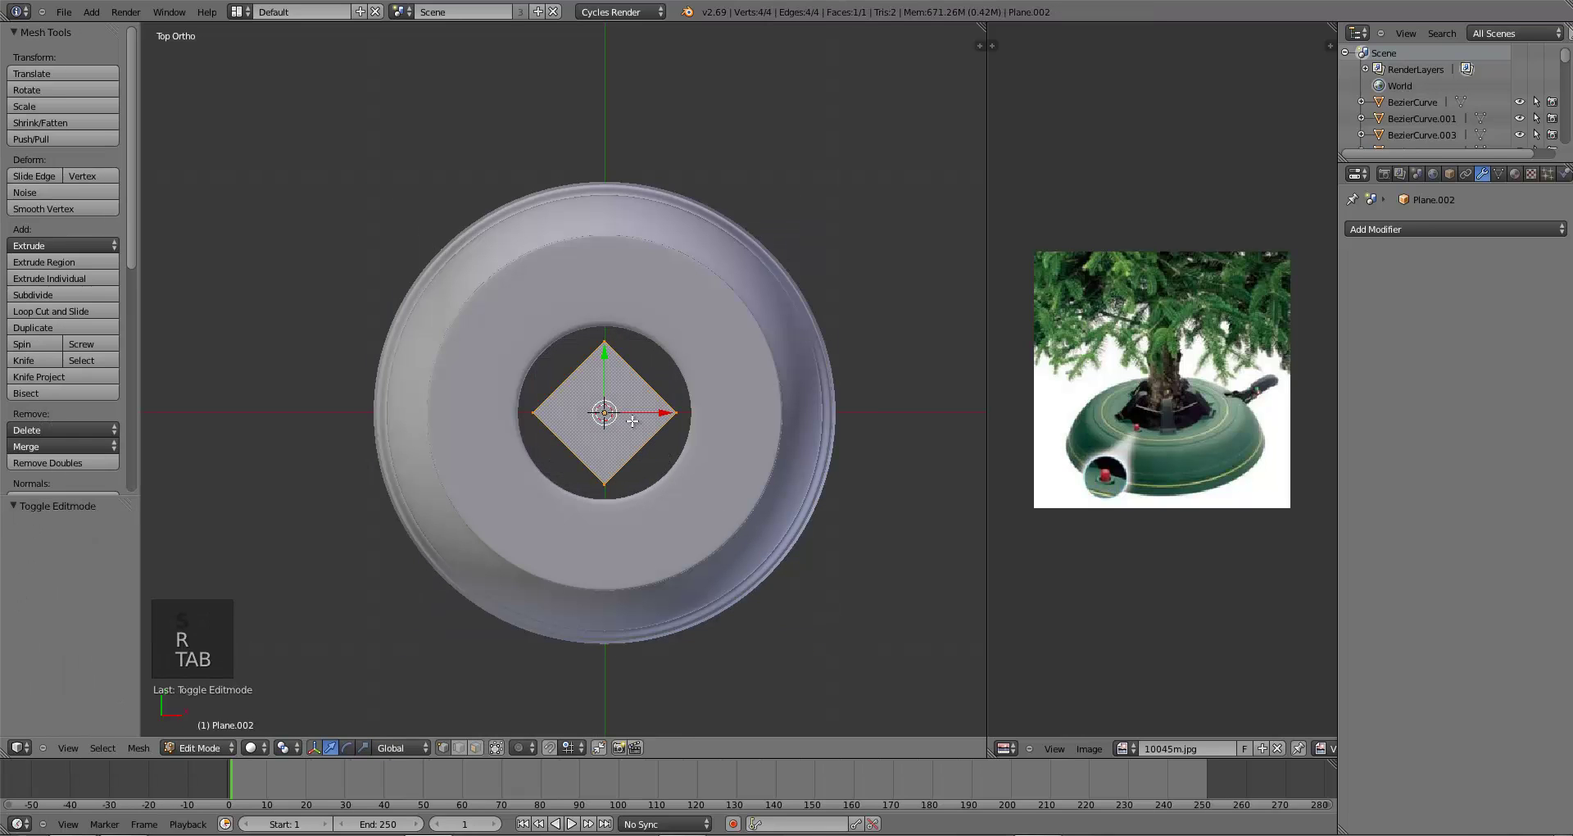
key(x)
click(604, 493)
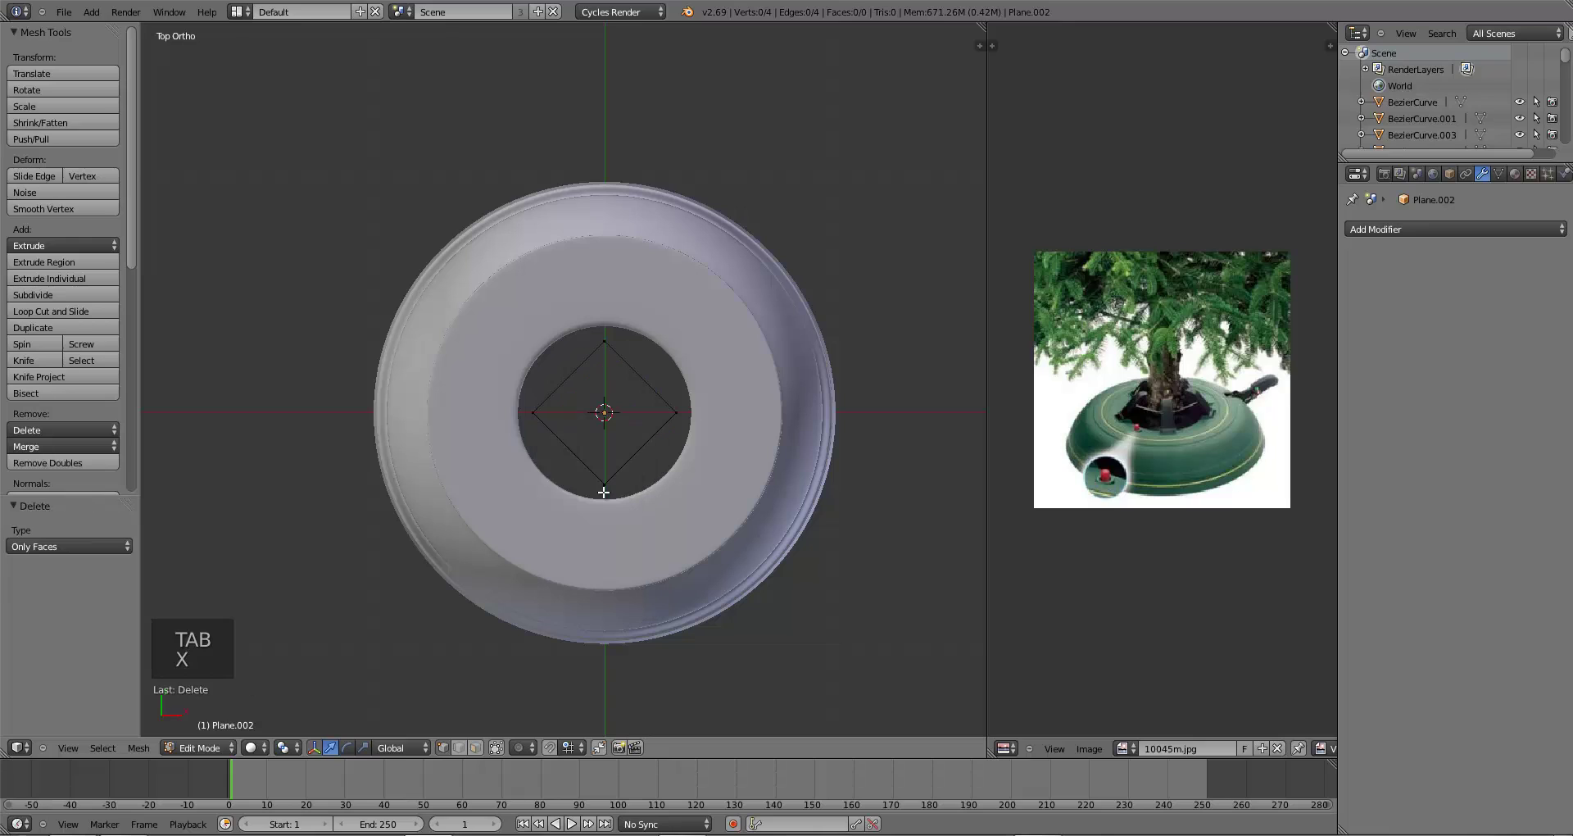
key(a)
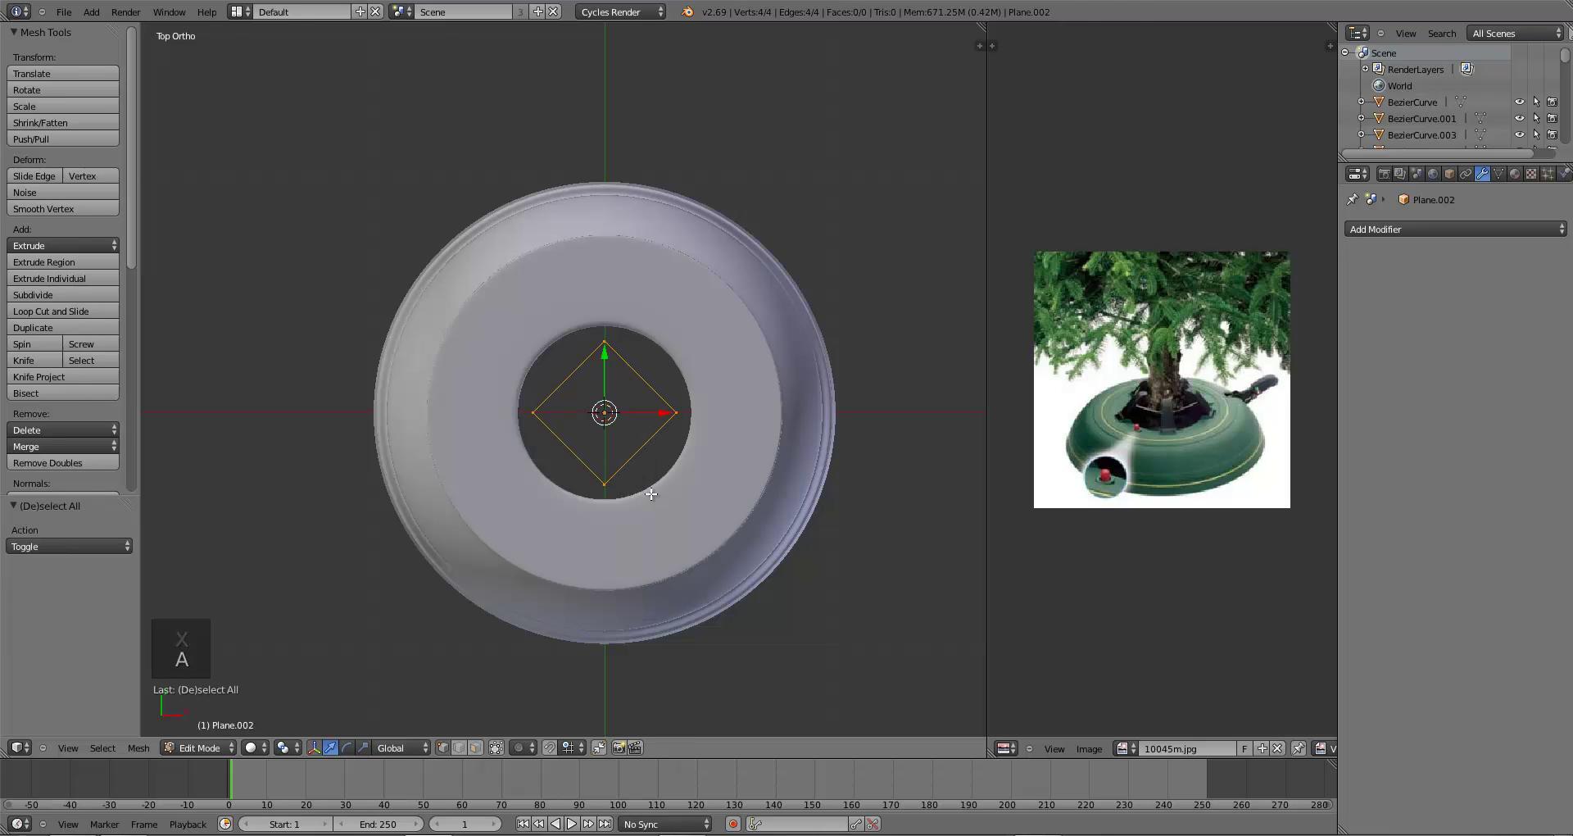
key(Tab)
key(s)
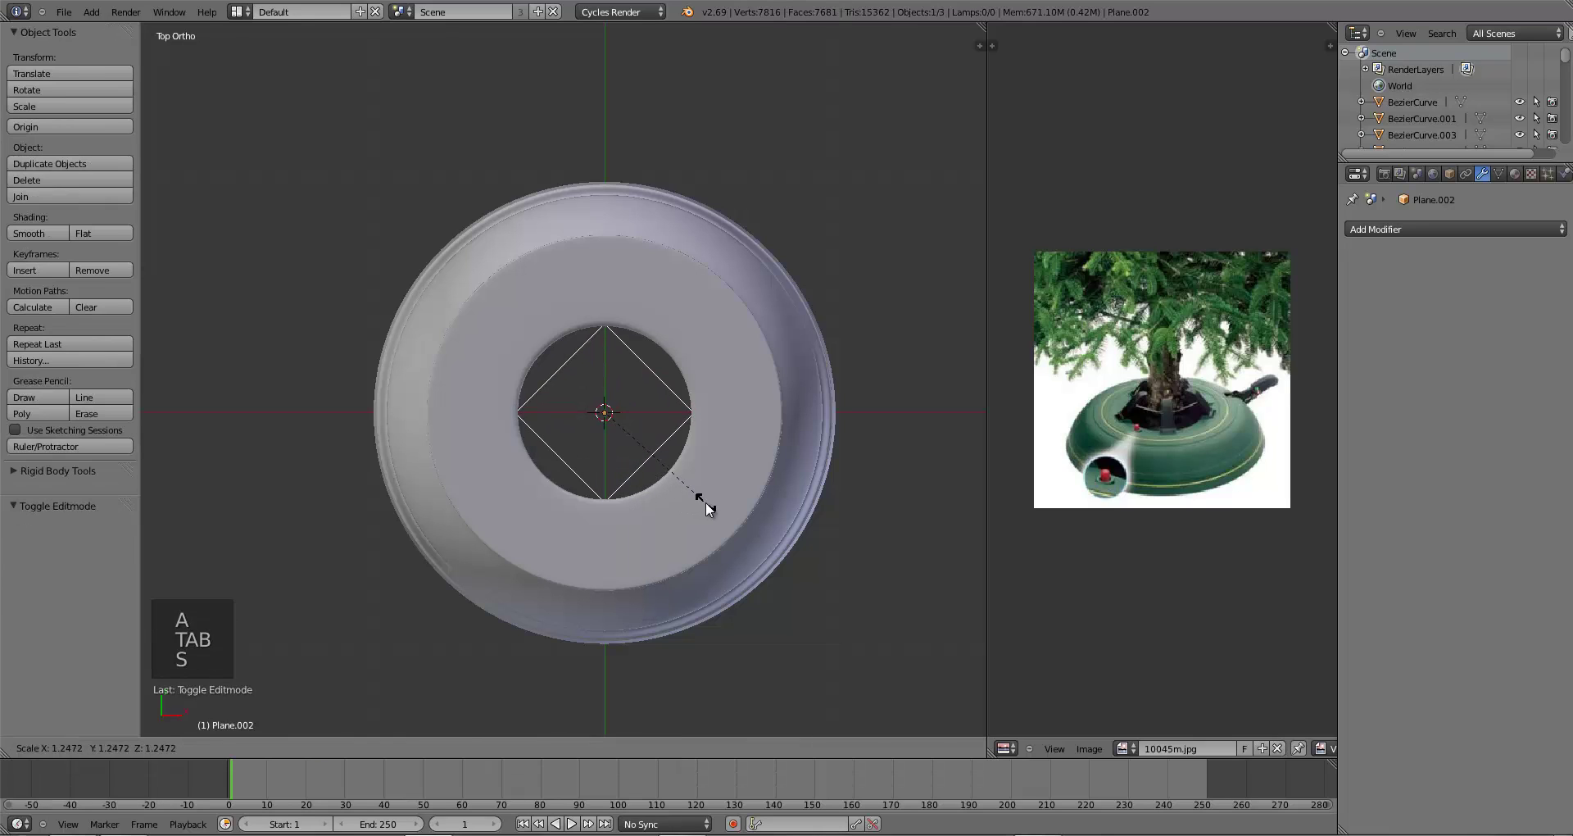
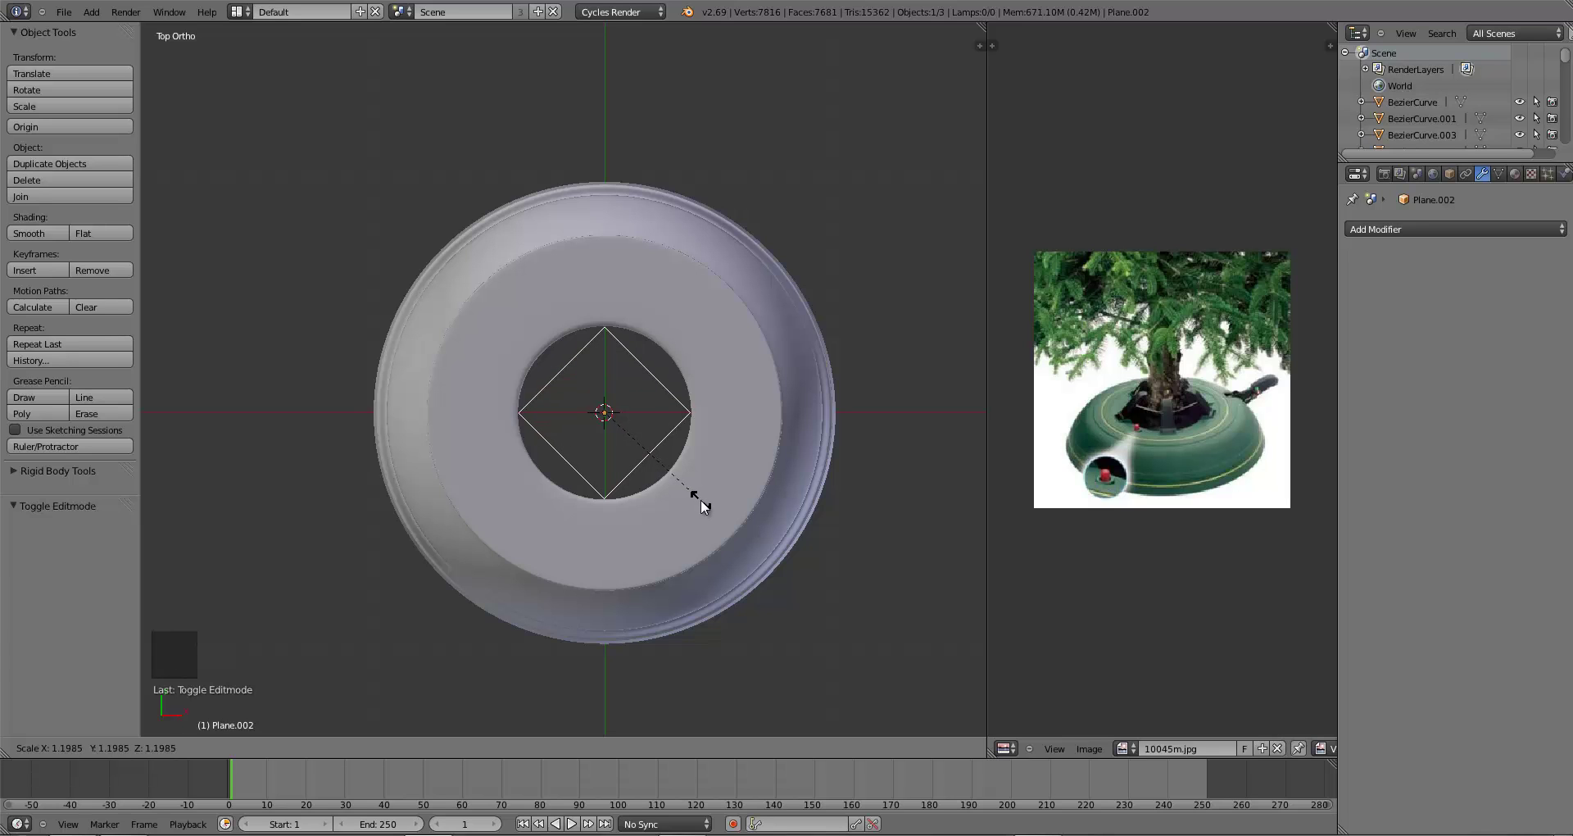
click(703, 501)
- Raise the square outline about 0.335 along Z into the hole, and fine-tune its height slightly
key(KP_1)
key(g)
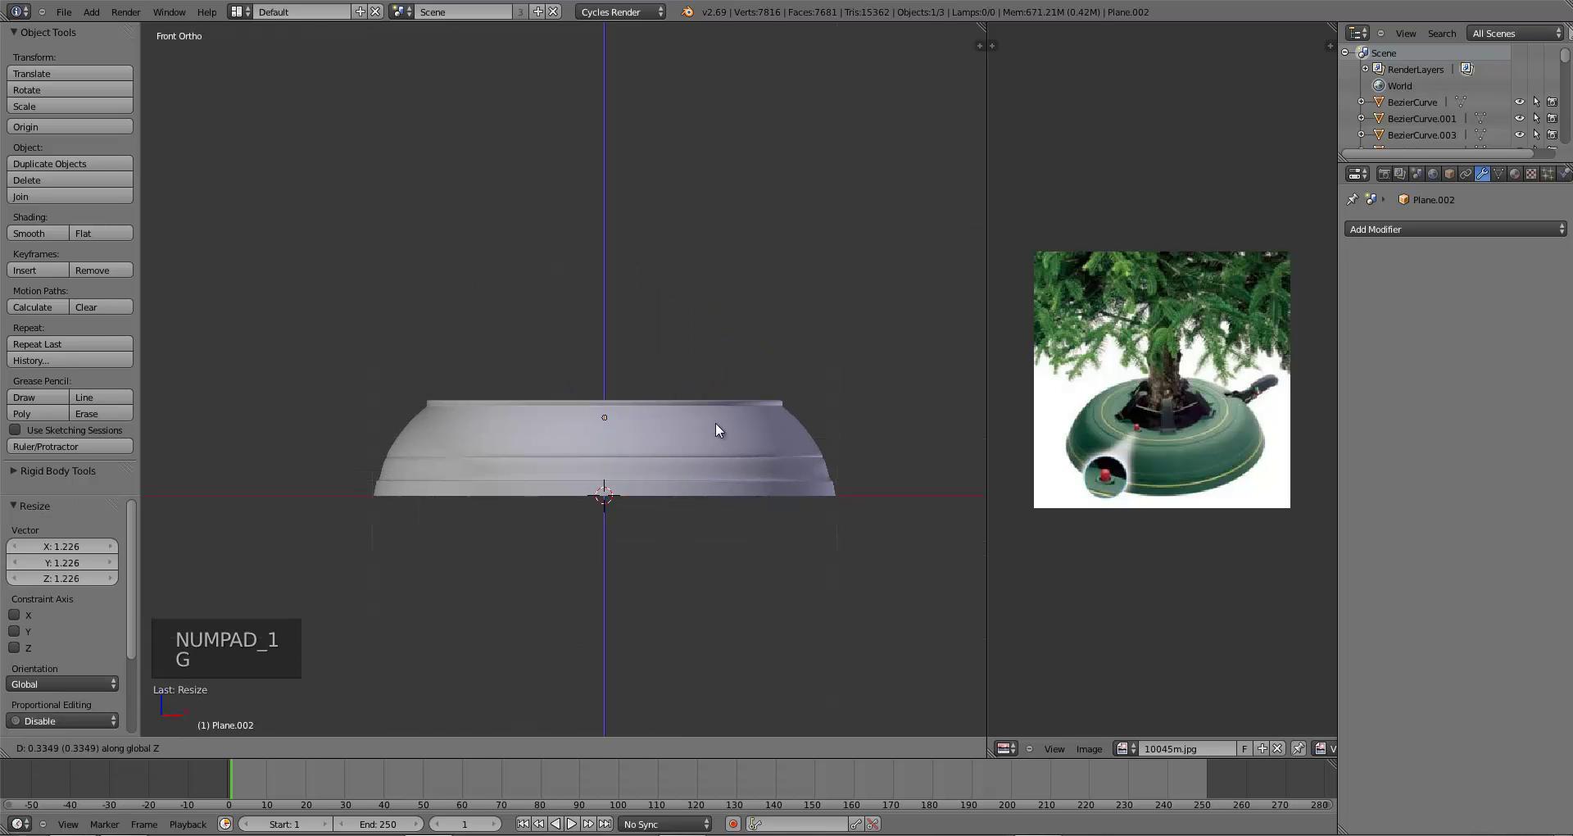
click(715, 427)
middle_drag(715, 427, 706, 479)
key(g)
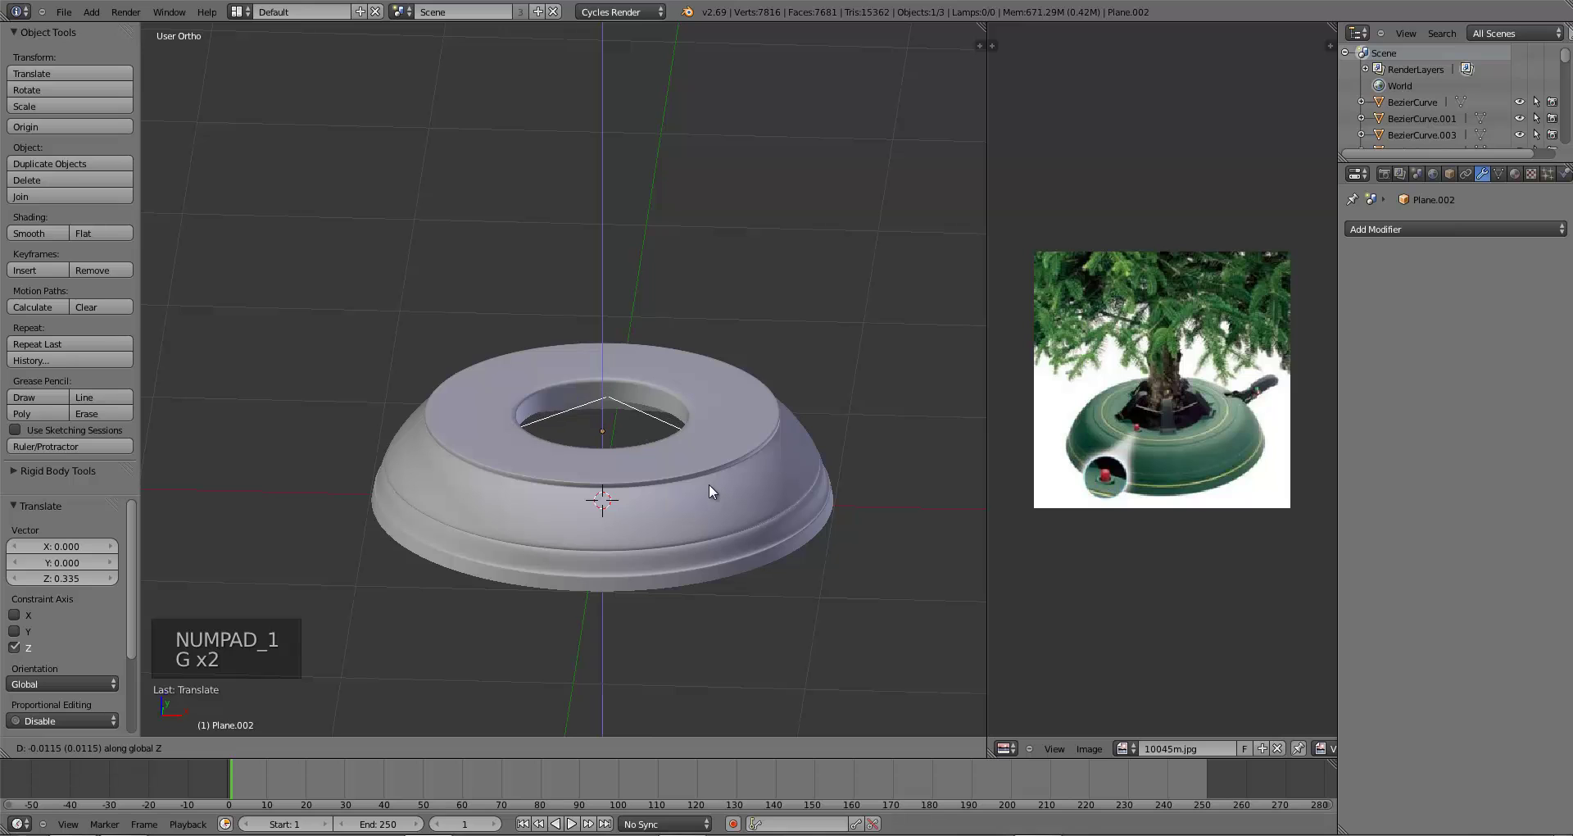
- Extrude the square outline upward about 0.161 along Z to form four walls
key(Tab)
key(e)
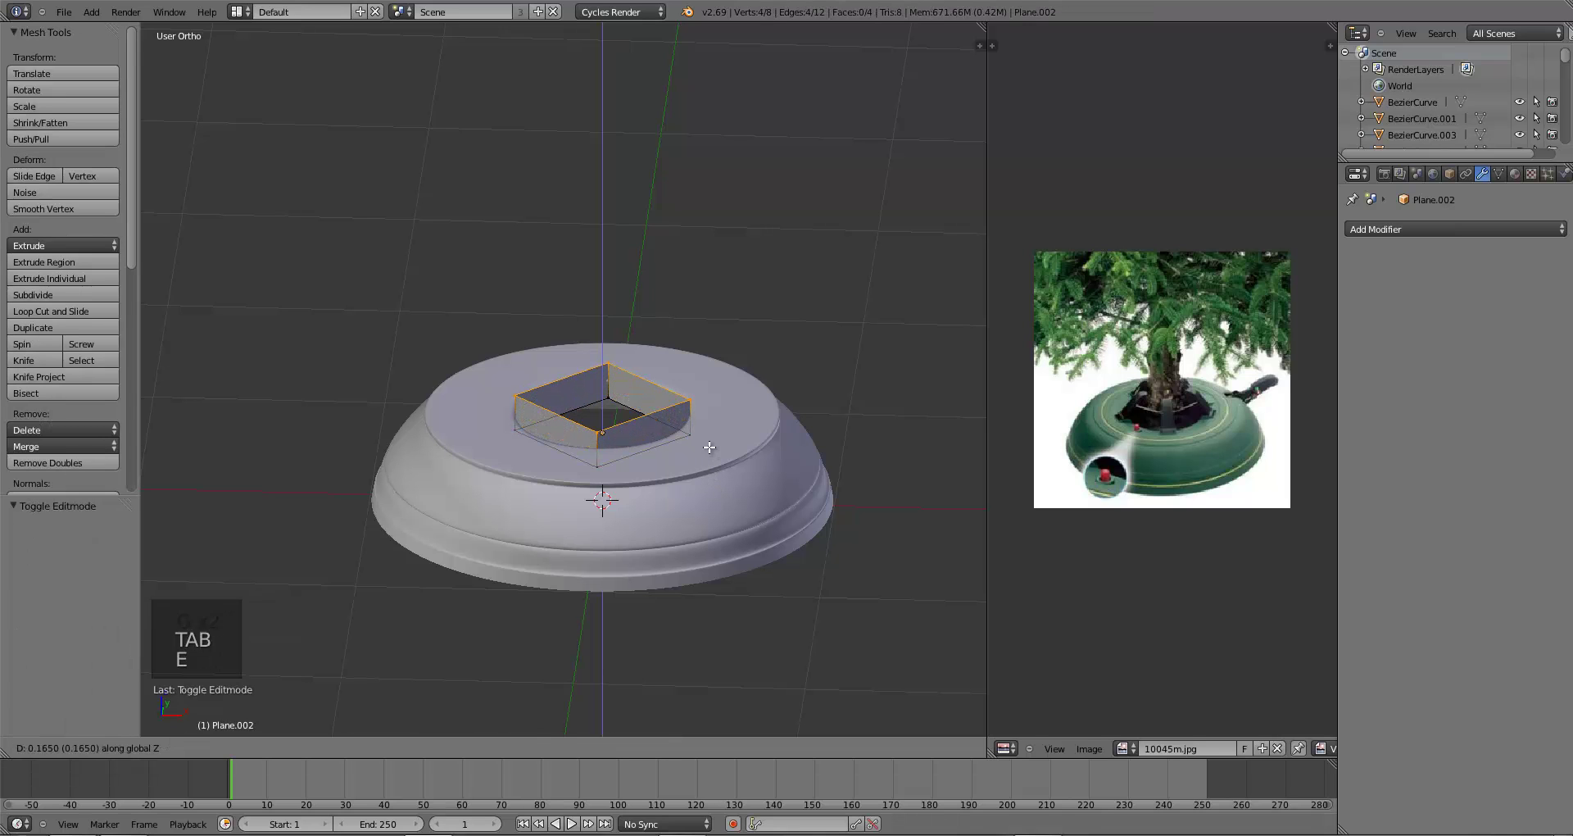
click(711, 448)
scroll(636, 484, up, 4)
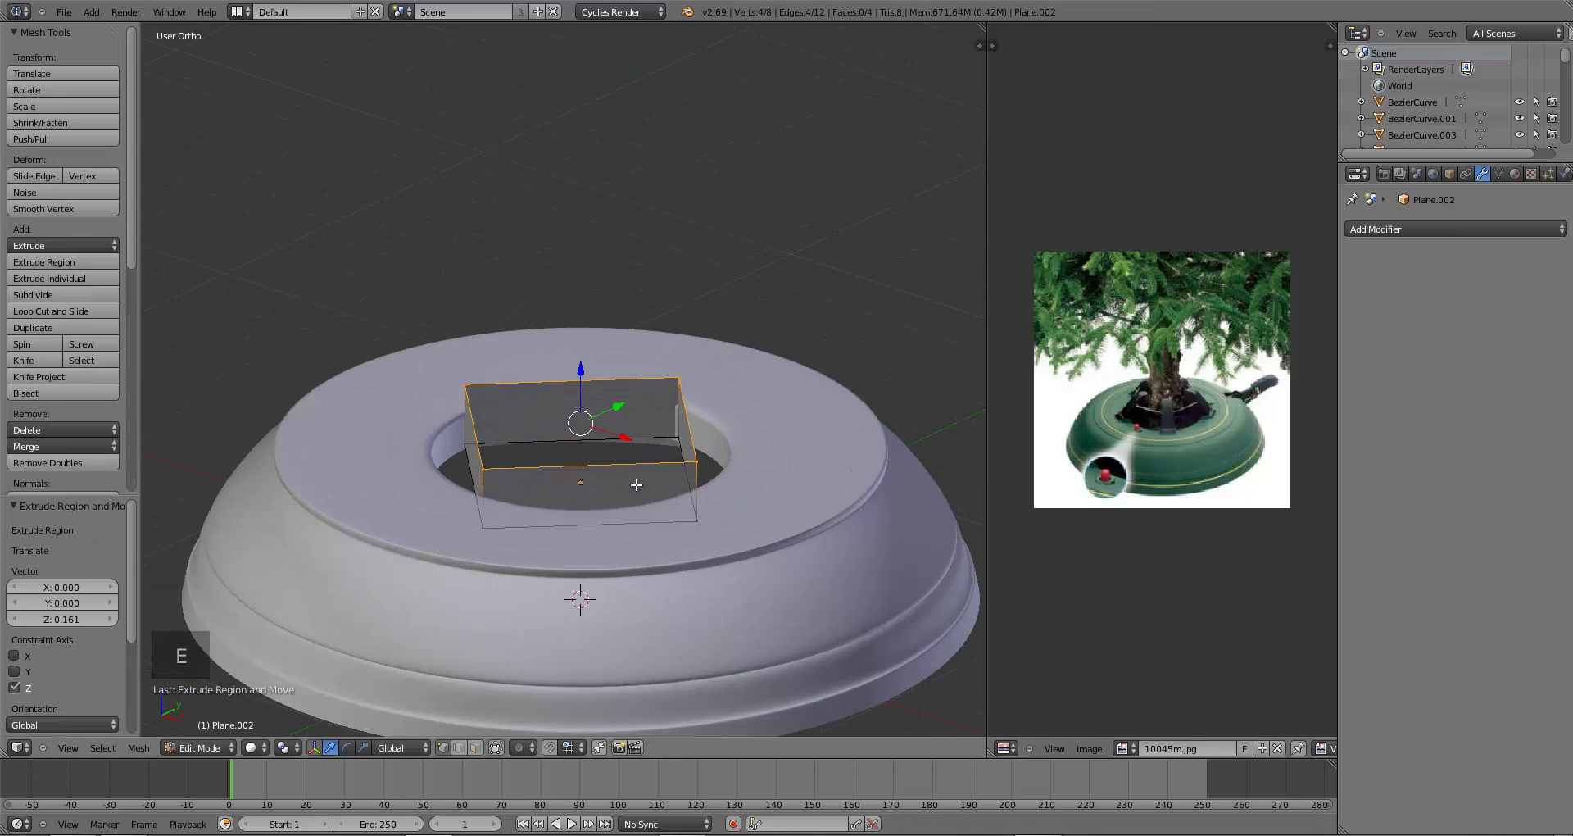
scroll(637, 484, up, 3)
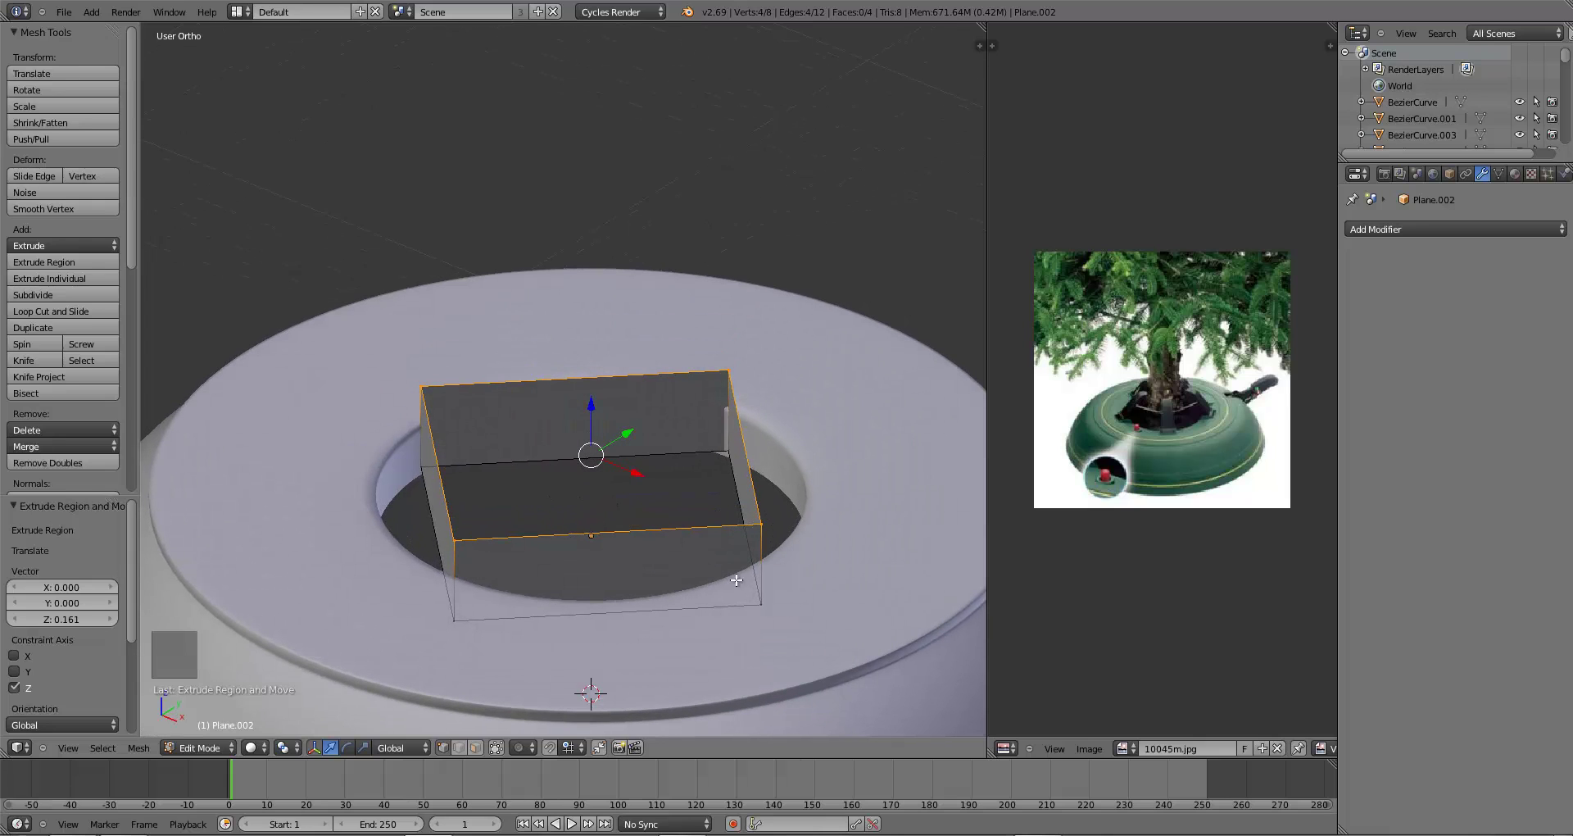
- Scale the top edges of the square walls to about 0.864 so they taper inward
key(s)
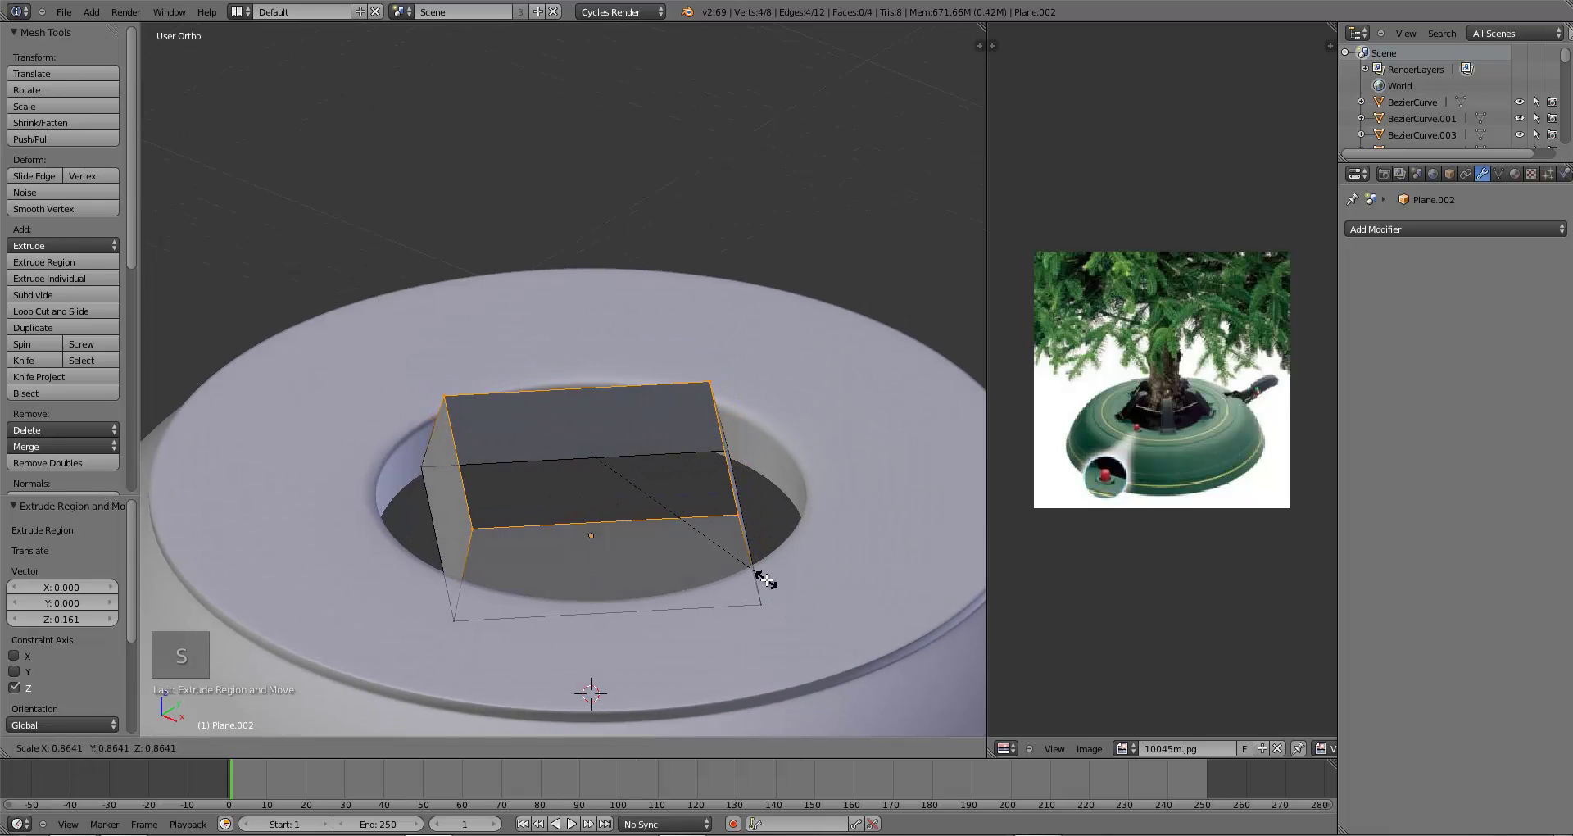
click(765, 579)
middle_drag(766, 579, 770, 555)
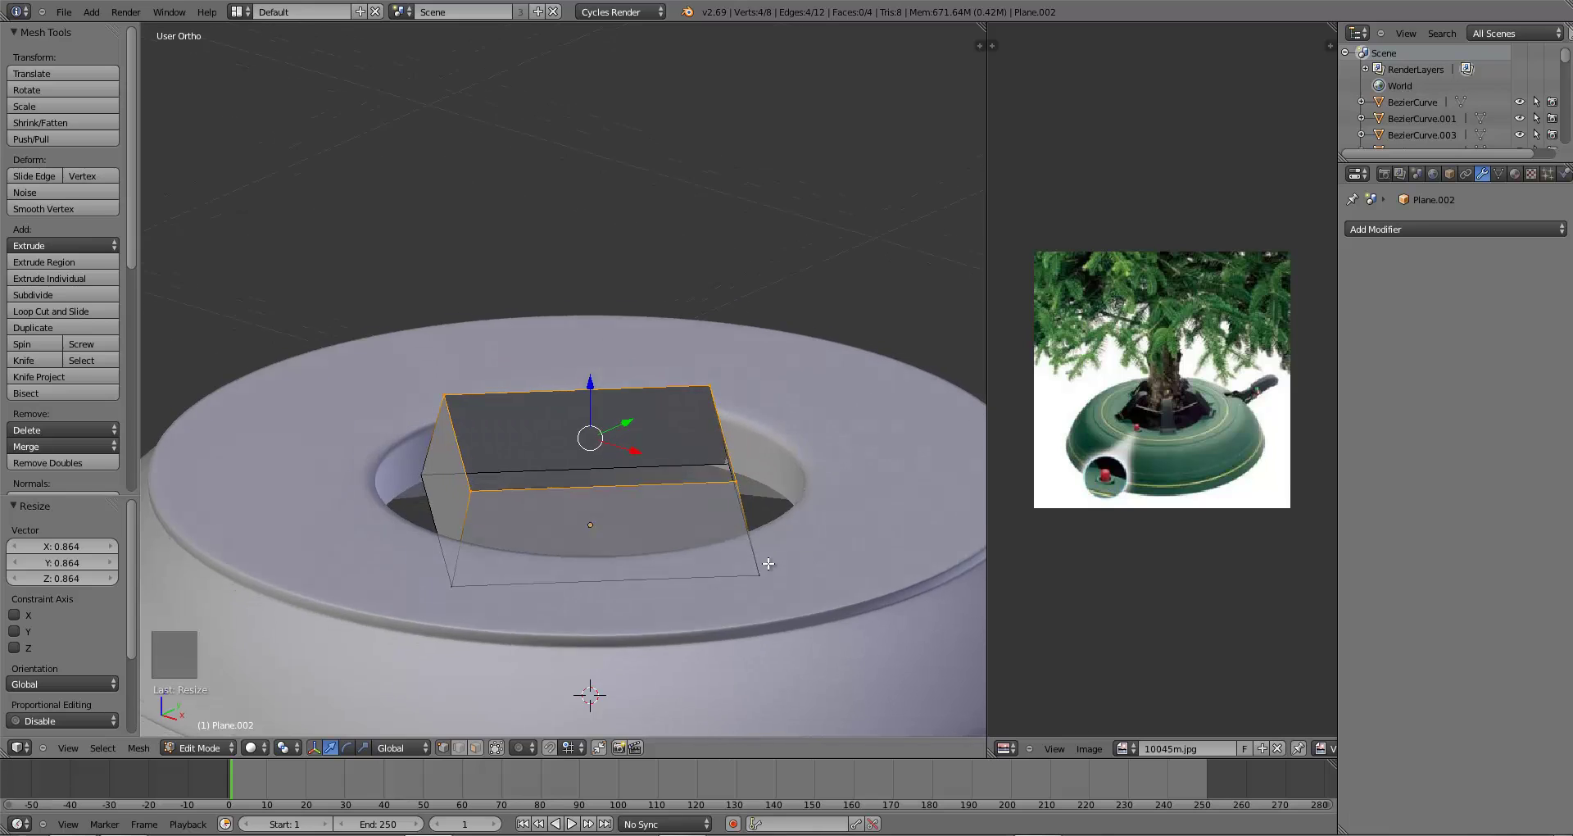
key(a)
key(Tab)
key(Tab)
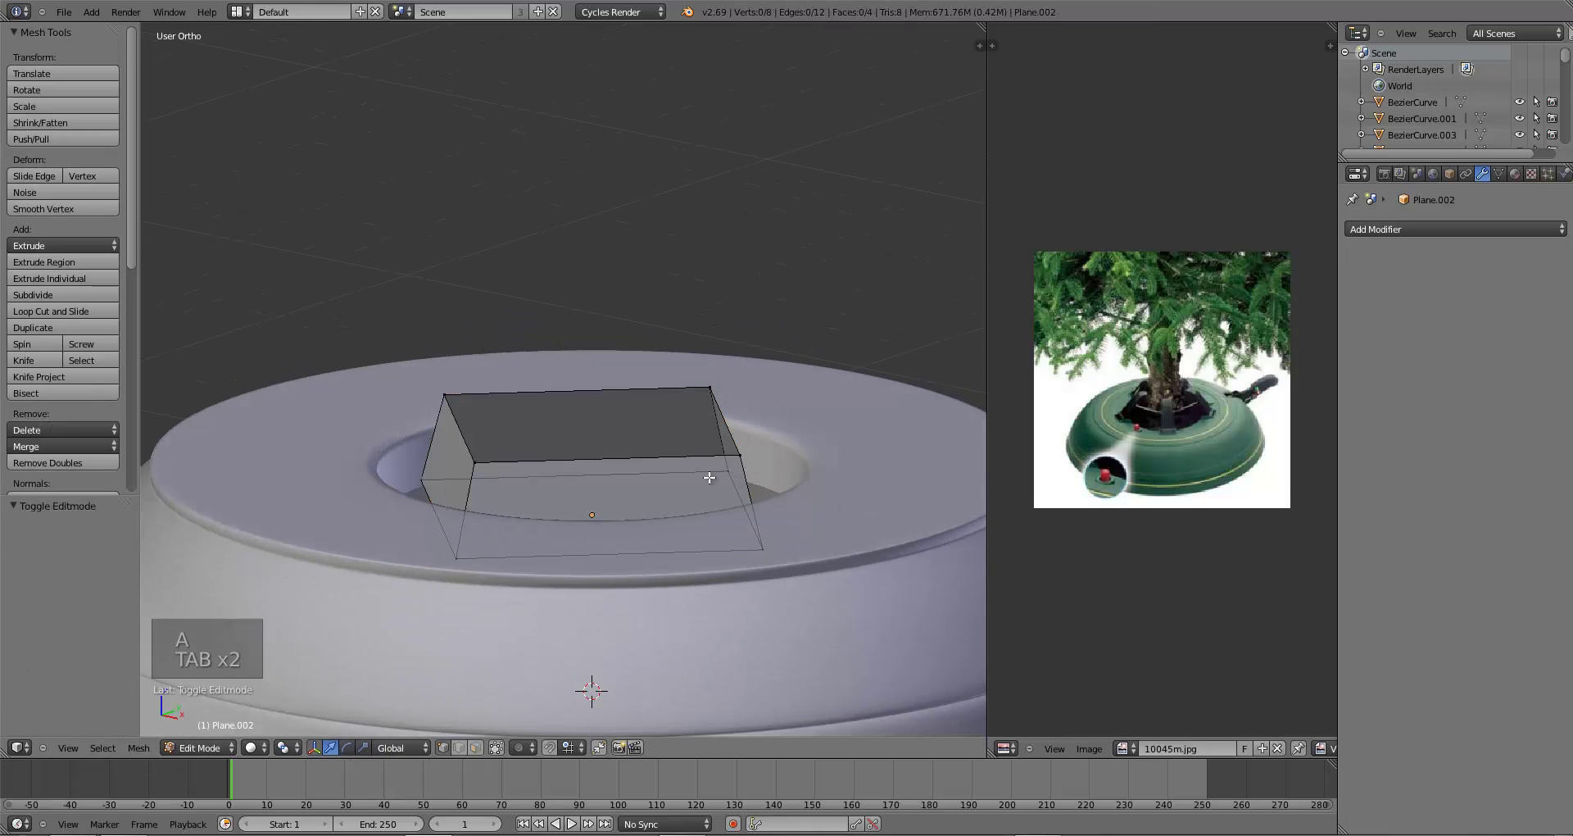
- Extrude all four walls and scale the new faces inward to about 0.92 with Z locked to give them thickness
middle_drag(846, 532, 846, 631)
key(a)
key(a)
key(a)
key(e)
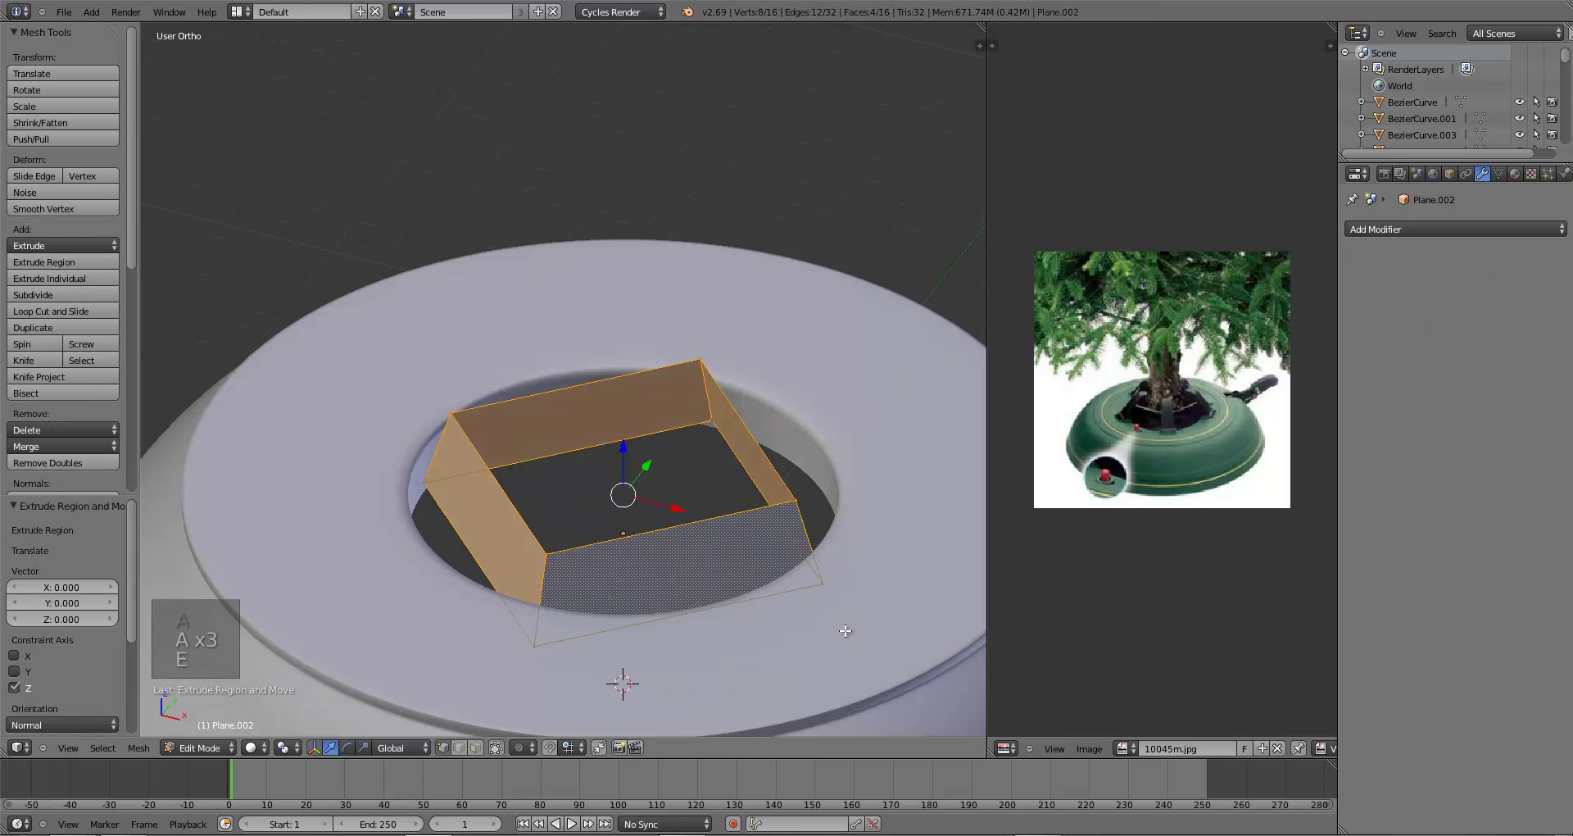
key(s)
key(shift+z)
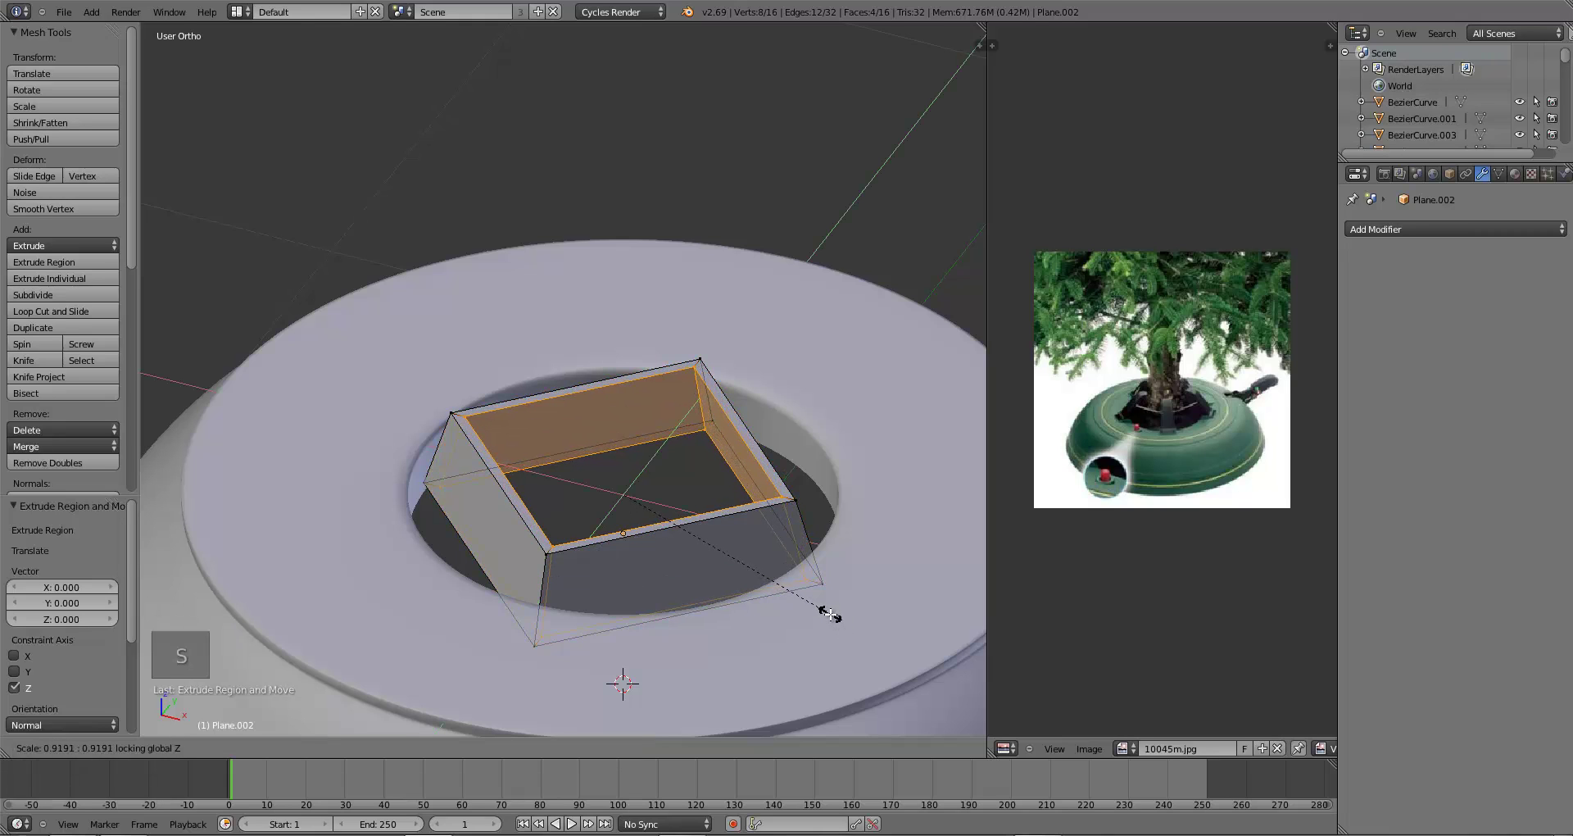
click(823, 607)
- Add a Subdivision Surface modifier to the thickened square collar
key(Tab)
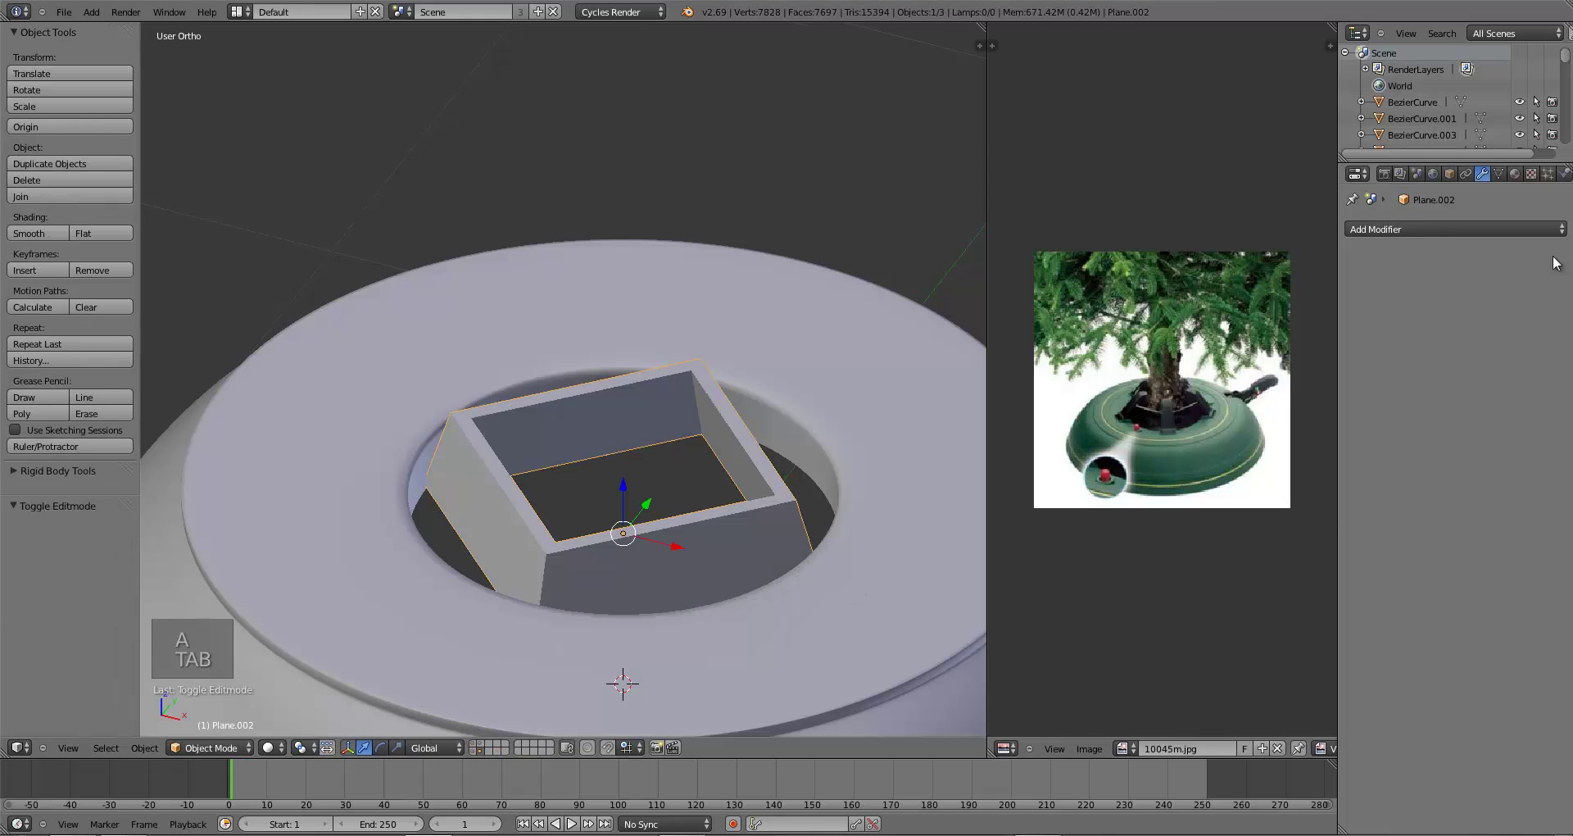
click(1450, 228)
click(1221, 499)
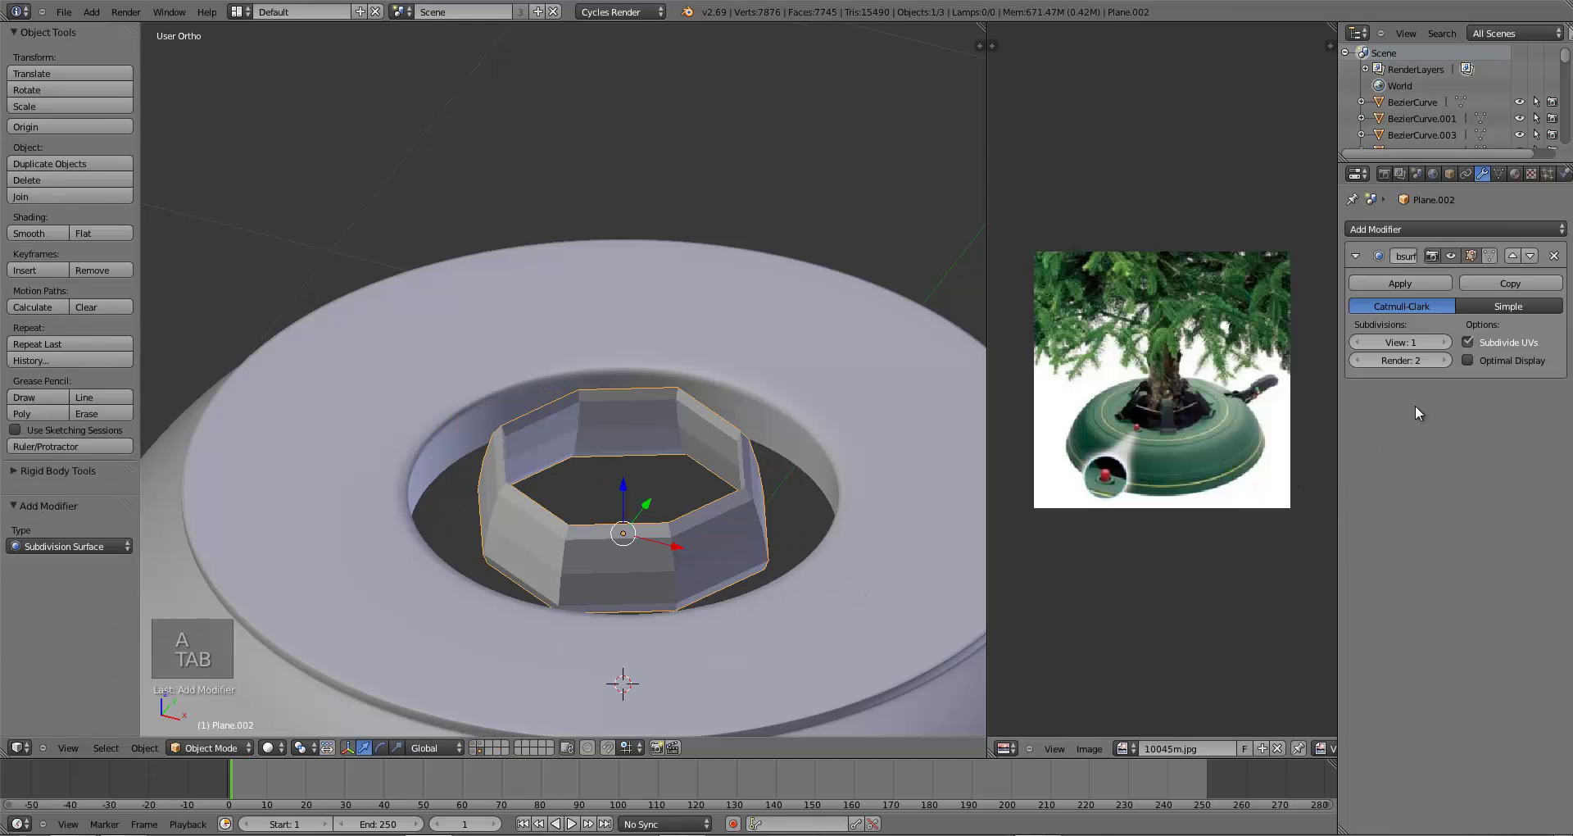
- Set the collar's viewport subdivisions to 2 and add edge loops close to both ends of its upper-right wall, as seen from above
click(1444, 341)
key(KP_7)
key(Tab)
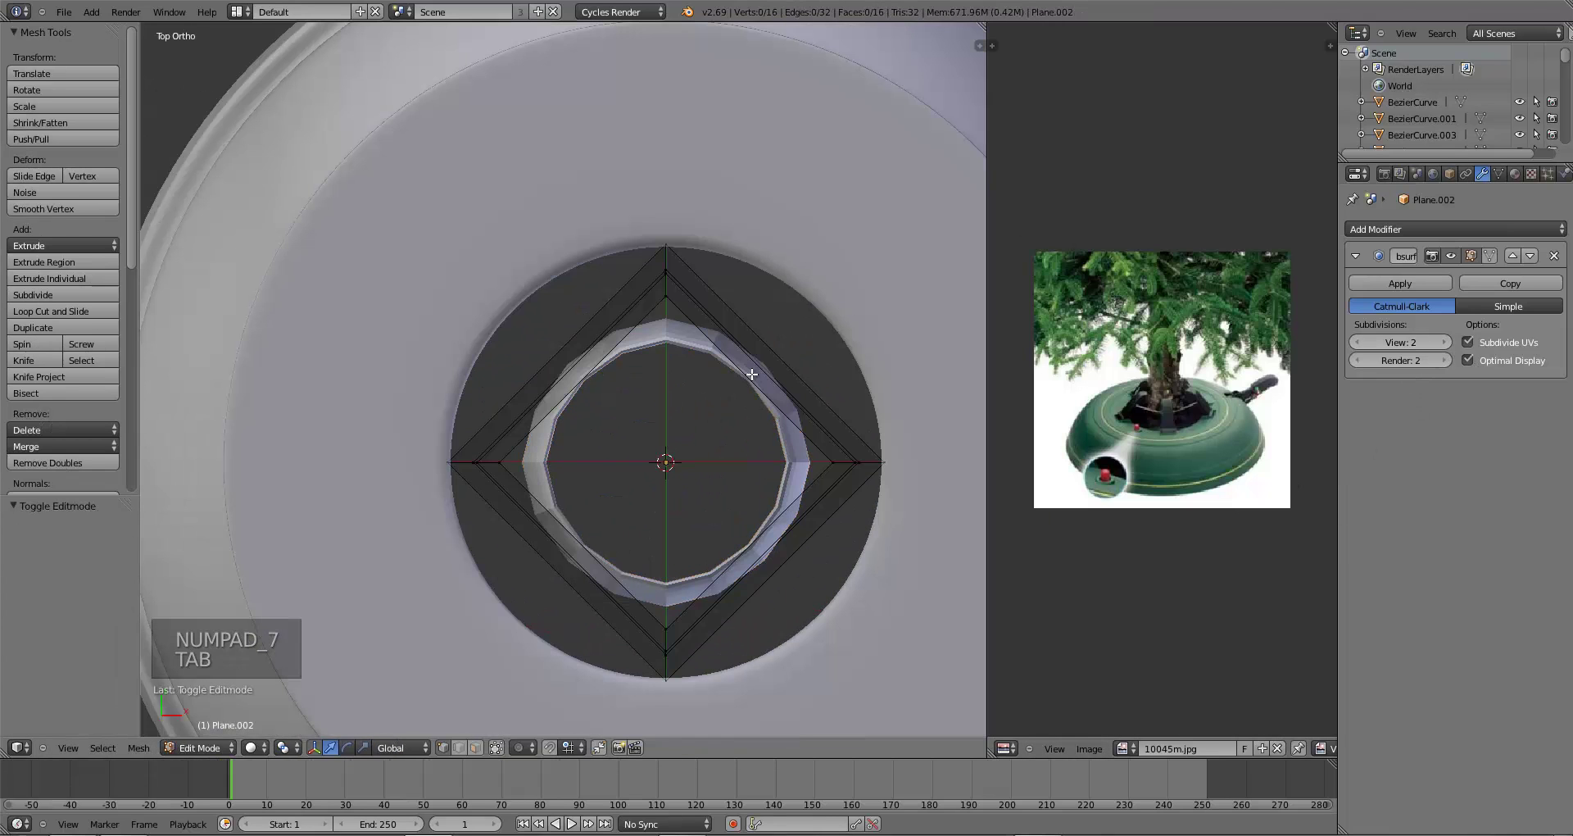
key(ctrl+r)
click(852, 447)
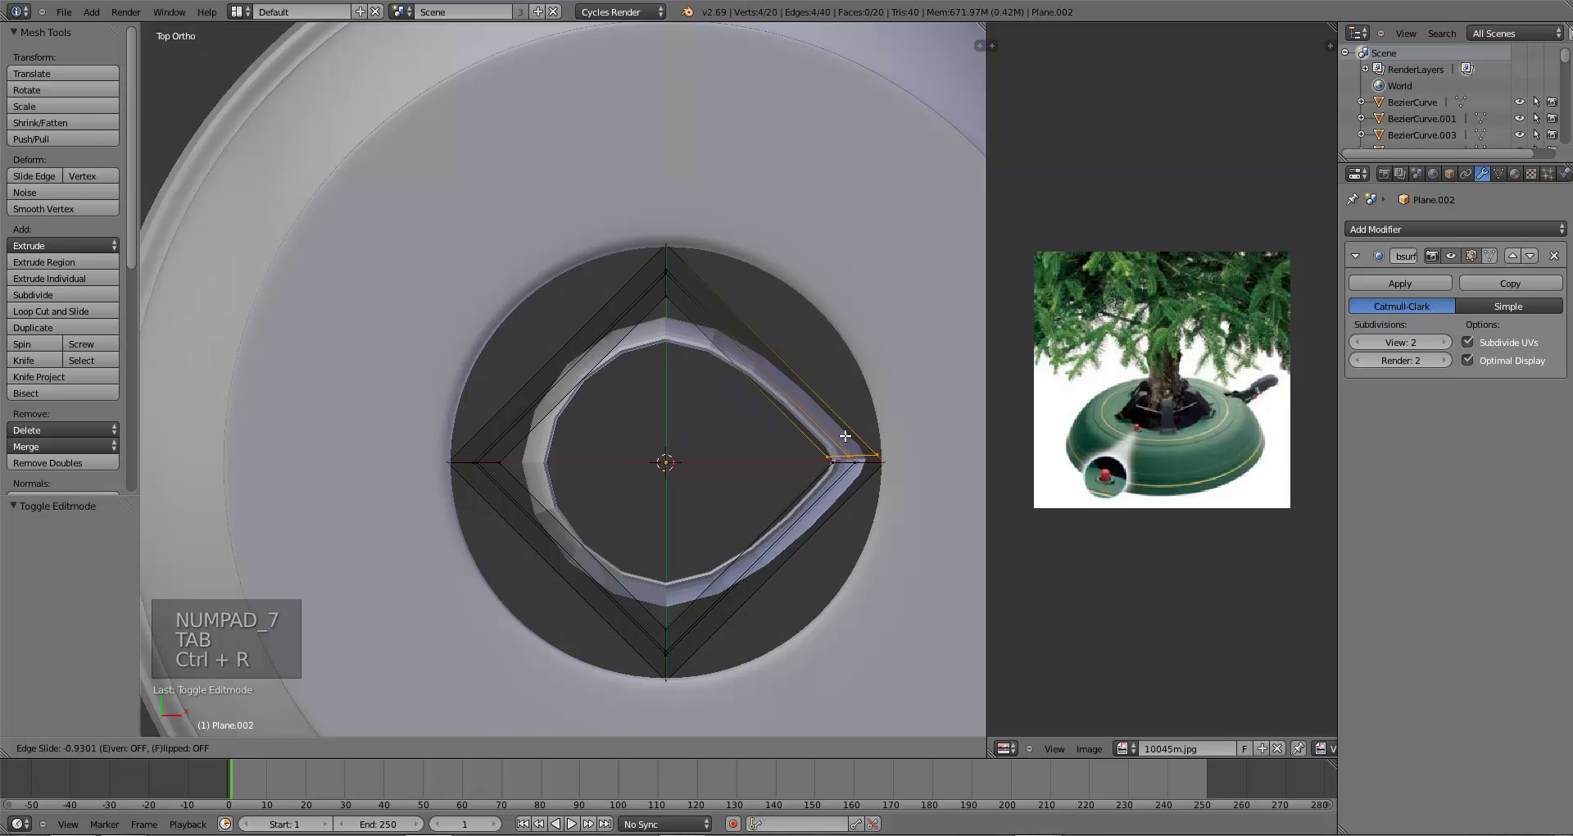
click(845, 435)
key(ctrl+r)
click(725, 340)
click(719, 325)
- Add edge loops close to both ends of the collar's upper-left wall to sharpen its corners
key(ctrl+r)
click(659, 287)
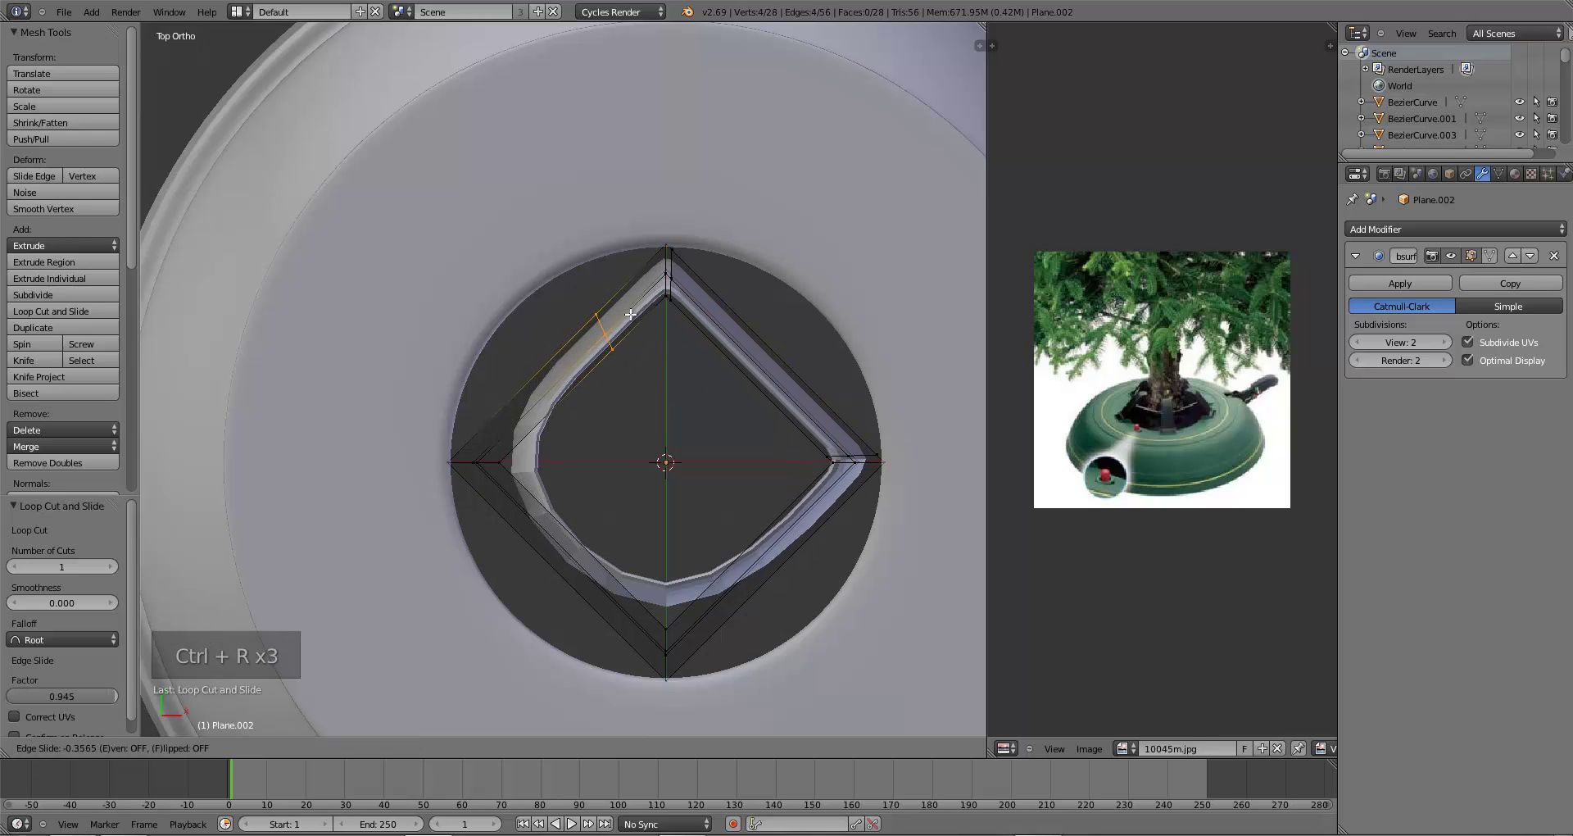
click(671, 281)
key(ctrl+r)
click(551, 409)
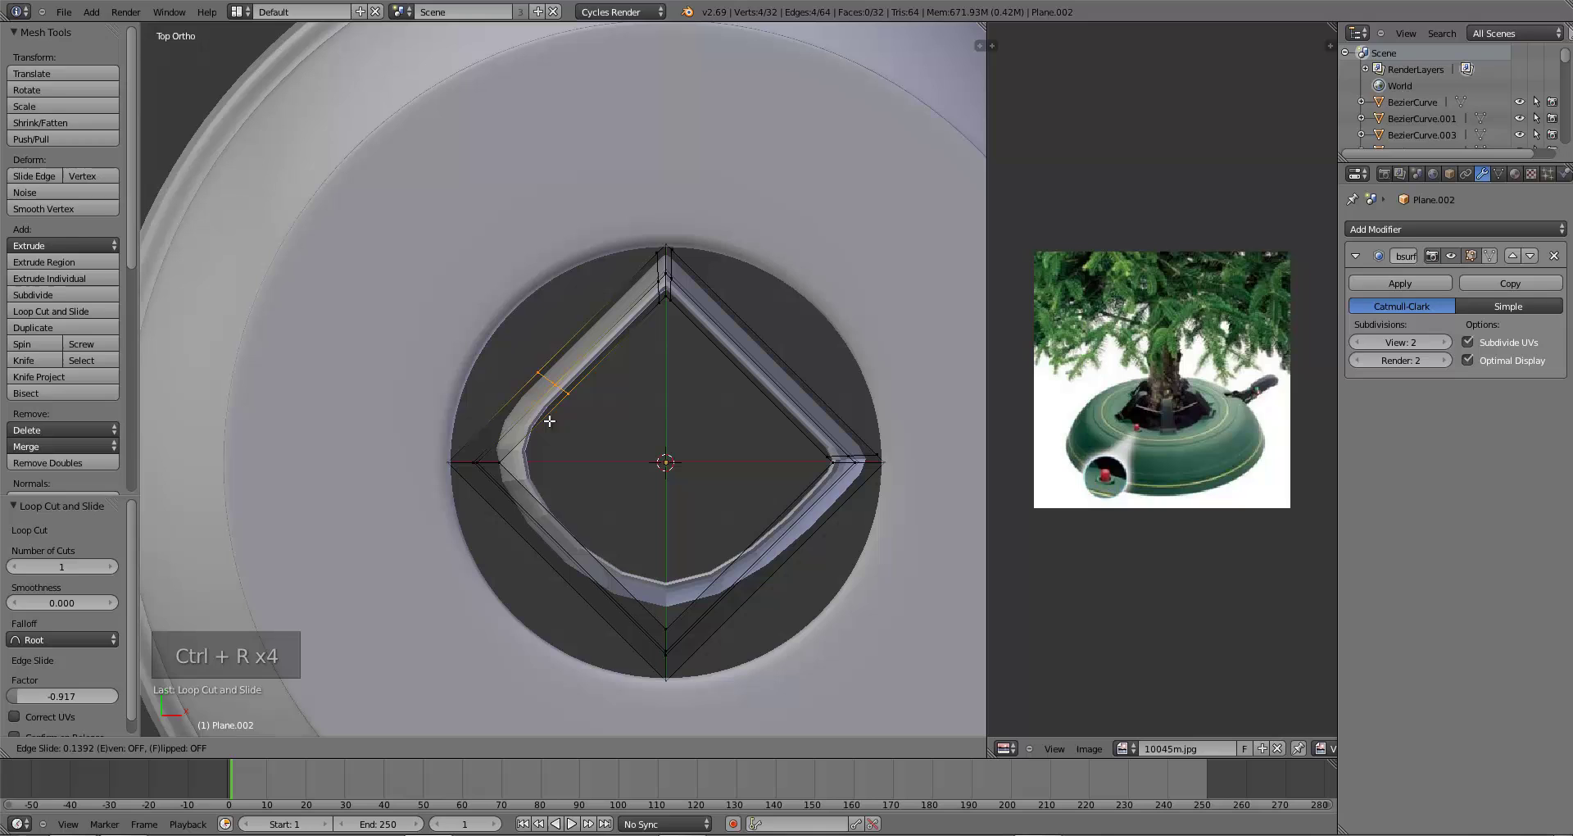
click(520, 461)
- Add edge loops close to both ends of the collar's lower-left wall
key(ctrl+r)
click(514, 456)
click(497, 440)
key(ctrl+r)
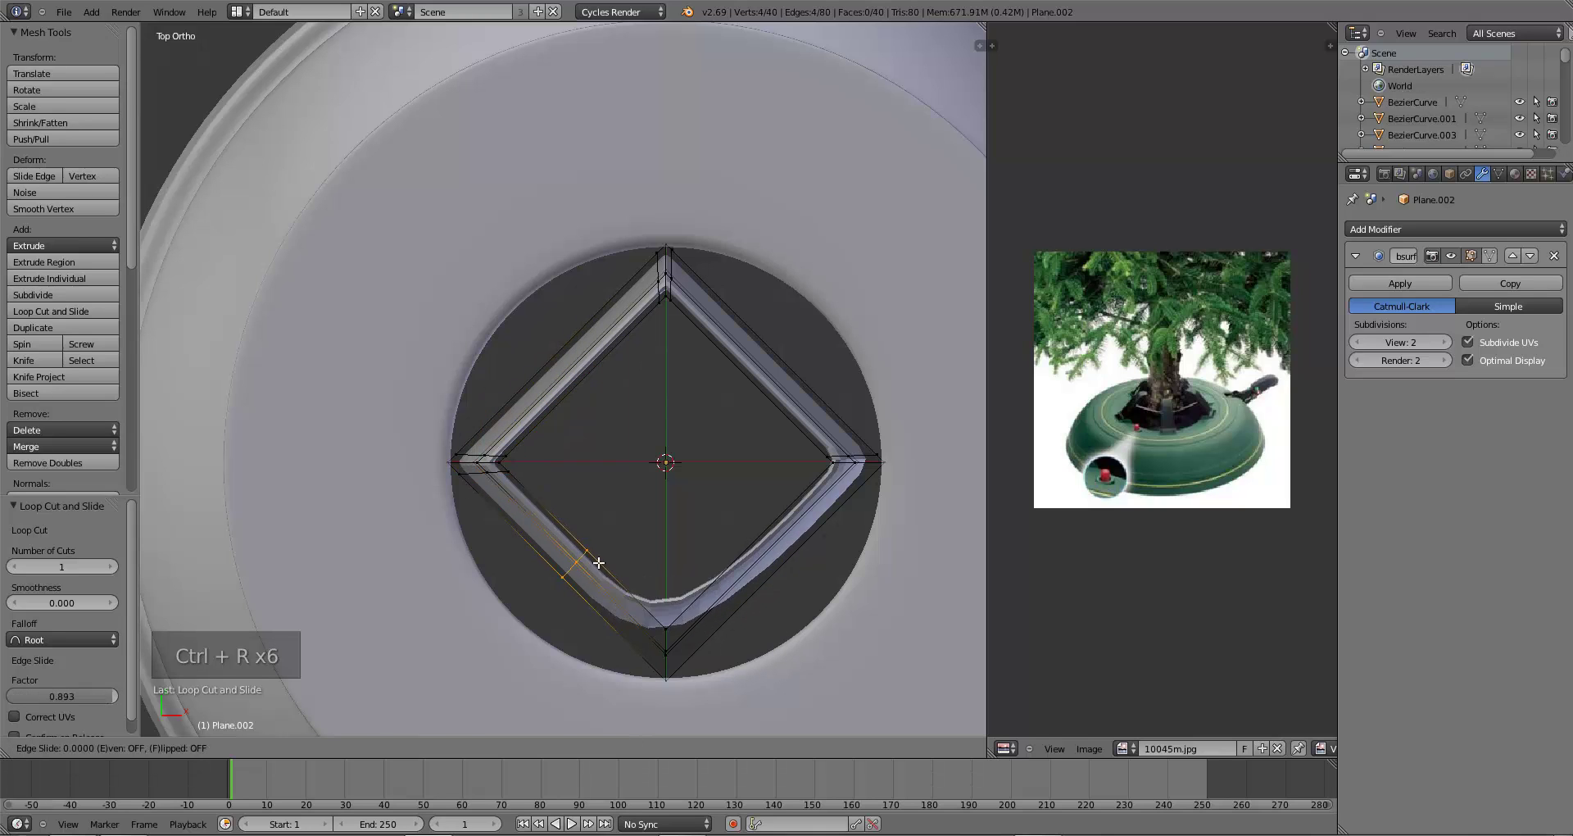
click(590, 562)
click(683, 626)
- Add edge loops close to both ends of the collar's lower-right wall and clear the selection
key(ctrl+r)
click(698, 631)
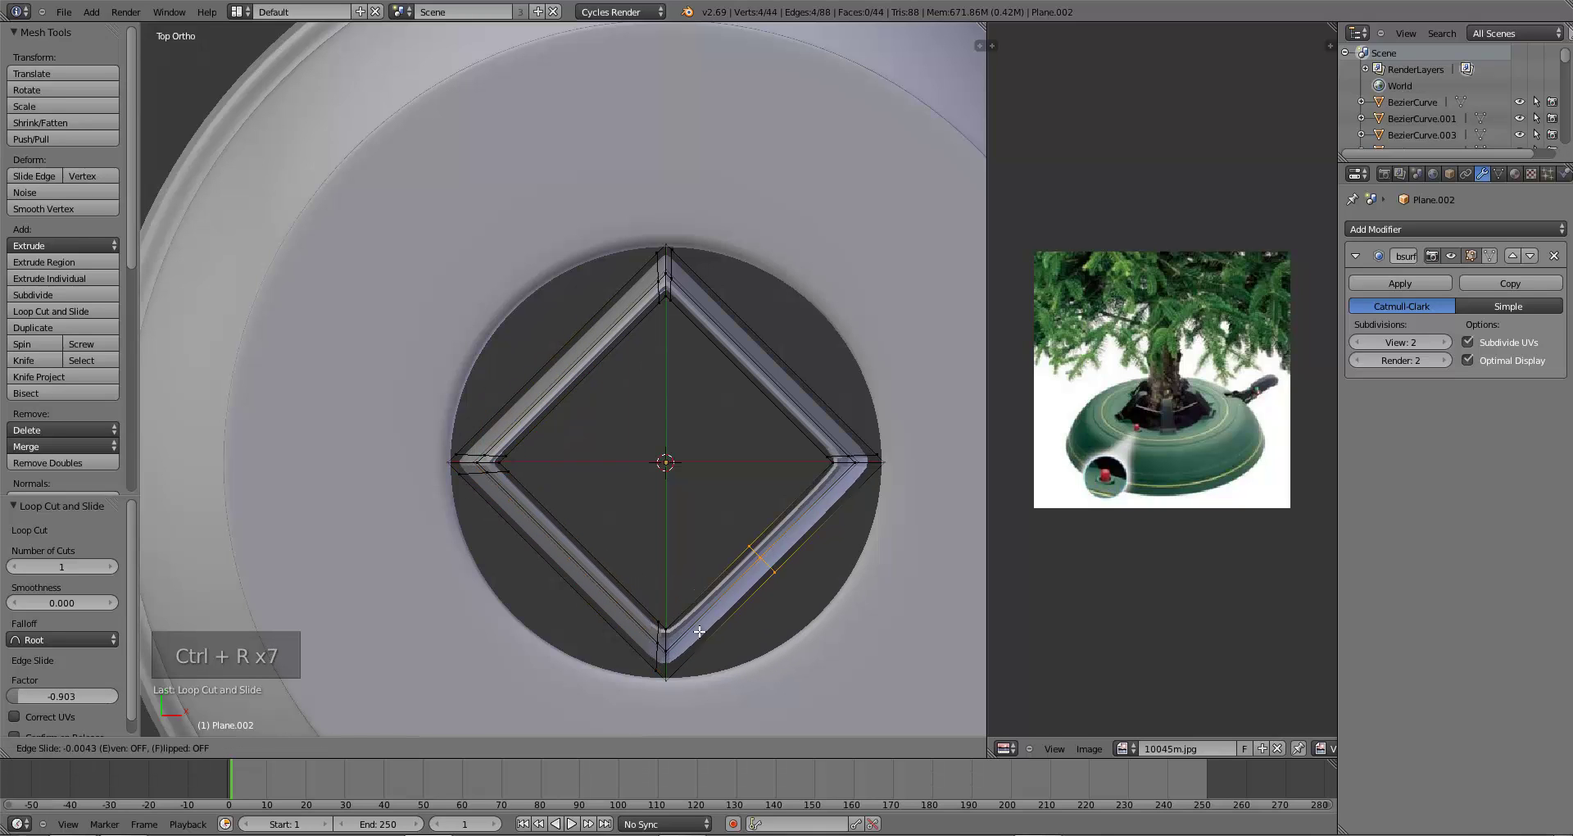
click(653, 678)
key(ctrl+r)
click(739, 596)
click(828, 506)
key(a)
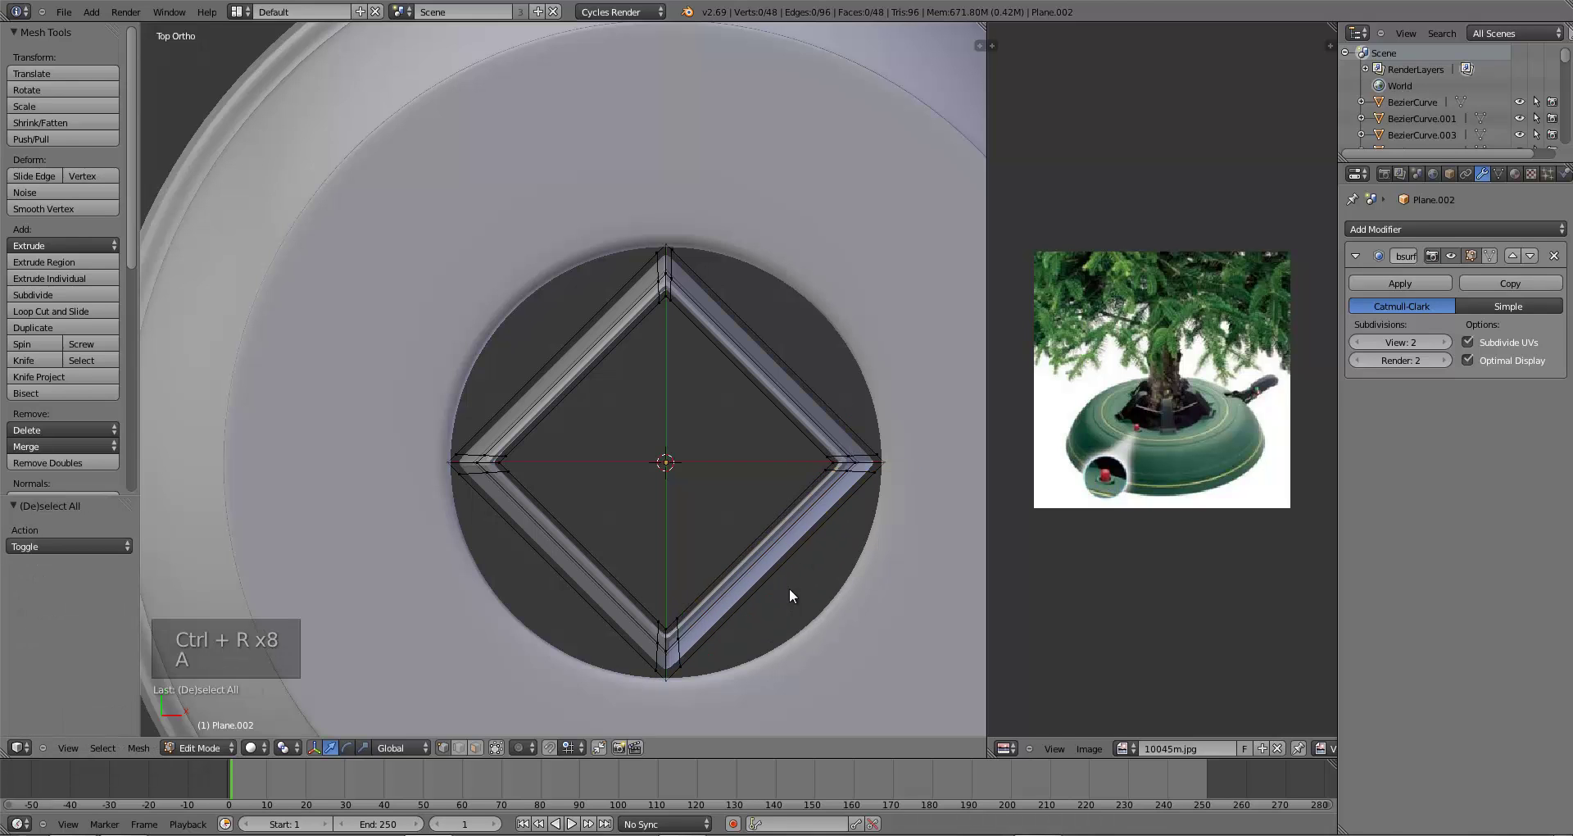
- Add horizontal edge loops around the collar's walls near the lower and upper edges
key(Tab)
middle_drag(789, 587, 727, 502)
key(Tab)
key(ctrl+r)
click(764, 513)
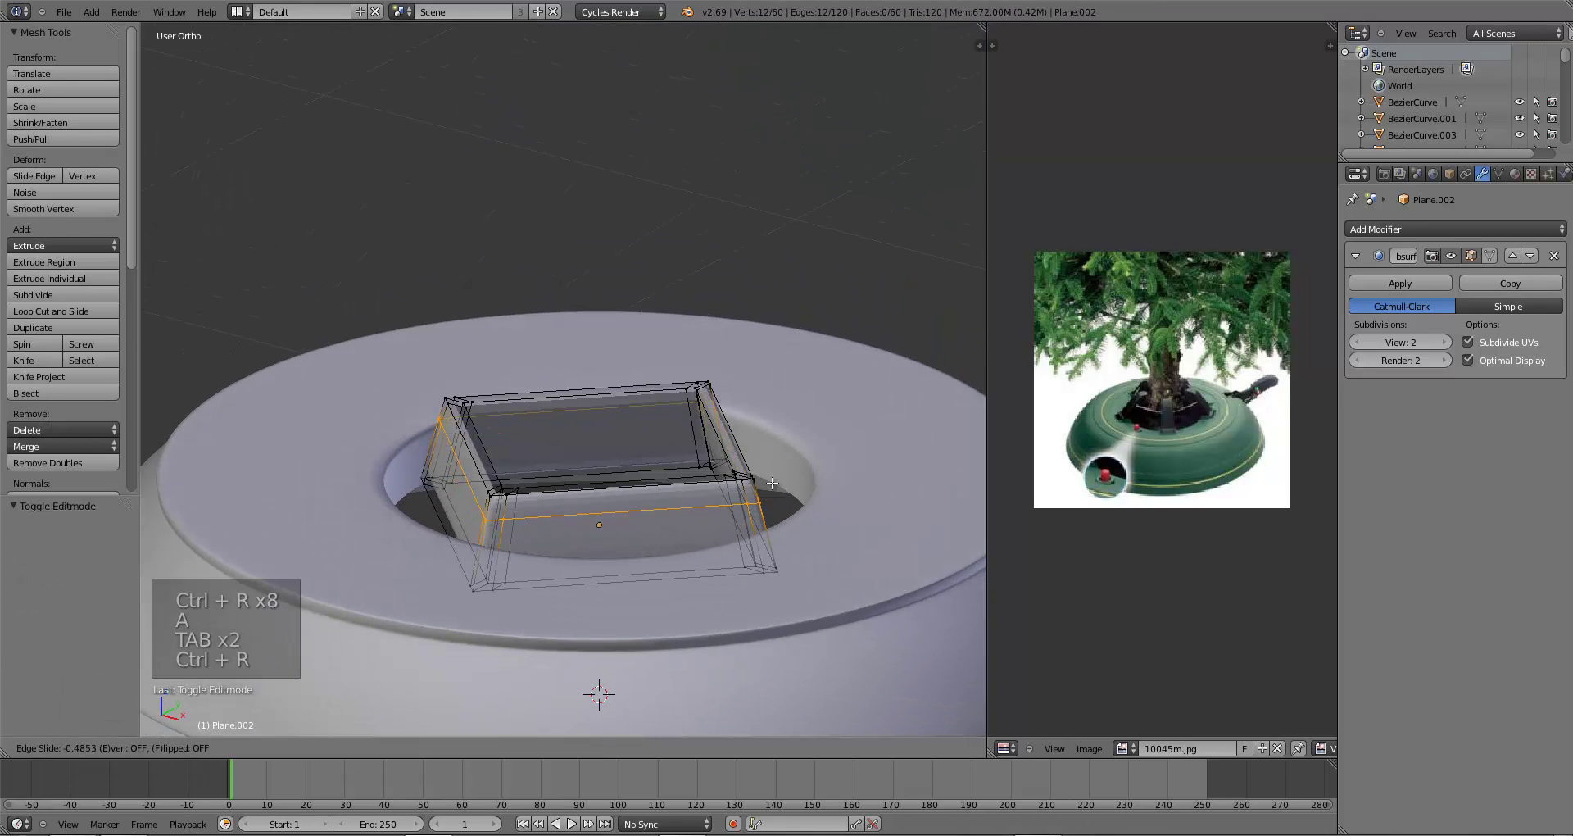
click(776, 558)
key(ctrl+r)
right_click(776, 558)
key(a)
key(Tab)
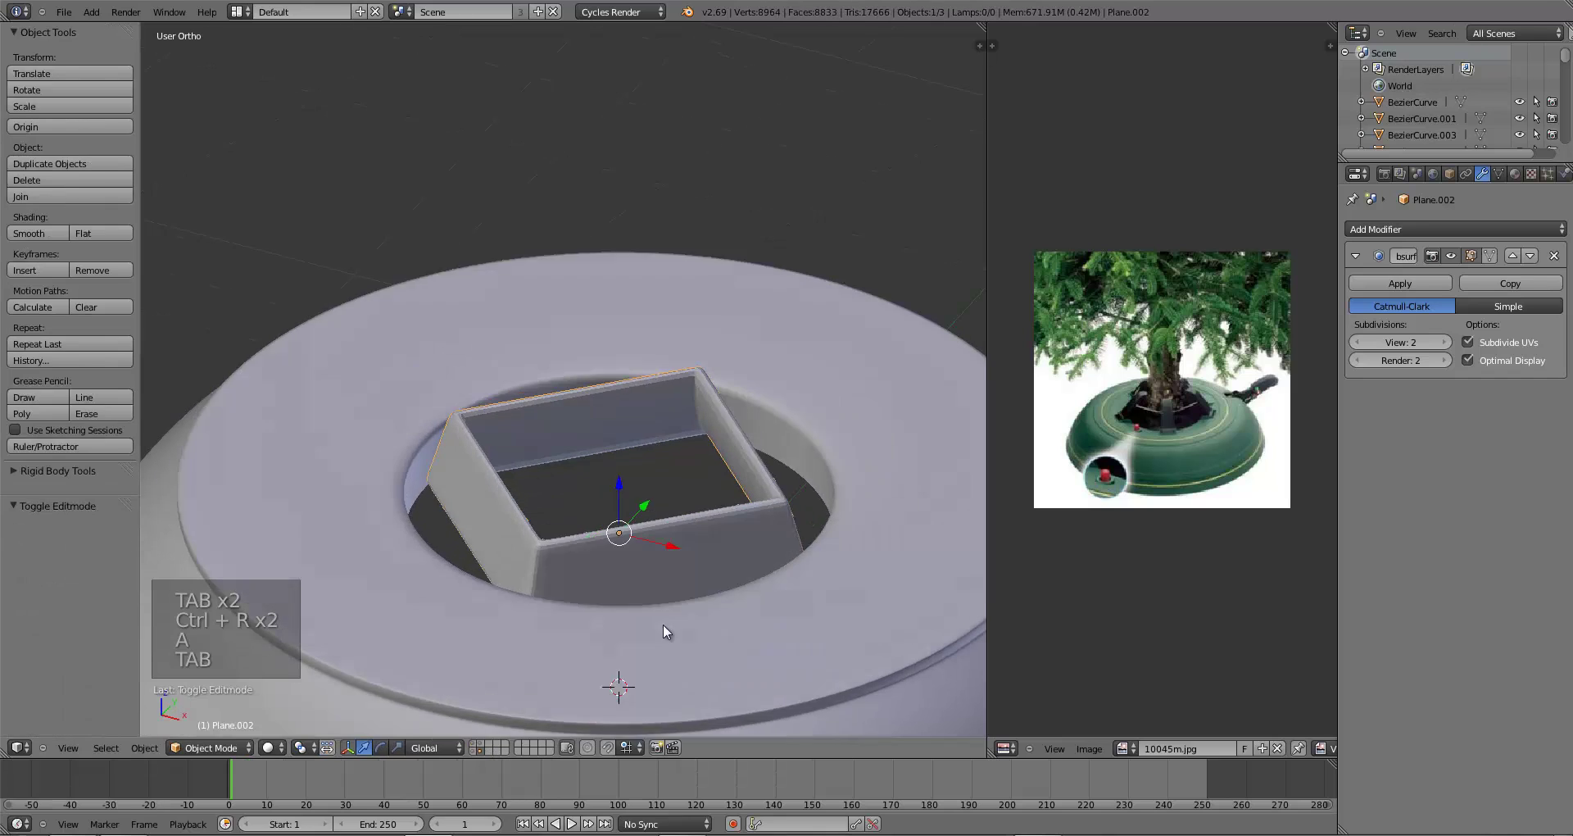
- Apply smooth shading to the collar and make all of its face normals consistent
mouse_move(662, 632)
middle_down()
mouse_move(655, 590)
mouse_move(593, 615)
mouse_move(590, 635)
mouse_move(618, 599)
middle_up()
click(29, 233)
key(Tab)
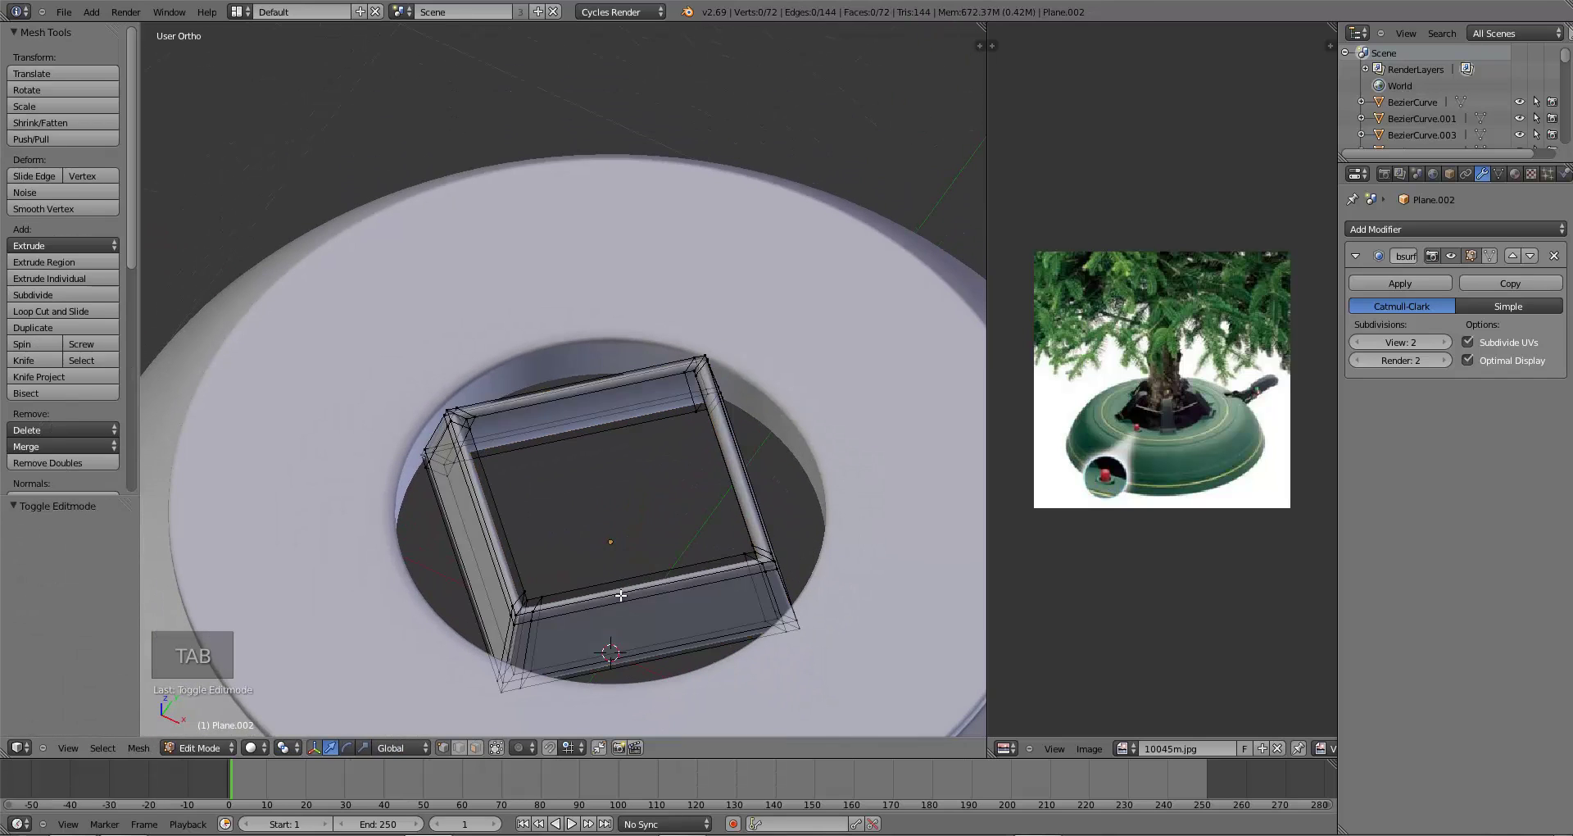
key(a)
key(a)
key(ctrl+n)
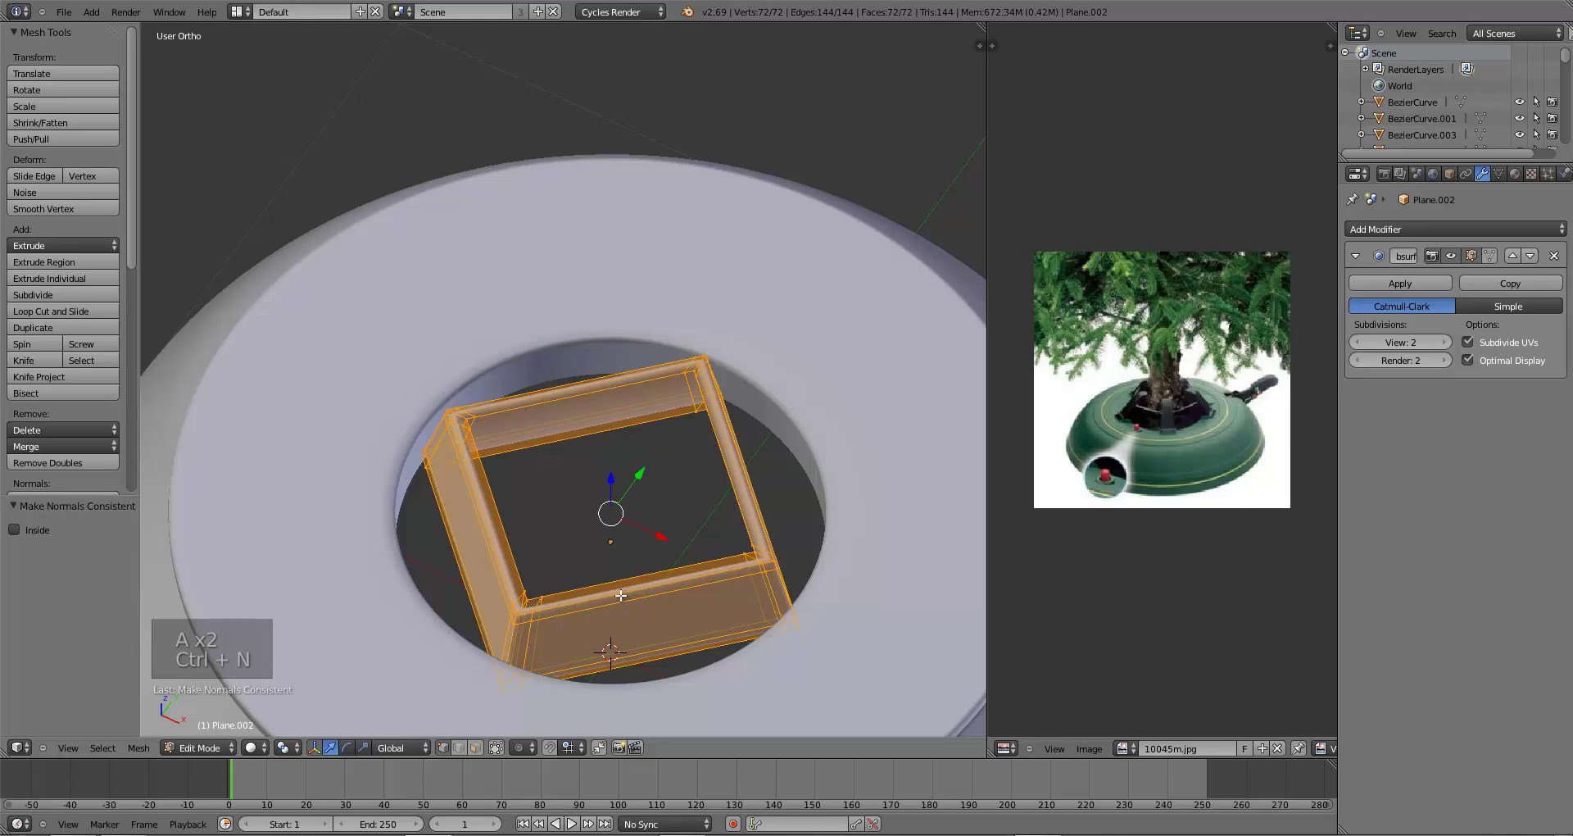
key(Tab)
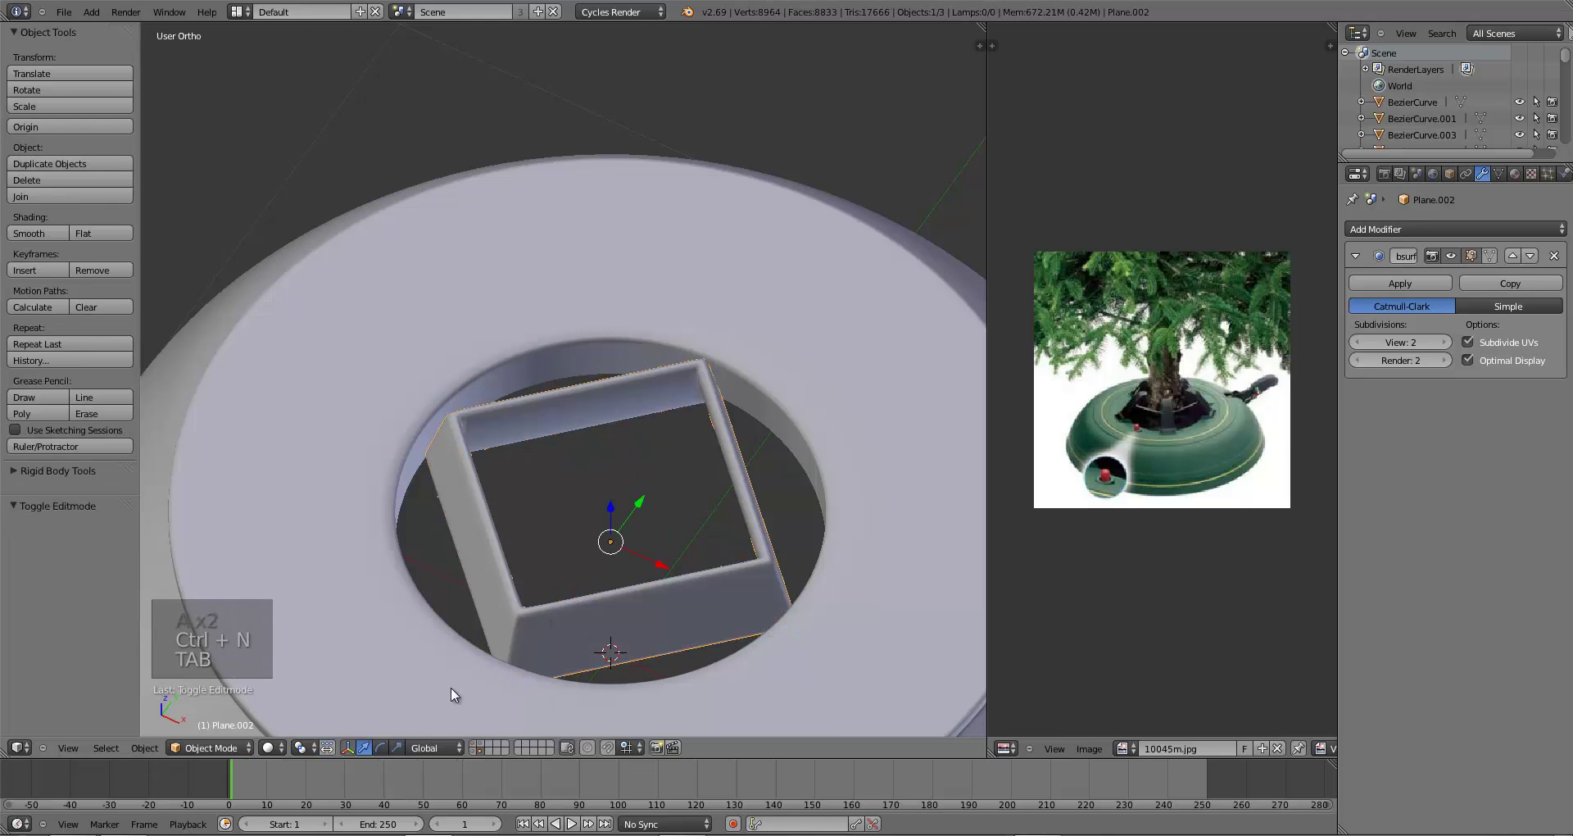
- Scale the collar taller along Z to about 1.11
middle_drag(452, 688, 538, 562)
key(s)
key(z)
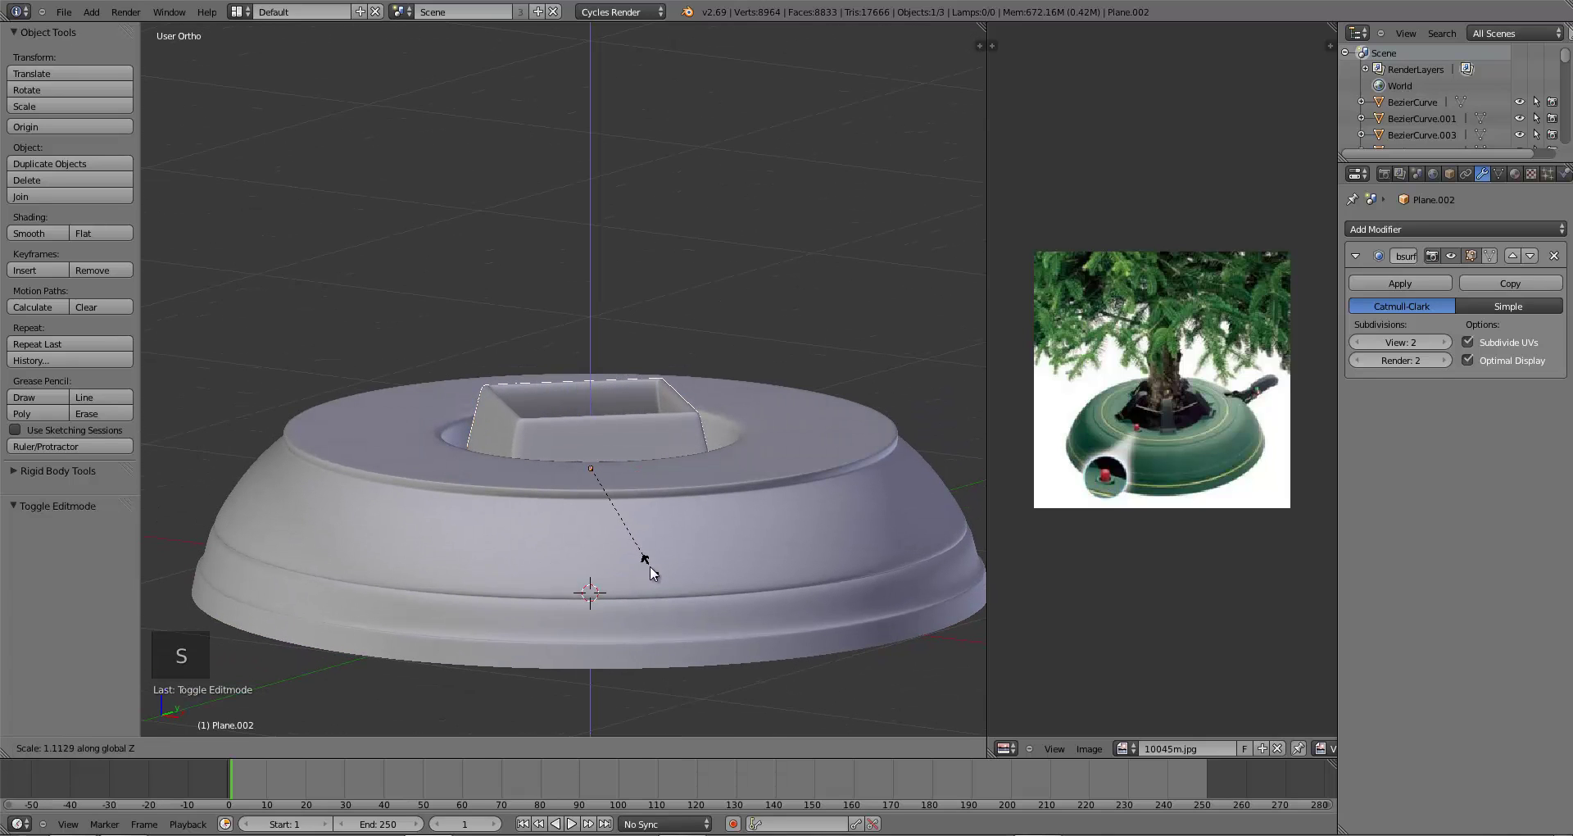
click(651, 565)
key(g)
right_click(651, 566)
- Select the lower edge loop of the base's central hole and move it down along Z to deepen the hole
middle_drag(650, 565, 708, 441)
right_click(713, 441)
key(Tab)
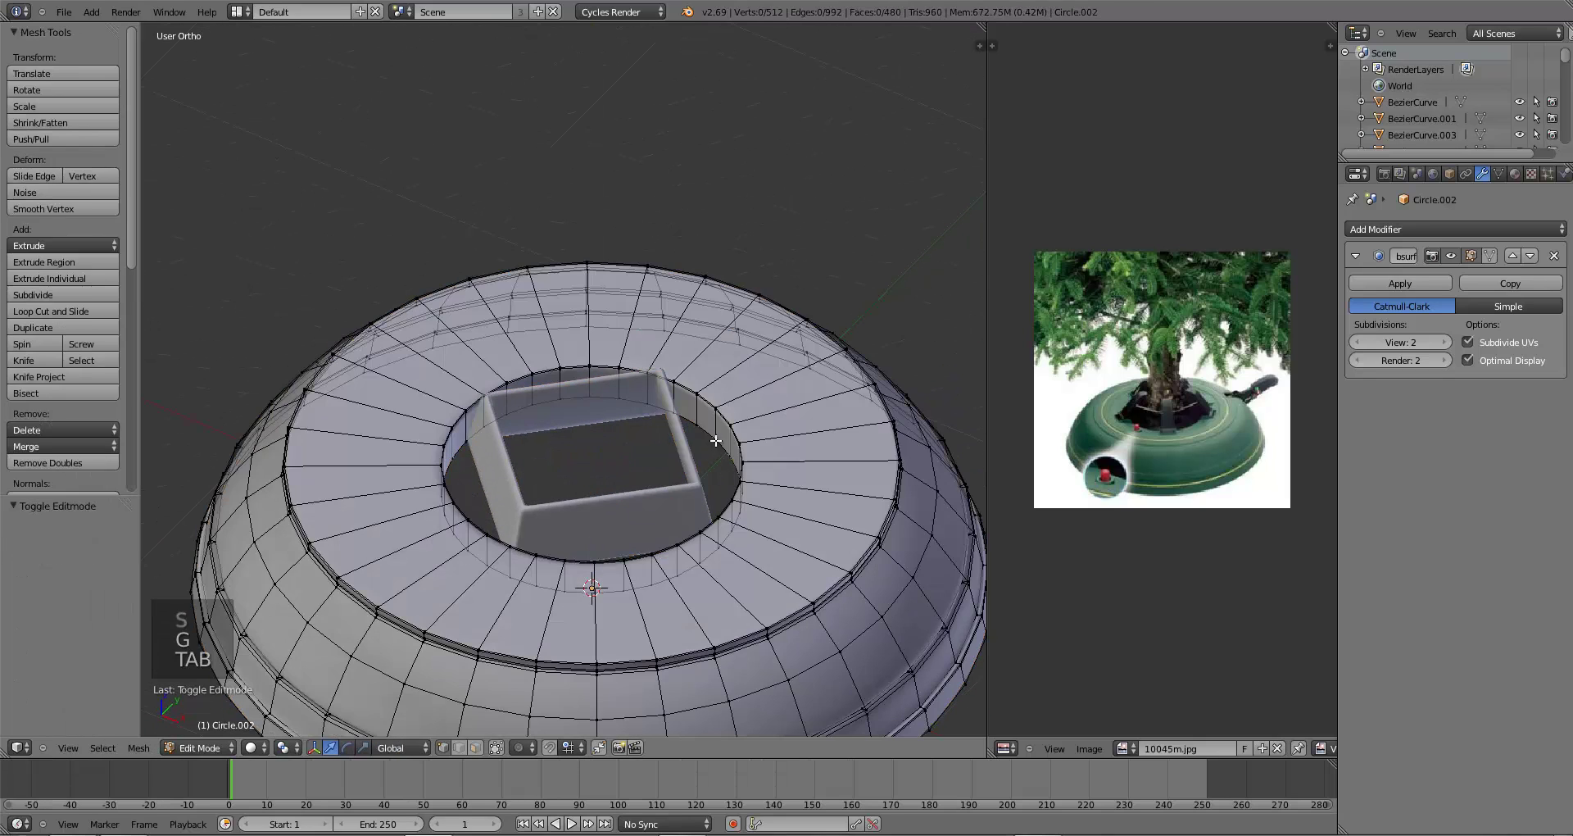
alt+right_click(715, 440)
key(g)
key(z)
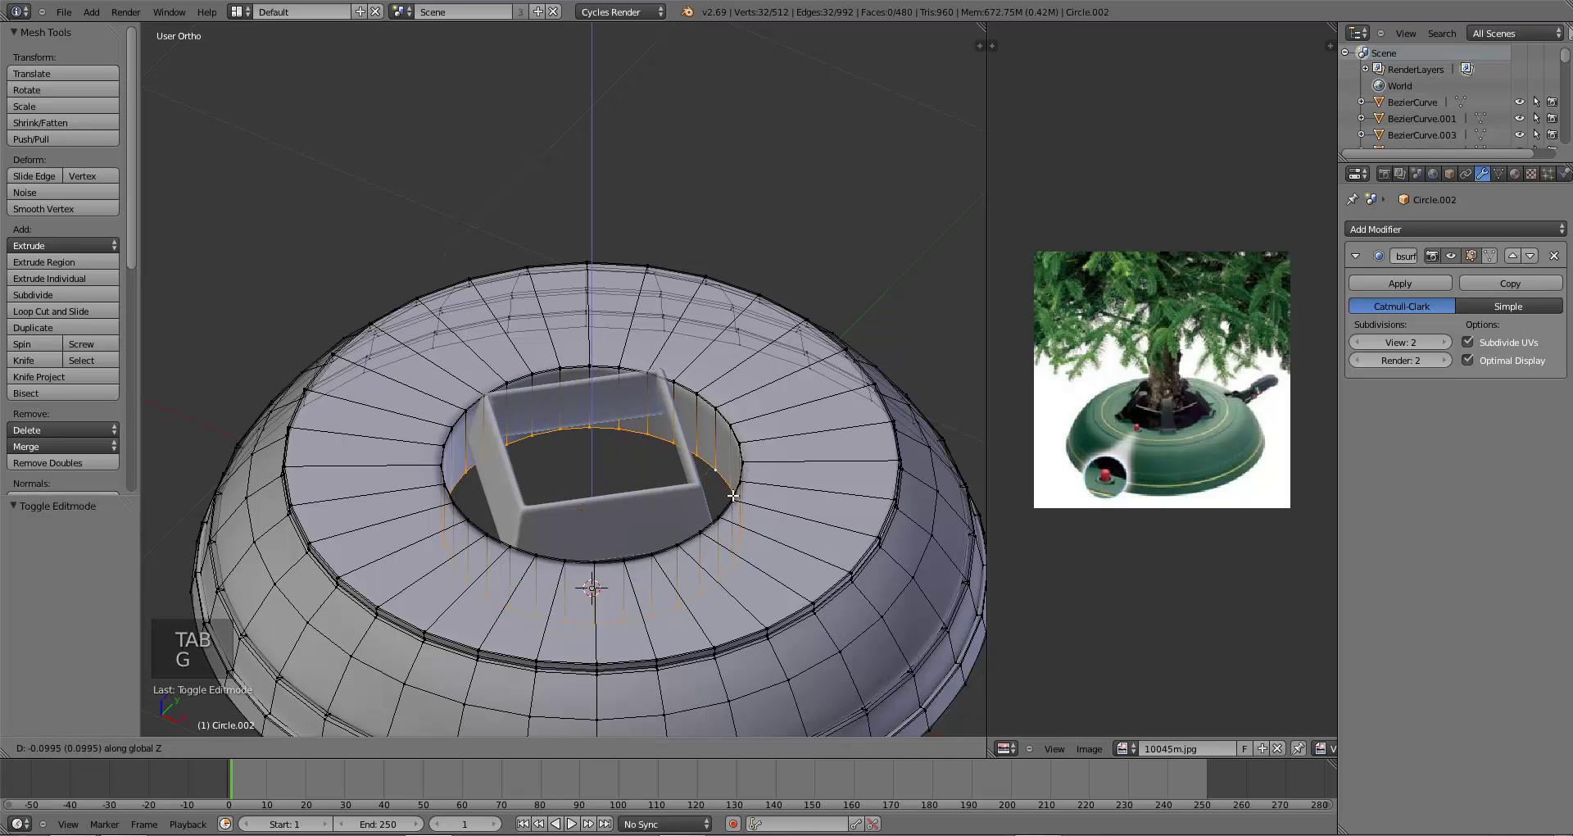
click(732, 481)
- Extrude the hole's lower edge loop in place and merge it at its center to close the bottom
key(e)
right_click(777, 509)
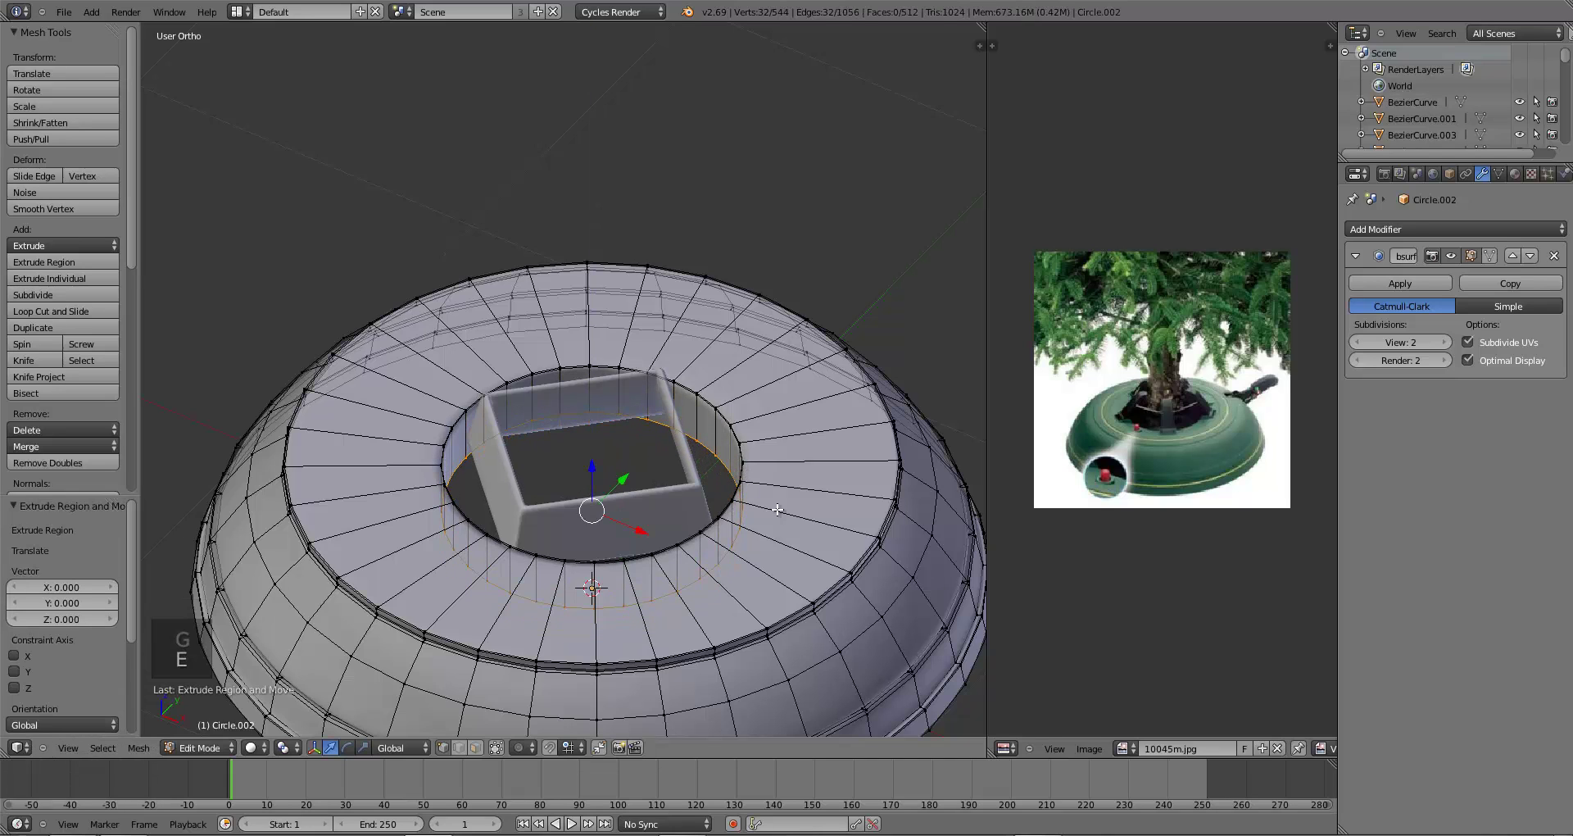
key(alt+m)
click(774, 509)
key(a)
key(Tab)
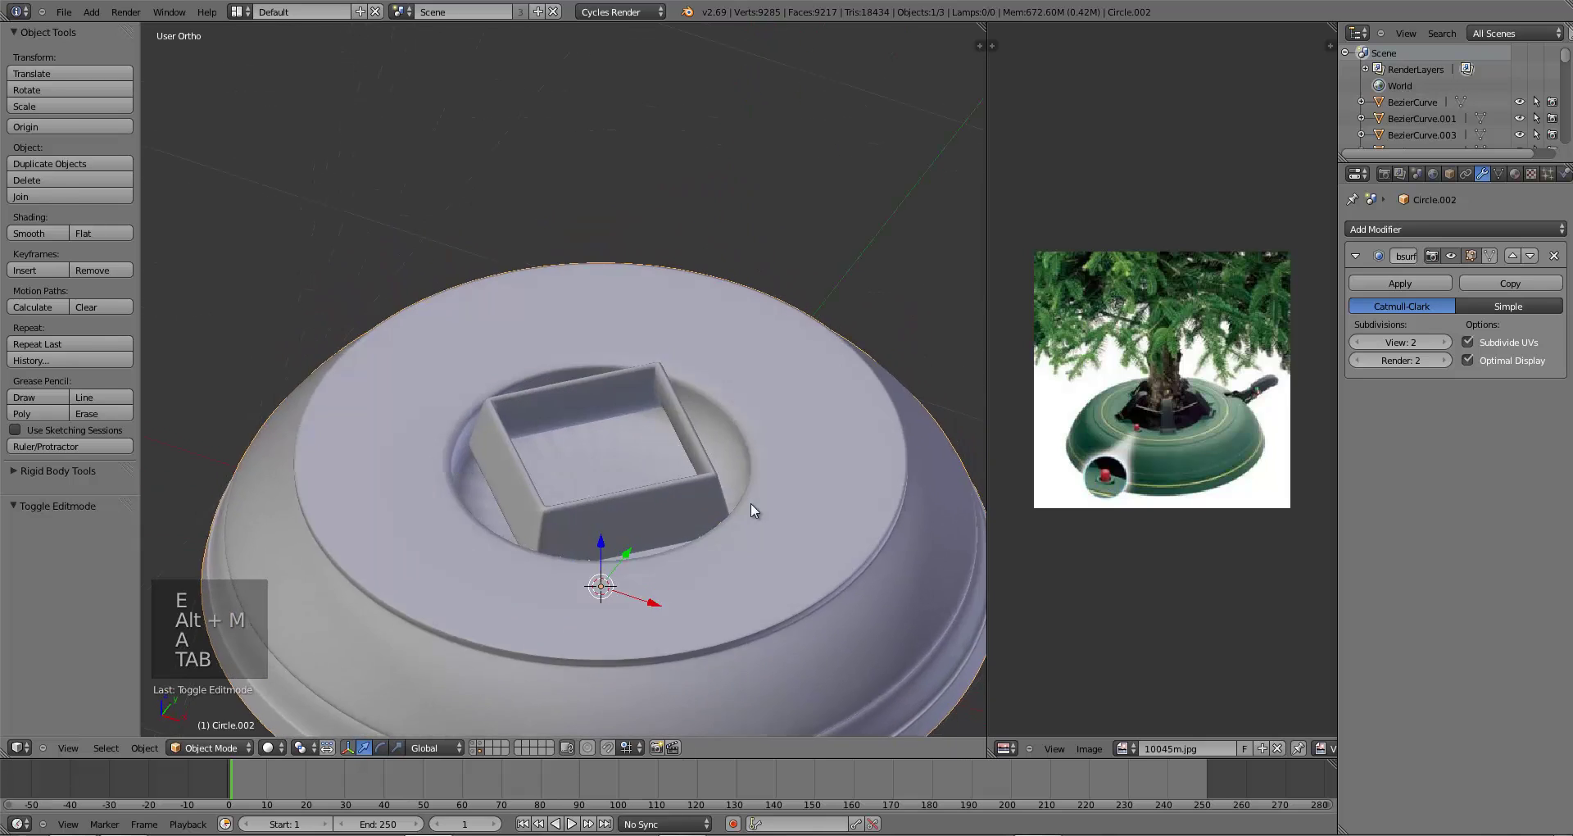
- Add a centred edge loop inside the base's closed central hole
key(Tab)
key(ctrl+r)
click(655, 475)
right_click(656, 475)
key(a)
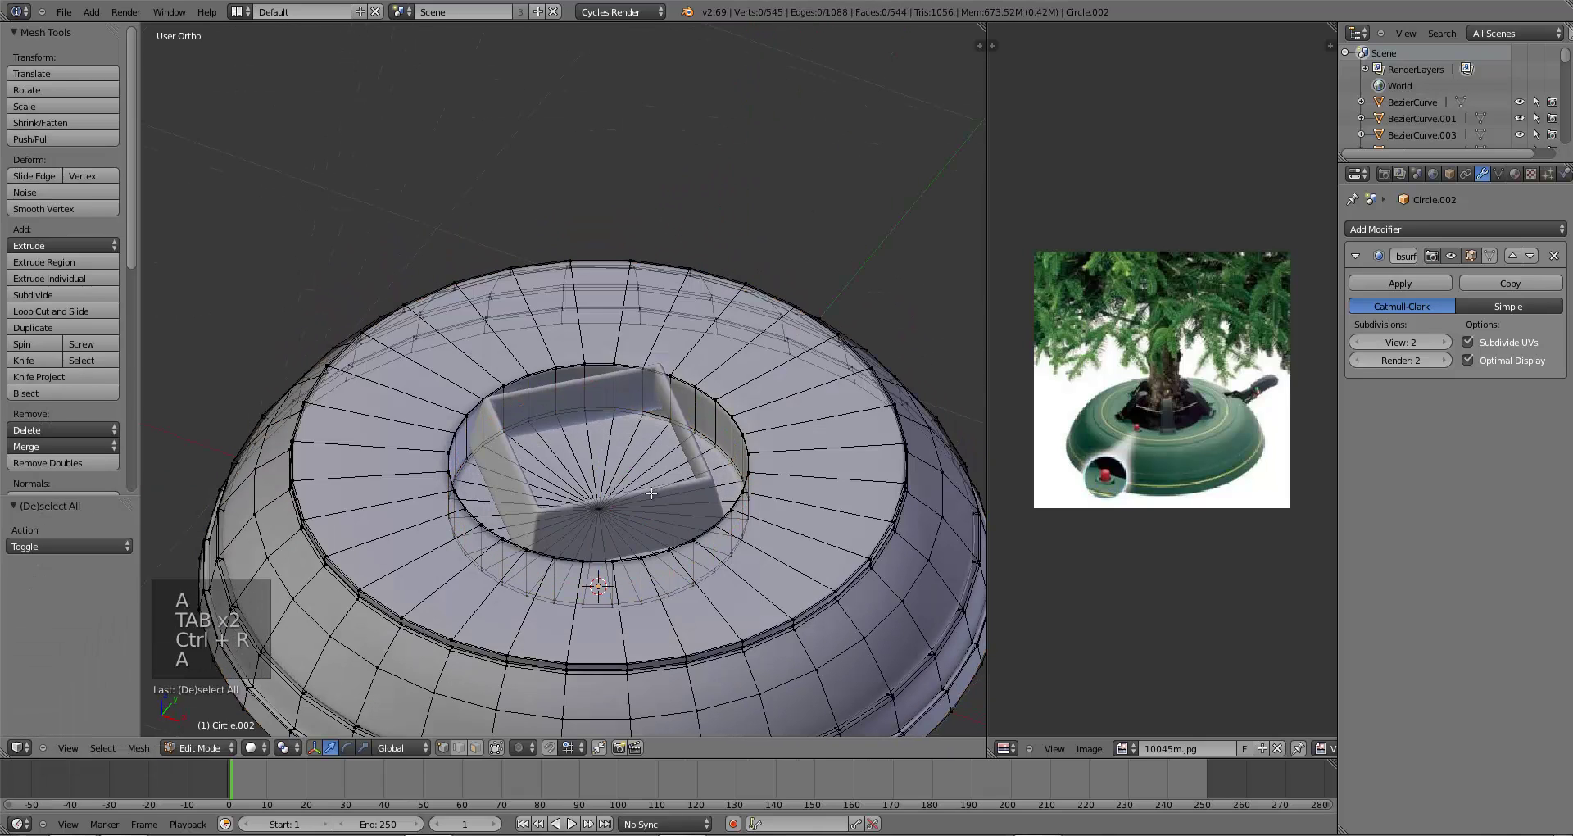
key(Tab)
middle_drag(651, 492, 714, 467)
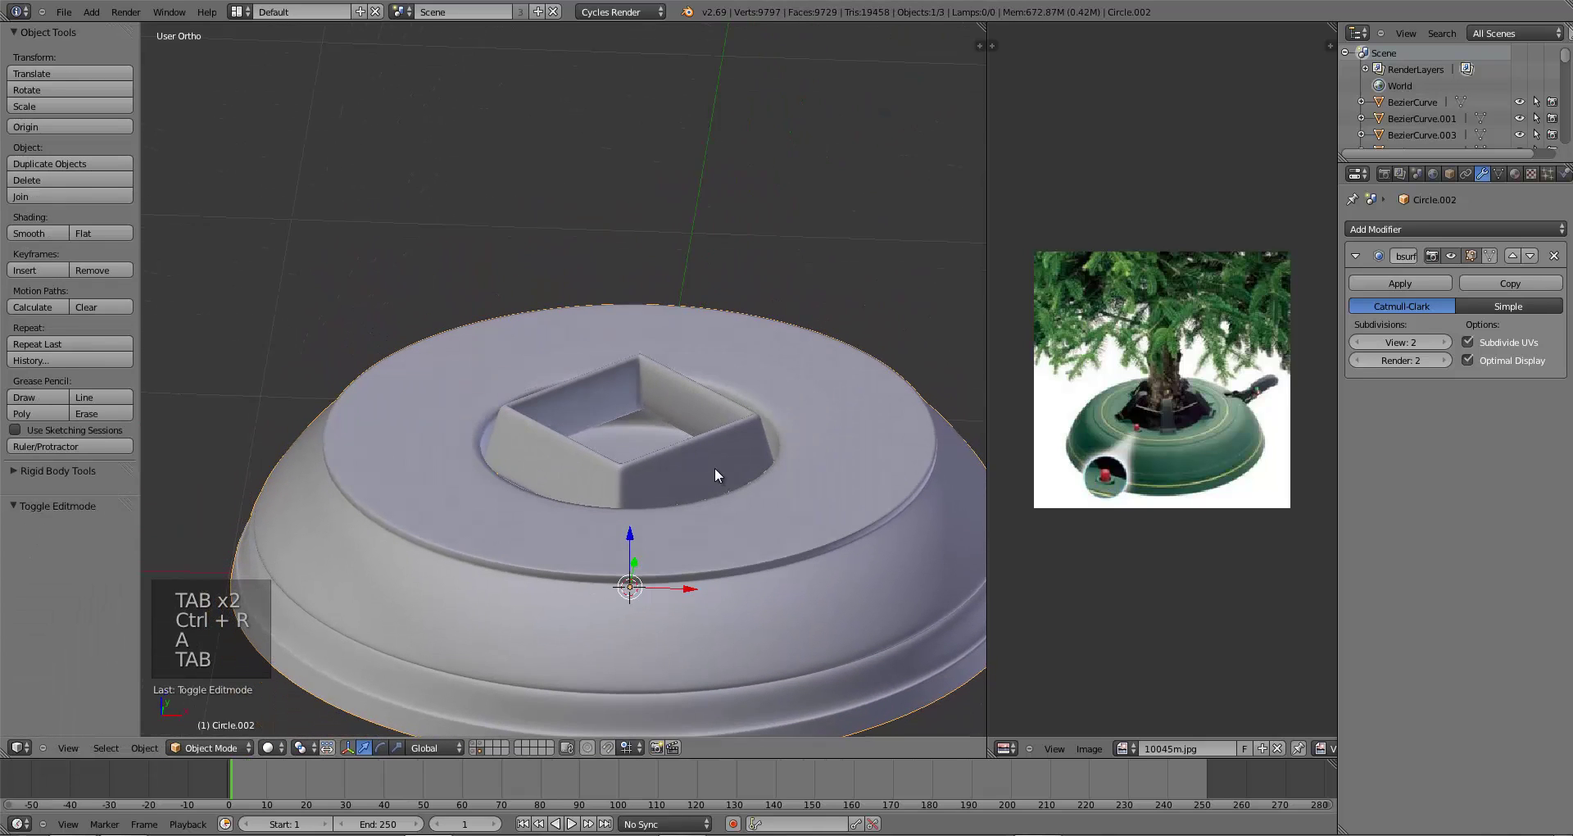
- Select the lower vertices at all four corners of the collar and move them down along Z
right_click(686, 410)
key(Tab)
key(a)
key(a)
key(a)
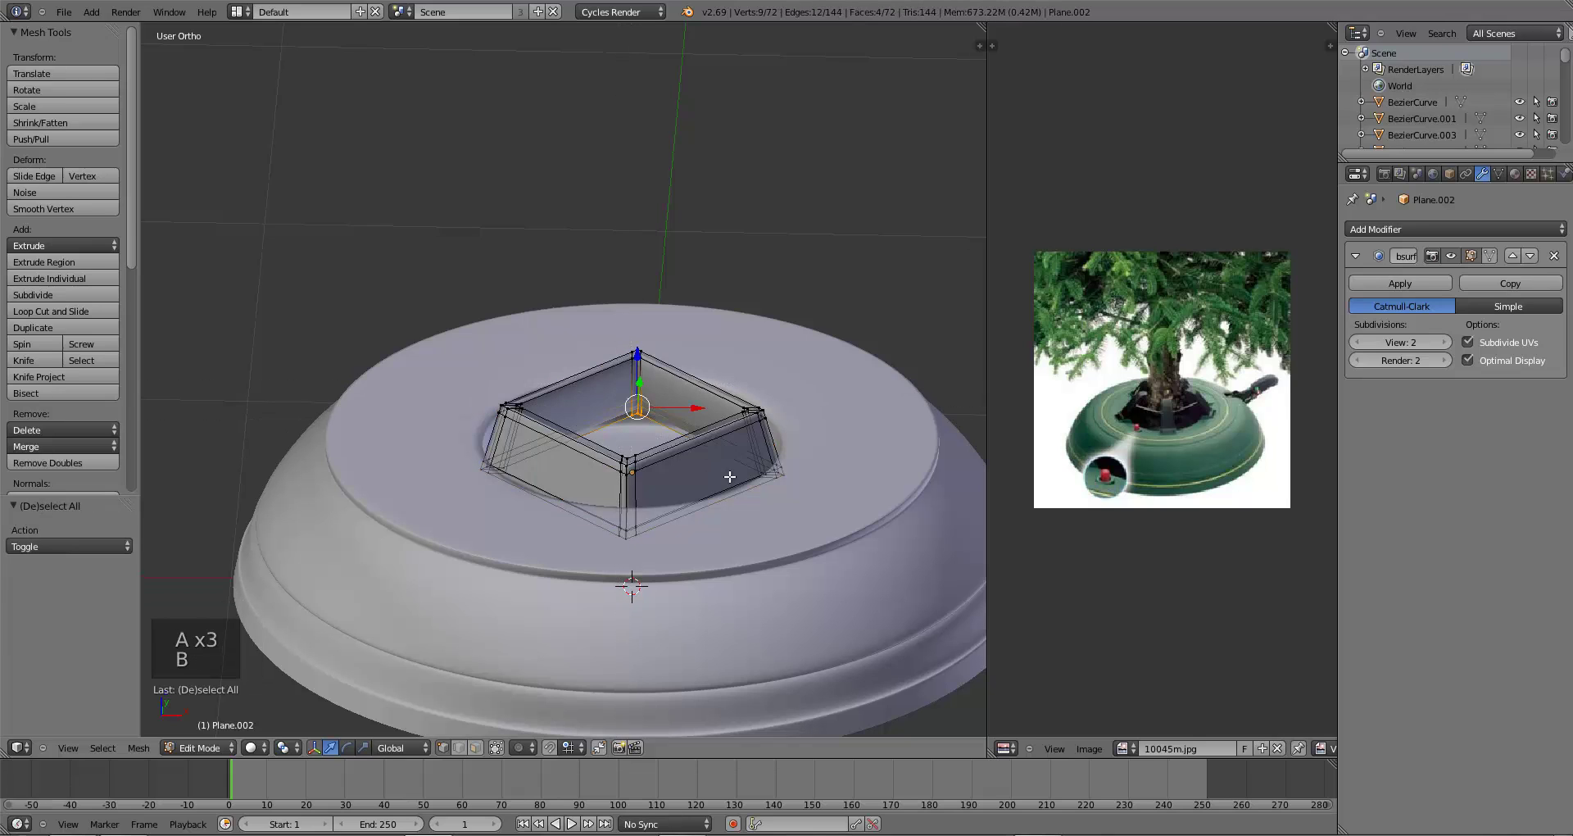
drag(817, 495, 817, 496)
key(b)
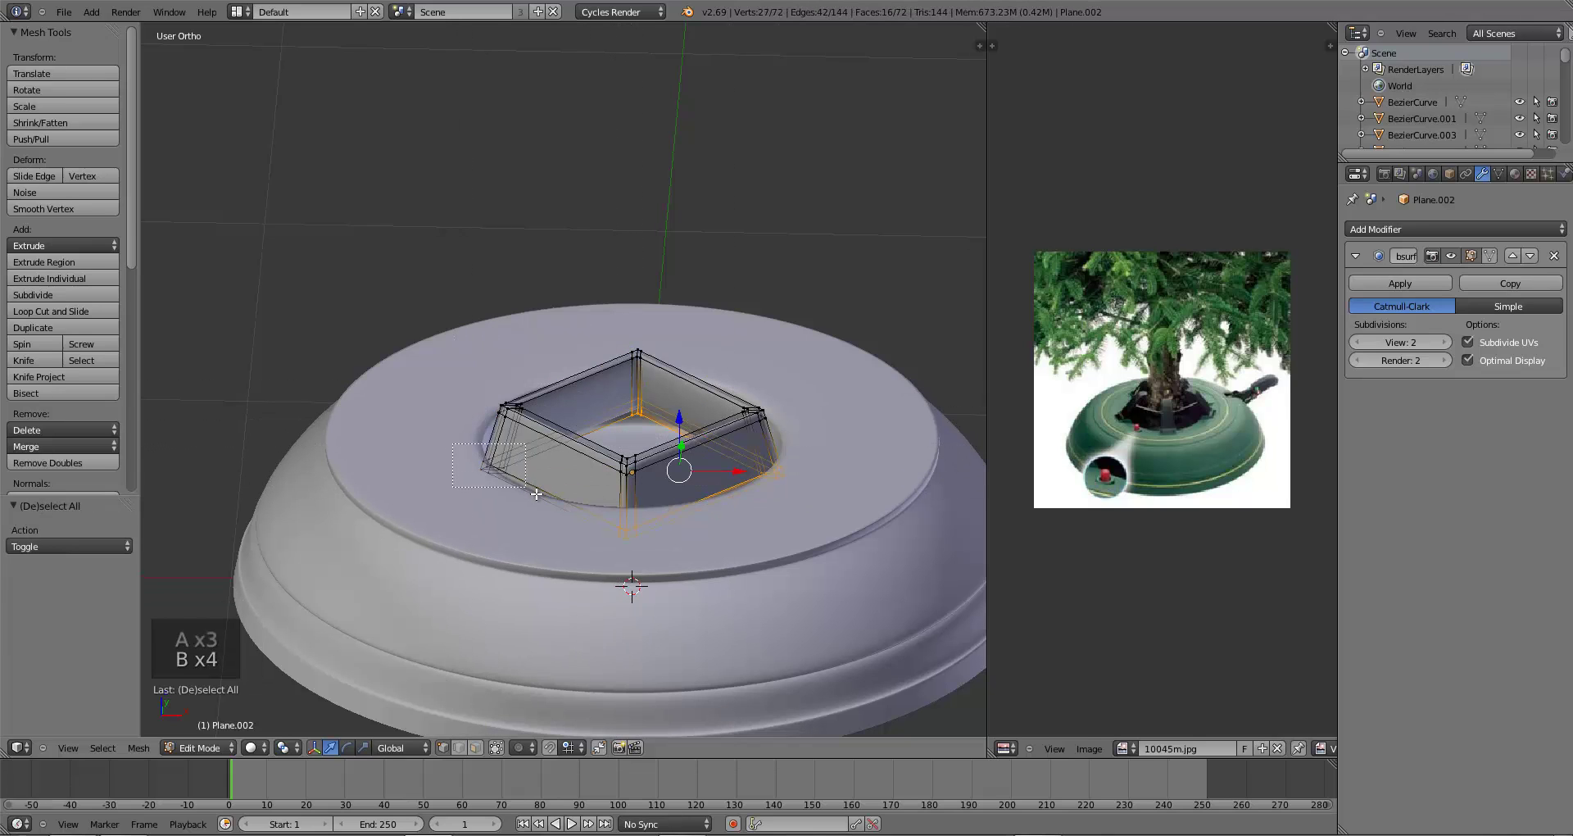
drag(537, 494, 537, 495)
key(g)
key(z)
click(530, 526)
- Lower the collar's bottom vertices a further 0.008 along Z and scale them horizontally with Z locked
middle_drag(772, 540, 741, 575)
key(g)
key(z)
click(744, 583)
key(s)
key(shift+z)
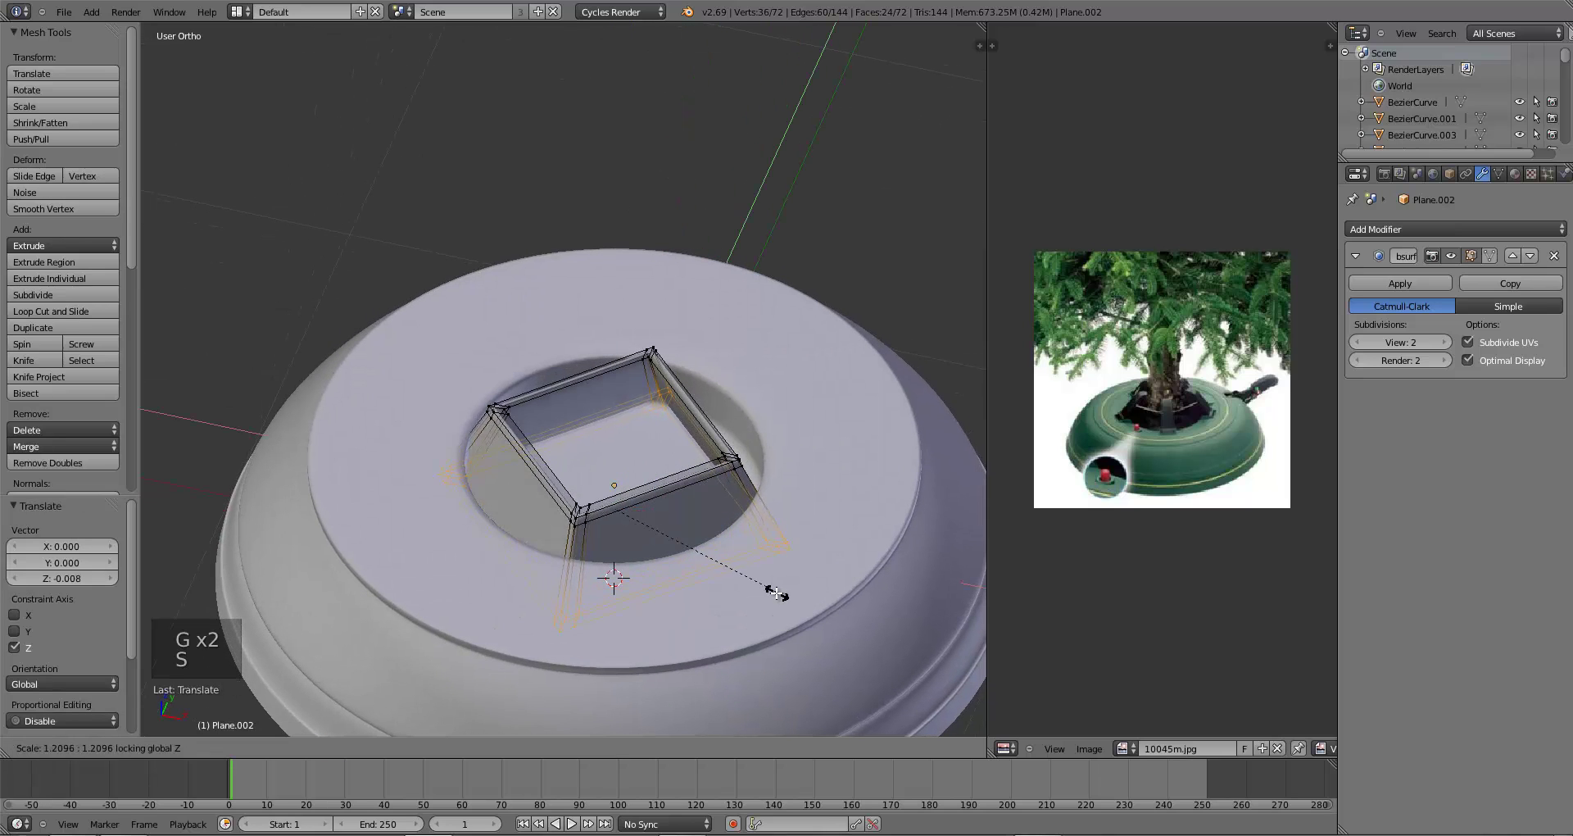
click(726, 608)
key(a)
key(Tab)
- Deselect all objects and save the file
middle_drag(726, 608, 710, 525)
scroll(730, 543, down, 2)
scroll(701, 525, down, 2)
key(a)
key(ctrl+s)
- Add a plane and move it 2.026 along X, clear of the base
key(KP_1)
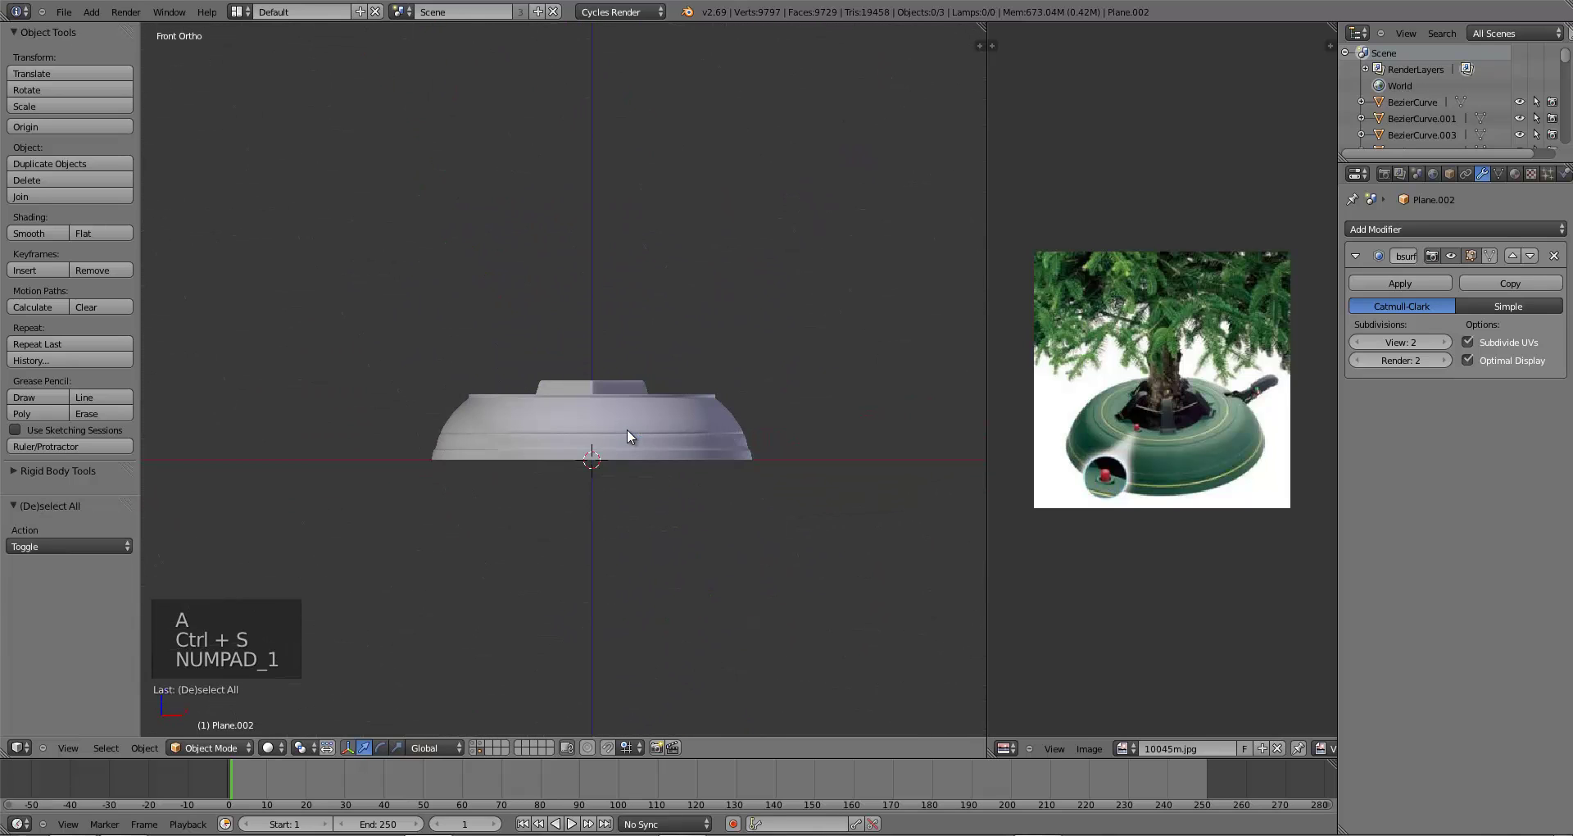
shift+middle_drag(626, 429, 541, 459)
key(shift+a)
click(683, 419)
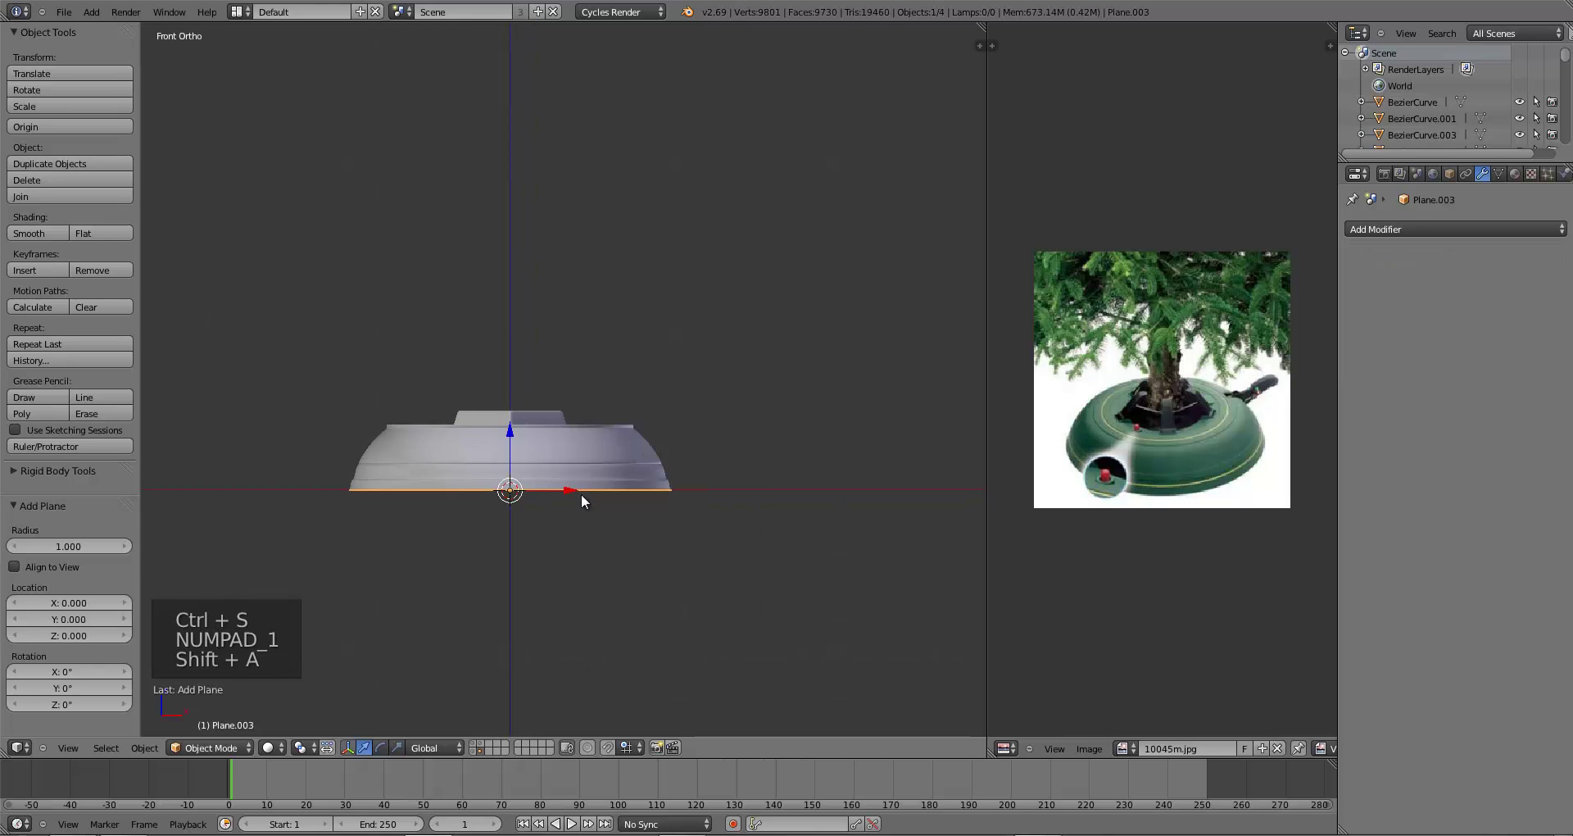
key(g)
click(908, 493)
shift+middle_drag(908, 493, 731, 495)
- Scale the new plane down to 0.137
key(g)
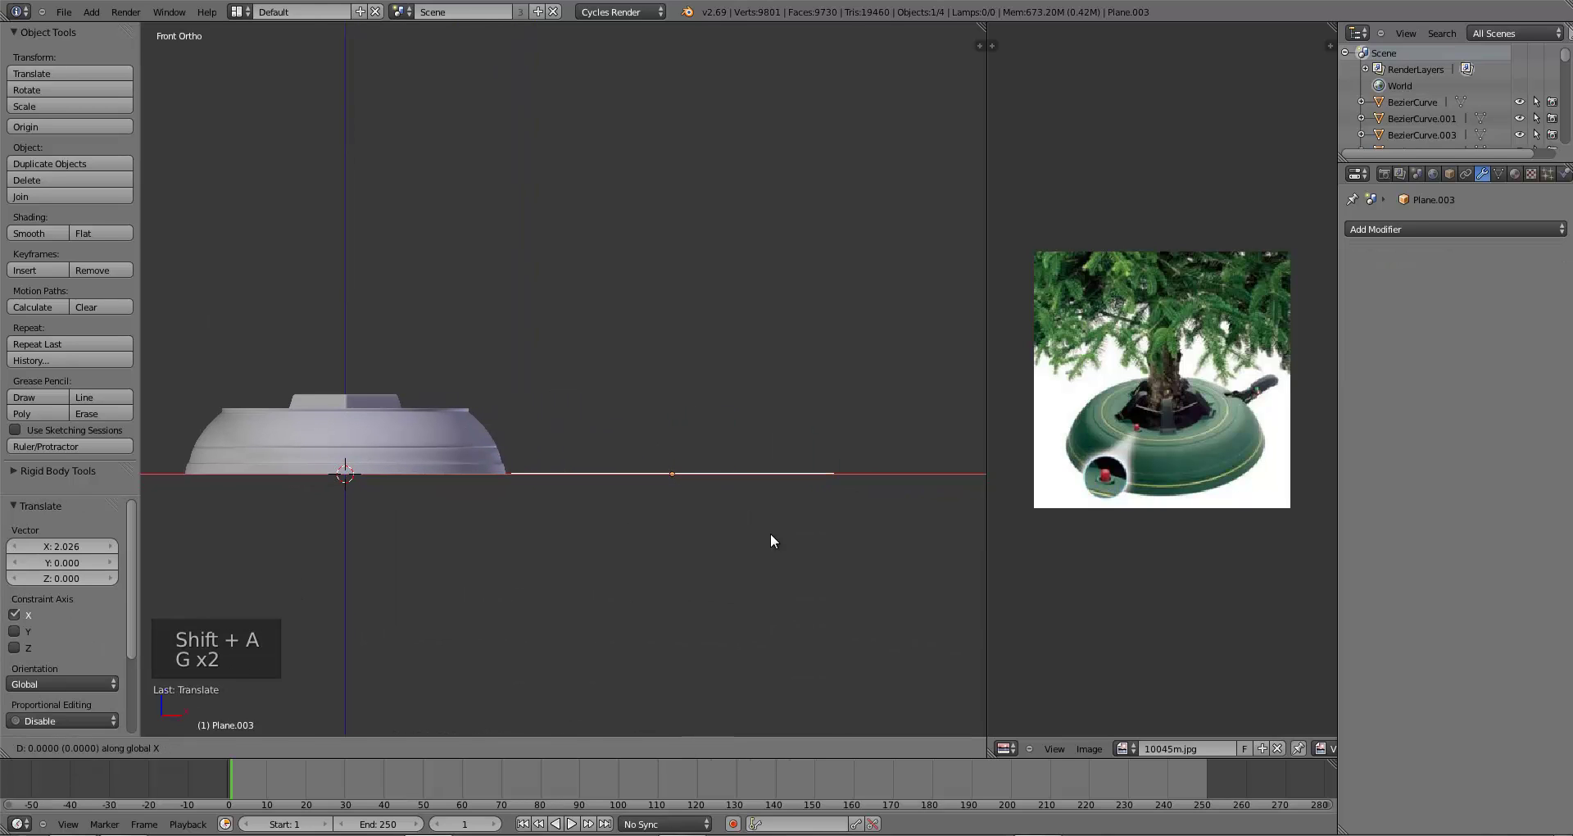
key(s)
click(689, 487)
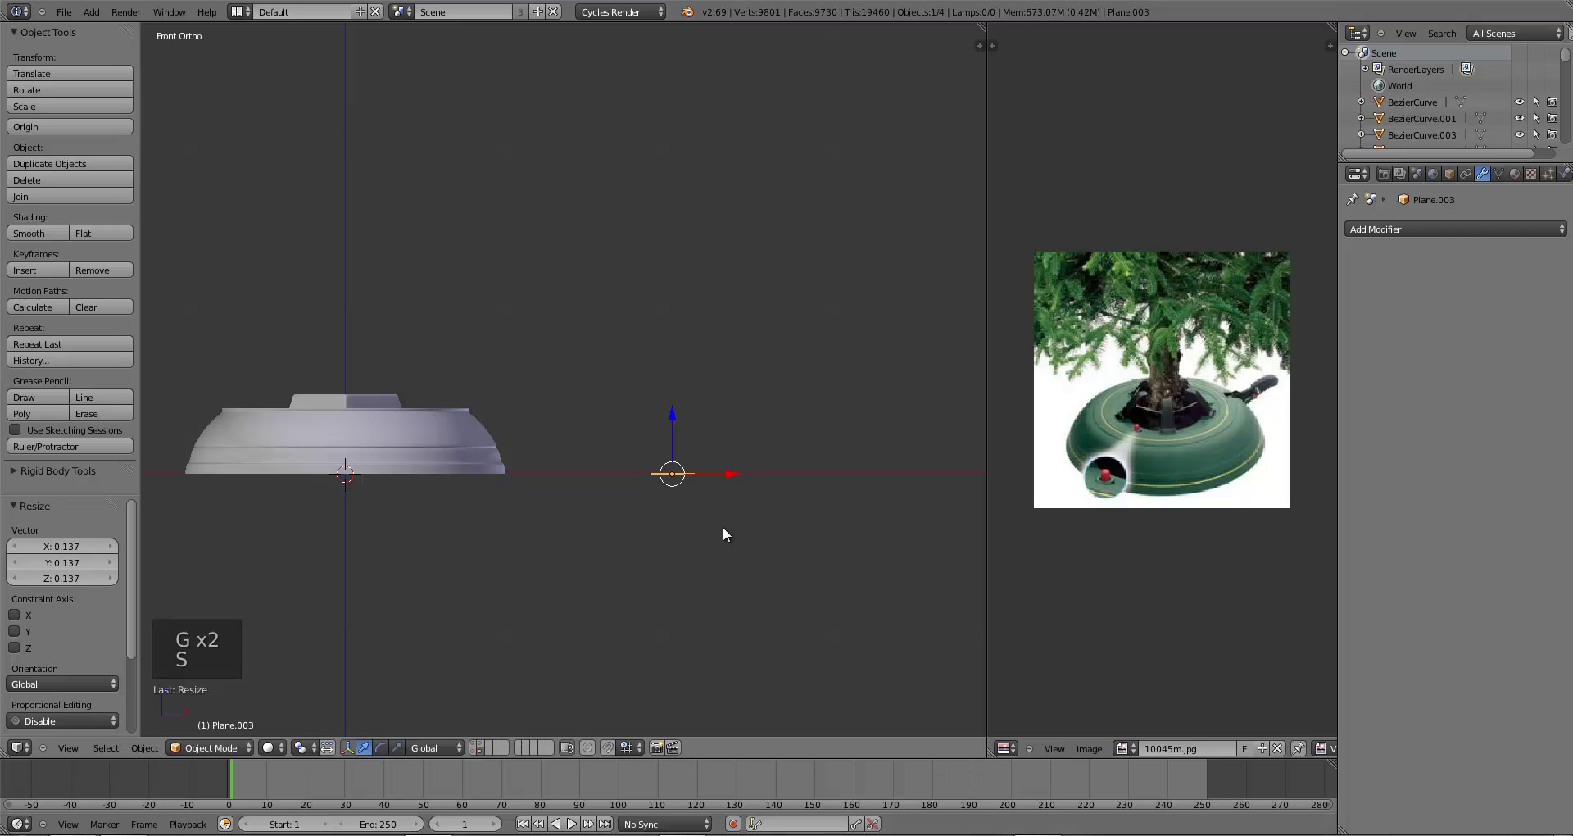
- Extrude the small plane up 0.036 along Z into a thin block and lower its top face by about 0.002
key(Tab)
middle_drag(737, 534, 735, 571)
key(e)
click(735, 567)
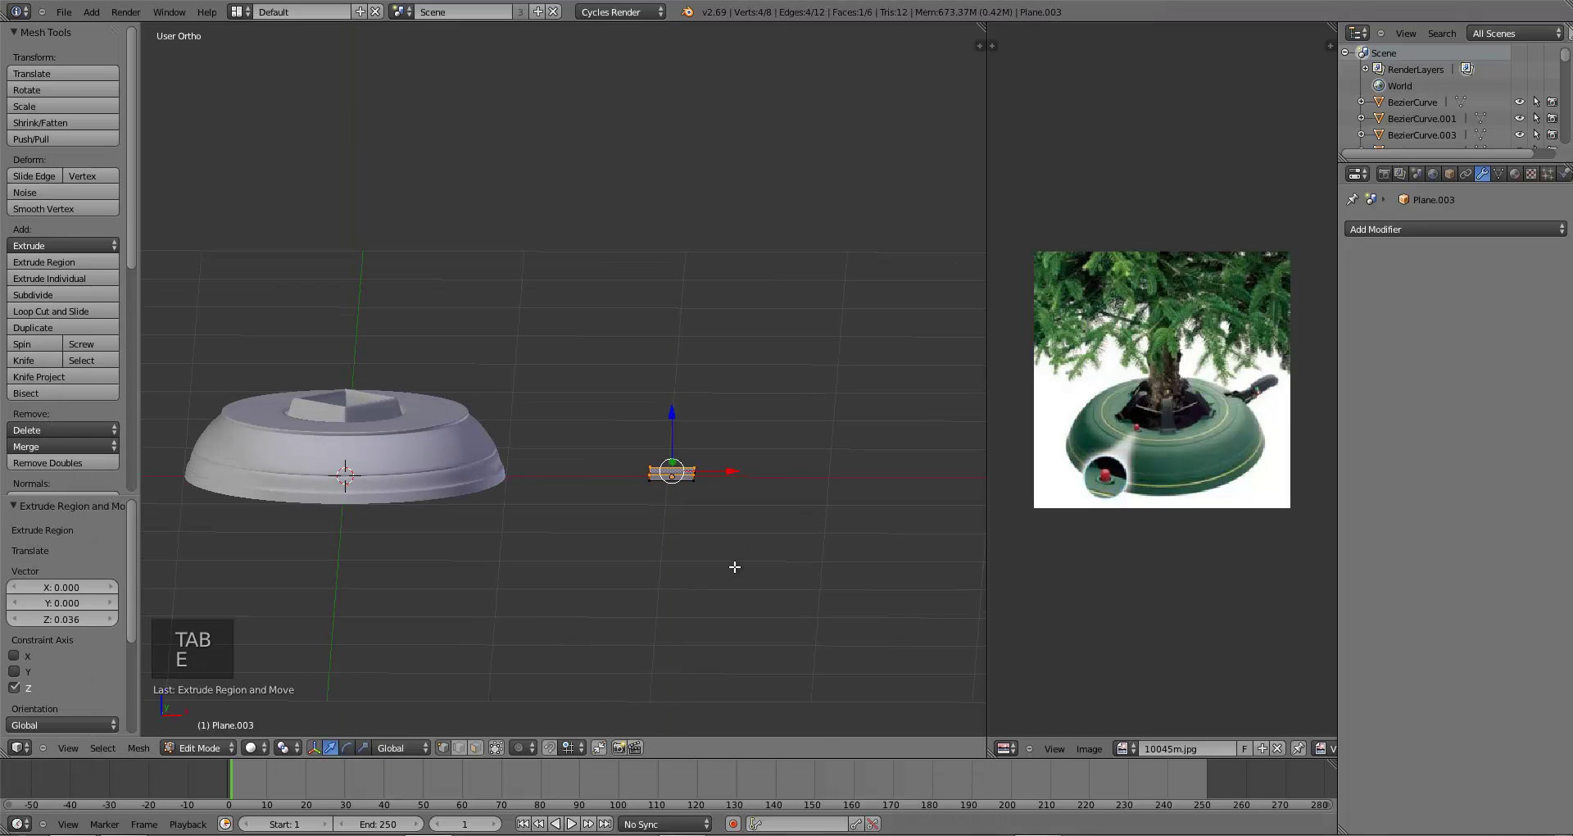
key(KP_1)
scroll(680, 549, up, 3)
key(g)
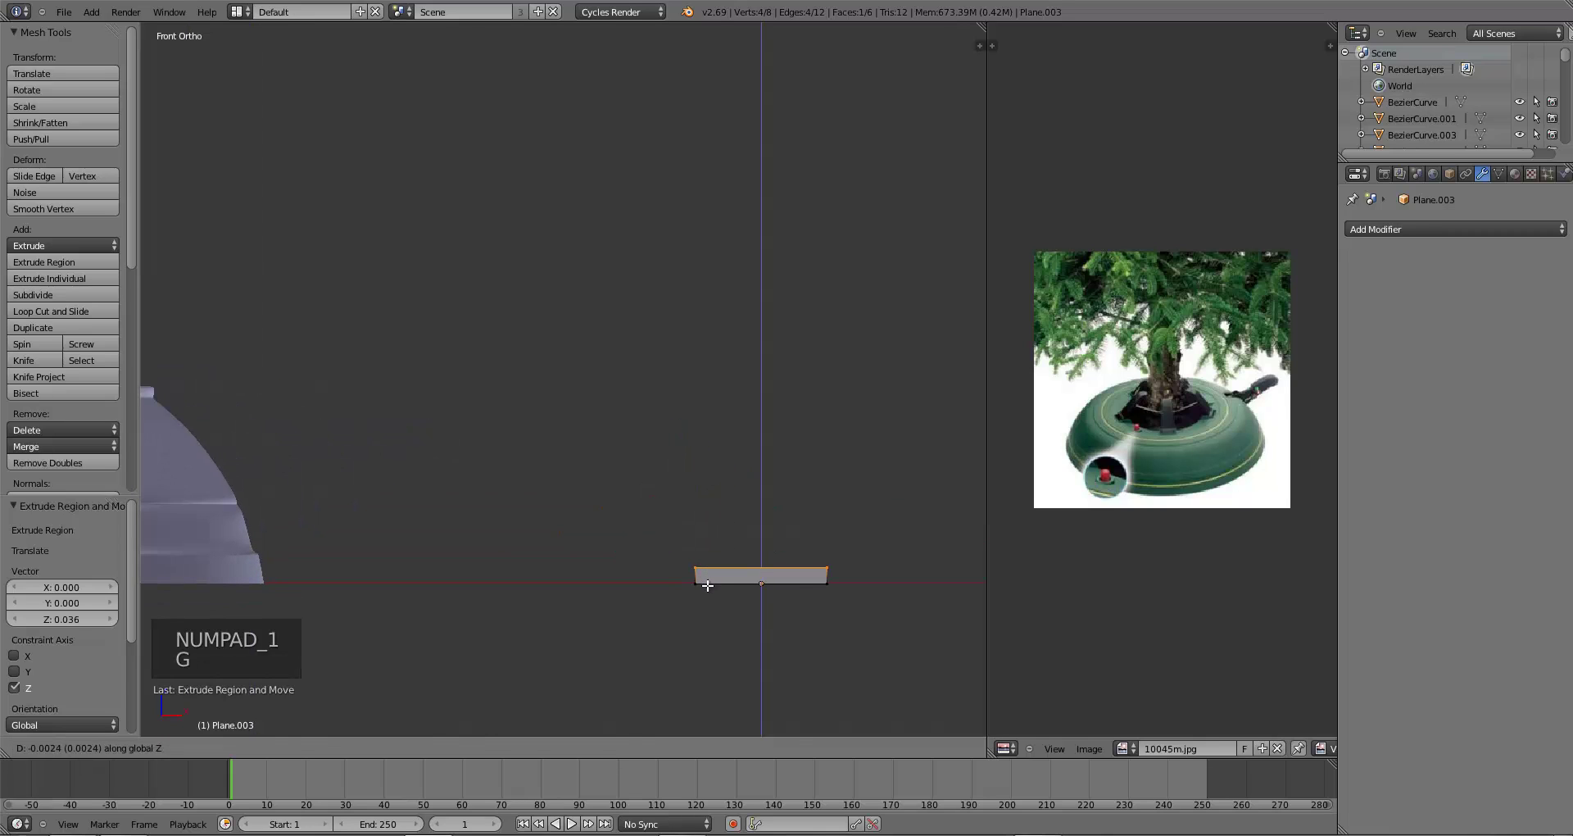
click(709, 586)
- Extrude the block's top face in place and scale it to 0.275 along X and 0.760 along Y
key(e)
right_click(783, 623)
middle_drag(809, 652, 846, 583)
key(s)
key(x)
click(774, 608)
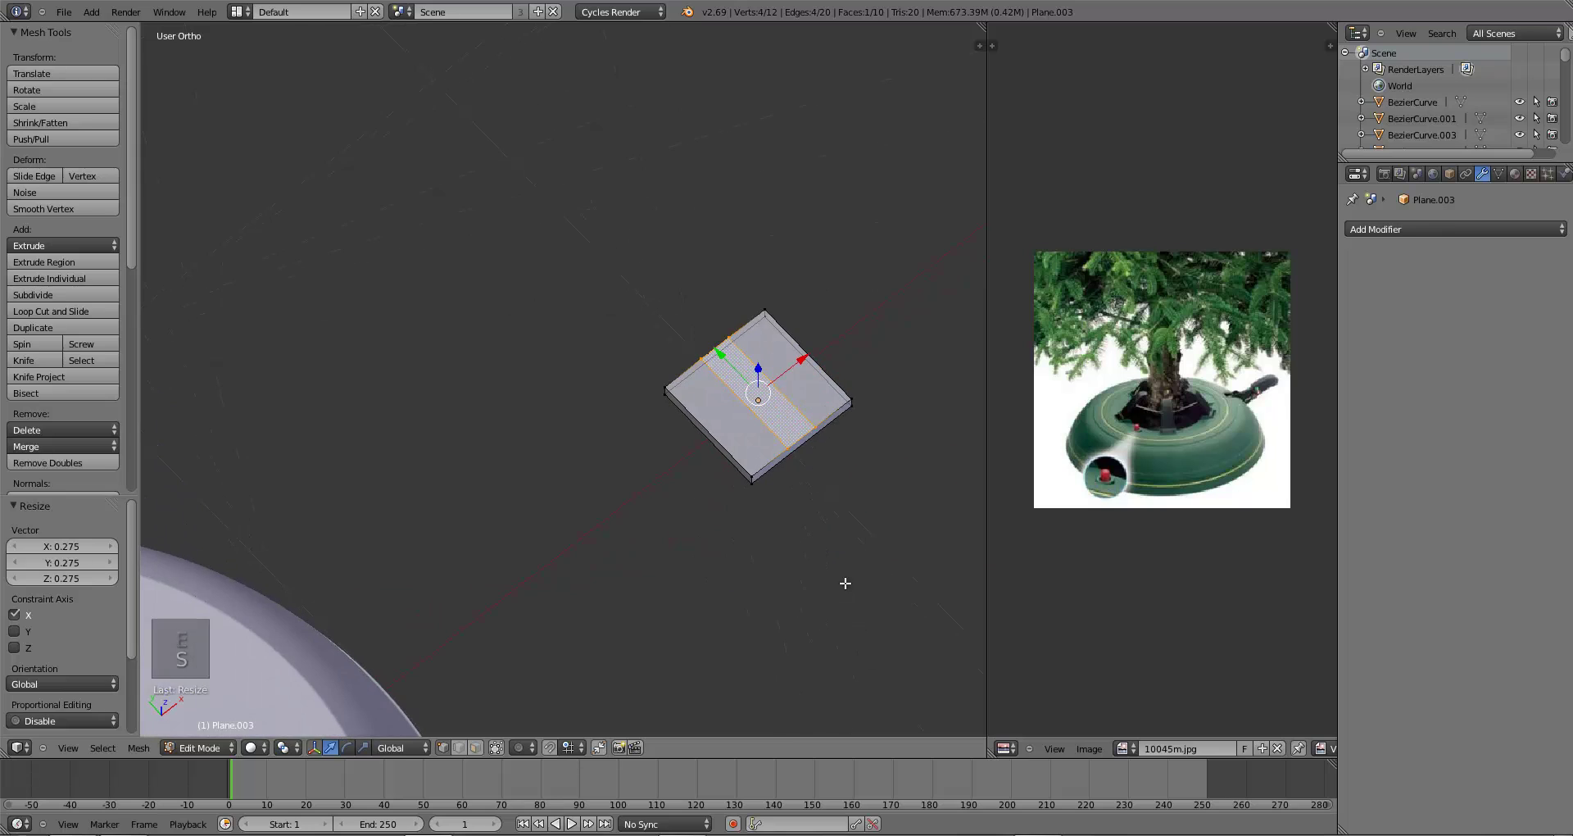
key(s)
key(y)
click(813, 545)
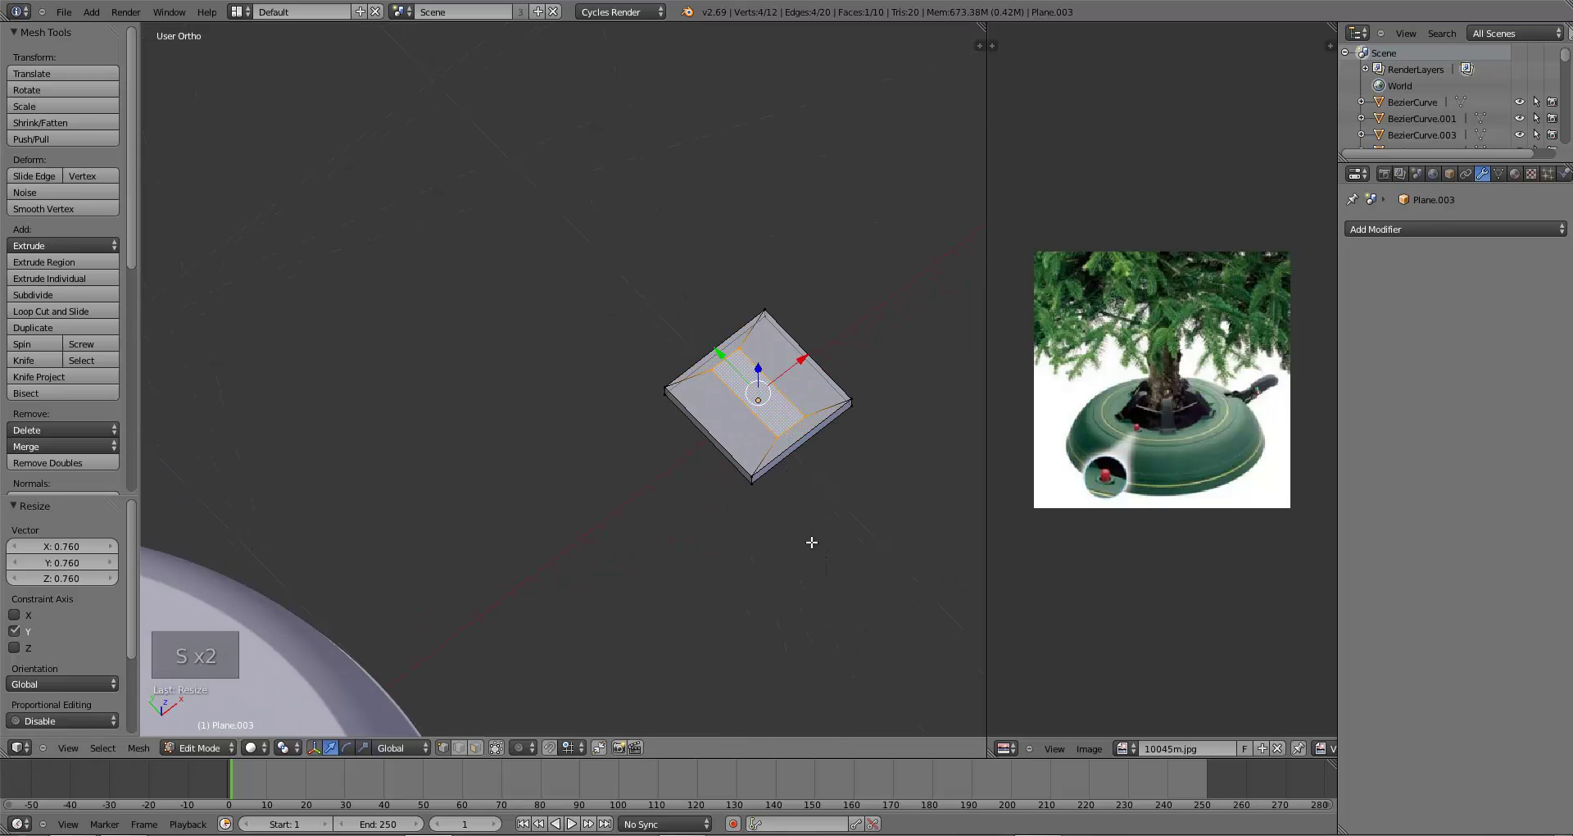
- Shift the narrow inner face on the block 0.053 along X, then back 0.010
key(g)
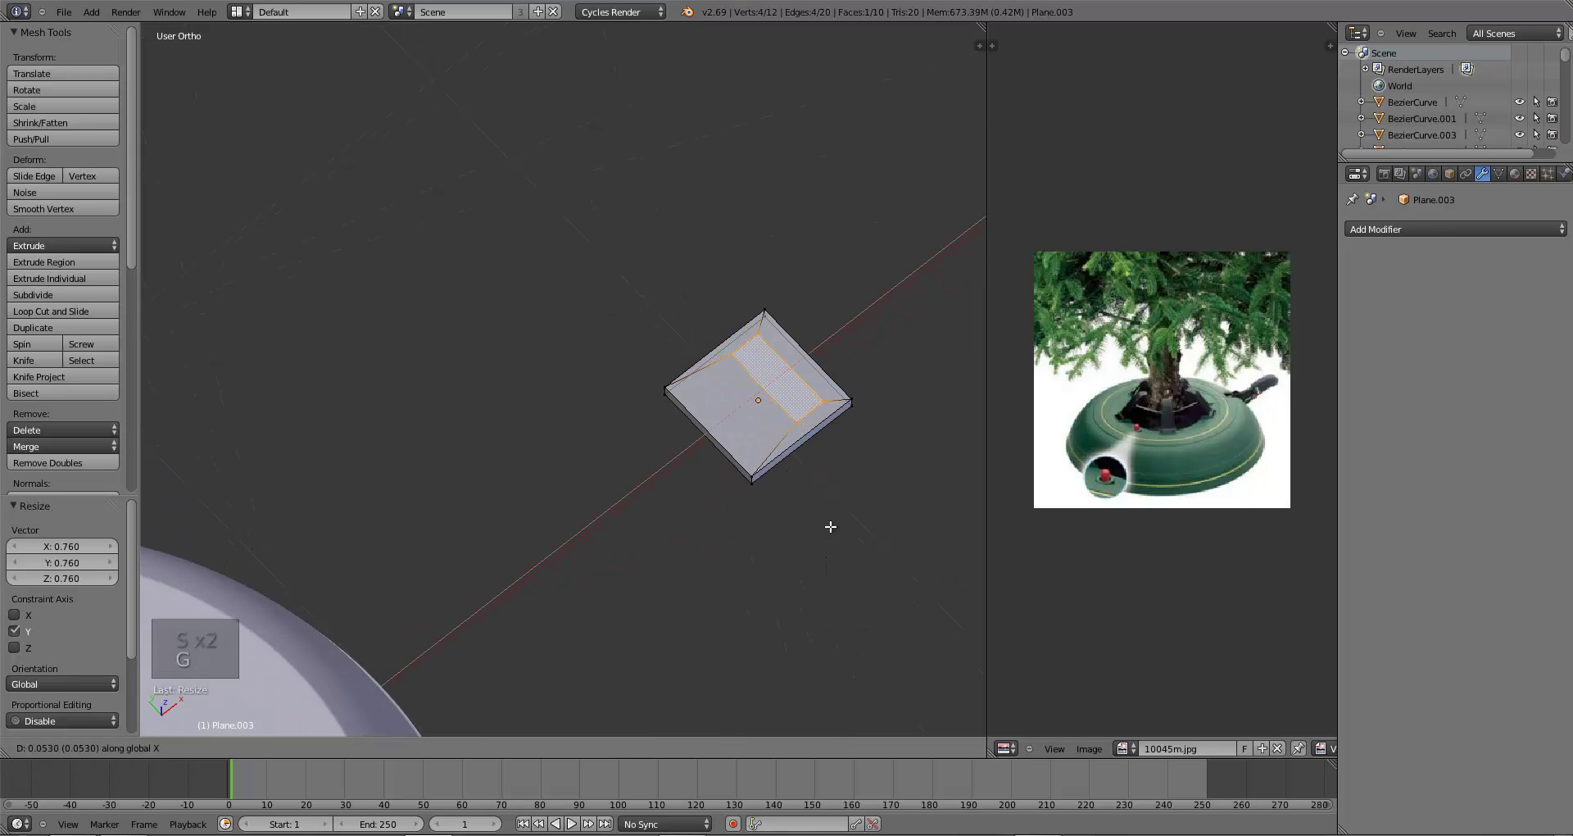
click(831, 527)
key(KP_3)
scroll(819, 541, down, 3)
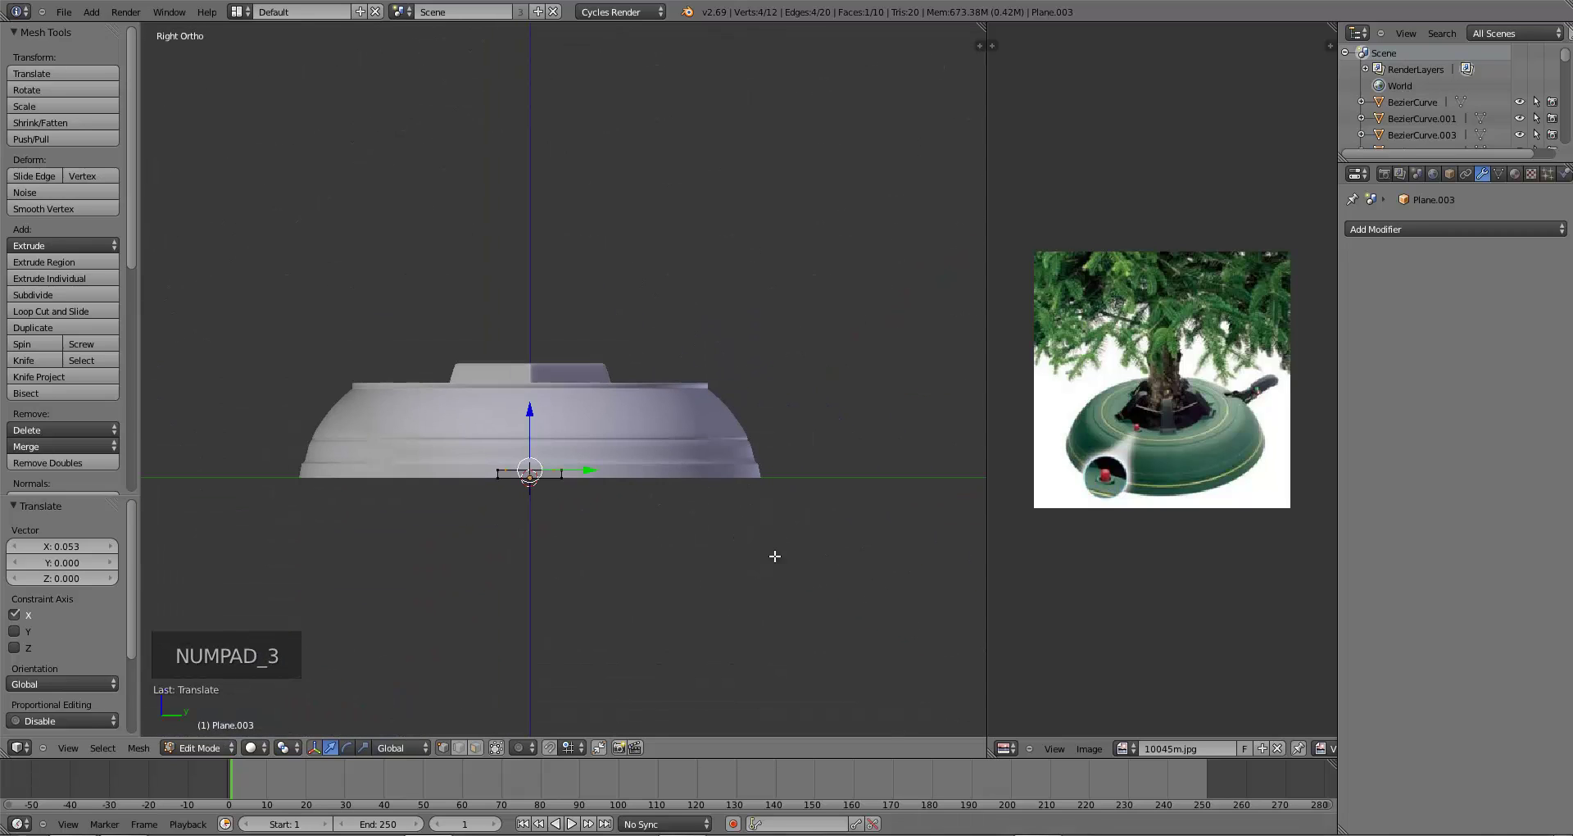
key(KP_1)
scroll(820, 557, up, 3)
key(g)
key(x)
click(847, 567)
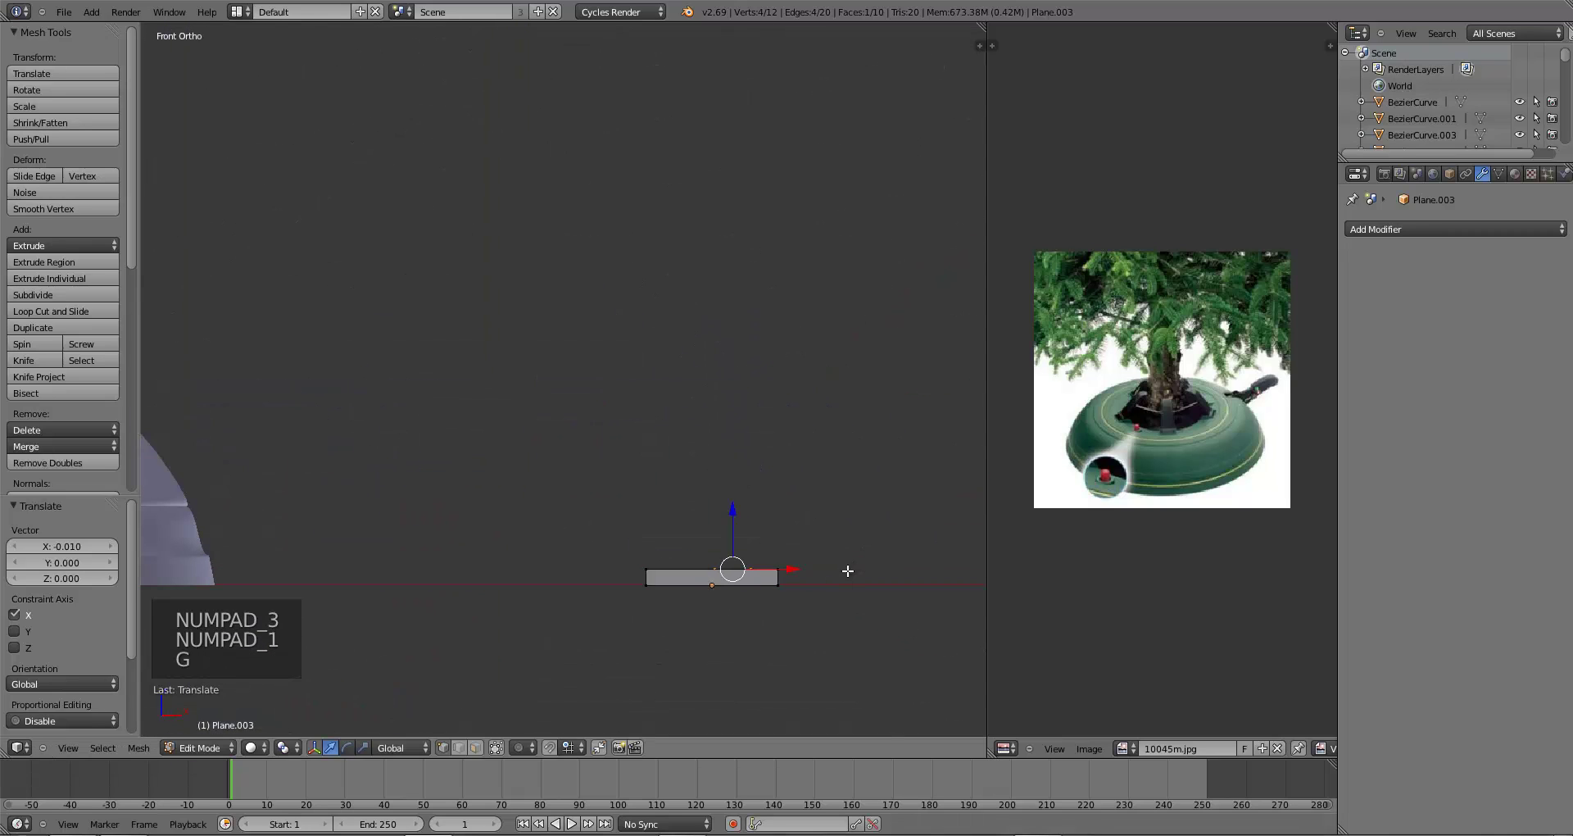
- Try extruding the inner face up 0.082 and slanting it along X, and undo the attempt
key(e)
click(852, 566)
key(g)
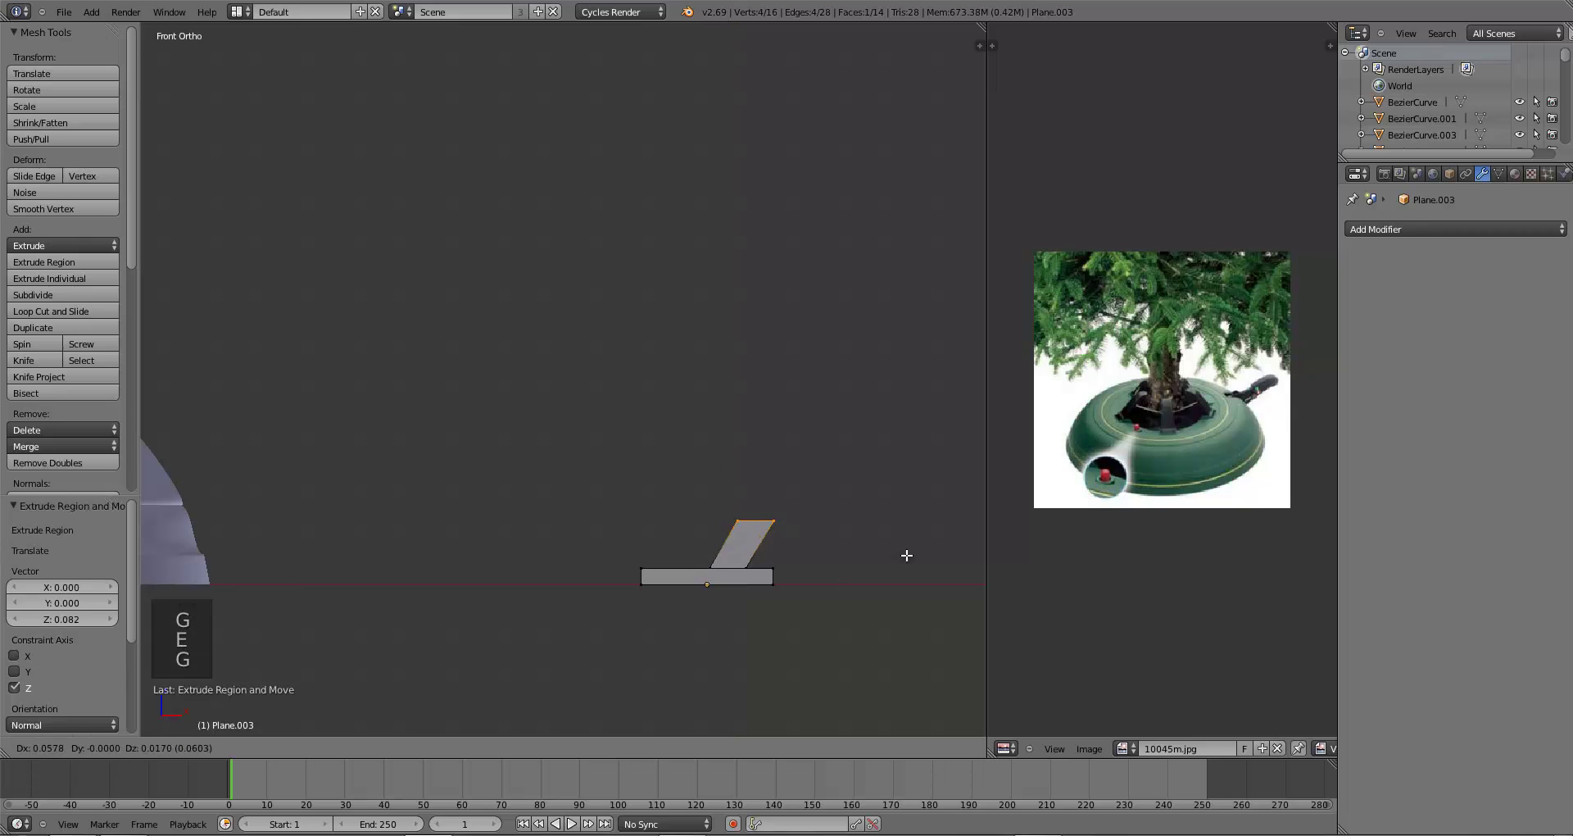
click(923, 529)
key(ctrl+z)
key(ctrl+z)
key(ctrl+z)
- Narrow the inner face on the block by scaling it along X, finishing with a factor of 0.920
middle_drag(812, 573, 825, 643)
key(s)
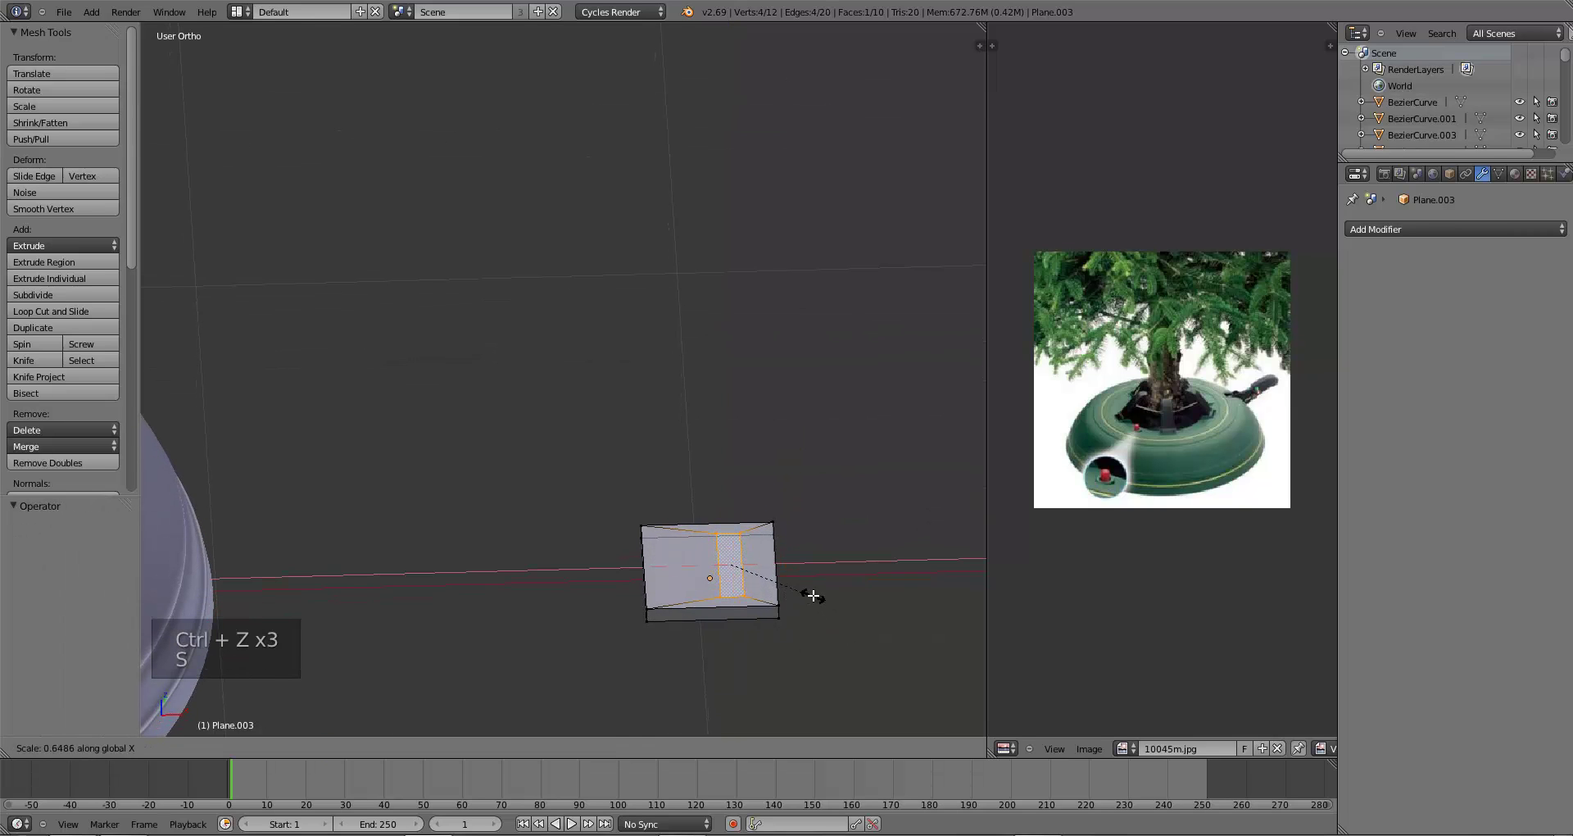
click(809, 589)
key(s)
right_click(805, 587)
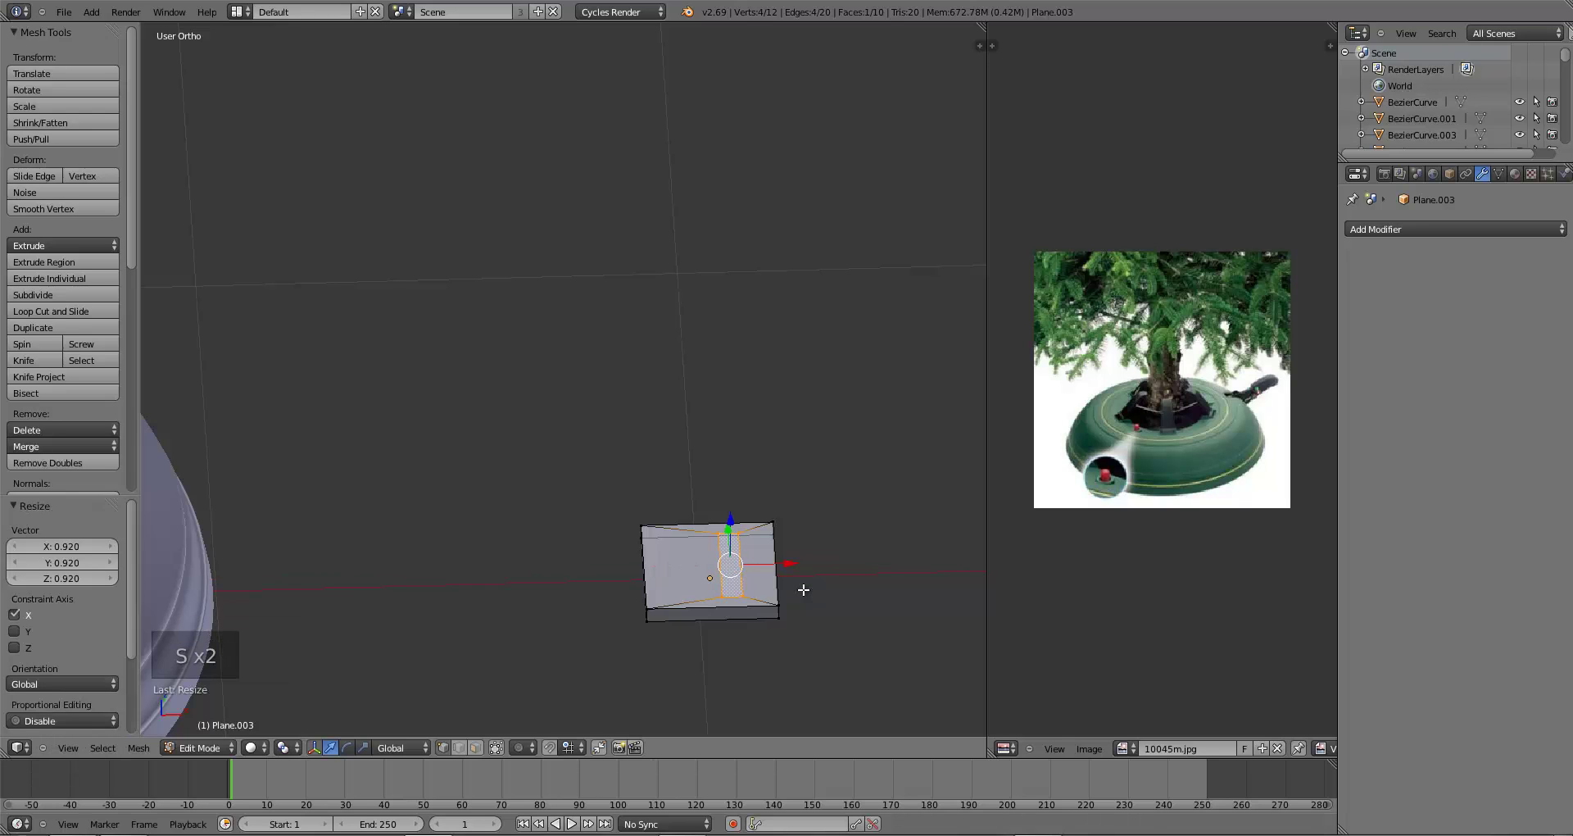
- Extrude the inner face up 0.192 along Z, rotate it 15.692° and shift it outward along X into a slanted arm segment
key(KP_1)
key(e)
click(799, 525)
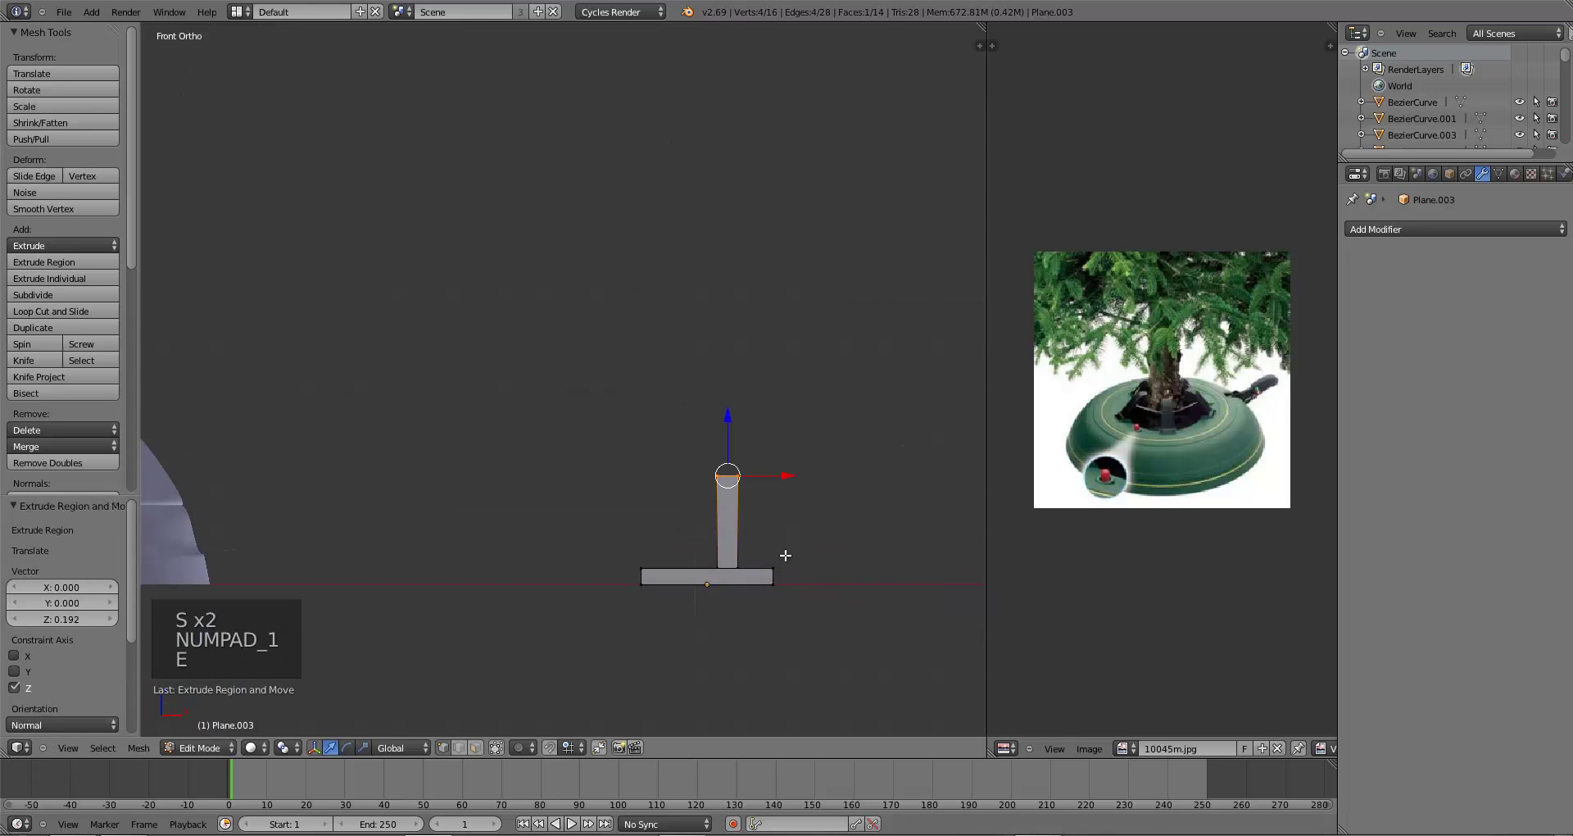
key(g)
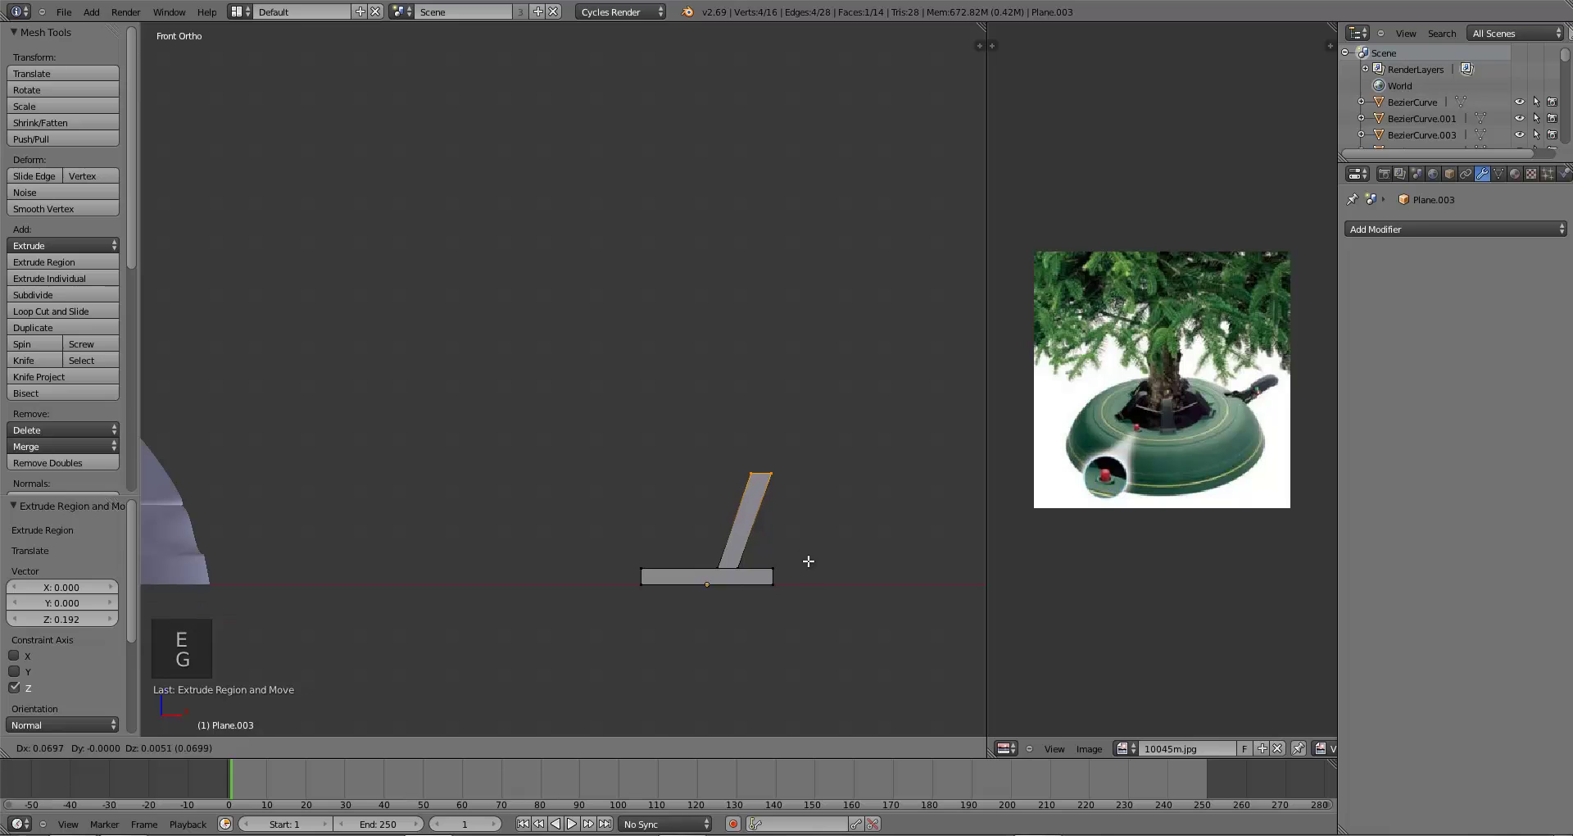
click(810, 563)
key(r)
click(790, 583)
key(g)
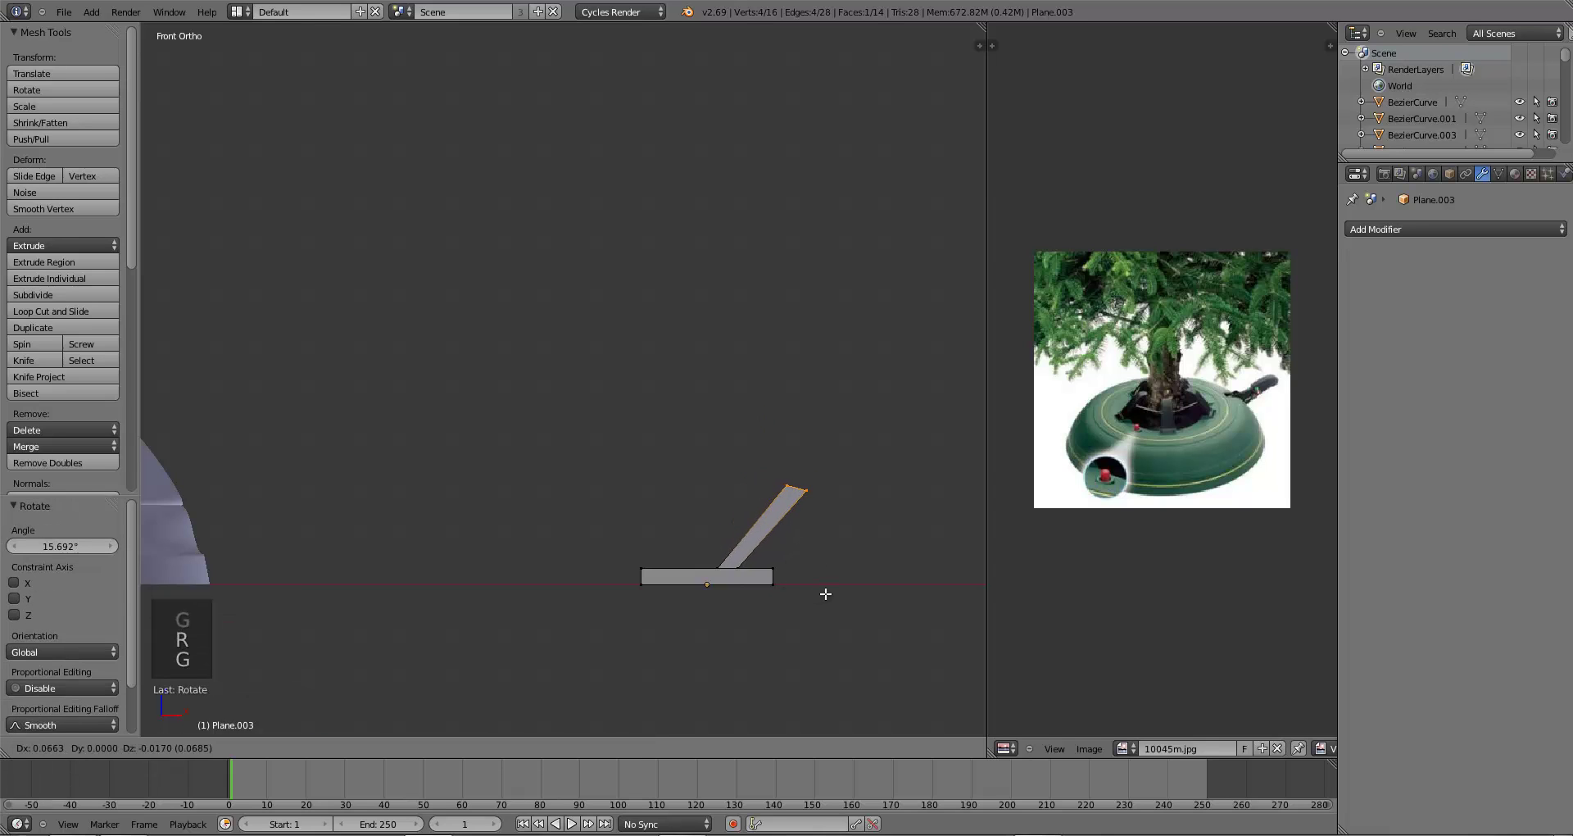
click(829, 599)
- Extrude a second arm segment by 0.036 along X and 0.127 along Z, and reposition its end for a steeper slope
key(e)
click(885, 553)
key(g)
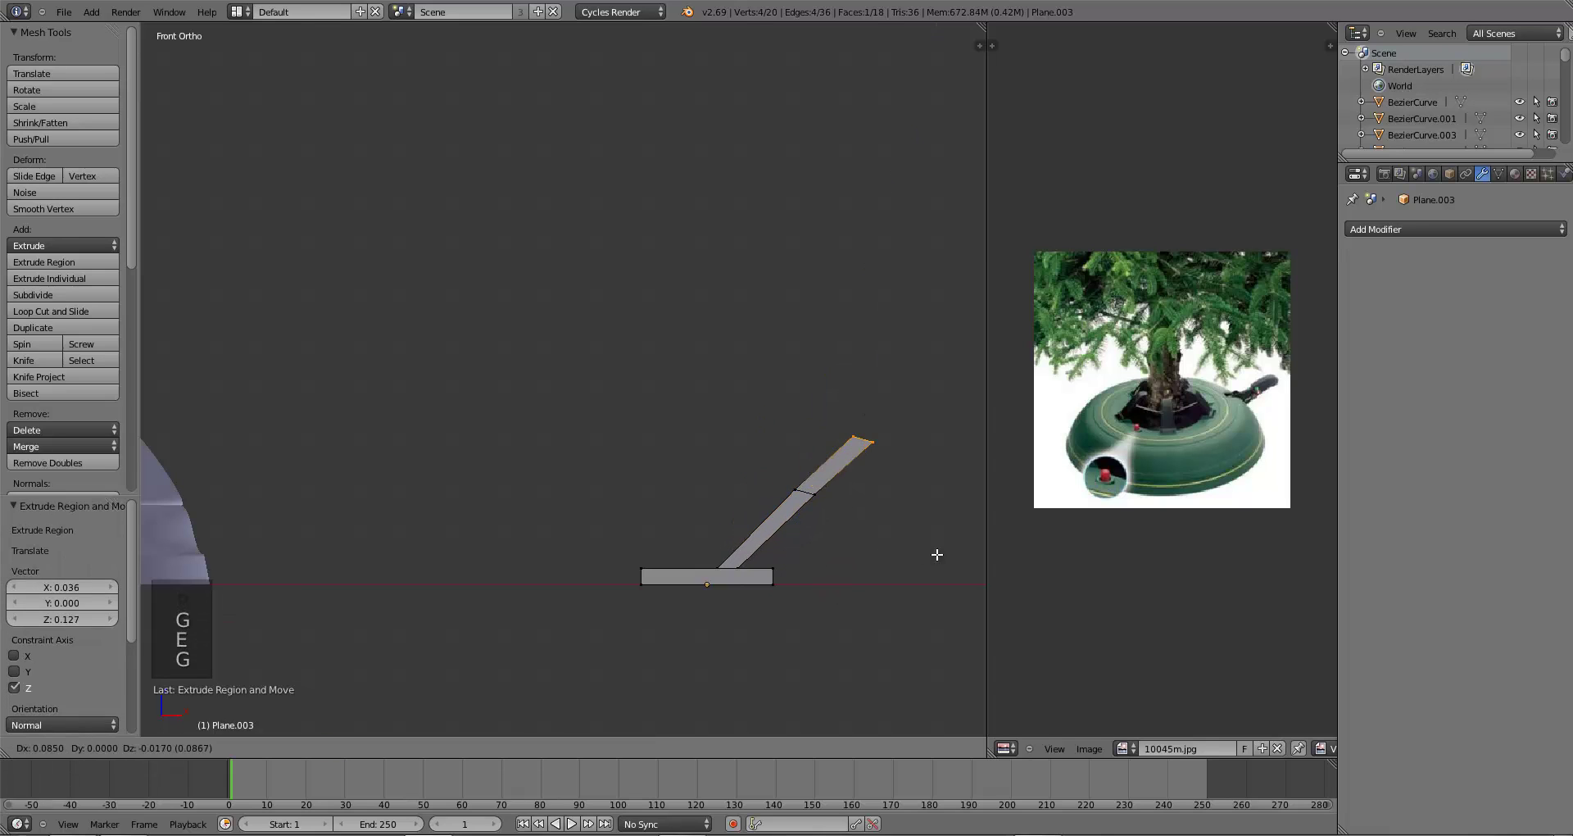
click(921, 508)
key(g)
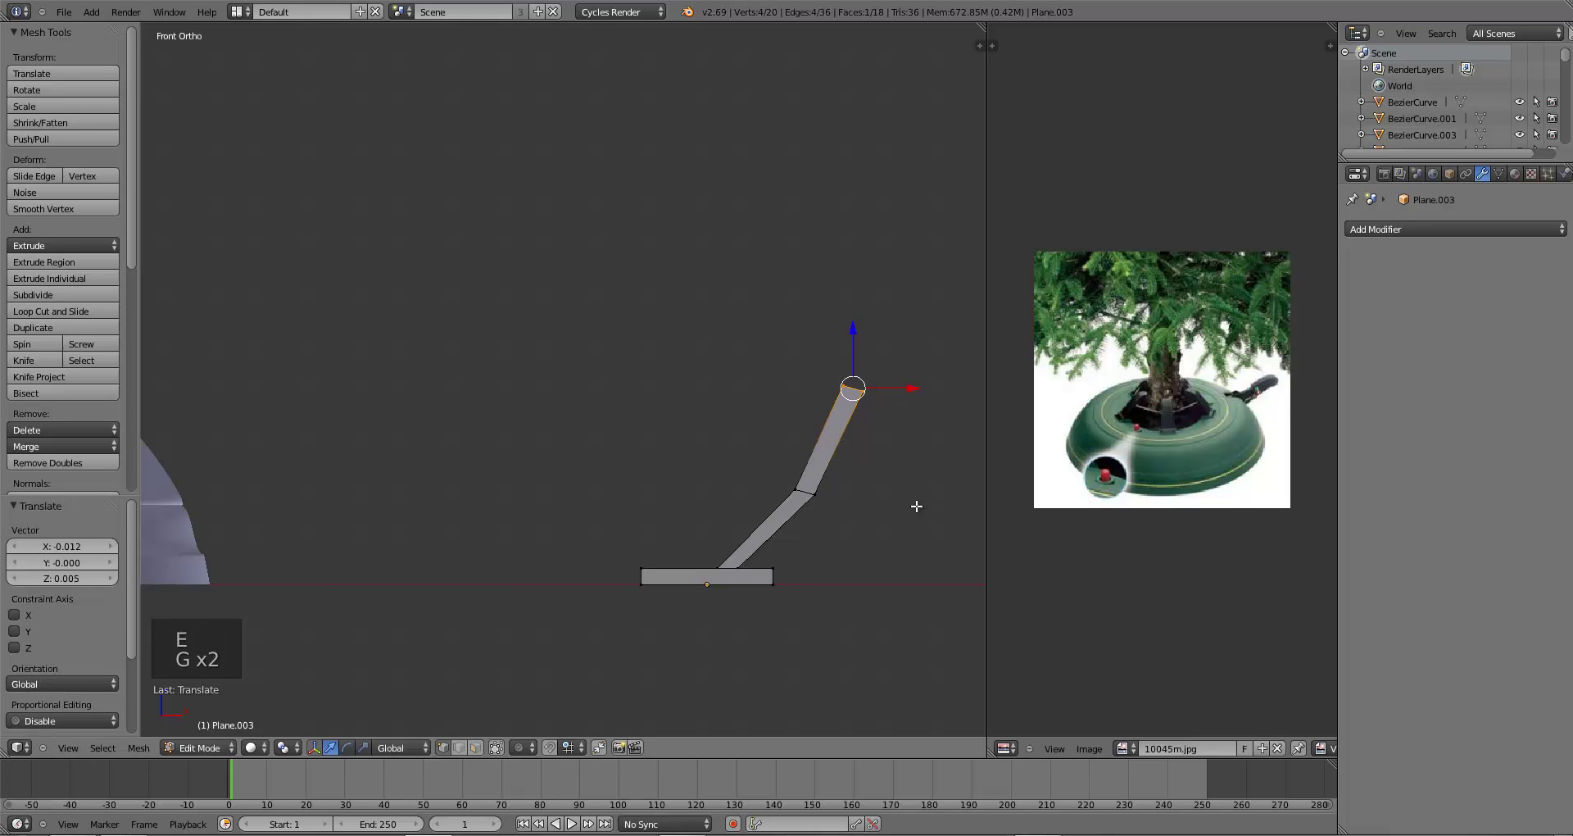
click(918, 491)
- Extrude a third, nearly upright arm segment, shift its end -0.015 along X and 0.012 along Z, and rotate the end face
key(e)
click(916, 420)
key(g)
click(914, 414)
key(r)
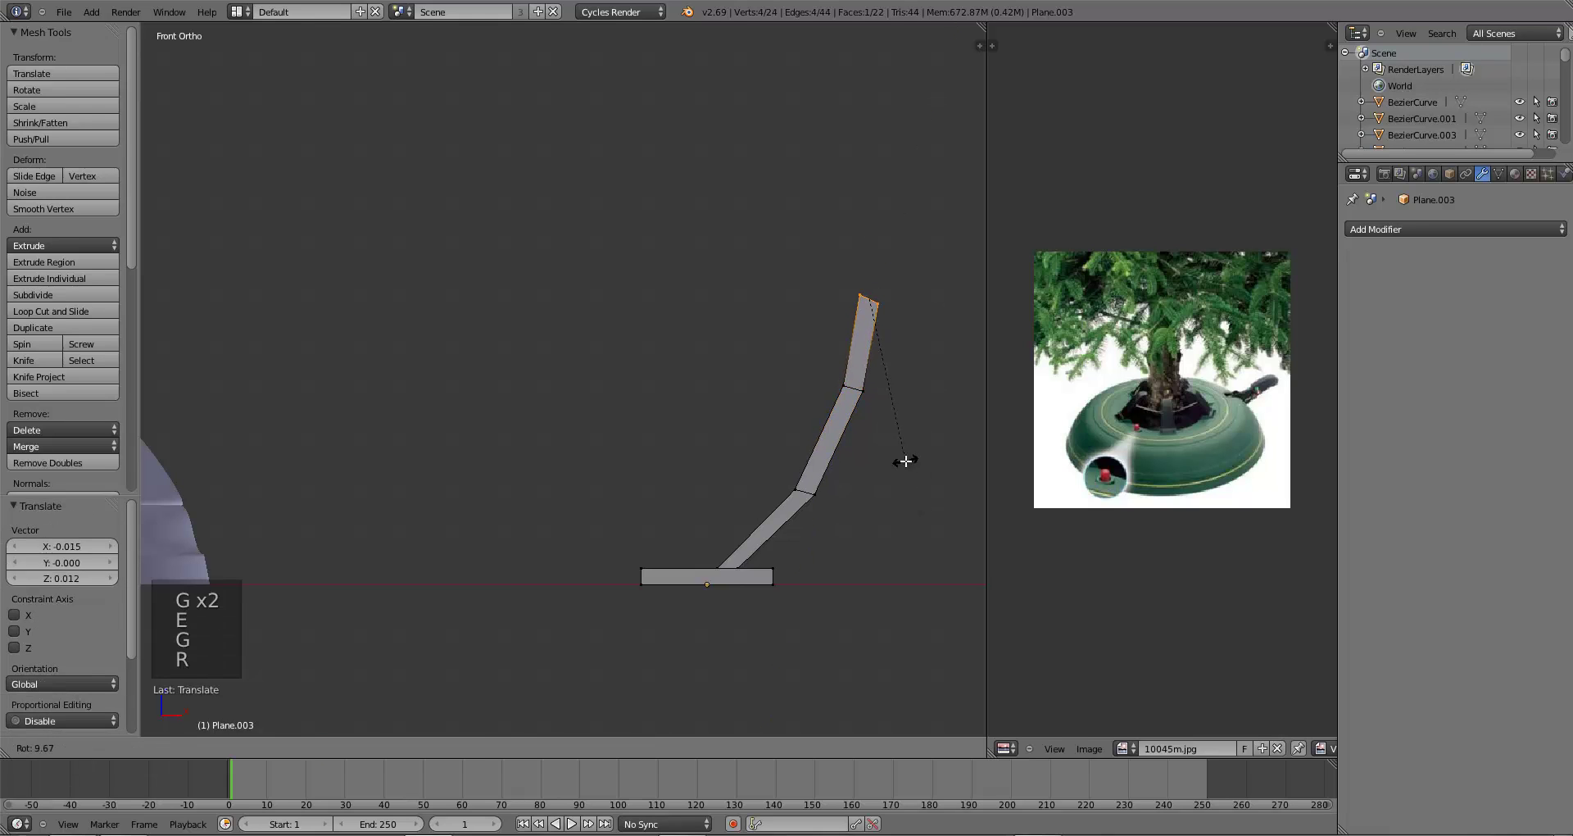
click(943, 442)
- Extrude a short fourth segment at the arm's top and bend it outward, moving its end 0.077 along X and -0.024 along Z
key(e)
click(953, 435)
key(g)
click(145, 459)
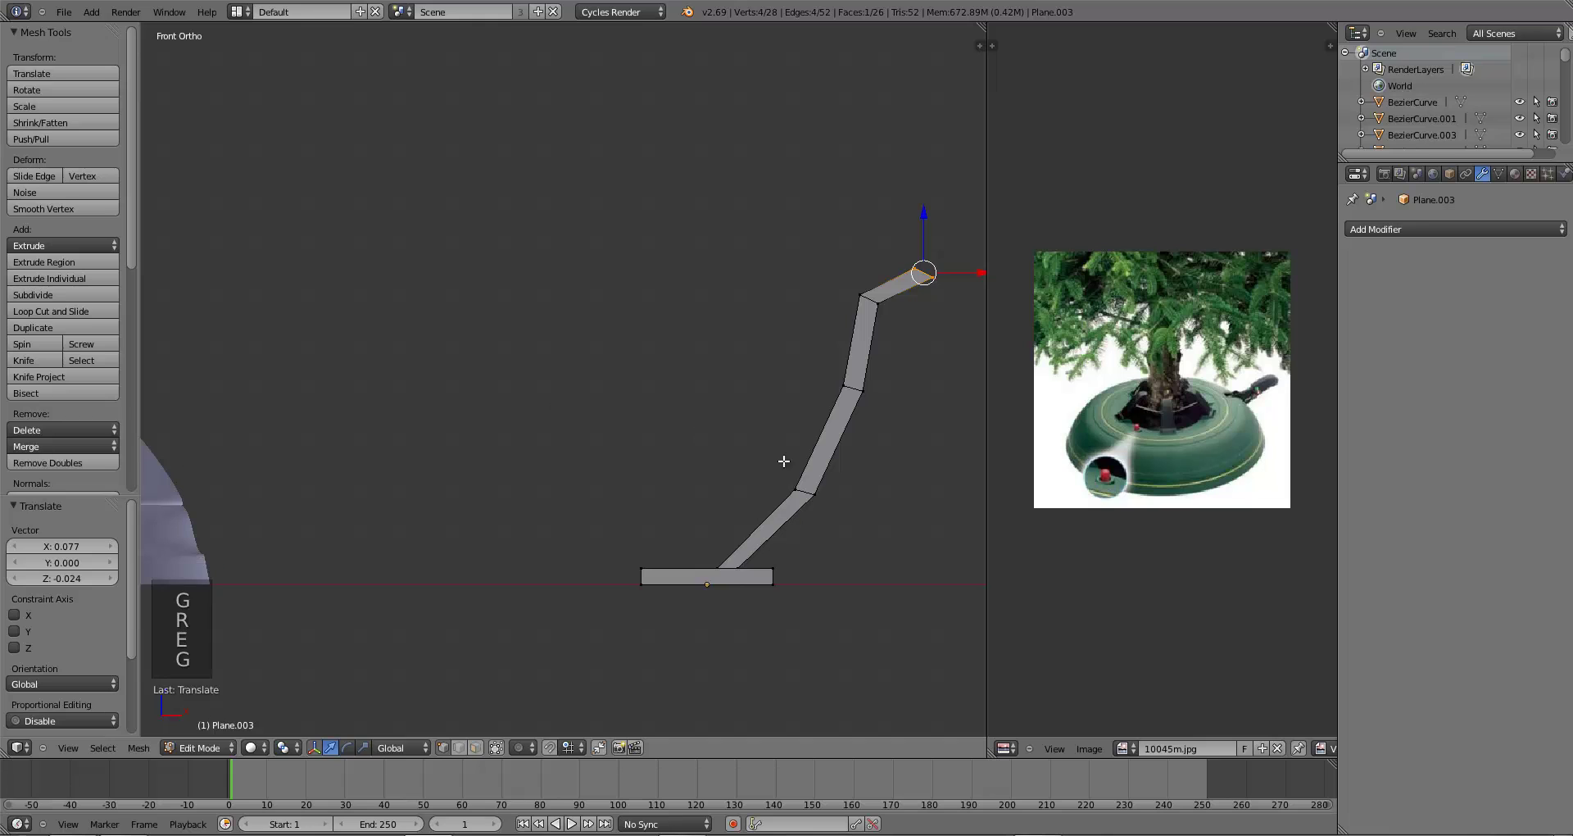
key(g)
click(685, 372)
- Adjust the arm's upper bend and the middle joint below it with small moves
key(a)
key(b)
drag(818, 273, 889, 320)
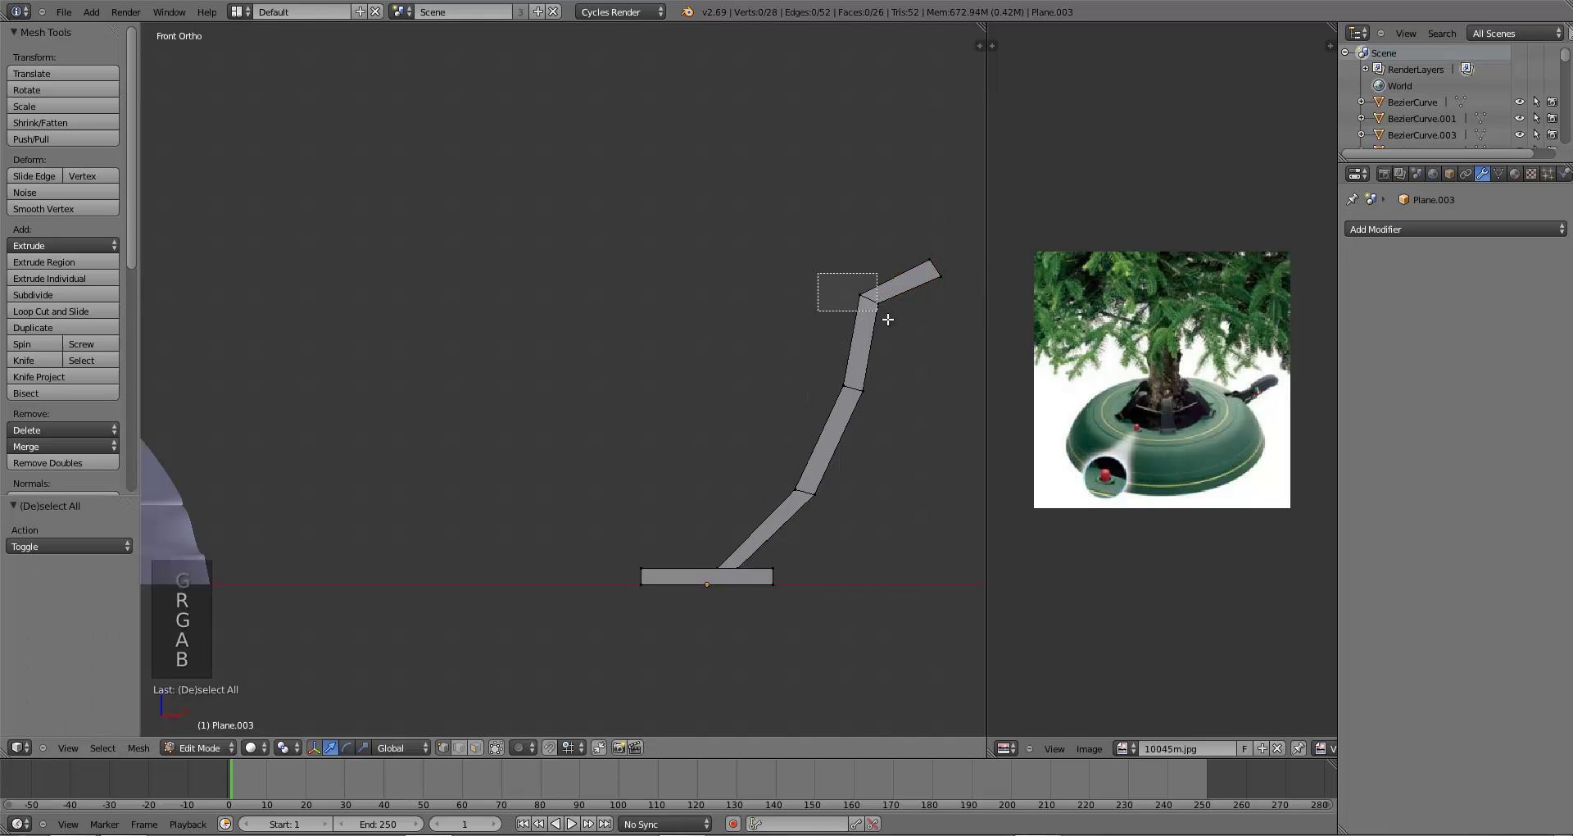
key(g)
click(889, 317)
key(a)
key(b)
drag(828, 377, 873, 403)
key(g)
click(889, 414)
key(a)
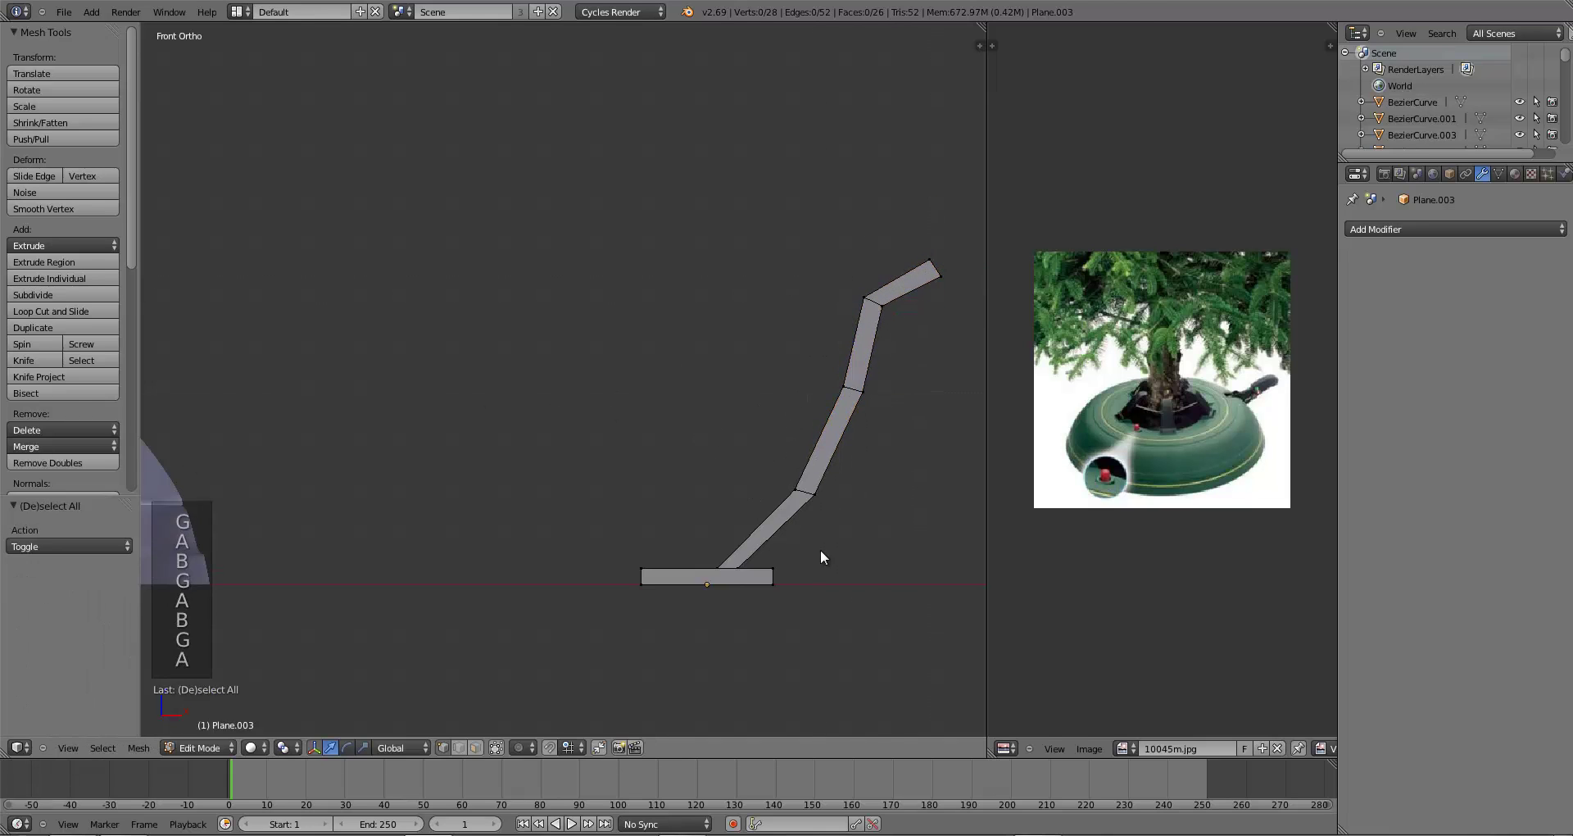
- Add a Subdivision Surface modifier to the arm with 2 view subdivisions and Optimal Display enabled
key(Tab)
middle_drag(824, 557, 980, 472)
click(1465, 230)
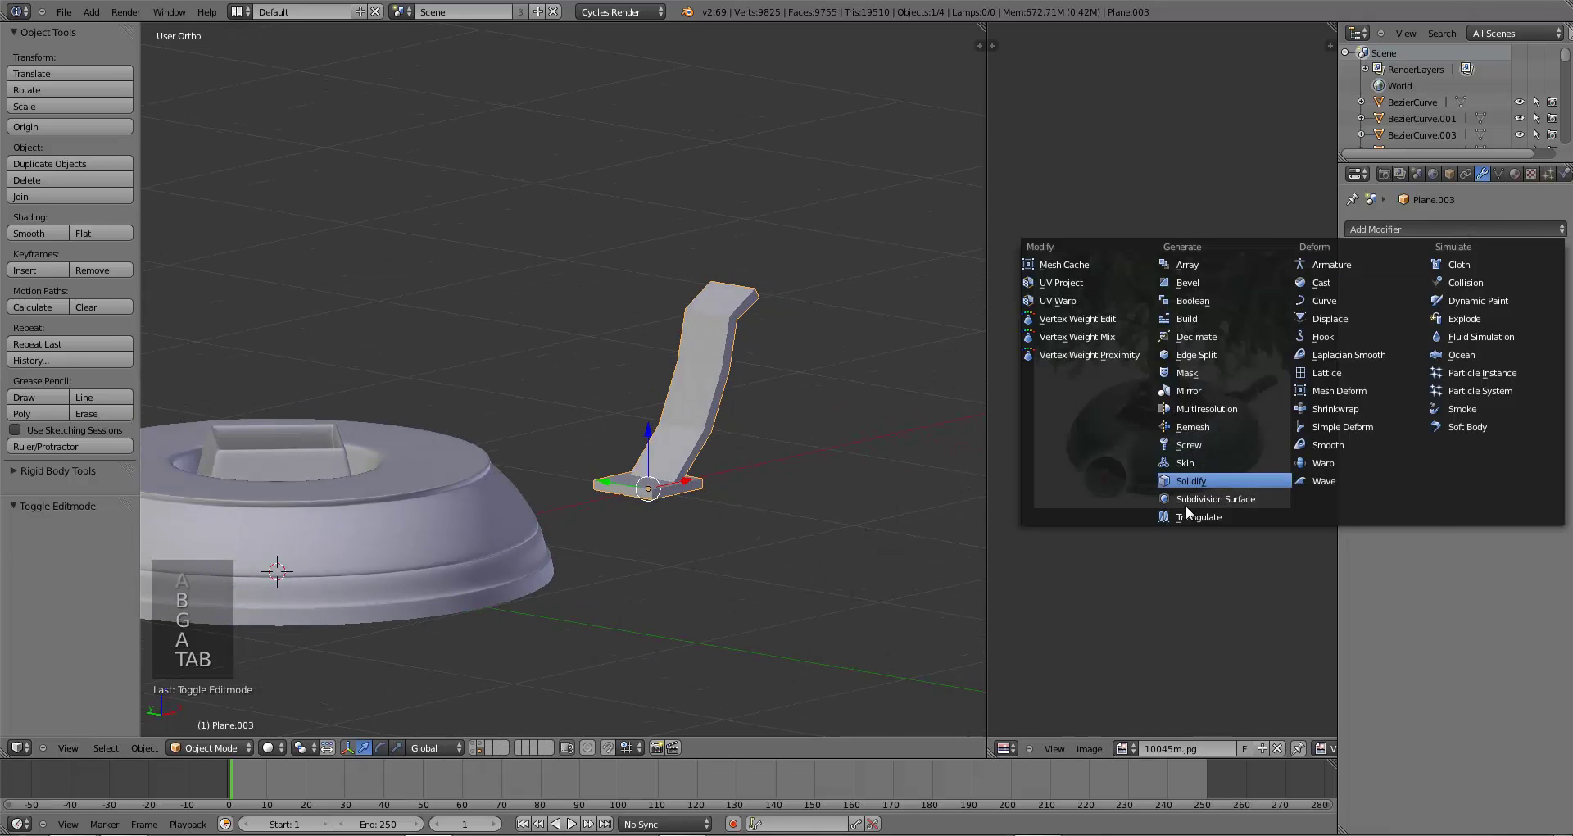
click(1194, 497)
click(1440, 342)
click(1469, 360)
- Cut an edge loop around the base block's top face and slide it towards the outer edge with a factor of 0.867
key(Tab)
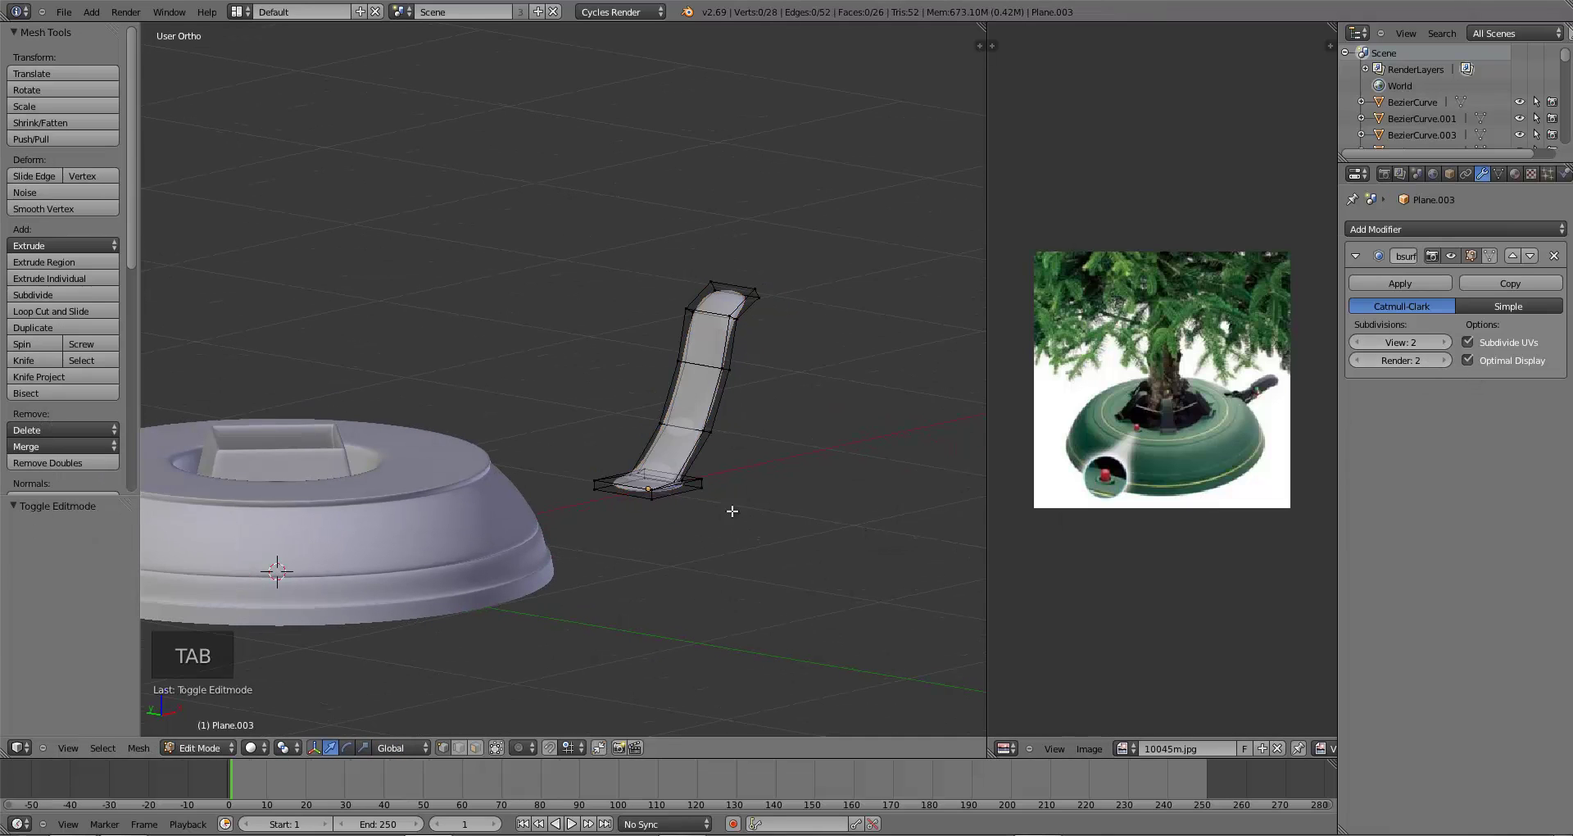
scroll(669, 604, up, 4)
key(KP_7)
key(ctrl+r)
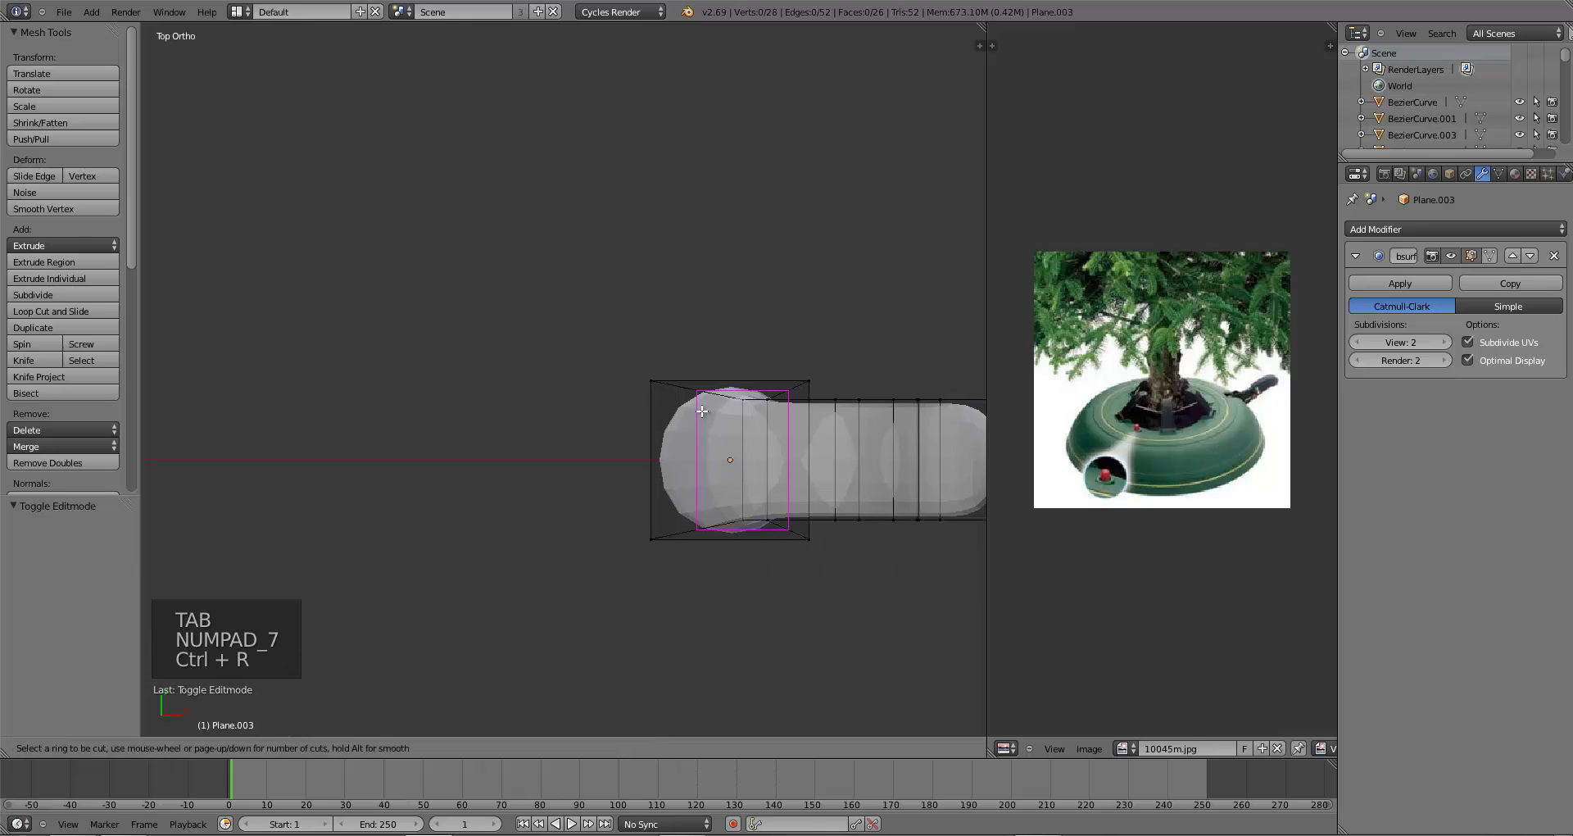
click(701, 410)
click(660, 412)
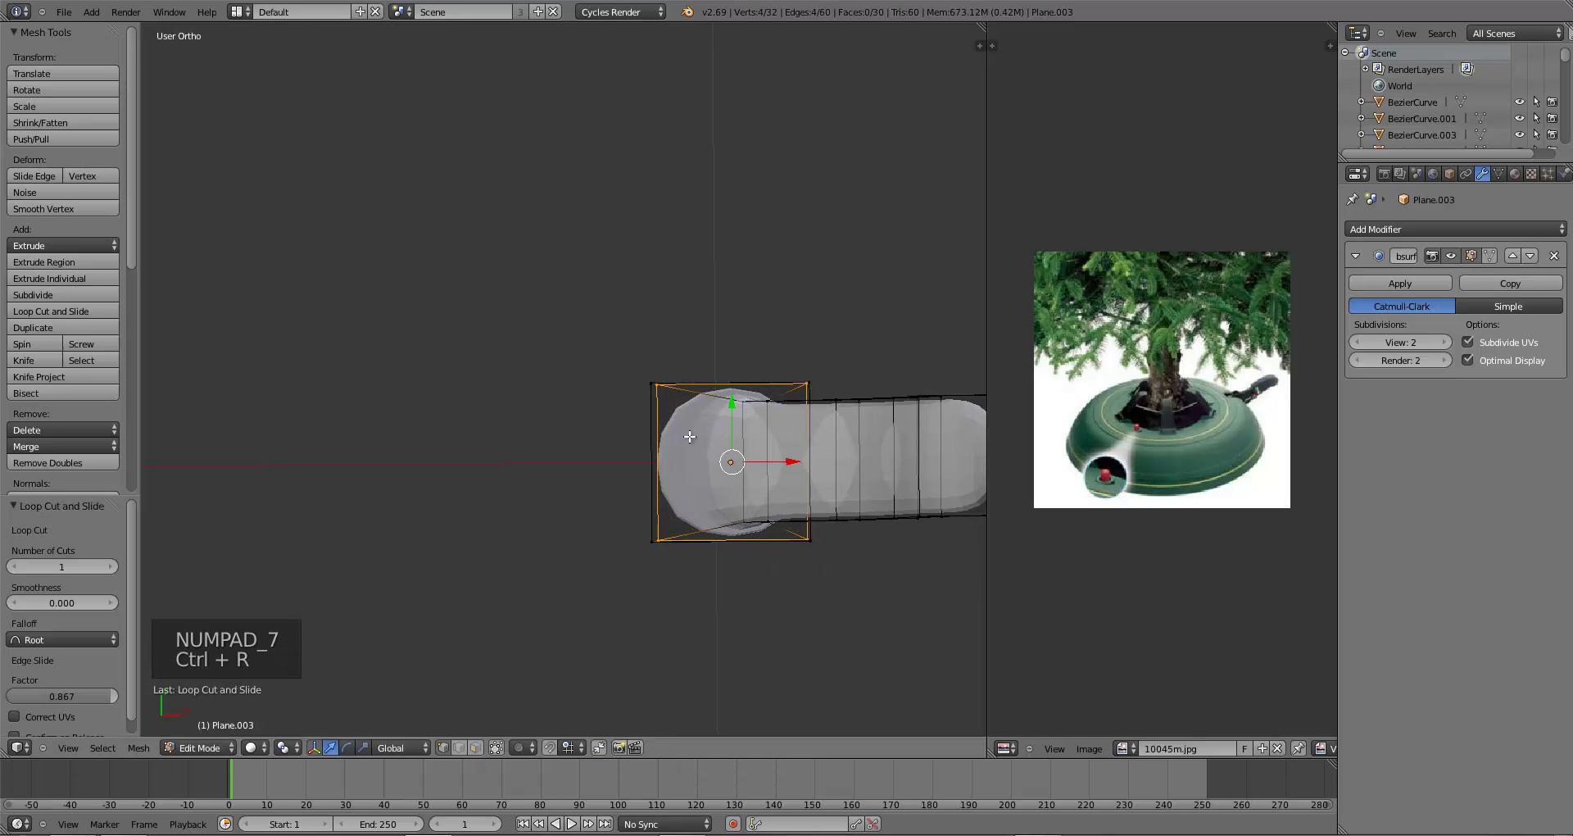
- Add two edge loops across the base block's thickness, one close to each end along X, the first slid by 0.906
key(KP_1)
key(ctrl+r)
click(695, 611)
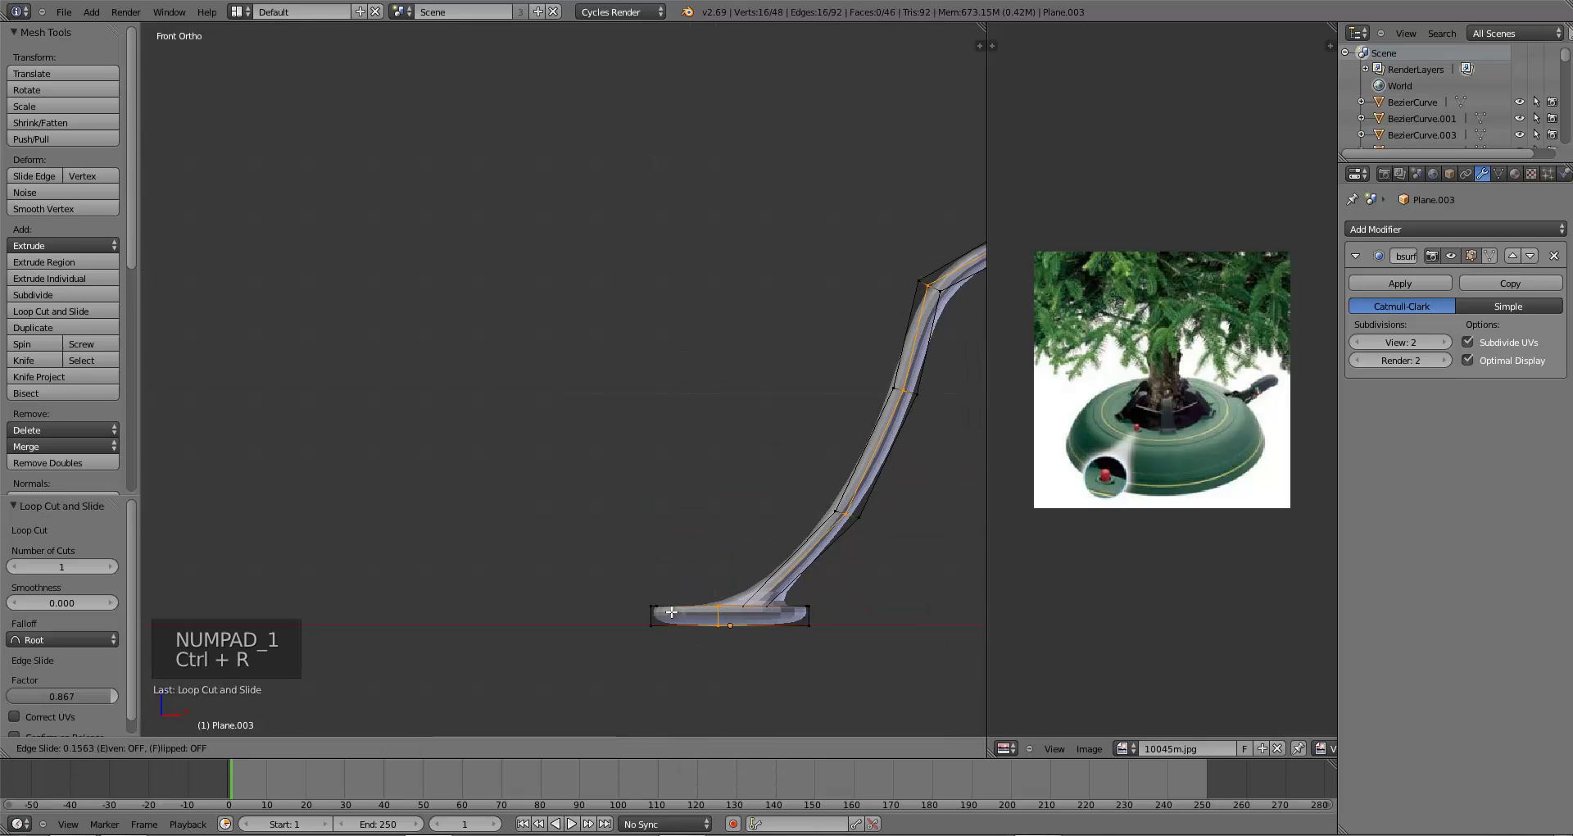
click(624, 615)
key(ctrl+r)
click(730, 617)
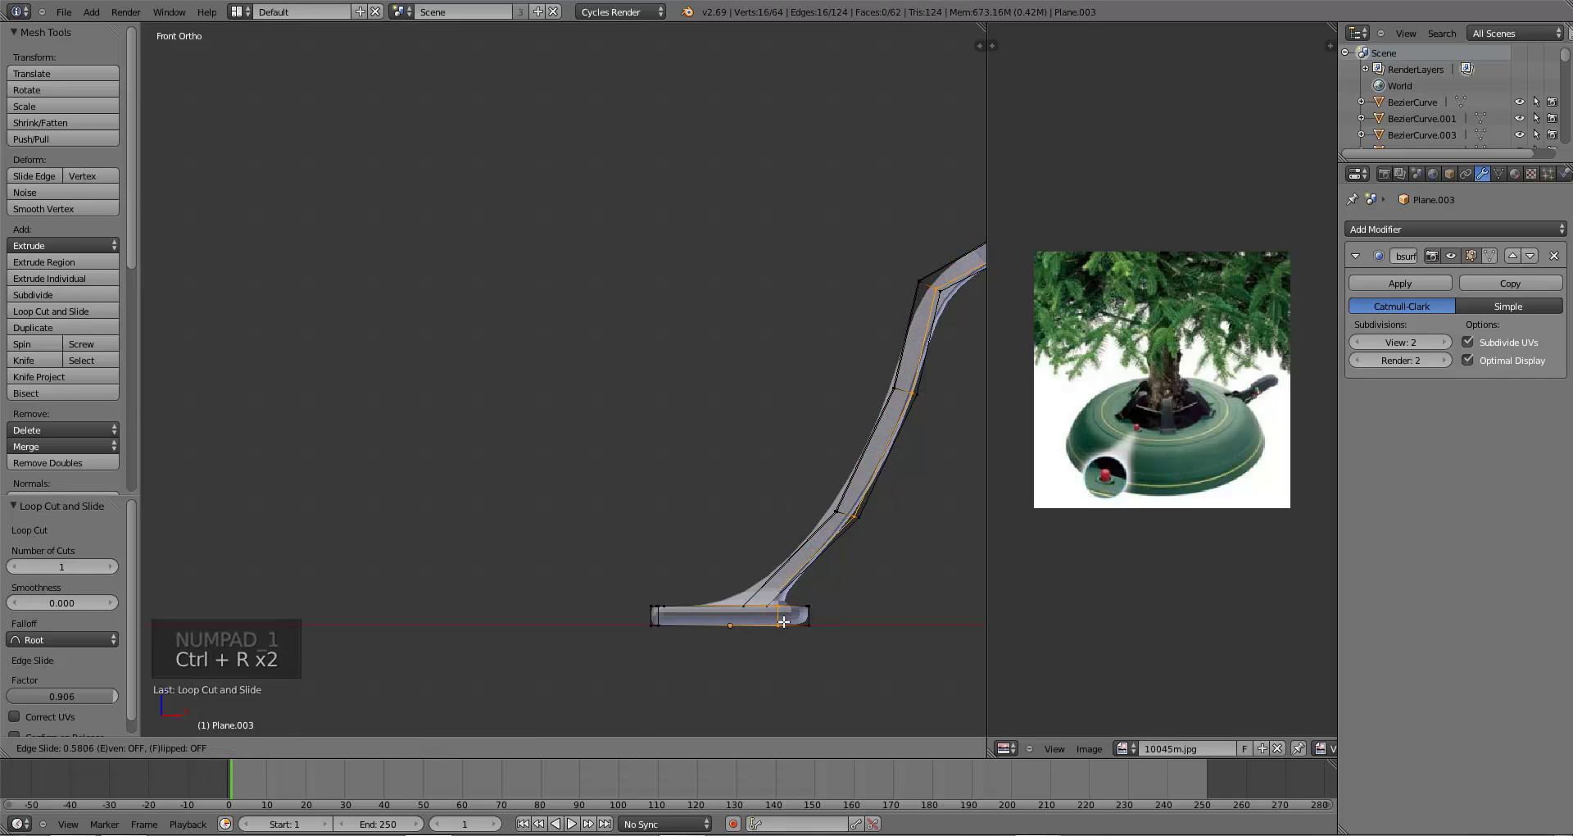
click(783, 622)
key(a)
- Add two lengthwise edge loops through the base block and arm, one near each side, the first slid by 0.889
key(Tab)
middle_drag(769, 578, 838, 650)
key(Tab)
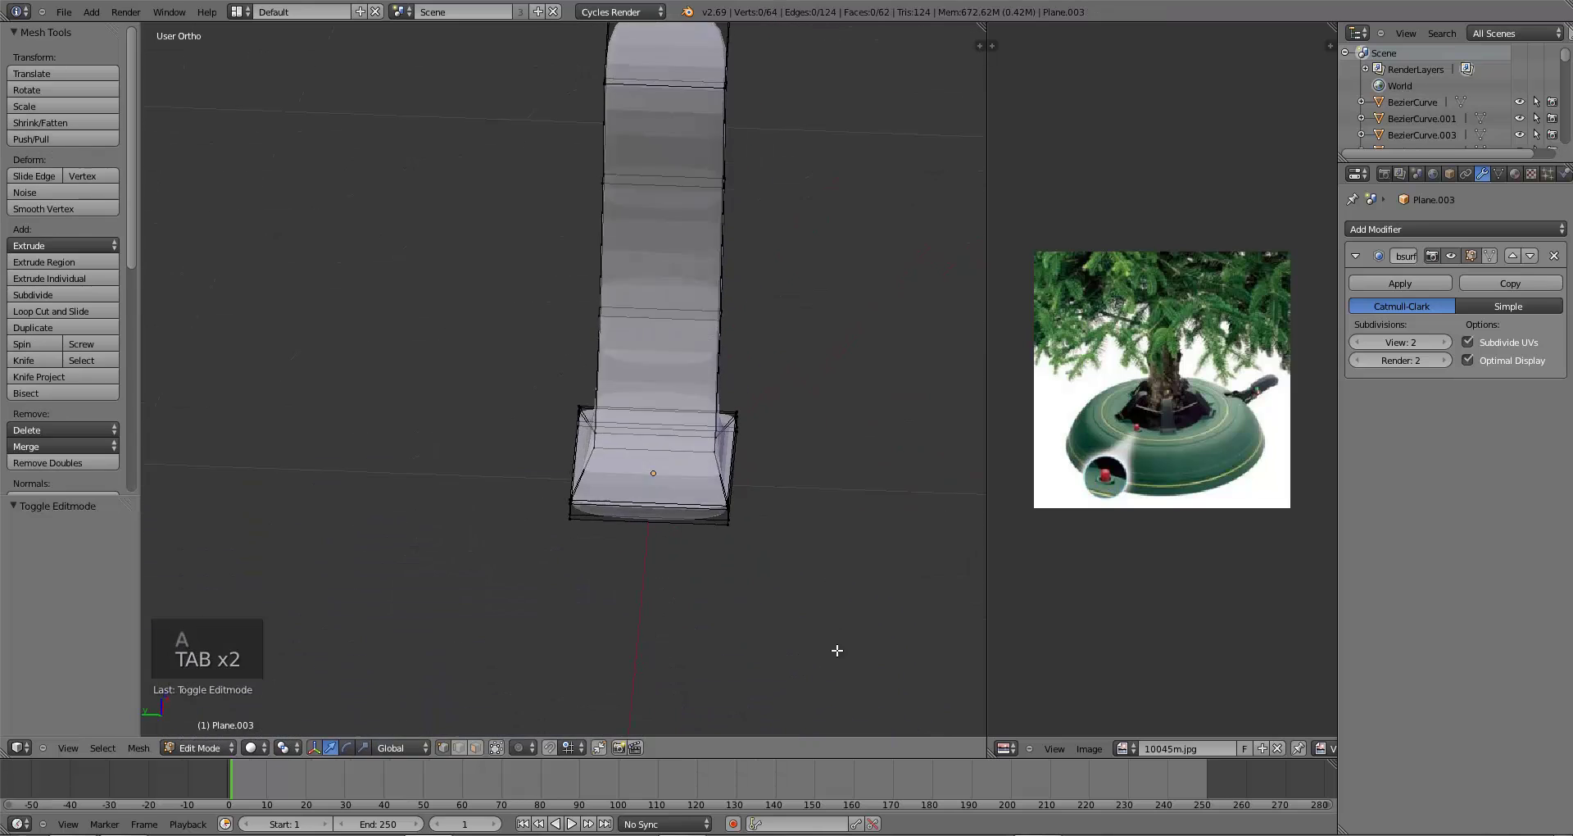
key(ctrl+r)
key(ctrl+r)
click(651, 492)
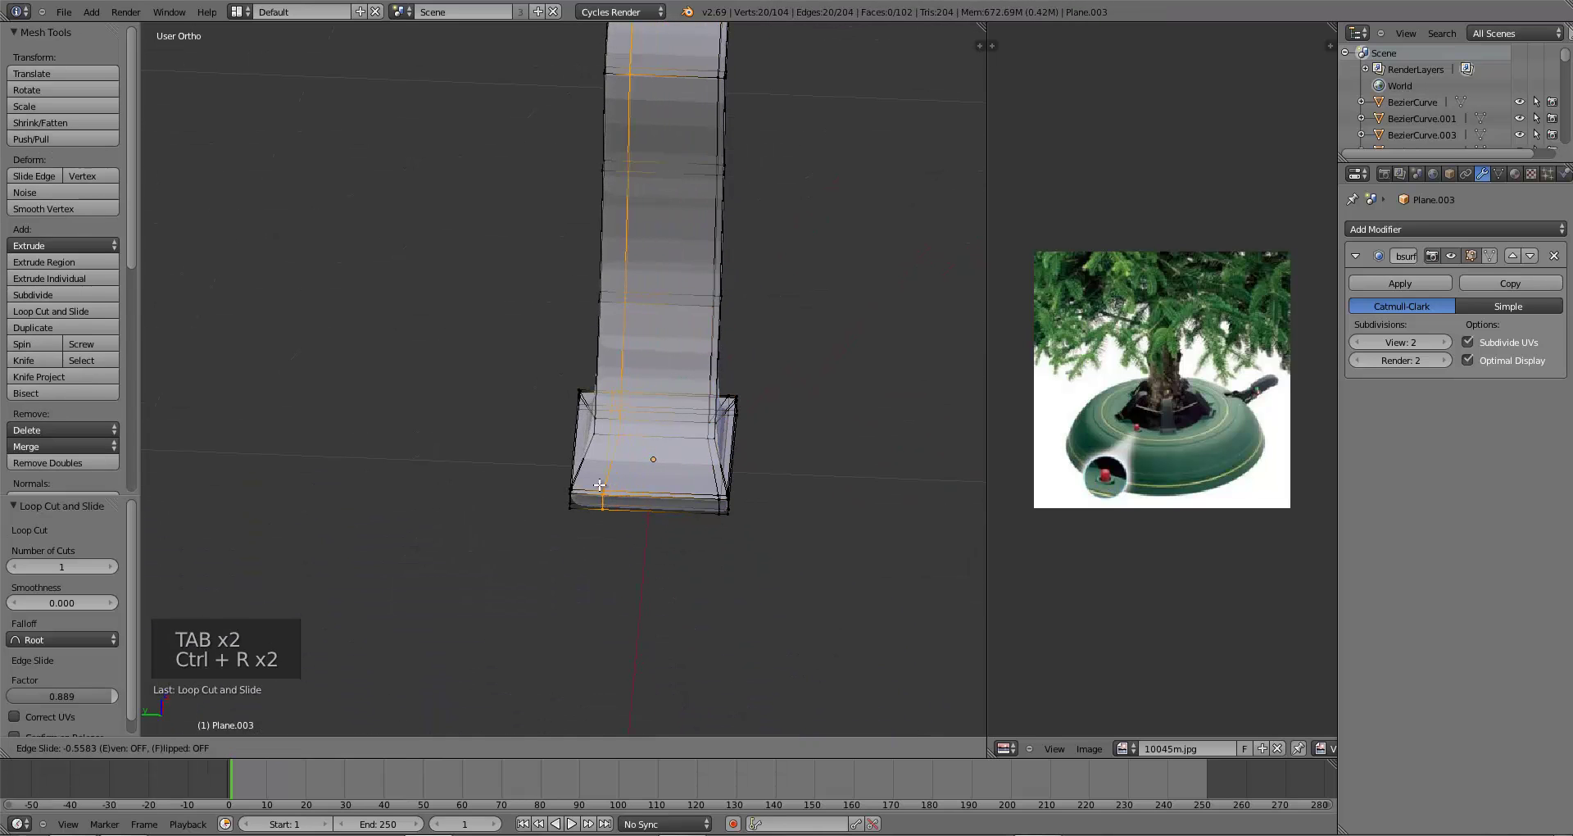
click(600, 484)
key(a)
- Leave mesh editing and apply smooth shading to the arm
key(Tab)
middle_drag(600, 484, 459, 513)
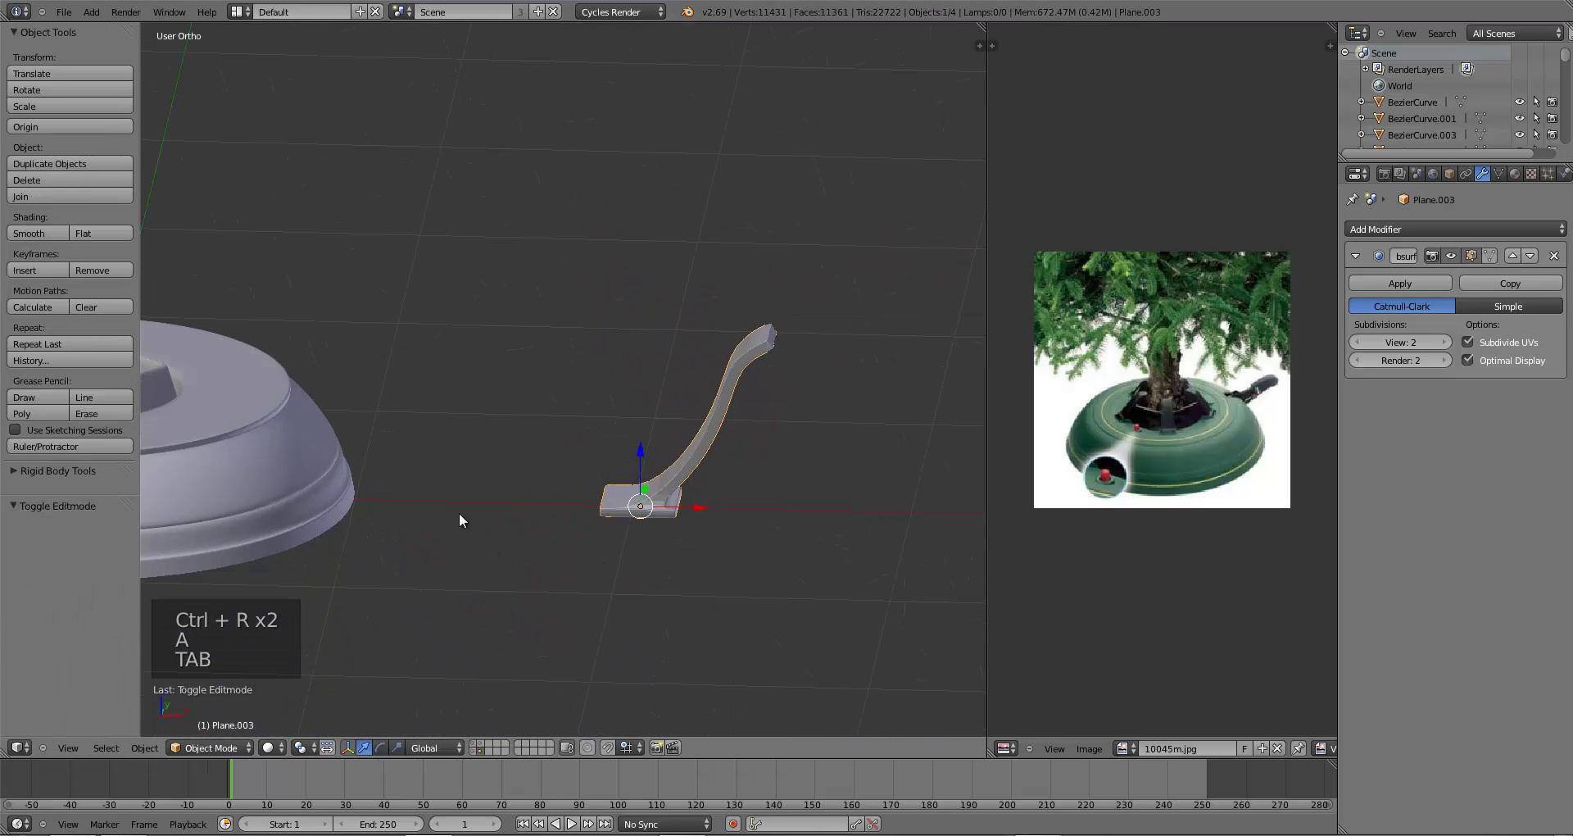
click(41, 232)
- Move the vertices where the arm meets the base block by slightly more than 0.010 in negative X
key(KP_3)
key(KP_1)
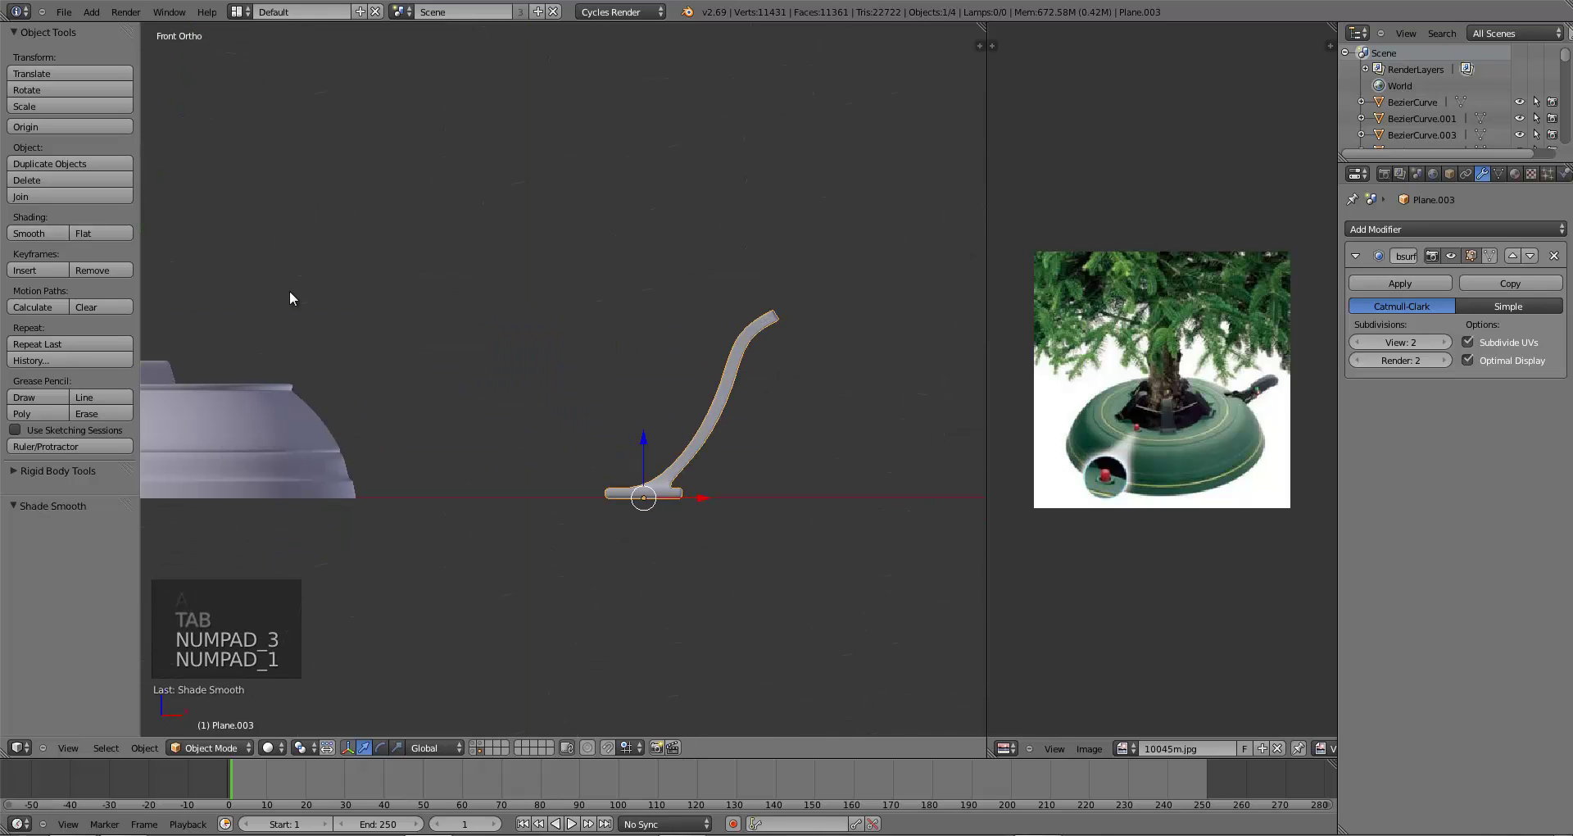
key(Tab)
scroll(743, 483, up, 2)
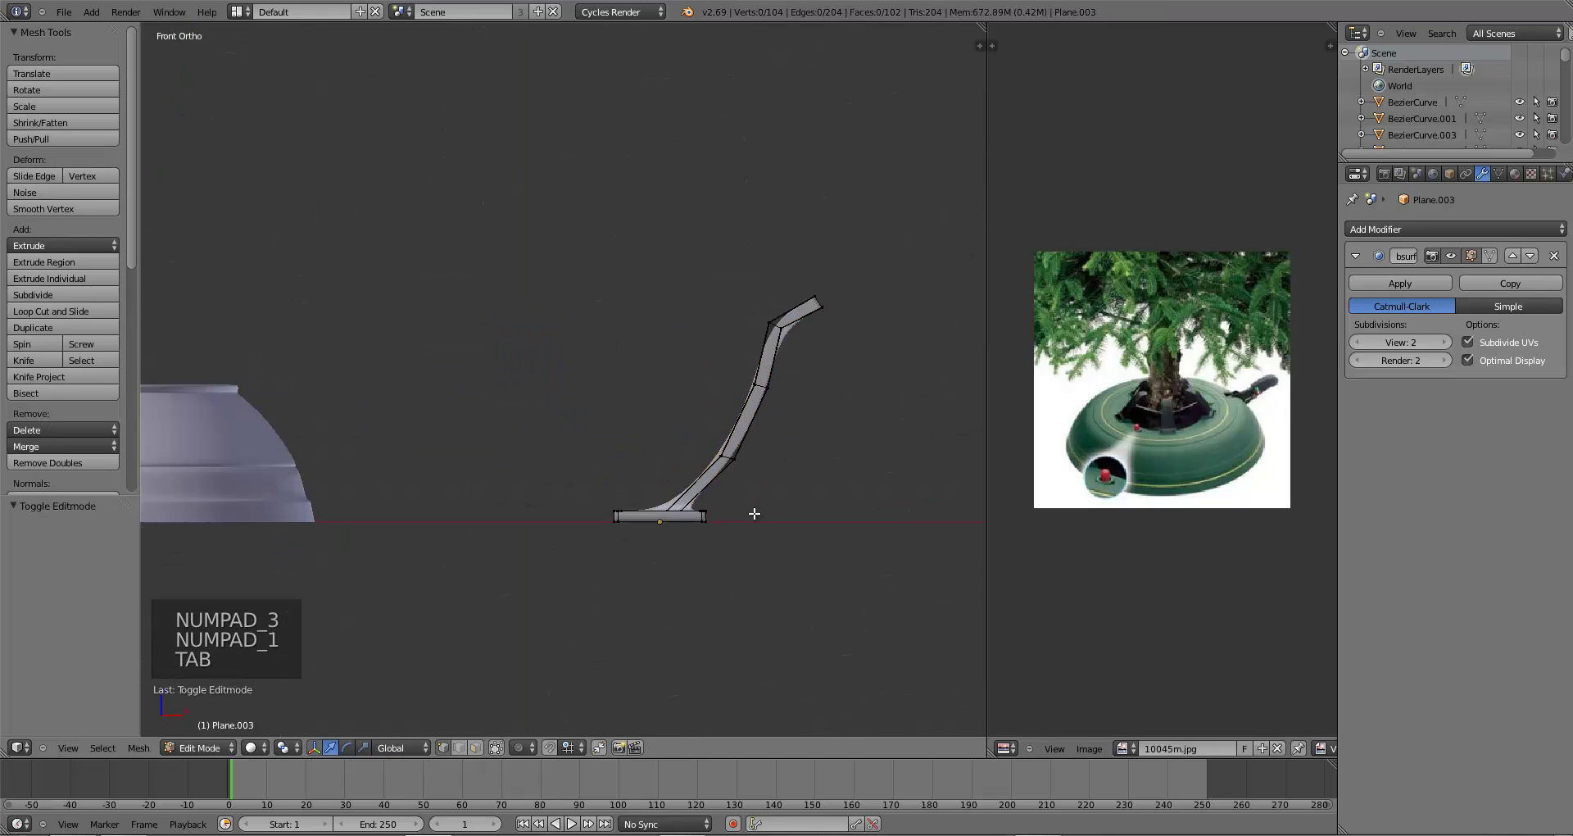
drag(706, 549, 715, 549)
key(g)
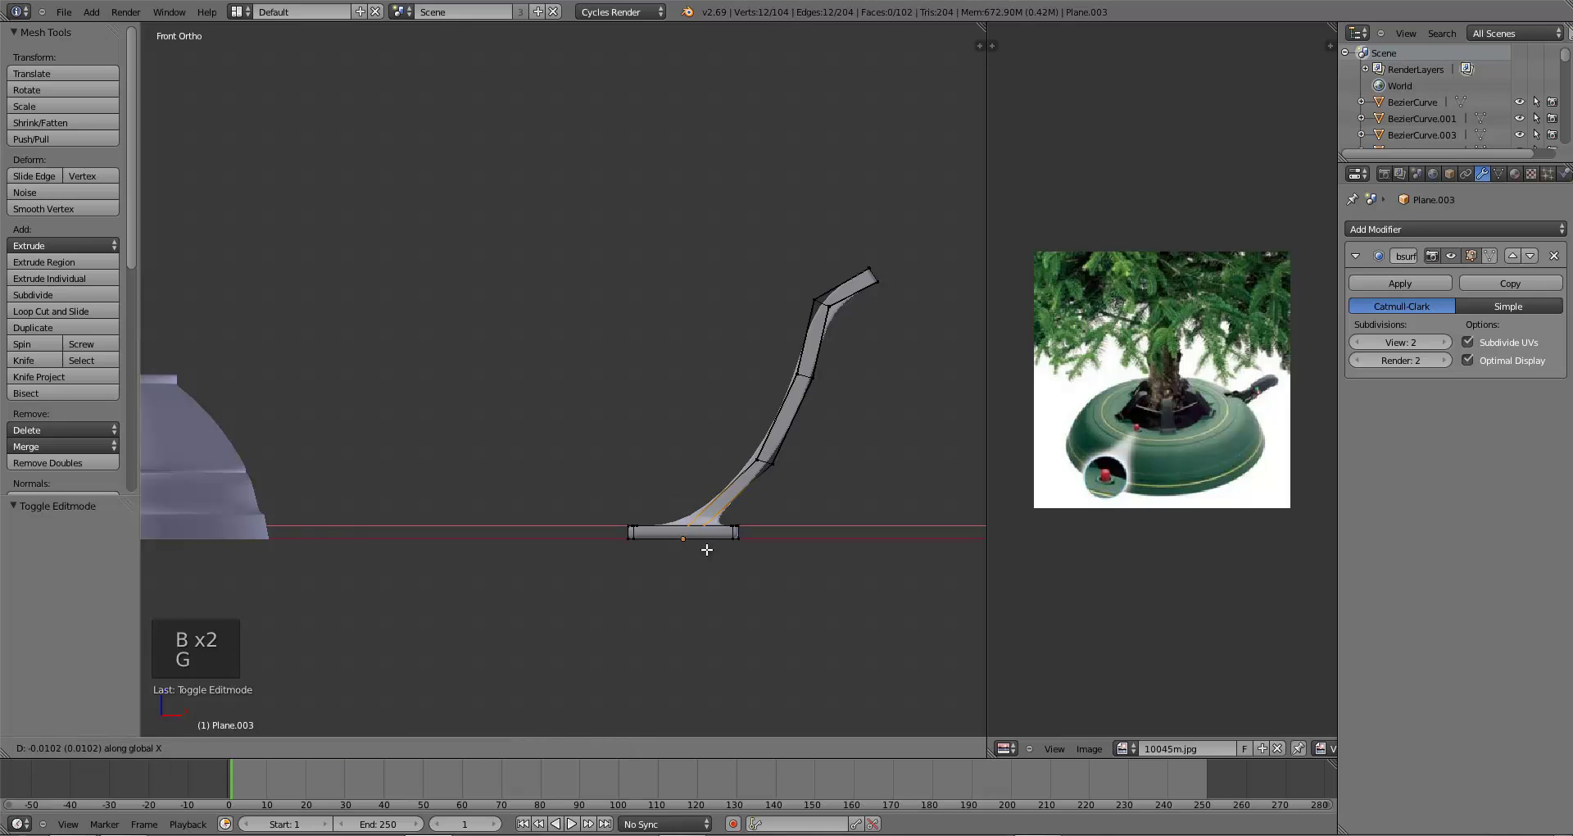
click(699, 549)
- Nudge the arm's lower and middle bend joints slightly outward along X to even out the curve
key(a)
key(b)
drag(738, 429, 799, 498)
key(g)
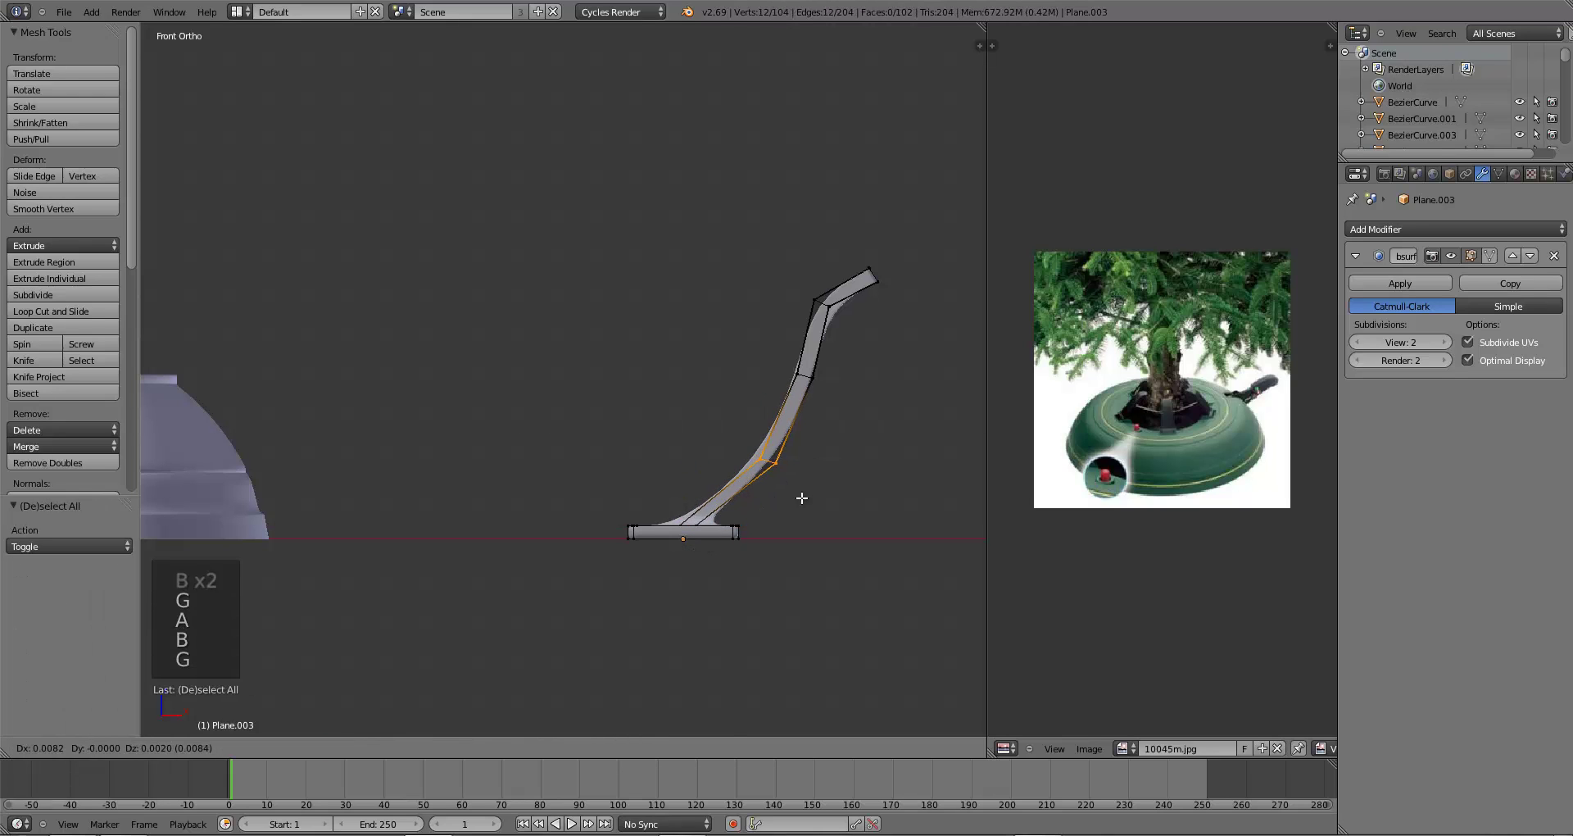
click(804, 497)
key(a)
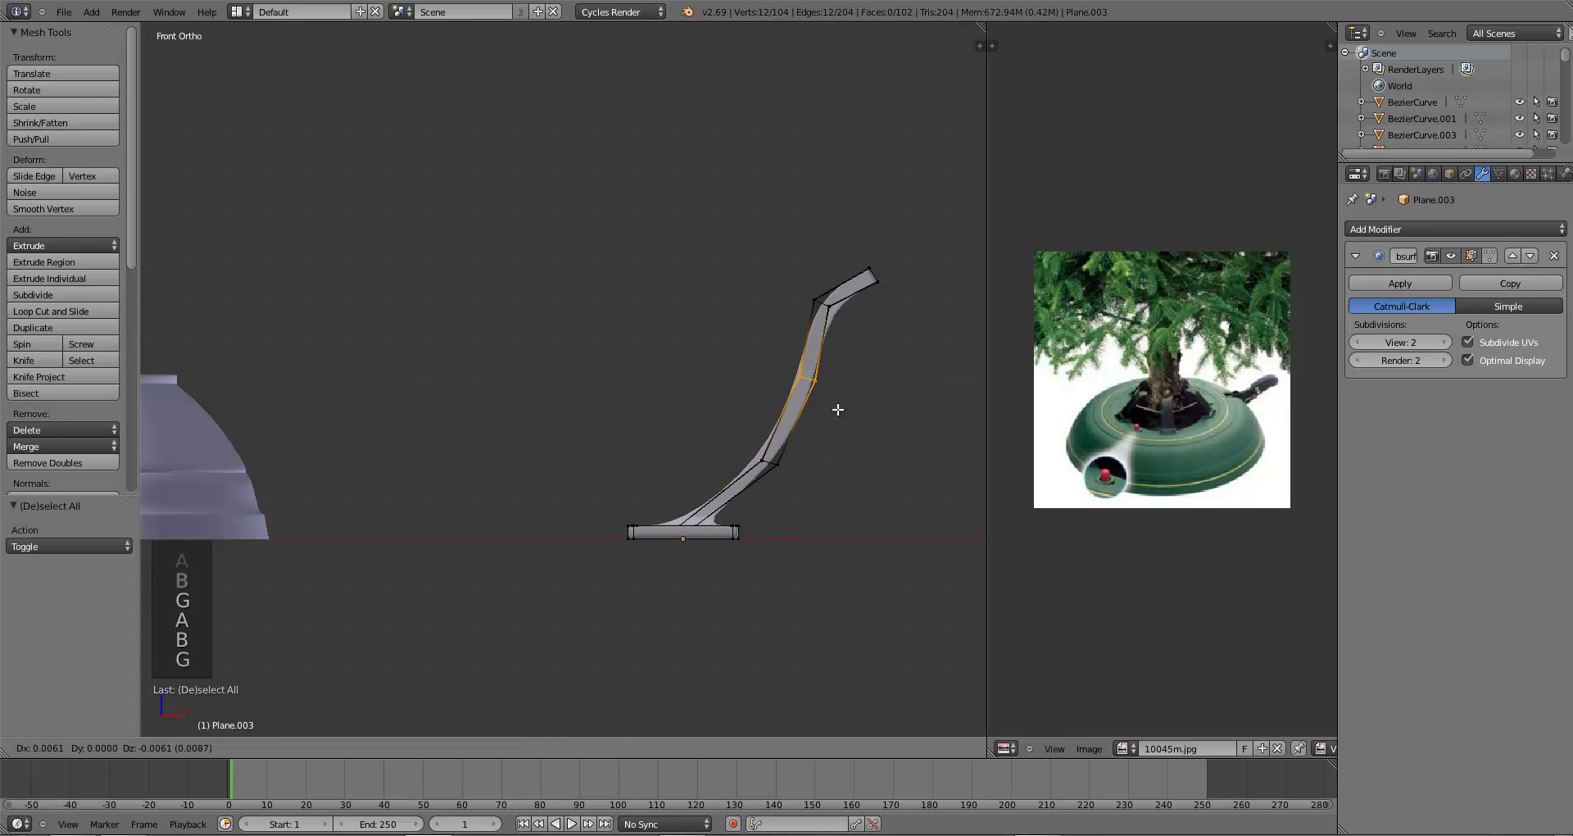
- Move the arm's upper bend joint -0.008 along X and 0.004 along Z
key(b)
drag(773, 274, 837, 326)
key(g)
click(833, 324)
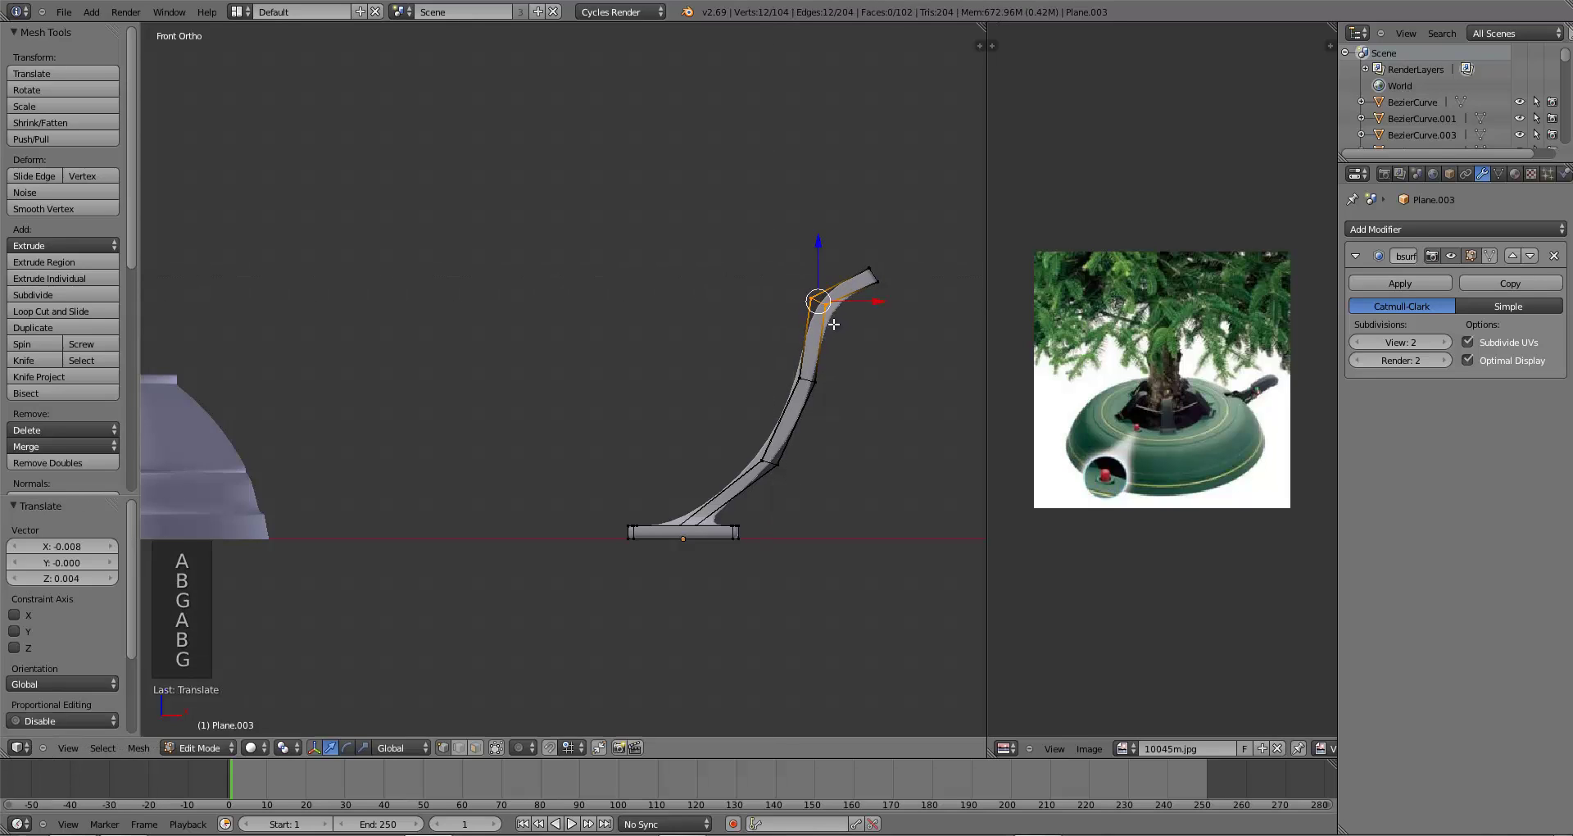
- Shift the arm's tip about 0.039 along X and -0.012 along Z, and rotate it closer to vertical
key(a)
key(b)
drag(838, 253, 906, 299)
key(g)
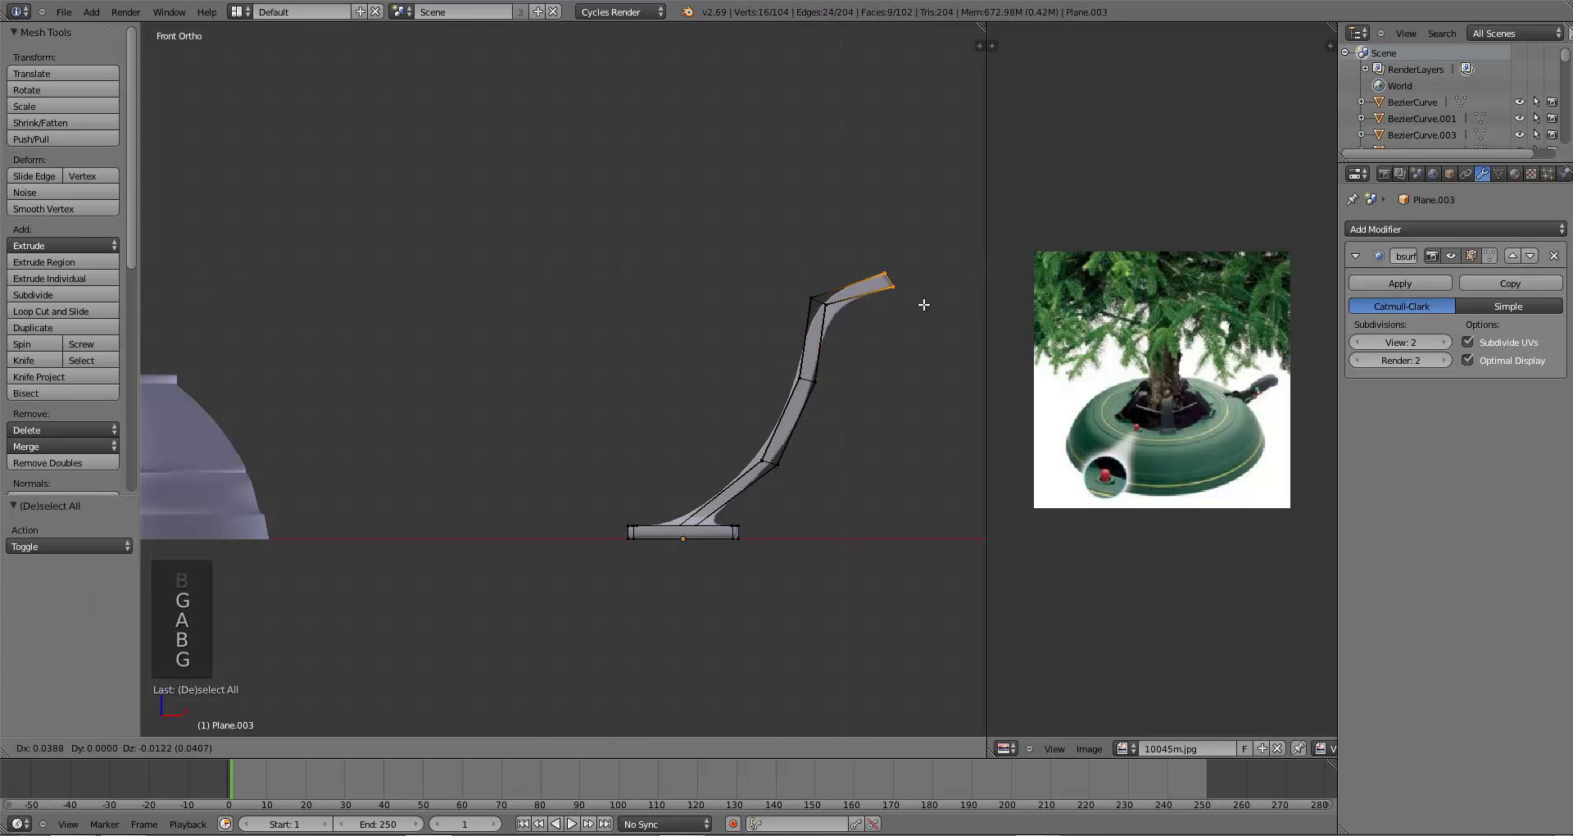
click(923, 304)
key(r)
click(899, 333)
key(a)
key(Tab)
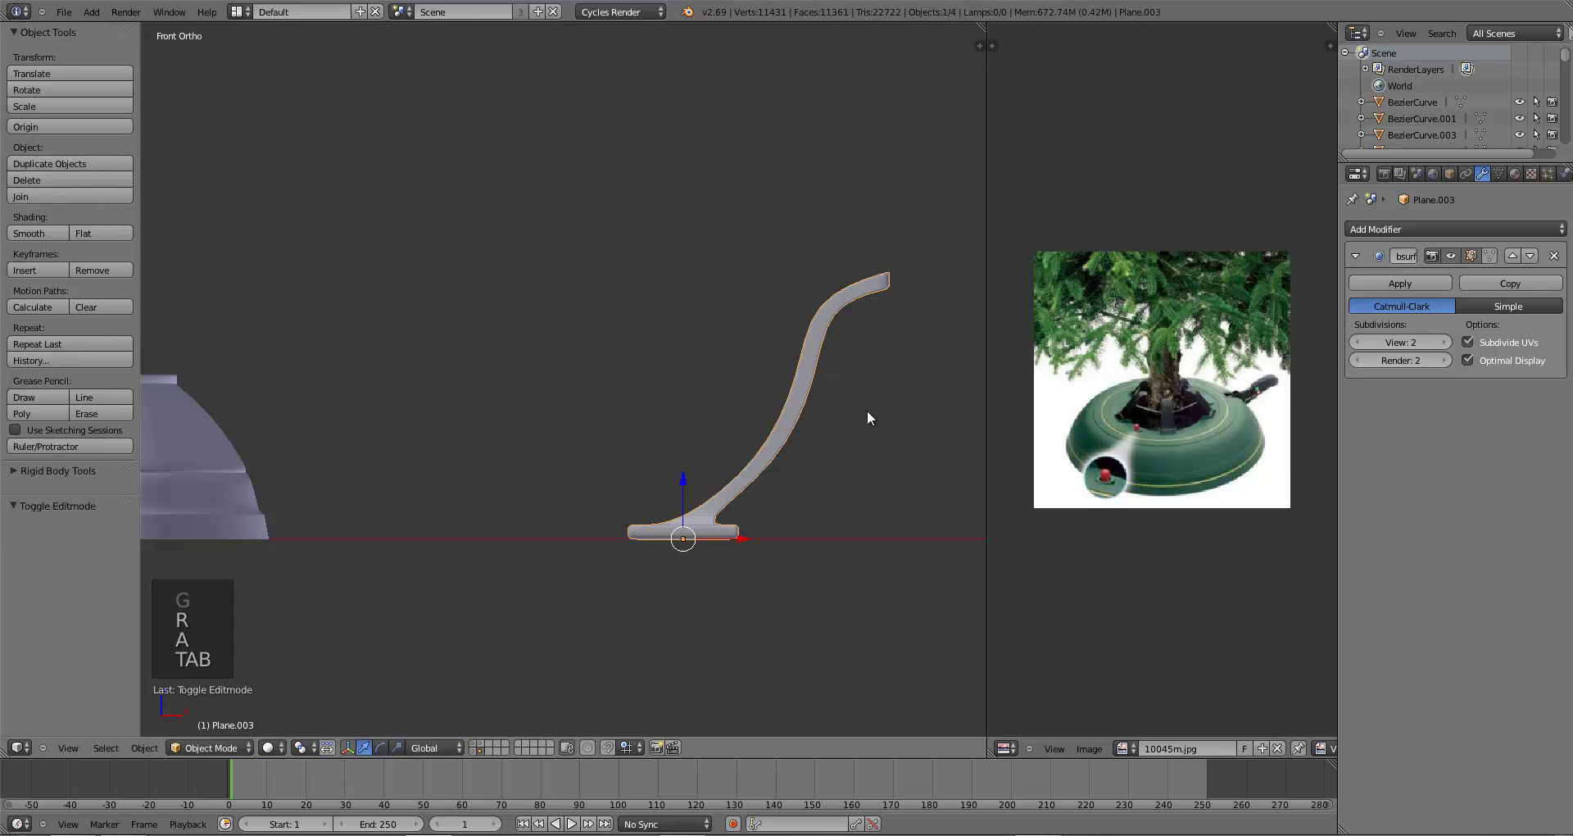
- Select the arm's tip and grow the selection down the whole arm, stopping where it meets the base block
middle_drag(867, 410, 759, 579)
scroll(759, 580, up, 5)
key(Tab)
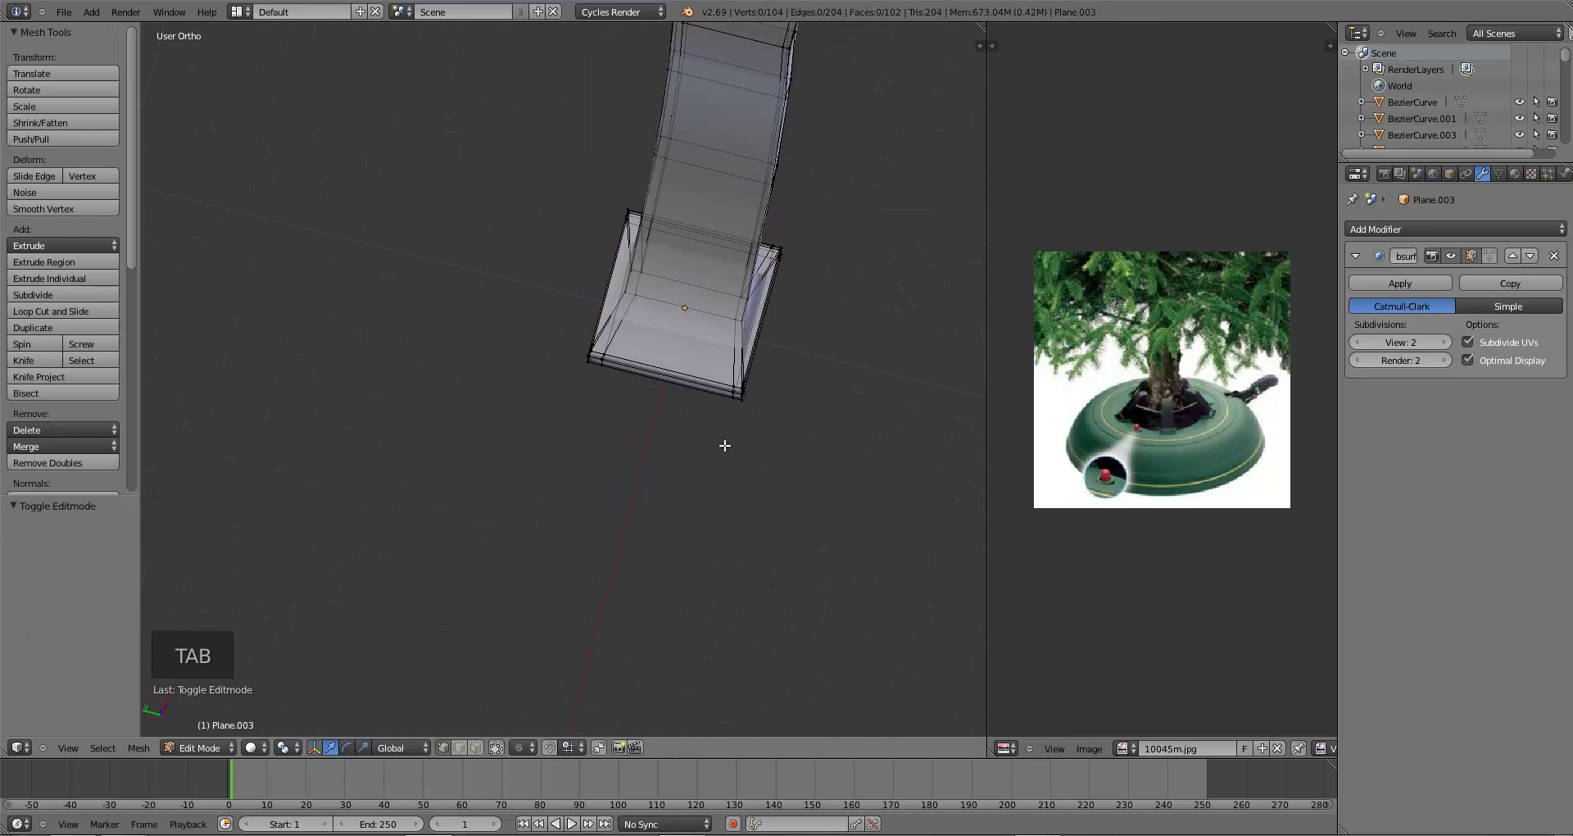
middle_drag(724, 439, 695, 461)
drag(634, 64, 794, 95)
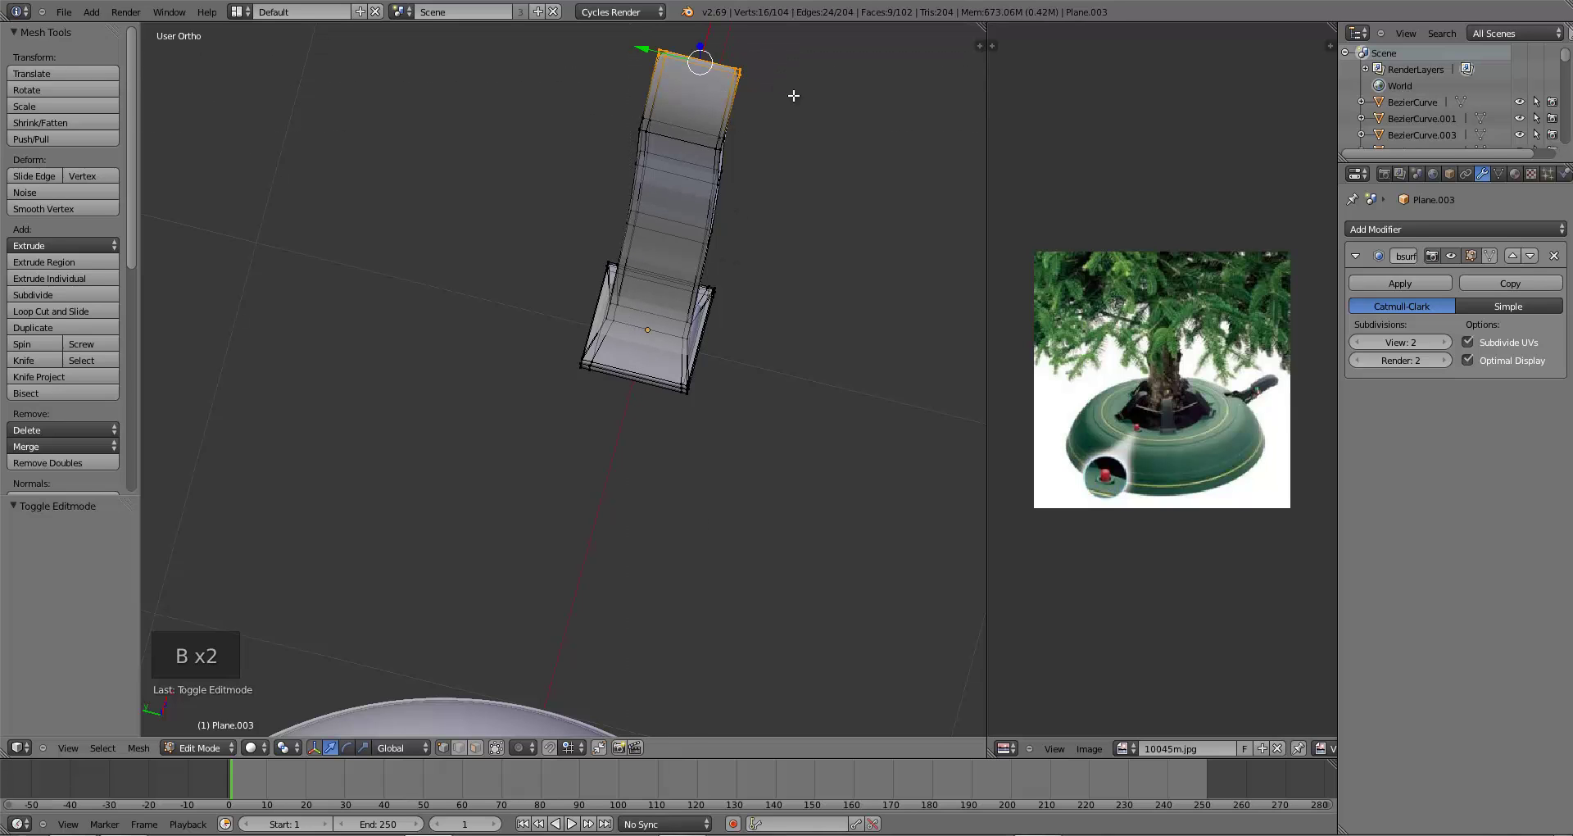
key(ctrl+KP_Add)
key(ctrl+KP_Add)
key(ctrl+KP_Add)
key(ctrl+KP_Add)
key(ctrl+KP_Add)
key(ctrl+KP_Add)
key(ctrl+KP_Add)
key(ctrl+z)
key(ctrl+z)
- Scale the selected arm to 0.766 along Y so it is narrower than its base block, and leave mesh editing
scroll(818, 248, up, 5)
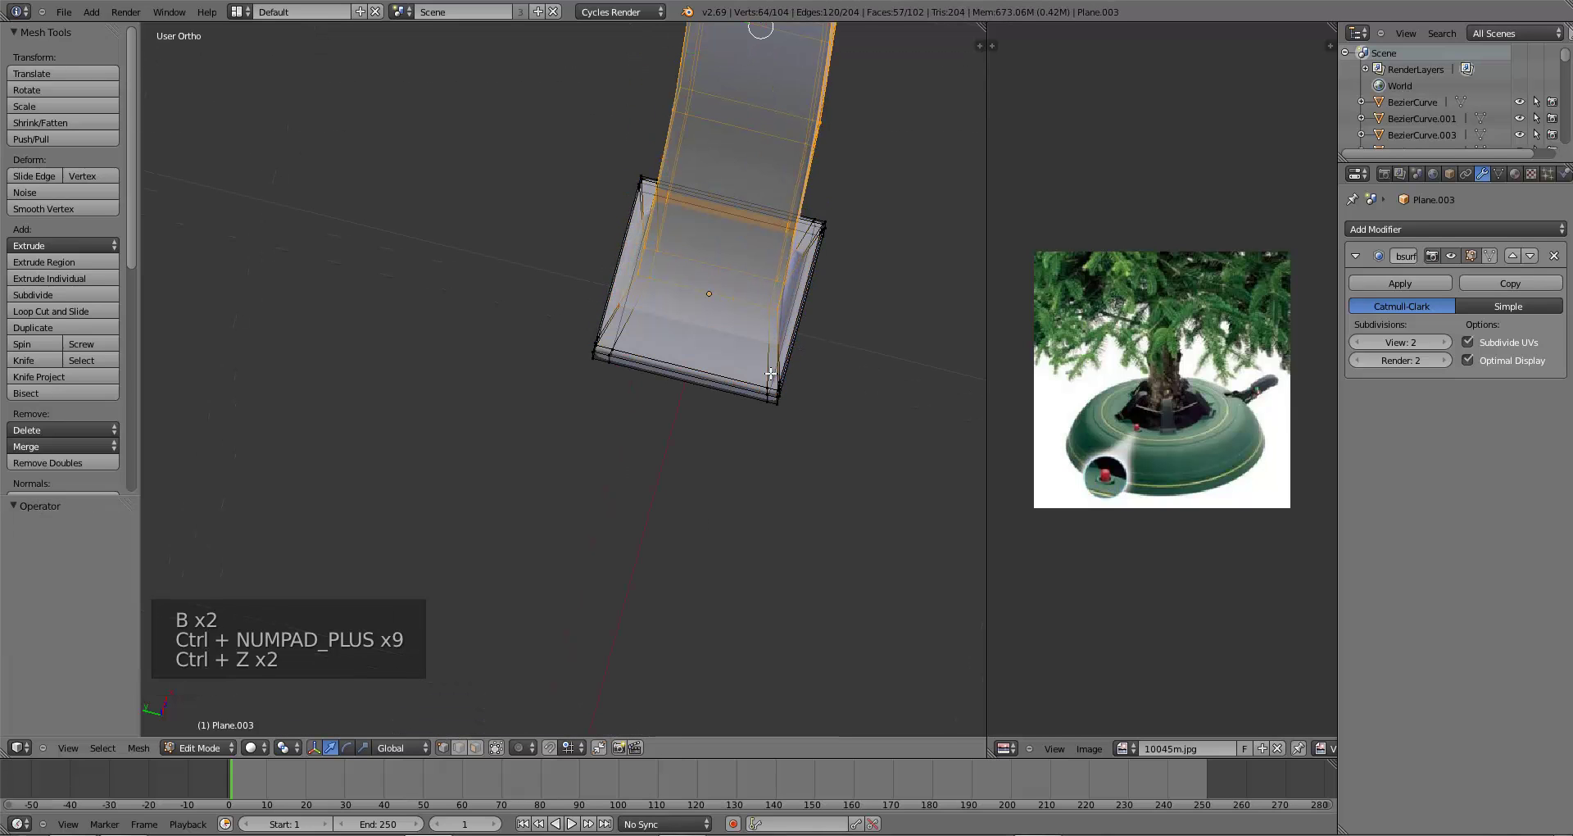
key(s)
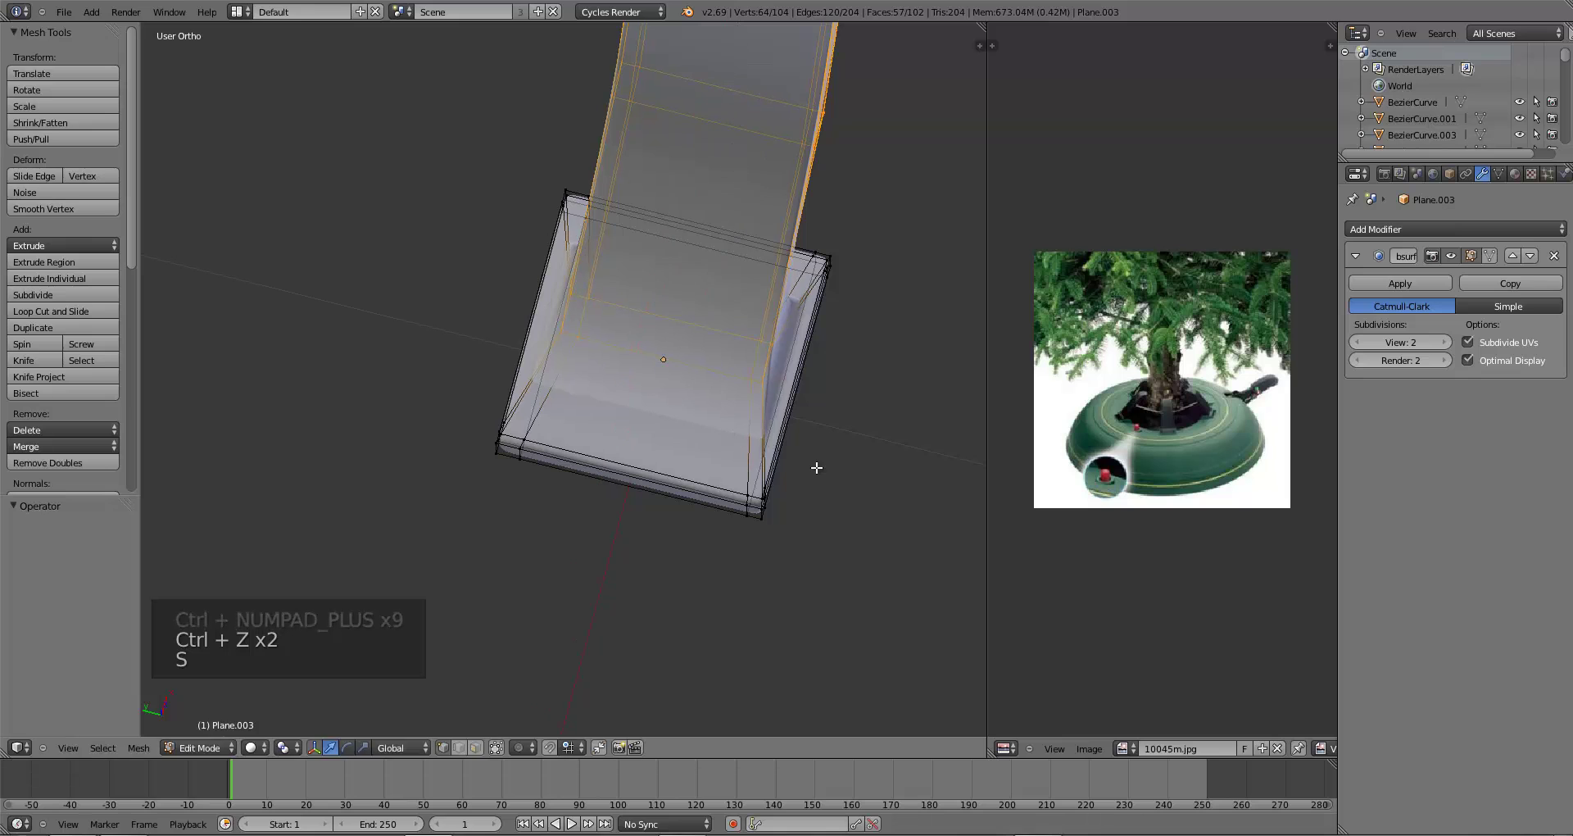
key(s)
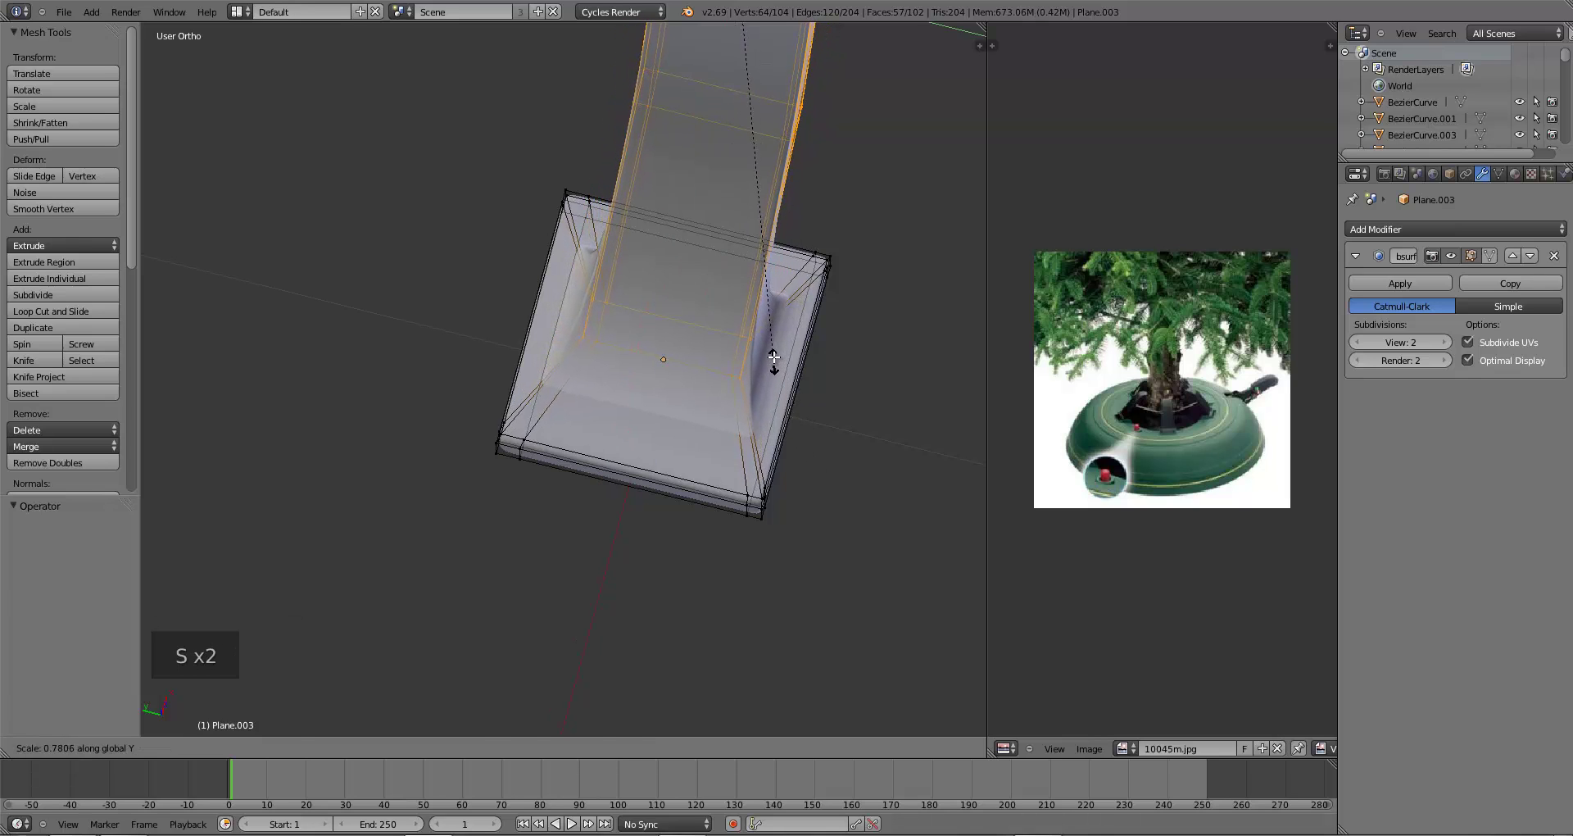
click(774, 358)
scroll(758, 354, down, 5)
key(s)
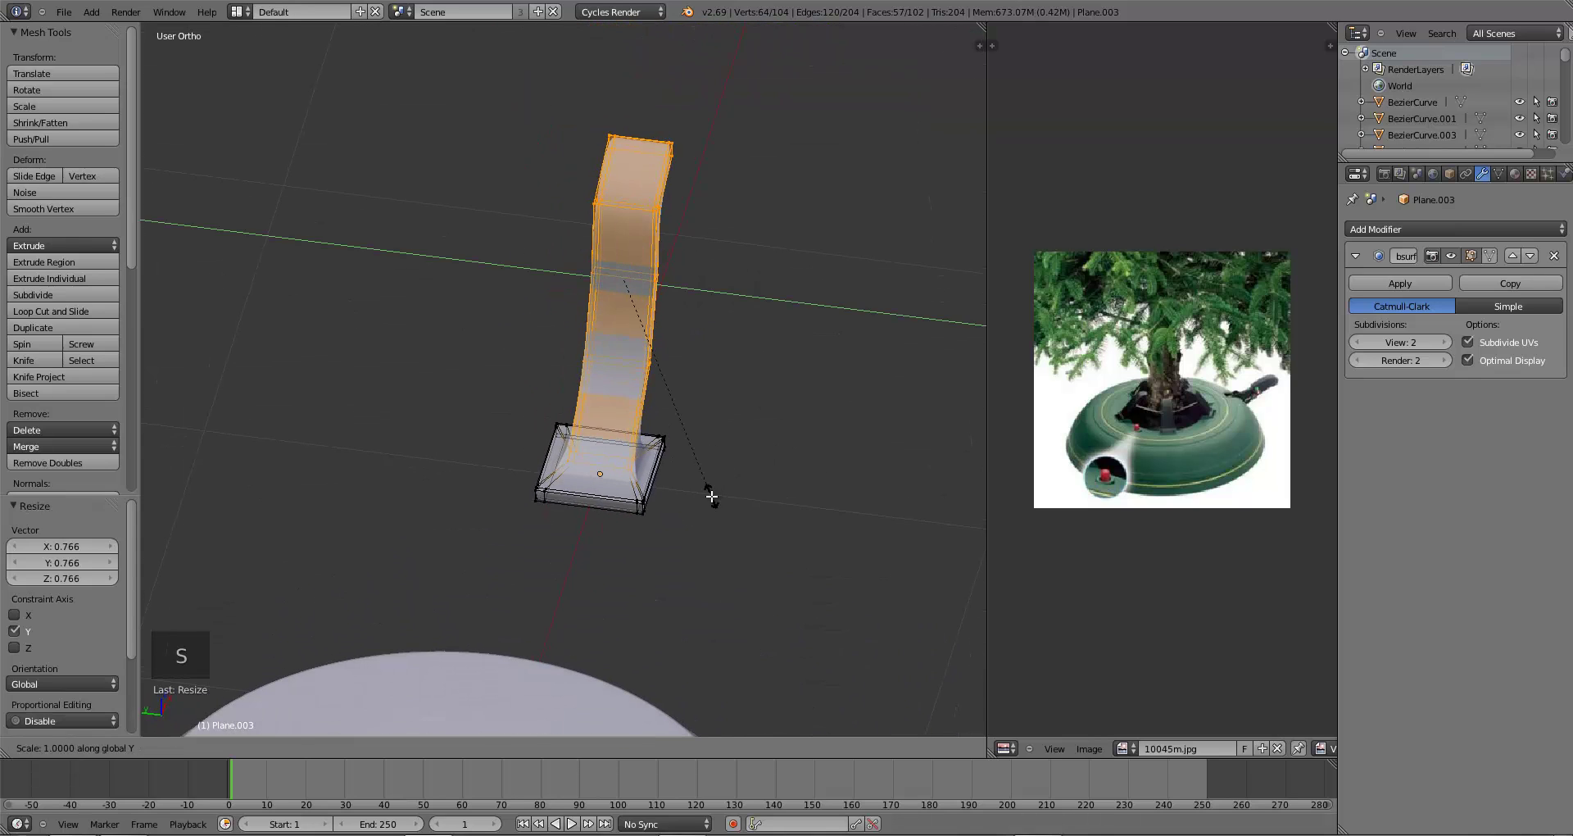
click(711, 497)
key(a)
key(Tab)
middle_drag(718, 521, 562, 421)
- Save the file and select the arm part in the right side view
key(a)
key(ctrl+s)
click(588, 498)
right_click(678, 479)
key(KP_3)
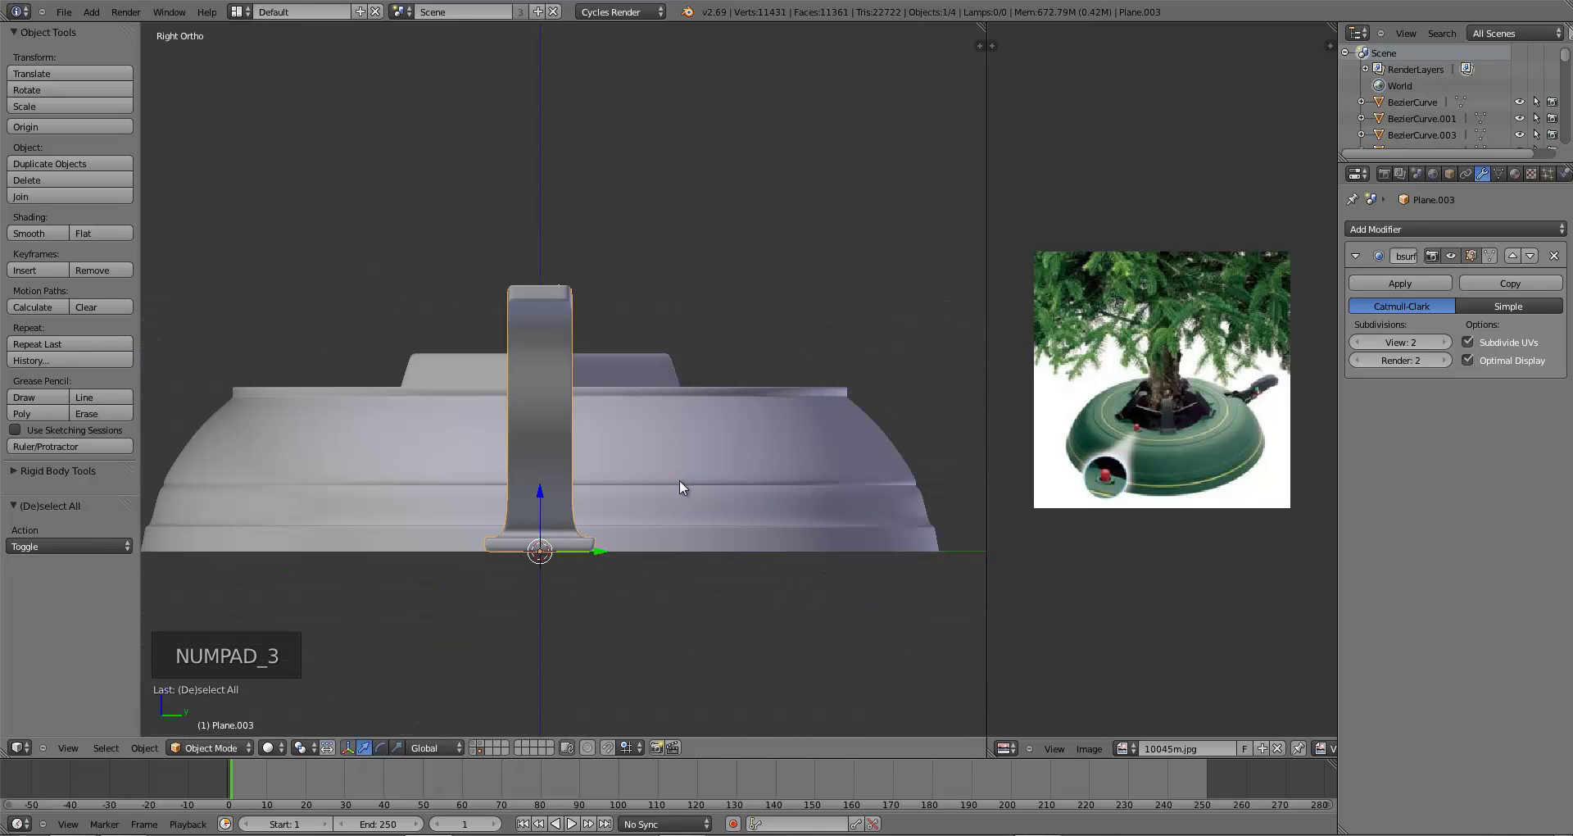
- In front view, move the arm's upper-middle edge loop about -0.069 along X and 0.014 along Z, and shift the lower loop towards the base
key(KP_1)
key(Tab)
key(b)
key(b)
drag(740, 374, 779, 444)
key(g)
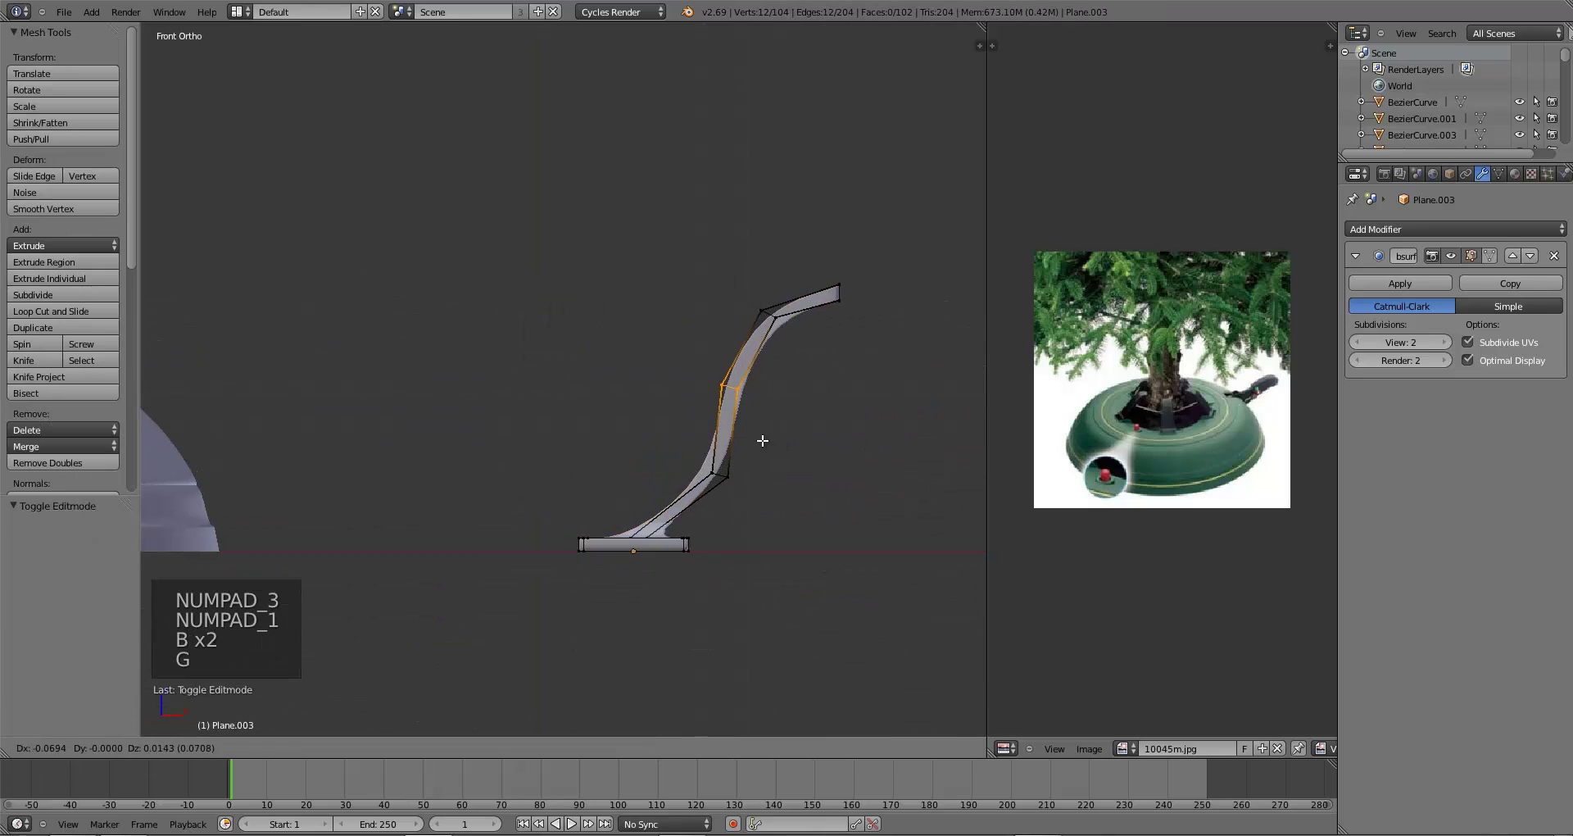
click(762, 440)
key(a)
key(b)
drag(681, 455, 737, 494)
key(g)
click(725, 505)
key(a)
- Move the upper-middle edge loop -0.059 along X and 0.024 along Z, and nudge the lower loop inward to curve the arm
key(b)
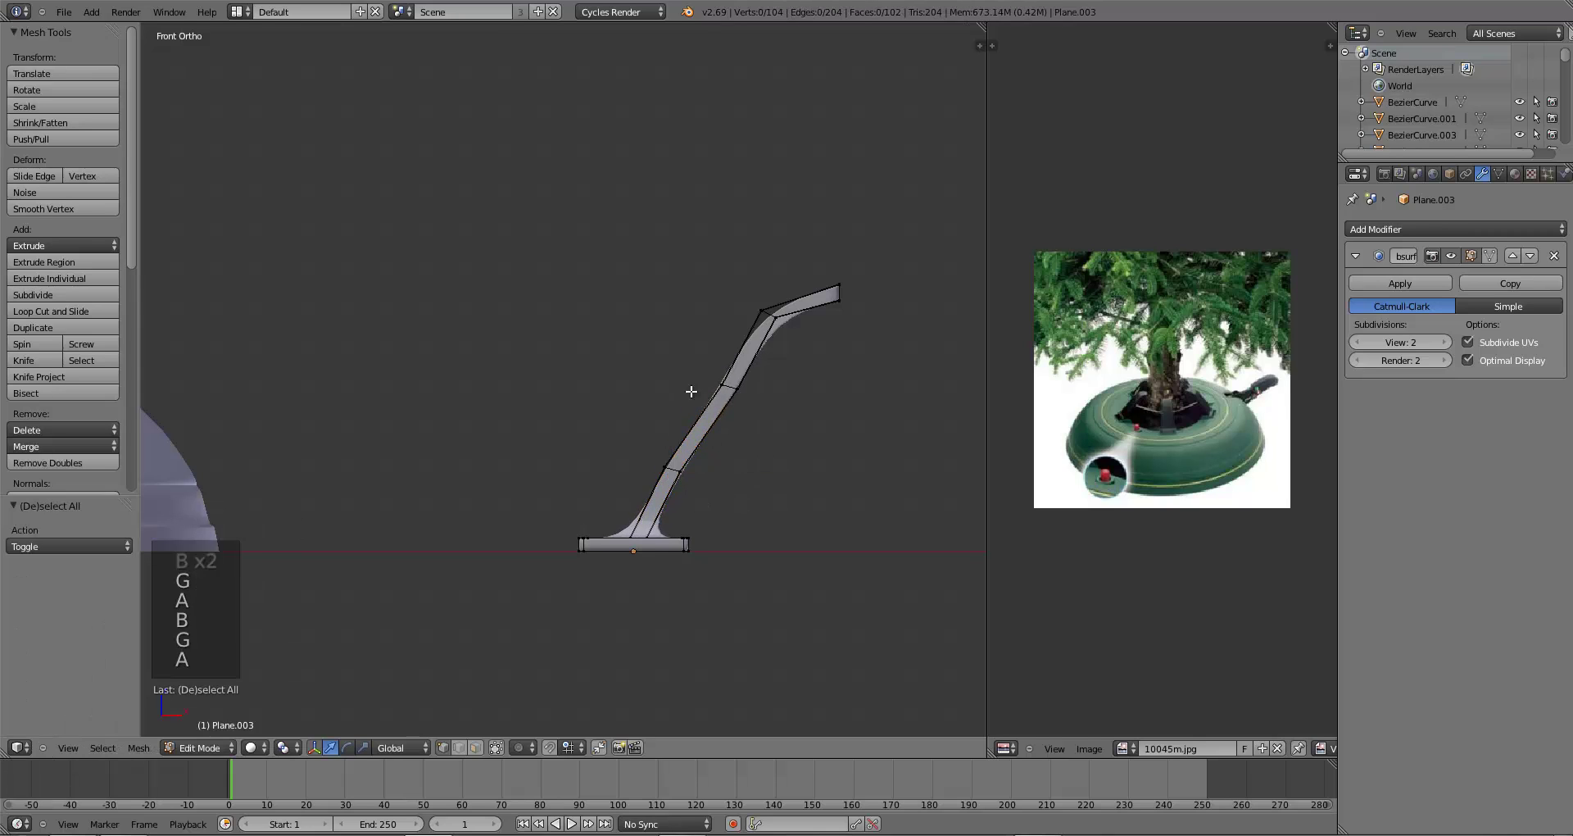
drag(692, 364, 777, 430)
key(g)
click(730, 429)
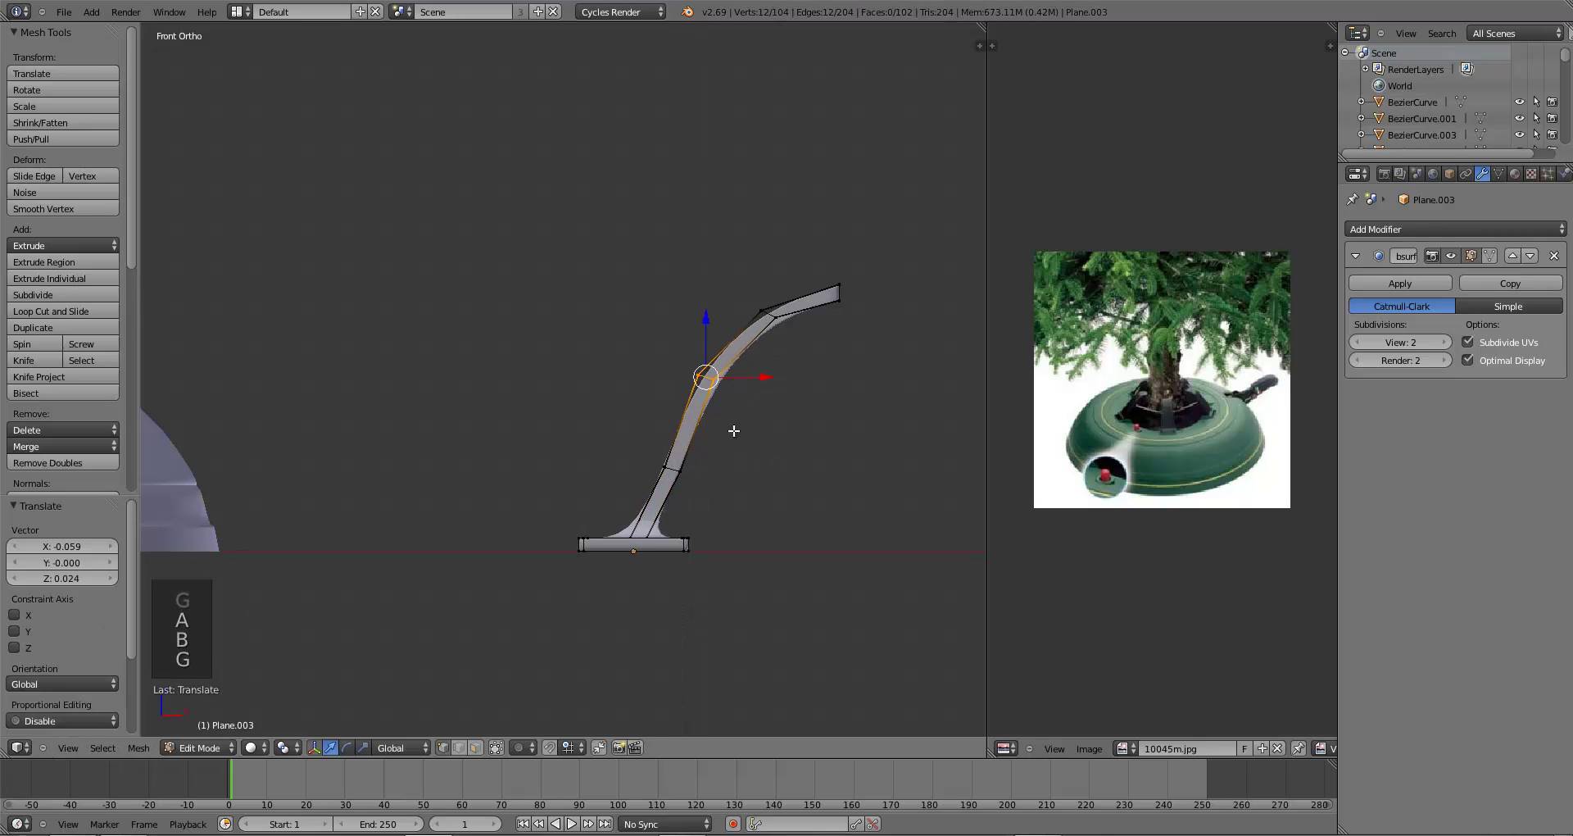
key(a)
key(b)
drag(643, 435, 742, 507)
key(g)
click(736, 507)
key(a)
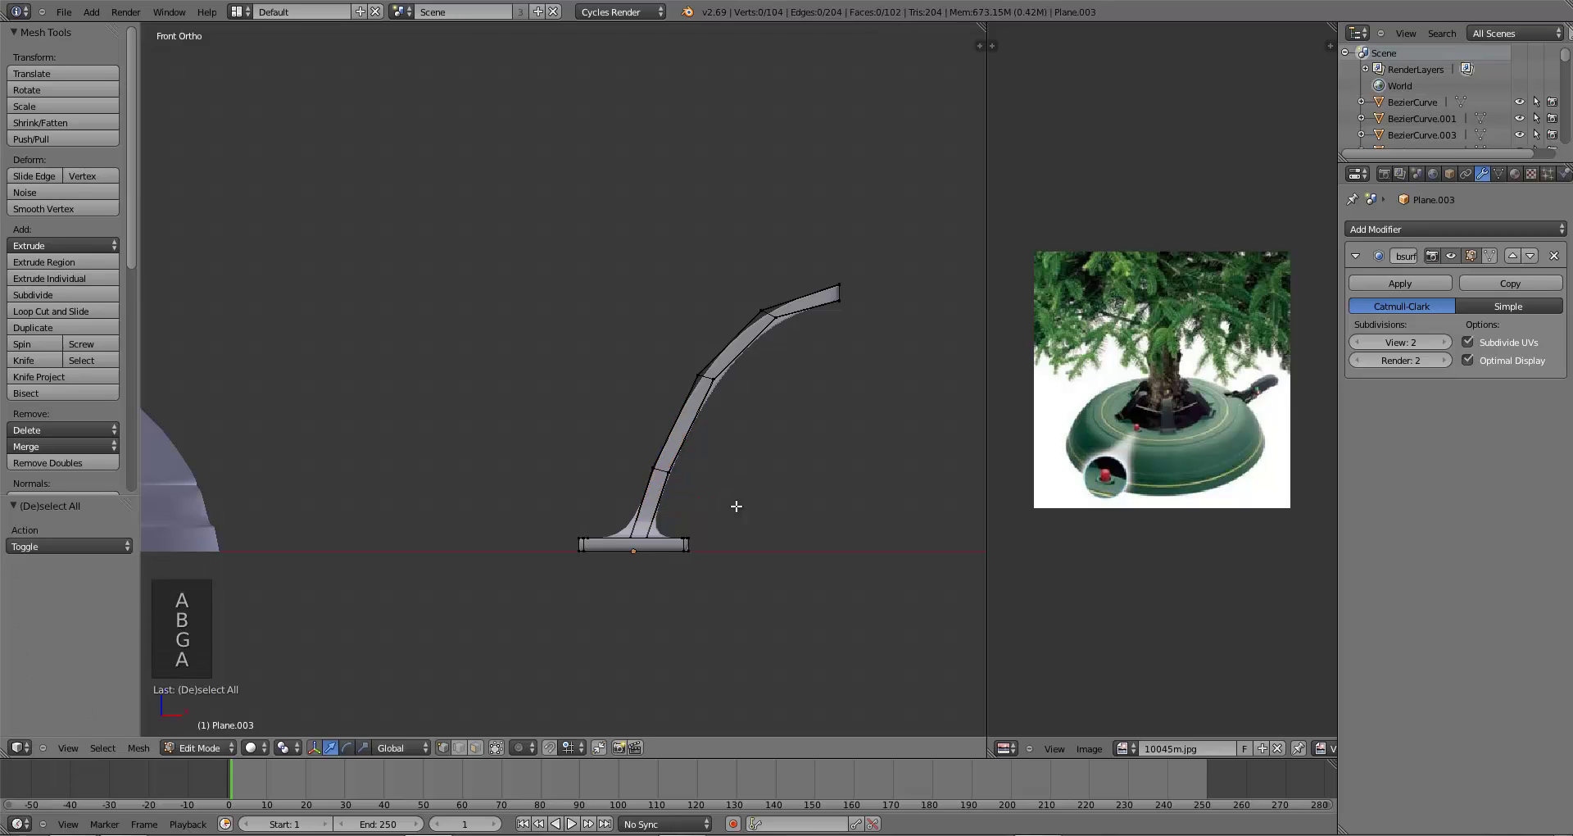
- Rotate the loop at the arm's upper bend by 25.1° and turn the upper-middle loop to follow the curve
key(Tab)
key(Tab)
key(b)
drag(742, 289, 802, 360)
key(r)
click(792, 375)
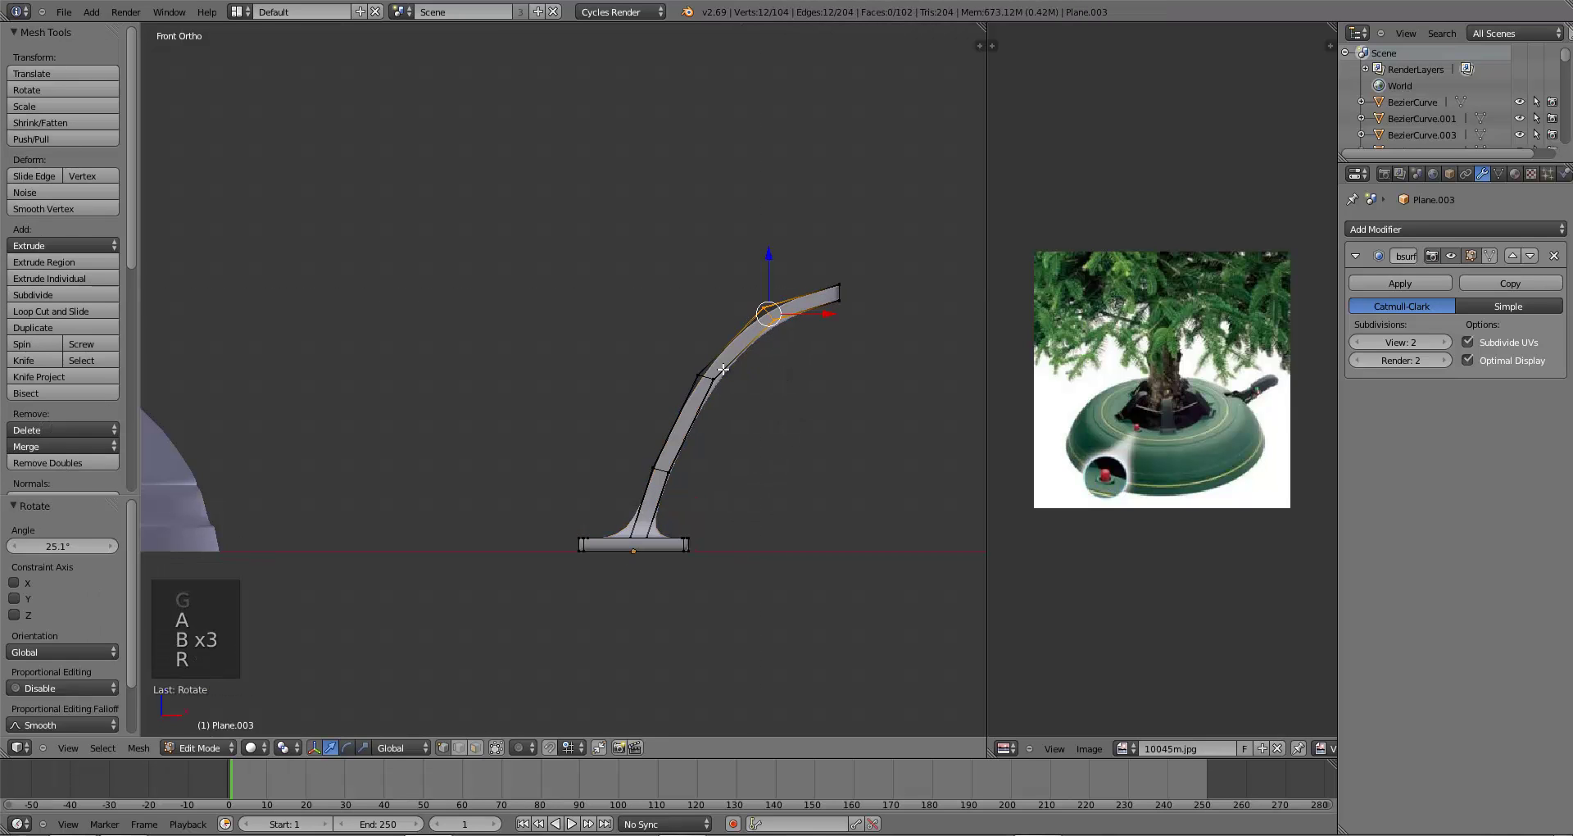
key(a)
key(b)
drag(650, 344, 738, 409)
key(r)
click(737, 421)
key(a)
key(b)
drag(641, 437, 710, 494)
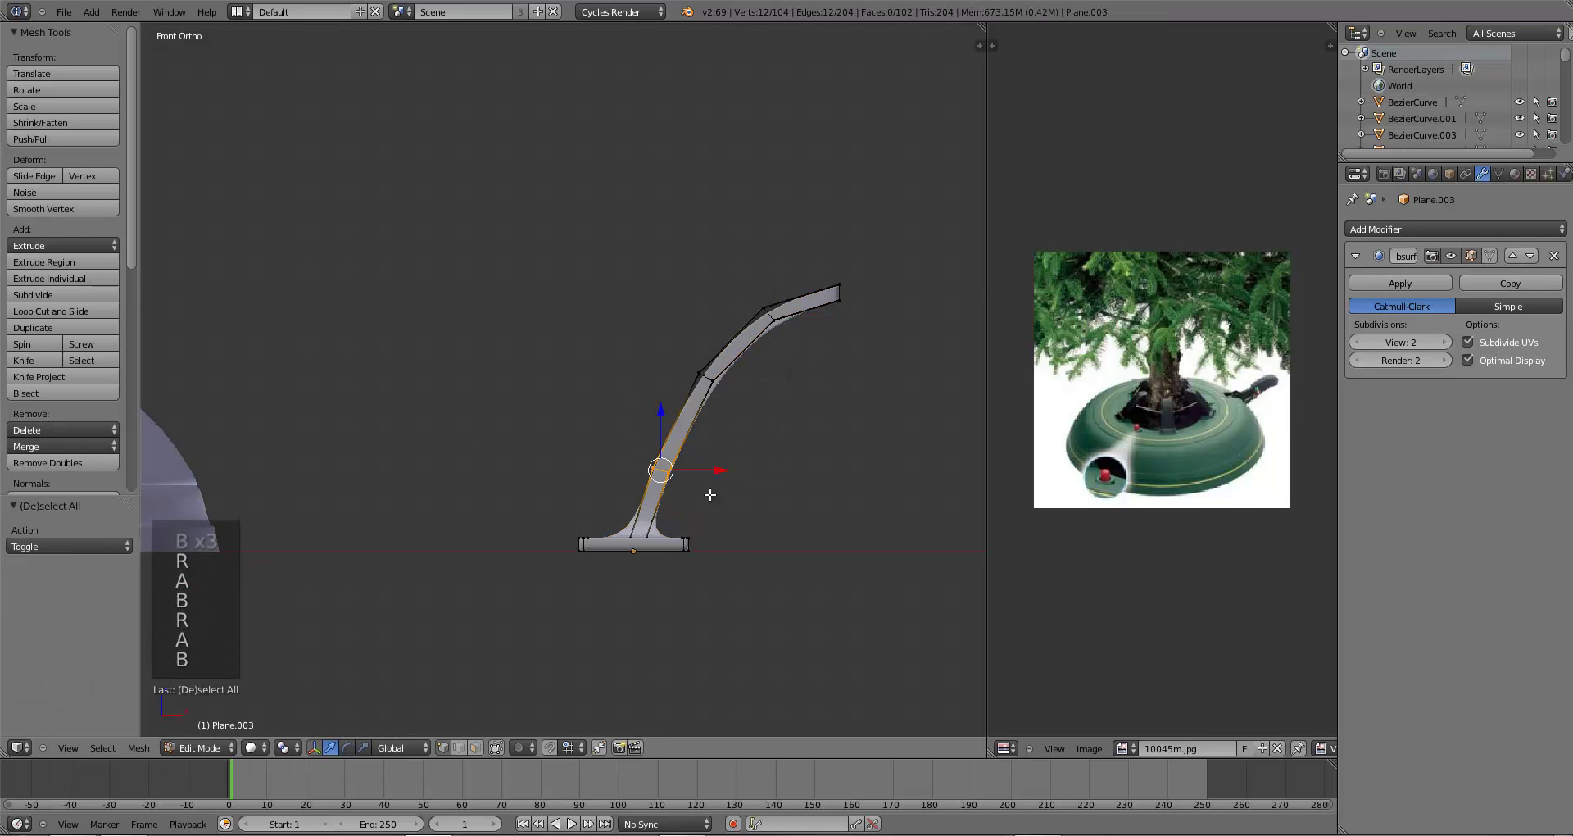
key(a)
key(Tab)
key(Tab)
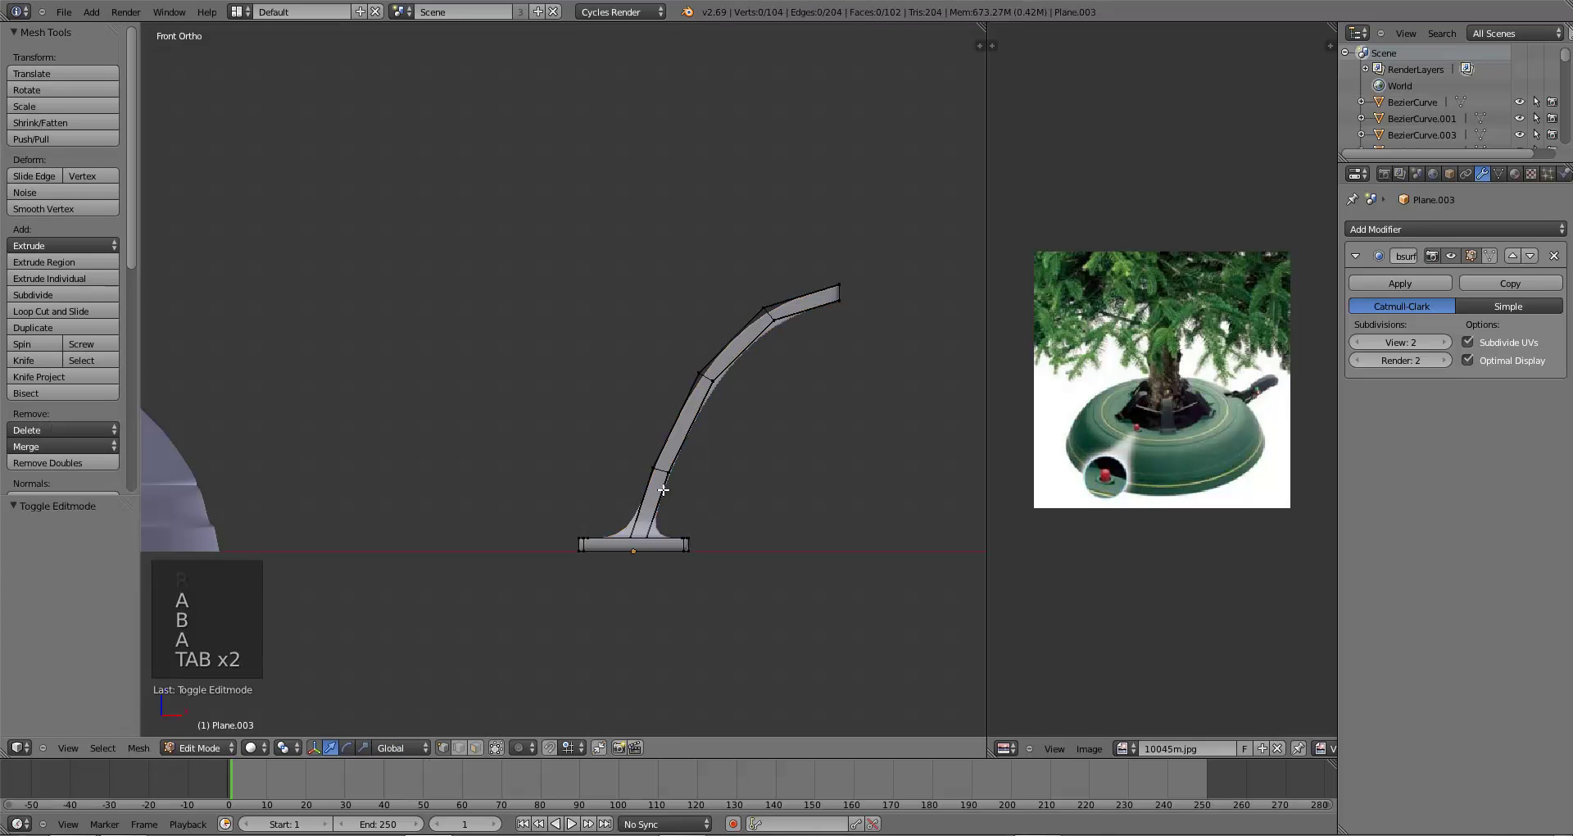
- Nudge the arm's lower edge loop and move the upper-middle loop outward, about 0.031 along X and -0.010 along Z
key(b)
drag(628, 454, 706, 494)
key(g)
click(710, 494)
key(a)
key(b)
drag(677, 355, 751, 420)
key(g)
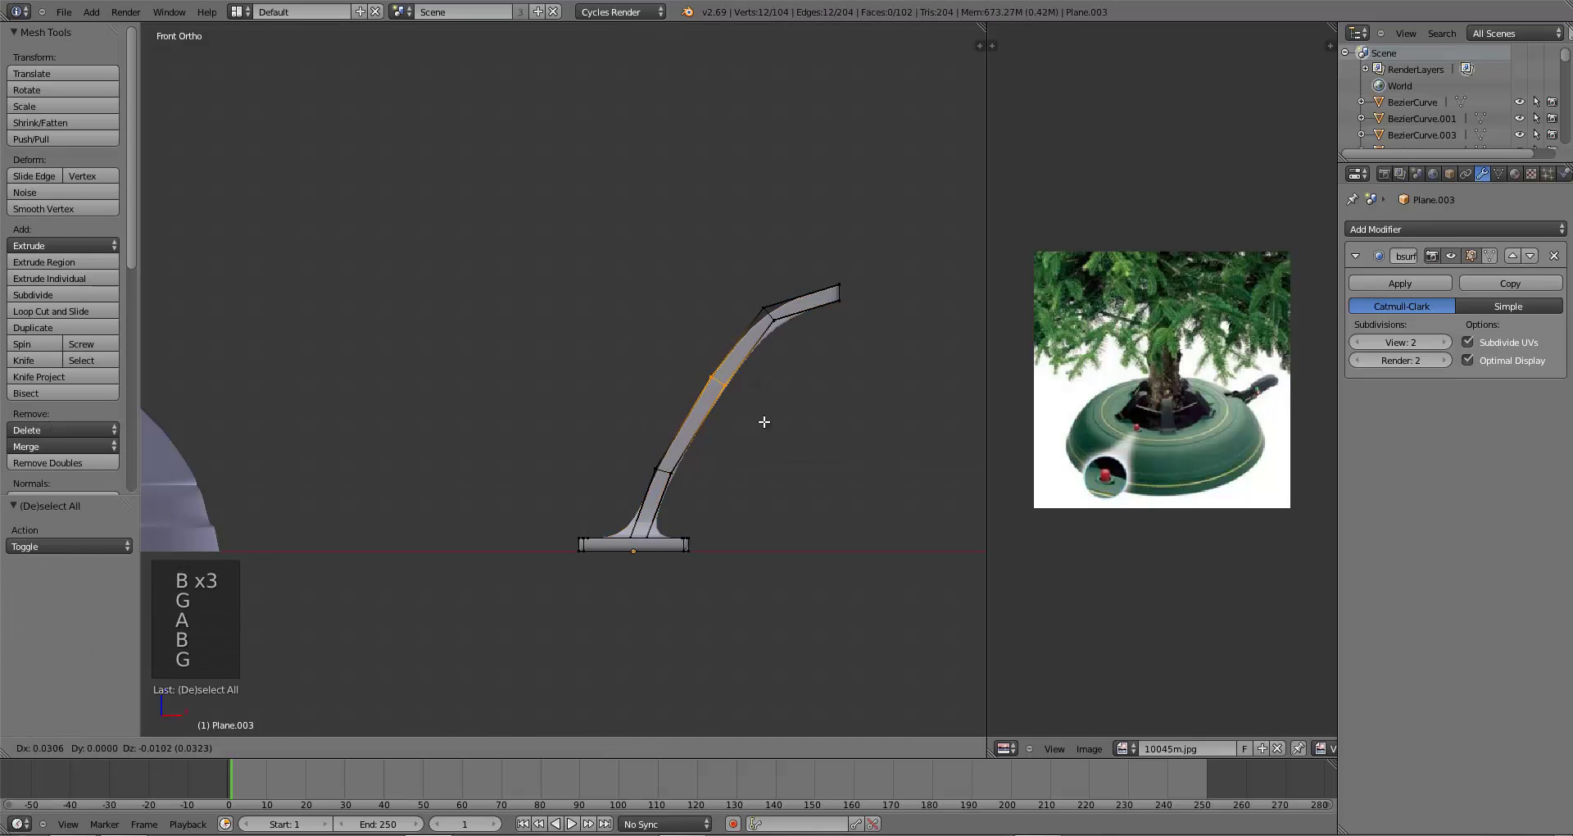
click(765, 421)
- Shift the arm's lower edge loop about 0.022 along X and -0.008 along Z, and rotate it slightly
key(a)
key(b)
drag(627, 449, 715, 488)
key(r)
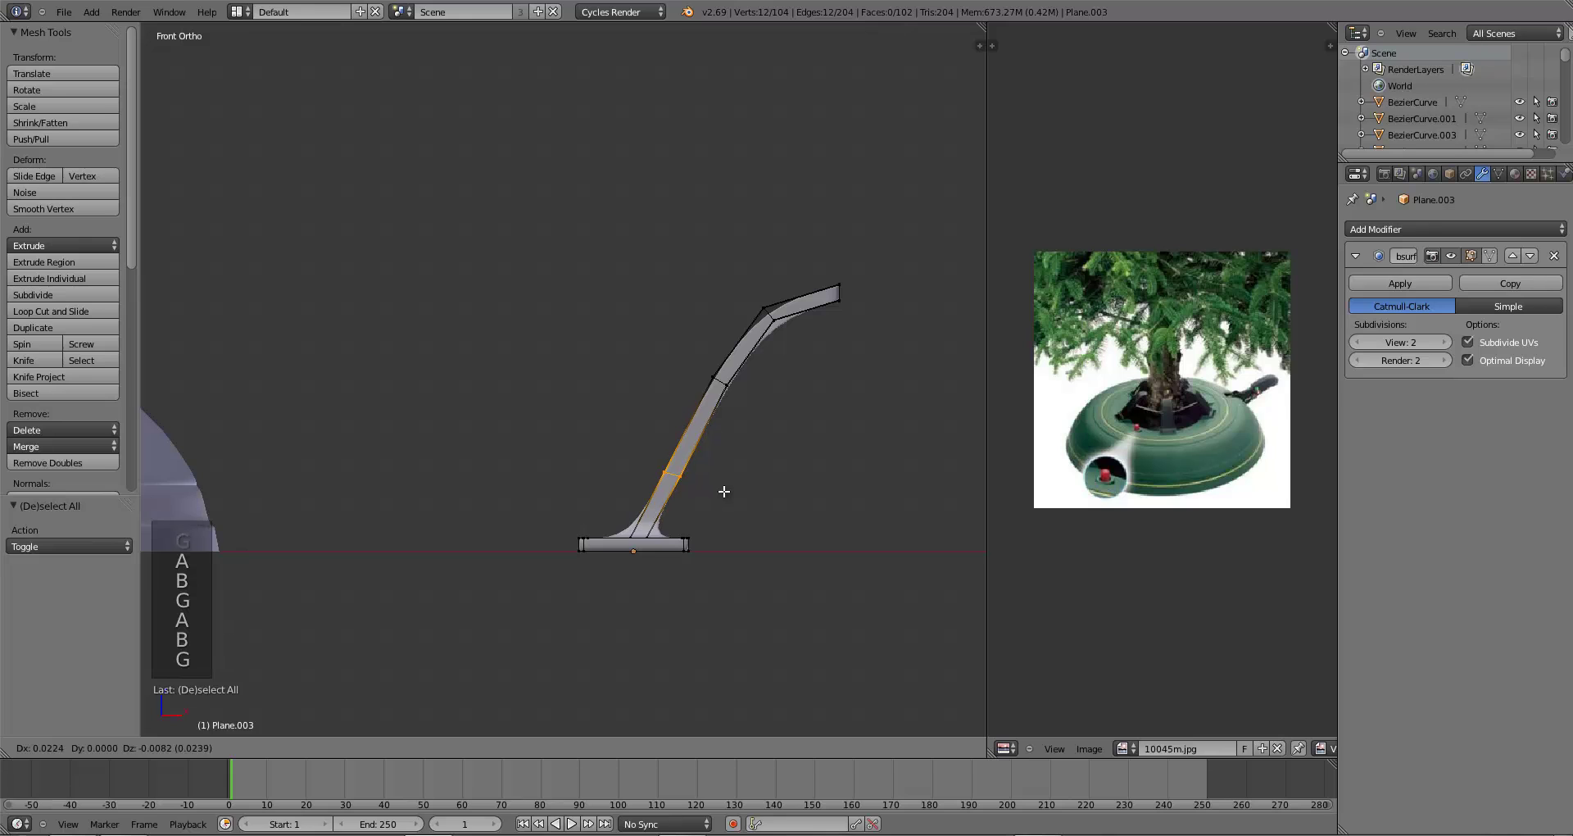
click(721, 492)
- Readjust the arm's upper-middle edge loop, leave mesh editing, and save the file over the existing one
key(a)
key(b)
drag(686, 361, 766, 425)
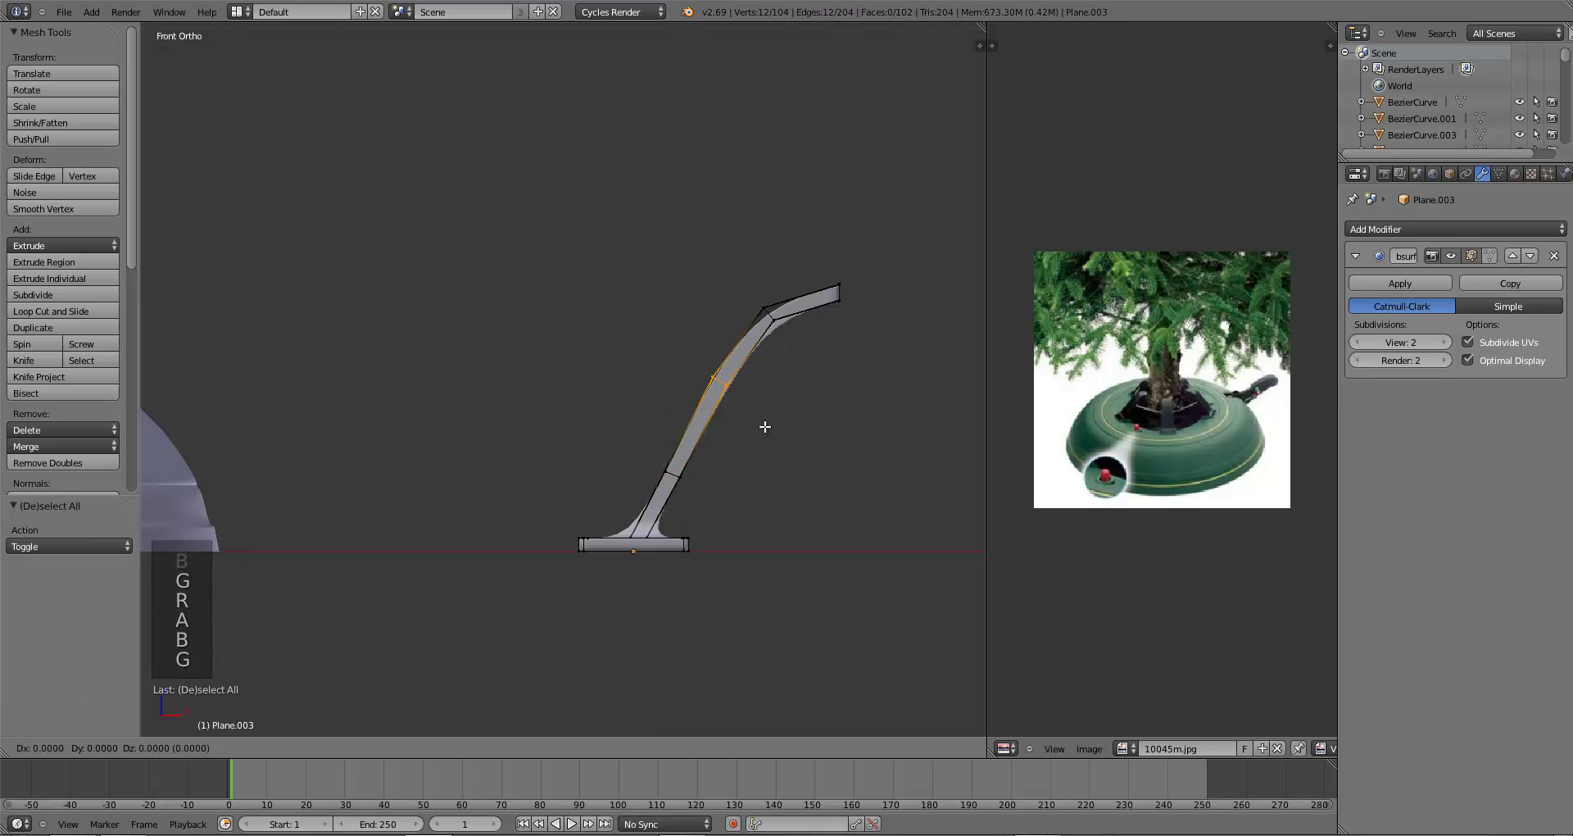
key(Tab)
scroll(824, 575, down, 5)
key(a)
key(a)
key(ctrl+s)
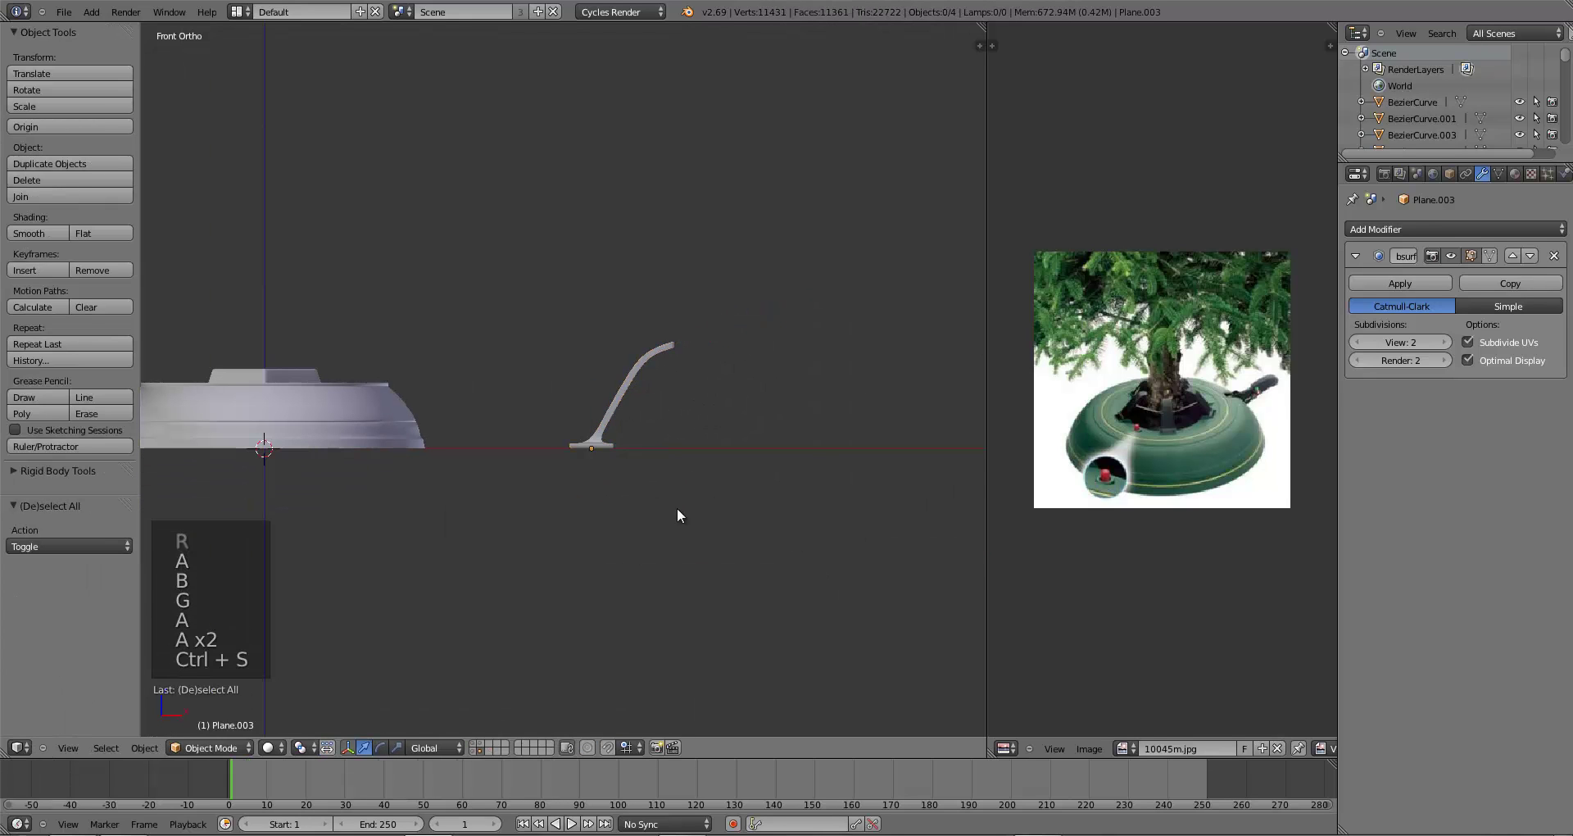
mouse_move(677, 516)
middle_down()
mouse_move(765, 551)
mouse_move(790, 527)
mouse_move(662, 515)
middle_up()
key(ctrl+s)
click(662, 515)
- Select the arm part, rotate it 90° in top view, and move it over the round base beside the square collar
right_click(615, 455)
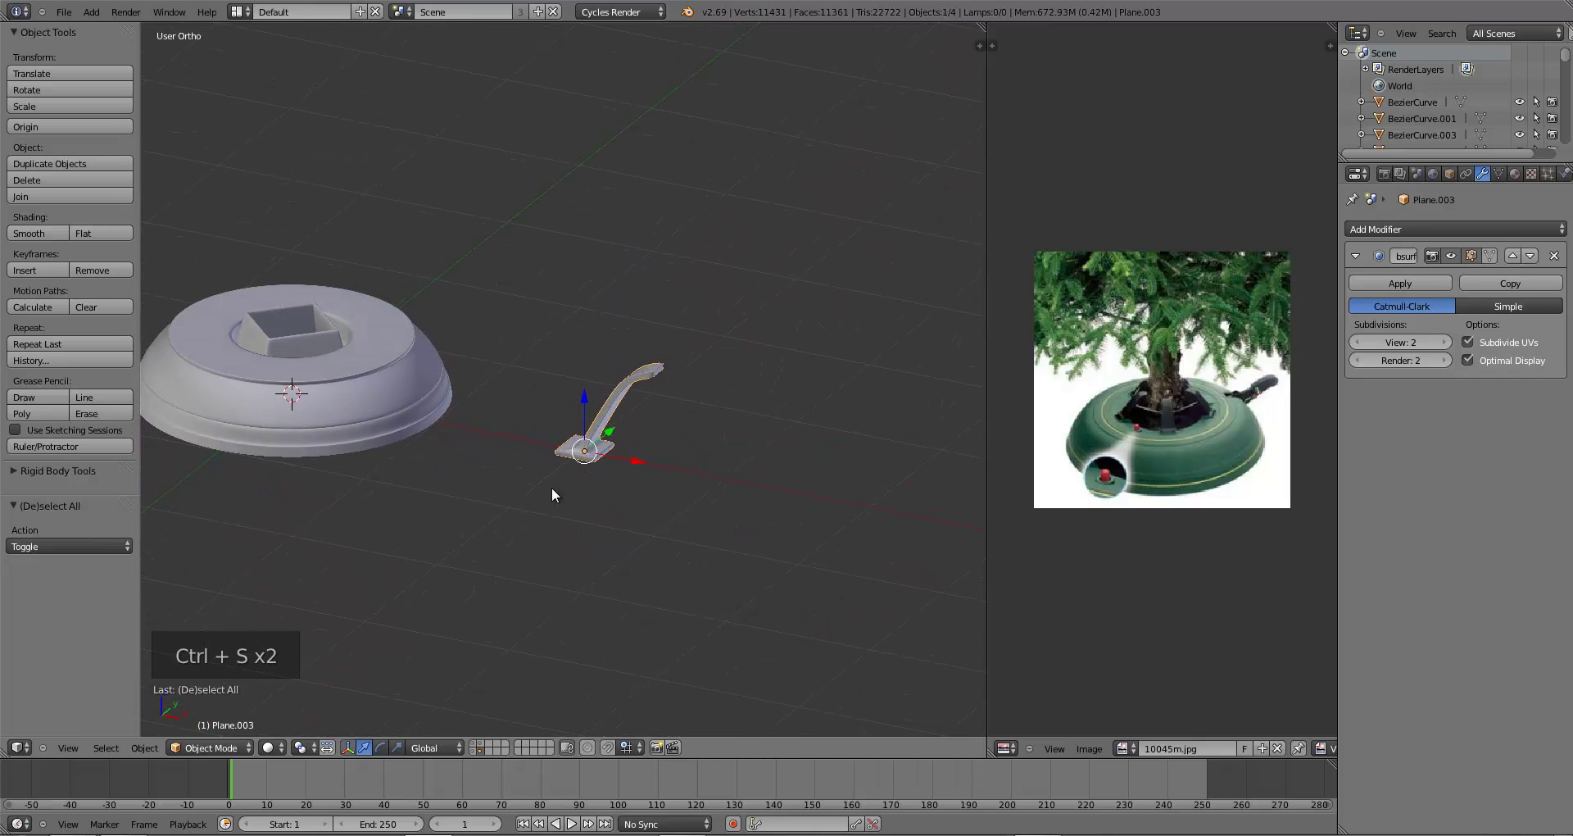
key(KP_7)
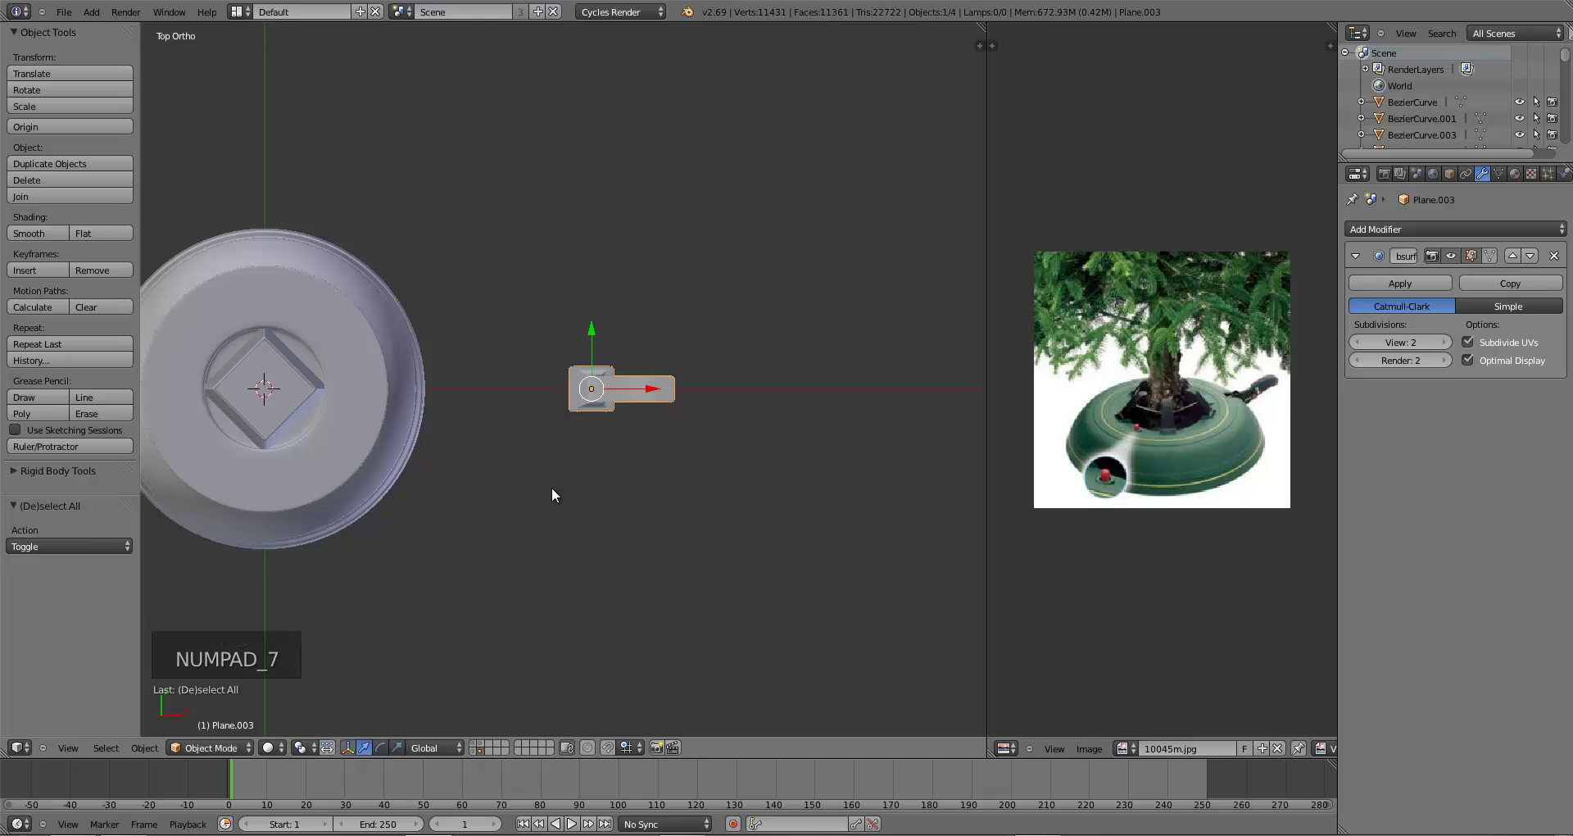
text(r90)
key(Return)
key(g)
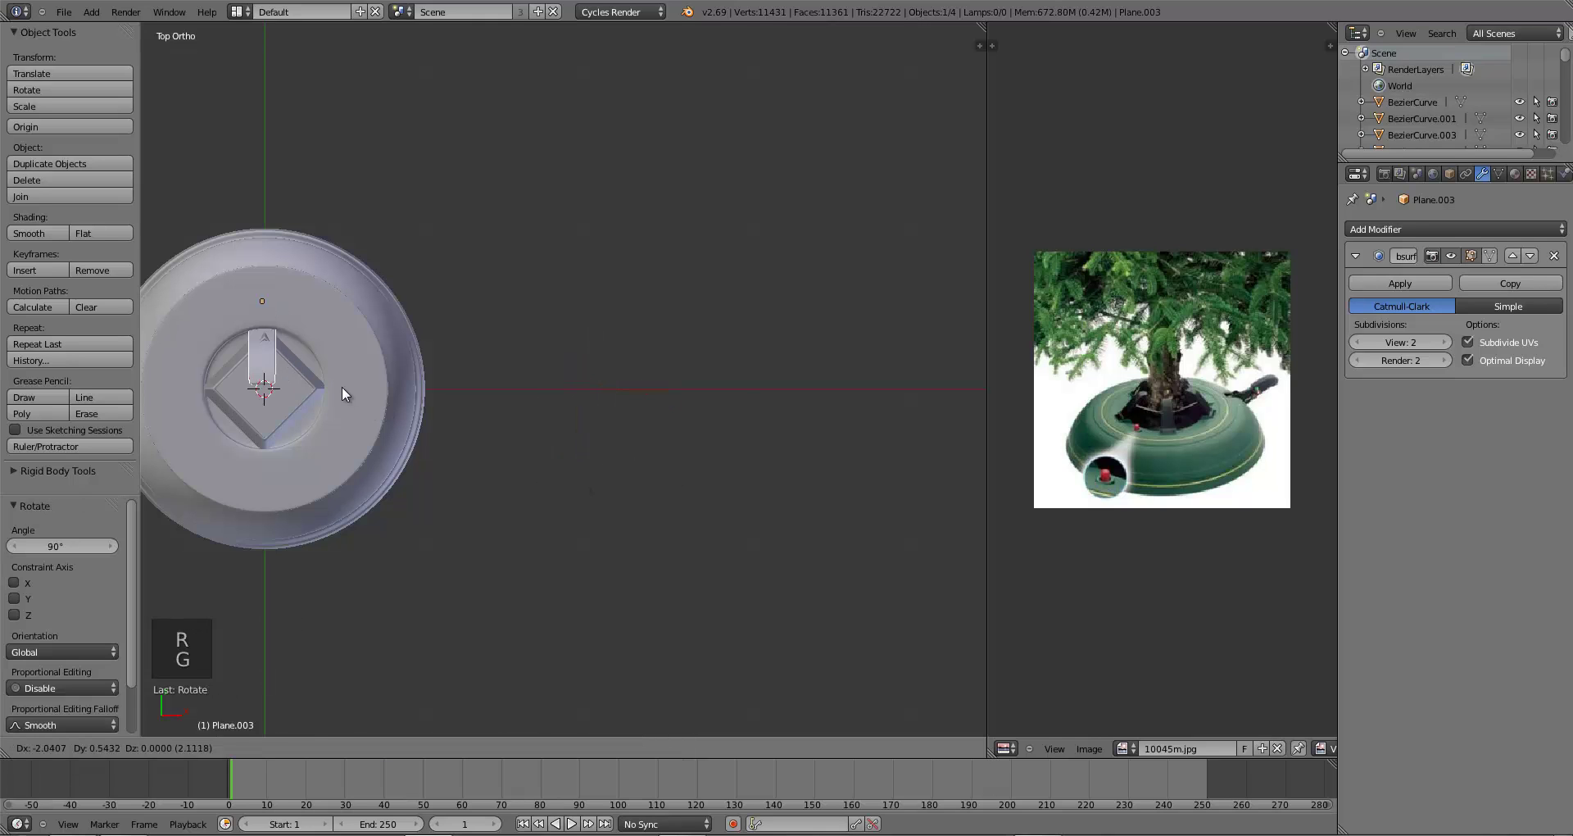
click(342, 386)
- Raise the arm 0.650 along Z so it sits above the base
shift+middle_drag(341, 386, 548, 398)
key(KP_1)
key(g)
key(z)
click(580, 301)
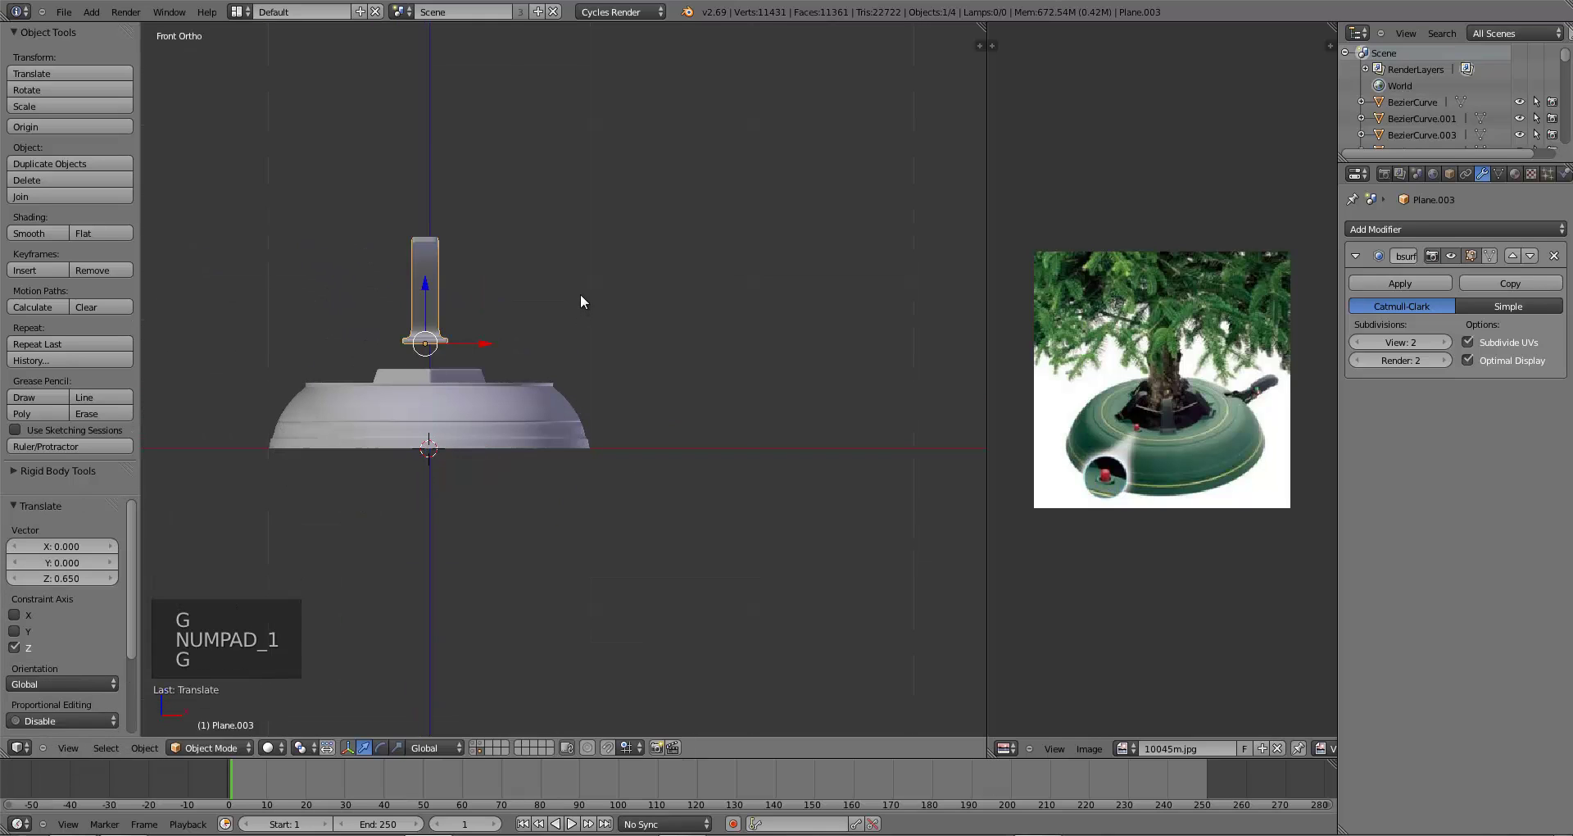
- Centre the arm on the base's Y axis in wireframe top view and scale it to 0.403
key(KP_7)
scroll(554, 311, up, 3)
key(z)
scroll(691, 401, up, 3)
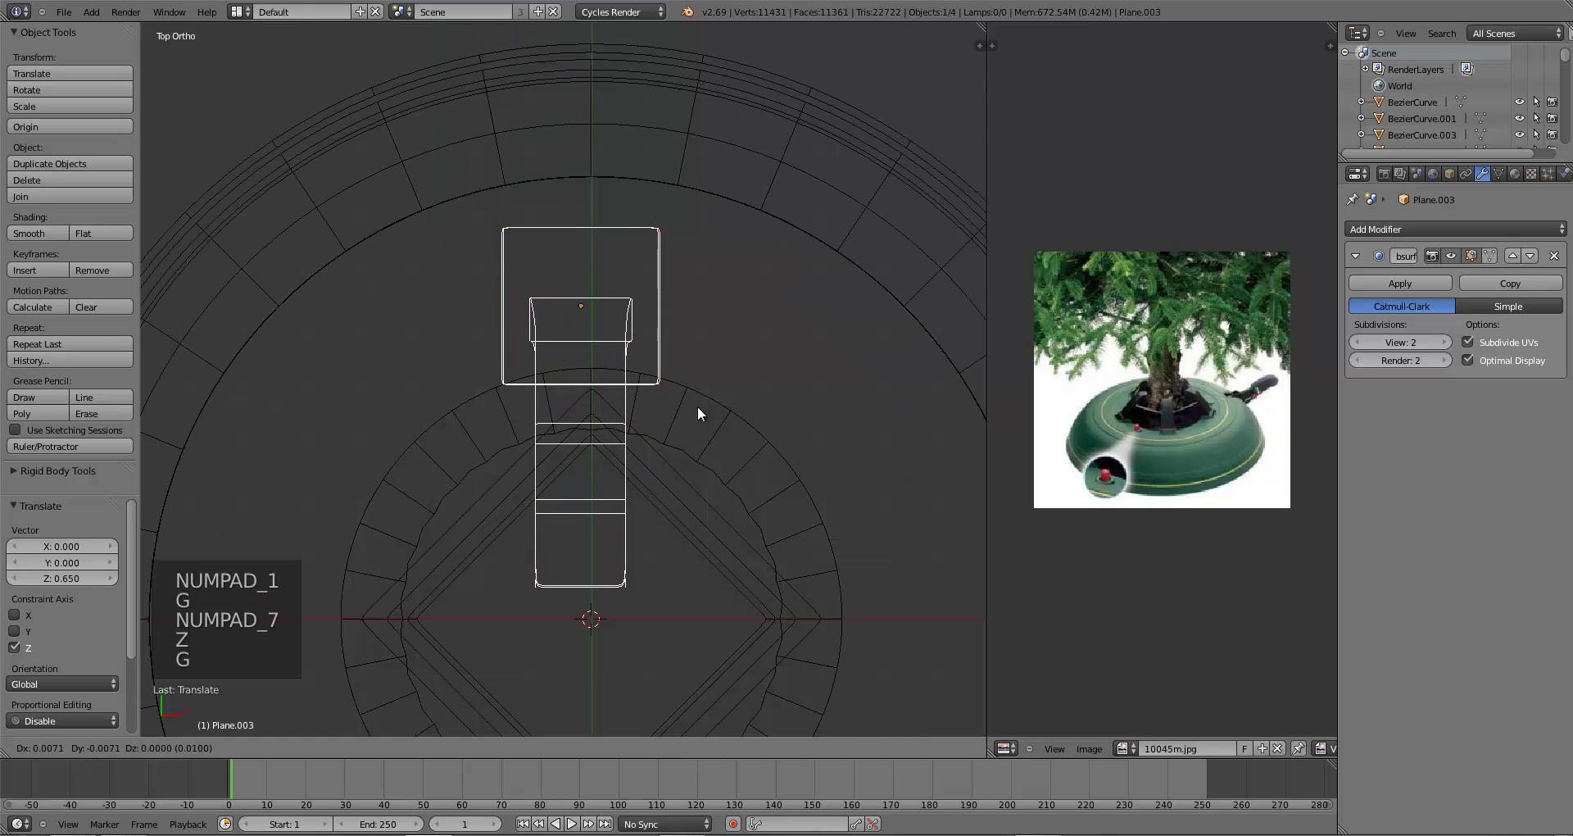
key(g)
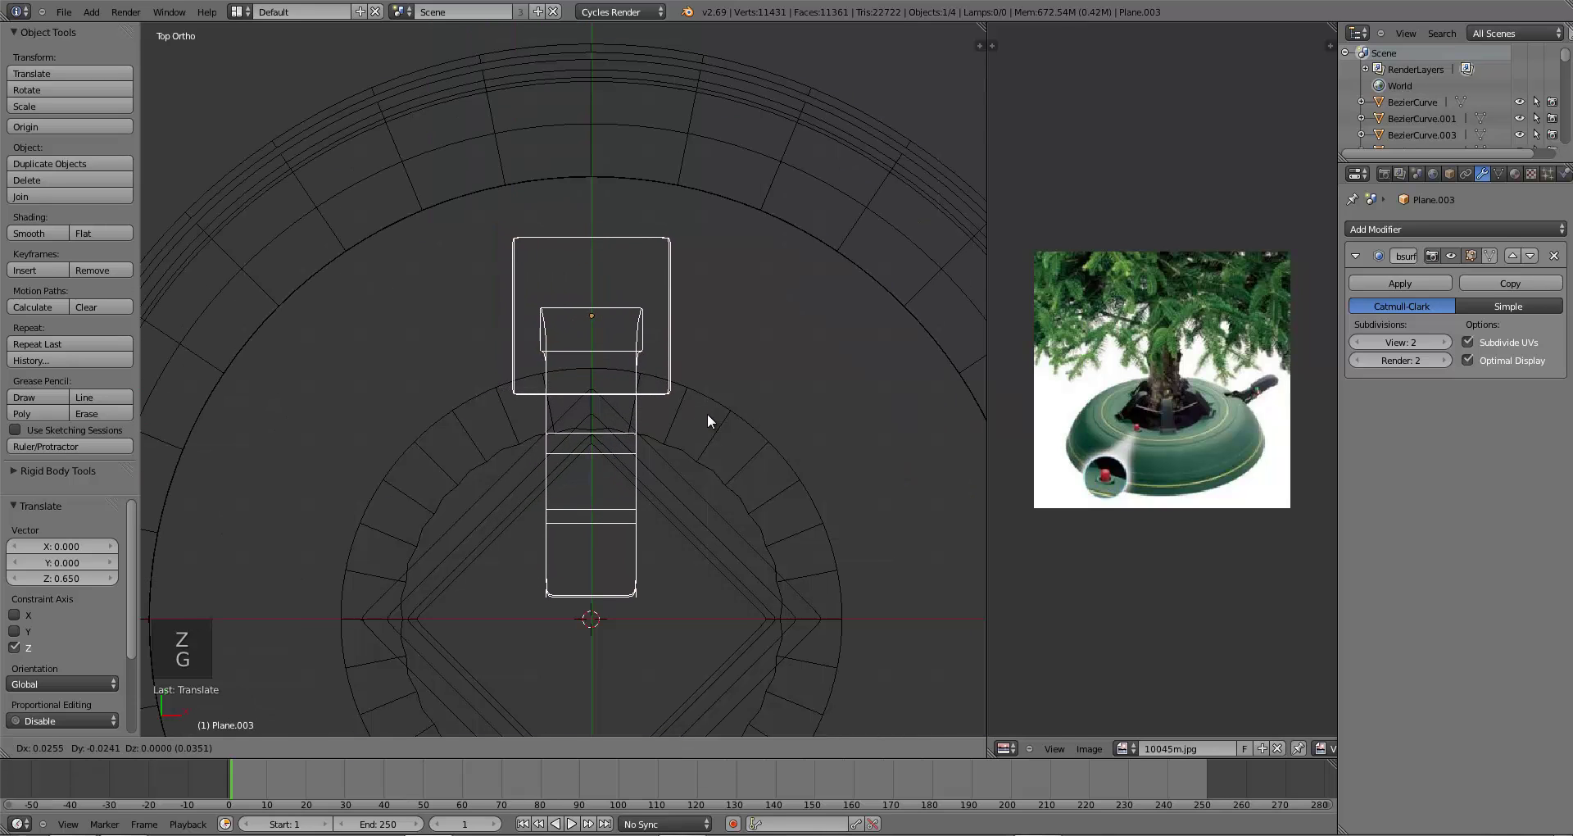
click(706, 413)
key(s)
click(675, 431)
- Return to solid shading, scale the arm by 1.097, and flatten it to 0.776 along Z
key(z)
scroll(680, 574, down, 3)
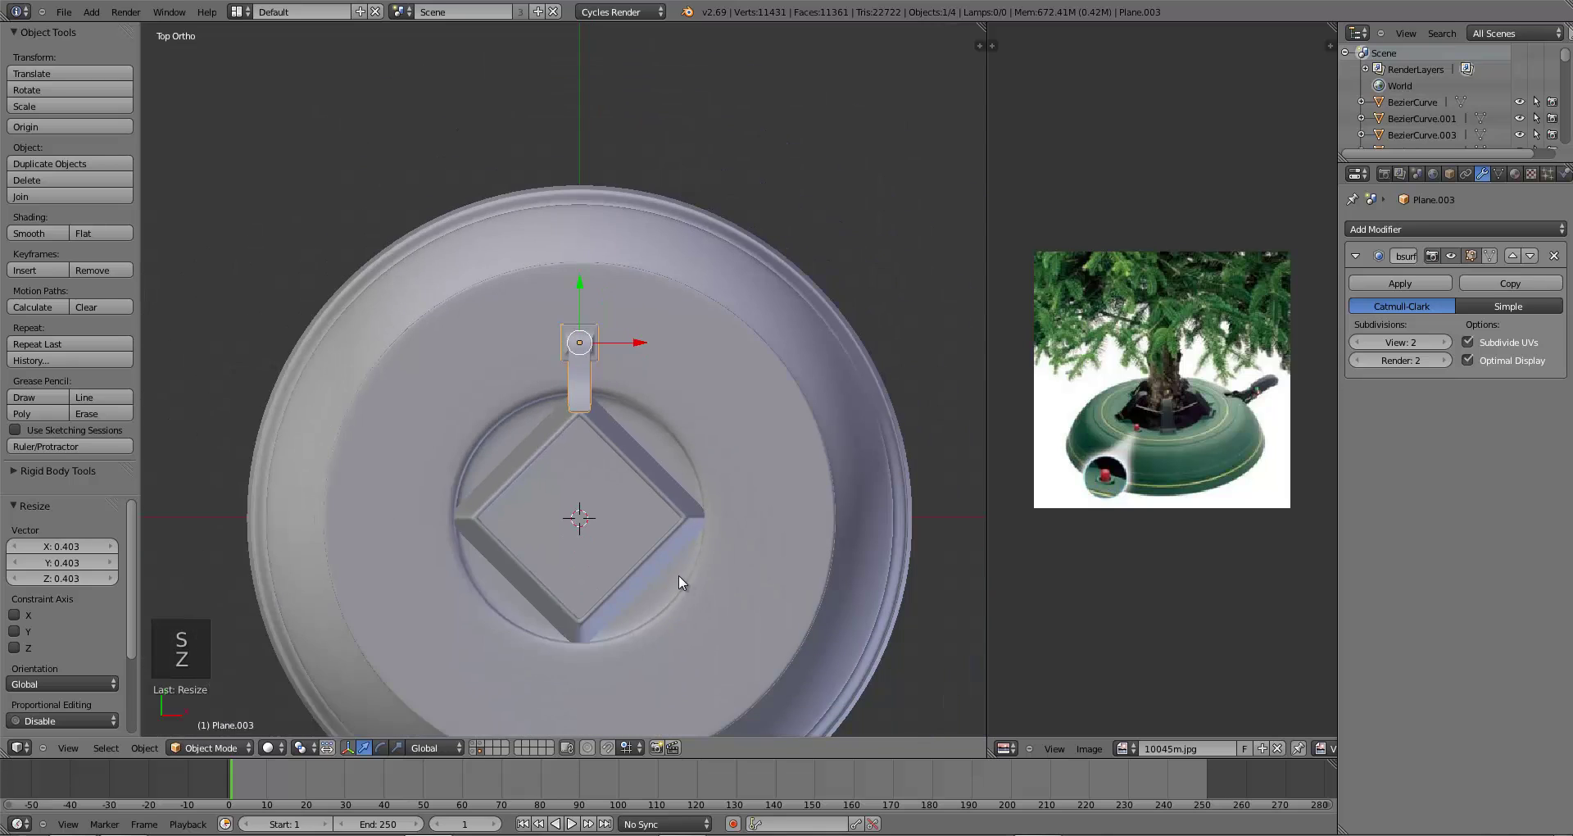
scroll(677, 573, down, 1)
key(s)
click(710, 588)
middle_drag(710, 588, 490, 419)
key(s)
key(z)
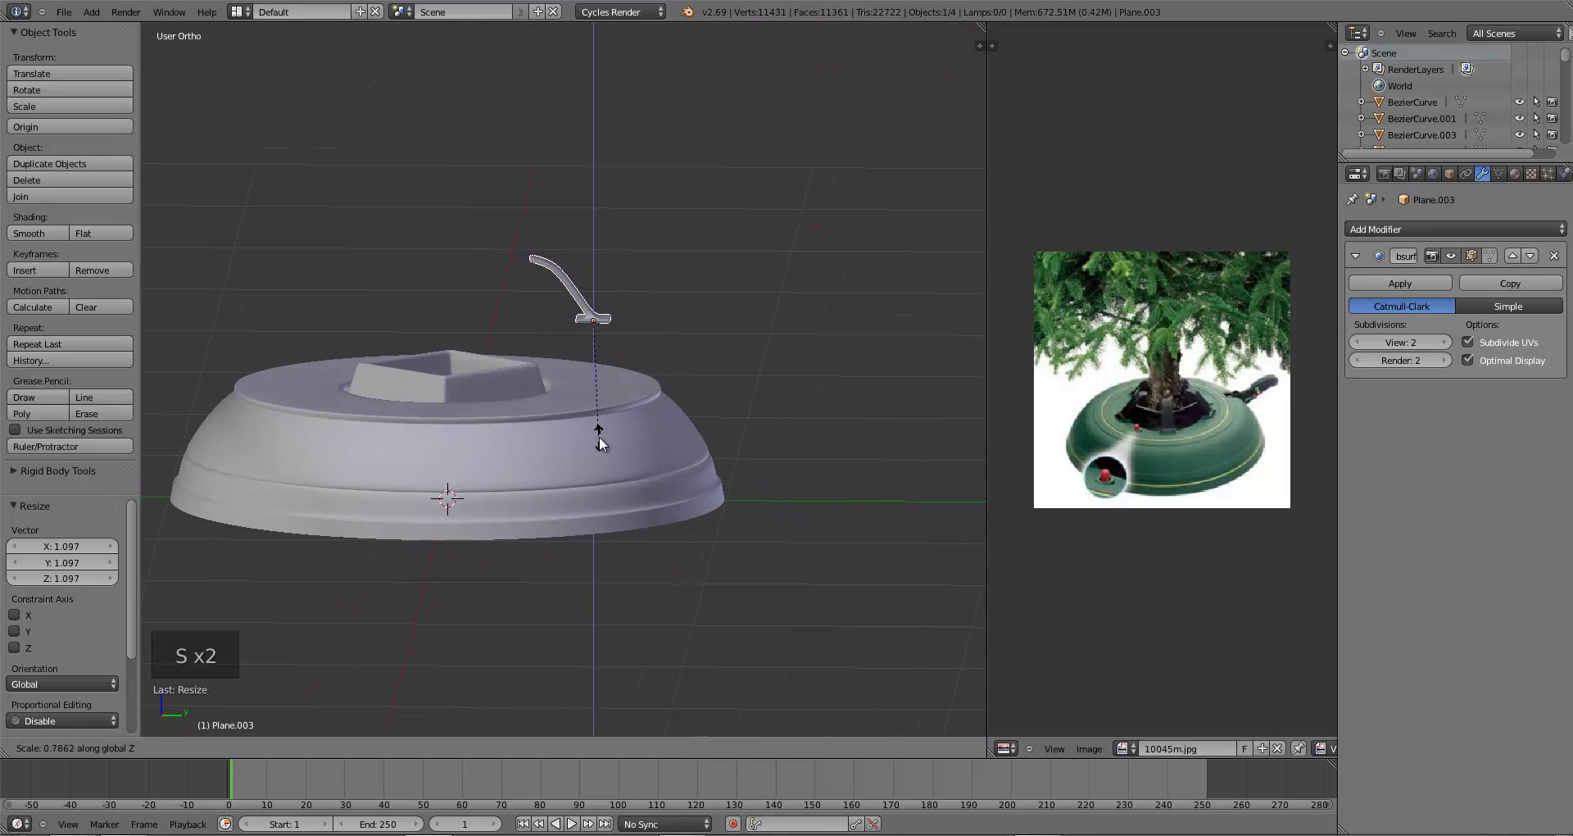
click(600, 435)
- Scale the arm by 1.073 along Z and lower it 0.247 onto the base's top surface
middle_drag(600, 436, 612, 489)
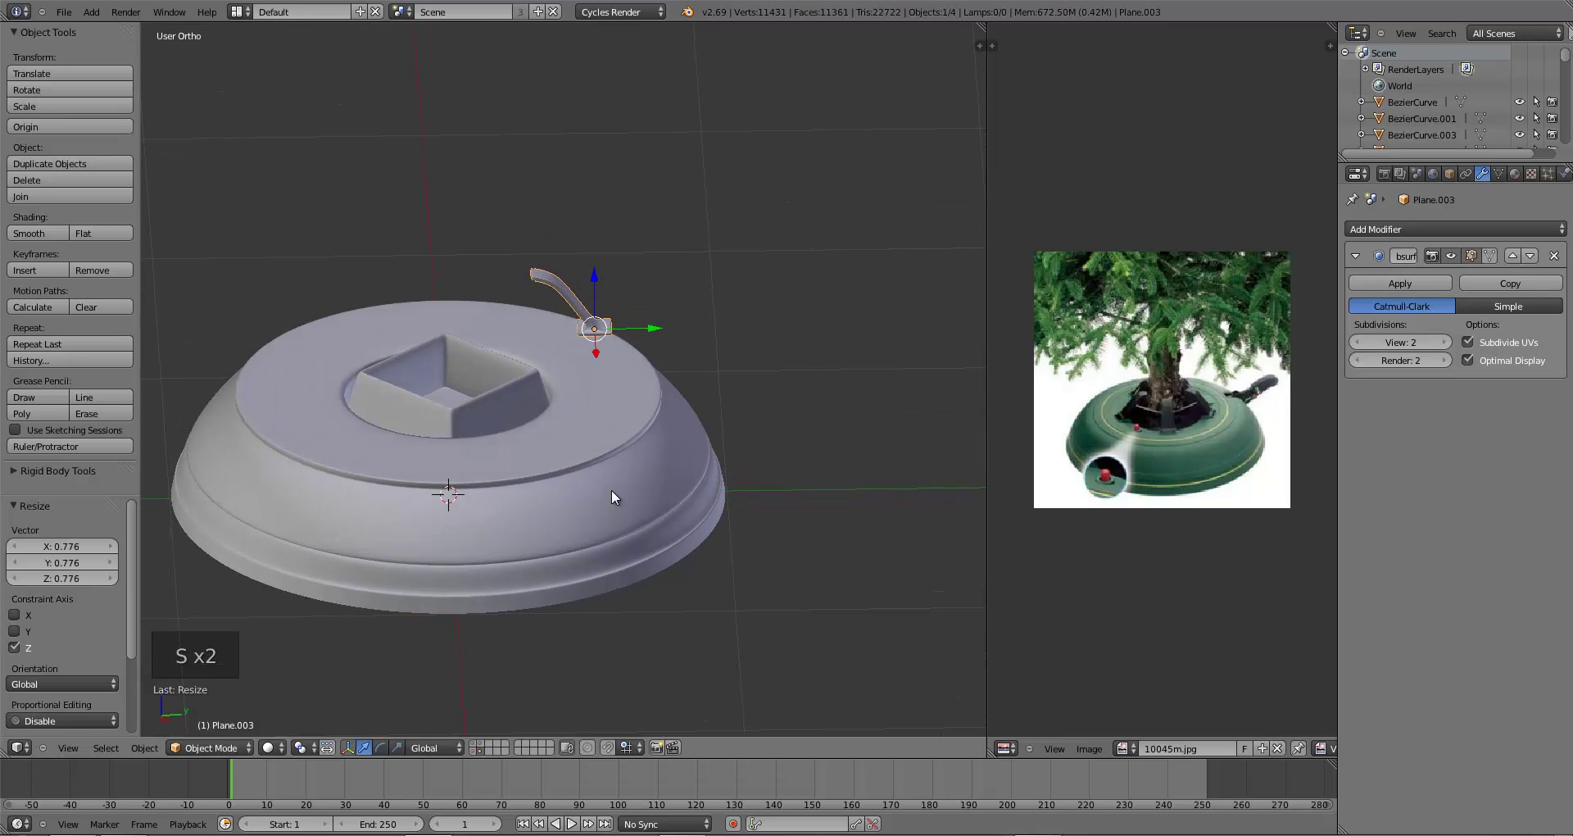
key(s)
key(z)
click(618, 498)
key(g)
key(z)
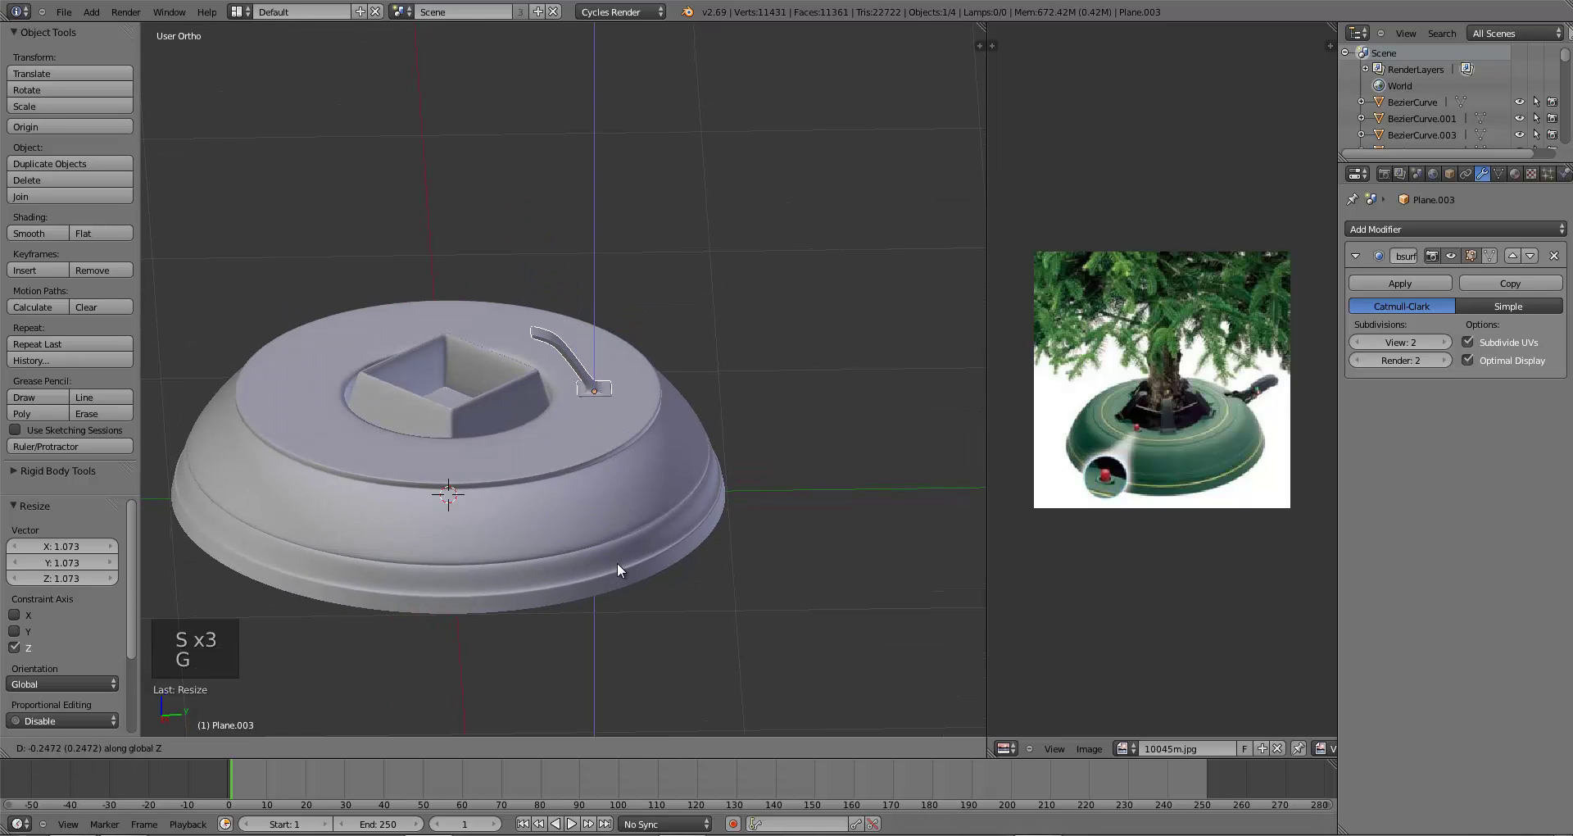
click(617, 563)
- Move the arm -0.076 along Y towards the collar, fine-tune it by -0.000791 along Y, and save the file
key(KP_7)
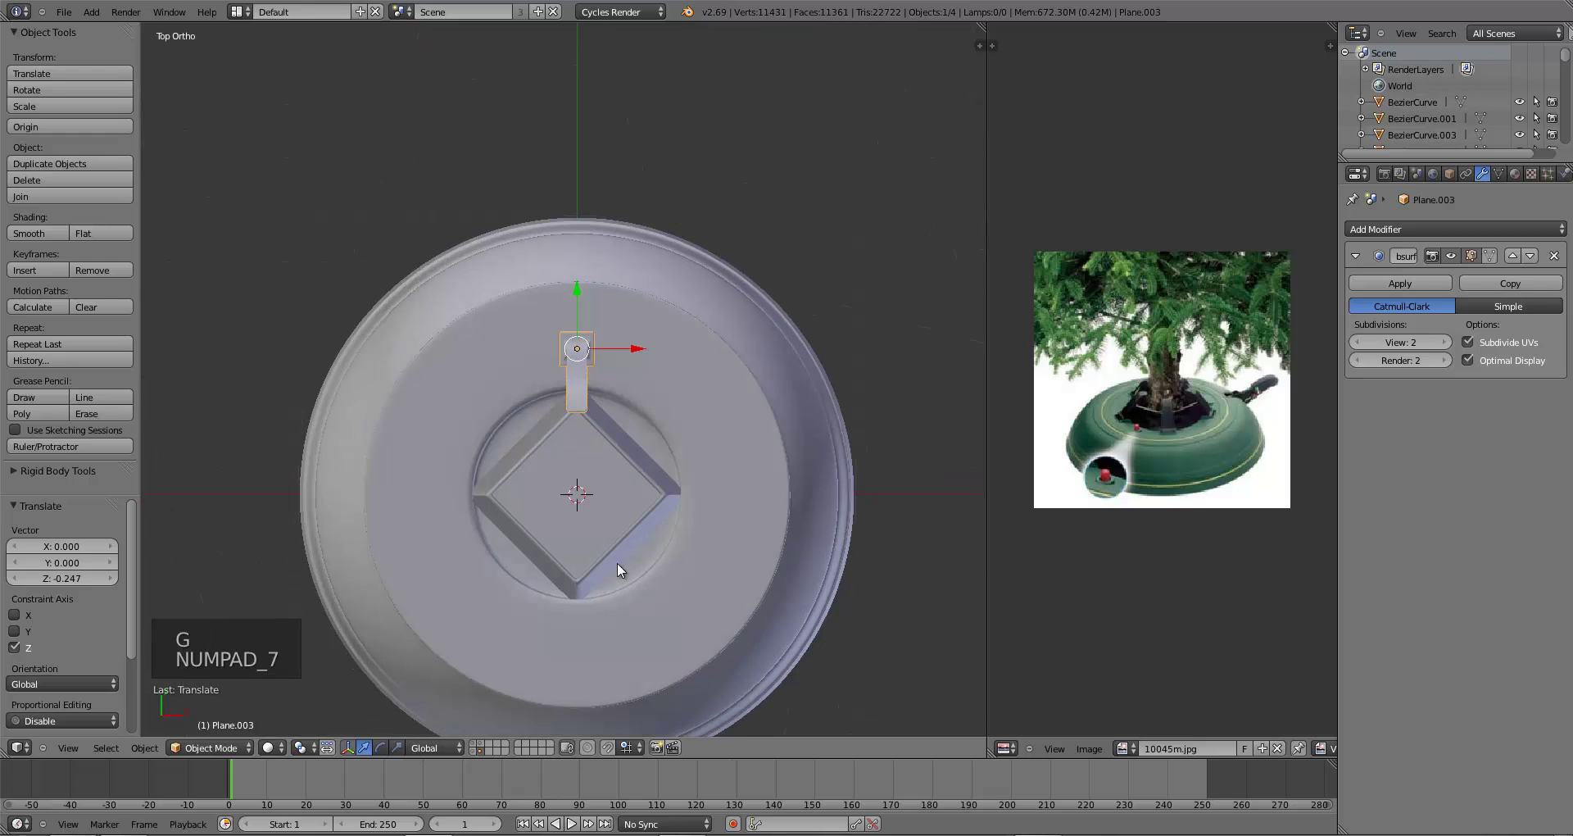
middle_click(686, 535)
click(685, 557)
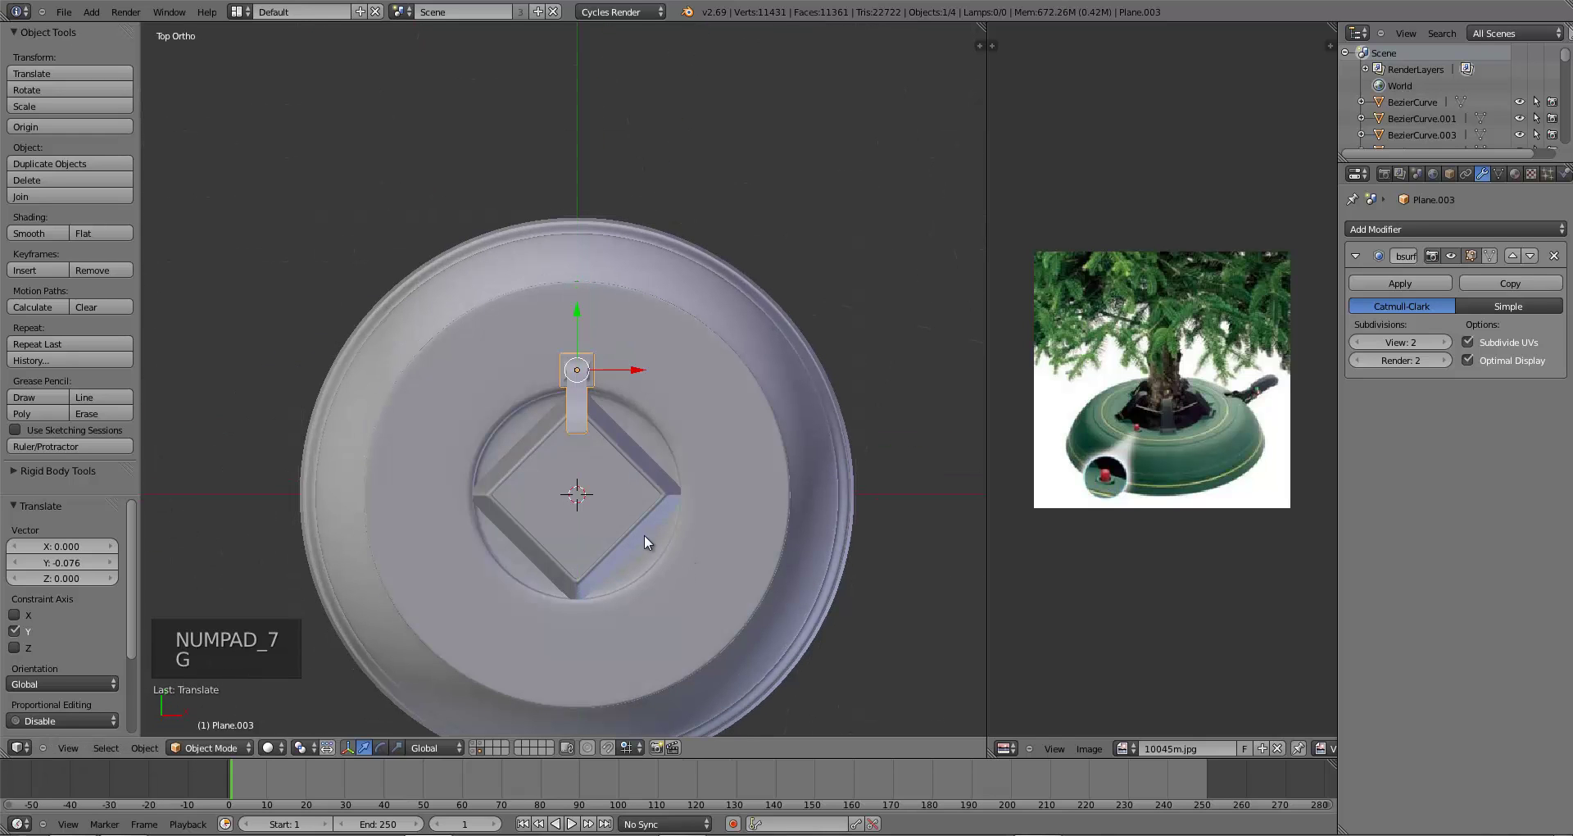
middle_drag(644, 534, 534, 430)
scroll(628, 623, up, 8)
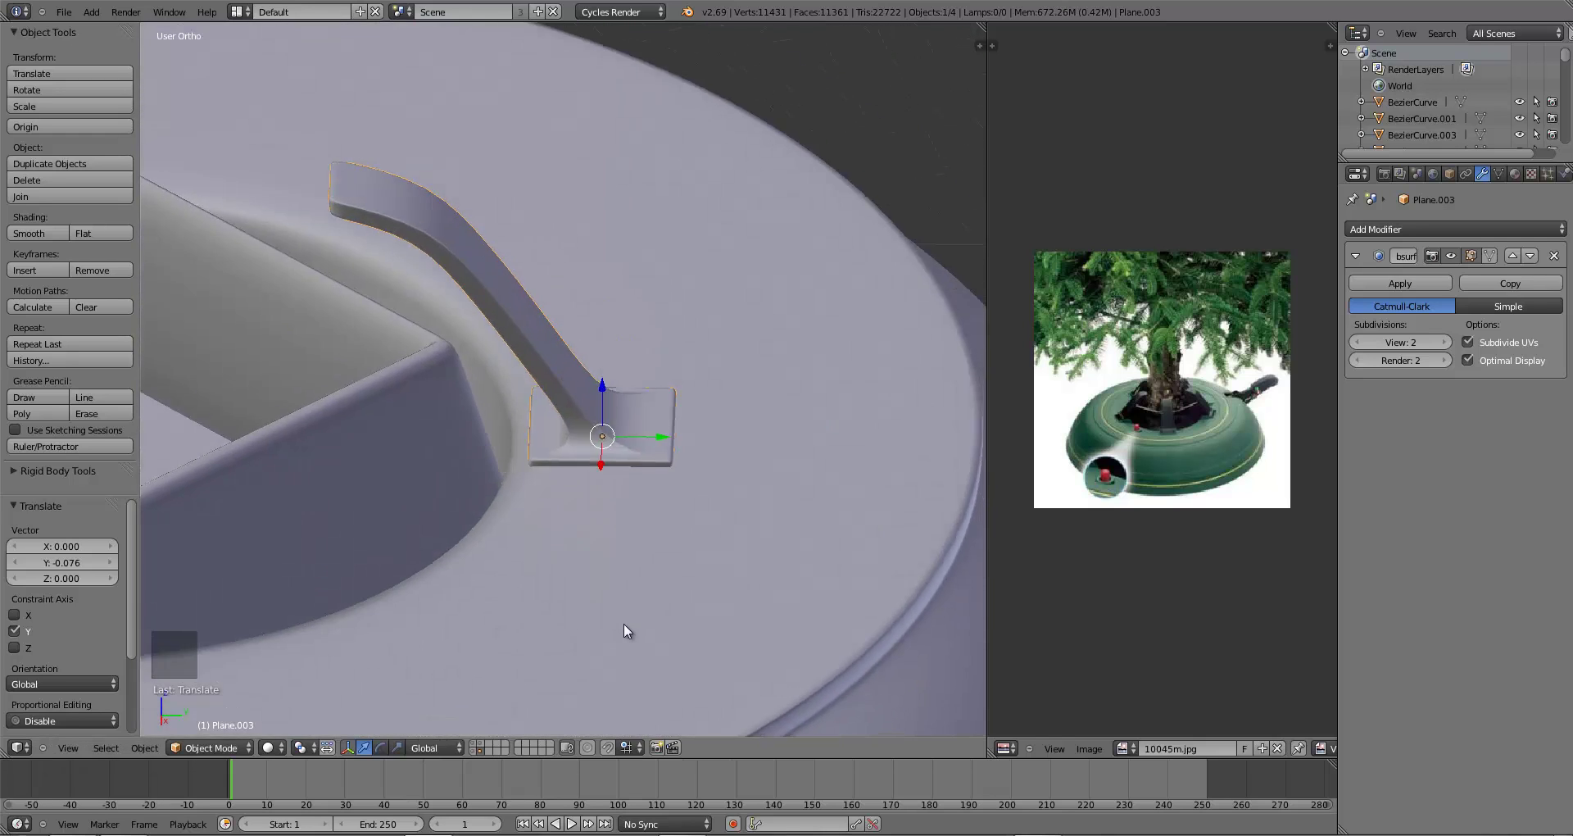
key(g)
click(622, 631)
middle_drag(620, 599, 807, 686)
scroll(710, 596, down, 5)
middle_drag(709, 597, 636, 608)
key(ctrl+s)
key(KP_7)
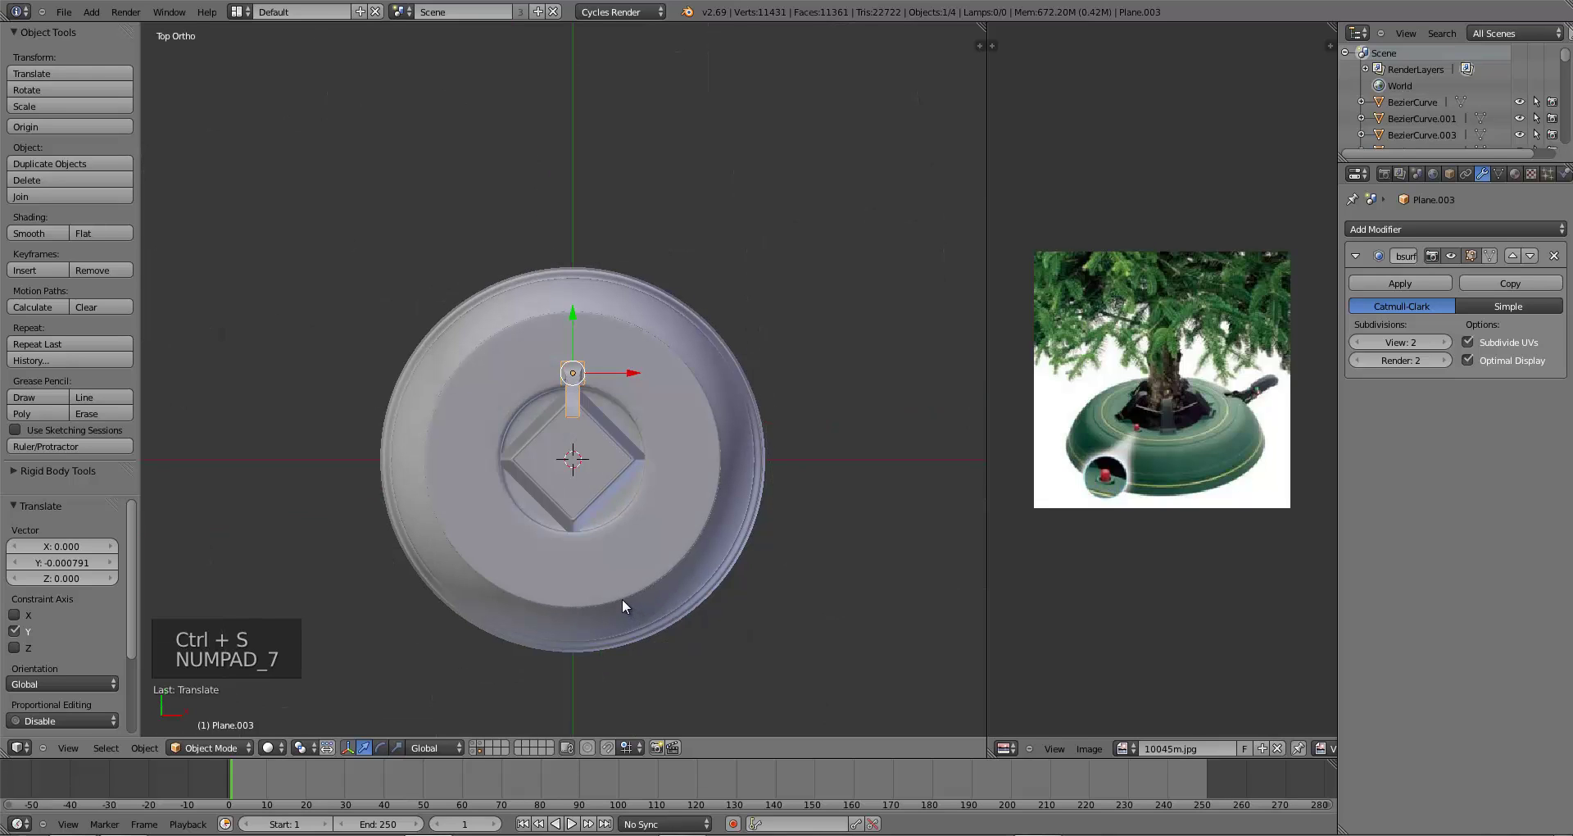
- Scale the arm by 1.112 along X and about 1.09 along Y in top view
scroll(688, 474, up, 4)
key(s)
key(x)
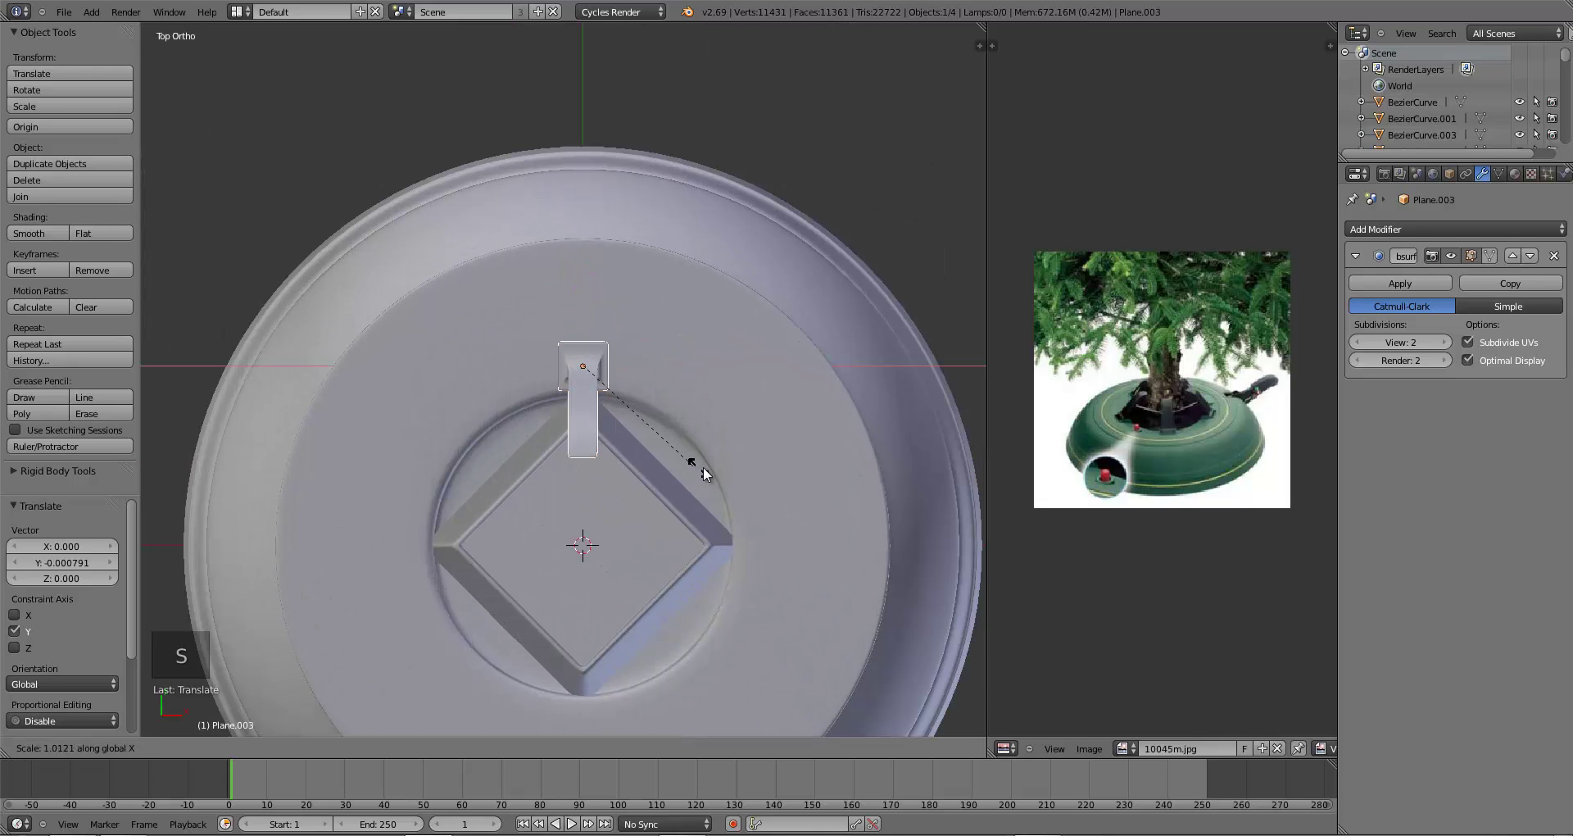
click(709, 468)
key(s)
key(y)
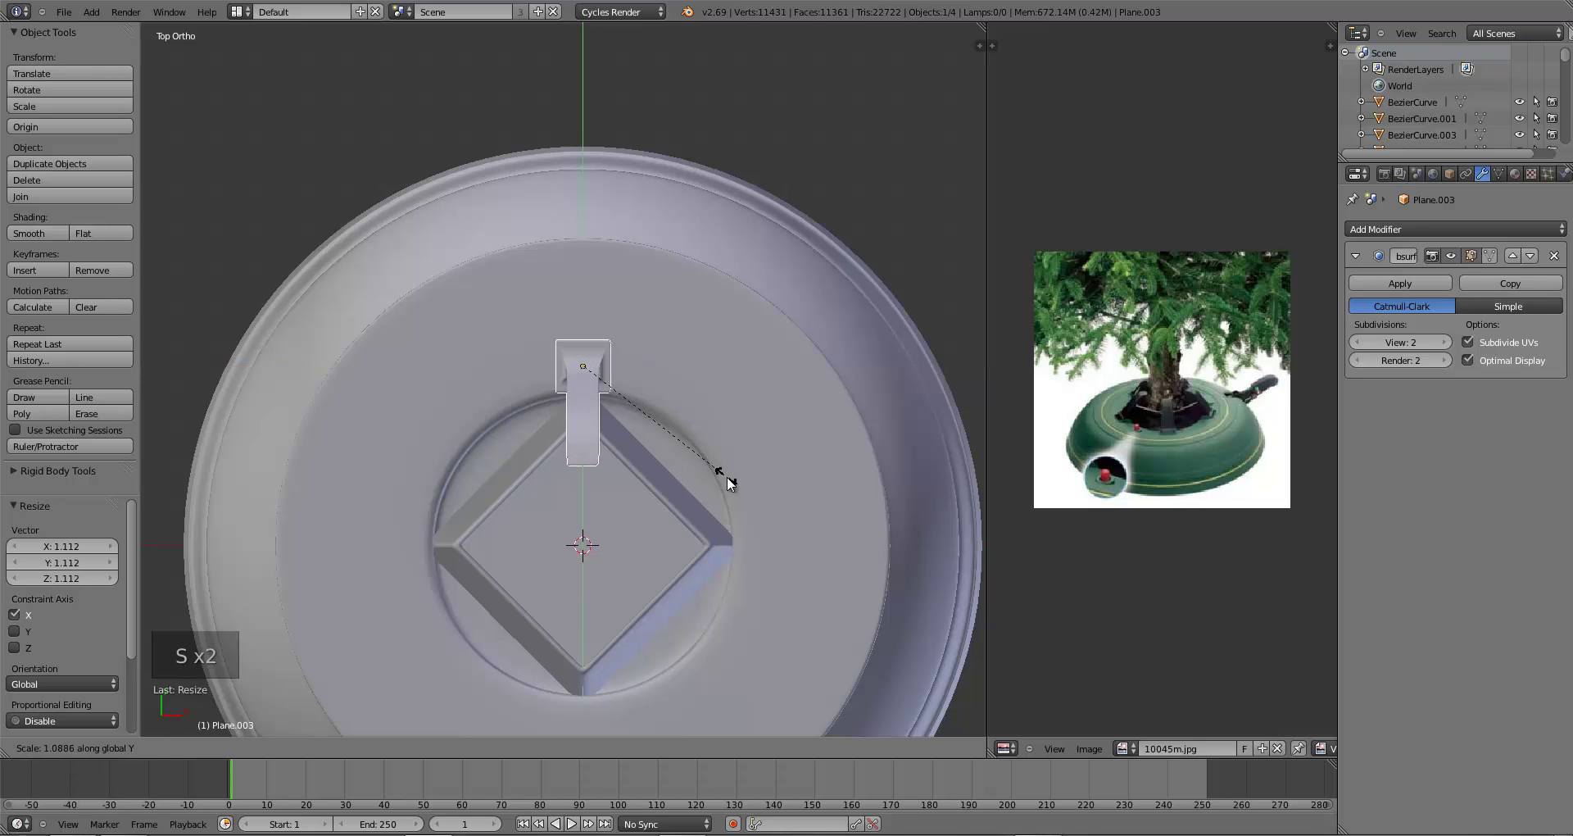
- Shift the arm 0.004 along Y and save the file
key(g)
click(731, 462)
key(ctrl+s)
click(736, 458)
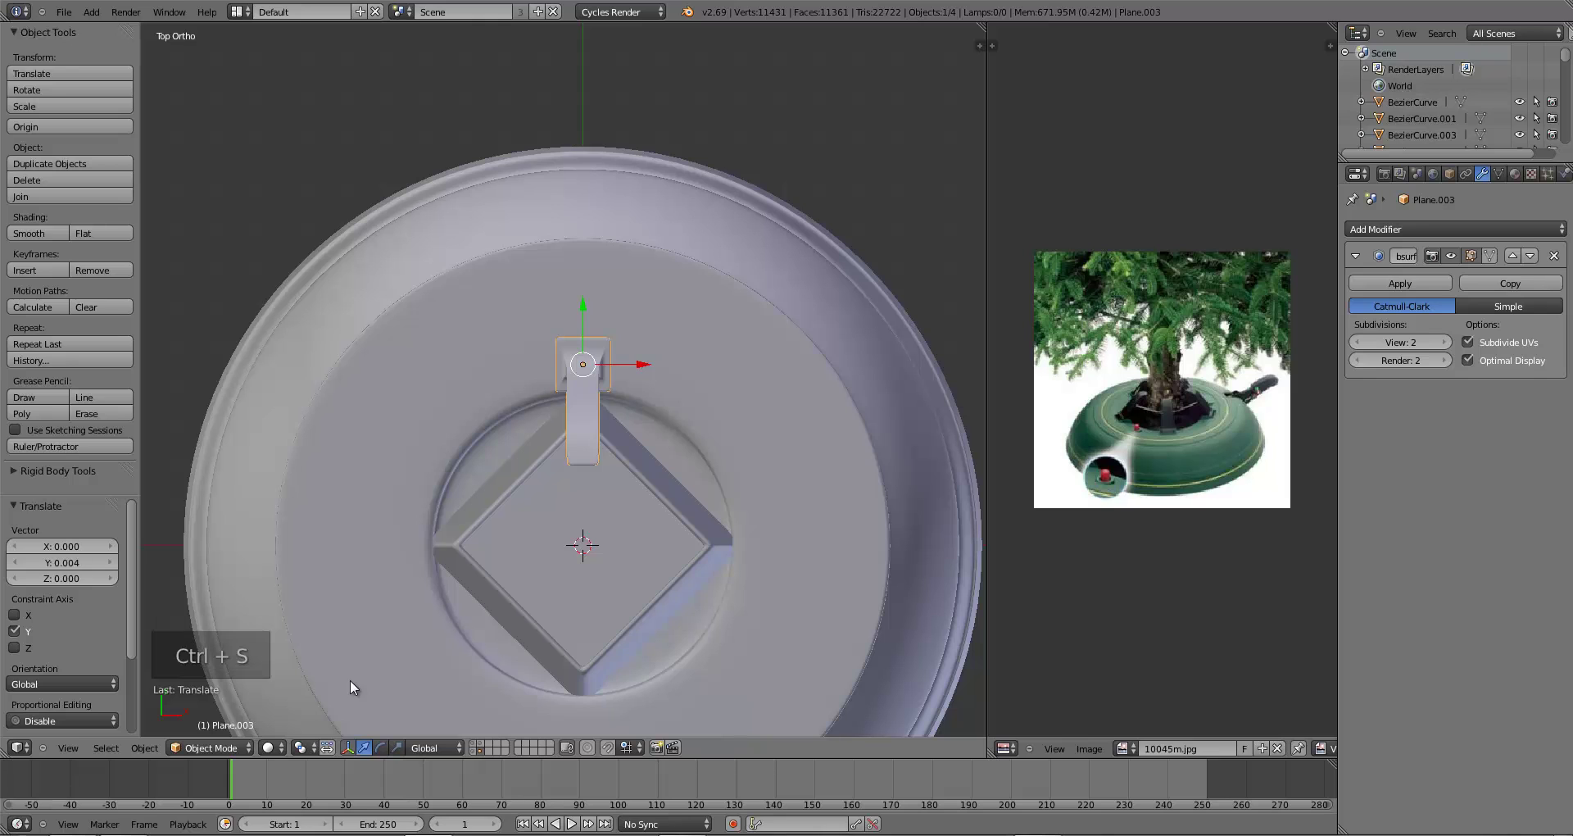
- Set the pivot point to the 3D cursor at the base's centre
key(period)
shift+middle_drag(563, 567, 582, 514)
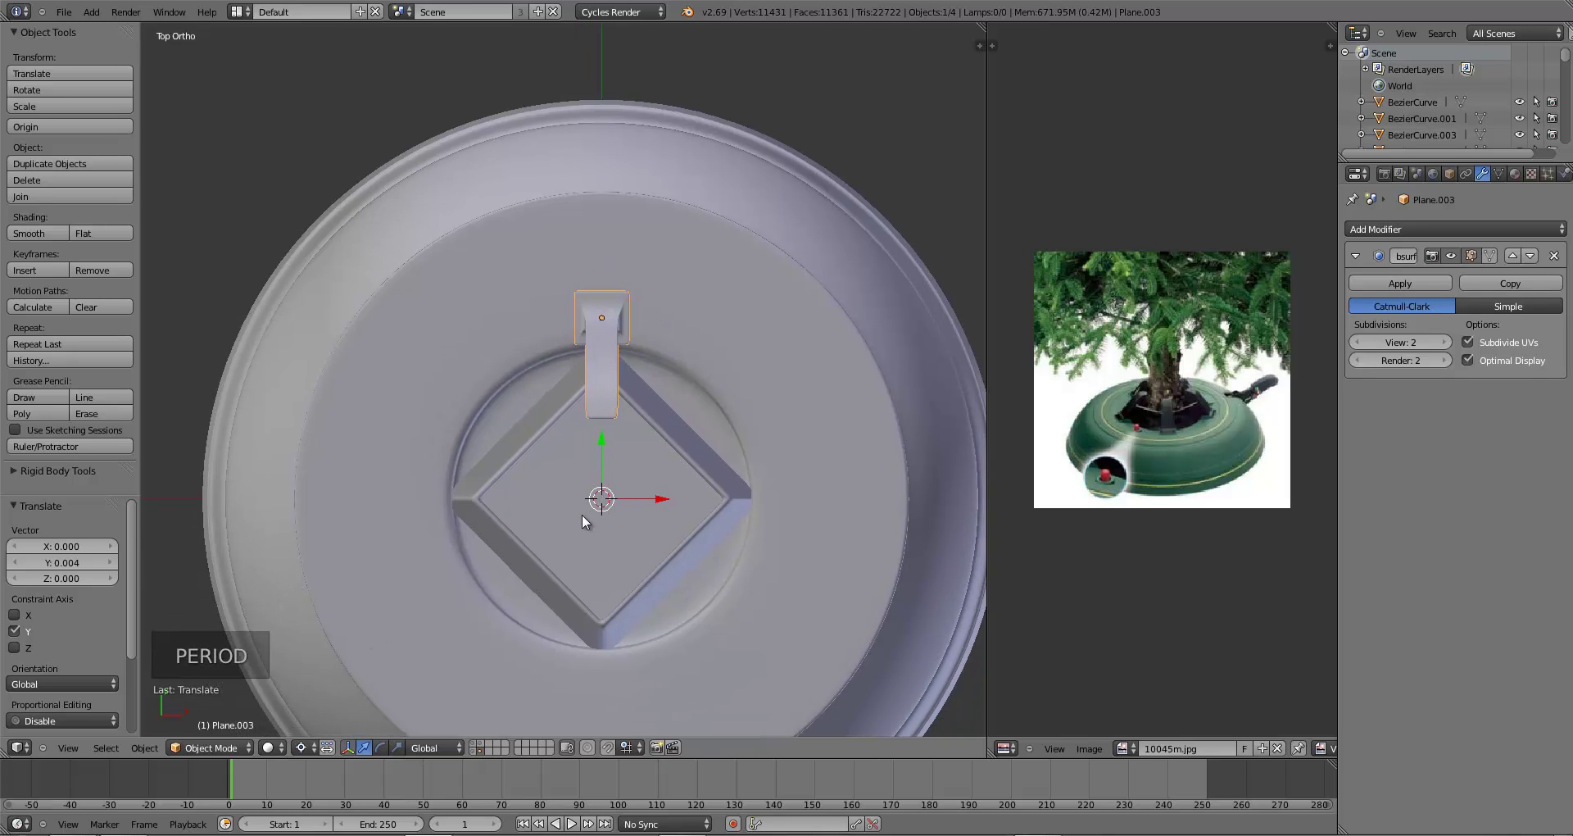
scroll(582, 524, up, 2)
scroll(582, 533, down, 6)
middle_drag(618, 562, 552, 358)
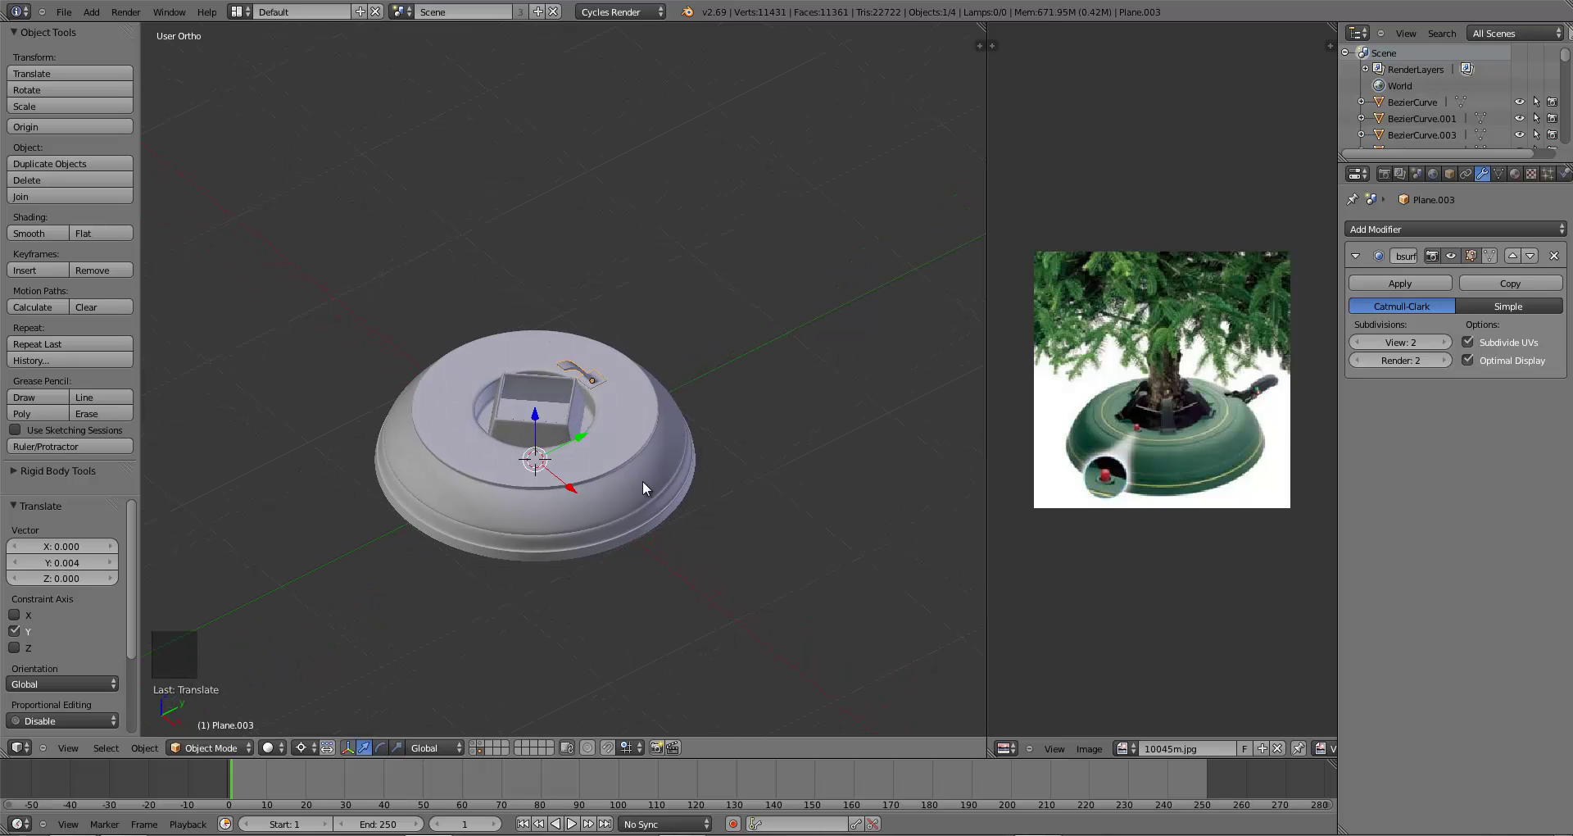
- Duplicate the arm in place in top view and rotate the copy 90° around the base's centre
key(KP_7)
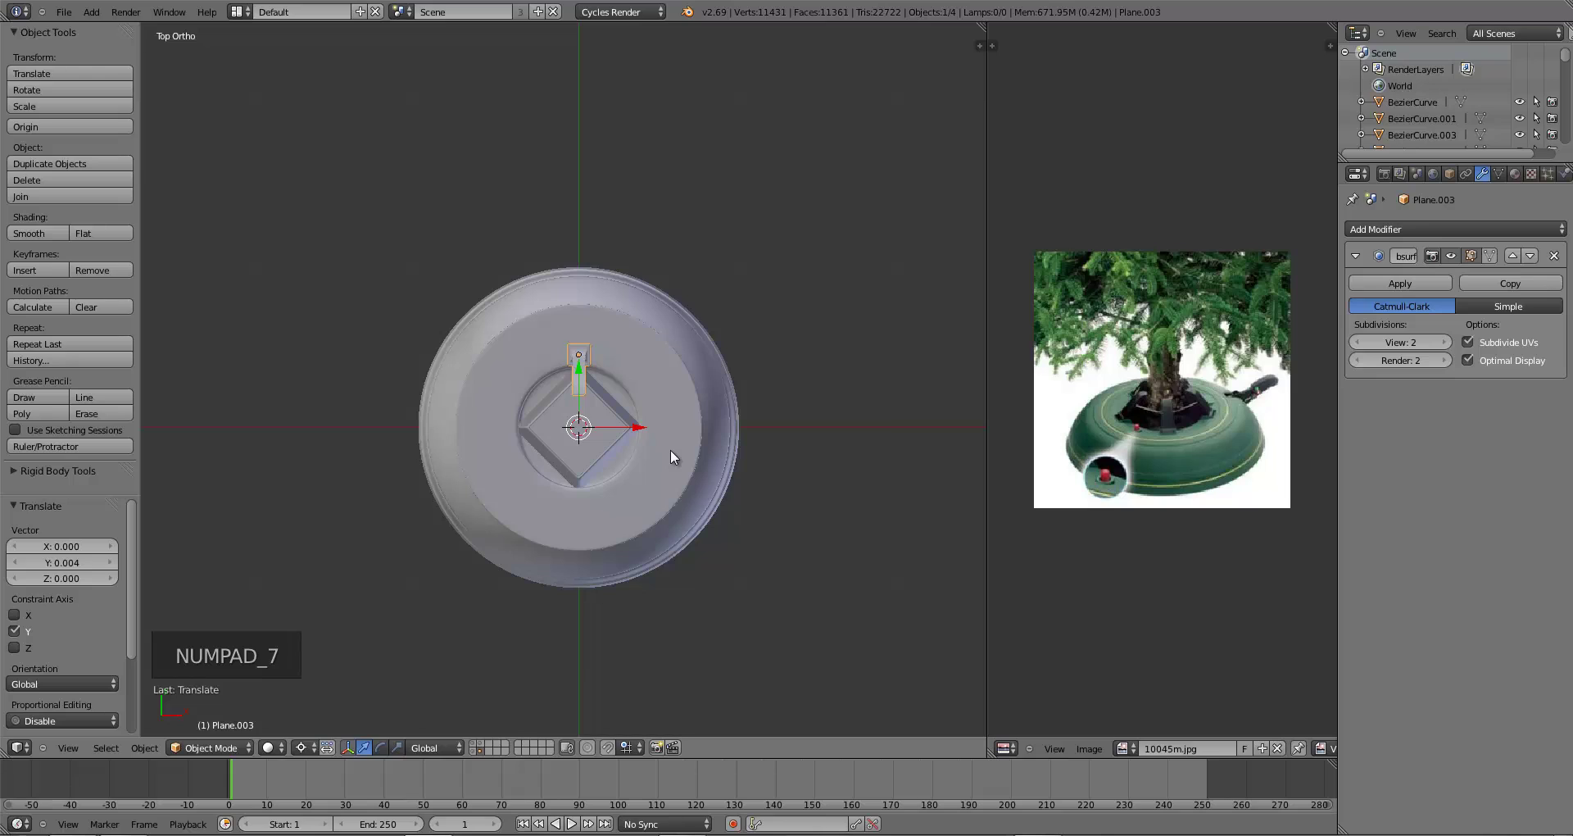
key(shift+d)
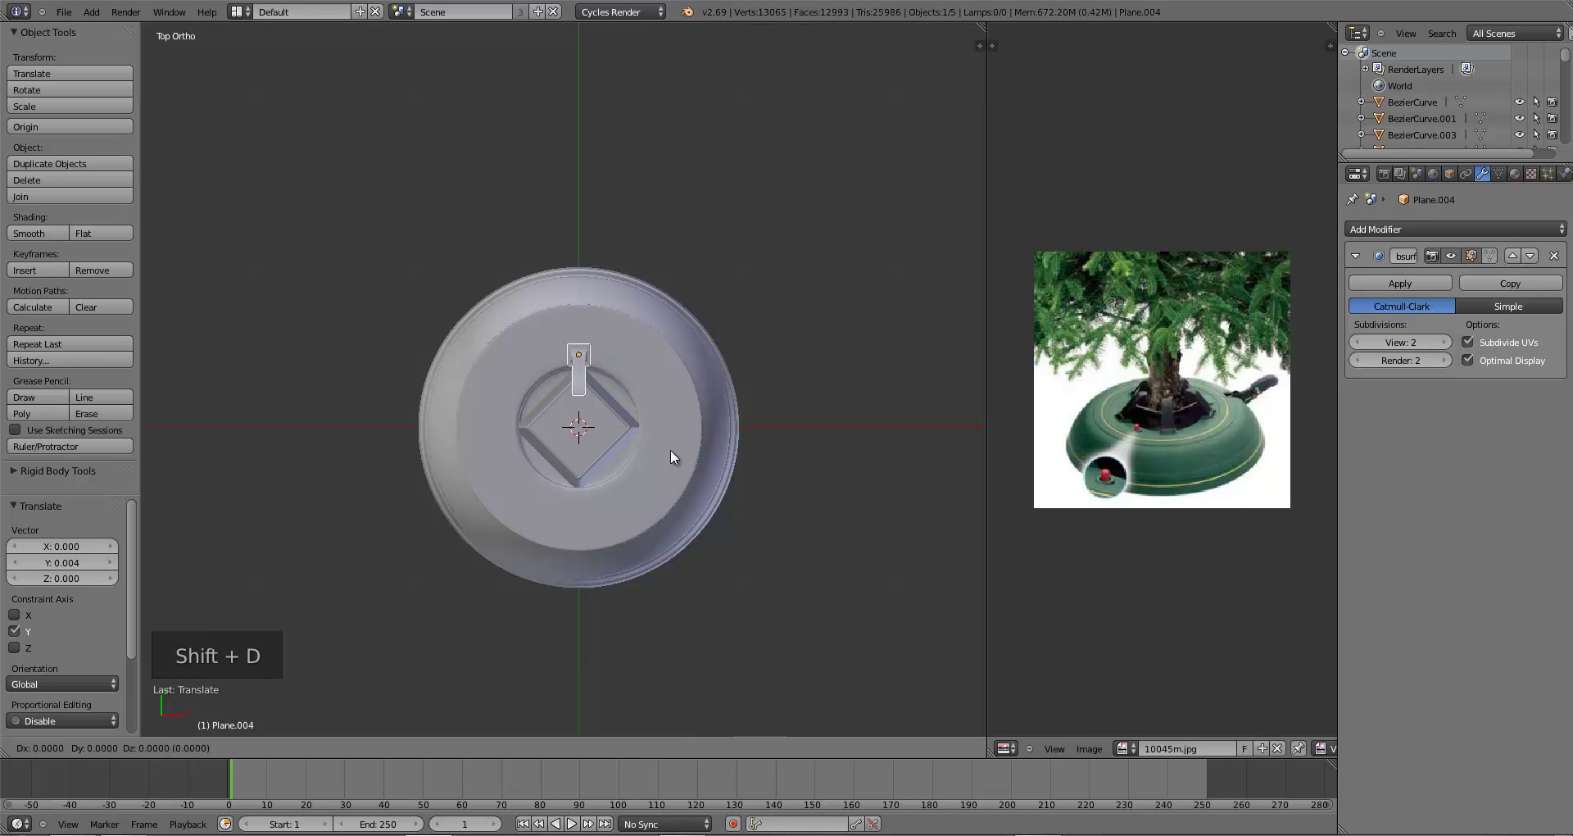
key(Escape)
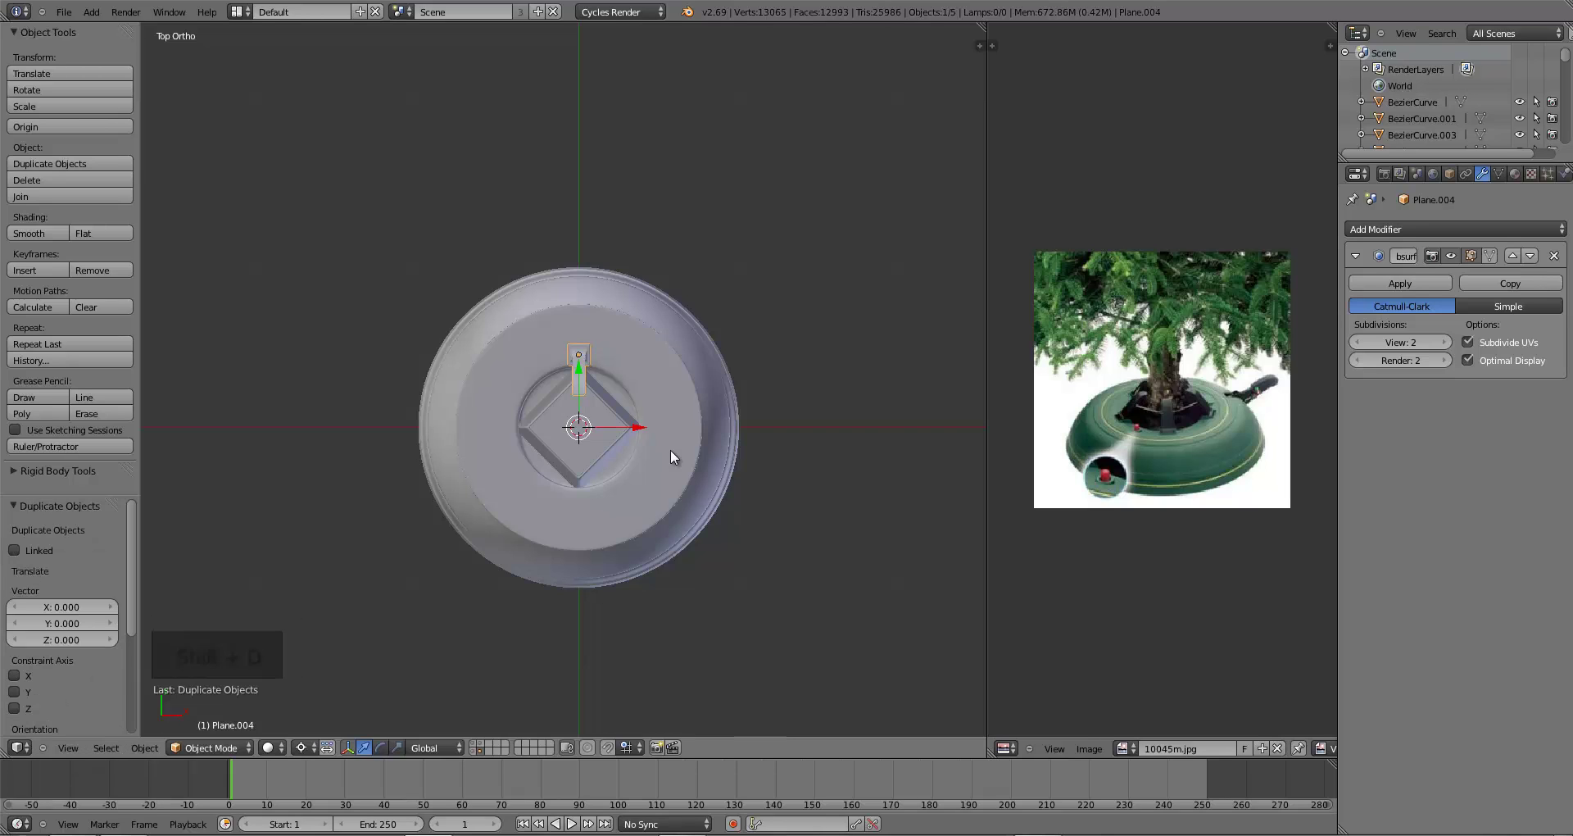
key(r)
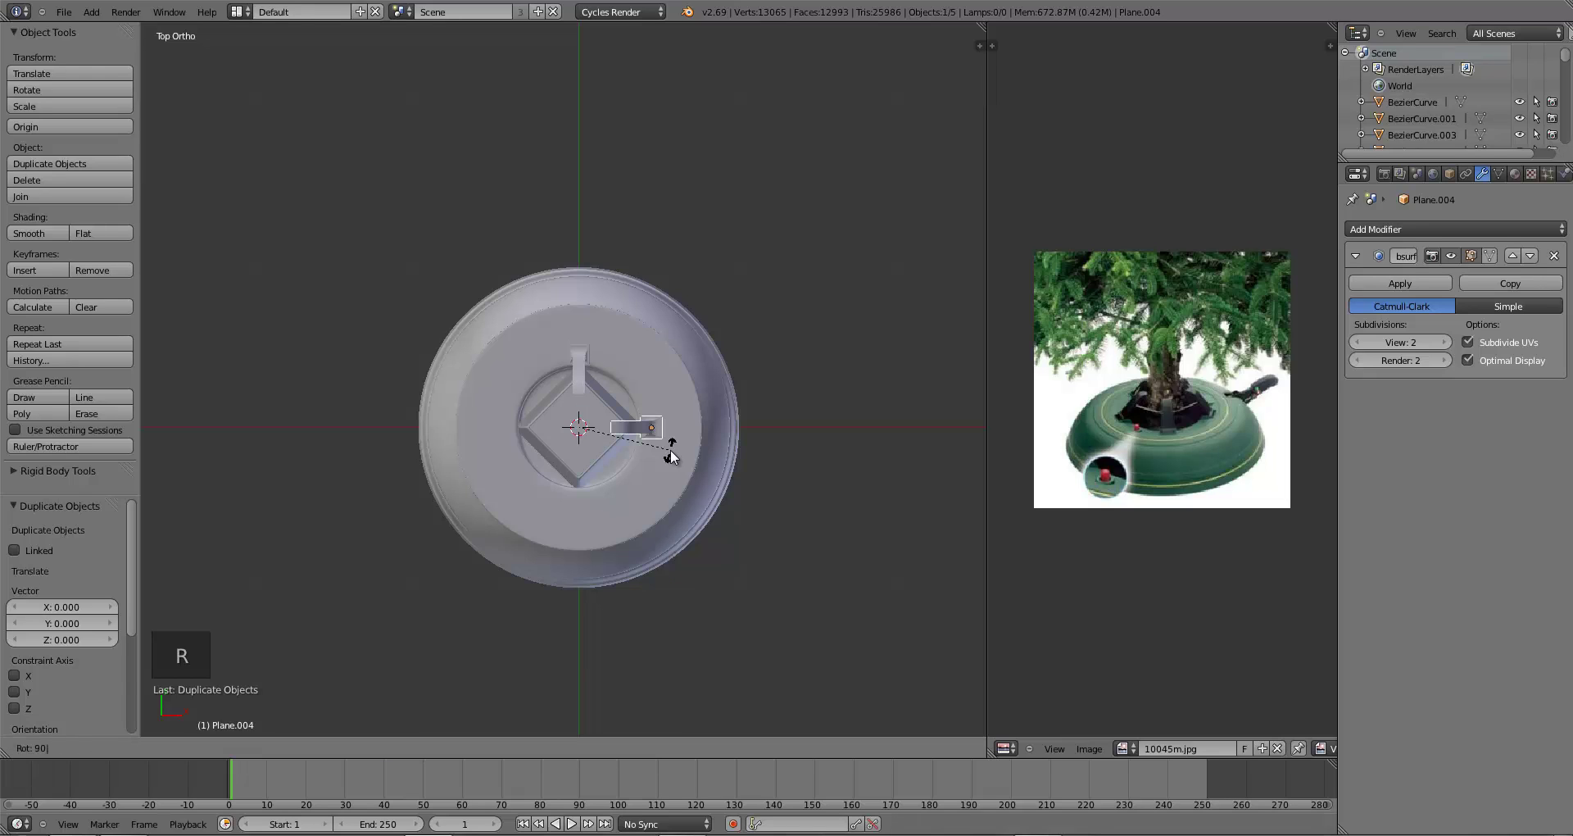
key(Return)
- Duplicate the arm in place twice more, rotating each copy a further 90° around the base's centre, and deselect everything
key(shift+d)
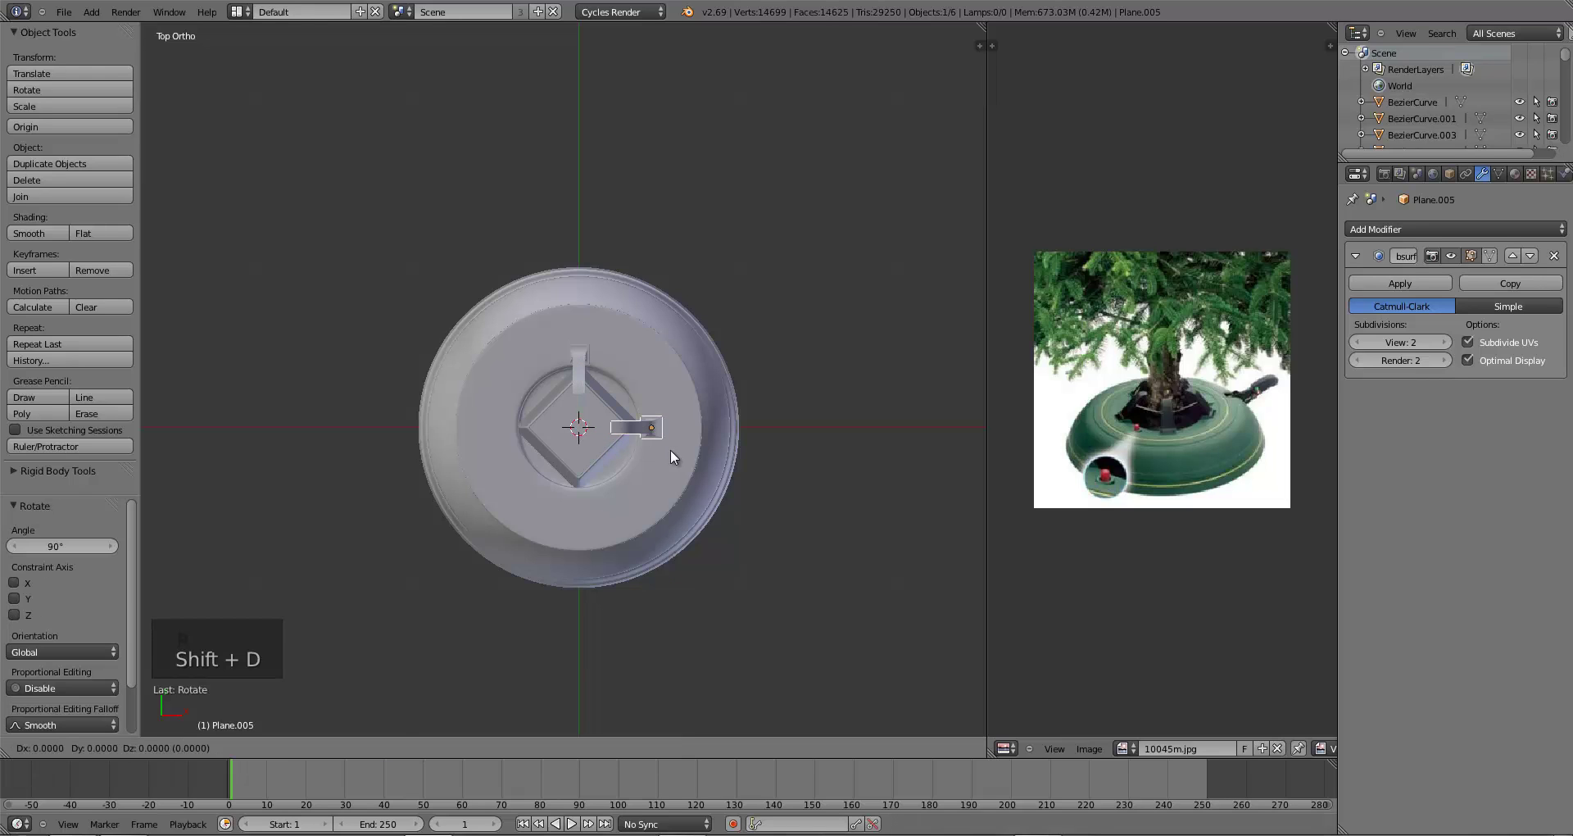
text(r90)
key(Return)
key(shift+d)
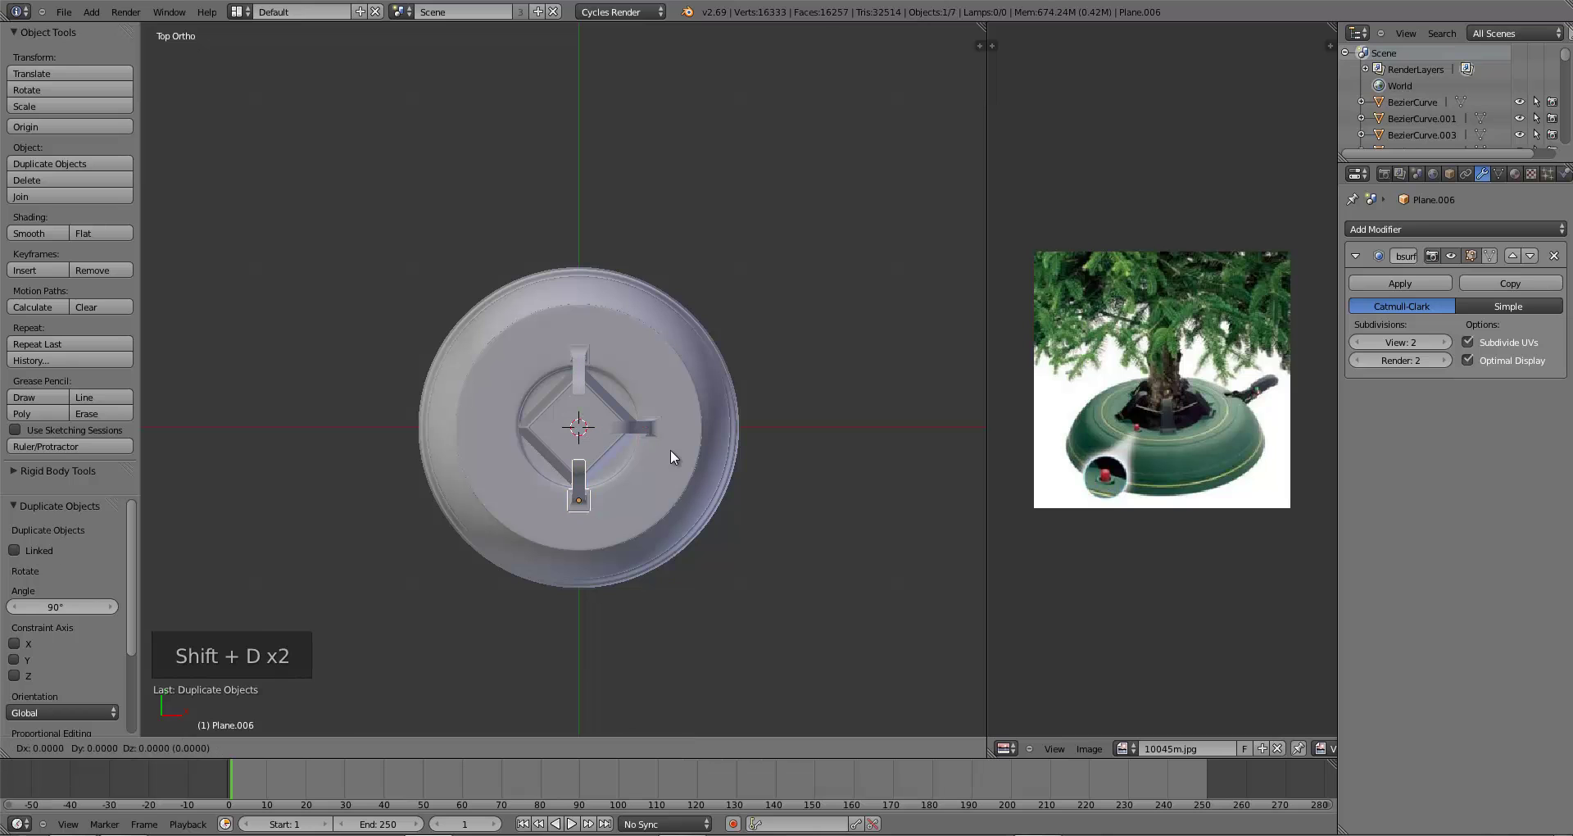
key(r)
right_click(671, 449)
key(a)
- Examine the placement of the four arms around the square collar from several angles against the reference photo
middle_drag(671, 449, 554, 429)
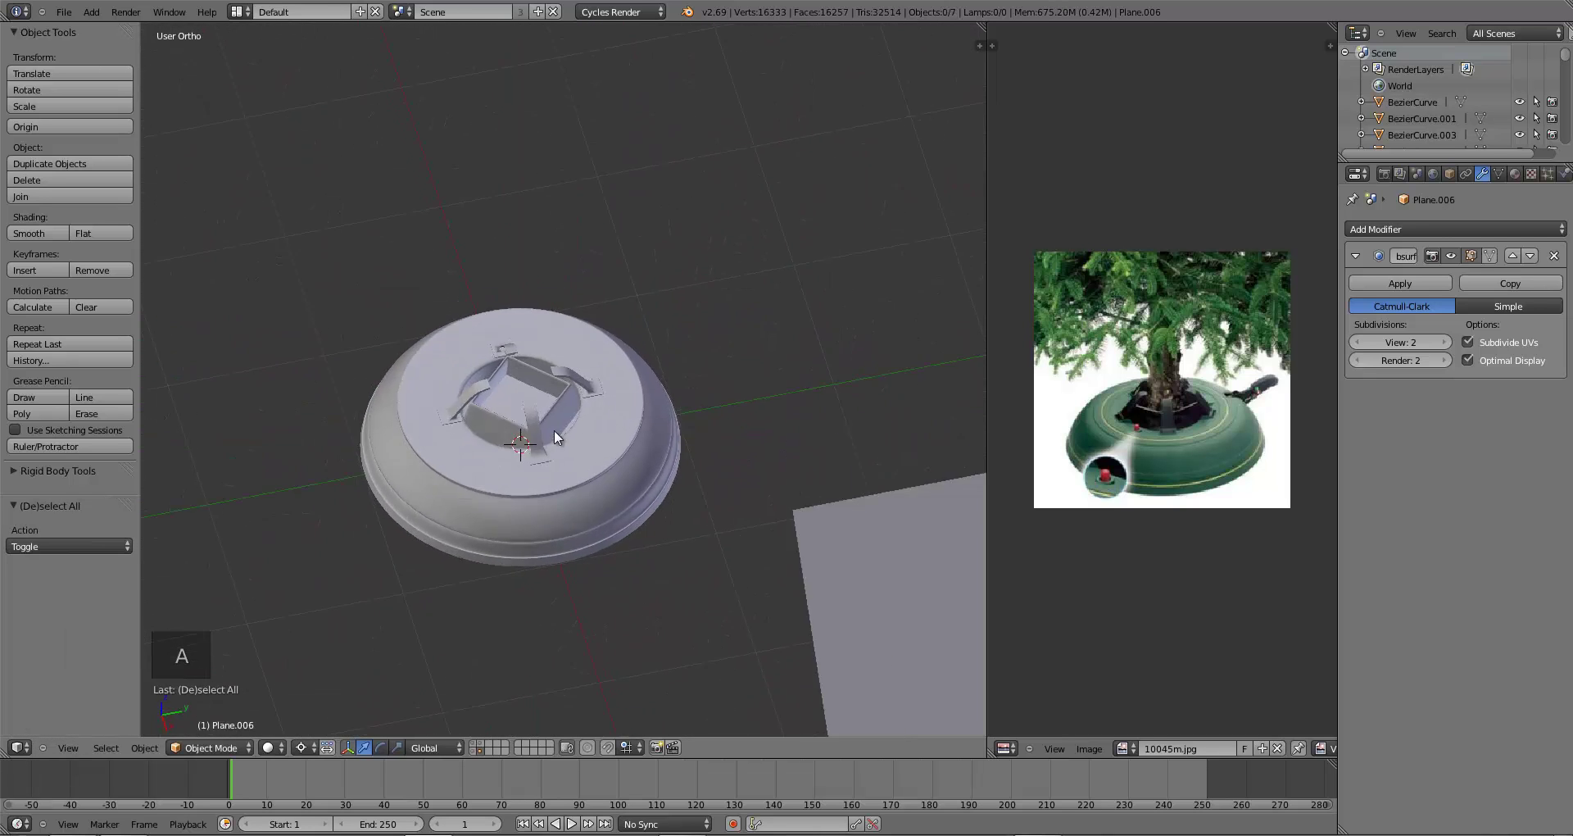
scroll(589, 597, up, 2)
middle_drag(588, 605, 740, 607)
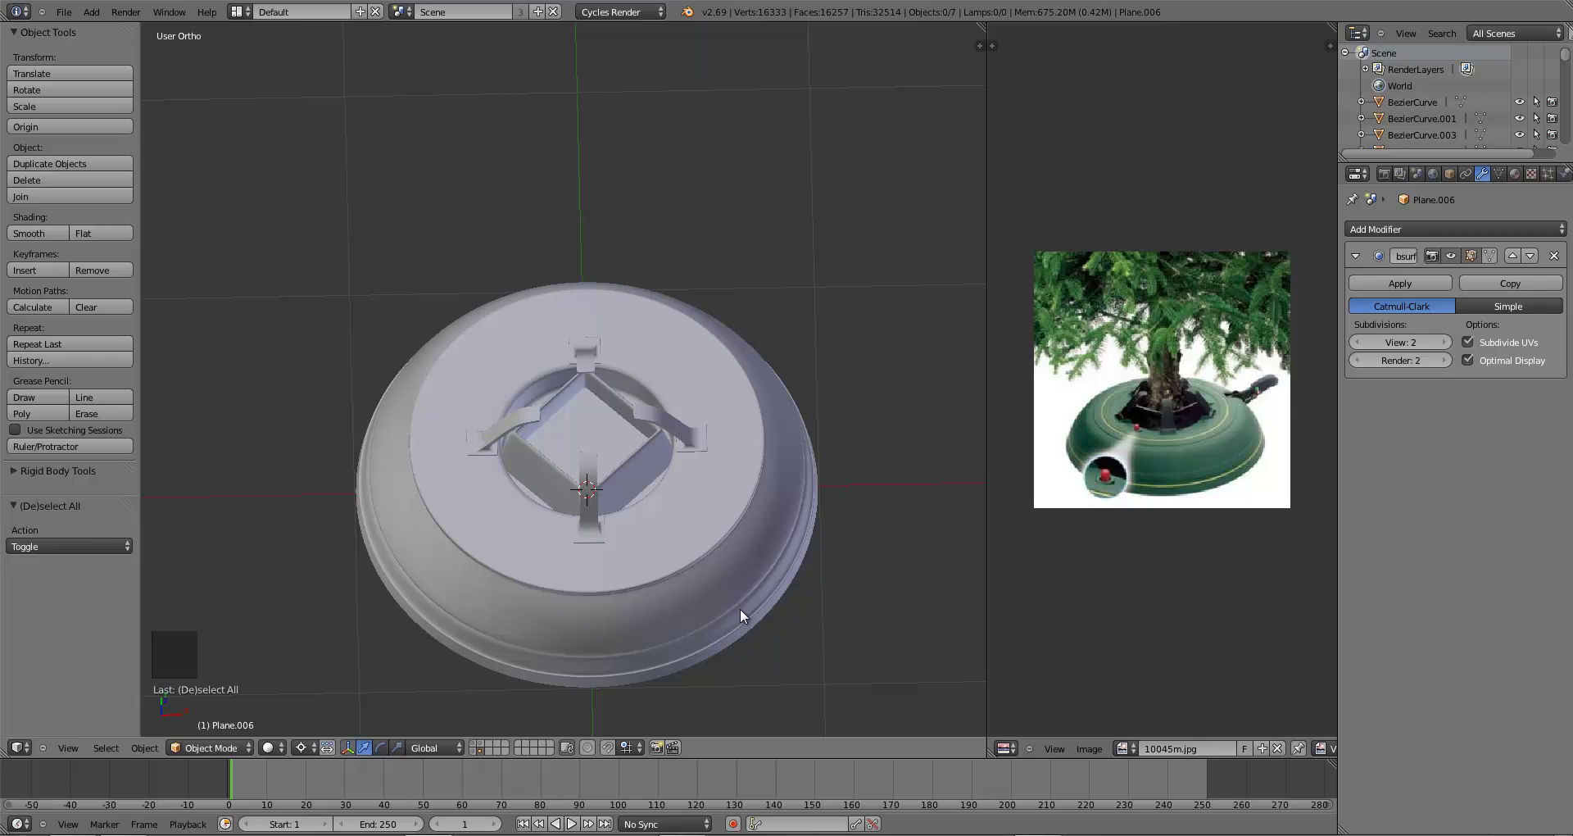
middle_drag(740, 608, 728, 656)
drag(1129, 468, 1128, 413)
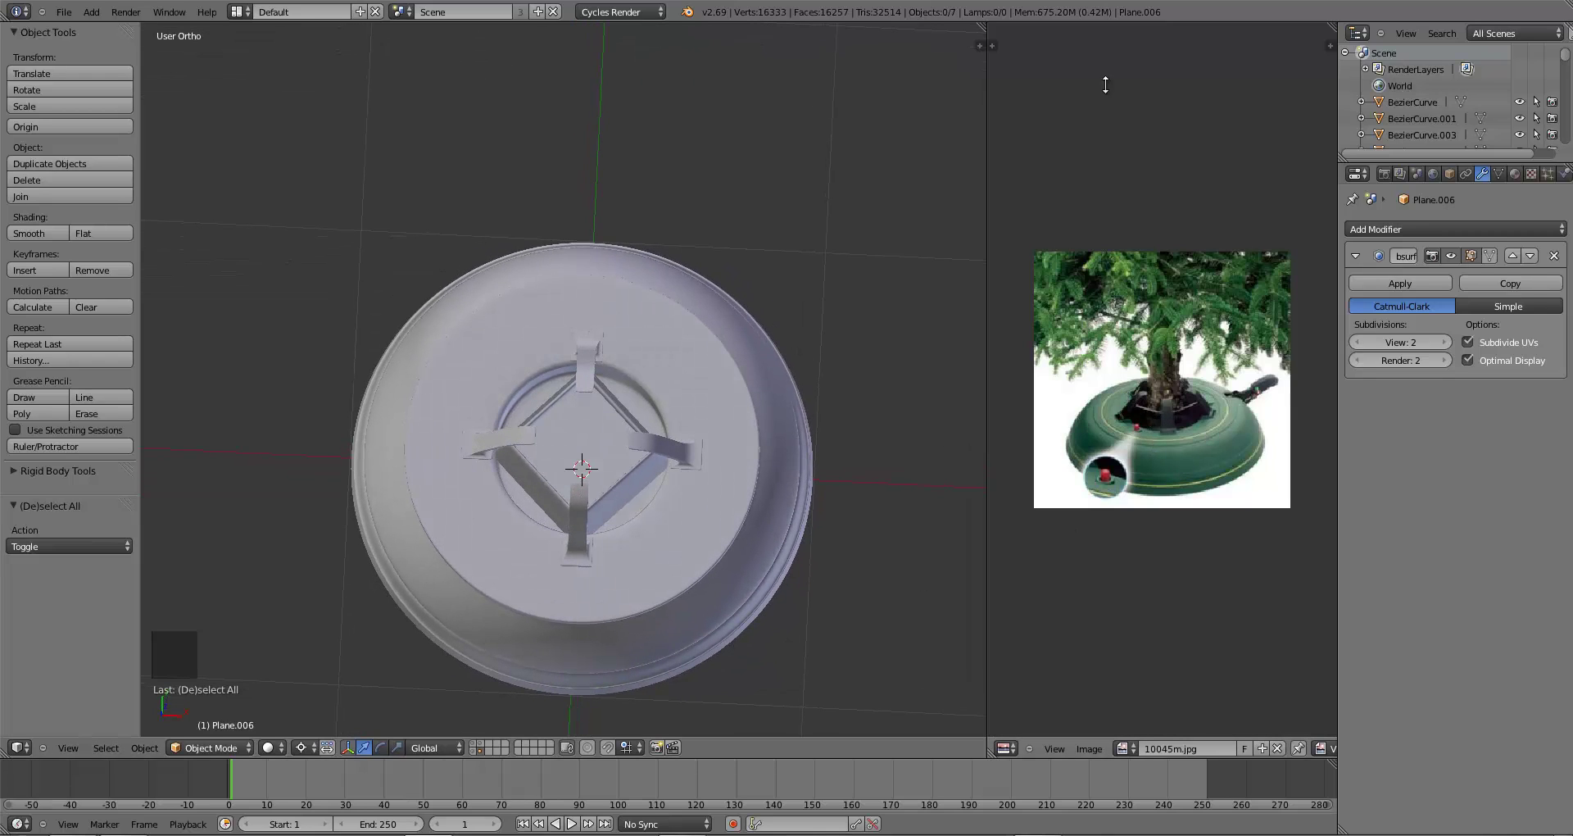
scroll(668, 504, down, 3)
middle_drag(666, 508, 573, 463)
scroll(574, 463, up, 5)
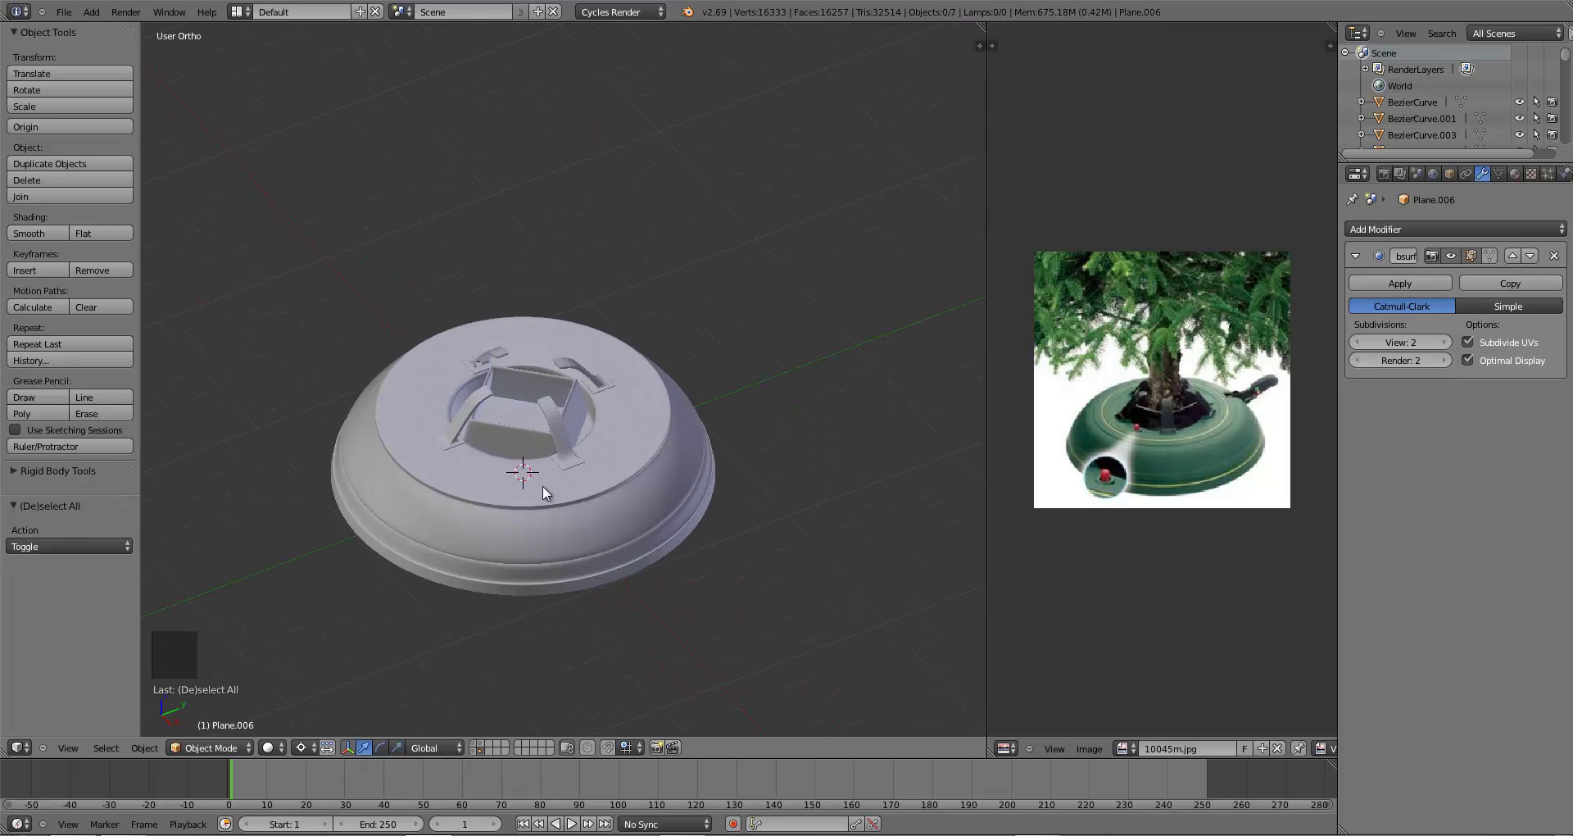
- Join the four curved arms around the hole into a single object
right_click(595, 336)
shift+right_click(447, 352)
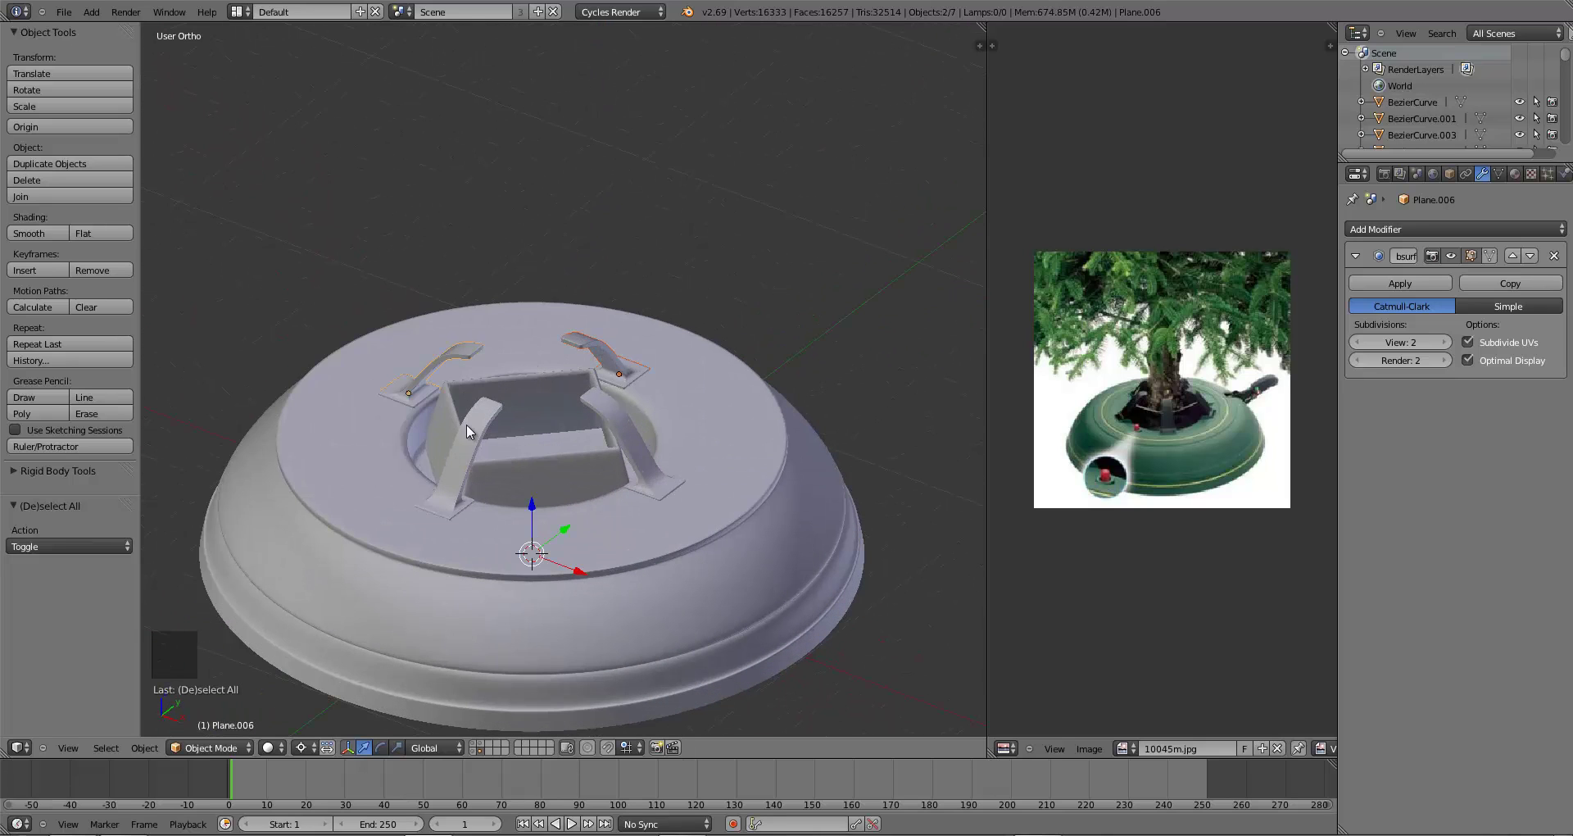
shift+right_click(465, 424)
shift+right_click(610, 425)
key(ctrl+j)
middle_drag(573, 501, 577, 499)
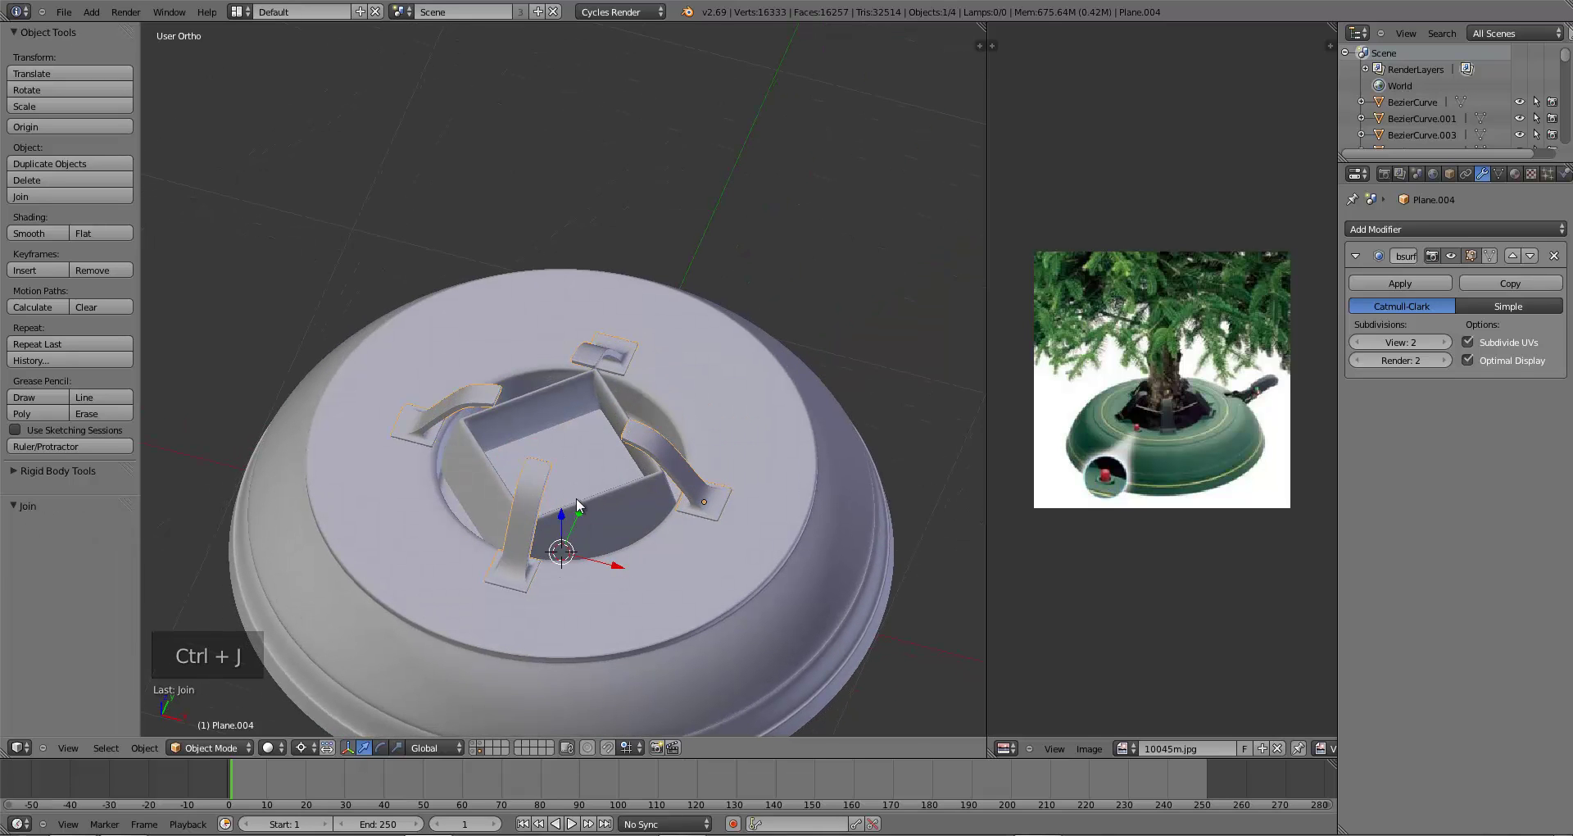
- Save the file over the existing one, keeping the joined arms selected
middle_drag(656, 398, 607, 420)
scroll(608, 464, down, 2)
key(a)
key(ctrl+s)
scroll(583, 493, up, 5)
right_click(613, 302)
key(ctrl+s)
click(607, 417)
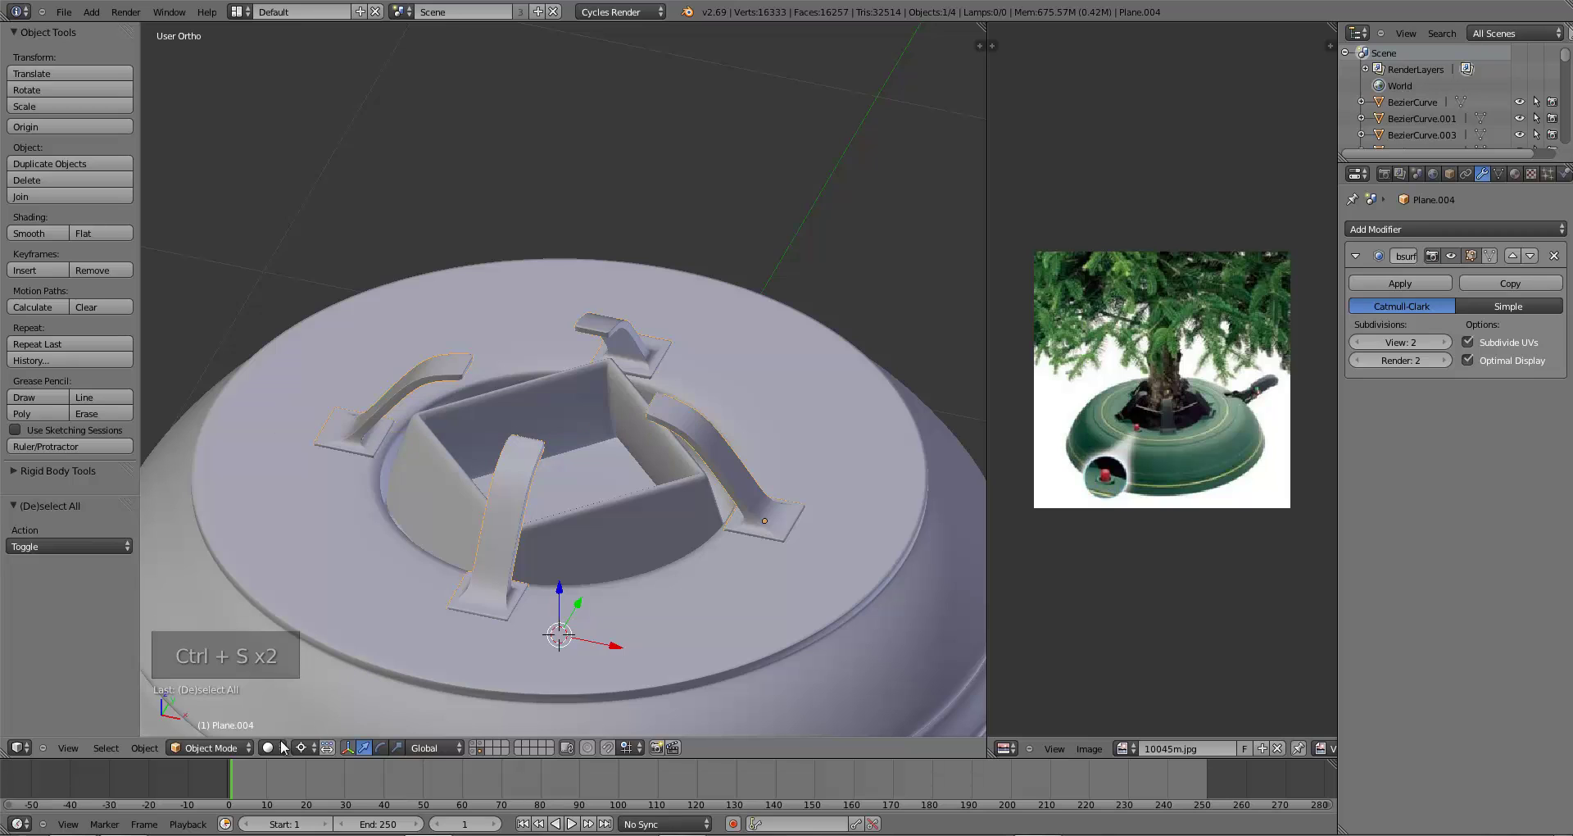
- Split the 3D view horizontally and turn the new upper area into a node editor
drag(979, 24, 943, 234)
click(21, 226)
click(68, 419)
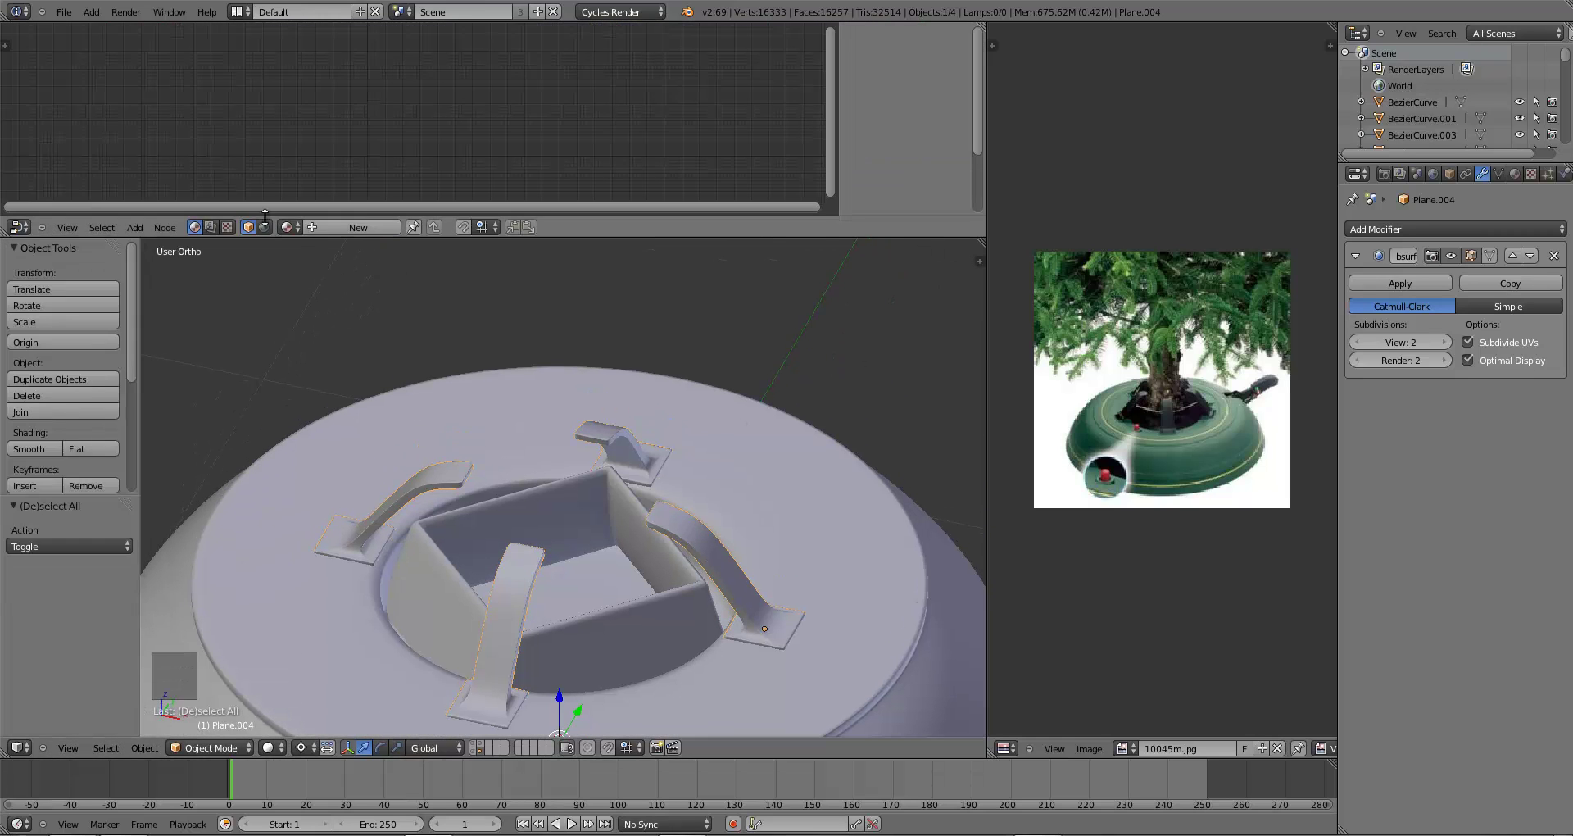
- Create a new material for the joined arms and name it Black Plastic
click(327, 229)
double_click(342, 227)
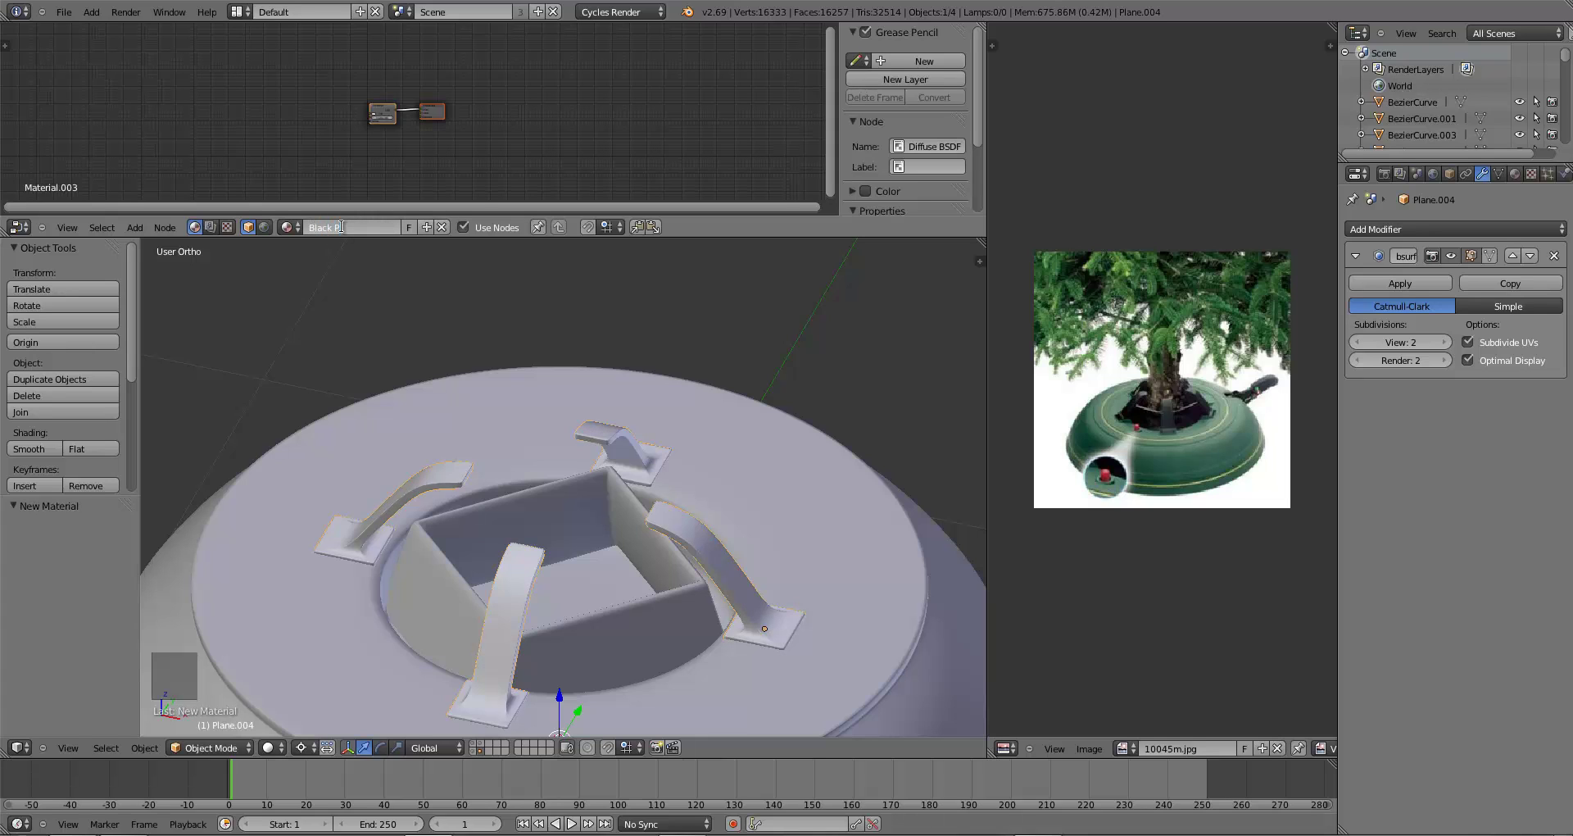
text(Black Plastic)
key(Return)
- Add a Glossy BSDF node to the Black Plastic material and arrange it below the Diffuse BSDF
scroll(416, 160, up, 5)
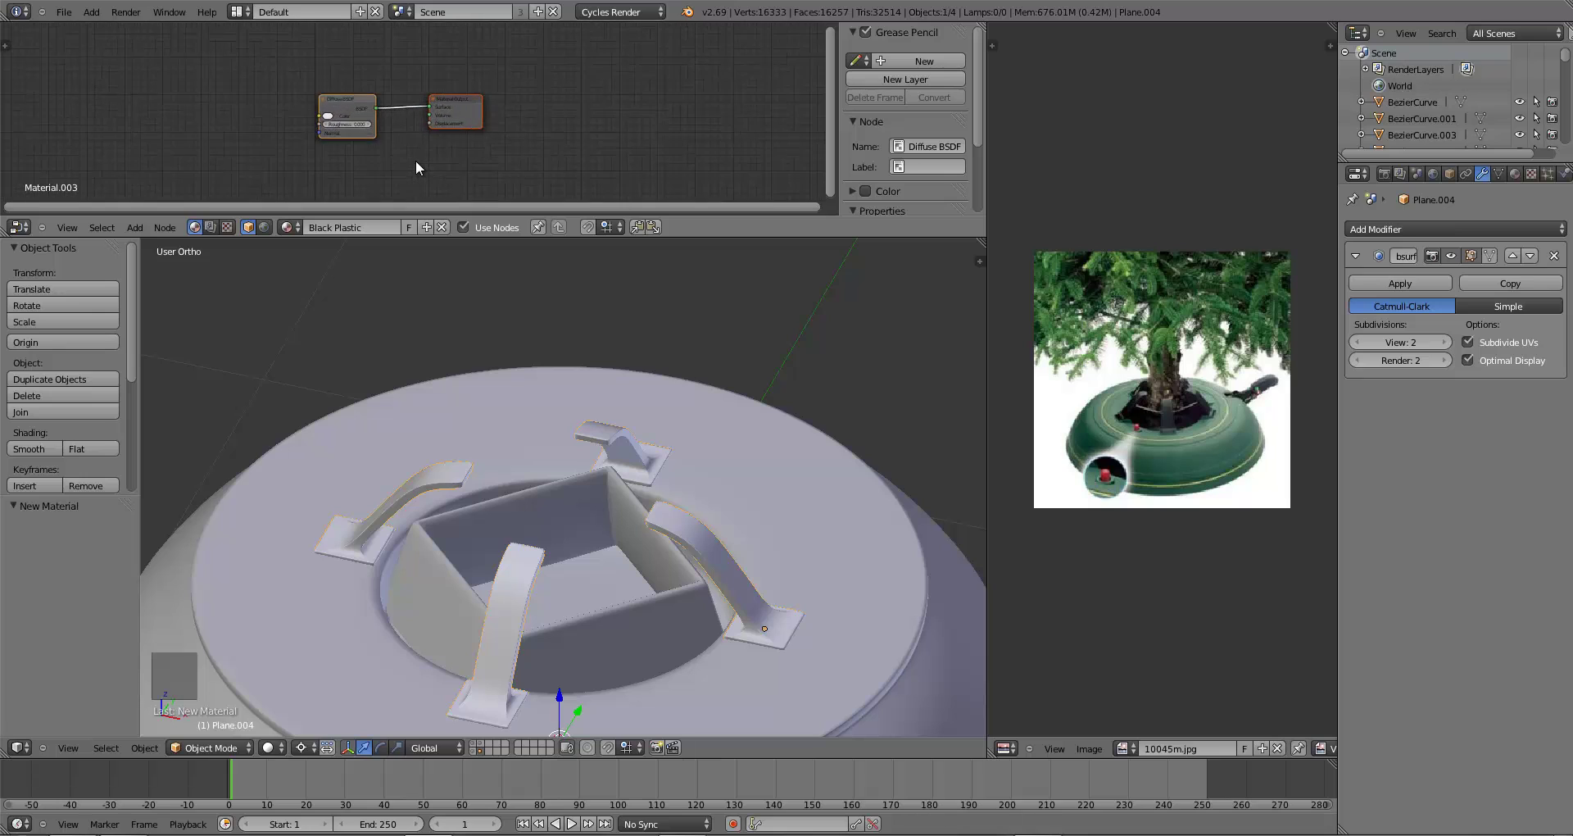
drag(329, 101, 274, 74)
key(a)
key(shift+a)
mouse_move(317, 182)
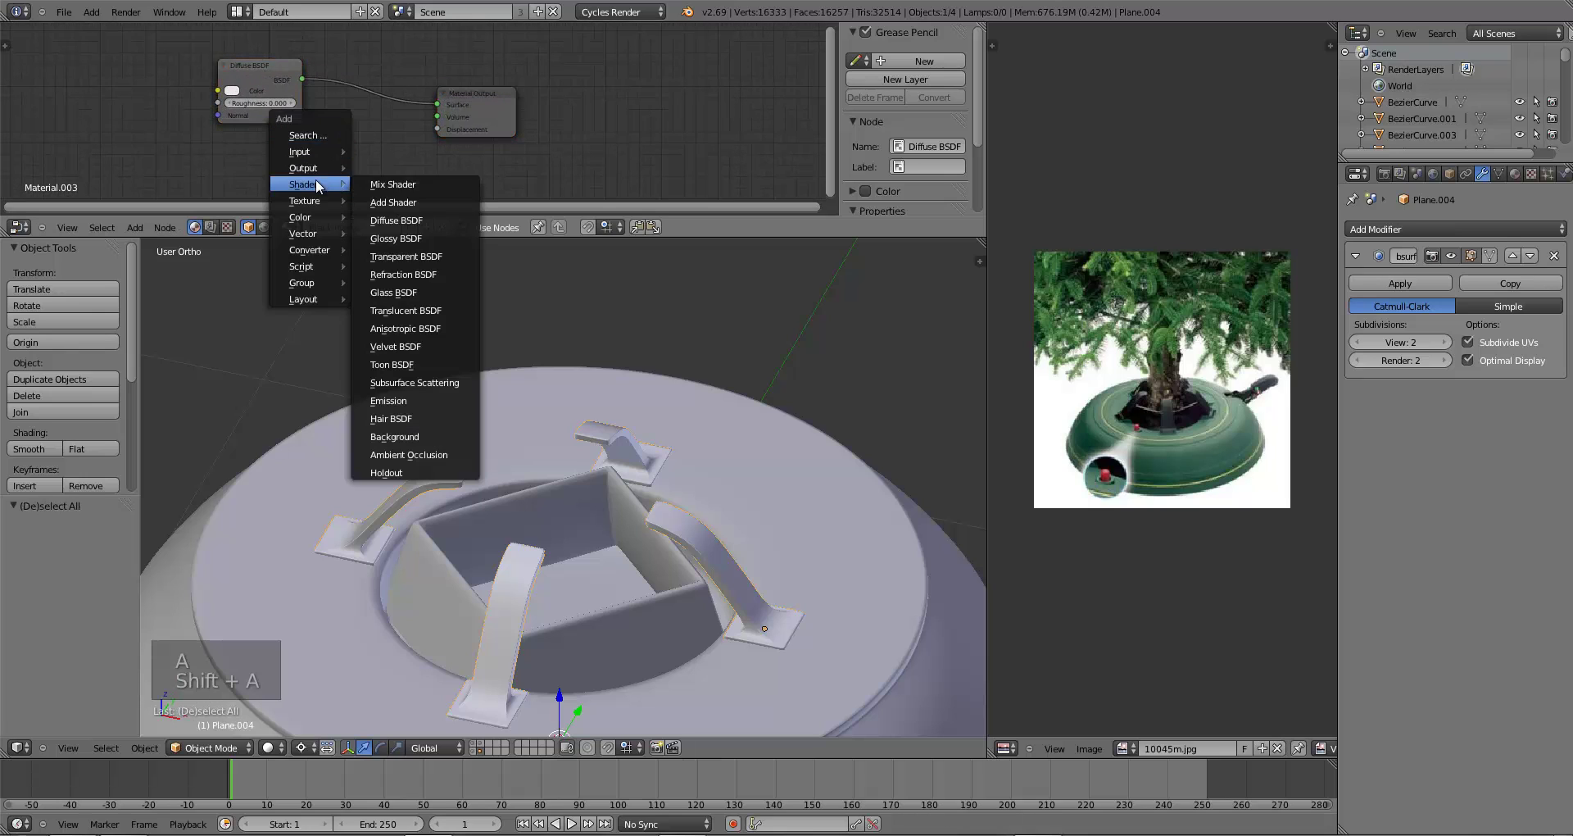
click(379, 237)
click(274, 150)
drag(257, 62, 257, 33)
drag(315, 159, 260, 111)
- Insert a Mix Shader between the Diffuse BSDF and the Material Output, and connect the Glossy BSDF to its second shader input
click(496, 115)
drag(476, 119, 547, 123)
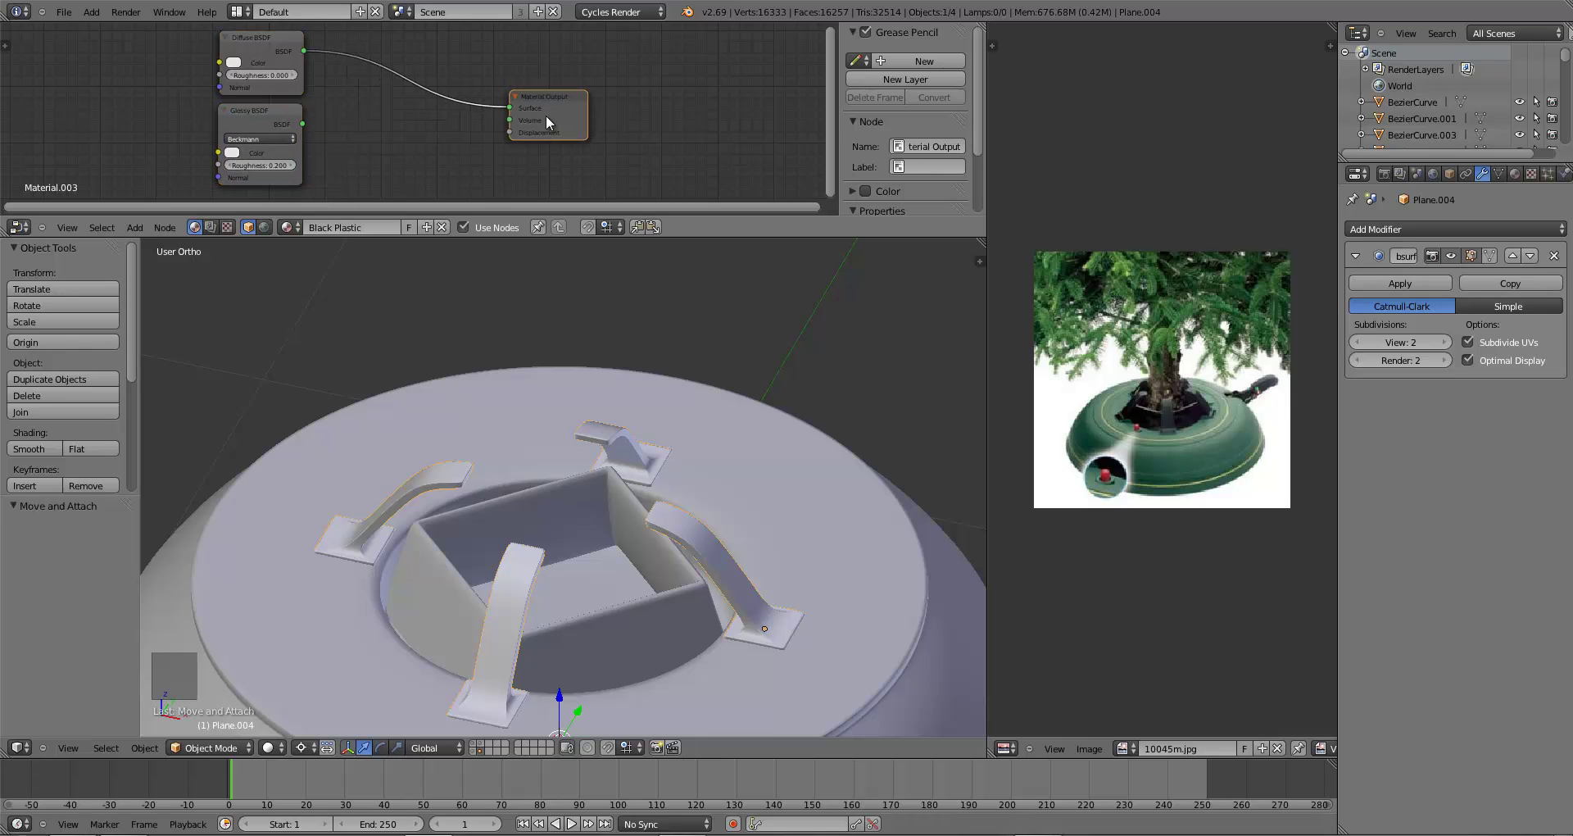
key(a)
key(shift+a)
click(376, 109)
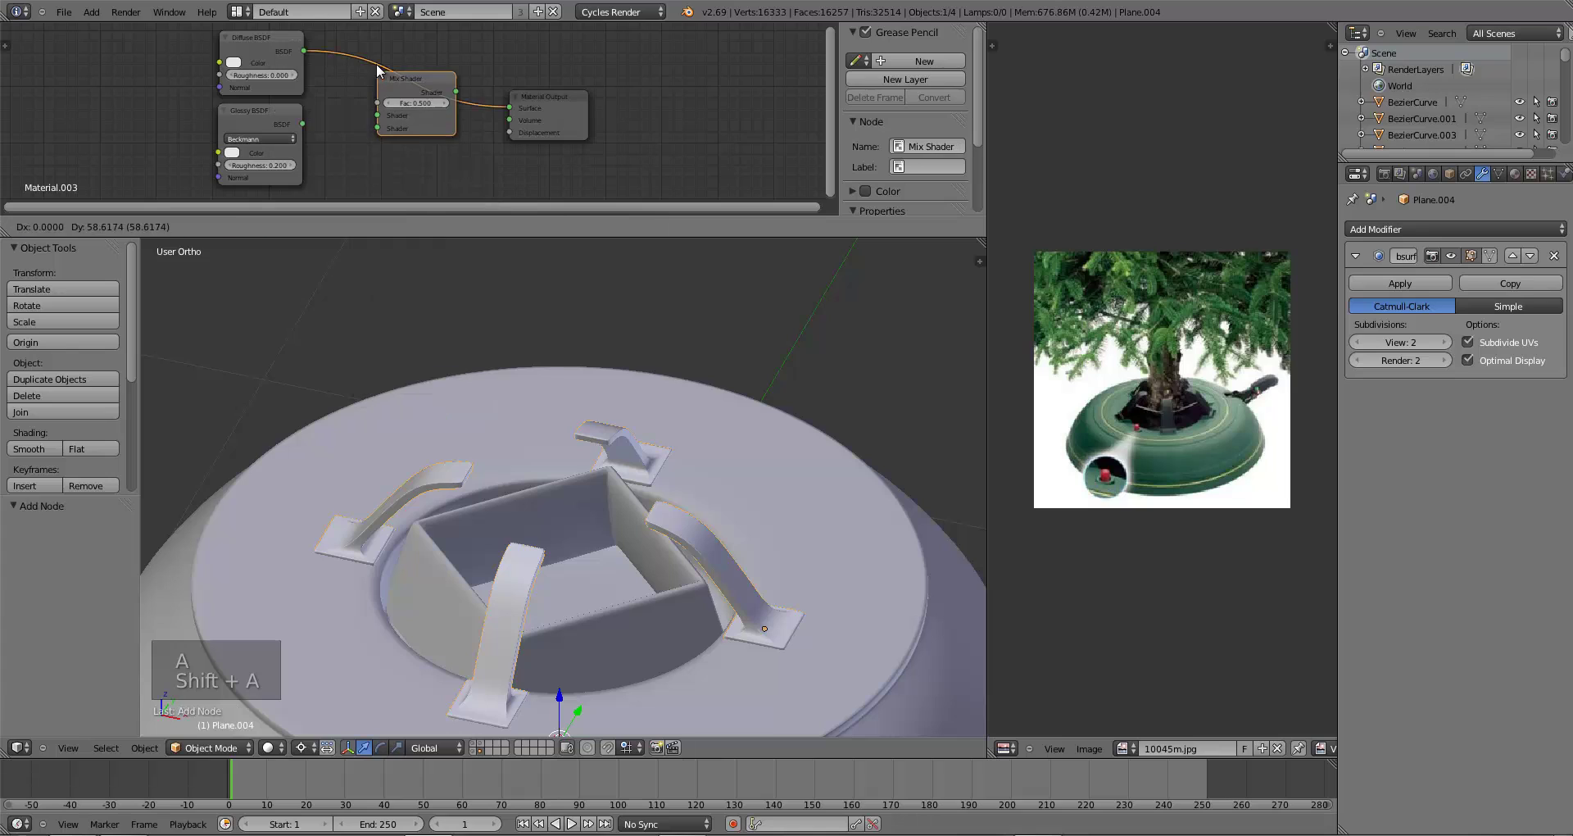
click(376, 56)
drag(375, 116, 377, 120)
drag(258, 114, 266, 118)
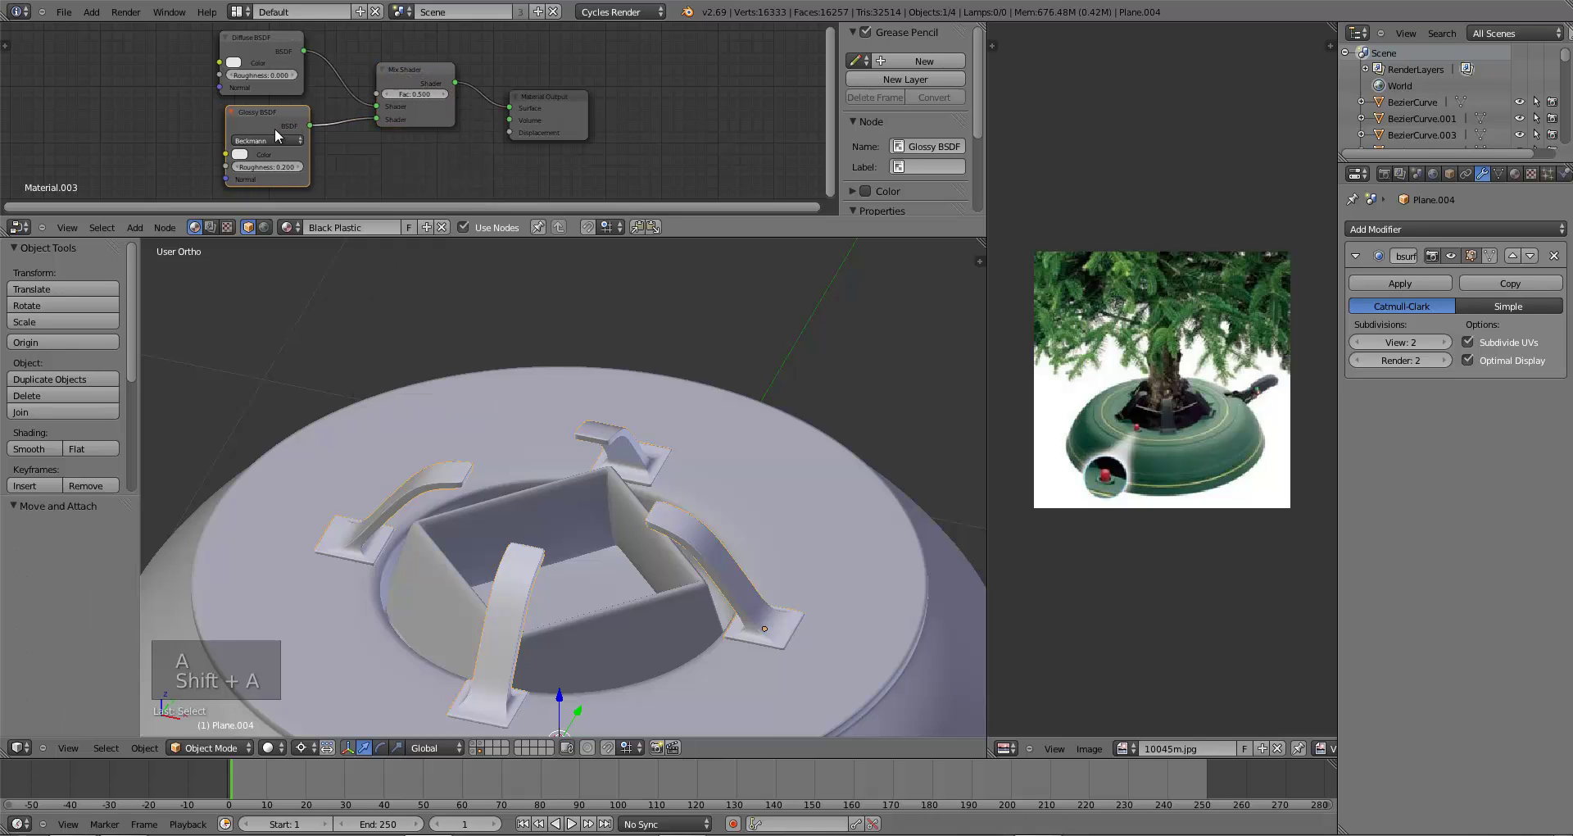
- Switch the 3D view to rendered shading to preview the arms' material
click(237, 155)
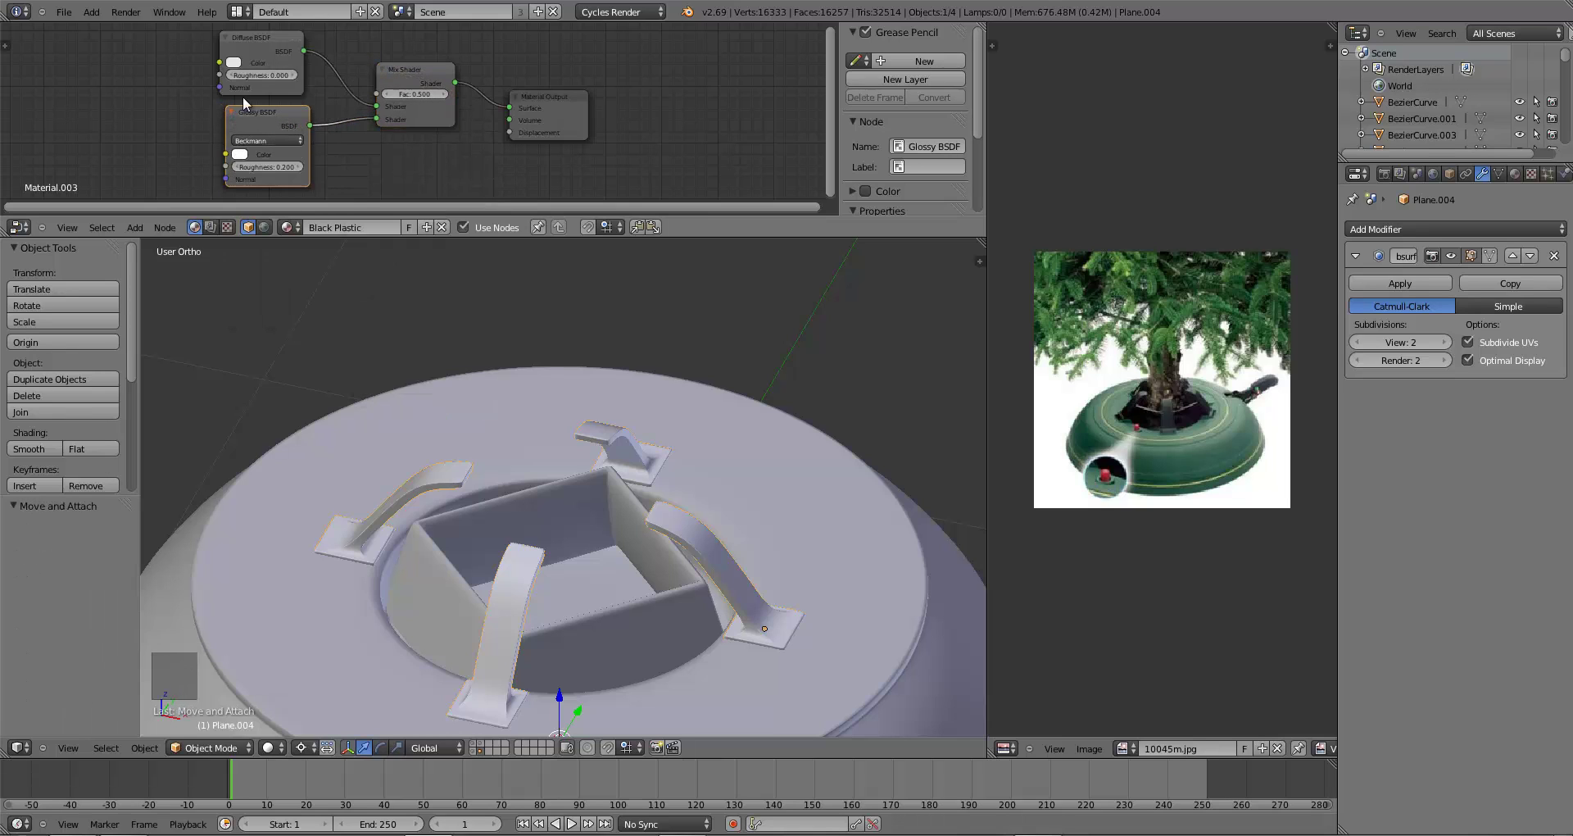
click(234, 62)
click(323, 82)
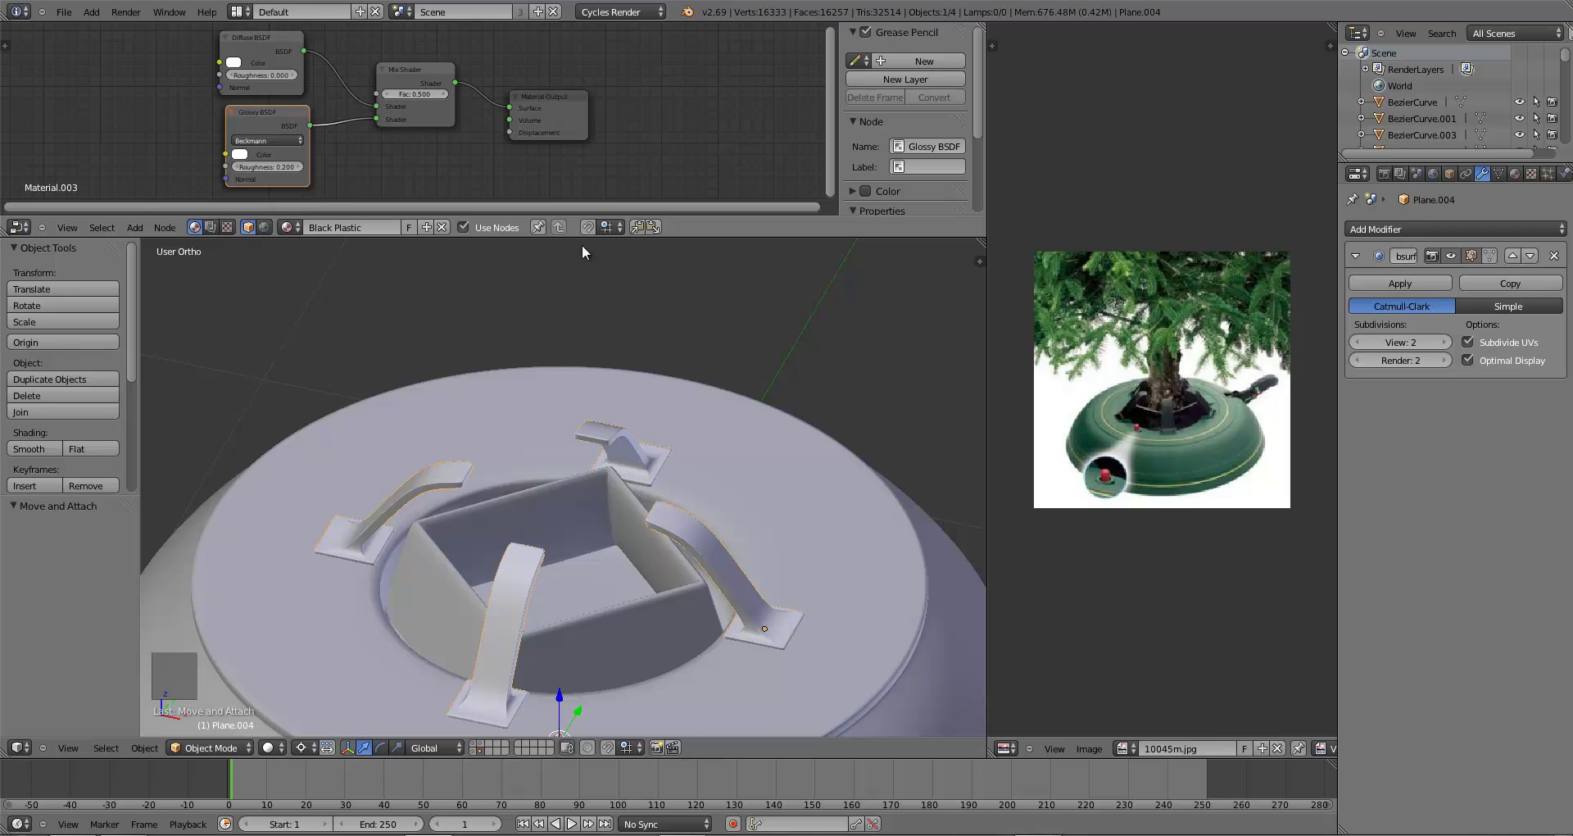
click(279, 748)
click(295, 645)
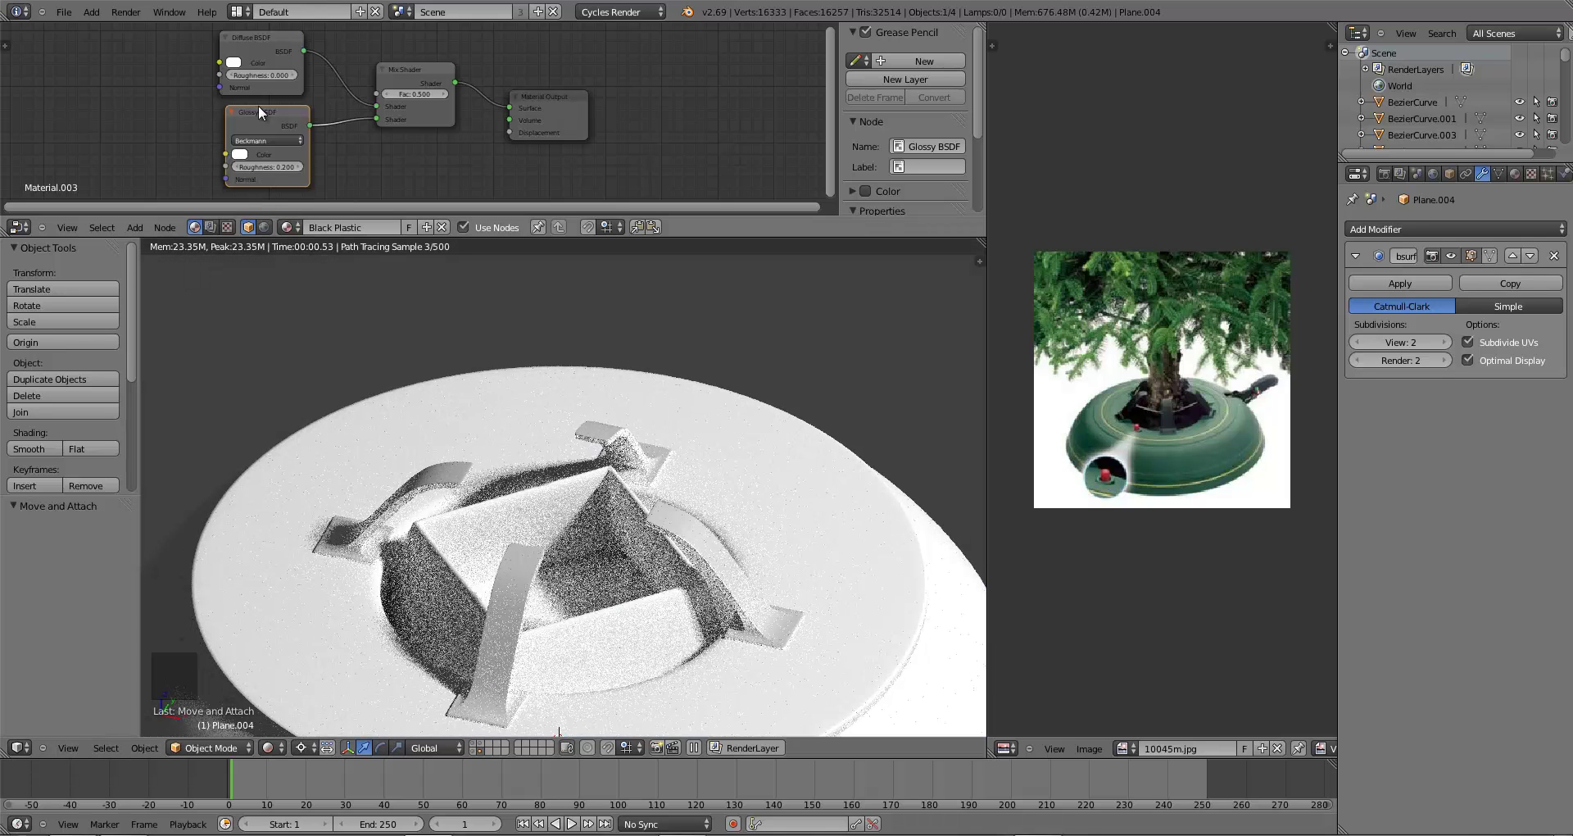
- Darken the Diffuse BSDF colour to black and set the Glossy BSDF roughness to 0.4
click(235, 62)
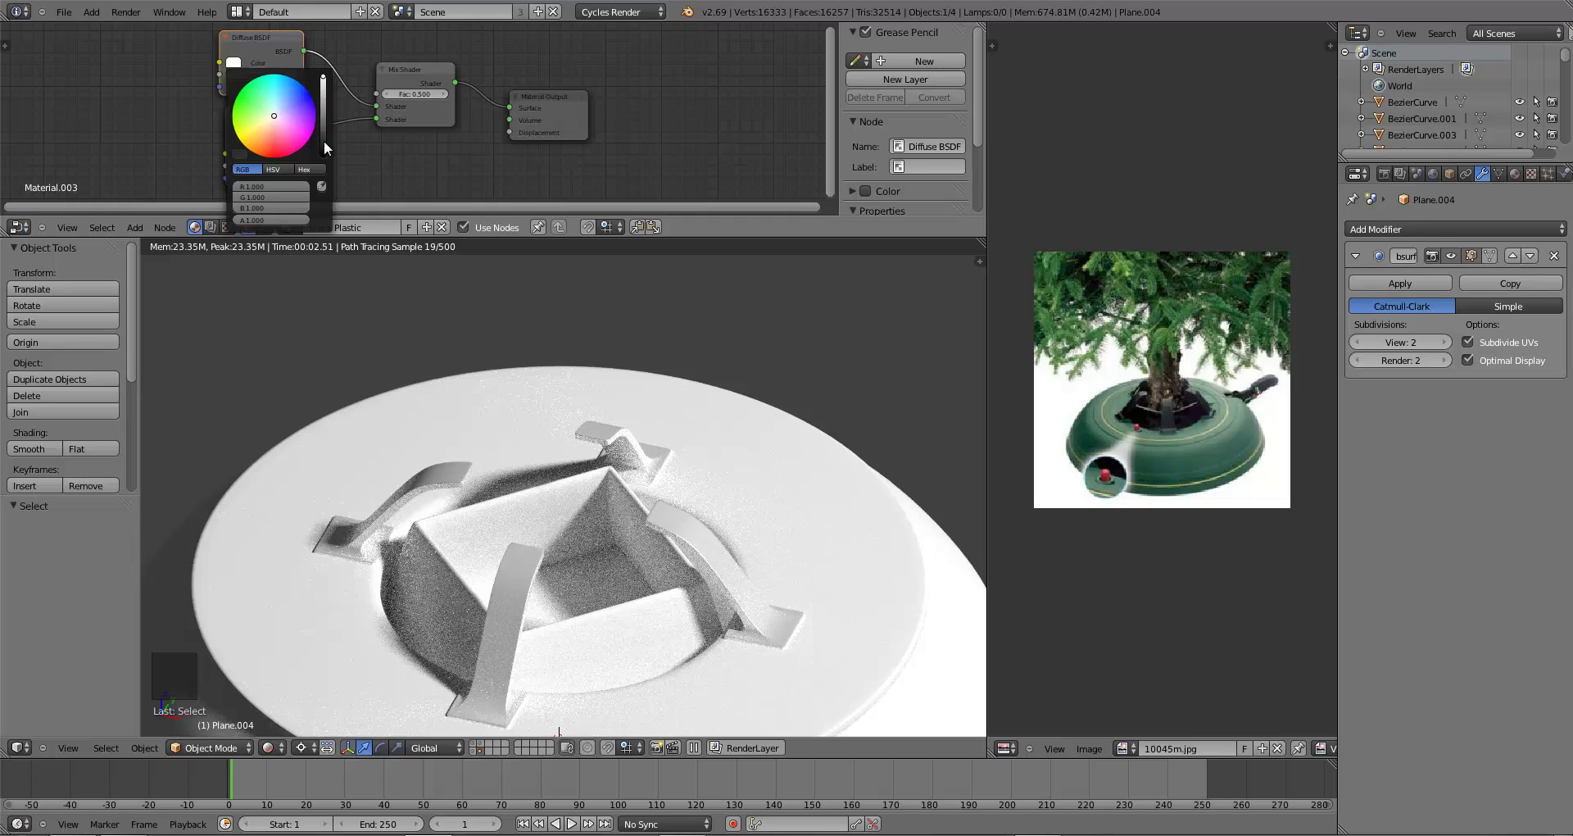
click(323, 140)
drag(323, 140, 325, 172)
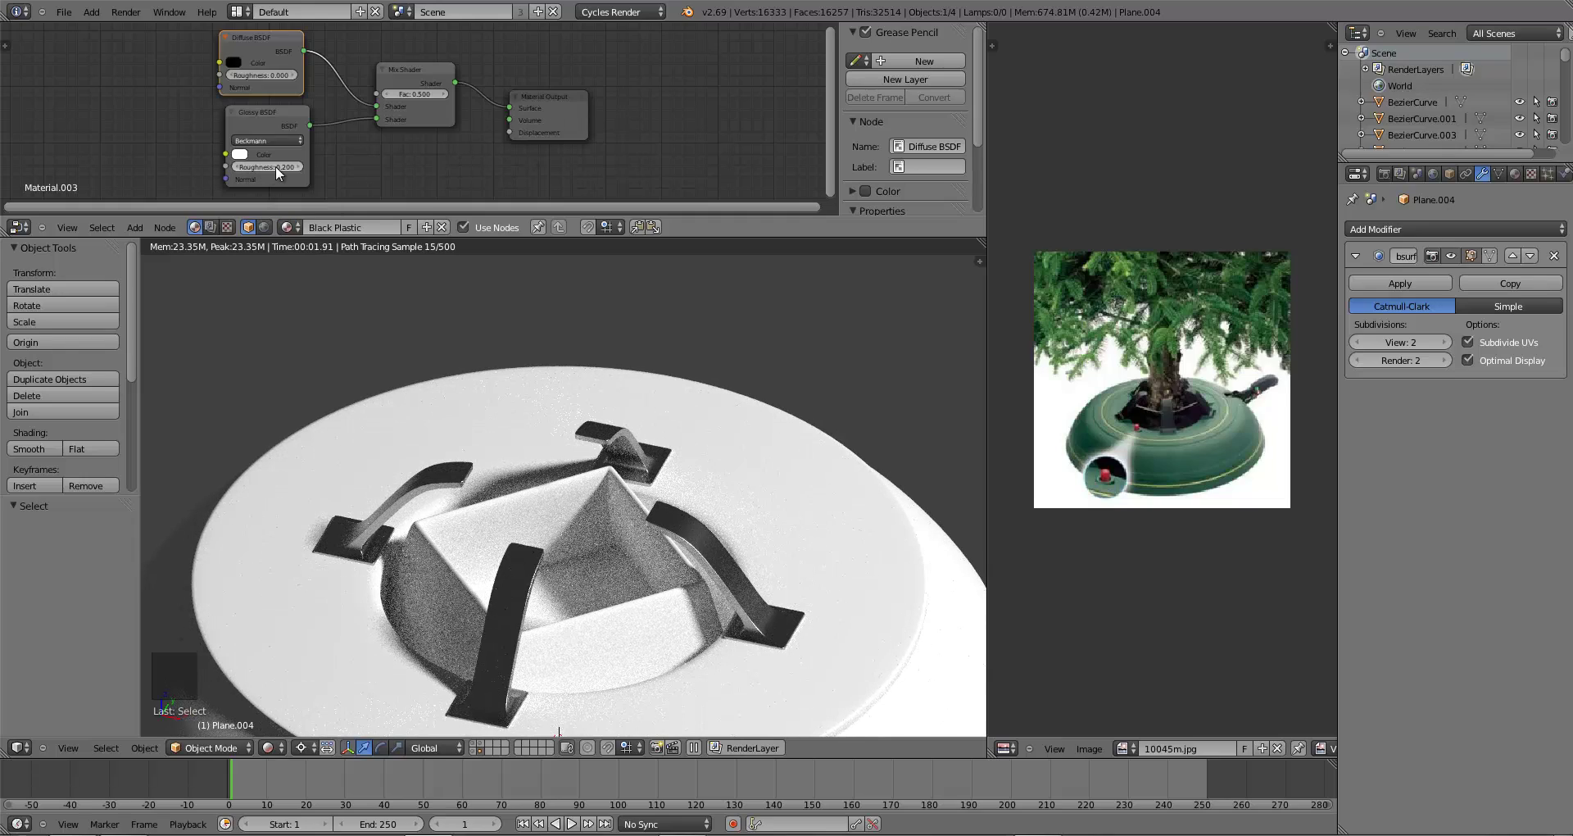
text(.4)
key(Return)
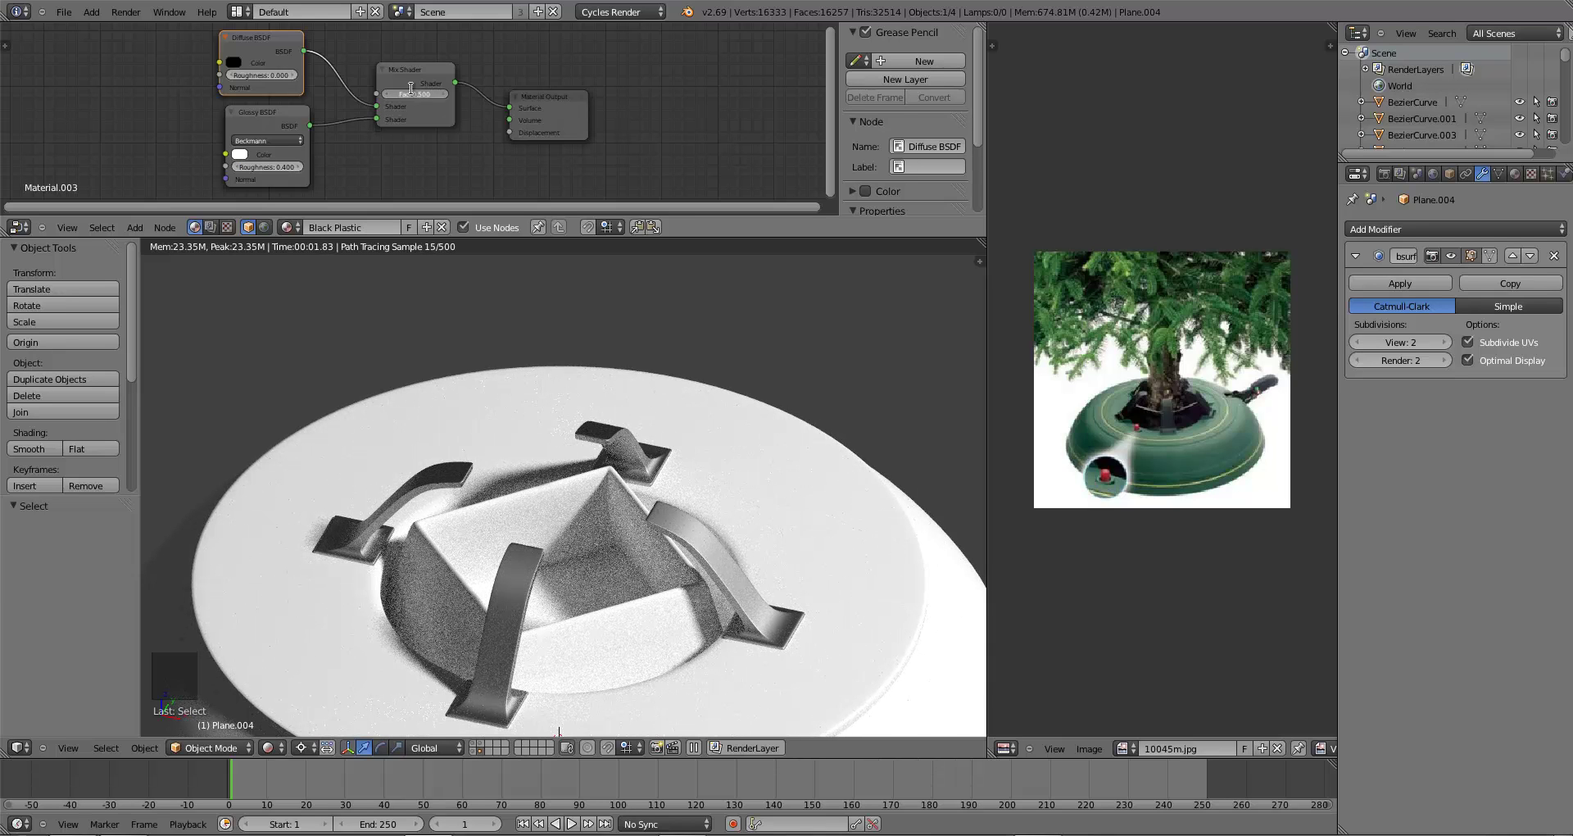
- Set the Mix Shader factor to 0.06 and lighten the Diffuse BSDF colour slightly to a very dark grey
click(414, 95)
text(0.5)
key(Return)
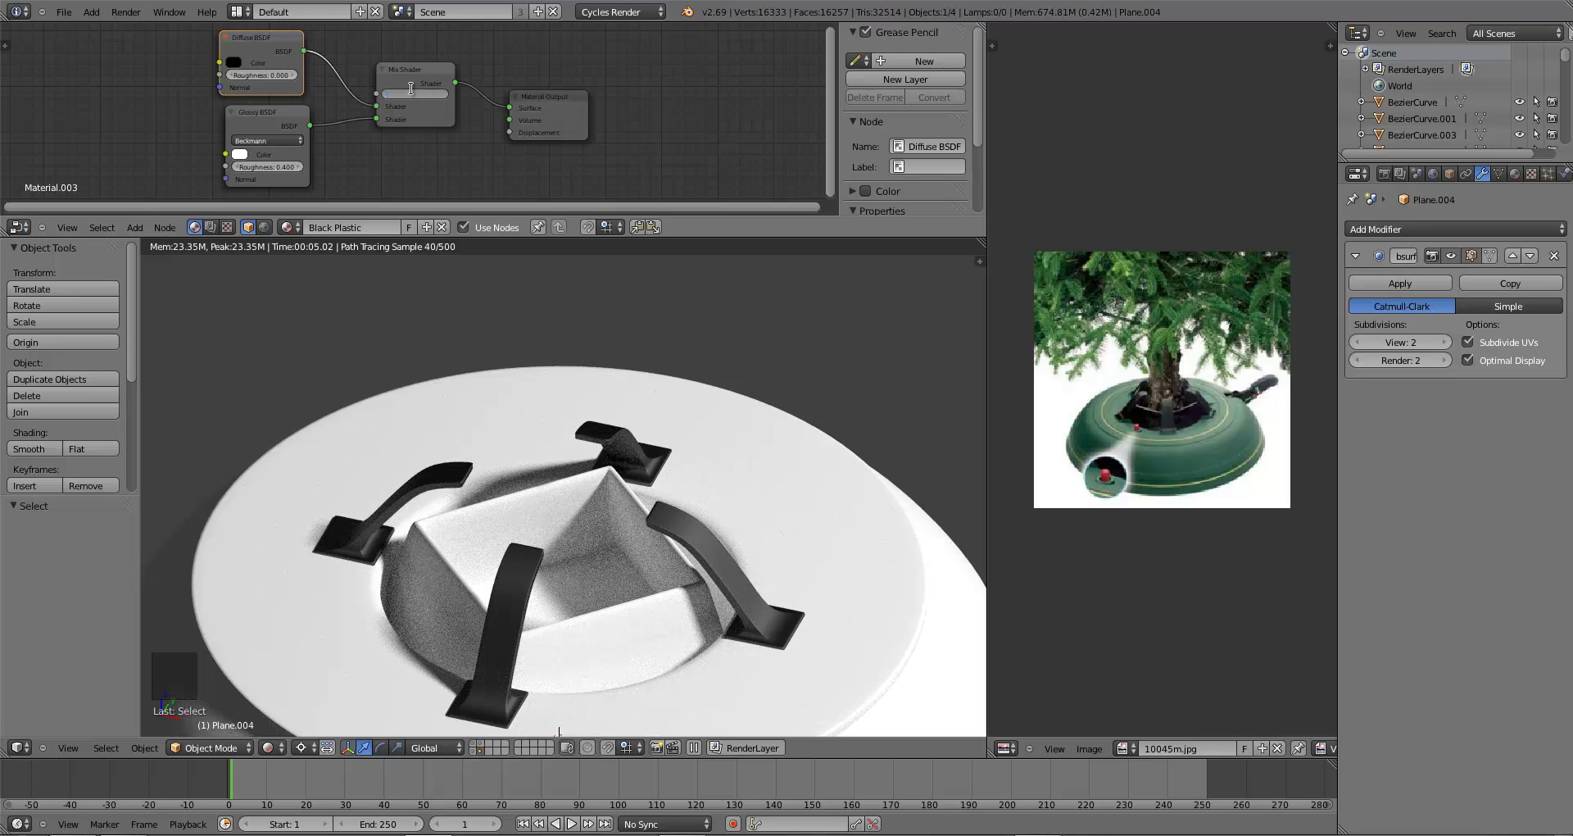
text(.06)
key(Return)
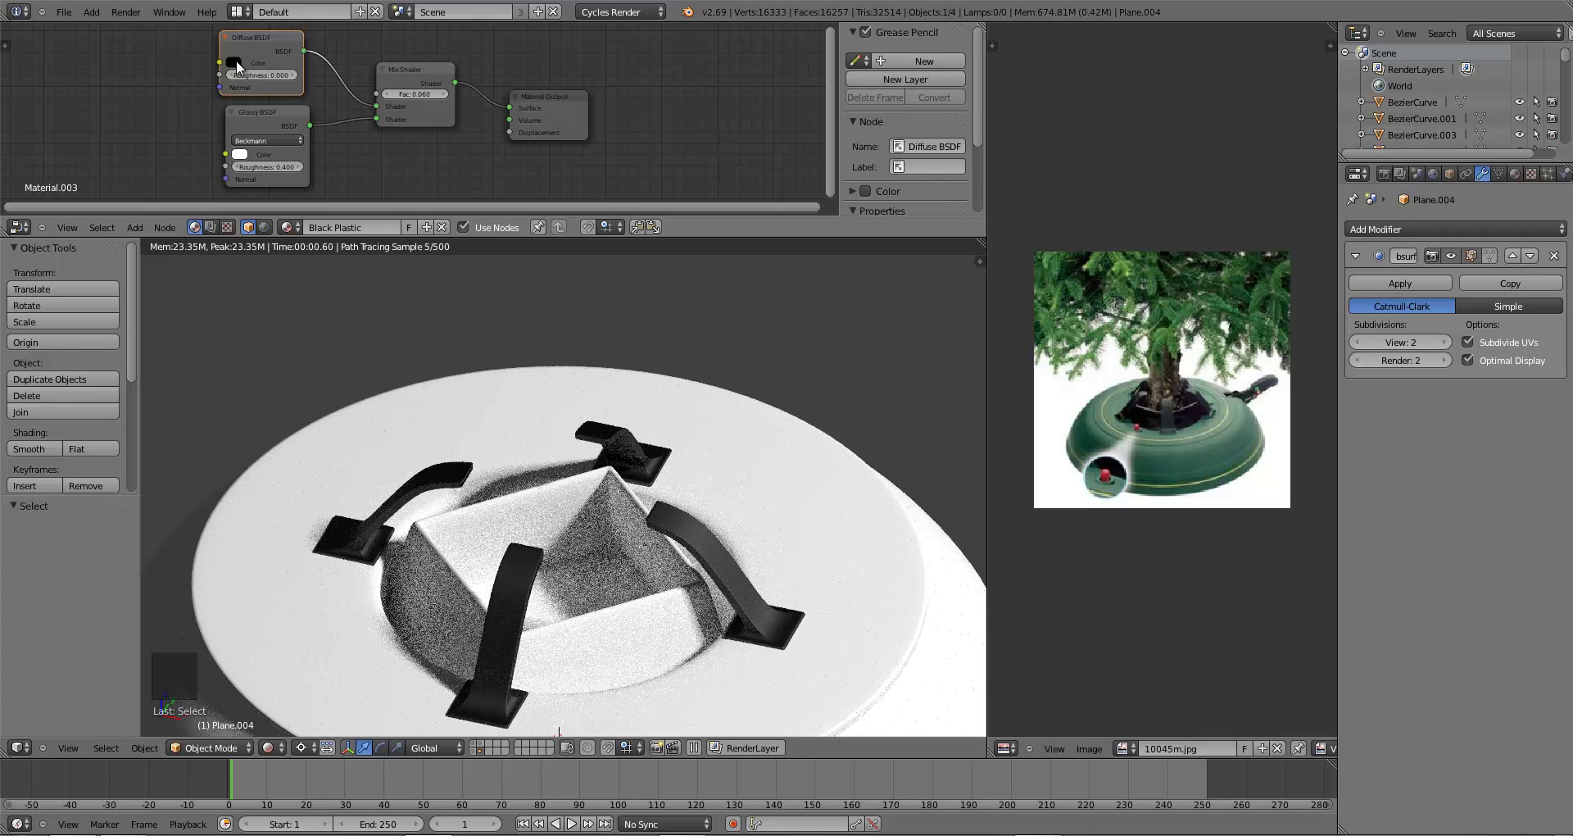
click(235, 61)
click(326, 145)
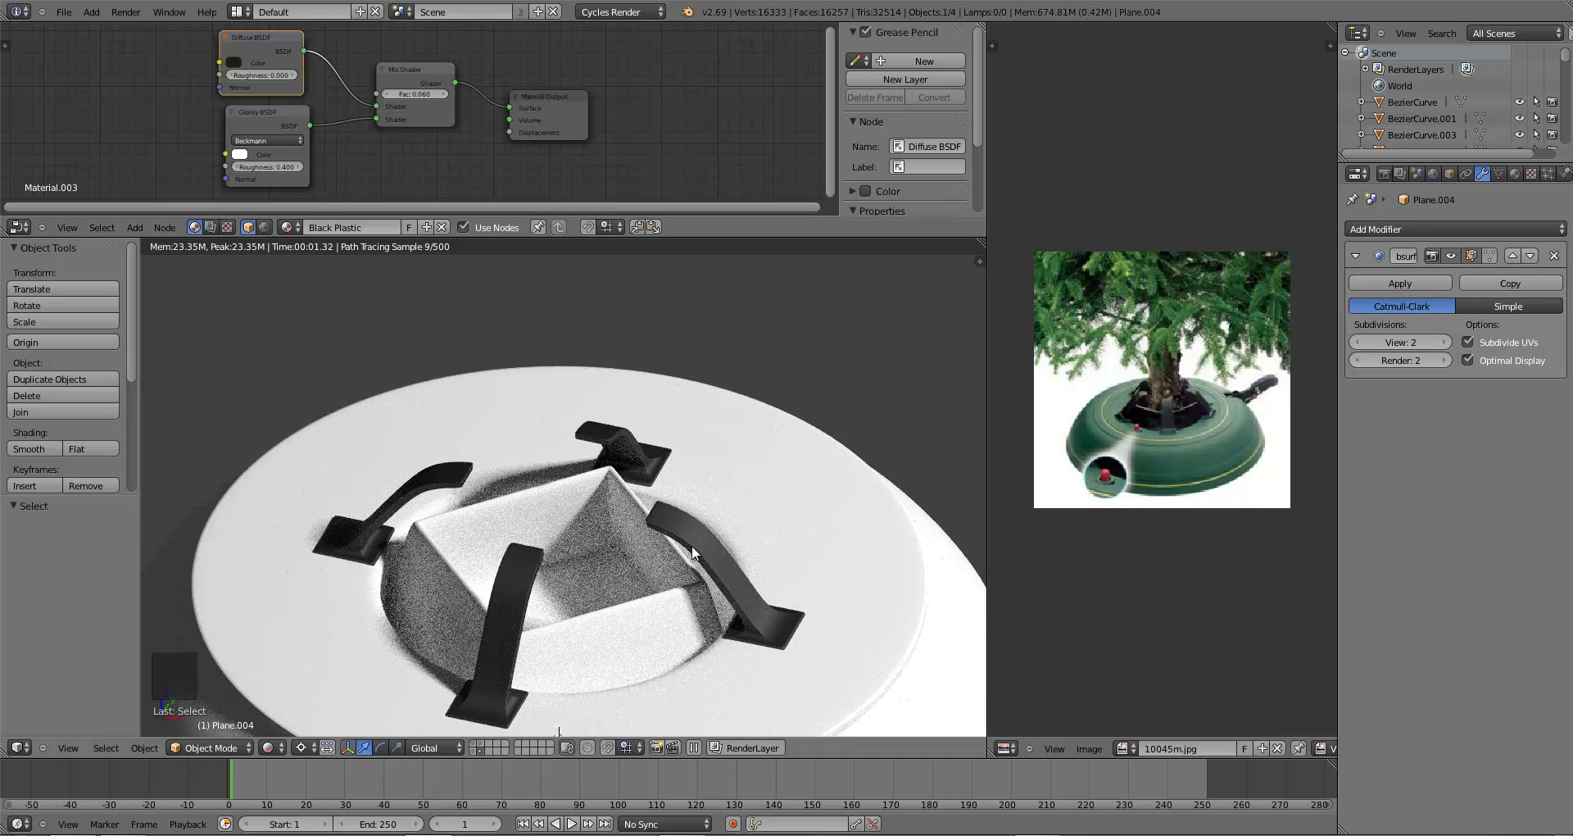
- Assign the existing Black Plastic material to the square collar and check it in the rendered preview
scroll(692, 544, down, 3)
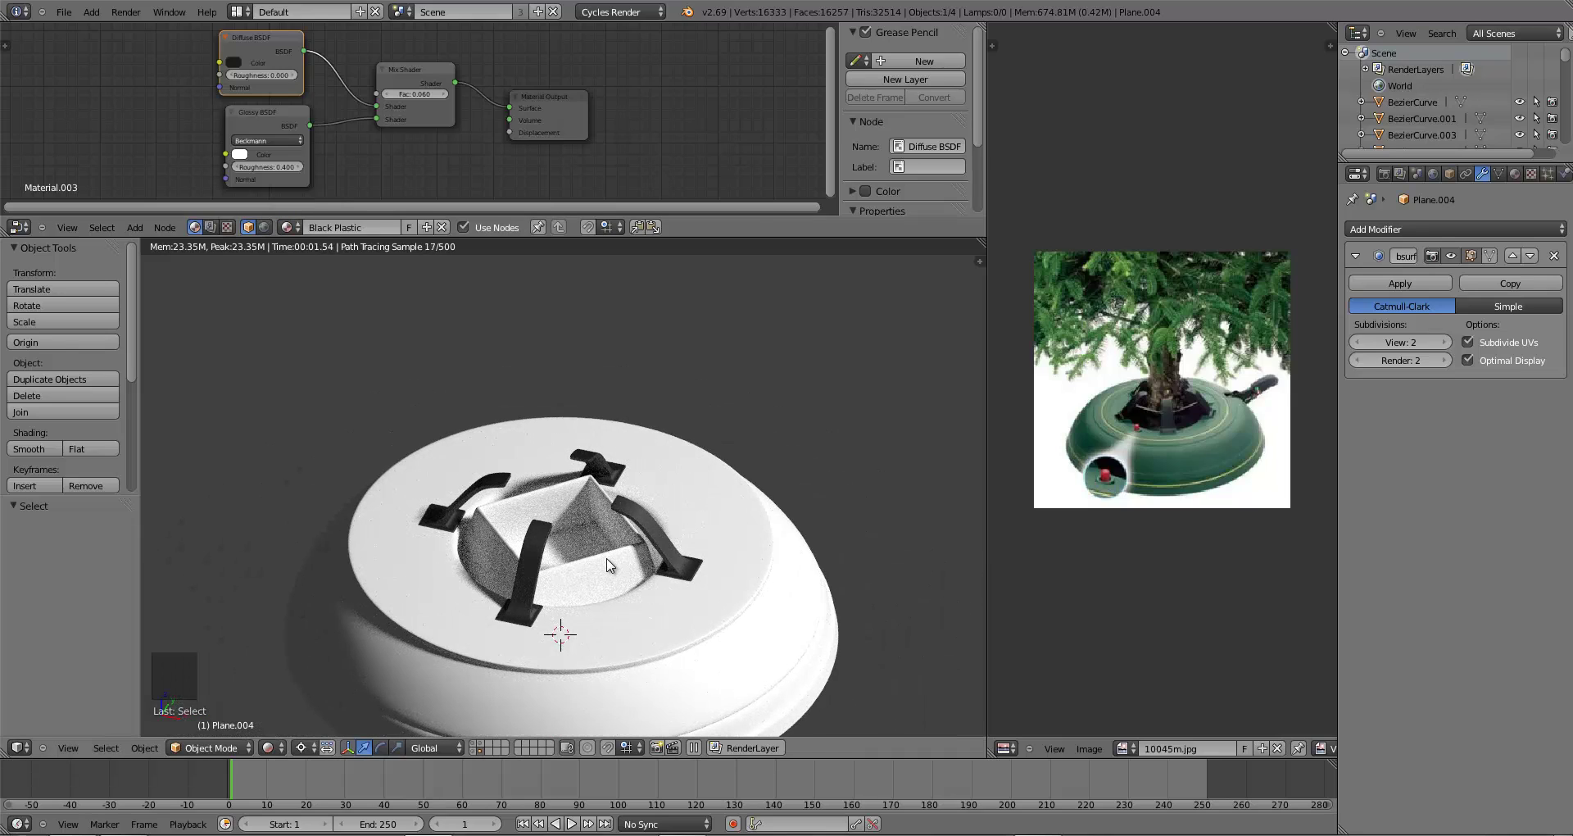
right_click(607, 564)
click(290, 227)
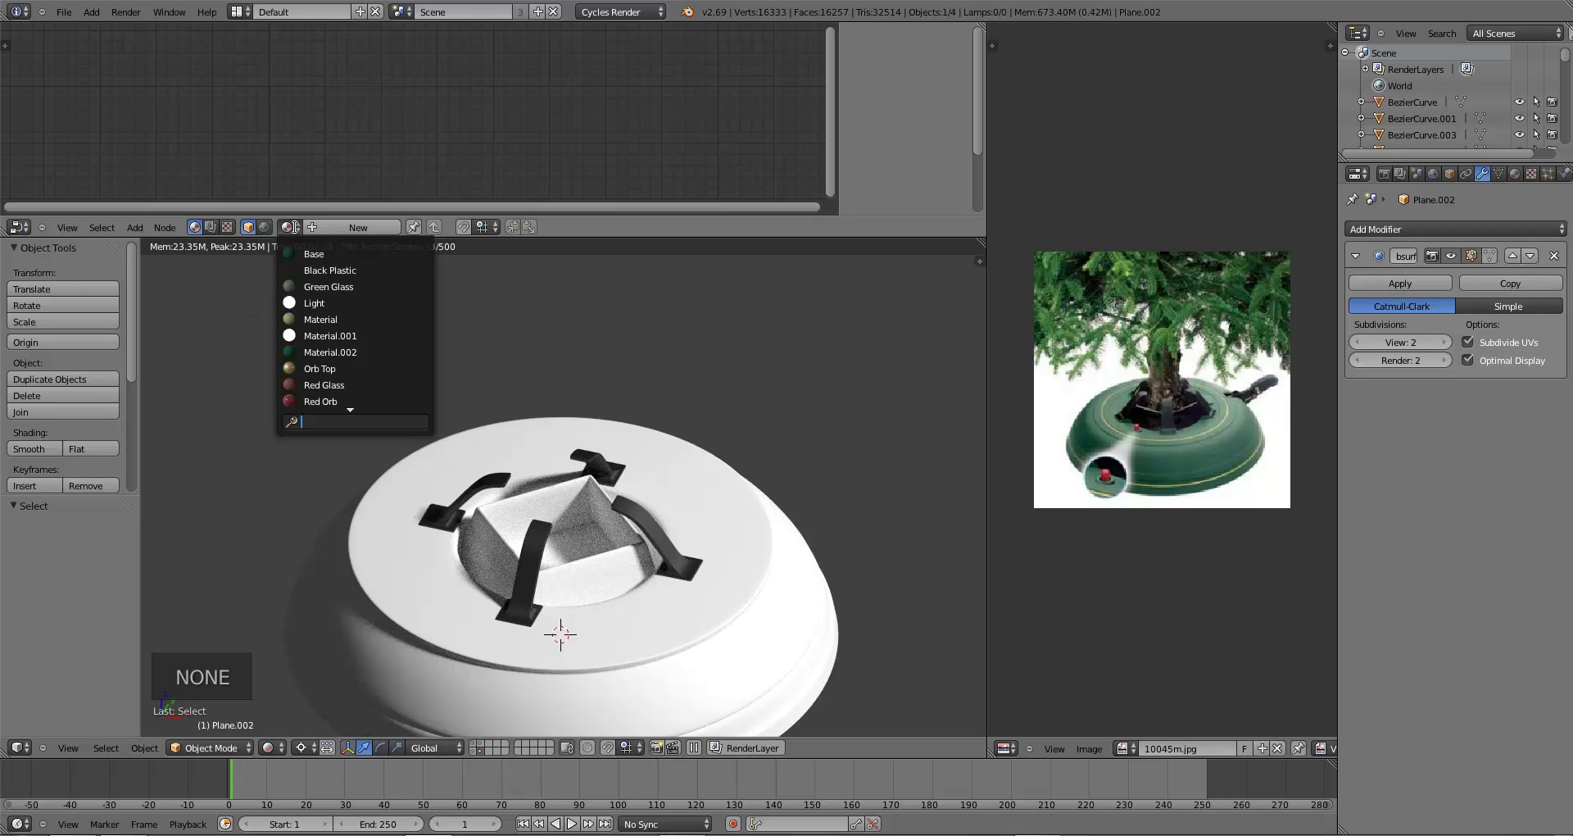
click(302, 269)
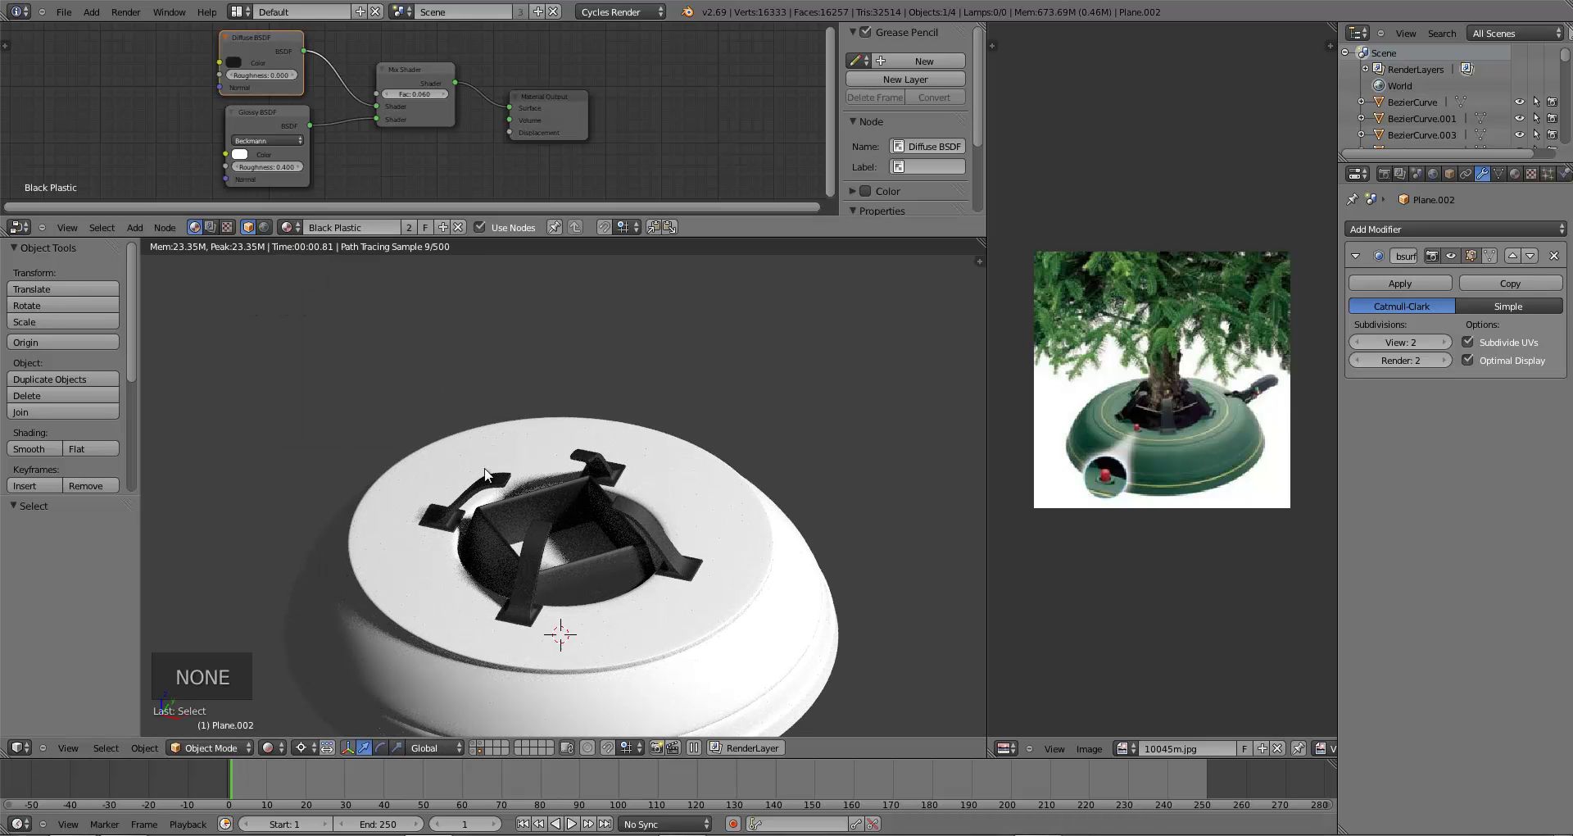
scroll(522, 516, down, 1)
middle_drag(525, 535, 601, 565)
scroll(598, 562, down, 3)
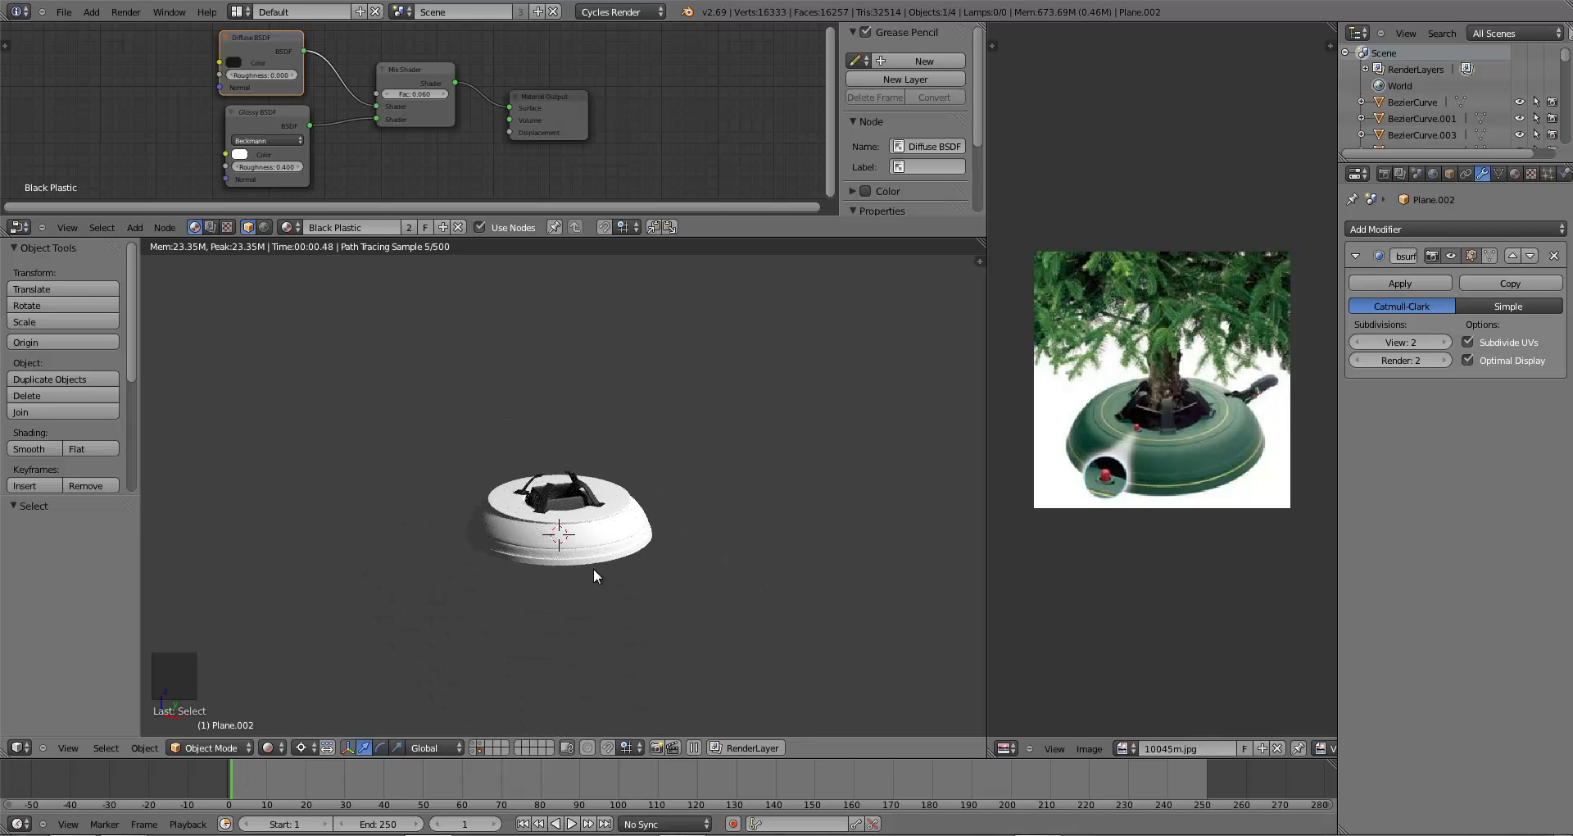
scroll(593, 568, up, 3)
- Return the 3D view to solid shading, select the round base and save the file
key(z)
key(z)
key(z)
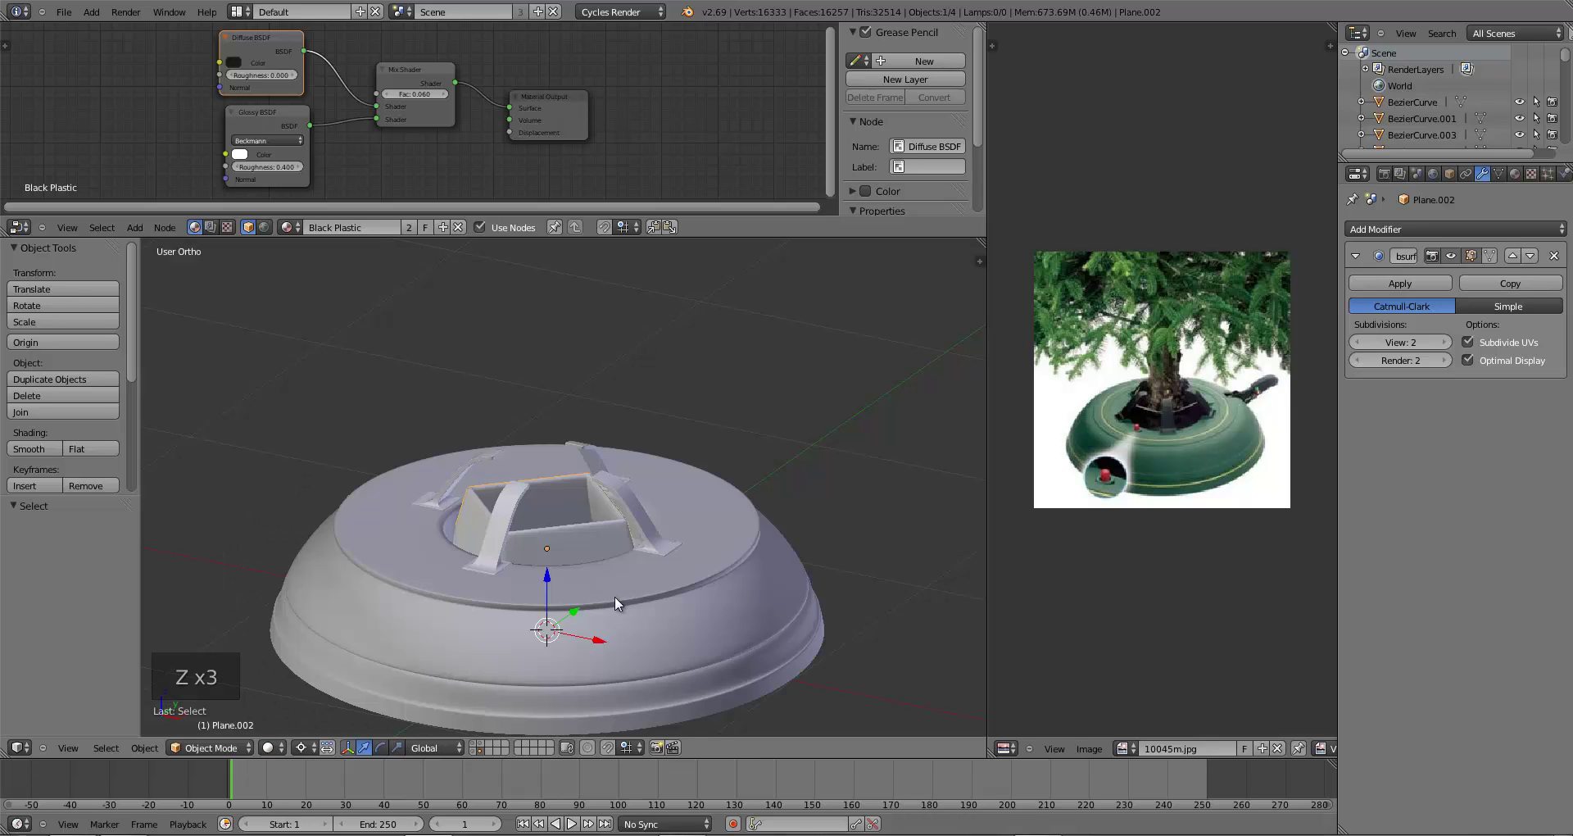
right_click(647, 606)
middle_drag(662, 631, 670, 651)
key(ctrl+s)
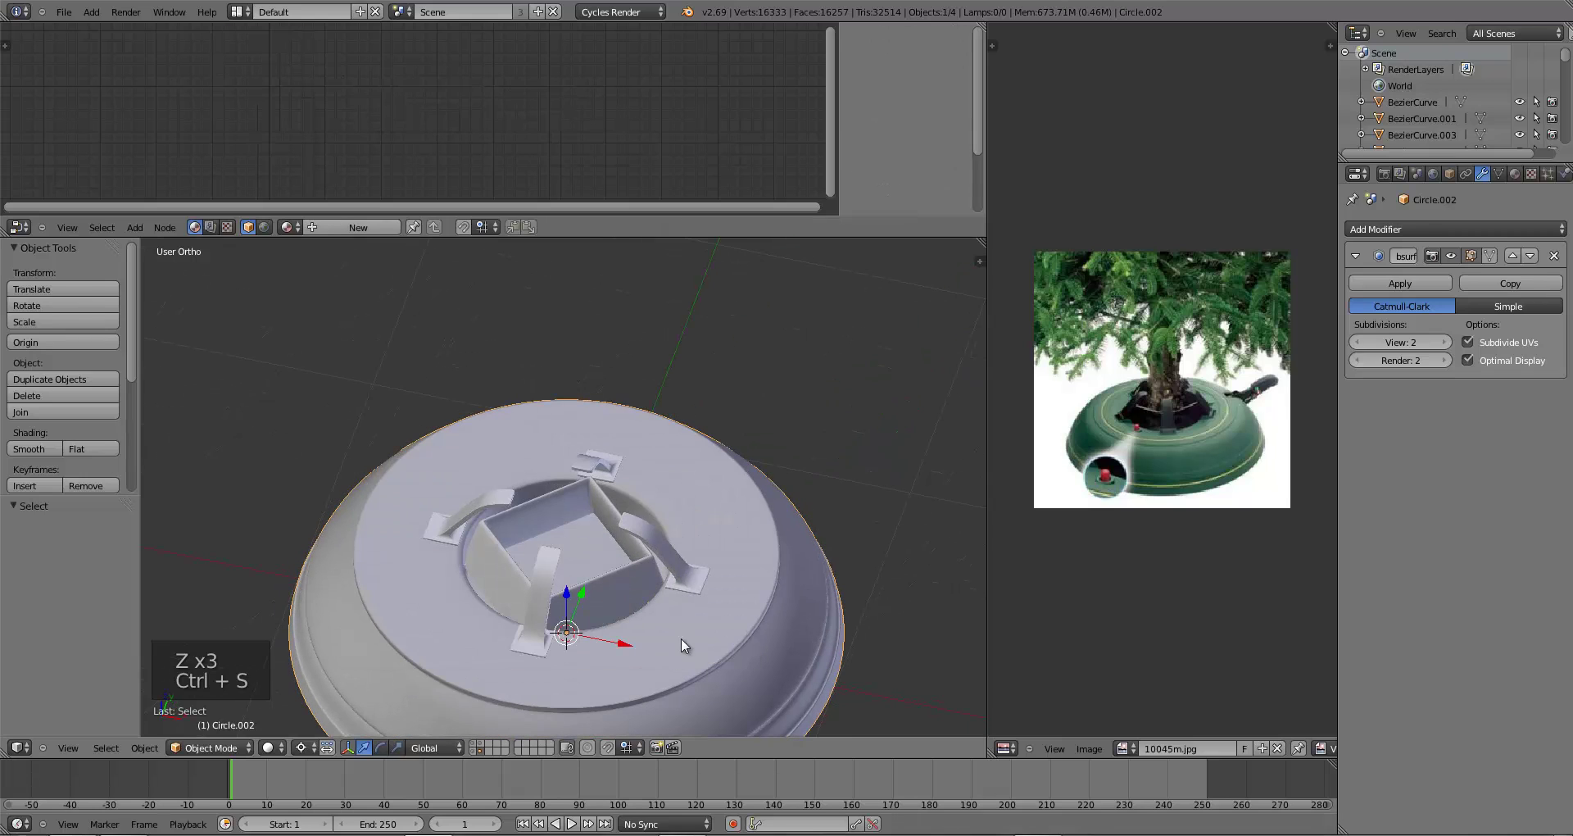
- Create a new material for the round base and name it Green Plastic
middle_drag(818, 544, 758, 546)
click(341, 227)
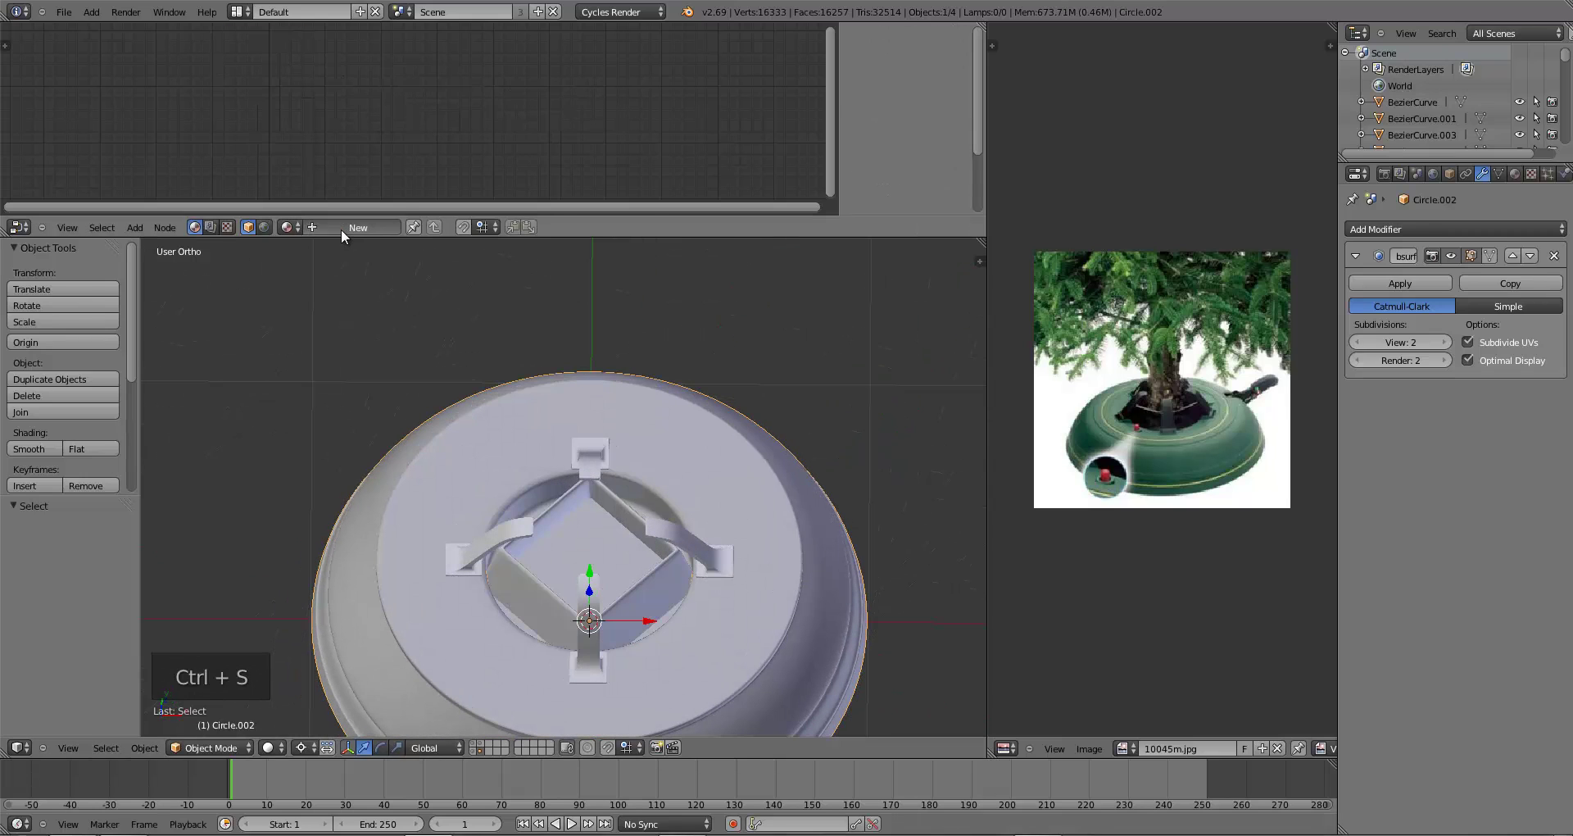
double_click(339, 227)
text(Green)
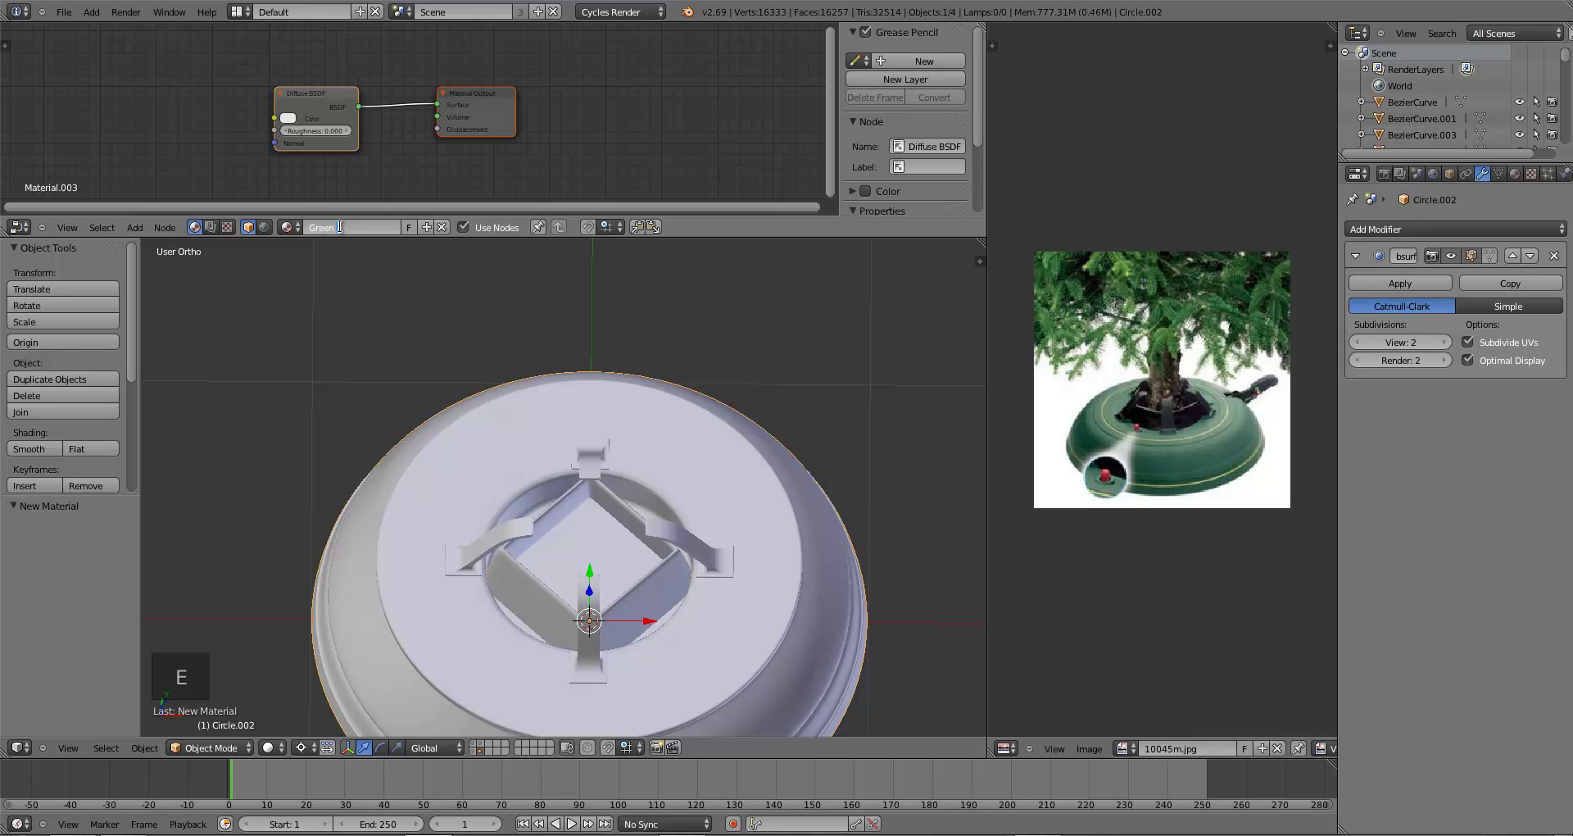
text( Plastic)
key(Return)
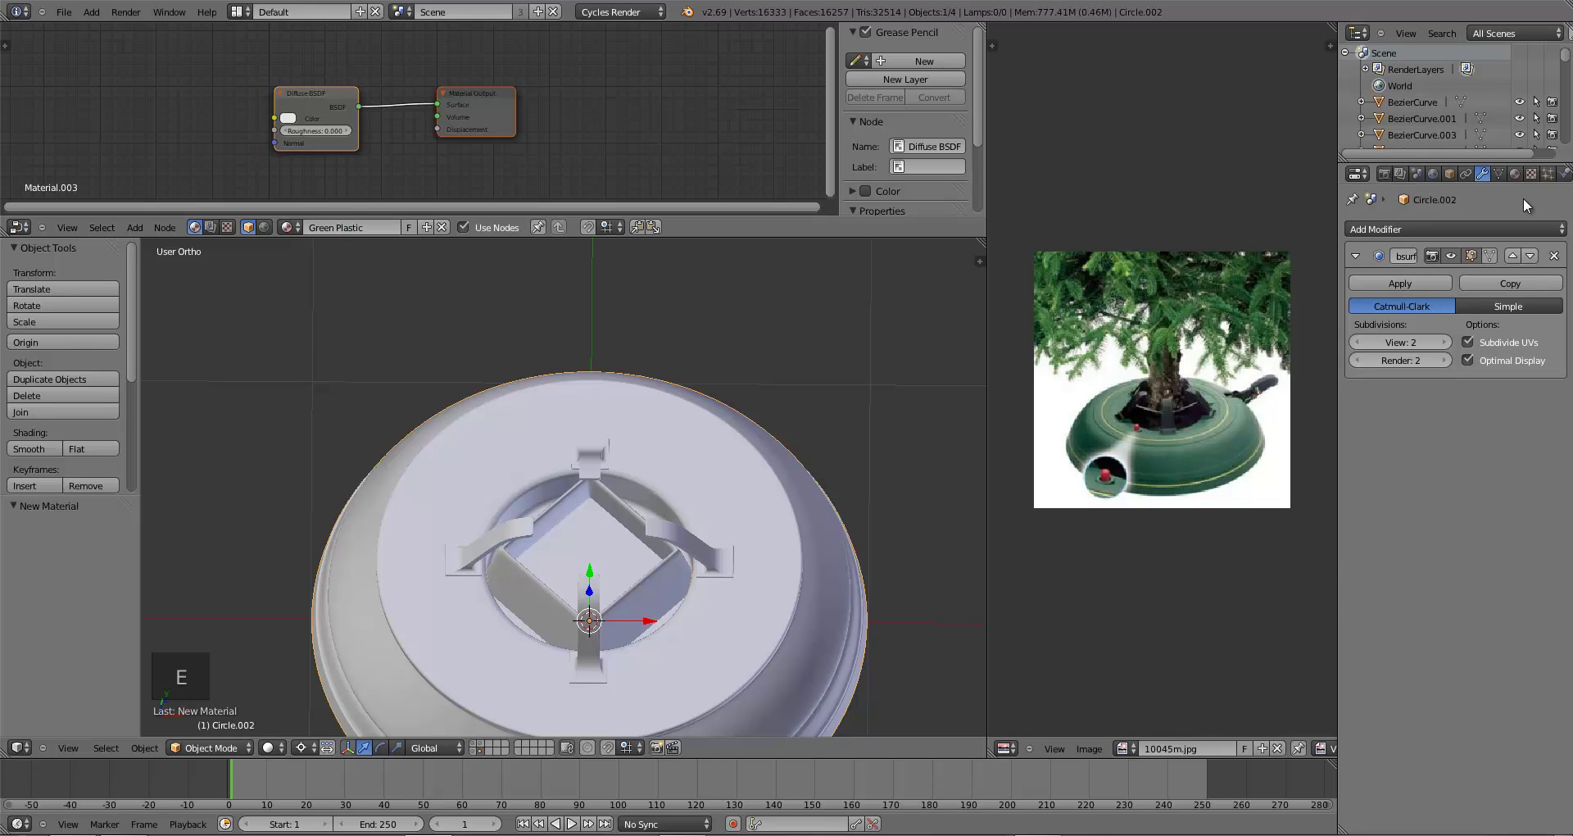
- Add a second material slot to the round base and put the existing Black Plastic material in it
click(1512, 175)
click(1560, 232)
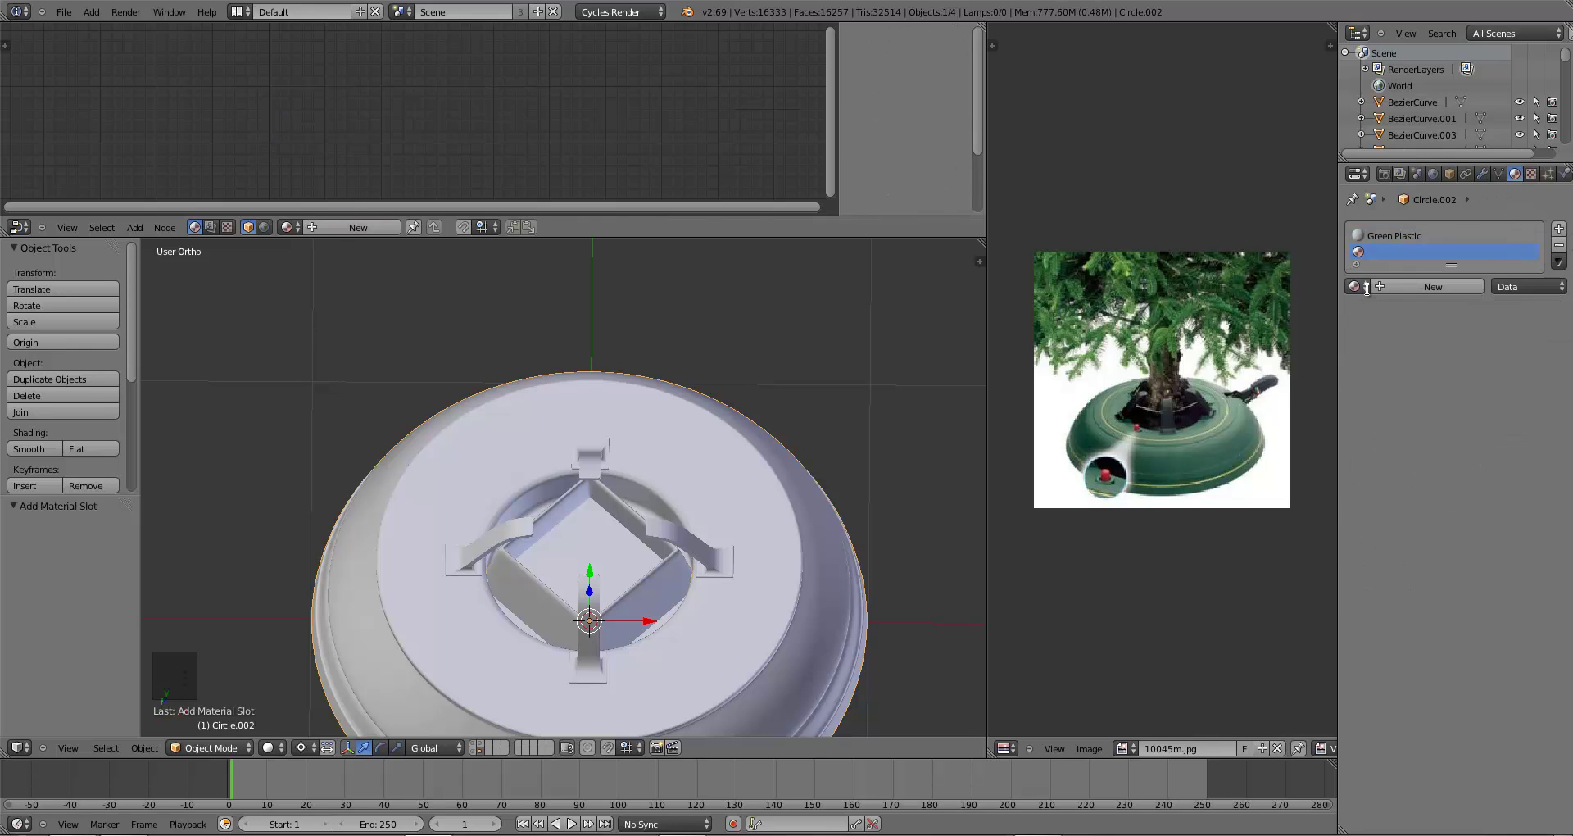
click(1356, 286)
click(1389, 326)
- Grow the selection from the centre vertex over the floor of the central recess and assign Black Plastic to those faces
key(Tab)
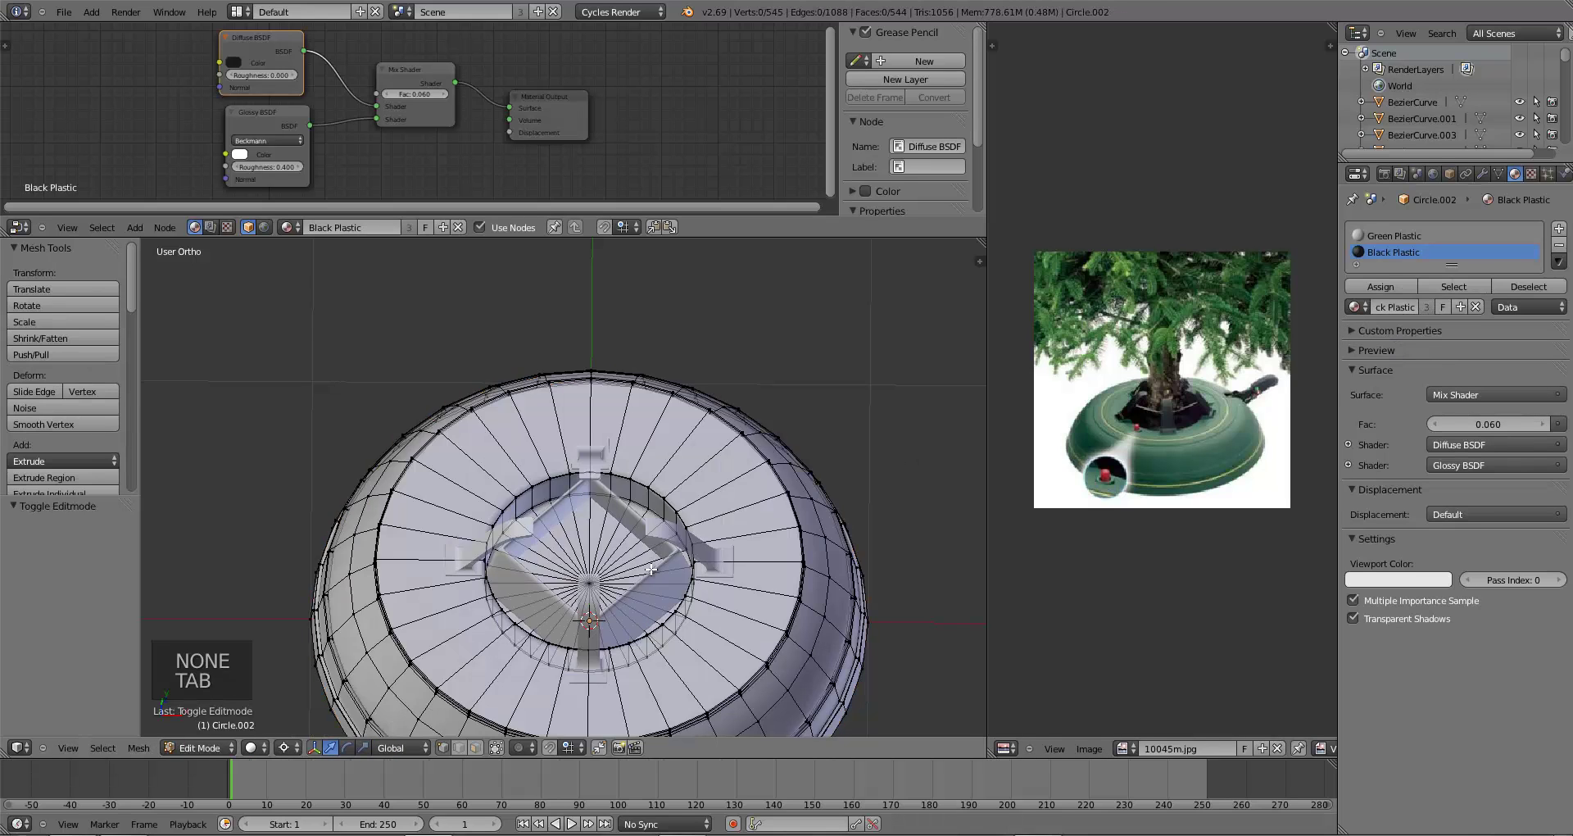
key(ctrl+KP_Add)
key(ctrl+KP_Add)
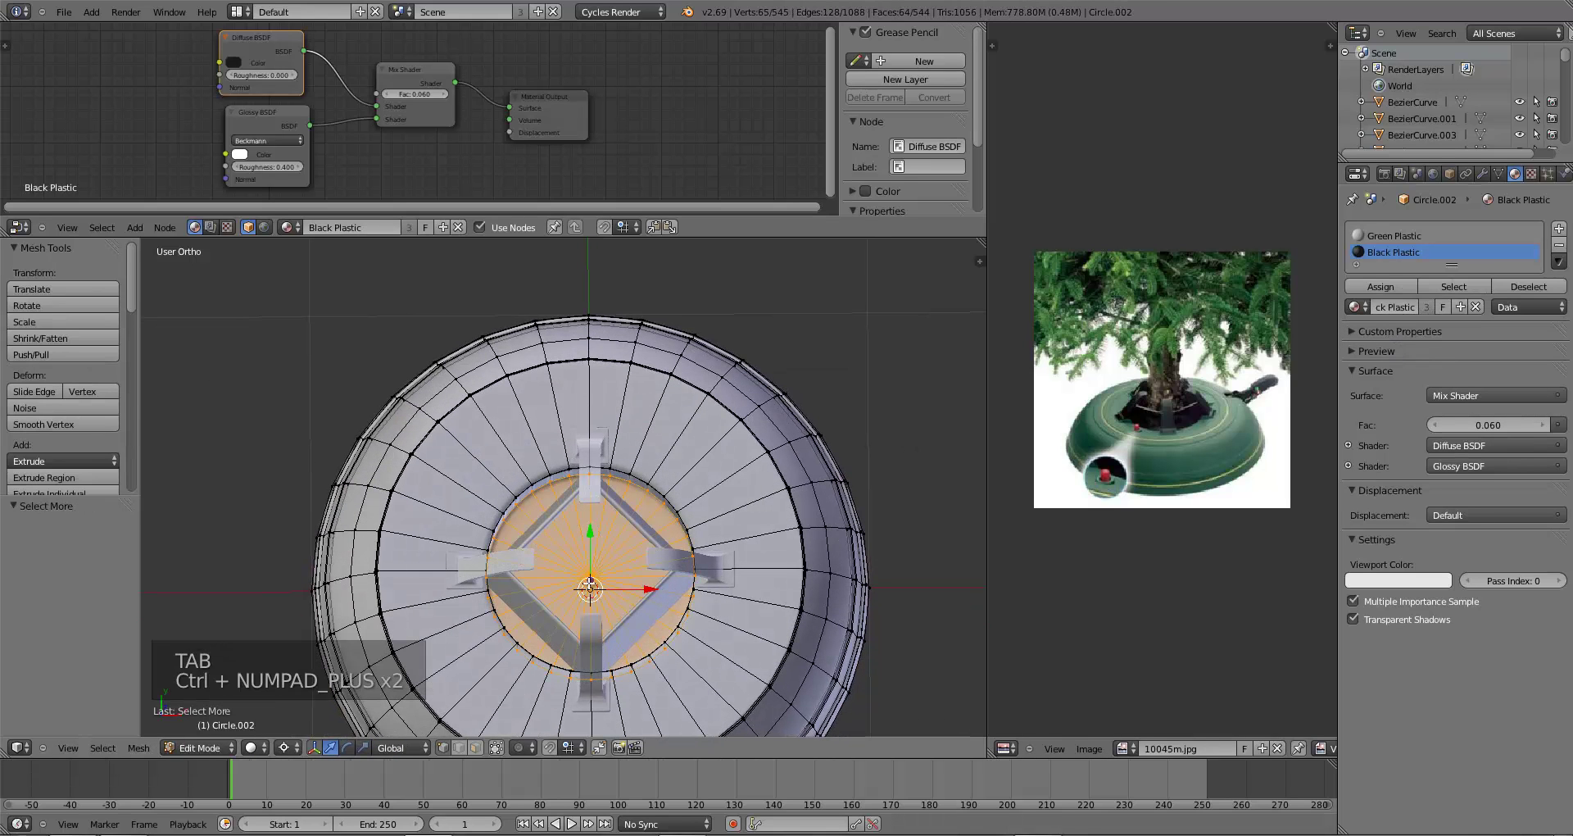
click(1360, 285)
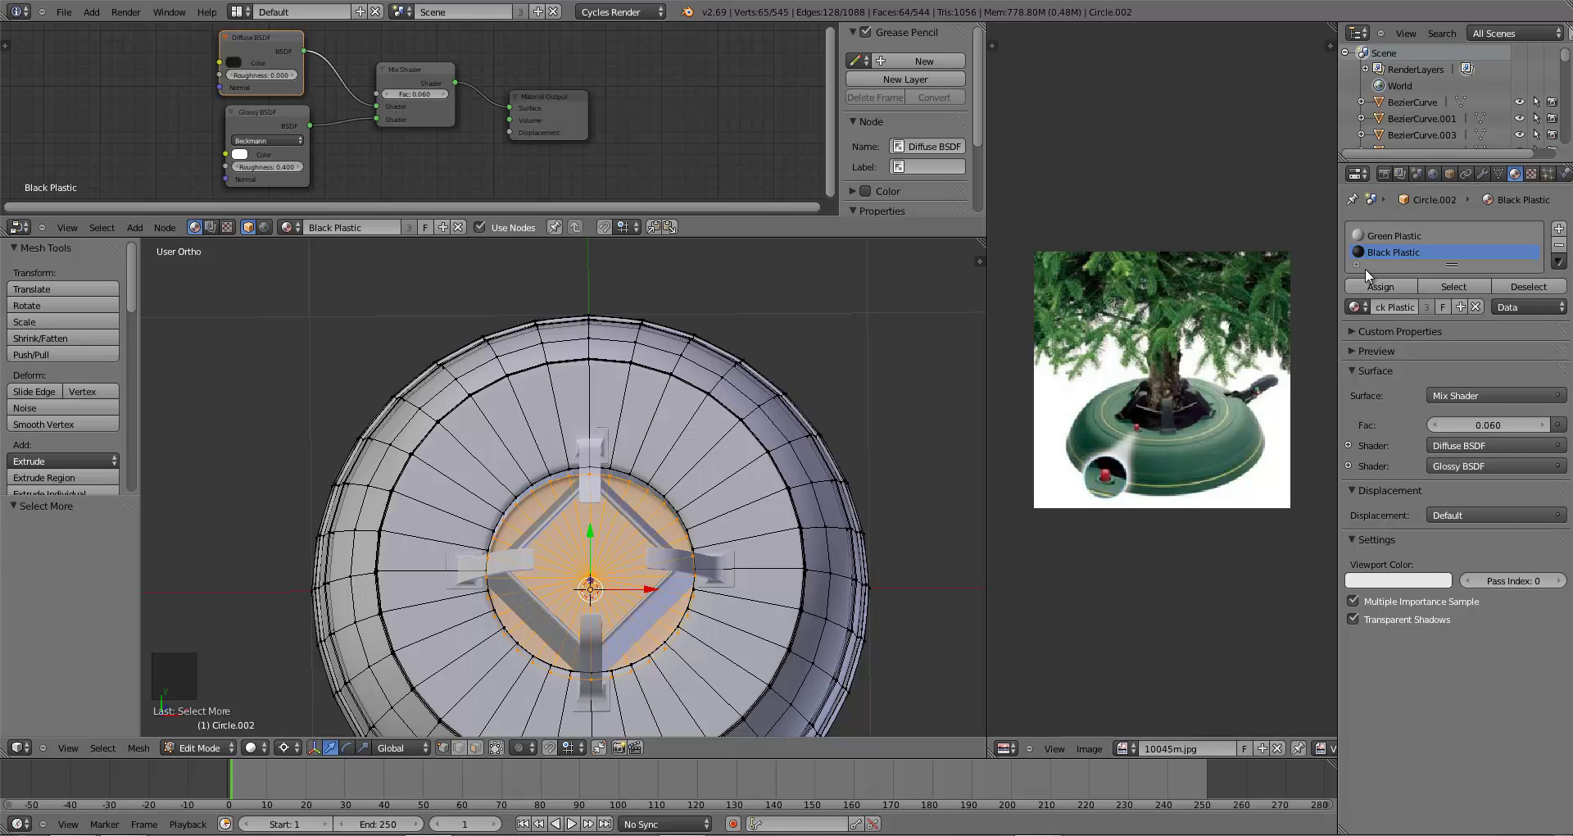
key(Tab)
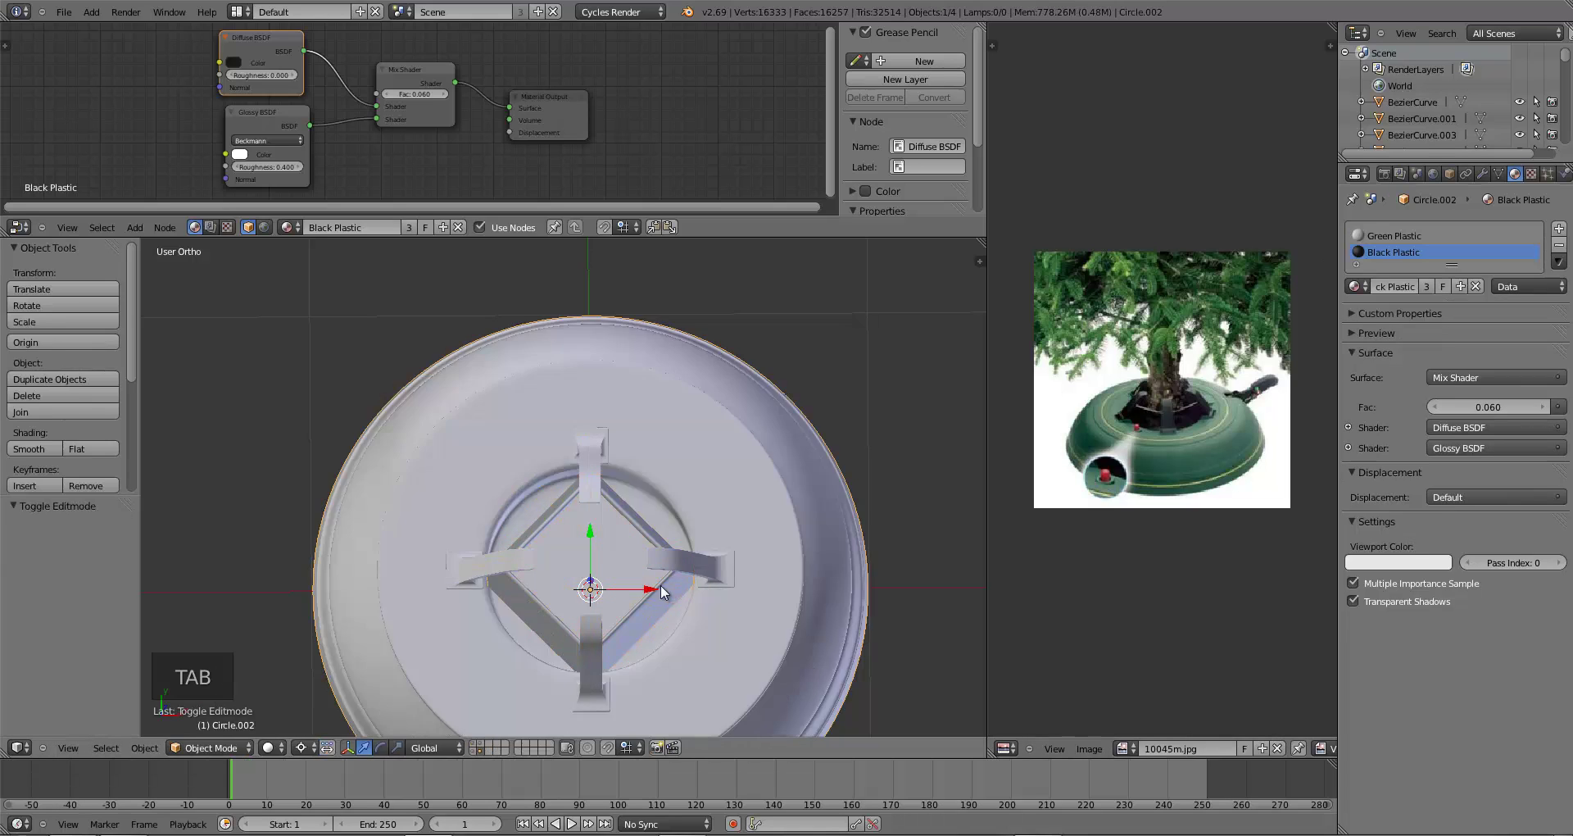
- Save the file, check the central recess in the rendered preview and return to solid shading
middle_drag(660, 593, 653, 509)
key(ctrl+s)
click(653, 505)
click(279, 747)
click(331, 642)
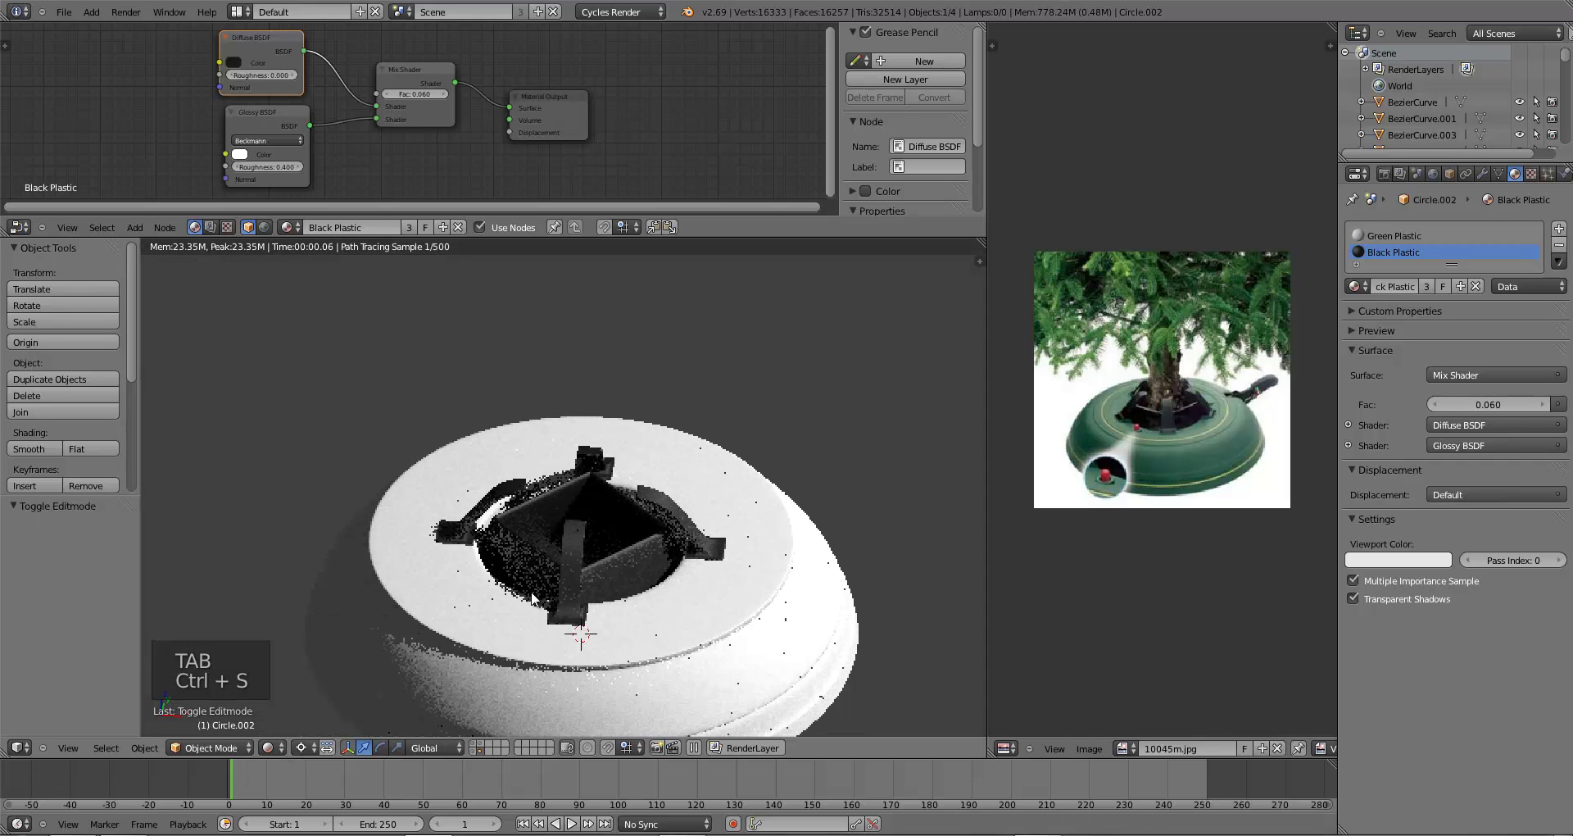
mouse_move(541, 566)
middle_down()
mouse_move(544, 644)
mouse_move(560, 623)
middle_up()
key(z)
key(z)
key(z)
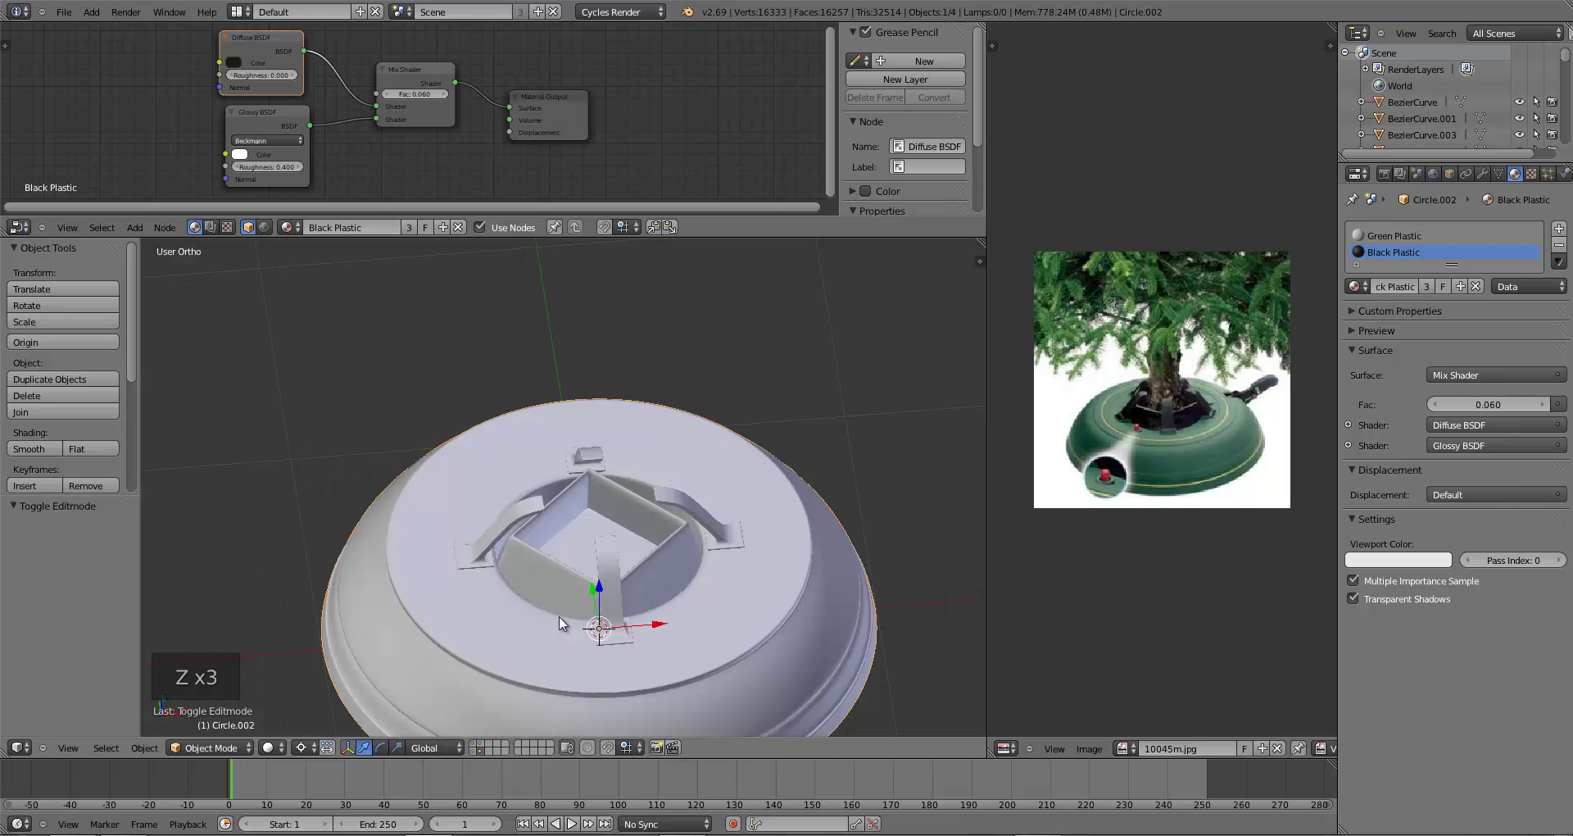
- Grow the face selection by two more rings up the recess walls and assign Black Plastic to it
key(z)
key(z)
key(Tab)
key(z)
key(ctrl+KP_Add)
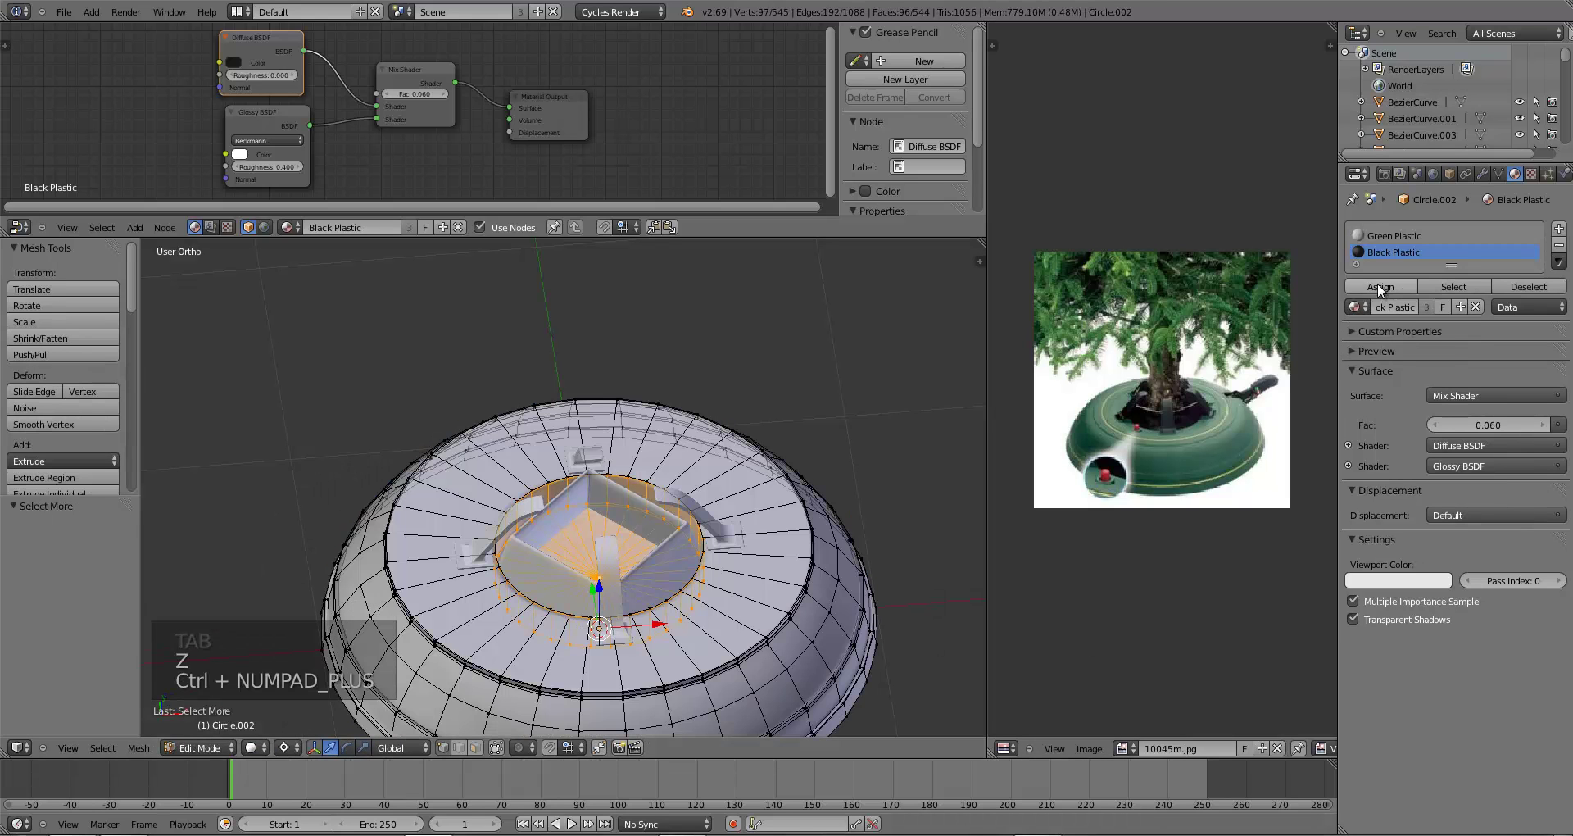
key(ctrl+KP_Add)
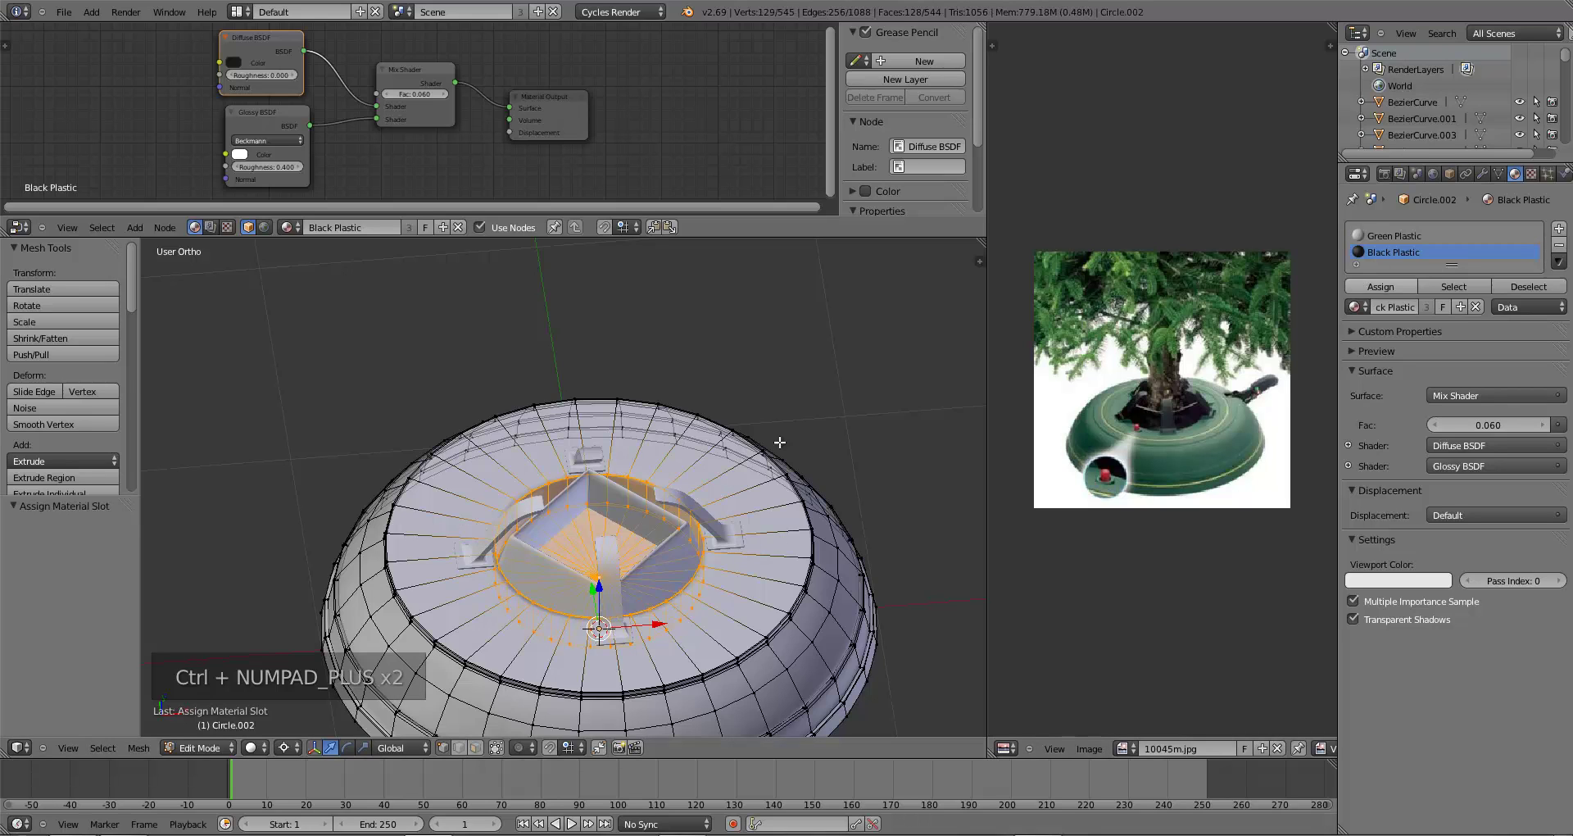
- Save the file and inspect the extended black area around the recess in the rendered preview
key(Tab)
middle_drag(778, 540, 628, 570)
key(ctrl+s)
click(267, 747)
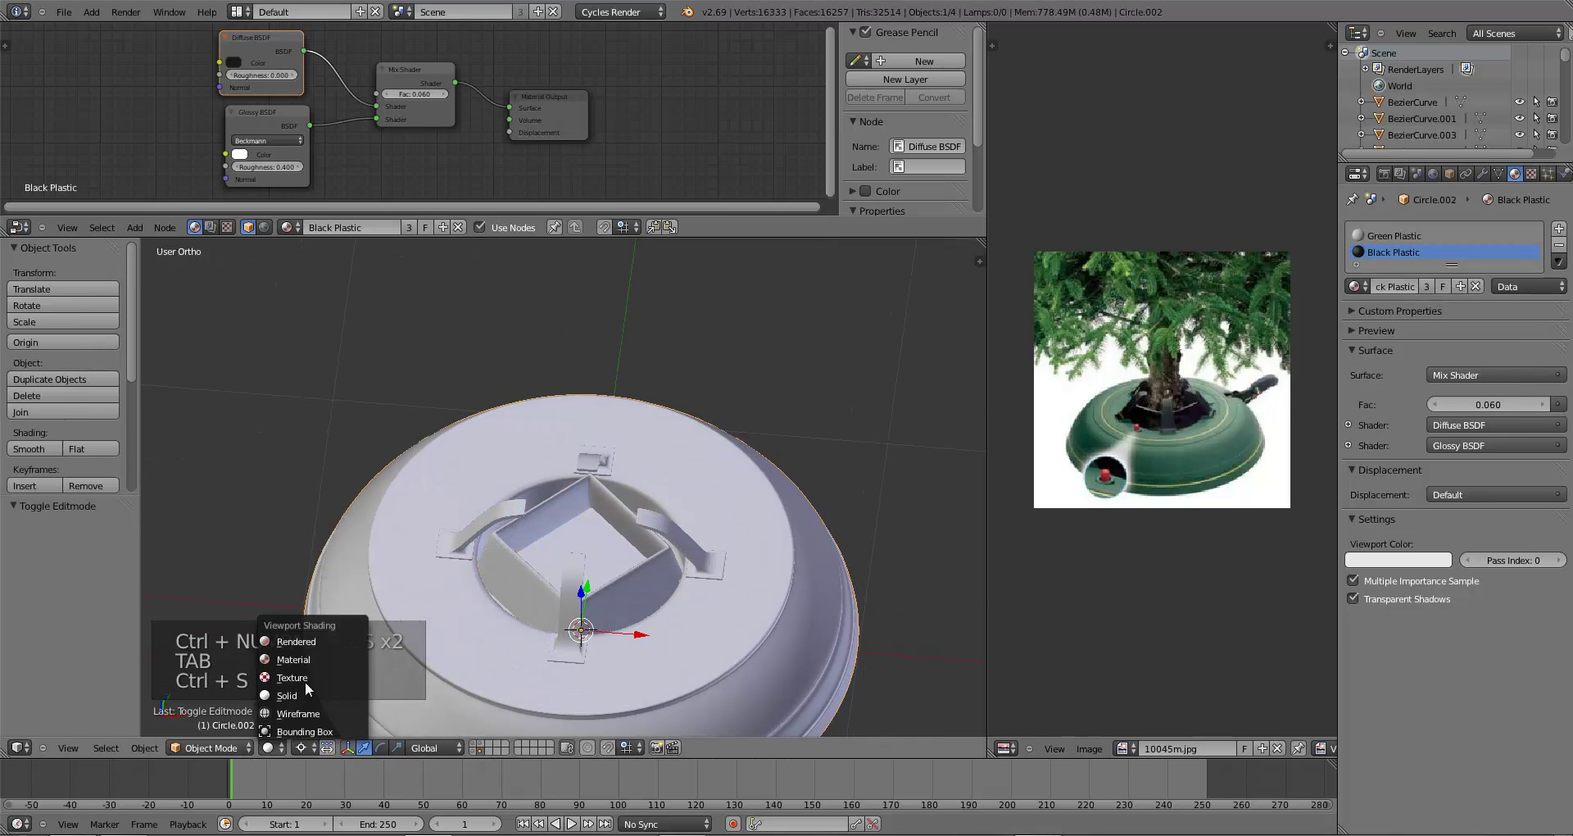
click(317, 636)
key(Tab)
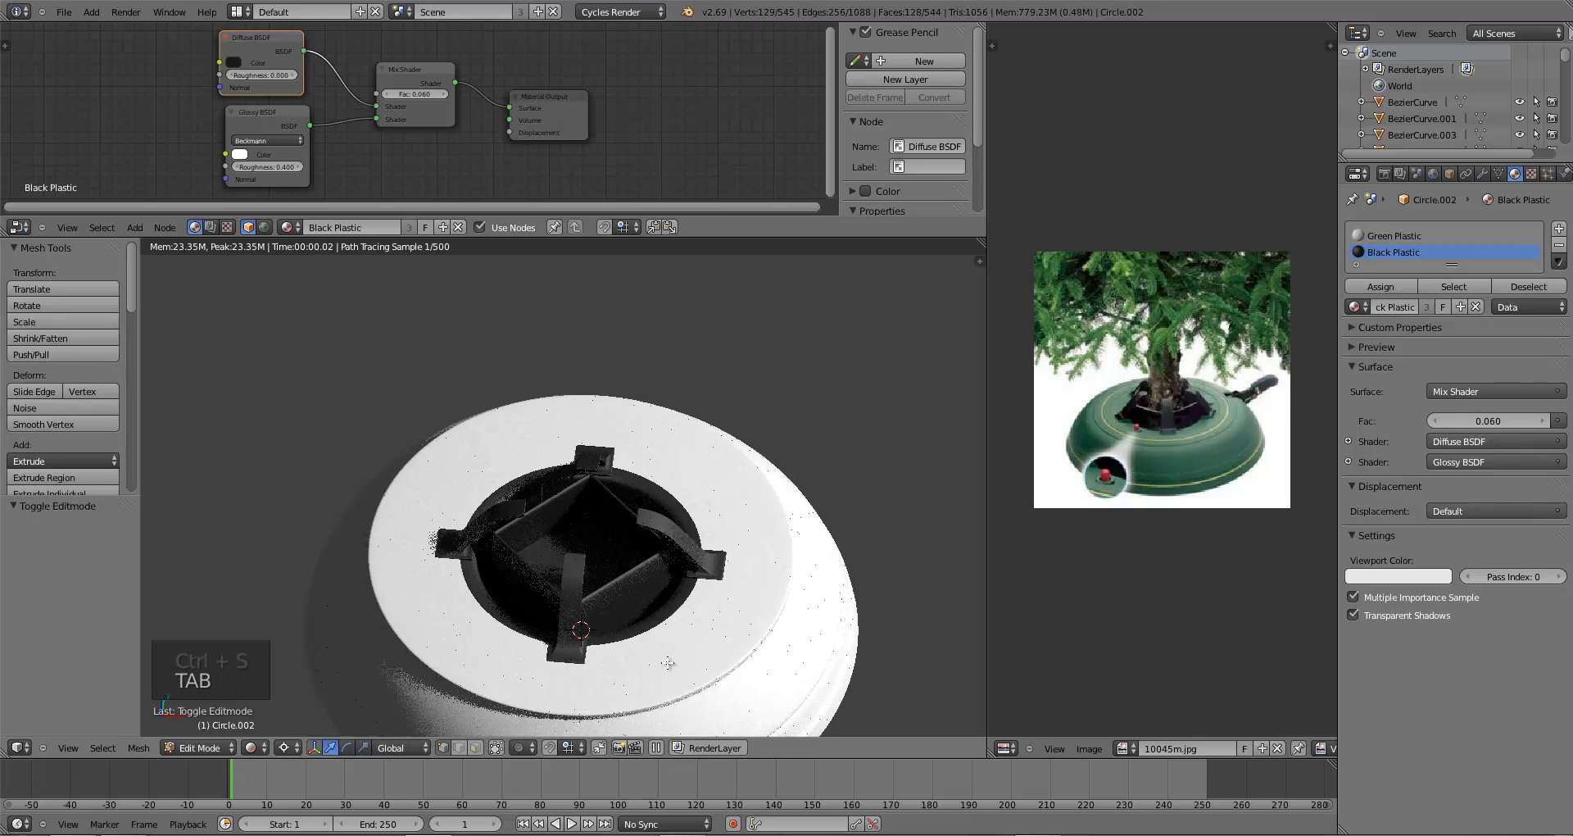
- In solid shading, undo the assignment and the last selection growth, then assign Black Plastic to the smaller recess selection
key(z)
key(z)
key(z)
key(ctrl+z)
key(ctrl+z)
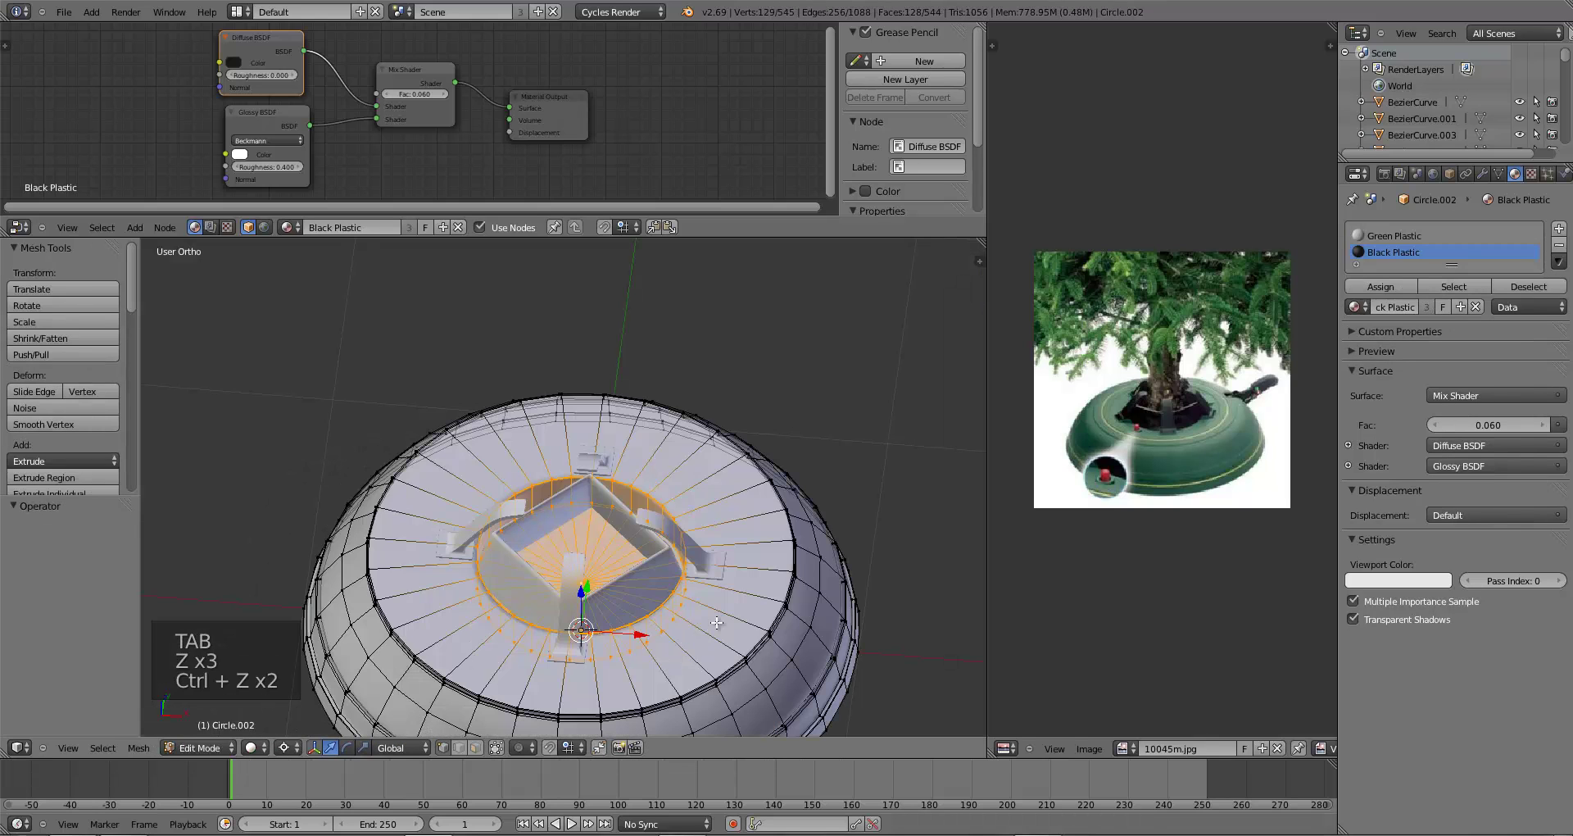
key(ctrl+z)
click(1377, 286)
key(Tab)
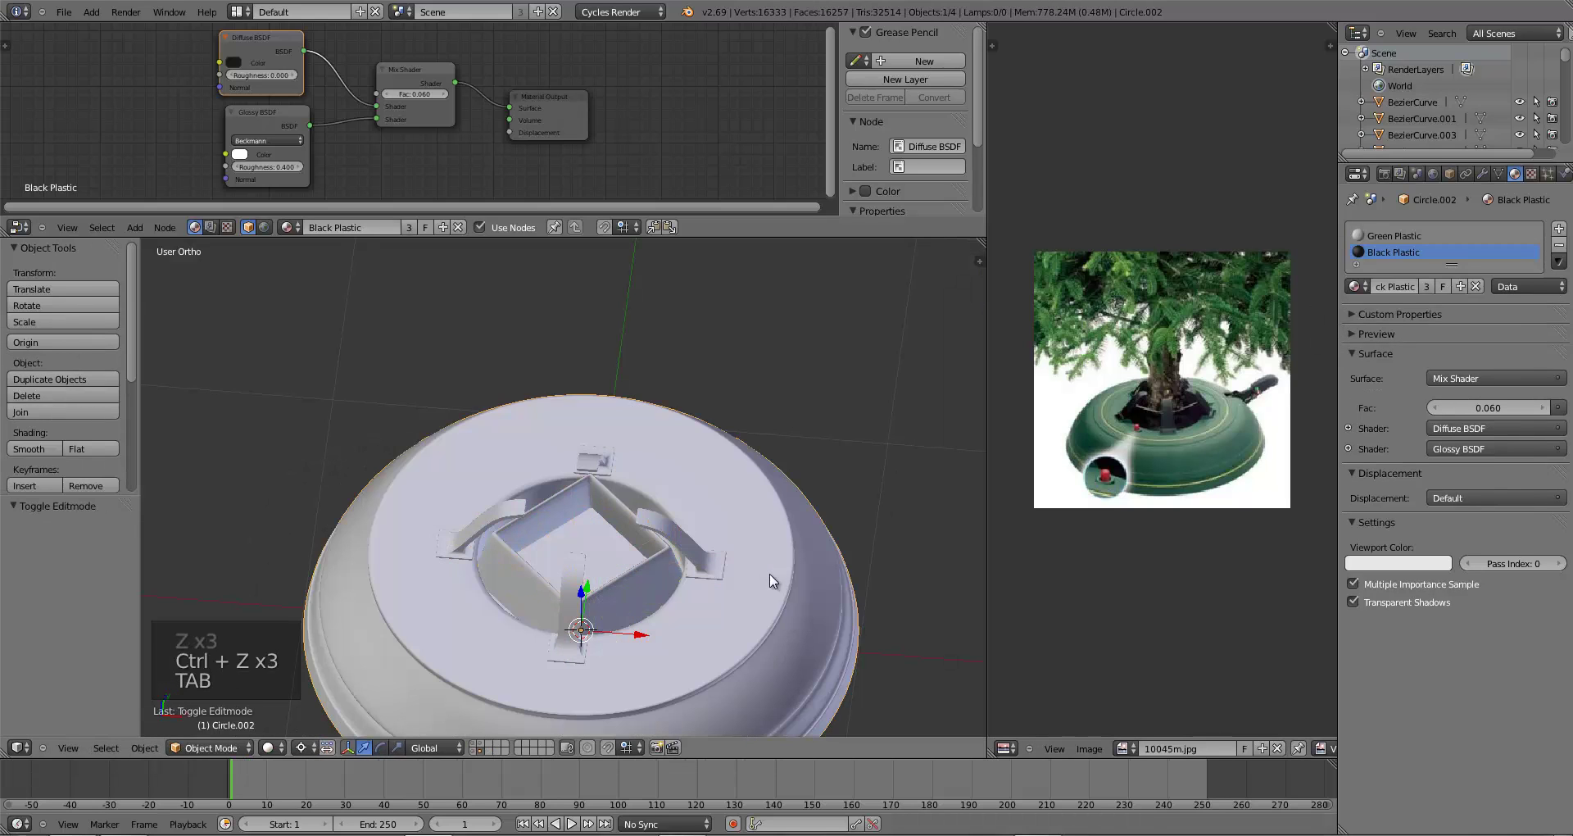
- Inspect the stand's black recess and arms from several angles in the rendered preview
click(267, 748)
click(303, 643)
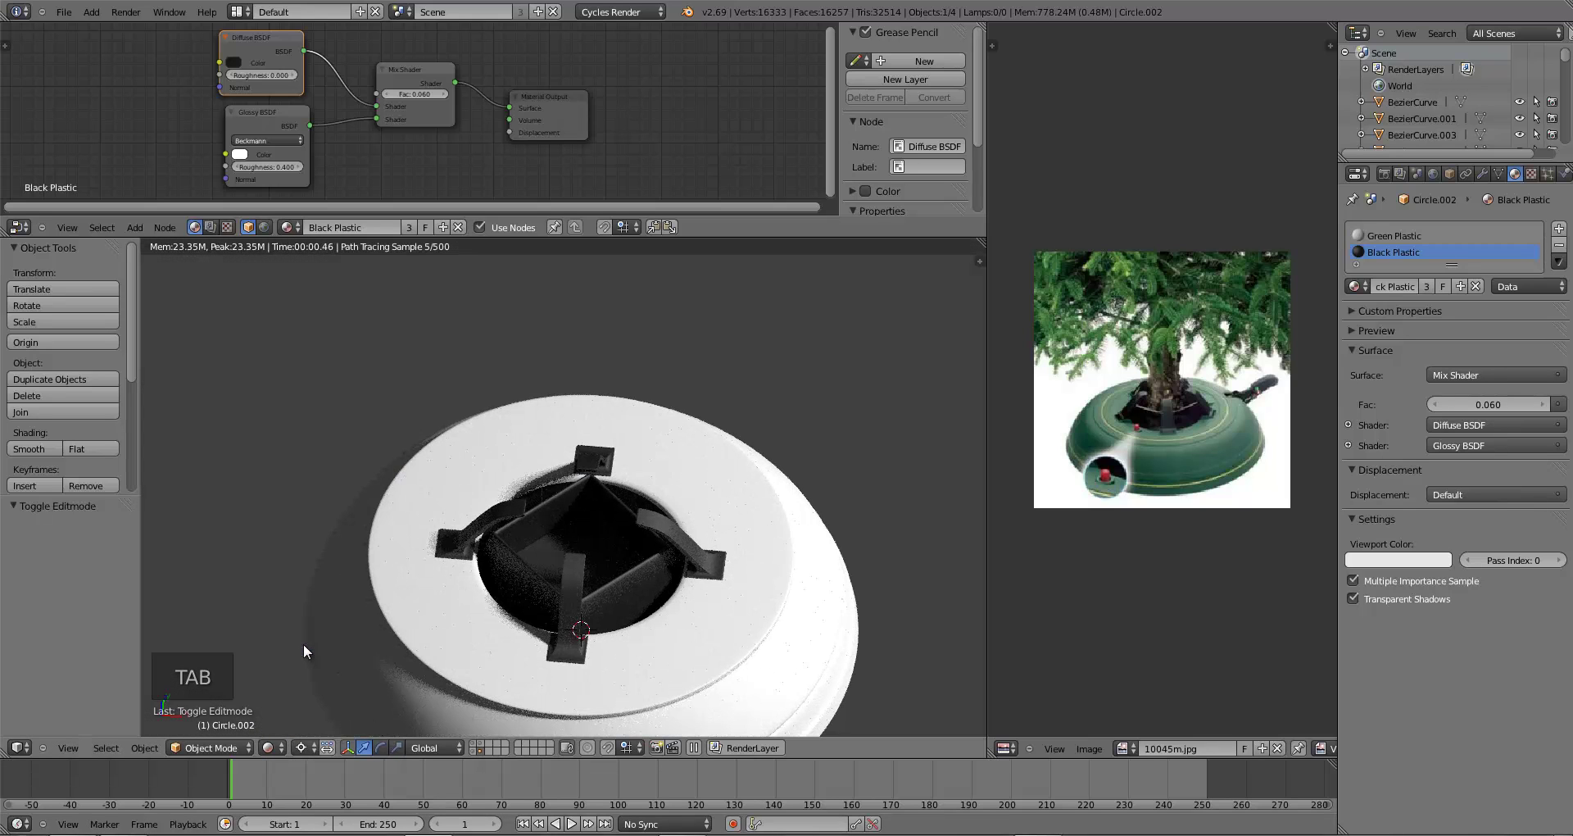
middle_drag(467, 631, 641, 602)
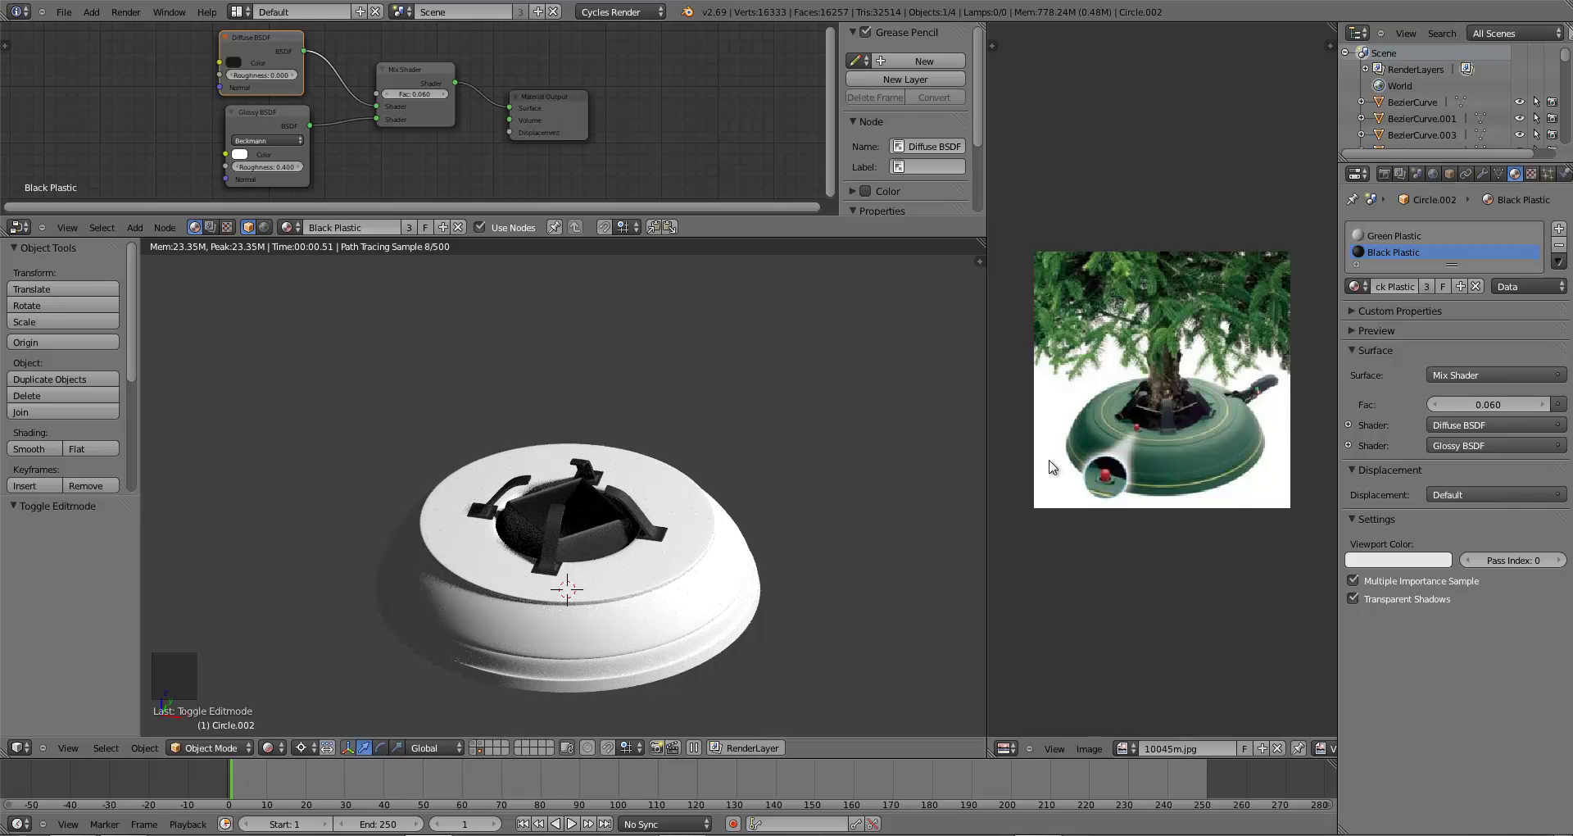
scroll(754, 561, down, 2)
middle_drag(746, 625, 658, 600)
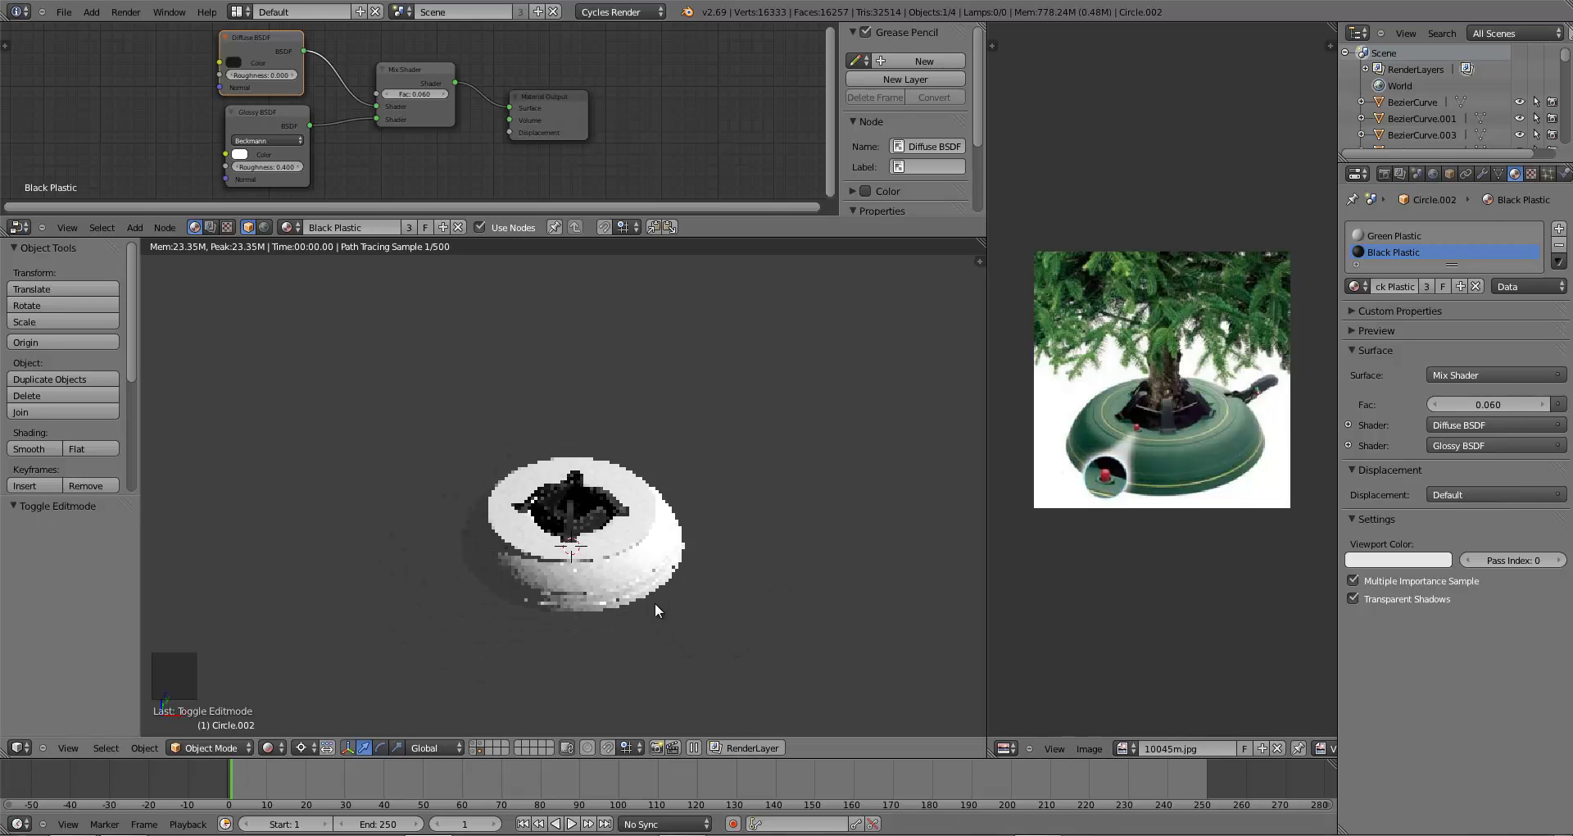
scroll(656, 602, up, 3)
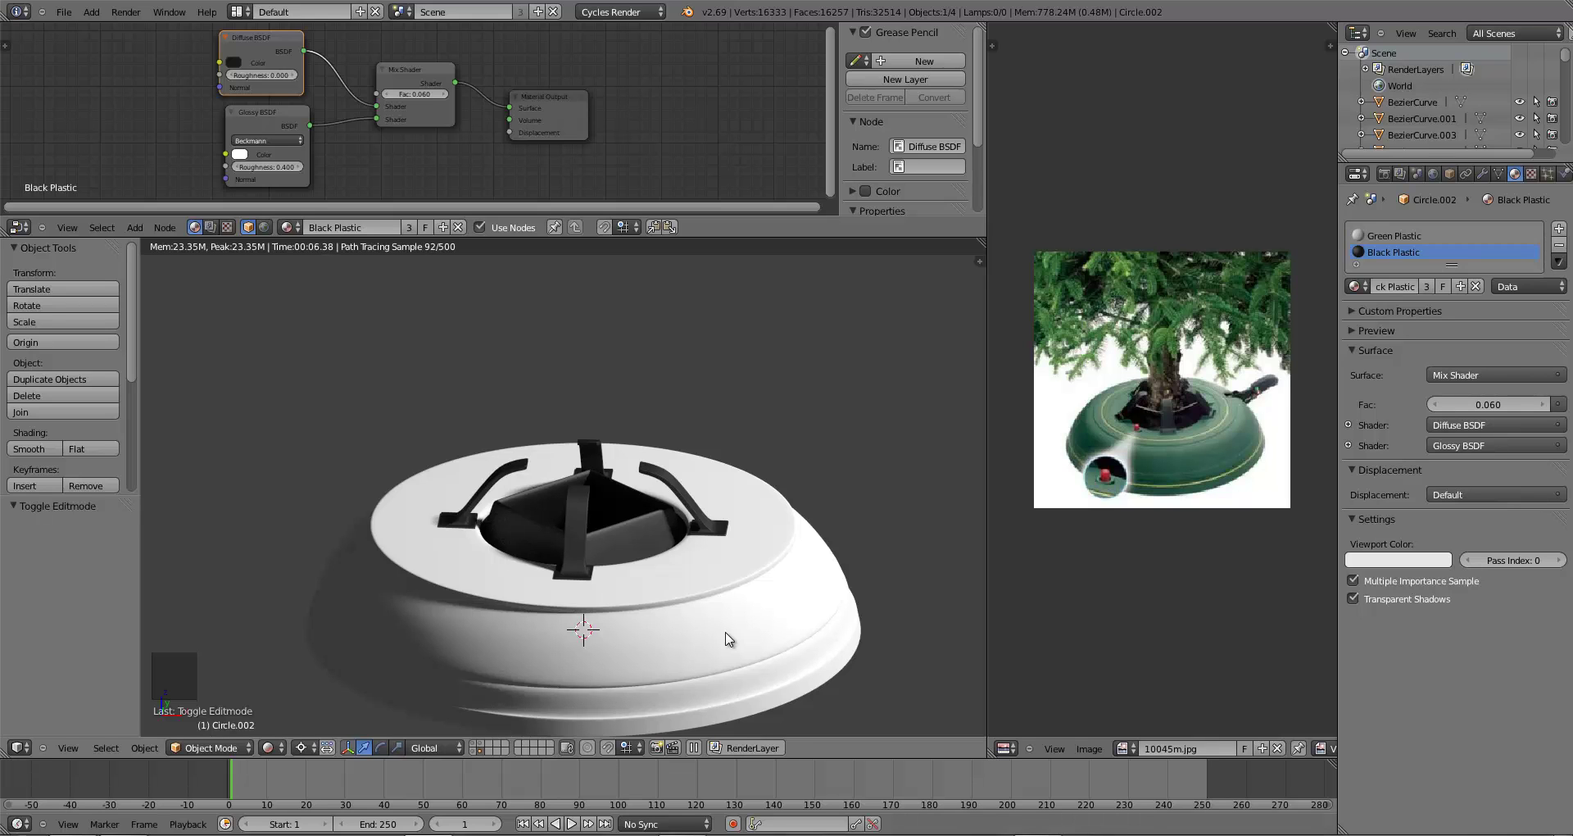
- Return the 3D view to solid shading and save the file
key(z)
key(z)
key(z)
key(ctrl+s)
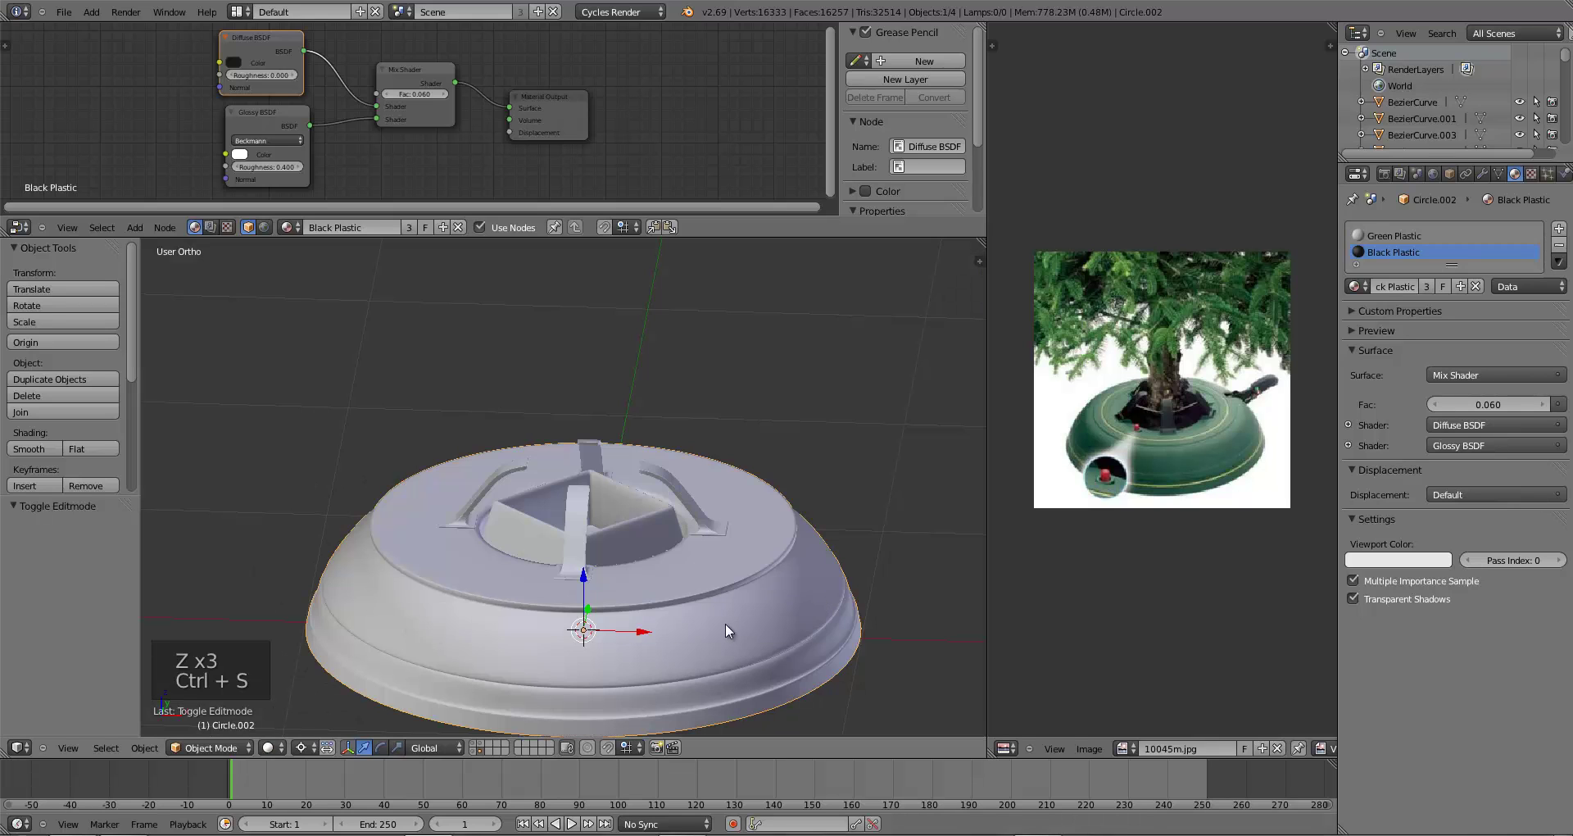
key(KP_Enter)
- In the right side view, add a loop cut around the round base just above its main groove
key(KP_3)
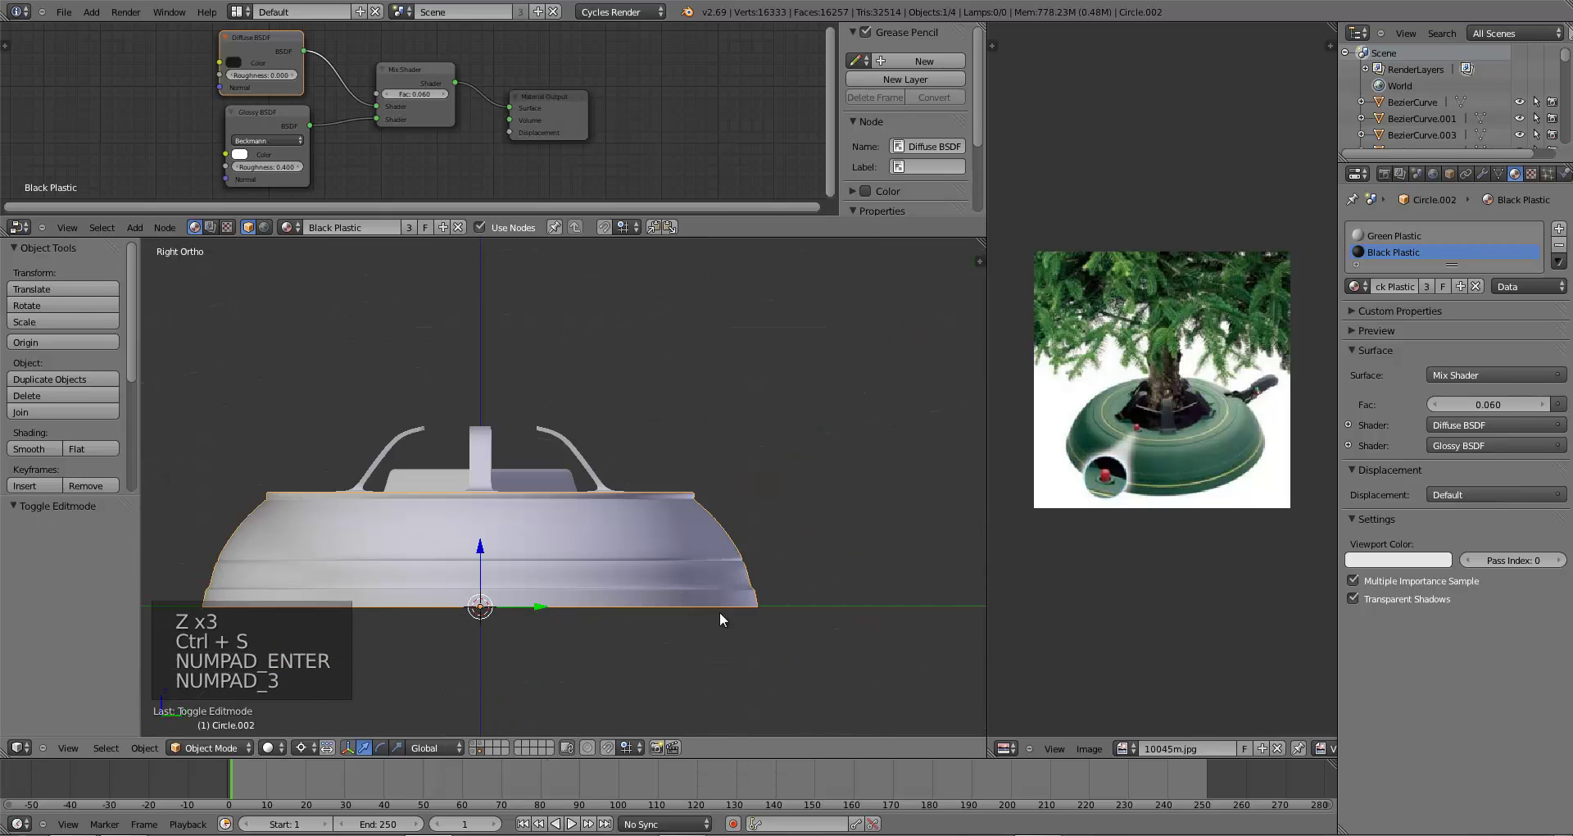
scroll(719, 611, up, 2)
scroll(720, 611, down, 1)
key(Tab)
key(a)
key(a)
key(b)
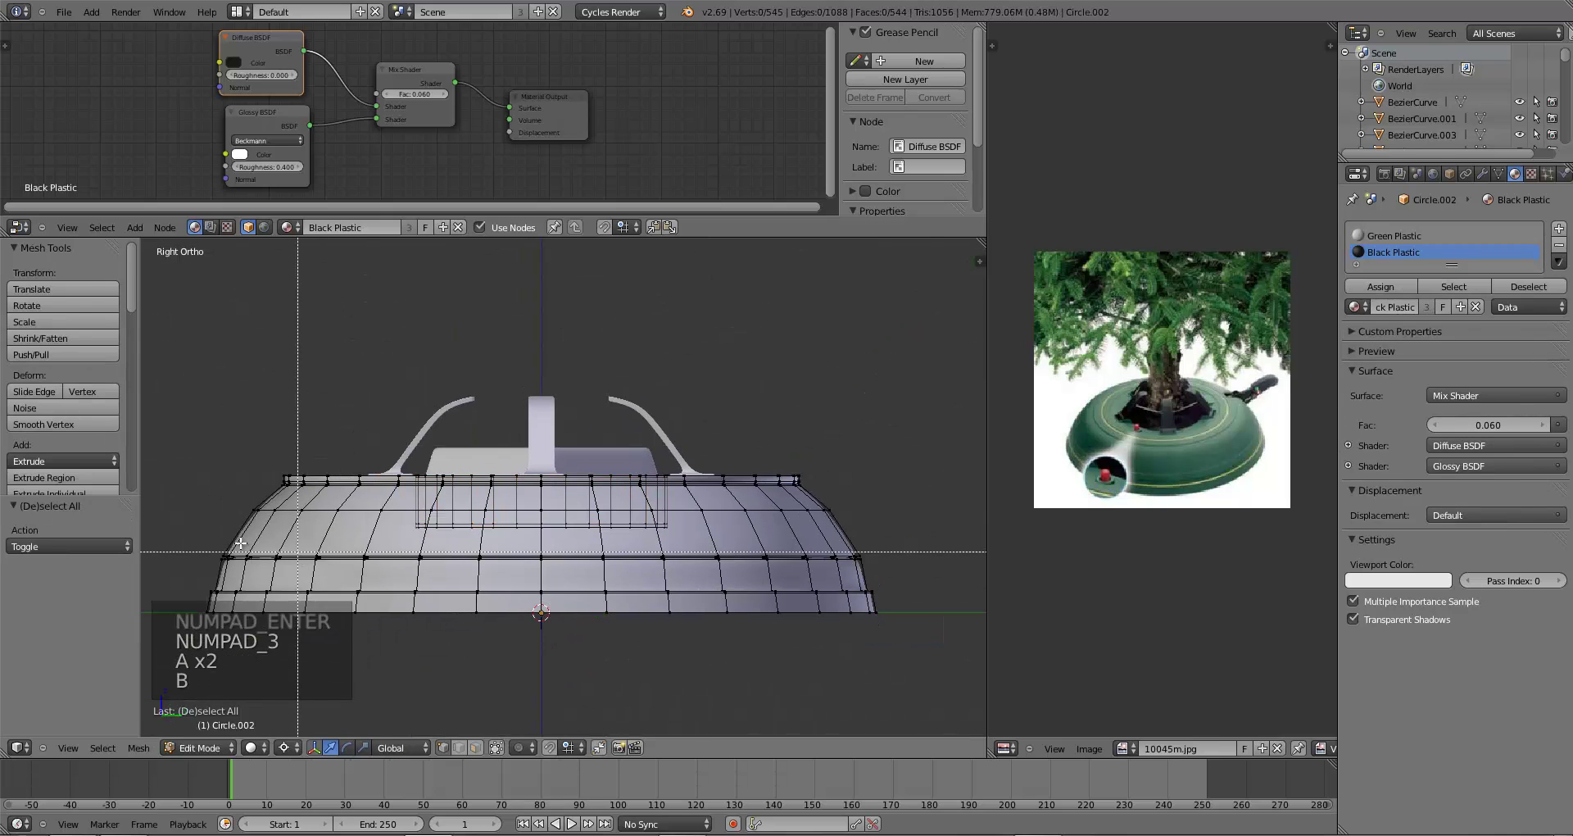
drag(210, 544, 212, 545)
key(ctrl+r)
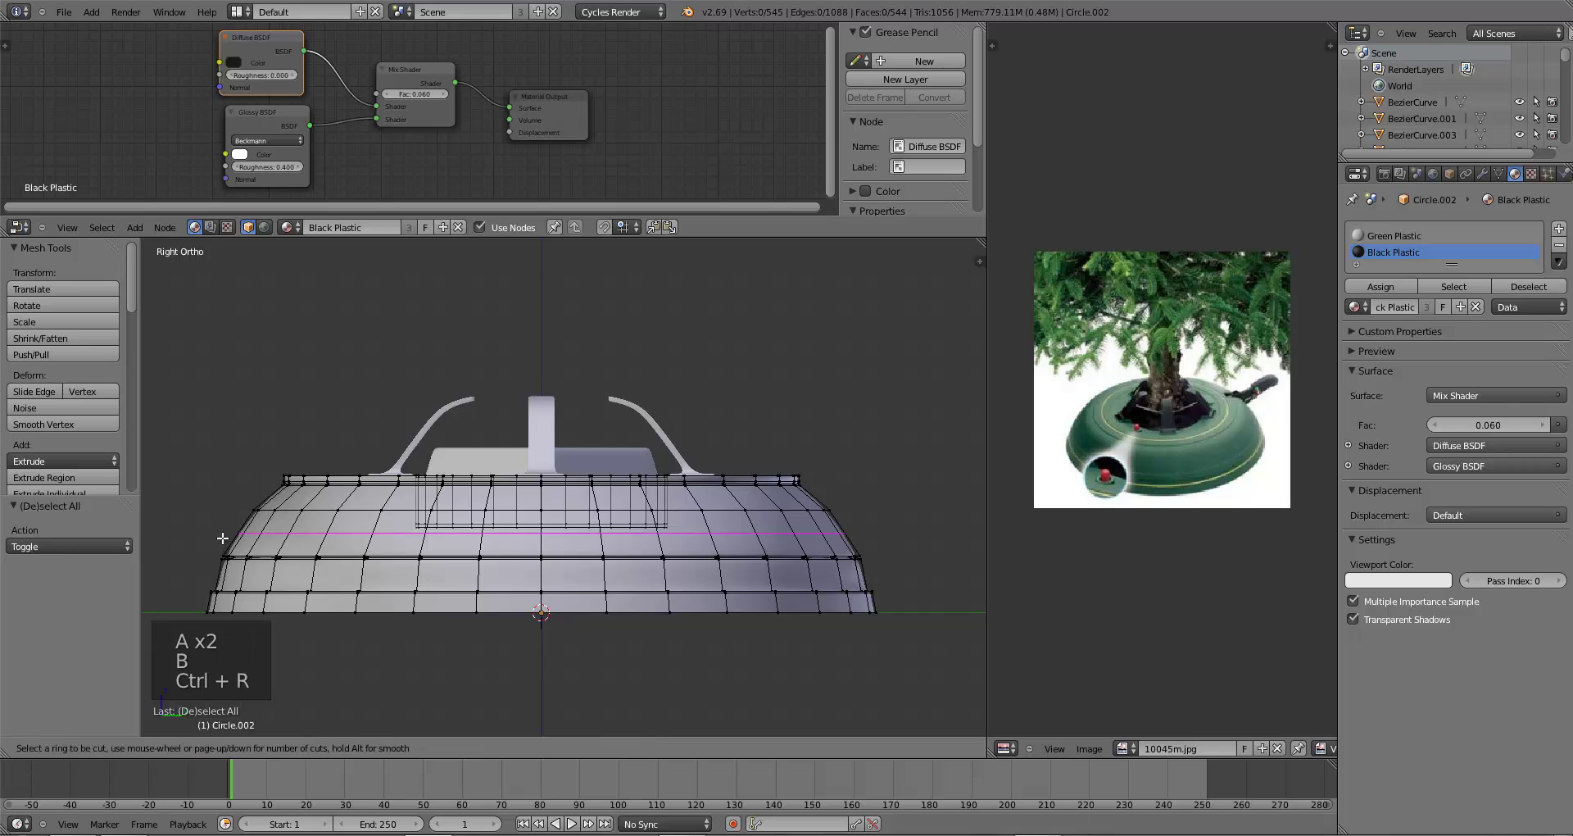
click(214, 548)
click(210, 559)
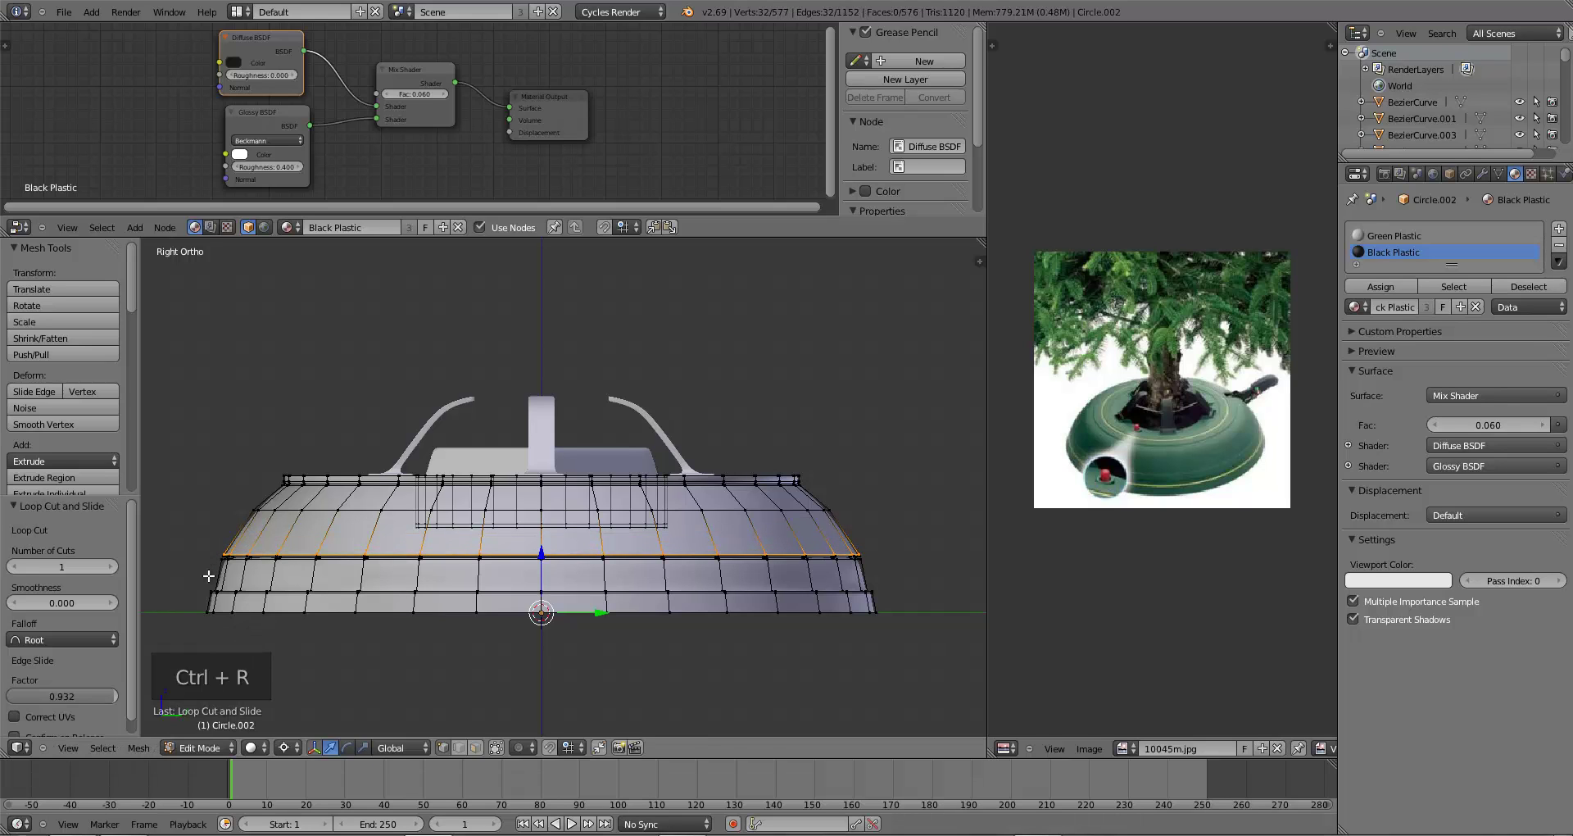
- Add a second loop cut in the band below the groove, slid down close to the band's lower edge
key(ctrl+r)
click(360, 578)
click(371, 589)
key(a)
- Select the edge loop inside the groove, grow the selection by one ring on both sides and save the file
scroll(371, 589, up, 10)
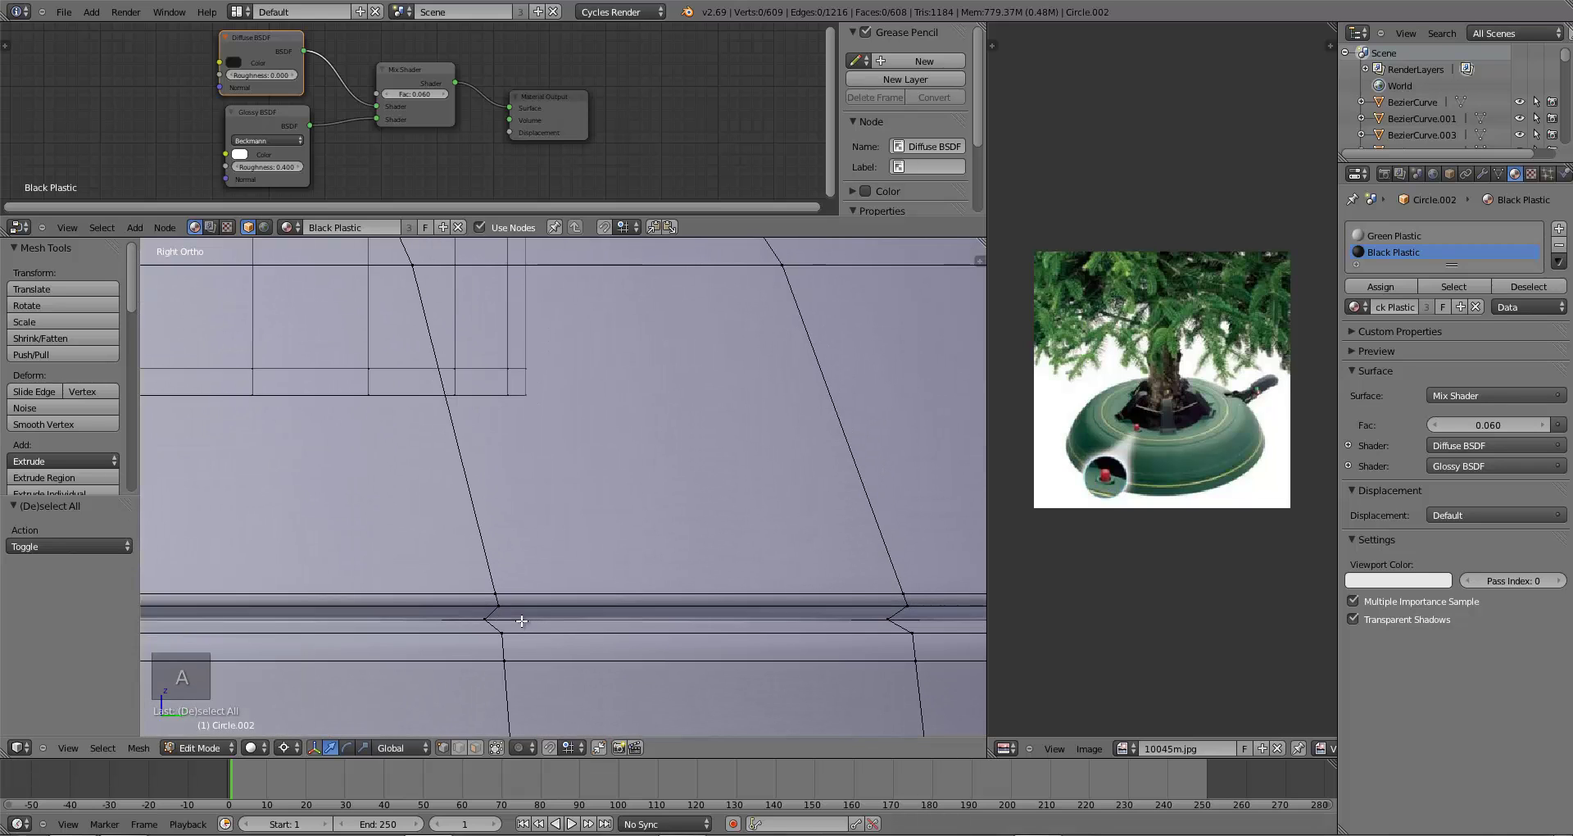
alt+right_click(523, 625)
key(ctrl+KP_Add)
scroll(522, 619, down, 4)
scroll(522, 619, down, 3)
key(ctrl+s)
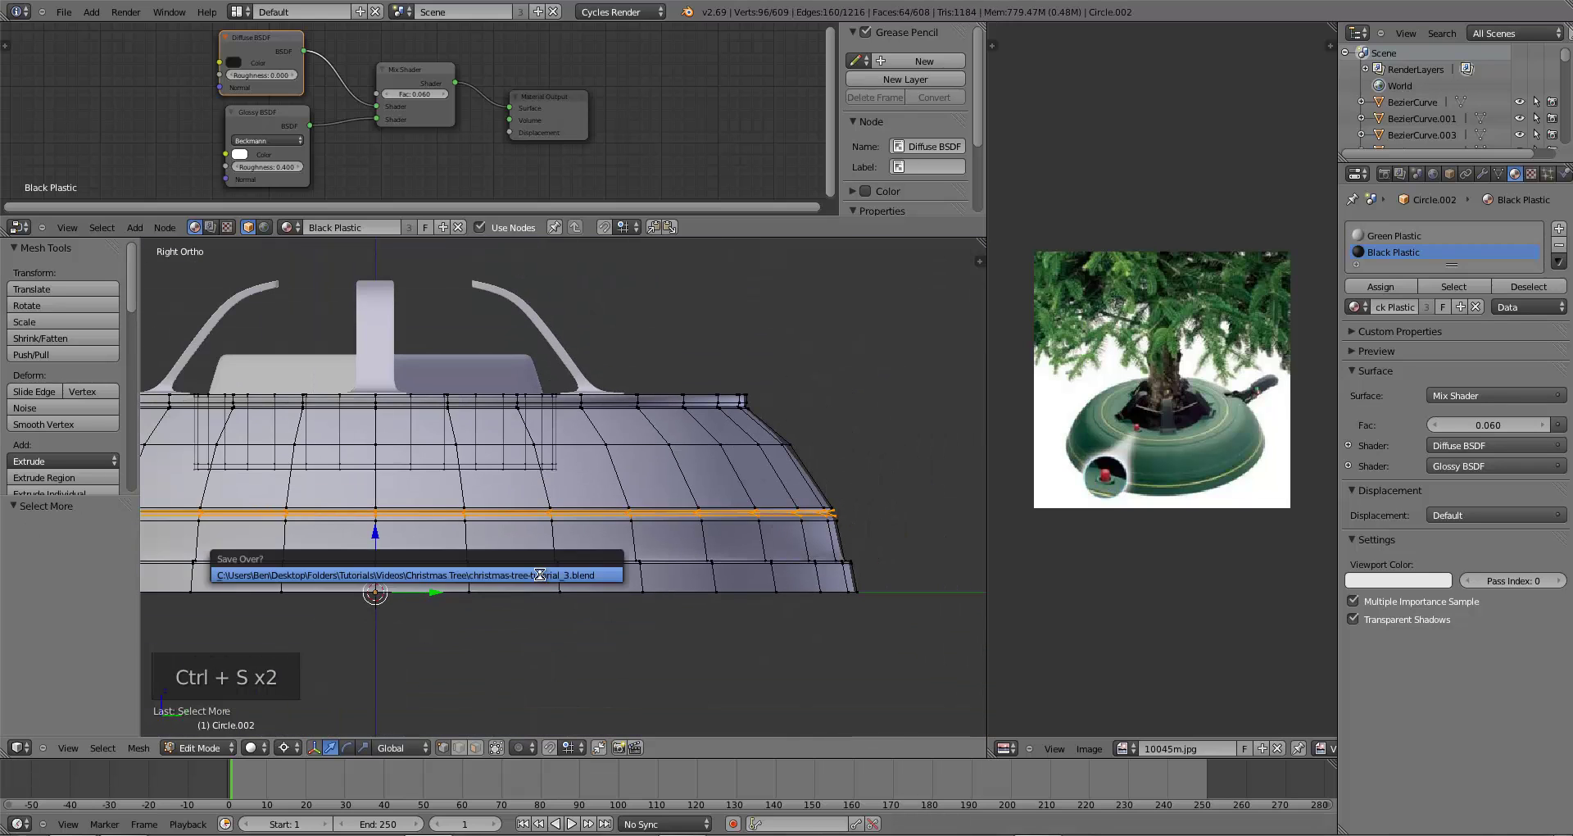
click(538, 572)
shift+middle_drag(538, 573, 579, 582)
- Add a third material slot to the round base and put the Green Plastic material in it
click(1560, 229)
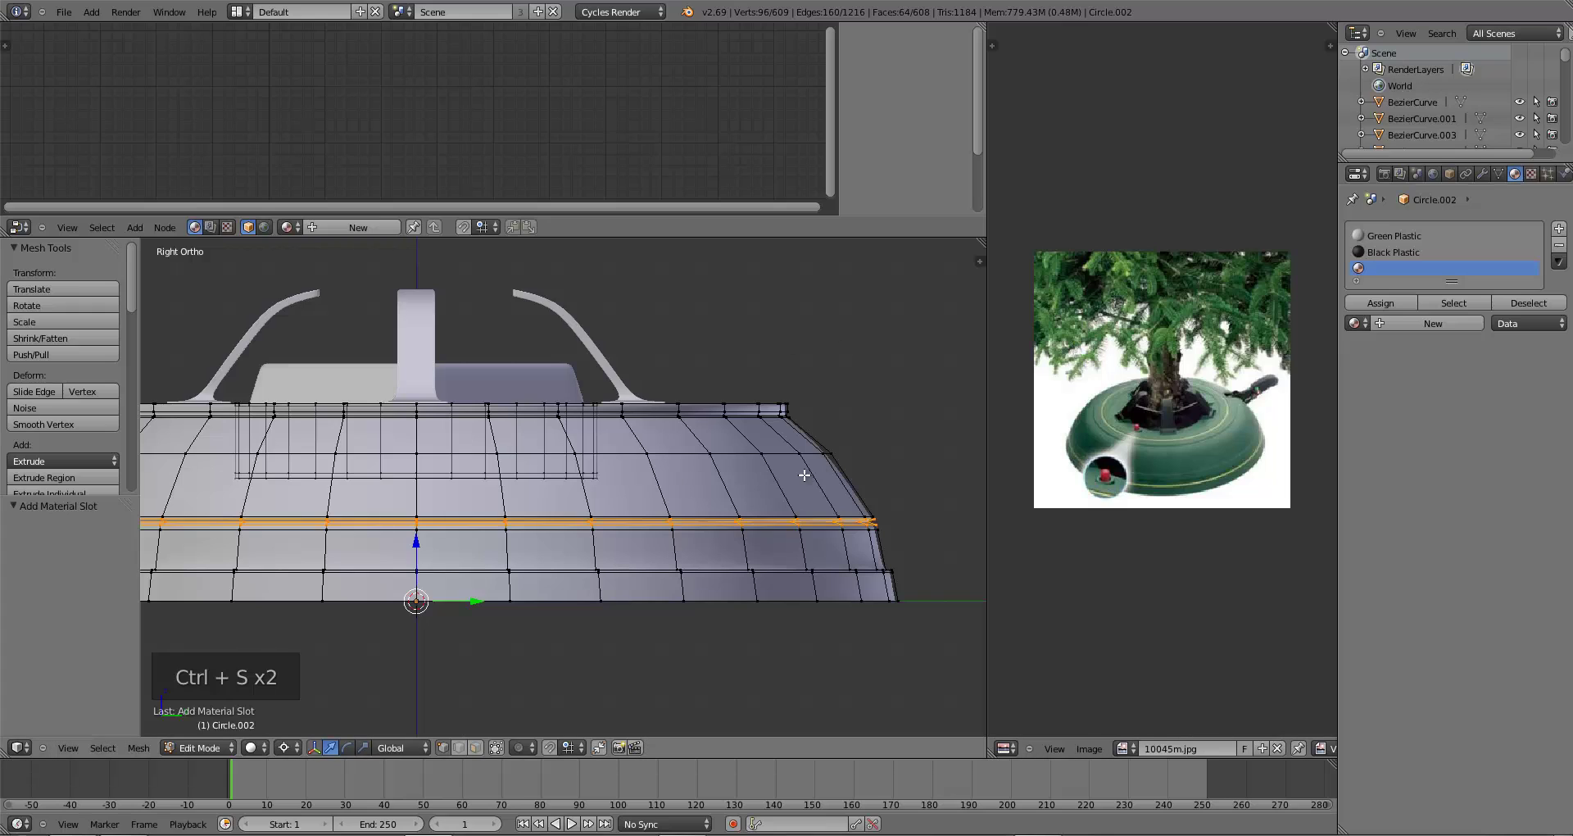
click(1354, 323)
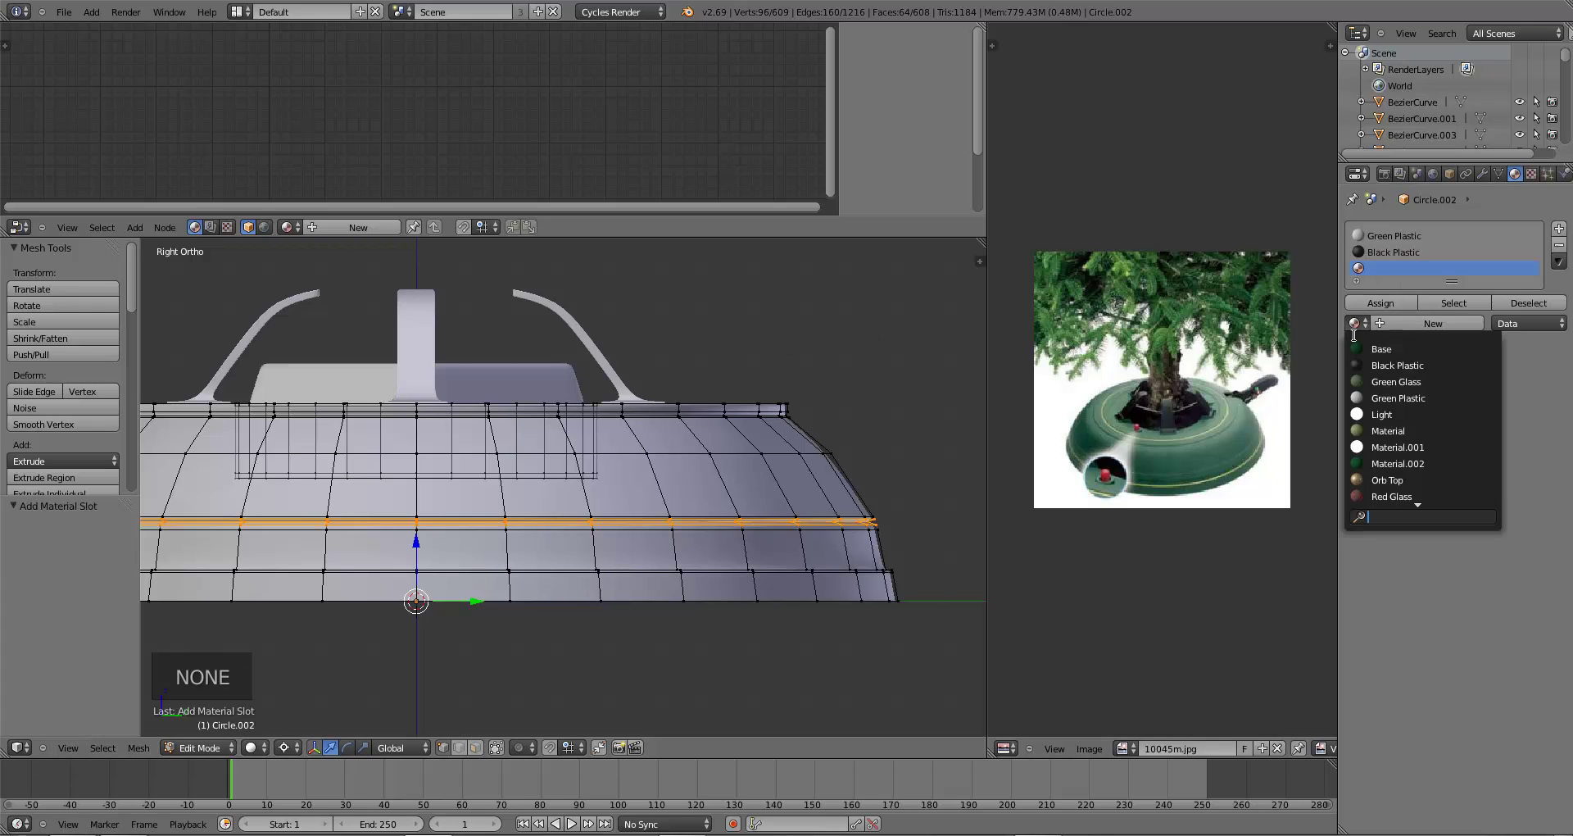
click(1385, 398)
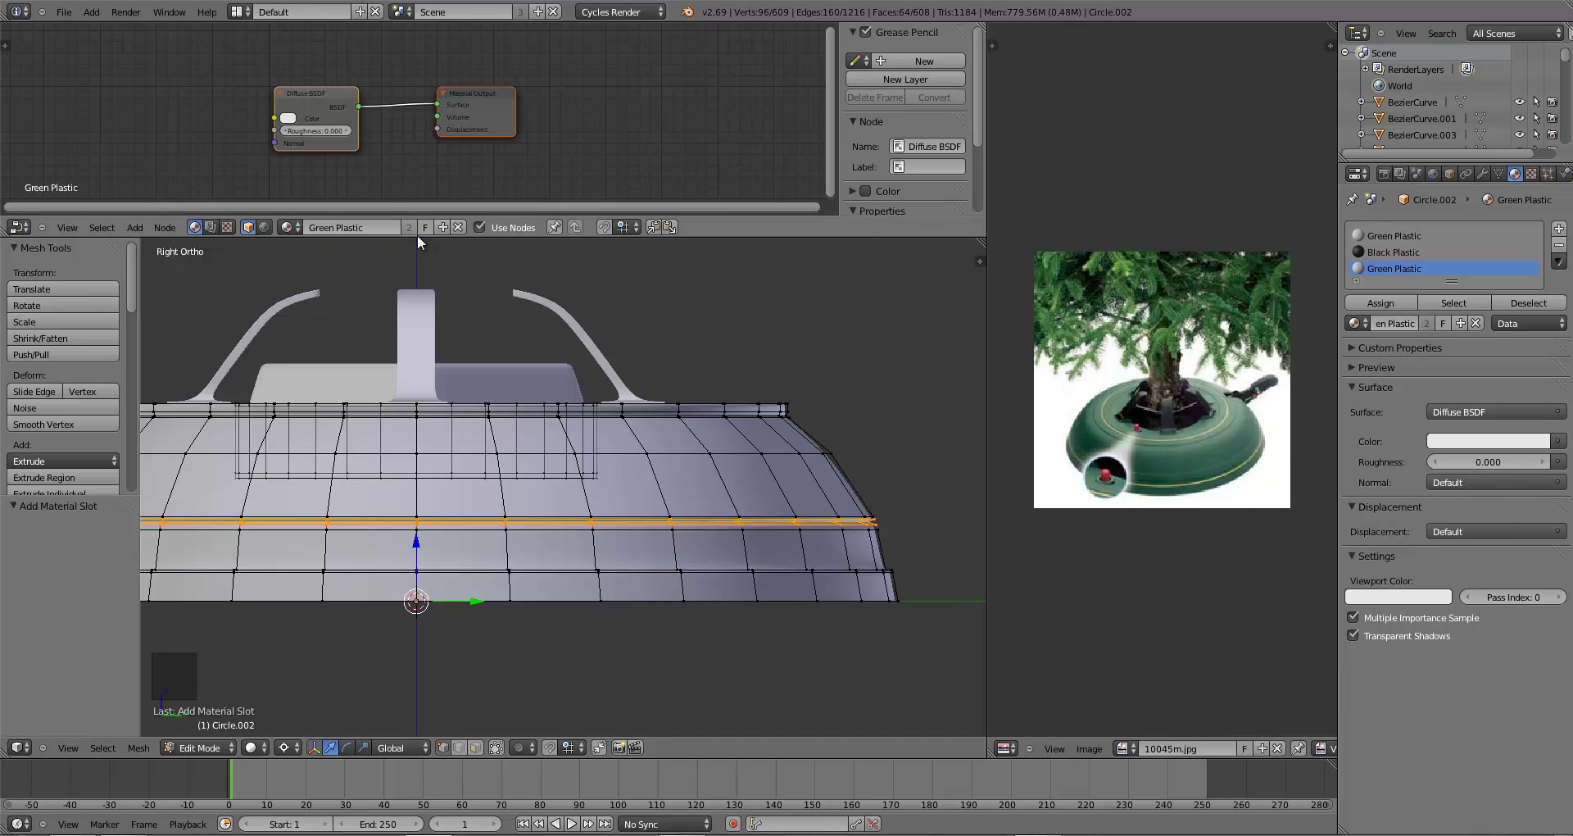
- Make the third slot's Green Plastic a single-user copy and rename it Yellow Plastic
key(Tab)
click(1426, 303)
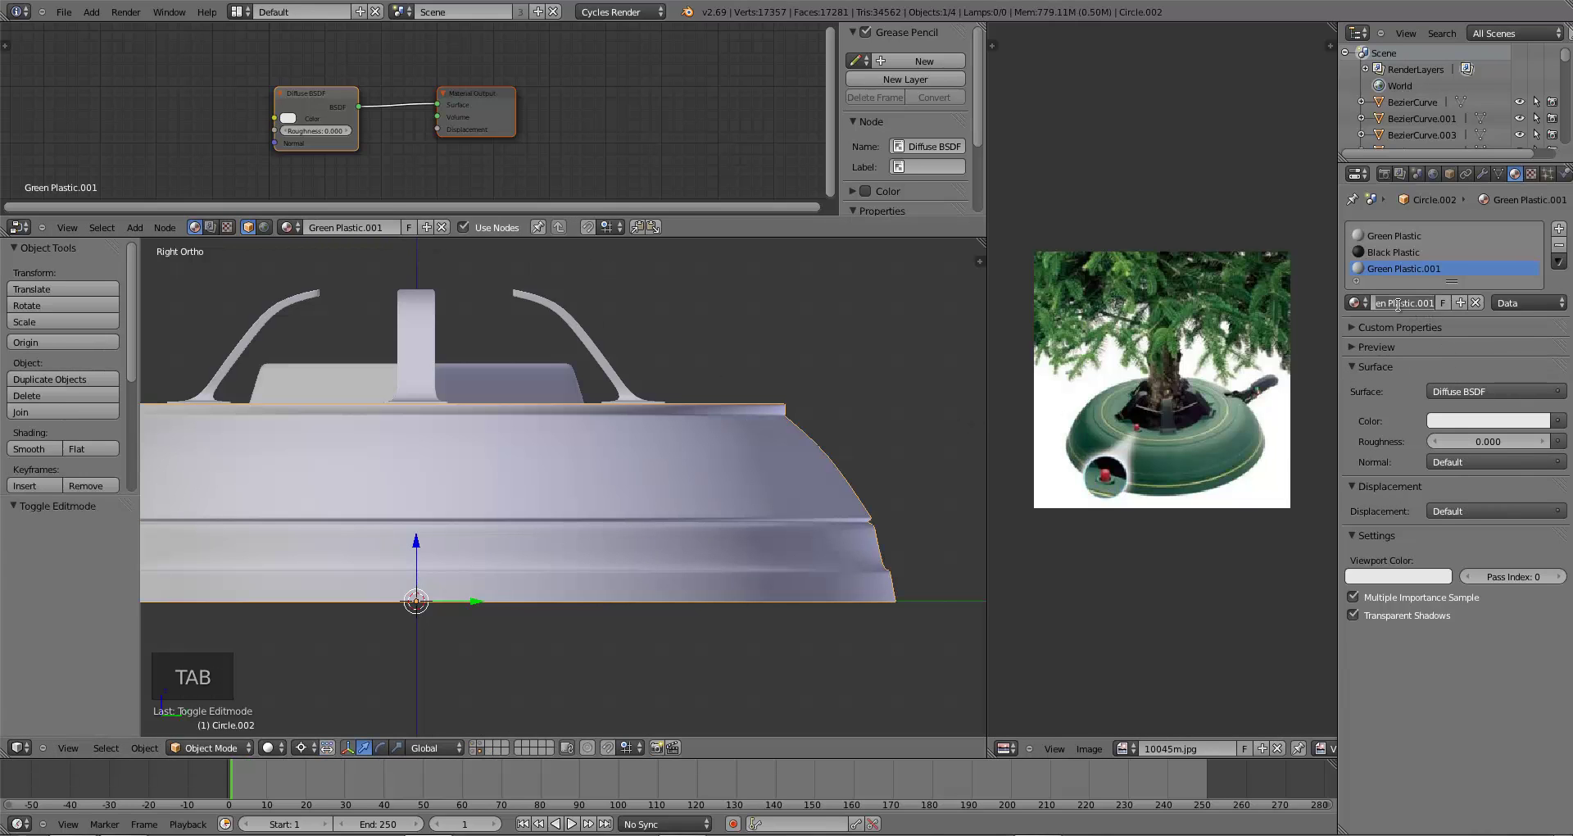
text(Yellow P)
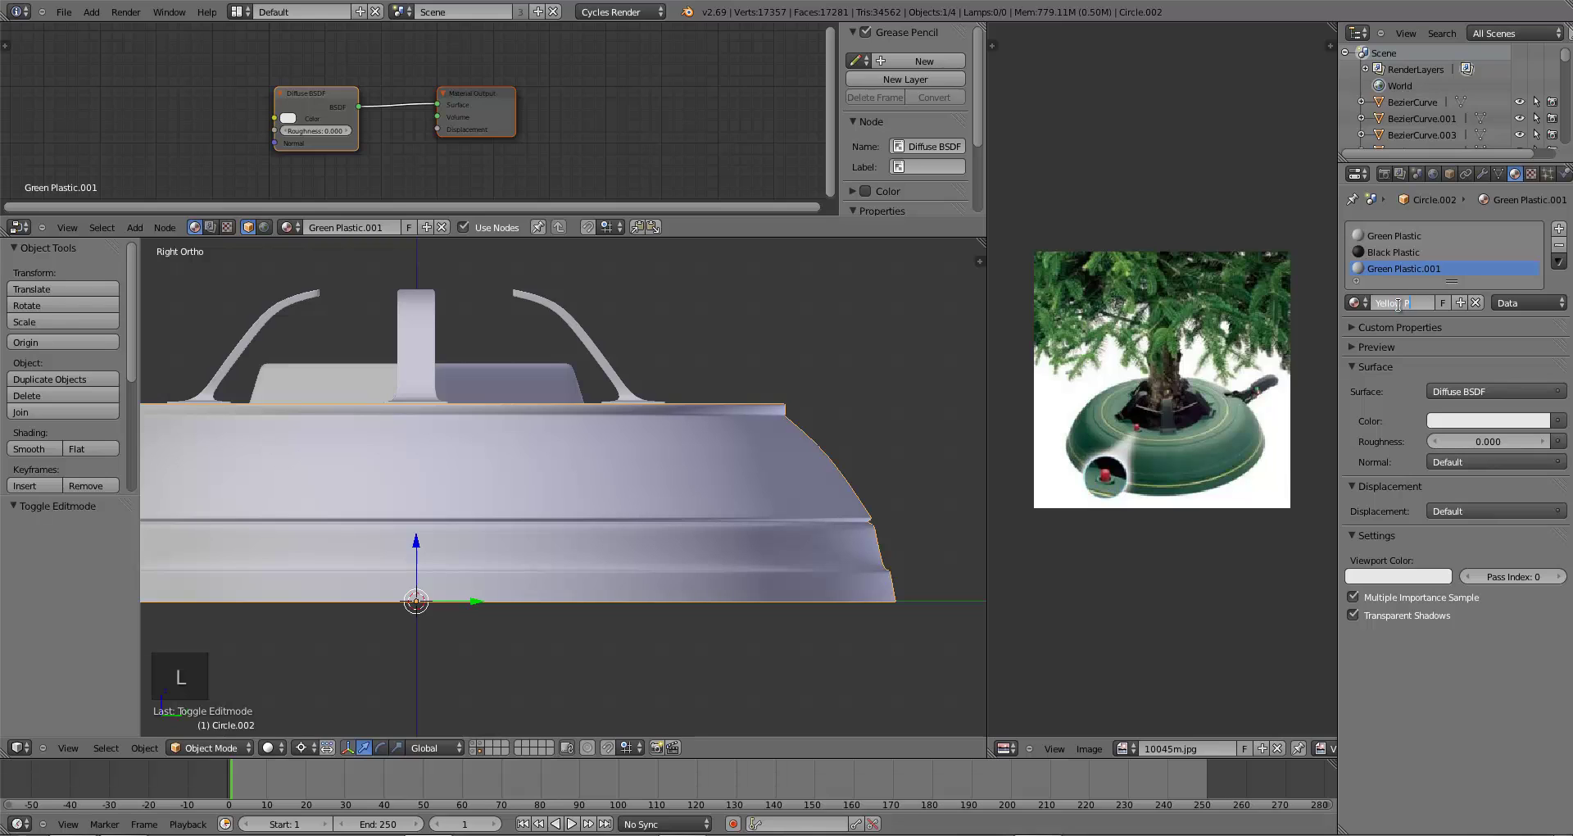
text(lastic)
key(Return)
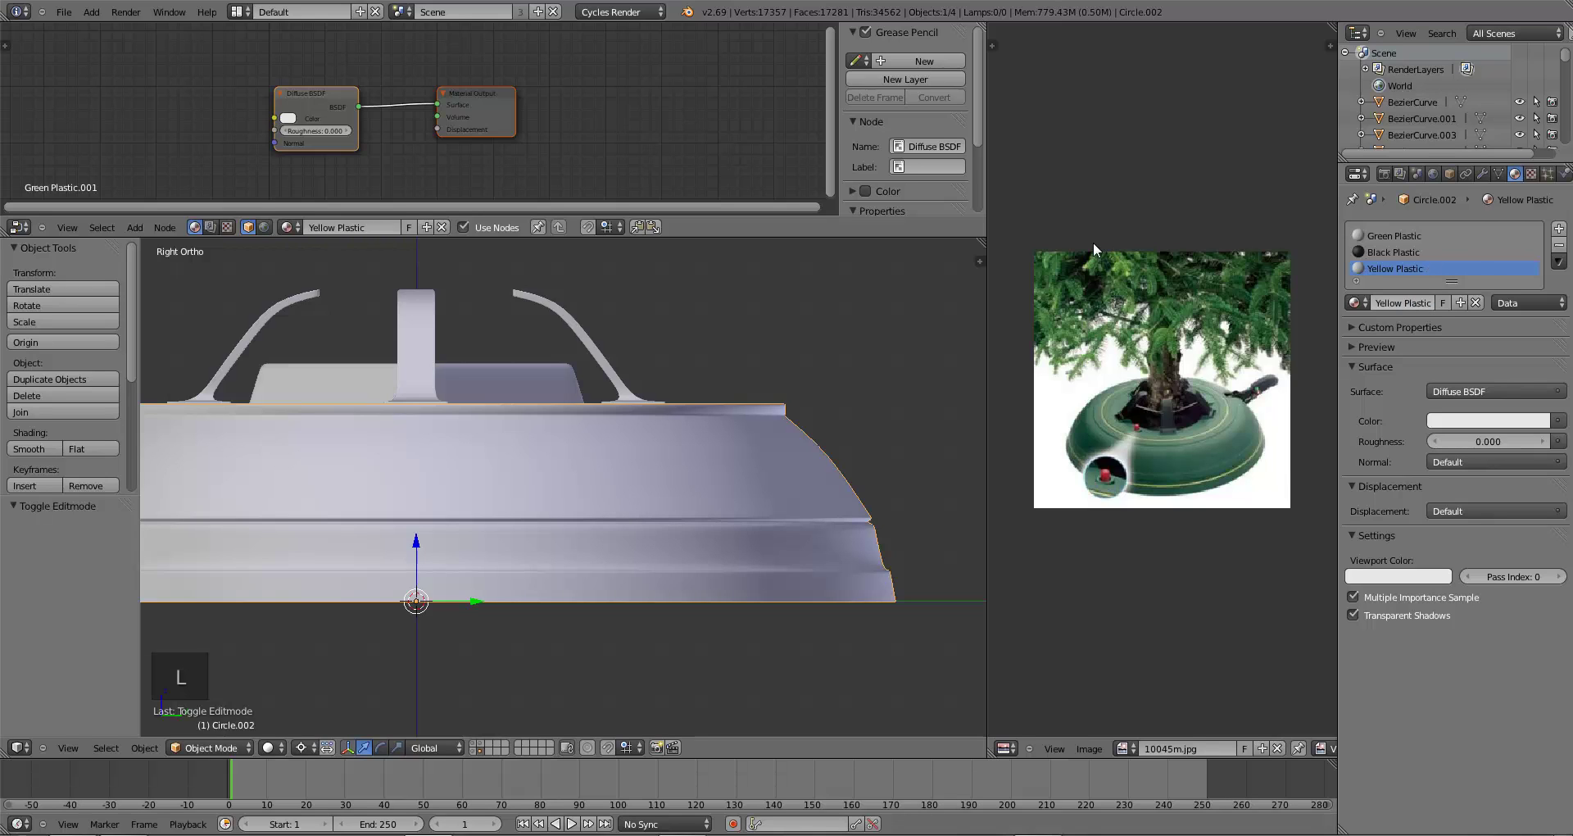
- Spread the Yellow Plastic nodes apart and insert a Mix Shader between the Diffuse BSDF and the Material Output
key(Tab)
click(285, 119)
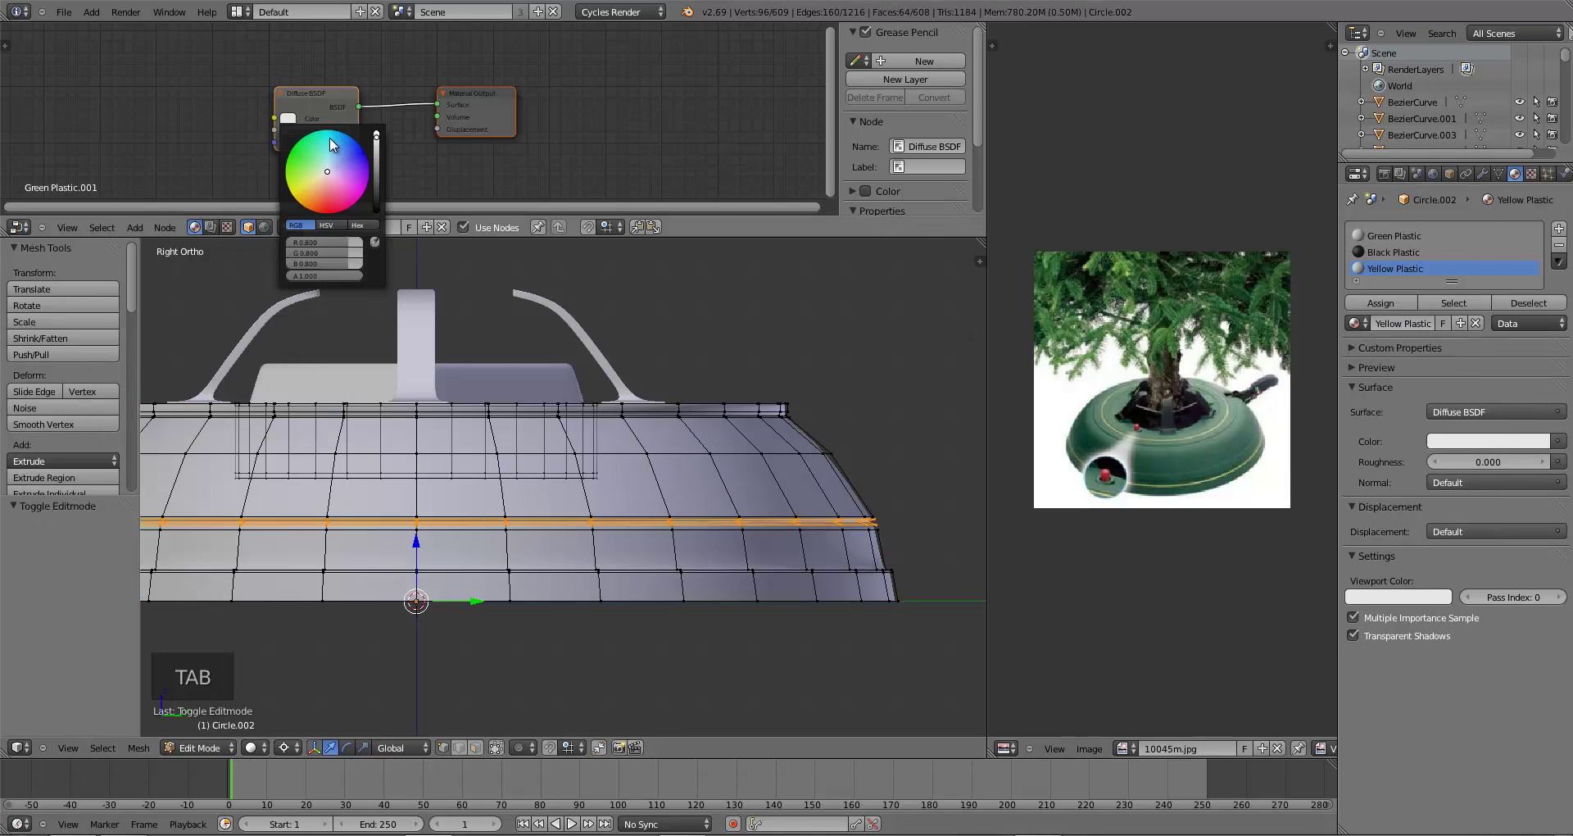
drag(317, 95, 223, 15)
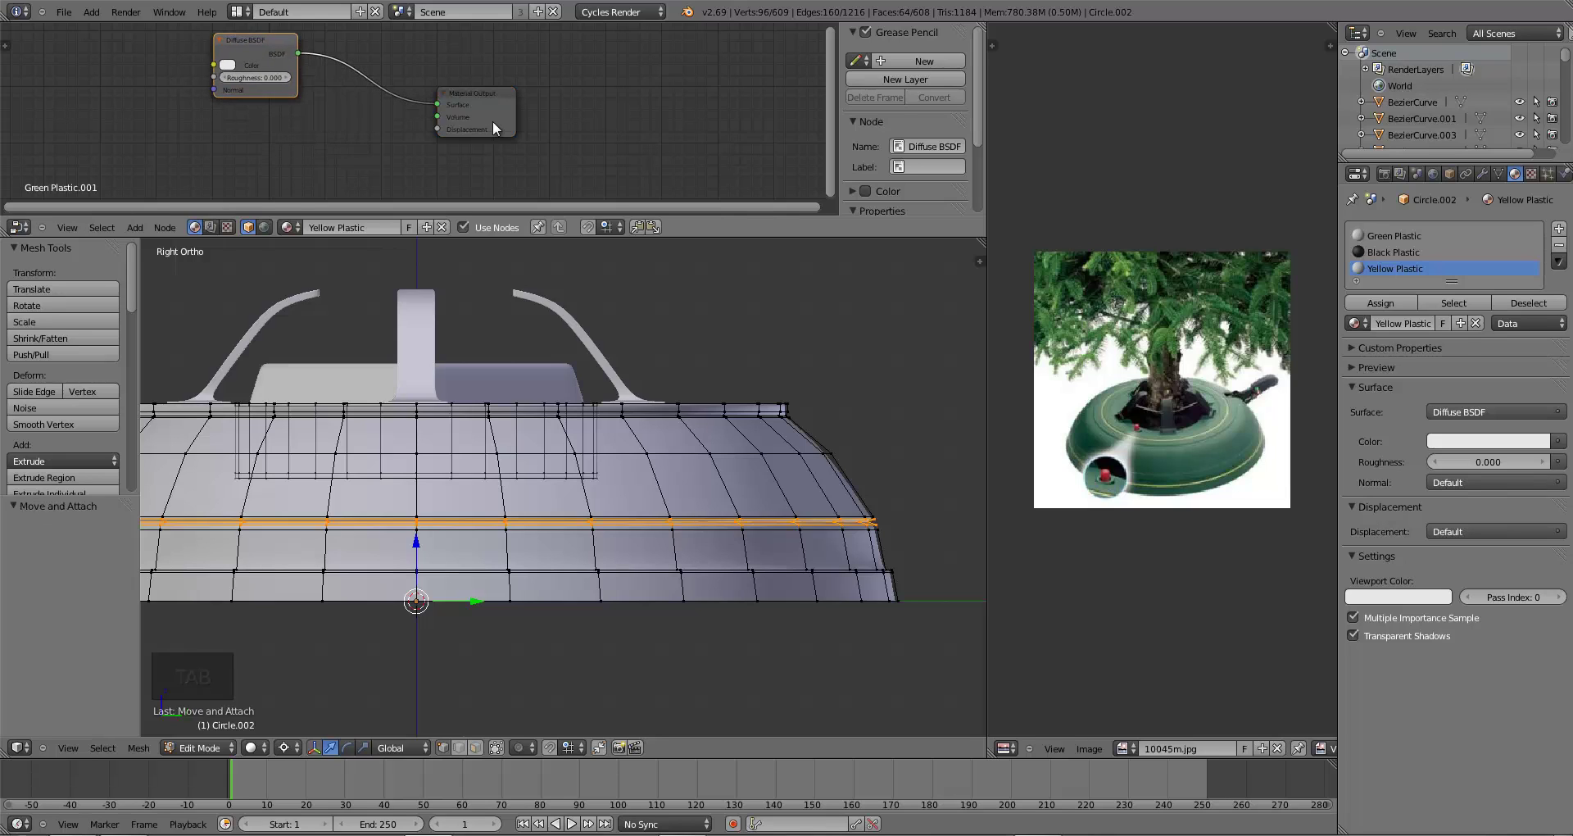
key(a)
drag(493, 120, 602, 107)
key(shift+s)
key(shift+a)
mouse_move(318, 125)
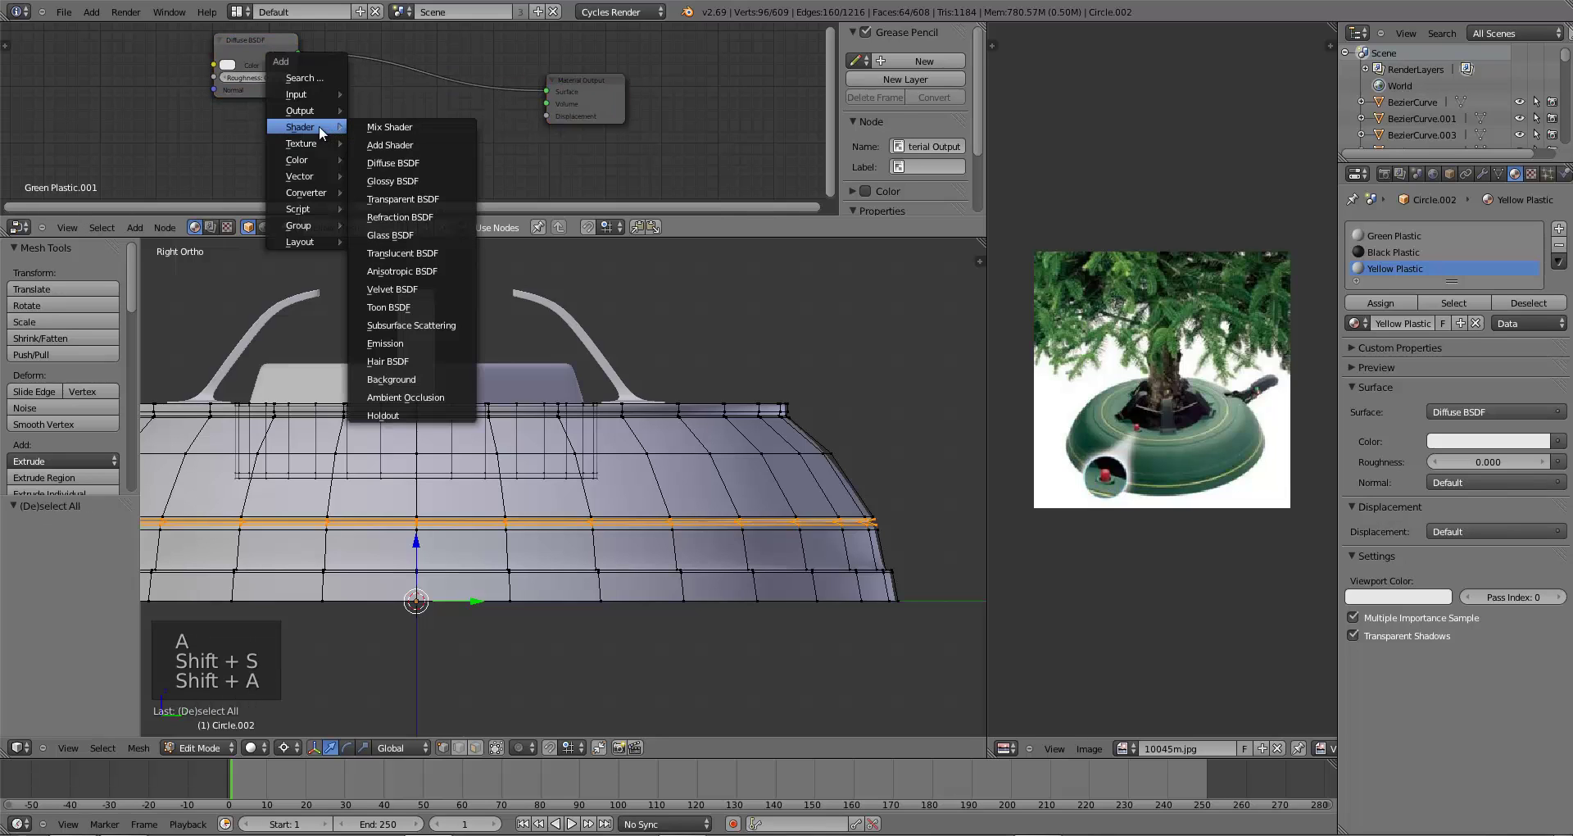
click(378, 129)
click(380, 69)
- Add a Glossy BSDF node and place it below the Diffuse BSDF
key(shift+a)
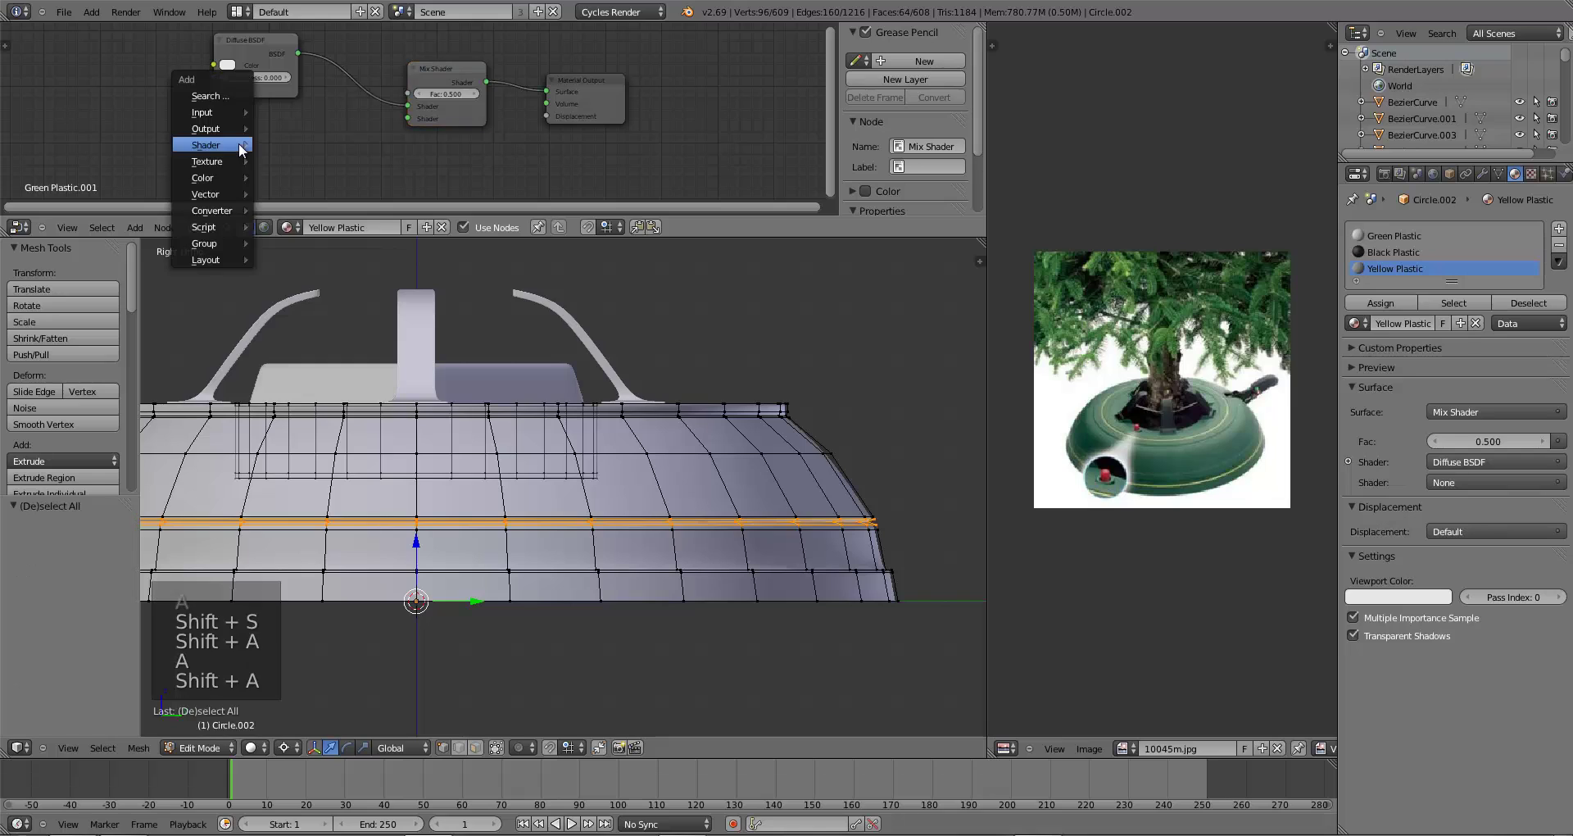
mouse_move(234, 144)
click(304, 199)
click(220, 111)
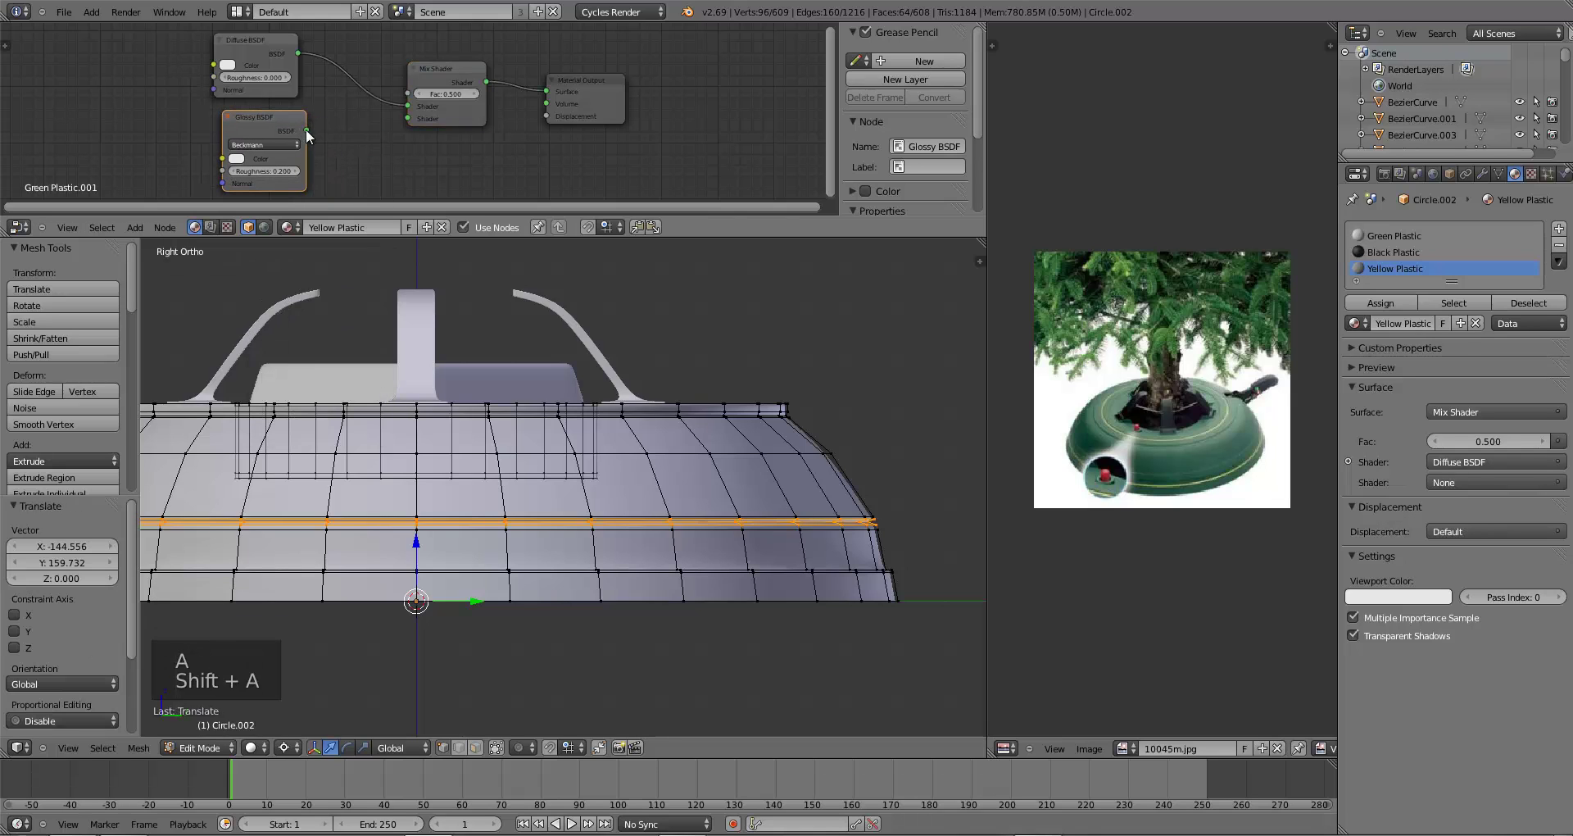
- Link the Glossy BSDF into the Mix Shader, set the mix factor to 0.060 and make the Diffuse BSDF colour yellow
drag(410, 116, 410, 118)
click(250, 747)
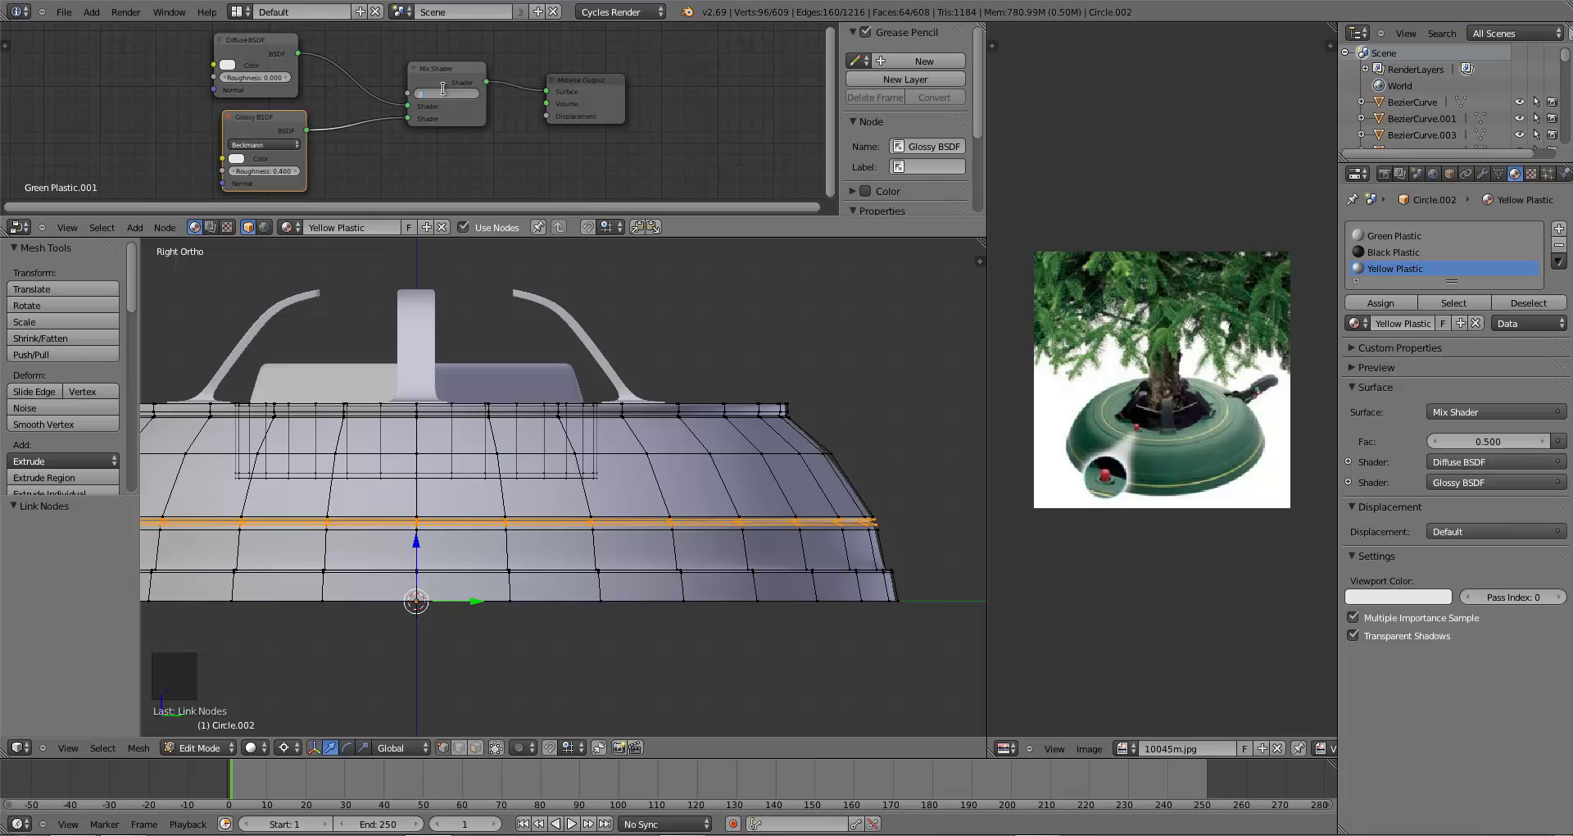
key(Return)
click(227, 65)
drag(256, 130, 236, 133)
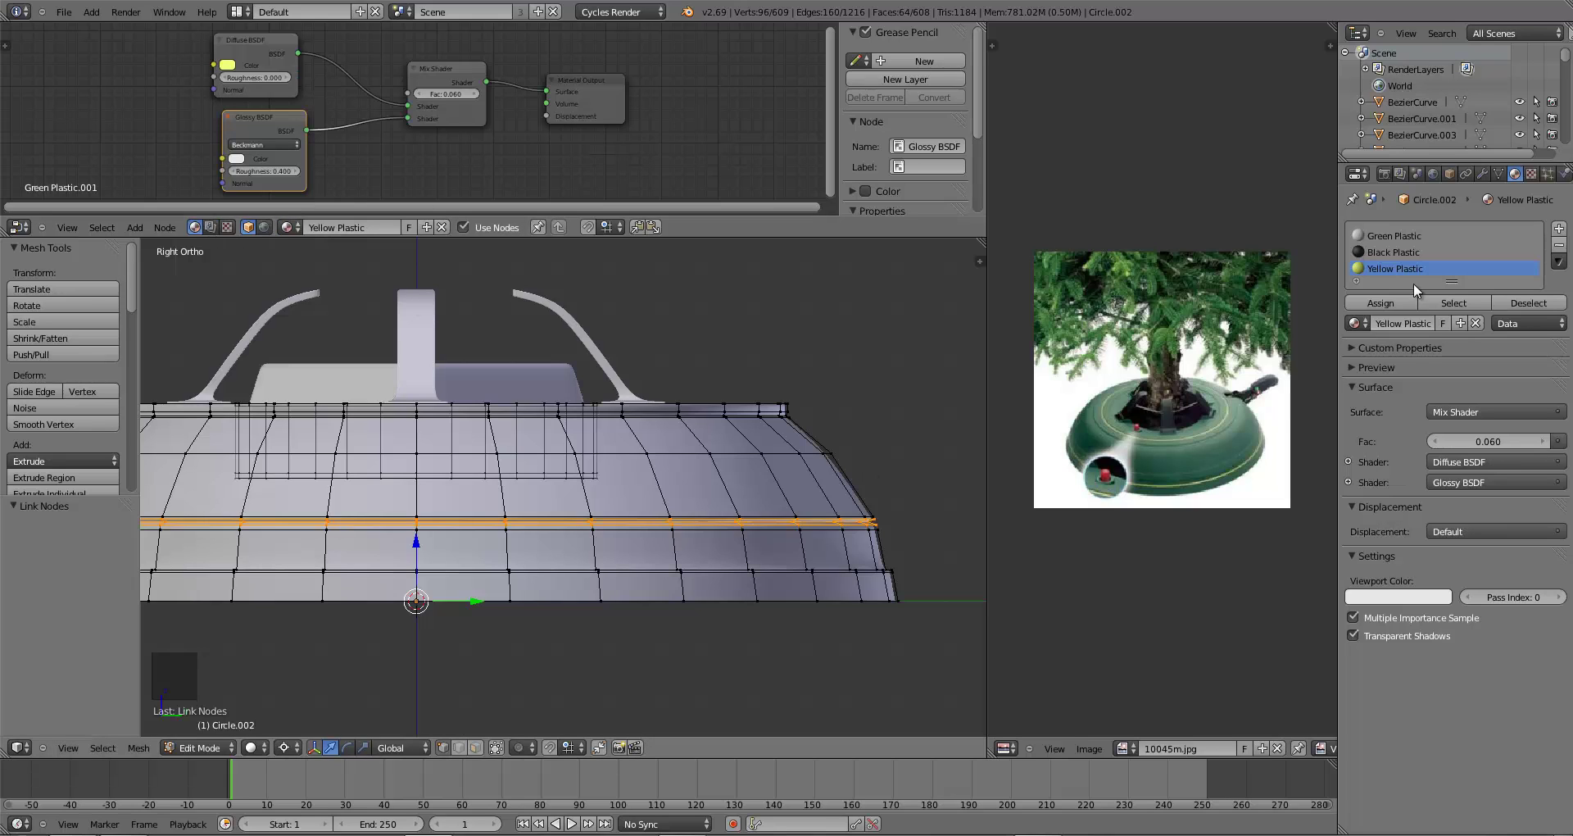
- Leave mesh editing with Yellow Plastic on the selected groove ring, save the file and preview the stand in rendered shading
key(Tab)
key(ctrl+s)
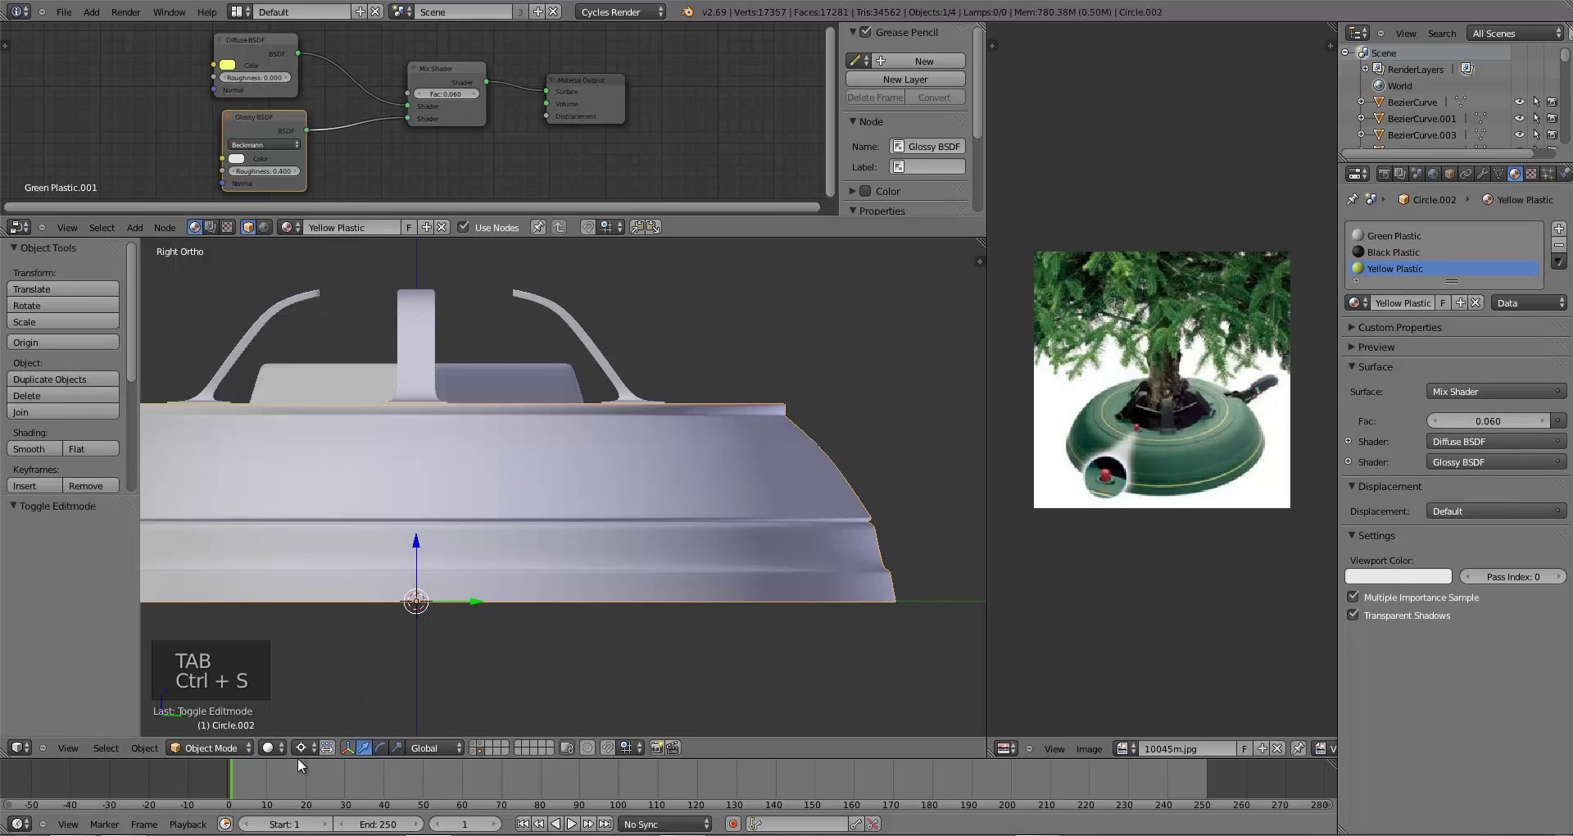
click(270, 748)
click(301, 636)
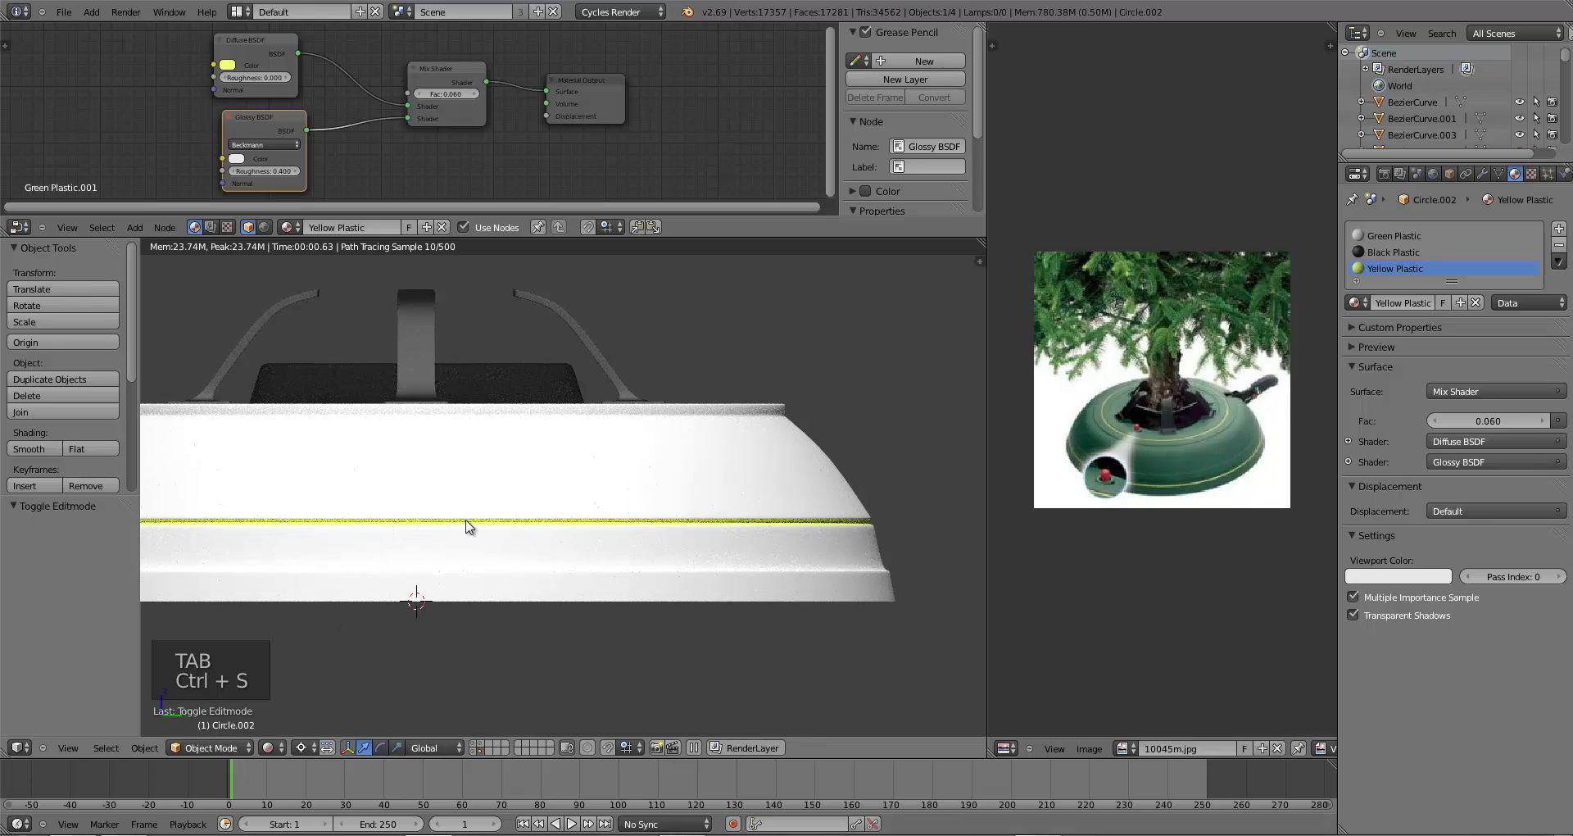
scroll(466, 521, down, 6)
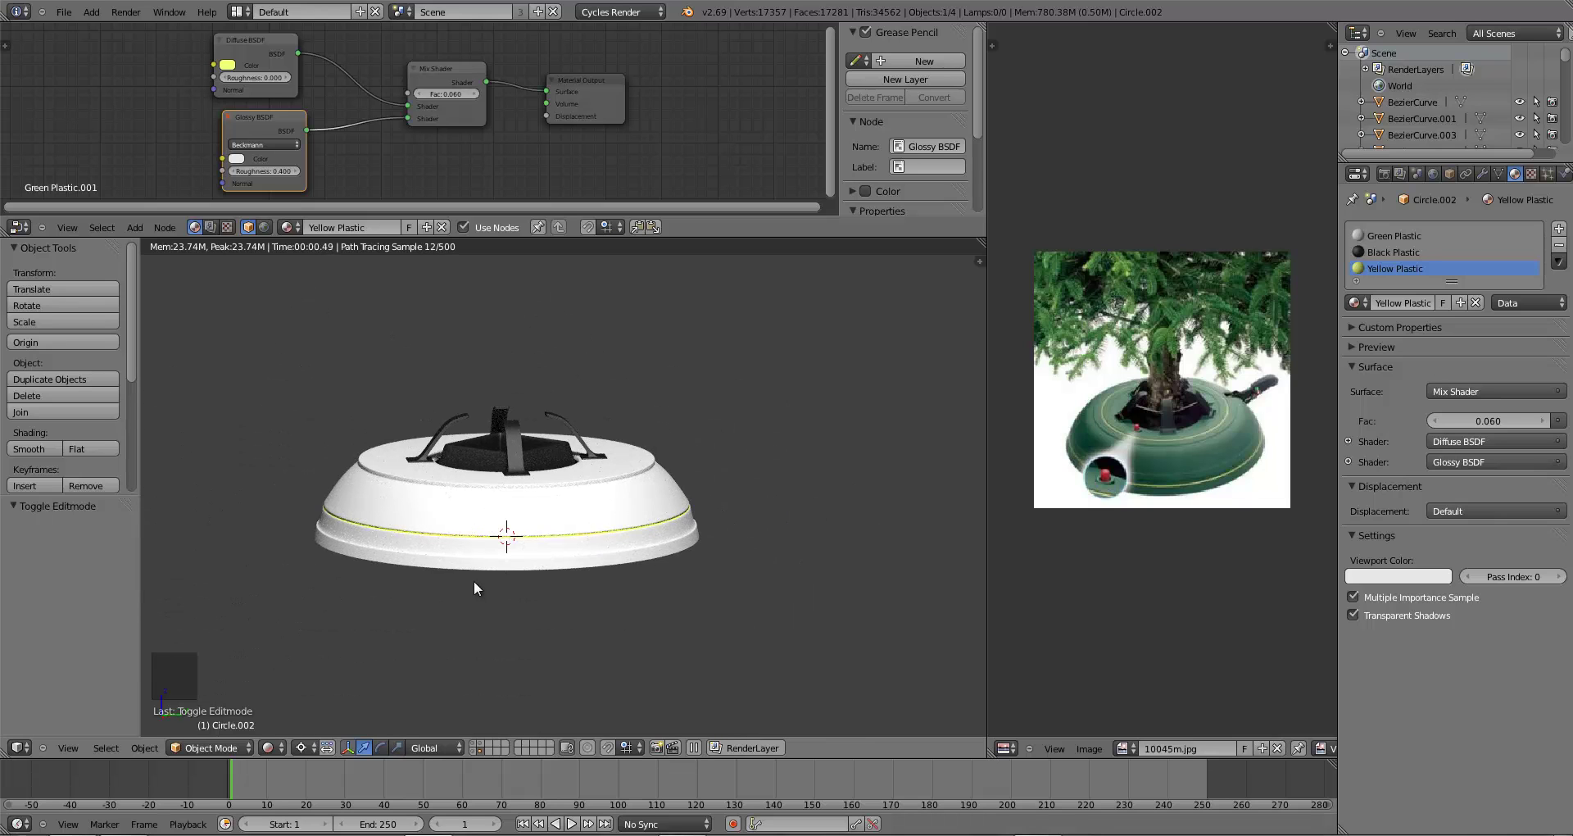
- Select the narrow band around the base's upper rim, grow the selection once and assign Yellow Plastic to it
key(KP_1)
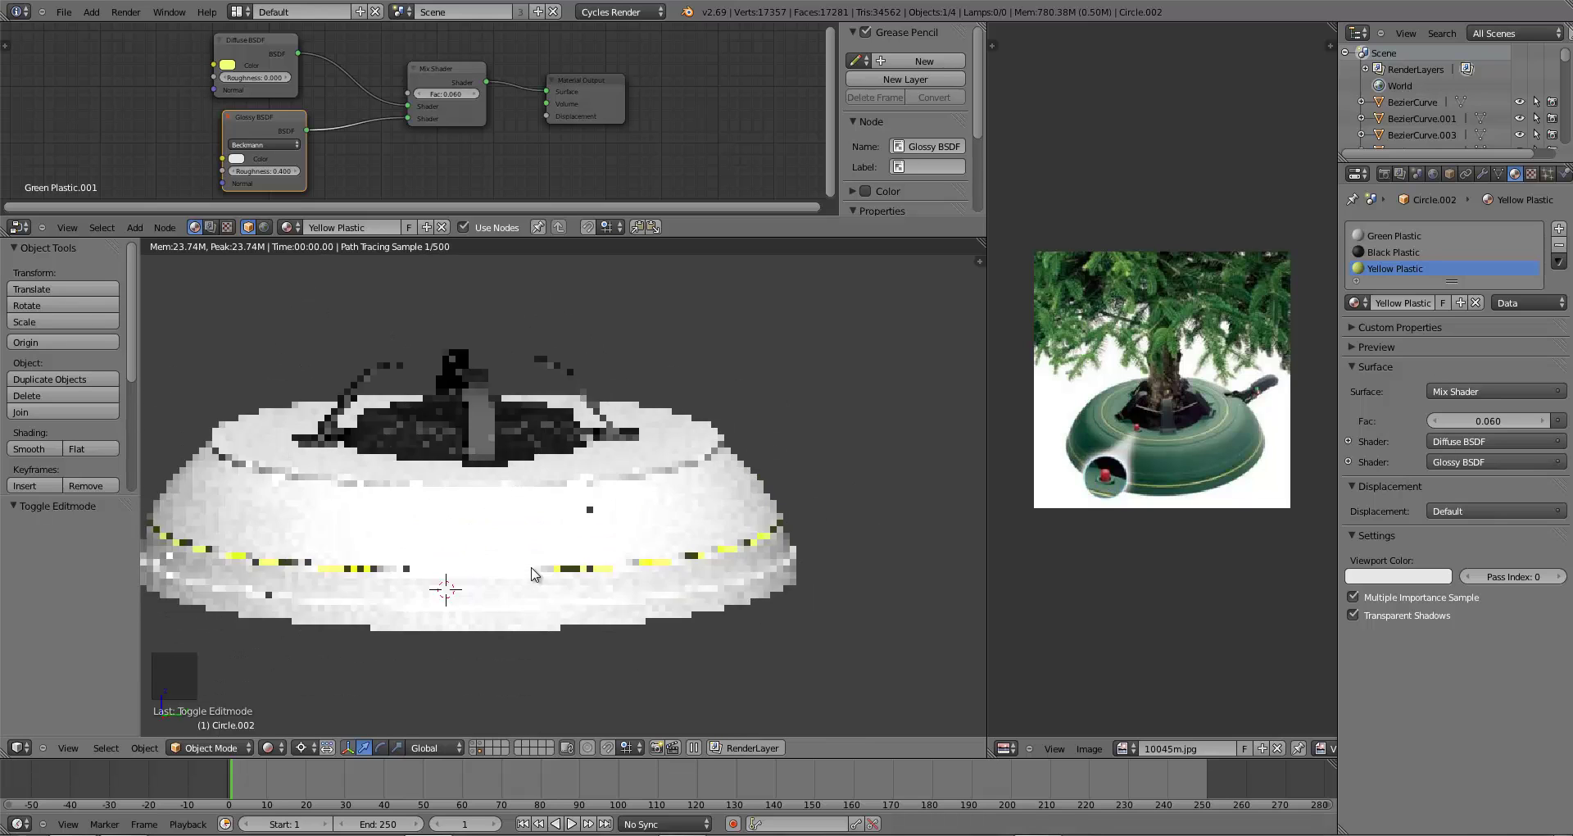
key(z)
key(z)
key(z)
key(KP_1)
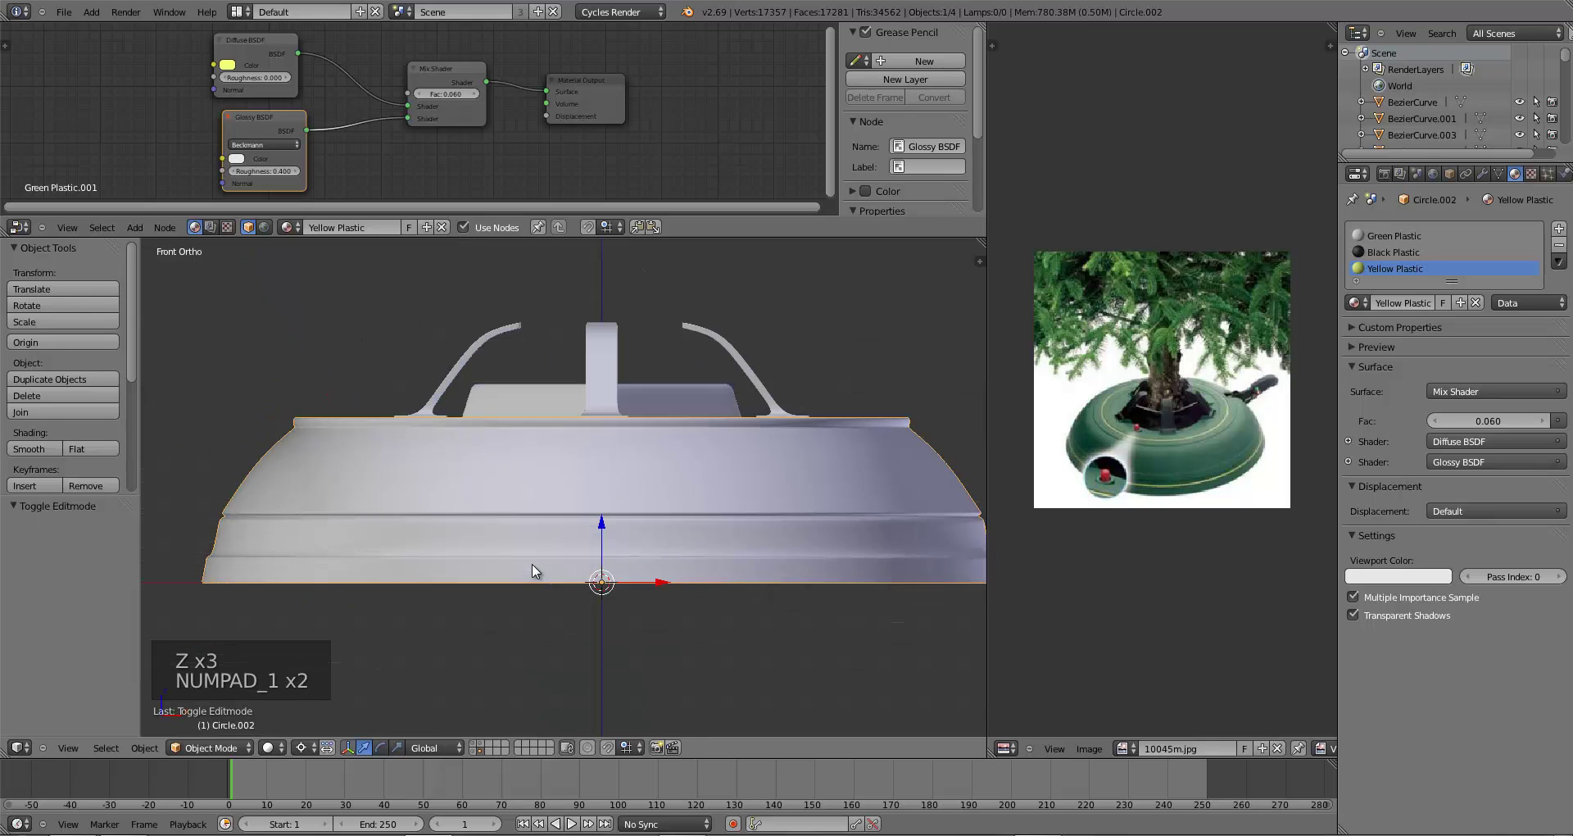
key(Tab)
key(a)
key(a)
alt+right_click(264, 448)
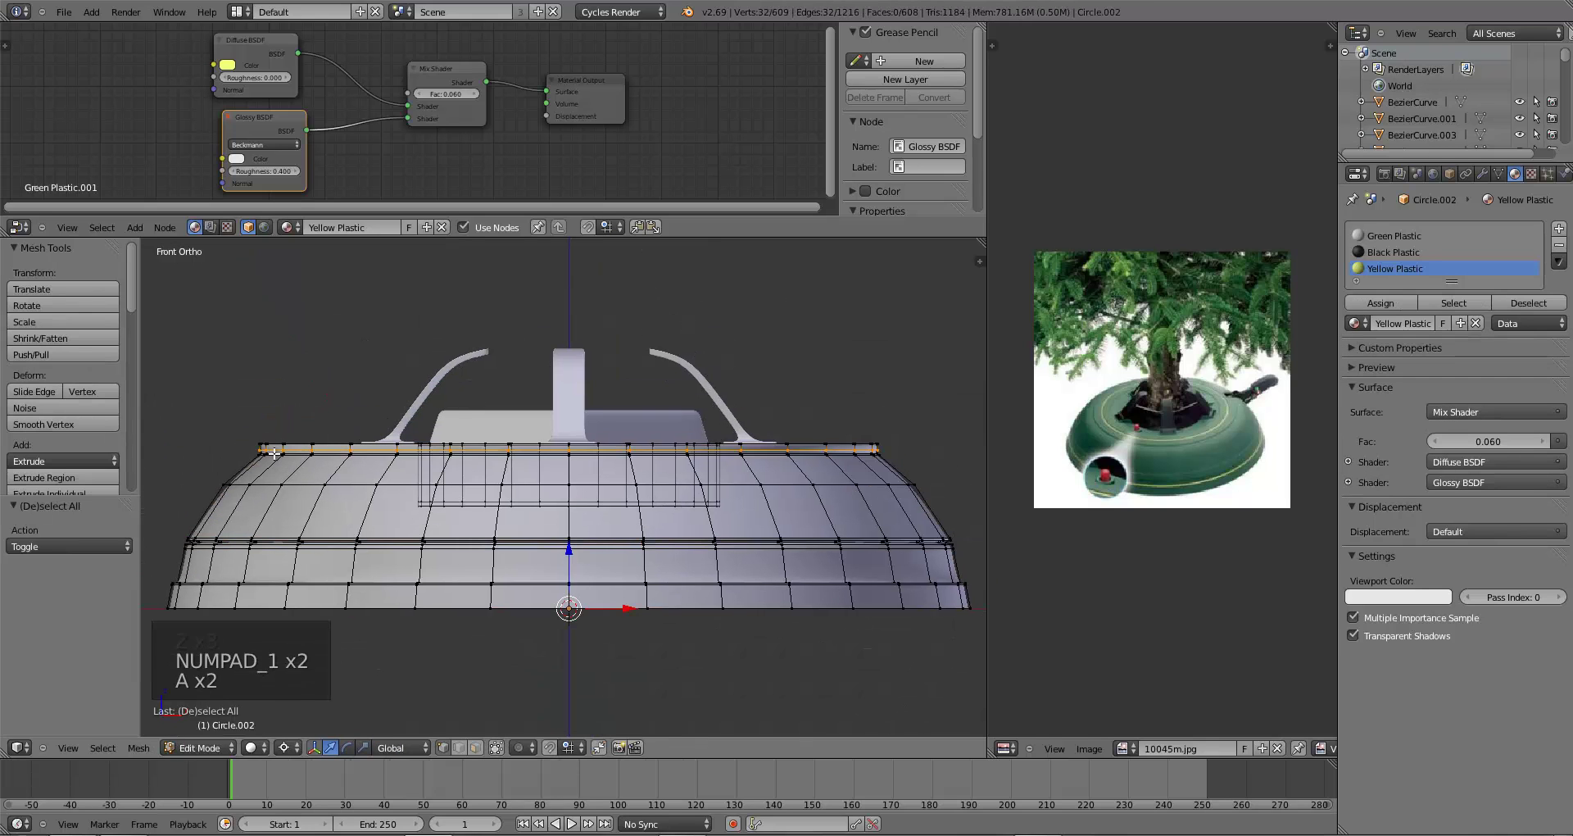
scroll(499, 523, up, 7)
key(ctrl+KP_Add)
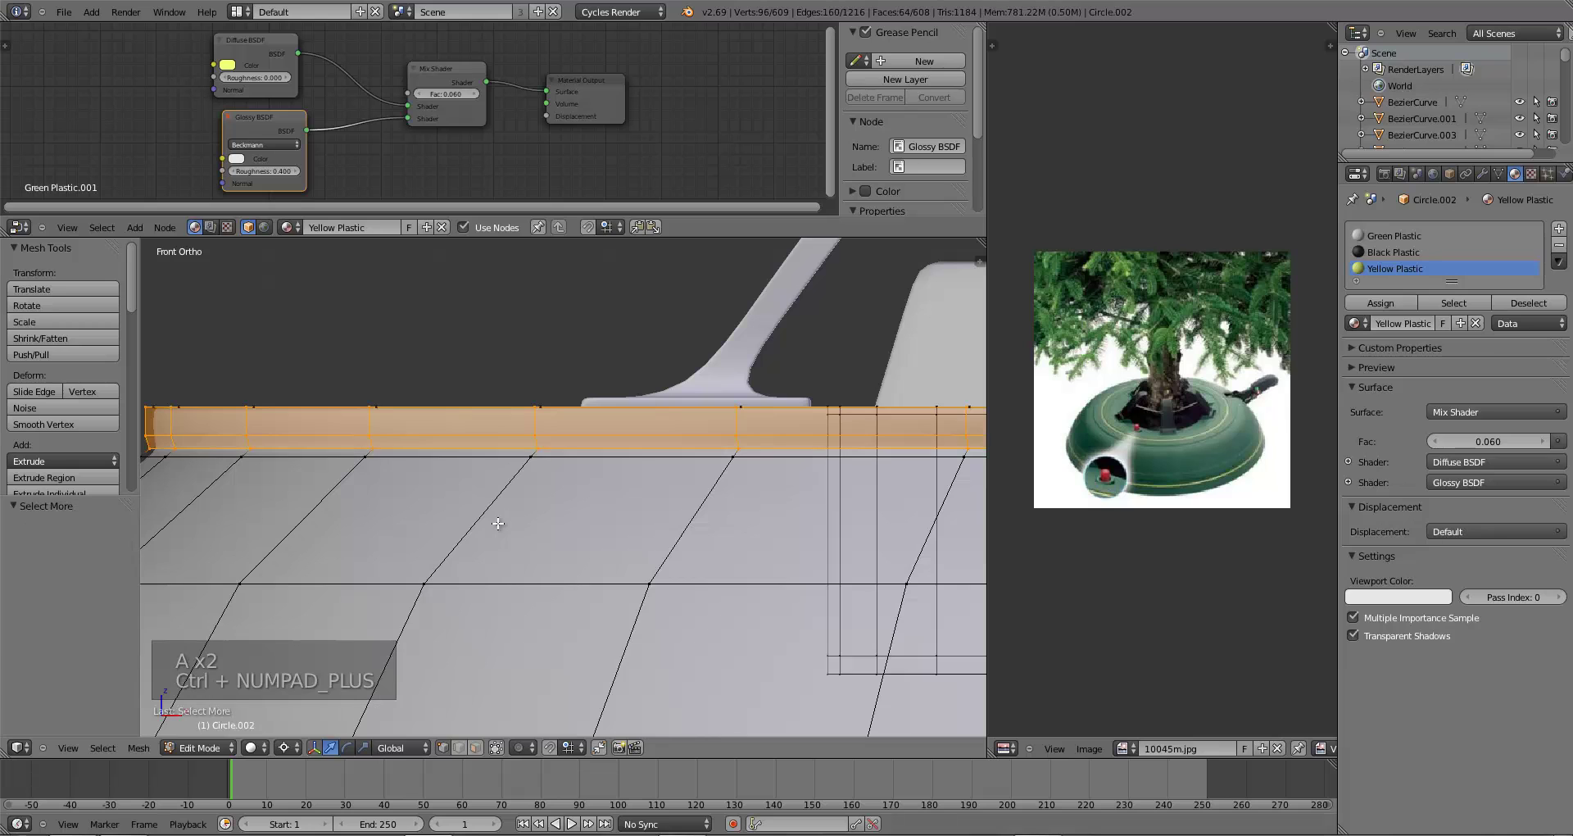
key(Tab)
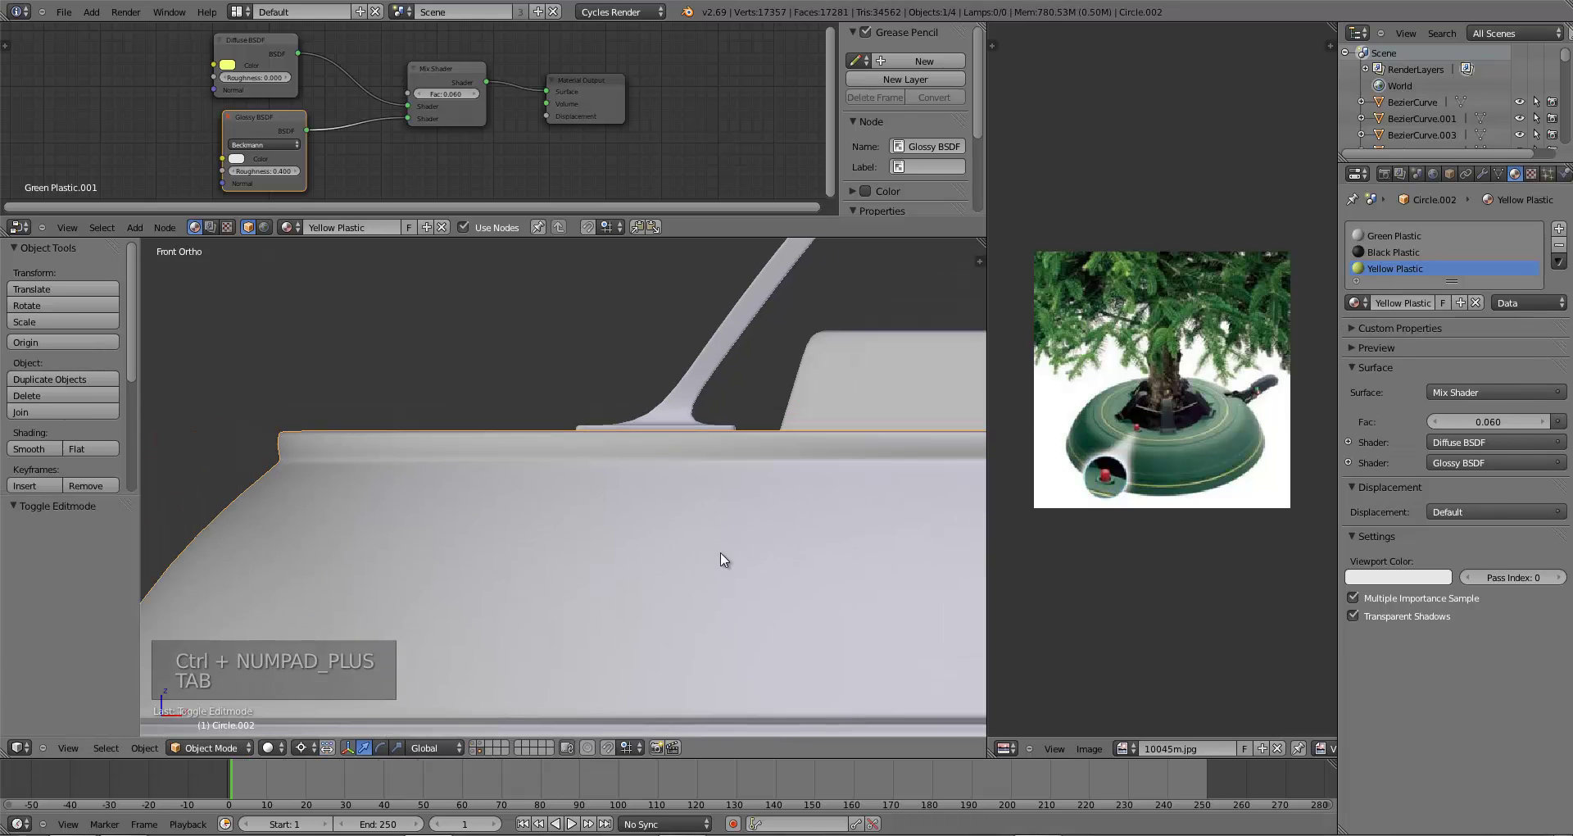
- Save the file, check the two yellow bands in rendered shading and return to solid shading
key(ctrl+s)
click(271, 747)
click(332, 635)
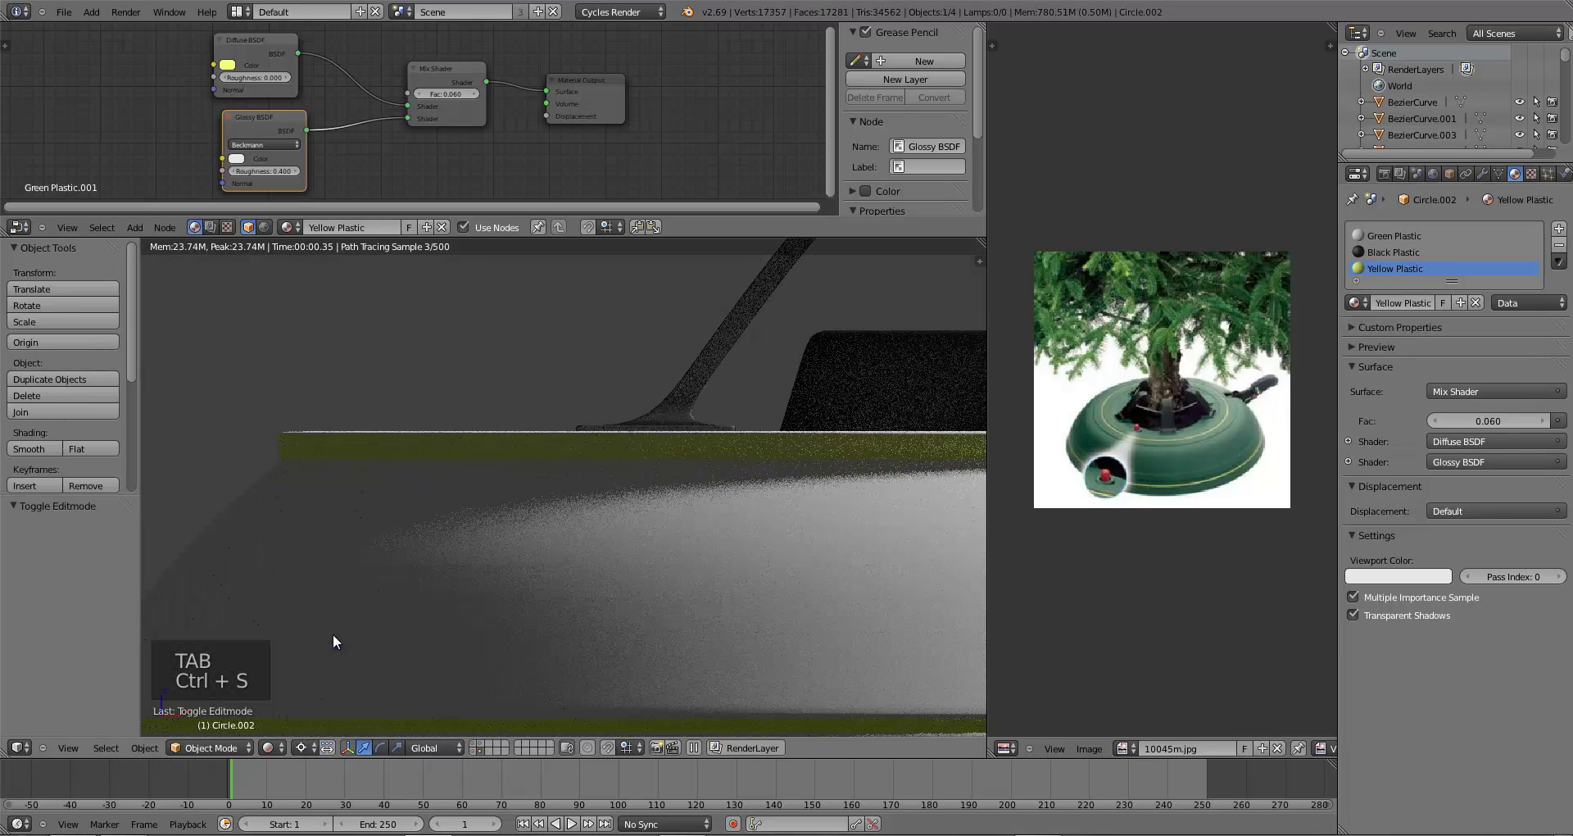
scroll(533, 567, down, 6)
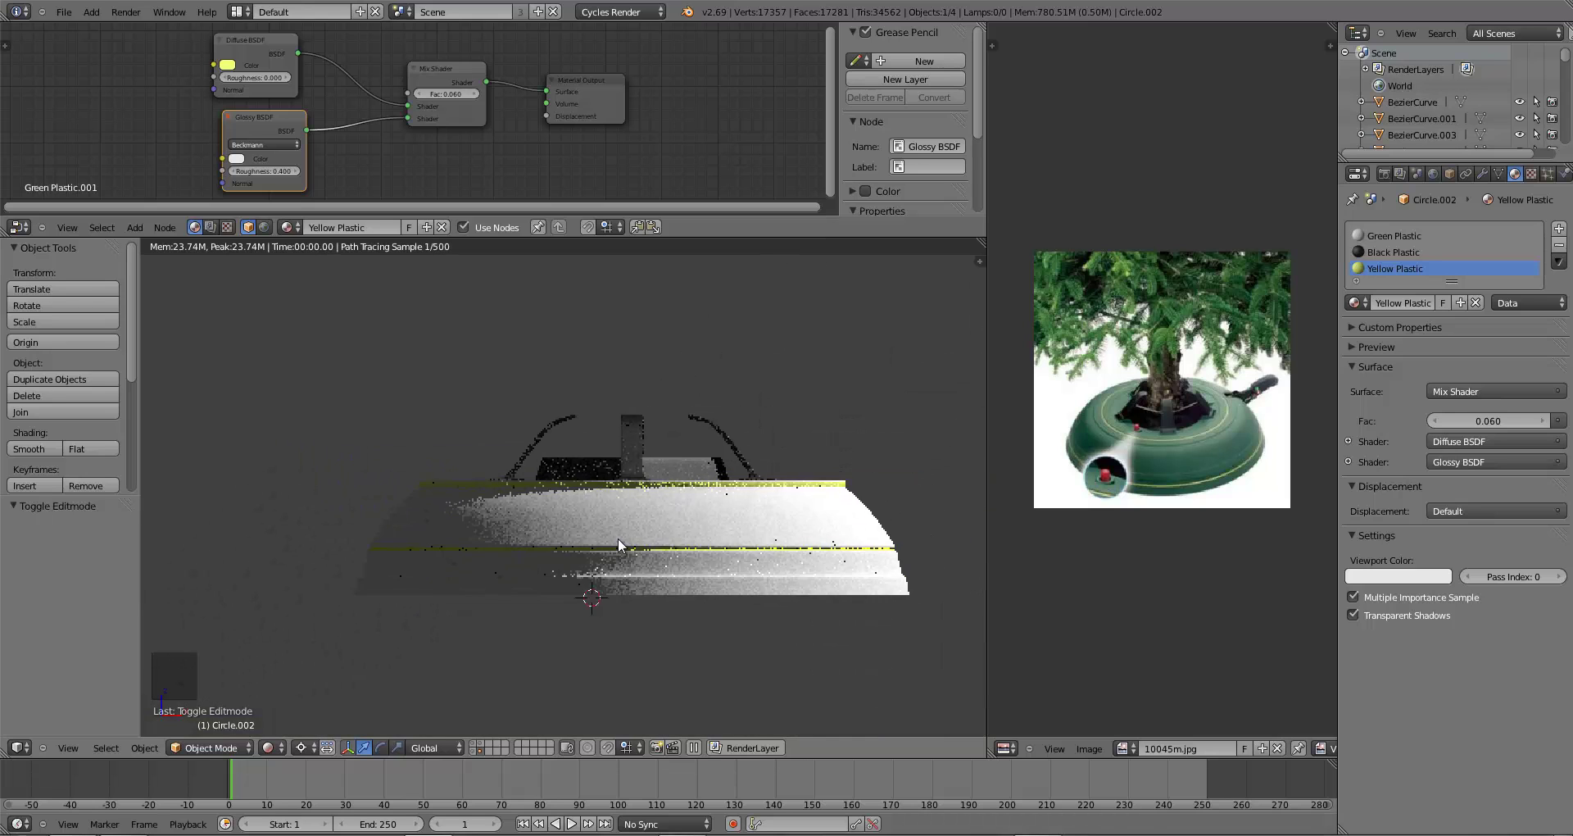
key(z)
key(z)
key(z)
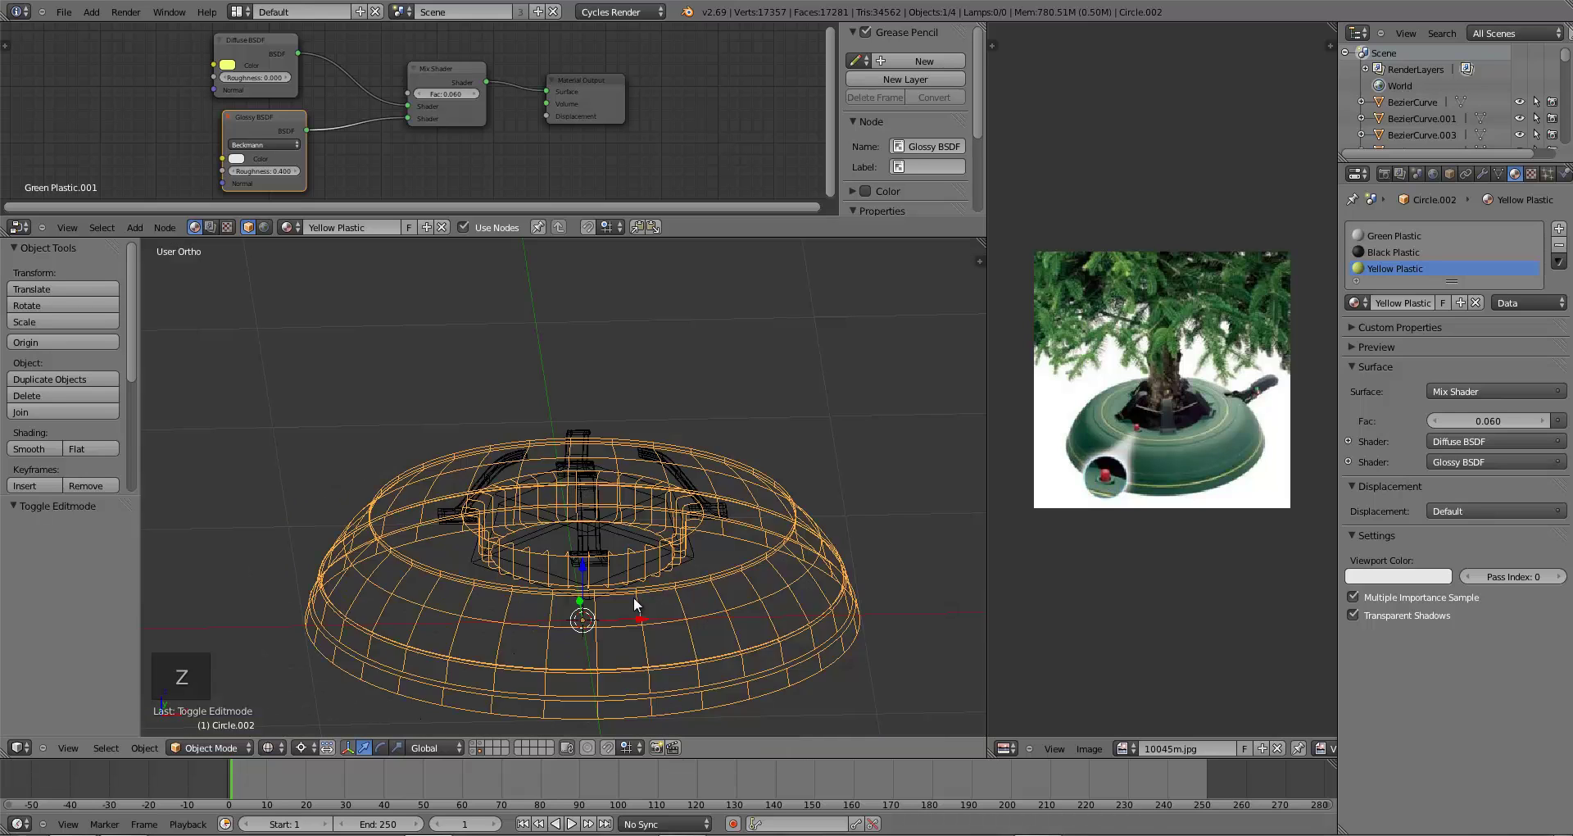
key(ctrl+s)
click(633, 599)
- Replace the material in the first slot with a single-user copy of Yellow Plastic and rename it Green Plastic
click(1393, 235)
drag(300, 139, 277, 54)
click(1356, 302)
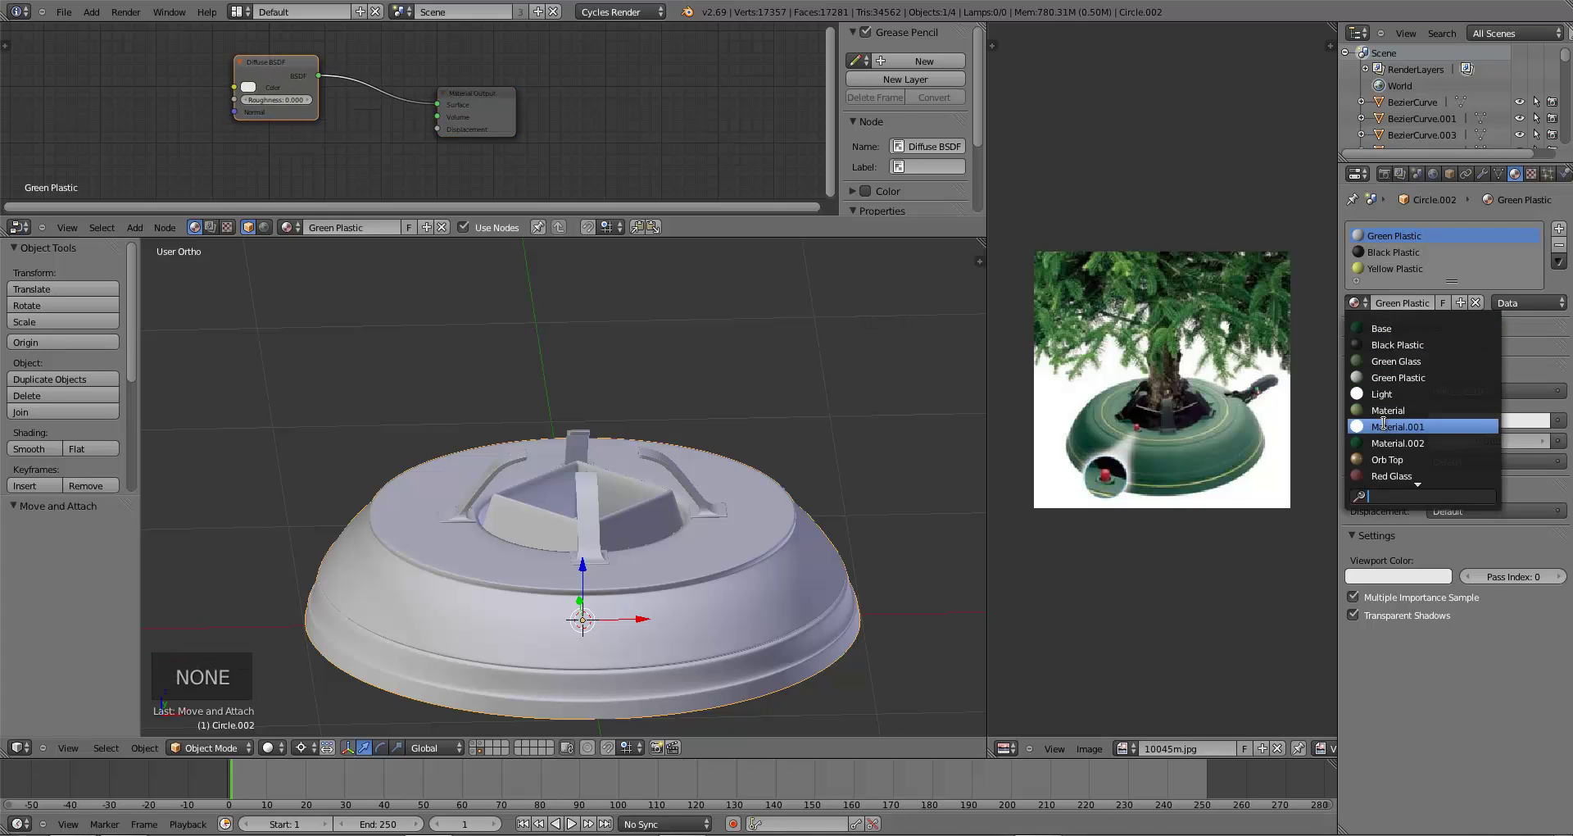
scroll(1385, 371, down, 11)
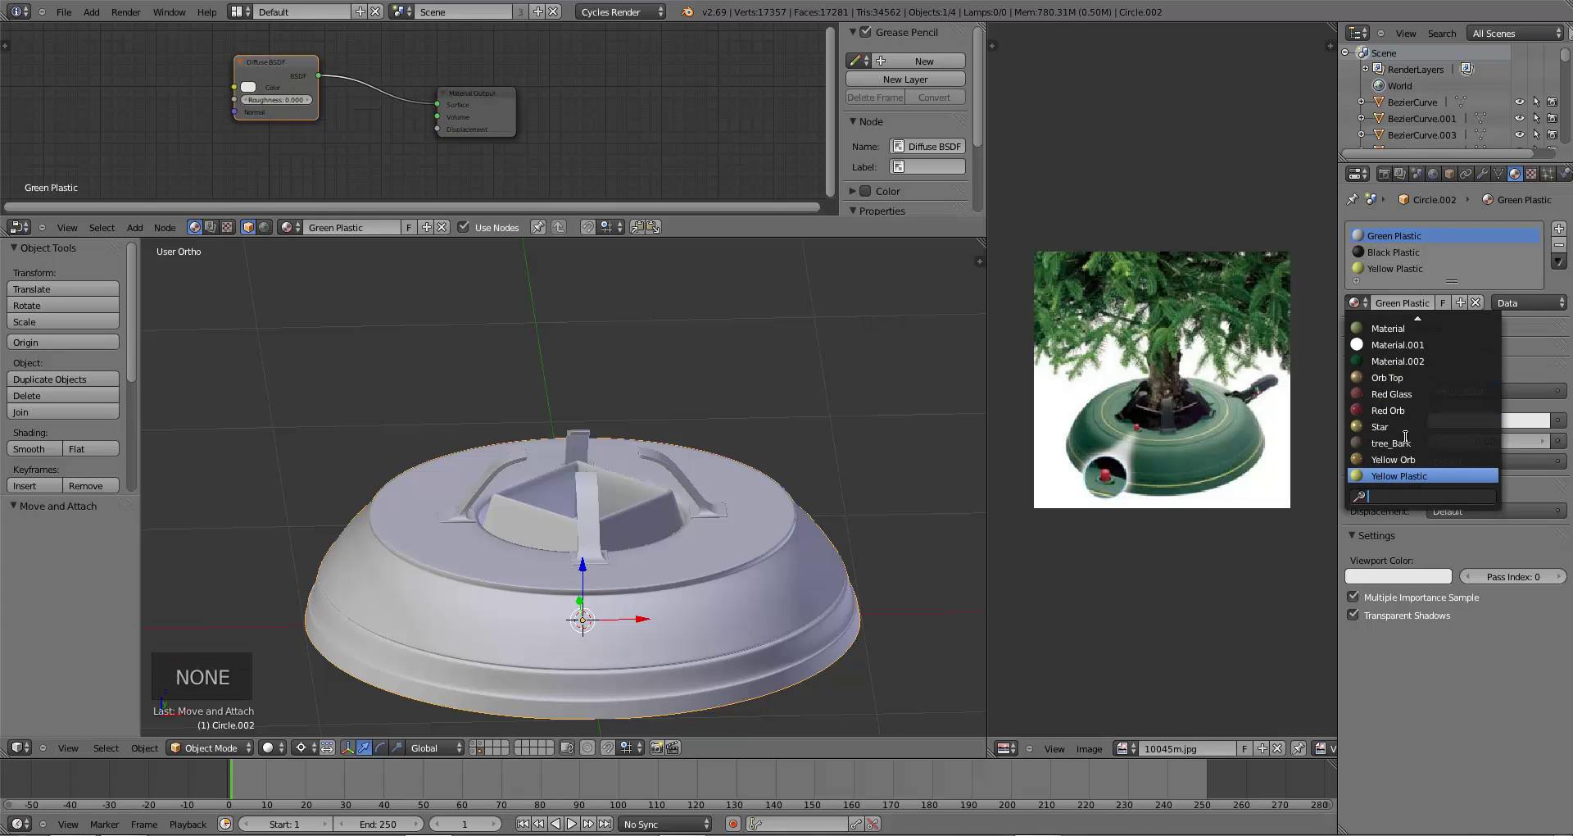
click(1396, 475)
click(1426, 304)
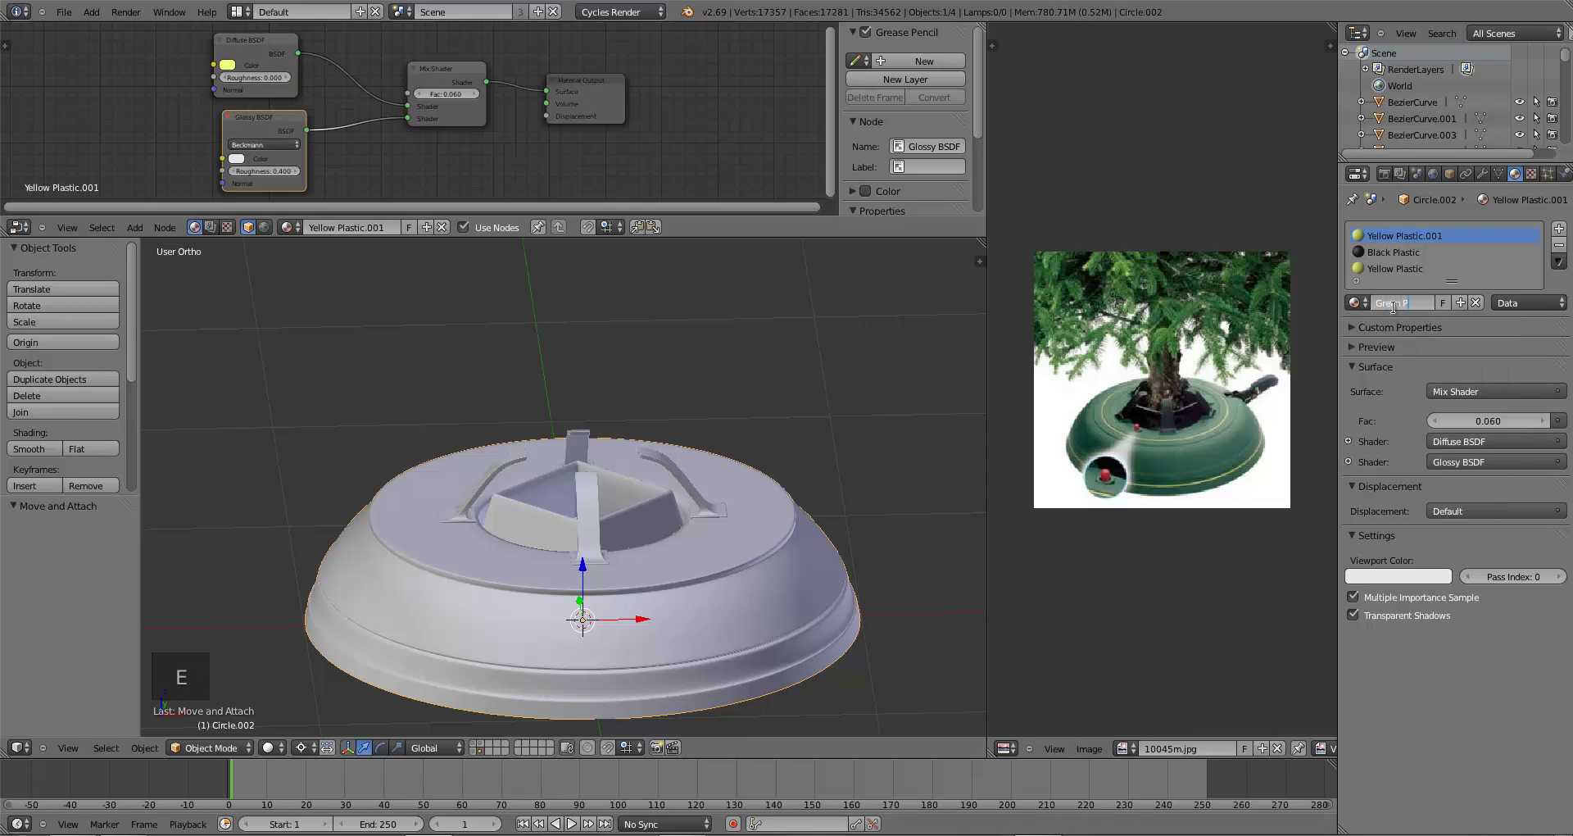
click(1393, 307)
text(Green Plastic)
key(Return)
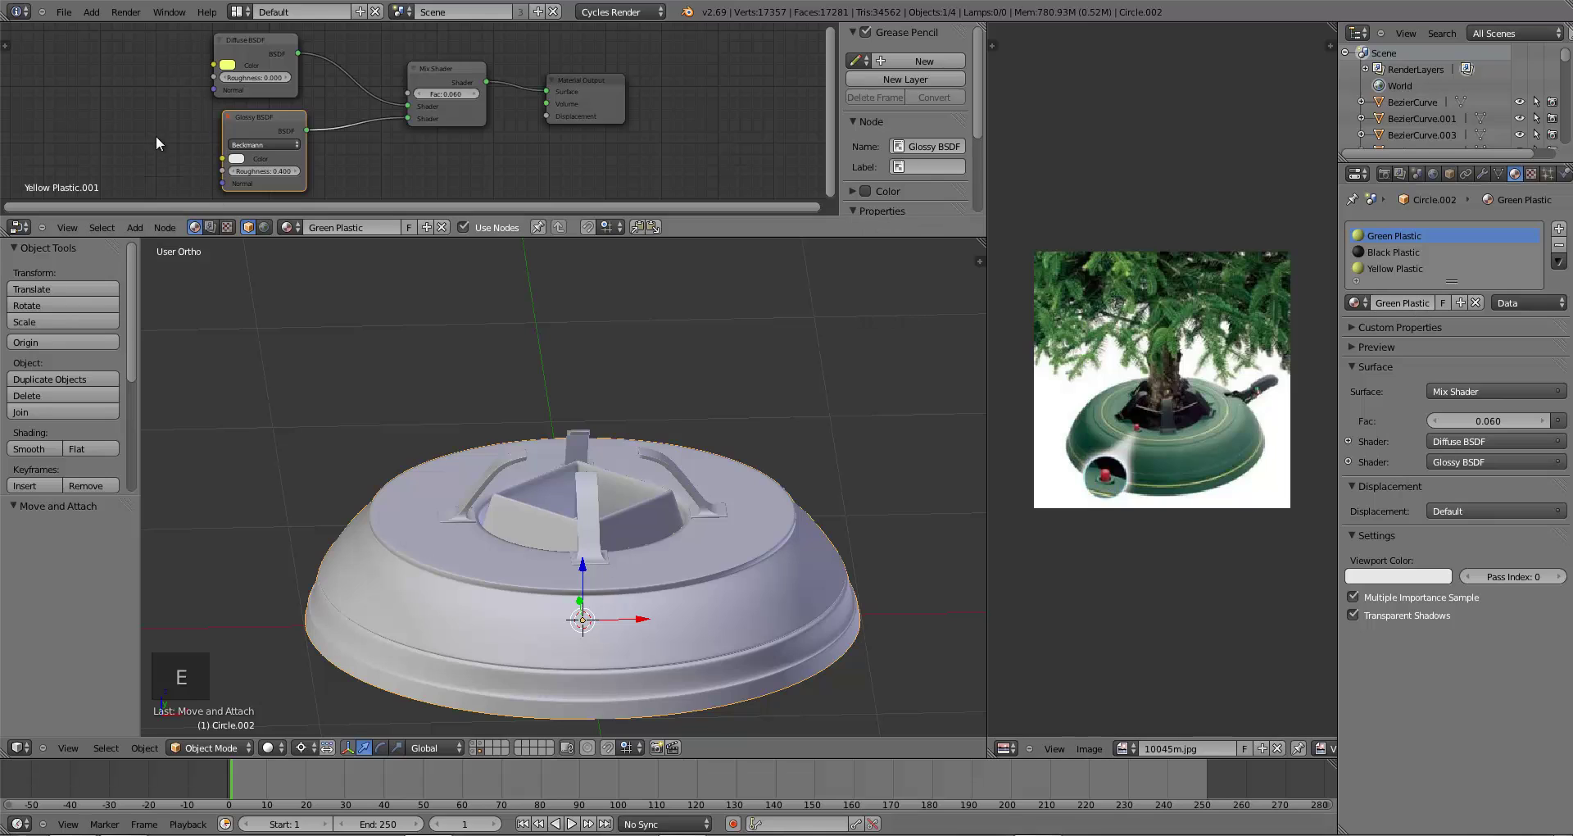
- Change the Green Plastic's Diffuse BSDF colour to a dark green matching the reference photo
click(227, 65)
click(243, 102)
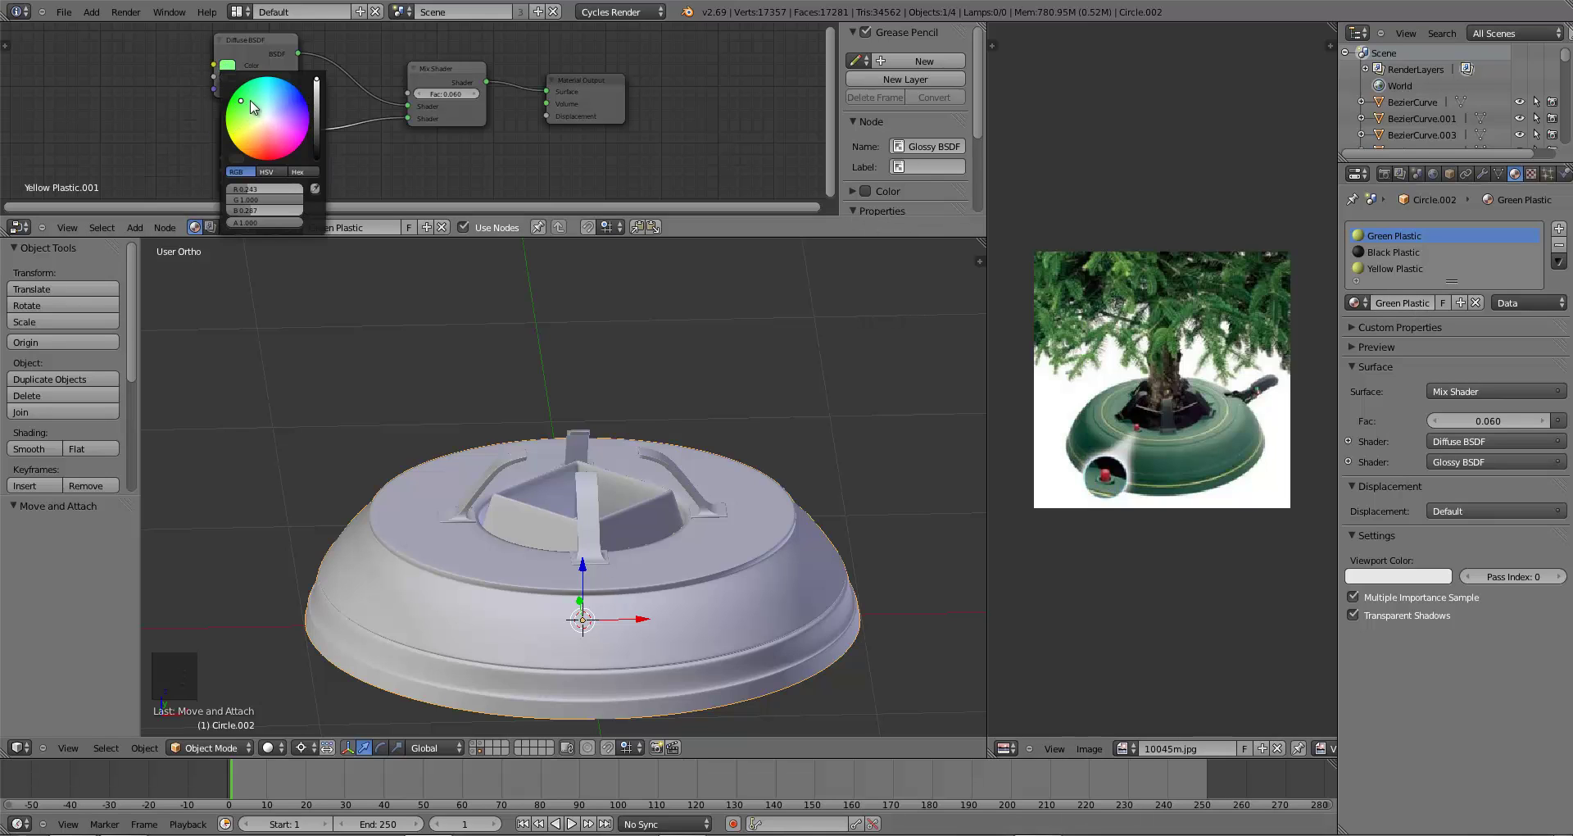
drag(318, 141, 318, 133)
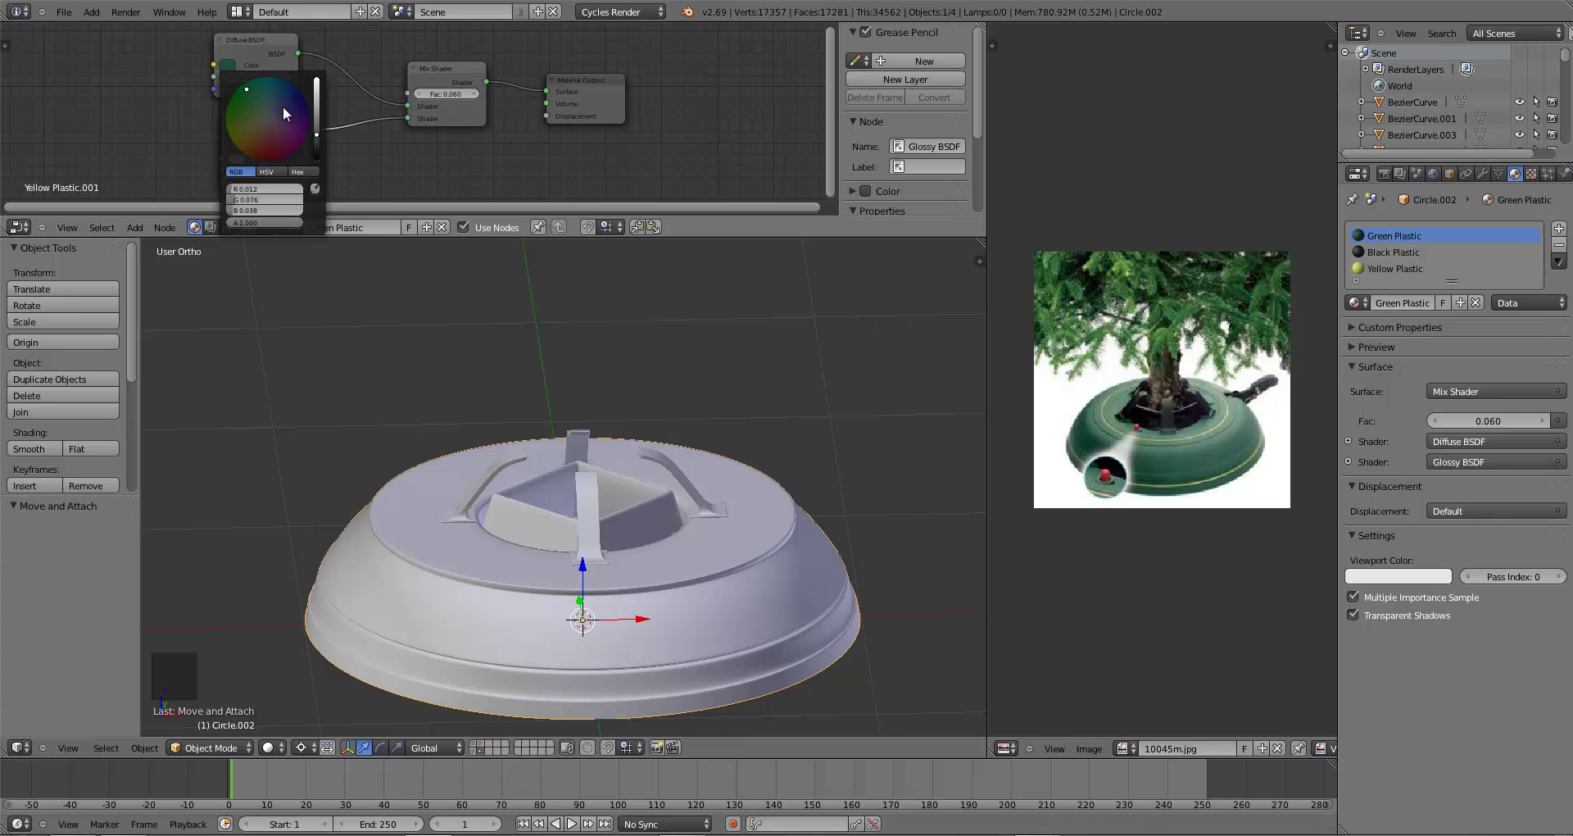
drag(317, 134, 316, 123)
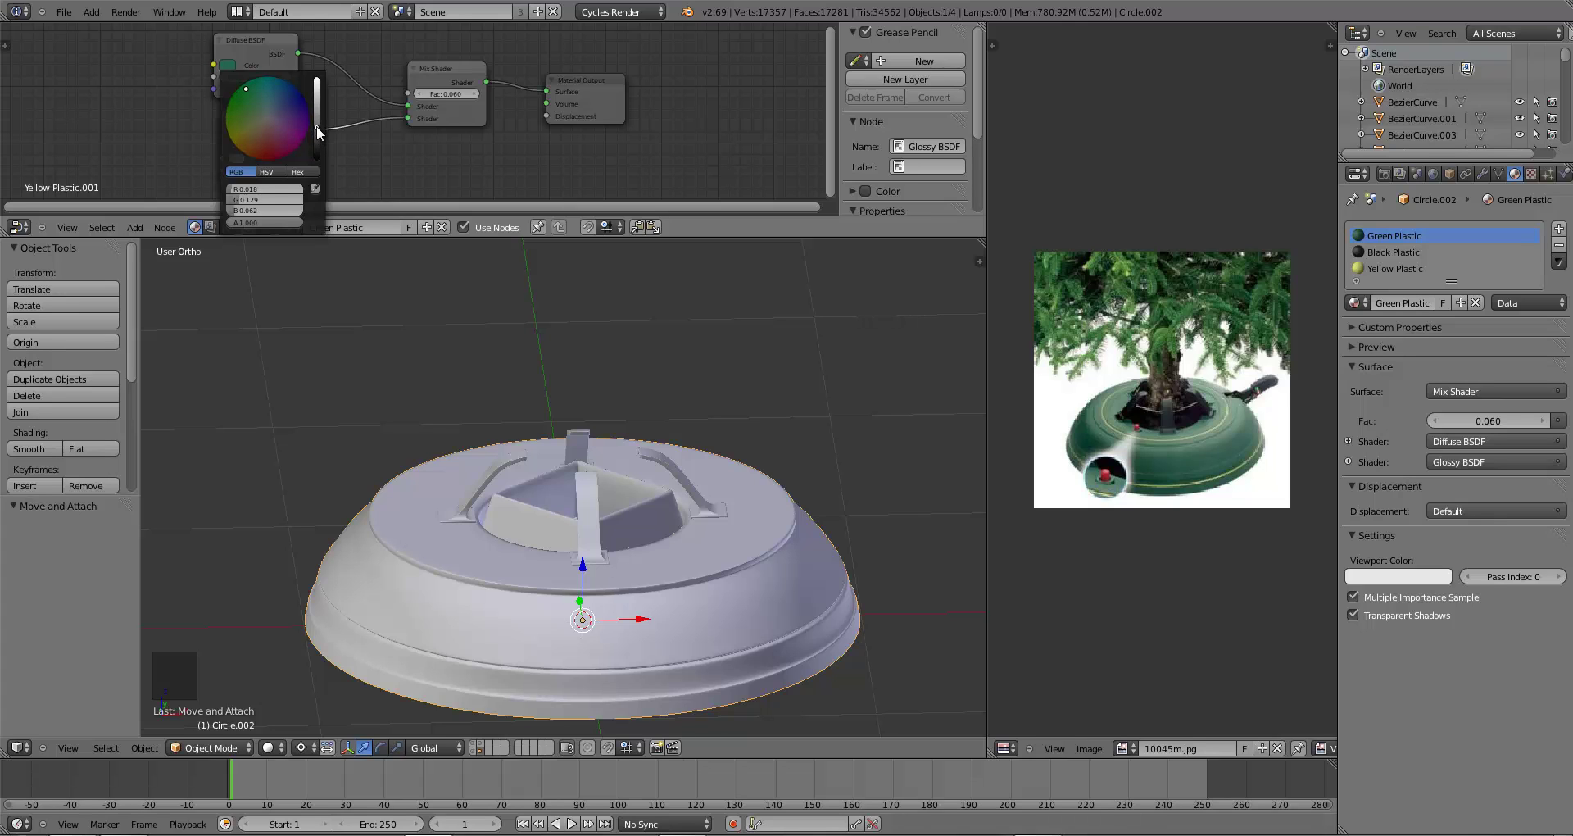
- Save the file and preview the whole green stand in rendered shading
key(ctrl+s)
scroll(517, 564, down, 4)
click(269, 747)
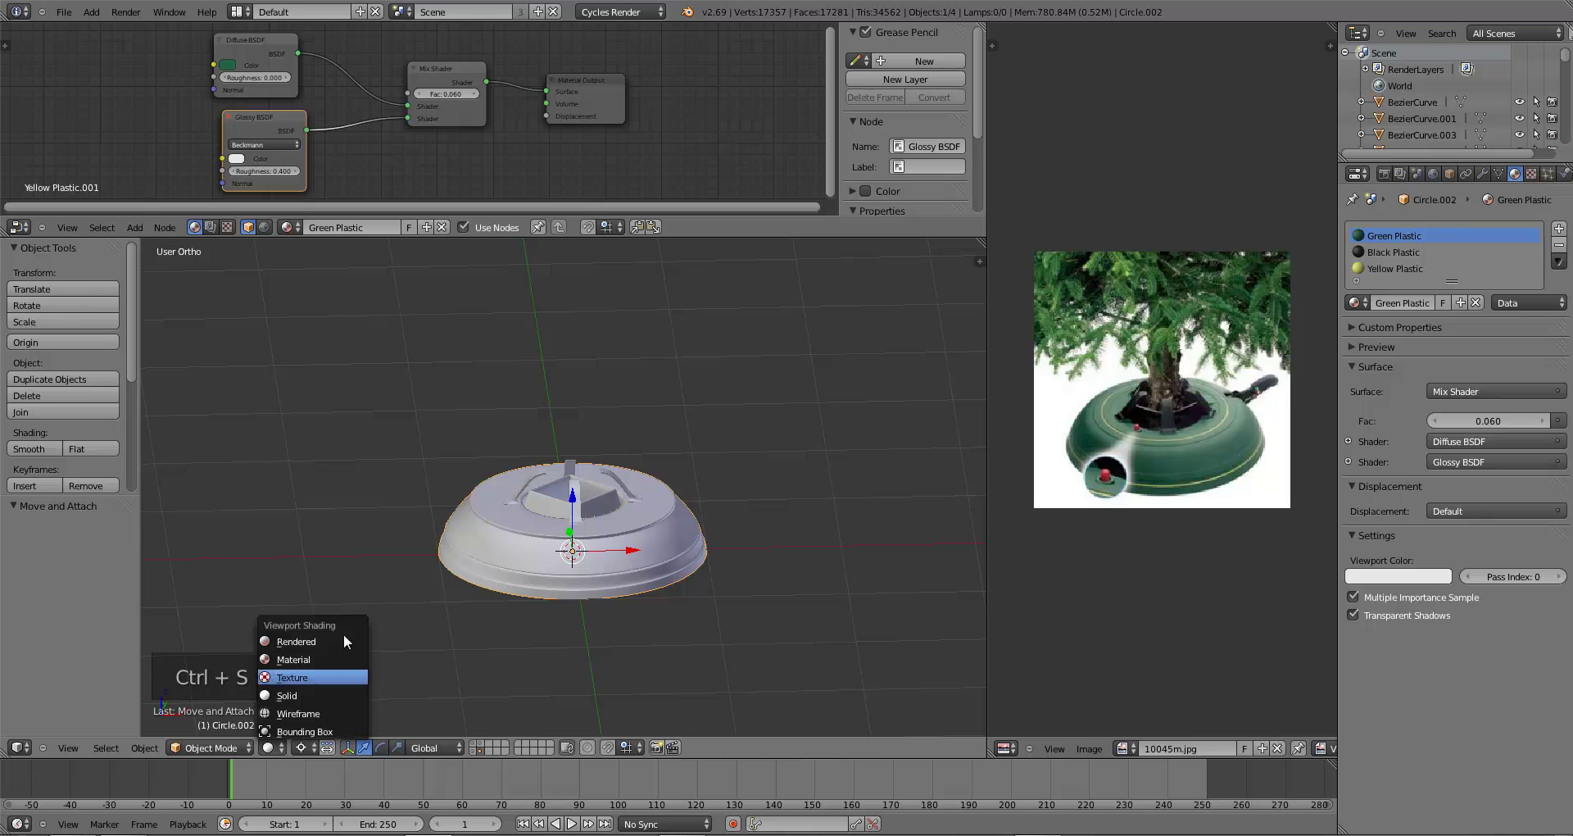
click(332, 638)
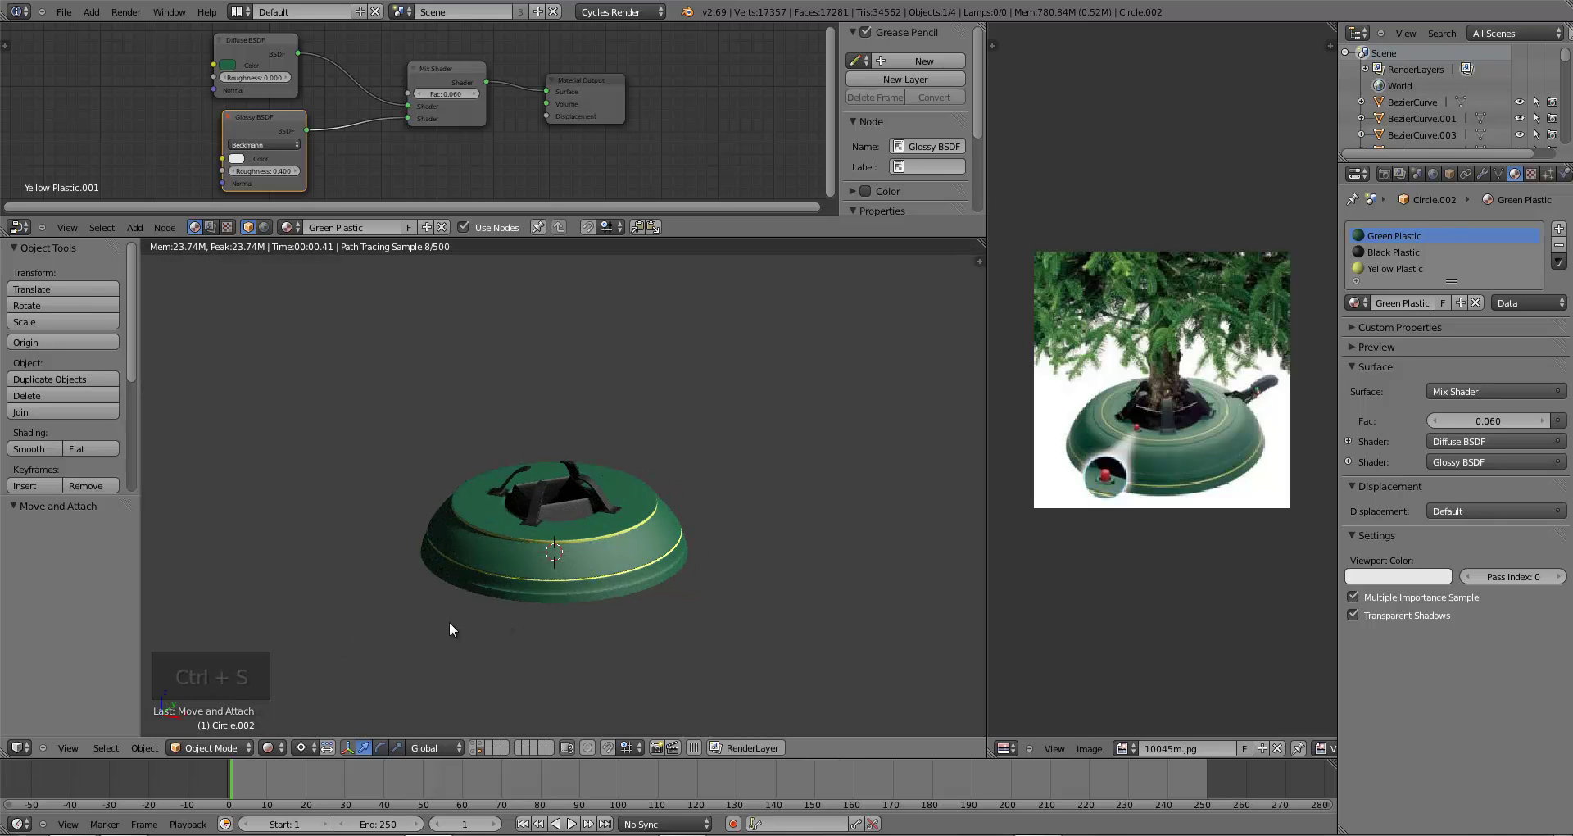
middle_drag(449, 623, 481, 619)
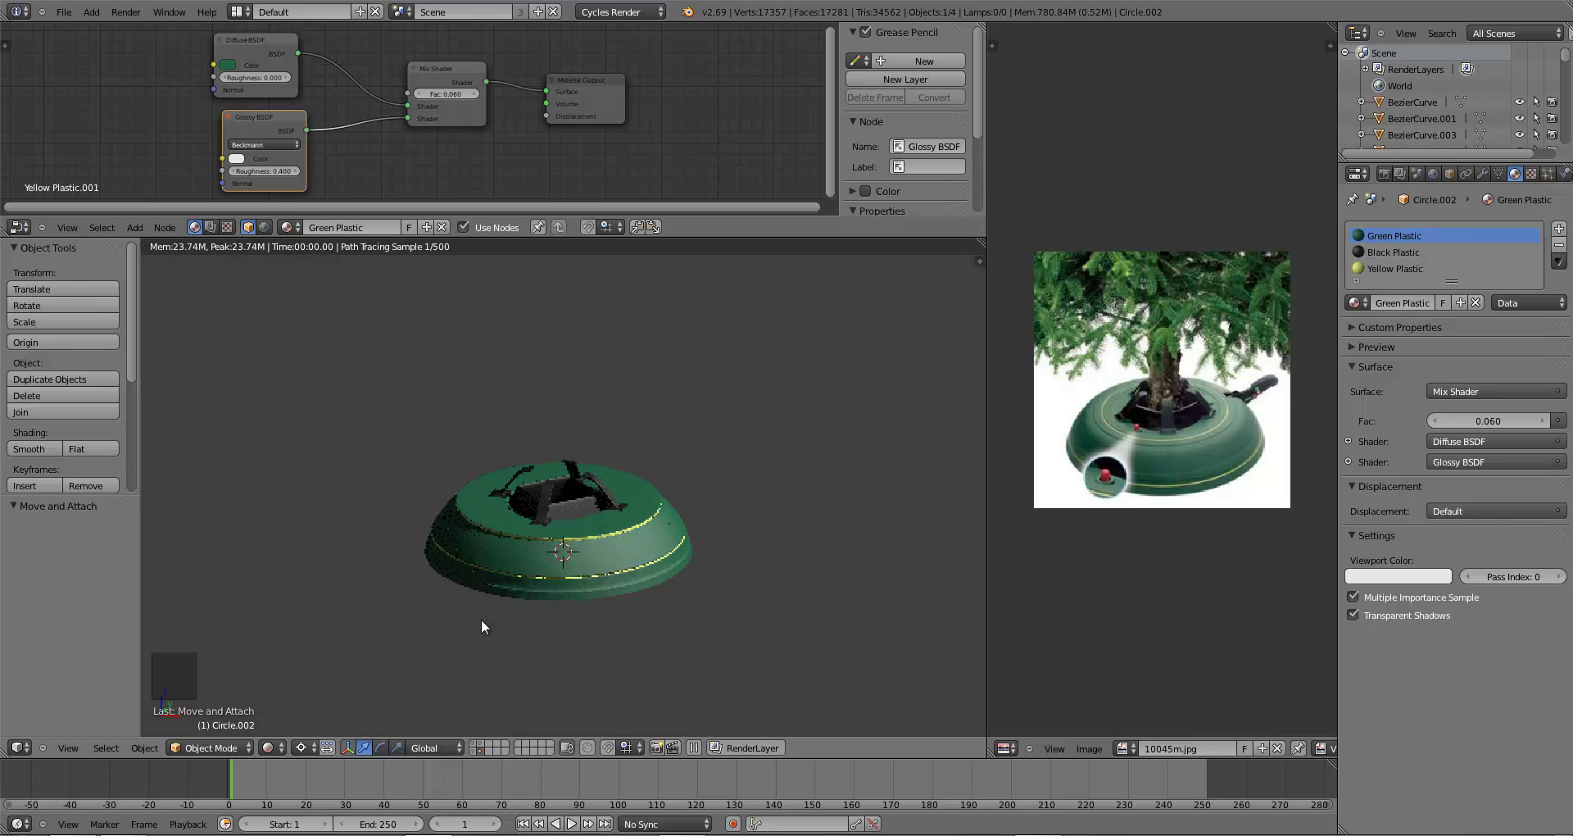
- Fine-tune the Green Plastic's diffuse colour to a darker, slightly less saturated green
click(233, 65)
click(232, 66)
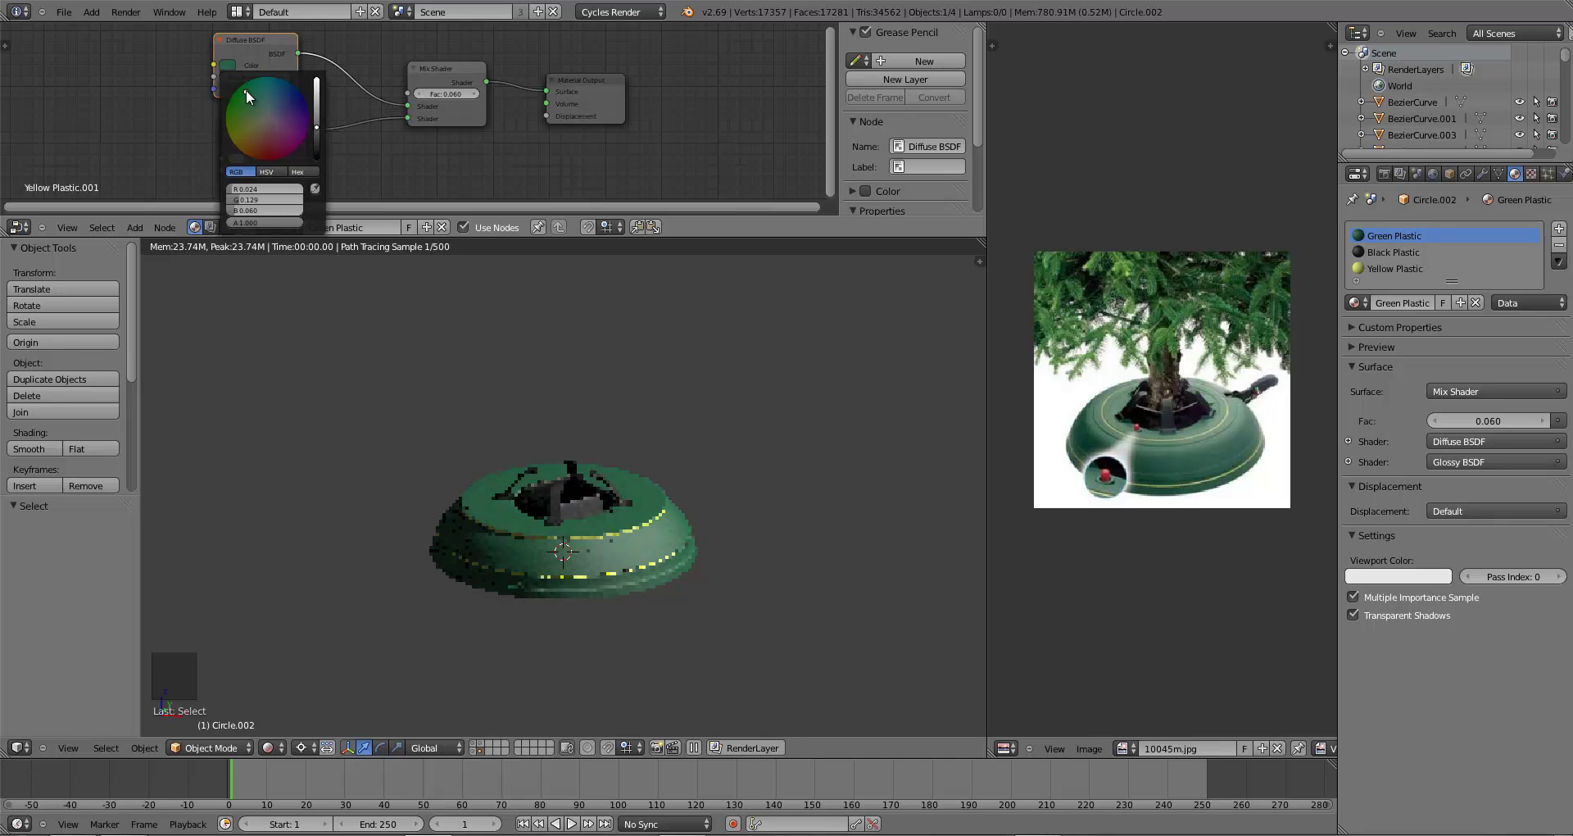
drag(317, 131, 318, 134)
click(250, 90)
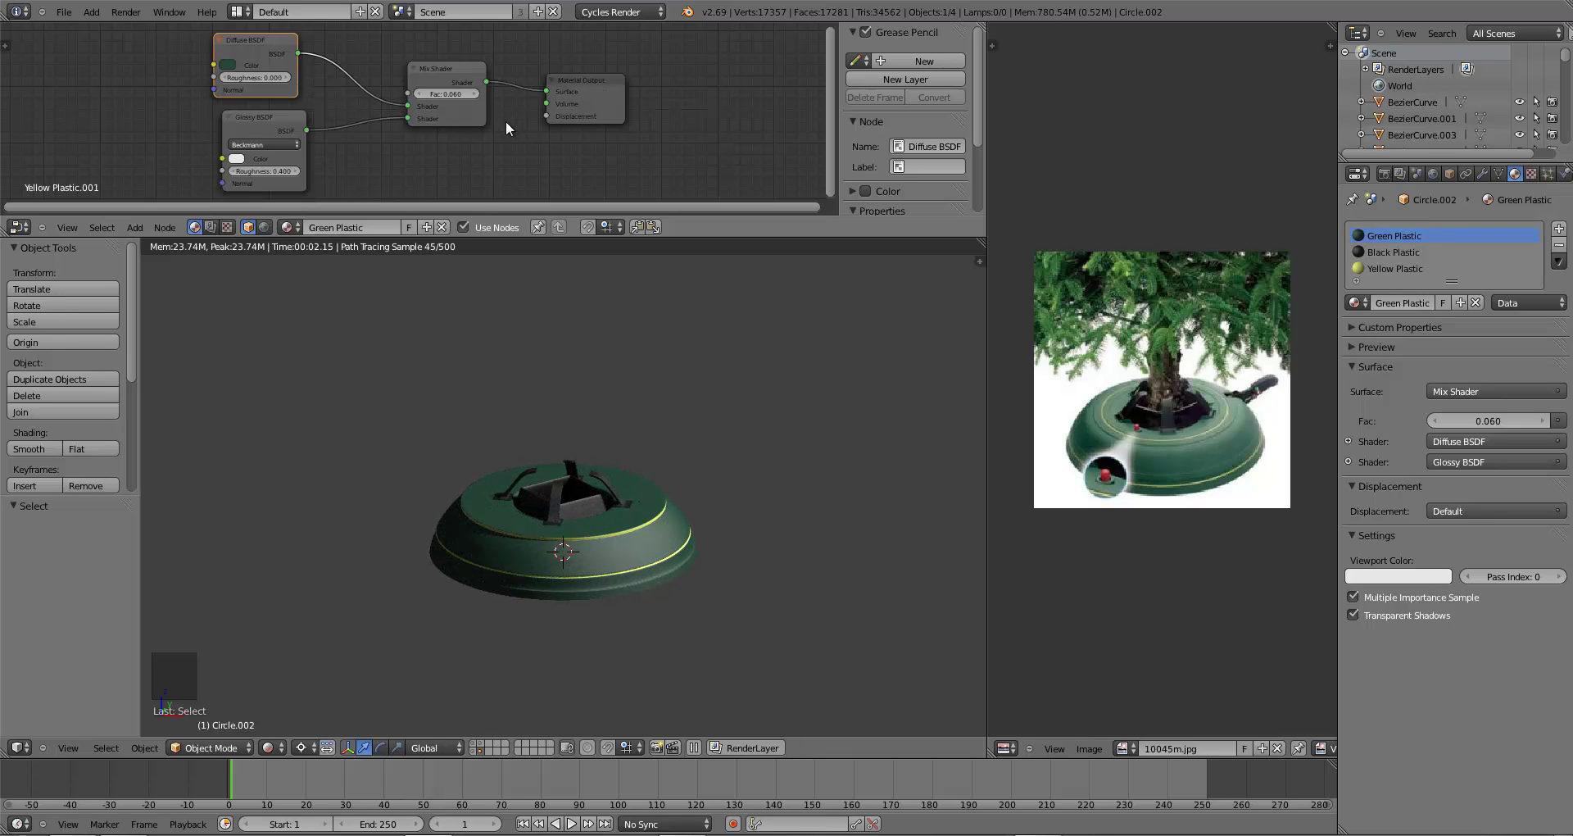
- Darken the Yellow Plastic's diffuse colour to a more muted yellow
click(1395, 269)
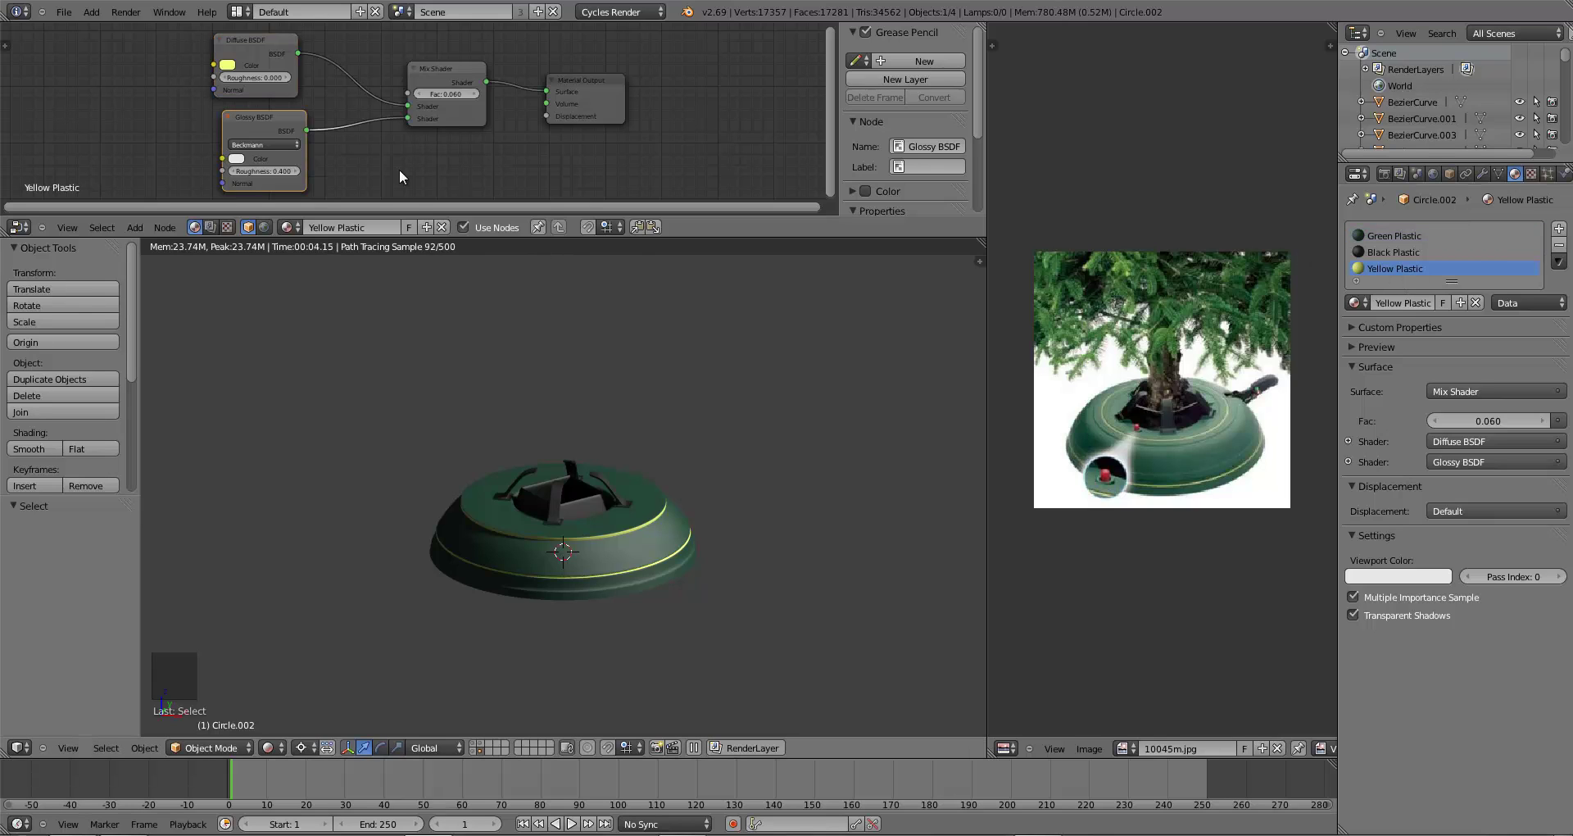
click(227, 65)
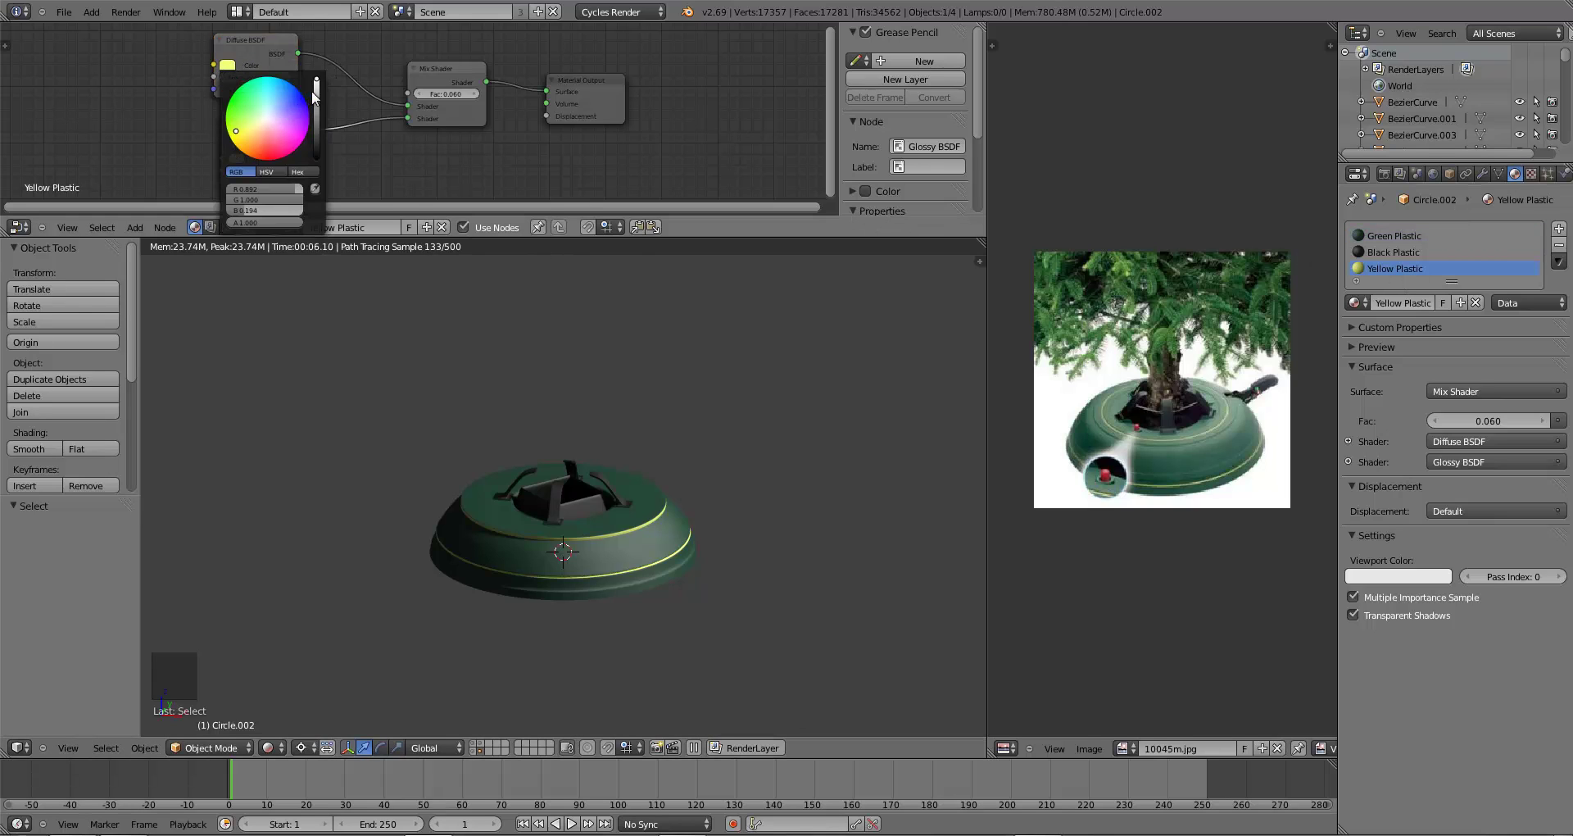
drag(317, 82, 317, 96)
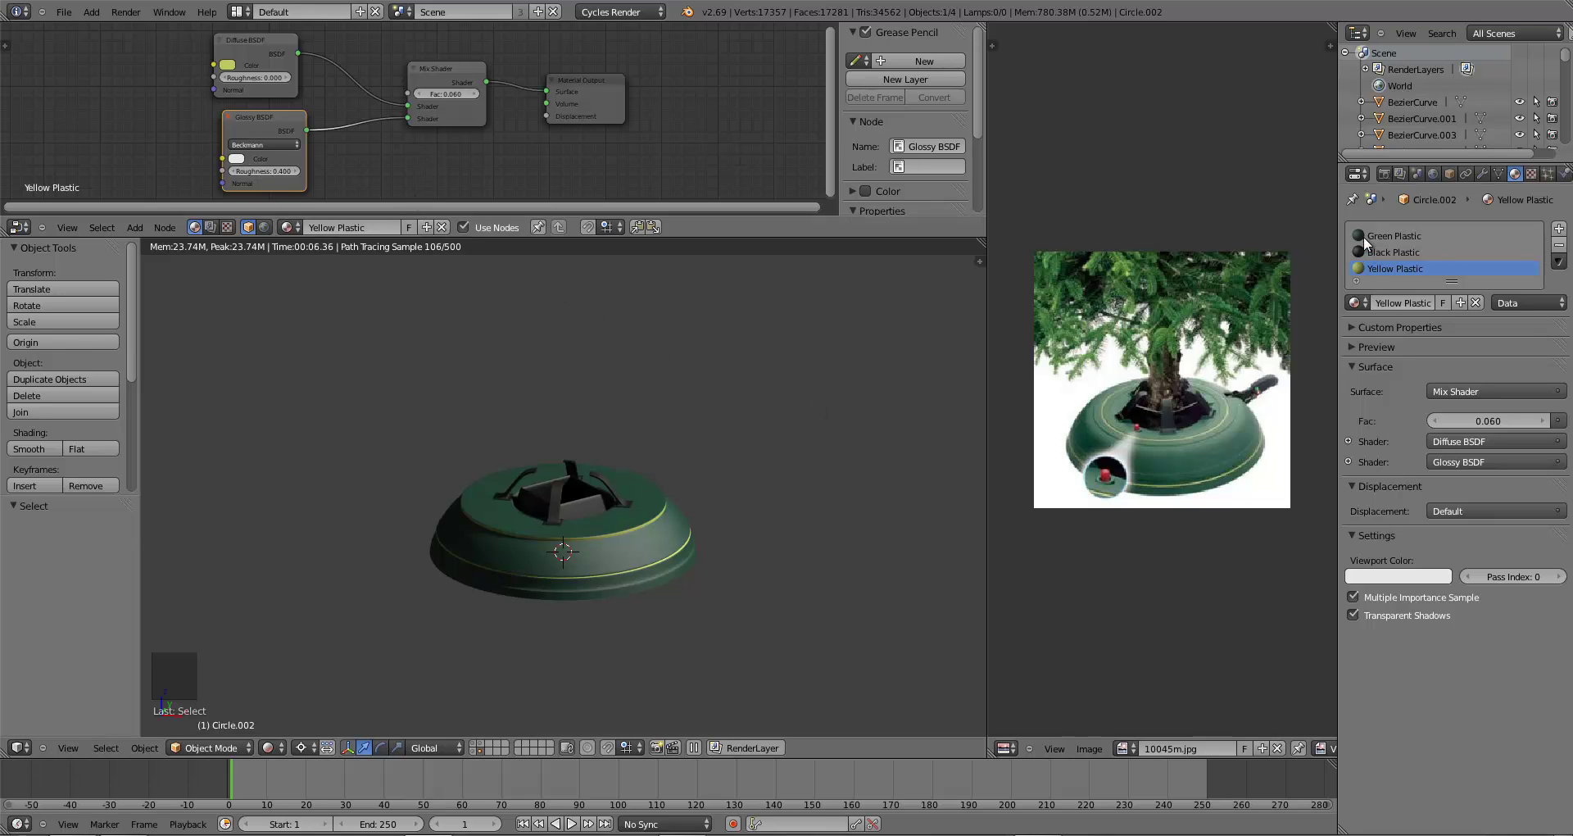
- Set the Green Plastic's Glossy BSDF roughness to 0.500 and check the rendered base from a higher angle
click(1394, 235)
click(264, 170)
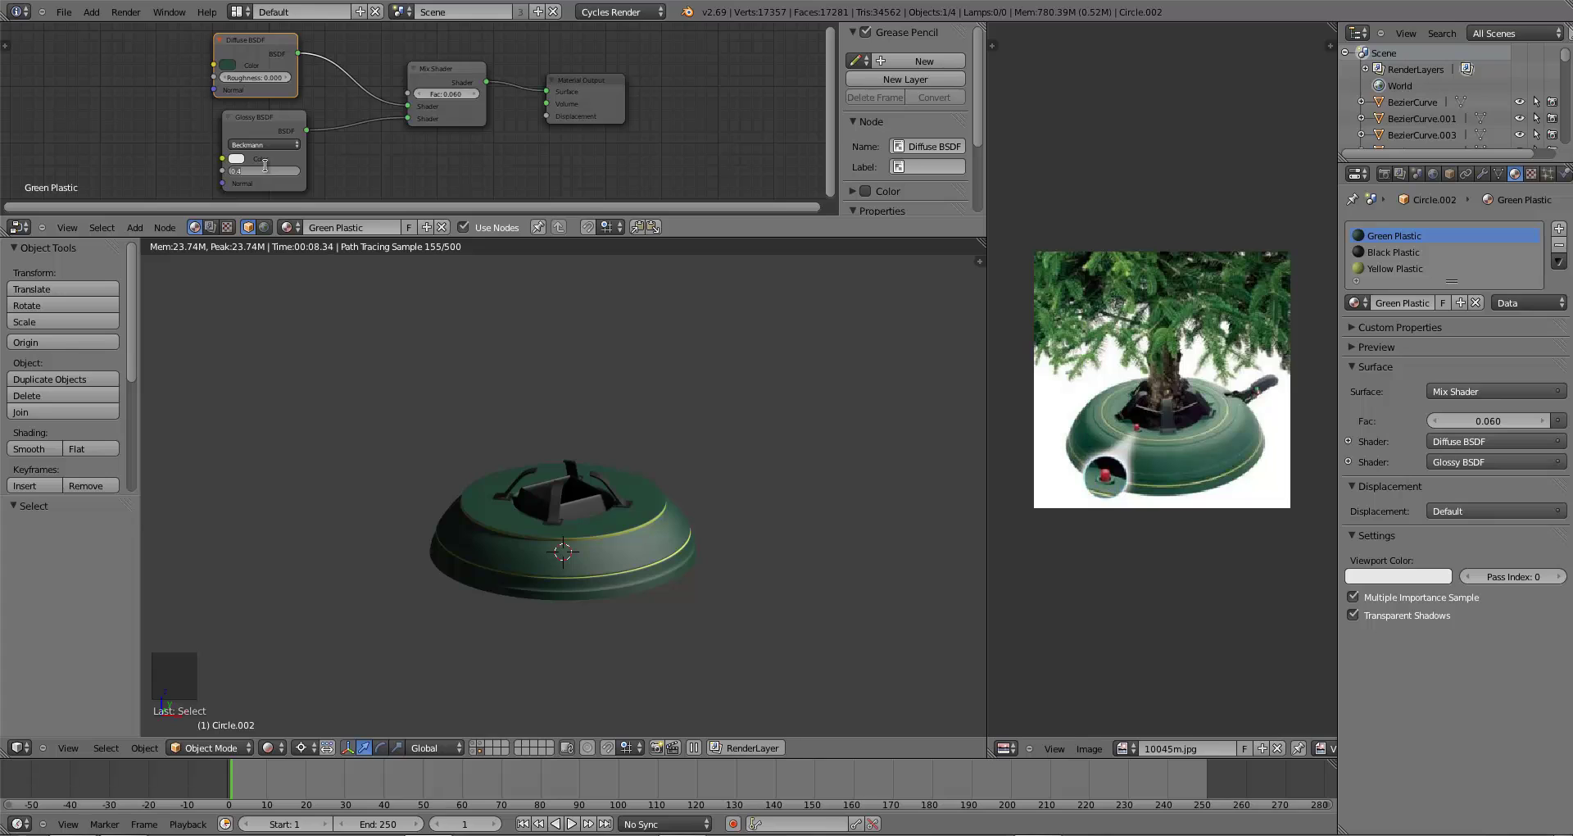
key(Return)
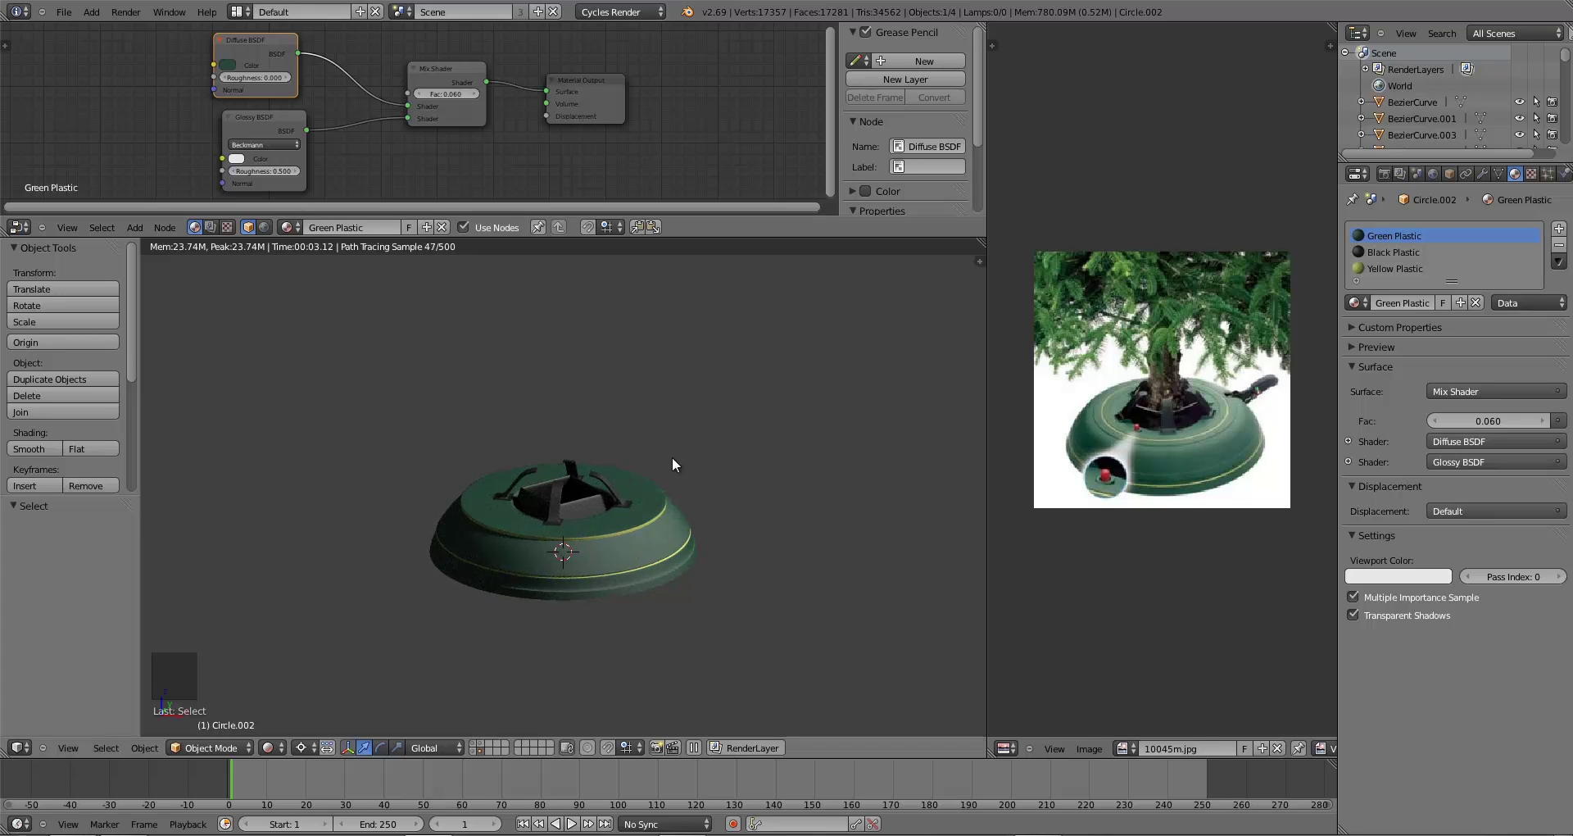
middle_drag(686, 525, 653, 562)
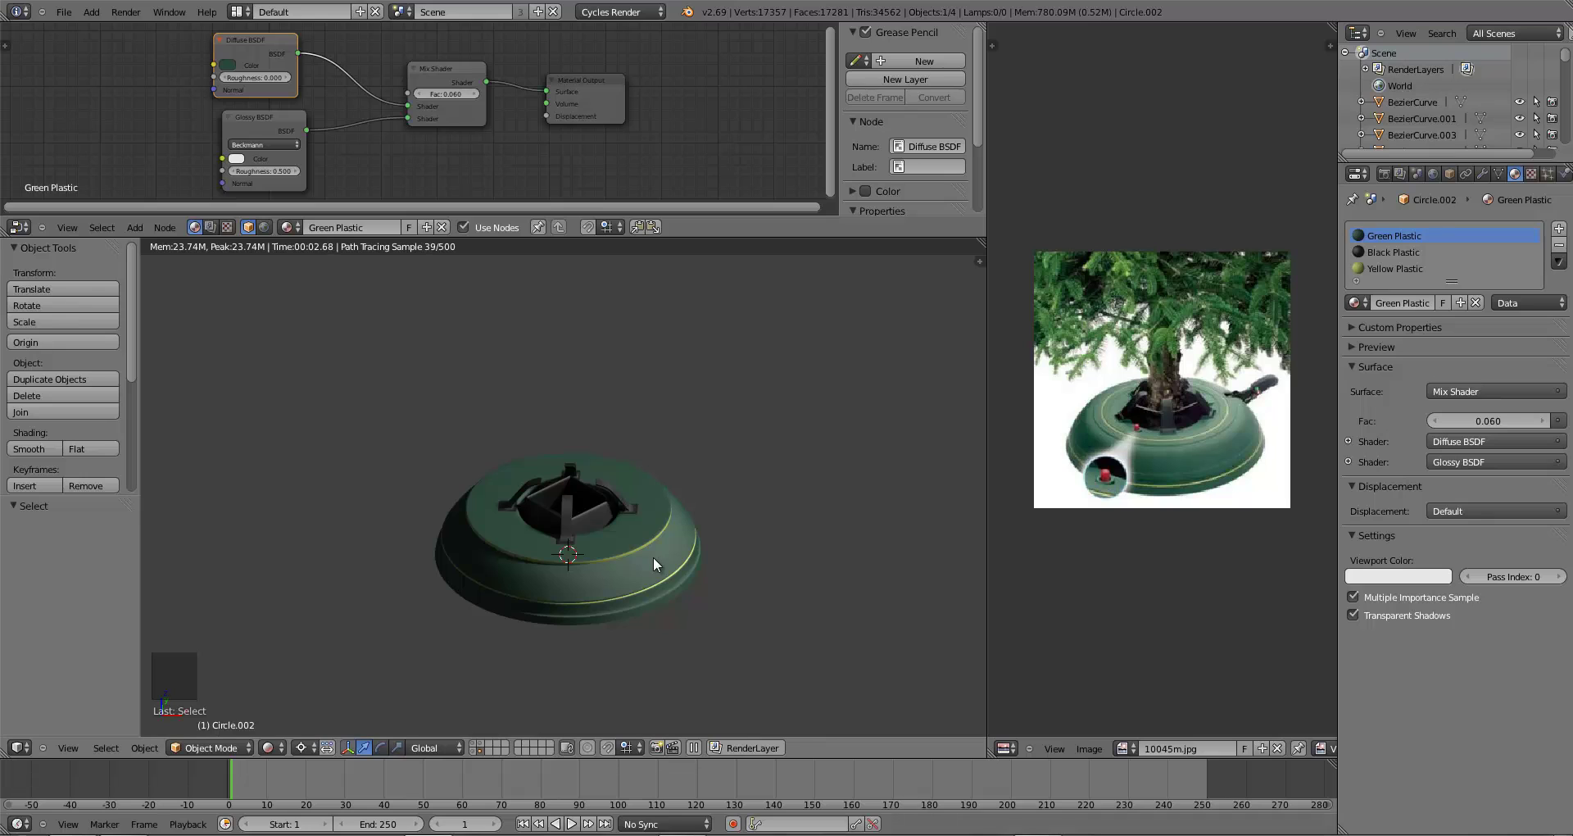
- Return to solid shading and expand the 3D view over the node editor and the reference image
key(z)
key(z)
key(z)
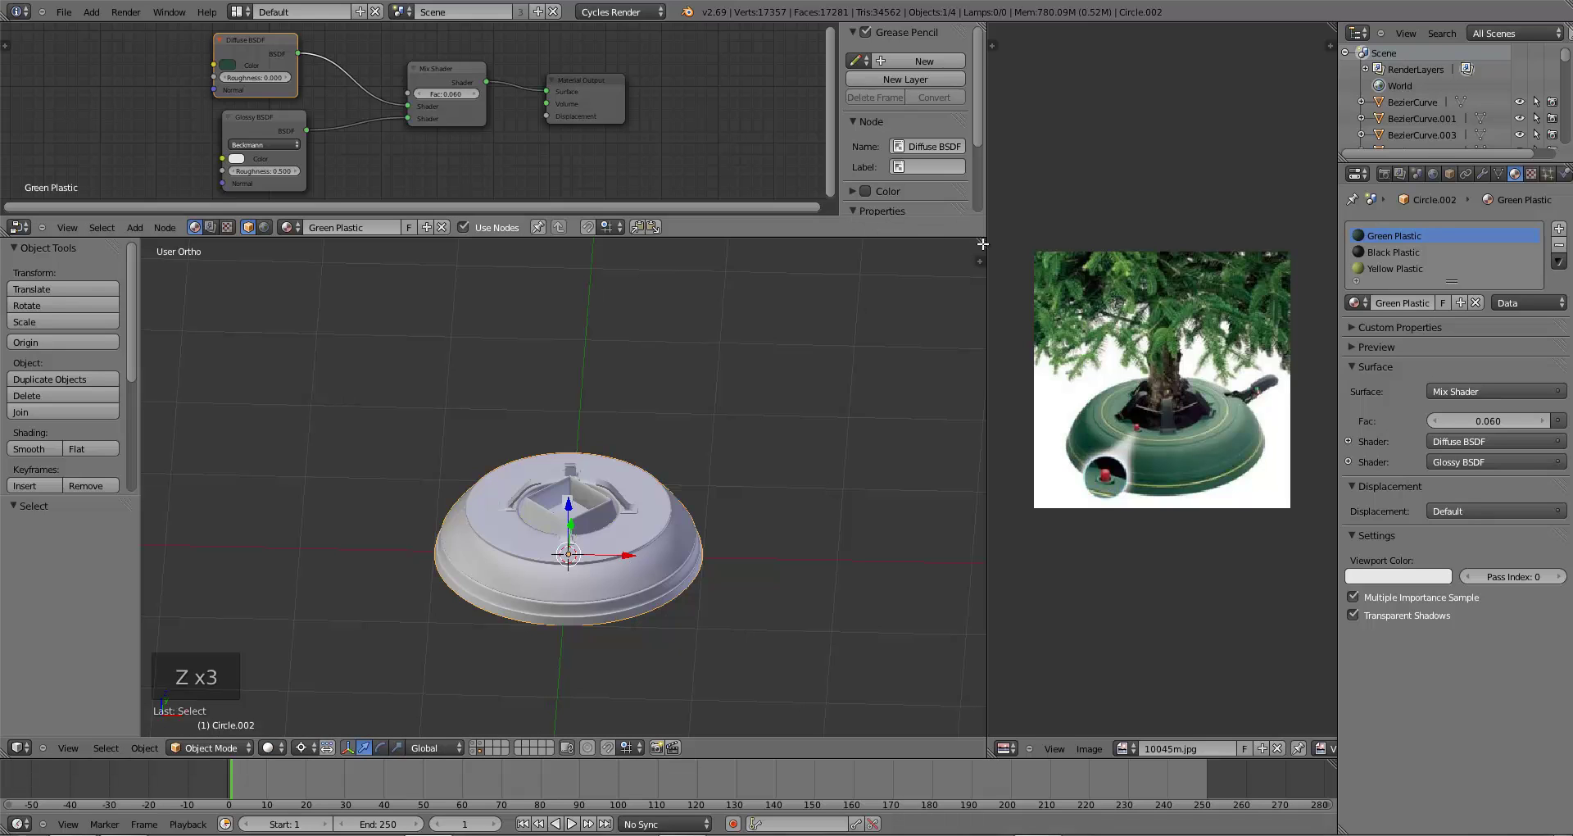
drag(983, 243, 1041, 33)
scroll(918, 498, down, 3)
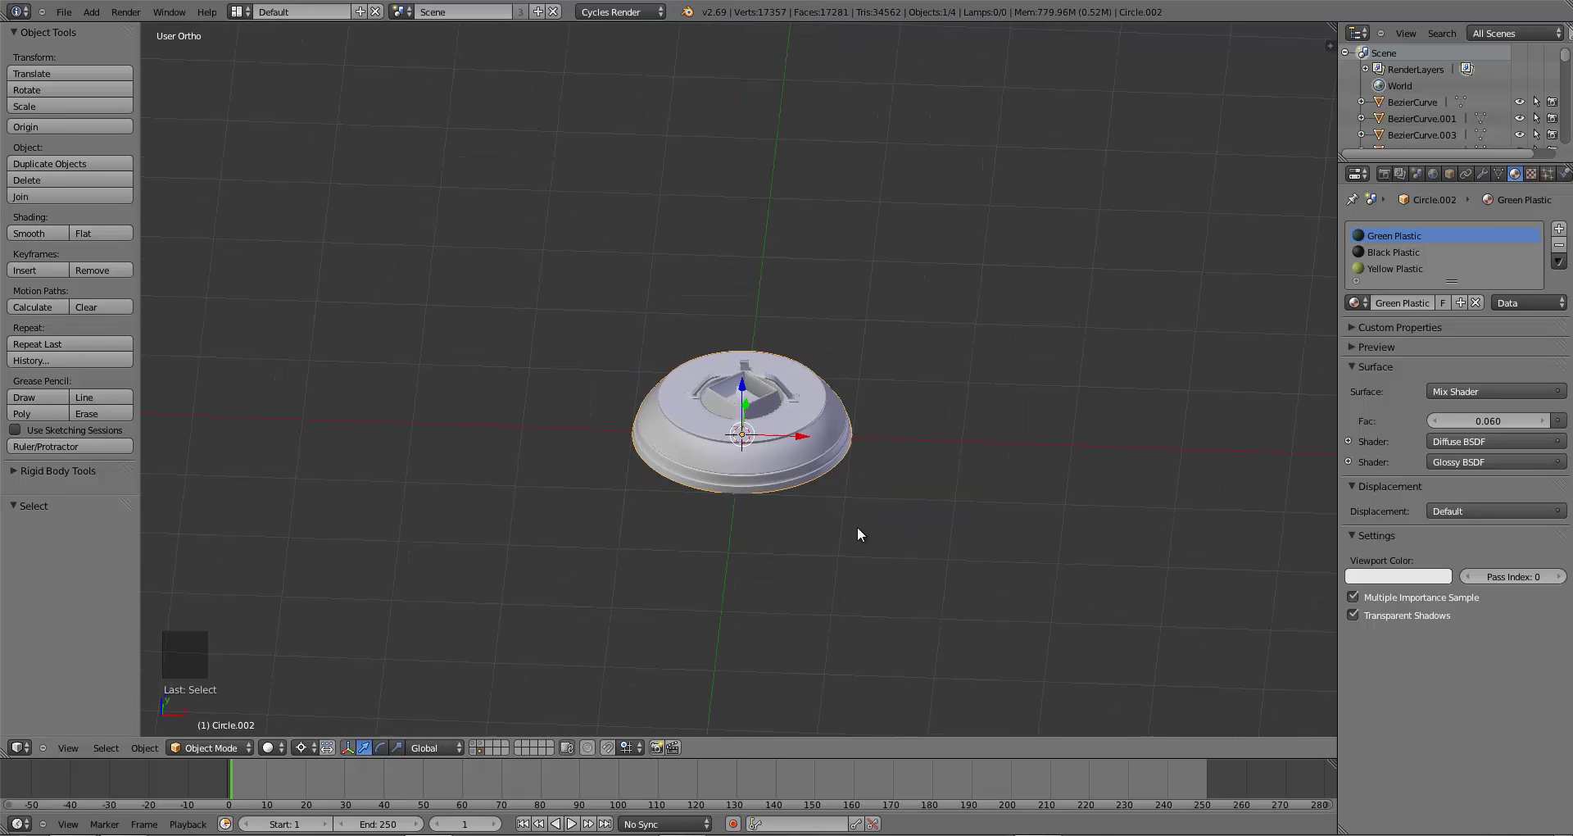
- Move the round base to layer 11 and show that layer with the tree in front view
key(m)
click(990, 571)
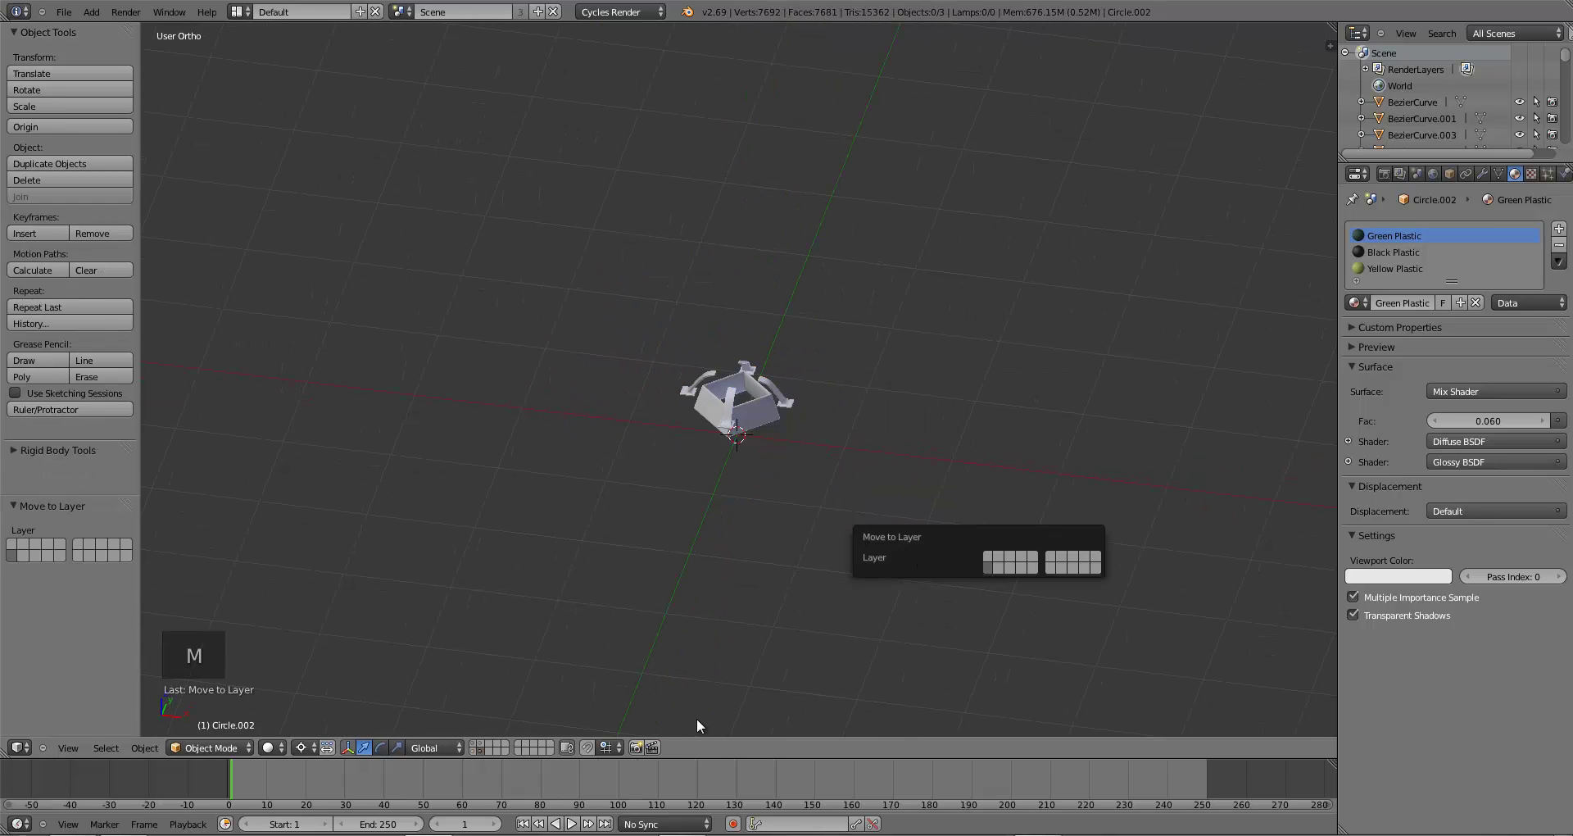
click(470, 749)
key(KP_1)
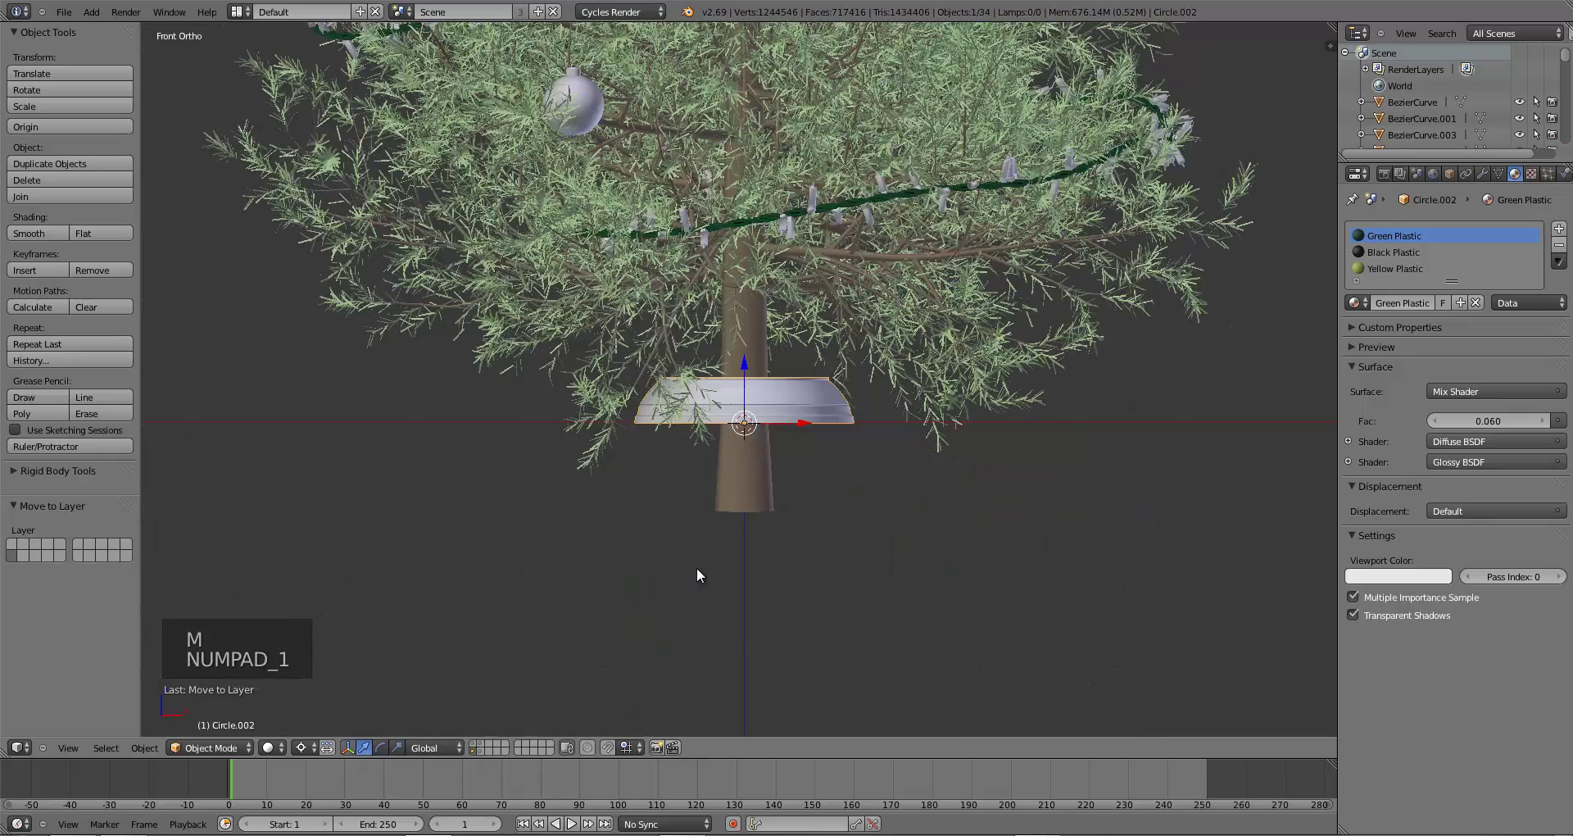
- Try lowering the round base about 0.992 units along Z to the foot of the tree trunk
scroll(769, 549, up, 2)
key(g)
key(z)
click(794, 602)
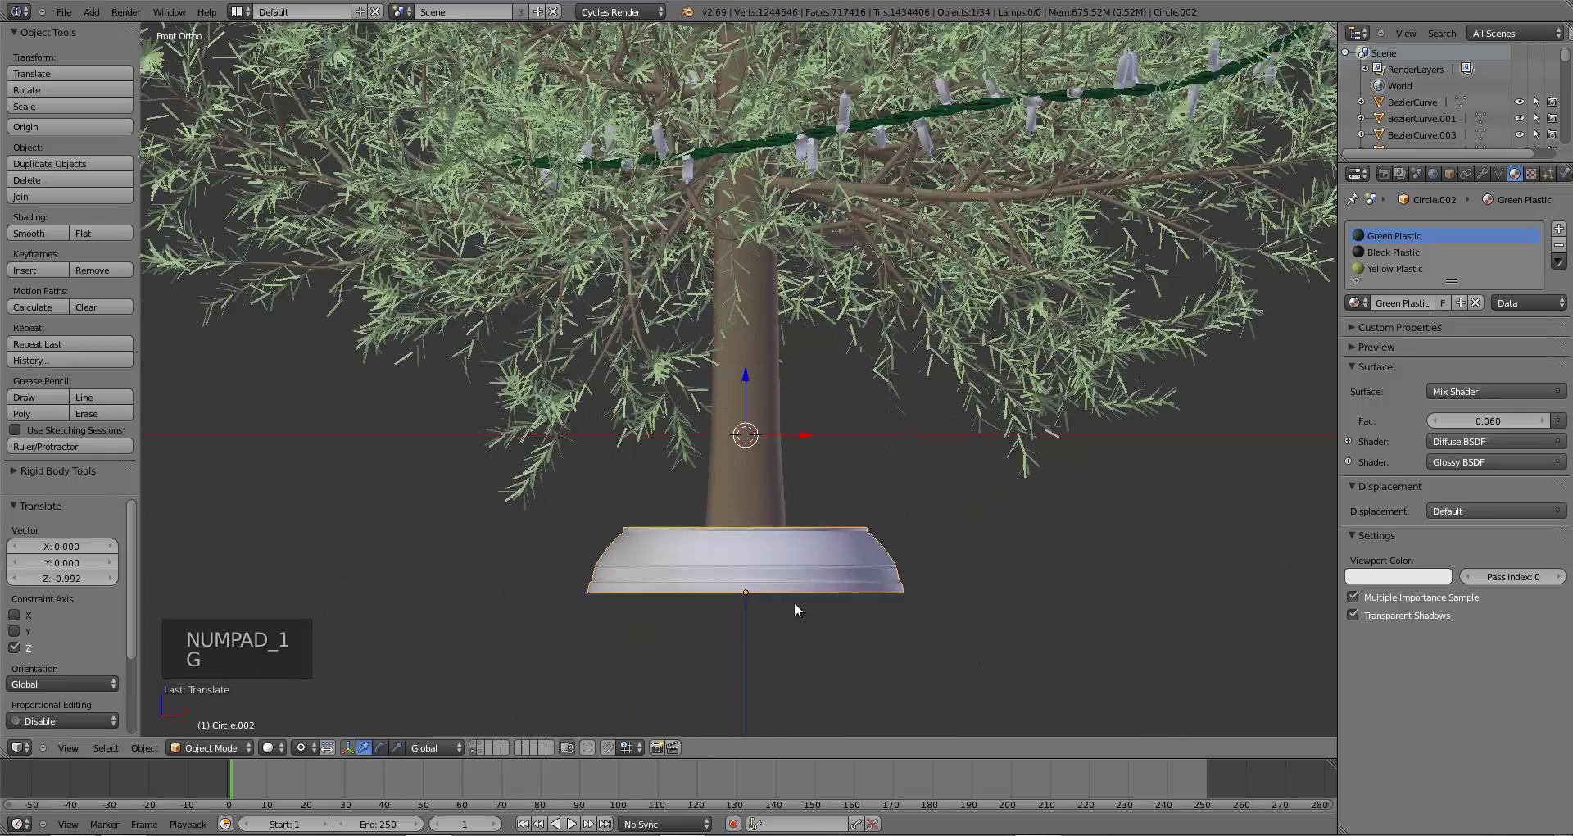
middle_drag(794, 601, 777, 677)
key(s)
right_click(856, 699)
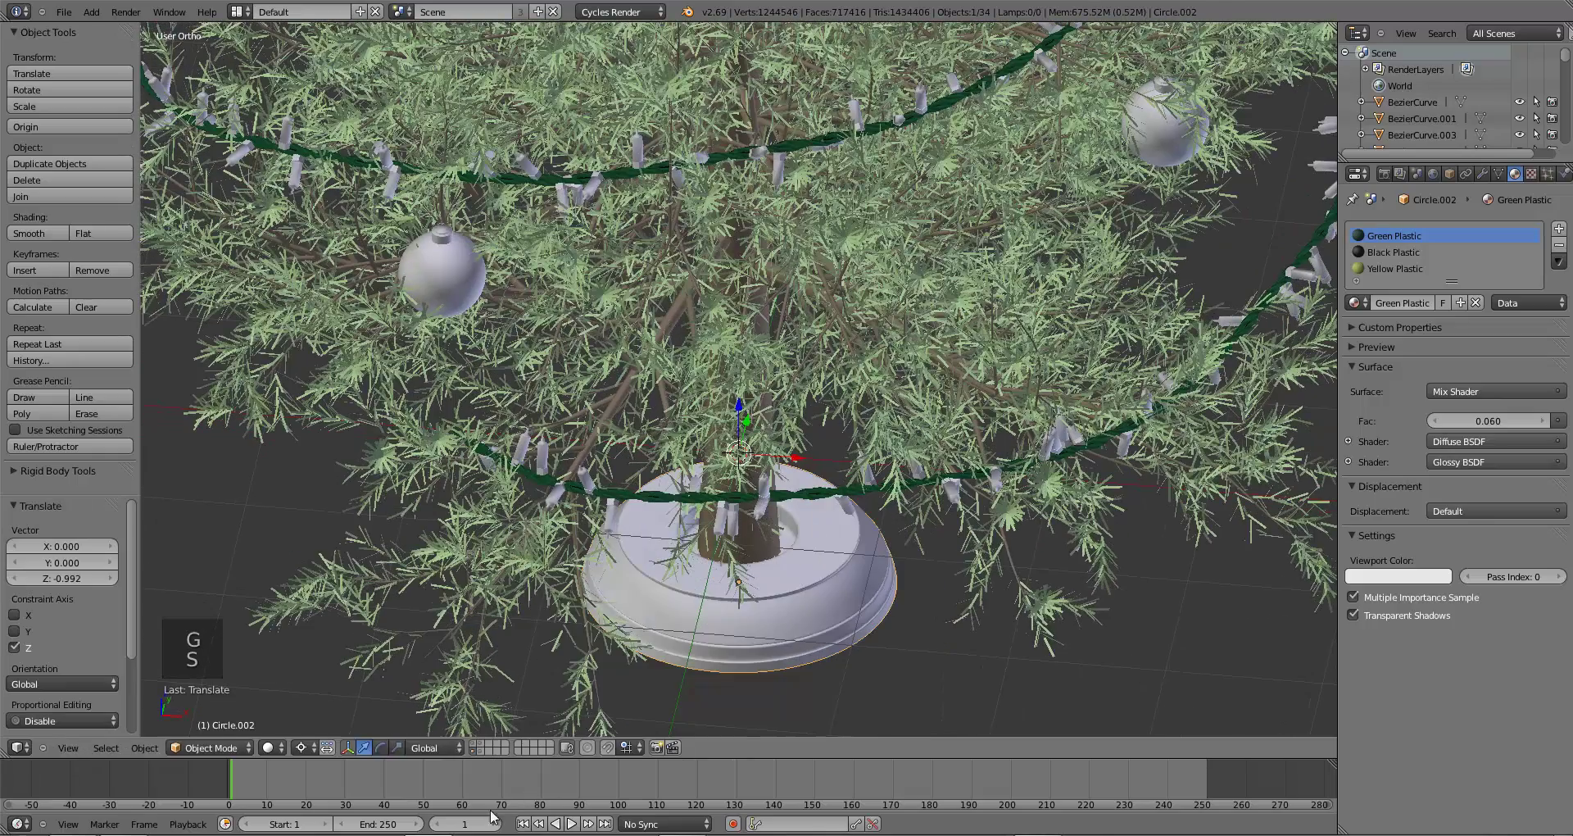
- Undo the base's lowering and move the stand's collar and clamps to layer 11 with the tree
key(ctrl+z)
key(ctrl+z)
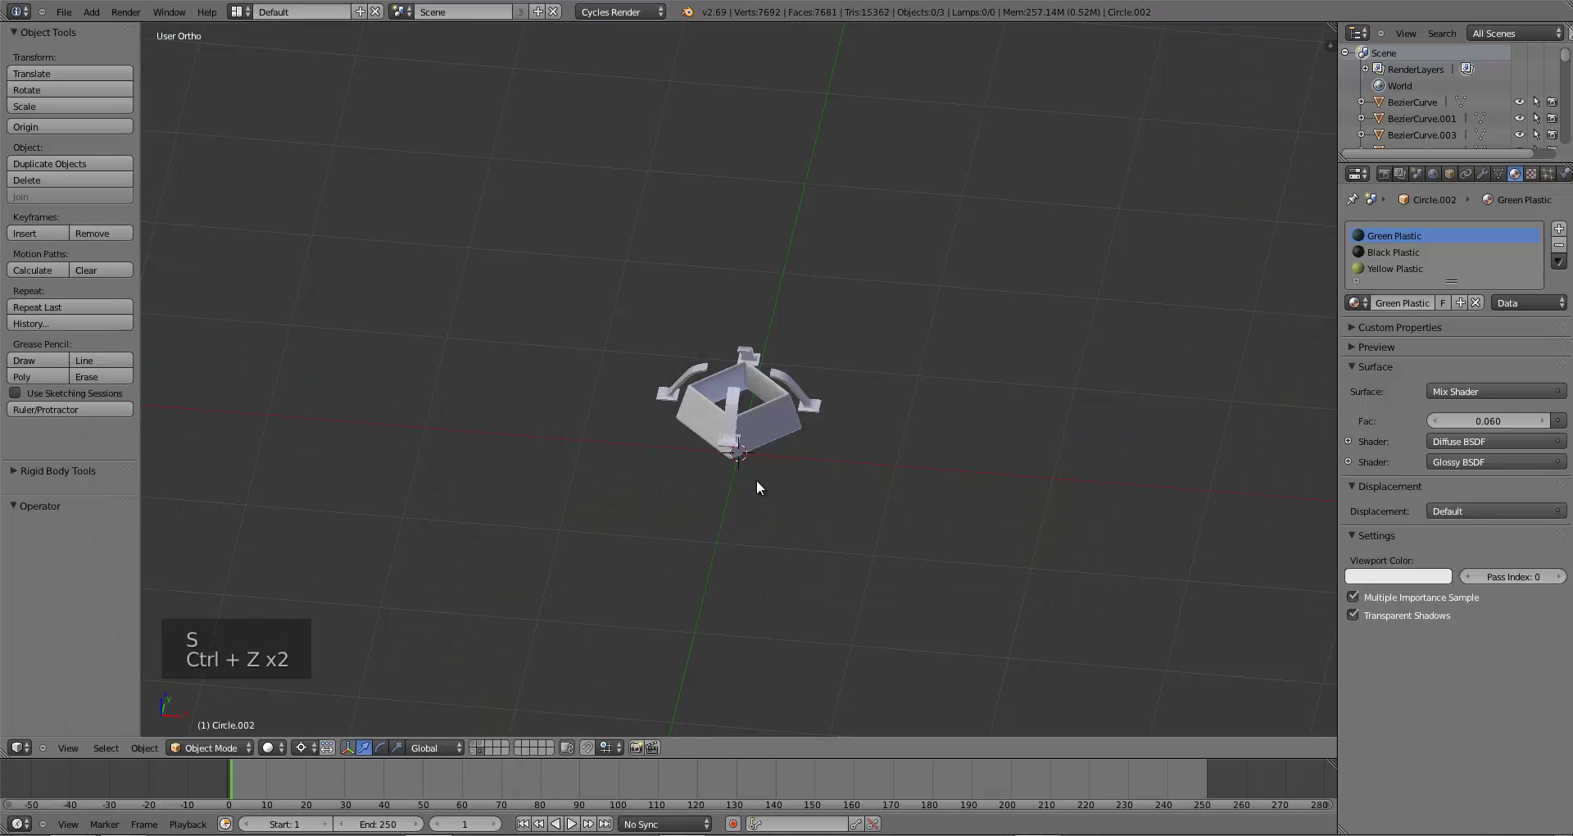
shift+right_click(799, 381)
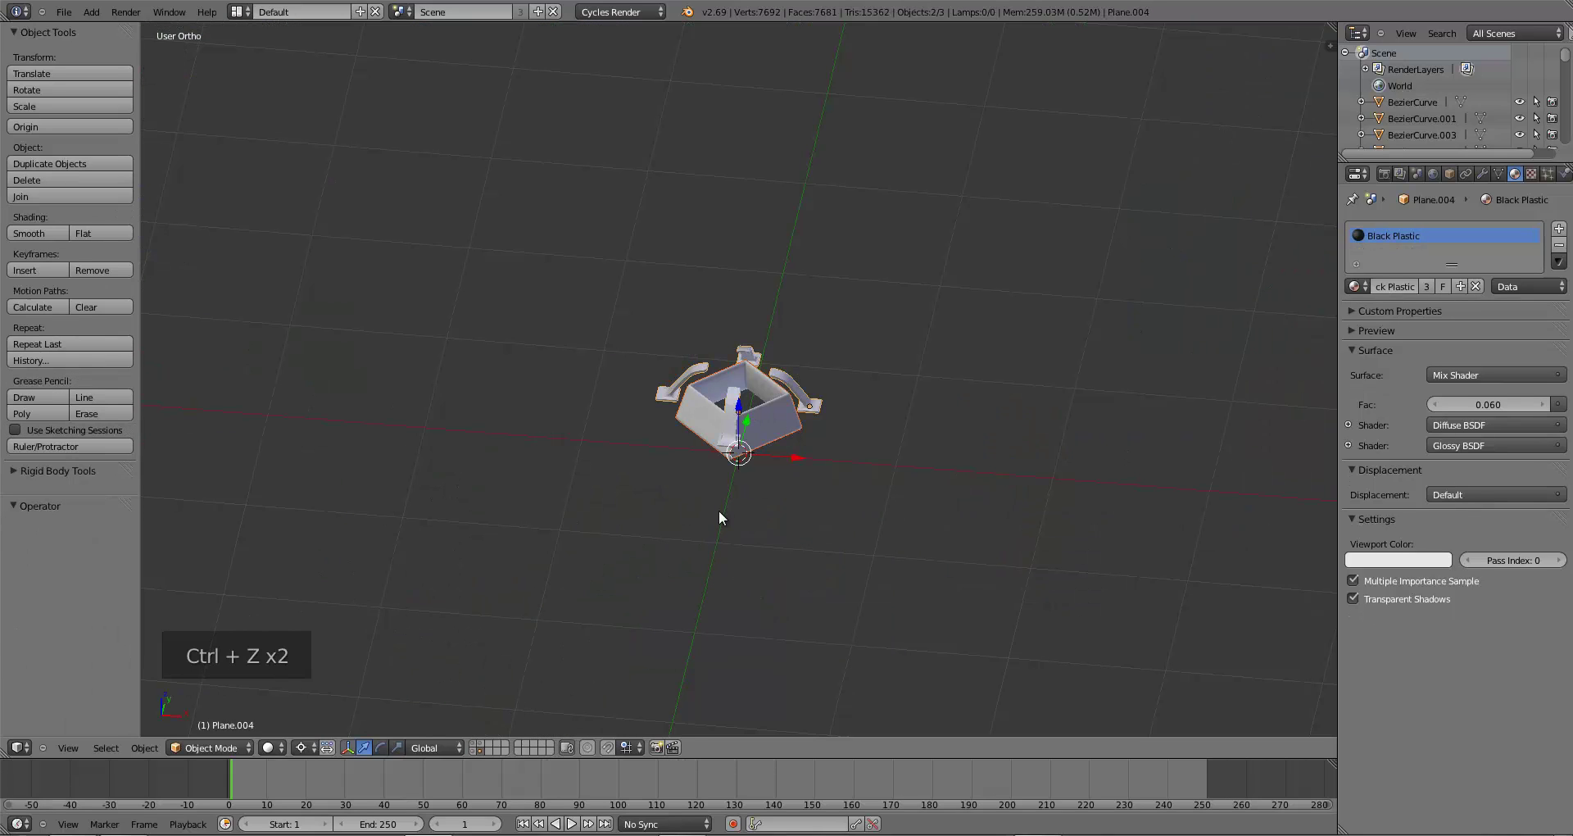
key(m)
click(867, 557)
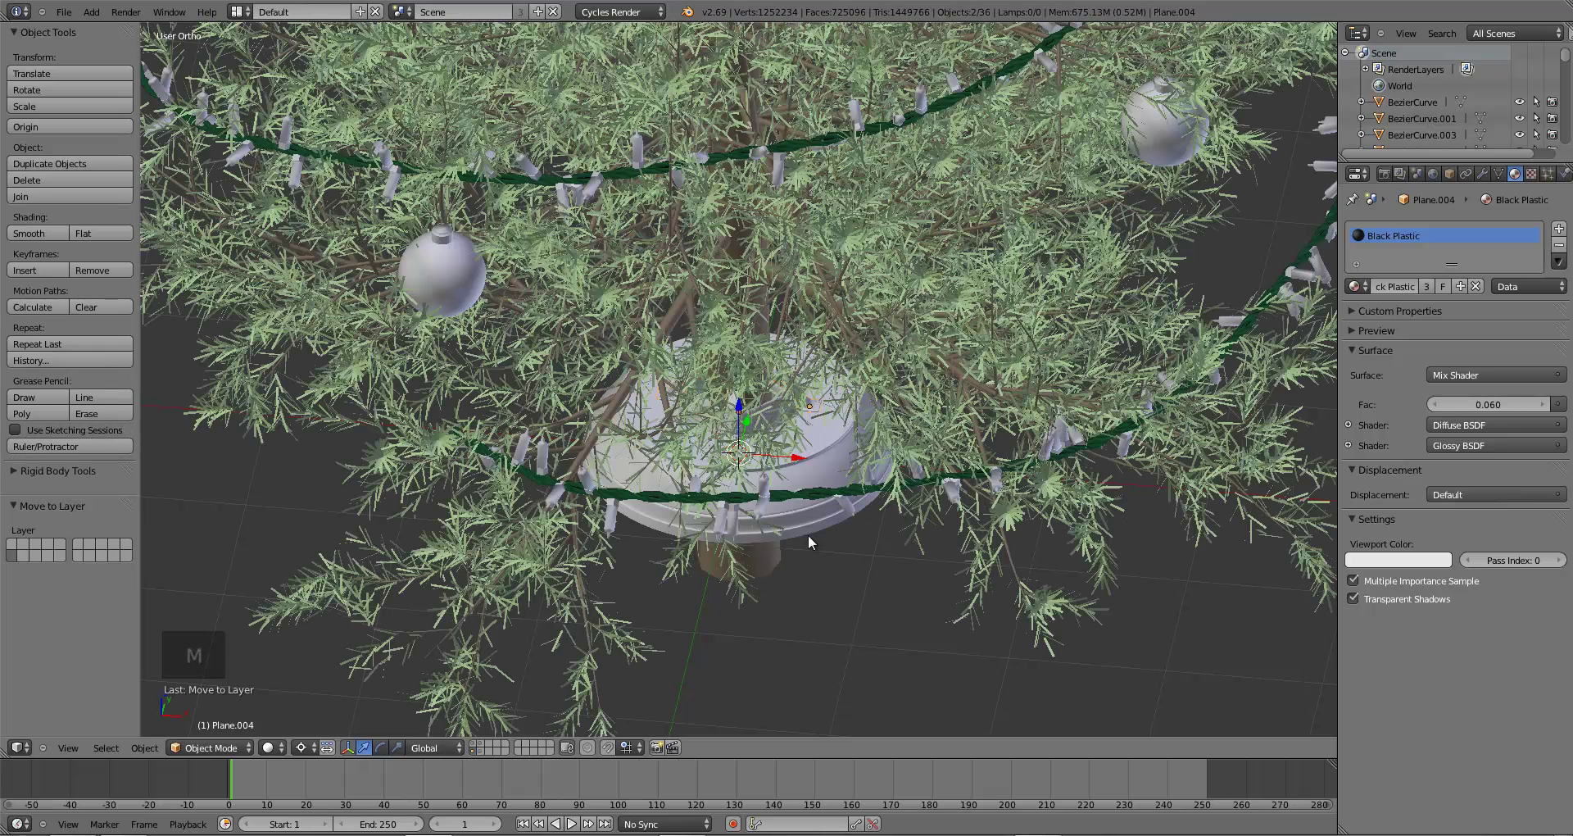
- Lower the complete stand along Z to the foot of the trunk and scale it up by about 1.678
key(KP_1)
key(g)
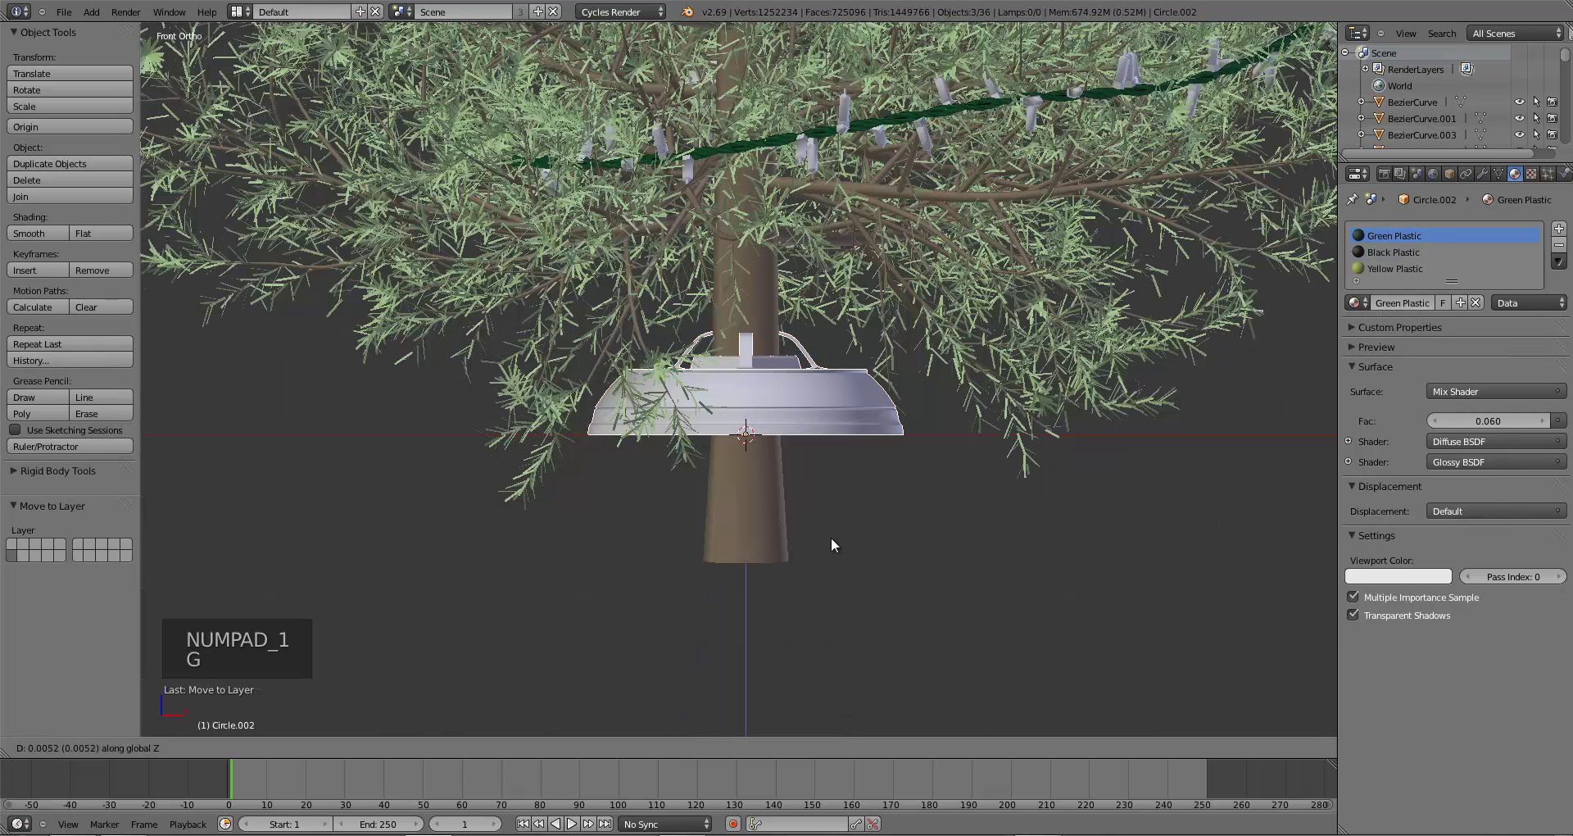
click(839, 572)
key(s)
click(943, 610)
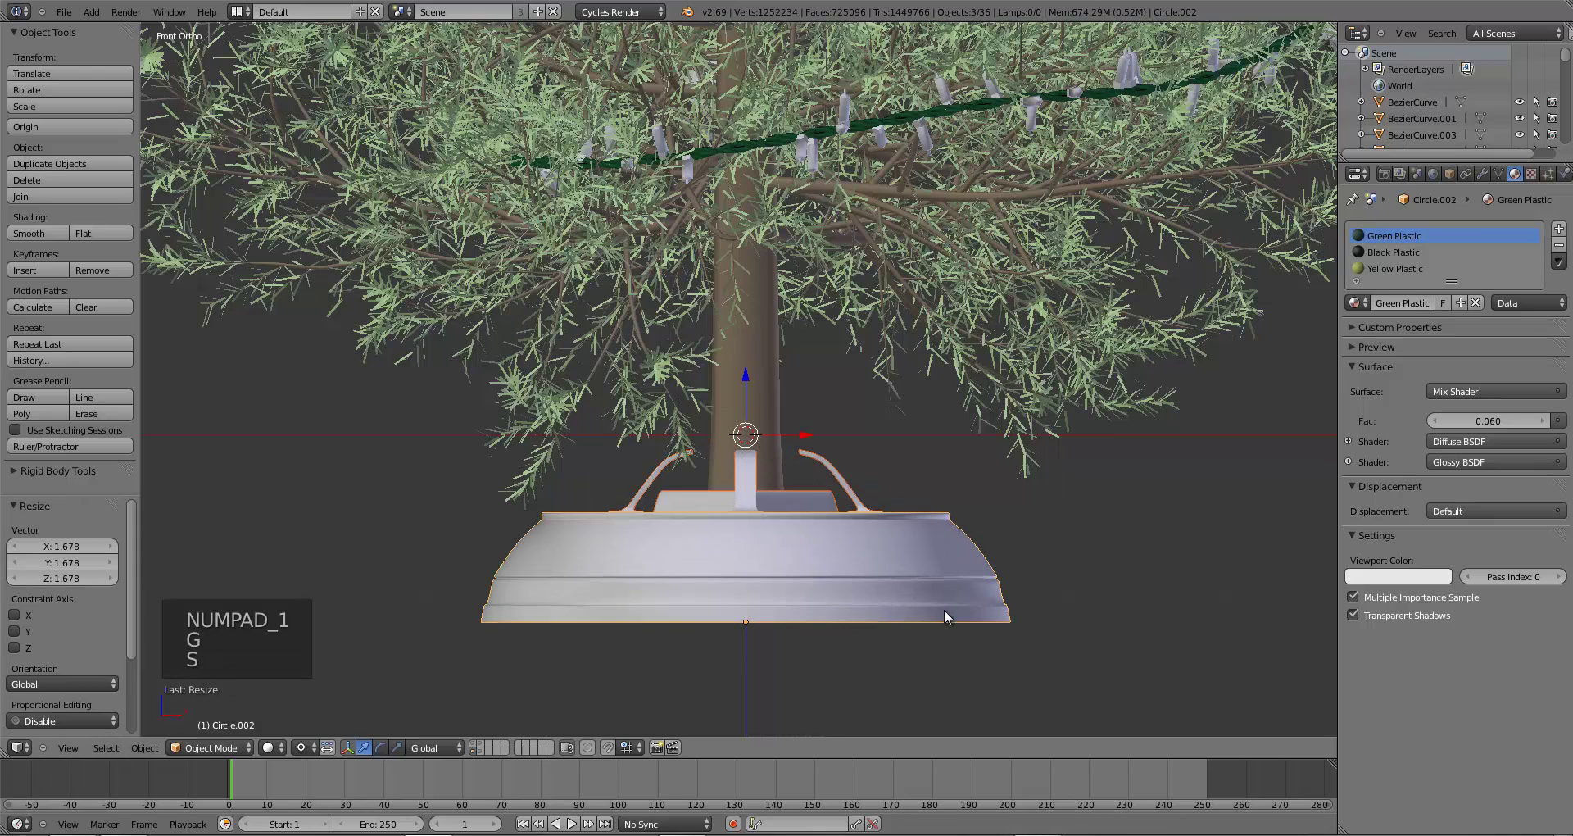
- Set the pivot point to Median Point and enlarge the stand by a factor of about 1.403
click(308, 747)
click(317, 677)
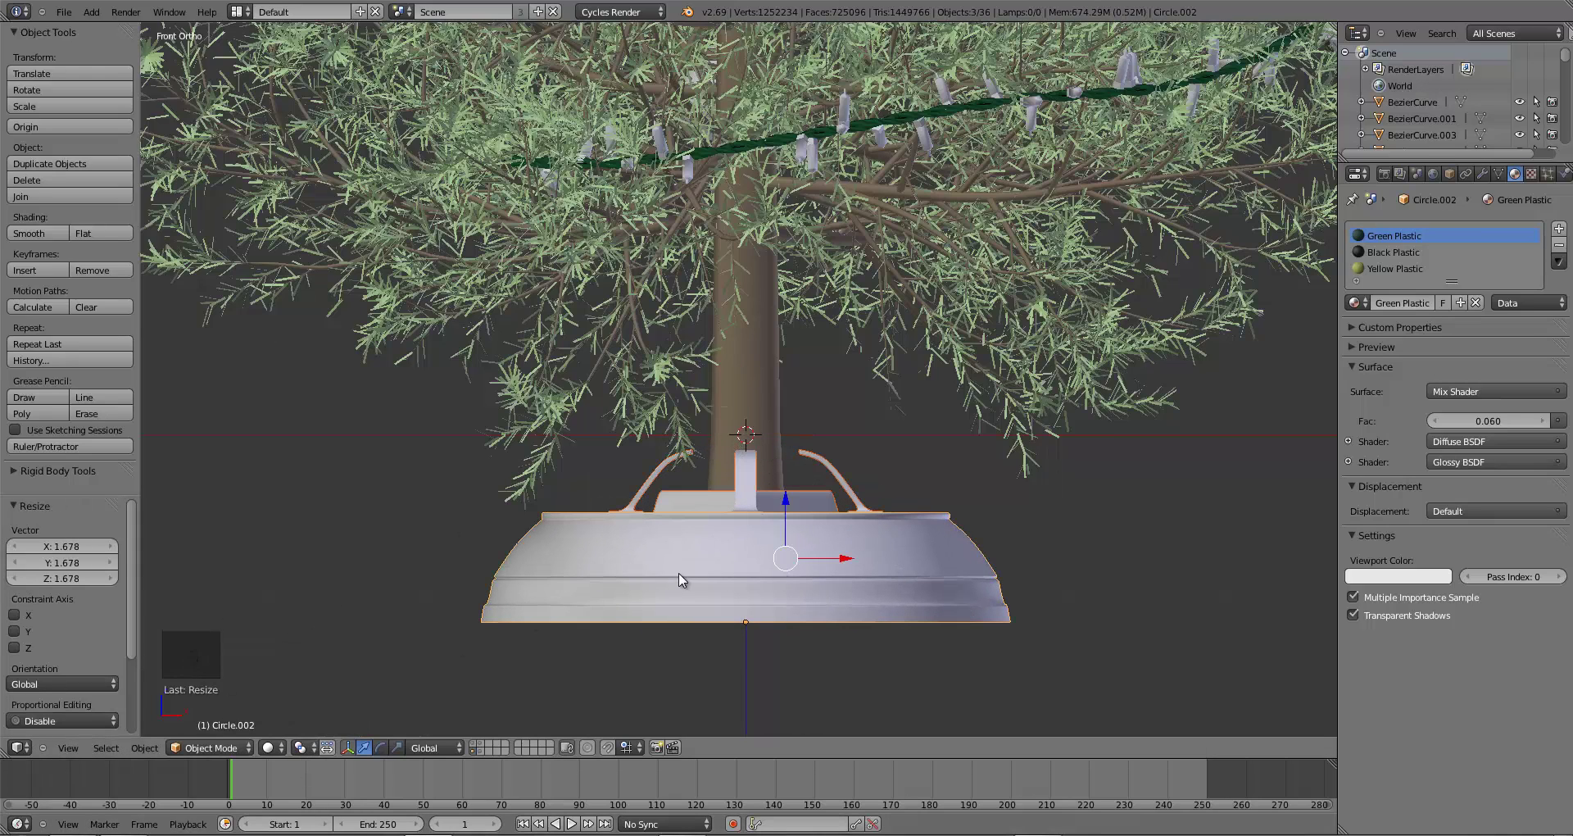
key(s)
click(815, 564)
key(g)
right_click(818, 550)
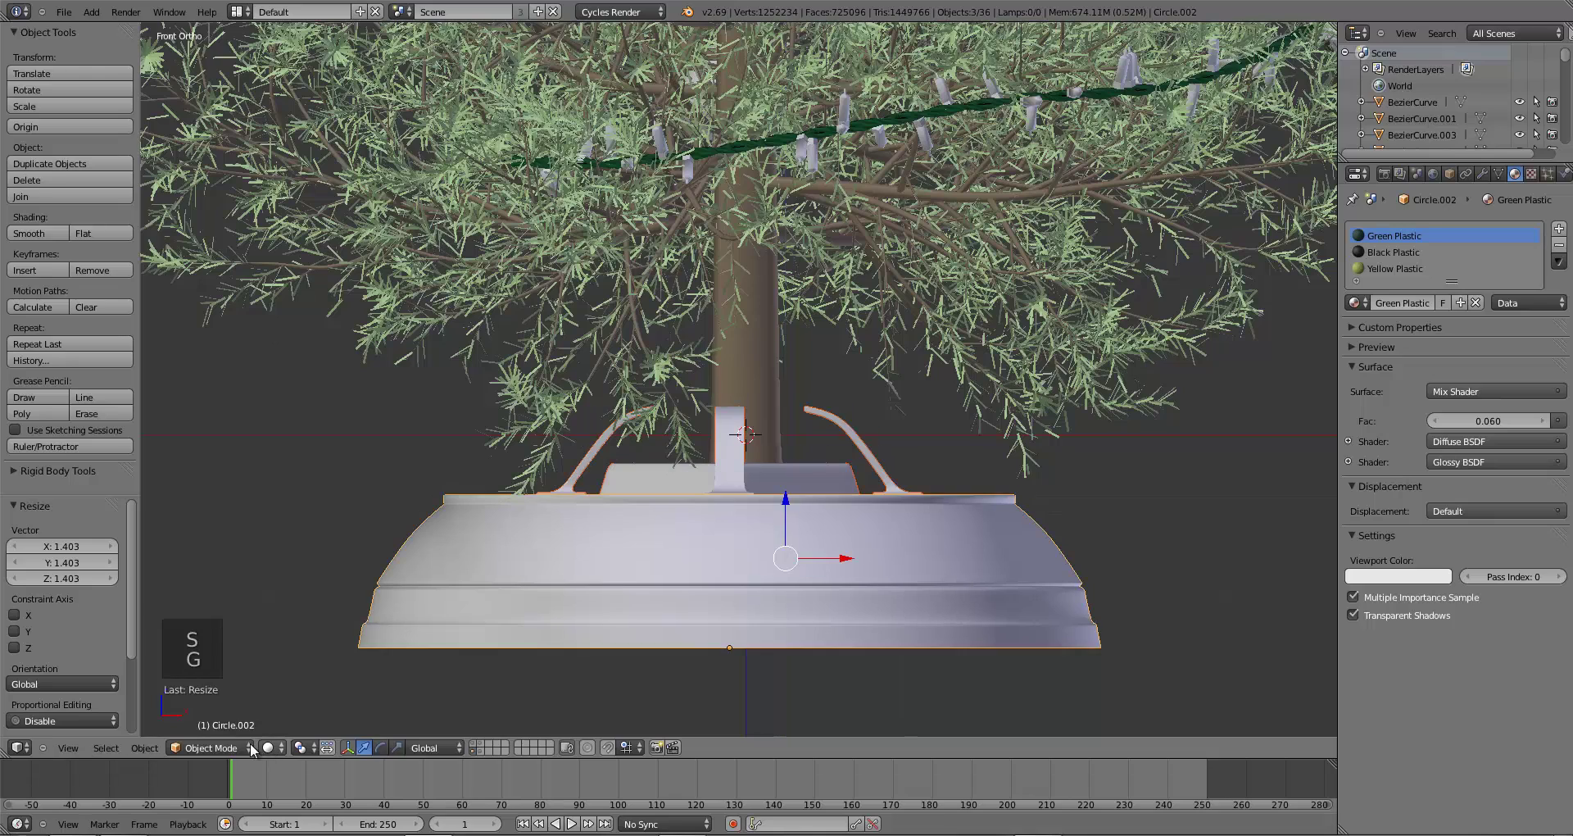
- Shrink the whole stand by a factor of about 0.549
click(272, 747)
click(300, 748)
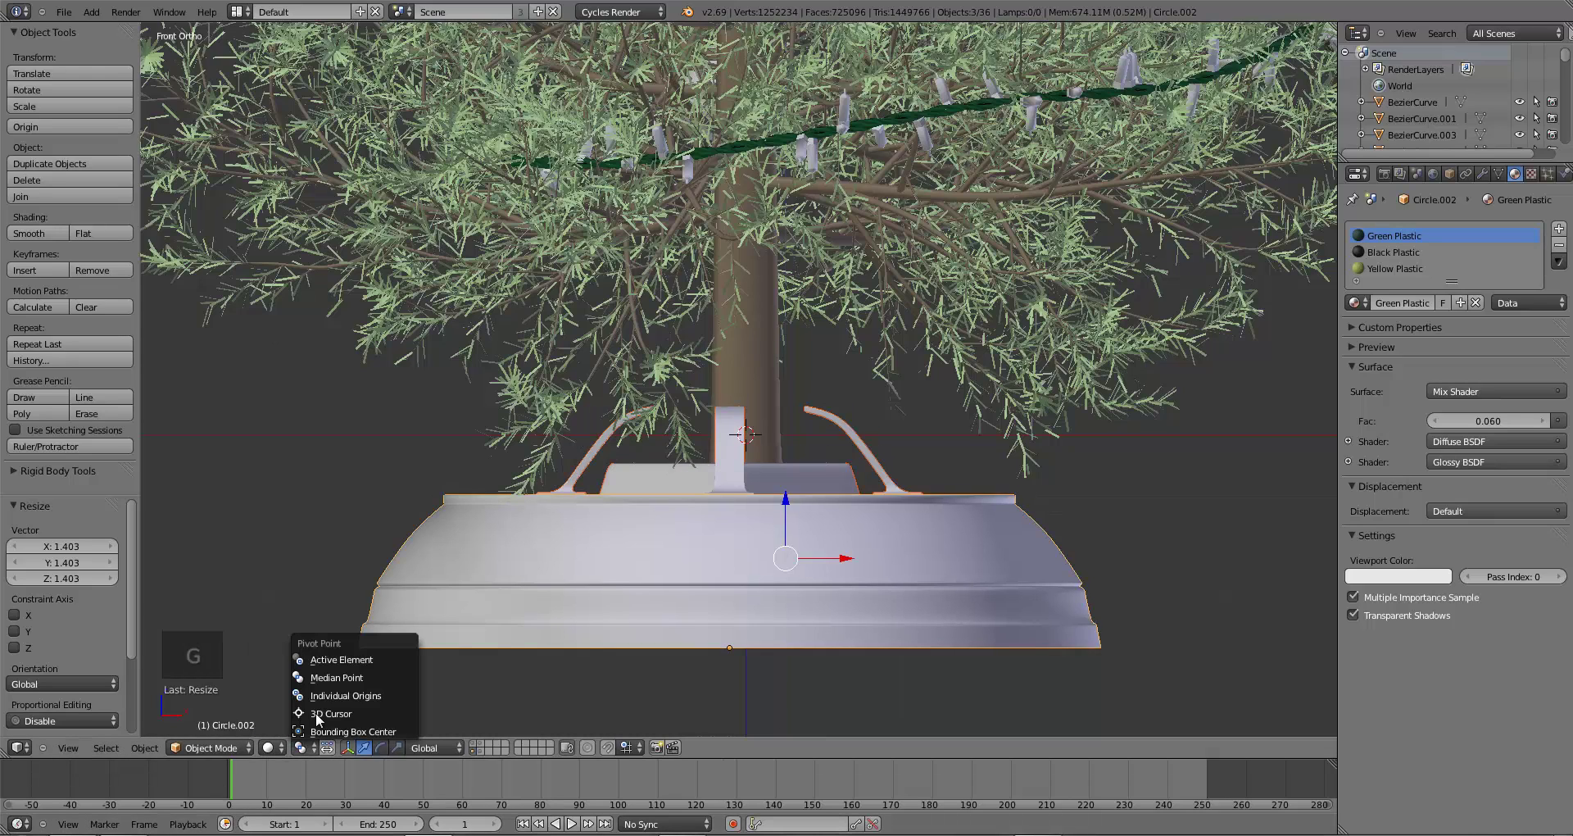
key(s)
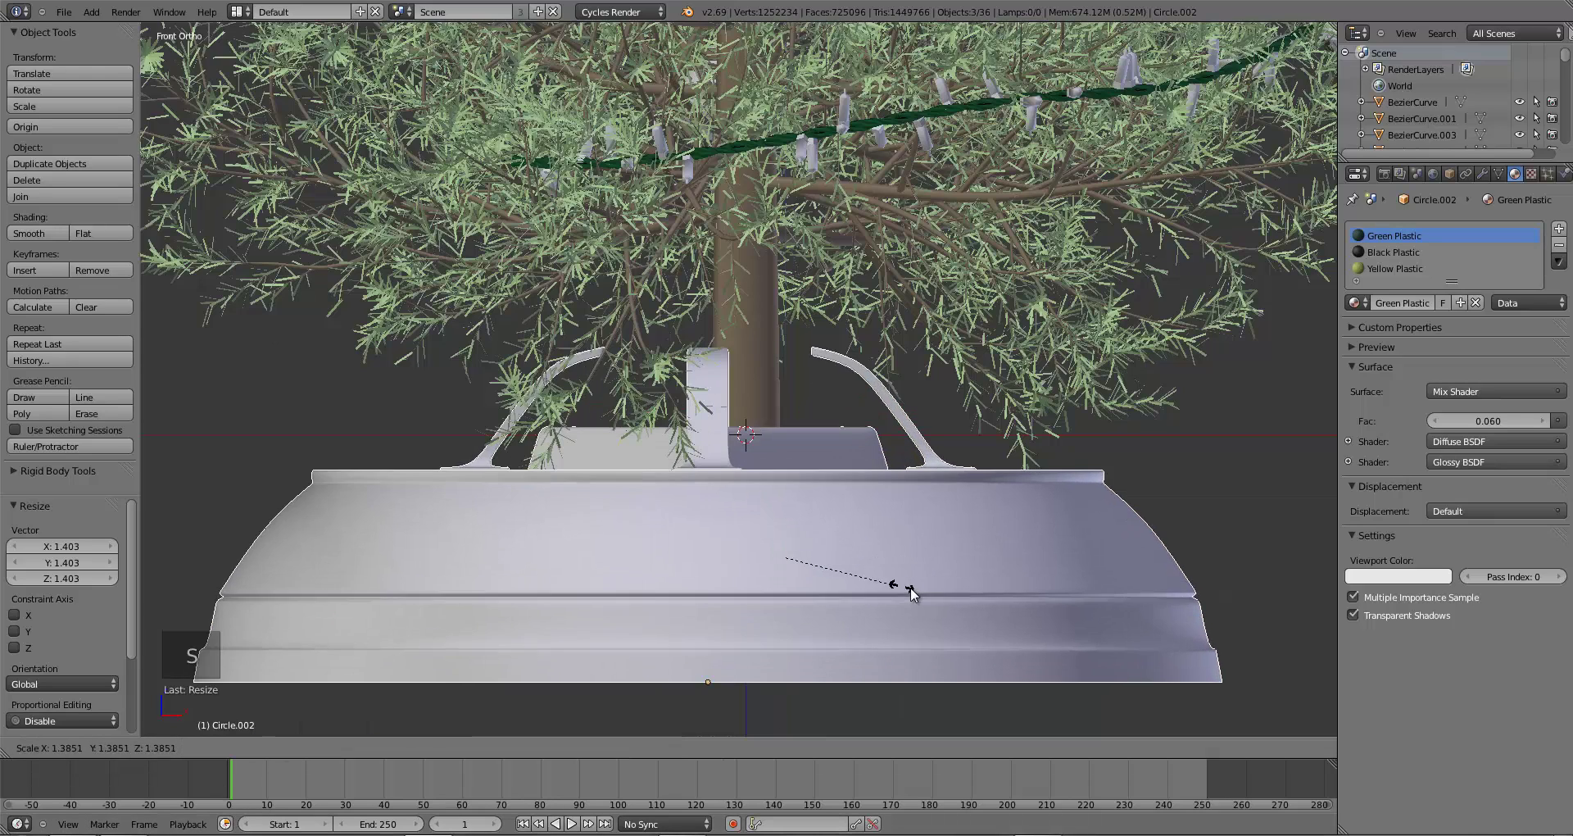
click(826, 579)
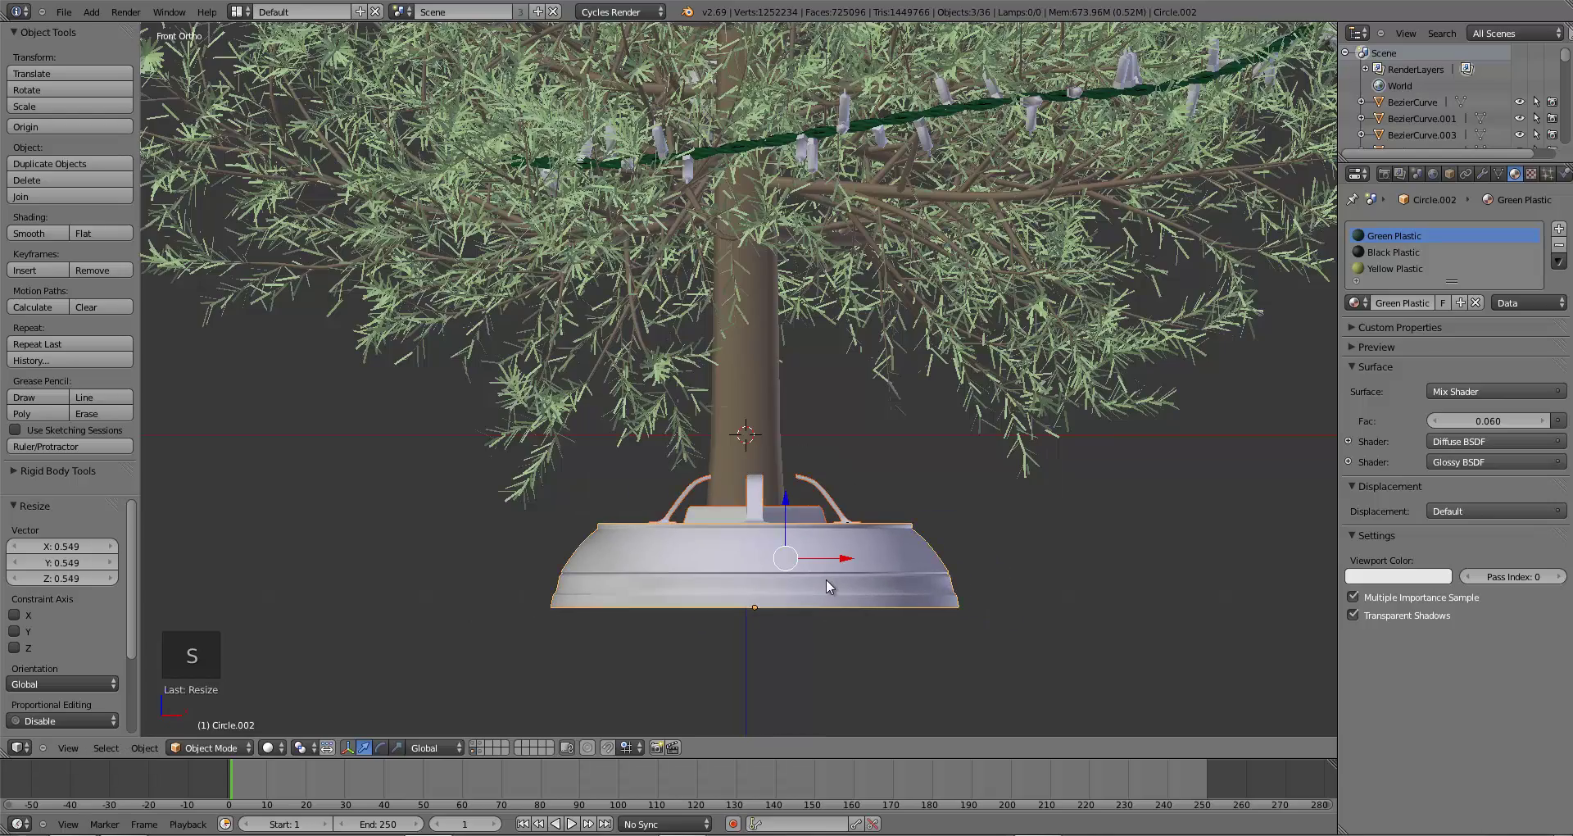
- Shift the stand horizontally about -0.047 in X and 0.020 in Y to centre it around the trunk
middle_drag(826, 579, 821, 617)
key(g)
right_click(821, 617)
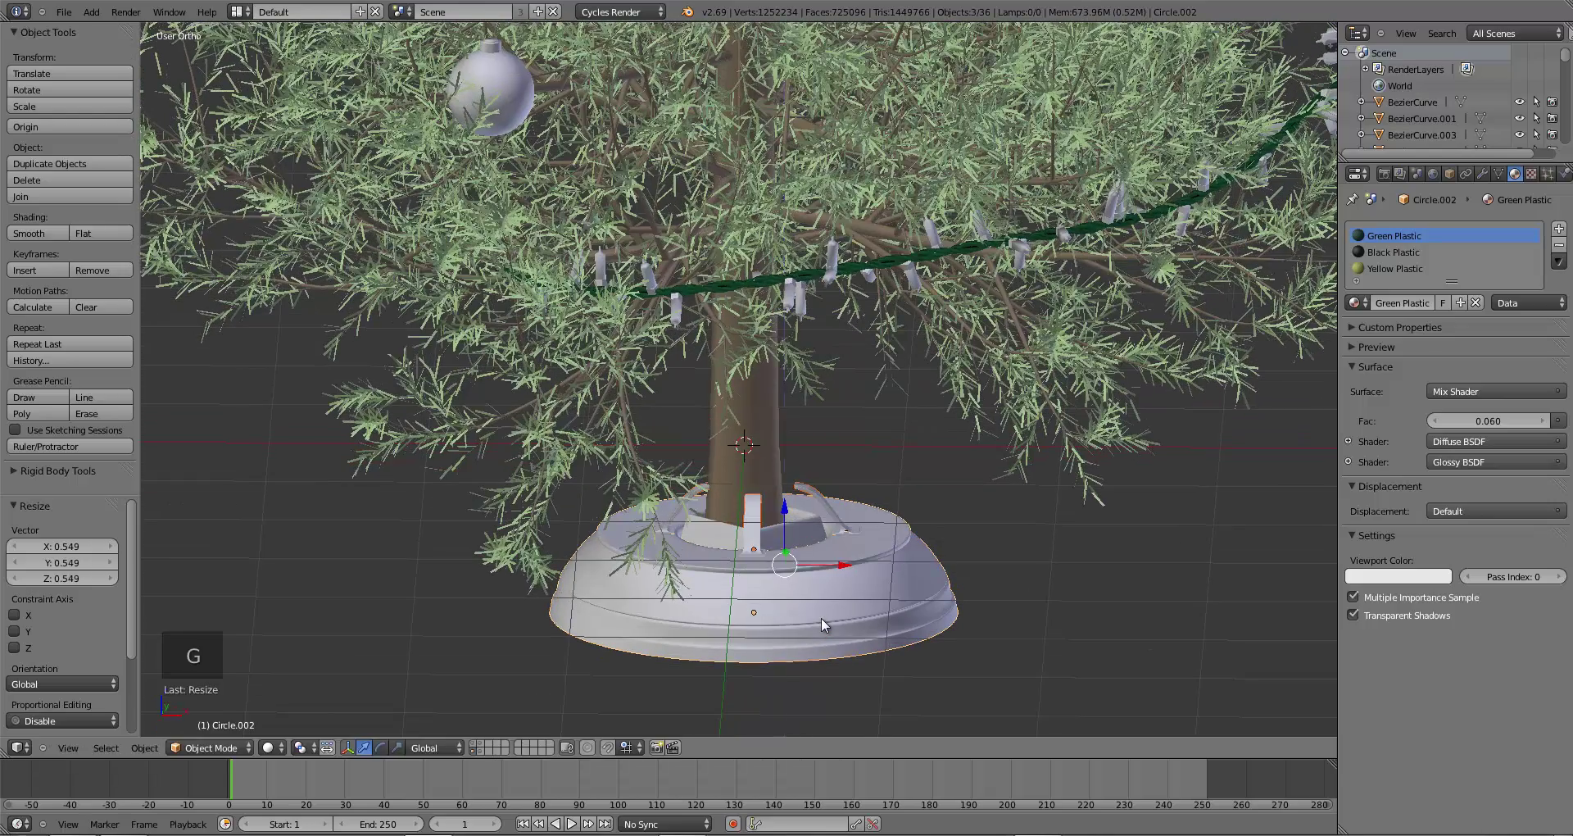
key(g)
middle_drag(793, 657, 607, 332)
- Temporarily hide the leaves to inspect how the stand fits around the trunk, and unhide them
right_click(603, 263)
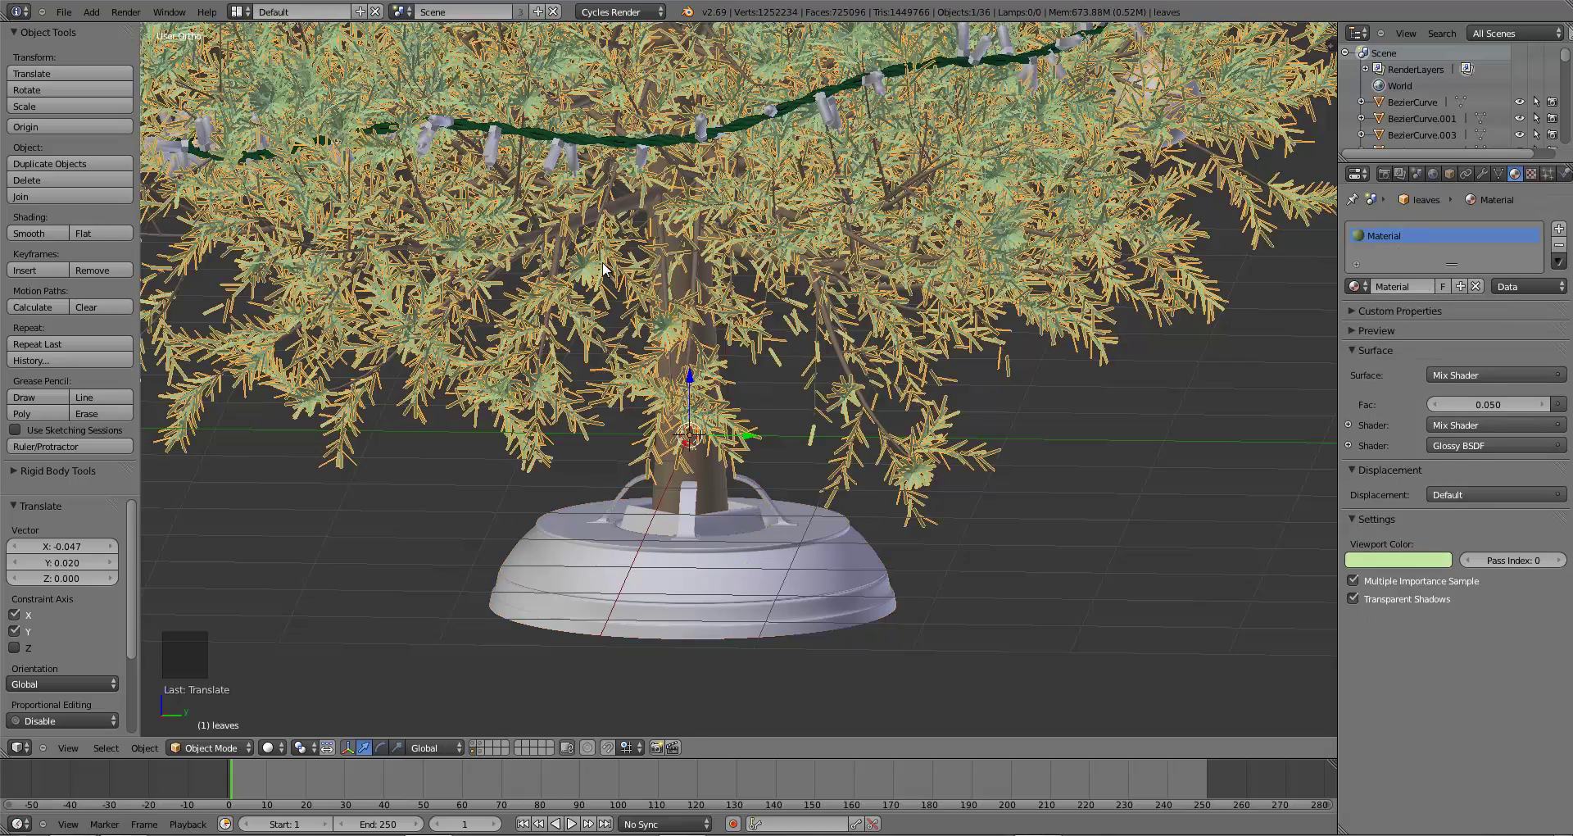
key(h)
middle_drag(602, 262, 675, 492)
key(alt+h)
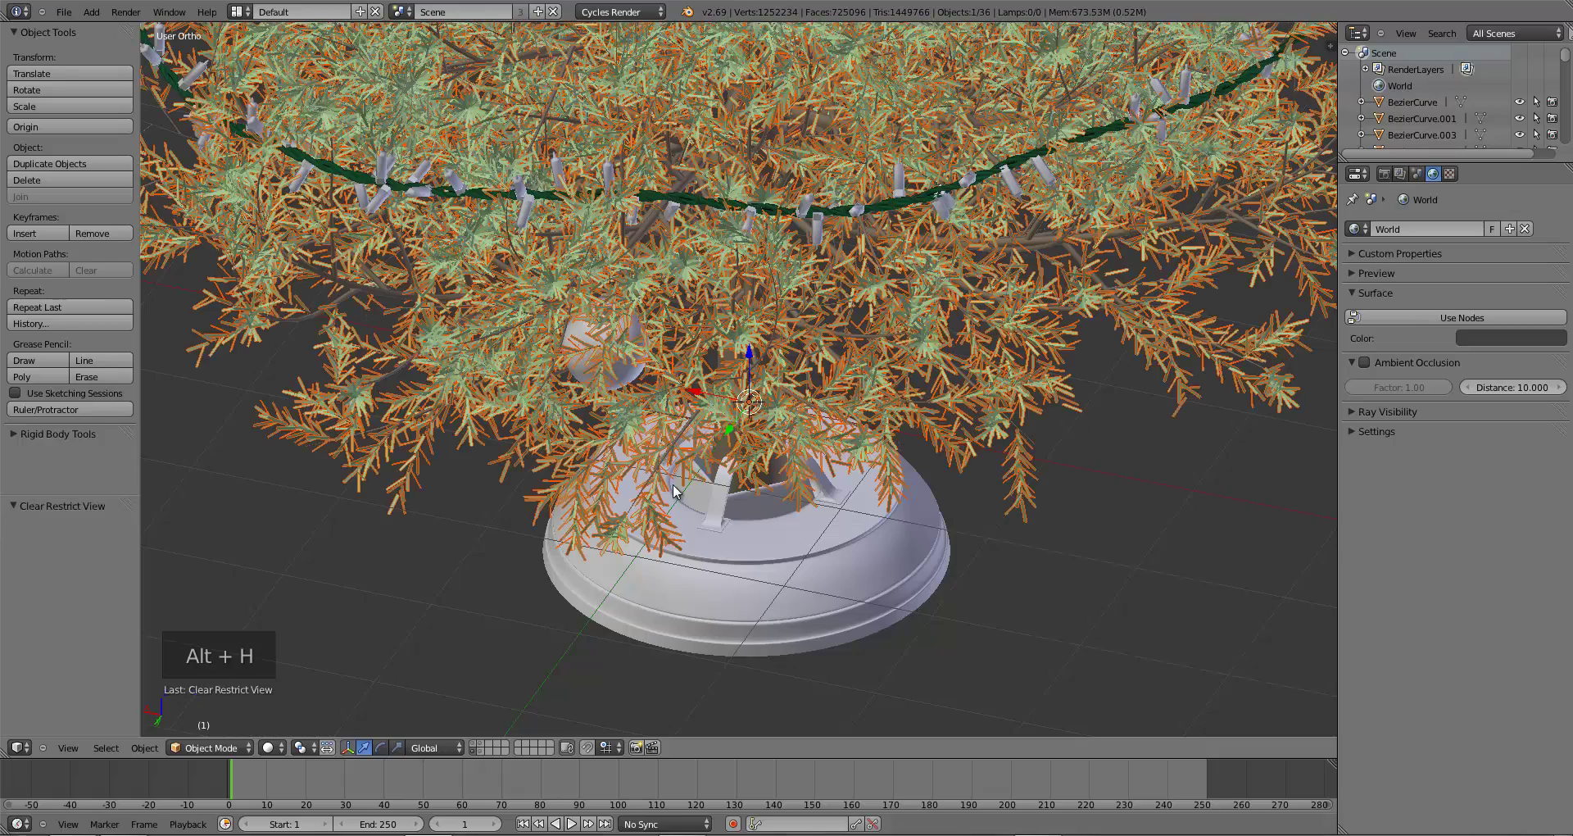
- Deselect everything and save the blend file
key(a)
key(ctrl+s)
scroll(688, 482, down, 8)
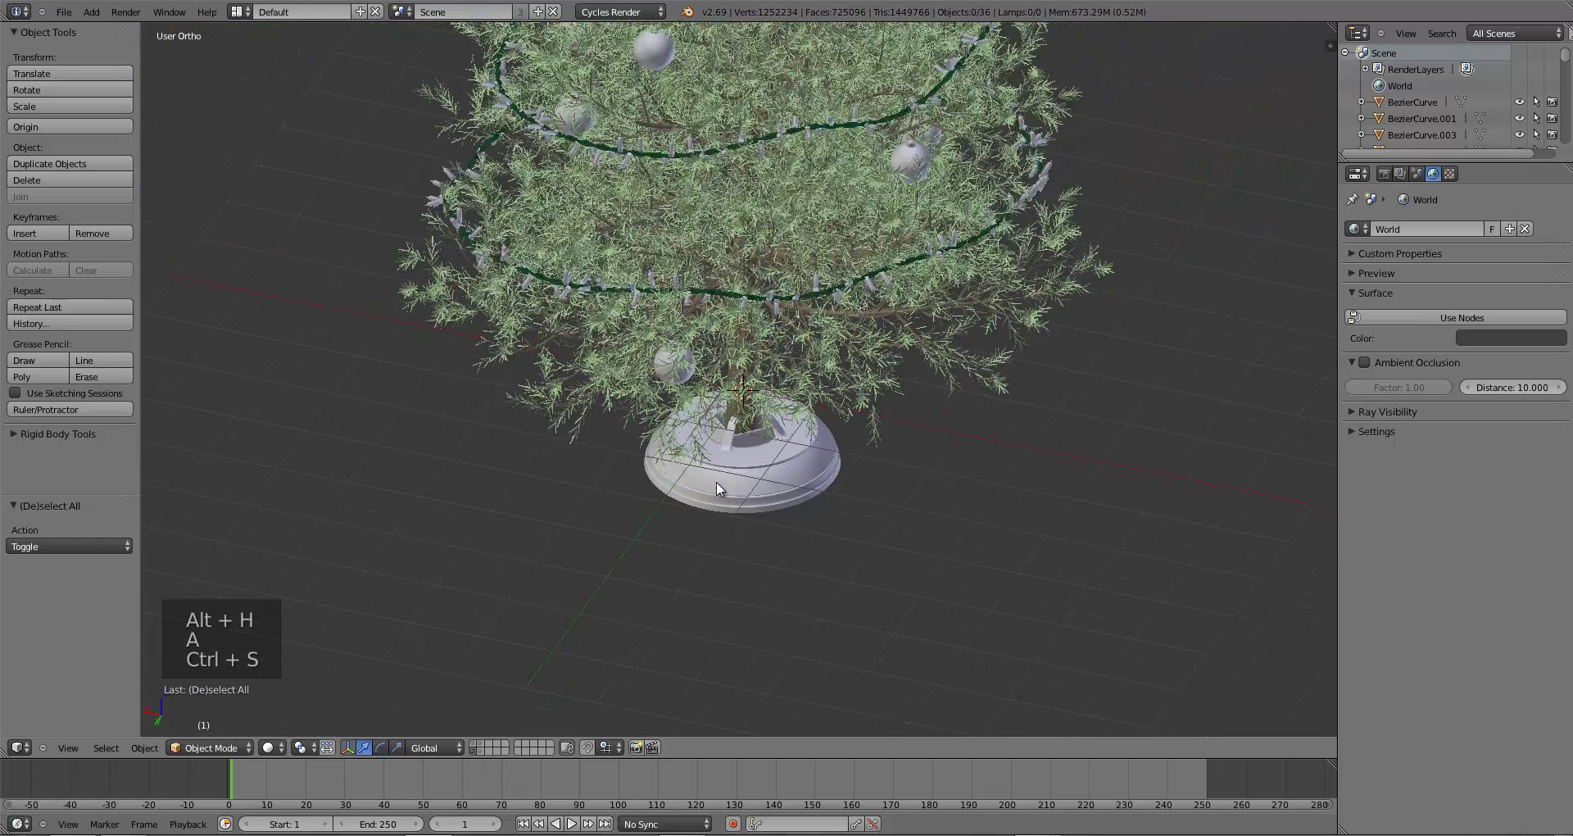
scroll(705, 454, down, 6)
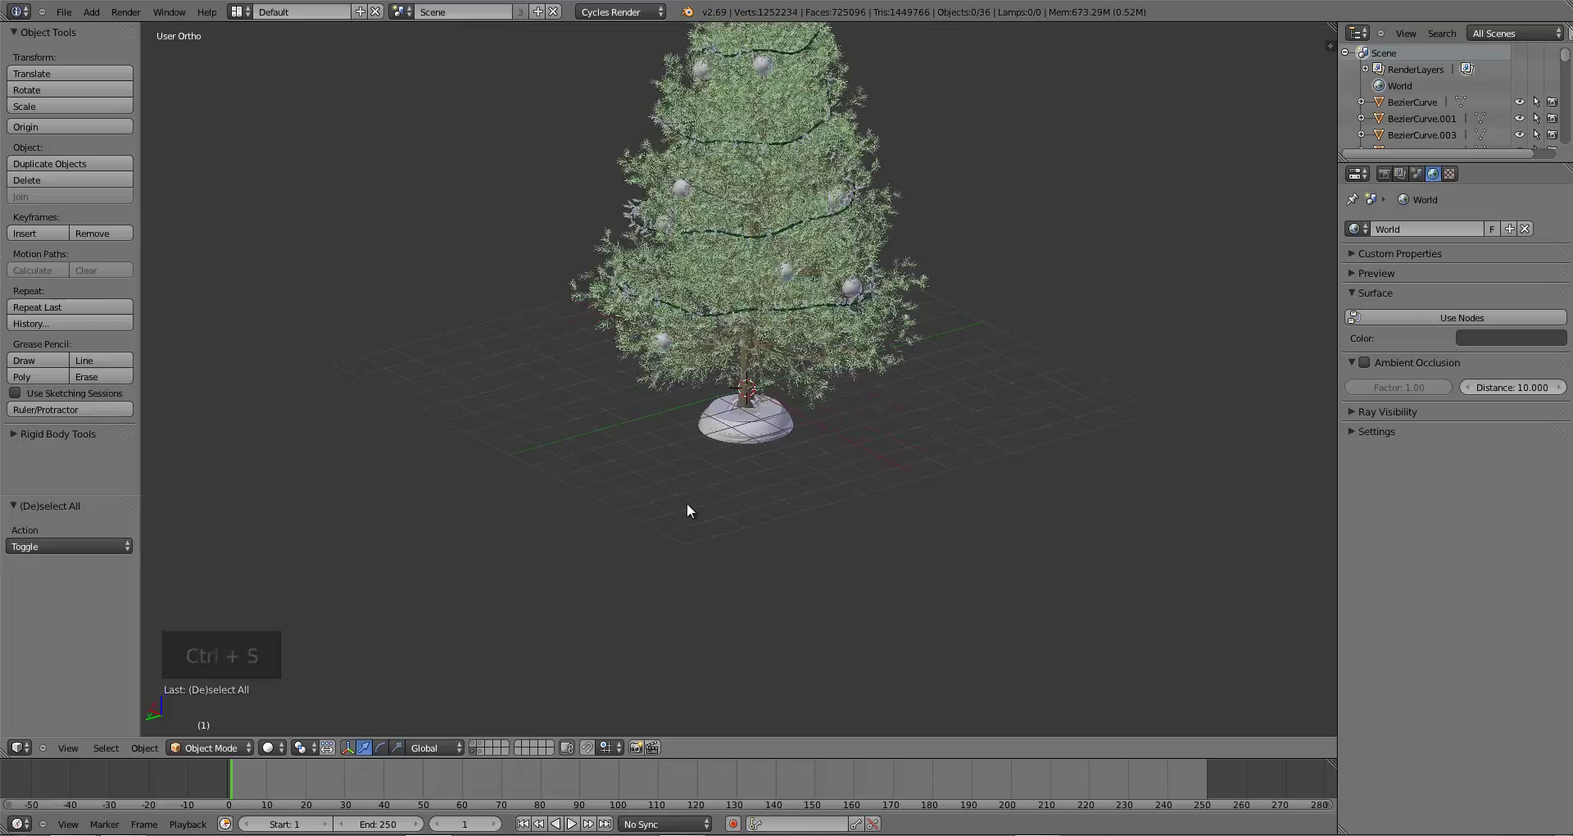
scroll(706, 503, down, 2)
scroll(690, 559, up, 4)
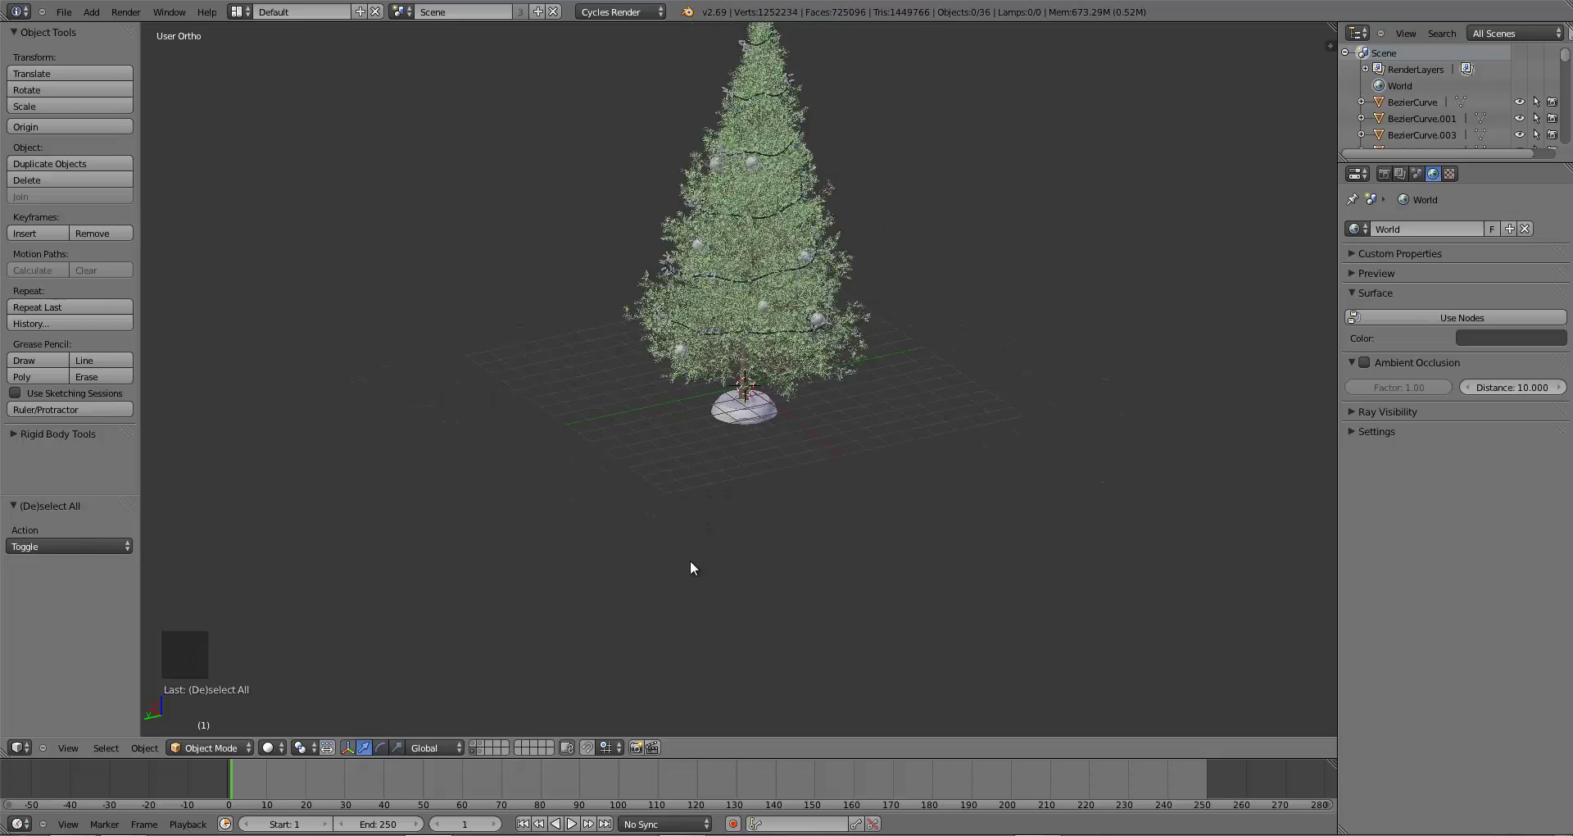
- Select the clamps, collar and round base of the stand and set the pivot point to 3D Cursor
scroll(690, 558, up, 9)
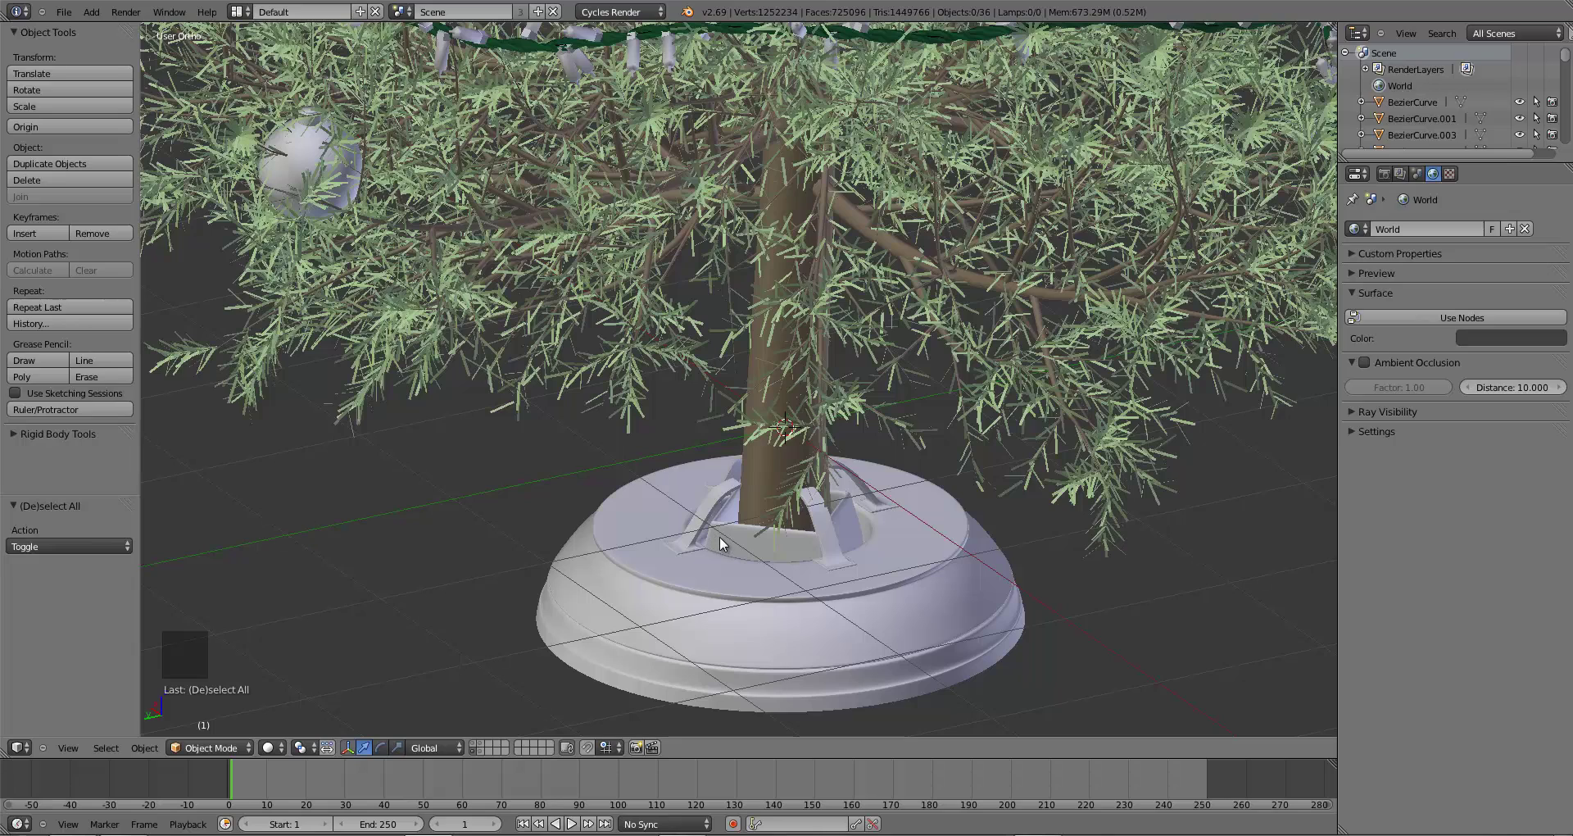
right_click(720, 537)
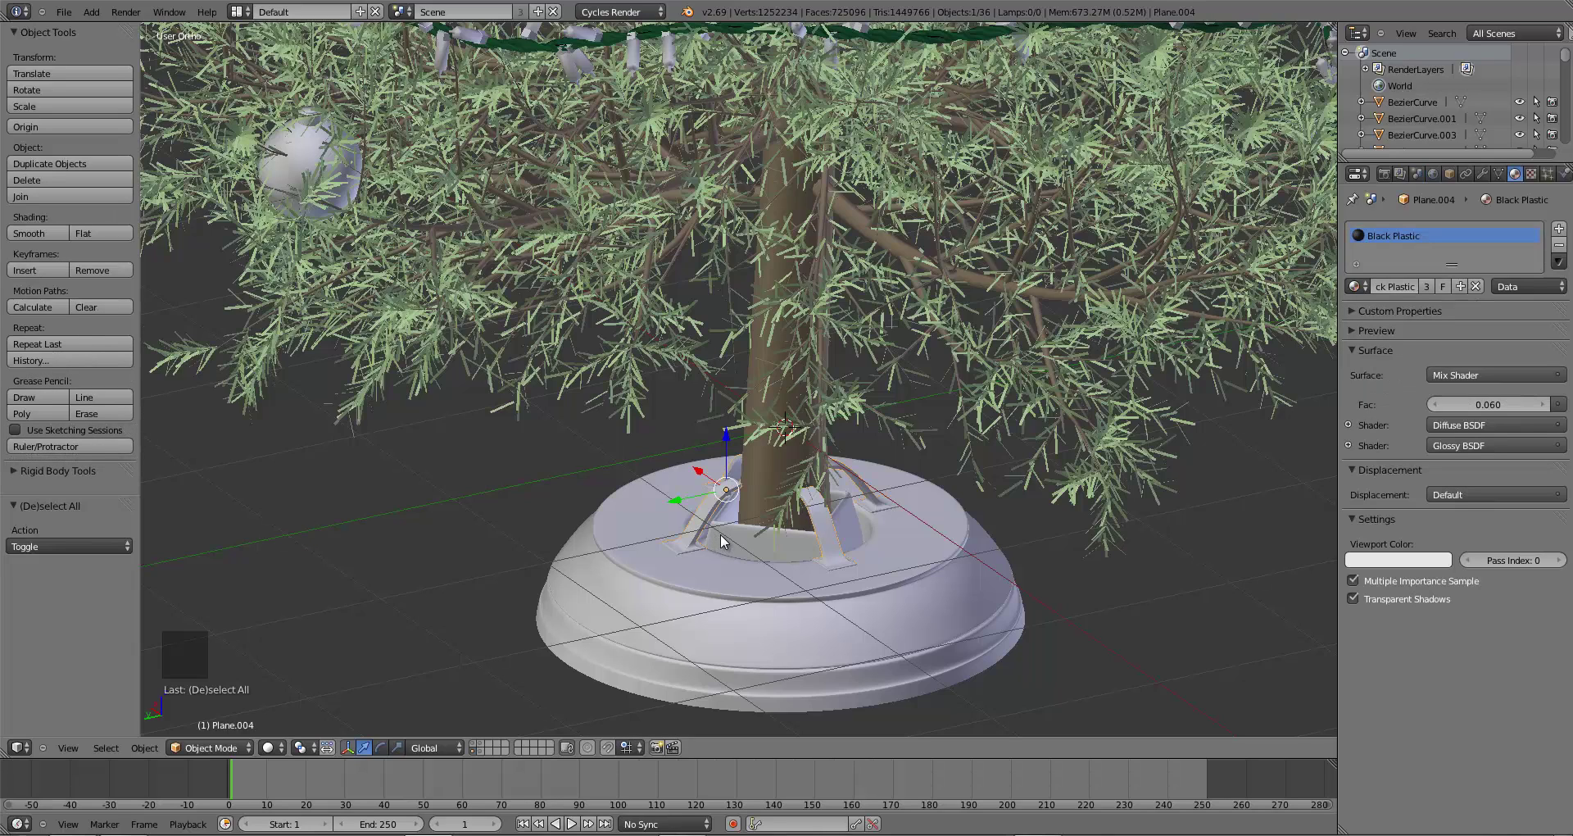
shift+right_click(720, 538)
shift+right_click(964, 636)
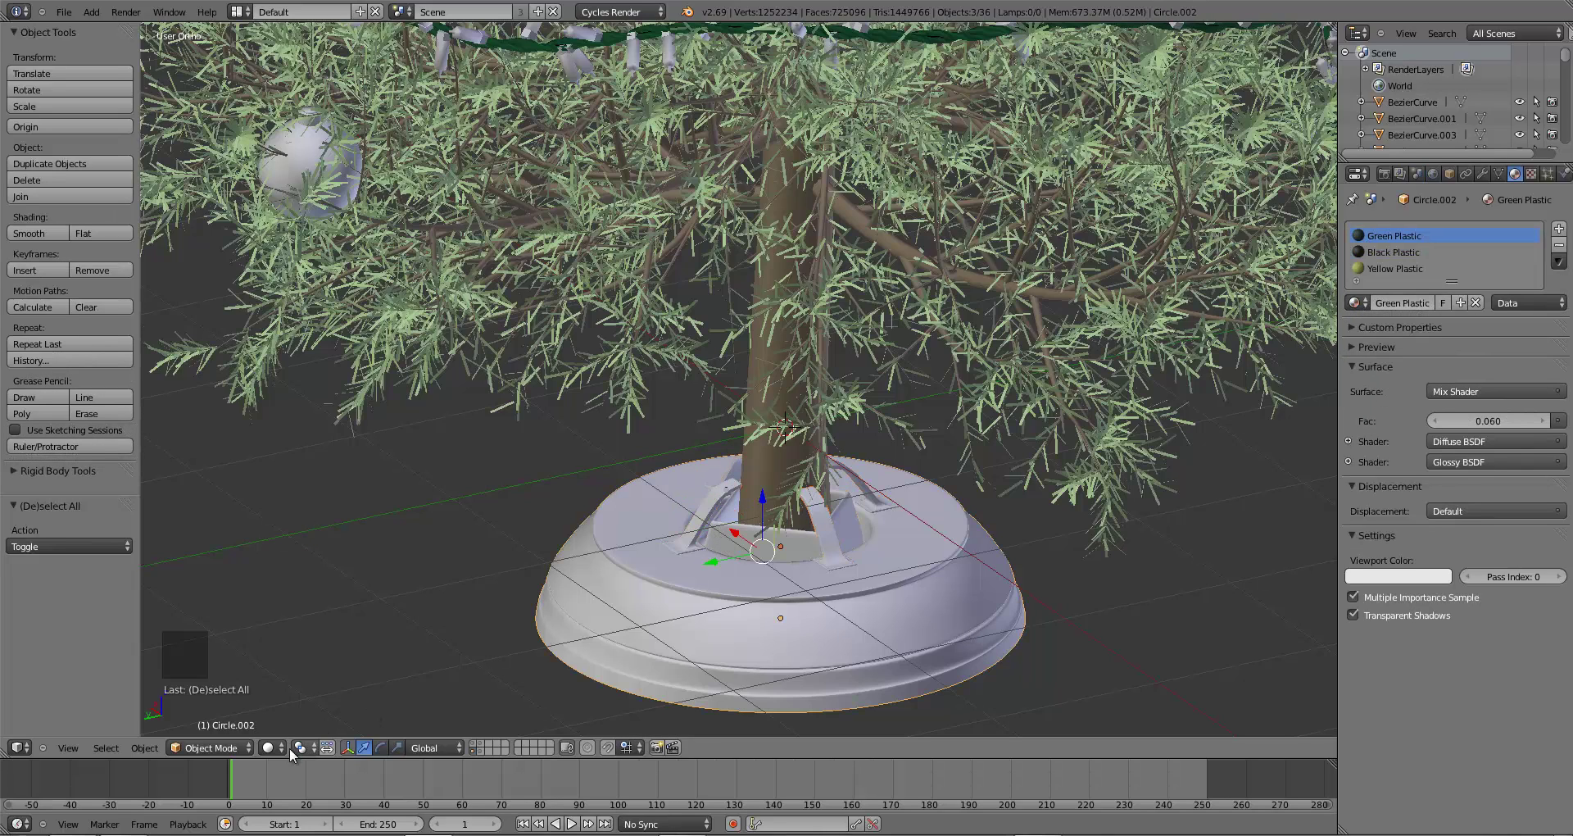
click(292, 752)
click(353, 706)
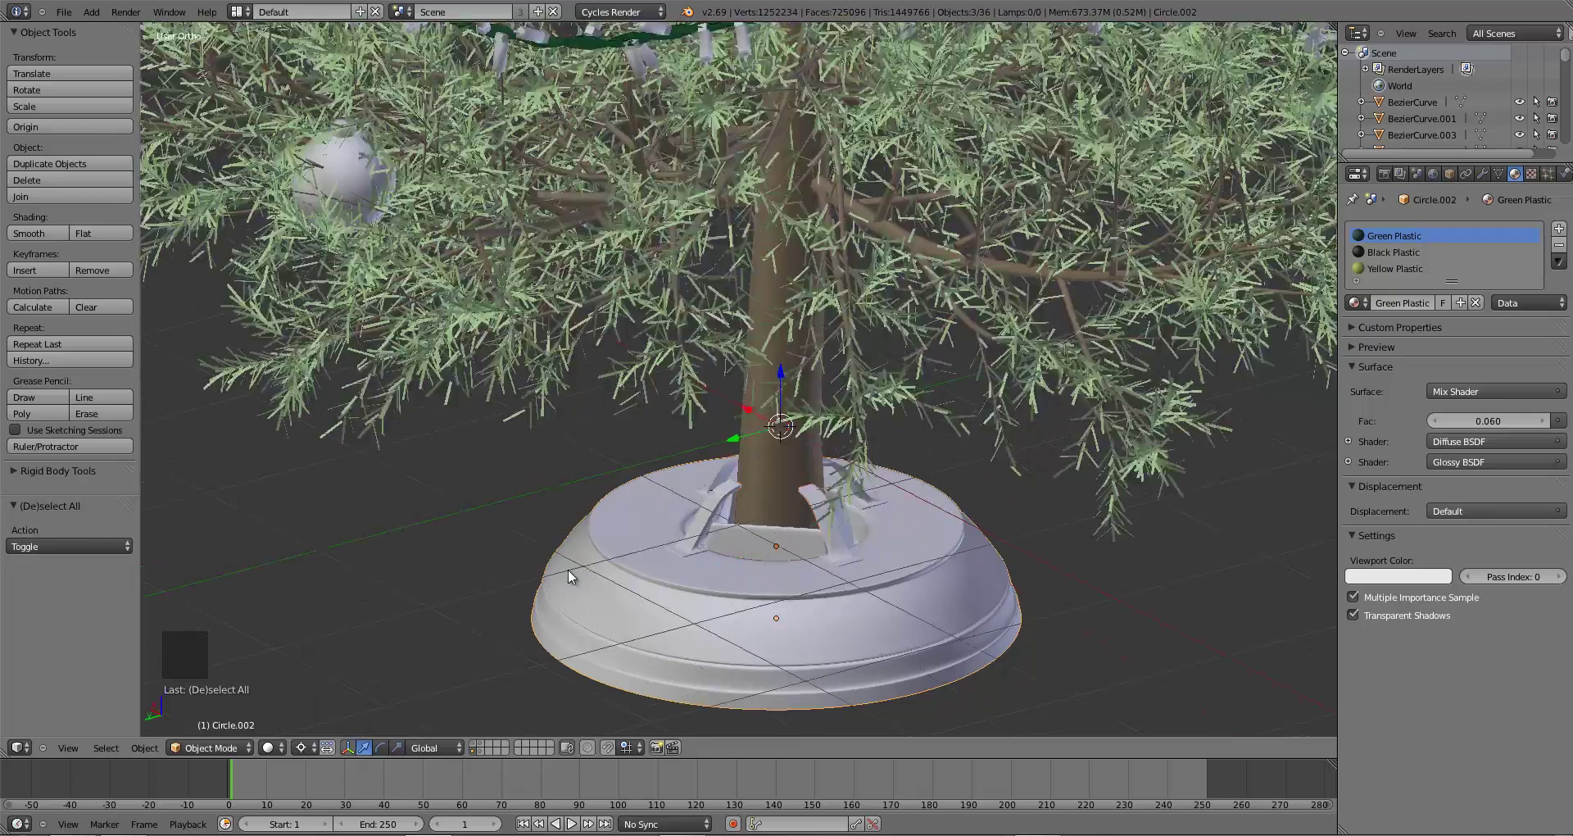
- Scale the stand up uniformly by about 1.19 from the 3D cursor and raise it about 0.085 along Z
middle_drag(572, 576, 948, 579)
key(s)
key(shift+z)
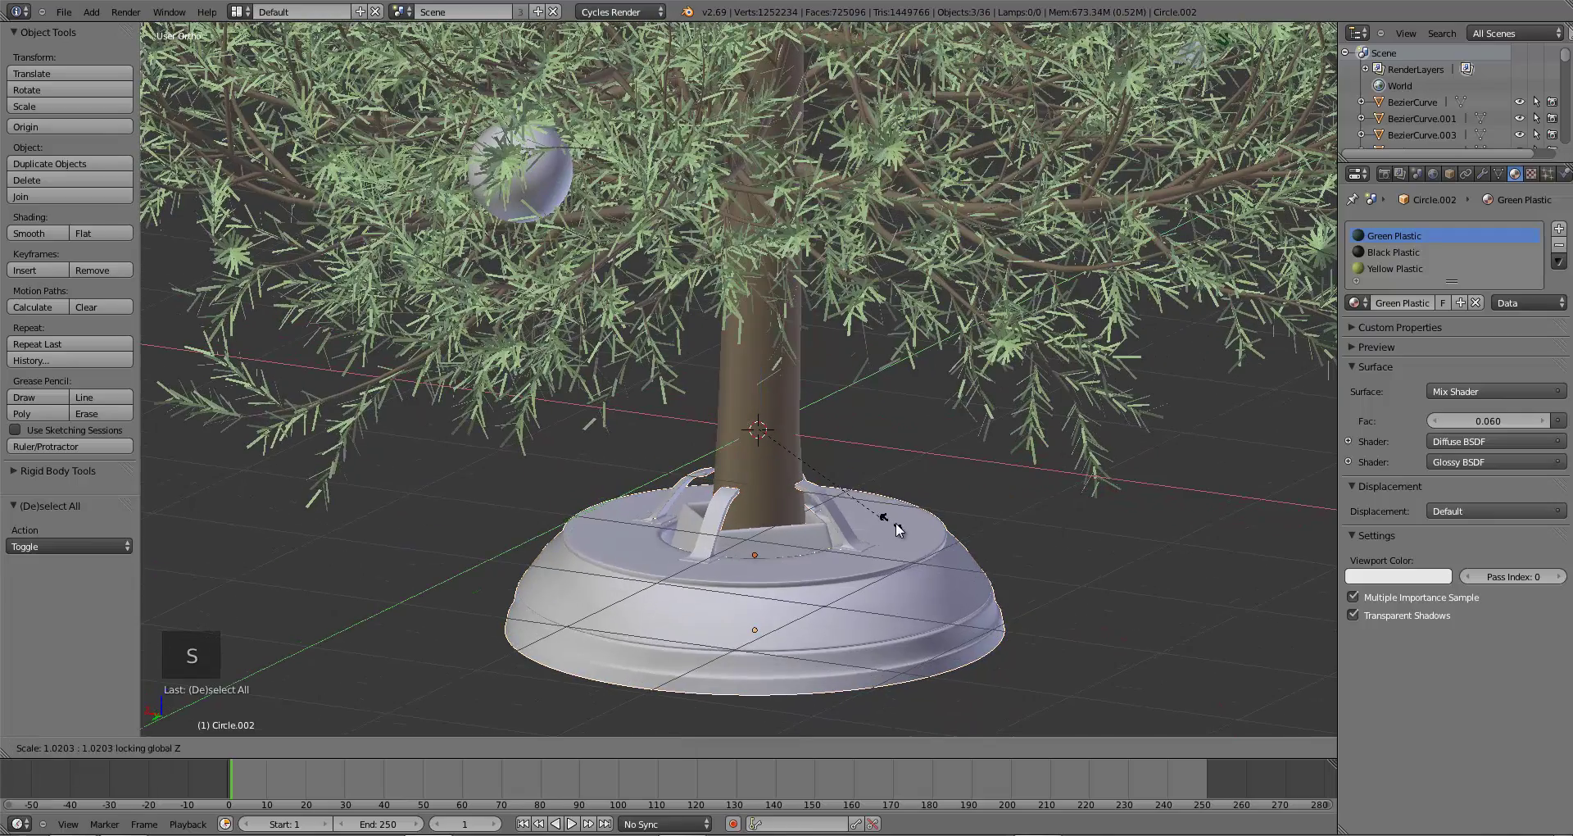
key(s)
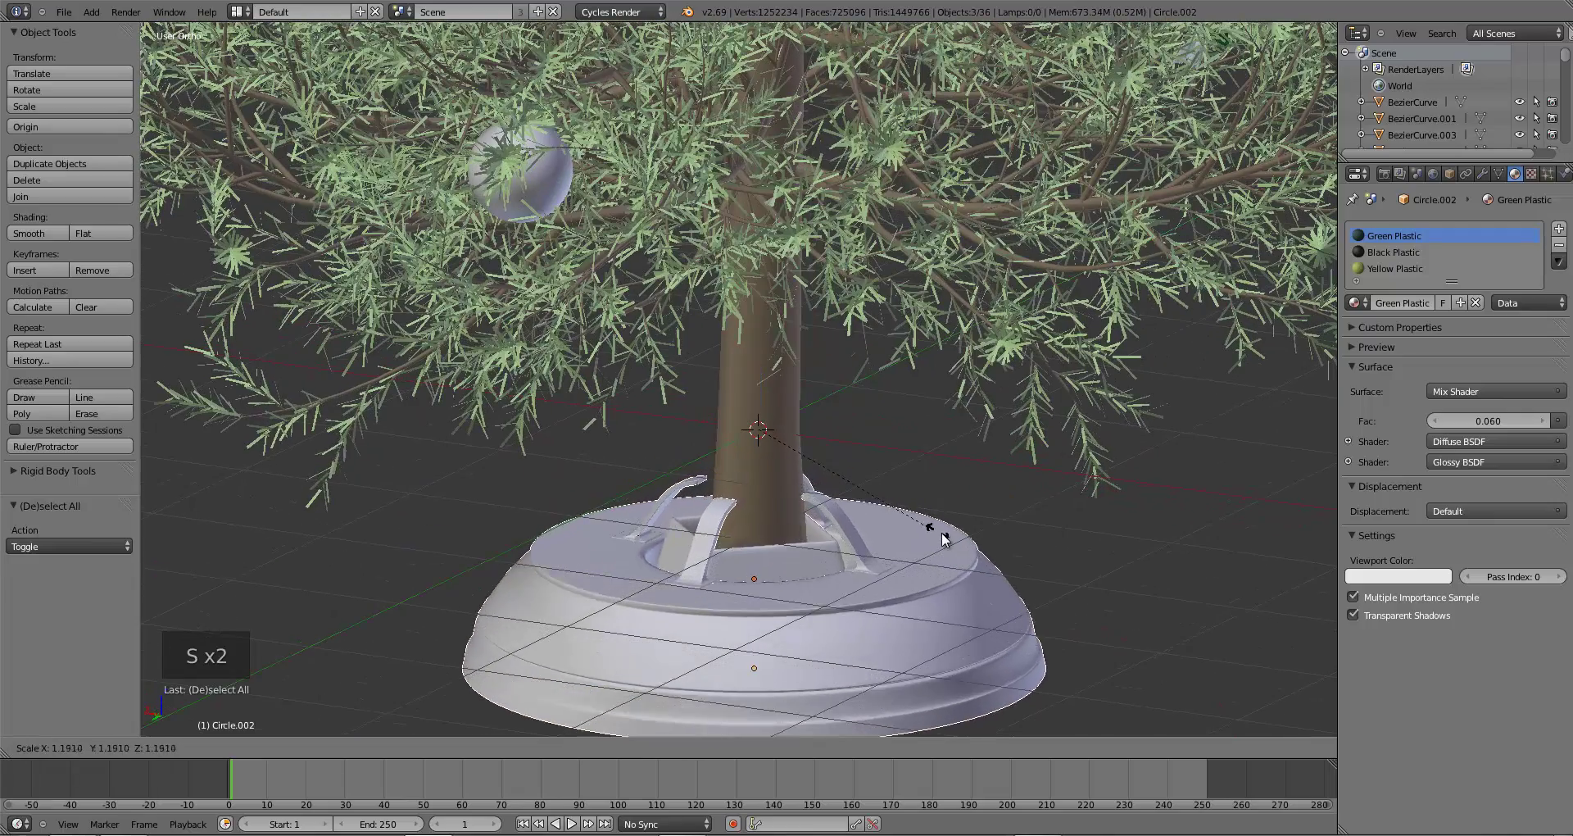
click(945, 534)
key(g)
key(z)
click(954, 530)
- Try enlarging the stand slightly more and raise it along Z around the trunk, by about 0.403 in the final move
key(s)
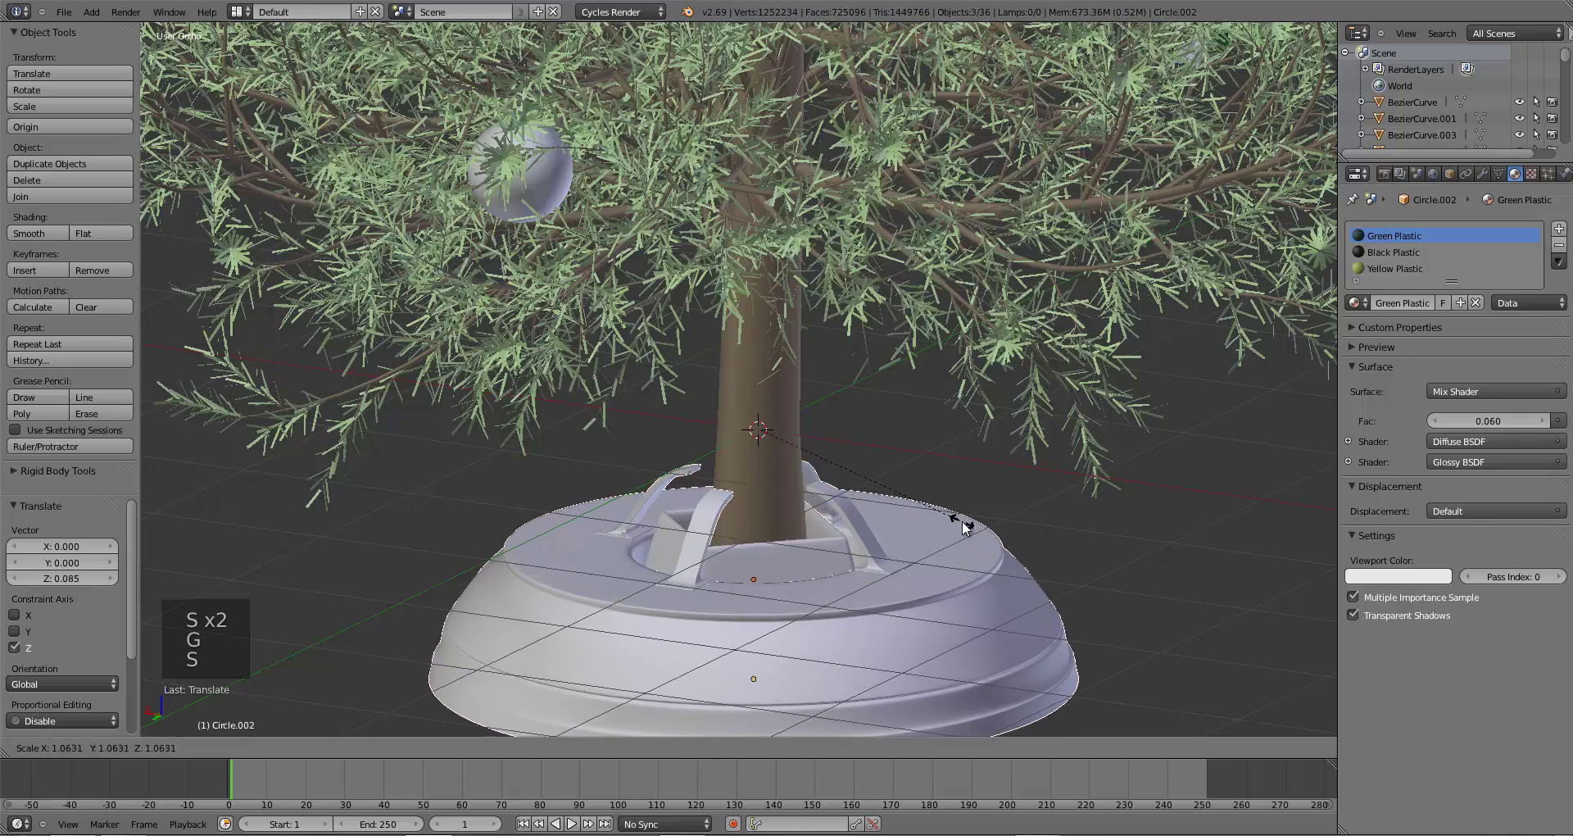
key(g)
key(z)
click(965, 510)
scroll(903, 565, down, 3)
middle_drag(903, 565, 831, 526)
key(g)
key(z)
click(838, 509)
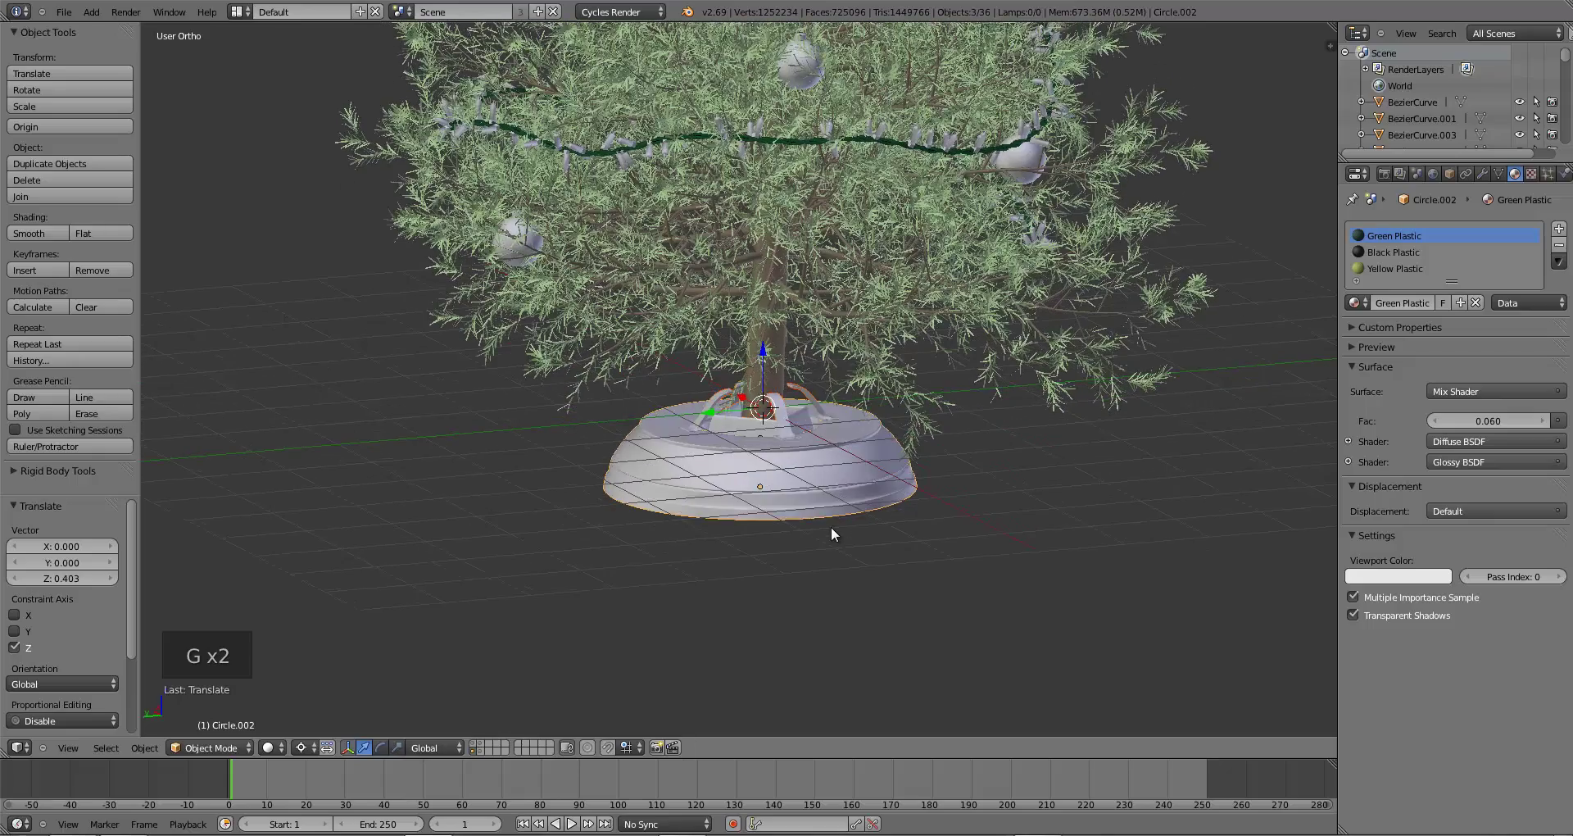
- Fine-tune the stand's height under the trunk in front view and deselect everything
key(g)
key(z)
click(814, 508)
key(KP_1)
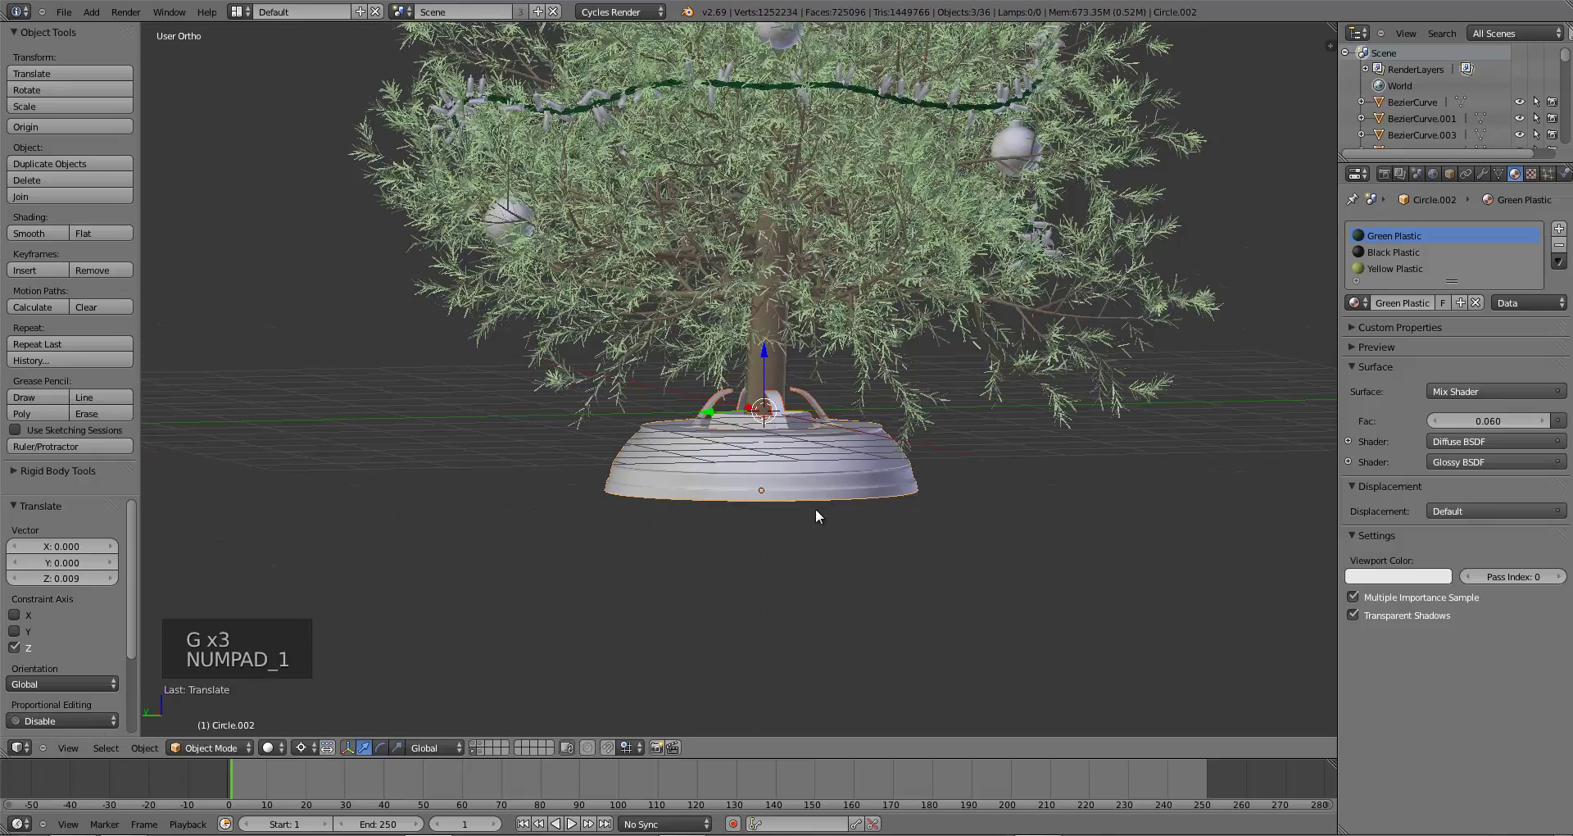
key(g)
click(818, 504)
key(a)
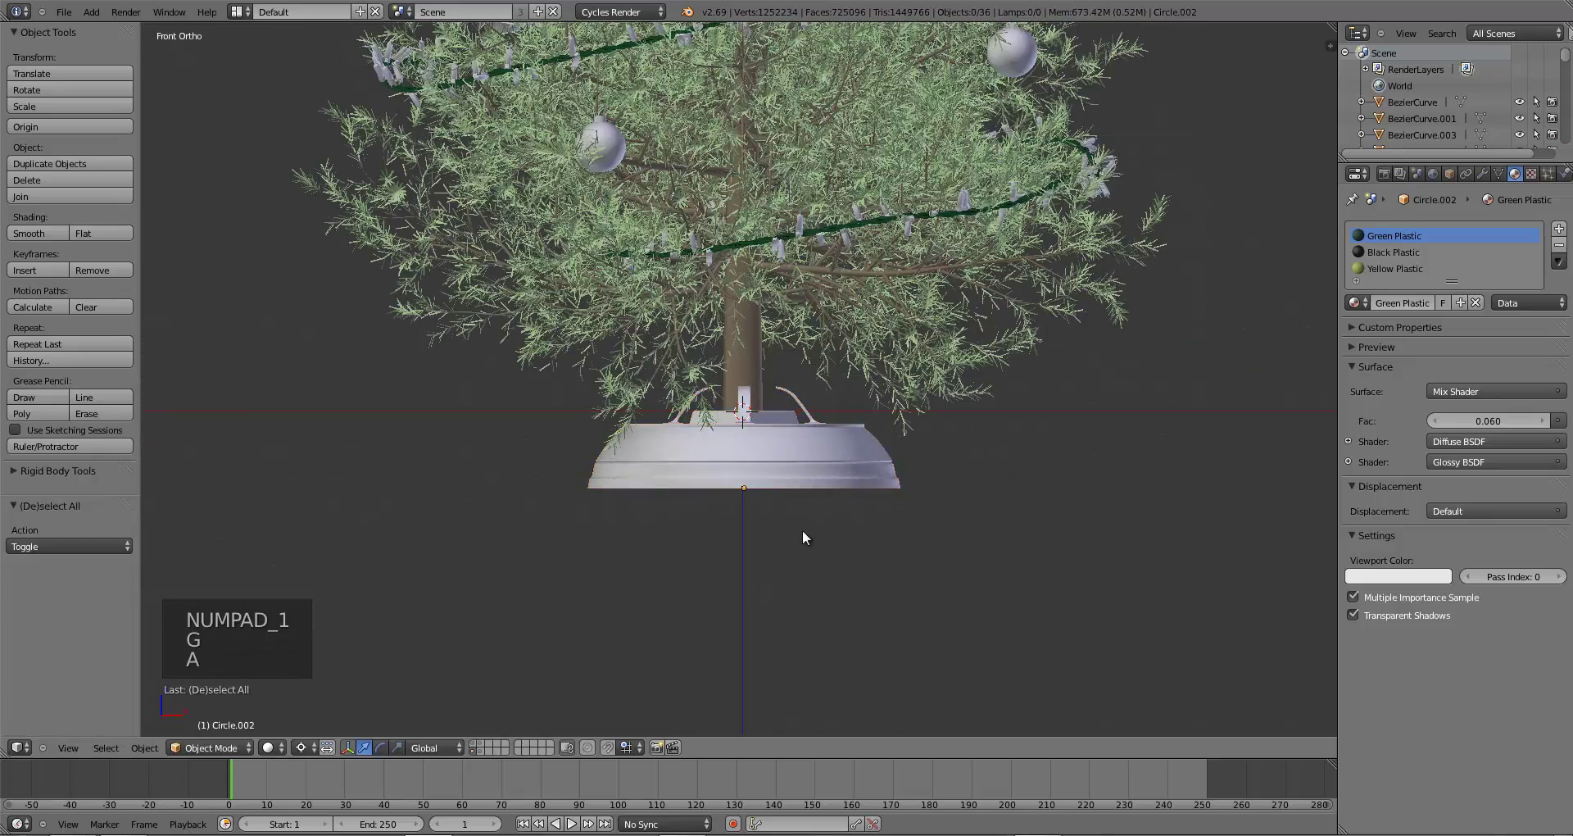
- Save the scene over christmas-tree-tutorial_3.blend
scroll(803, 537, down, 2)
middle_drag(734, 520, 689, 524)
key(ctrl+s)
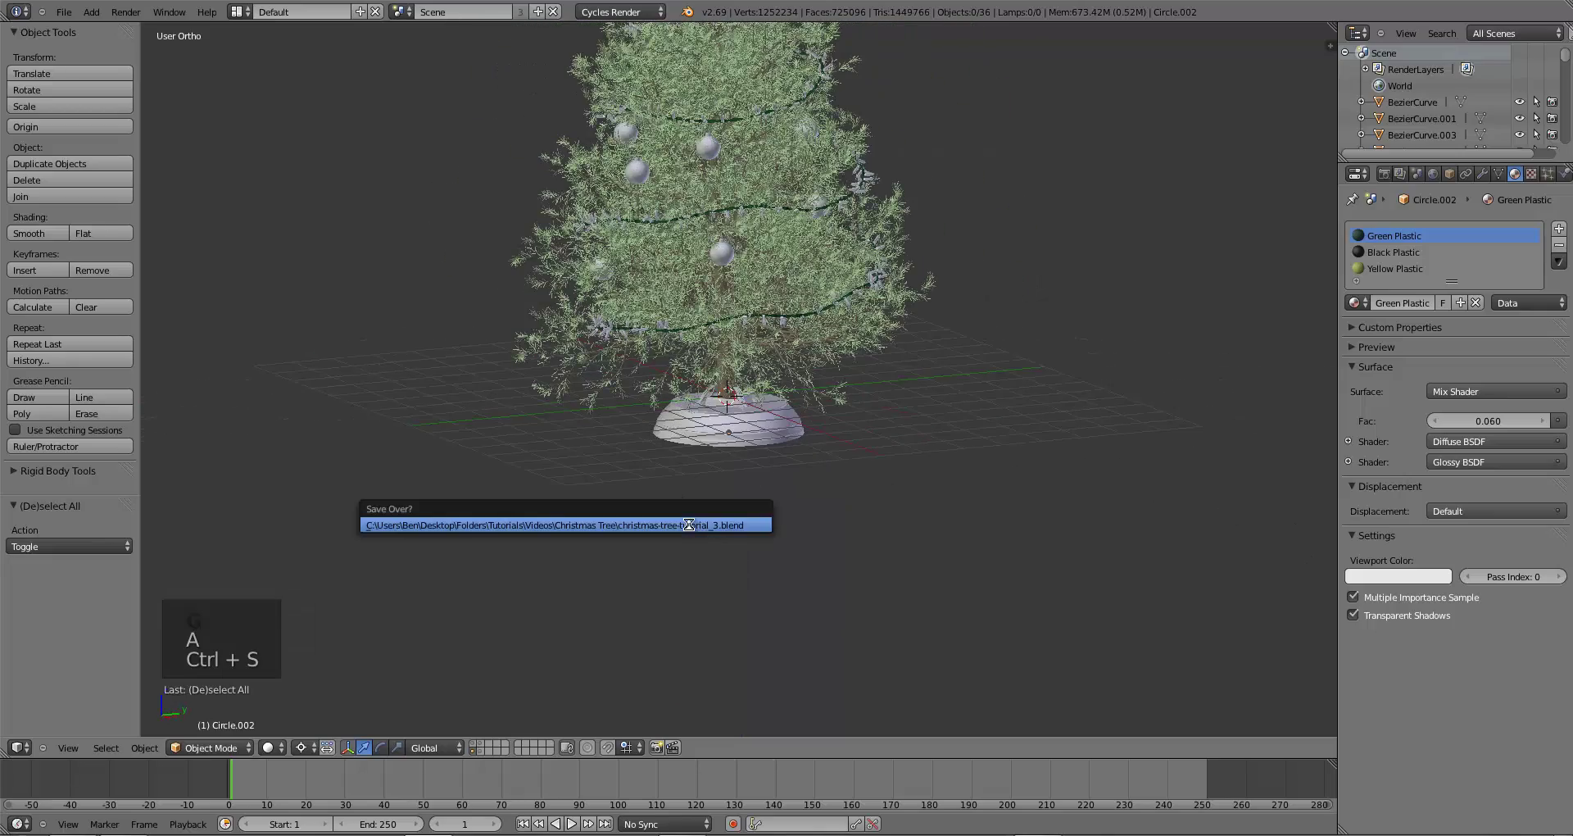
click(688, 524)
scroll(677, 536, down, 5)
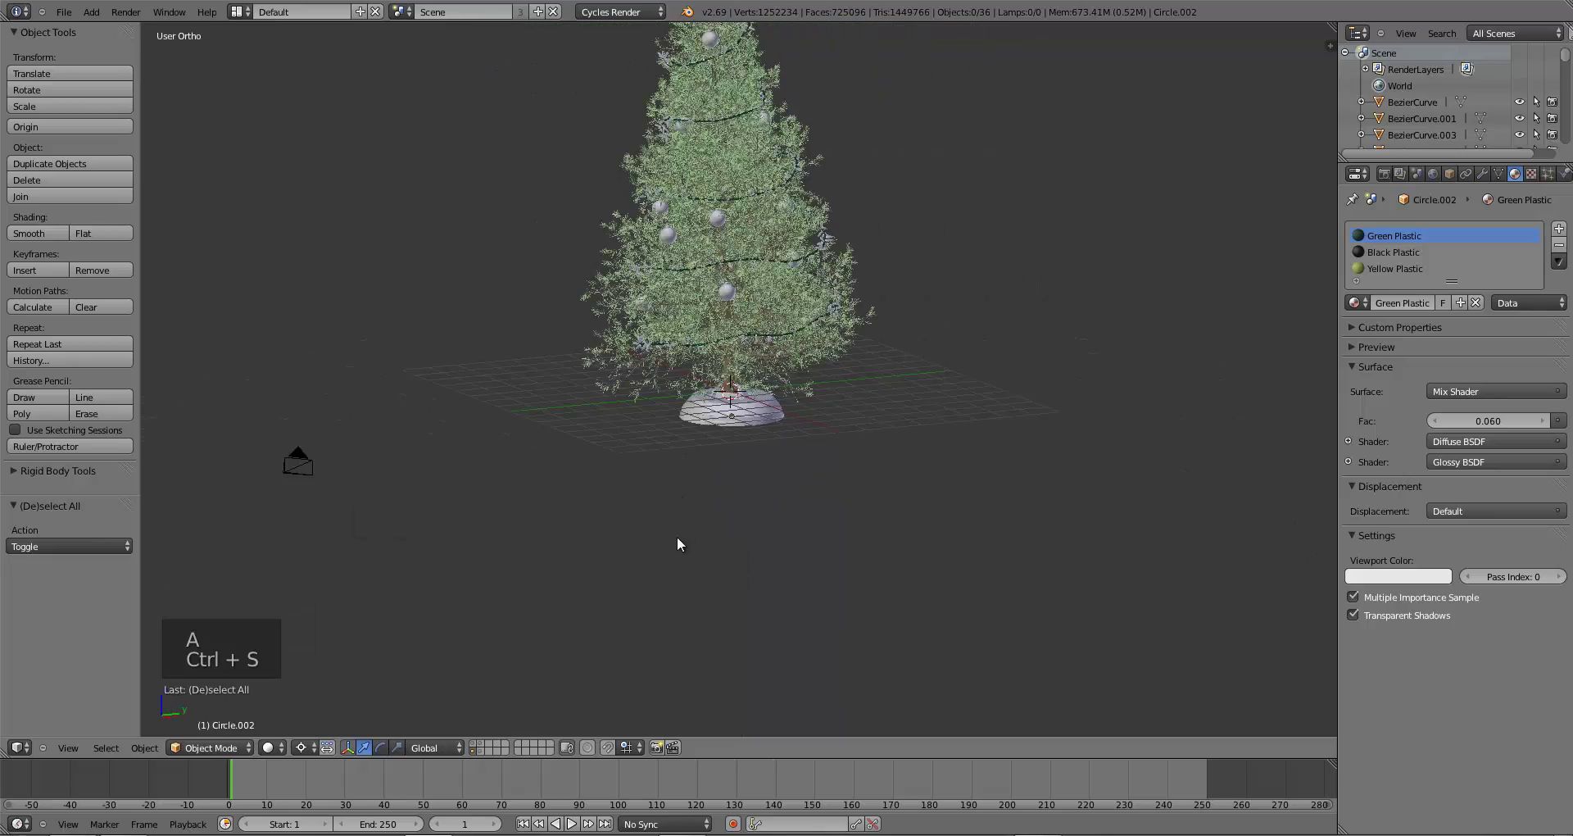
key(ctrl+s)
click(742, 525)
- Look through the camera, select it, and set the render resolution to 1000 by 1500
mouse_move(747, 518)
middle_down()
mouse_move(708, 508)
mouse_move(755, 514)
middle_up()
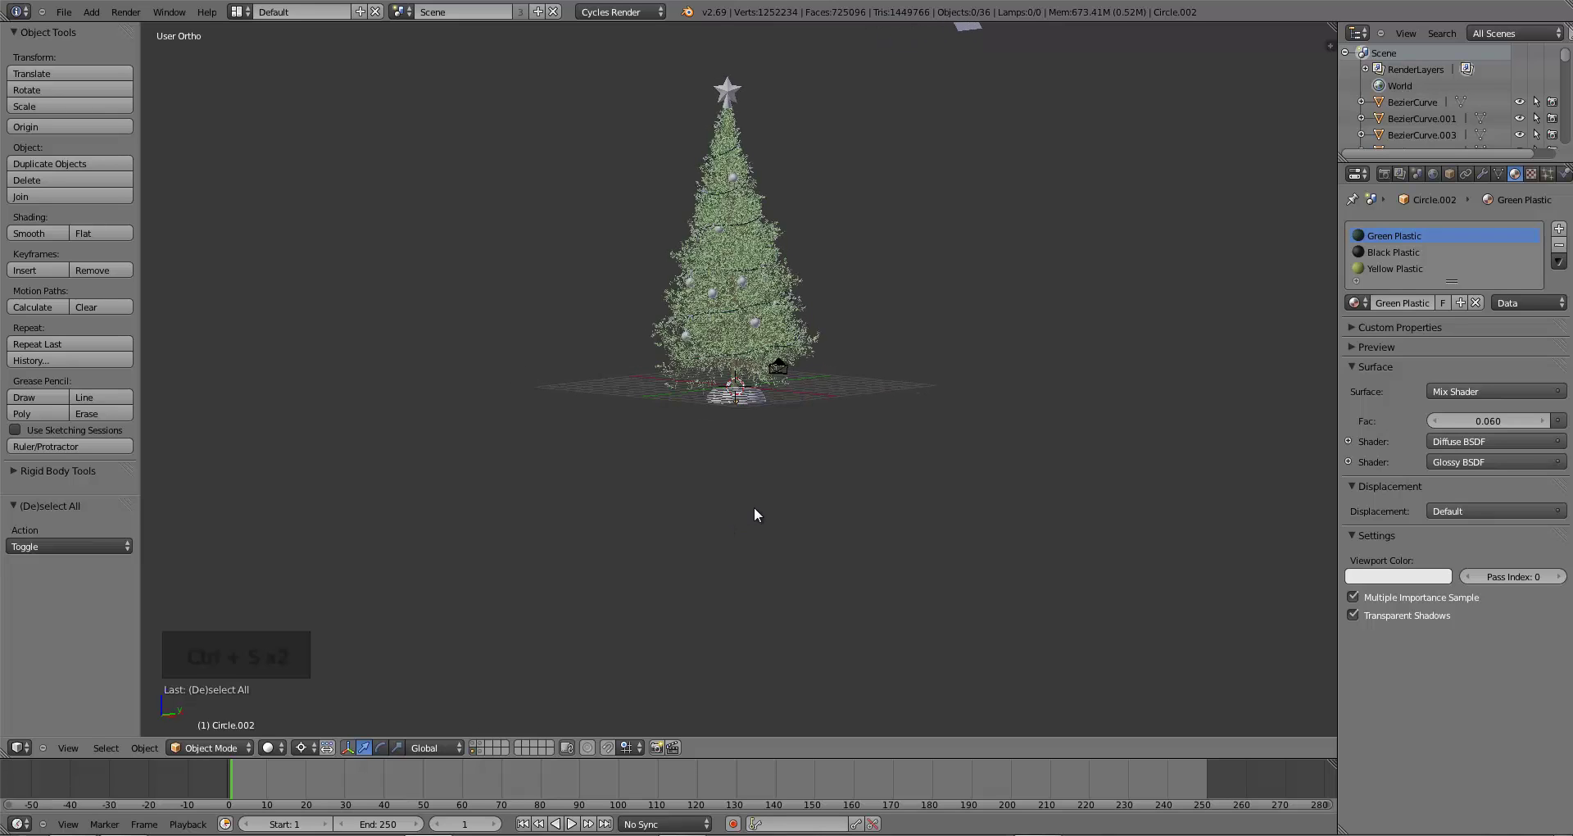
key(KP_1)
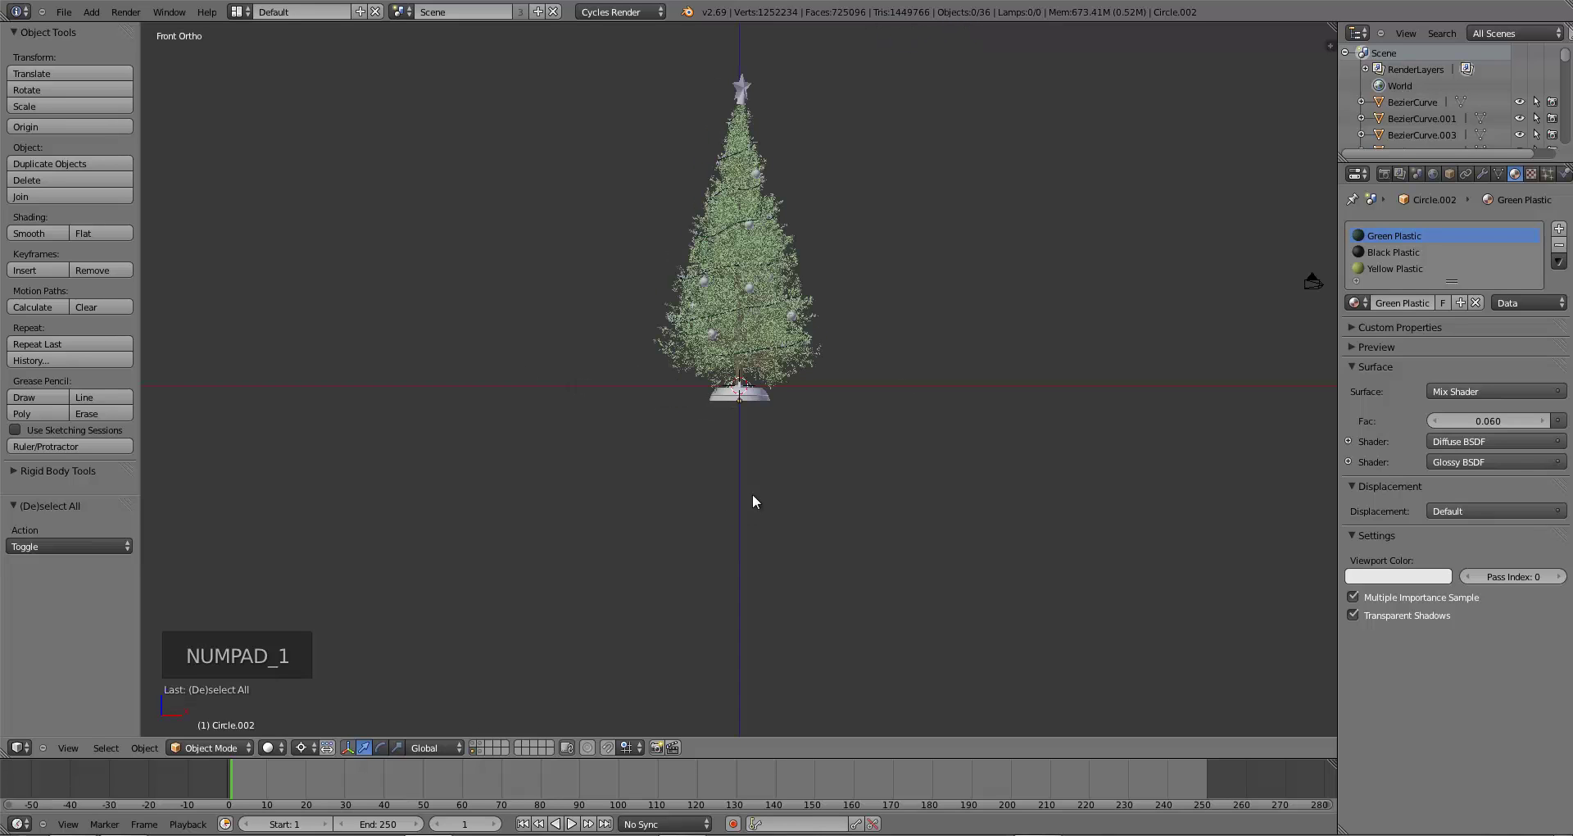
key(KP_0)
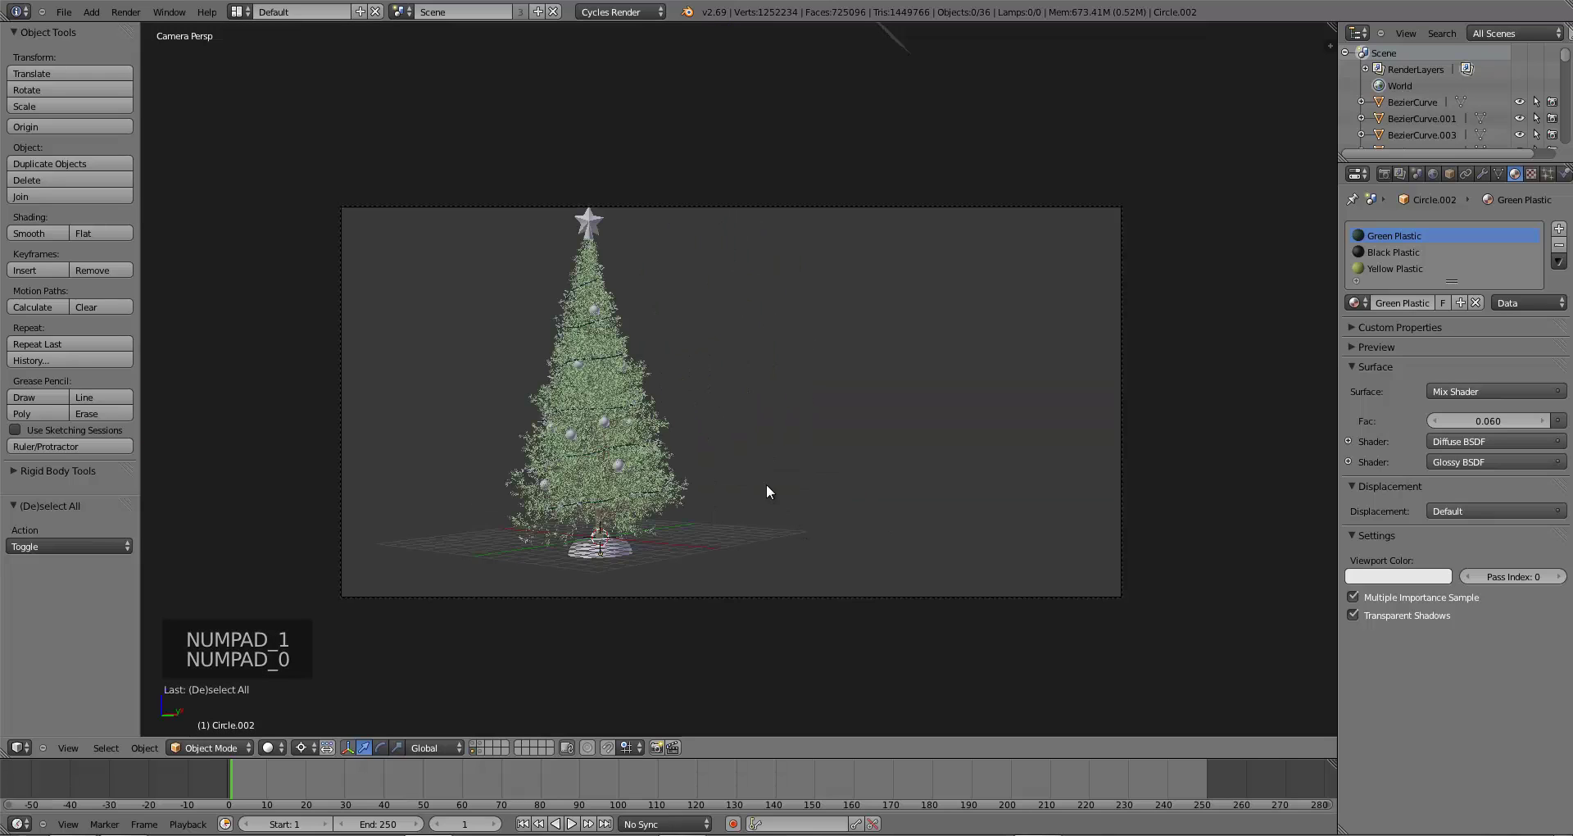
right_click(774, 210)
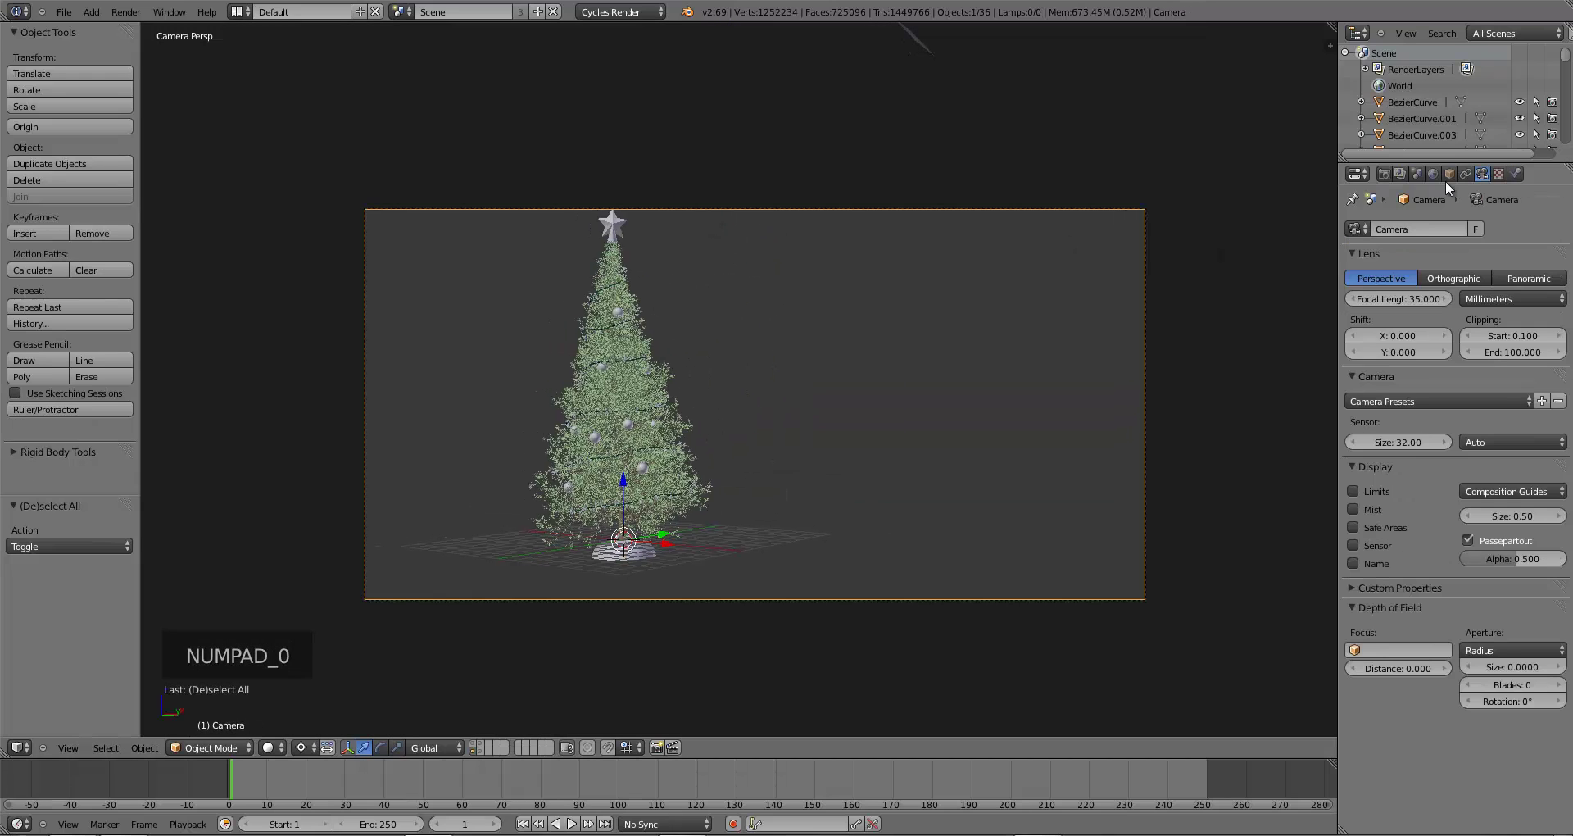
click(1384, 174)
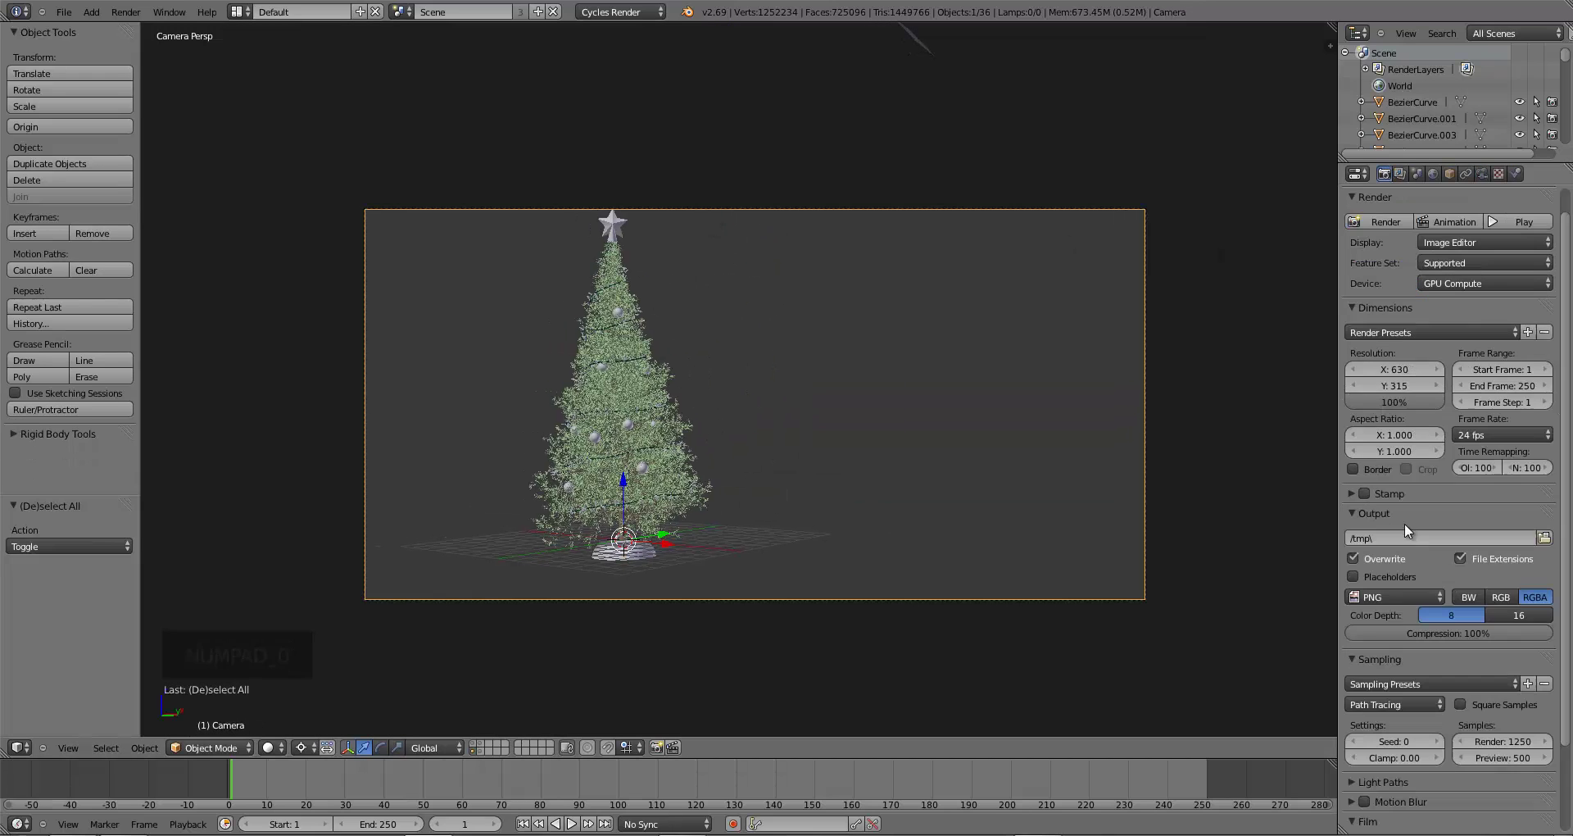
click(1381, 367)
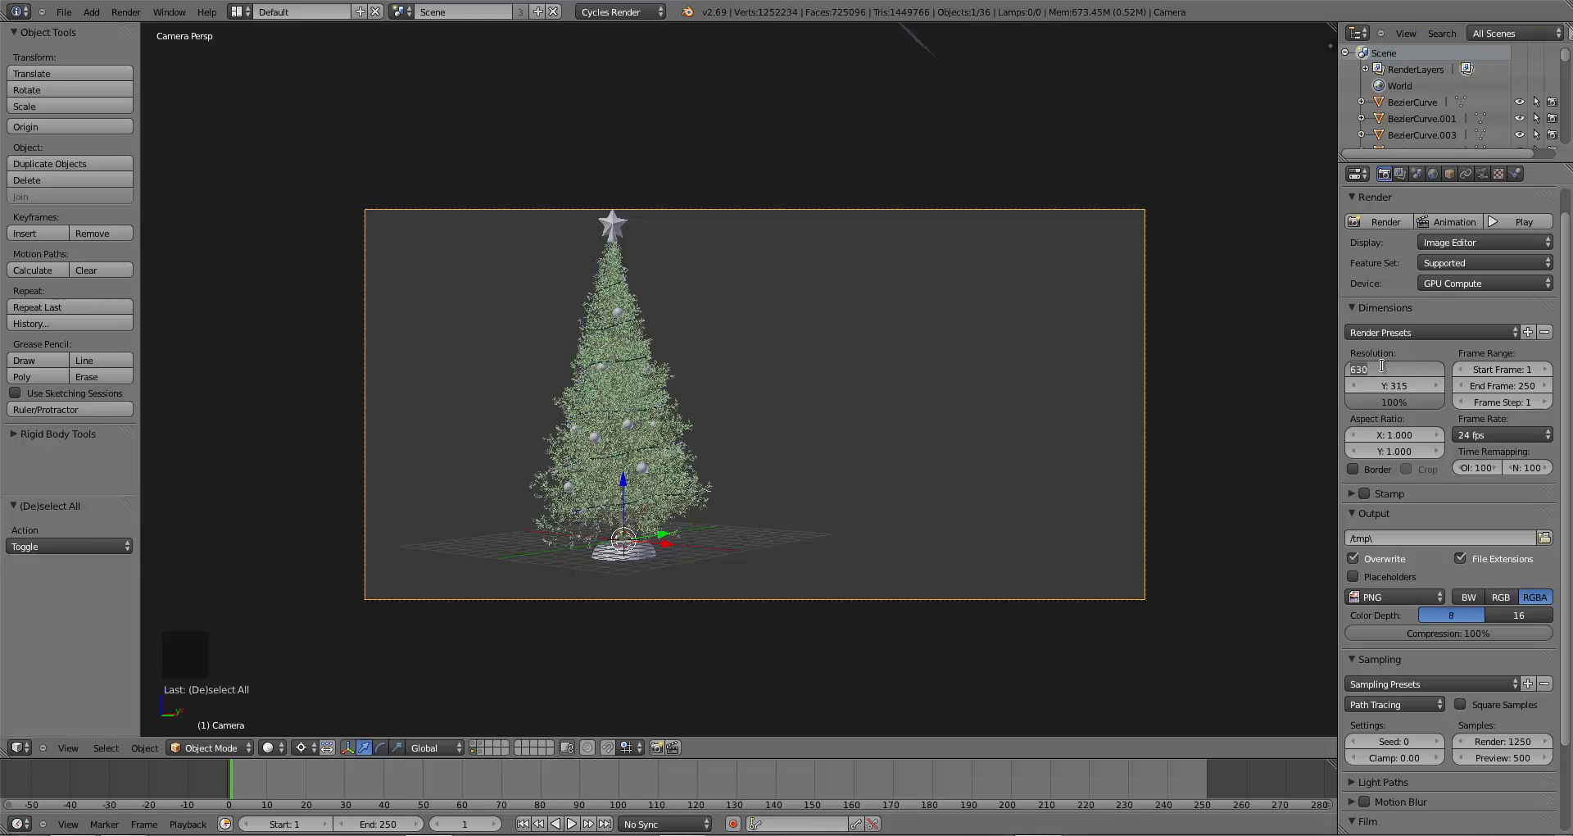
text(1000)
key(Return)
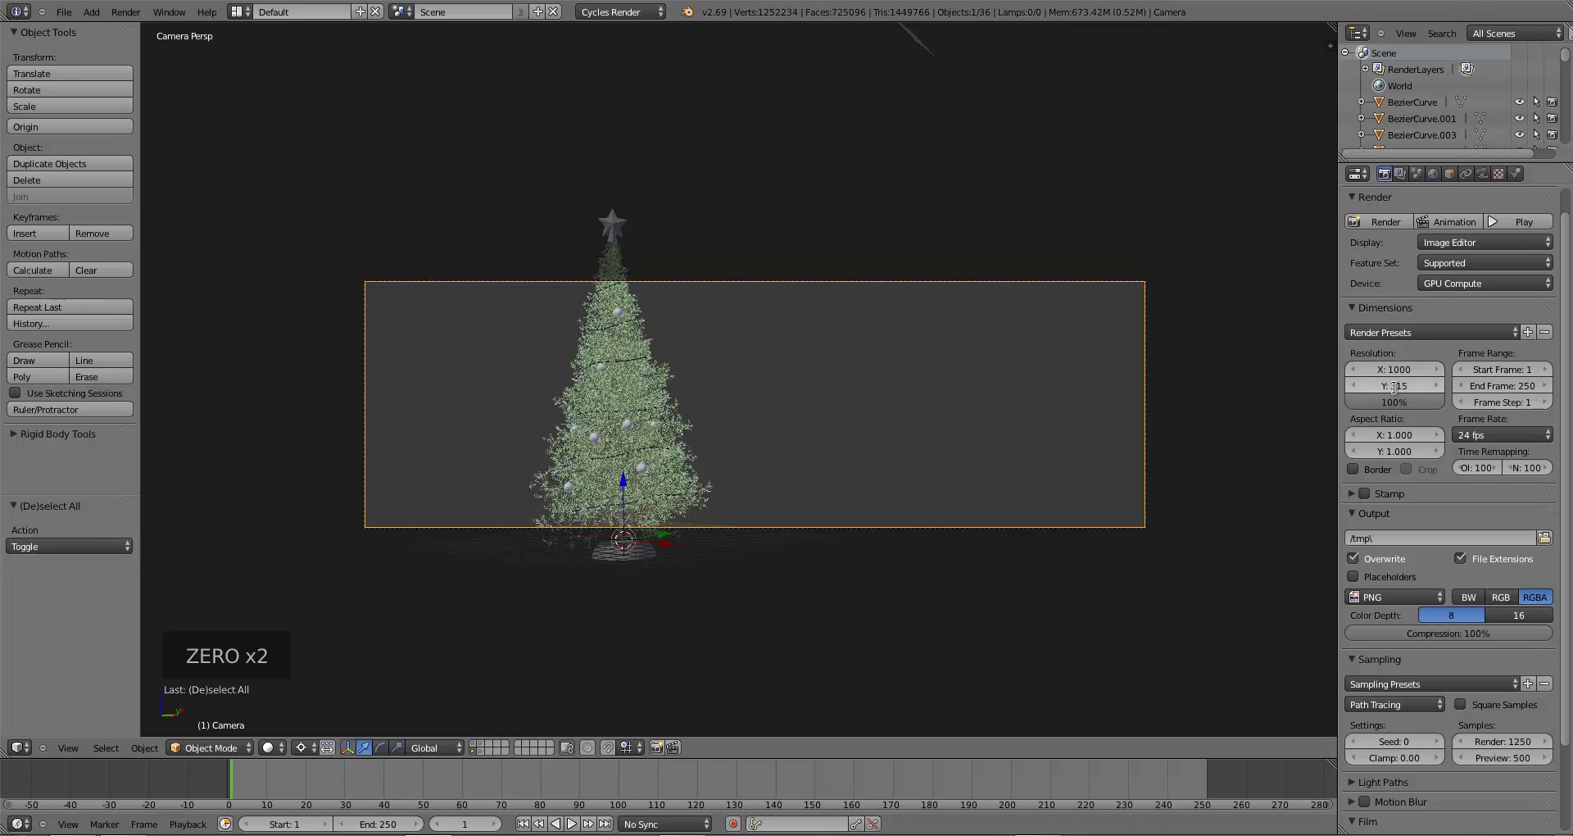
click(1394, 386)
text(1500)
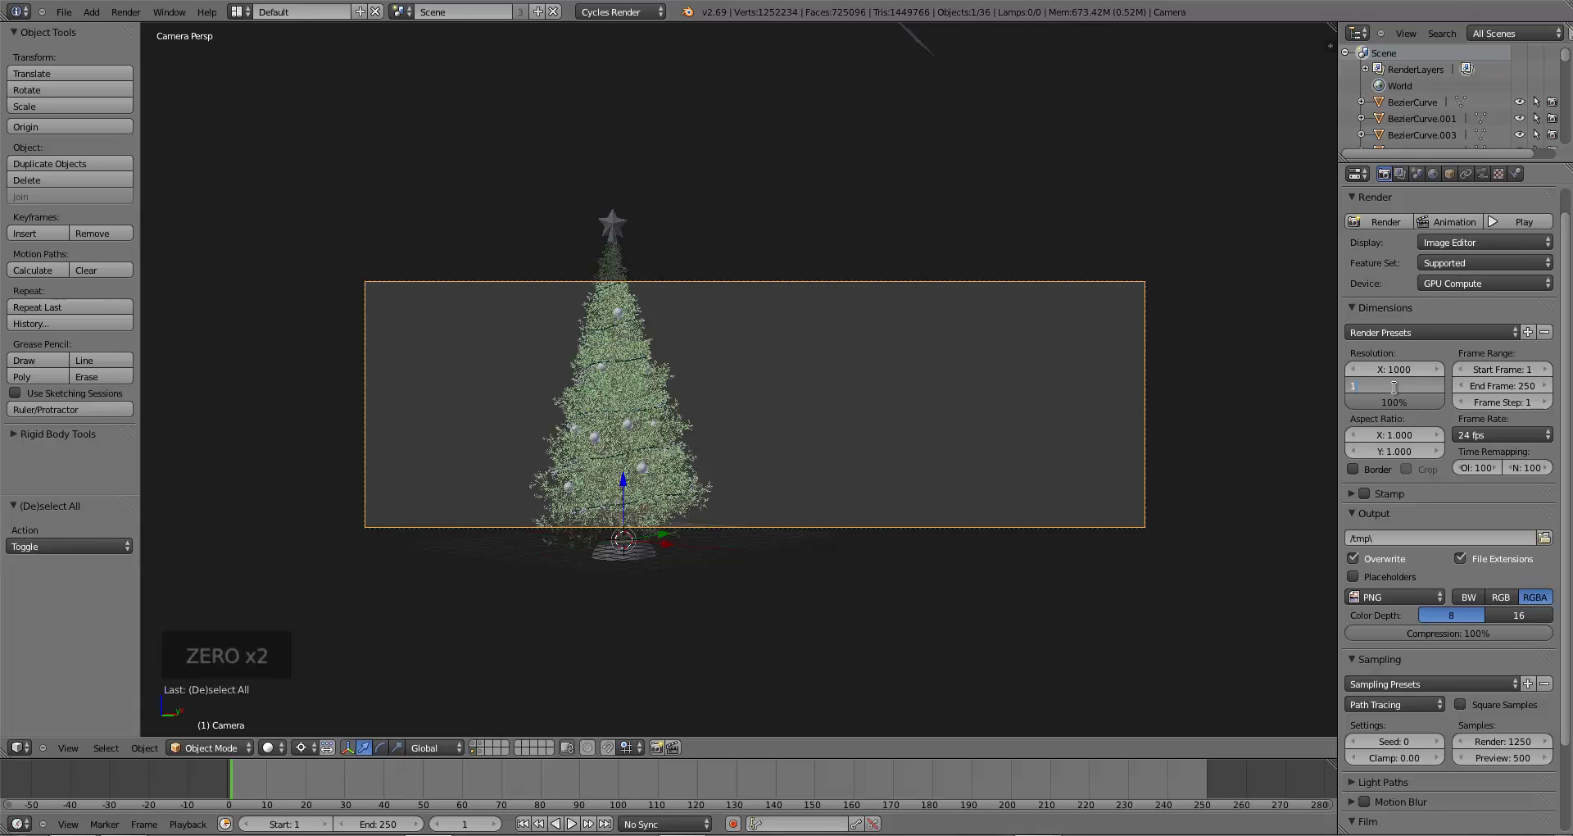
key(Return)
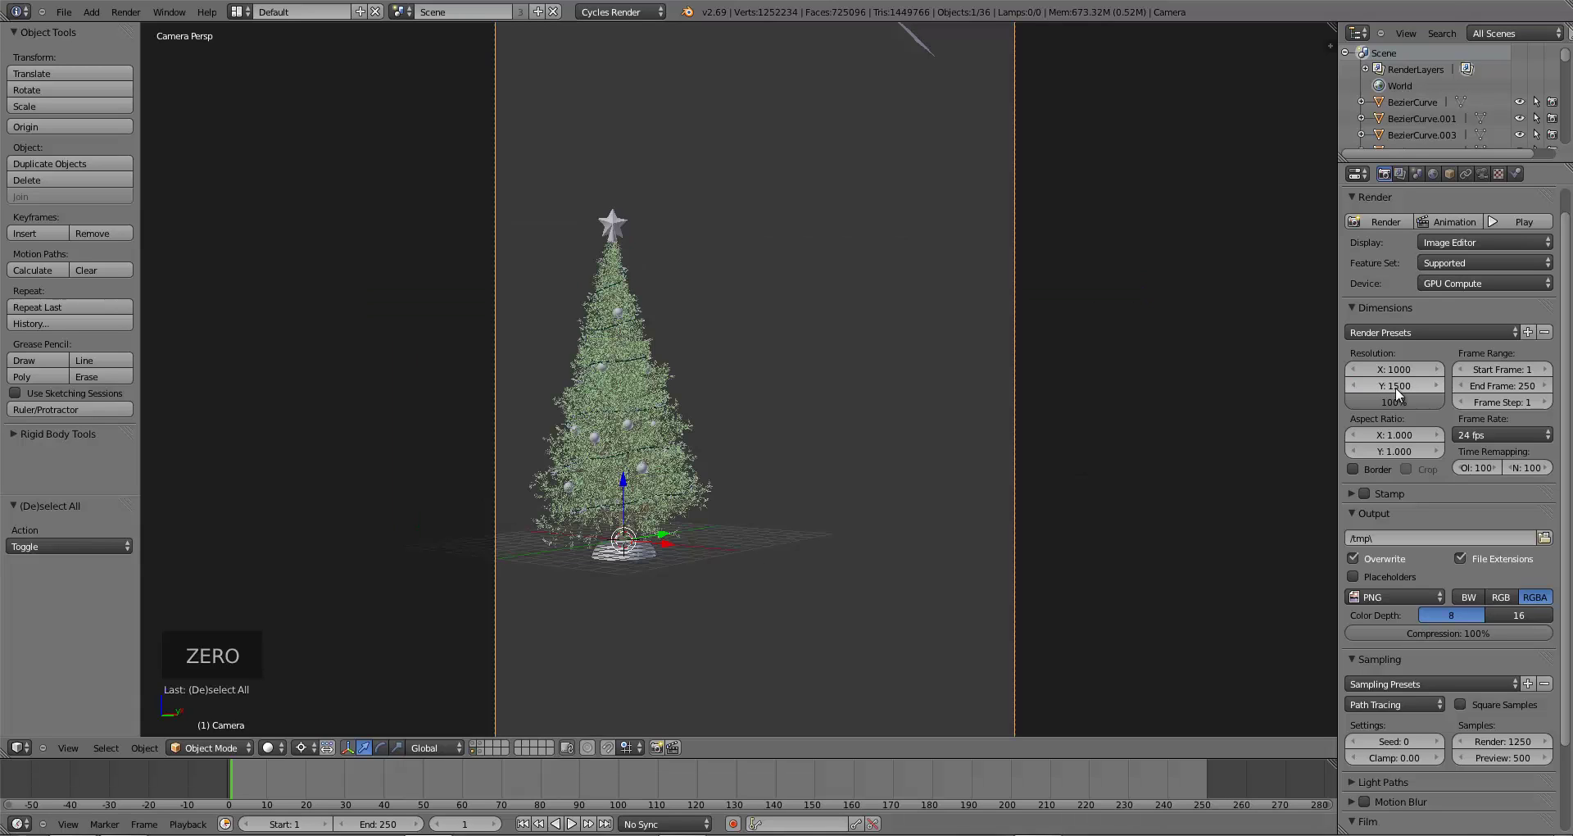
- Move the camera sideways so the tree sits in the horizontal centre of the portrait frame
scroll(784, 543, down, 2)
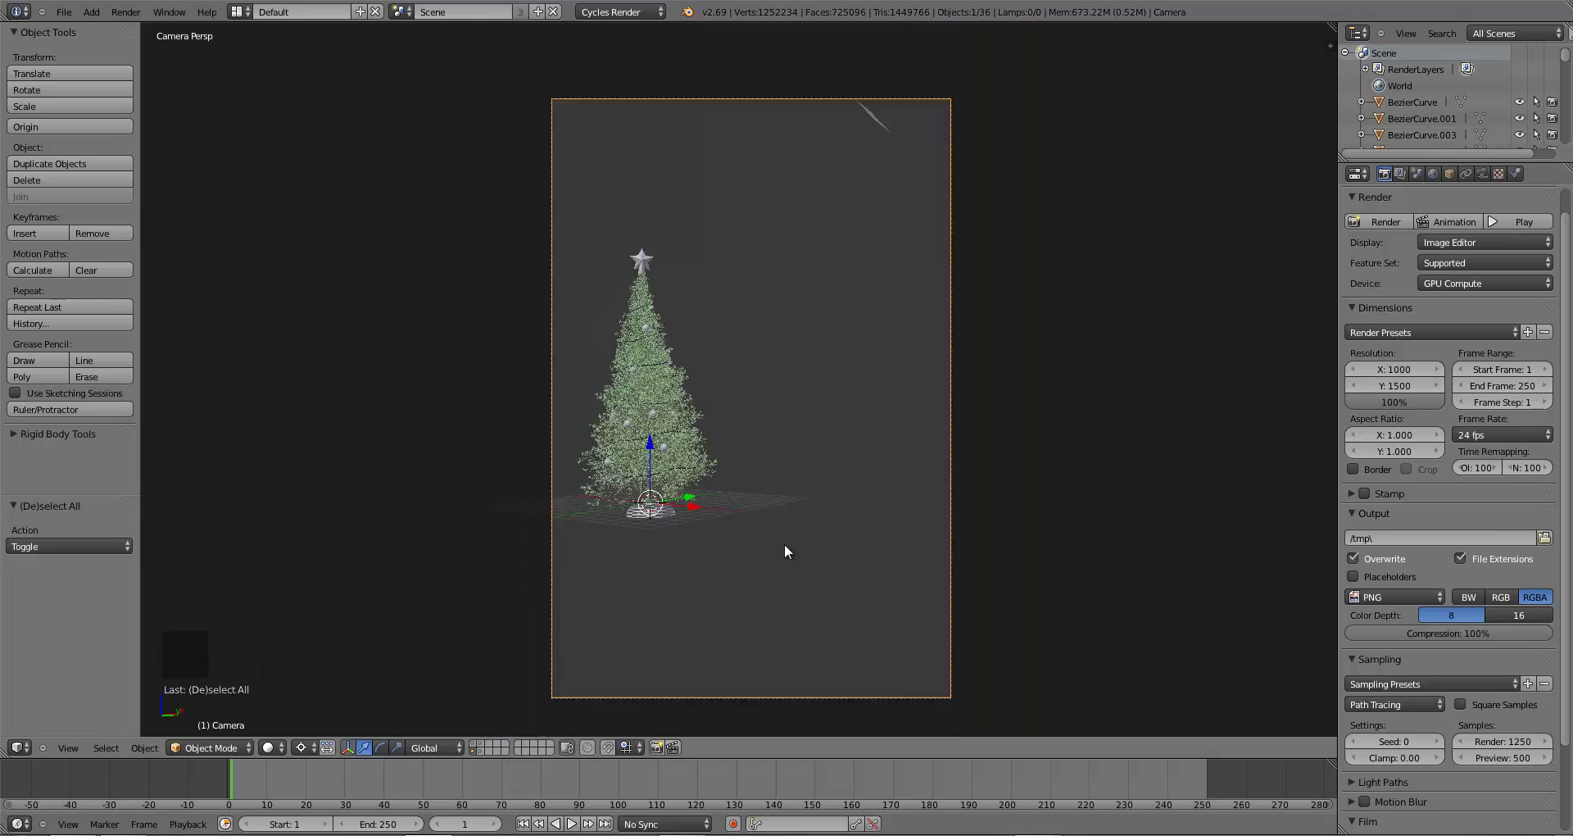
scroll(784, 544, down, 1)
key(g)
key(z)
key(z)
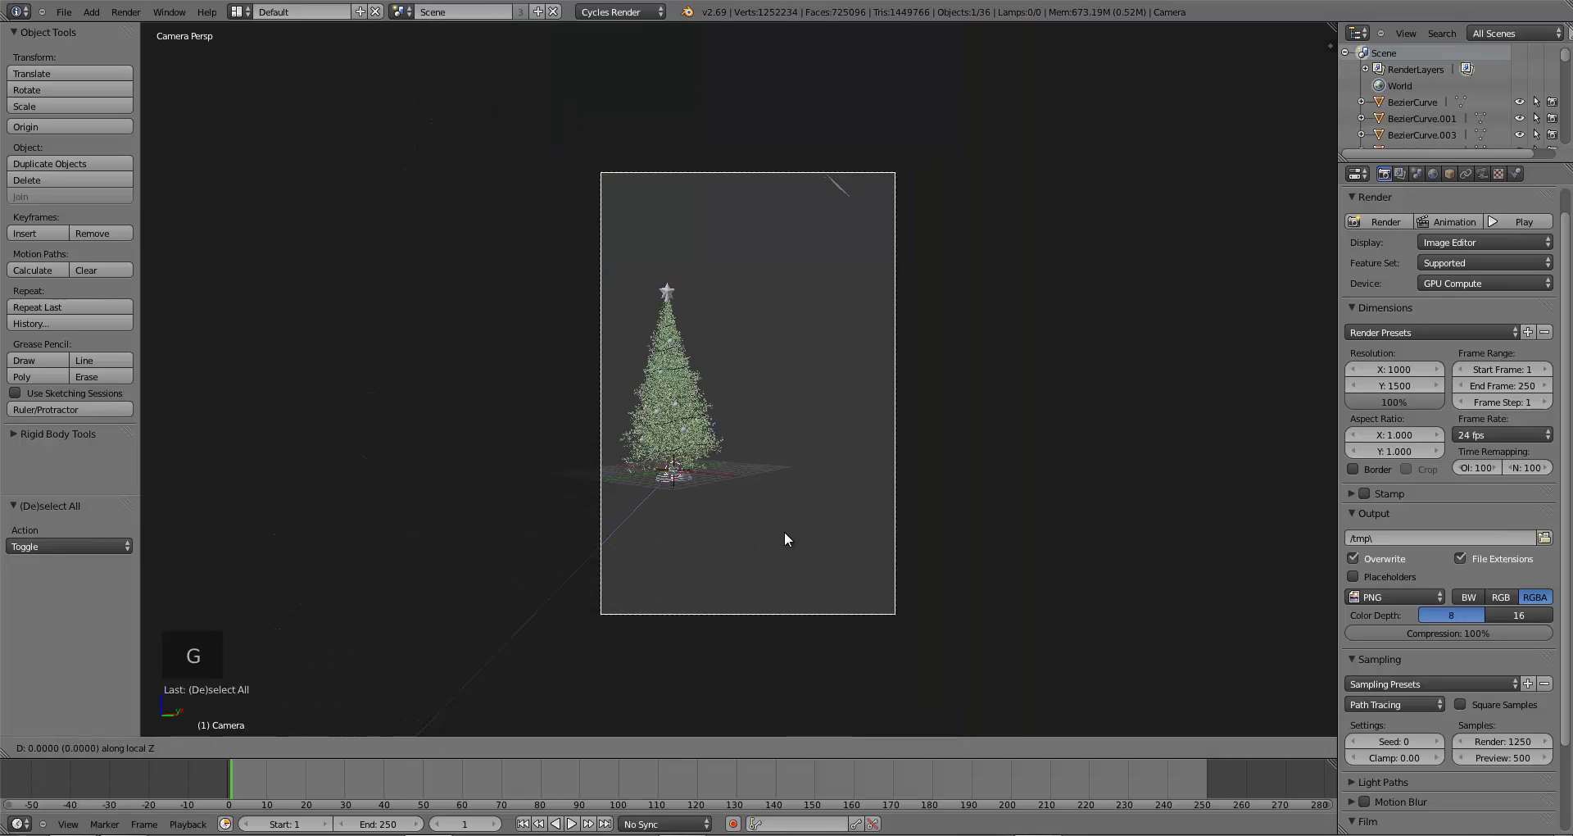
click(785, 532)
key(g)
key(g)
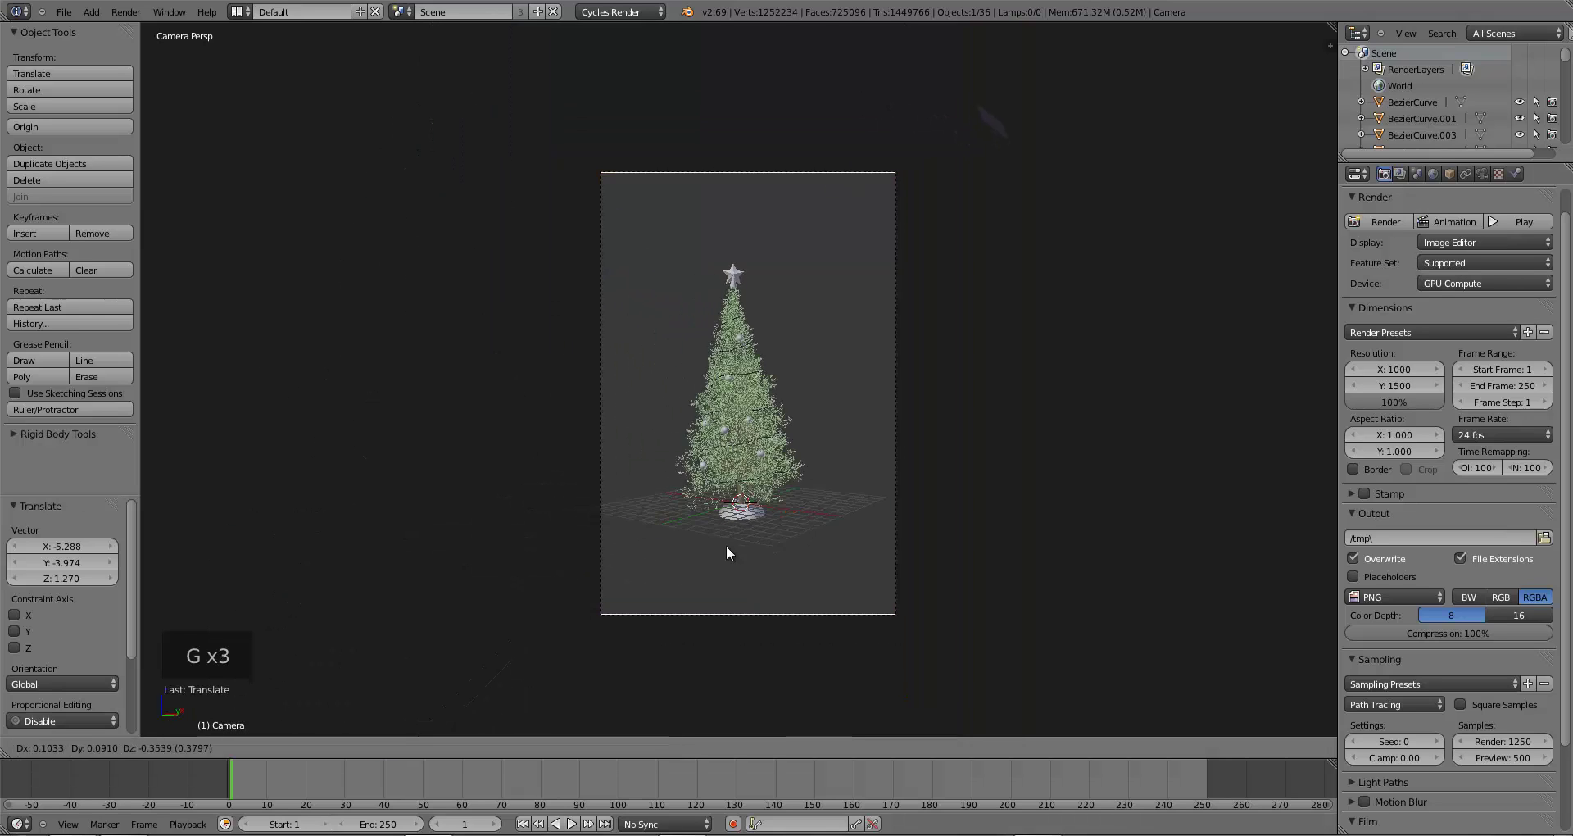
- Move the camera along its local Z axis until the tree fills the frame, fine-tune its position, and deselect everything
key(z)
key(z)
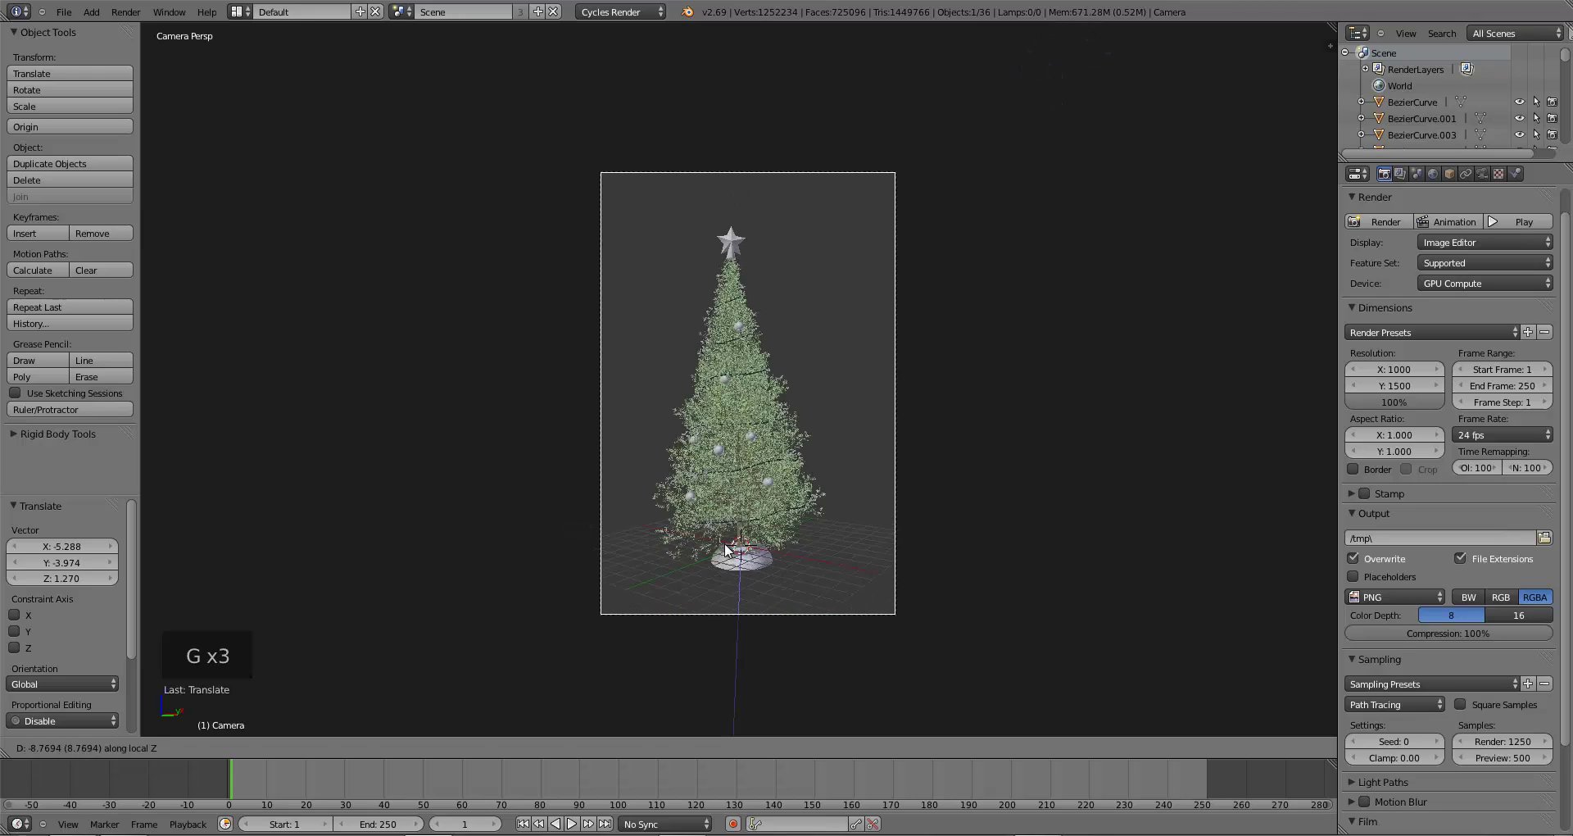
key(g)
click(725, 548)
key(g)
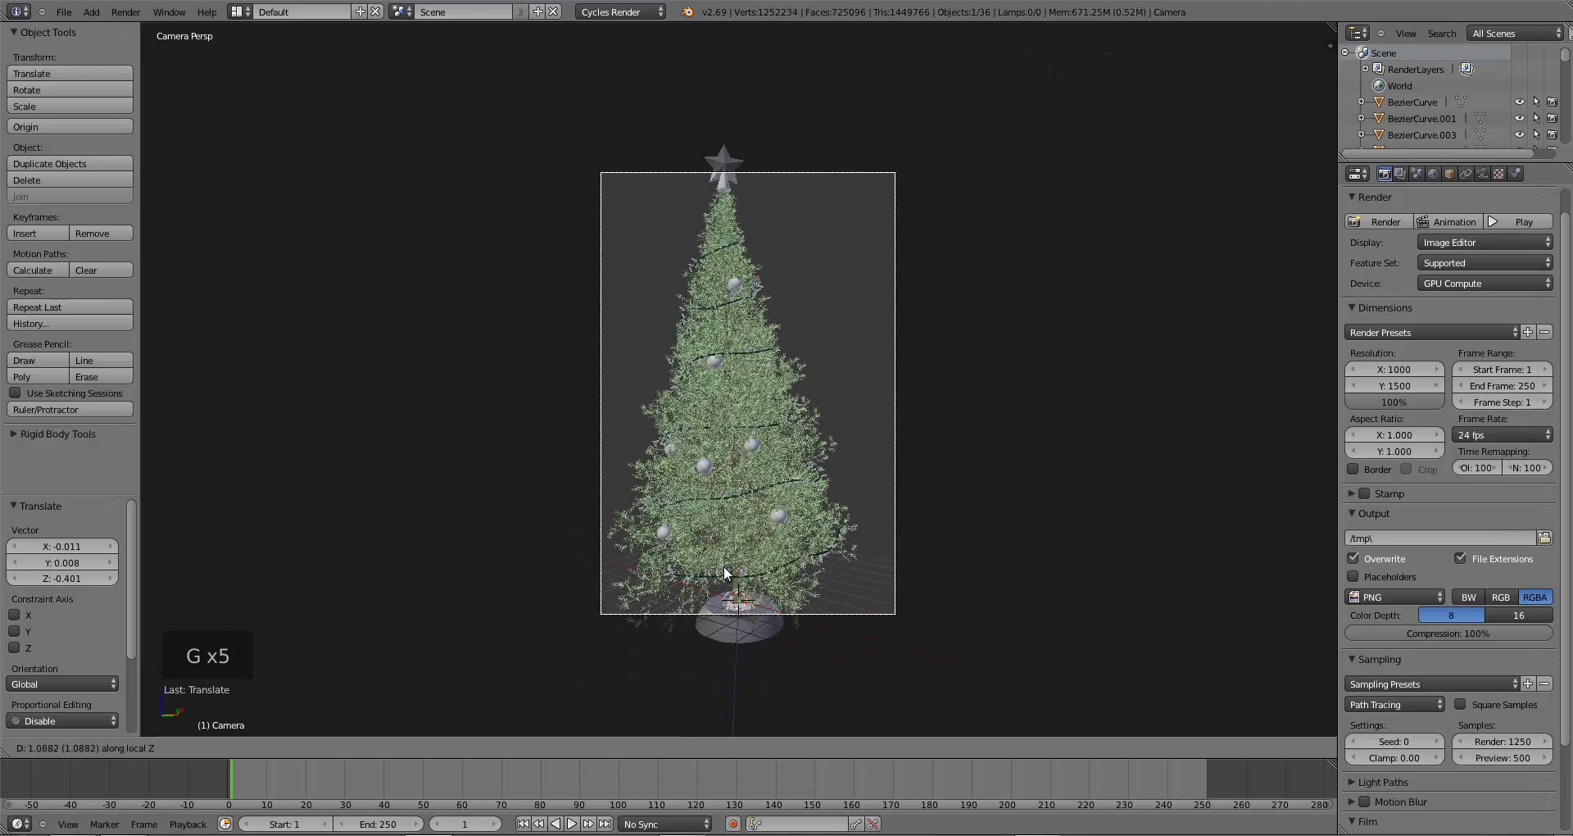
click(716, 578)
key(g)
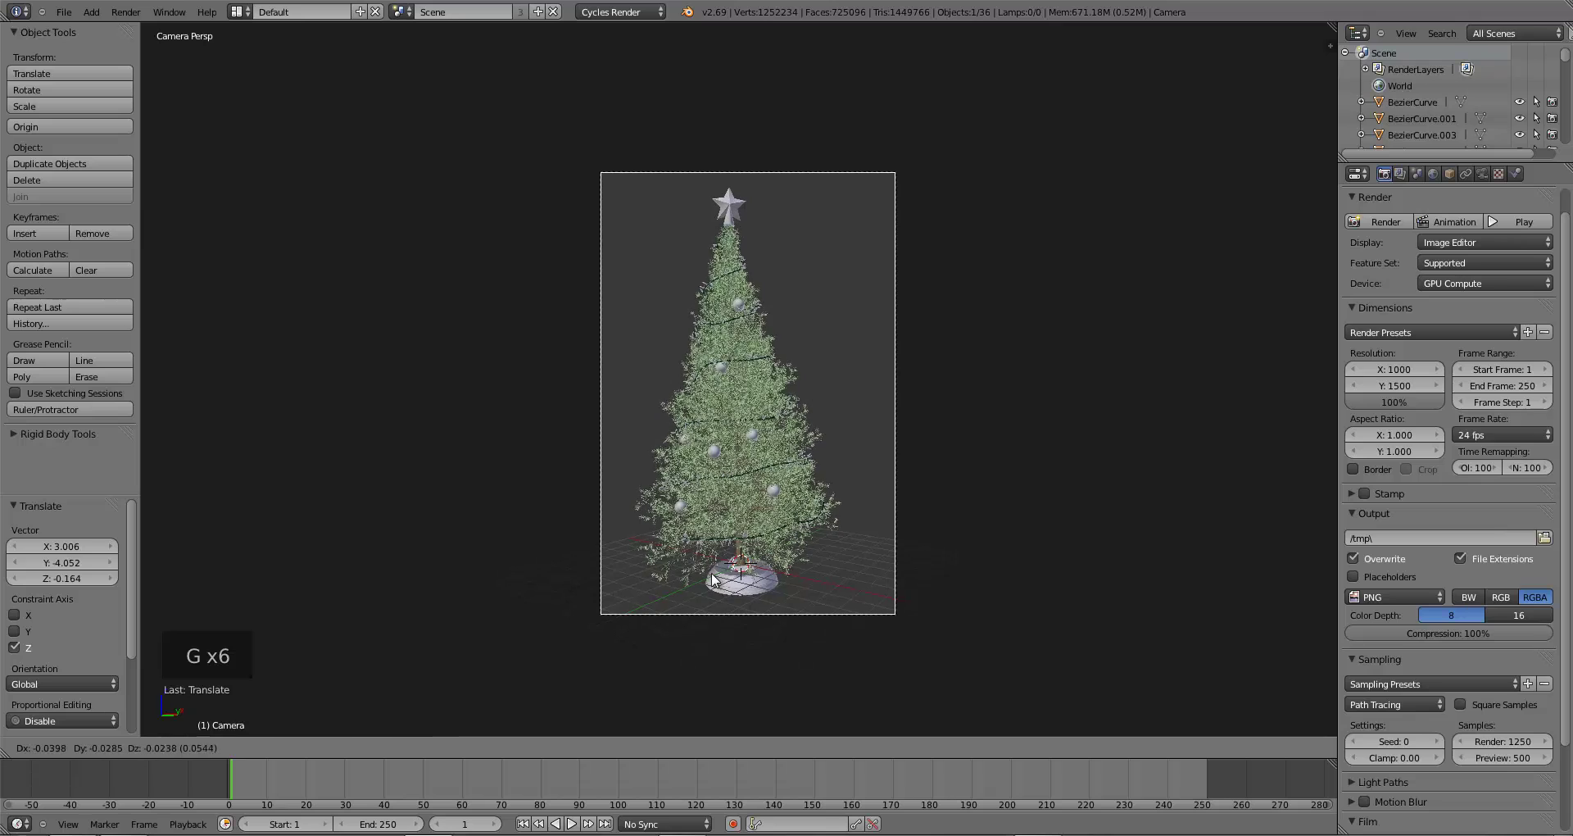
click(765, 539)
key(a)
- Set the render samples to 750 and save the scene over christmas-tree-tutorial_3.blend before and after the change
key(ctrl+s)
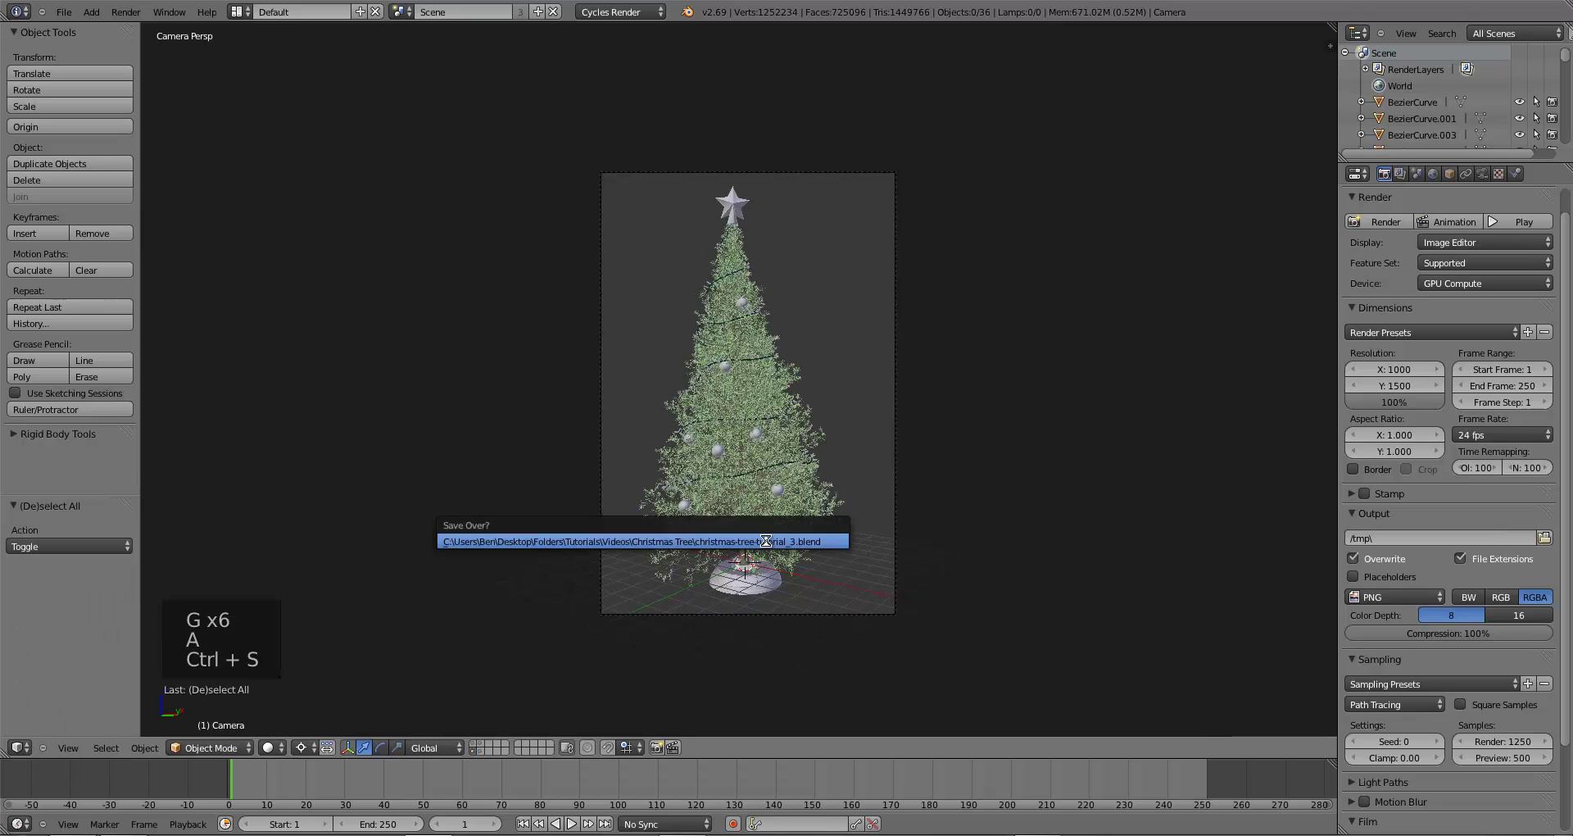
click(766, 541)
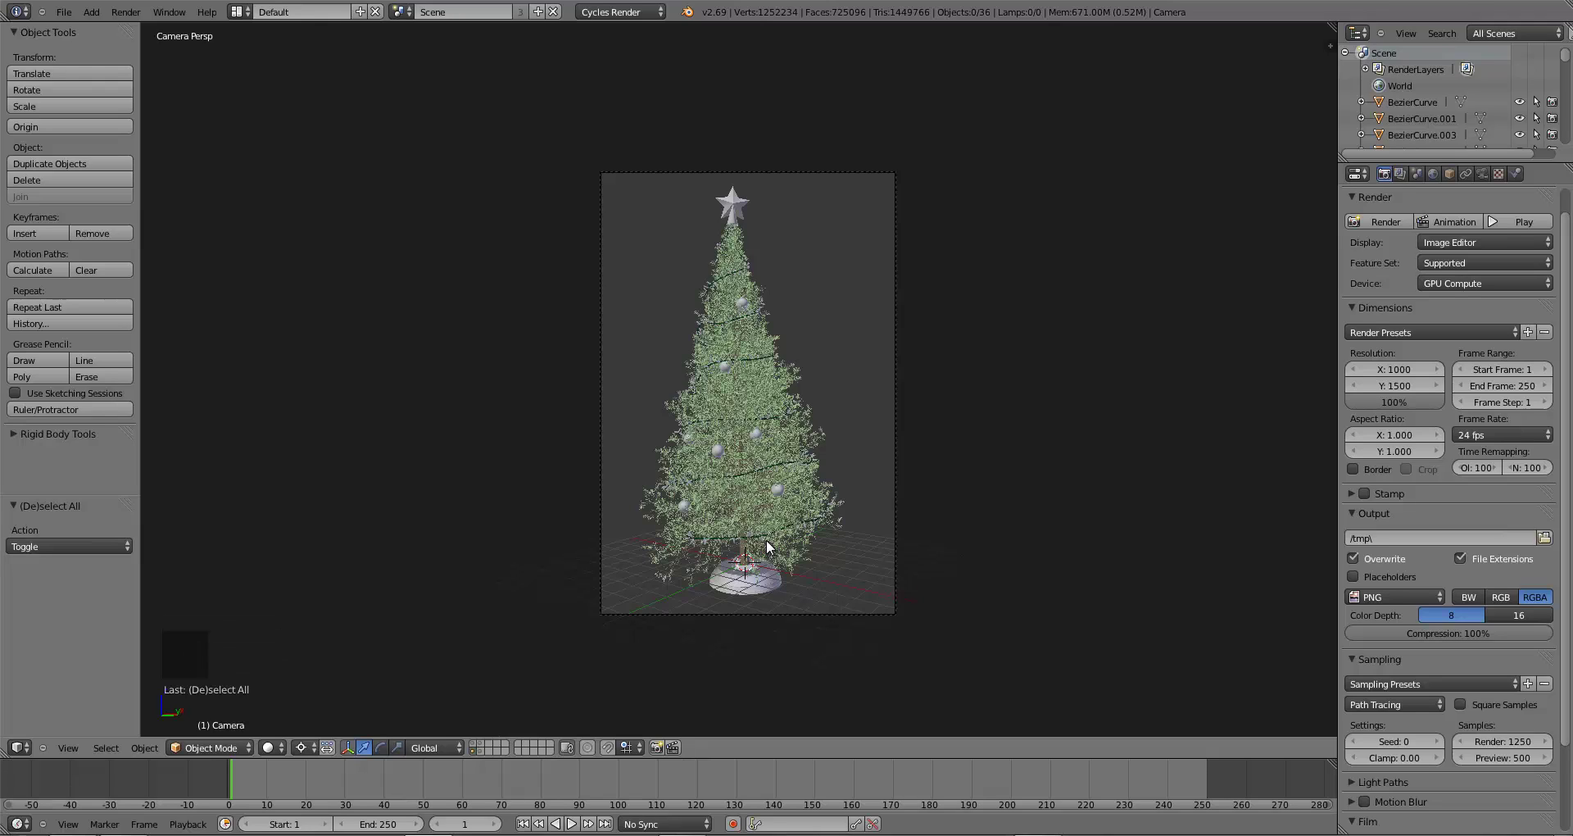
click(1502, 740)
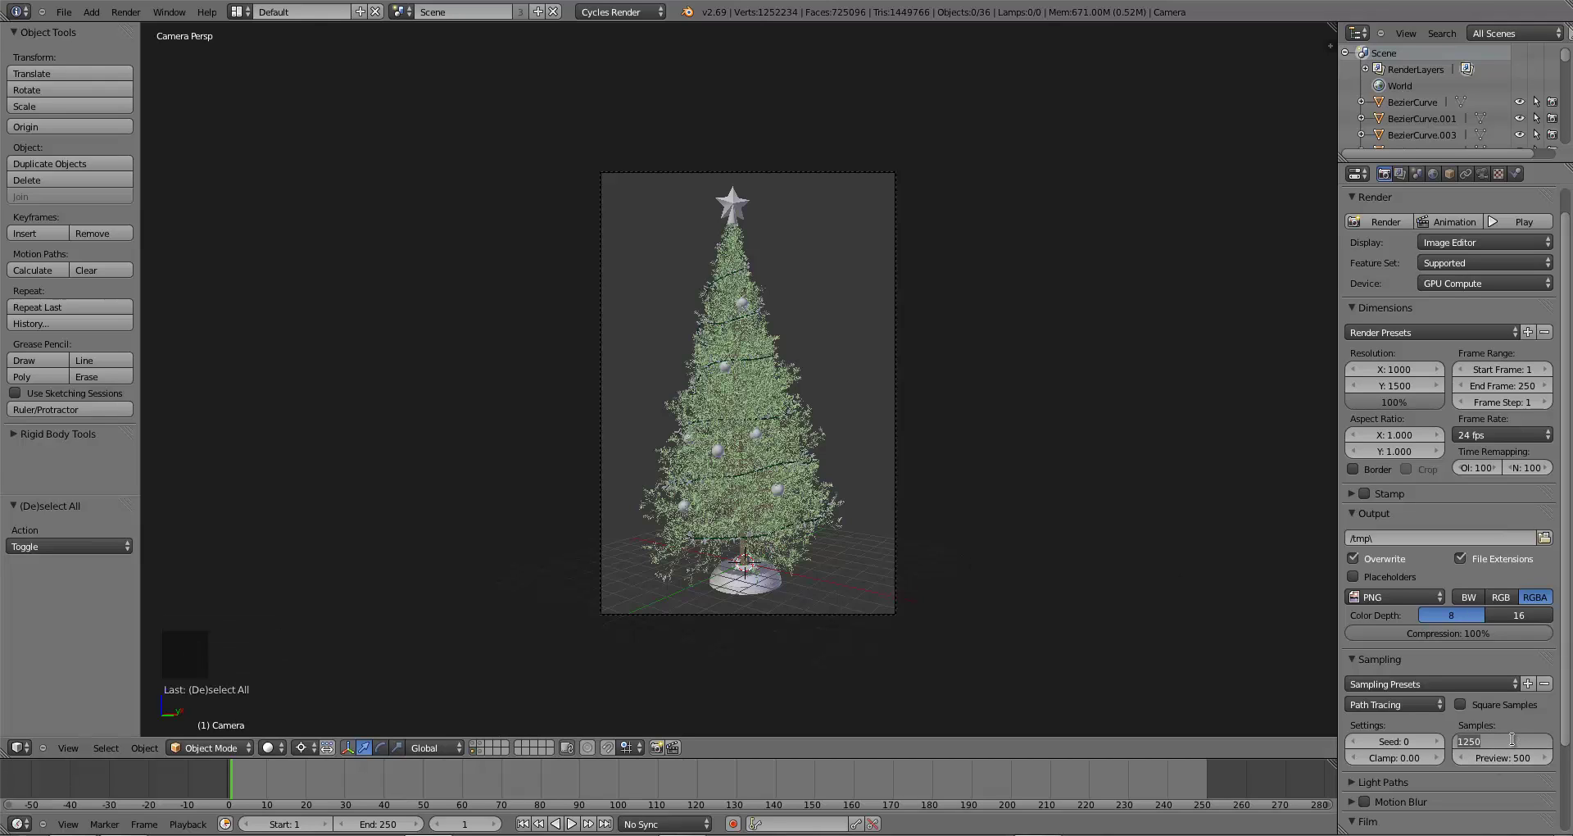
text(7)
key(Return)
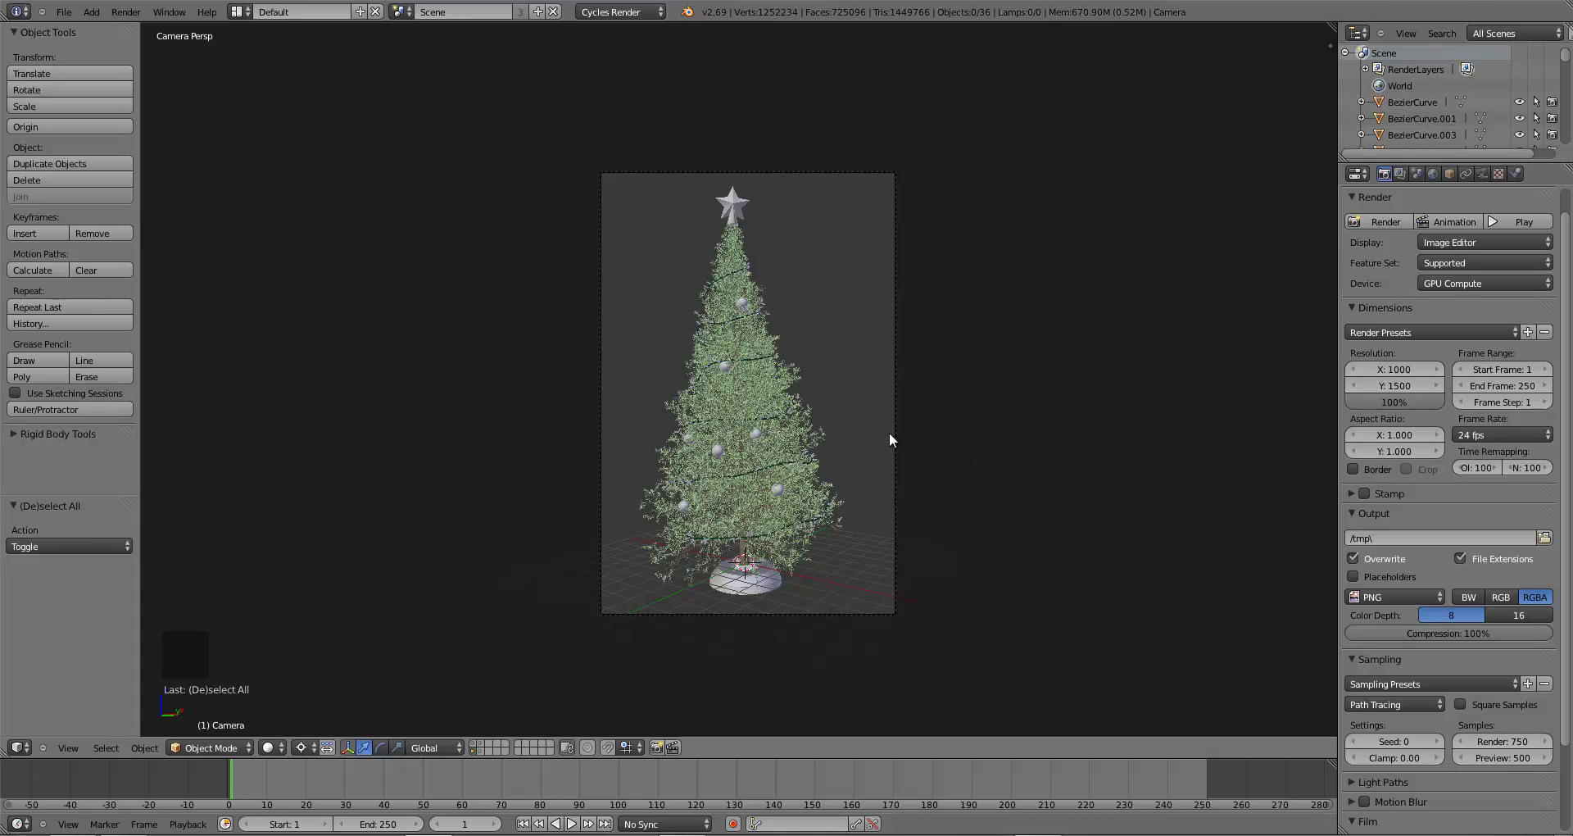
key(ctrl+s)
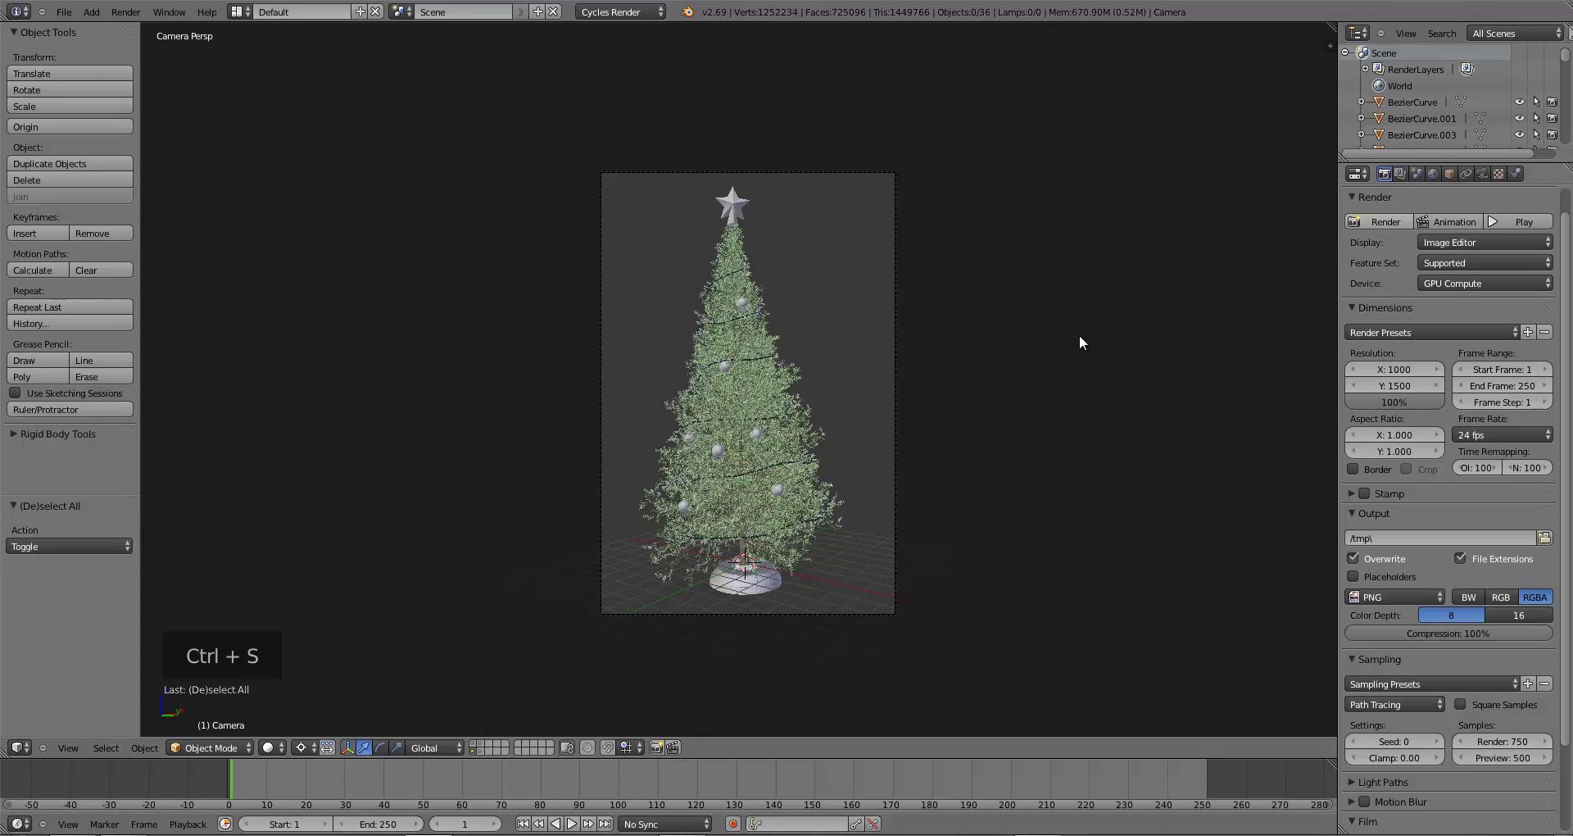
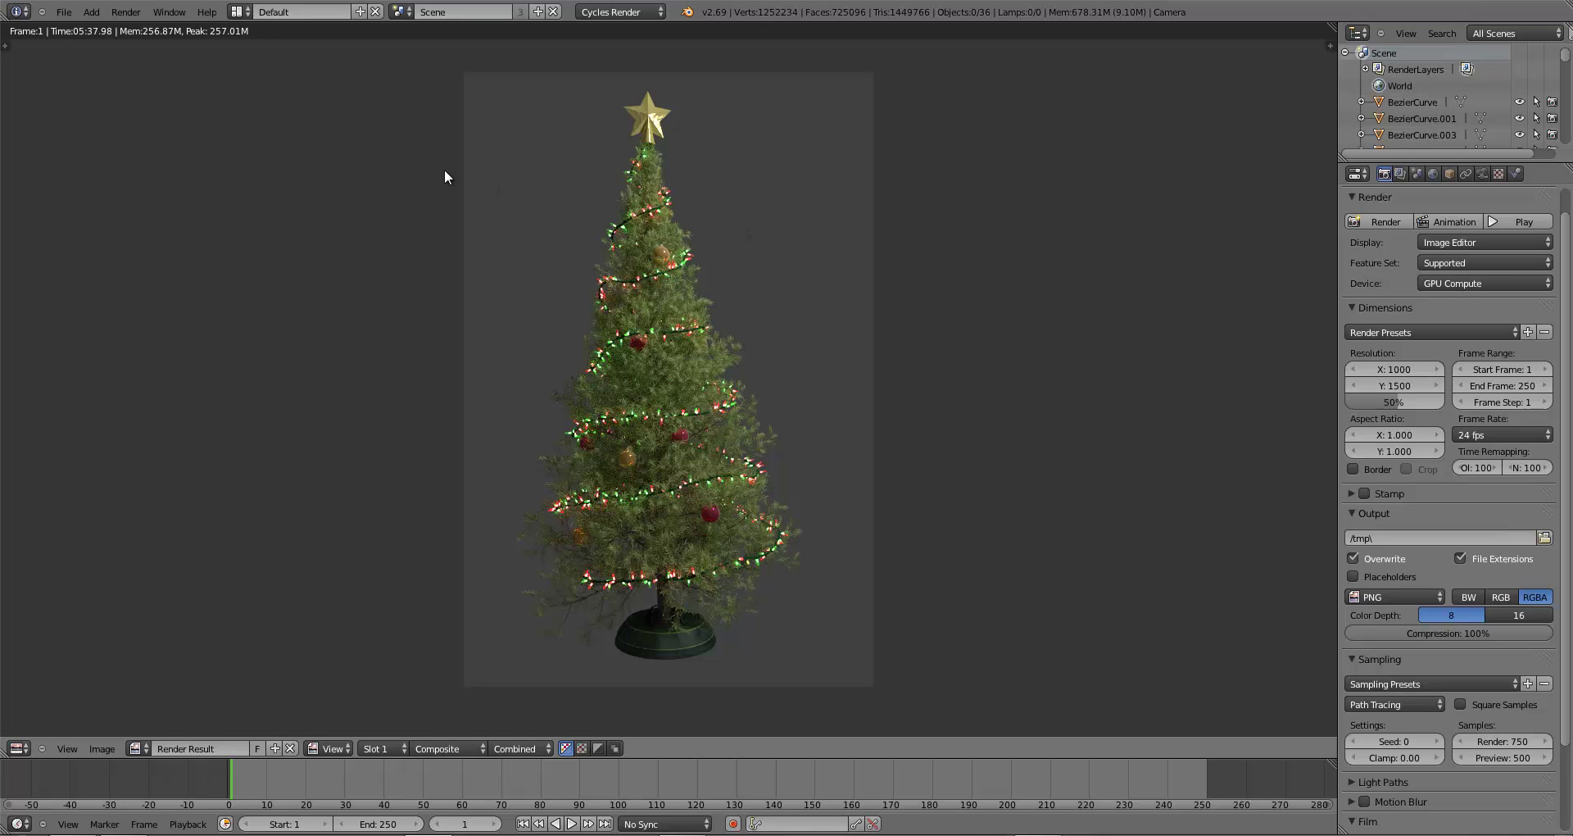
- Switch to the Compositing layout and spread the Render Layers and Composite nodes to opposite corners of the node canvas
click(238, 12)
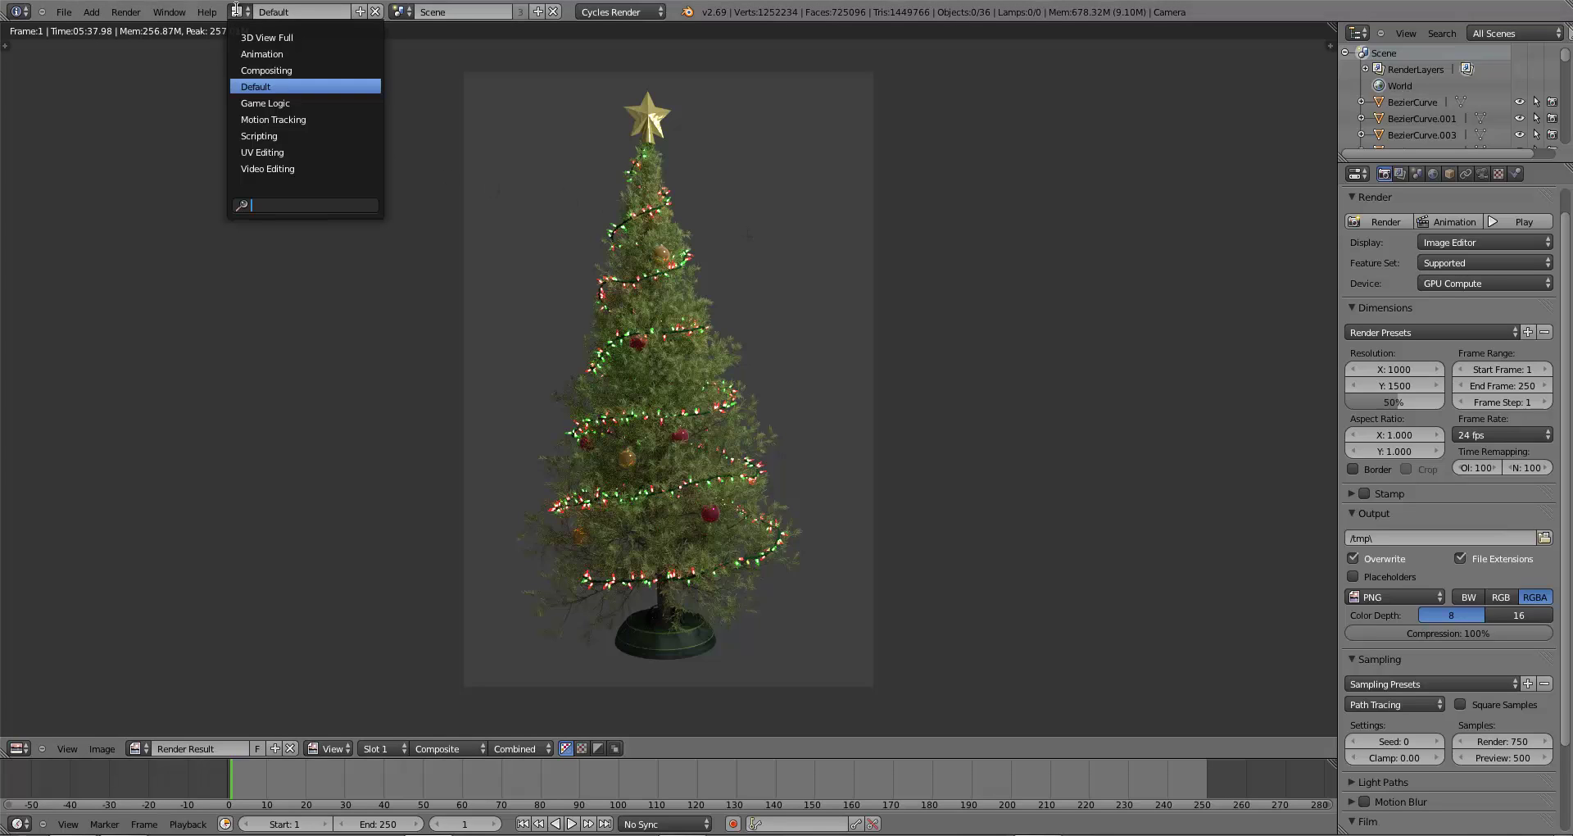
click(281, 69)
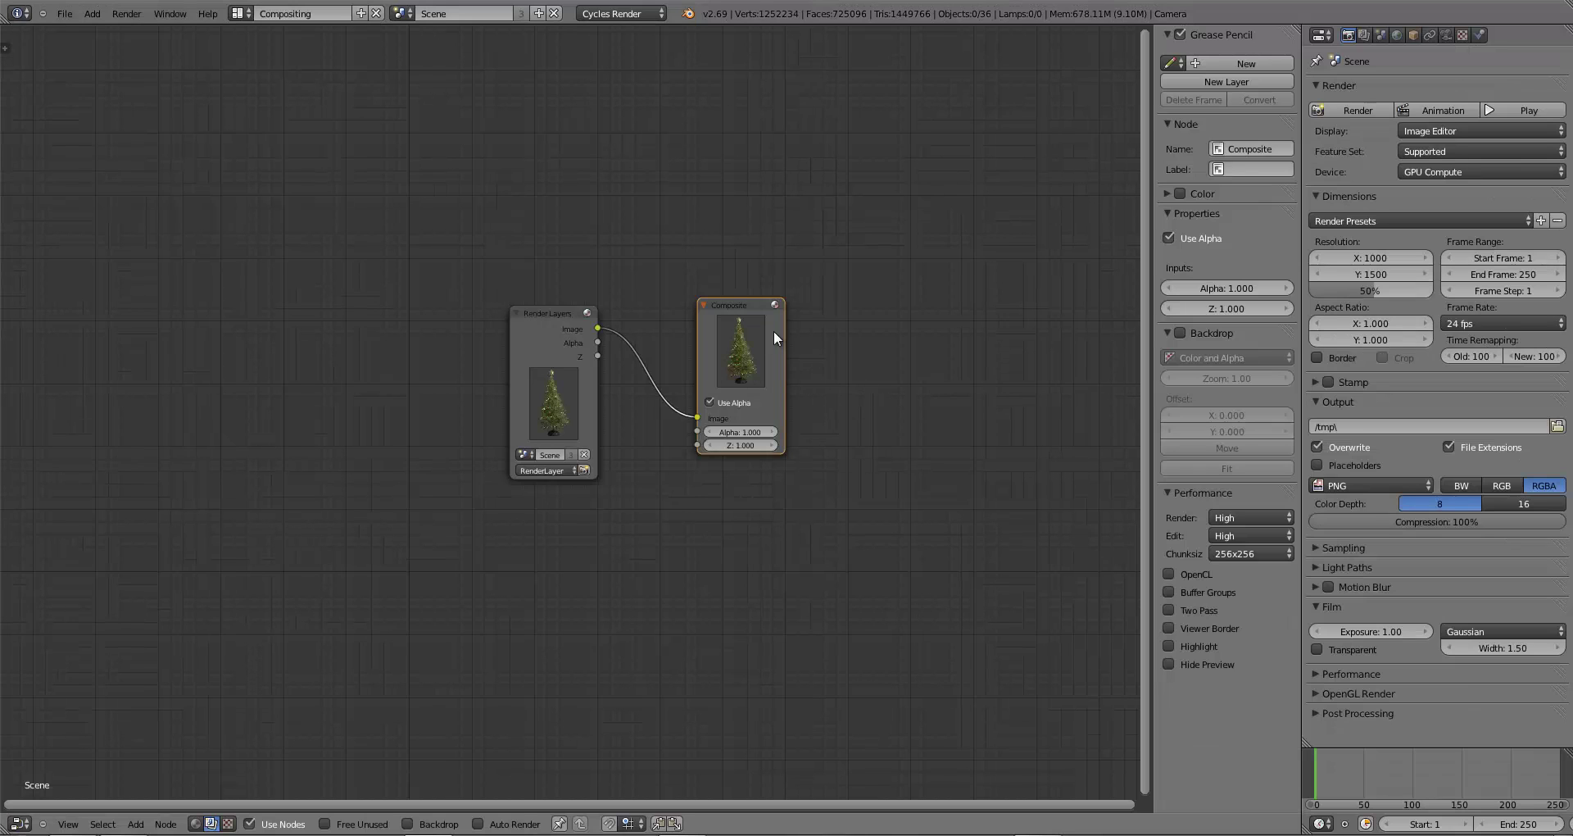
drag(774, 331, 855, 335)
drag(556, 361, 471, 317)
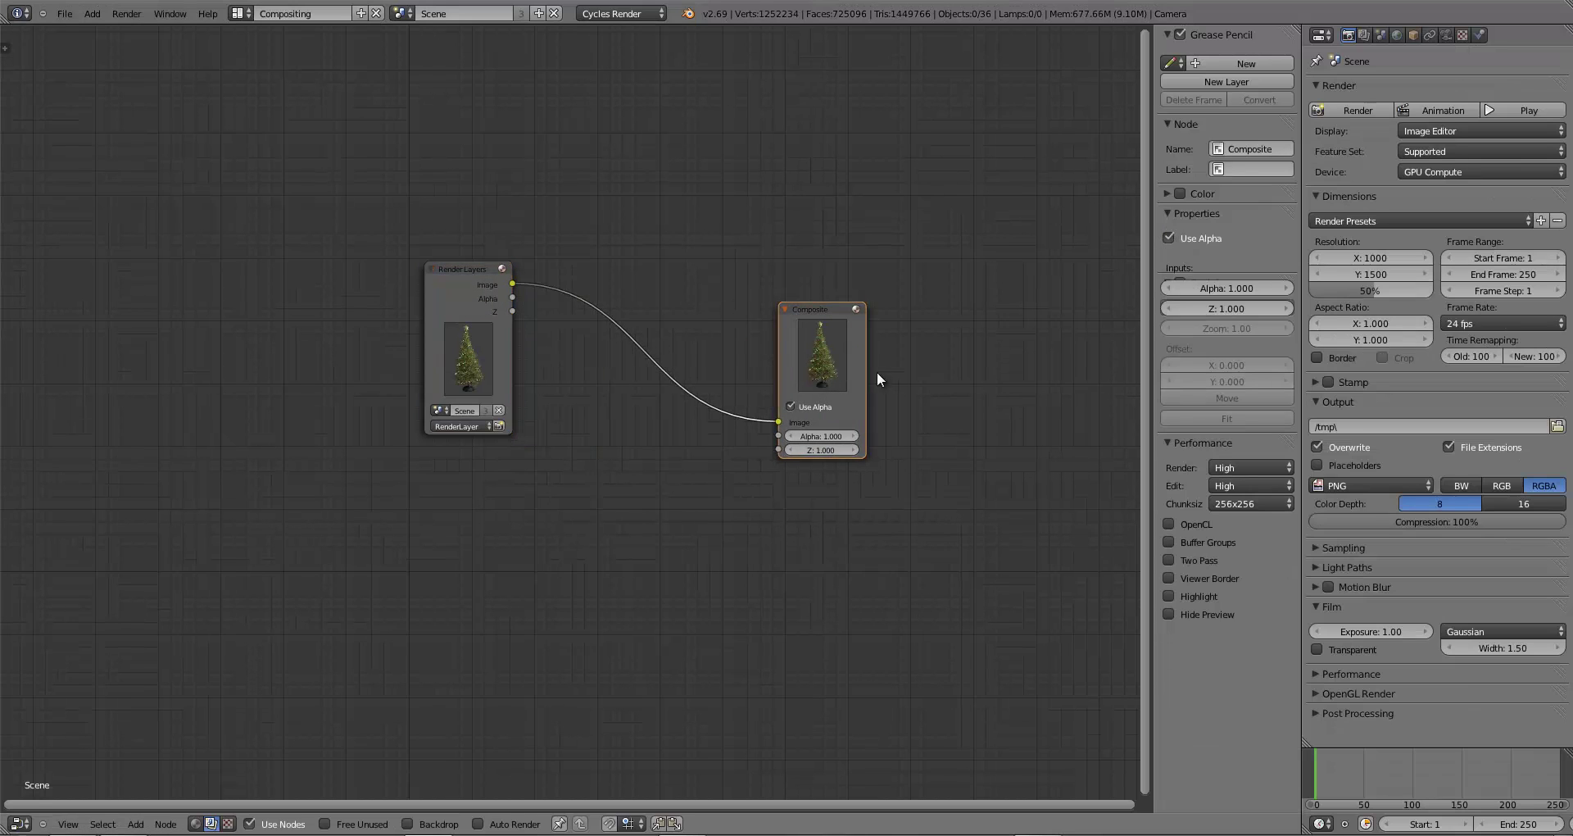
drag(876, 373, 905, 370)
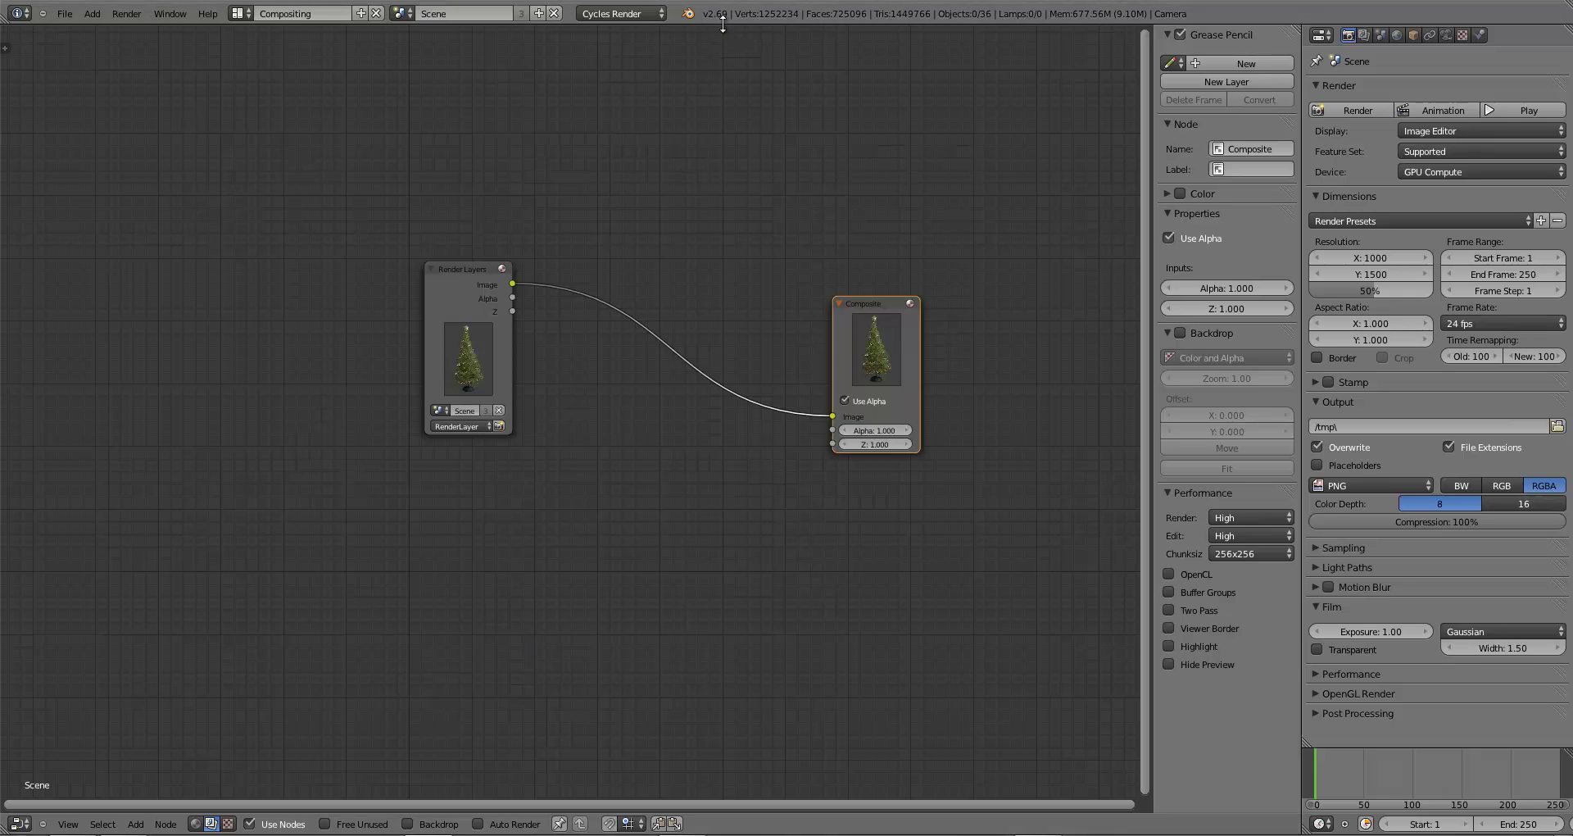
drag(723, 24, 723, 22)
drag(439, 306, 37, 113)
drag(863, 357, 1079, 724)
click(390, 762)
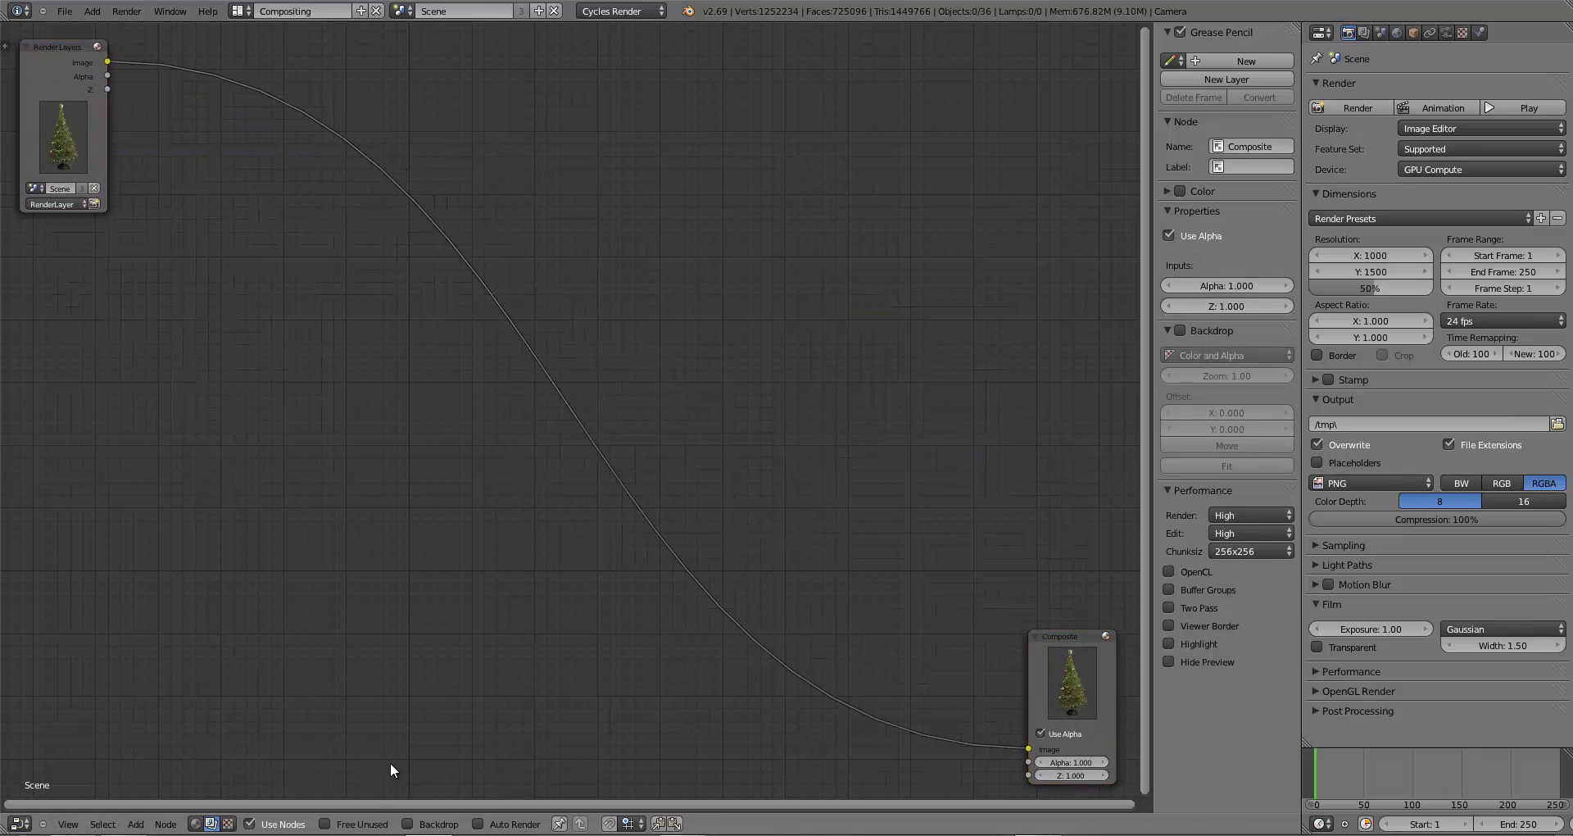
- Enable the backdrop and add a Viewer node fed by the Render Layers image, placed above the Composite node
click(407, 823)
key(shift+a)
mouse_move(690, 103)
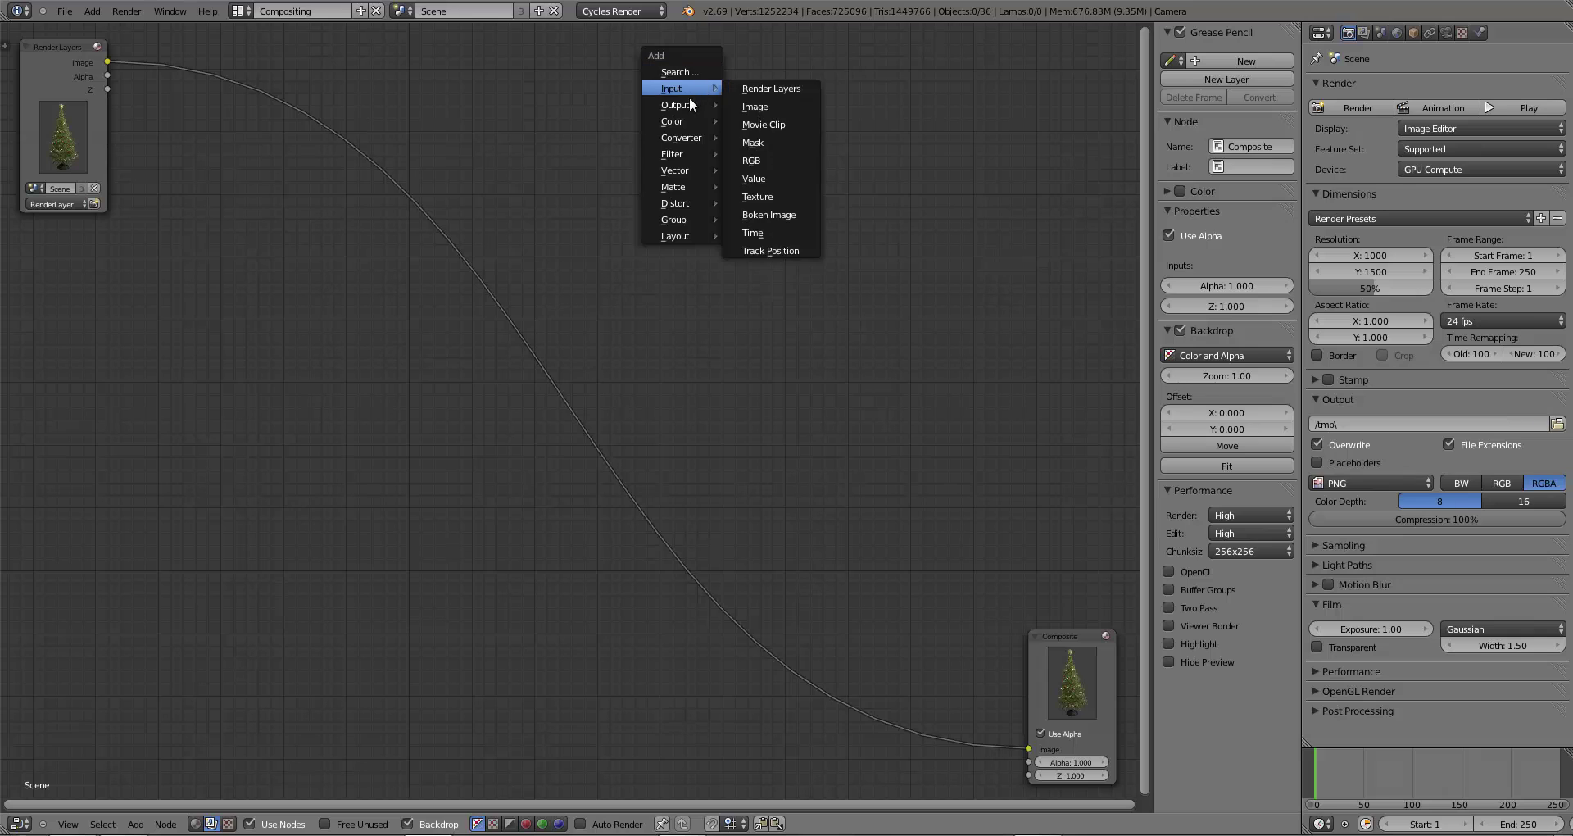
click(754, 123)
click(725, 188)
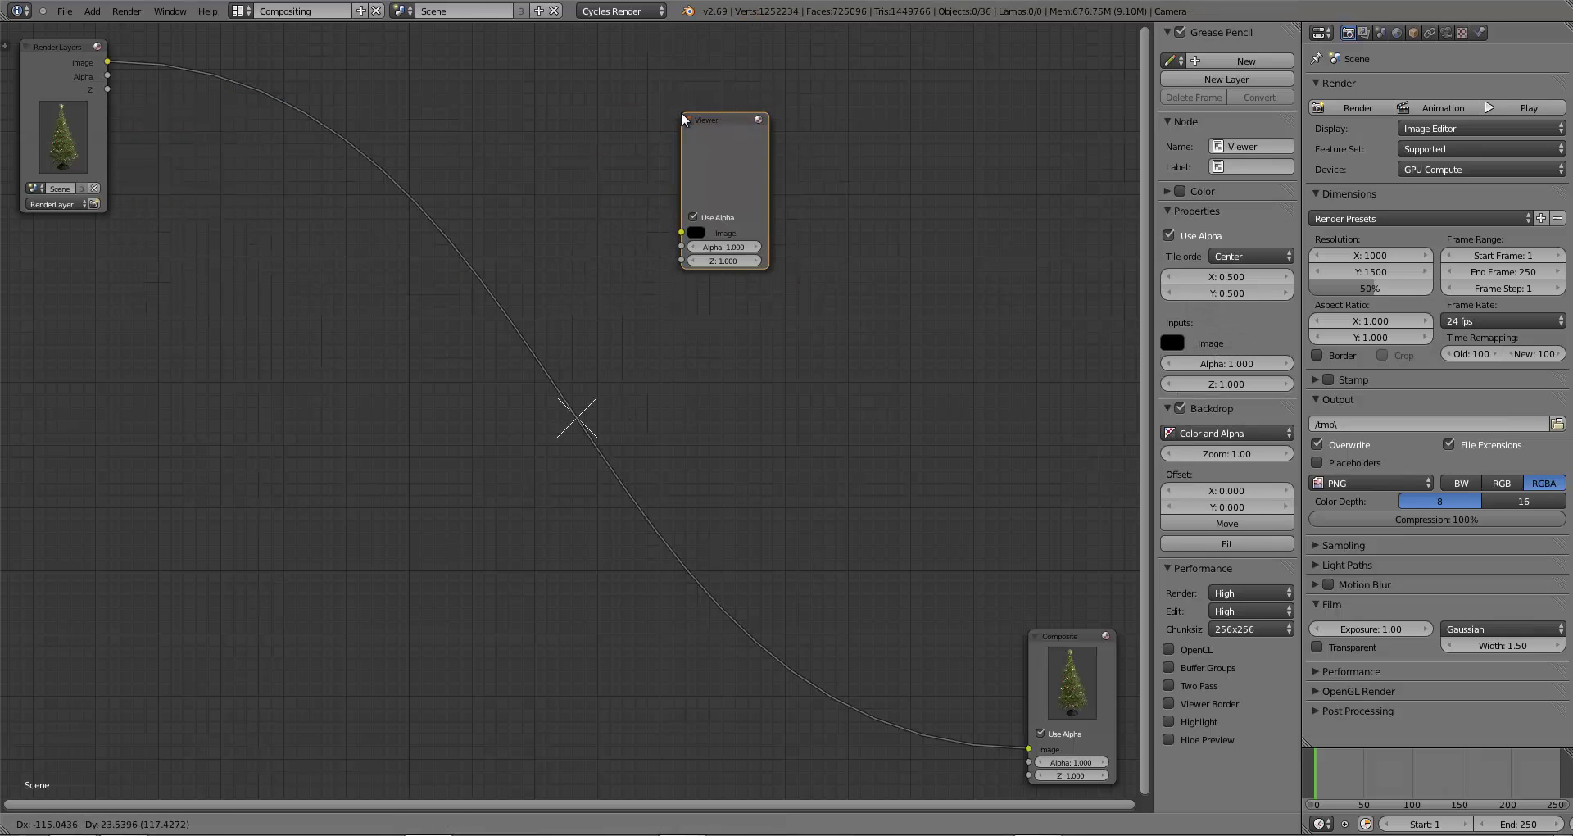
click(105, 71)
drag(105, 66, 681, 233)
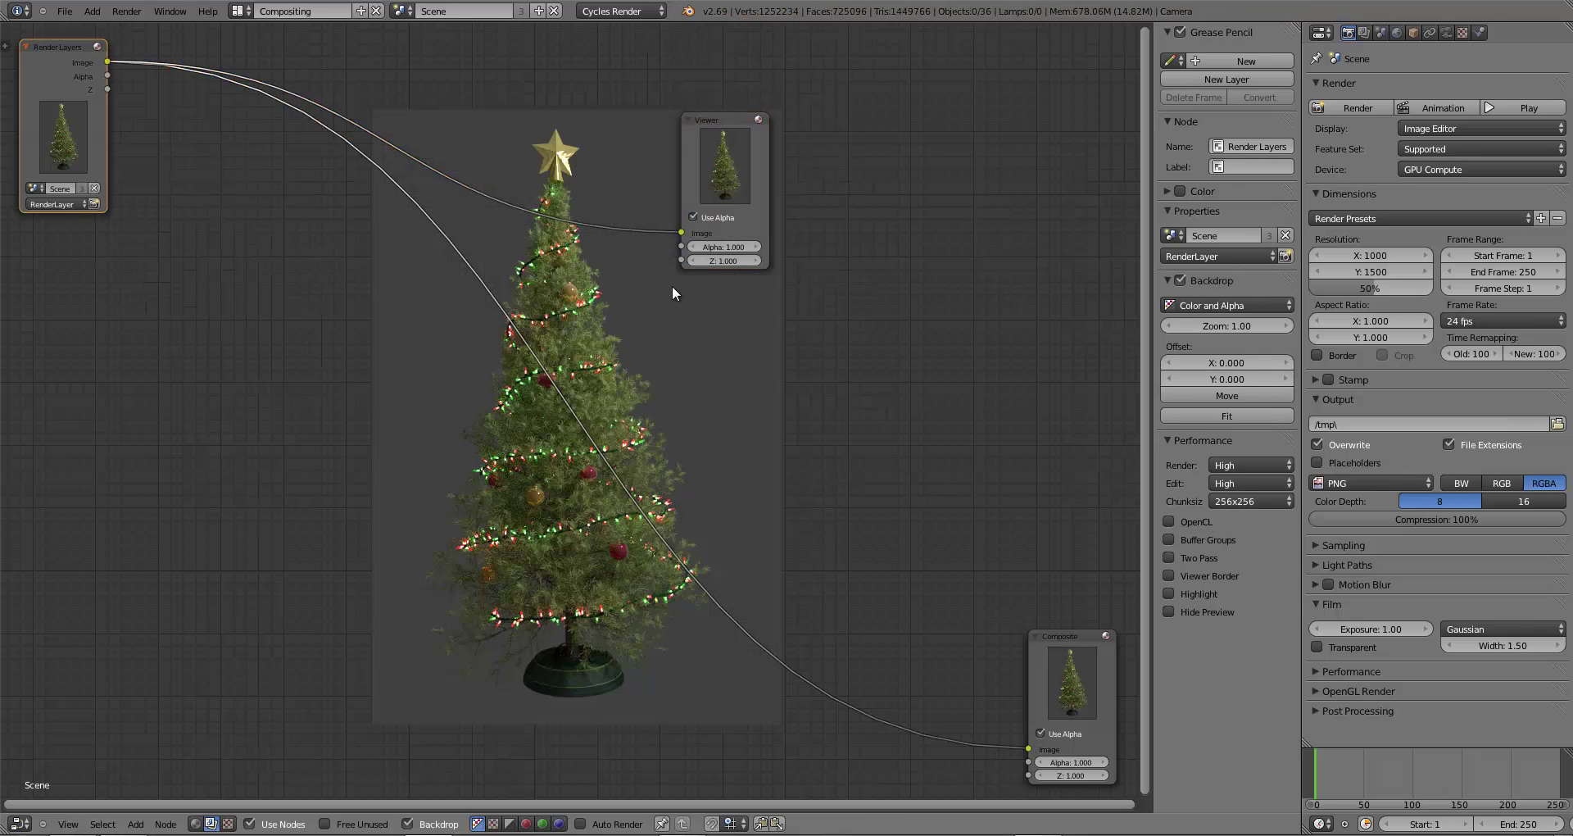
drag(735, 156, 1098, 80)
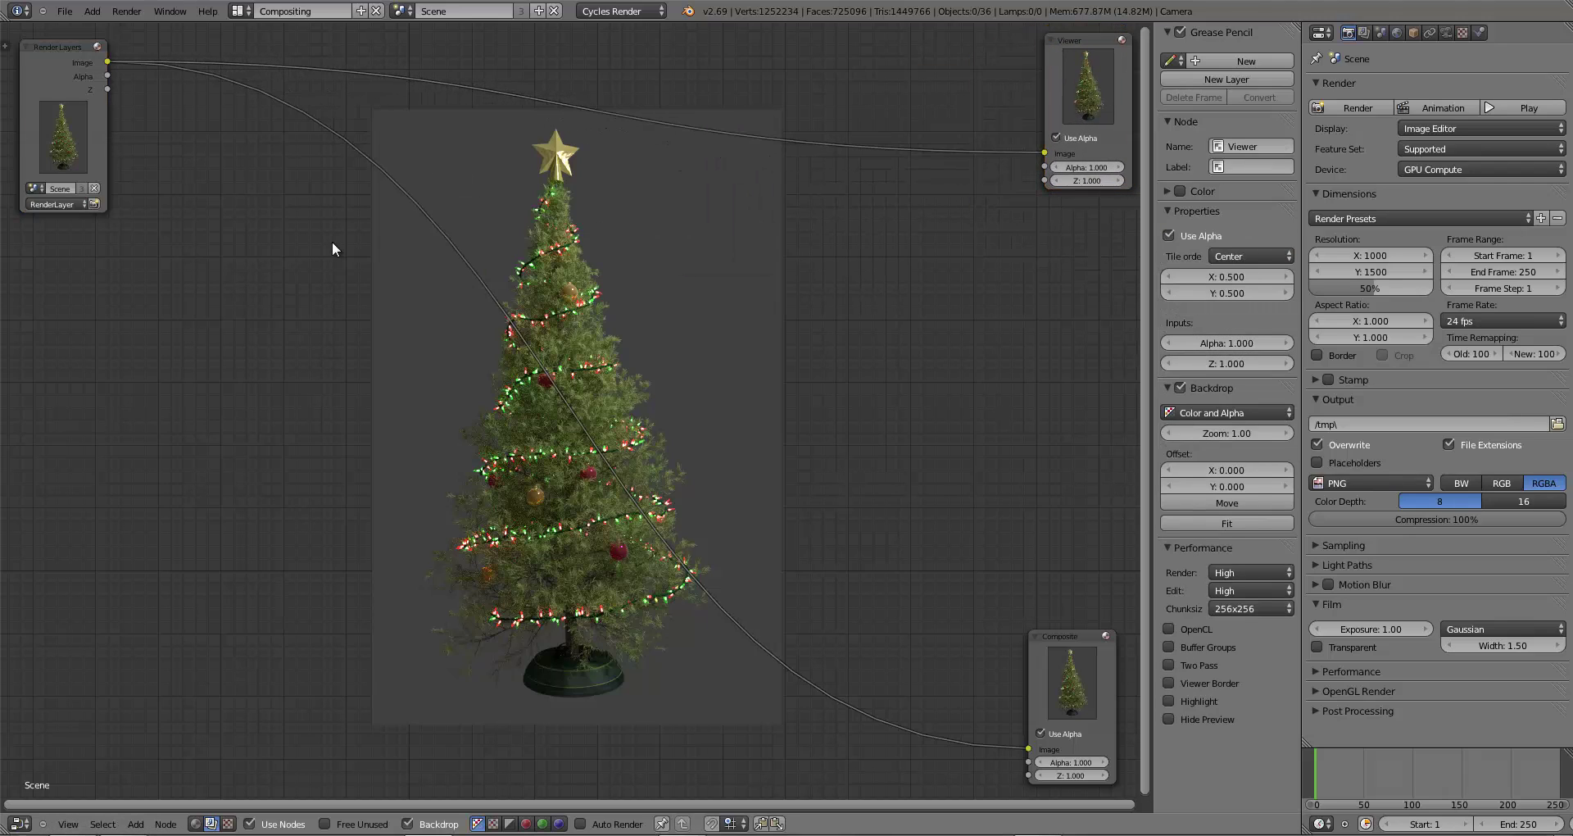
- Add a Glare node beside Render Layers and link the render image through it to the Viewer
key(a)
key(a)
key(shift+a)
mouse_move(223, 277)
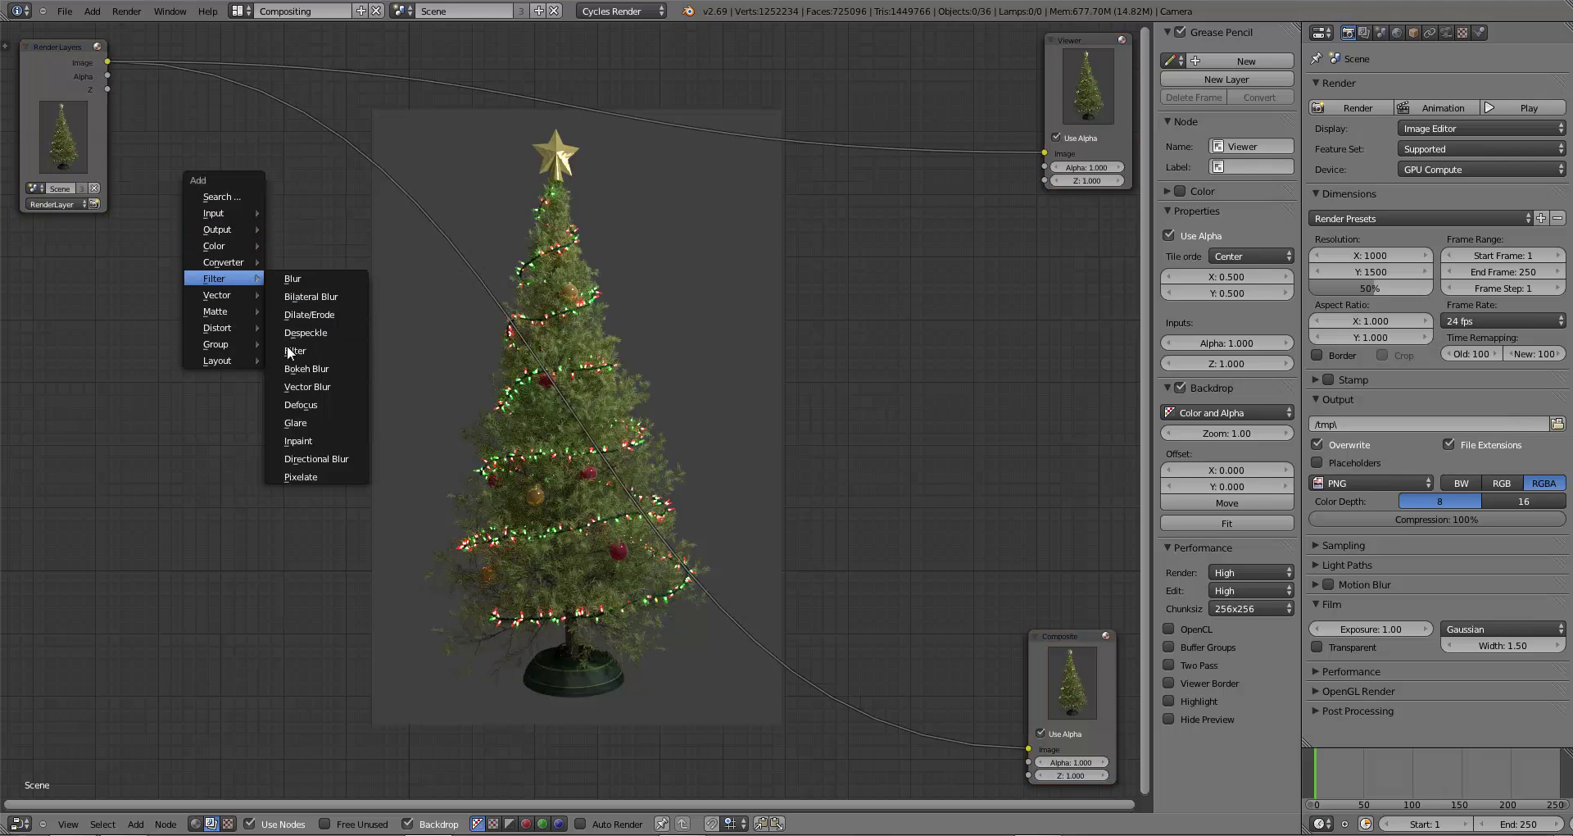
click(293, 422)
click(174, 36)
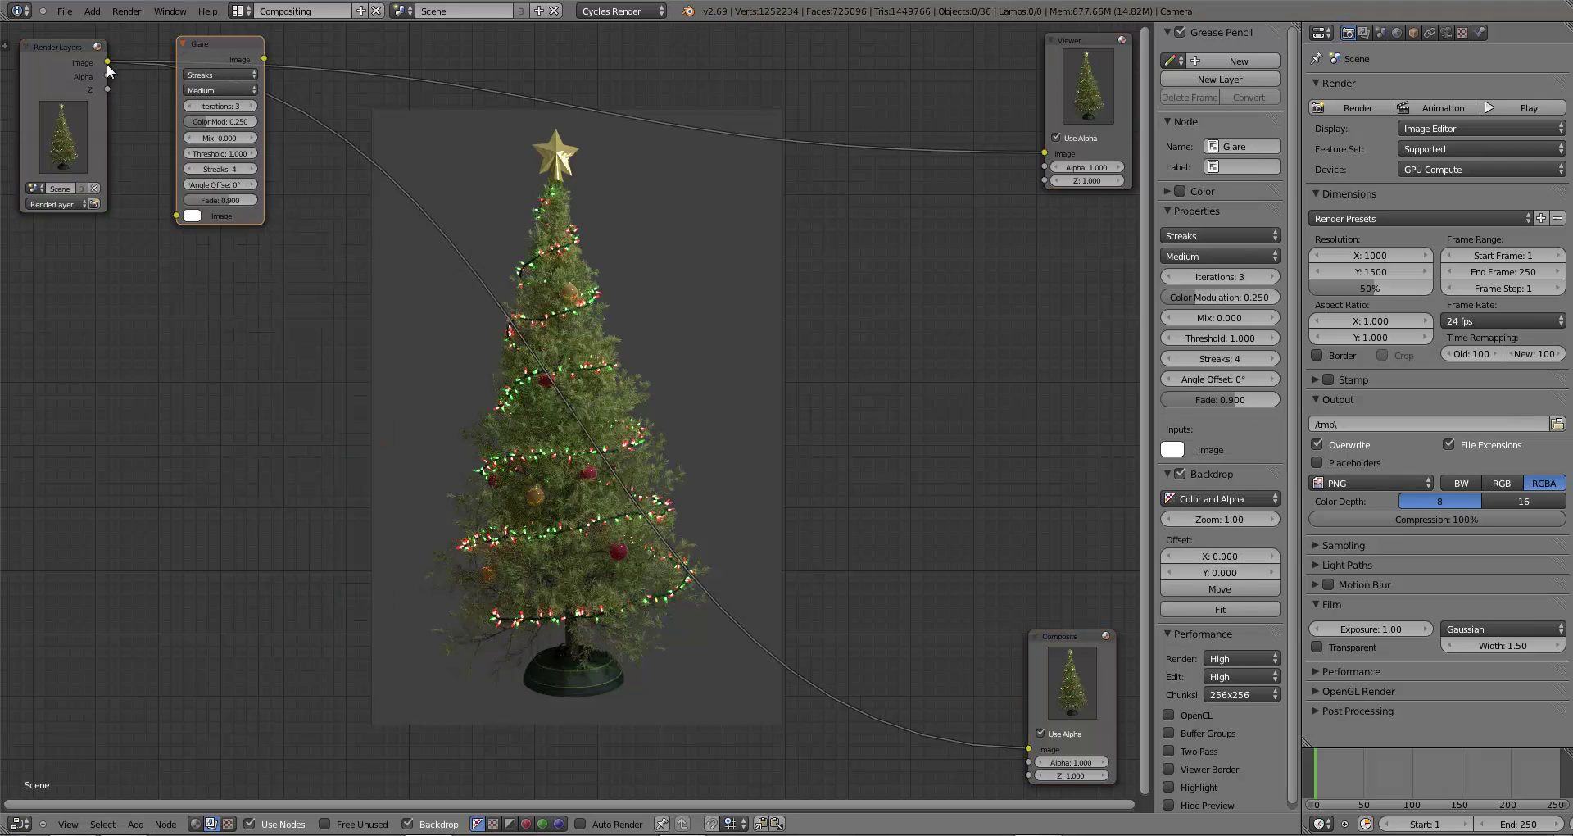
drag(107, 62, 175, 216)
drag(264, 59, 1044, 152)
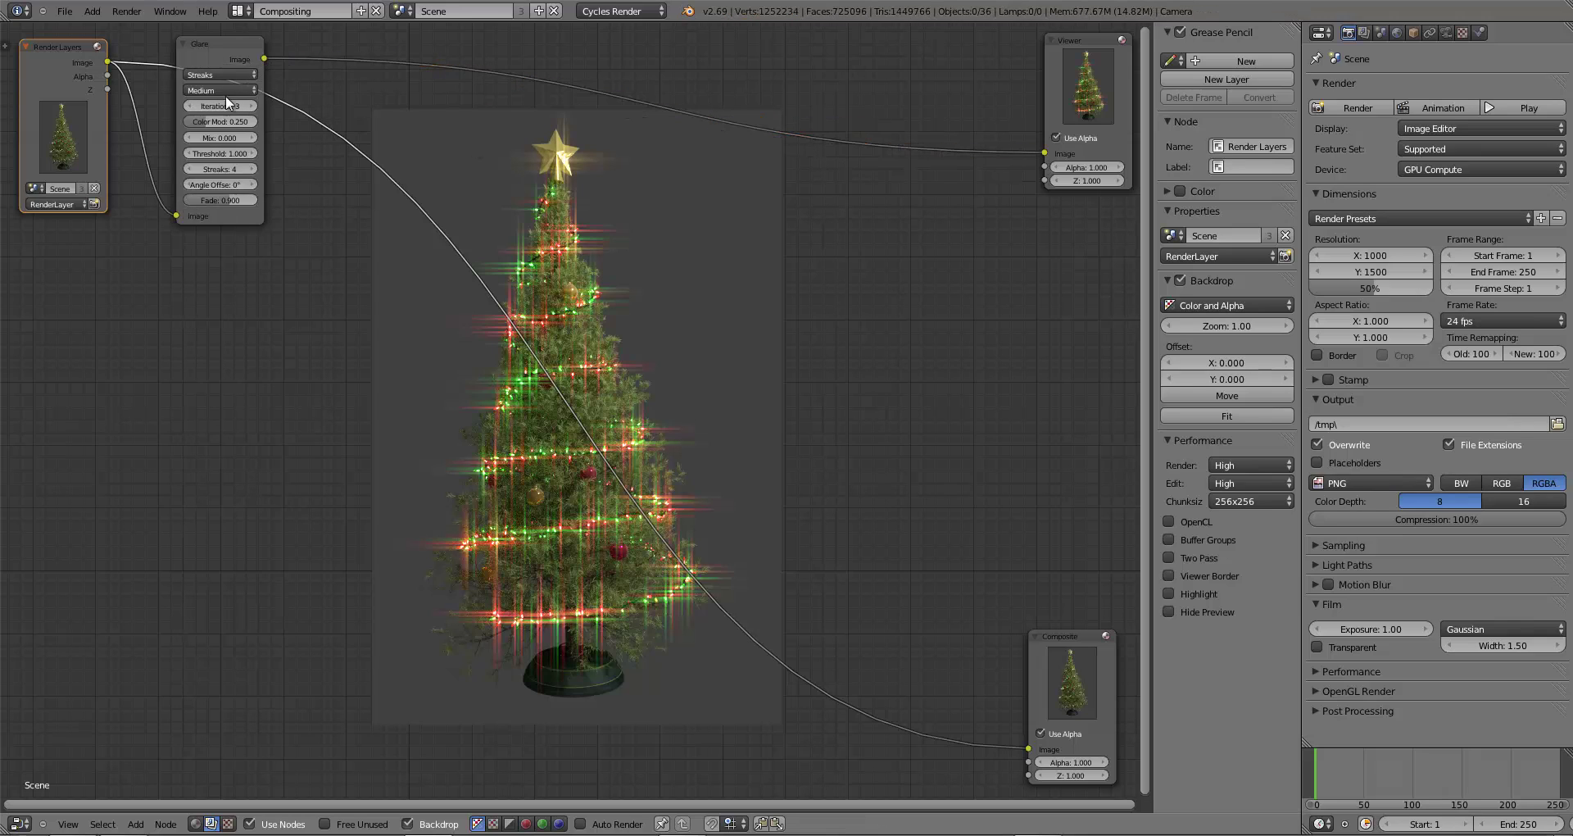
- Set the Glare node to Fog Glow with High quality and shift it slightly closer to Render Layers
click(197, 74)
click(198, 118)
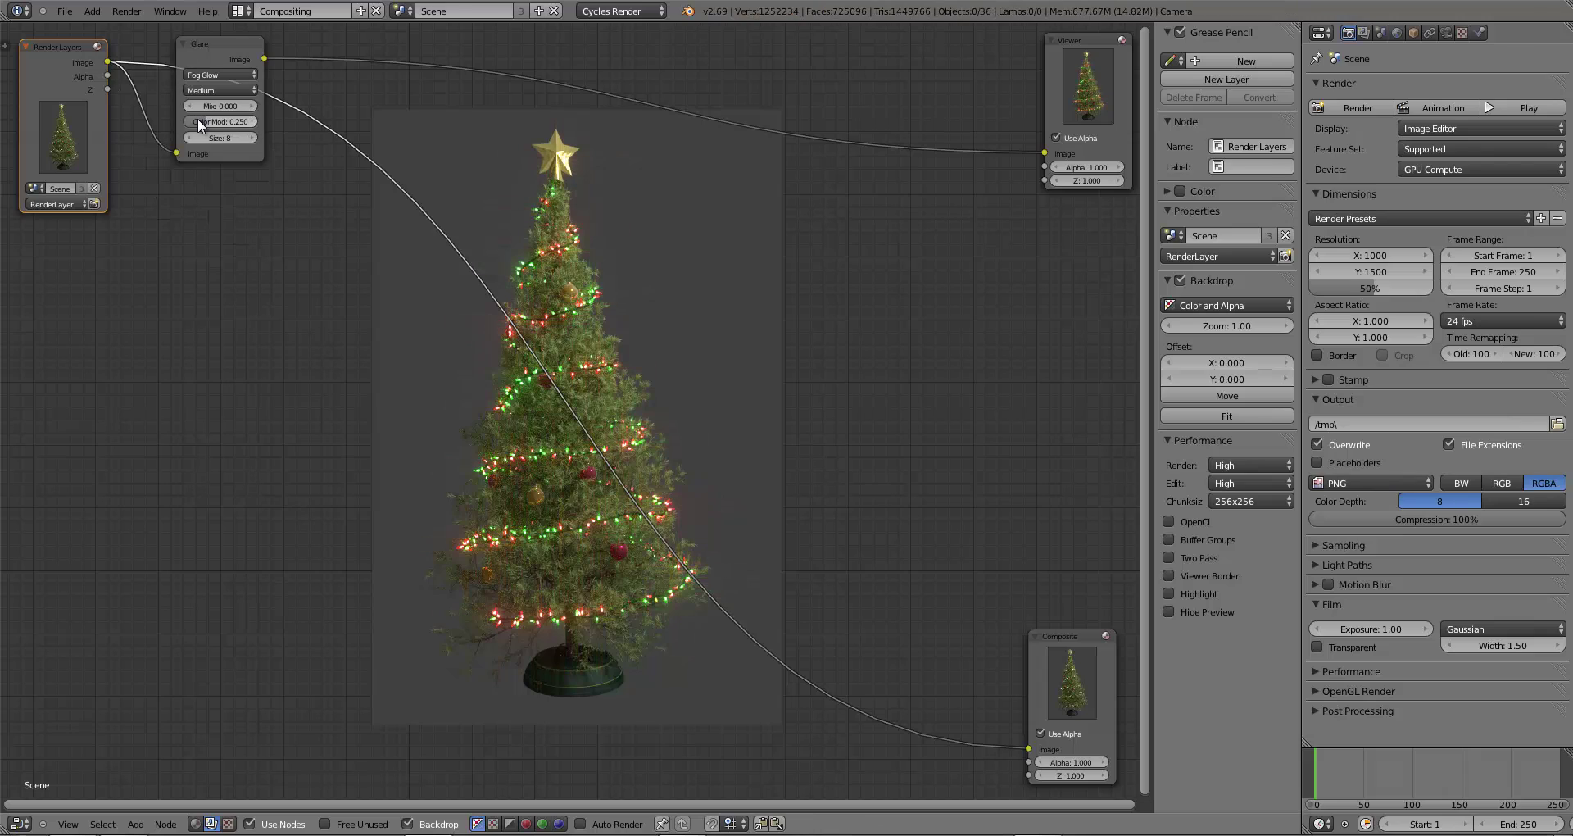
click(218, 90)
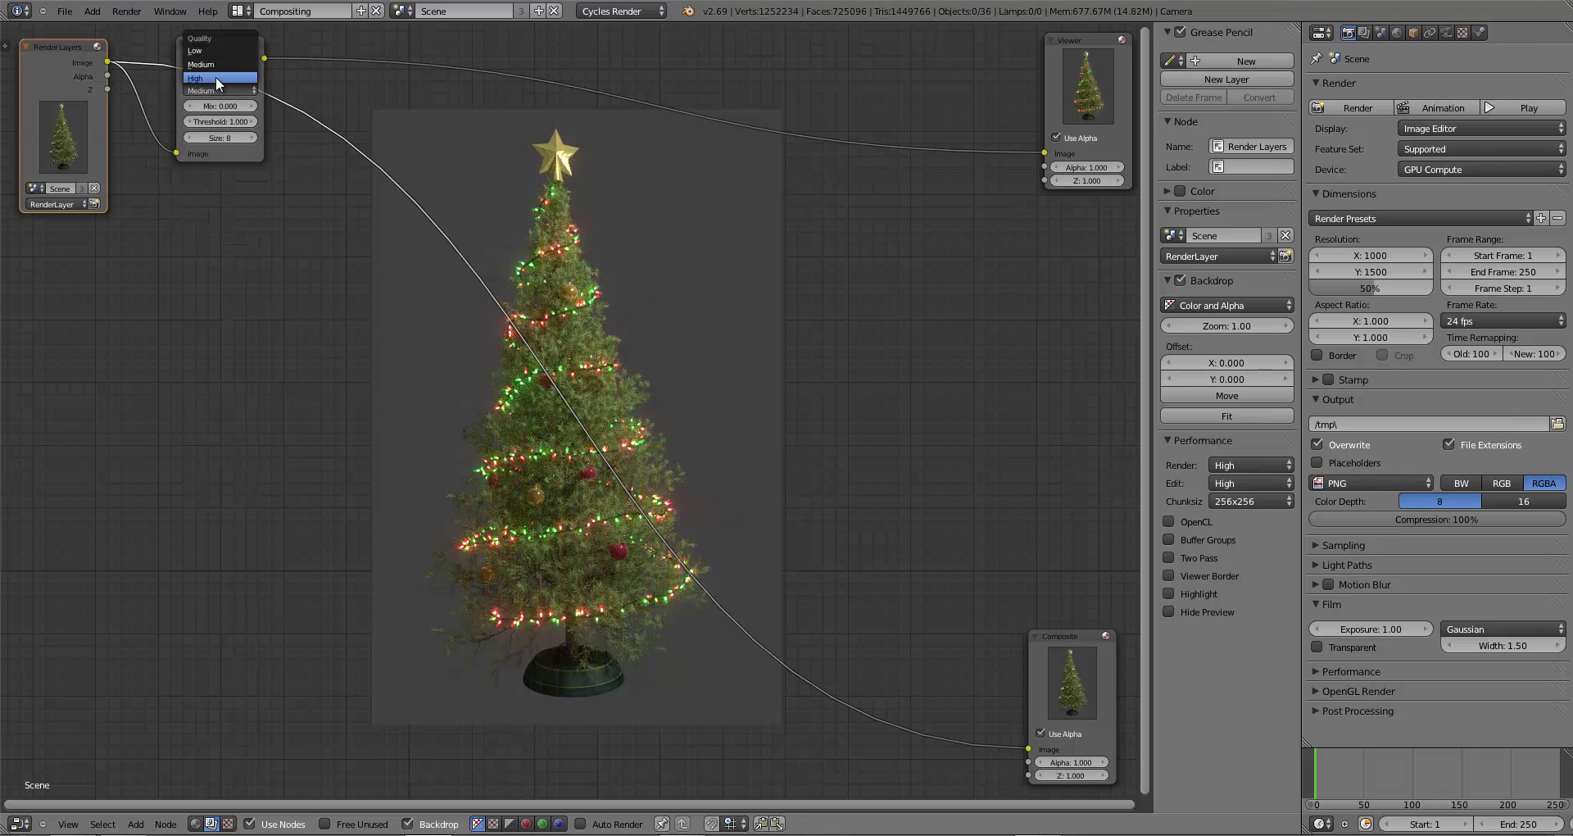
click(214, 77)
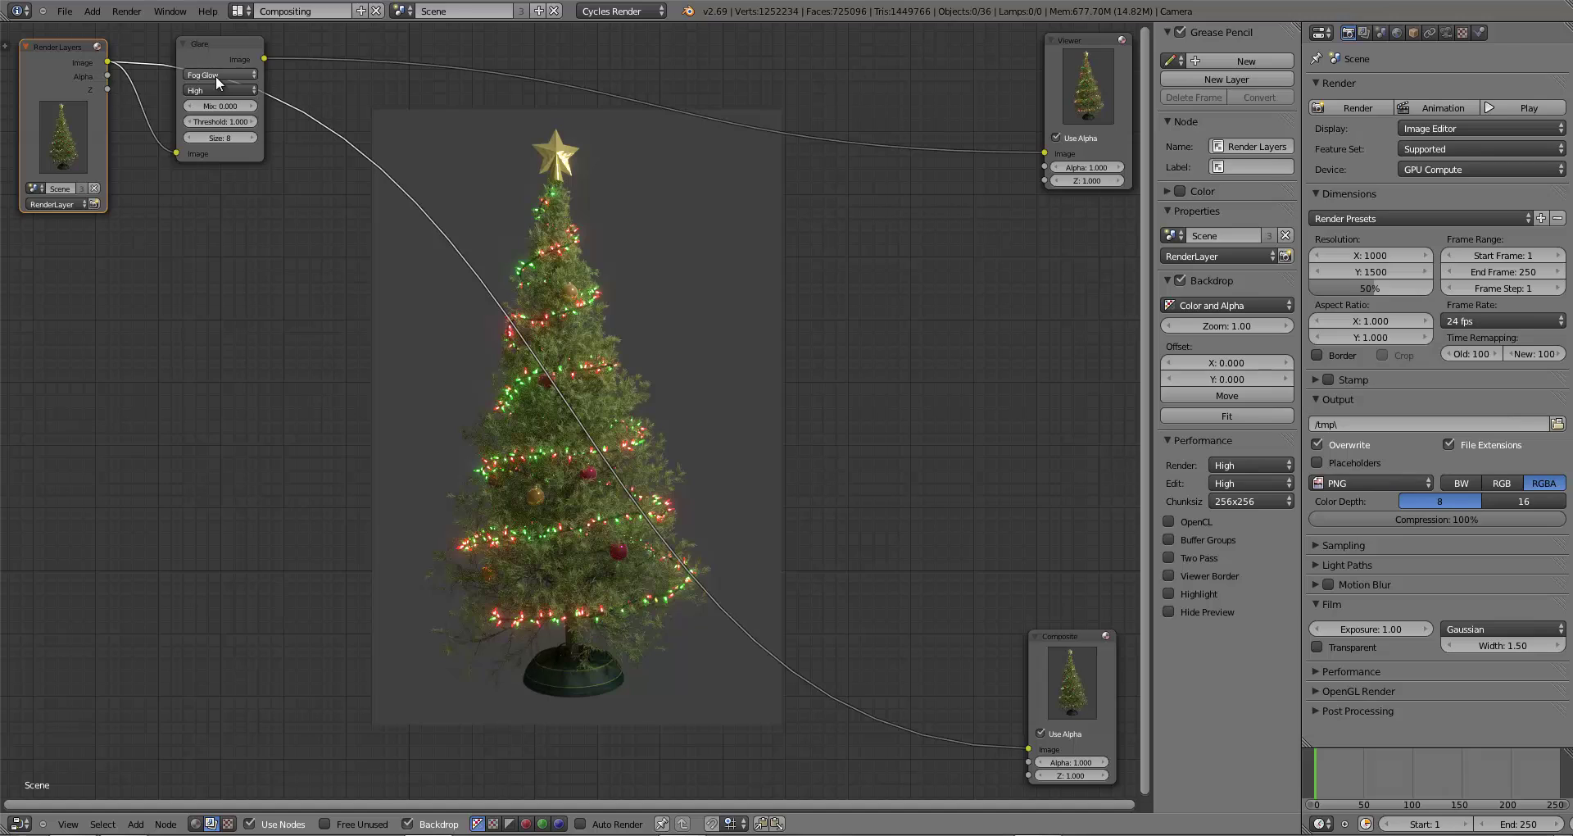
drag(190, 54, 179, 70)
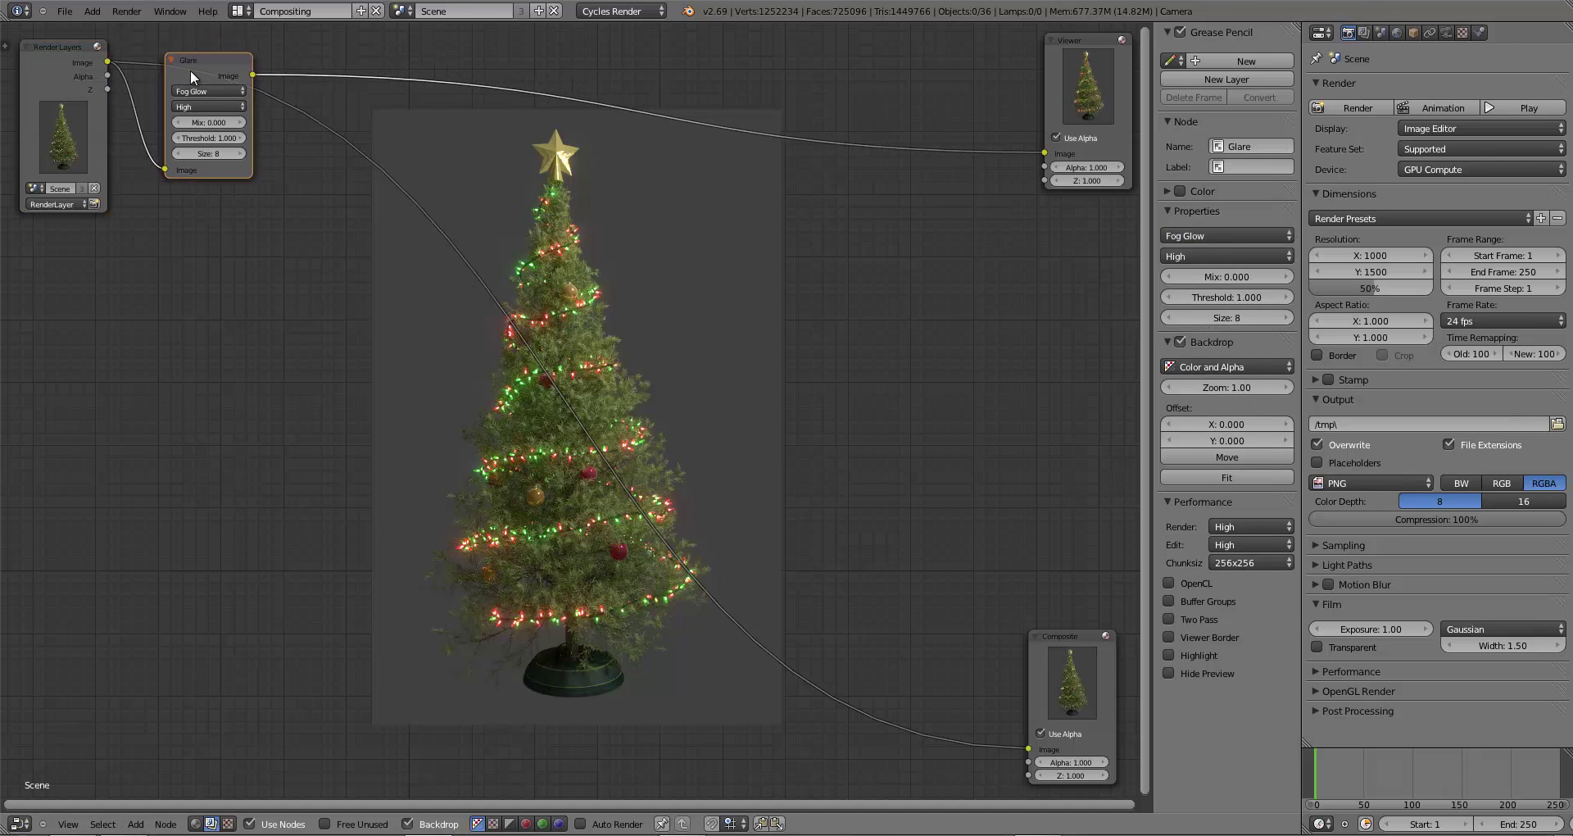
- Duplicate the Fog Glow Glare node and chain the copy between the original and the Viewer
key(shift+d)
click(433, 62)
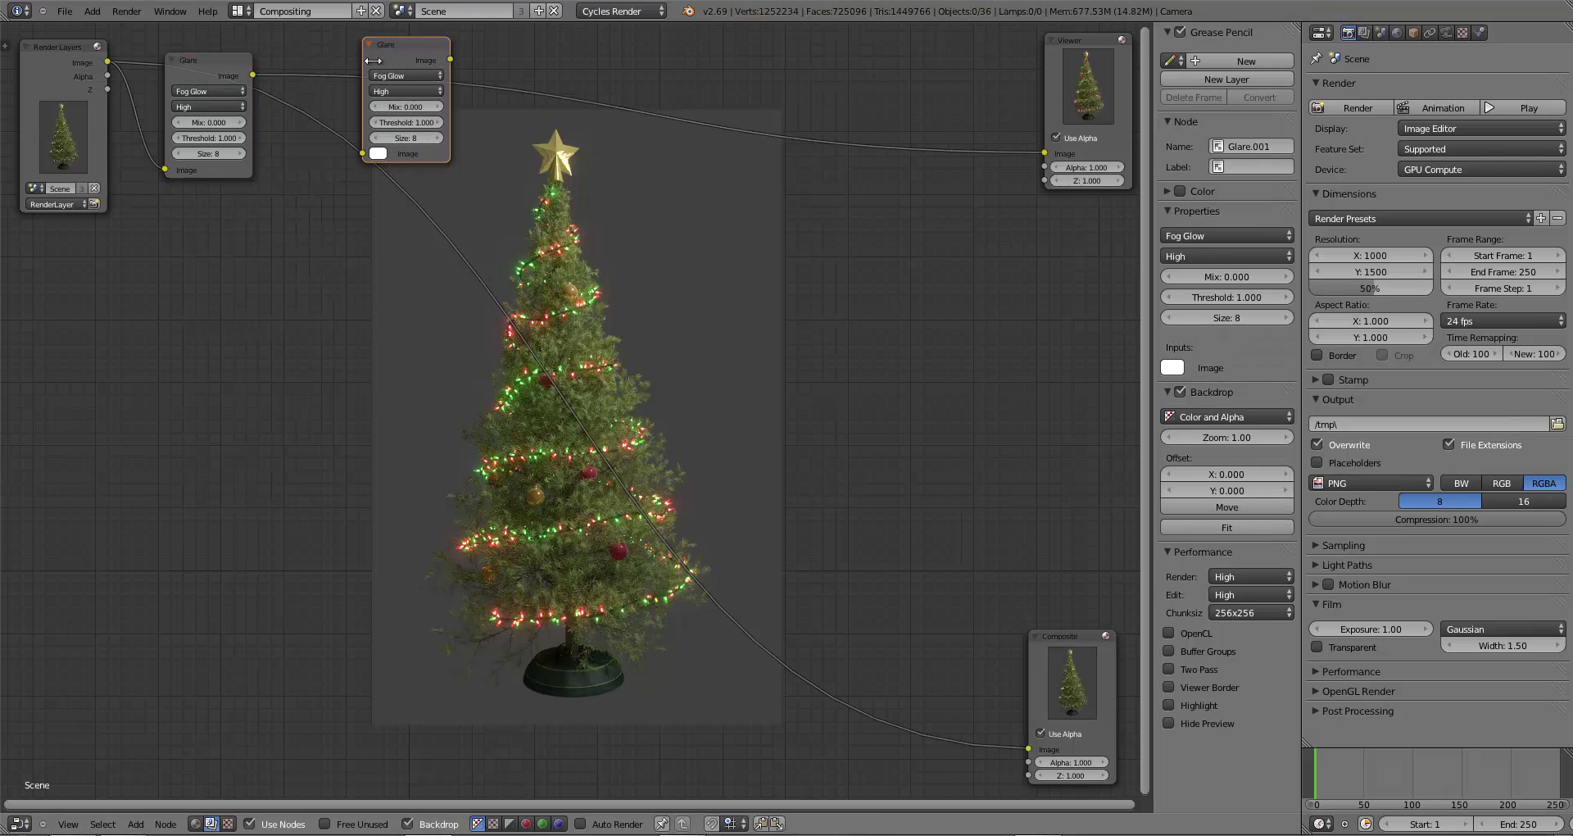
drag(253, 74, 364, 153)
drag(451, 61, 1044, 152)
- Change the duplicated Glare node to Streaks and set its number of streaks to 9
click(405, 75)
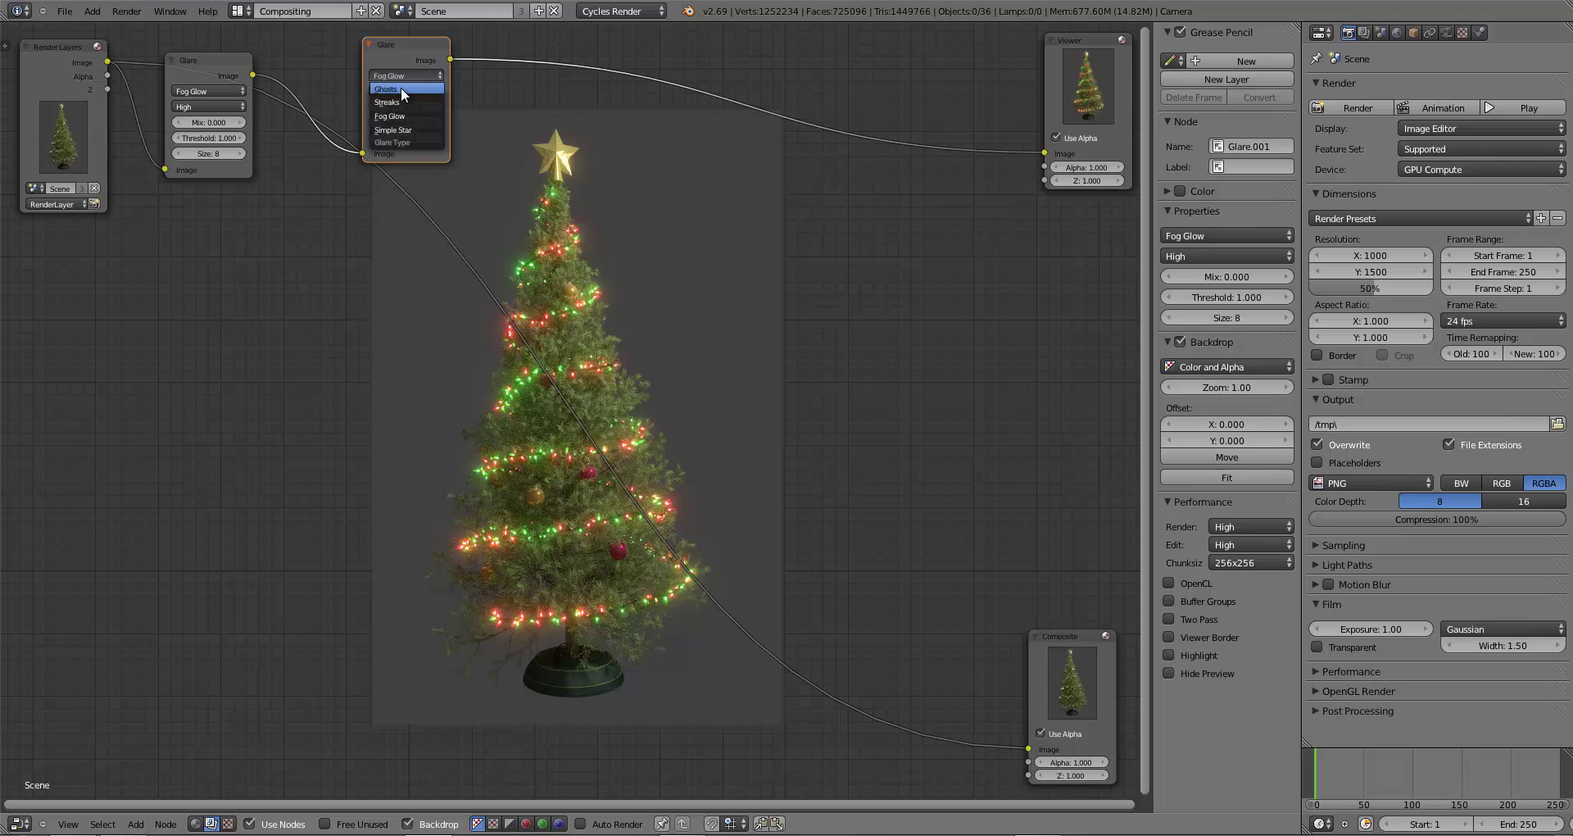
click(400, 102)
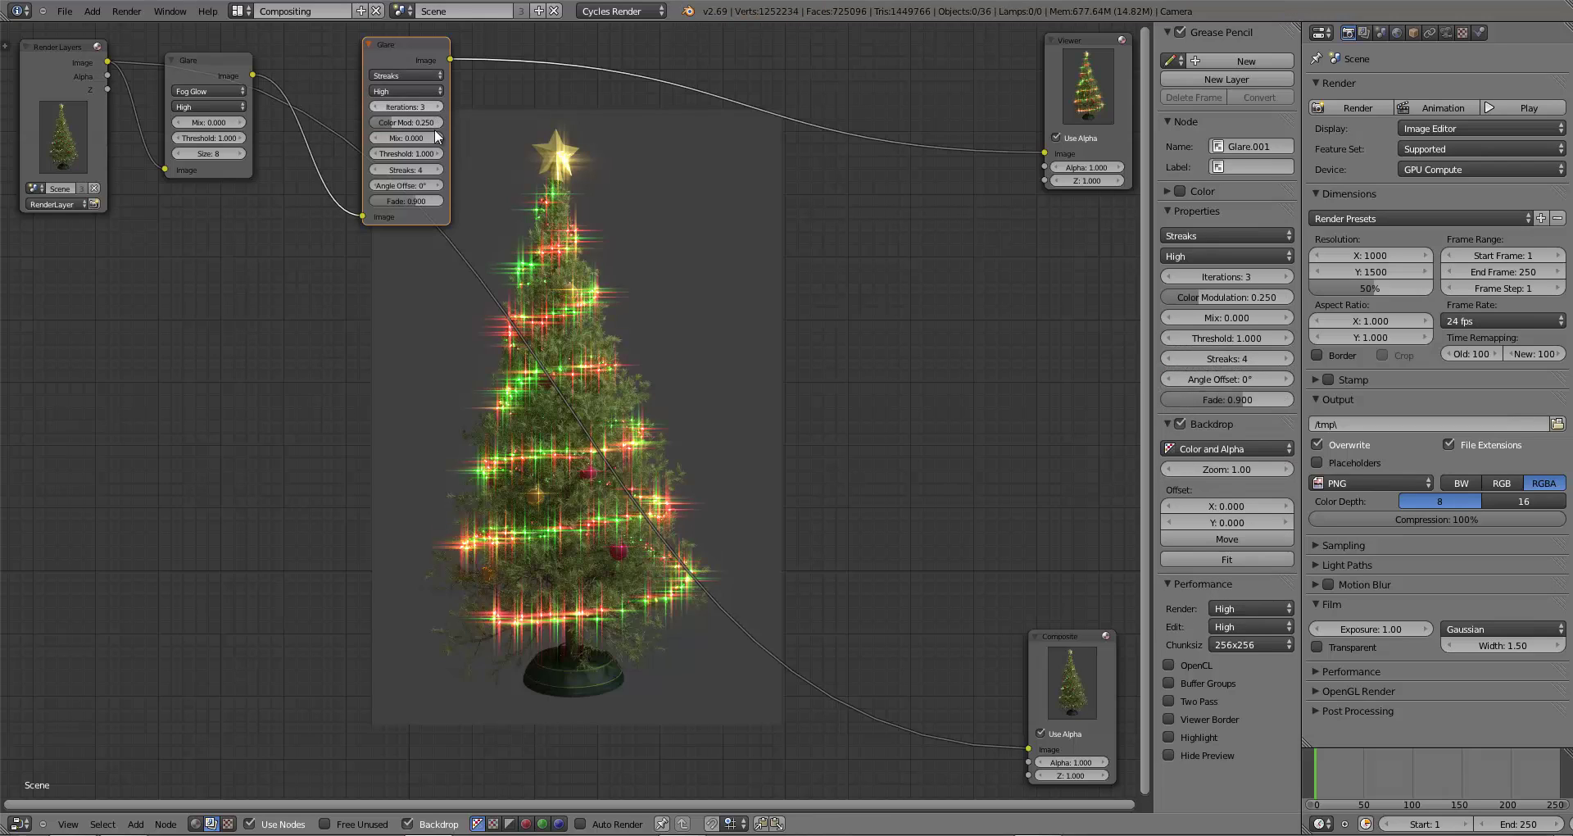
click(440, 169)
click(440, 170)
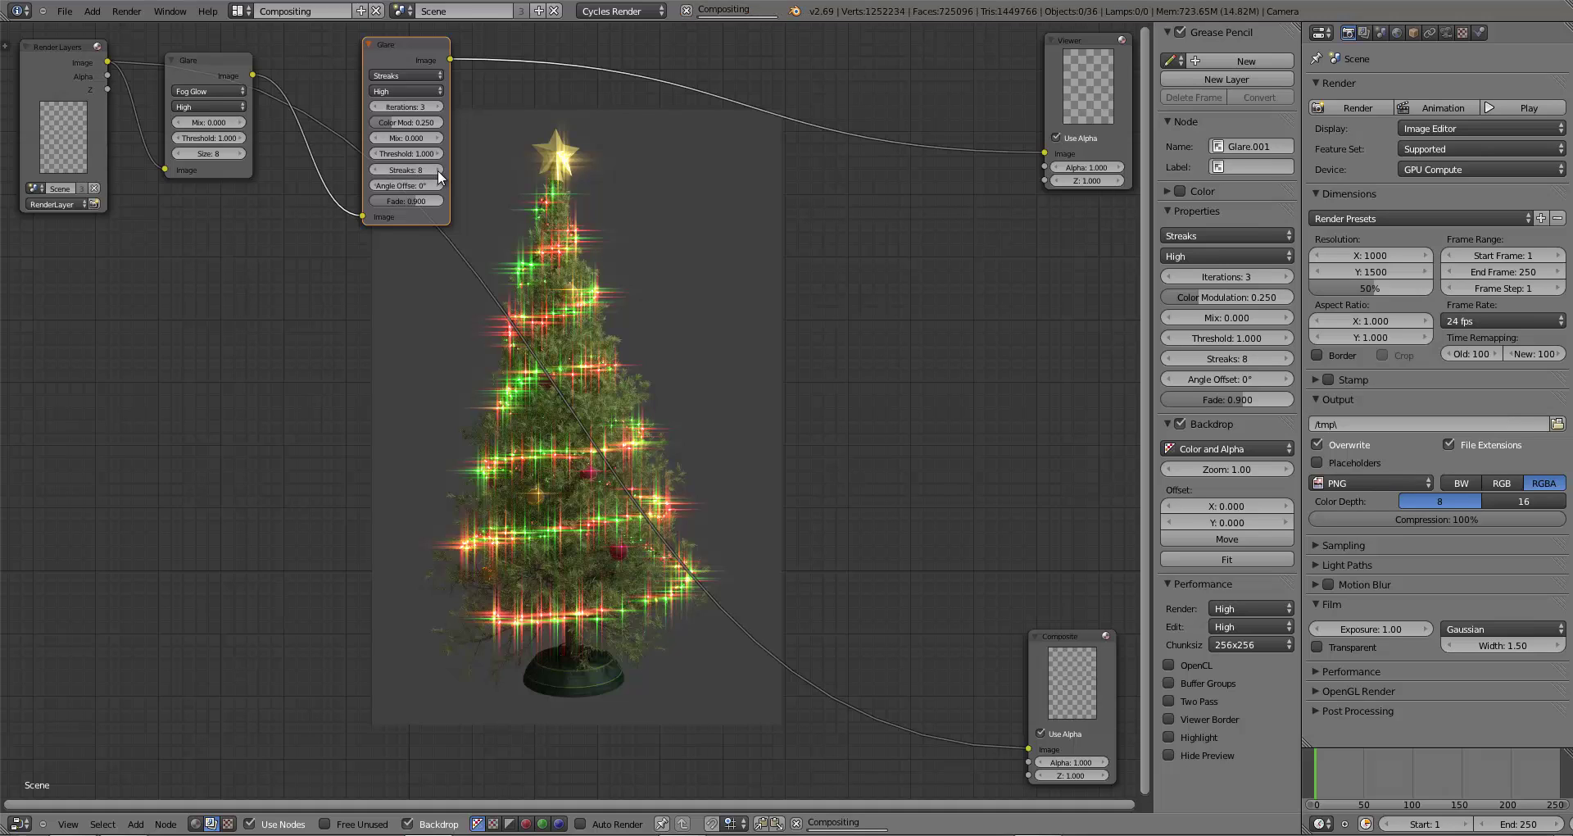
click(440, 170)
click(440, 170)
click(440, 170)
click(440, 171)
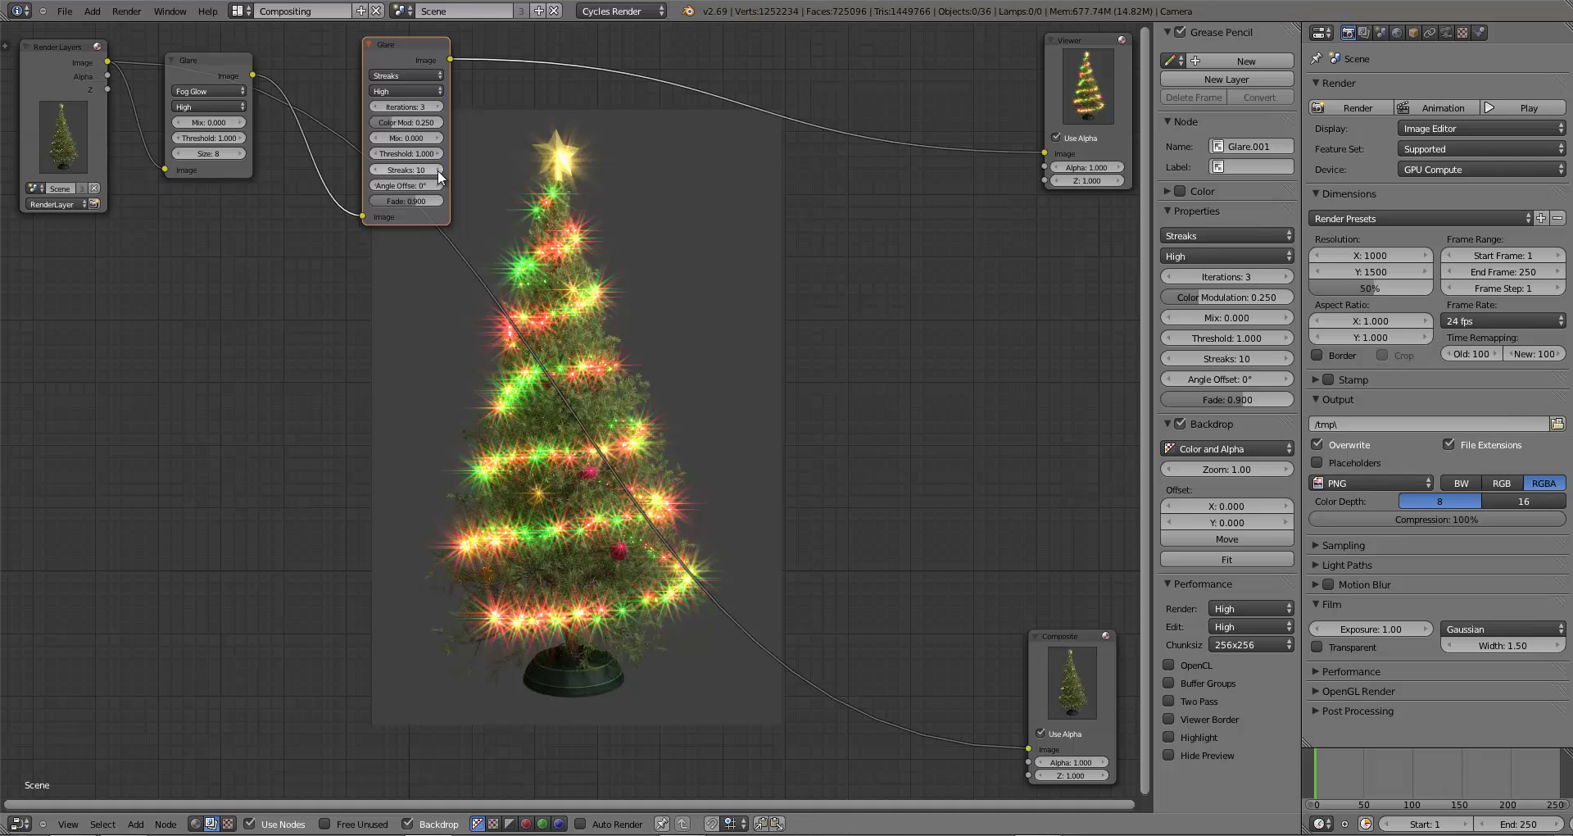
click(374, 169)
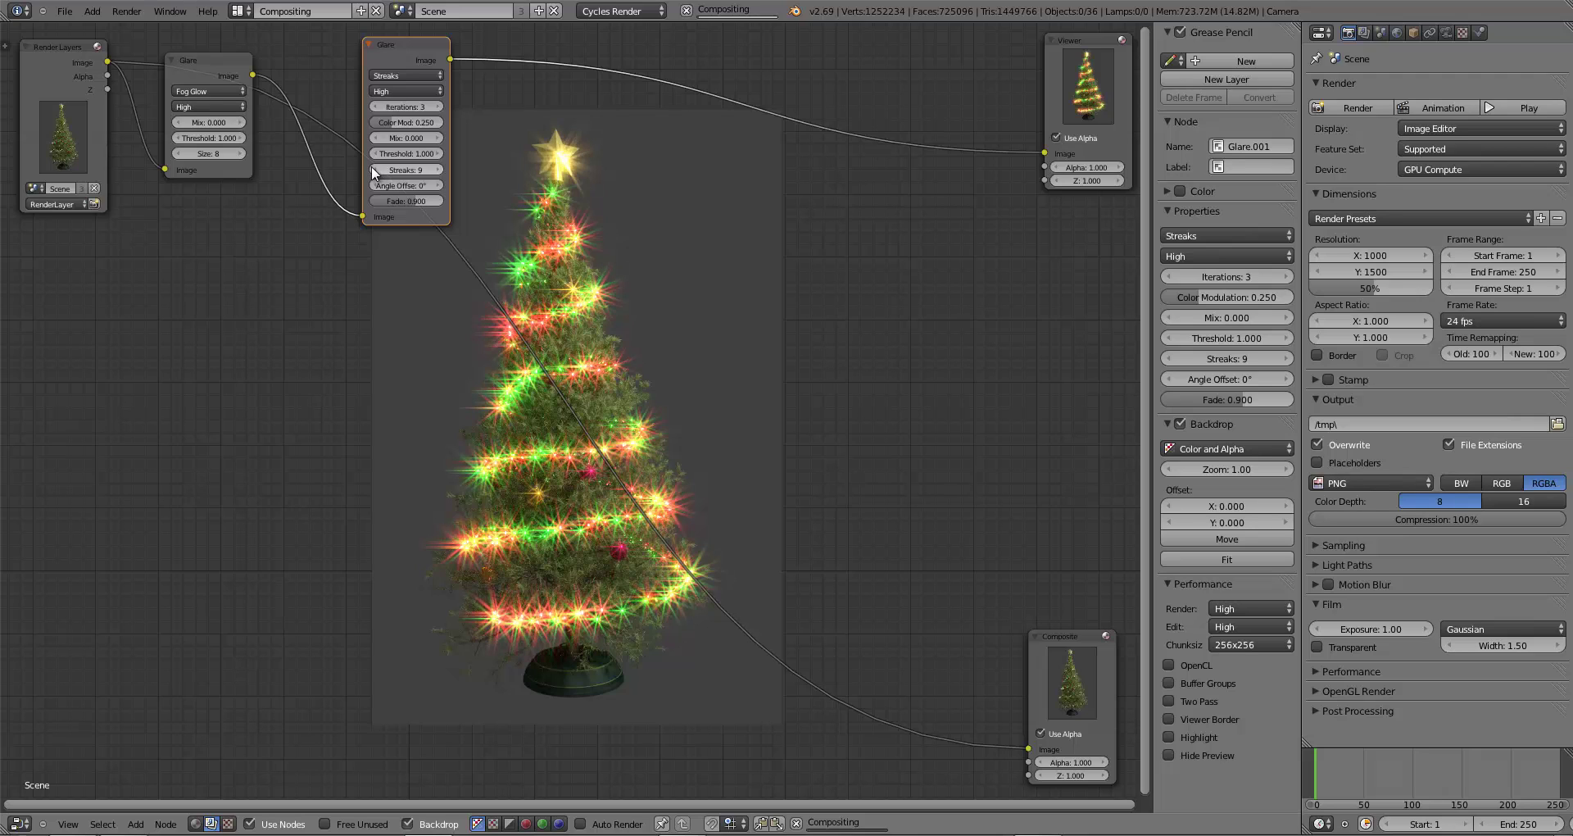
- Set the Streaks Glare node's fade to 0.8 and move the node lower to make room for another node
key(g)
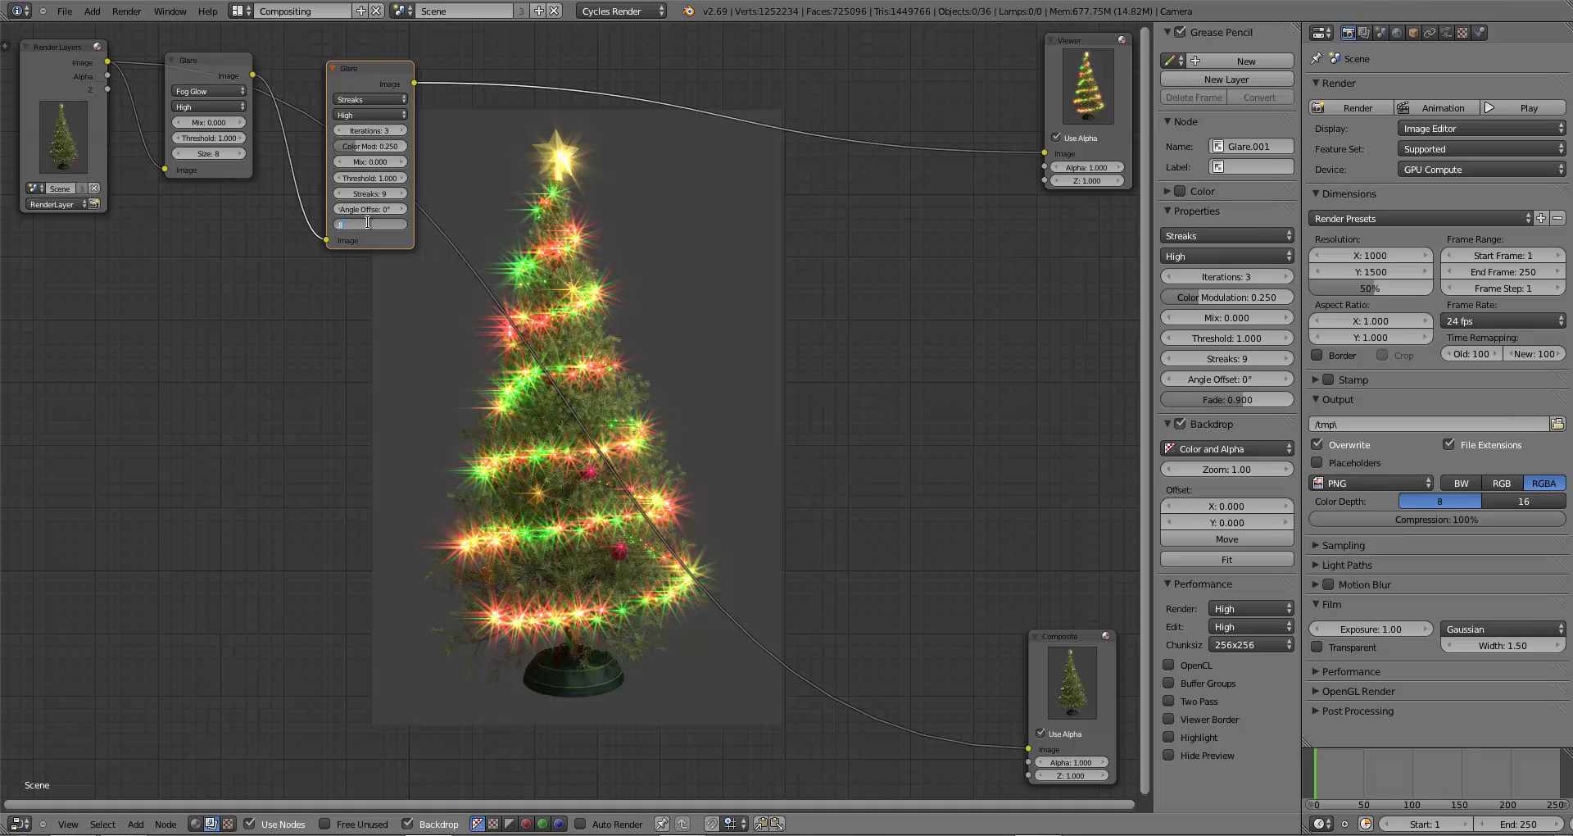
key(Return)
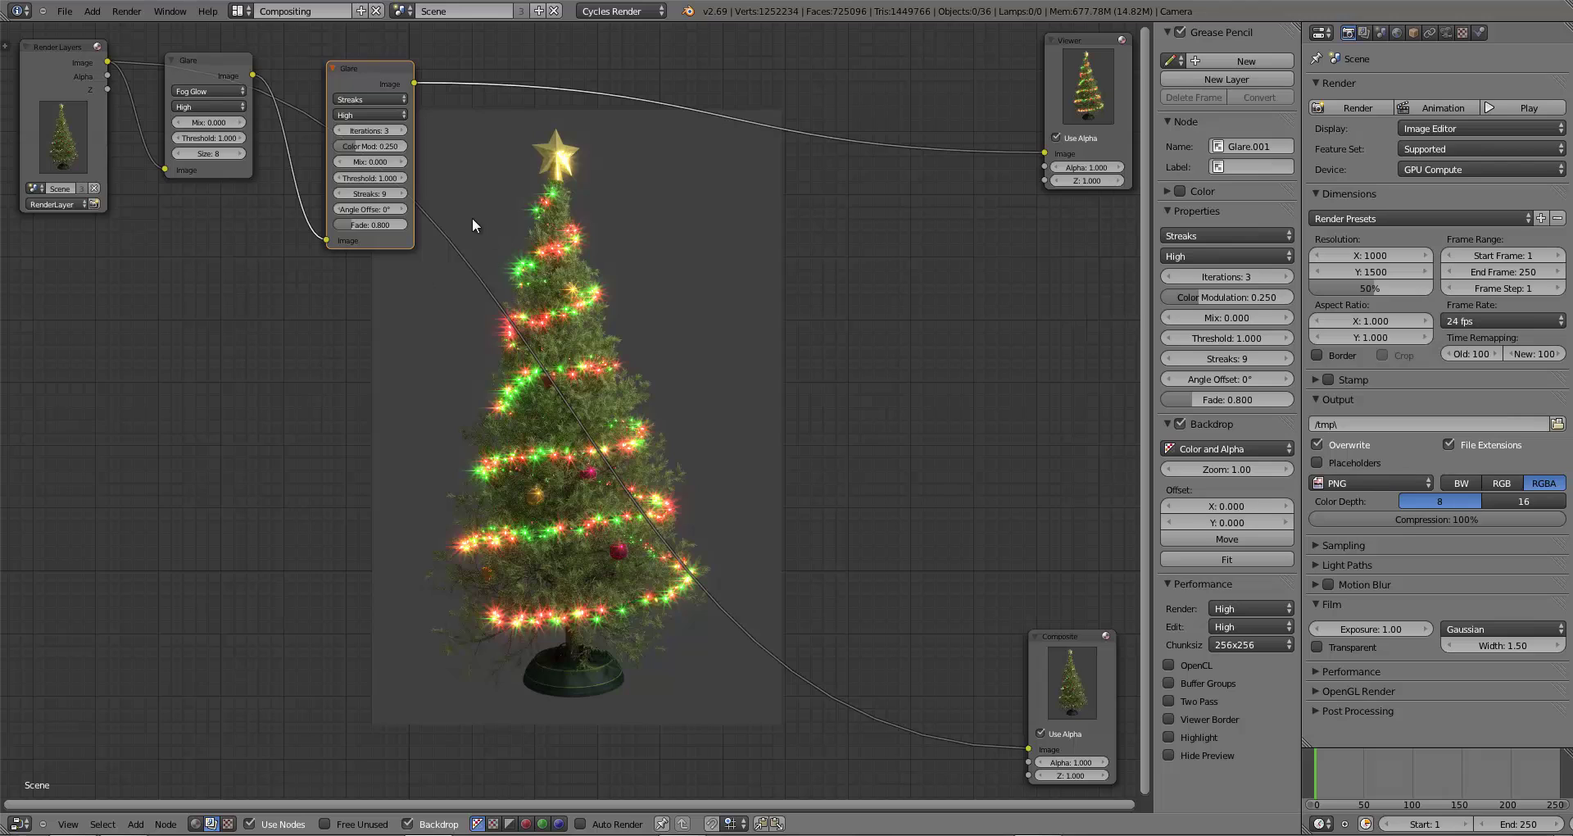
drag(359, 87, 437, 169)
- Add a Mix node between the Streaks Glare and the Viewer, with the Fog Glow output linked to its second image input
key(shift+a)
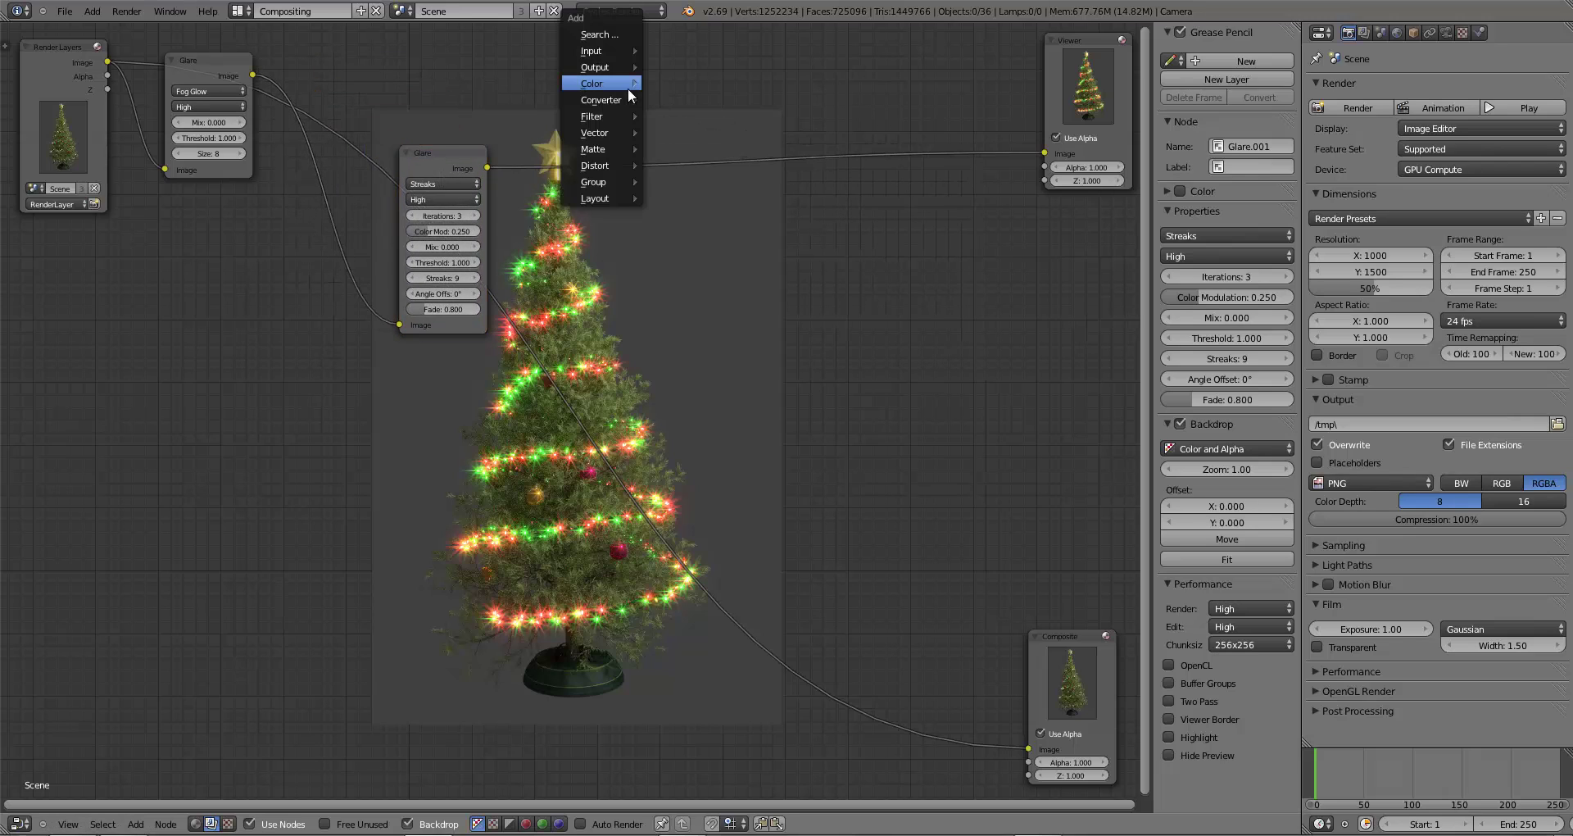
mouse_move(607, 80)
click(669, 82)
click(669, 57)
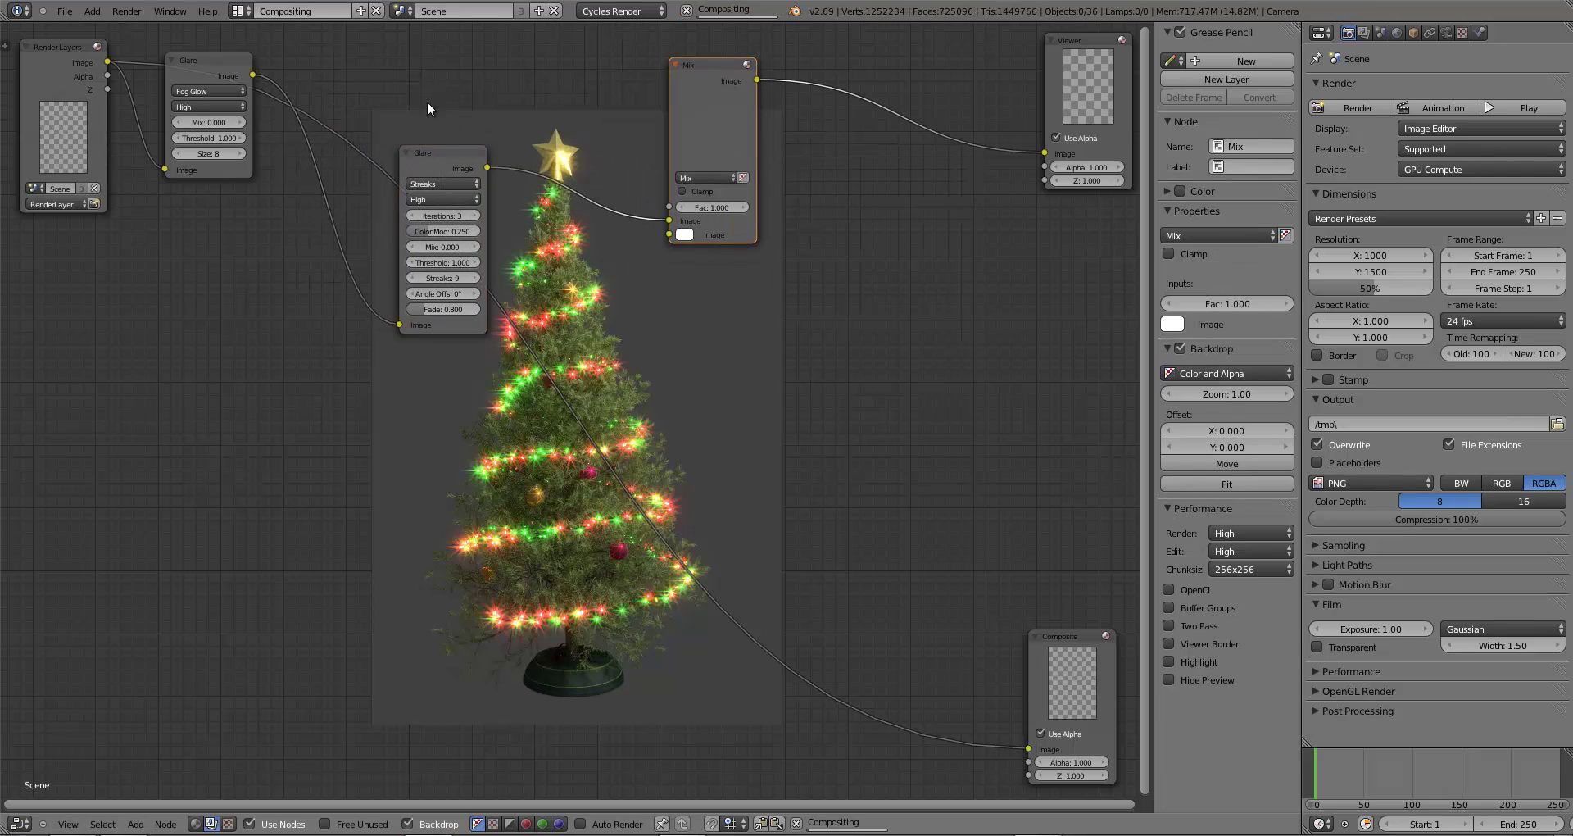
drag(253, 75, 670, 234)
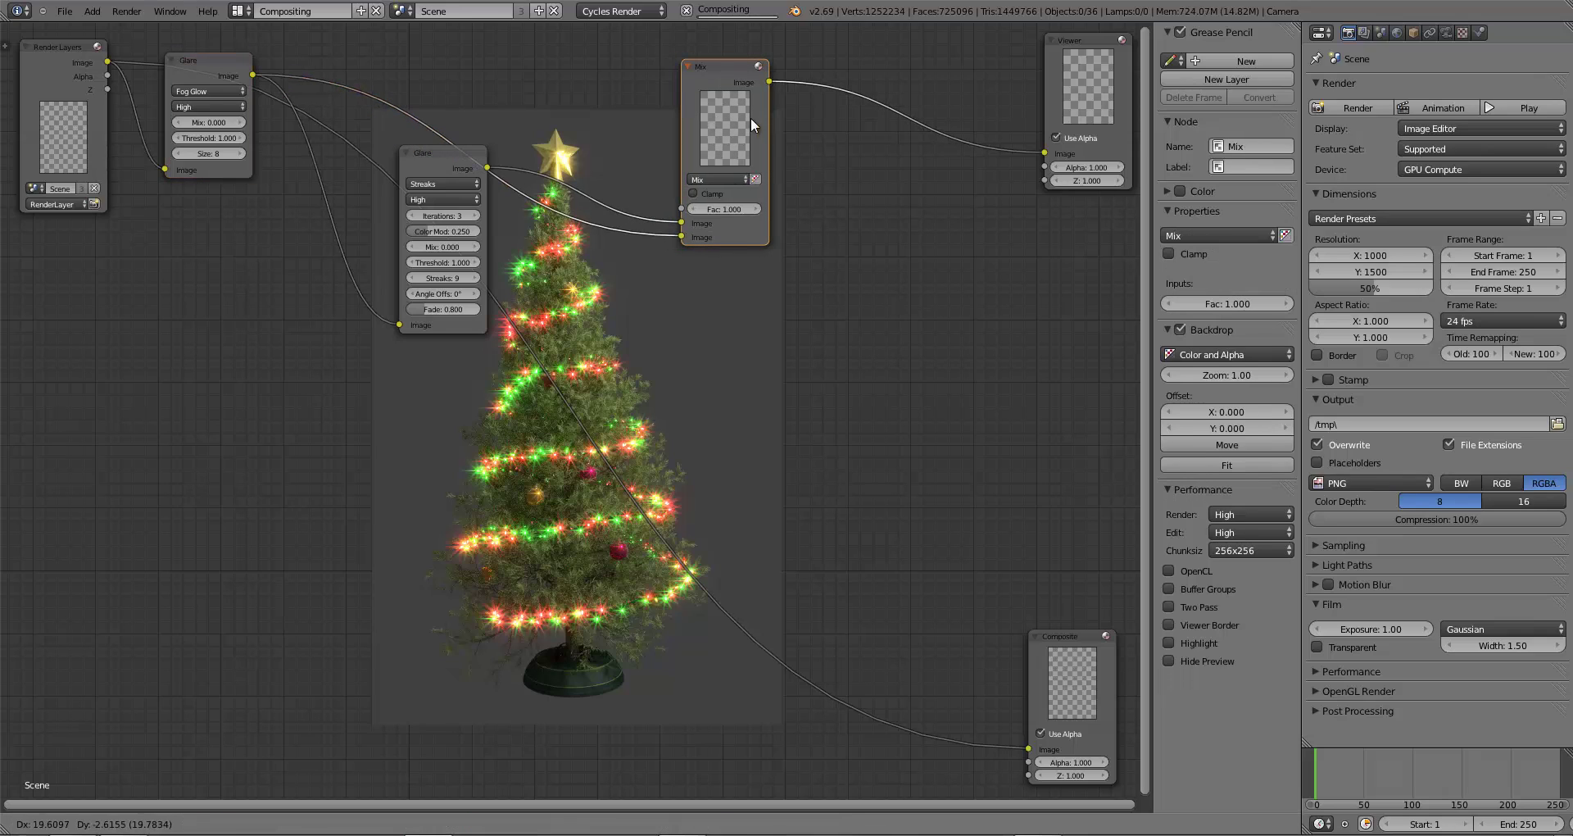
- Set the Mix node's factor to 0.75 and the Streaks Glare node's fade to 0.85
click(727, 208)
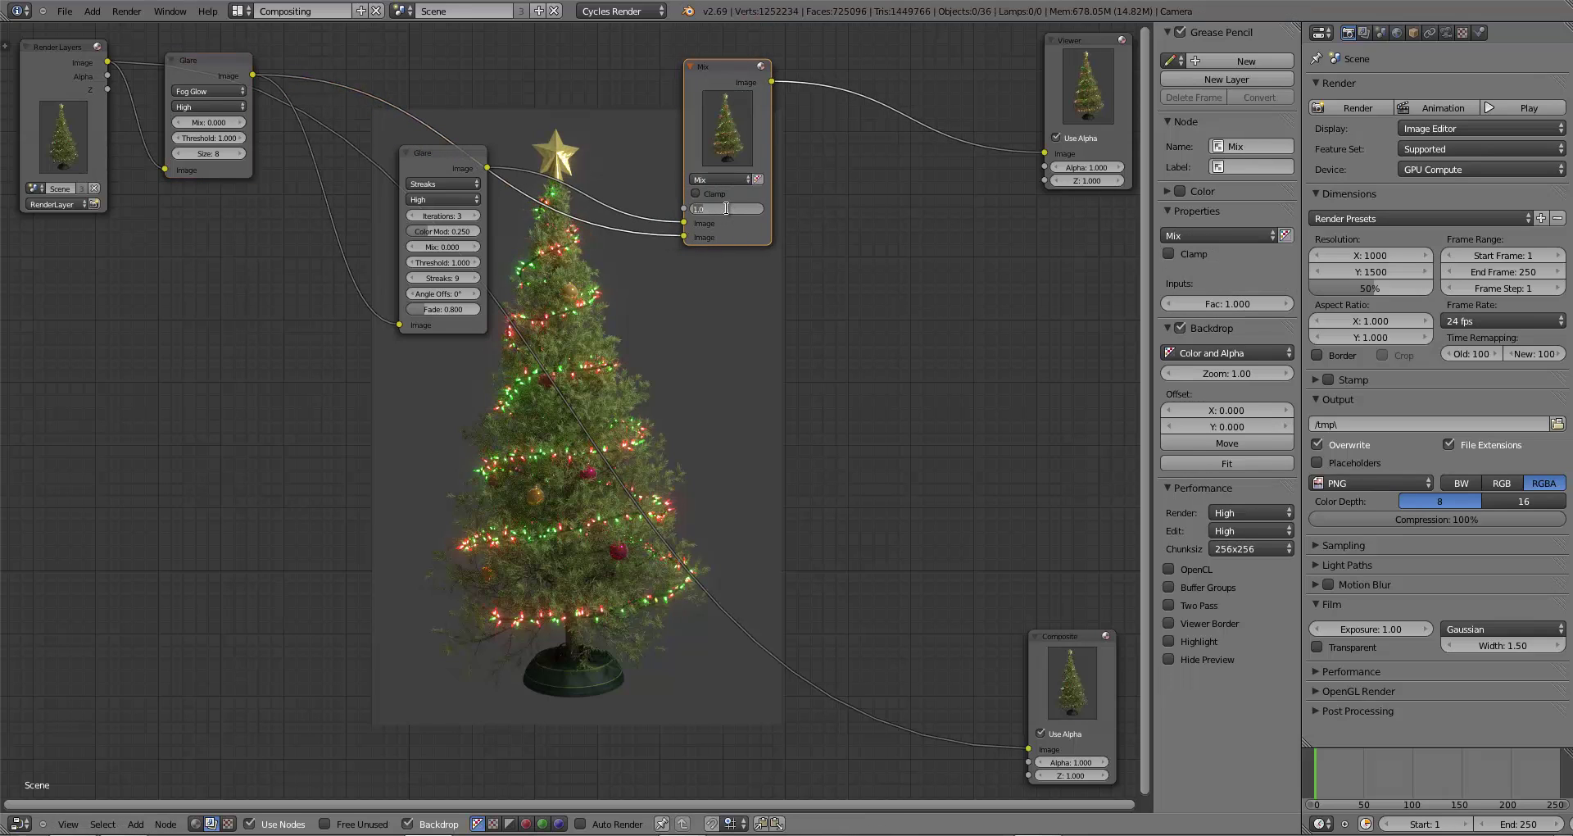
key(Return)
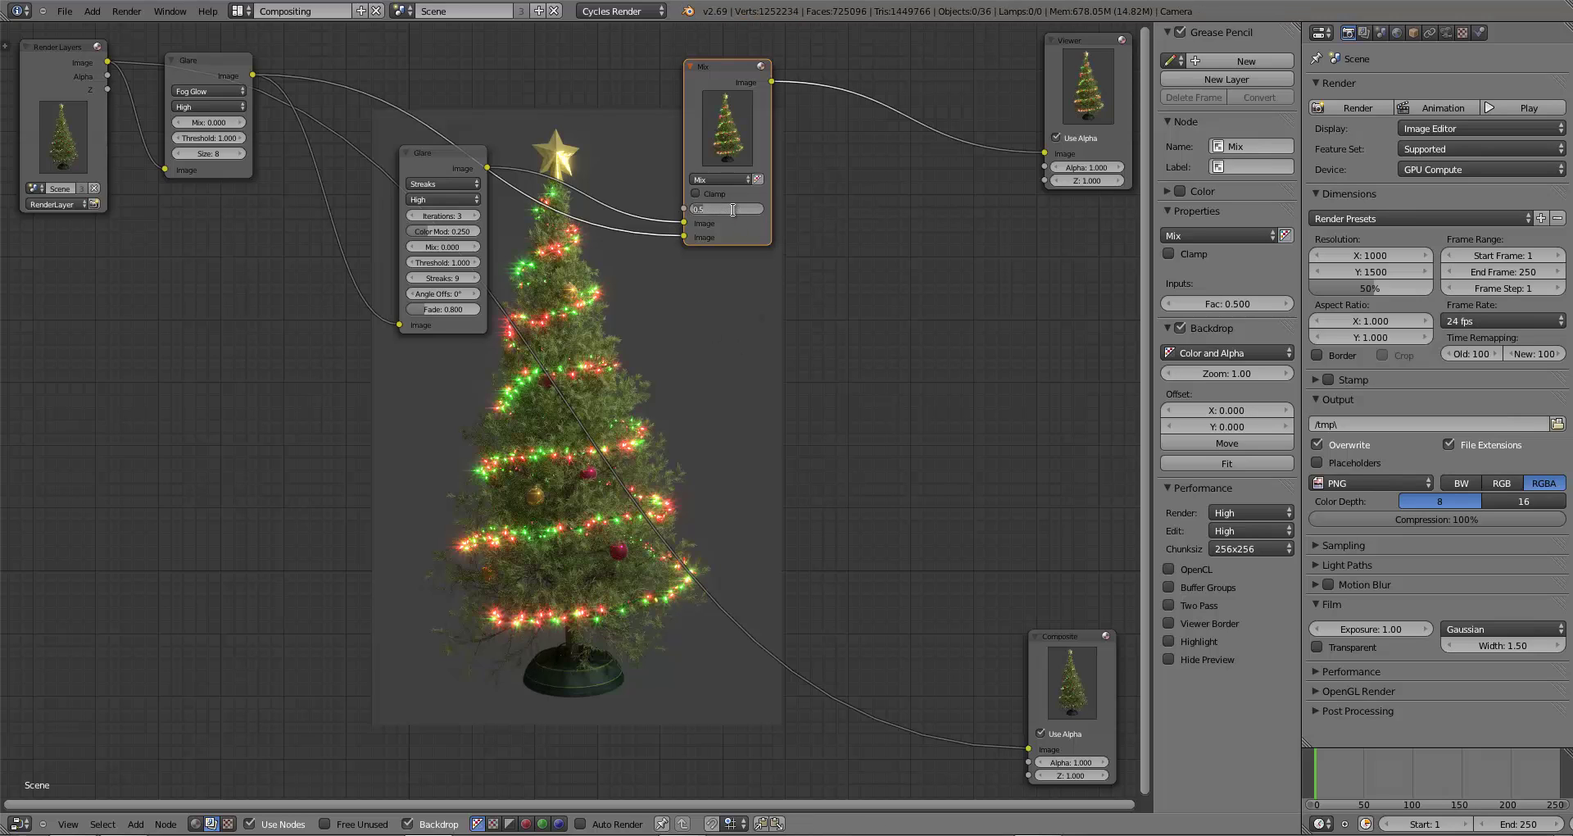
key(Return)
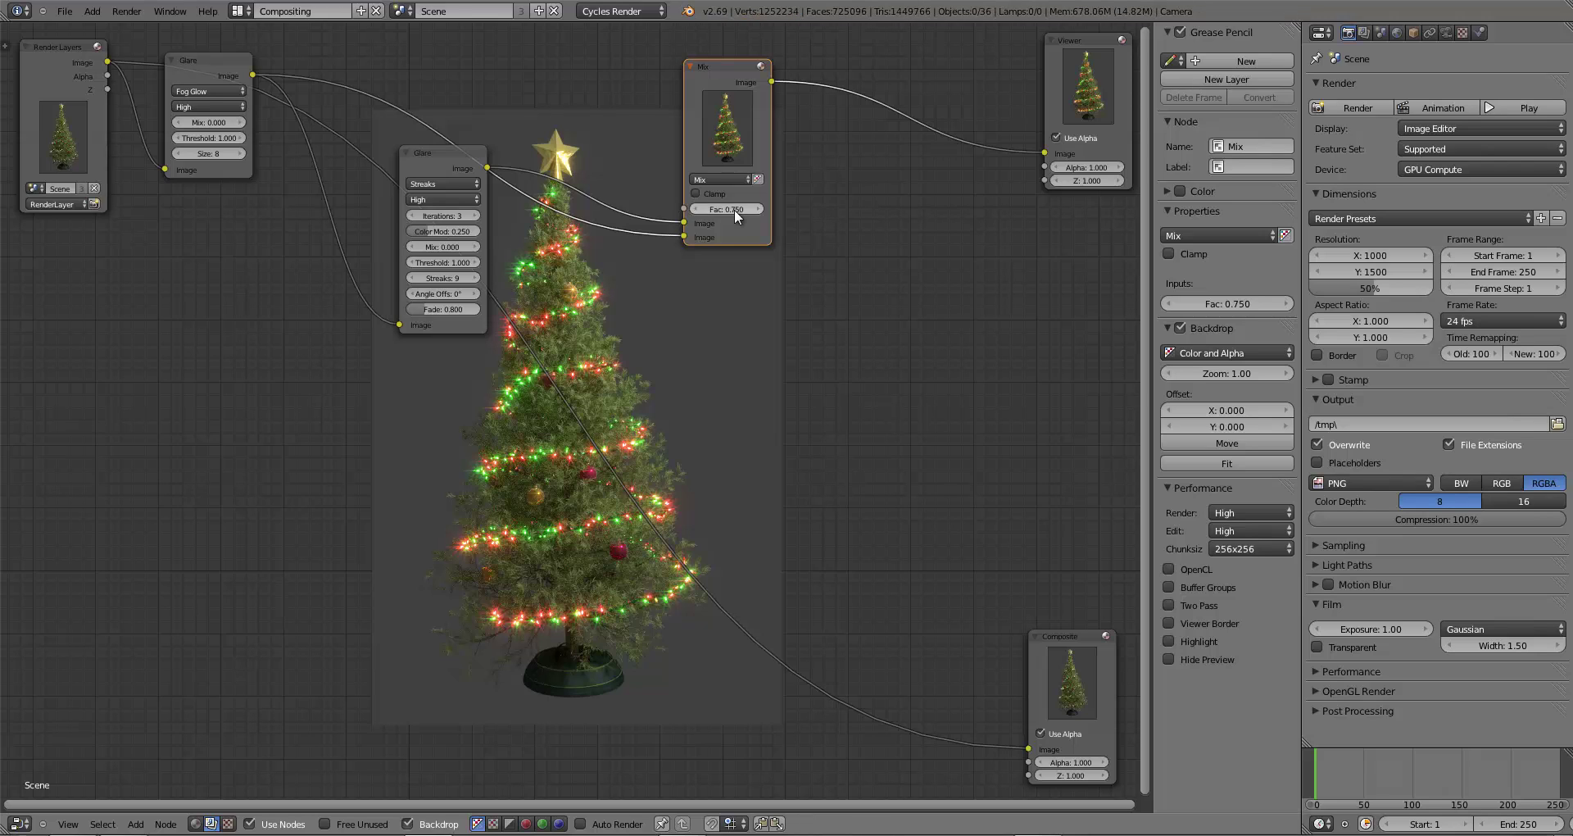
click(428, 313)
text(.85)
key(Return)
- Link the Mix image output to the Composite node and tidy the positions of the Mix and Streaks Glare nodes
drag(726, 135, 668, 161)
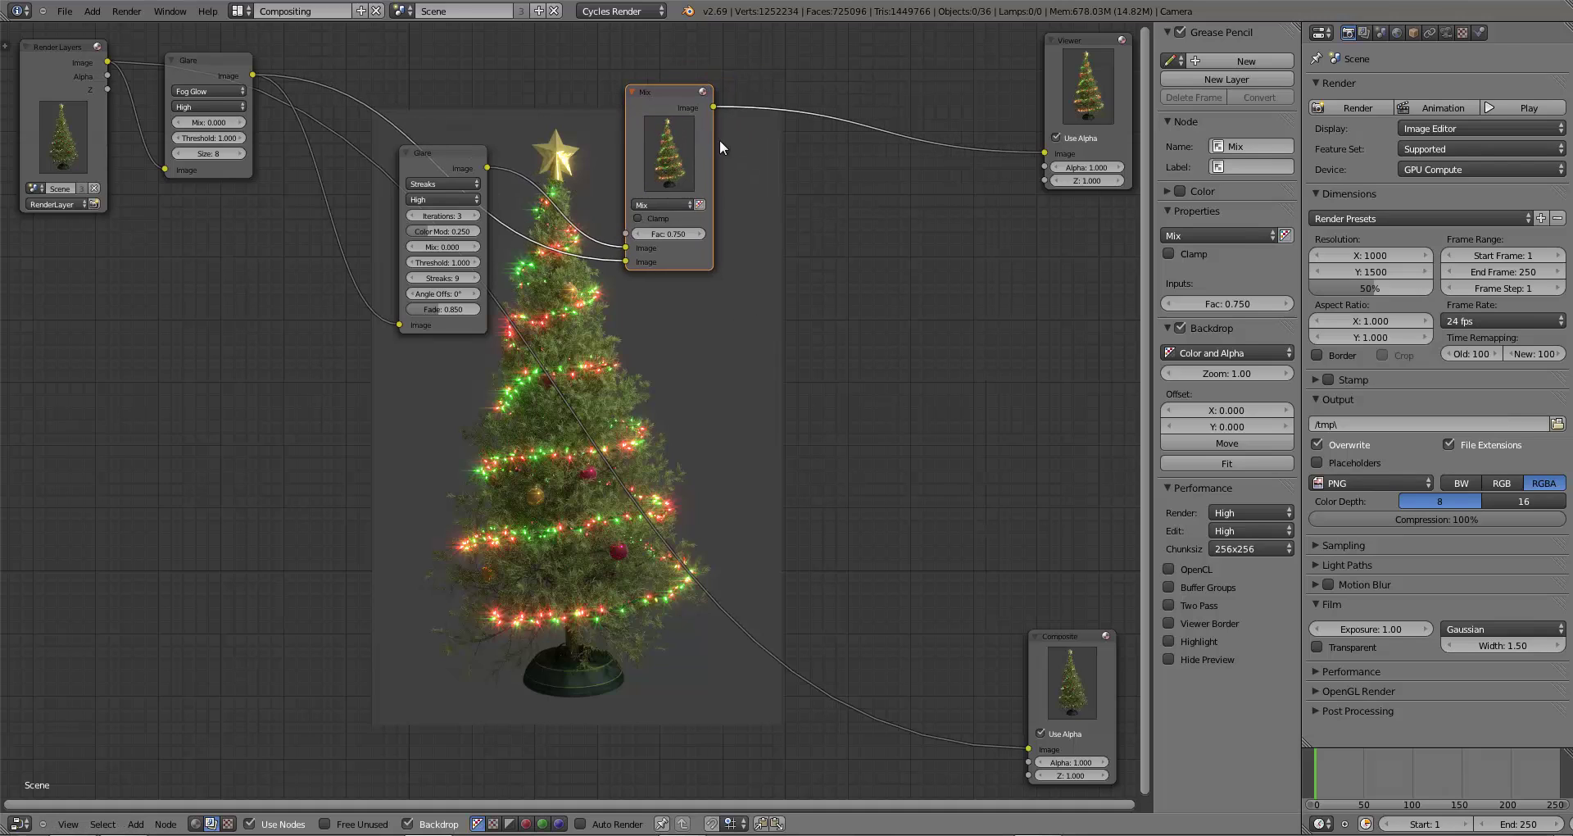
drag(715, 107, 1030, 748)
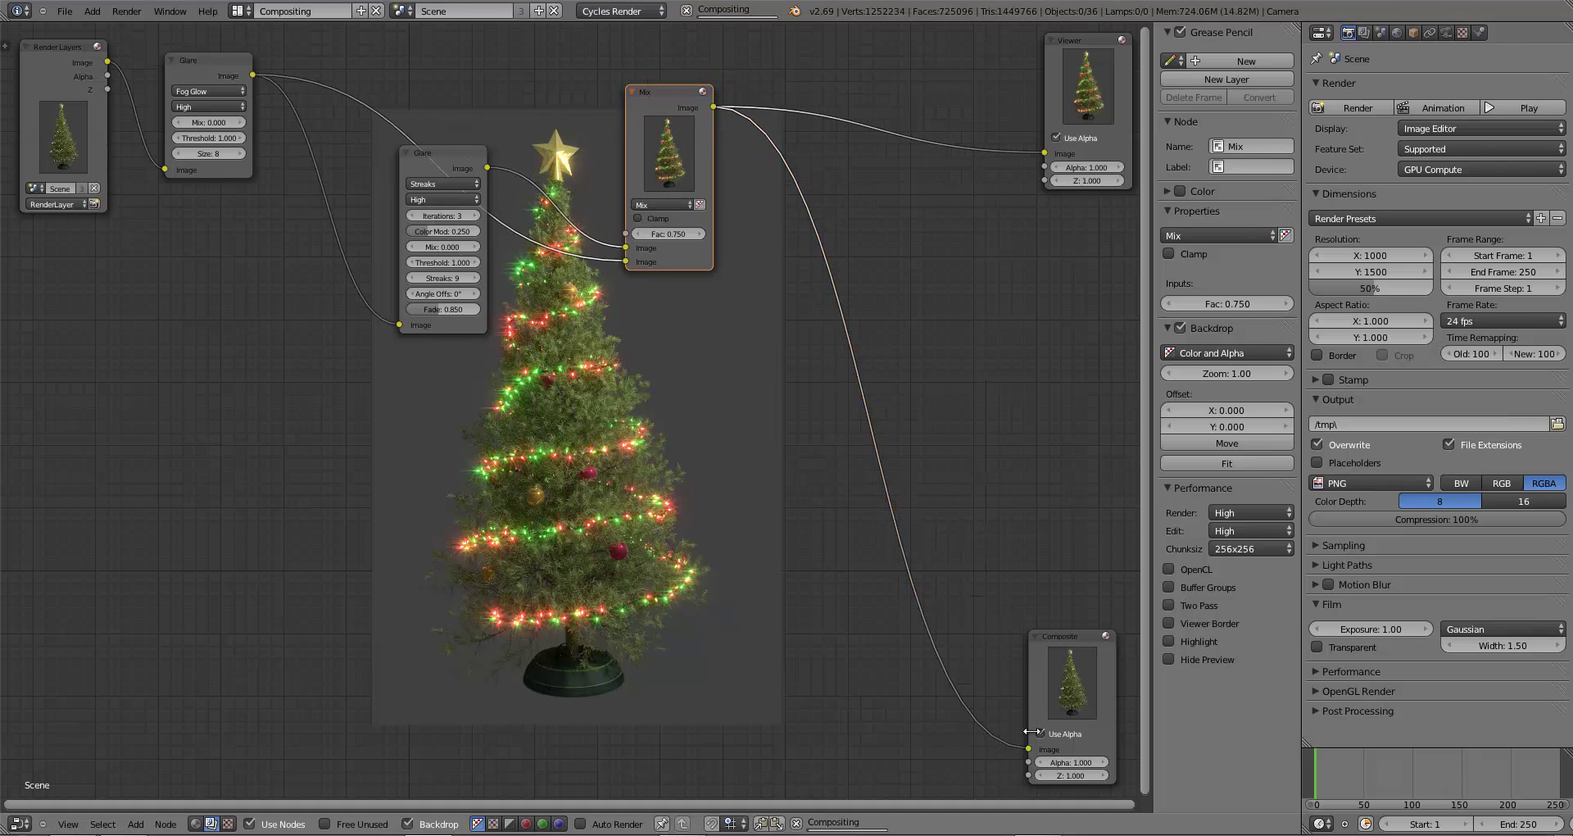
drag(426, 169, 360, 221)
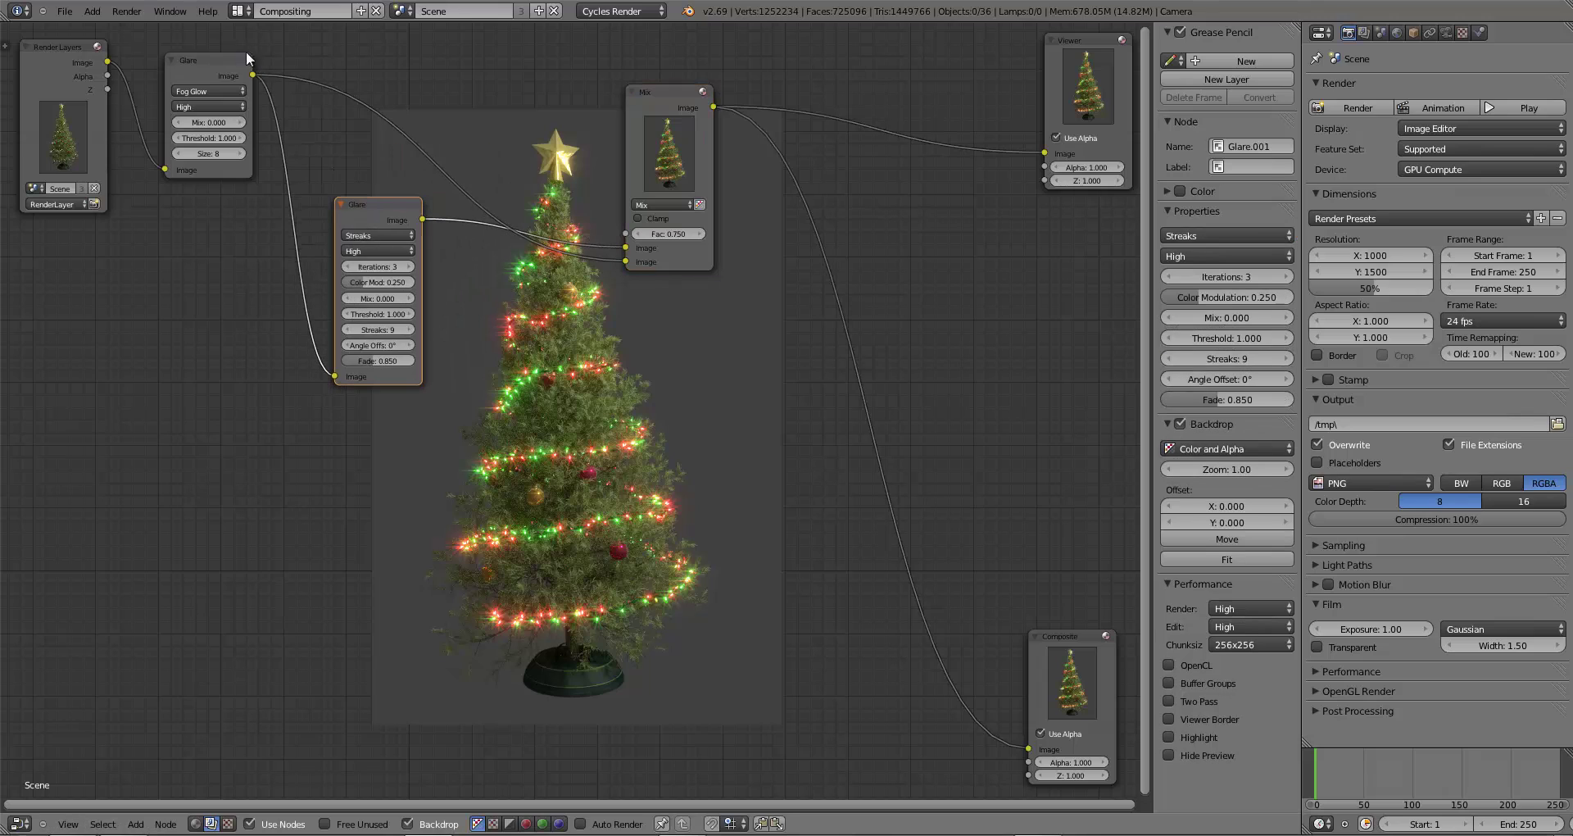
- Return to the Default layout and display the Viewer Node image in the image editor
click(236, 11)
click(268, 86)
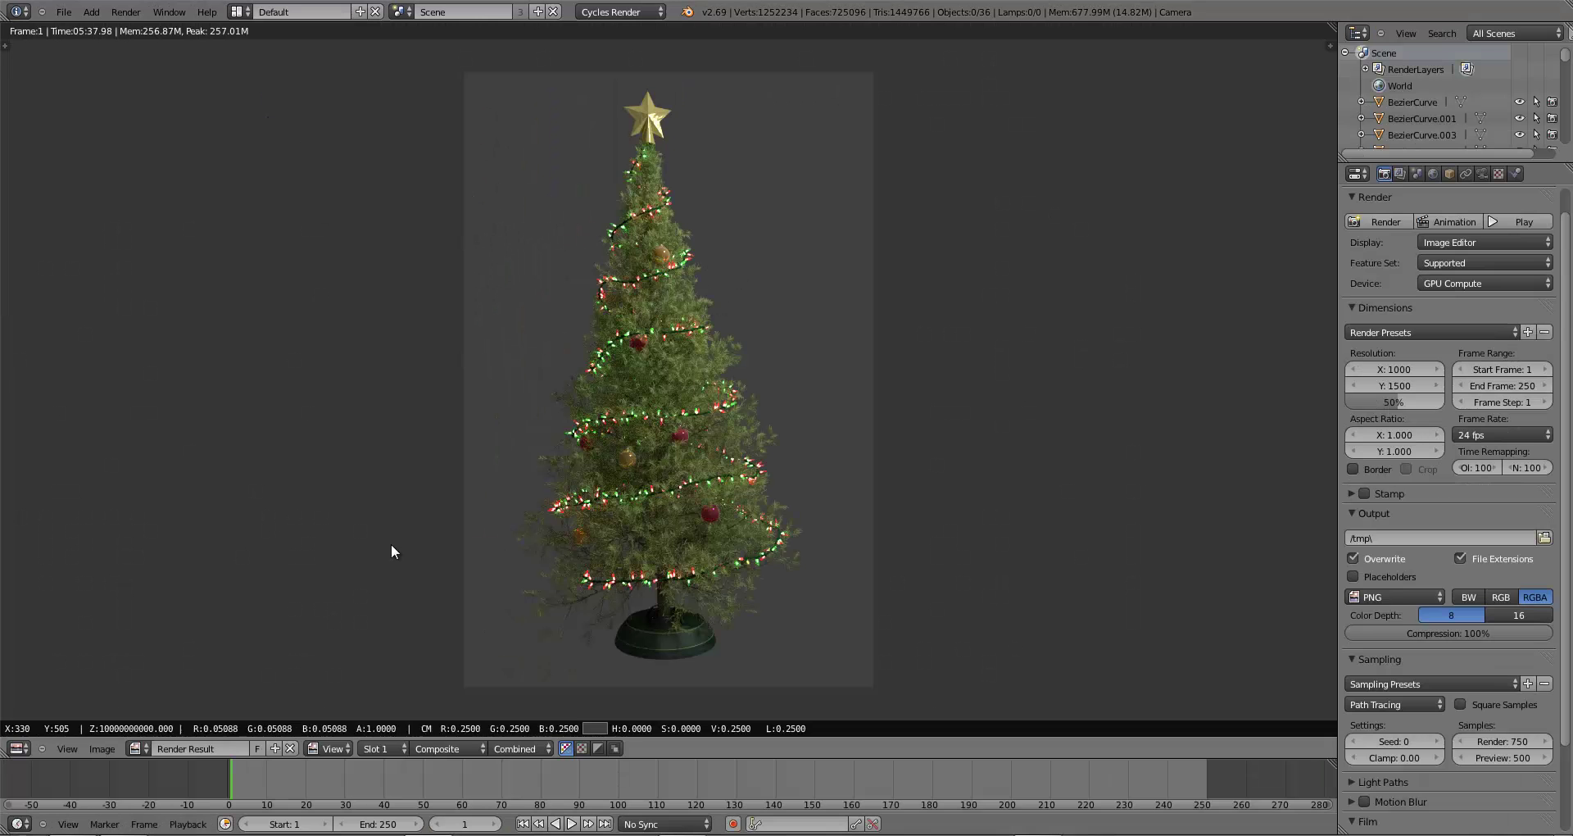
click(327, 745)
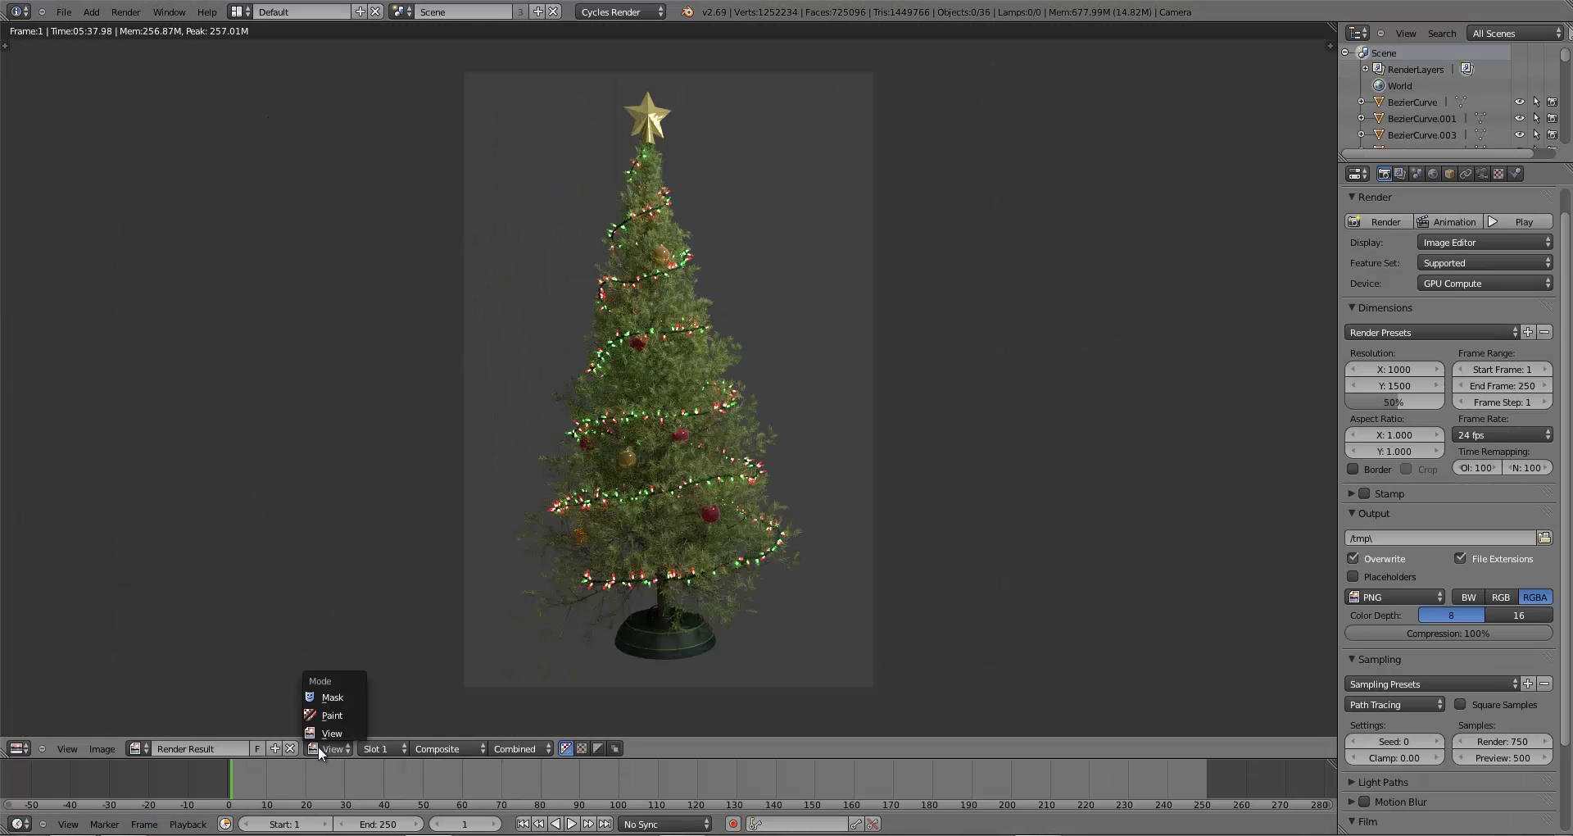
click(137, 748)
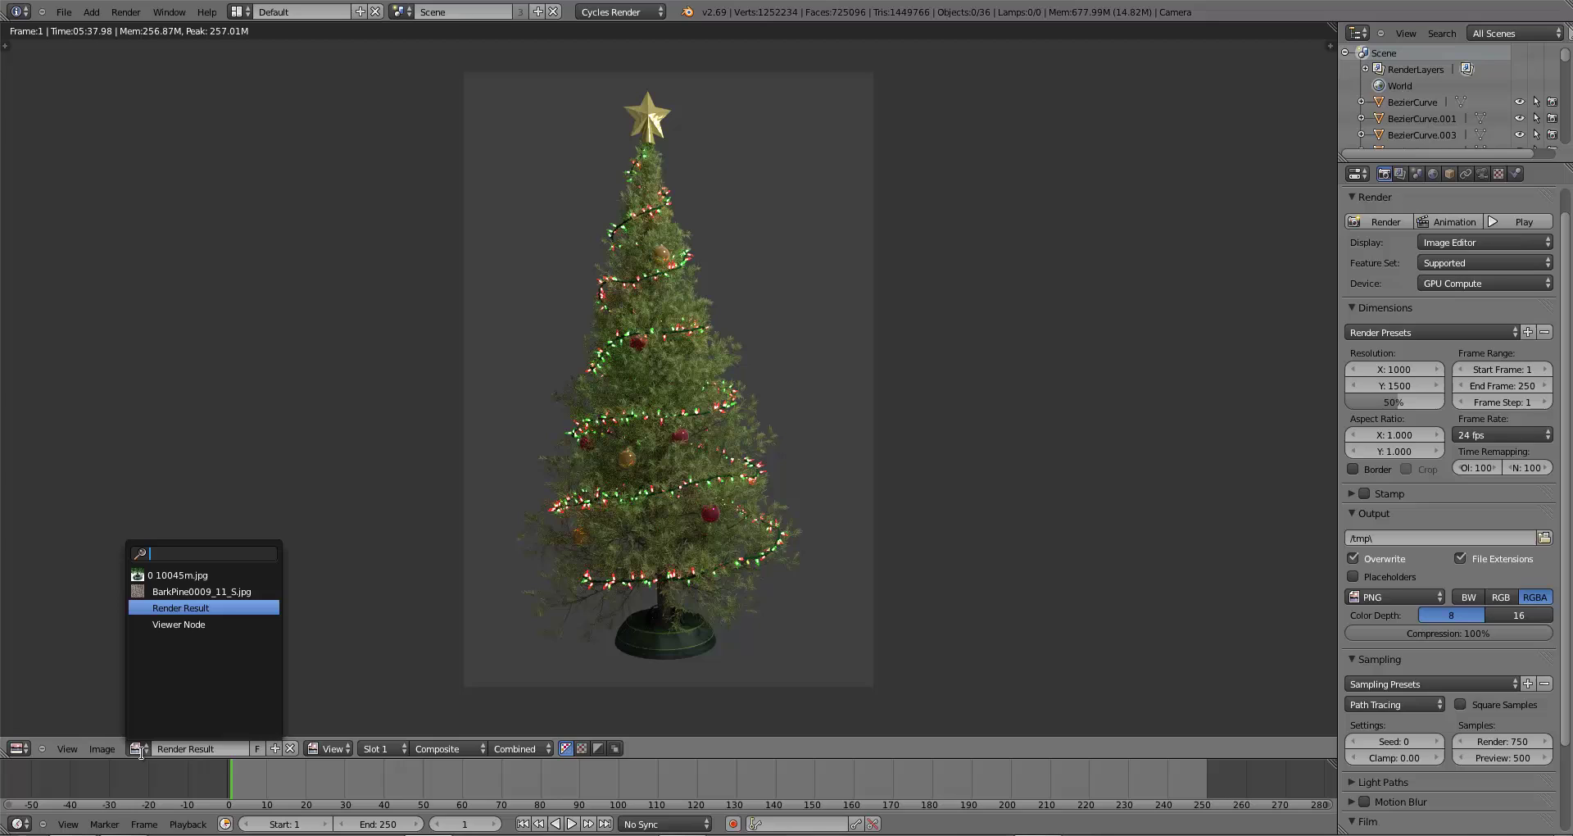
click(185, 626)
drag(567, 607, 605, 331)
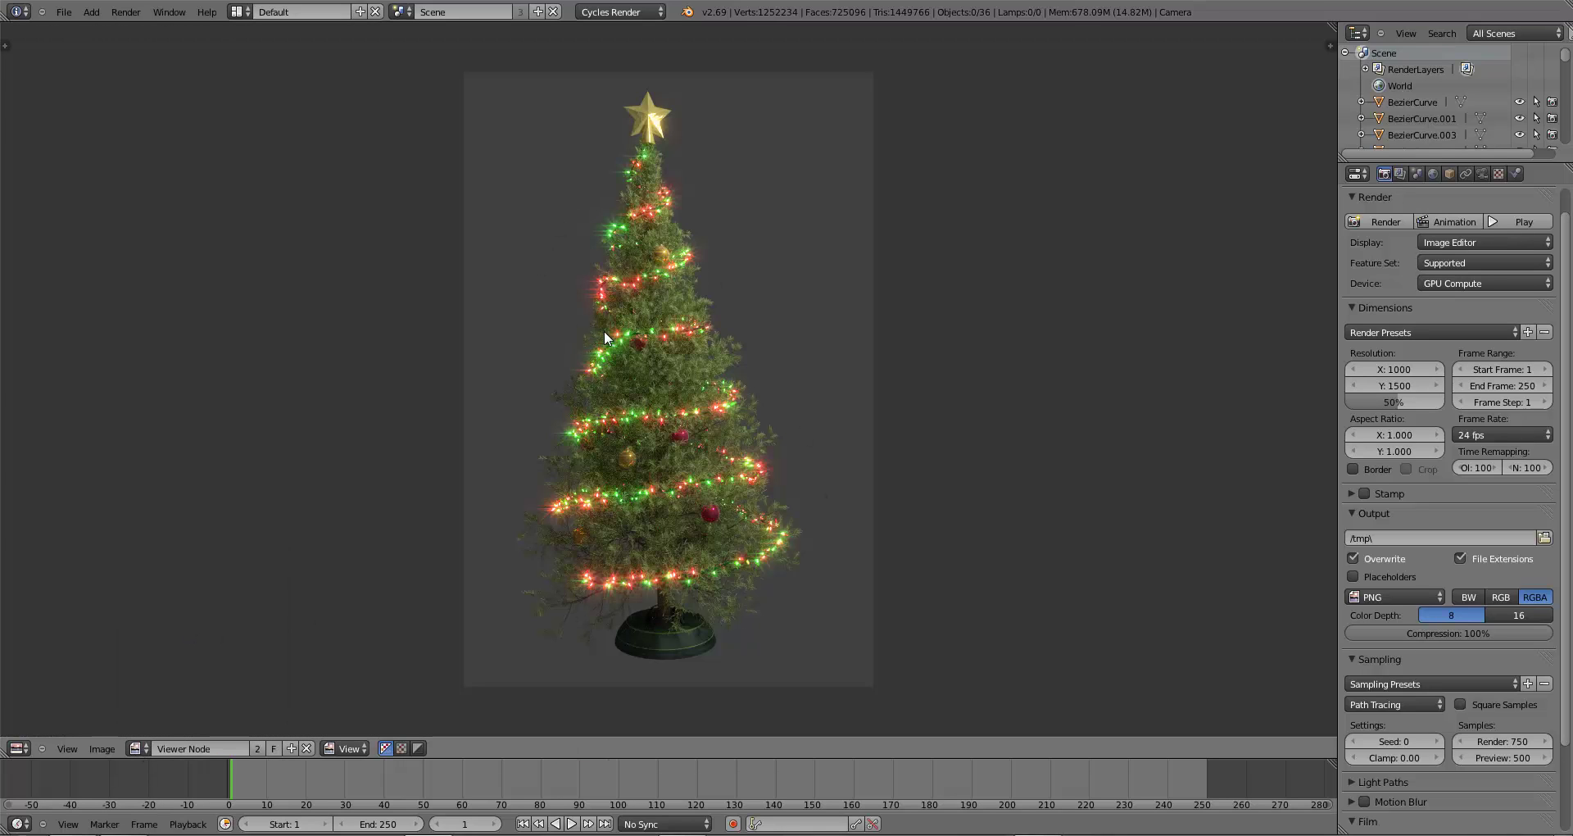